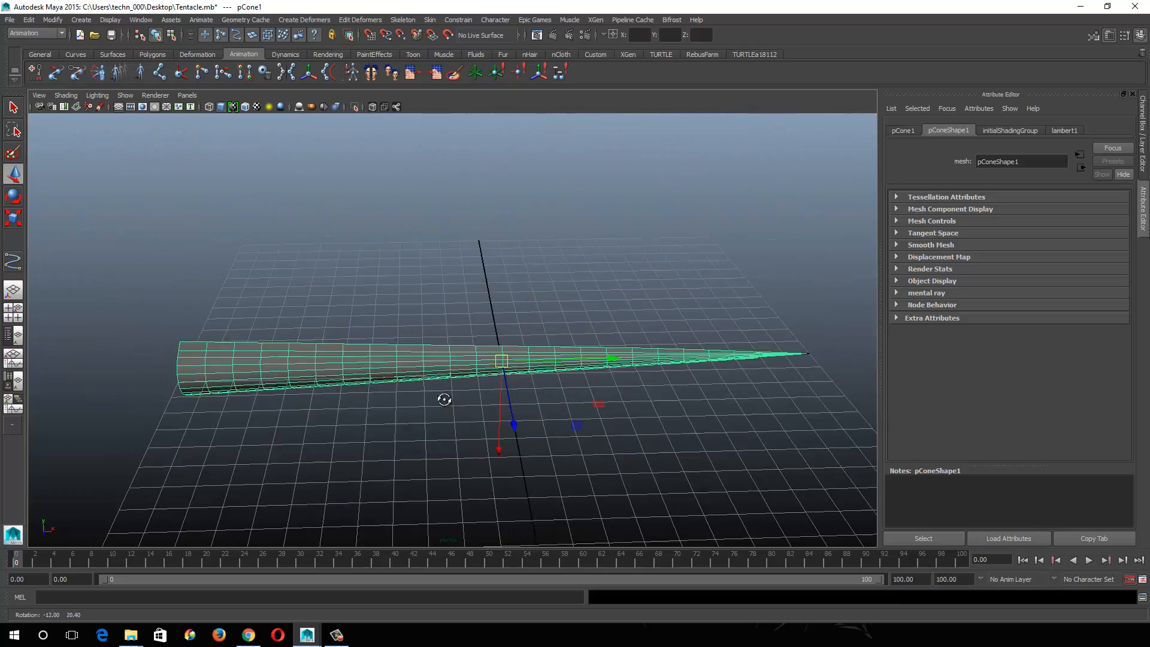
Step: Hide the viewport grid to leave only the cone mesh in view
left_click_drag(363, 412, 360, 451, "alt")
middle_click_drag(360, 452, 429, 382, "alt")
left_click_drag(429, 383, 506, 419, "alt")
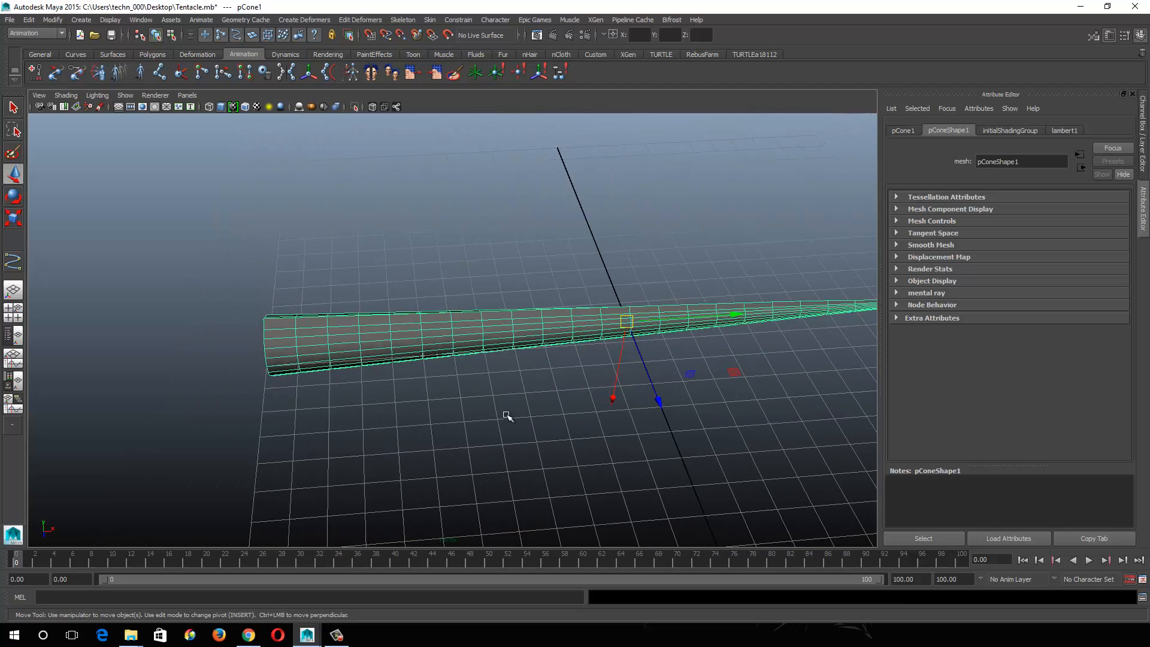
left_click(125, 95)
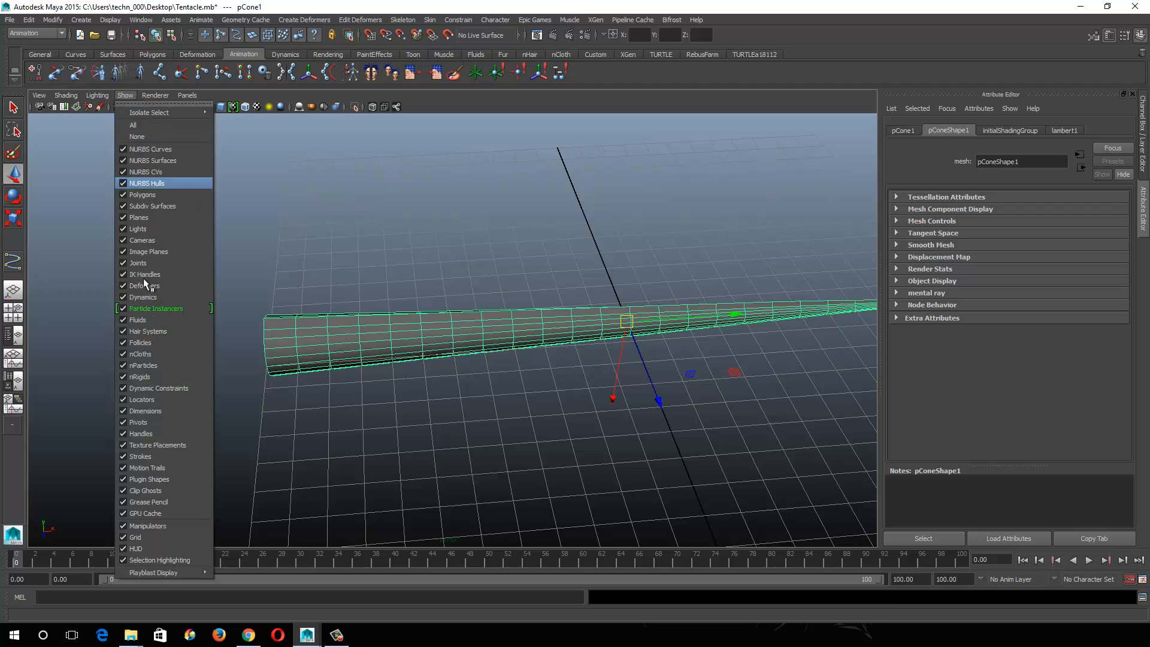
left_click(171, 537)
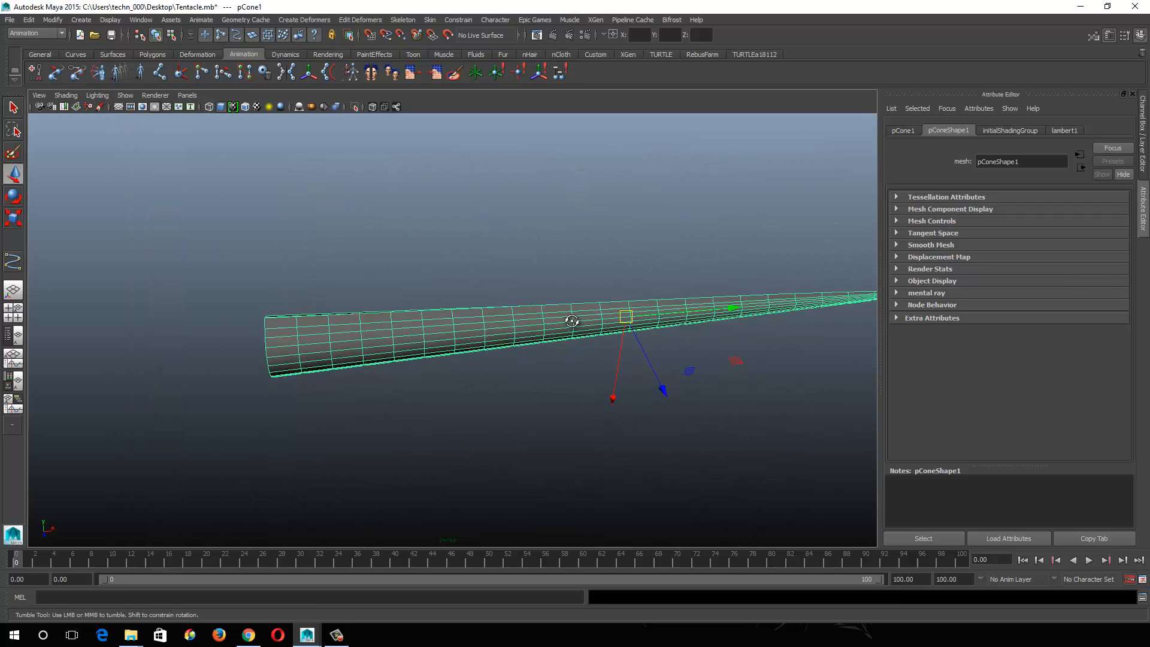
Step: Check the cone against the empty background and turn the viewport grid back on
left_click(562, 351)
left_click_drag(562, 351, 352, 357, "alt")
left_click(346, 382)
left_click_drag(348, 397, 394, 410, "alt")
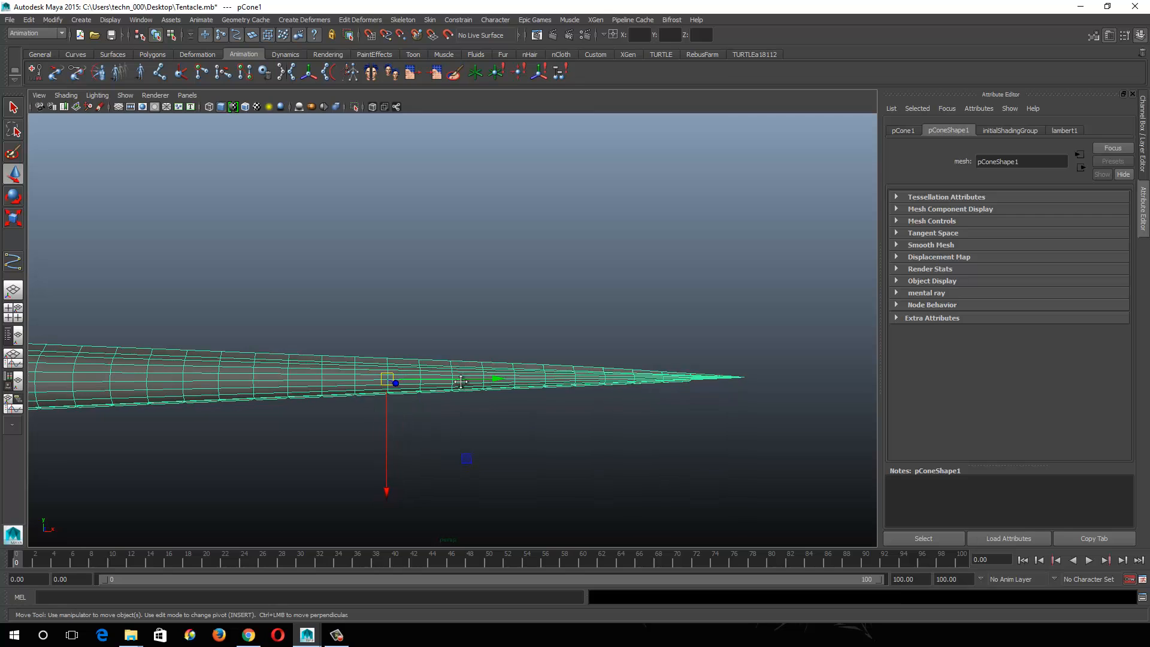
middle_click_drag(459, 381, 607, 342, "alt")
right_click_drag(607, 343, 512, 333, "alt")
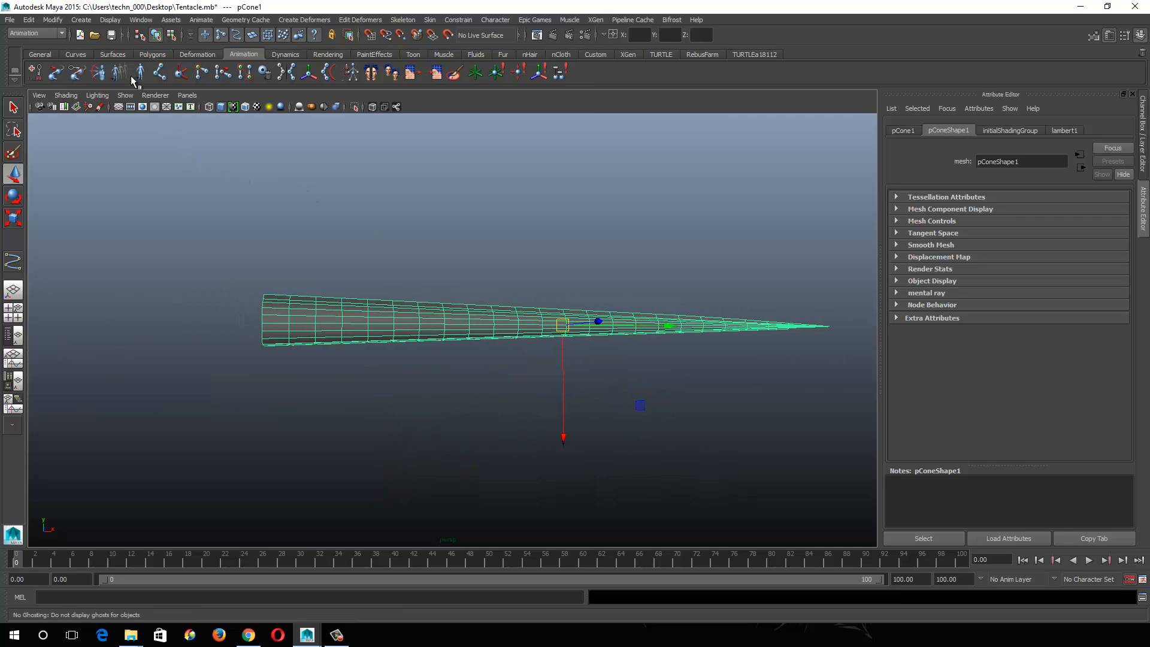
left_click(125, 95)
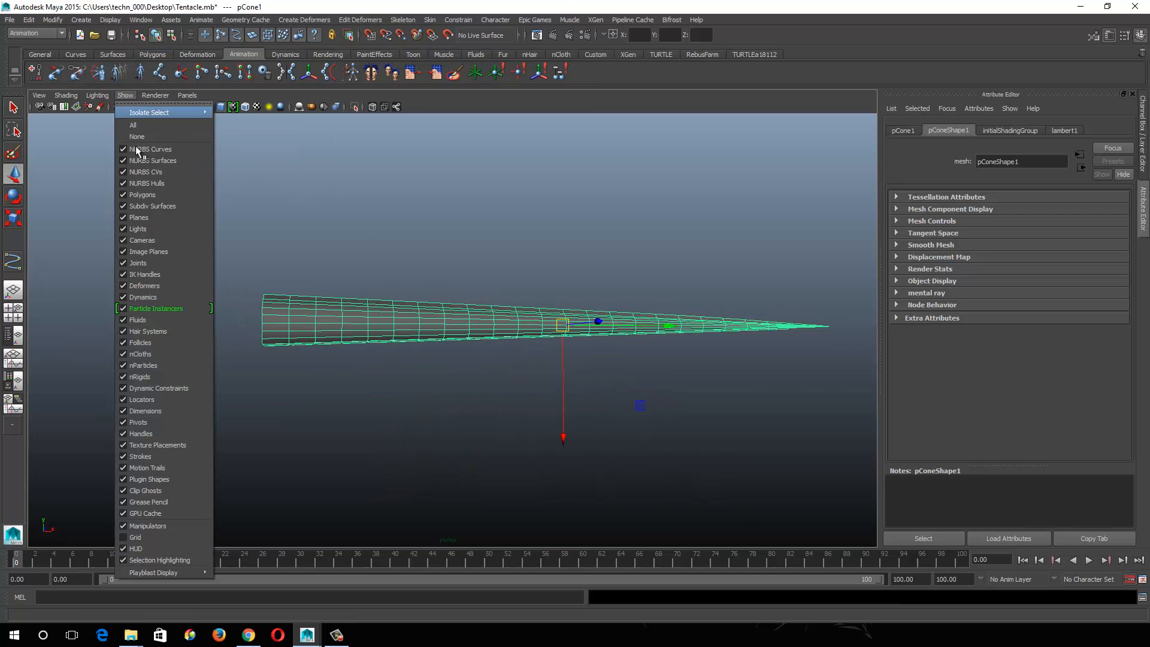
left_click(162, 537)
Step: Examine the tentacle cone's edge divisions from base to tip, viewing it from above and from the side
left_click_drag(317, 341, 308, 388, "alt")
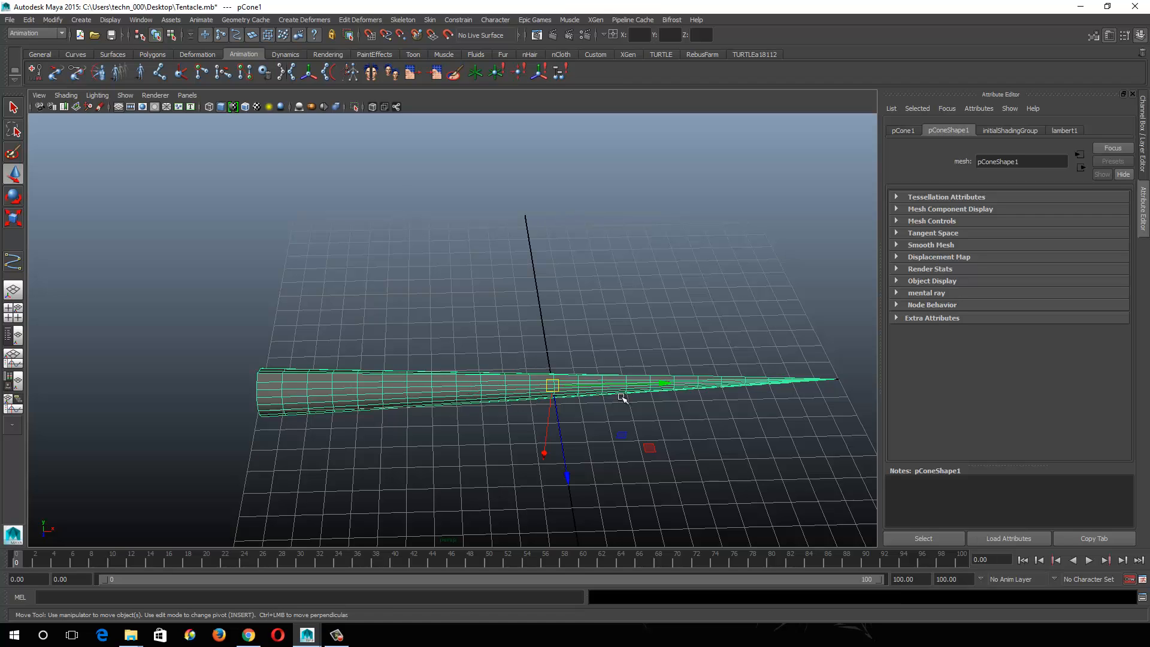
left_click_drag(382, 351, 372, 389, "alt")
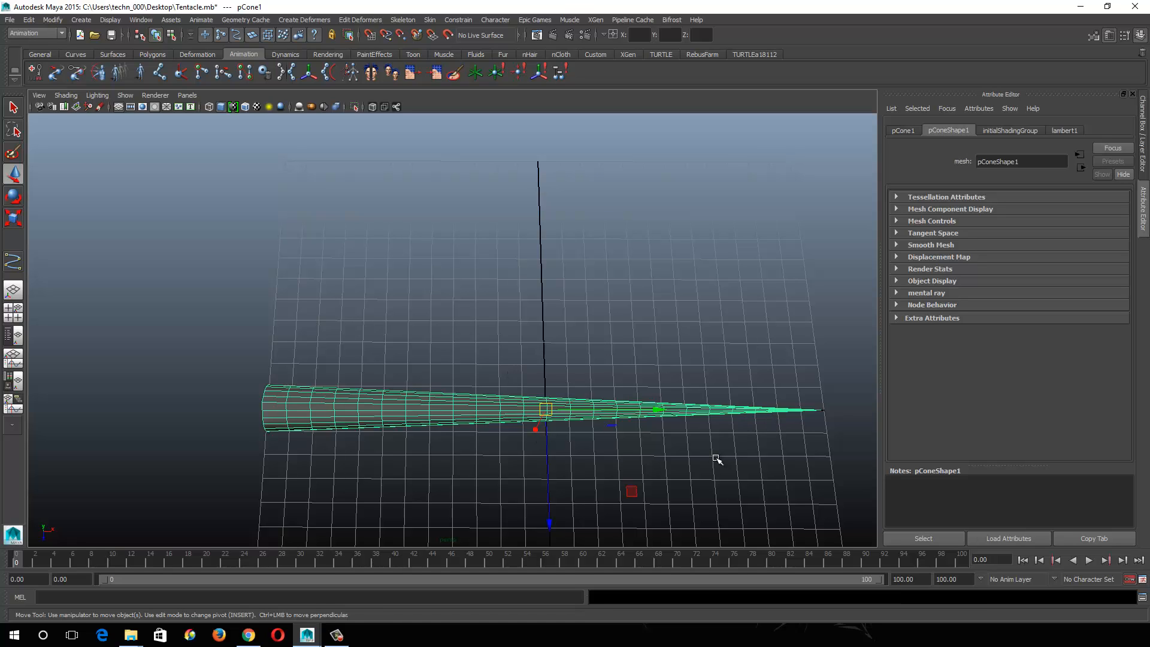
mouse_move(342, 448)
left_mouse_down("alt")
mouse_move(394, 411)
mouse_move(346, 431)
left_mouse_up("alt")
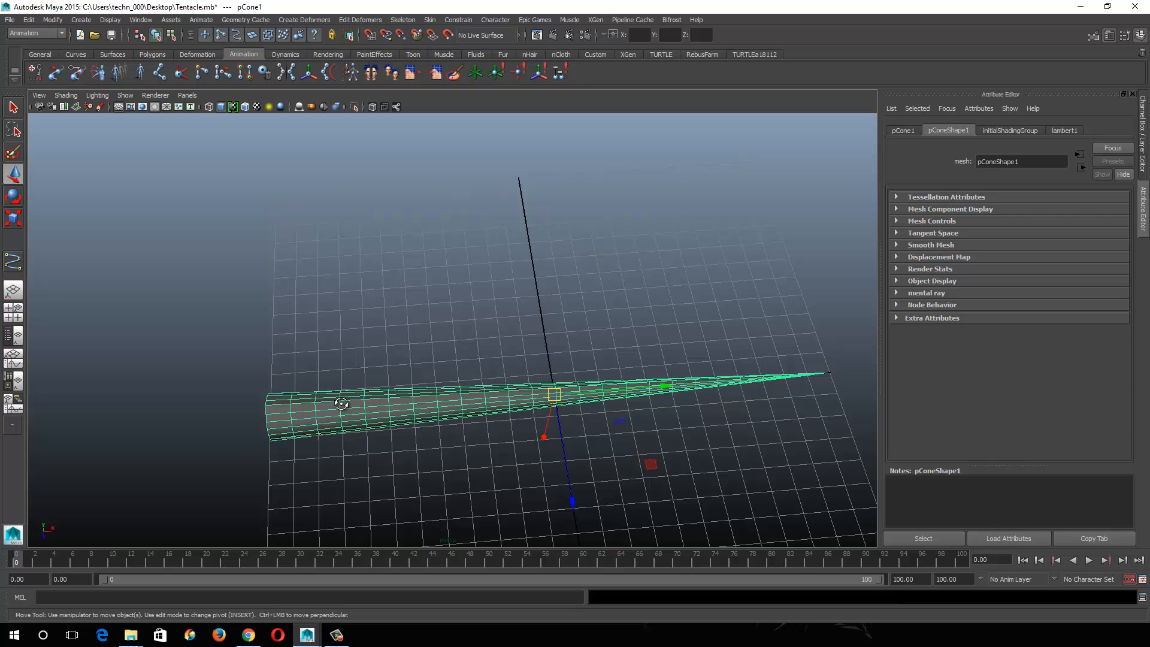
left_click_drag(342, 403, 333, 406, "alt")
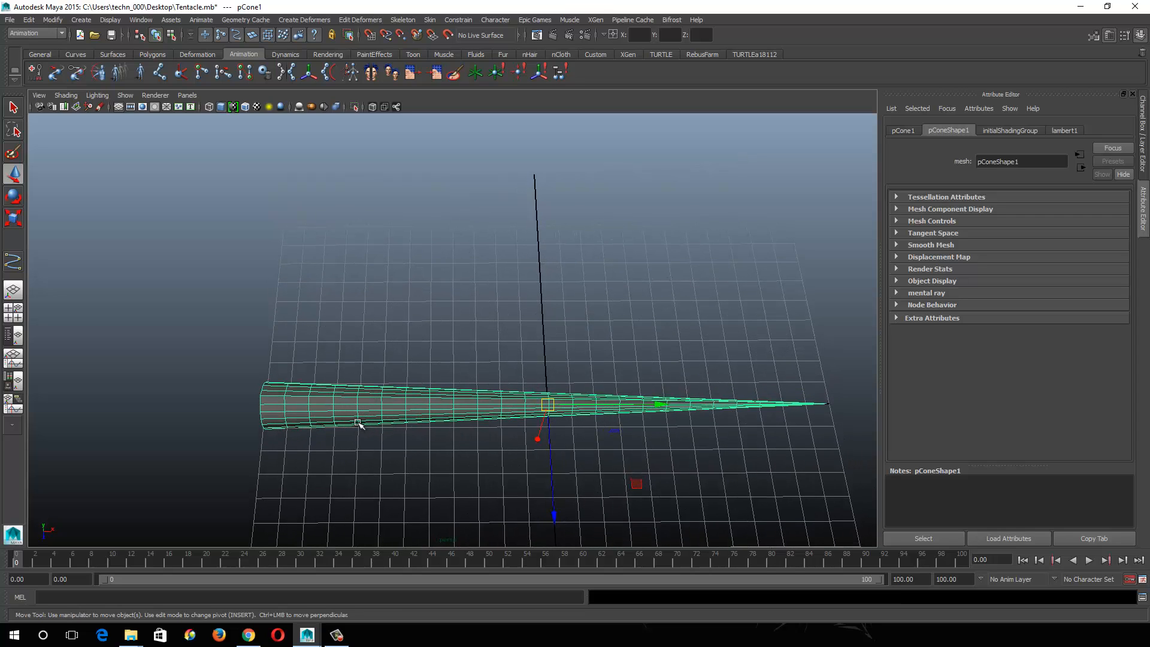
left_click_drag(392, 424, 403, 400, "alt")
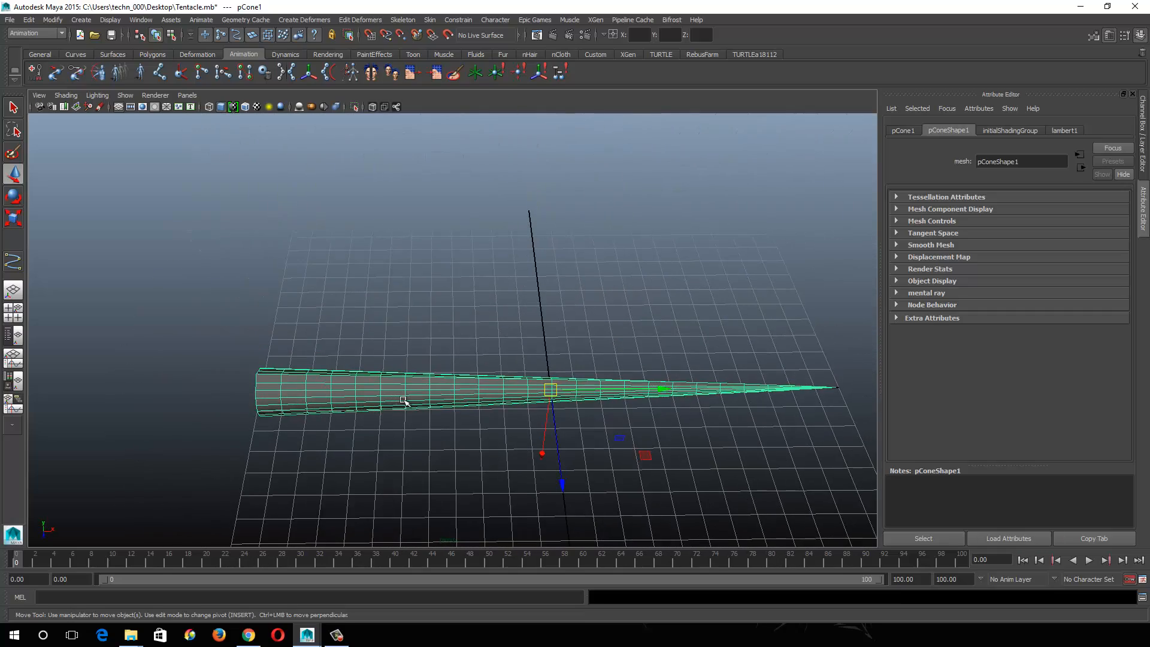
left_click_drag(547, 398, 548, 384, "alt")
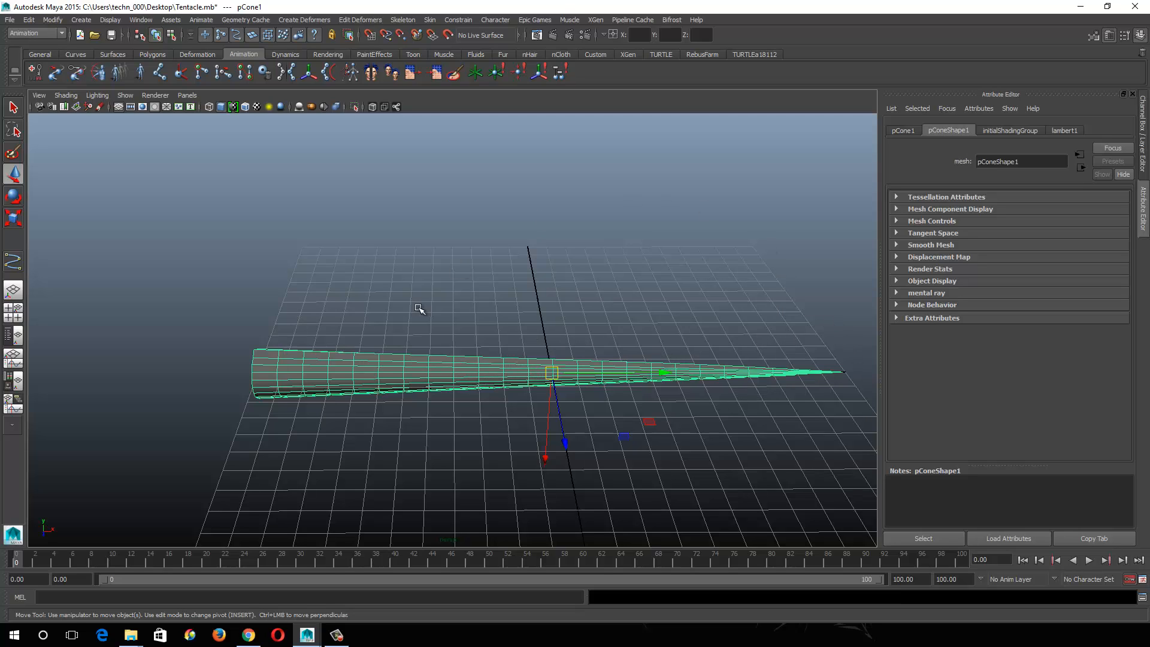
left_click_drag(502, 412, 413, 459, "alt")
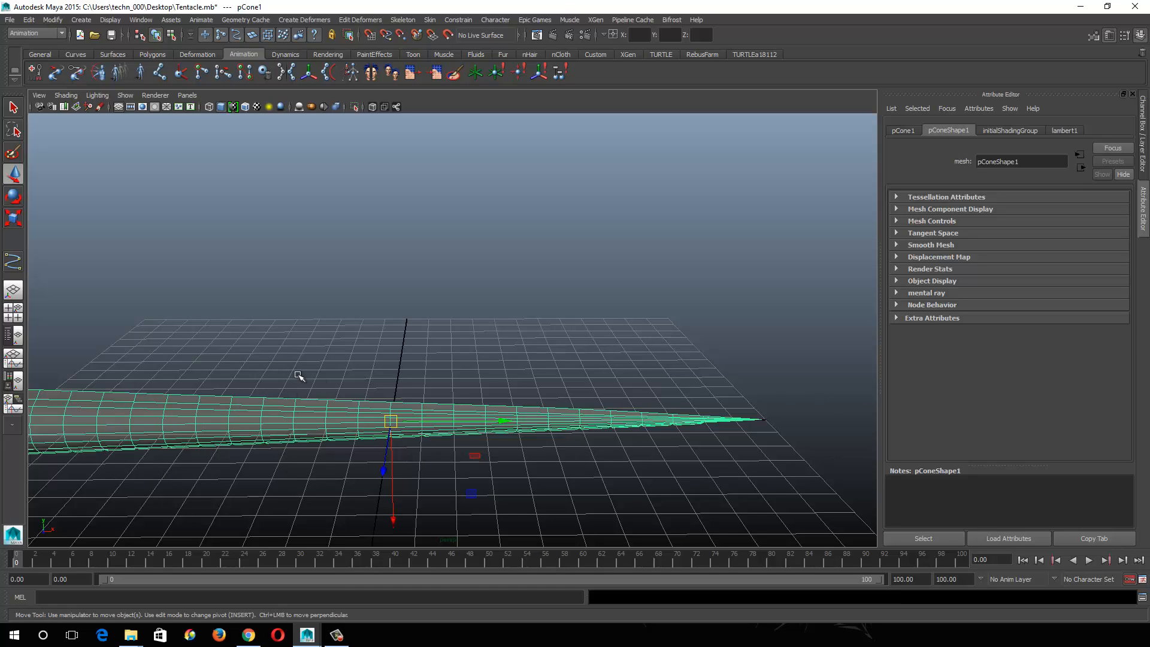
left_click_drag(413, 409, 531, 371, "alt")
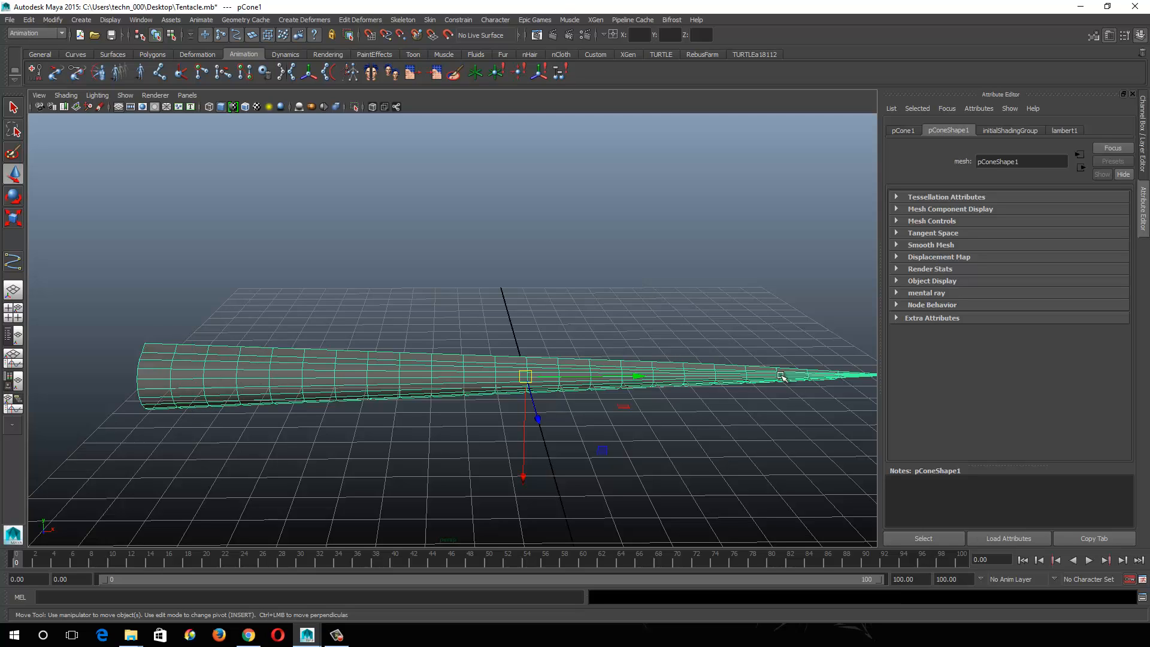
left_click_drag(770, 377, 544, 452, "alt")
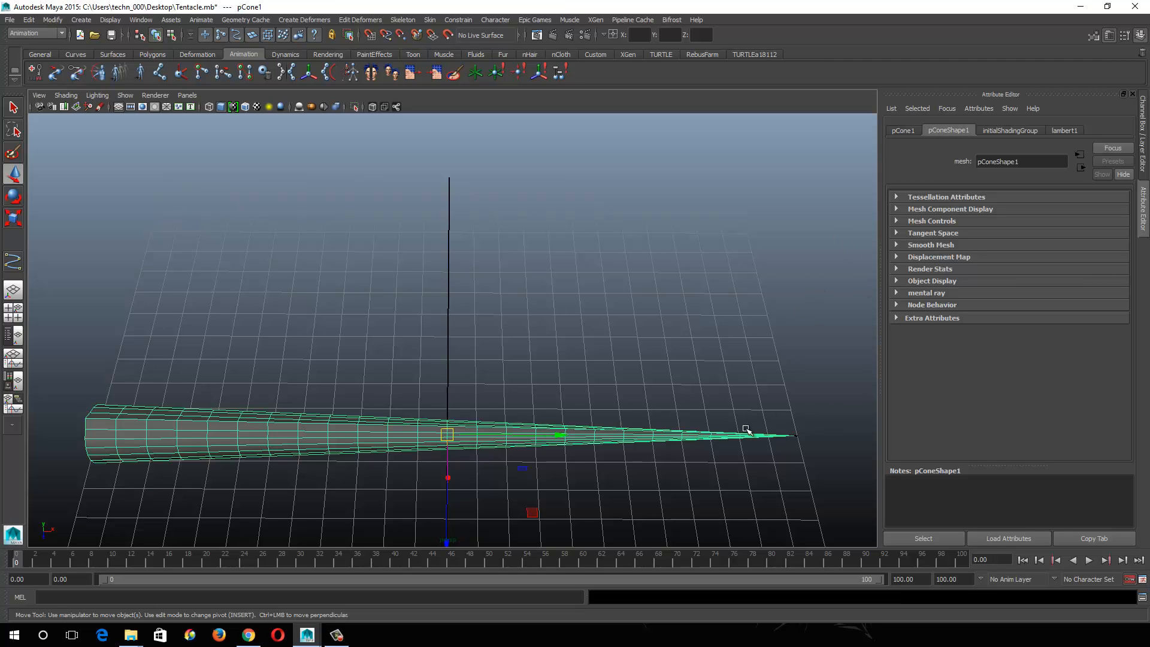
left_click_drag(696, 438, 696, 339, "alt")
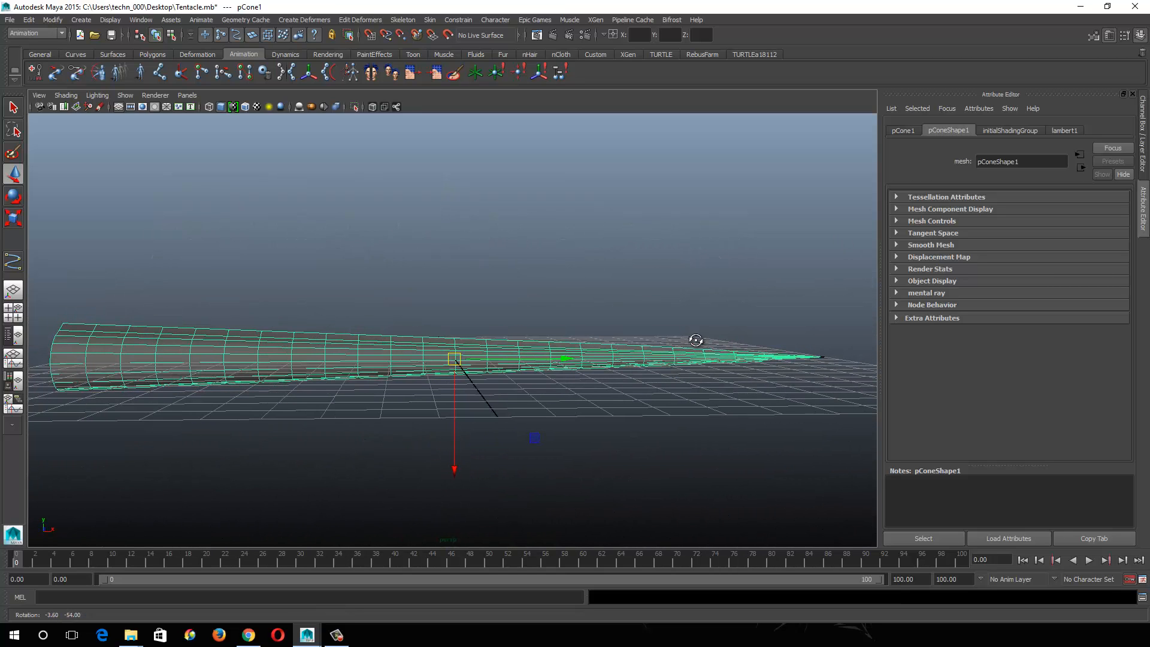
left_click_drag(447, 393, 441, 403, "alt")
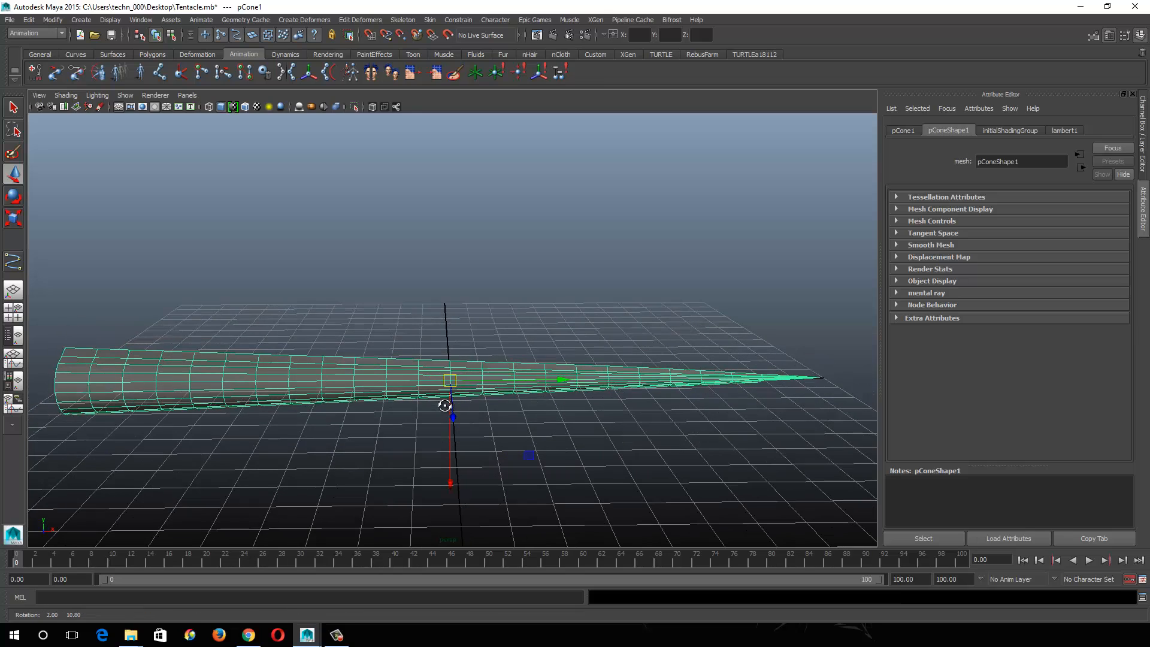
left_click(235, 305)
left_click(261, 387)
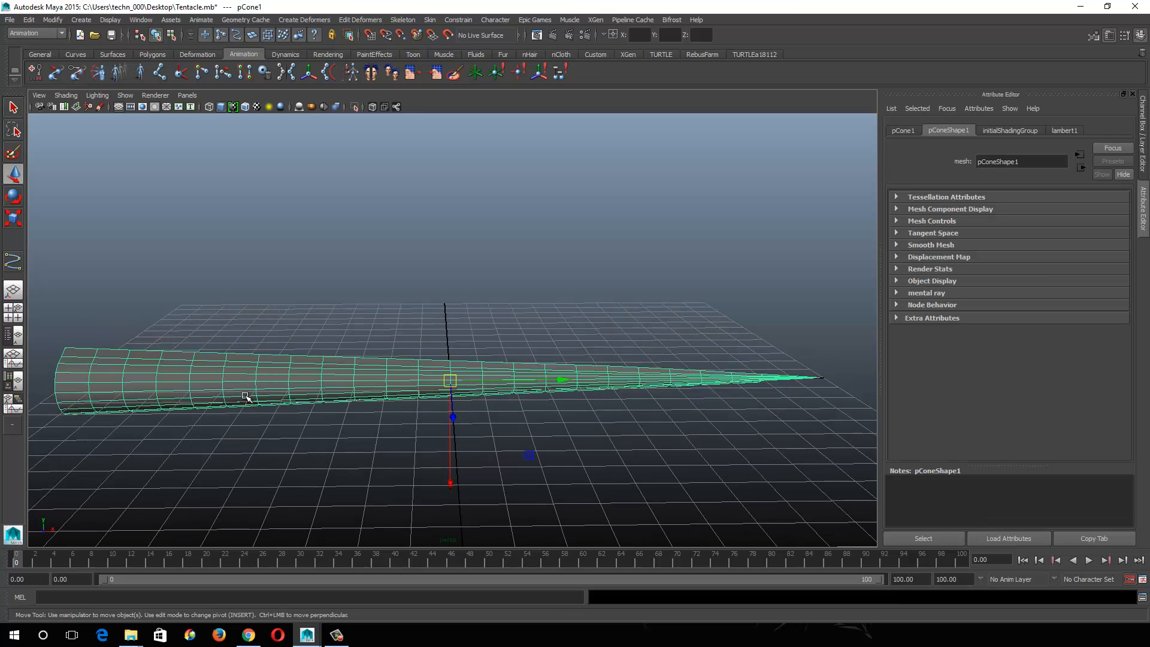
Step: Try raising the three vertex rings at the middle of the cone, undo the move and return to object selection
left_click_drag(179, 383, 191, 359, "alt")
left_click_drag(548, 350, 566, 342, "alt")
left_click(172, 36)
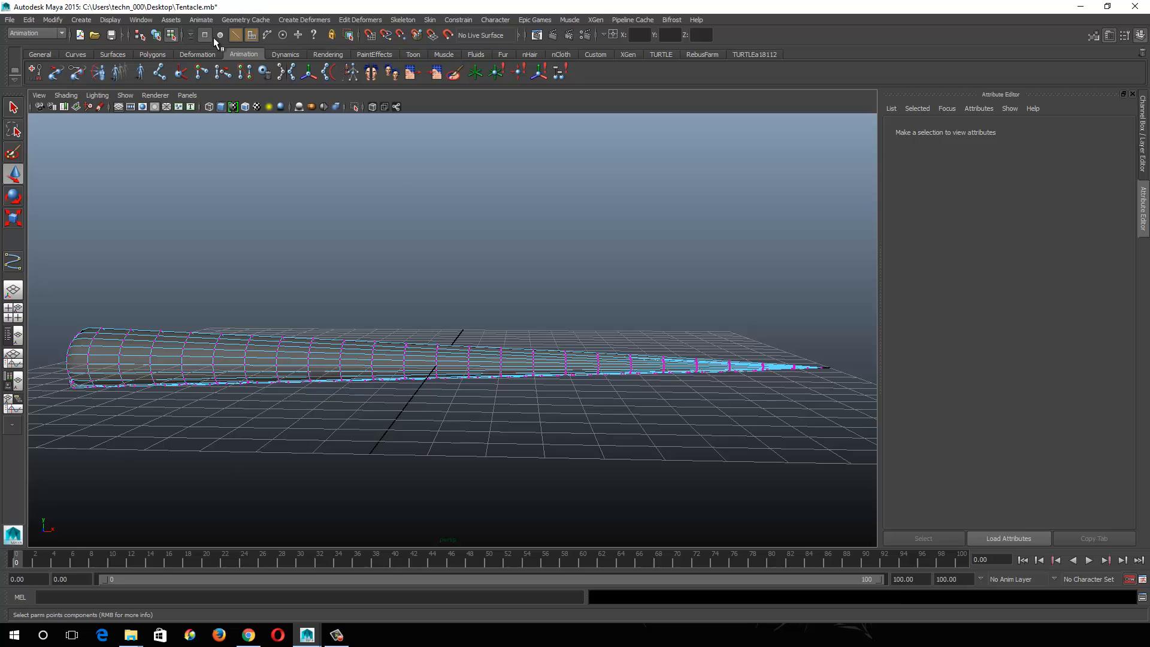
left_click_drag(368, 313, 423, 348)
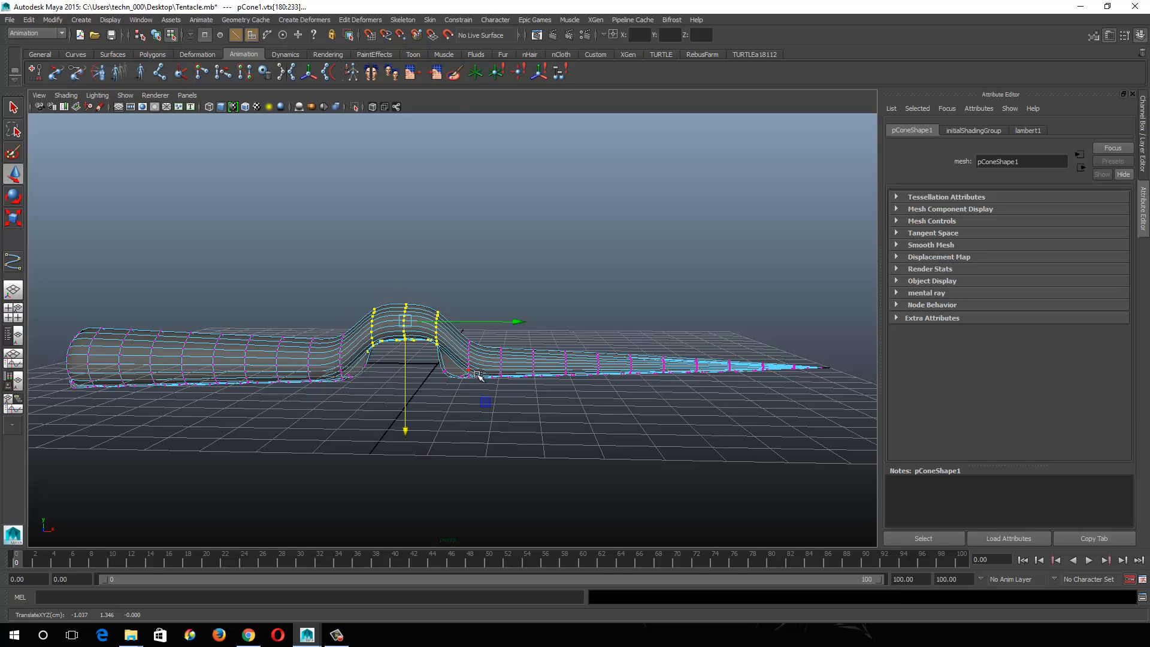
key("ctrl+z")
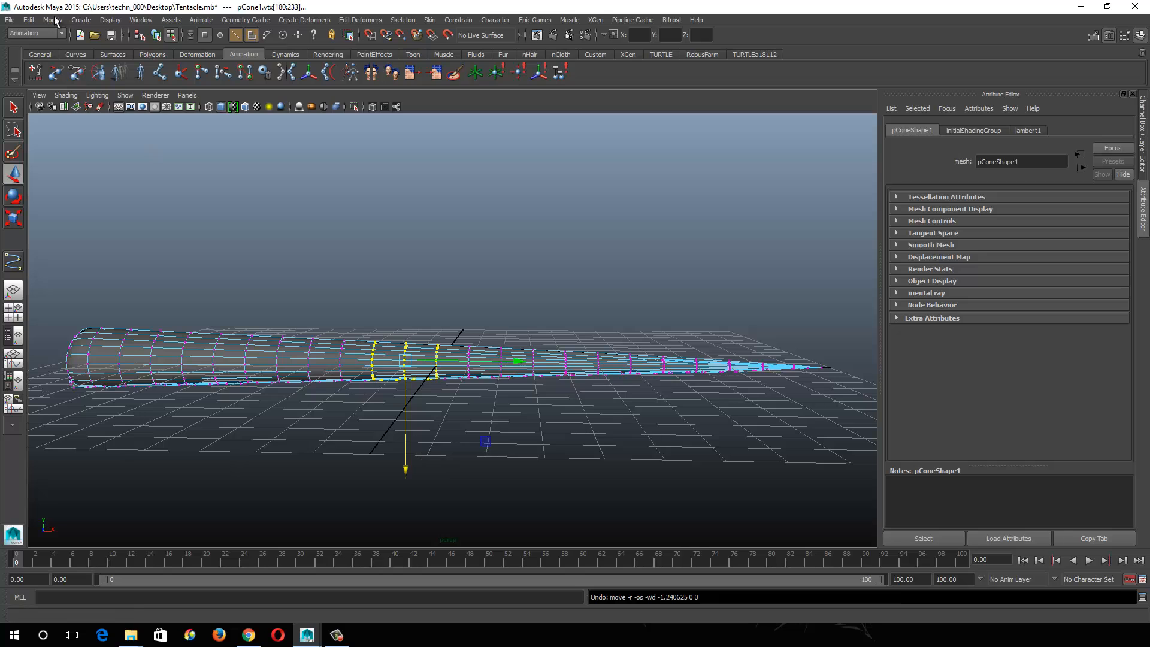
left_click(156, 35)
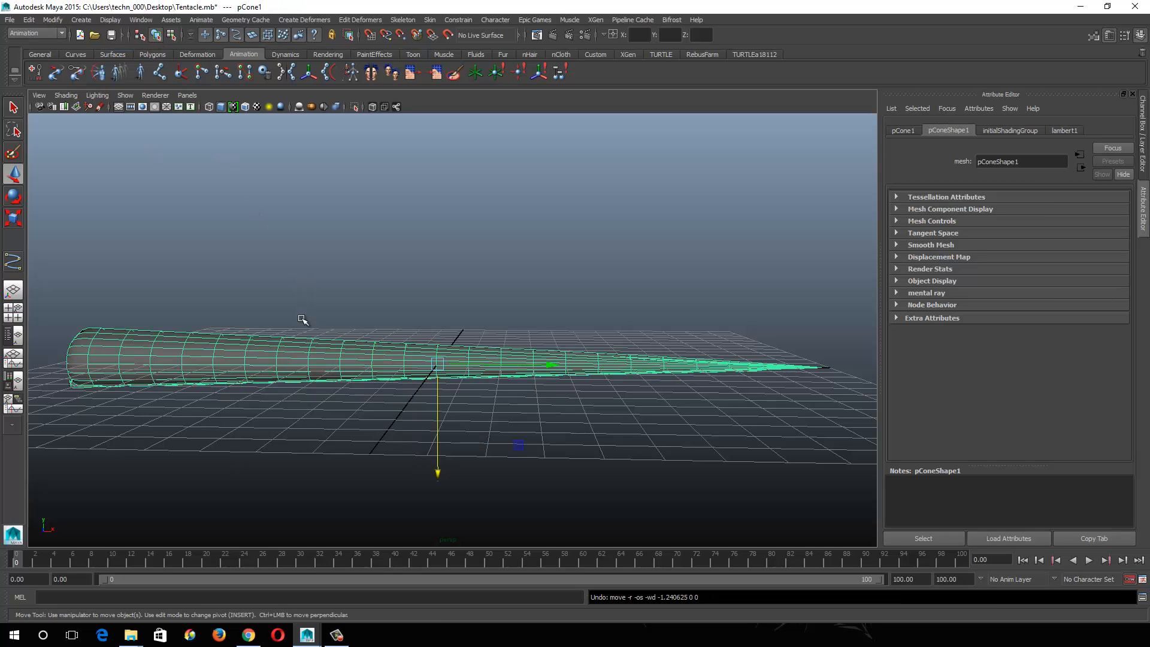
Step: Try stretching the cone slightly along its length with the Scale tool and undo the scaling
left_click(337, 279)
left_click_drag(344, 337, 360, 359, "alt")
left_click(335, 393)
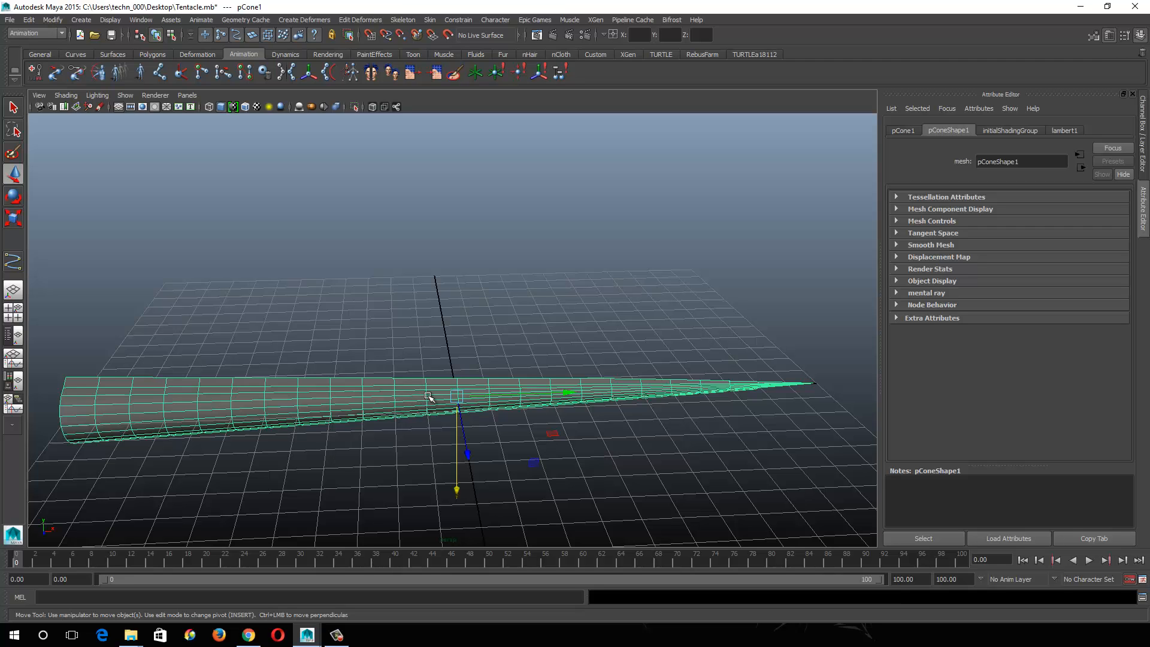
left_click_drag(359, 413, 462, 389, "alt")
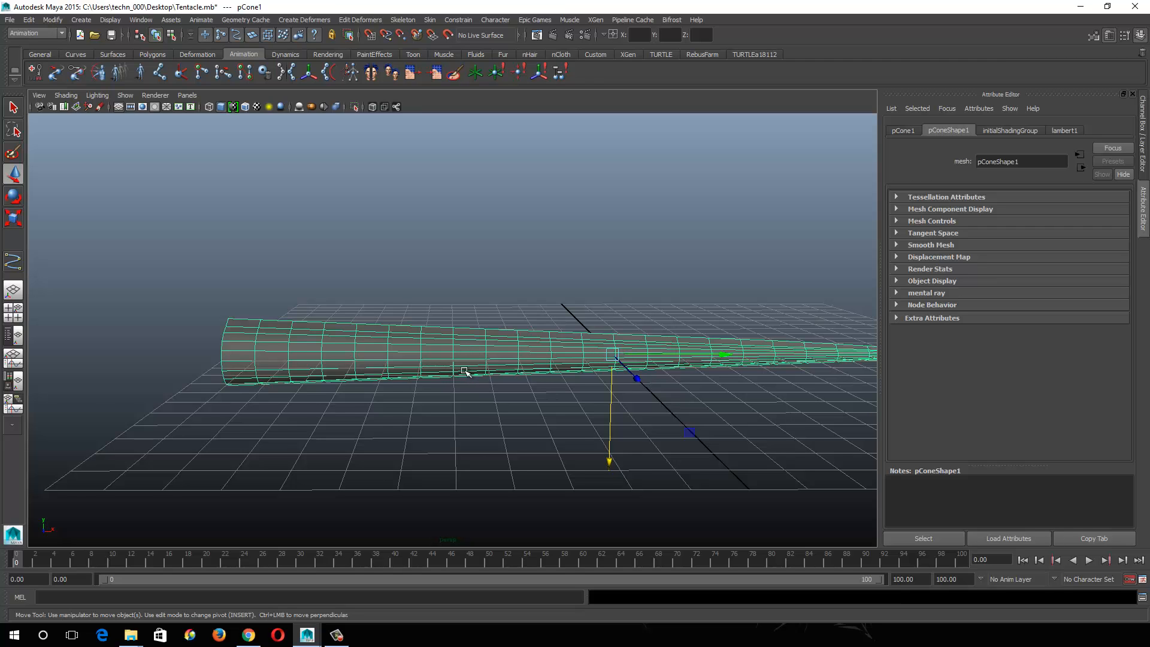
left_click_drag(465, 371, 553, 404, "alt")
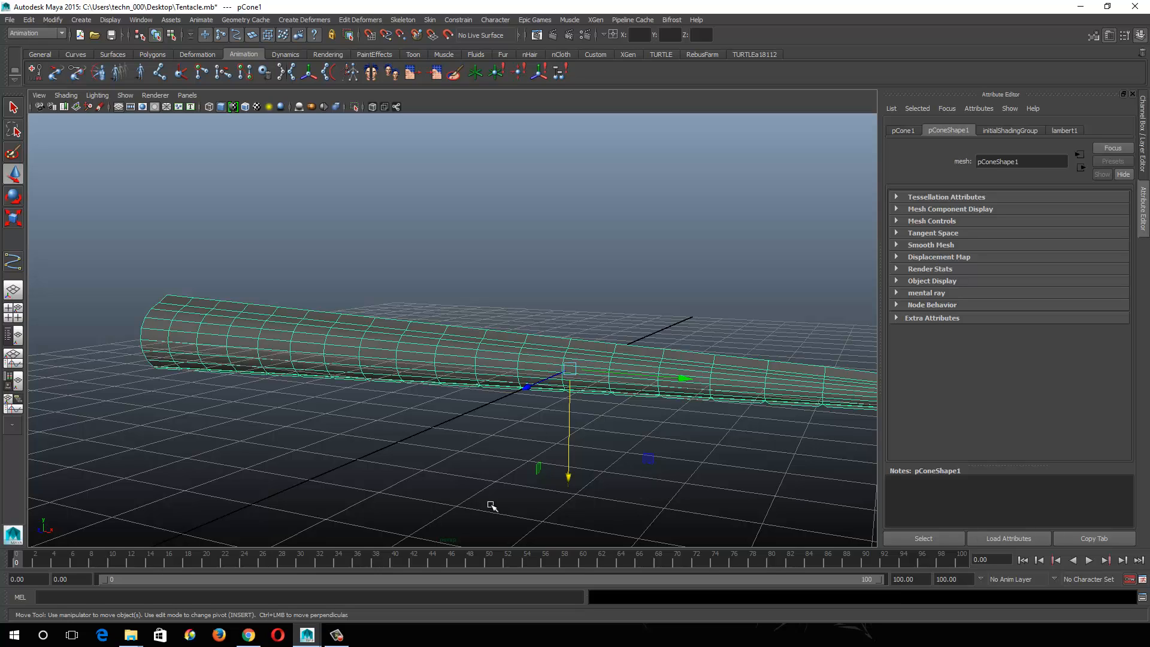
left_click_drag(360, 440, 446, 409, "alt")
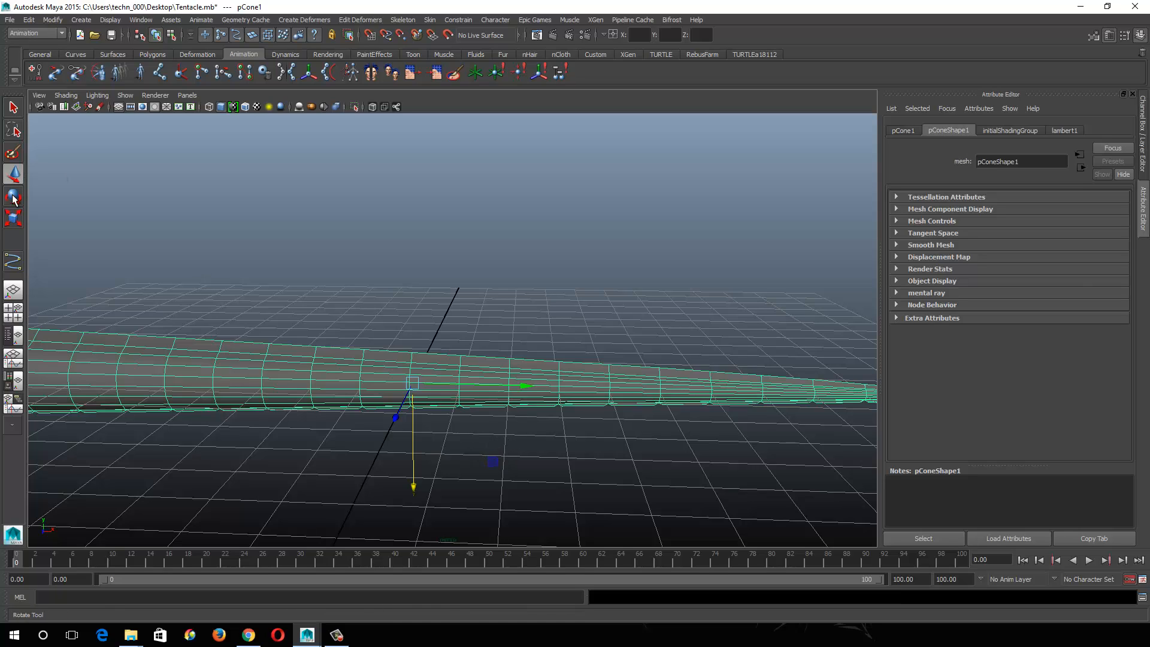
left_click(14, 218)
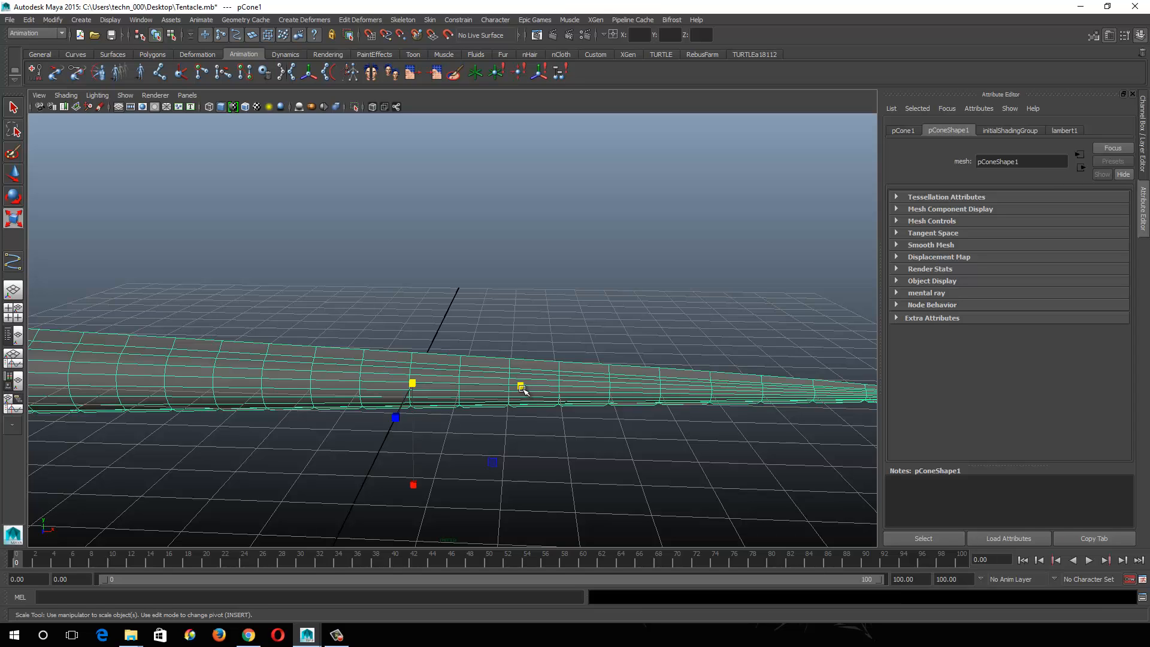
left_click_drag(522, 388, 548, 381)
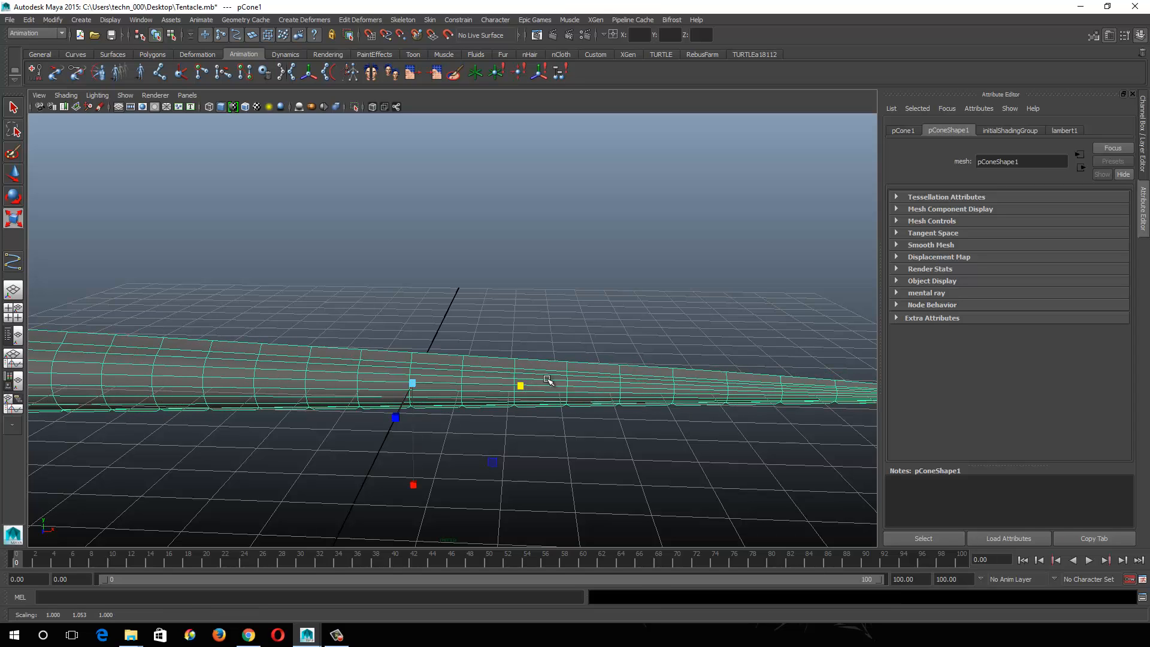
key("ctrl+z")
Step: Look over the deselected cone along its full length and at its wide base end
right_click_drag(529, 361, 428, 369, "alt")
middle_click_drag(329, 430, 426, 441, "alt")
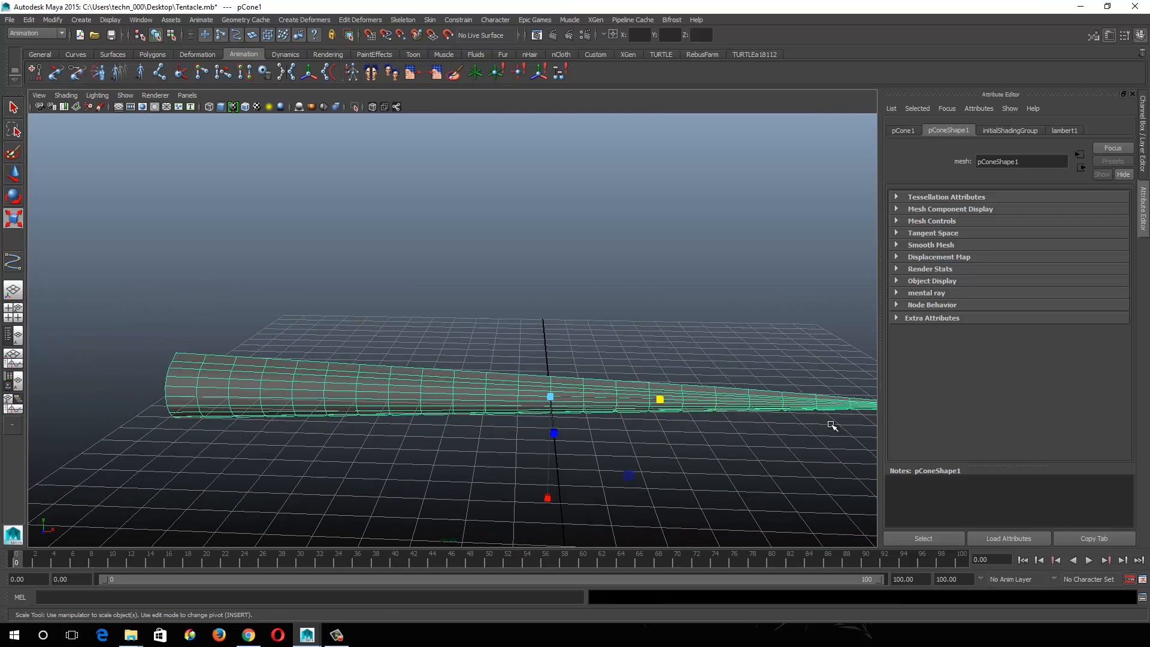
middle_click_drag(687, 438, 557, 406, "alt")
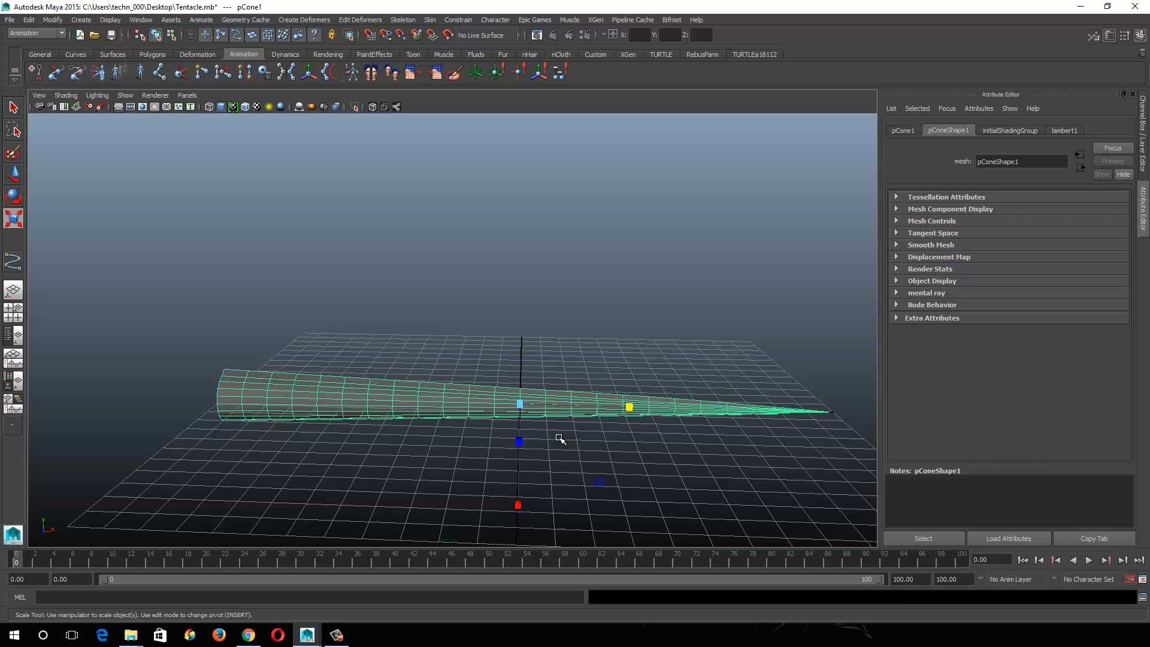
left_click(656, 455)
left_click_drag(655, 457, 577, 455, "alt")
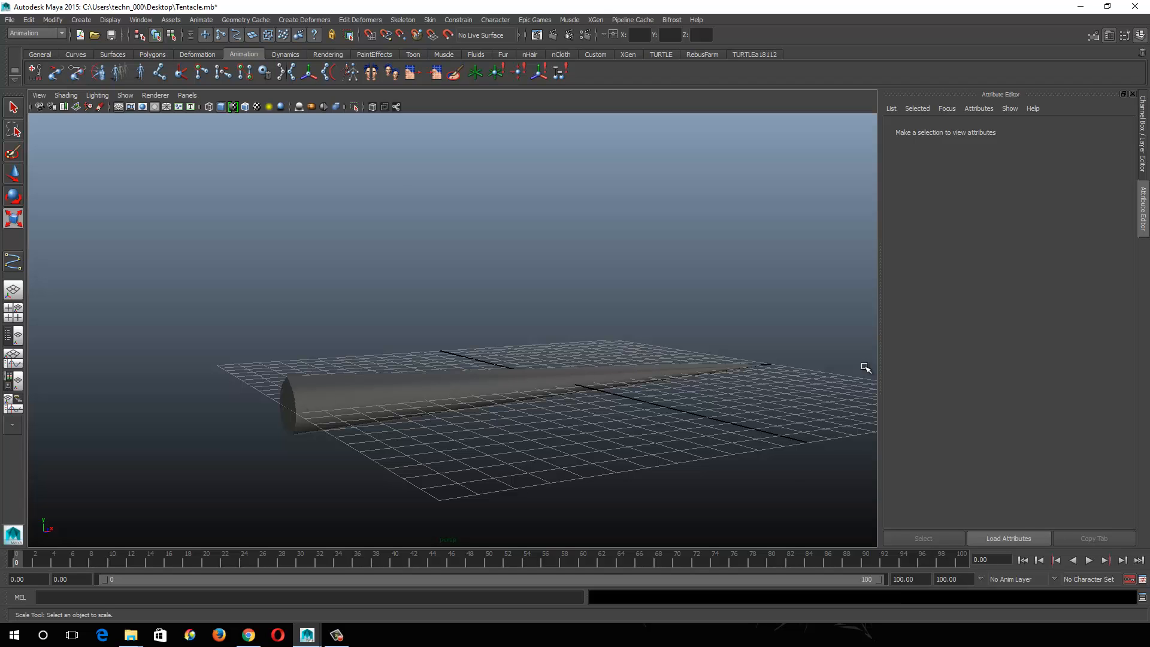
left_click_drag(381, 411, 344, 423, "alt")
Step: Select the cone mesh, switch the viewport to wireframe display and delete the cone
left_click(333, 377)
left_click_drag(423, 415, 356, 447, "alt")
right_click_drag(356, 446, 473, 403, "alt")
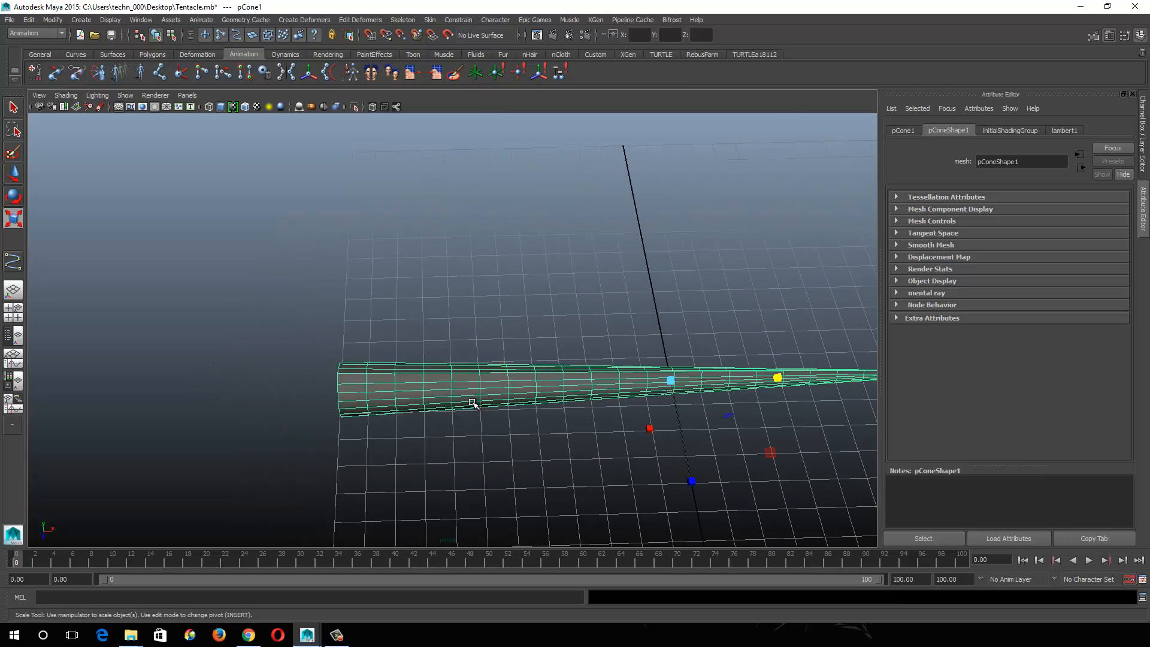
left_click_drag(397, 397, 424, 421, "alt")
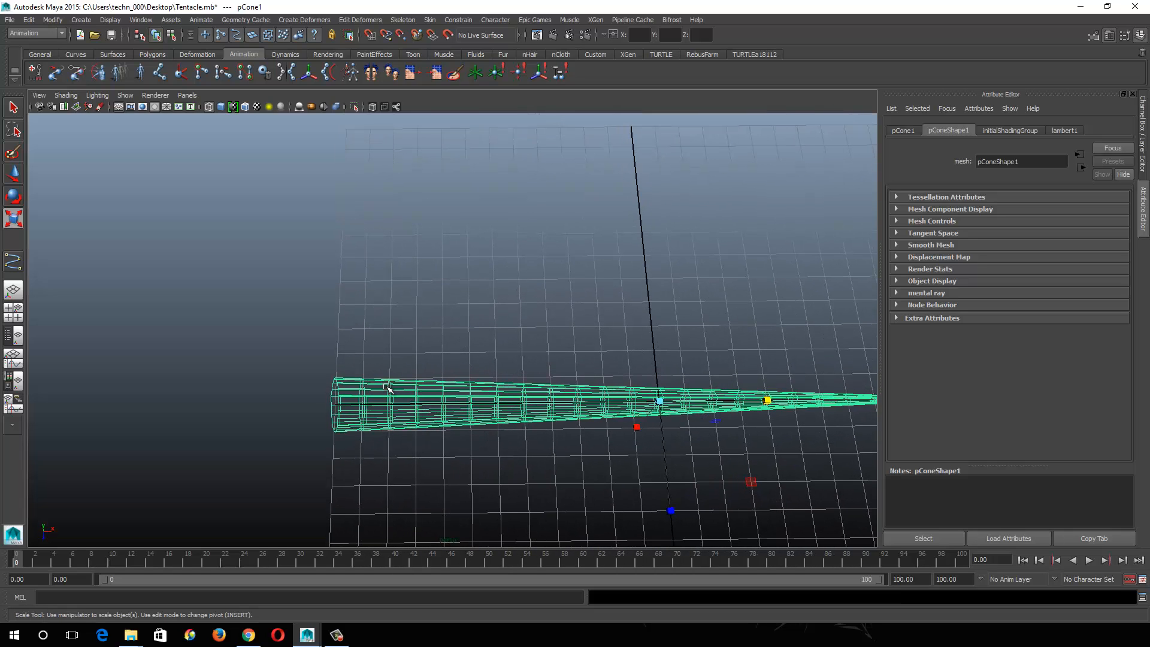
key("Delete")
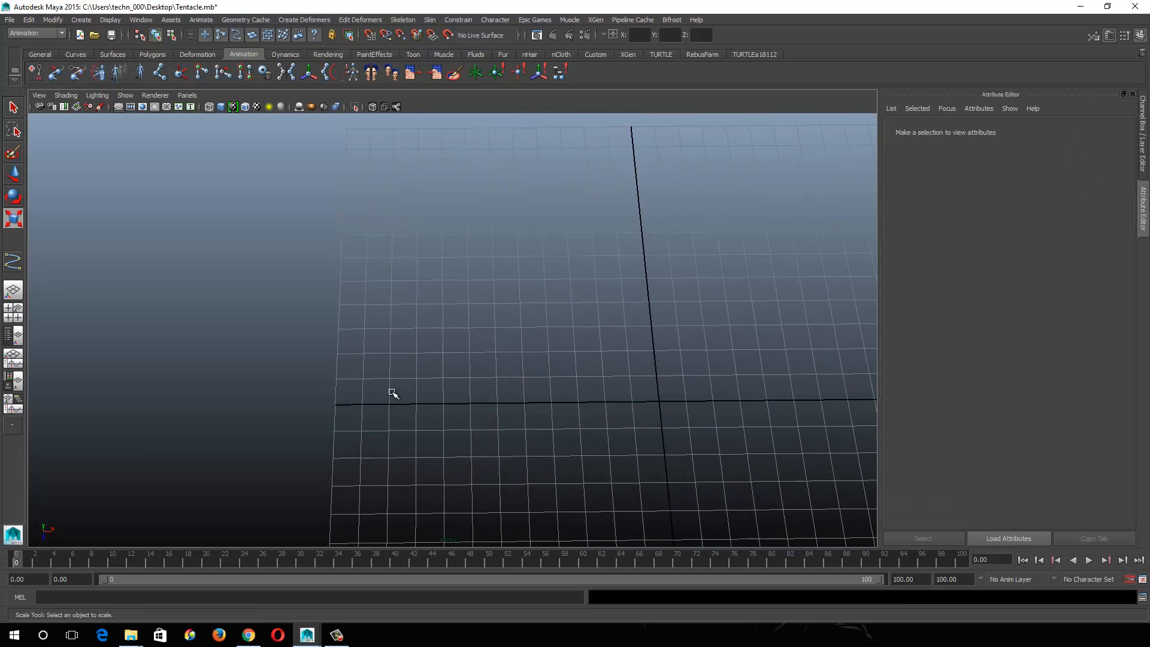
Step: Start the Joint Tool with snapping to grids enabled and place the root joint on the X axis at X -12
left_click(403, 19)
left_click(415, 36)
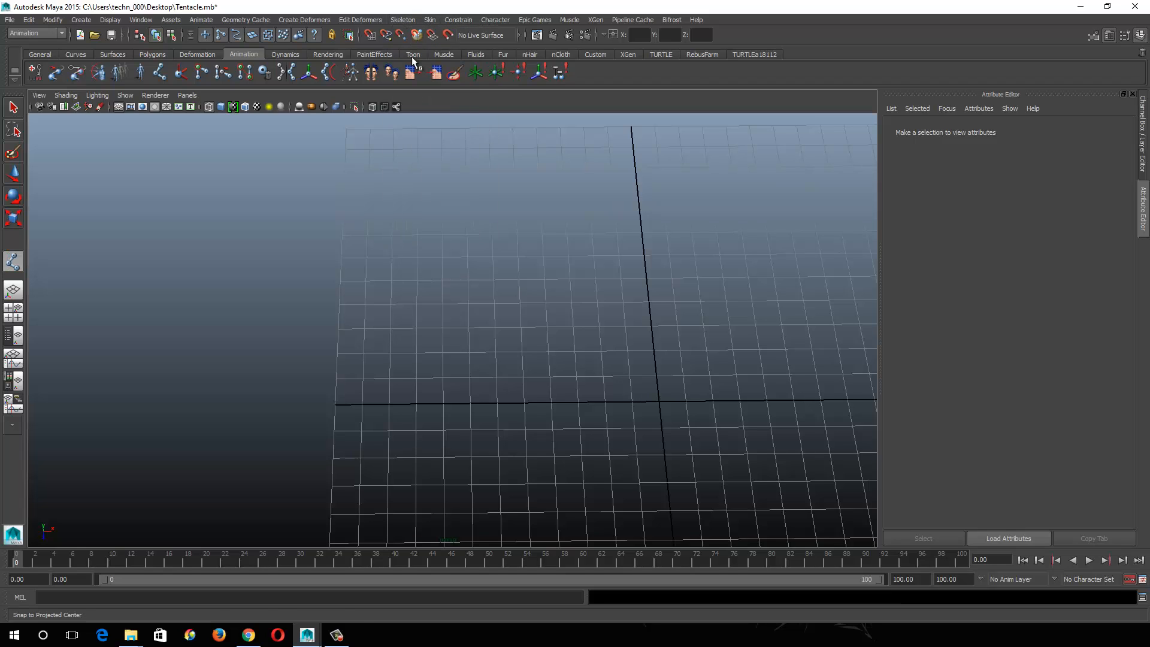
middle_click_drag(355, 442, 332, 435, "alt")
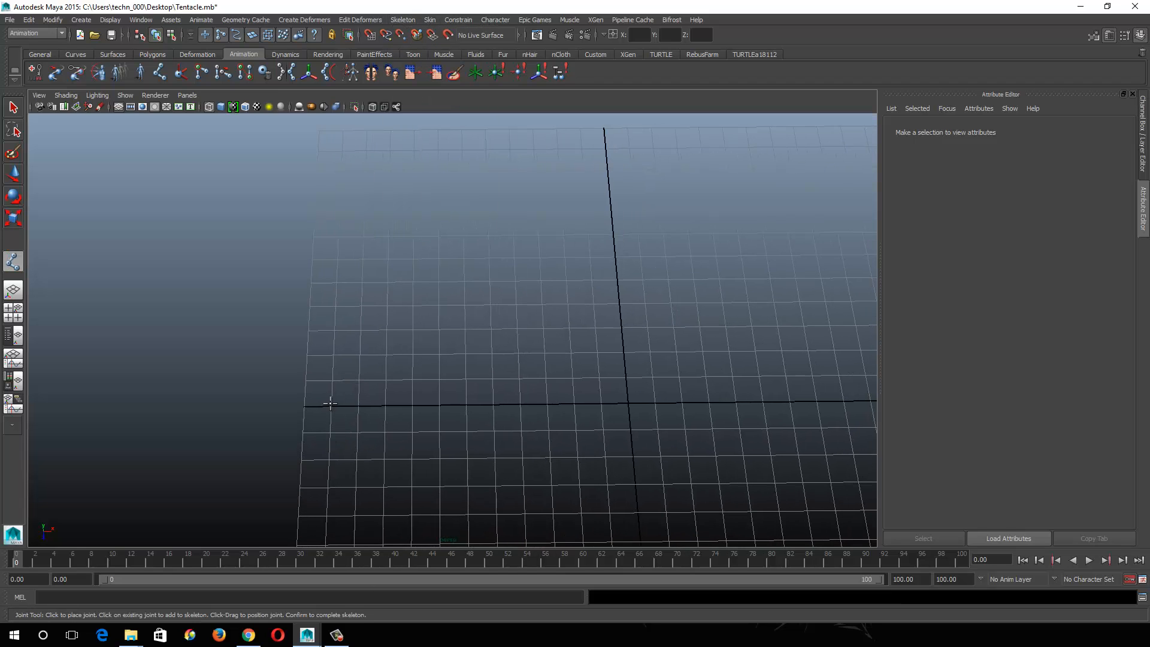
left_click(372, 36)
left_click(312, 406)
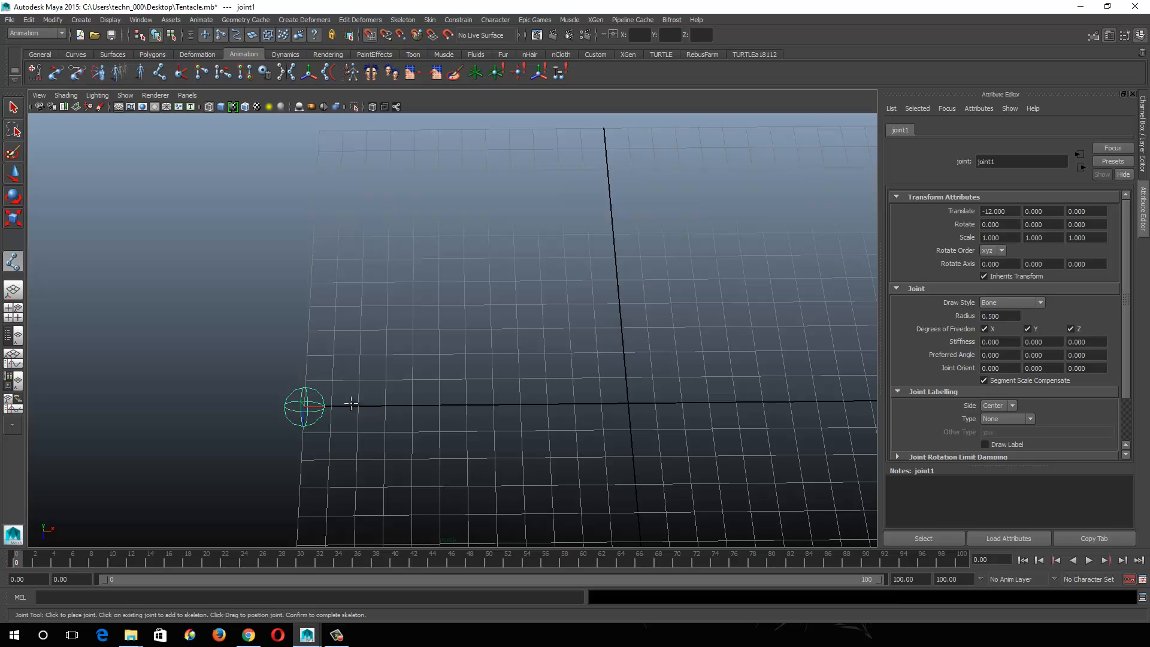
Step: Add twenty more joints along the X axis, one grid unit apart, continuing the chain from the root to X 8
left_click(332, 406)
left_click(358, 405)
left_click(386, 406)
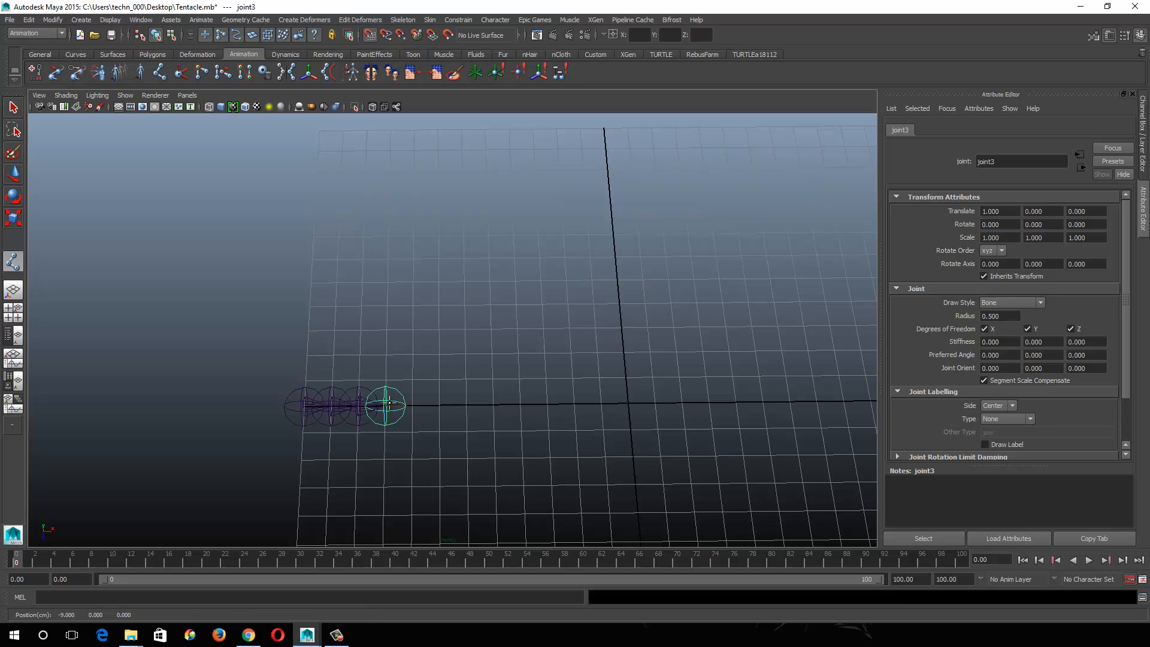
left_click(412, 405)
left_click(440, 405)
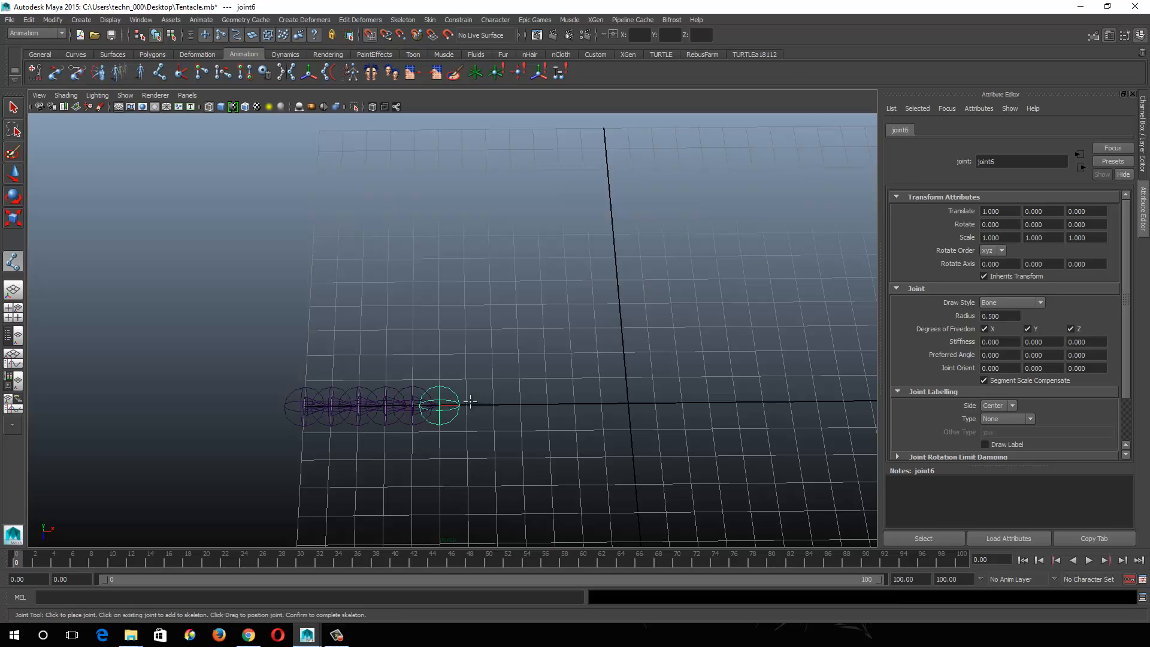
left_click(466, 405)
left_click(493, 405)
left_click(520, 404)
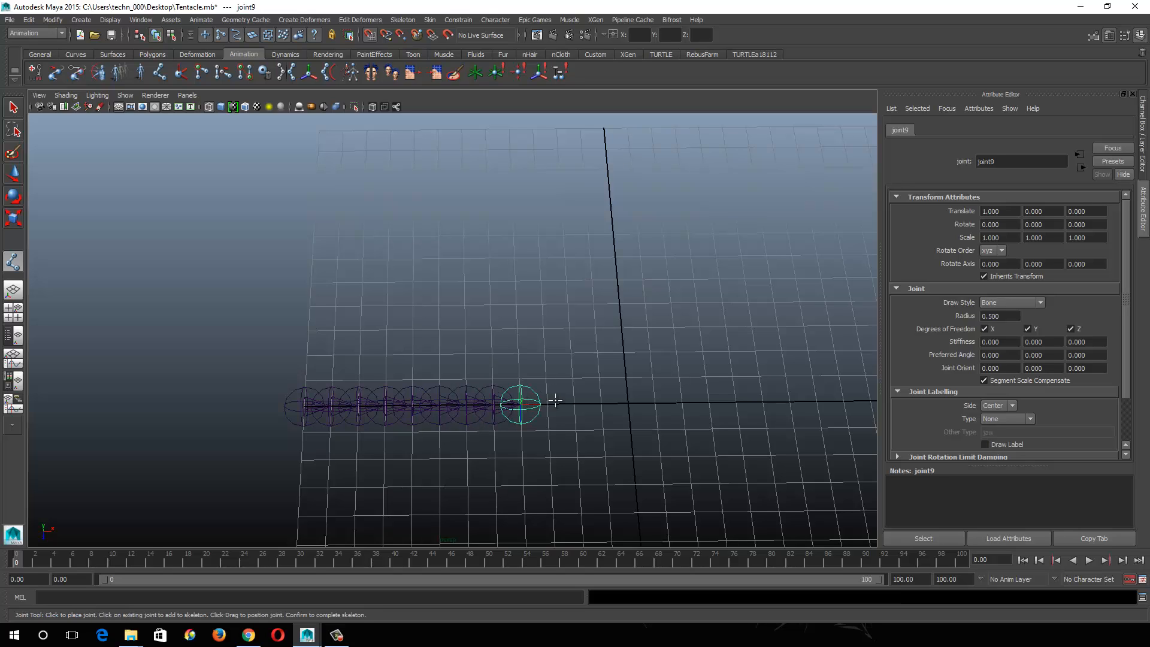
left_click(547, 404)
left_click(574, 404)
left_click(601, 404)
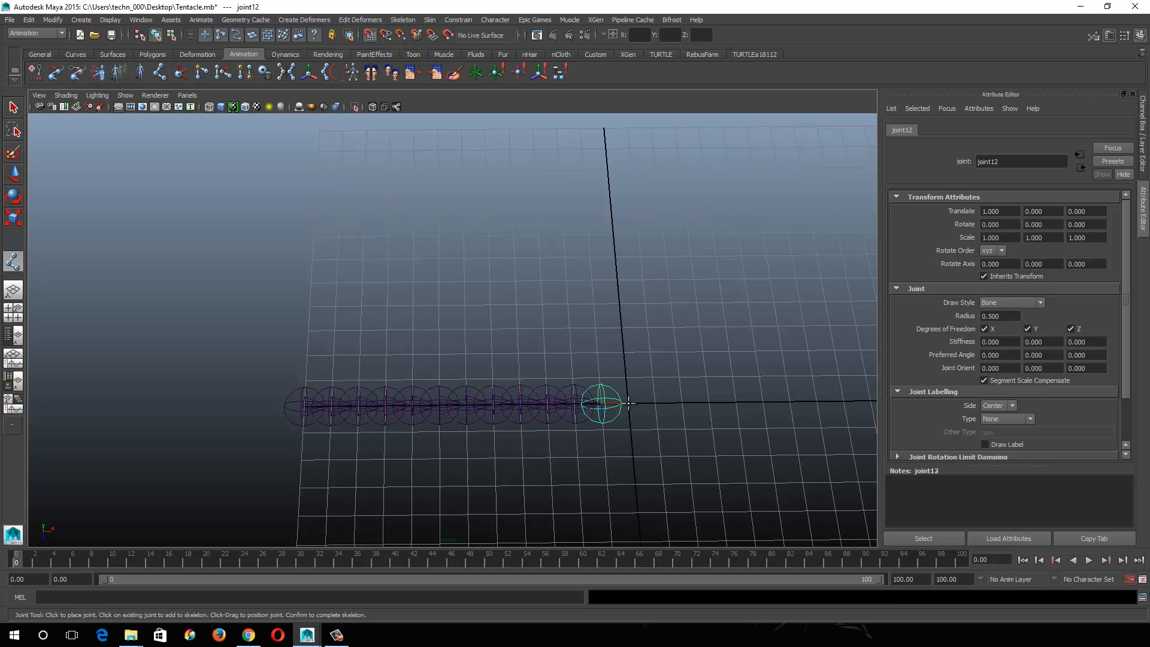
left_click(627, 405)
left_click(655, 405)
left_click(681, 405)
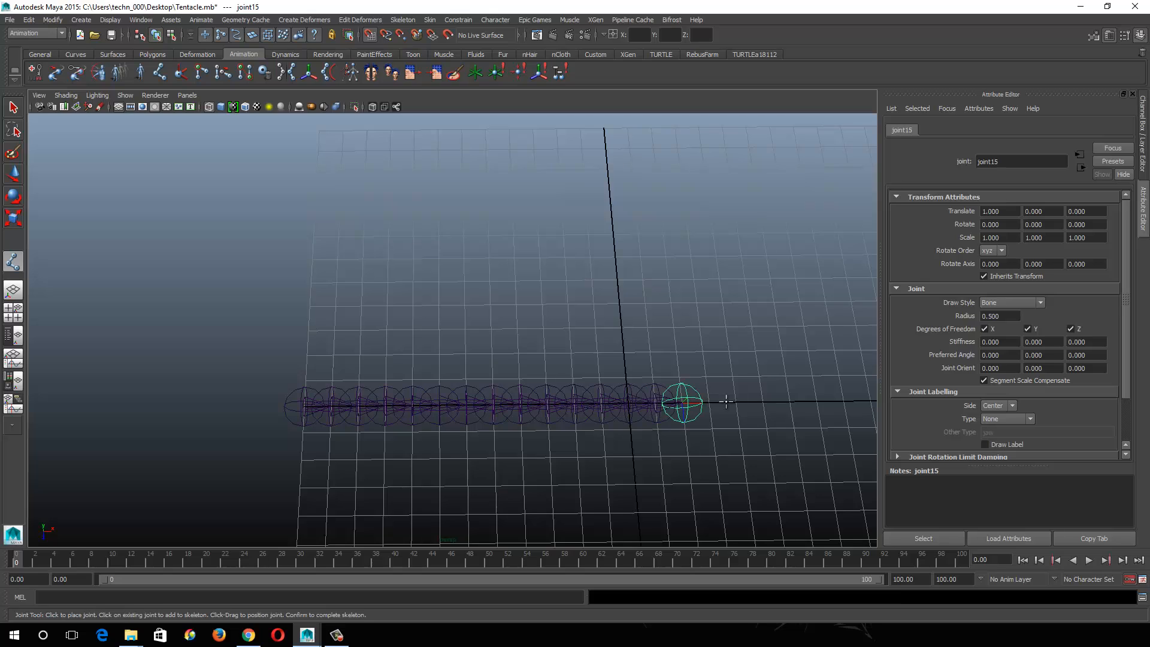
left_click(708, 403)
left_click(736, 402)
left_click(763, 402)
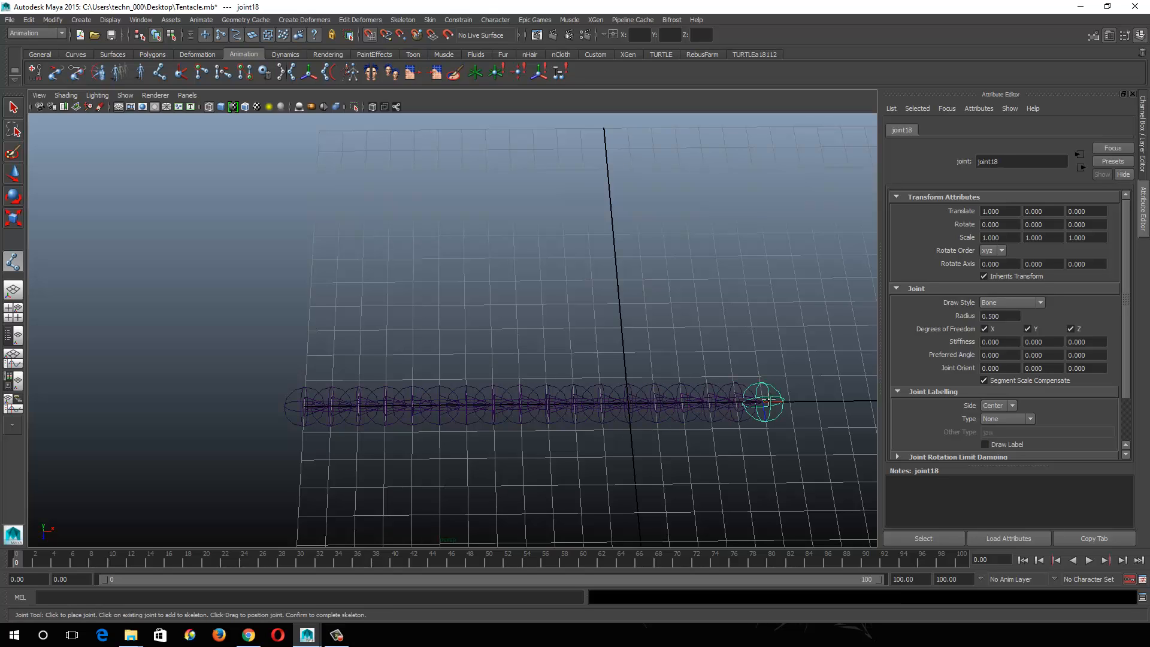
left_click(789, 402)
left_click(817, 402)
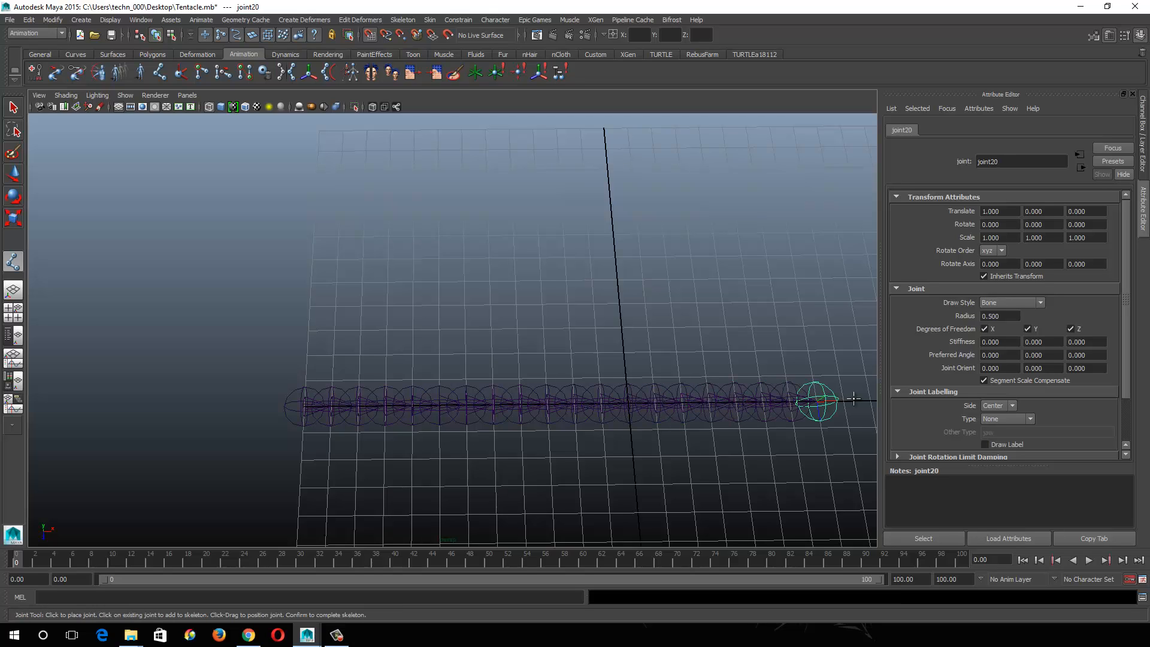
left_click(843, 402)
Step: Extend the joint chain by five more joints at one-unit spacing, ending one unit beyond the grid edge
middle_click_drag(844, 401, 404, 403, "alt")
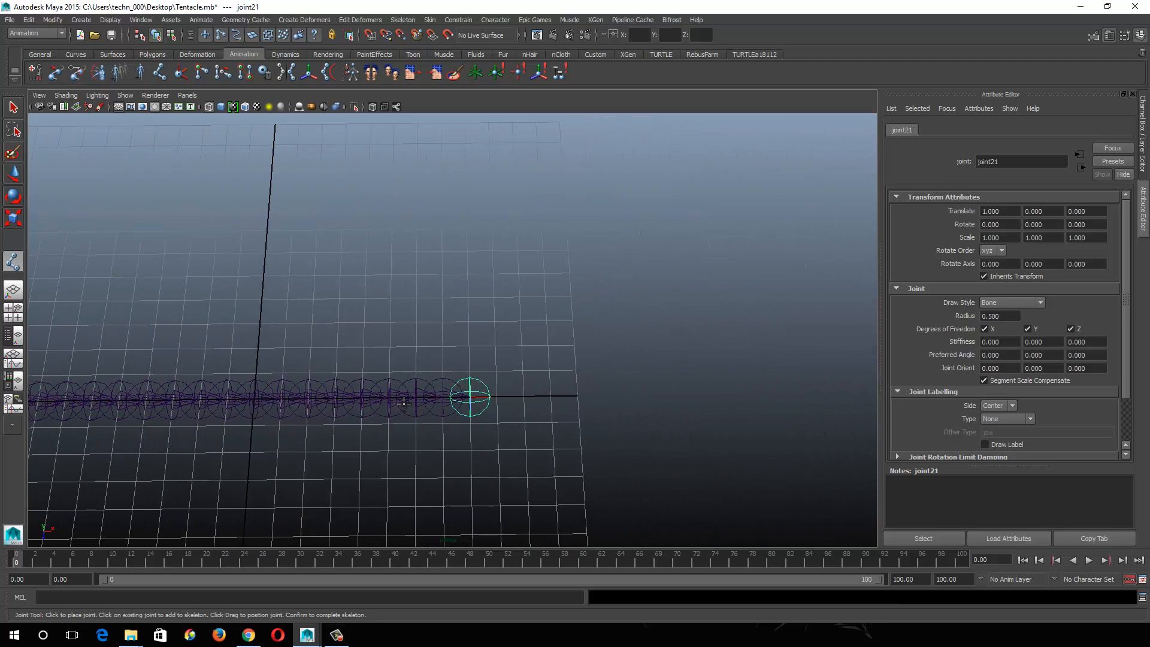
left_click(497, 396)
left_click(525, 397)
left_click(551, 396)
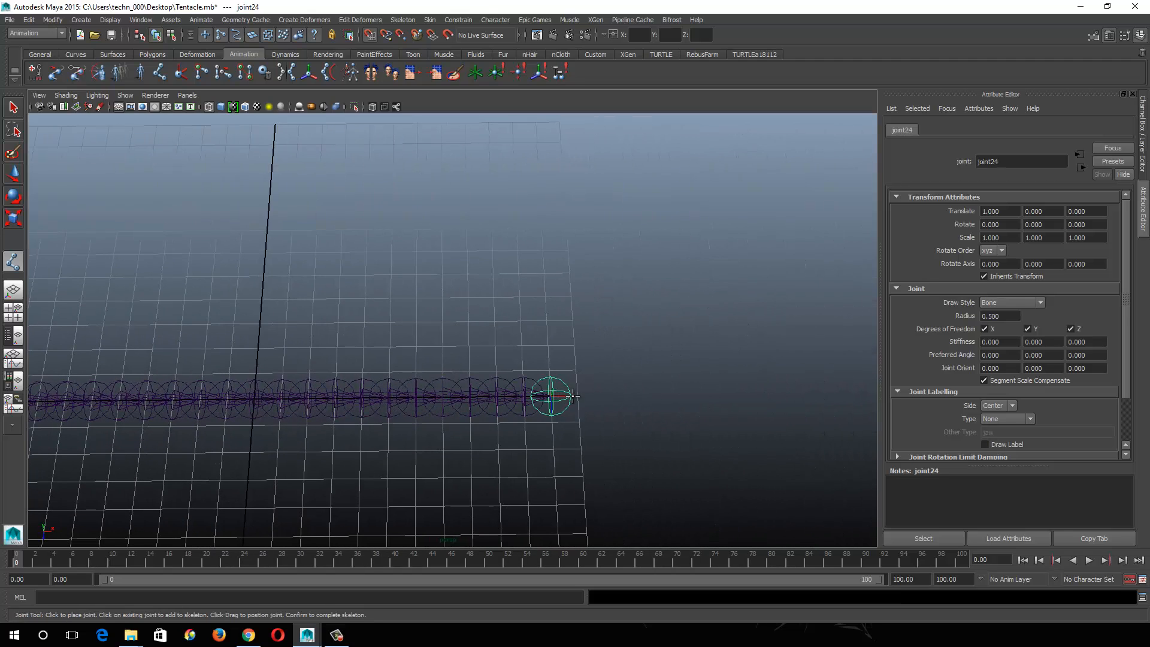
left_click(578, 396)
left_click(605, 396)
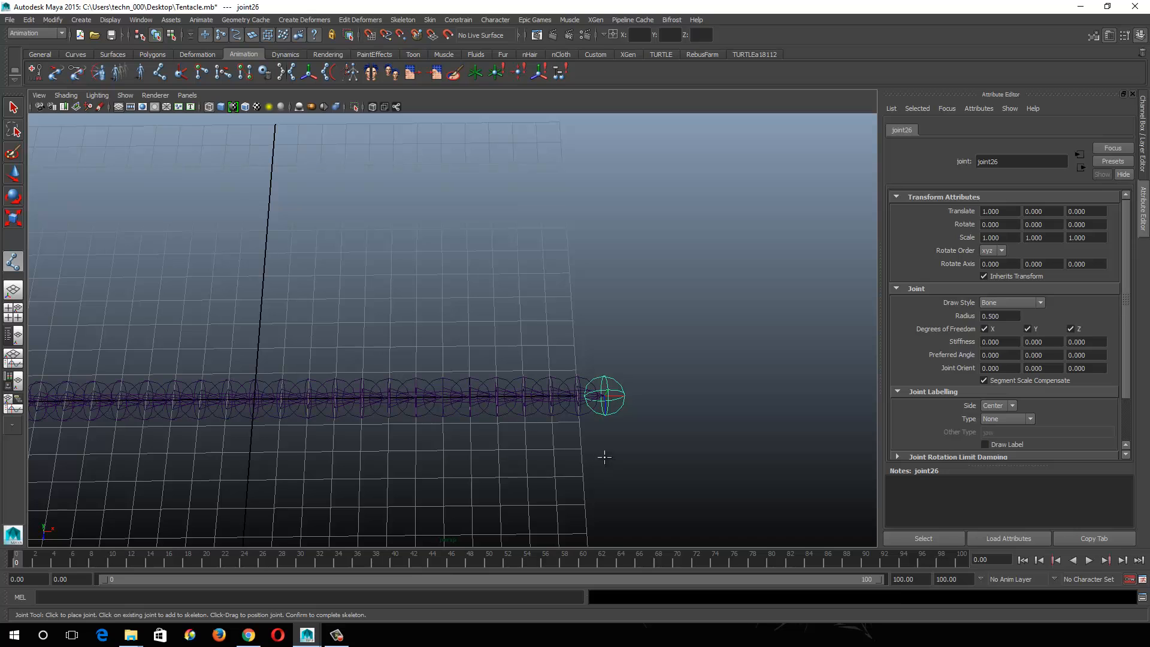
Step: Leave the Joint Tool, compare the last two joints and delete the extra end joint beyond the grid edge
key("w")
left_click(655, 431)
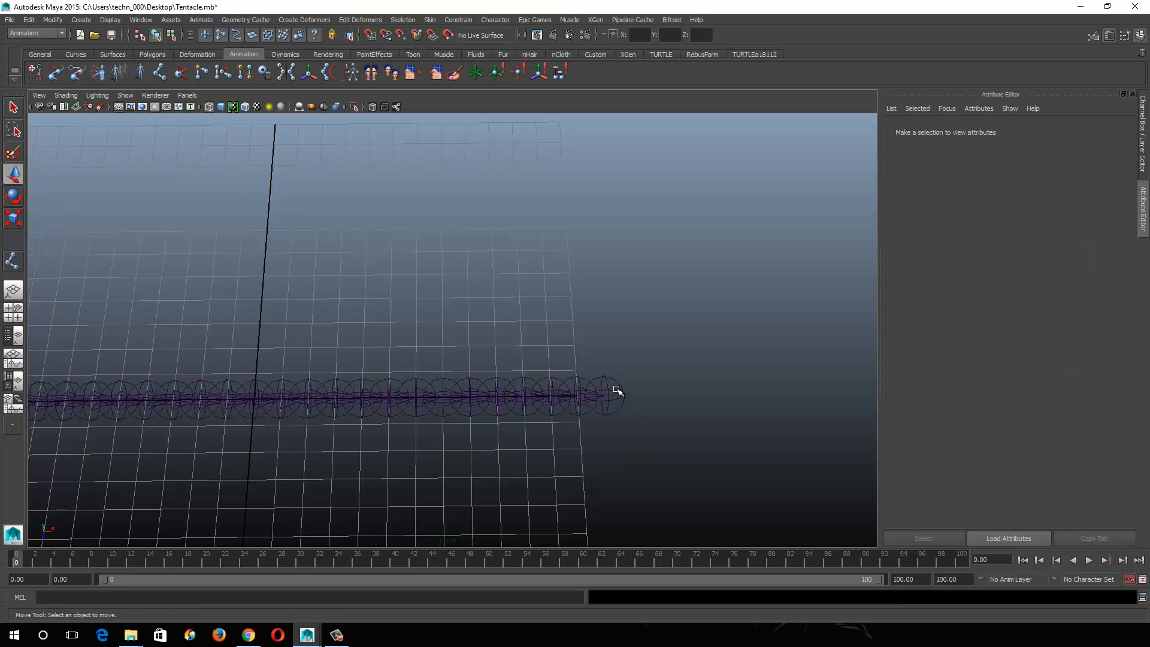
left_click(605, 392)
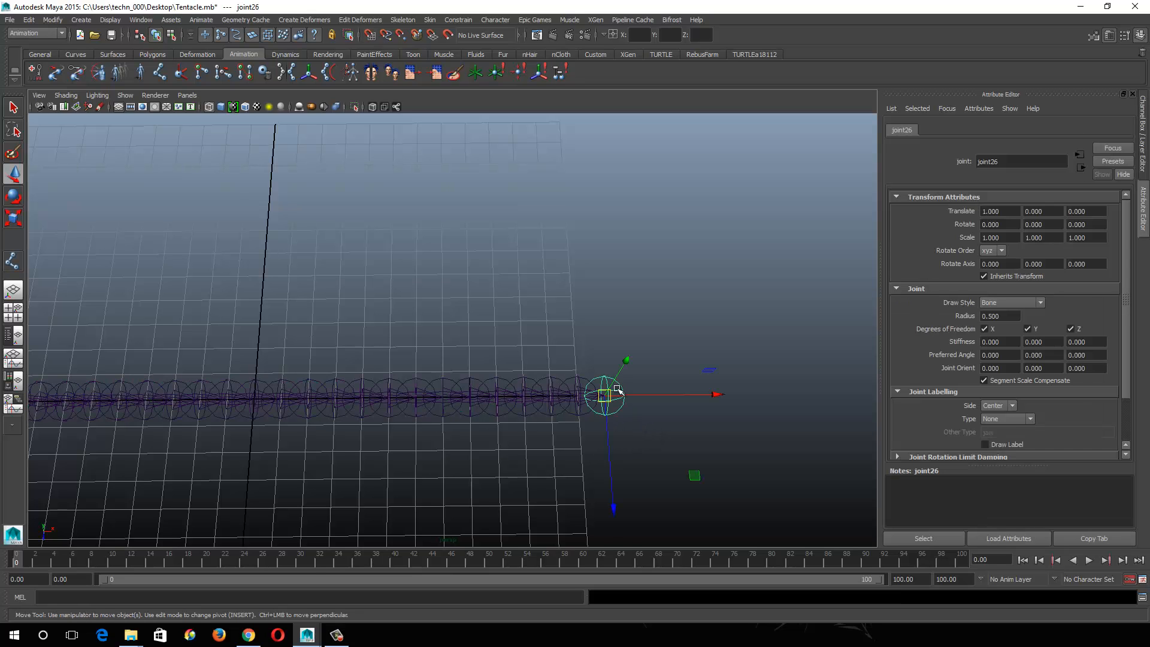
left_click(578, 405)
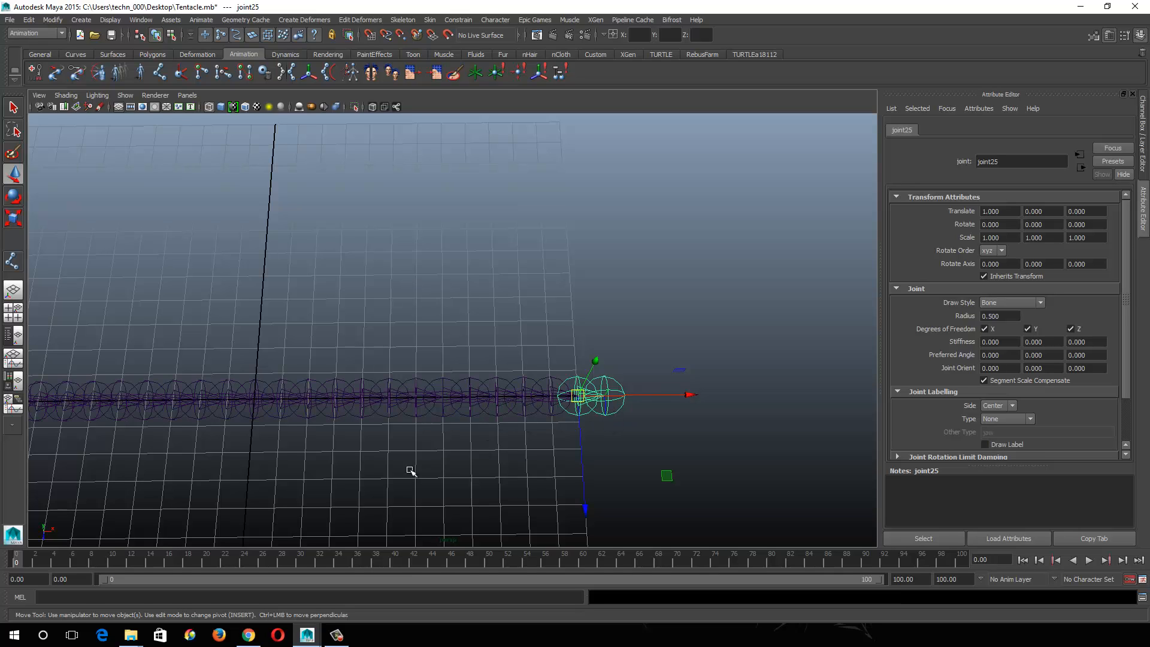
left_click(620, 443)
left_click(610, 414)
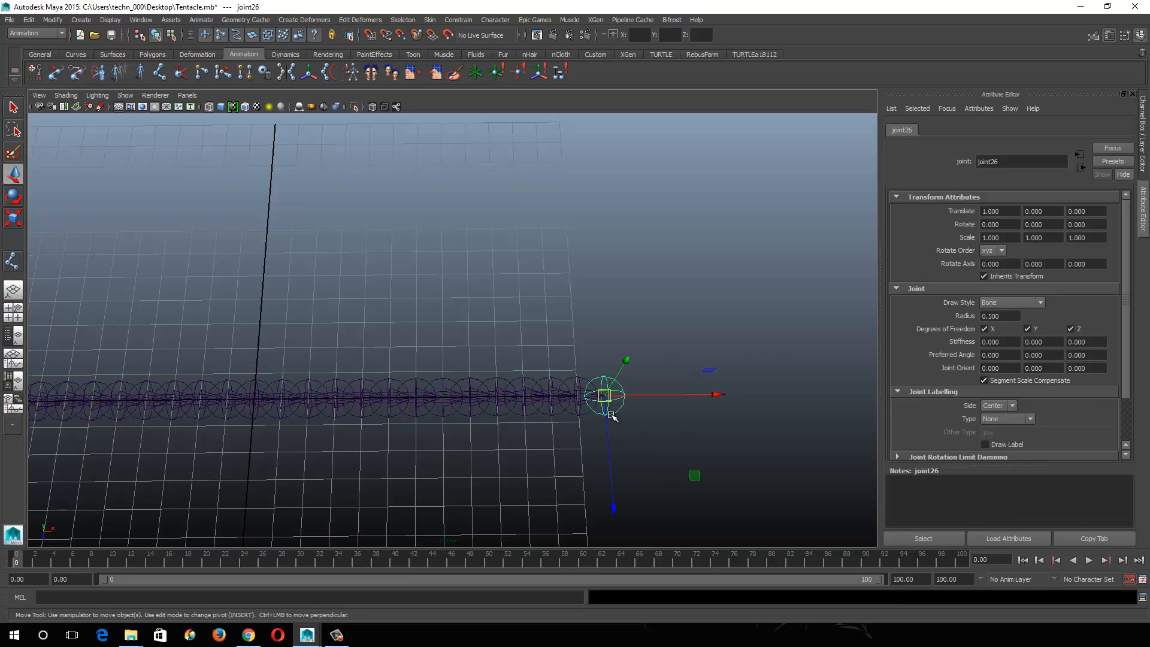
left_click(574, 389)
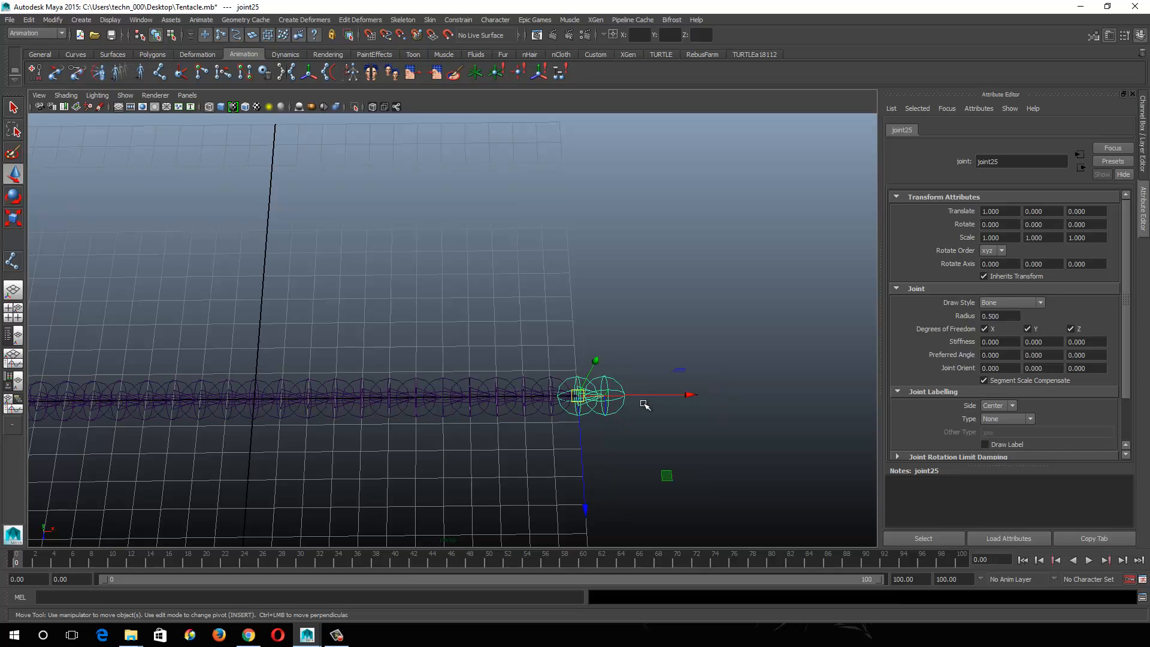
left_click(606, 412)
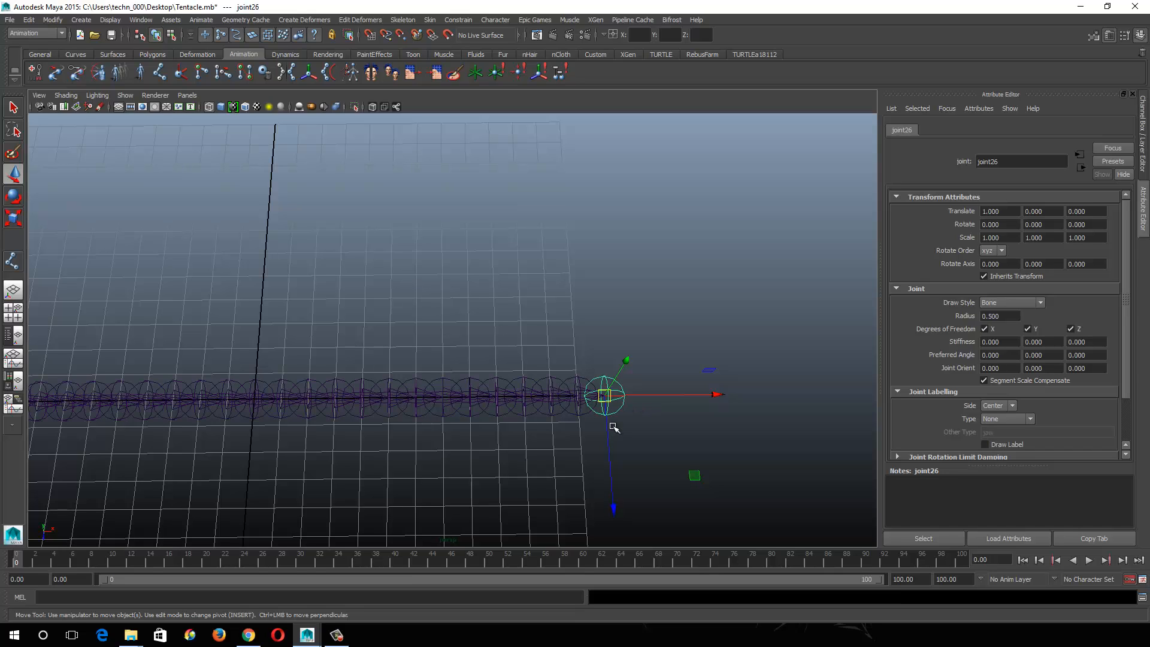
left_click(614, 427)
Step: Open the Outliner, expand the full joint hierarchy and select every joint from joint1 to joint25
middle_click_drag(440, 410, 615, 387, "alt")
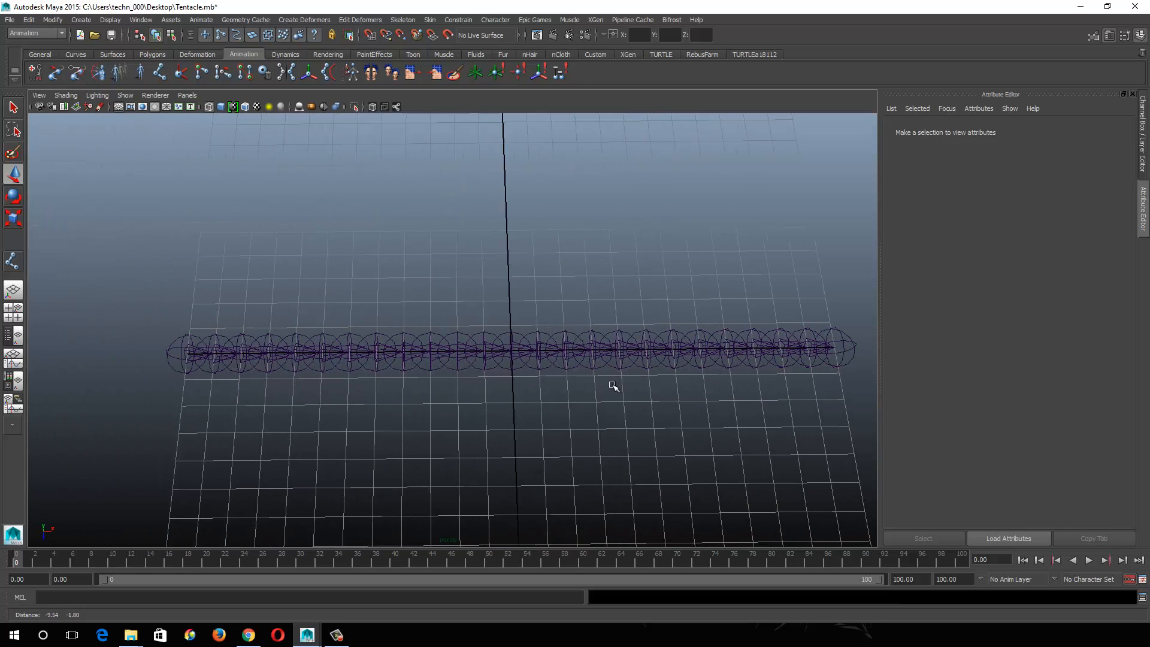
left_click_drag(465, 356, 458, 363, "alt")
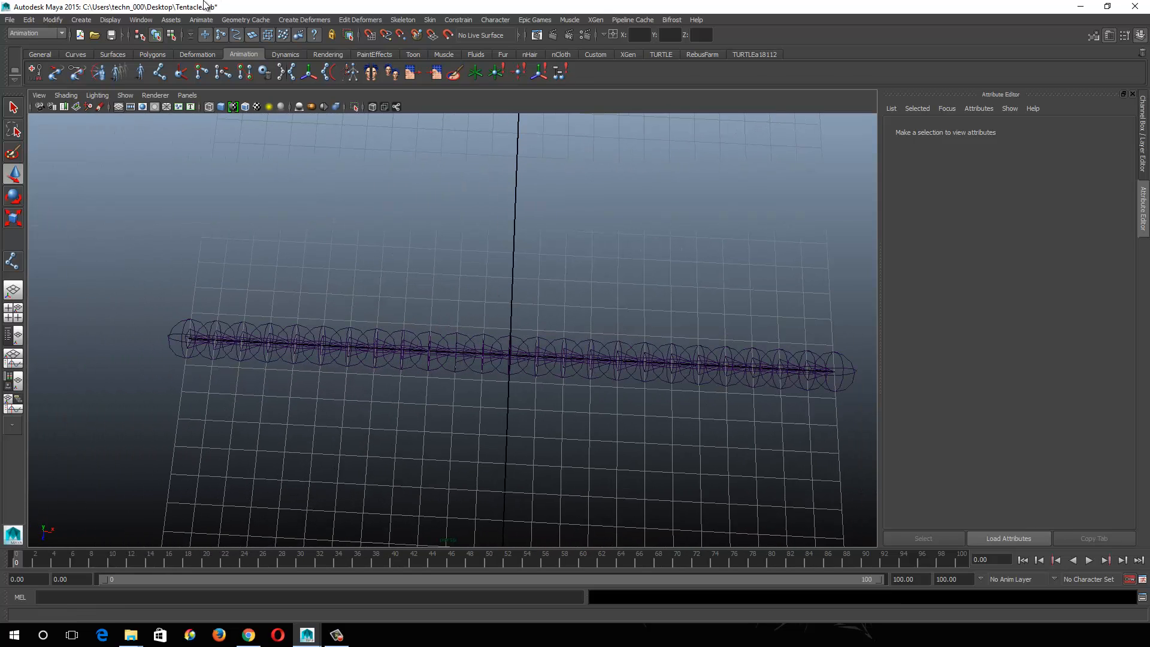
left_click(142, 20)
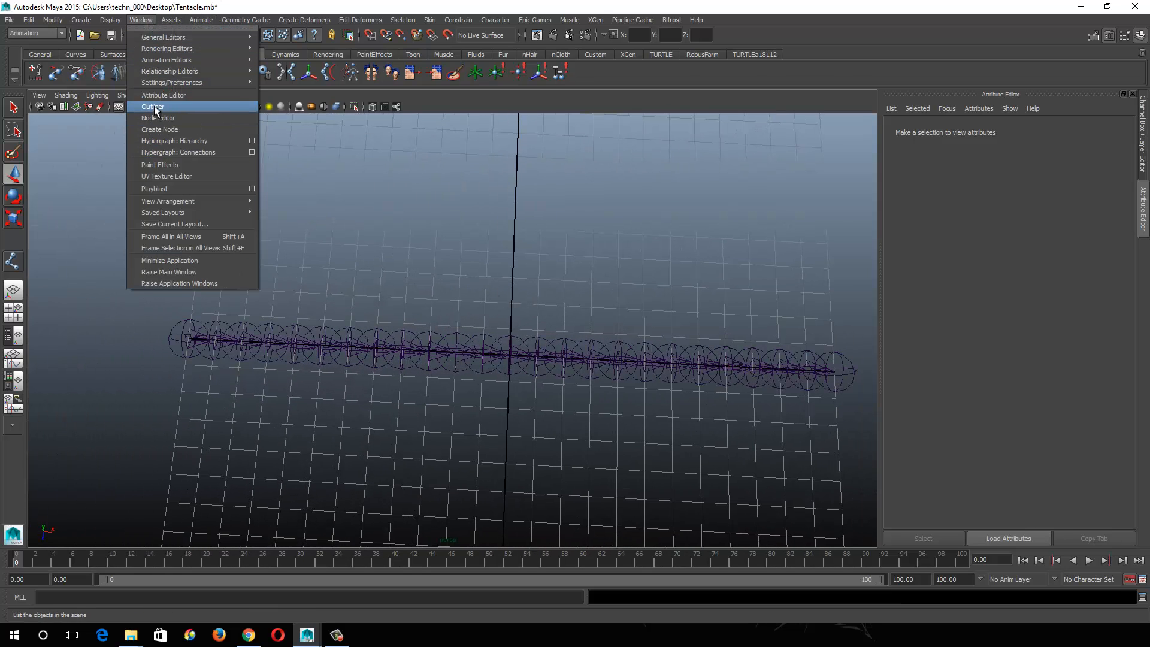
left_click(154, 105)
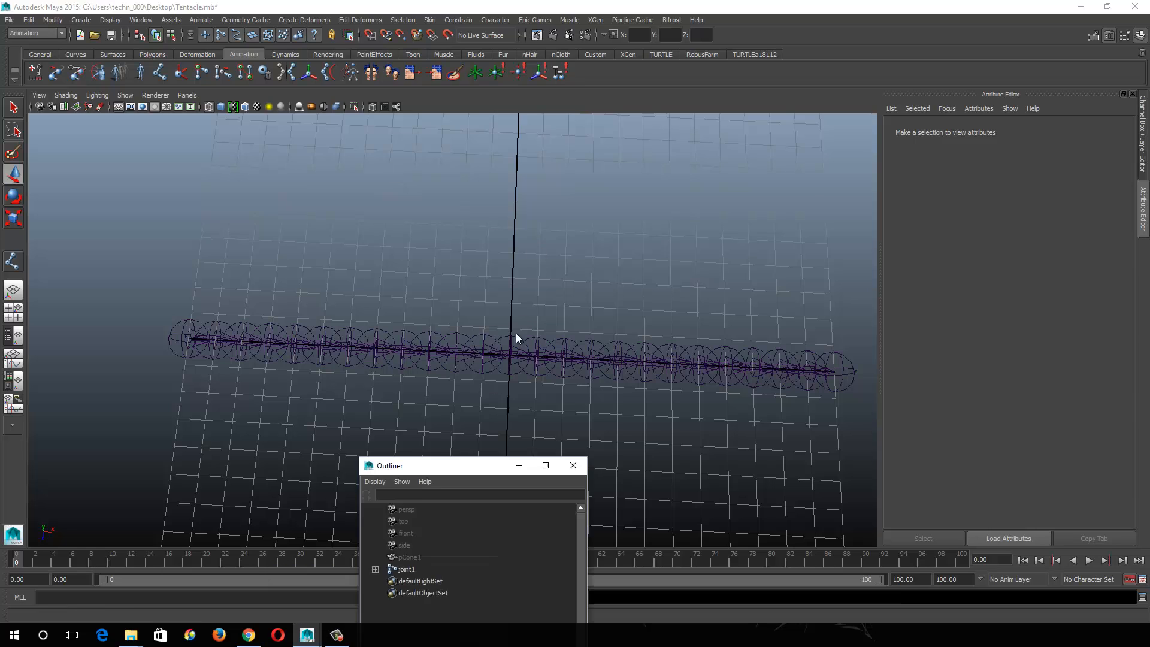
left_click_drag(404, 467, 781, 81)
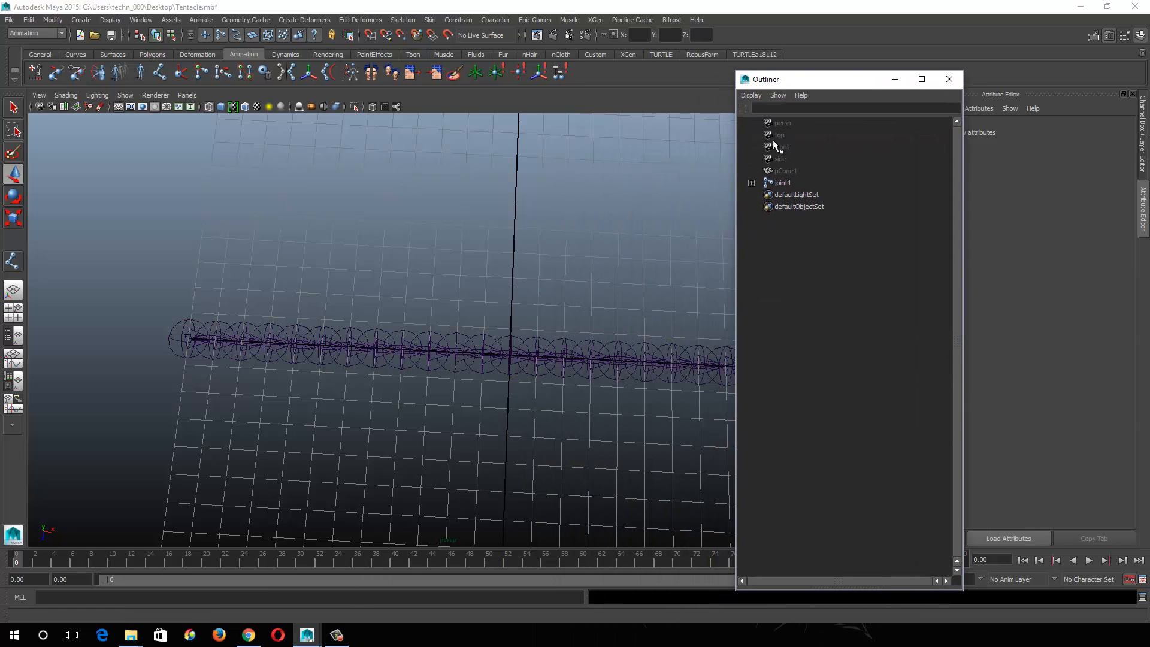
left_click(752, 183)
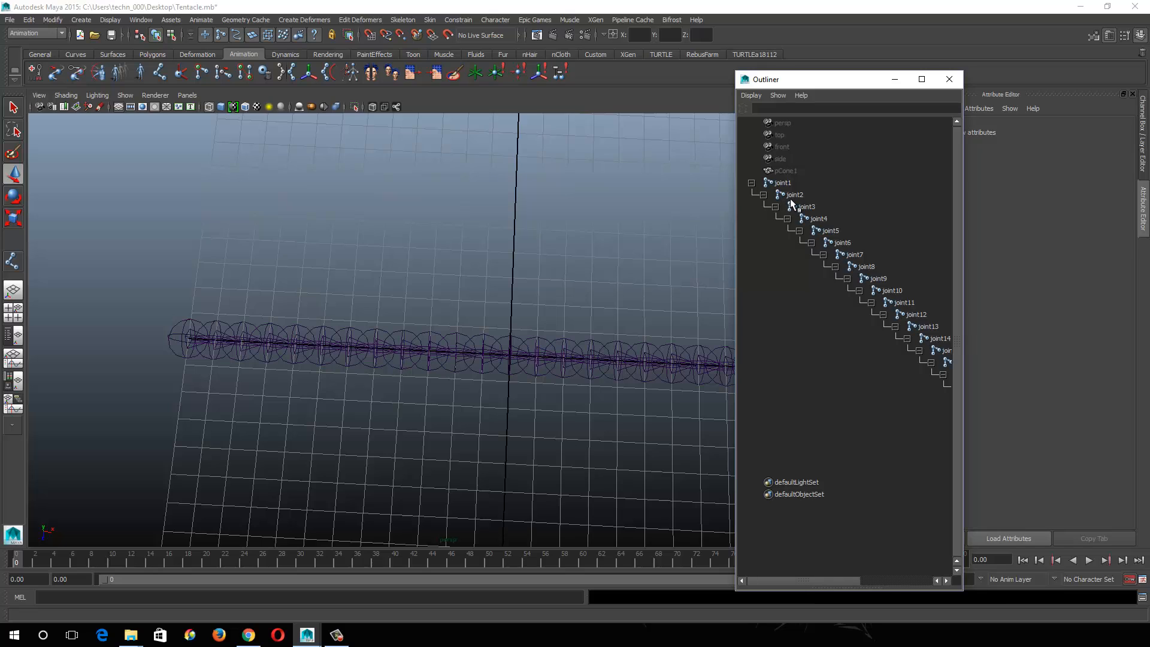
left_click(781, 183)
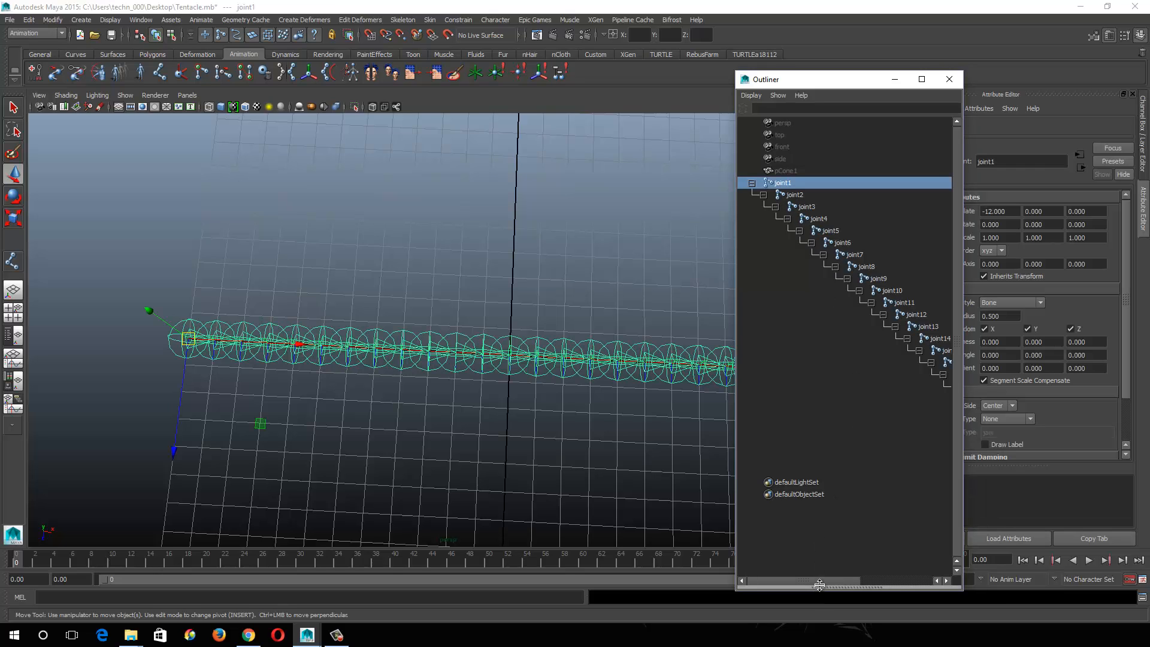
left_click_drag(820, 584, 903, 573)
left_click(942, 475, "shift")
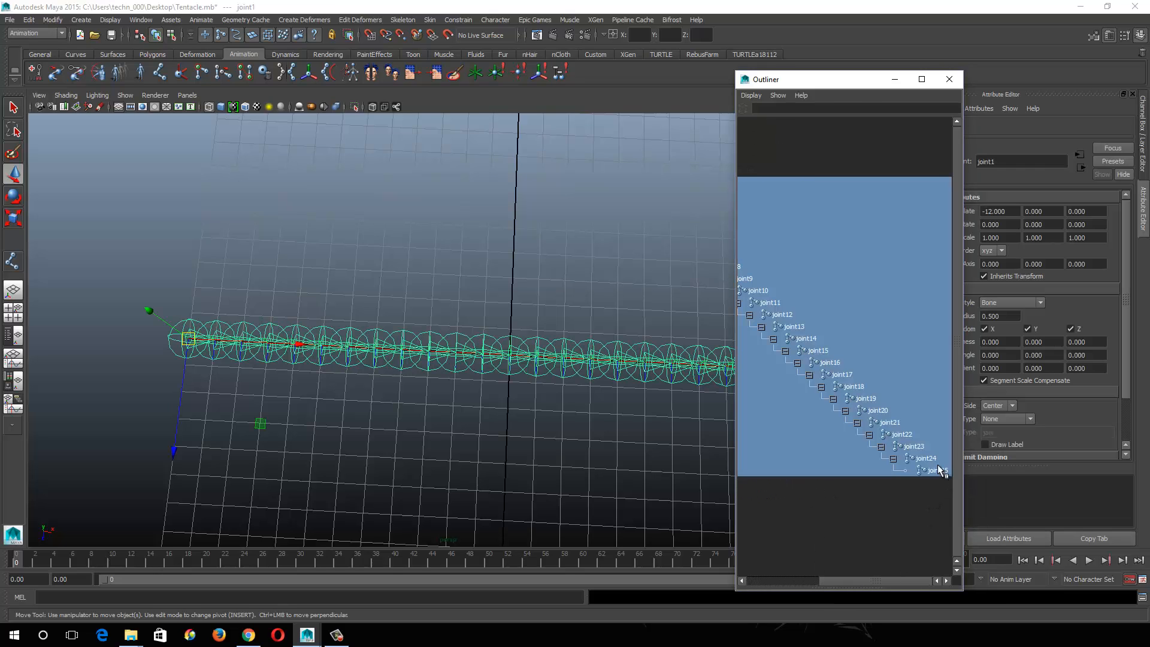
Step: Set the Radius of all selected joints to 0.2 and reduce it further to 0.1
left_click(1144, 150)
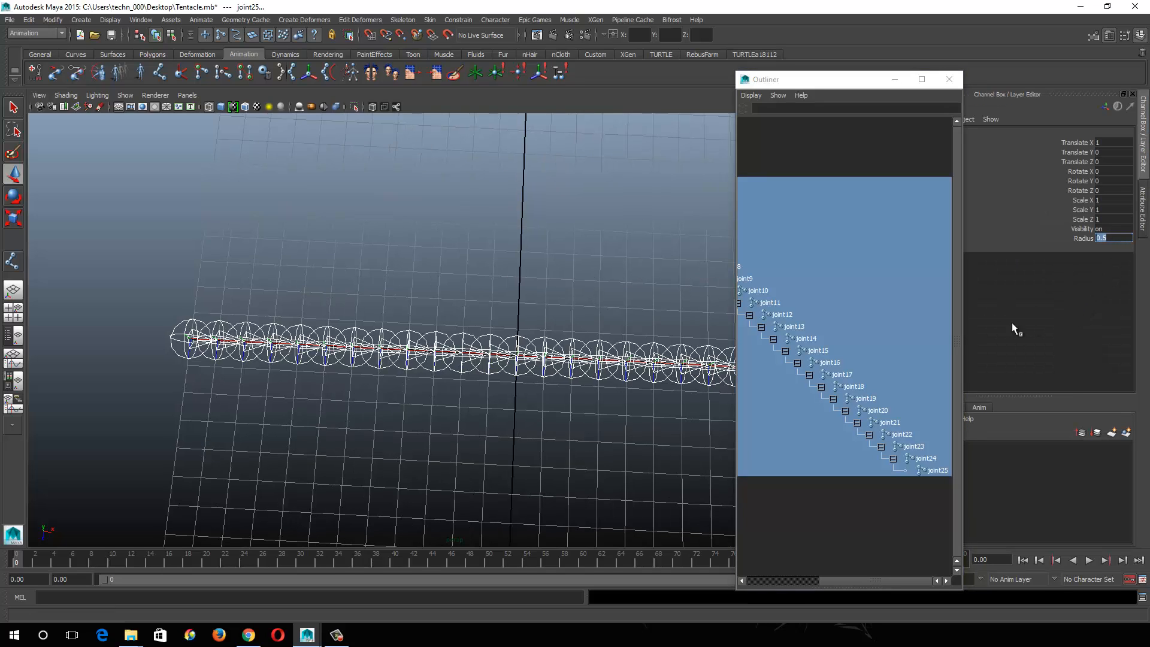
type("0.2")
key("Return")
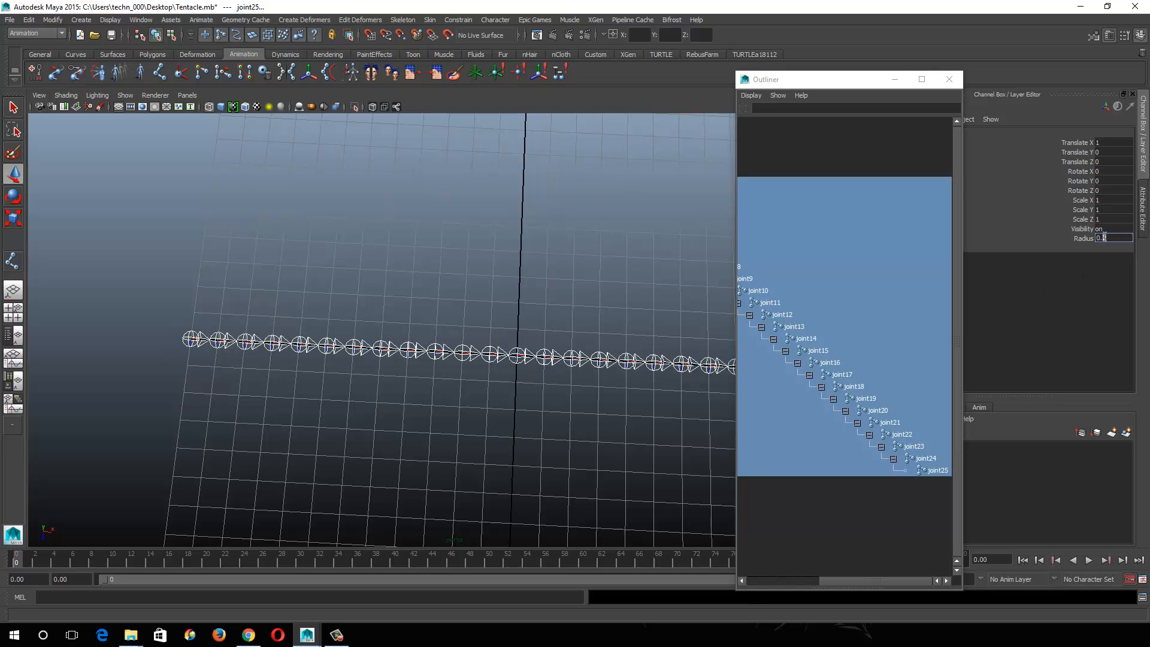
type("1")
key("Return")
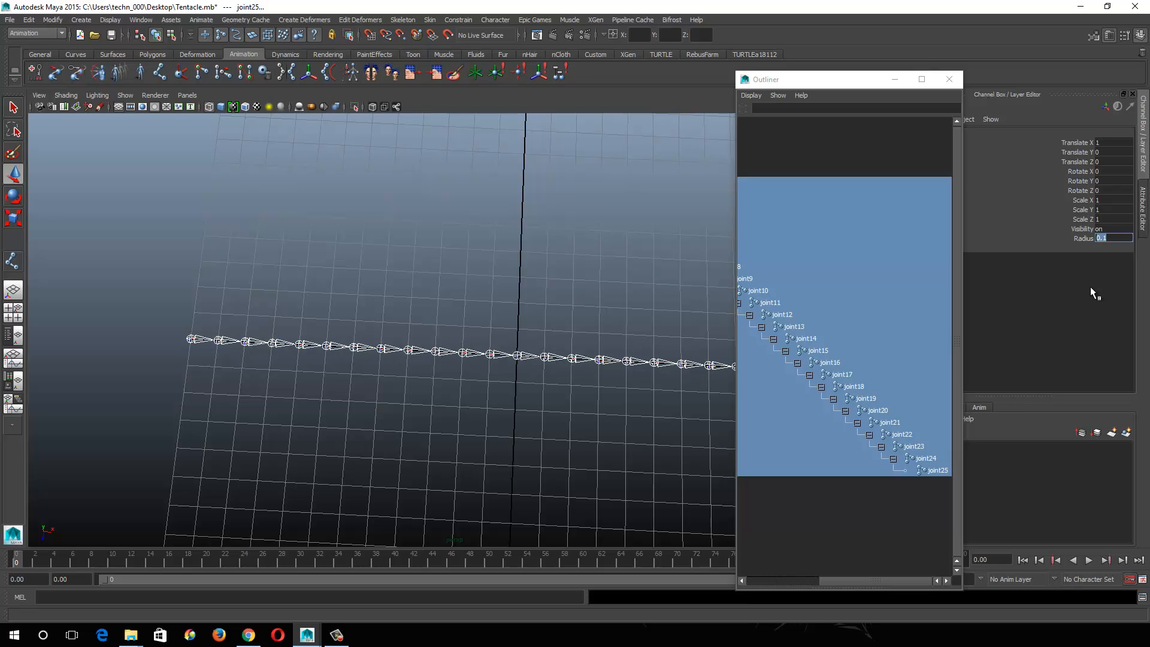
left_click(1085, 238)
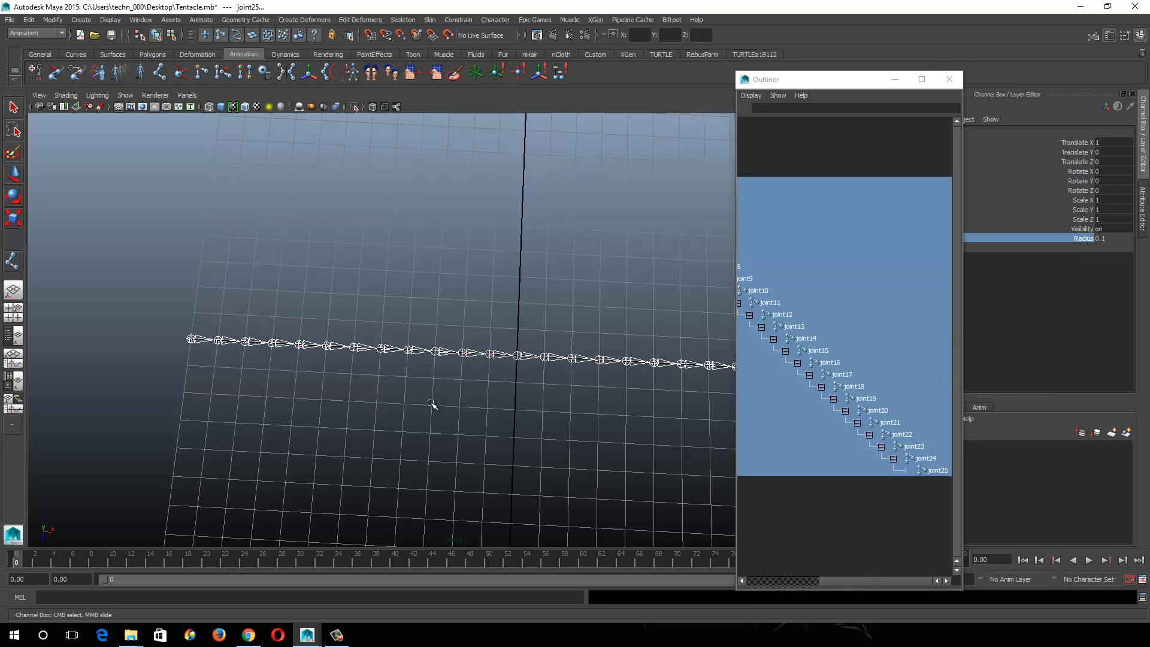
Step: Inspect the joint chain up close, minimize the Outliner, deselect the joints and look over the chain from several angles
left_click_drag(433, 375, 429, 313, "alt")
right_click_drag(429, 313, 736, 510, "alt")
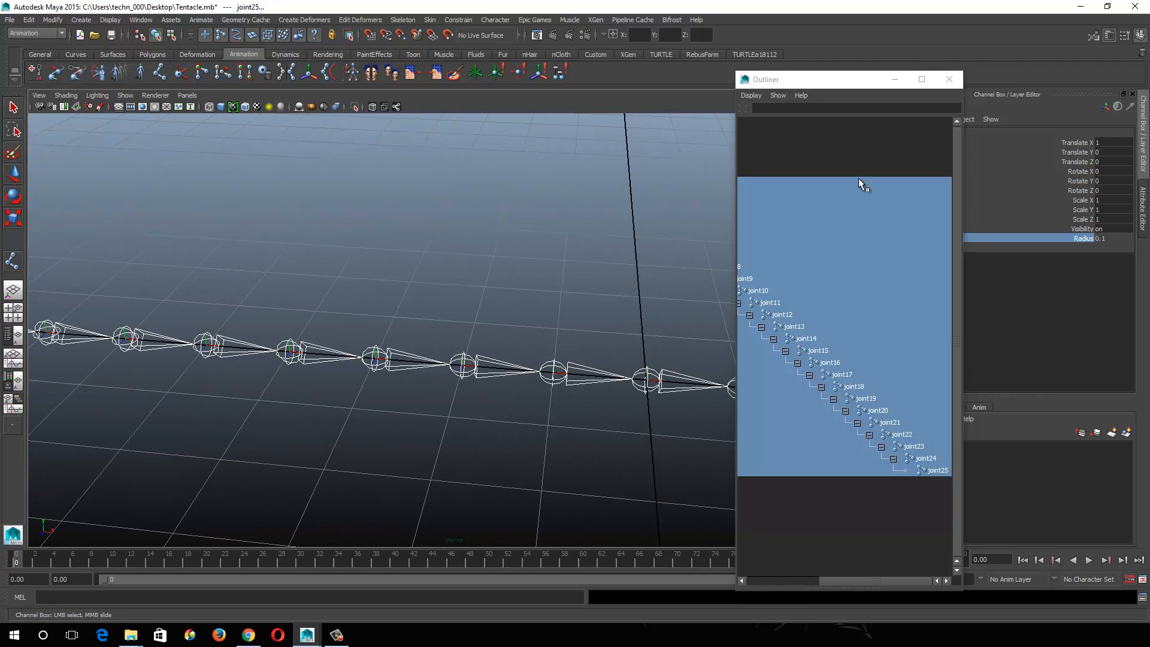
left_click(895, 79)
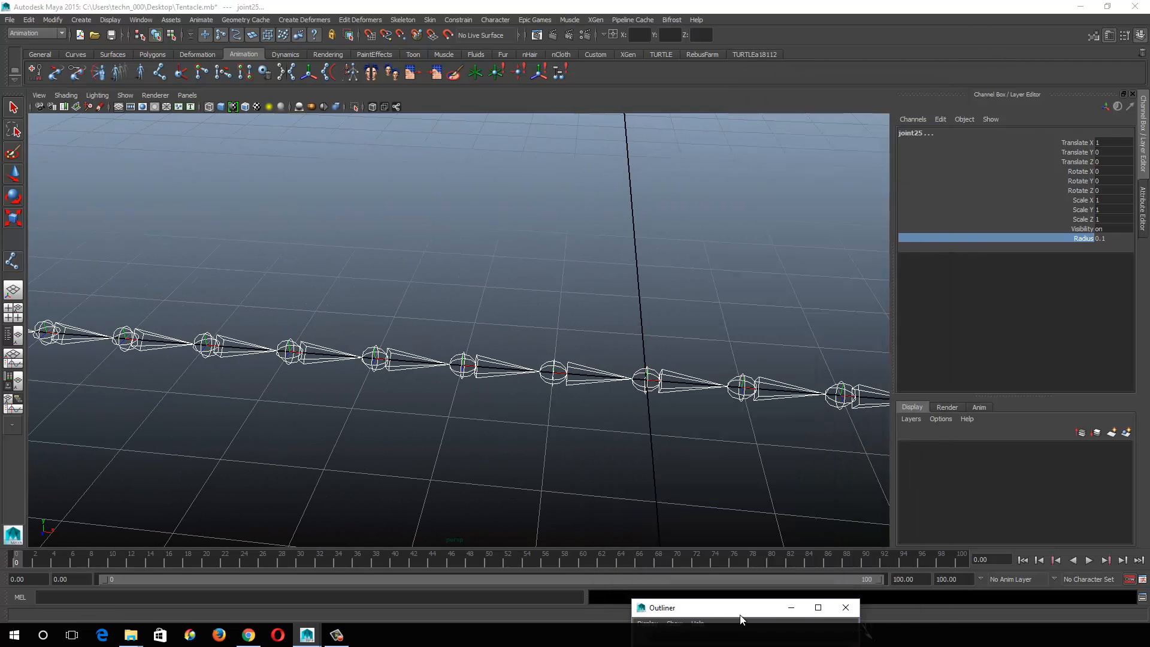
left_click_drag(593, 281, 393, 265, "alt")
left_click(355, 303)
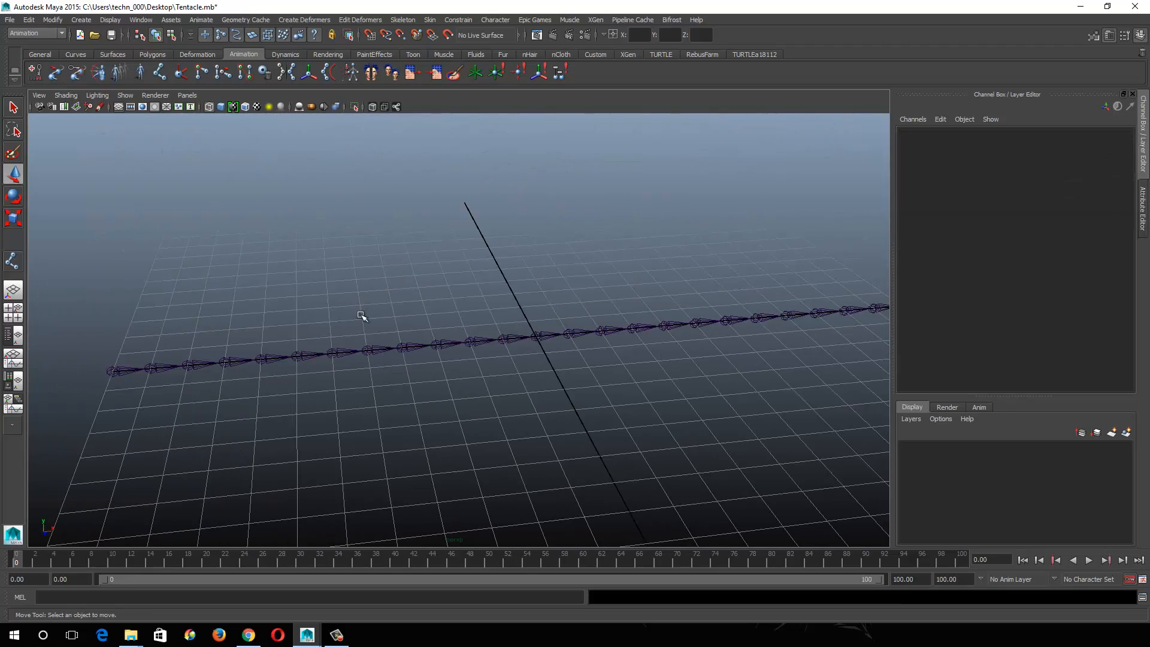
left_click_drag(357, 336, 477, 383, "alt")
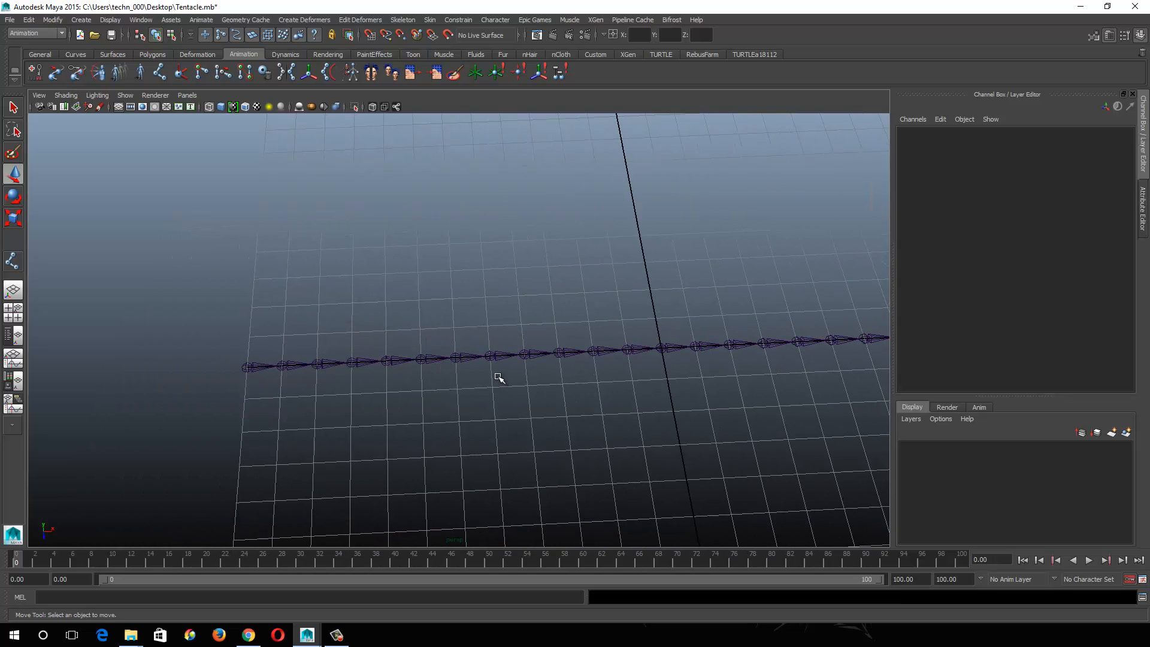
Step: Examine the full joint chain from several angles, briefly selecting its root joint to check how the joints line up with the grid
left_click_drag(497, 377, 295, 372, "alt")
left_click_drag(803, 318, 463, 342, "alt")
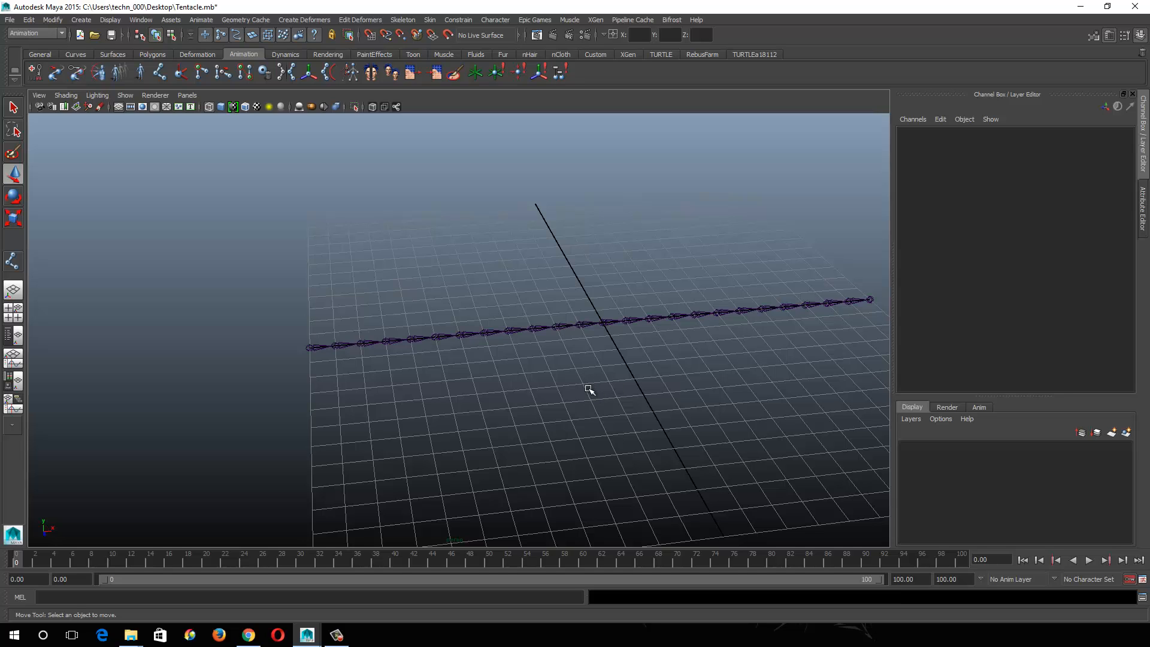
left_click_drag(580, 370, 534, 411, "alt")
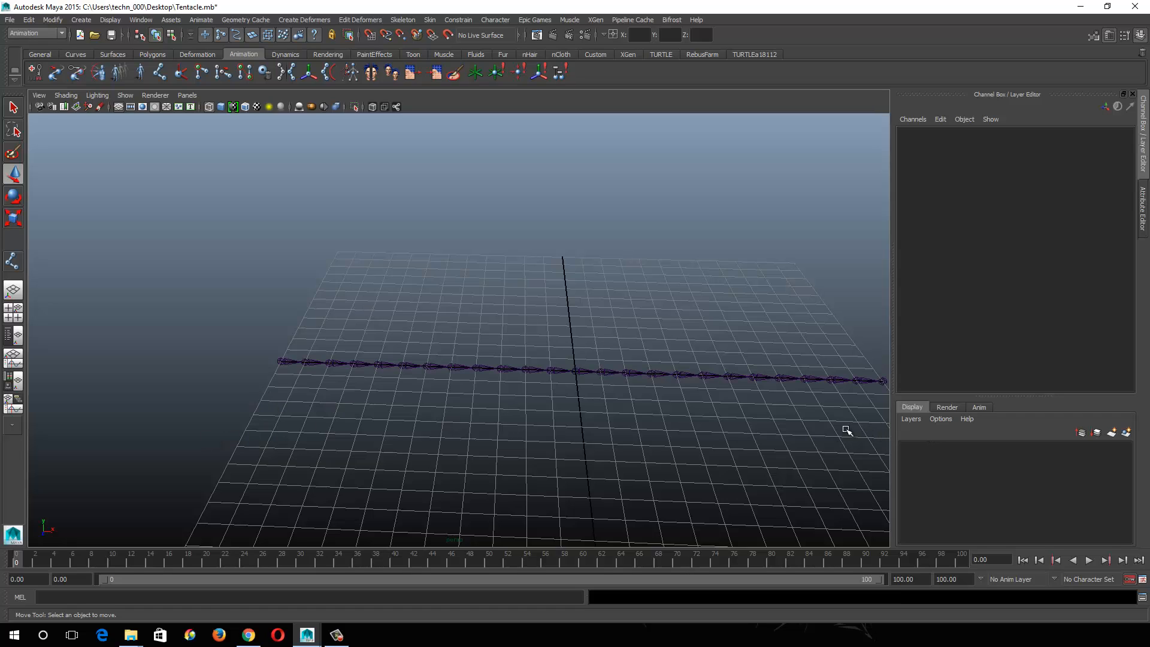
left_click(291, 359)
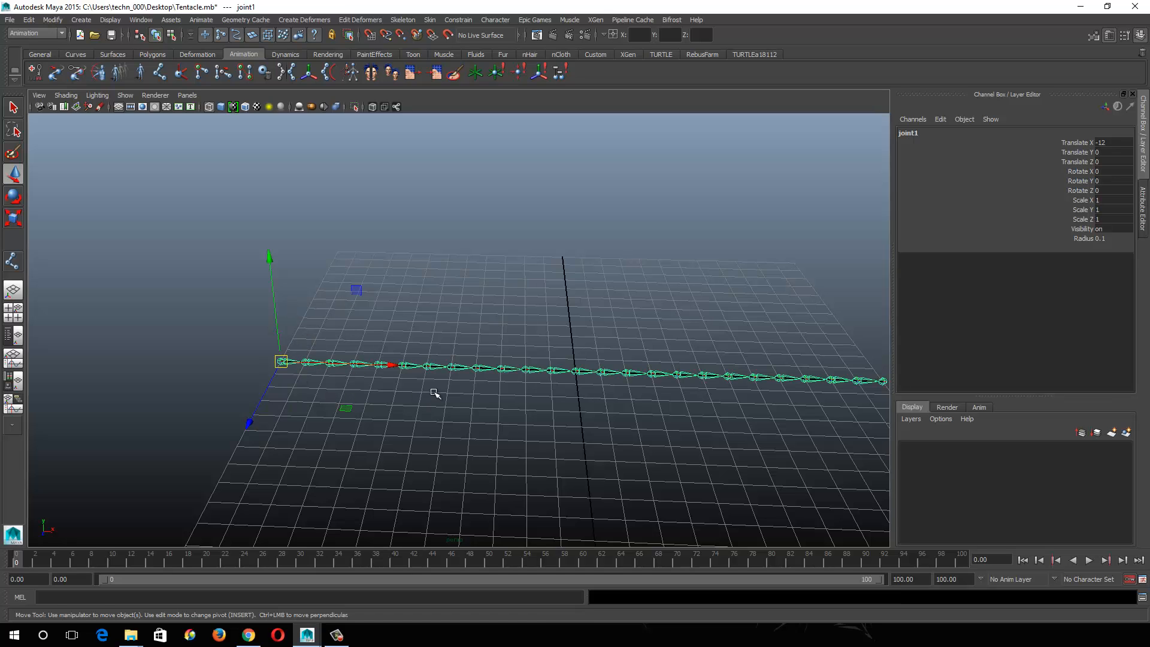
left_click_drag(412, 414, 426, 410, "alt")
middle_click_drag(412, 406, 450, 424, "alt")
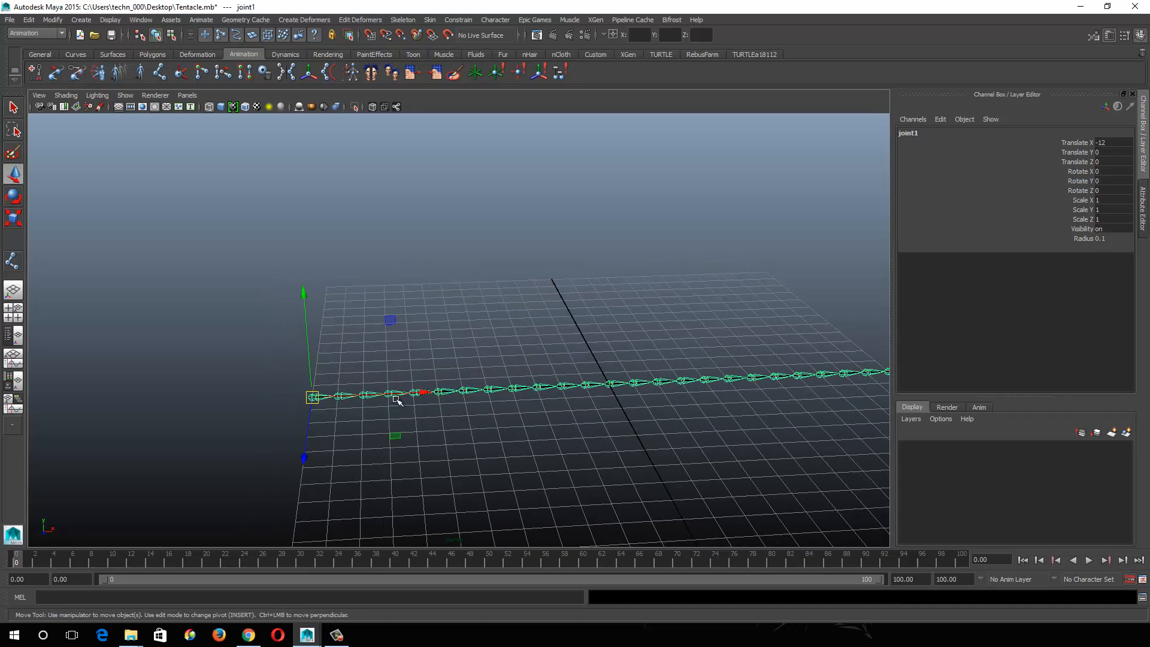
left_click(485, 430)
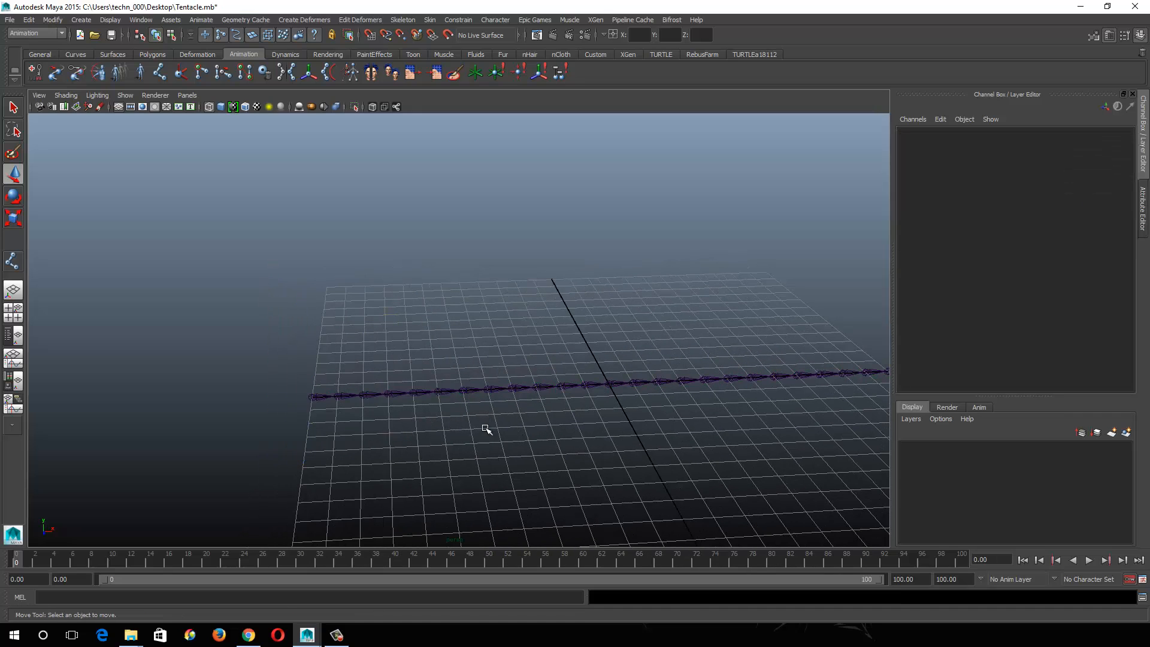
middle_click_drag(574, 378, 465, 357, "alt")
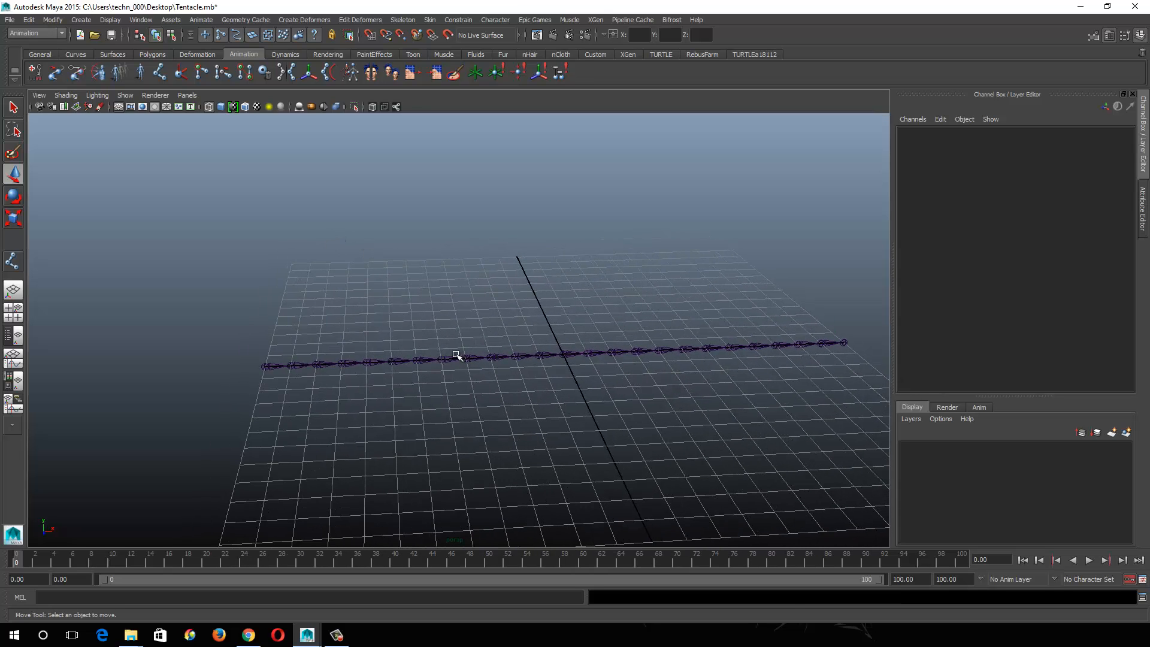
right_click_drag(457, 357, 520, 381, "alt")
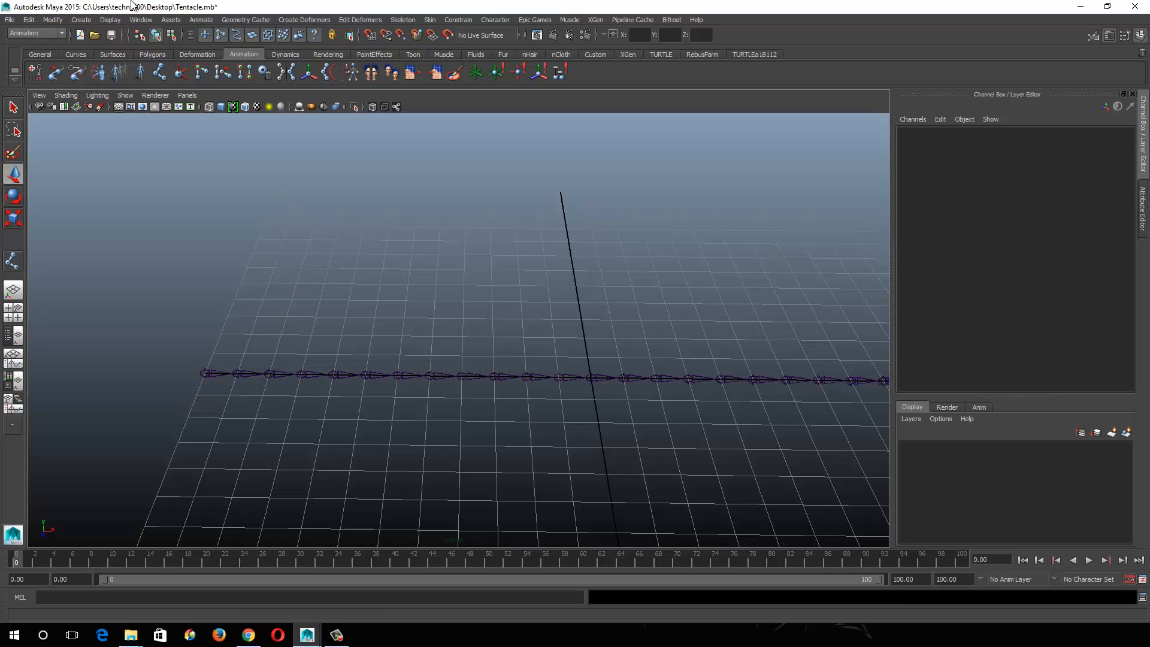
Step: Start the CV Curve Tool and show its tool settings beside the joint chain
left_click(90, 21)
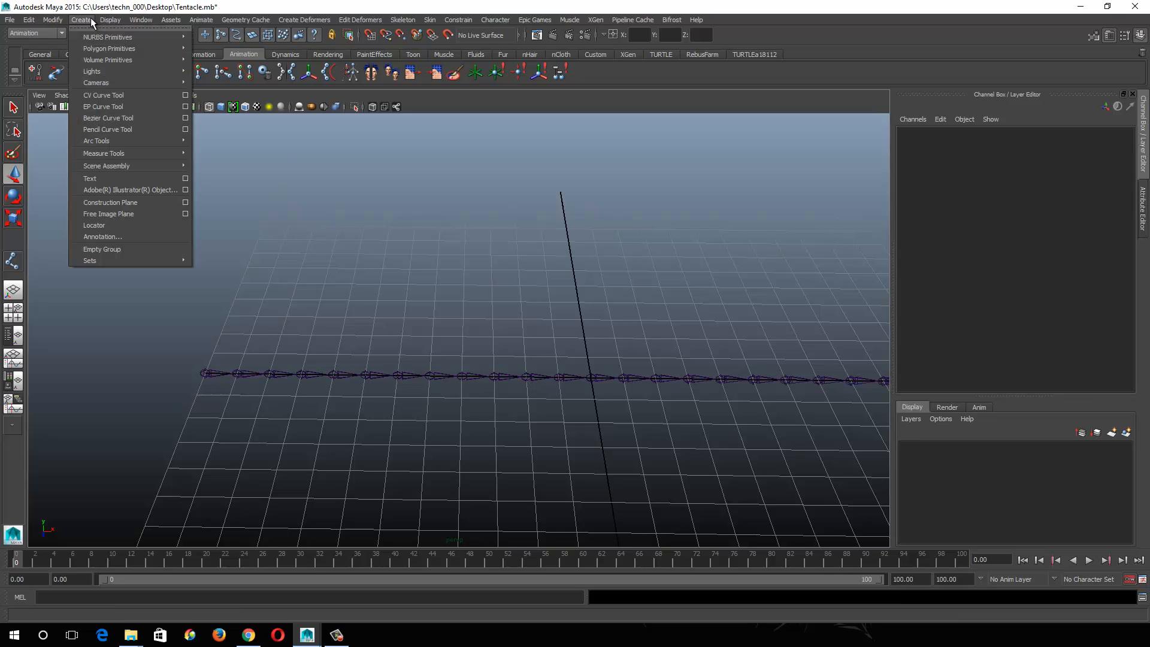
mouse_move(93, 39)
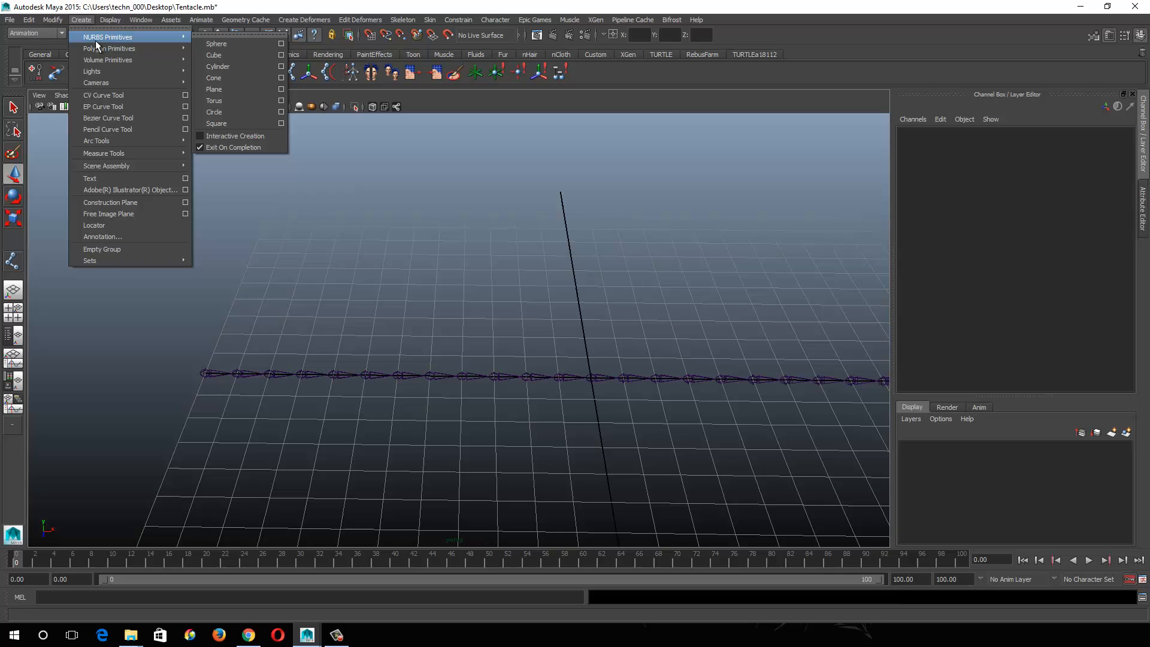
left_click(112, 97)
right_click_drag(381, 362, 488, 450, "alt")
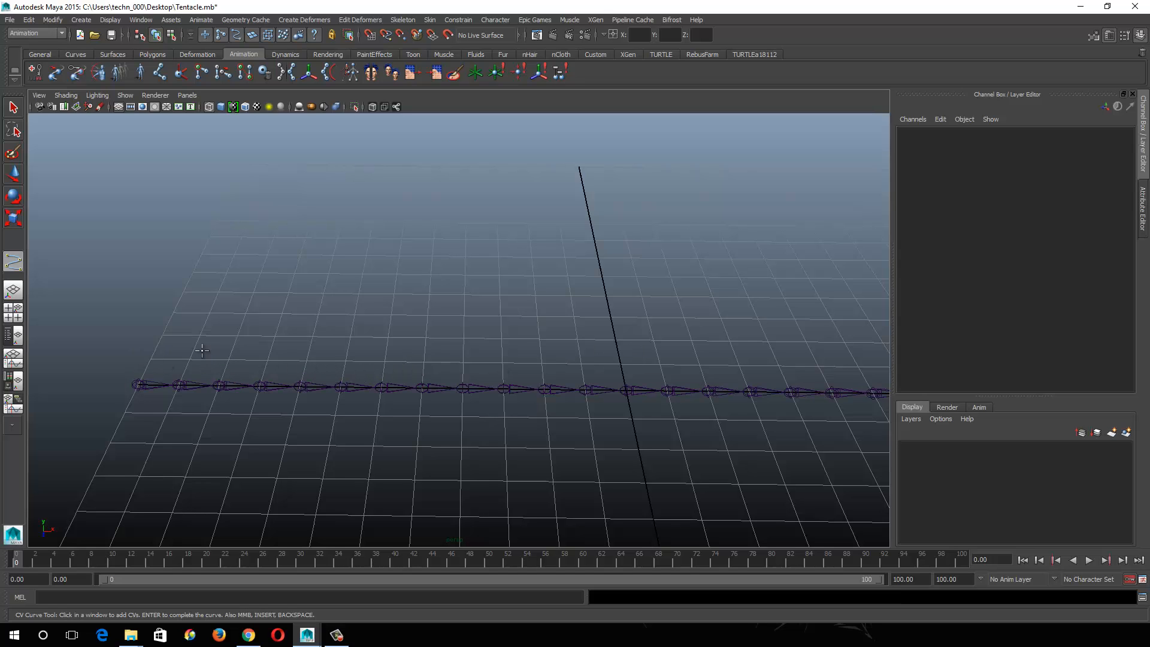
mouse_move(202, 351)
left_mouse_down("alt")
mouse_move(216, 341)
mouse_move(193, 339)
left_mouse_up("alt")
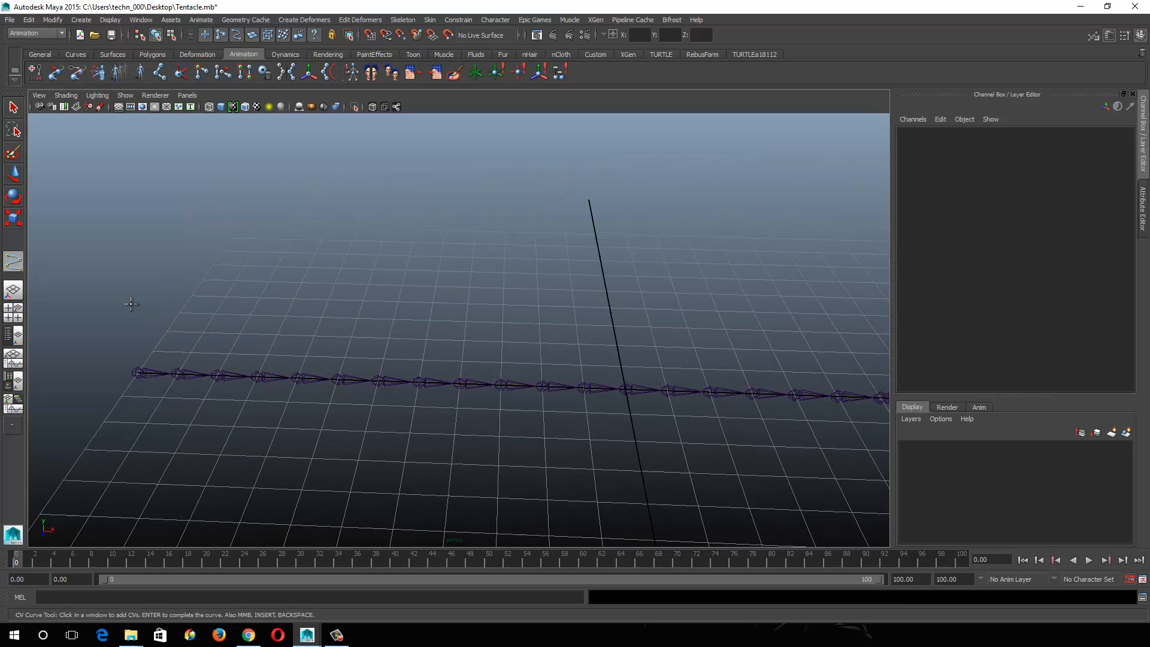
left_click(13, 264)
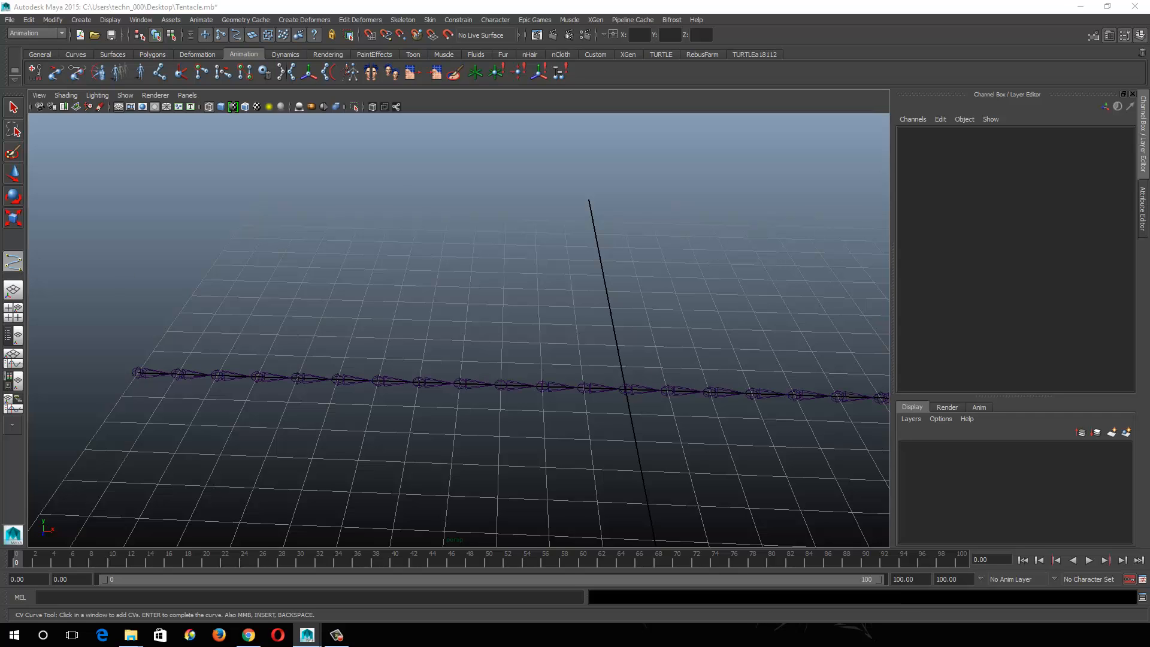
left_click_drag(667, 353, 877, 65)
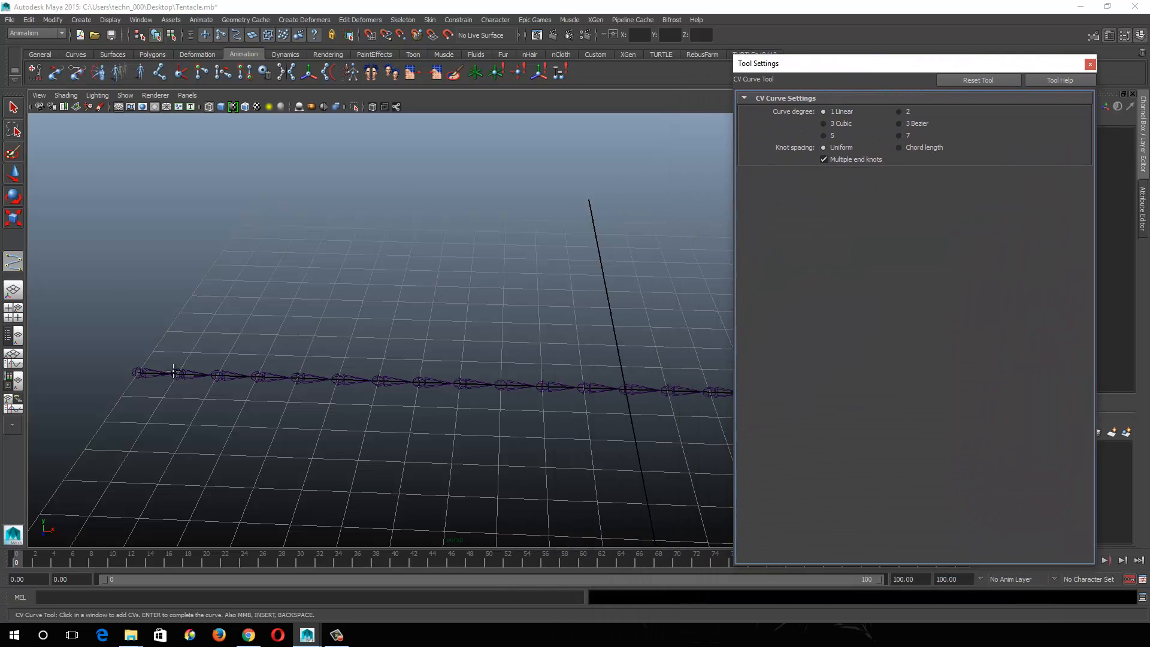
Step: Sketch a zigzag linear test curve behind the joint chain, then discard it and leave the curve tool
left_click(167, 331)
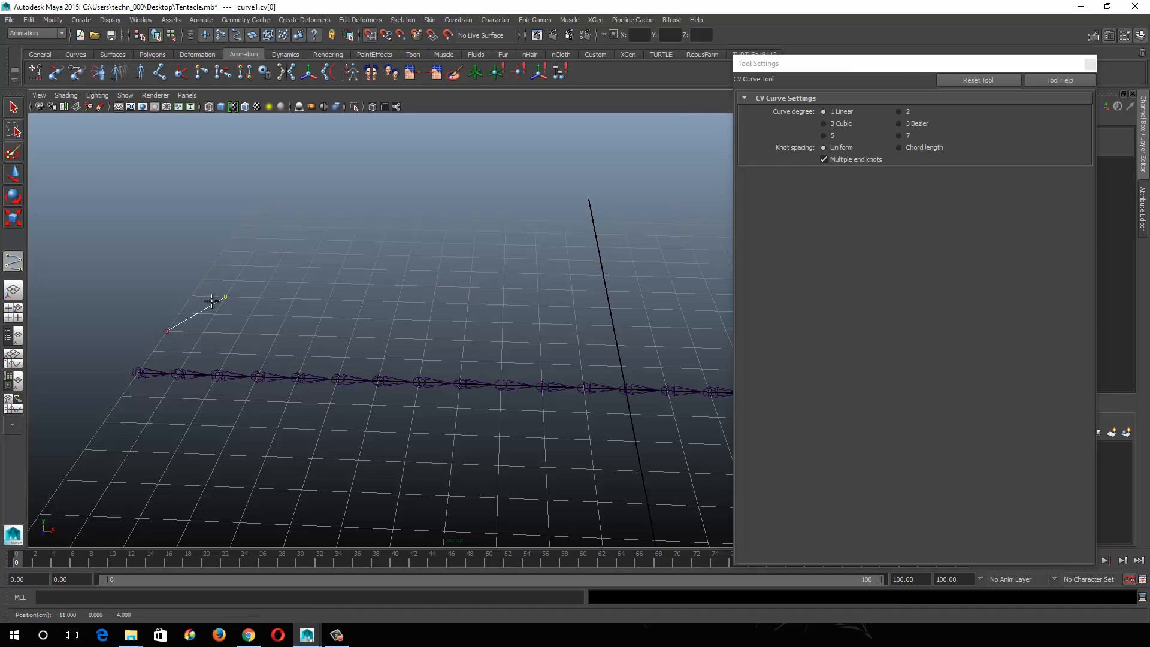
left_click(240, 333)
left_click(314, 335)
left_click(373, 270)
left_click(430, 321)
left_click(461, 361)
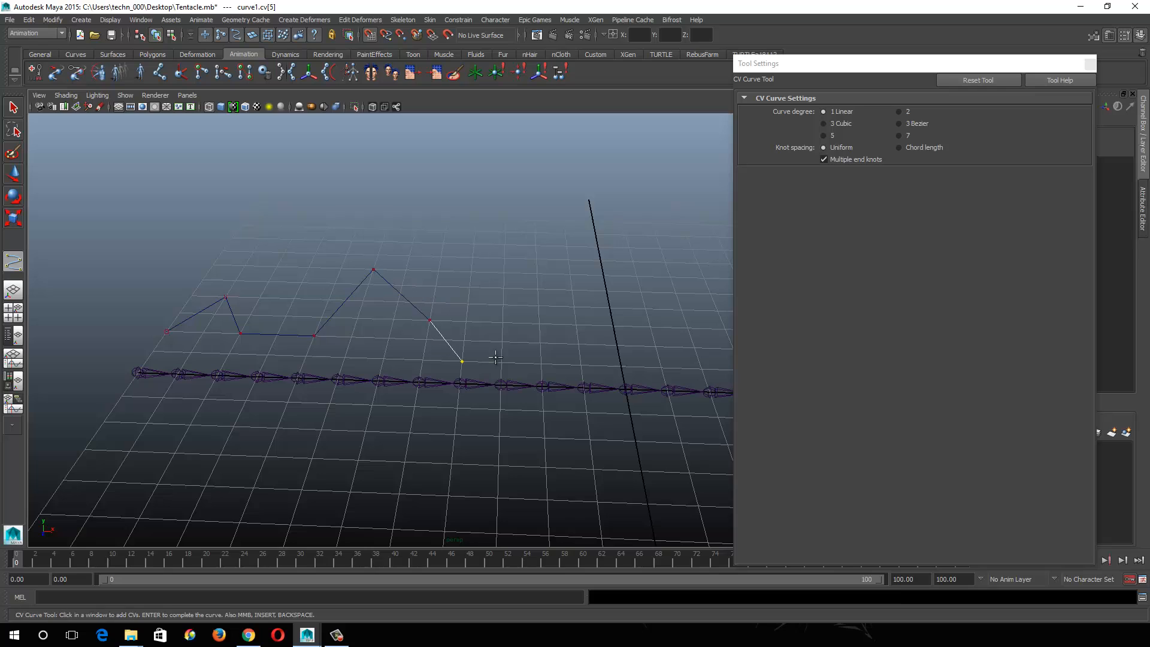
left_click(504, 289)
left_click(537, 259)
left_click(13, 175)
left_click(335, 330)
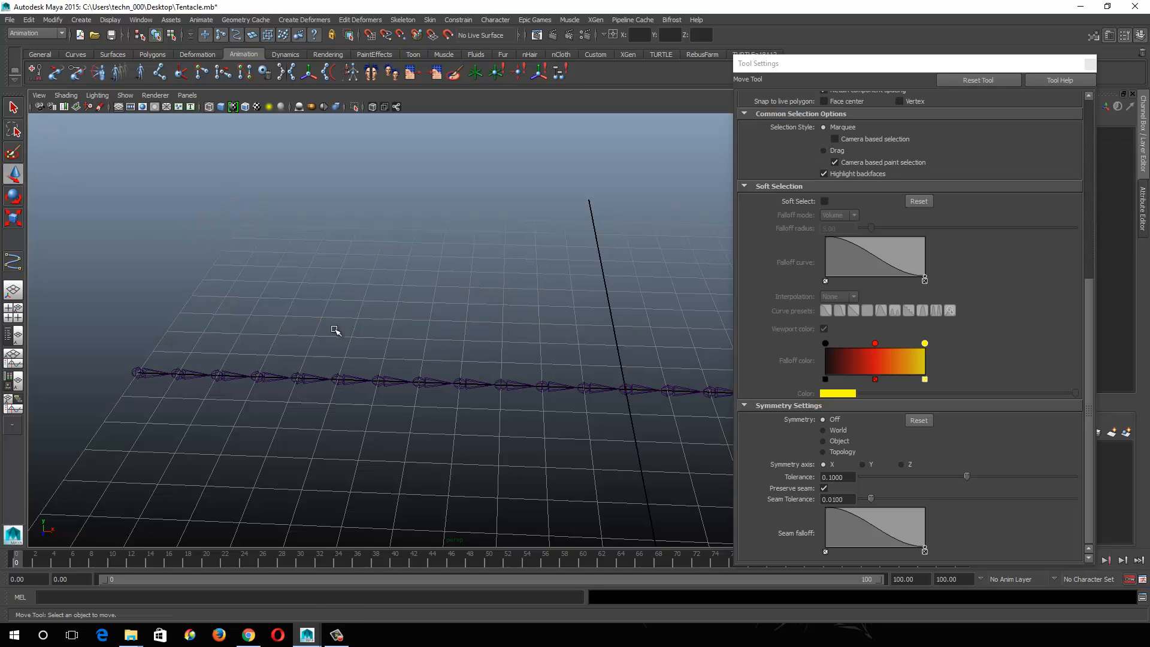
Step: Set the CV Curve Tool's degree to 3 Cubic and place the first two points behind the chain's root end
left_click(13, 261)
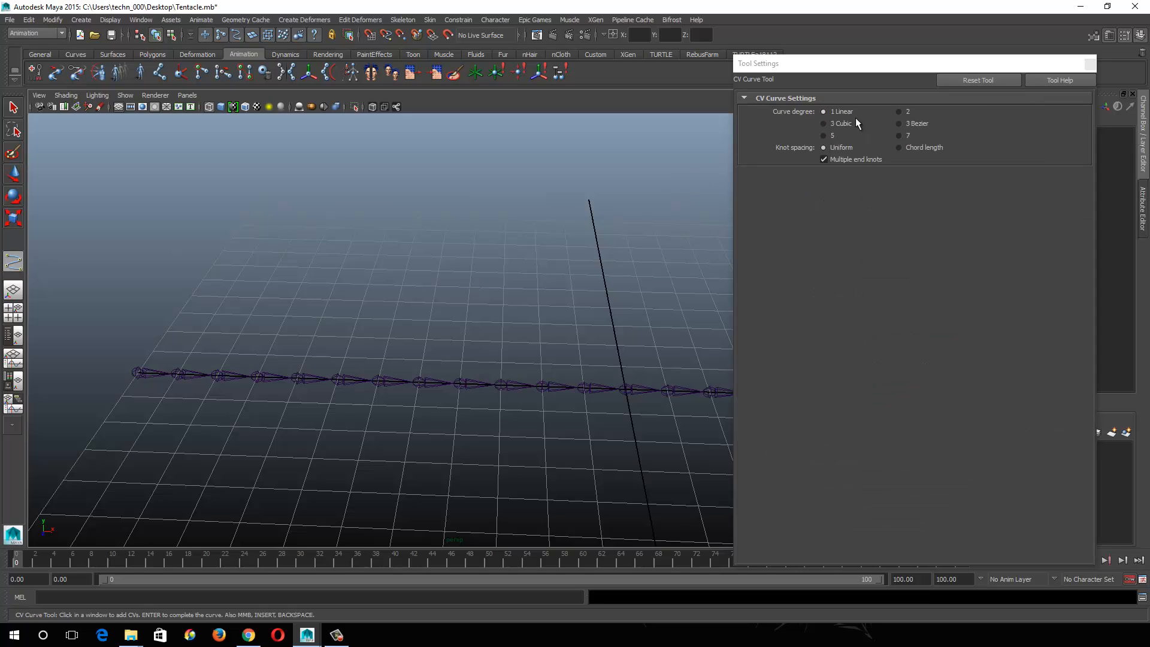
left_click(839, 122)
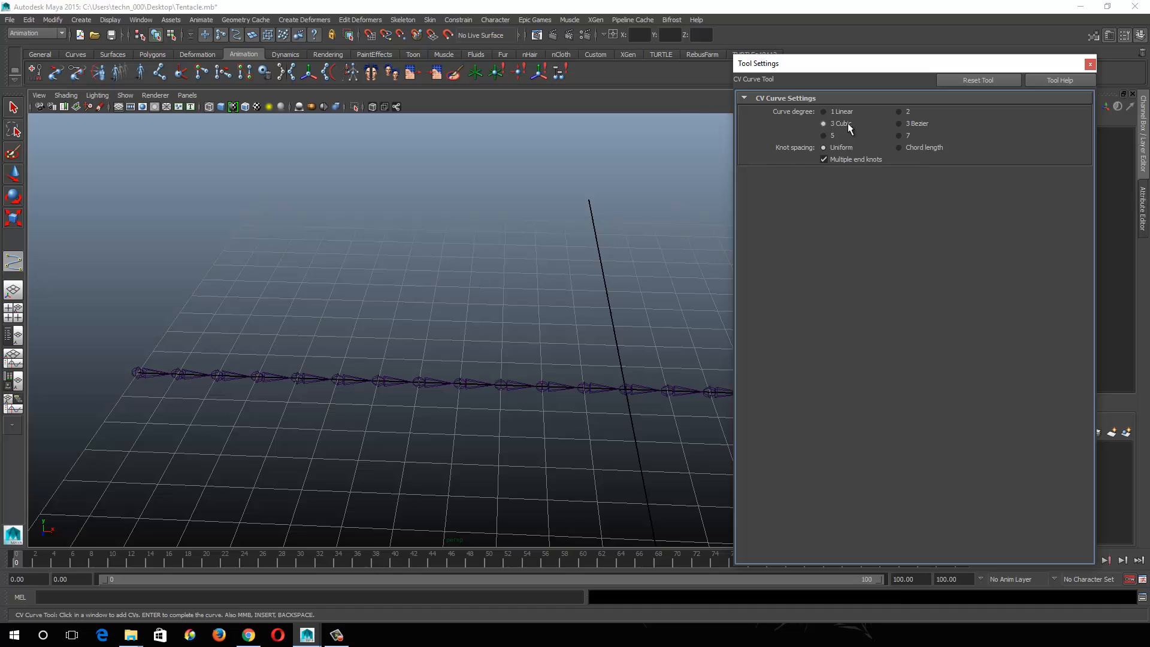
left_click(177, 331)
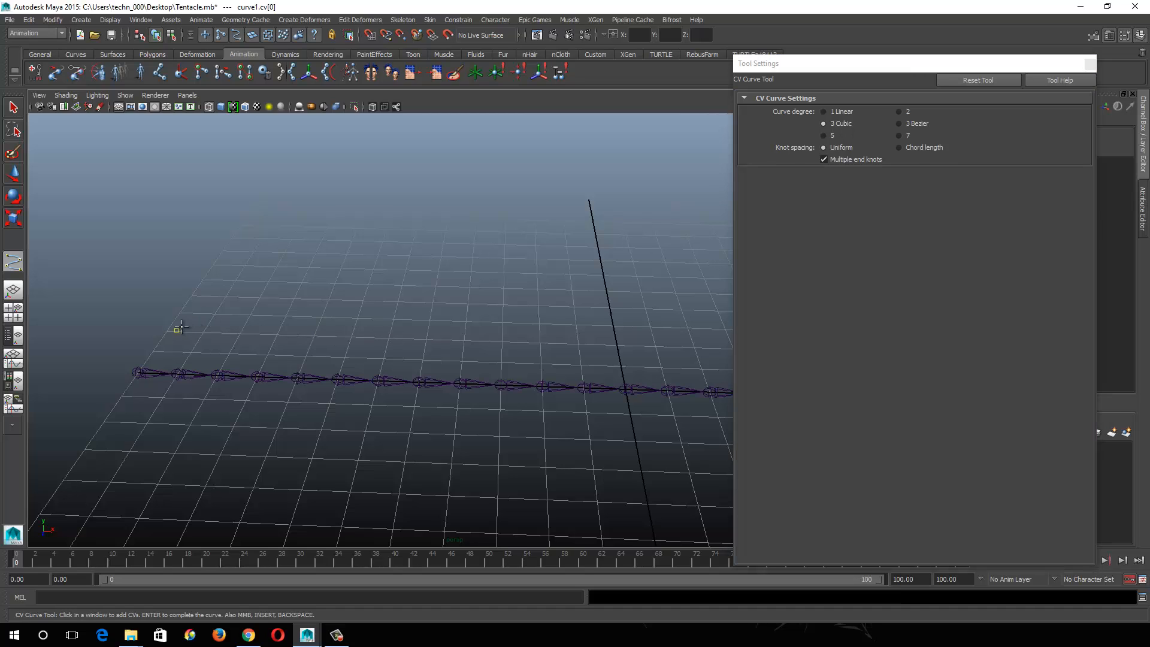
left_click(230, 293)
Step: Extend the cubic curve with twelve more points, forming a wave that runs alongside the joint chain
left_click(296, 295)
left_click(320, 331)
left_click(378, 338)
left_click(424, 281)
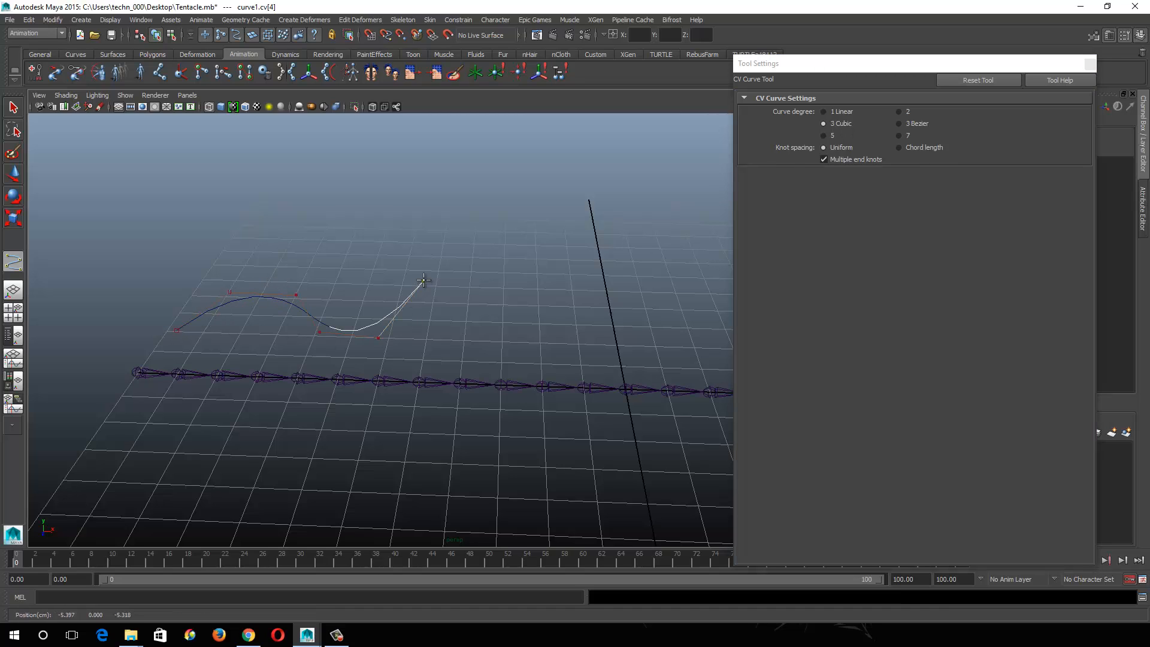
left_click(469, 258)
left_click(496, 279)
left_click(524, 325)
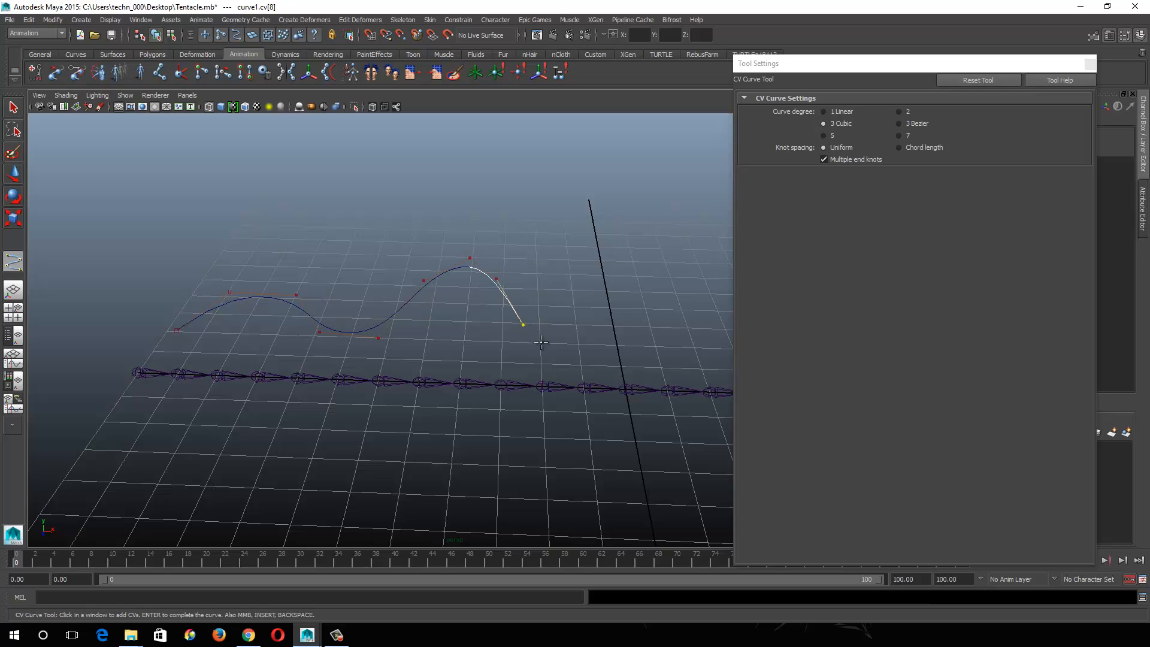
left_click(559, 348)
left_click(608, 347)
left_click(638, 296)
left_click(669, 268)
left_click(687, 324)
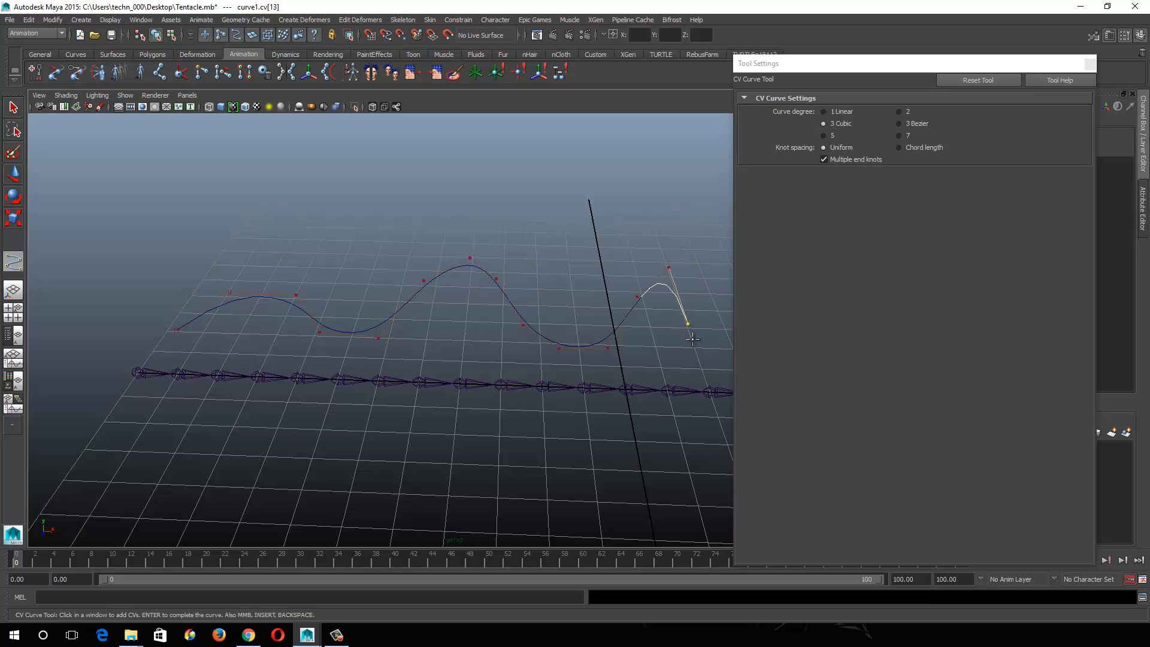
Step: Remove the last twelve points of the unfinished cubic curve, keeping only its first two
key("BackSpace")
key("BackSpace")
key("BackSpace")
key("BackSpace")
key("BackSpace")
key("BackSpace")
key("BackSpace")
key("BackSpace")
key("BackSpace")
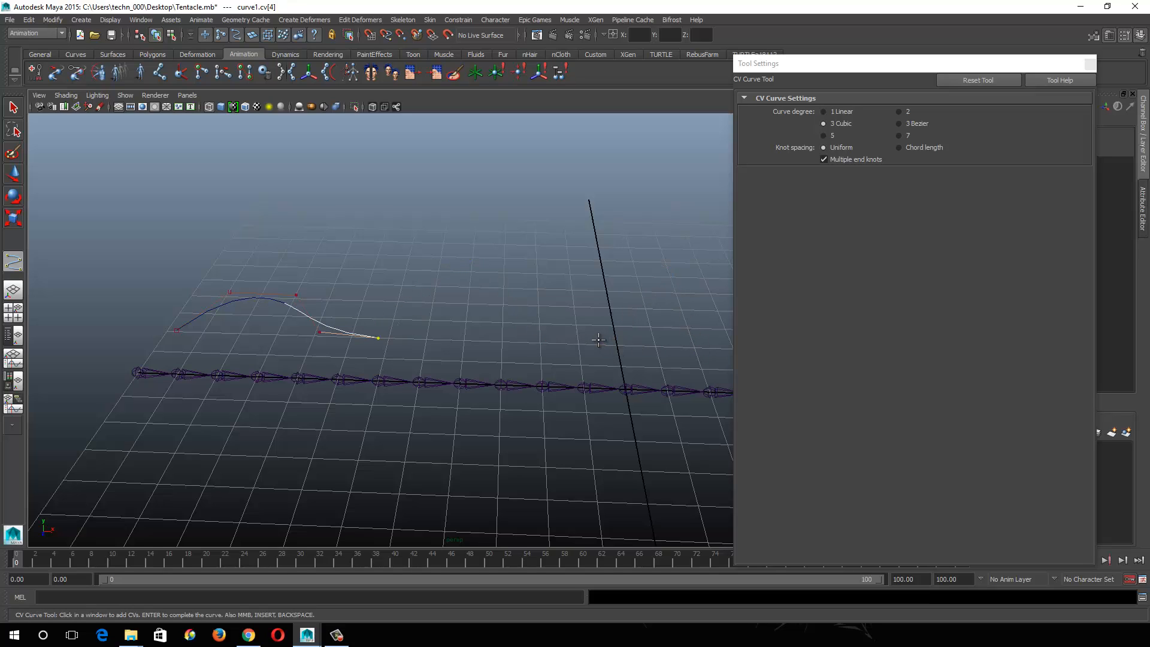
key("BackSpace")
key("BackSpace")
key("BackSpace")
Step: Add five more points to shape a seven-point S-curve behind the joint chain, then complete it and switch to the Move Tool
left_click(287, 315)
left_click(360, 335)
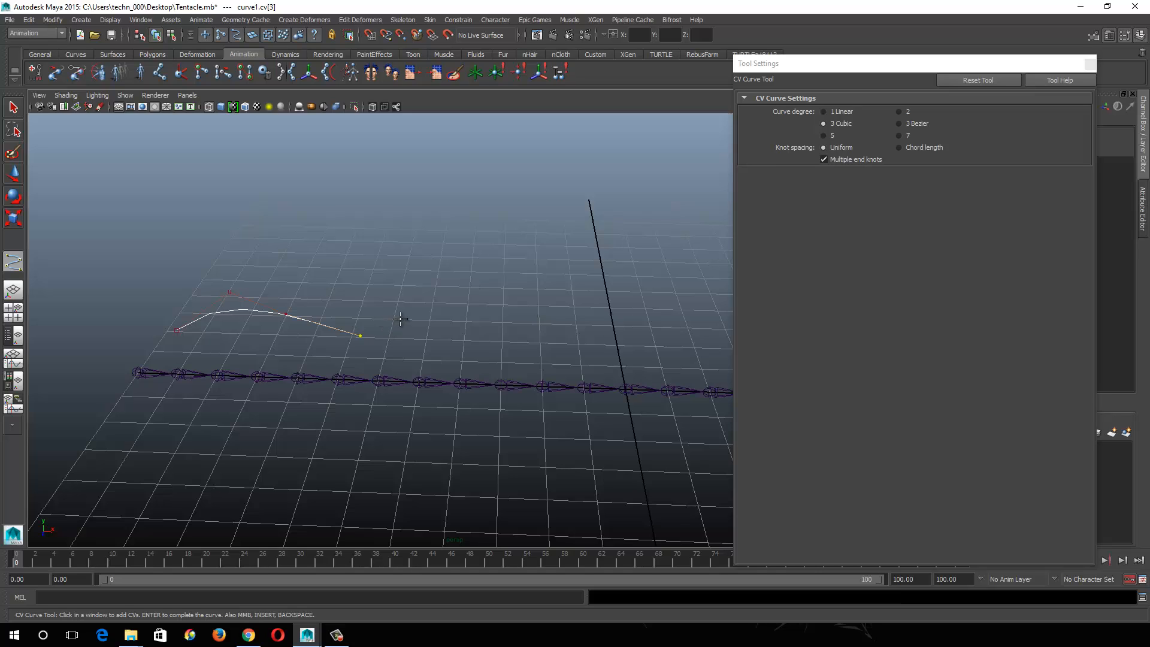
left_click_drag(426, 309, 422, 308)
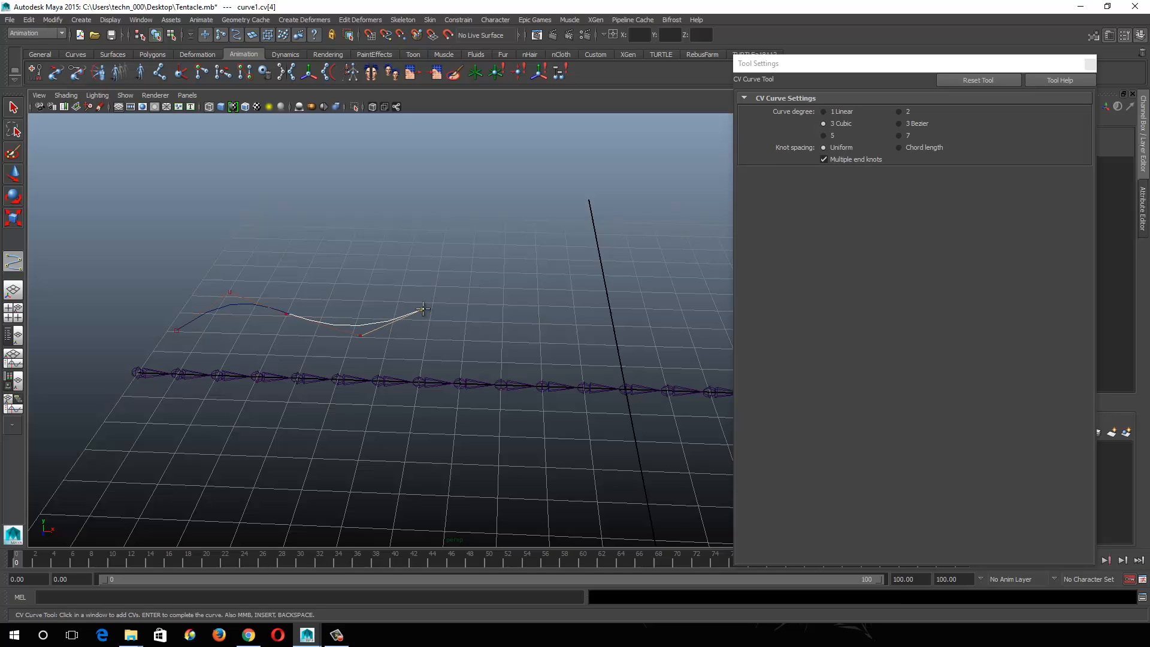
left_click_drag(464, 258, 434, 250)
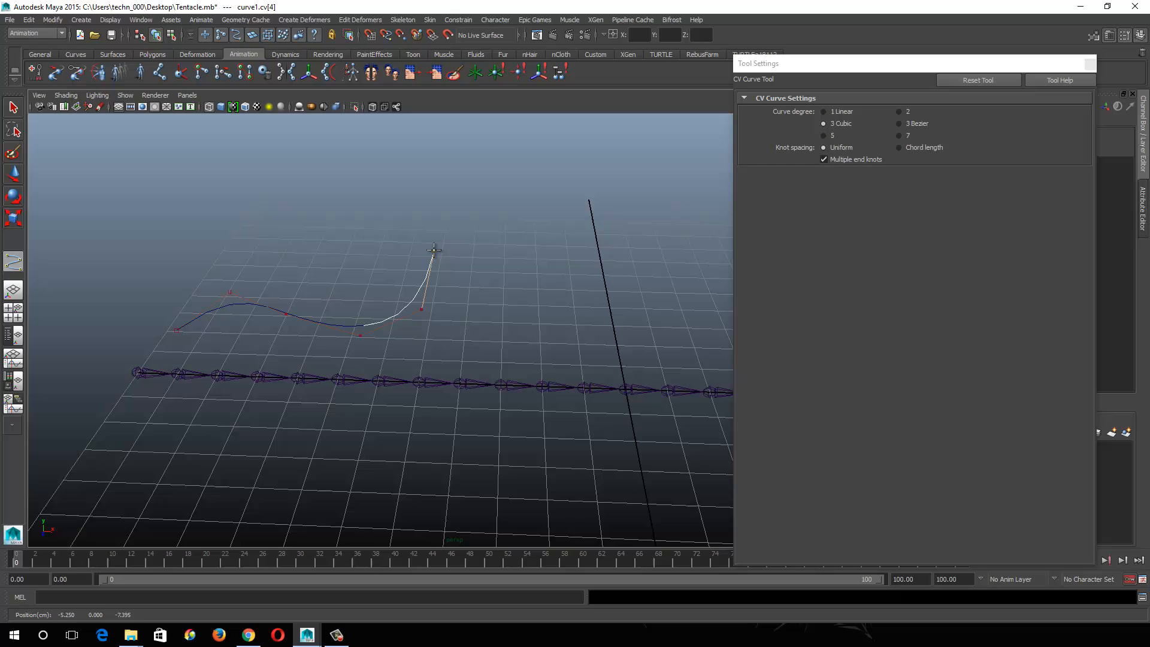
left_click(488, 245)
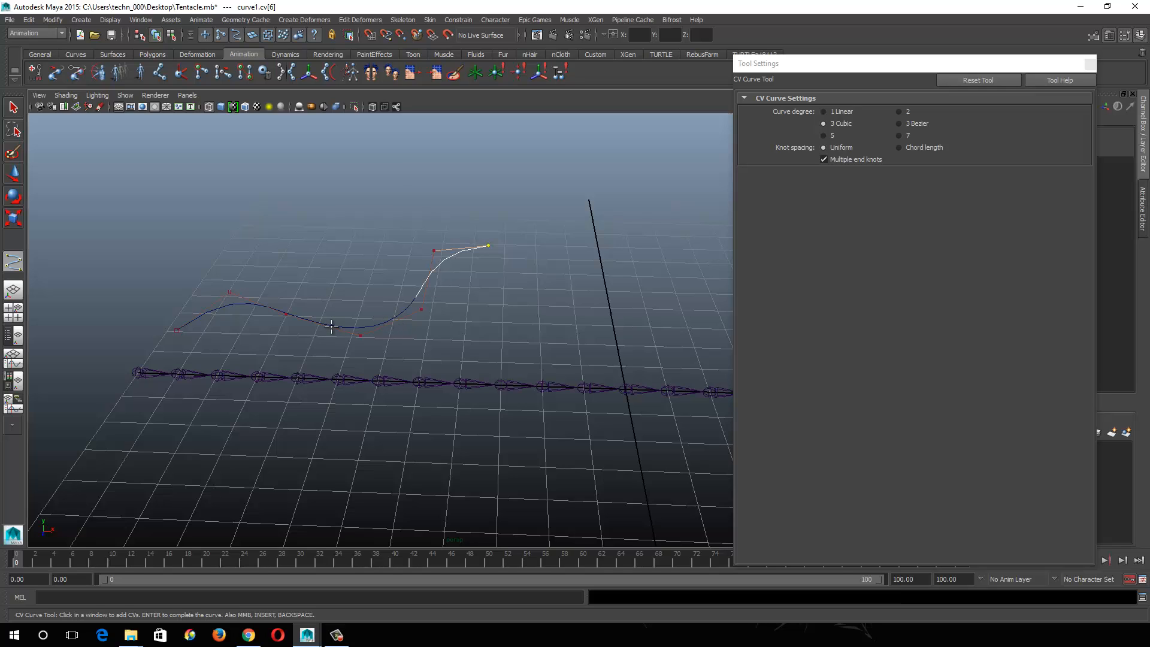
key("Return")
key("w")
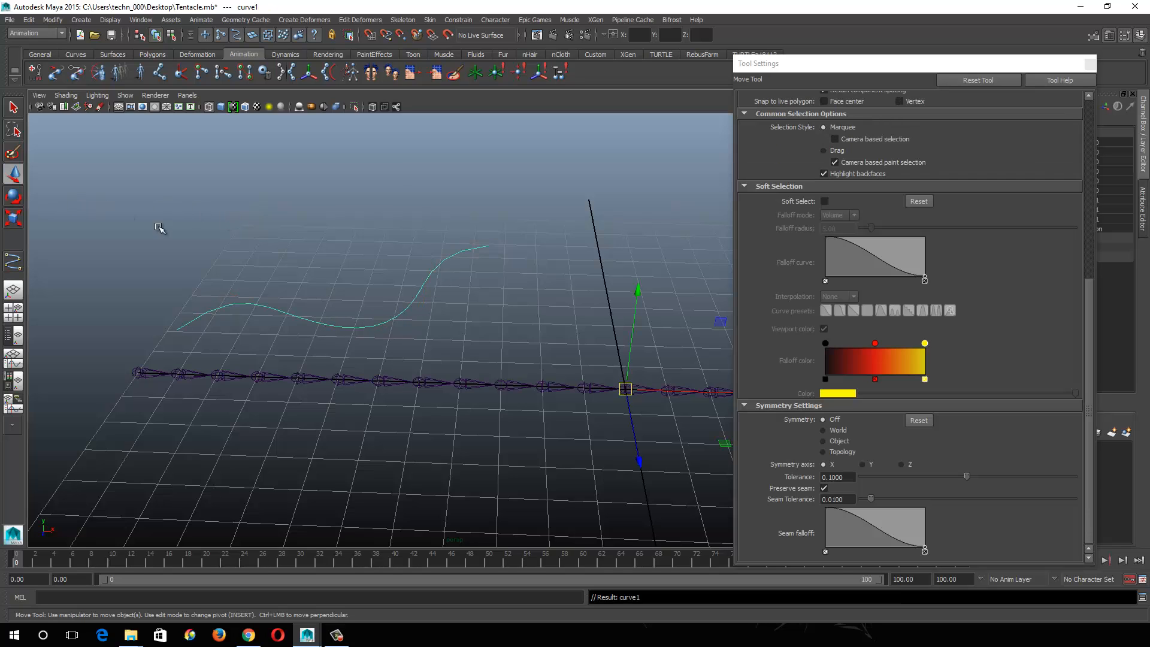
Step: Turn on CV display for the cubic curve, then select and deselect it to inspect its control points
left_click(296, 258)
left_click_drag(329, 316, 342, 340)
left_click(114, 22)
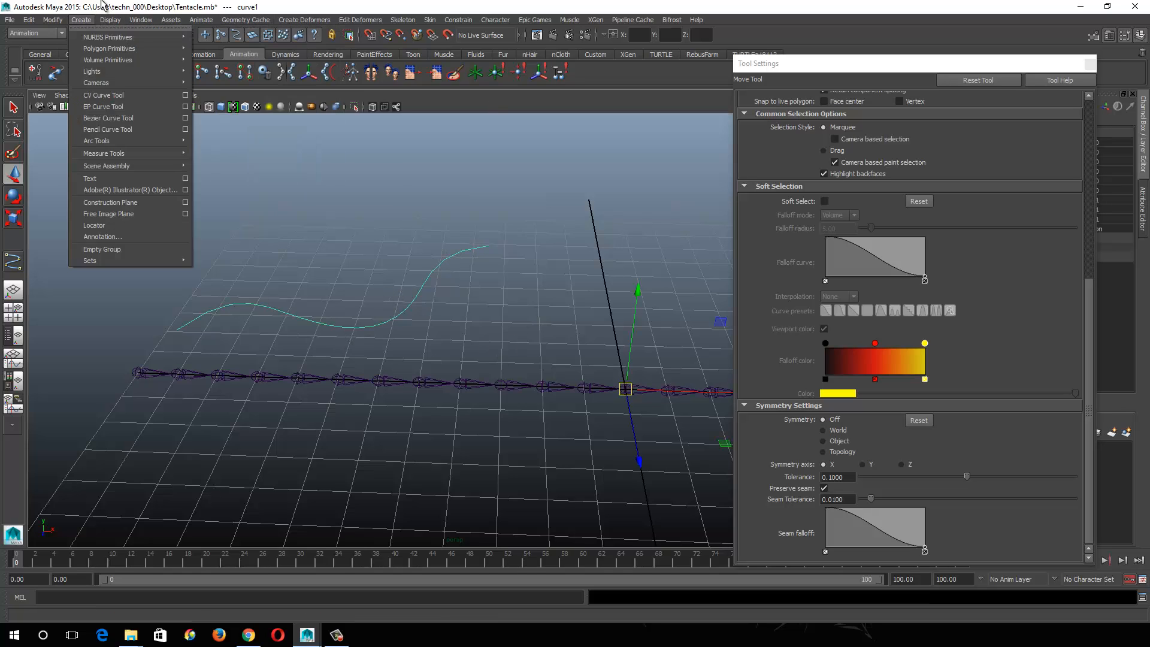
mouse_move(183, 156)
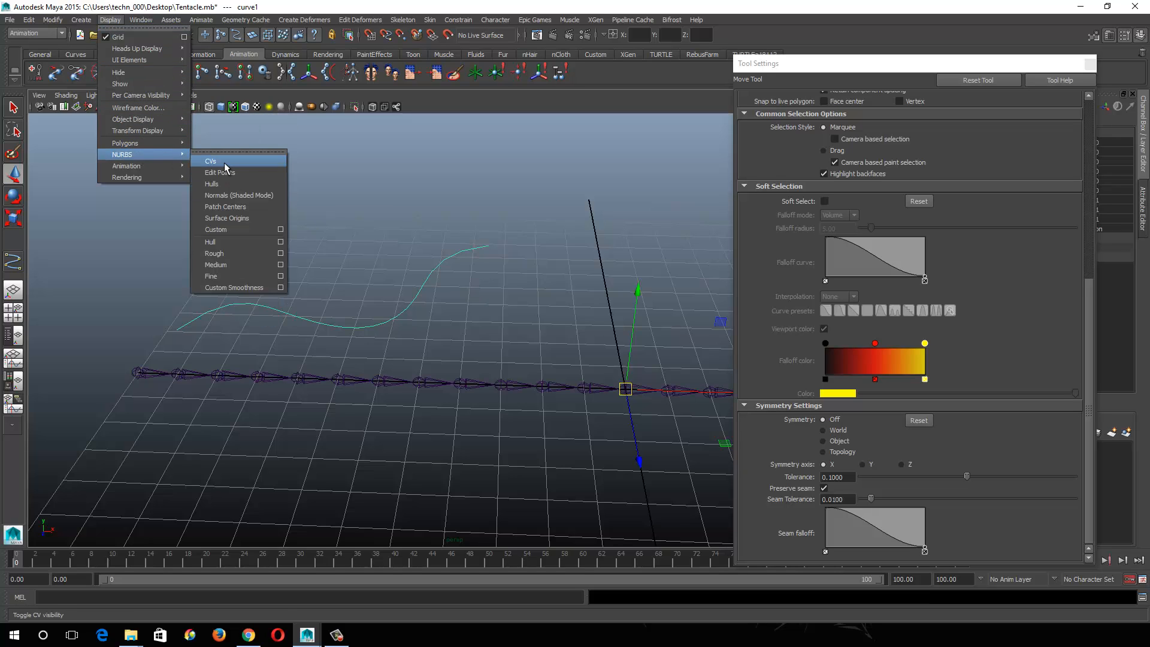
left_click(225, 161)
left_click(338, 283)
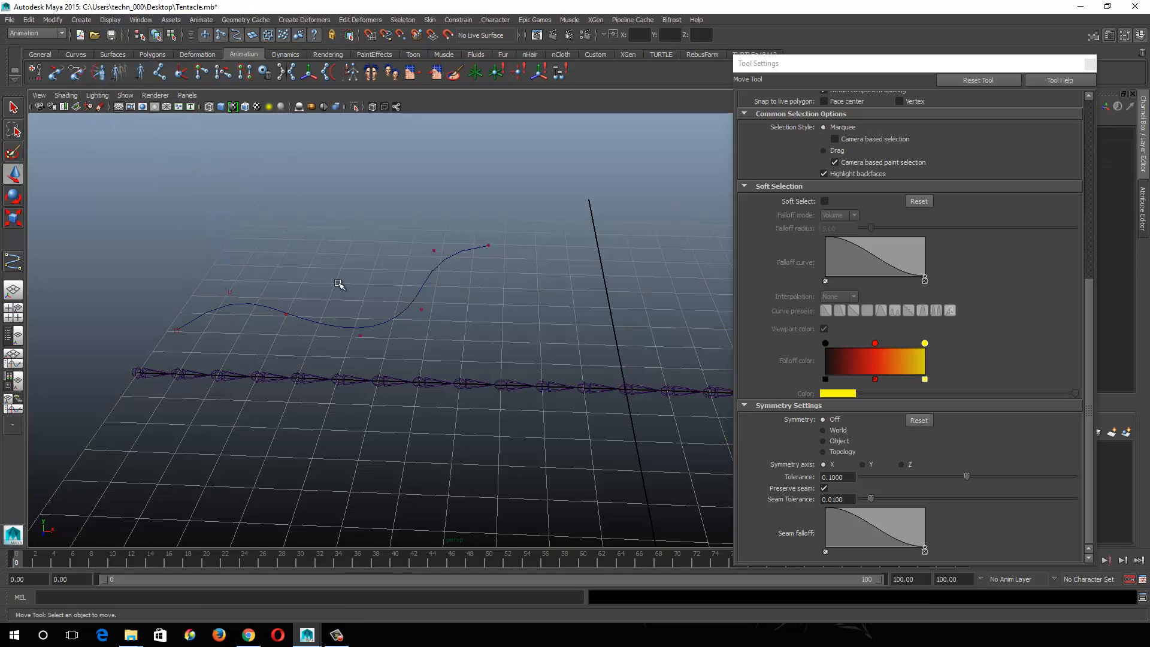
left_click(368, 322)
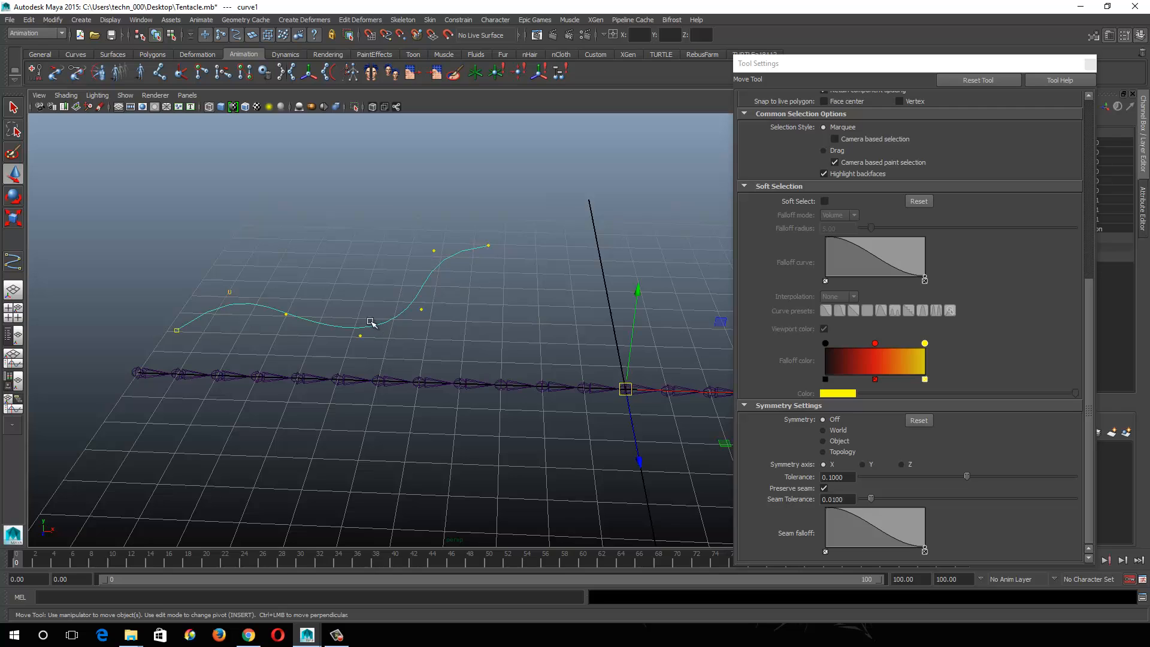
left_click(347, 258)
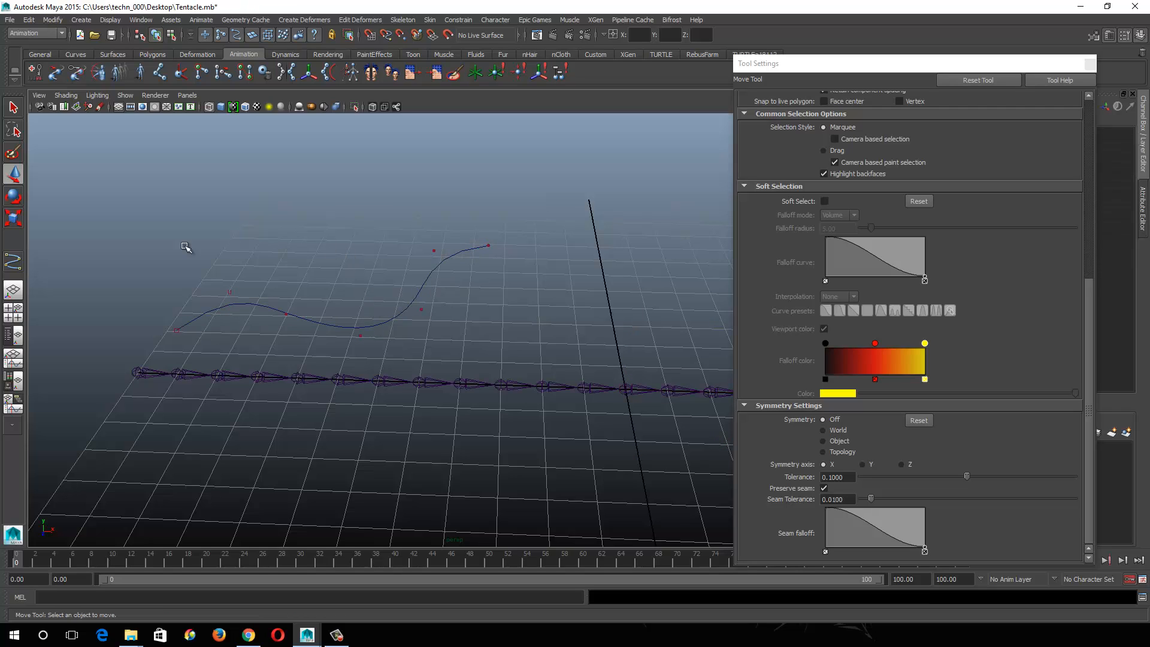
Step: Draw a five-point linear CV curve over the control points of the cubic curve's far half, complete it and deselect it
left_click(12, 266)
left_click(824, 112)
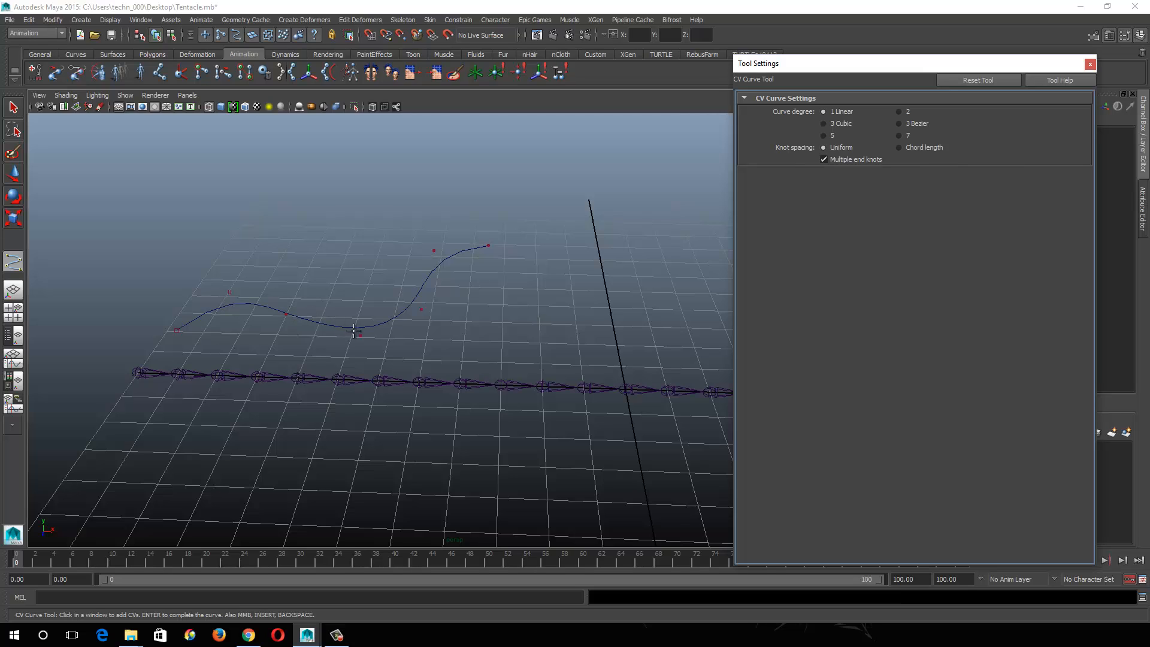
left_click(287, 312)
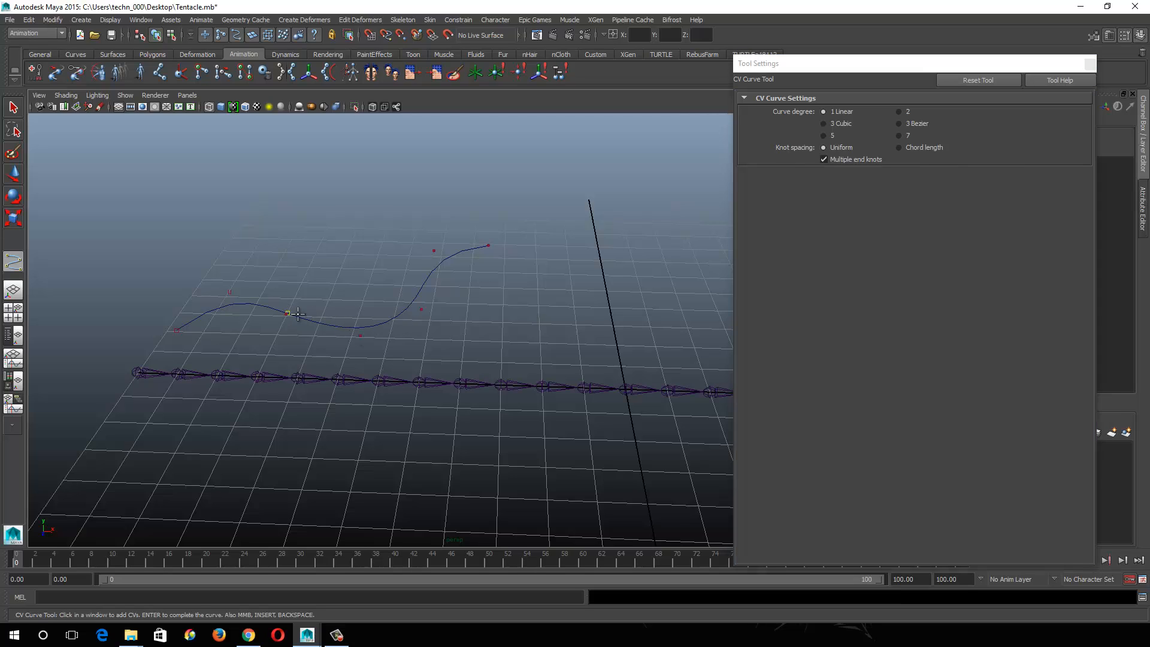
left_click(357, 337)
left_click(422, 309)
left_click(433, 251)
left_click(487, 245)
left_click(13, 173)
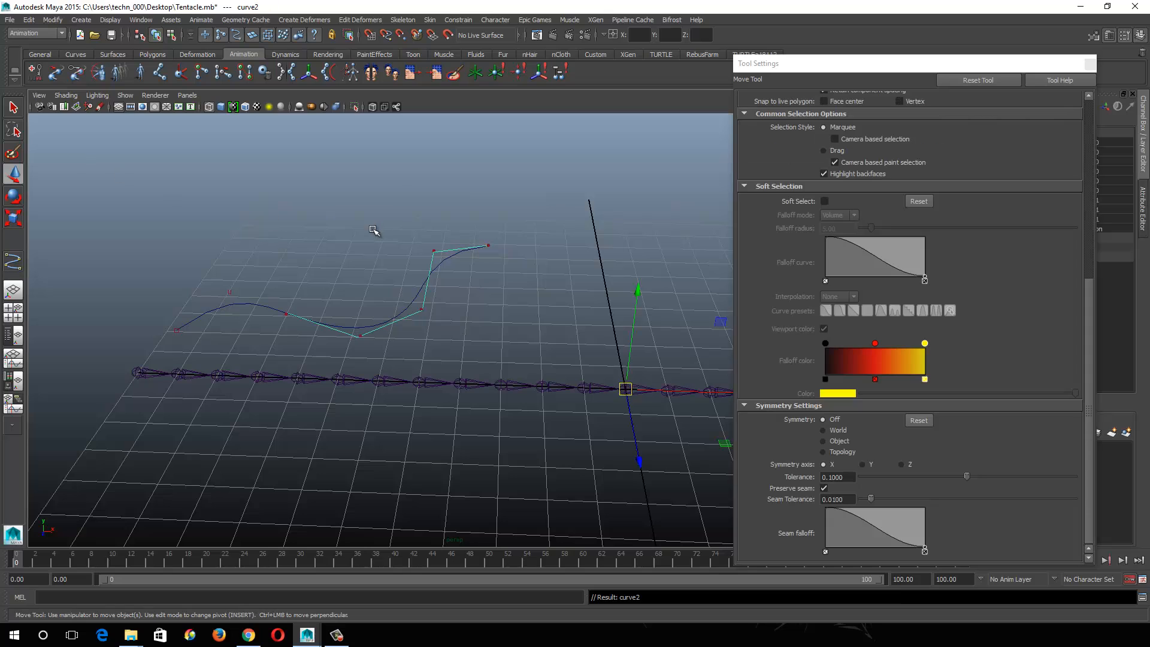
left_click(302, 274)
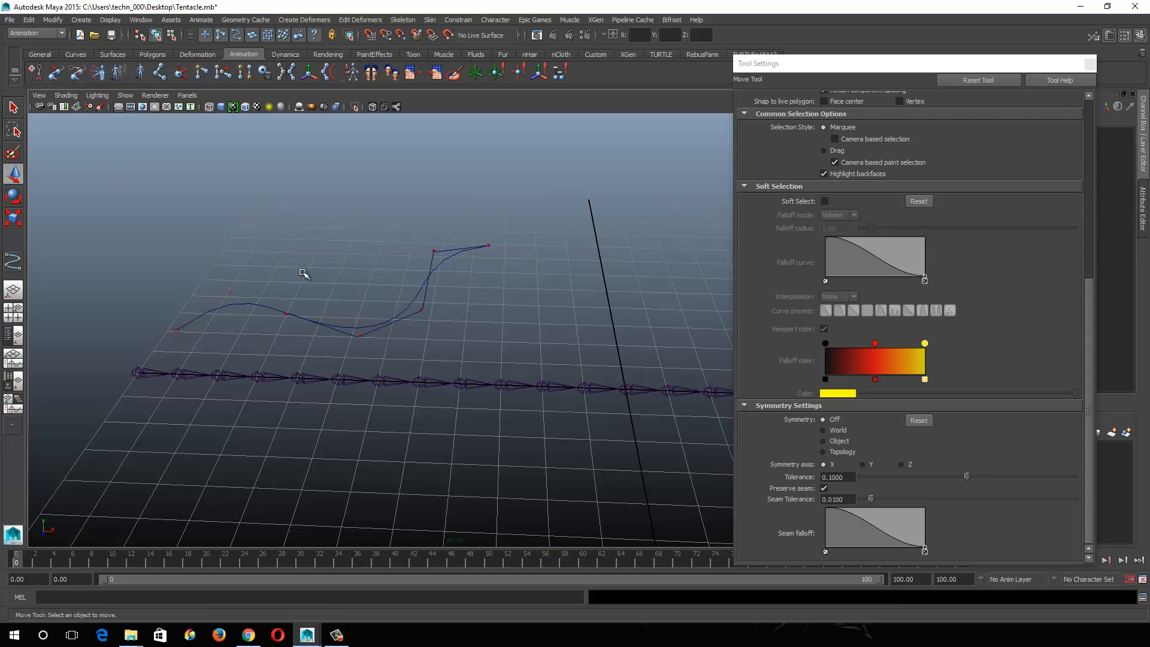
Step: Draw a second linear CV curve with four points along the bend of the cubic curve and complete it
left_click(13, 262)
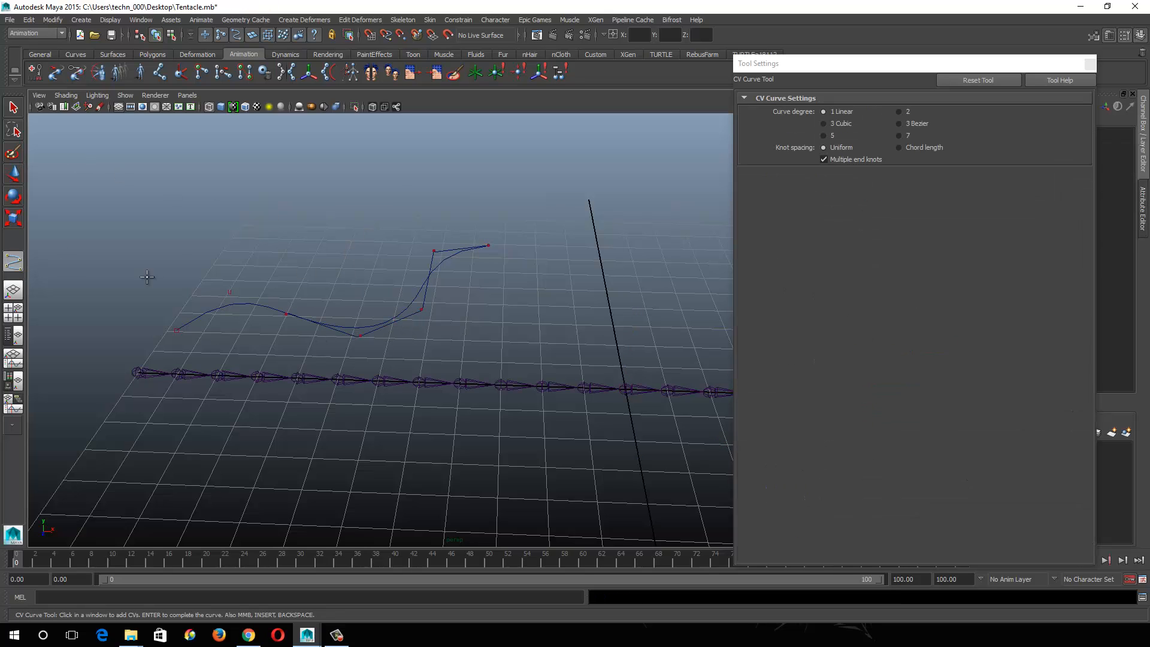
left_click(321, 325)
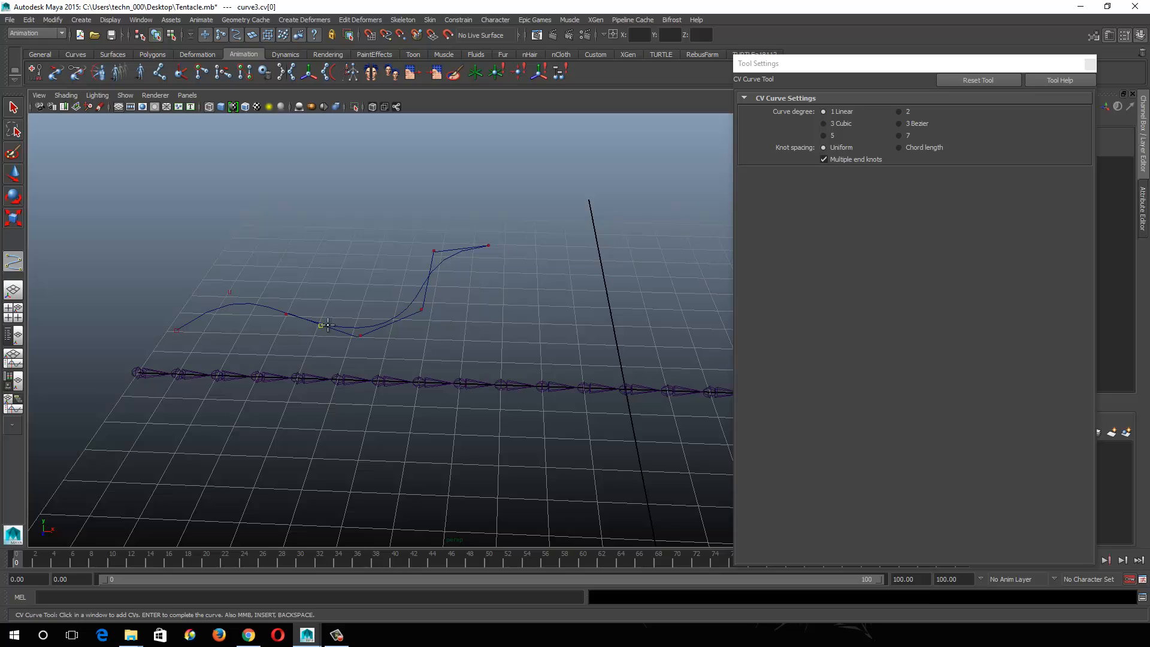
left_click(389, 324)
left_click(428, 283)
left_click(457, 248)
left_click(13, 182)
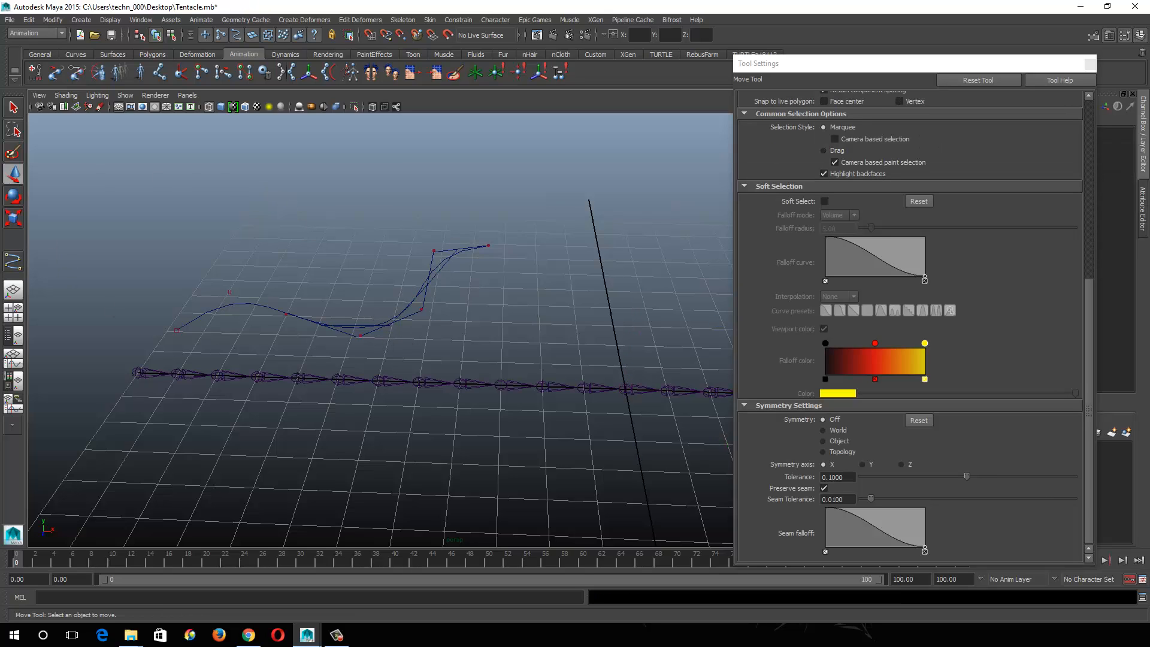
Step: Trace the bend of the cubic curve more closely with an eight-point linear CV curve and complete it
left_click(13, 260)
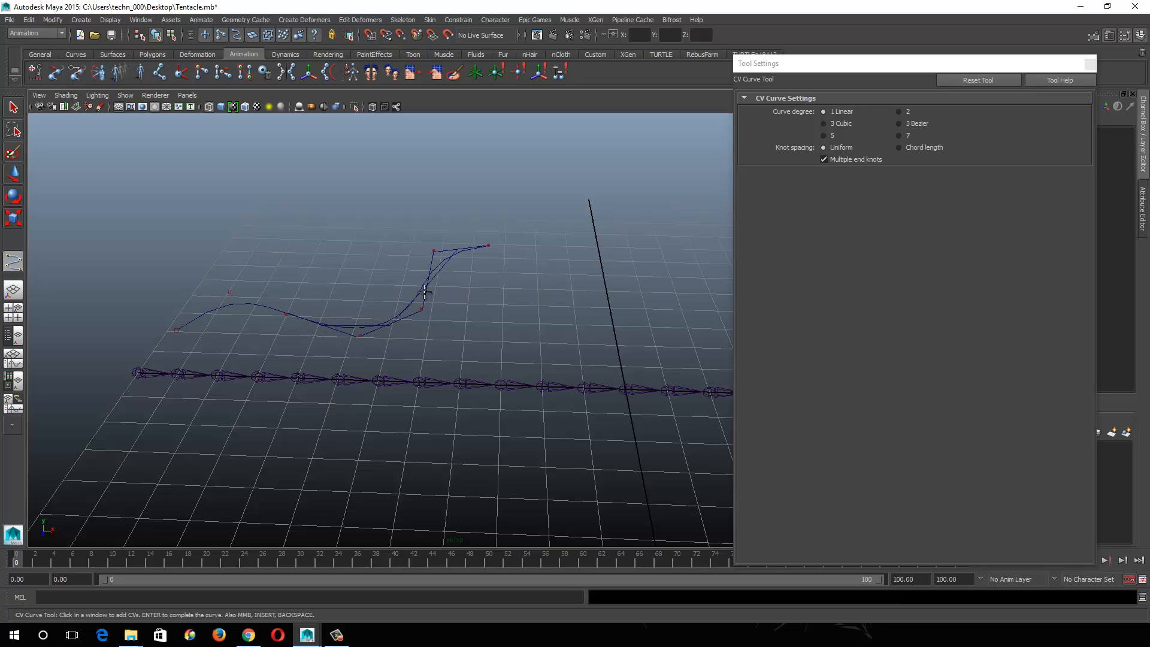
left_click(307, 319)
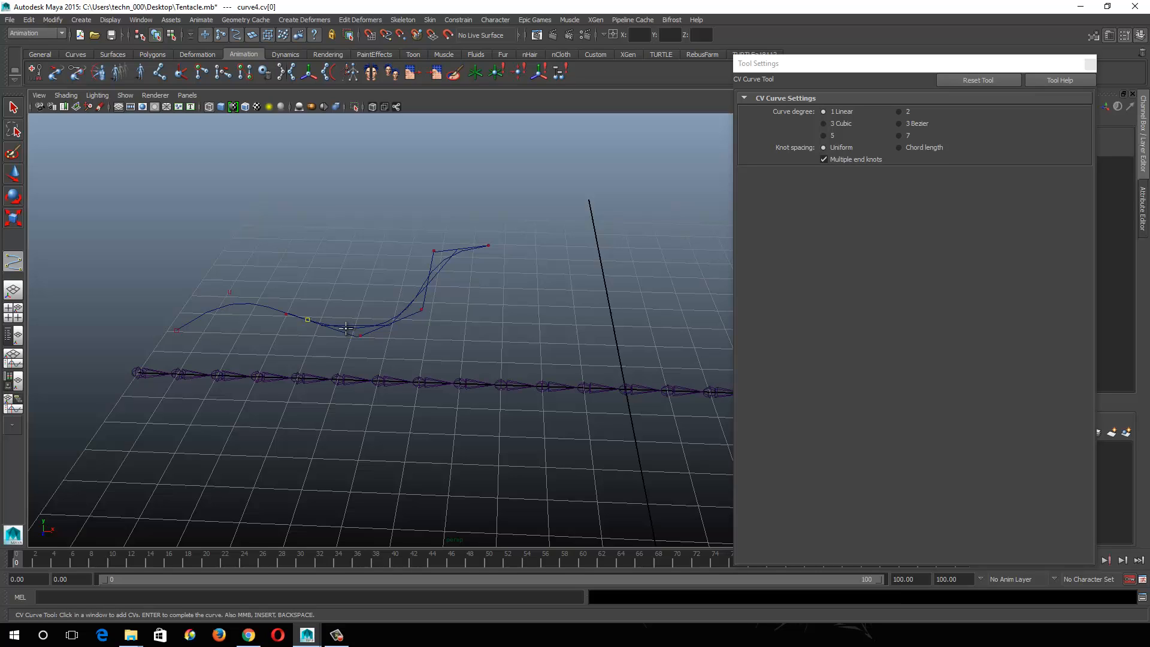
left_click(342, 326)
left_click(380, 326)
left_click(409, 313)
left_click(424, 295)
left_click(432, 267)
left_click(453, 250)
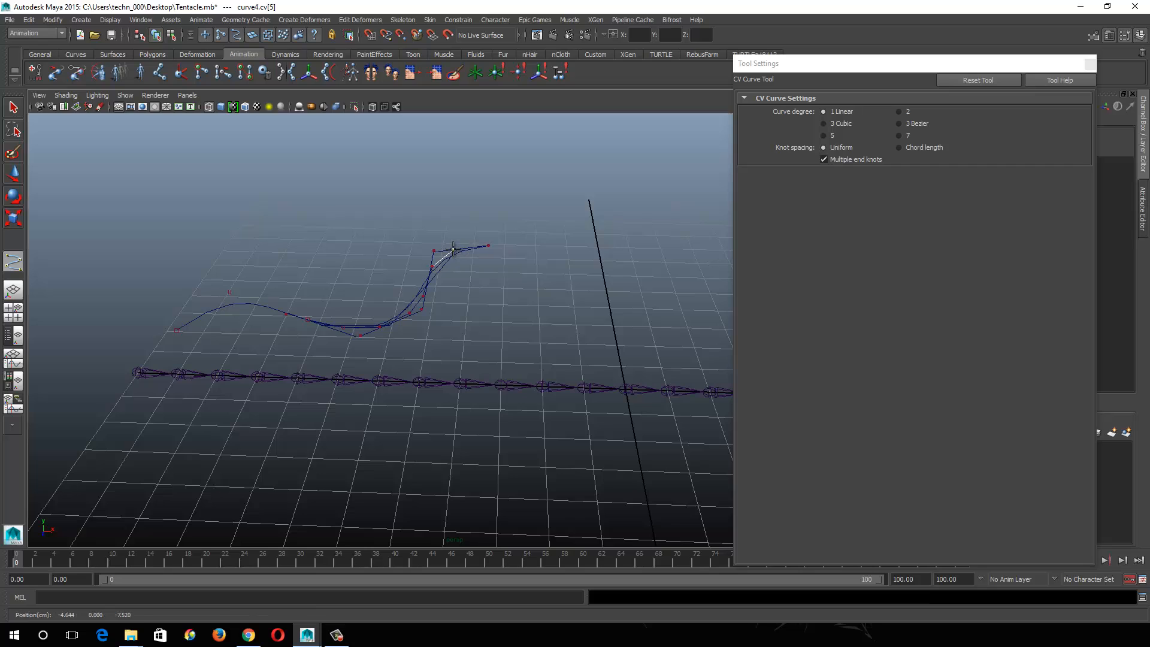
left_click(473, 248)
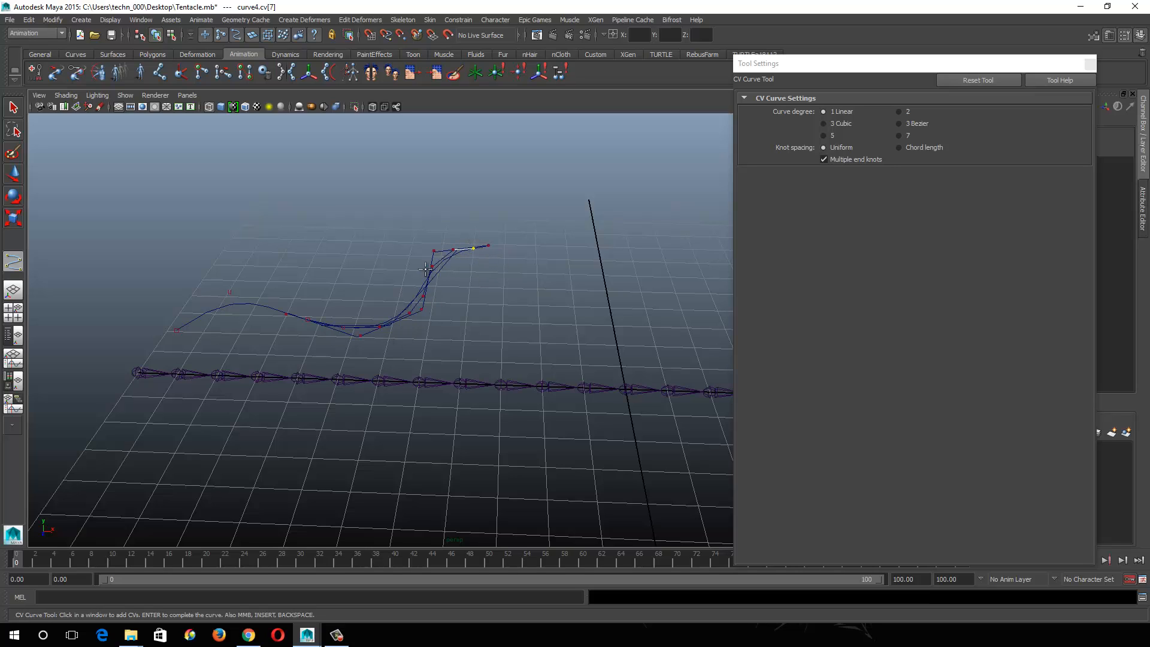
key("w")
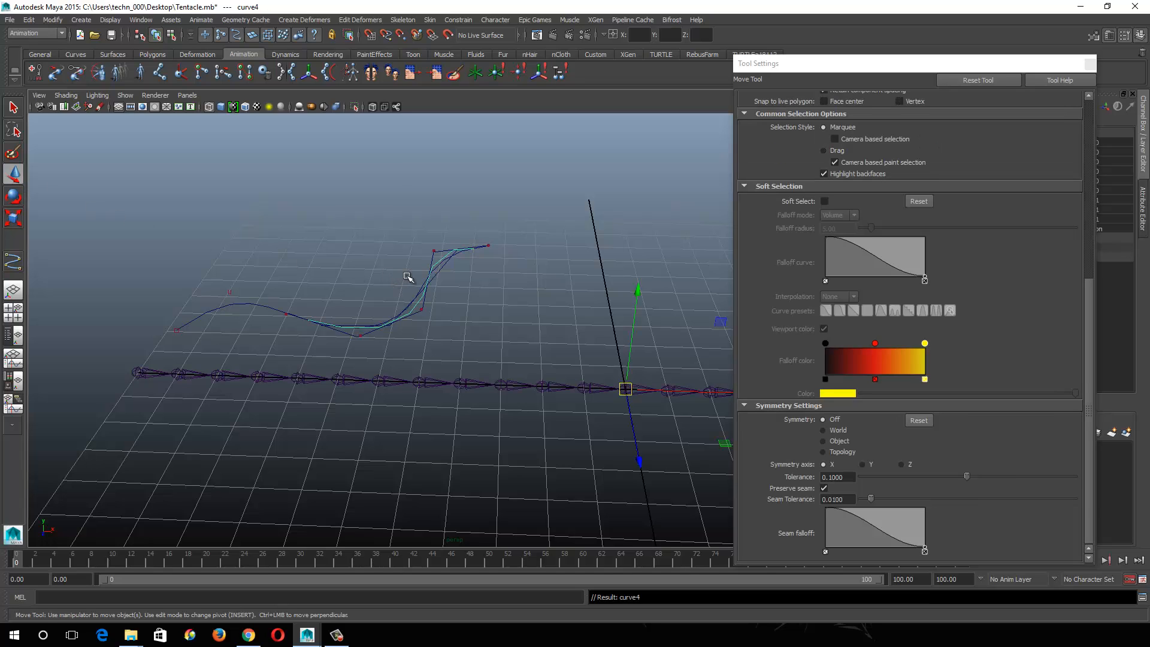
Step: Select all the test curves behind the joint chain and delete them
left_click_drag(354, 232, 457, 338)
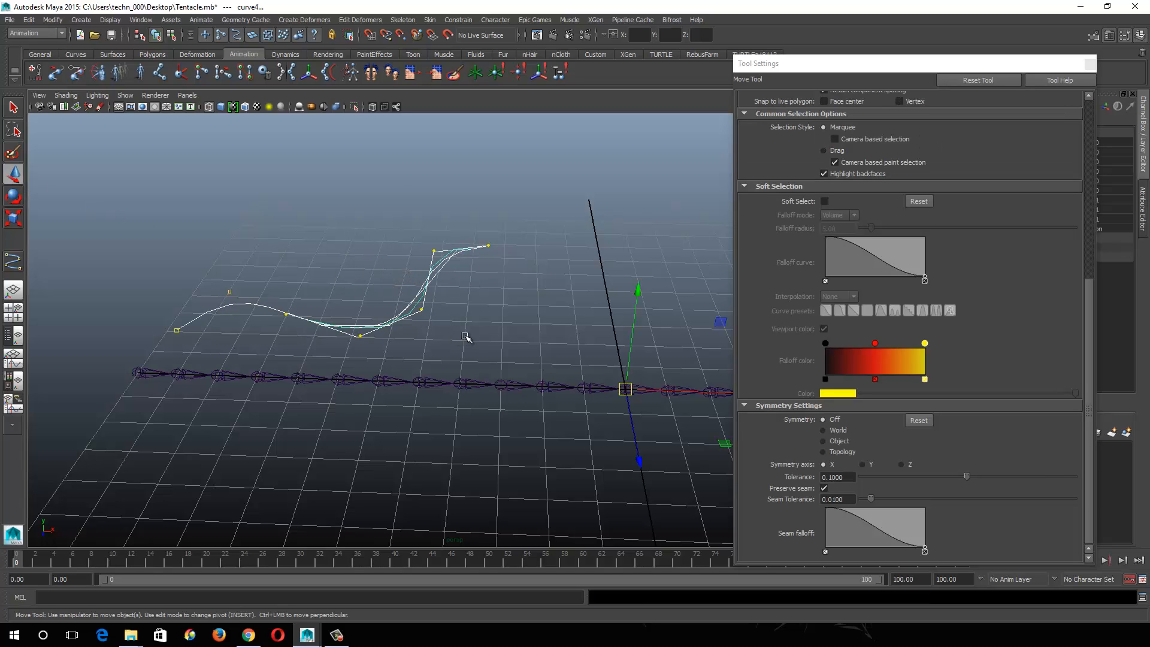
key("Delete")
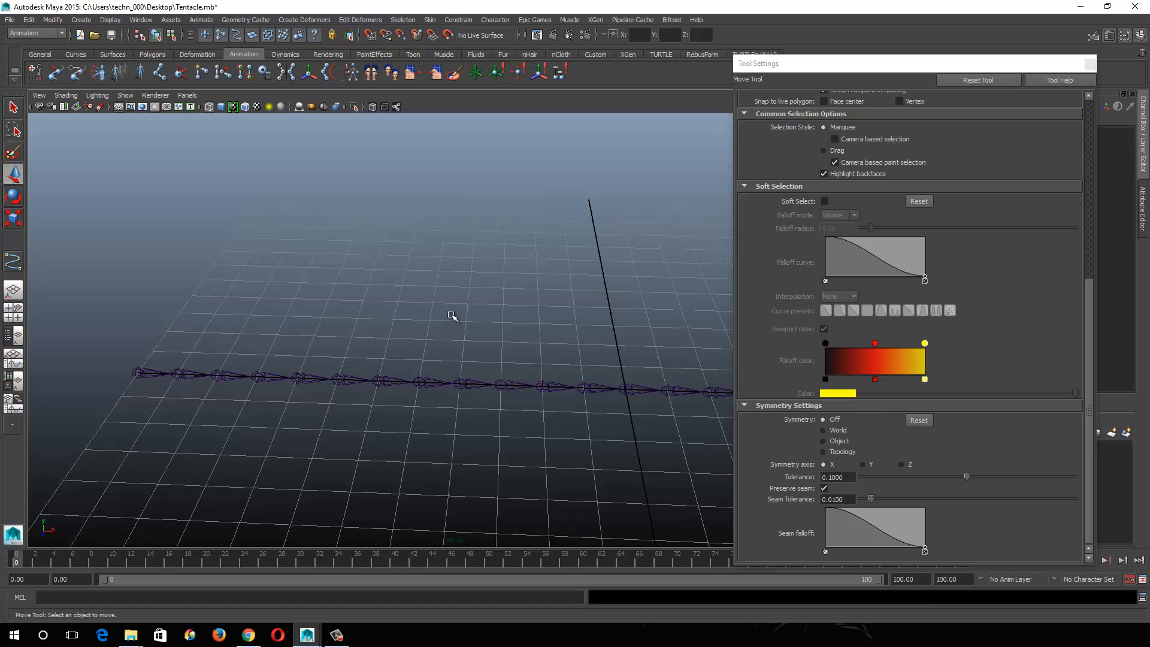
Step: Start a linear CV curve with seven points running alongside the joint chain and bending at its far end
left_click(13, 261)
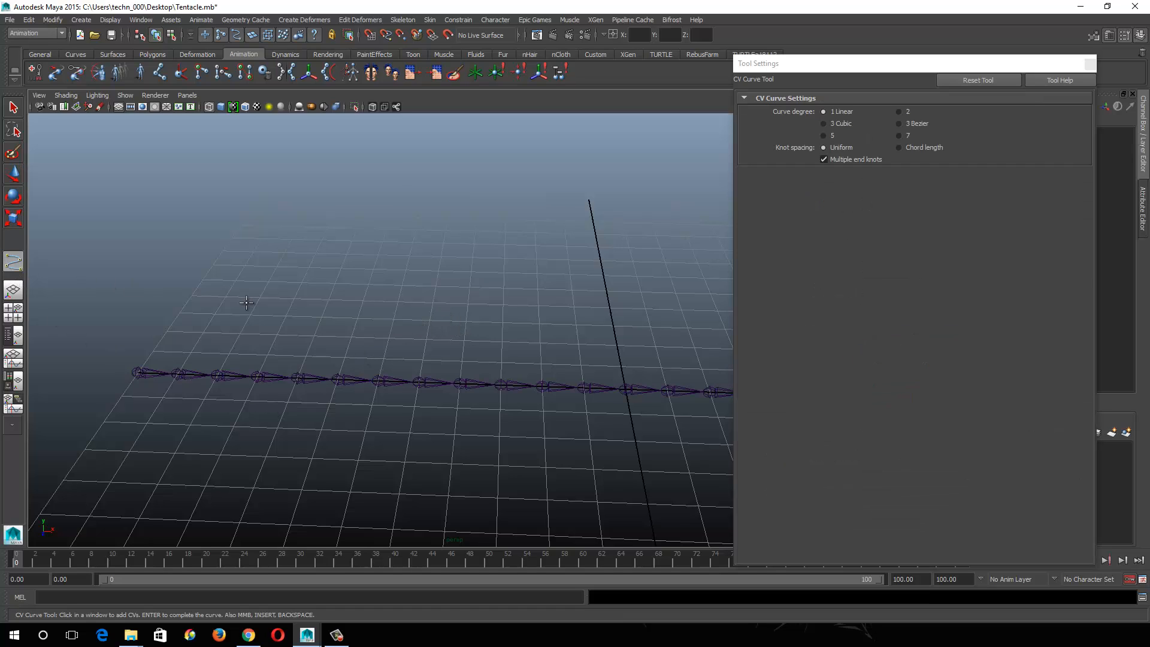
left_click(180, 311)
left_click(284, 310)
left_click(364, 316)
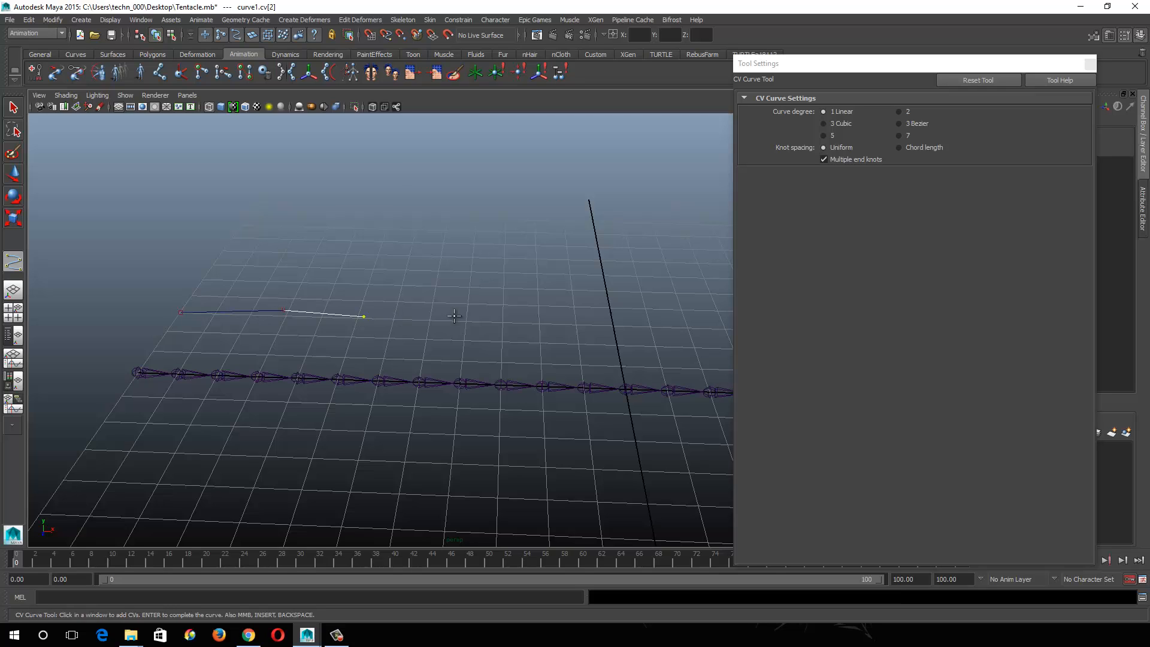
left_click(474, 311)
left_click(573, 310)
left_click(639, 311)
left_click(651, 345)
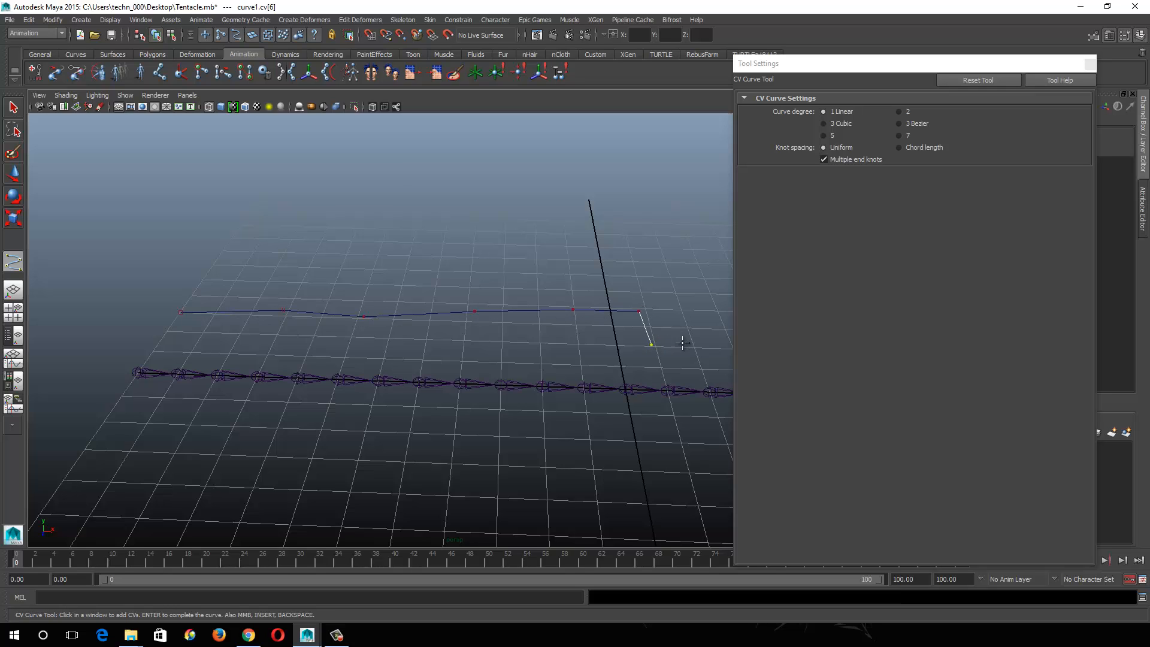
Step: Remove the points of the unfinished linear curve back to its first one
key("BackSpace")
key("BackSpace")
key("BackSpace")
key("BackSpace")
key("BackSpace")
key("BackSpace")
key("BackSpace")
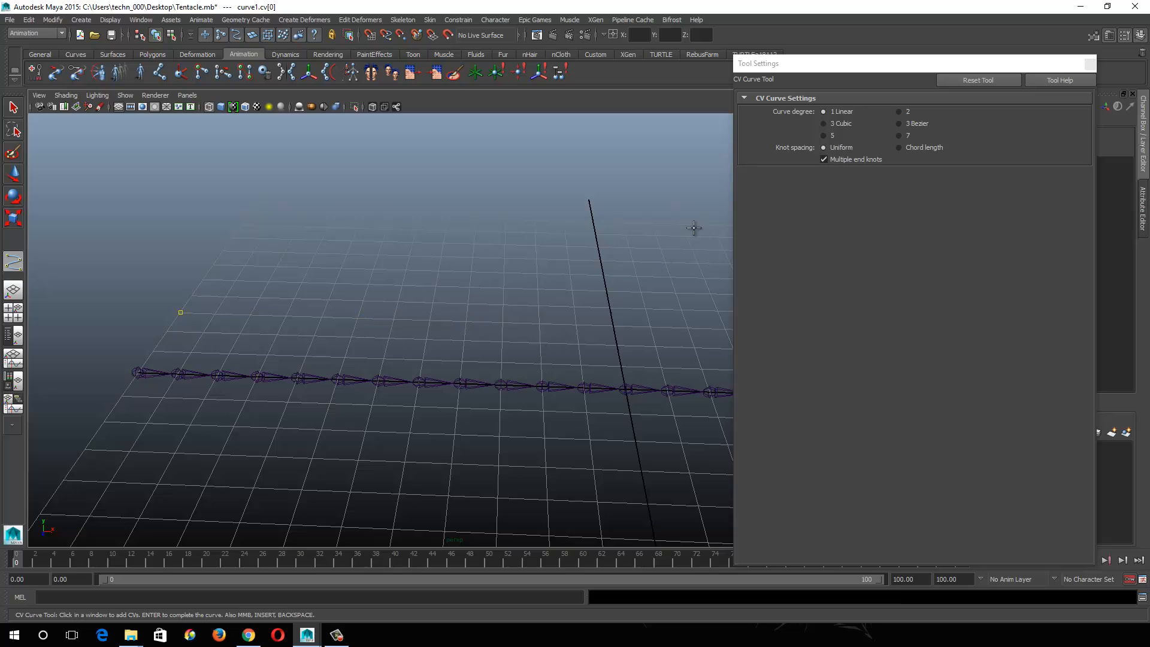
Step: Draw a wavy cubic CV curve with eleven points behind the joint chain, complete it and switch to the Move Tool
left_click(832, 124)
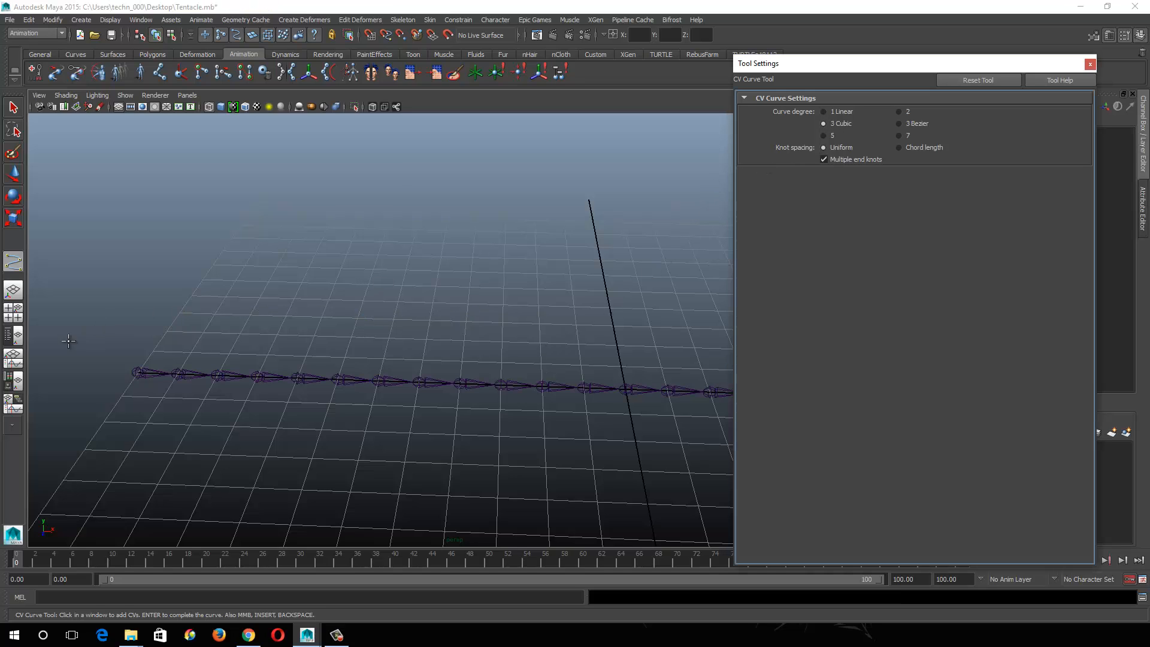
left_click(203, 280)
left_click(264, 265)
left_click(289, 293)
left_click(334, 310)
left_click(399, 289)
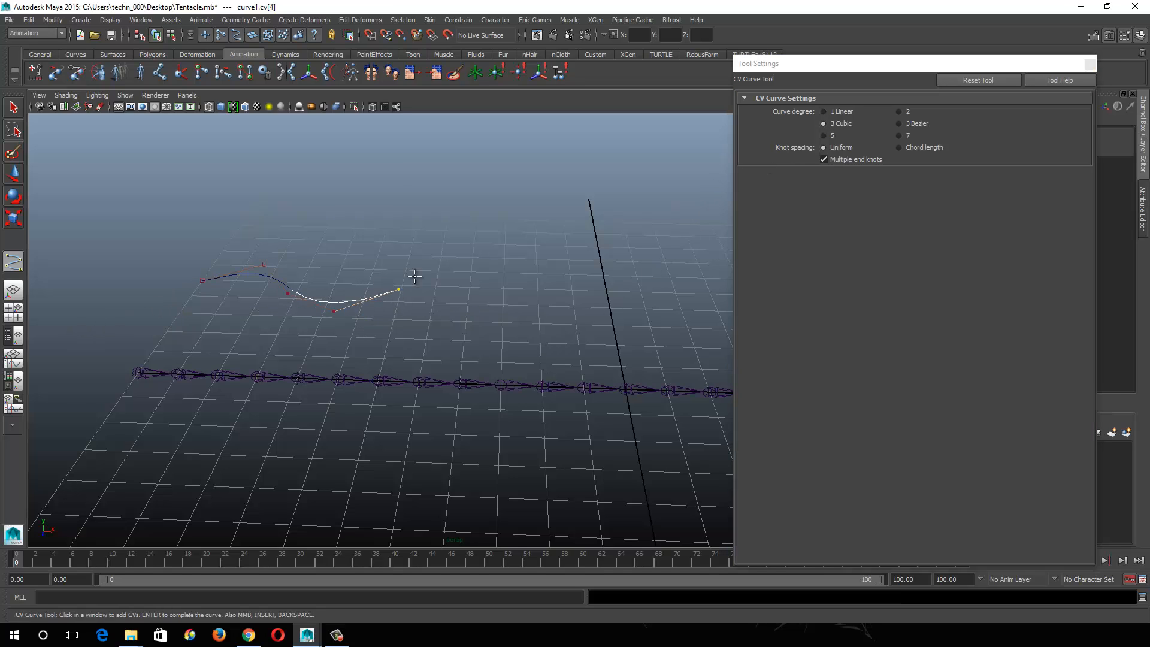
left_click(438, 258)
left_click(474, 258)
left_click(495, 277)
left_click(528, 306)
left_click(566, 315)
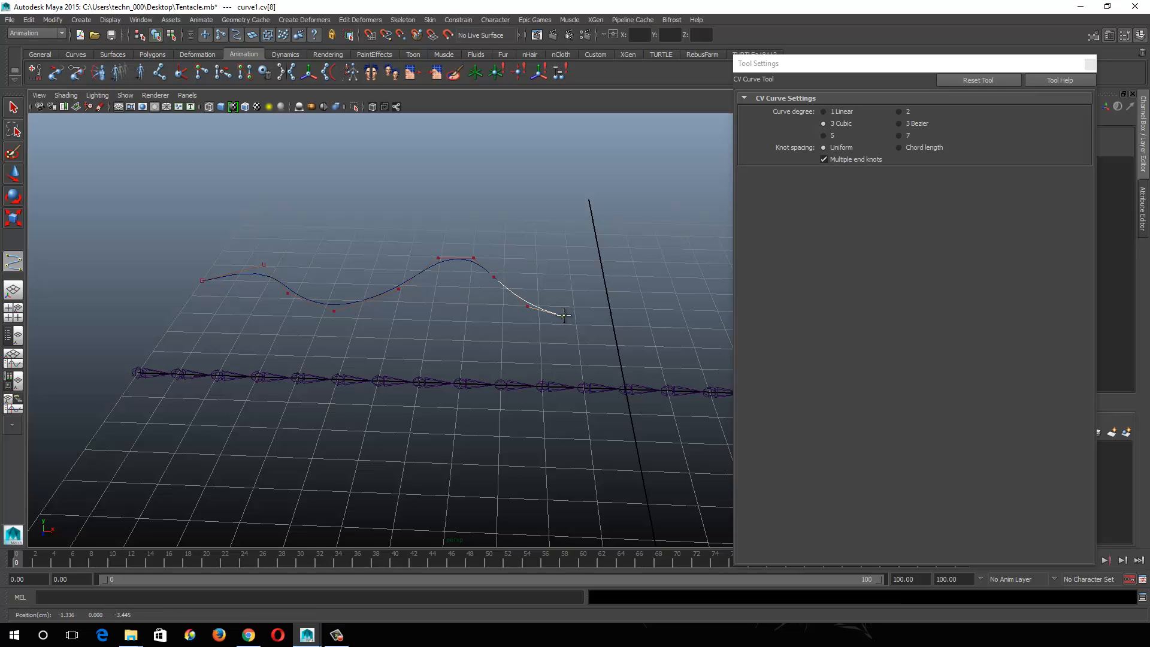
left_click(592, 314)
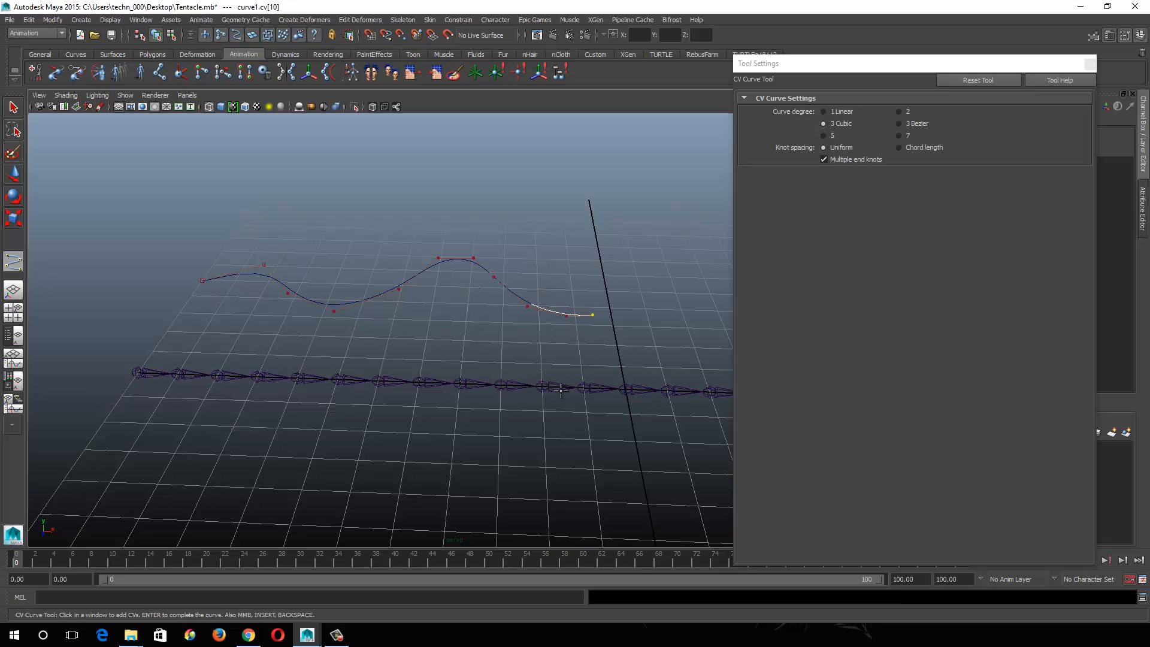
left_click(13, 174)
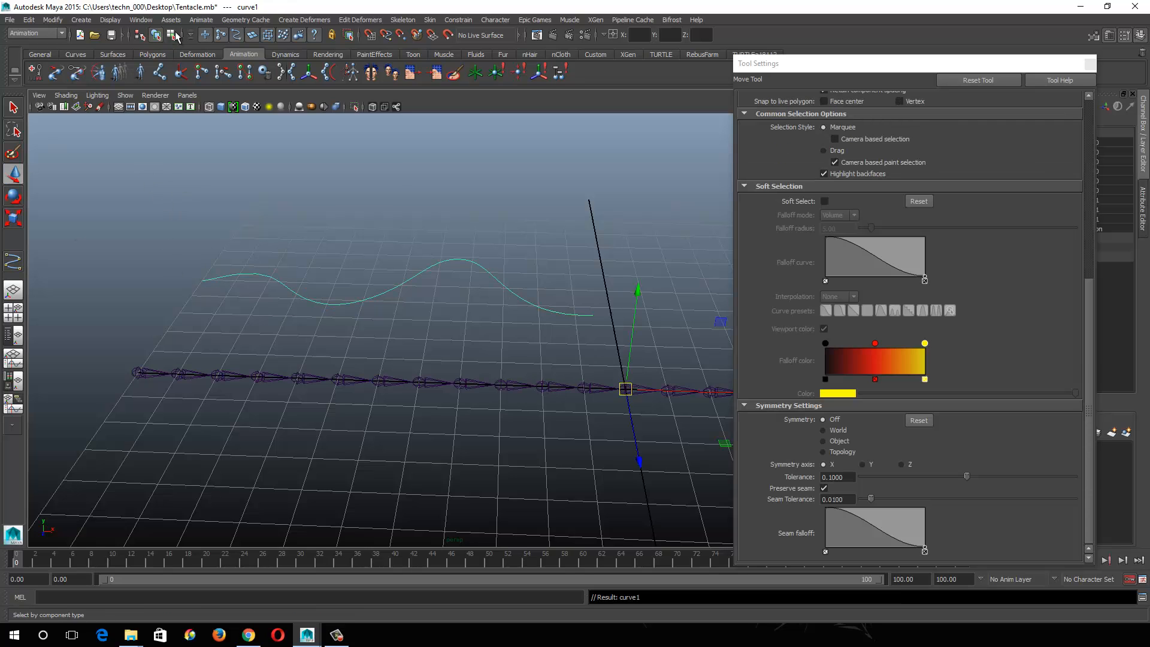
Step: Switch to component selection and move control points of the cubic curve to reshape its middle section
left_click(172, 35)
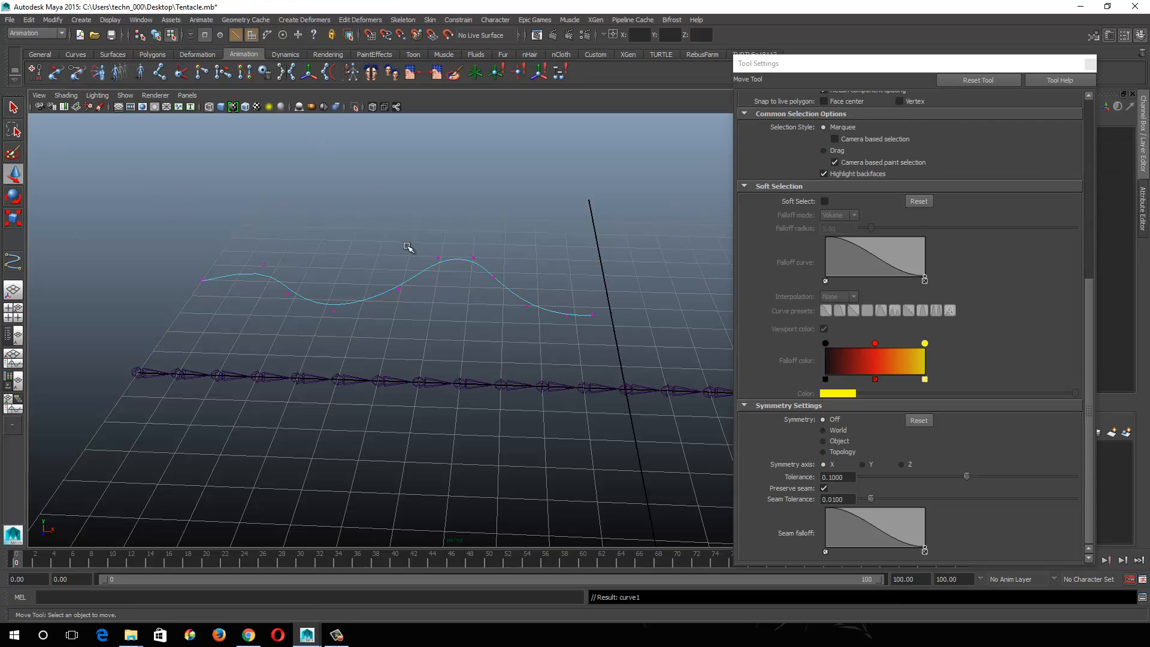
left_click(440, 259)
left_click_drag(441, 258, 363, 296)
left_click(399, 289)
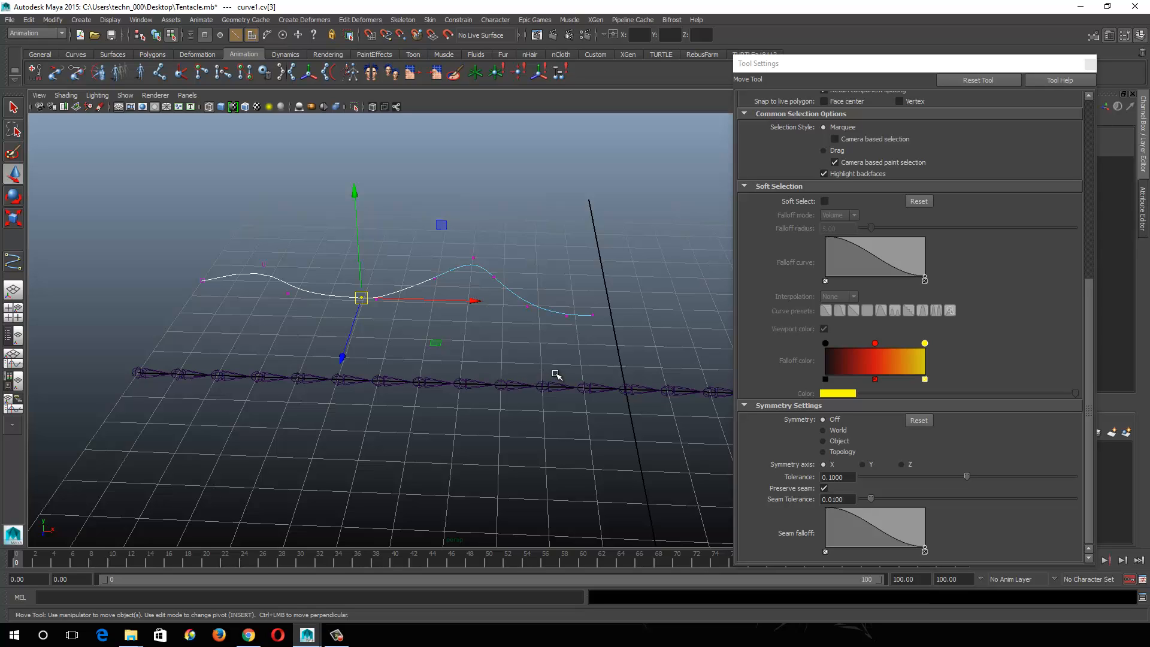
Step: Return to object selection and delete the reshaped cubic curve
left_click(157, 37)
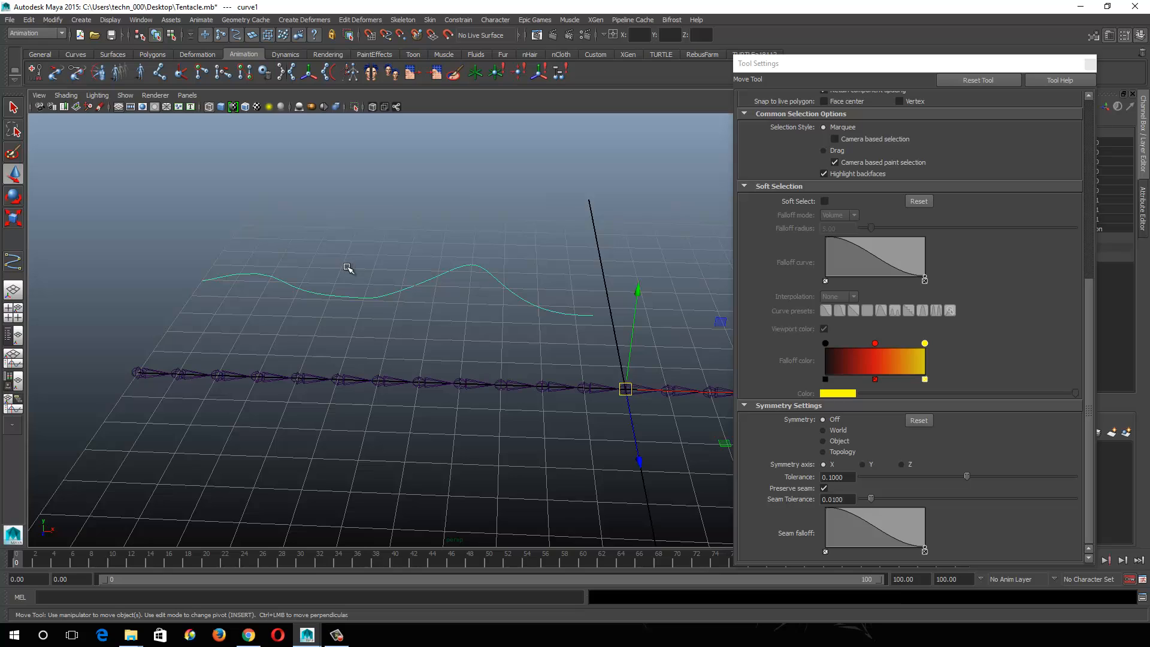
key("Delete")
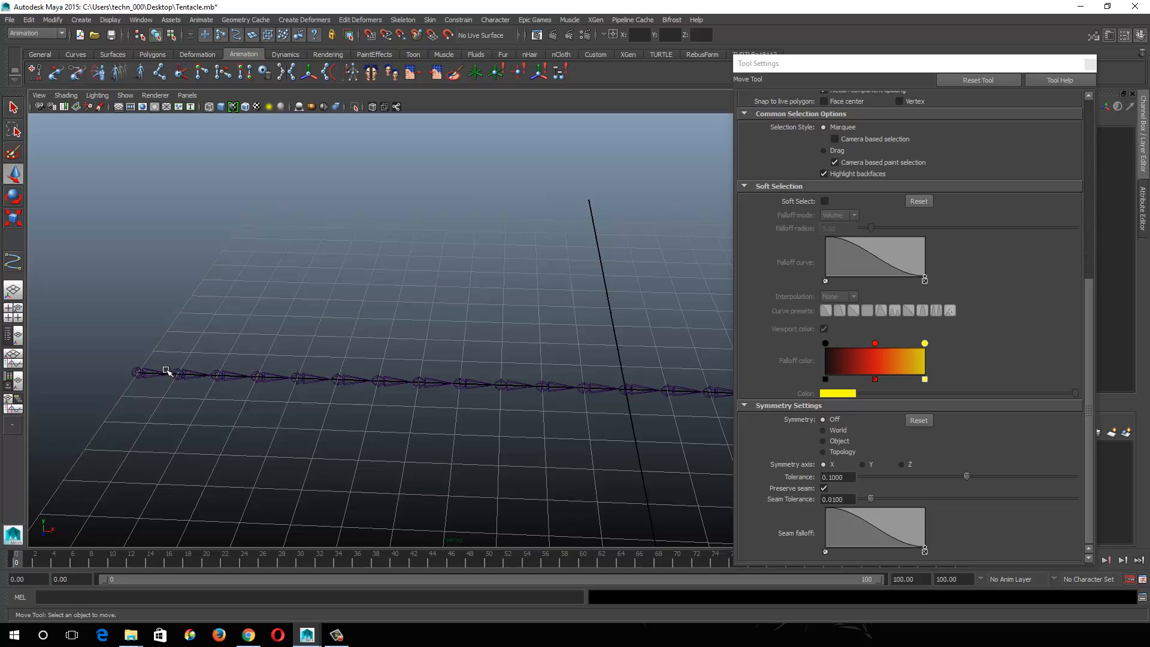
Step: Activate the CV Curve Tool with the whole joint chain in view and switch to the Surfaces menu set
left_click(13, 261)
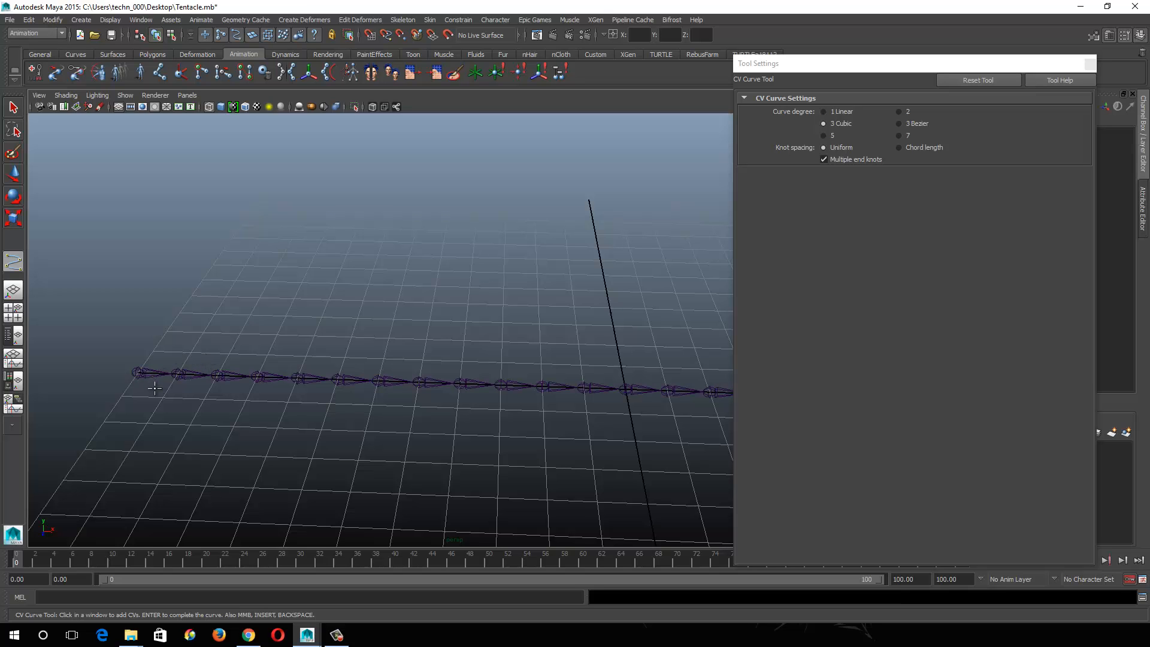
right_click_drag(476, 342, 285, 317, "alt")
middle_click_drag(406, 326, 280, 329, "alt")
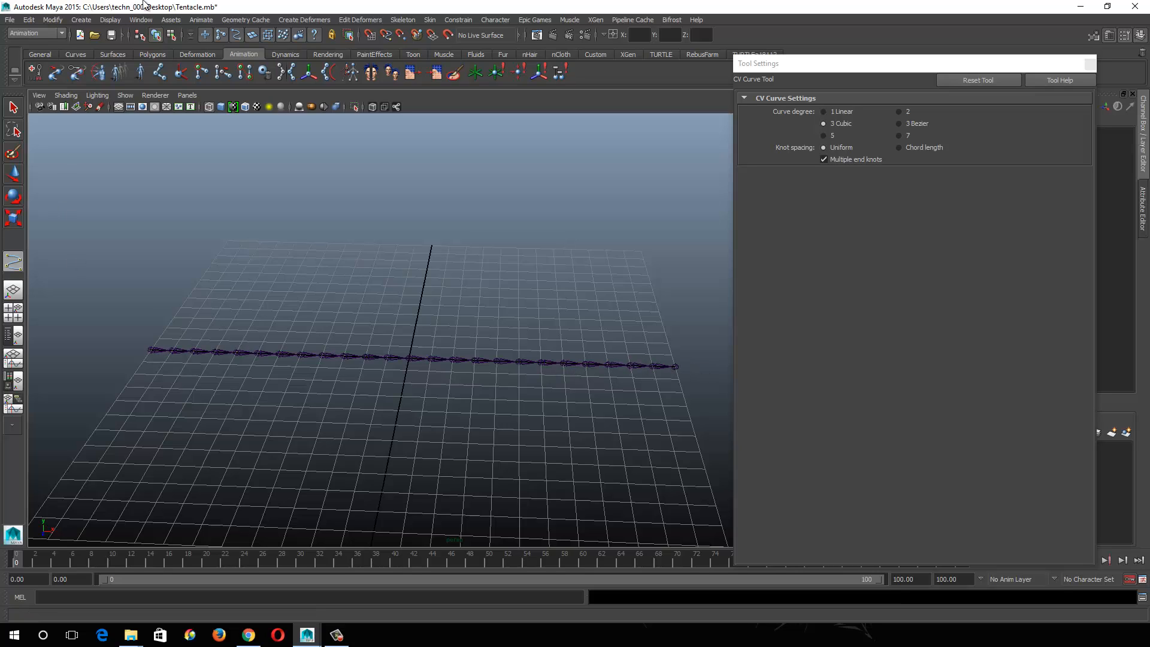
left_click(46, 33)
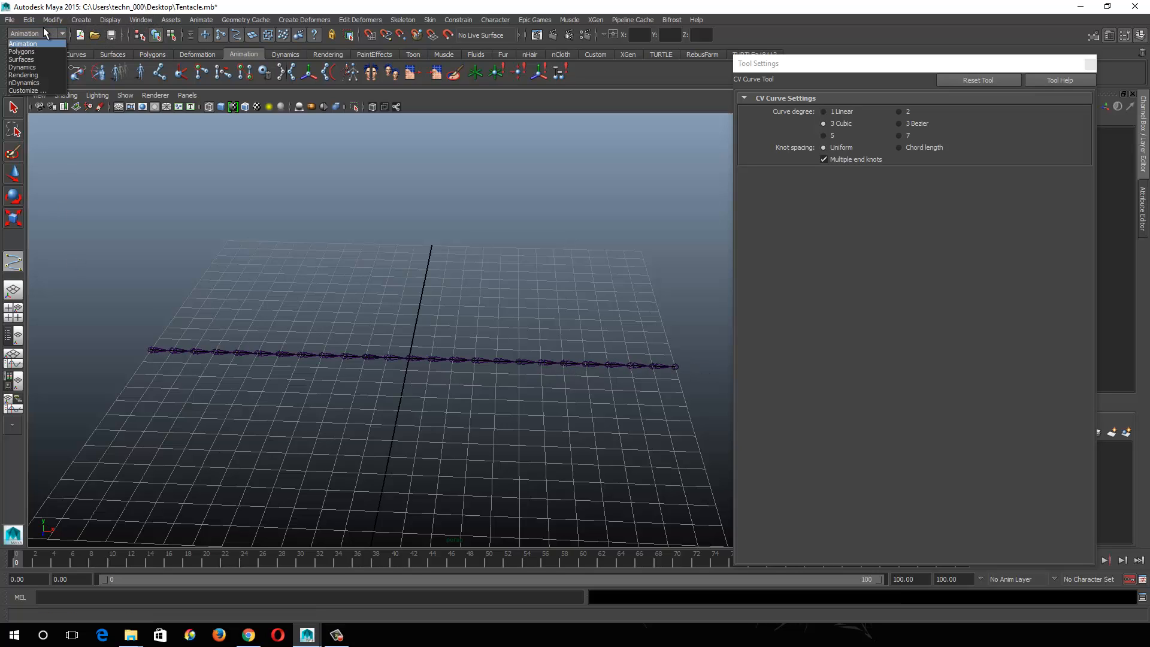
left_click(35, 60)
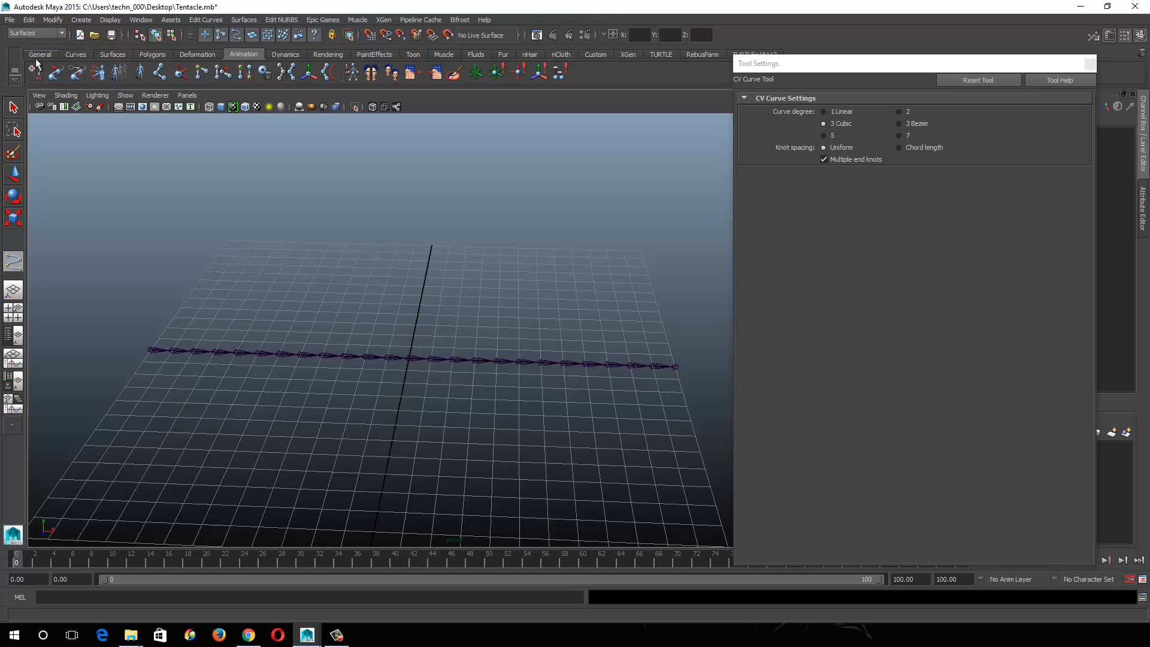
Step: Review the Rebuild Curve options, including number of spans and degree, and close them without rebuilding
left_click(204, 20)
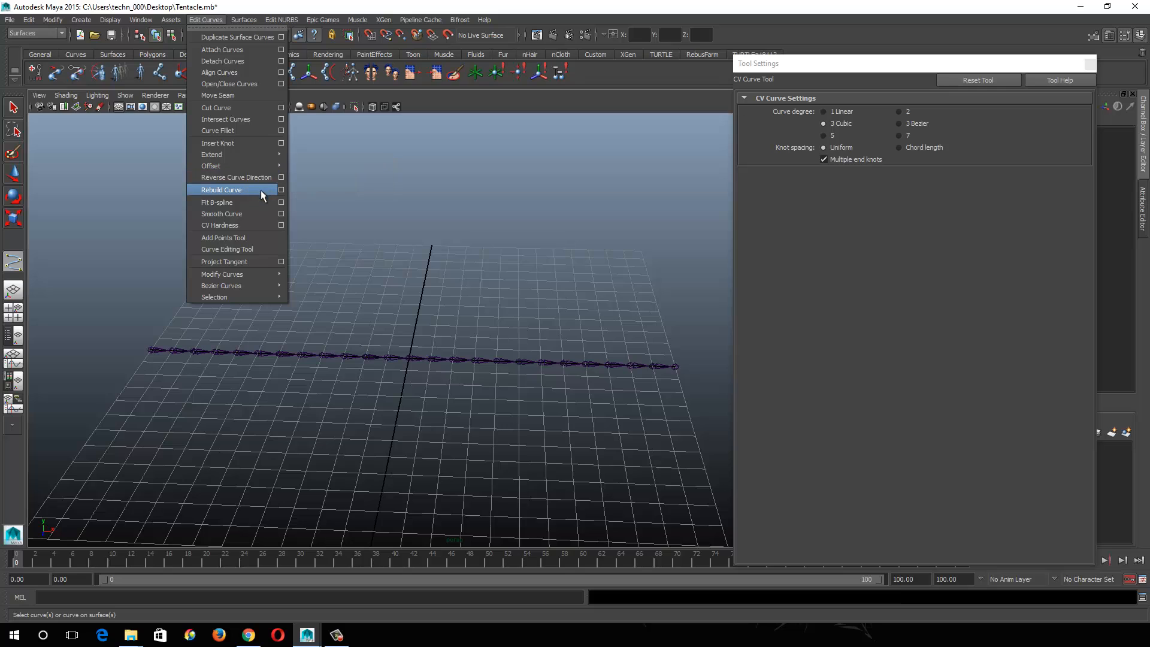
left_click(281, 190)
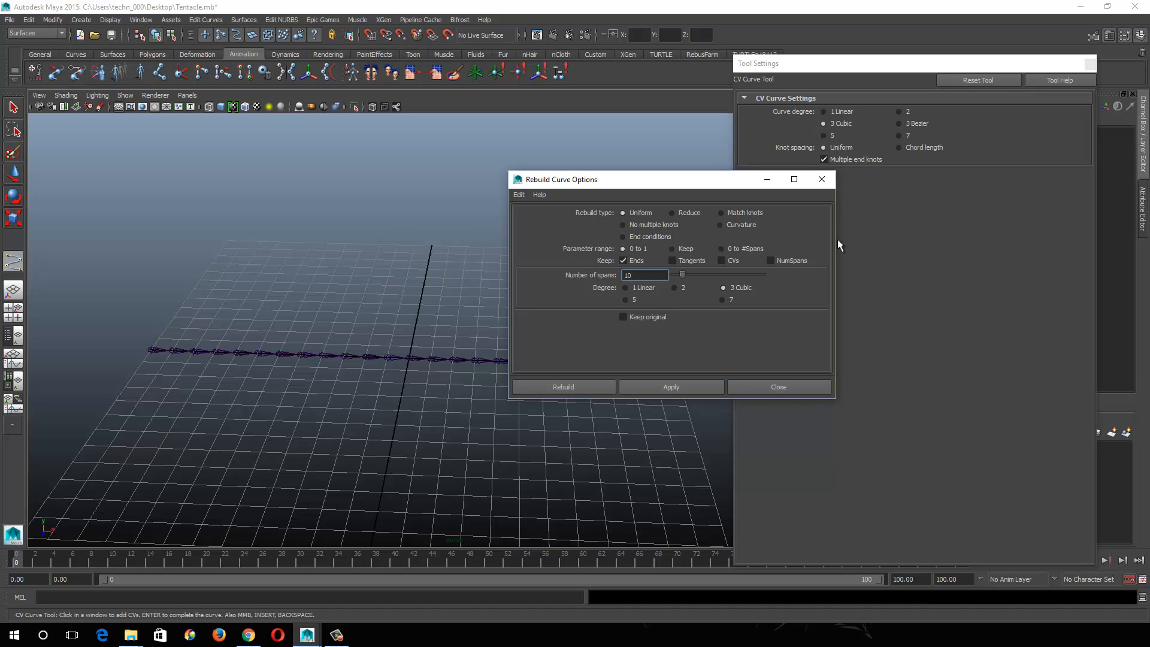
left_click(821, 179)
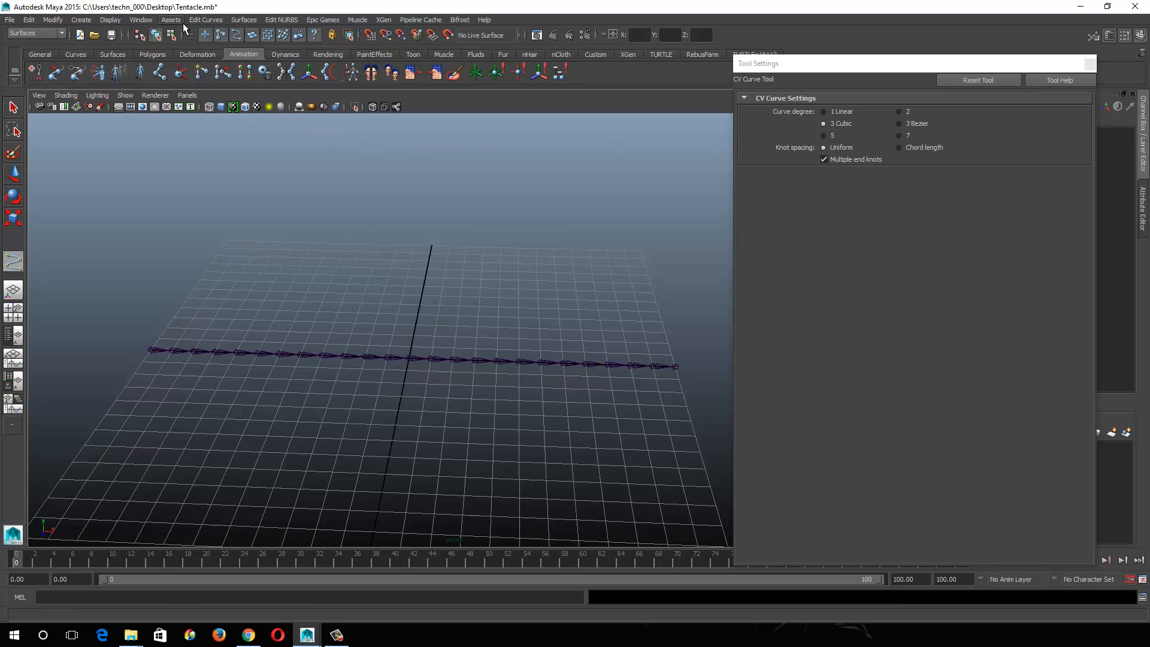
left_click(206, 20)
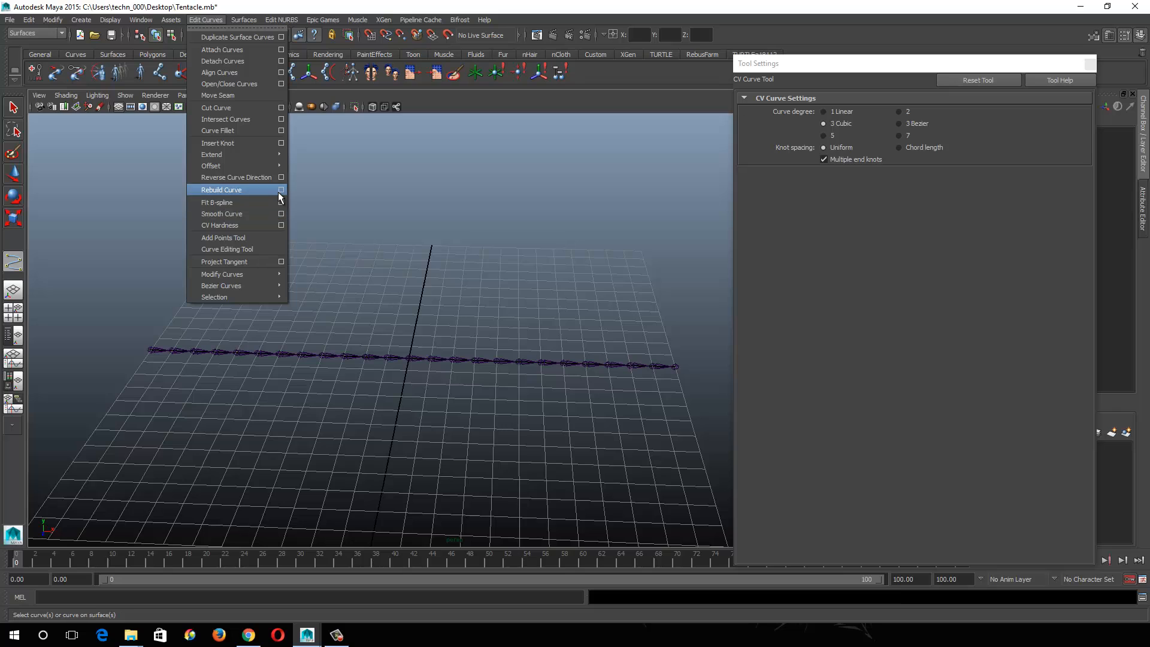
left_click(281, 190)
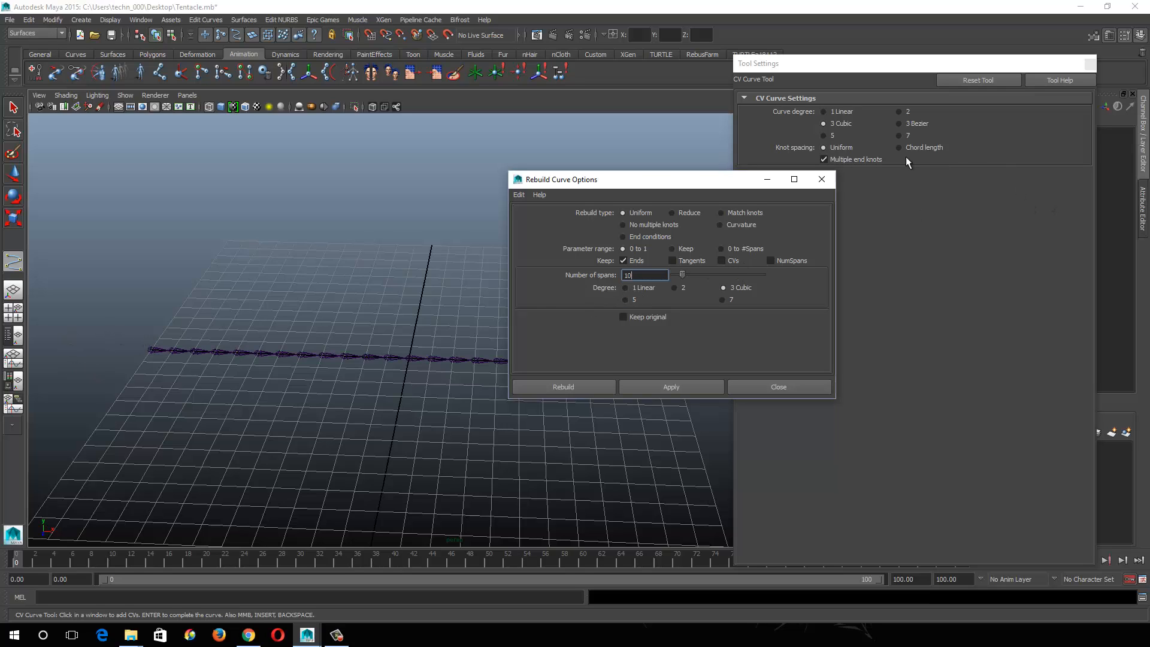
left_click(822, 182)
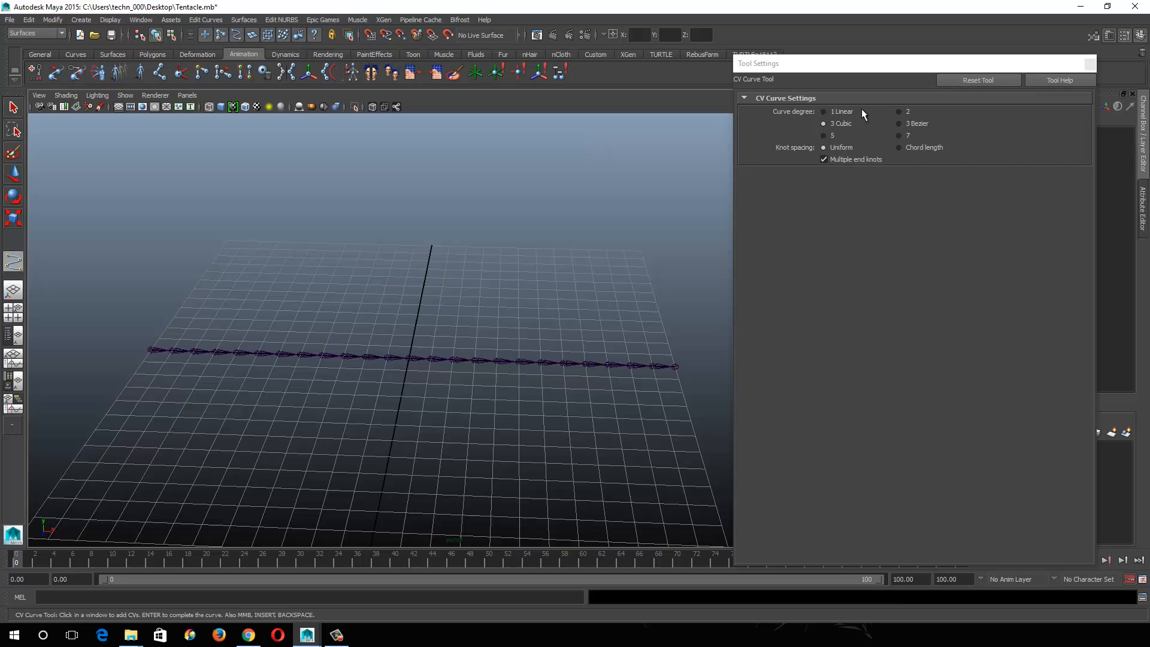
left_click(841, 112)
left_click(13, 174)
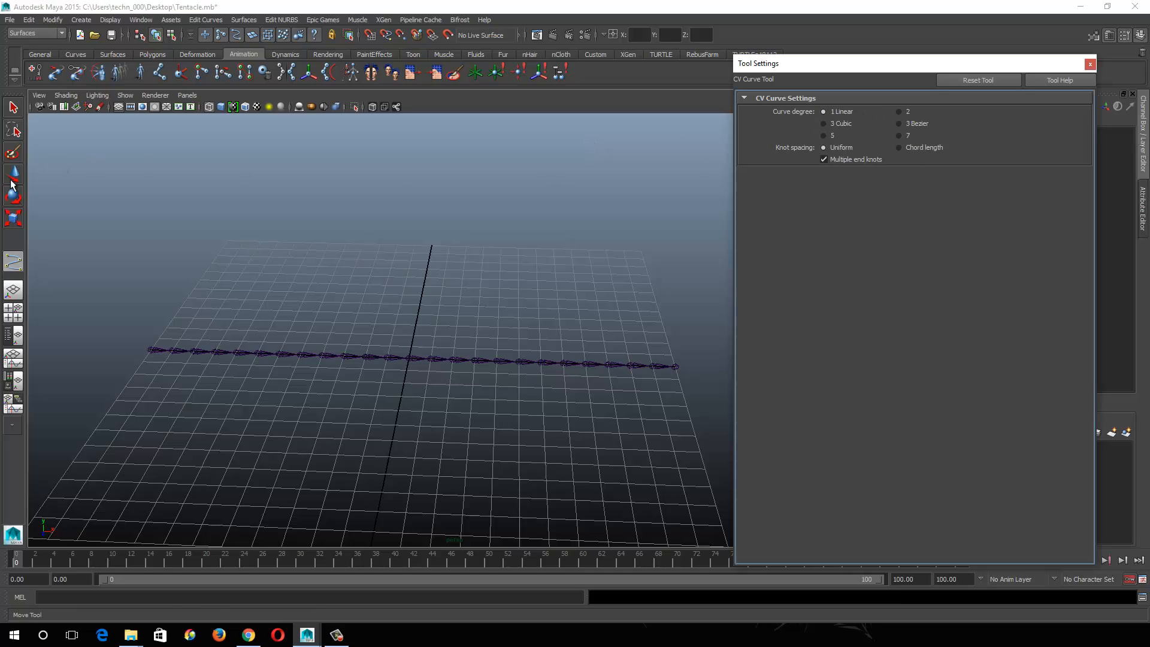
left_click(13, 261)
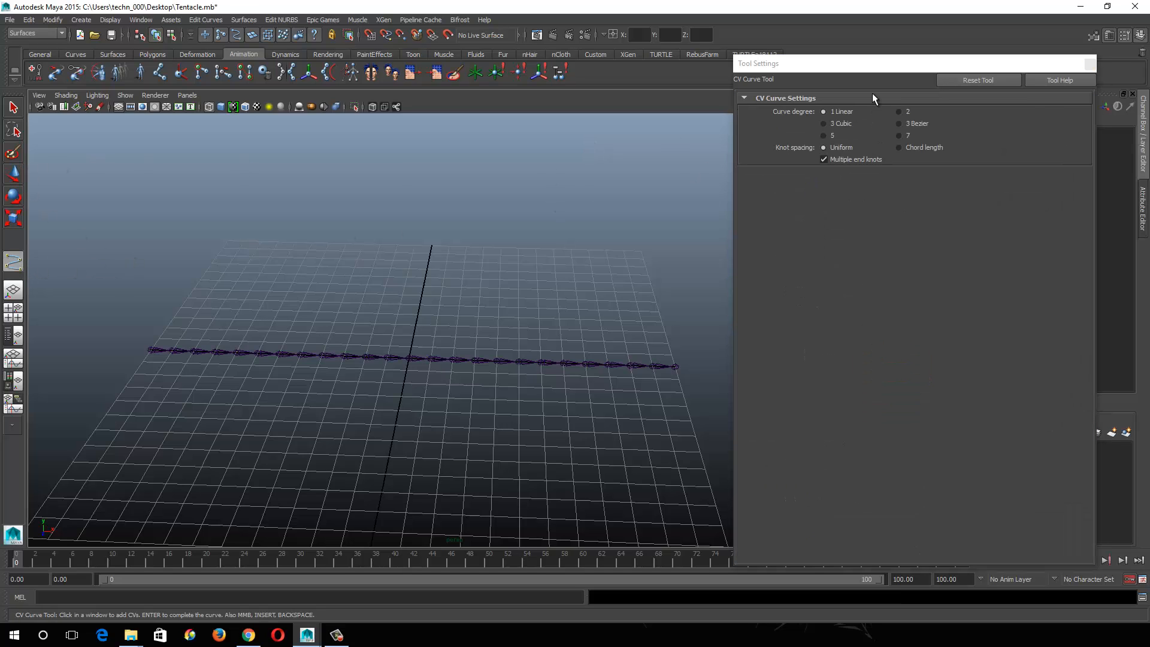
left_click(846, 124)
Step: Draw a cubic CV curve along the joint chain with seven grid-snapped points spaced 4 cm apart, and finish with the Move Tool
left_click_drag(127, 364, 159, 392, "alt")
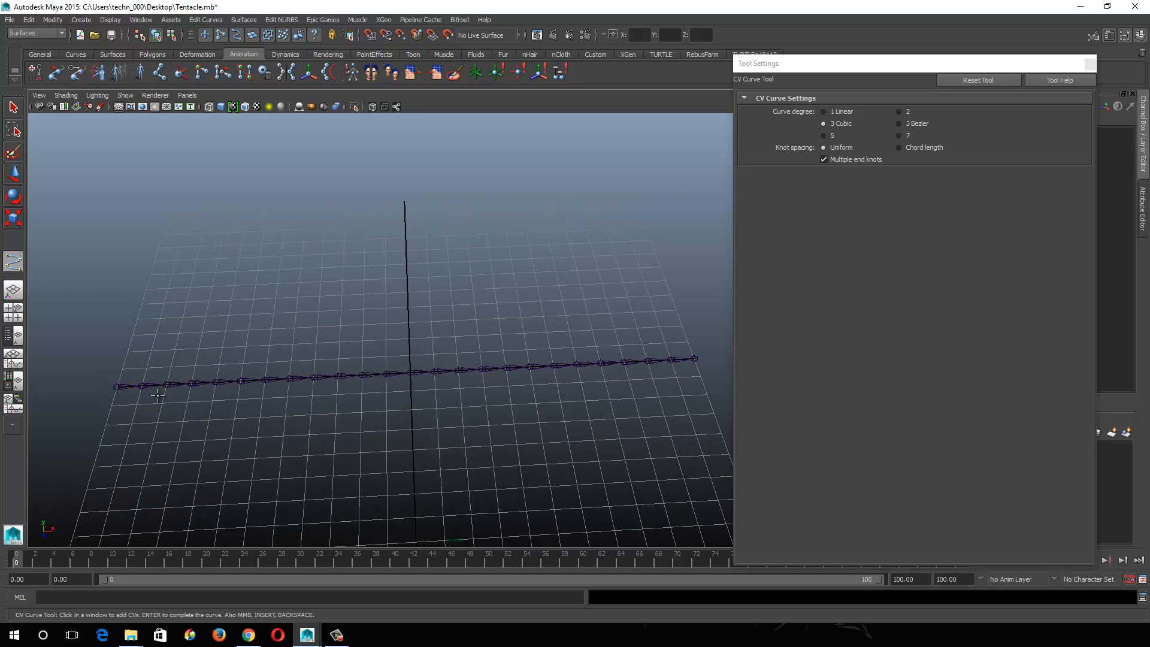
left_click(125, 386)
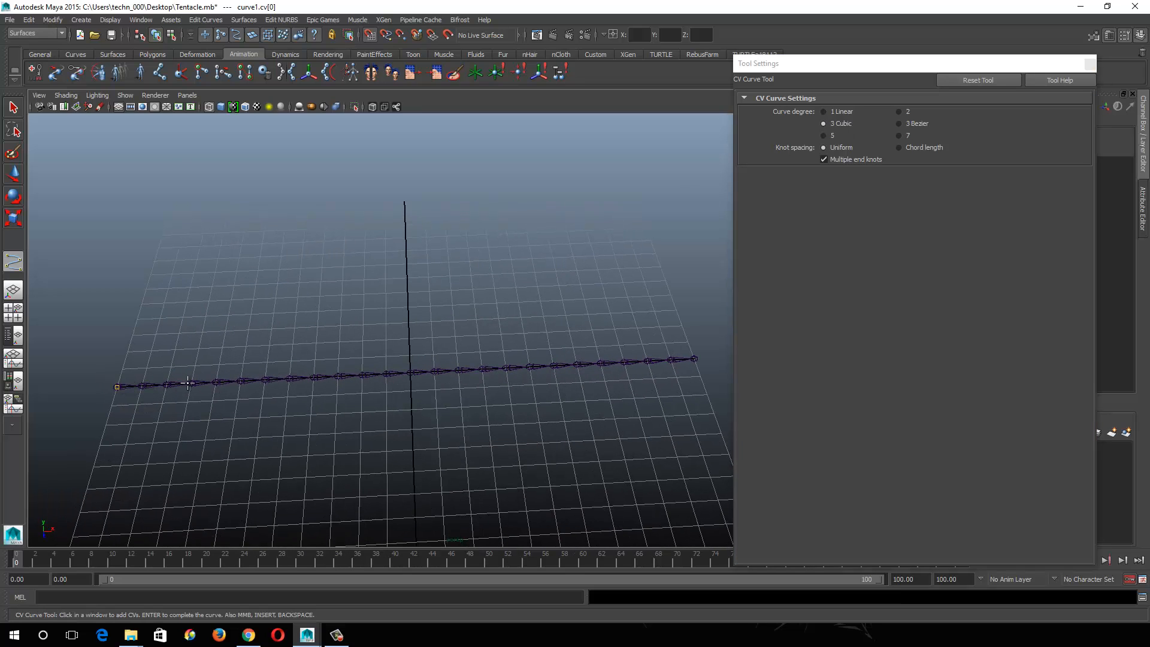
left_click(215, 382)
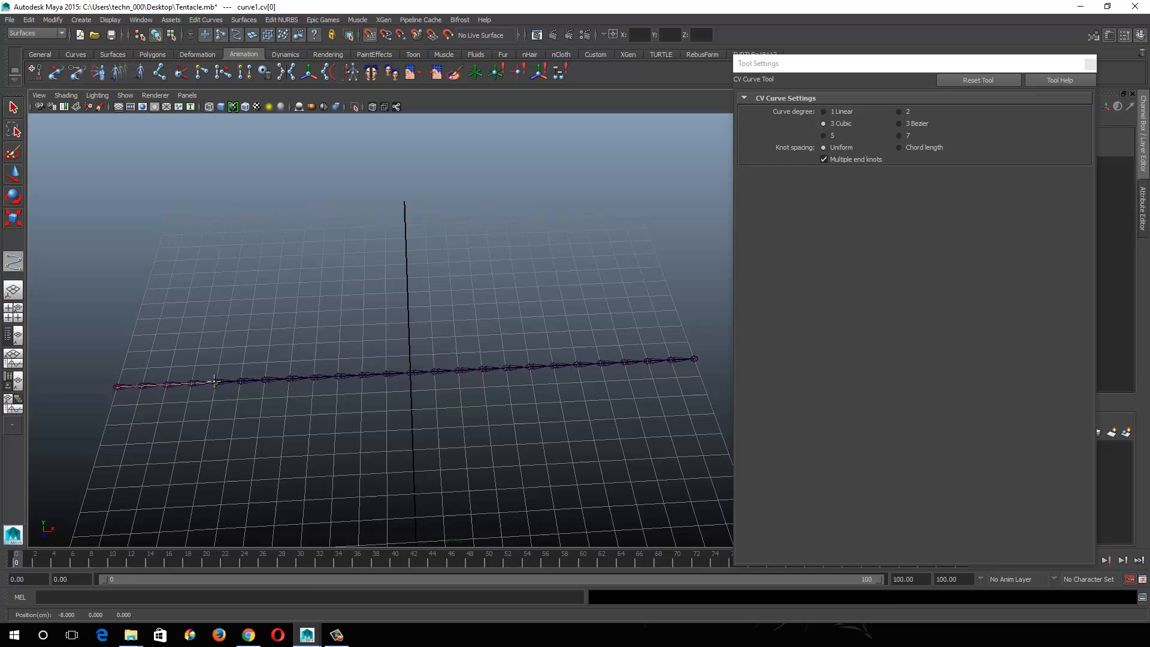
left_click(313, 377)
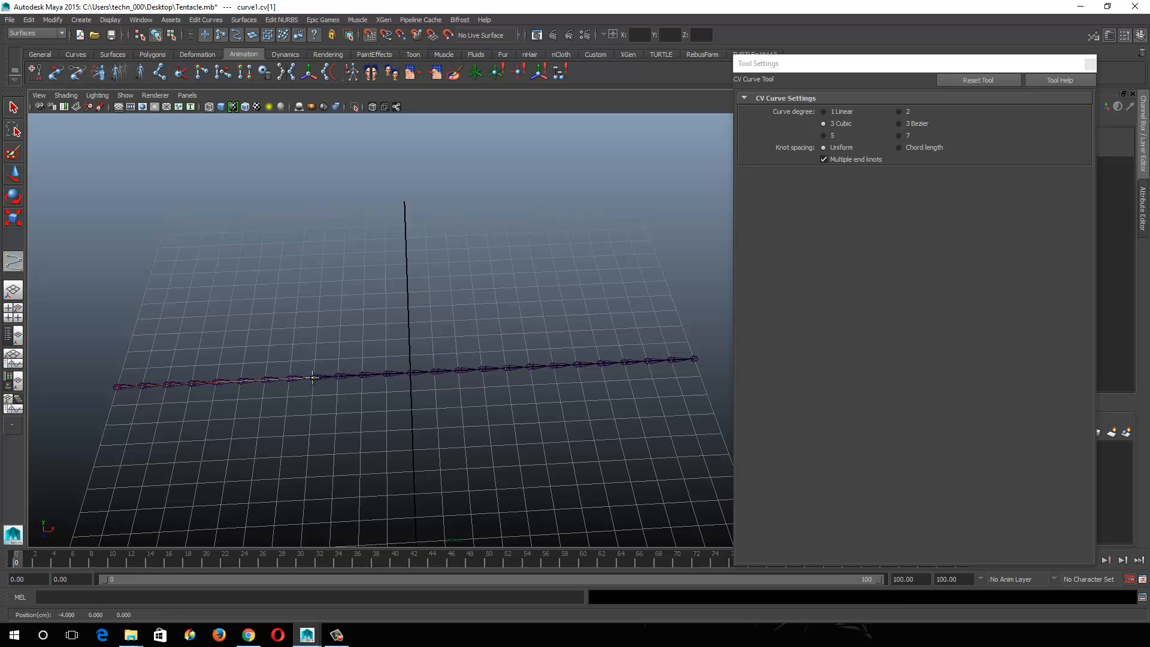
left_click(382, 374)
left_click_drag(401, 373, 409, 373)
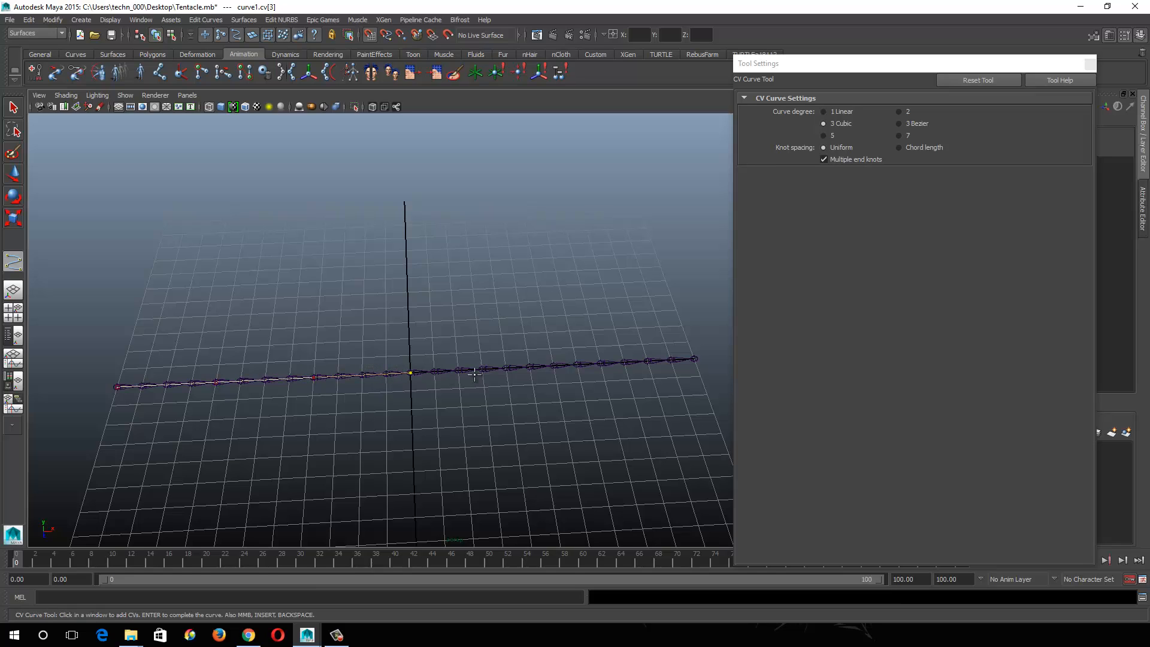
left_click(506, 368)
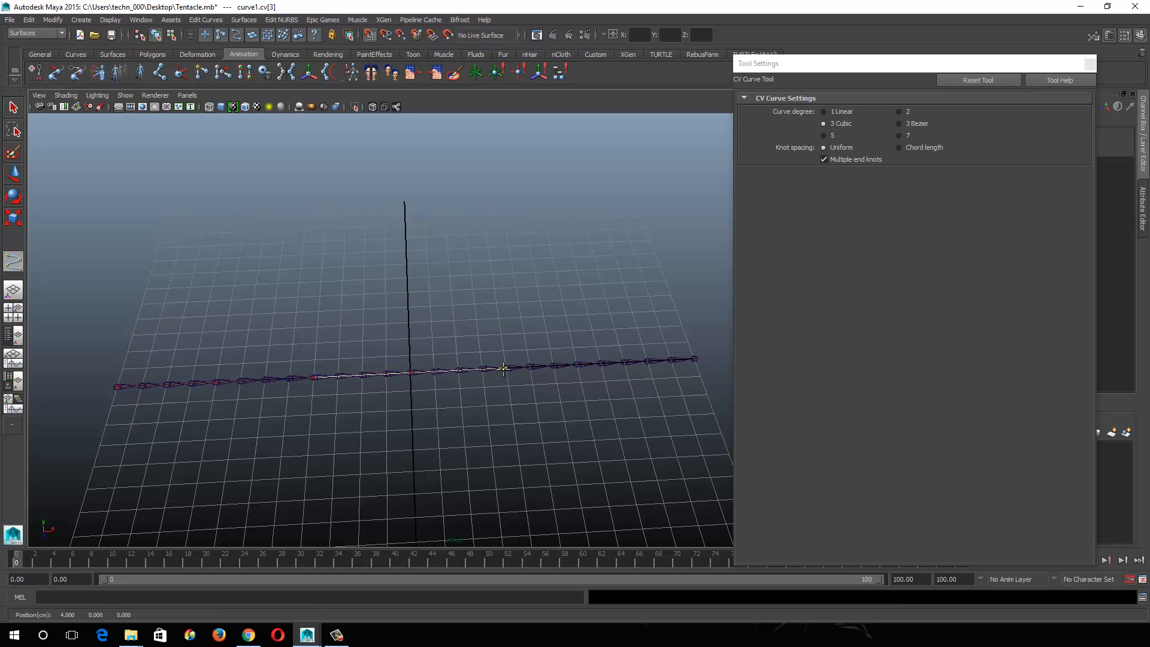
left_click(600, 363)
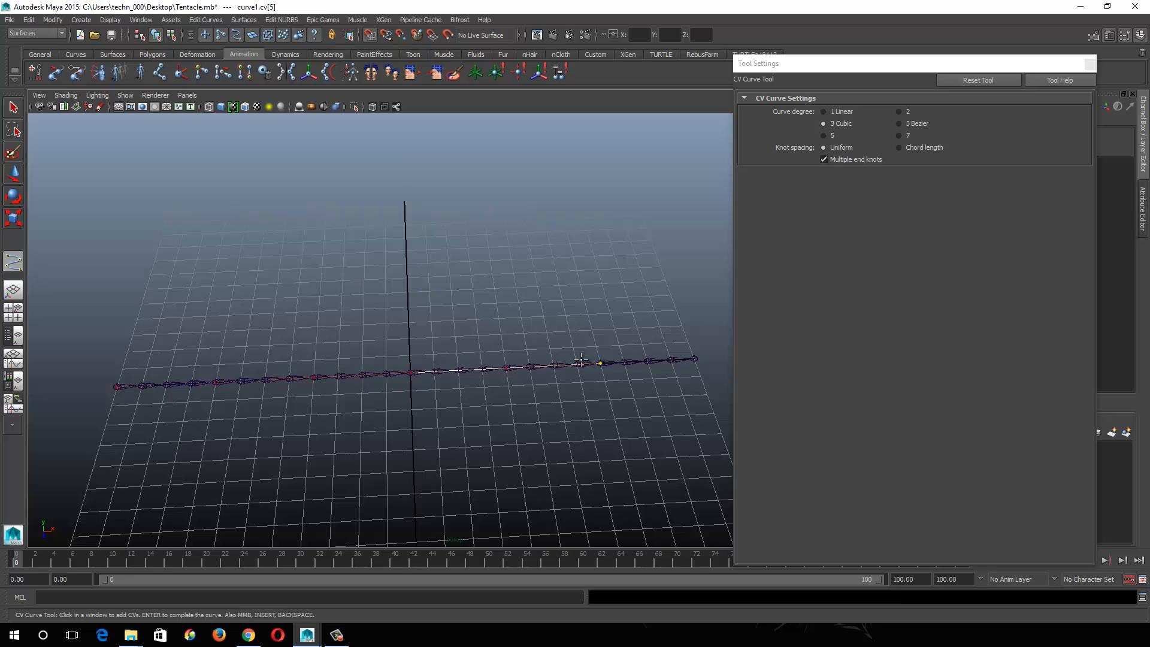
left_click(693, 358)
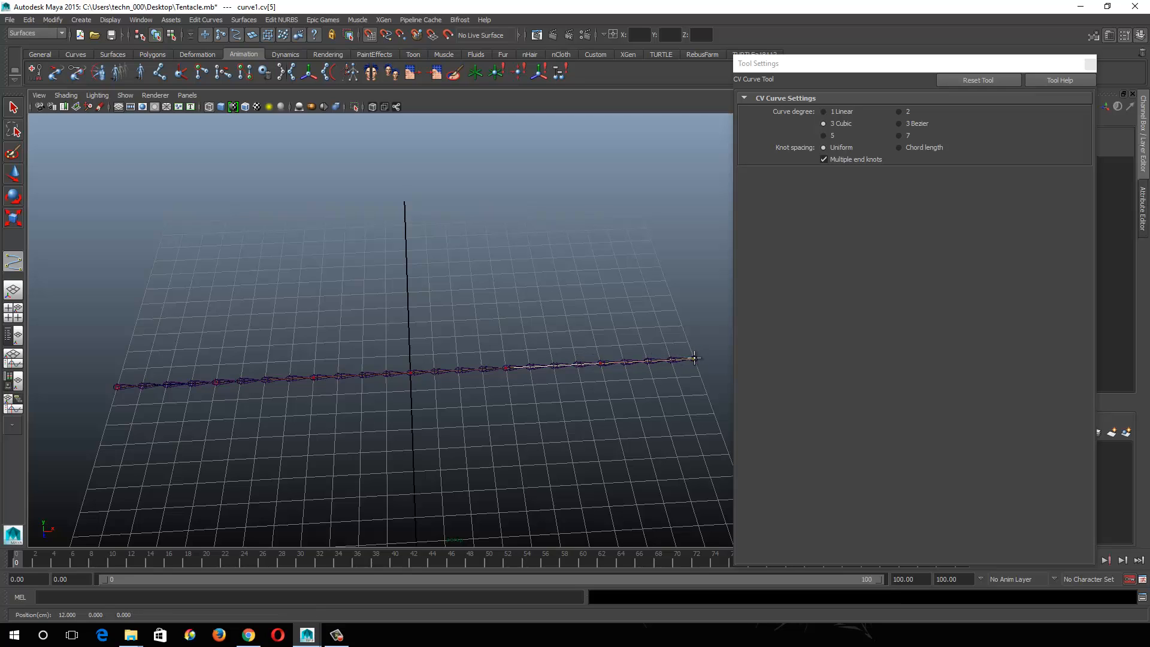
left_click(13, 180)
Step: Try moving the cubic curve's middle control point in component selection, undo the move and return to object selection
left_click_drag(475, 361, 473, 314, "alt")
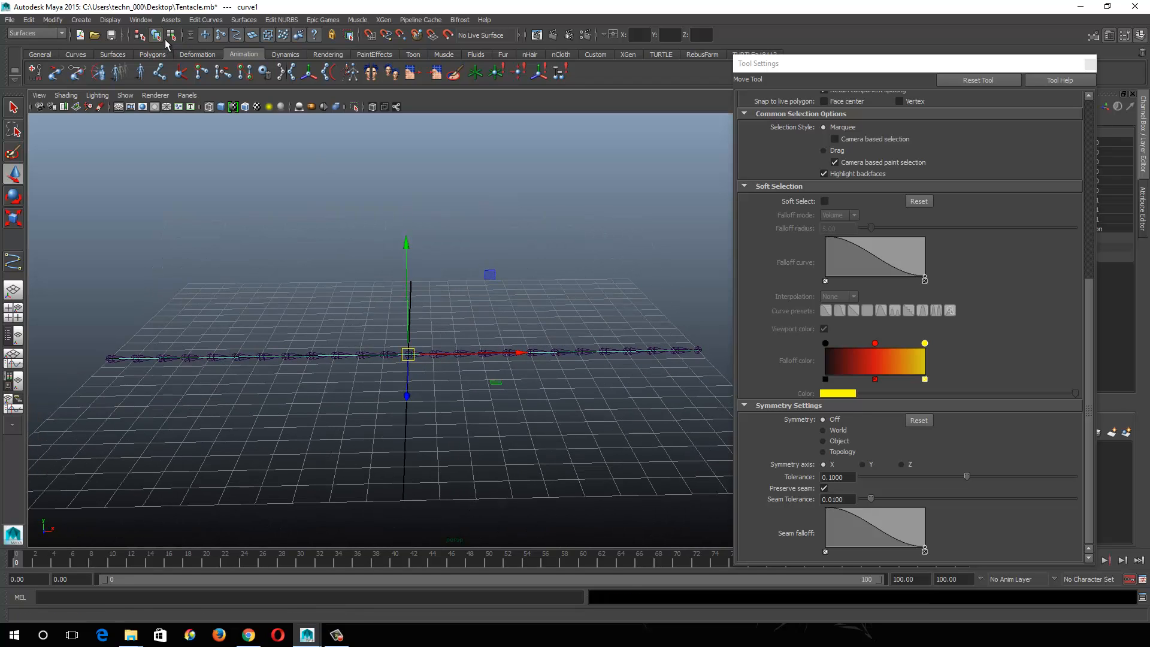
left_click(172, 35)
left_click_drag(396, 327, 438, 422)
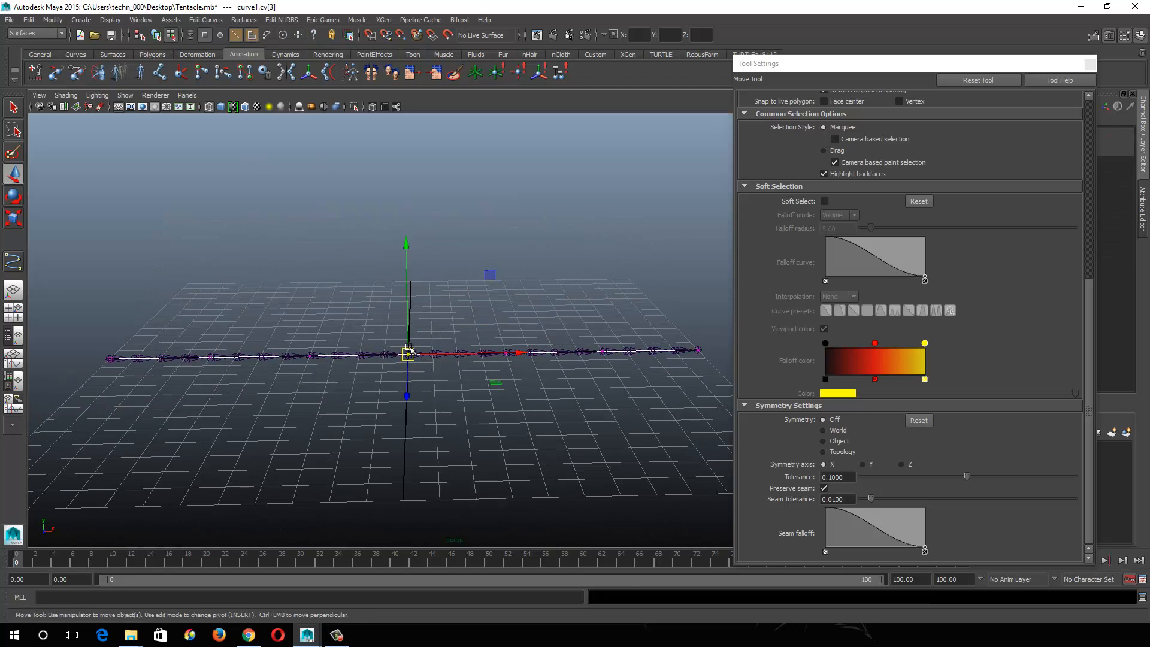
left_click_drag(409, 348, 451, 421)
key("ctrl+z")
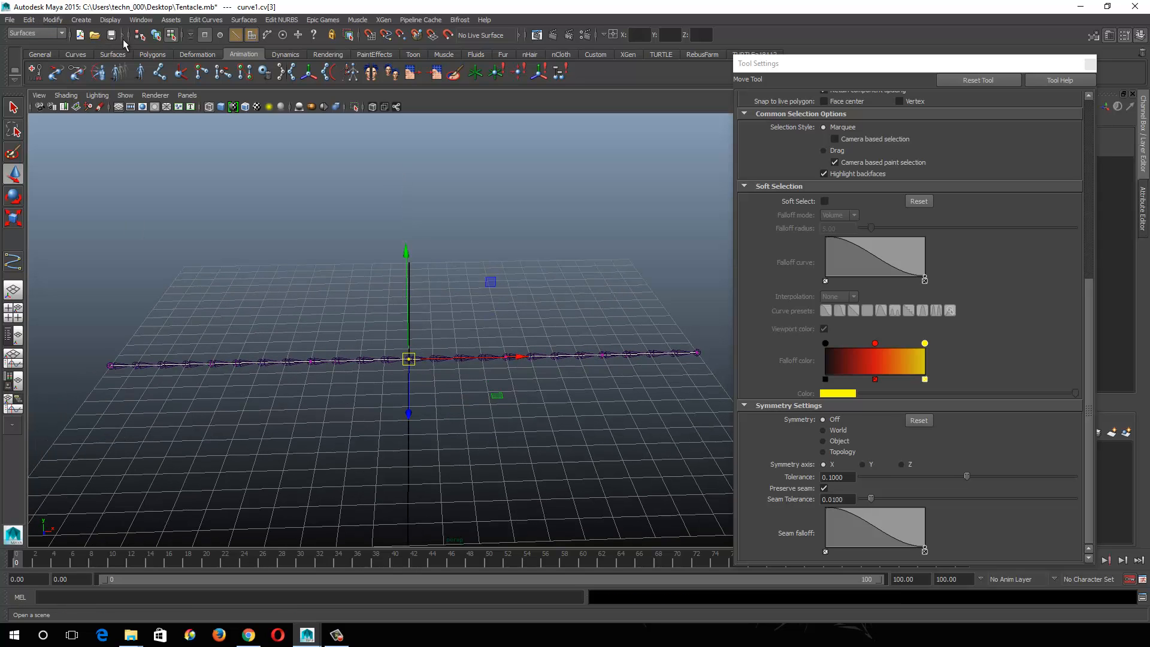
left_click(156, 35)
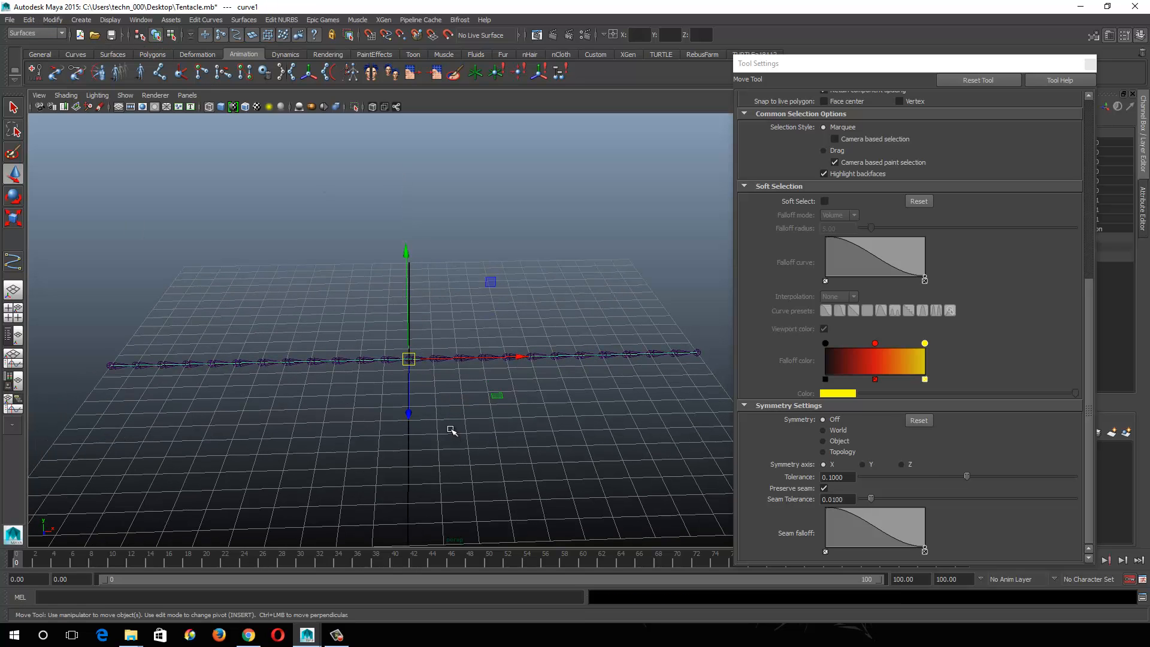
Step: Move the cubic curve -4 cm along Z, behind the joint chain, and deselect it
left_click_drag(424, 413, 406, 311, "alt")
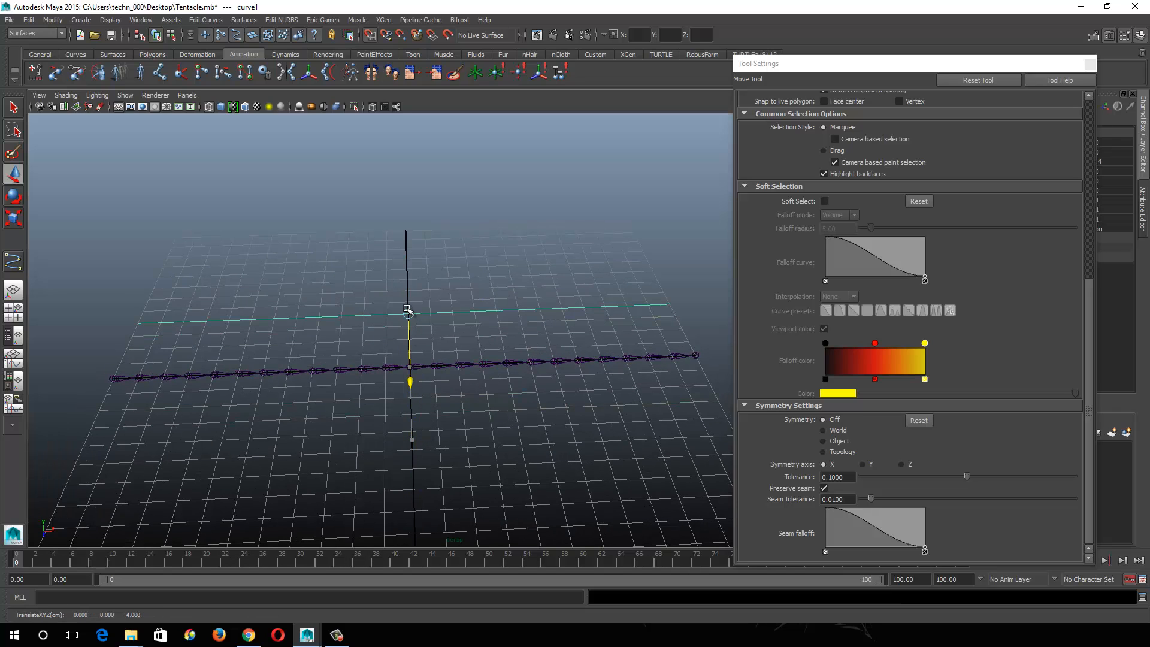
left_click(458, 344)
left_click_drag(234, 374, 242, 377, "alt")
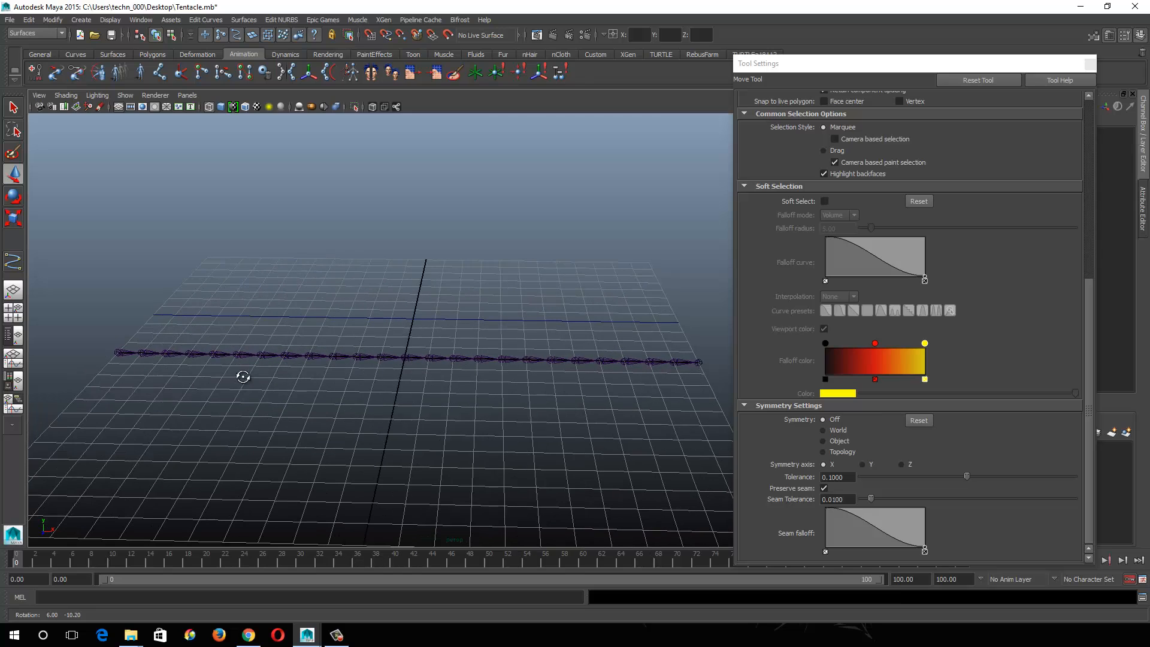
Step: Draw a 1 Linear CV curve from the first joint to the last joint, complete it and switch to the Move Tool
left_click(14, 264)
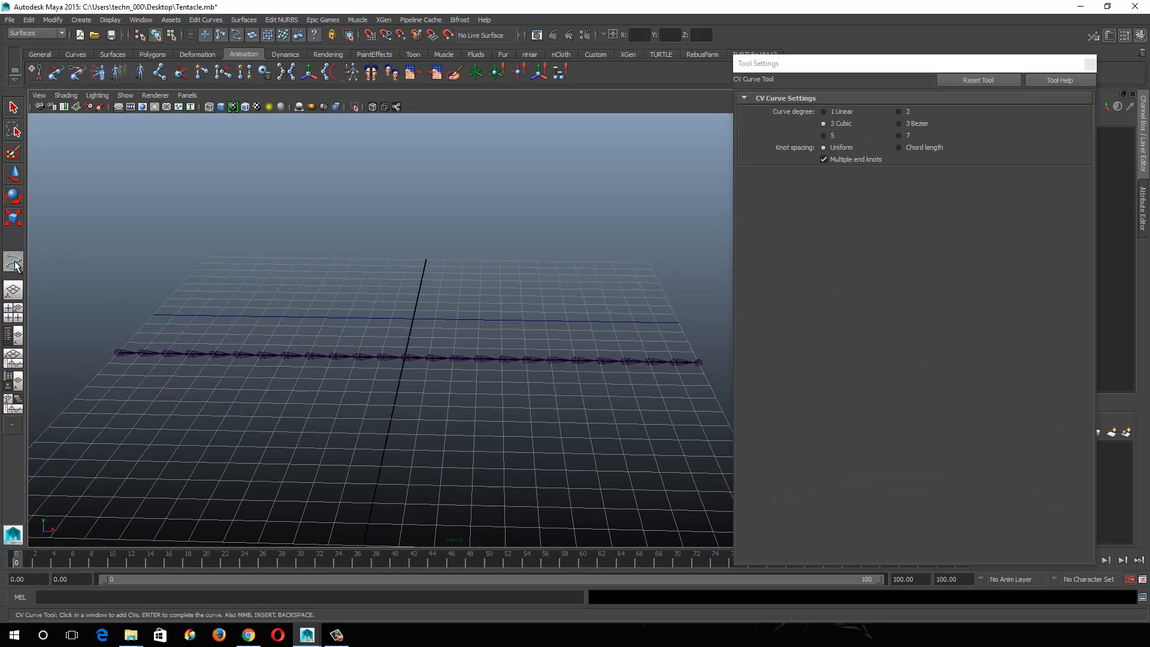
left_click(838, 111)
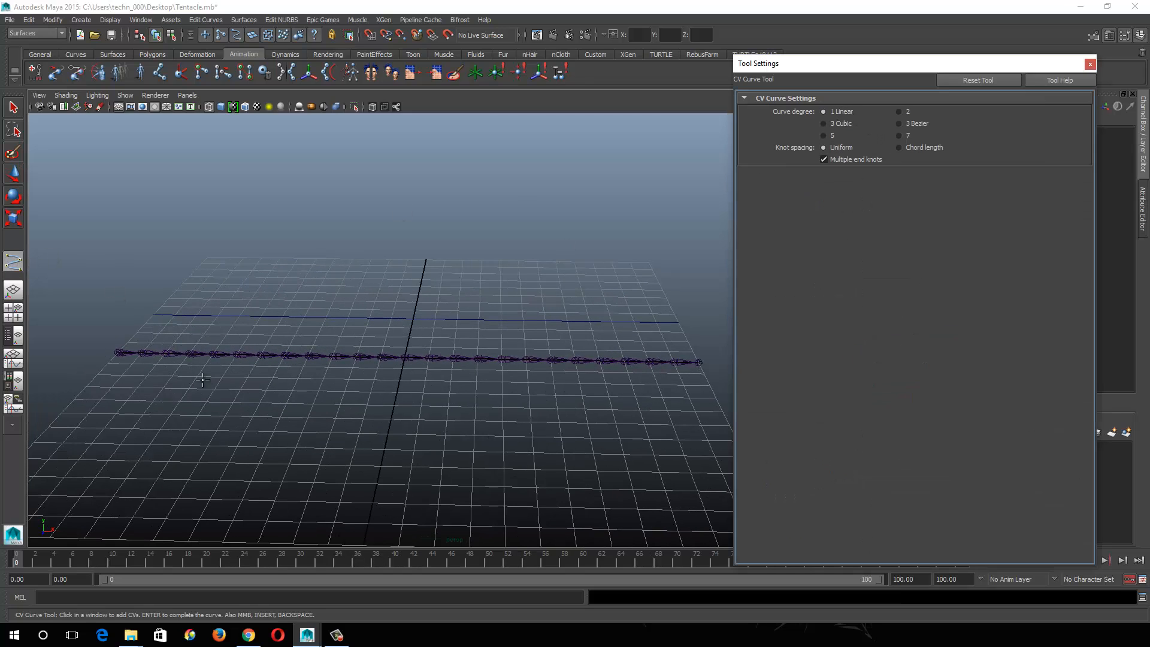
left_click_drag(202, 380, 159, 375, "alt")
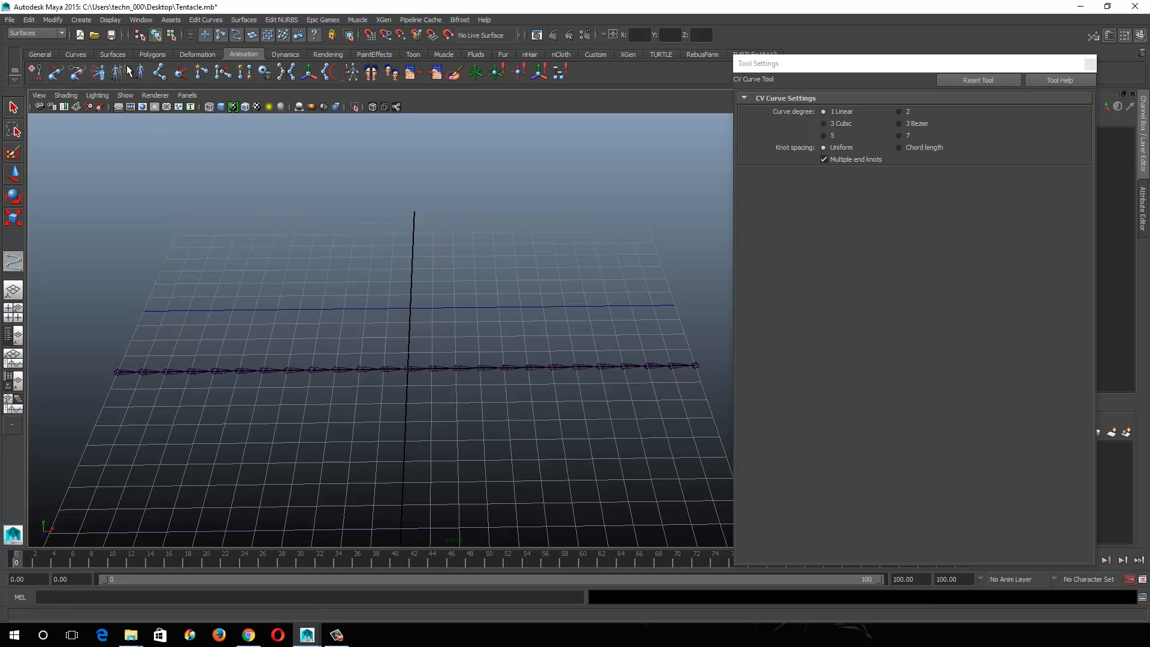
left_click(110, 19)
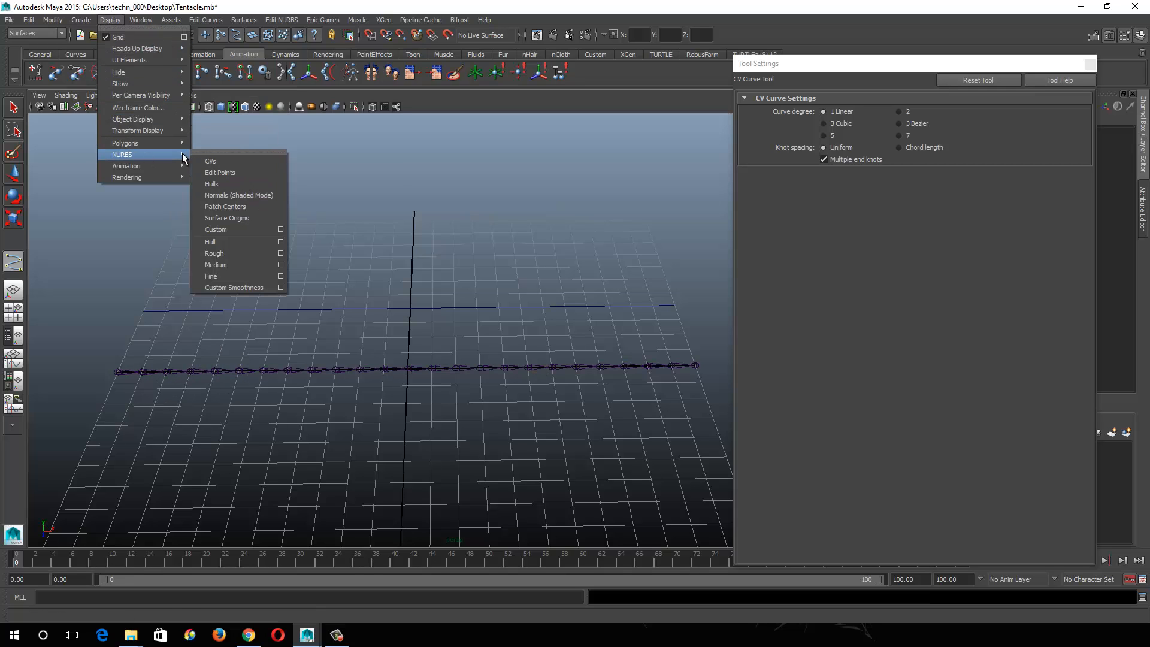
left_click(185, 9)
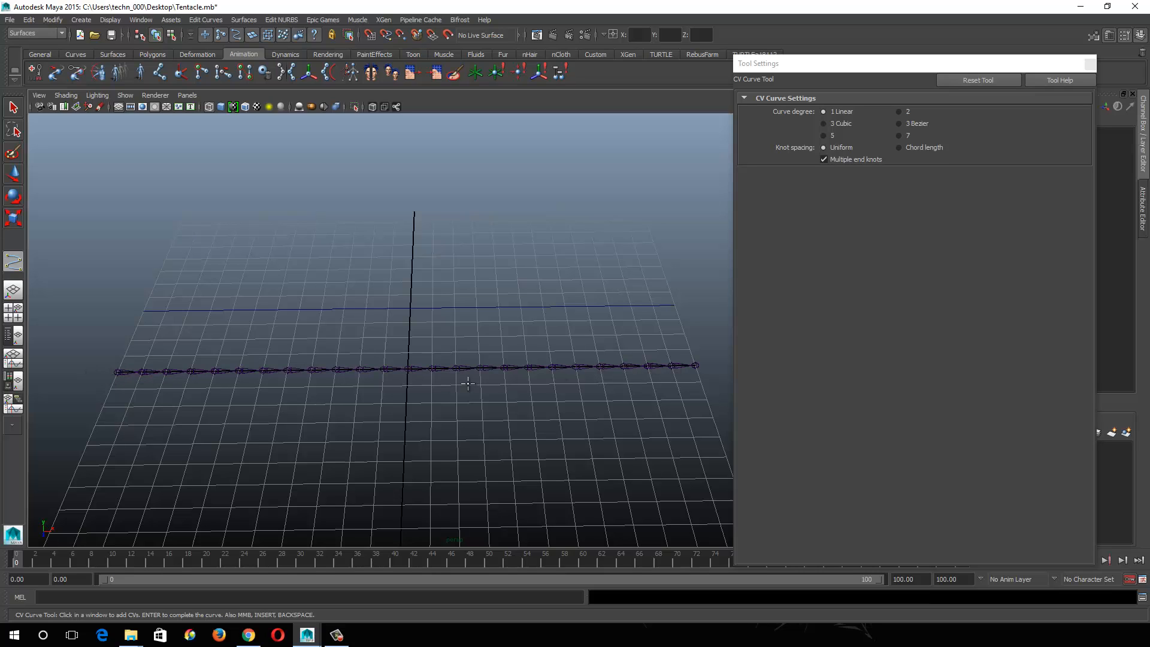
left_click(119, 377)
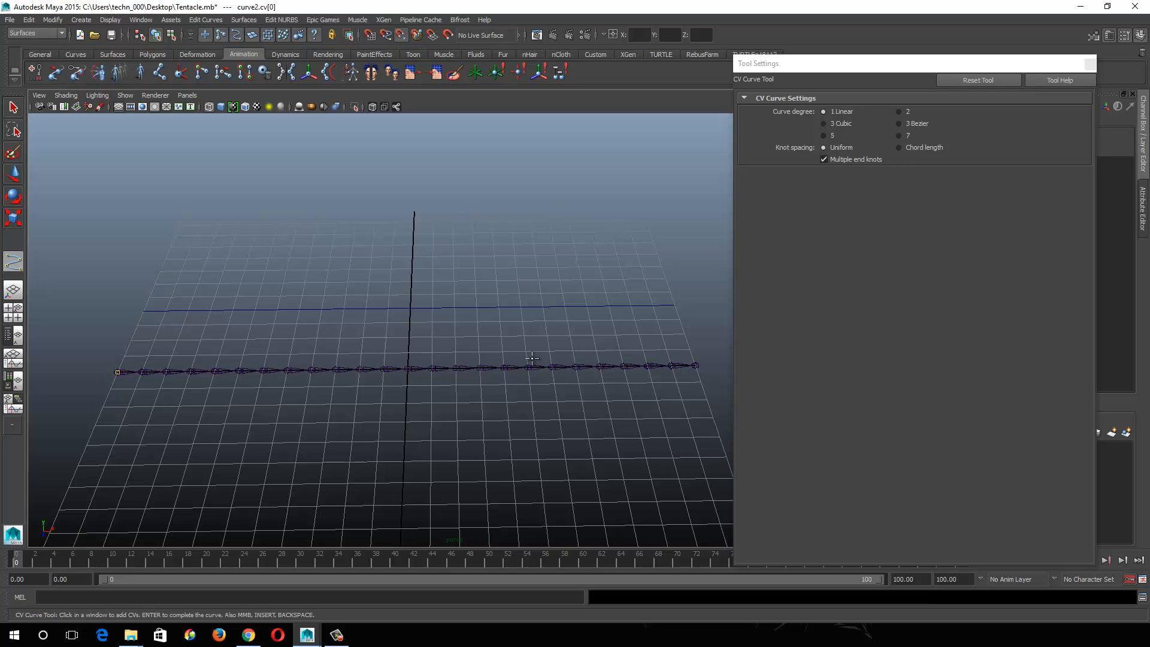
left_click(697, 363)
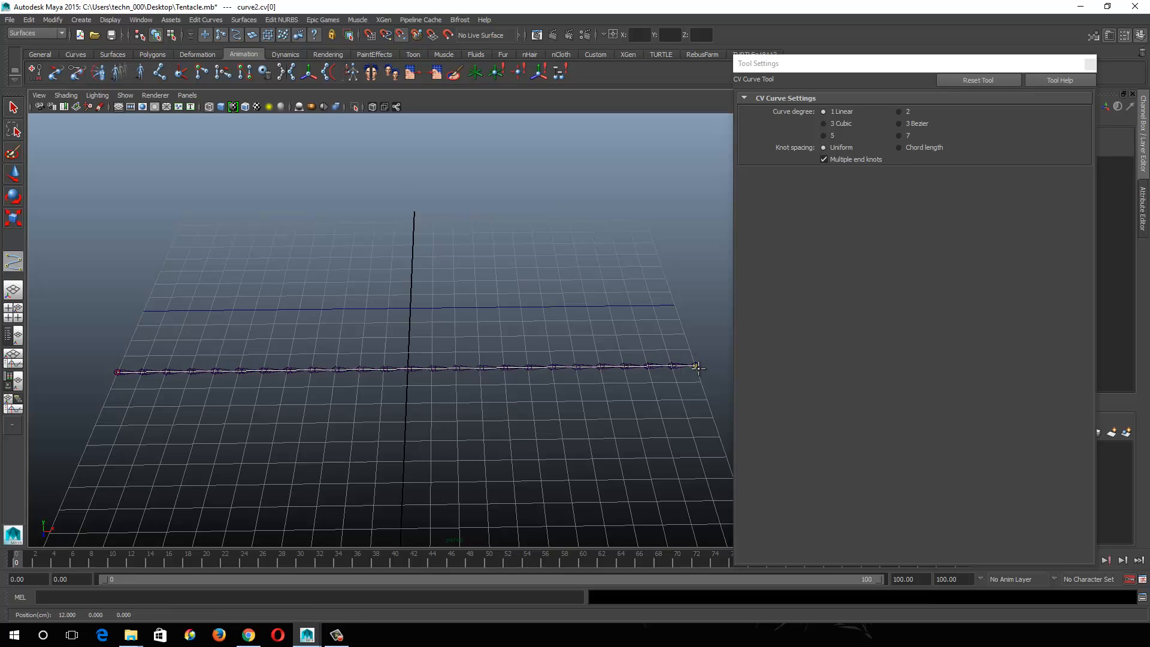
key("Return")
key("w")
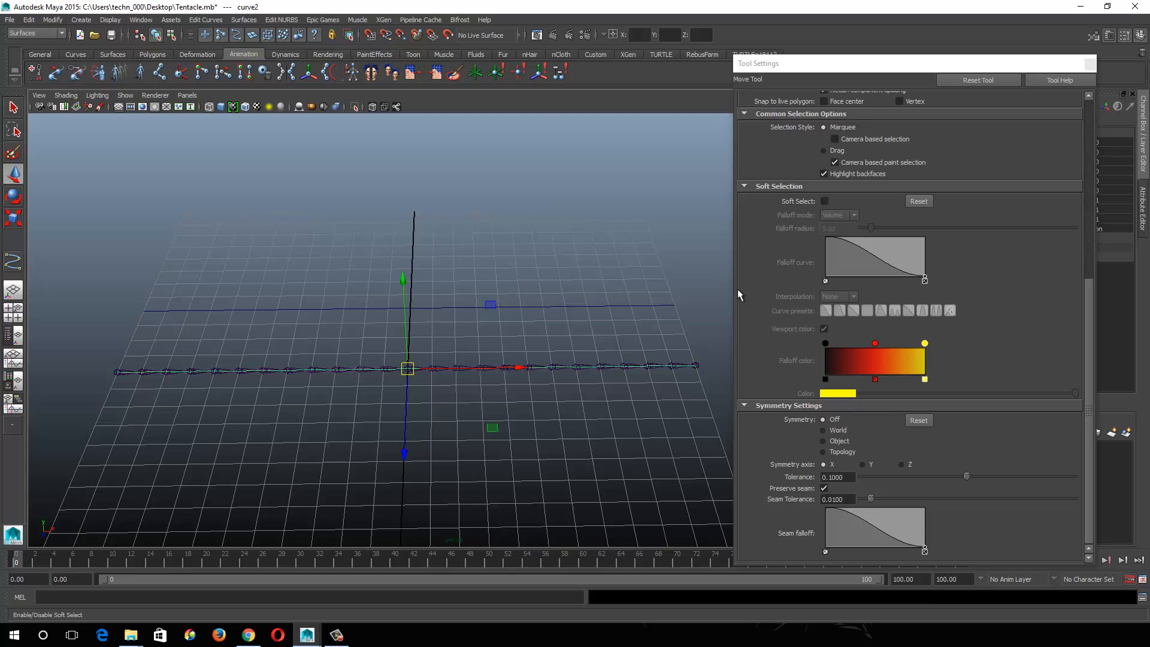
Step: Reselect the linear curve, examine its control points in component selection and return to object selection
left_click(14, 261)
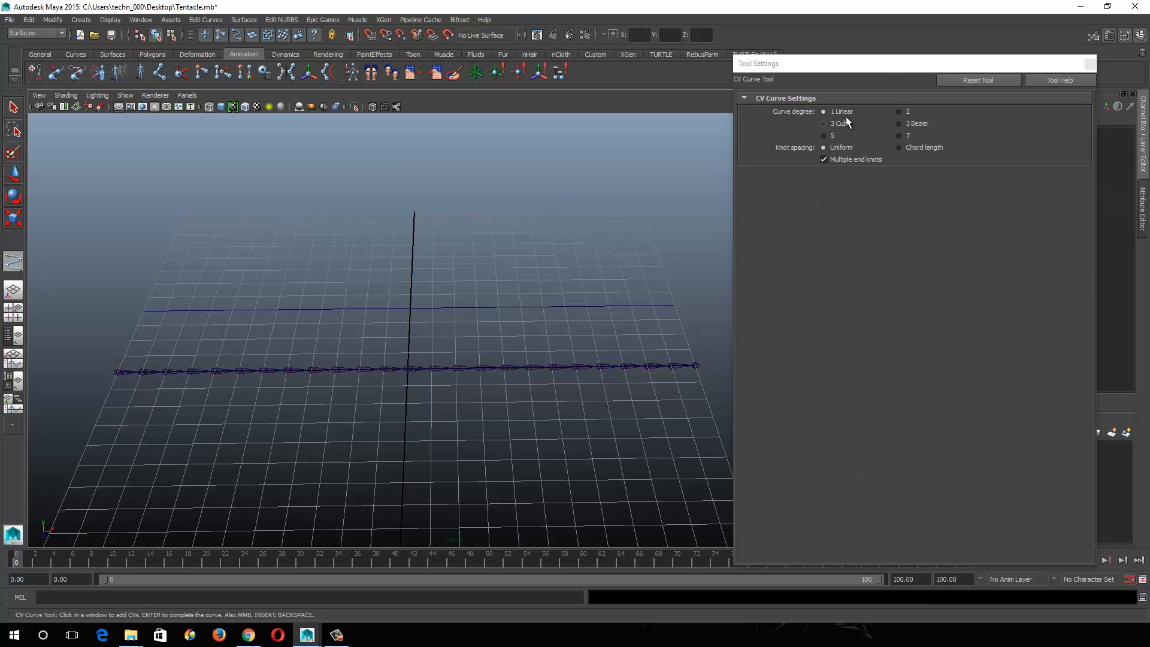
left_click(13, 174)
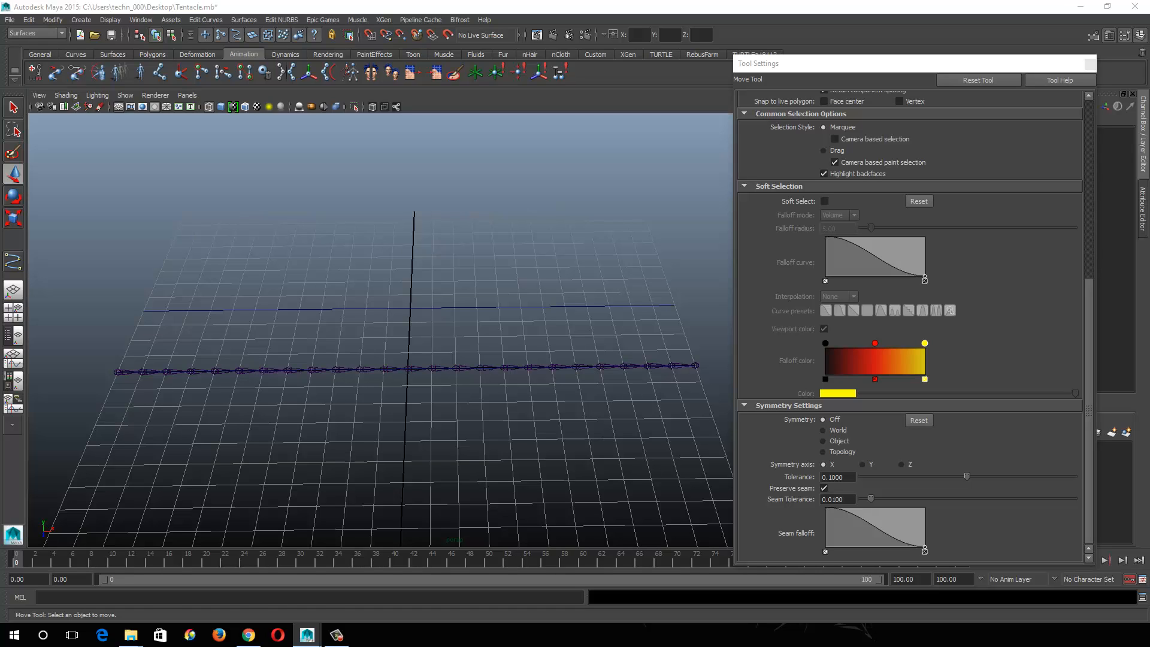
key("ctrl+z")
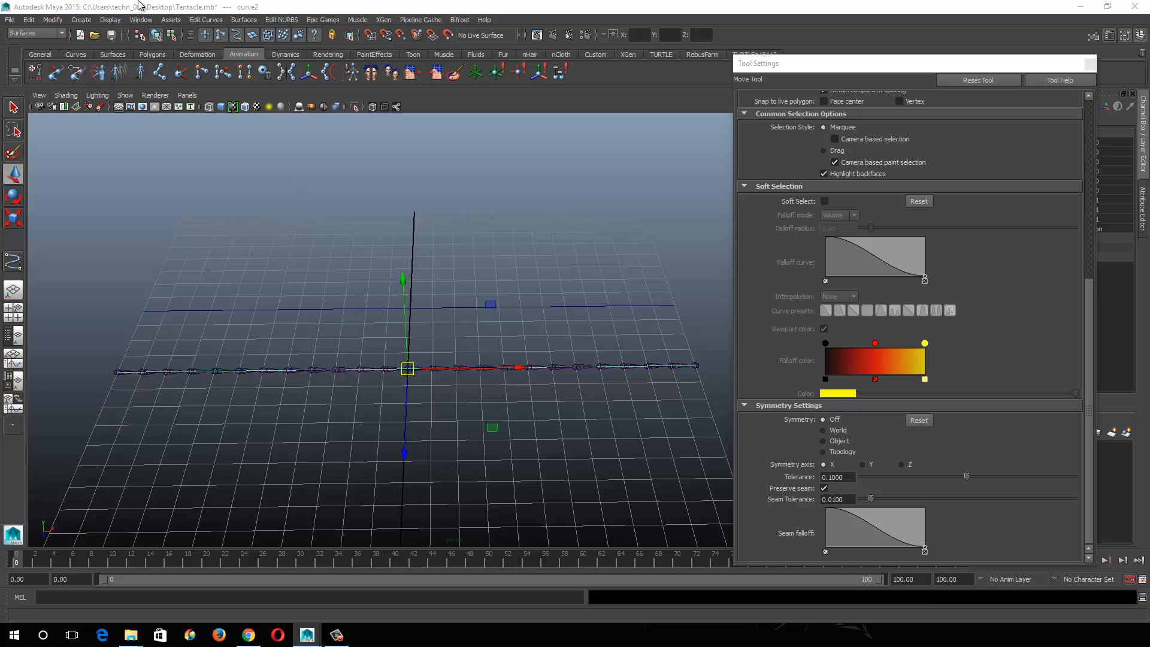
left_click(171, 33)
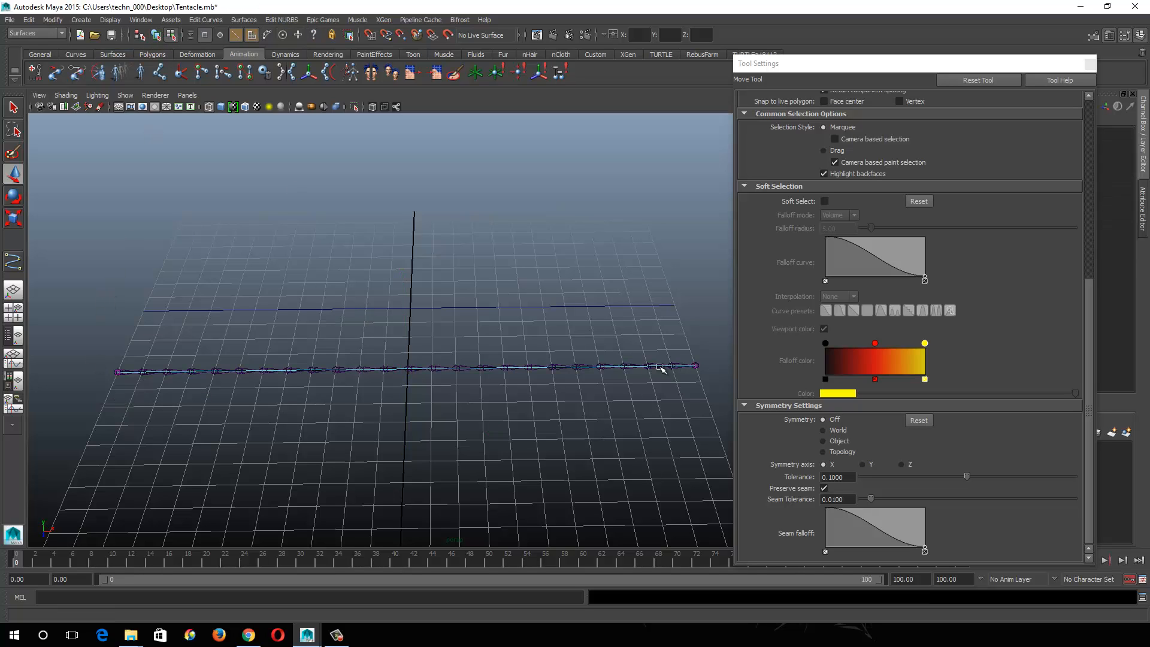
left_click(153, 36)
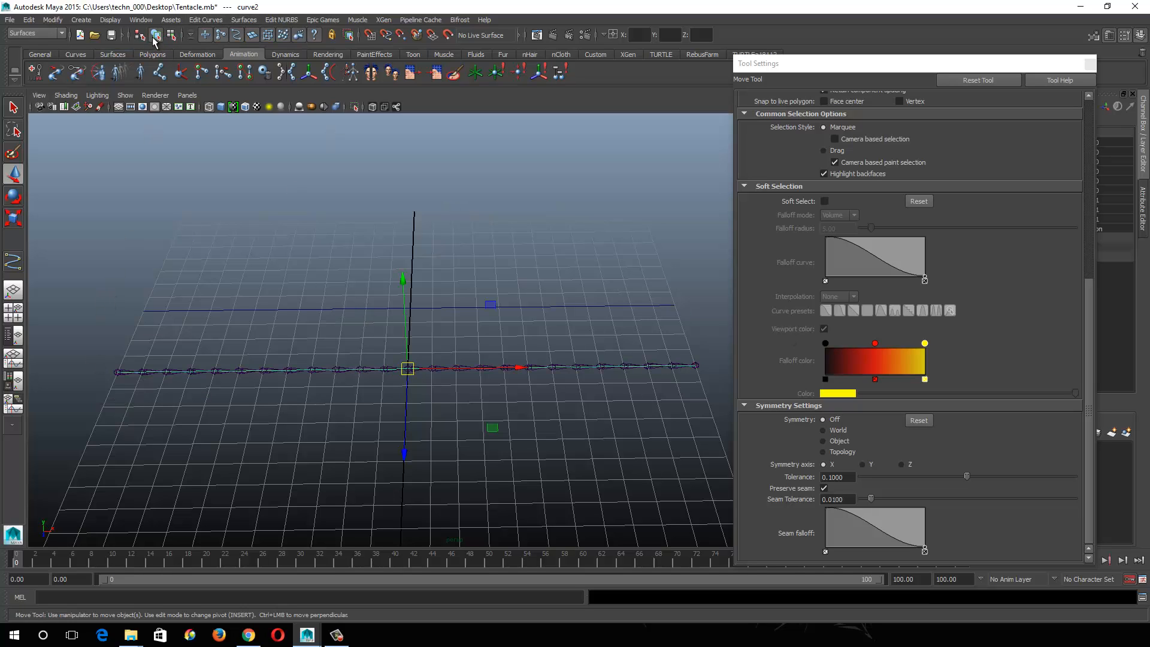
Step: Rebuild the linear curve along the joint chain as a uniform 3 Cubic curve with 7 spans, moving the options window aside
left_click(205, 20)
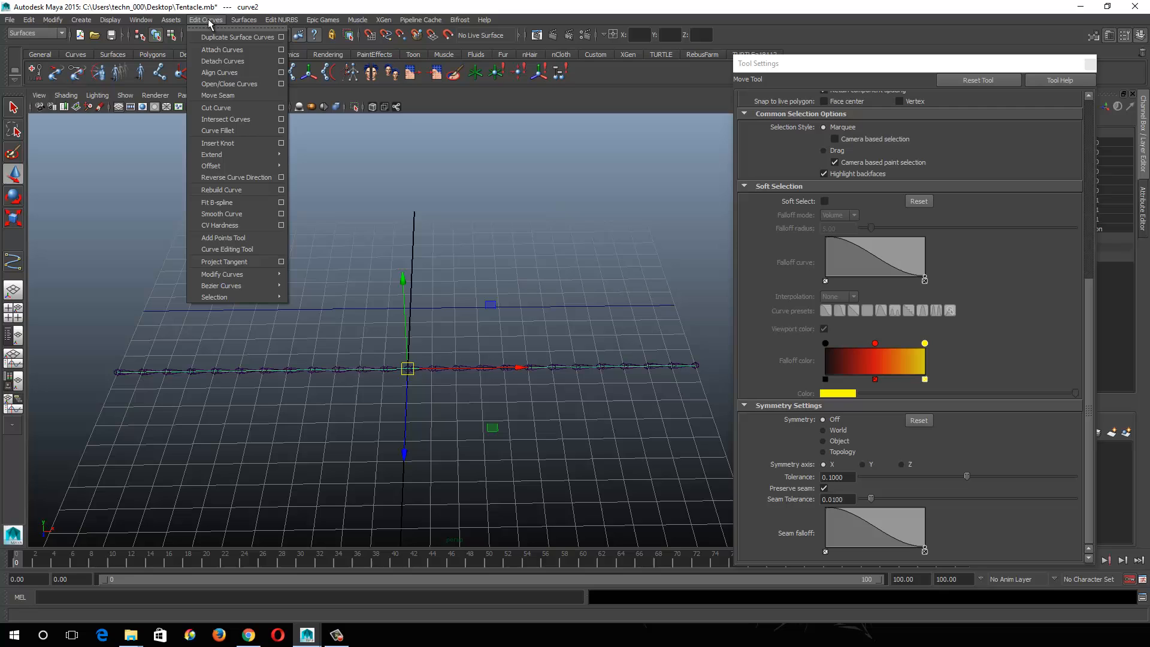
left_click(281, 189)
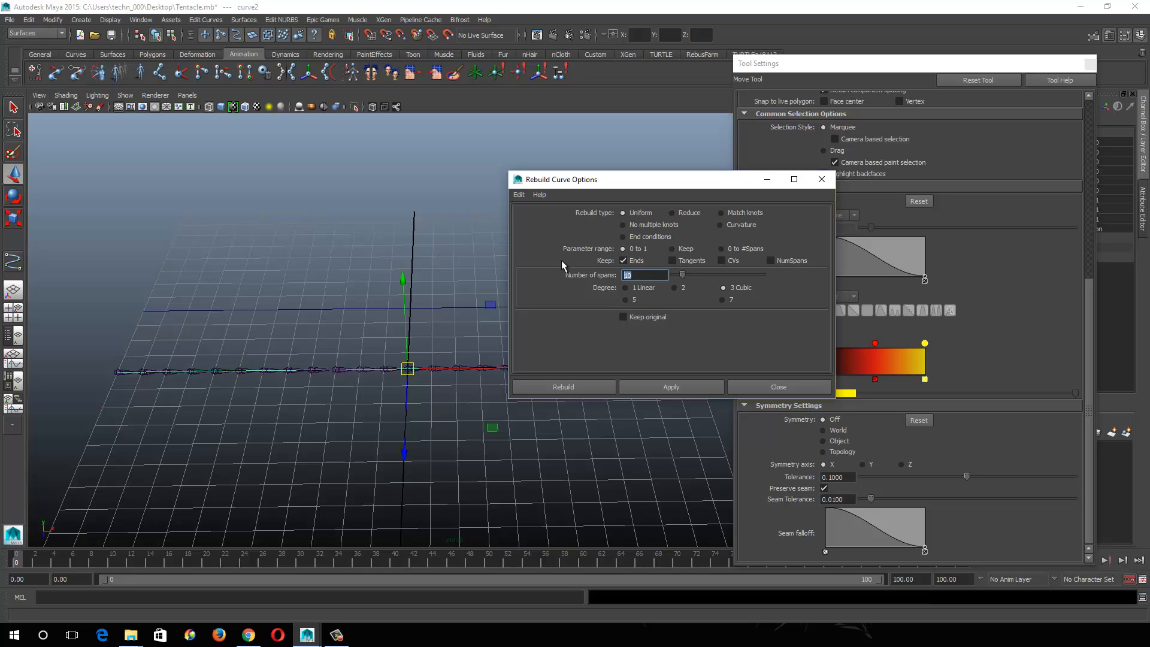
type("7")
left_click(666, 388)
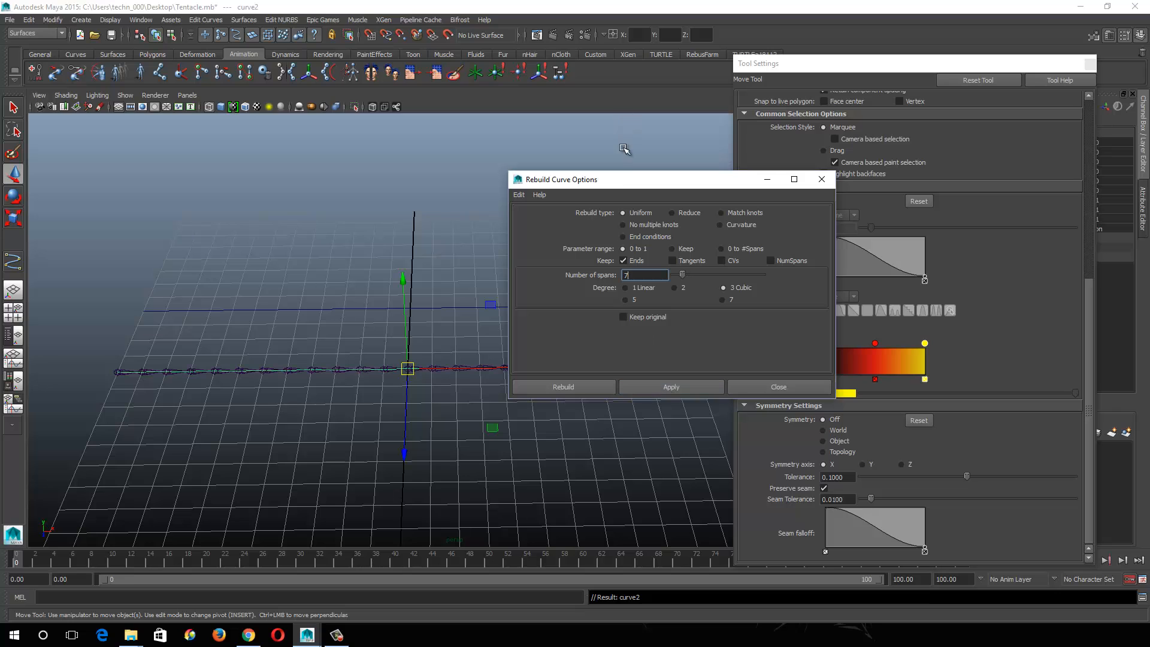
left_click_drag(622, 184, 664, 87)
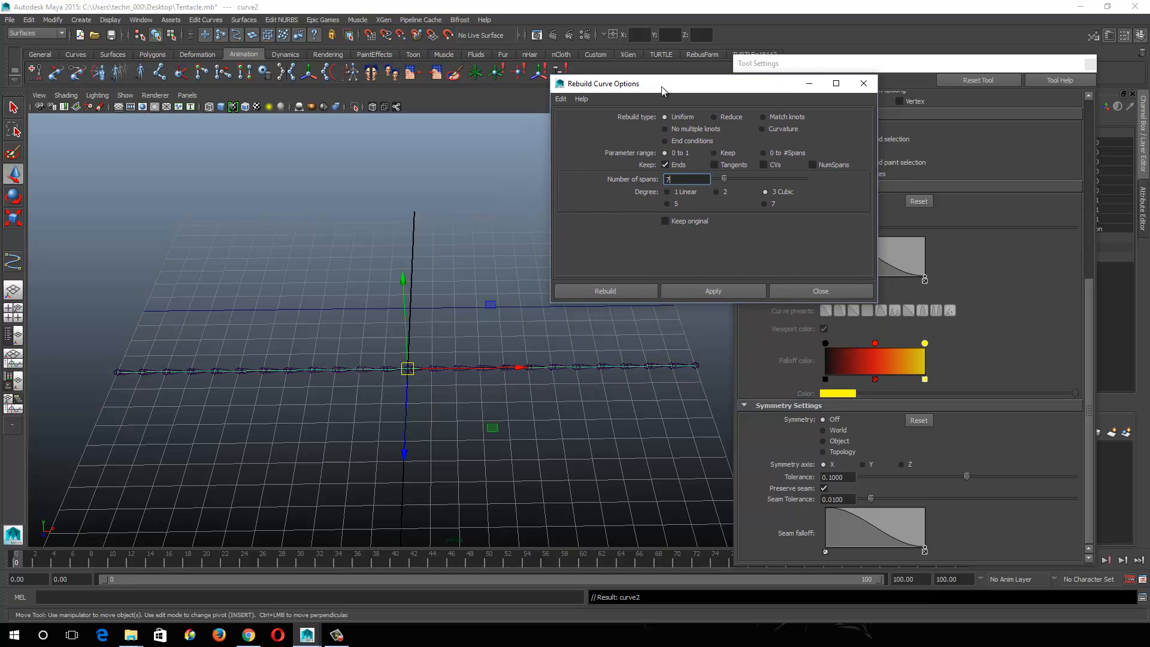
Step: Try moving the rebuilt curve's control point nearest the first joint in component selection, undoing each move
left_click(172, 38)
left_click_drag(375, 414, 371, 426, "alt")
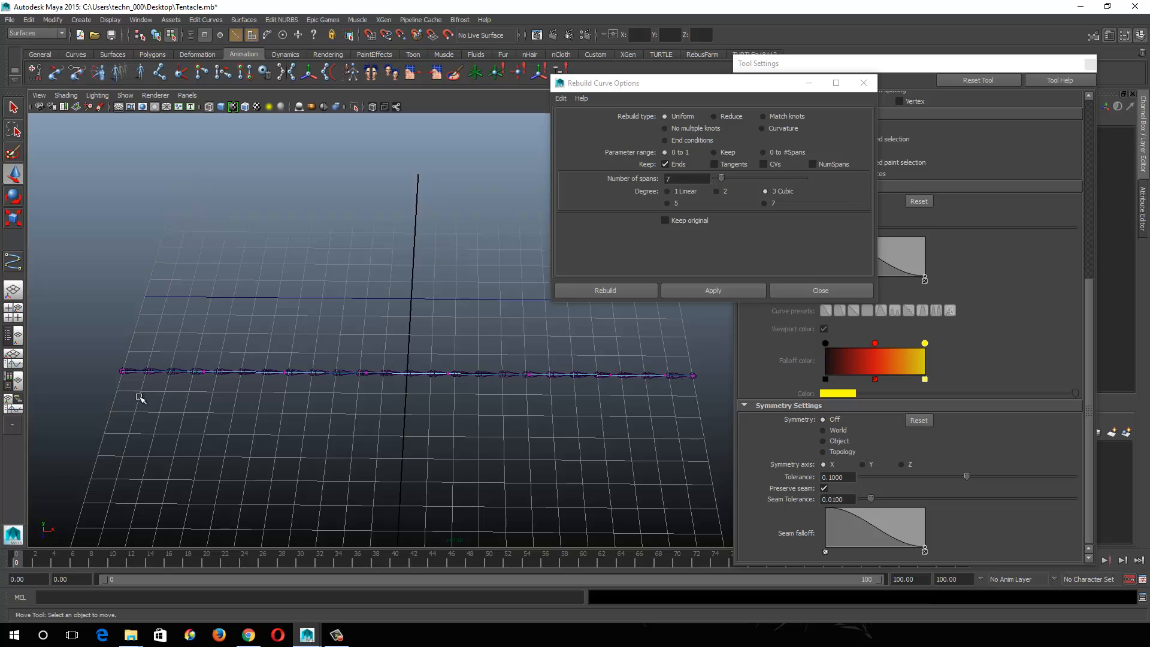
left_click(150, 372)
left_click_drag(151, 373, 194, 383)
key("ctrl+z")
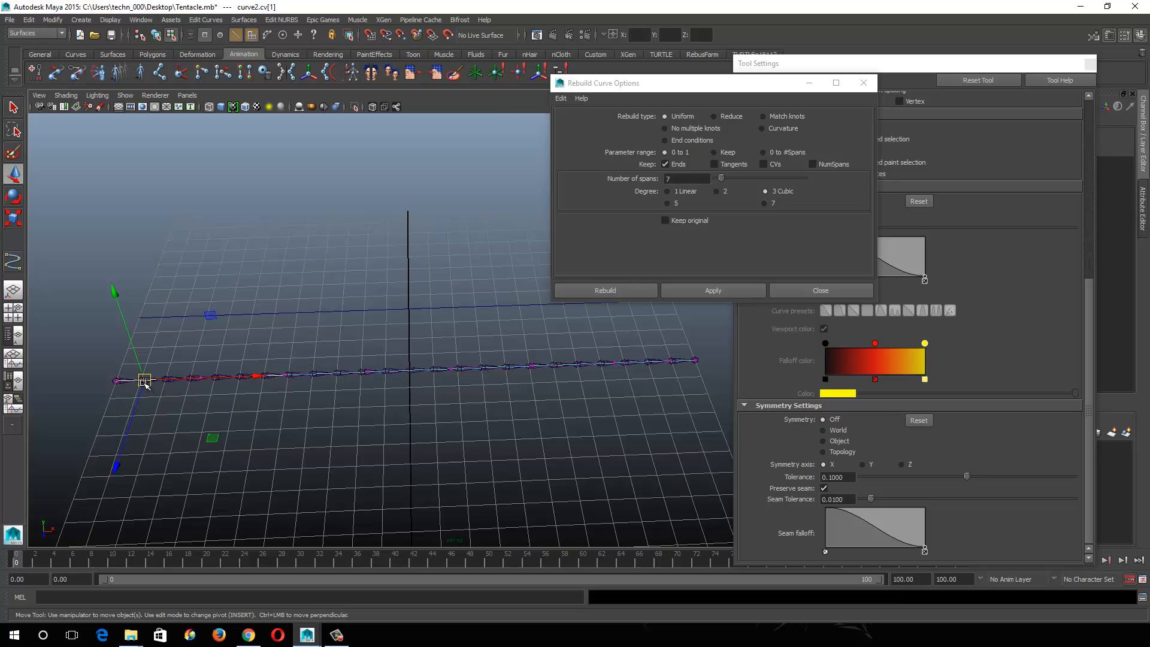
left_click_drag(129, 384, 143, 357)
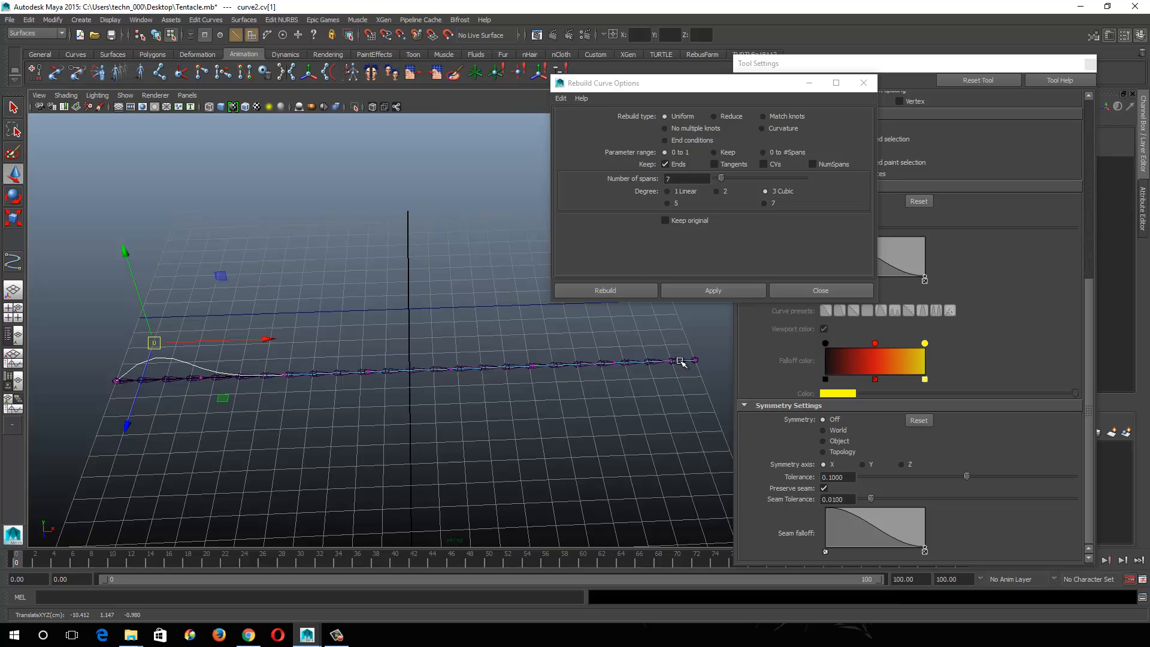
key("ctrl+z")
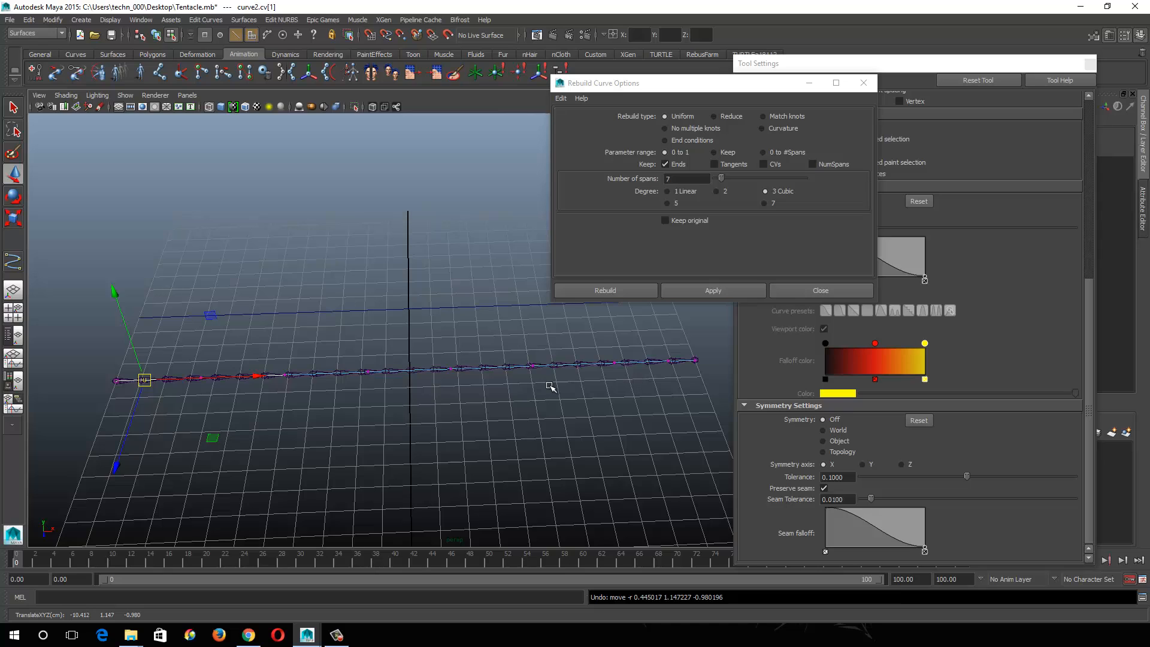
Step: Undo the 7-span rebuild and return to object selection with the curve still selected
key("ctrl+z")
key("ctrl+z")
key("ctrl+z")
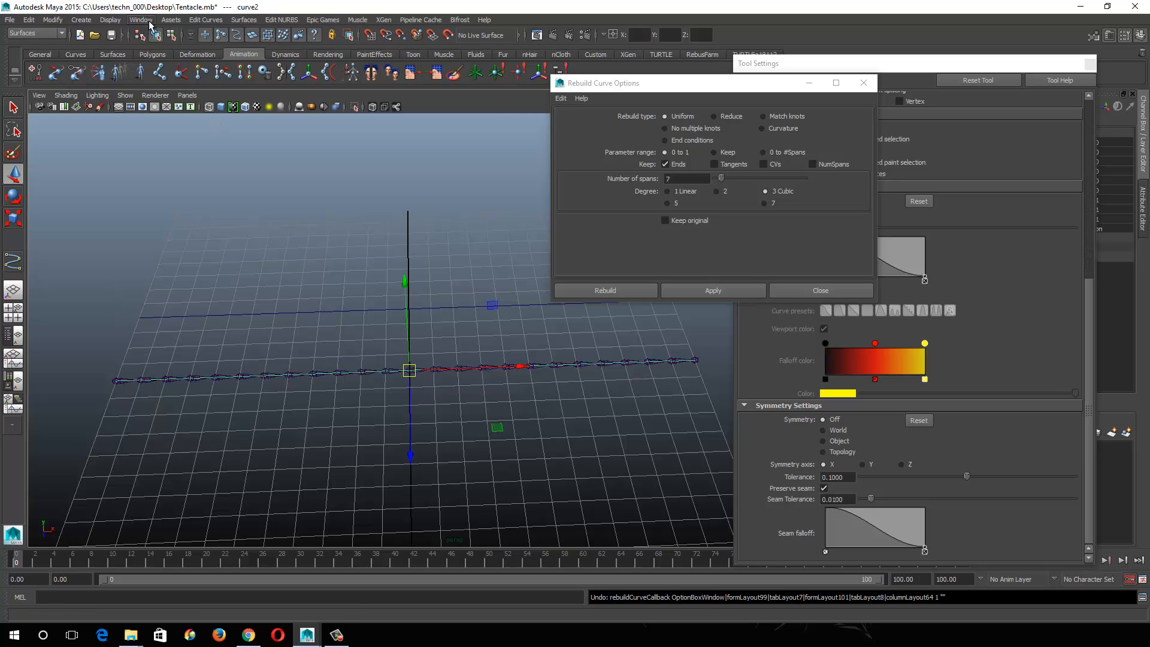
left_click(174, 37)
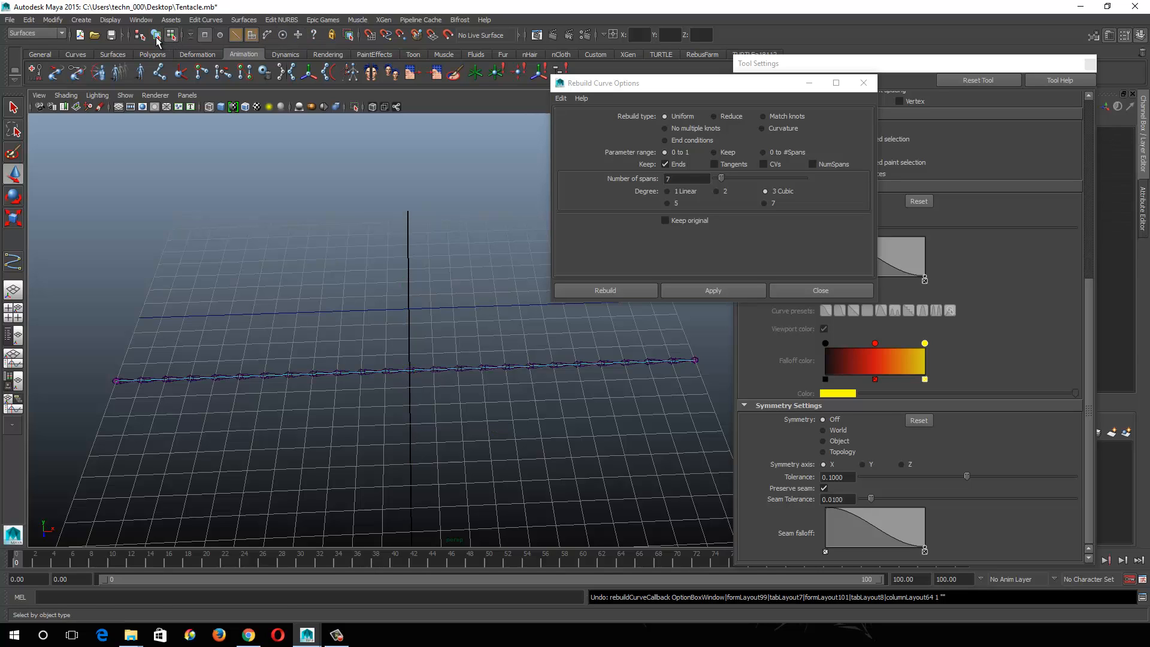
left_click(156, 37)
Step: Try rebuilding the curve with 9 spans, examine its control points in component selection and undo the rebuild
left_click_drag(721, 180, 724, 180)
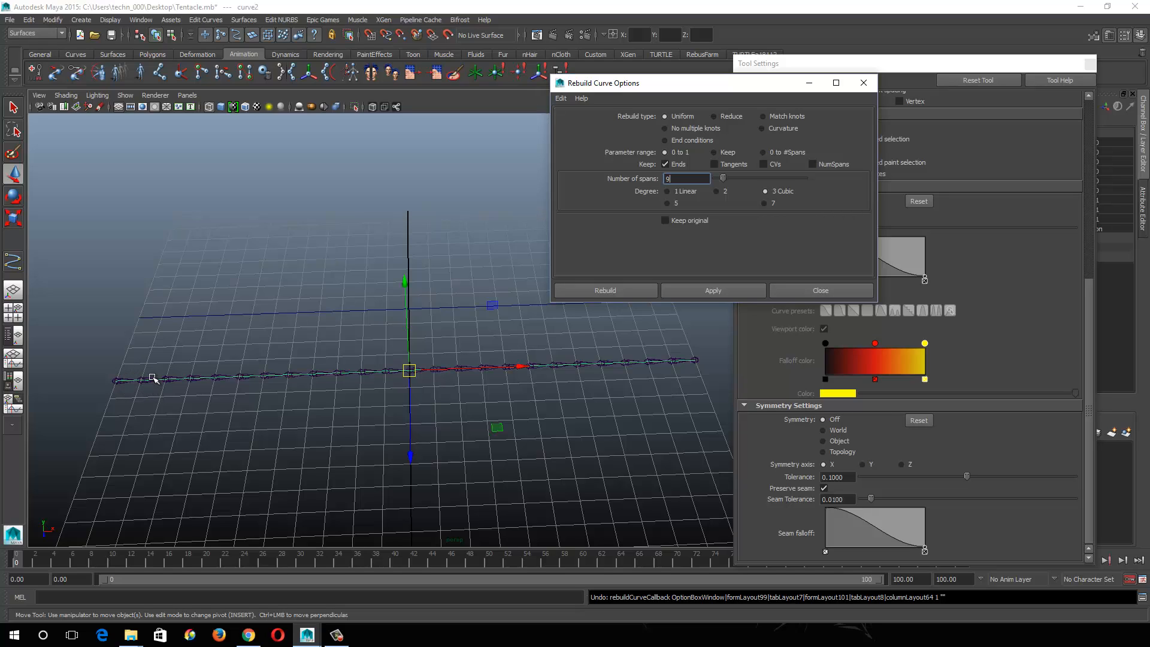
left_click(716, 293)
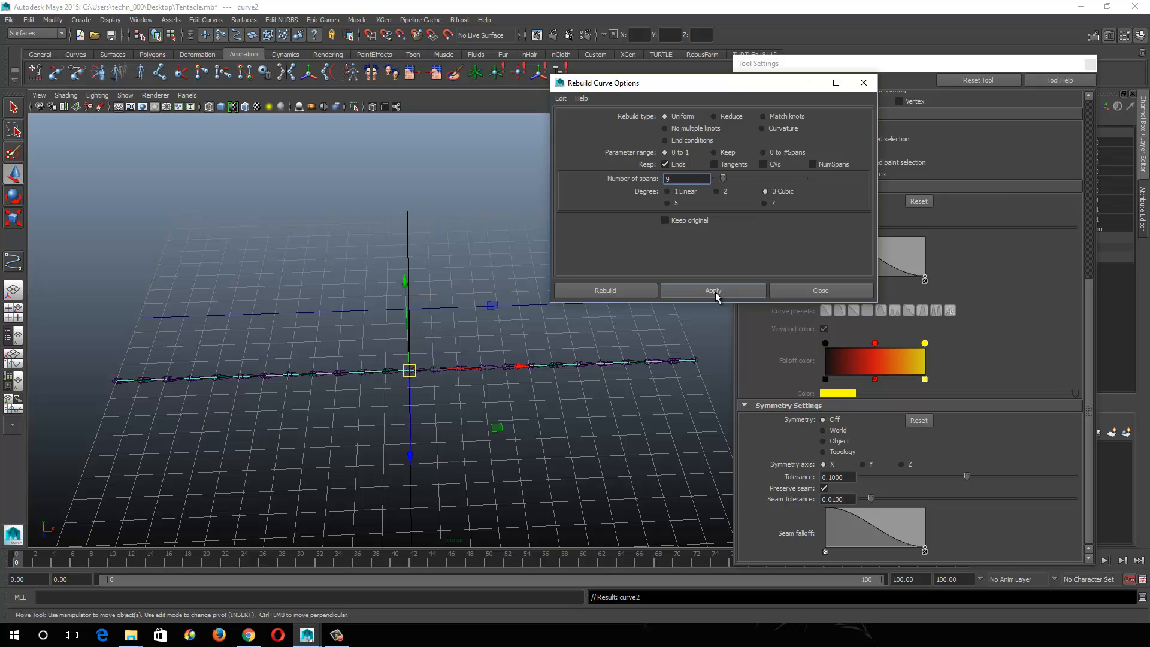
left_click(172, 36)
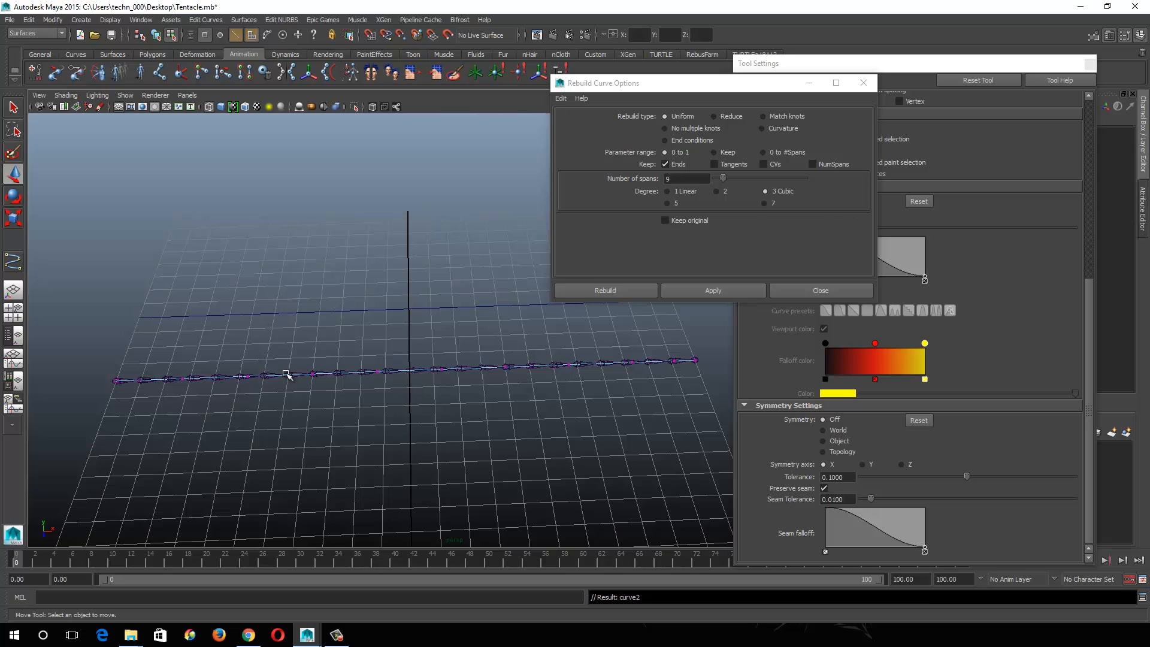
left_click_drag(287, 375, 280, 387, "alt")
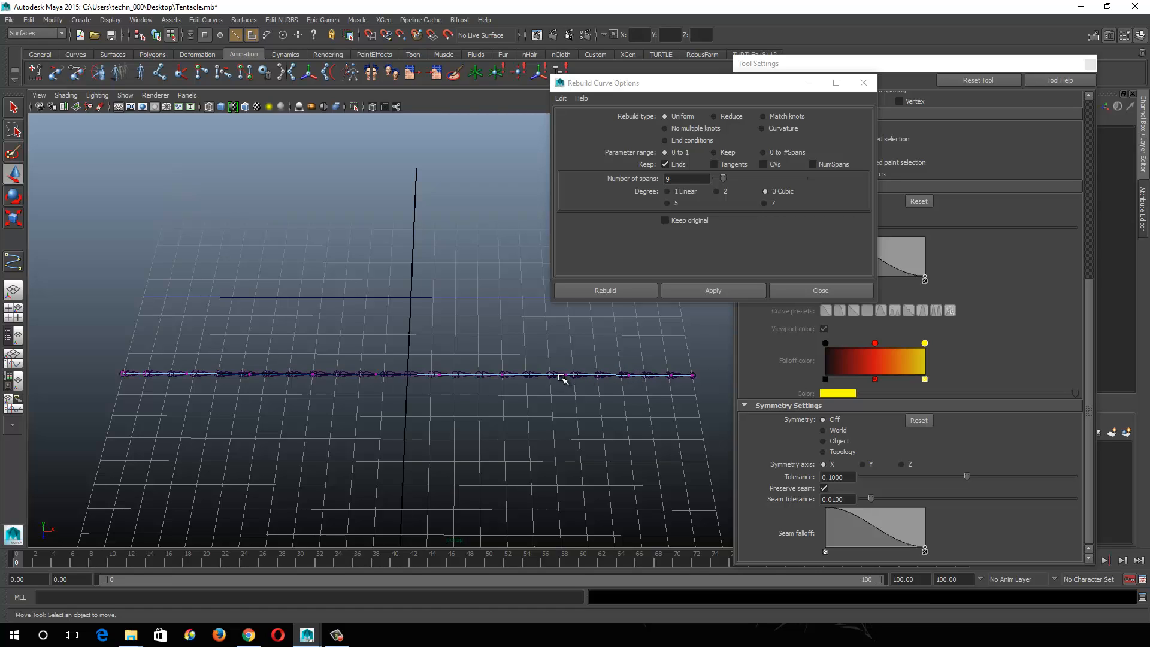
key("ctrl+z")
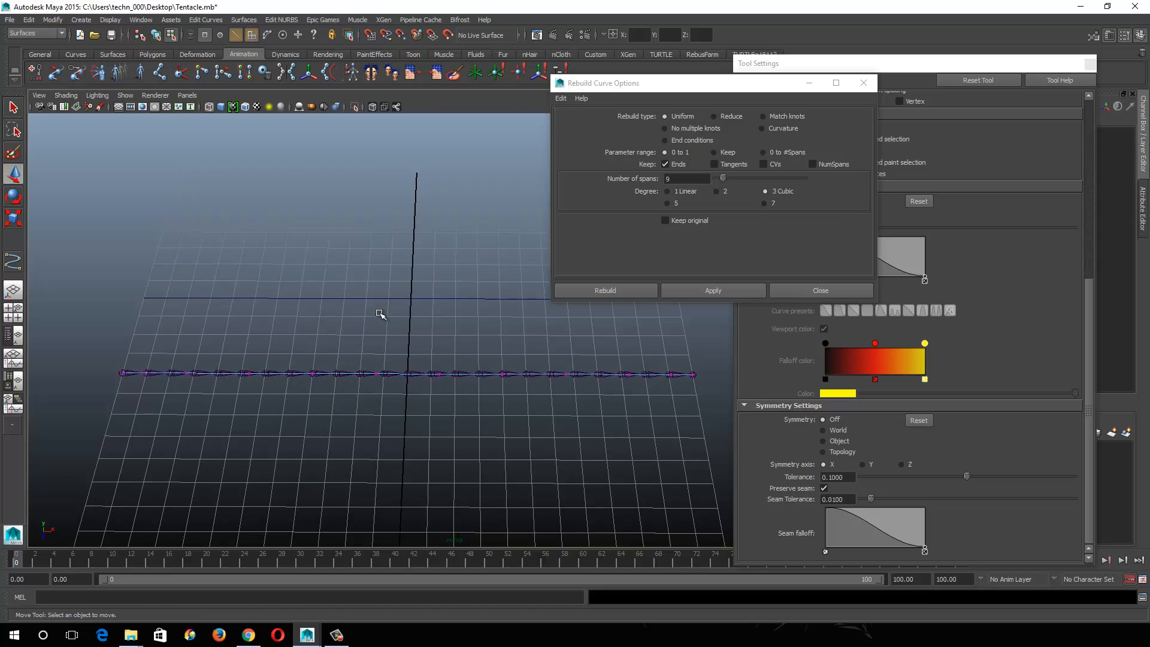
key("ctrl+z")
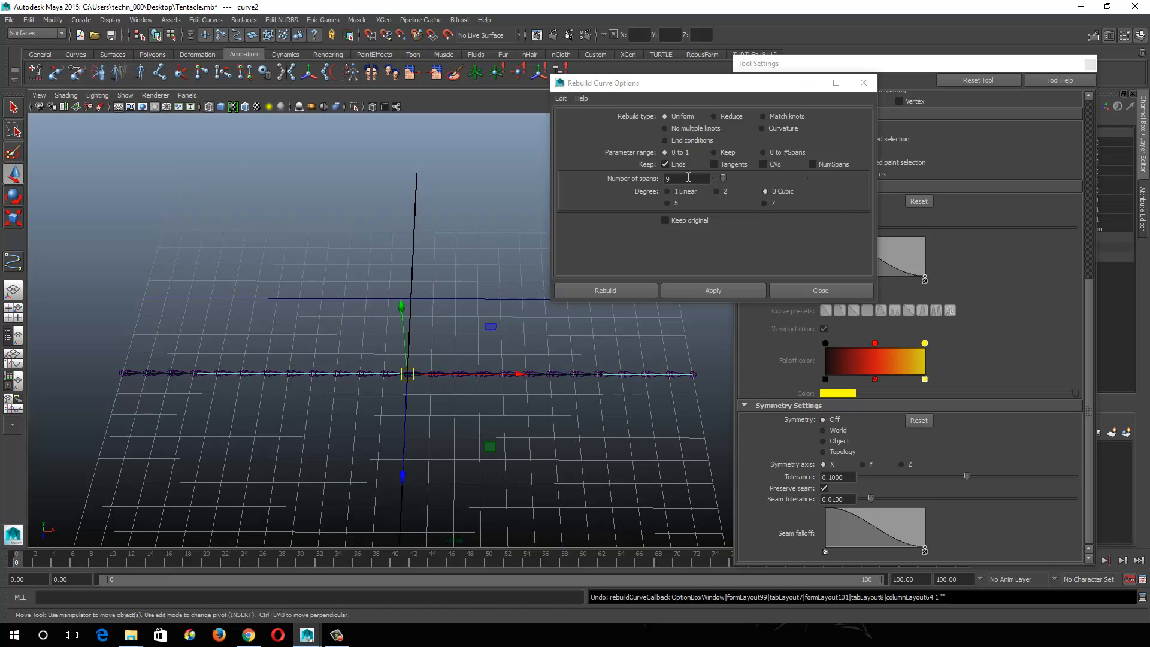
Step: Rebuild the curve along the joint chain with 8 spans and display its control points in component selection
left_click_drag(688, 177, 658, 177)
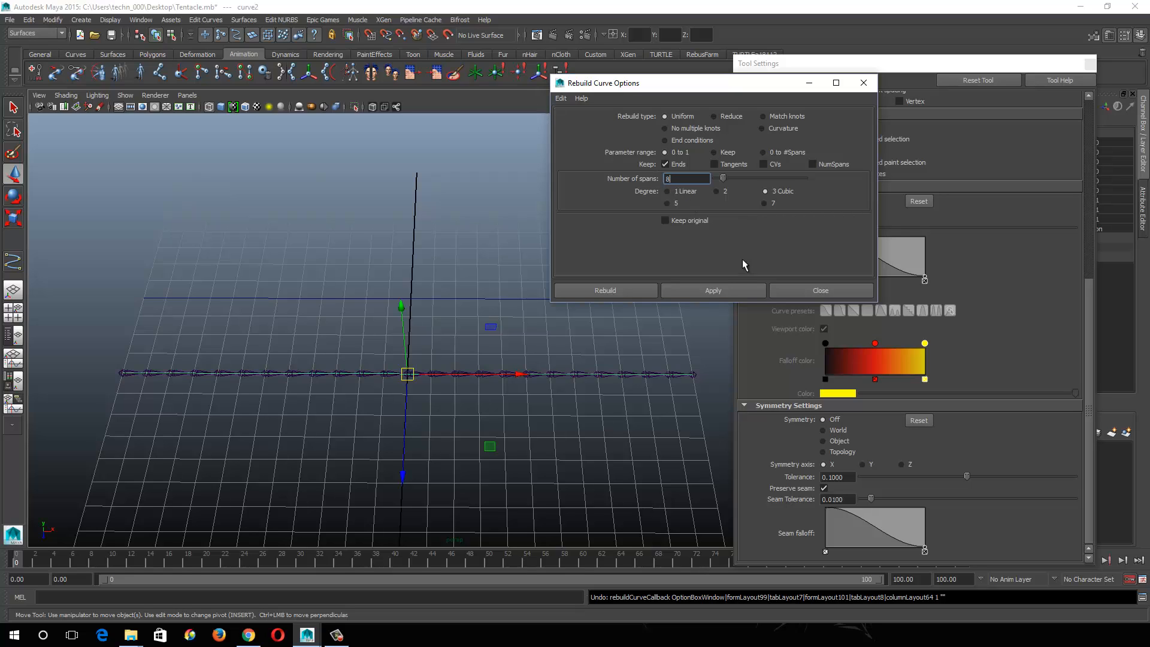
left_click(714, 290)
left_click(158, 36)
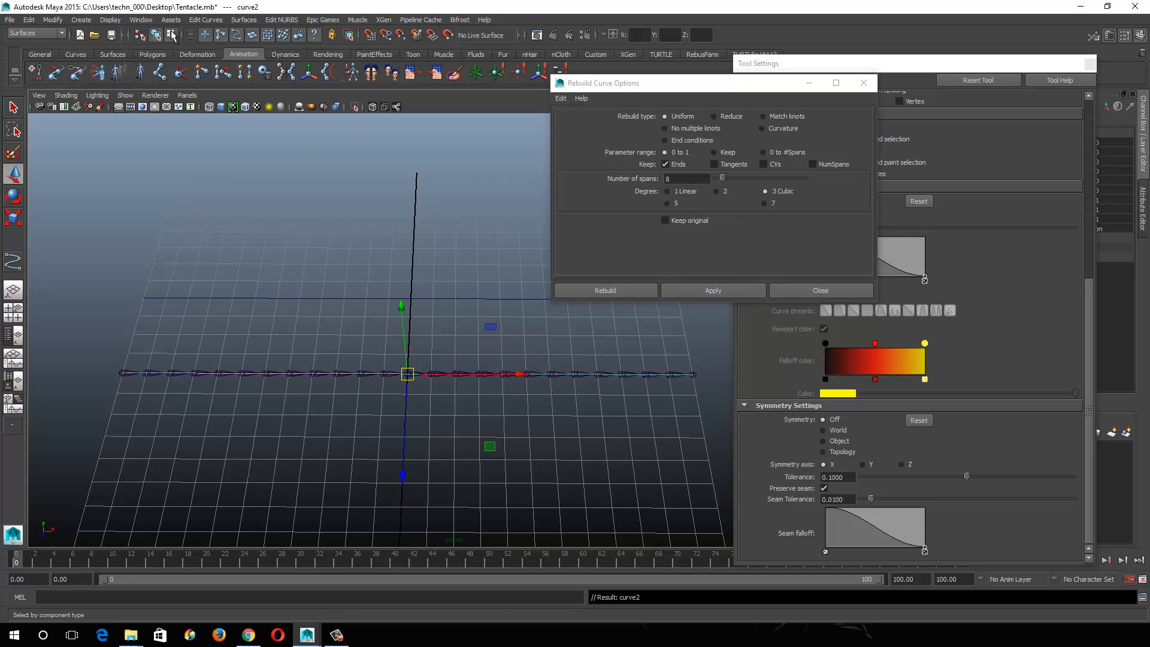
left_click_drag(387, 385, 381, 365, "alt")
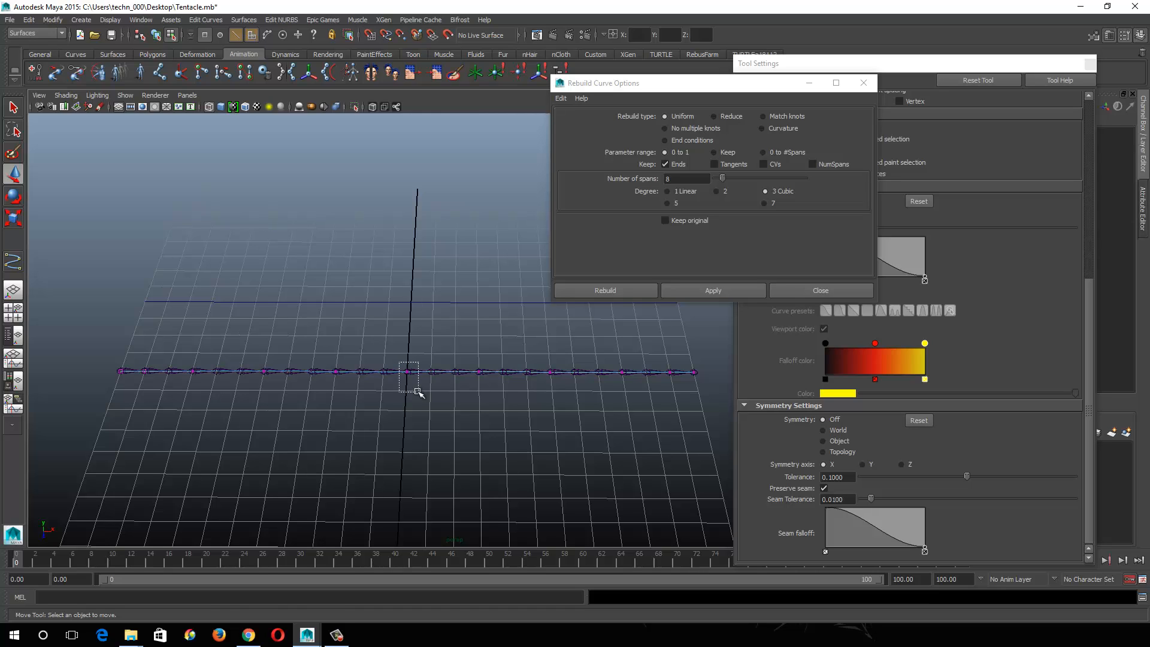
Step: Select the control points one by one from the middle towards the first joint to check their alignment, and undo back to object selection
left_click(407, 372)
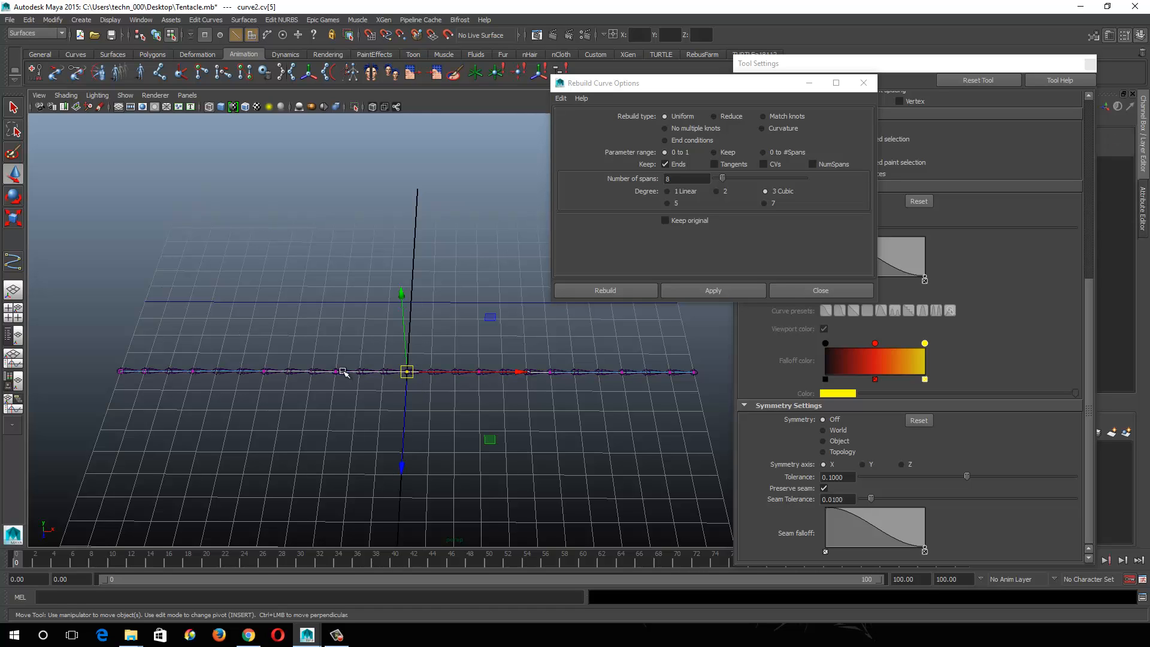
left_click_drag(332, 360, 351, 392)
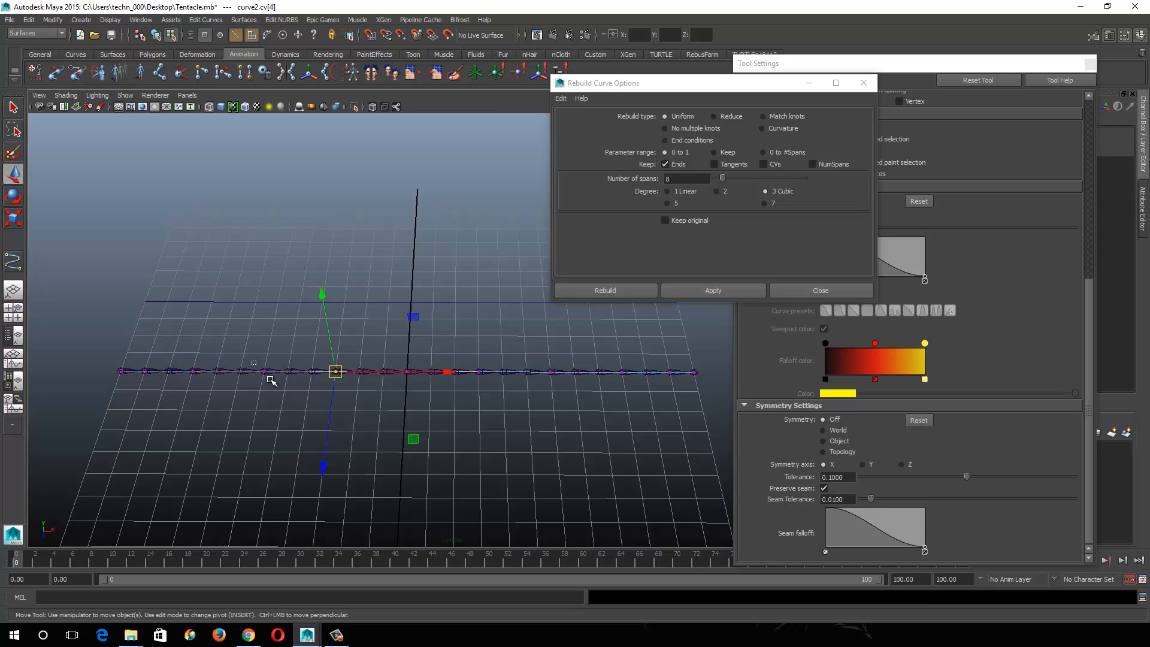
left_click(267, 373)
left_click(192, 374)
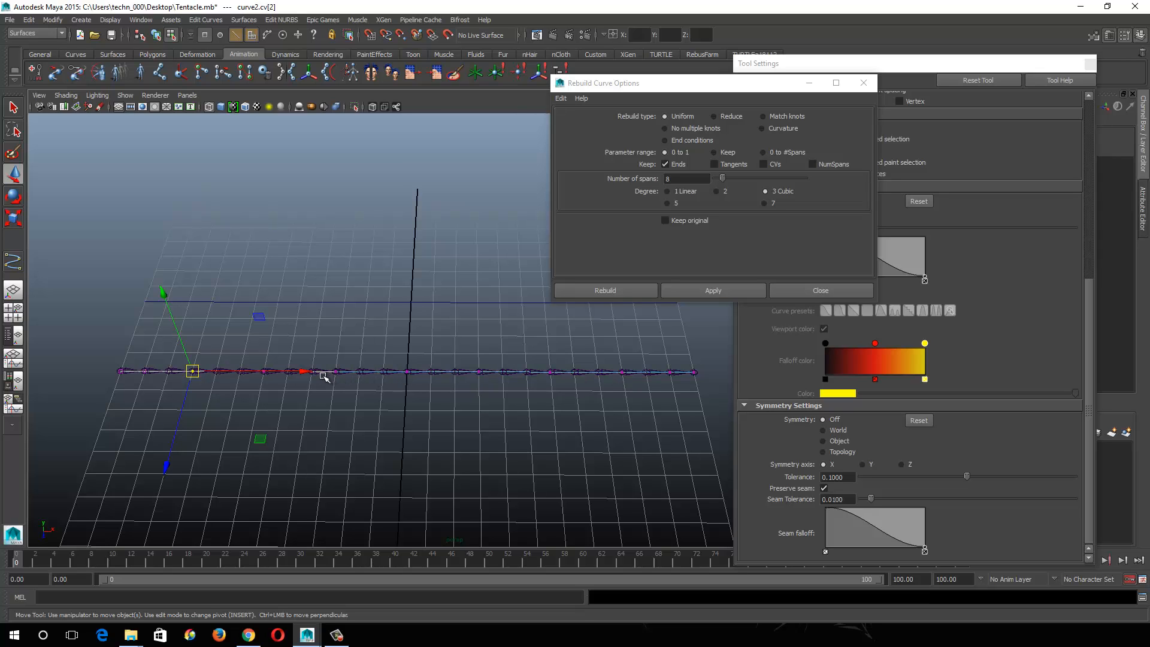
left_click_drag(364, 327, 363, 338, "alt")
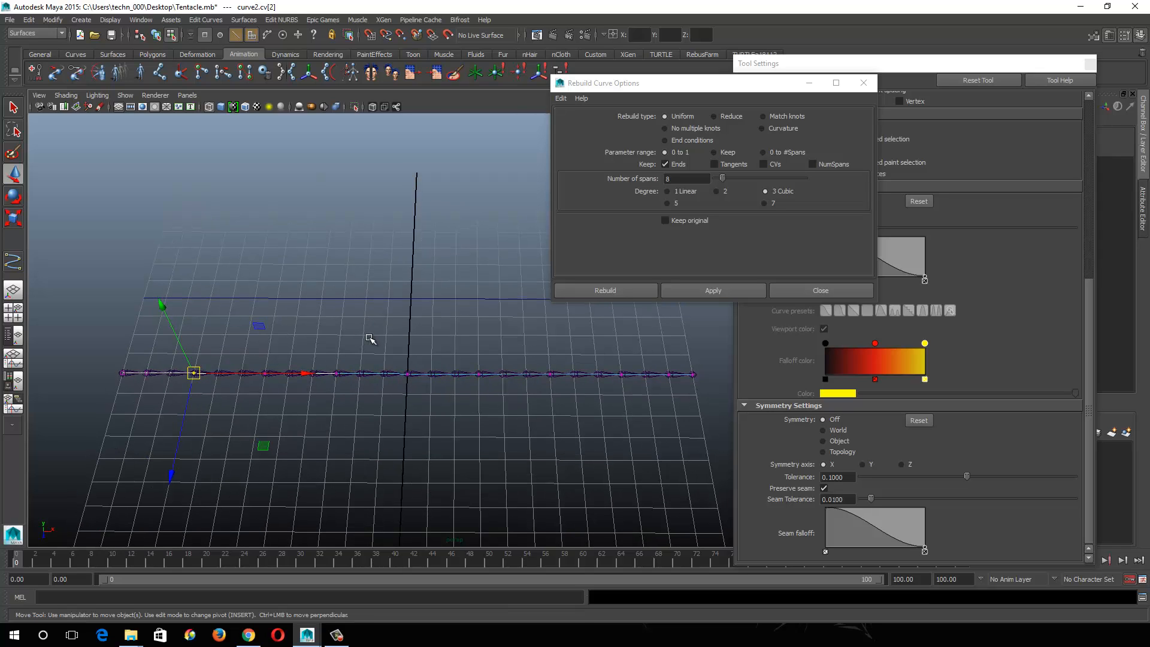
key("ctrl+z")
key("ctrl+z")
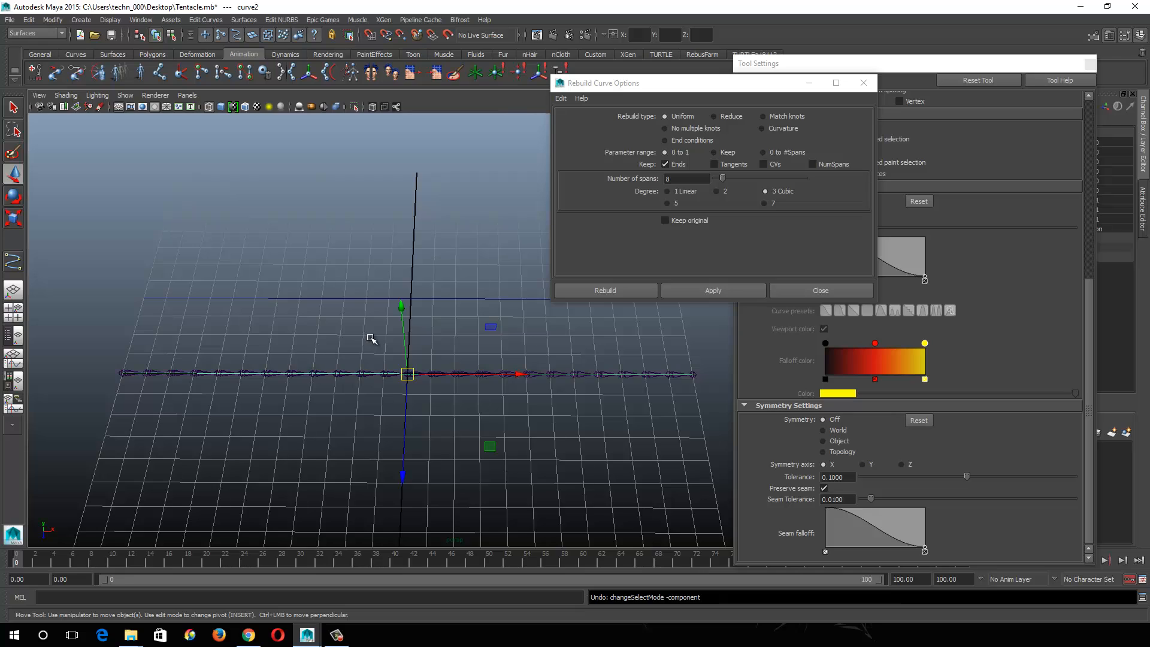
Step: Rebuild the curve as 3 Cubic with 6 spans and display its control points in component selection
double_click(689, 179)
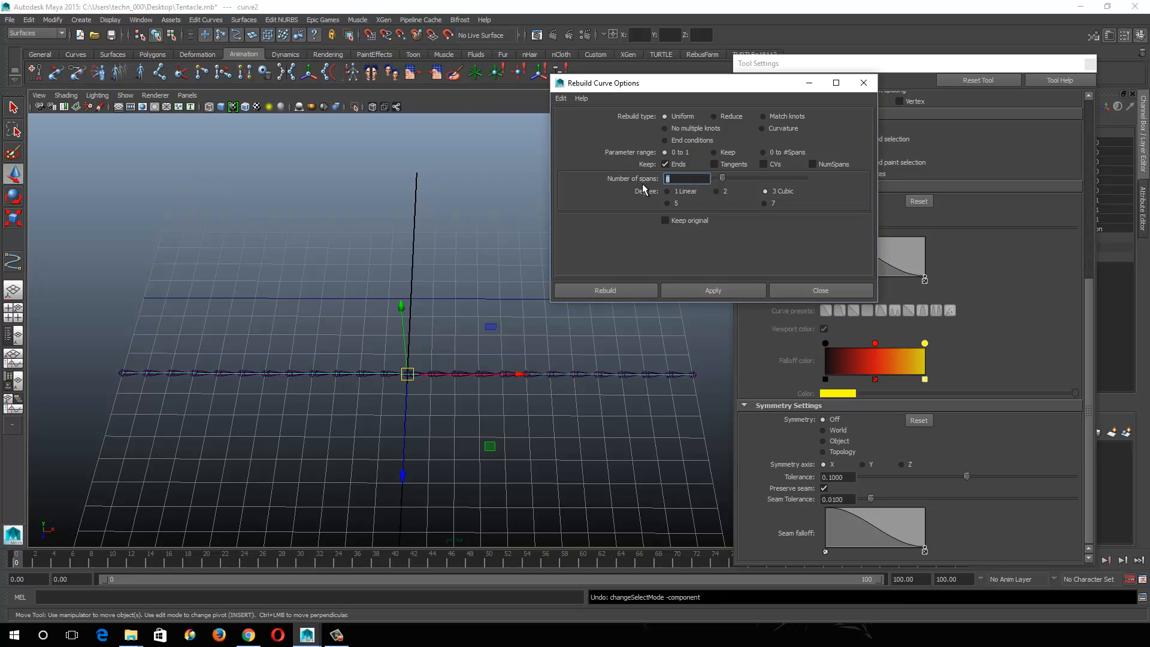
left_click(699, 290)
left_click(264, 279)
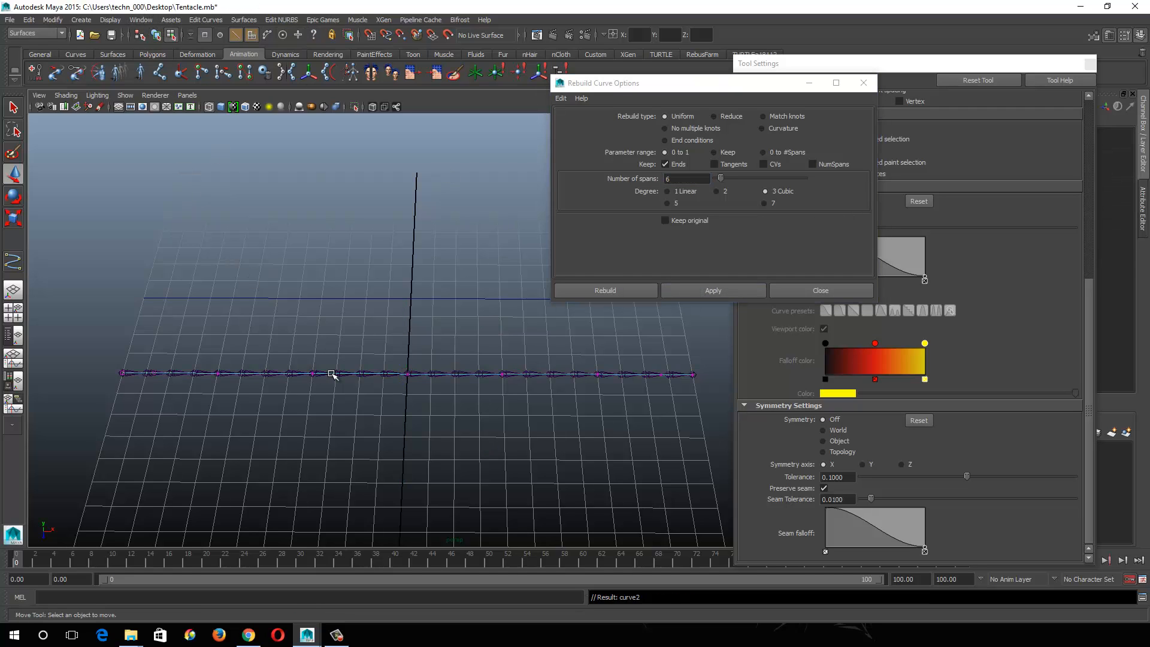
left_click_drag(430, 376, 439, 370, "alt")
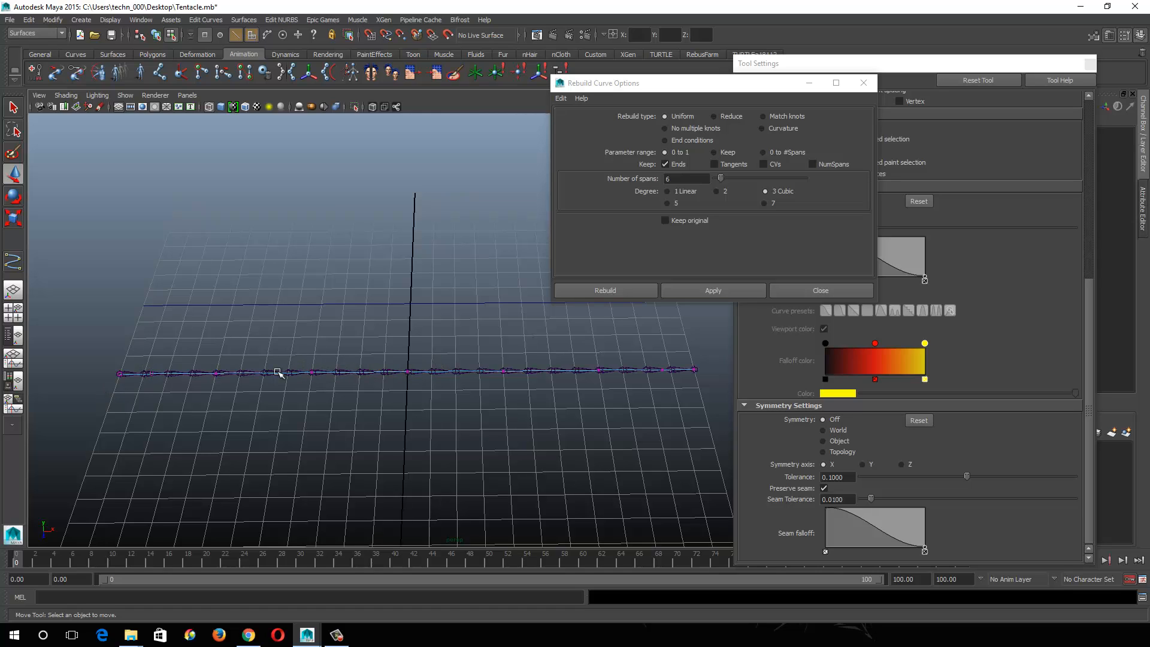
Step: Try moving the pair of control points nearest the last joint and undo the move
left_click_drag(139, 362, 162, 388)
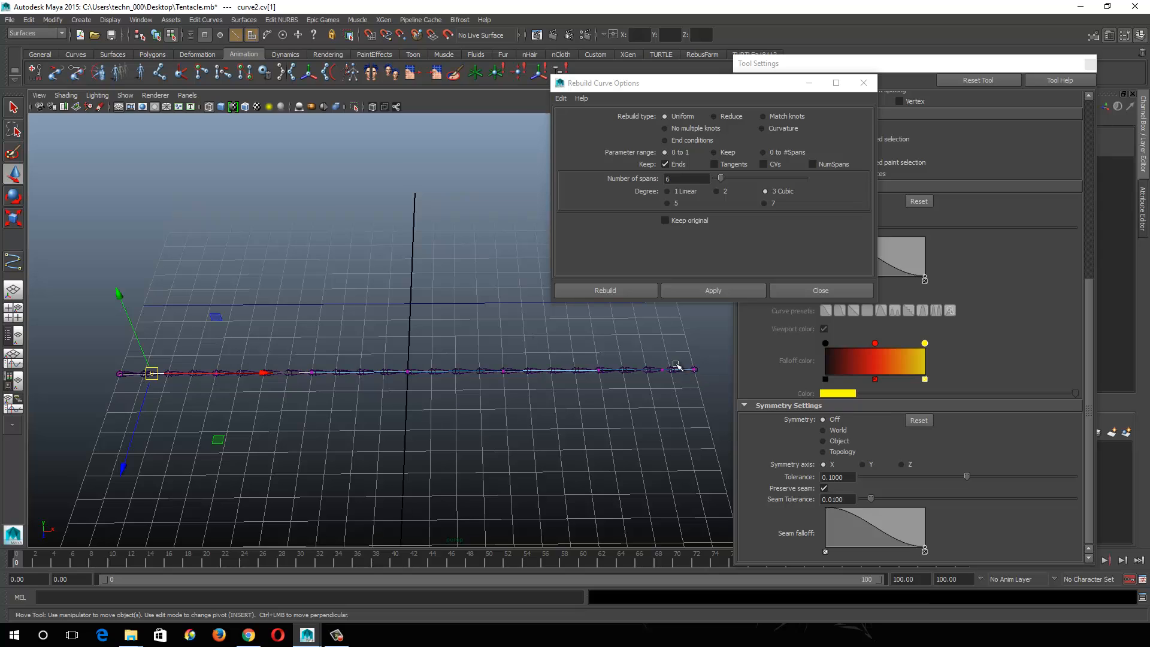
left_click_drag(657, 349, 677, 312)
key("ctrl+z")
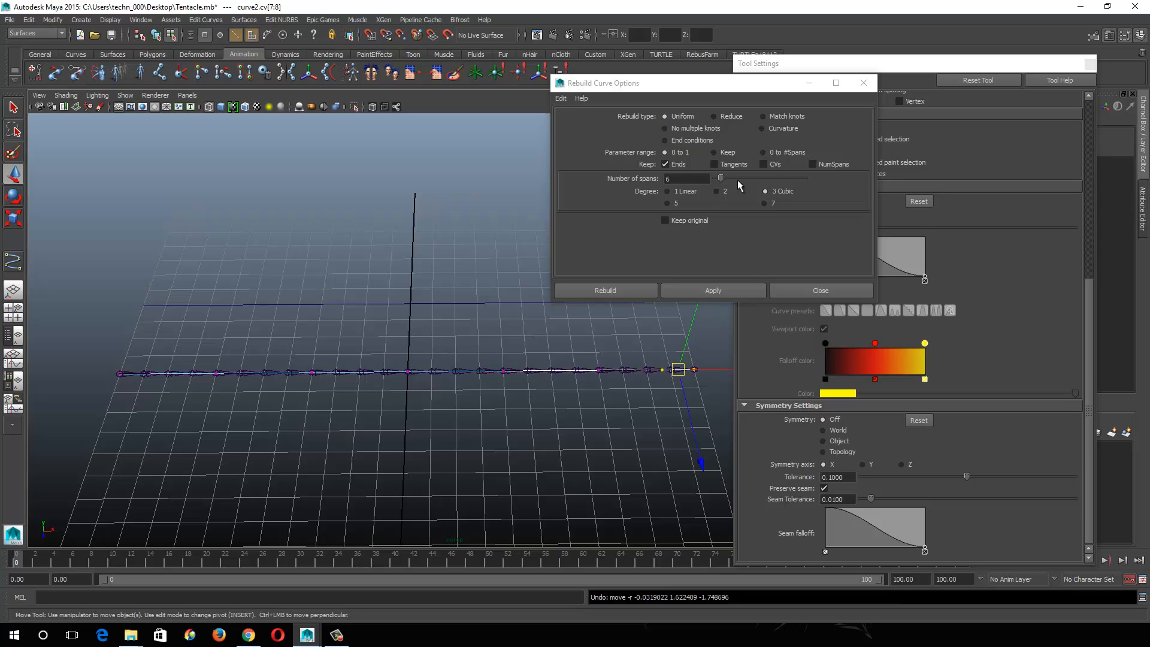
Step: Close the Rebuild Curve options and, in object selection, delete the spare cubic curve behind the joint chain
left_click(863, 83)
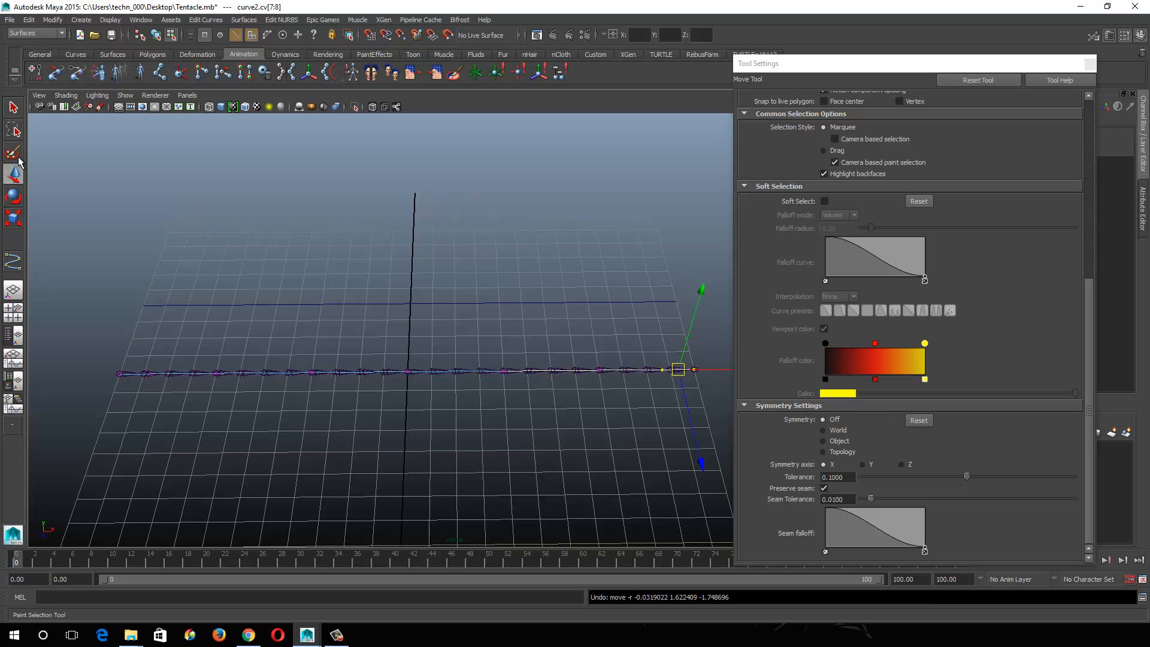
left_click_drag(437, 280, 460, 332)
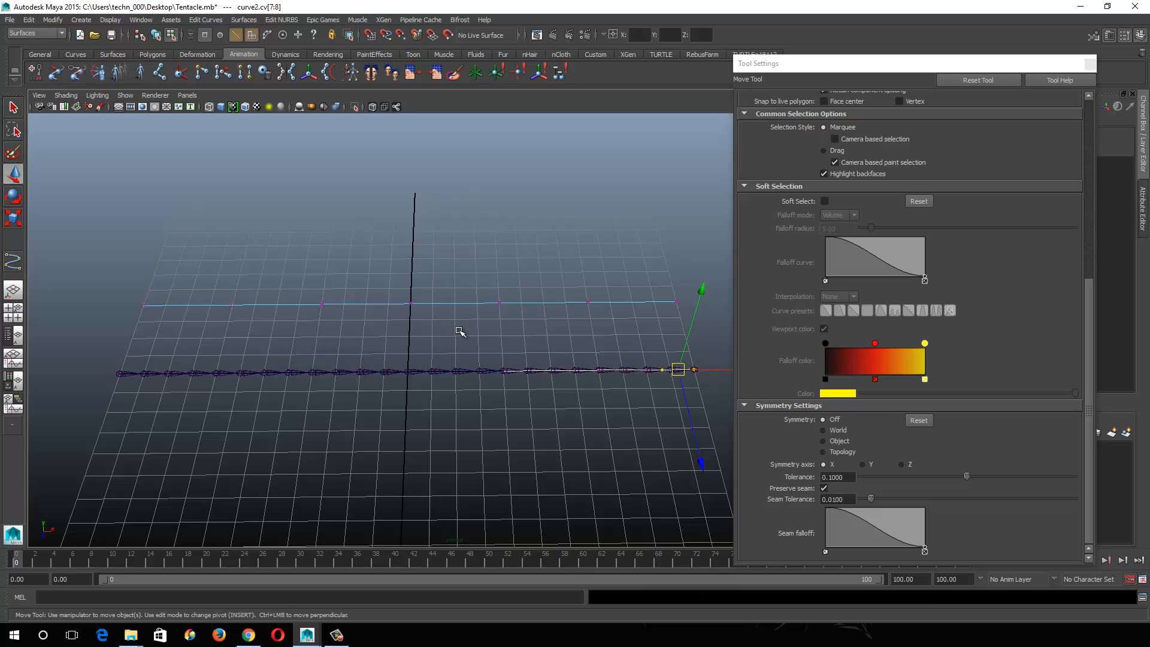
left_click(156, 35)
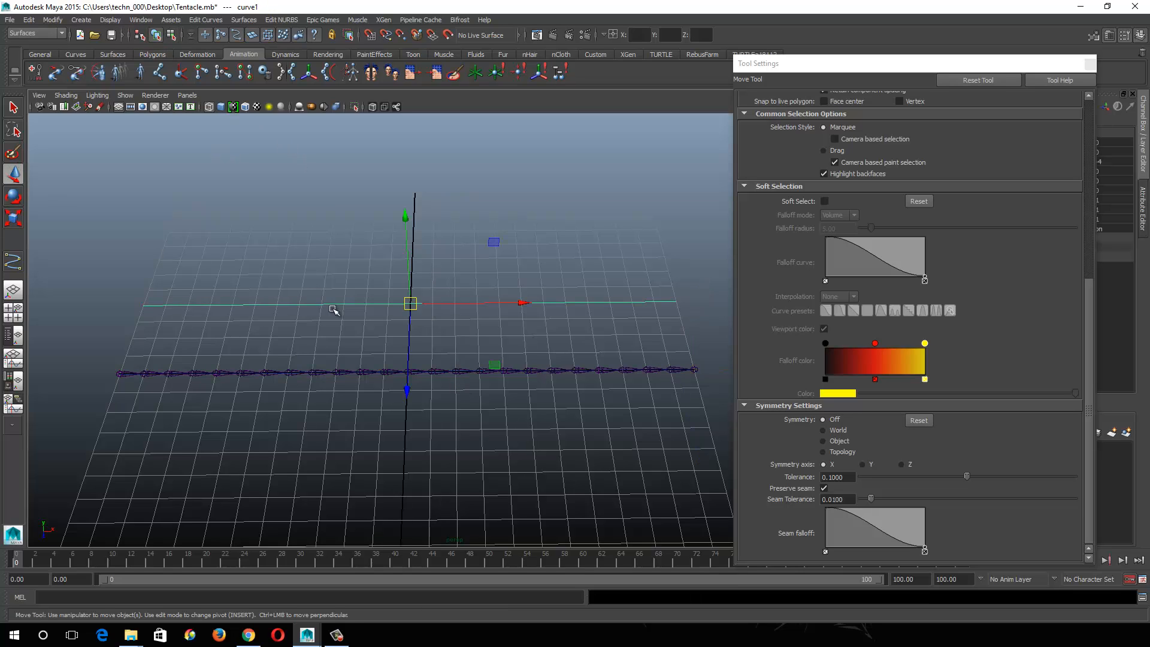
left_click_drag(319, 265, 357, 321)
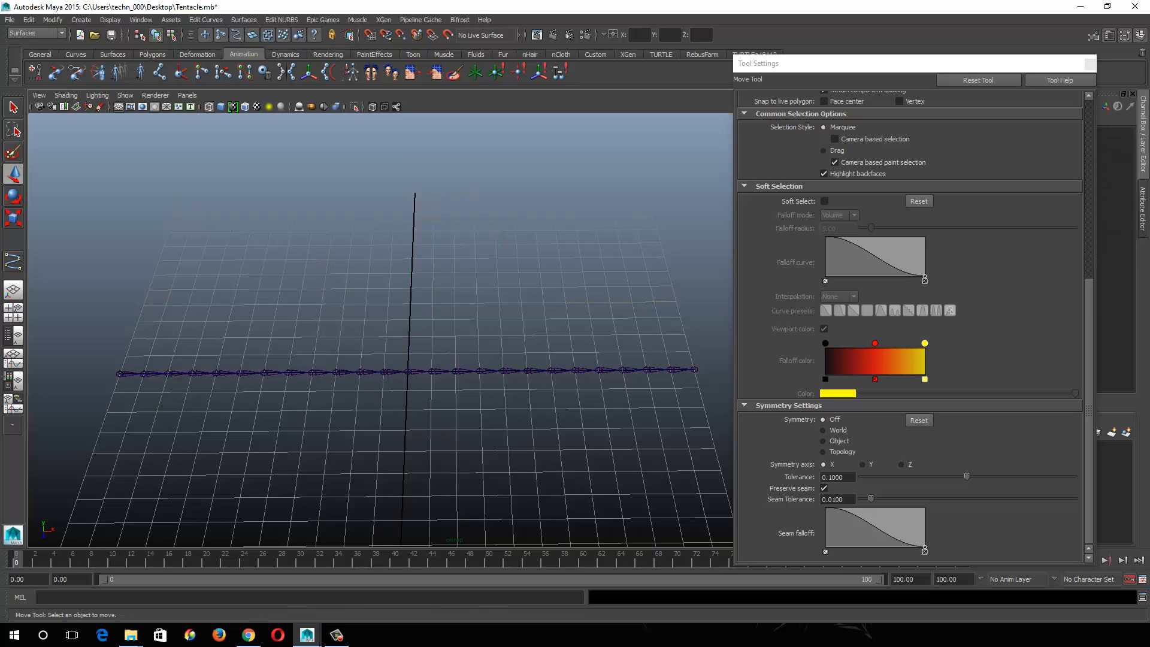
Step: Open the Outliner and widen it to show the full joint hierarchy from joint1 to joint25
left_click_drag(760, 646, 741, 64)
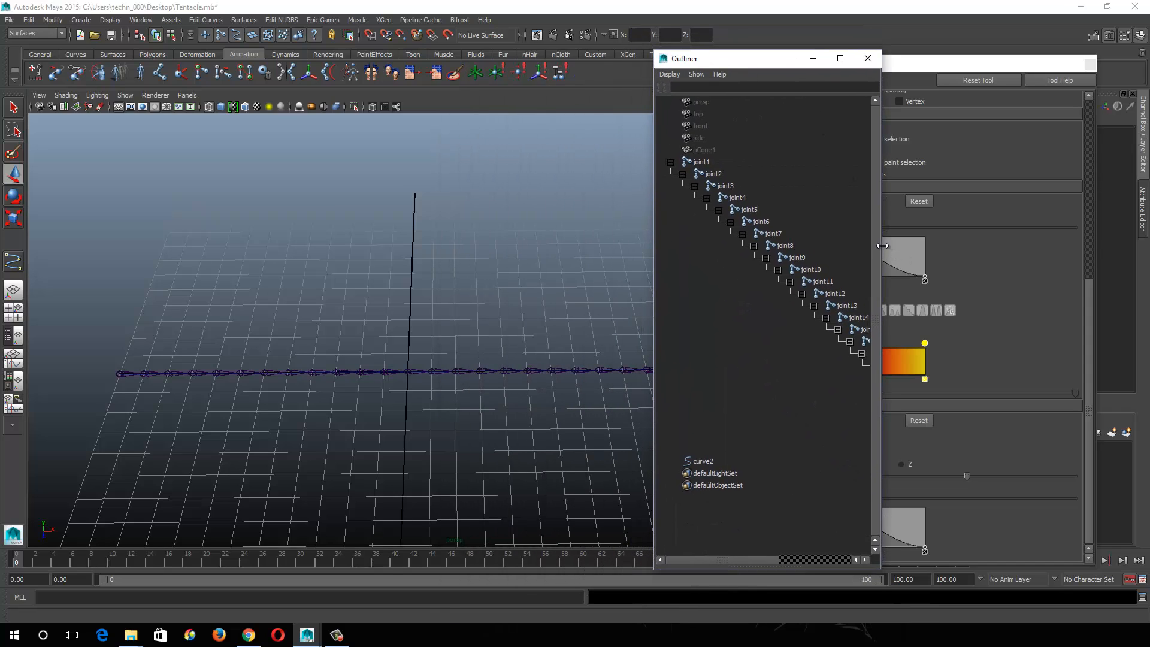
left_click_drag(883, 246, 1064, 236)
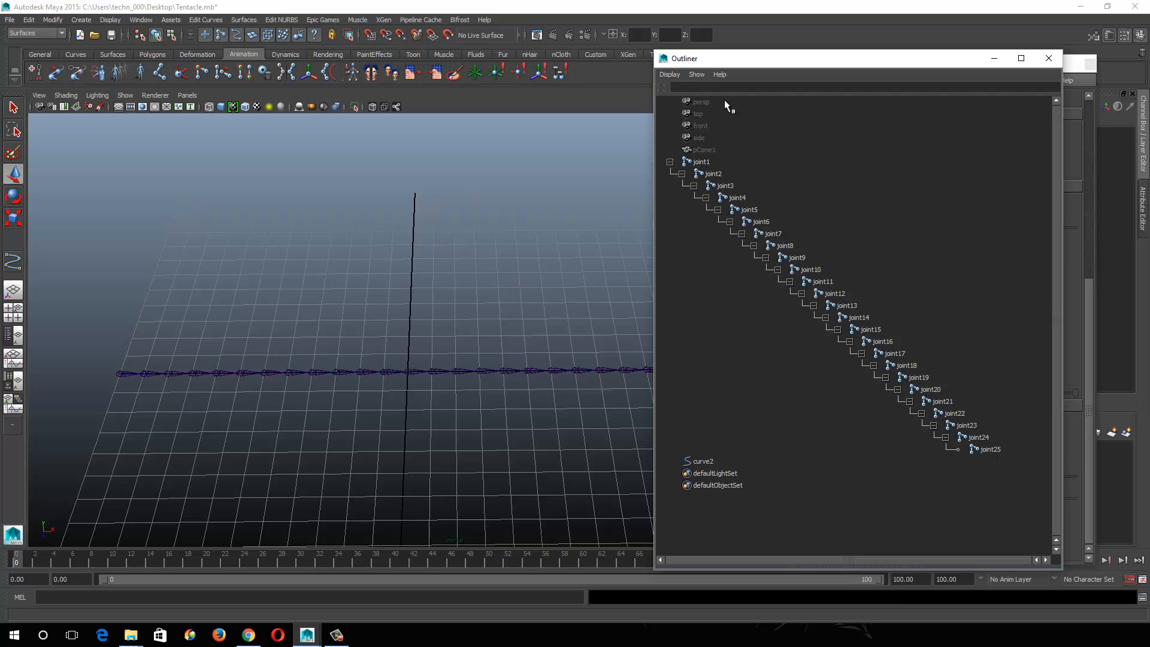
Step: Try adding a suffix to the root joint's name, restore it to joint1, and close the Outliner
double_click(709, 164)
left_click(735, 160)
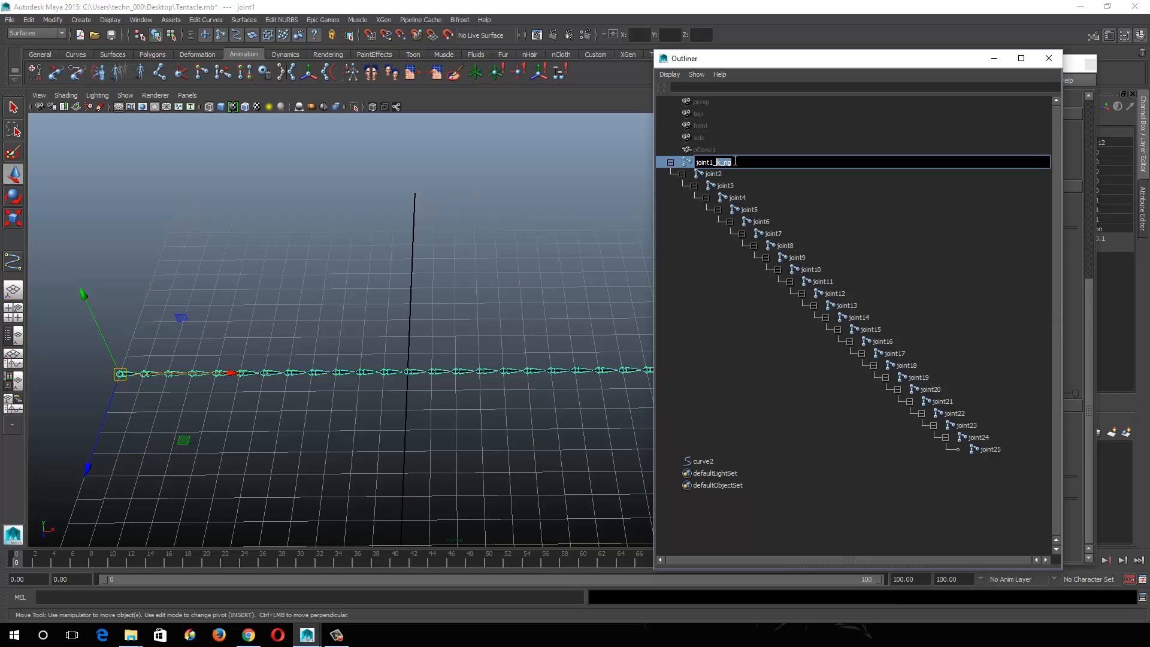
left_click(652, 181)
double_click(716, 162)
left_click_drag(716, 167, 783, 174)
key("BackSpace")
key("Return")
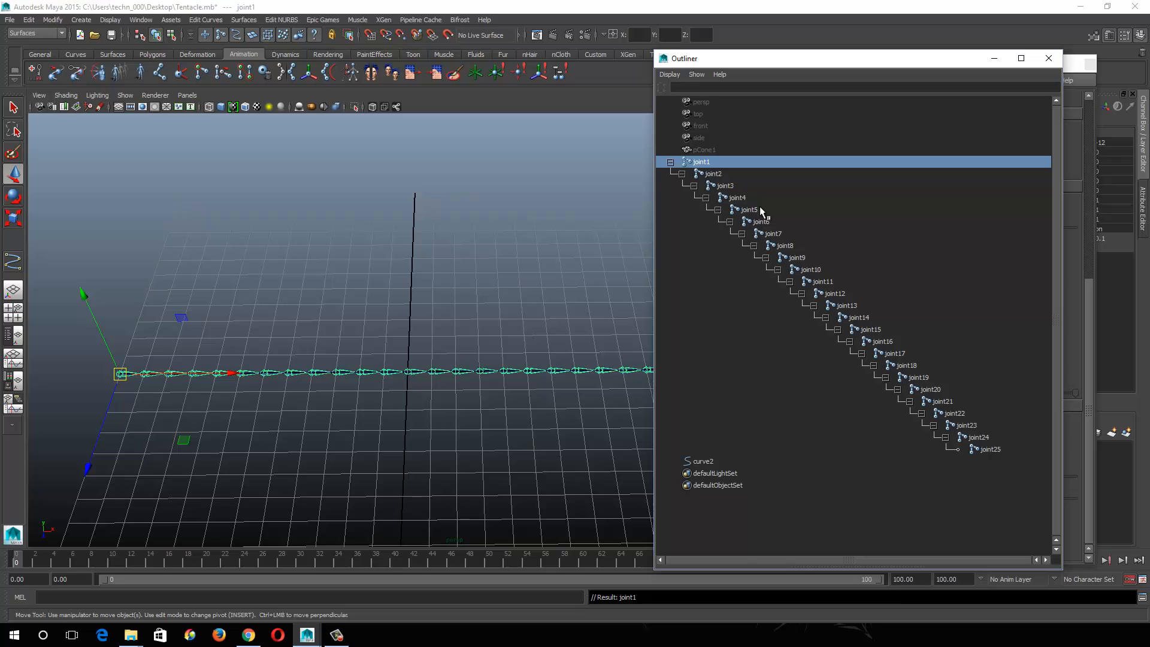
left_click(1048, 60)
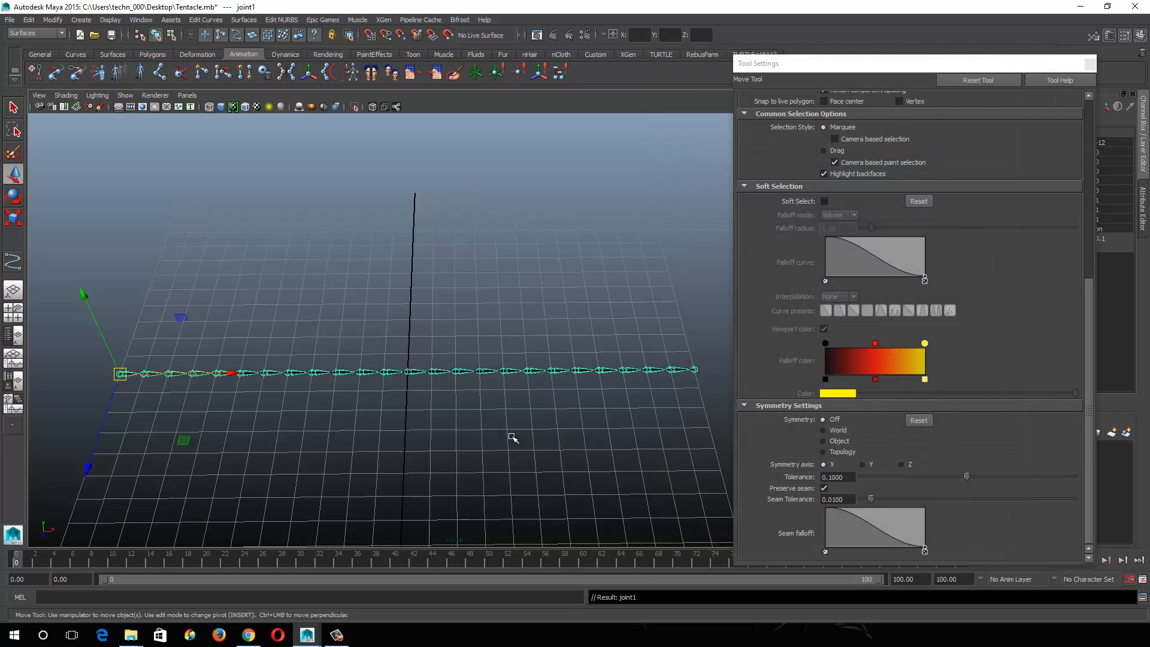
Step: Reopen the Outliner, select curve2, and clear the viewport by moving the Outliner aside and closing the Tool Settings
middle_click_drag(416, 429, 451, 390, "alt")
mouse_move(451, 390)
left_mouse_down("alt")
mouse_move(457, 372)
mouse_move(465, 383)
mouse_move(445, 377)
left_mouse_up("alt")
mouse_move(496, 405)
left_mouse_down("alt")
mouse_move(467, 379)
mouse_move(531, 401)
mouse_move(451, 368)
mouse_move(501, 393)
left_mouse_up("alt")
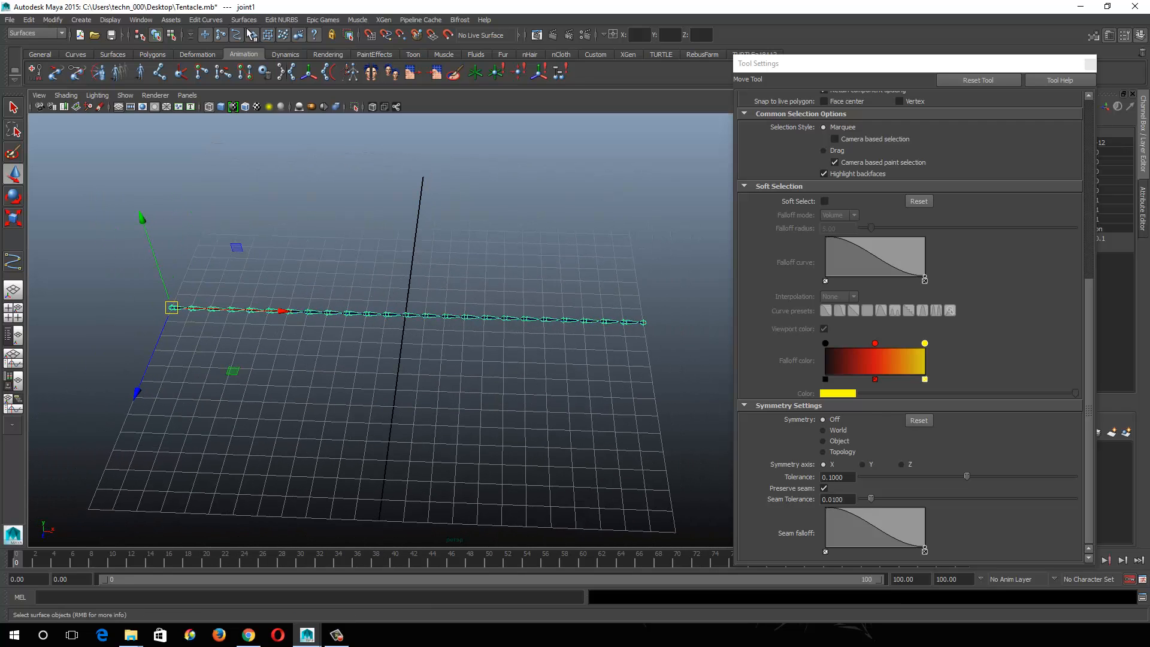
left_click(141, 20)
left_click(152, 106)
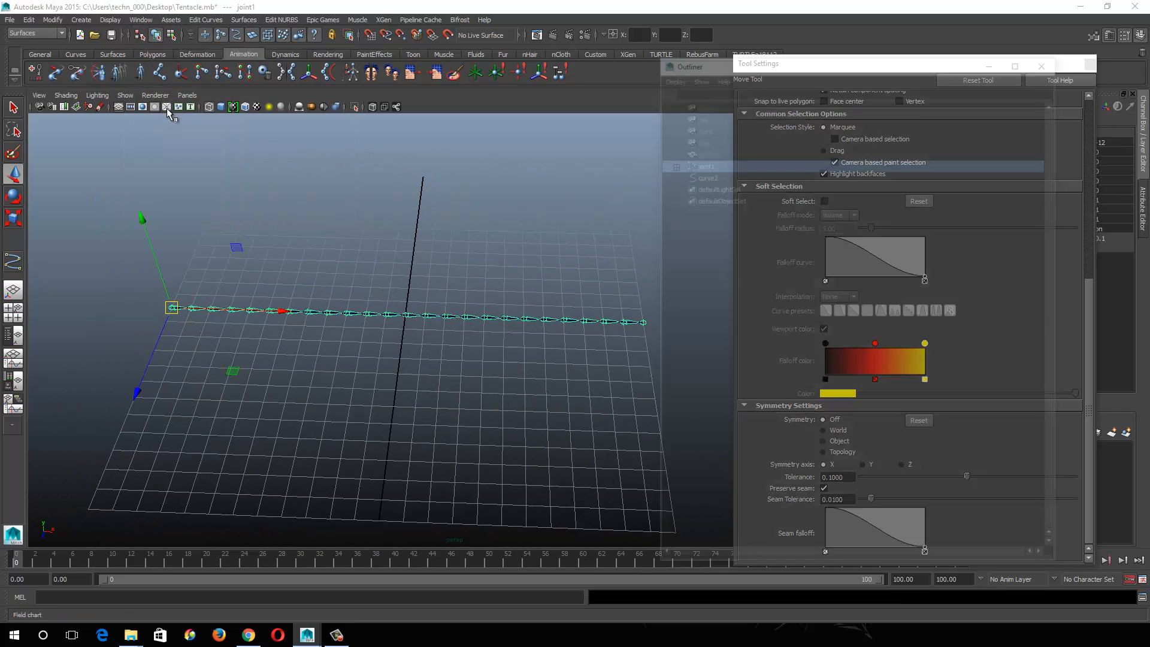
left_click(715, 174)
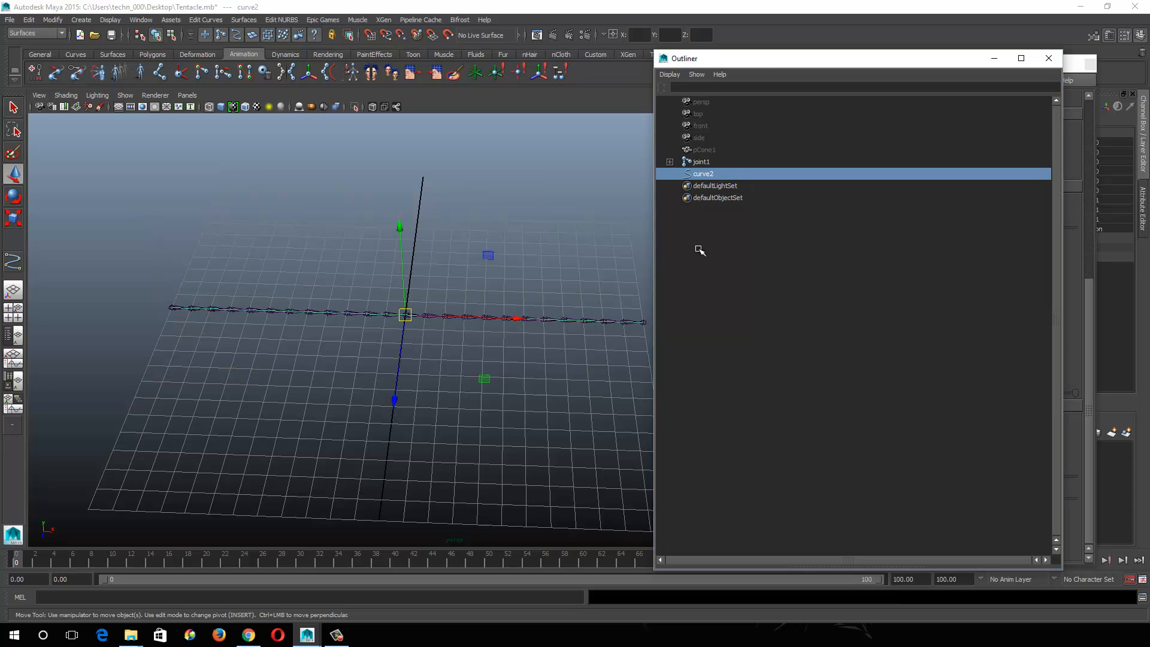
left_click_drag(764, 67, 852, 85)
left_click(1021, 57)
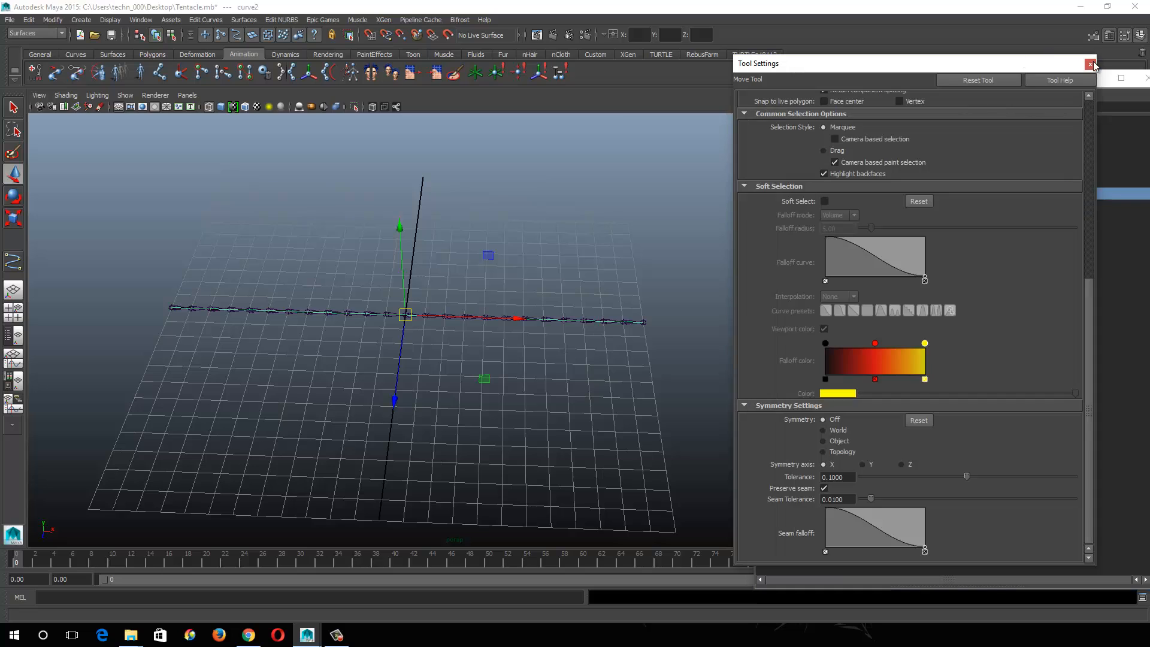
left_click(1091, 64)
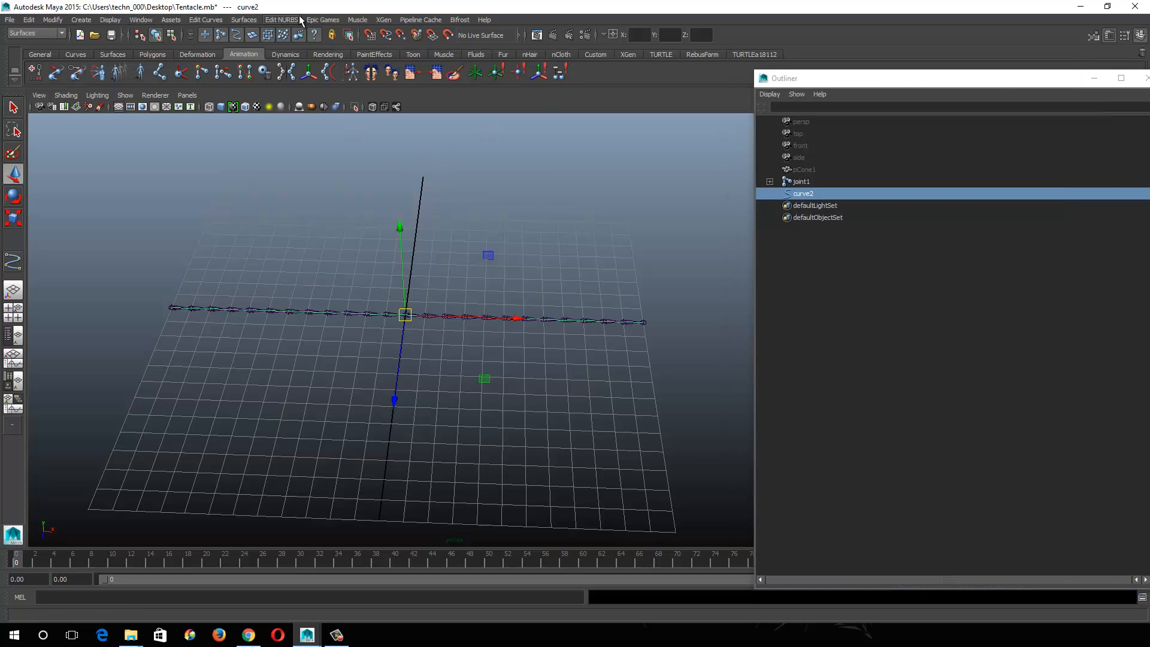
Step: Switch to the Animation menu set and open the IK Spline Handle Tool's settings
left_click(44, 33)
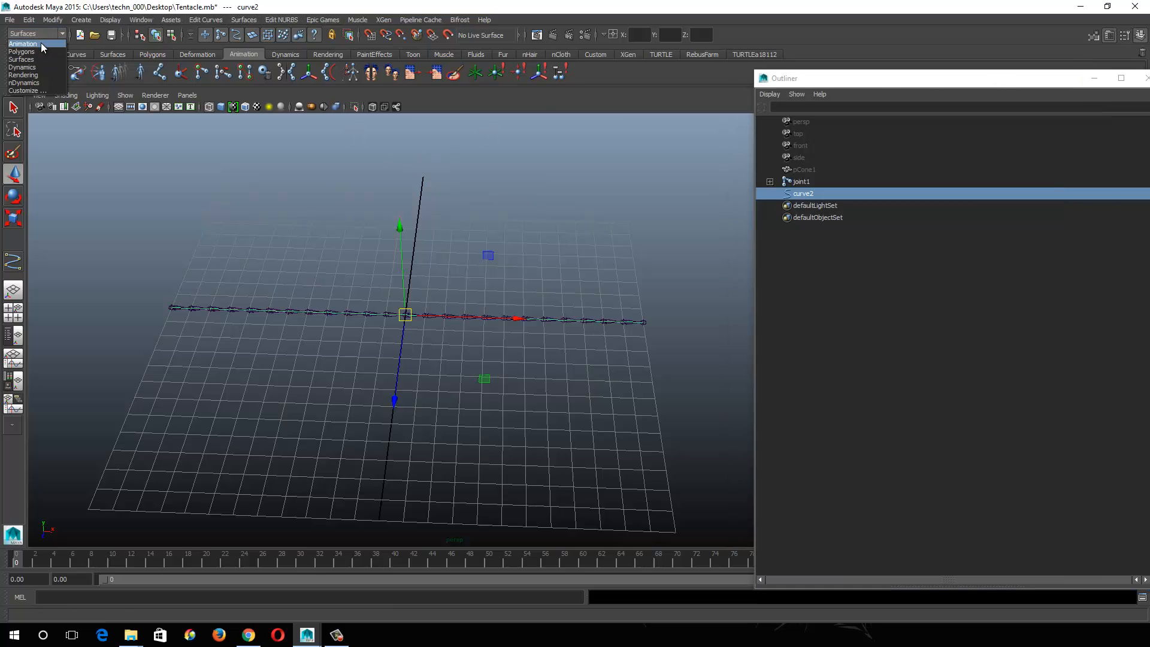
left_click(30, 45)
left_click(430, 20)
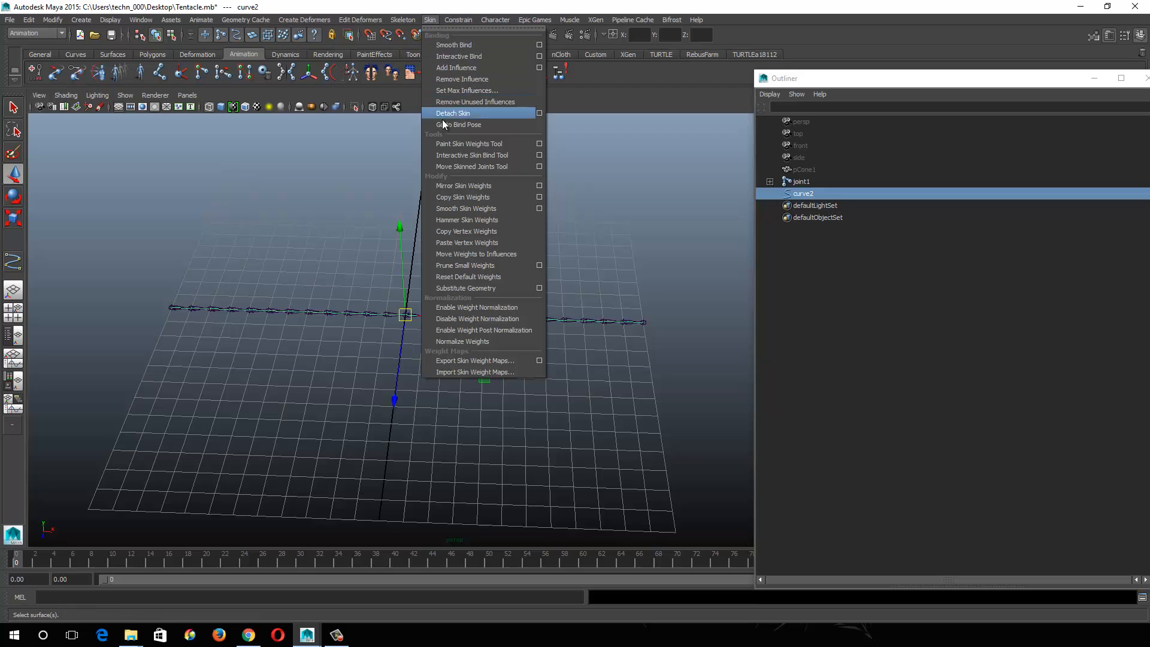
mouse_move(405, 22)
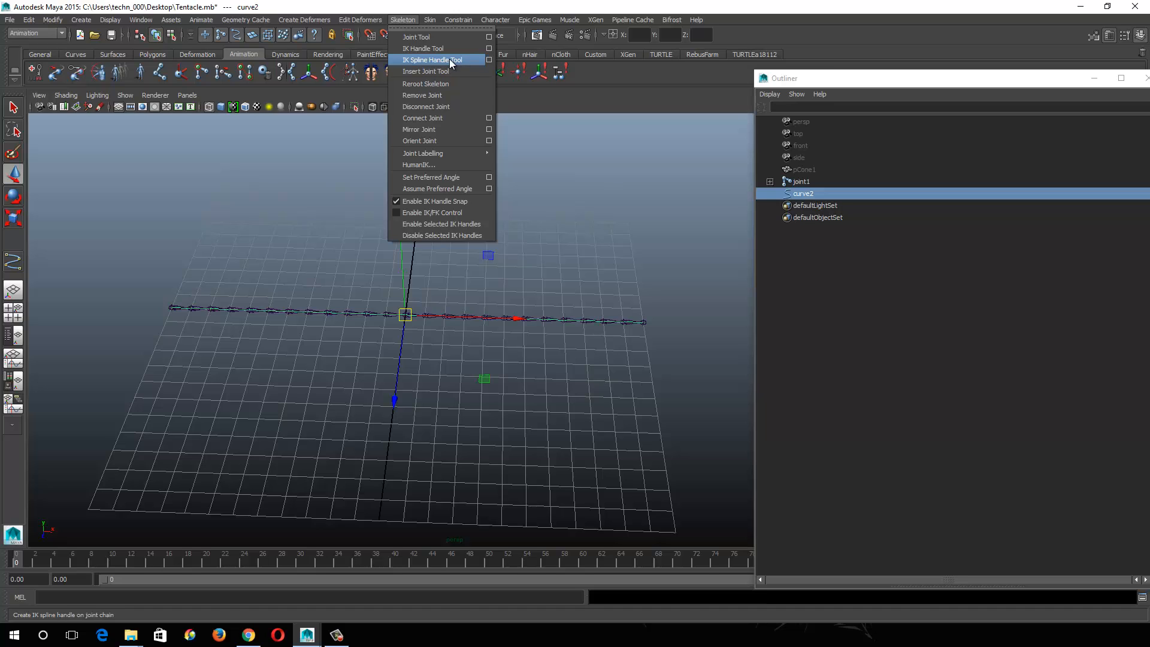
left_click(490, 60)
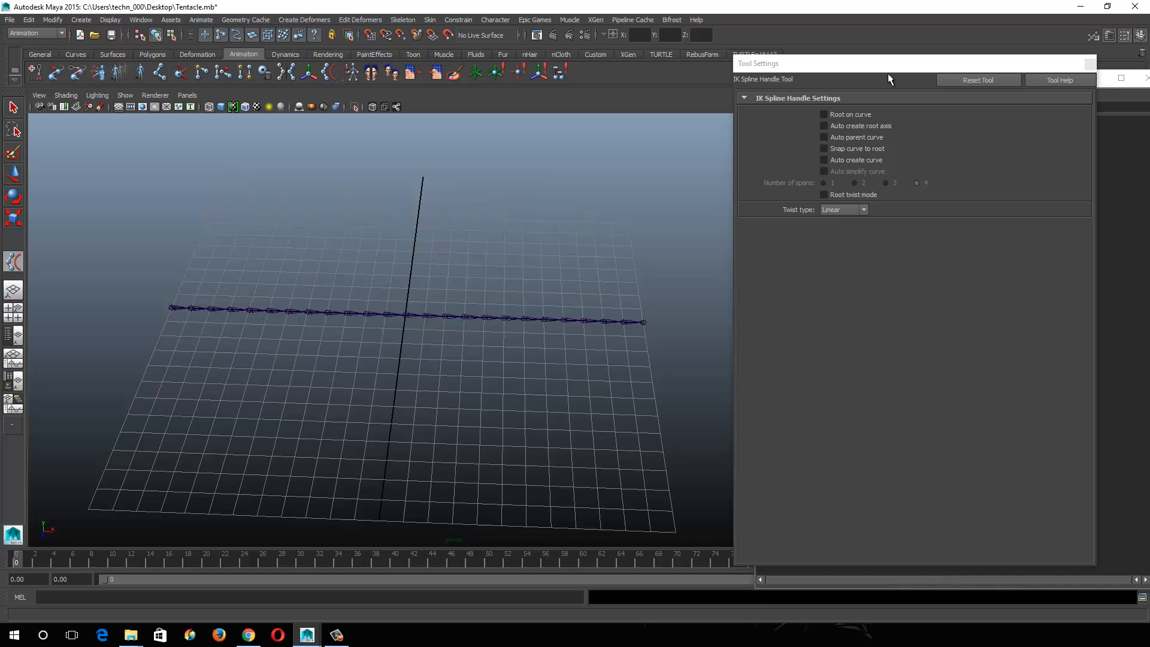
Step: Reset the IK Spline Handle Tool and turn off Root on curve, Auto parent curve and Auto create curve
left_click(980, 81)
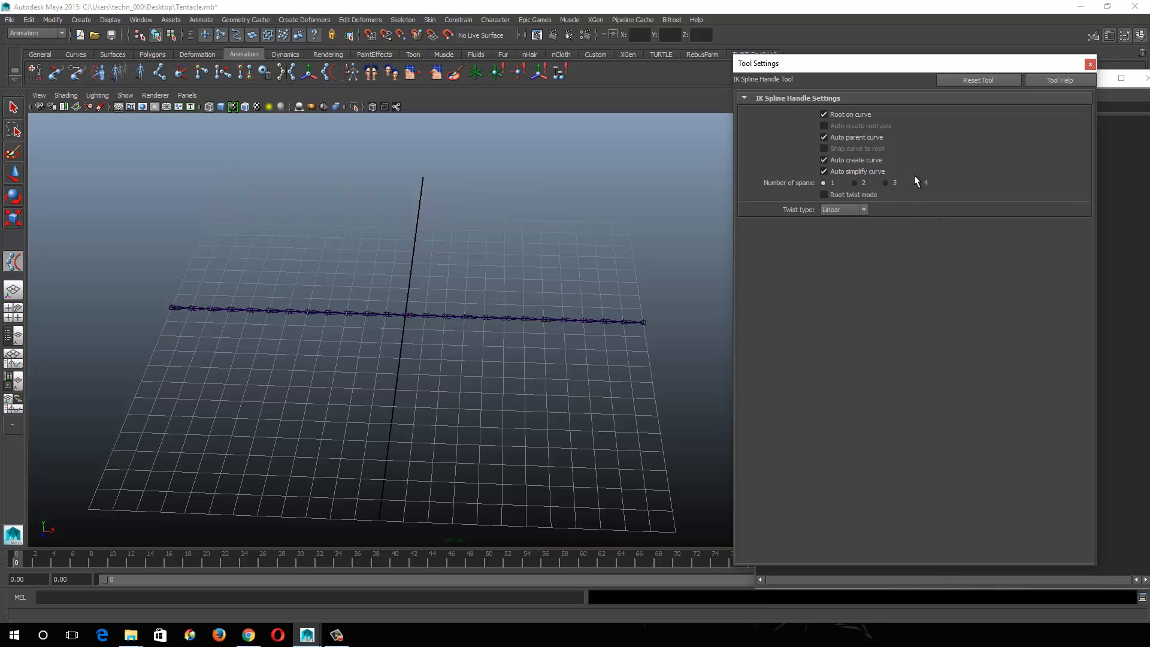
left_click(865, 161)
left_click(878, 136)
left_click(859, 114)
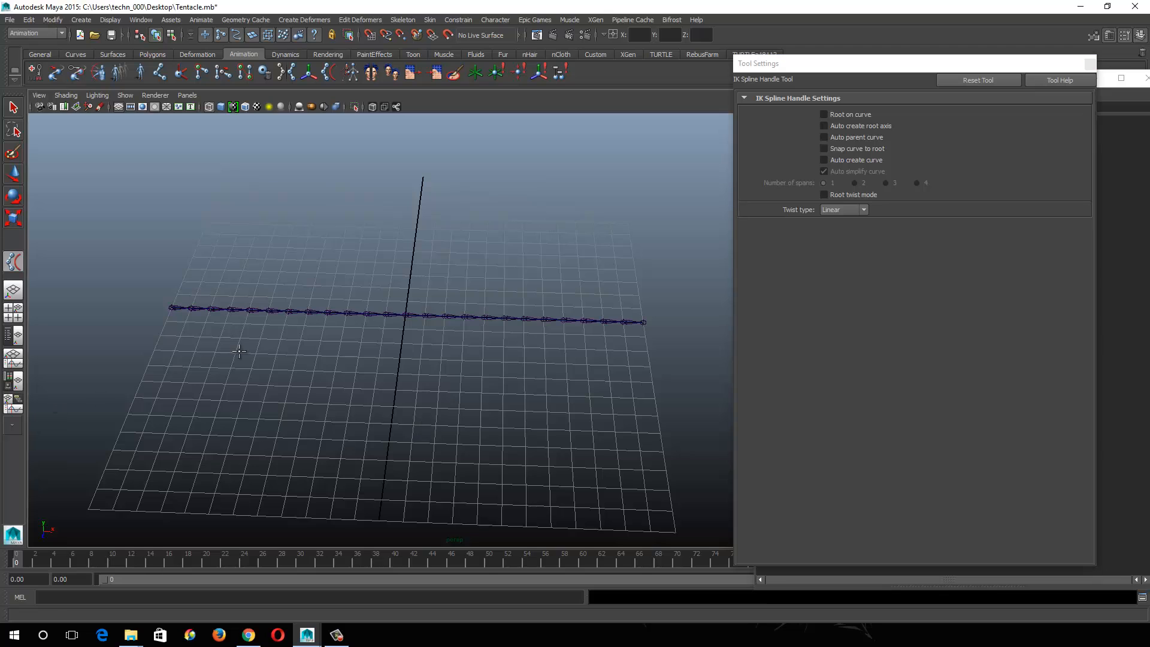
Step: Pick the chain's first joint as the start and its last joint as the end of the IK spline handle
middle_click_drag(241, 350, 362, 396, "alt")
left_click_drag(362, 396, 378, 394, "alt")
right_click_drag(339, 373, 377, 426, "alt")
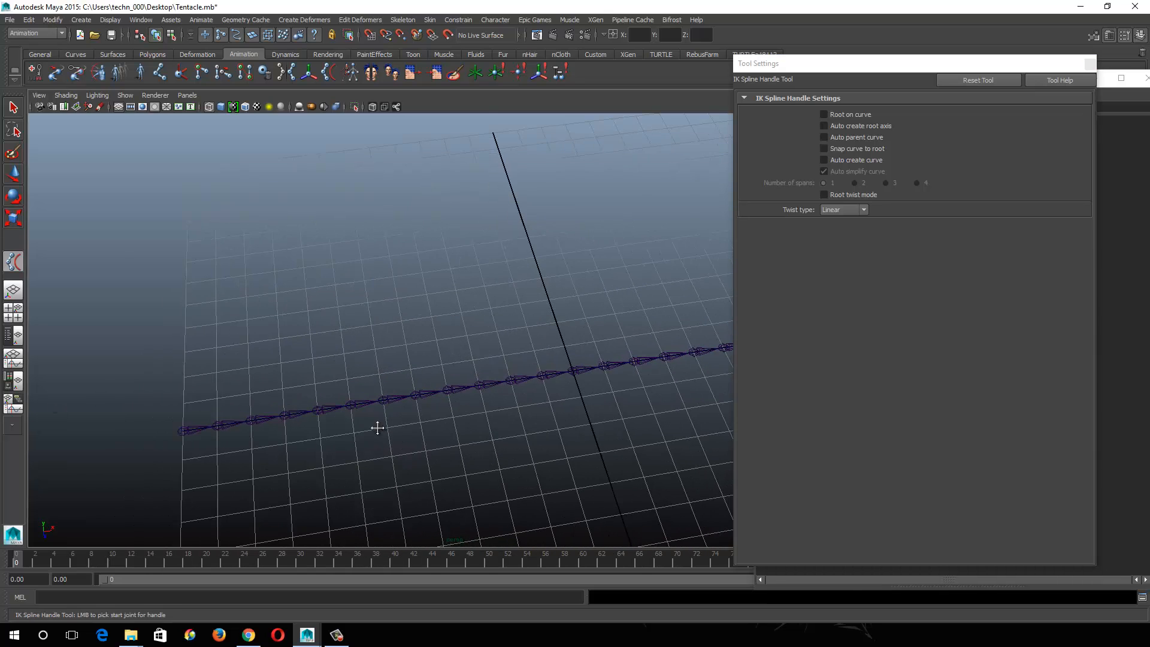
middle_click_drag(378, 426, 331, 294, "alt")
left_click_drag(347, 318, 324, 313, "alt")
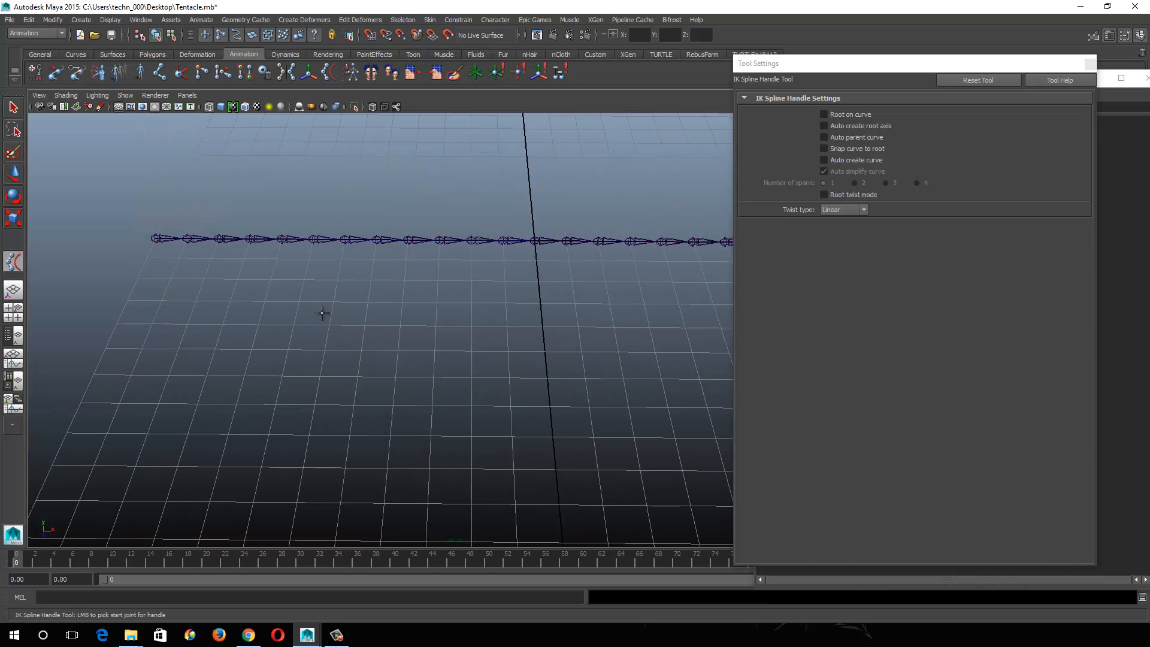
left_click(154, 235)
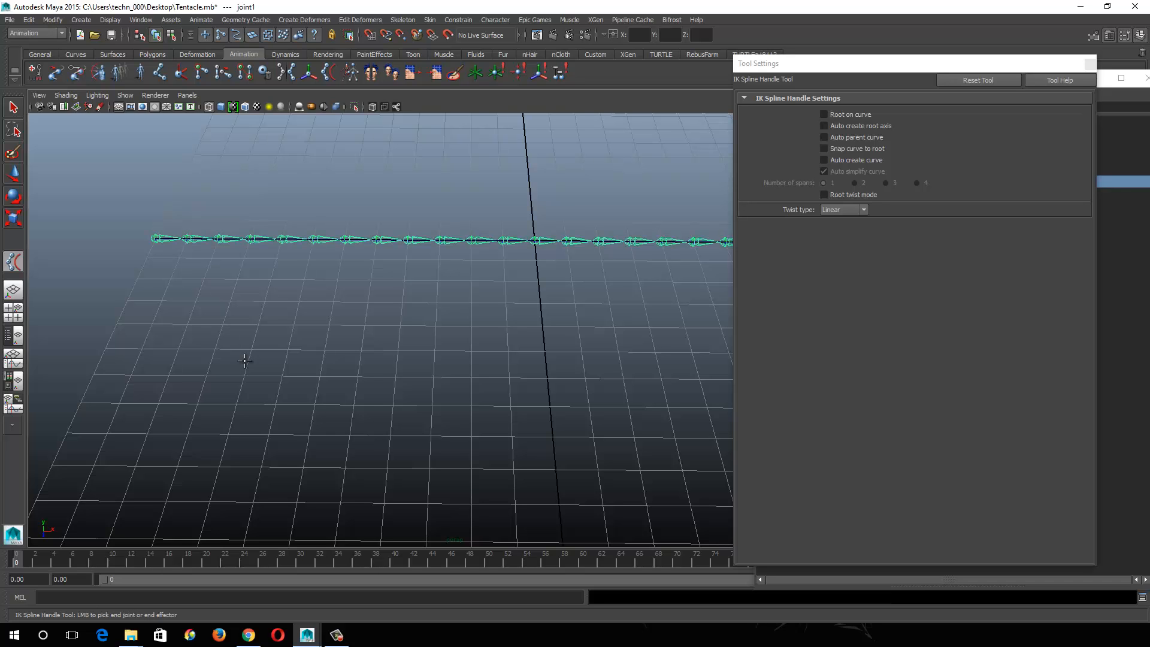
middle_click_drag(644, 276, 302, 334, "alt")
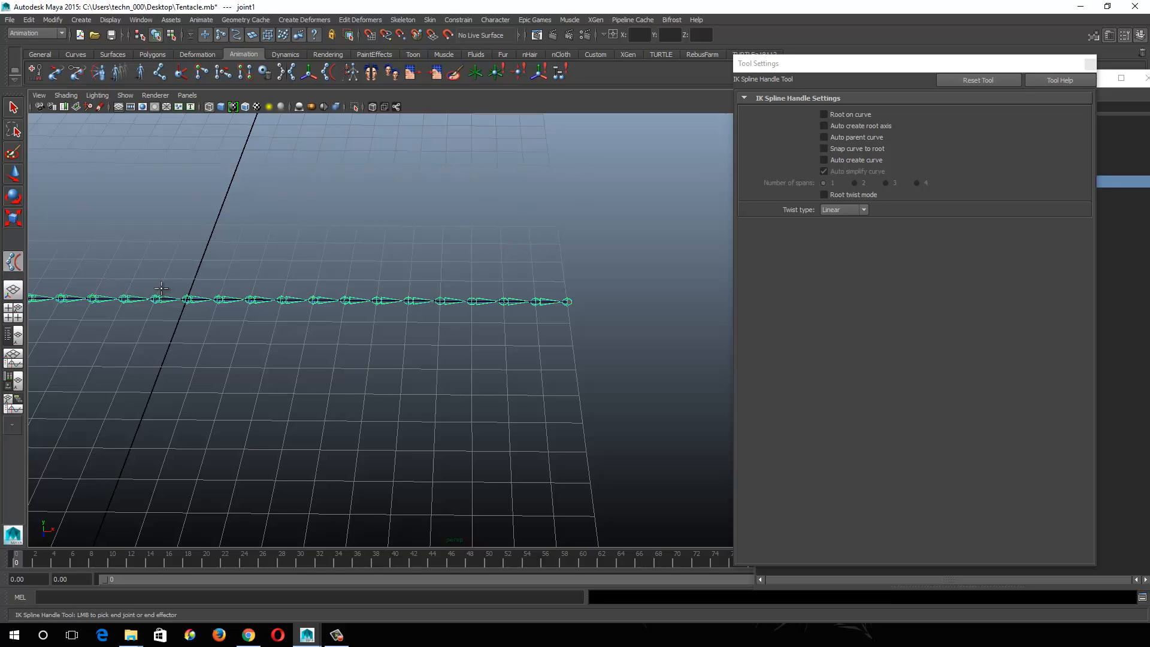
middle_click_drag(162, 288, 446, 282, "alt")
middle_click_drag(612, 325, 318, 323, "alt")
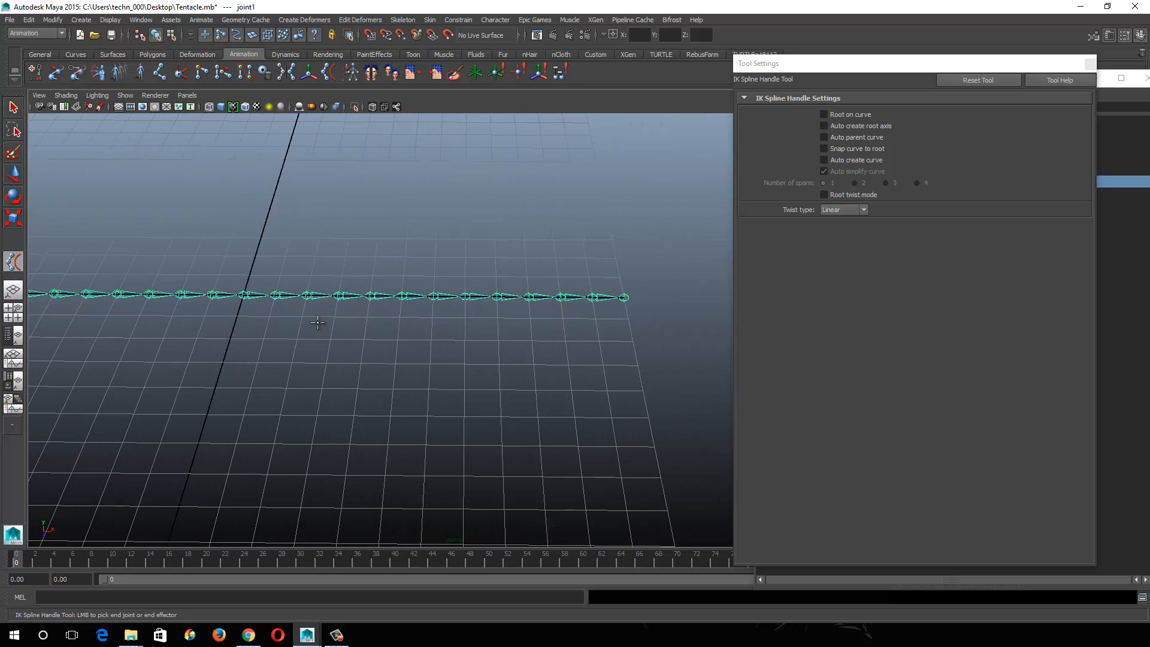
left_click(625, 295)
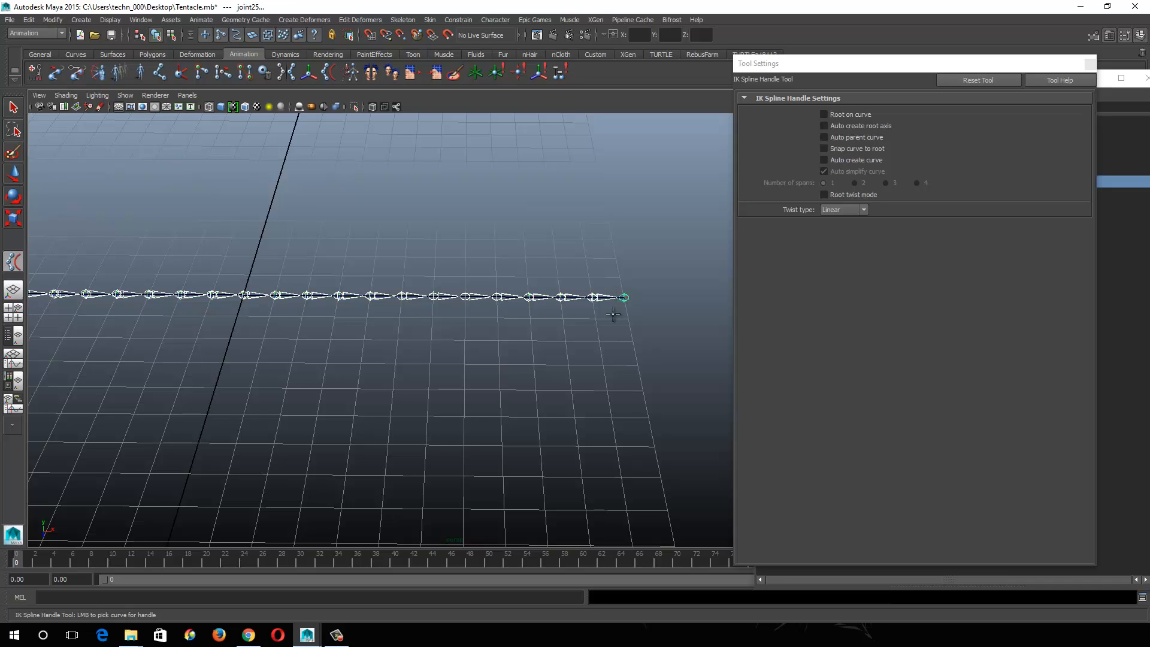
Step: Pick the existing curve running through the root joints to create the spline IK handle
left_click_drag(294, 367, 425, 378, "alt")
left_click_drag(351, 372, 361, 392, "alt")
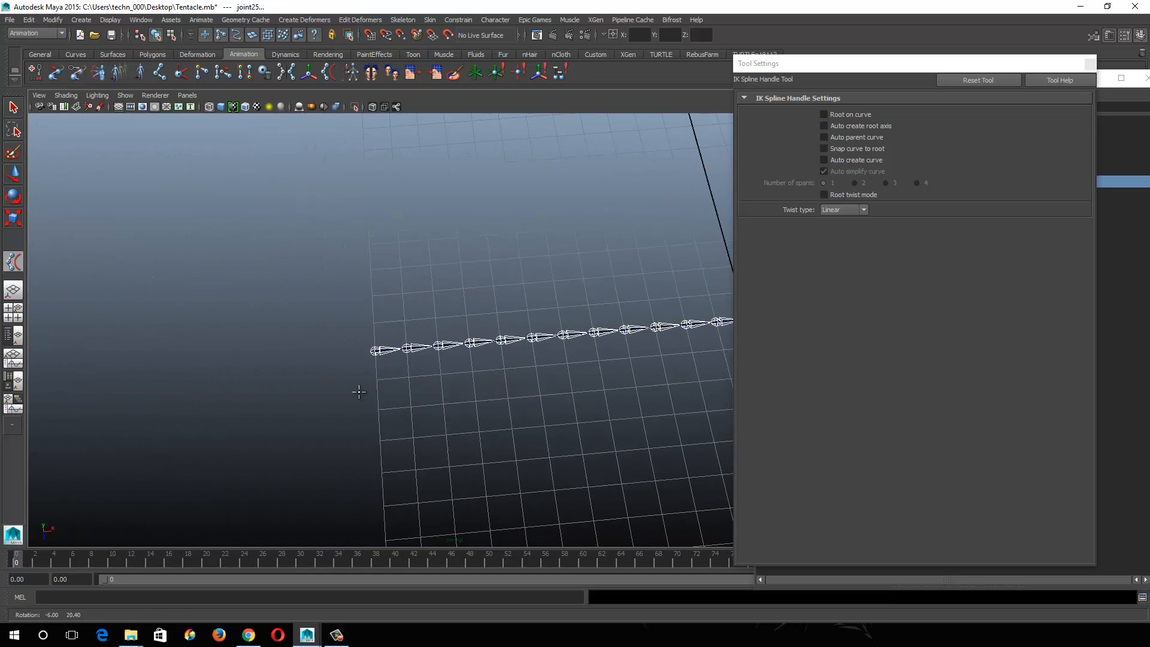
right_click_drag(361, 392, 797, 517, "alt")
middle_click_drag(78, 423, 217, 393, "alt")
right_click_drag(217, 392, 375, 477, "alt")
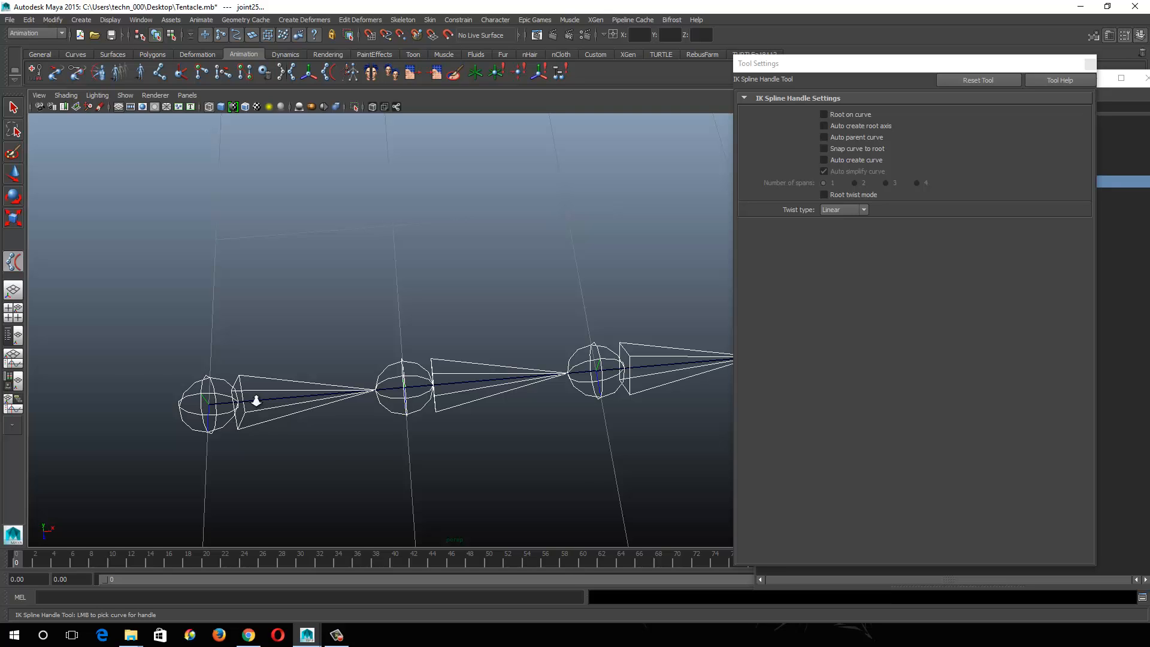
right_click_drag(256, 401, 276, 429, "alt")
middle_click_drag(277, 428, 443, 313, "alt")
right_click_drag(443, 313, 486, 372, "alt")
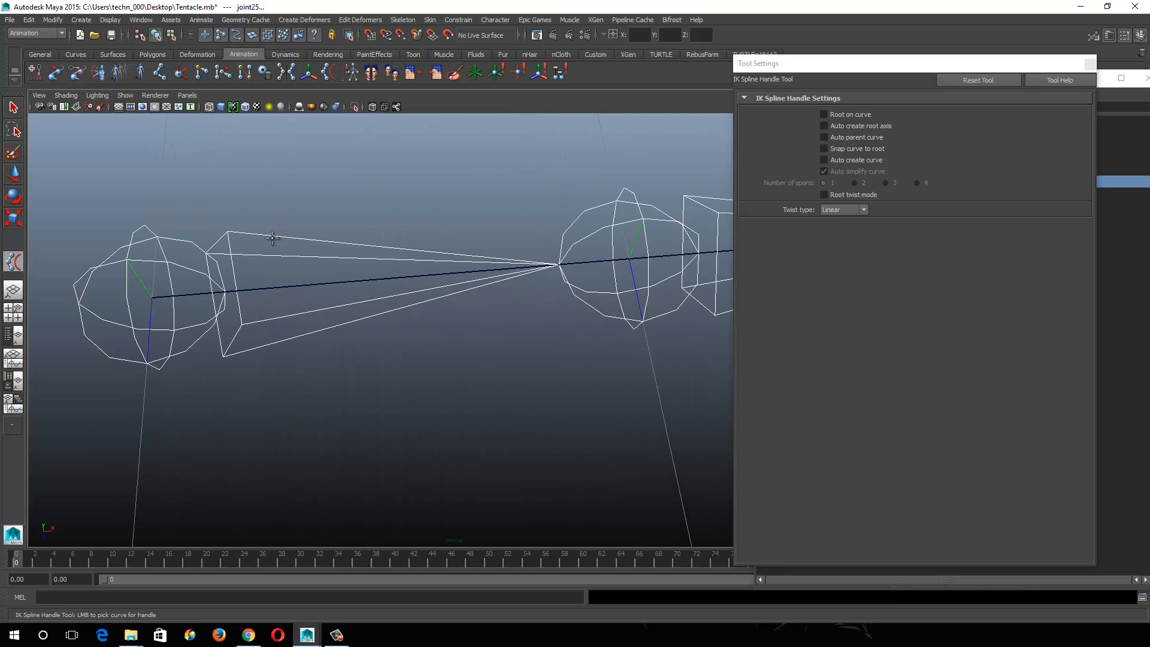
left_click(280, 287)
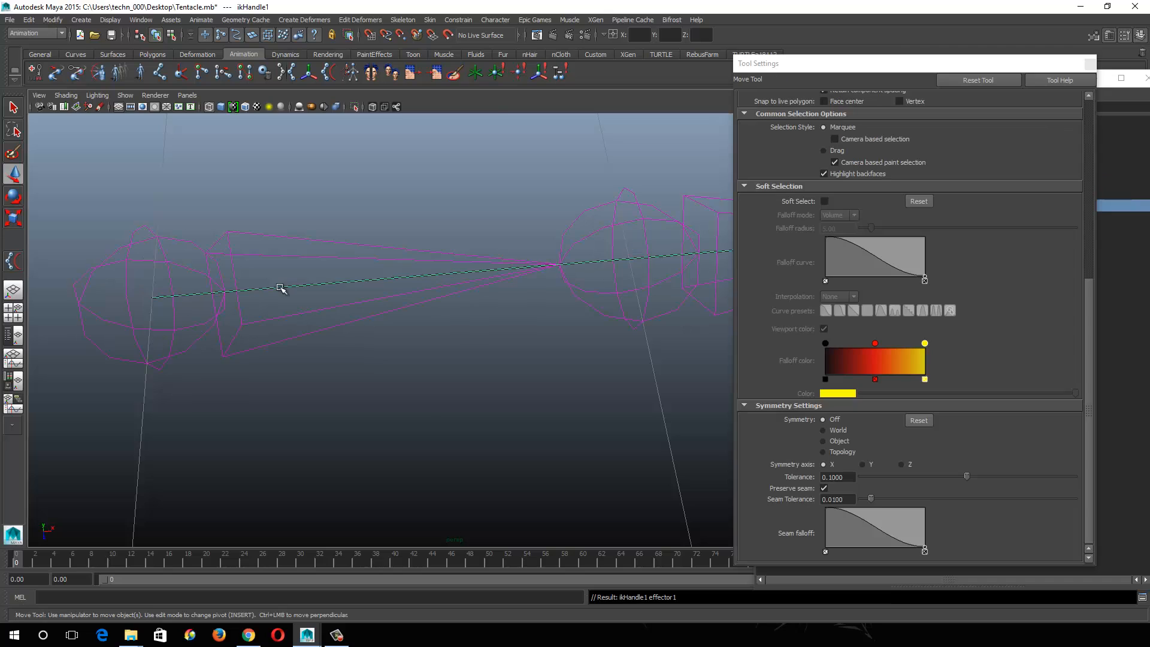
Step: Close the Tool Settings, test moving curve2's two control points at the chain's root in component selection, and undo the moves
right_click_drag(483, 380, 343, 367, "alt")
left_click_drag(343, 367, 374, 334, "alt")
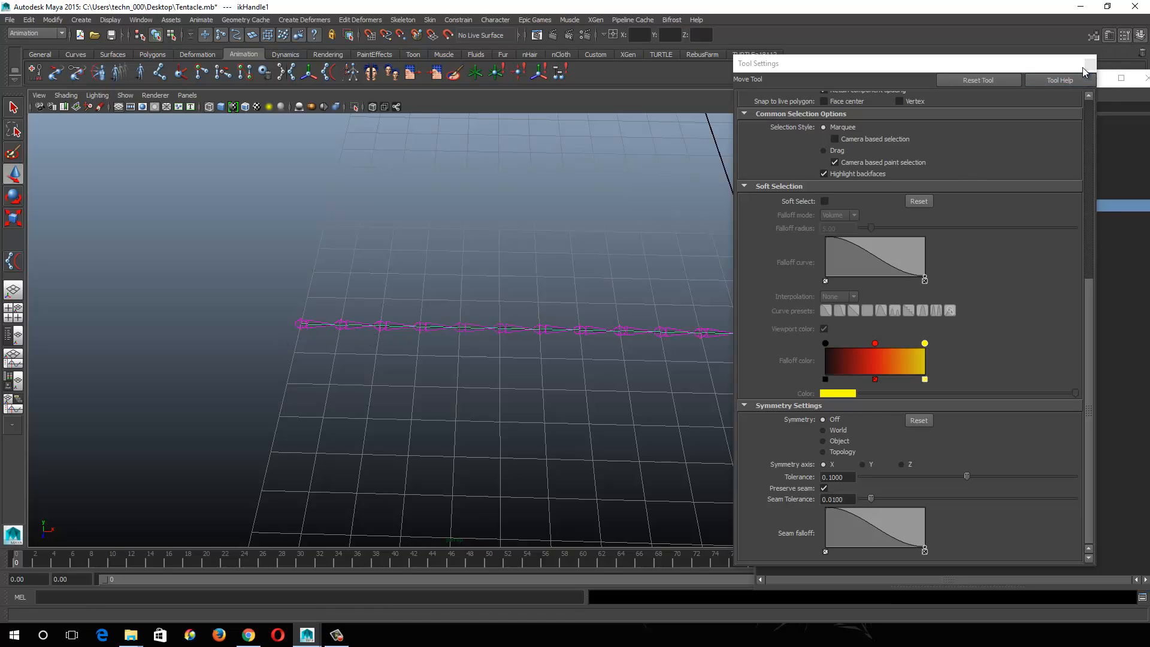
left_click(1090, 64)
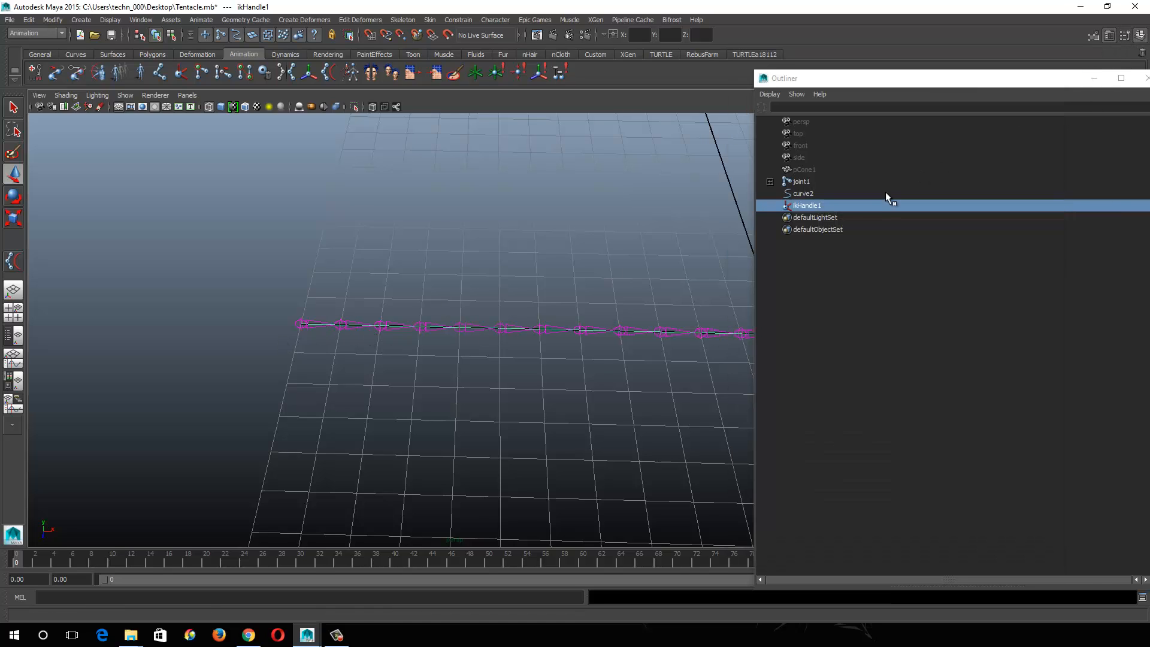
left_click(805, 194)
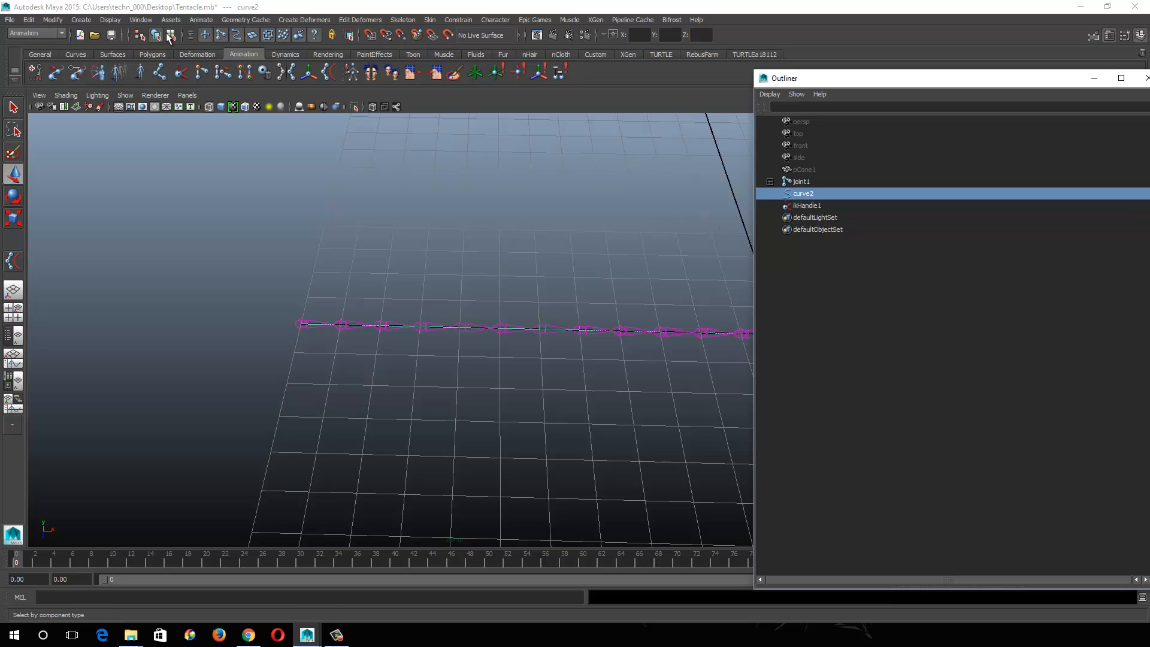
left_click(351, 360)
left_click_drag(265, 275, 369, 373)
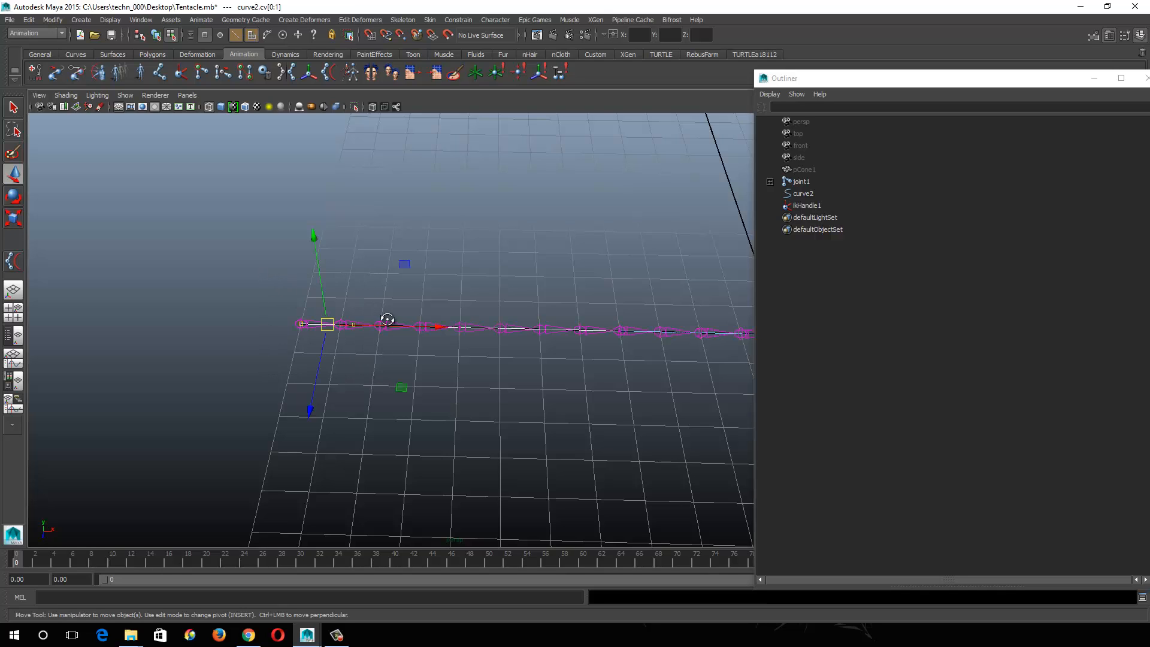
left_click_drag(388, 320, 444, 311, "alt")
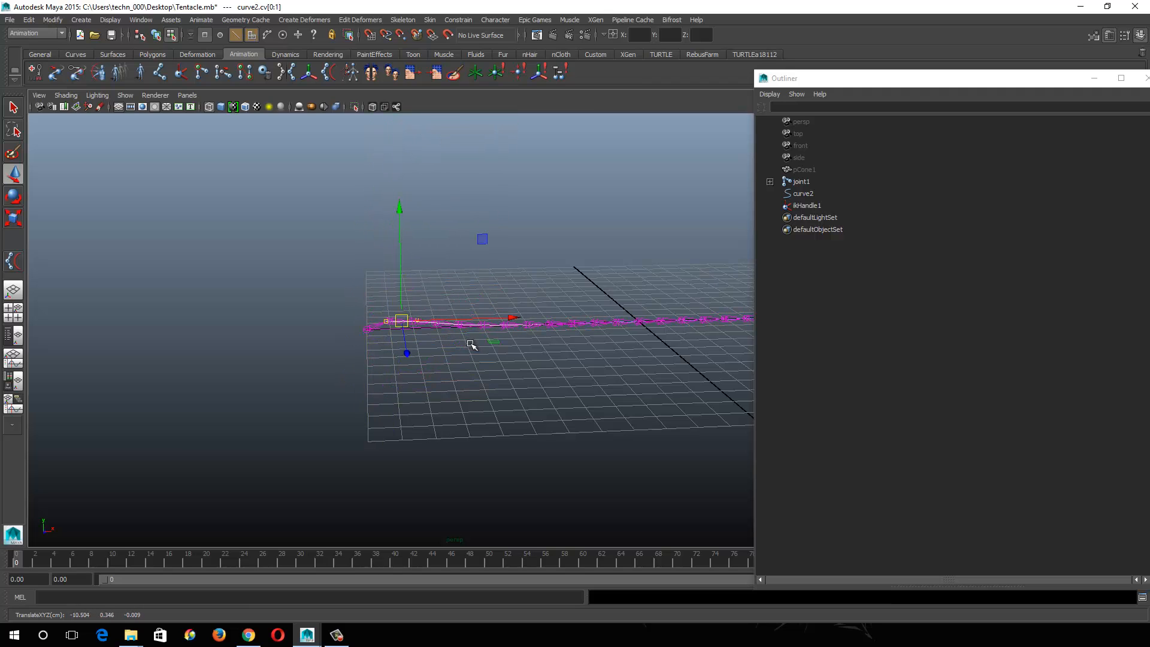
key("ctrl+z")
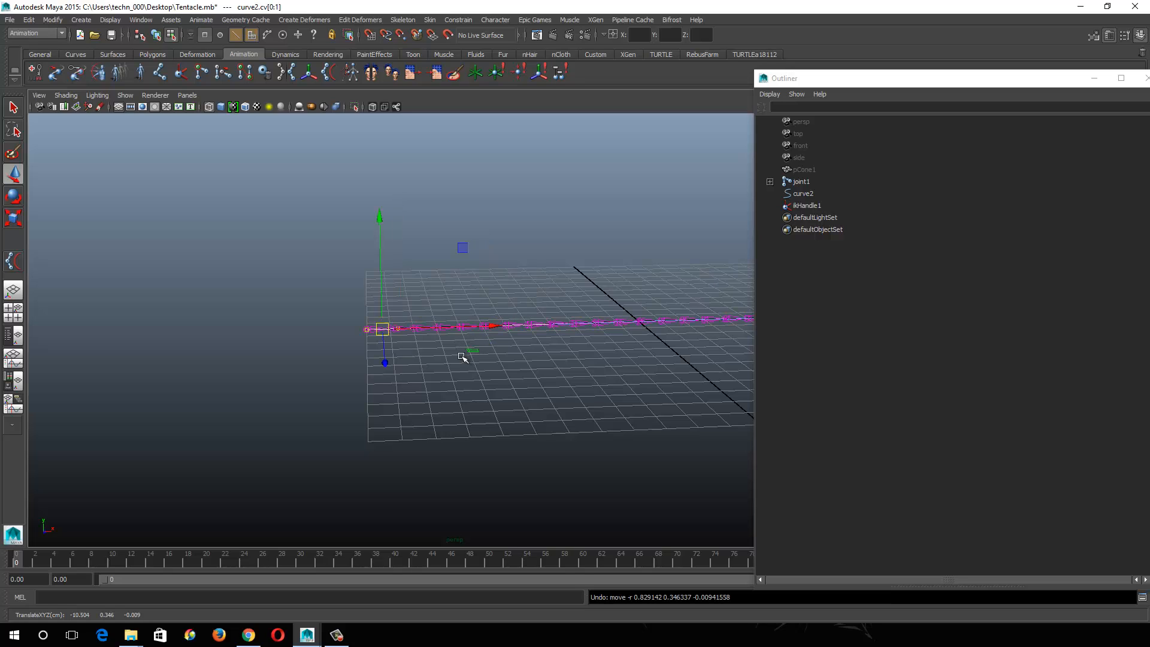
left_click_drag(380, 329, 392, 219)
key("ctrl+z")
key("ctrl+z")
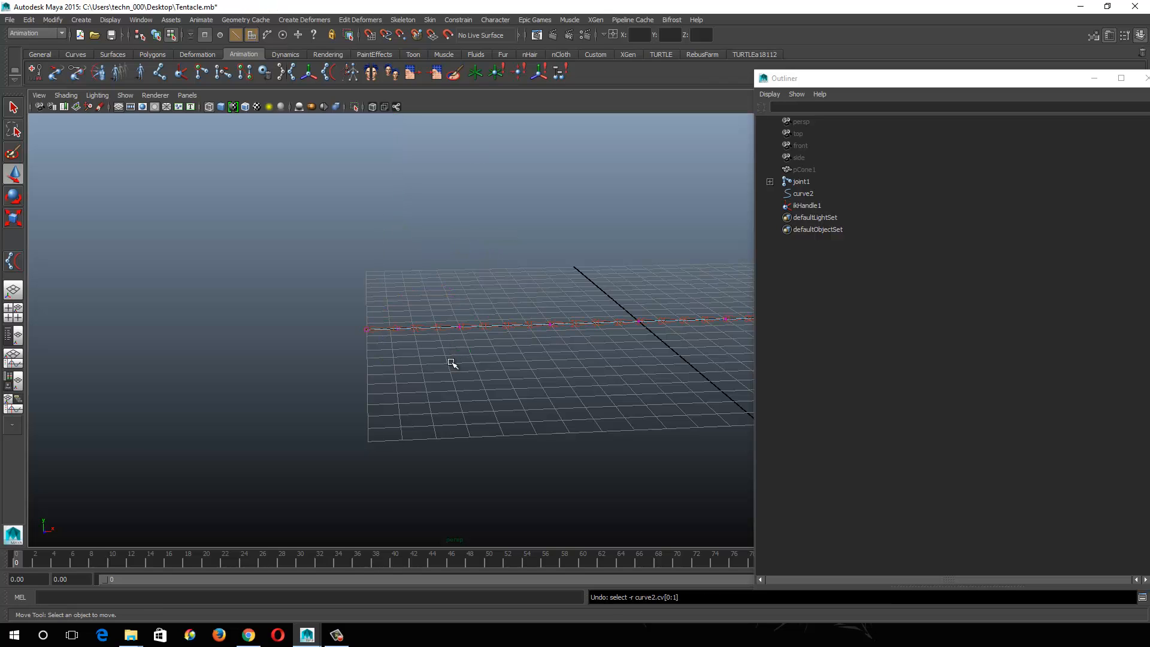
Step: Undo the earlier actions back to before the spline IK handle was created
left_click_drag(466, 361, 451, 358, "alt")
right_click_drag(453, 358, 556, 396, "alt")
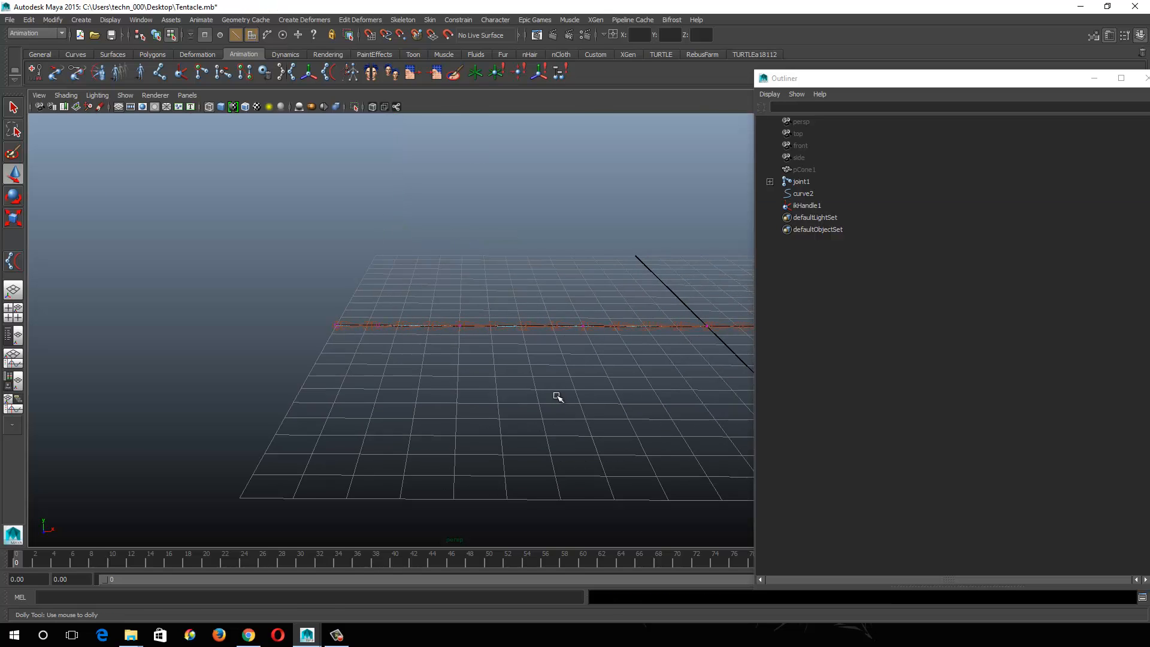
key("ctrl+z")
right_click_drag(501, 365, 8, 195, "alt")
left_click_drag(324, 240, 498, 426, "alt")
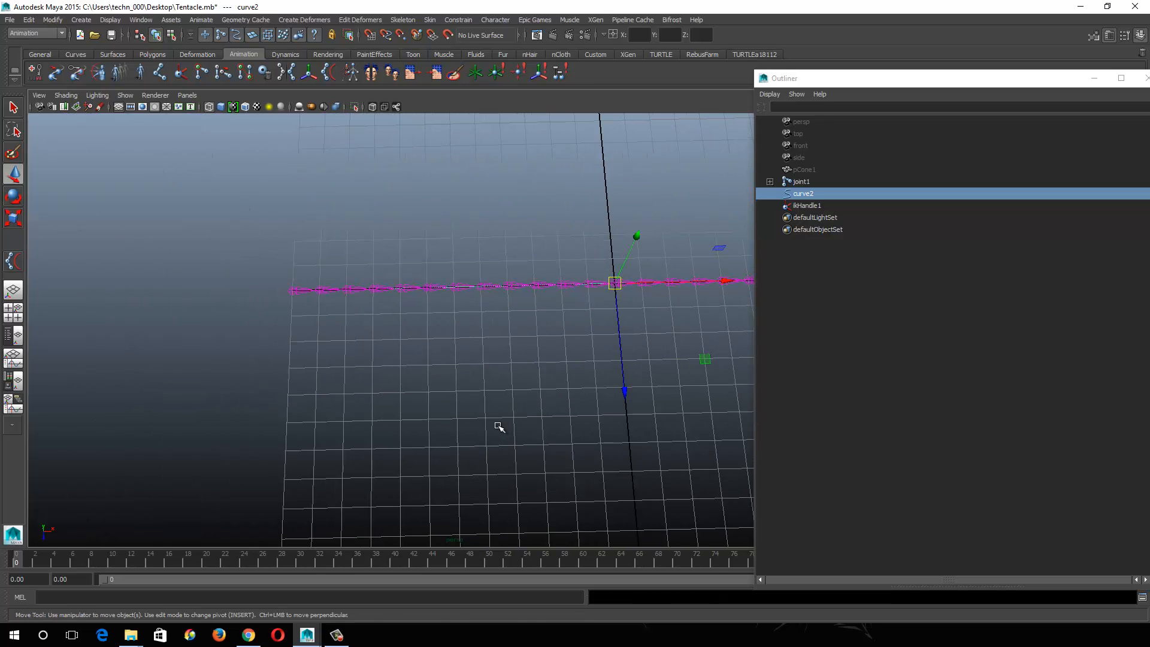
key("ctrl+z")
key("ctrl+z")
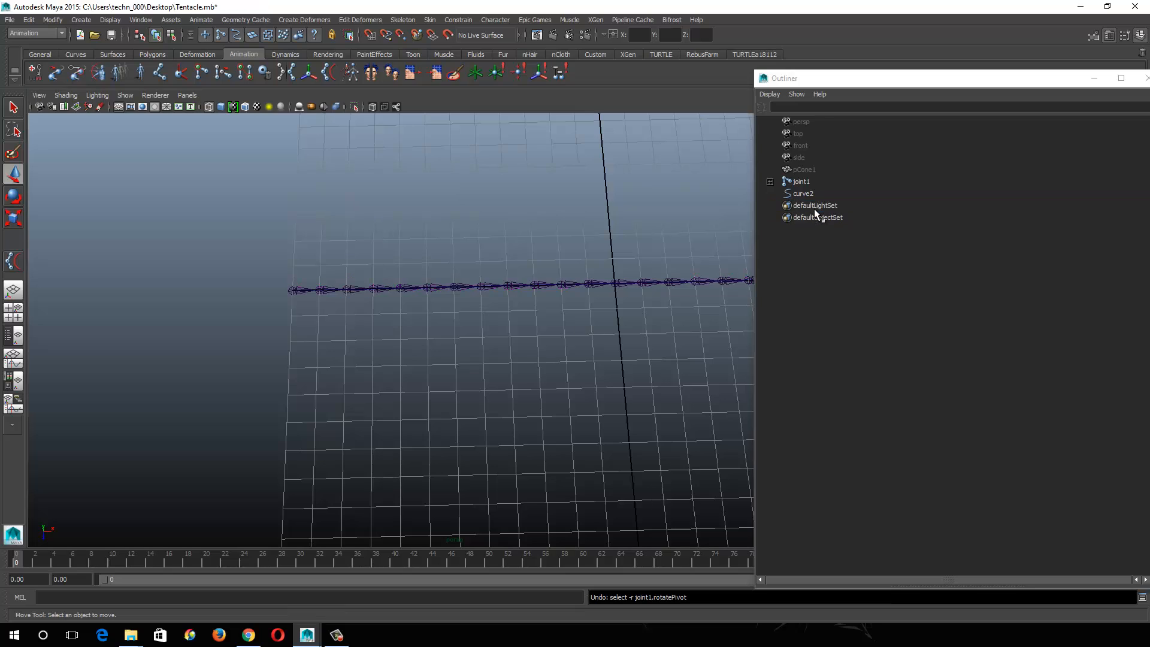
Step: Open the IK Spline Handle Tool's settings and enable Root on curve
left_click(15, 264)
double_click(16, 265)
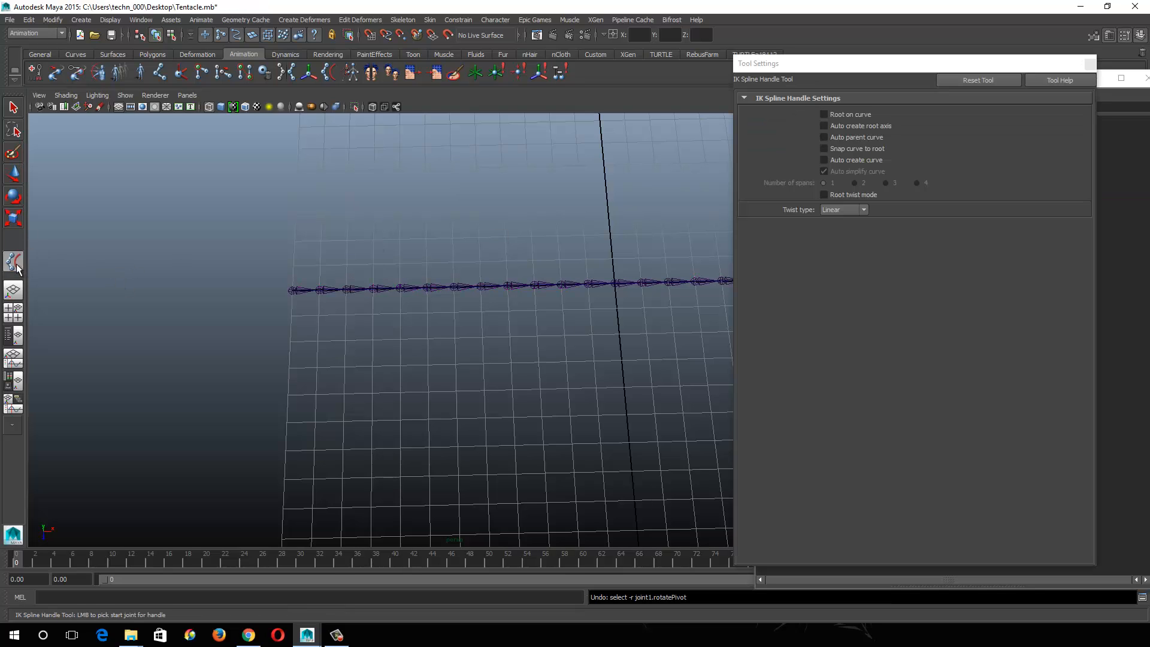
left_click(835, 118)
Step: Pick the chain's first joint as the start and its last joint as the end of the new IK spline handle
right_click_drag(409, 314, 475, 380, "alt")
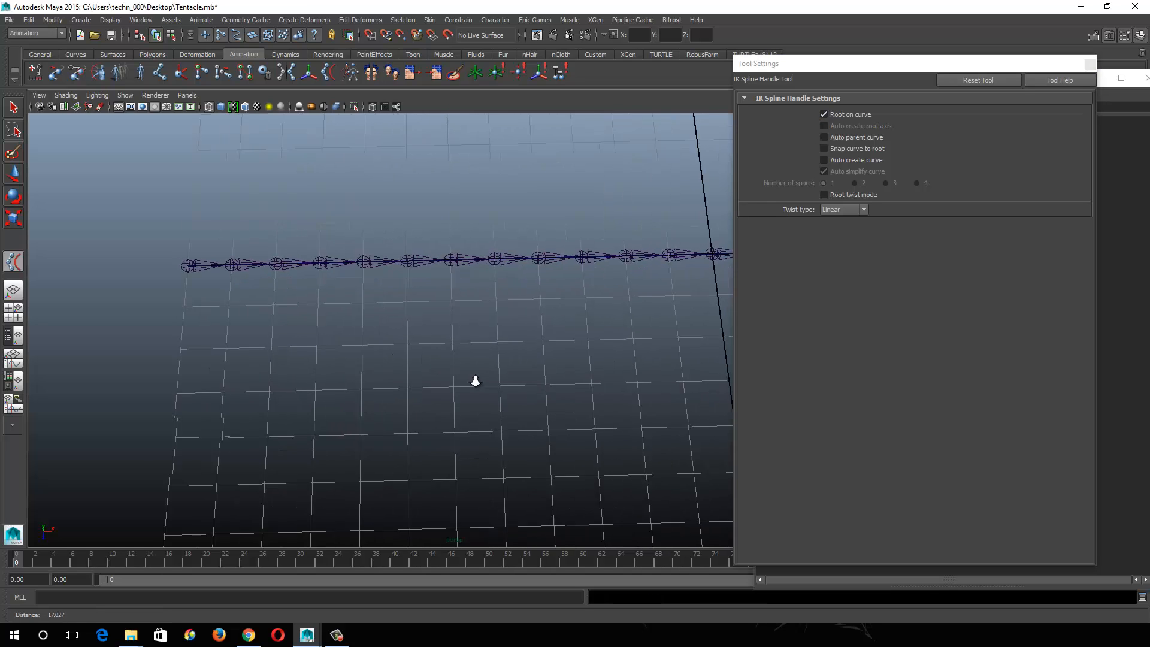
middle_click_drag(335, 298, 451, 318, "alt")
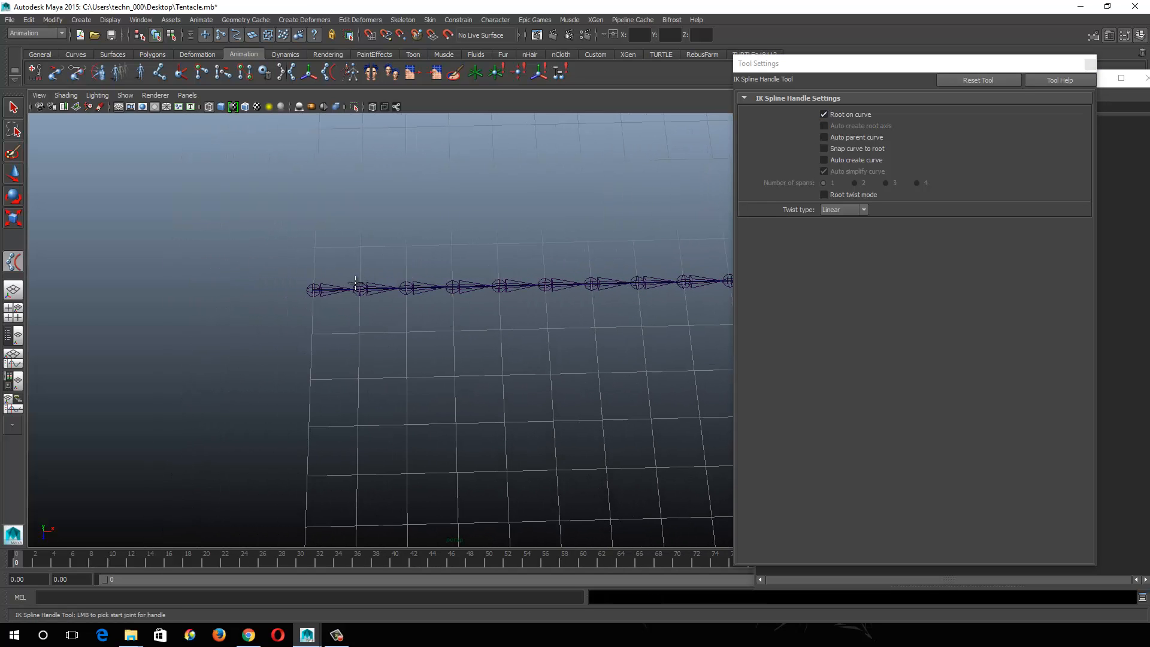
left_click(310, 284)
right_click_drag(593, 297, 282, 228, "alt")
middle_click_drag(503, 266, 198, 272, "alt")
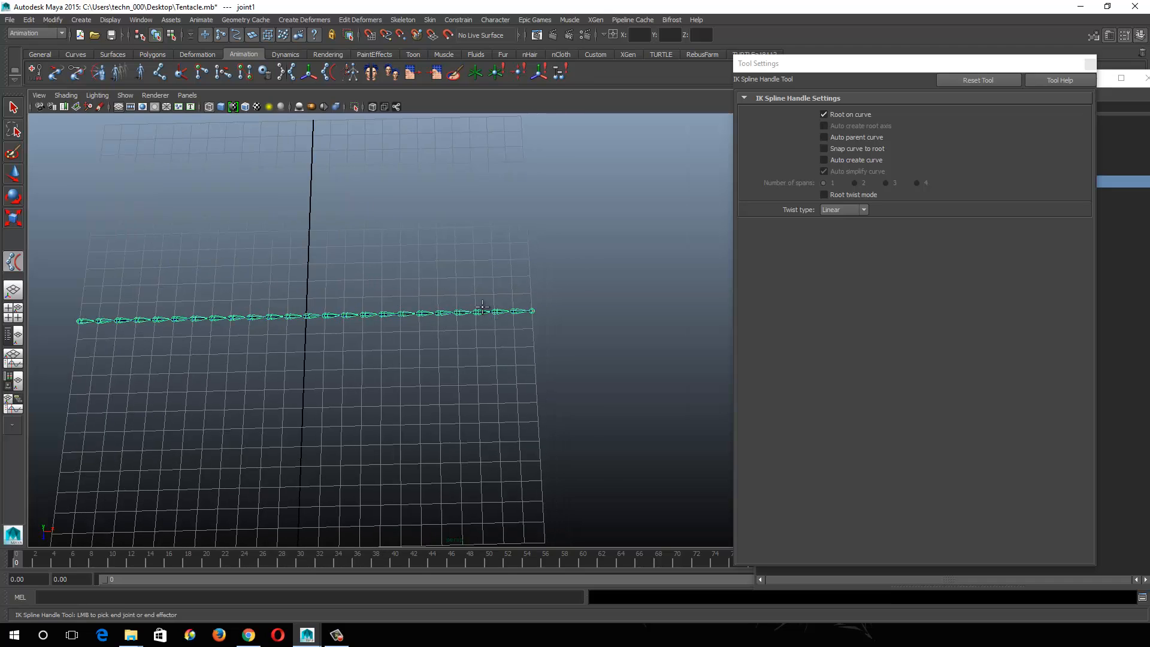
right_click_drag(569, 315, 716, 414, "alt")
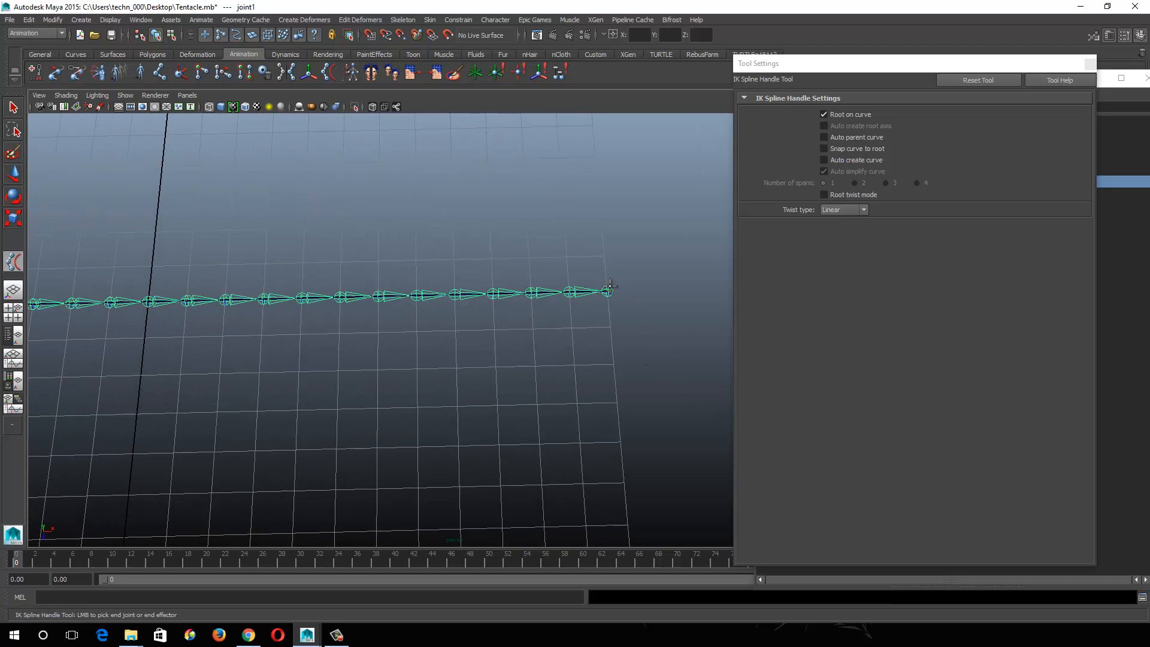
left_click(609, 289)
Step: Pick the existing curve inside the root joints to create the spline IK handle, and close the Tool Settings
middle_click_drag(250, 293, 650, 316, "alt")
mouse_move(309, 341)
middle_mouse_down("alt")
mouse_move(352, 357)
mouse_move(572, 363)
middle_mouse_up("alt")
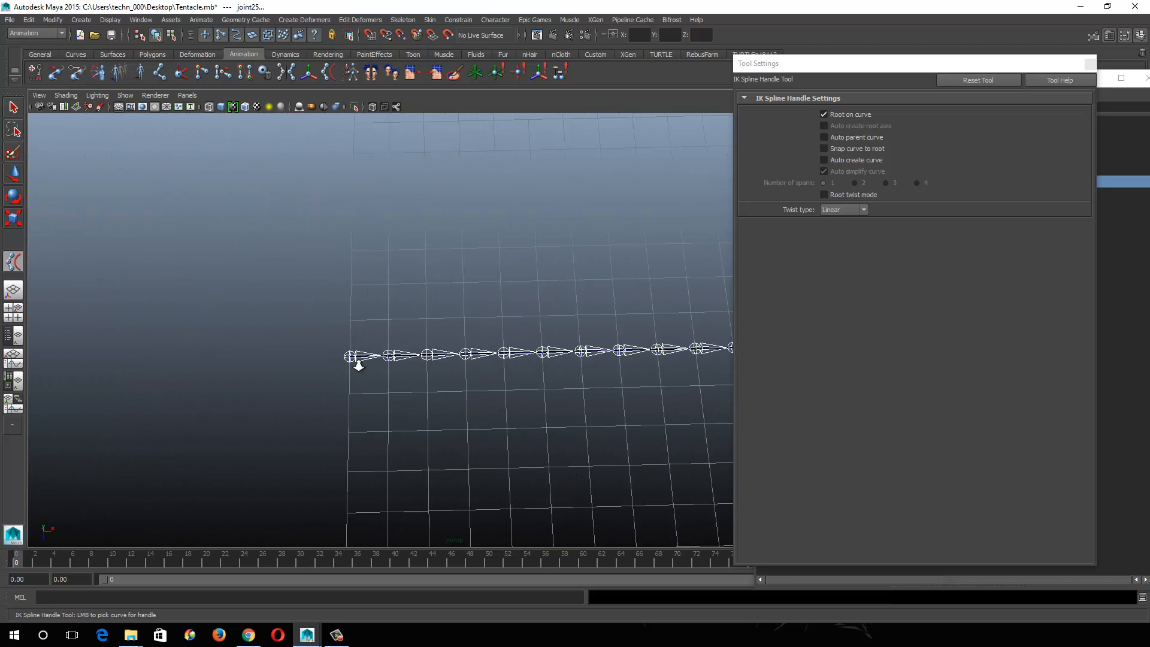
right_click_drag(358, 366, 491, 428, "alt")
middle_click_drag(336, 437, 542, 359, "alt")
right_click_drag(450, 383, 517, 423, "alt")
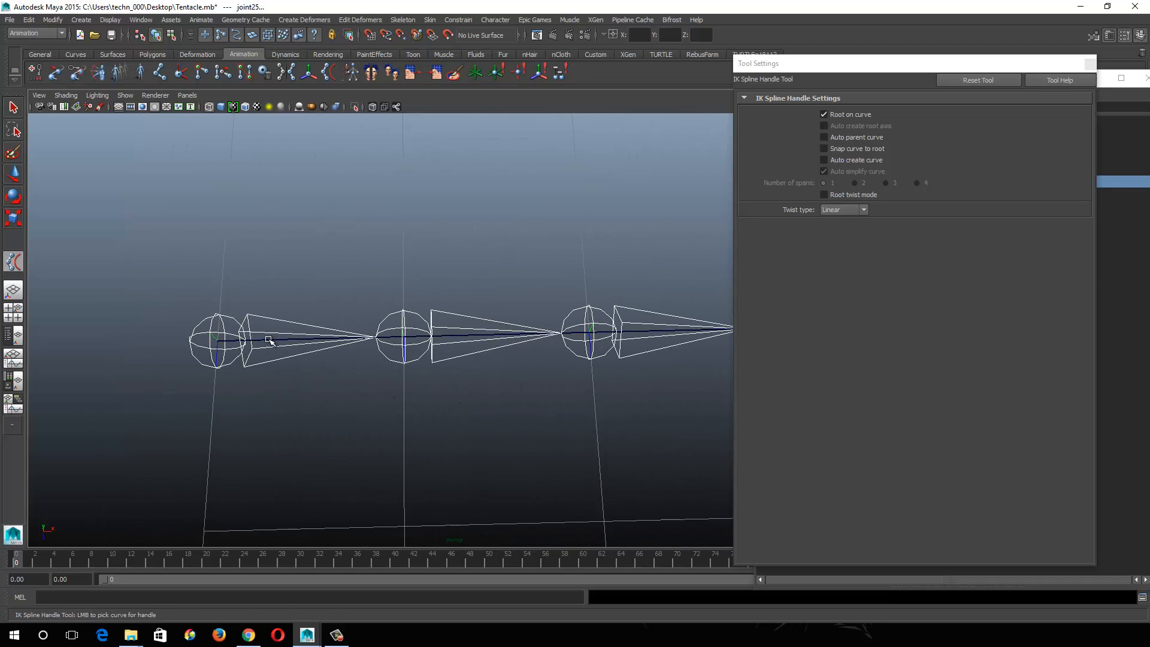
left_click(269, 340)
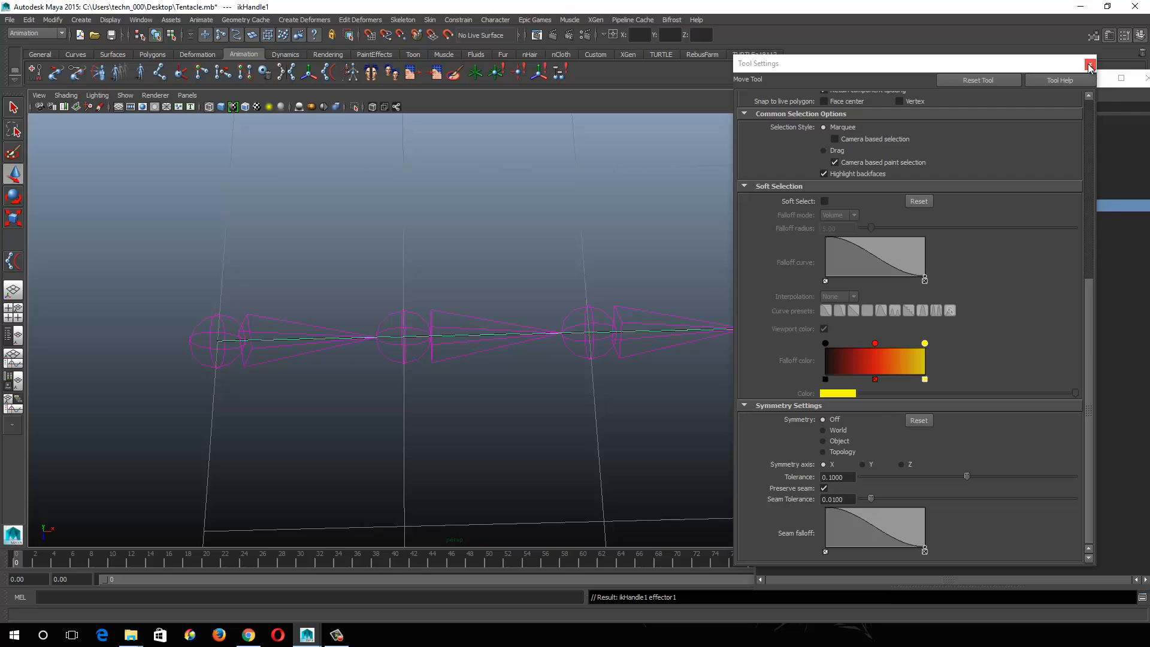
left_click(1089, 65)
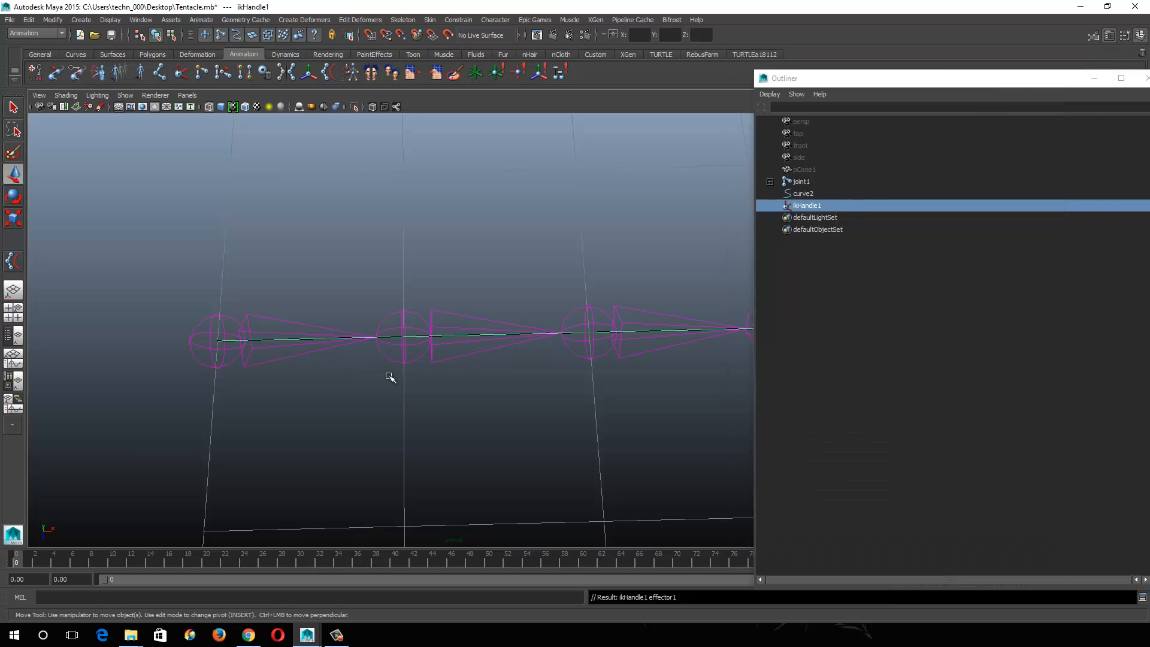
Step: Test moving curve2's first two control points at the chain's root in component selection, and undo the moves
right_click_drag(539, 337, 203, 289, "alt")
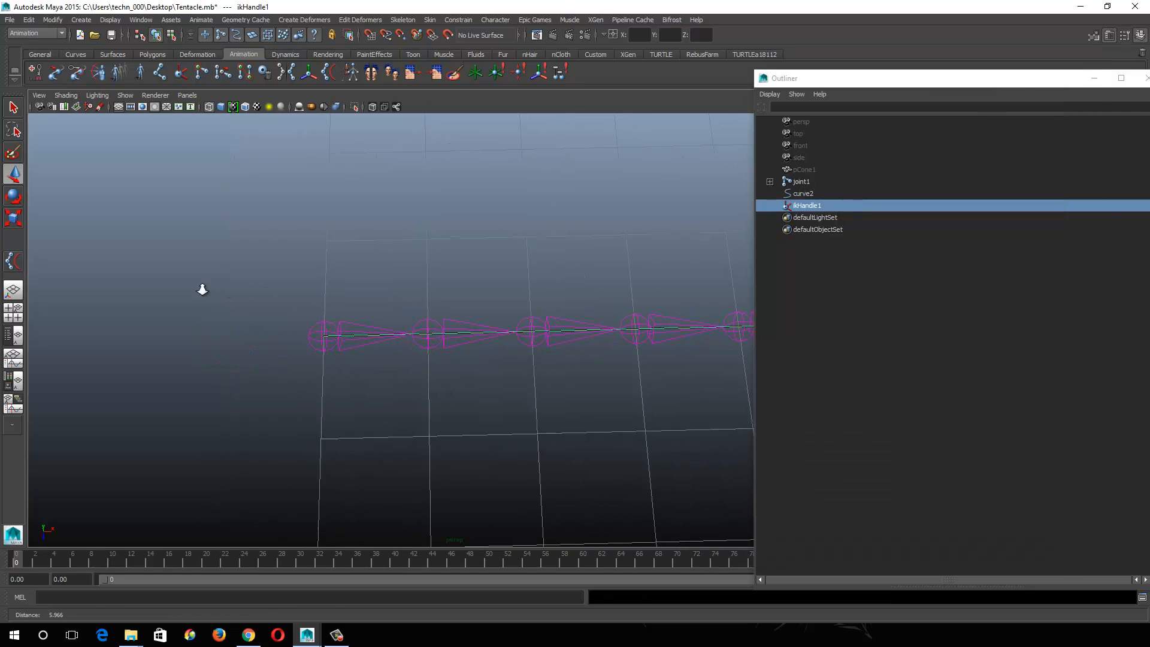
right_click_drag(544, 401, 195, 329, "alt")
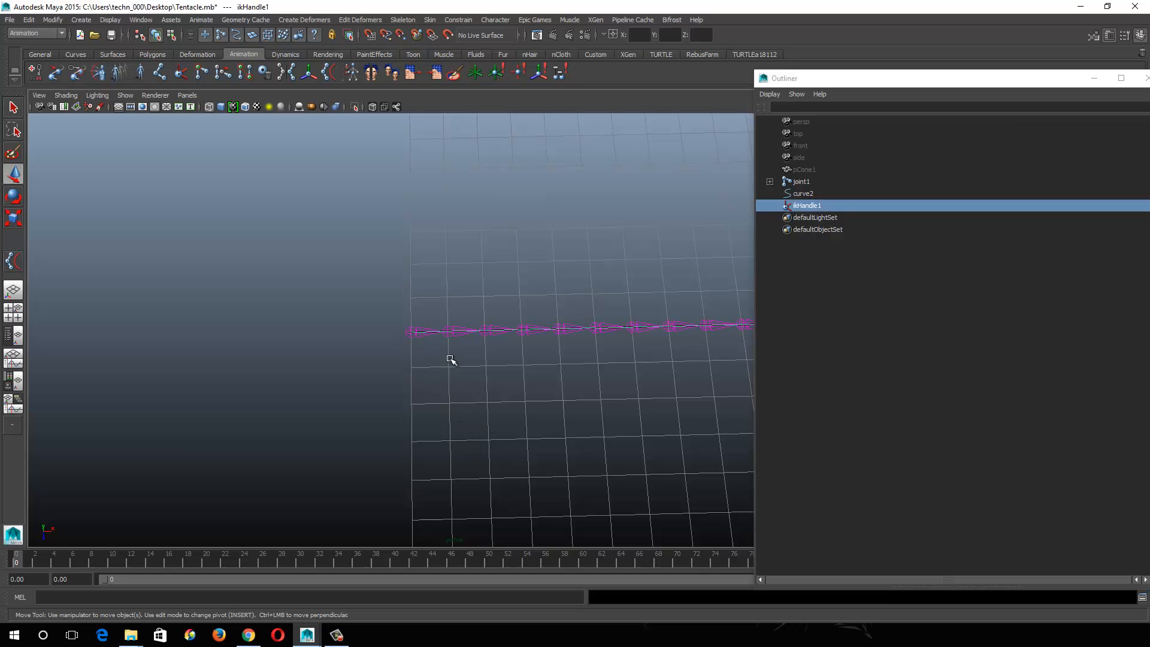
left_click_drag(451, 357, 344, 371, "alt")
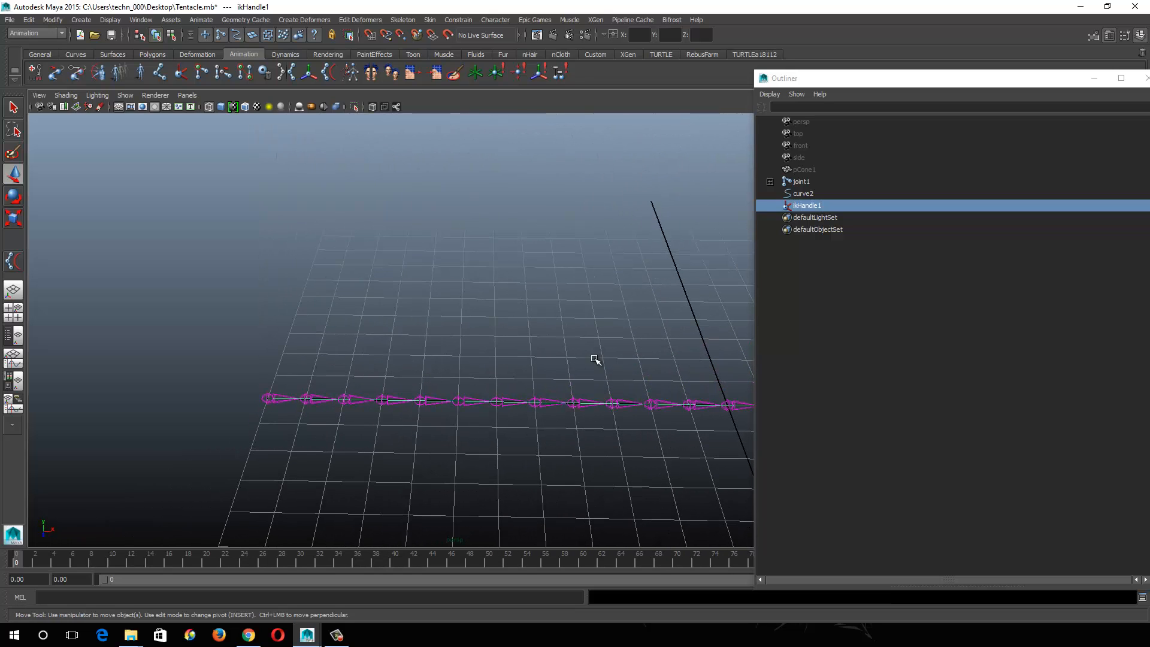
left_click(803, 193)
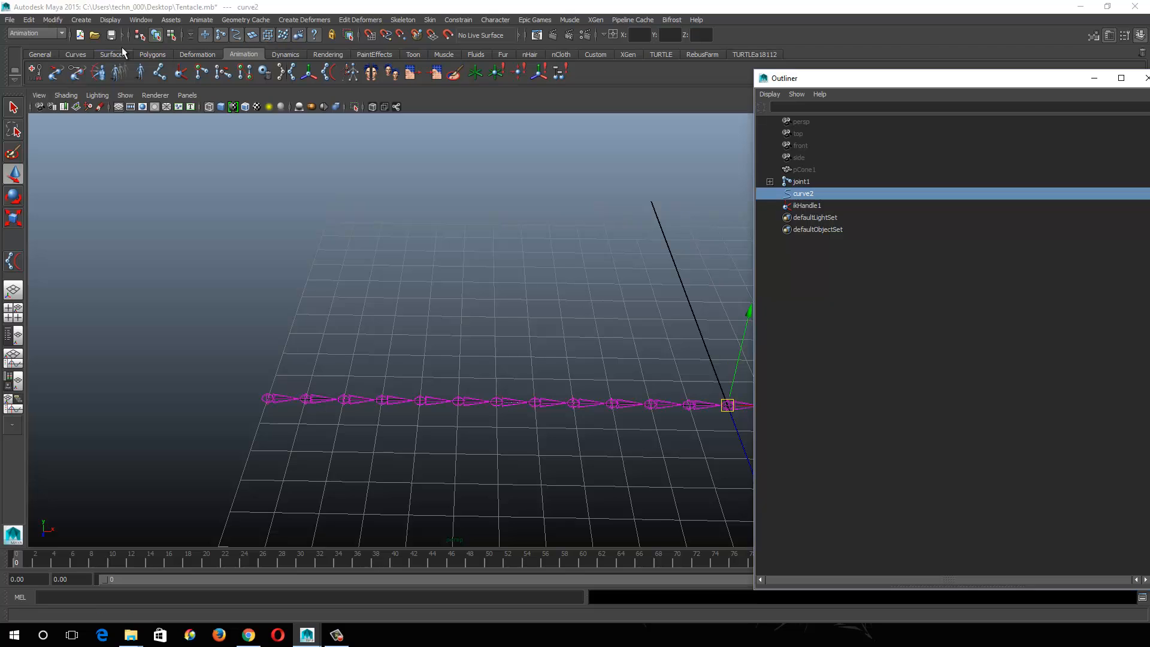
left_click(171, 35)
left_click_drag(251, 365, 69, 231)
right_click_drag(504, 372, 287, 282, "alt")
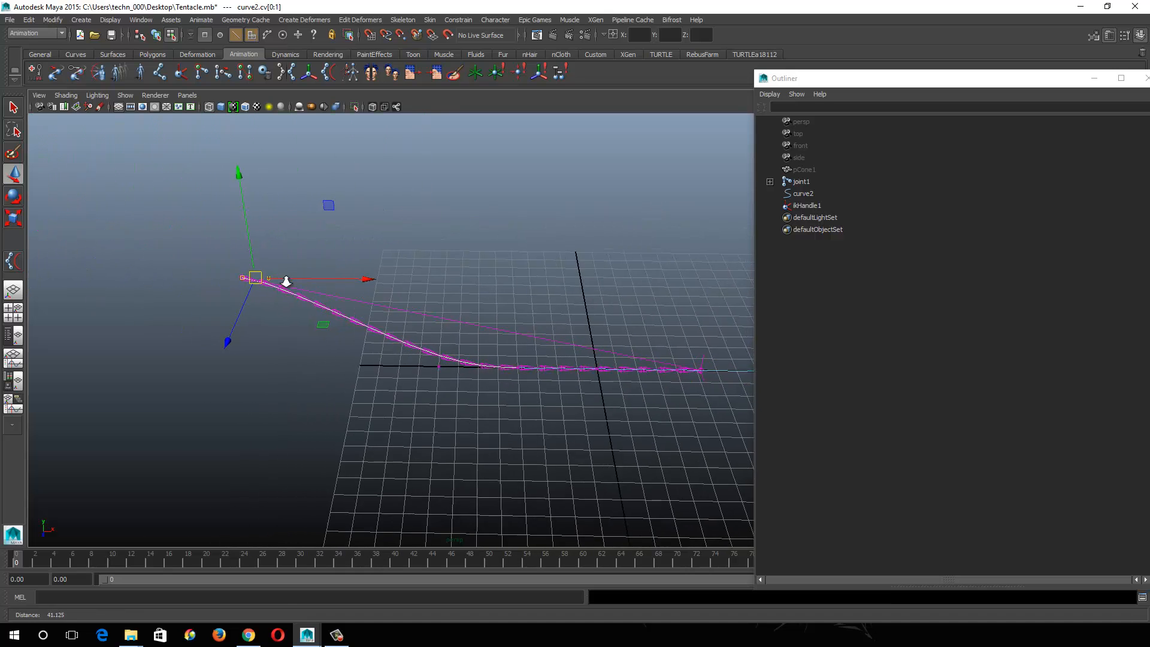
middle_click_drag(467, 351, 380, 342, "alt")
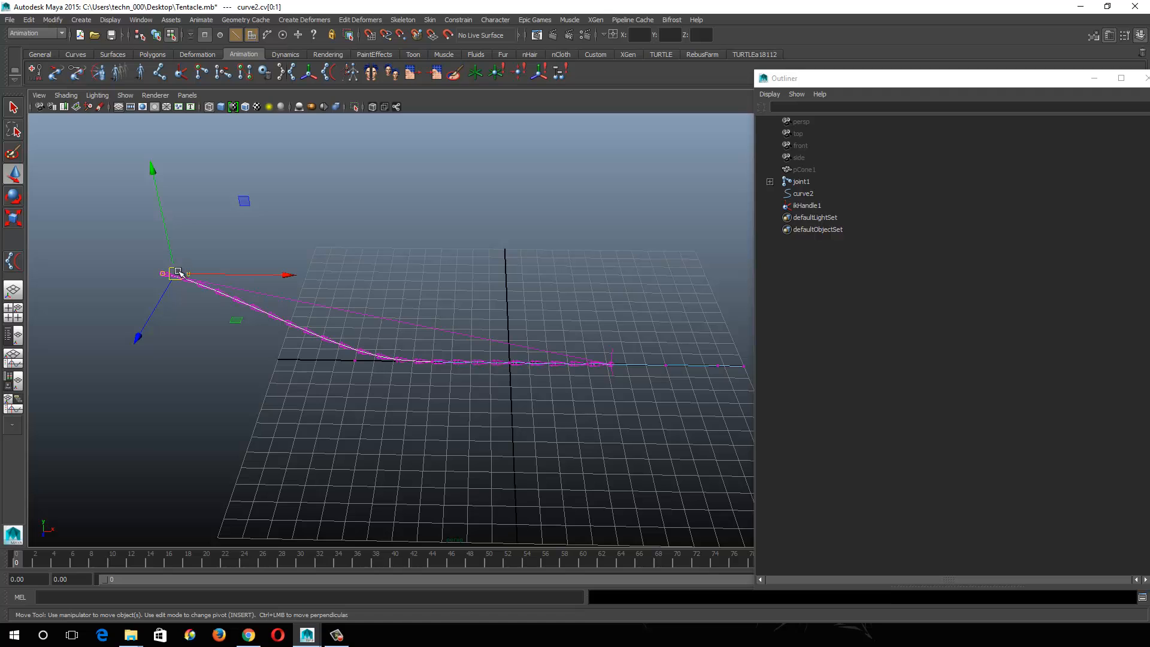
left_click_drag(179, 274, 355, 385)
key("ctrl+z")
key("ctrl+z")
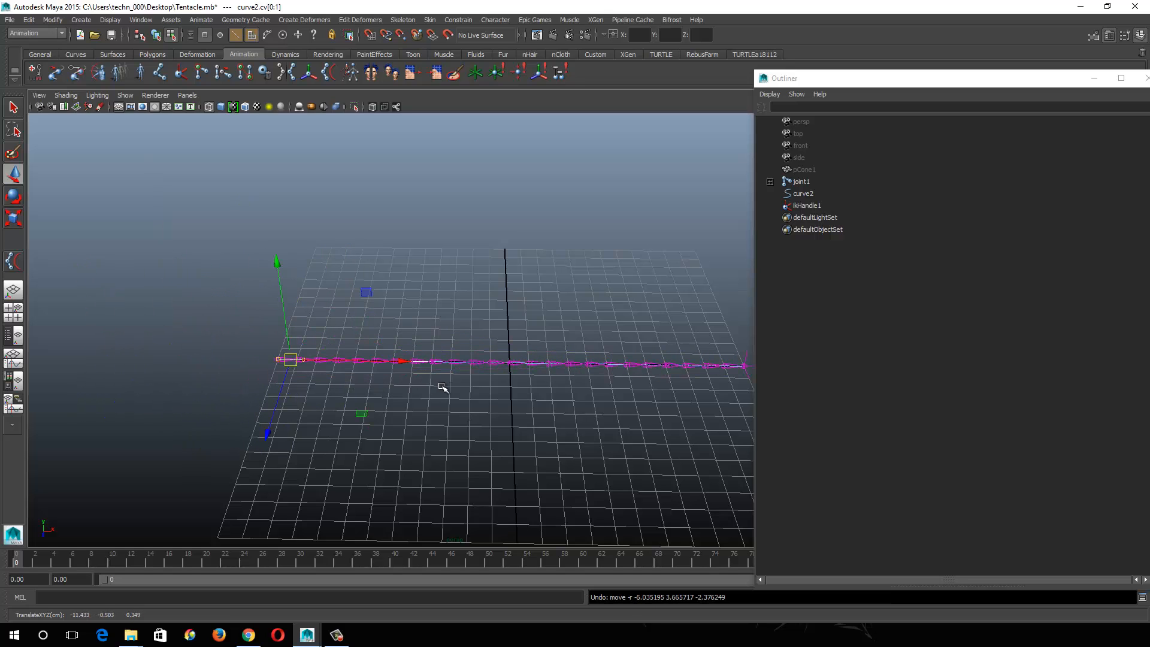
middle_click_drag(567, 370, 452, 366, "alt")
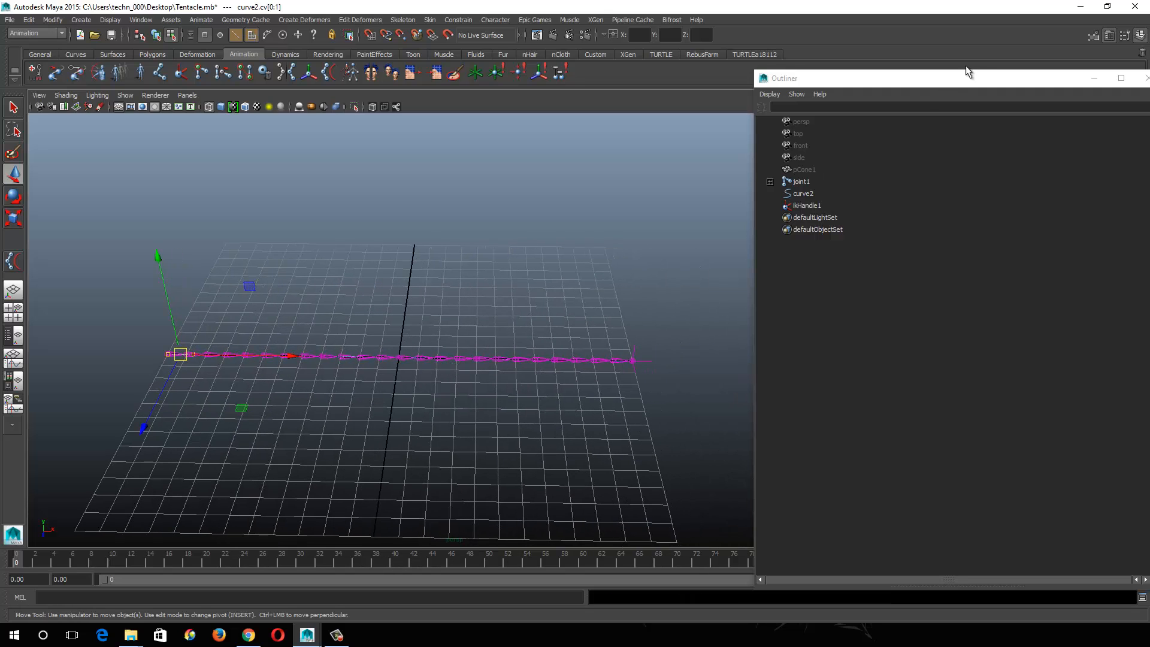
Step: Minimize the Outliner and return curve2 from component to object selection mode
left_click_drag(970, 79, 777, 86)
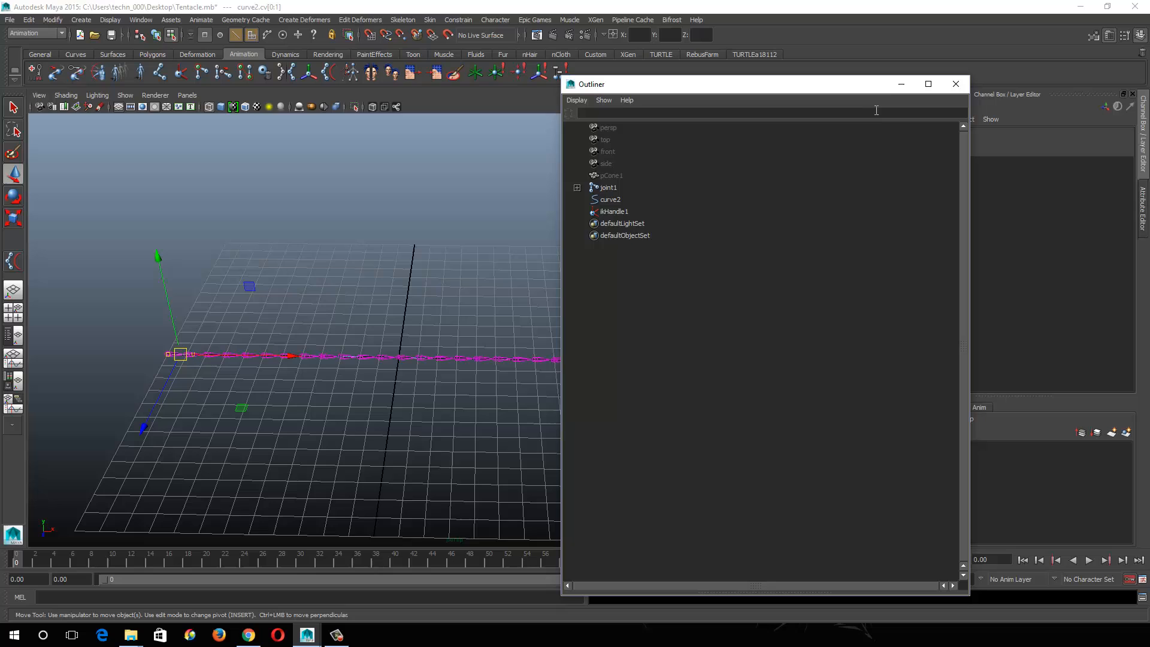
left_click(901, 84)
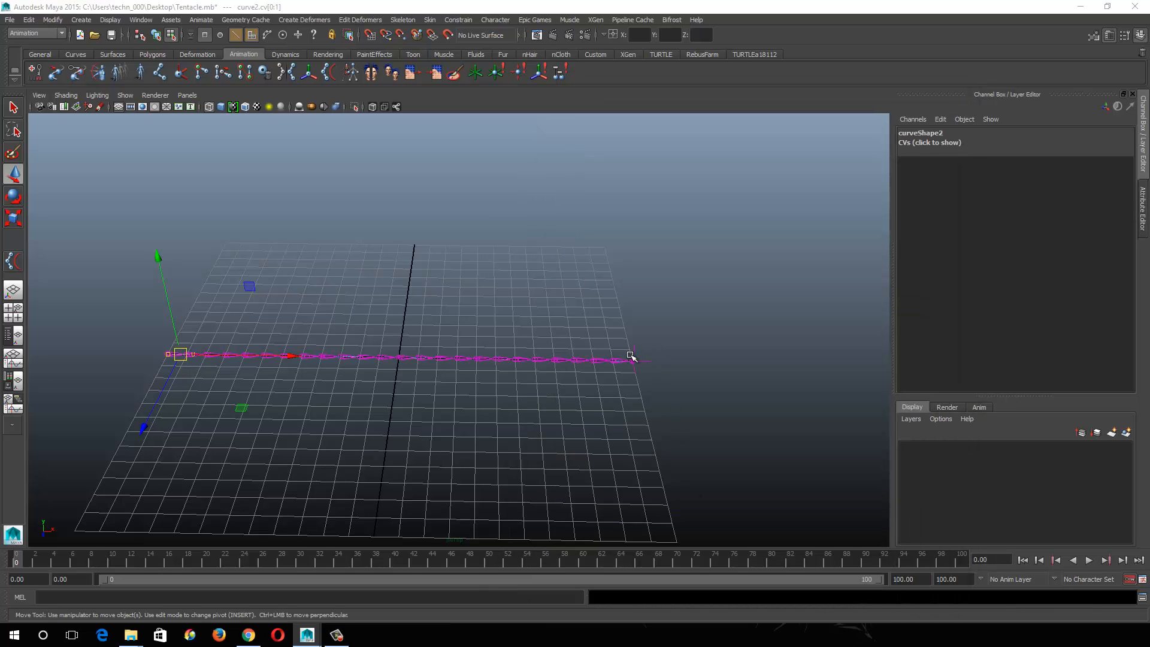
middle_click_drag(361, 374, 531, 387, "alt")
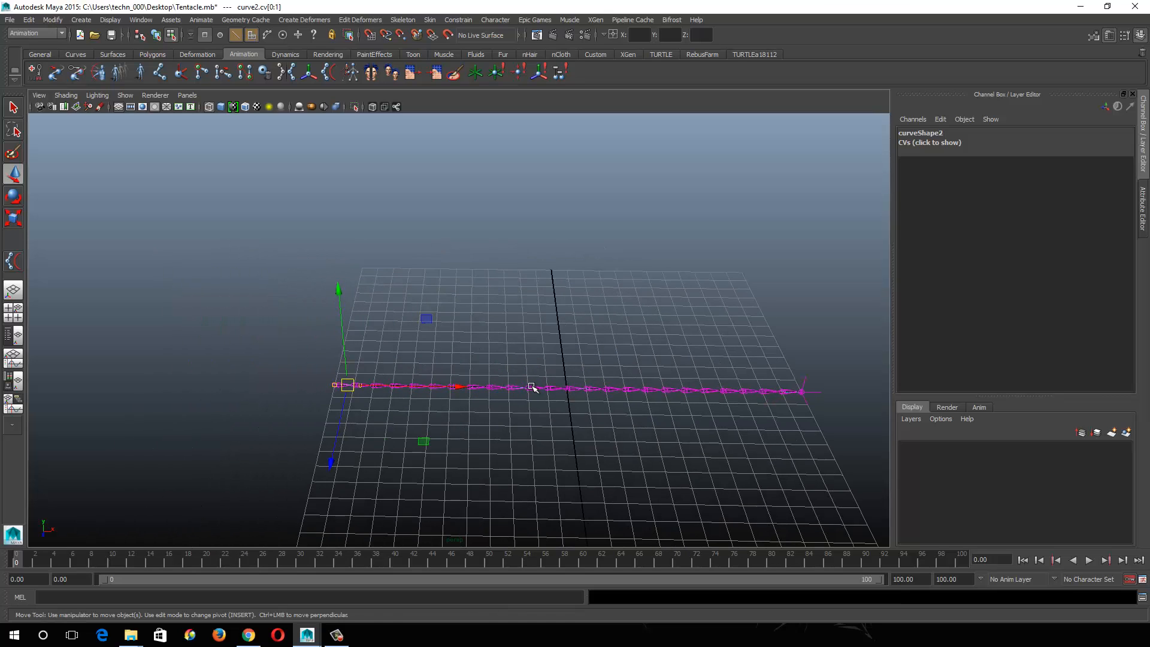
right_click_drag(531, 388, 568, 453, "alt")
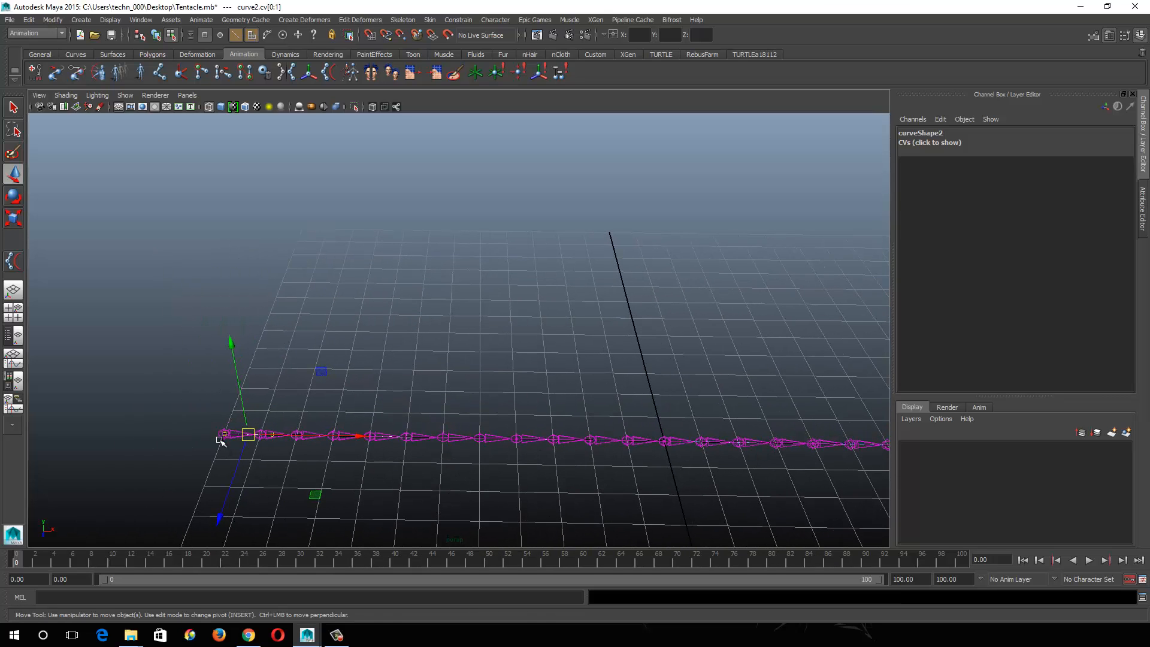
left_click_drag(858, 452, 606, 411, "alt")
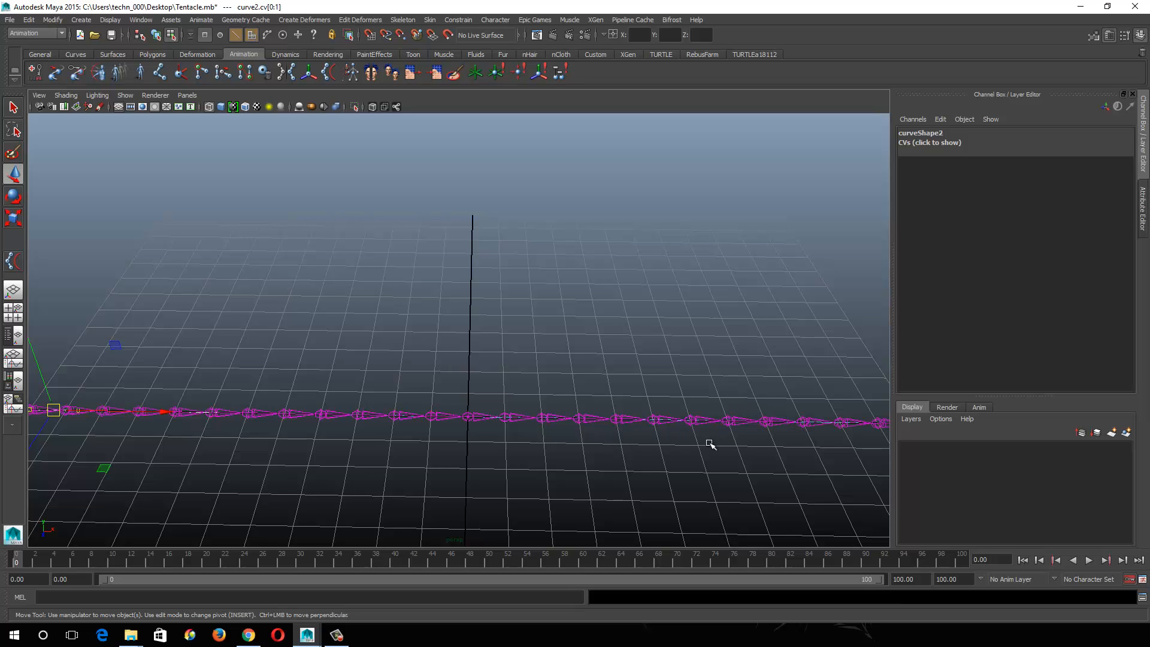
right_click_drag(735, 423, 551, 437, "alt")
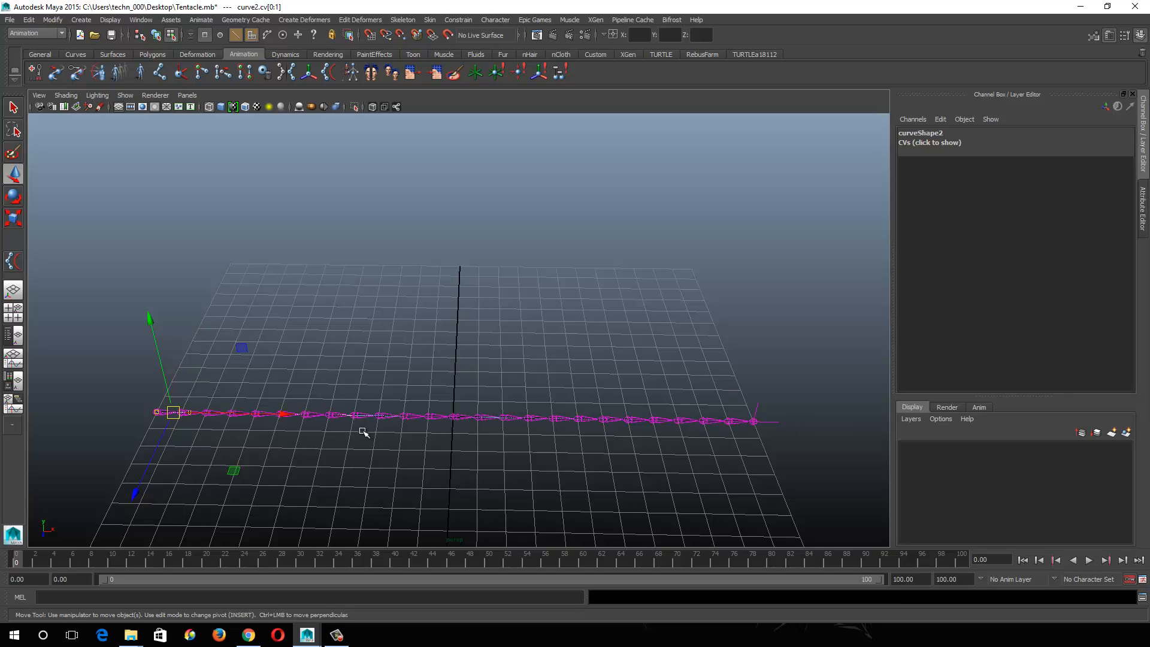
left_click(155, 37)
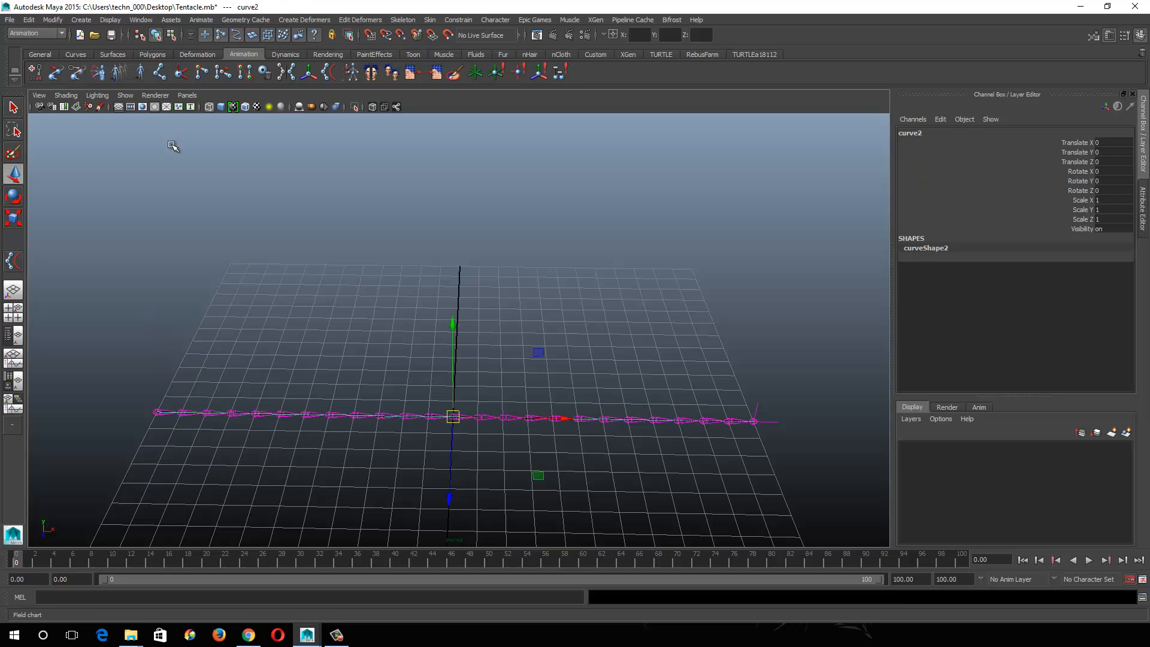
middle_click_drag(435, 335, 460, 316, "alt")
right_click_drag(470, 392, 526, 408, "alt")
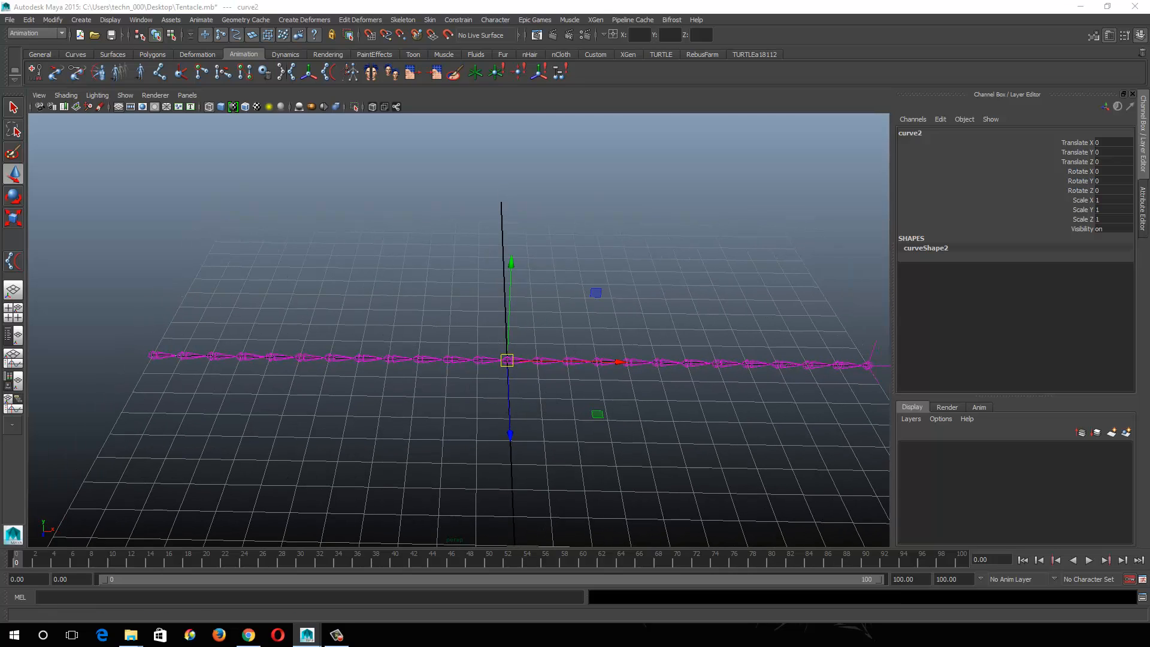
Step: Restore the Outliner and reposition it so the Channel Box is uncovered
left_click_drag(845, 646, 845, 91)
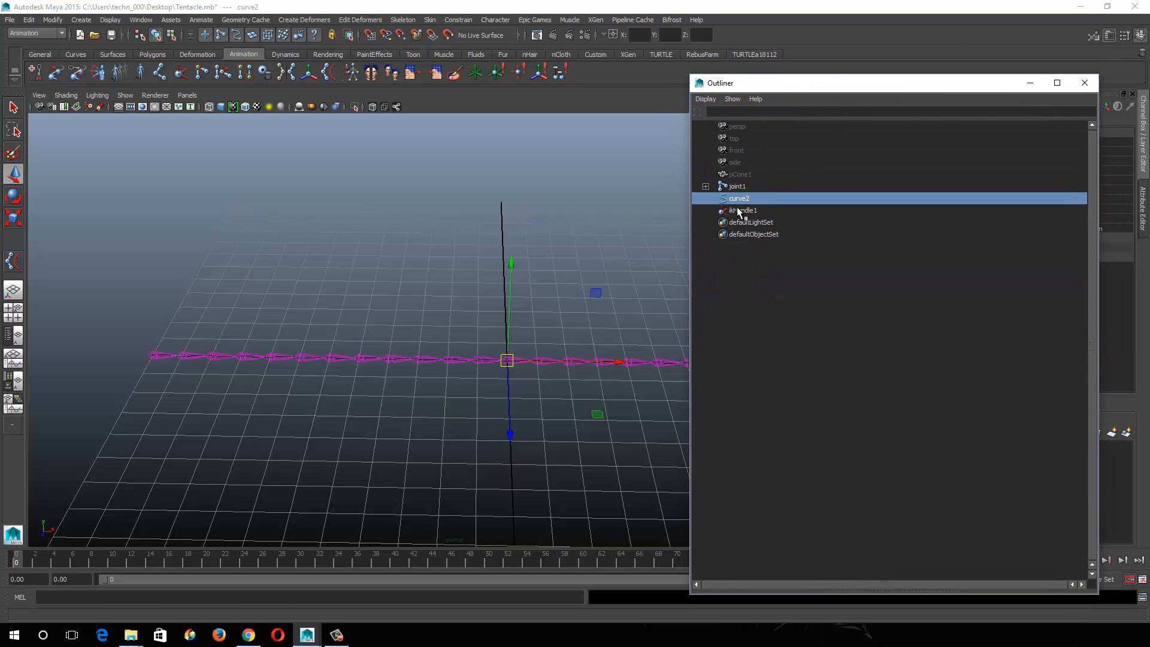
middle_click_drag(500, 361, 278, 365, "alt")
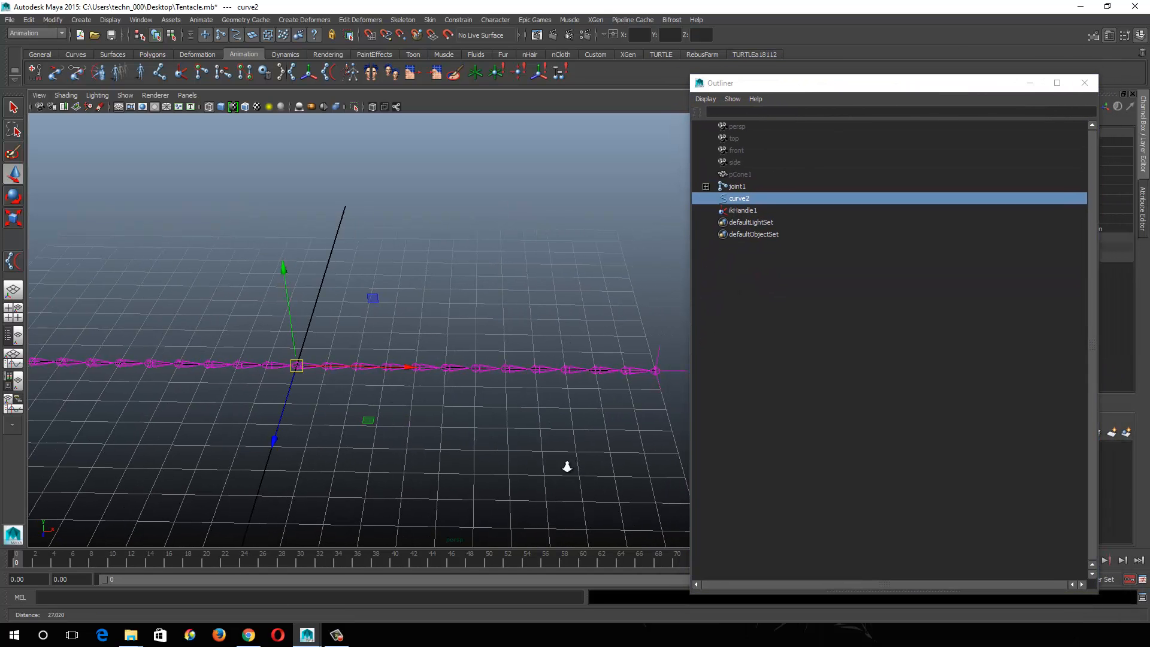
right_click_drag(568, 467, 490, 433, "alt")
middle_click_drag(491, 433, 584, 444, "alt")
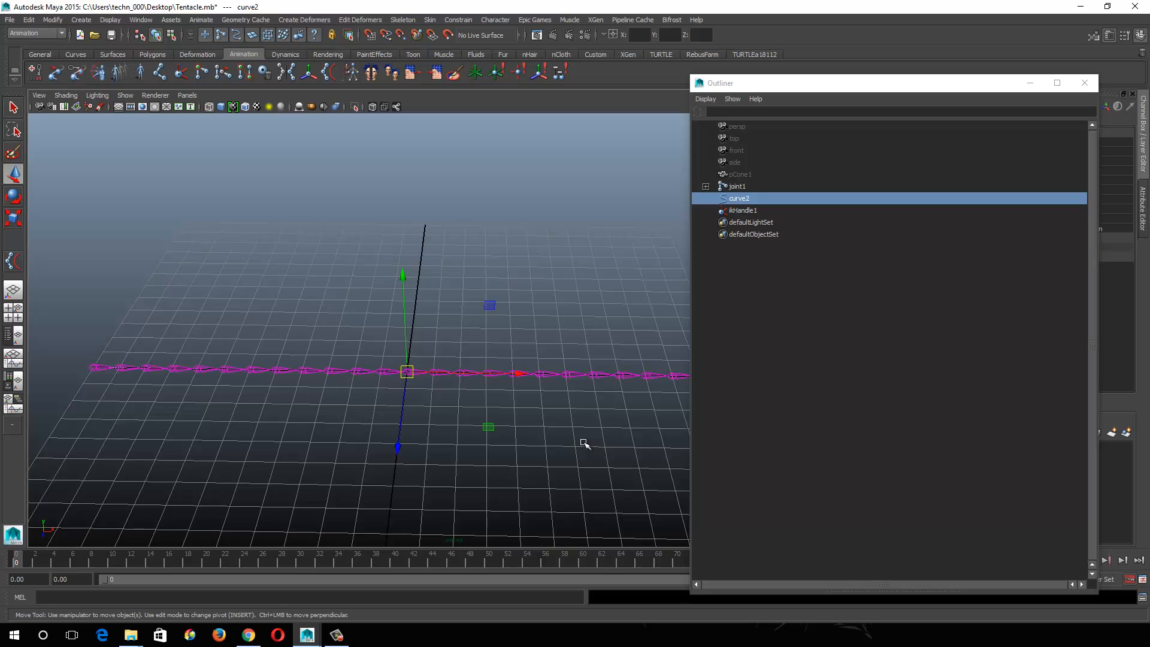
left_click_drag(779, 81, 568, 86)
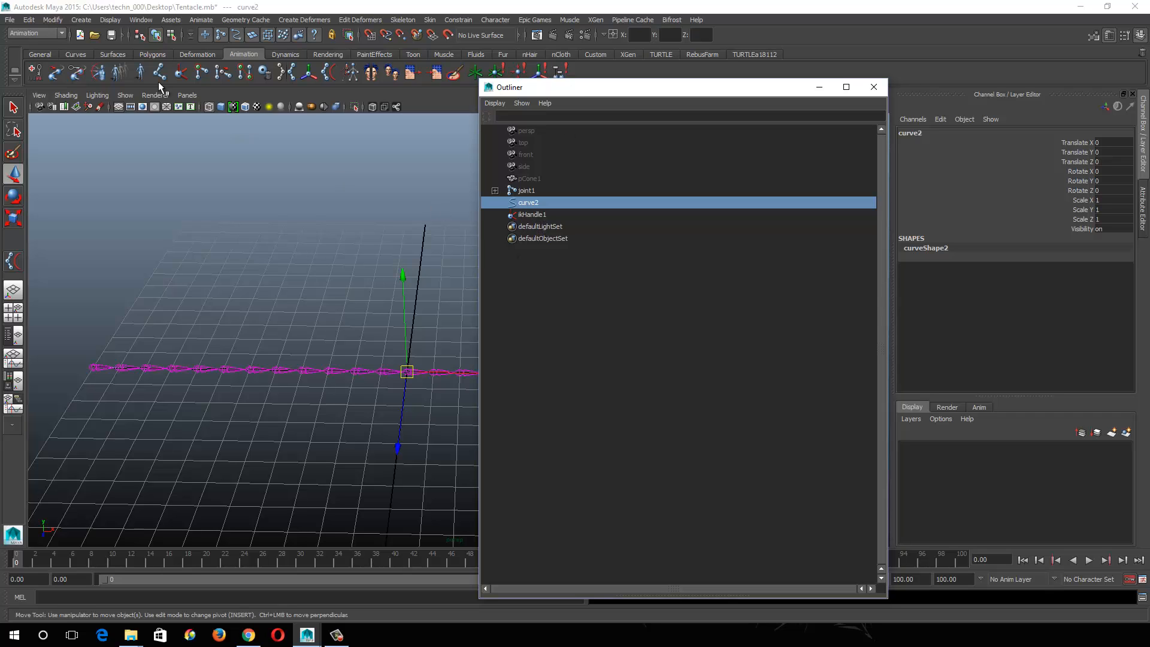
Step: Use the Distance Tool to place two measuring points about 9.8 units apart on the grid behind the joint chain
left_click(80, 20)
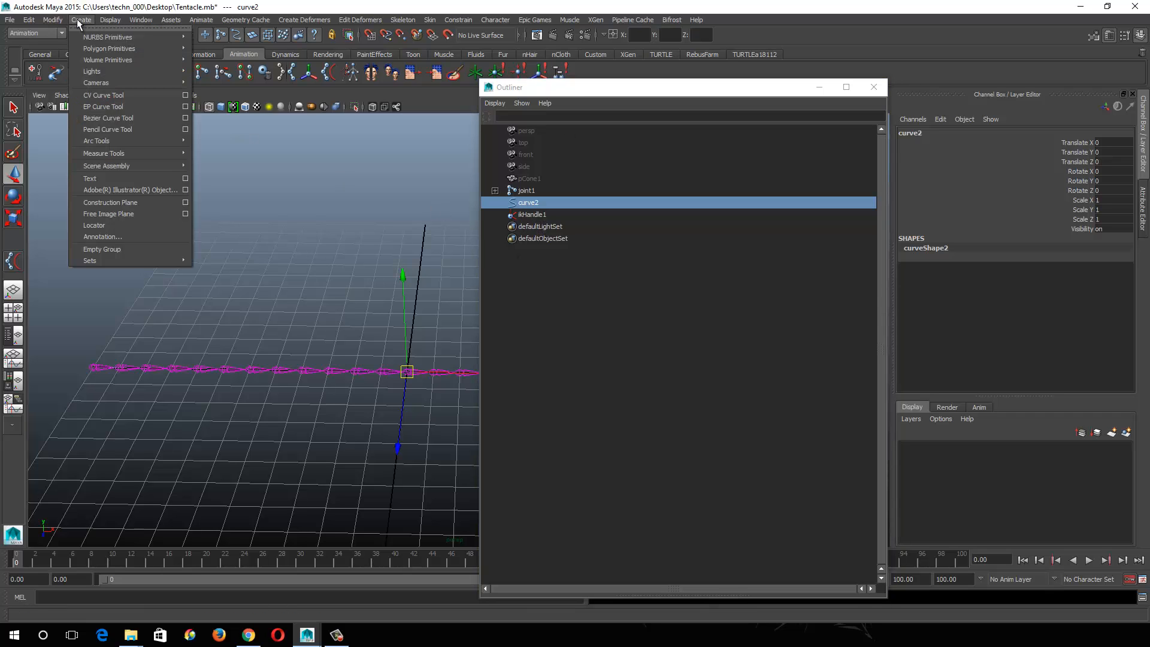
mouse_move(99, 21)
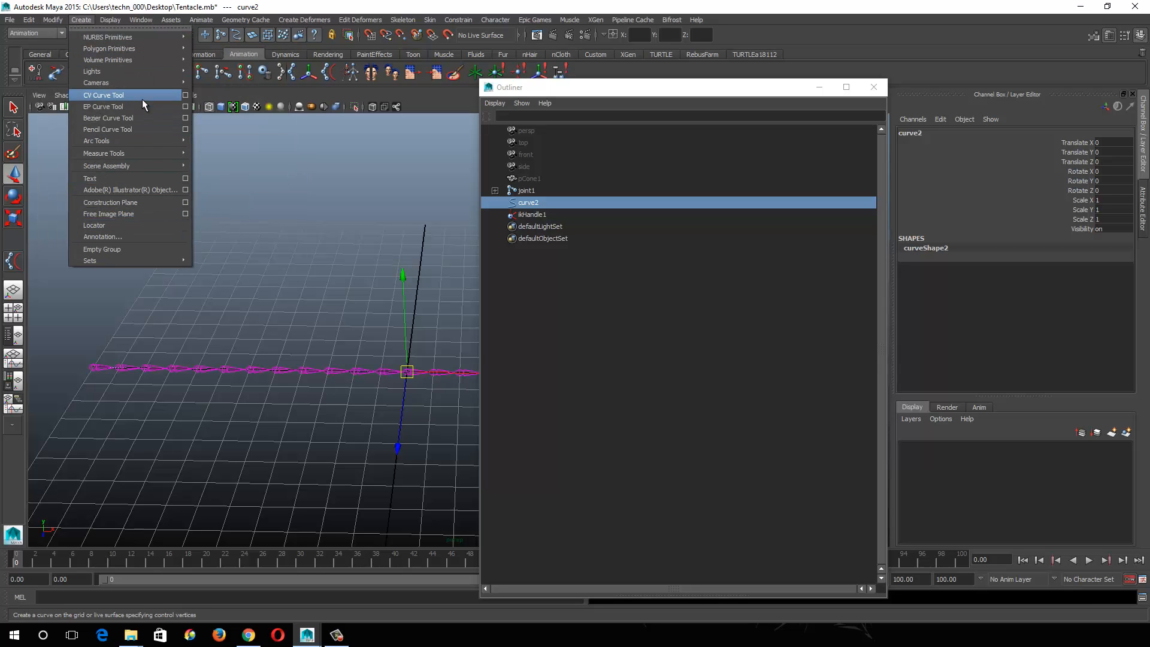
mouse_move(135, 153)
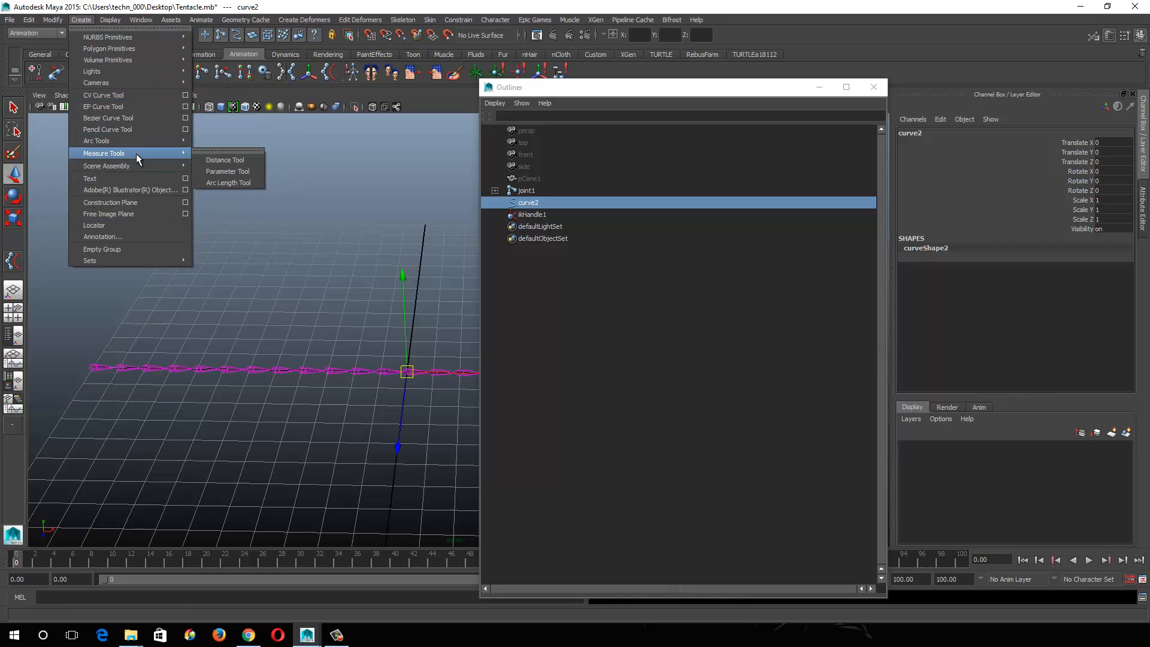
left_click(232, 162)
left_click(178, 275)
left_click(391, 245)
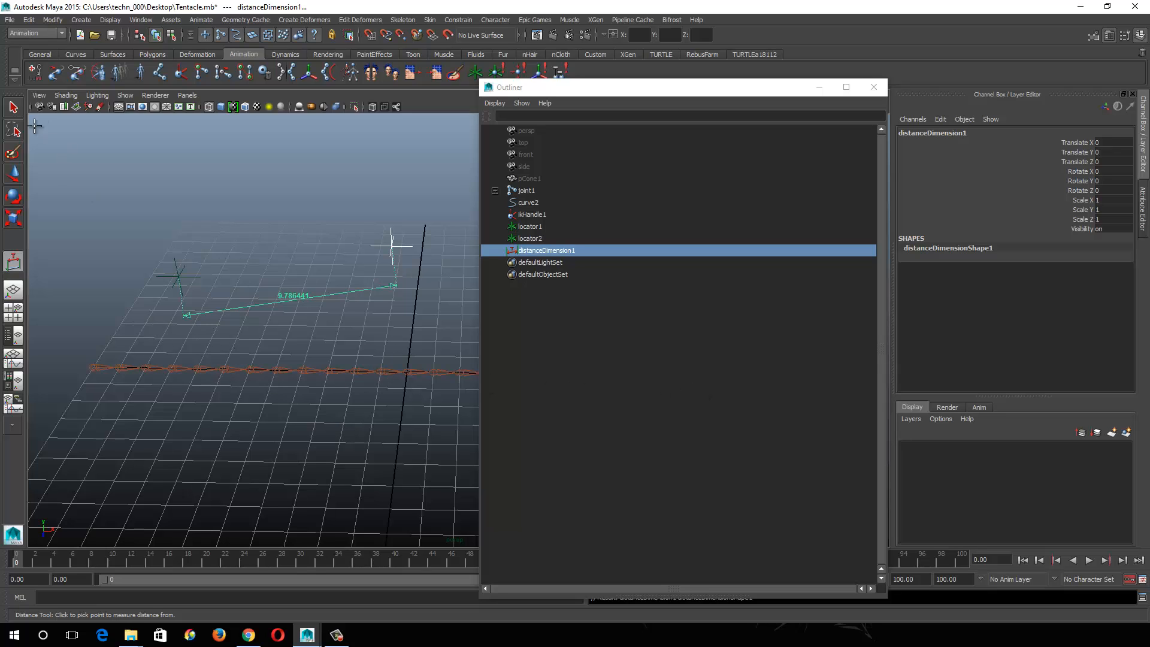
Step: Delete the distance dimension together with its two locators
key("w")
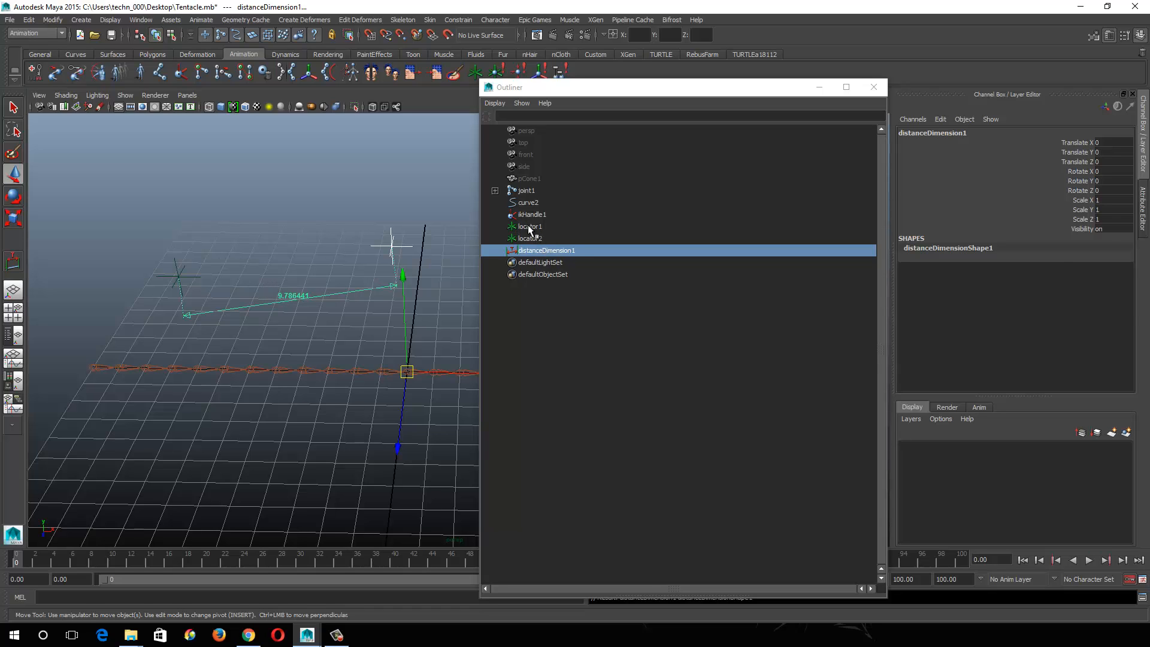
left_click(529, 227, "shift")
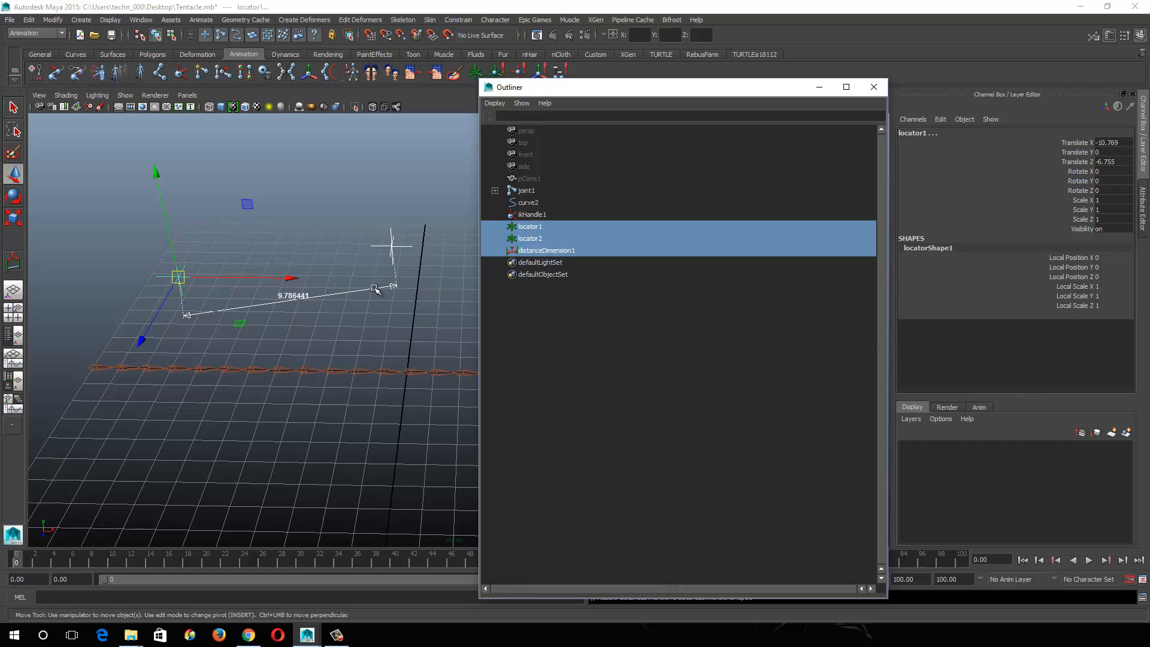
key("Delete")
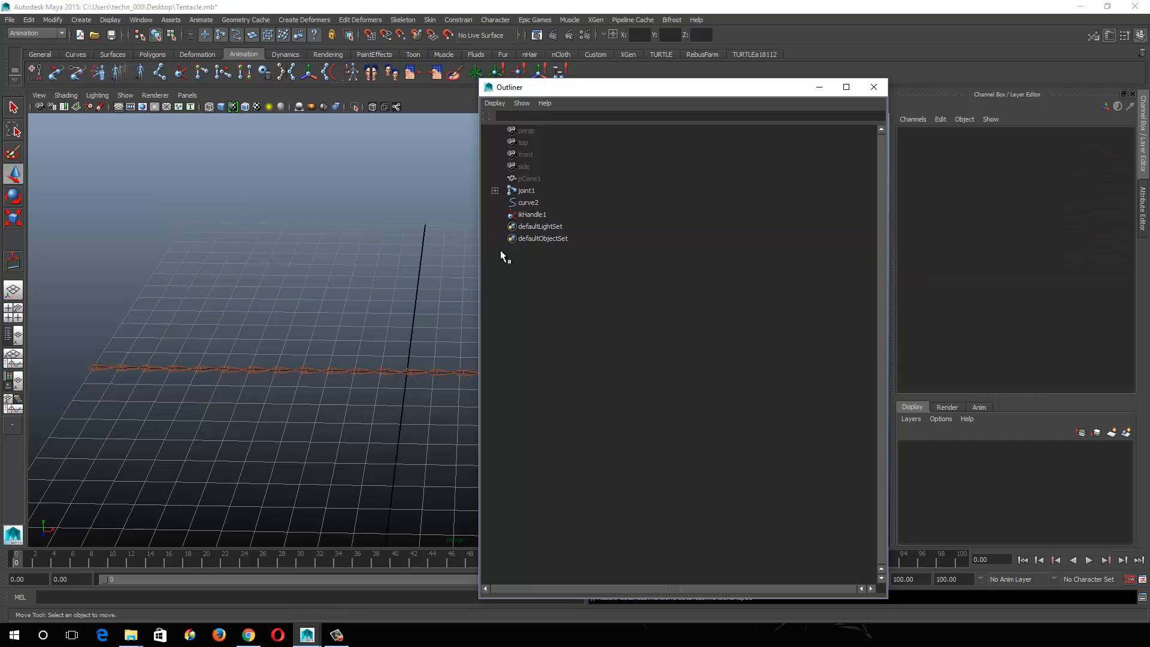
Step: Select curve2, check its shape node in the Channel Box, and move the Outliner off the command feedback line
left_click(526, 206)
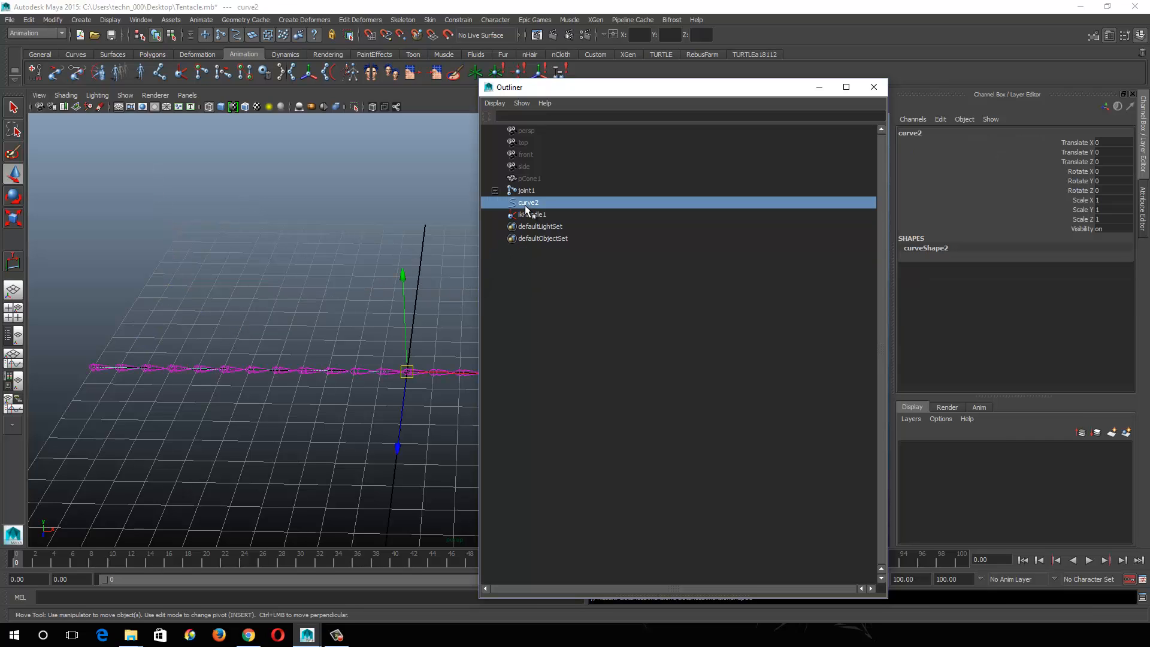
double_click(926, 246)
left_click(944, 258)
double_click(945, 249)
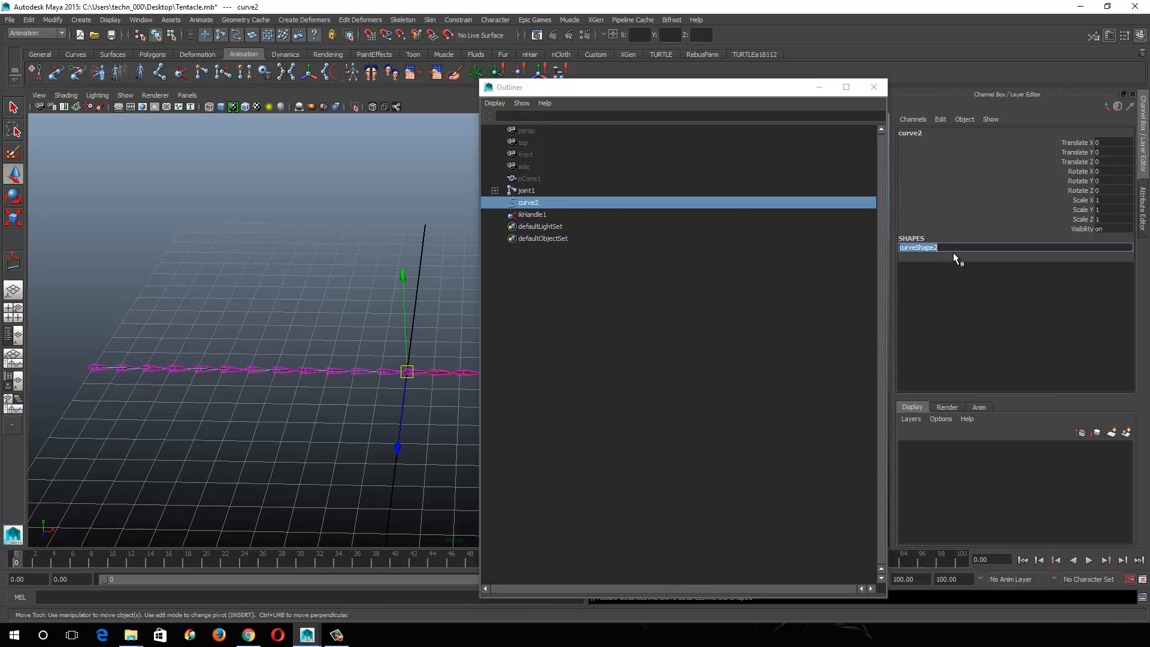
left_click(962, 260)
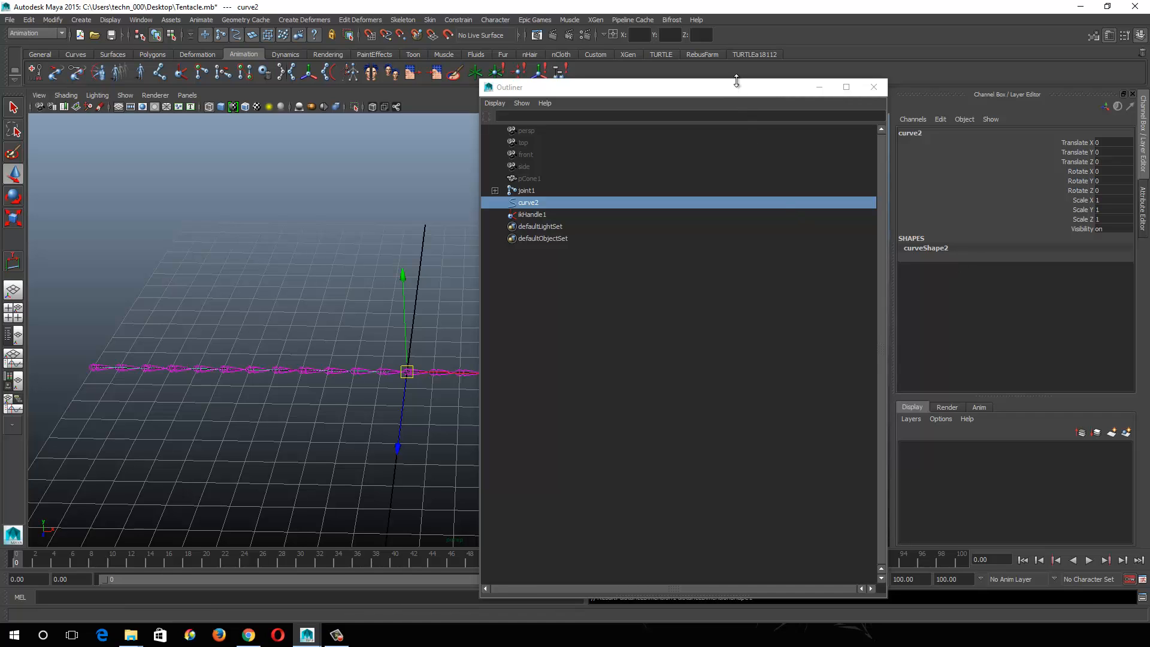
left_click_drag(737, 80, 736, 124)
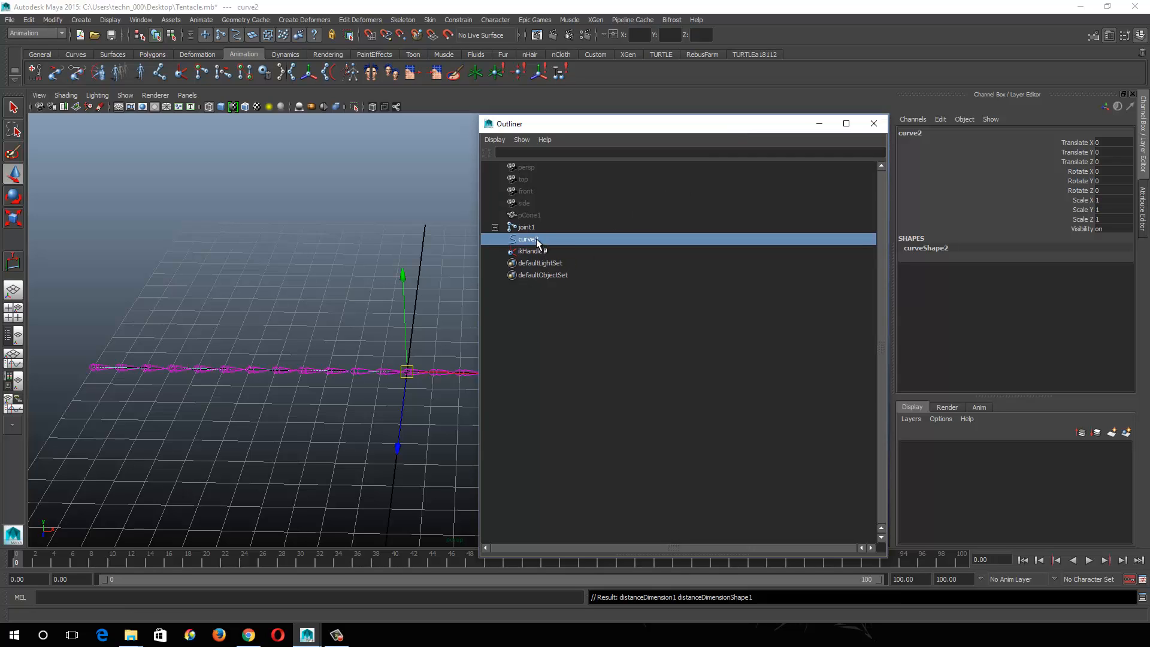
Step: Run the MEL command "arclen -ch 1" on curve2 to attach a curve info node
left_click(77, 597)
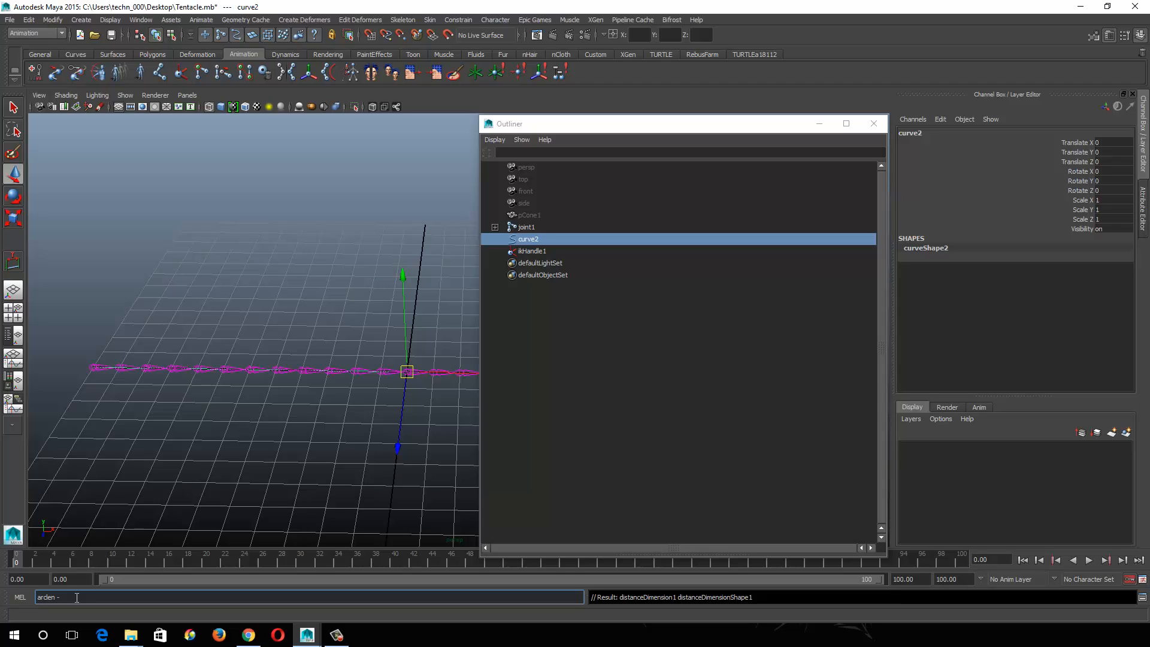
type("ch 1")
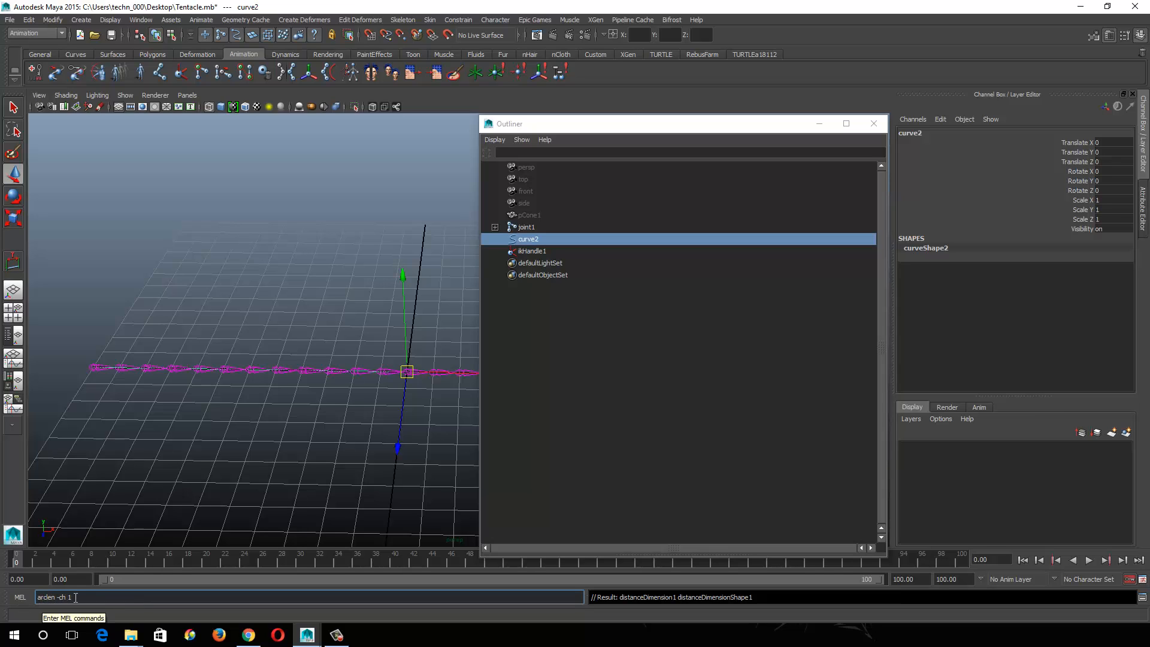
left_click_drag(83, 597, 35, 597)
left_click(123, 595)
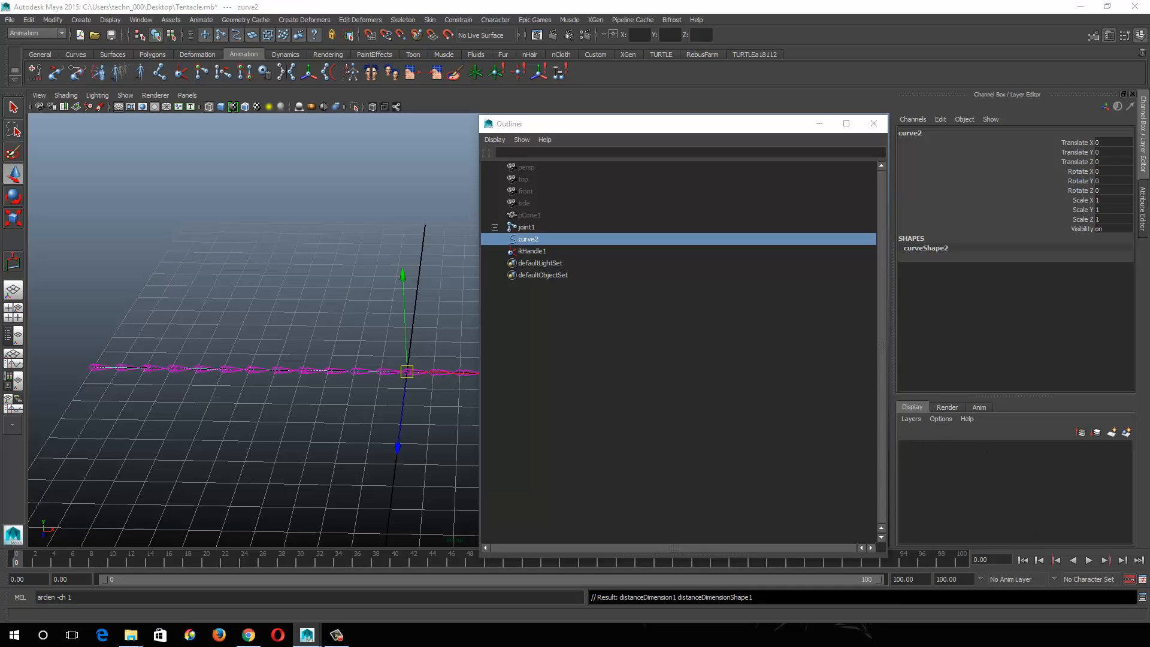
left_click_drag(741, 619, 793, 45)
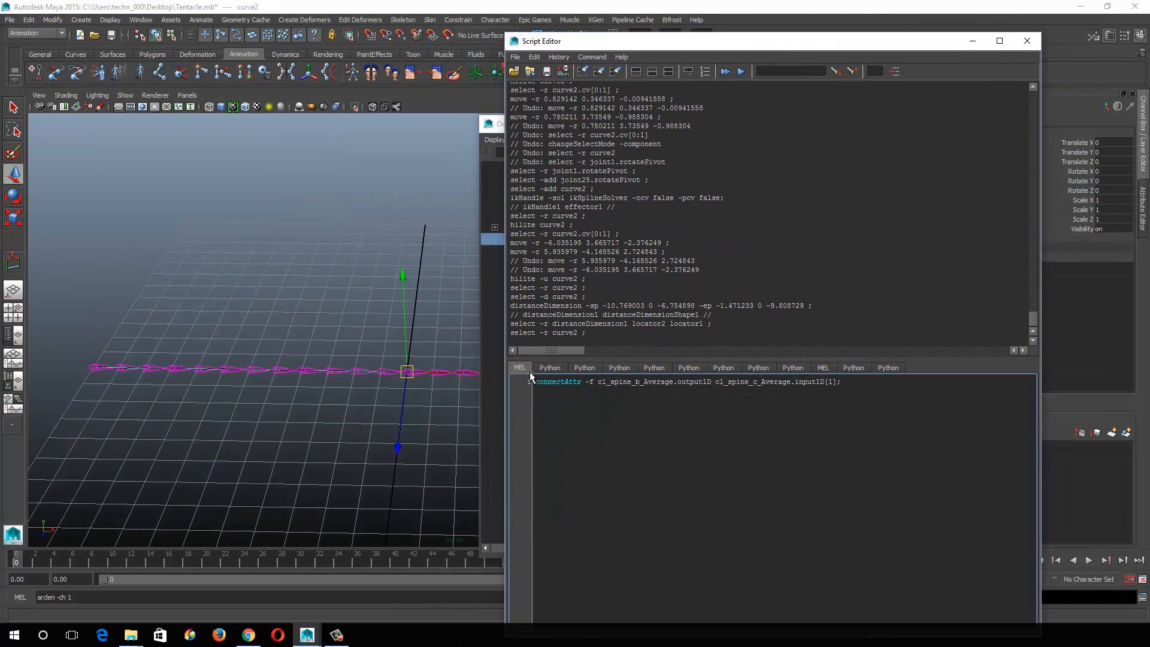
left_click(973, 42)
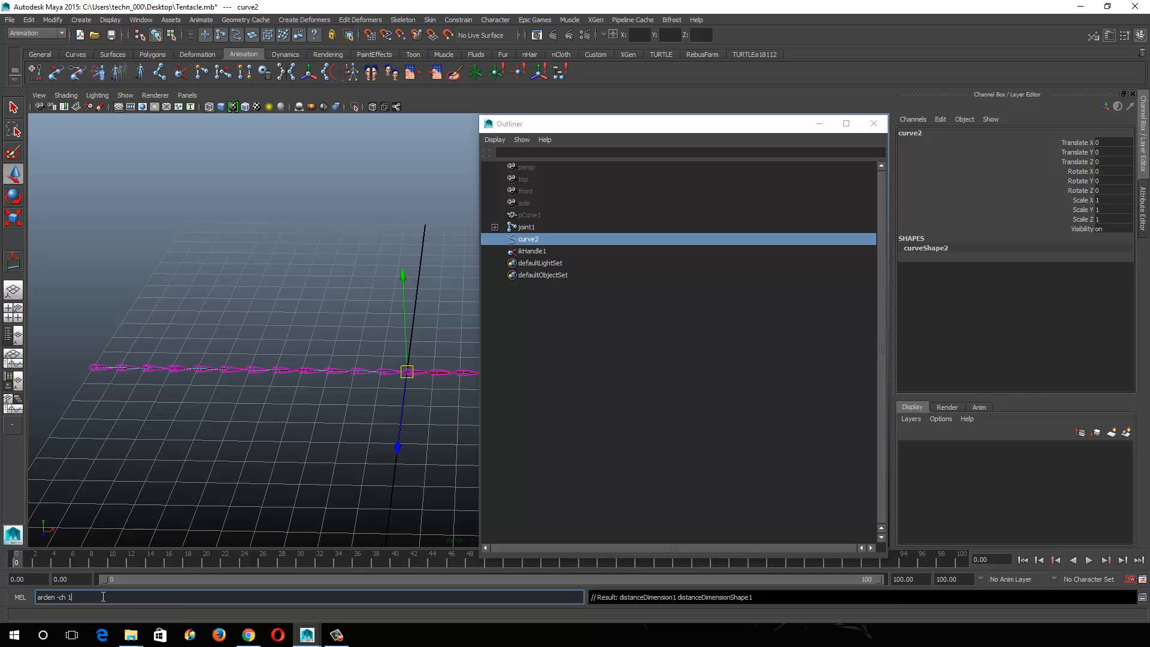
key("Return")
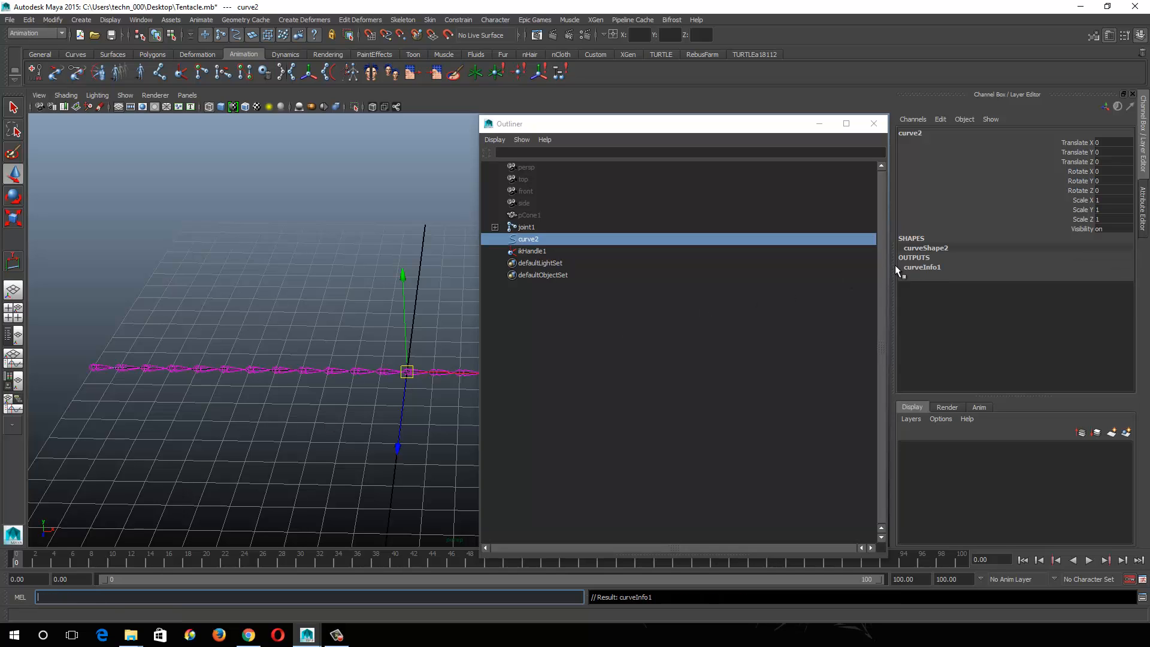
Step: Show curveInfo1 in the Attribute Editor and examine curve2's Arc Length
left_click(934, 267)
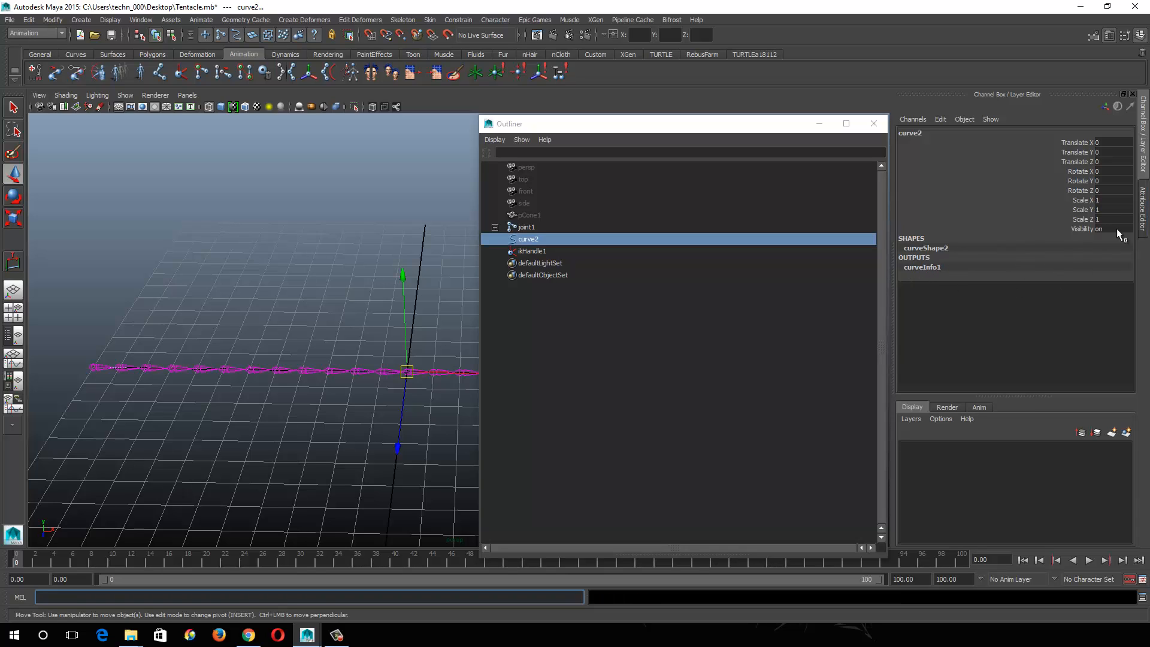
left_click(1146, 214)
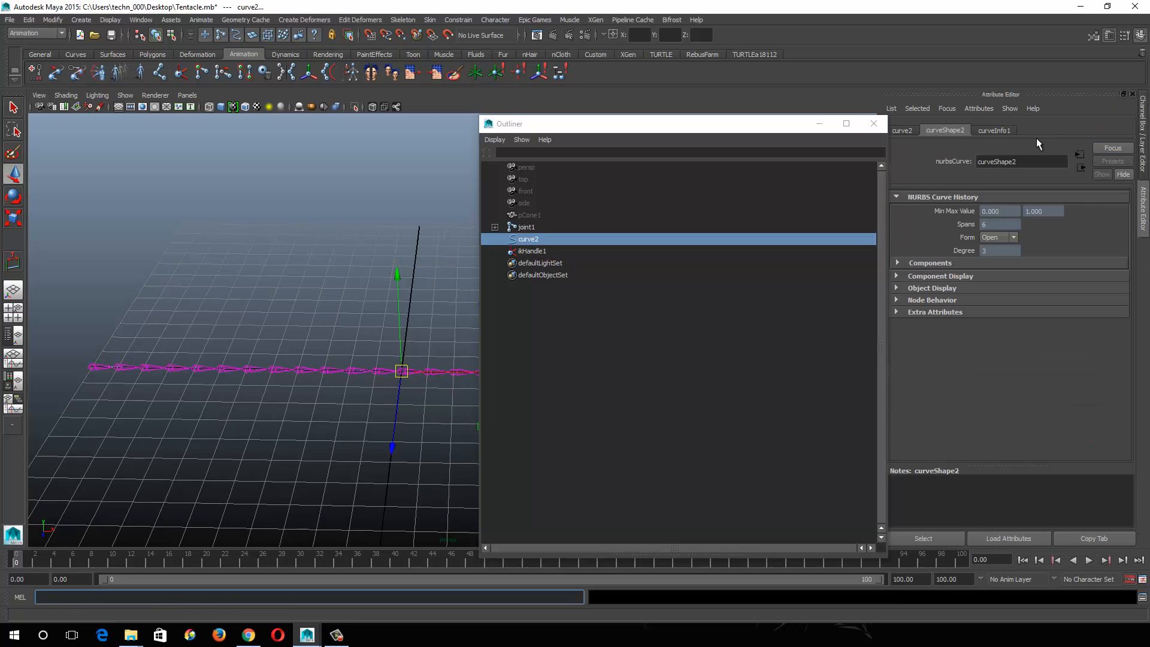
left_click(998, 130)
left_click(1002, 229)
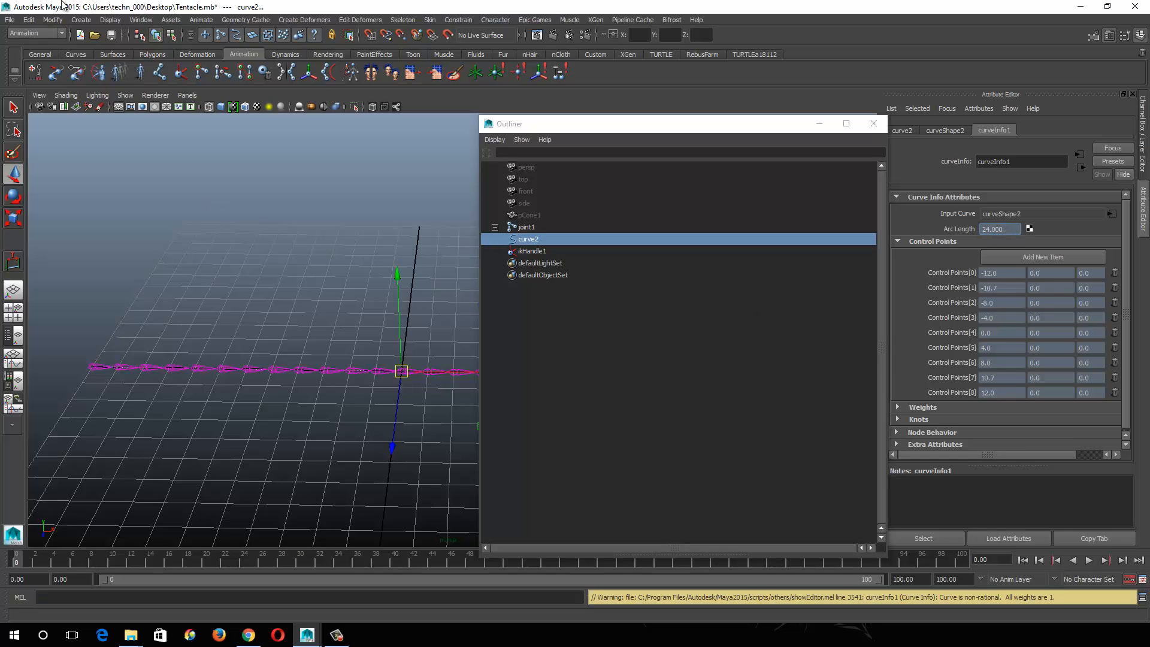
Step: Test how raising curve2's first two control points affects the Arc Length, and undo the move
left_click(171, 35)
left_click_drag(82, 323, 69, 115)
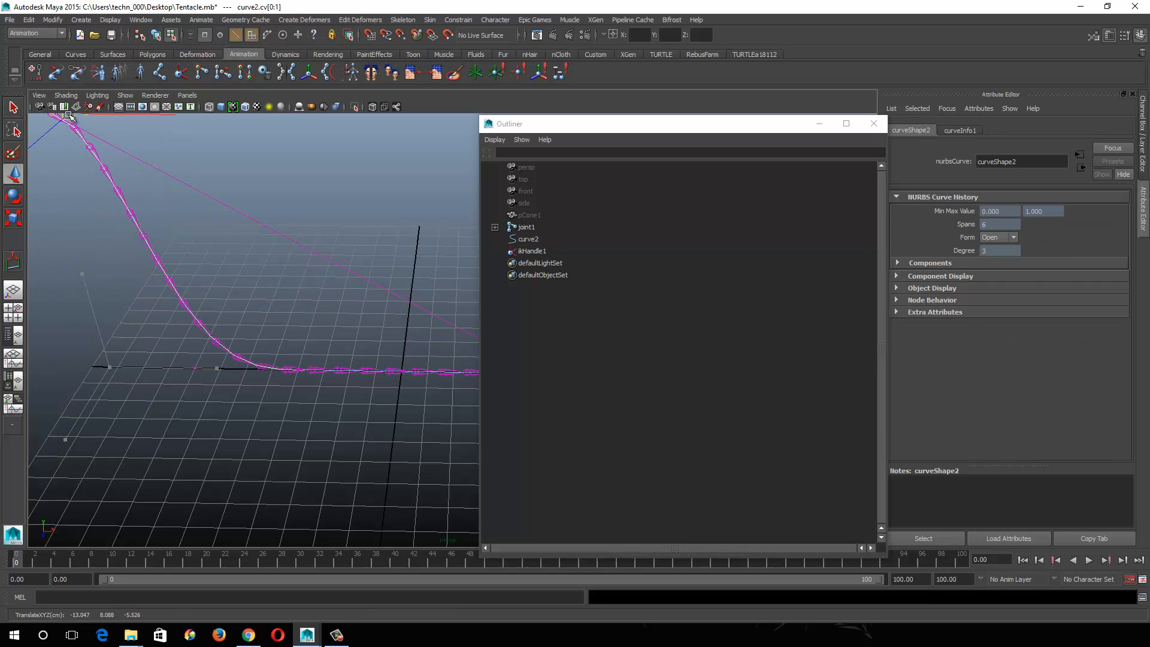
left_click(527, 239)
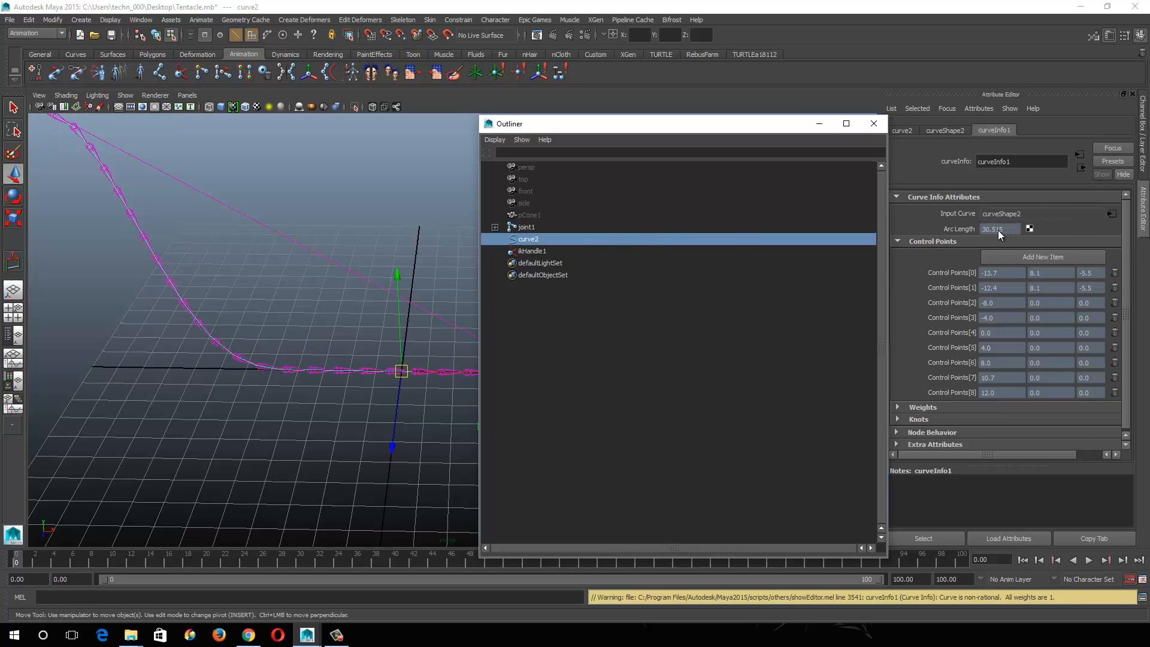
key("ctrl+z")
key("ctrl+z")
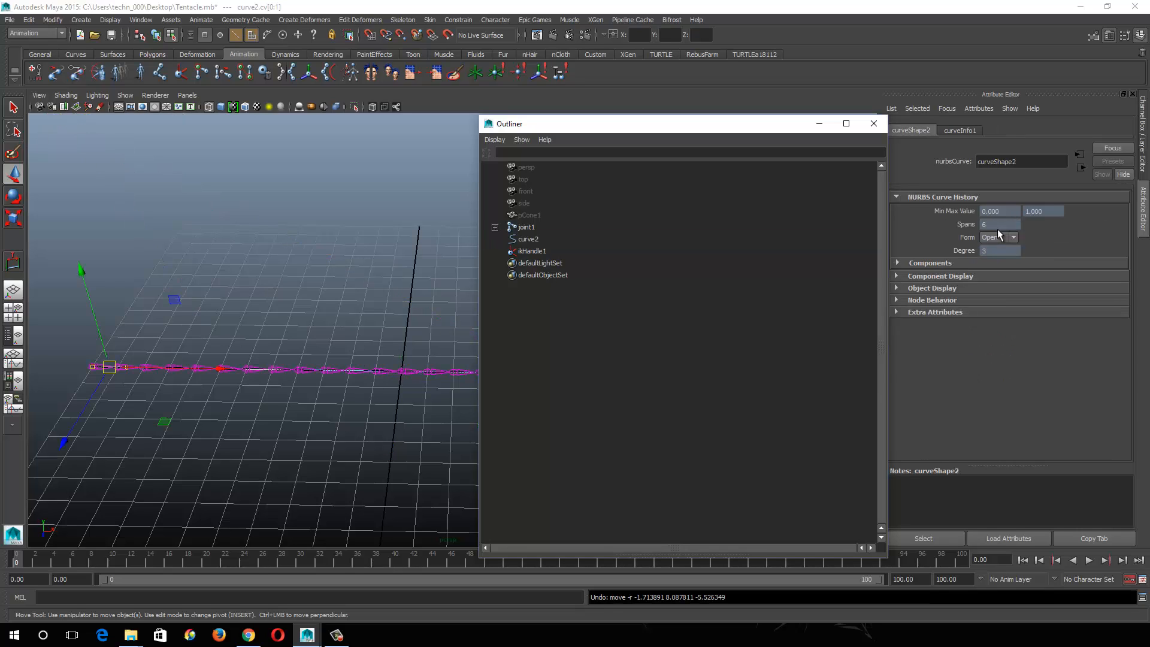
Step: Reselect curve2, graph it in the Node Editor, and arrange the Node Editor and Outliner side by side
left_click(520, 240)
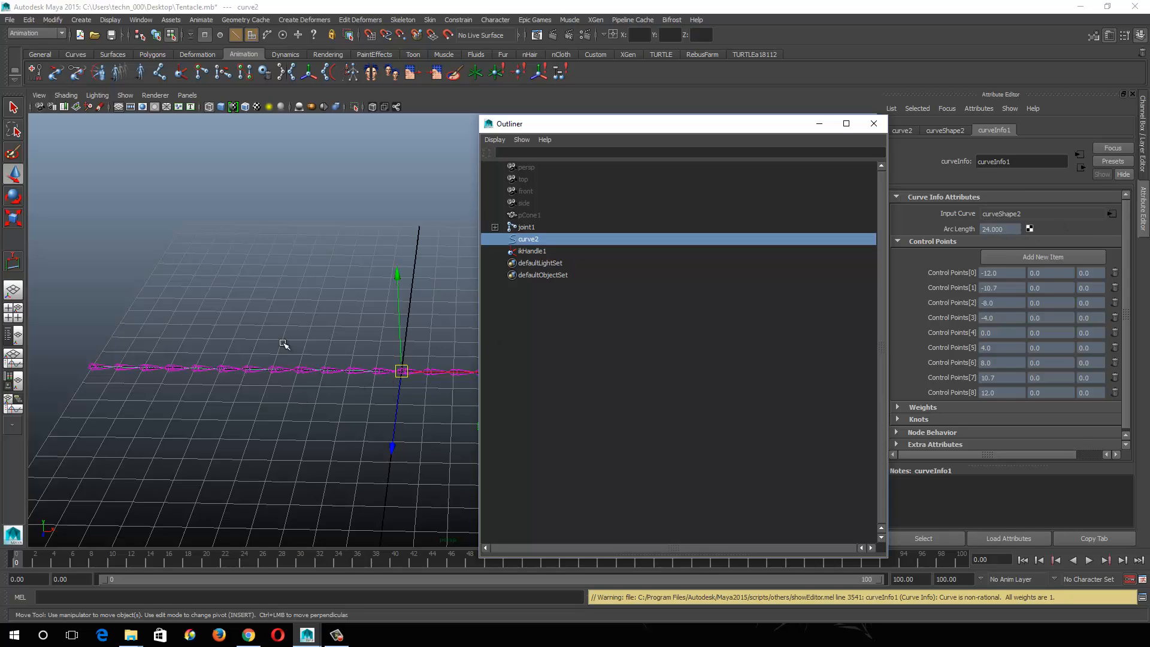
left_click_drag(617, 127, 619, 466)
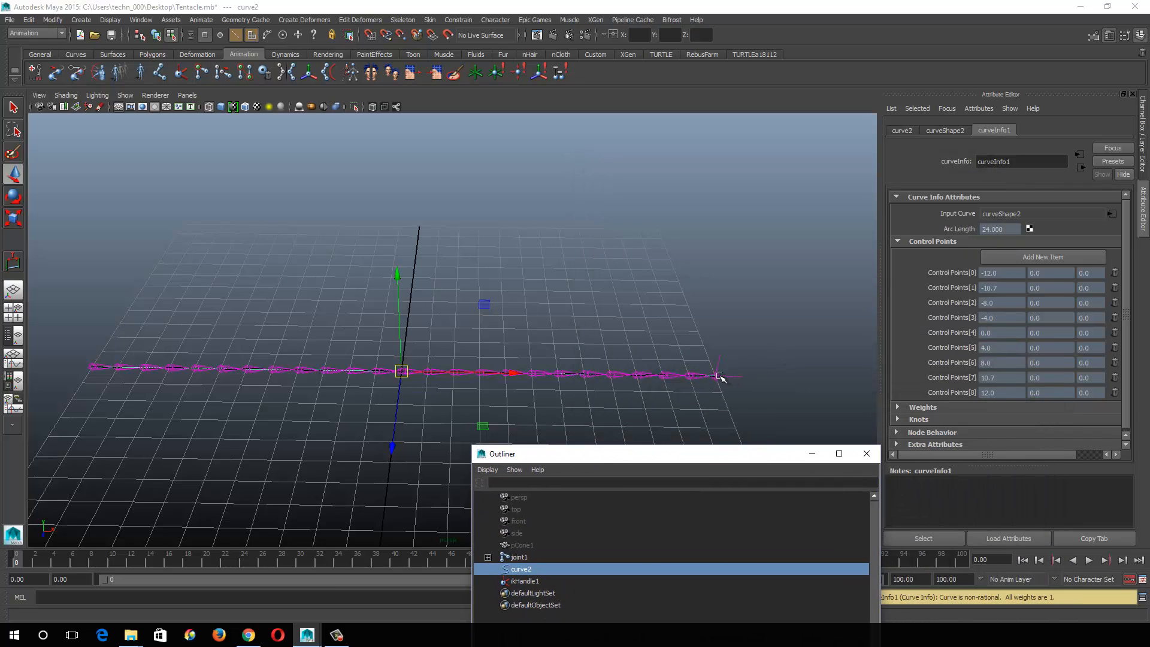
left_click_drag(644, 458, 606, 128)
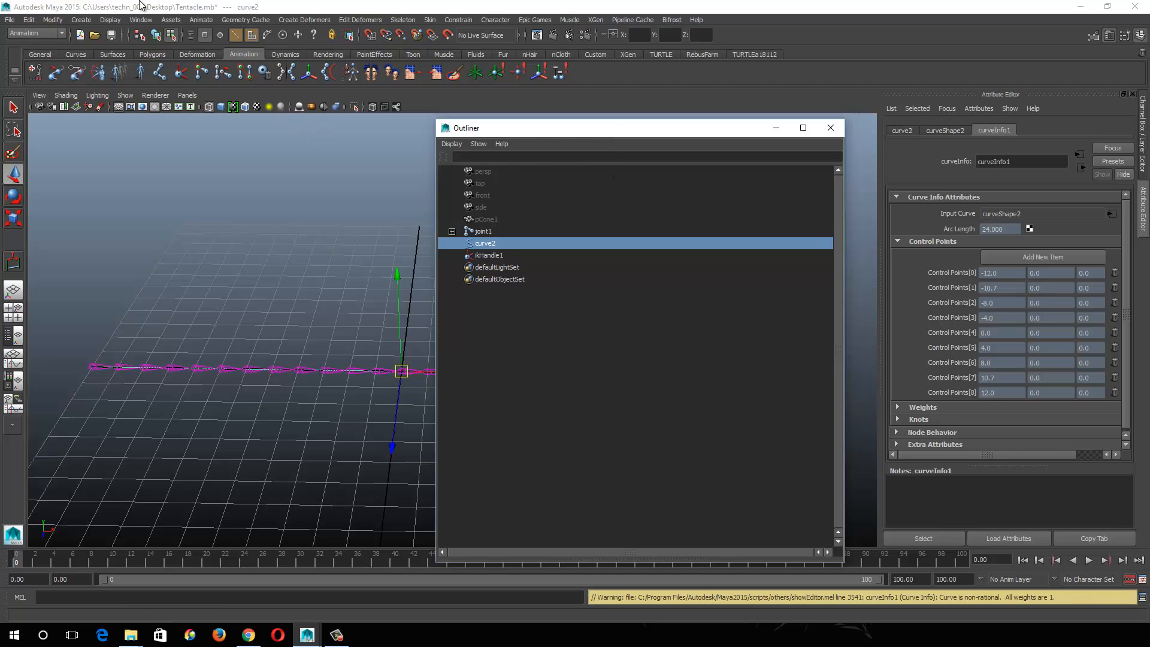
left_click(147, 20)
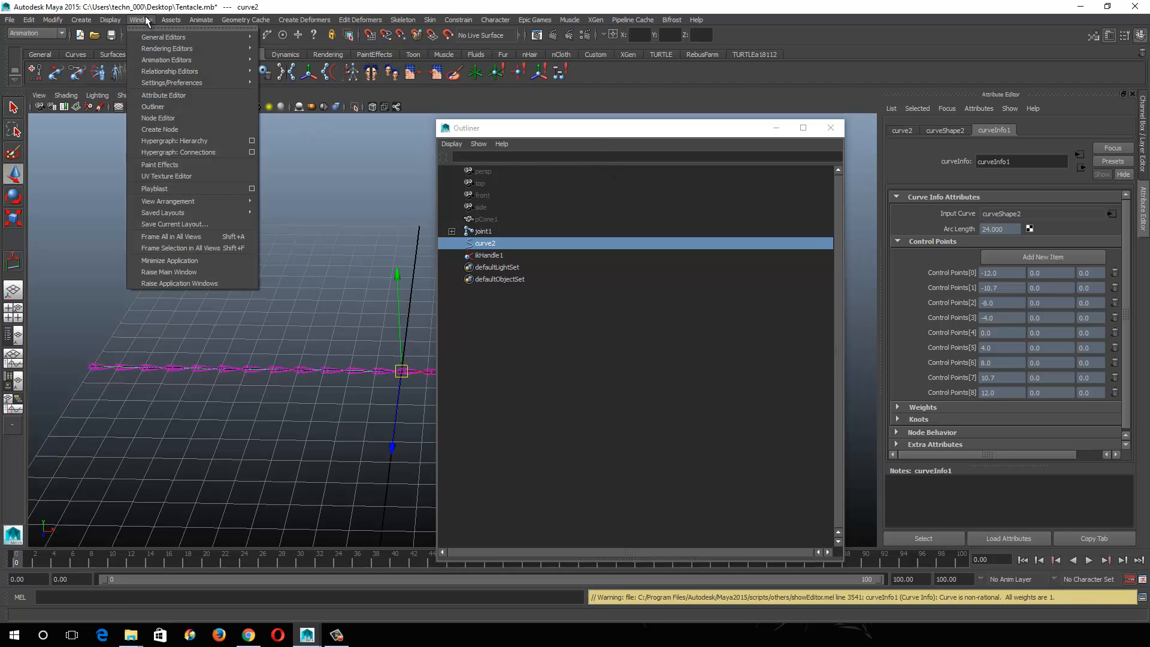
left_click(158, 118)
left_click_drag(791, 82, 258, 60)
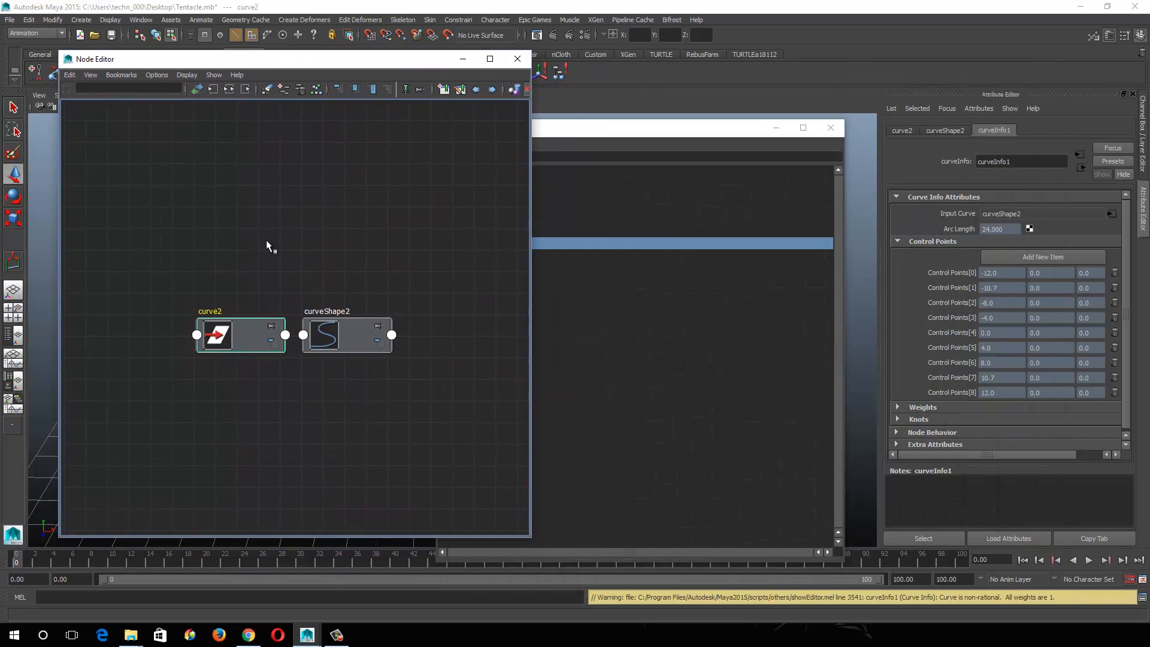
left_click(360, 339)
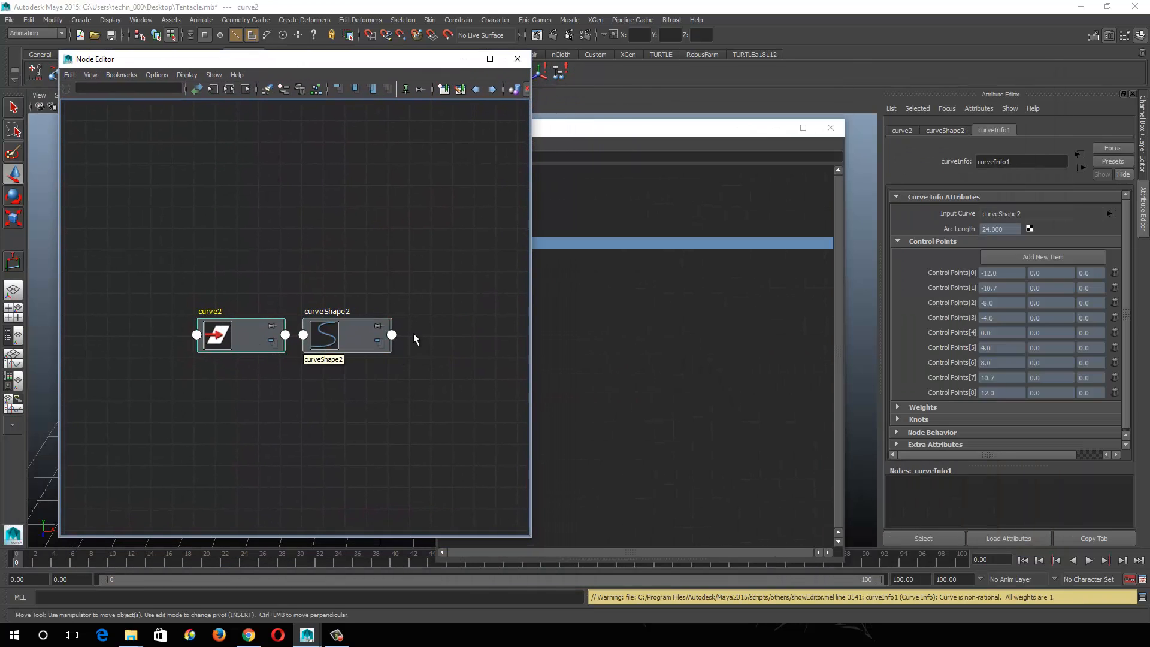
left_click(245, 341)
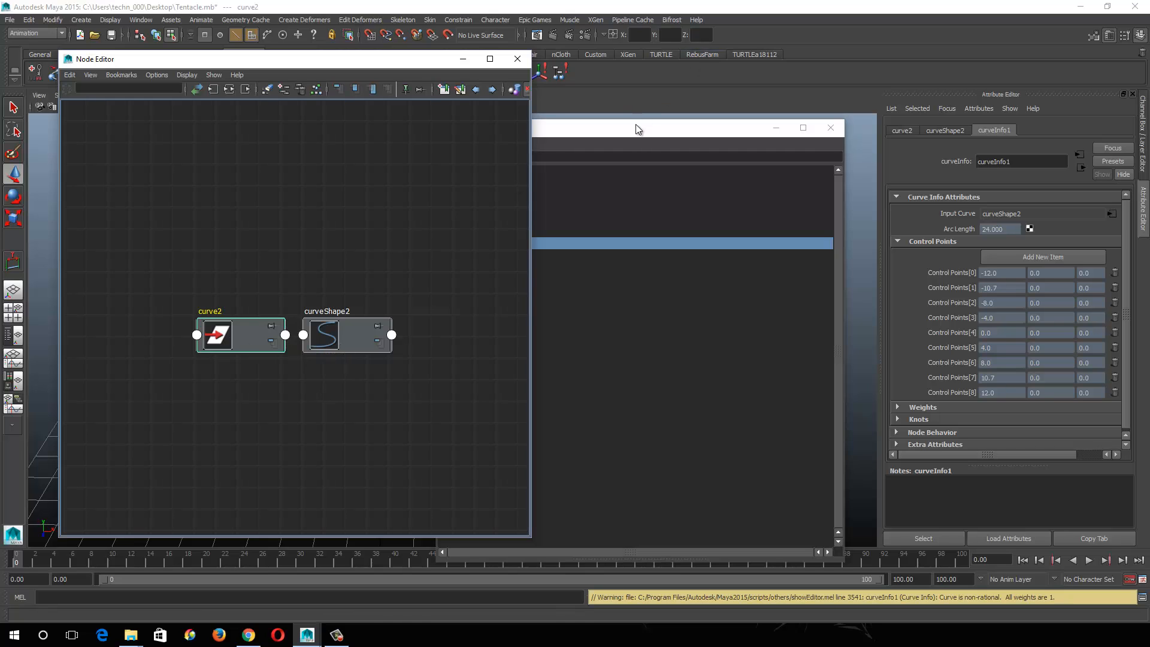
left_click_drag(635, 127, 783, 116)
Step: Open the Create Node window from the Node Editor and place it over the Outliner
right_click_drag(257, 238, 260, 199)
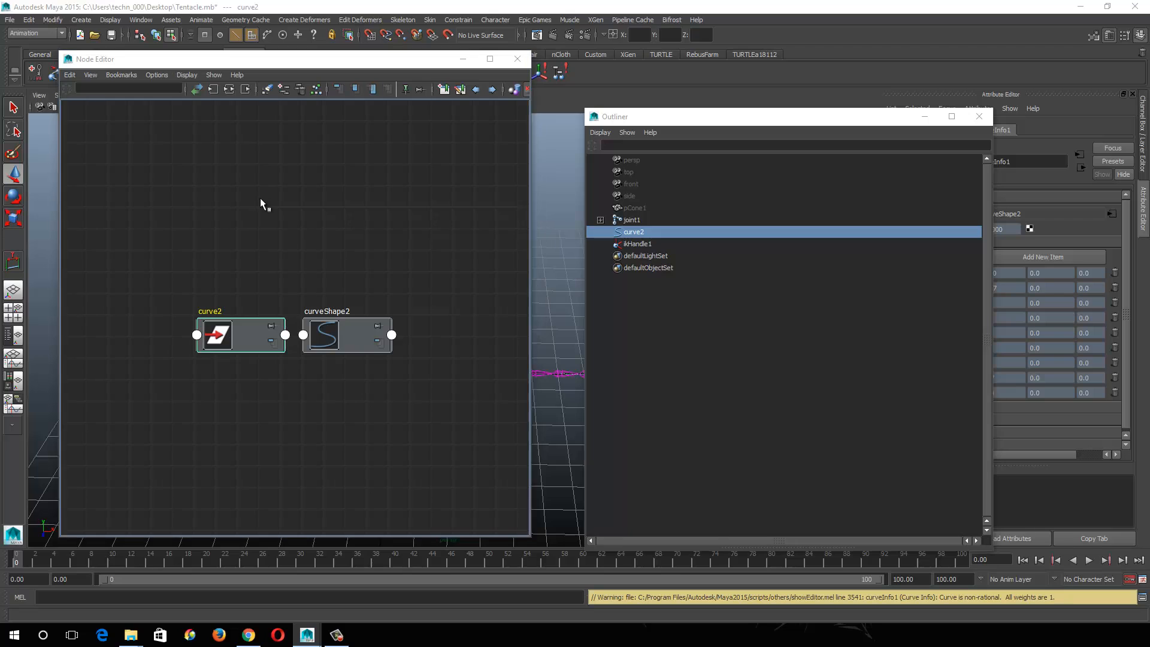
left_click_drag(210, 146, 742, 163)
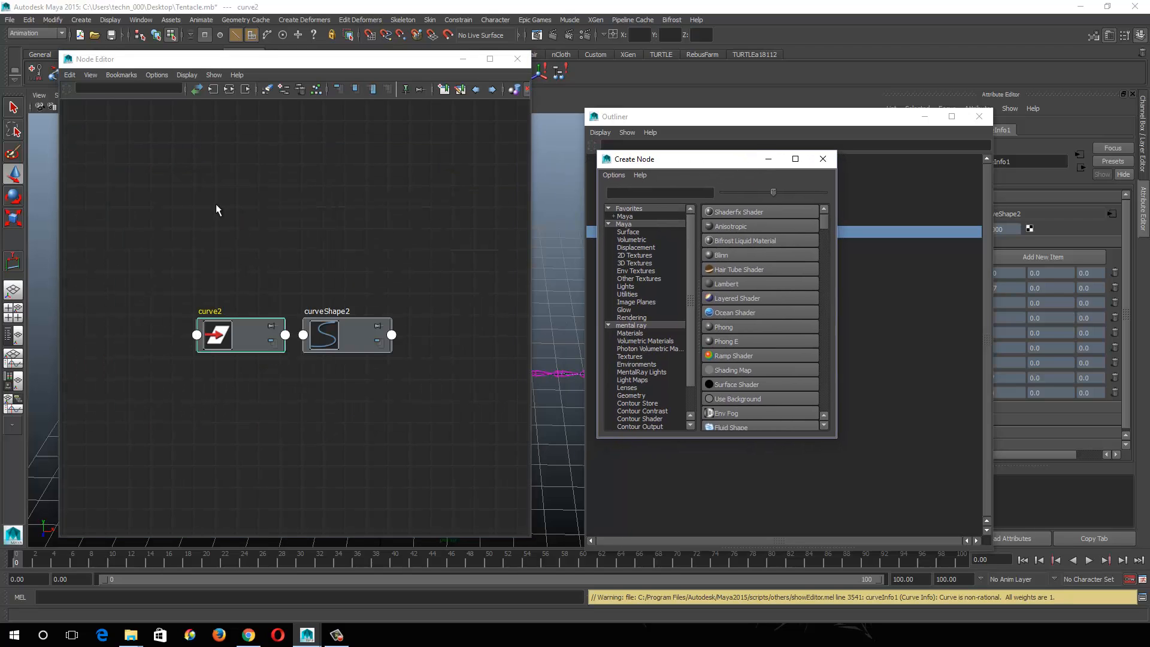
left_click(142, 20)
left_click(310, 62)
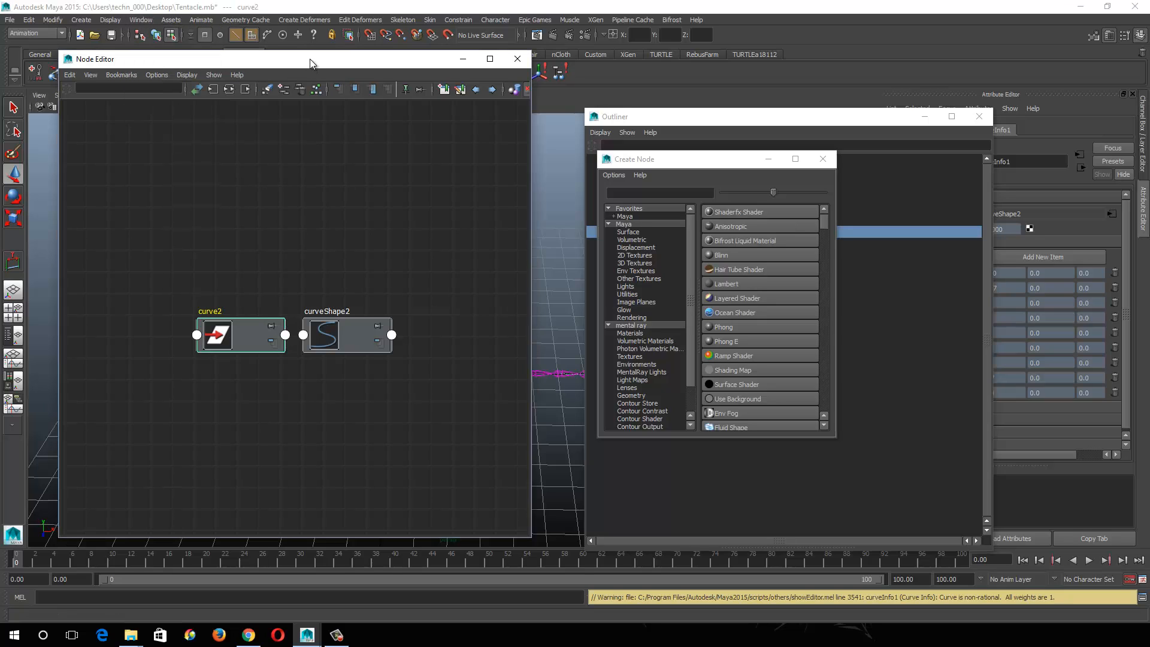
right_click(308, 212)
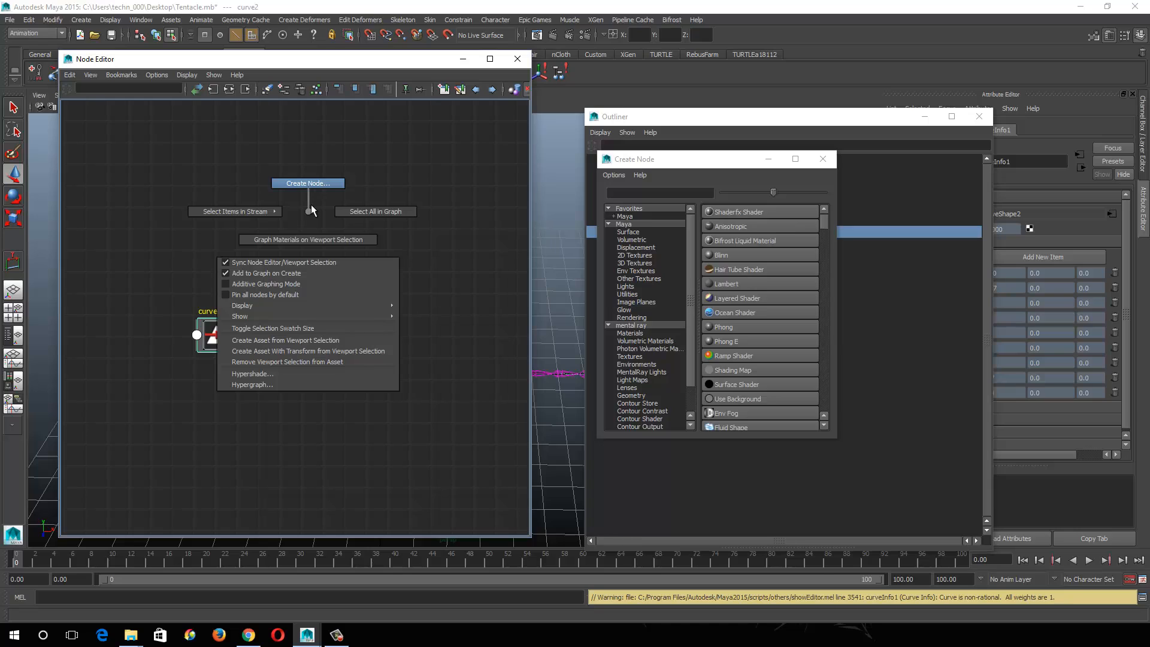
left_click(307, 212)
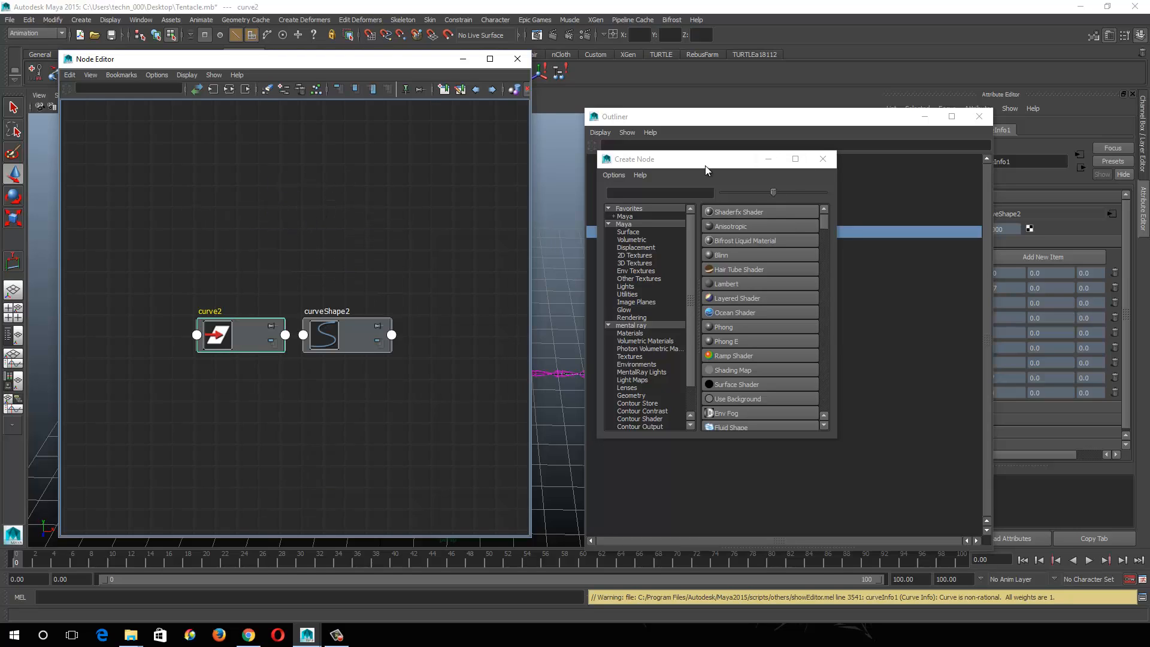
left_click(706, 165)
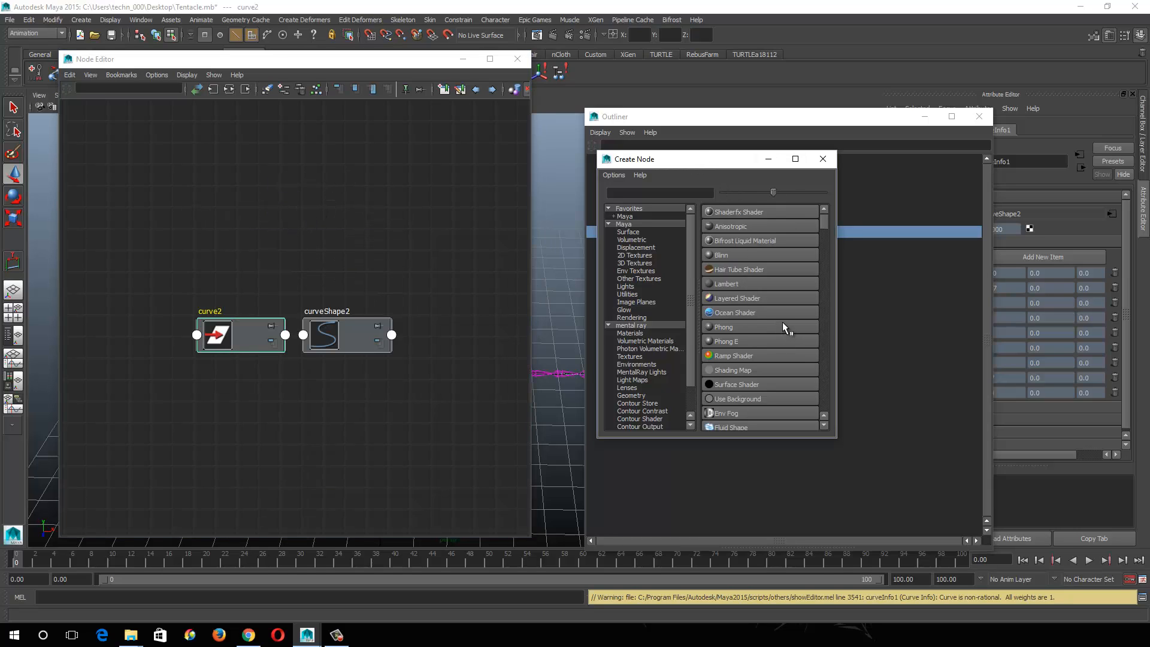
Step: Create a Multiply Divide utility node and place it above curveShape2 in the node graph
left_click(639, 294)
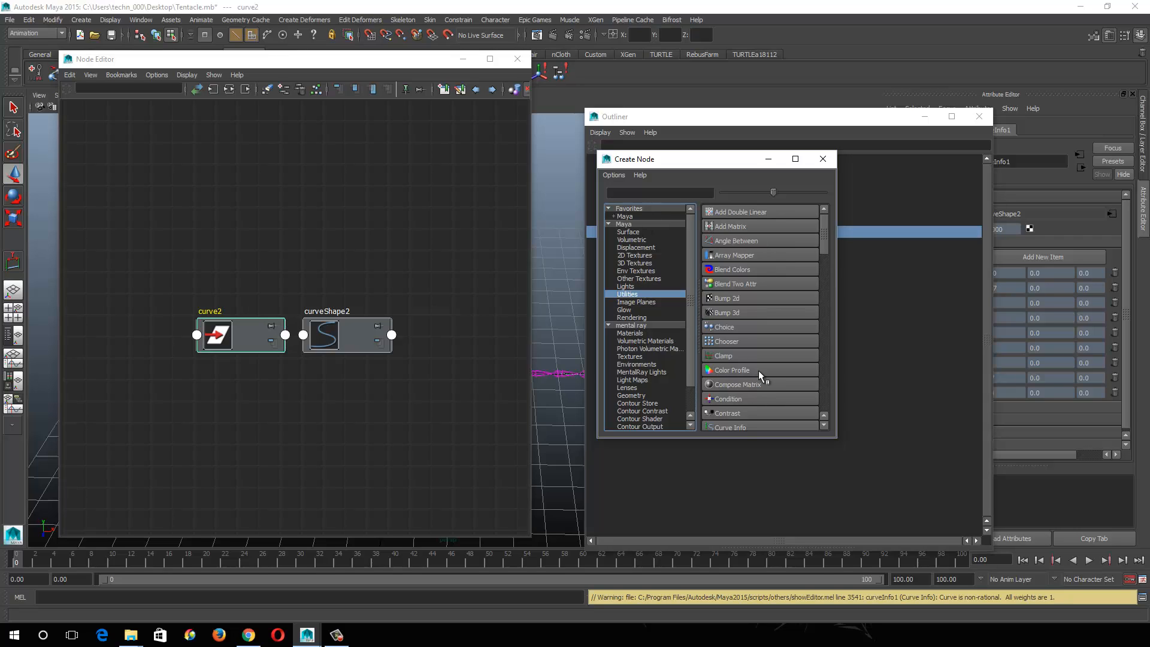
left_click_drag(825, 235, 819, 302)
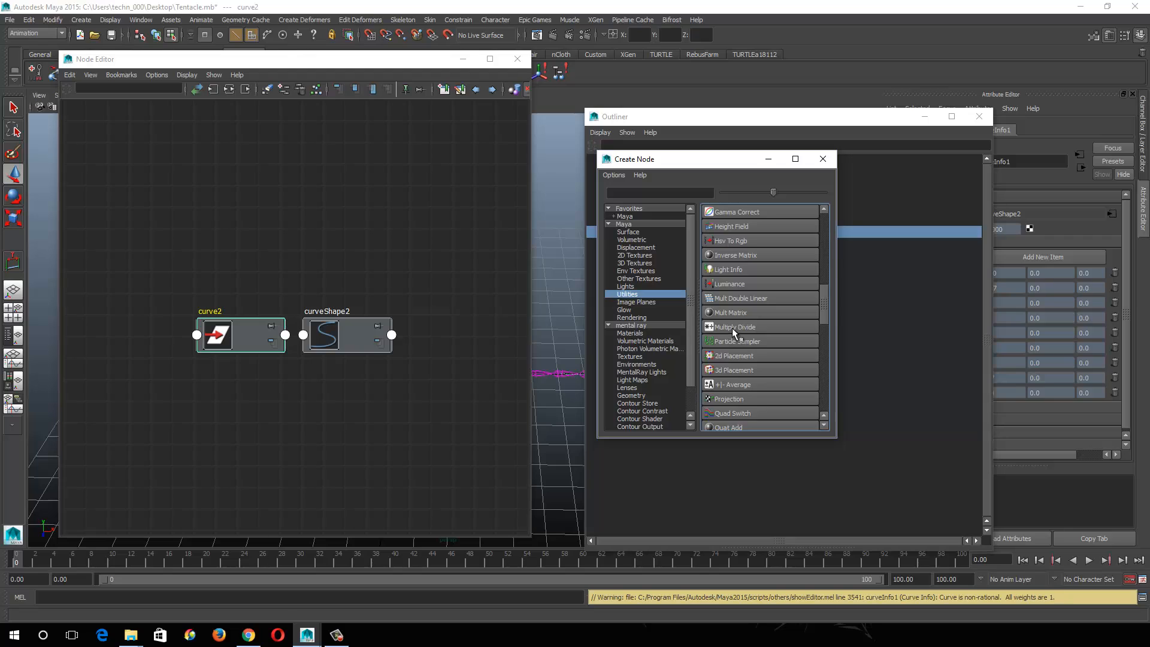
left_click(732, 328)
left_click_drag(341, 382, 366, 194)
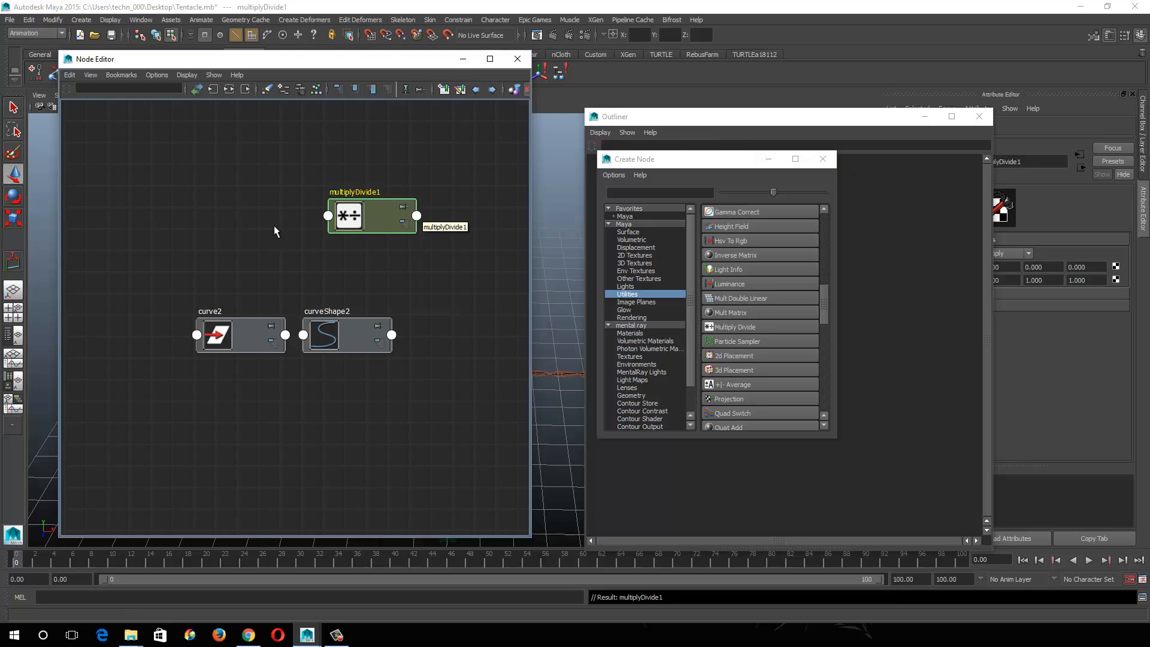
Step: Close the Create Node window and select the curve2 node in the Node Editor graph
left_click(823, 160)
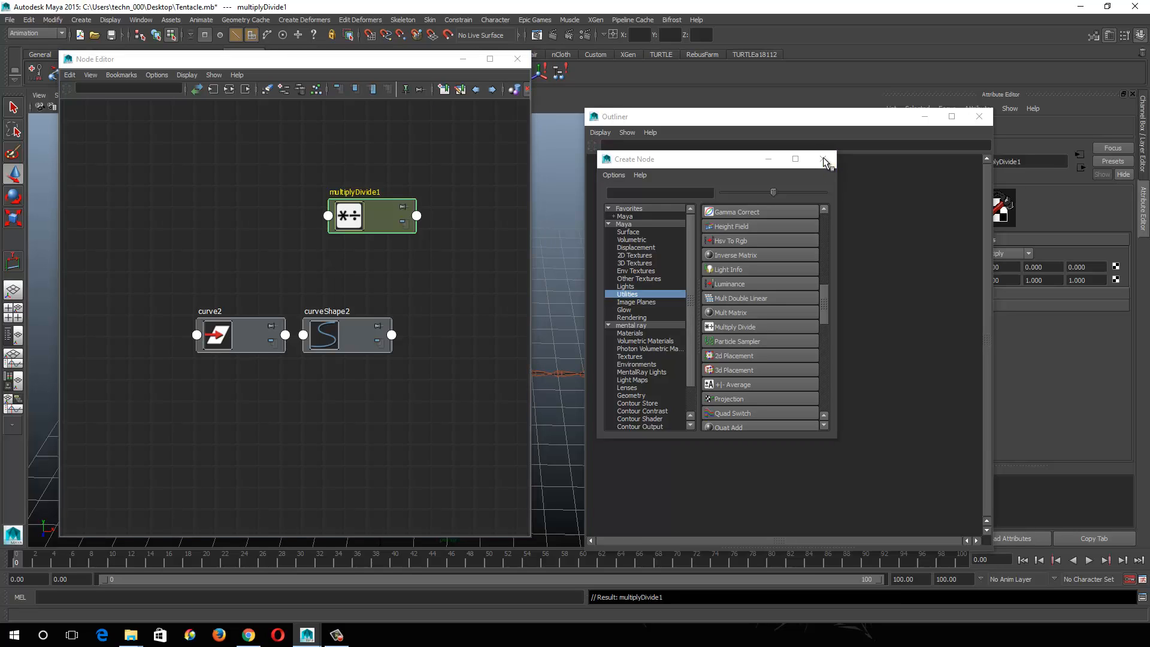
left_click(285, 337)
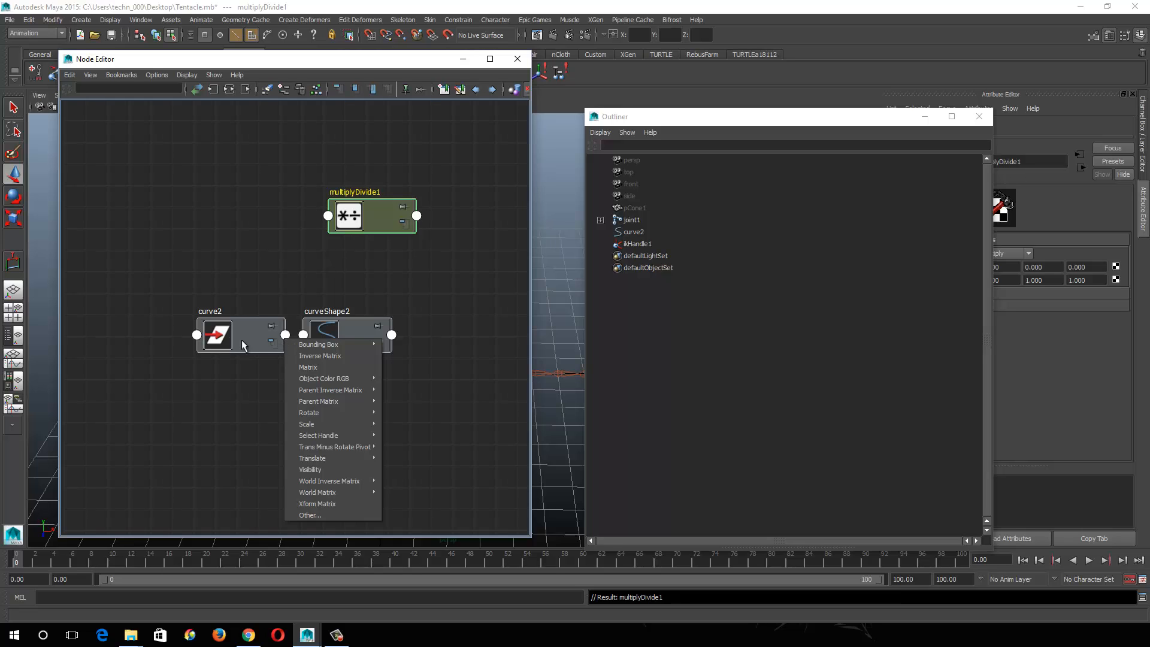
left_click(281, 272)
left_click(235, 330)
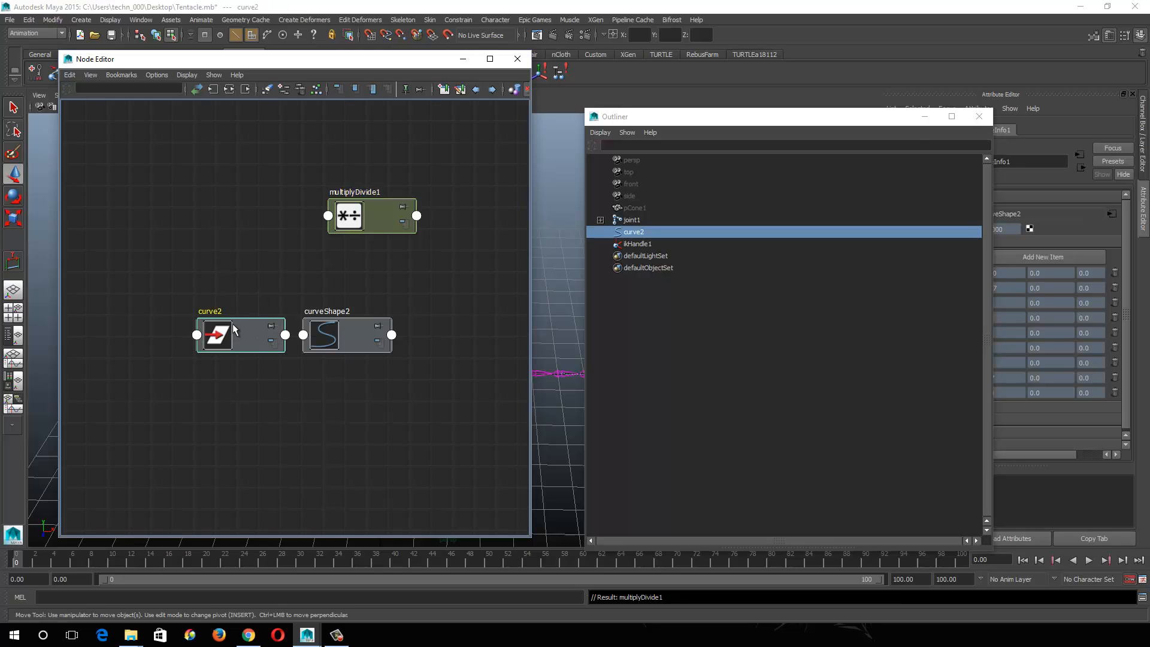
Step: Open the Connection Editor with curve2 as the output node, and look through its output attributes for the arc length
left_click_drag(901, 124, 768, 110)
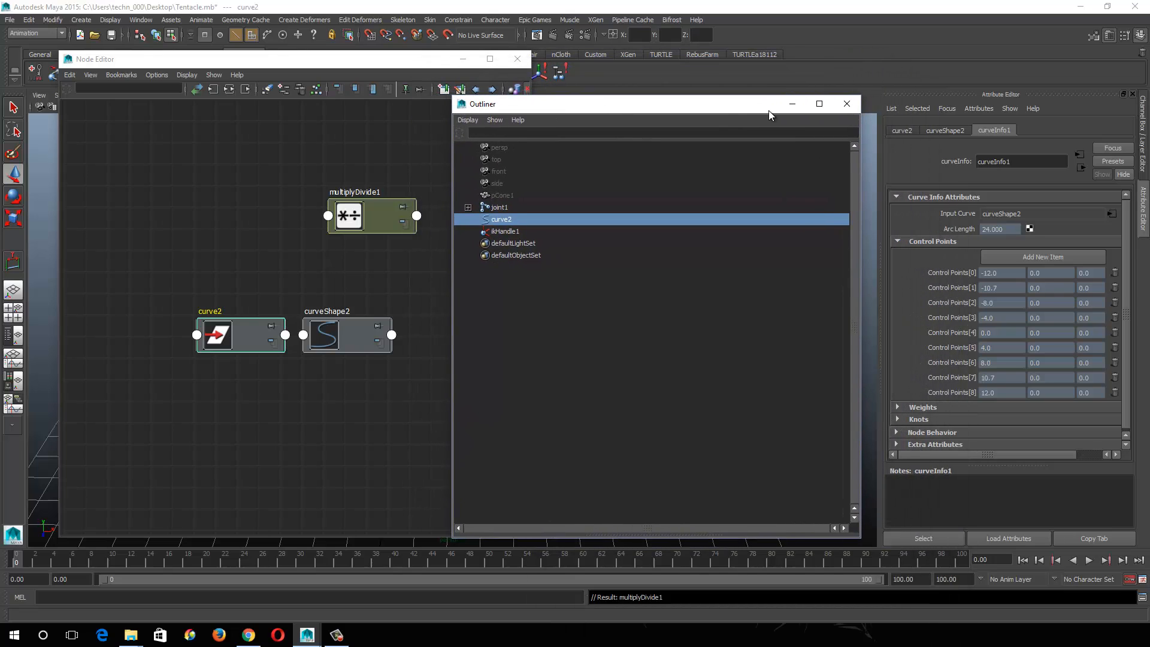
left_click(138, 20)
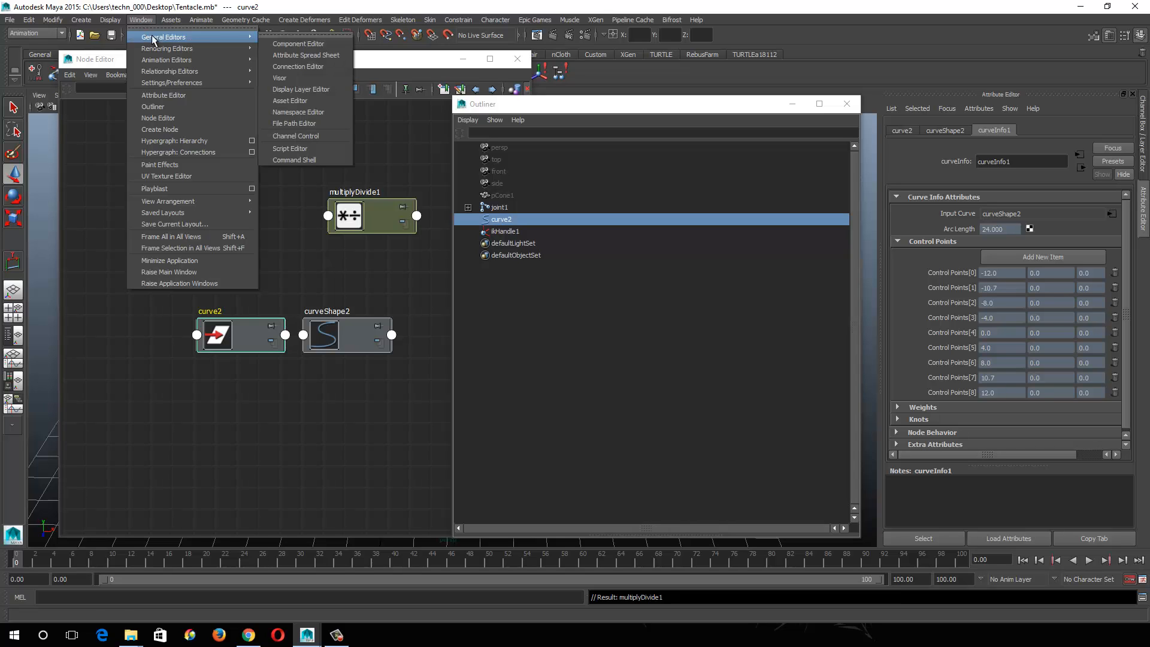
mouse_move(194, 39)
left_click(297, 67)
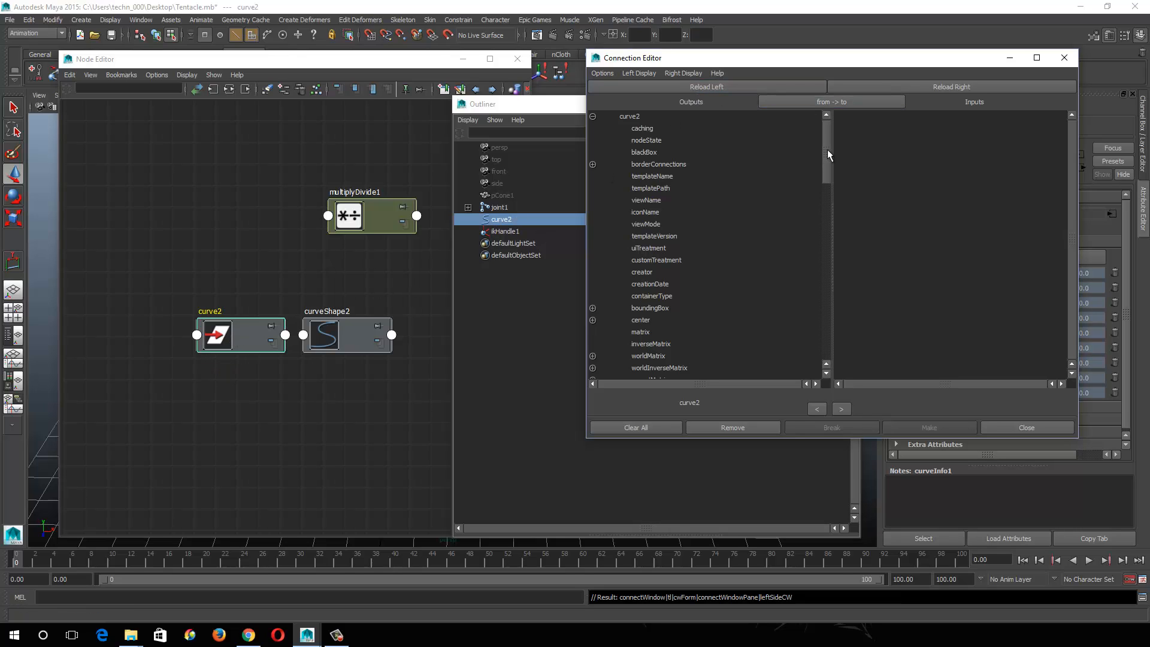
left_click_drag(828, 149, 836, 383)
left_click_drag(832, 62, 592, 38)
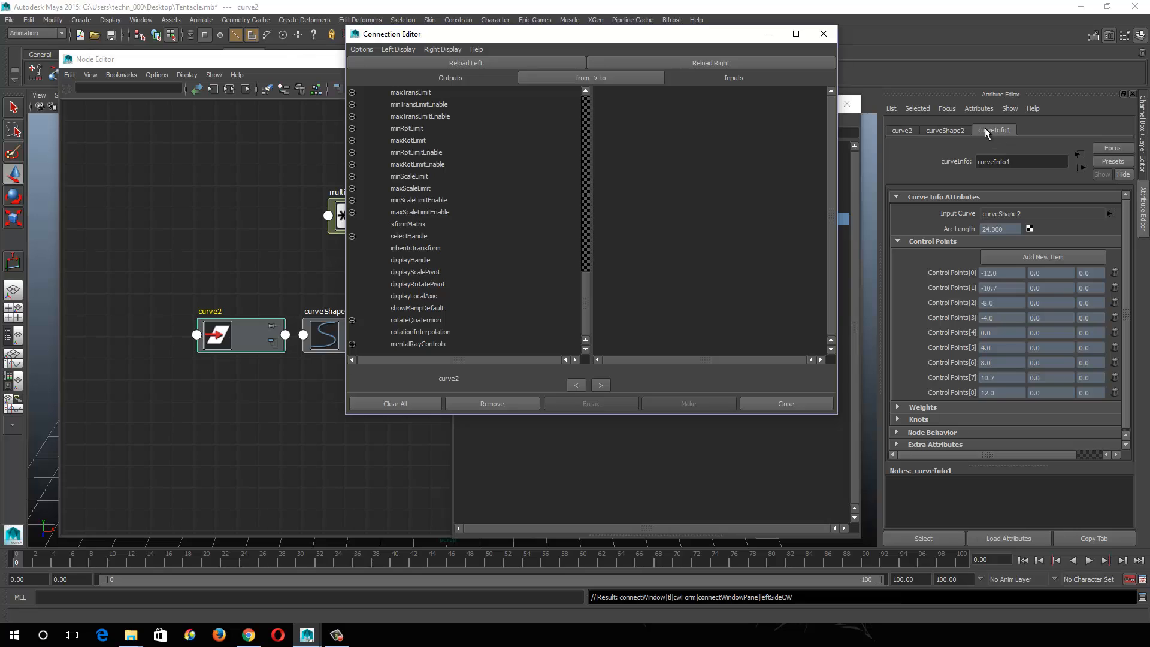
Step: Turn off DAG Objects Only in the Outliner and select the curveInfo1 node
left_click(855, 172)
left_click(468, 120)
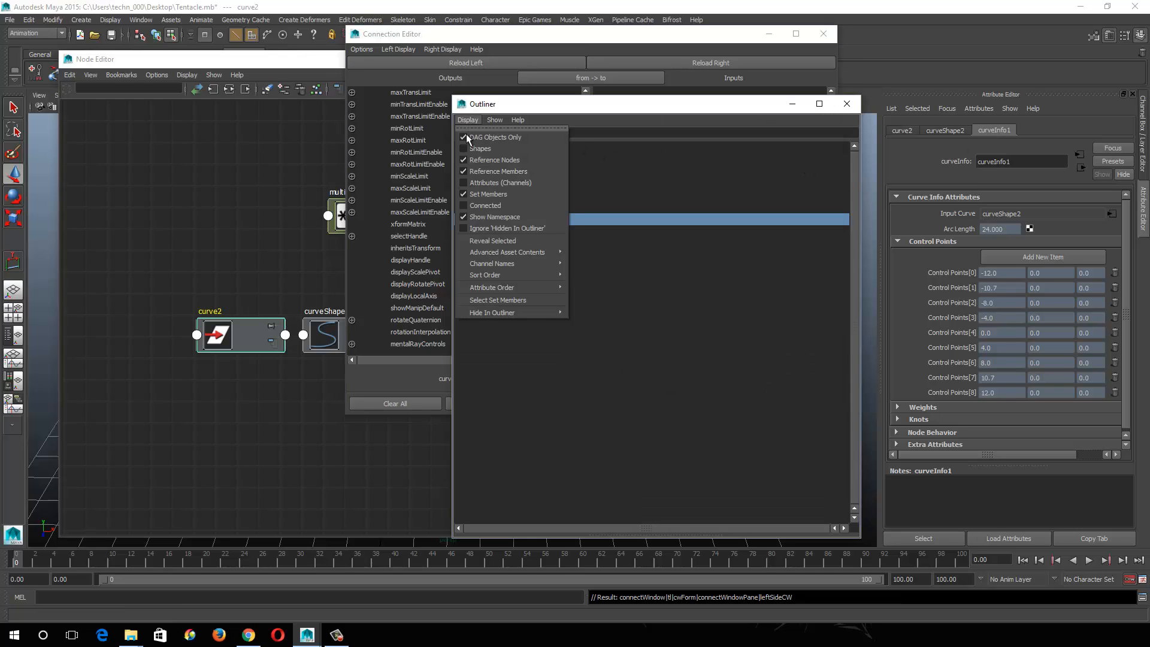
left_click(468, 139)
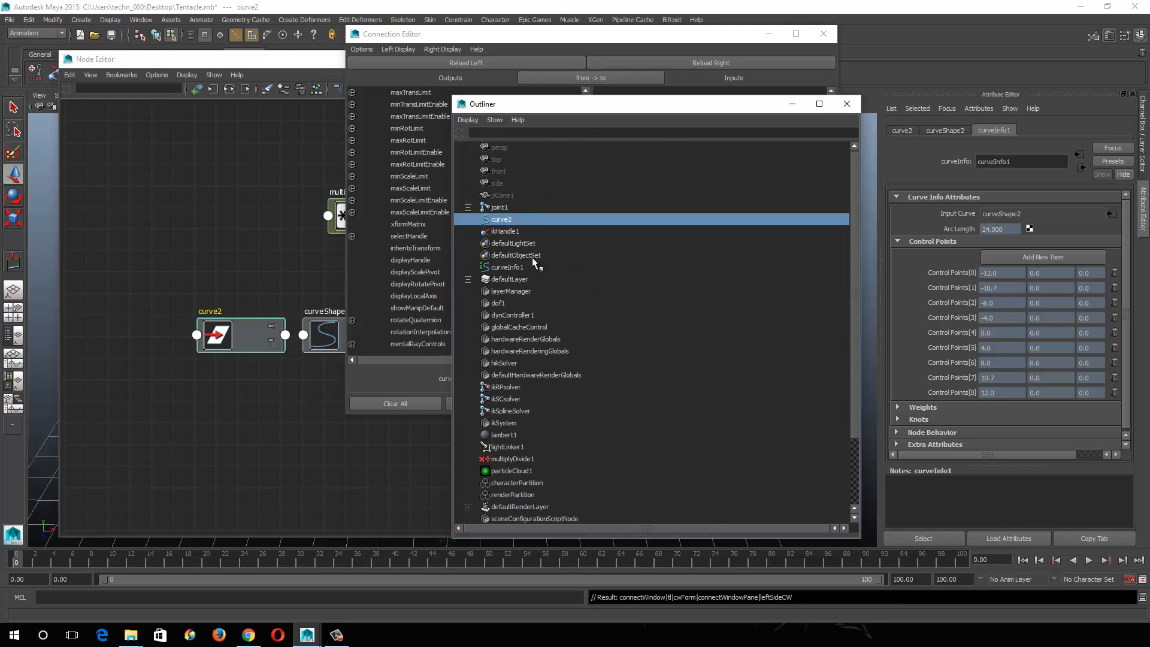
left_click(513, 268)
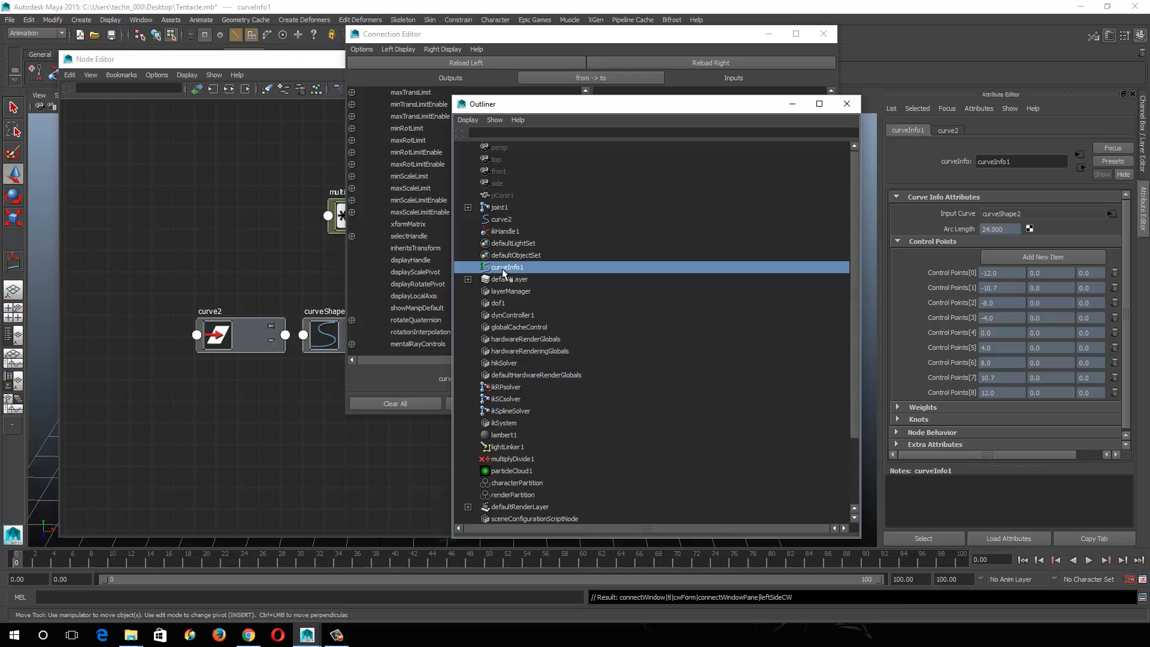
Step: Toggle the Outliner's DAG Objects Only filter to compare the node lists, and leave the filter turned on
left_click(467, 120)
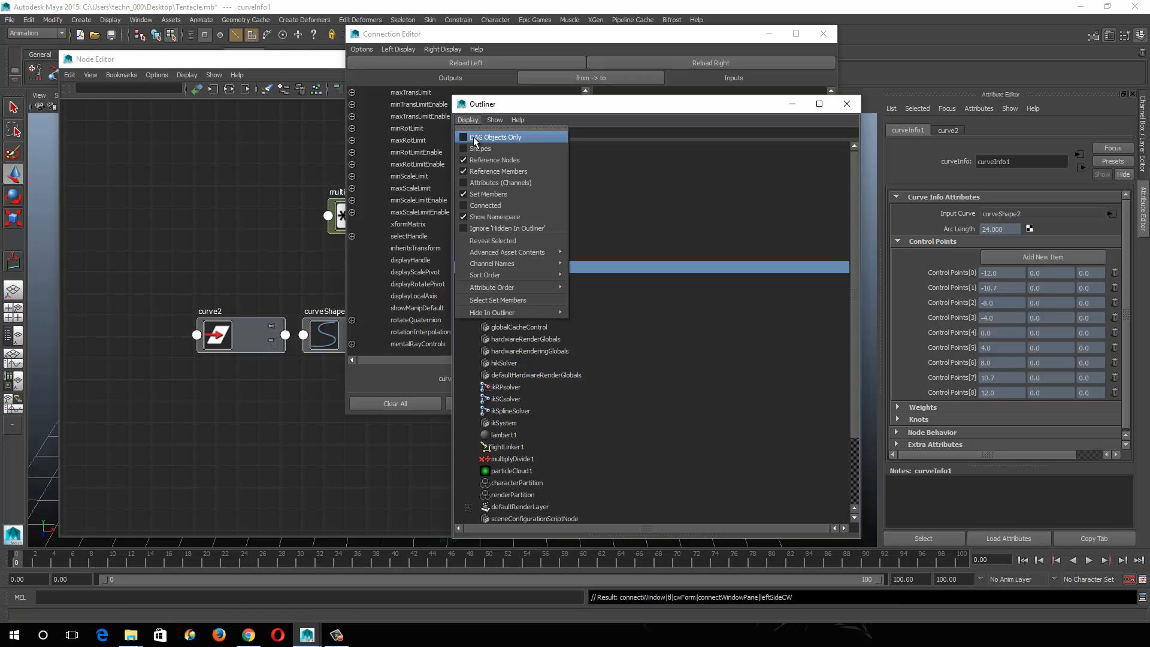
left_click(474, 139)
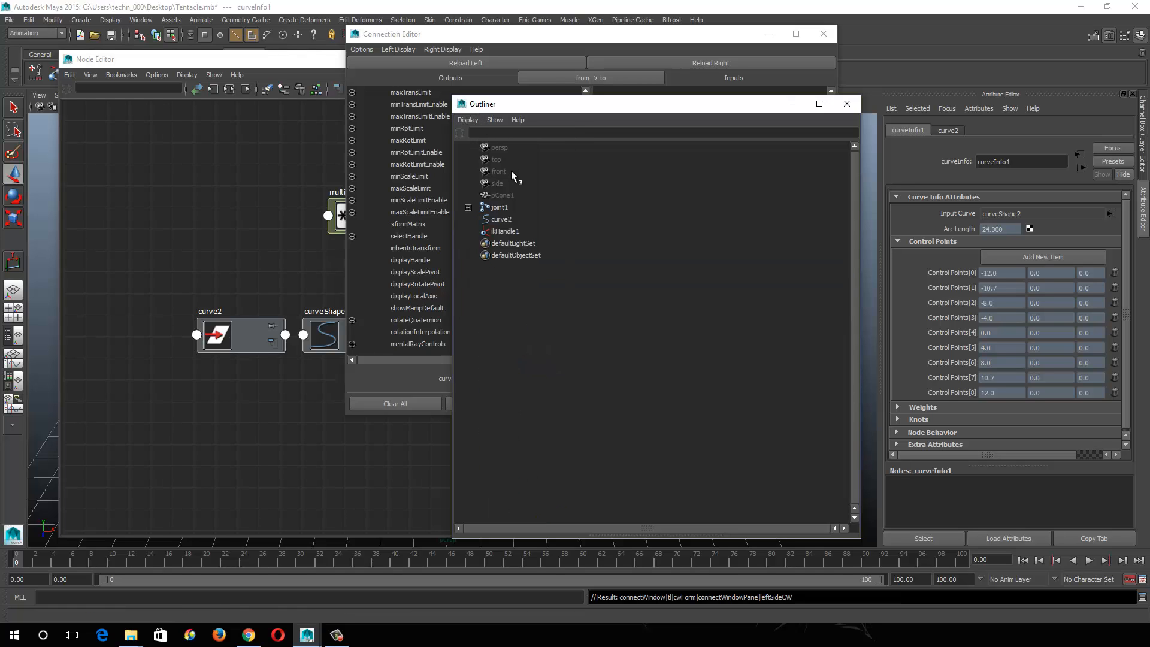
left_click(473, 119)
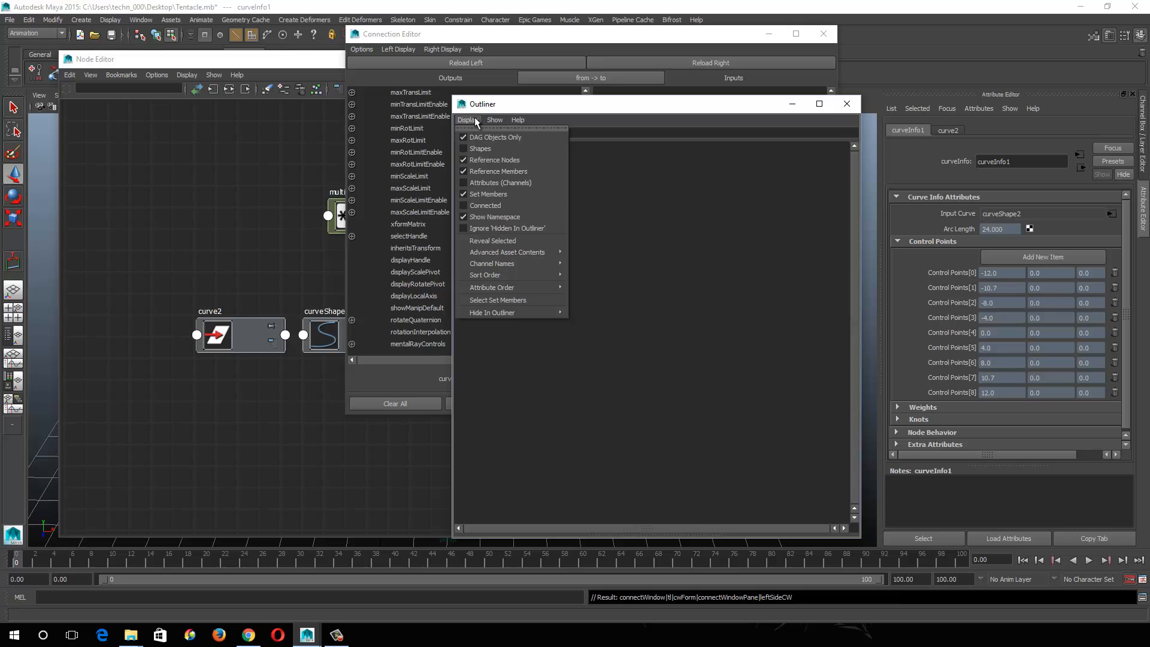
left_click(523, 138)
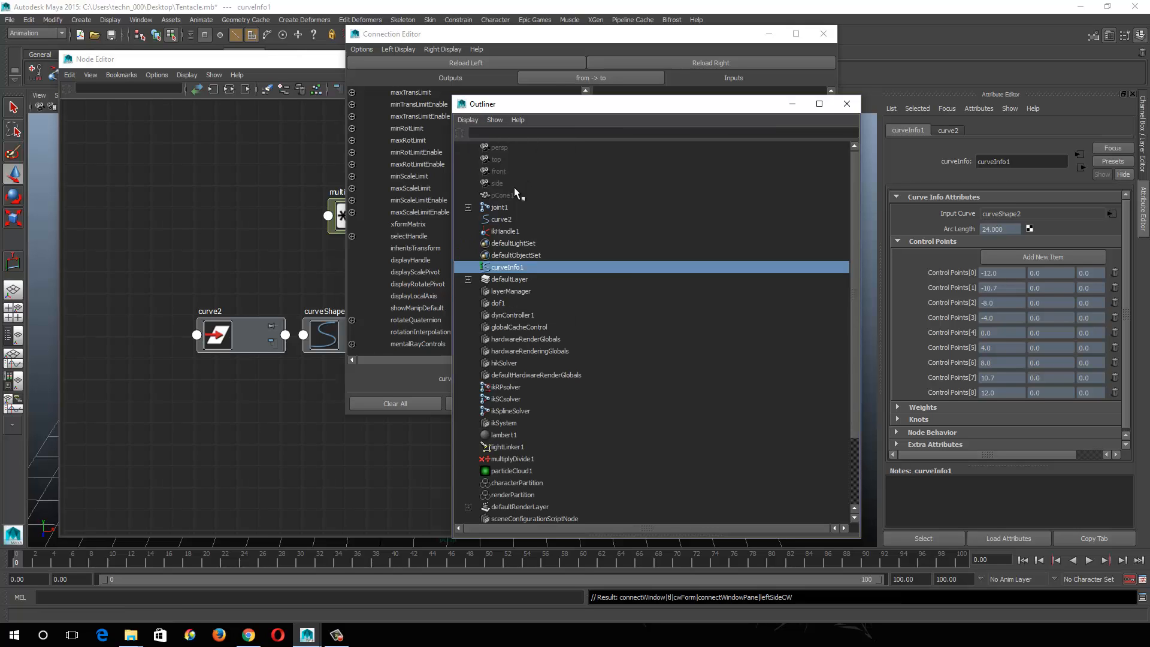
scroll(541, 456, "down", 2)
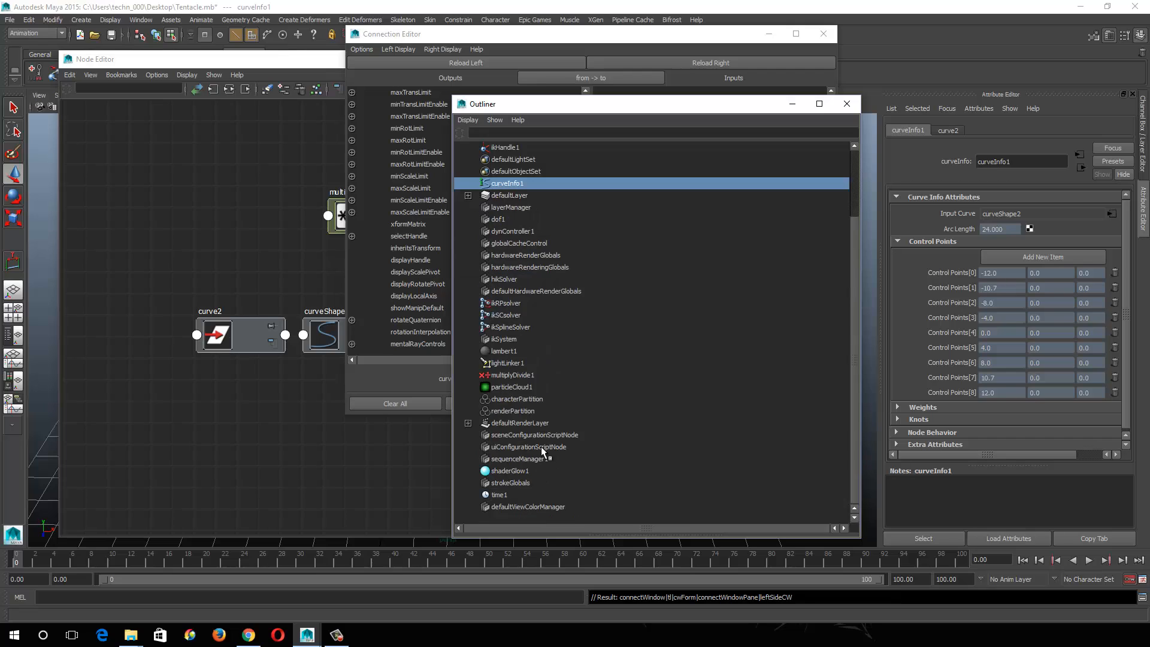
scroll(539, 446, "up", 2)
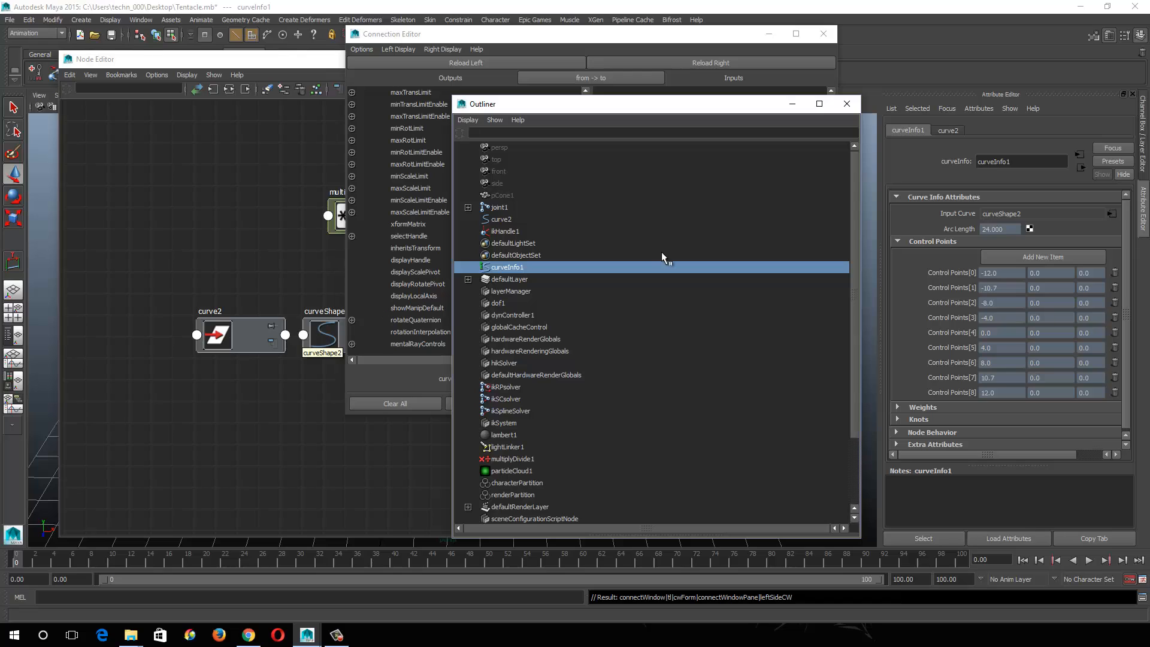
left_click(470, 121)
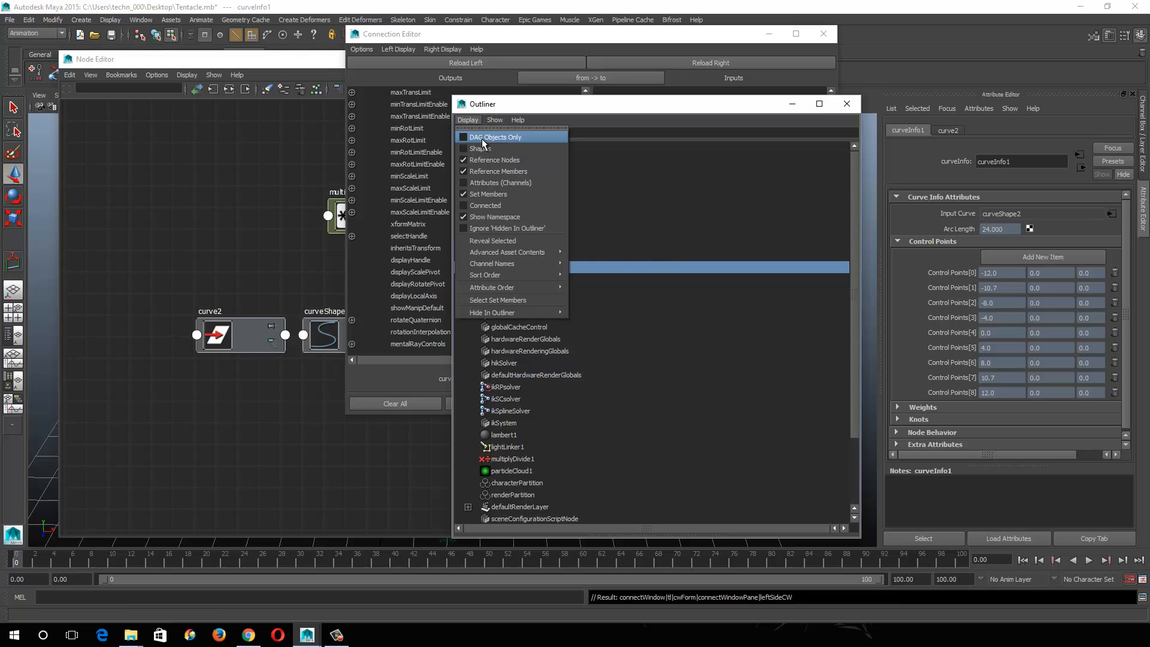
left_click(483, 141)
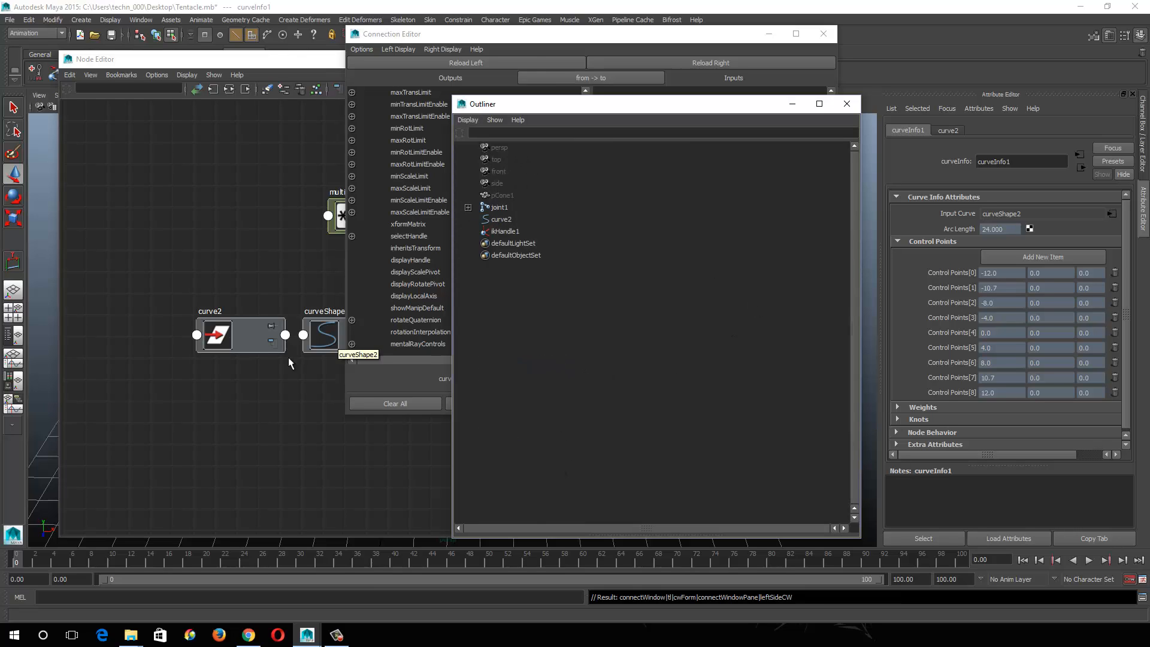
Step: Select curve2 in the node graph and use its curveInfo1 attributes to select the curveInfo1 node itself
left_click(208, 262)
left_click(237, 329)
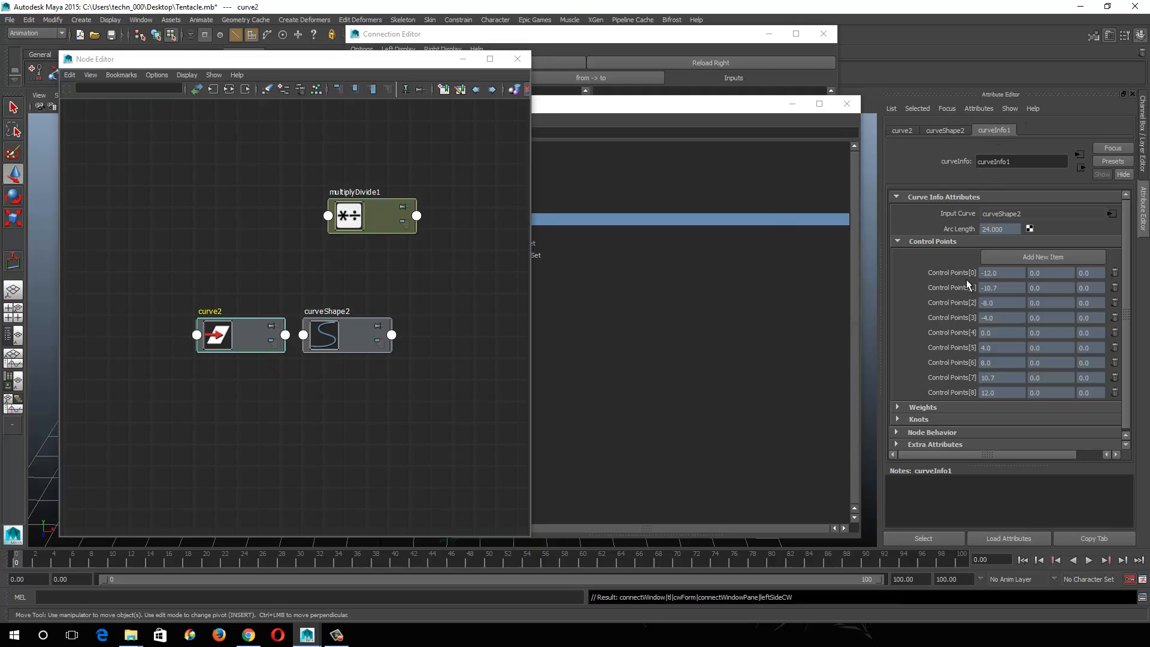
left_click(924, 538)
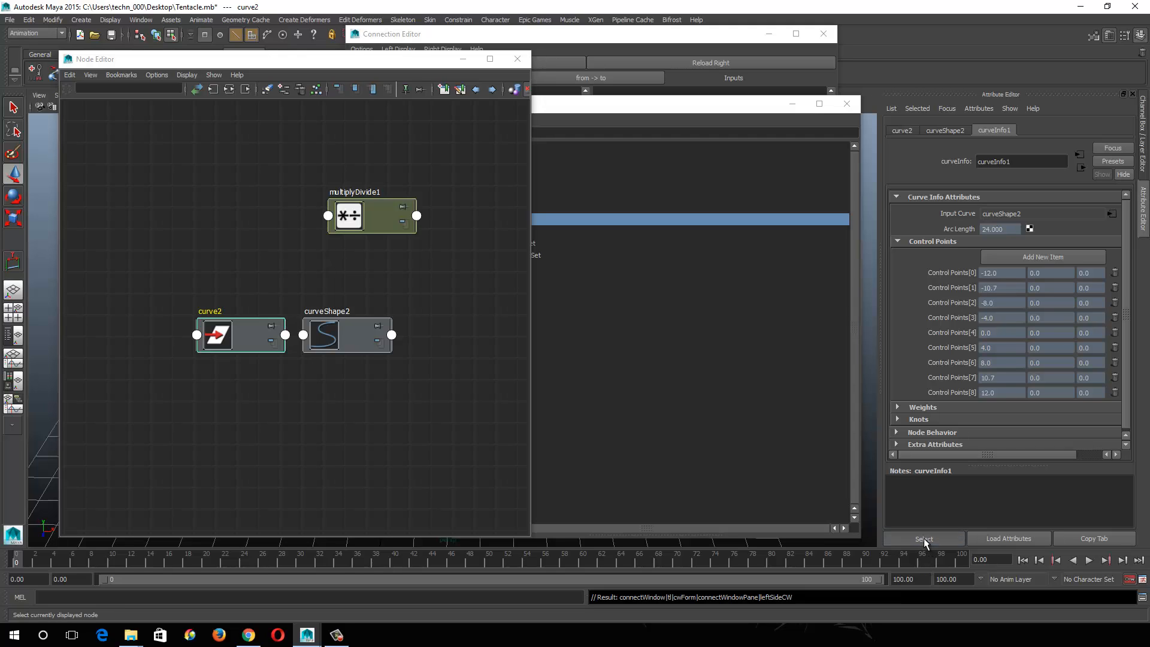
Step: Check that curveInfo1 is selected by temporarily listing non-DAG nodes in the Outliner
left_click(681, 107)
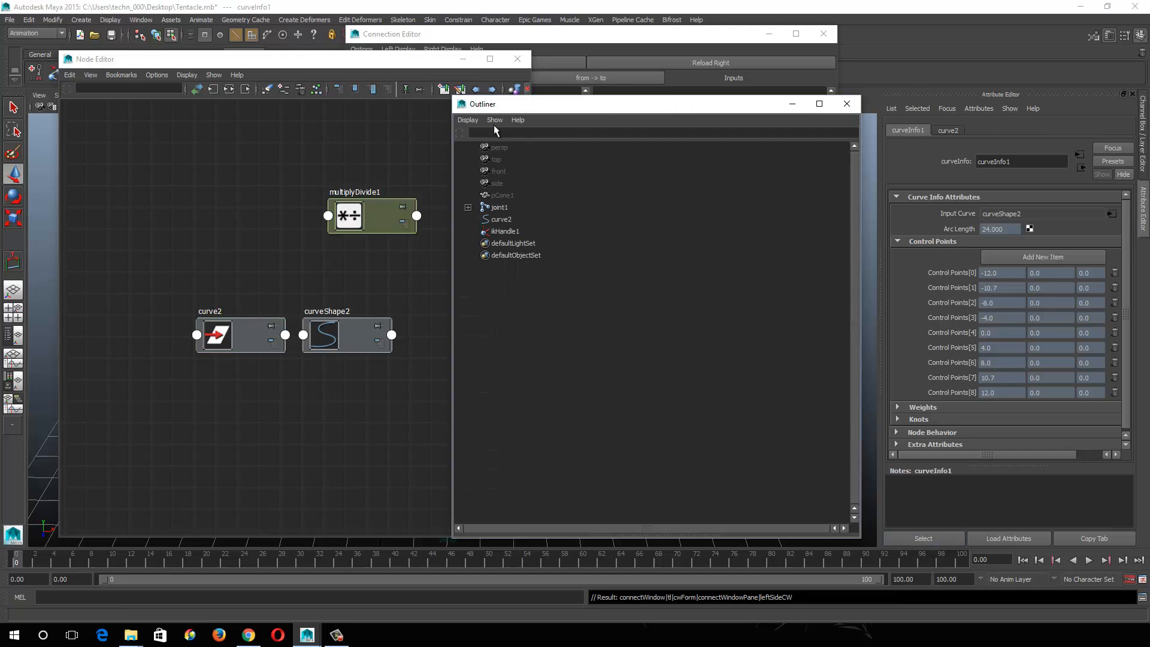
left_click(468, 120)
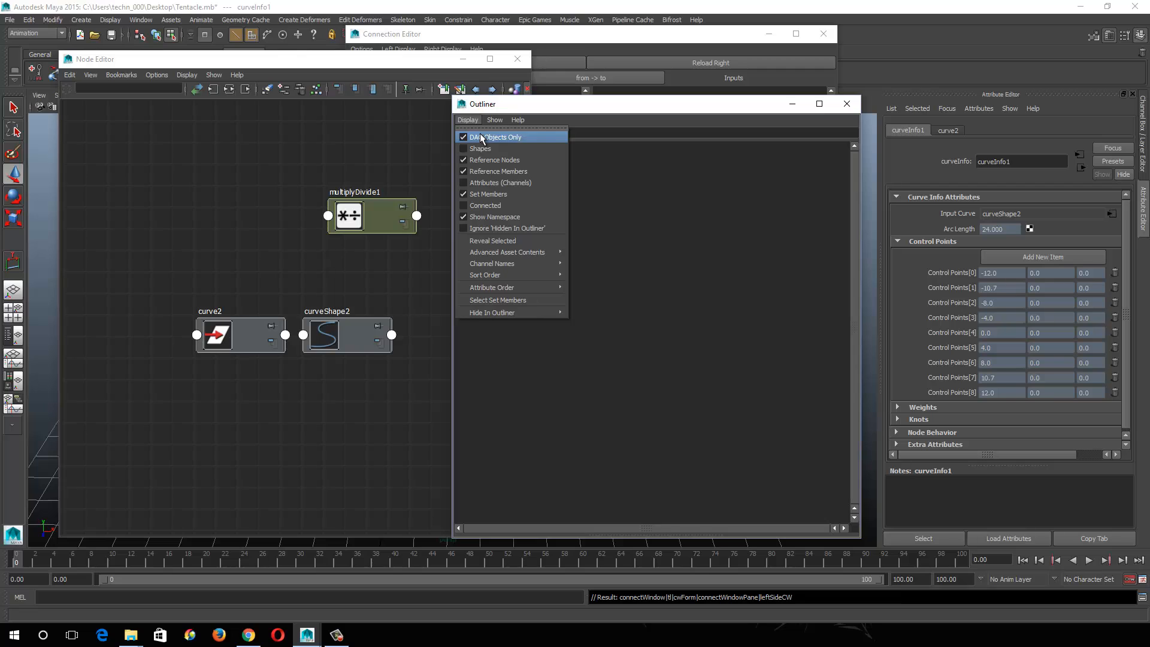
left_click(481, 138)
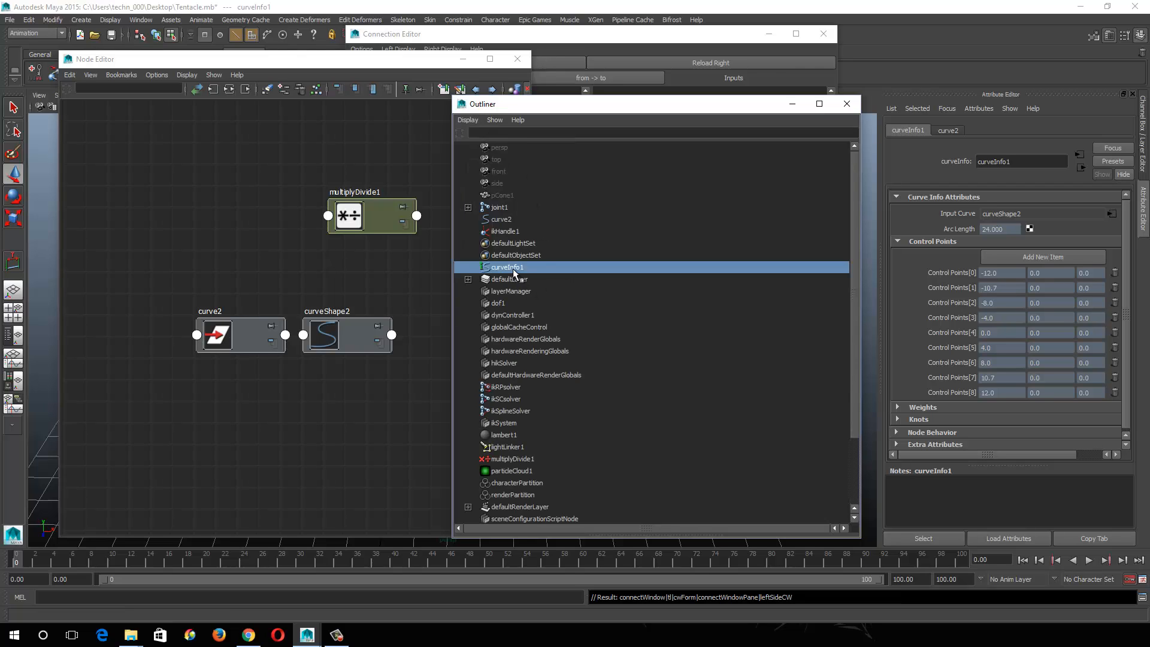
left_click(467, 120)
left_click(481, 137)
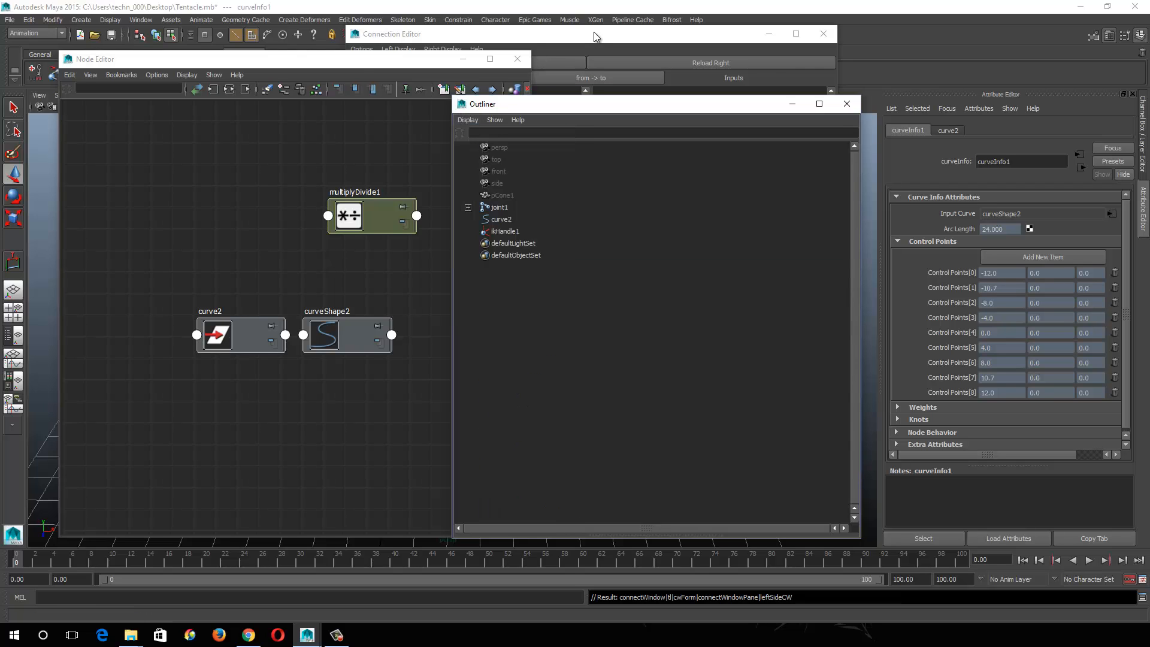
Step: Load curveInfo1 as the output node in the Connection Editor and move the window clear of the multiplyDivide1 node
left_click(592, 37)
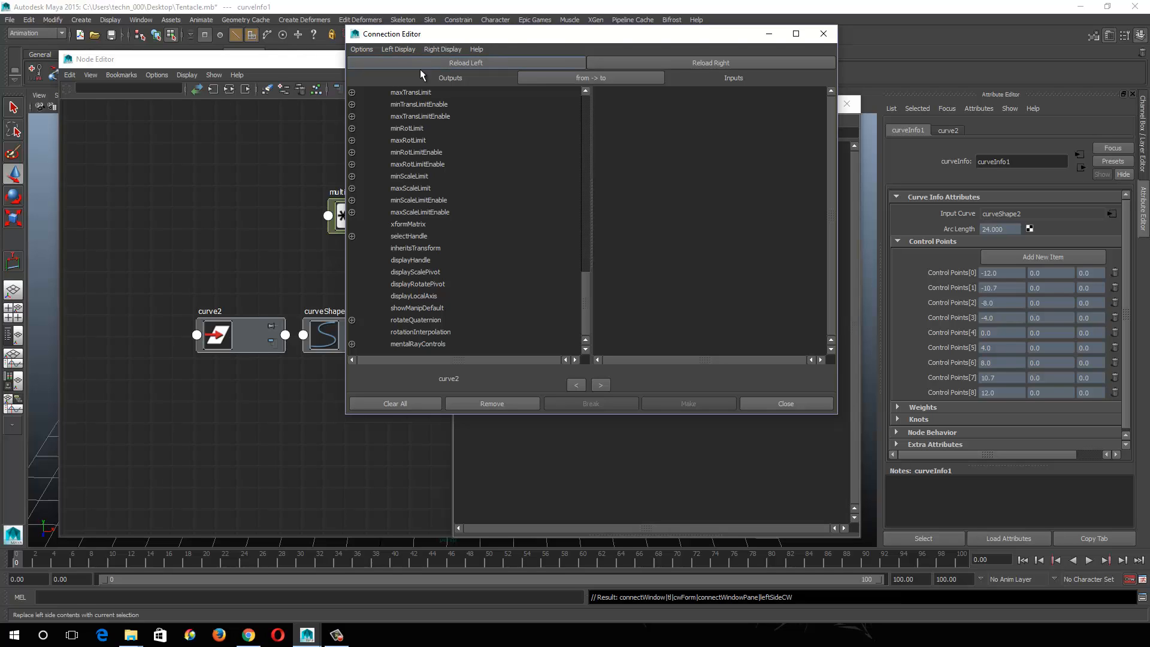
left_click(444, 62)
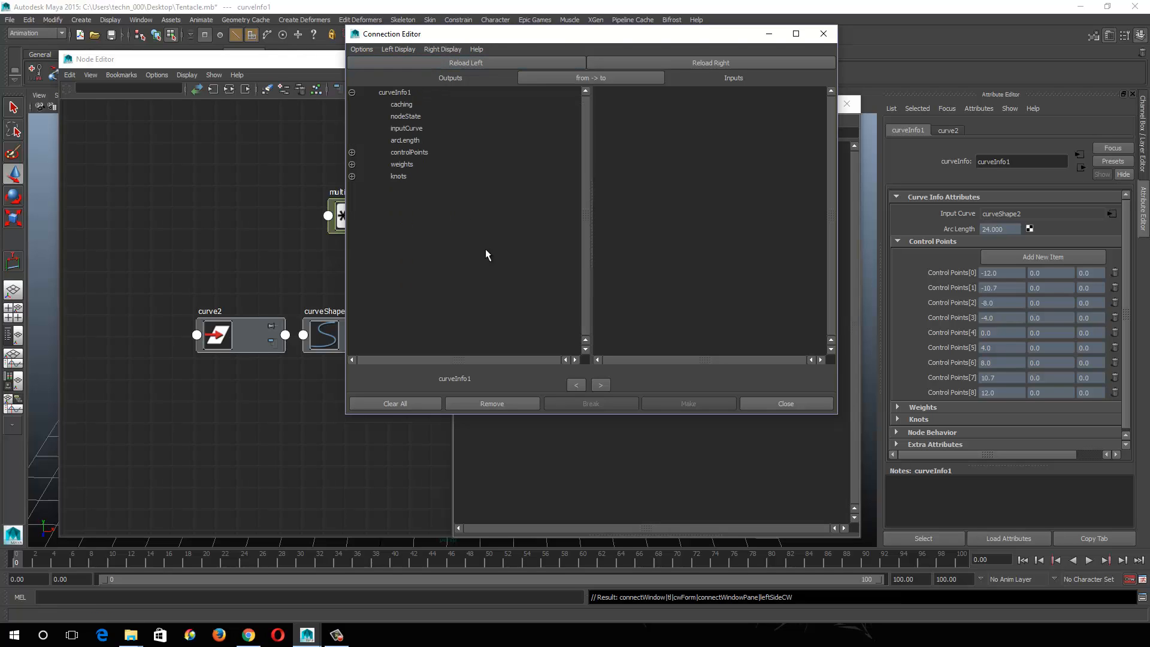
left_click_drag(508, 40, 591, 32)
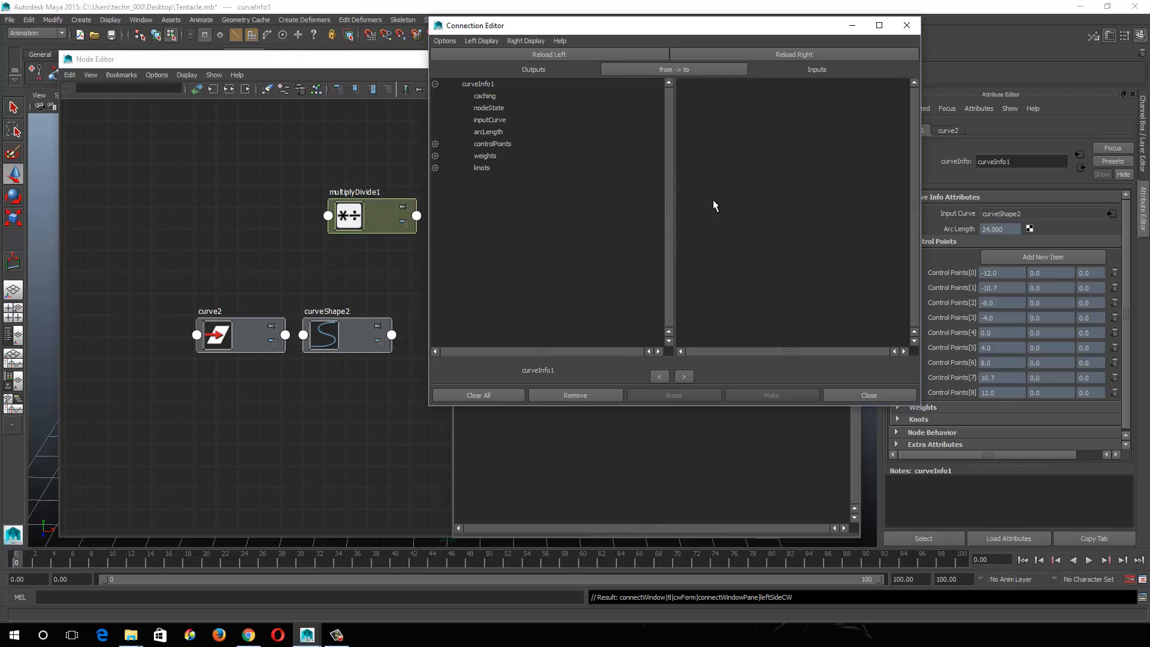
Step: Load multiplyDivide1 as the input node in the Connection Editor and choose curveInfo1's arcLength as the output attribute
left_click(350, 223)
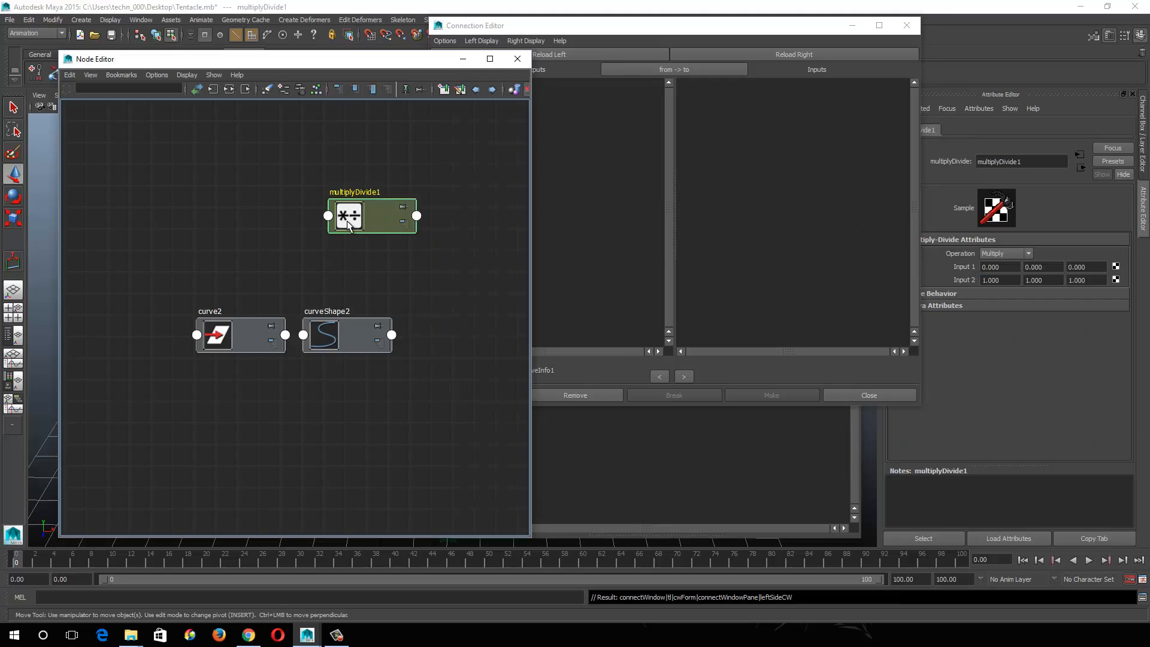
left_click(732, 52)
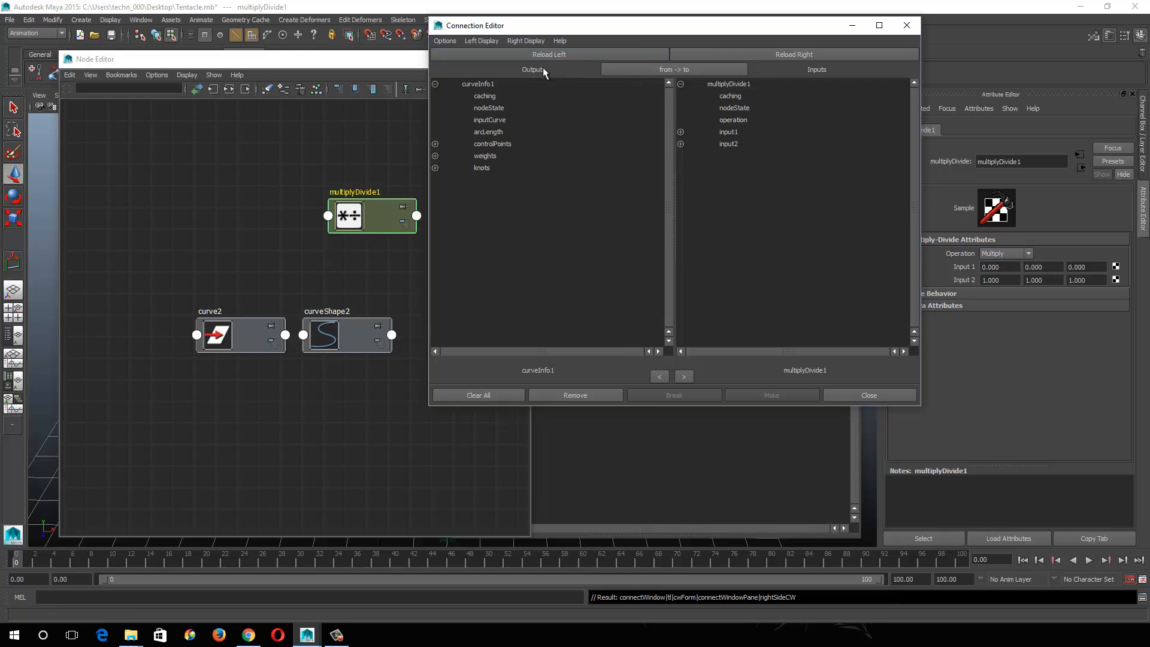
left_click(496, 133)
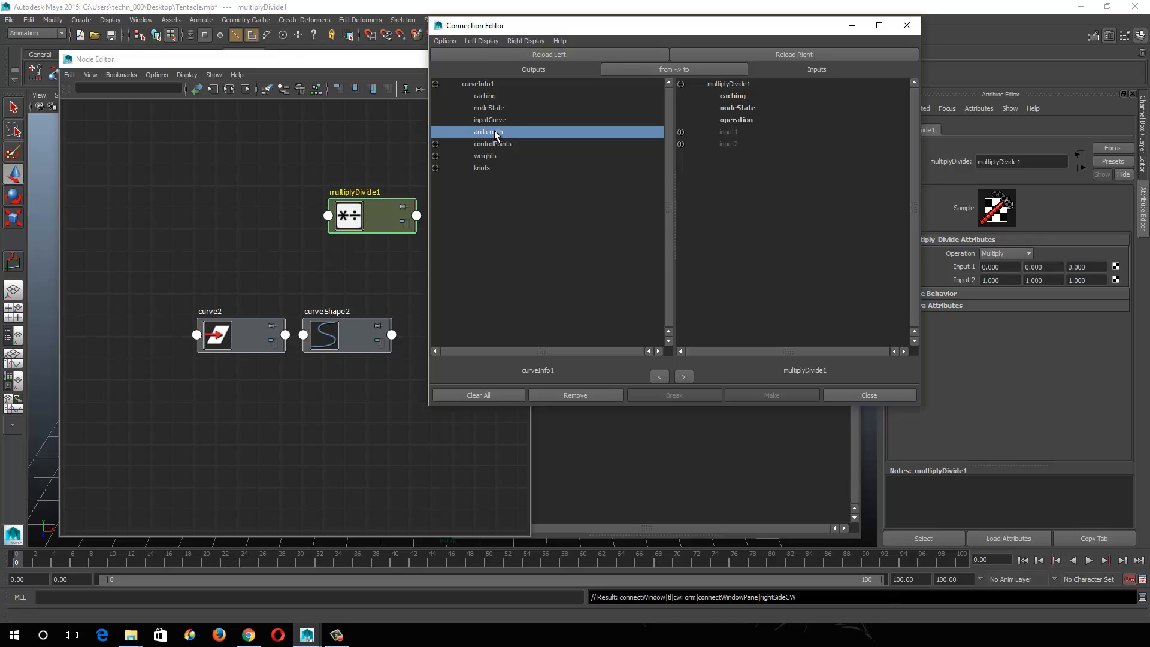
Step: Minimize the Node Editor and connect curveInfo1's arcLength to multiplyDivide1's input1X
left_click(681, 132)
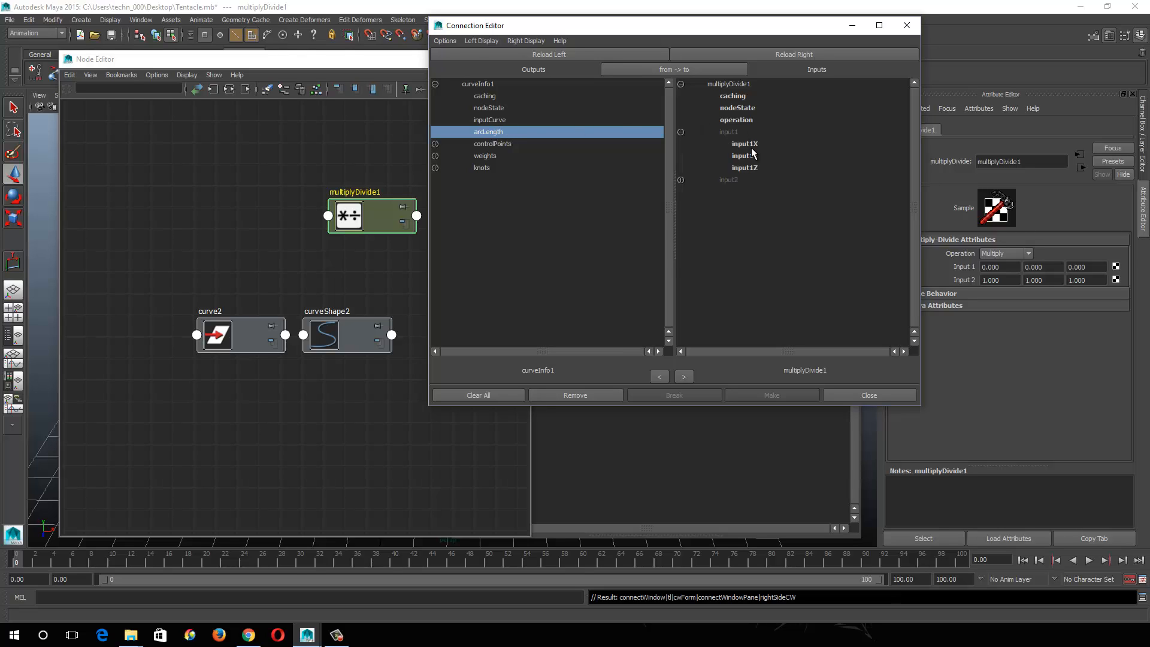
left_click(316, 58)
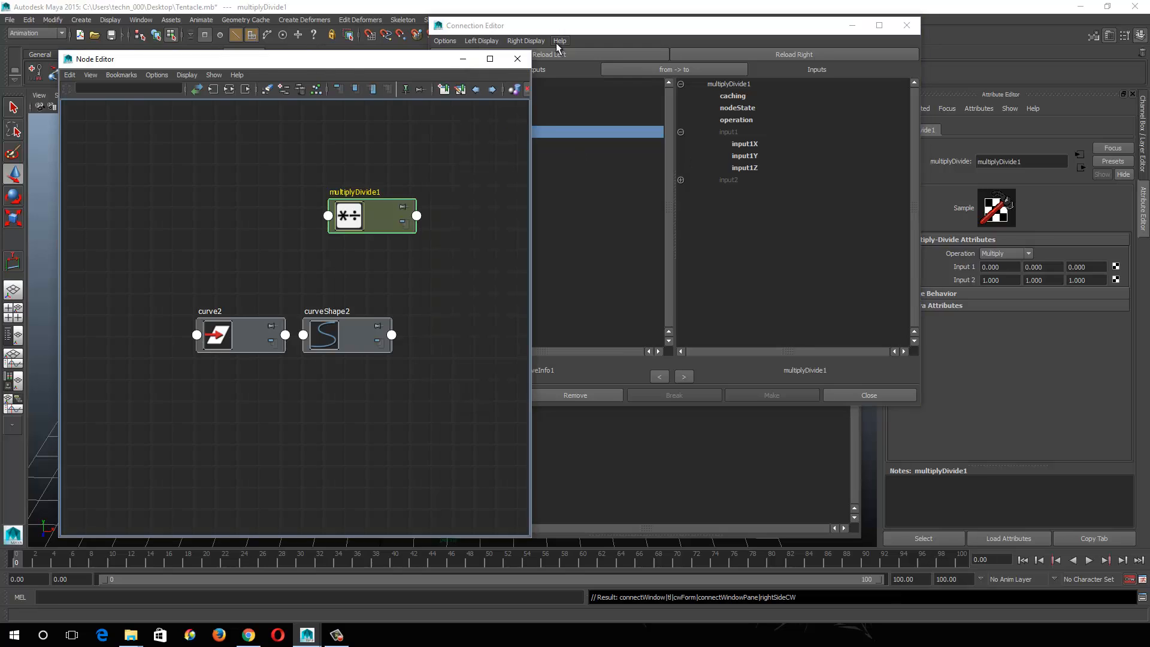
left_click(465, 63)
left_click(752, 145)
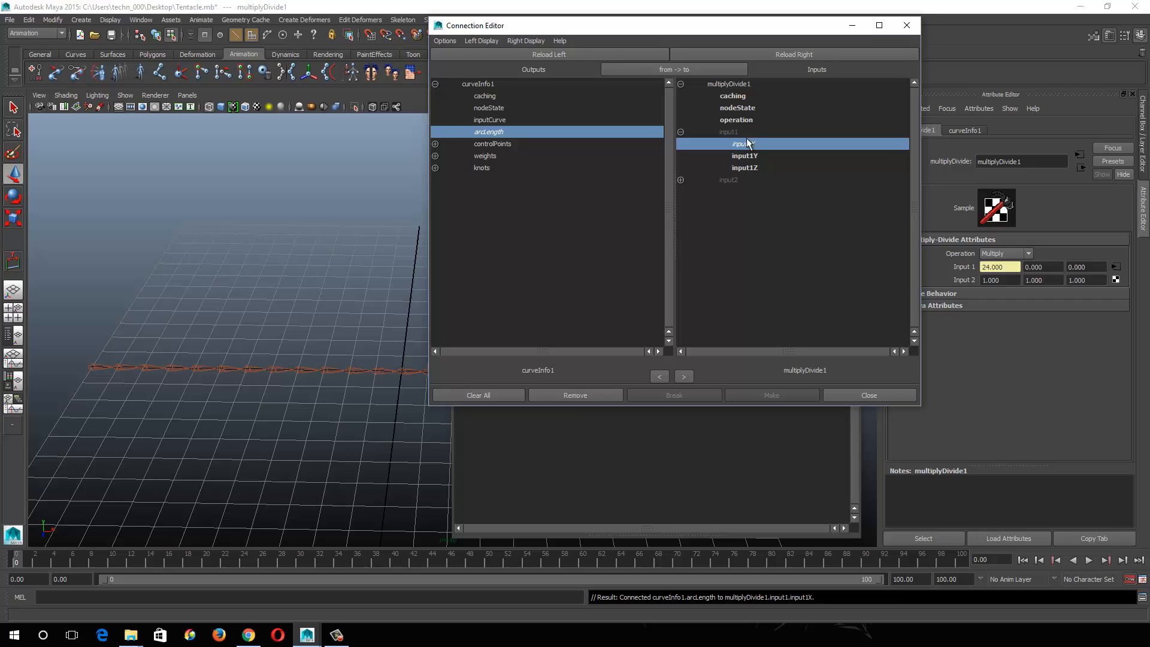
Step: Select joint1 in the Outliner to view the whole joint chain, and return to the Connection Editor
left_click(106, 370)
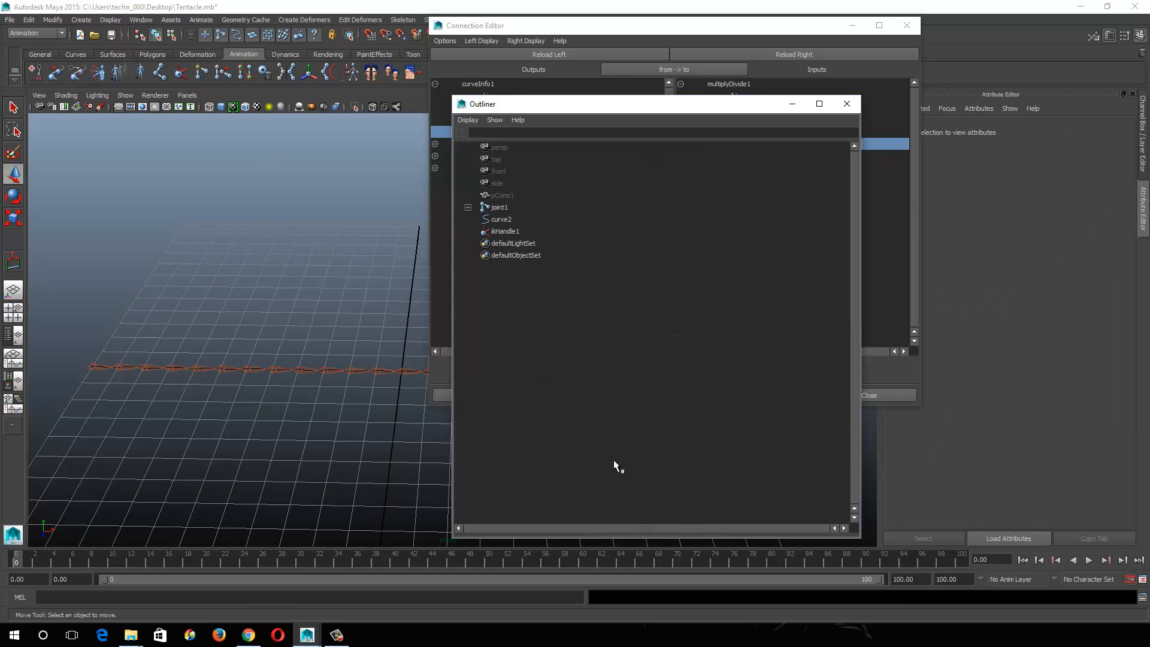
left_click(500, 207)
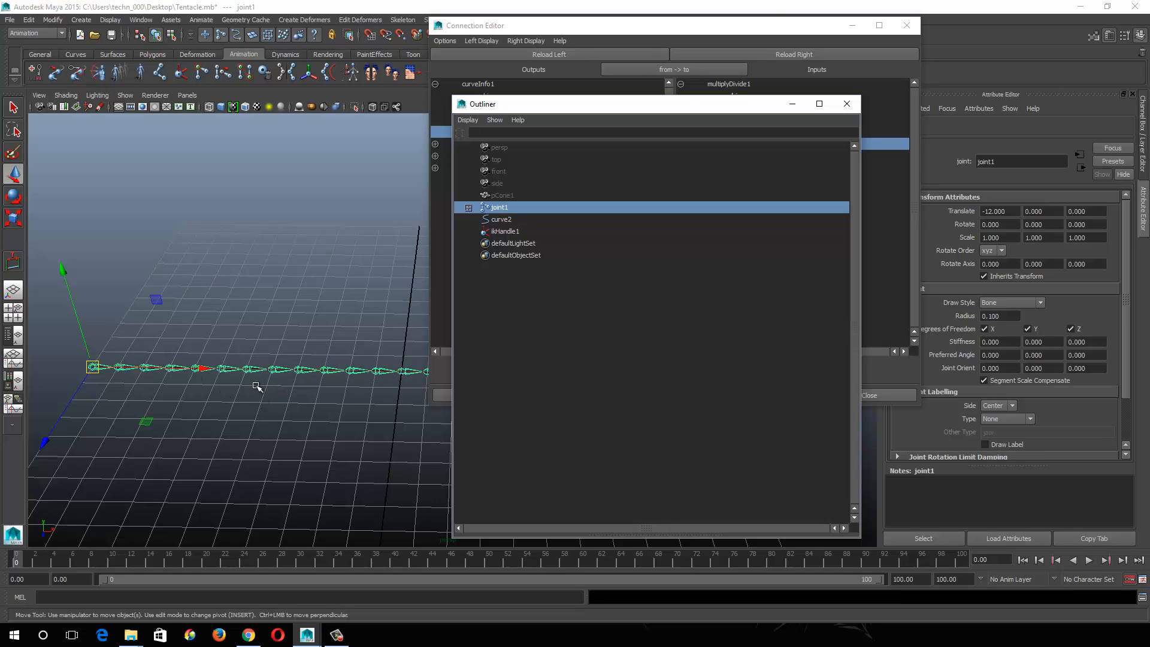
left_click(727, 37)
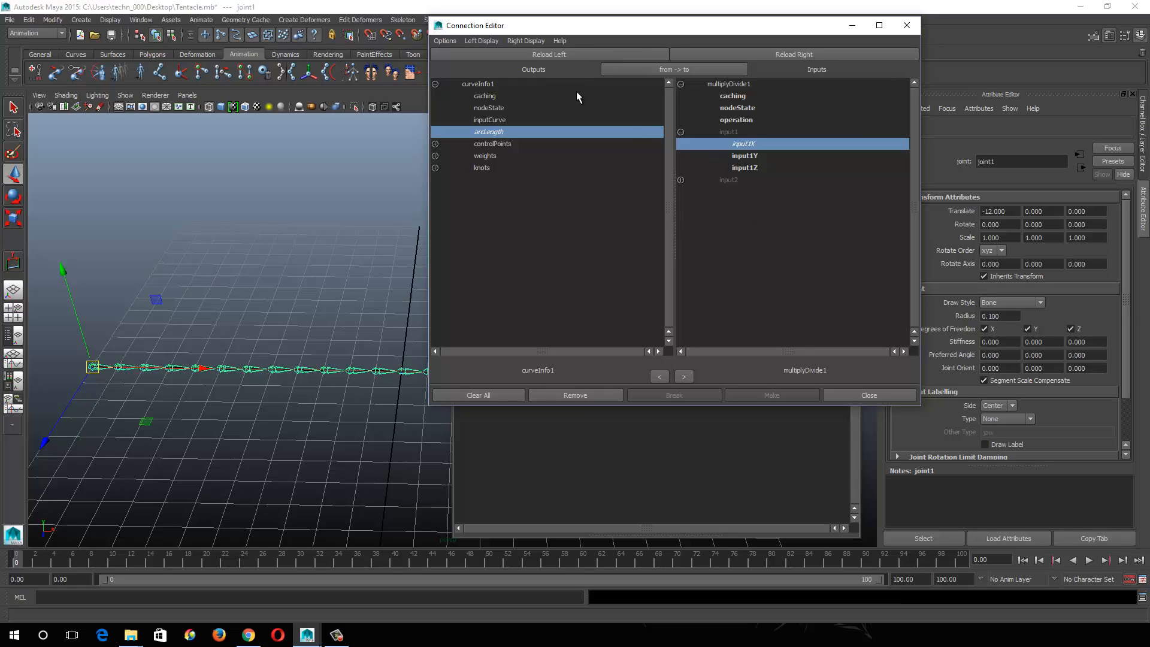
Step: Disconnect arcLength from input1X and connect it to multiplyDivide1's input2X instead
left_click(747, 148)
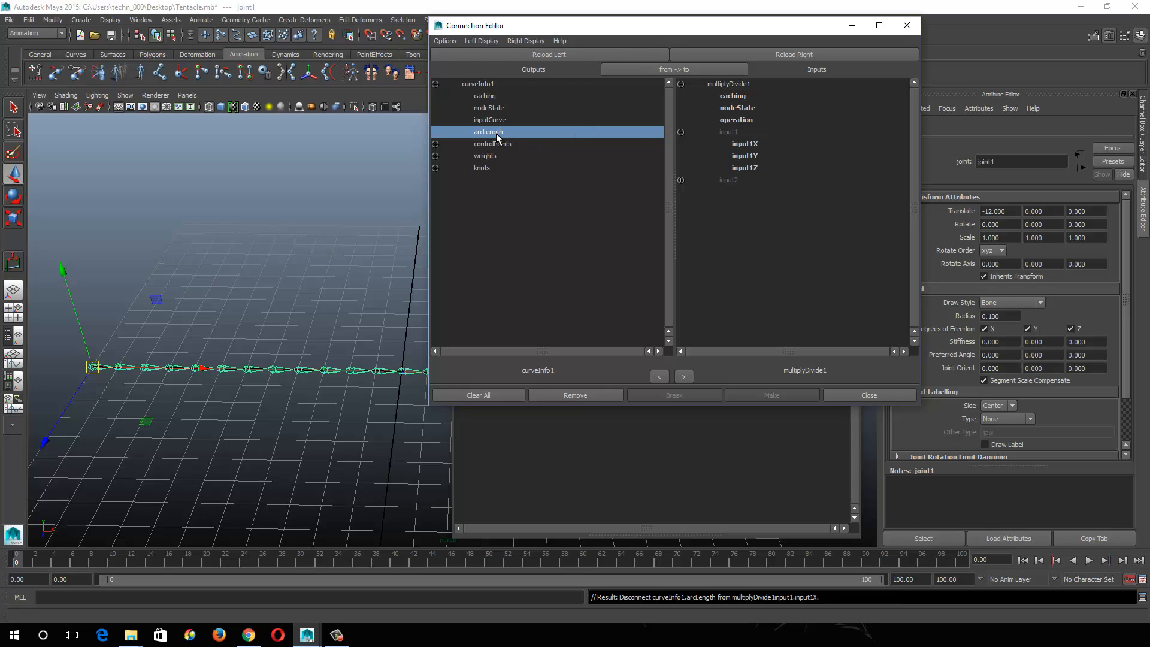
left_click(681, 180)
left_click(751, 192)
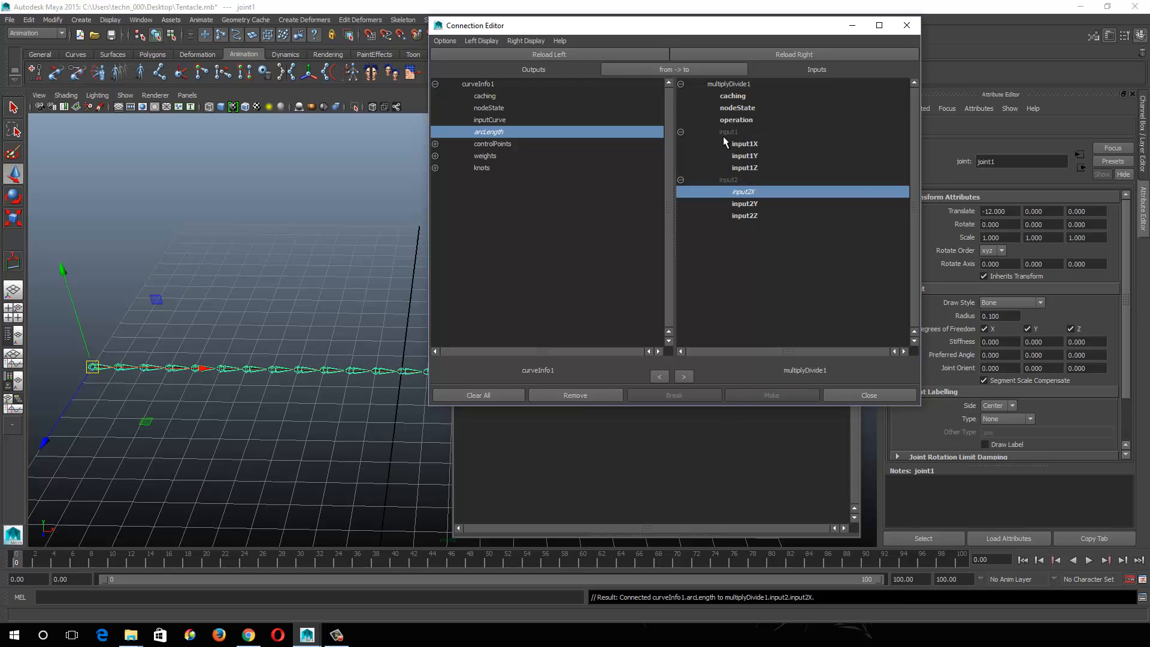
Step: Clear the selection and close the Script Editor to return to the Node Editor
left_click(736, 412)
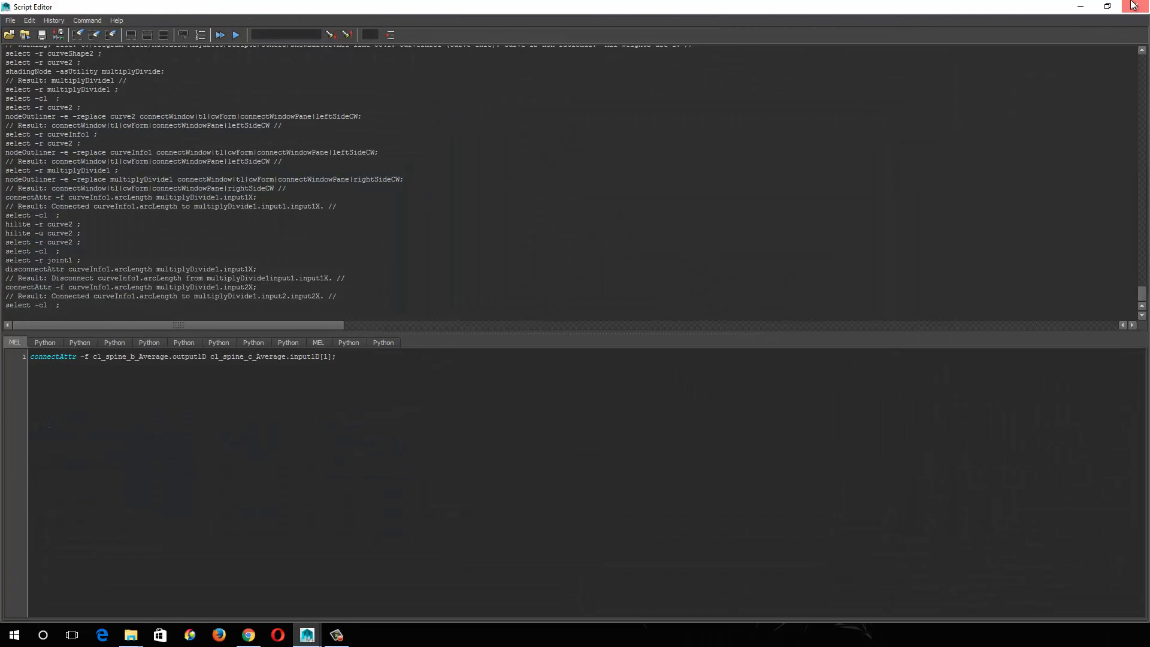
left_click(1133, 6)
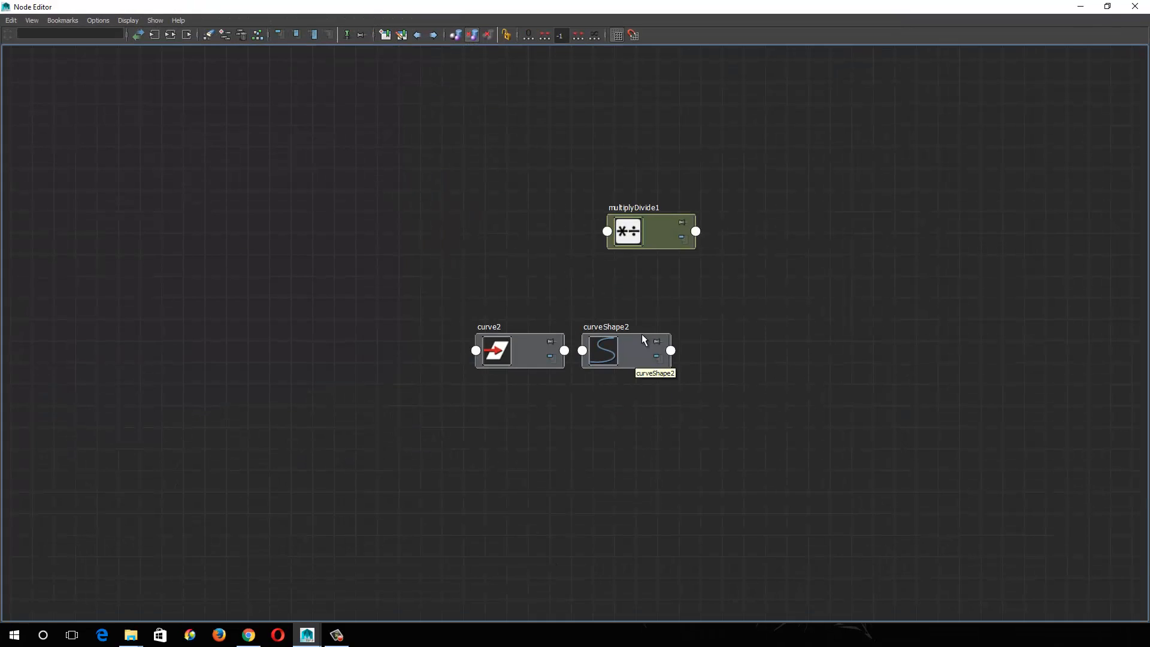
Step: Reduce the Node Editor from full screen to a smaller window and select the curve2 node
left_click(1113, 6)
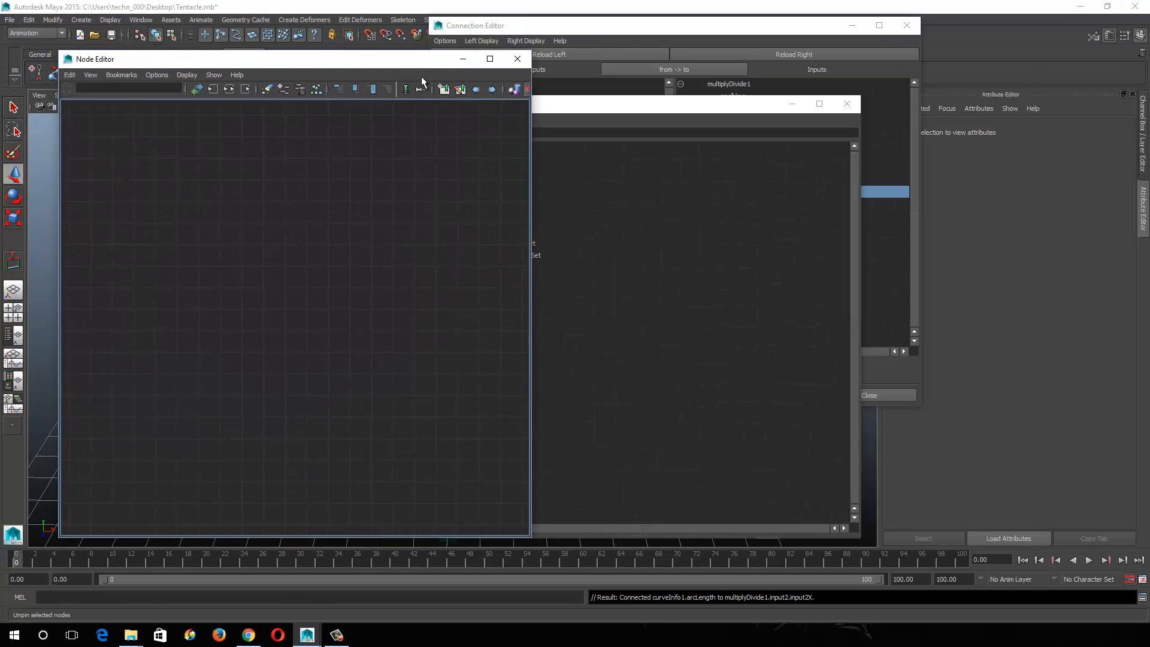
right_click_drag(437, 406, 114, 246, "alt")
right_click_drag(503, 380, 413, 344, "alt")
middle_click_drag(413, 344, 316, 309, "alt")
right_click_drag(342, 327, 529, 326, "alt")
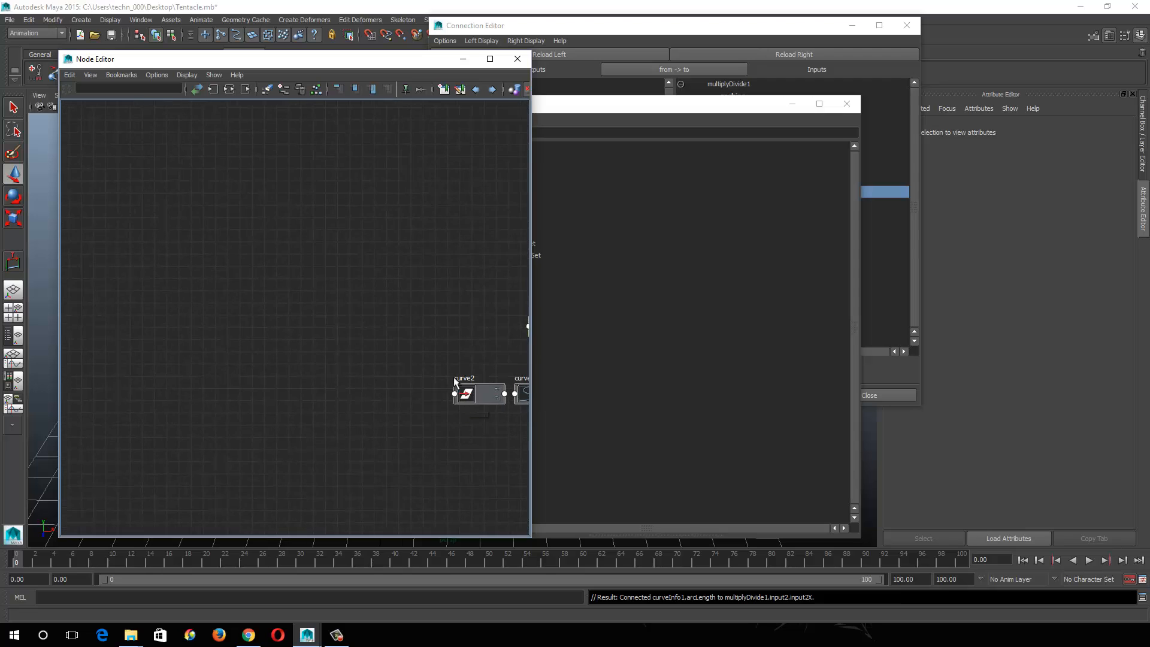
middle_click_drag(515, 406, 293, 369, "alt")
right_click_drag(293, 370, 431, 386, "alt")
left_click(257, 355)
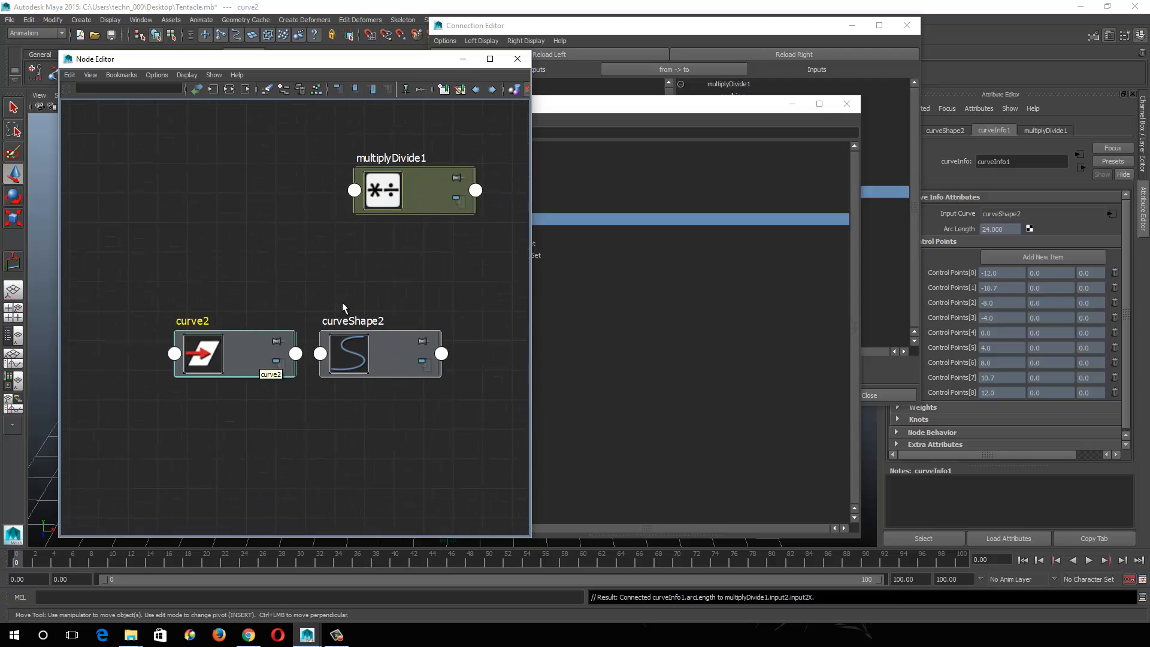
Step: Set the operation of the multiplyDivide1 node to Divide
left_click(642, 100)
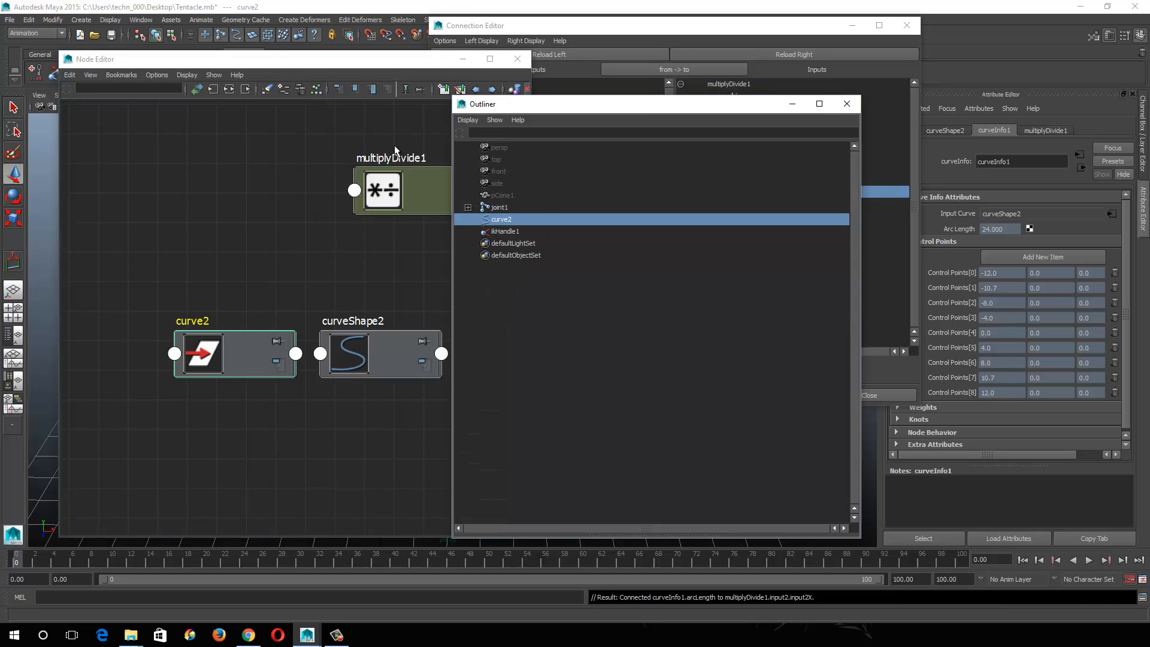
left_click(261, 367)
left_click(395, 201)
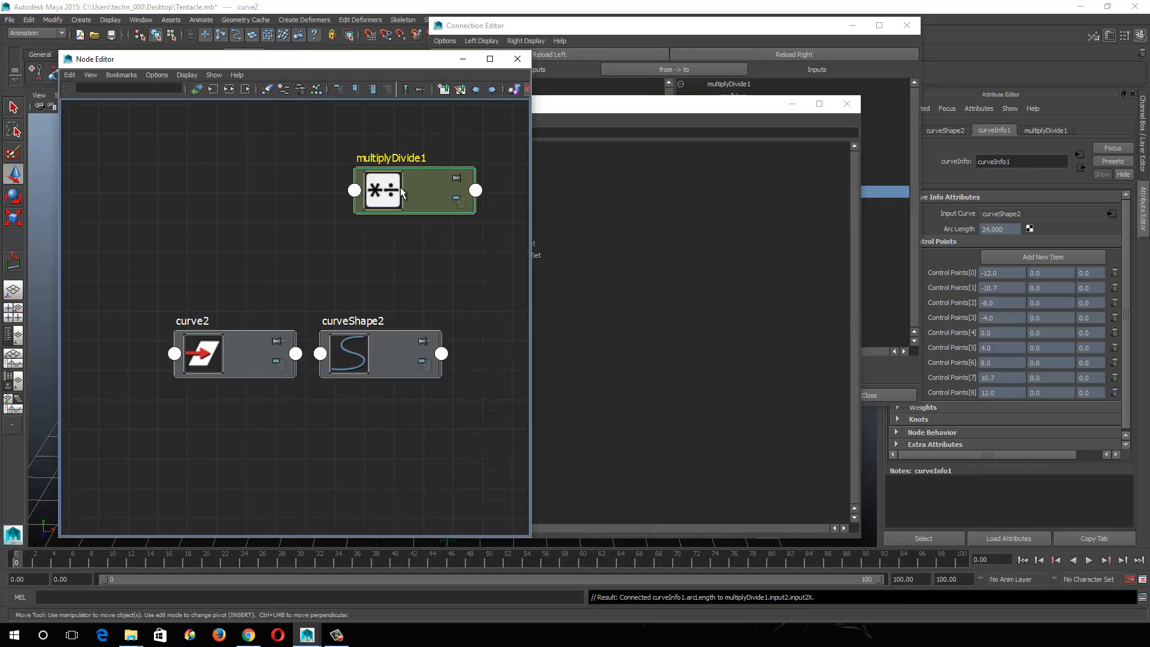
left_click(1016, 254)
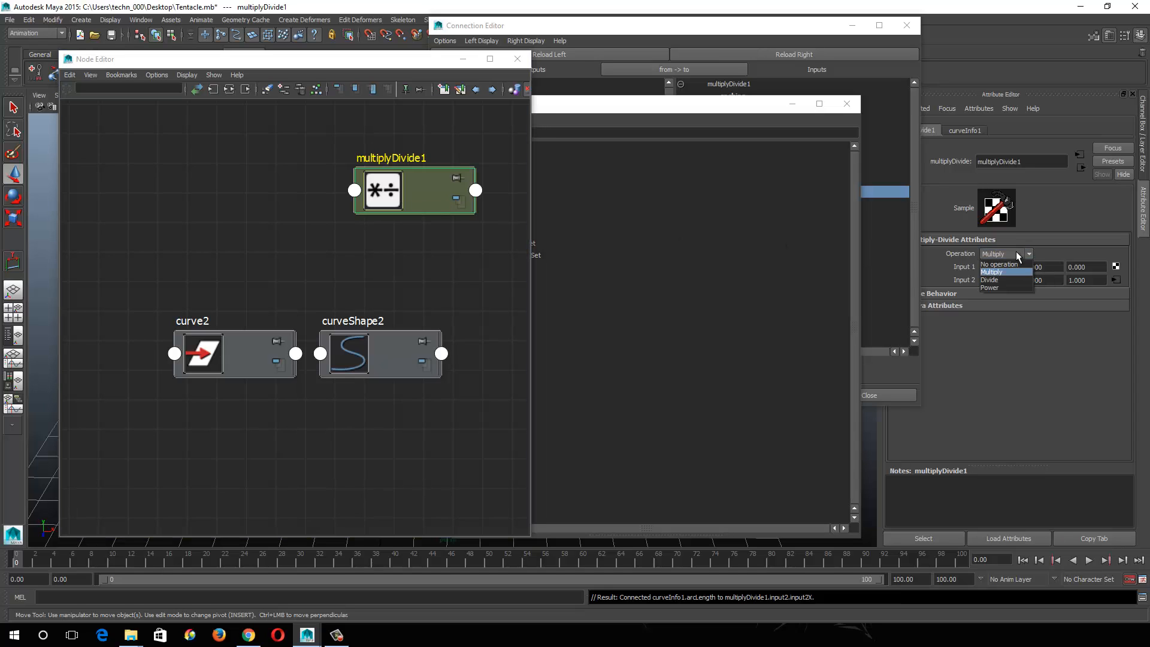
left_click(1004, 279)
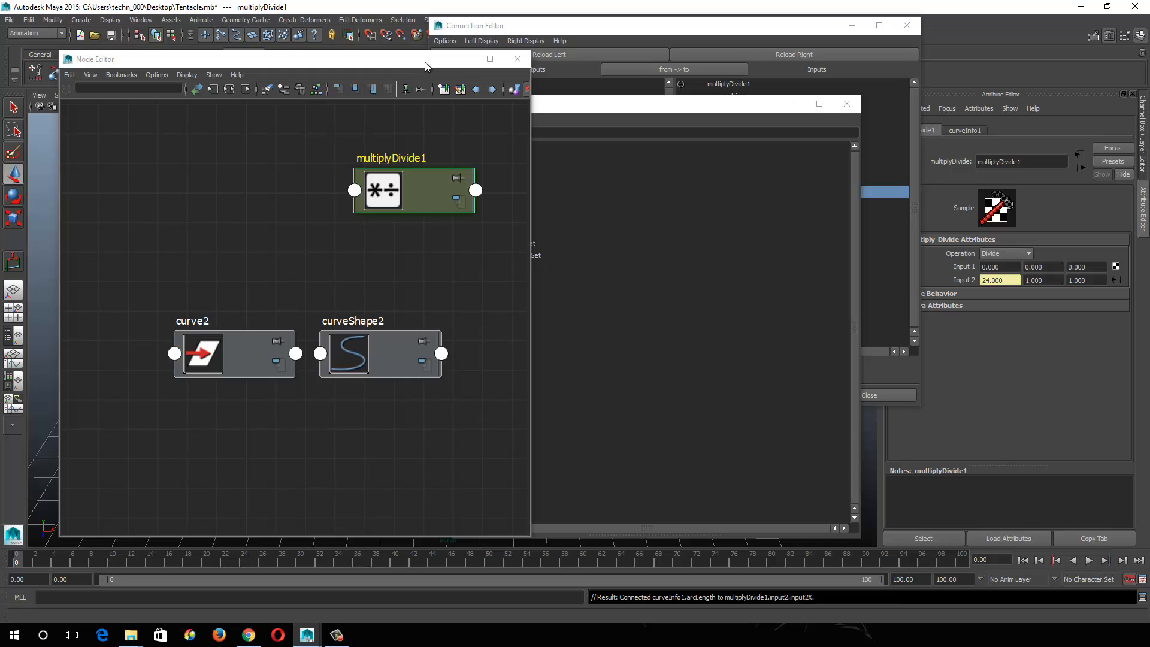
Step: Set the X value of Input 1 on the multiplyDivide1 node to 24
left_click_drag(427, 66, 475, 257)
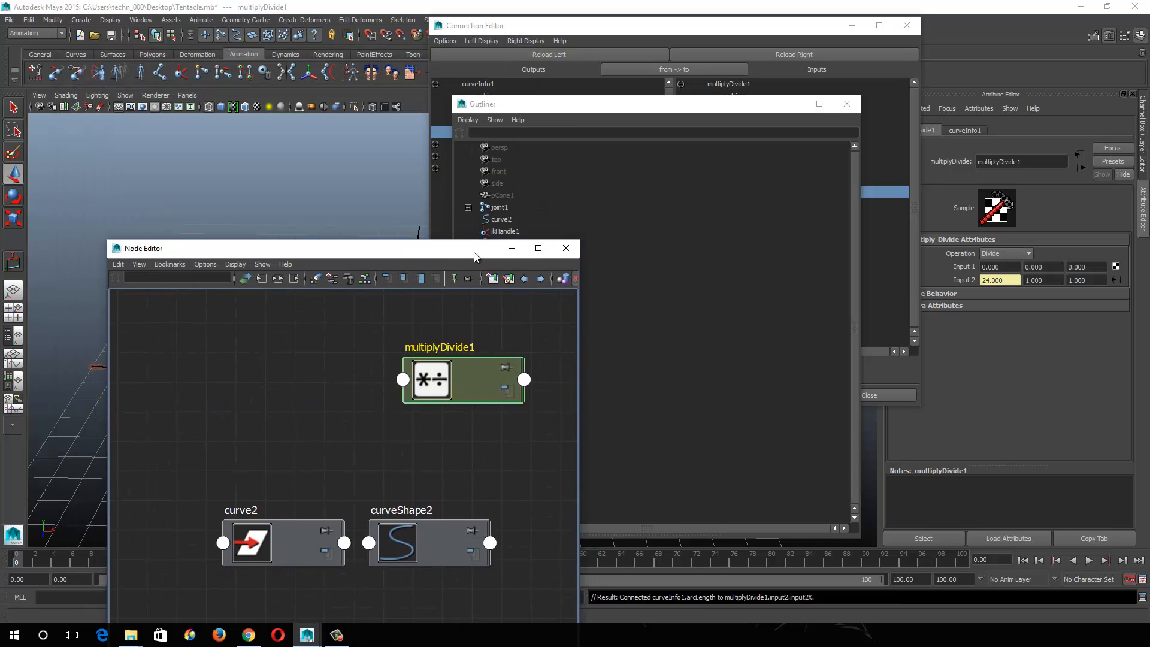
left_click(1007, 267)
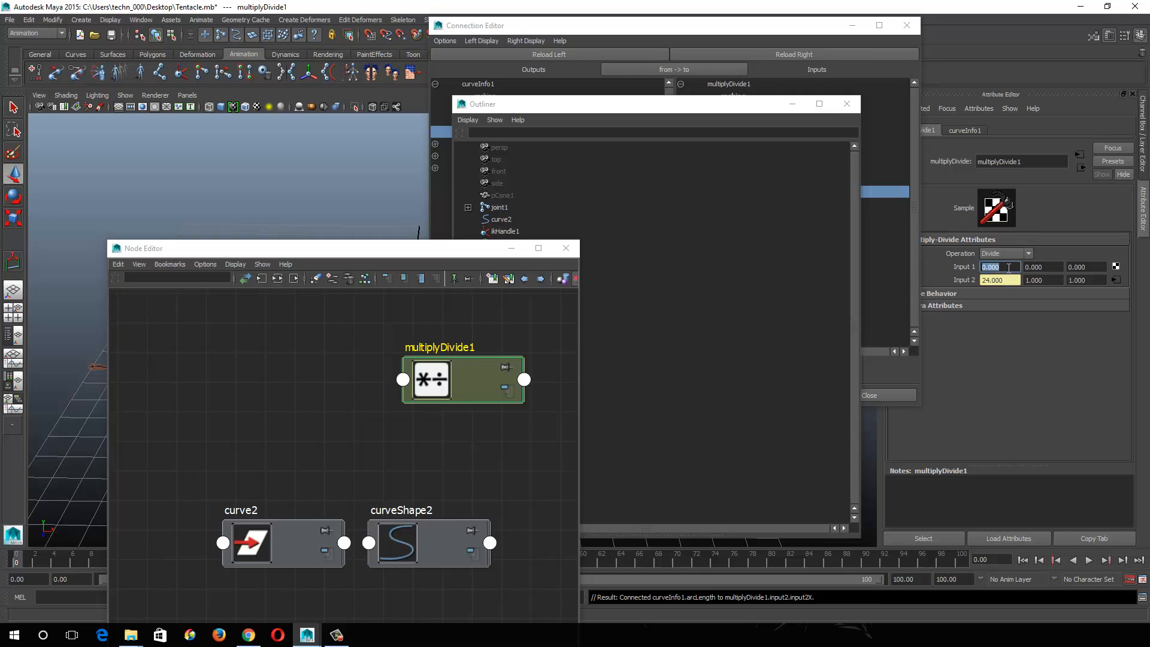
type("24")
left_click(1052, 280)
left_click_drag(507, 256, 772, 87)
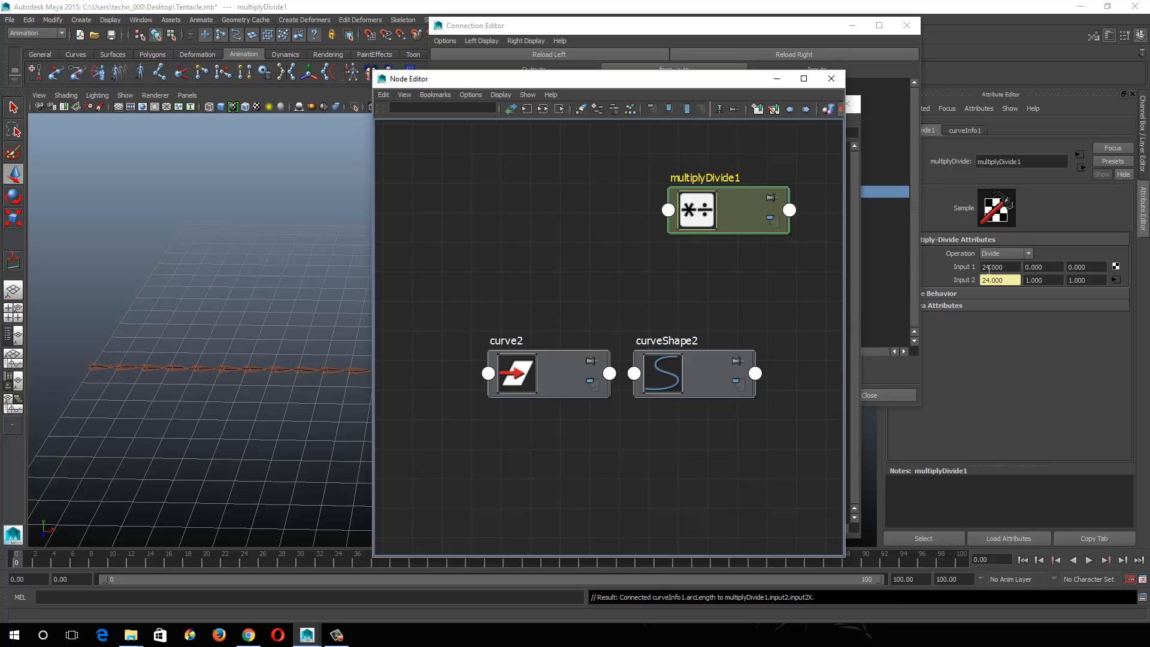
left_click_drag(1011, 269, 977, 269)
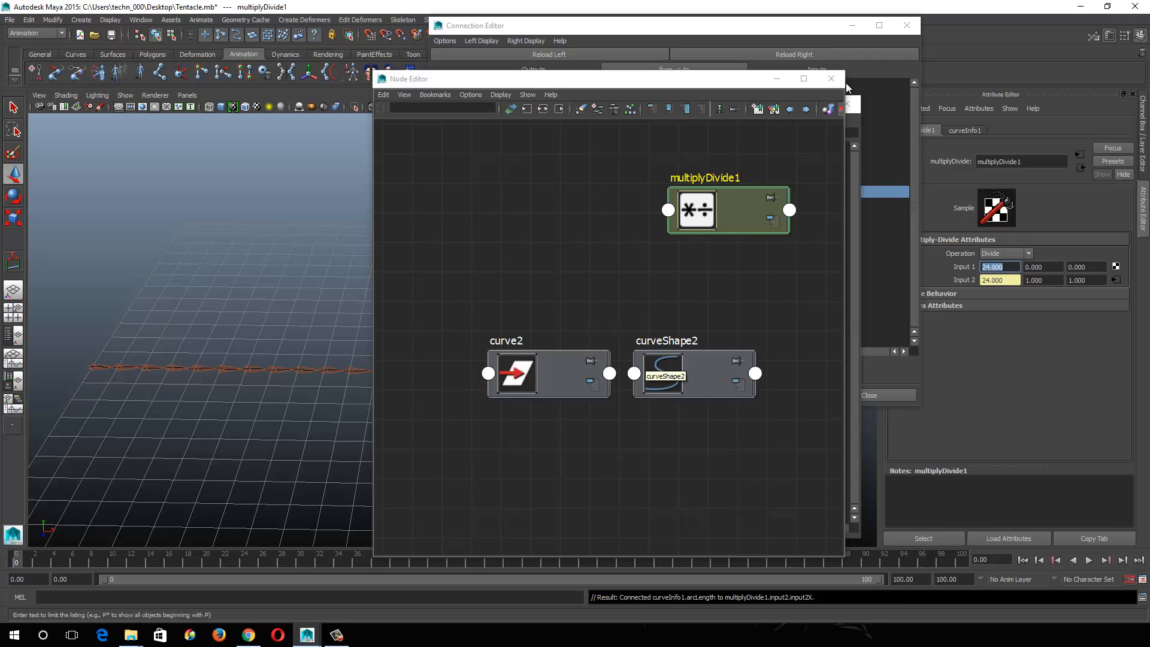
Step: Load the multiplyDivide1 node as the output source in the Connection Editor
left_click_drag(731, 86, 692, 117)
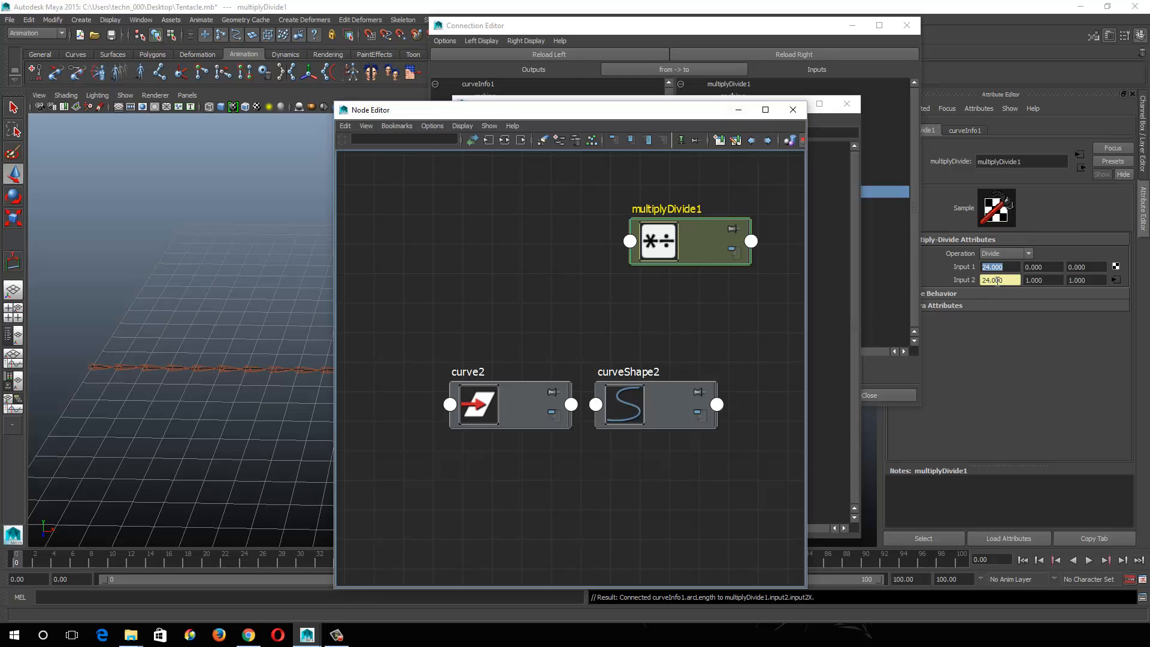
left_click(109, 367)
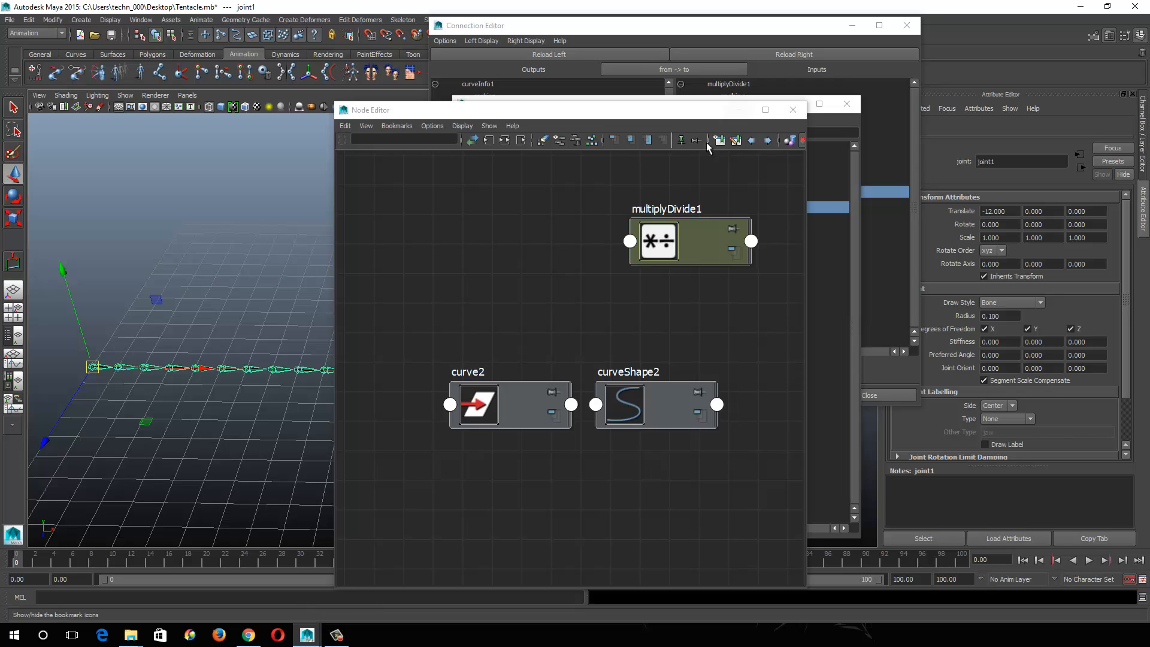
left_click(681, 236)
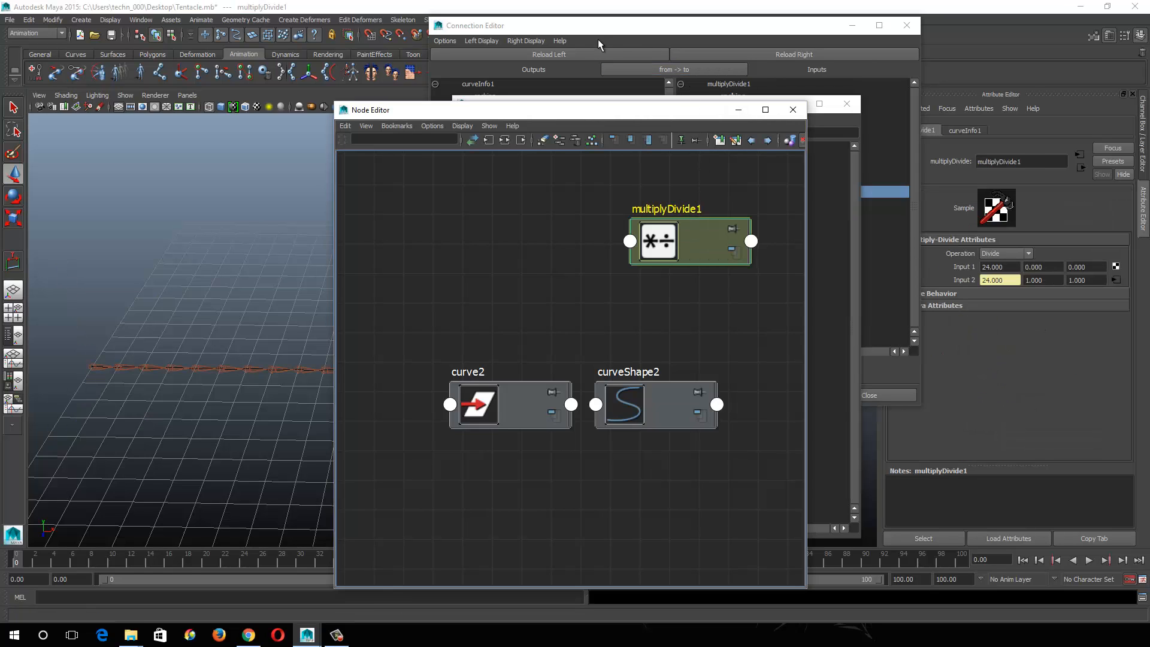
left_click(589, 54)
left_click(574, 53)
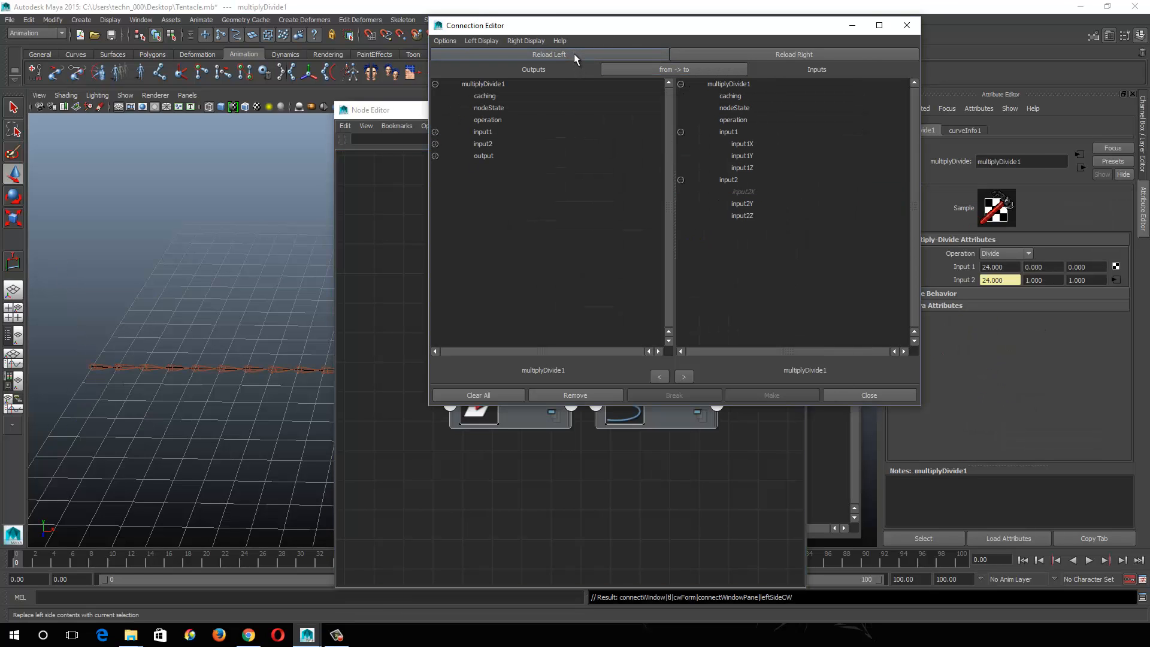
Step: Arrange the Connection Editor and Outliner side by side without the Node Editor, and expand the full joint1 hierarchy
left_click(405, 269)
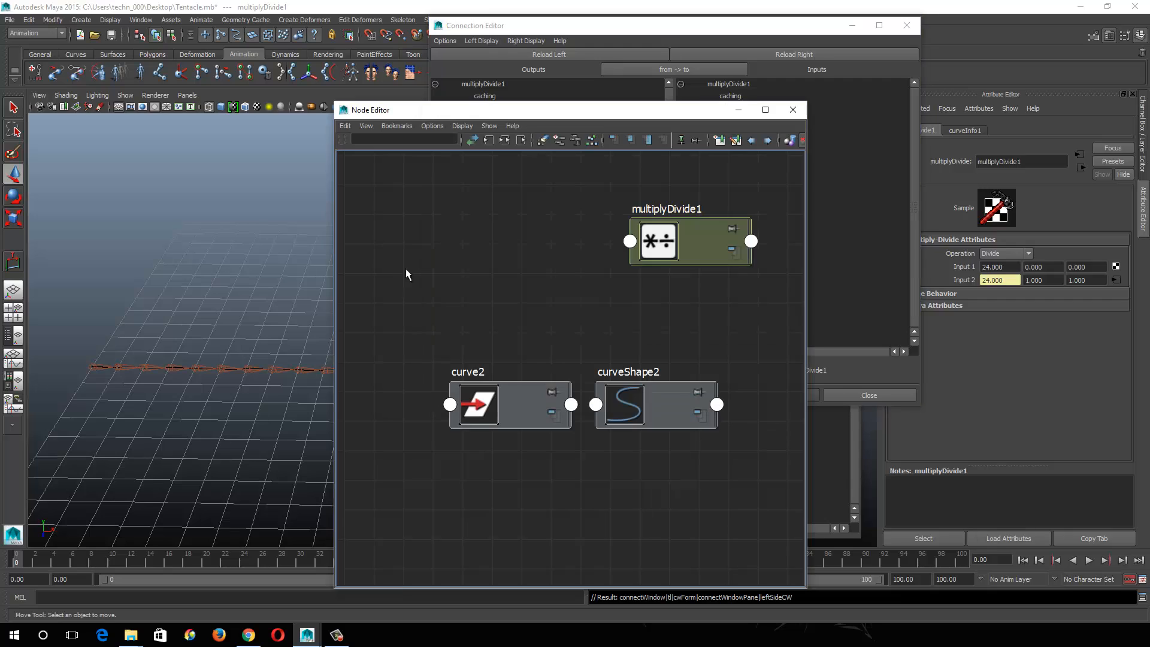
left_click(739, 111)
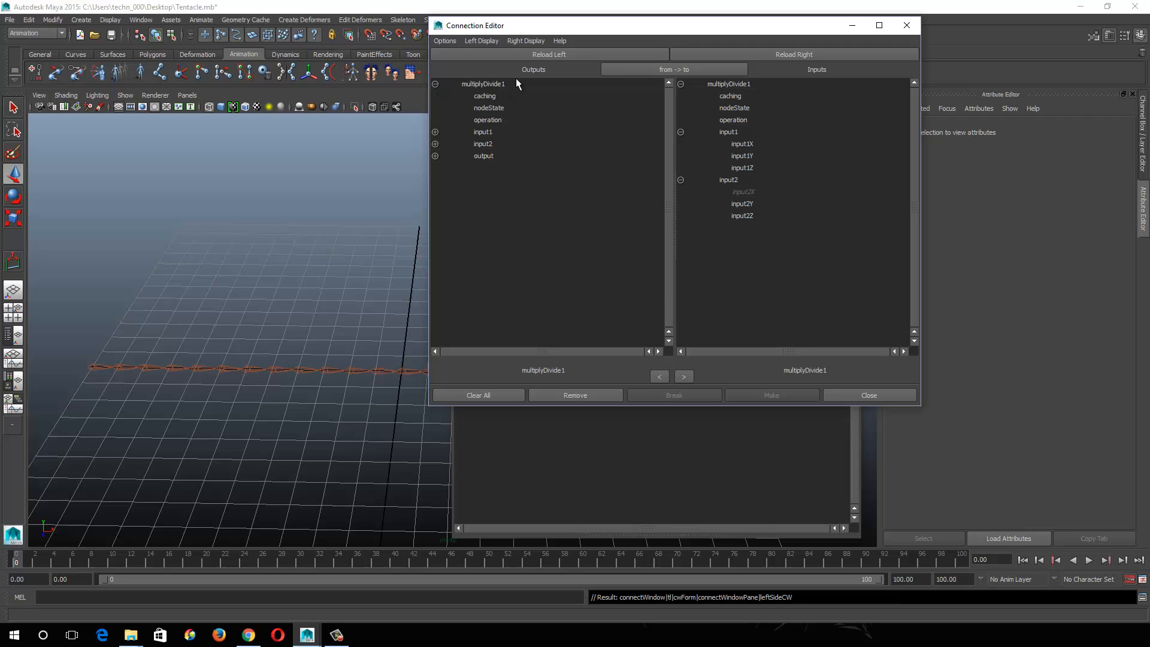
left_click_drag(563, 26, 227, 92)
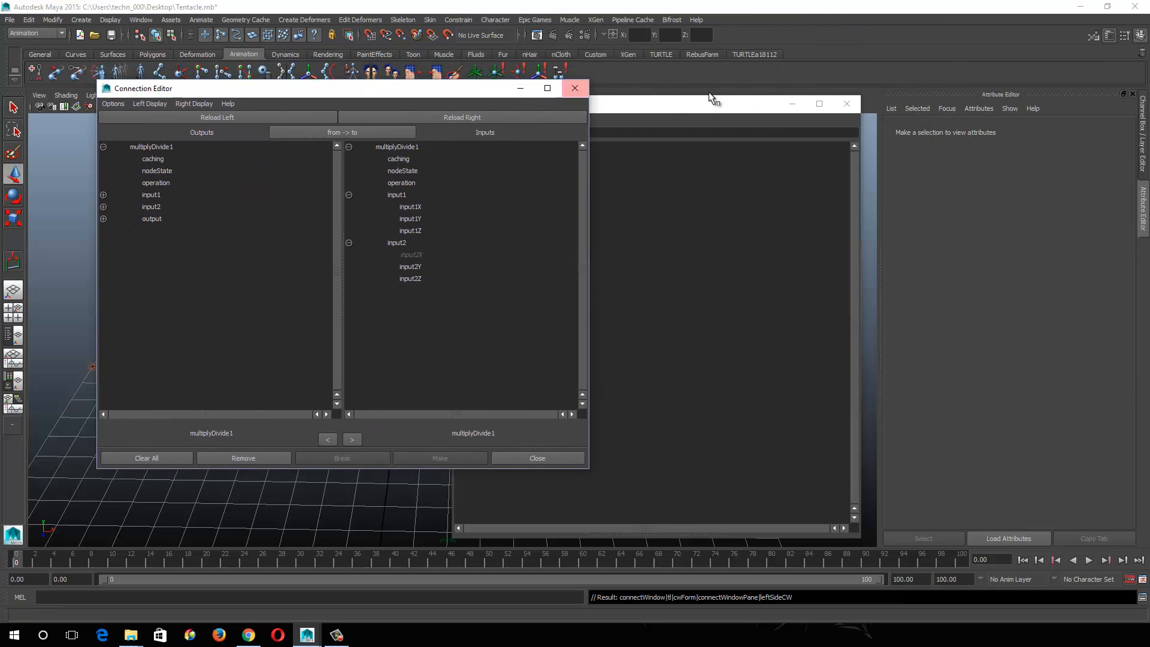
left_click_drag(689, 109, 853, 55)
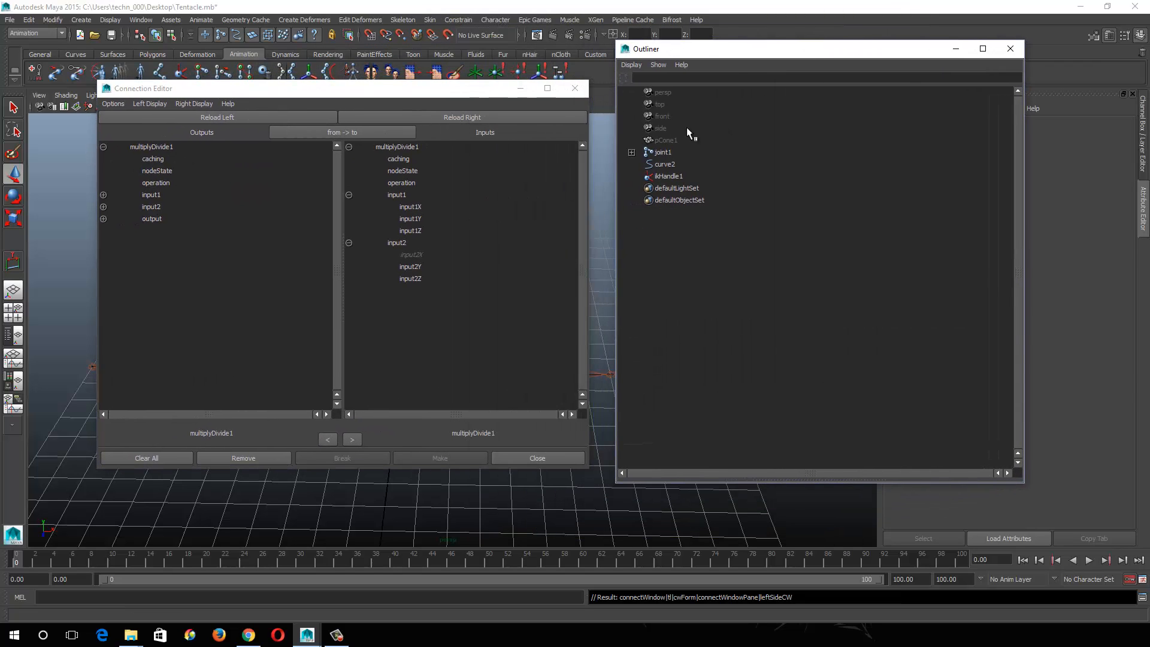
left_click(631, 153, "shift")
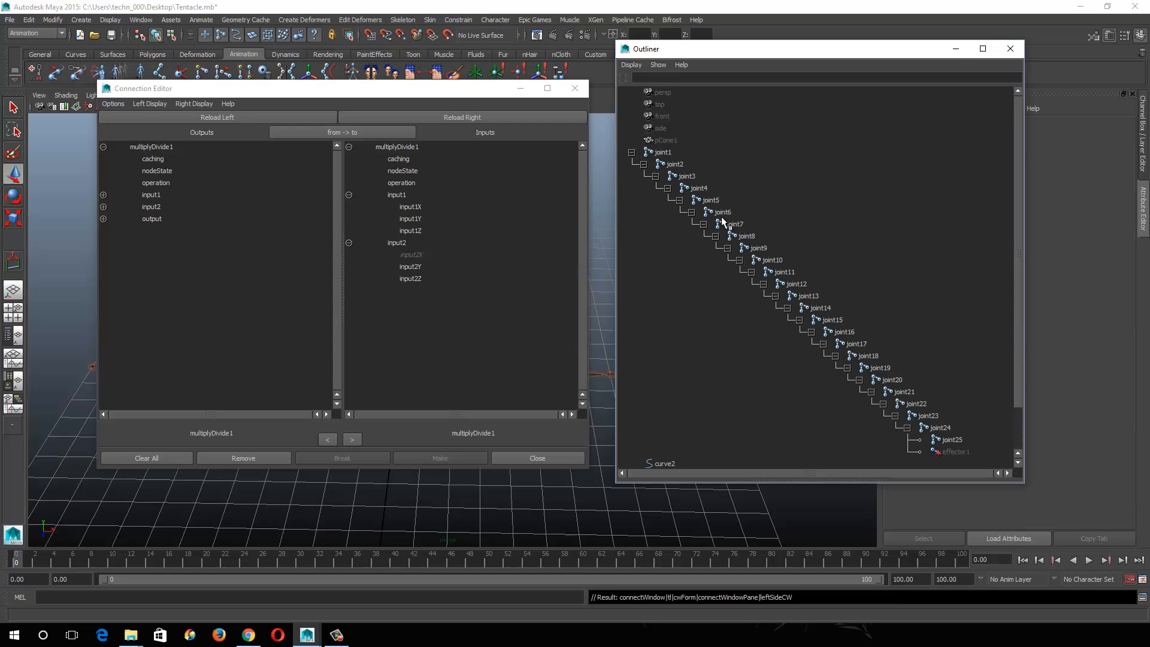
Step: Load joint1 as the target in the Connection Editor and connect multiplyDivide1's outputX to its scaleX
left_click(664, 154)
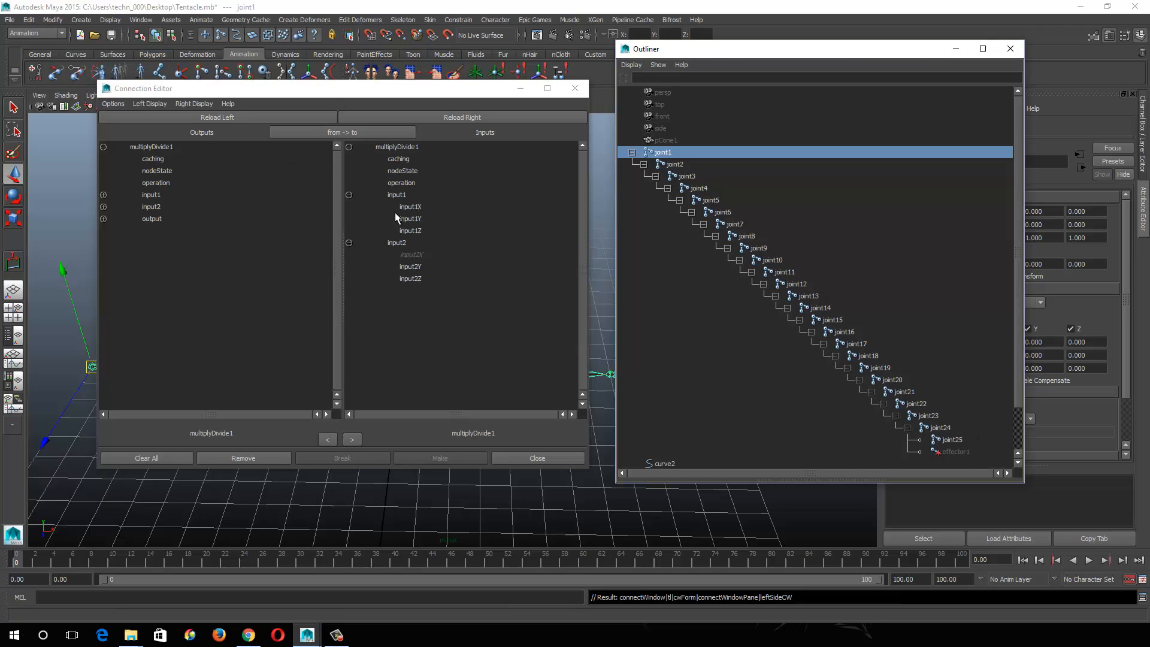
left_click(103, 219)
left_click(167, 232)
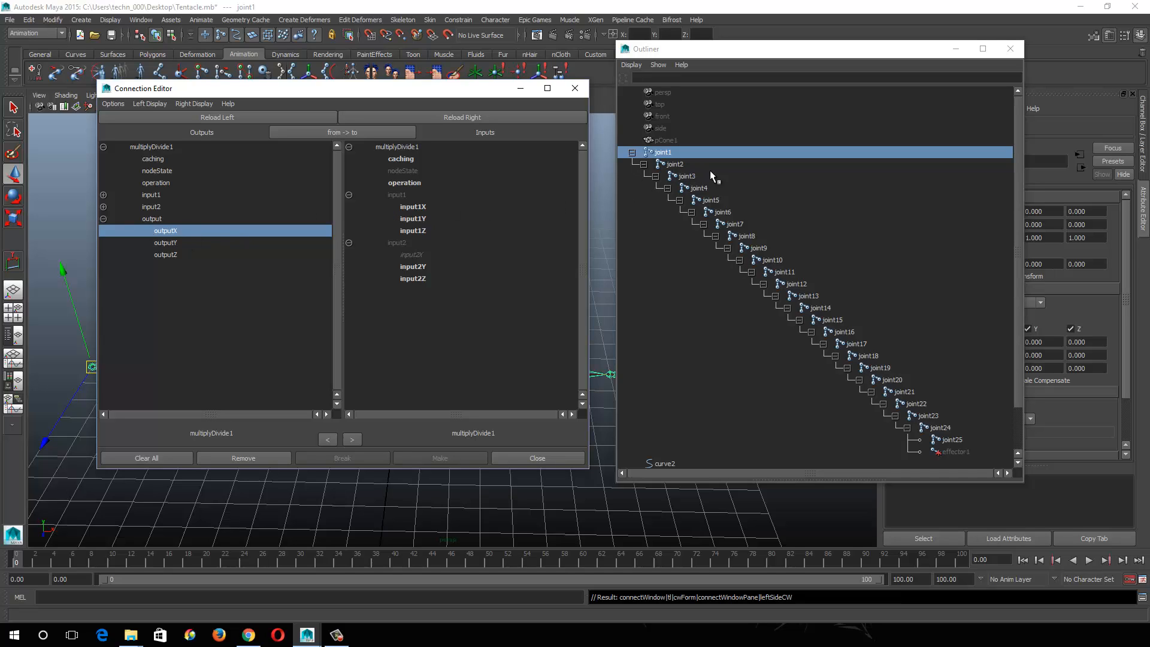
left_click(443, 117)
scroll(425, 267, "down", 10)
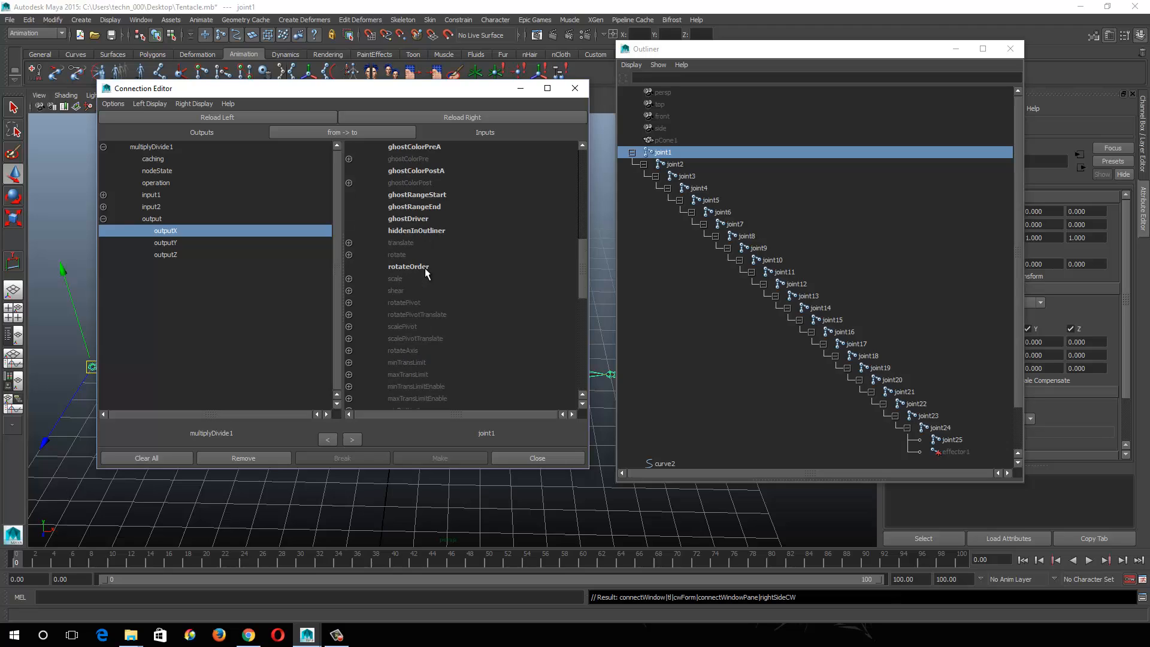
scroll(398, 275, "down", 3)
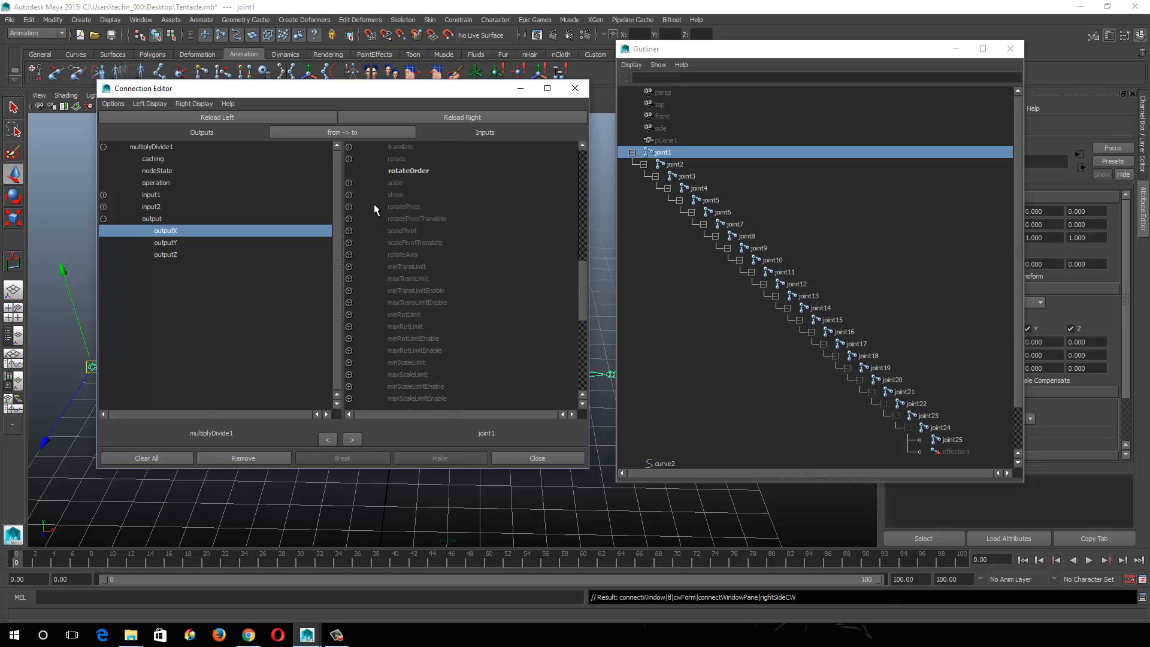
left_click(348, 182)
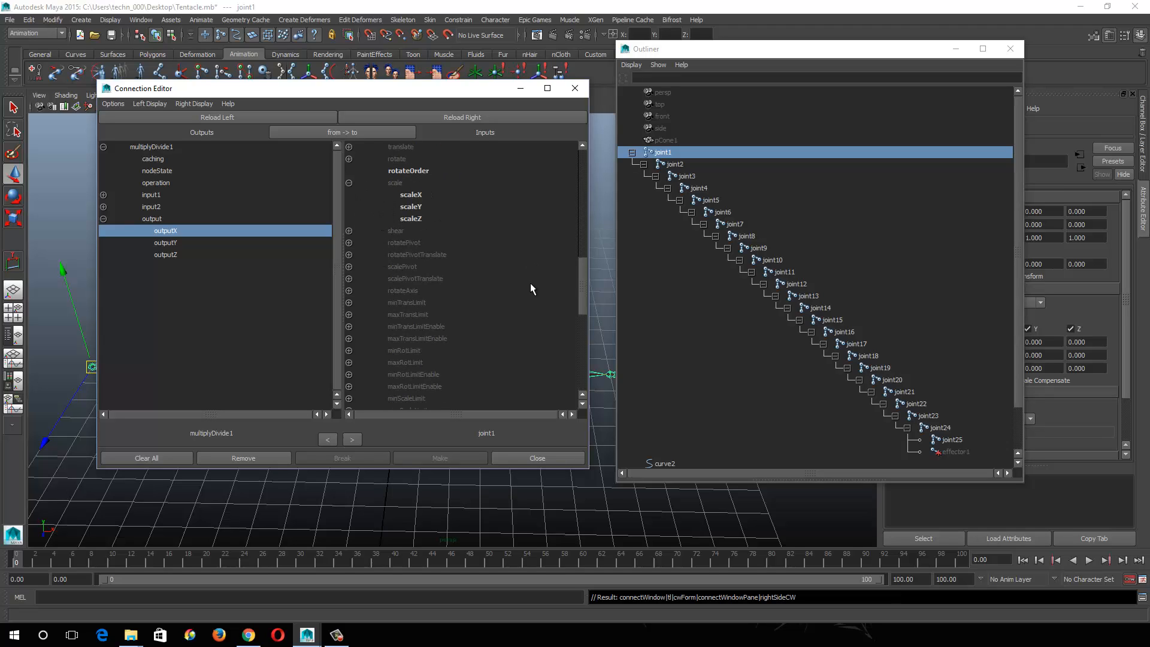
scroll(531, 282, "up", 2)
scroll(590, 278, "down", 1)
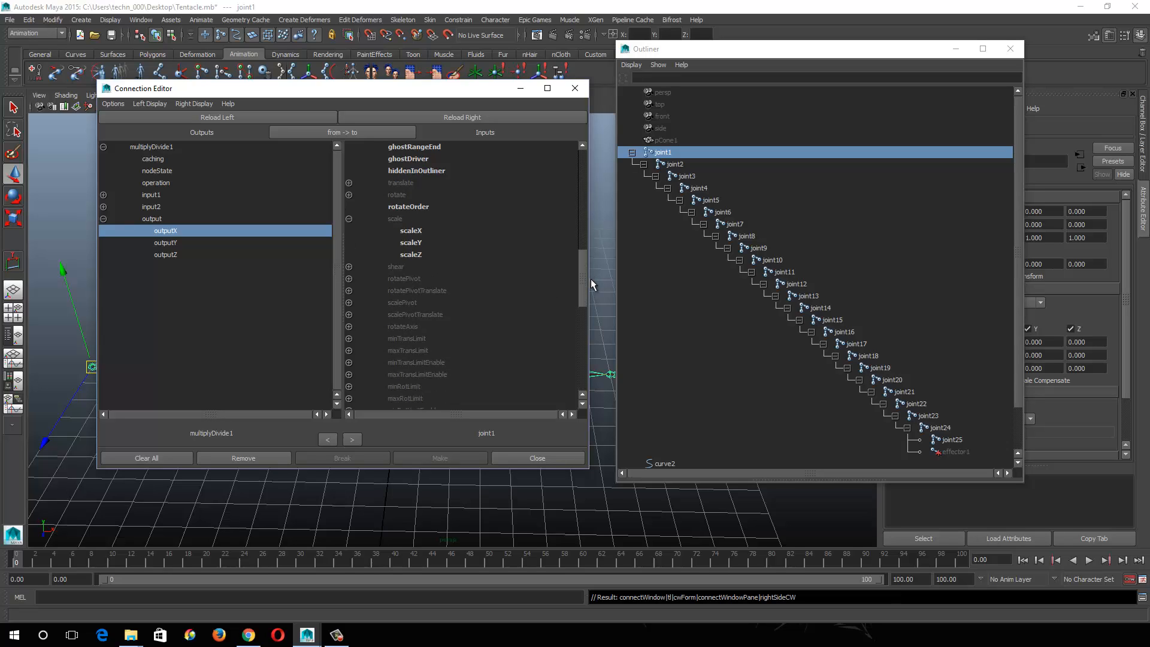
left_click(411, 233)
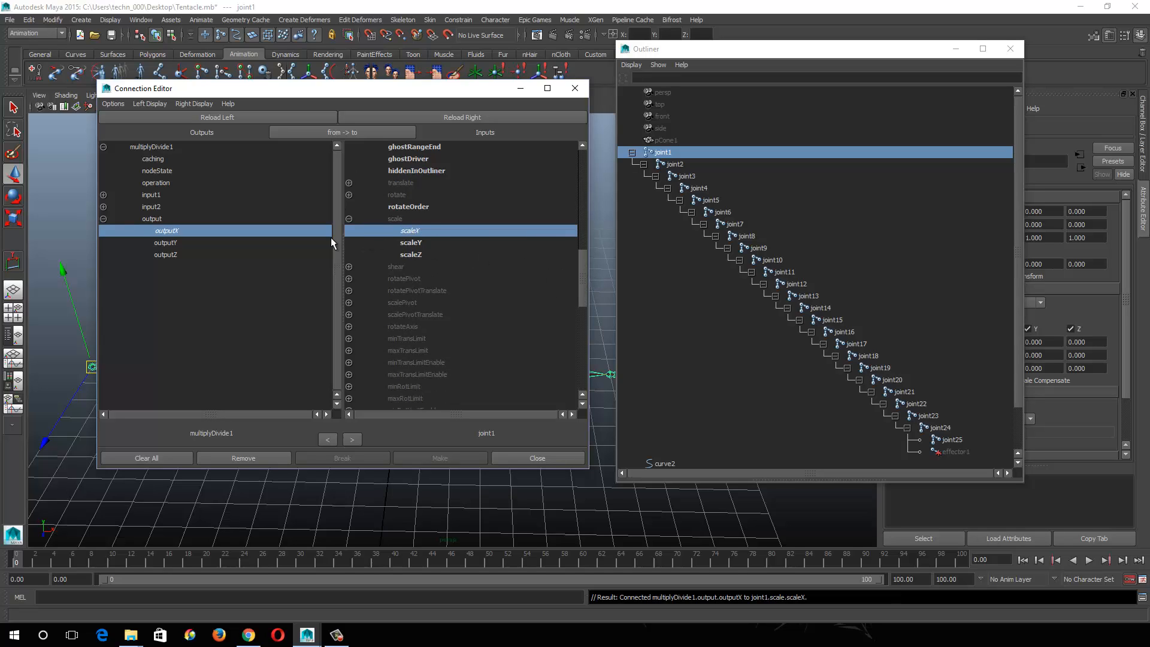
Step: Load joint2 as the connection target and connect multiplyDivide1's outputX to its scaleX
scroll(582, 265, "down", 2)
scroll(585, 272, "up", 2)
left_click(676, 164)
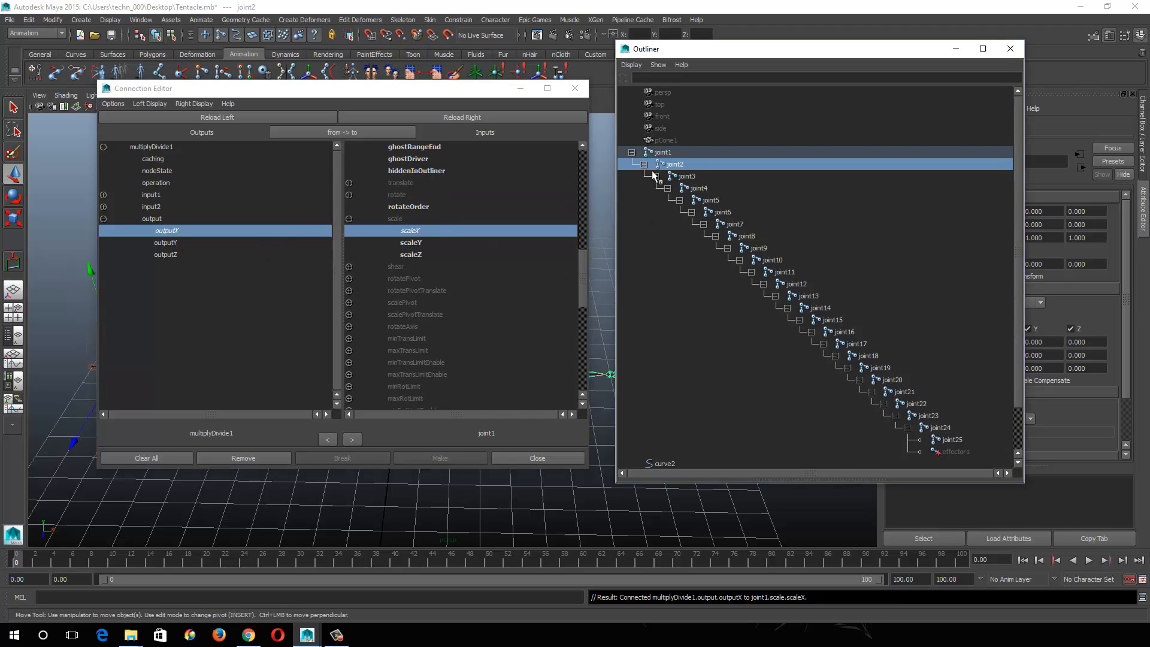
left_click(467, 118)
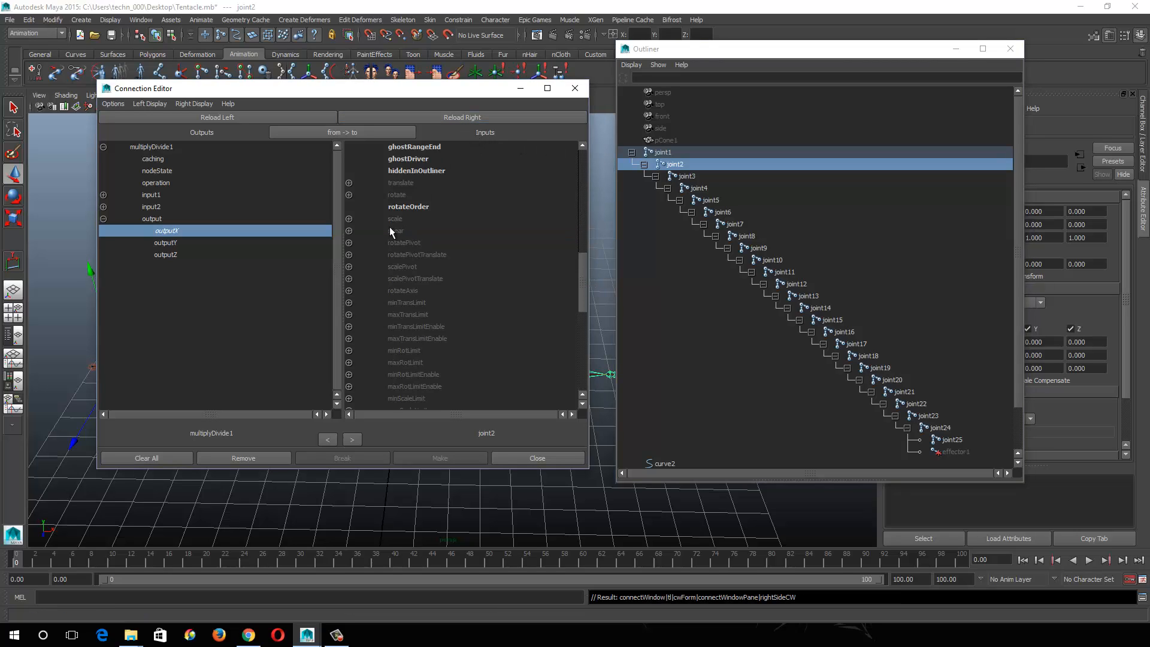
left_click(349, 219)
left_click(413, 231)
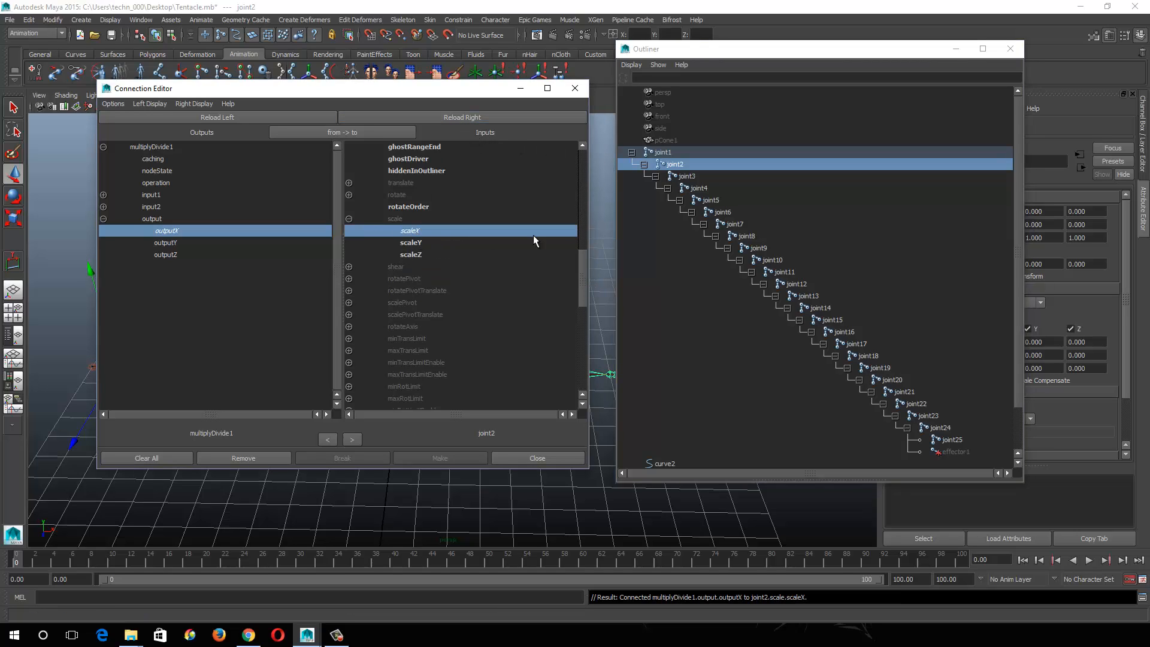
Step: Load joint3 as the connection target and connect multiplyDivide1's outputX to its scaleX
left_click(686, 176)
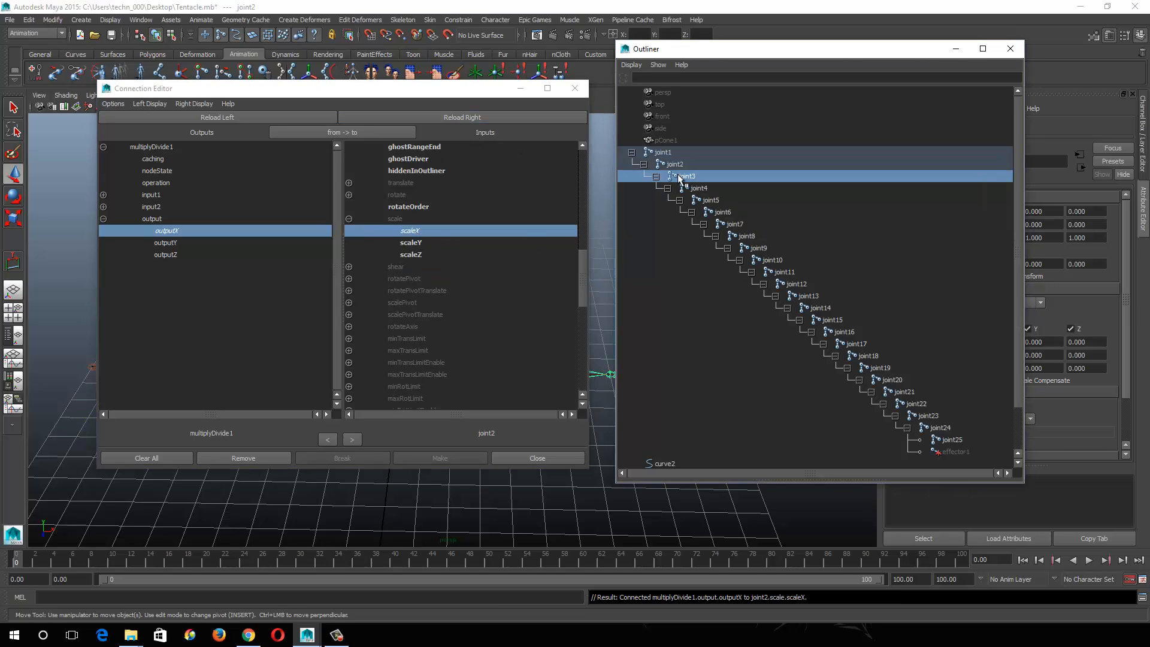
left_click(461, 118)
left_click(349, 219)
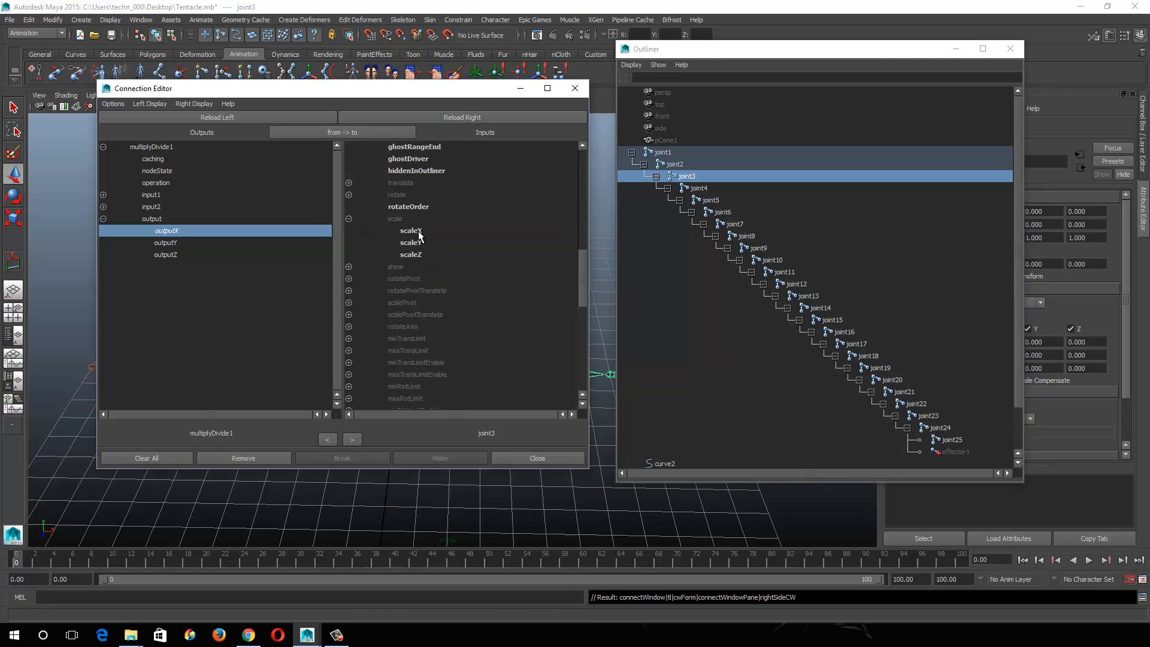
left_click(411, 231)
Step: Load joint4 as the connection target and connect multiplyDivide1's outputX to its scaleX
left_click(697, 188)
left_click(459, 117)
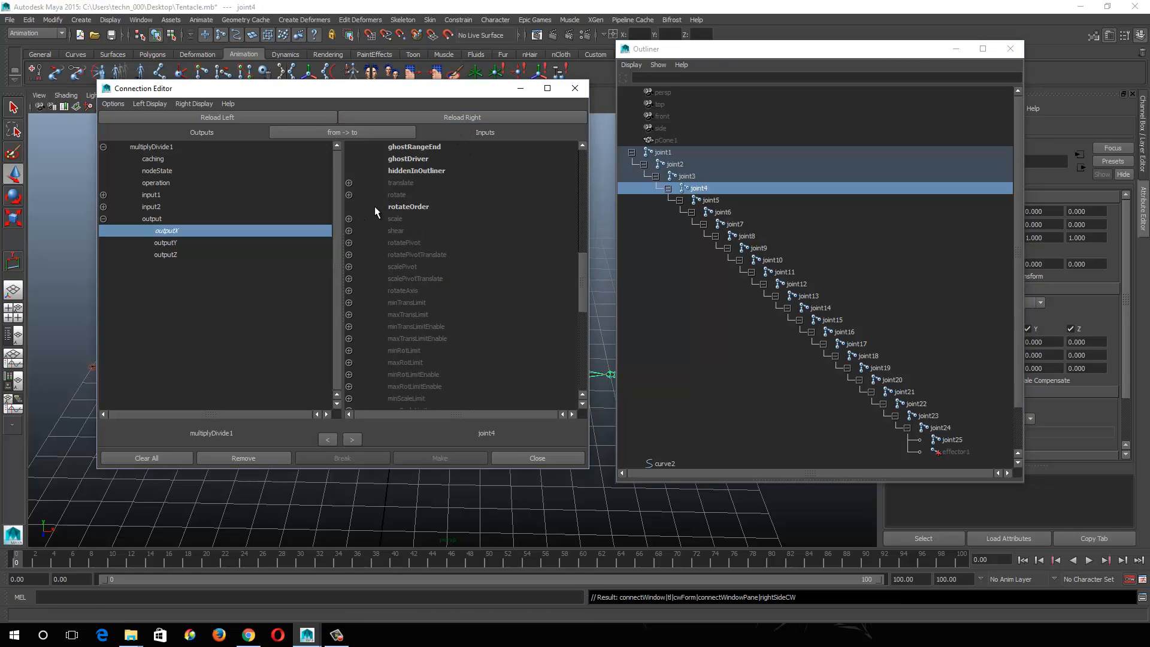
left_click(410, 231)
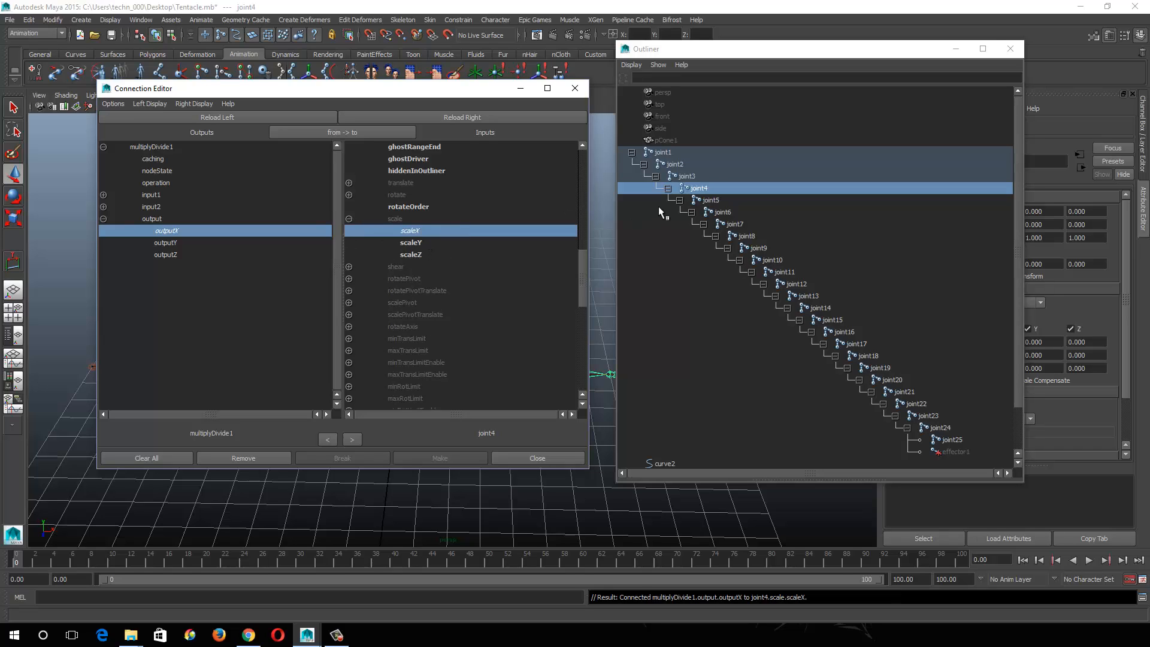
Step: Load joint5 as the connection target and connect multiplyDivide1's outputX to its scaleX
left_click(710, 200)
left_click(467, 118)
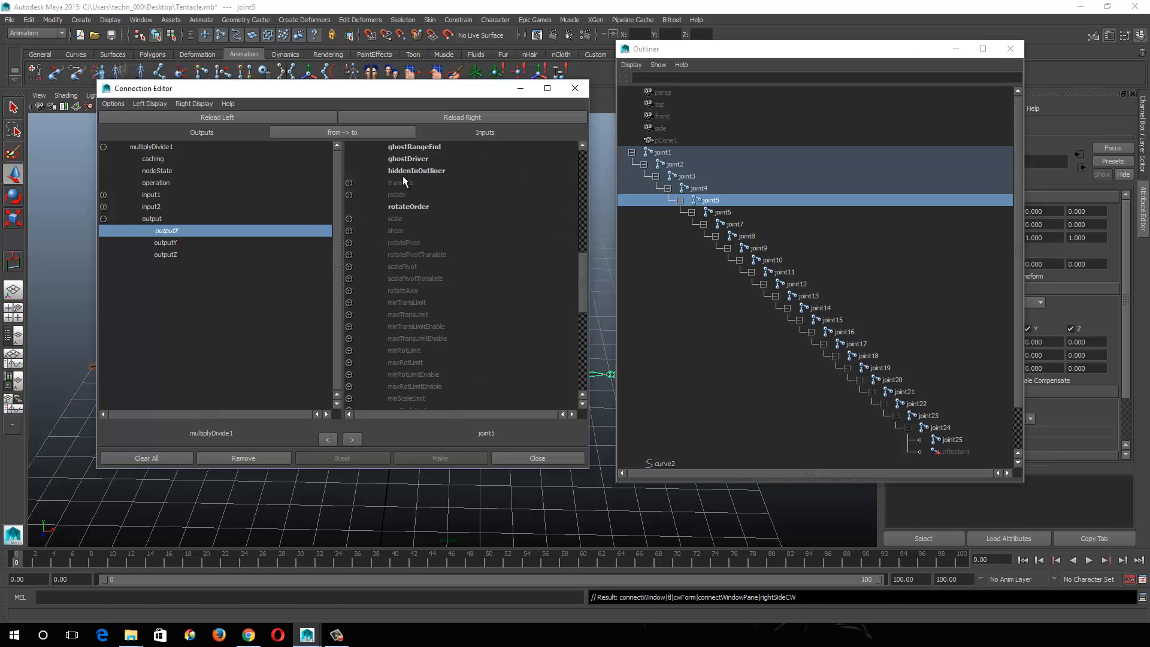
left_click(348, 218)
left_click(411, 231)
Step: Load joint6 as the connection target and connect multiplyDivide1's outputX to its scaleX
left_click(722, 212)
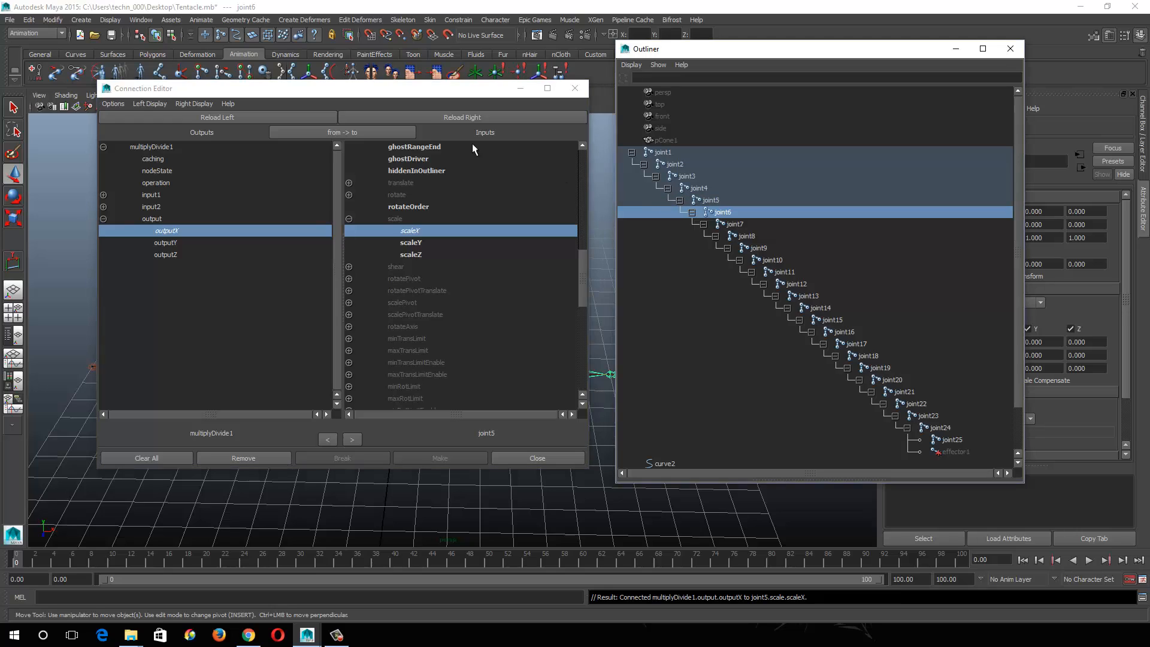
left_click(444, 116)
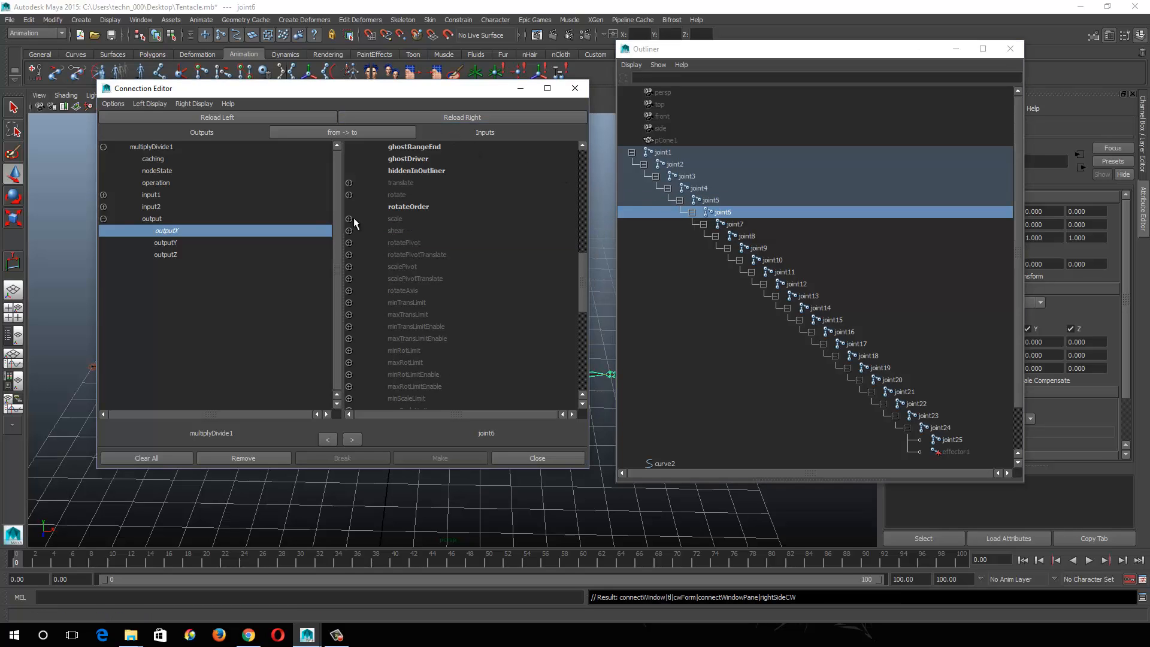
left_click(349, 219)
left_click(411, 231)
Step: Load joint7 as the connection target and connect multiplyDivide1's outputX to its scaleX
left_click(733, 224)
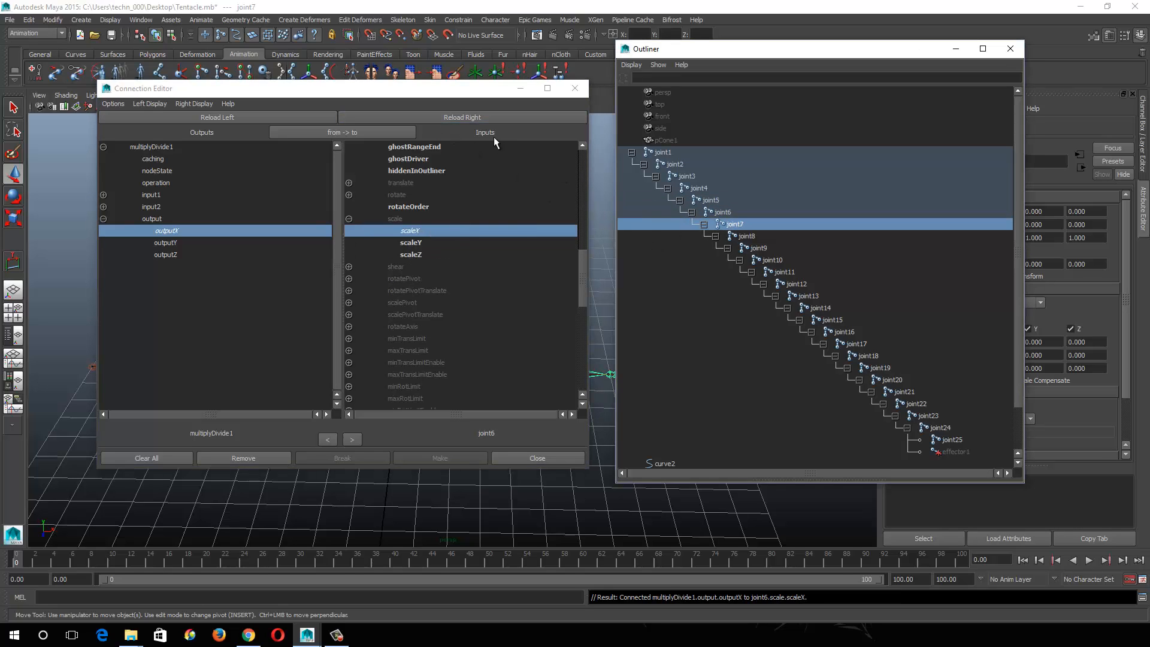
left_click(477, 117)
left_click(349, 219)
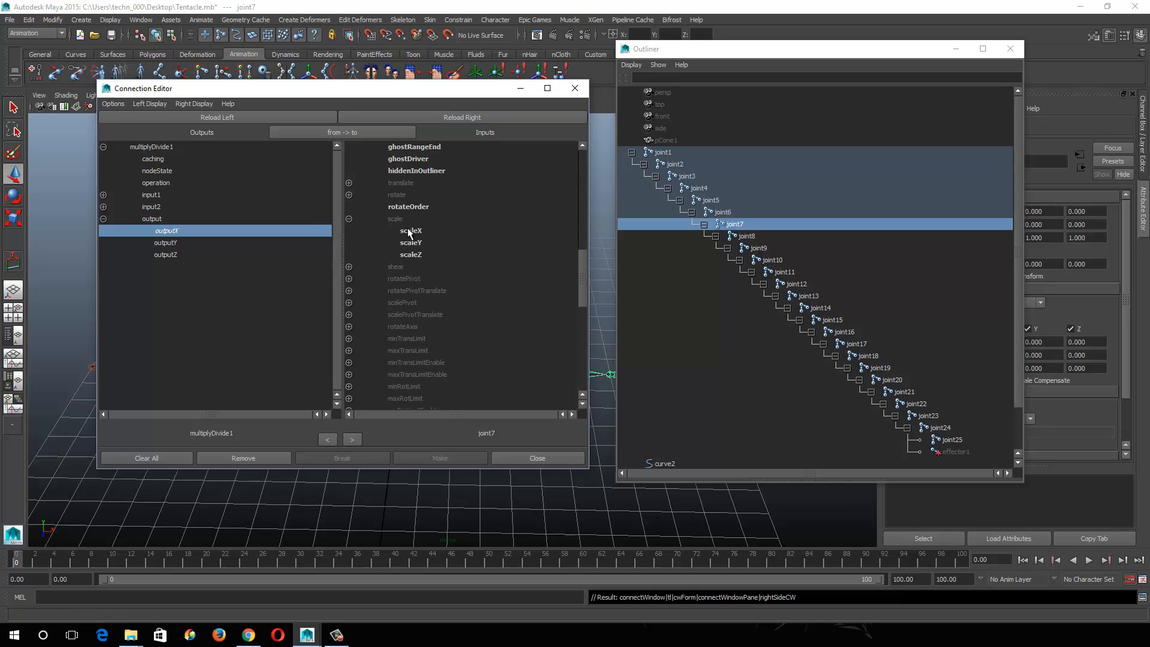
left_click(411, 231)
Step: Load joint8 as the connection target and connect multiplyDivide1's outputX to its scaleX
left_click(745, 236)
left_click(457, 121)
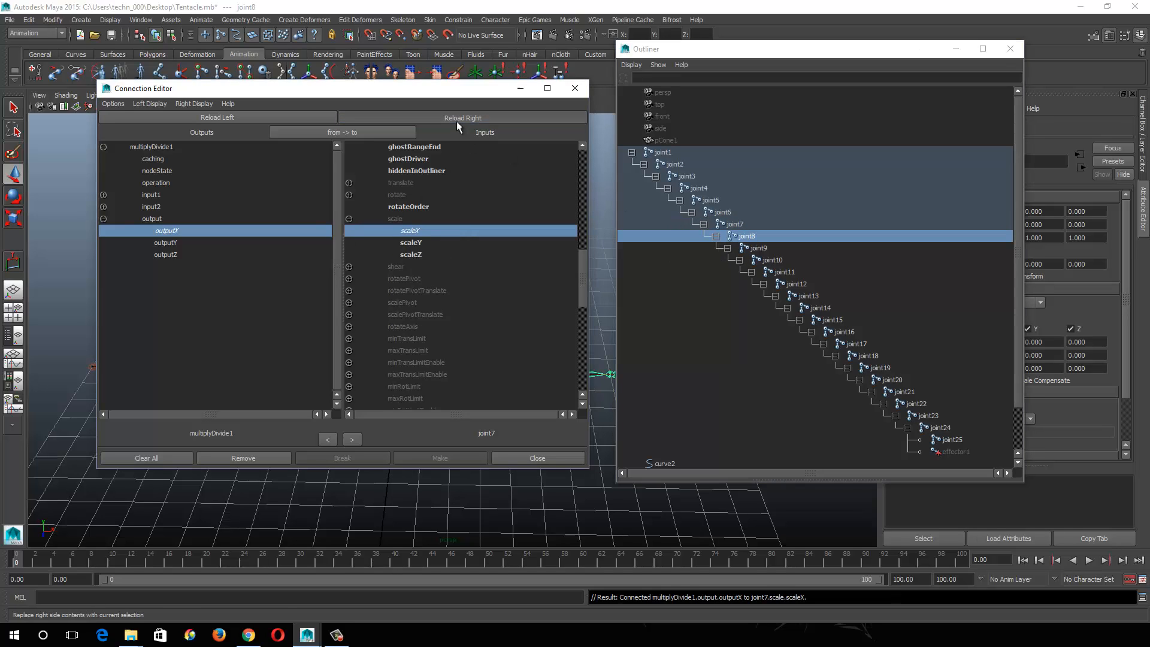
left_click(349, 219)
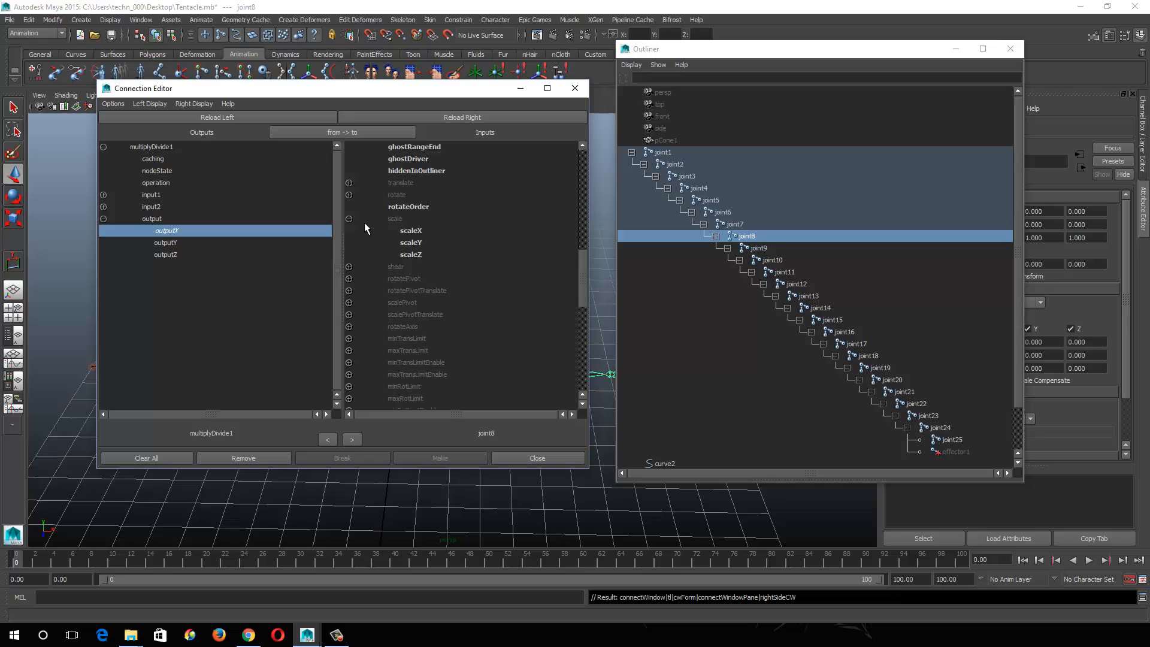
left_click(410, 231)
Step: Load joint9 as the connection target and connect multiplyDivide1's outputX to its scaleX
left_click(757, 248)
left_click(459, 119)
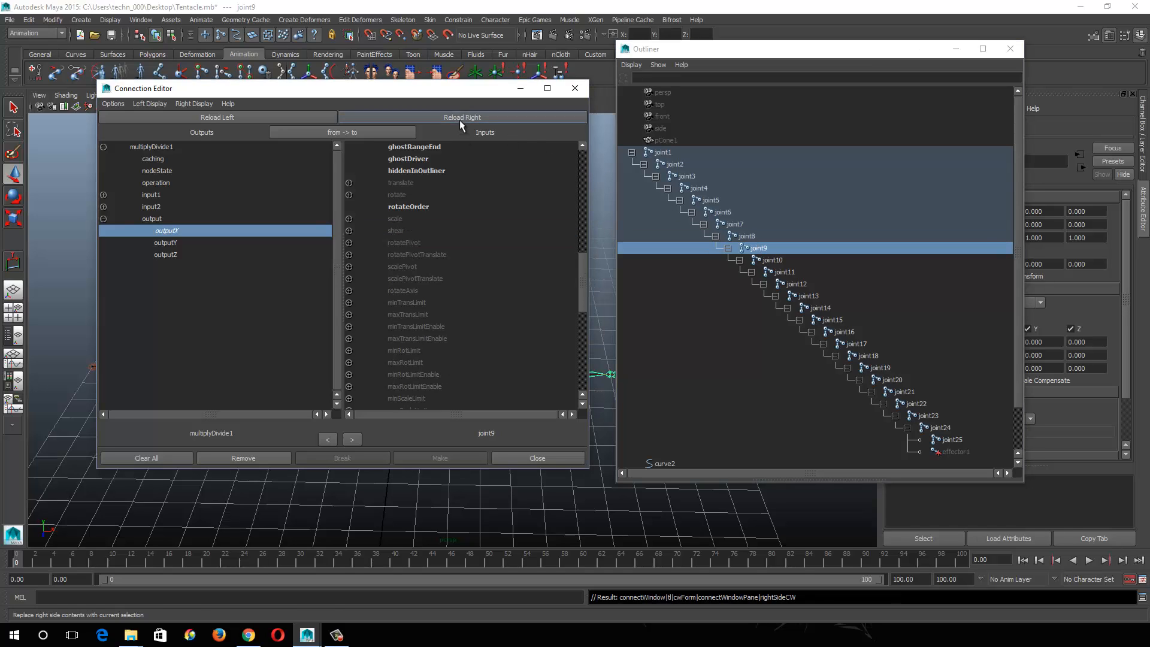
left_click(348, 219)
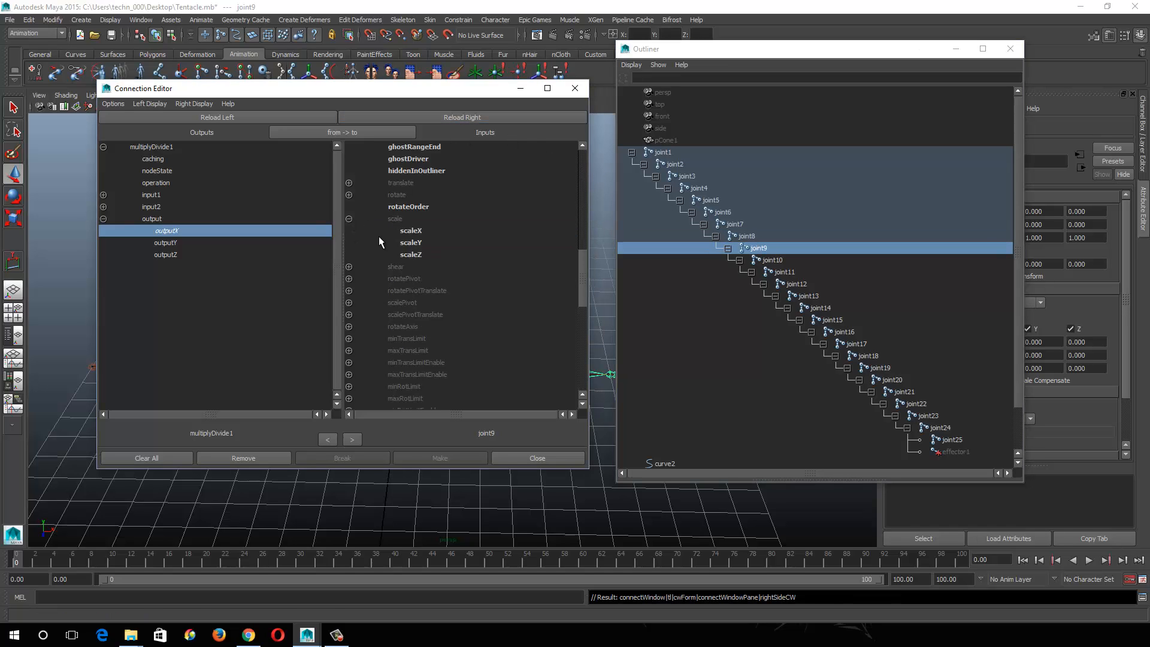
left_click(412, 232)
Step: Load joint10 as the connection target and expand its scale attributes
left_click(771, 260)
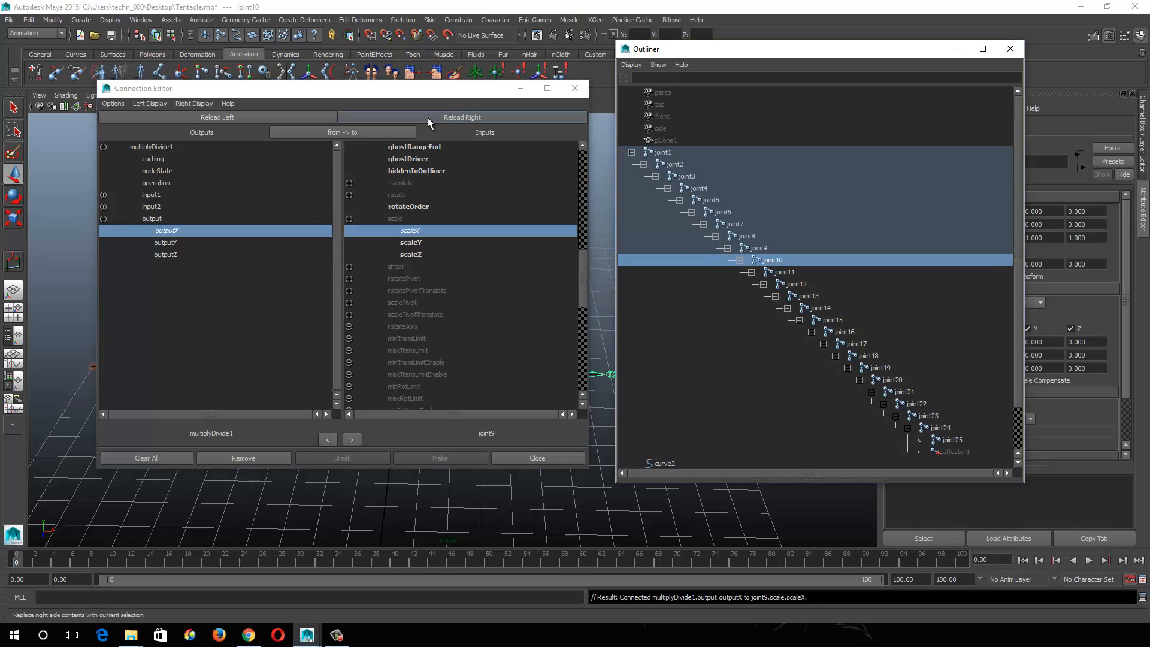
left_click(428, 118)
left_click(350, 220)
Step: Load joint11 as the connection target and connect multiplyDivide1's outputX to its scaleX
left_click(782, 273)
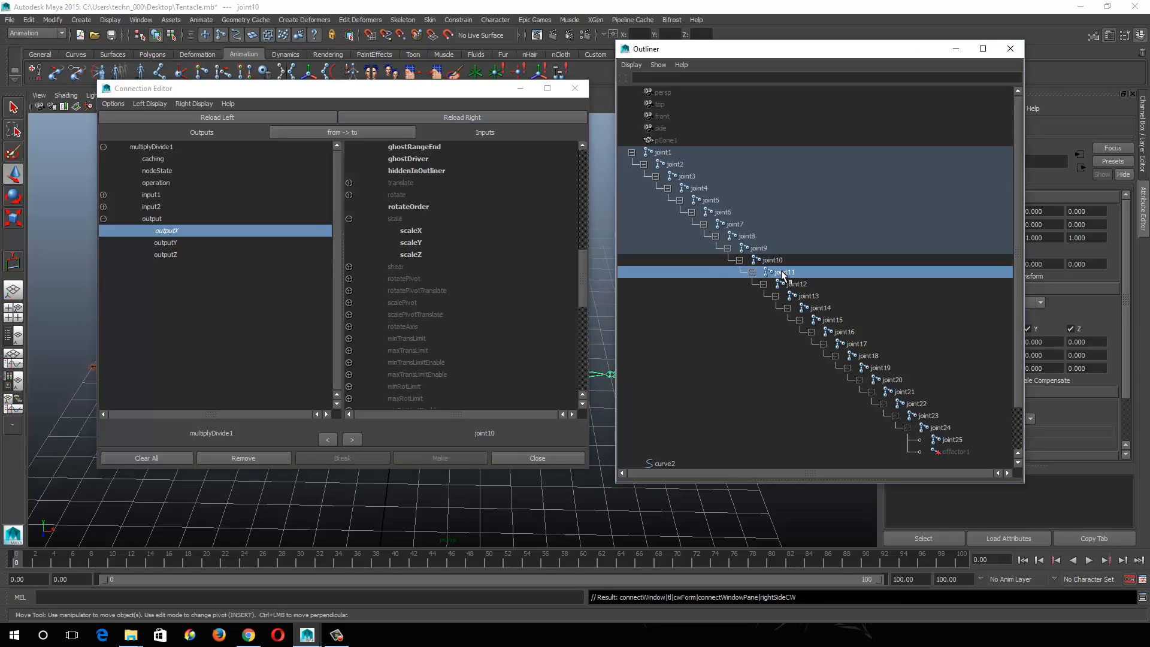
left_click(459, 117)
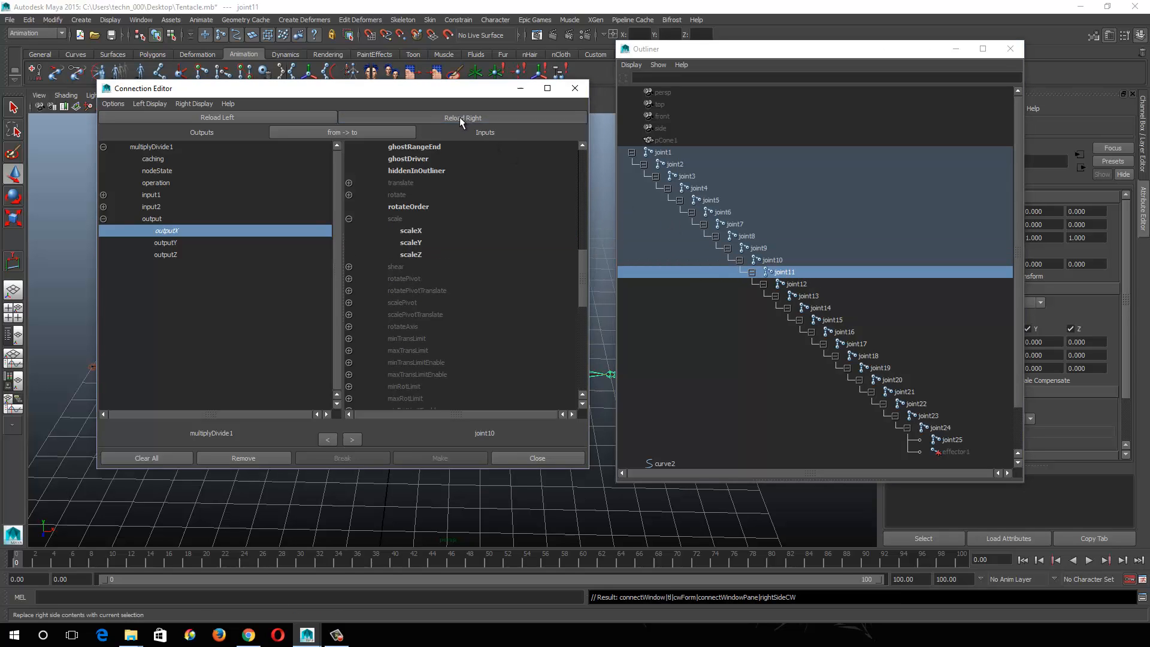
left_click(348, 219)
left_click(411, 231)
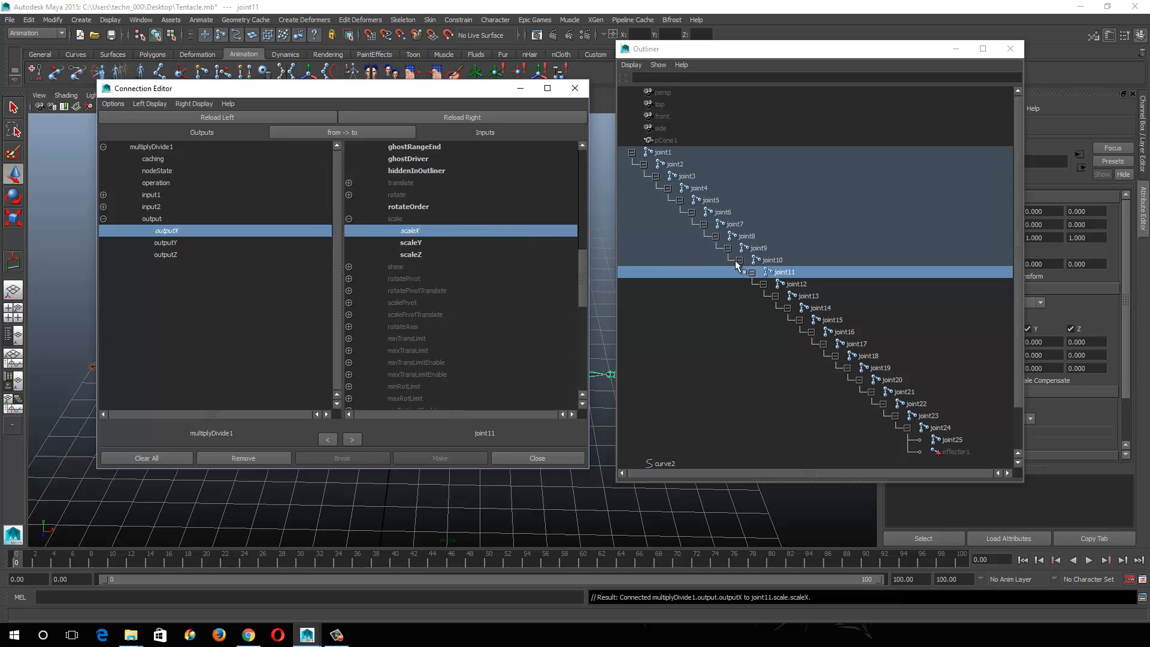
Step: Load joint12 as the connection target and connect multiplyDivide1's outputX to its scaleX
left_click(792, 284)
left_click(437, 117)
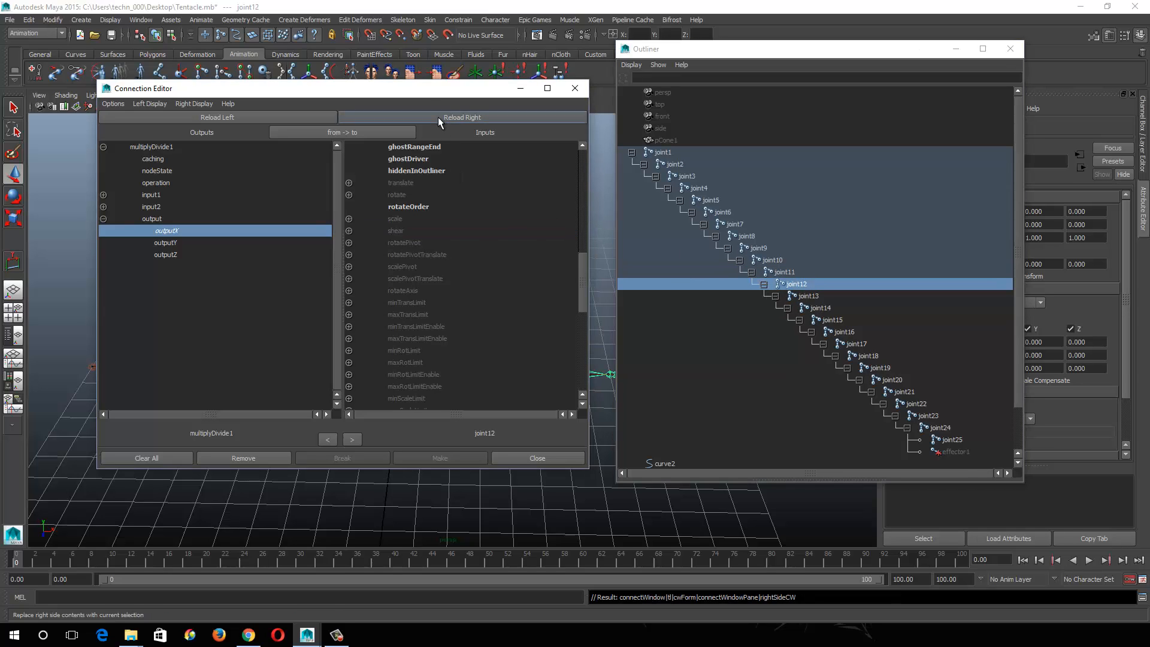
left_click(349, 219)
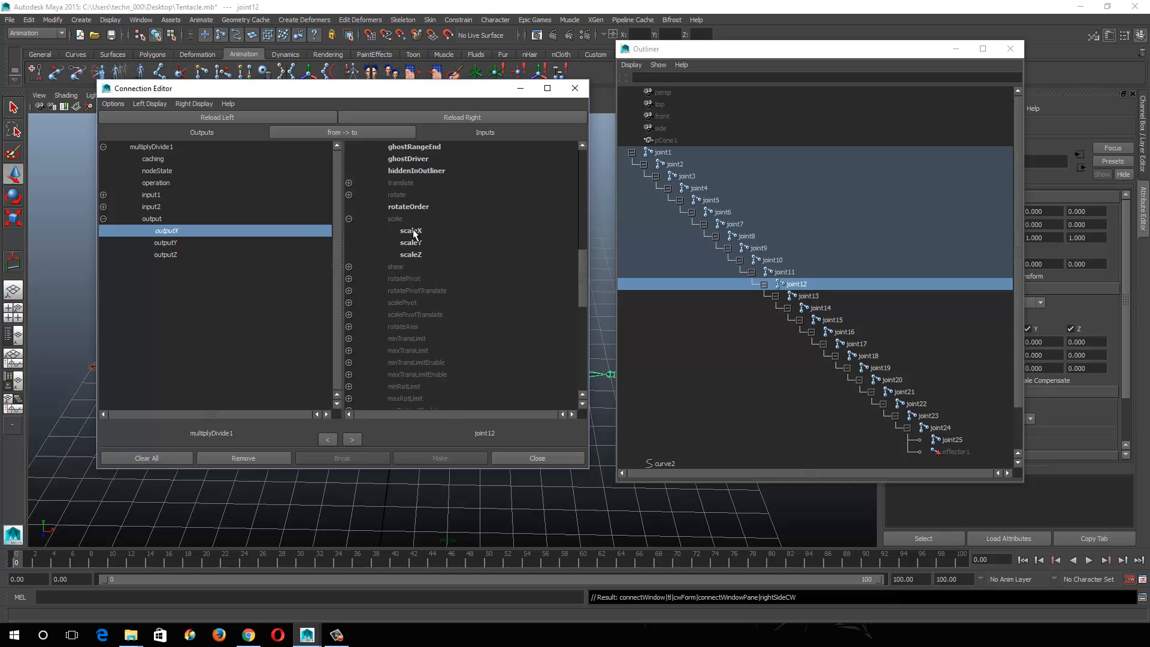
left_click(411, 231)
Step: Load joint13 as the connection target and connect multiplyDivide1's outputX to its scaleX
left_click(808, 296)
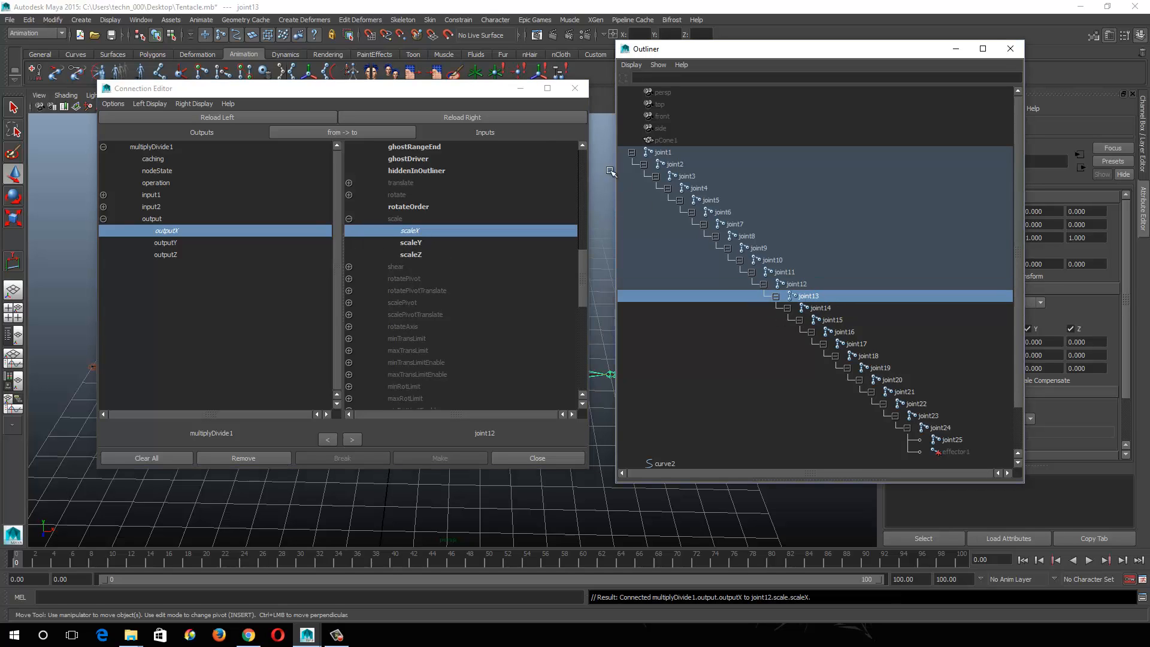
left_click(508, 116)
left_click(349, 218)
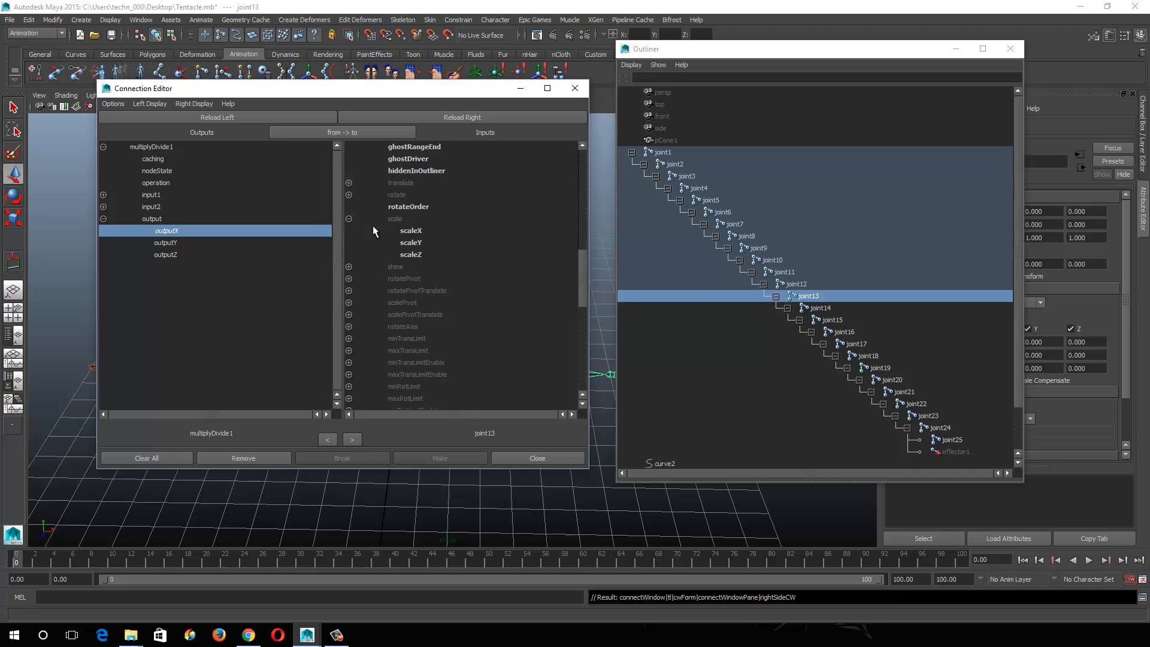
left_click(412, 231)
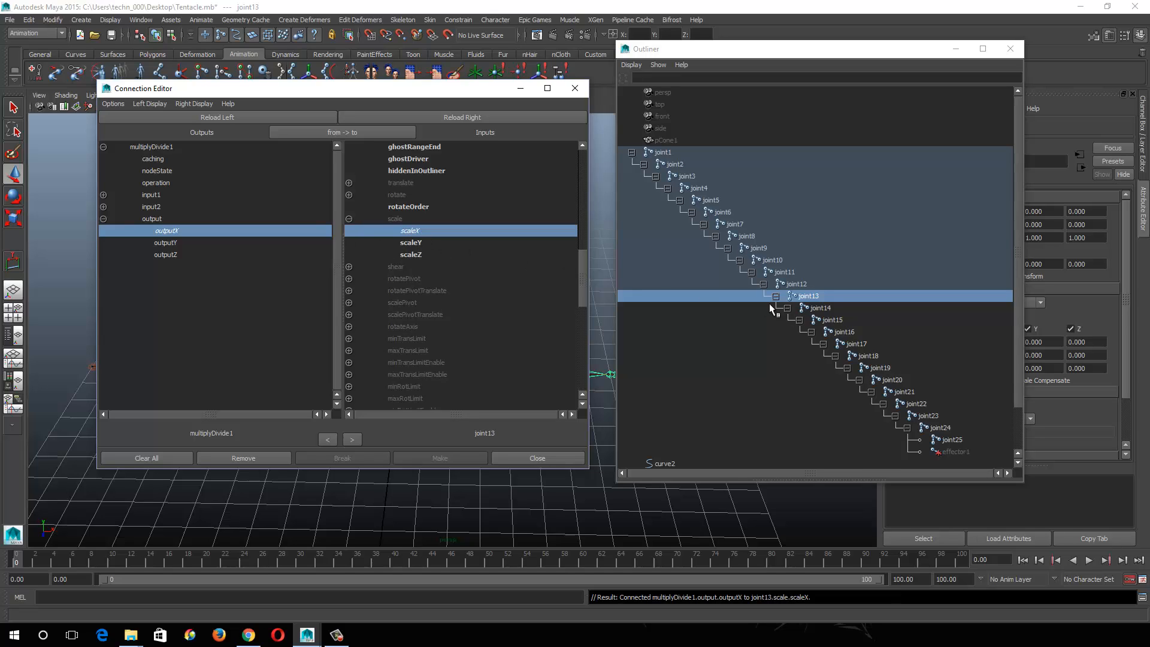
Step: Load joint14 as the connection target and connect multiplyDivide1's outputX to its scaleX
left_click(821, 308)
left_click(476, 117)
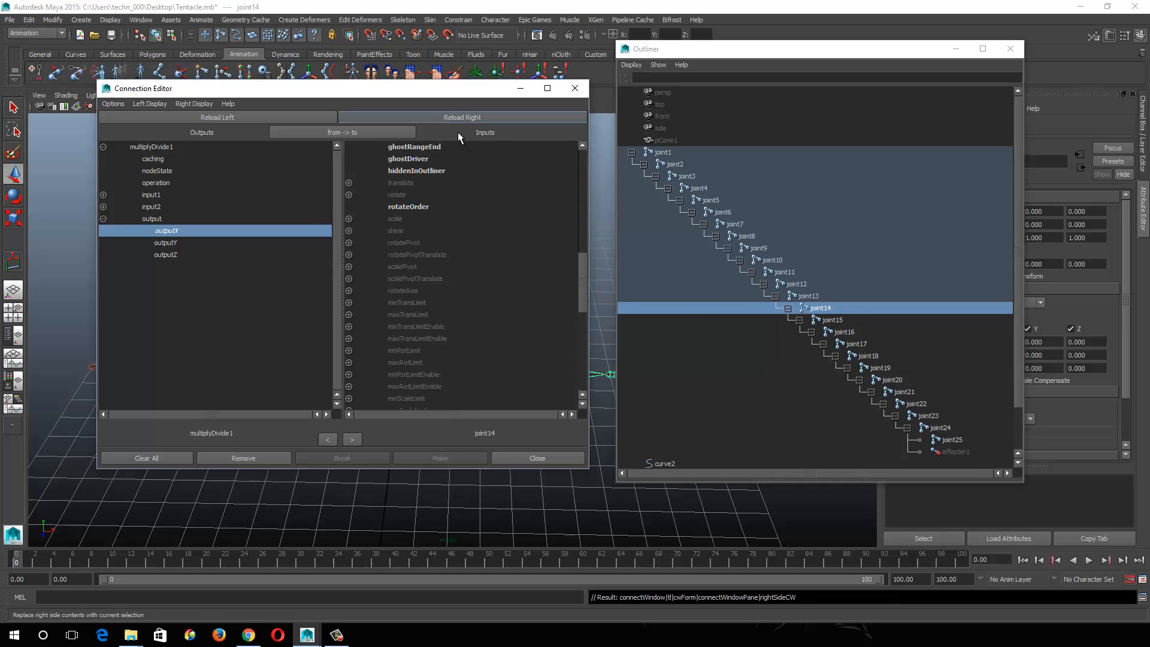
left_click(349, 219)
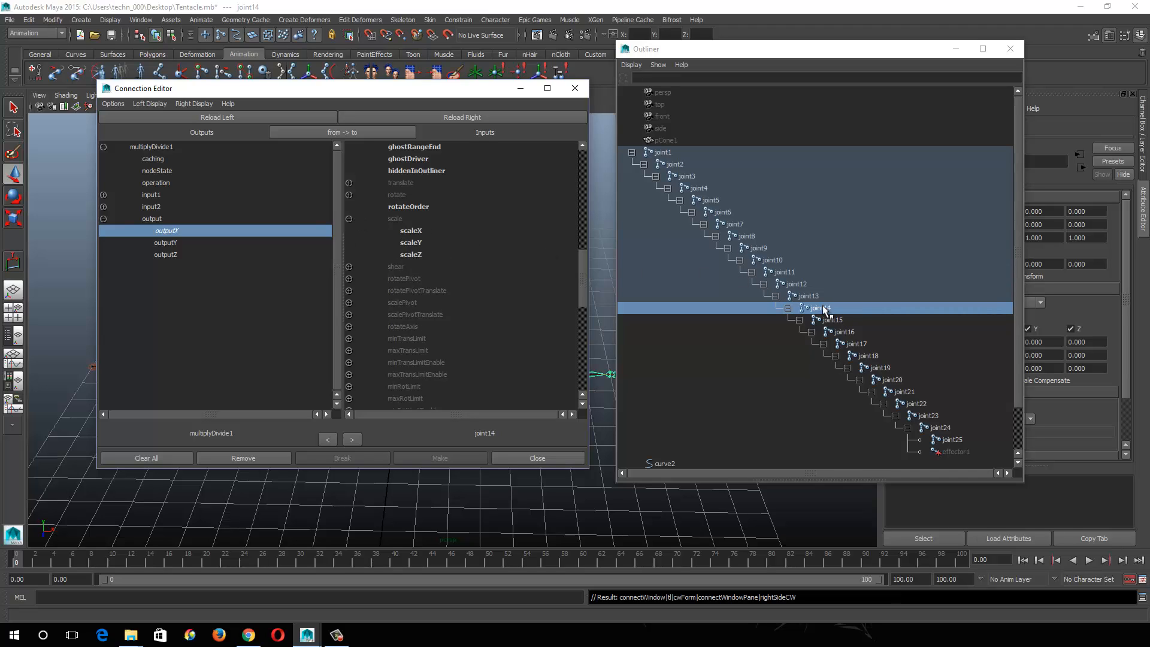
left_click(410, 231)
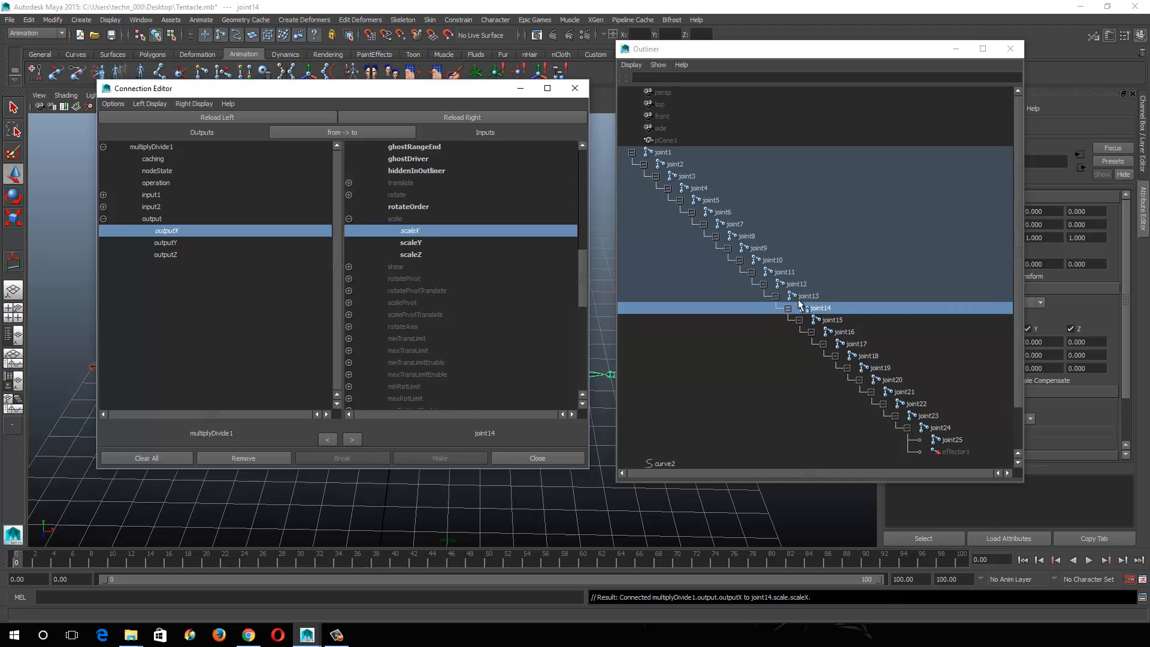
Step: Load joint15 as the connection target and connect multiplyDivide1's outputX to its scaleX
left_click(832, 319)
left_click(448, 119)
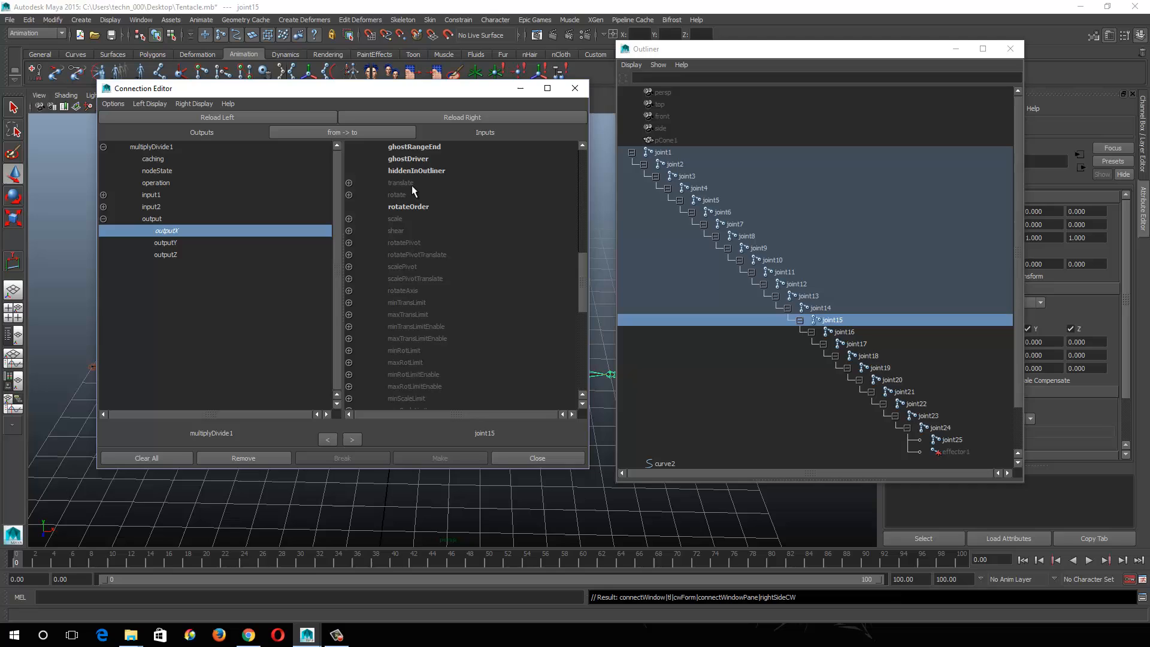
left_click(350, 218)
left_click(415, 232)
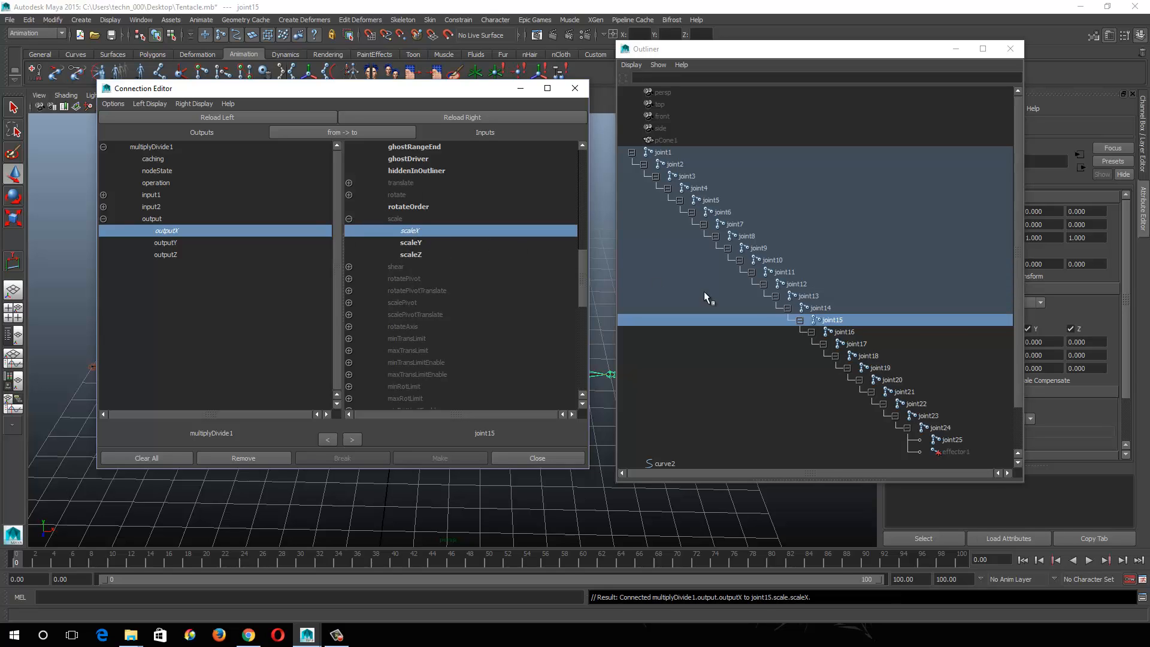
Step: Select joint16 and display its transform channels in place of the attribute settings, moving the Outliner out of the way
left_click(842, 331)
left_click_drag(797, 56, 609, 88)
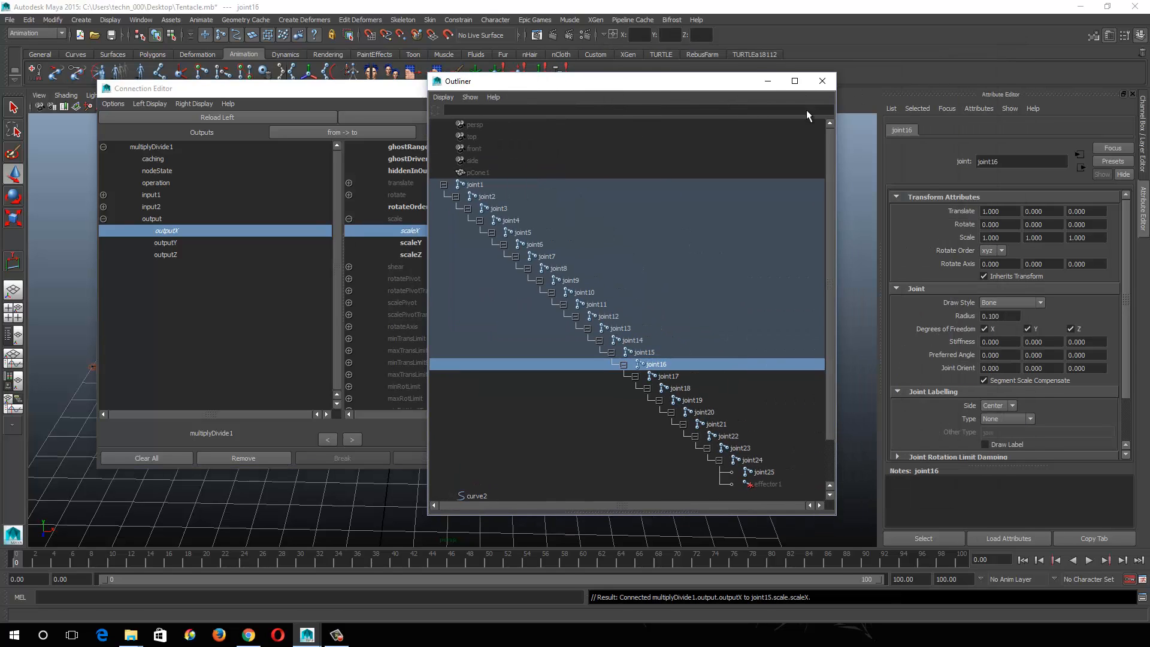
left_click(1144, 163)
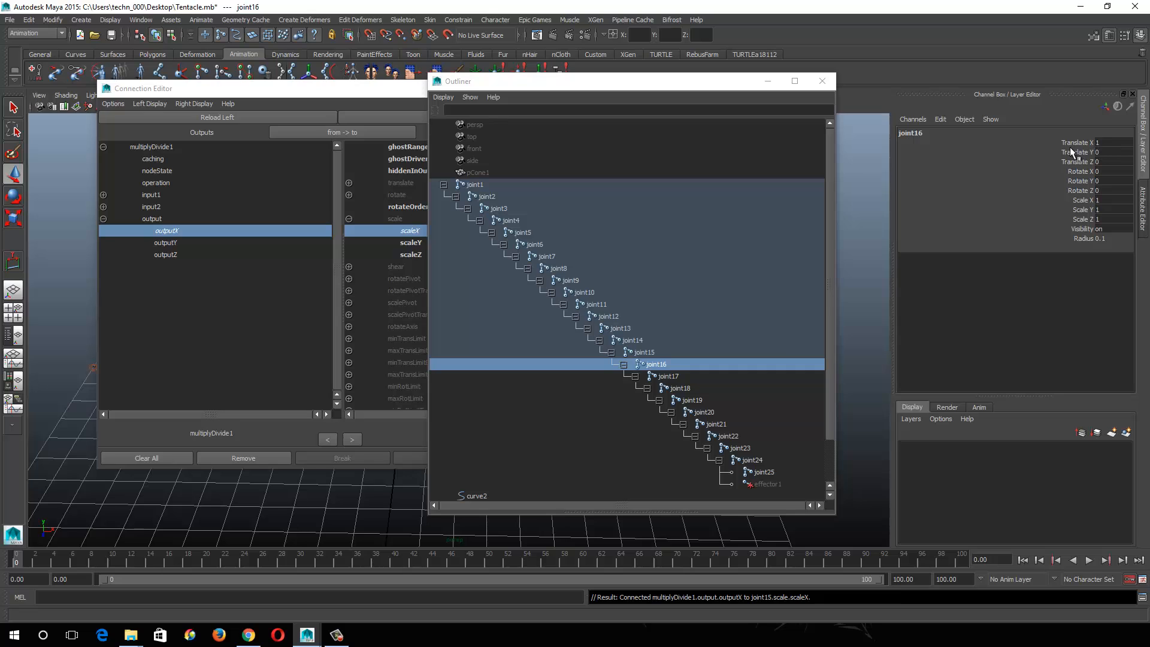
left_click_drag(571, 89, 730, 83)
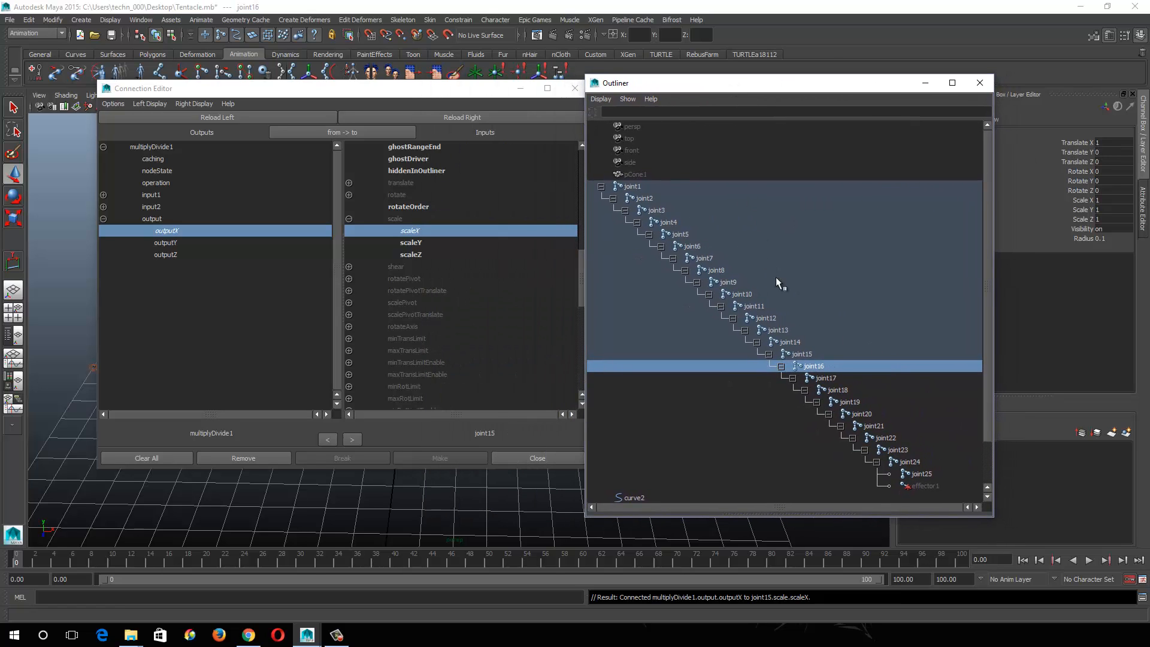
Step: Load joint17 as the connection target and connect multiplyDivide1's outputX to its scaleX
left_click(827, 378)
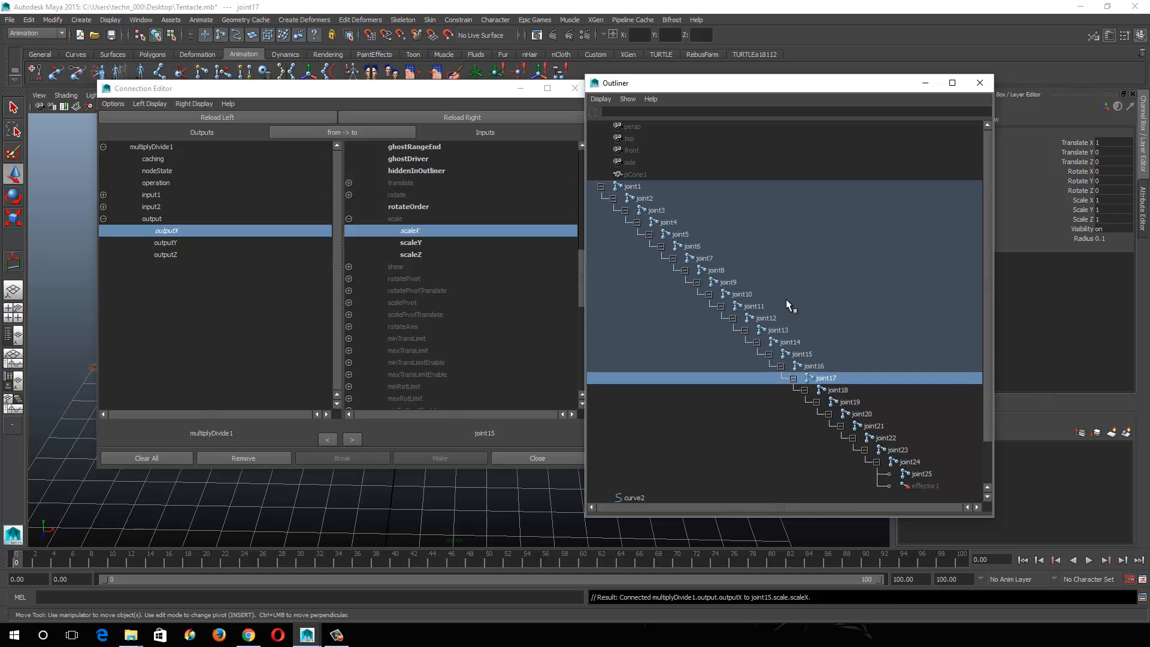
left_click(479, 118)
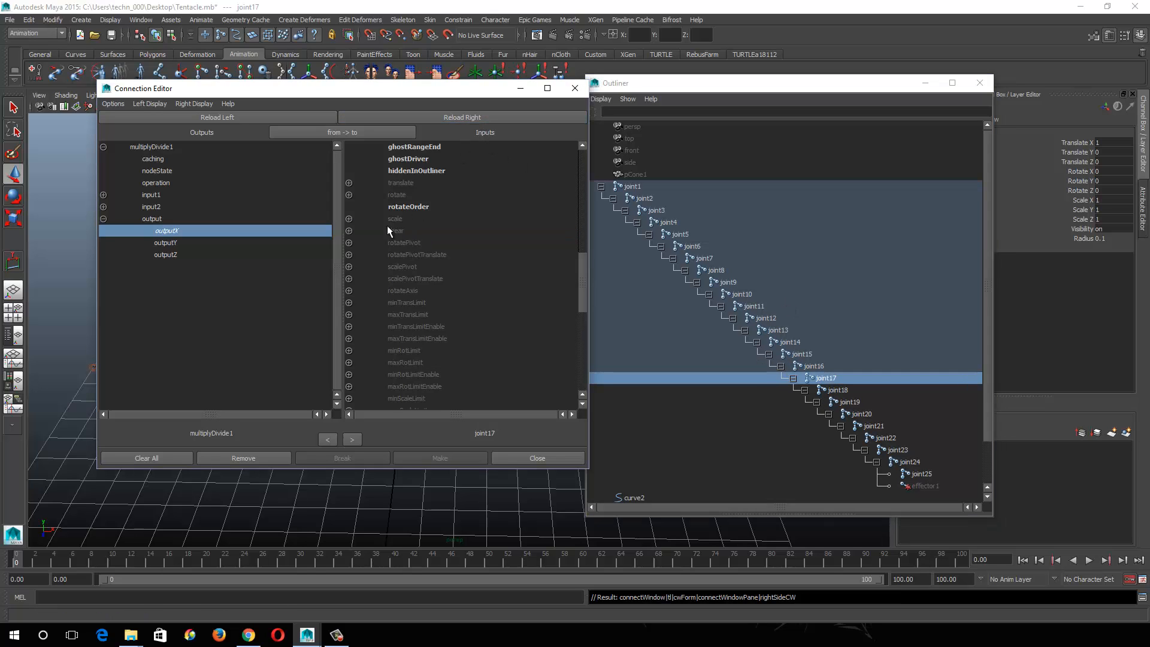
left_click(349, 219)
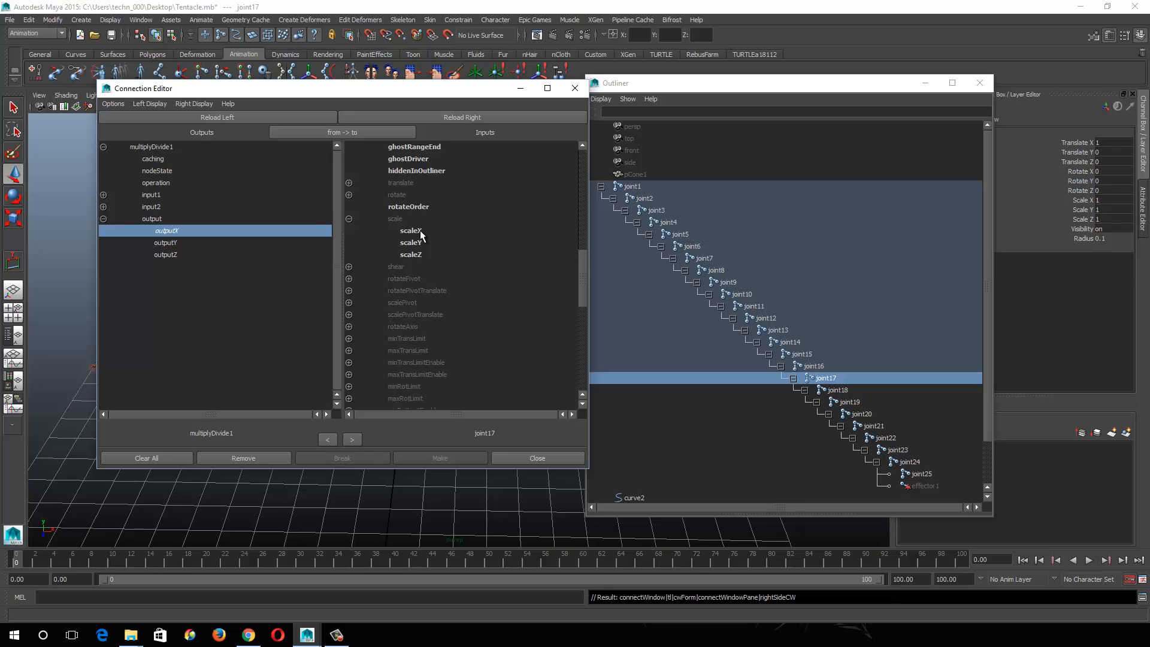
left_click(411, 230)
Step: Load joint18 as the connection target and connect multiplyDivide1's outputX to its shearXY
left_click(838, 390)
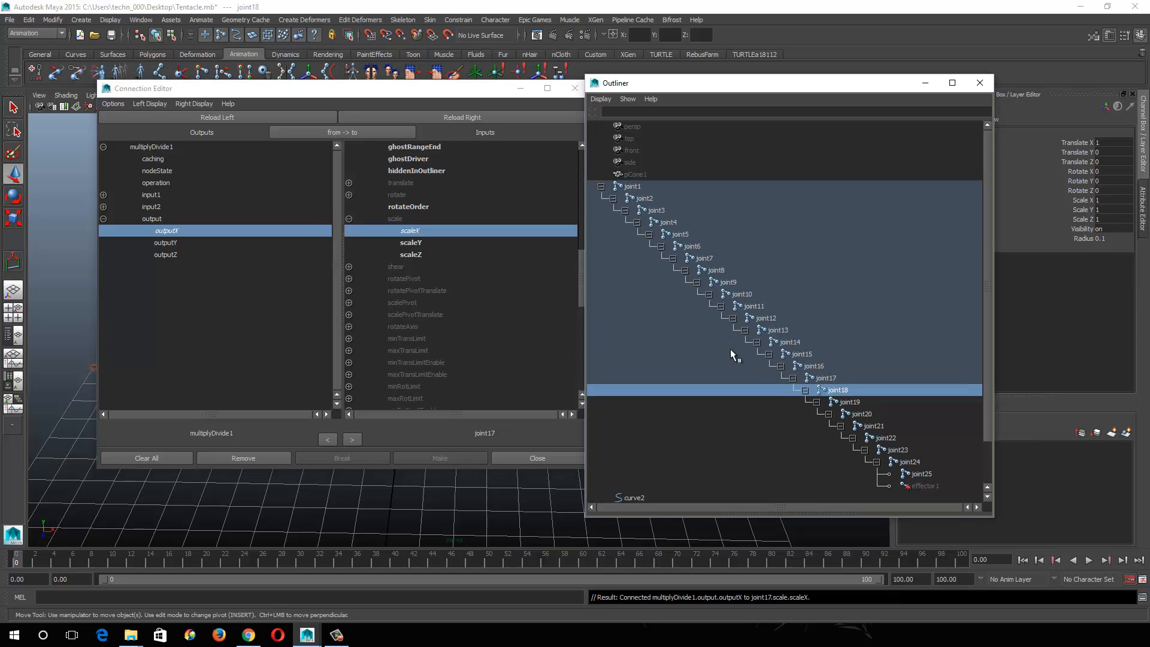
left_click(493, 118)
left_click(349, 231)
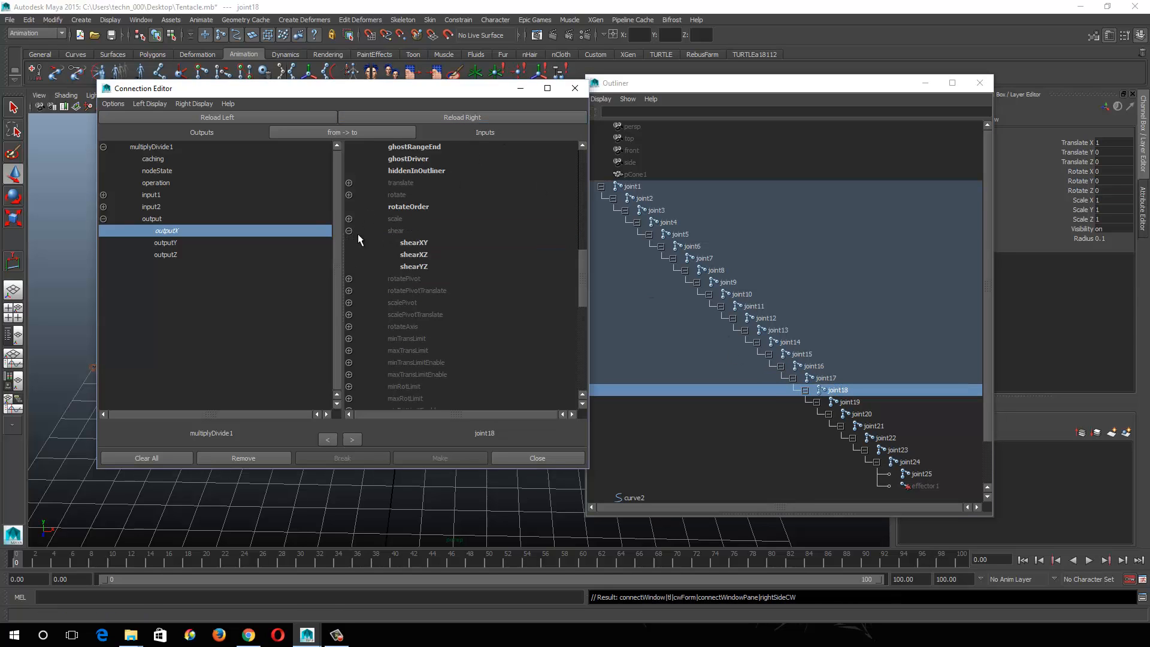
left_click(415, 243)
Step: Load joint19 as the connection target and connect multiplyDivide1's outputX to its scaleX
left_click(847, 403)
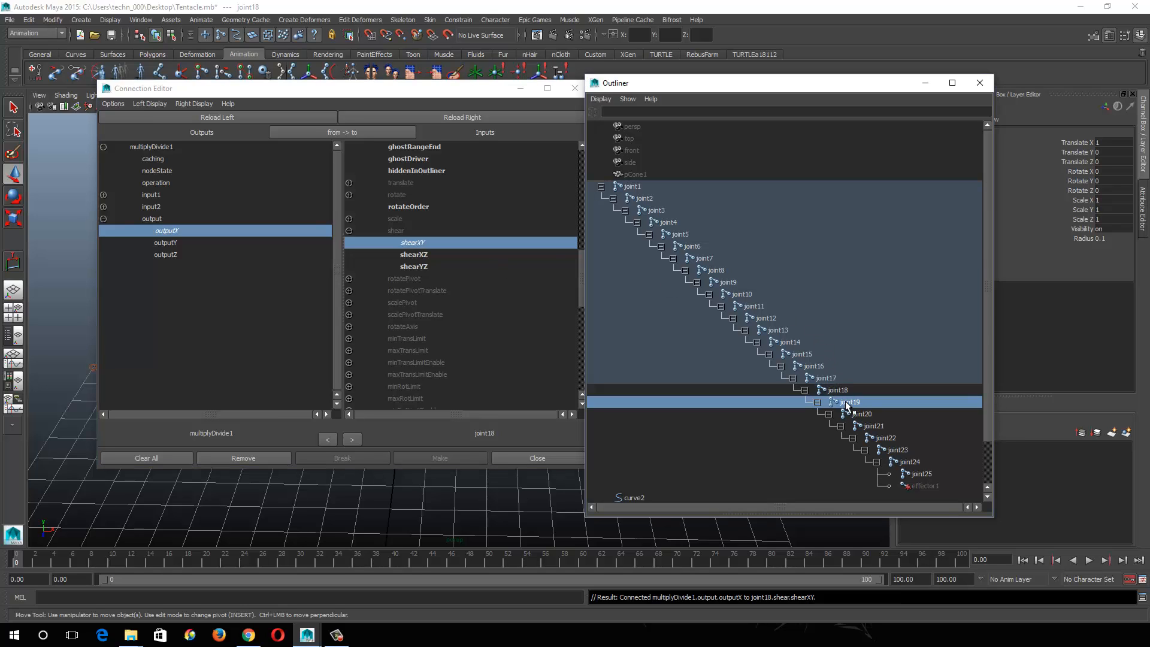
left_click(438, 118)
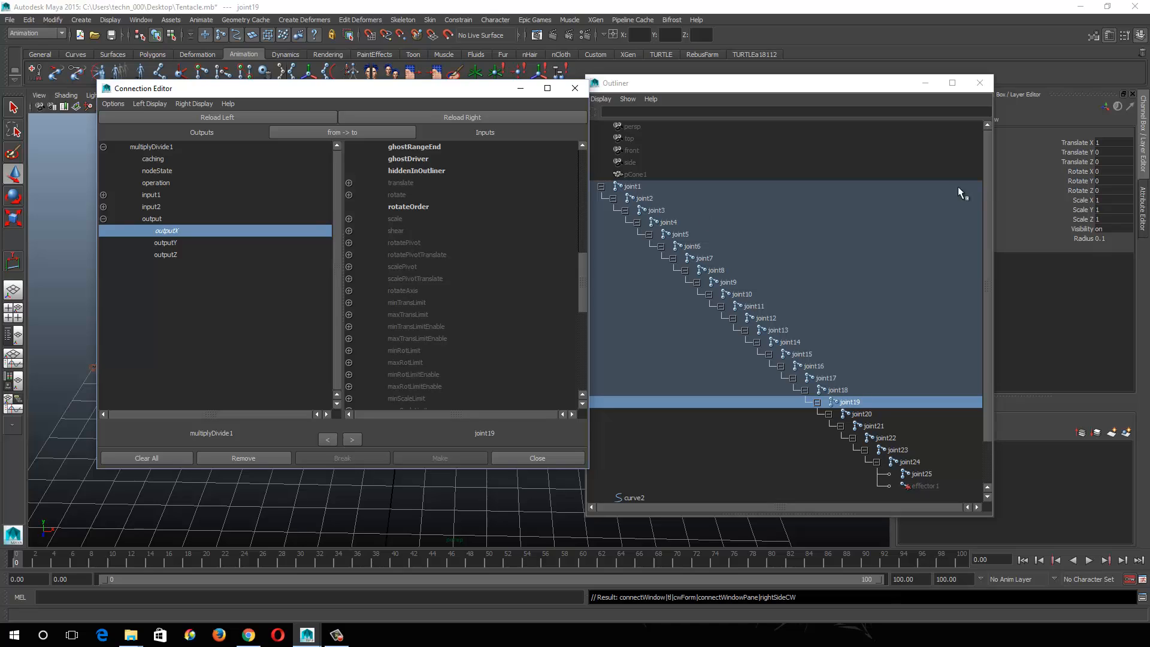
left_click(349, 218)
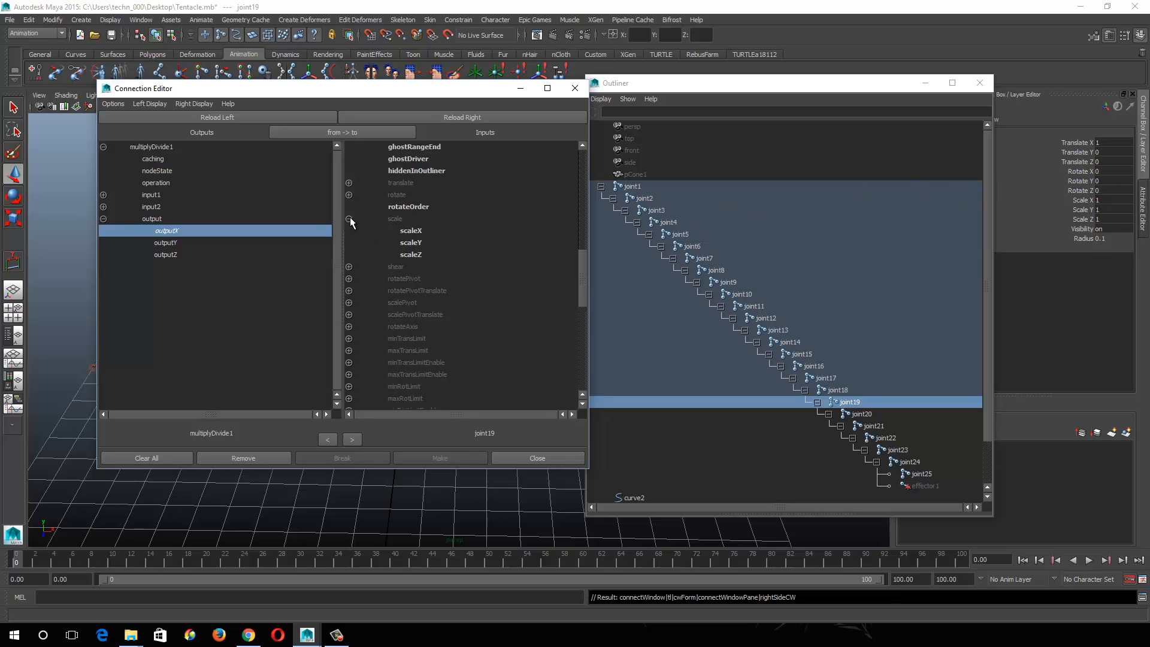
left_click(421, 230)
Step: Load joint20 as the connection target and connect multiplyDivide1's outputX to its scaleX
left_click(858, 415)
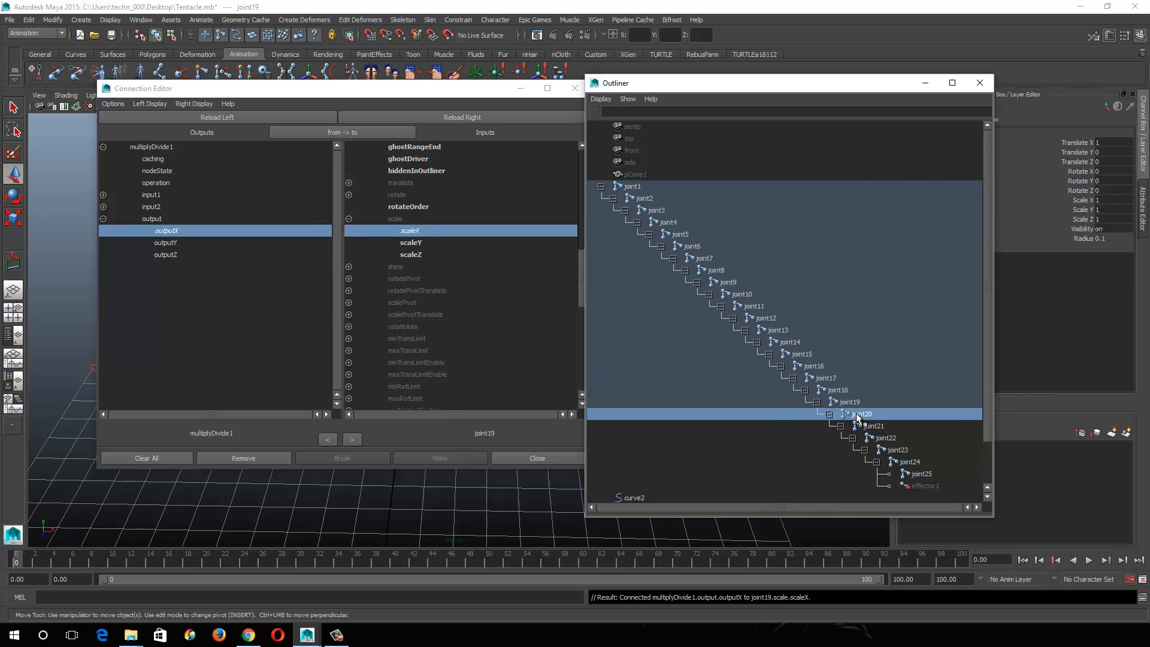
left_click(481, 116)
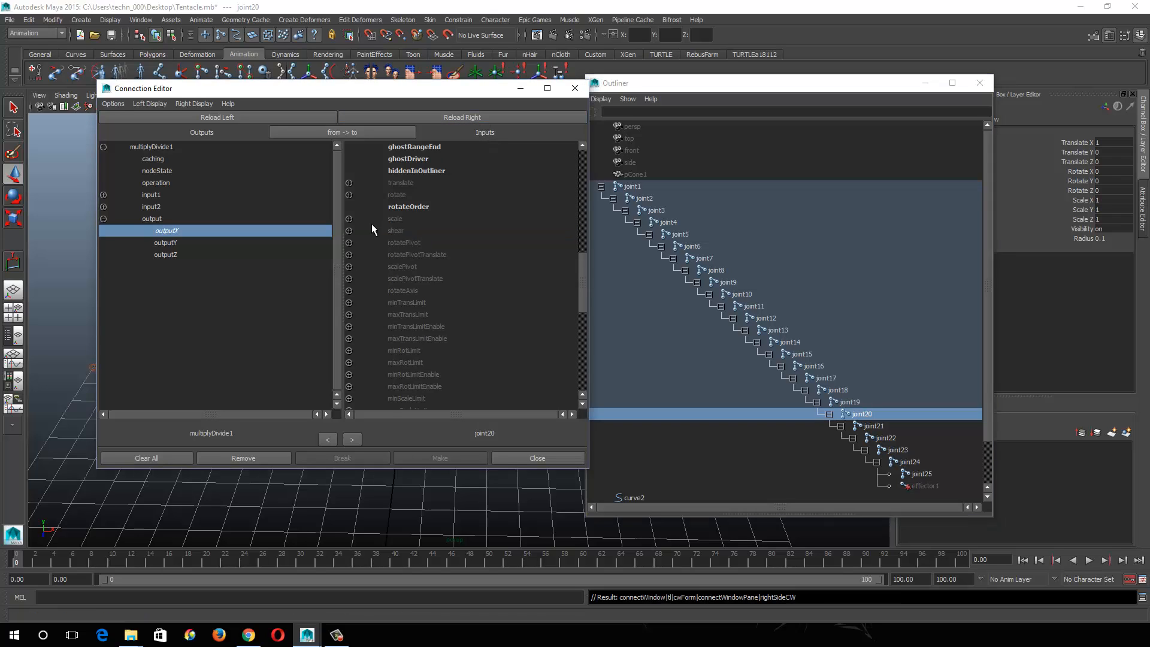
left_click(349, 219)
left_click(417, 232)
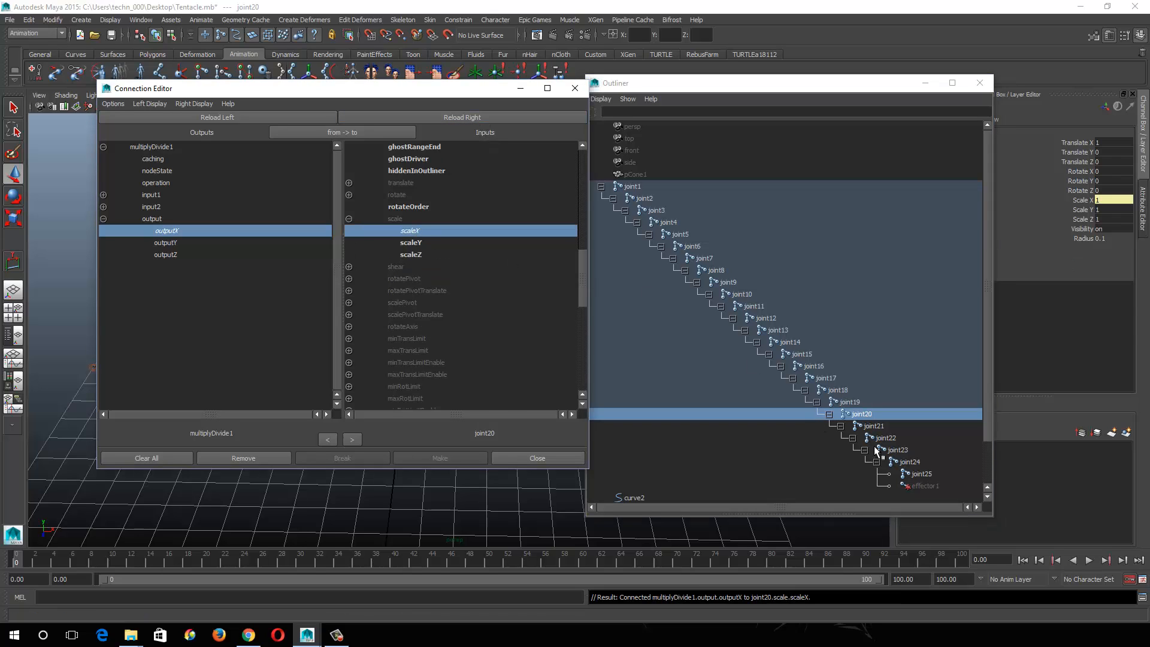
Step: Load joint21 as the connection target and connect multiplyDivide1's outputX to its scaleX
left_click(874, 426)
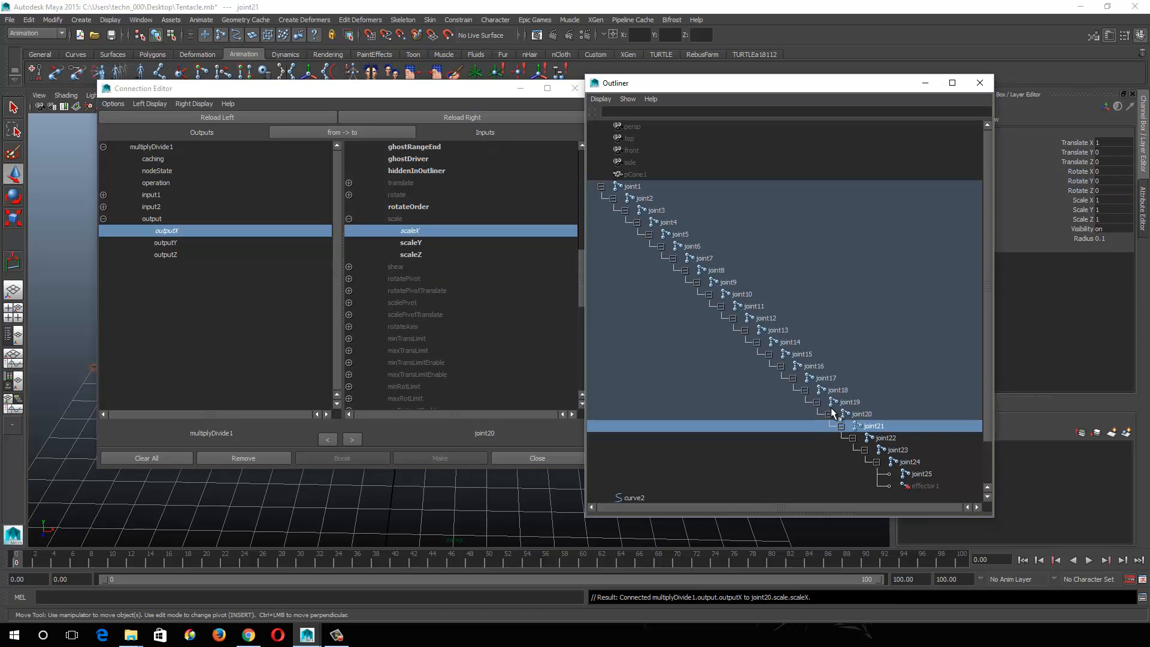
left_click(437, 118)
left_click(349, 218)
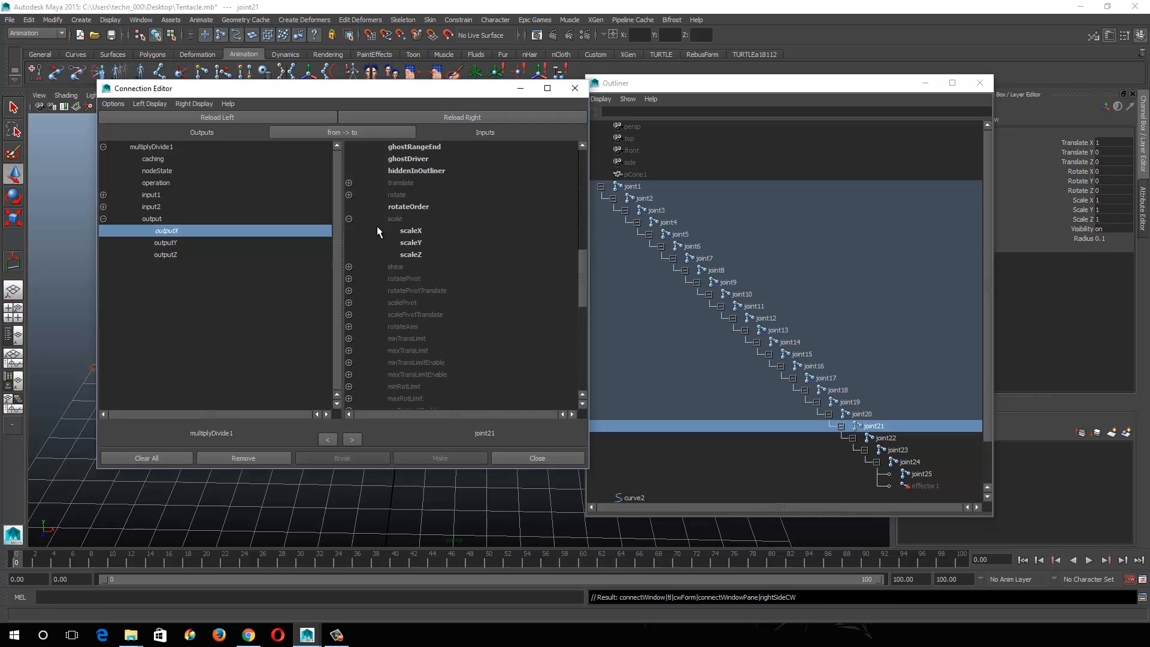
left_click(413, 230)
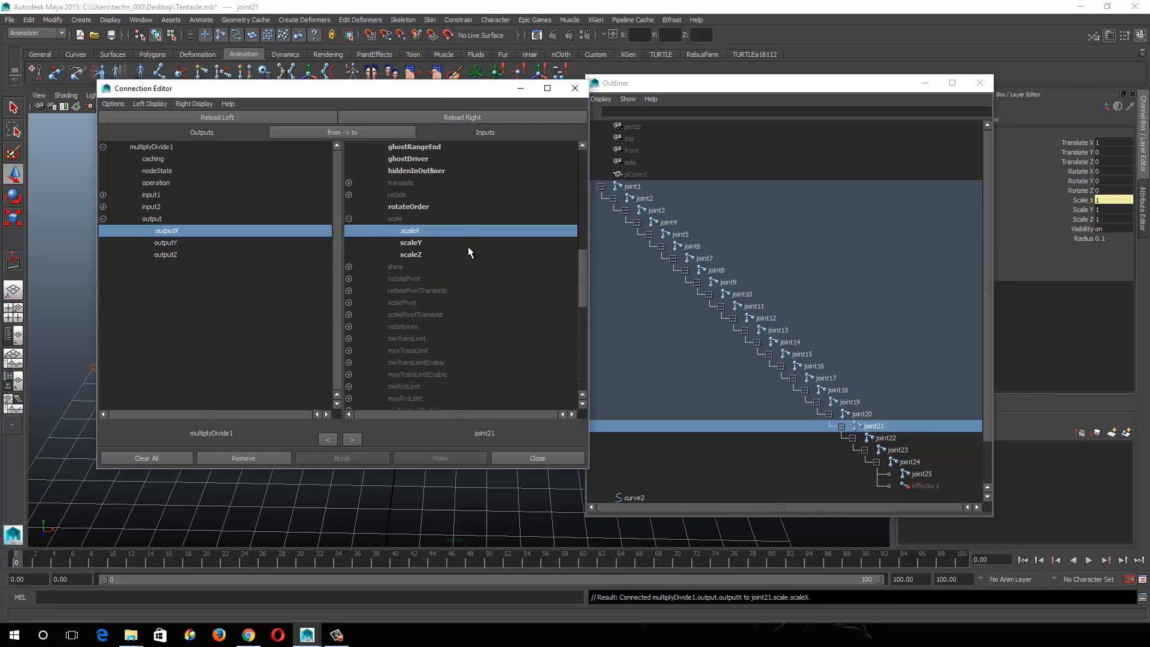
Step: Load joint22 as the connection target and connect multiplyDivide1's outputX to its scaleX
left_click(885, 438)
left_click(459, 117)
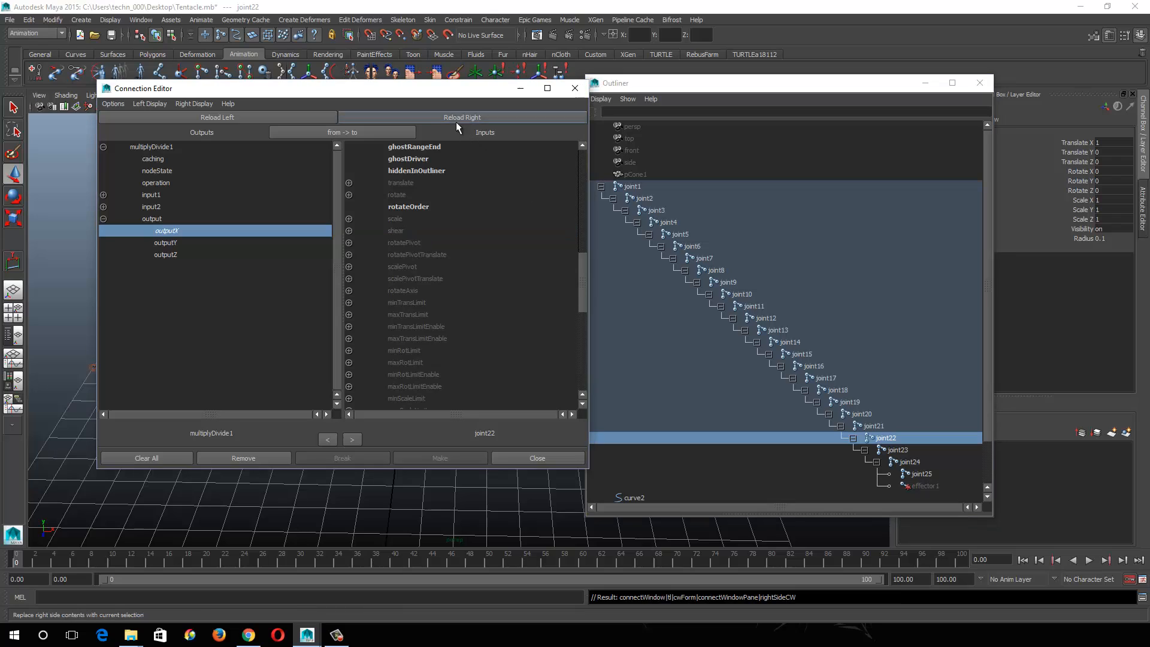
left_click(349, 218)
left_click(414, 233)
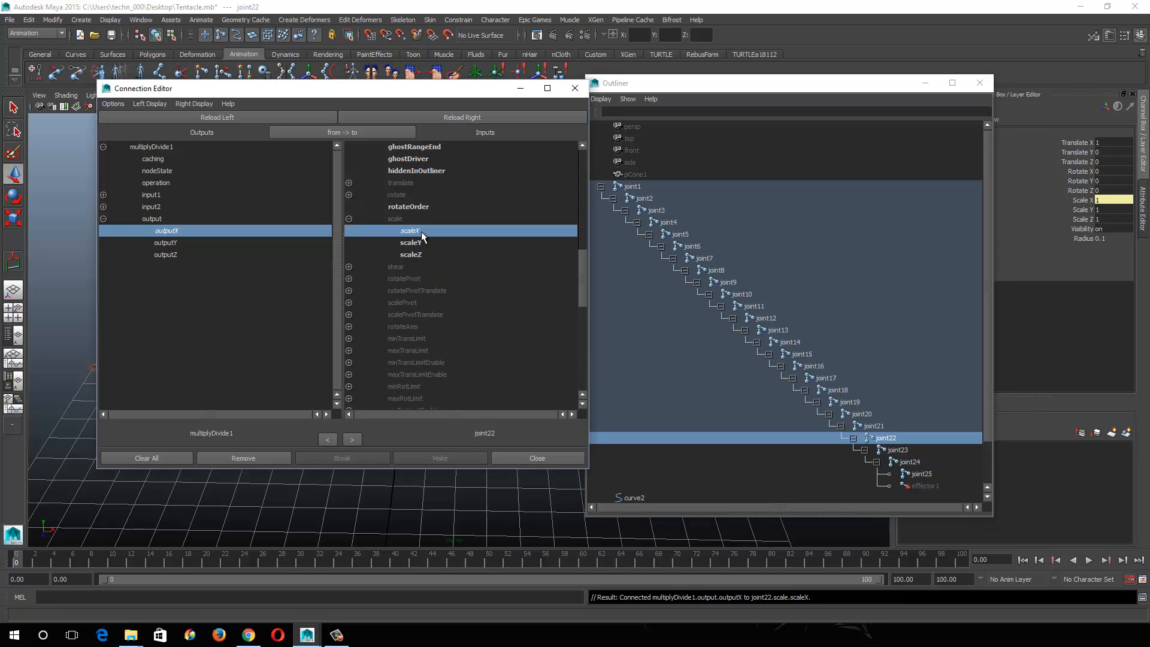
Step: Load joint23 as the connection target and connect multiplyDivide1's outputX to its scaleX
left_click(896, 450)
left_click(491, 117)
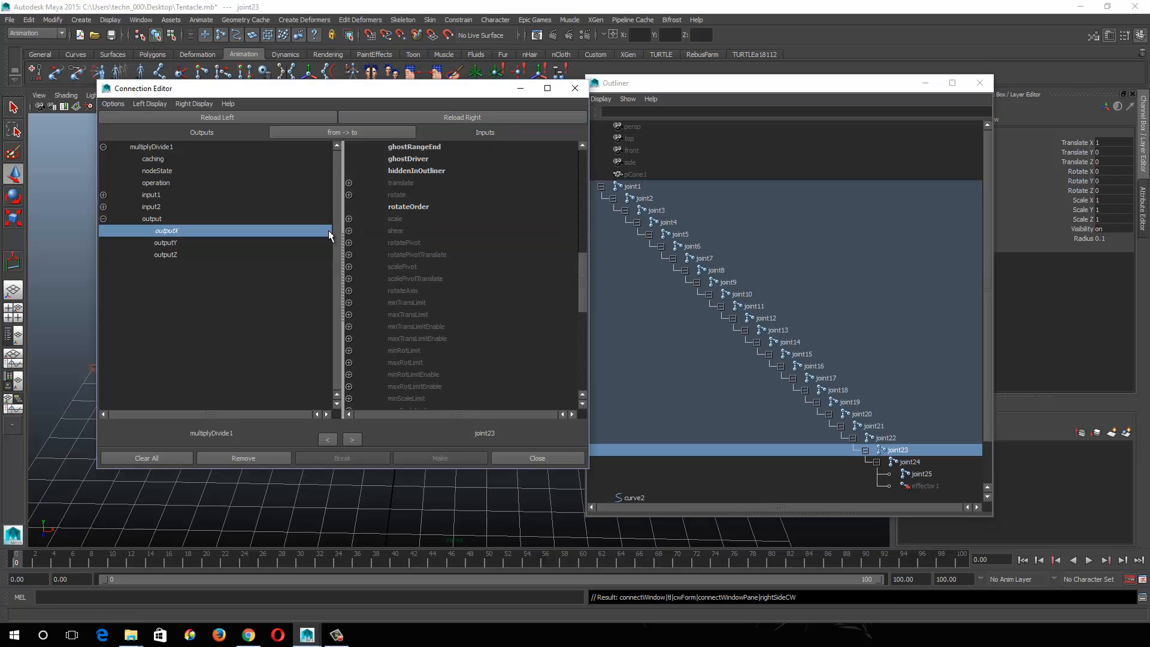
left_click(349, 219)
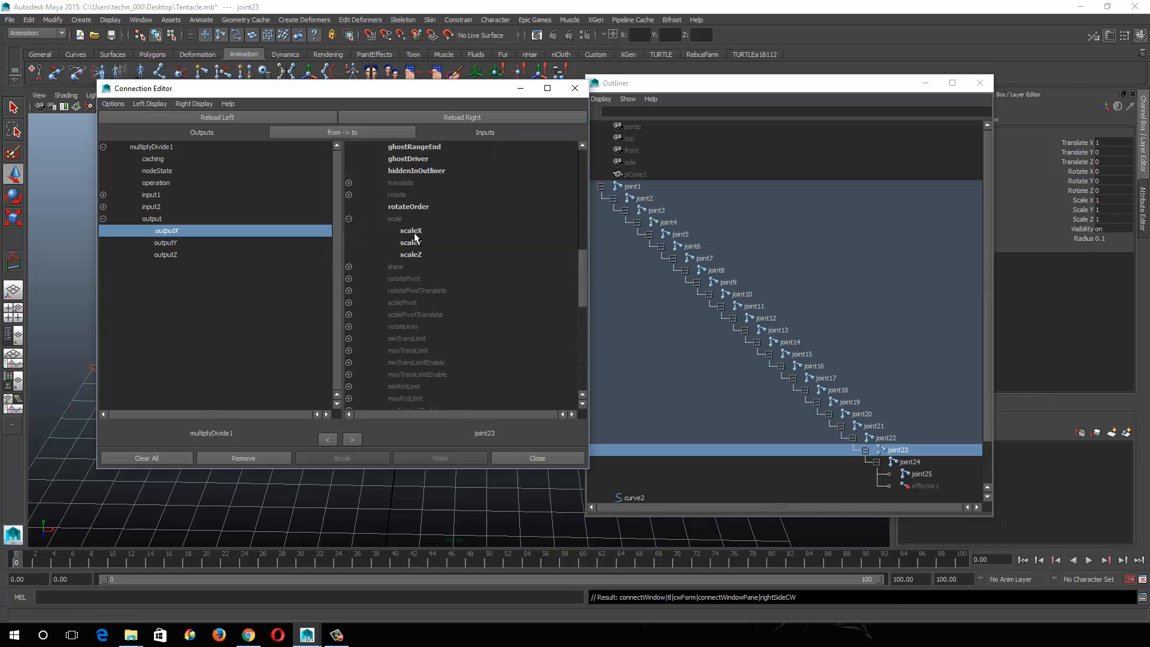
left_click(414, 232)
Step: Load joint24 as the connection target and connect multiplyDivide1's outputX to its scaleX
left_click(908, 462)
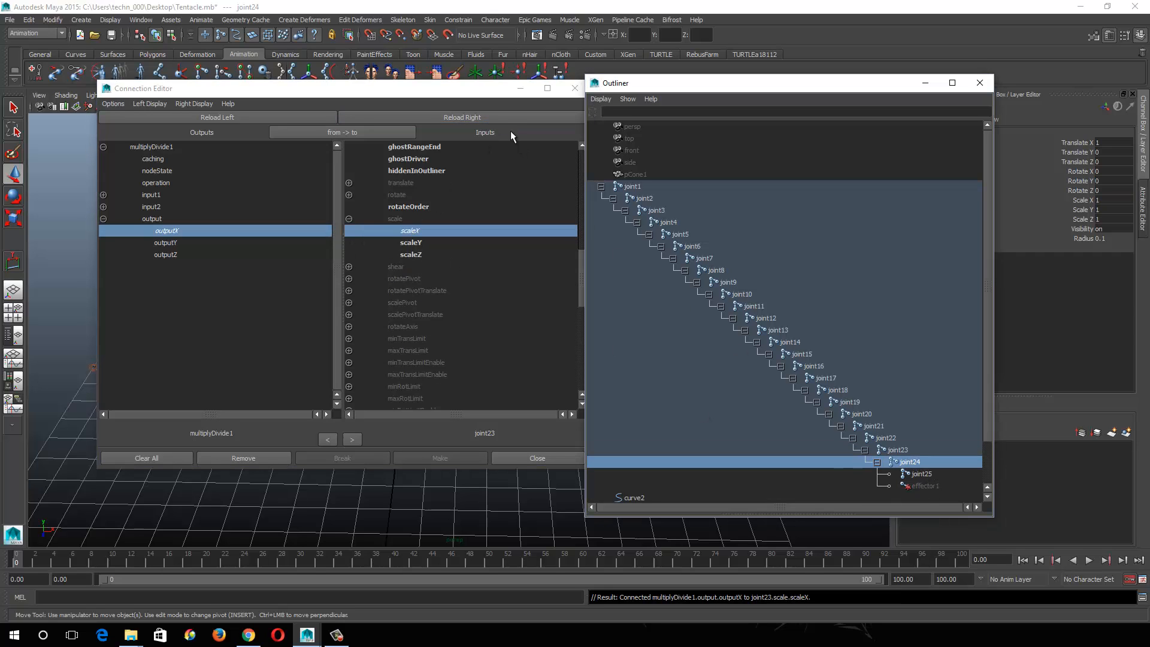
left_click(497, 115)
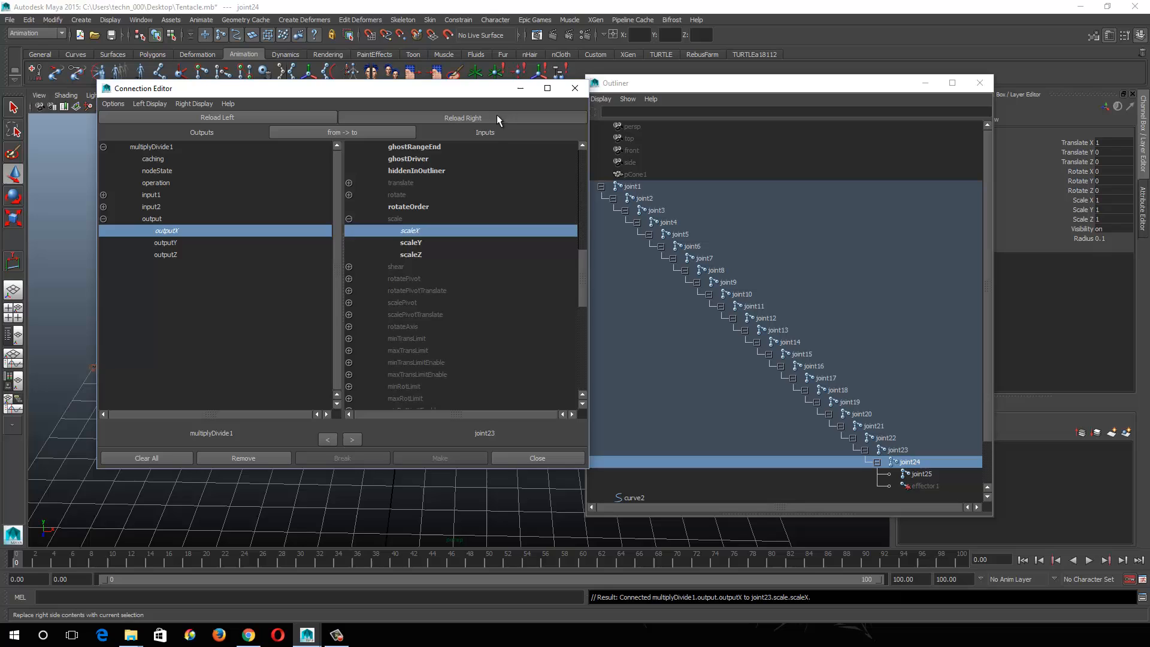
left_click(412, 232)
Step: Load joint25 as the connection target and connect multiplyDivide1's outputX to its scaleX
left_click(919, 474)
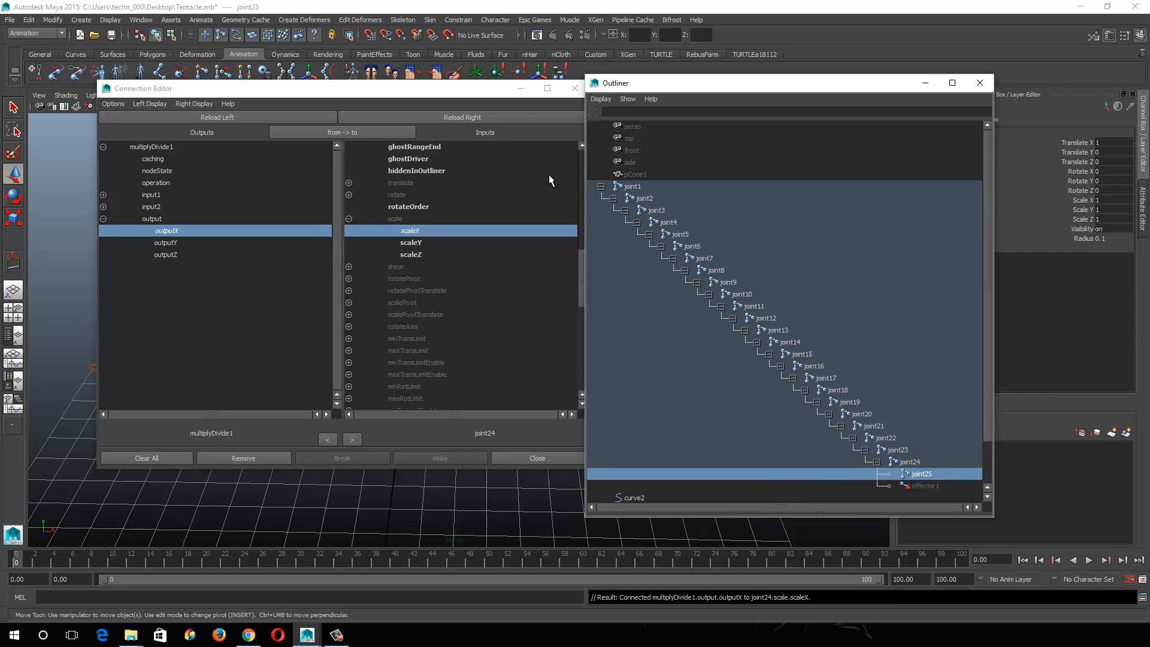
left_click(476, 119)
left_click(348, 220)
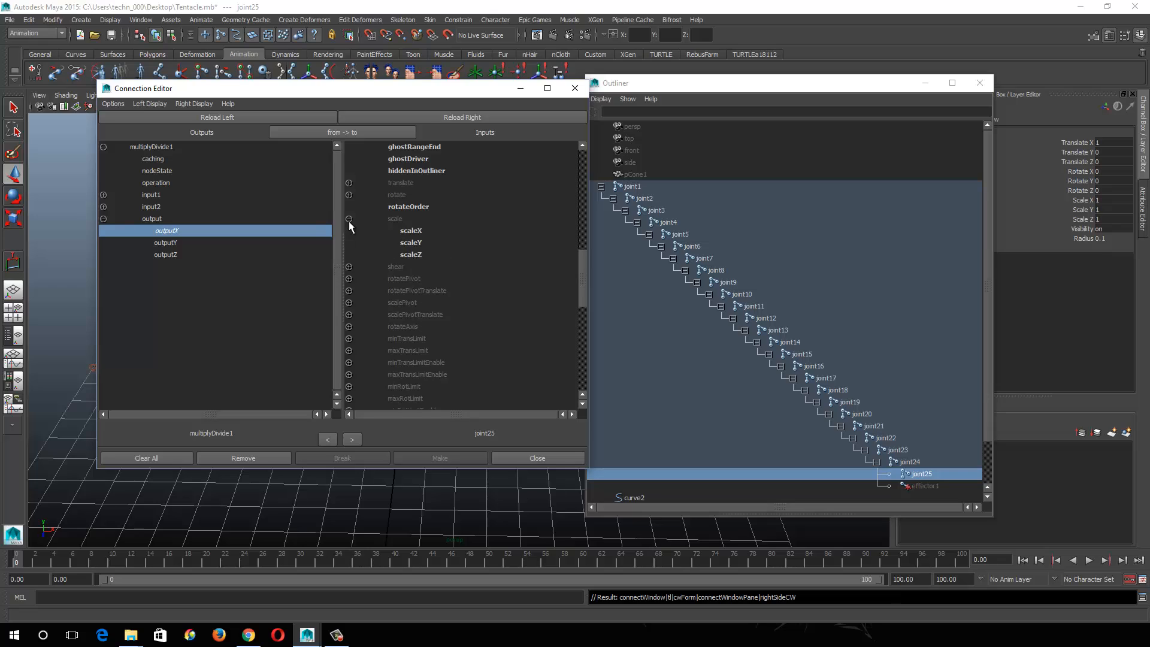
left_click(411, 231)
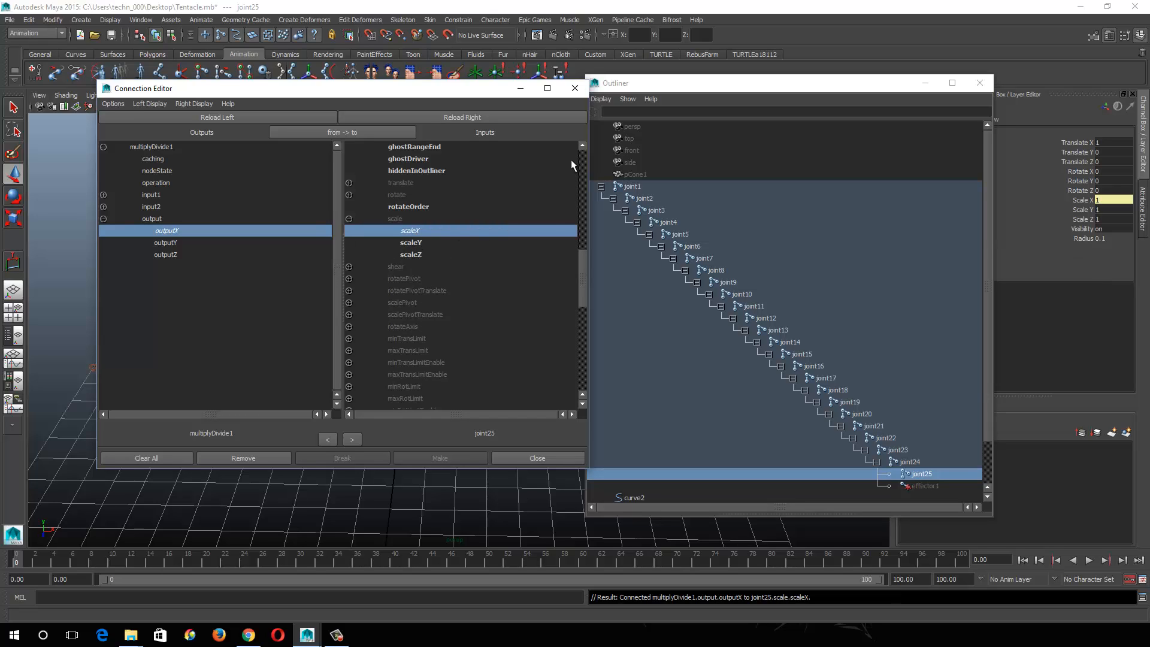
Step: Put the Connection Editor and Outliner away, and check the channels of curve2 and joint24 at the end of the chain
left_click(518, 90)
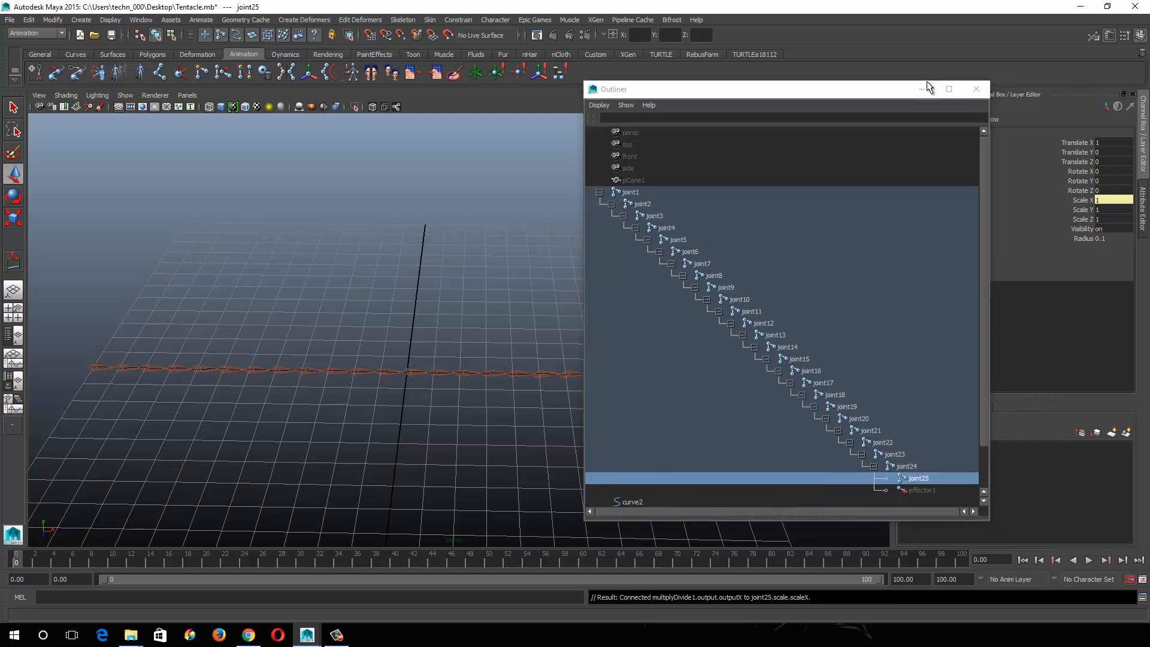
left_click(926, 83)
mouse_move(650, 359)
left_mouse_down("alt")
mouse_move(650, 308)
mouse_move(647, 327)
mouse_move(465, 269)
mouse_move(719, 453)
mouse_move(665, 321)
mouse_move(586, 339)
mouse_move(590, 375)
mouse_move(649, 372)
left_mouse_up("alt")
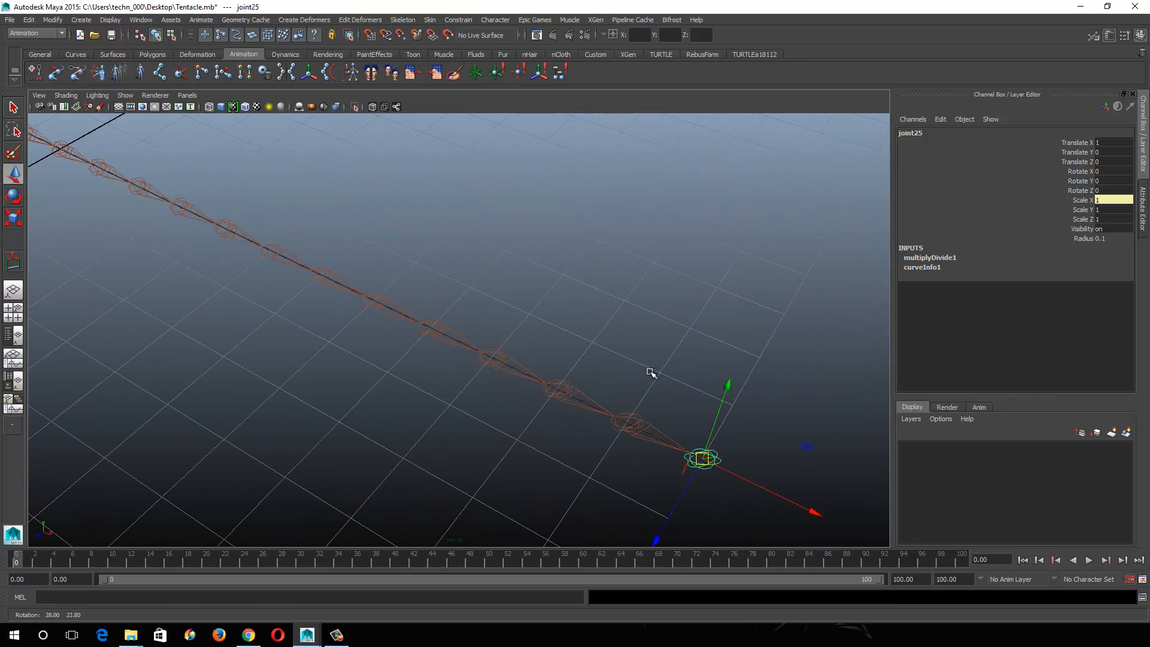
left_click(629, 419)
left_click_drag(703, 336, 653, 356, "alt")
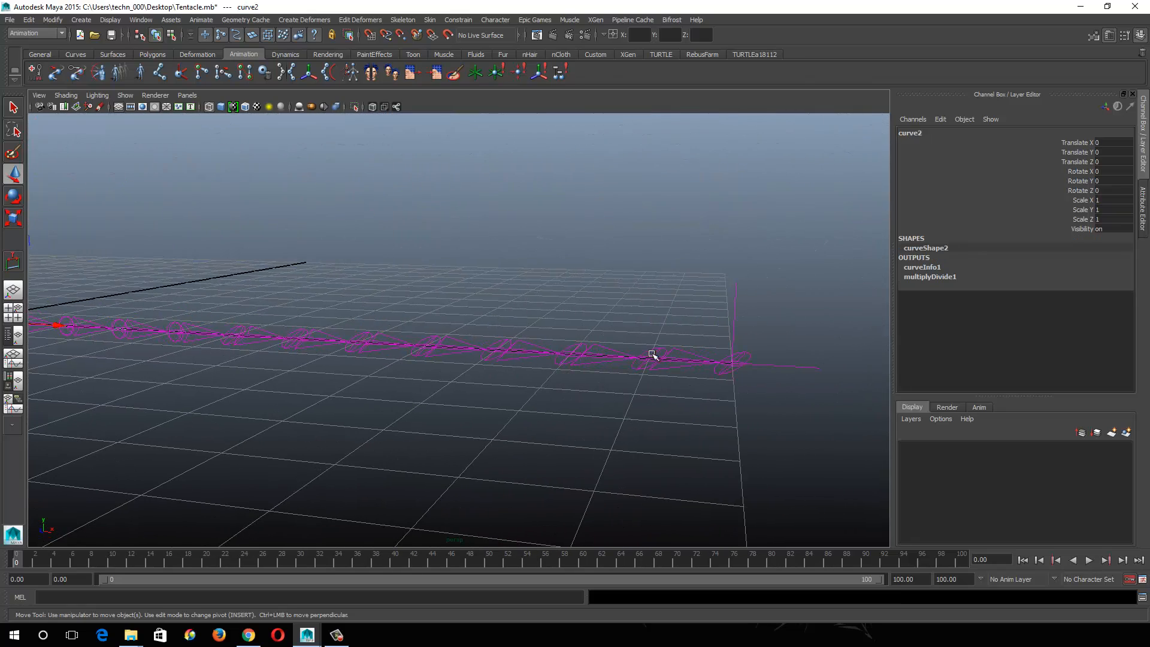
left_click(661, 349)
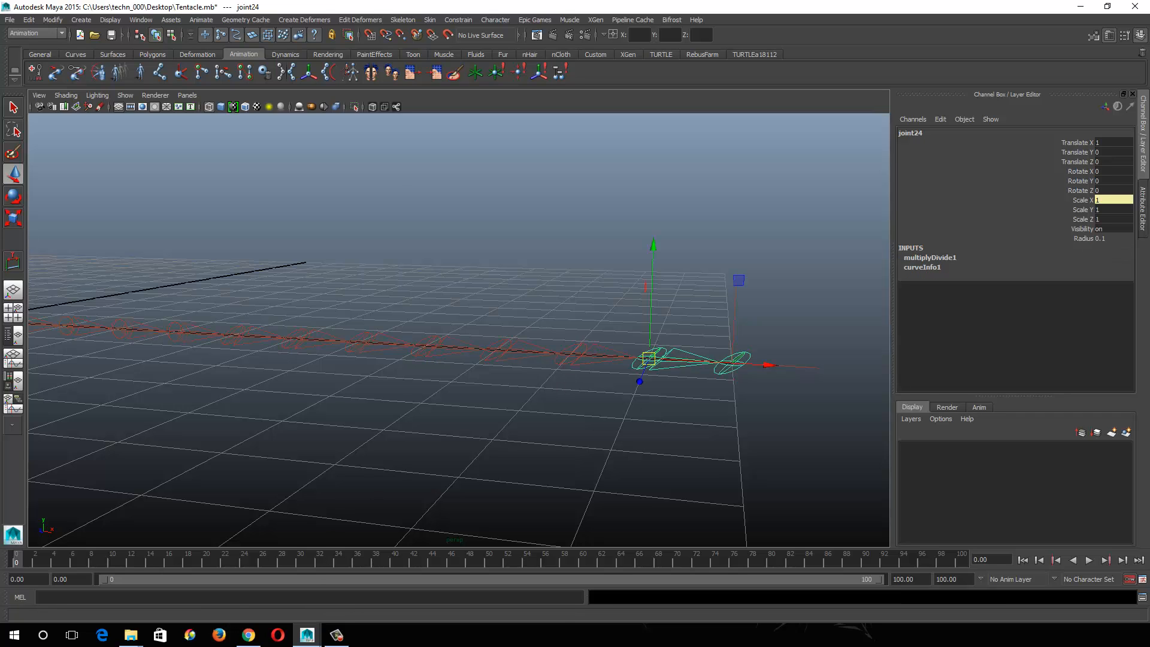
key("alt+Tab")
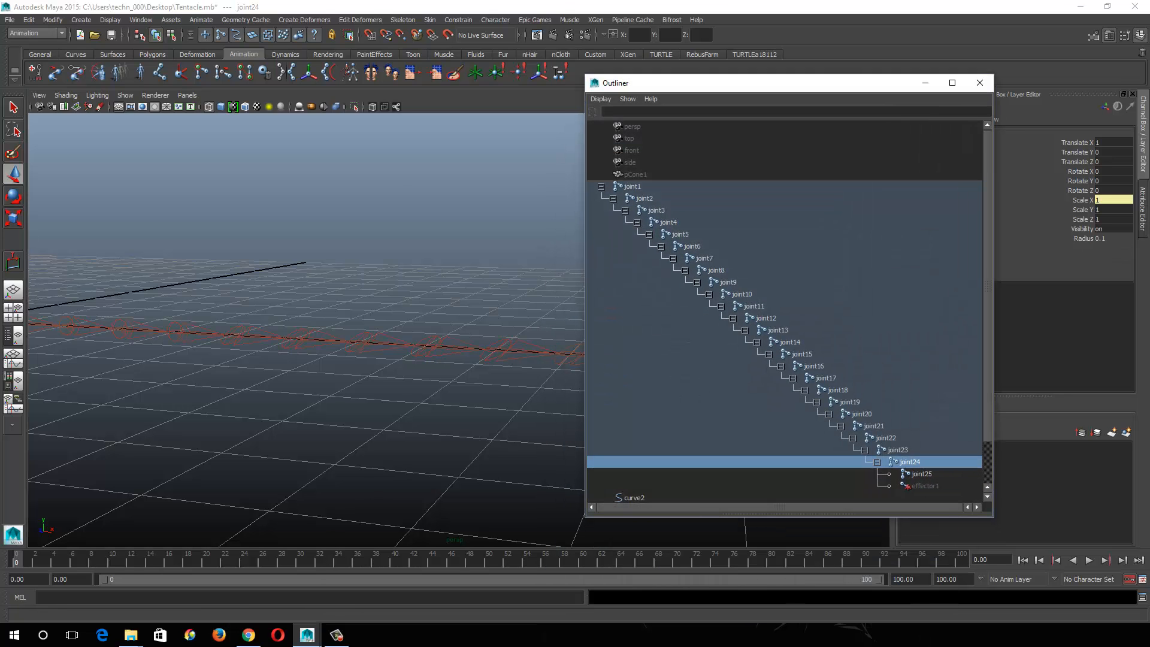
key("alt+Tab")
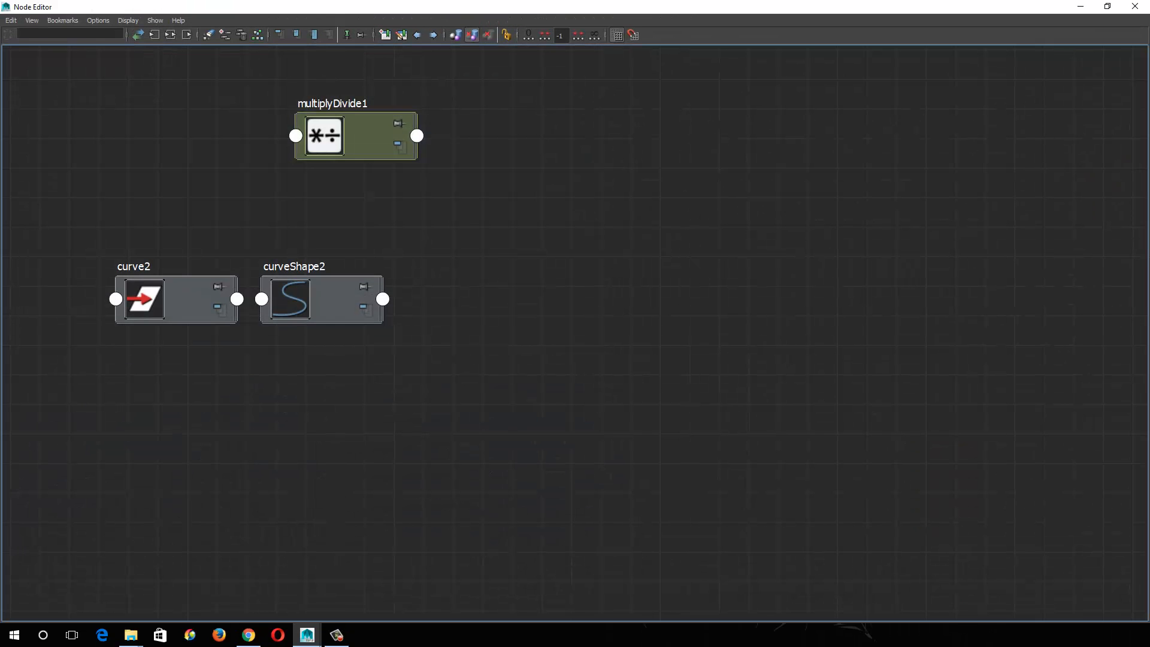
left_click(1085, 6)
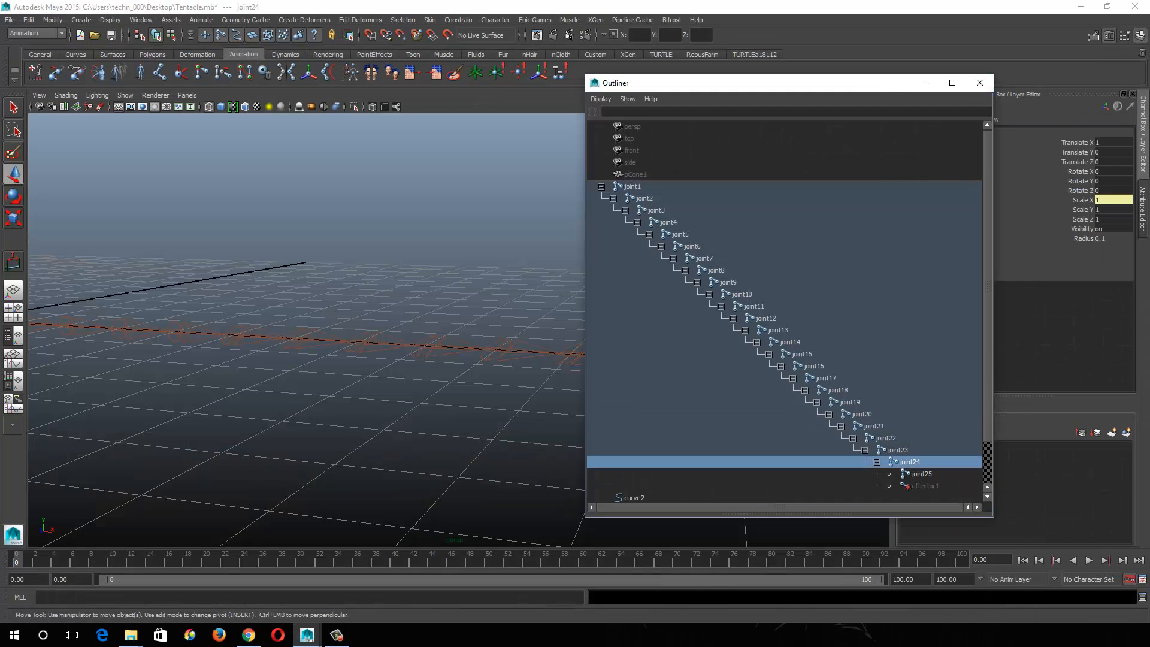
key("alt+Tab")
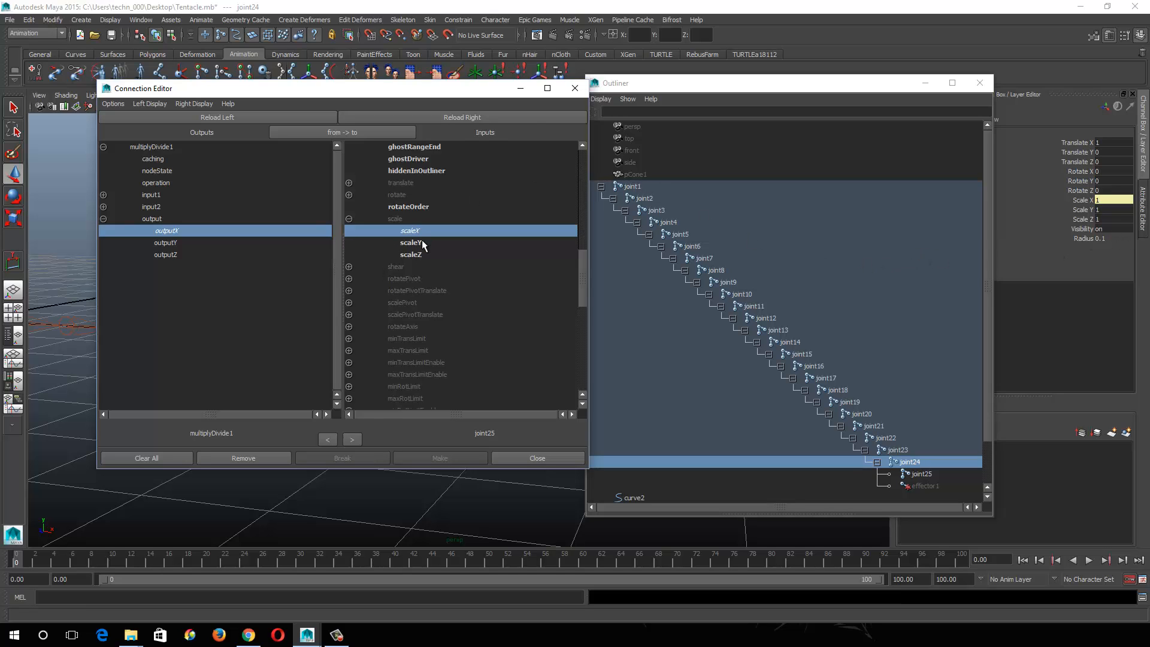
left_click(575, 88)
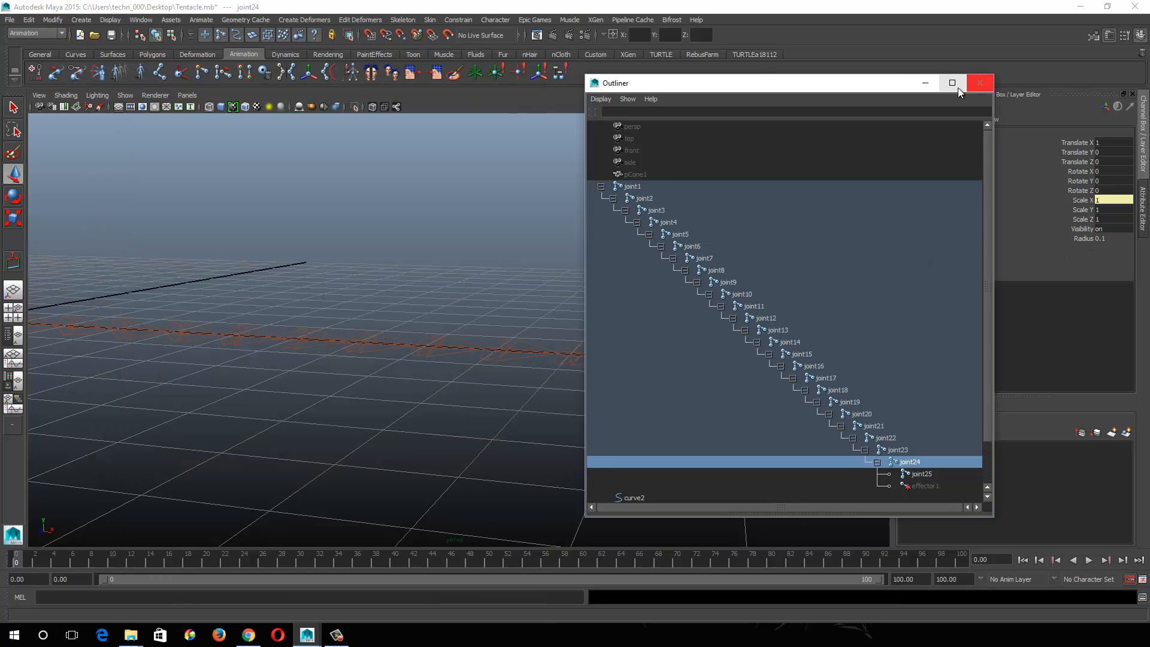
left_click(927, 83)
Step: Select joint18 in the chain and examine whether its scale channels are driven, showing its full attribute settings
mouse_move(541, 357)
left_mouse_down("alt")
mouse_move(595, 396)
mouse_move(588, 462)
mouse_move(561, 411)
mouse_move(565, 328)
mouse_move(544, 357)
left_mouse_up("alt")
right_click_drag(545, 357, 233, 360, "alt")
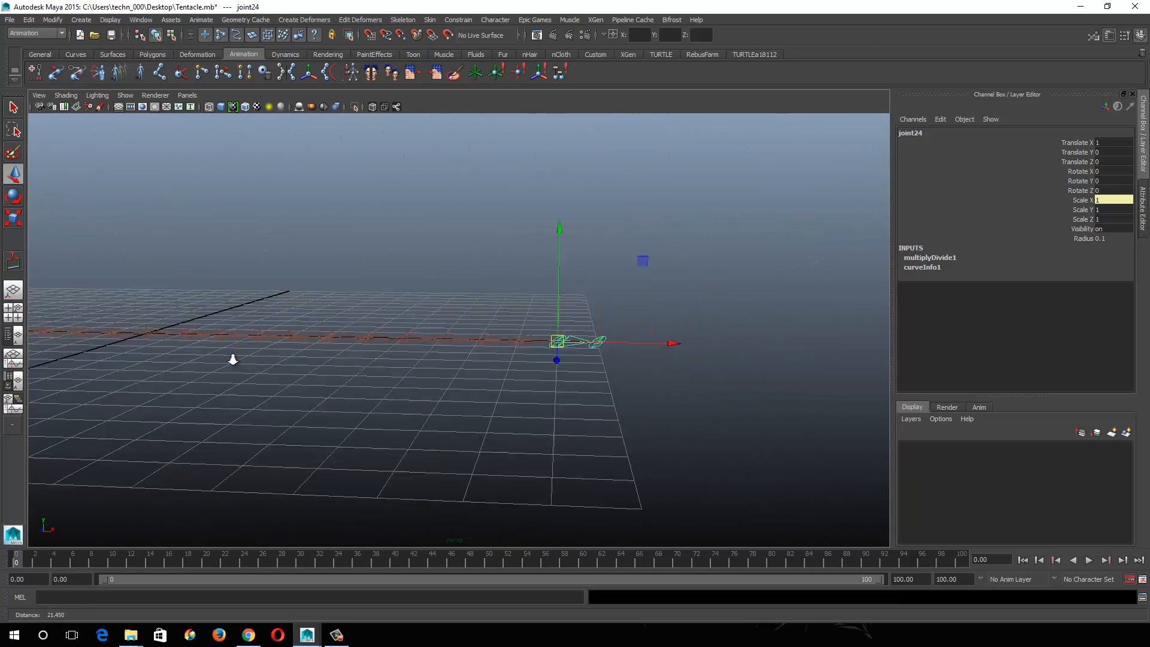
middle_click_drag(232, 359, 708, 348, "alt")
left_click_drag(708, 348, 257, 376, "alt")
left_click_drag(640, 366, 352, 368, "alt")
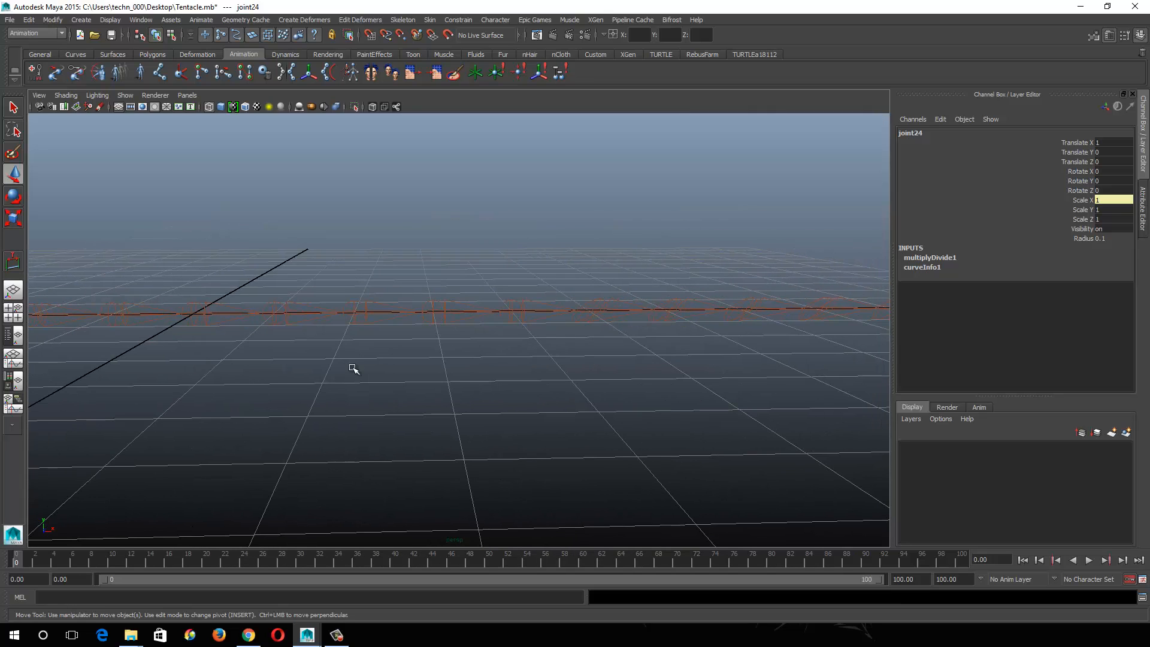
left_click(599, 312)
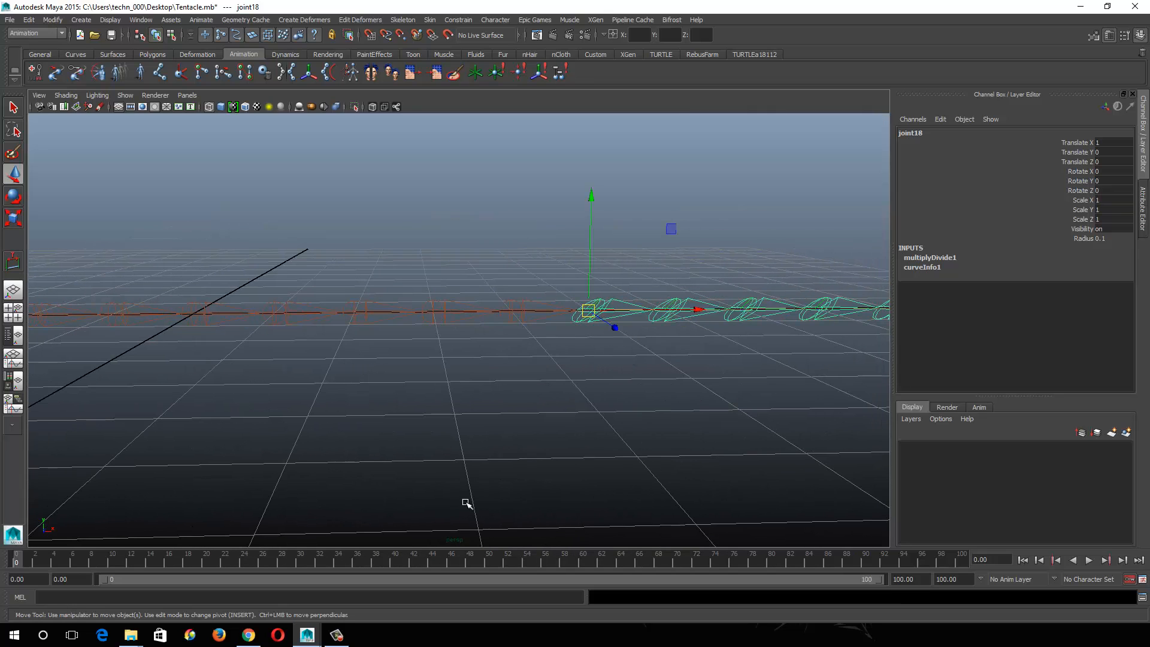
left_click(1144, 217)
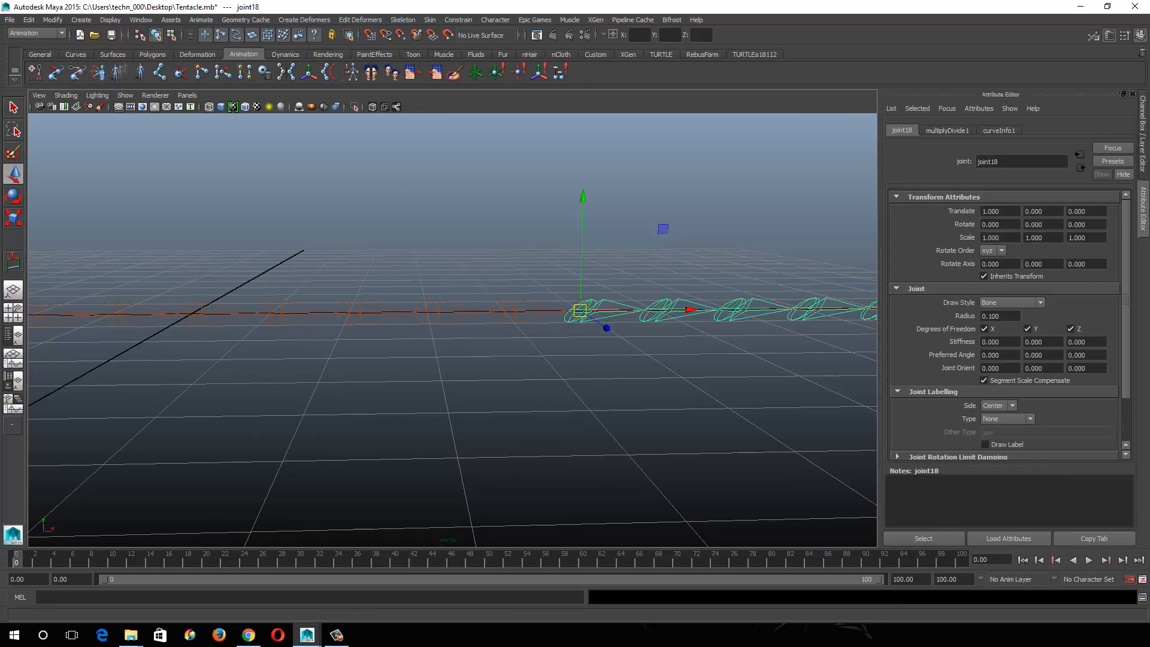
Step: Load joint18 as the connection target and disconnect multiplyDivide1's outputX from its shearXY
key("alt+Tab")
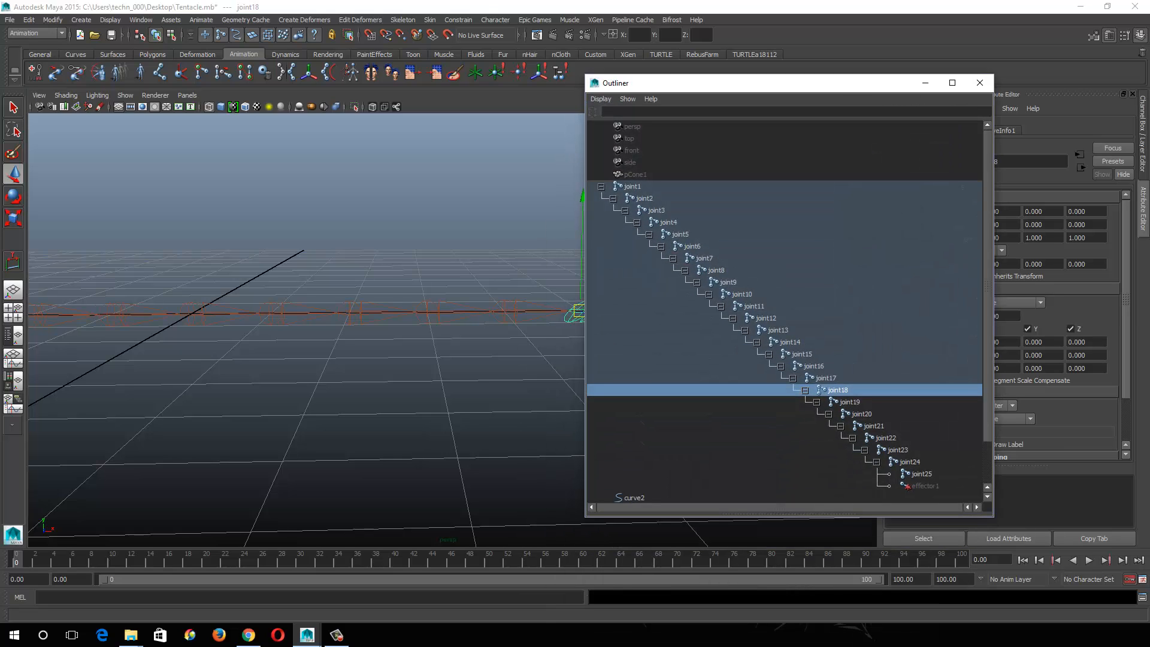
key("alt+Tab")
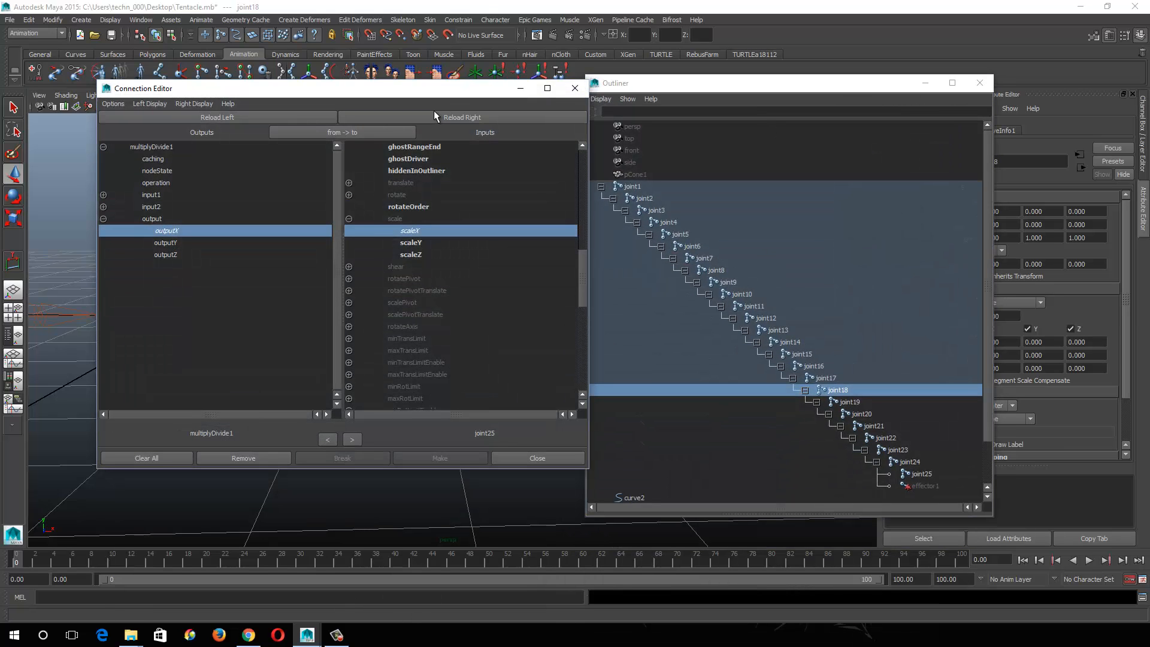
left_click(408, 117)
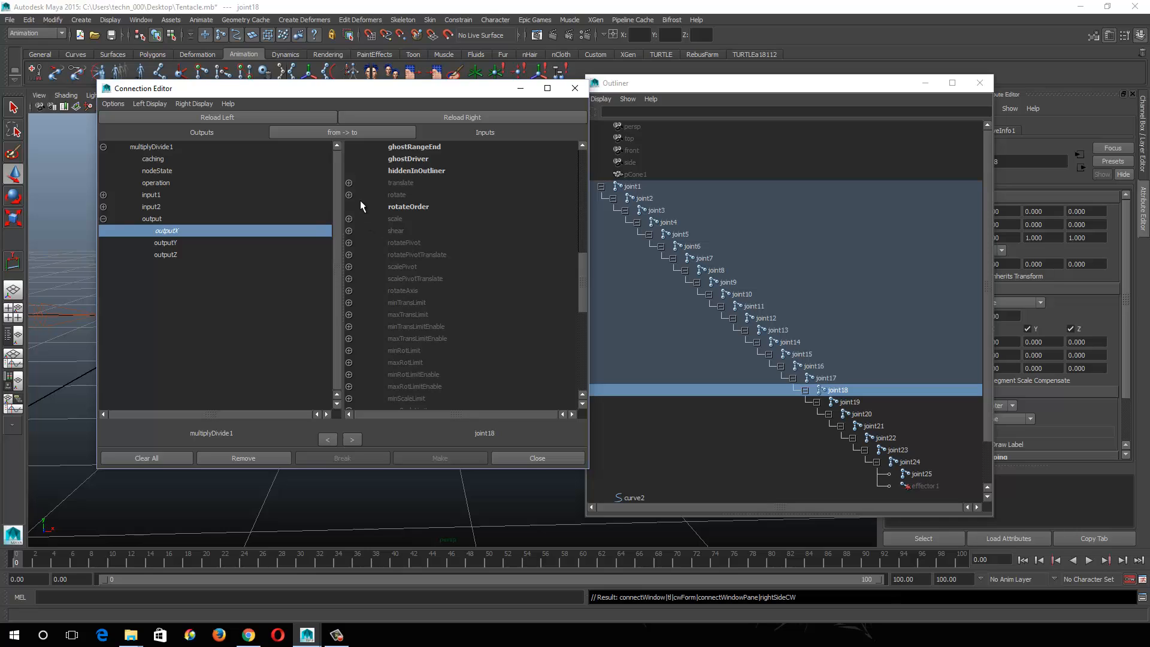
left_click(349, 231)
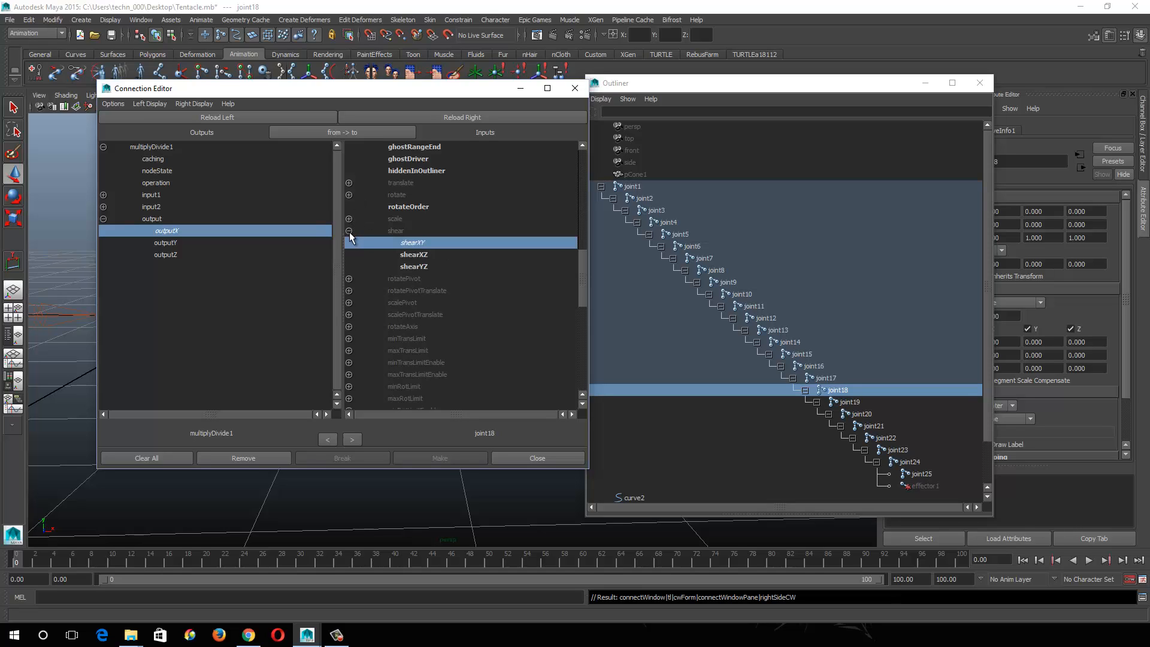
left_click(426, 242)
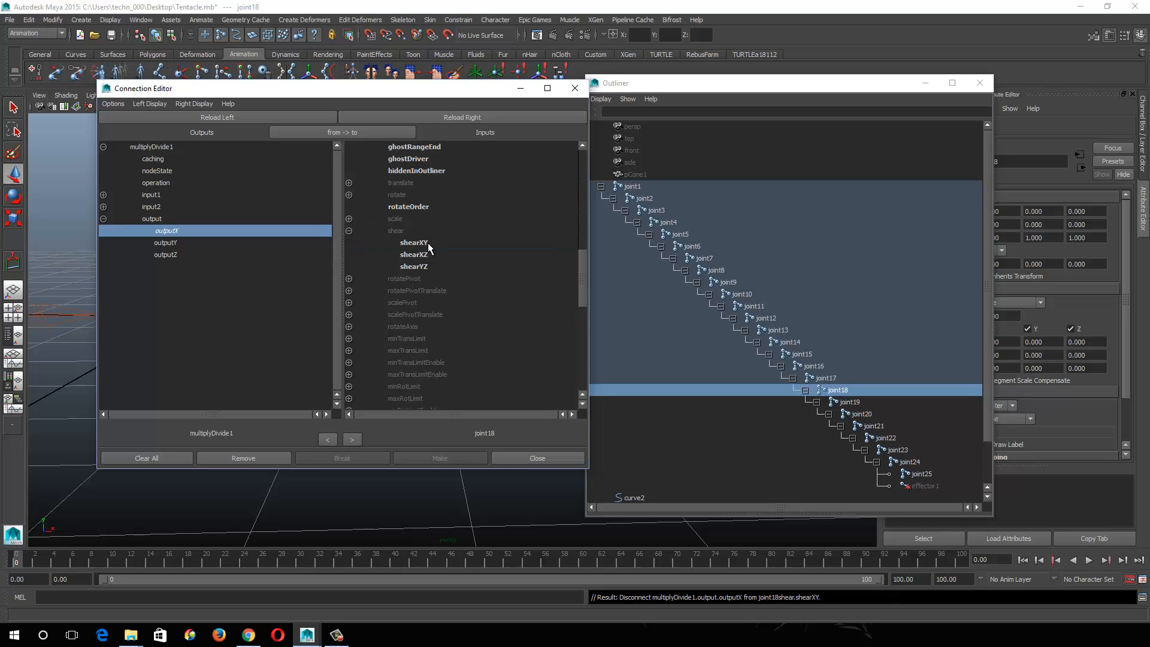
Step: Connect multiplyDivide1's outputX to joint18's scaleX and put the Connection Editor away
left_click(347, 219)
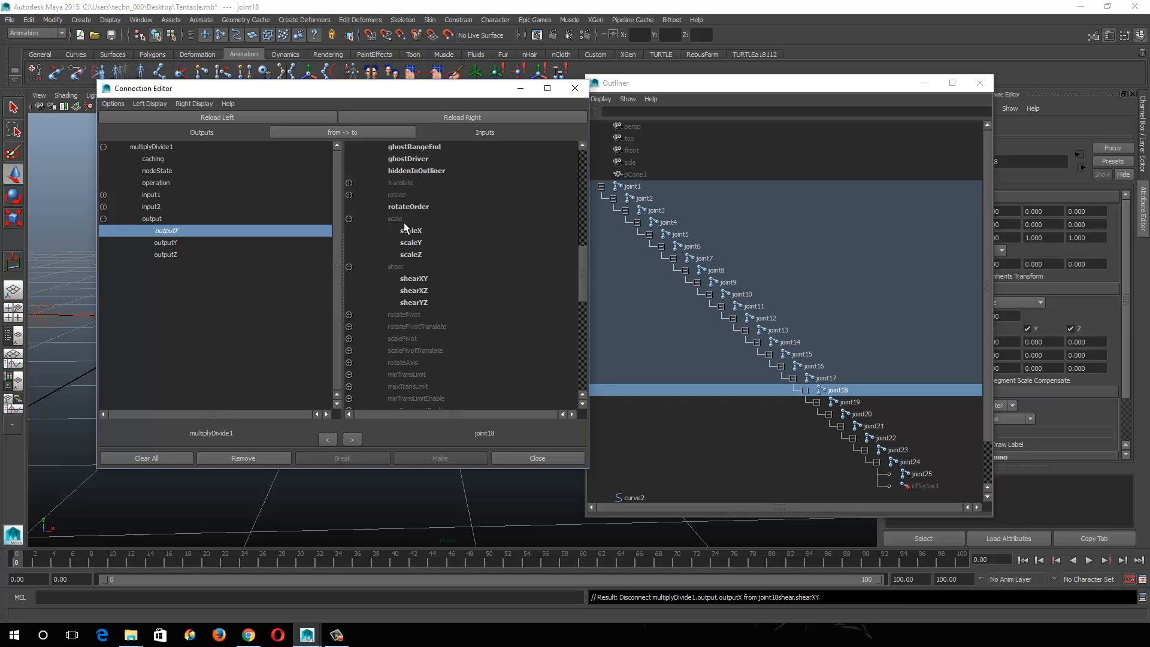
left_click(408, 231)
left_click(514, 91)
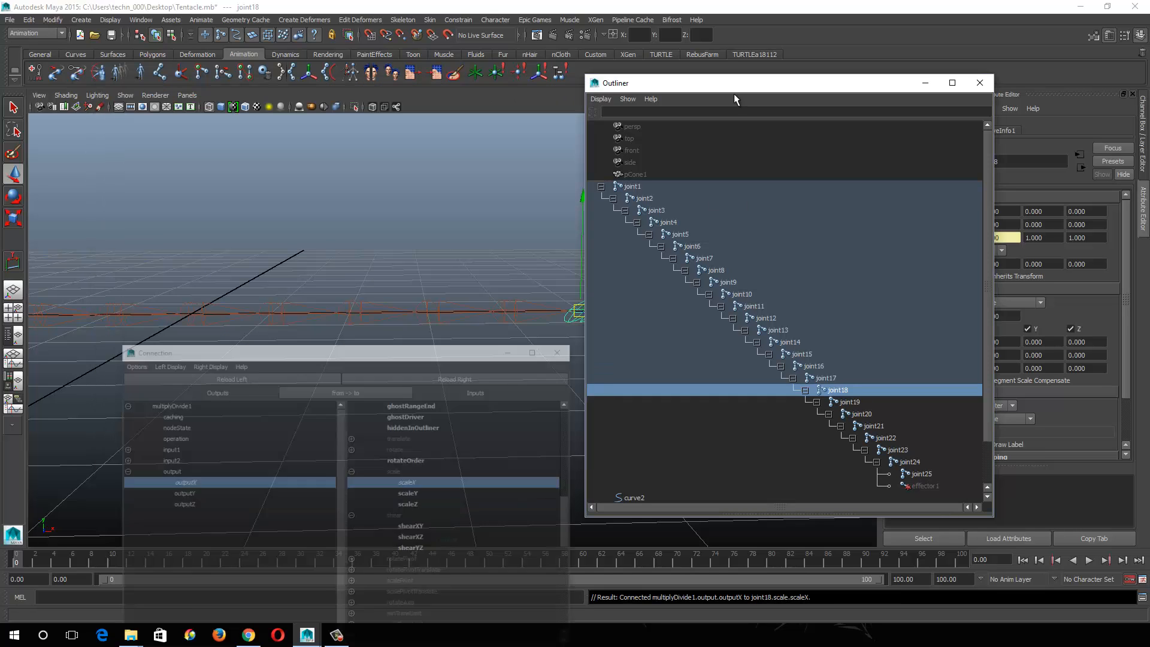
Step: Move the Outliner clear of the attribute settings and examine joint18's transform and joint attributes
left_click_drag(854, 90, 375, 117)
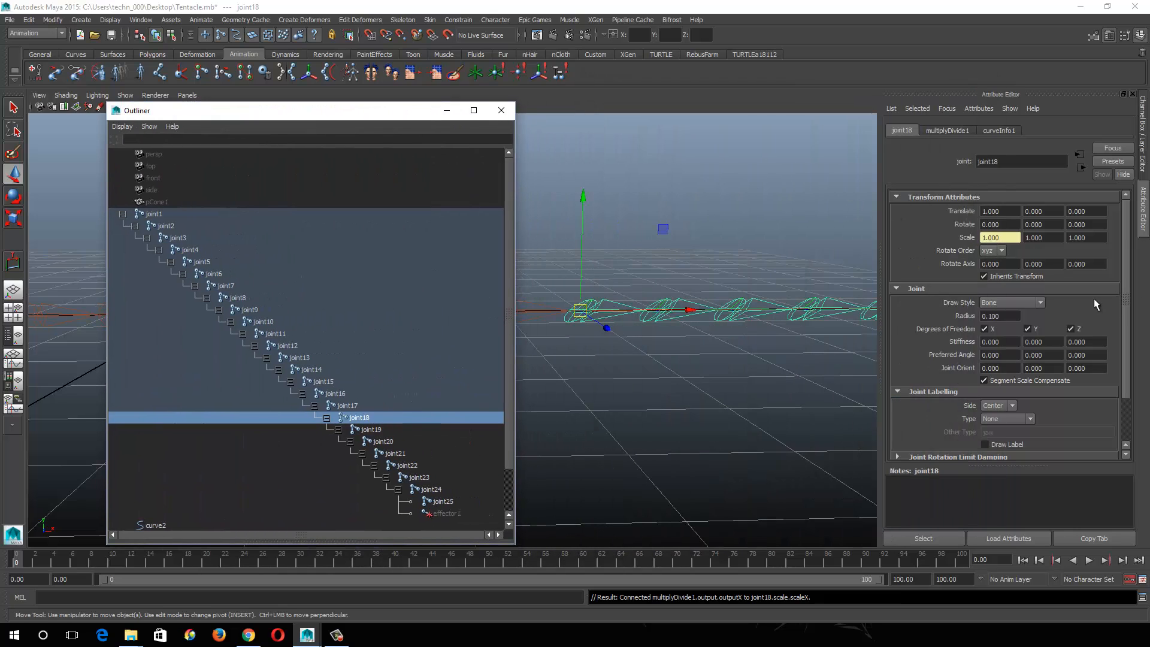
scroll(1095, 305, "down", 2)
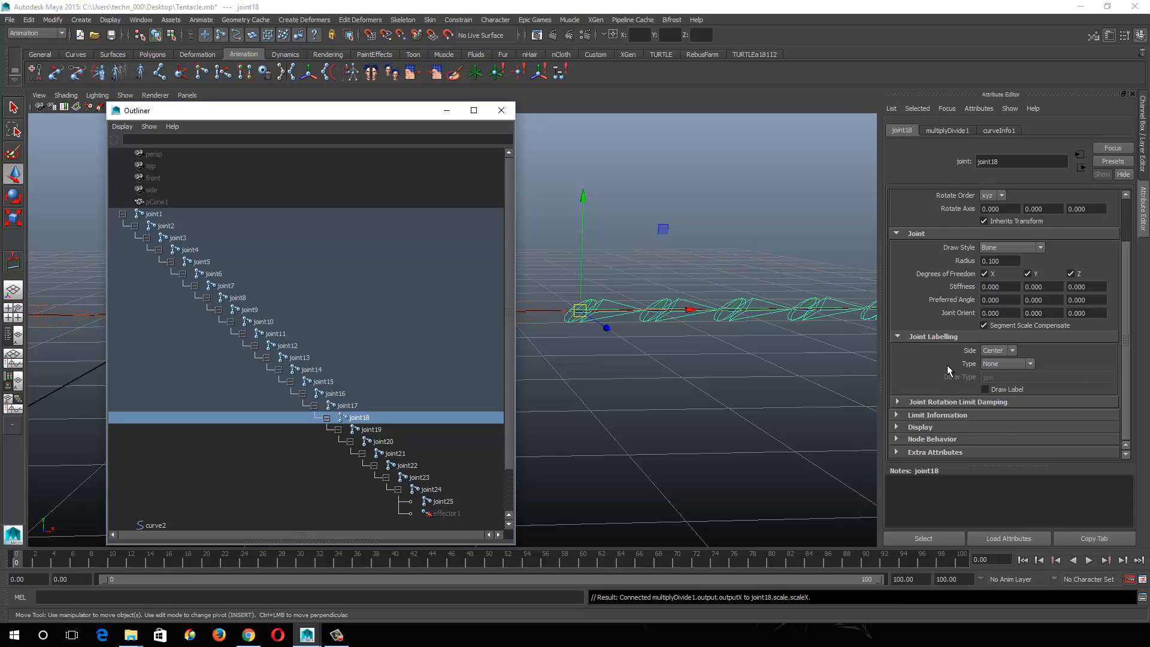
scroll(981, 270, "up", 2)
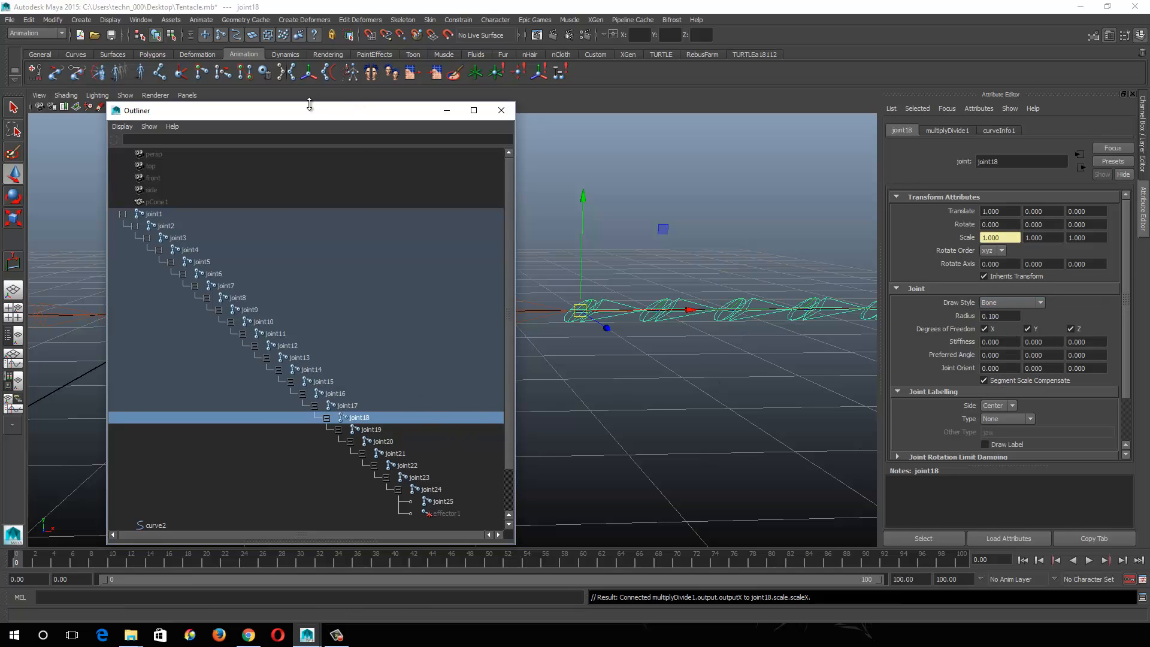
left_click_drag(300, 111, 561, 88)
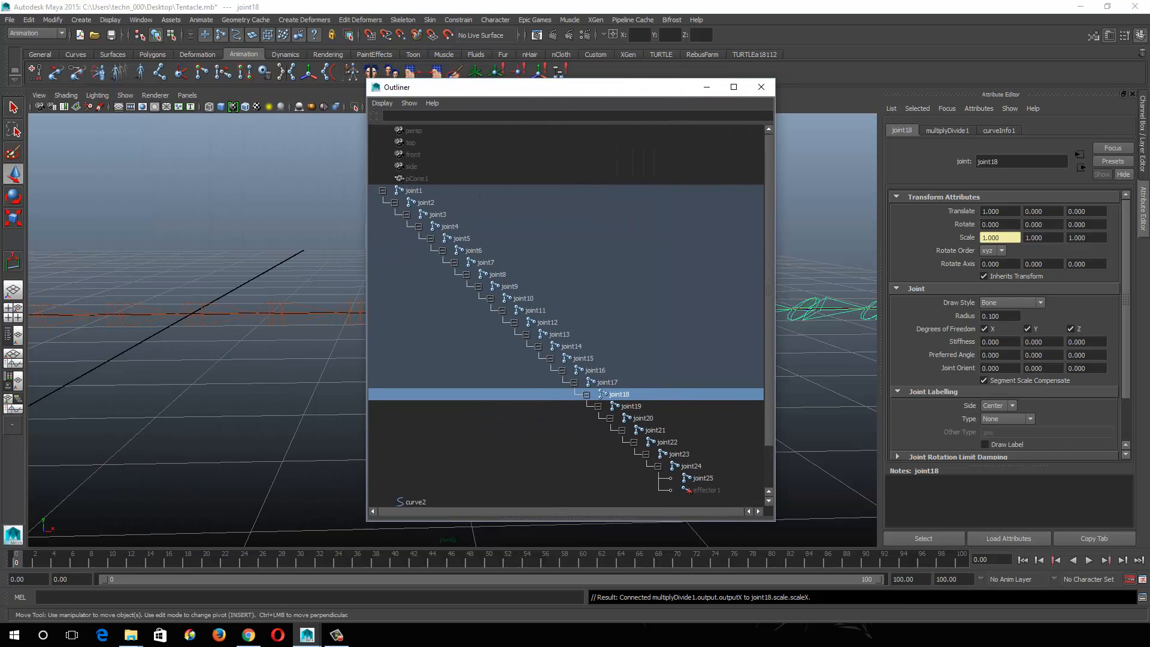
Step: Put the Node Editor away and bring the Connection Editor back up alongside the Outliner
key("alt+Tab")
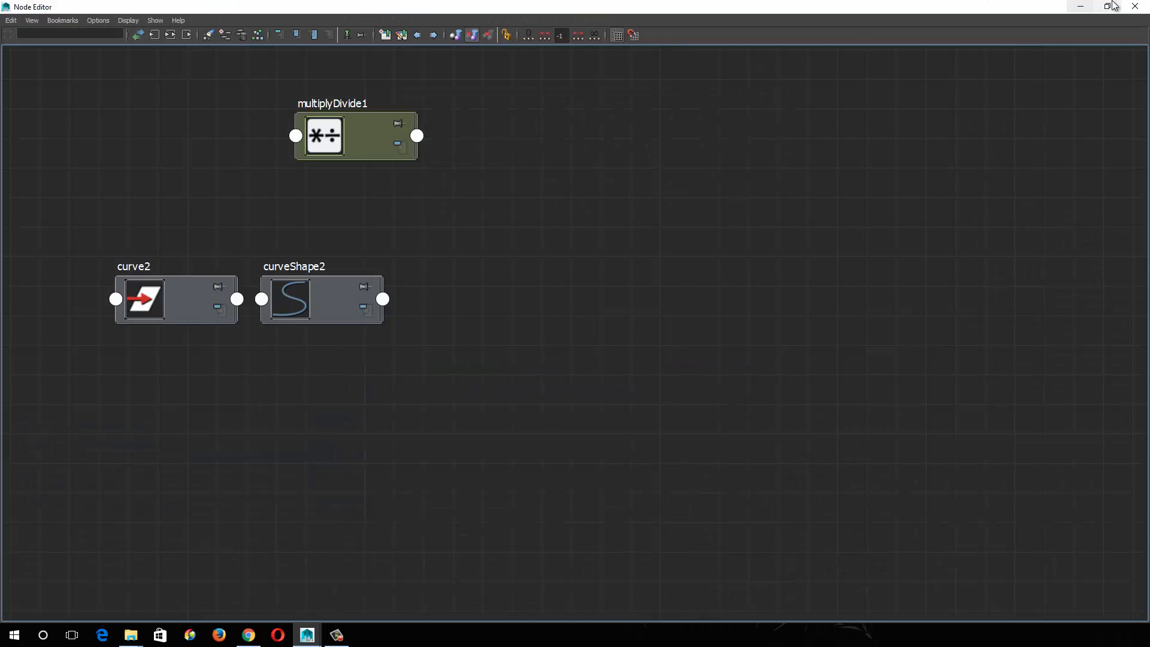
left_click(1081, 7)
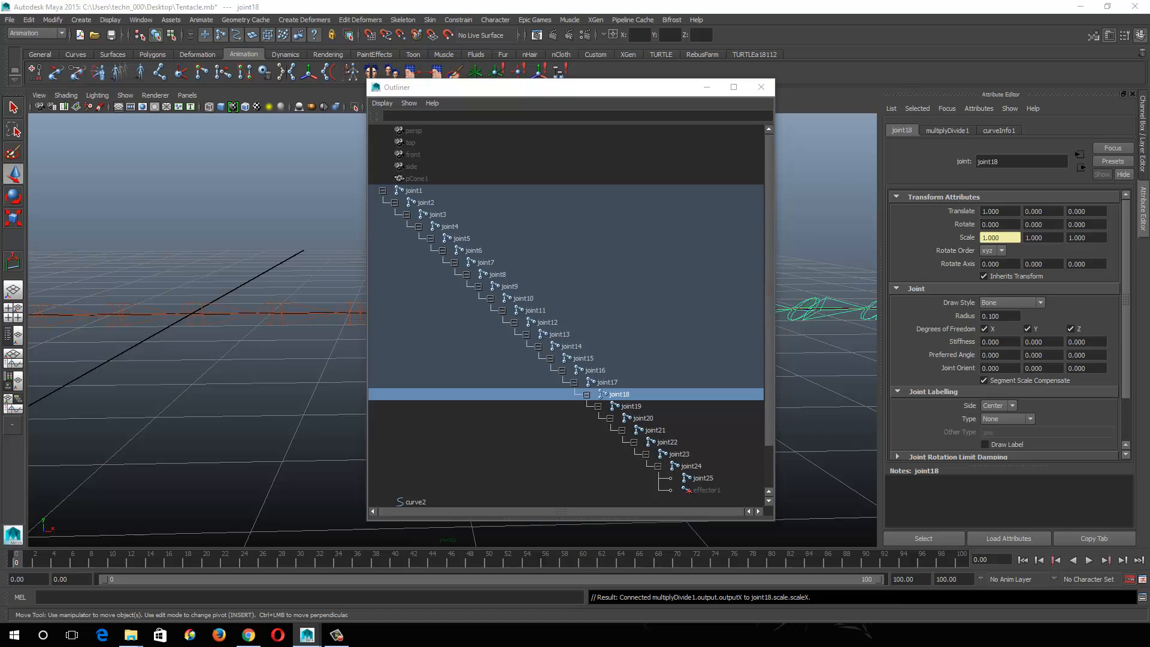
key("alt+Tab")
left_click_drag(623, 88, 762, 73)
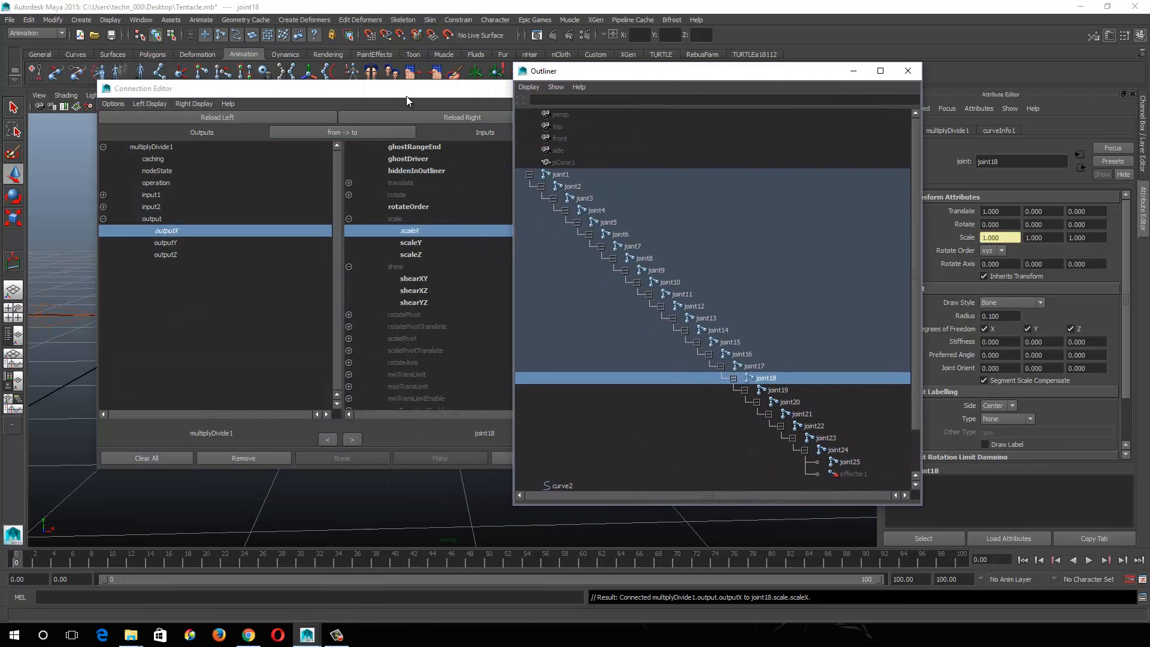
Step: Load joint18 as the connection source, try connecting its rotateX to its own shearXY, and break that connection
left_click(225, 117)
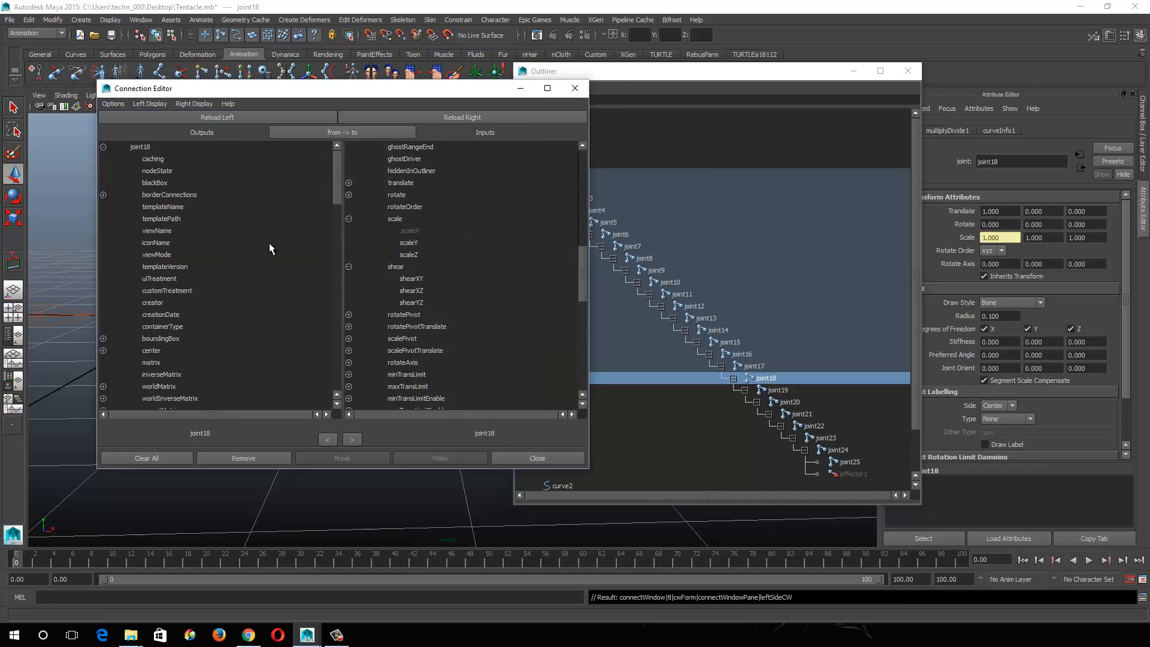
scroll(168, 282, "down", 10)
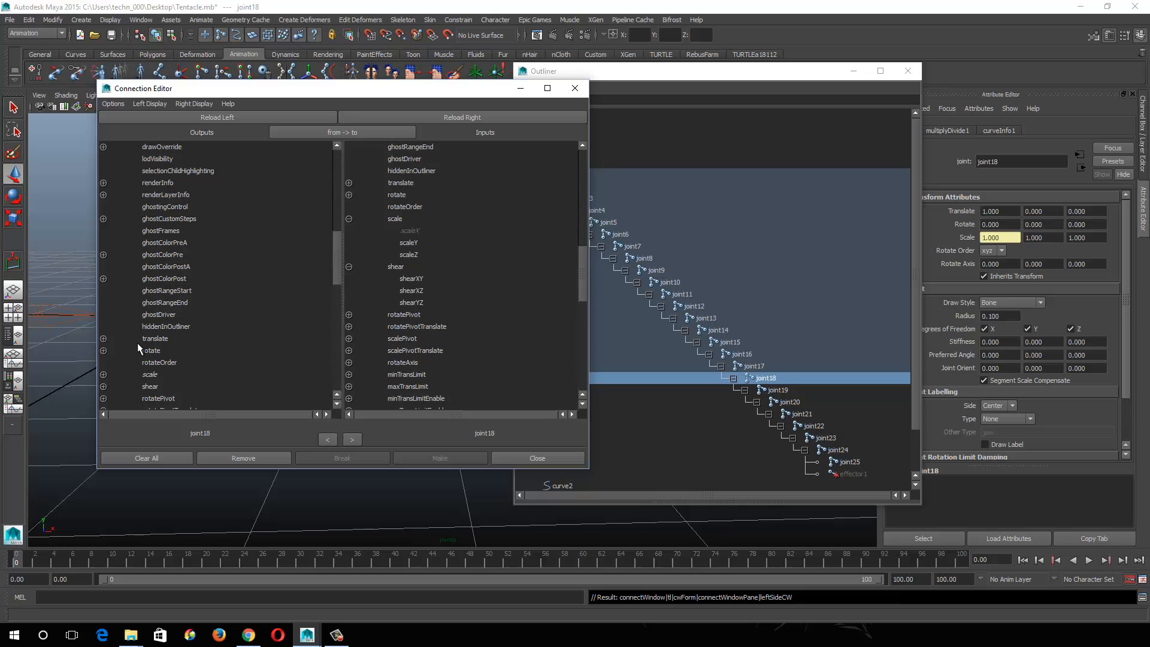
left_click(103, 350)
left_click(166, 363)
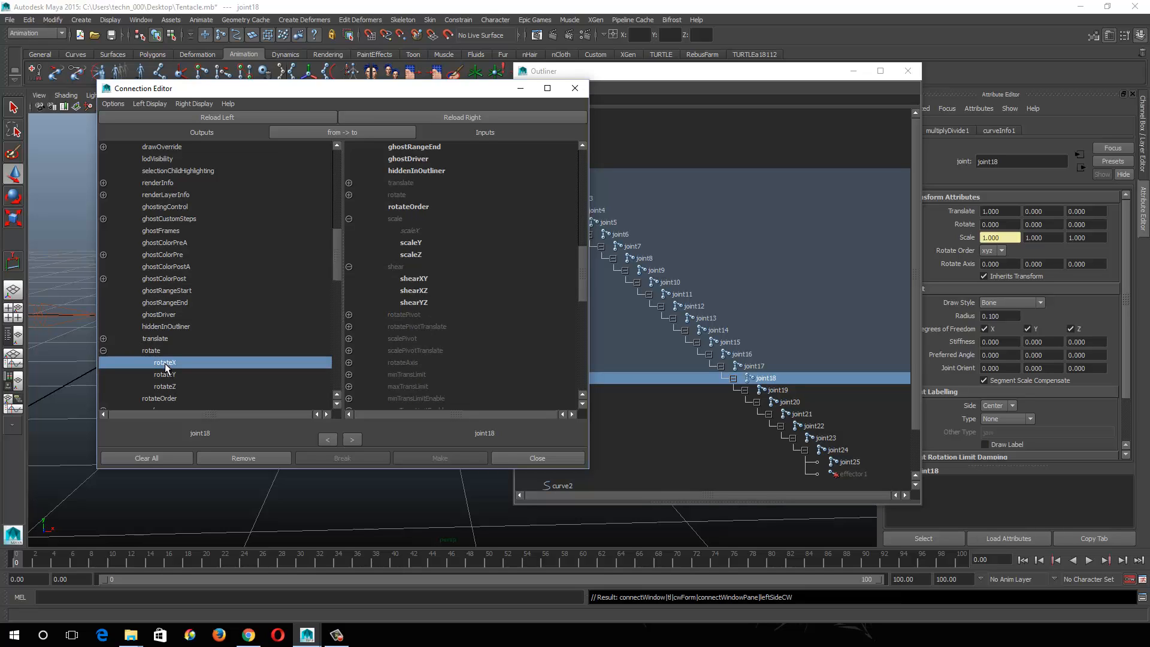
left_click(417, 278)
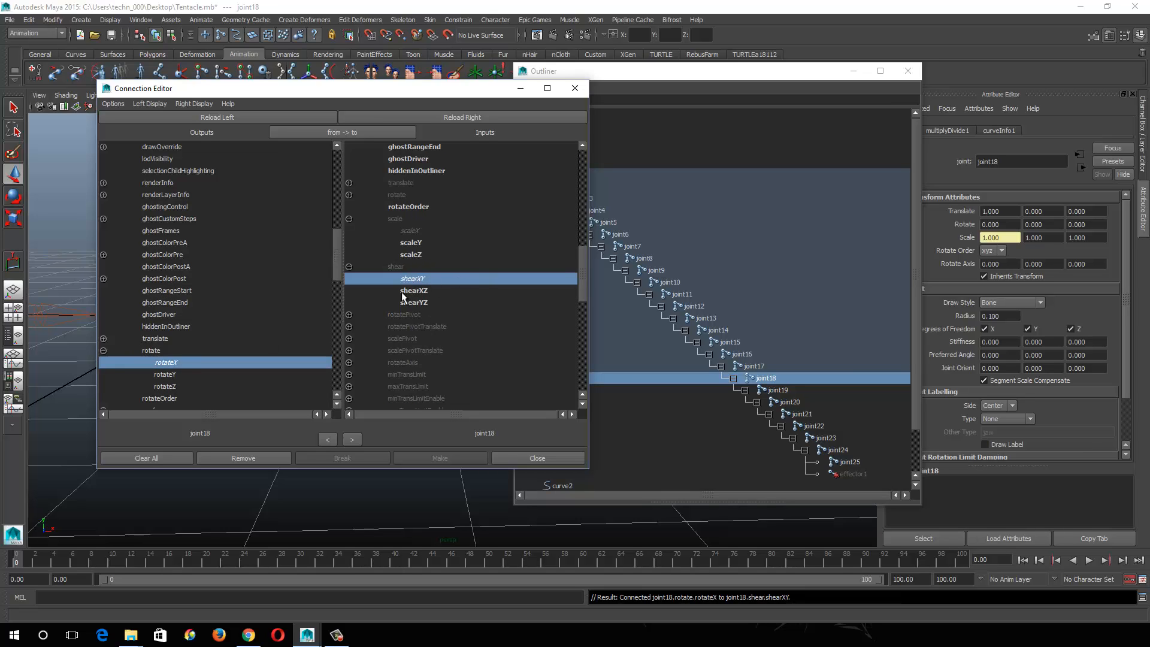
left_click_drag(504, 88, 610, 85)
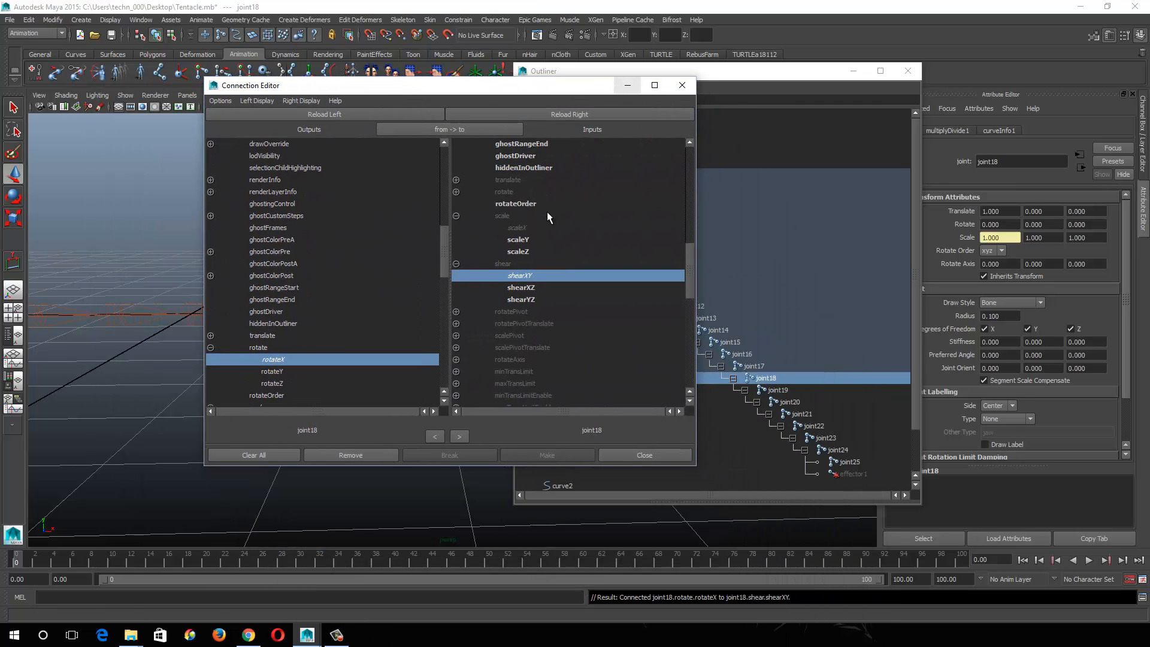
left_click(528, 274)
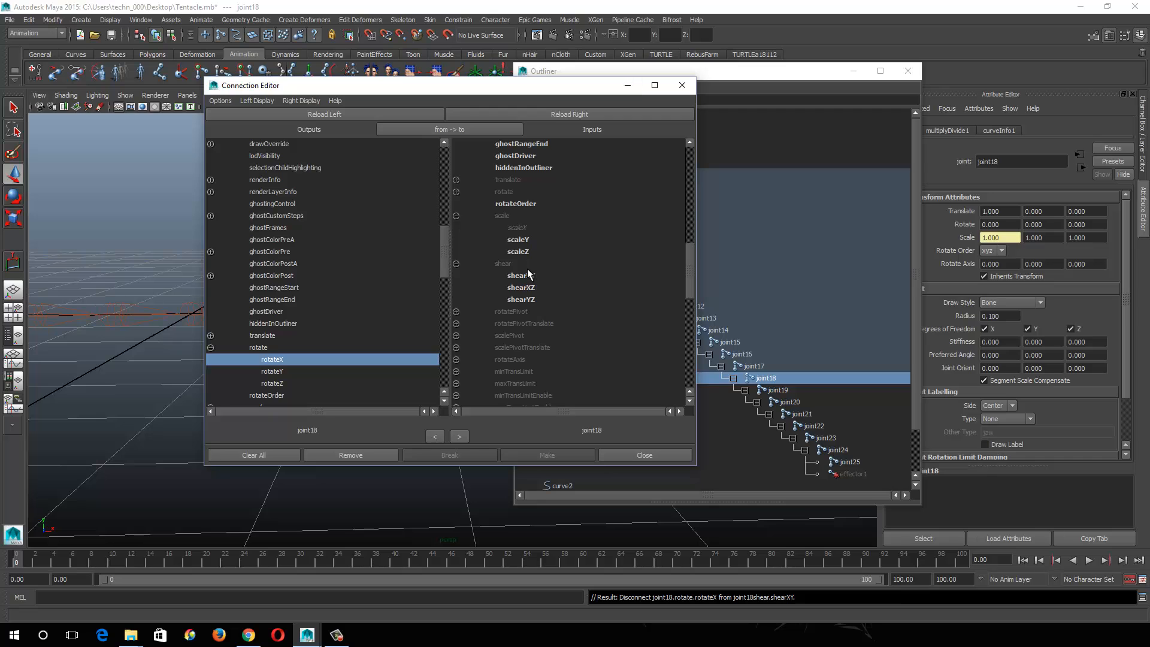
Step: Put the Connection Editor and Outliner away and clear the selection in the viewport
left_click(626, 85)
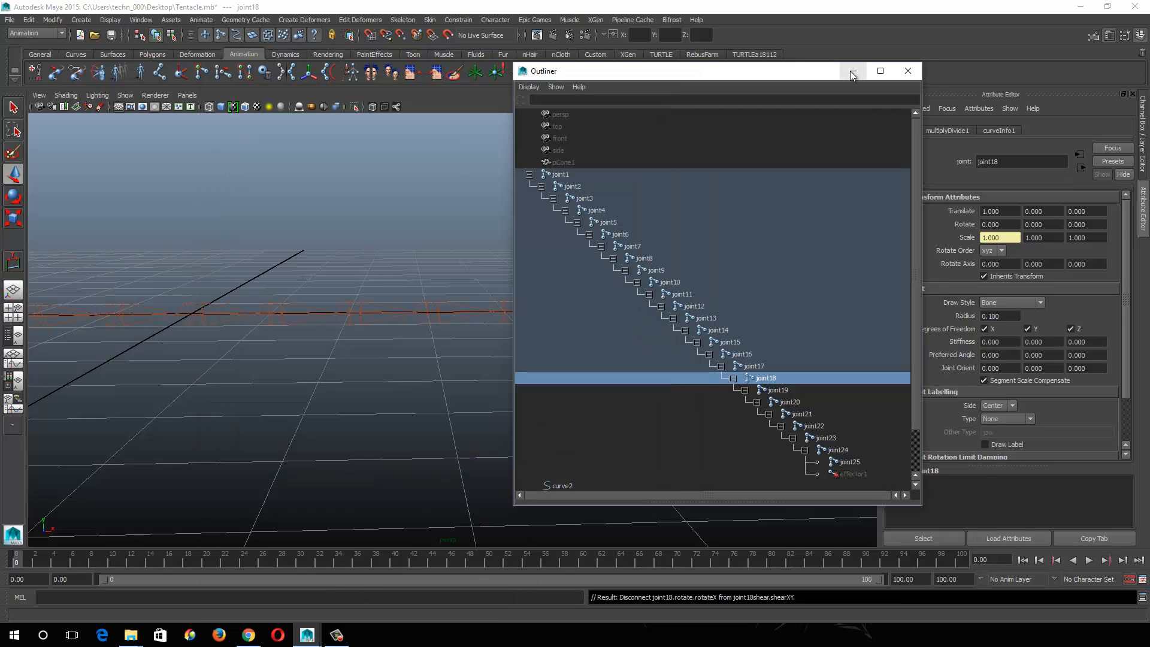
left_click(852, 75)
left_click(737, 265)
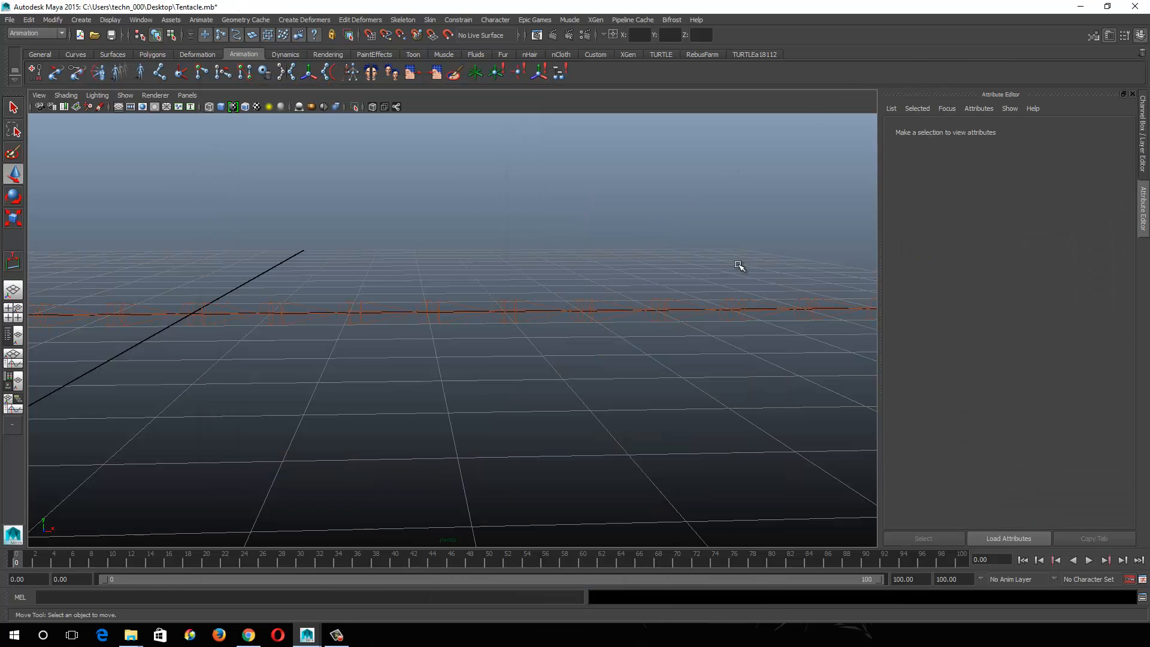
Step: Frame the joint chain from a raised, wider view and save the scene
left_click_drag(740, 266, 514, 367, "alt")
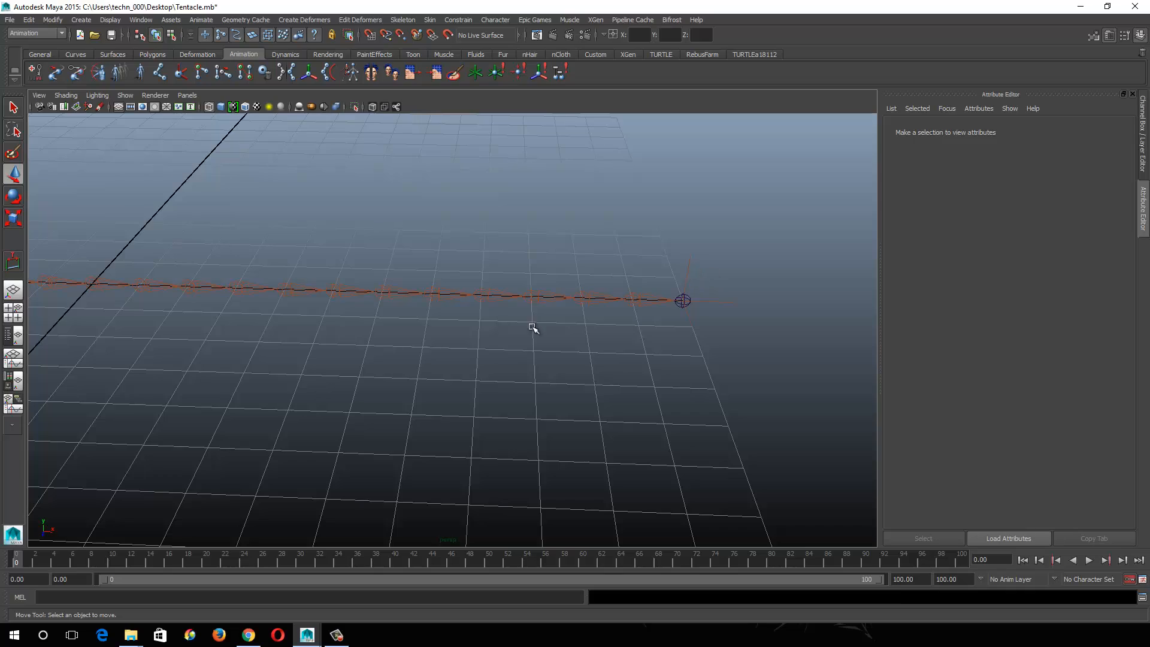
middle_click_drag(193, 392, 745, 410, "alt")
right_click_drag(605, 362, 541, 375, "alt")
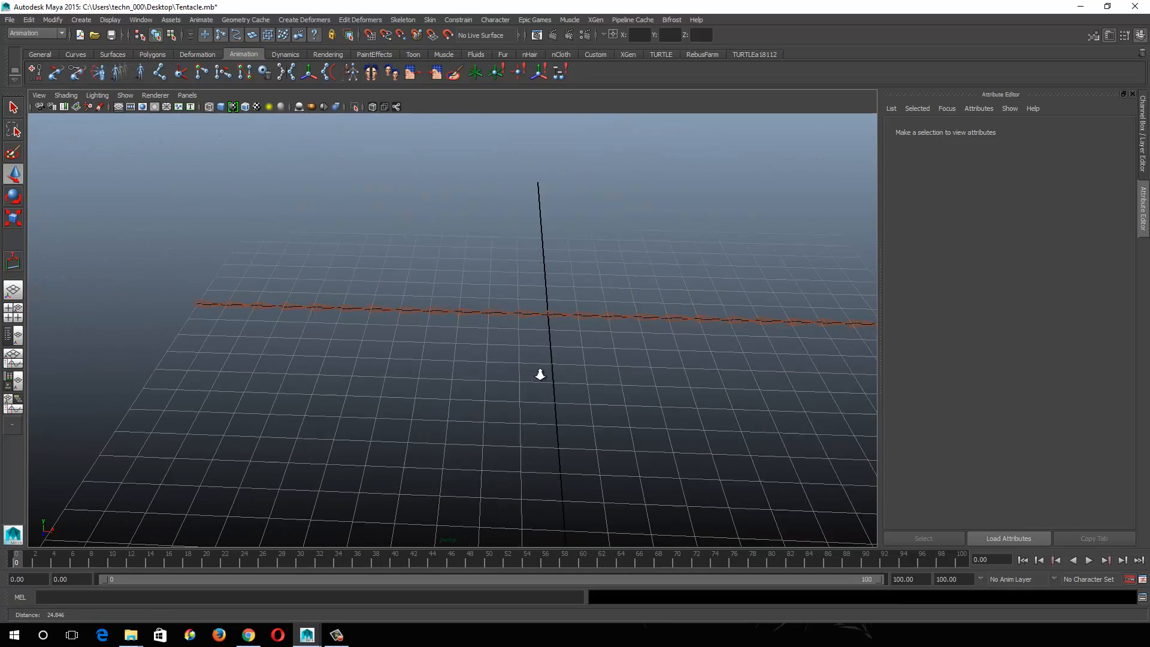
left_click_drag(565, 362, 569, 426, "alt")
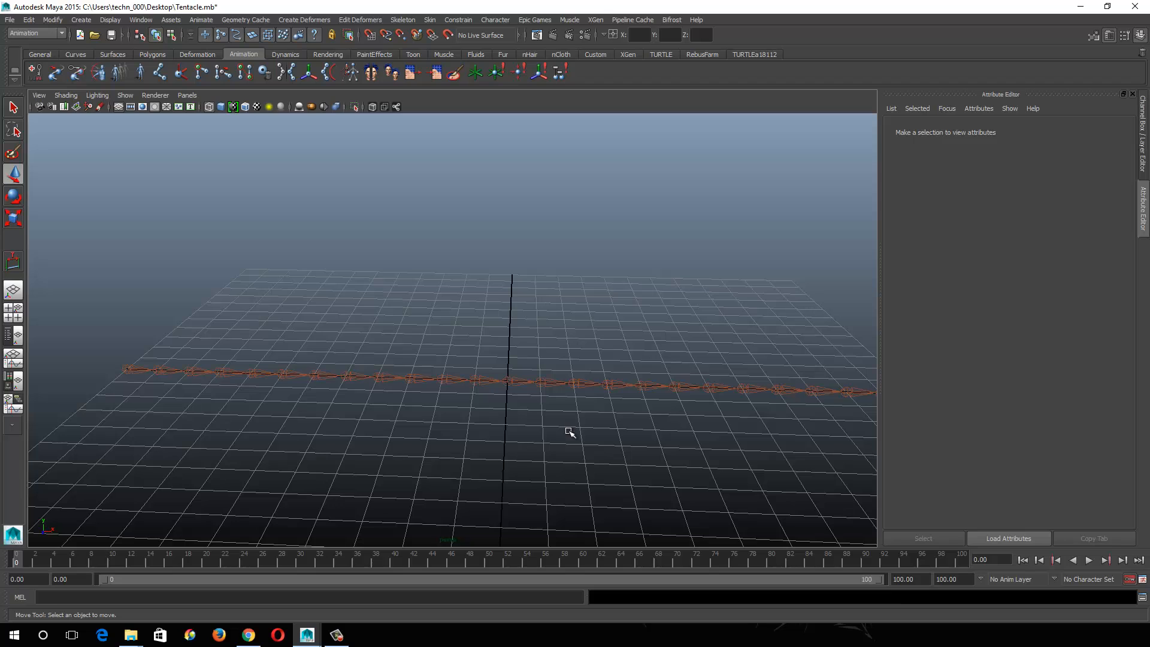
key("ctrl+s")
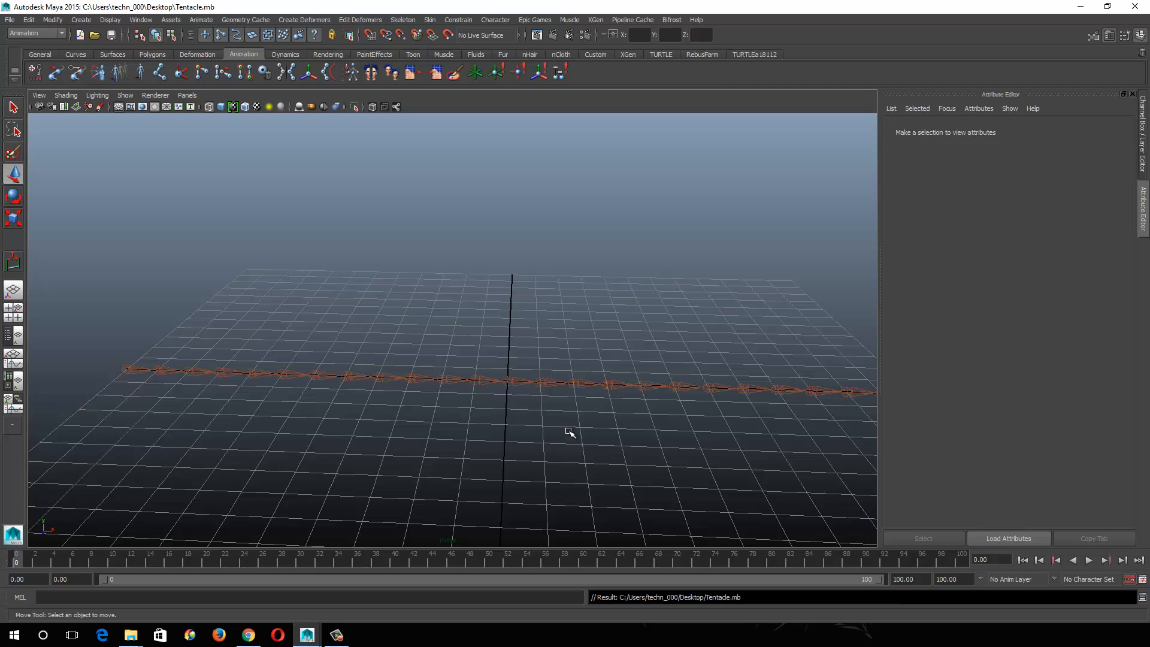
left_click_drag(237, 423, 380, 357, "alt")
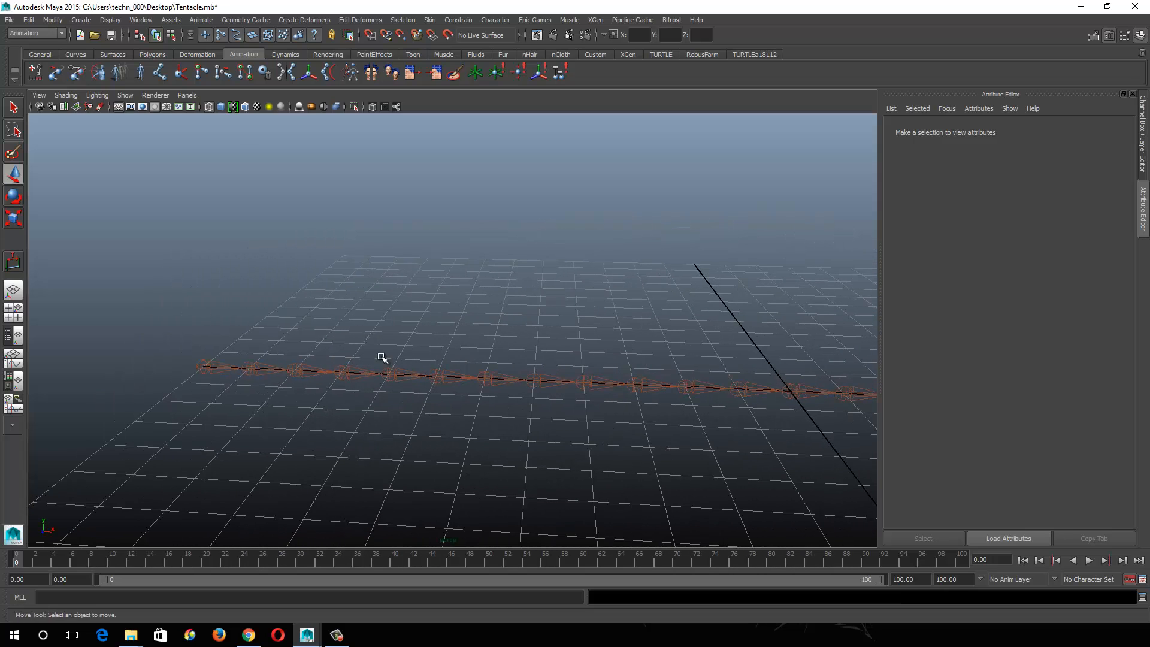
left_click(172, 35)
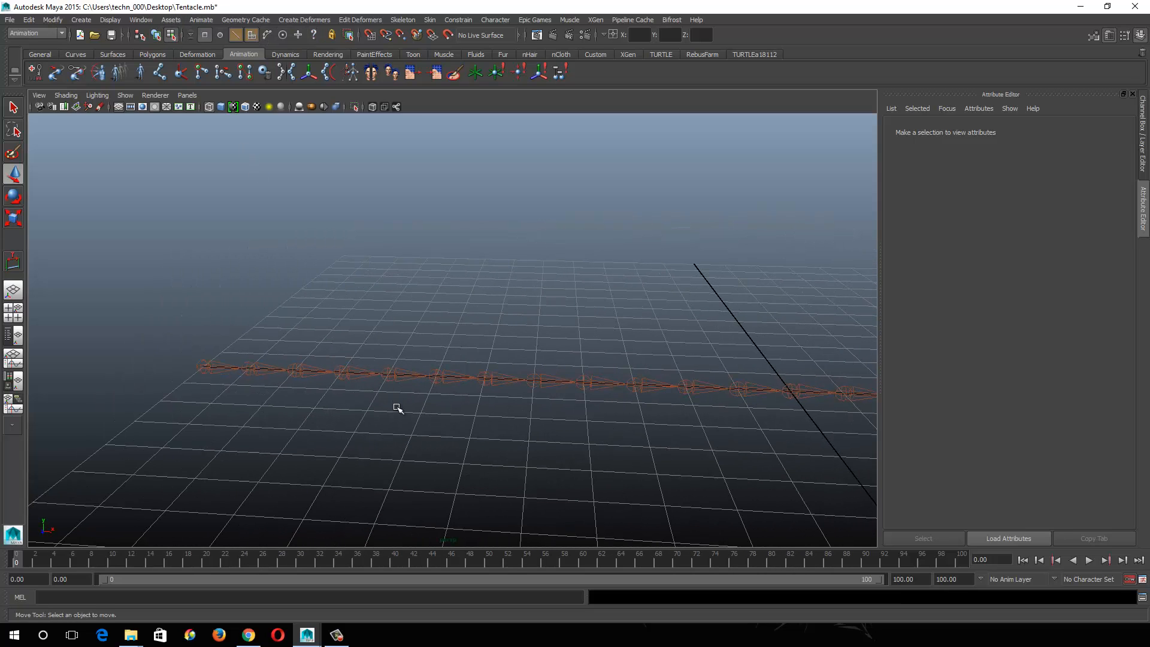
left_click(156, 34)
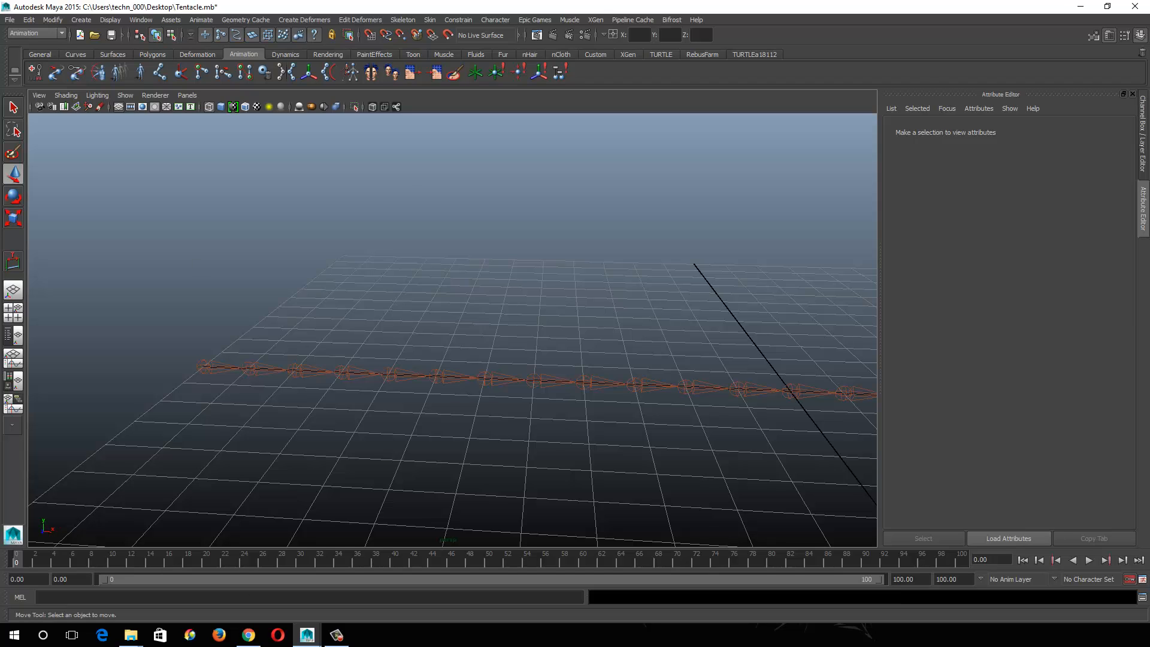
Step: Select curve2 in the Outliner and put the Outliner away to reveal the full chain
scroll(750, 369, "down", 2)
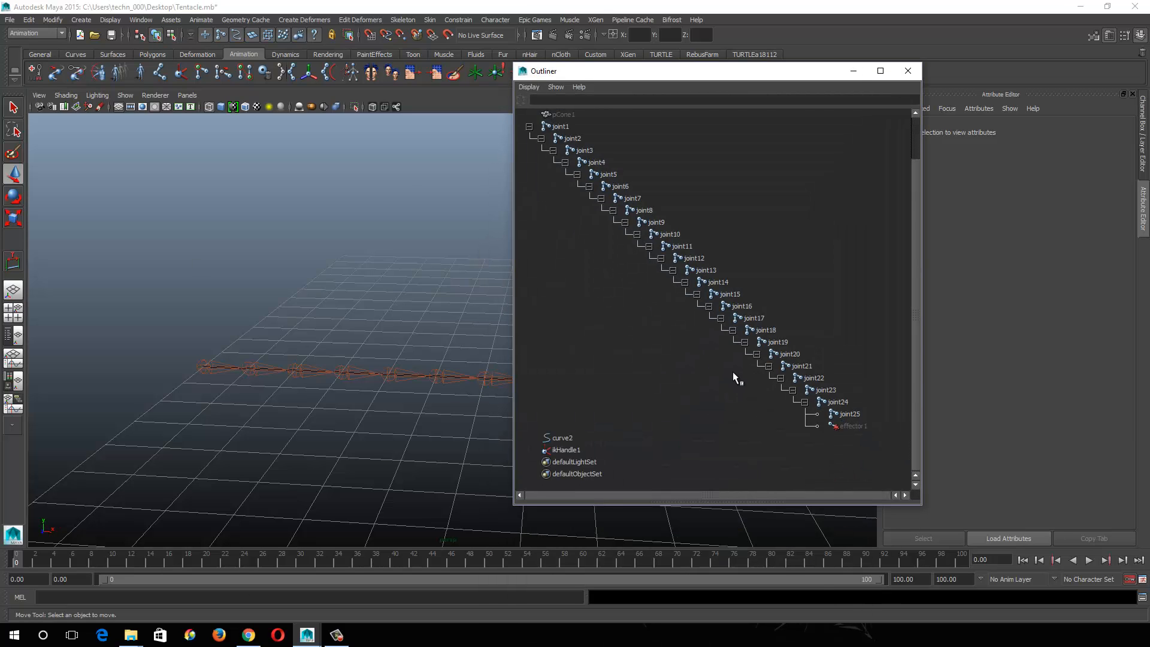
left_click(568, 437)
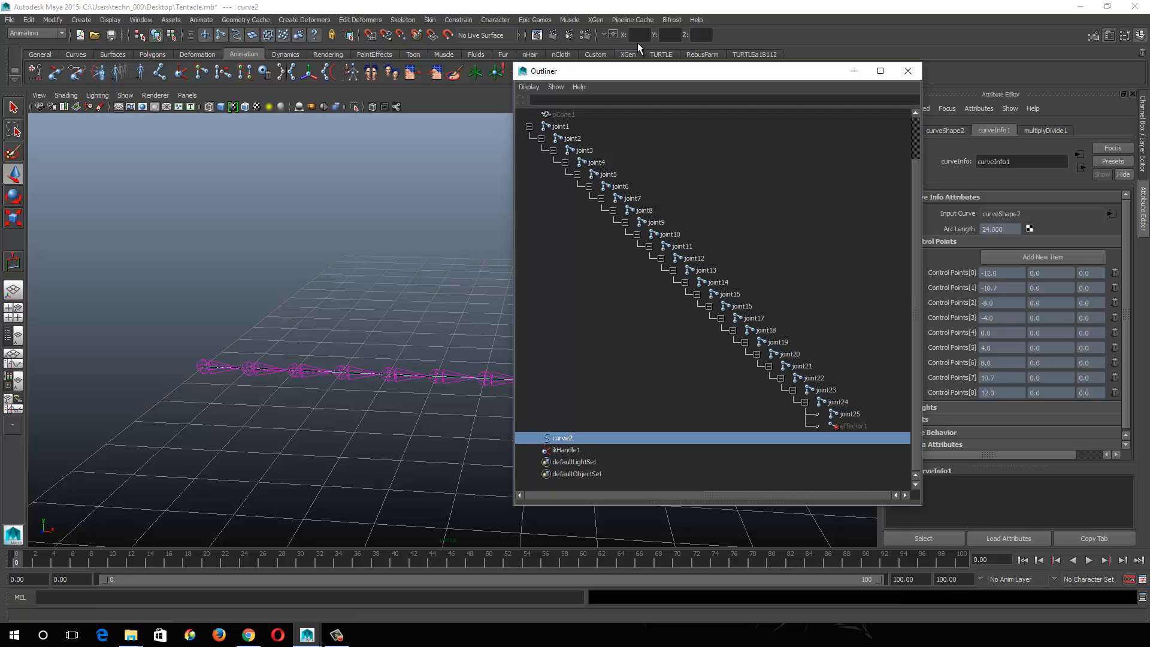
left_click(864, 71)
left_click_drag(467, 262, 411, 390, "alt")
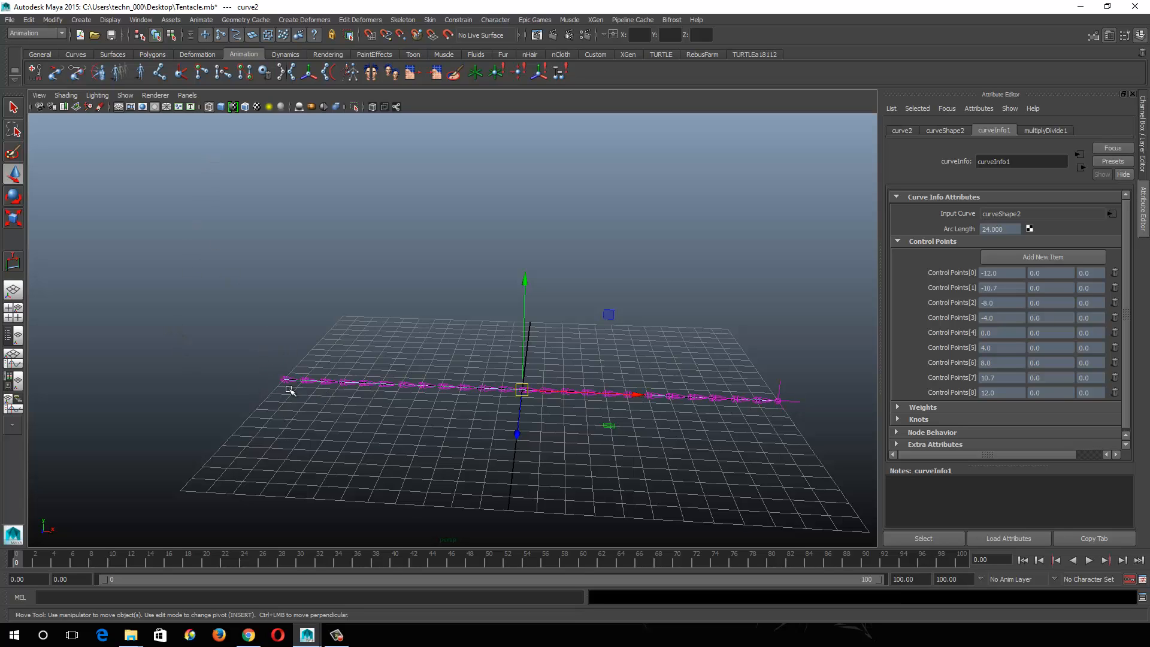
Step: Select curve2's first three control vertices and stretch the curve by moving them up about 9.2 units and outward about 3.6
left_click(171, 35)
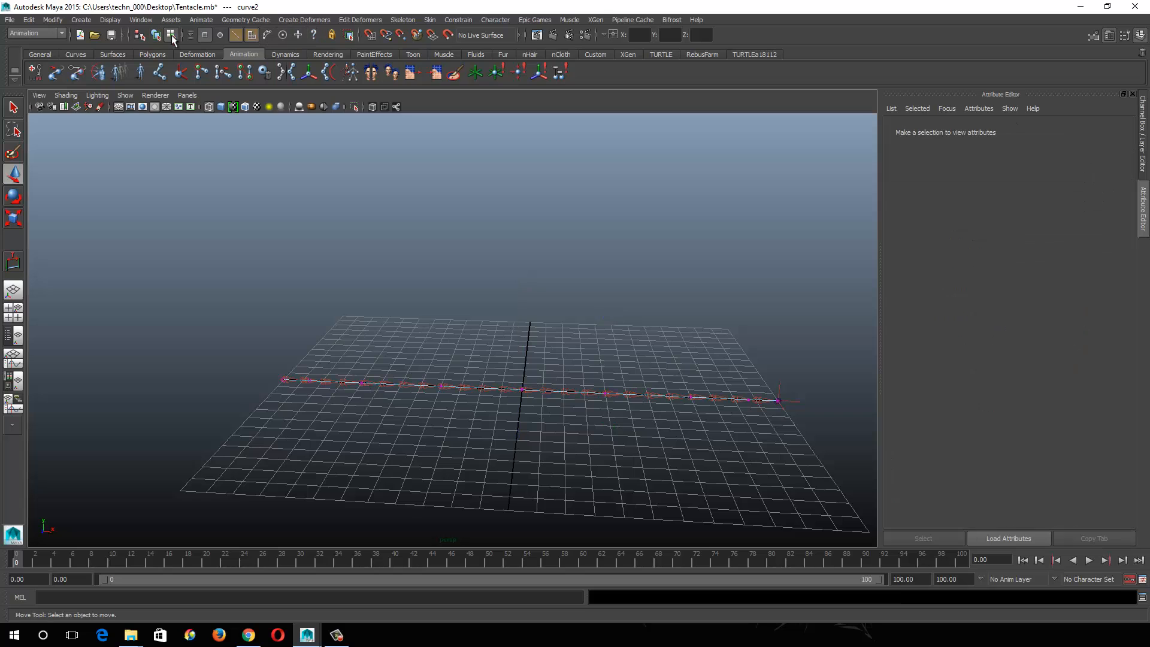
left_click_drag(257, 347, 381, 415)
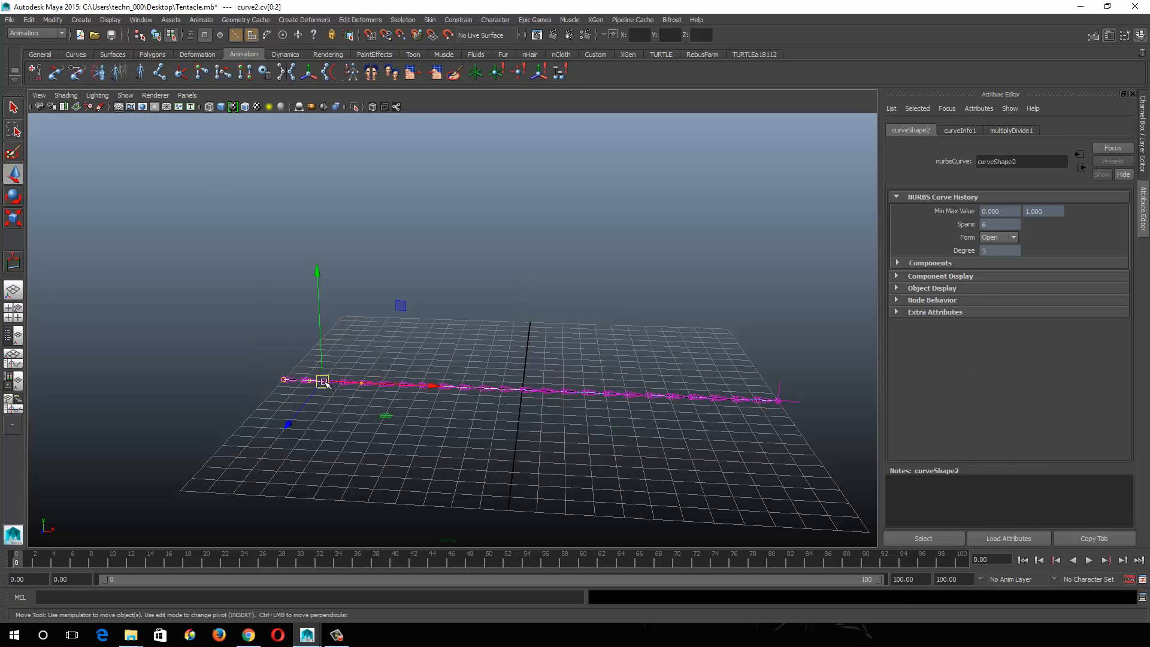
left_click_drag(322, 380, 257, 188)
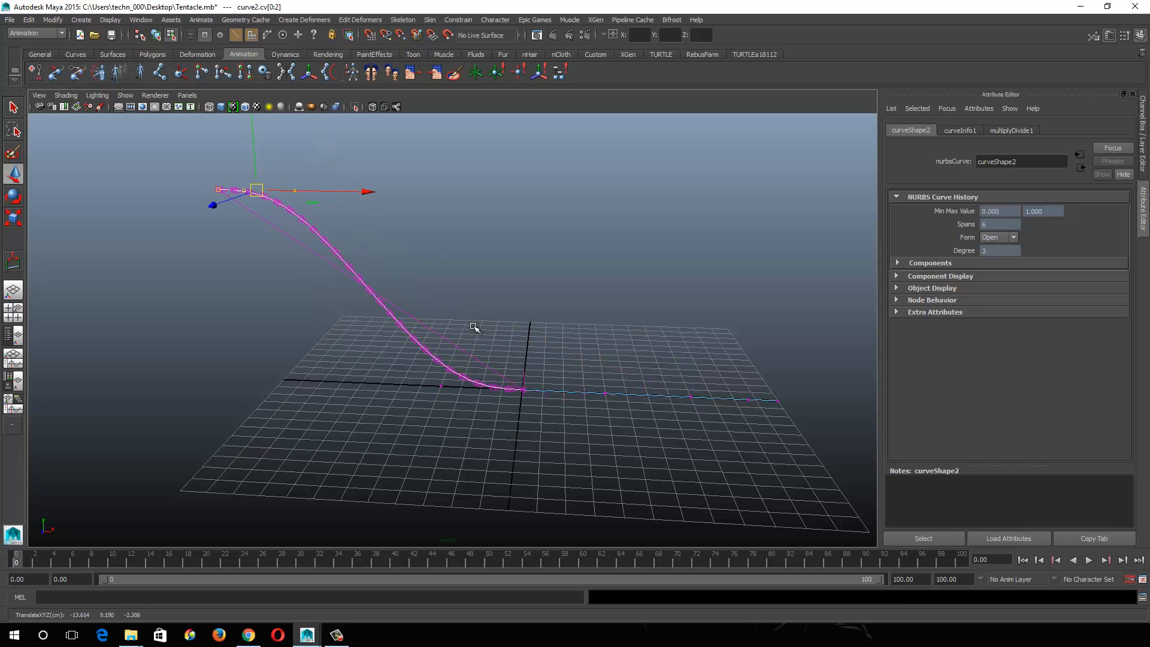
scroll(476, 327, "up", 5)
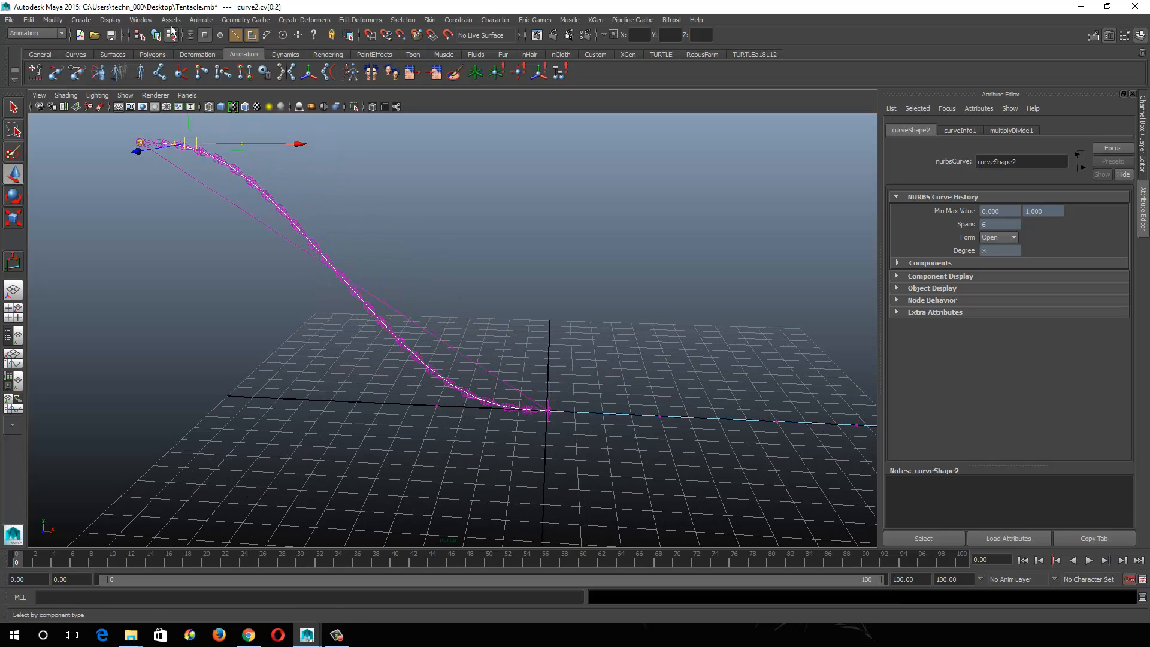
Step: Return to object selection and check curve2's arc length and multiplyDivide1's attributes, restoring the Node Editor to a smaller window
left_click(155, 36)
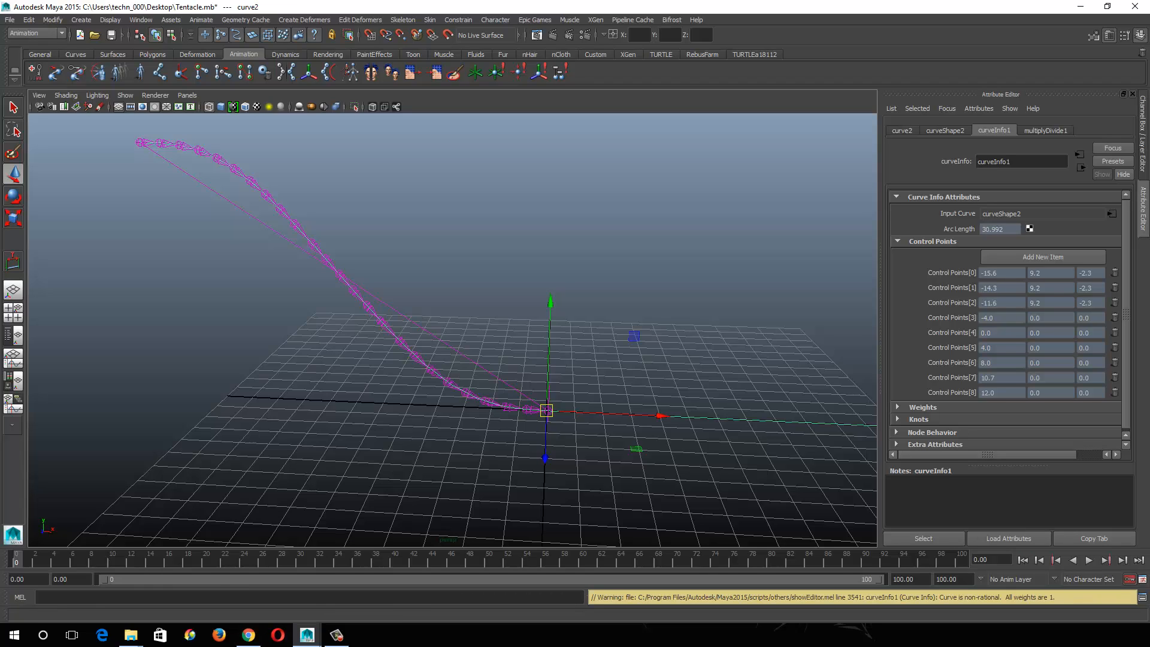
key("alt+Tab")
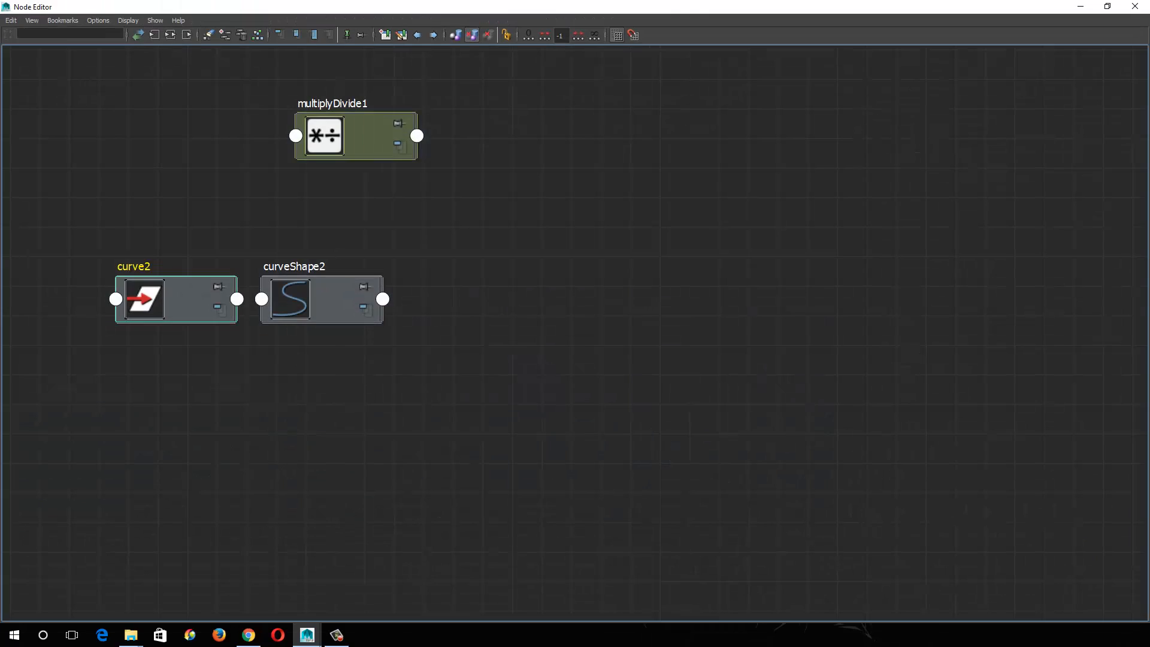
left_click(340, 124)
left_click(1107, 6)
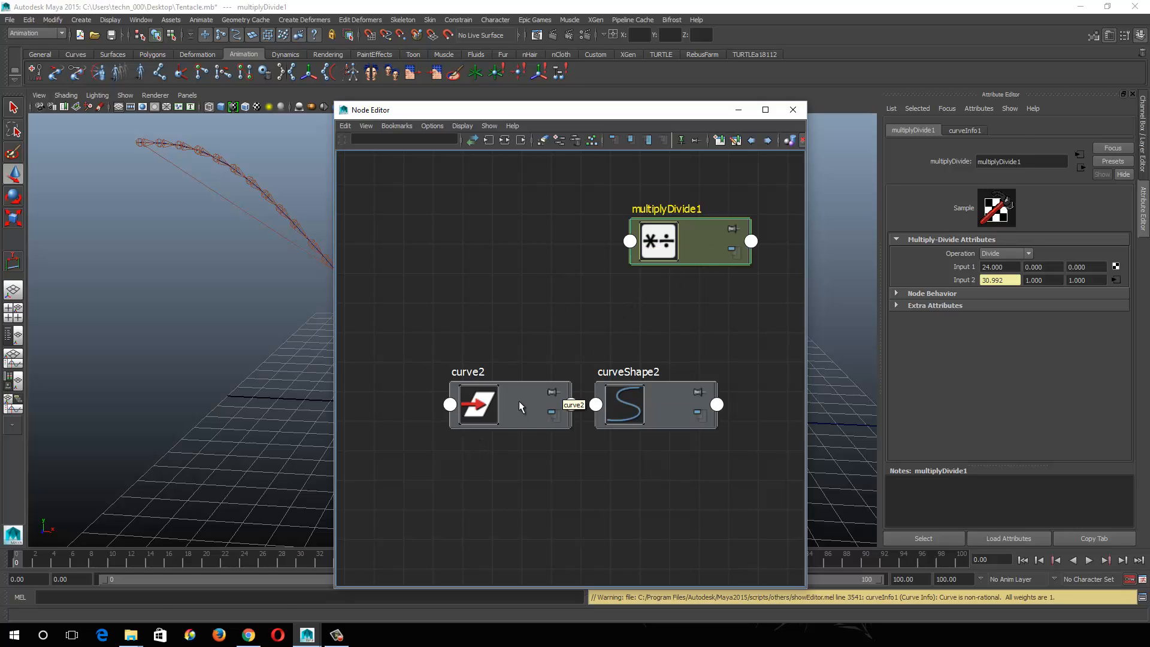
Step: Load curveInfo1 as the output node and multiplyDivide1 as the input node in the Connection Editor
left_click_drag(518, 401, 475, 394)
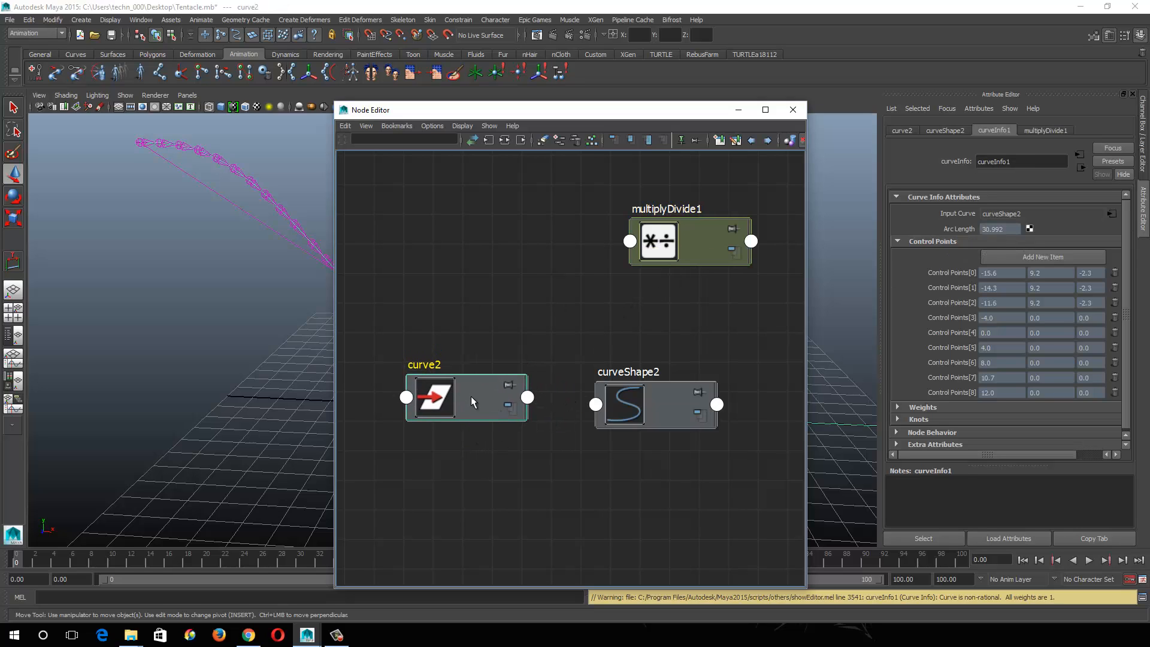
key("alt+Tab")
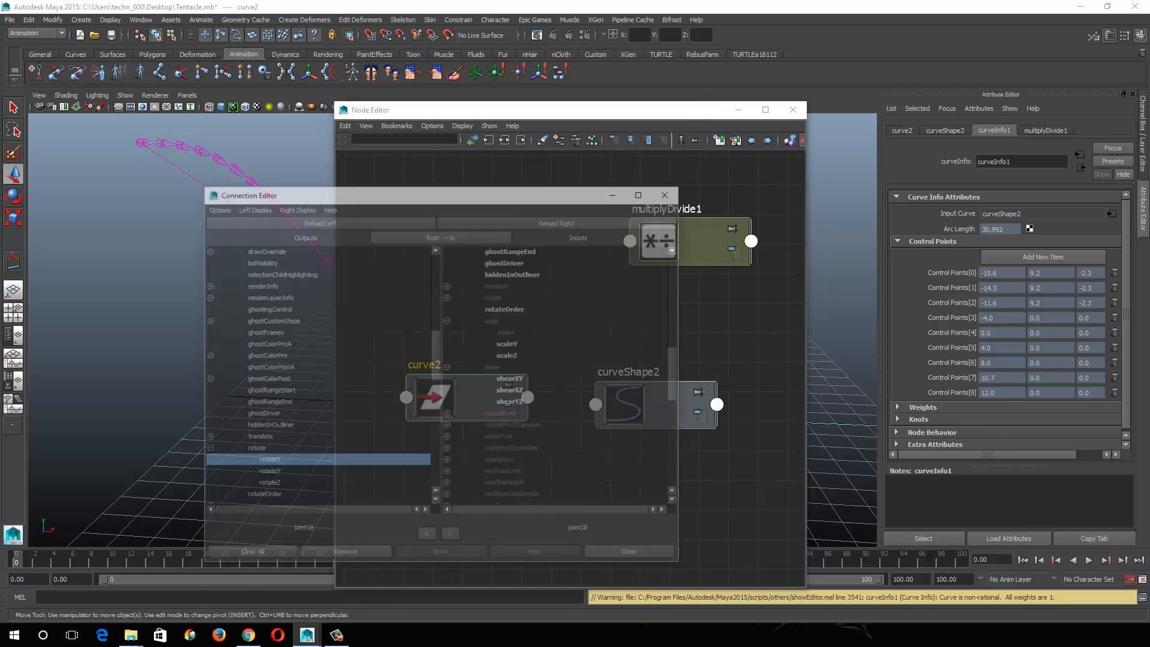
left_click_drag(340, 90, 168, 22)
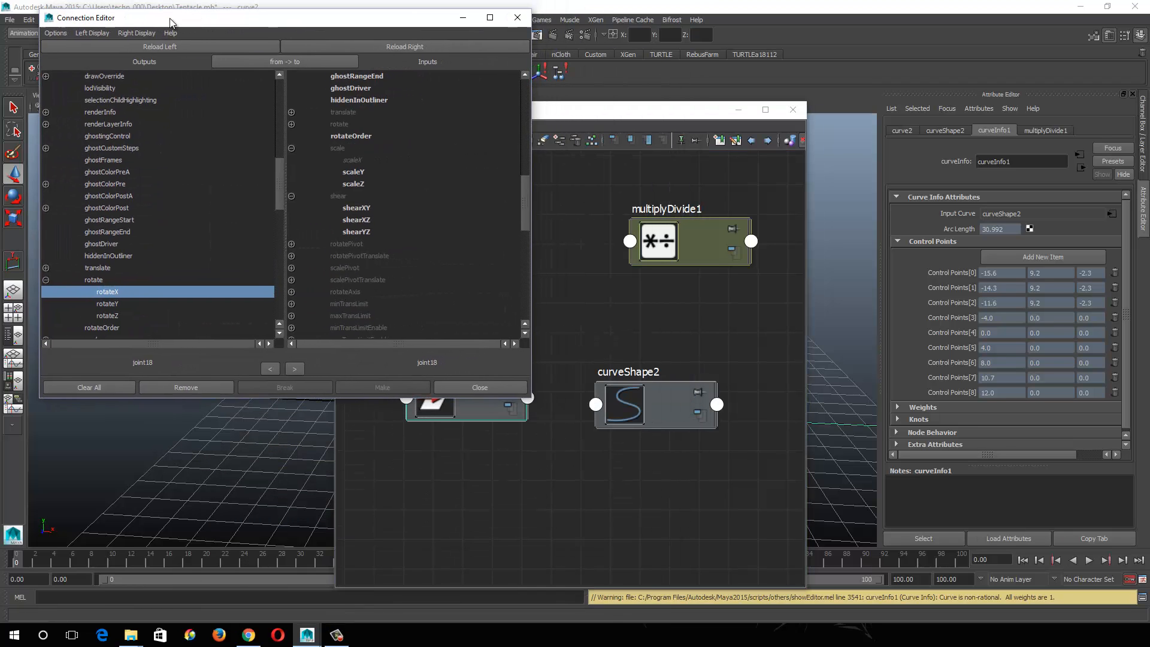
left_click(153, 46)
scroll(225, 196, "up", 10)
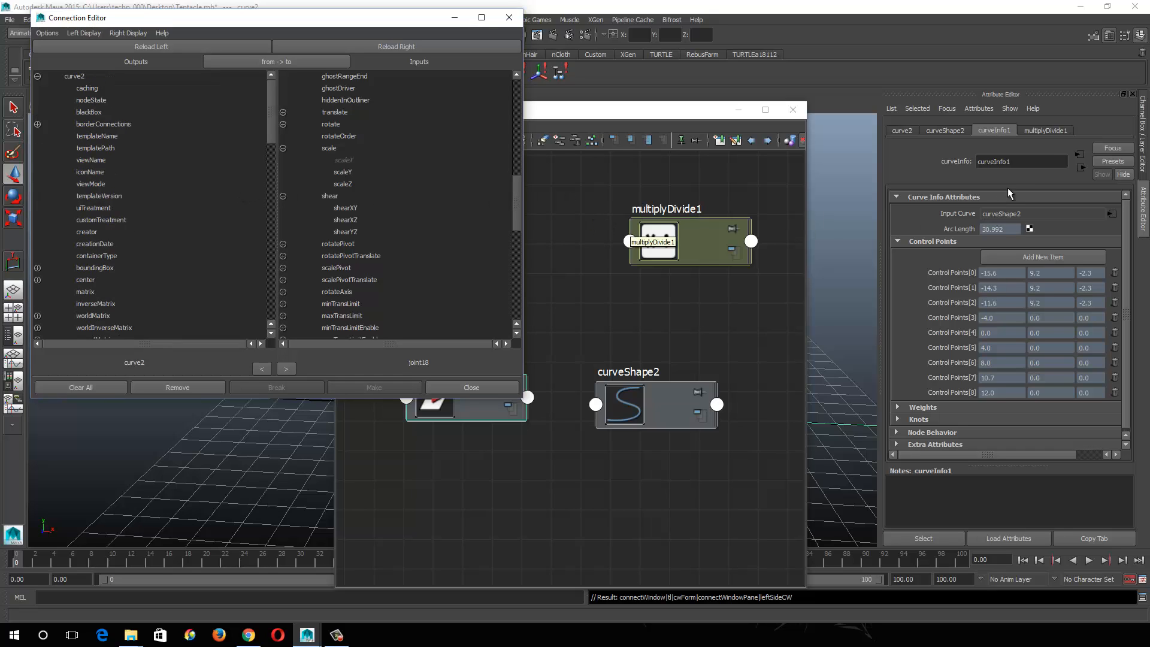
left_click(988, 131)
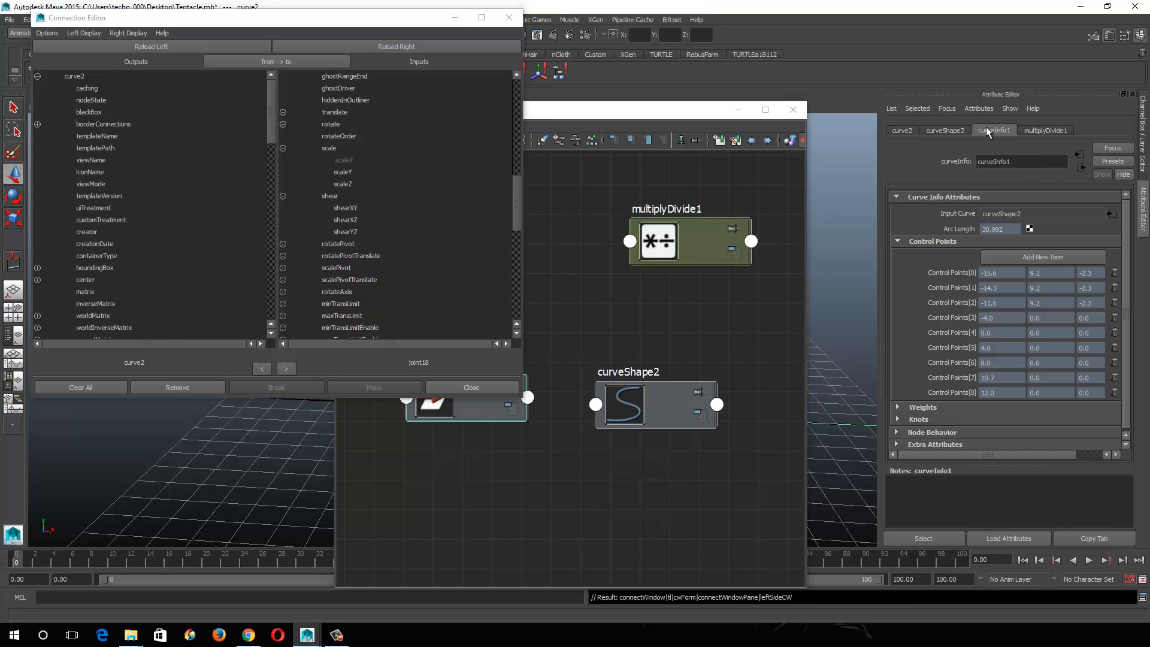
left_click(933, 538)
left_click(153, 46)
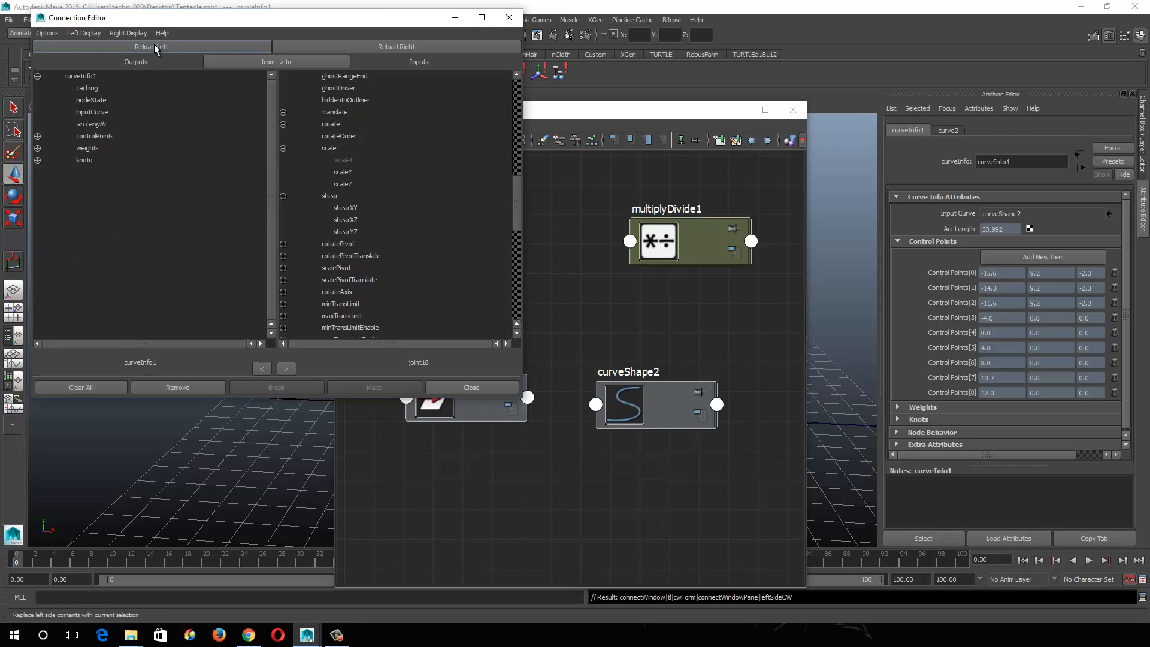
left_click(670, 239)
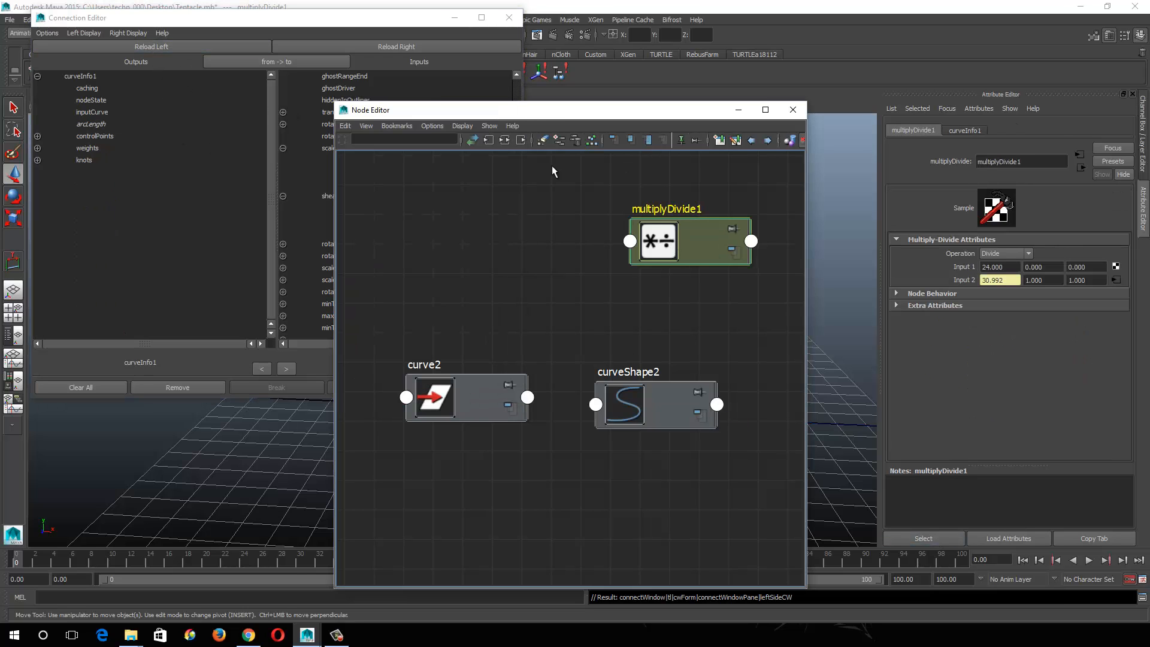
left_click(360, 46)
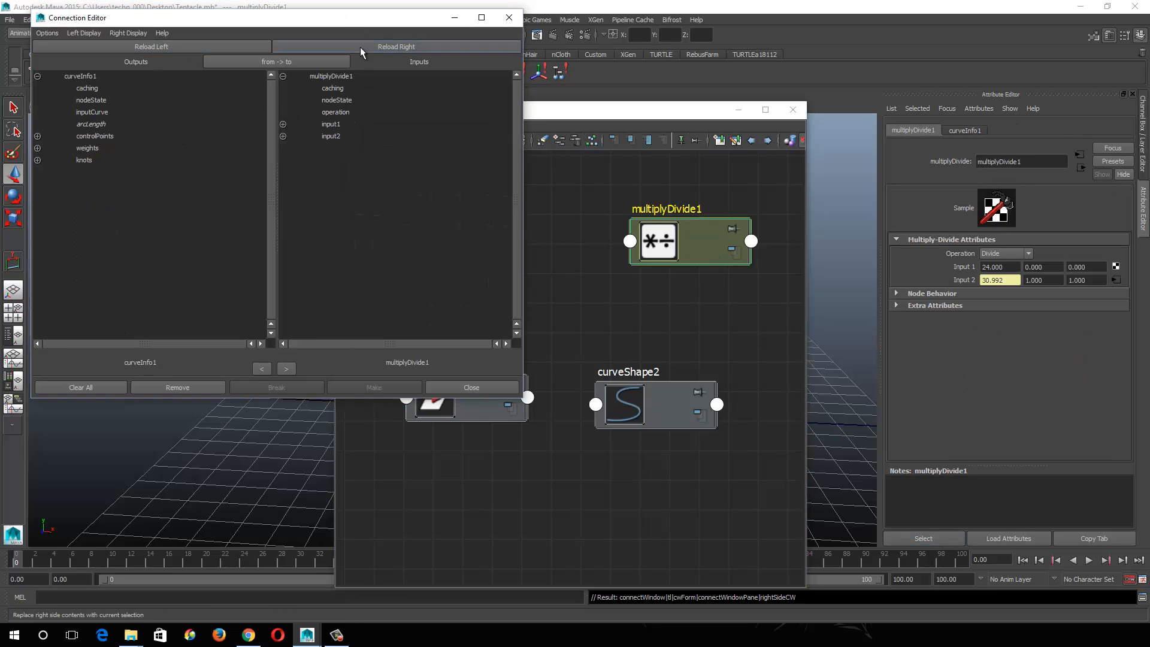
Step: Disconnect curveInfo1's arcLength from multiplyDivide1's input2X and connect it to input1X
left_click(93, 124)
left_click(283, 136)
left_click(333, 147)
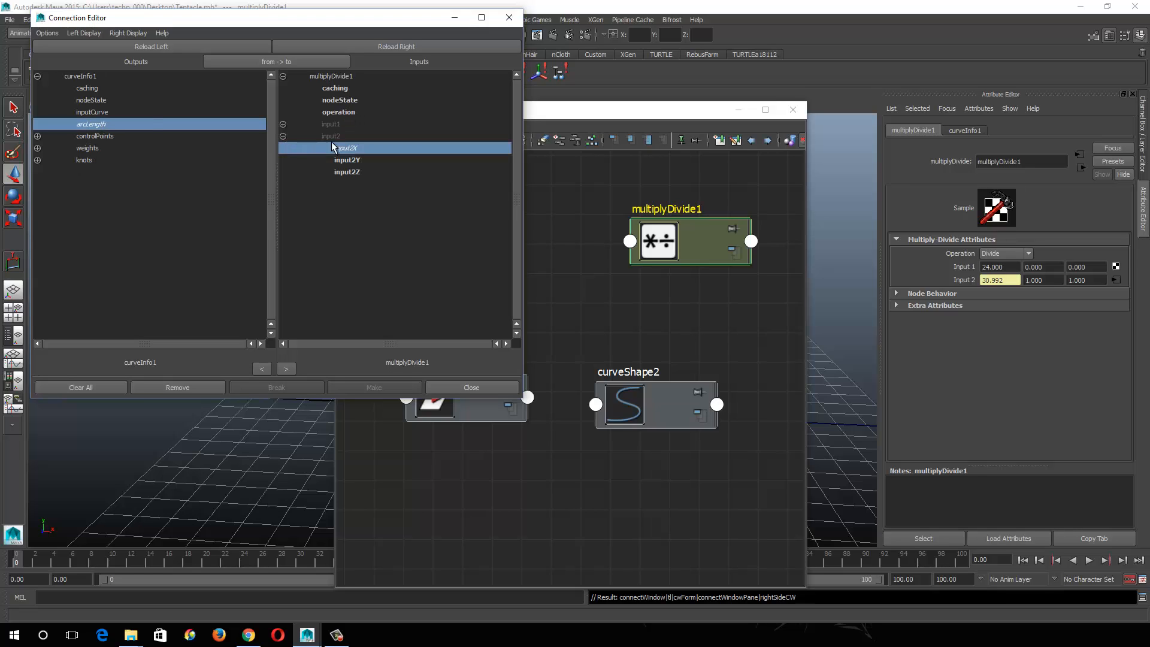
left_click(283, 125)
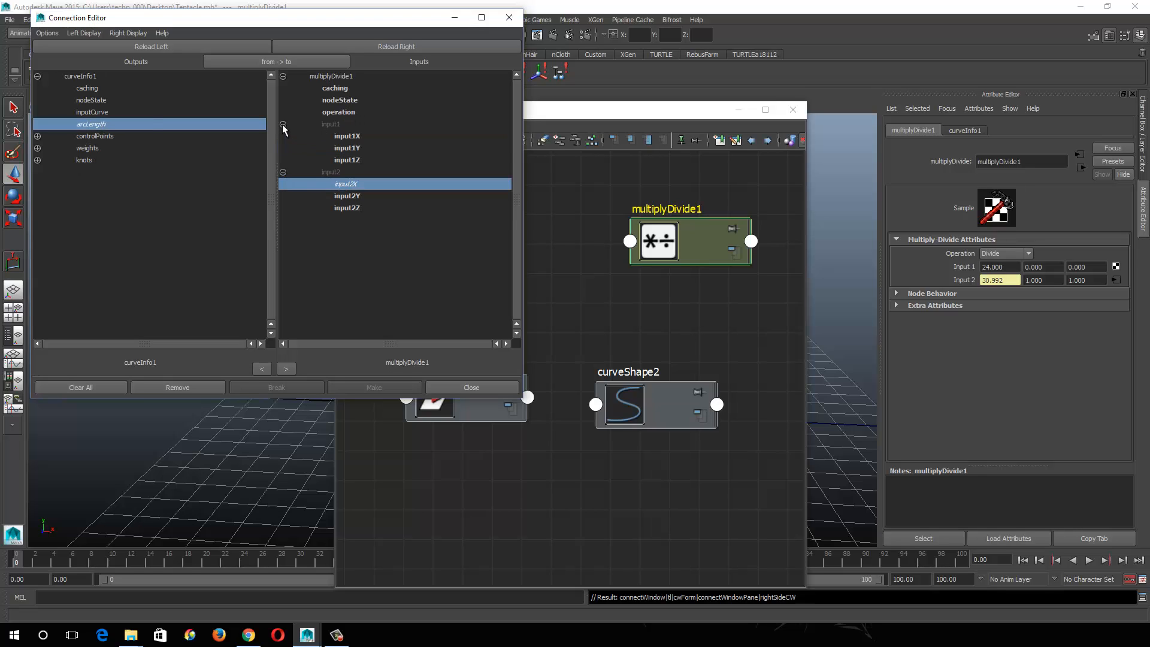
left_click(349, 184)
left_click(349, 136)
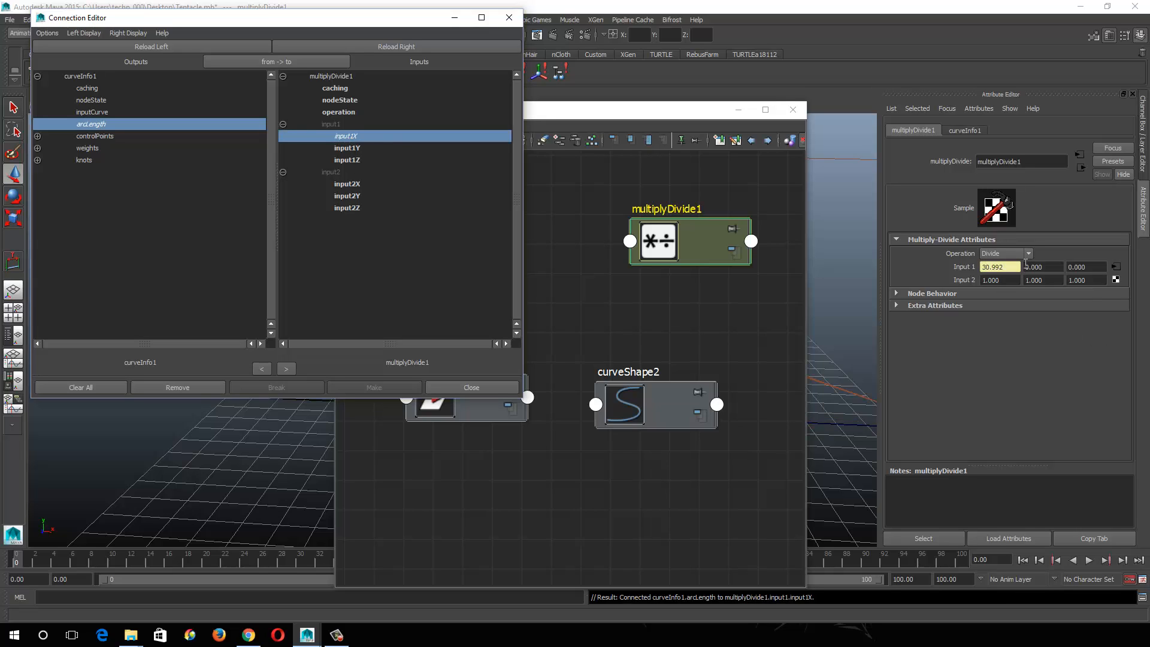
Step: Set the first Input 2 value of multiplyDivide1 to 24
left_click(1017, 279)
type("24")
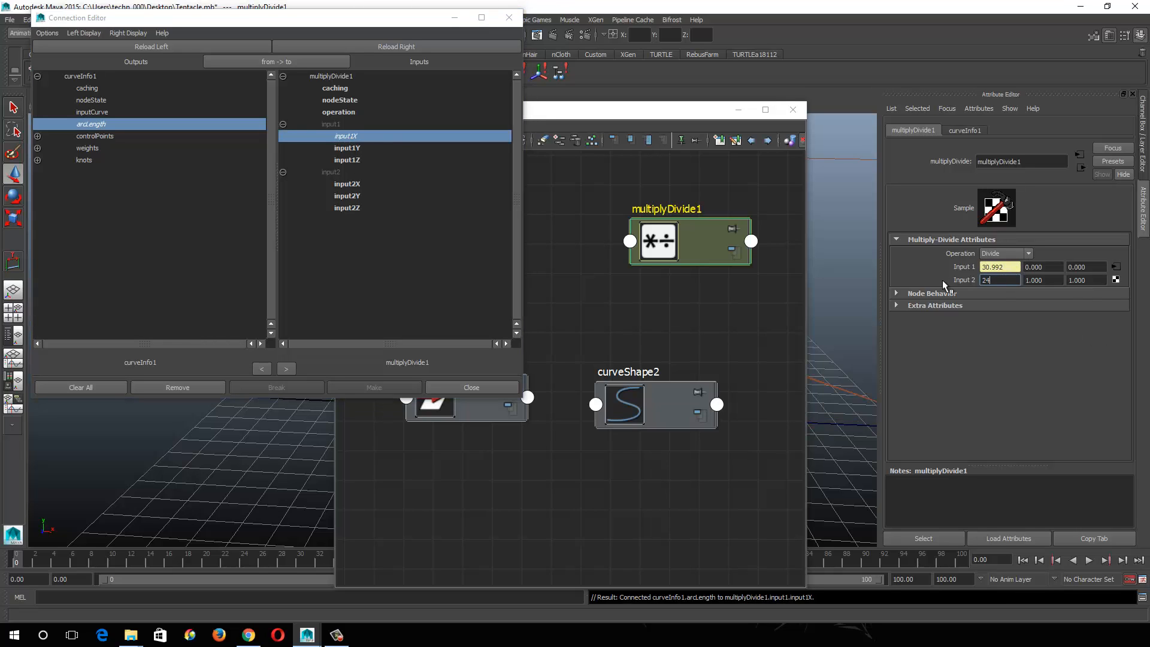
key("Return")
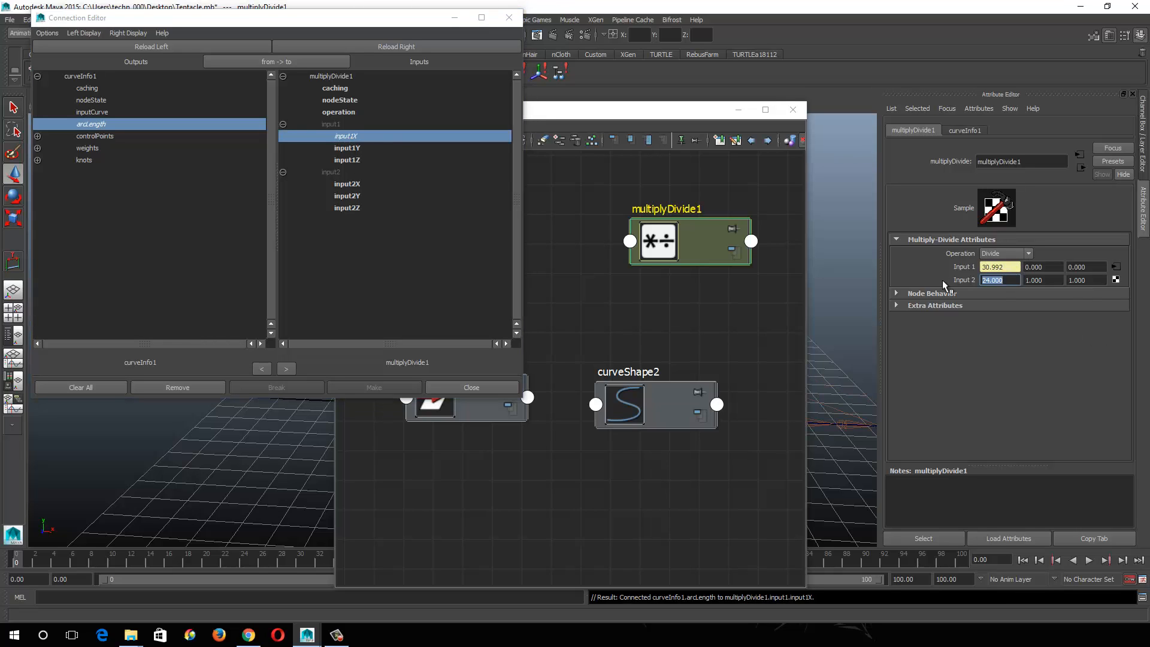
Step: Put the Connection Editor and Node Editor away, inspect the whole stretched joint chain and check joint6's scale
left_click(452, 18)
left_click(452, 18)
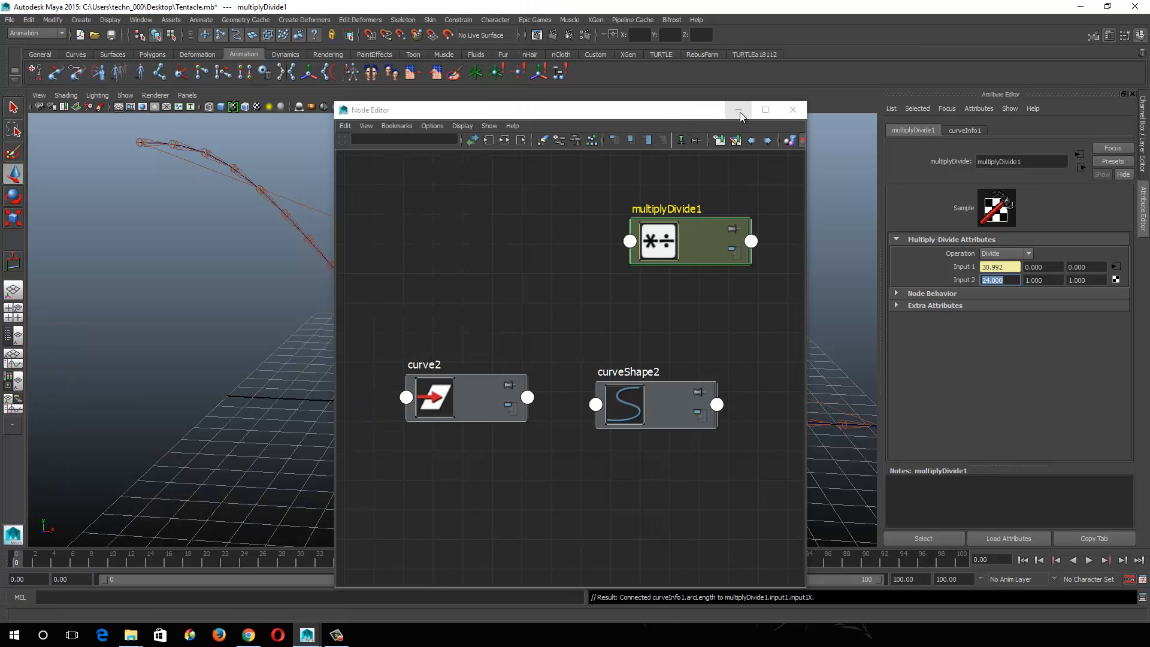
left_click(739, 111)
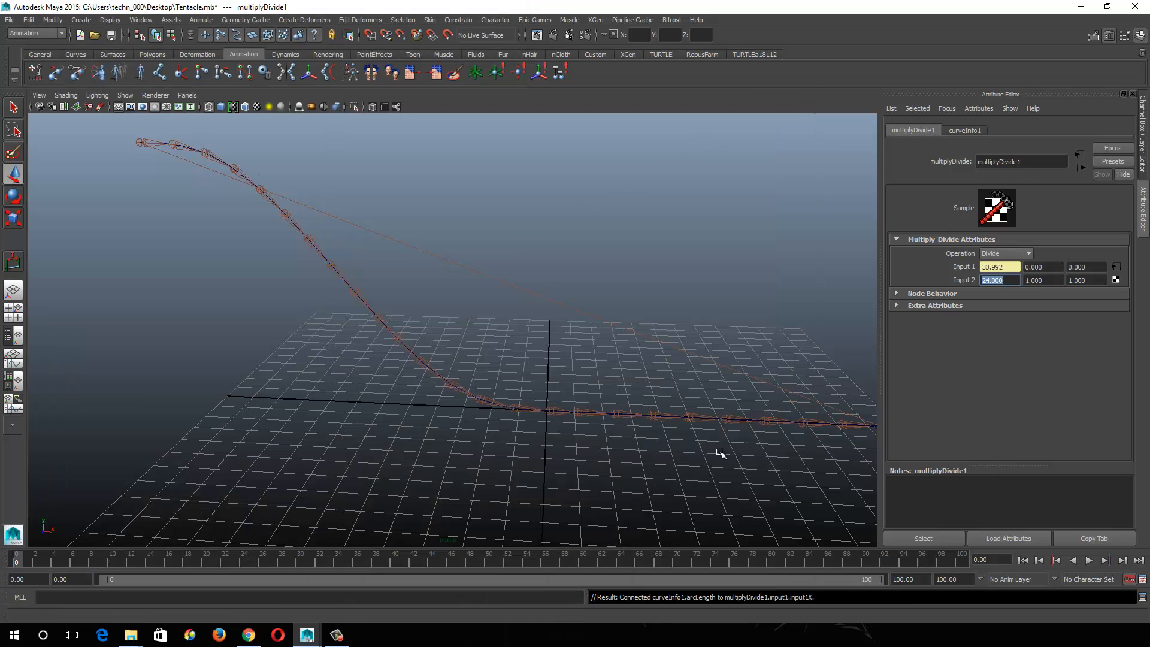
left_click_drag(720, 453, 803, 400, "alt")
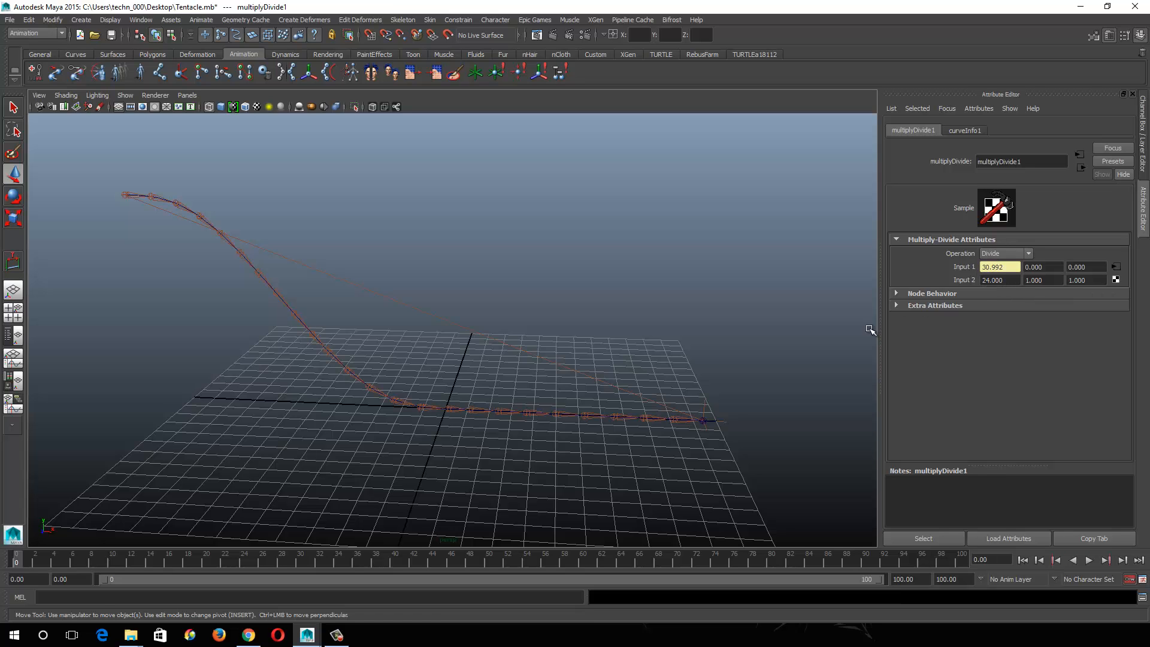
middle_click_drag(411, 359, 508, 382, "alt")
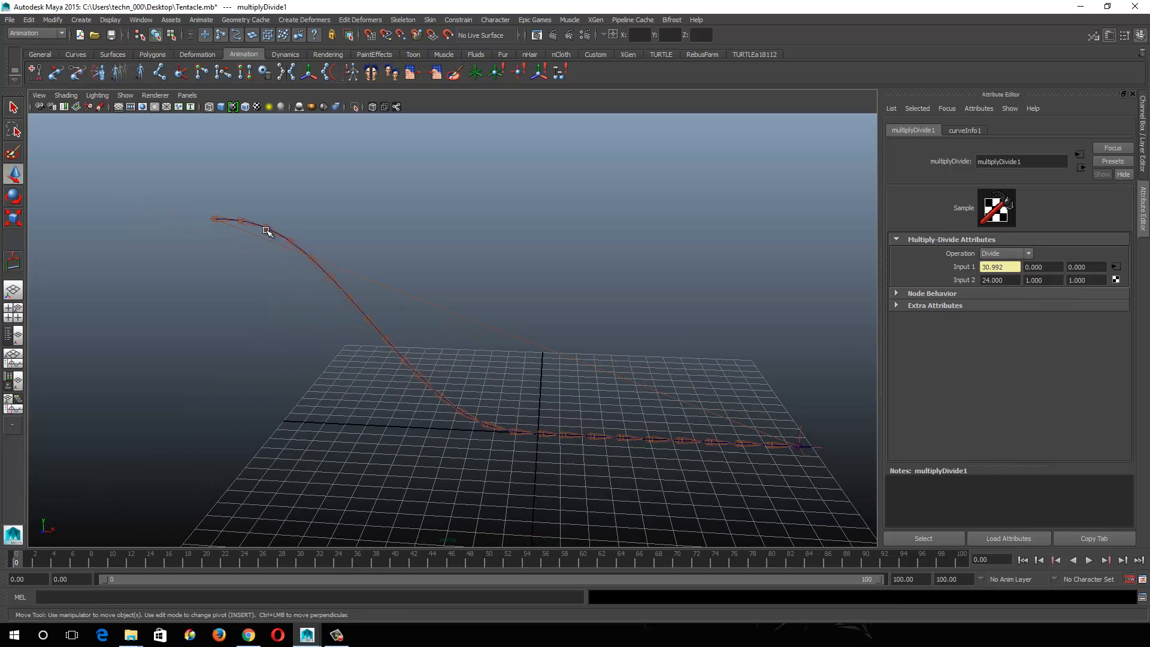
right_click_drag(267, 245, 323, 282, "alt")
left_click(302, 263)
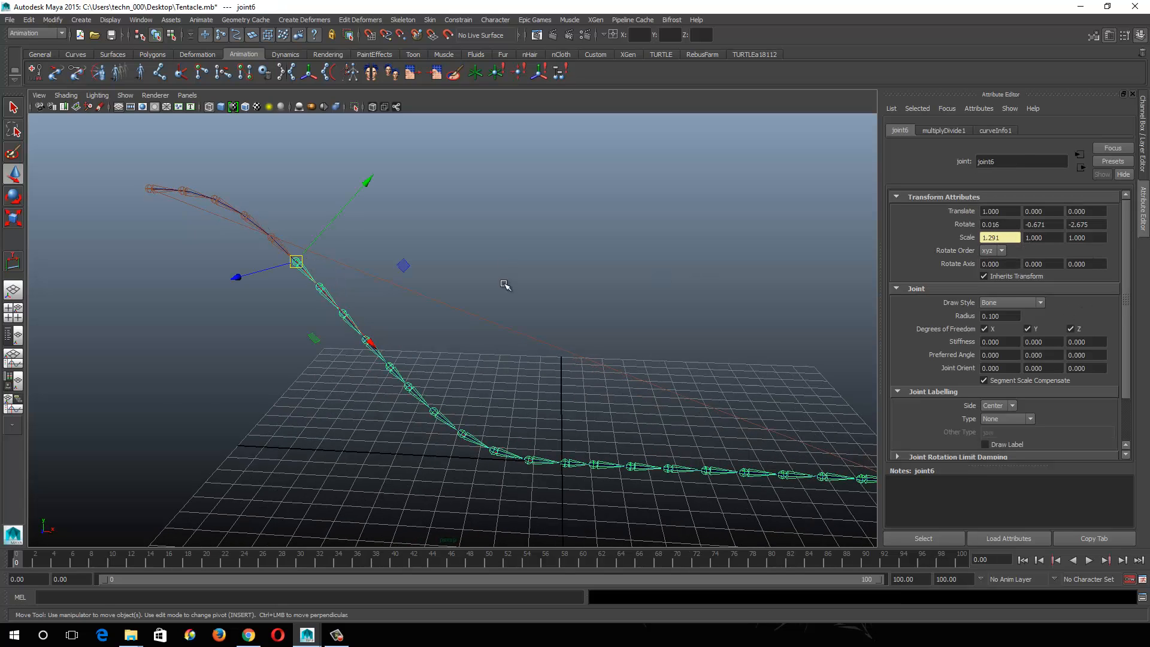
middle_click_drag(601, 357, 460, 356, "alt")
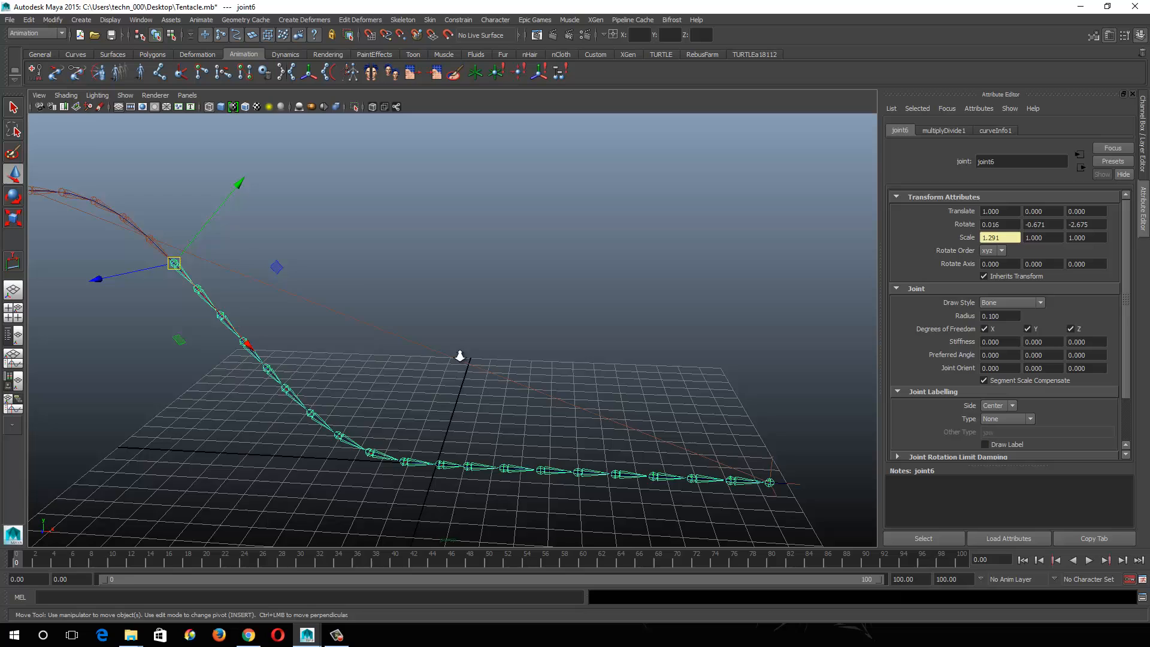
right_click_drag(460, 356, 431, 383, "alt")
middle_click_drag(447, 383, 520, 401, "alt")
right_click_drag(519, 401, 473, 385, "alt")
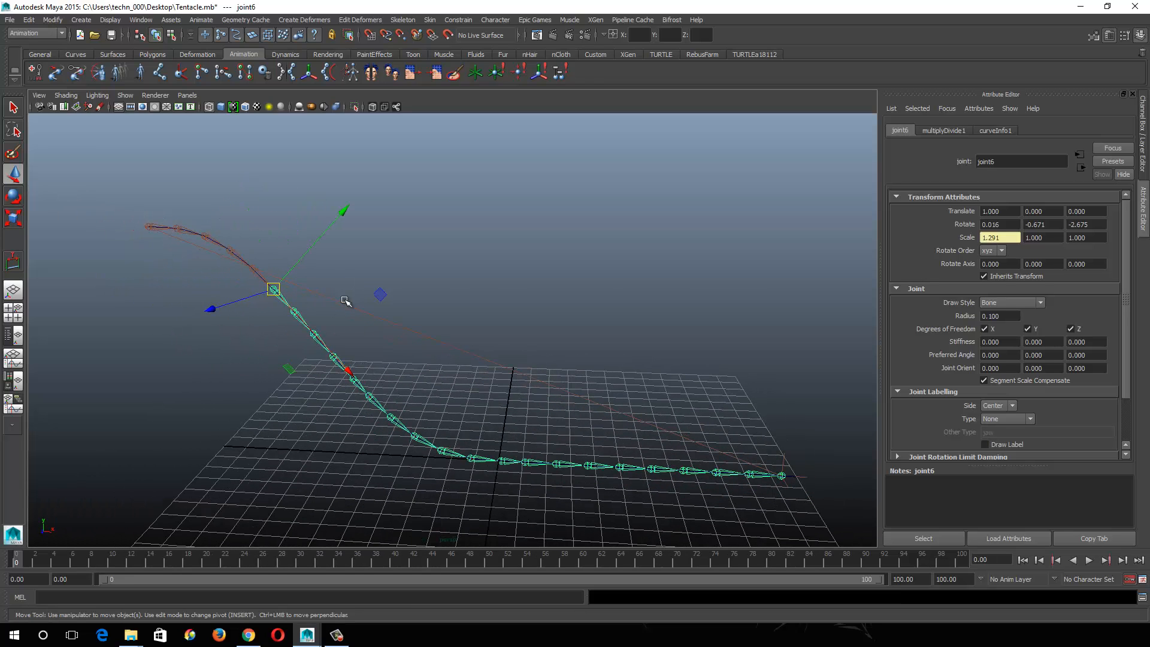
Step: Undo the multiplyDivide1 changes and the earlier move of curve2's control vertices, back to the straight curve
key("ctrl+z")
key("ctrl+z")
key("ctrl+z")
key("ctrl+z")
key("ctrl+z")
key("ctrl+z")
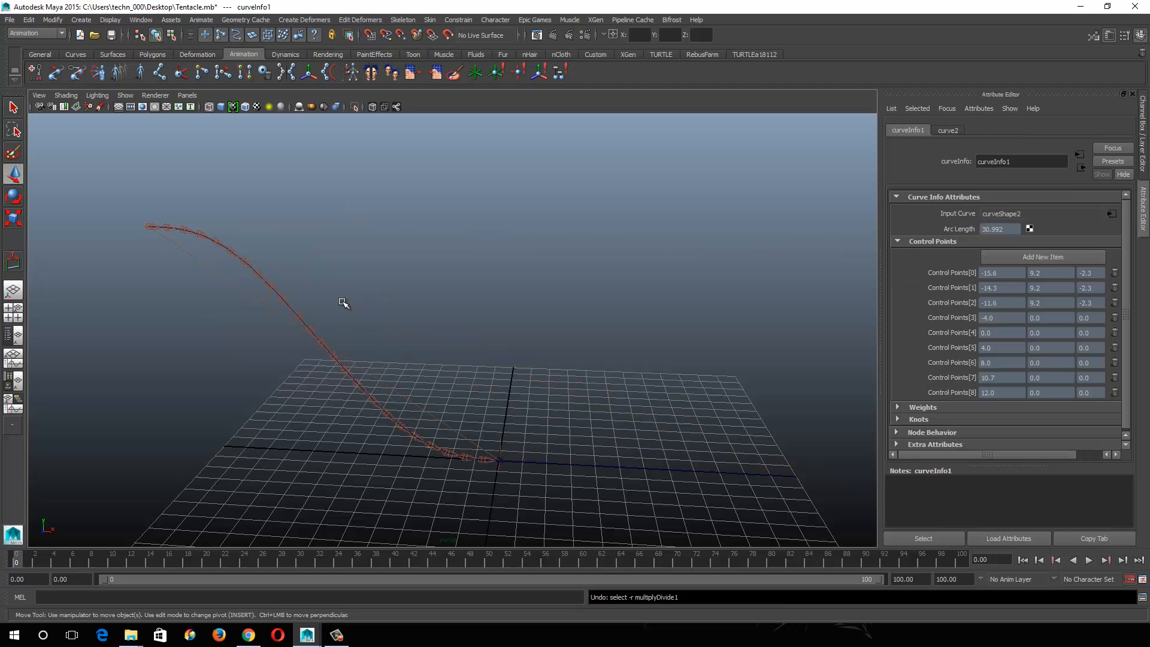
key("ctrl+z")
key("ctrl+z")
key("ctrl+z")
key("ctrl+z")
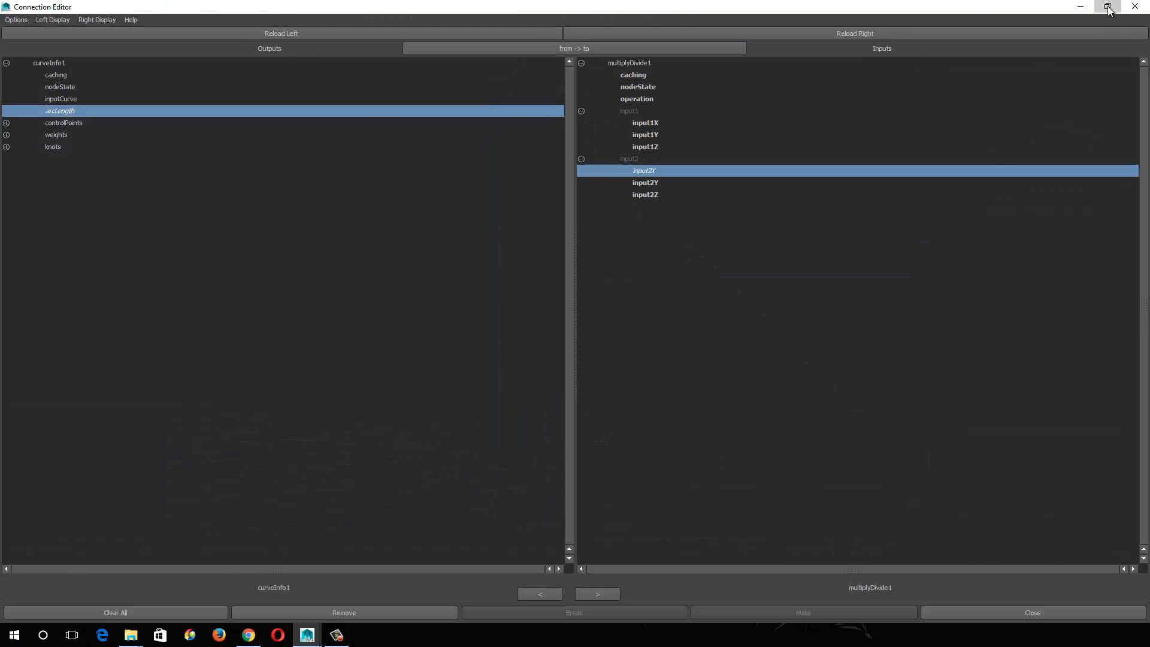
Step: With the Connection Editor restored to a smaller window, reroute curveInfo1's arcLength from multiplyDivide1's input2X to input1X
left_click(1108, 7)
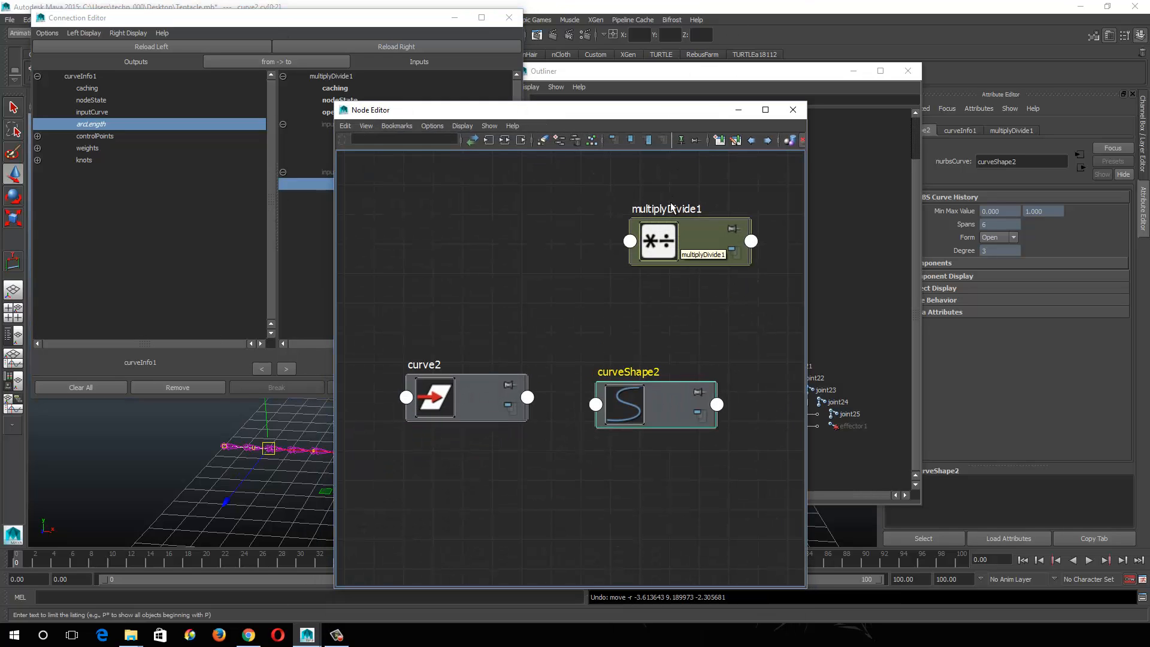
left_click(692, 228)
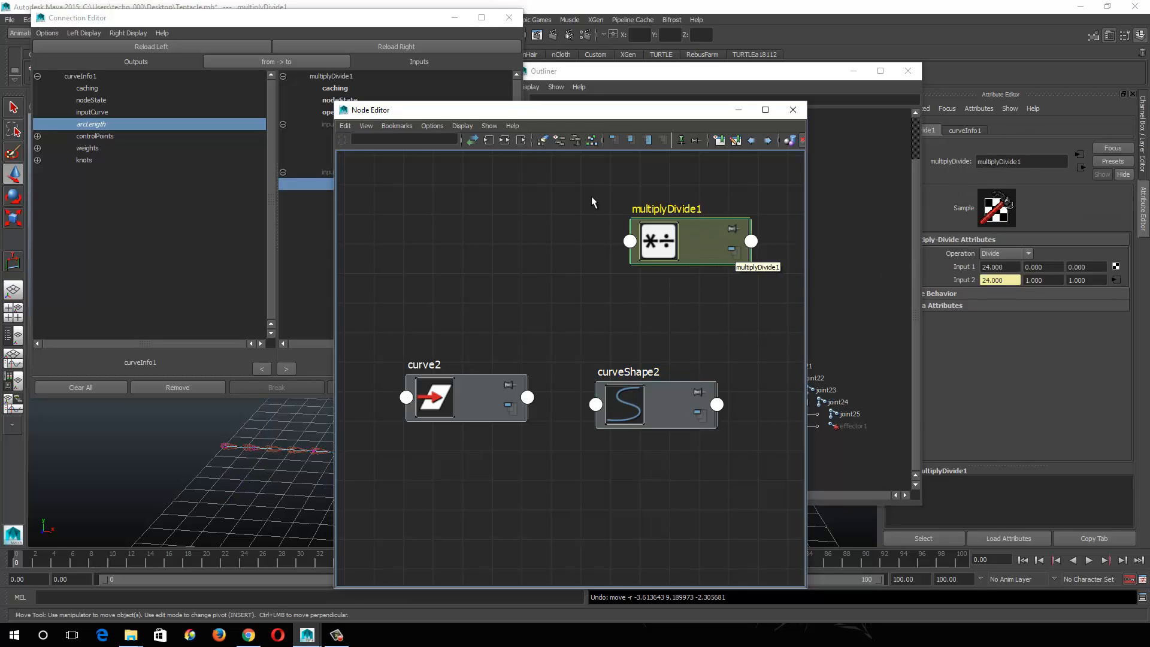
left_click(282, 34)
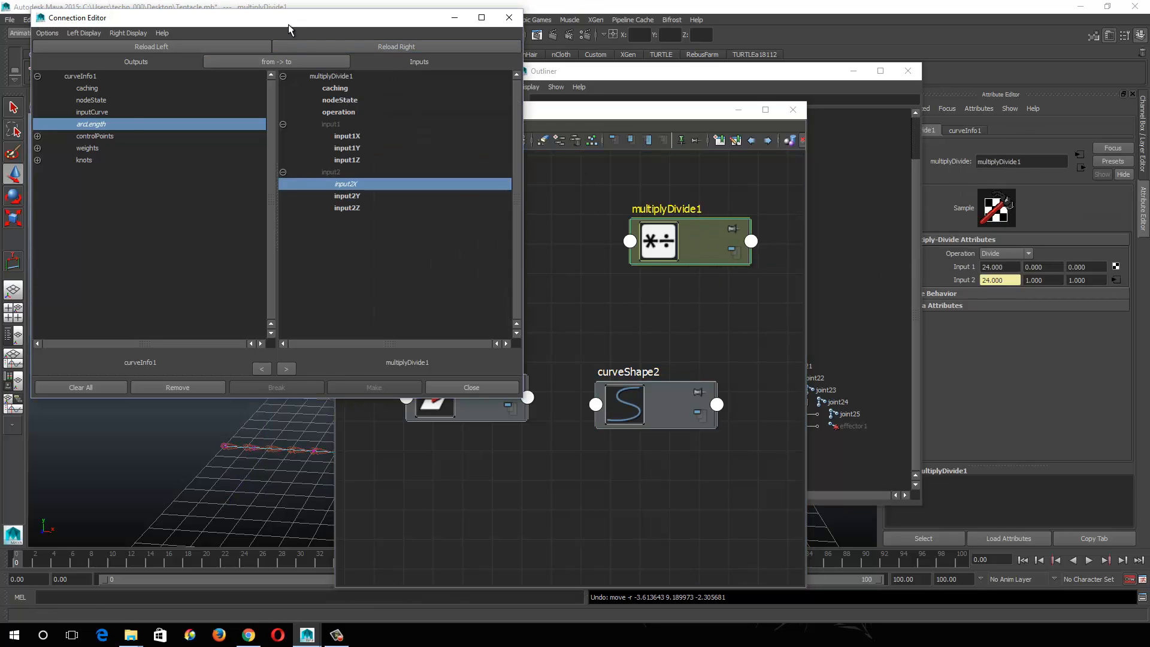
left_click(351, 186)
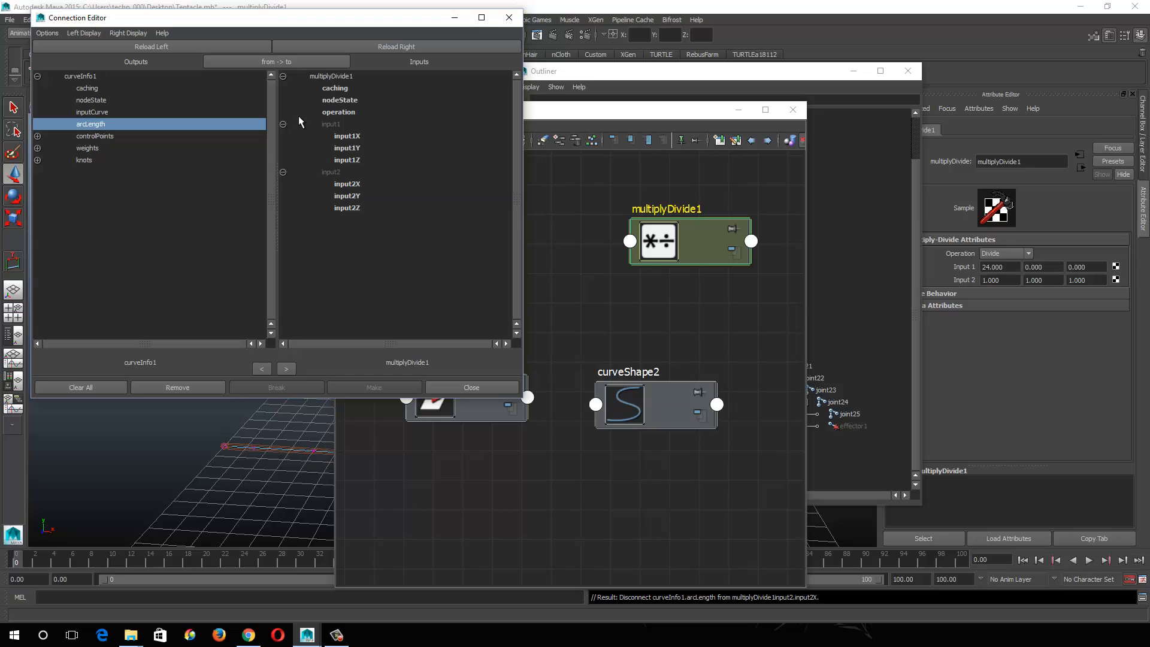
left_click(353, 137)
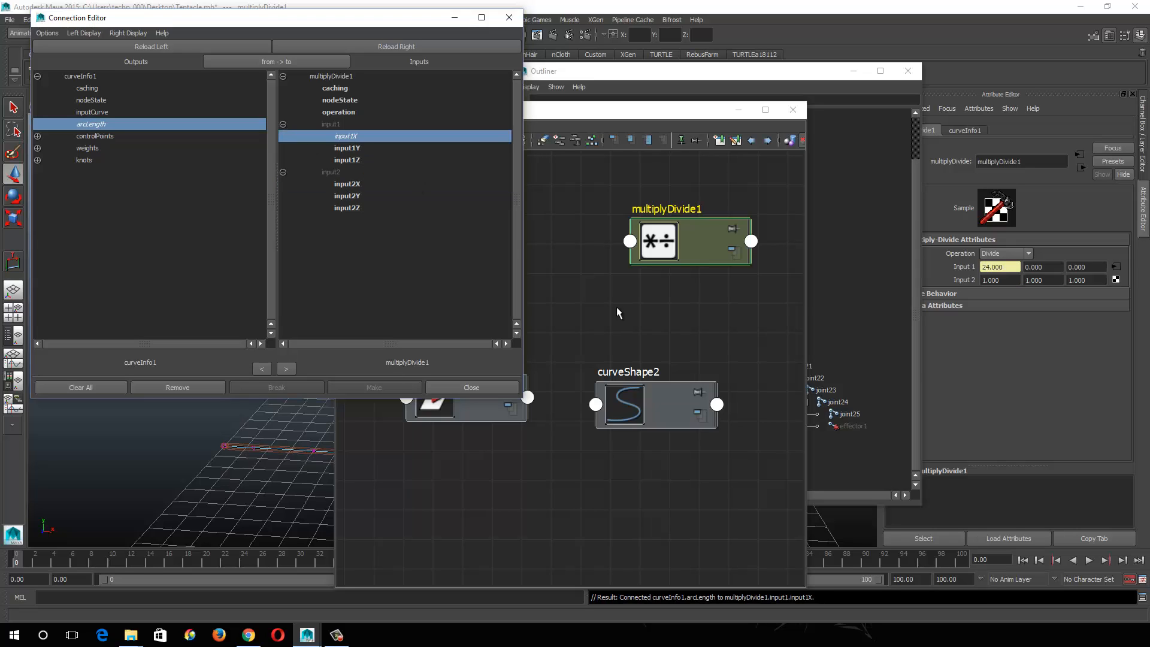
Step: Set multiplyDivide1's first Input 2 value to 24 as the divisor
left_click(995, 279)
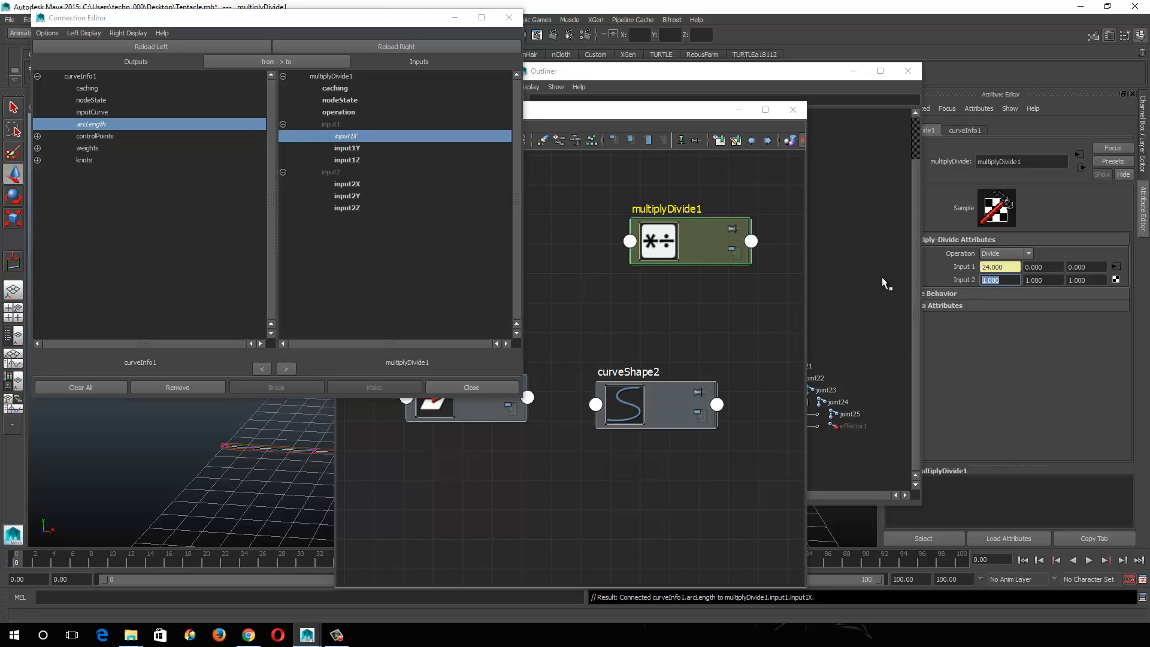
type("24")
key("Return")
left_click(691, 248)
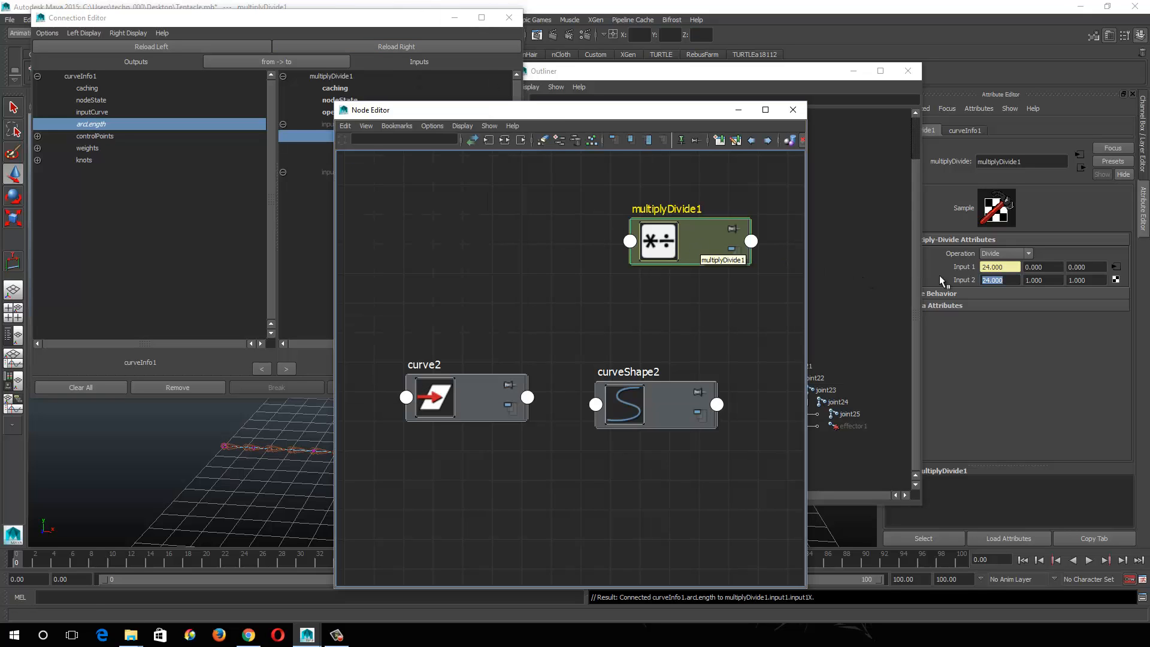
Step: Put the Connection Editor and Node Editor away, select curve2 in the Outliner and switch to component selection
left_click(456, 22)
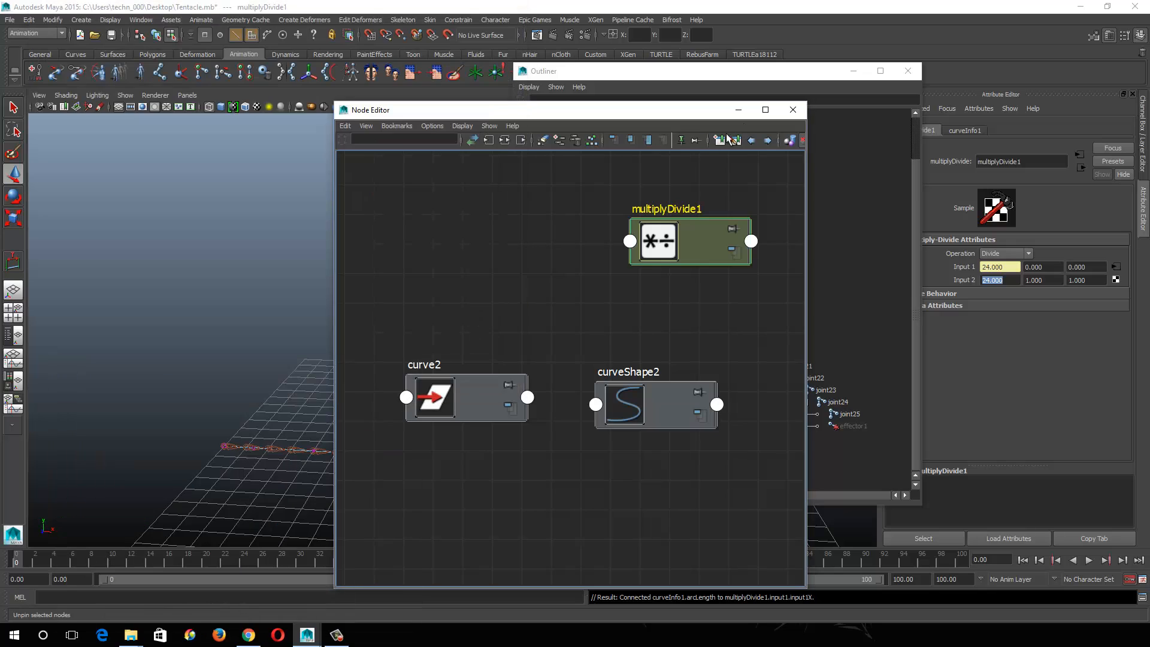
left_click(738, 110)
left_click(575, 440)
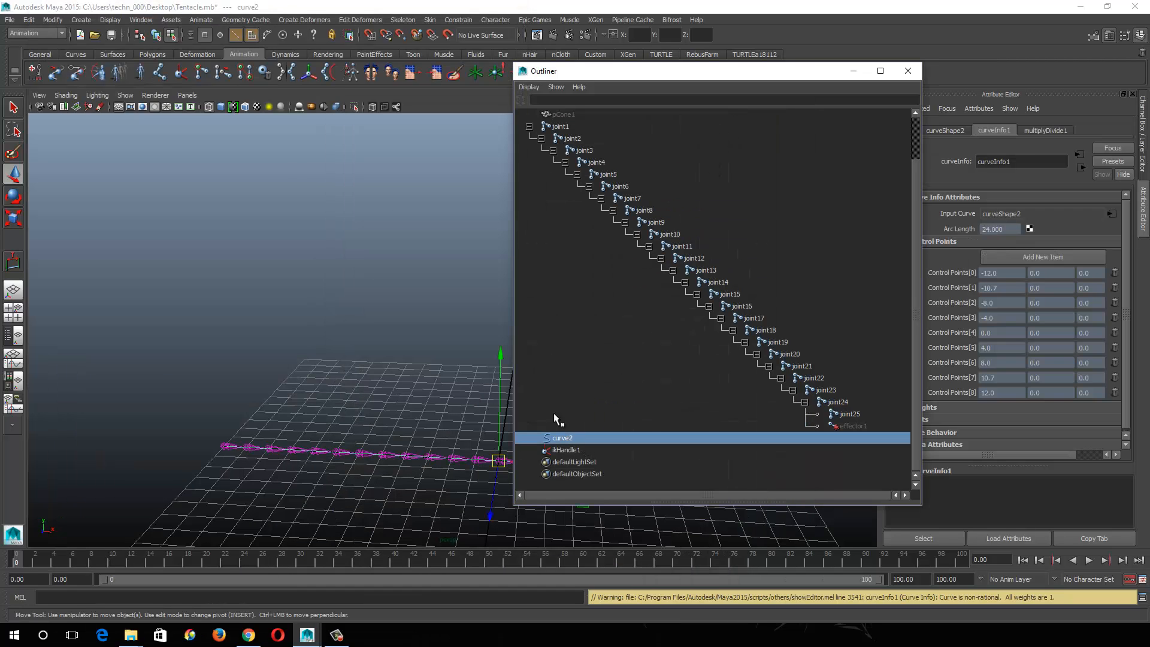
left_click(172, 35)
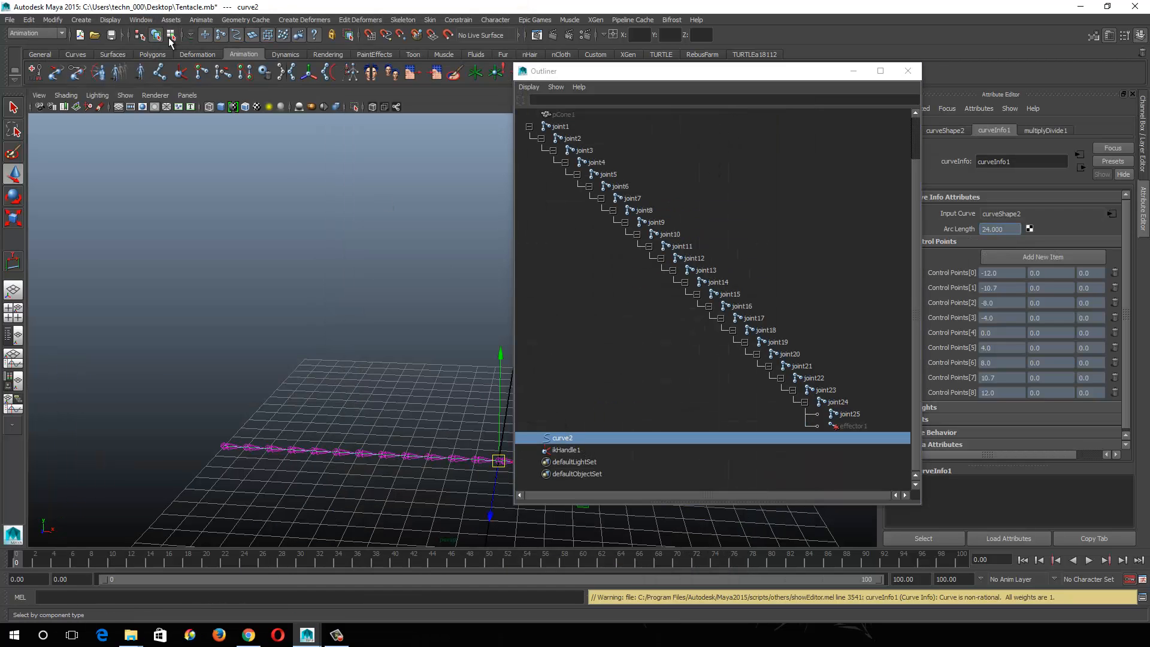
Step: Test the stretch by pulling curve2's first three control vertices upward with the Outliner moved aside, and undo the move
left_click_drag(219, 376, 190, 152)
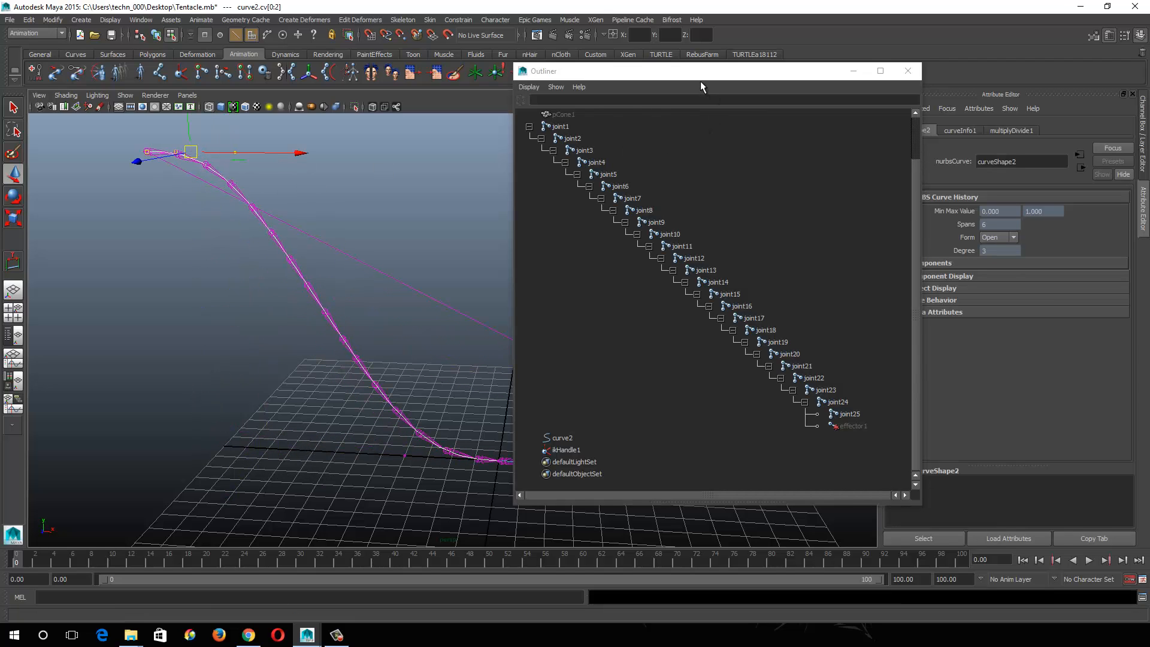
left_click_drag(699, 81, 962, 87)
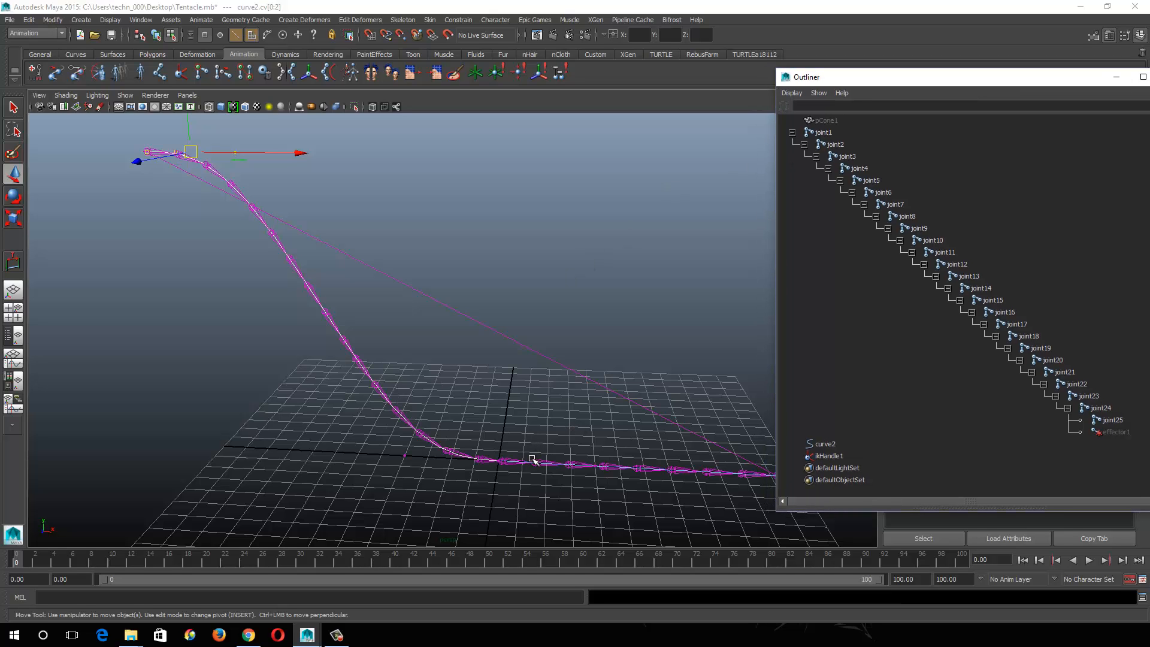
key("ctrl+z")
left_click_drag(531, 462, 441, 354, "alt")
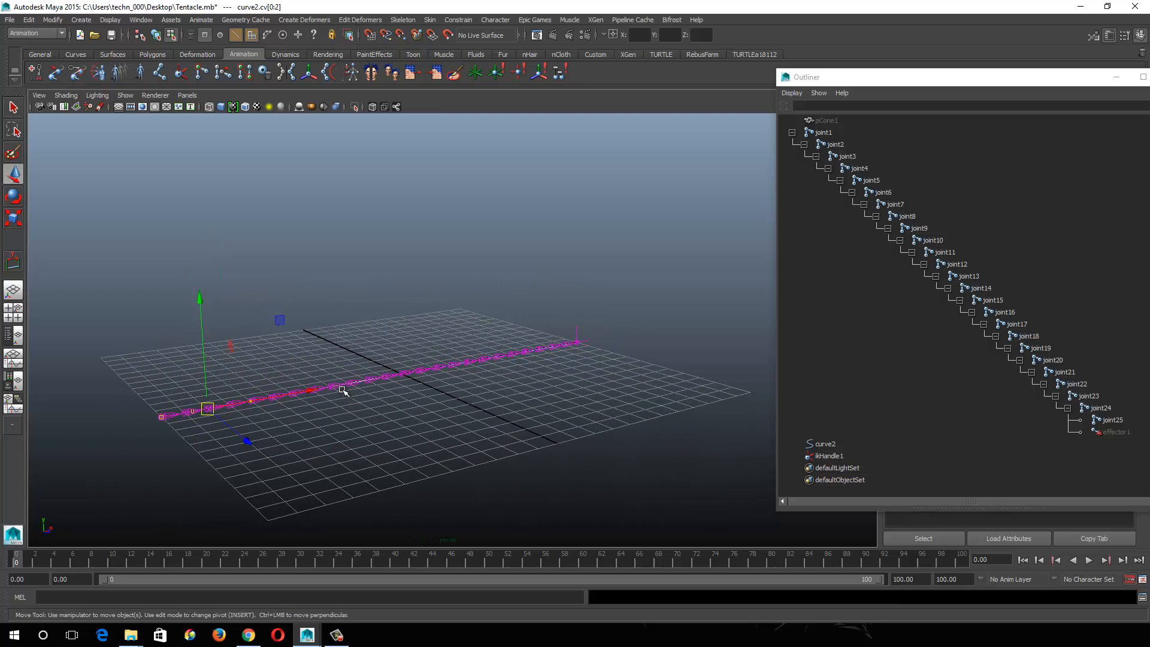
Step: Raise curve2's three selected end control vertices again to test the stretch, undo the move, and raise them once more
left_click_drag(344, 390, 455, 395, "alt")
left_click_drag(345, 423, 286, 267)
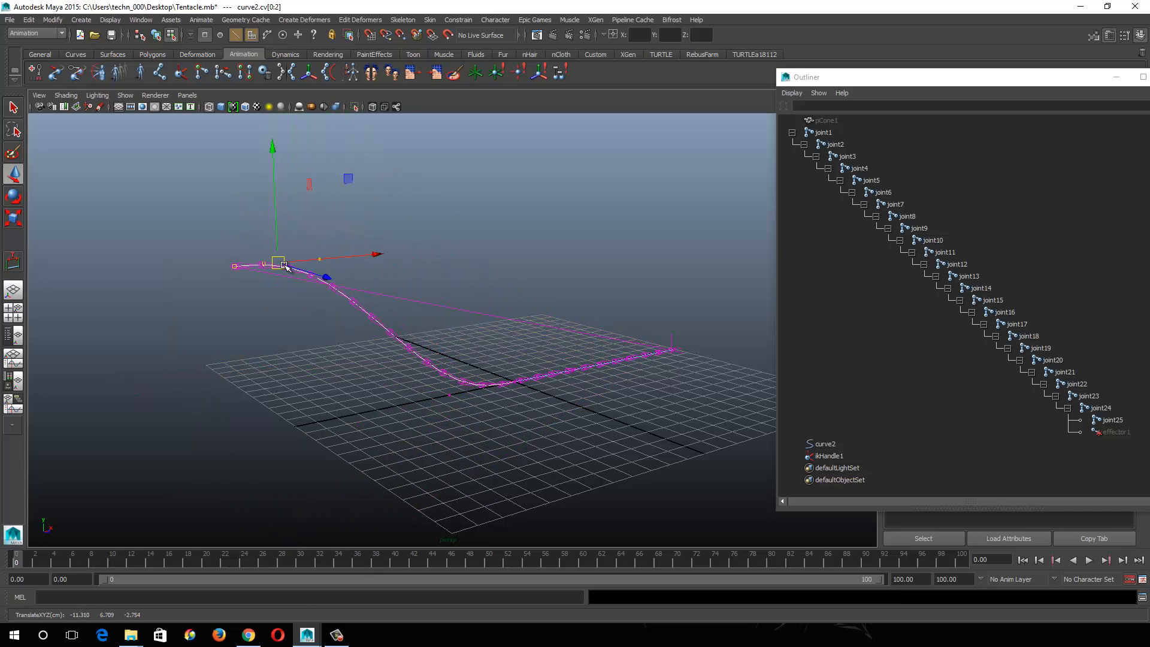
key("ctrl+z")
left_click_drag(374, 413, 475, 462, "alt")
left_click_drag(424, 433, 446, 275)
Step: Try rotating the raised control vertices about the X axis, undo the rotation, and check the Rotate tool's settings
key("e")
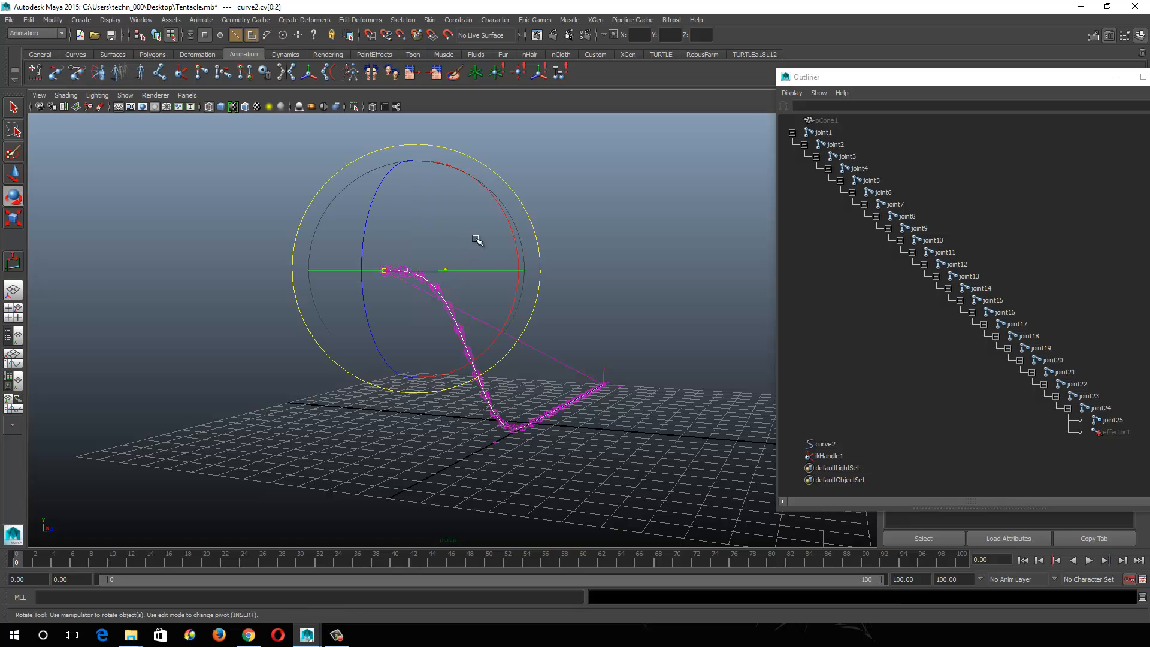
mouse_move(503, 213)
left_mouse_down()
mouse_move(516, 275)
mouse_move(516, 208)
mouse_move(508, 249)
left_mouse_up()
key("ctrl+z")
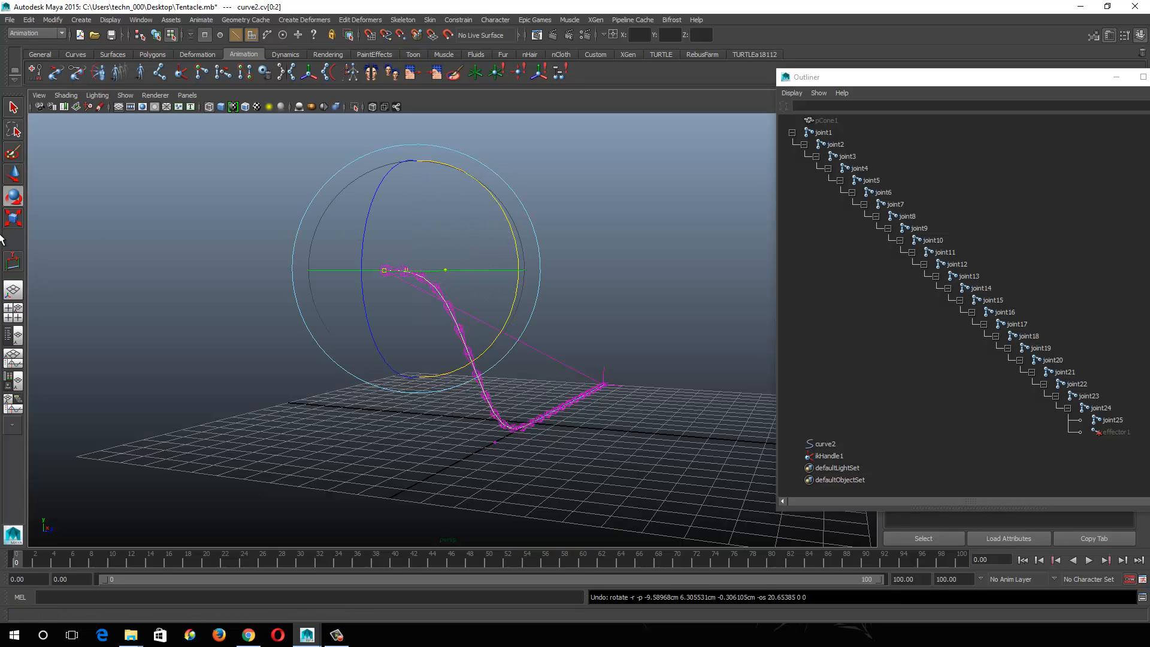
double_click(13, 197)
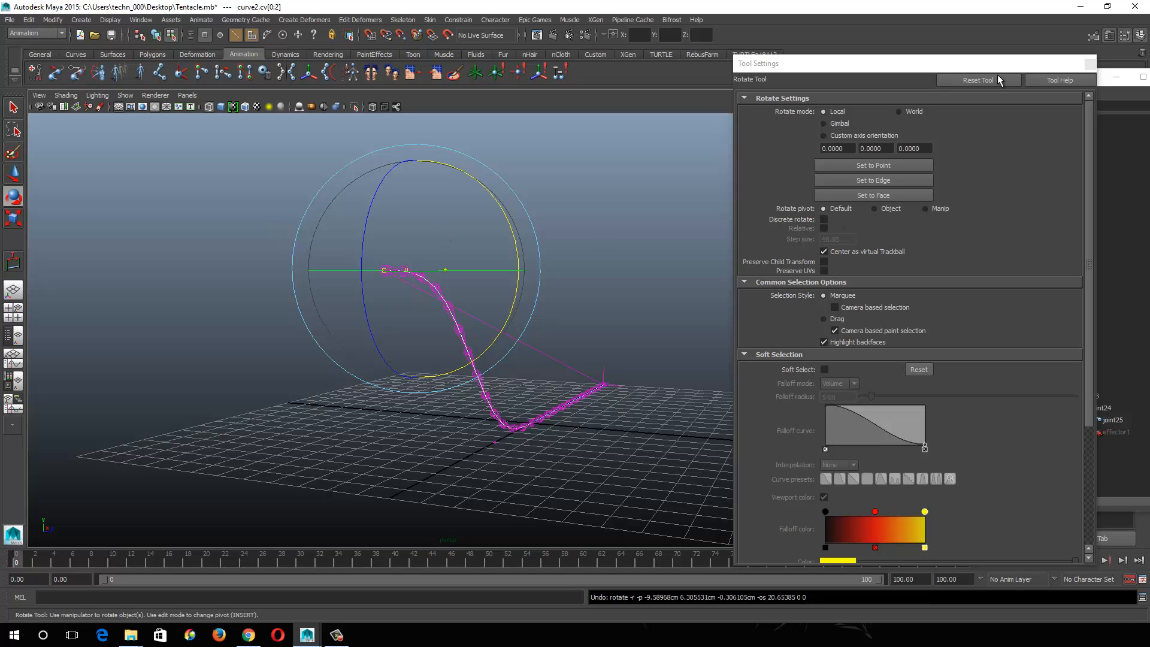
left_click(1089, 63)
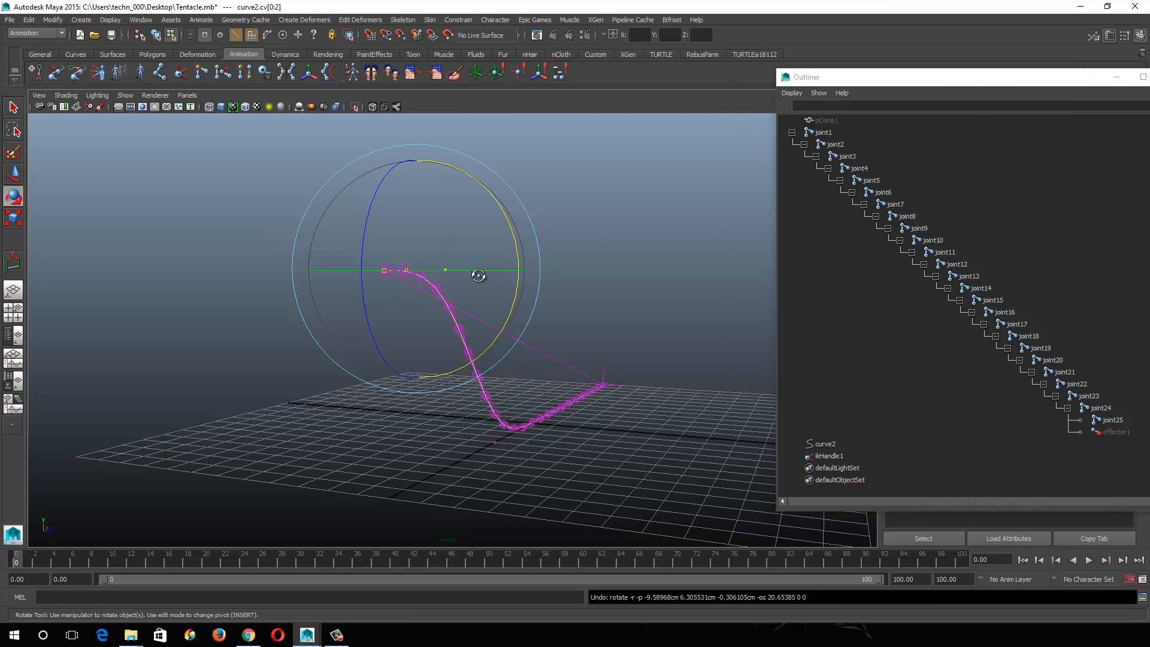
Step: Undo the remaining test edits until the curve and joint chain lie straight on the grid again
left_click_drag(478, 273, 450, 283, "alt")
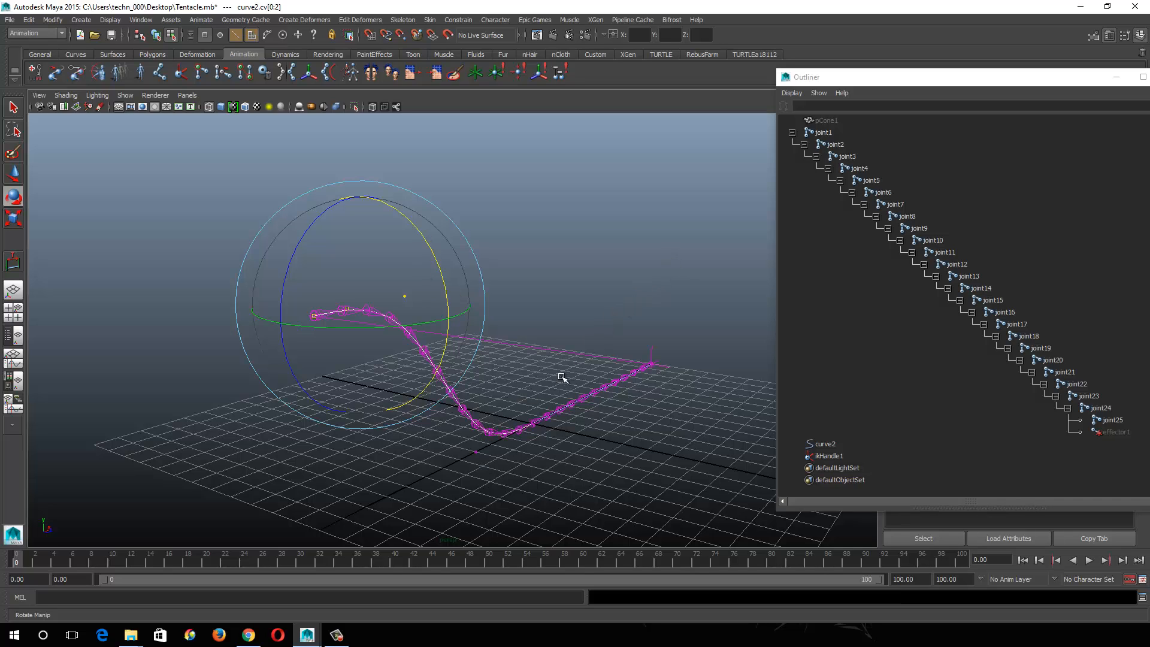
key("ctrl+z")
key("ctrl+z")
key("ctrl+z")
key("ctrl+z")
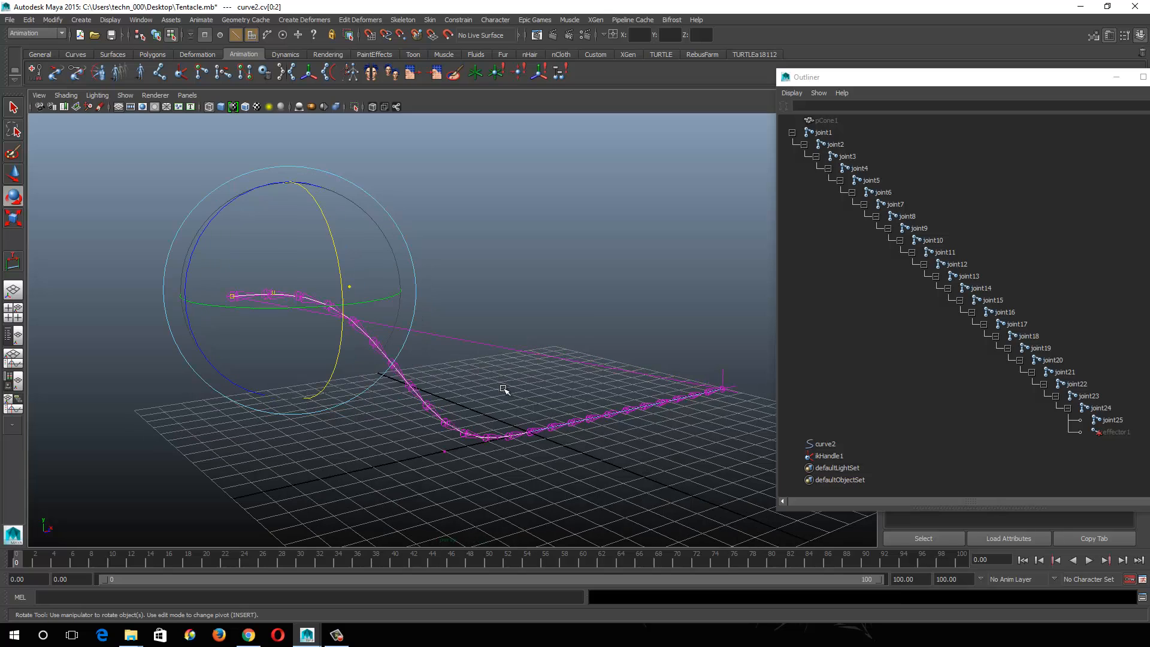
left_click_drag(384, 446, 354, 436, "alt")
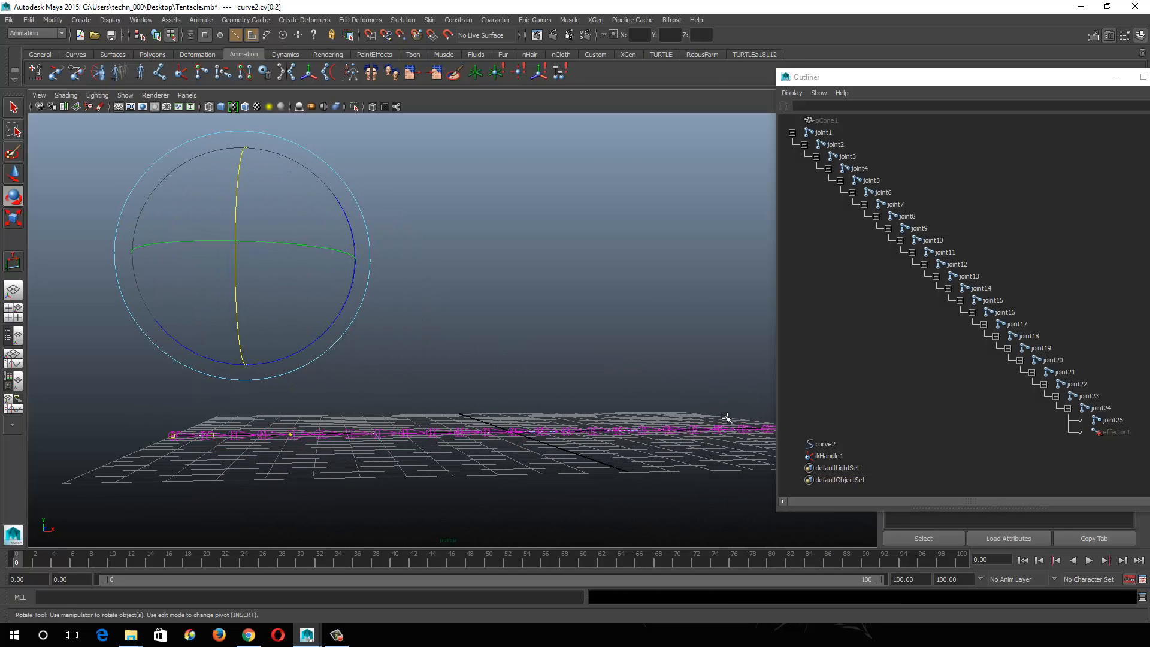
left_click_drag(573, 357, 523, 415, "alt")
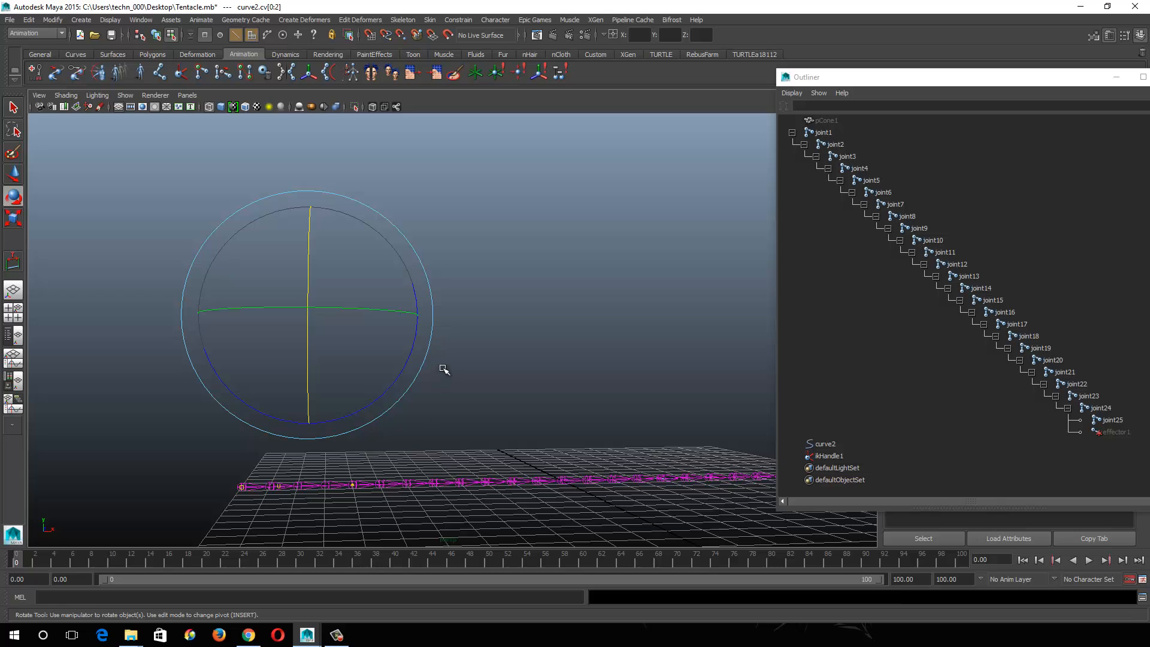
left_click_drag(431, 380, 356, 434, "alt")
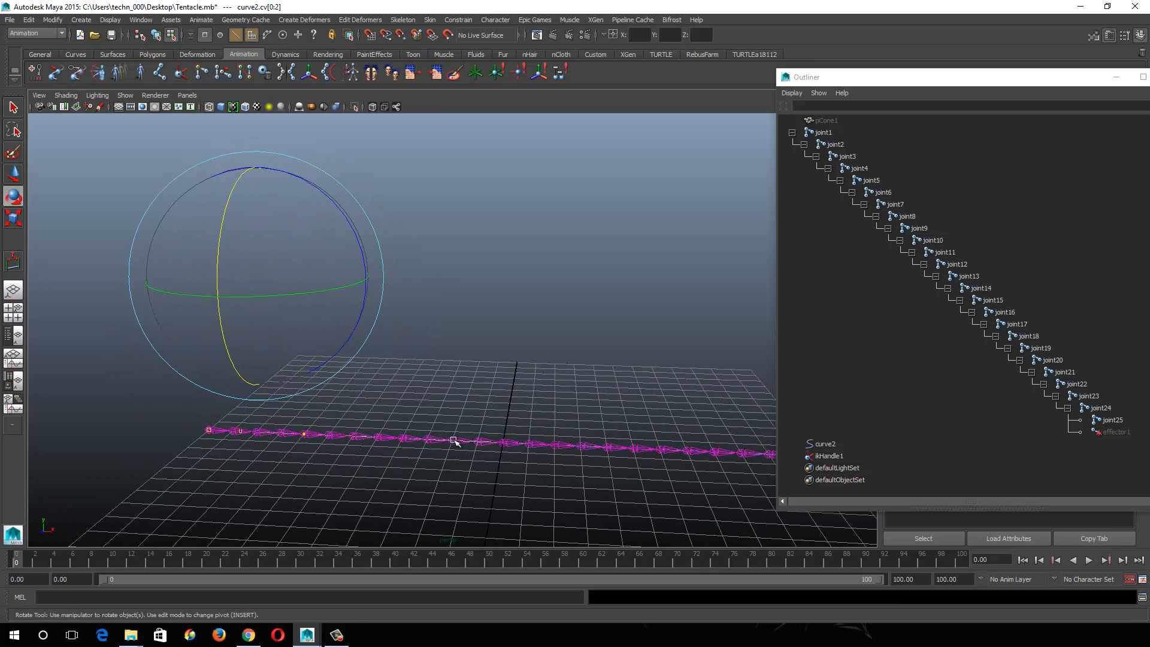
left_click_drag(445, 410, 426, 380, "alt")
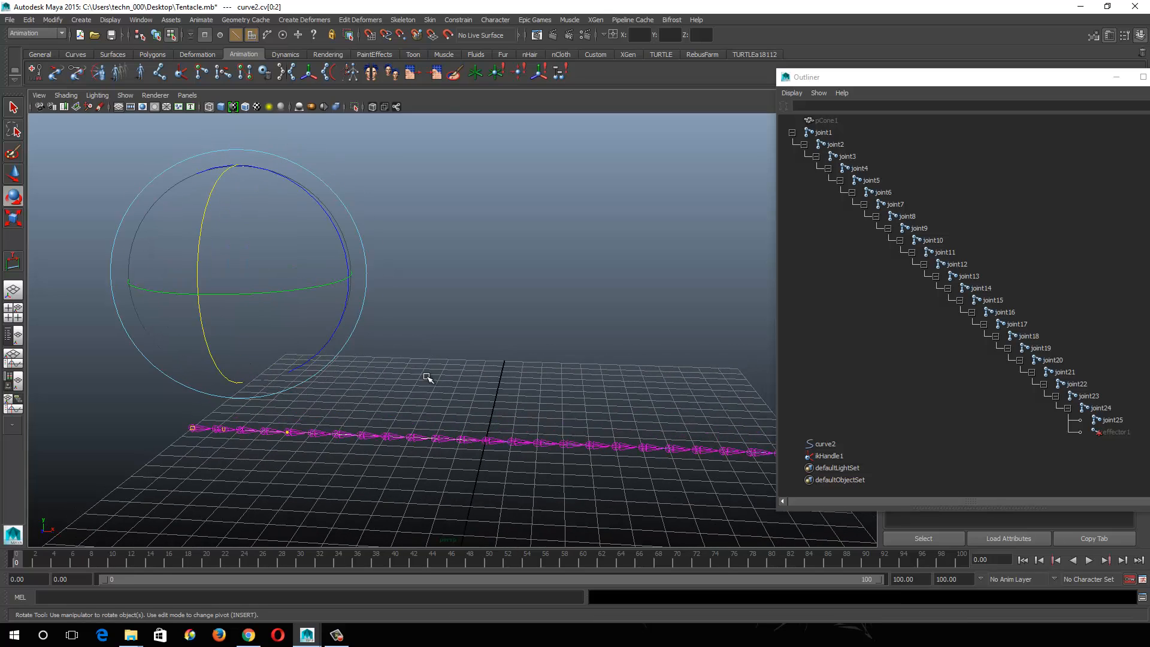
Step: Clear the control vertex selection, return to the Move tool, and unhide the pCone1 mesh
left_click(484, 319)
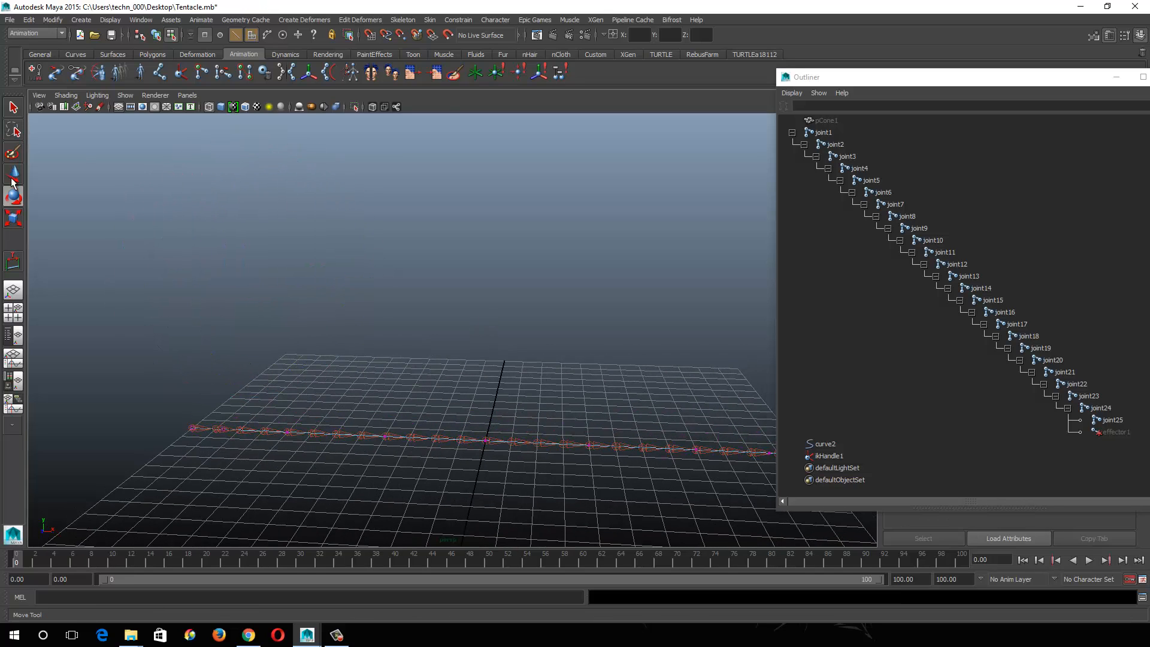
key("w")
scroll(883, 364, "up", 3)
left_click(832, 169)
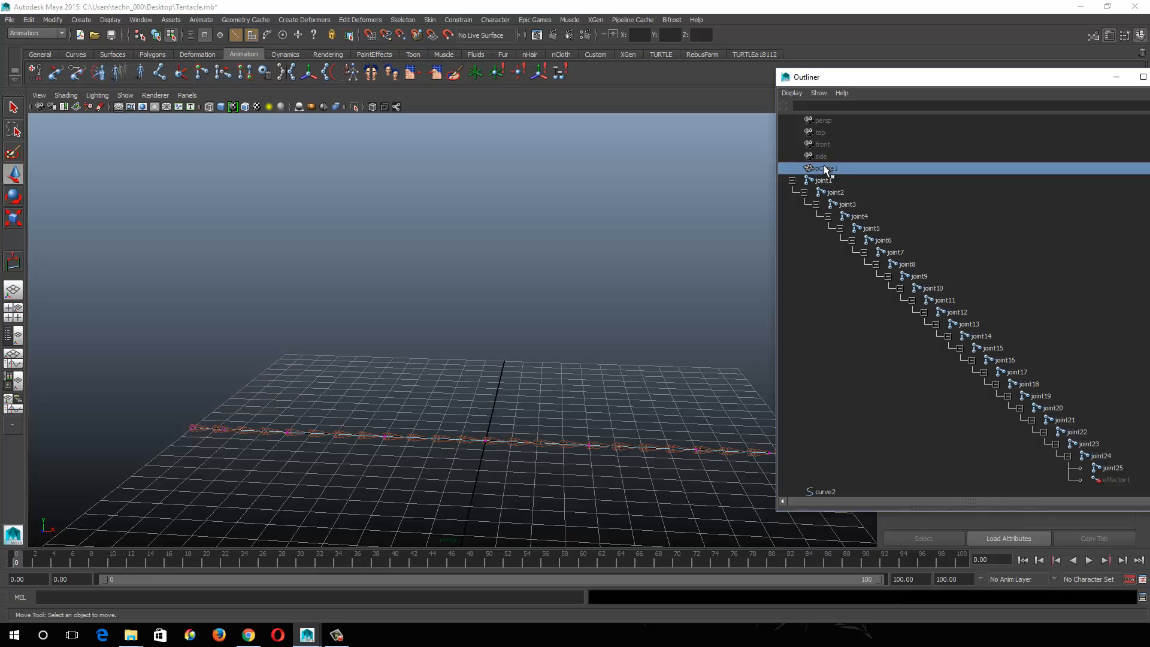
key("shift+h")
left_click_drag(472, 479, 434, 351, "alt")
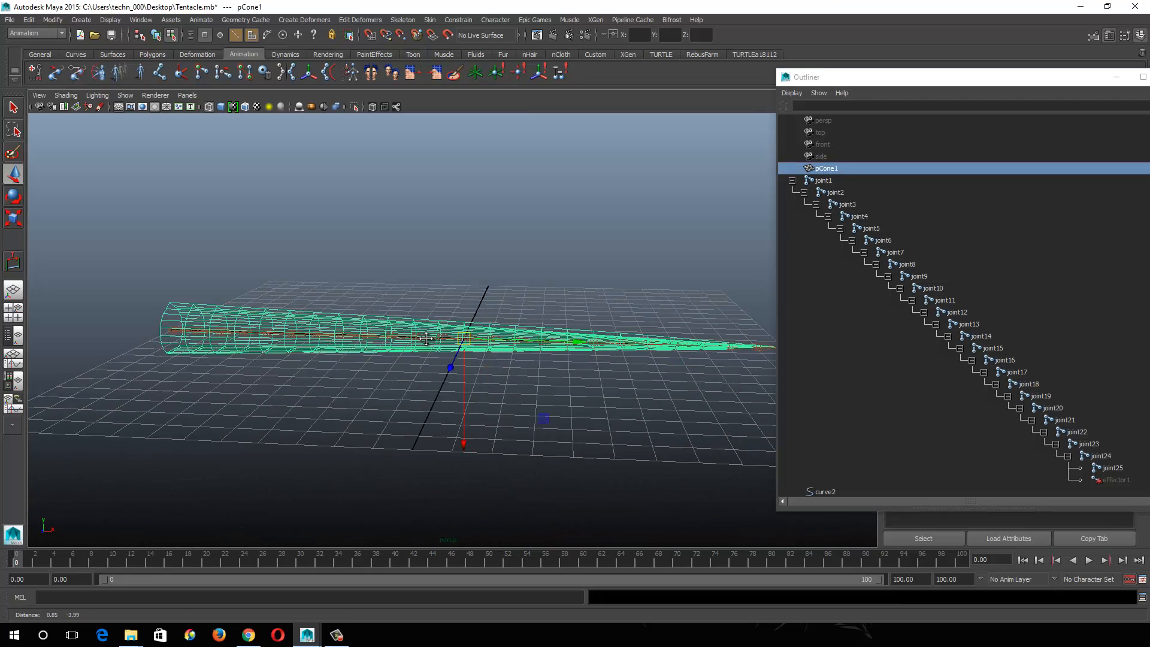
left_click_drag(483, 390, 503, 390, "alt")
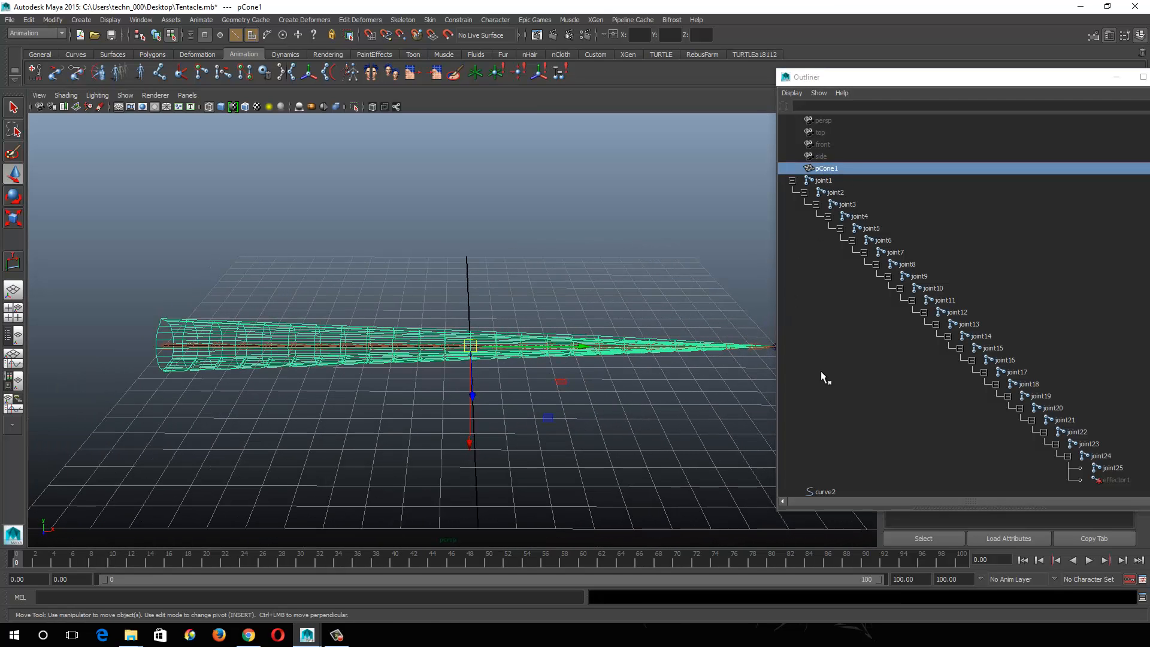
Step: Add joint1 to the pCone1 selection and smooth bind the mesh to the joint hierarchy with max influences set to 4
scroll(820, 371, "down", 2)
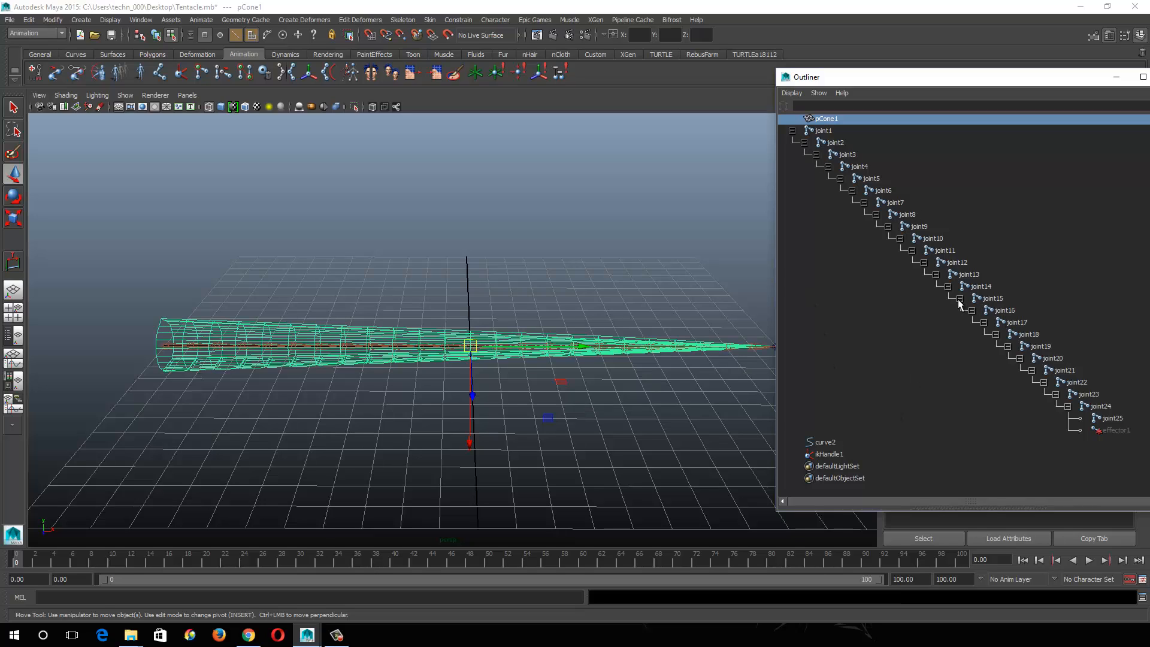
left_click(826, 132, "ctrl")
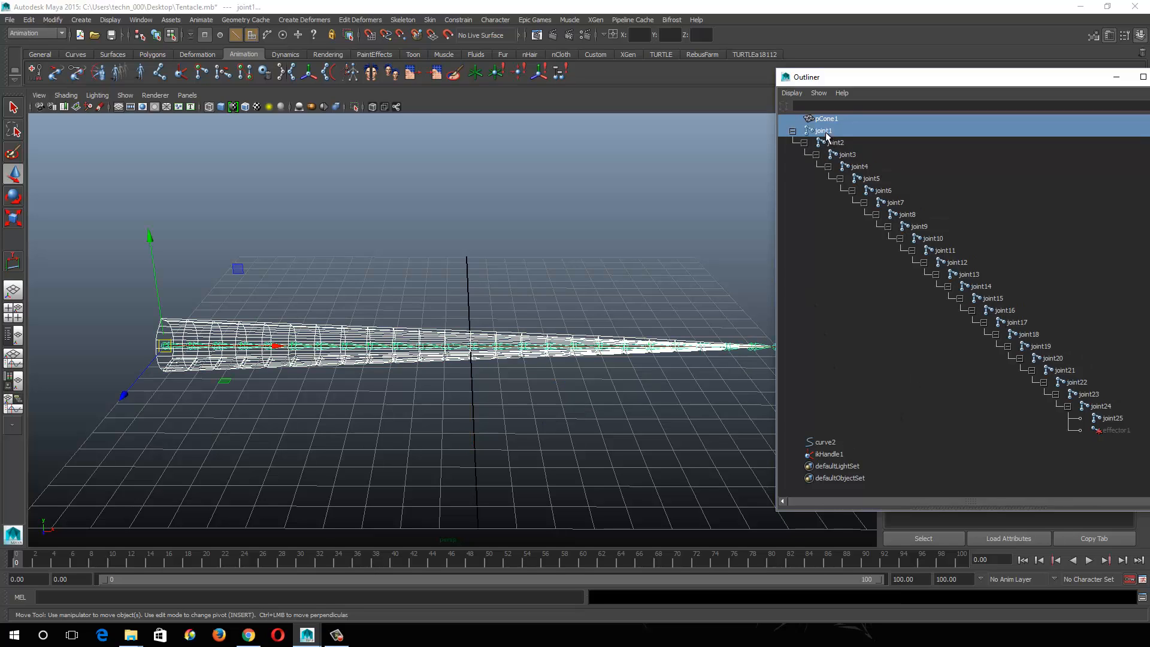
left_click(429, 20)
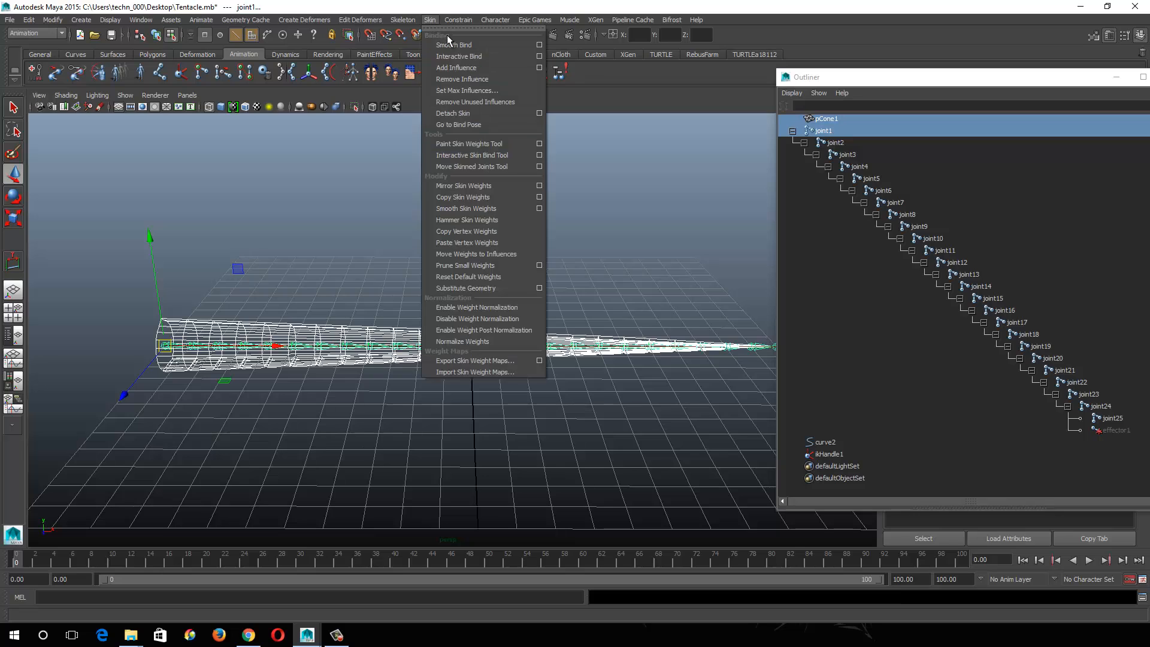
left_click(539, 44)
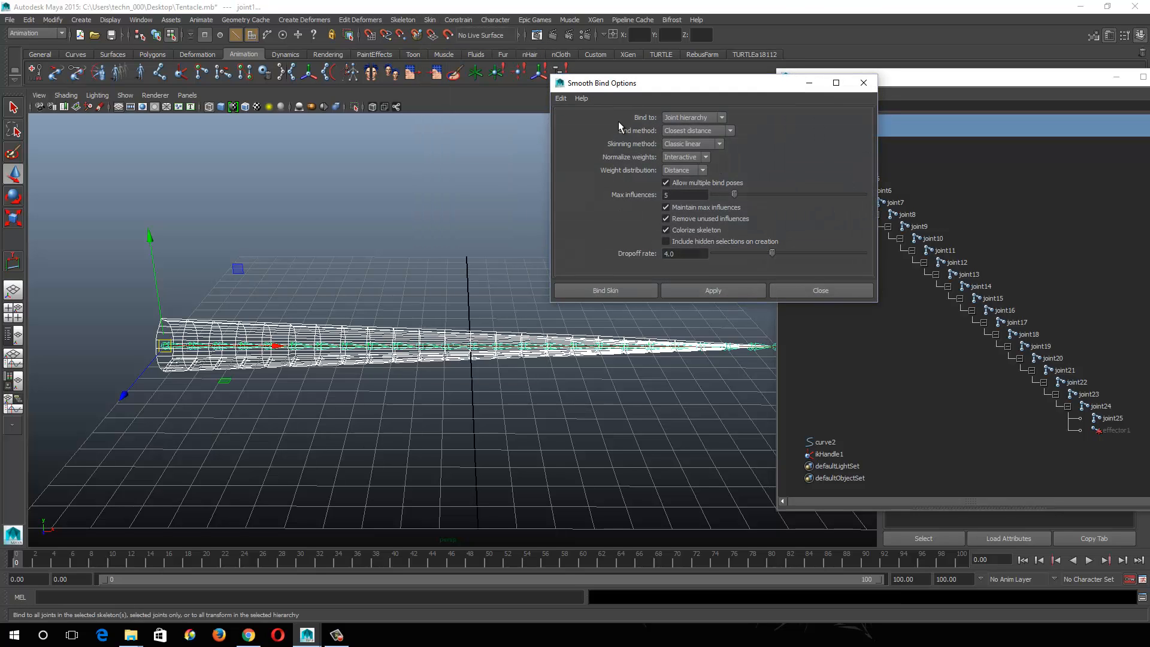
double_click(698, 194)
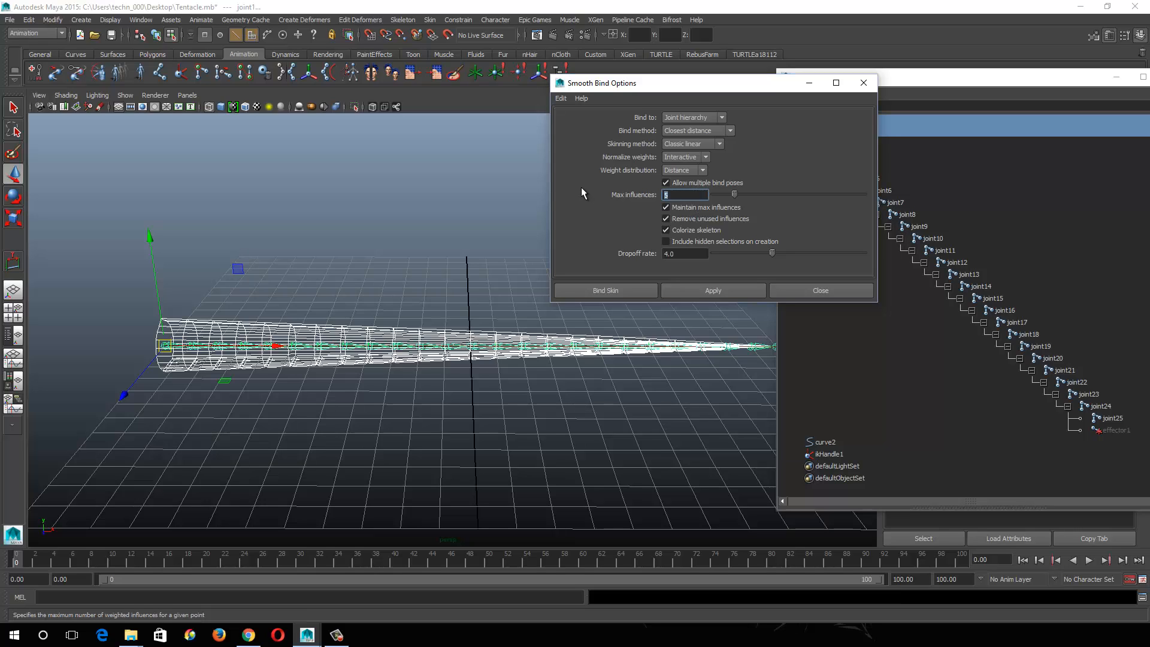
type("4")
key("Tab")
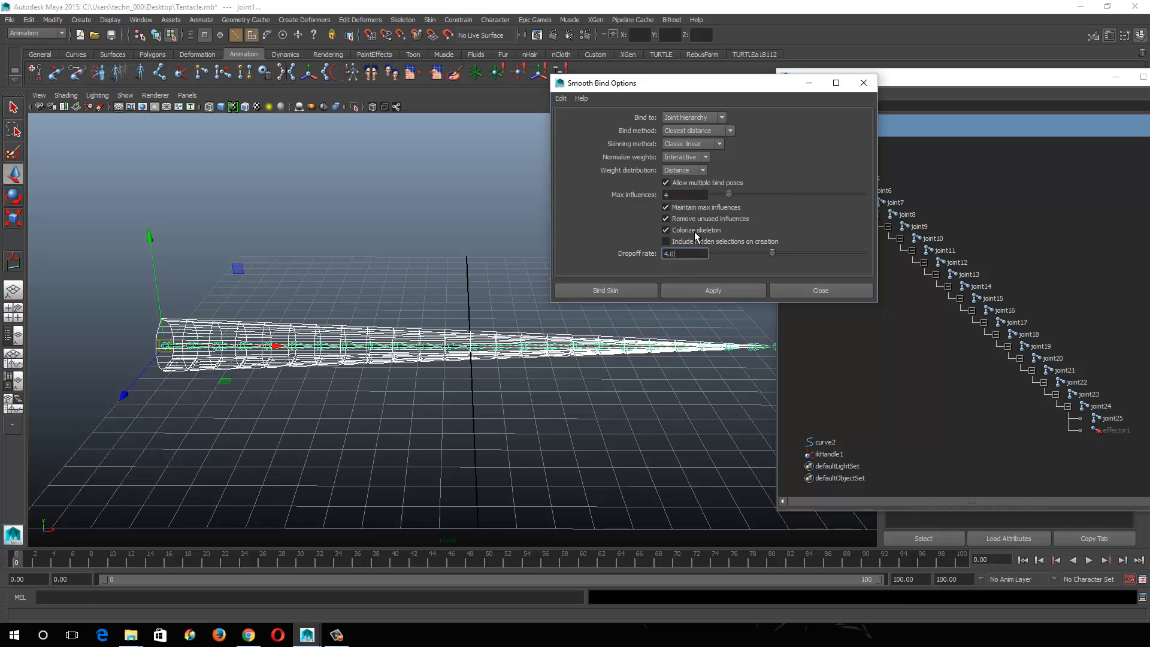
left_click(627, 289)
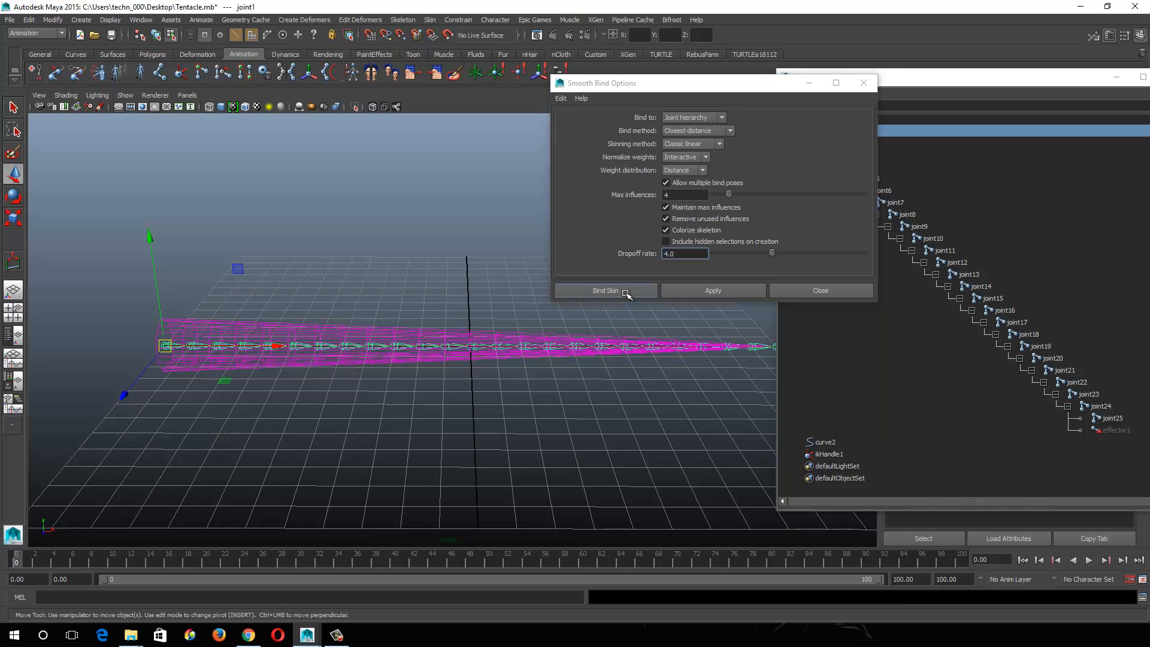
Step: Select curve2 and try to box-select its first control vertices while the cone mesh is displayed
right_click_drag(326, 303, 469, 402, "alt")
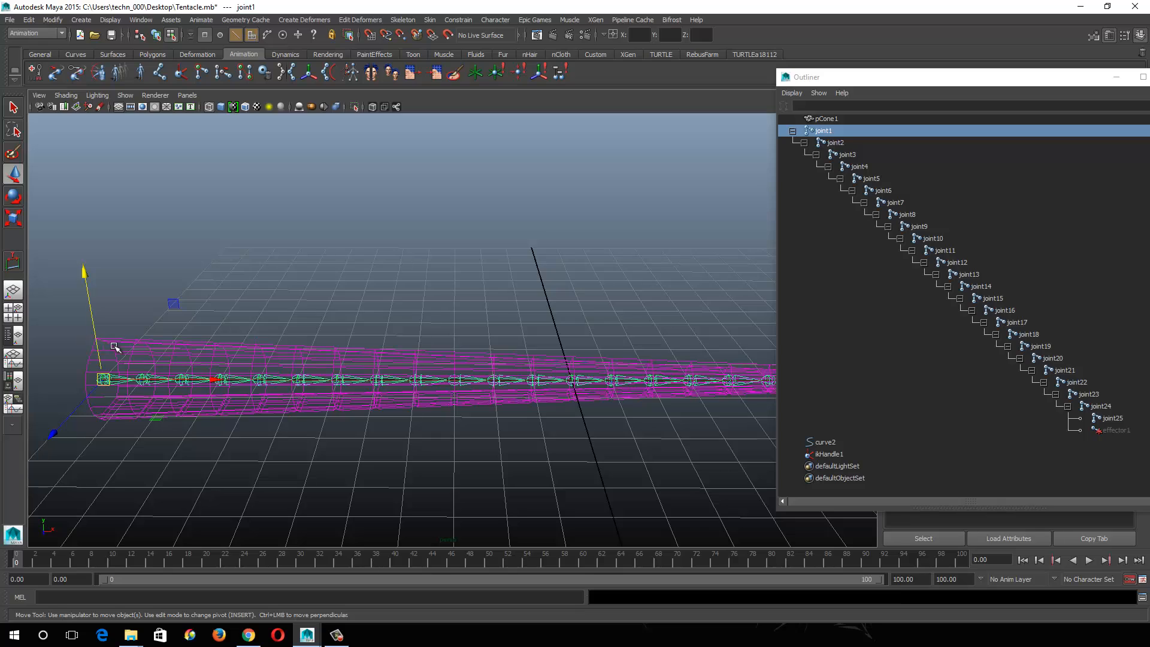
left_click_drag(114, 344, 266, 341, "alt")
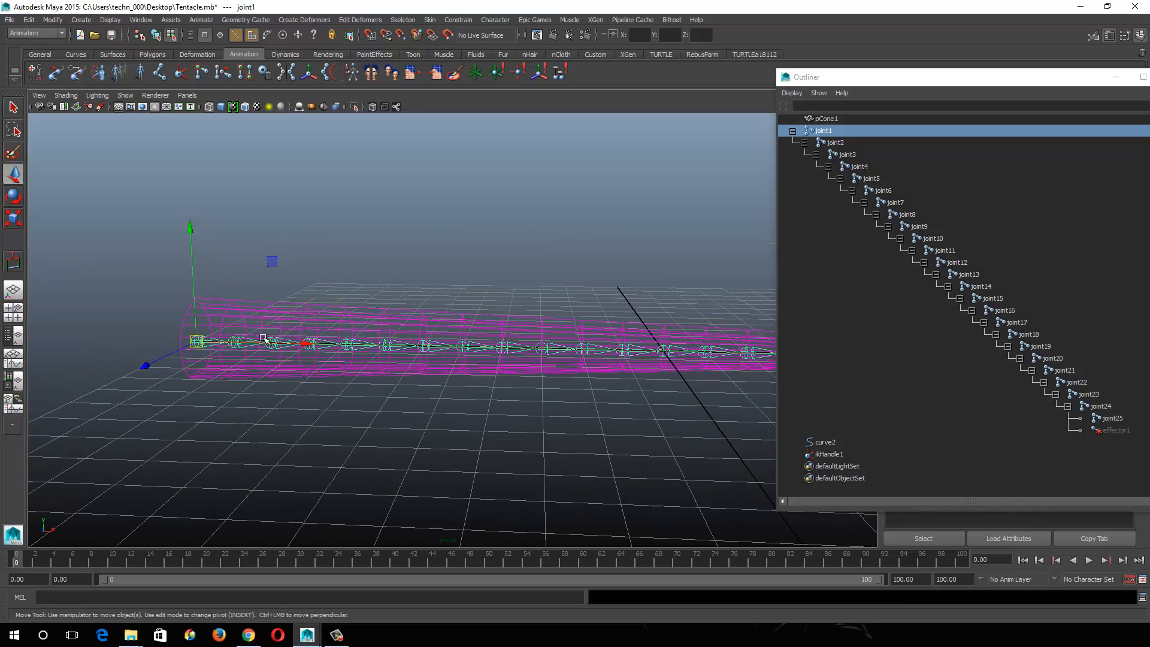
left_click(817, 443)
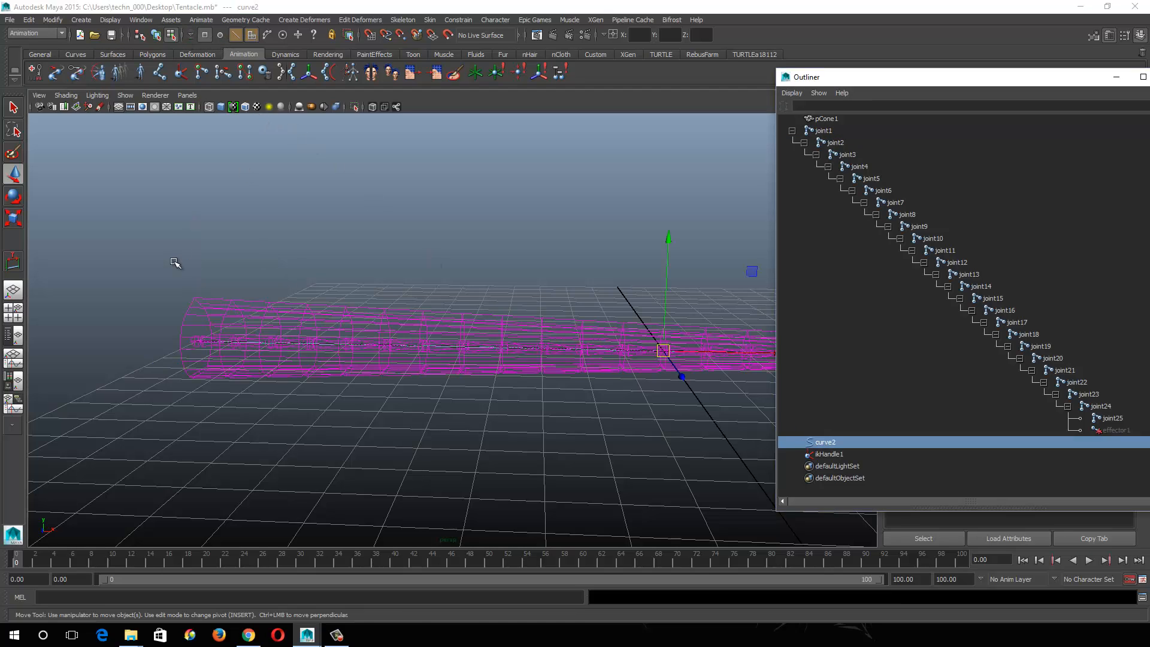
left_click_drag(174, 262, 492, 405)
left_click_drag(598, 387, 502, 372, "alt")
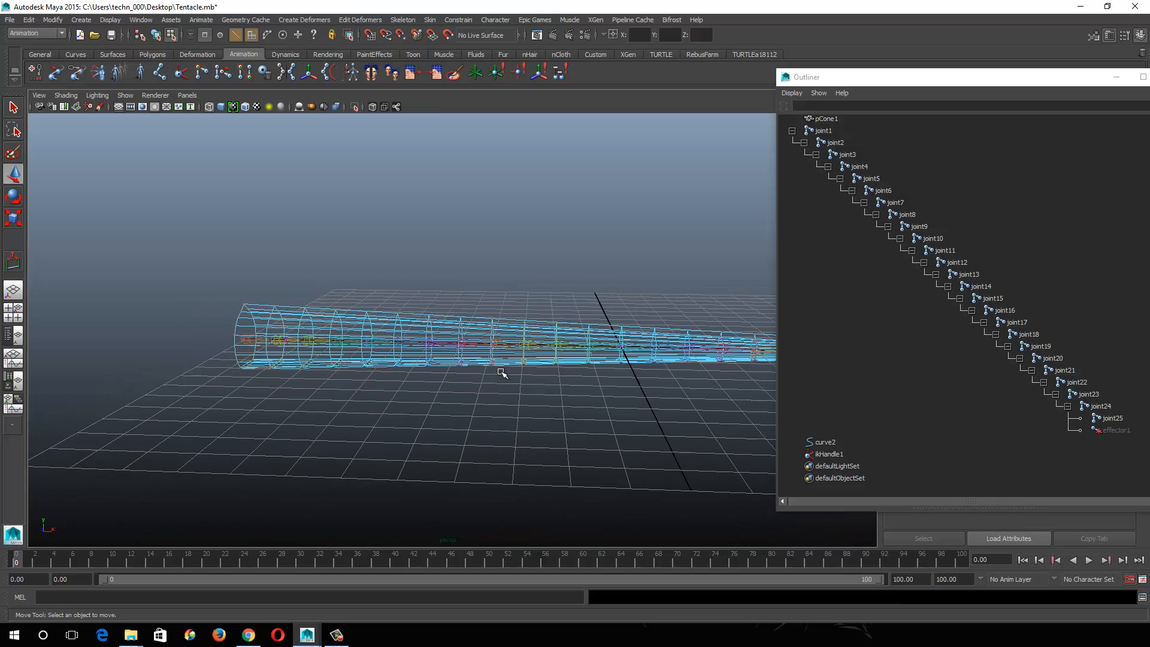
Step: Select curve2, hide polygons in the viewport, and box-select the curve's first three control vertices in component mode
left_click(826, 442)
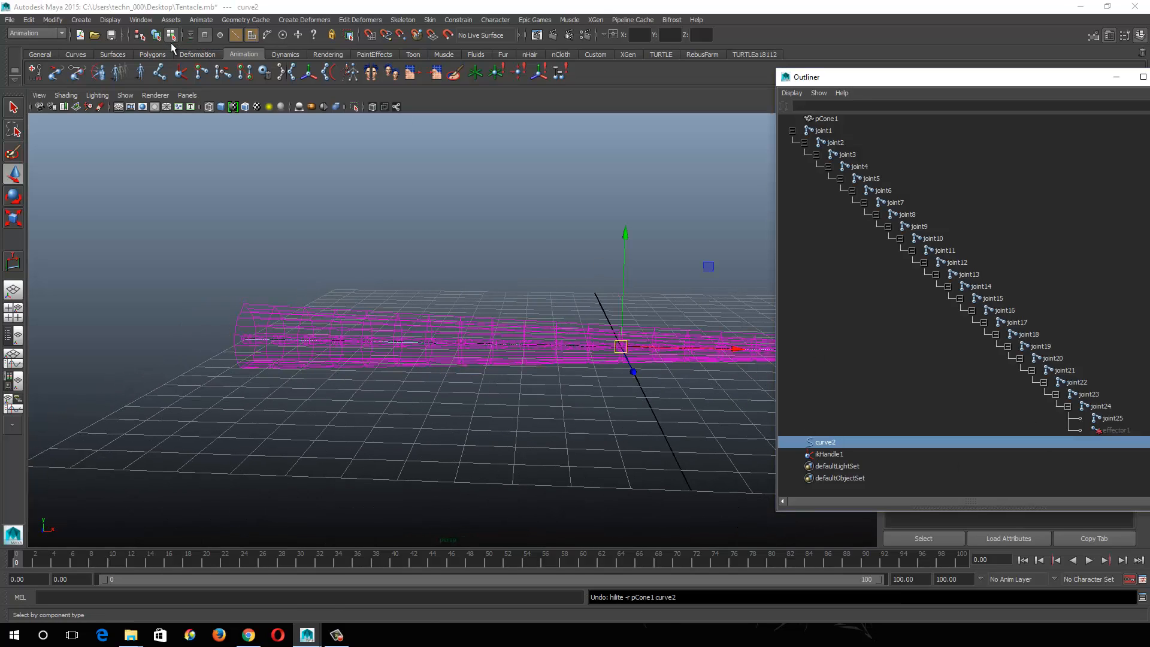
left_click(124, 96)
left_click(136, 198)
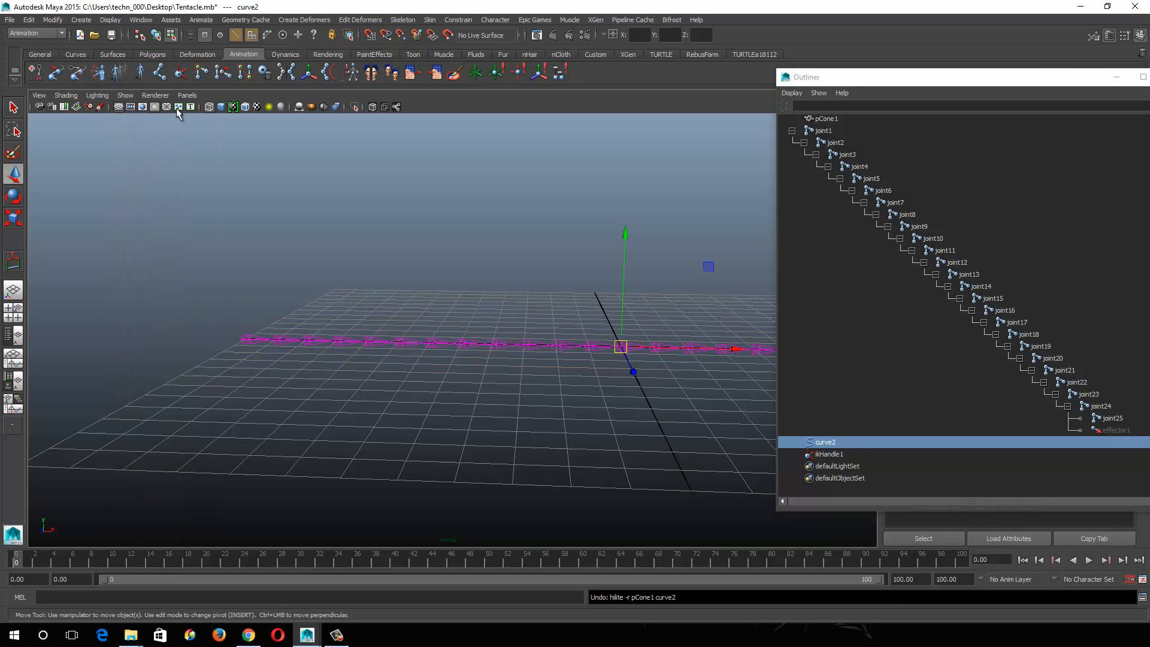
left_click(157, 36)
left_click(172, 35)
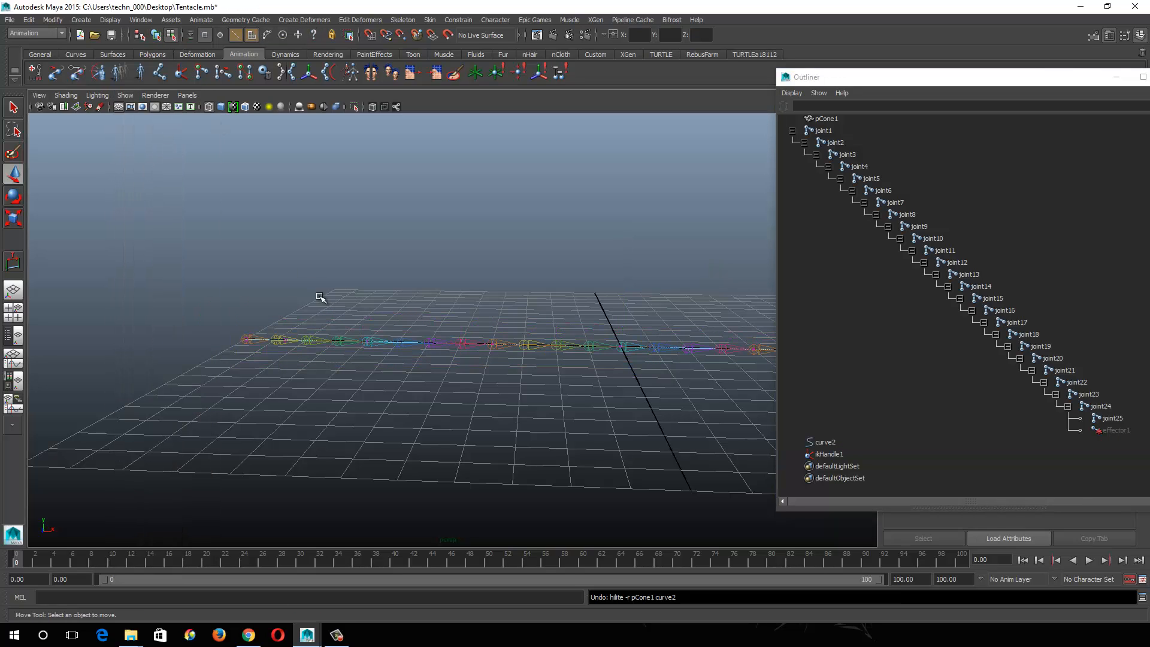
left_click_drag(214, 242, 481, 399)
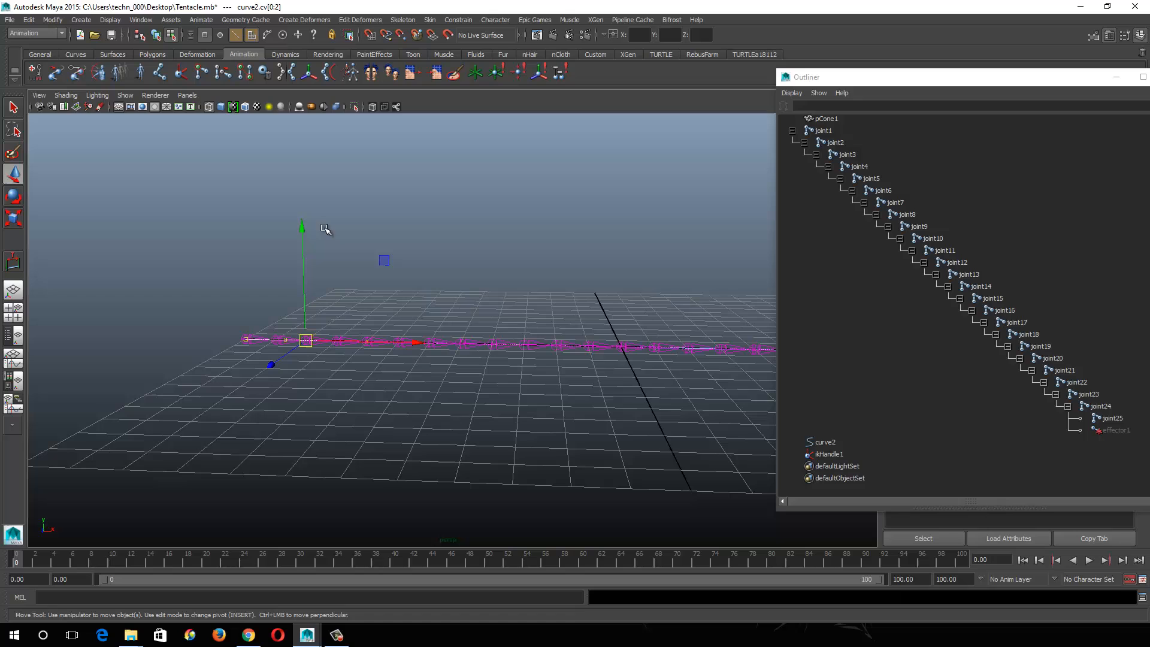
Step: Show polygons in the viewport again and switch the tentacle to smooth shaded display
left_click(124, 96)
left_click(147, 191)
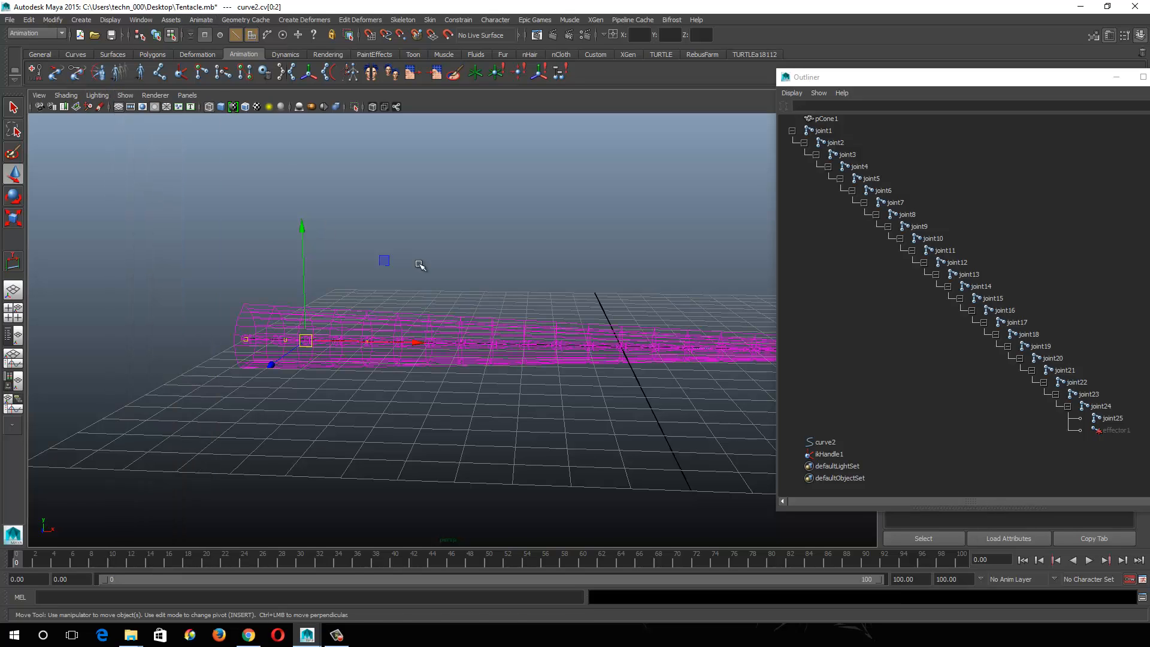
left_click_drag(419, 259, 390, 280, "alt")
key("5")
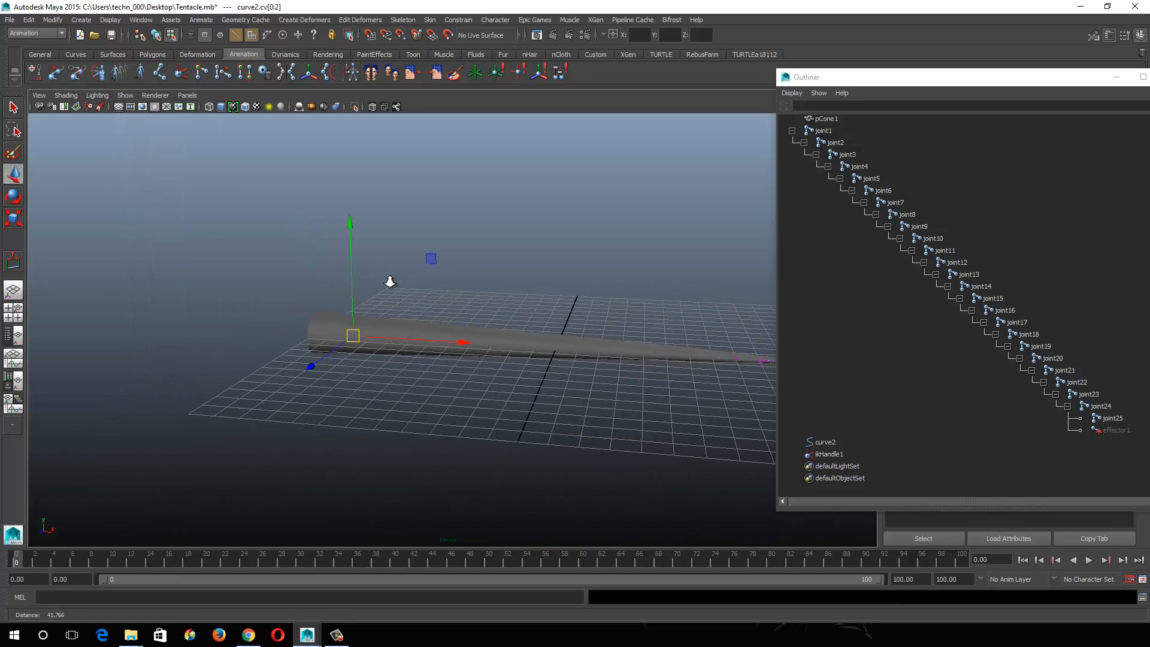
Step: Test the skinned tentacle's stretch by pulling curve2's selected control vertices up and outward, and undo the moves
mouse_move(354, 333)
left_mouse_down()
mouse_move(361, 204)
mouse_move(236, 159)
mouse_move(149, 171)
mouse_move(417, 208)
mouse_move(223, 185)
mouse_move(119, 187)
mouse_move(262, 187)
mouse_move(198, 186)
left_mouse_up()
middle_click_drag(571, 335, 472, 304, "alt")
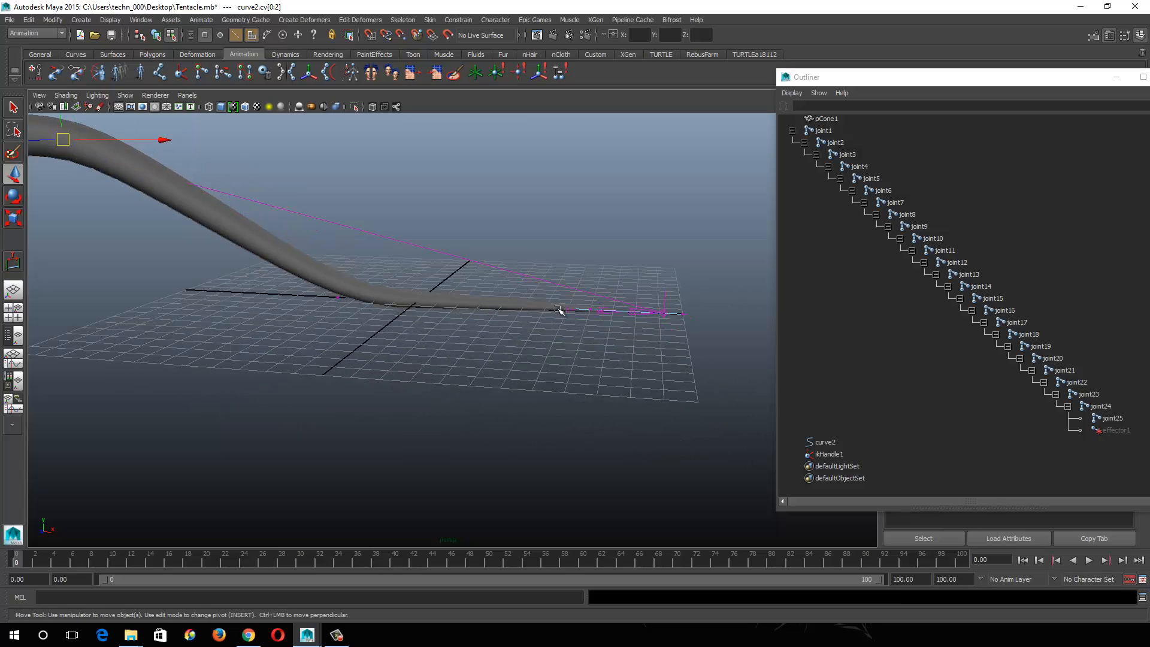
mouse_move(564, 312)
left_mouse_down("alt")
mouse_move(529, 313)
mouse_move(558, 318)
left_mouse_up("alt")
scroll(558, 319, "down", 3)
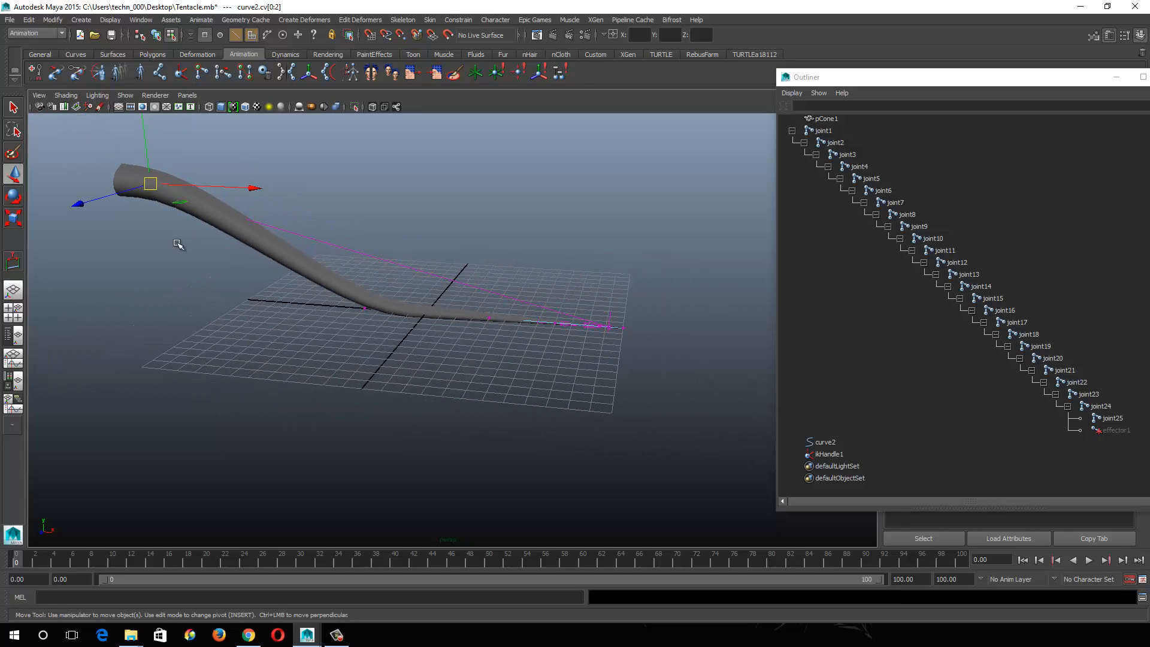
left_click_drag(154, 183, 128, 175)
middle_click_drag(219, 222, 339, 304, "alt")
left_click_drag(259, 271, 400, 344)
key("ctrl+z")
key("ctrl+z")
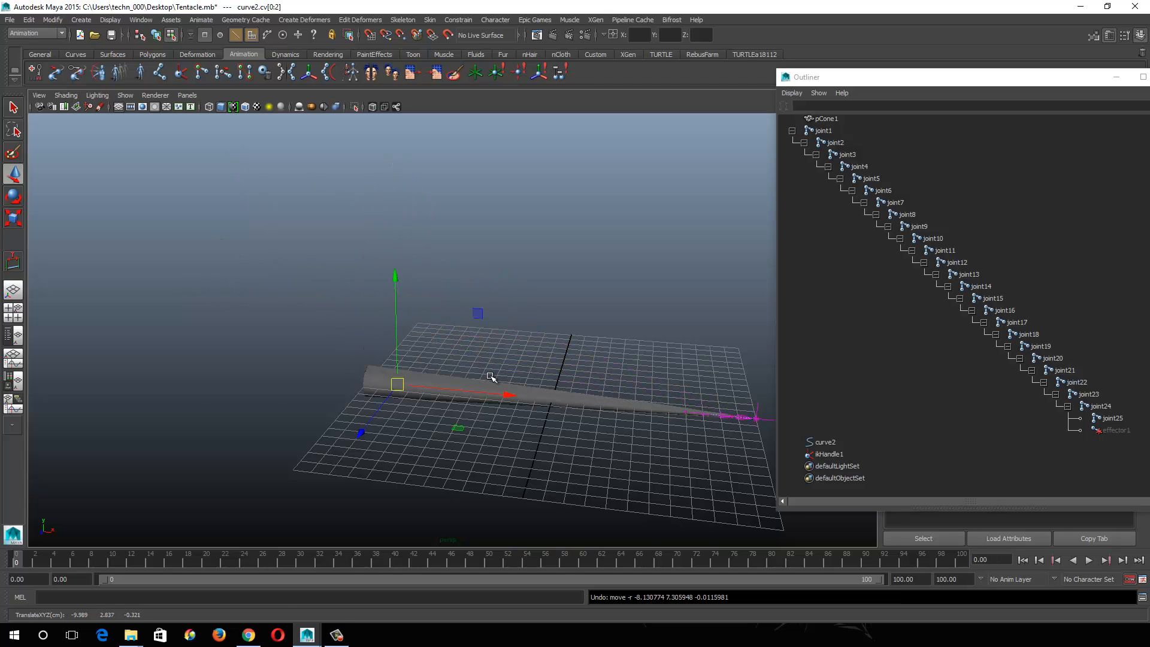
Step: Select curve2 and examine the undeformed tentacle mesh from several angles
left_click_drag(490, 377, 441, 380, "alt")
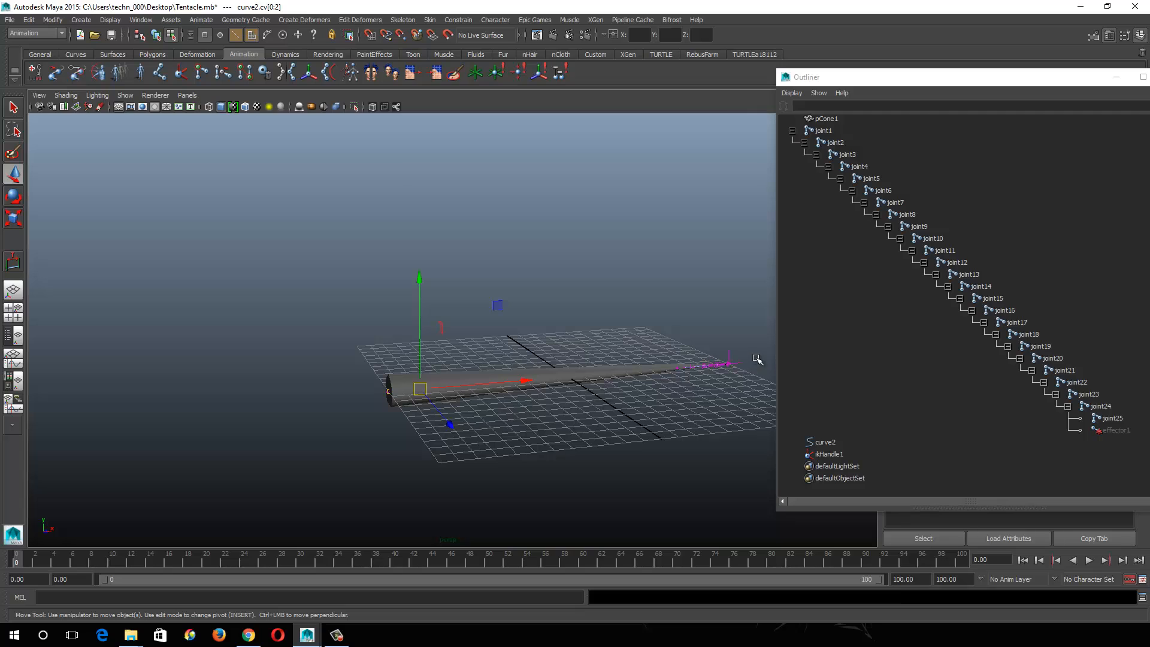
left_click_drag(532, 374, 467, 362, "alt")
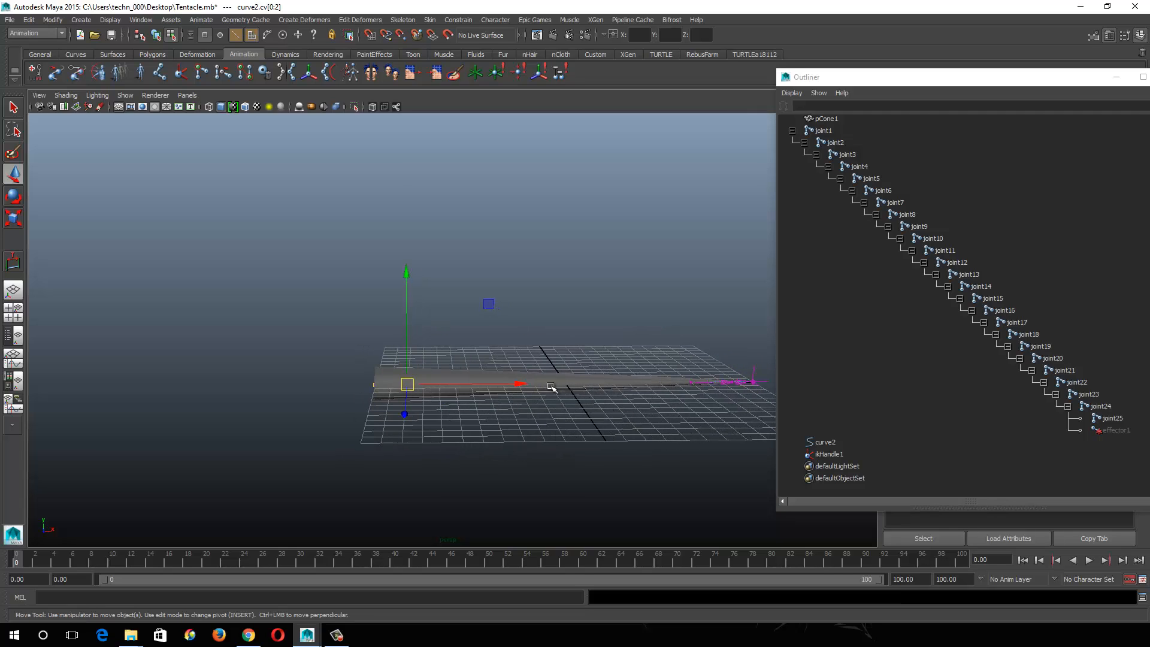
left_click(523, 384)
right_click_drag(407, 392, 484, 418, "alt")
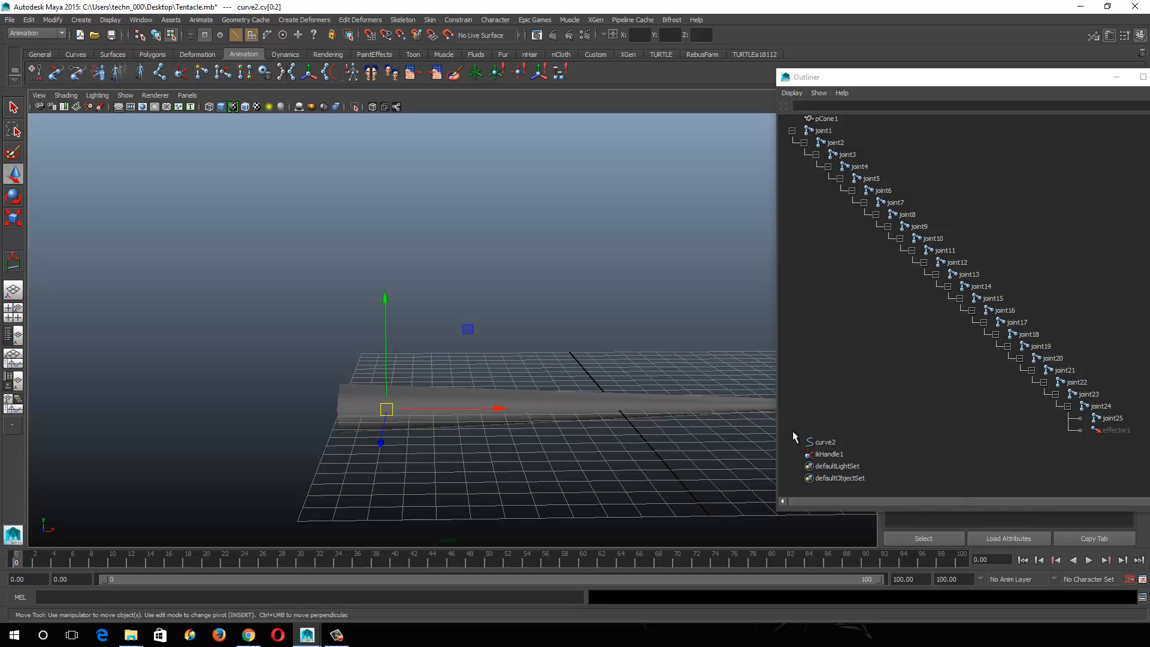
left_click(824, 443)
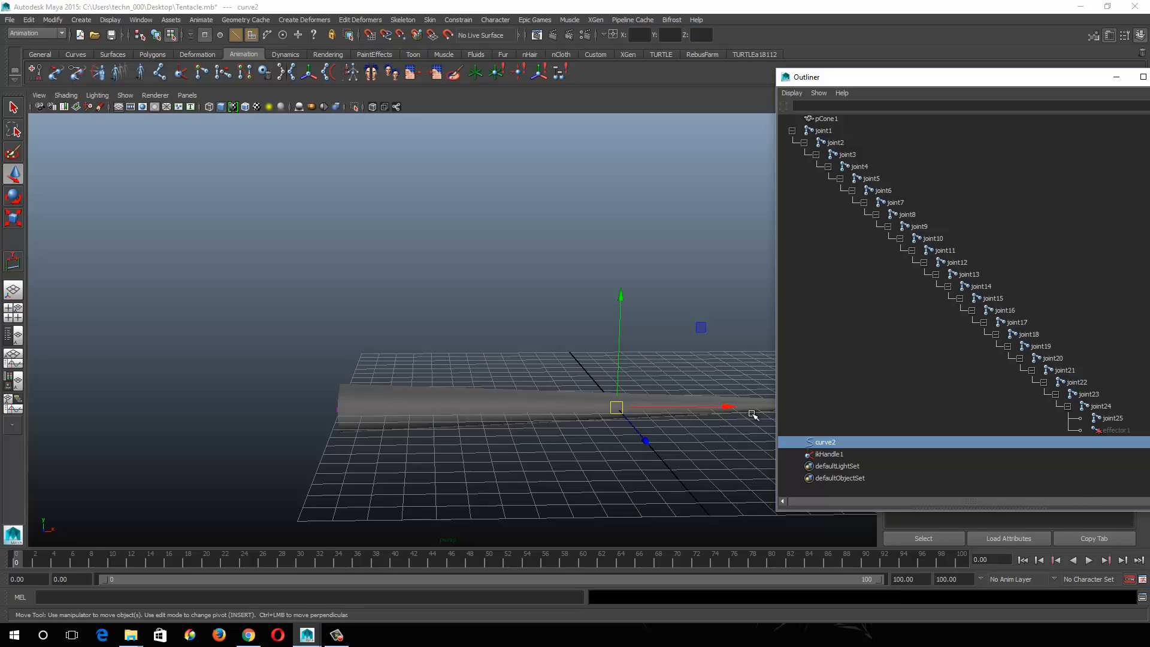
left_click_drag(625, 469, 578, 325, "alt")
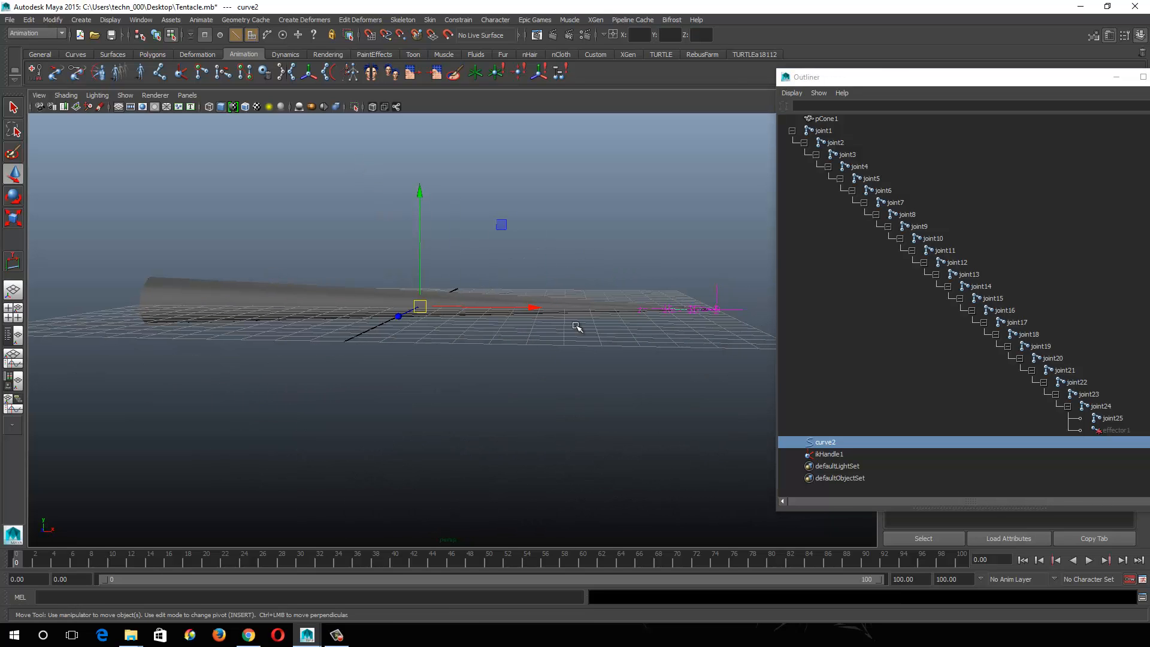
left_click_drag(657, 314, 665, 333, "alt")
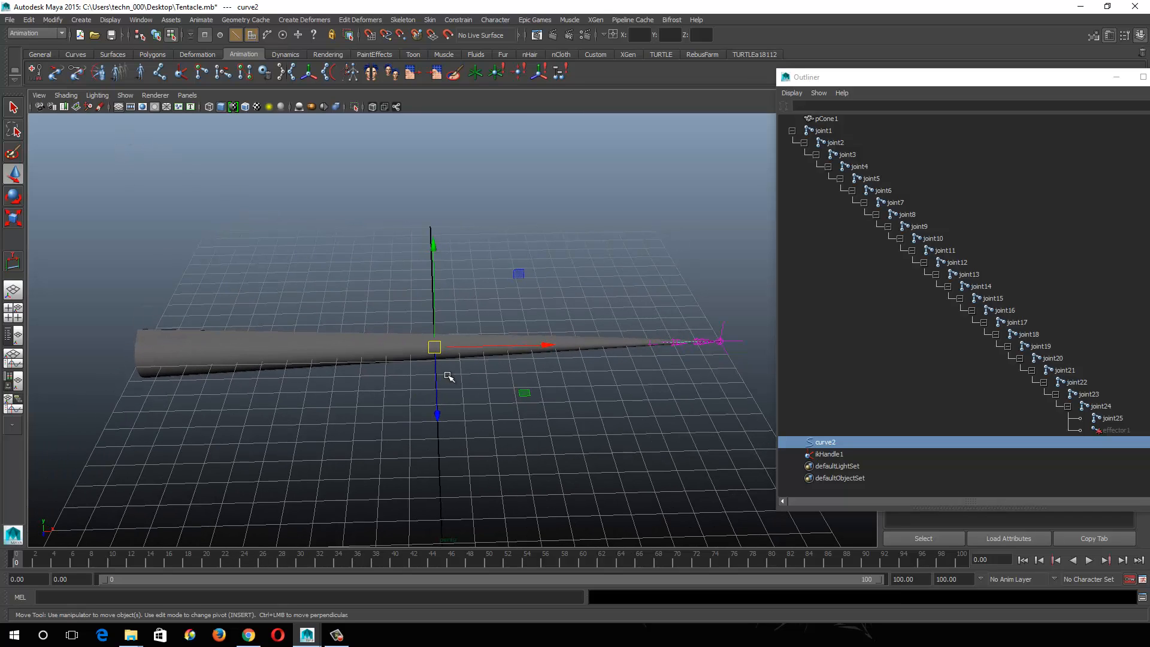
left_click(126, 97)
left_click(126, 97)
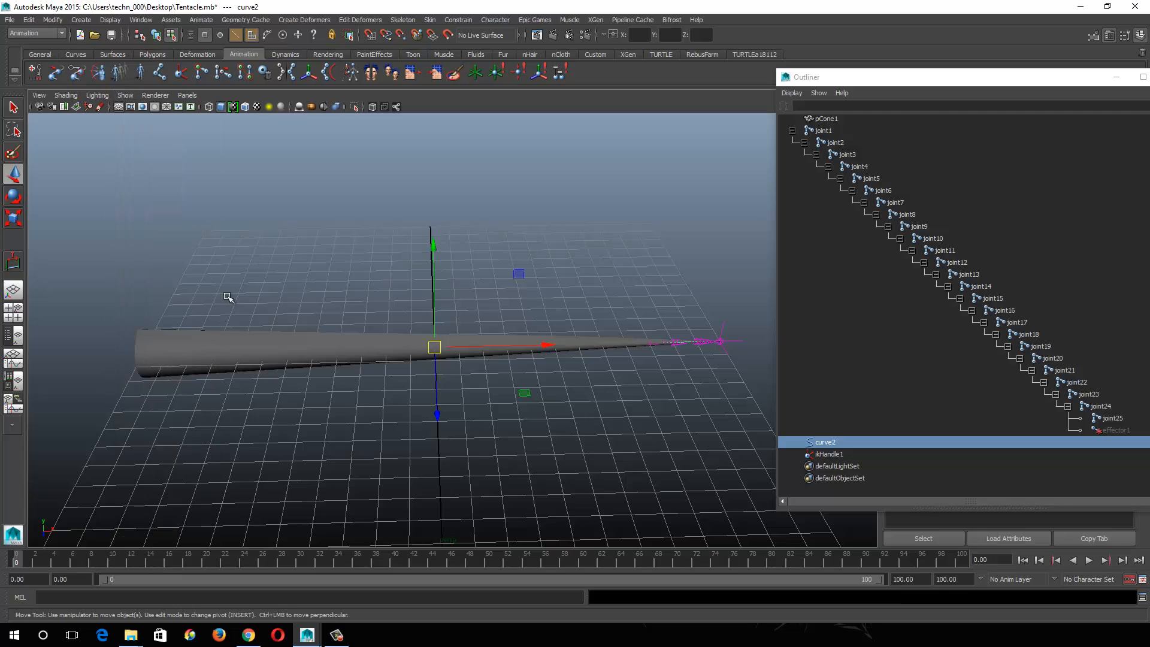
Step: Select the cone mesh and undo the recent operations back past the skin bind, leaving pCone1 unbound from the joints
left_click(199, 329)
key("5")
key("ctrl+z")
key("ctrl+z")
key("ctrl+z")
key("ctrl+z")
key("ctrl+z")
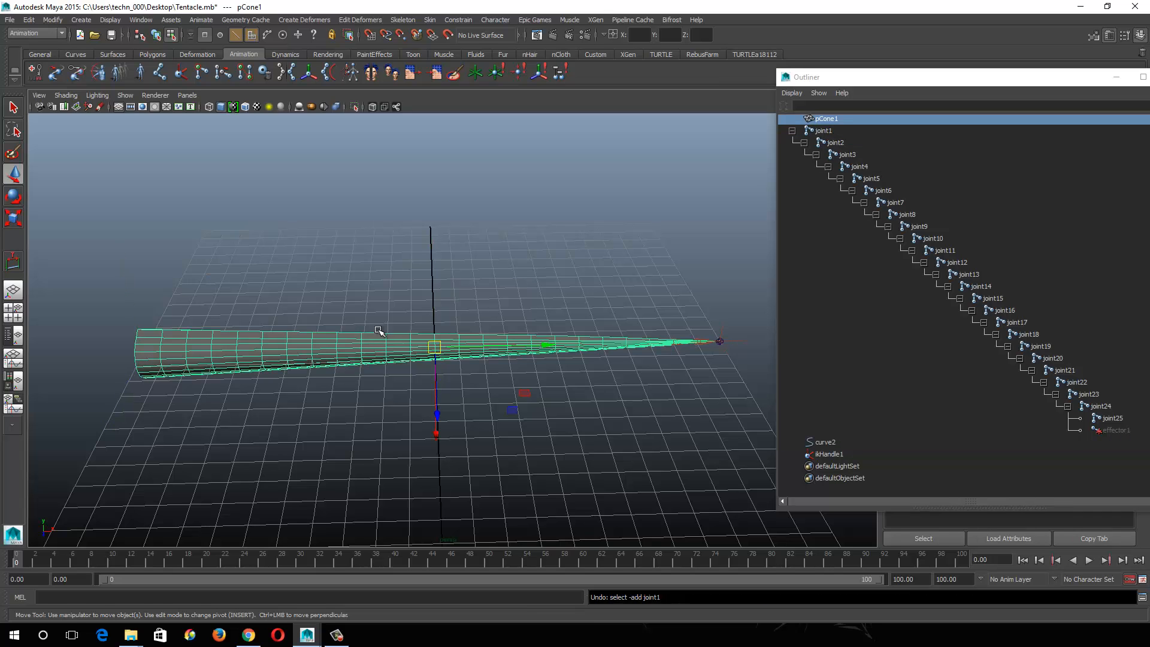
Step: Close the Outliner and return from component mode to object selection mode
left_click(365, 302)
left_click_drag(313, 351, 329, 357, "alt")
left_click(329, 357)
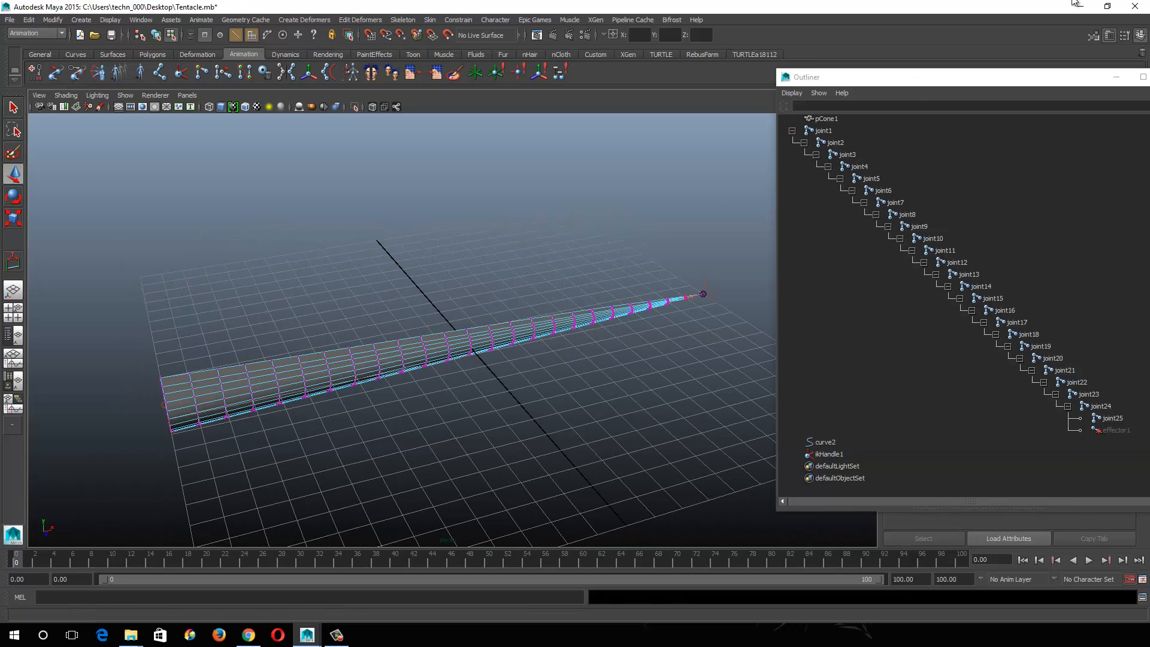
left_click_drag(918, 82, 551, 113)
left_click(804, 108)
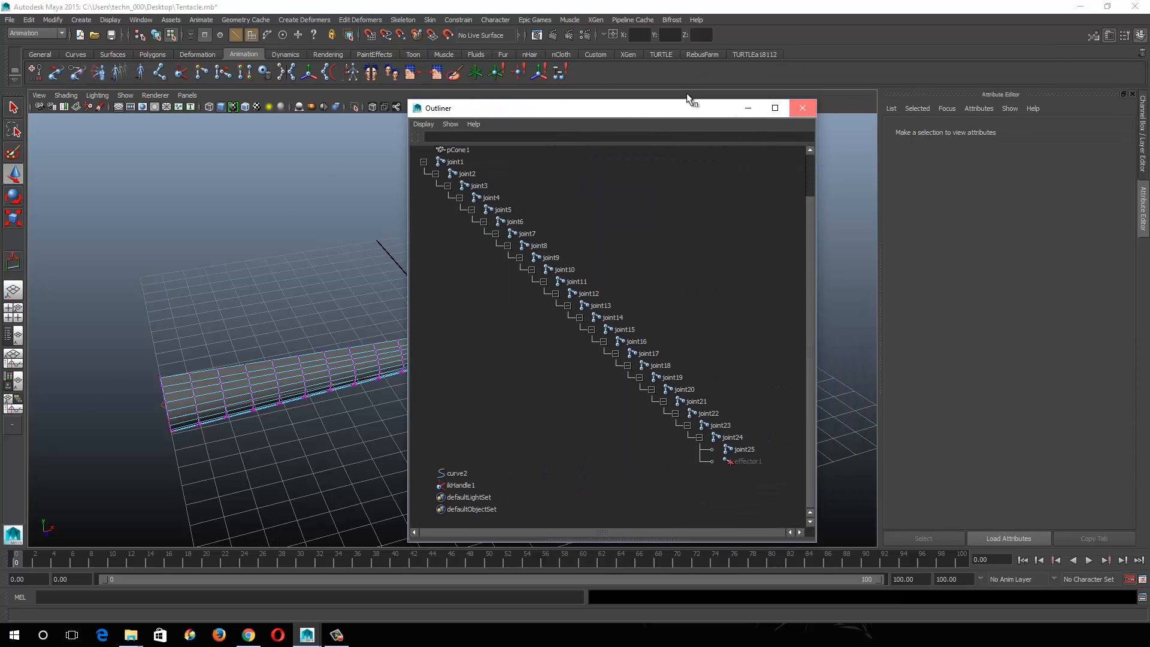
left_click(157, 36)
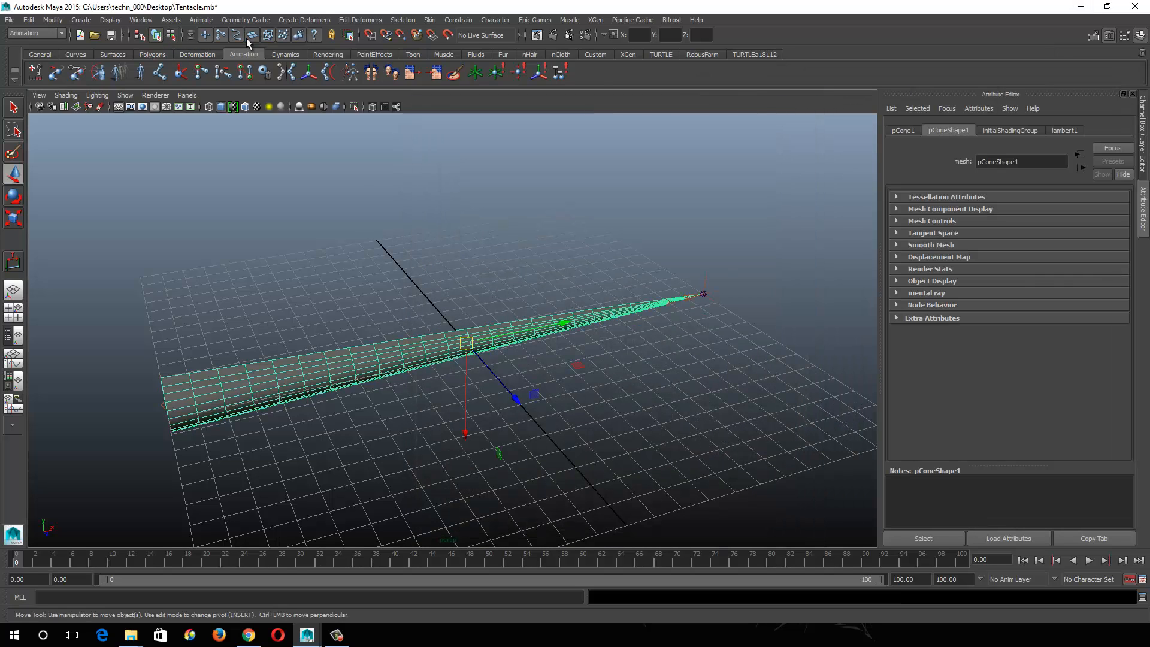
Step: Display pCone1's channels and hide polygons in the viewport so only the joint chain is shown
left_click(1143, 160)
left_click(295, 277)
left_click_drag(295, 278, 214, 321, "alt")
left_click(197, 287)
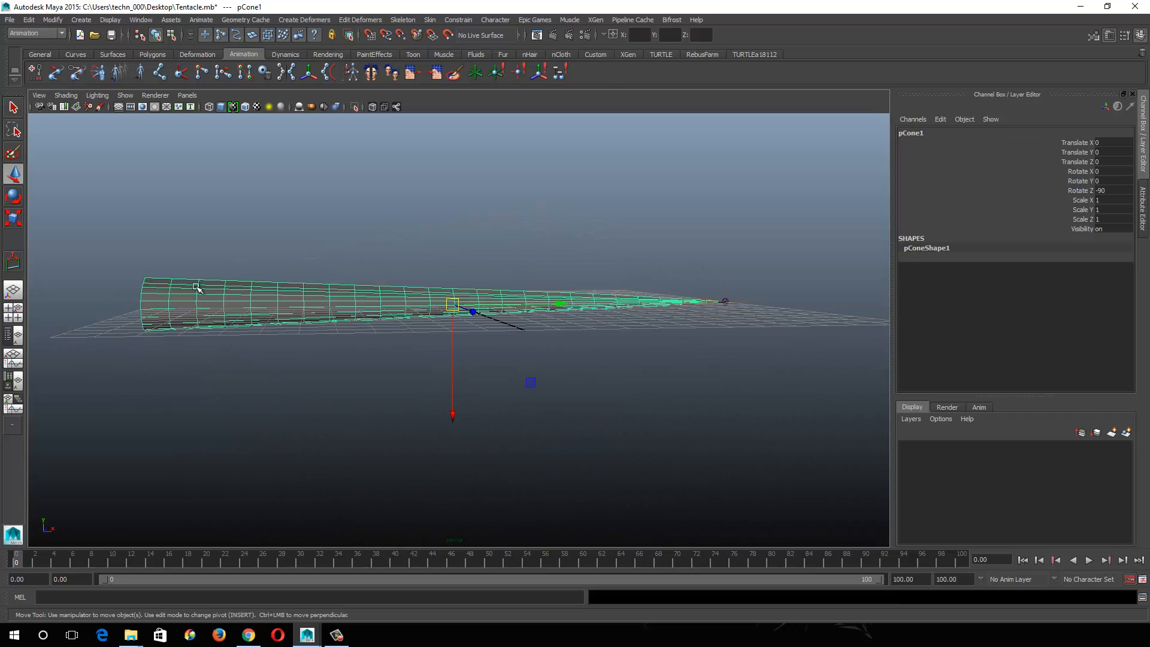
left_click(126, 95)
left_click(164, 196)
Step: Select ikHandle1 at the chain's tip and look up its Twist setting among the IK solver attributes
left_click_drag(462, 213, 489, 242, "alt")
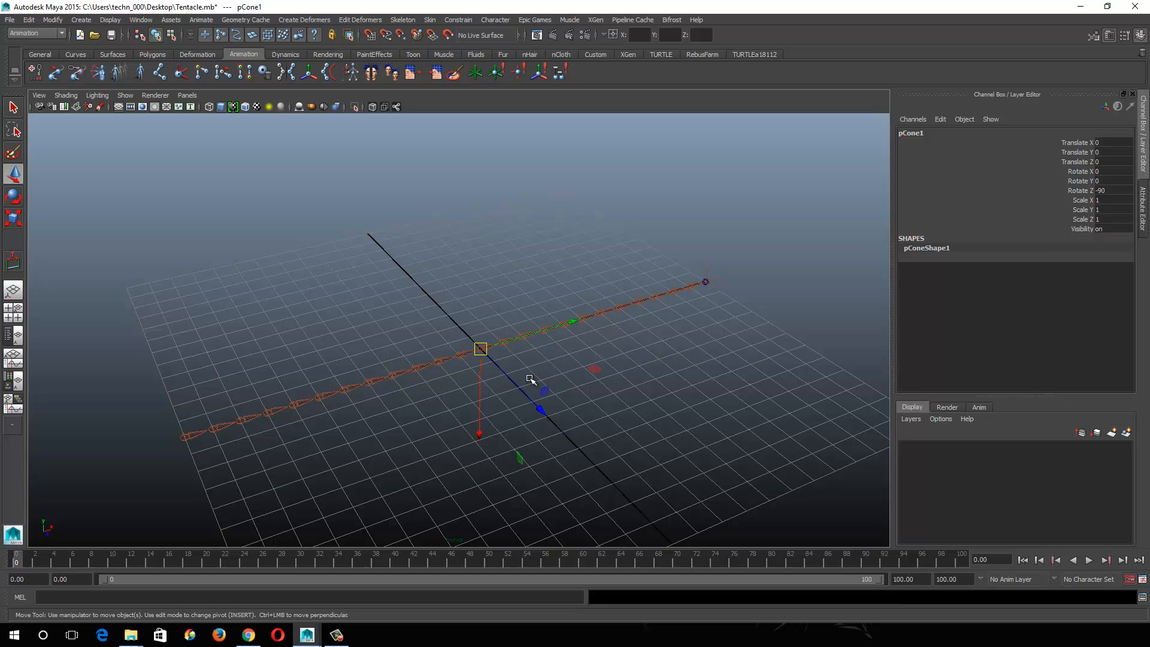
left_click_drag(542, 324, 472, 353, "alt")
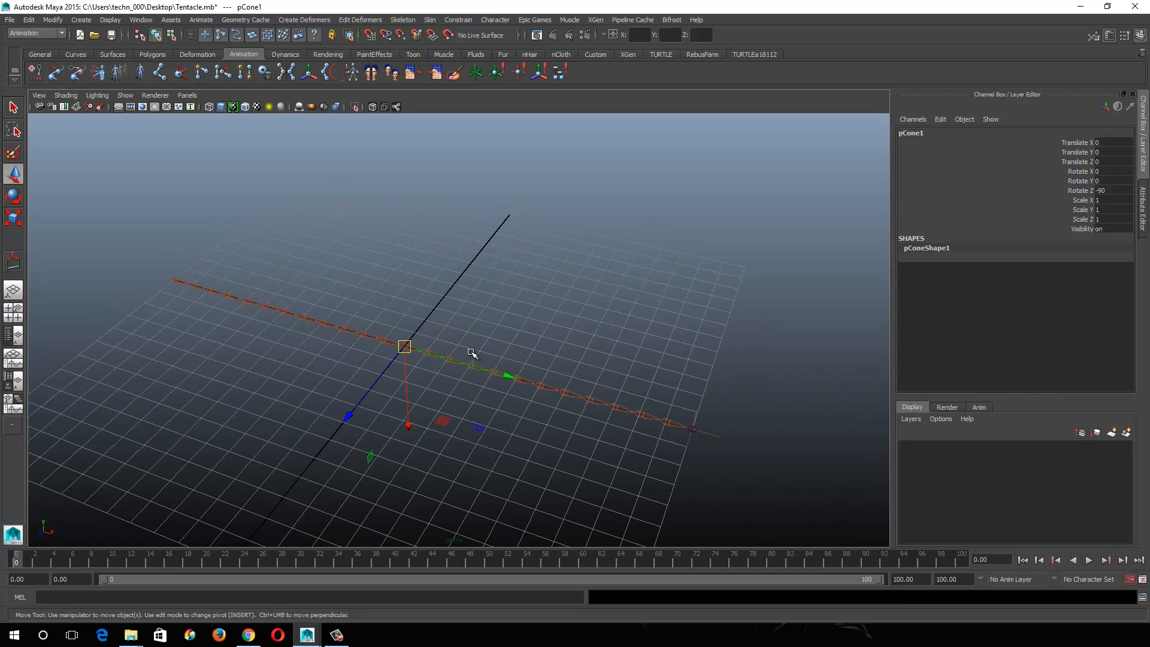
left_click(675, 424)
left_click(734, 398)
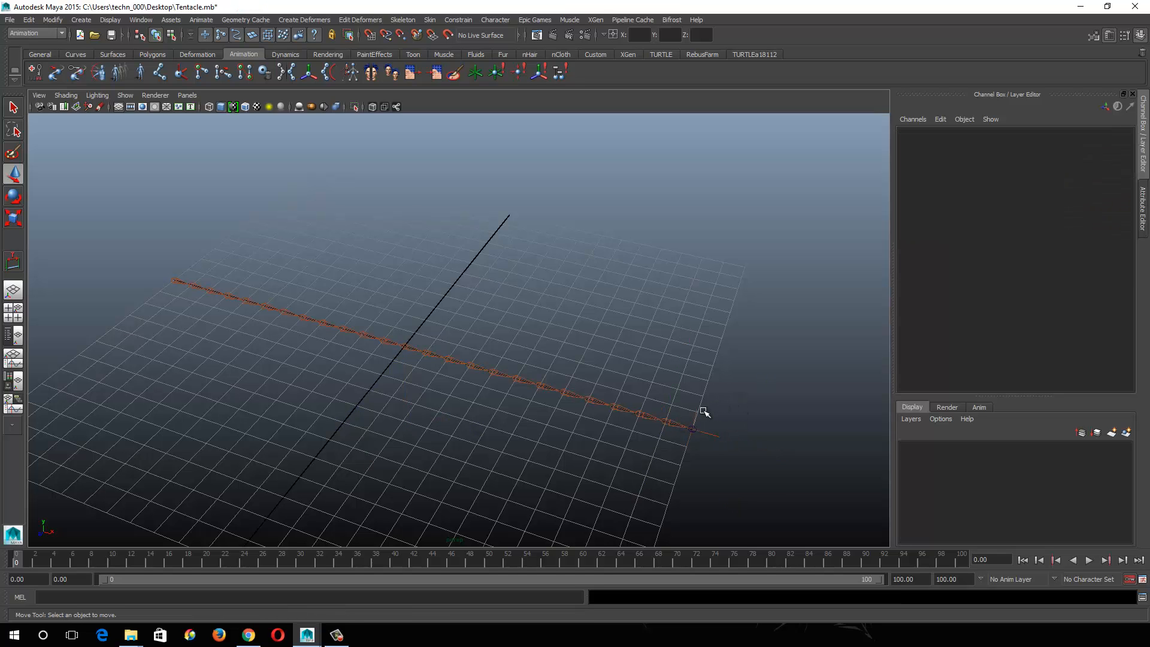
left_click(698, 416)
left_click_drag(698, 416, 868, 306, "alt")
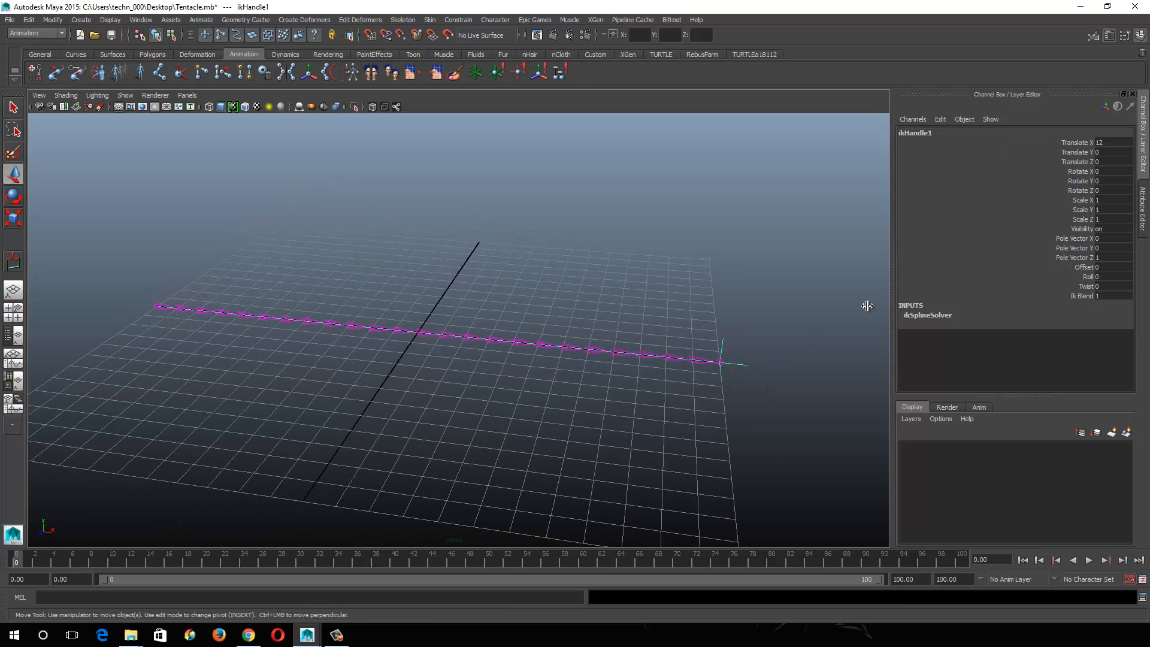
left_click(1143, 216)
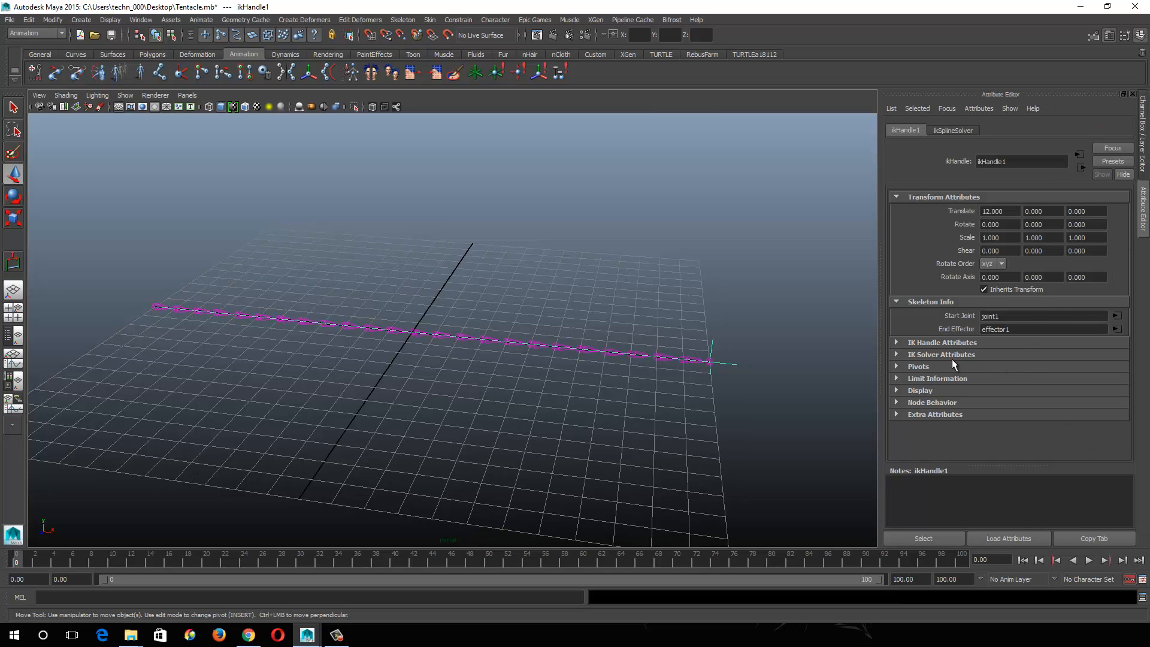
left_click(896, 354)
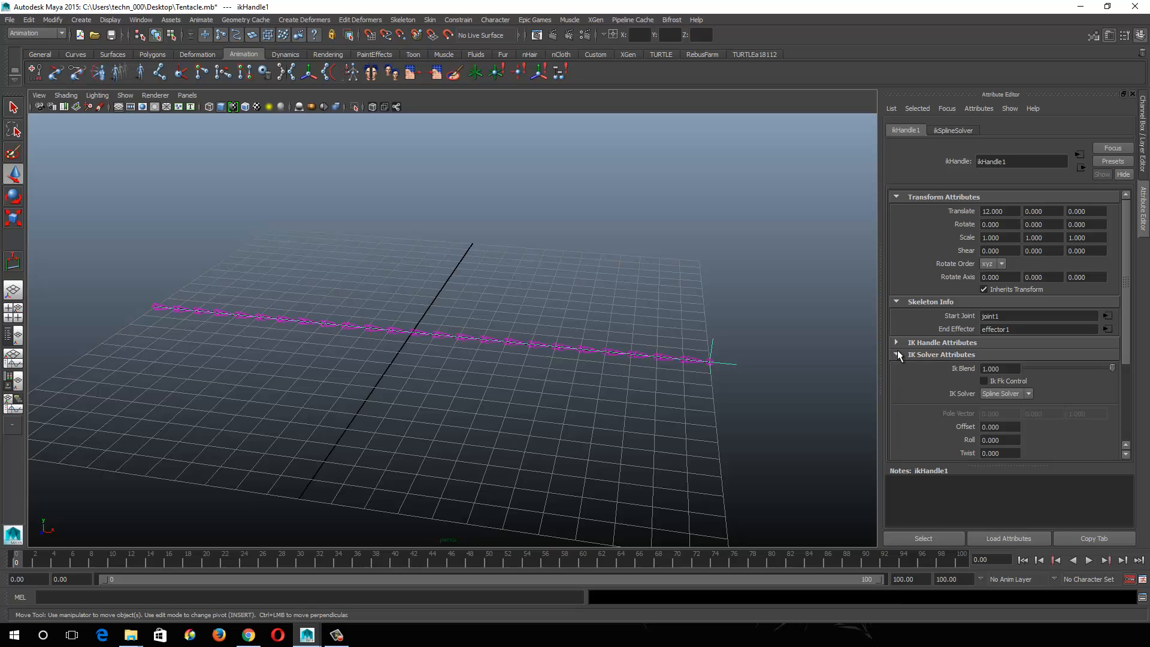
scroll(939, 375, "down", 4)
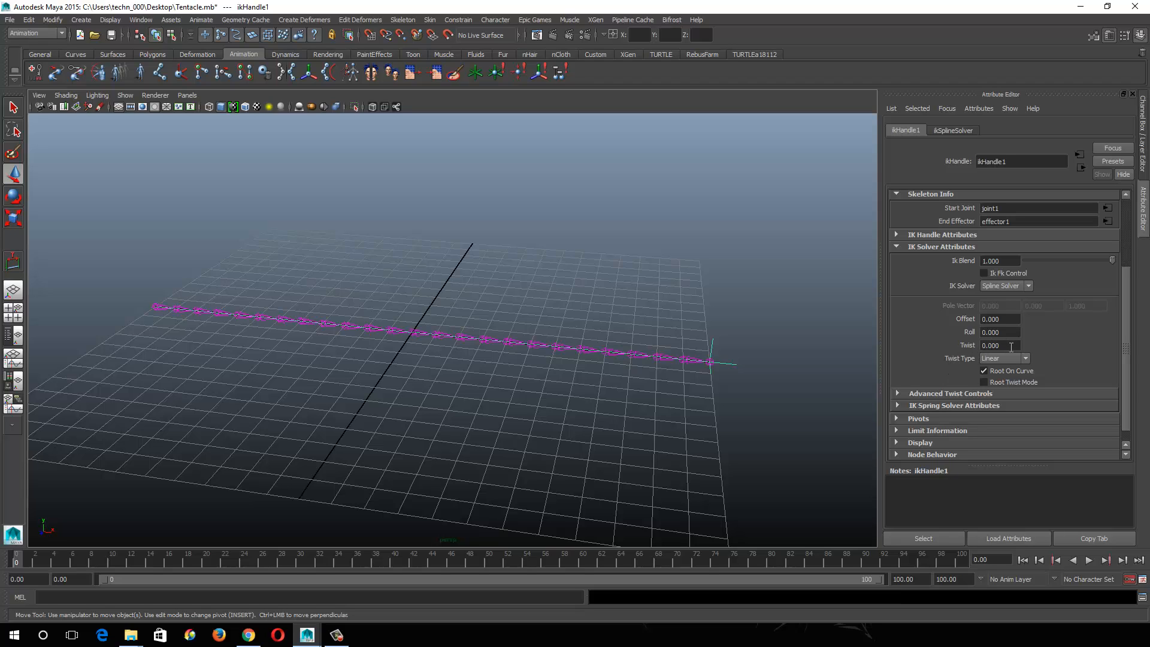
Step: Test the joint chain's rotation by interactively varying ikHandle1's Twist channel, and undo each change
left_click(1144, 144)
left_click(1084, 287)
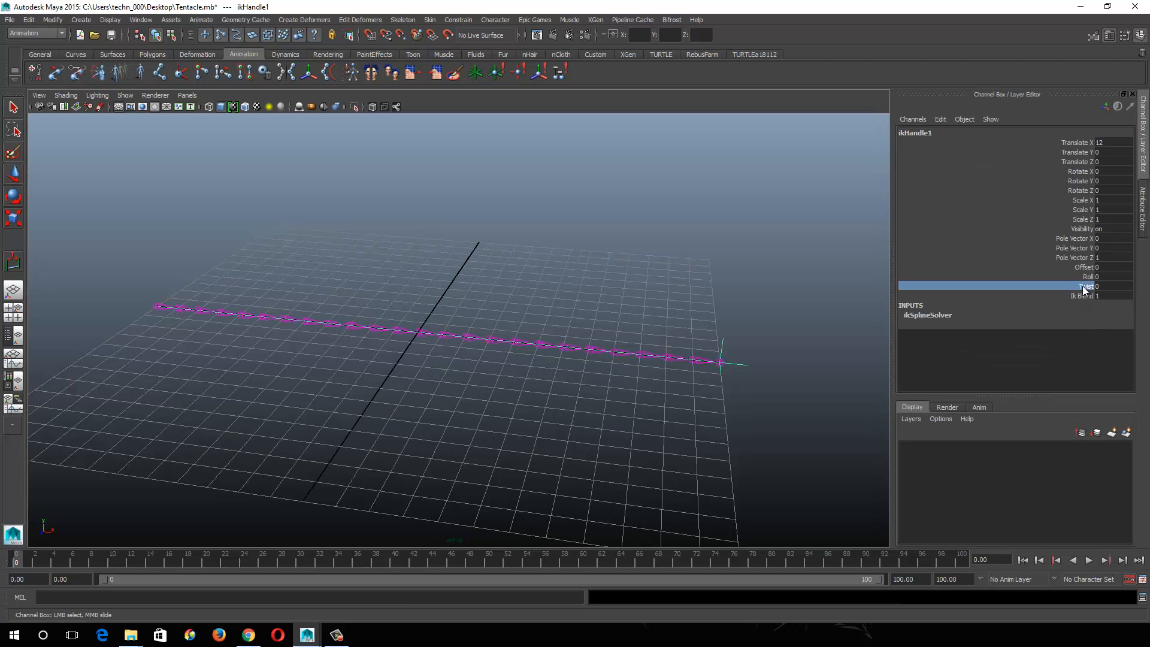
middle_click_drag(636, 354, 462, 323, "alt")
right_click_drag(461, 324, 666, 492, "alt")
middle_click_drag(543, 332, 602, 341)
key("ctrl+z")
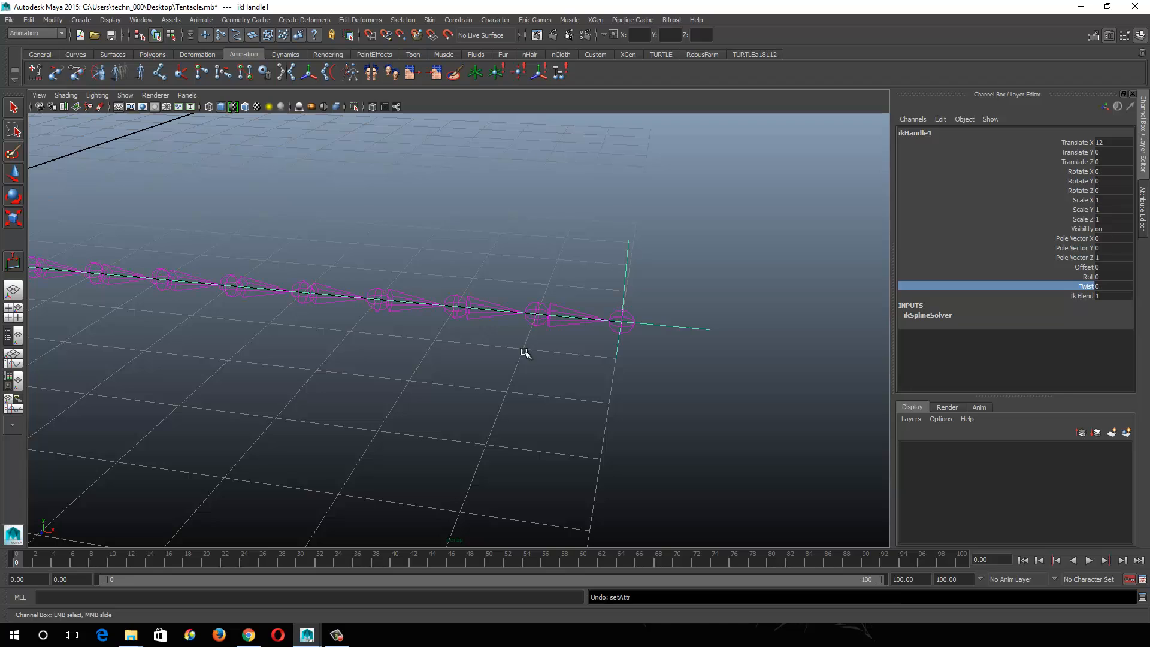
right_click_drag(580, 321, 522, 371, "alt")
left_click_drag(523, 371, 565, 372, "alt")
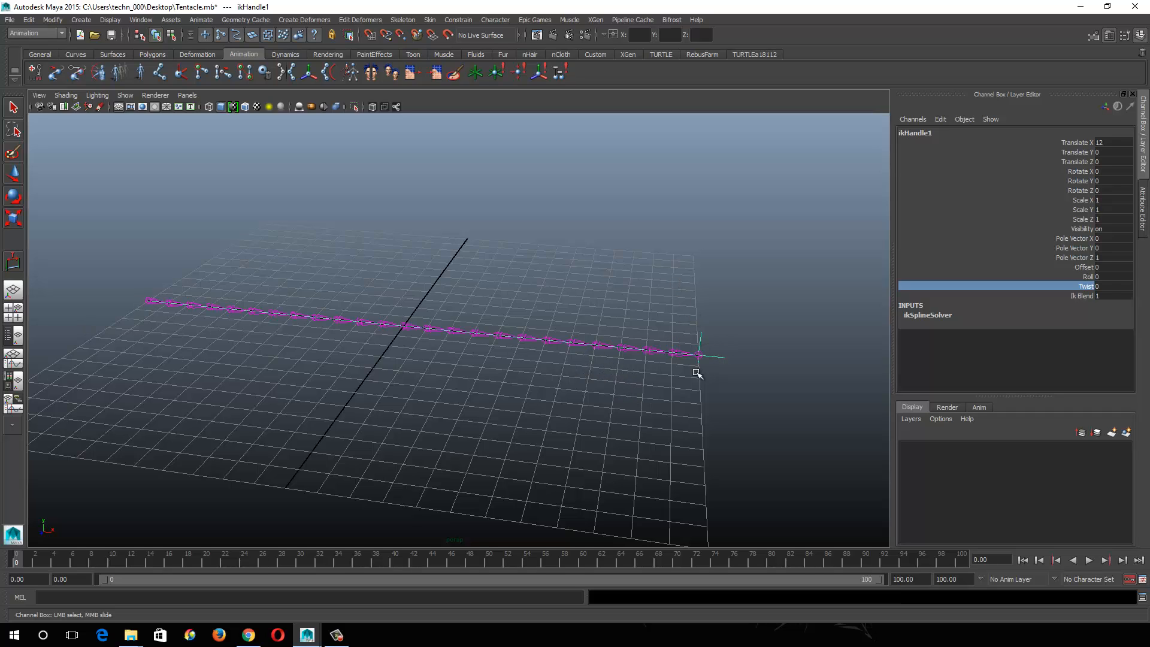
mouse_move(637, 396)
middle_mouse_down()
mouse_move(697, 400)
mouse_move(444, 406)
mouse_move(647, 398)
middle_mouse_up()
key("ctrl+z")
left_click_drag(714, 347, 761, 414, "alt")
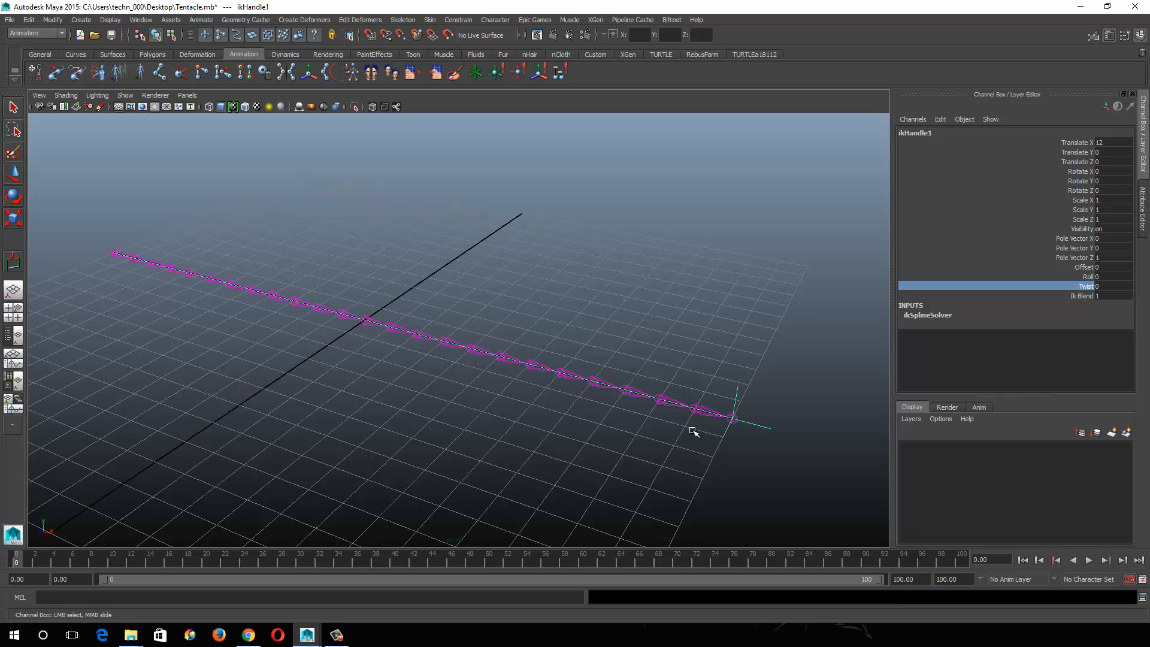
Step: Test ikHandle1's Roll channel by interactively varying its value on the joint chain, and undo the change
left_click_drag(729, 416, 741, 418, "alt")
left_click_drag(721, 361, 773, 392, "alt")
left_click(1084, 275)
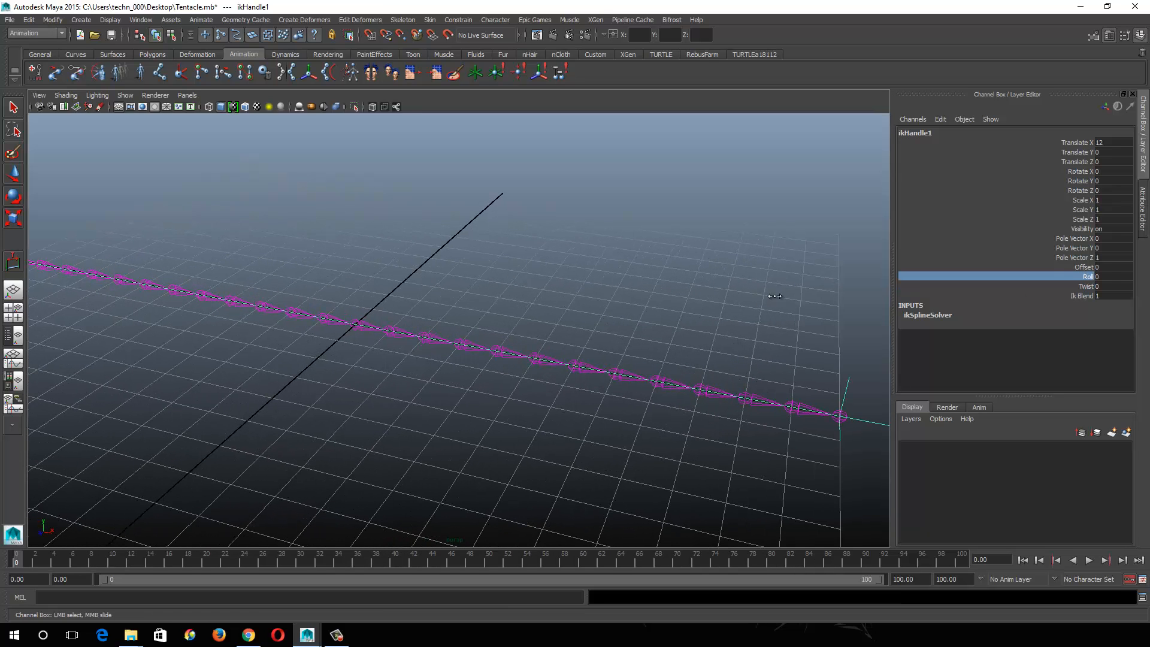
mouse_move(774, 296)
middle_mouse_down()
mouse_move(818, 297)
mouse_move(726, 291)
mouse_move(779, 295)
middle_mouse_up()
key("ctrl+z")
Step: Vary ikHandle1's Twist once more to compare it with Roll, and undo the change
left_click(1089, 286)
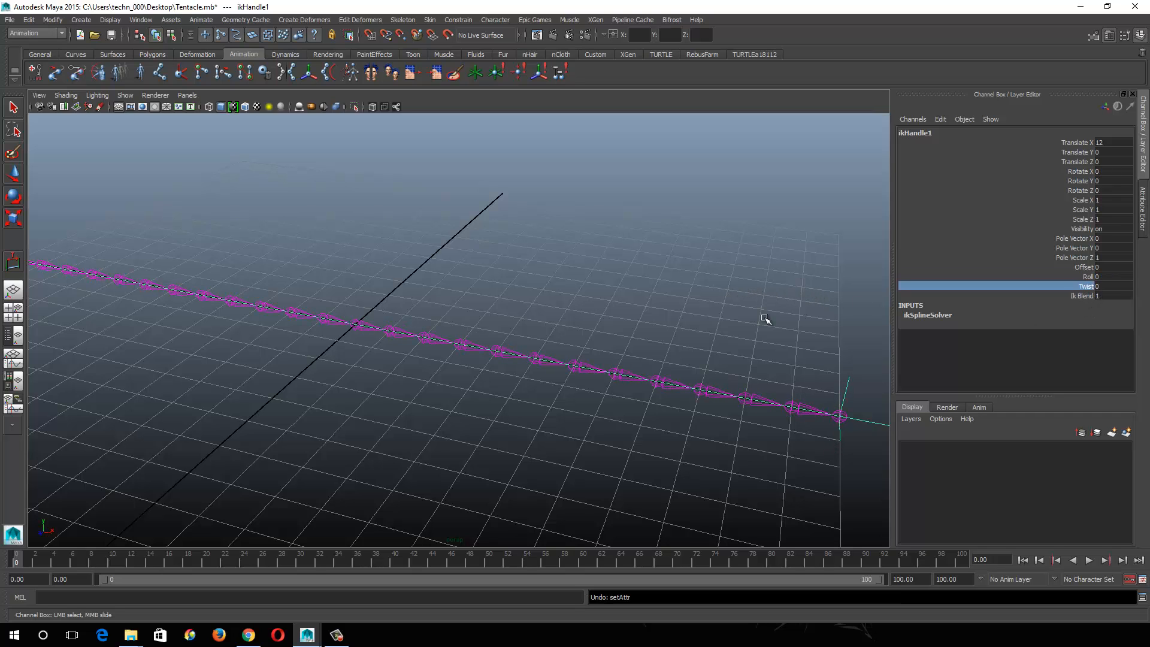
mouse_move(618, 330)
middle_mouse_down()
mouse_move(675, 333)
mouse_move(601, 327)
middle_mouse_up()
key("ctrl+z")
scroll(719, 417, "down", 3)
scroll(723, 418, "up", 2)
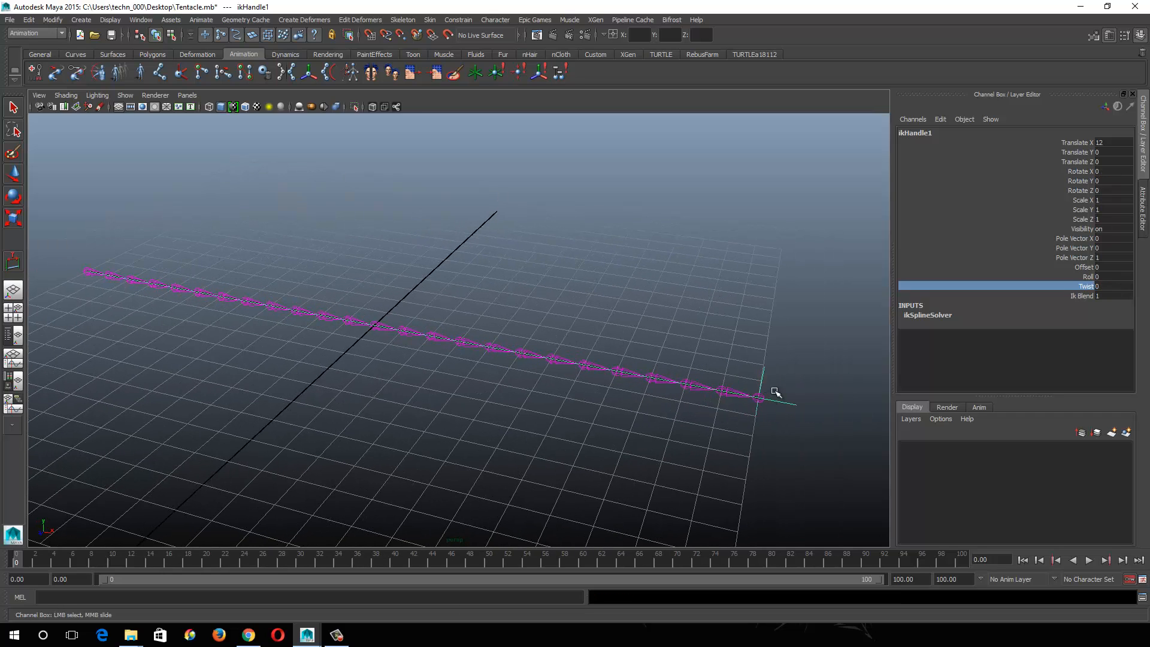
Step: Check joint24's channels, reselect ikHandle1, and set its Twist to 90
left_click(734, 395)
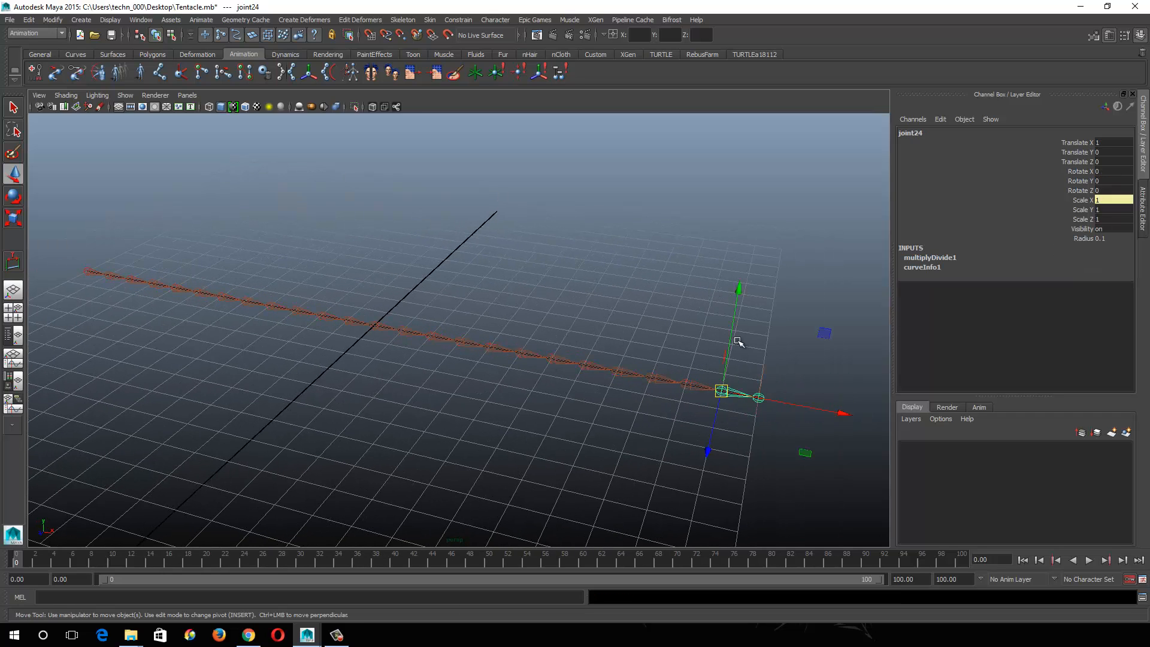
scroll(779, 390, "up", 3)
middle_click_drag(798, 387, 647, 354, "alt")
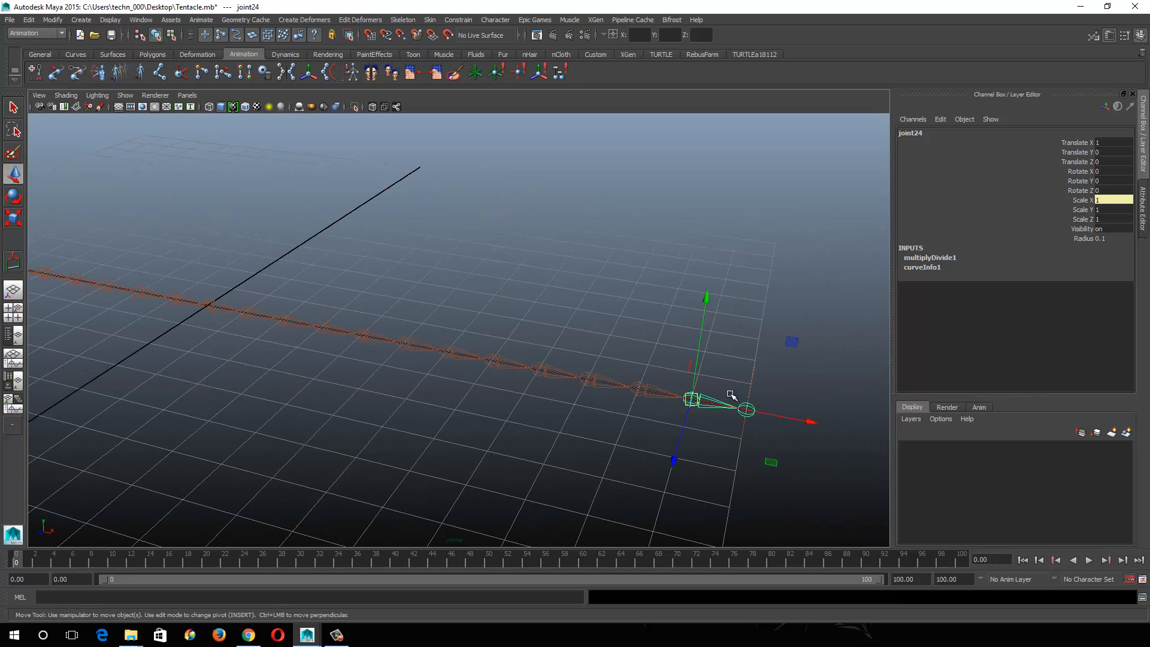
left_click(751, 395)
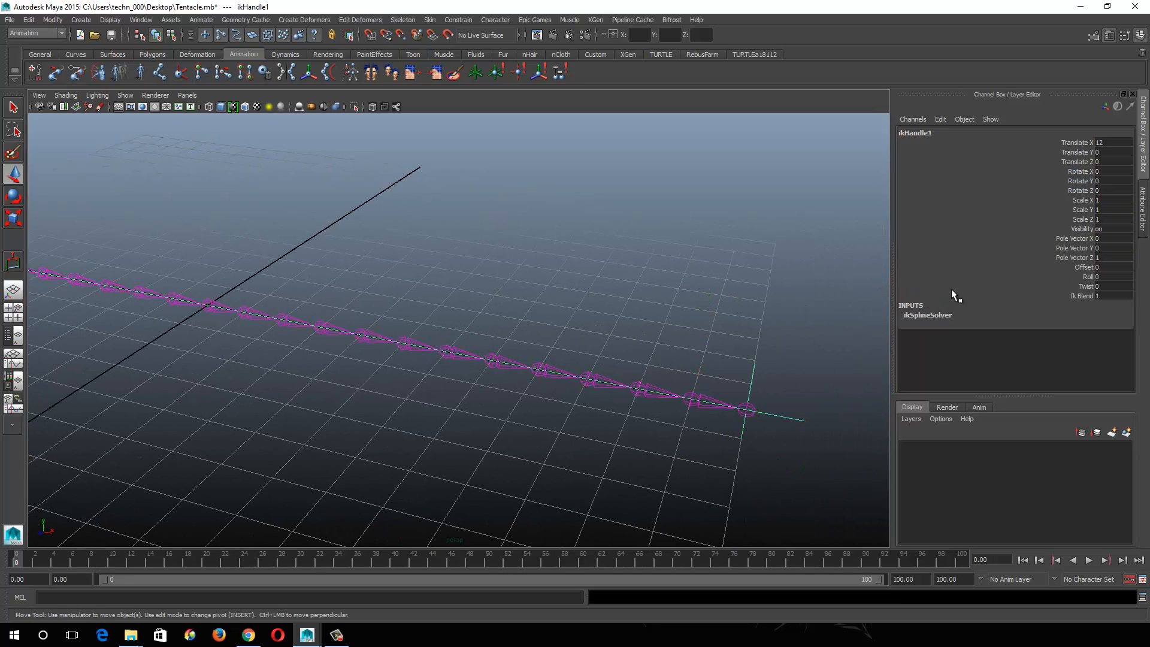
left_click(1121, 290)
type("90")
key("Return")
Step: Inspect the channels of ikHandle1 and the joints near the tip, joint22 to joint25, to see how the twist is distributed
left_click(737, 391)
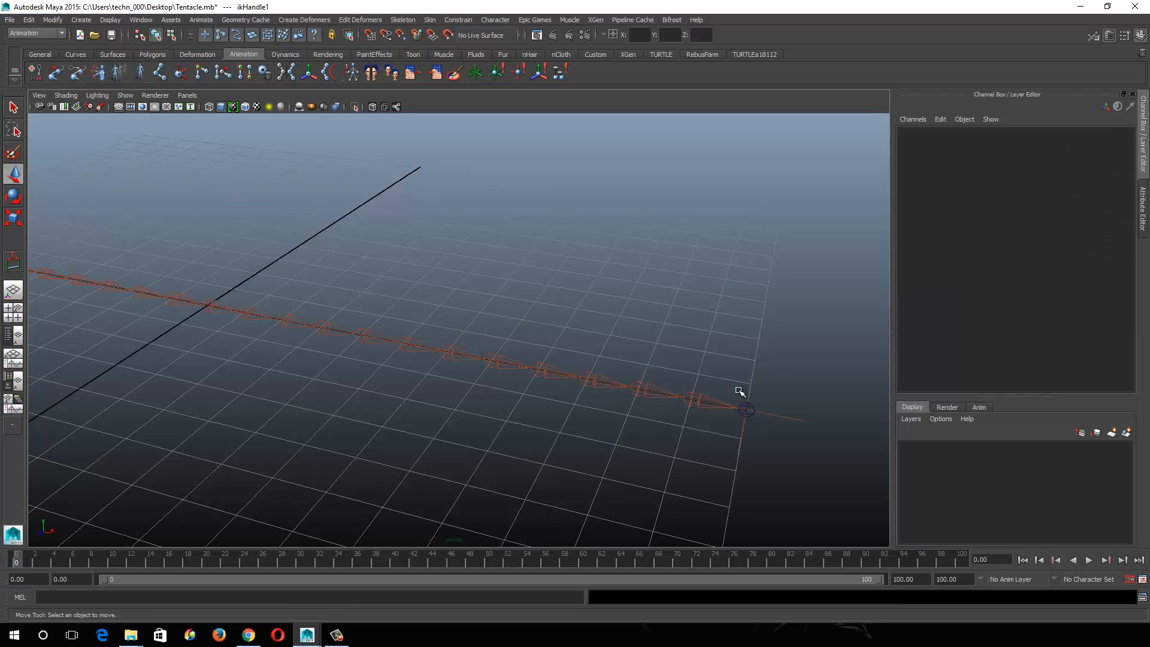
left_click(754, 409)
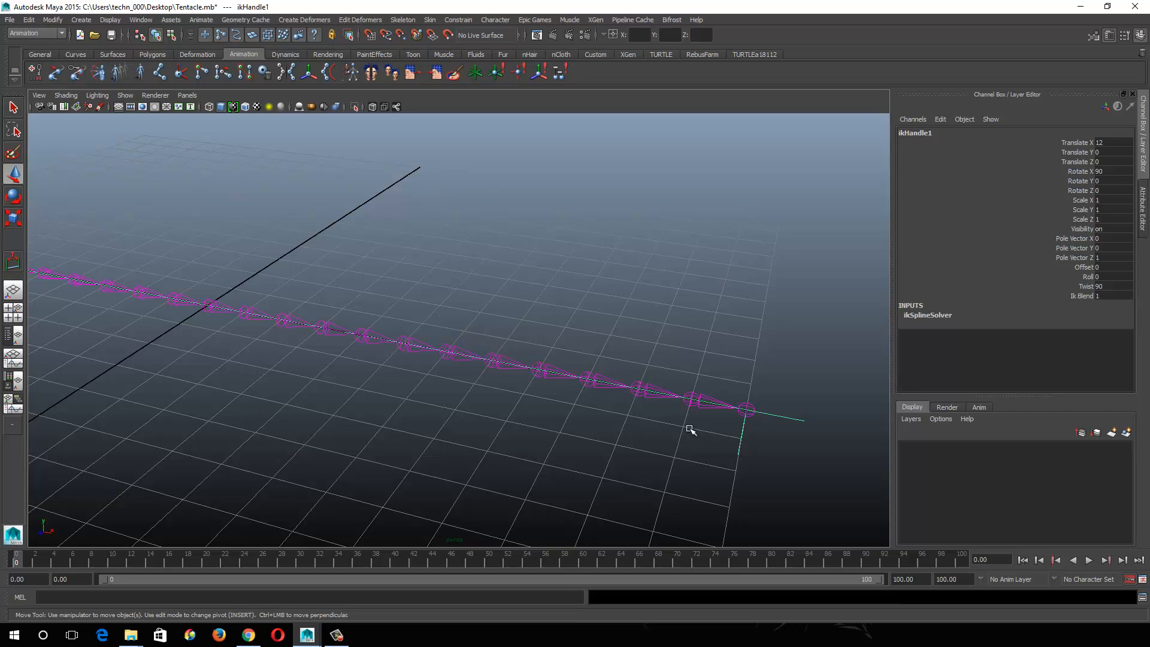
left_click(700, 396)
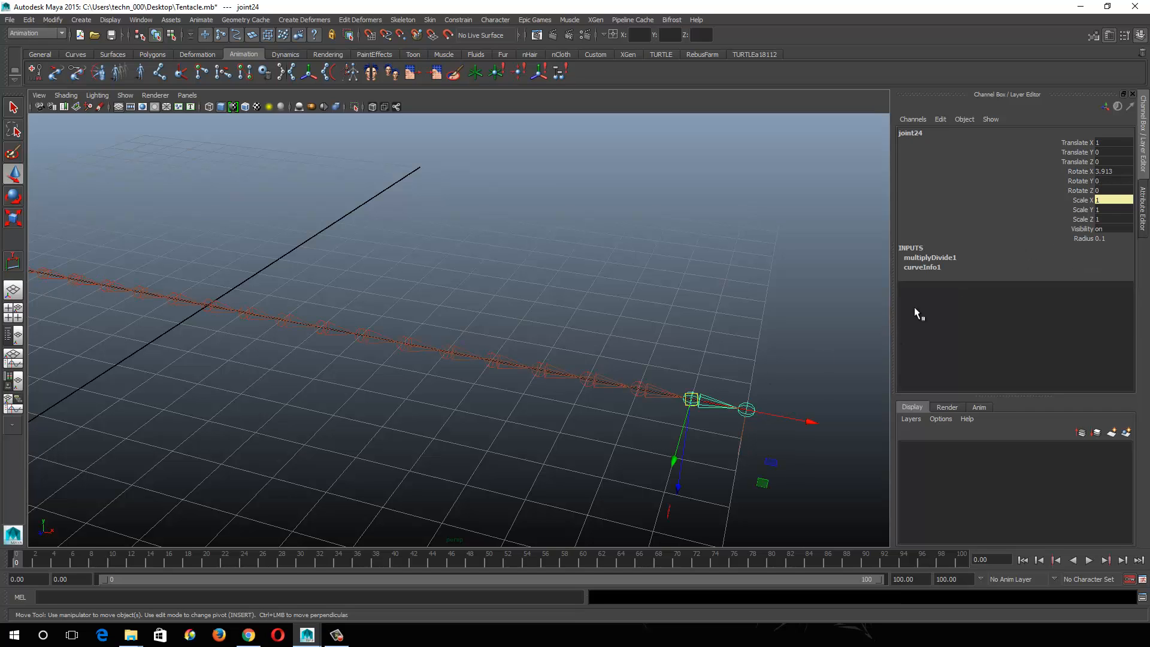
left_click(749, 408)
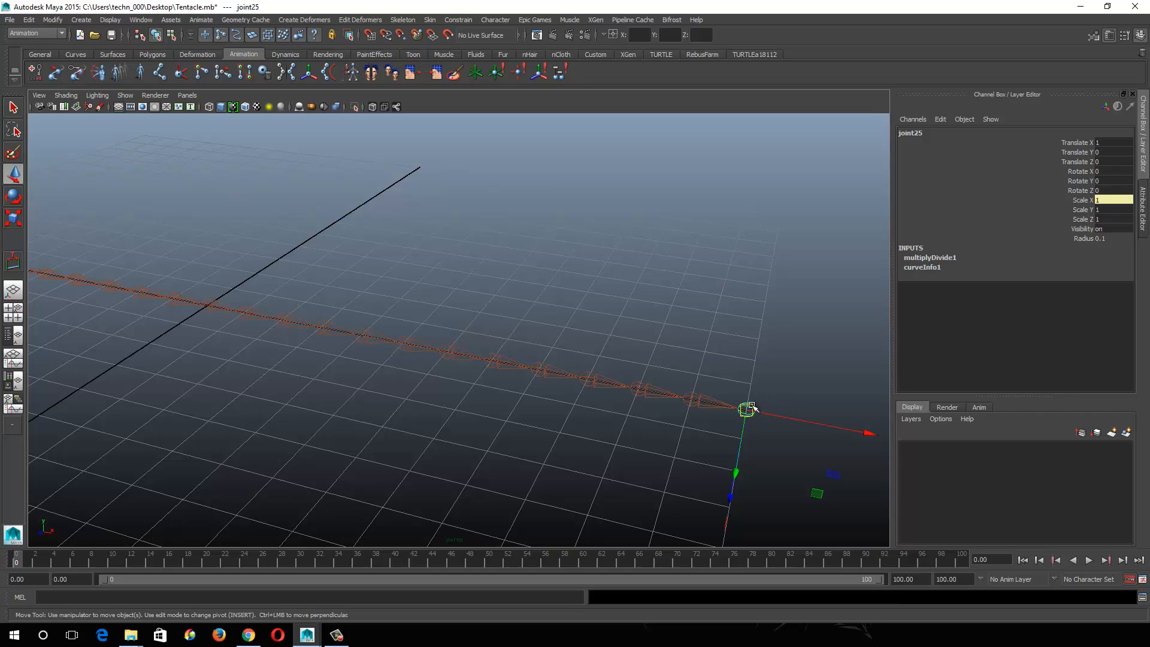
left_click(695, 397)
left_click(653, 388)
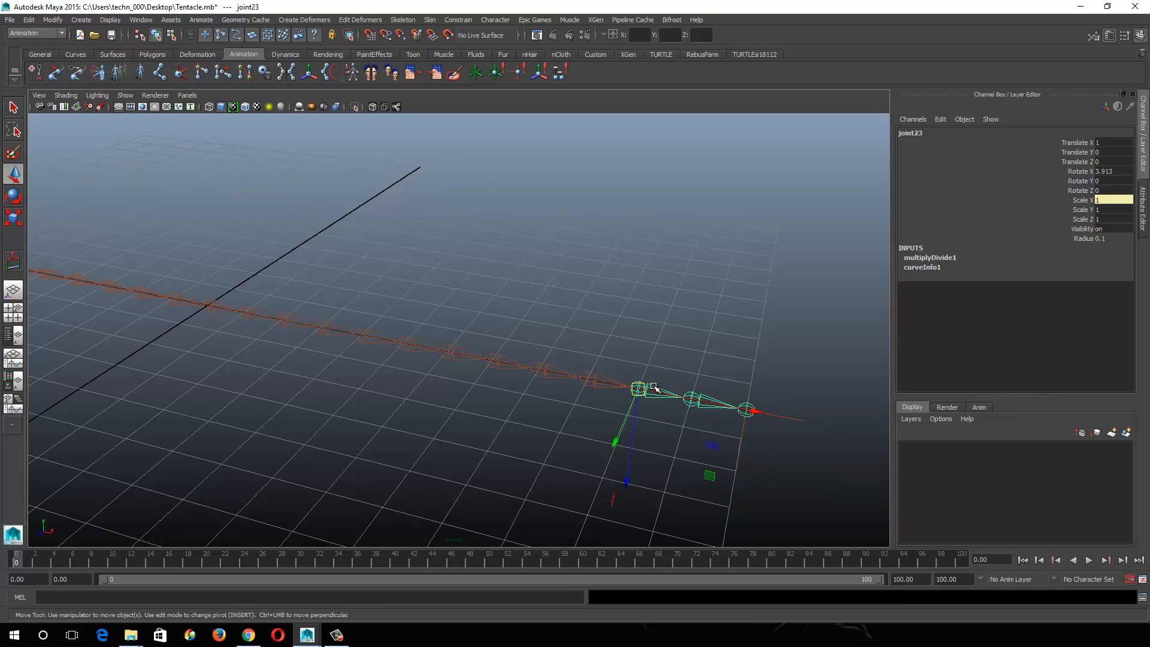
left_click(602, 376)
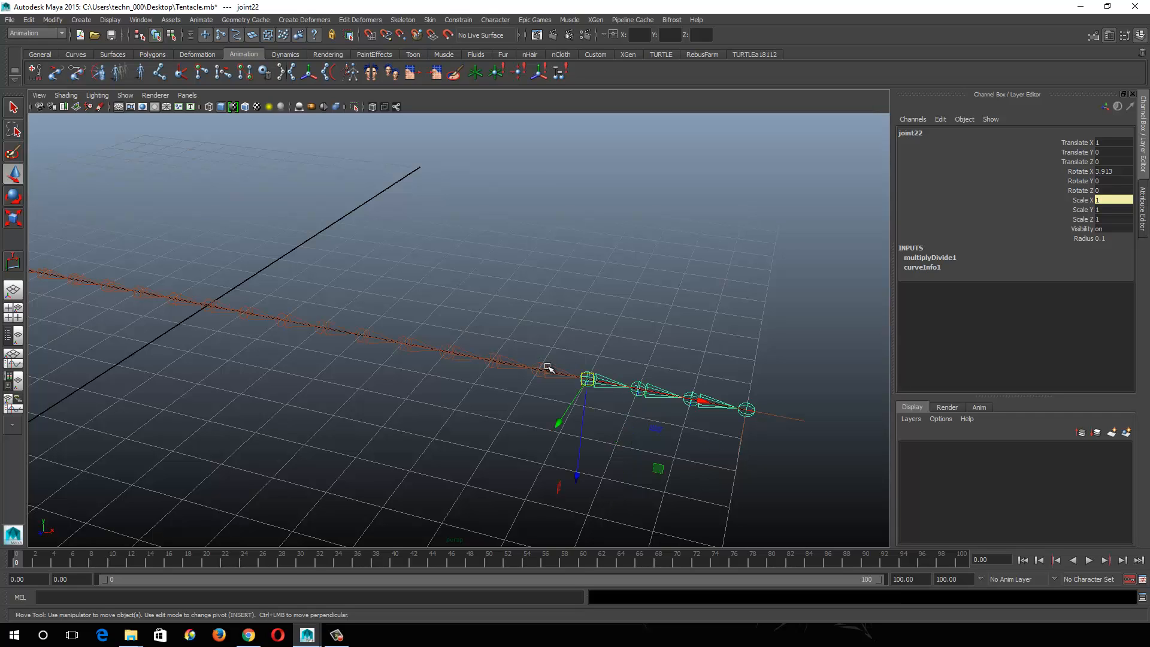
Step: Compare the Rotate X channels of joint21 and joint20 with those of joint1 to joint4 at the chain's base
left_click(544, 366)
left_click(492, 361)
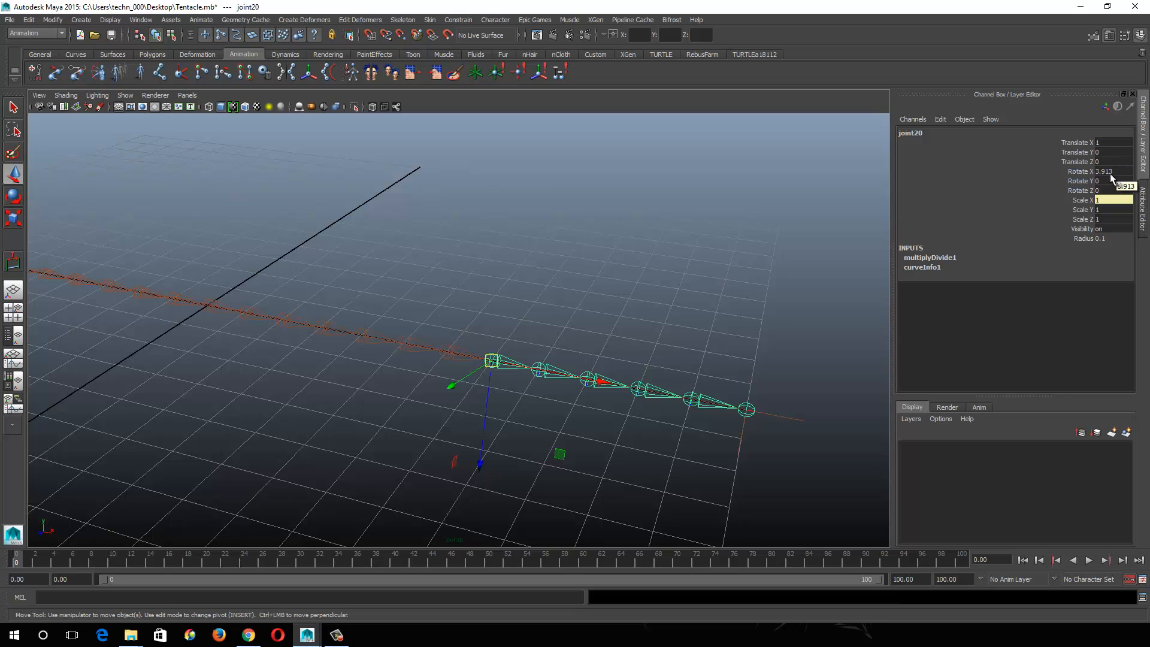
middle_click_drag(359, 346, 606, 406, "alt")
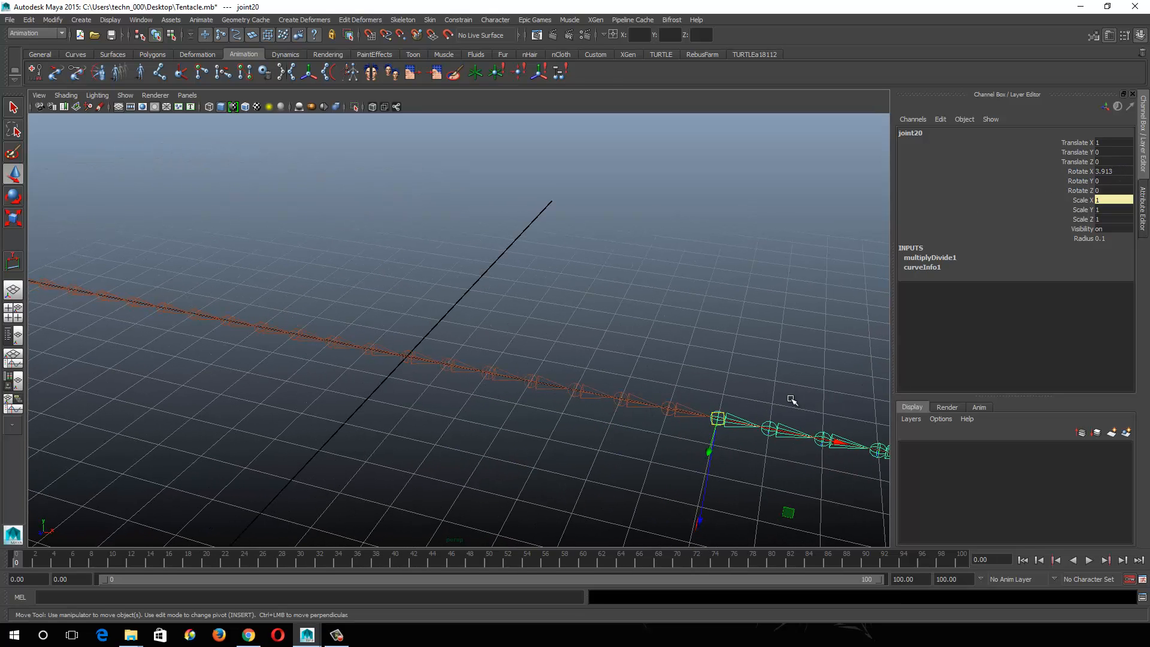
middle_click_drag(339, 359, 724, 432, "alt")
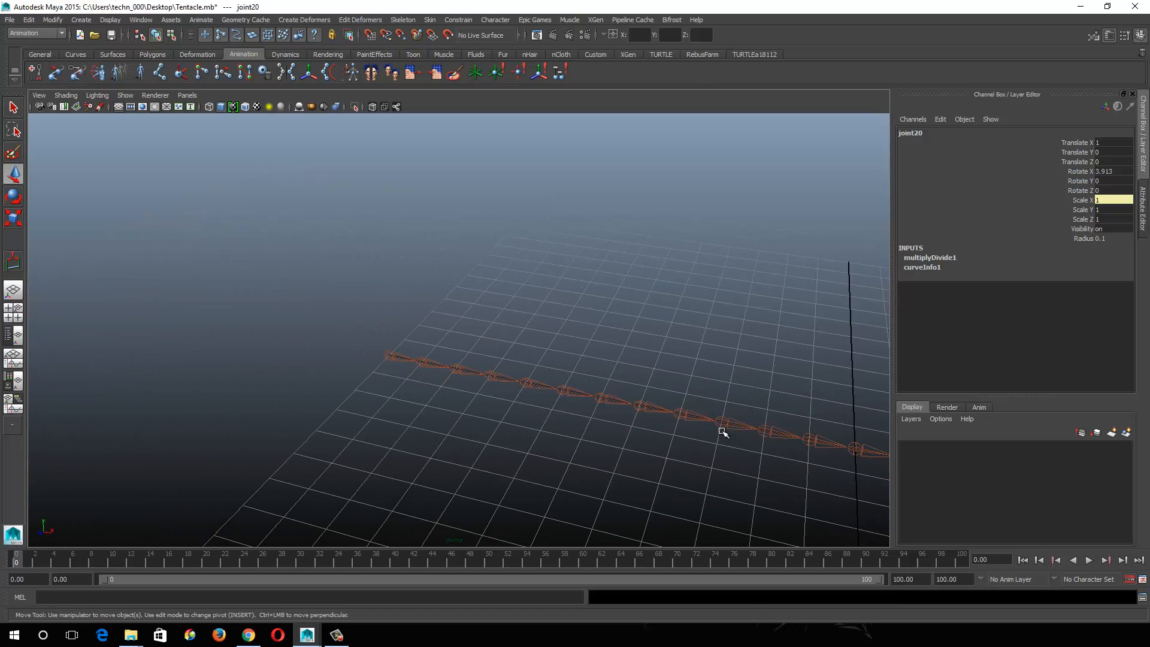
left_click(397, 353)
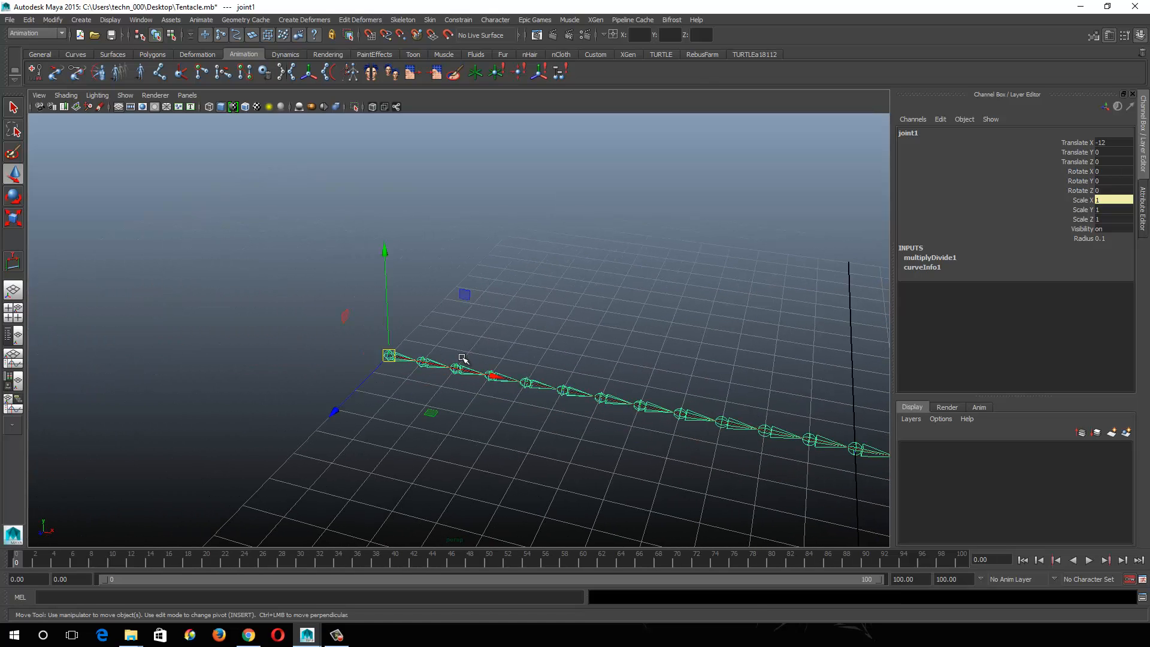
left_click(426, 357)
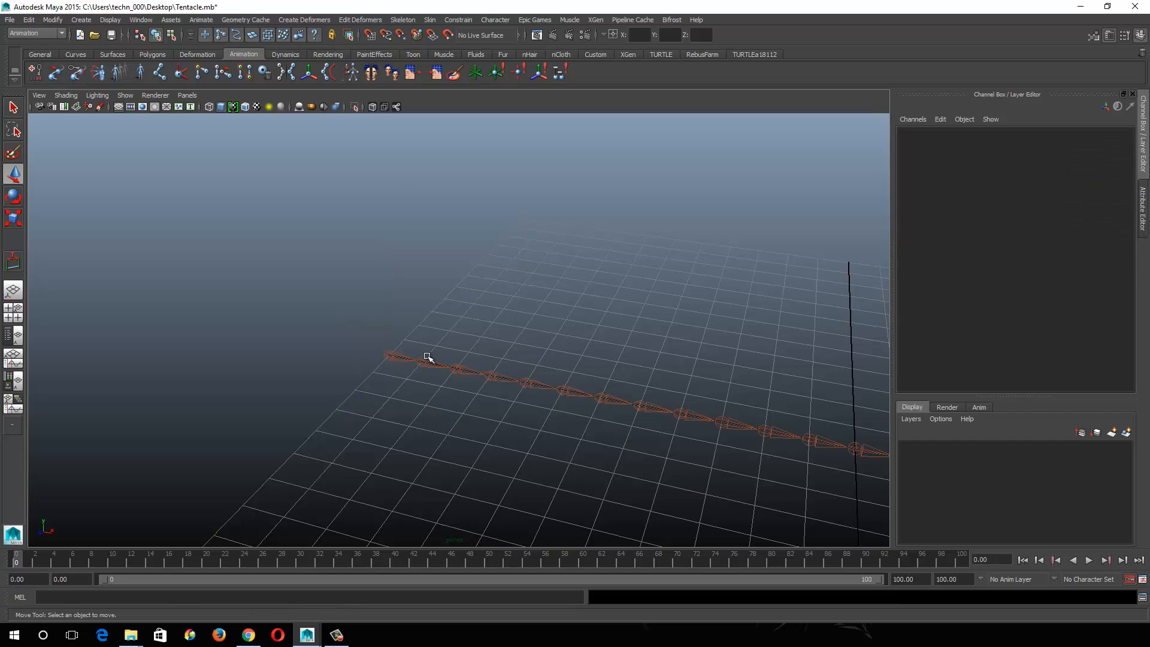
left_click(427, 359)
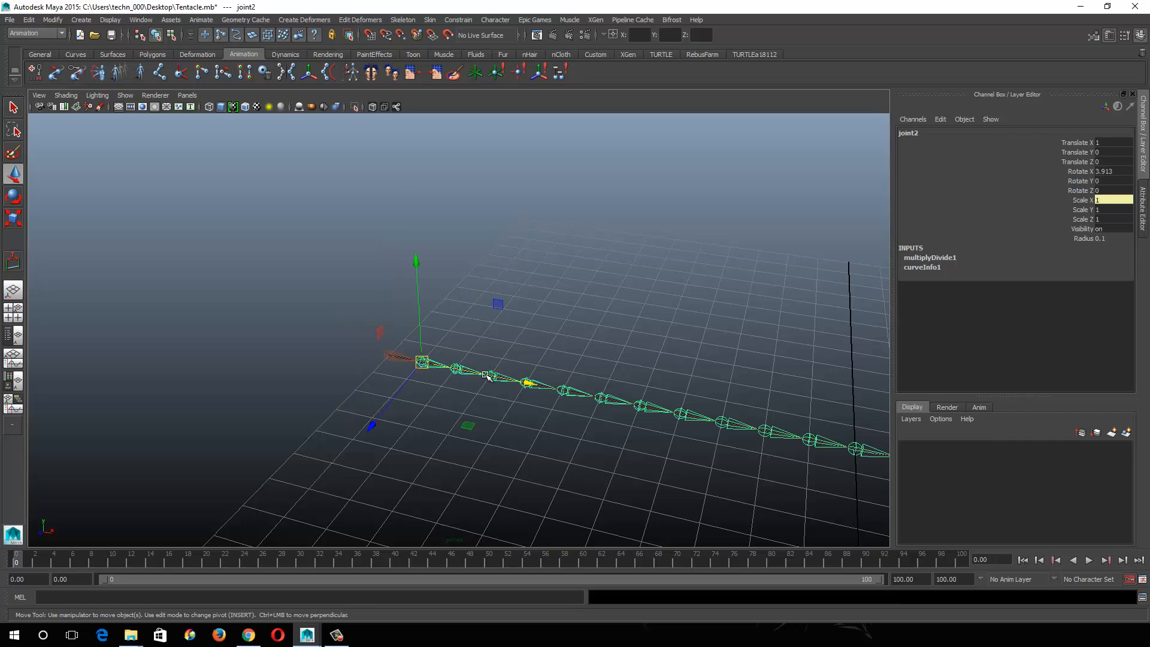
left_click(458, 361)
left_click(490, 375)
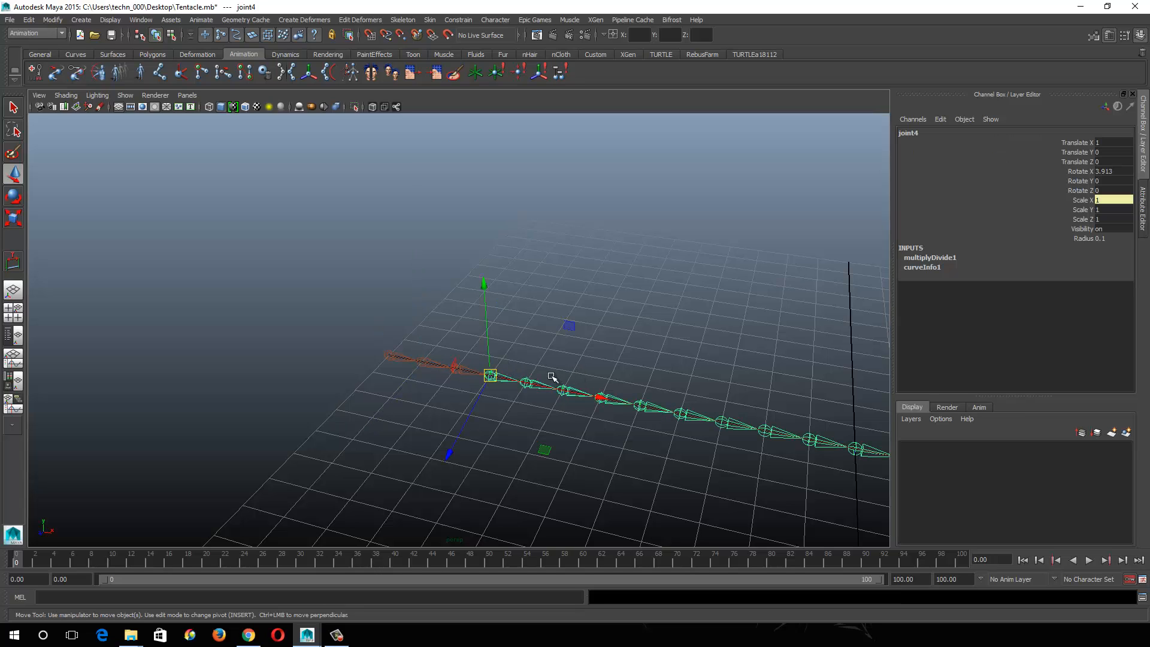
right_click_drag(774, 426, 744, 400, "alt")
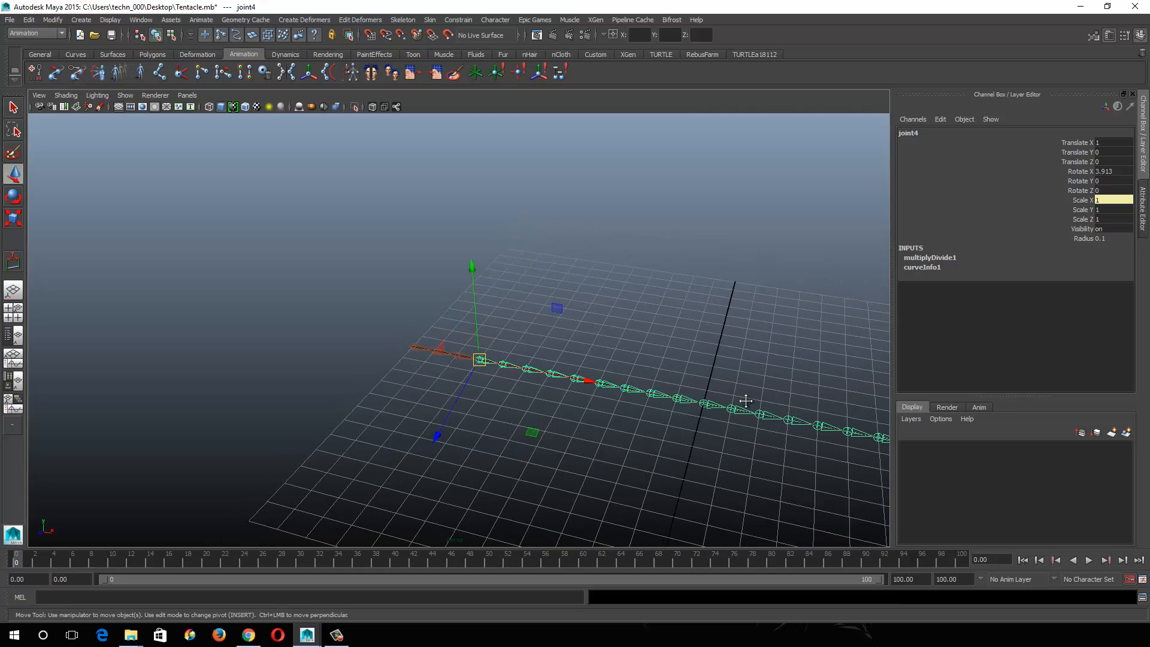
middle_click_drag(745, 401, 270, 293, "alt")
middle_click_drag(432, 357, 478, 413, "alt")
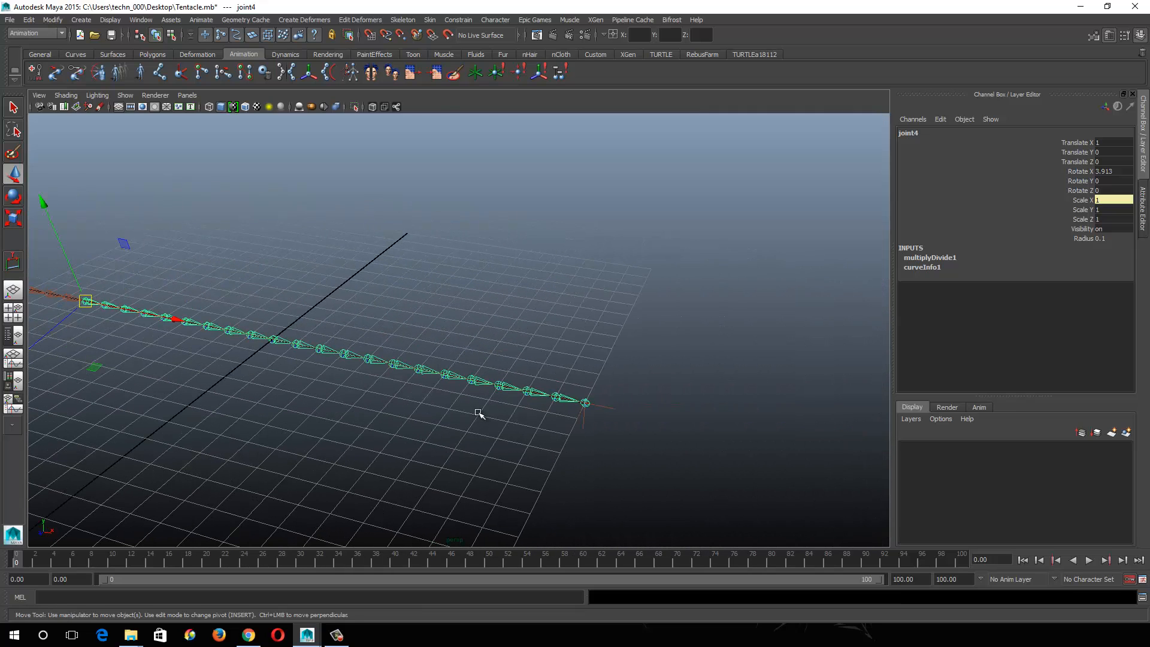
Step: Reselect ikHandle1 to review its Twist against the whole joint chain, and clear the selection
left_click(614, 408)
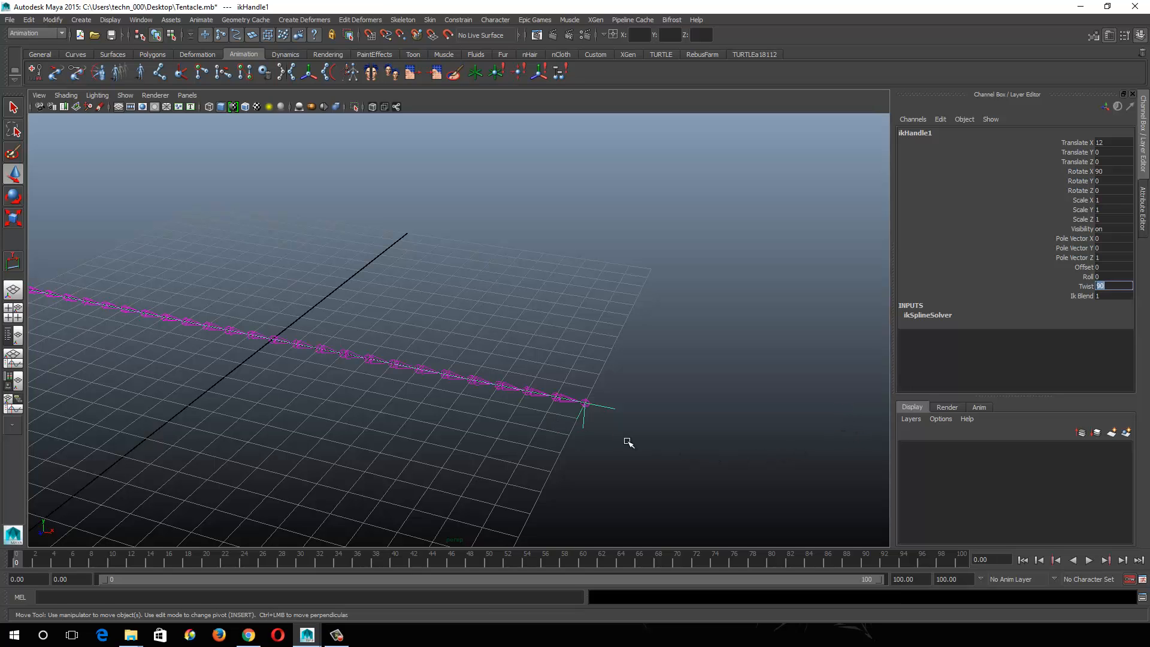
right_click_drag(621, 391, 460, 360, "alt")
middle_click_drag(466, 357, 587, 396, "alt")
right_click_drag(566, 408, 615, 416, "alt")
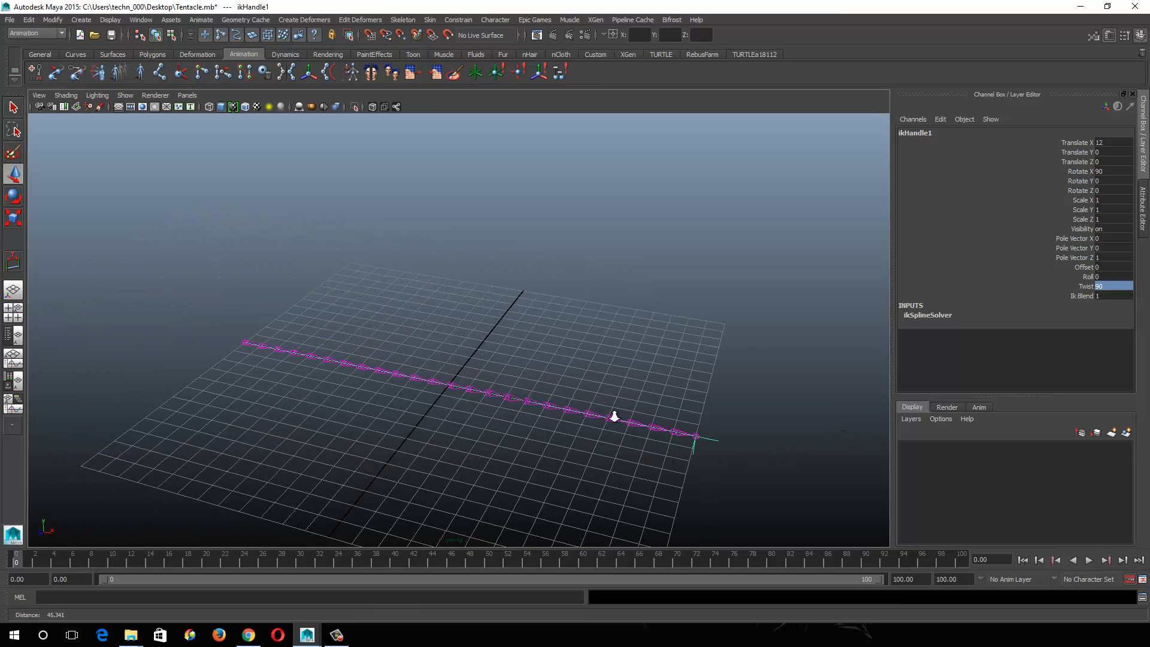
mouse_move(614, 416)
left_mouse_down("alt")
mouse_move(598, 431)
mouse_move(629, 424)
left_mouse_up("alt")
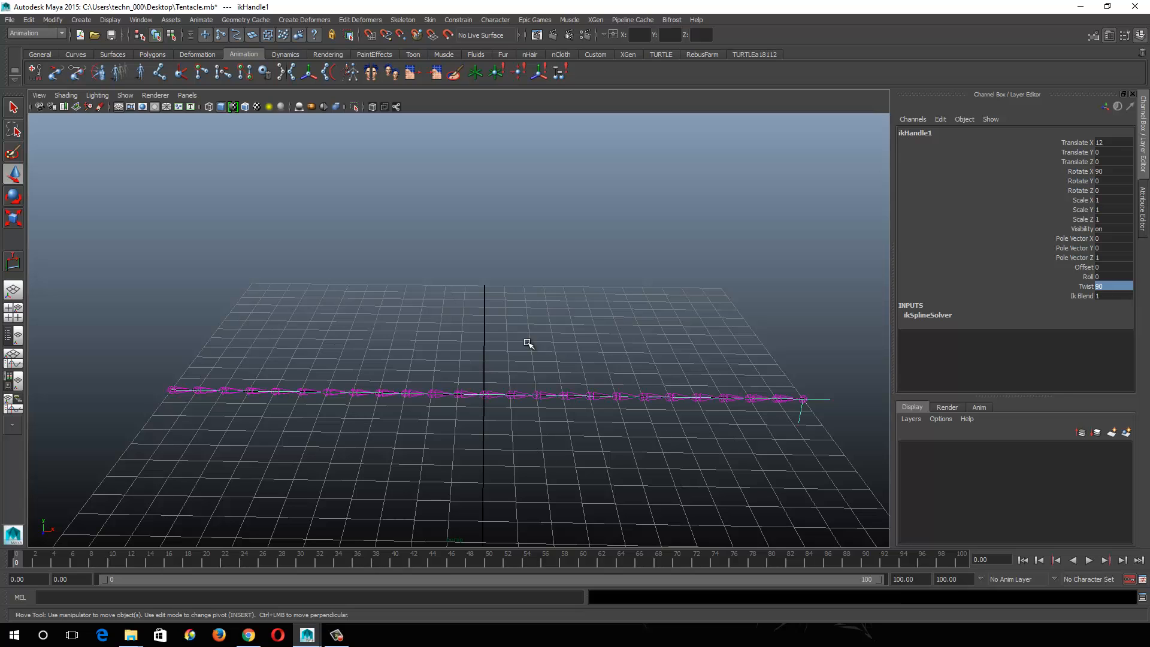
left_click_drag(370, 349, 426, 352, "alt")
left_click(431, 363)
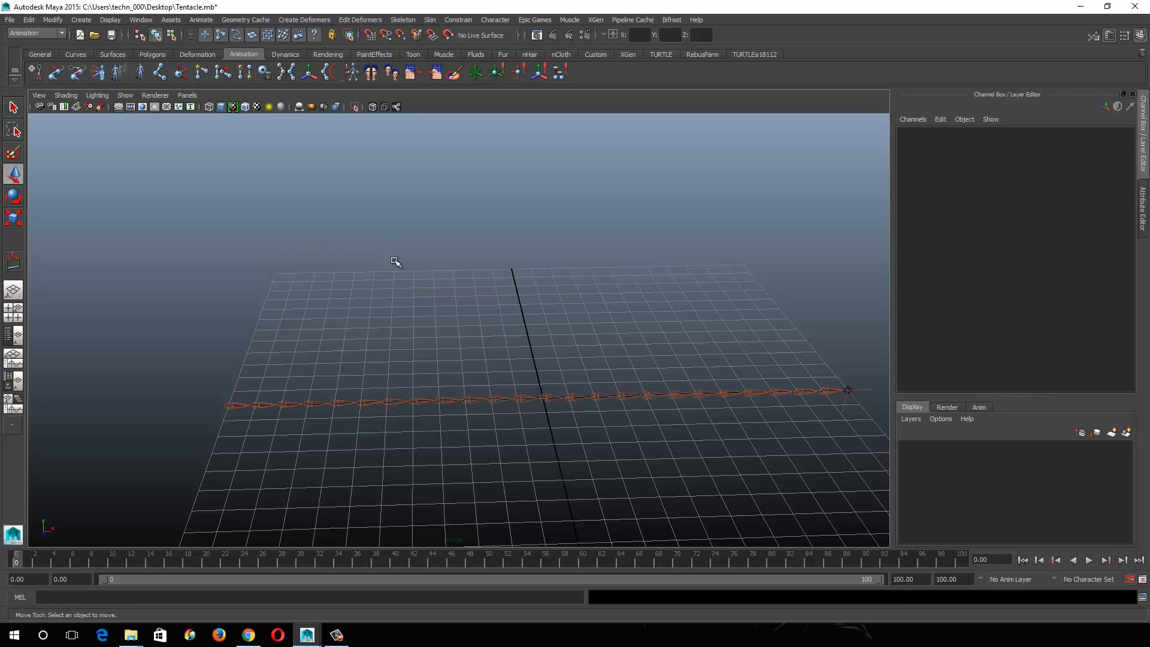
Step: Create a NURBS circle at the origin and place it in its own group
left_click(81, 20)
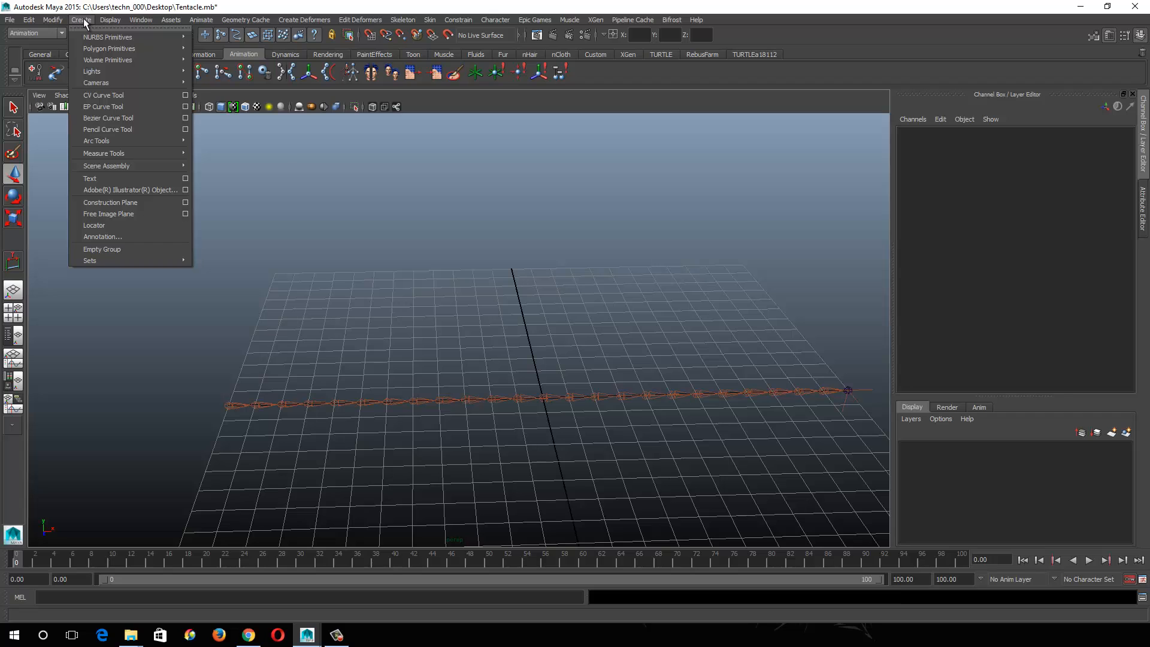
mouse_move(82, 35)
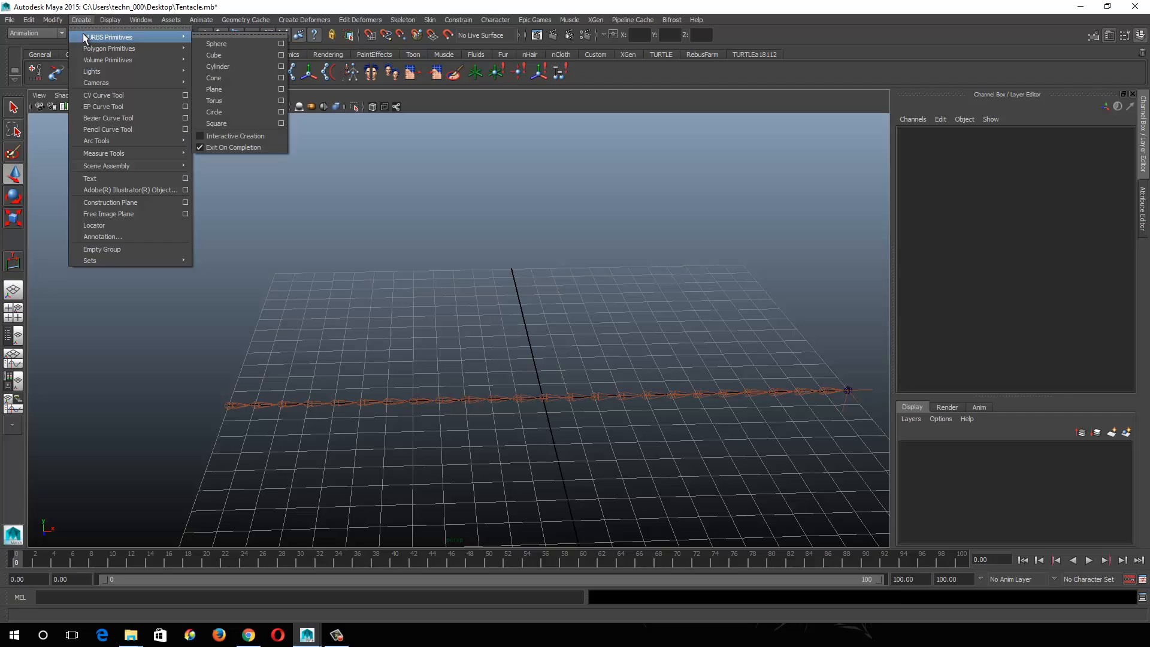
left_click(241, 114)
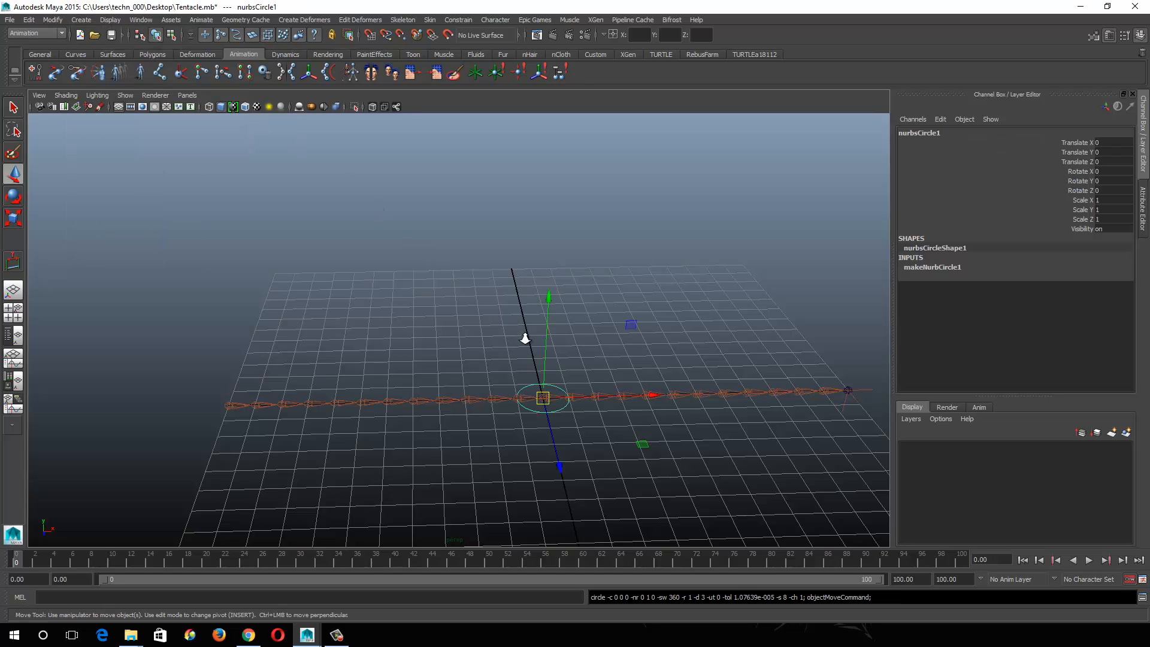
left_click_drag(524, 339, 558, 354, "alt")
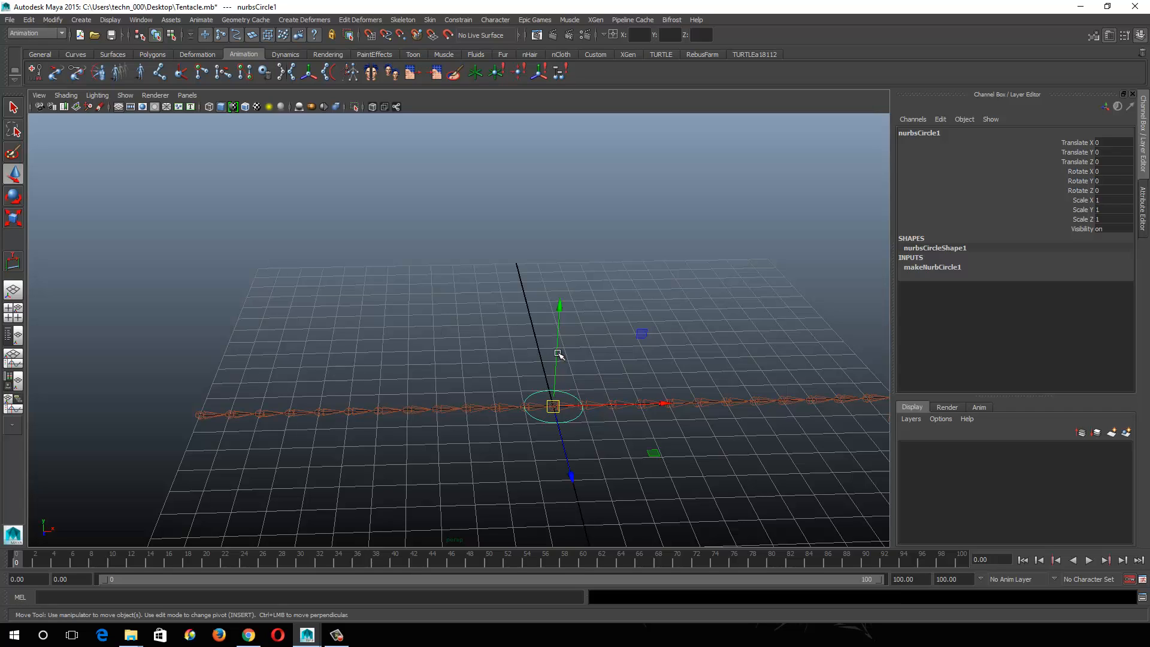
key("ctrl+g")
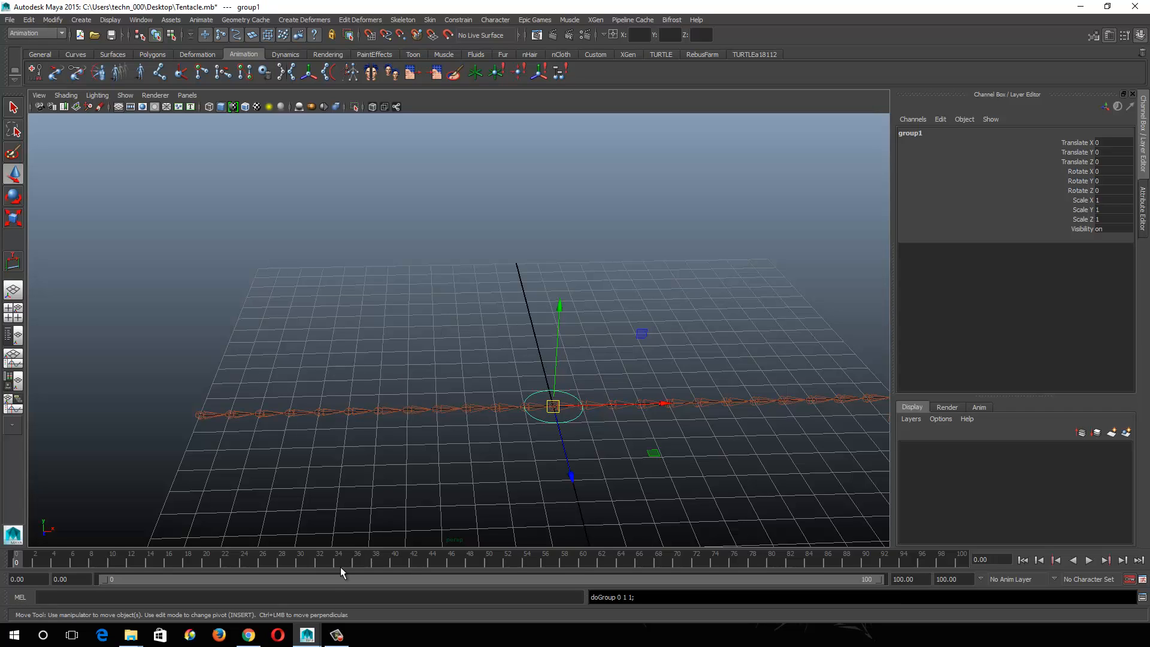
Step: Rename the circle as ctrl1 and its parent group as grp1 in the Outliner
left_click(142, 21)
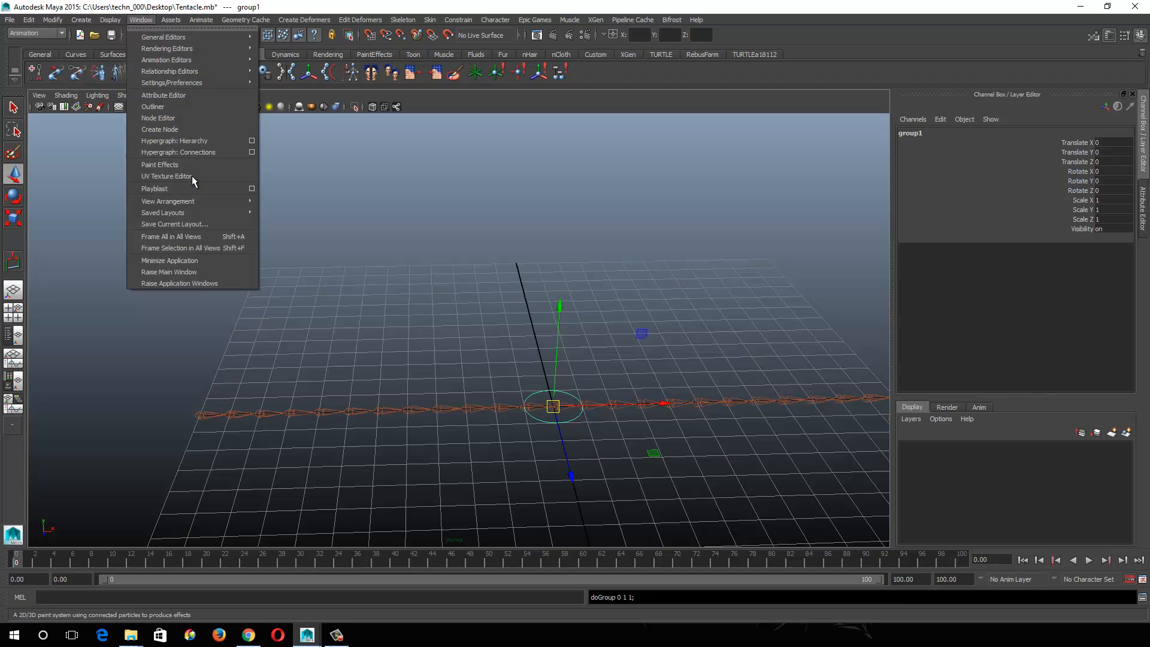
left_click(196, 107)
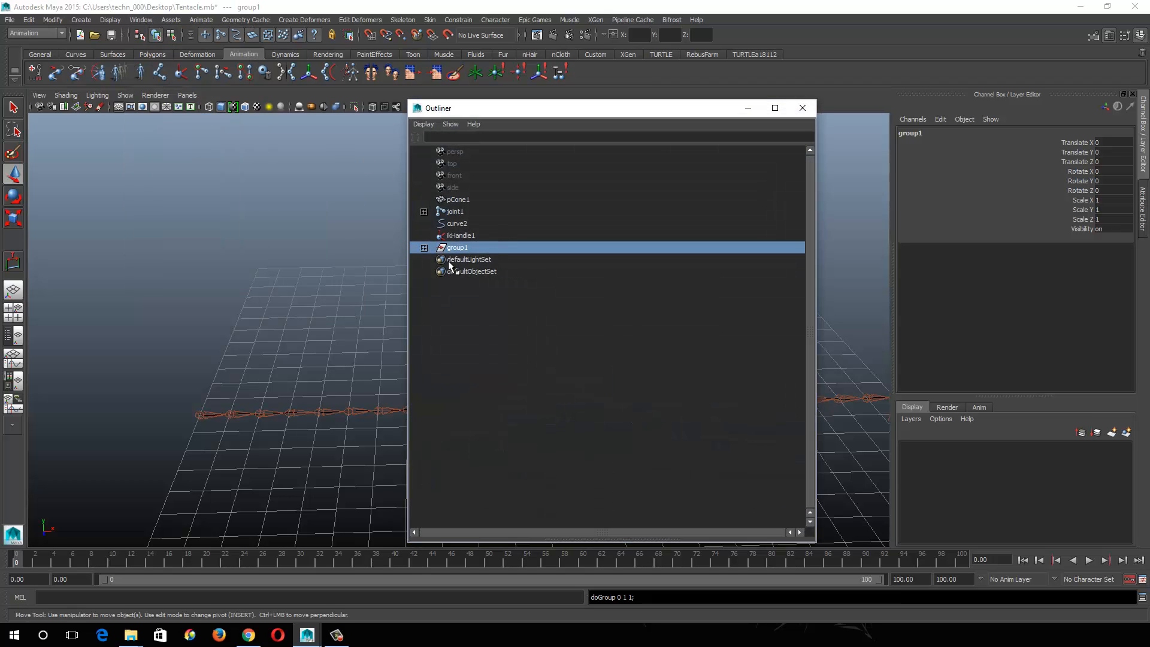
left_click(426, 248)
double_click(459, 258)
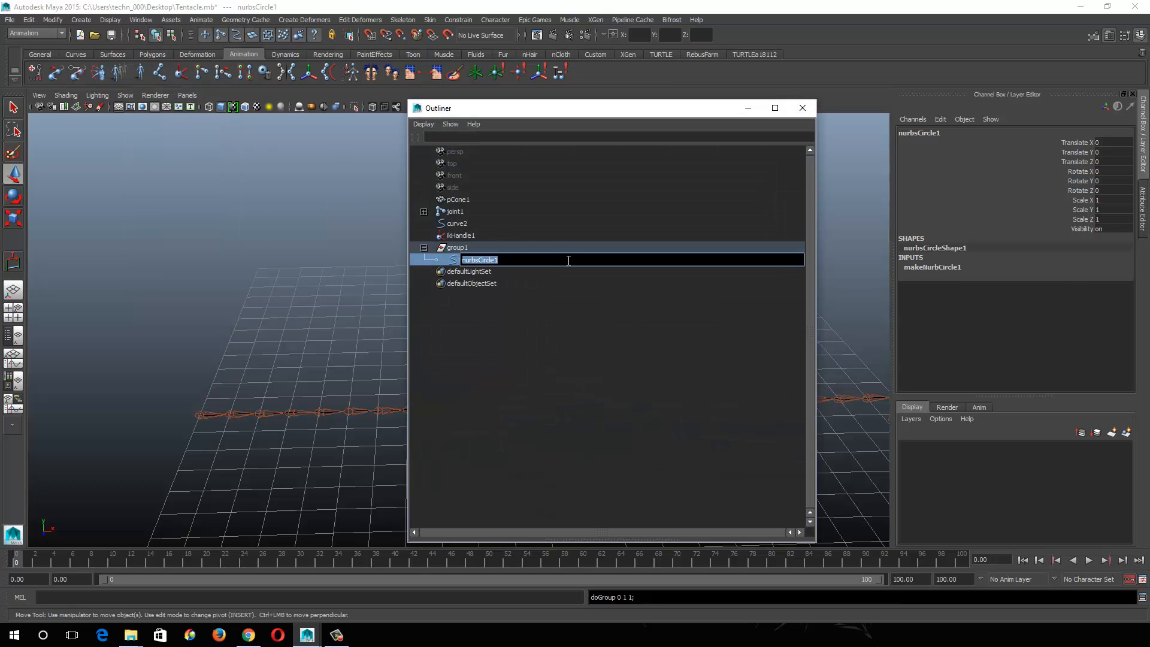
type("ctrl1")
key("Return")
double_click(461, 248)
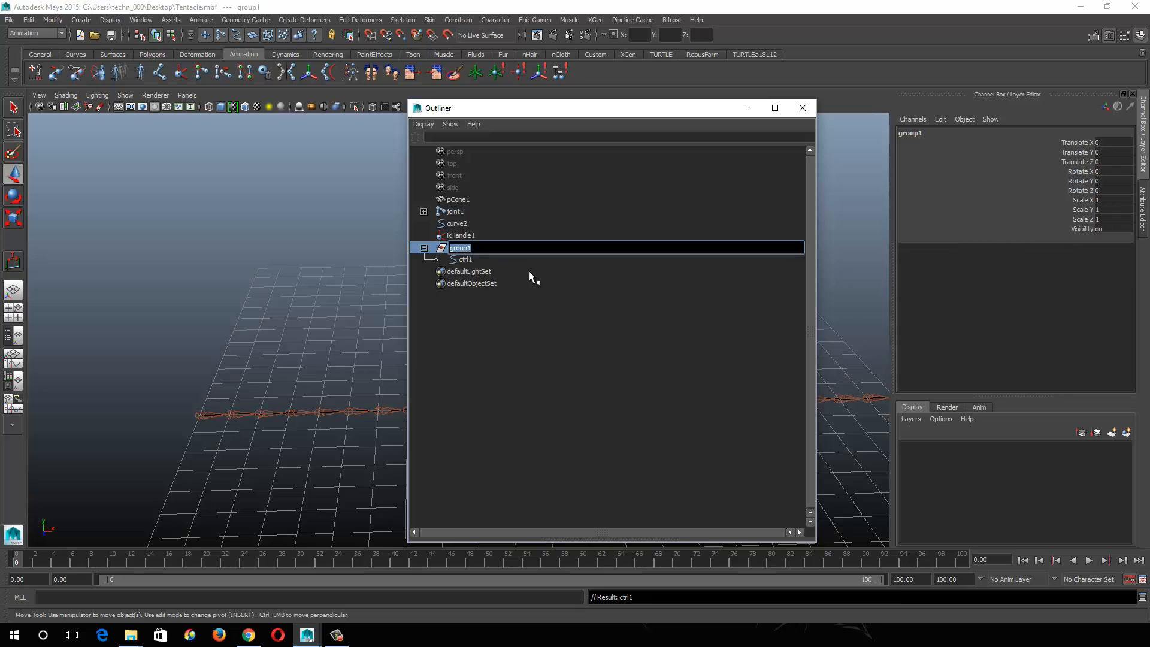
type("grp1")
key("Return")
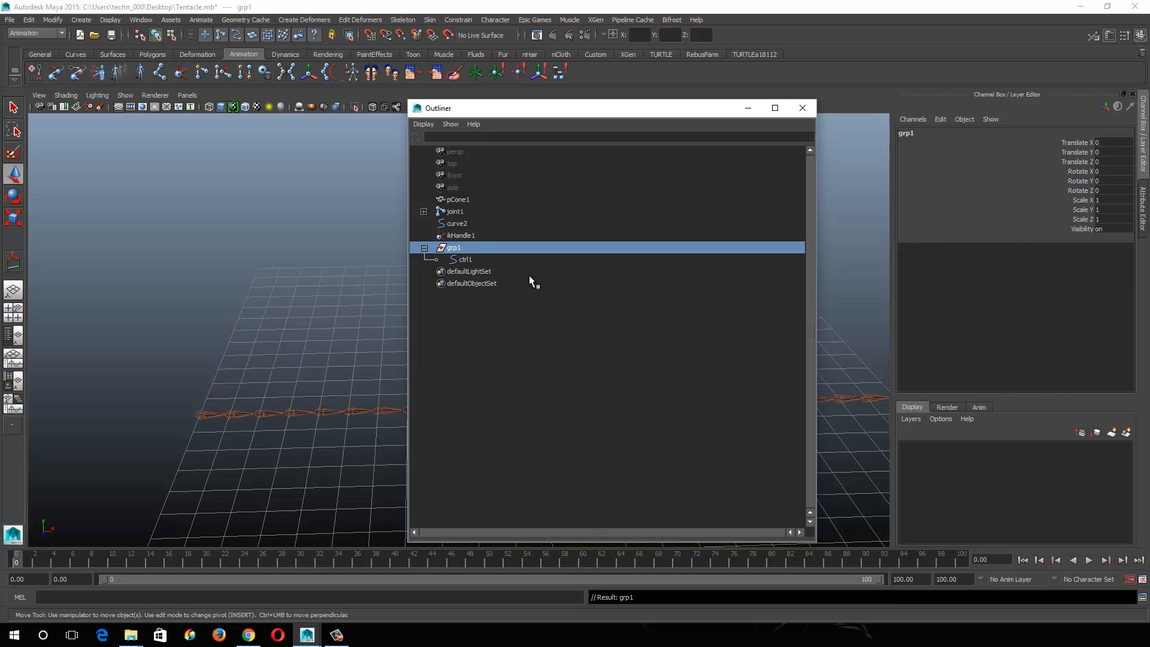
Step: Compare the transform channels of ctrl1 and grp1, leave grp1 selected, and minimize the Outliner
left_click(460, 260)
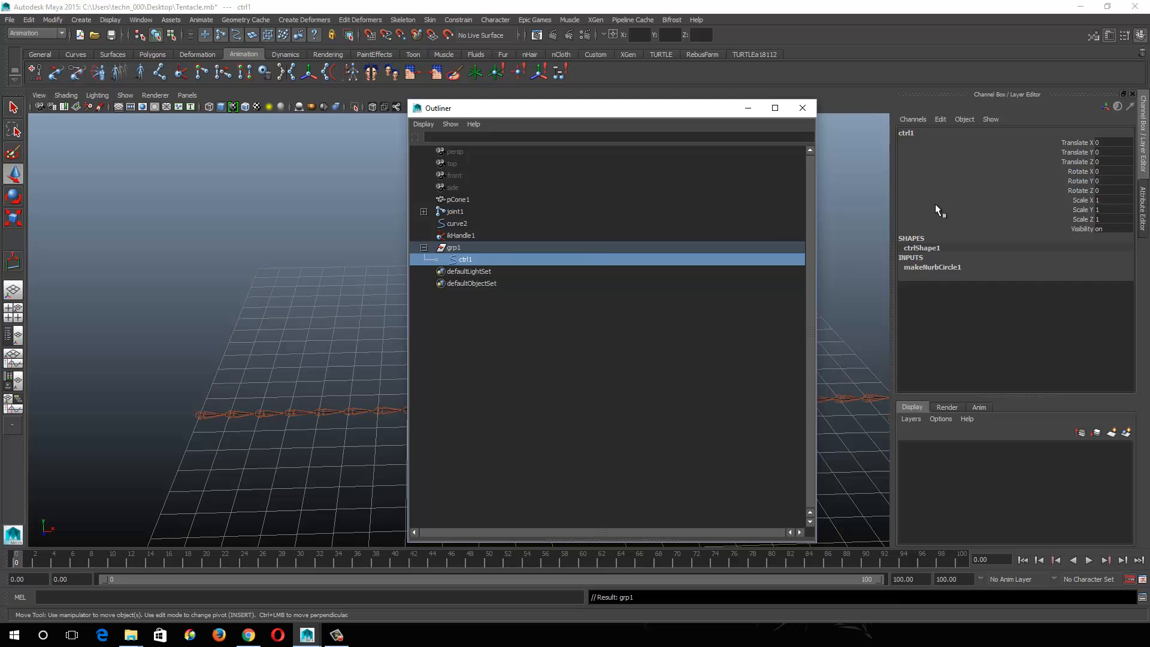
left_click(448, 248)
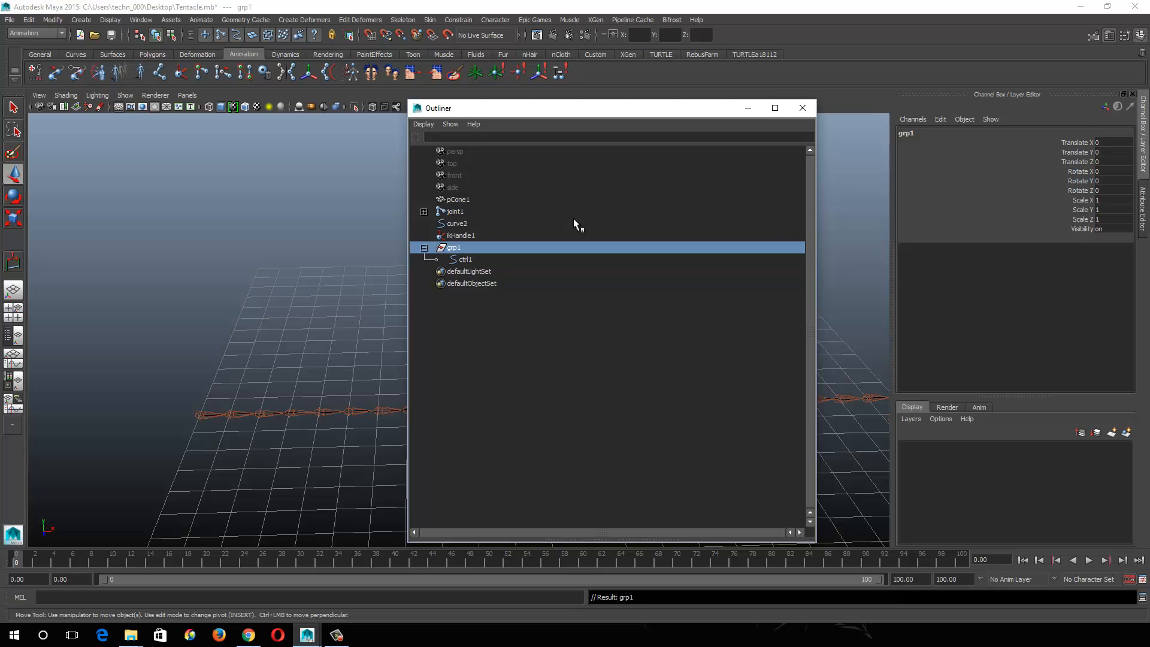
left_click(748, 107)
Step: Rotate grp1 about Z and set its Rotate Z to 90
left_click_drag(466, 444, 459, 437, "alt")
key("e")
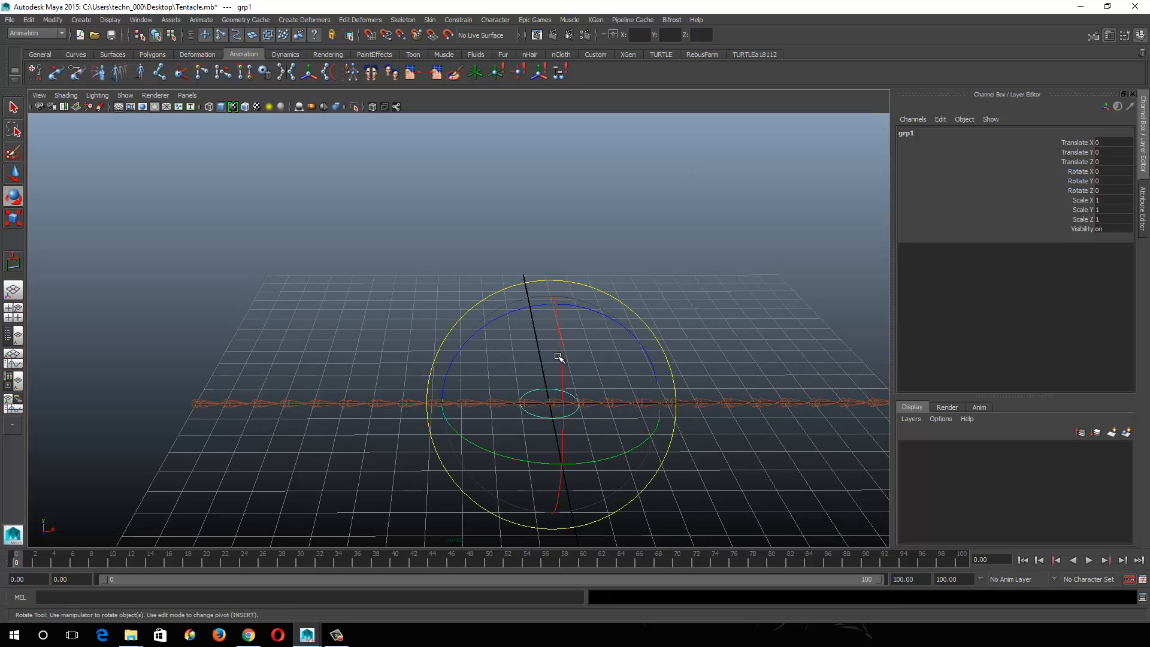
left_click_drag(585, 308, 819, 357)
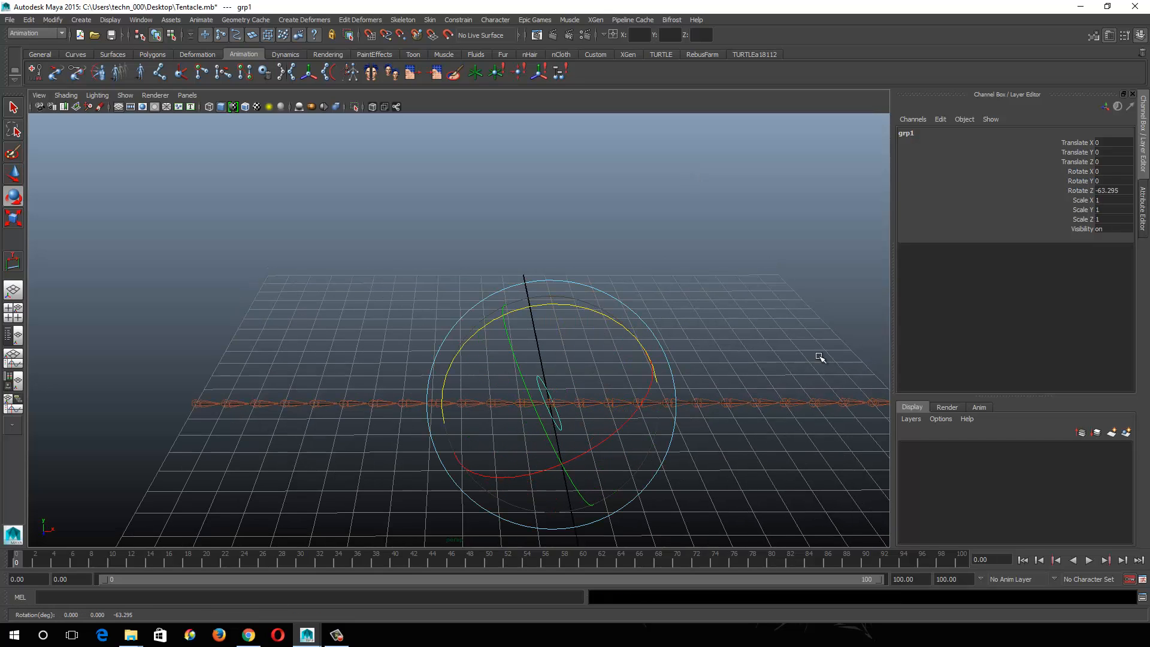
type("90")
key("Return")
key("w")
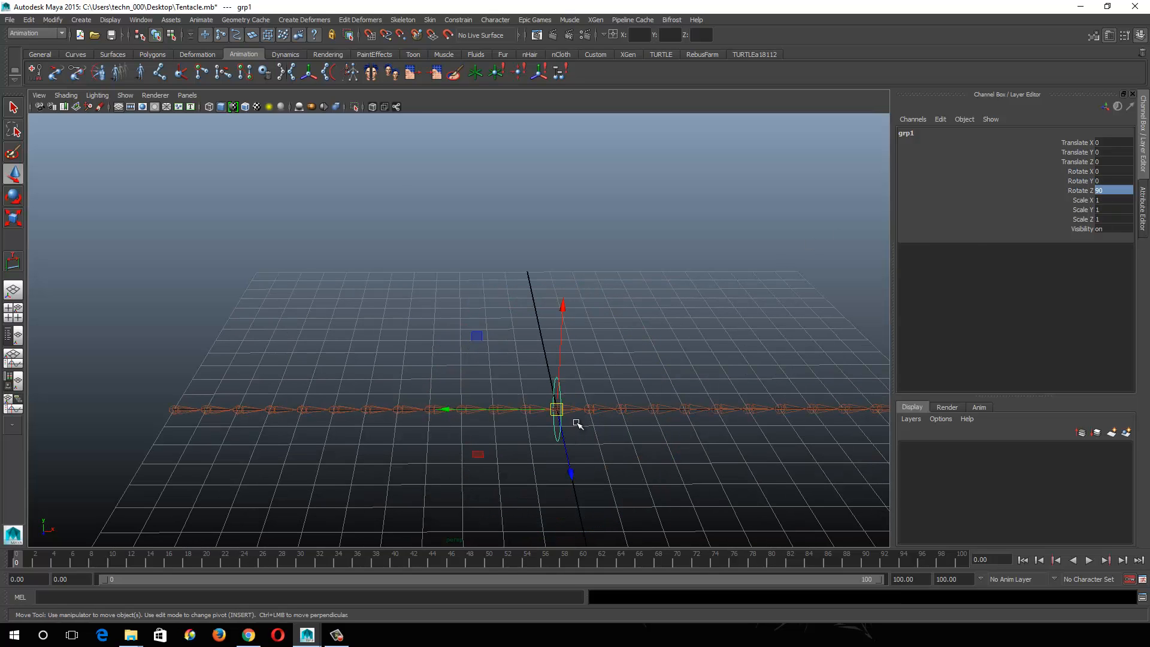
Step: Snap grp1 onto the root joint at Translate X -12 and reset its Rotate Z to 0
key("v")
left_click_drag(558, 410, 177, 407)
middle_click_drag(177, 407, 553, 430, "alt")
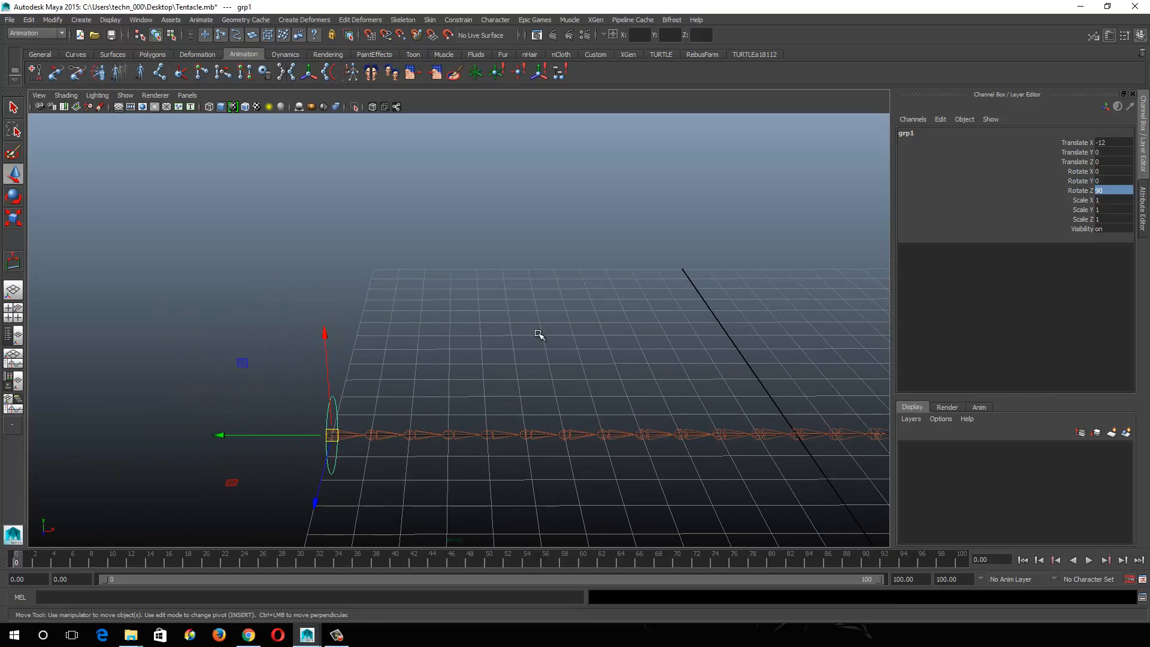
left_click(1105, 191)
type("0")
key("Return")
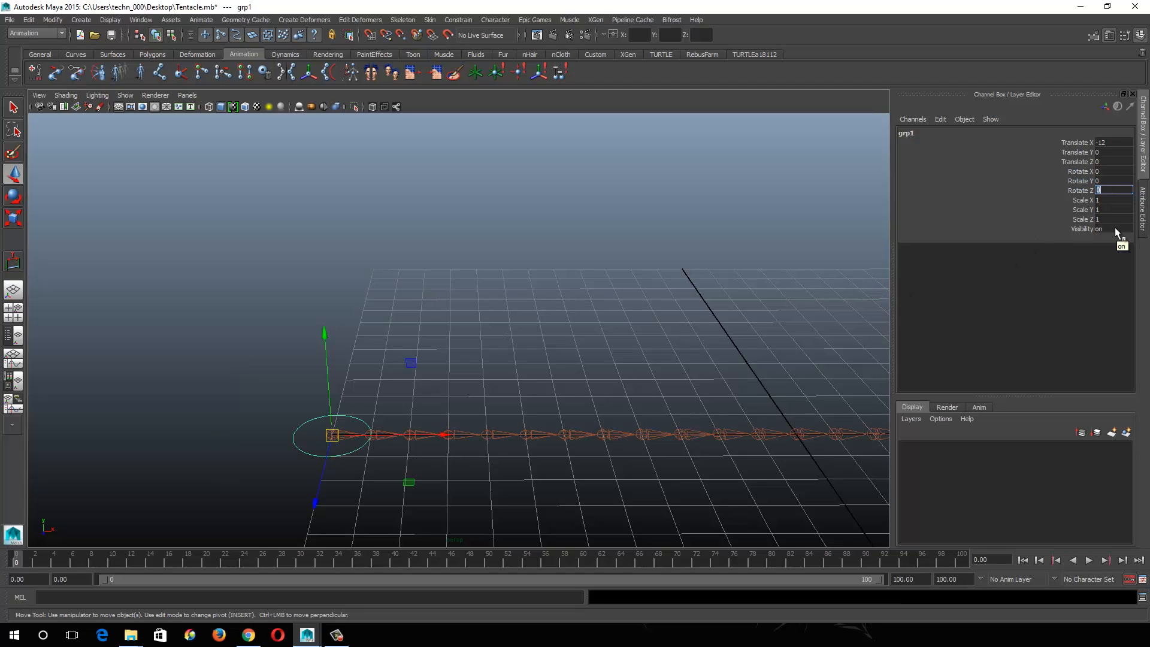
Step: Rotate the ctrl1 circle upright around the root joint by setting its Rotate Z to 90
left_click_drag(334, 331, 340, 328, "alt")
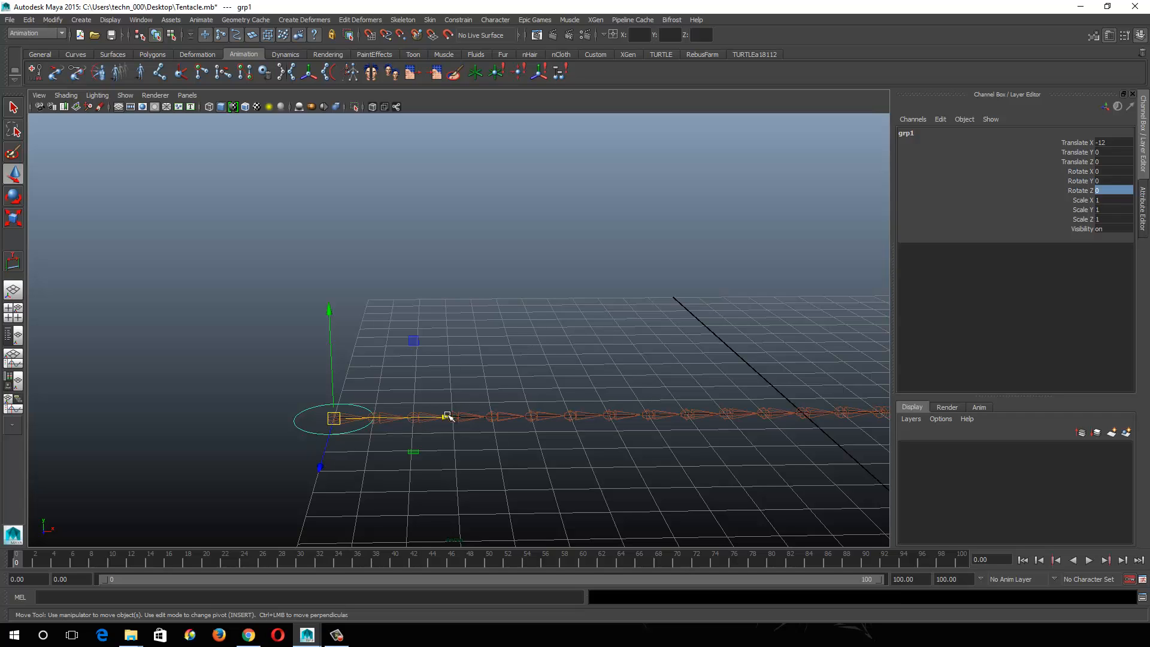
left_click(302, 431)
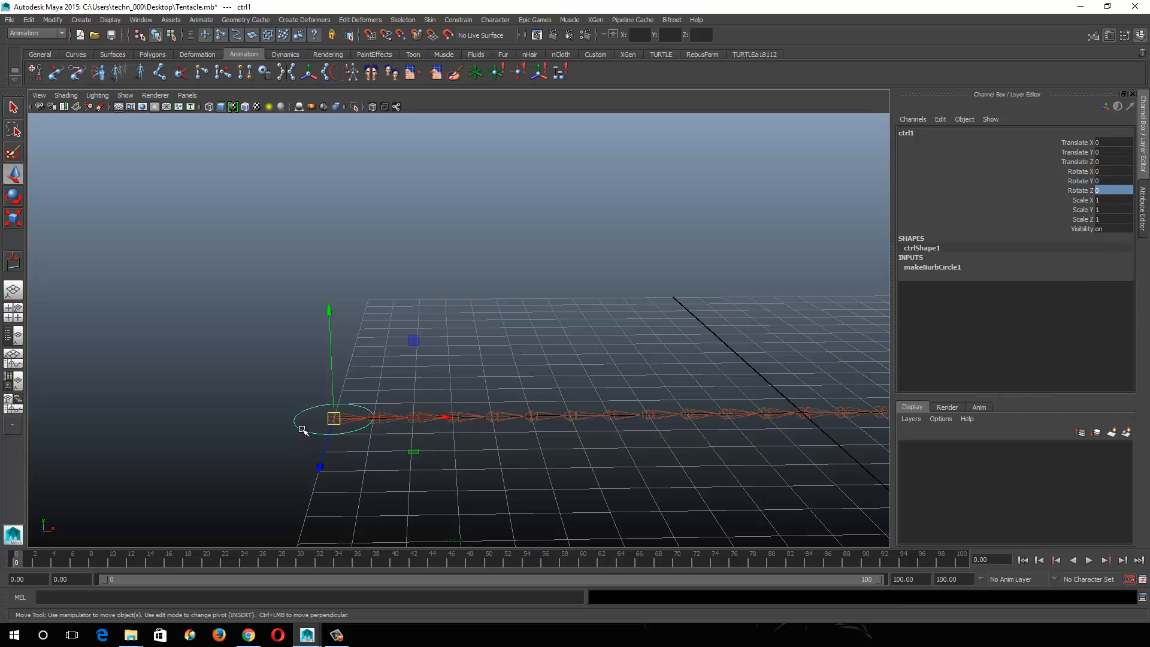
key("e")
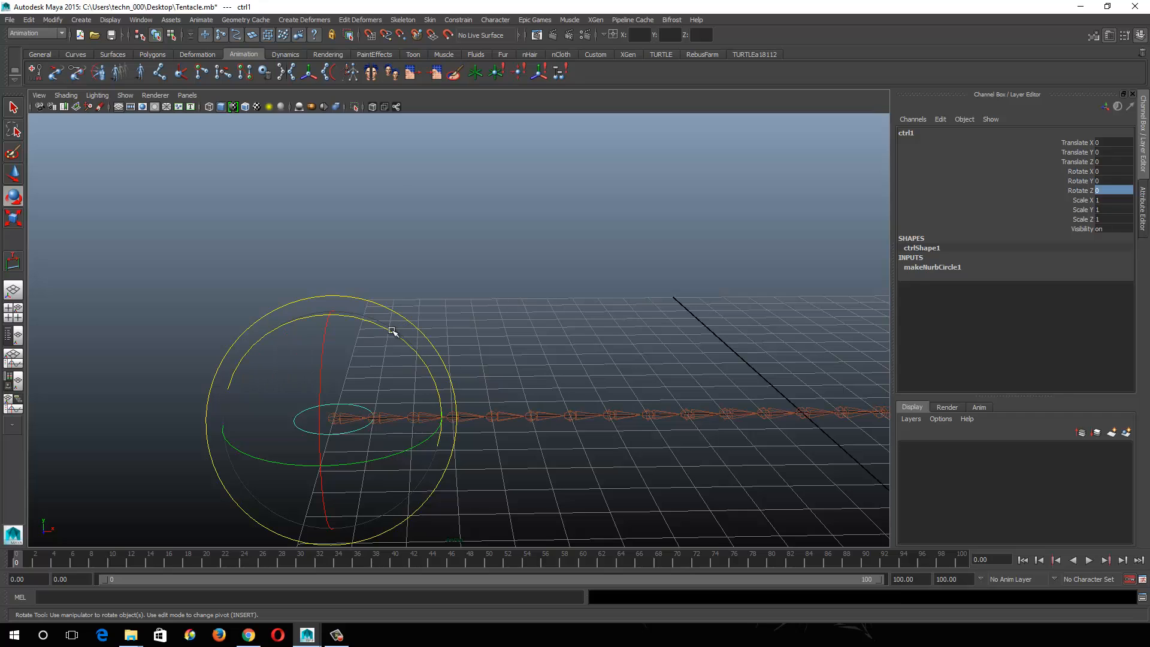
left_click_drag(396, 330, 505, 529)
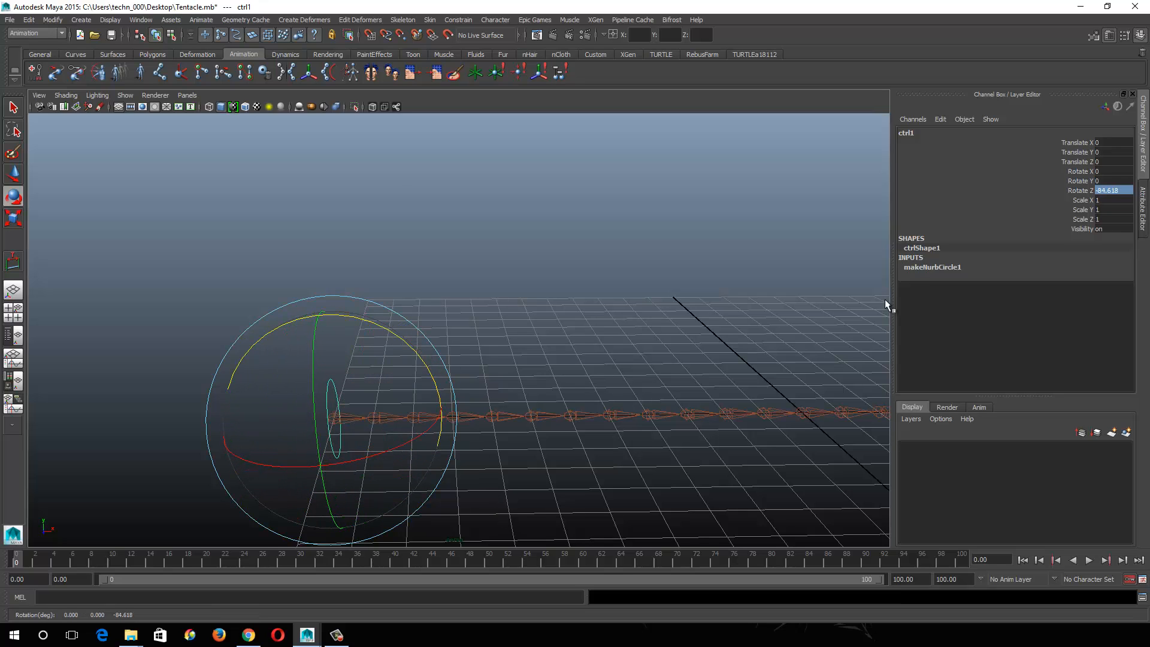
type("90")
key("Return")
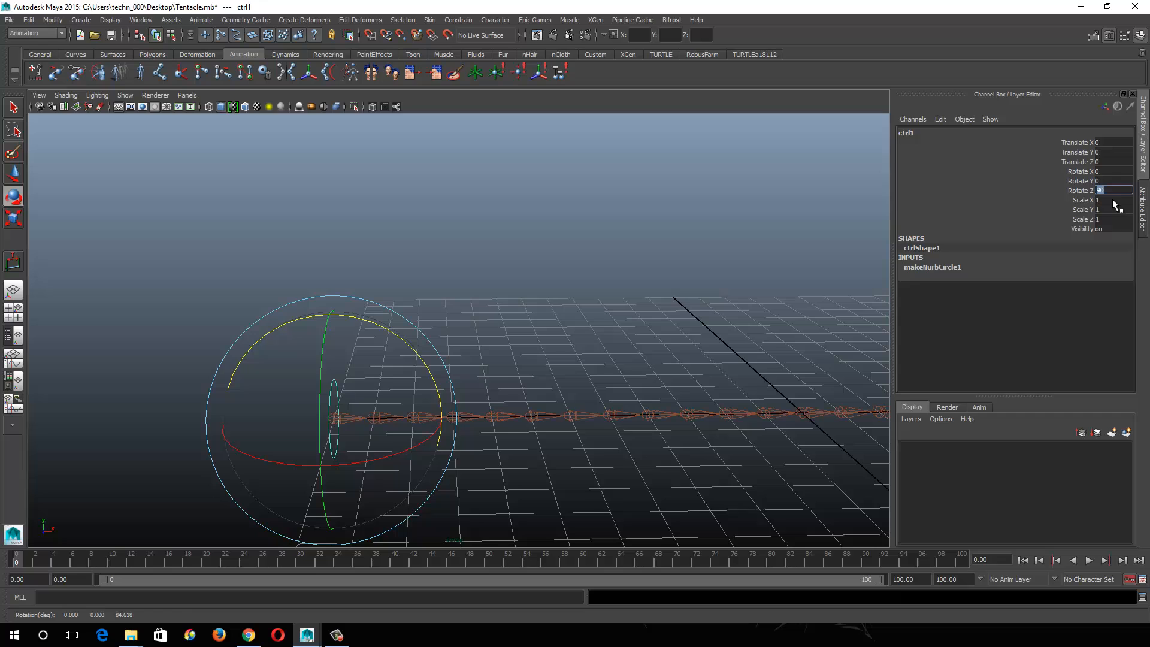
Step: Freeze the transformations of the ctrl1 circle, then reopen the Outliner as a narrower window clear of the circle
left_click(53, 21)
left_click(84, 57)
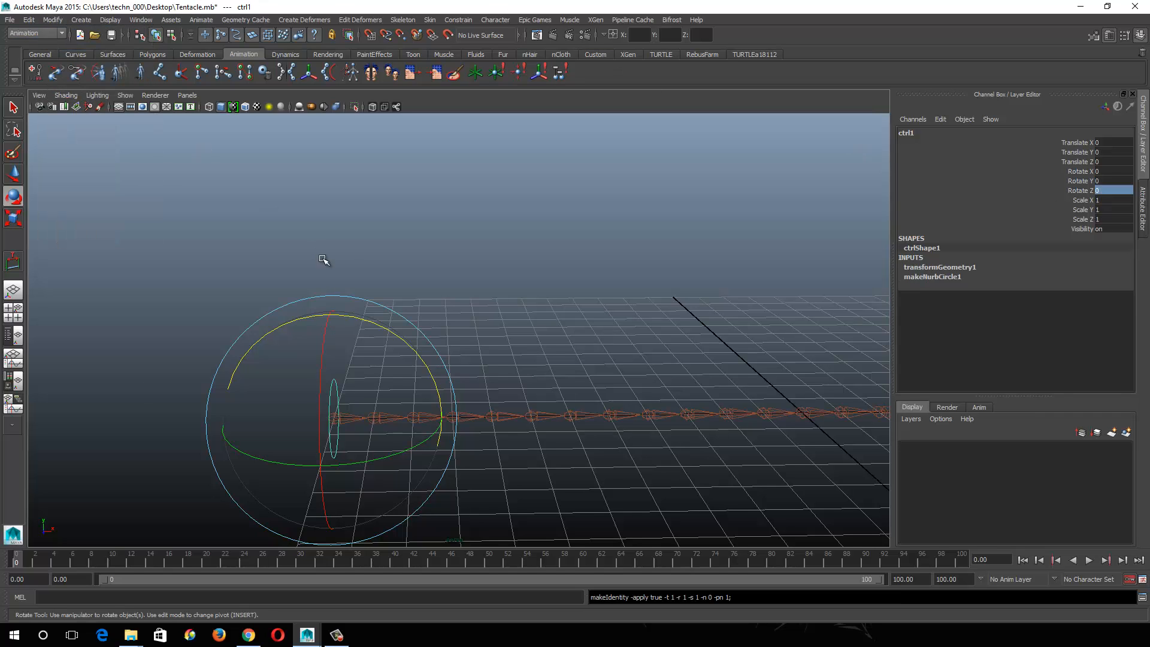
left_click(377, 350)
left_click(334, 385)
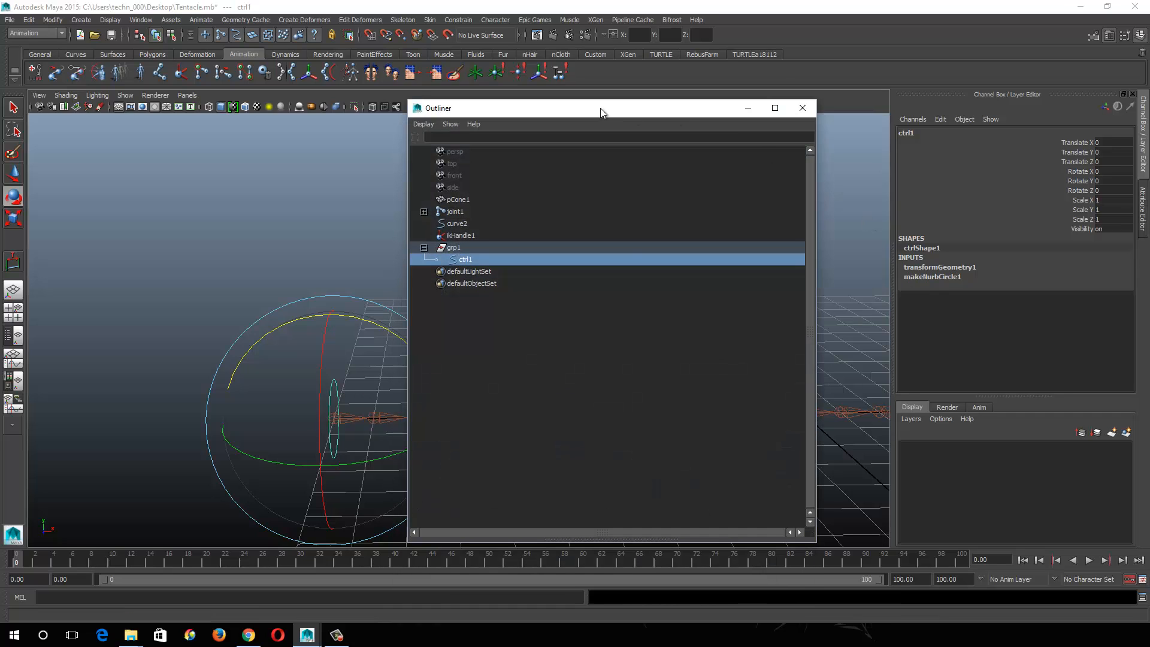
left_click_drag(600, 110, 728, 91)
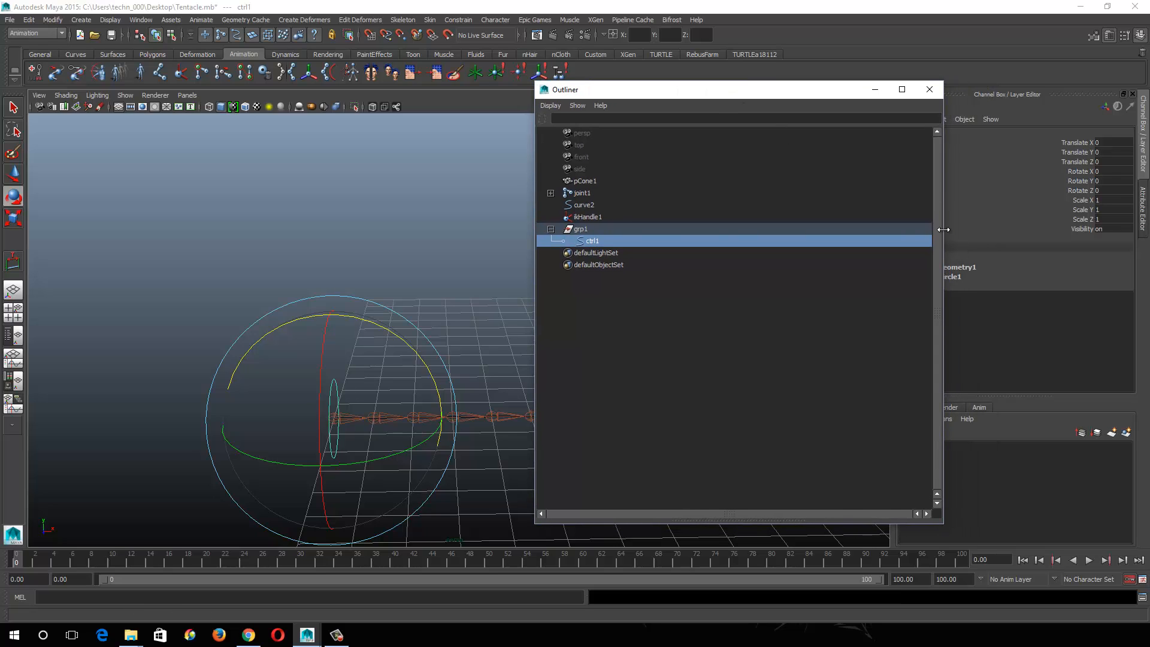
left_click_drag(941, 230, 868, 230)
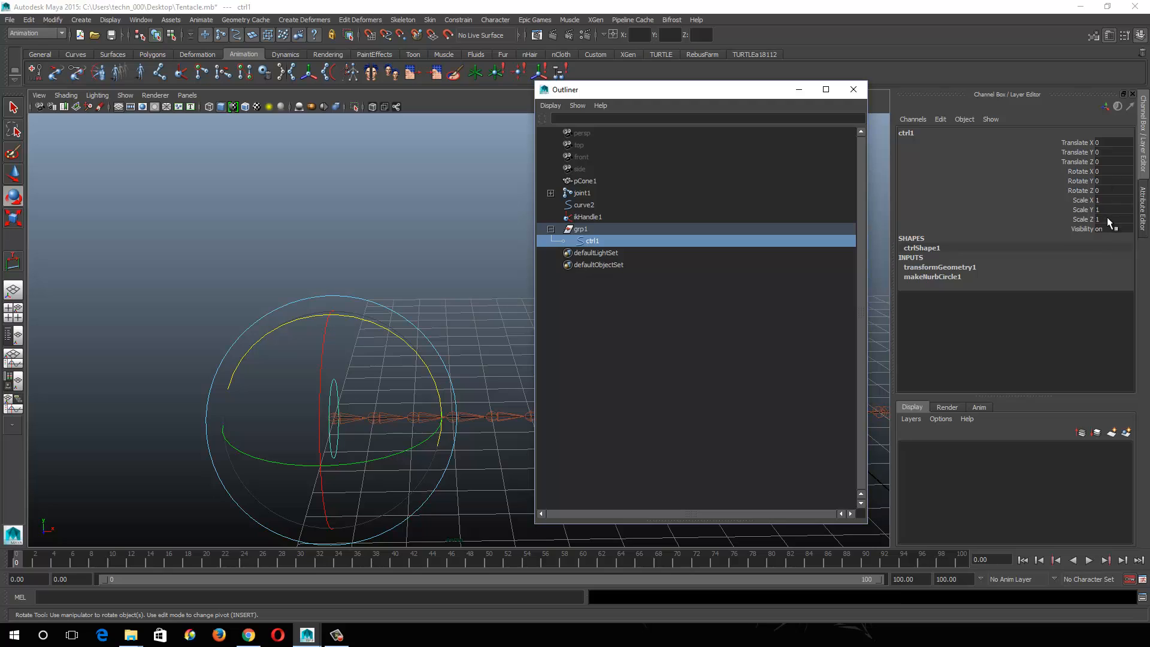
Step: Compare the transform channels of ctrl1 and its parent grp1, and examine the circle's placement at the root joint
key("w")
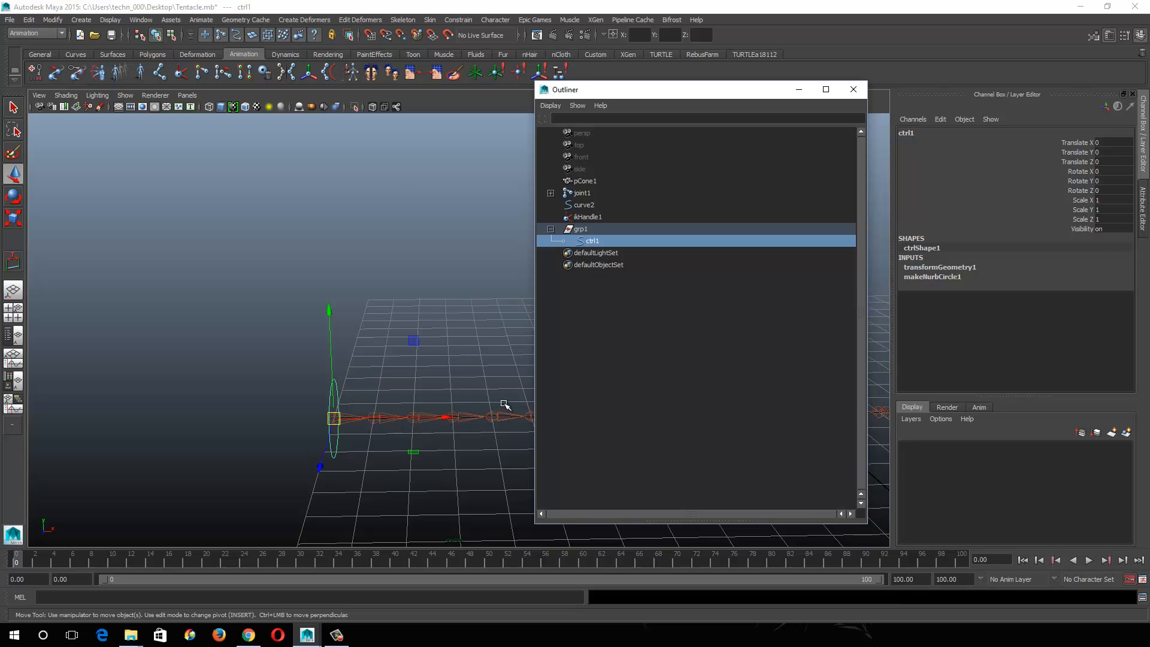
left_click(454, 417)
middle_click_drag(441, 393, 319, 381, "alt")
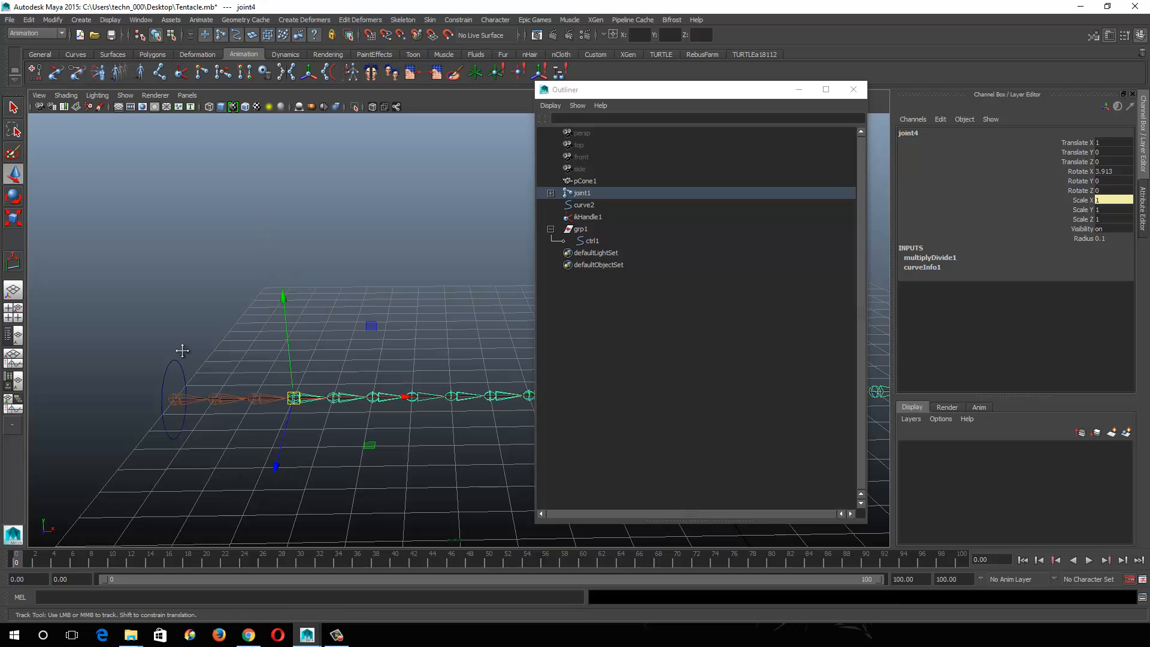
middle_click_drag(183, 350, 384, 389, "alt")
left_click(584, 229)
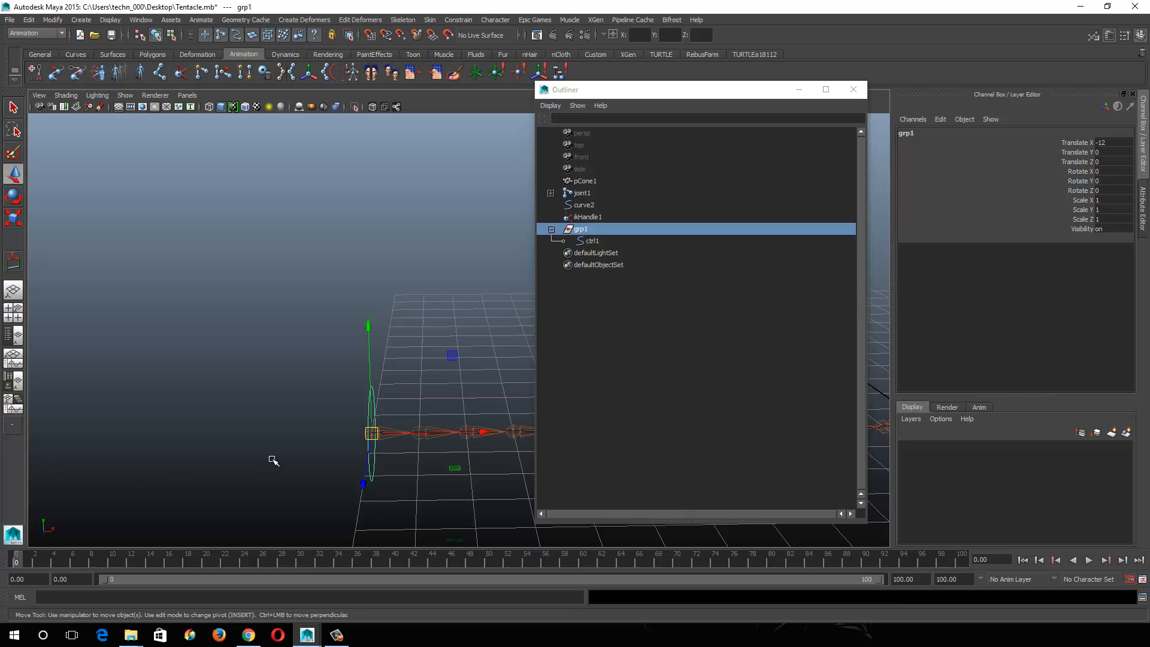
left_click_drag(272, 462, 164, 421, "alt")
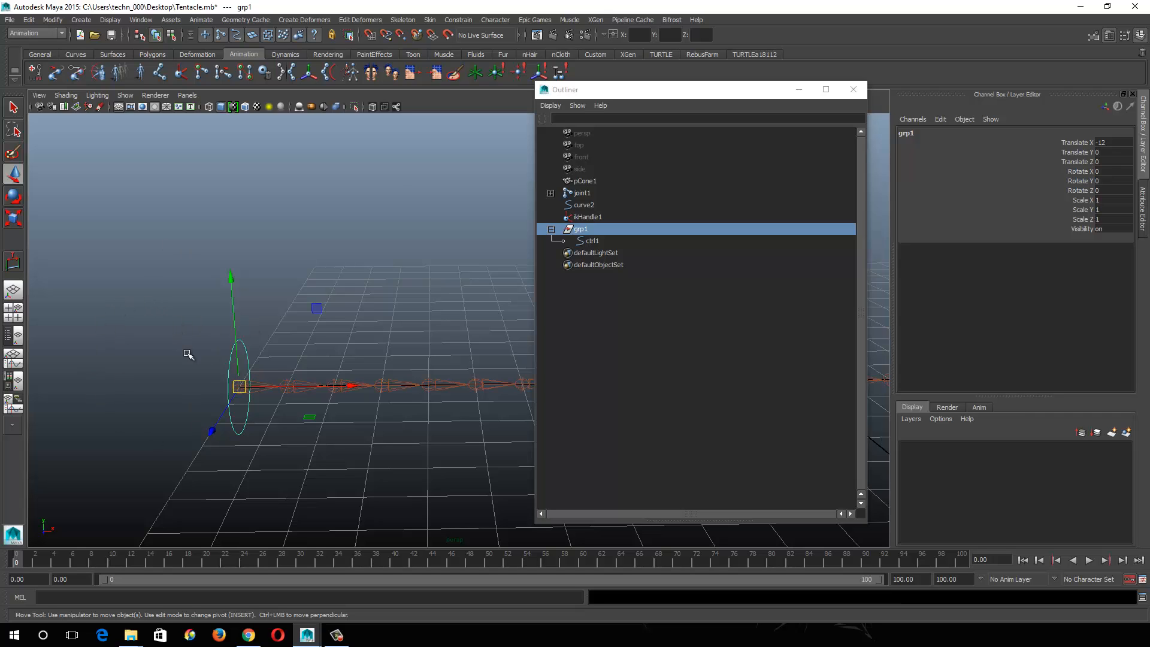
left_click_drag(290, 369, 187, 305, "alt")
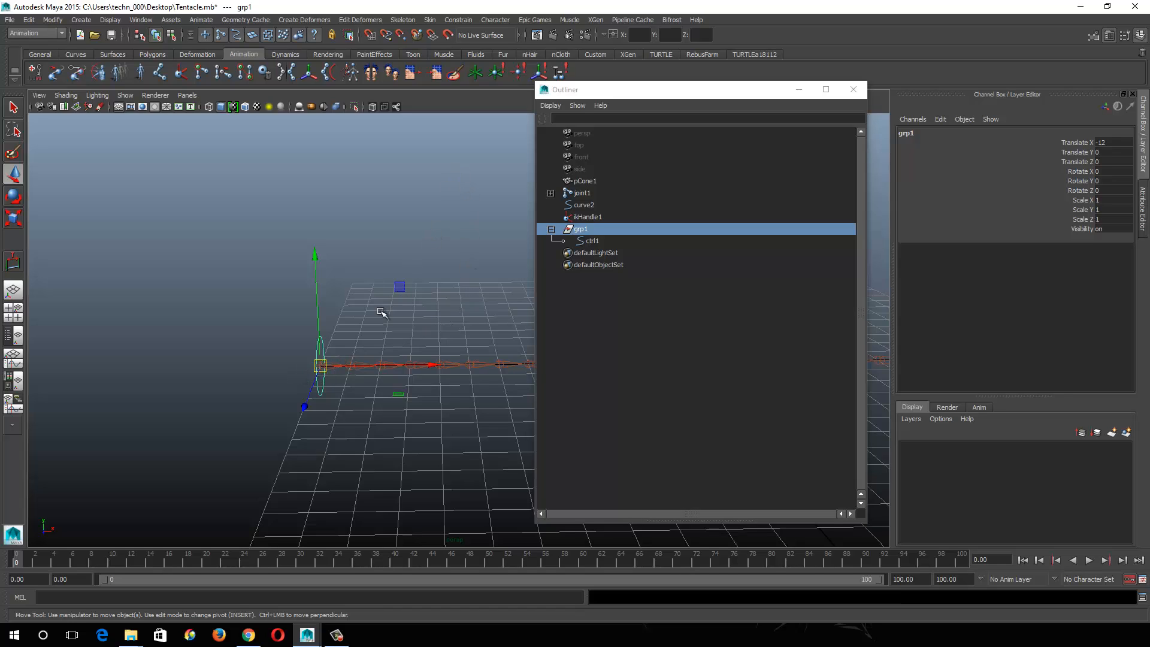
left_click(322, 394)
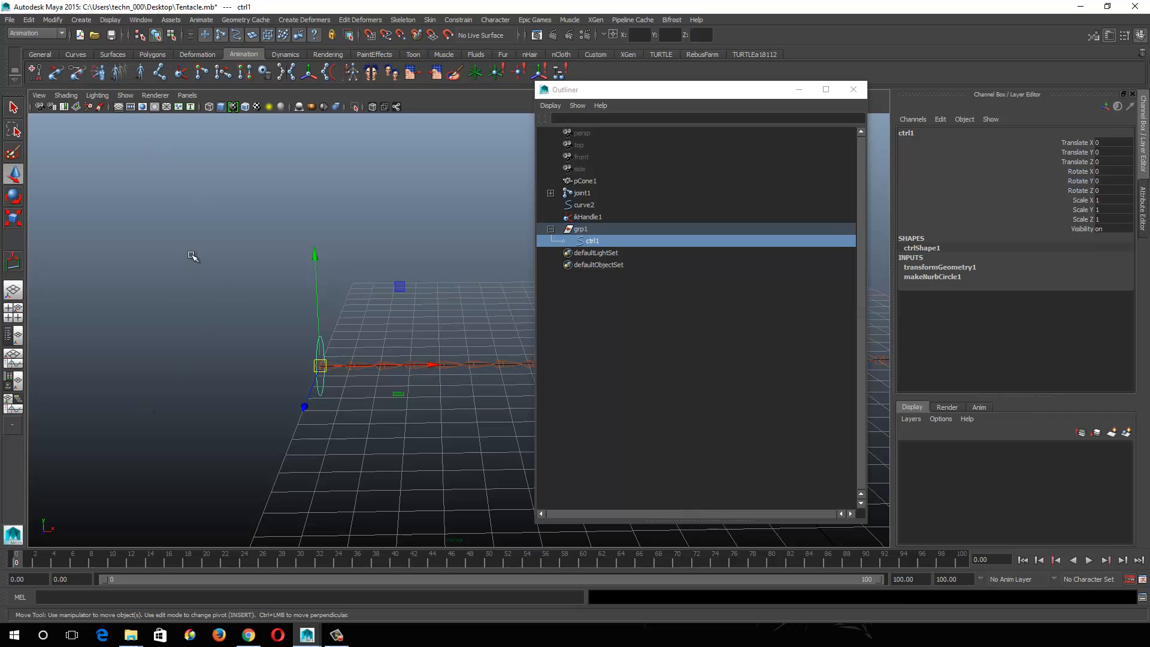
left_click_drag(372, 383, 311, 365, "alt")
left_click(584, 229)
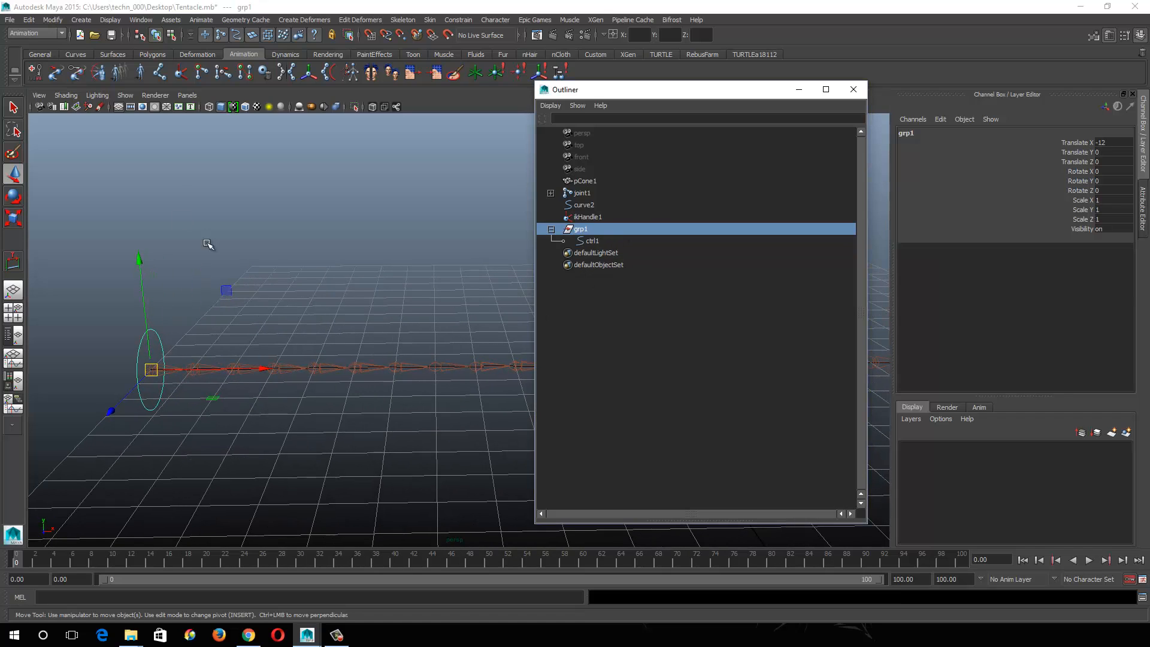
Step: Show polygons in the viewport and scale the ctrl1 circle uniformly to about 1.981 so it surrounds the cone's base
left_click(125, 95)
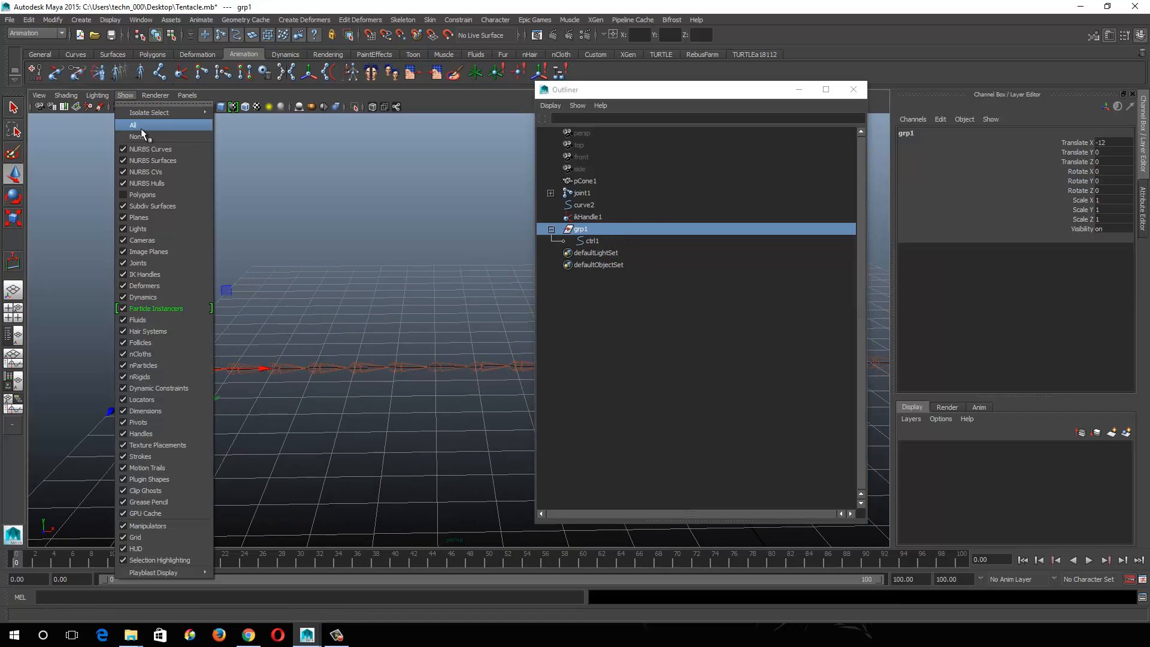
left_click(152, 195)
left_click(591, 241)
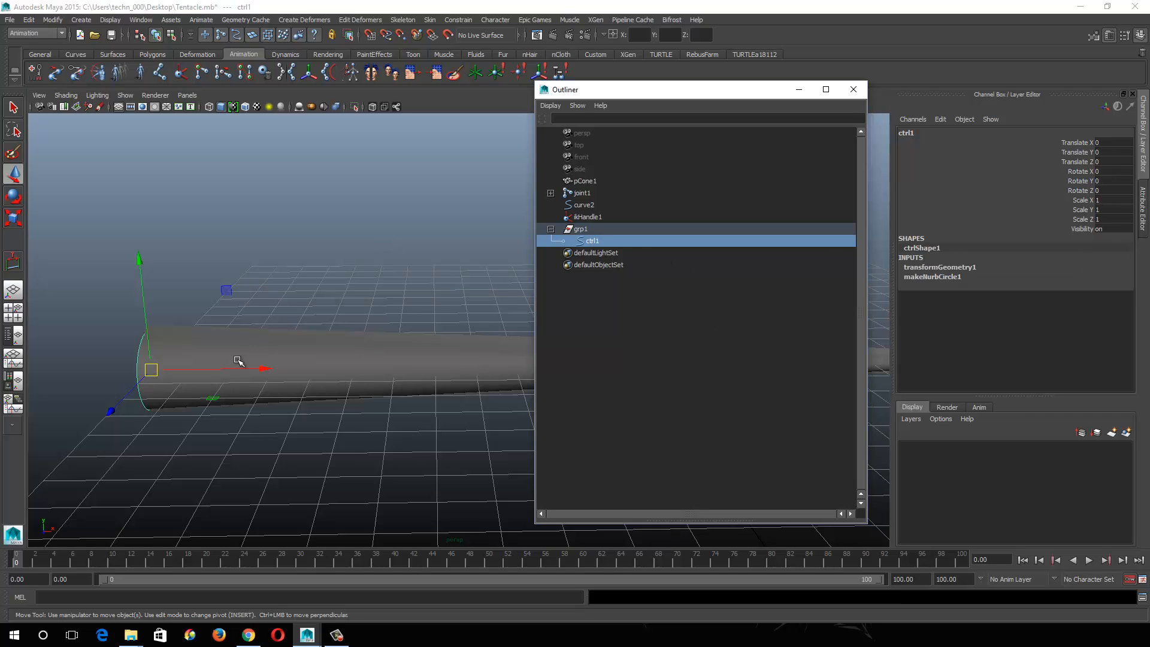
middle_click_drag(308, 373, 348, 367, "alt")
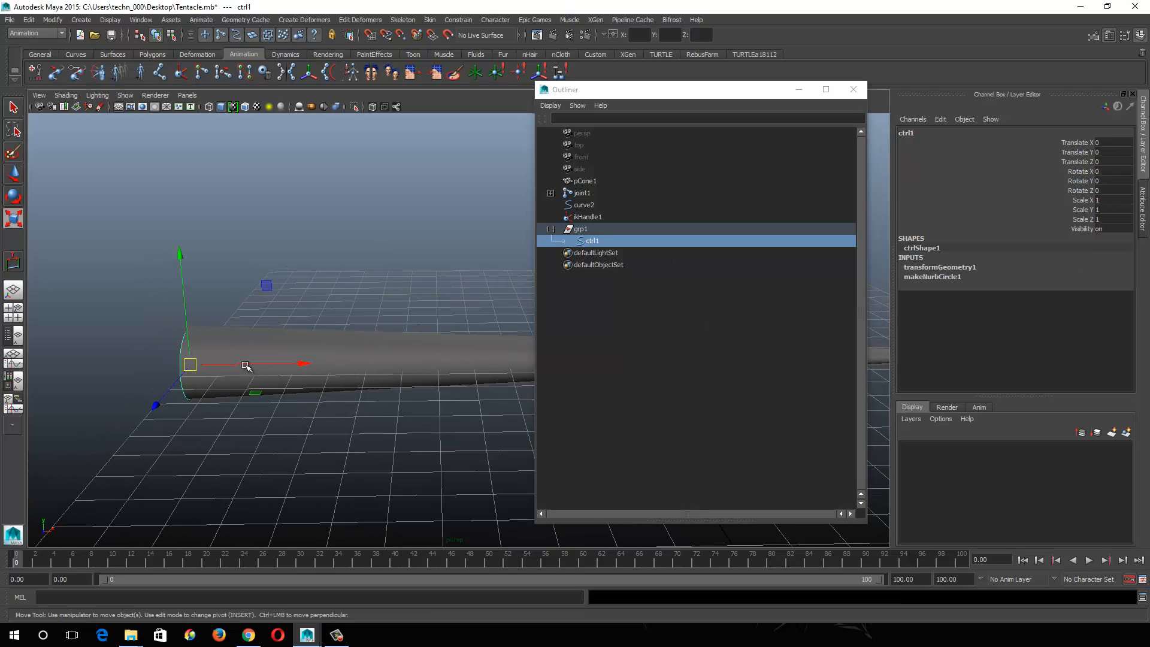
key("r")
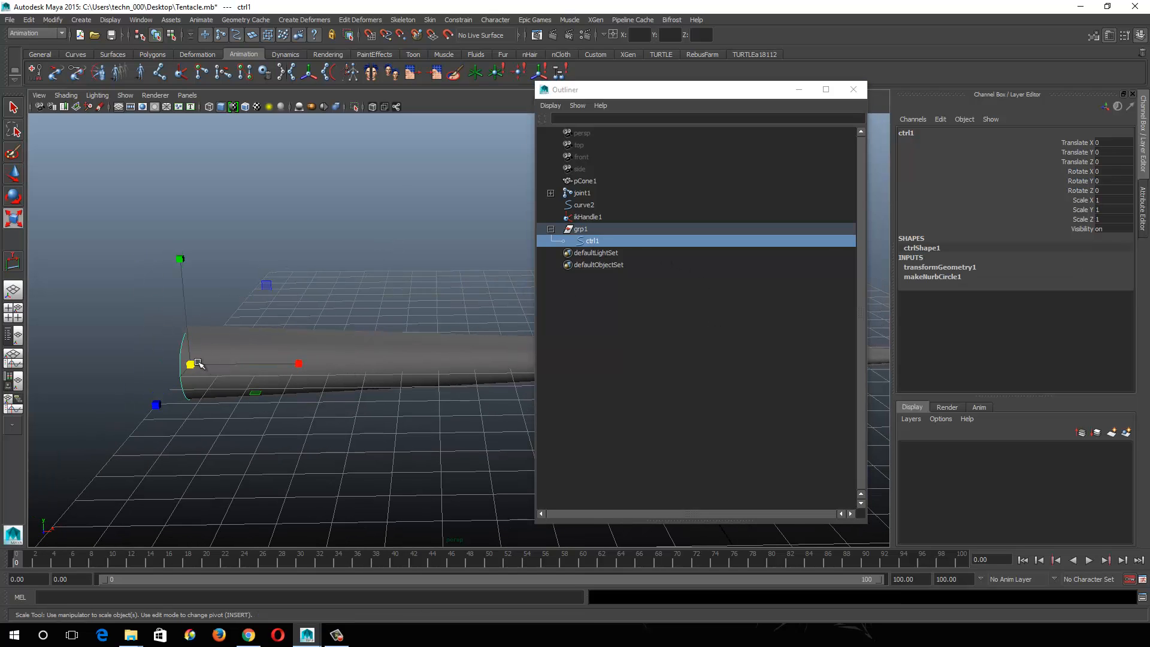
left_click_drag(191, 364, 332, 342)
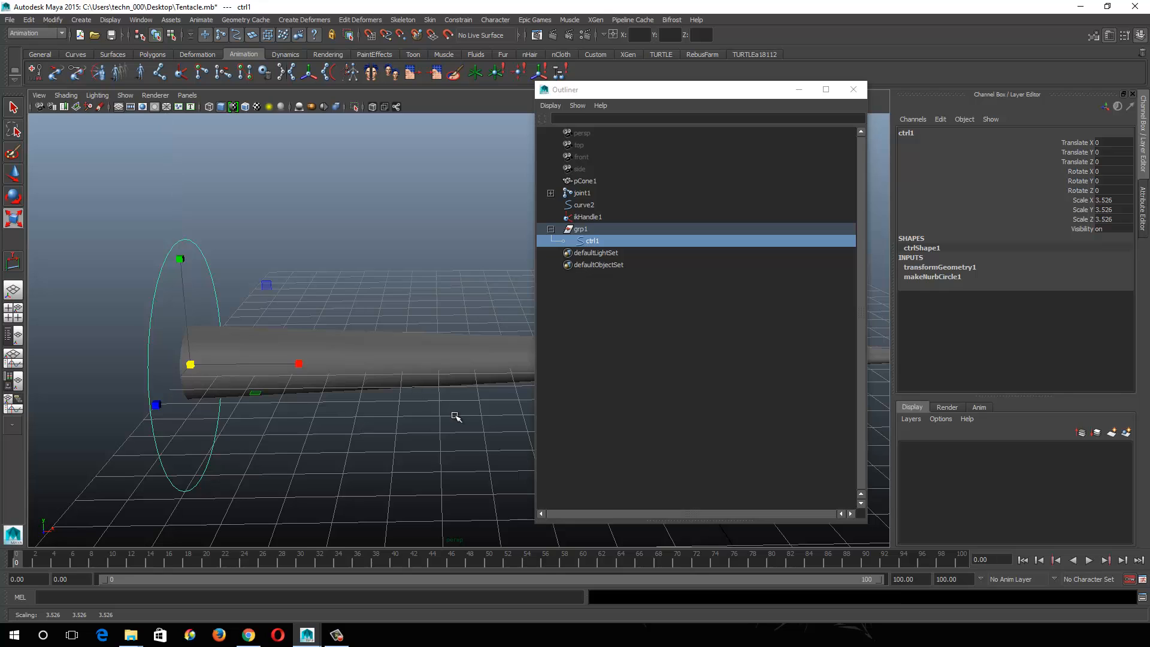
left_click_drag(457, 416, 221, 278, "alt")
left_click_drag(163, 314, 110, 364, "alt")
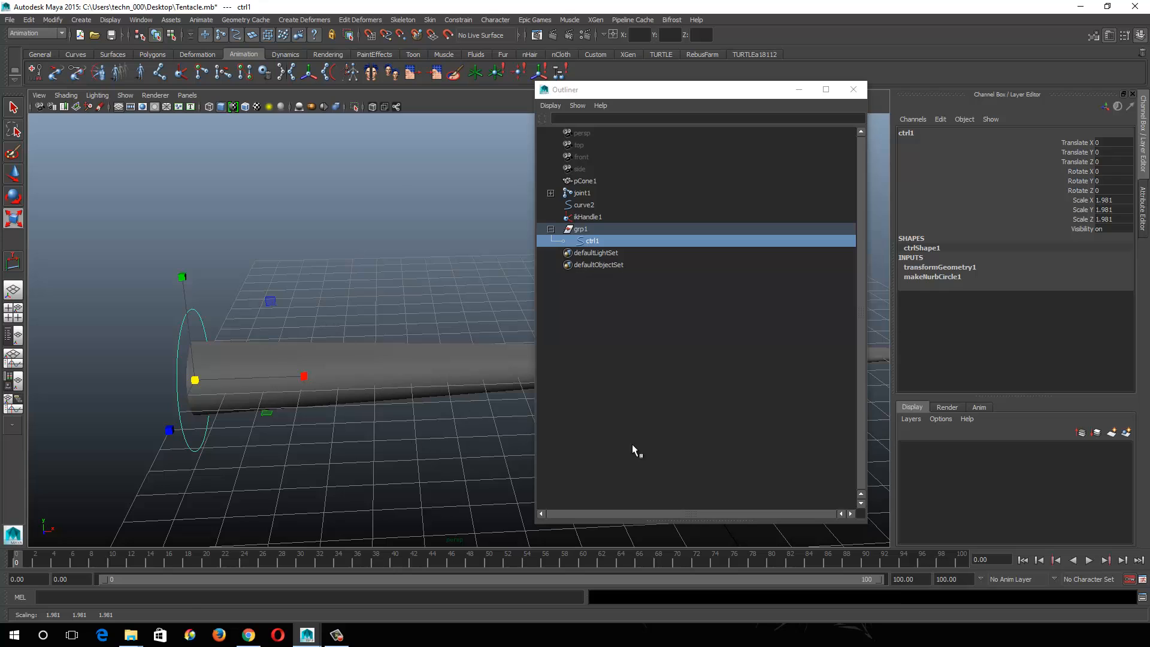
Step: Switch to the Move tool and hide polygons in the viewport again
left_click(16, 174)
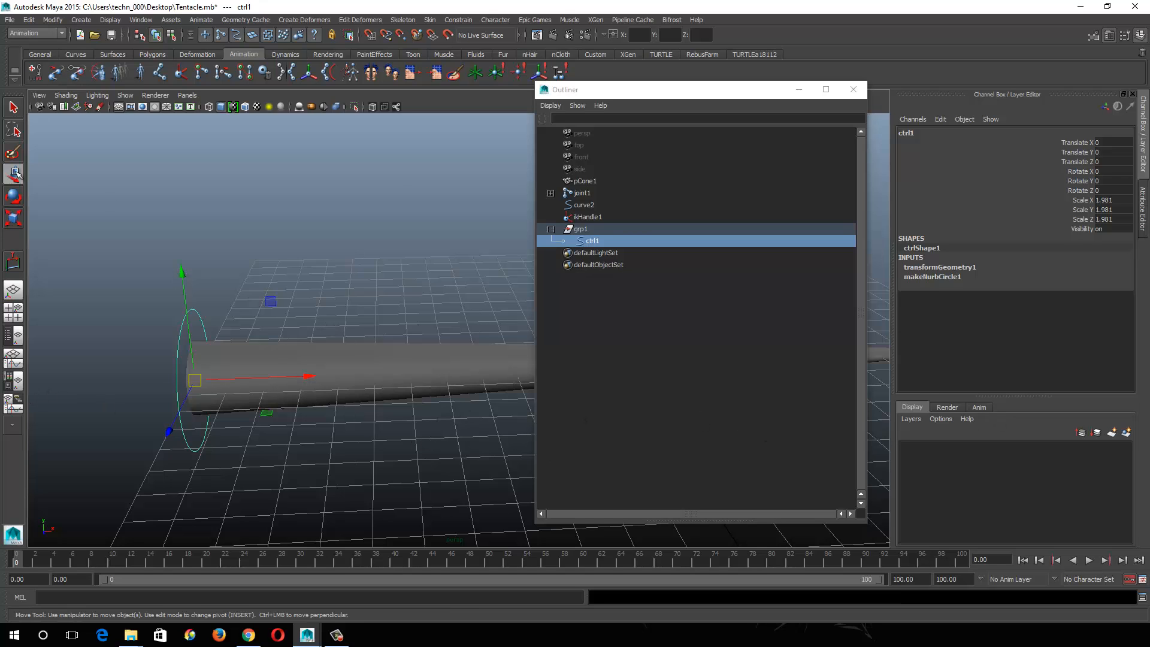
left_click_drag(362, 334, 271, 340, "alt")
left_click(122, 96)
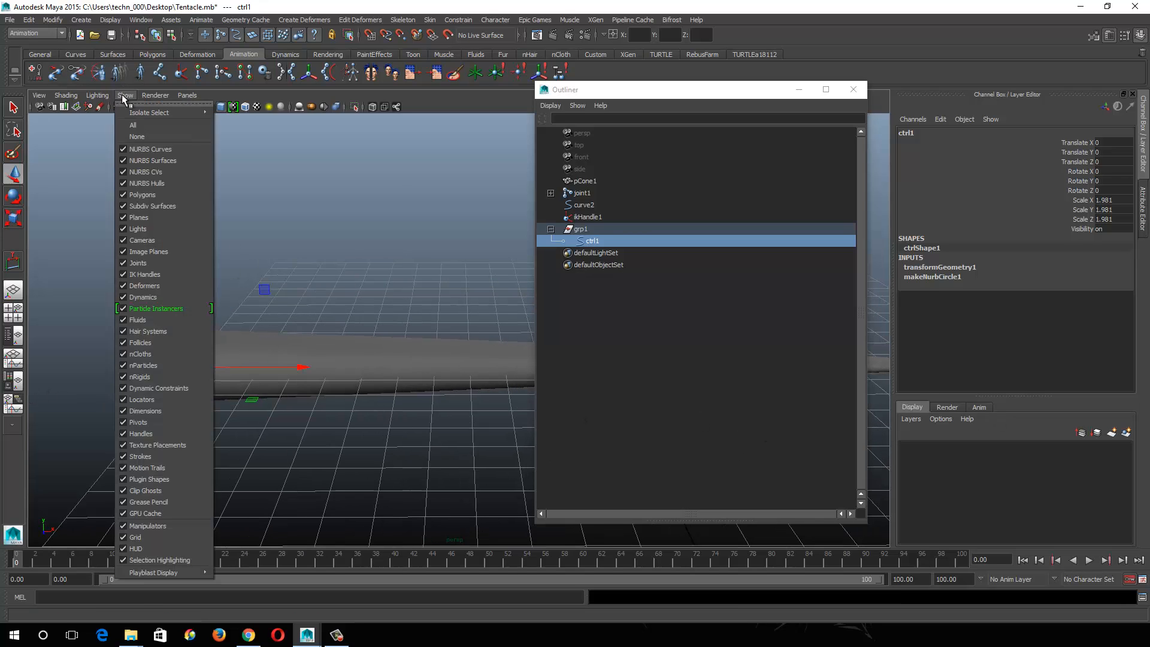
left_click(158, 196)
left_click_drag(363, 365, 363, 398, "alt")
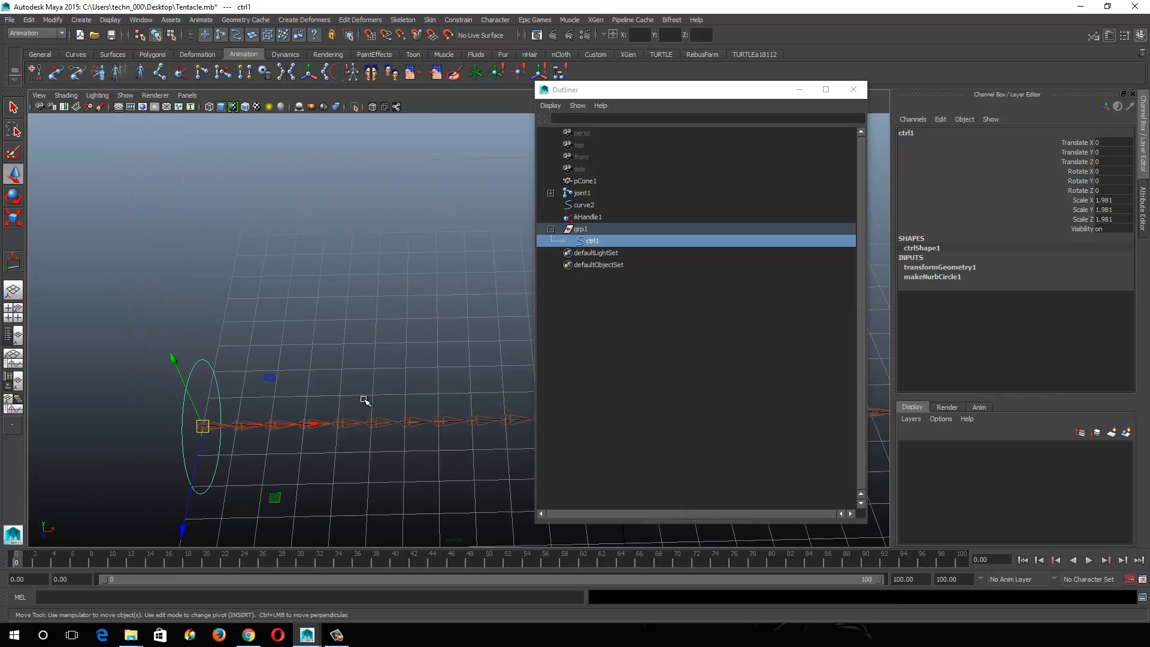
Step: Examine the control points of curve2 in component mode, then return to object selection mode
left_click(586, 204)
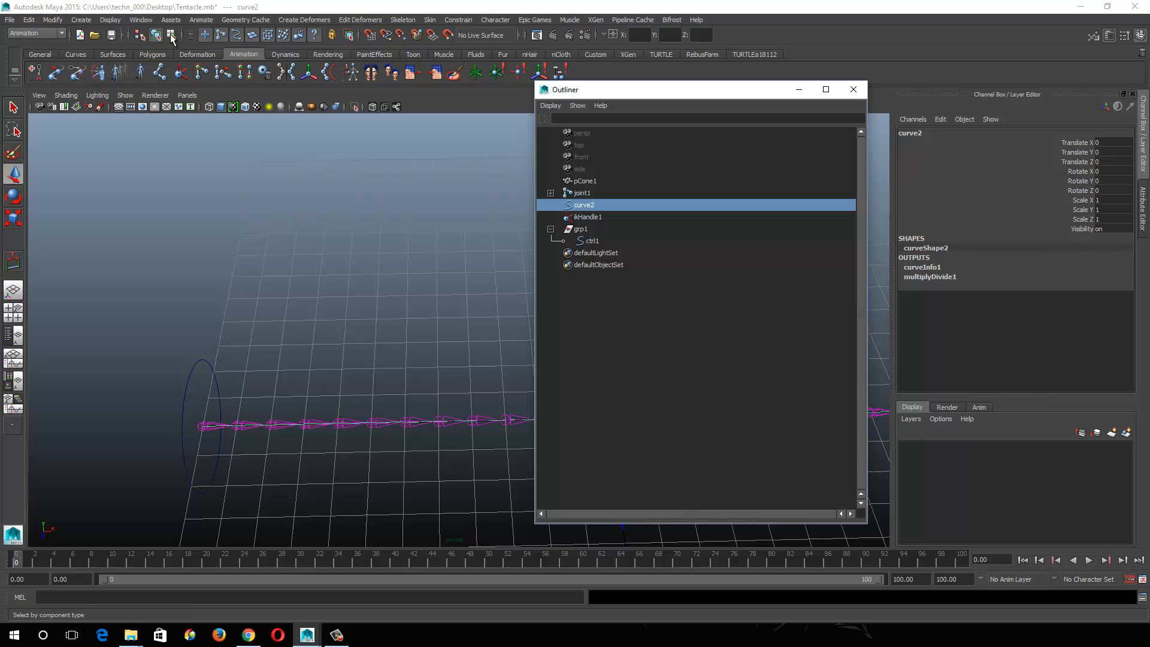
left_click(378, 350)
left_click_drag(379, 350, 315, 334, "alt")
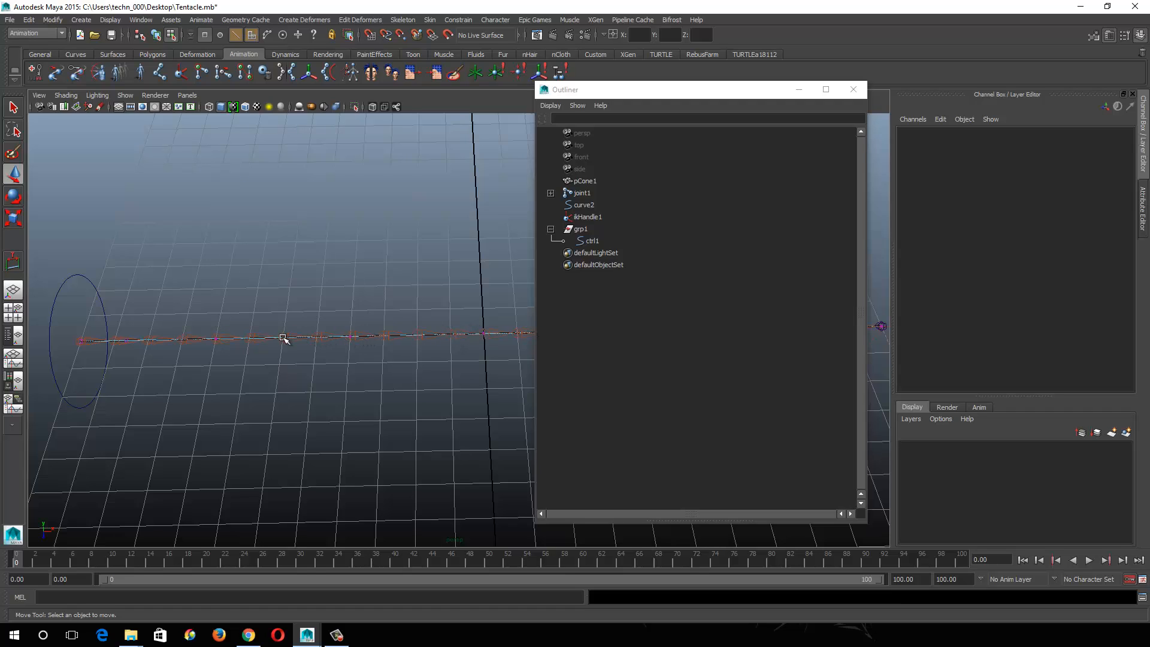
left_click(157, 38)
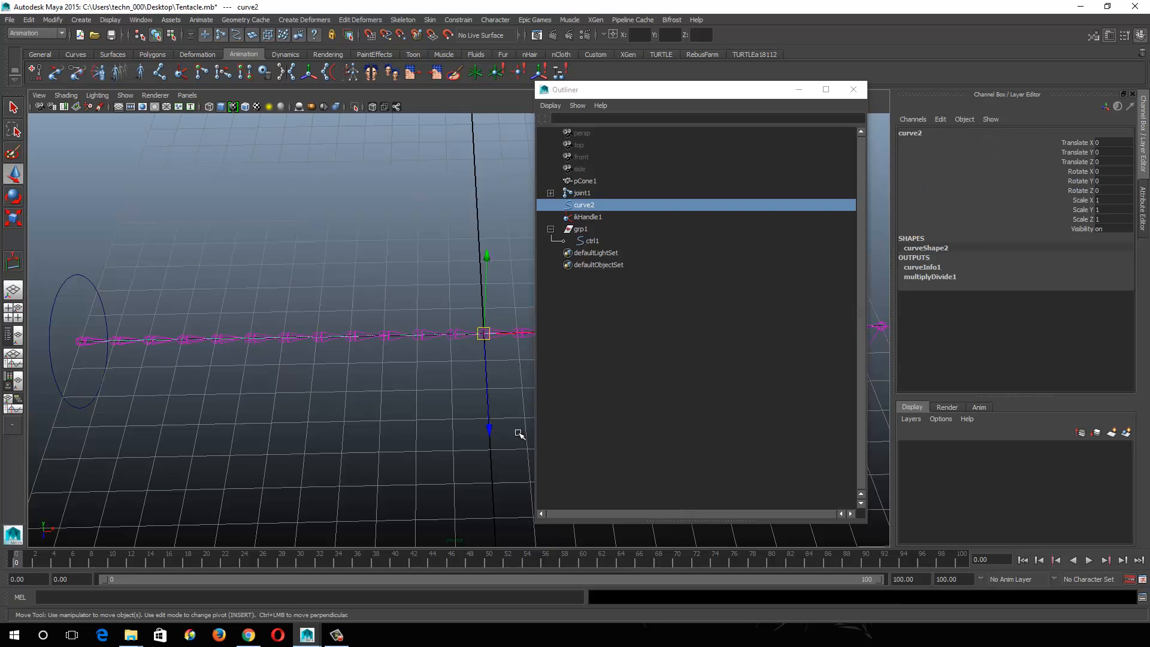
left_click_drag(272, 370, 352, 378, "alt")
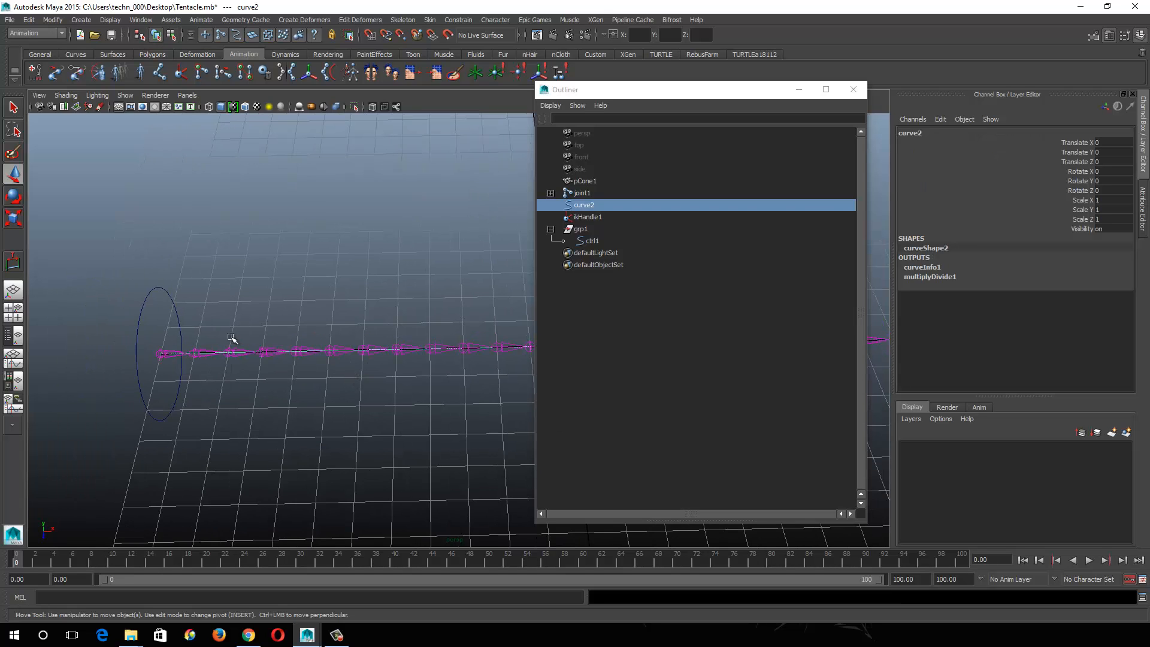
Step: Duplicate grp1 with its circle and move the copy along the joint chain to Translate X -8
left_click(580, 229)
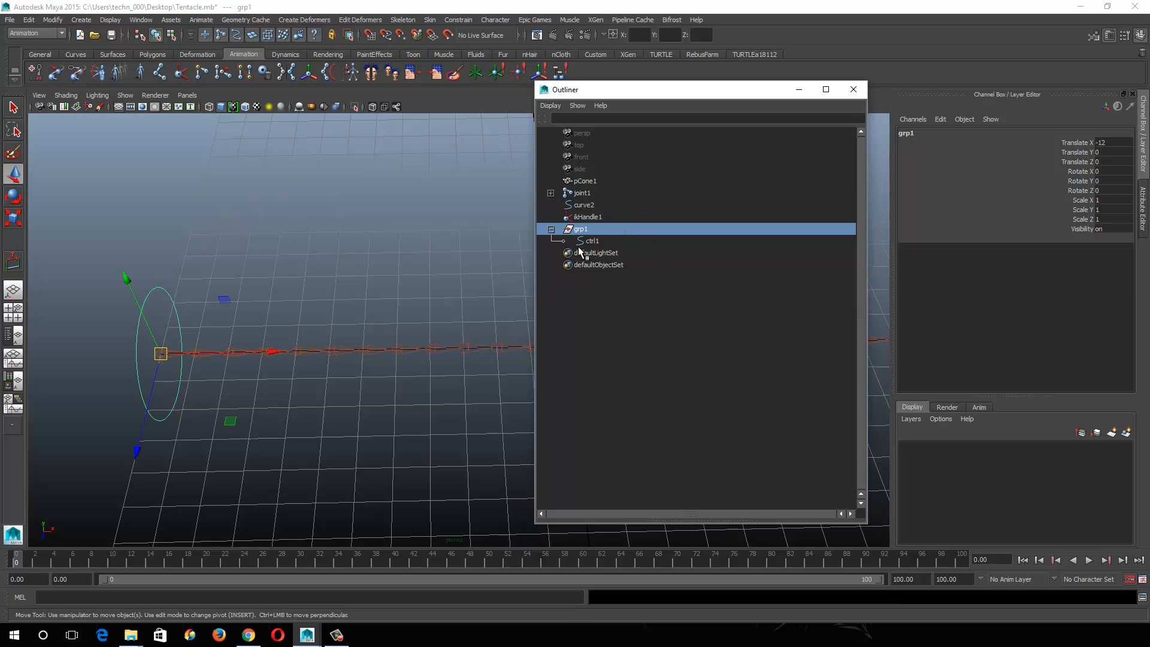
left_click_drag(244, 403, 290, 411, "alt")
key("ctrl+d")
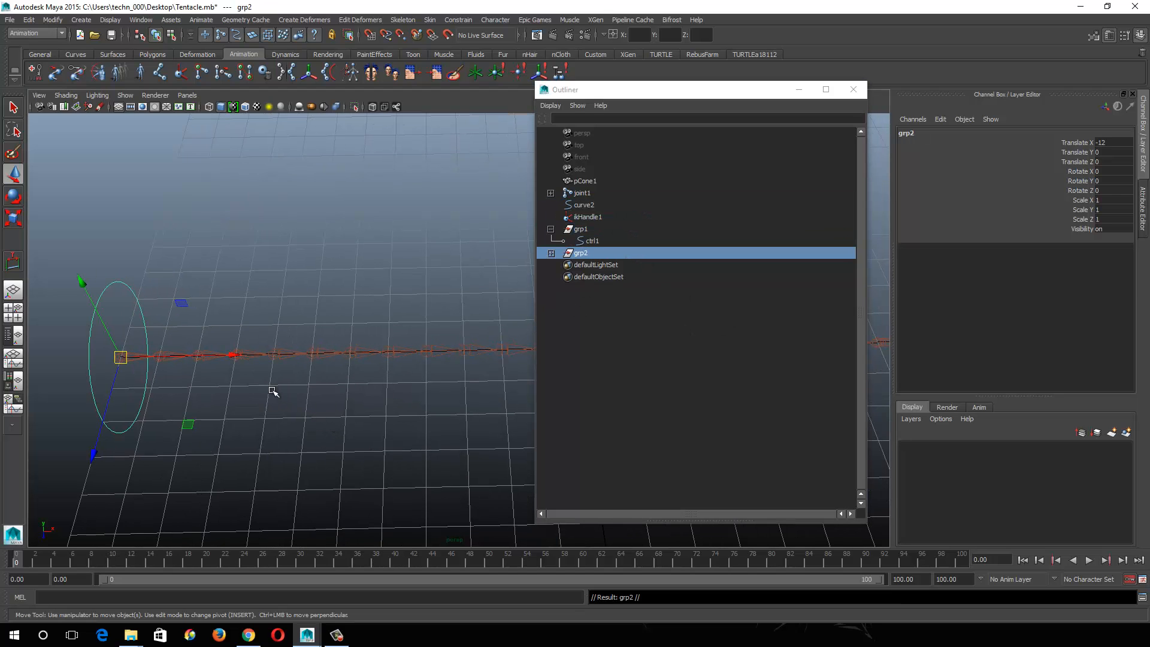
key("w")
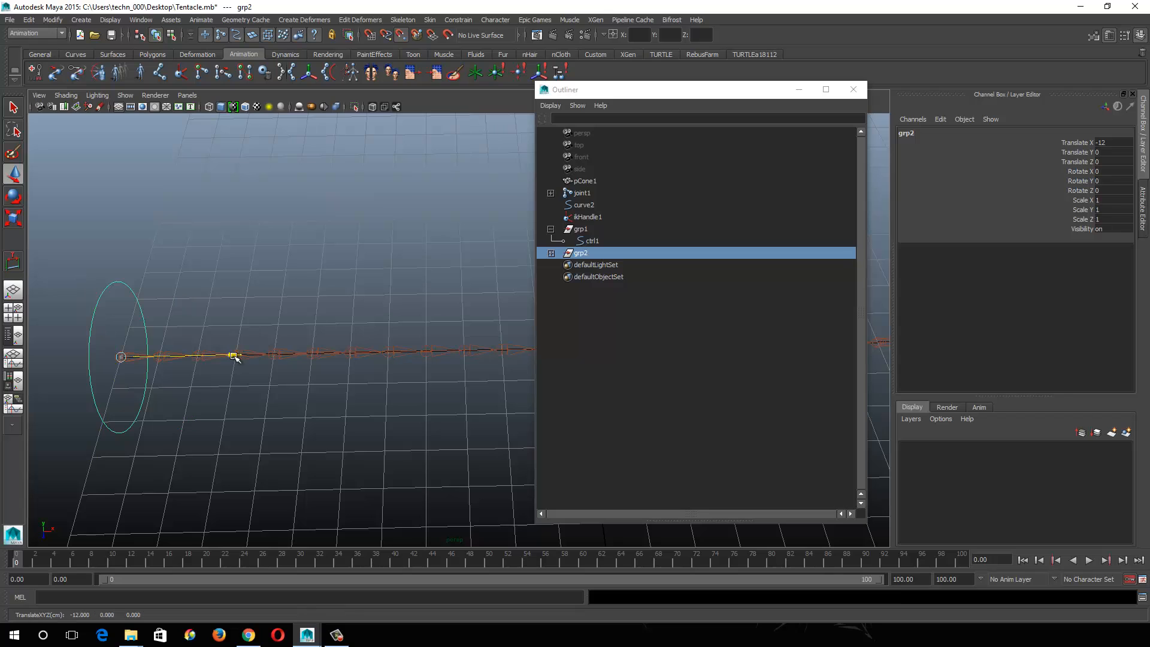
left_click_drag(232, 354, 273, 358)
middle_click_drag(445, 379, 381, 369, "alt")
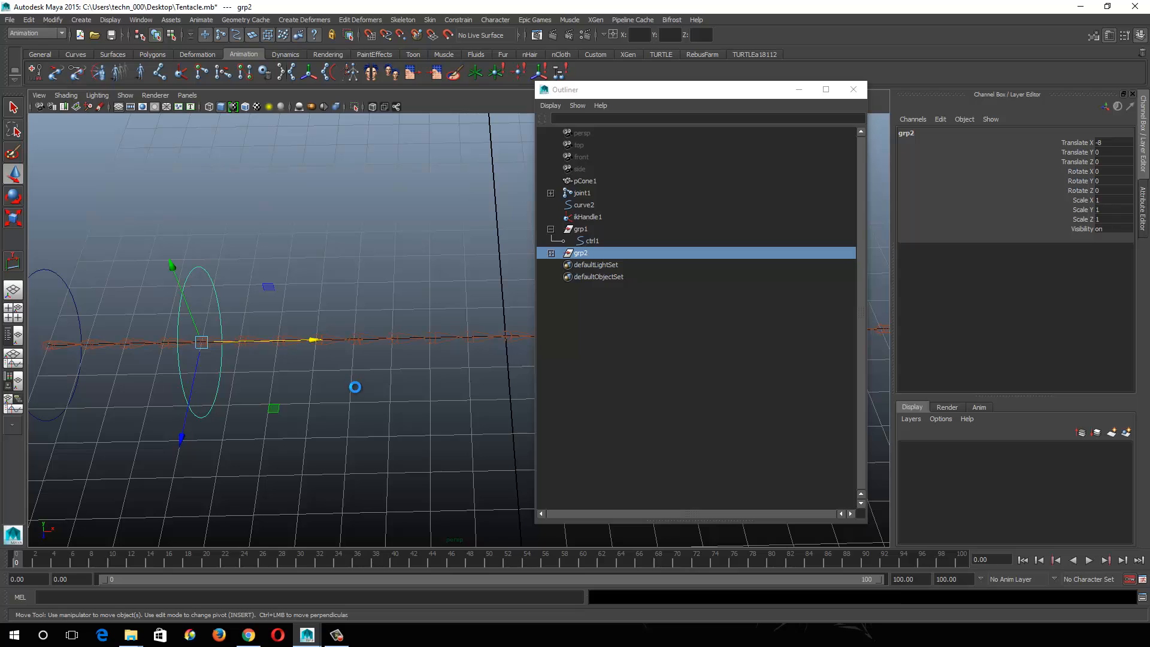
key("ctrl+g")
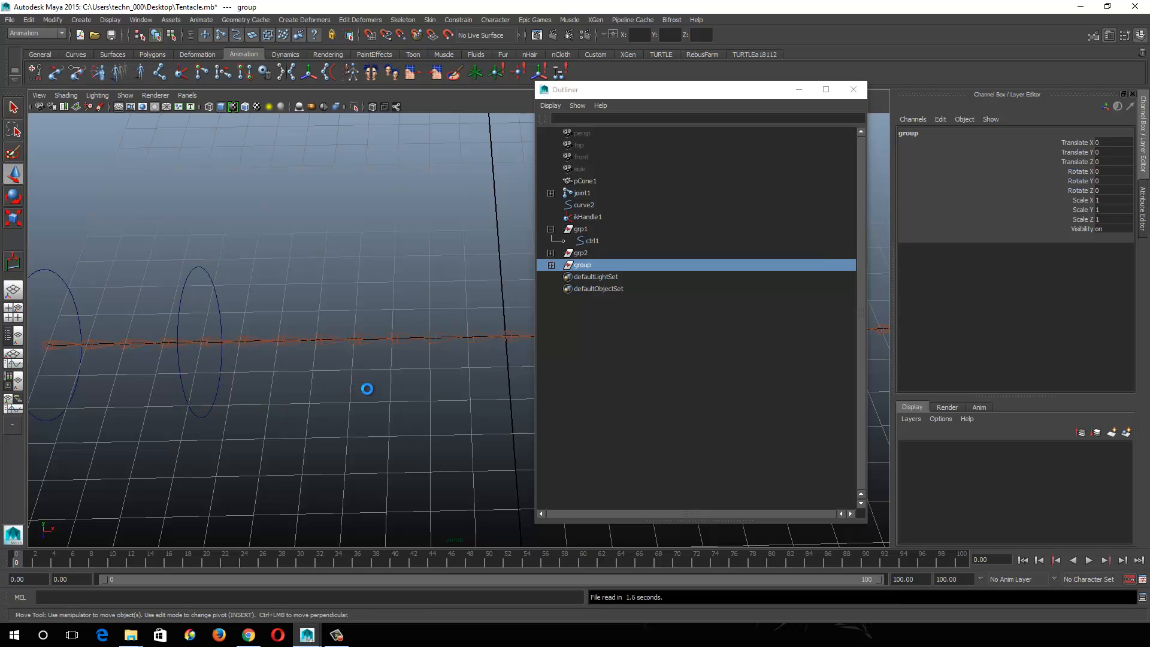
key("ctrl+g")
left_click(591, 279)
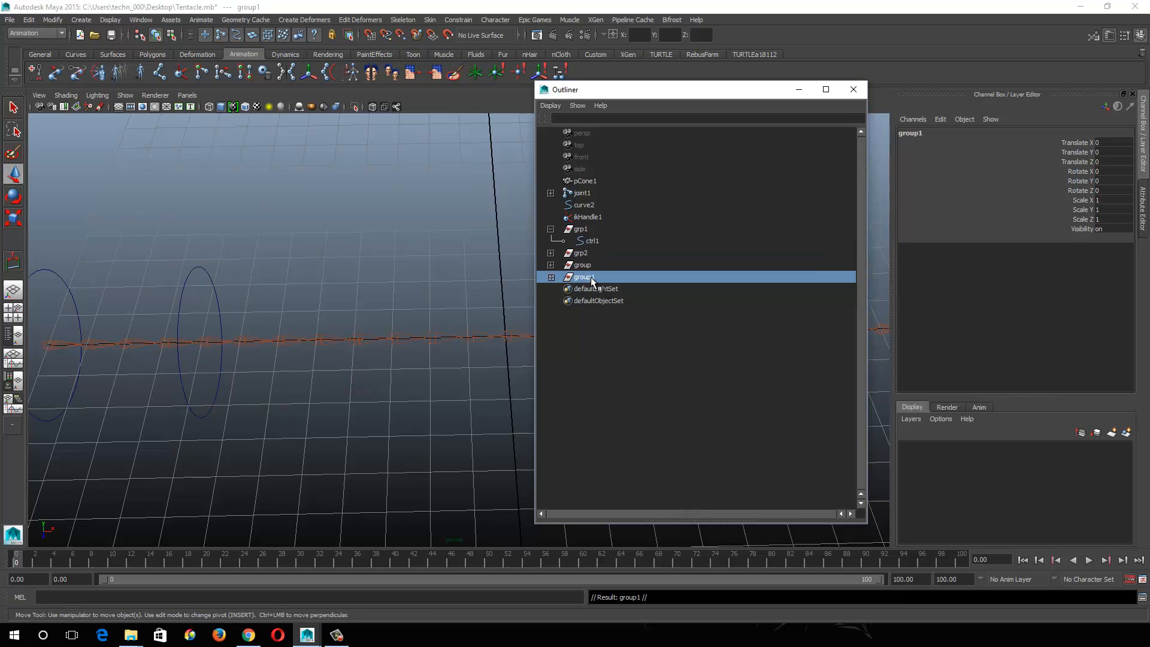
key("Delete")
left_click(576, 265)
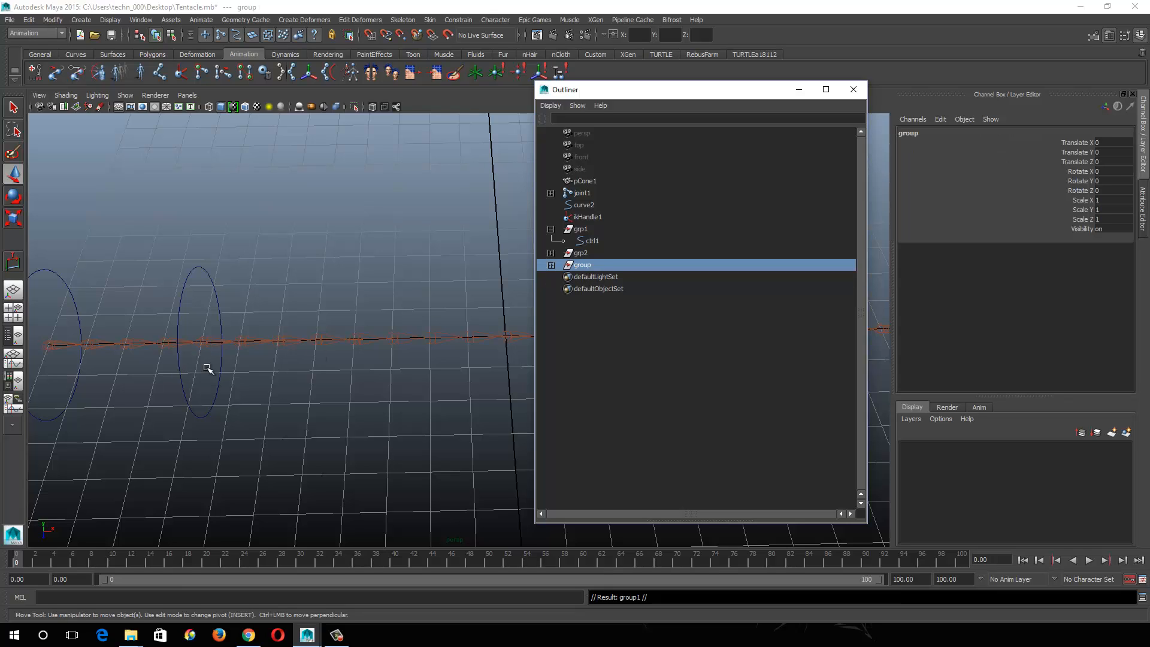
middle_click(342, 355)
key("ctrl+d")
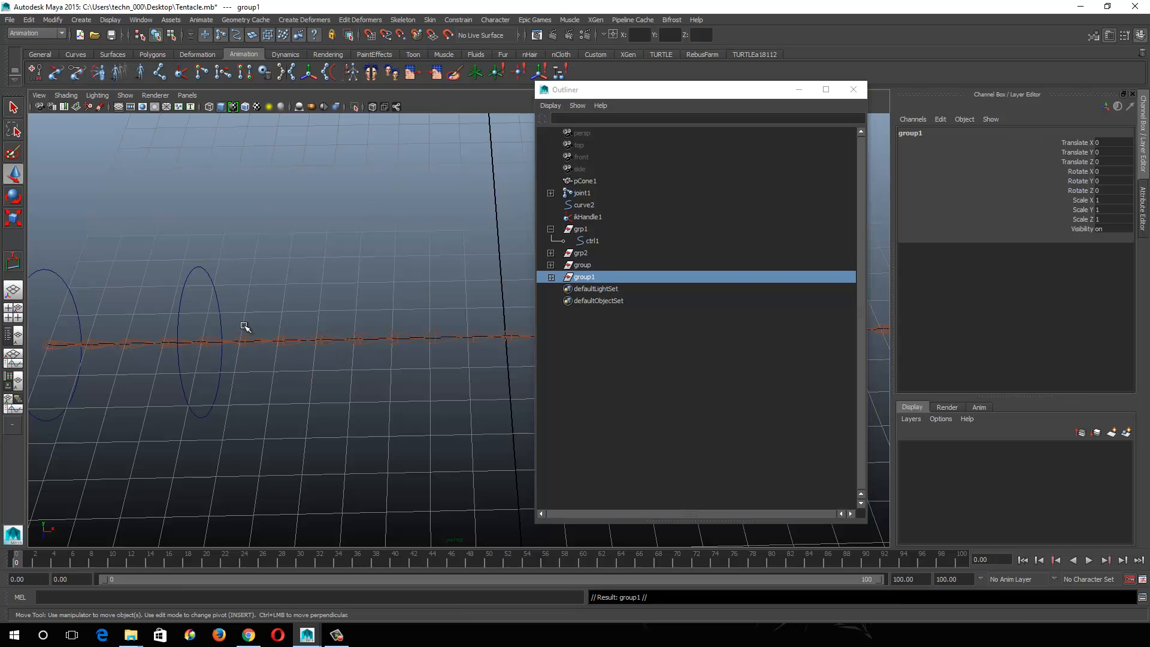
right_click_drag(344, 347, 243, 326, "alt")
left_click(590, 267, "ctrl")
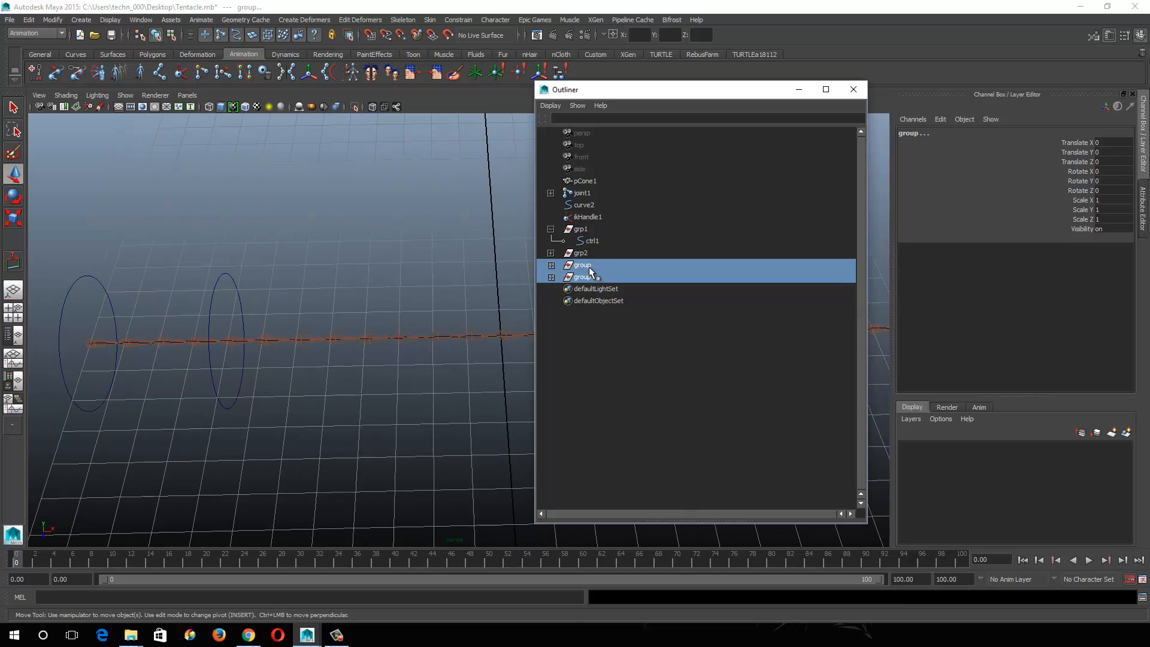
key("Delete")
Step: Duplicate grp2 with its circle and move the copy along the joint chain to Translate X -4
left_click(581, 256)
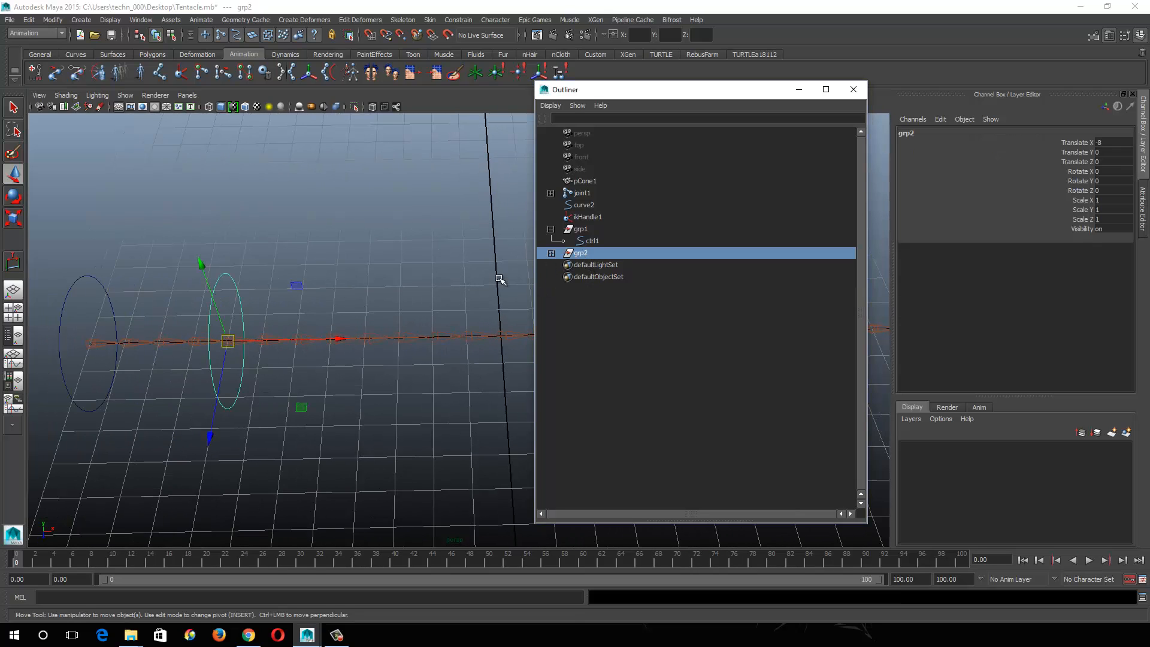
right_click_drag(334, 352, 295, 389, "alt")
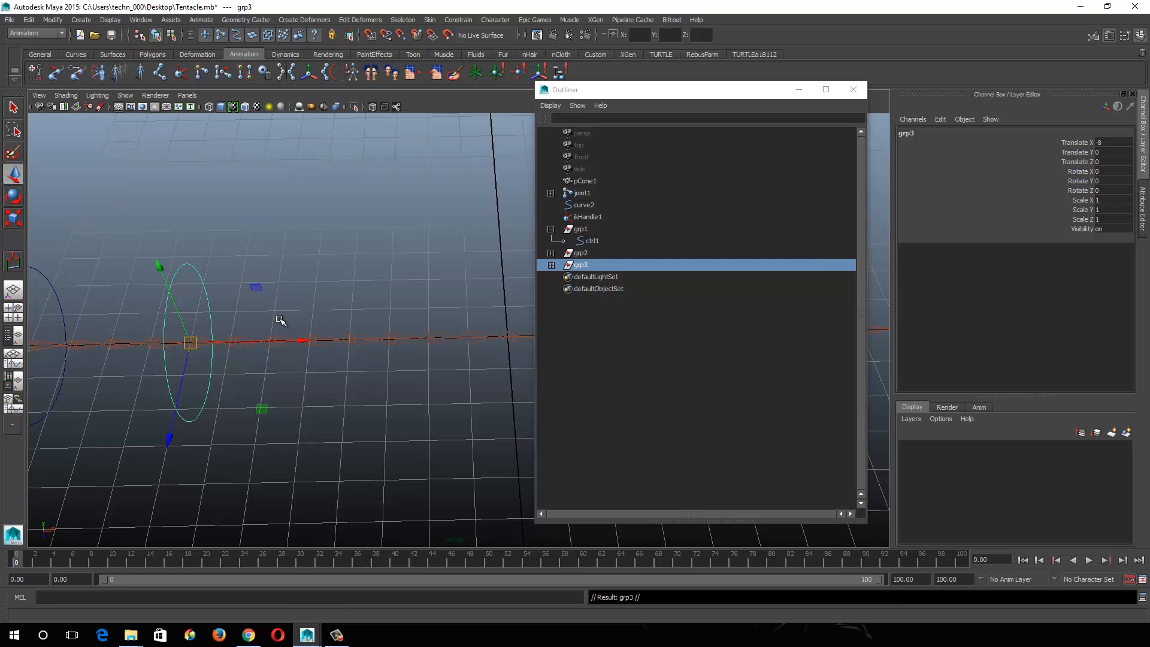
key("ctrl+d")
left_click_drag(300, 339, 351, 339)
left_click_drag(451, 378, 270, 377, "alt")
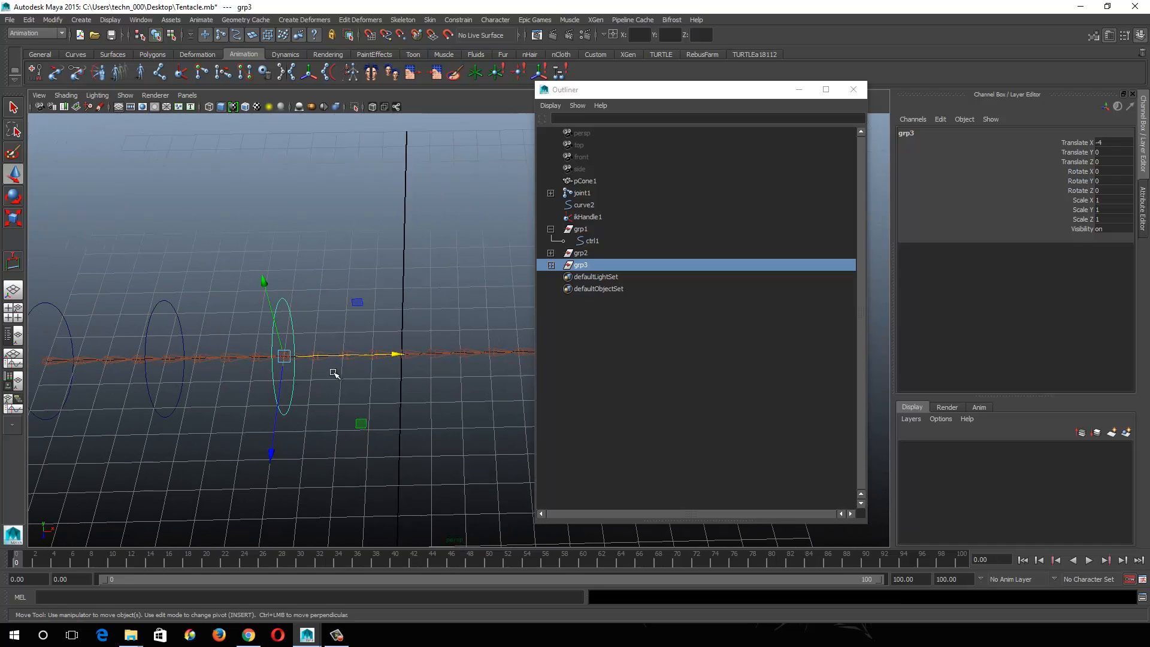
Step: Duplicate grp3 with its circle and snap the copy to the joint at Translate X 0
key("ctrl+d")
key("v")
left_click_drag(397, 354, 180, 377)
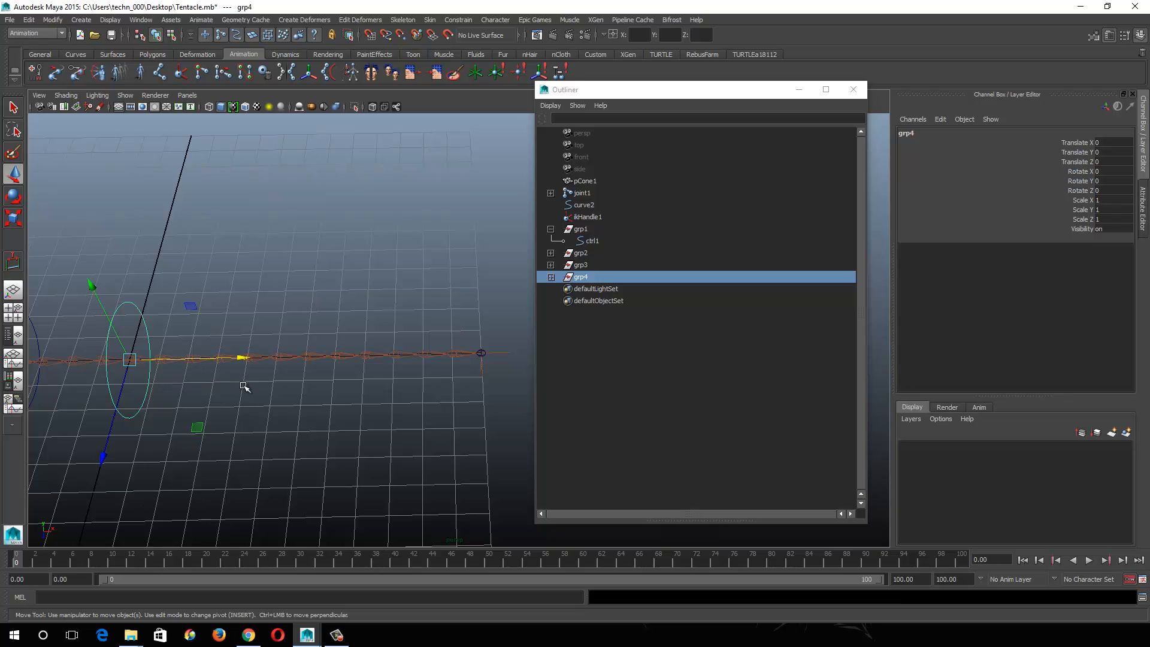
Step: Duplicate the circle group three more times, spacing the copies evenly along the remaining joint chain with the final one at Translate X 12
key("ctrl+d")
left_click_drag(240, 357, 482, 352)
key("ctrl+d")
key("ctrl+d")
left_click_drag(381, 424, 180, 316, "alt")
middle_click_drag(180, 316, 280, 348, "alt")
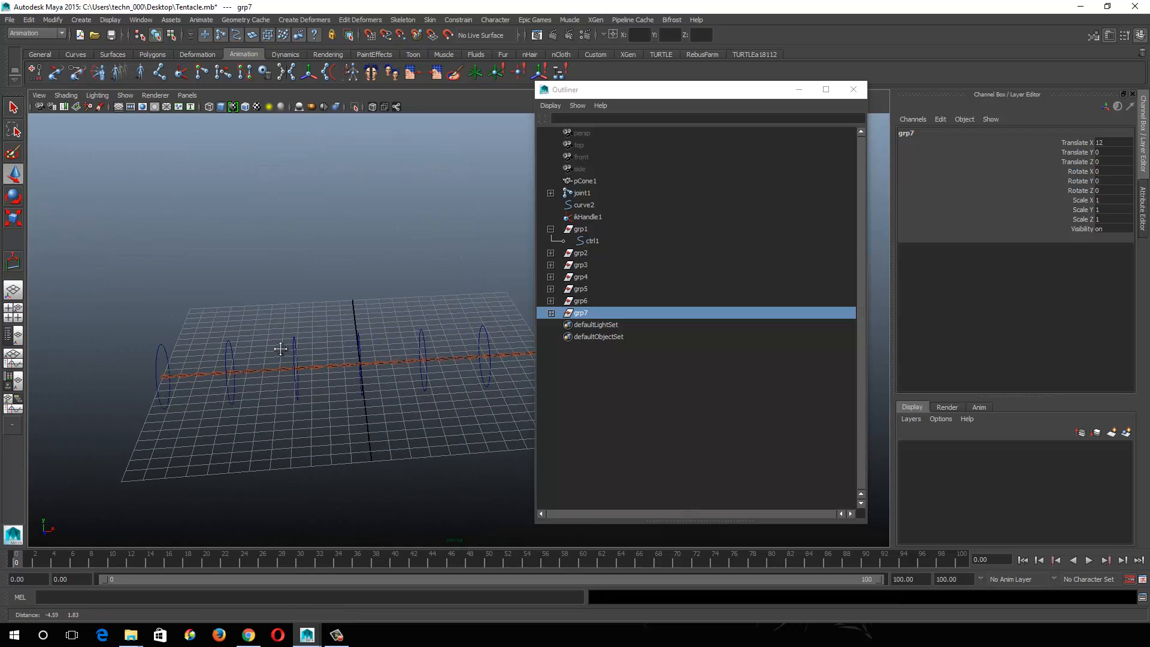
right_click_drag(283, 340, 310, 347, "alt")
middle_click_drag(244, 372, 370, 362, "alt")
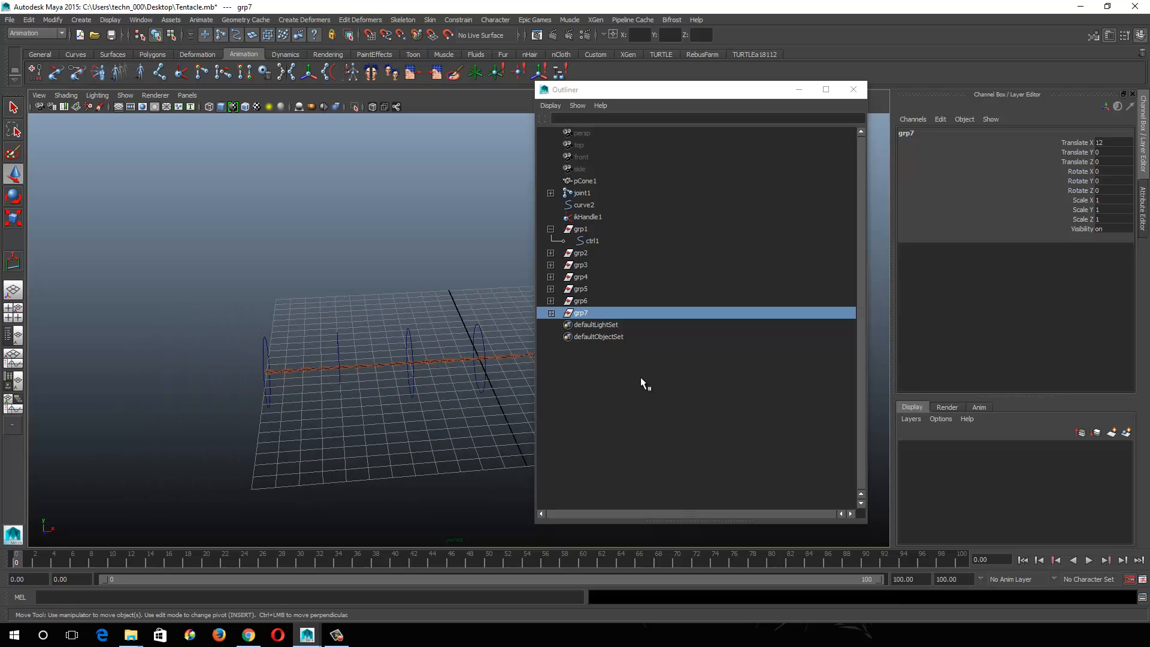
Step: Expand grp2 through grp7 in the Outliner and rename the circle under grp2 as ctrl2
left_click(550, 313)
left_click(551, 313)
left_click(550, 301)
left_click(551, 289)
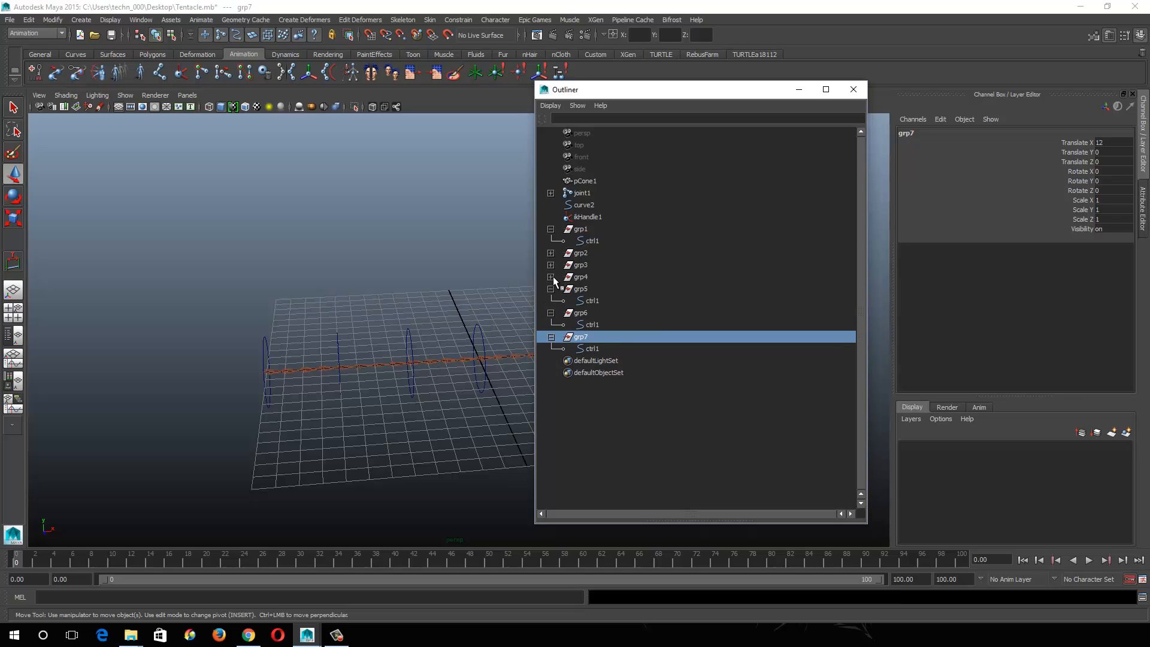
left_click(551, 276)
left_click(551, 265)
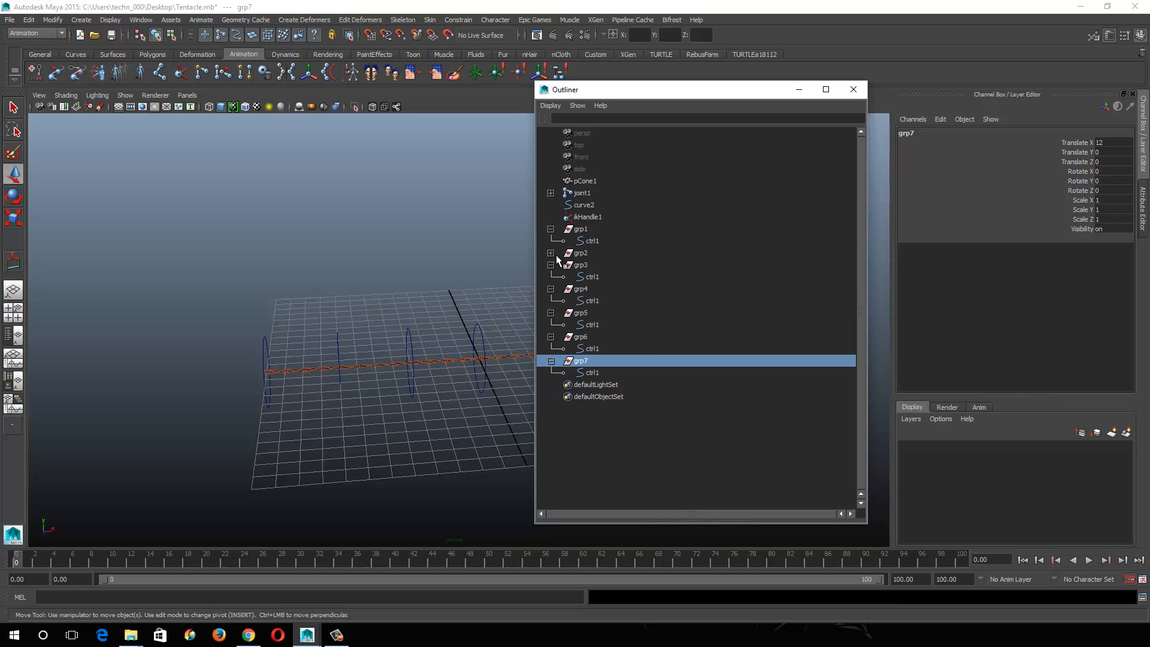
left_click(550, 253)
double_click(594, 264)
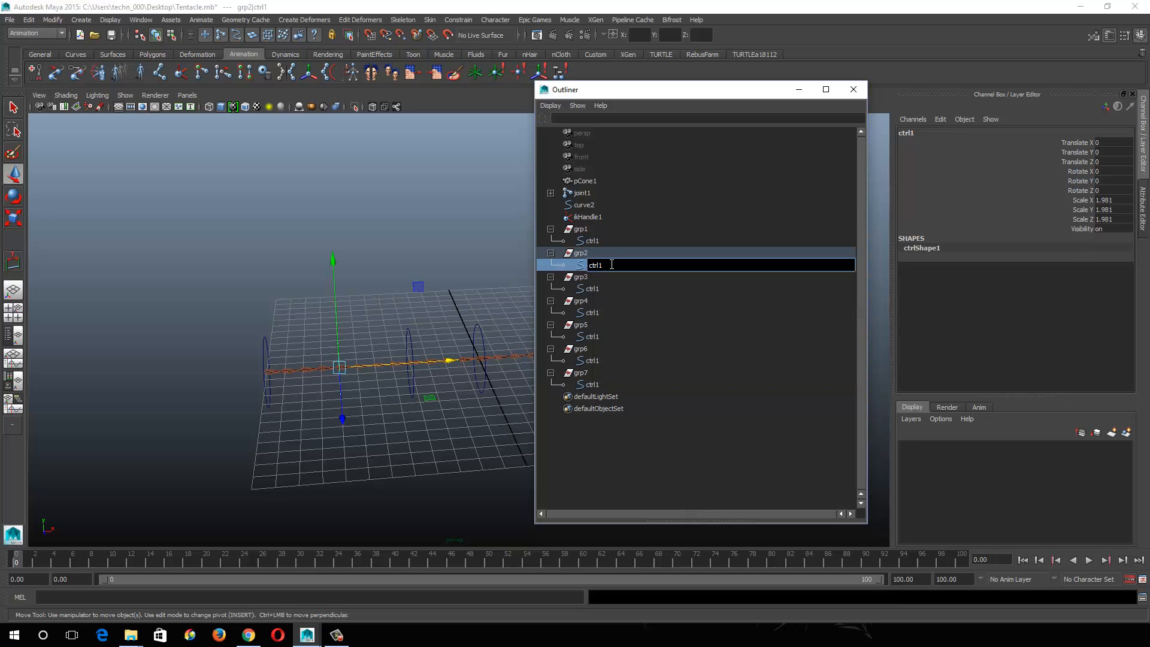
type("ctrl2")
Step: Rename the circle under grp3 as ctrl3
double_click(593, 288)
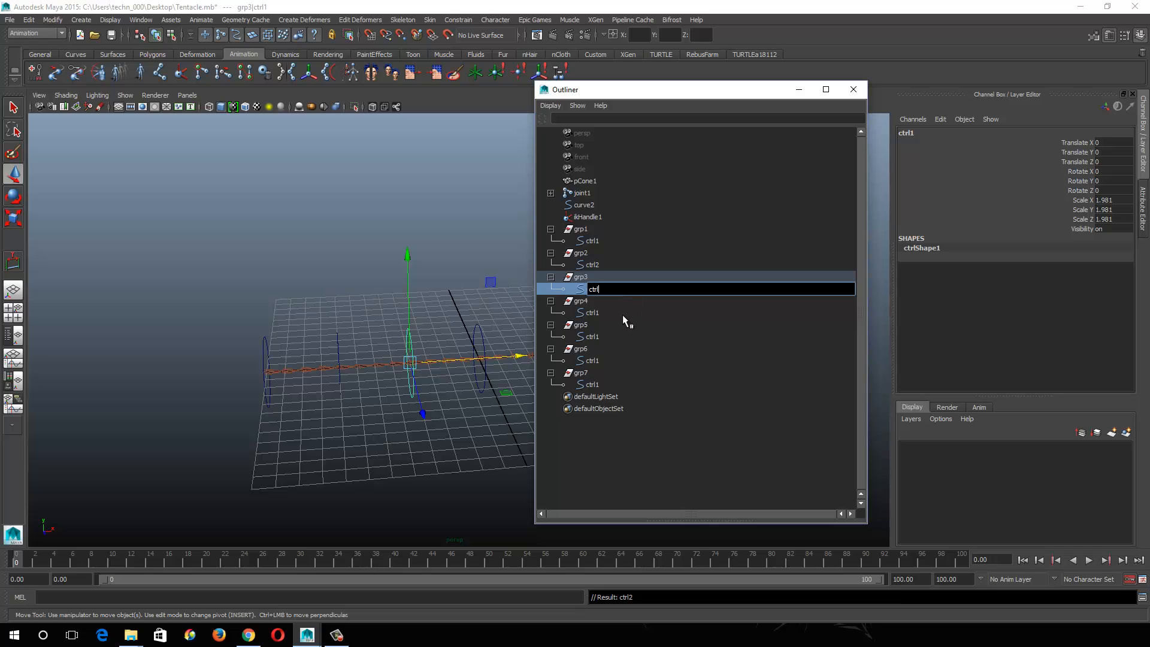
double_click(595, 311)
left_click(627, 308)
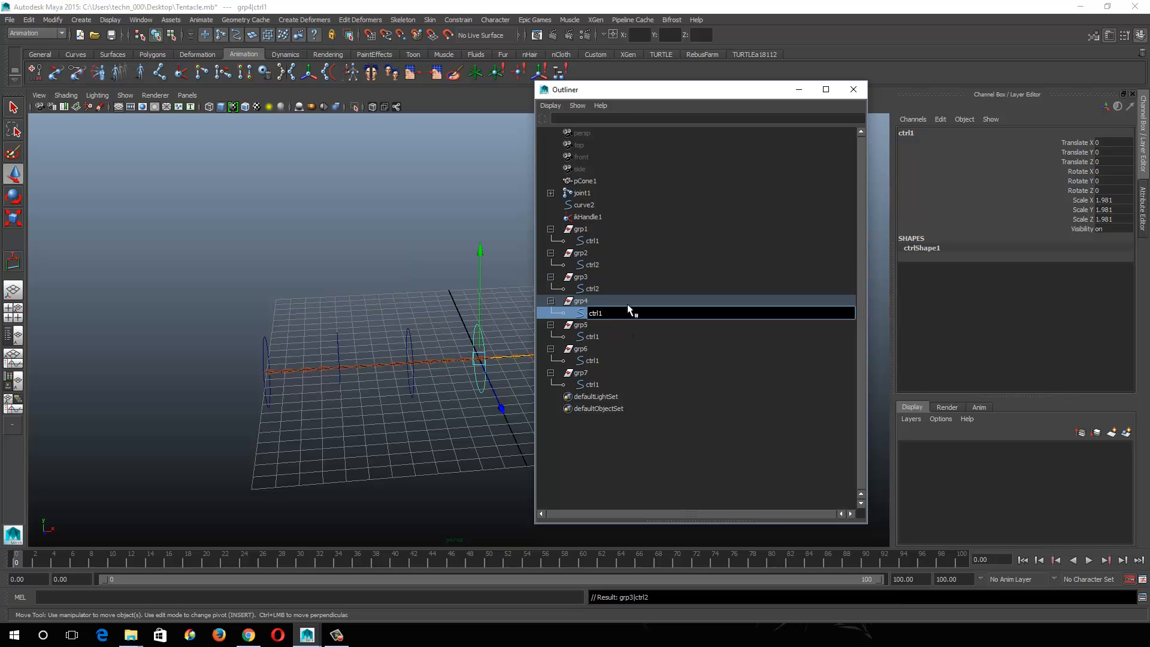
left_click(584, 287)
double_click(596, 290)
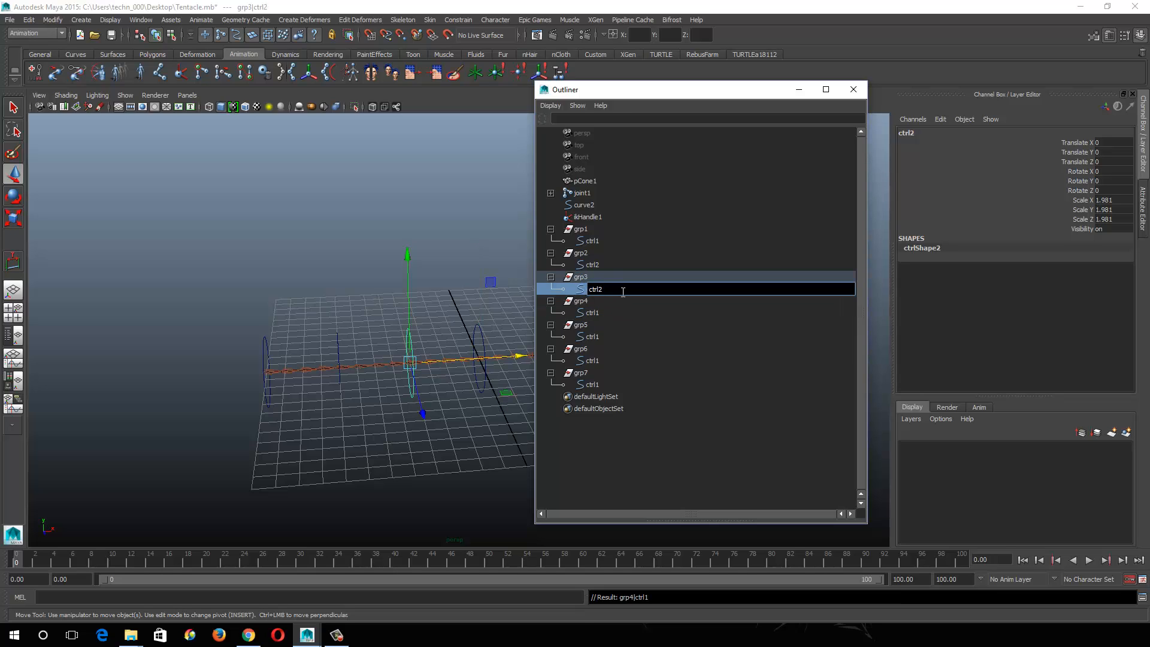
type("ctrl3")
Step: Rename the circles under grp4 and grp5 as ctrl4 and ctrl5
left_click(591, 312)
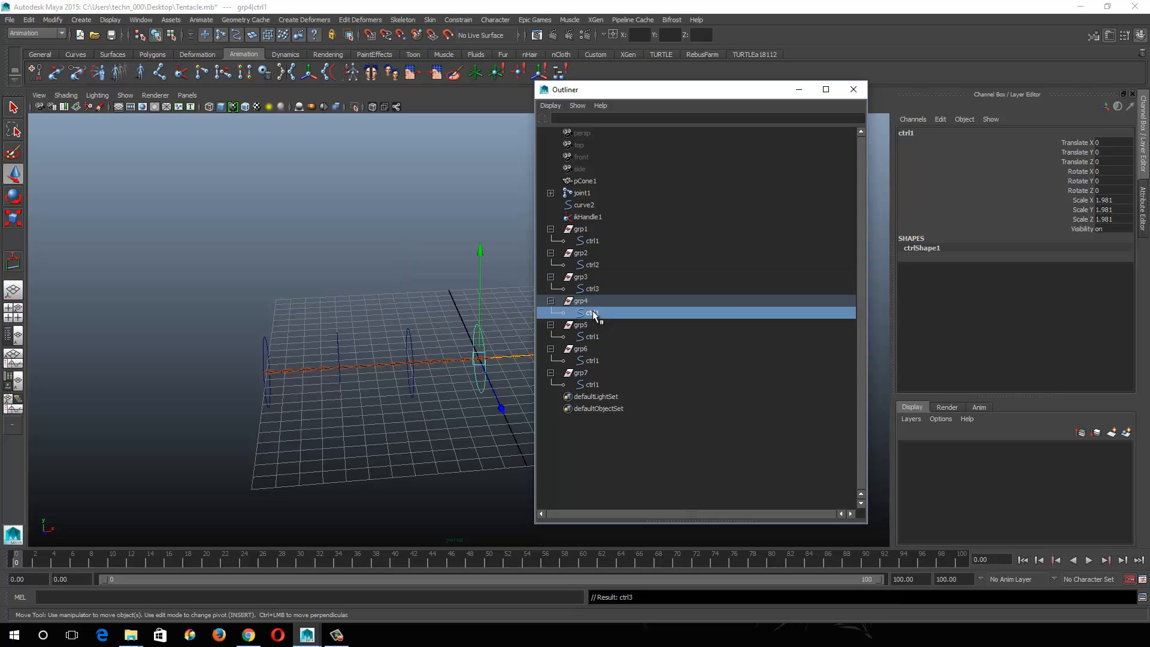
double_click(585, 311)
left_click(629, 307)
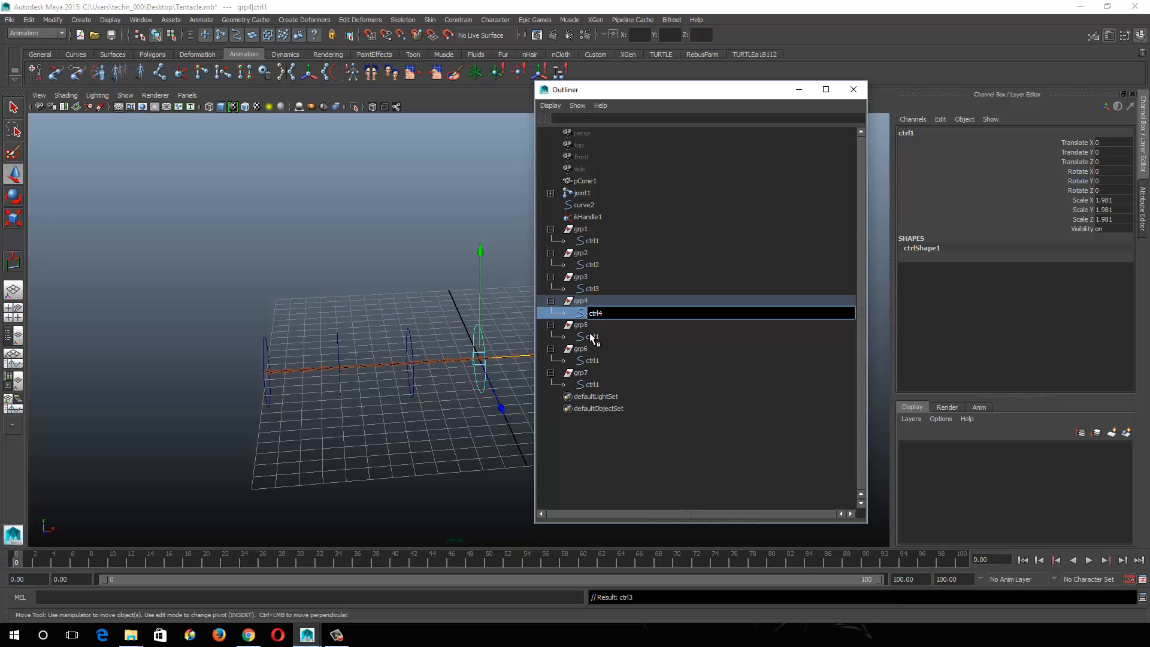
double_click(589, 334)
left_click(625, 335)
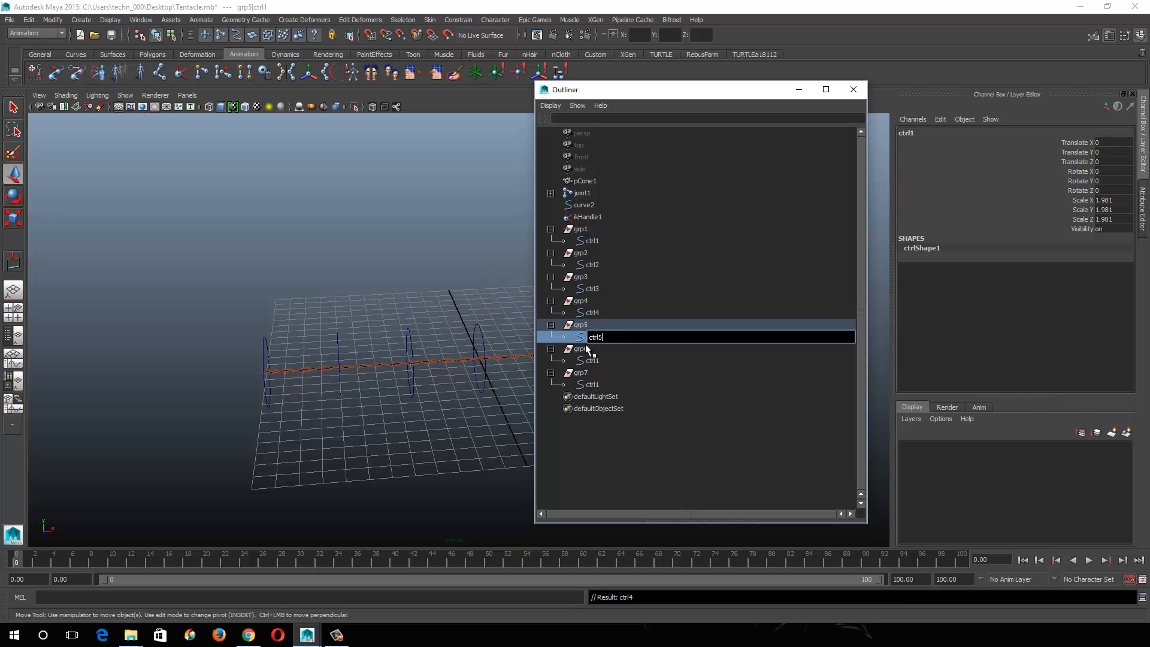
Step: Rename the circles under grp6 and grp7 as ctrl6 and ctrl7
double_click(587, 360)
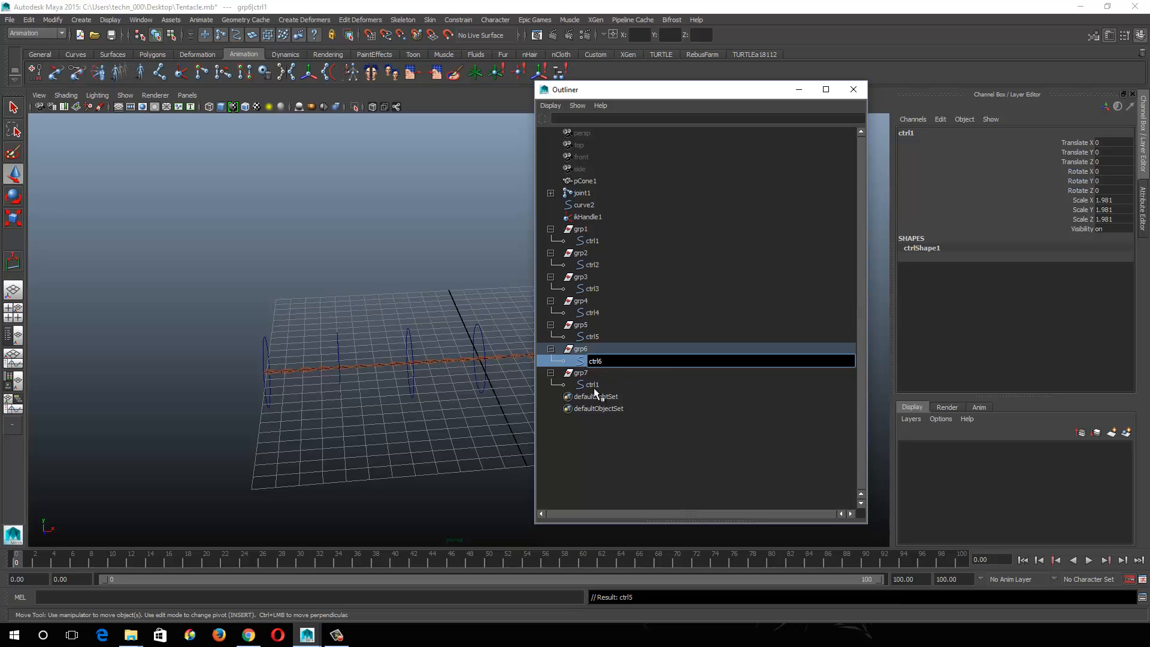
double_click(593, 386)
left_click(623, 386)
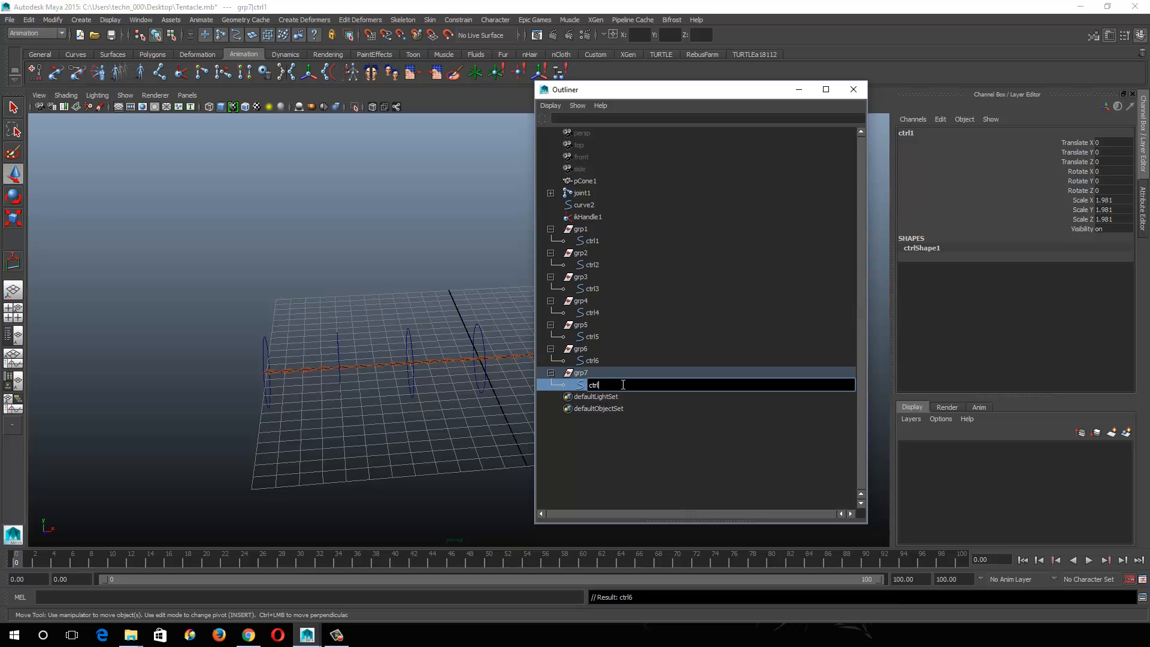
key("Return")
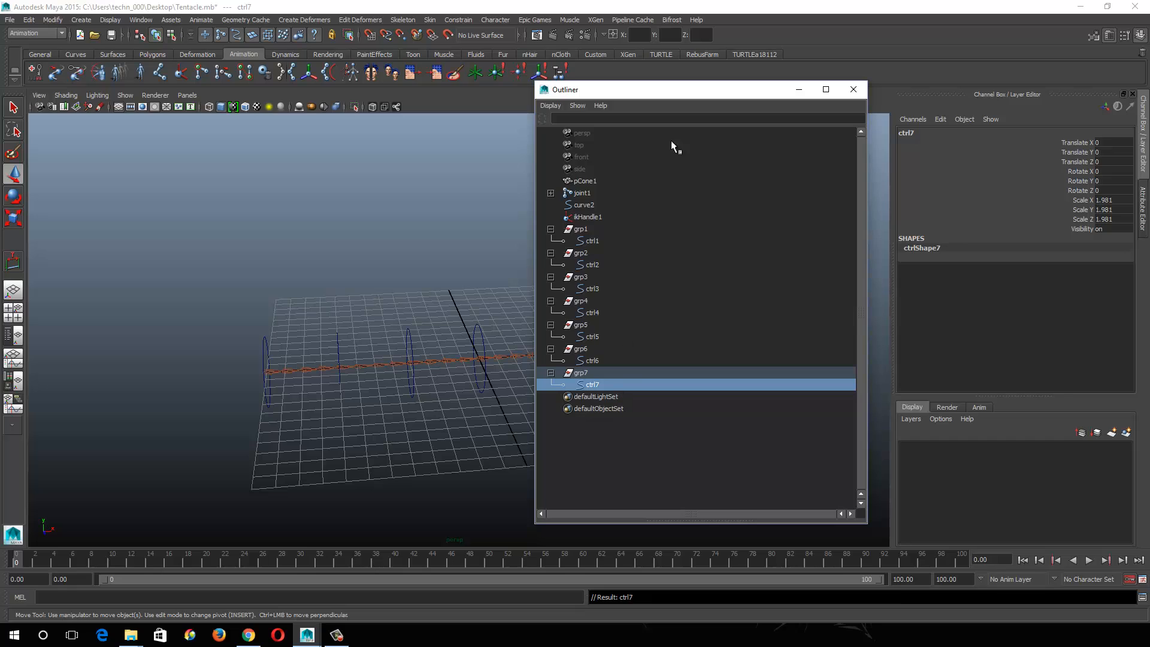
Step: Narrow the Outliner window and move it aside to uncover the row of circles in the viewport
left_click_drag(699, 97, 777, 94)
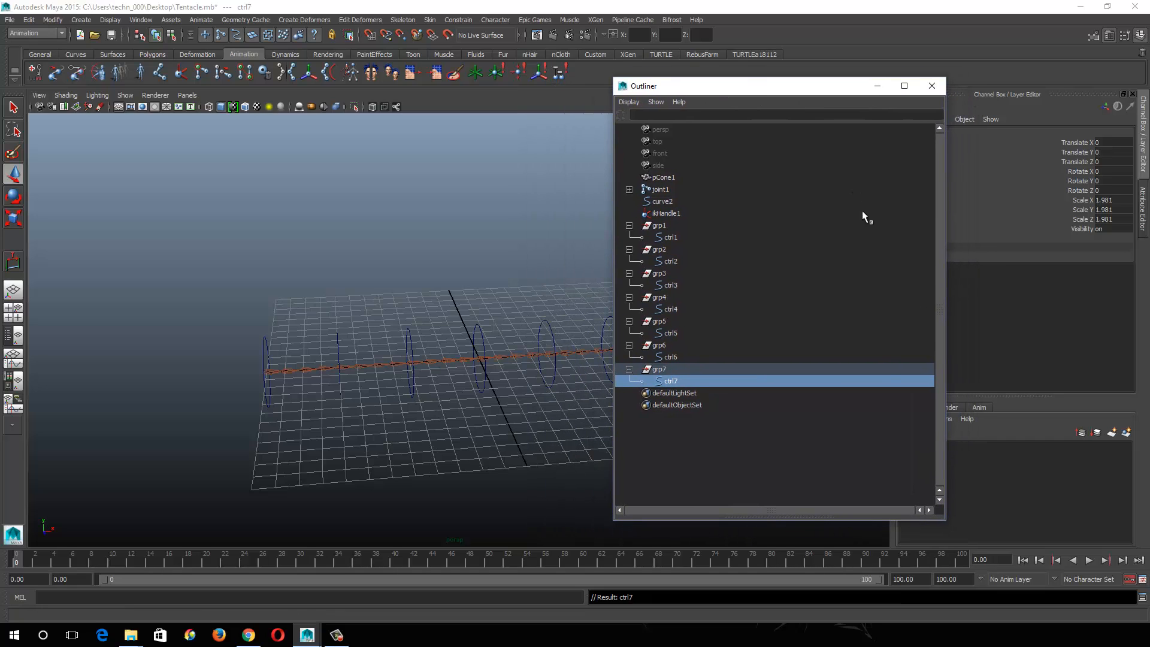
left_click_drag(944, 213, 851, 206)
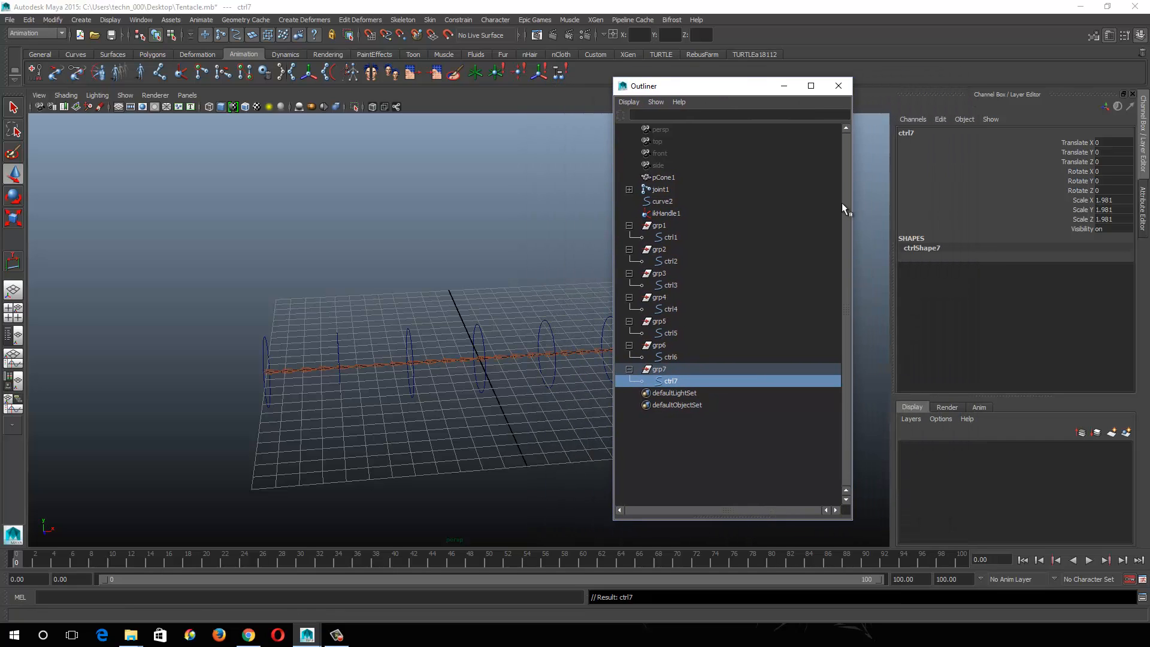
left_click_drag(742, 88, 816, 98)
left_click_drag(361, 366, 302, 323, "alt")
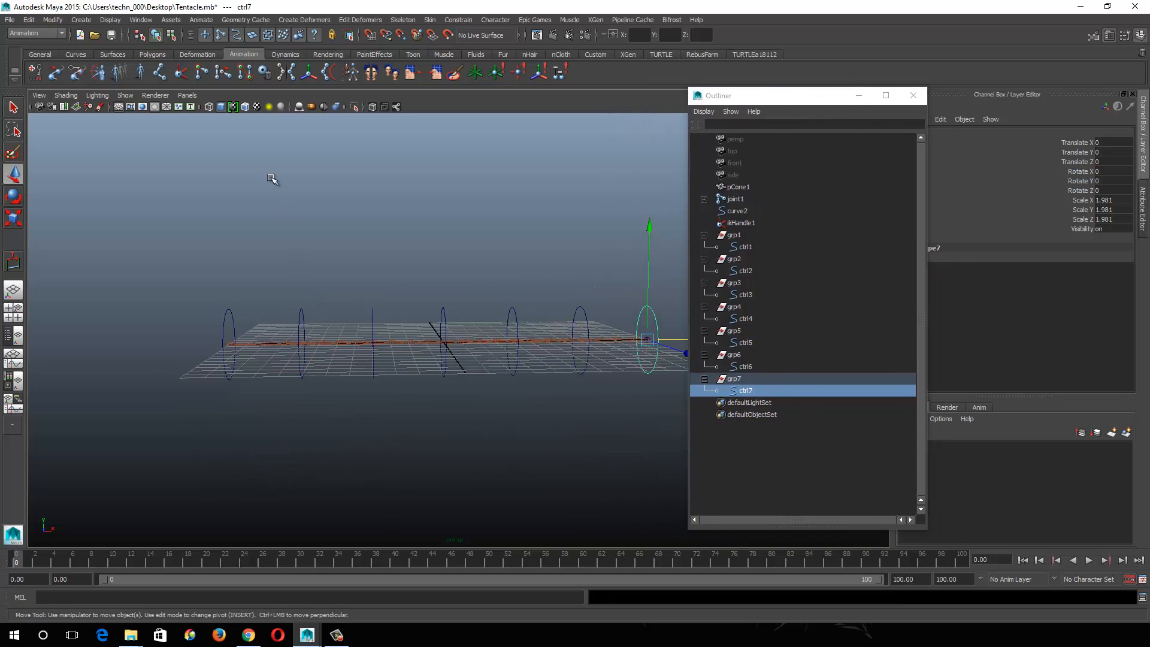
Step: Show polygons in the viewport and scale circles ctrl2 through ctrl7 uniformly to about 1.804
left_click(138, 98)
left_click(145, 194)
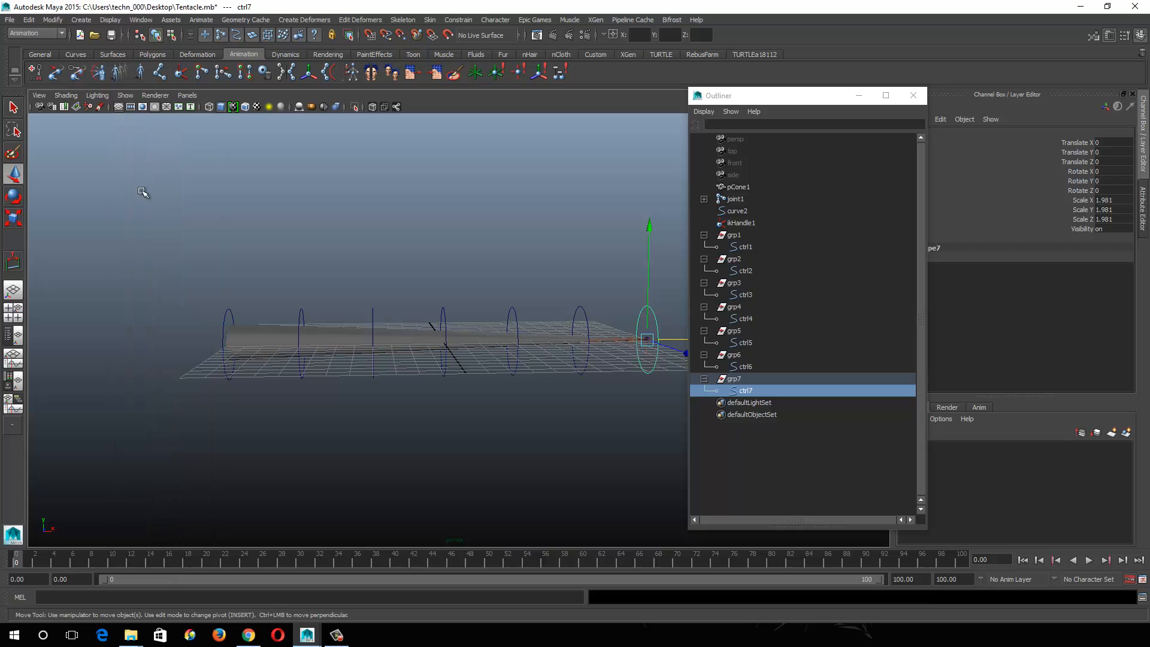
left_click_drag(298, 296, 707, 320)
right_click_drag(457, 329, 458, 331, "alt")
key("r")
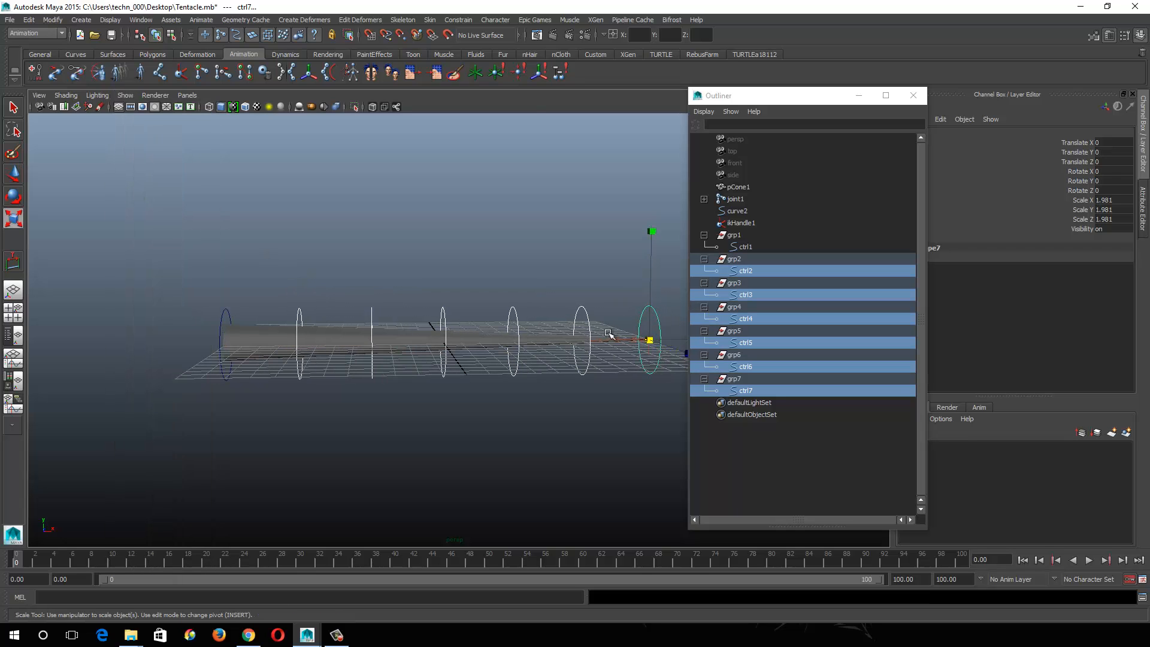
left_click_drag(651, 339, 649, 340)
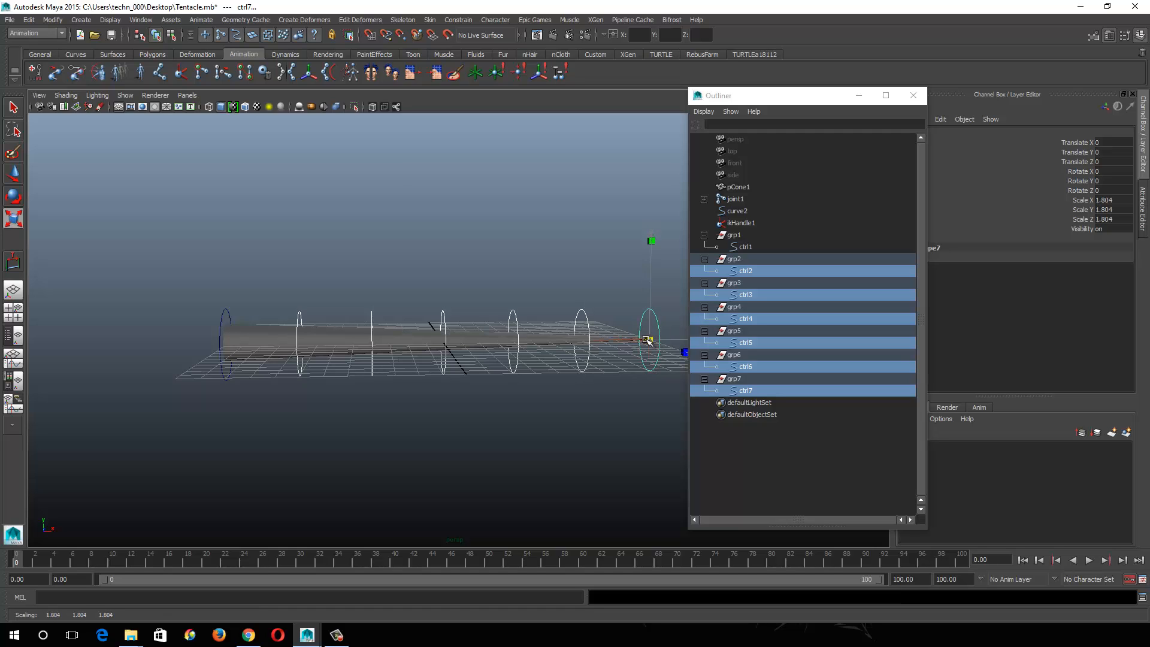
Step: Scale ctrl3 through ctrl7 down to fit the cone, and reduce ctrl4 through ctrl7 further to about 1.205
left_click(299, 314, "ctrl")
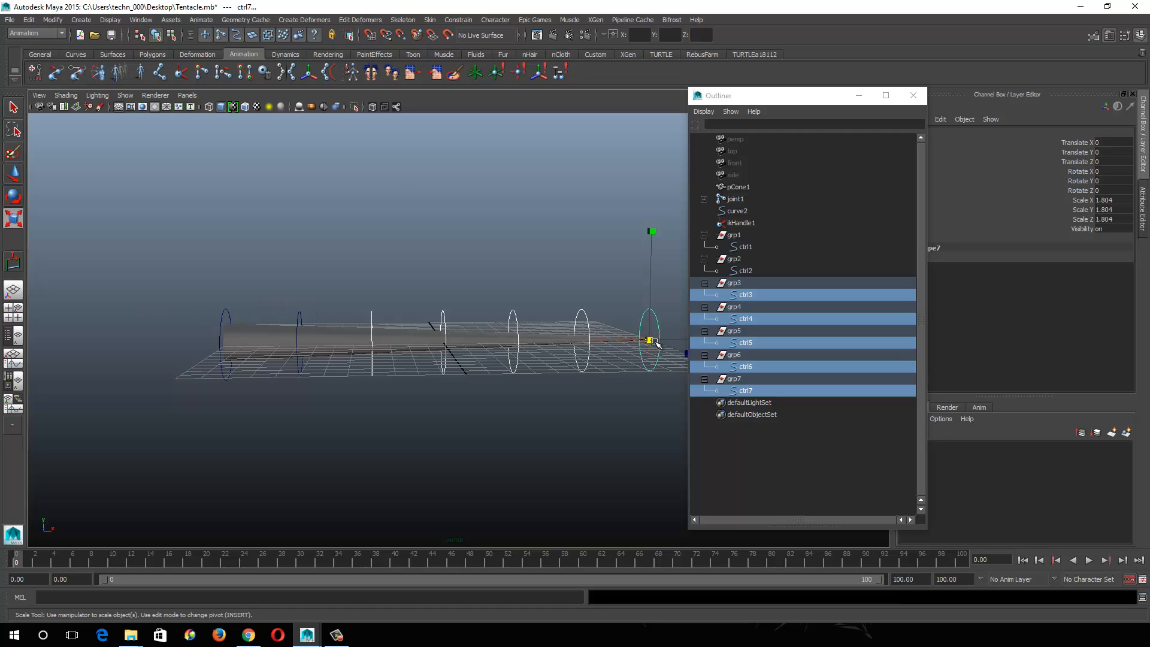
left_click_drag(654, 342, 634, 339)
left_click(372, 323, "ctrl")
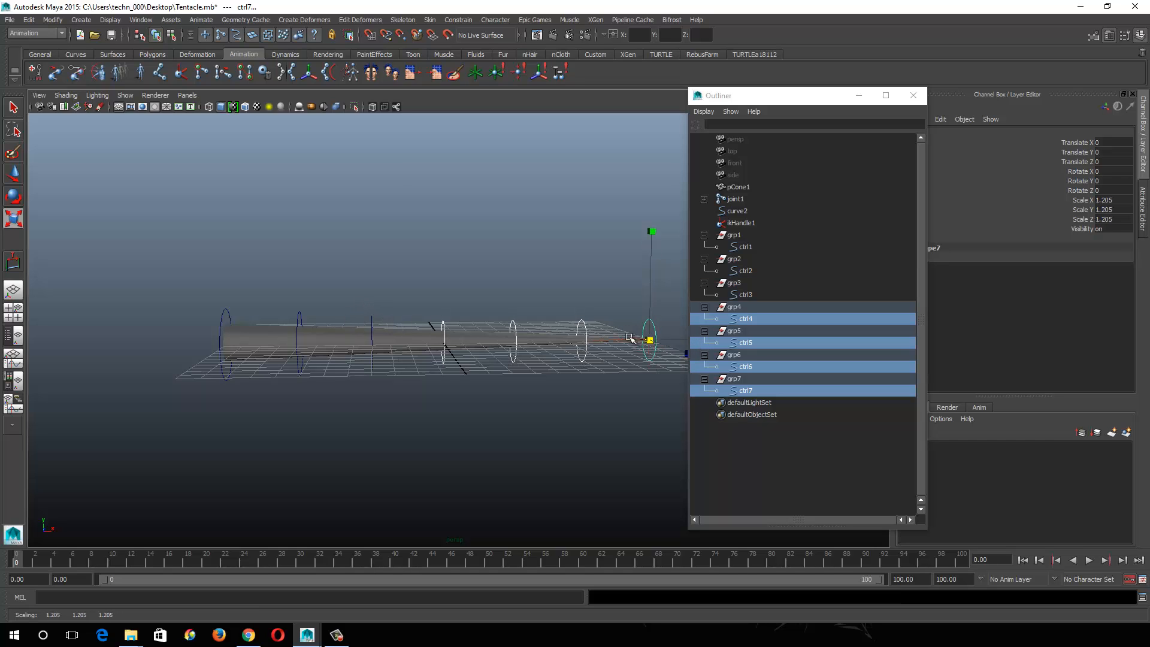
Step: Taper the last circles toward the cone's tip, scaling ctrl5 to about 0.939, ctrl6 to 0.739 and ctrl7 to 0.584
left_click(445, 324, "ctrl")
left_click_drag(650, 339, 645, 342)
left_click(521, 329, "ctrl")
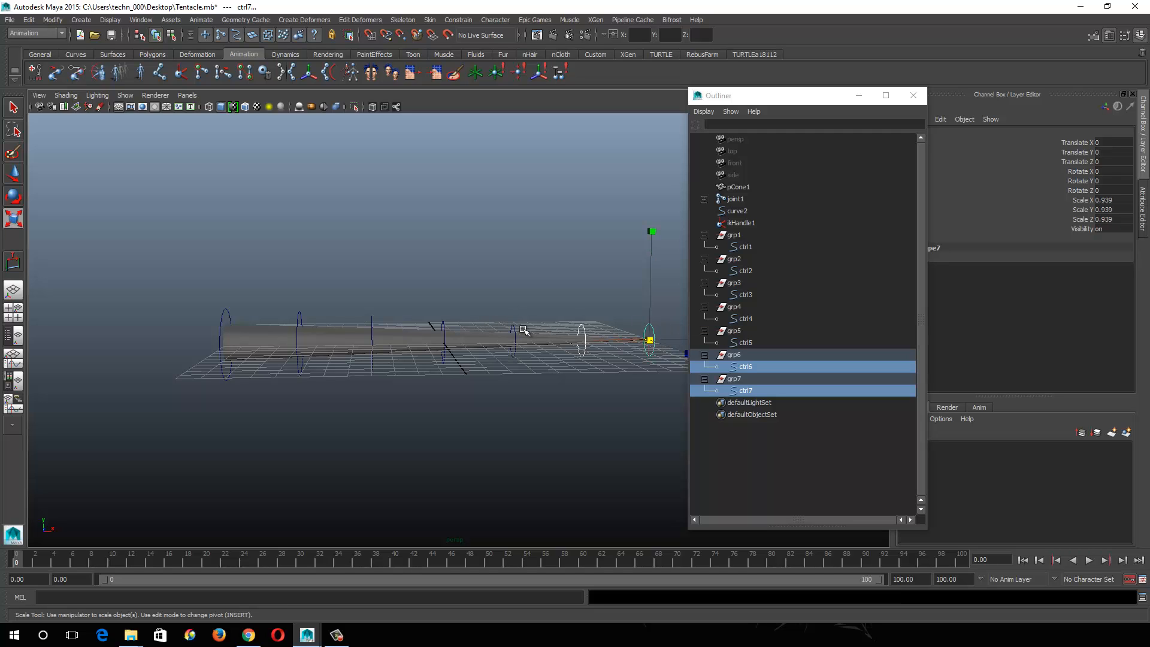
left_click_drag(651, 340, 645, 342)
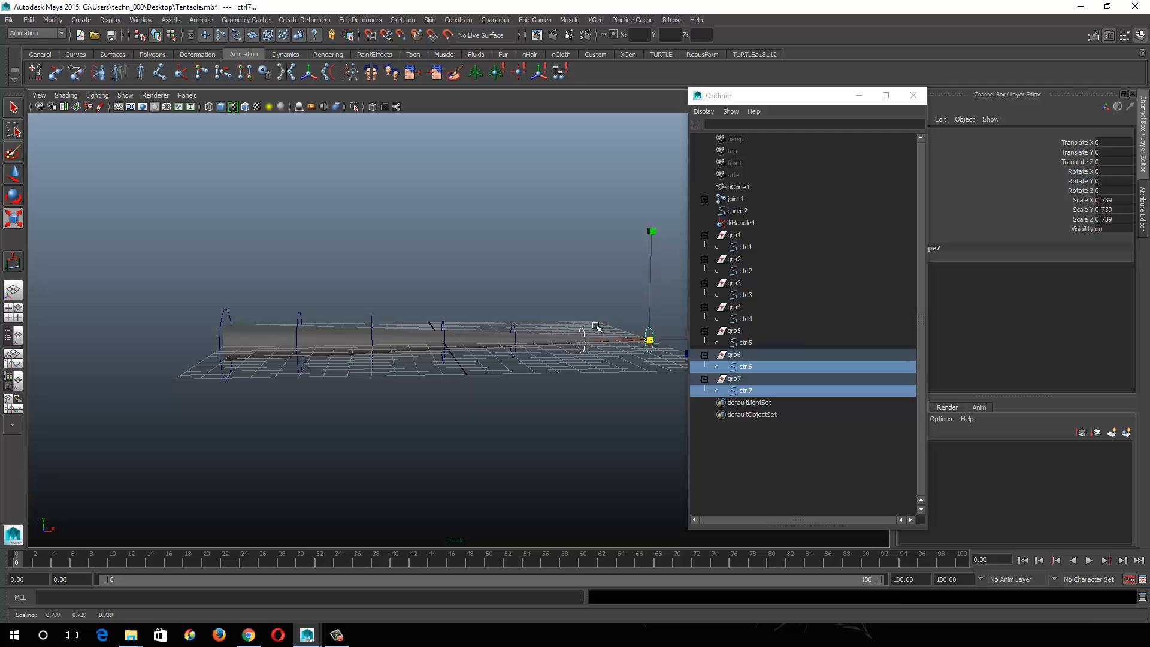
left_click_drag(571, 319, 645, 338)
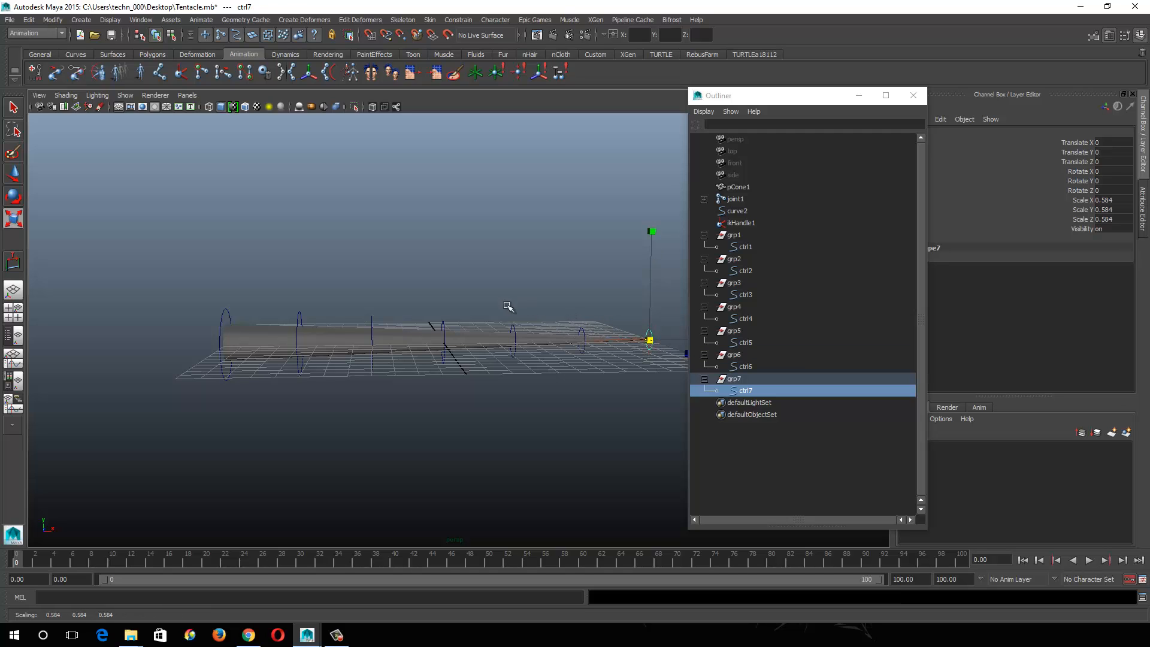
Step: Select circles ctrl2 through ctrl7 together and freeze their transformations
left_click(513, 334, "shift")
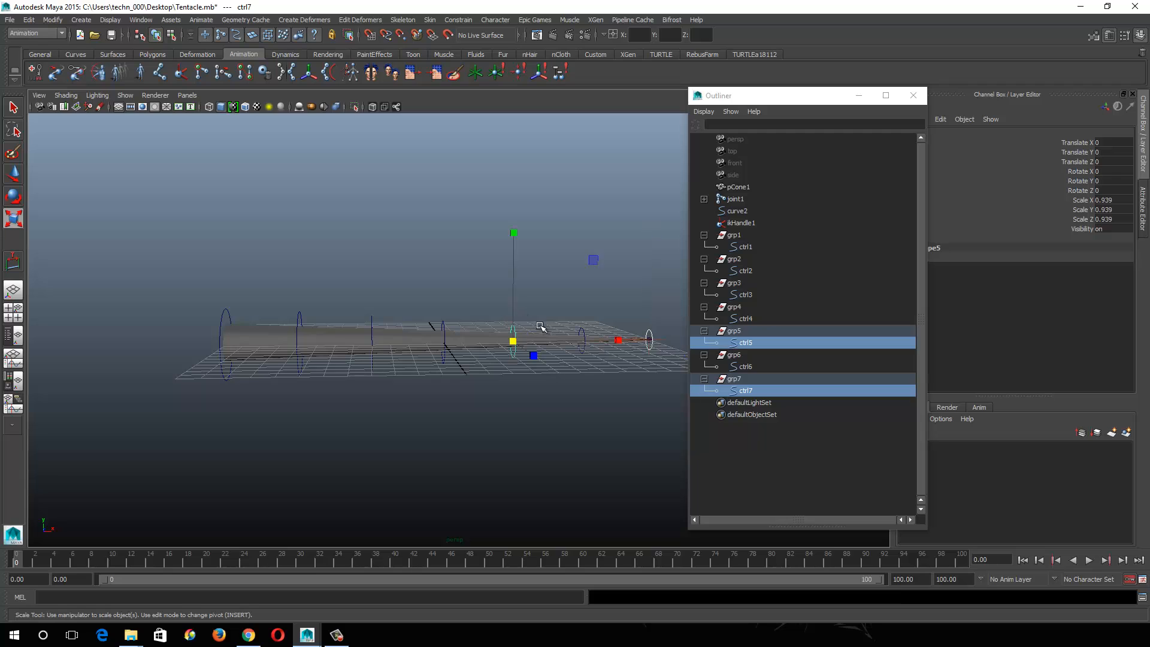
left_click(580, 332, "shift")
left_click(444, 324, "shift")
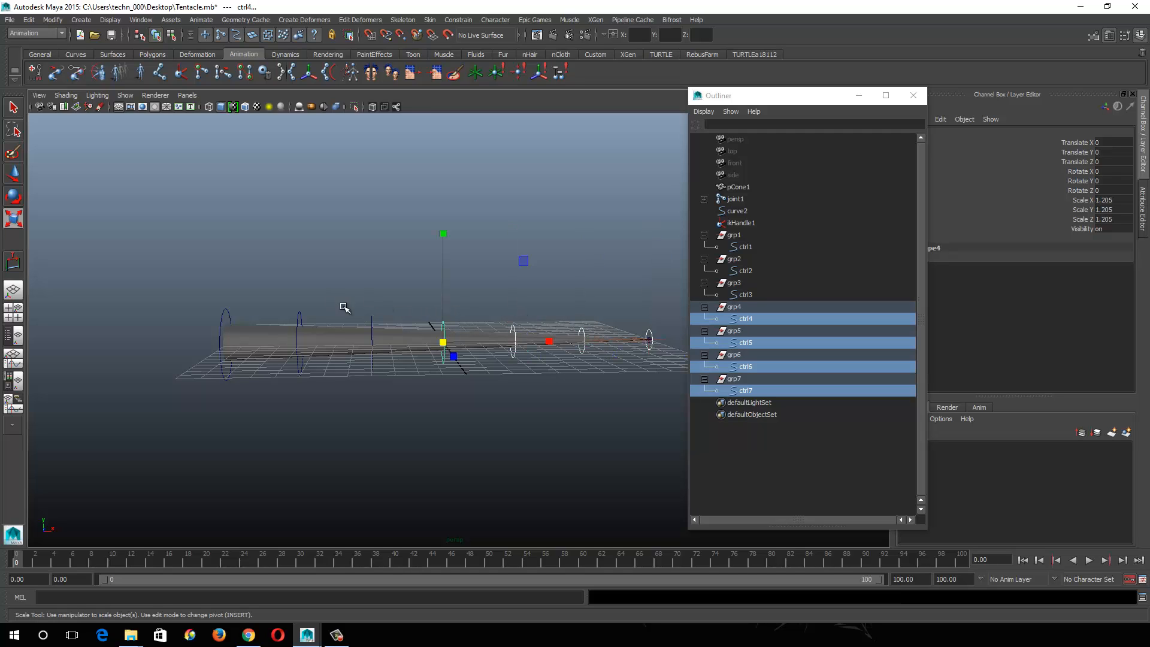
left_click_drag(351, 310, 385, 324, "shift")
left_click_drag(283, 301, 313, 323, "shift")
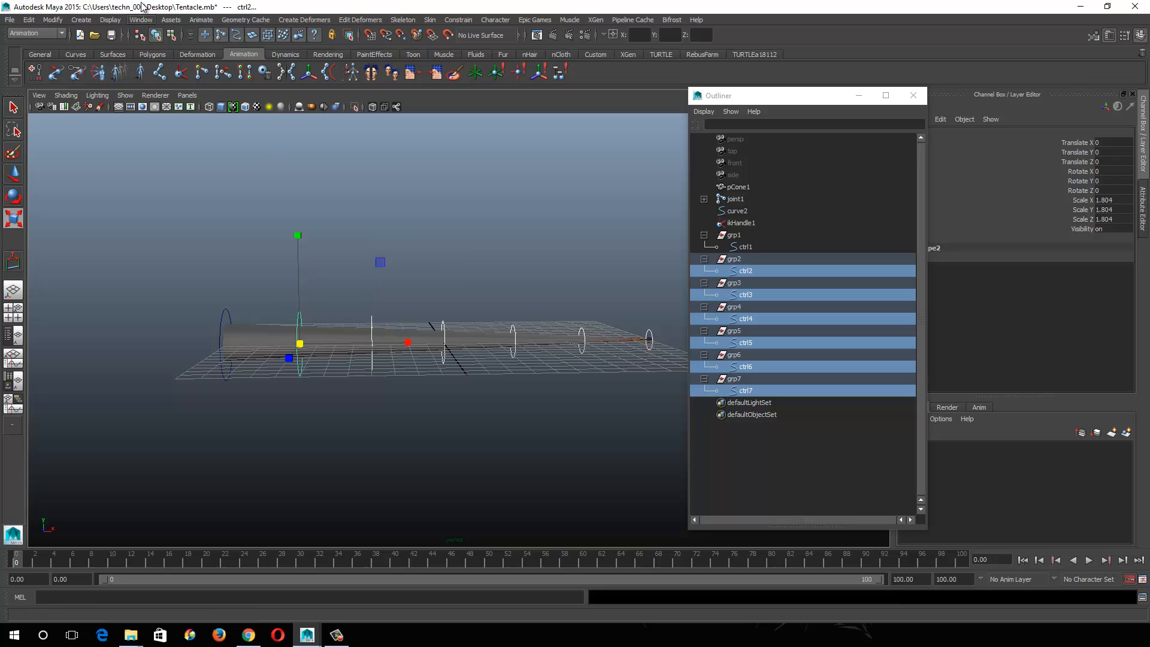
left_click(52, 19)
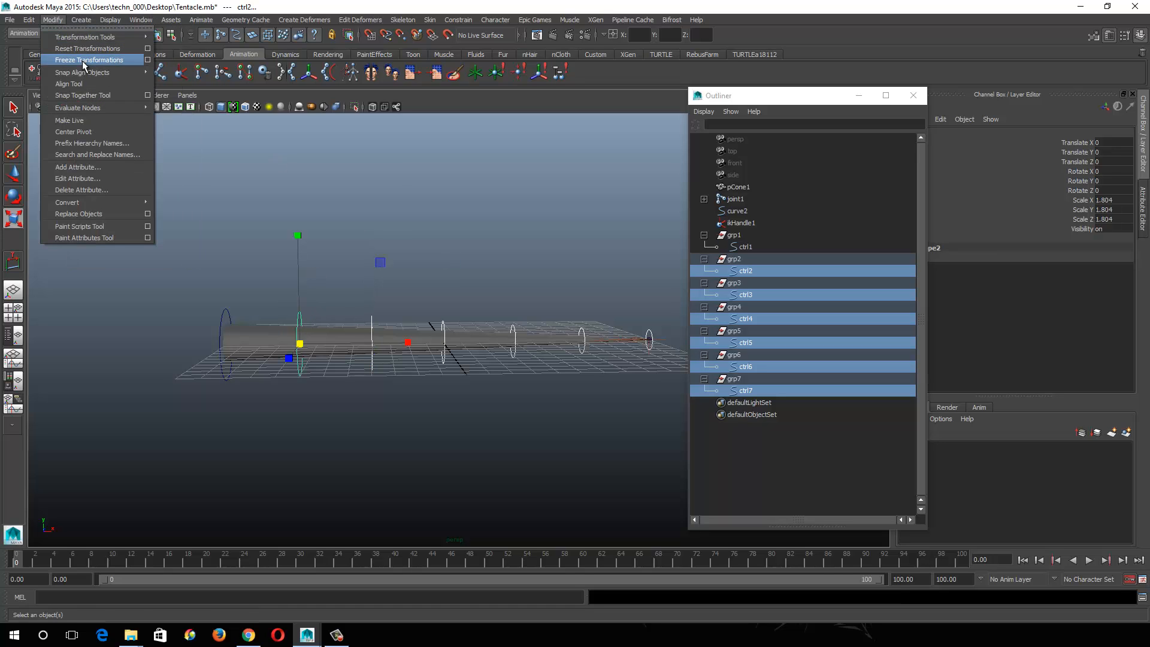
left_click(84, 60)
left_click(83, 61)
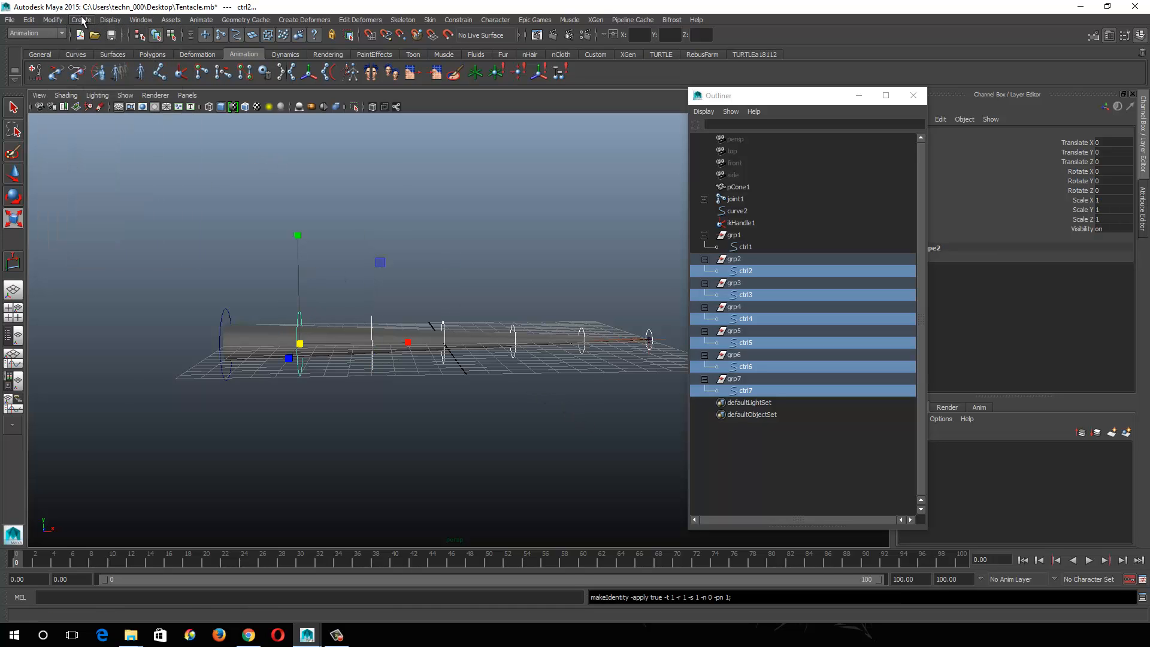
left_click(52, 22)
left_click(423, 6)
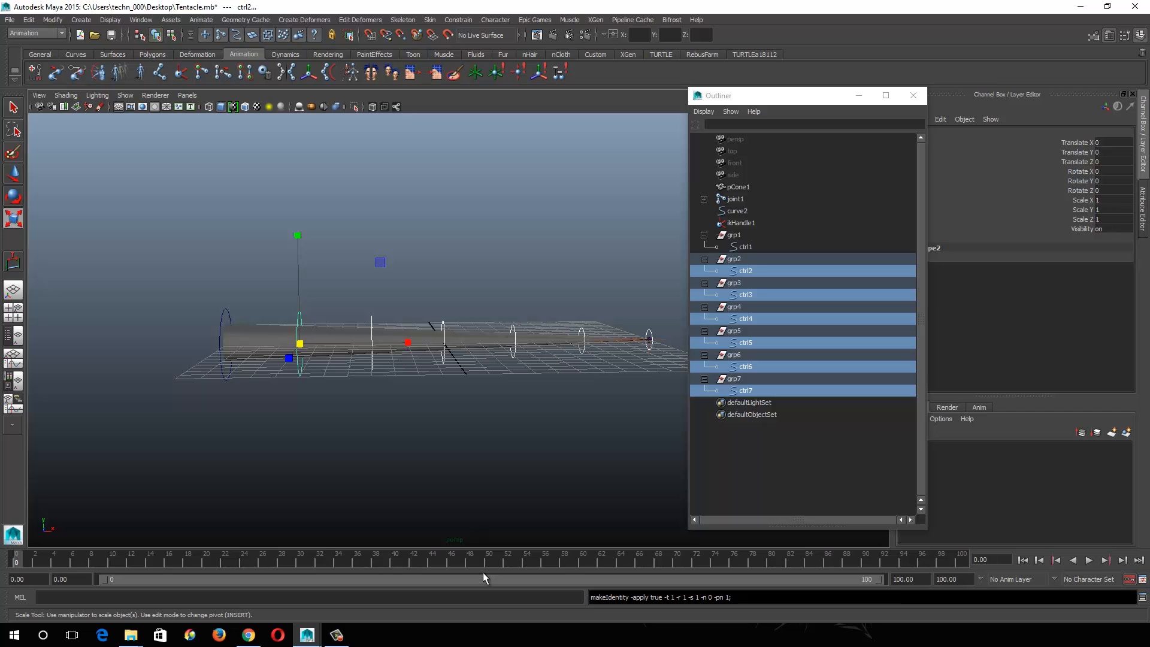
left_click_drag(319, 329, 272, 334, "alt")
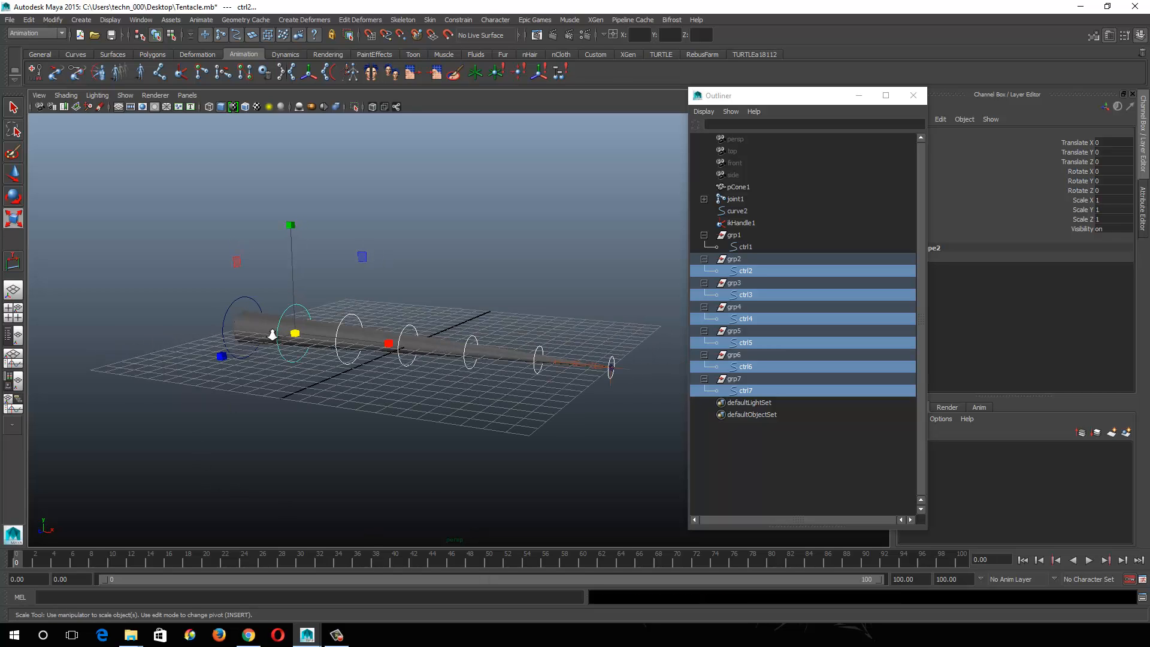
right_click_drag(271, 334, 344, 407, "alt")
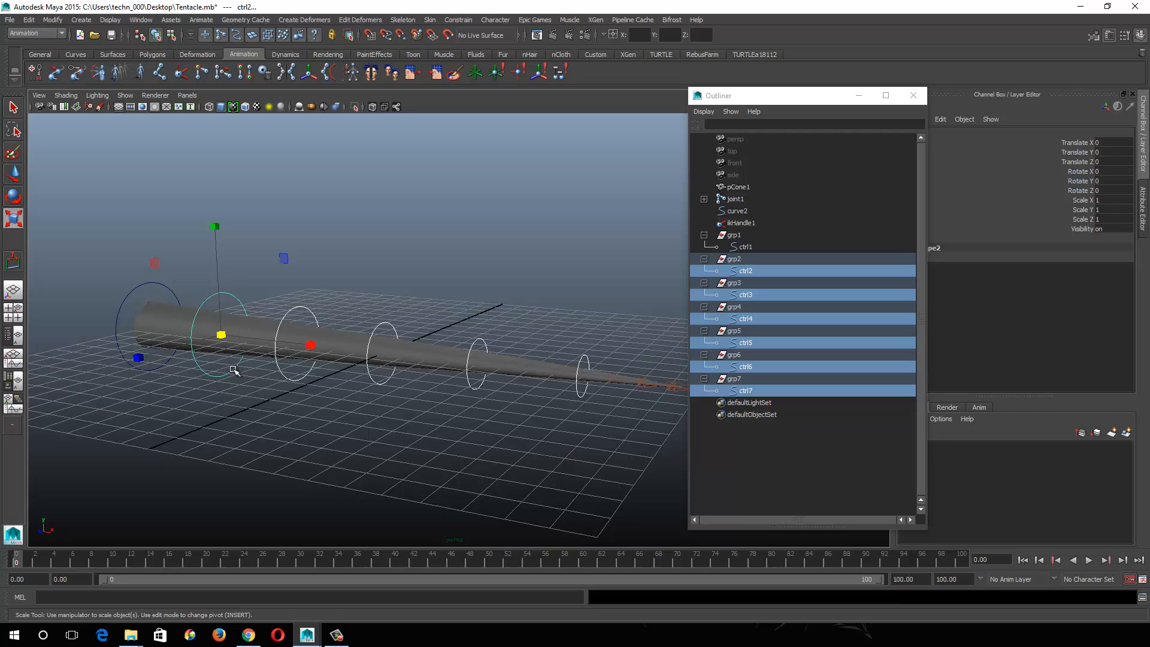
Step: Try rotating the control curves ctrl2 through ctrl7 together
key("e")
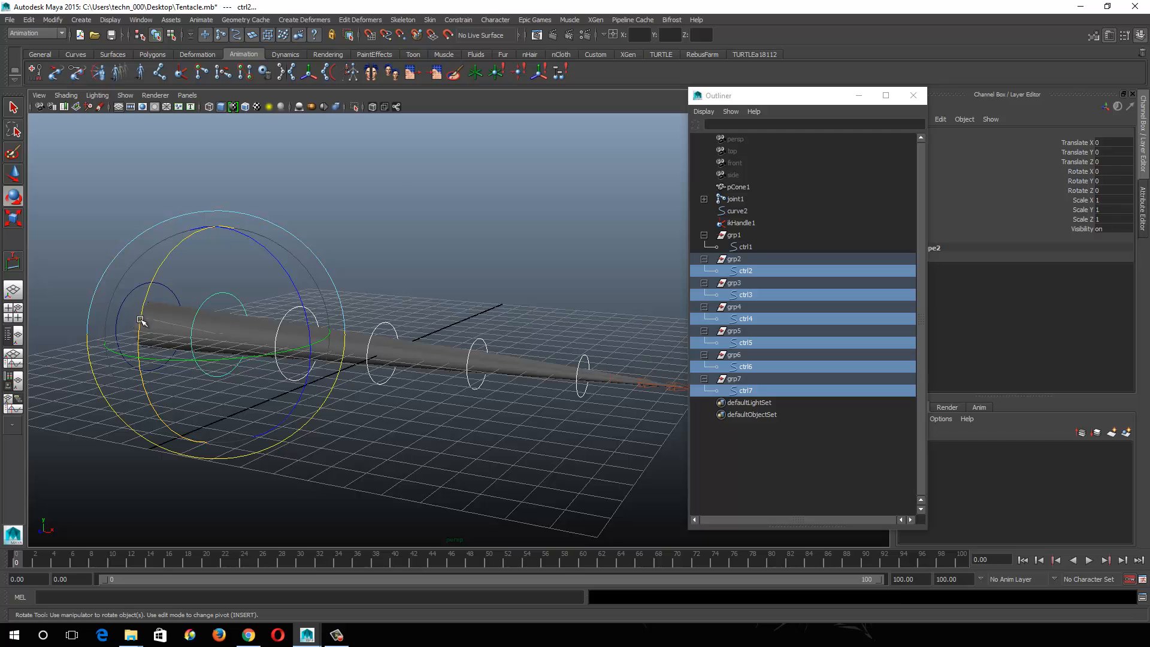
left_click_drag(141, 320, 251, 329)
left_click_drag(203, 373, 234, 367, "alt")
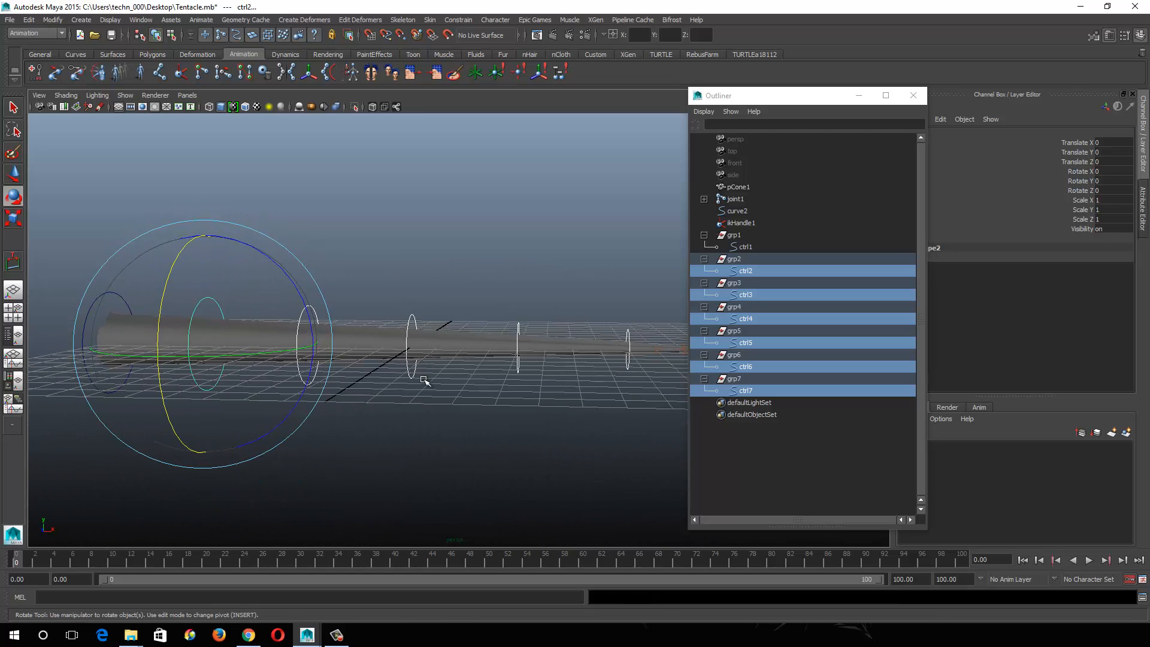
Step: Select the ctrl4 control curve and examine the controls along the tentacle from several angles
left_click_drag(403, 372, 427, 388)
left_click_drag(565, 411, 395, 380, "alt")
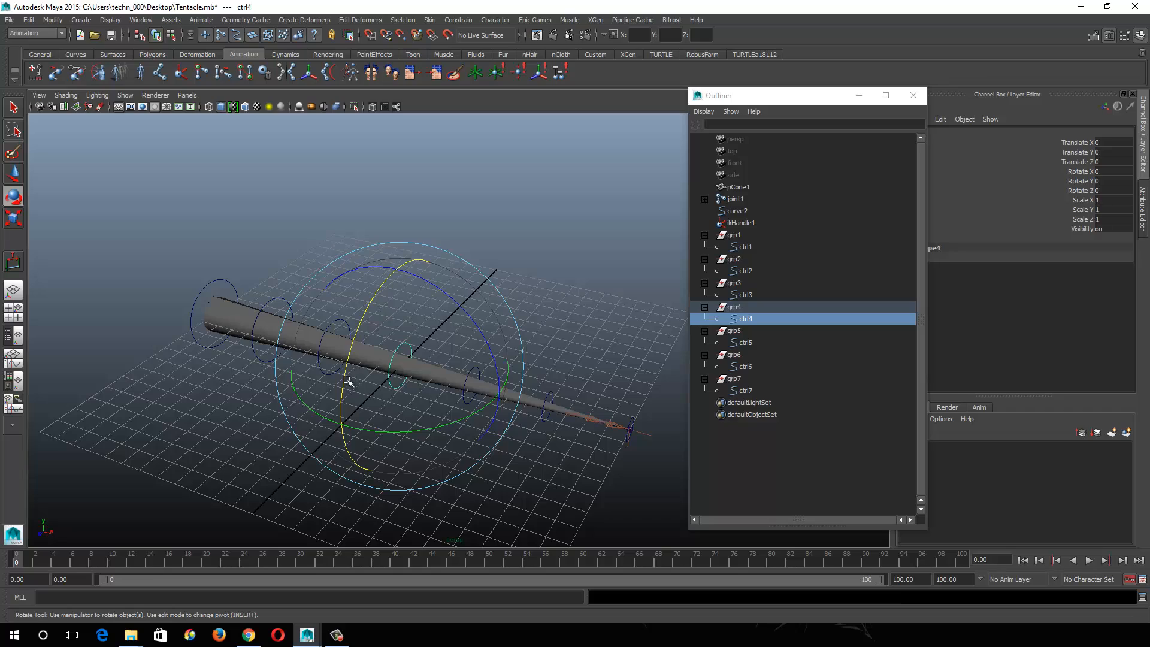
mouse_move(418, 375)
left_mouse_down("alt")
mouse_move(463, 362)
mouse_move(421, 353)
mouse_move(408, 370)
mouse_move(430, 371)
left_mouse_up("alt")
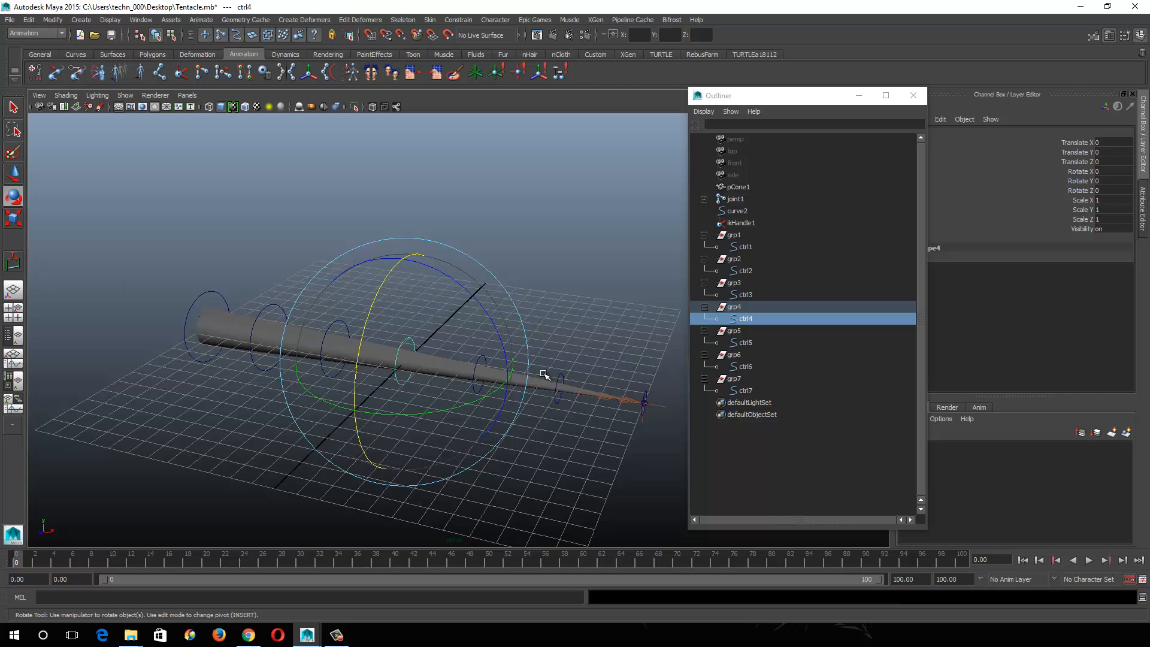
left_click_drag(566, 400, 573, 399, "alt")
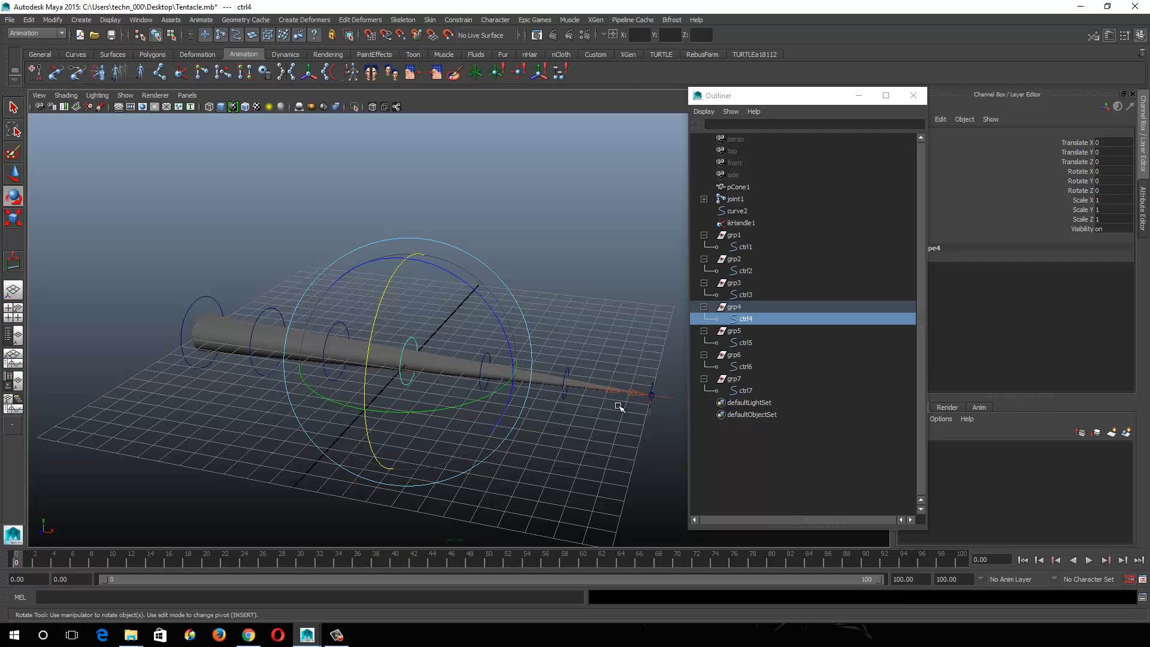
mouse_move(590, 354)
left_mouse_down("alt")
mouse_move(592, 336)
mouse_move(581, 342)
left_mouse_up("alt")
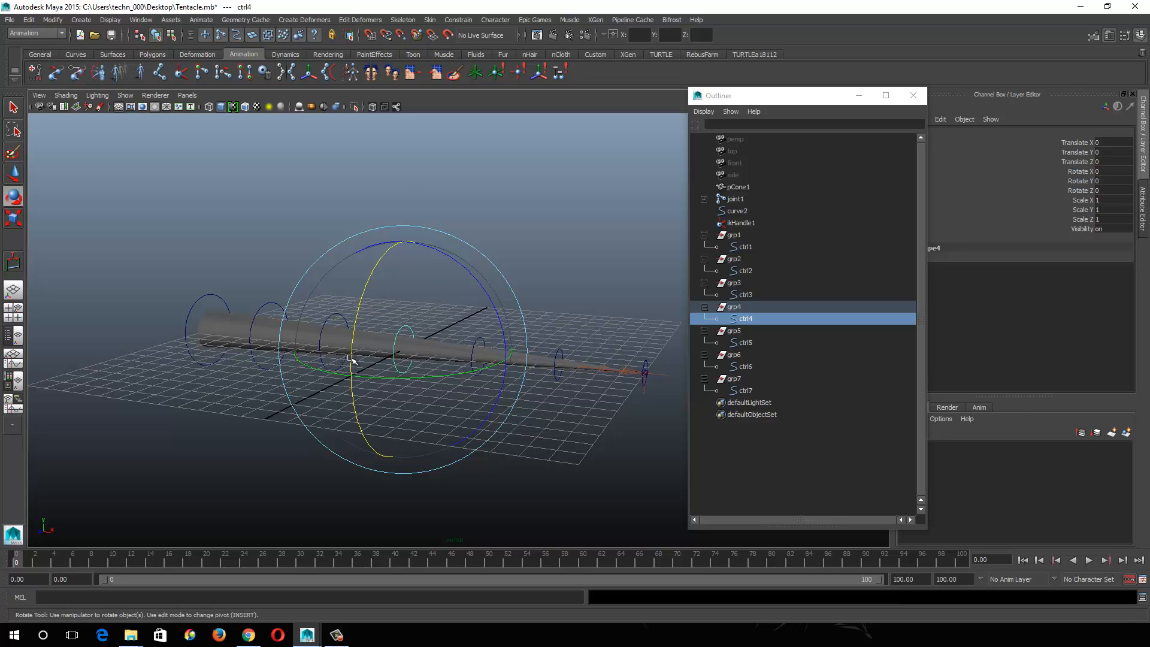
left_click_drag(473, 407, 455, 429, "alt")
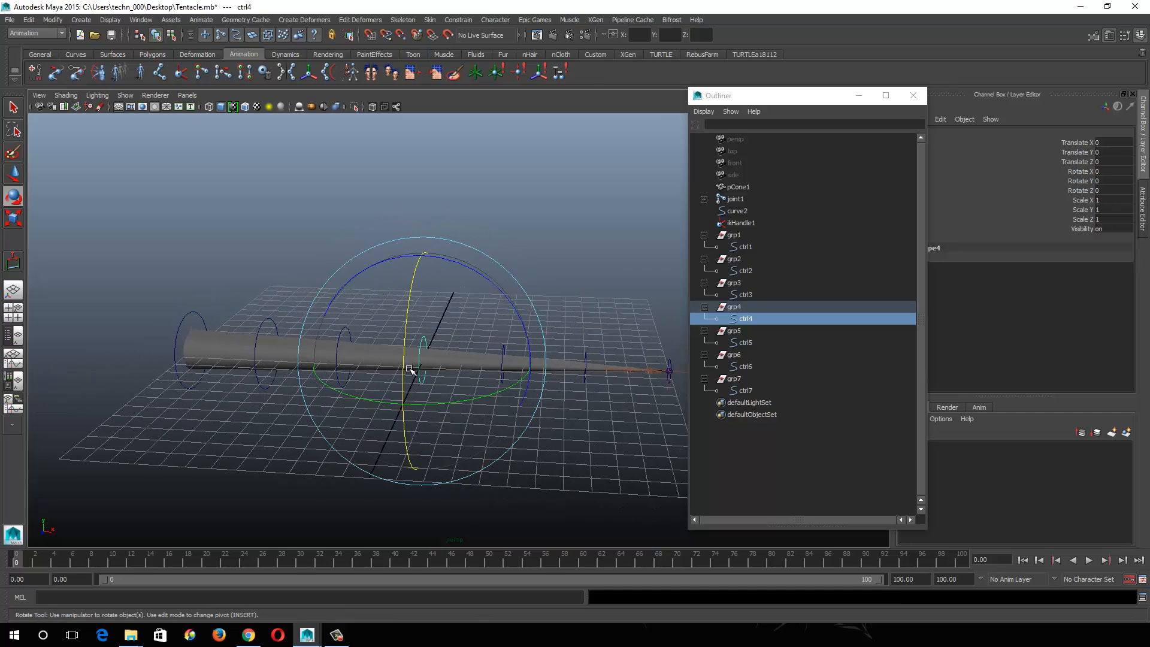
key("w")
left_click_drag(395, 370, 358, 374, "alt")
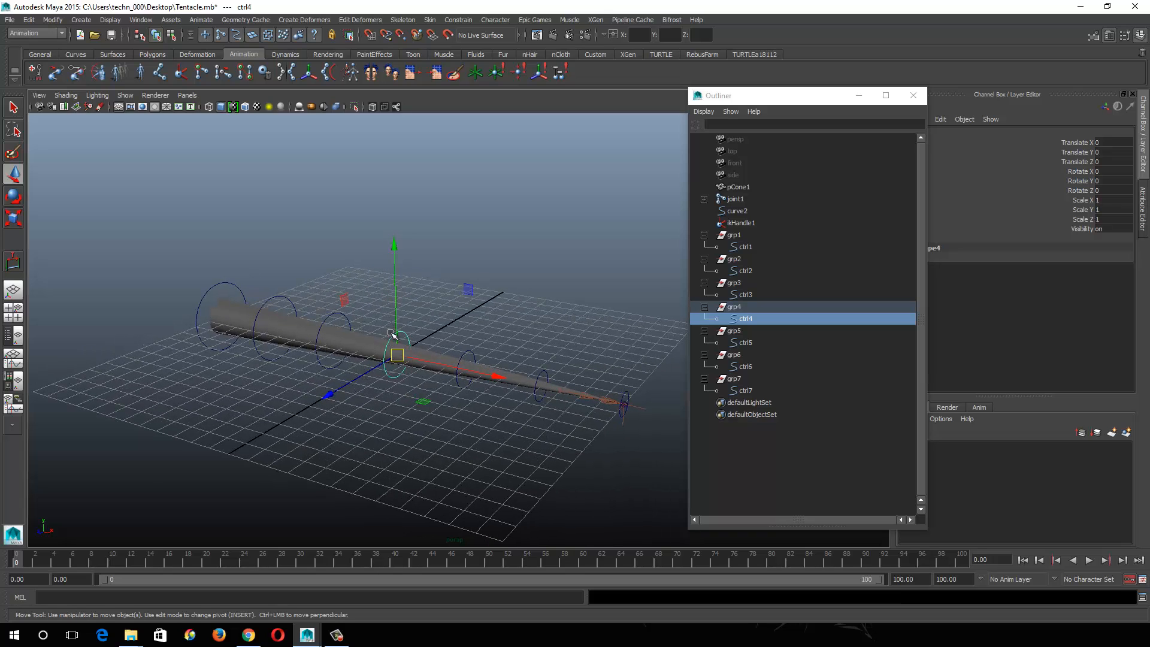
left_click_drag(398, 336, 426, 303, "alt")
left_click(172, 35)
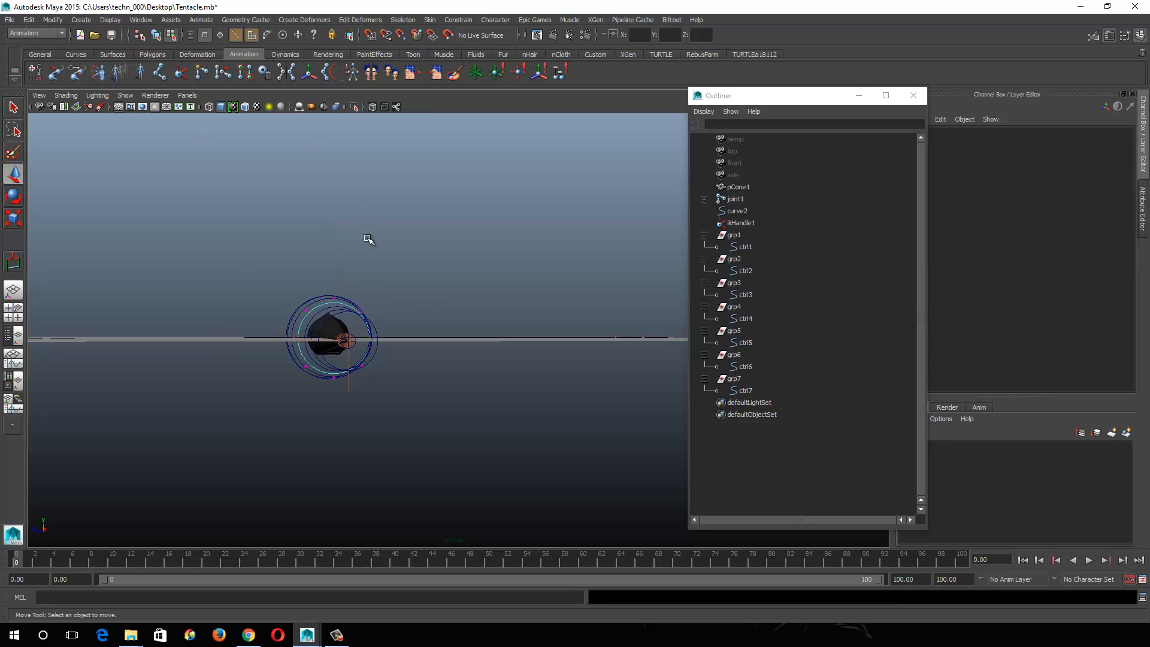
left_click_drag(369, 242, 377, 252, "alt")
left_click_drag(281, 209, 254, 190, "alt")
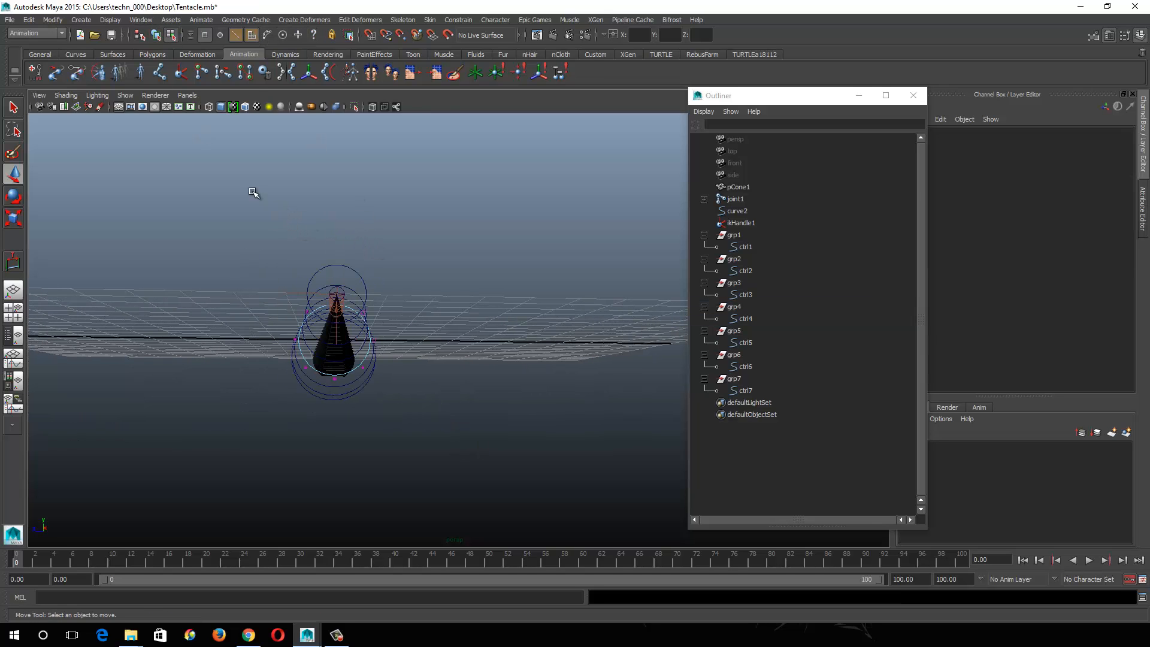
key("F8")
left_click_drag(531, 429, 439, 390, "alt")
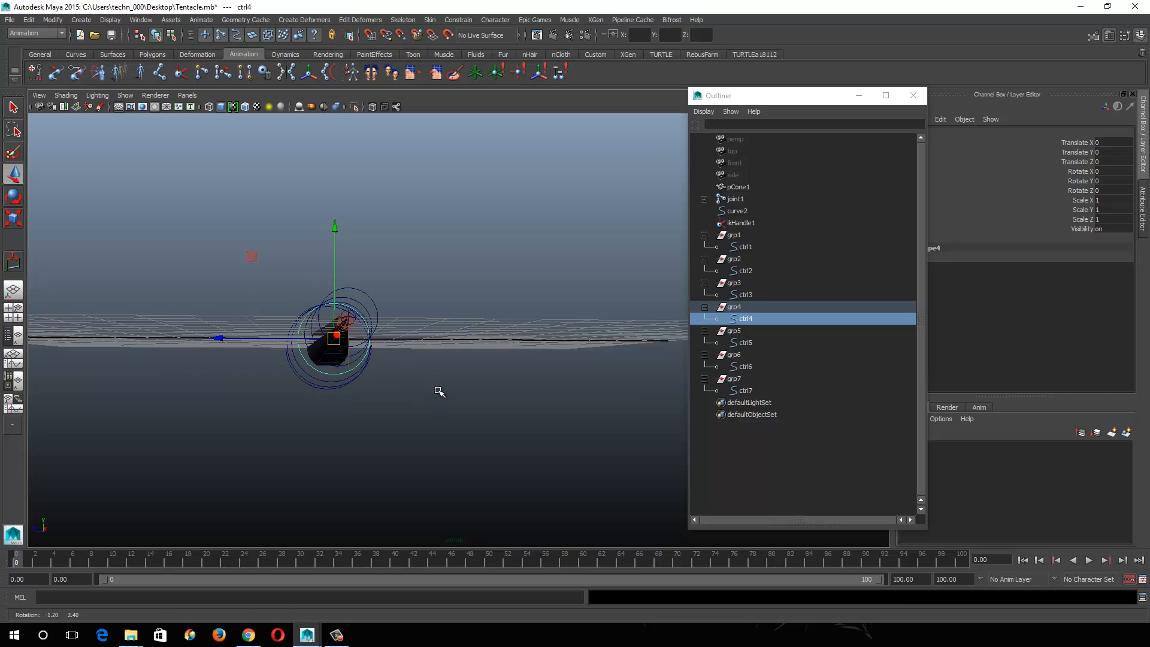
Step: Select all seven control curves and raise their top CVs together to form a teardrop shape
left_click_drag(427, 320, 359, 376)
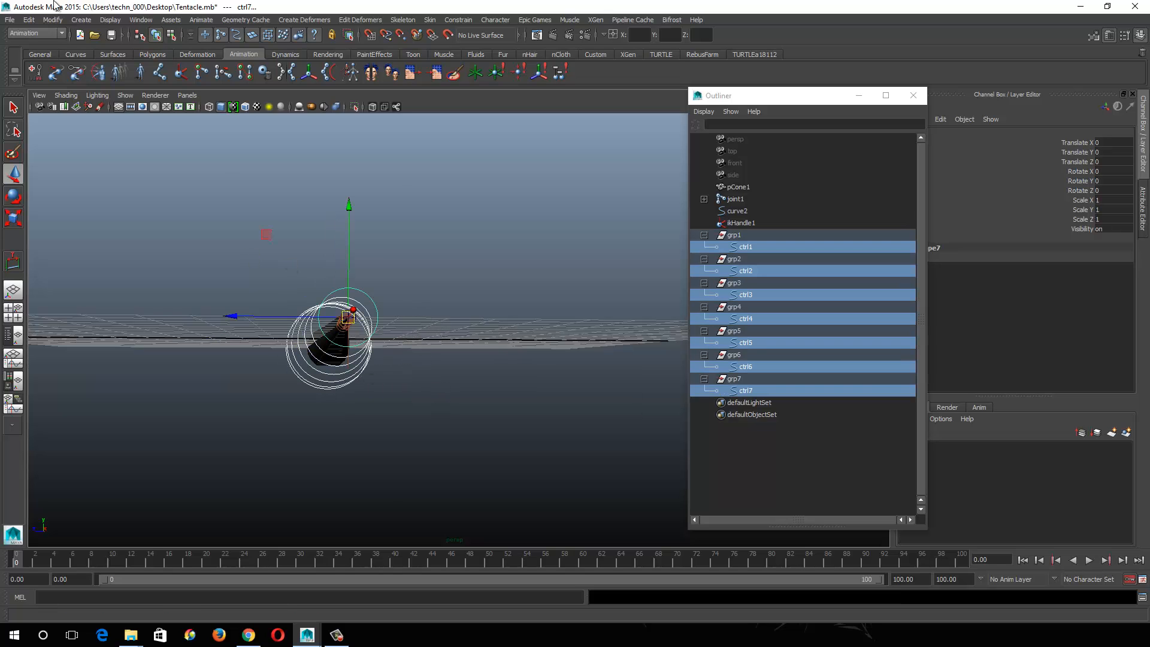
left_click(296, 231)
left_click_drag(296, 231, 297, 237, "alt")
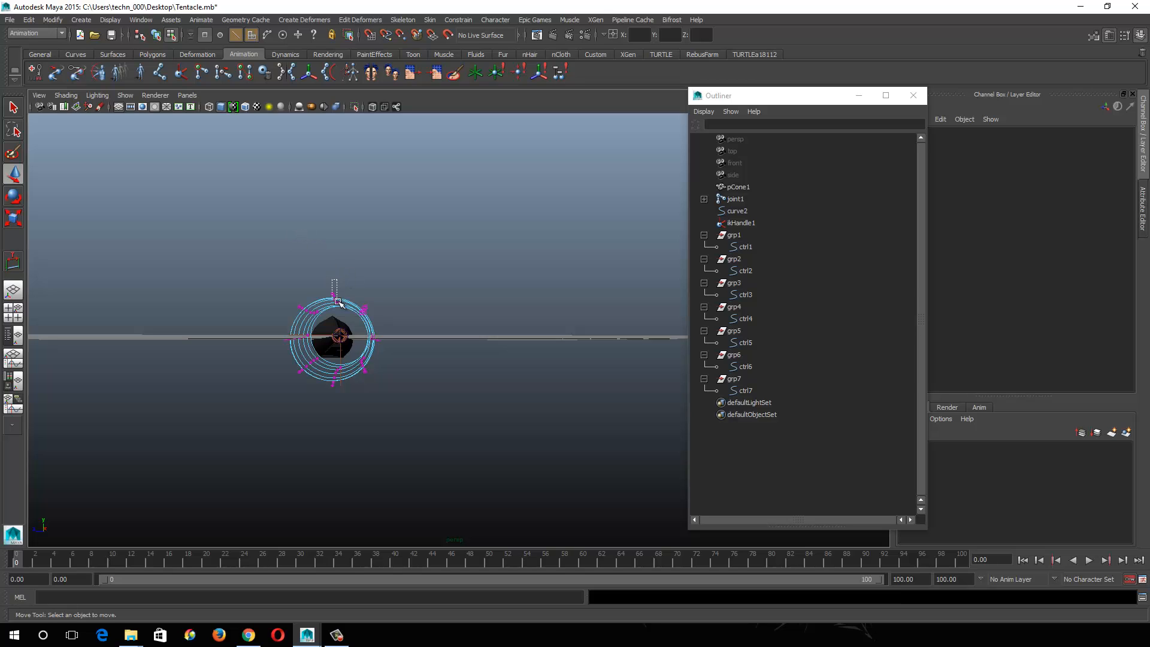
left_click_drag(346, 316, 378, 348)
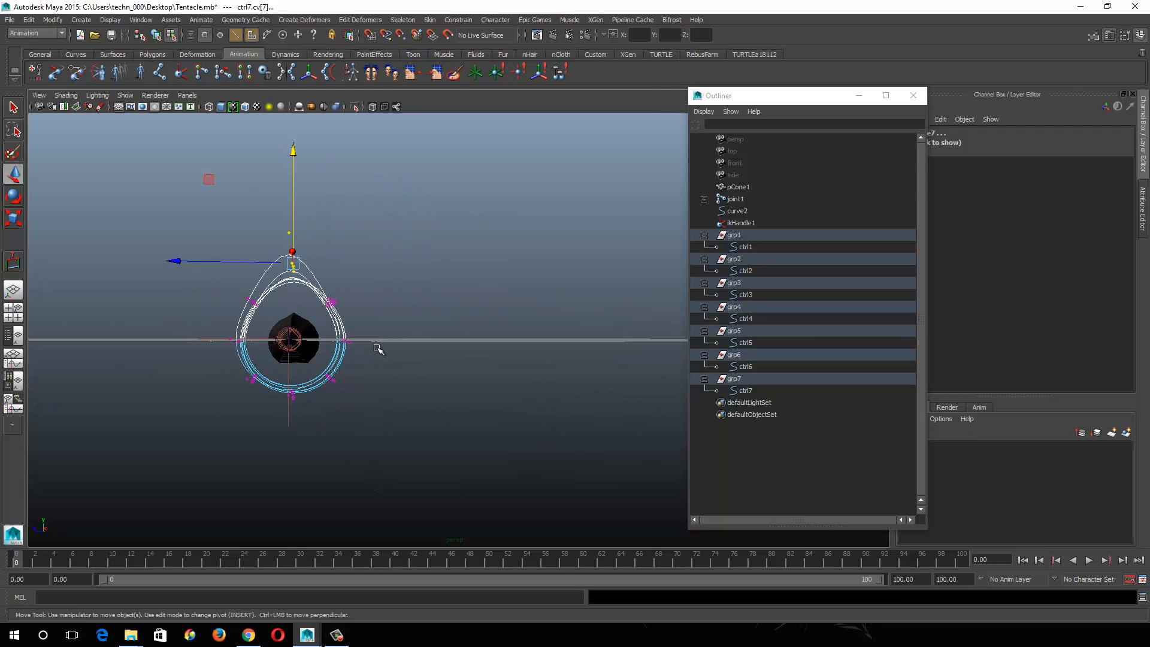
Step: Scale the upper side CVs of all seven control curves inward, then return to object selection and deselect the curves
left_click_drag(239, 287, 375, 301)
key("r")
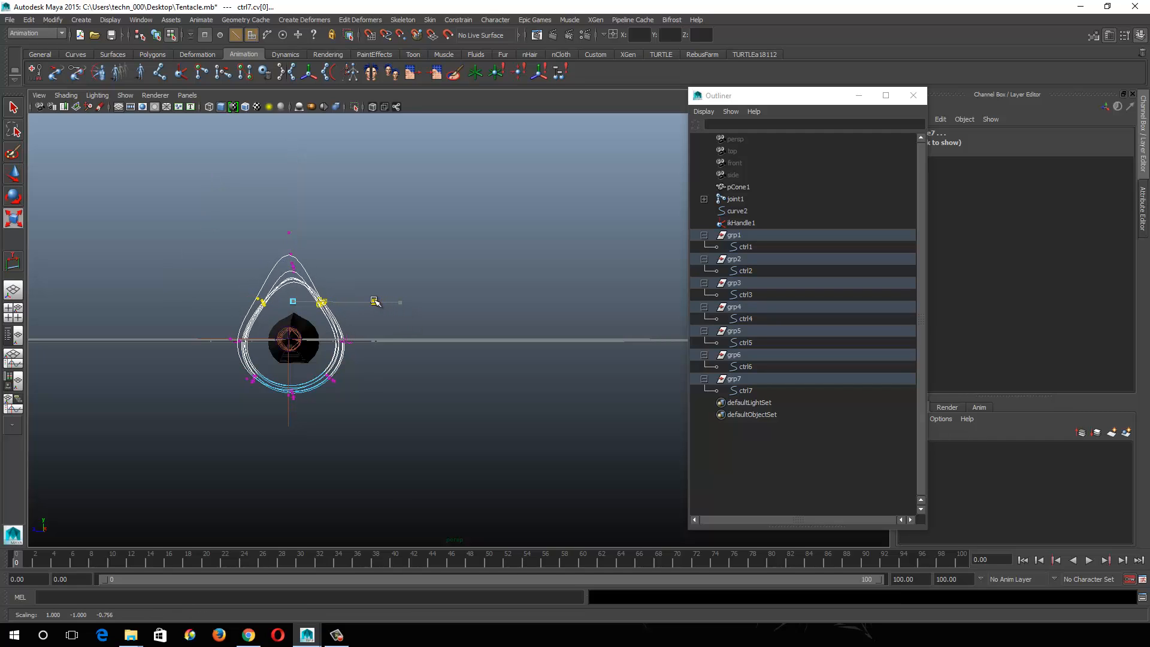
left_click(156, 34)
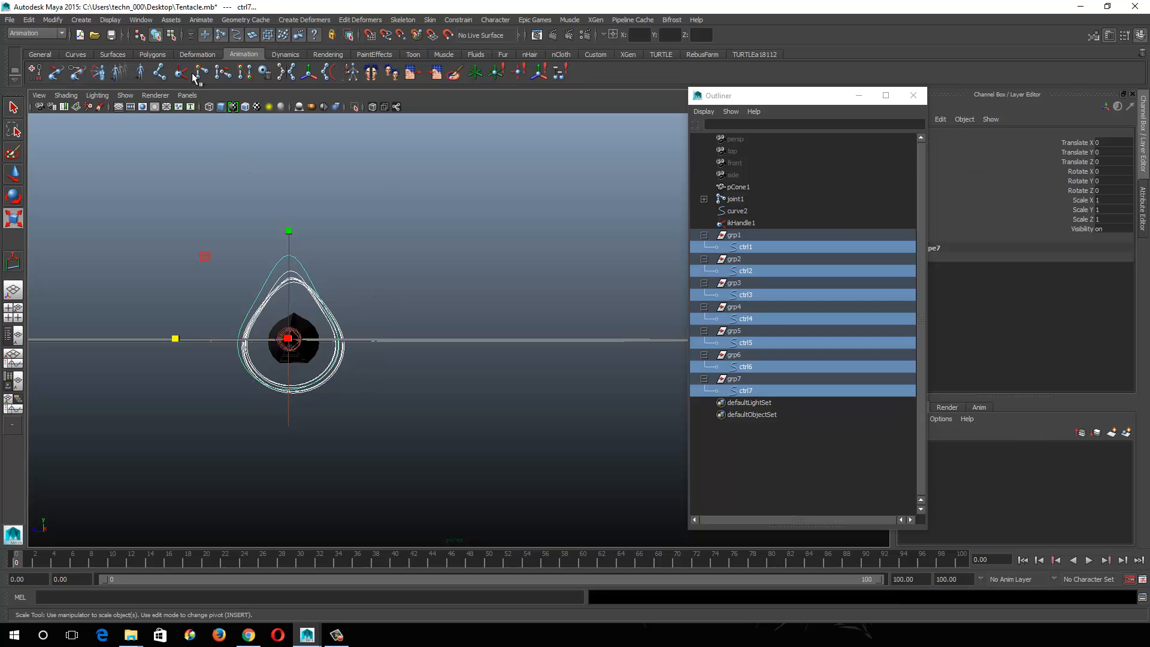
left_click(334, 316)
mouse_move(334, 315)
left_mouse_down("alt")
mouse_move(411, 318)
mouse_move(249, 277)
mouse_move(401, 309)
mouse_move(467, 302)
mouse_move(277, 311)
mouse_move(331, 306)
mouse_move(290, 310)
mouse_move(324, 310)
mouse_move(334, 333)
left_mouse_up("alt")
key("r")
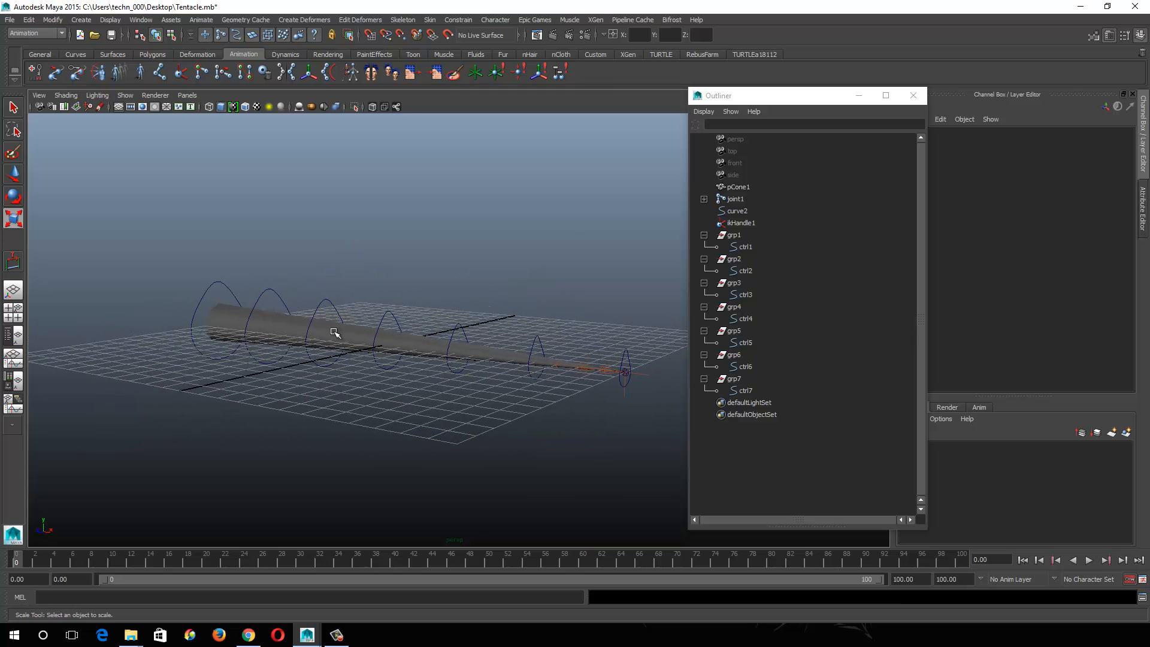
left_click_drag(457, 370, 547, 365, "alt")
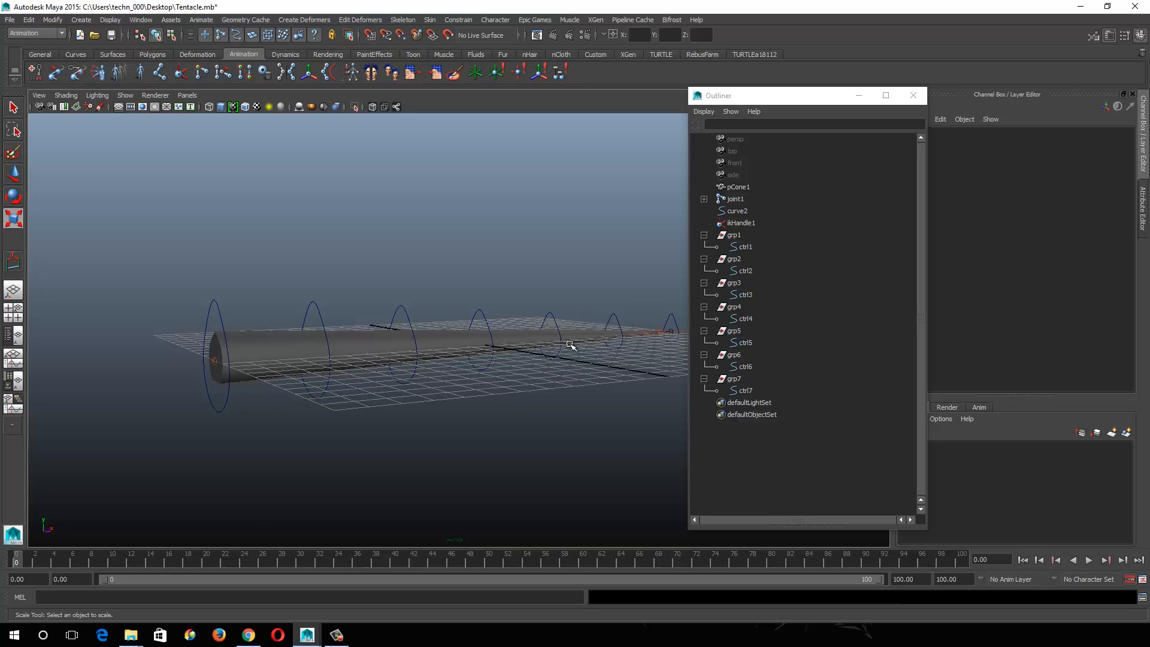
Step: Hide polygons and joints in the perspective view
left_click(125, 96)
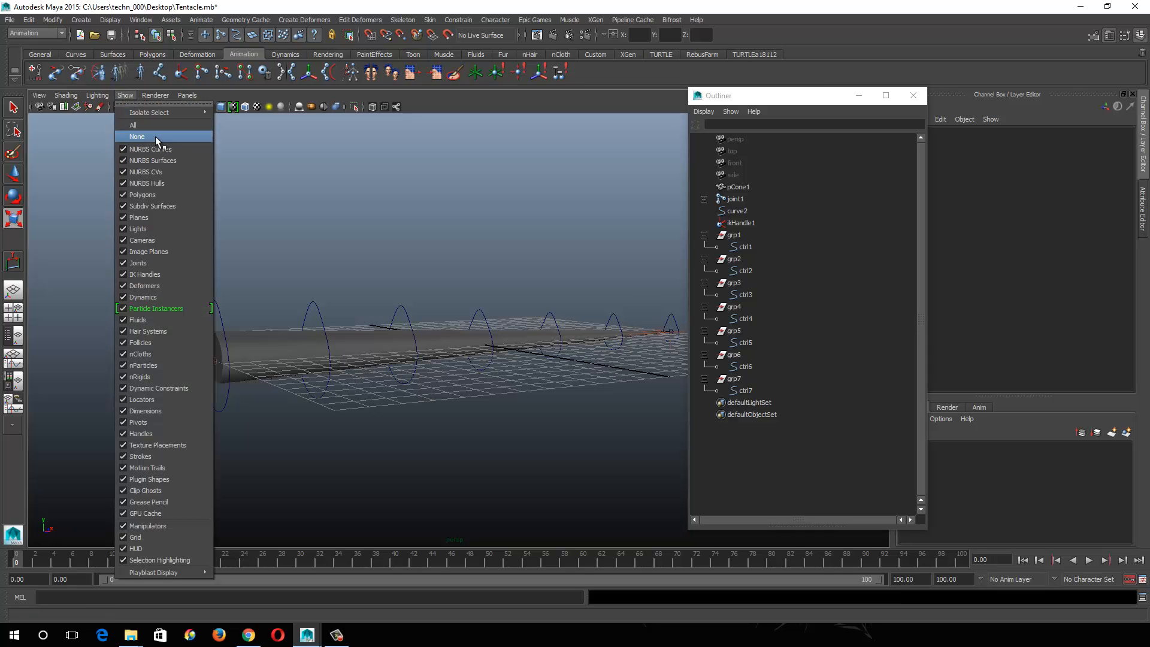
left_click(151, 194)
left_click(129, 97)
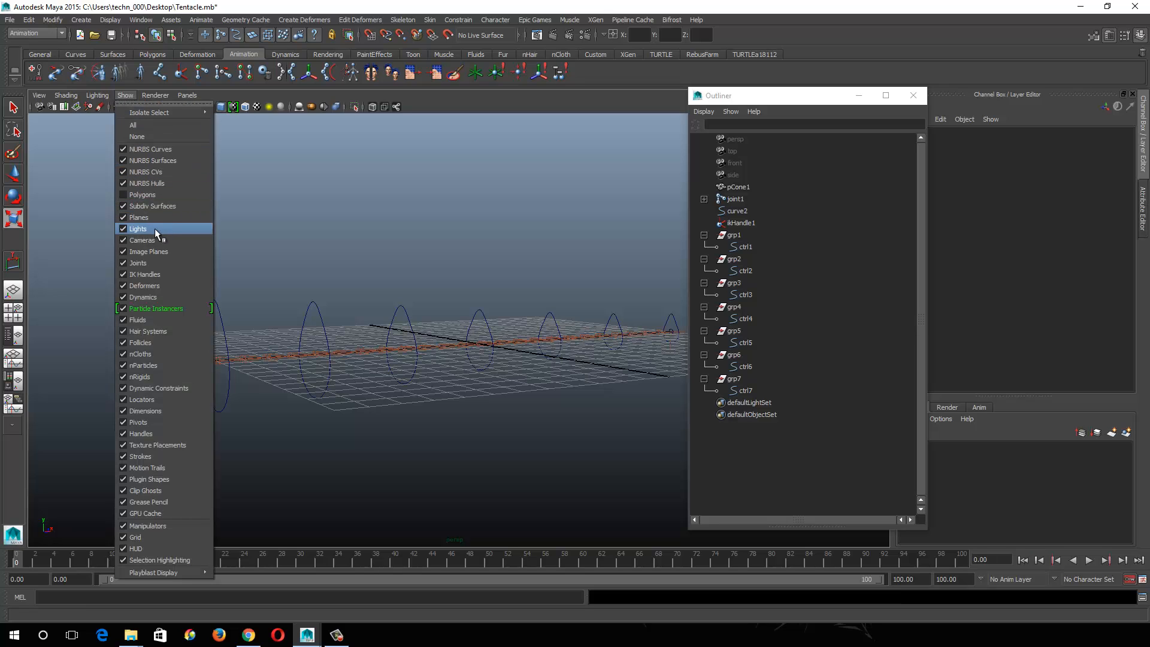
left_click(149, 264)
Step: Select curve2 and display its CVs for component selection near the tentacle's base
left_click_drag(347, 325, 310, 409, "alt")
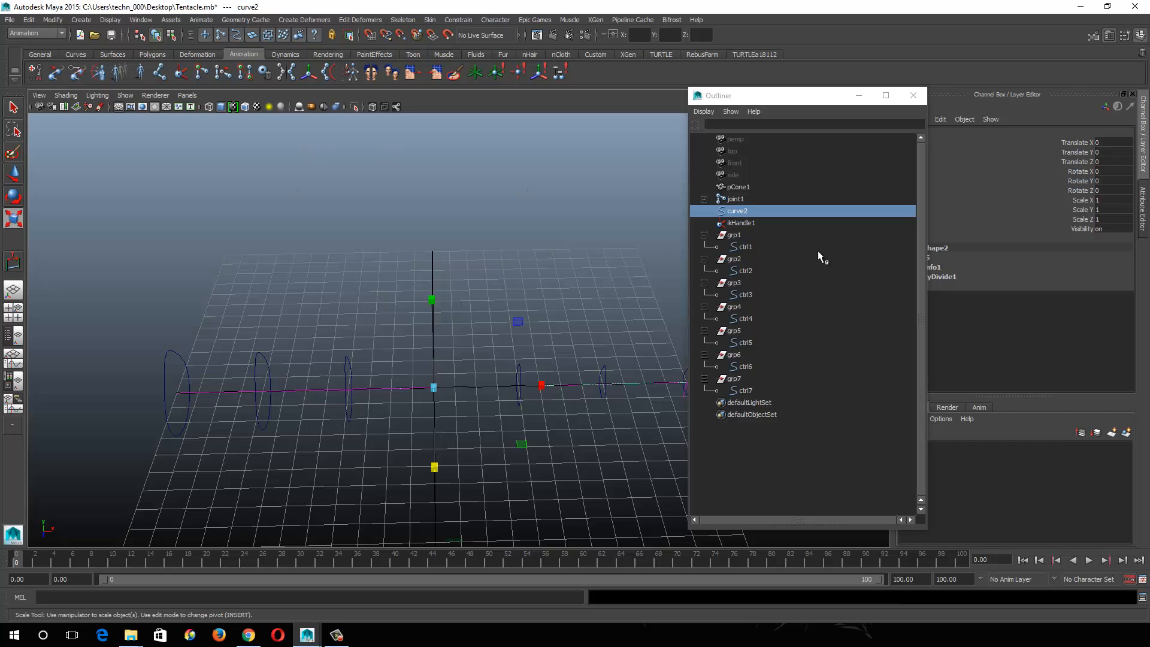
left_click(172, 38)
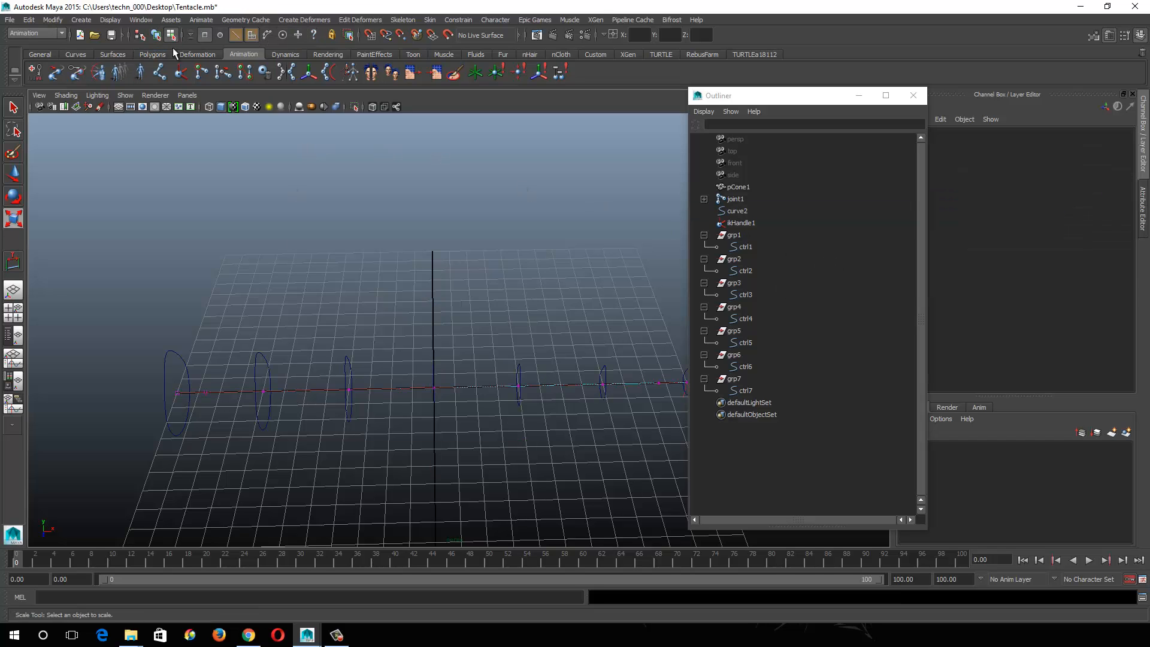
left_click_drag(346, 361, 347, 349, "alt")
middle_click_drag(311, 357, 473, 358, "alt")
right_click_drag(473, 358, 547, 426, "alt")
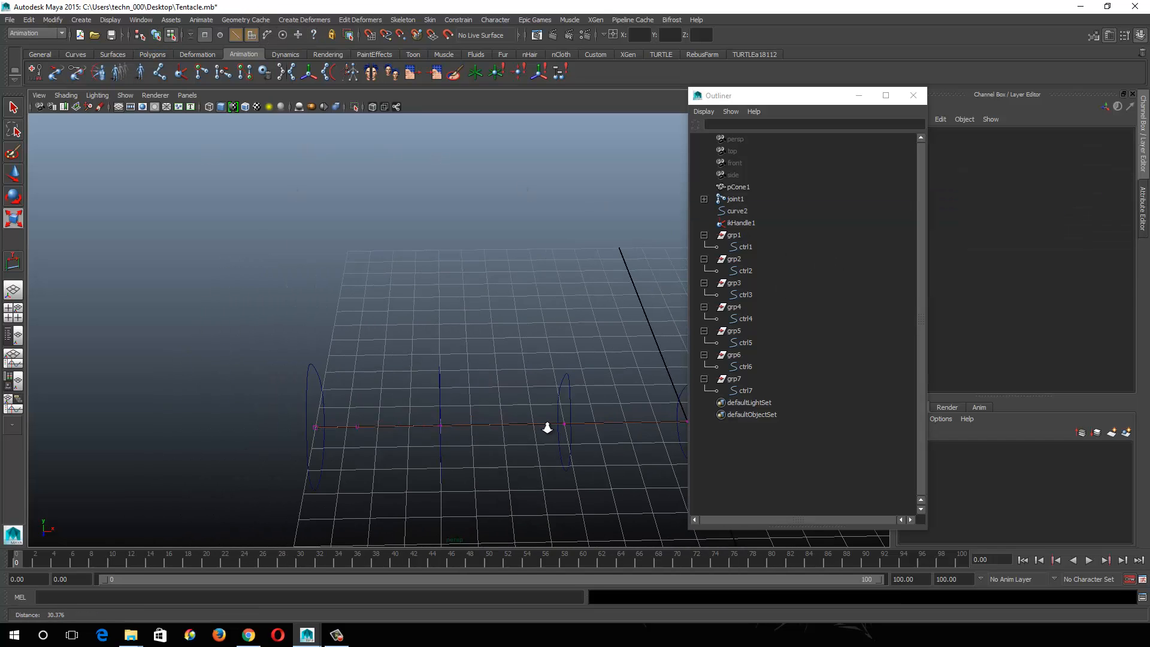
middle_click_drag(511, 382, 394, 316, "alt")
key("r")
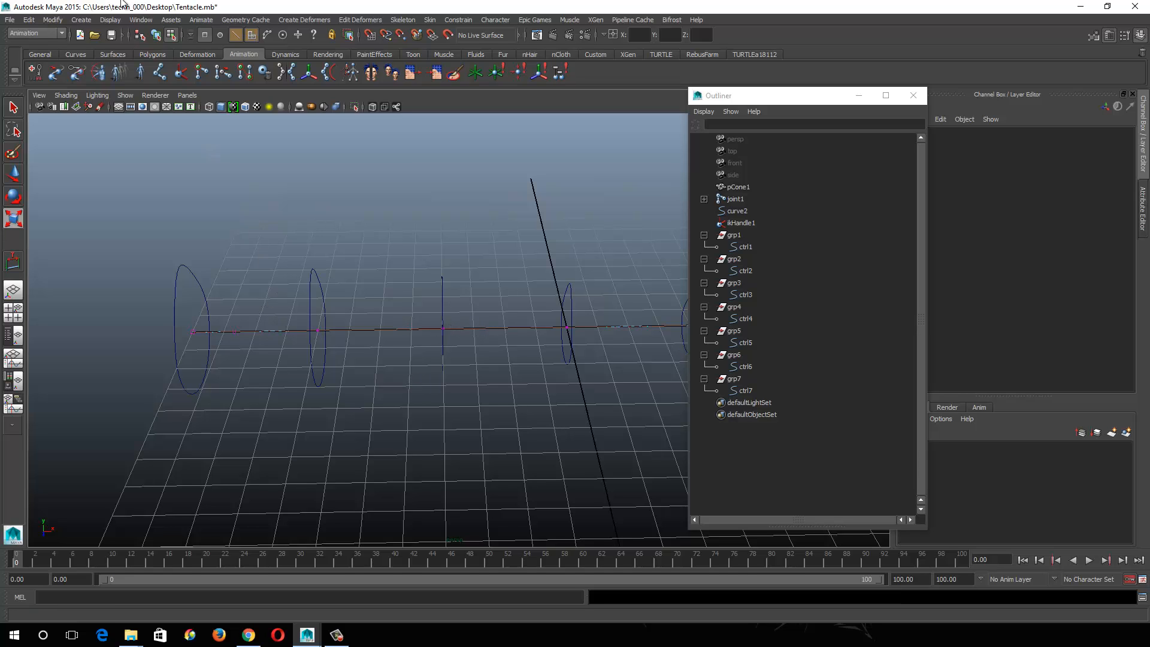
Step: Open the Component Editor and show its Smooth Skins weights
left_click(139, 20)
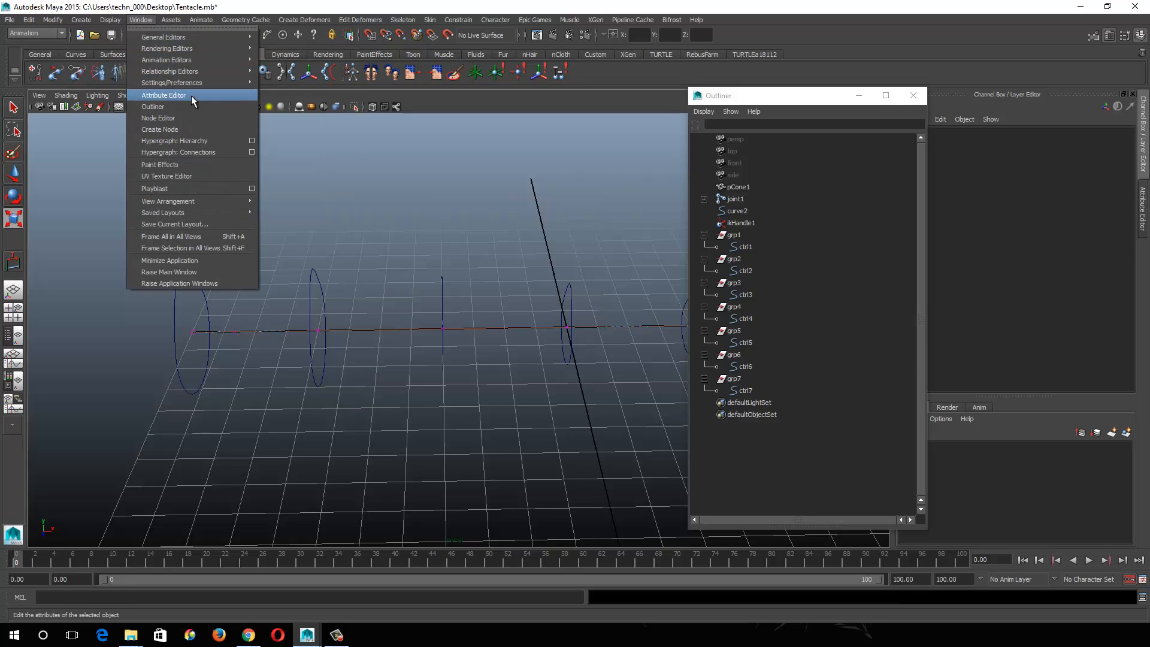
mouse_move(190, 40)
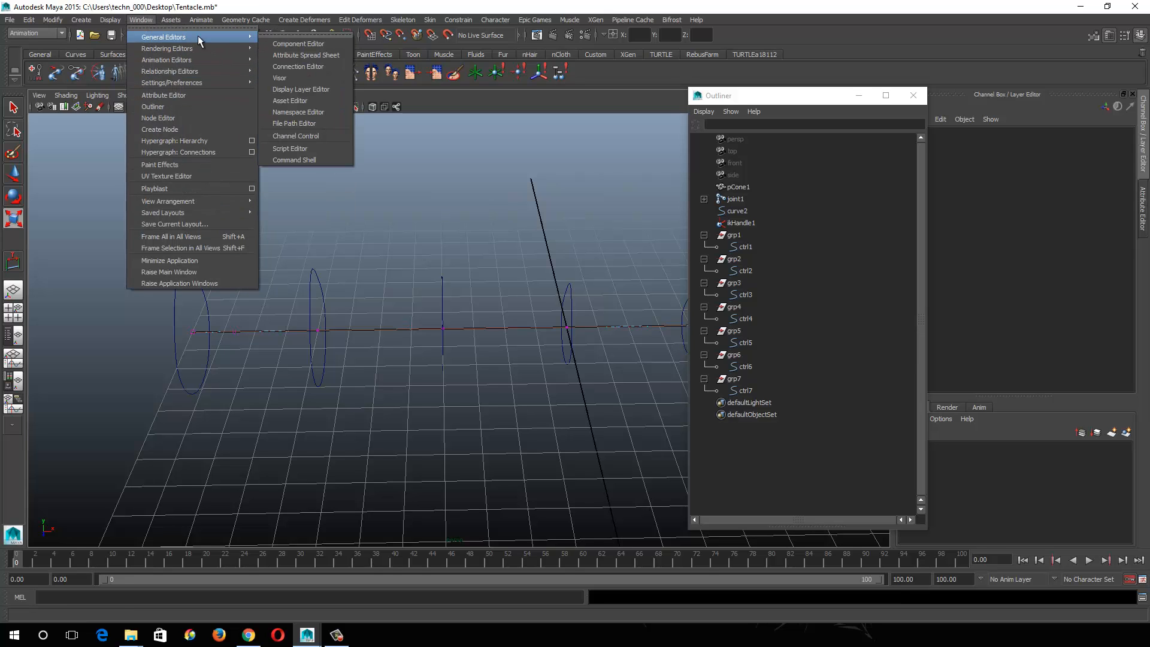
left_click(286, 44)
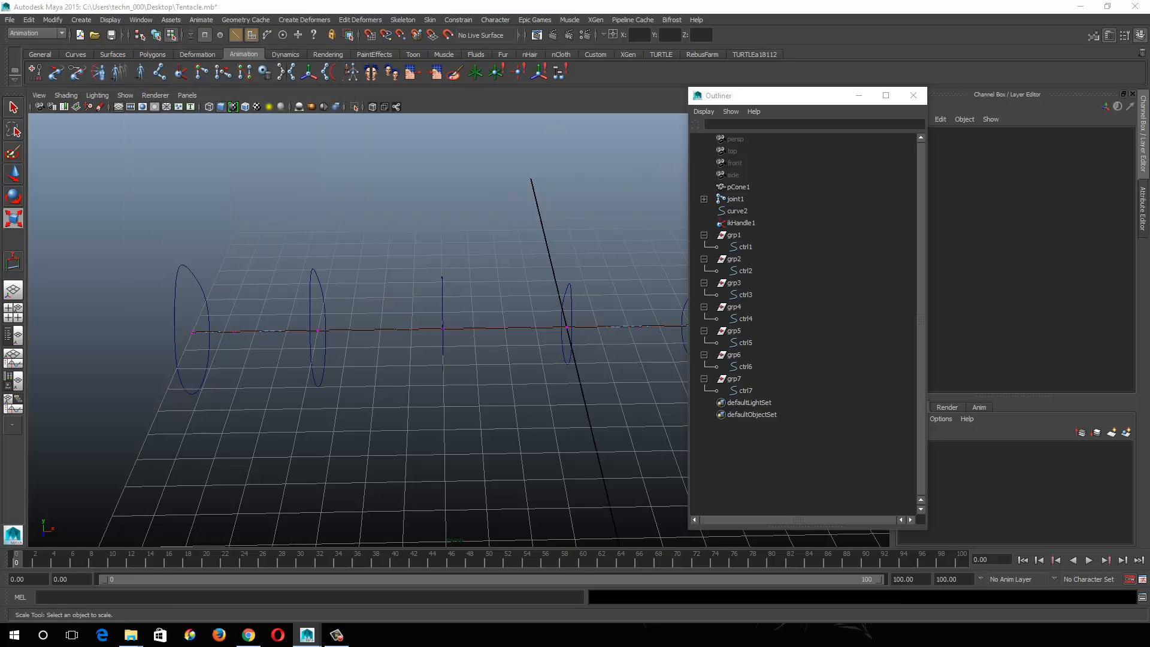
left_click_drag(496, 357, 578, 150)
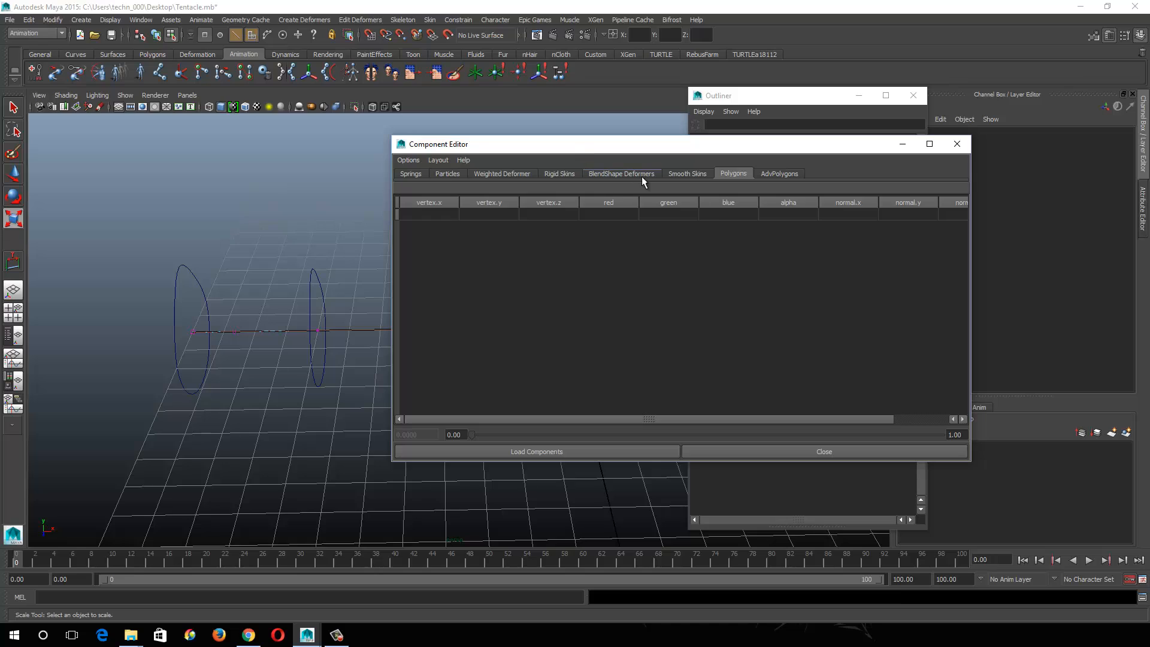
left_click(685, 174)
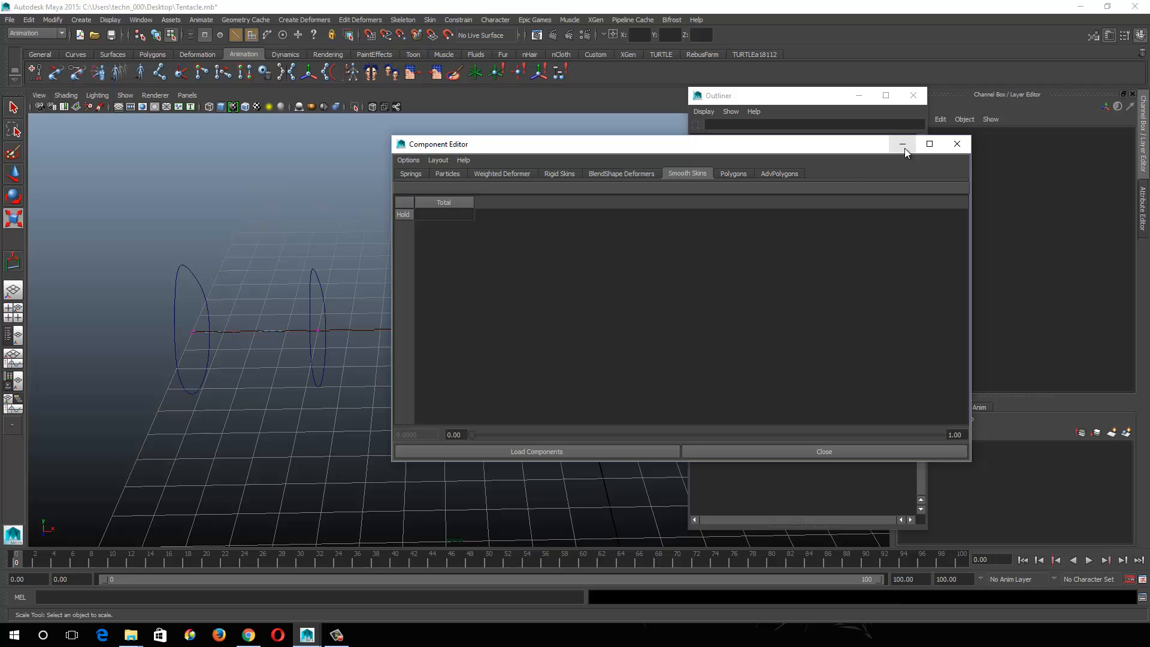
Step: Check the smooth skin weights of the third and second CVs of curve2, then close the Component Editor
left_click(317, 335)
left_click(317, 334)
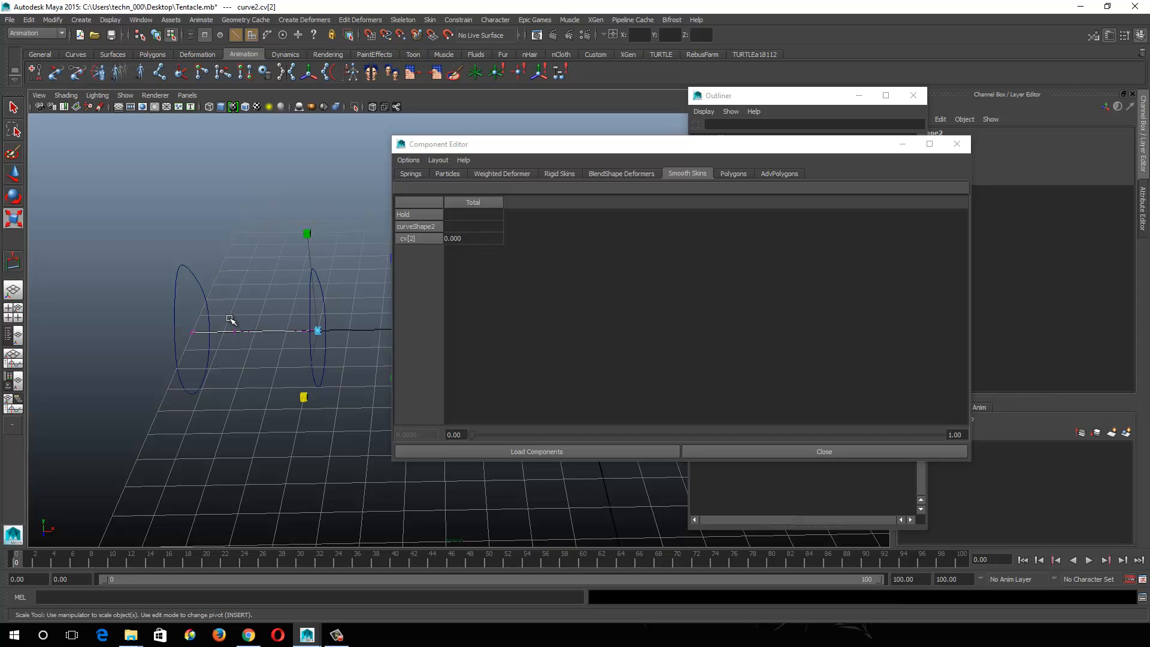
left_click_drag(217, 343, 260, 371)
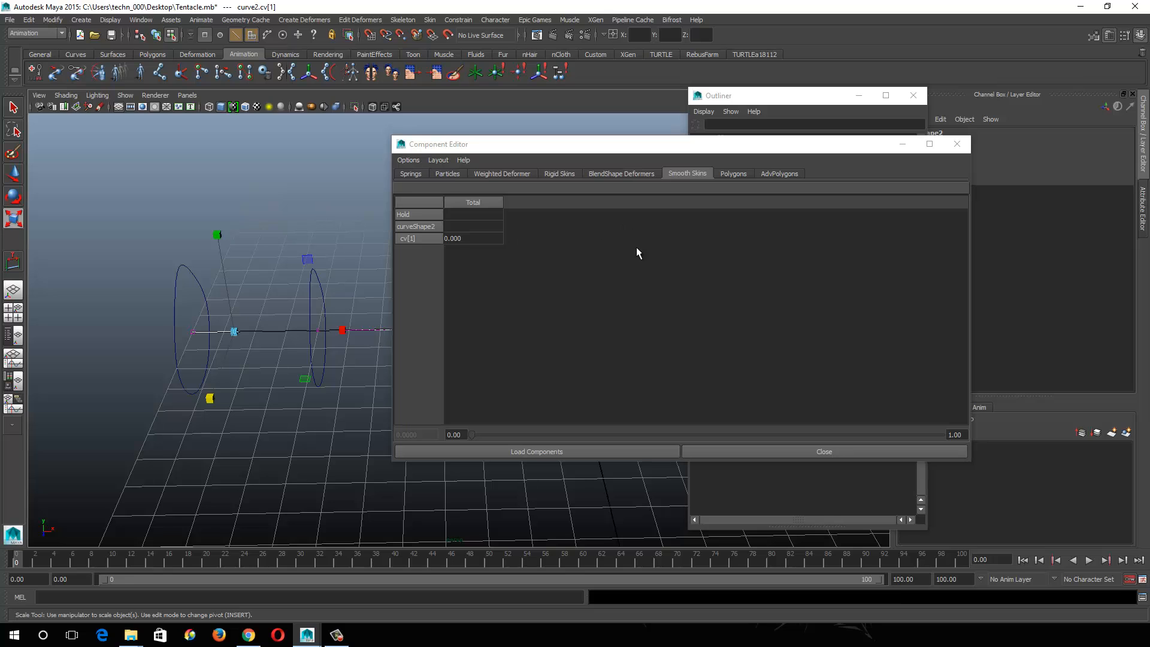
left_click(956, 144)
Step: Select the first two CVs of curve2 at the tentacle's base and create a single cluster deformer on them
left_click_drag(468, 390, 484, 394, "alt")
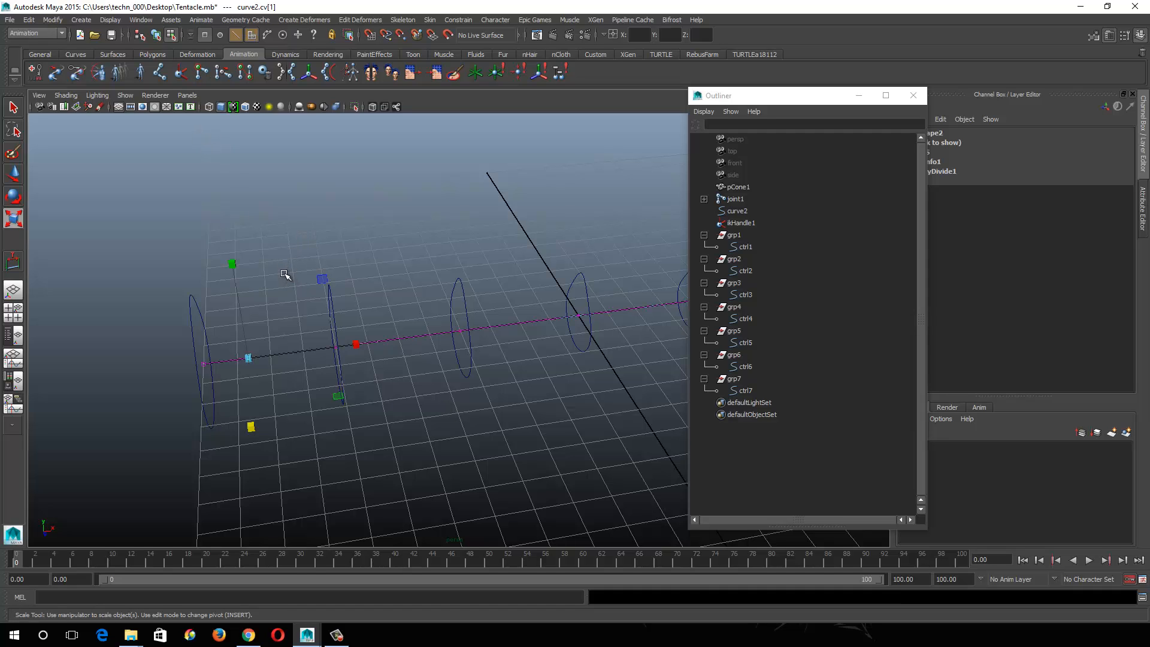
mouse_move(272, 272)
left_mouse_down("alt")
mouse_move(257, 252)
mouse_move(252, 273)
left_mouse_up("alt")
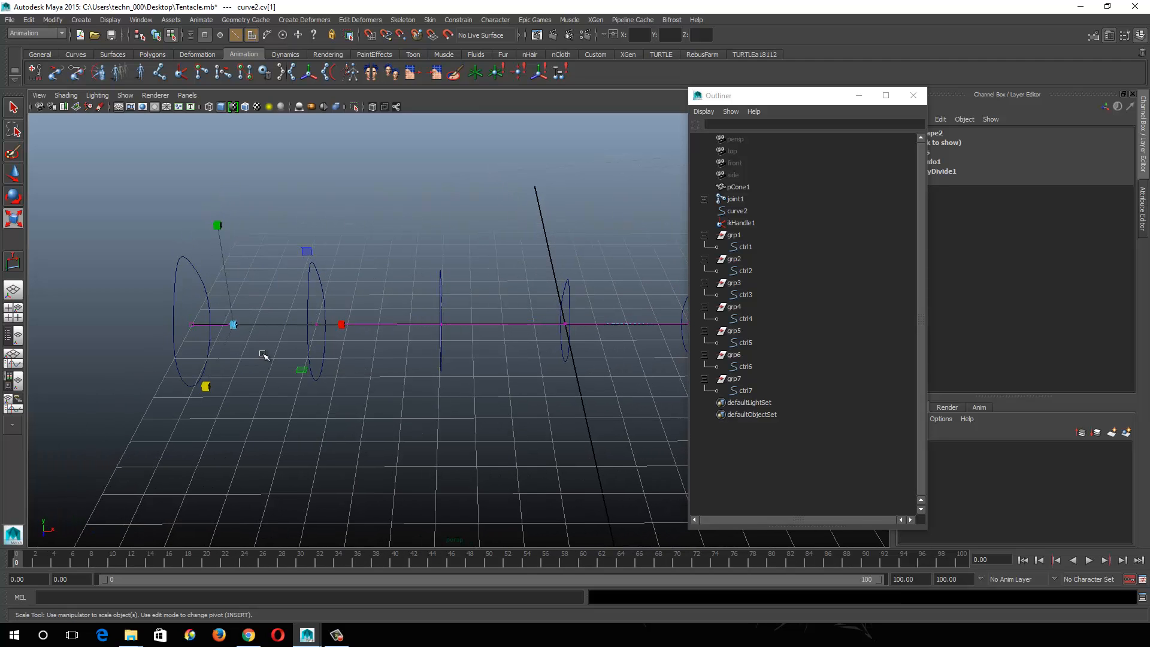
left_click_drag(183, 306, 258, 356)
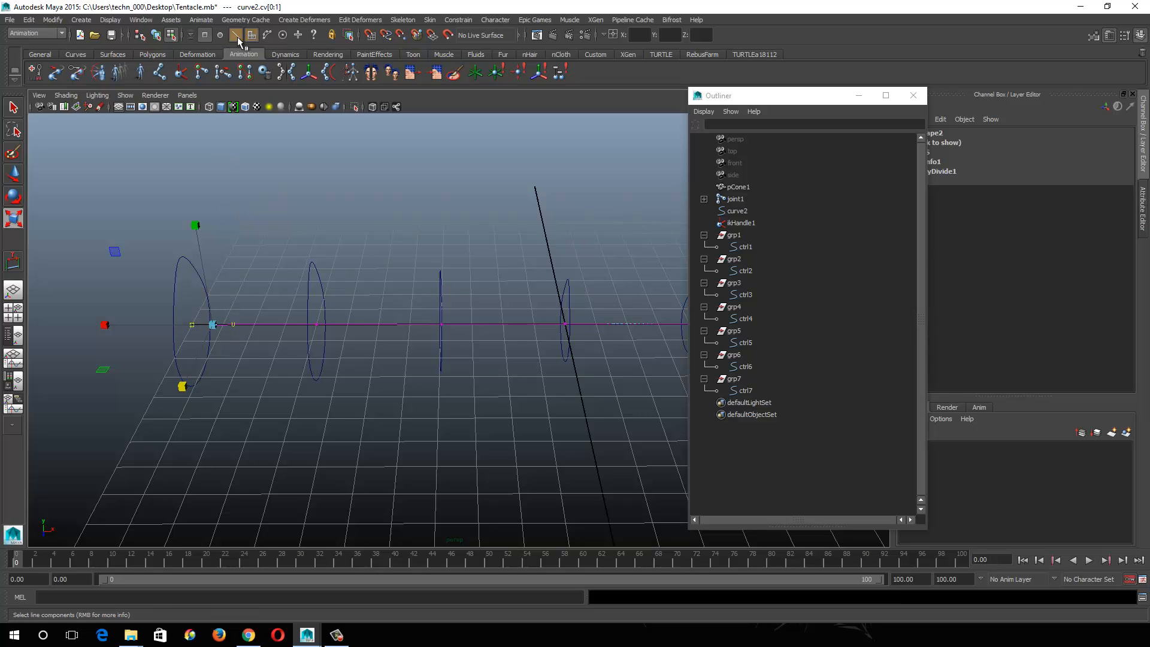
left_click(315, 23)
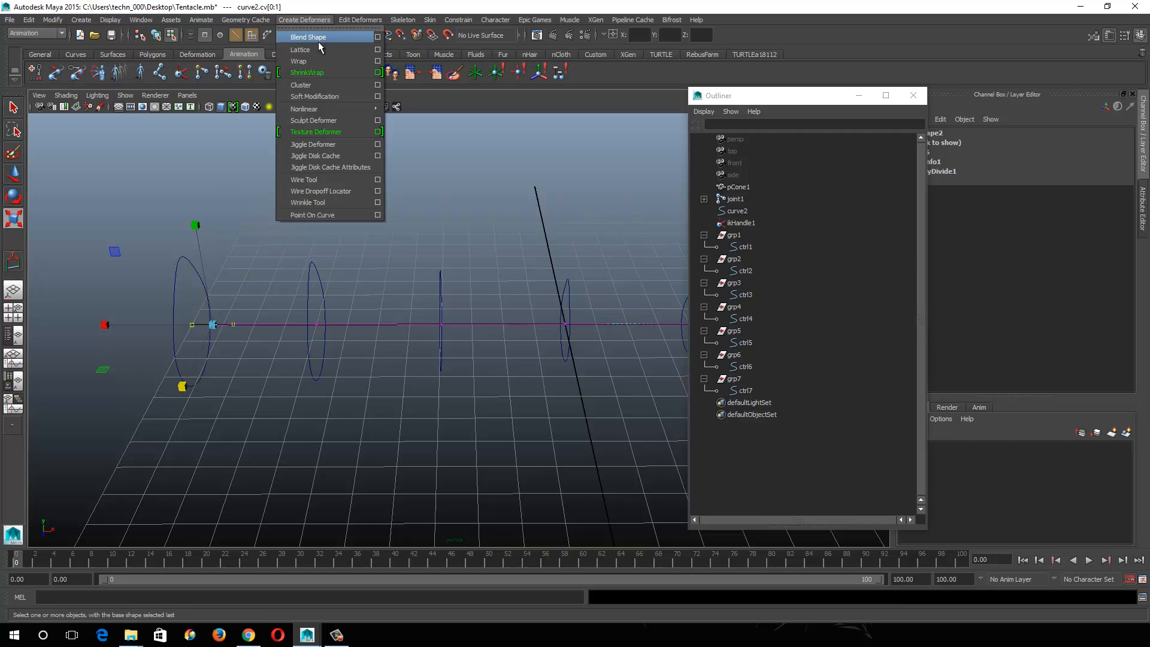
left_click(321, 85)
Step: Create a cluster deformer on the third CV of curve2, at the second control ring
left_click_drag(363, 374, 348, 378, "alt")
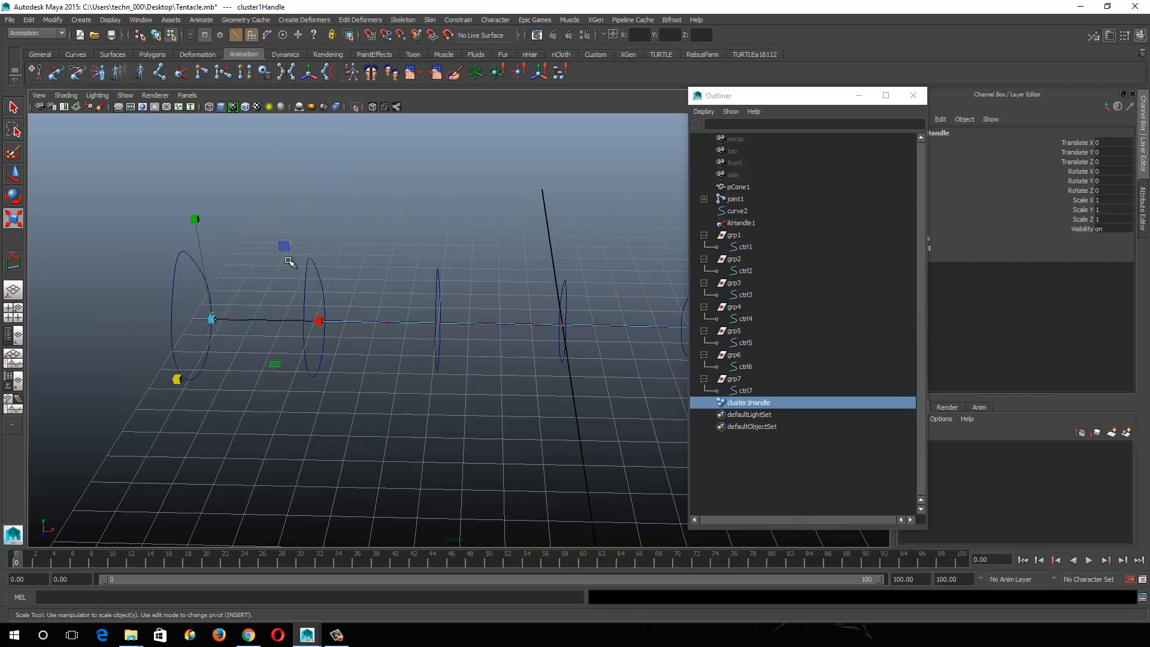
left_click_drag(293, 258, 351, 369)
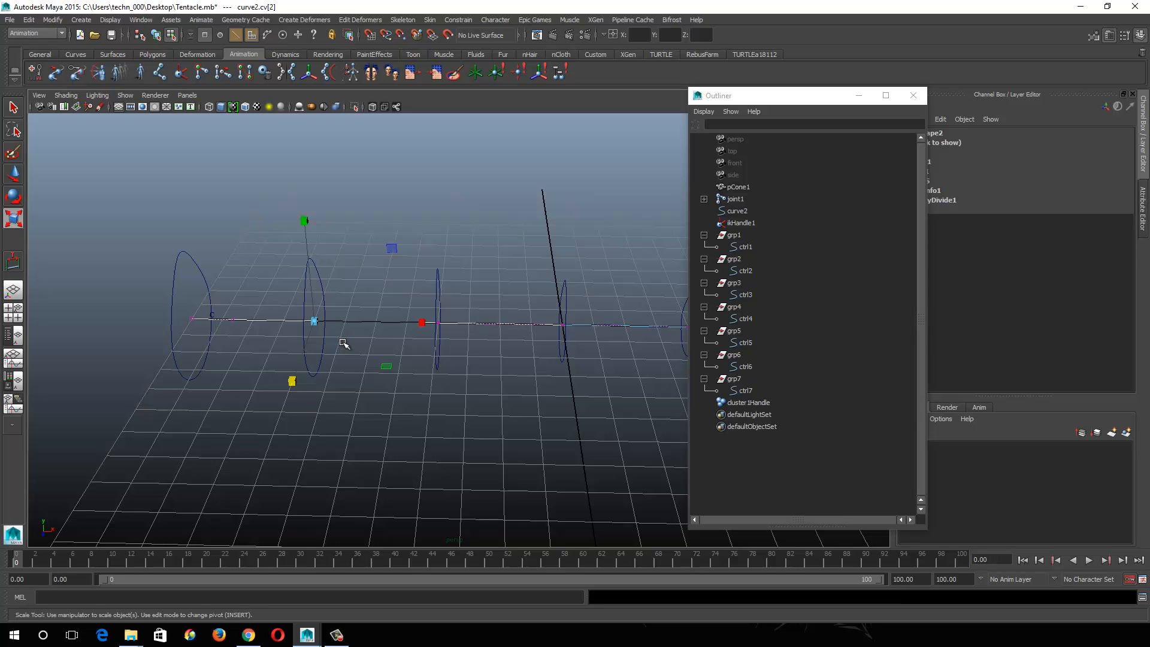
key("g")
key("F8")
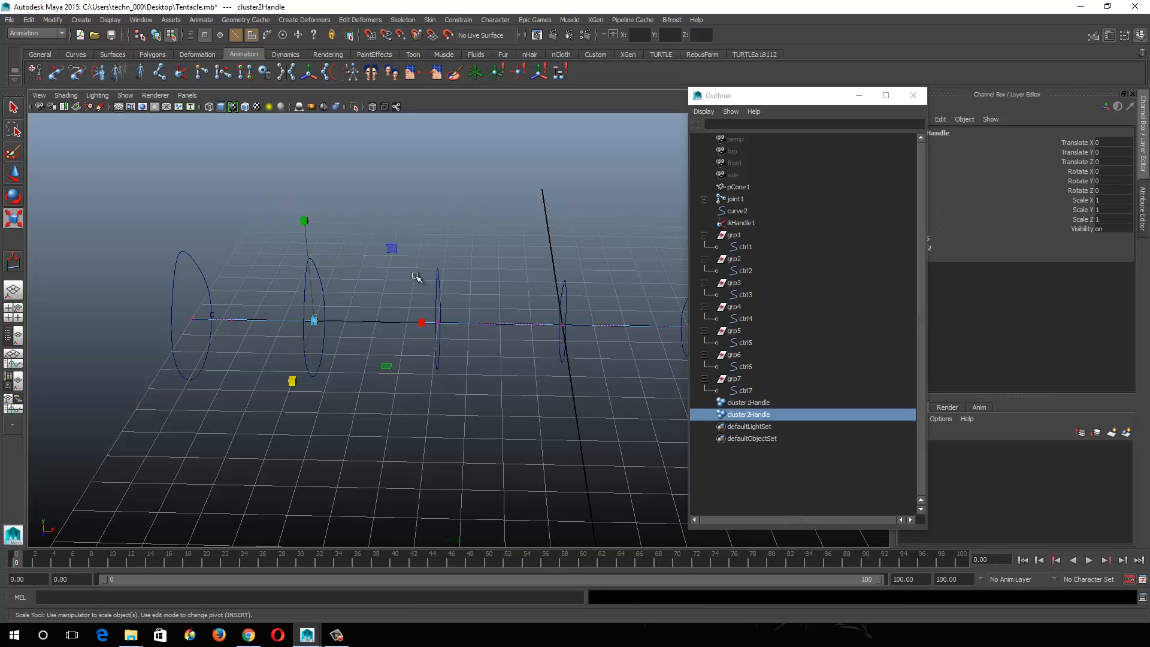
Step: Create a cluster deformer on the fourth CV of curve2, at the third control ring
left_click_drag(415, 274, 468, 357)
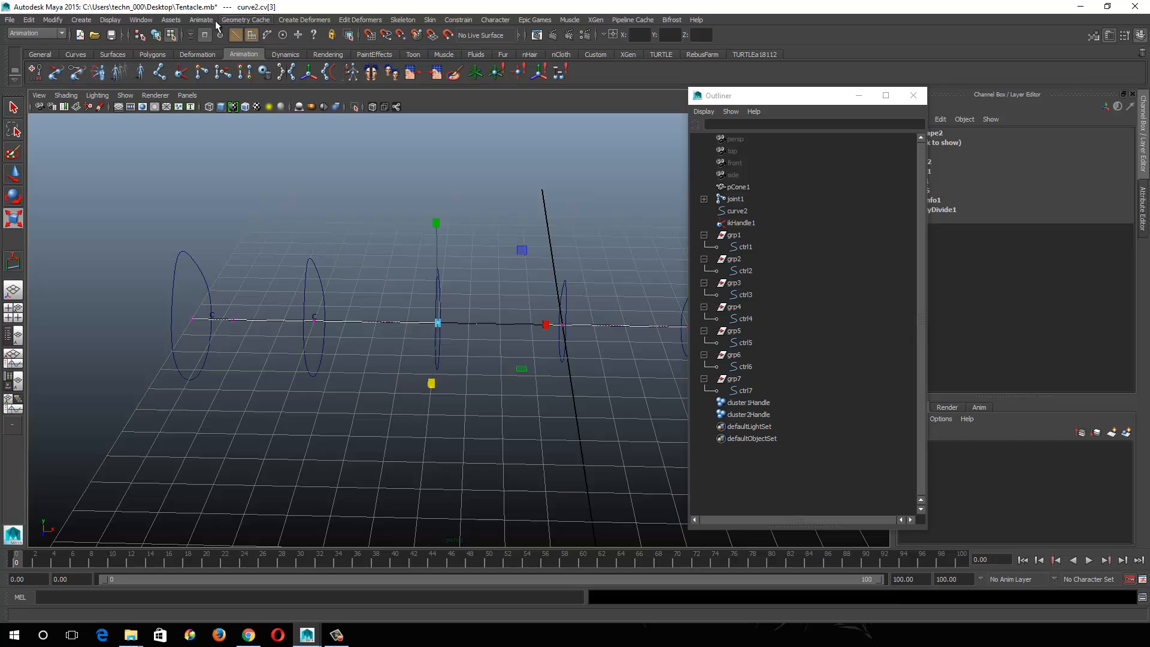
left_click(300, 21)
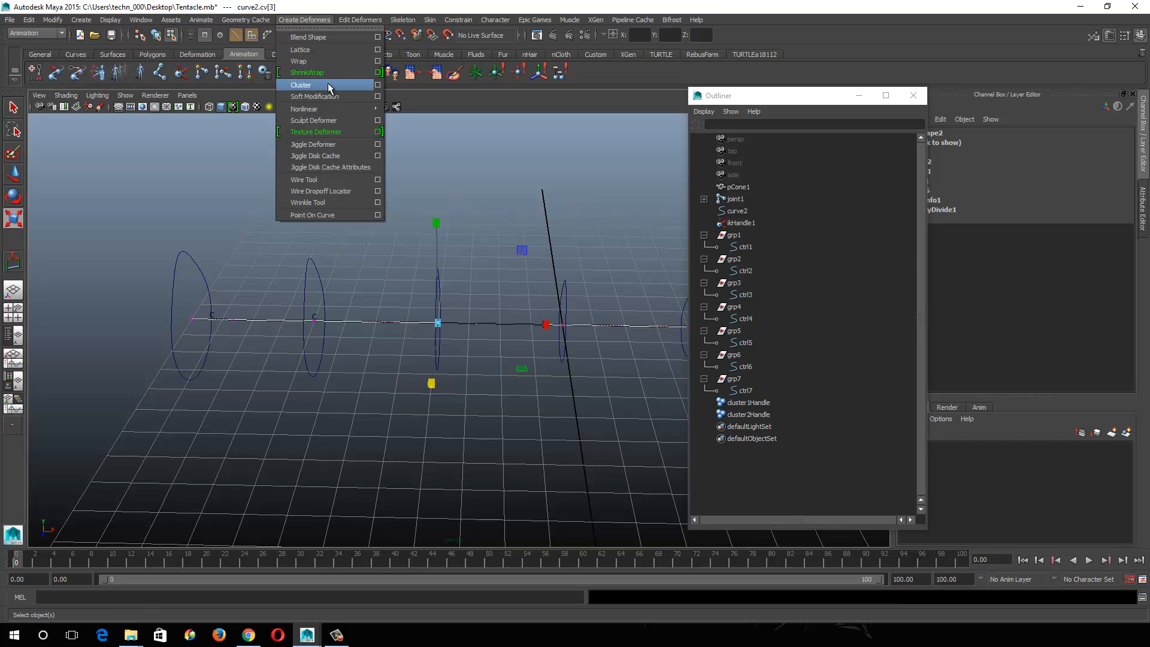
left_click(325, 27)
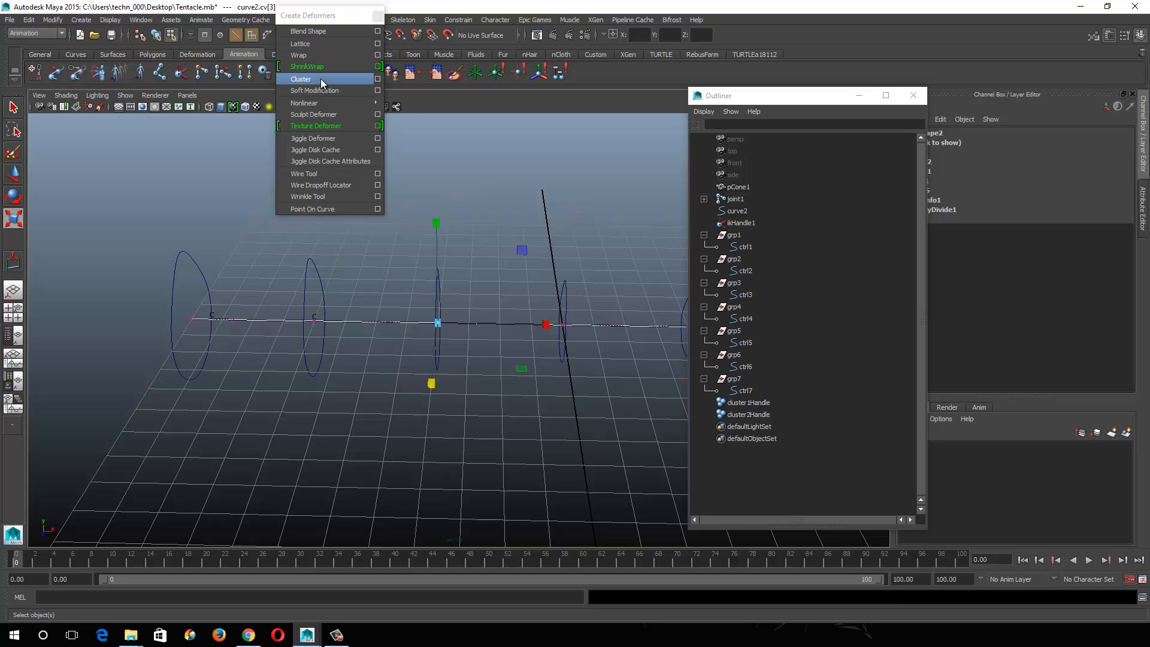
left_click(377, 16)
left_click_drag(483, 252, 445, 290, "alt")
key("g")
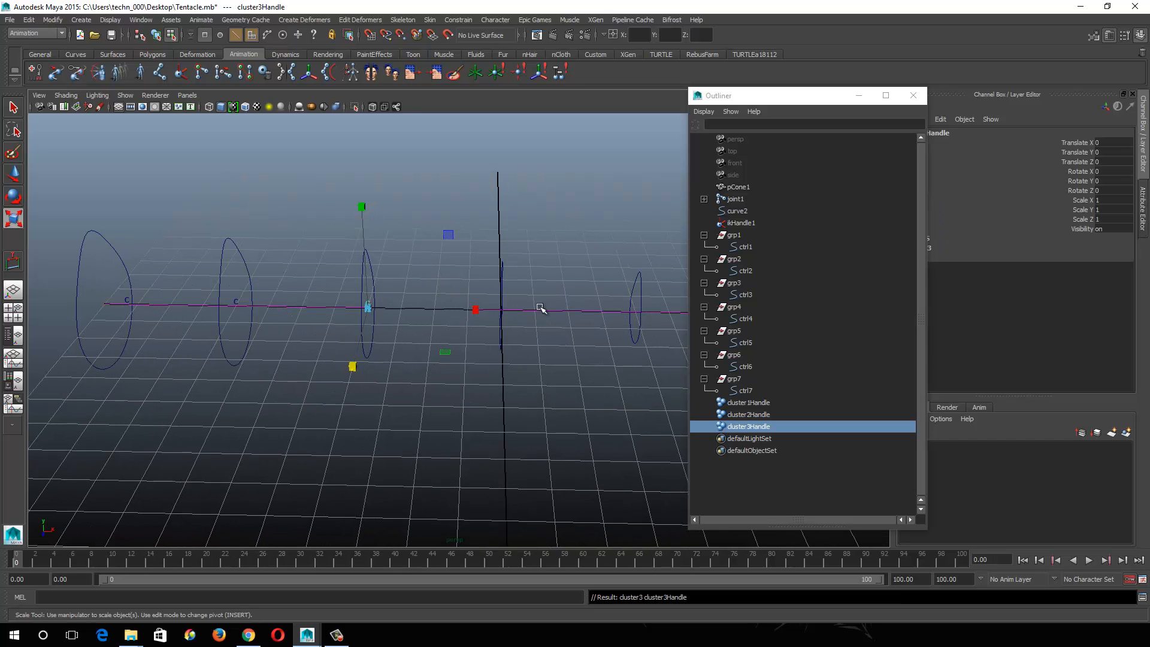
Step: Create a separate cluster deformer on each of the fifth, sixth and seventh CVs of curve2
left_click_drag(483, 253, 529, 319)
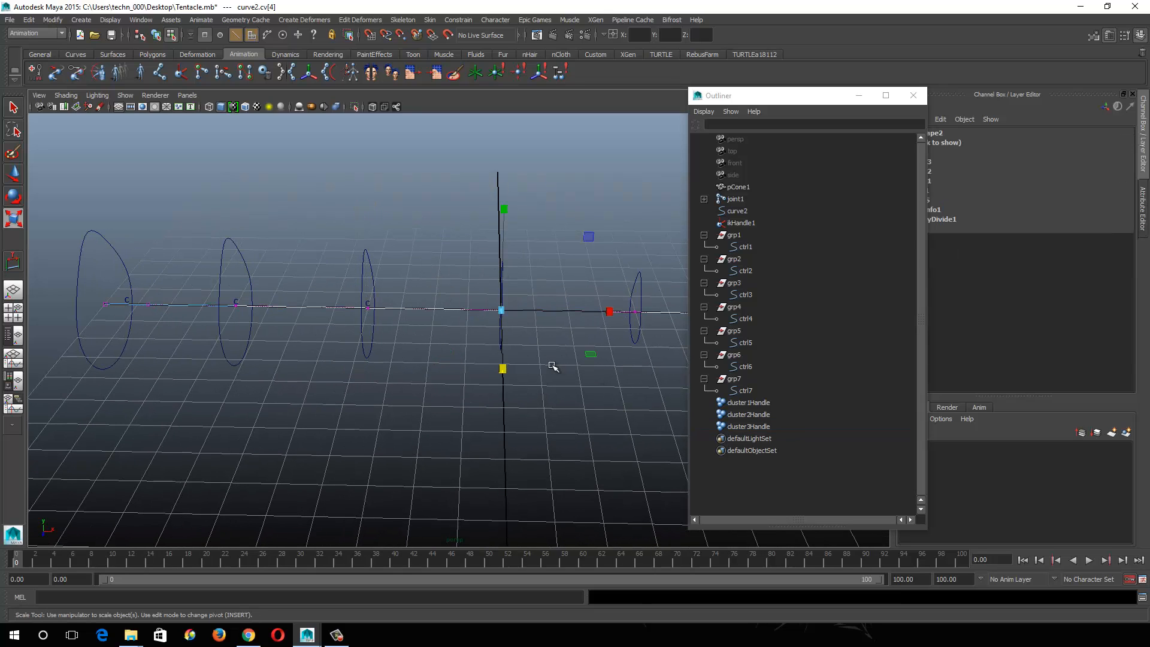
key("g")
left_click_drag(566, 352, 386, 363, "alt")
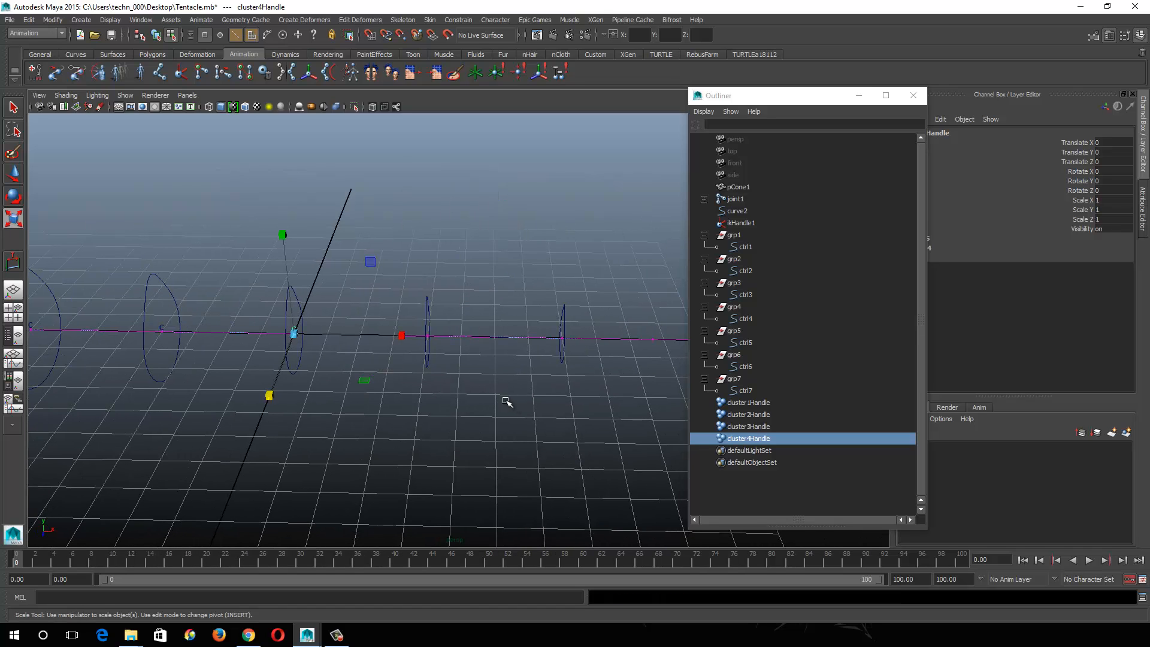
left_click_drag(401, 279, 478, 396)
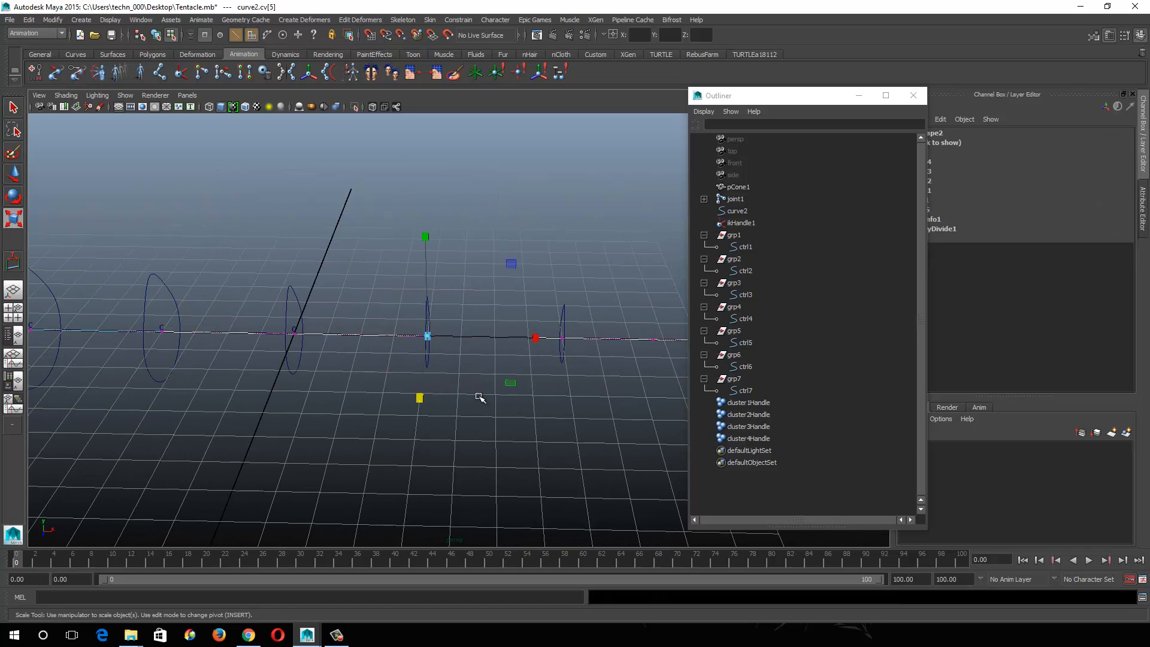
key("g")
left_click_drag(552, 291, 574, 339)
key("g")
middle_click_drag(602, 376, 437, 372, "alt")
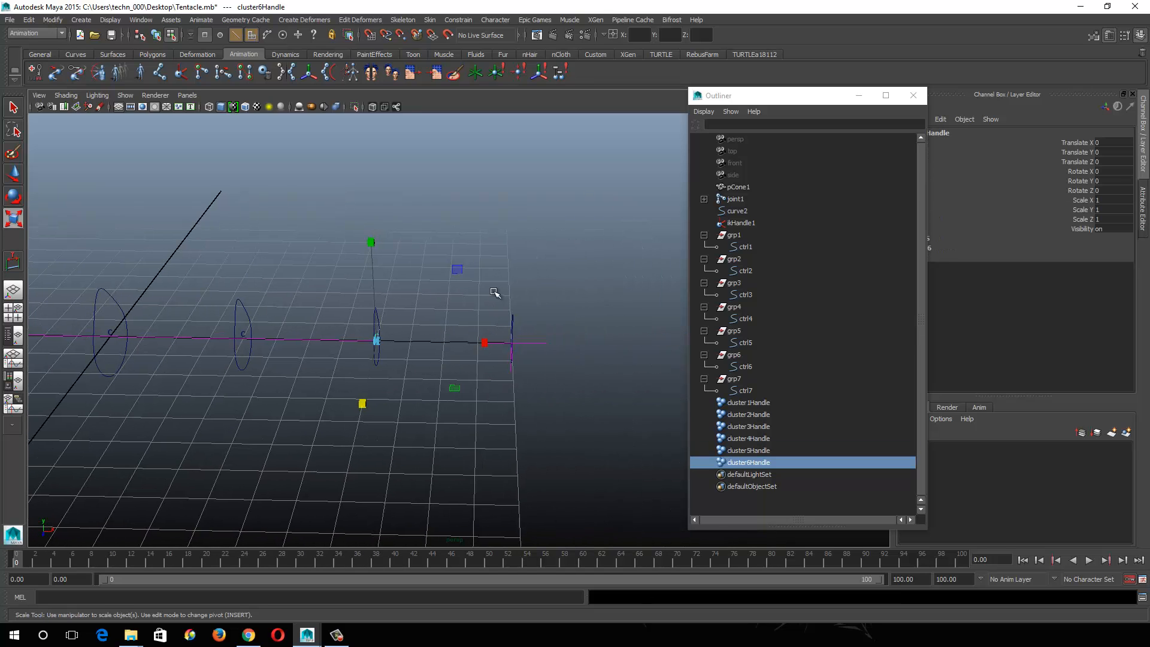
left_click_drag(463, 374, 547, 341, "alt")
key("ctrl+z")
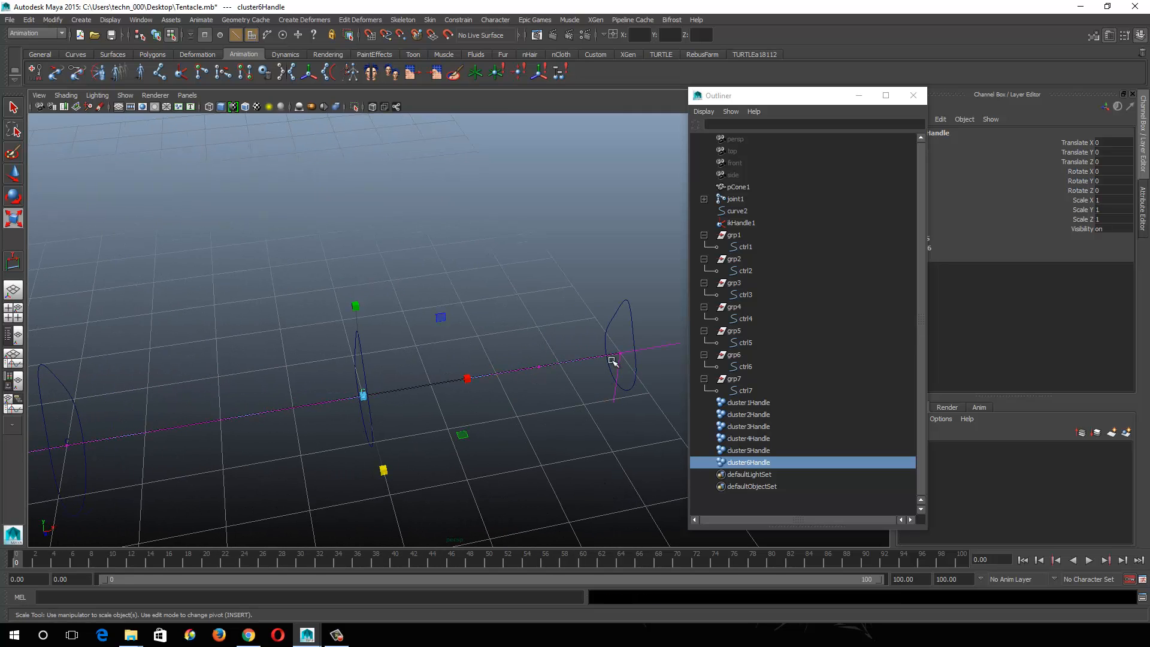
left_click_drag(618, 340, 626, 357)
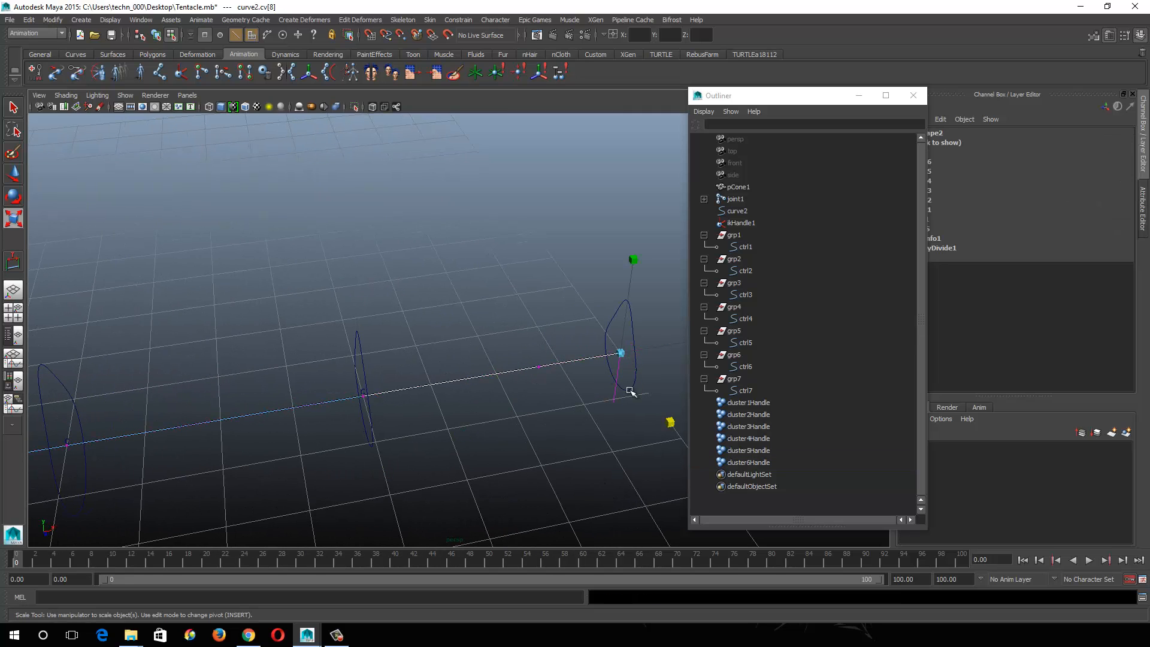
key("g")
right_click_drag(624, 400, 276, 353, "alt")
middle_click_drag(277, 353, 544, 347, "alt")
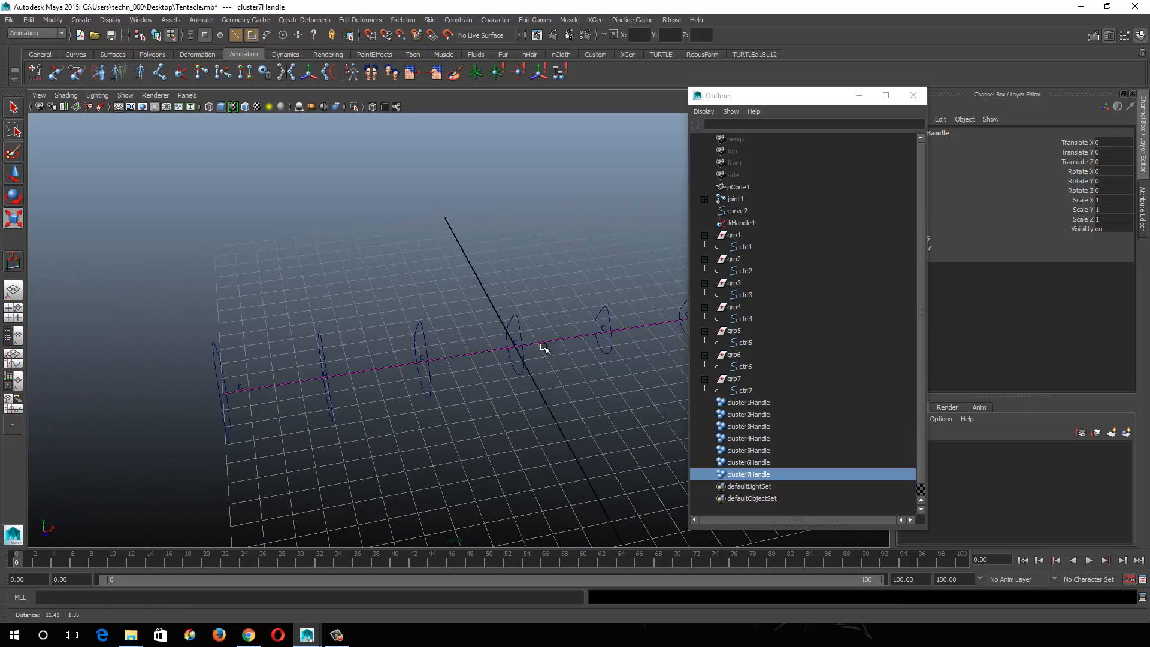
left_click_drag(544, 348, 344, 398, "alt")
right_click_drag(344, 398, 534, 539, "alt")
key("ctrl+z")
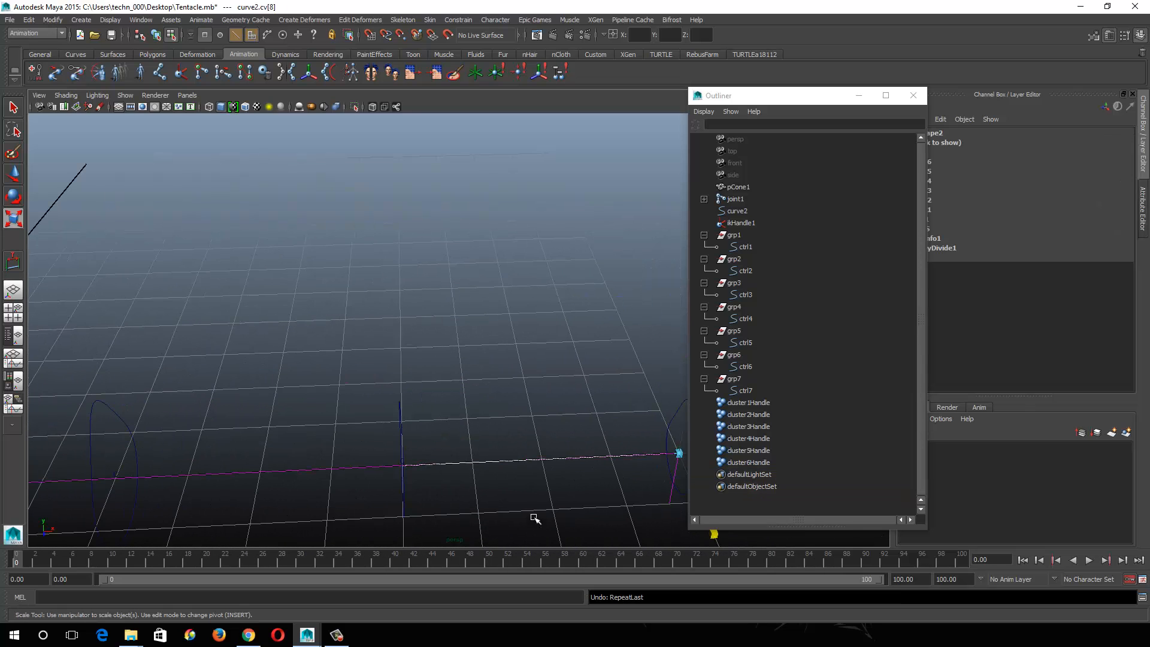
key("ctrl+z")
left_click_drag(560, 493, 431, 418, "alt")
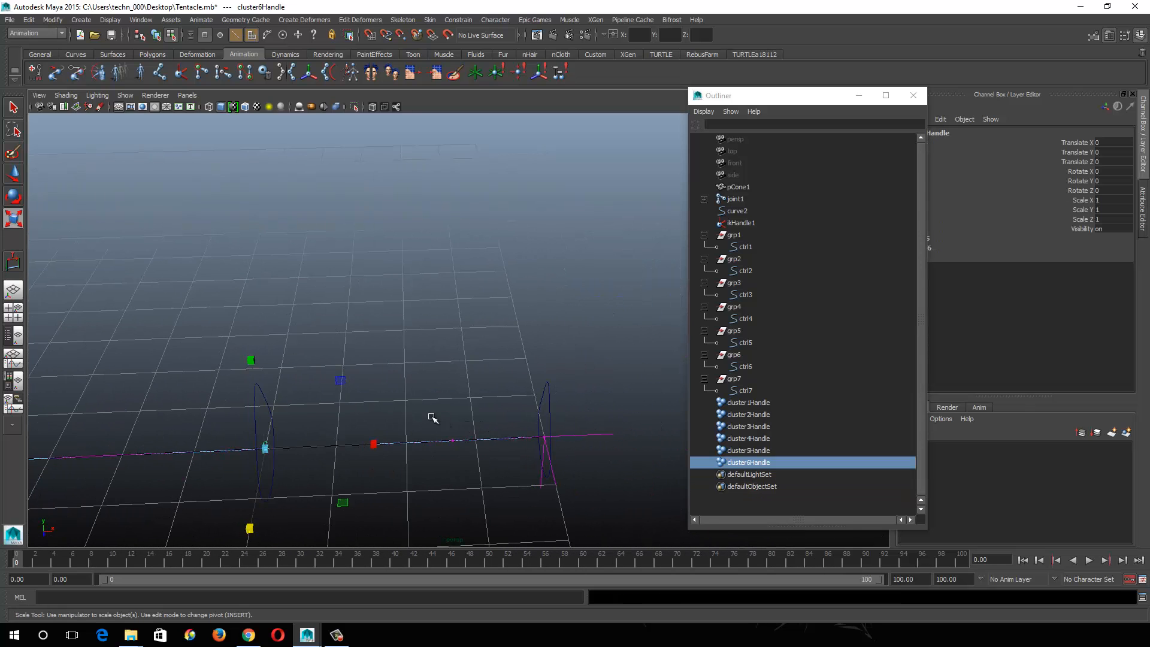
key("ctrl+z")
Step: Select the last two CVs of curve2 together at the tentacle's tip and create one cluster deformer on them
left_click_drag(497, 469, 533, 473, "alt")
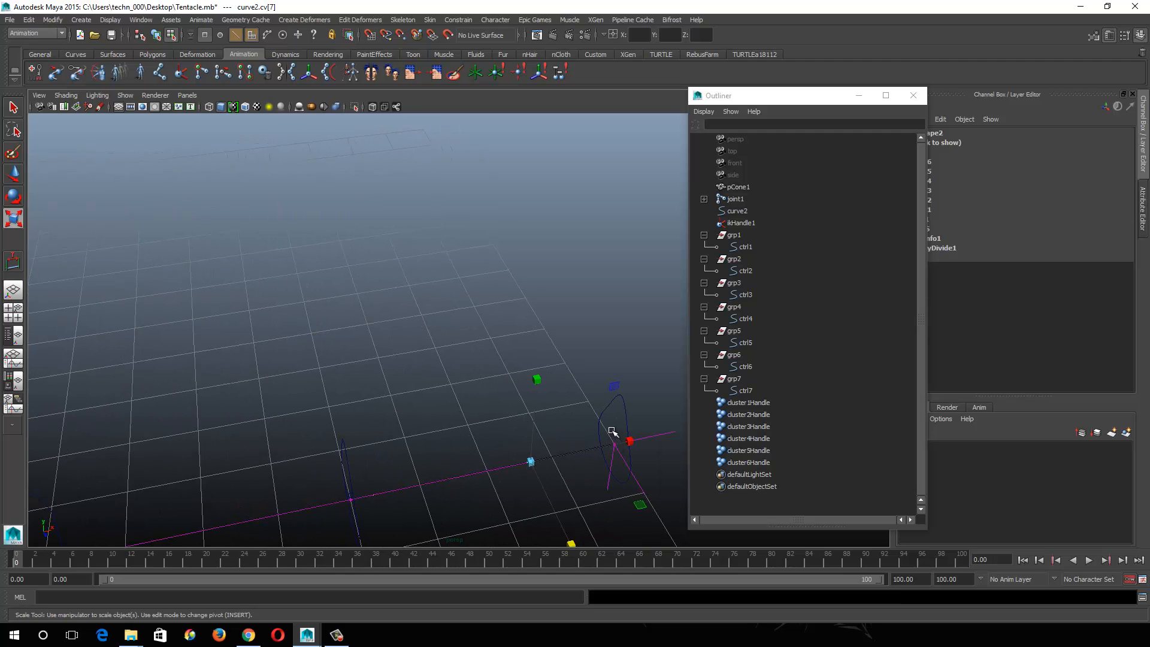
left_click_drag(609, 428, 622, 457, "shift")
scroll(546, 463, "down", 3)
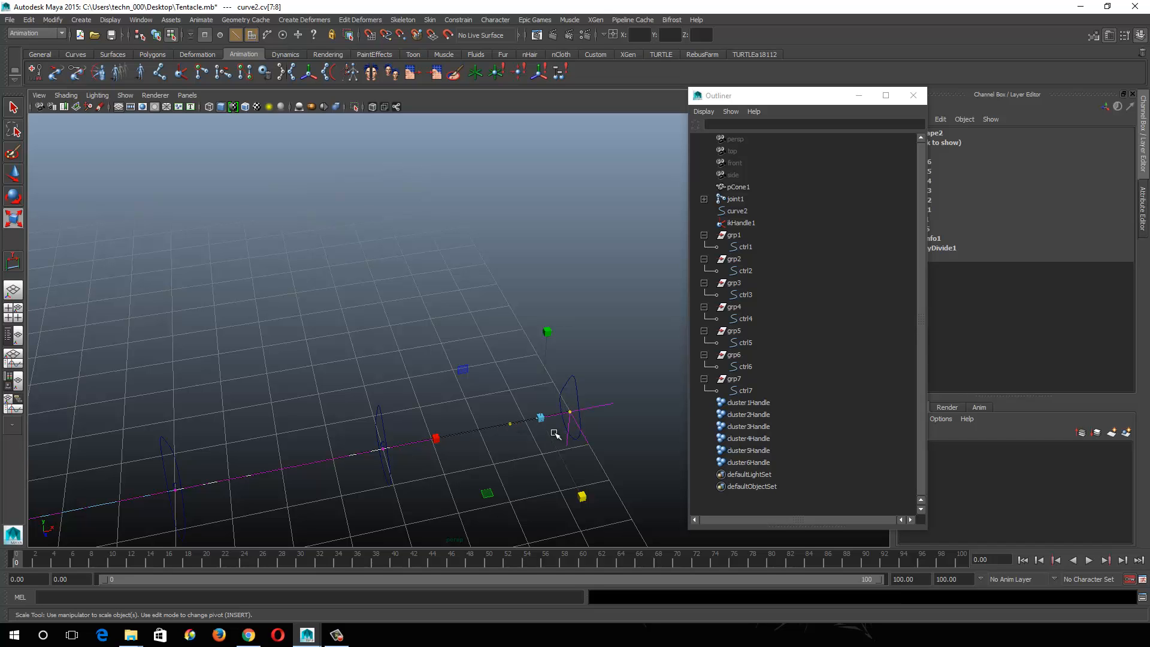
key("g")
right_click_drag(572, 447, 408, 421, "alt")
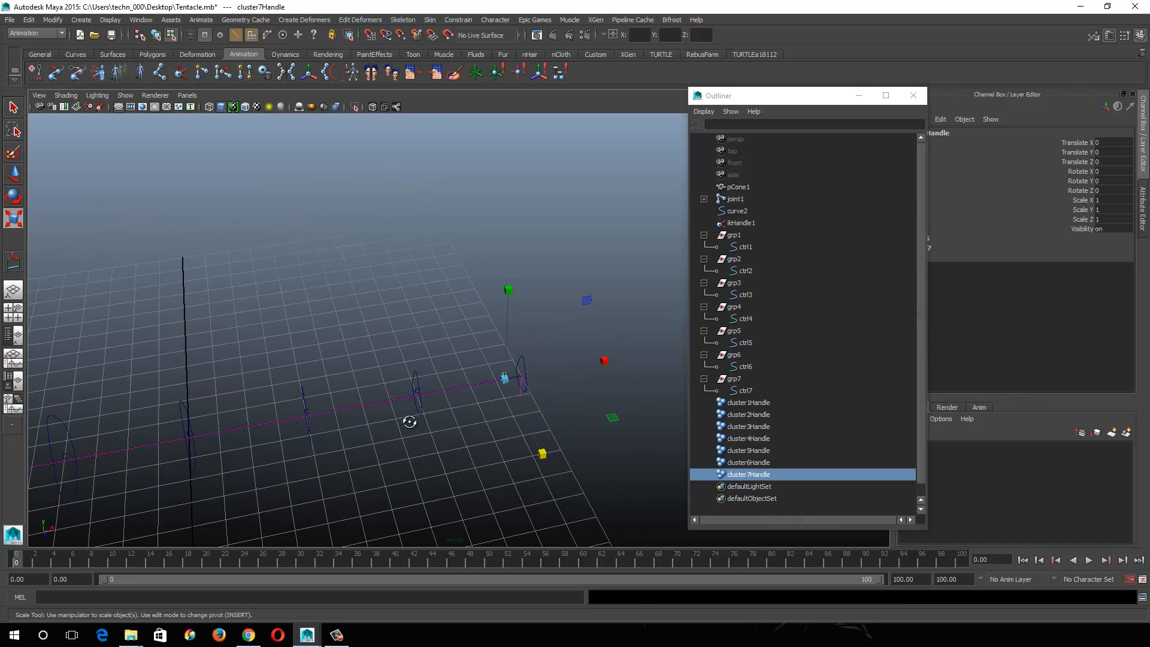
left_click_drag(408, 422, 386, 421, "alt")
right_click_drag(313, 455, 444, 409, "alt")
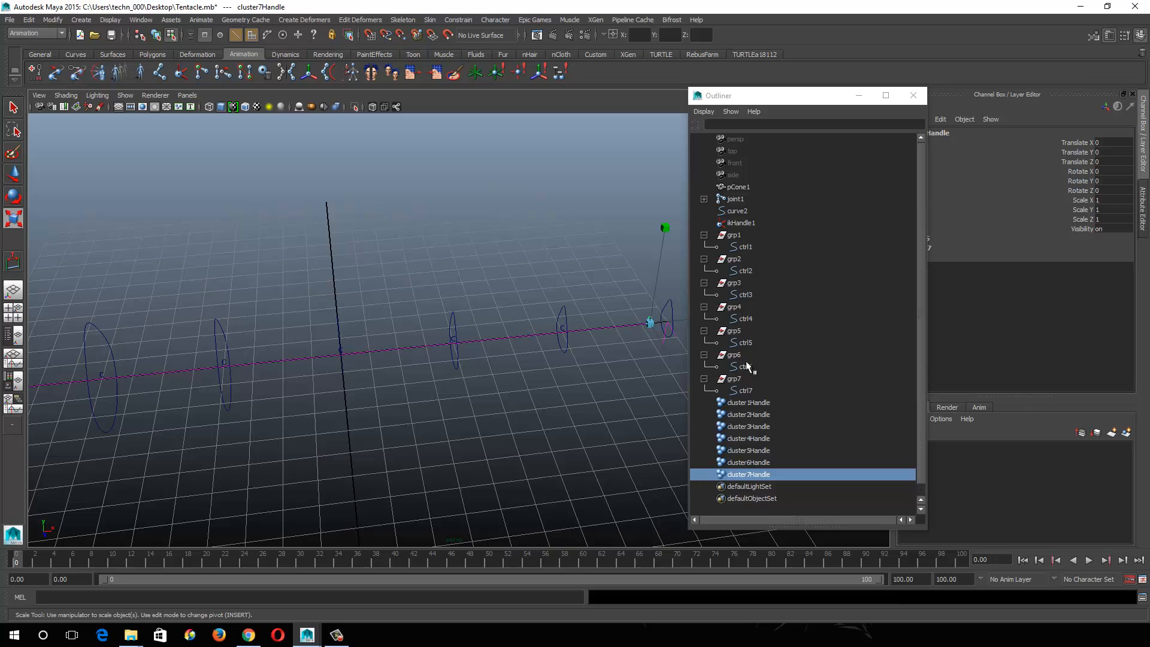
left_click_drag(433, 406, 441, 363, "alt")
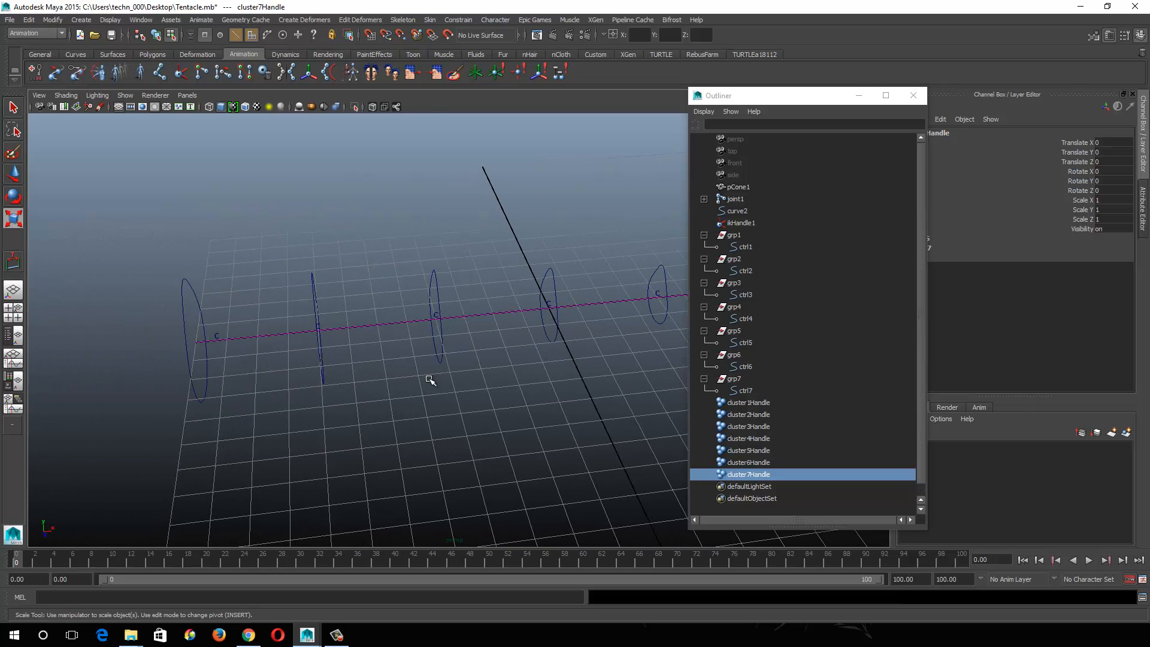
left_click_drag(375, 390, 399, 396, "alt")
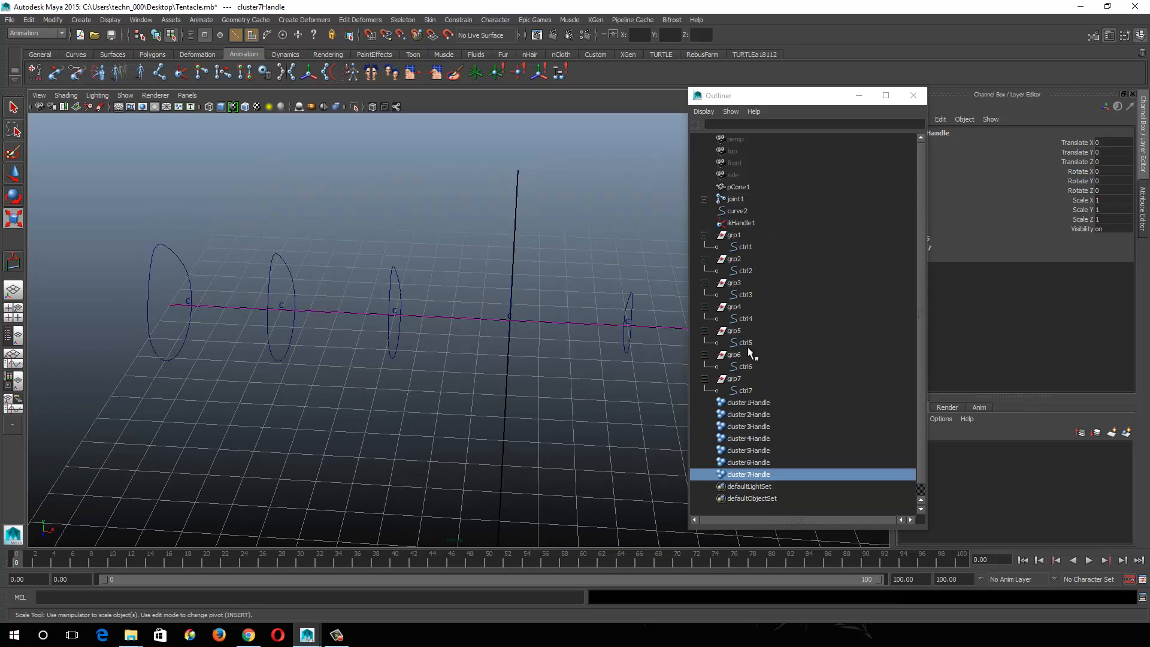
Step: Parent-constrain cluster1Handle to ctrl1, with the parent constraint options reset to their defaults
left_click(744, 246)
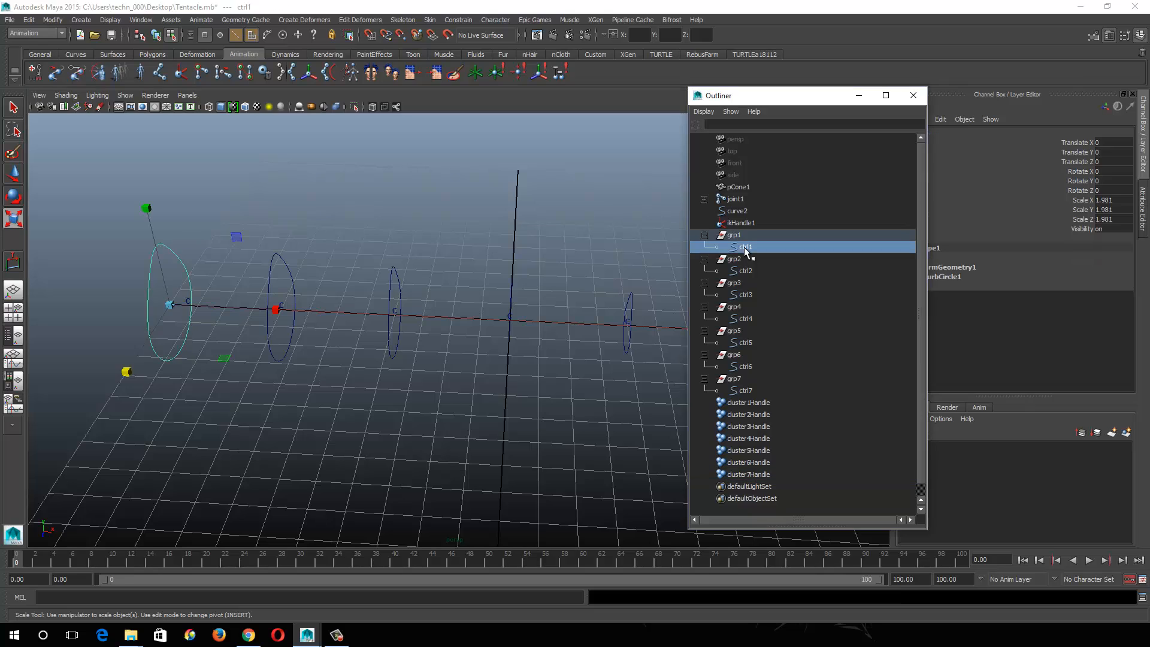
left_click(756, 404)
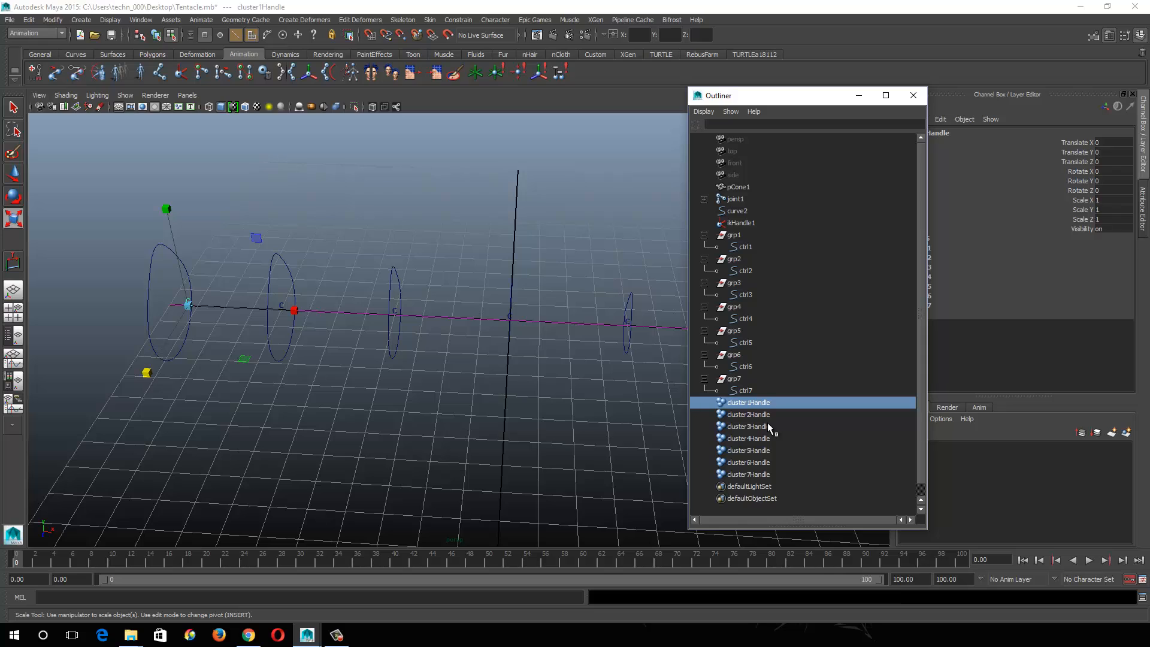
left_click(744, 247)
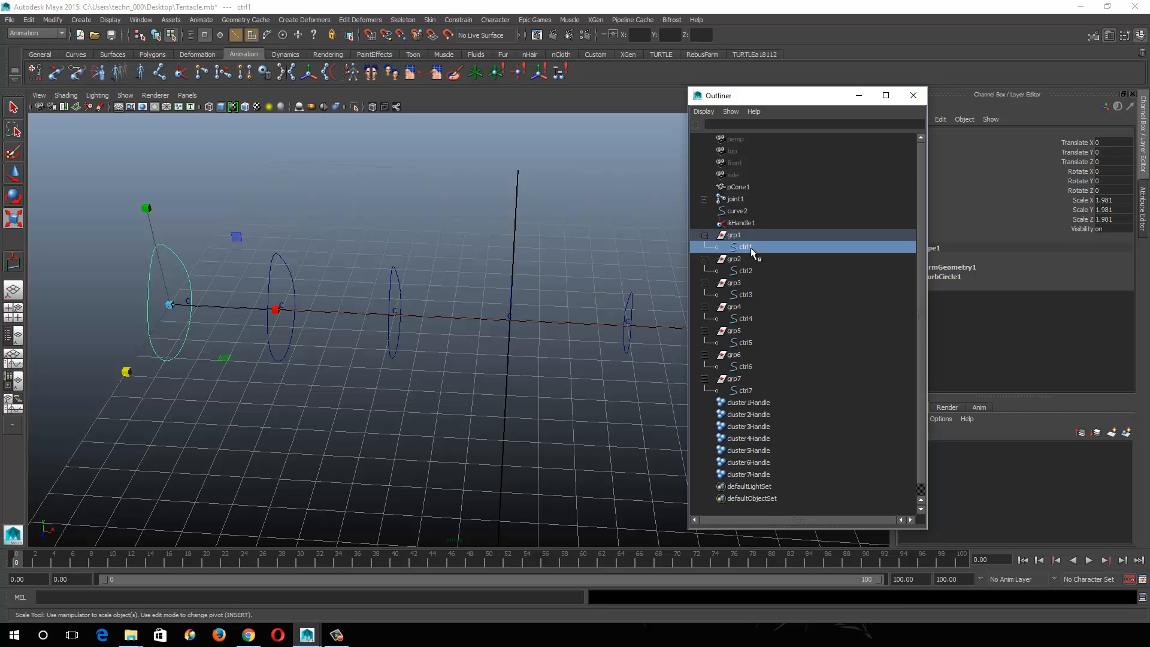
left_click(765, 405, "ctrl")
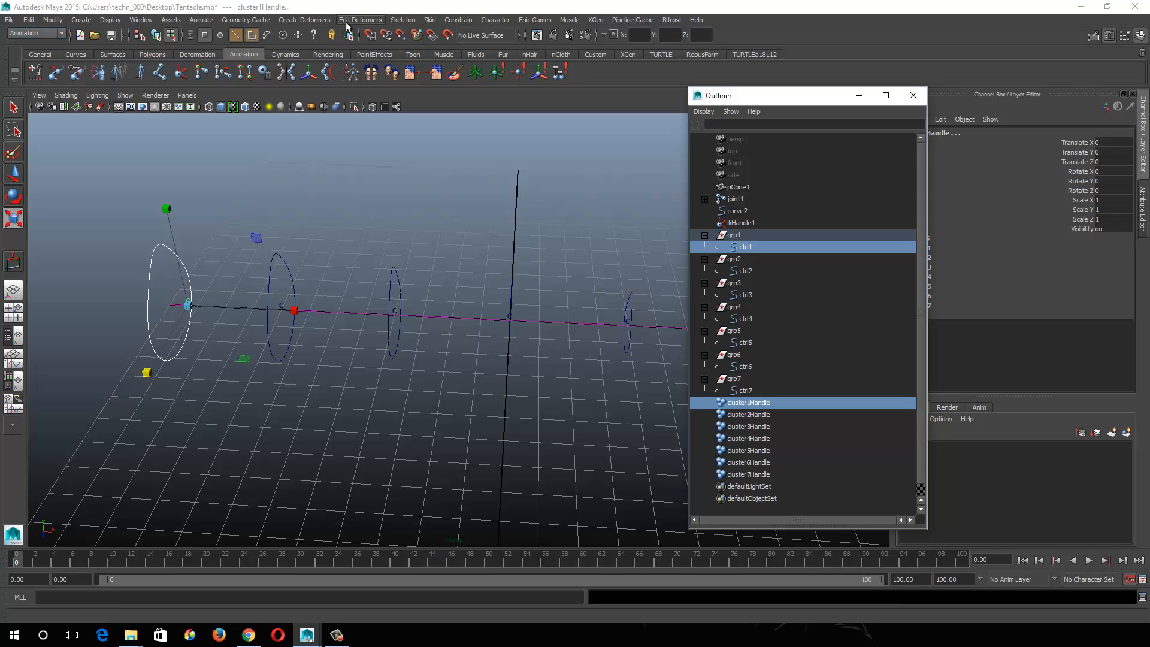
left_click(459, 20)
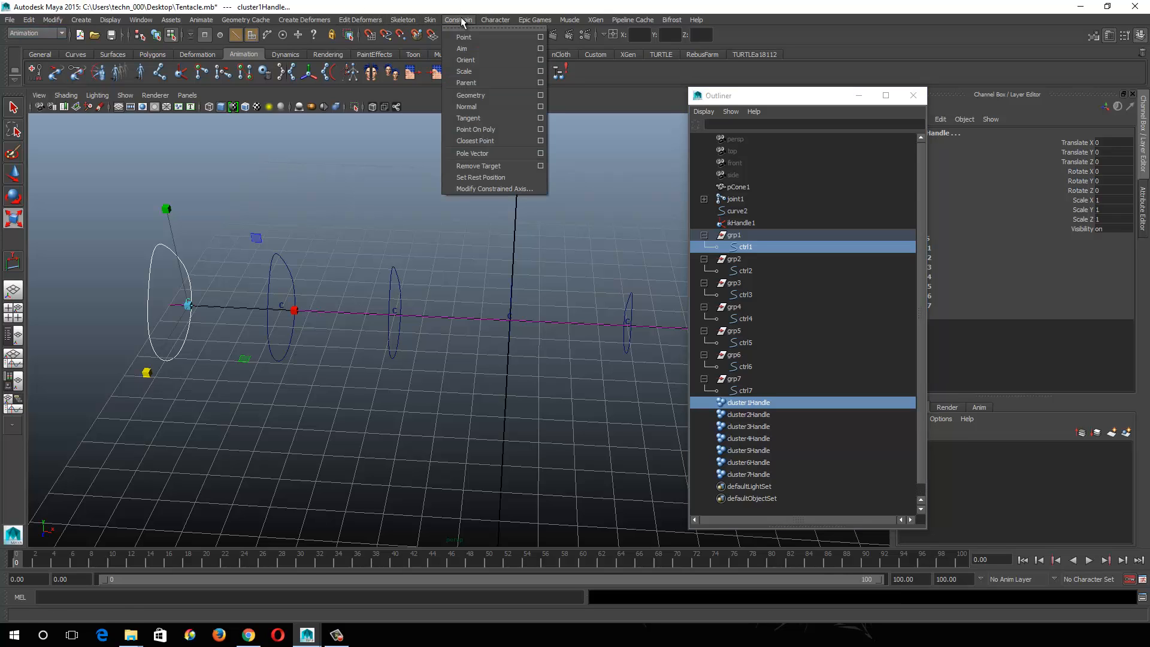
left_click(541, 84)
left_click(561, 98)
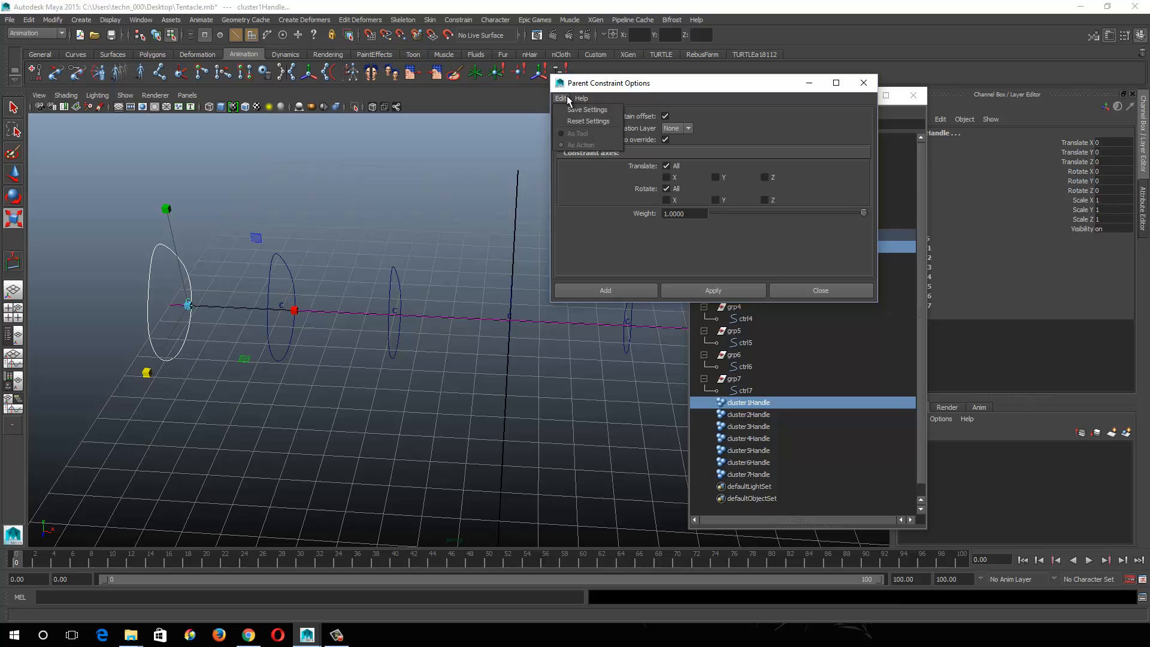
left_click(588, 121)
left_click_drag(647, 84, 398, 109)
left_click(361, 319)
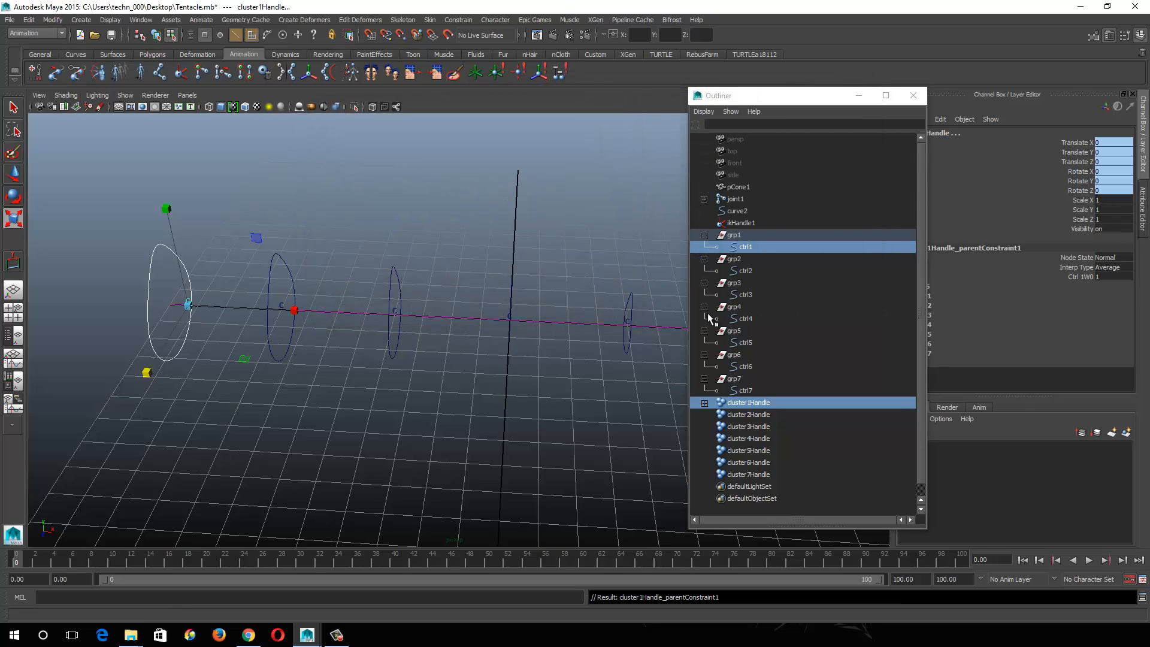
Step: Parent-constrain cluster2Handle to ctrl2, cluster3Handle to ctrl3 and cluster4Handle to ctrl4, selecting each control before its cluster
left_click(745, 271)
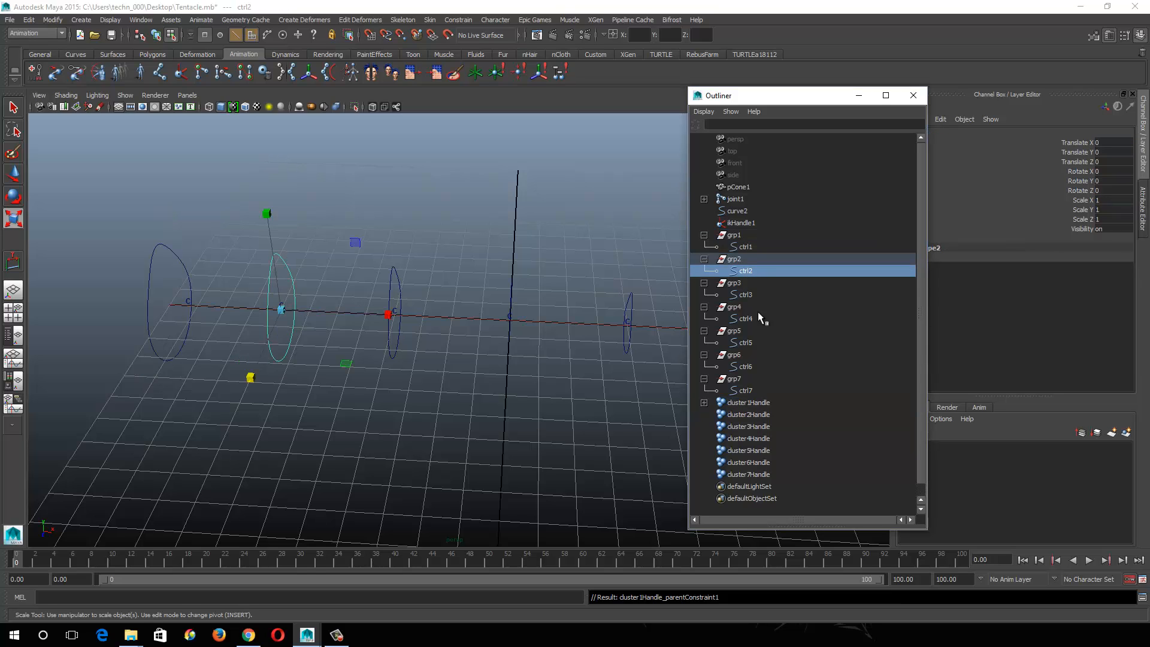
left_click(750, 414, "ctrl")
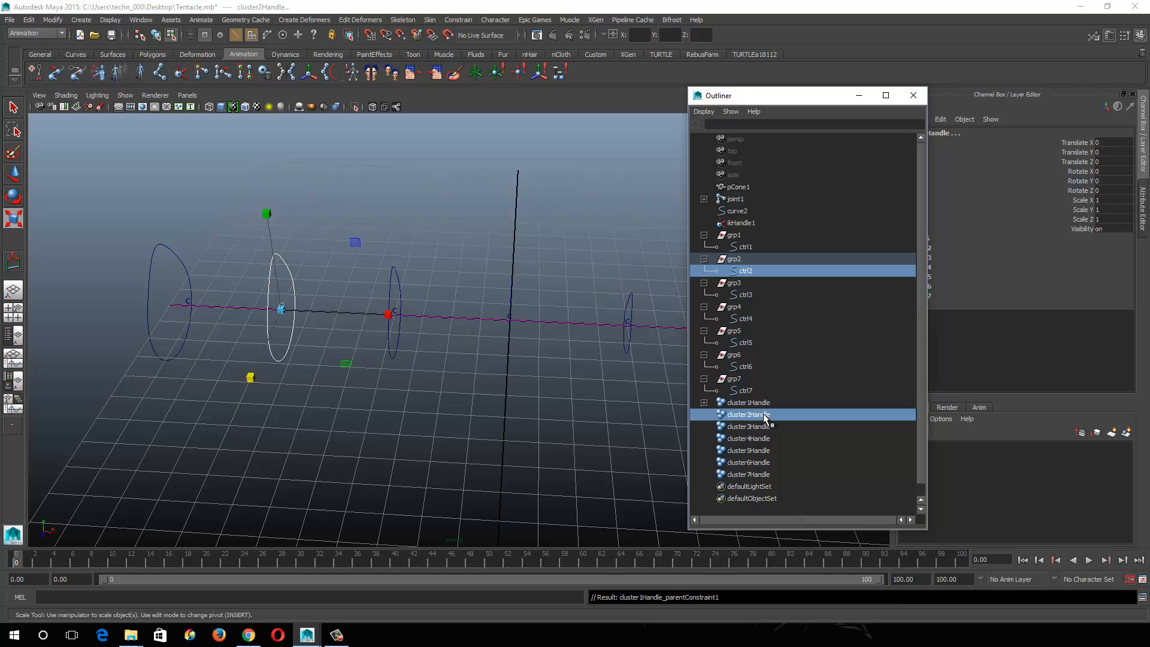
key("g")
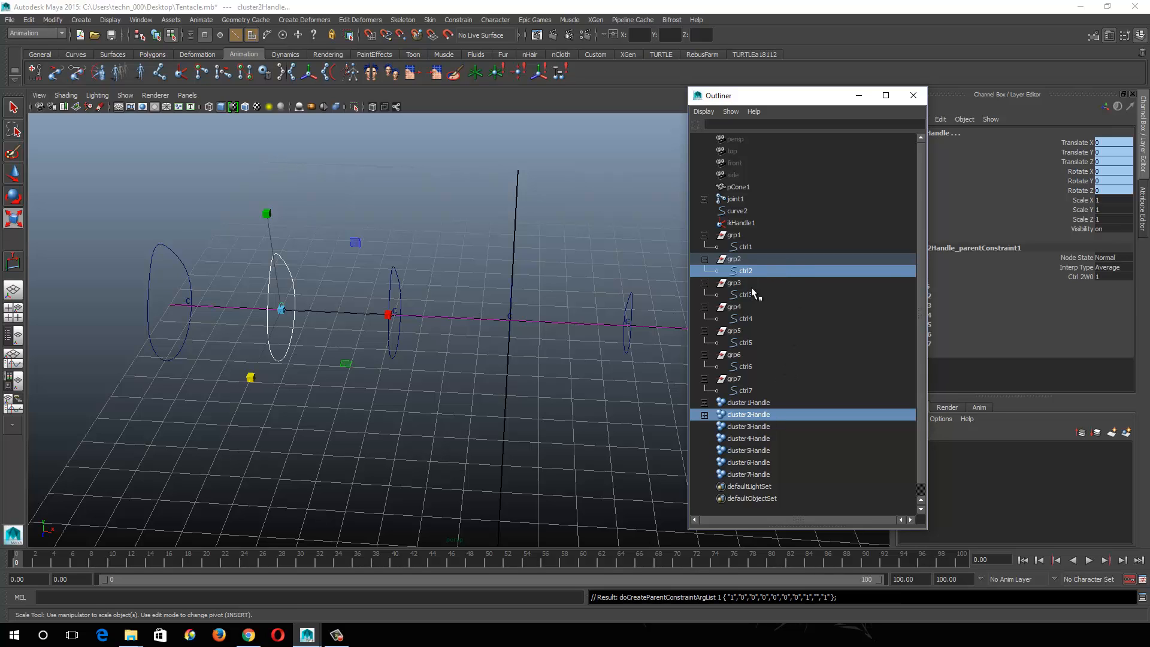
left_click(749, 291)
left_click(747, 427, "ctrl")
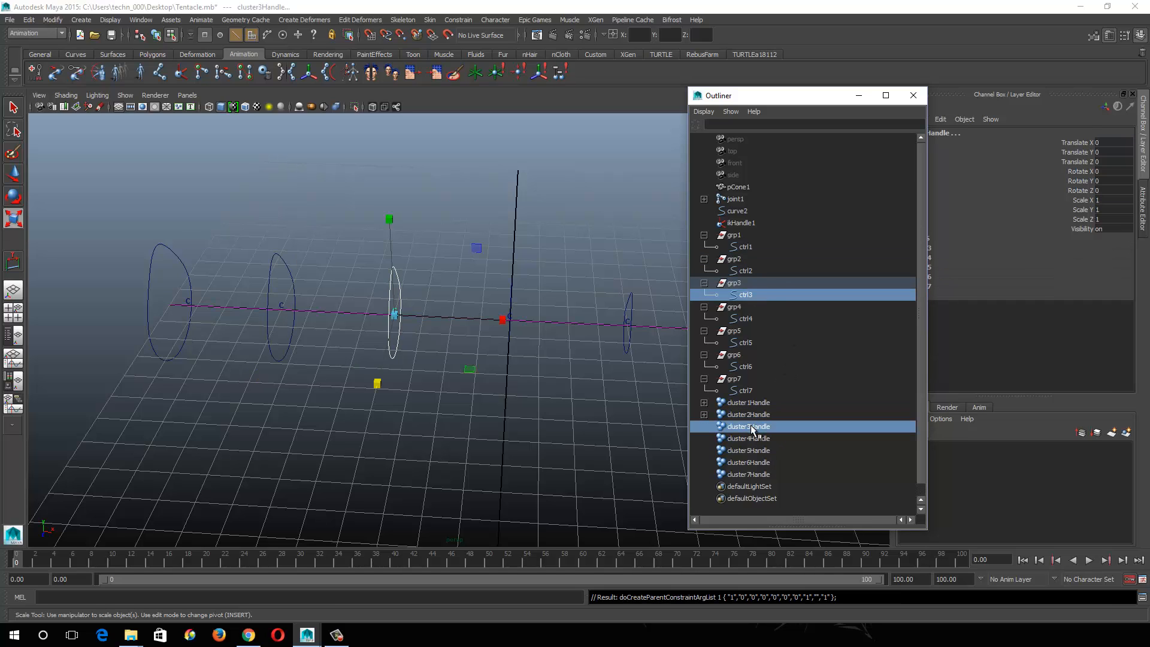
key("g")
left_click(742, 319)
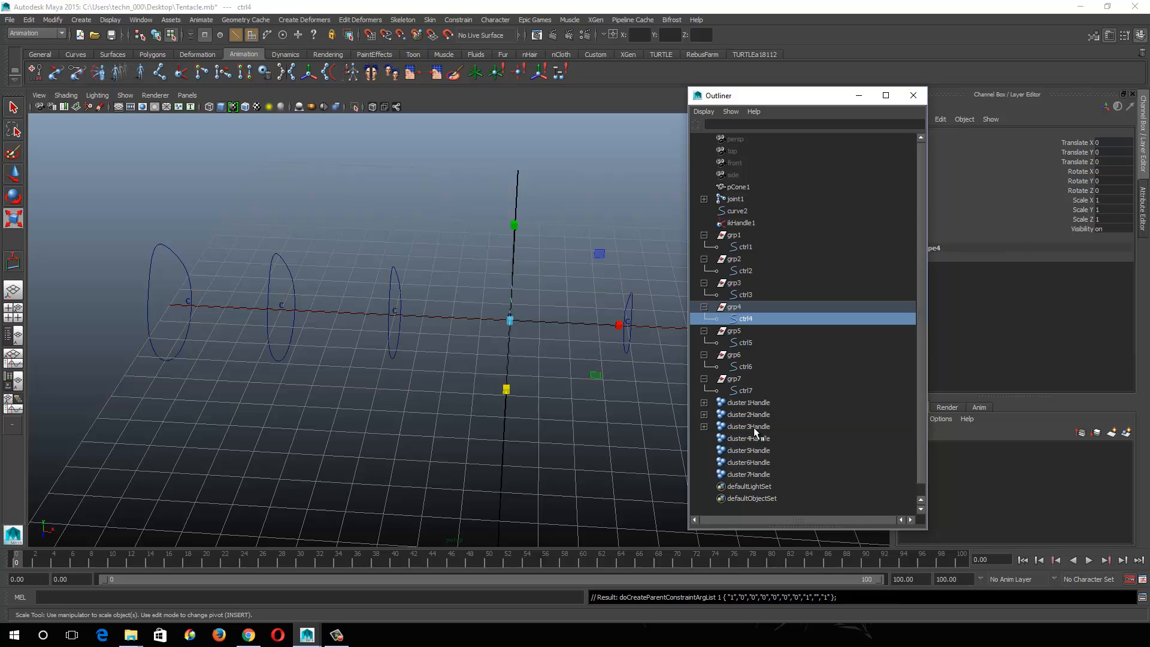
left_click(748, 439, "ctrl")
key("g")
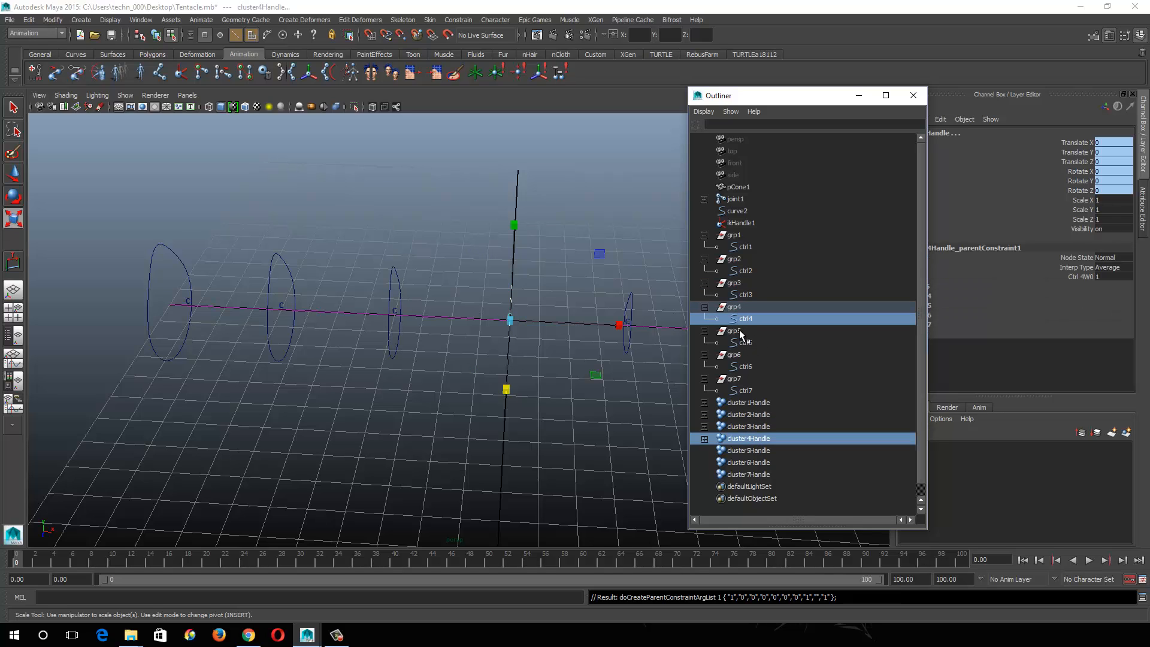
Step: Parent-constrain cluster5Handle to ctrl5, cluster6Handle to ctrl6 and cluster7Handle to ctrl7, selecting each control before its cluster
left_click(740, 342)
left_click(746, 449, "ctrl")
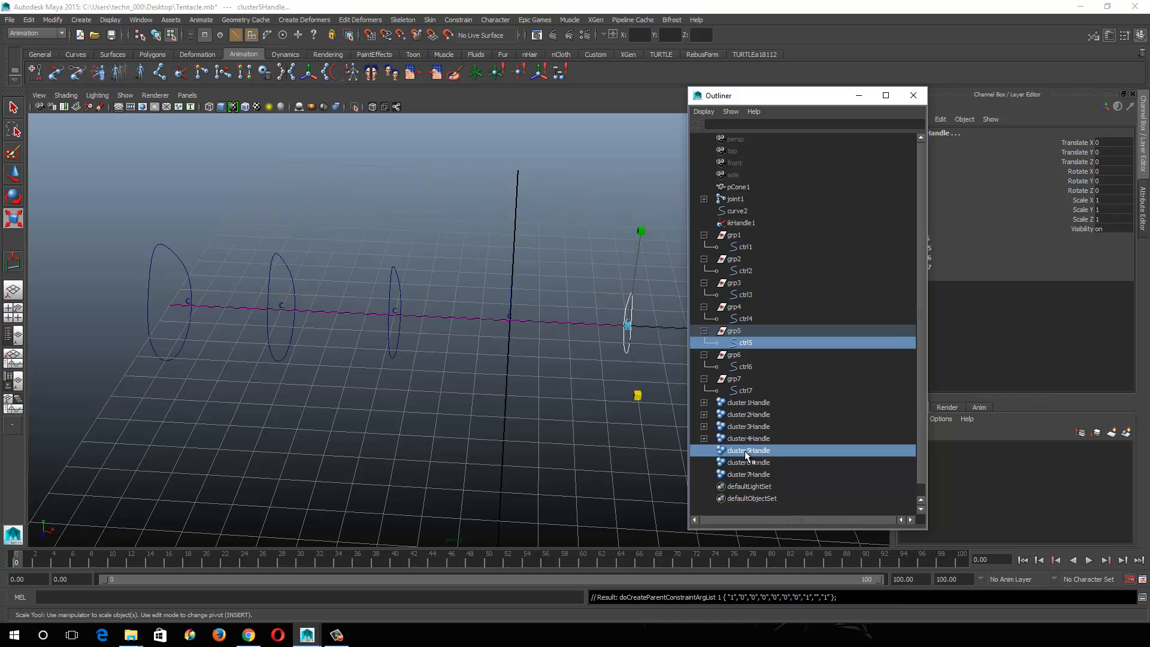
key("g")
left_click(742, 366)
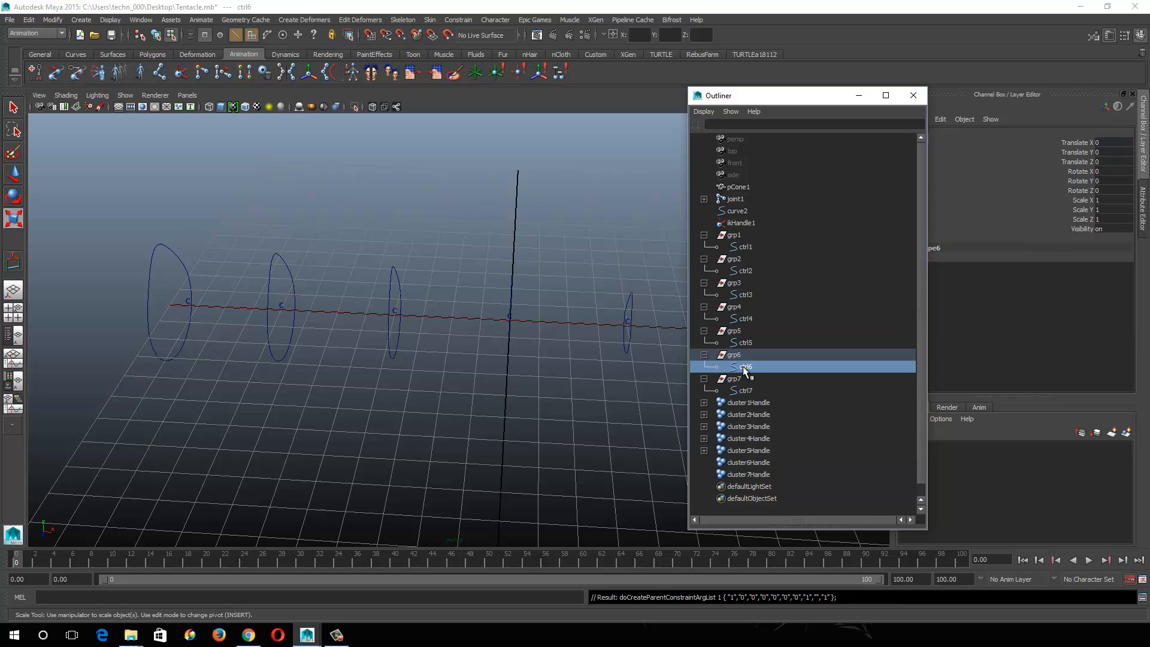
left_click(755, 463, "ctrl")
key("g")
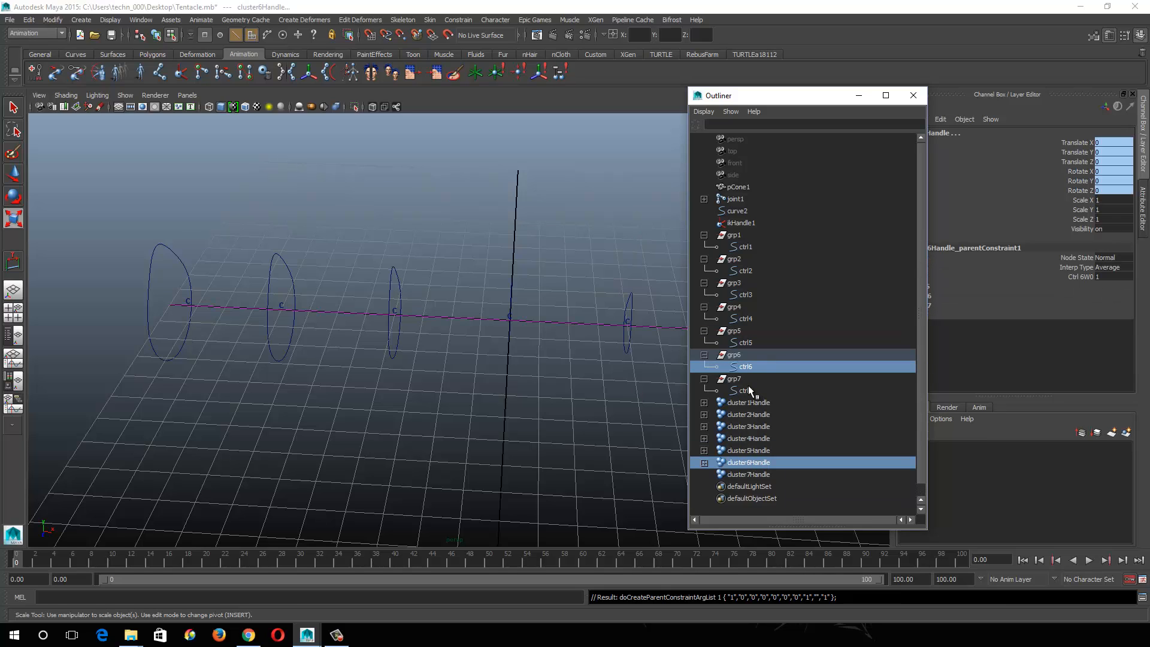
left_click(748, 388)
left_click(752, 474, "ctrl")
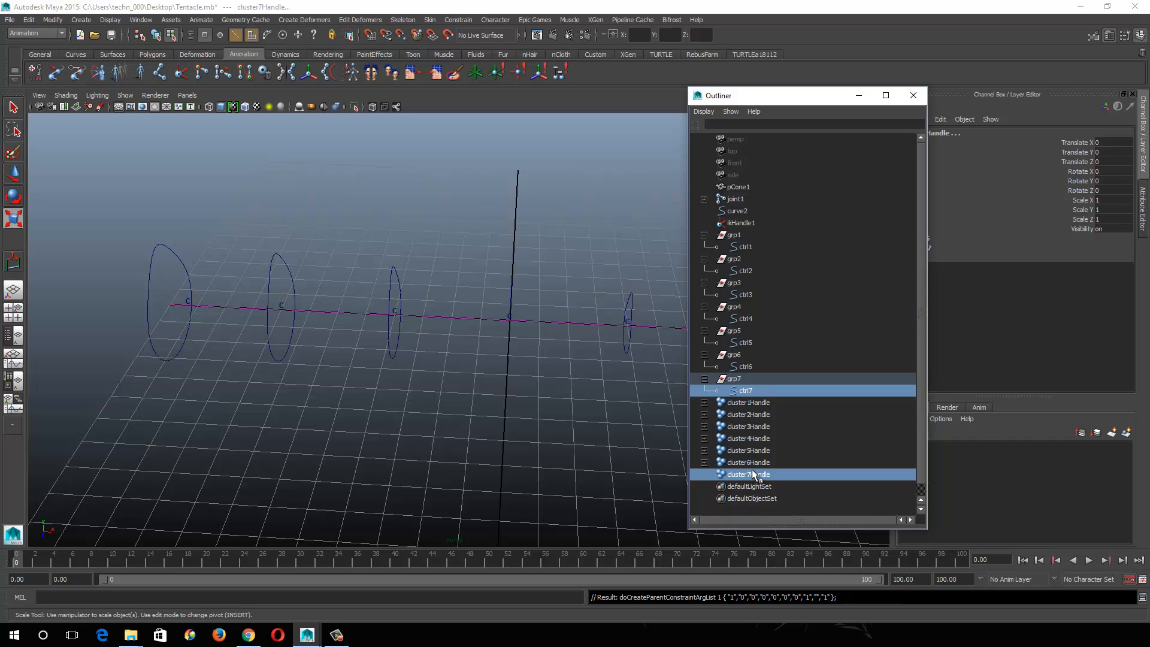
key("g")
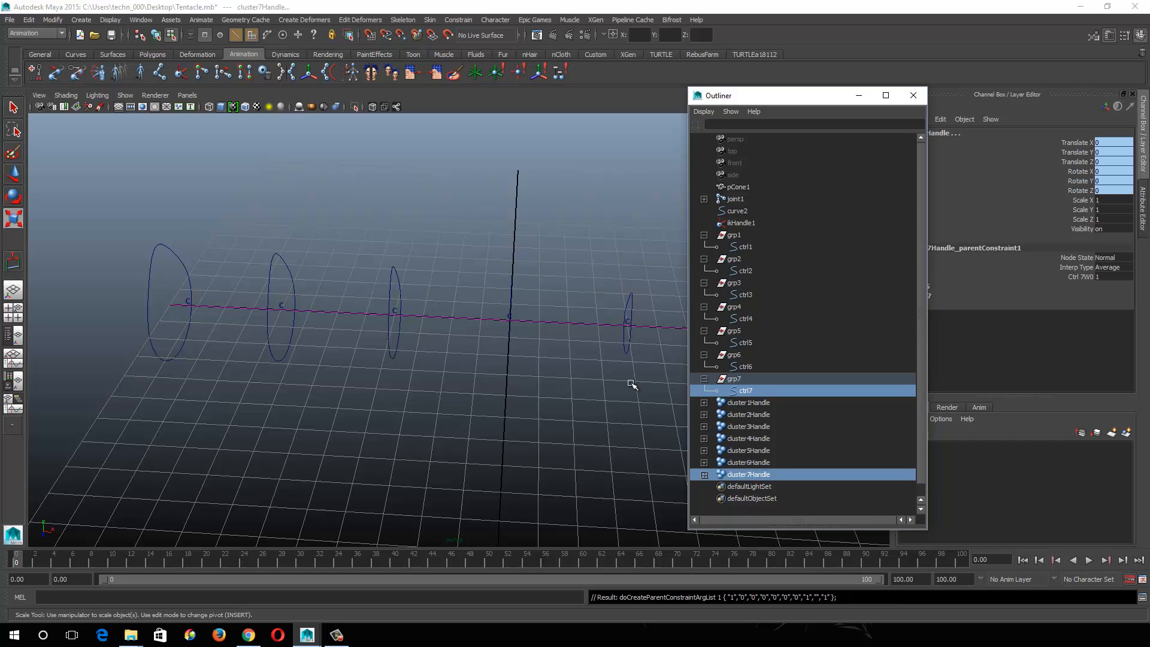
left_click(13, 267)
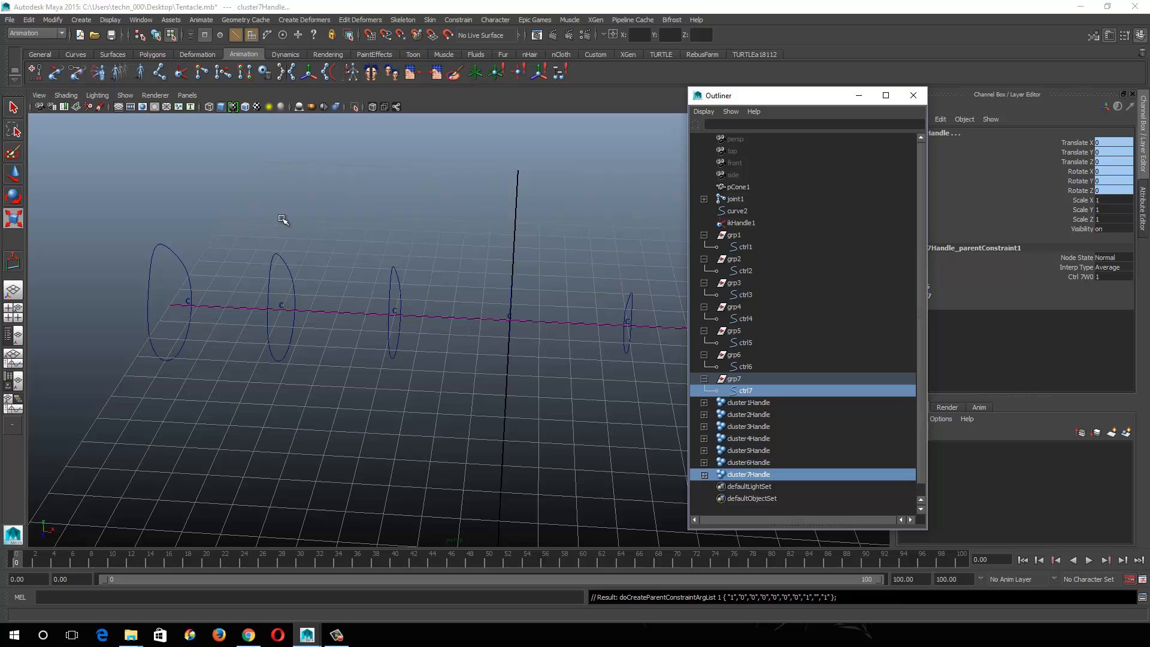
left_click(299, 215)
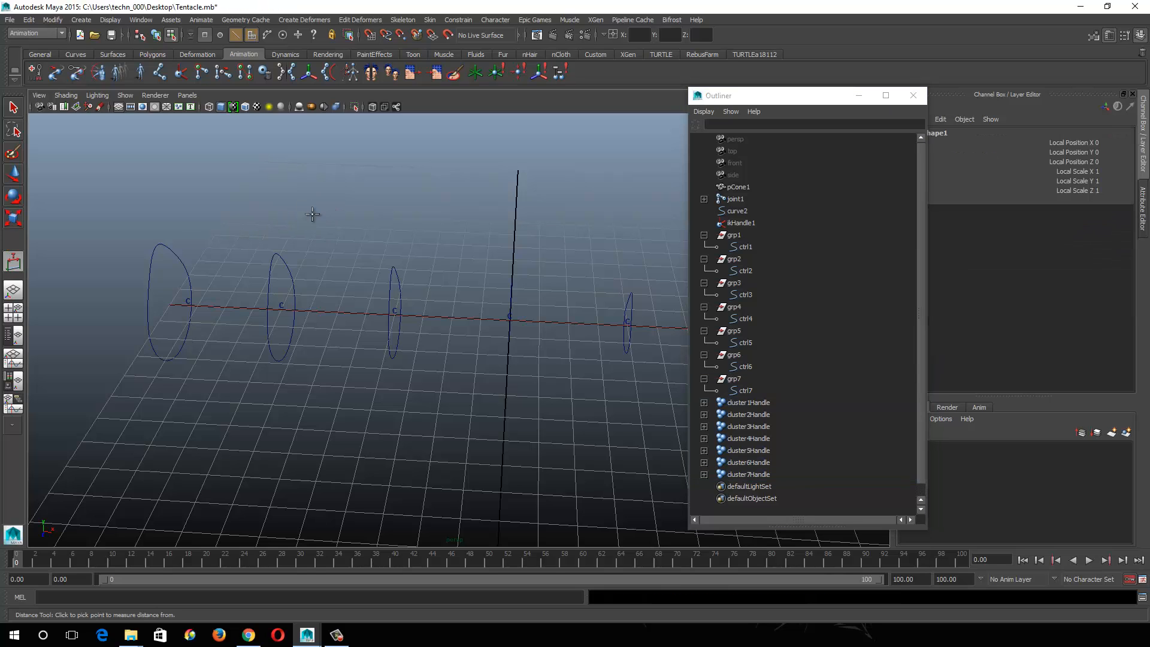
left_click(397, 196)
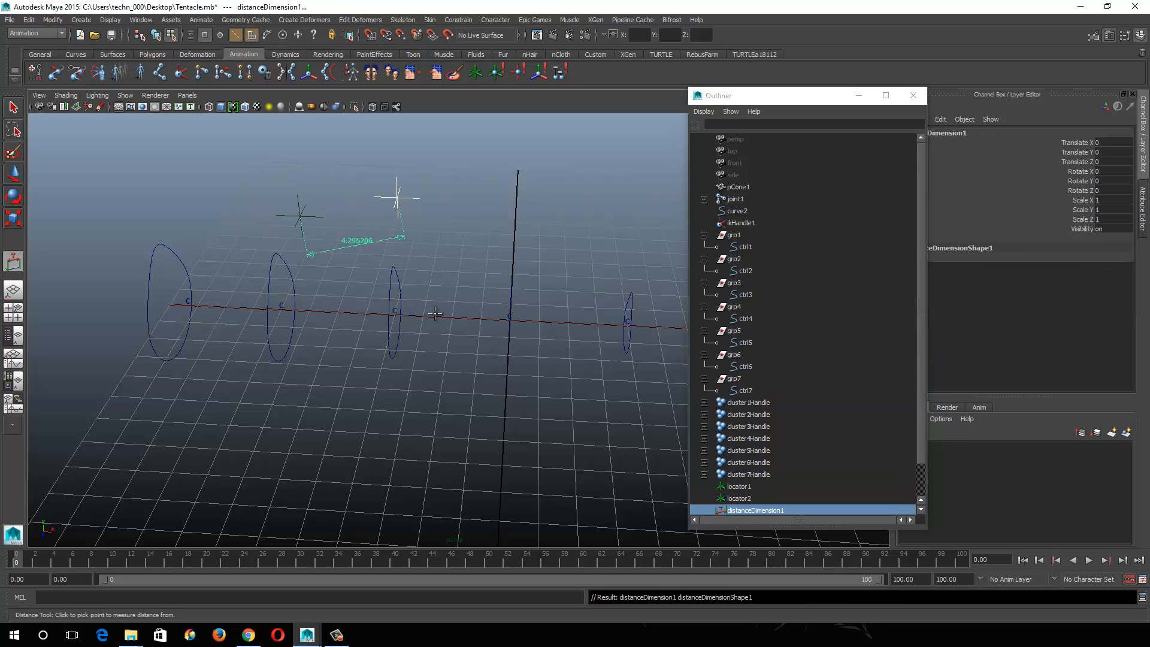
left_click(14, 174)
left_click_drag(255, 174, 382, 226)
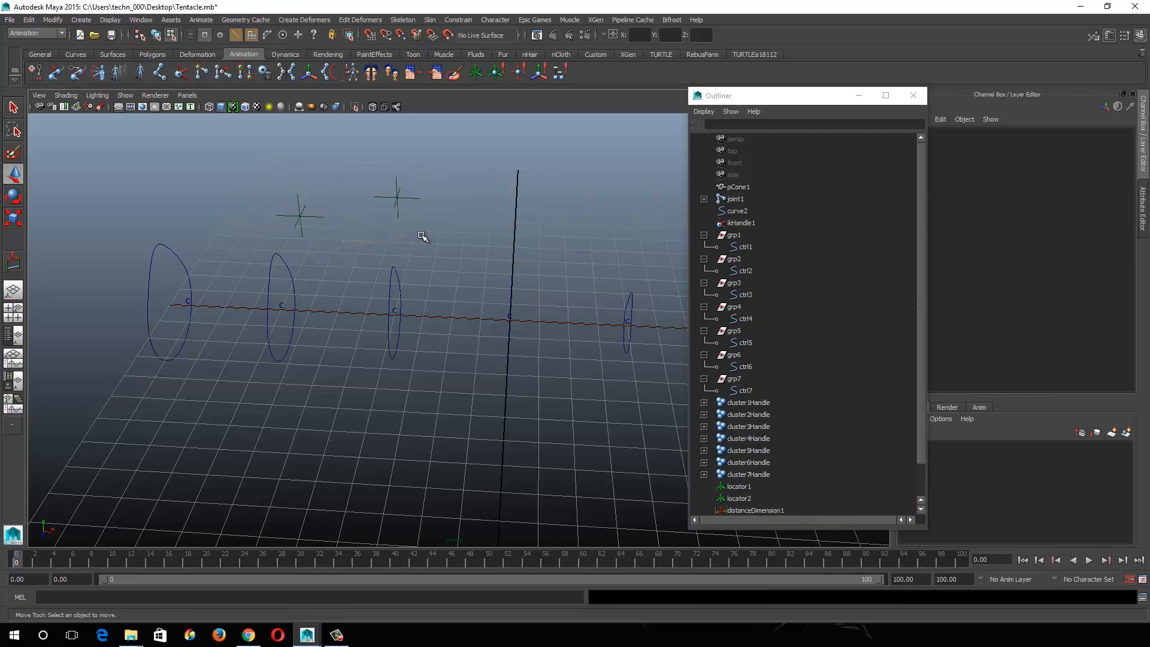
left_click(738, 486)
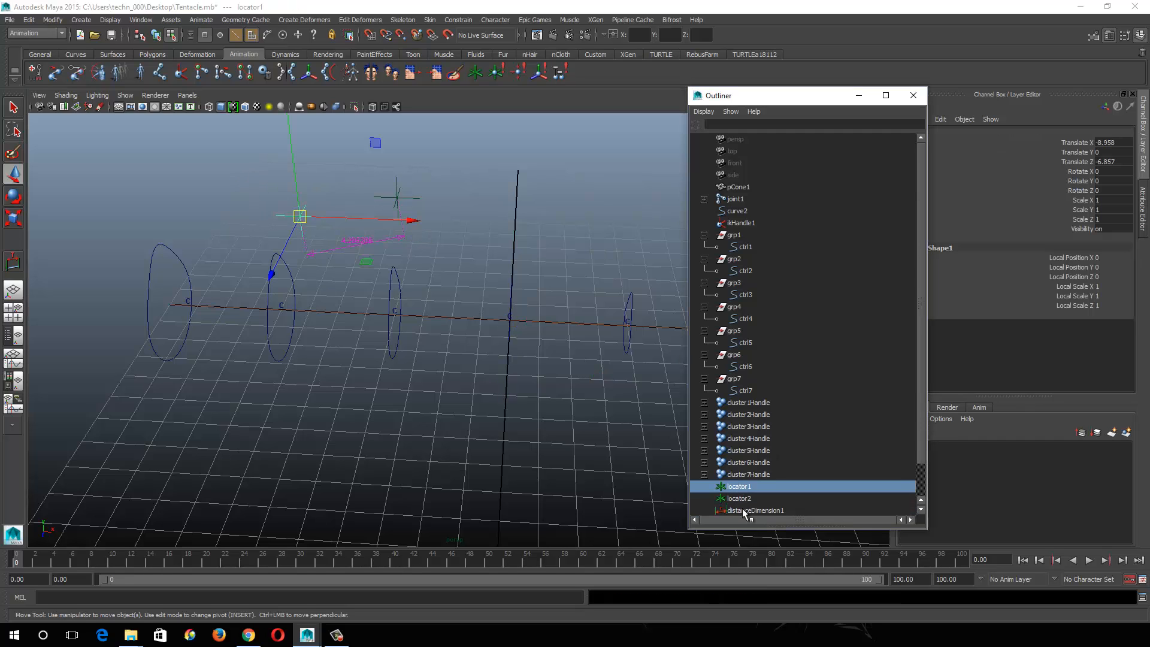
left_click(744, 511, "shift")
key("Delete")
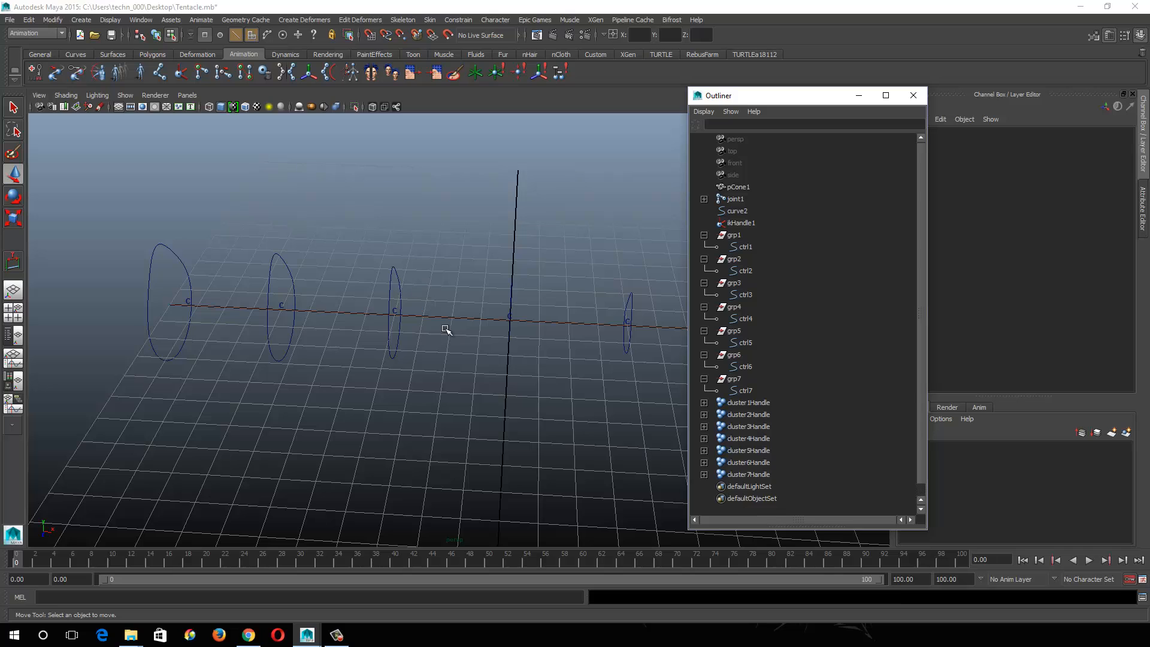
Step: Display the joints in the perspective view and switch the selection mode from components to whole objects
right_click_drag(445, 328, 272, 275, "alt")
left_click_drag(271, 275, 324, 255, "alt")
right_click_drag(325, 256, 379, 319, "alt")
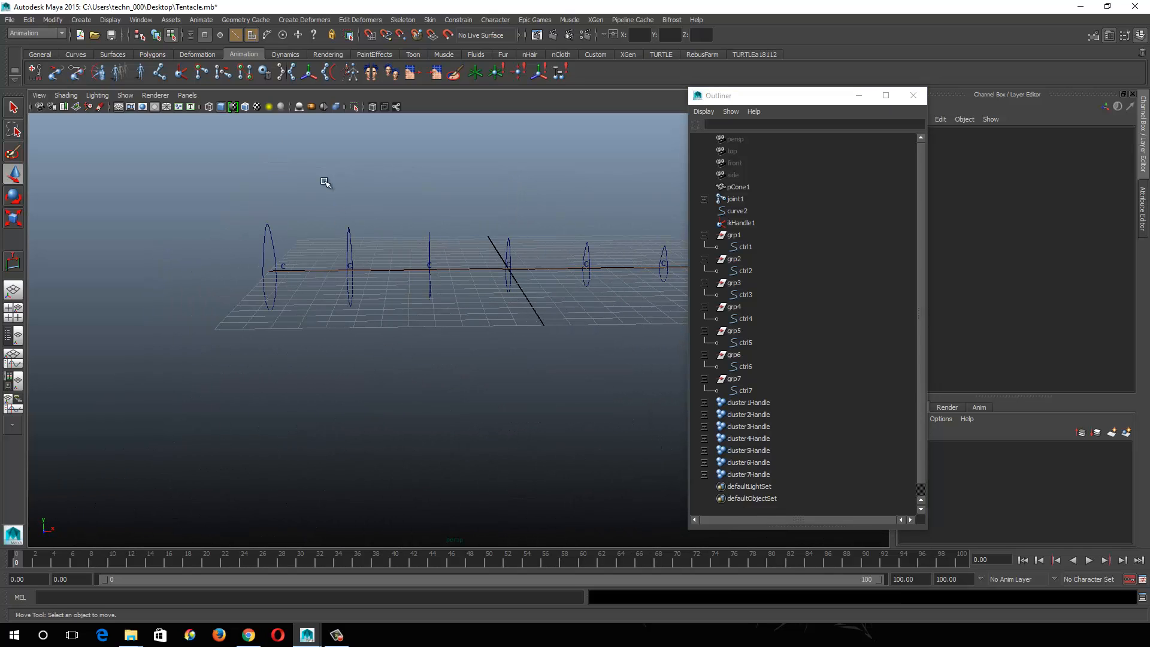
left_click(125, 95)
left_click(144, 263)
left_click_drag(415, 211, 447, 258)
mouse_move(447, 257)
right_mouse_down("alt")
mouse_move(415, 241)
mouse_move(440, 279)
right_mouse_up("alt")
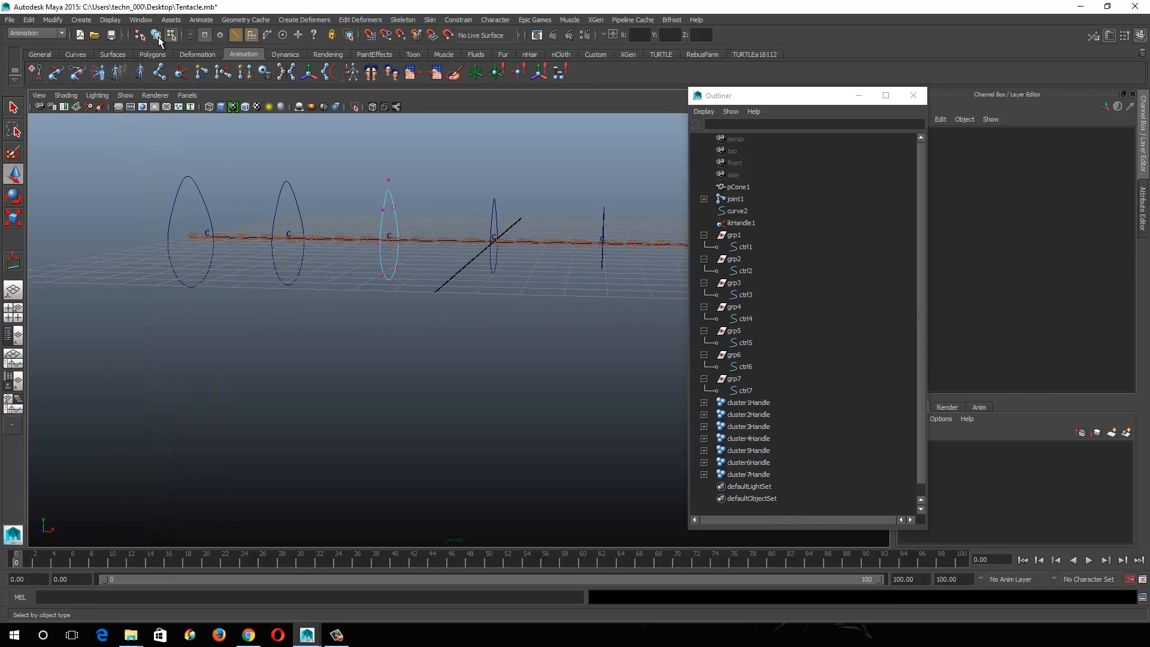
left_click(156, 35)
Step: Test the rig by moving ctrl3 down to about -6.4 and ctrl6 up to about 5.2 in Y
left_click(373, 157)
left_click_drag(359, 171, 418, 412)
middle_click_drag(509, 285, 262, 283, "alt")
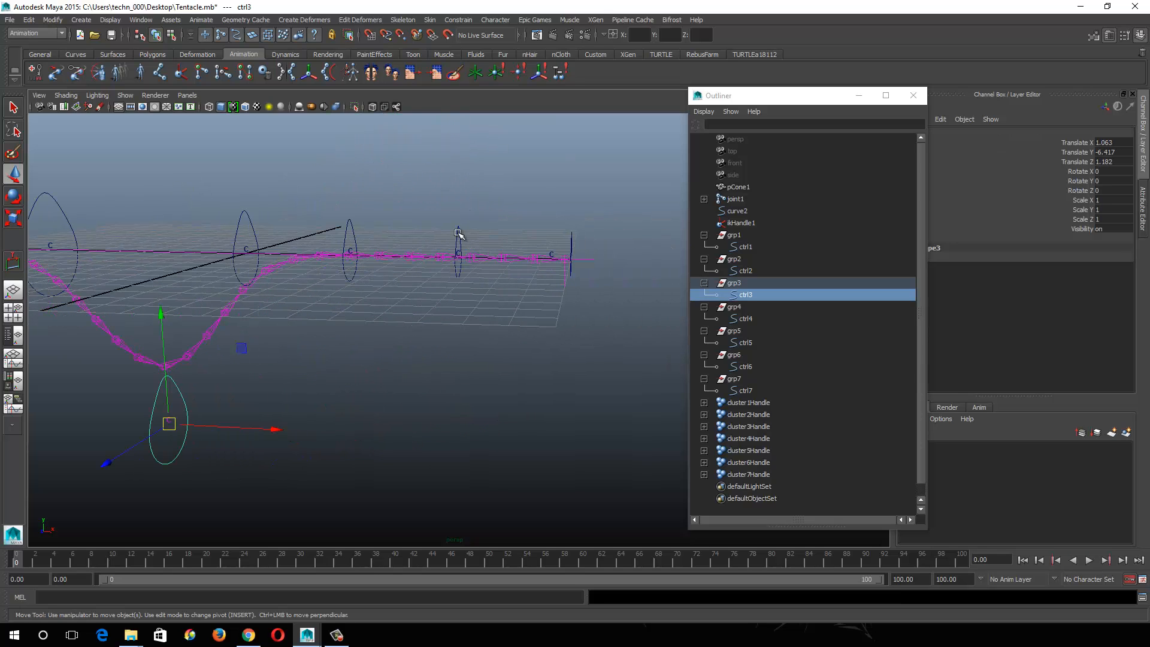
left_click(460, 239)
left_click_drag(449, 264, 484, 119)
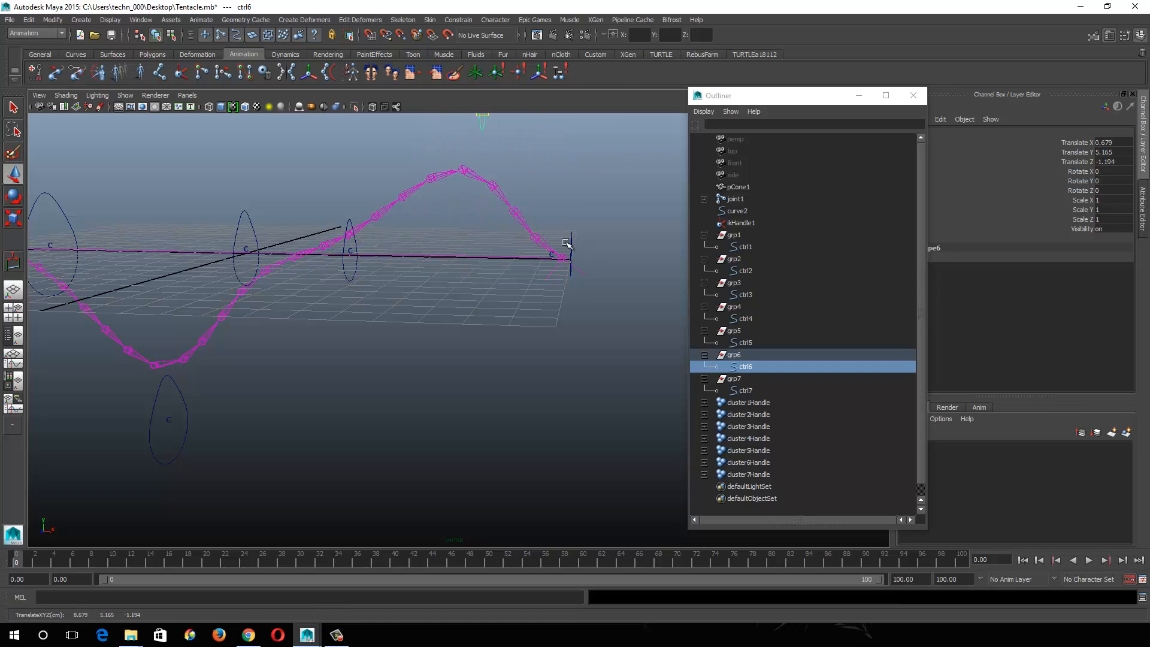
Step: Test-rotate ctrl7 at the tentacle's tip by about 12.4 degrees in Z and about 19 degrees in X
left_click(574, 240)
left_click(572, 249)
key("e")
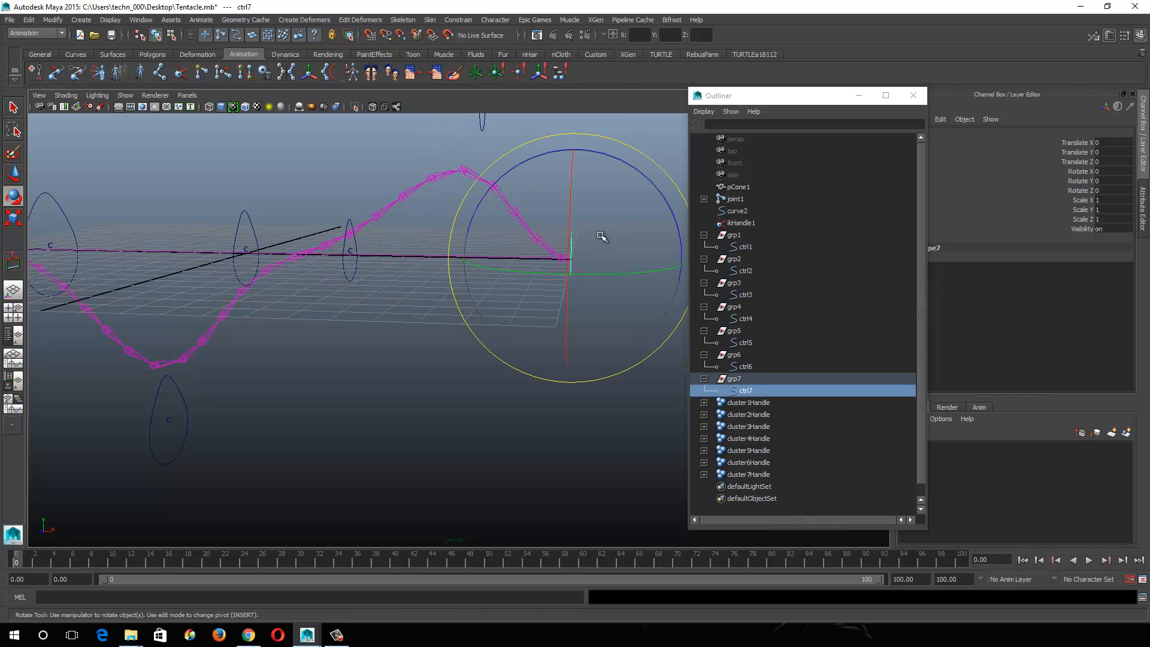
left_click_drag(631, 166, 606, 177)
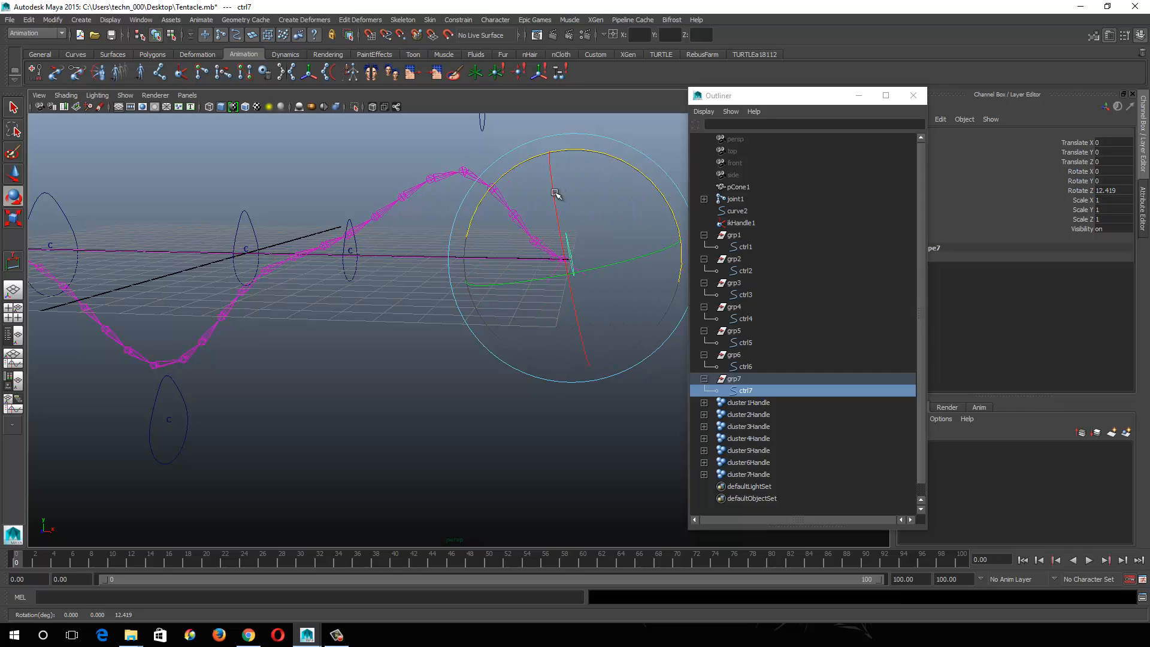
left_click_drag(569, 310, 557, 217)
Step: Undo the test rotations of ctrl7 and the test moves of ctrl6 and ctrl3
key("ctrl+z")
key("ctrl+z")
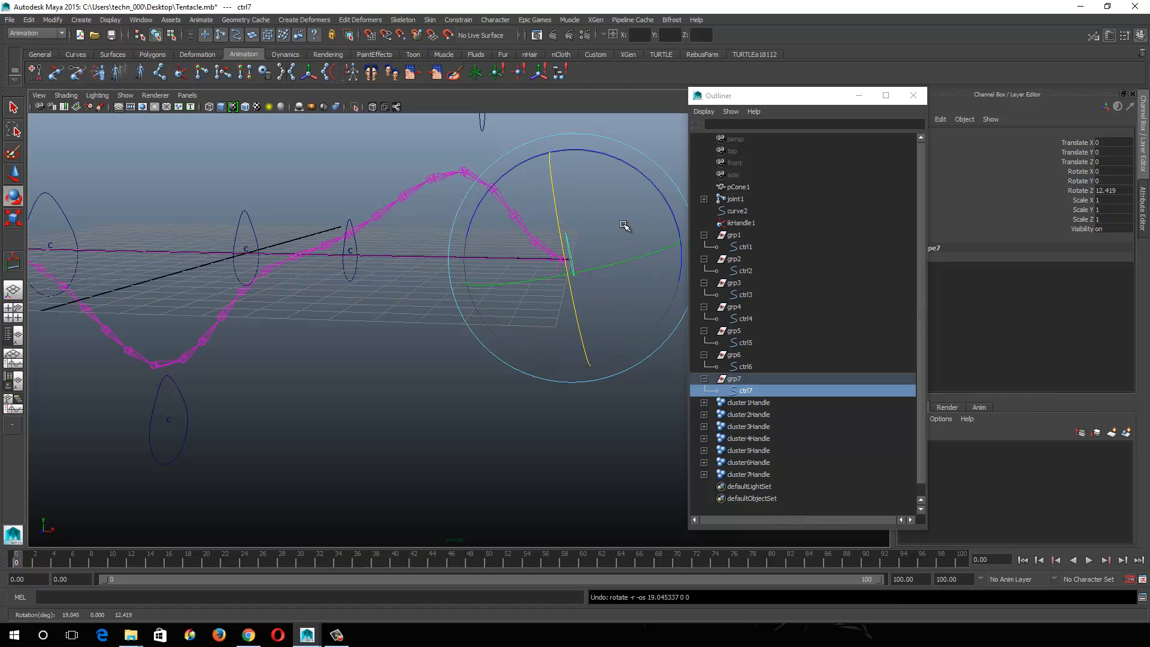
key("ctrl+z")
key("ctrl+z")
key("ctrl+z")
key("ctrl+z")
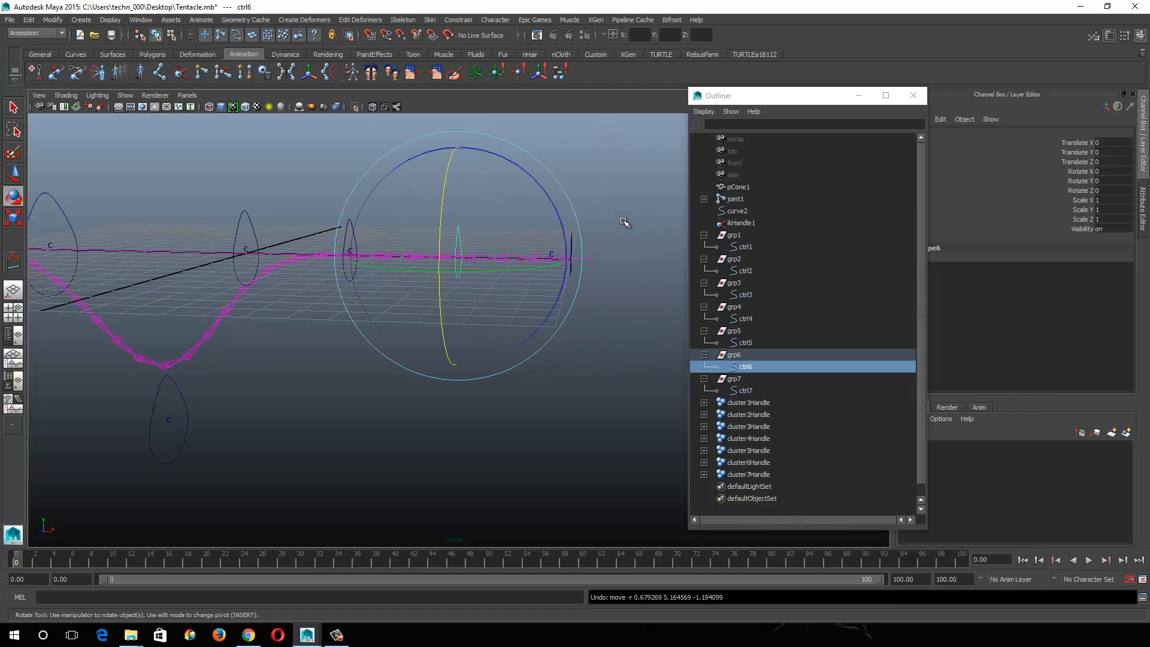
Step: Expand the complete joint1 hierarchy in the Outliner and widen the Outliner to show the whole chain
left_click_drag(364, 339, 483, 359, "alt")
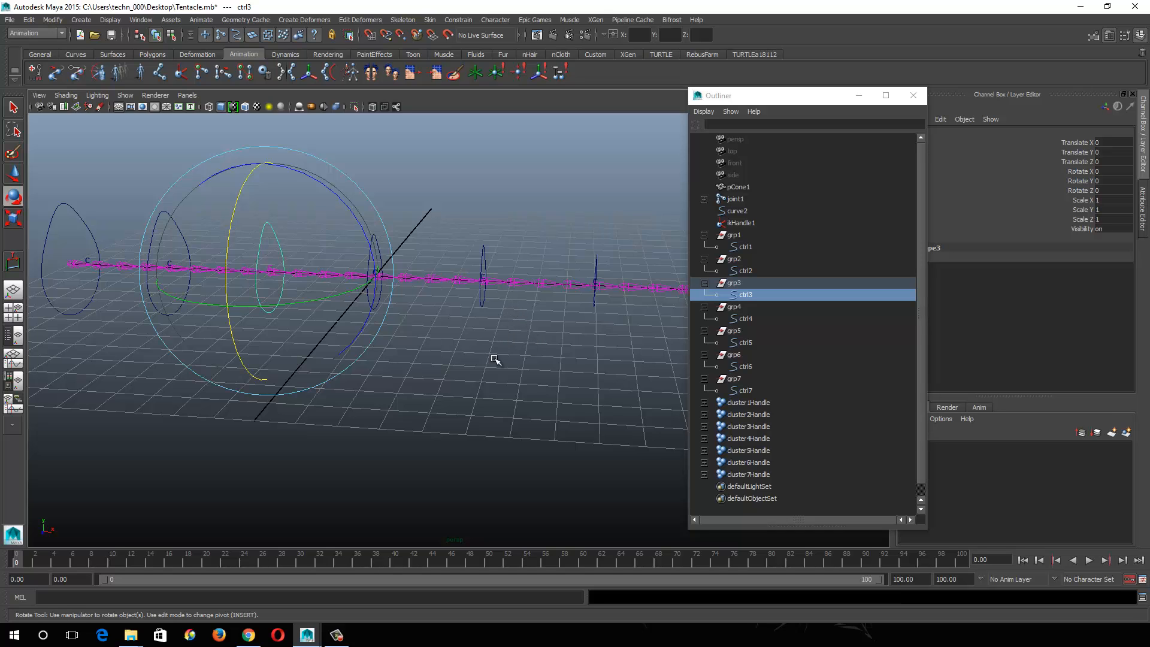
left_click_drag(496, 360, 563, 379, "alt")
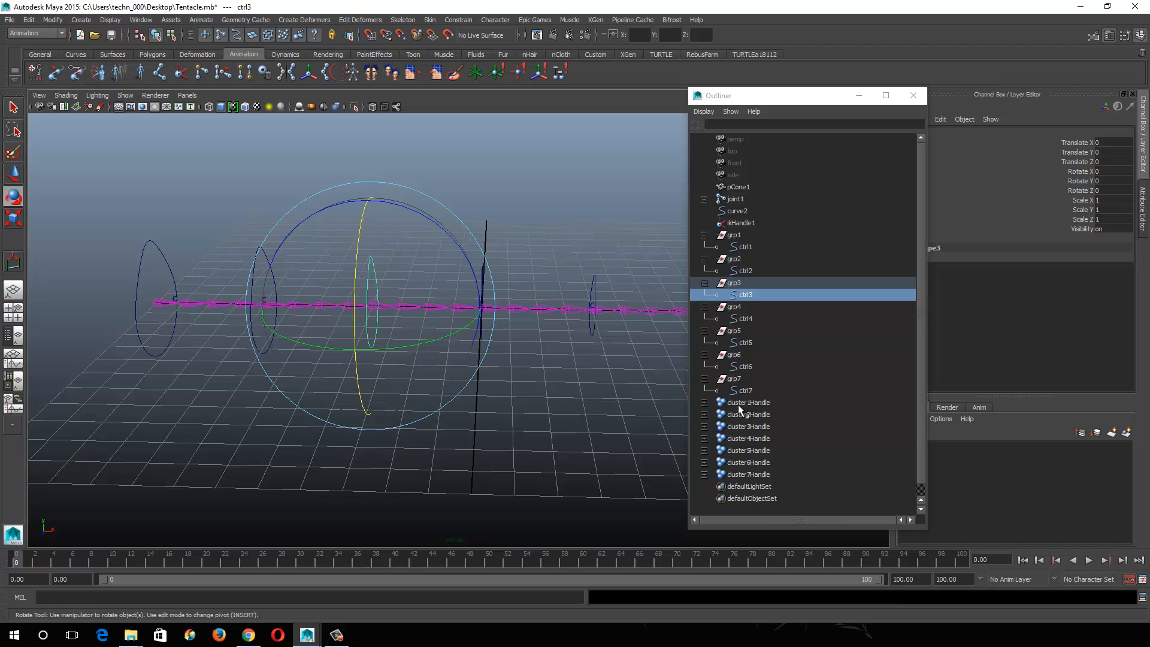
middle_click_drag(607, 357, 462, 362, "alt")
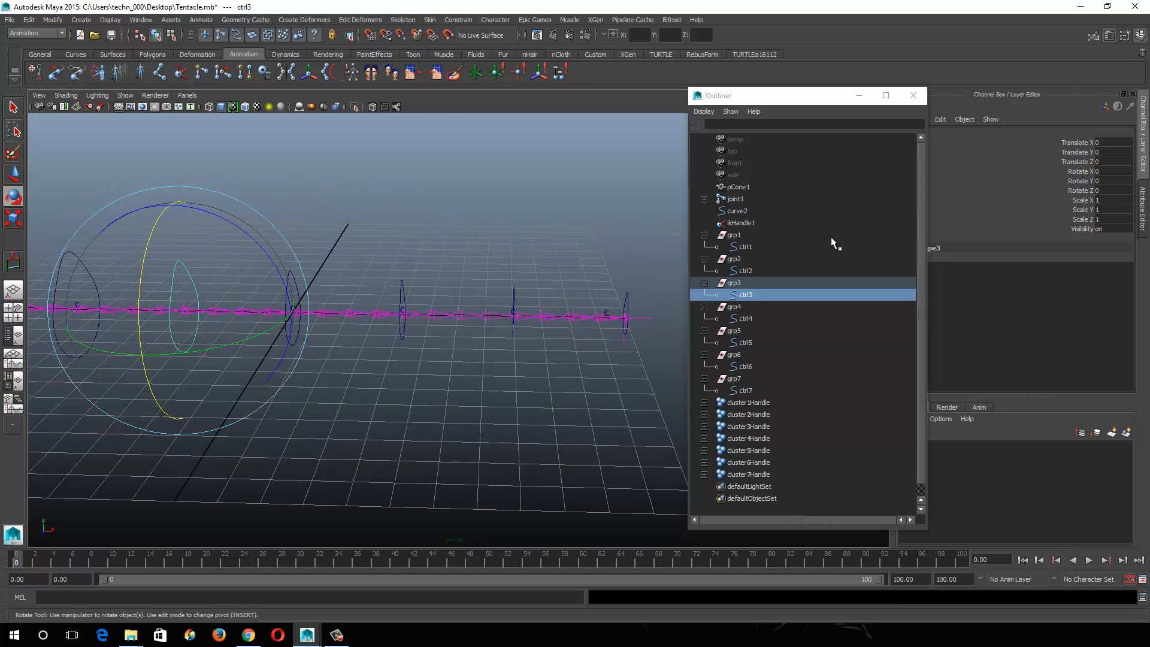
left_click(704, 199)
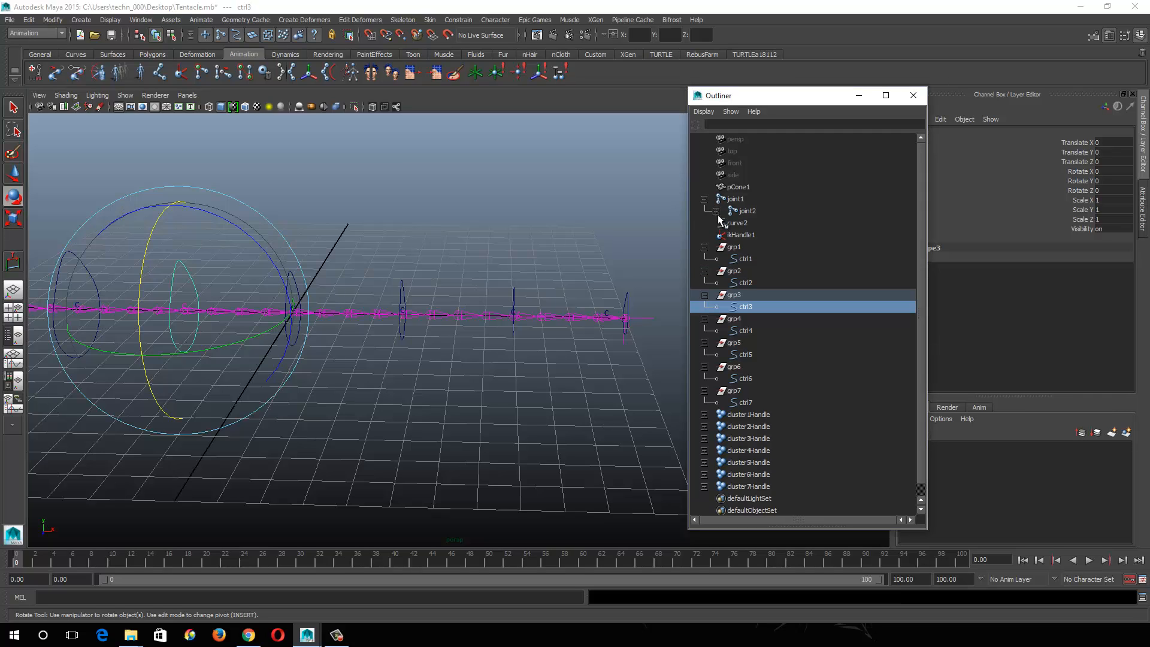
left_click(717, 211, "shift")
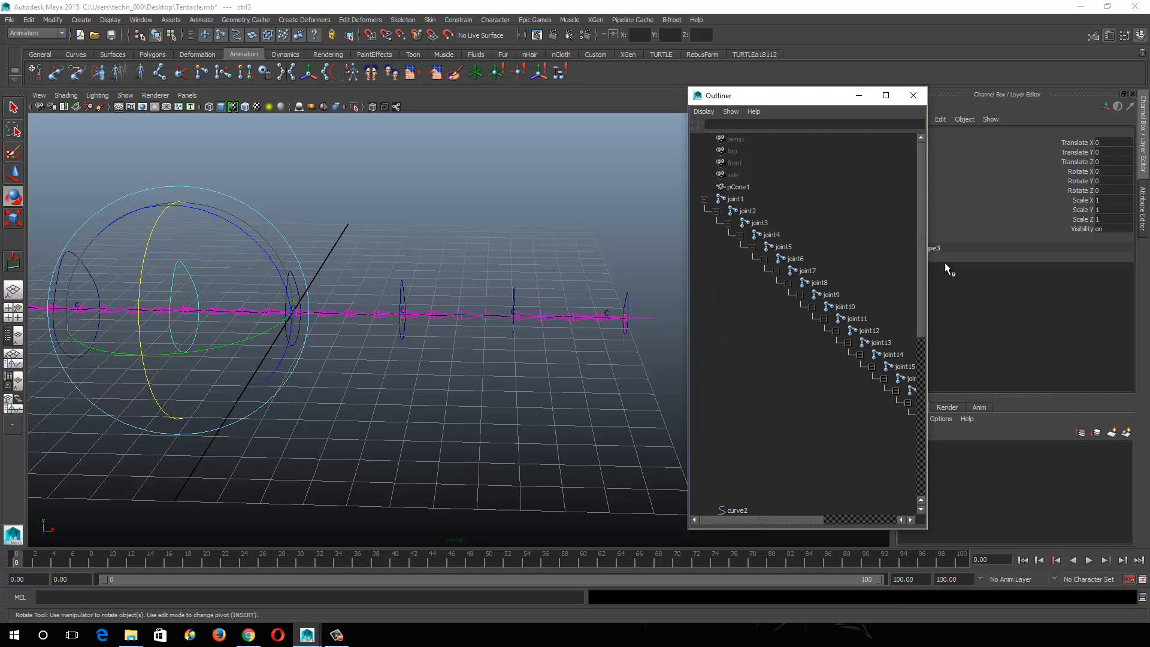
left_click_drag(930, 253, 1091, 252)
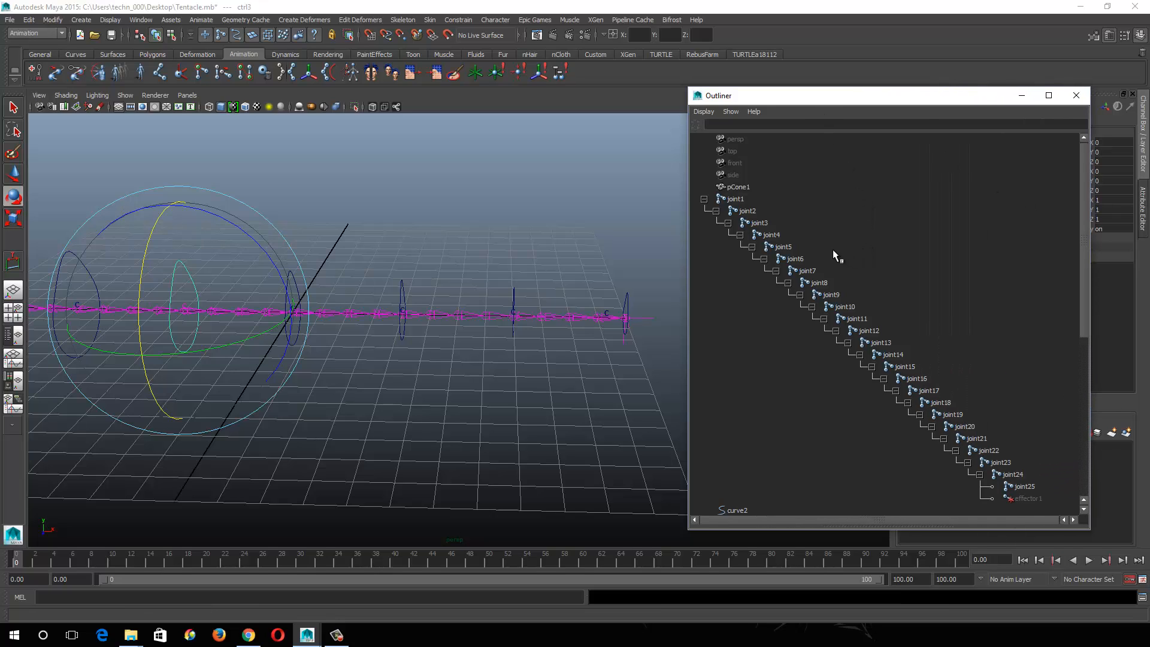
Step: Duplicate the whole joint1 chain and expand the first level of the duplicate
left_click(735, 202)
key("ctrl+d")
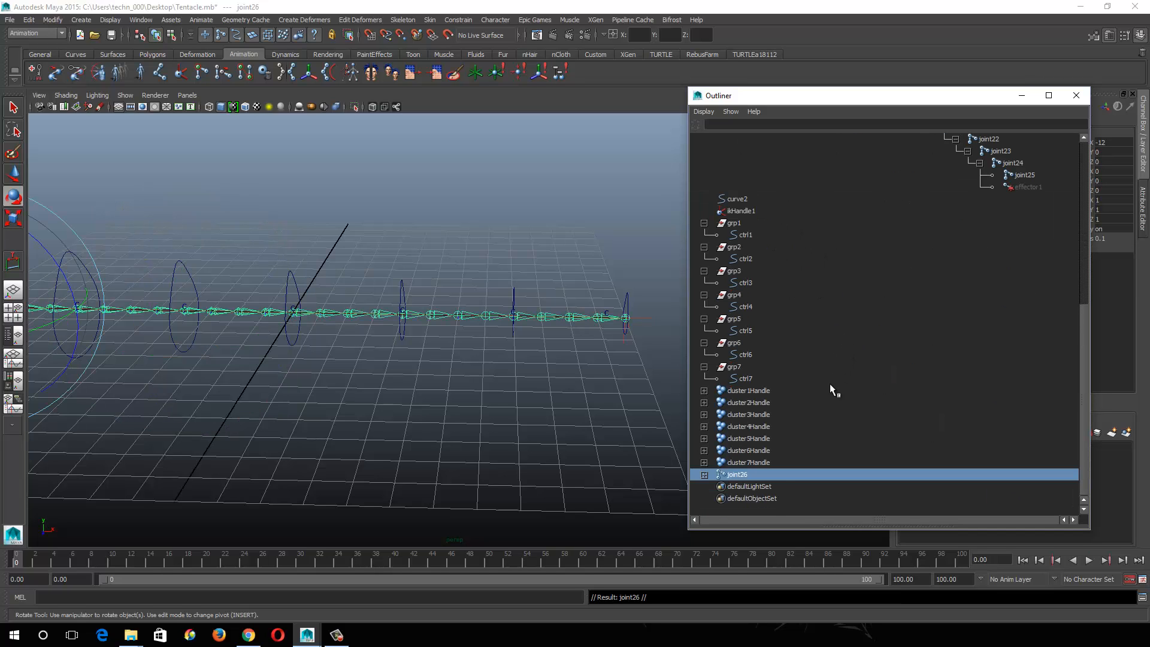
left_click(704, 475)
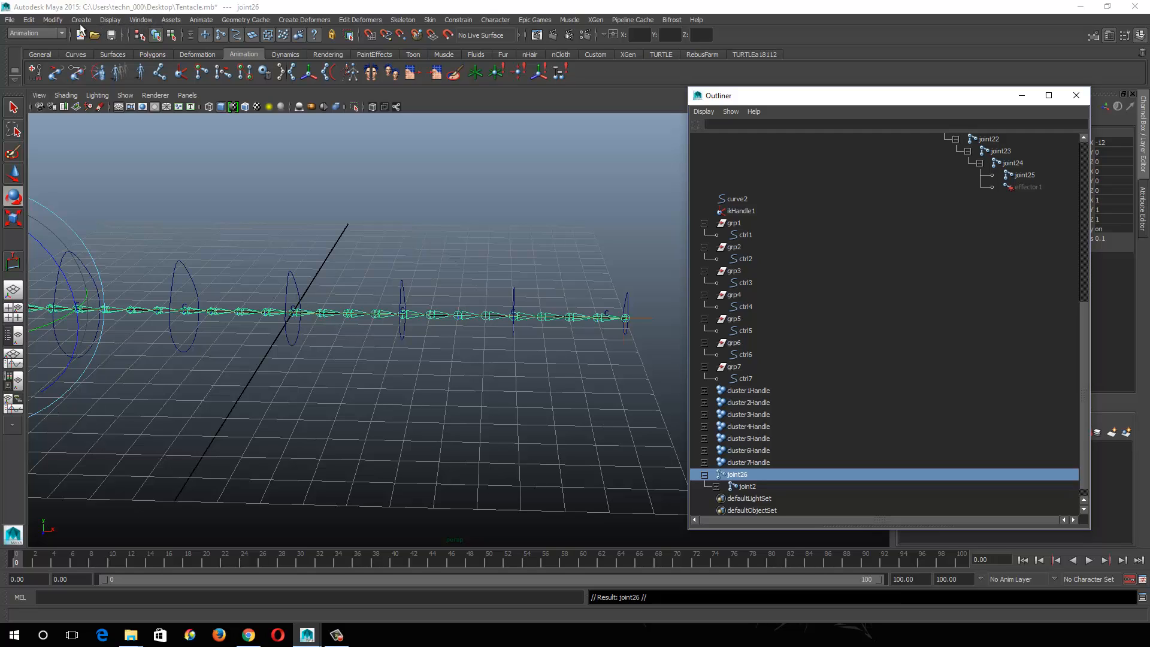
Step: Search and replace "joint" with "rot_joint" in the names throughout the duplicated chain's hierarchy
left_click(53, 21)
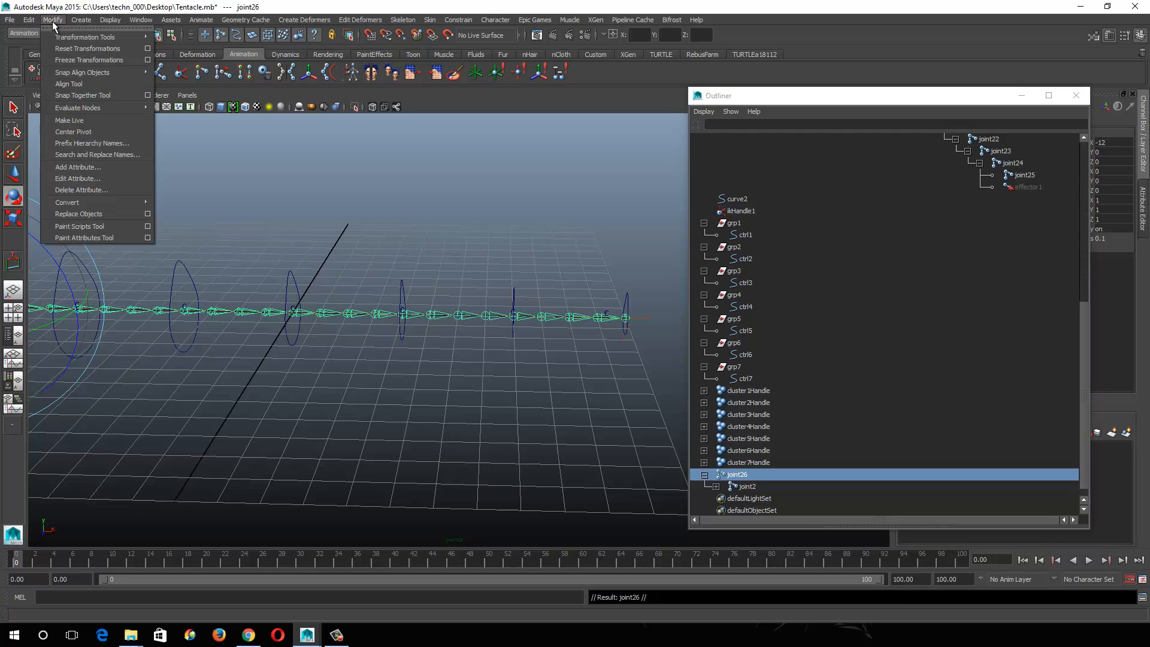
left_click(95, 154)
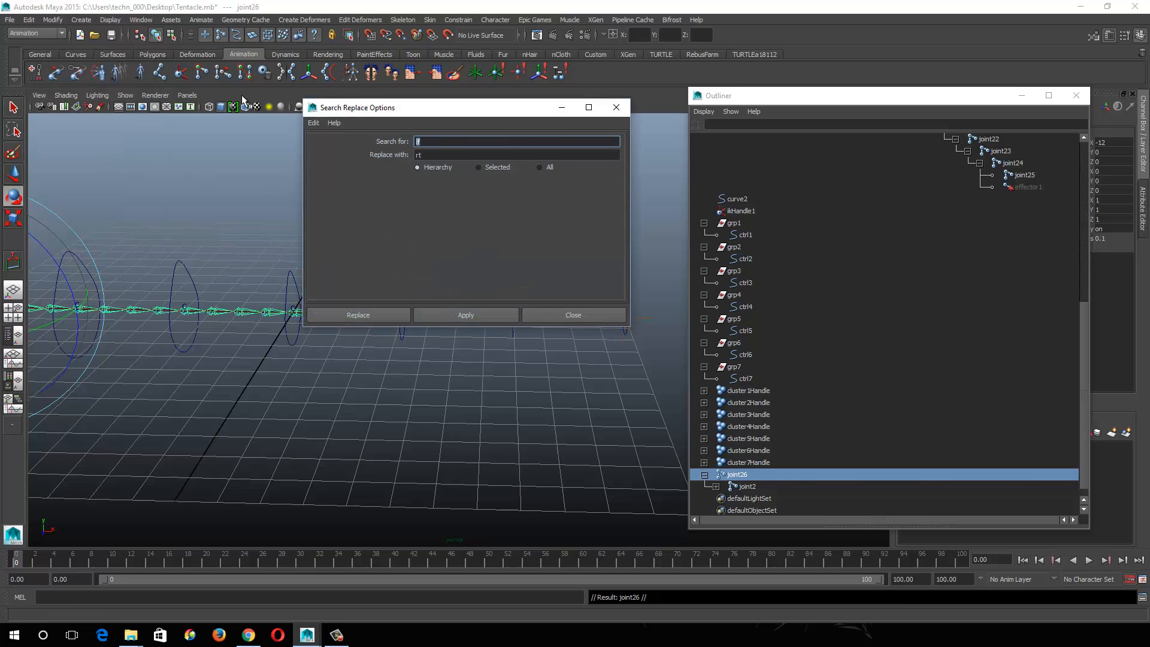
type("joint")
key("Tab")
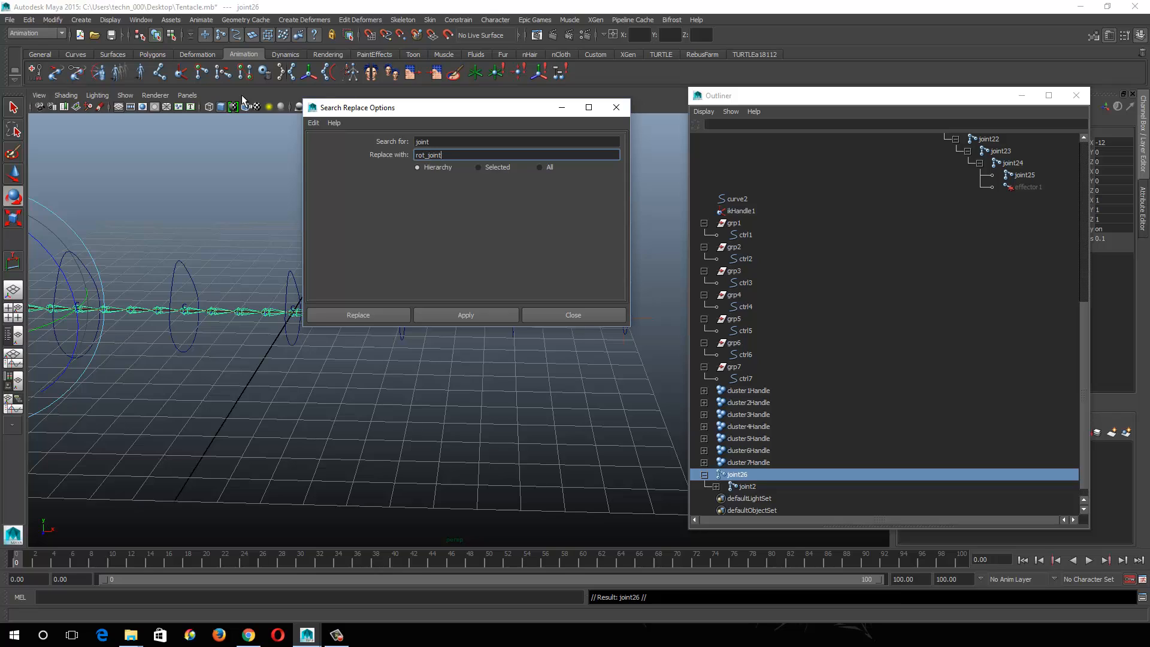
left_click(463, 317)
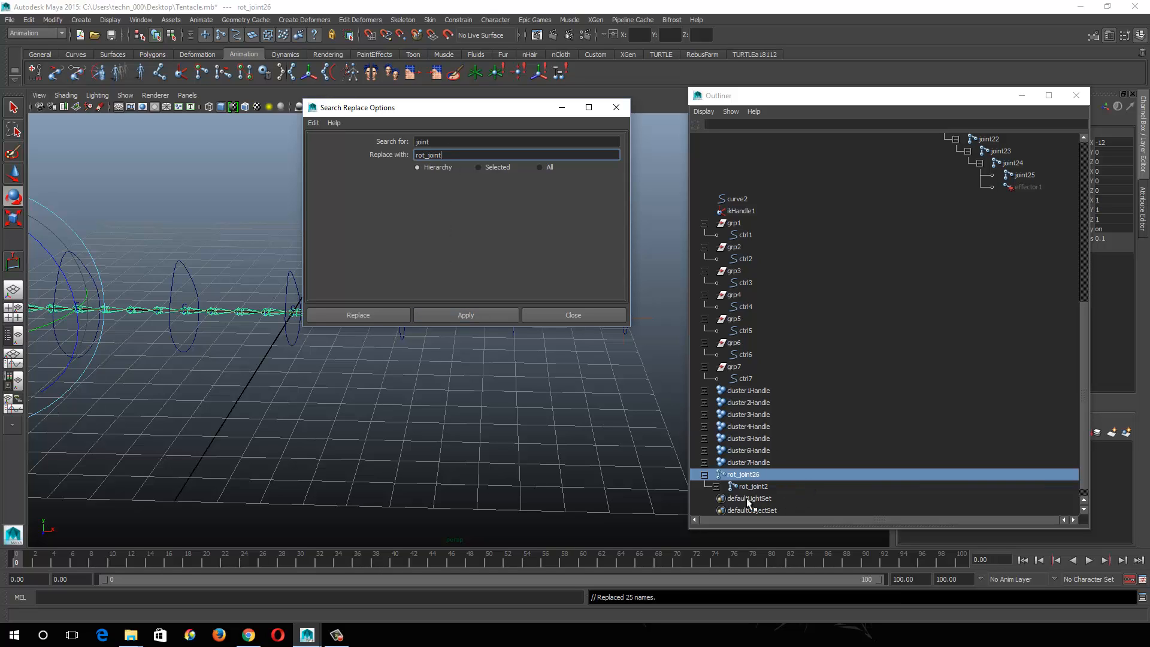
left_click(584, 315)
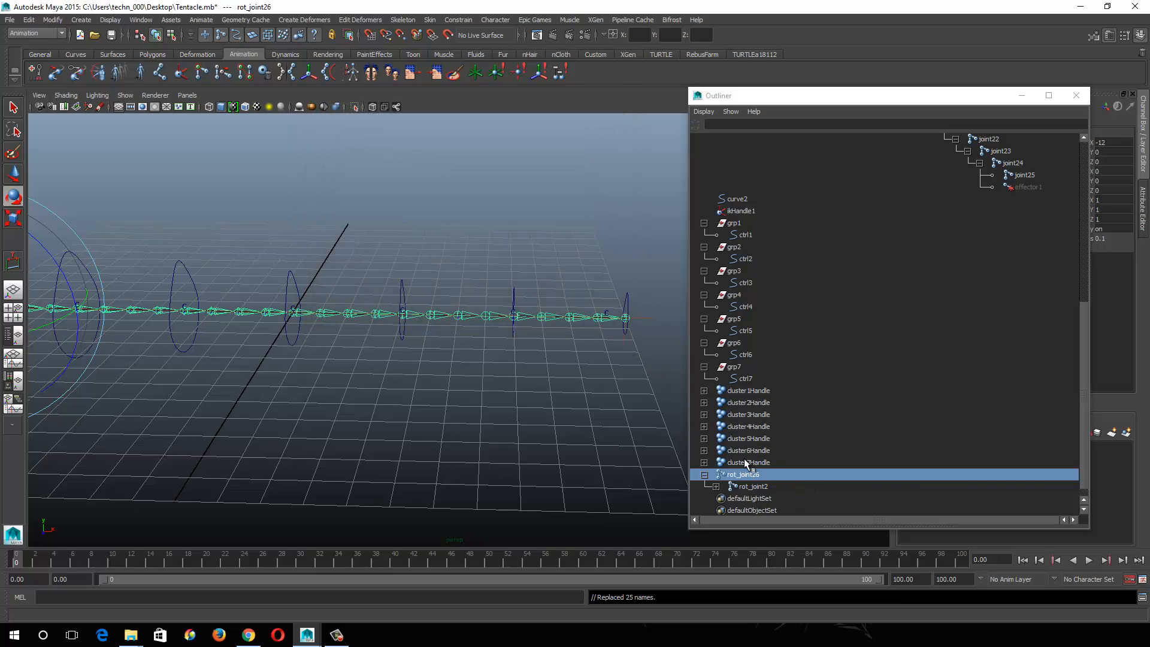
Step: Expand the whole duplicated chain in the Outliner and rename its root joint rot_joint1
left_click(704, 474, "shift")
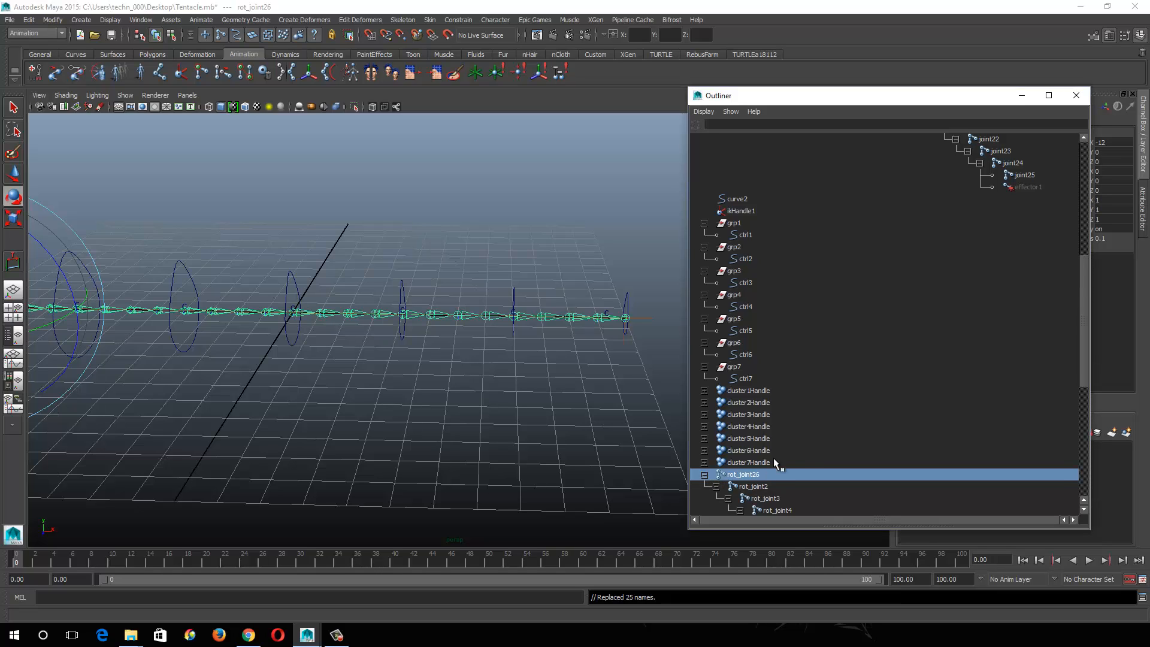
scroll(797, 458, "down", 5)
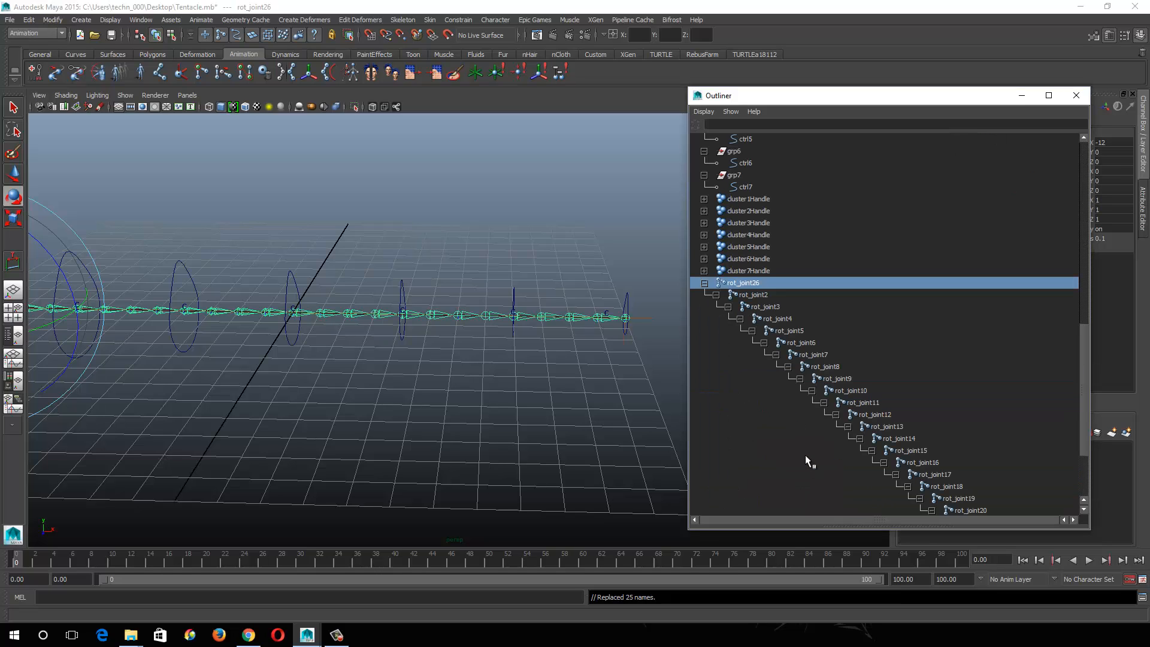
double_click(753, 284)
left_click(768, 283)
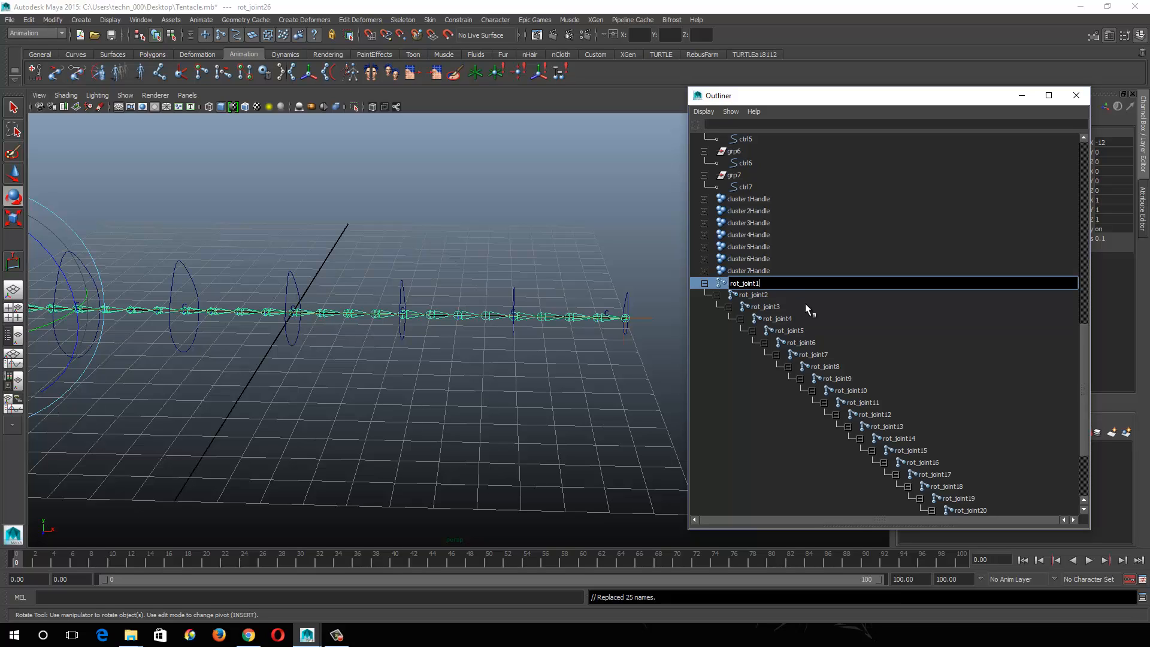
type("1")
key("Return")
left_click_drag(770, 91, 708, 64)
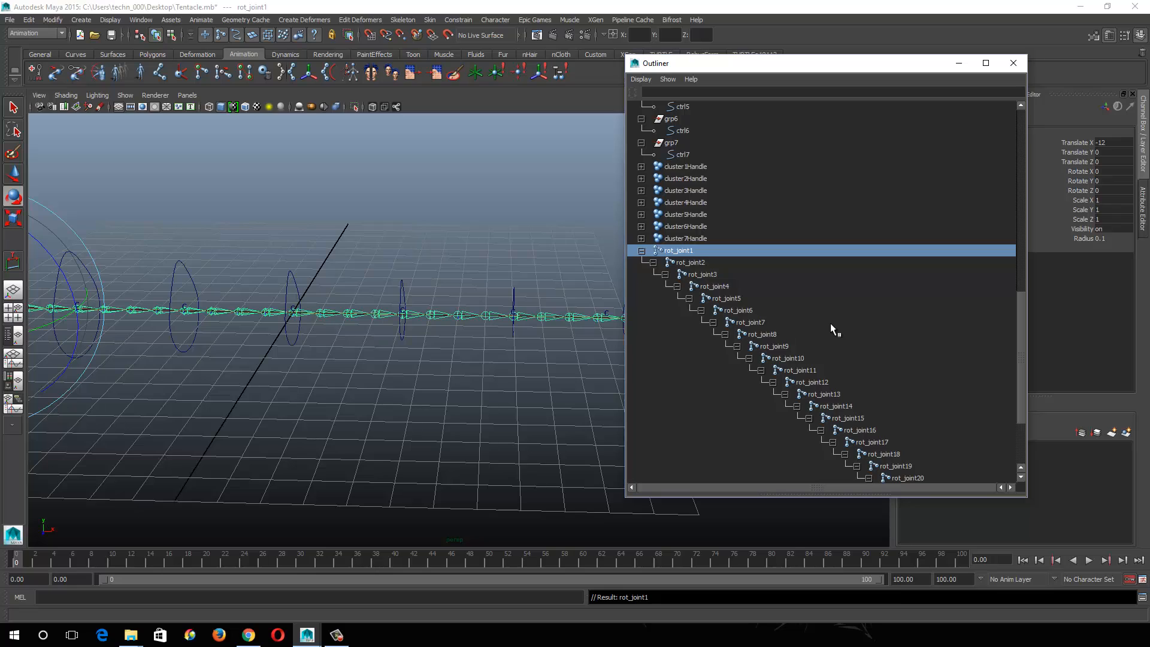
Step: Compare the original joint1 hierarchy with the duplicated rot_joint1 hierarchy in the Outliner
scroll(839, 353, "down", 3)
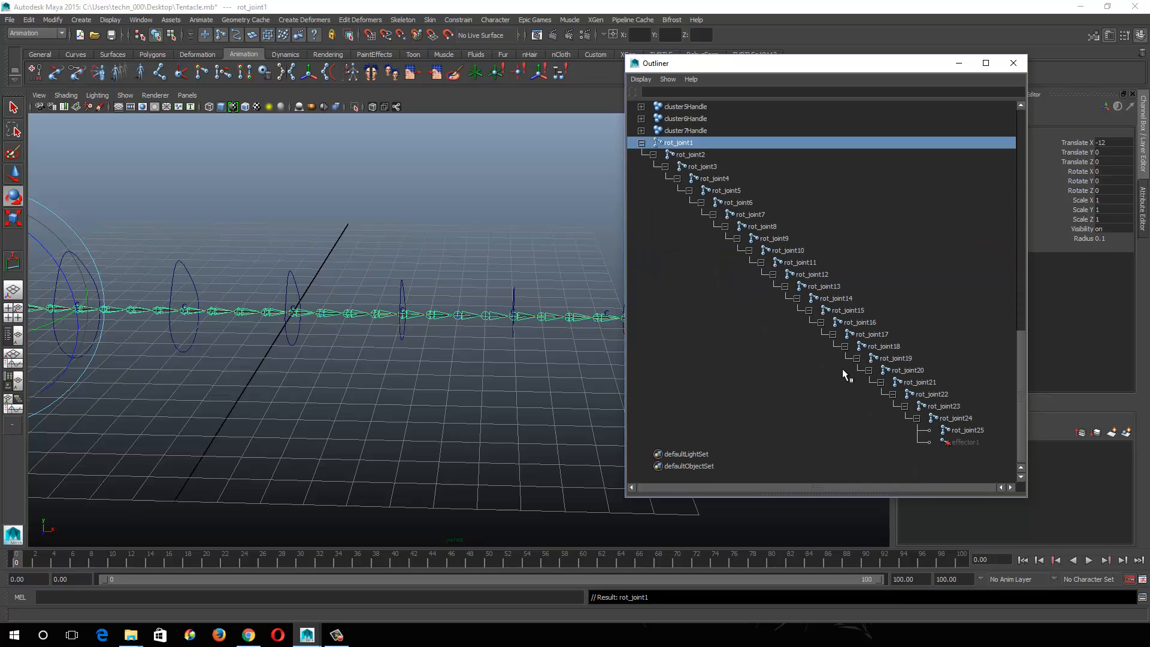
scroll(846, 378, "up", 12)
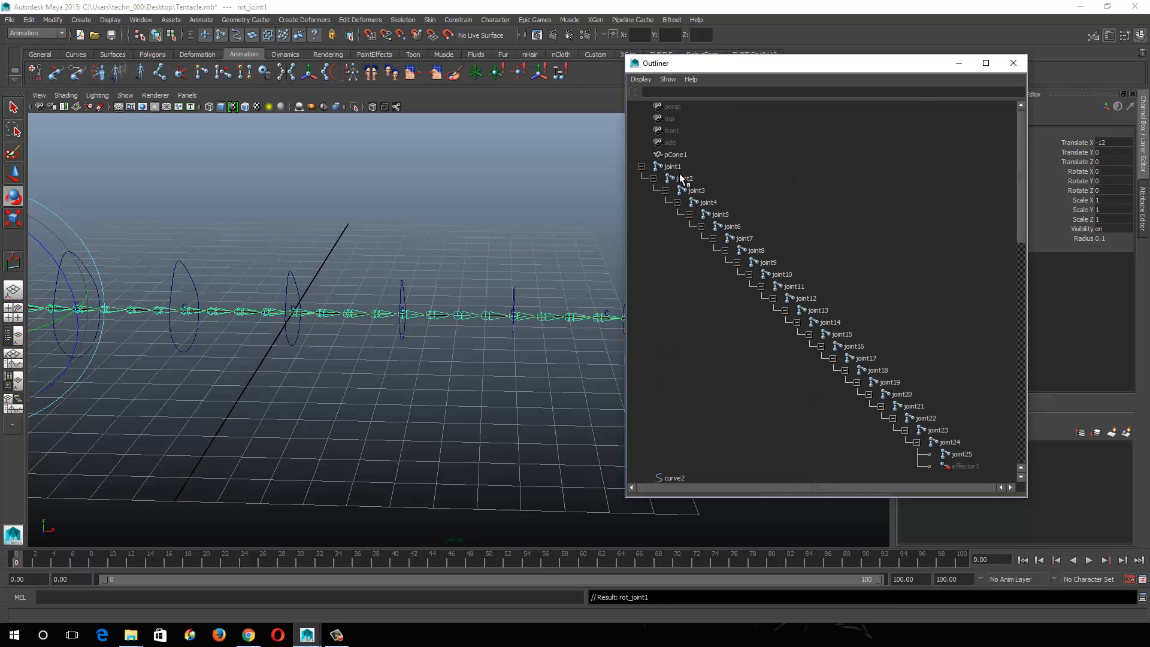
scroll(934, 430, "down", 8)
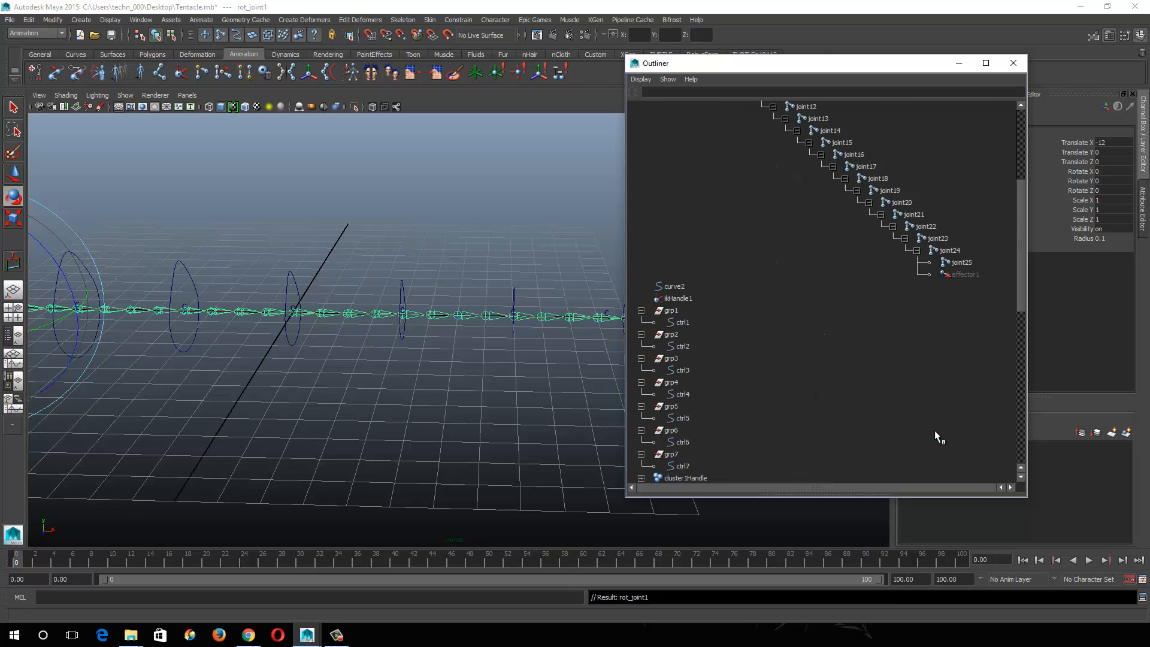
scroll(737, 378, "down", 8)
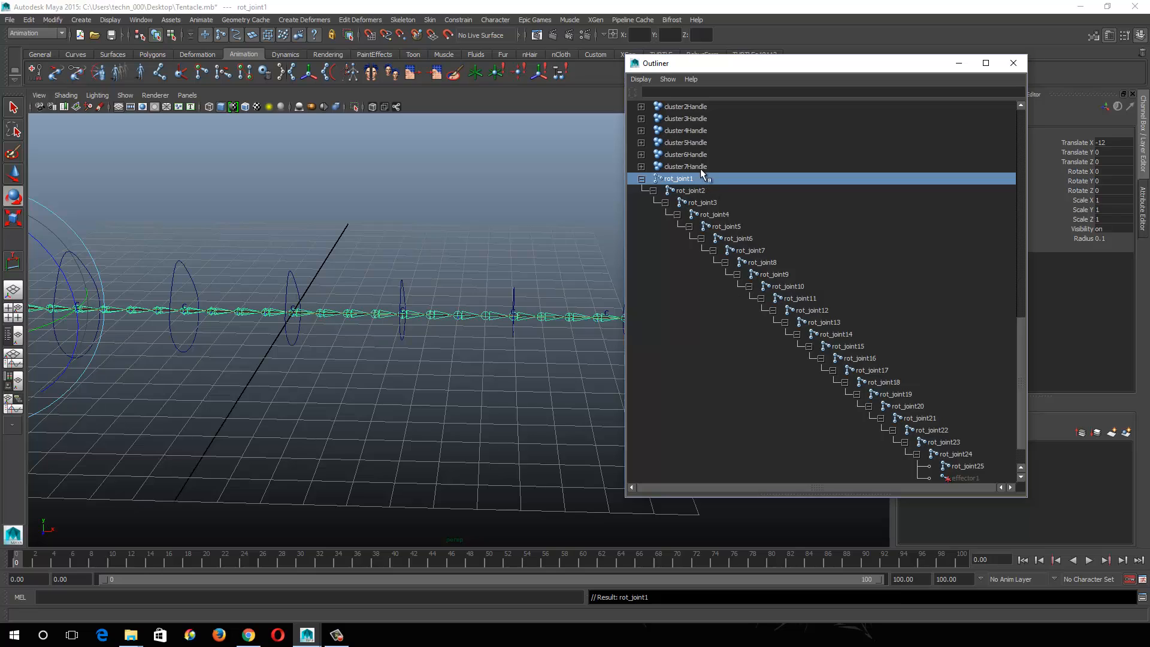
scroll(850, 212, "up", 8)
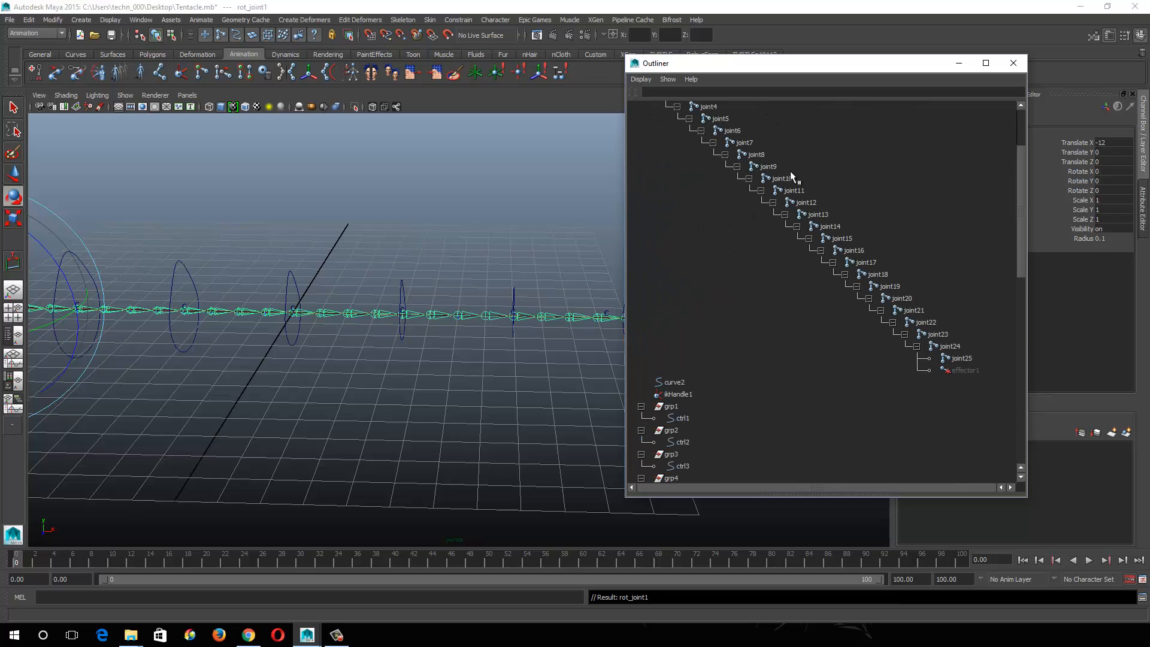
scroll(875, 271, "down", 6)
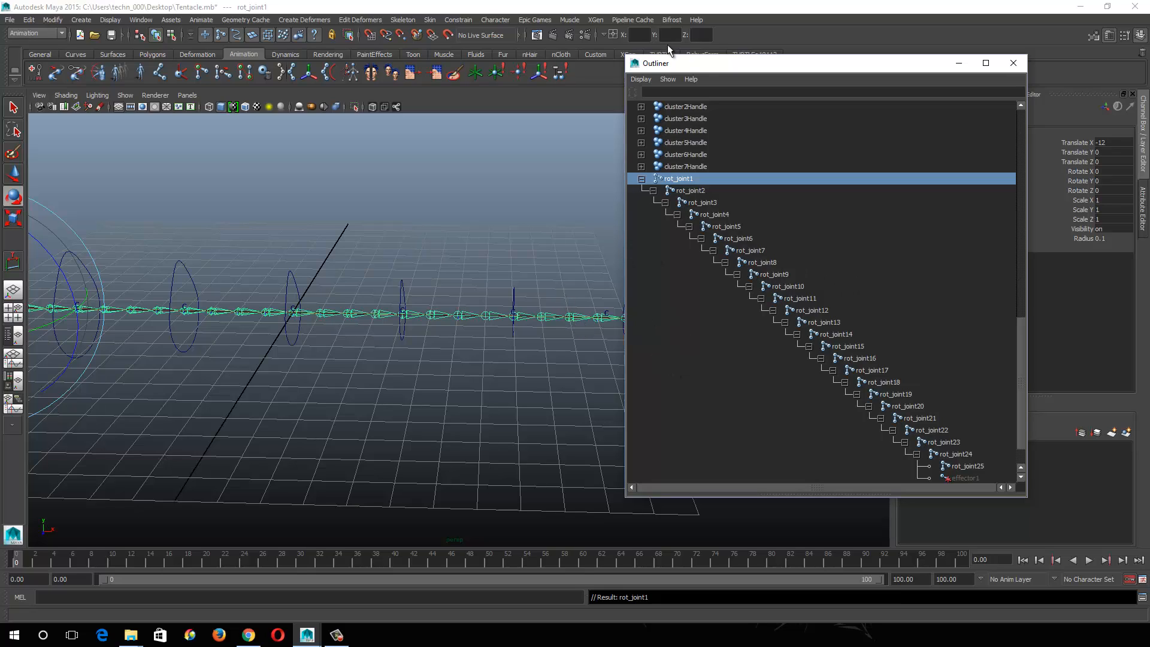
left_click_drag(679, 61, 743, 65)
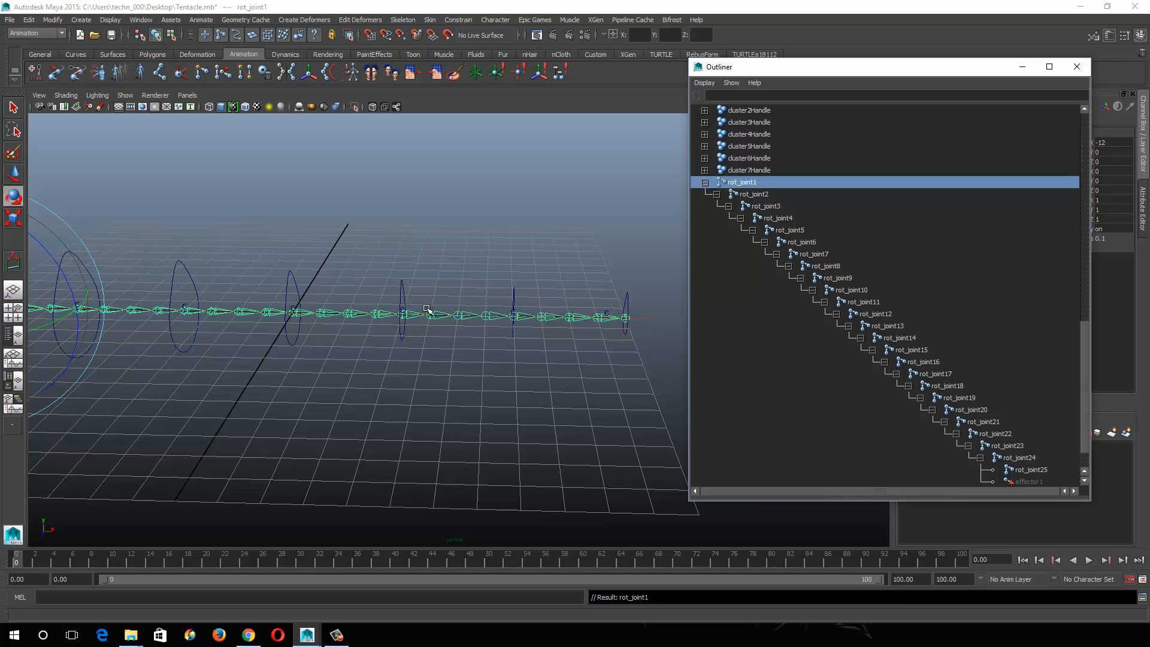
Step: Inspect the duplicated chain in the viewport by selecting rot_joint16, rot_joint19 and further joints towards the tip, and clear the selection
right_click_drag(613, 303, 541, 349, "alt")
middle_click_drag(553, 308, 494, 344, "alt")
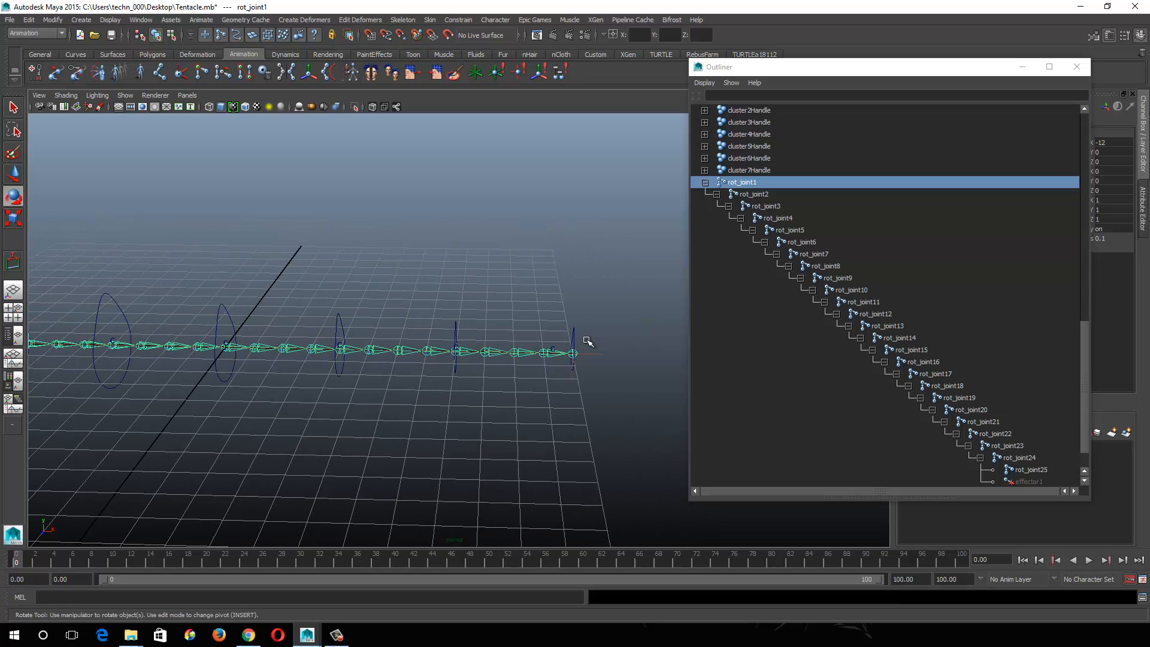
left_click(882, 309)
left_click(875, 365)
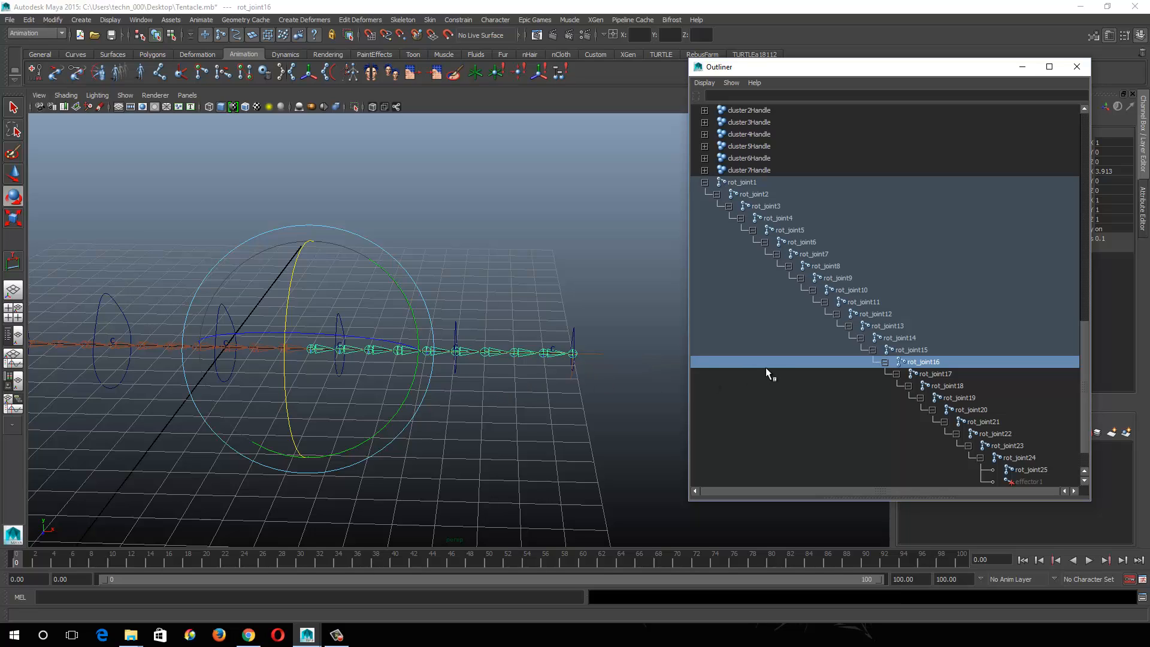
left_click(828, 397)
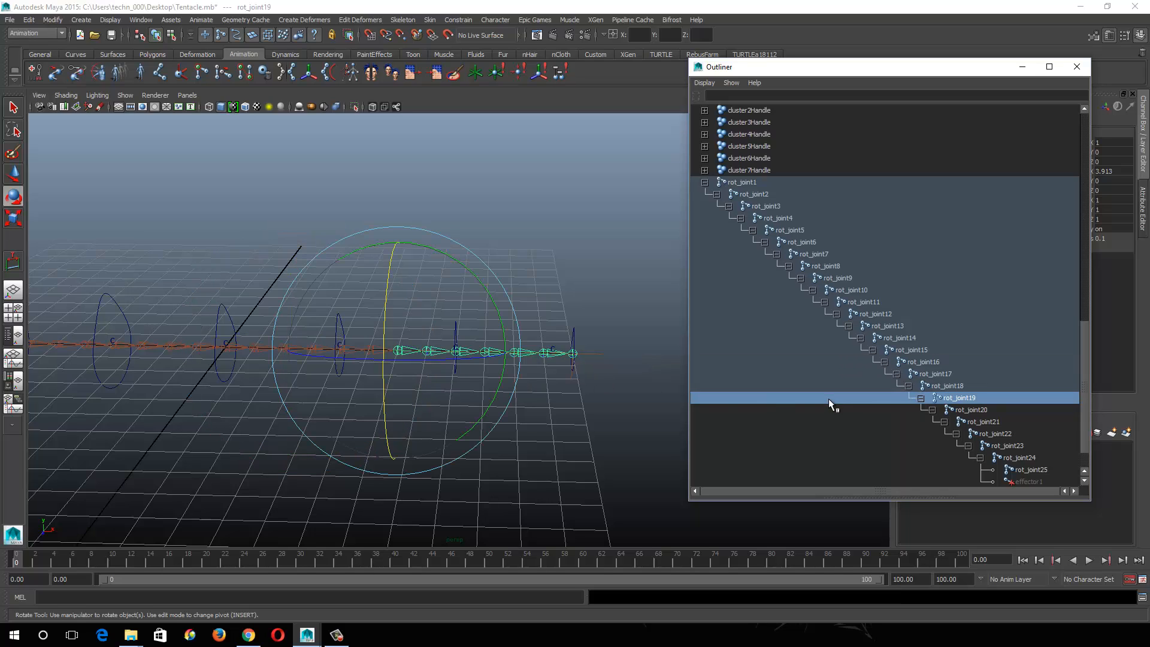
left_click(899, 452)
left_click(573, 210)
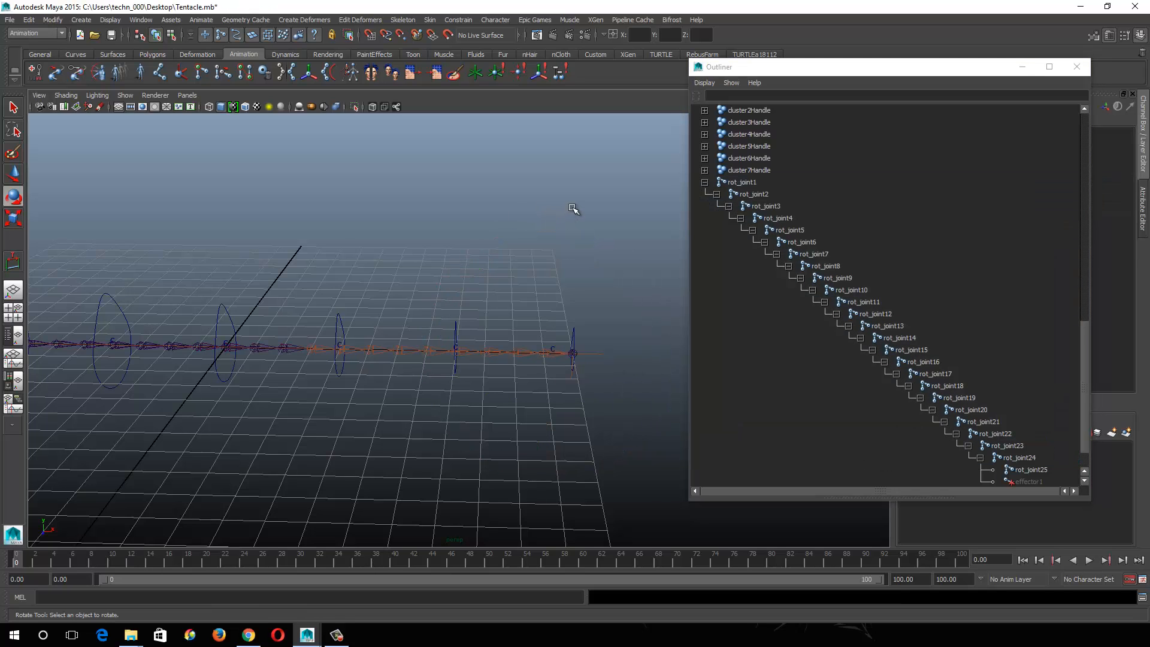
Step: Hide the original joint1 chain so only the rot_joint chain is displayed
middle_click_drag(585, 277, 516, 270, "alt")
left_click_drag(516, 280, 617, 357, "alt")
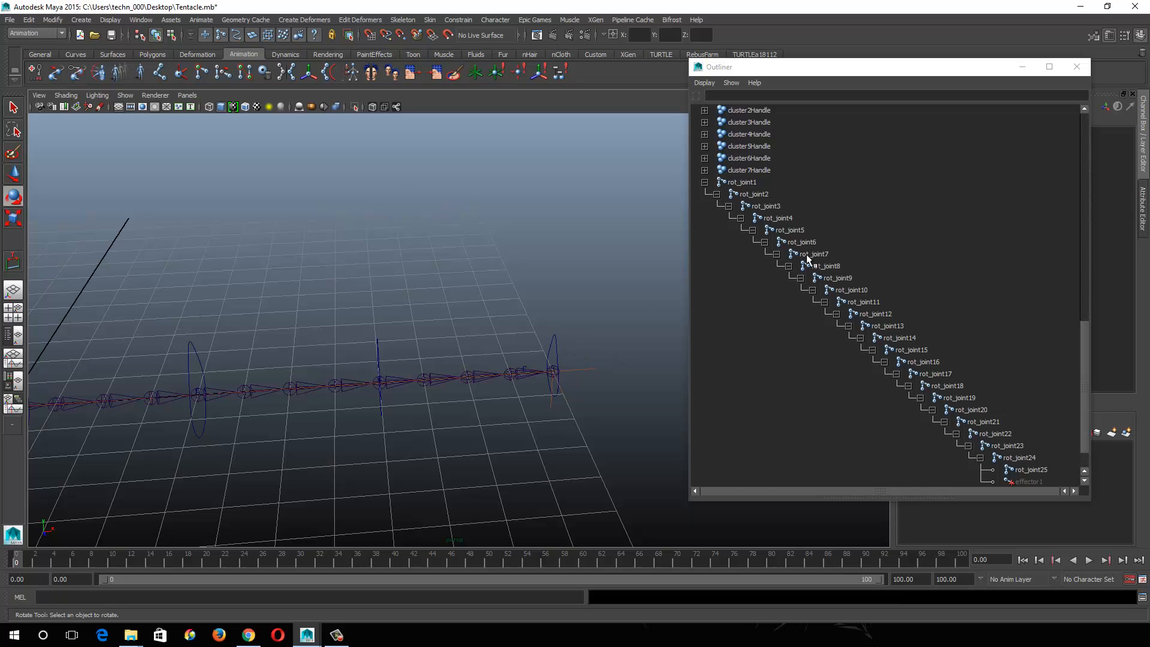
scroll(823, 249, "up", 10)
left_click(736, 170)
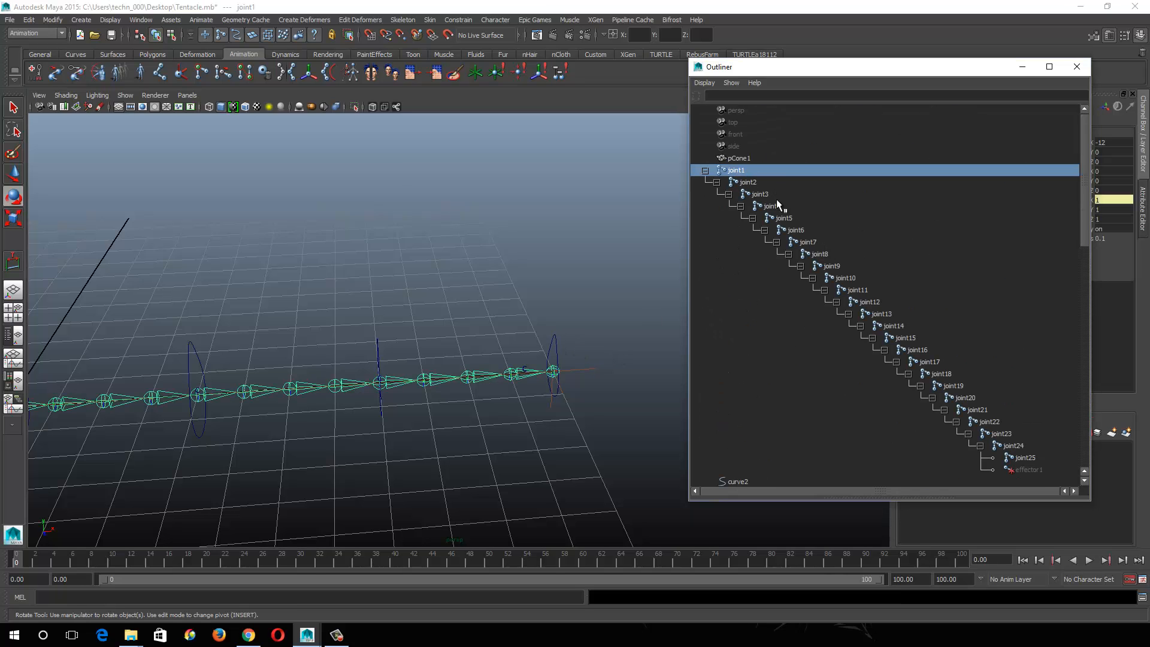
key("ctrl+h")
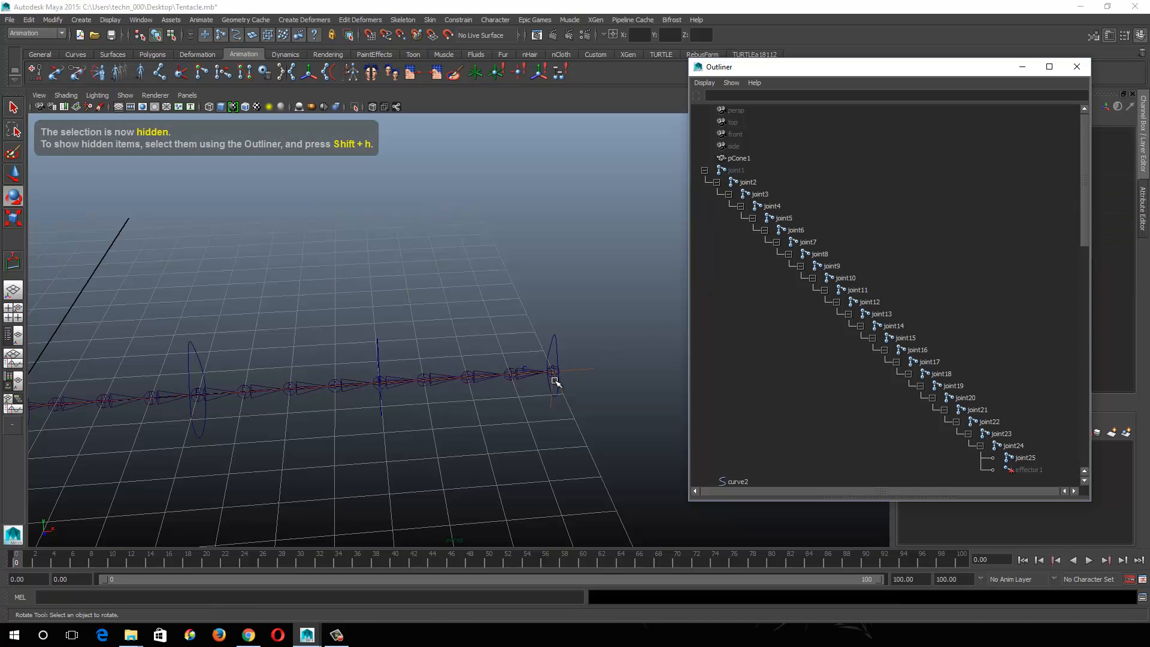
Step: Check the hidden joint1 chain against the rot_joint chain by selecting joints from each, including joint18 and rot_joint23, and clear the selection
scroll(832, 384, "down", 10)
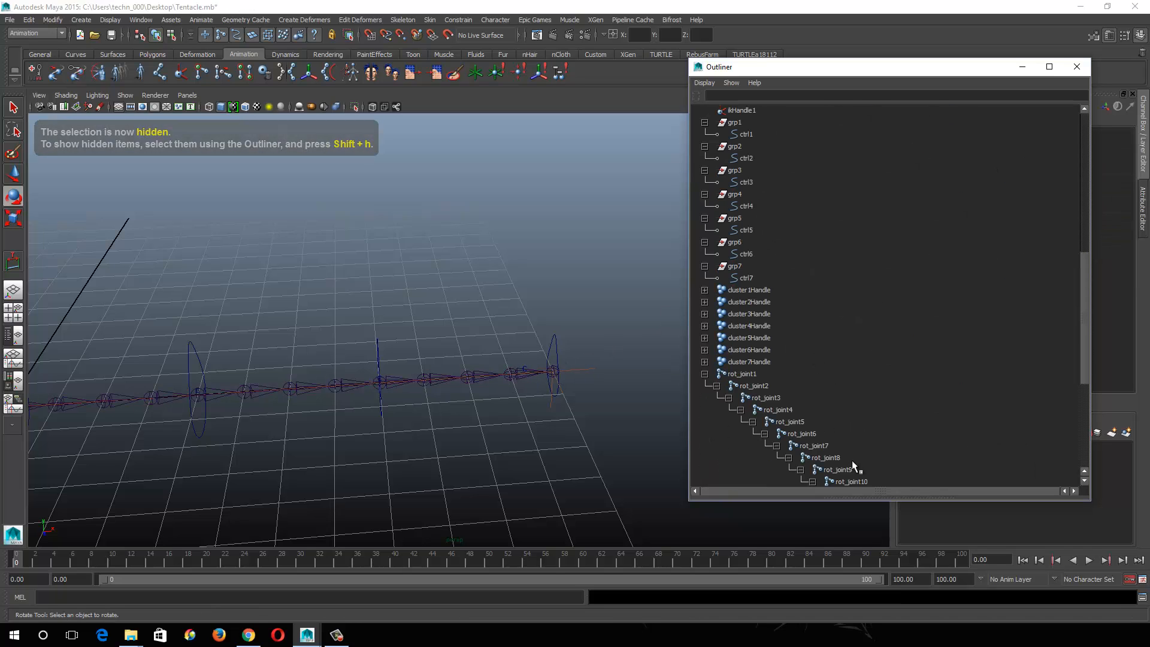
scroll(853, 444, "up", 10)
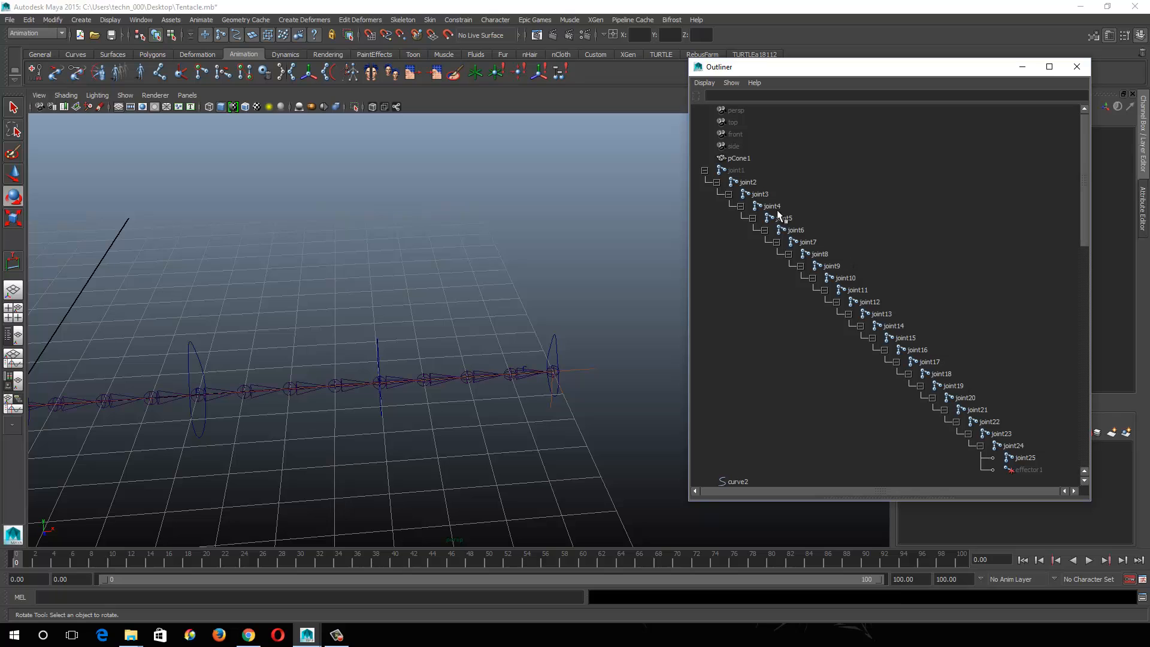
left_click(857, 289)
left_click(919, 349)
left_click(944, 374)
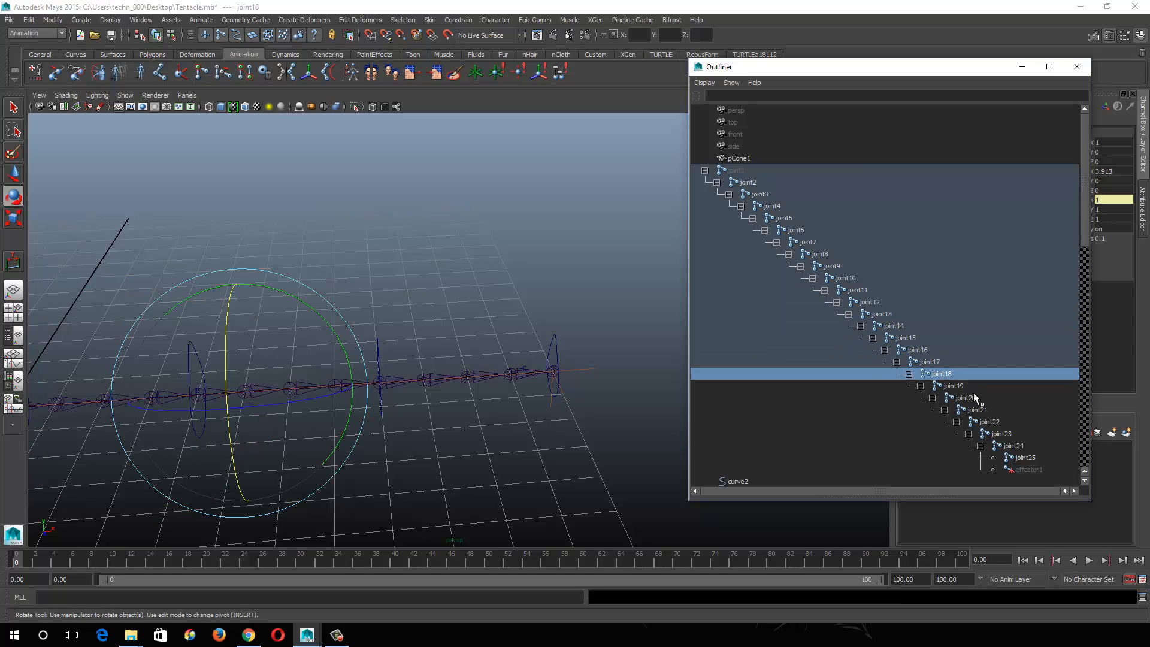
left_click(736, 172)
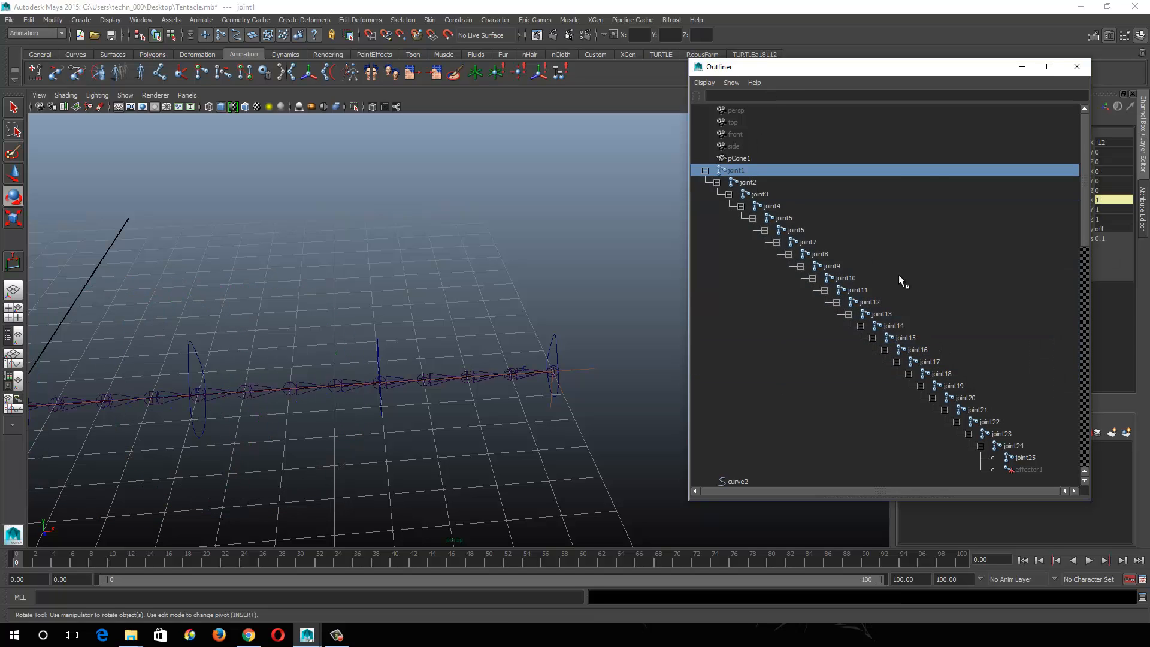
scroll(901, 275, "down", 10)
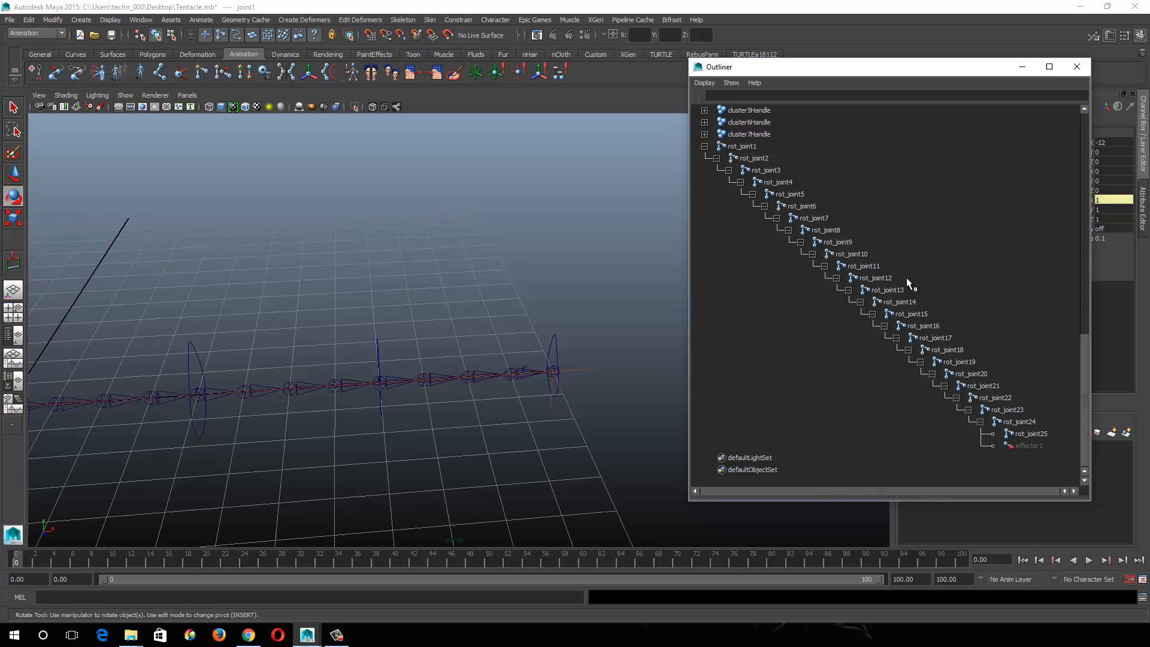
left_click(473, 379)
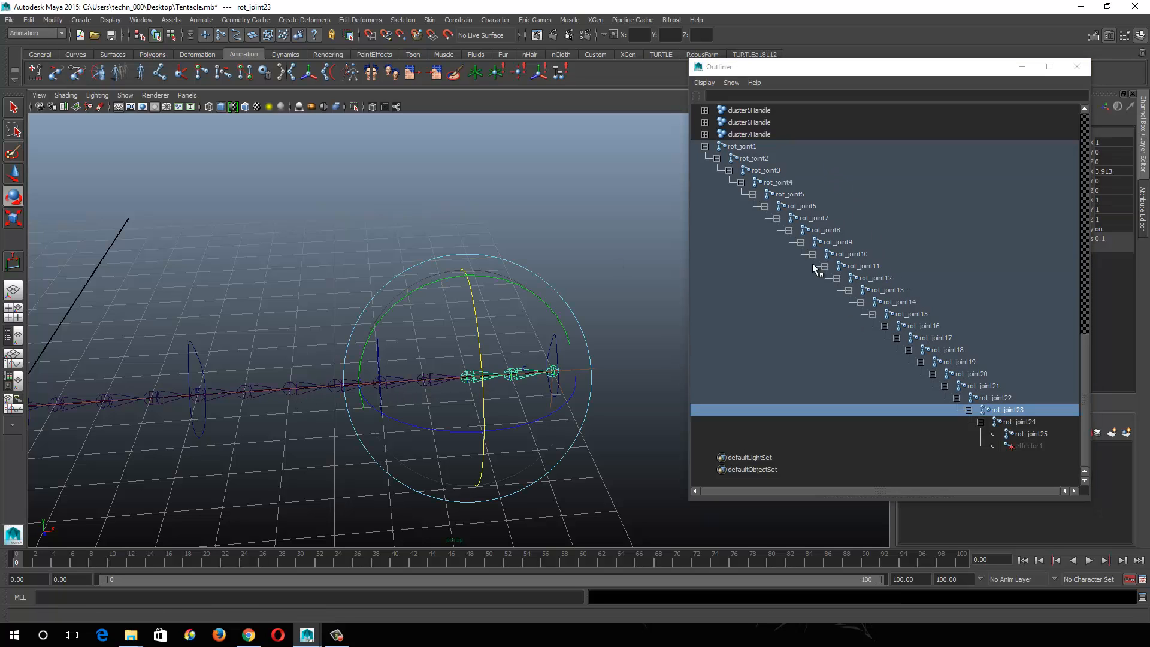
left_click(378, 180)
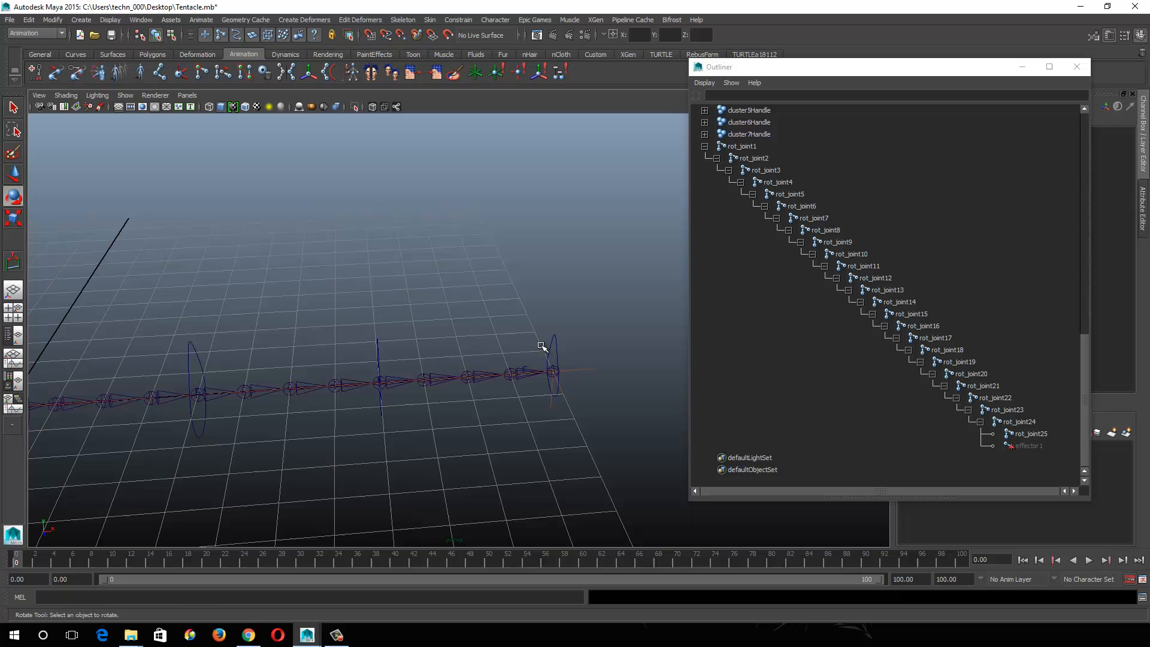
Step: Open the Connection Editor with ctrl7 loaded as the output node and move it clear of the tentacle's tip
left_click(576, 358)
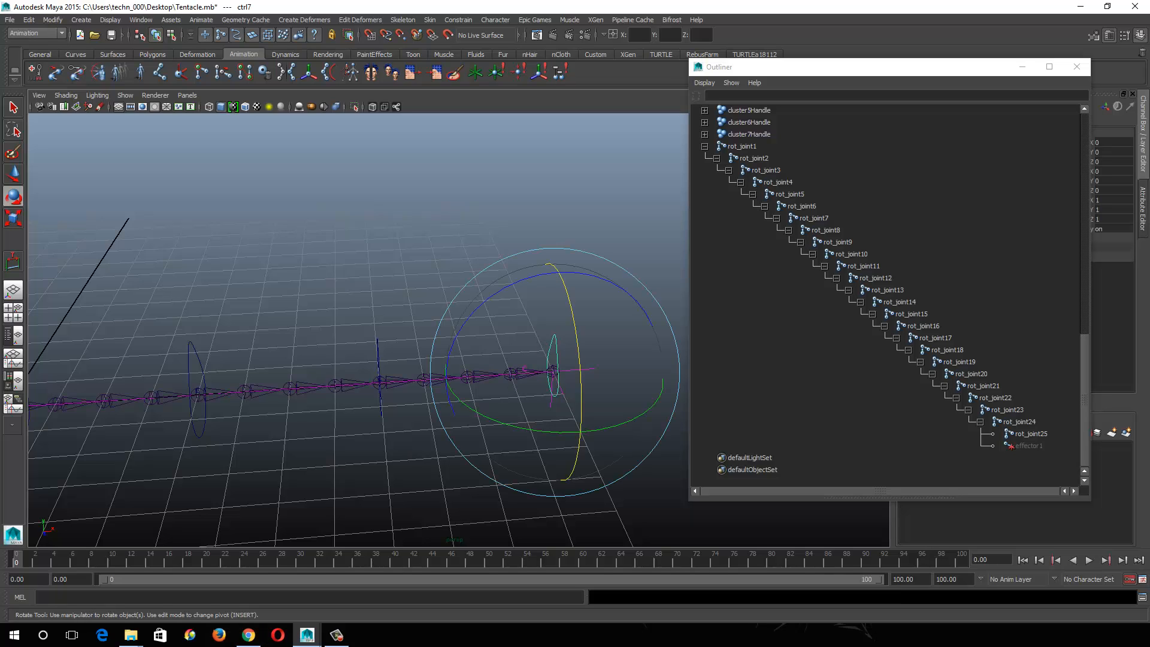
left_click(141, 20)
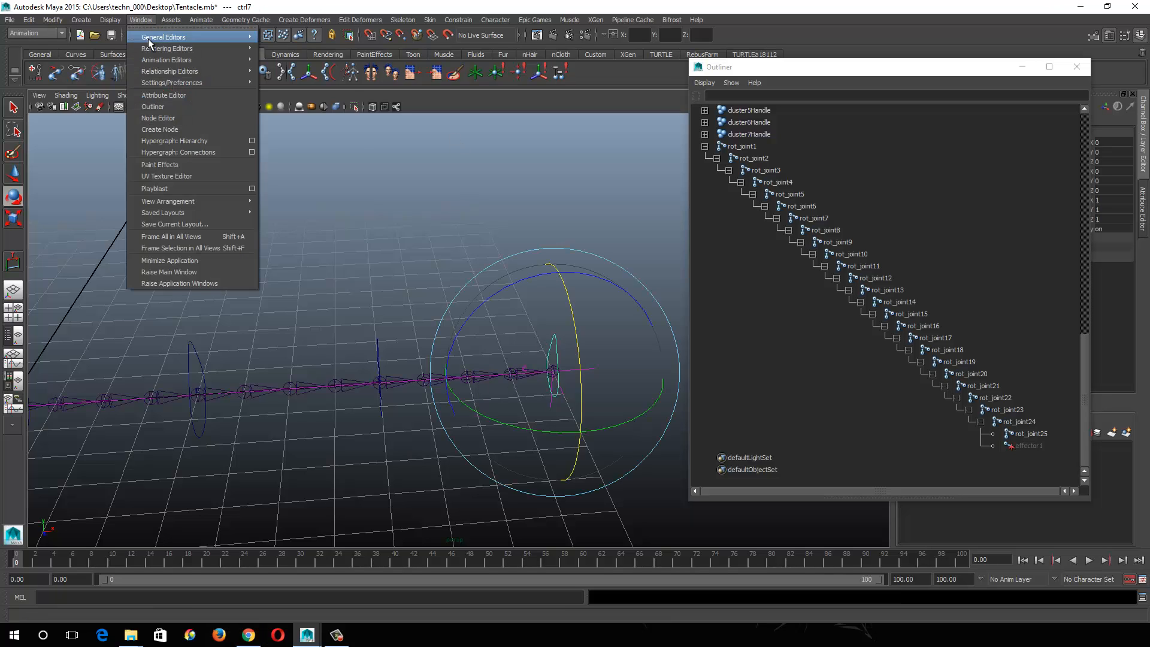
mouse_move(180, 38)
left_click(310, 65)
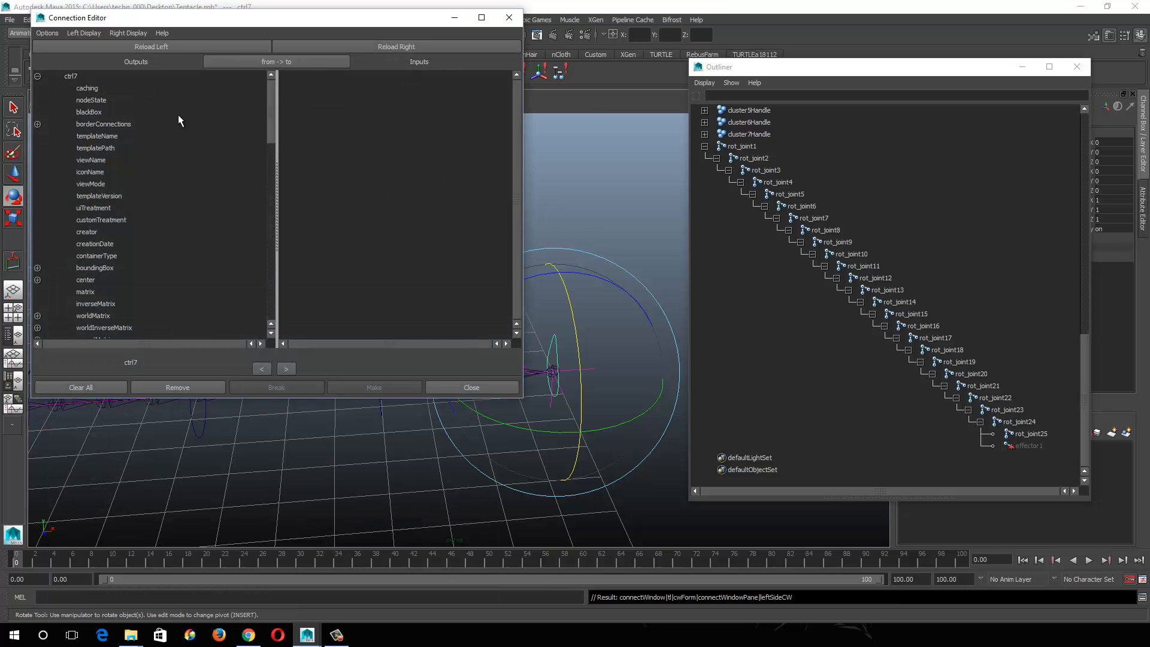
left_click_drag(180, 26, 804, 45)
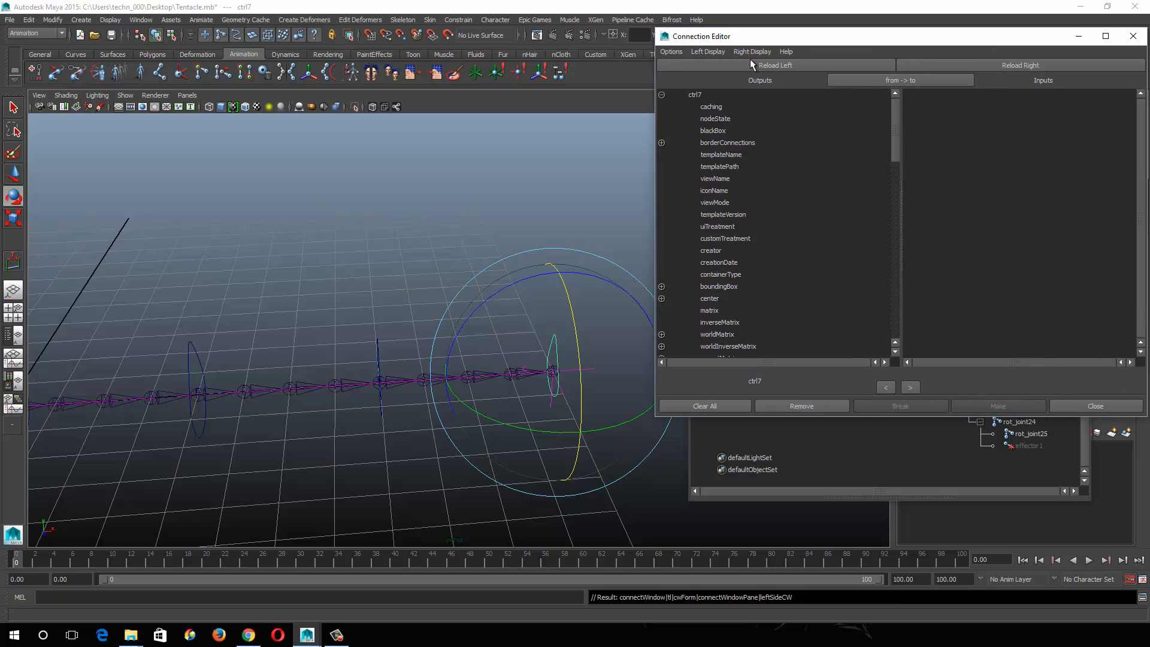
left_click(551, 385)
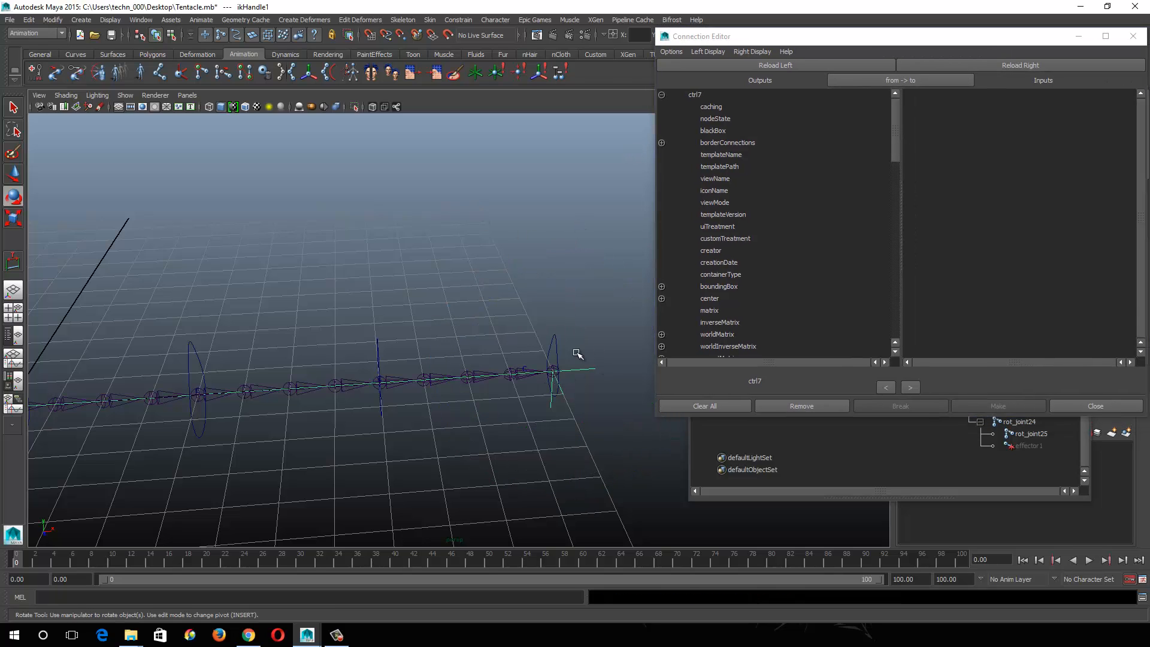
Step: Load rot_joint25 as the input node and connect ctrl7's rotateX to rot_joint25's rotateX
left_click(556, 365)
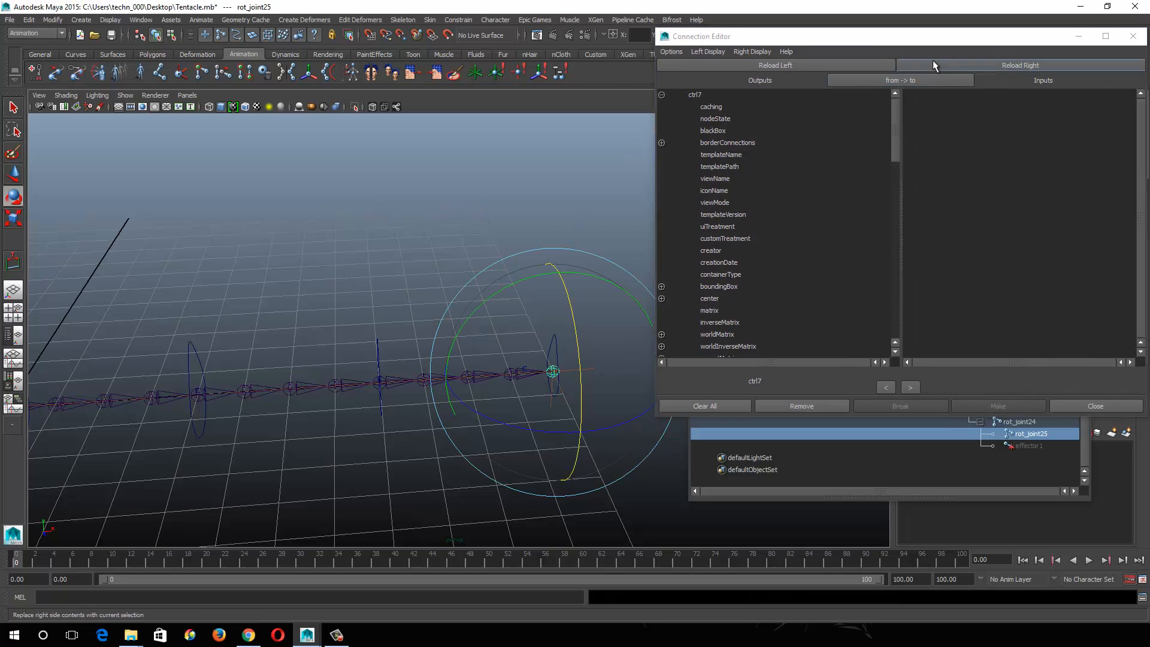
left_click(973, 62)
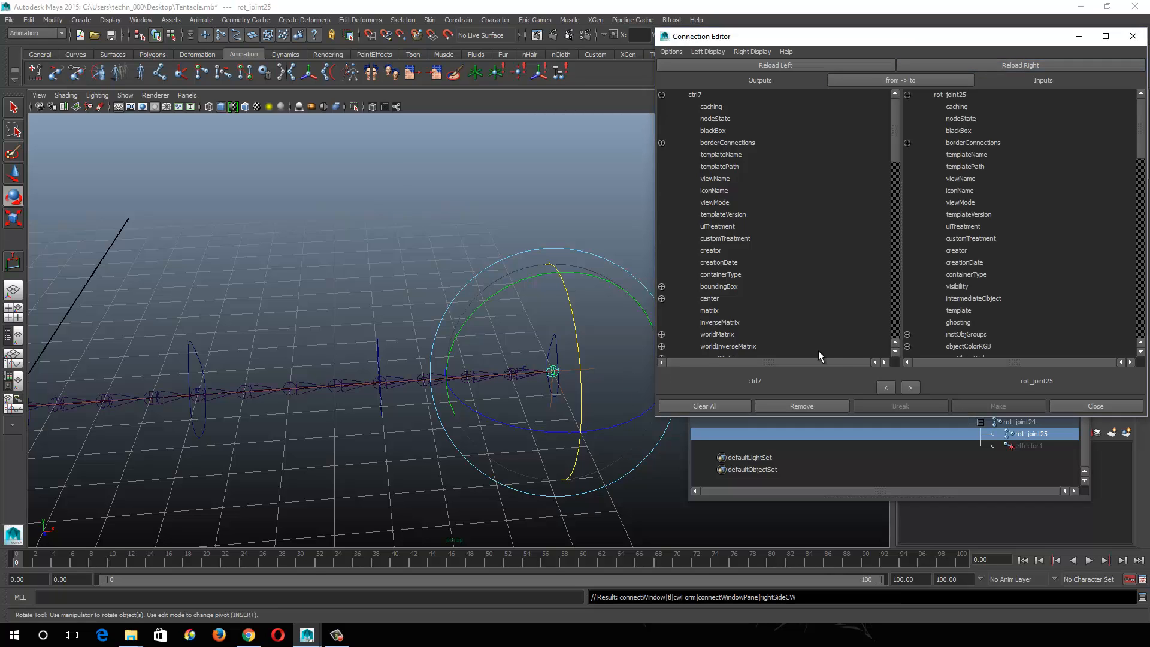
scroll(802, 269, "down", 15)
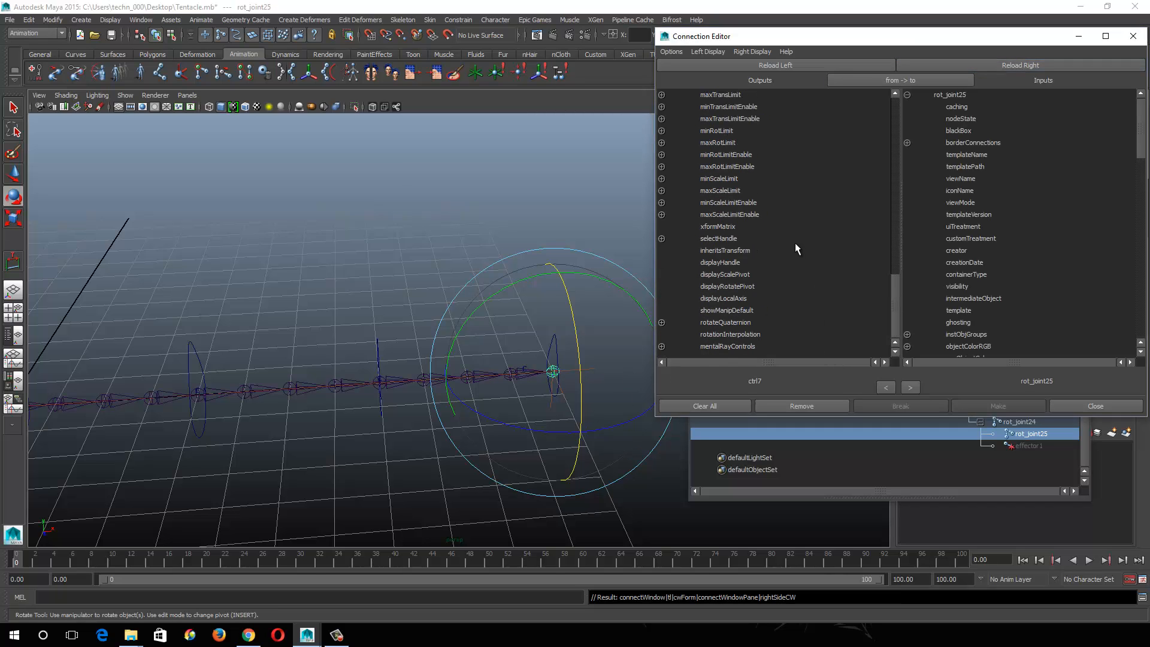
scroll(788, 253, "up", 8)
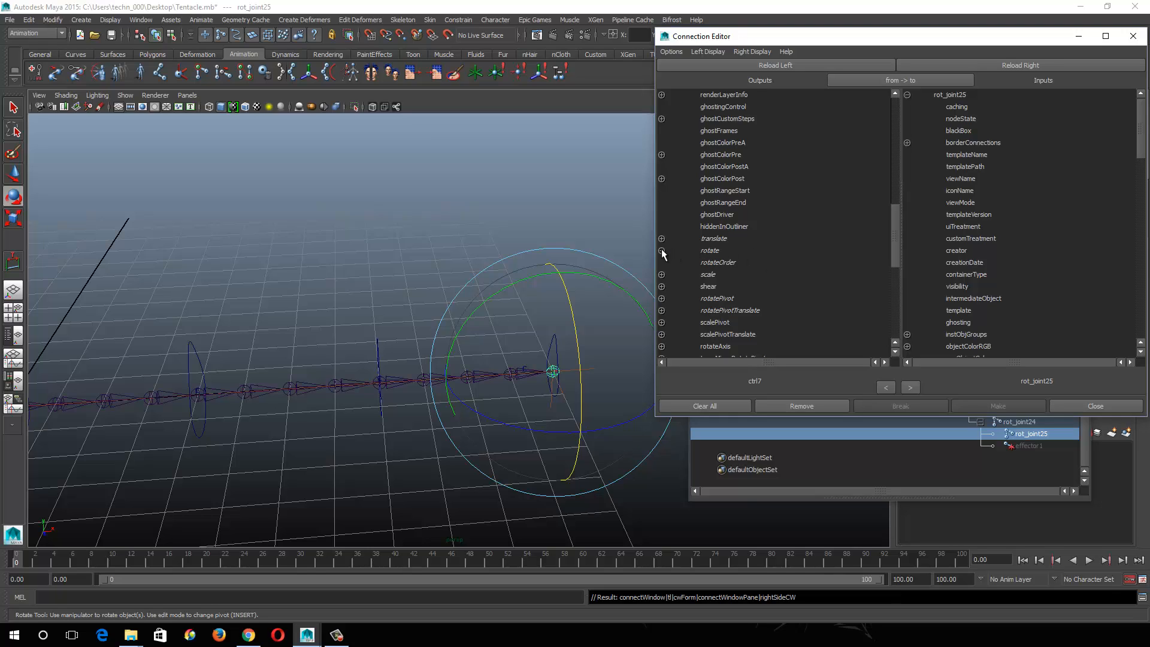
left_click(662, 250)
left_click(723, 264)
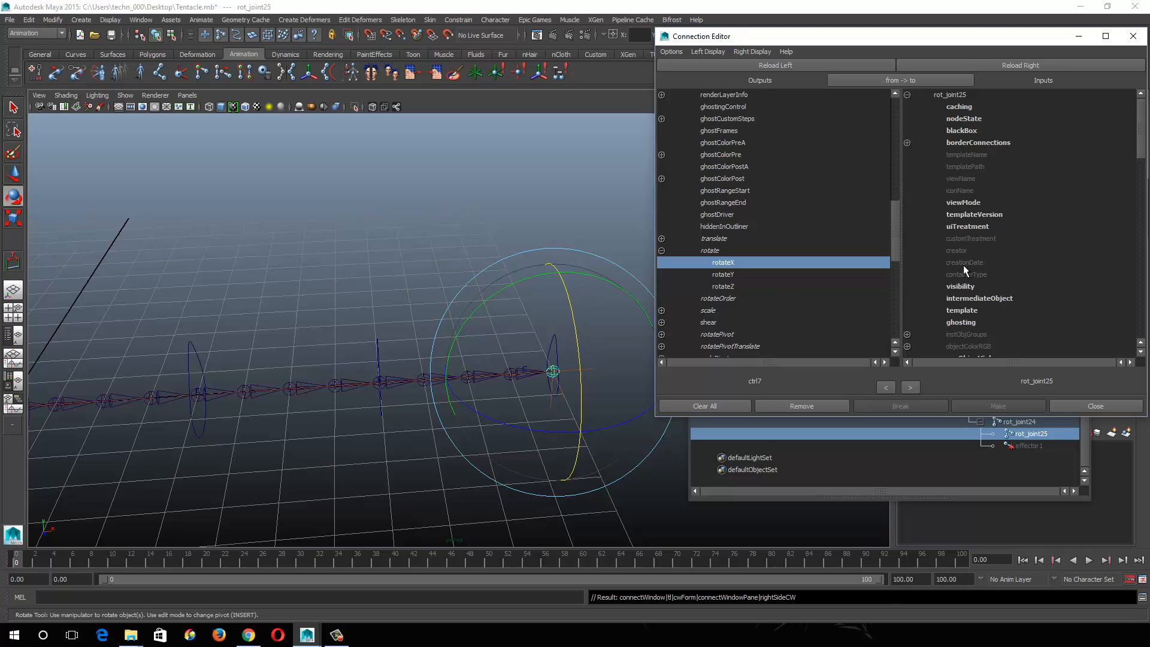
scroll(950, 217, "down", 10)
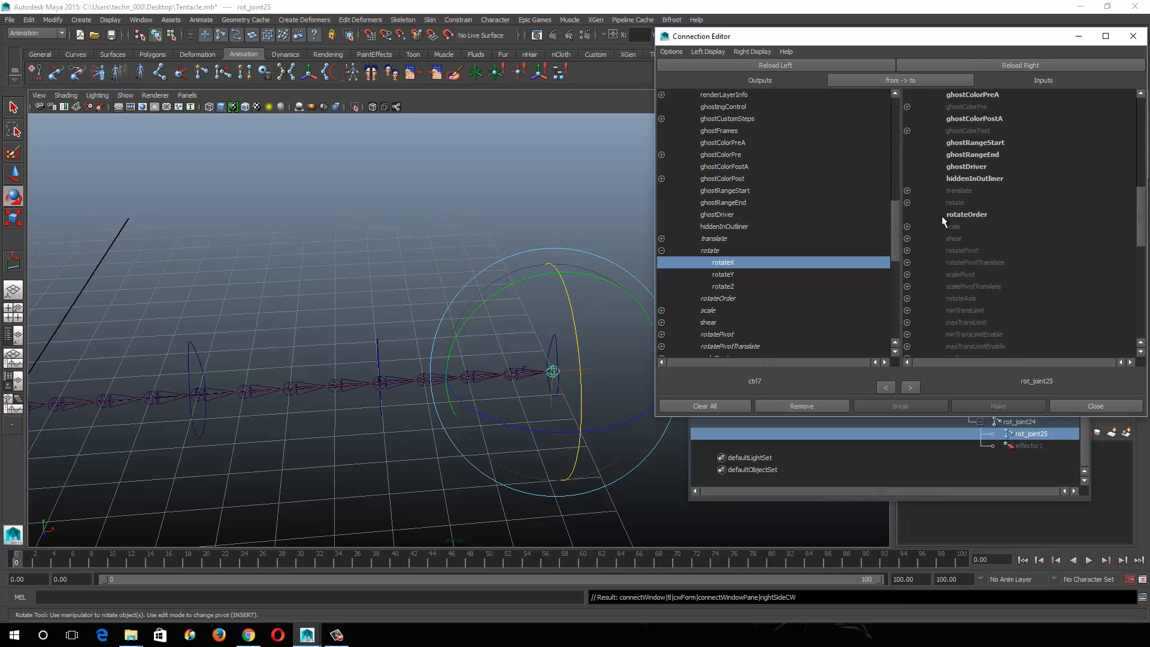
left_click(907, 202)
left_click(969, 214)
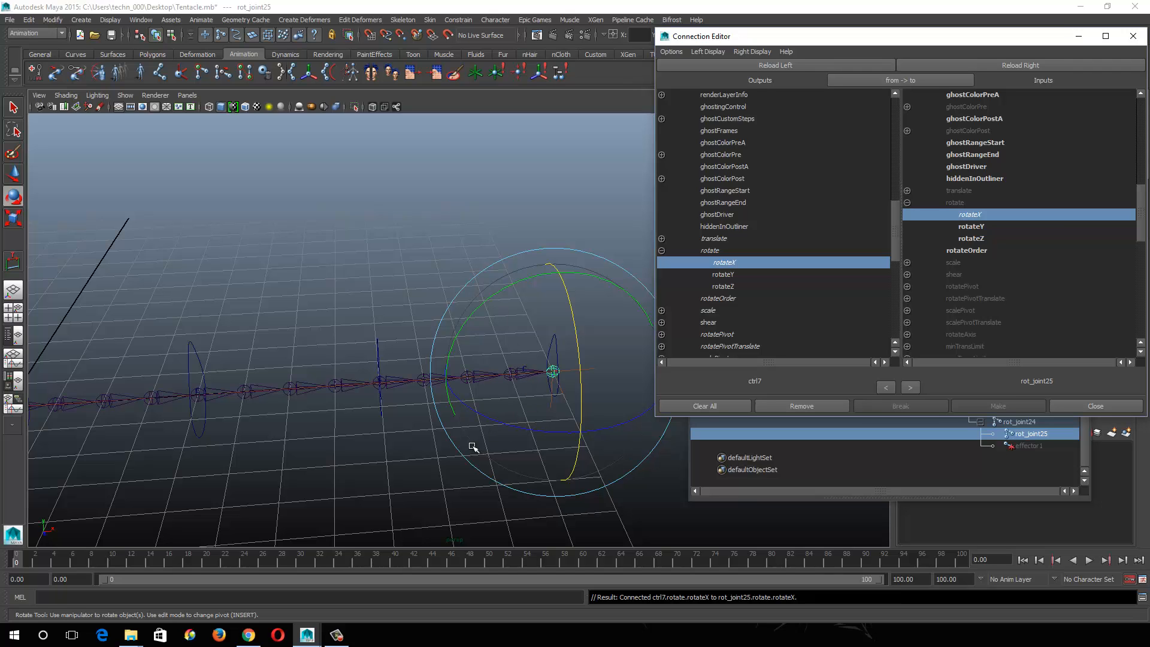
Step: Load ctrl6 as the output and rot_joint21 as the input, and connect ctrl6's rotateX to rot_joint21's rotateX
left_click_drag(399, 360, 441, 387, "alt")
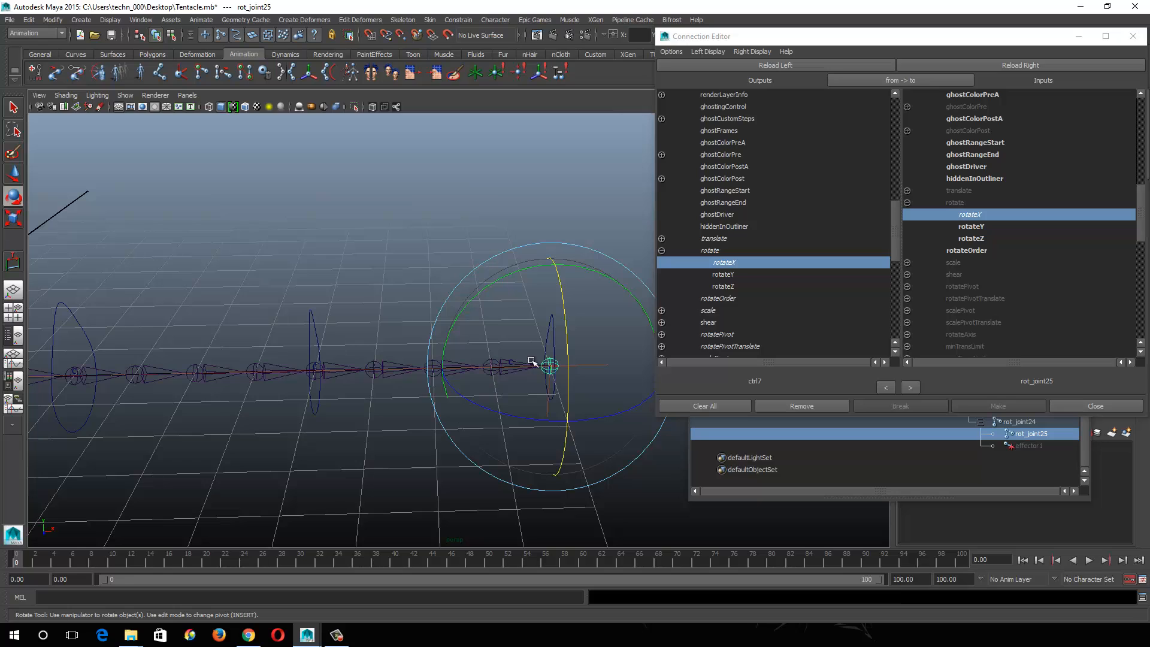
left_click(333, 359)
key("w")
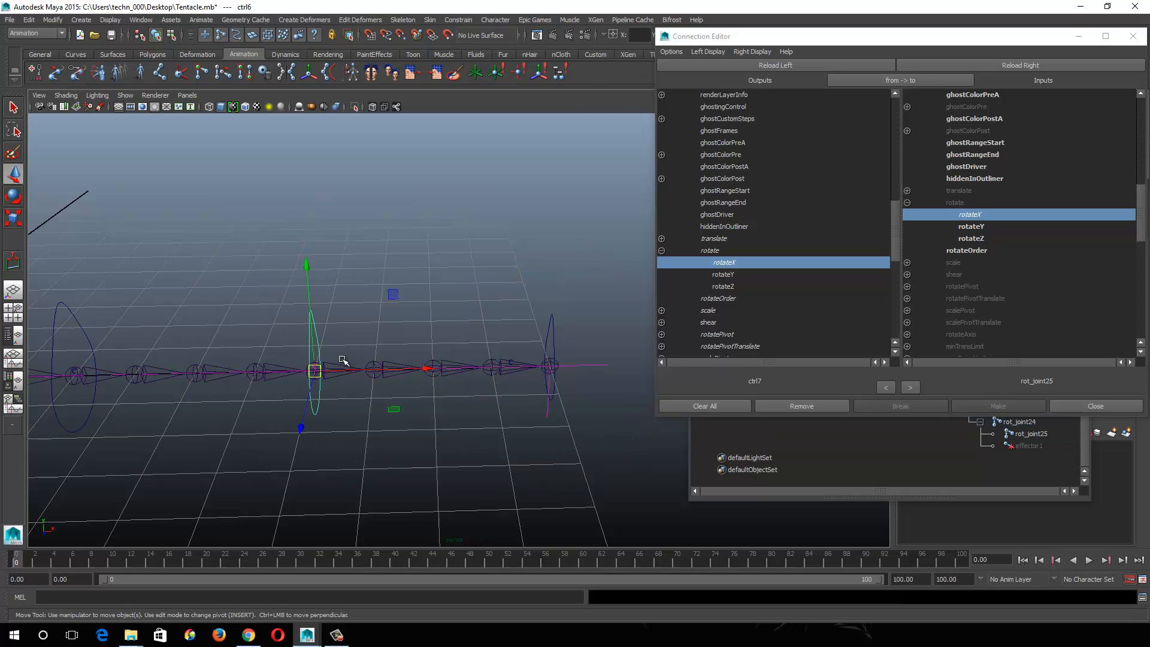
left_click(776, 65)
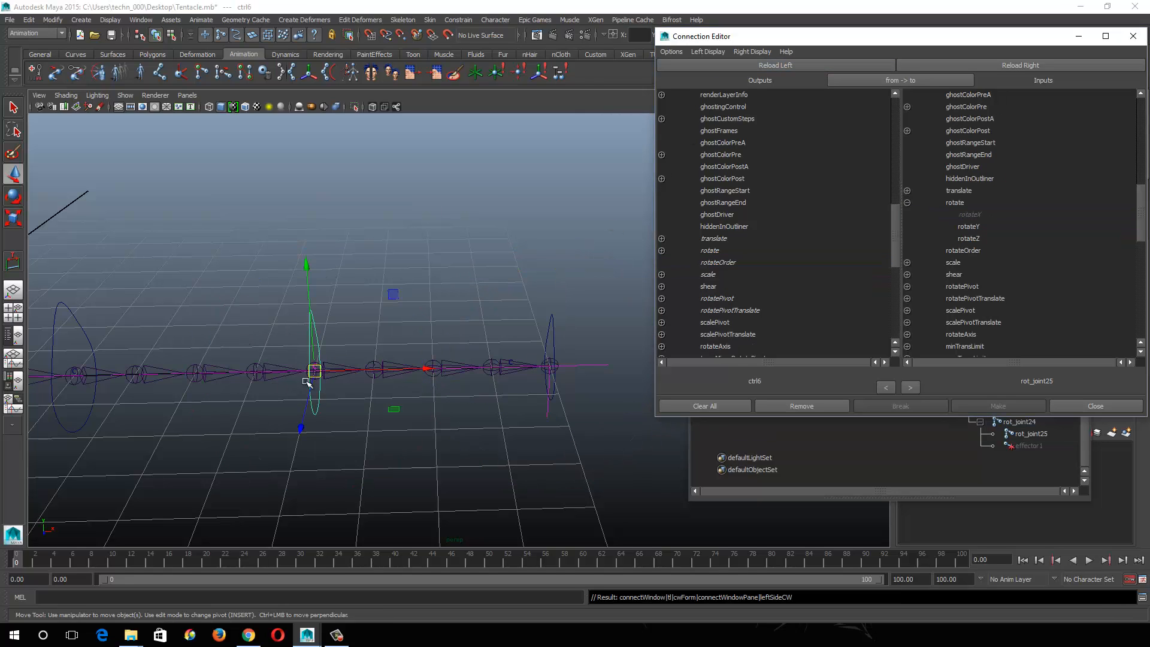
left_click(332, 363)
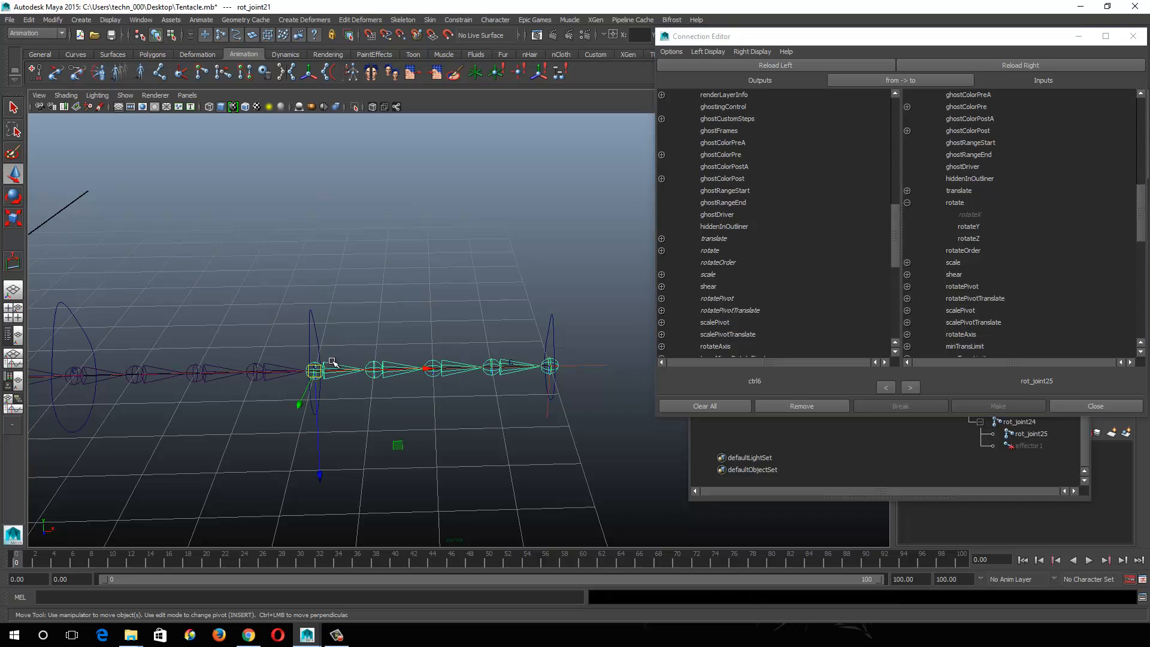
left_click(1018, 65)
left_click(662, 251)
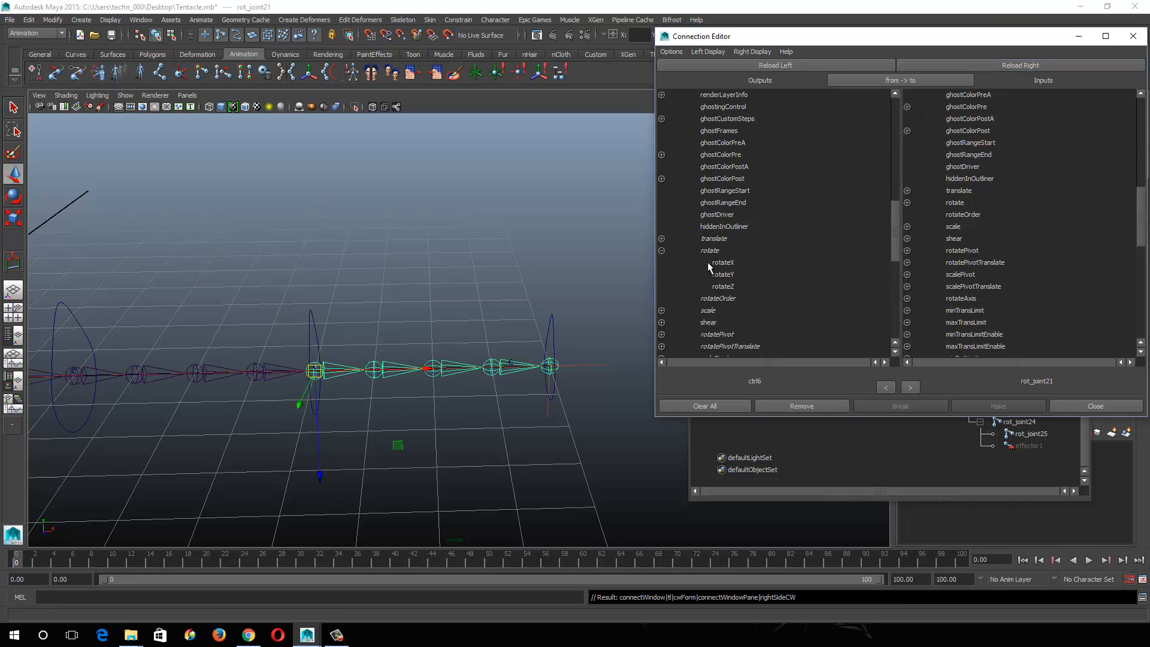
left_click(722, 263)
left_click(907, 202)
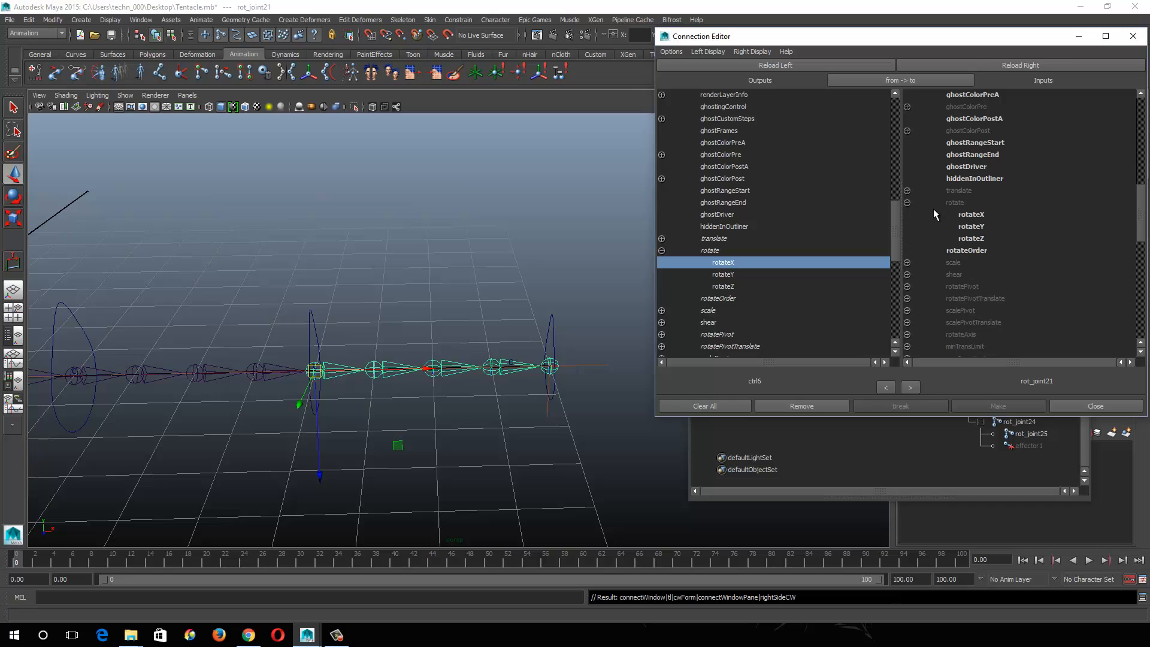
left_click(970, 215)
Step: Load ctrl5 as the output and rot_joint17 as the input, and connect ctrl5's rotateX to rot_joint17's rotateX
middle_click_drag(131, 310, 353, 310, "alt")
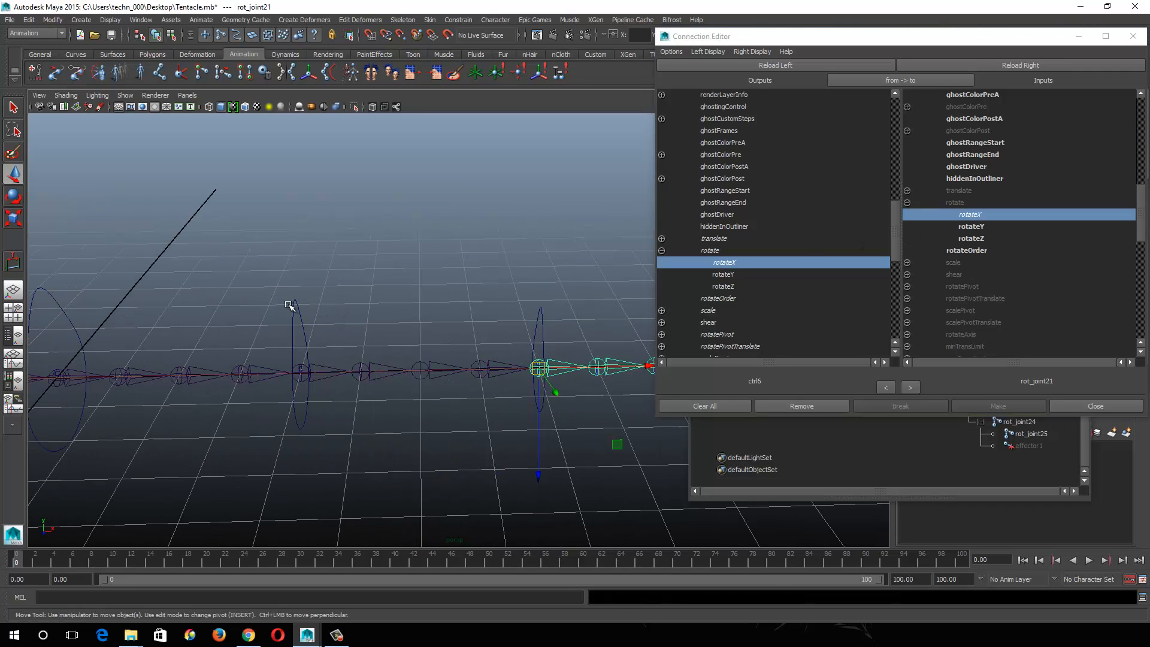
left_click(308, 322)
left_click(777, 70)
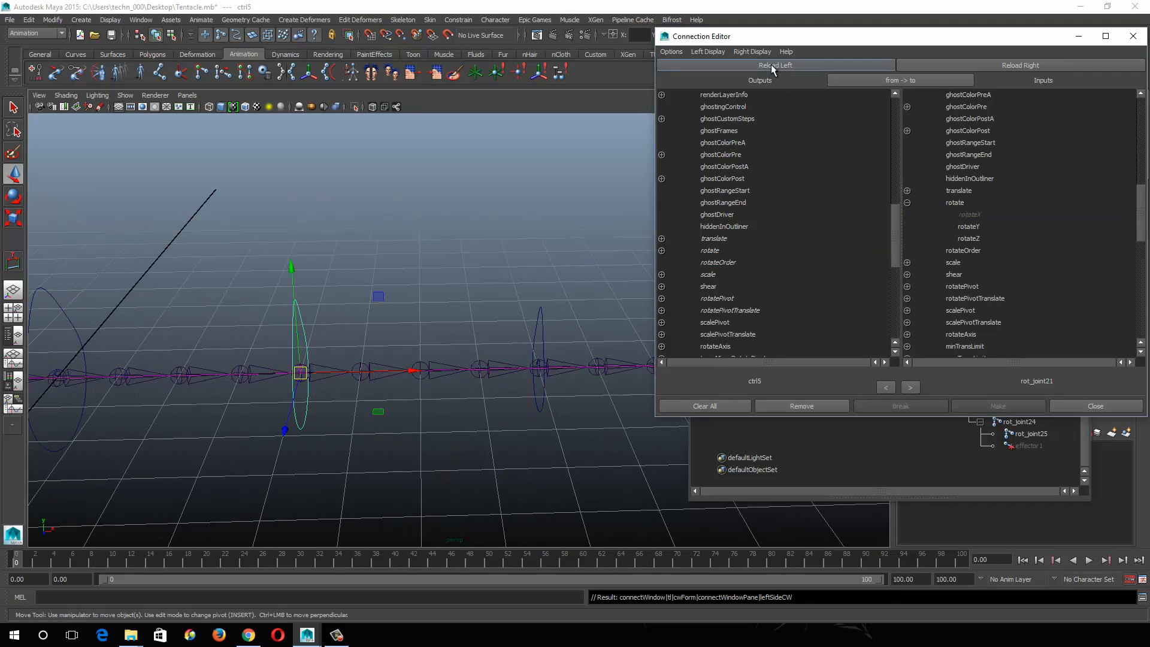
left_click(317, 365)
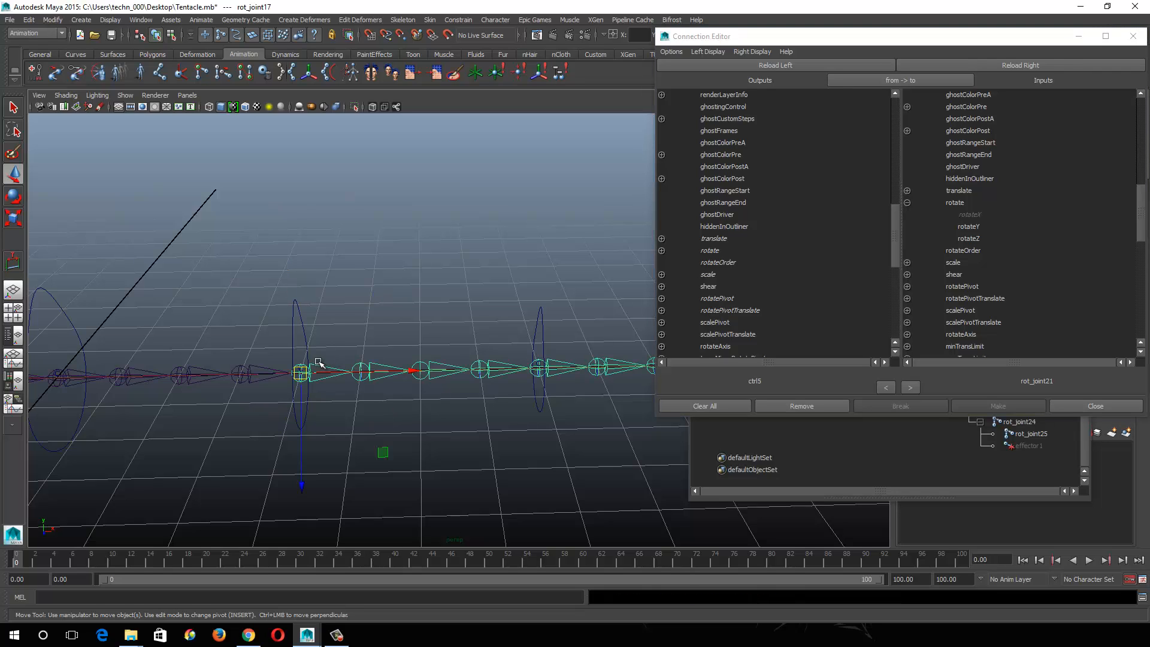
left_click(978, 67)
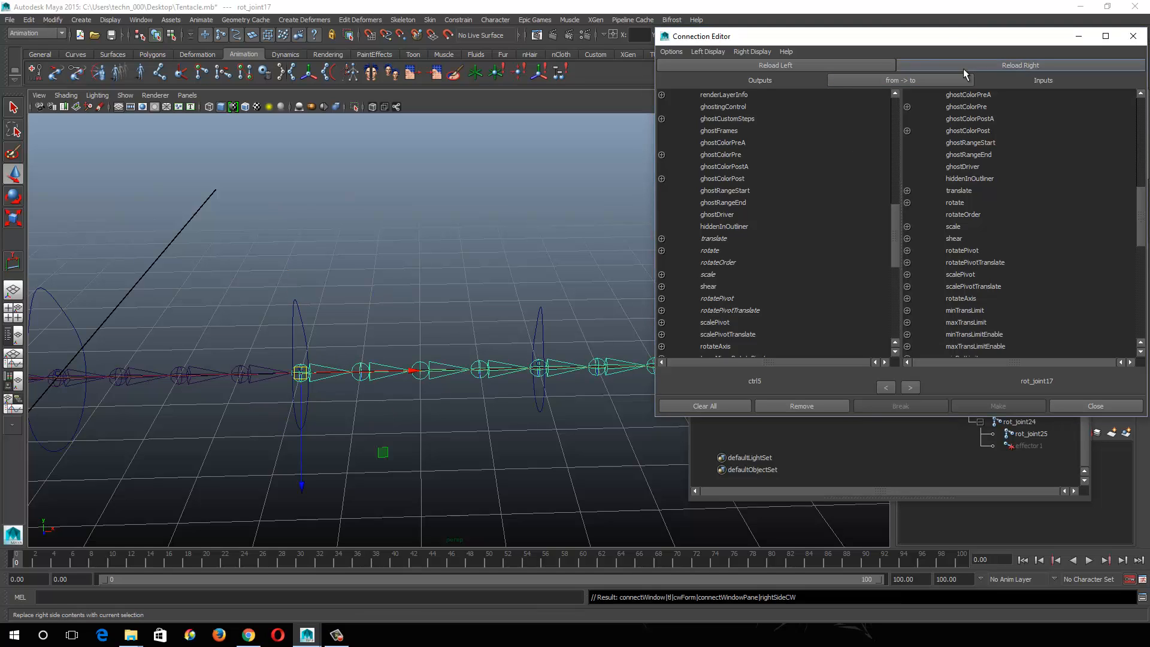
left_click(661, 251)
left_click(877, 265)
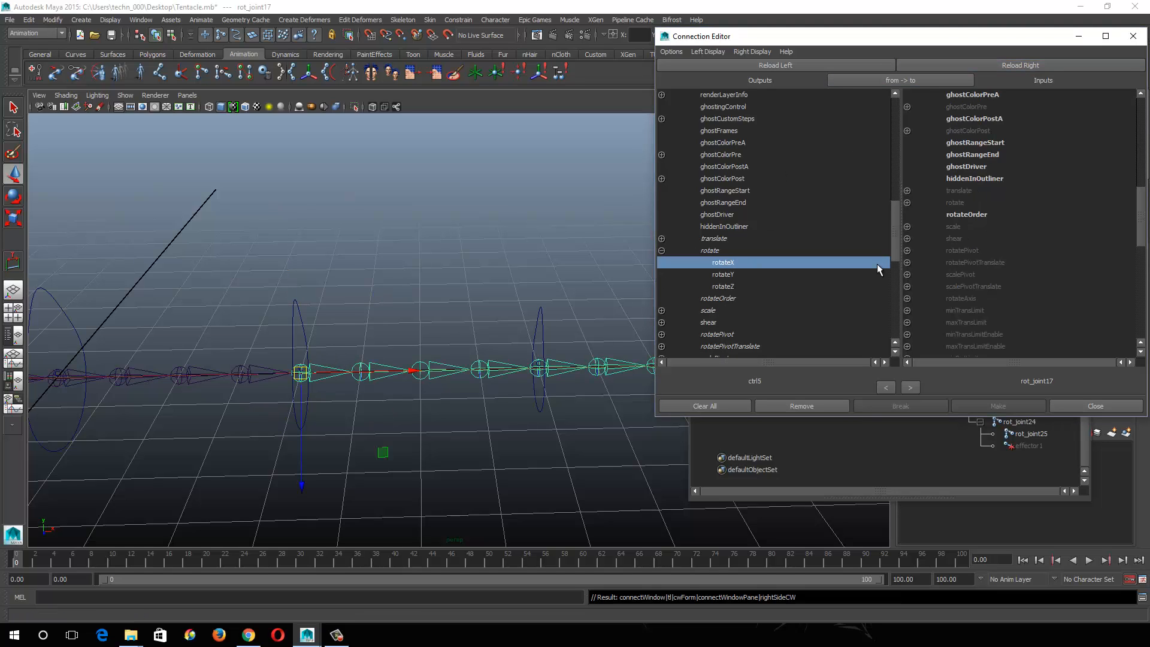
left_click(907, 203)
left_click(964, 214)
Step: Load ctrl4 as the output and rot_joint13 as the input, and connect ctrl4's rotateX to rot_joint13's rotateX
middle_click_drag(169, 309, 293, 301, "alt")
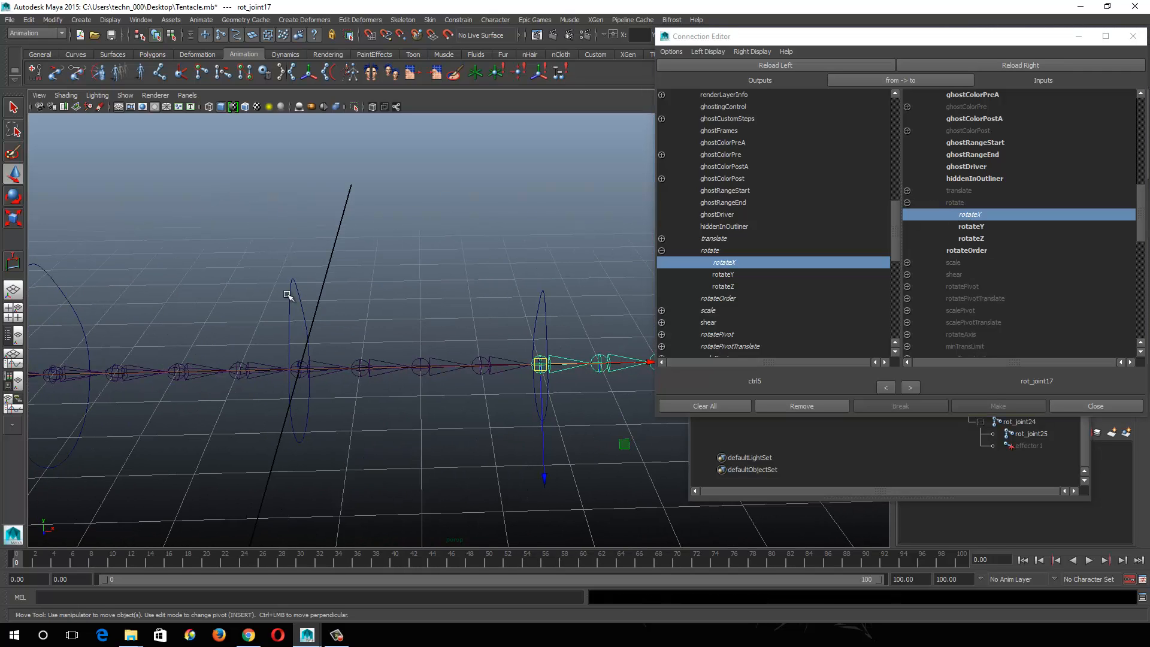
left_click(292, 297)
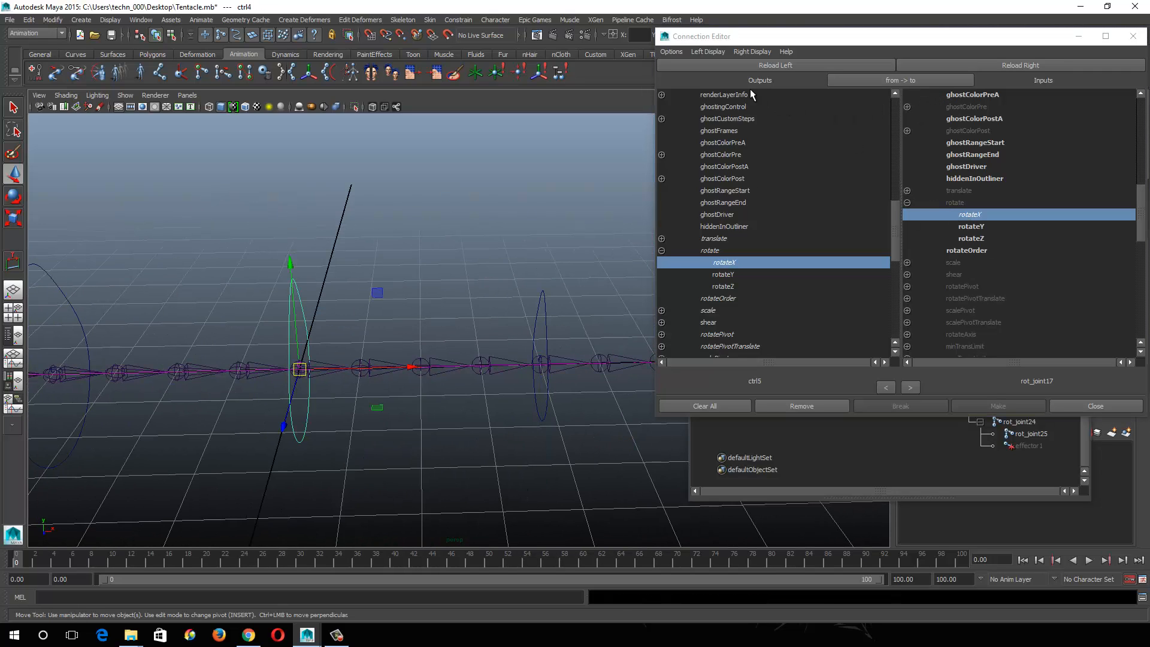
left_click(753, 65)
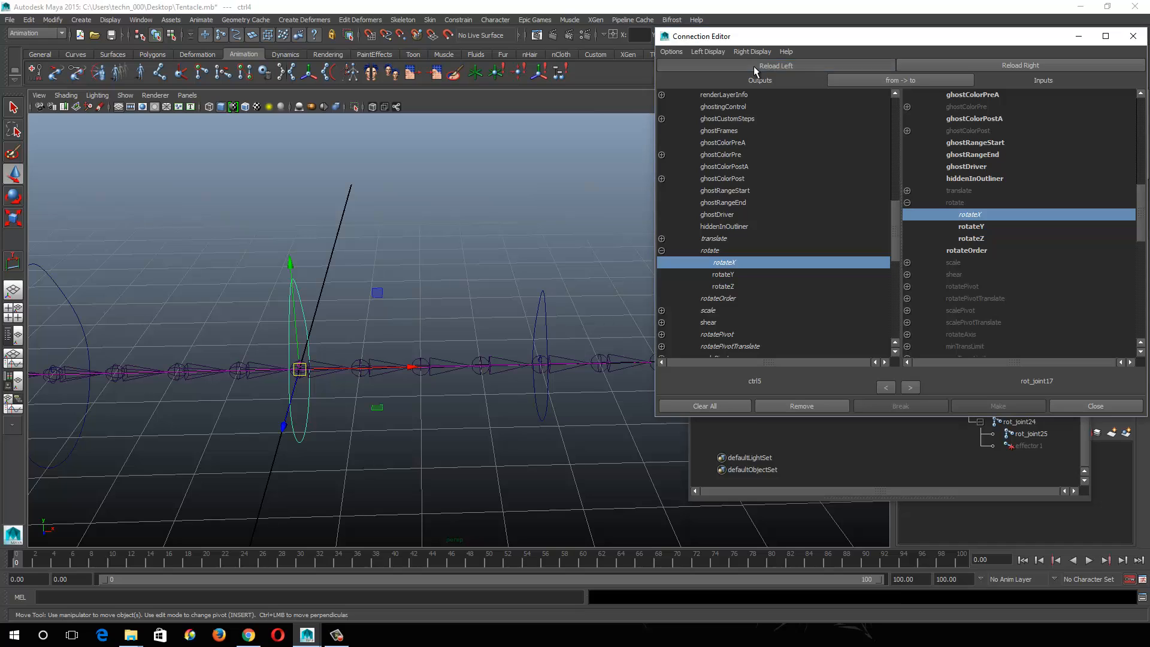
left_click(324, 361)
left_click(1061, 62)
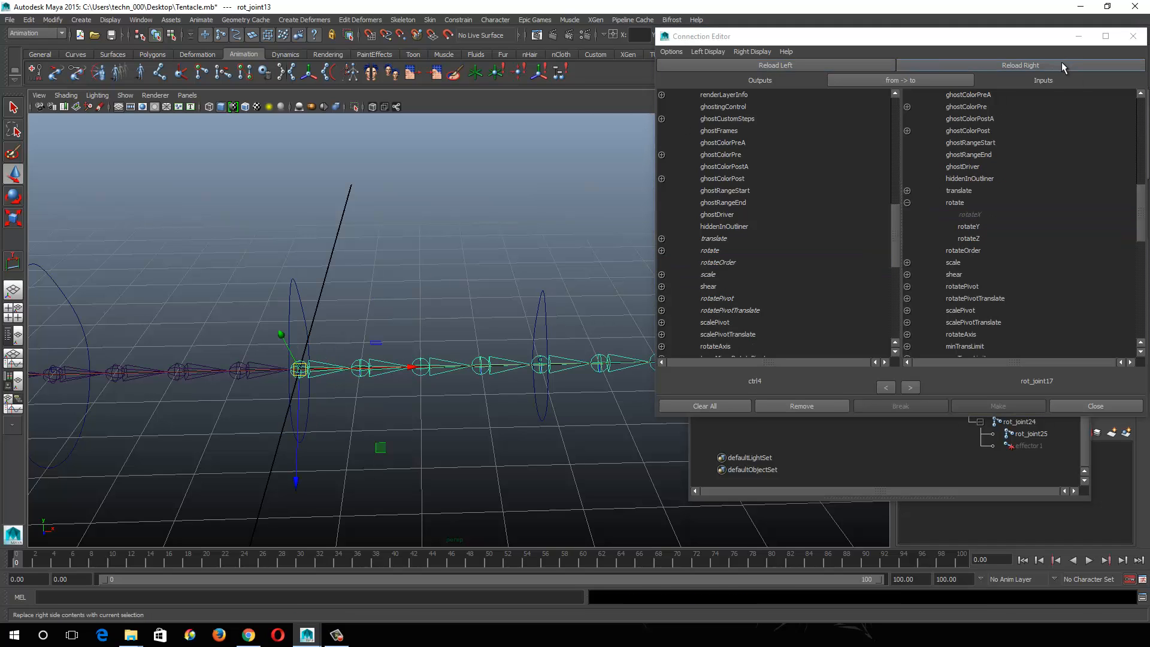
left_click(660, 249)
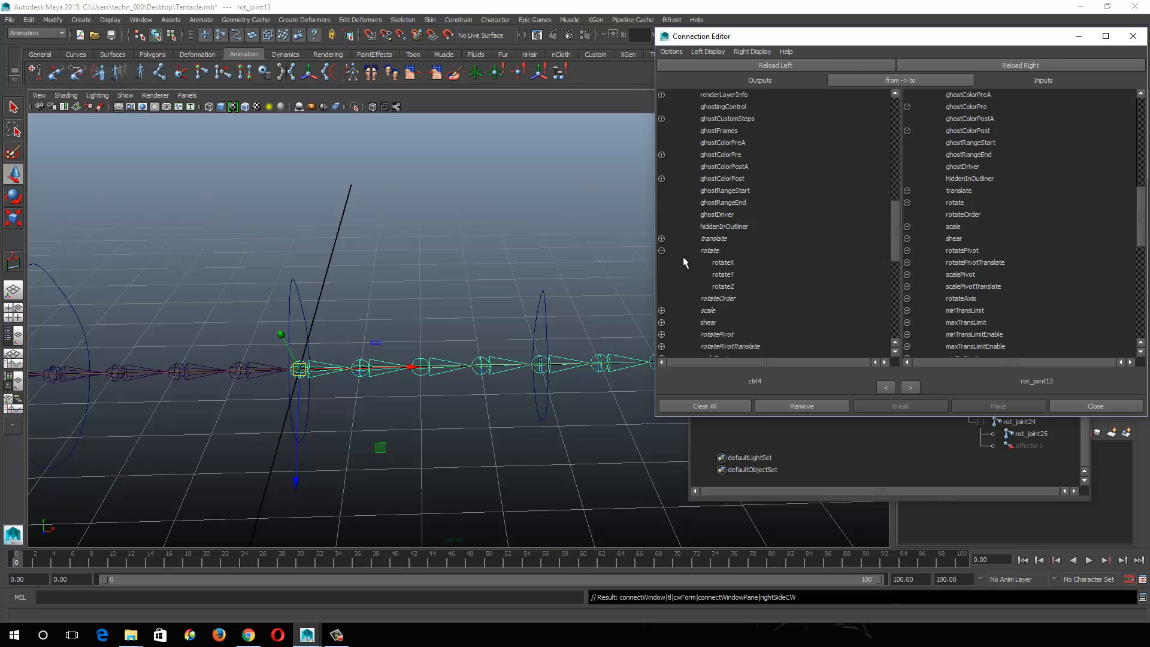
left_click(721, 263)
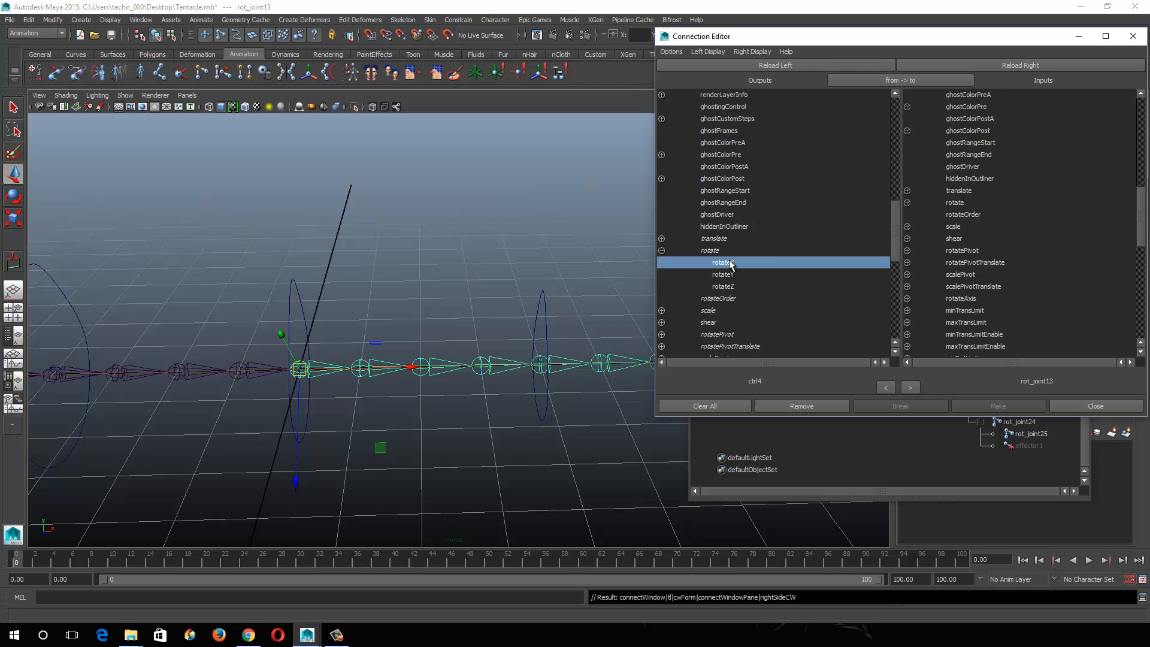
left_click(907, 203)
left_click(967, 213)
Step: Load ctrl3 as the output and rot_joint9 as the input, and connect ctrl3's rotateX to rot_joint9's rotateX
middle_click_drag(201, 363, 303, 361, "alt")
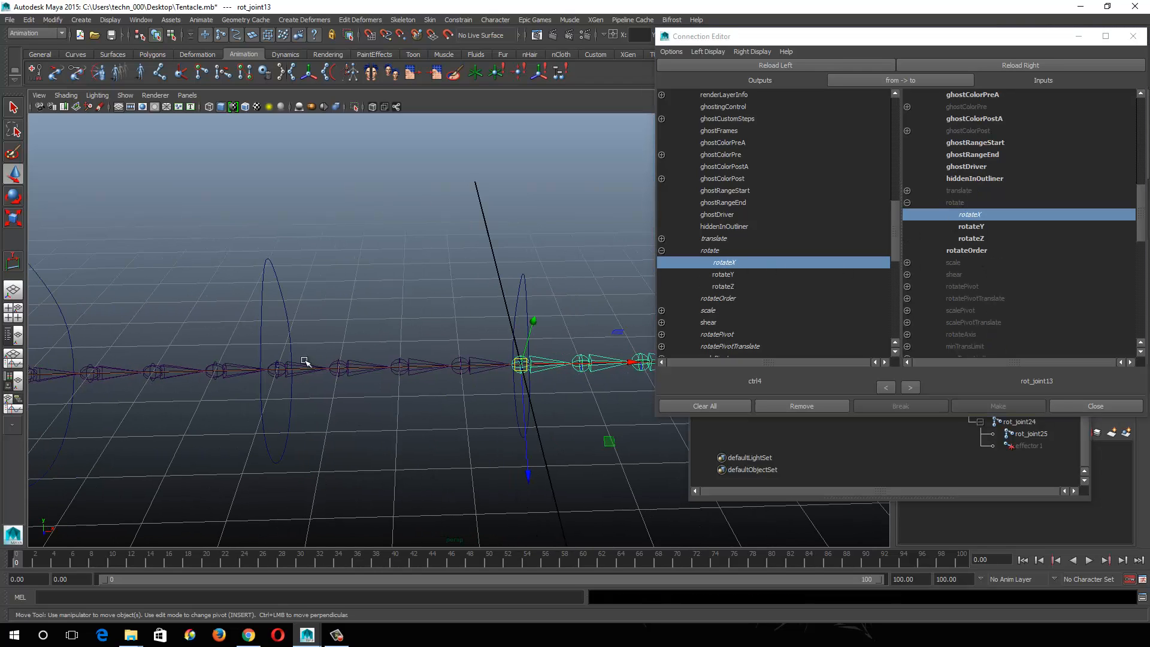
left_click_drag(251, 304, 284, 318)
left_click(714, 64)
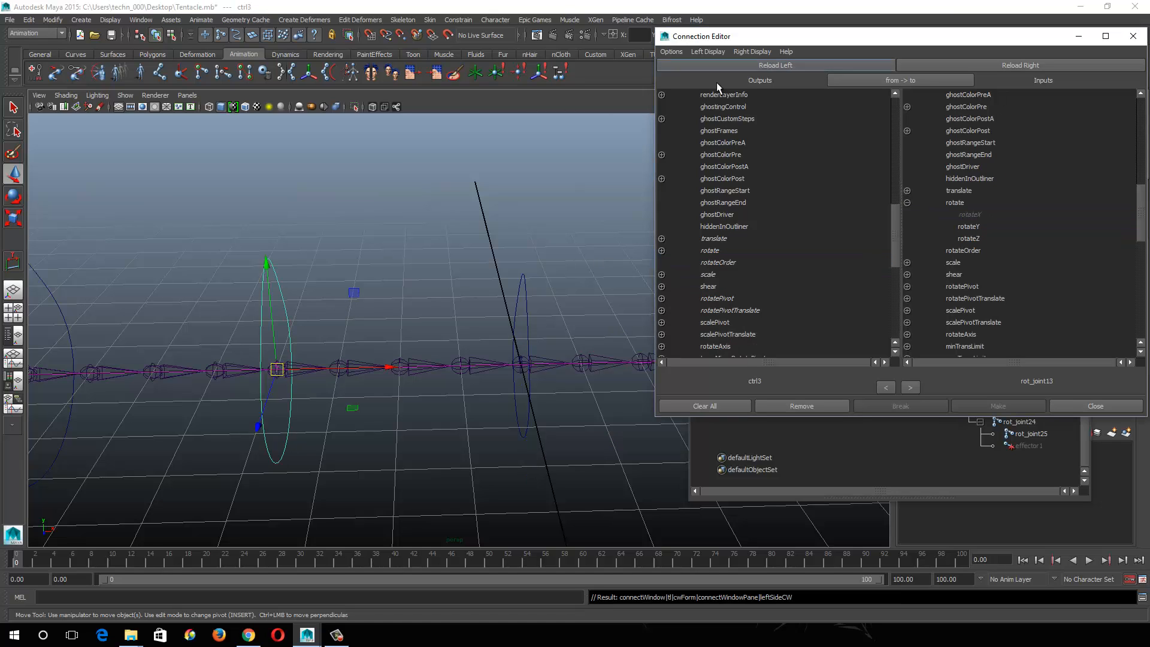
left_click(661, 250)
left_click(724, 264)
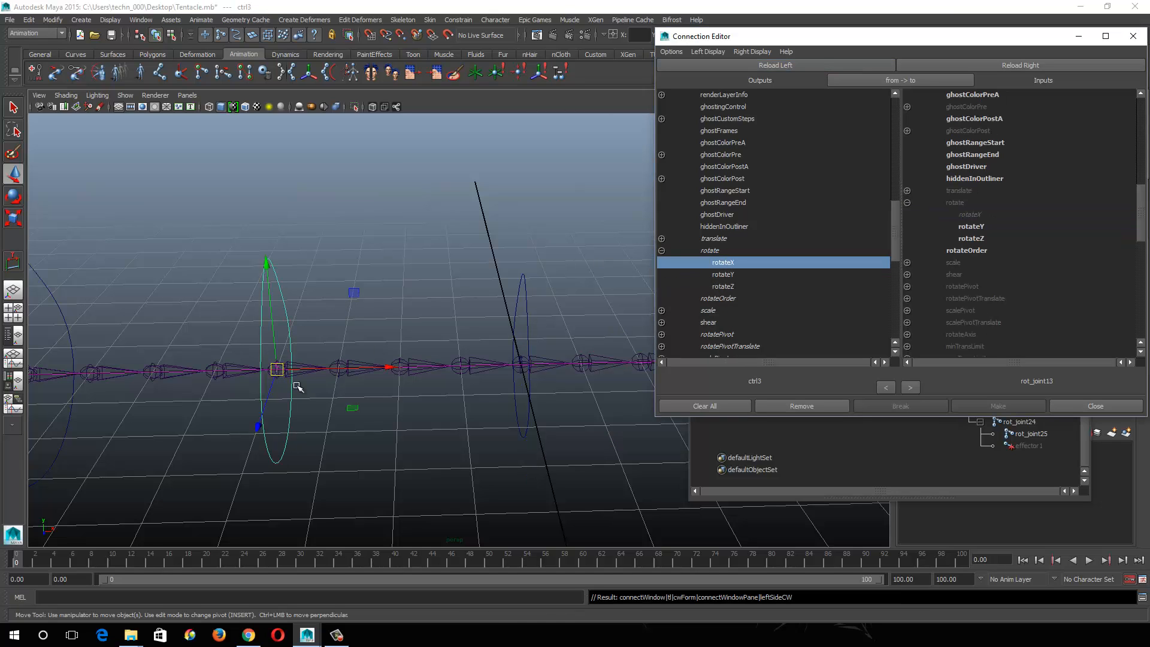
left_click_drag(313, 349, 303, 367)
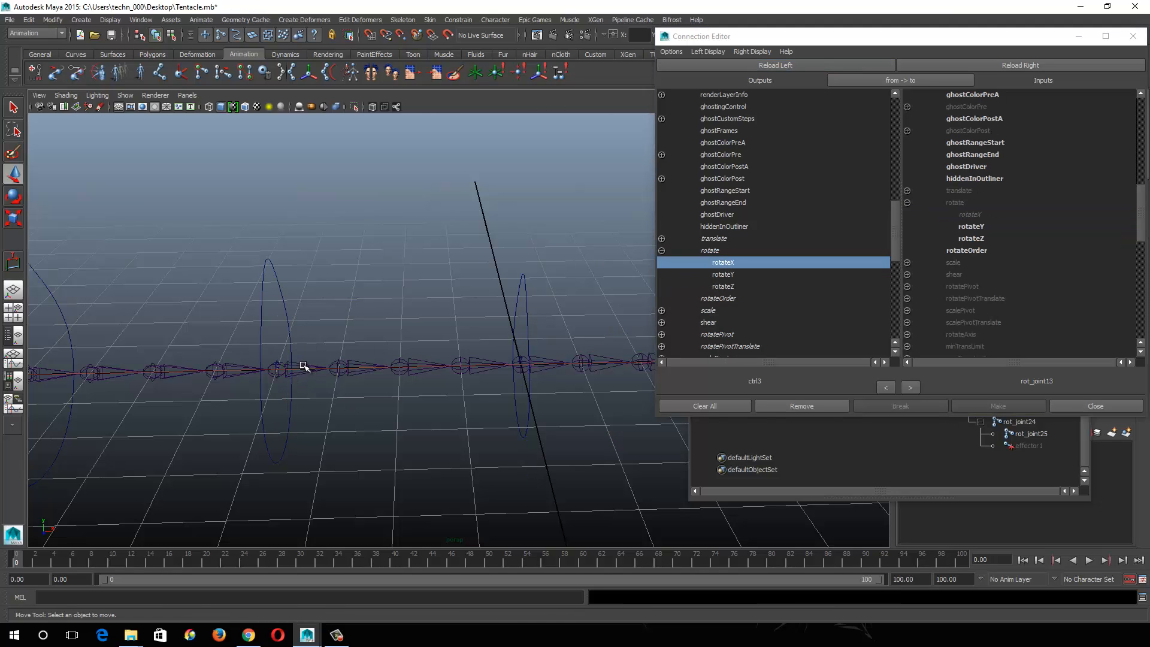
left_click(952, 66)
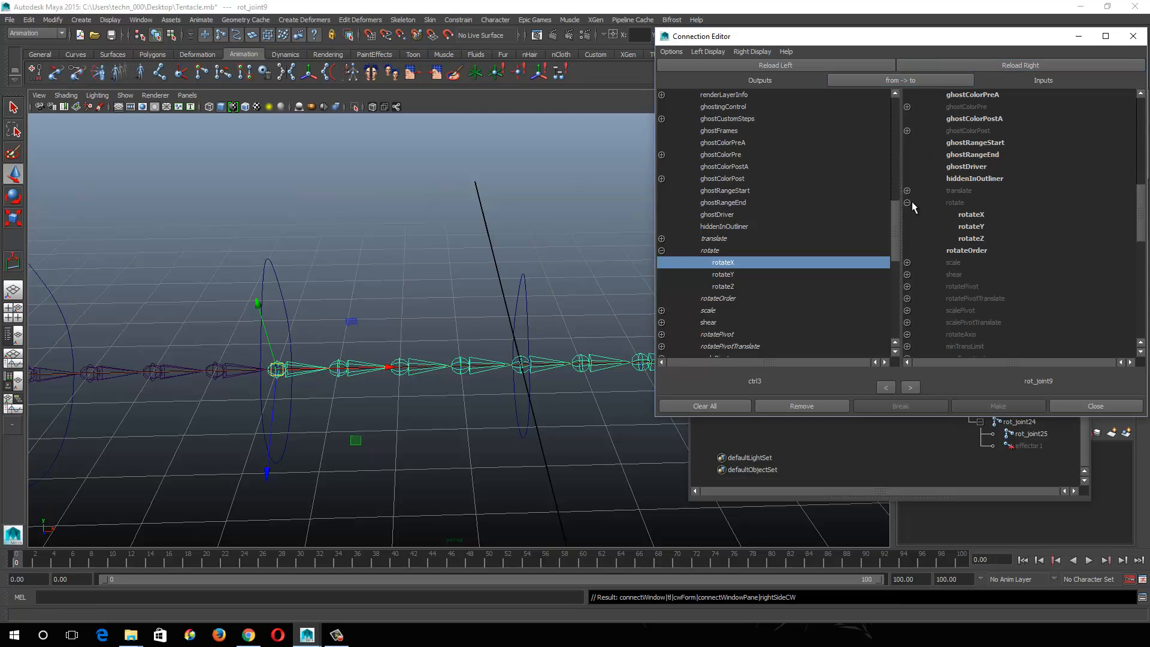
left_click(970, 214)
Step: Load ctrl2 as the output and rot_joint5 as the input, and connect ctrl2's rotateX to rot_joint5's rotateX
middle_click_drag(180, 342, 335, 318, "alt")
left_click_drag(342, 254, 381, 288)
left_click(775, 67)
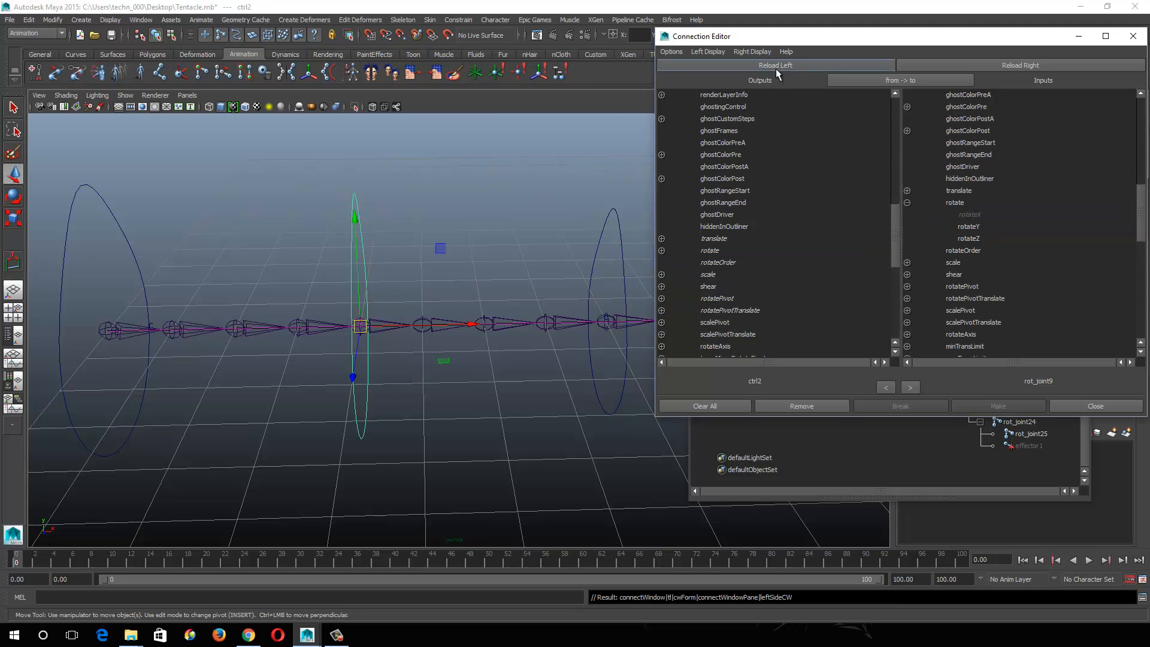
left_click(382, 324)
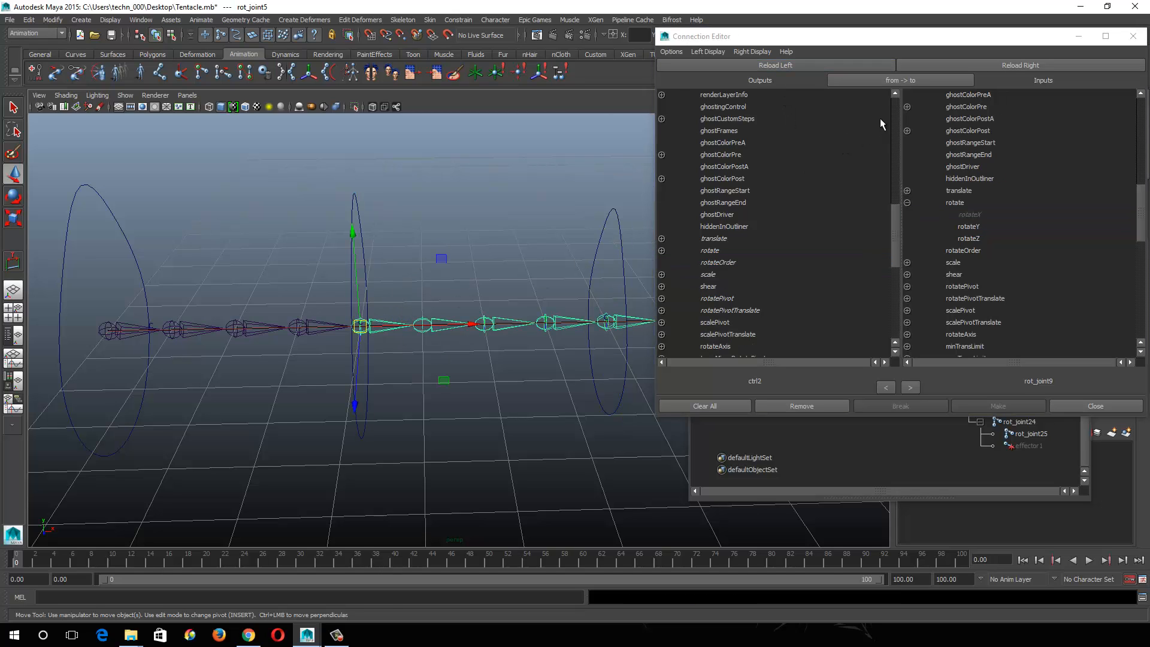
scroll(832, 165, "up", 12)
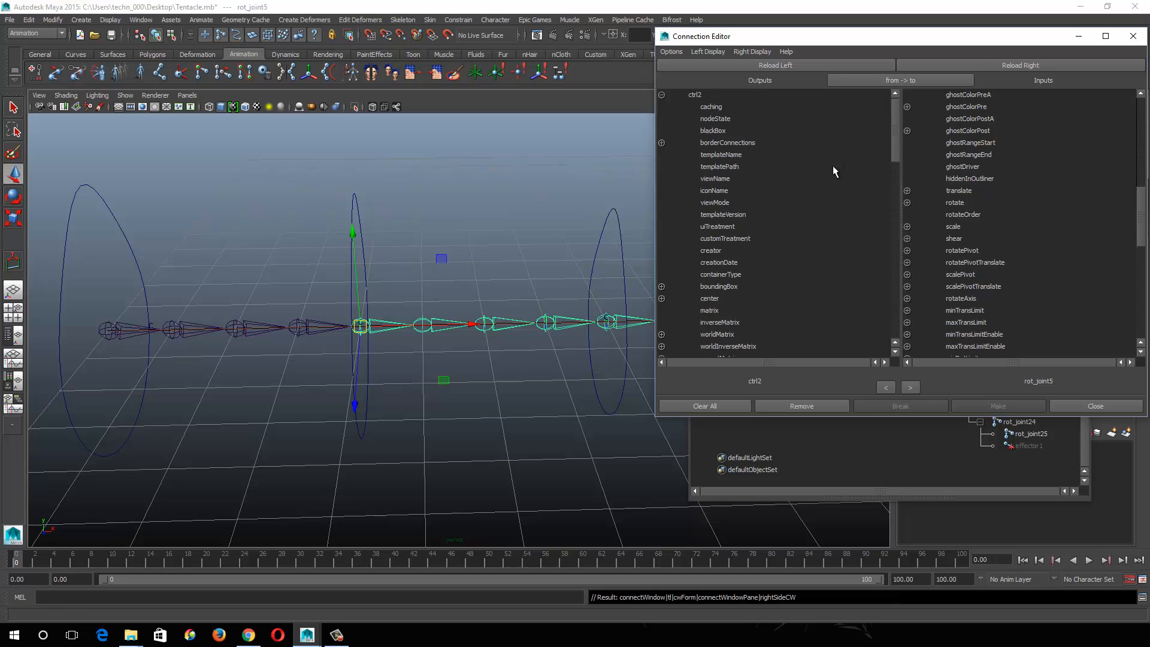
scroll(833, 165, "down", 14)
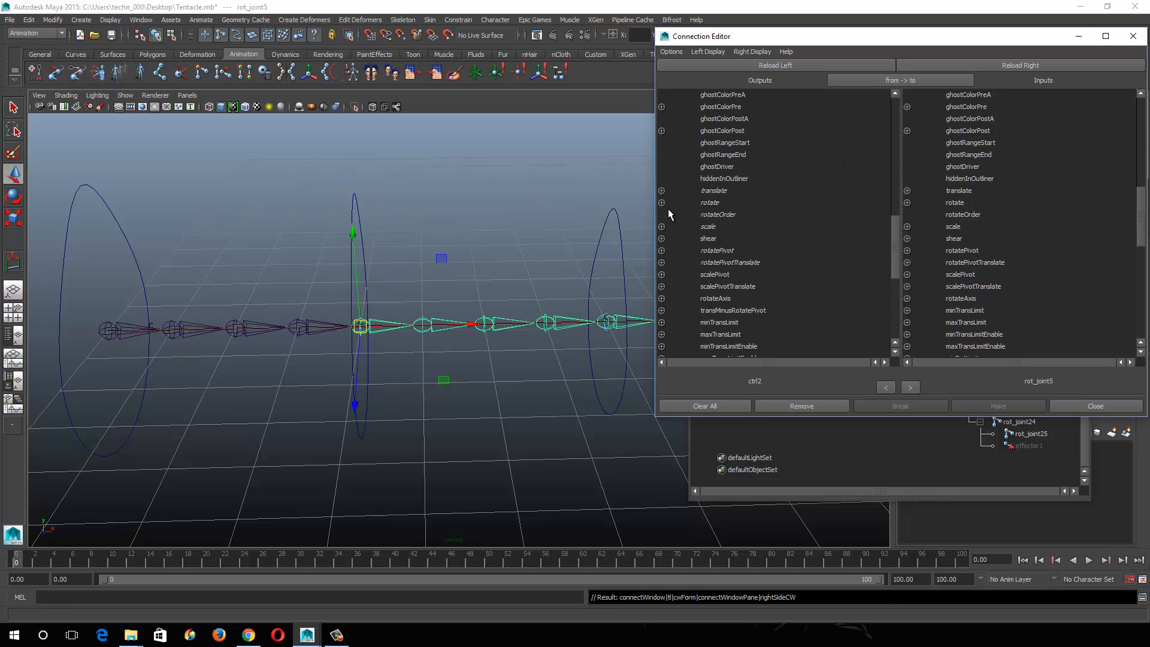
left_click(662, 202)
left_click(719, 213)
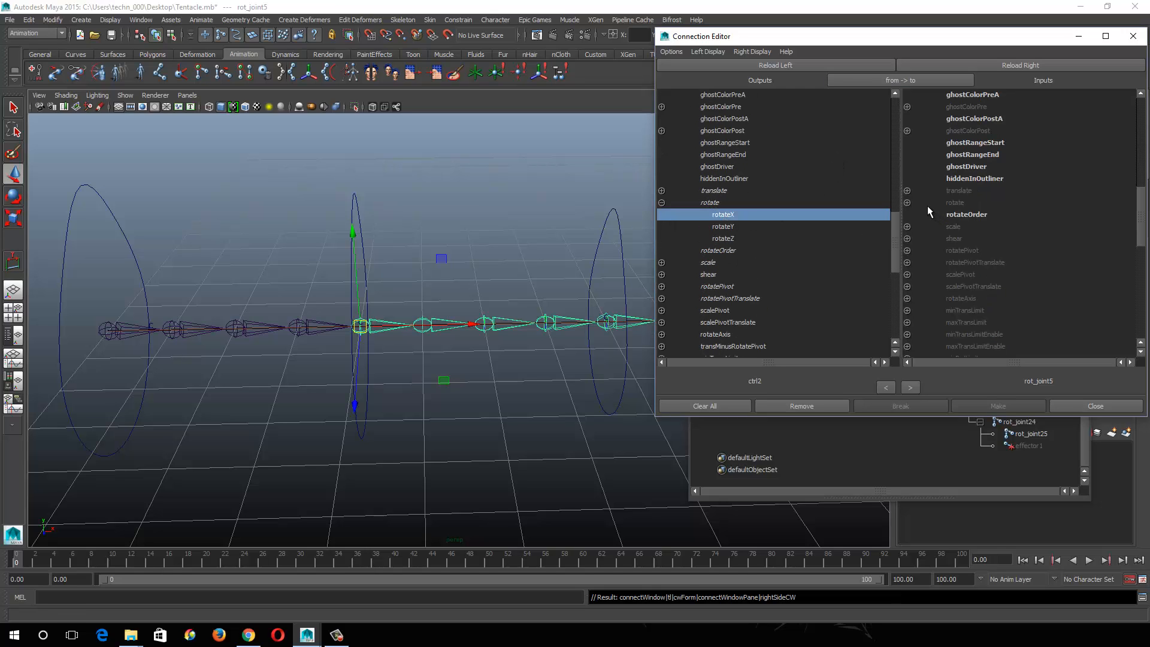
left_click(907, 203)
left_click(971, 215)
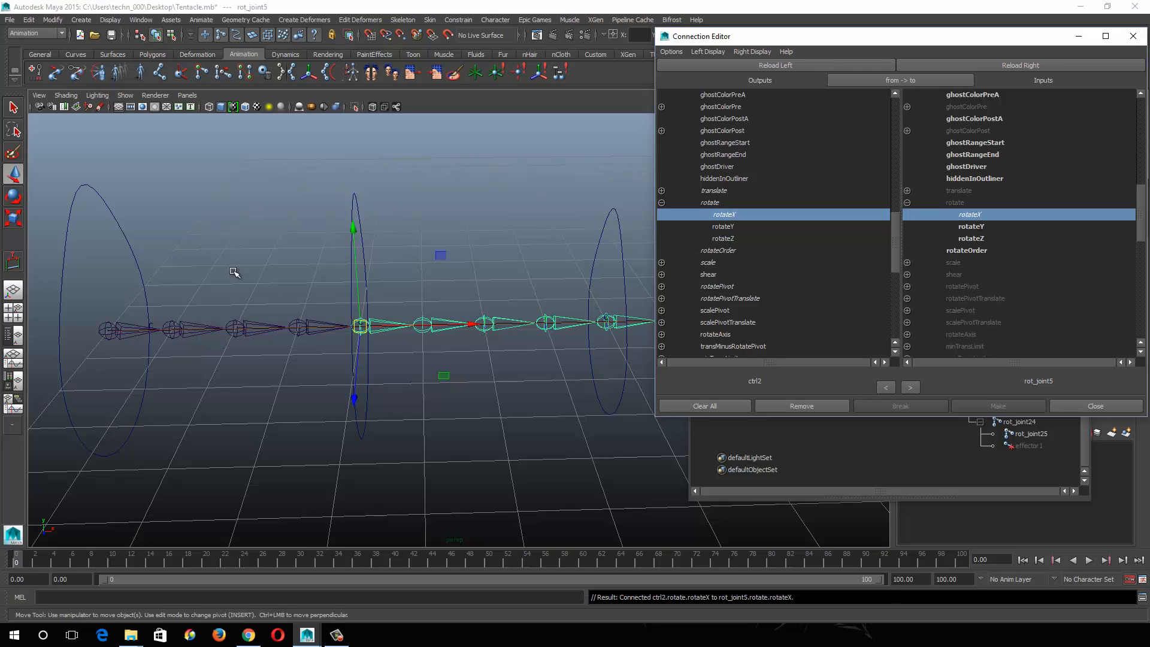
Step: Load ctrl1 as the output and rot_joint1 as the input, and connect ctrl1's rotateX to rot_joint1's rotateX
middle_click_drag(234, 275, 309, 277, "alt")
left_click_drag(242, 256, 294, 276)
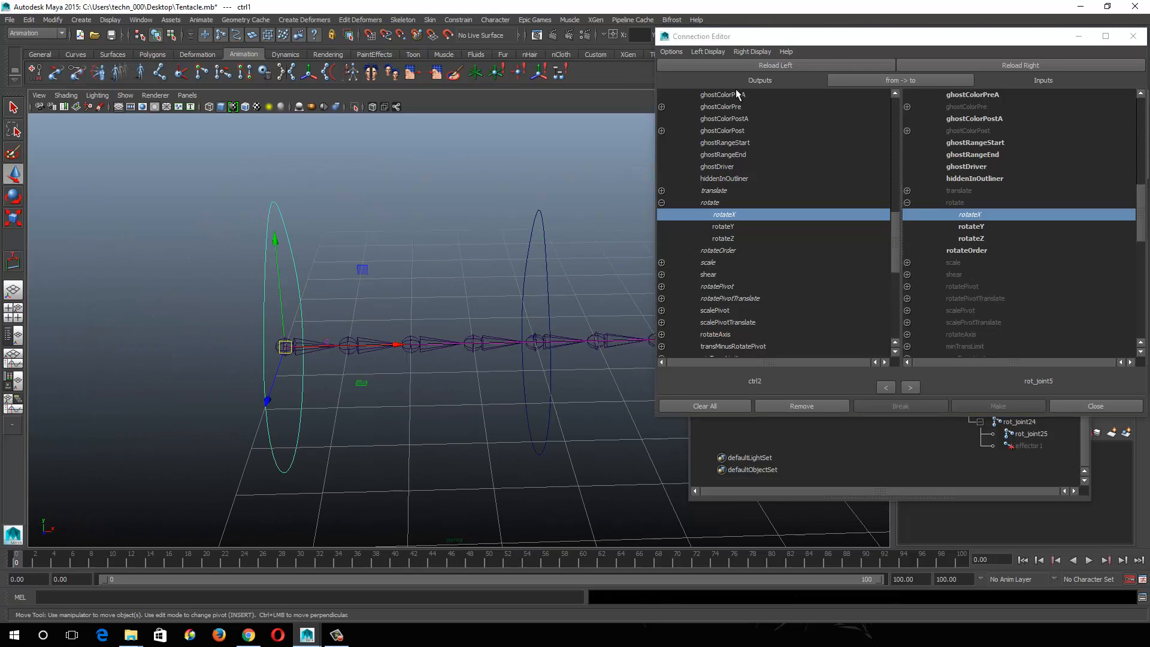
left_click(746, 65)
left_click(662, 203)
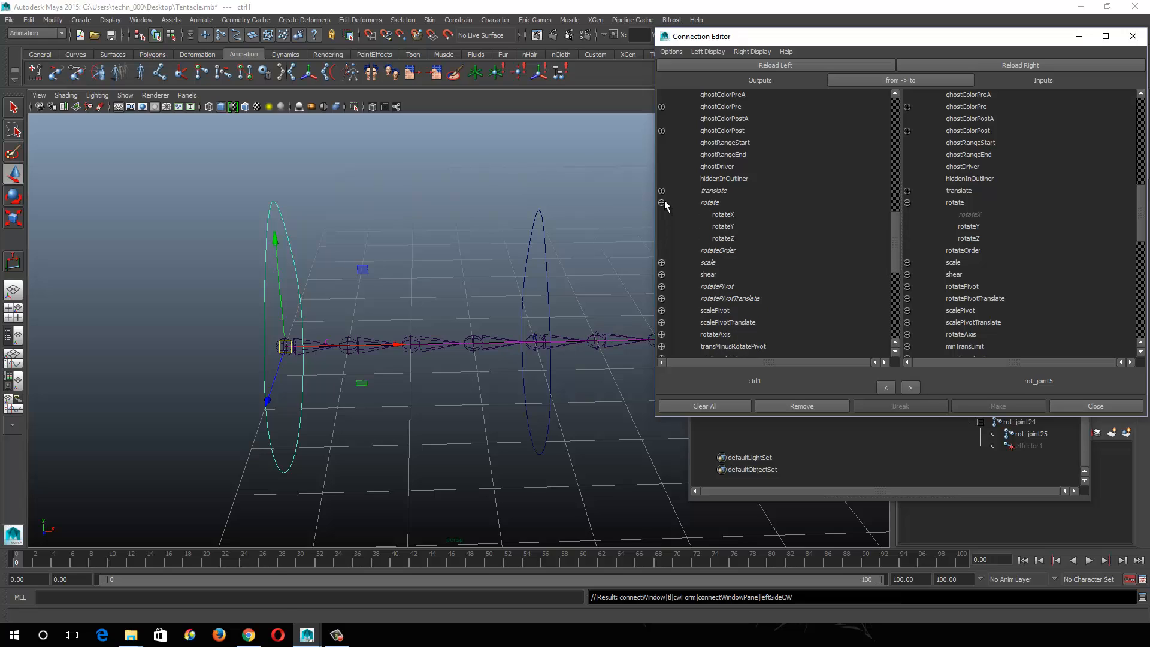
left_click(311, 339)
left_click(309, 340)
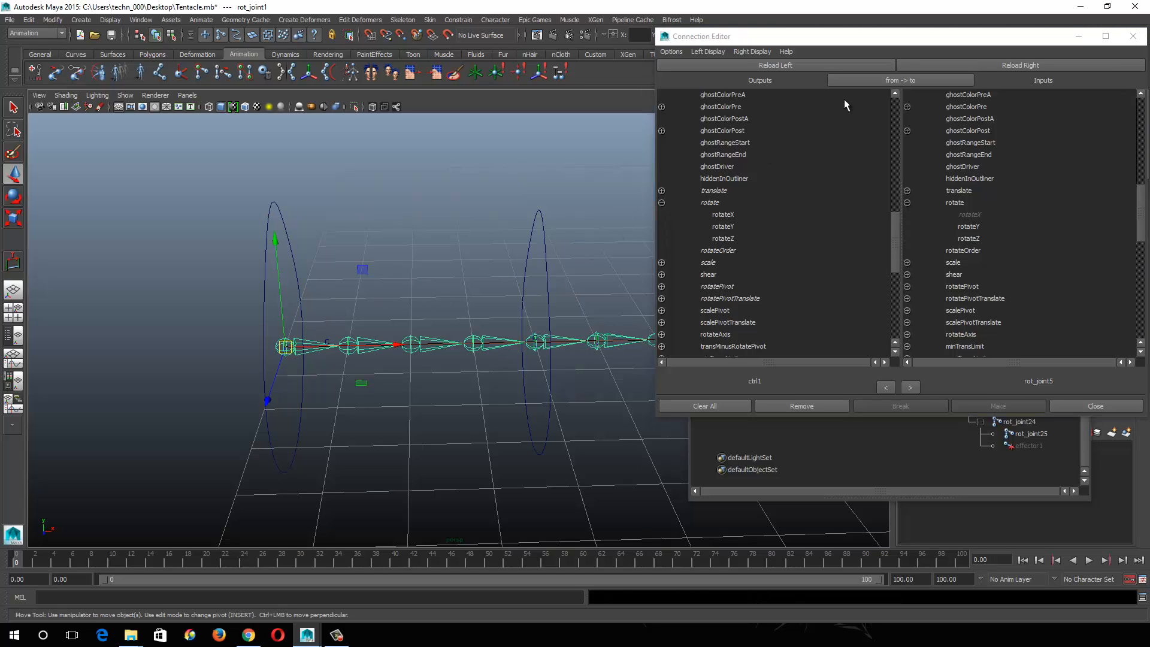
left_click(934, 65)
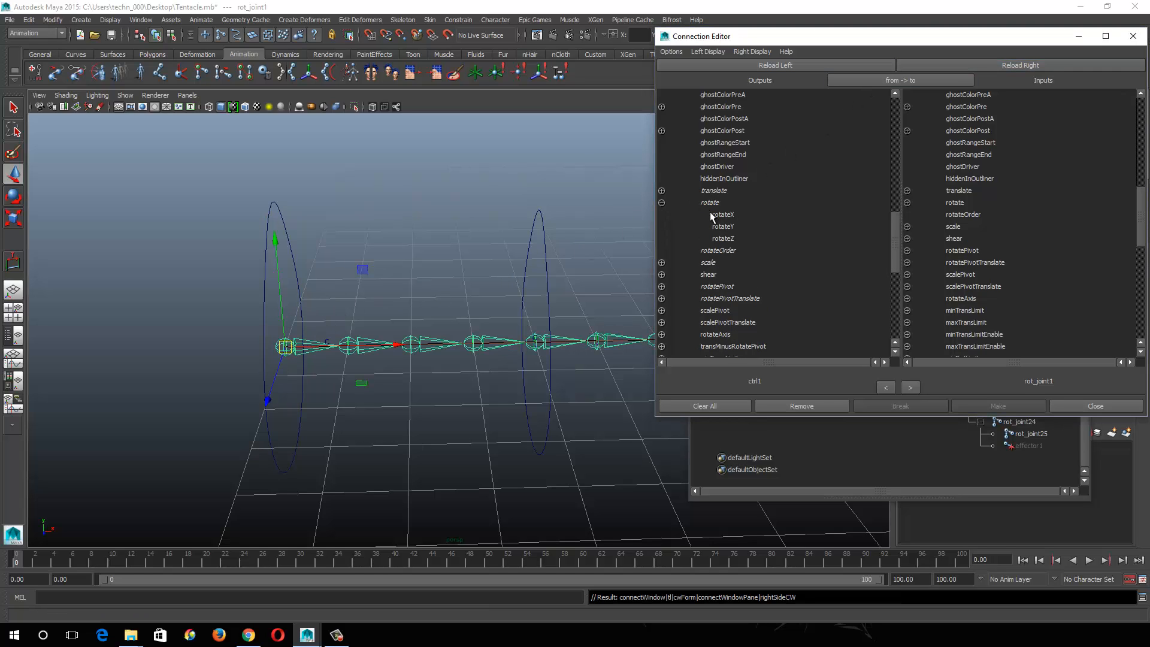
left_click(713, 214)
left_click(907, 203)
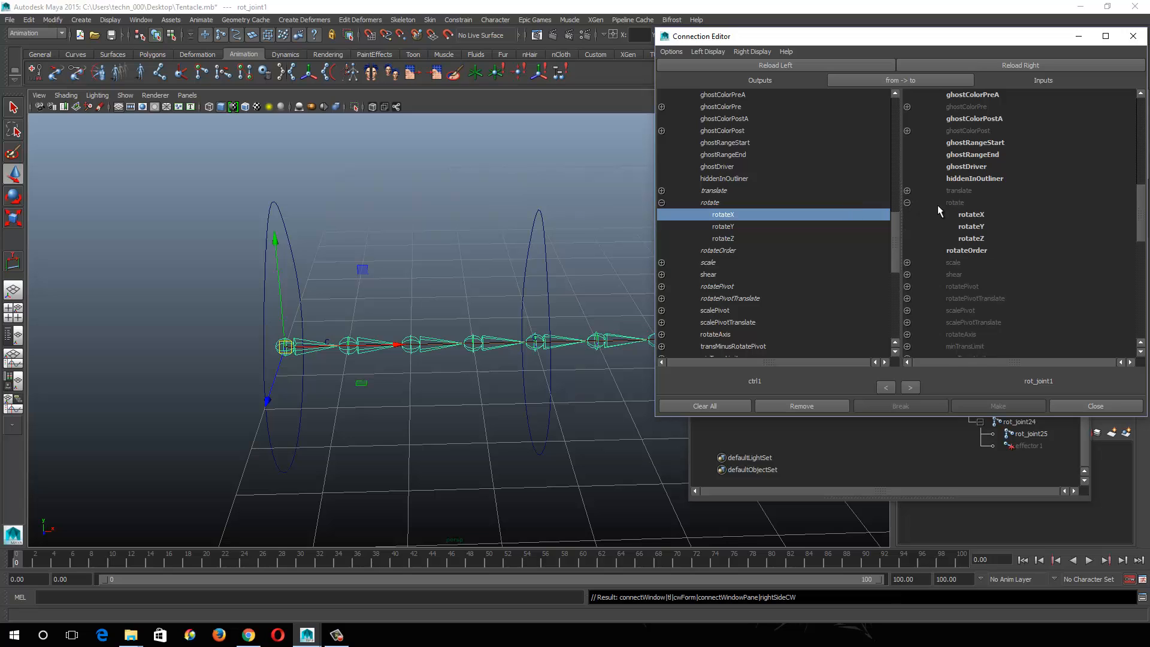
left_click(971, 214)
Step: Open the Node Editor, empty its graph with nothing selected, and place it beside the visible end of the joint chain
left_click_drag(424, 380, 374, 282, "alt")
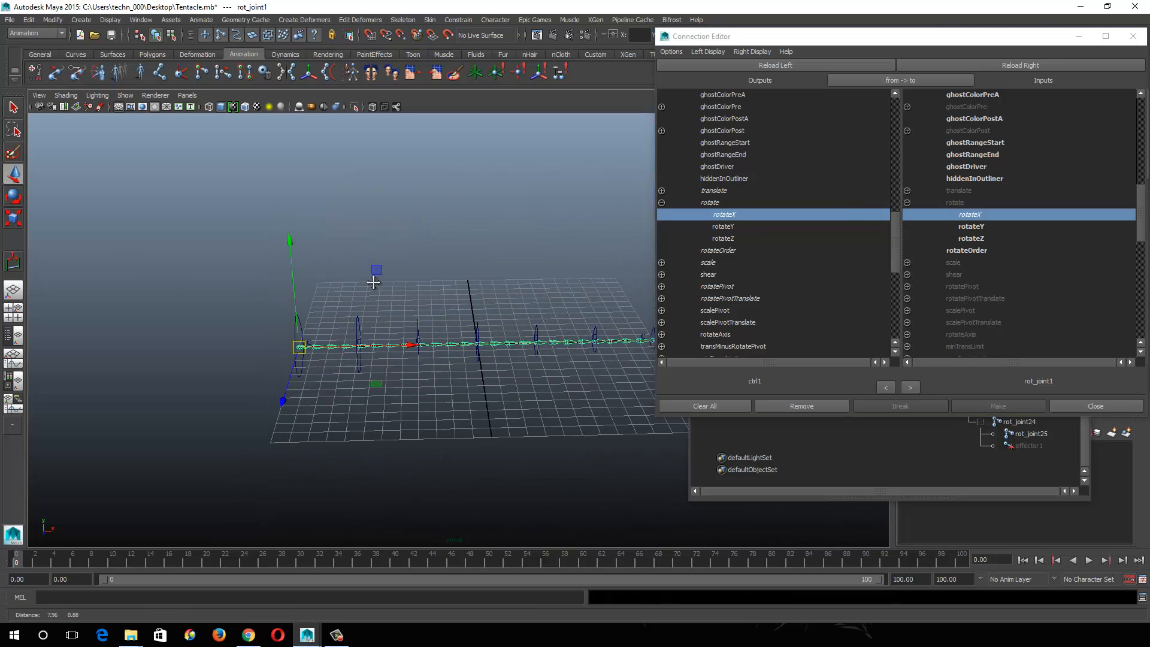
middle_click_drag(473, 285, 350, 274, "alt")
right_click_drag(349, 274, 582, 411, "alt")
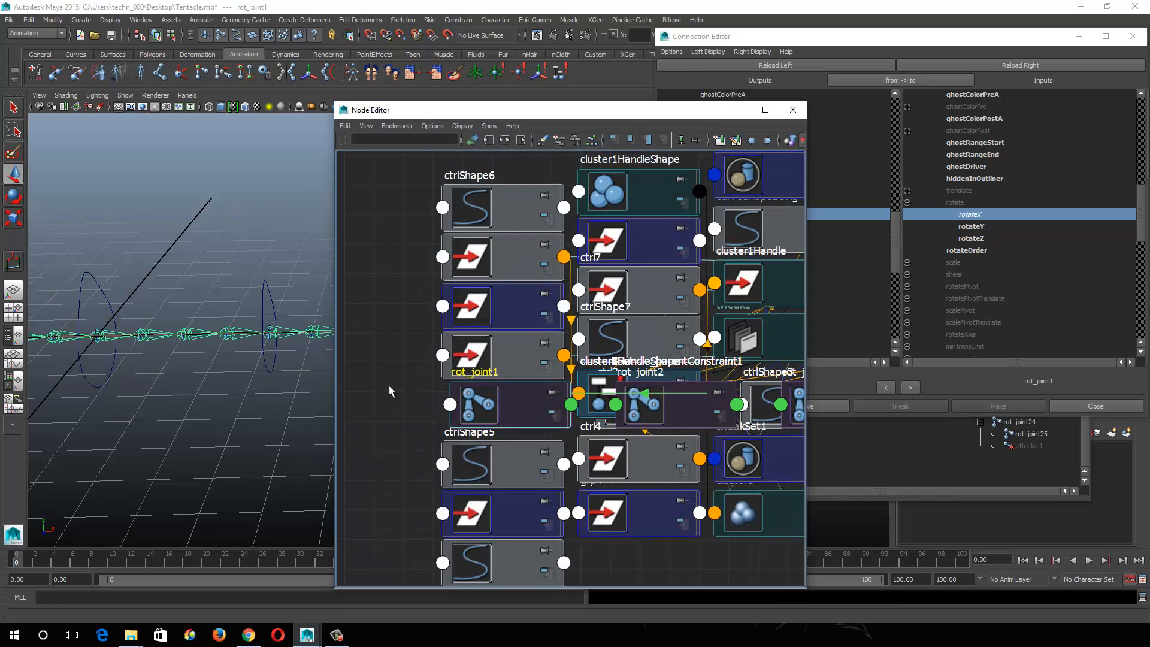
left_click(389, 392)
left_click(504, 139)
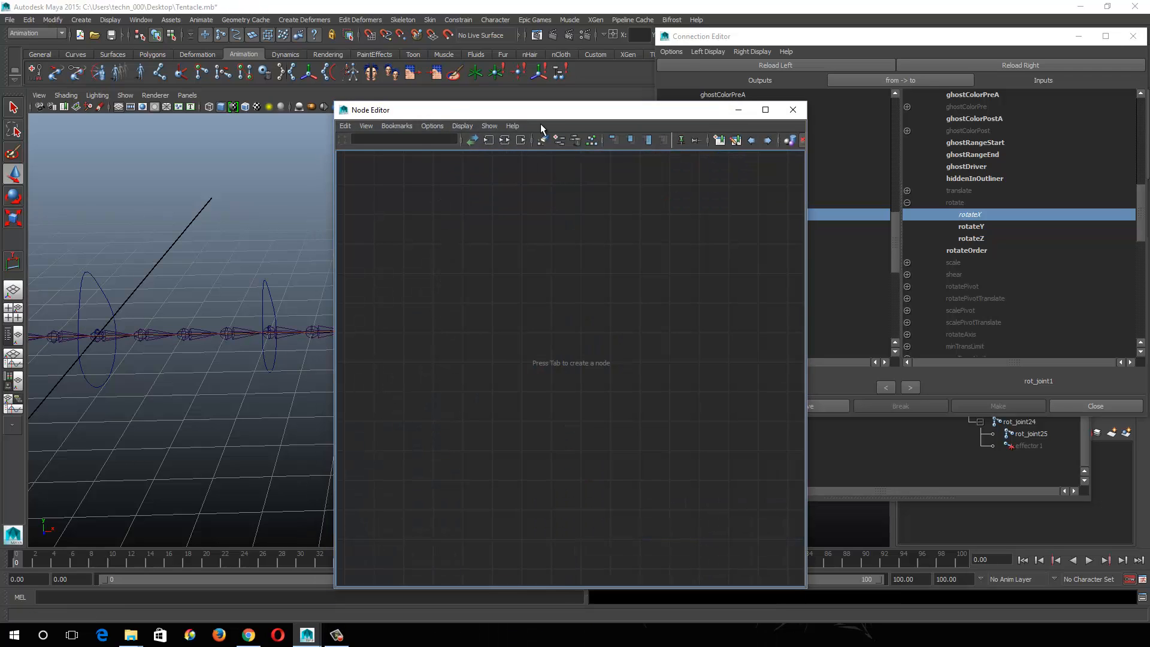
left_click_drag(544, 118, 856, 72)
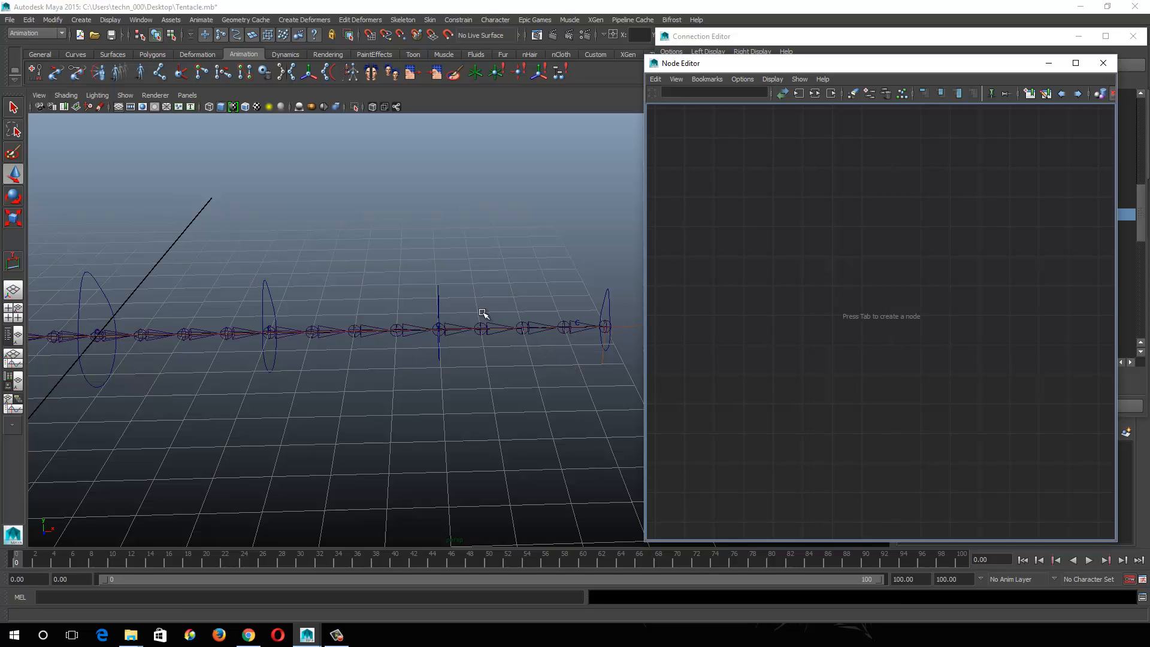
middle_click_drag(552, 388, 484, 409, "alt")
right_click_drag(486, 408, 531, 423, "alt")
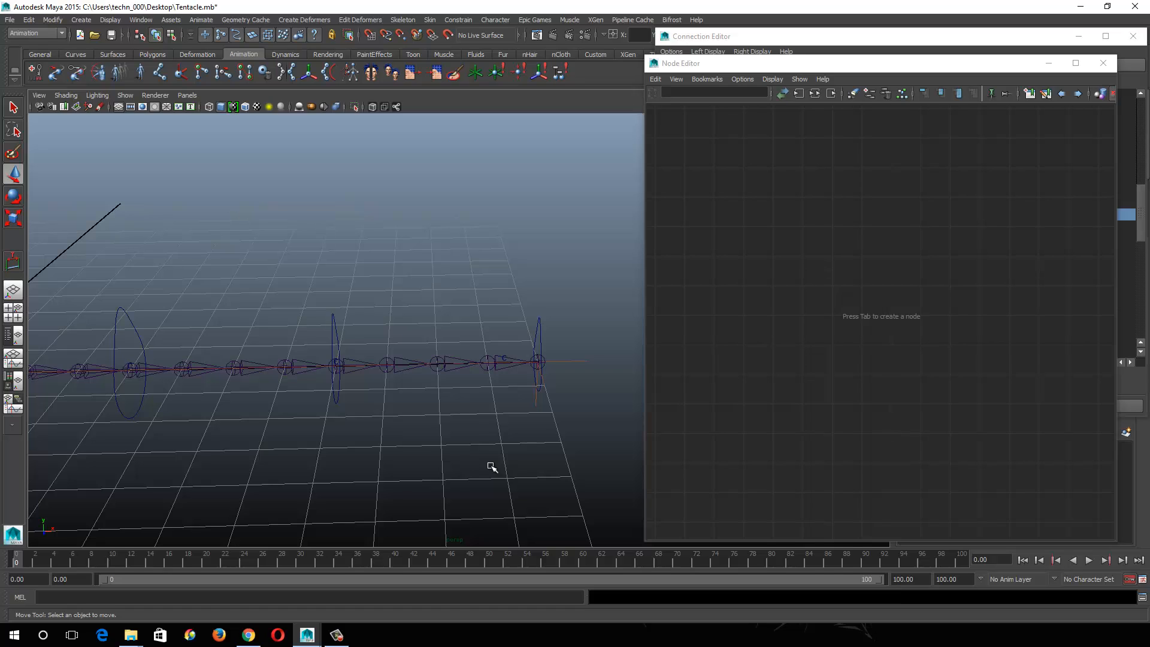
Step: Create a Blend Colors utility node in the Node Editor
right_click(820, 234)
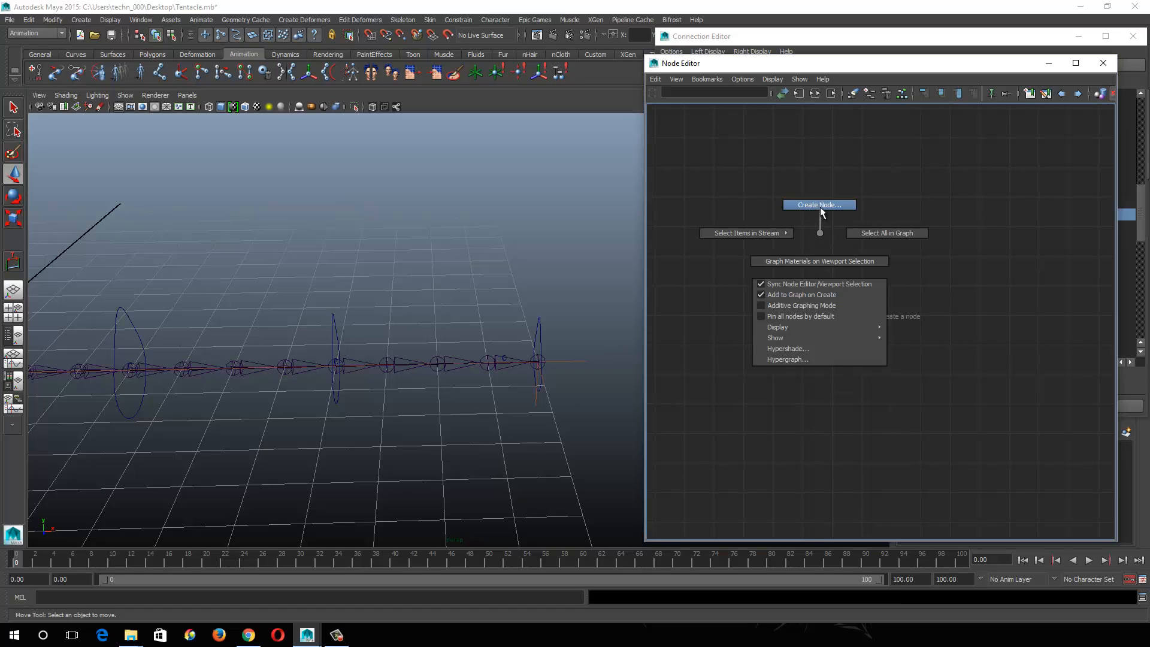
left_click(820, 205)
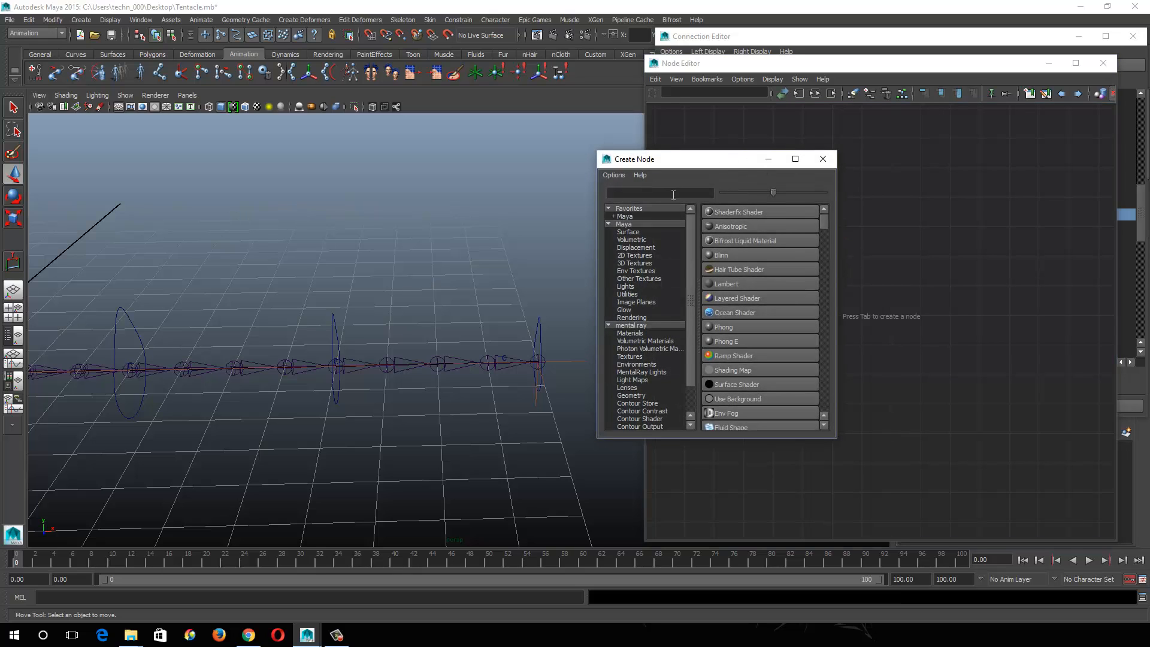
left_click(636, 293)
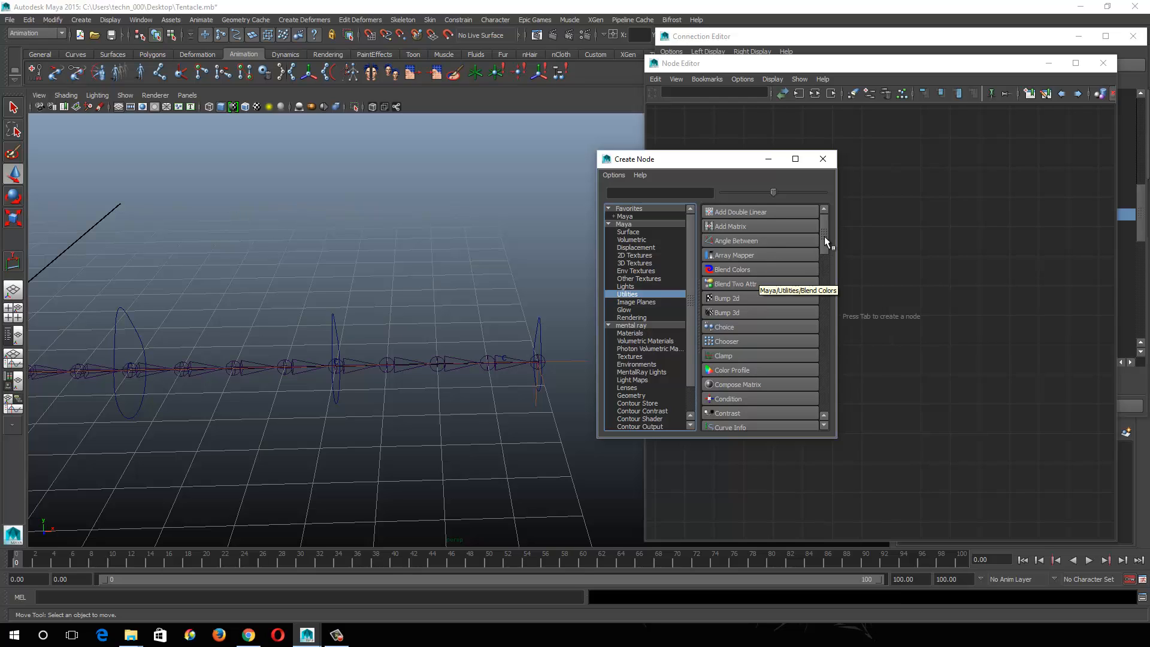
left_click_drag(825, 239, 822, 291)
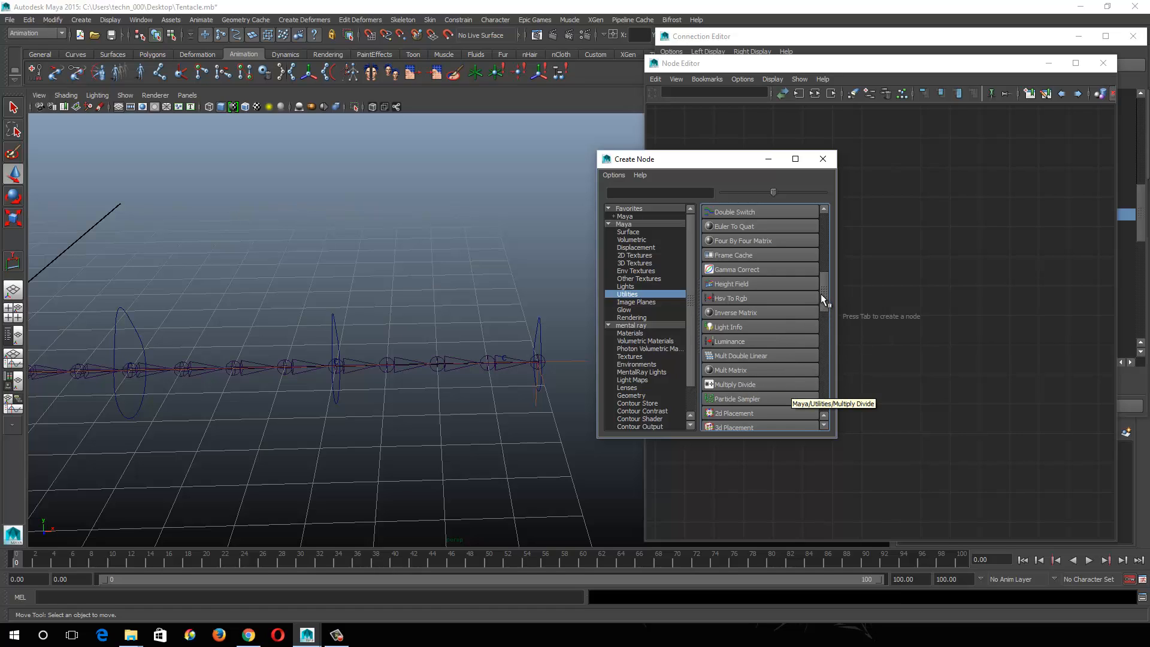
left_click_drag(820, 294, 837, 235)
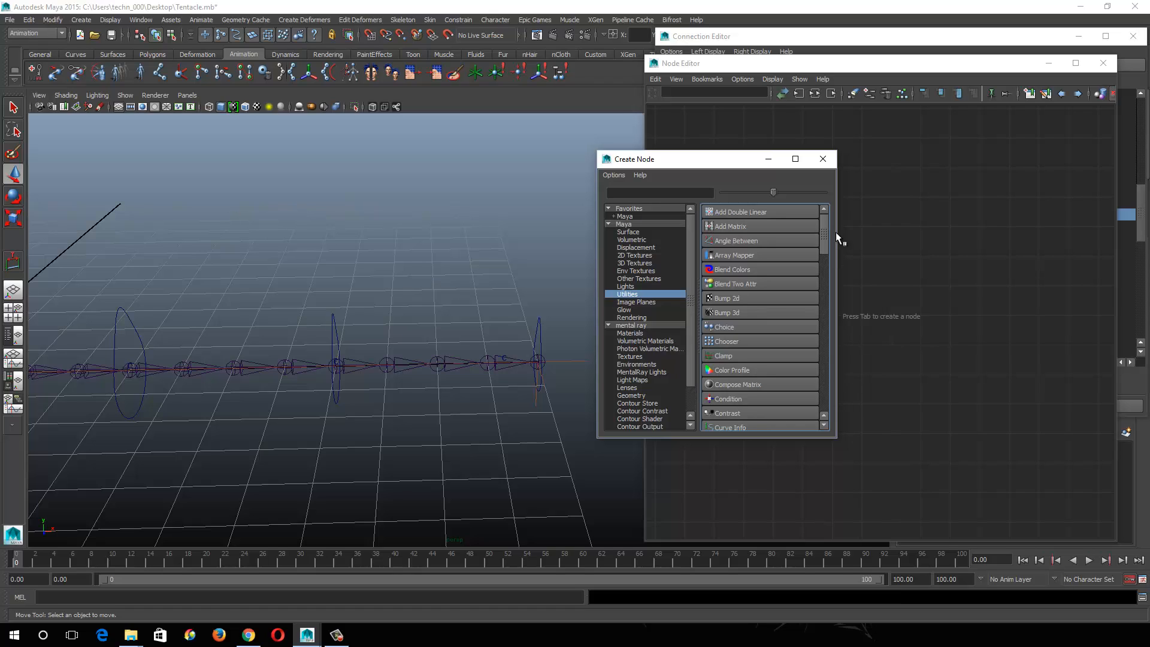
left_click(750, 268)
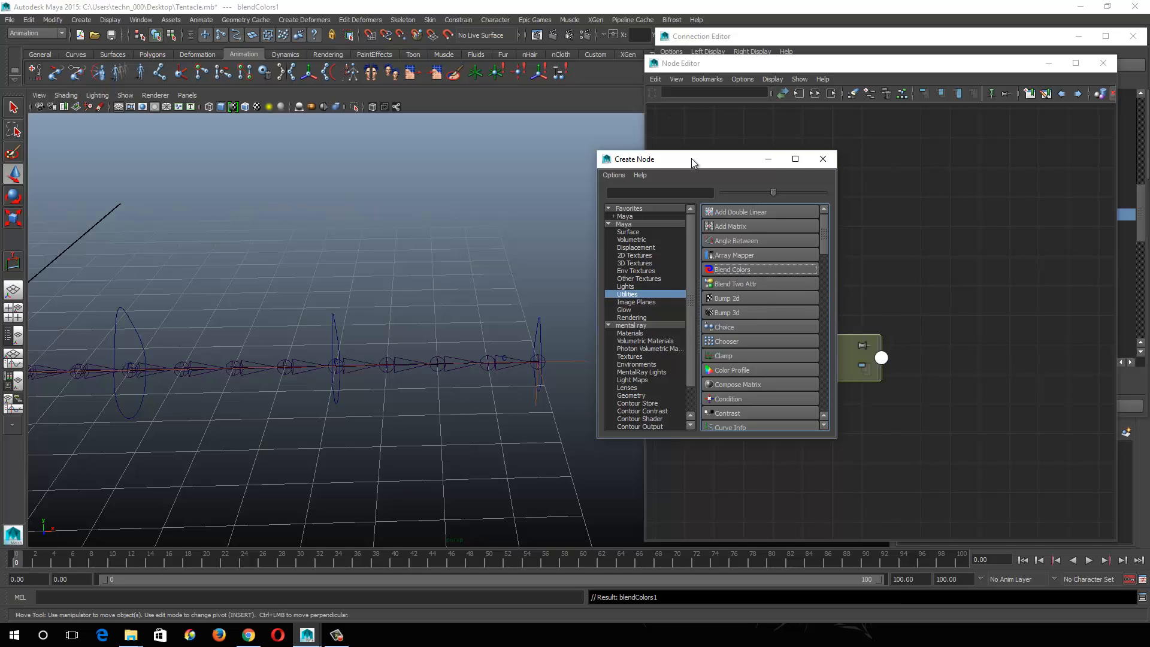
Step: Put the Connection Editor away and arrange the Node Editor and Outliner side by side, leaving the node attributes uncovered
left_click_drag(692, 158, 354, 100)
left_click_drag(958, 60, 518, 68)
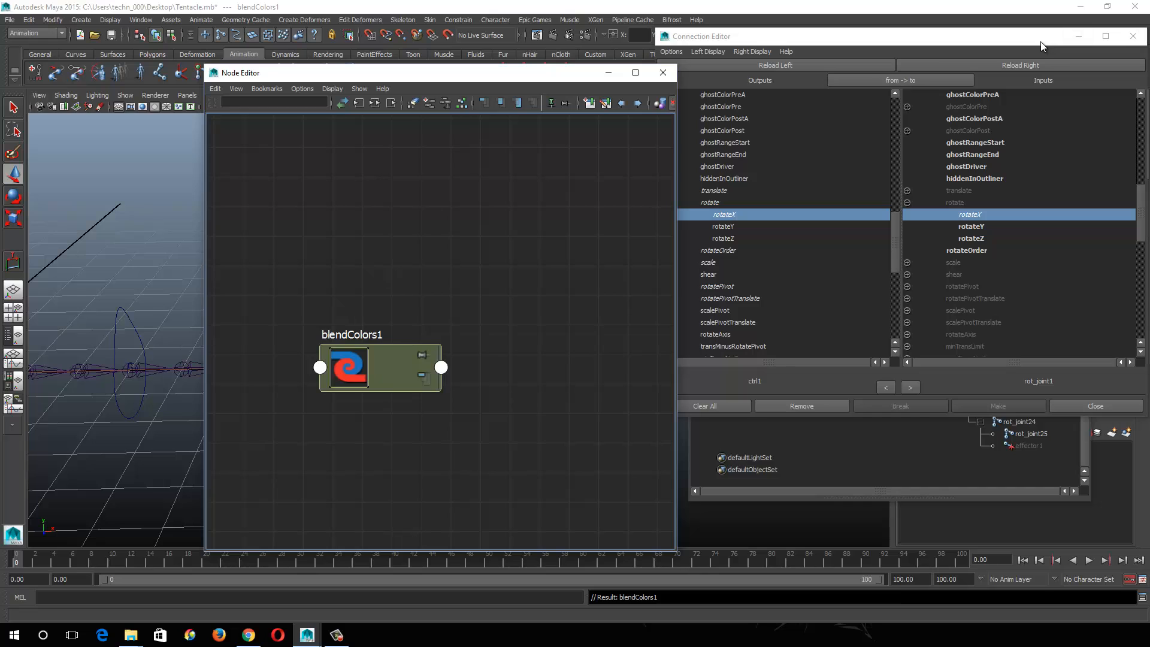
left_click_drag(1040, 41, 935, 286)
left_click(1029, 280)
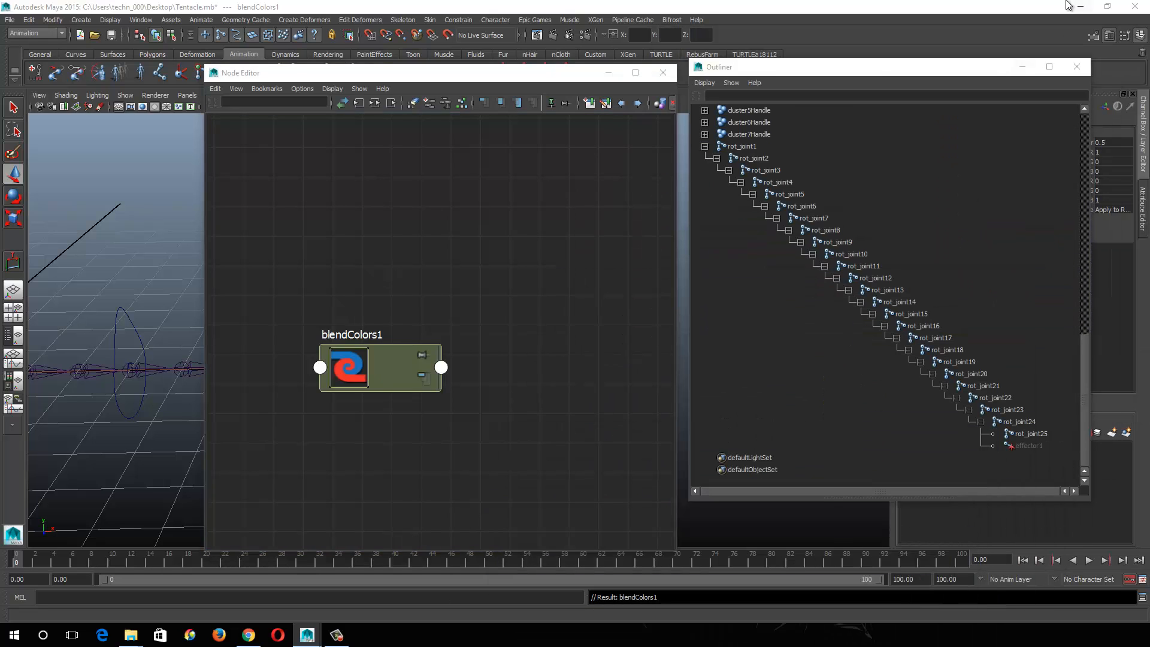
left_click_drag(521, 81, 354, 76)
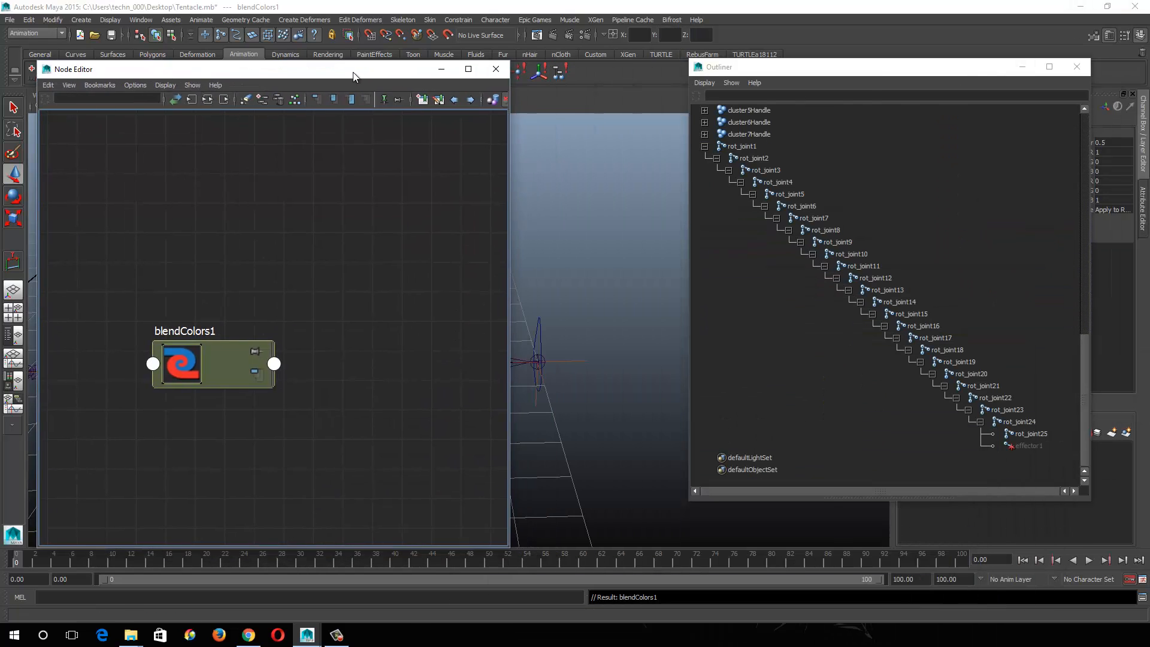
left_click_drag(787, 64, 595, 98)
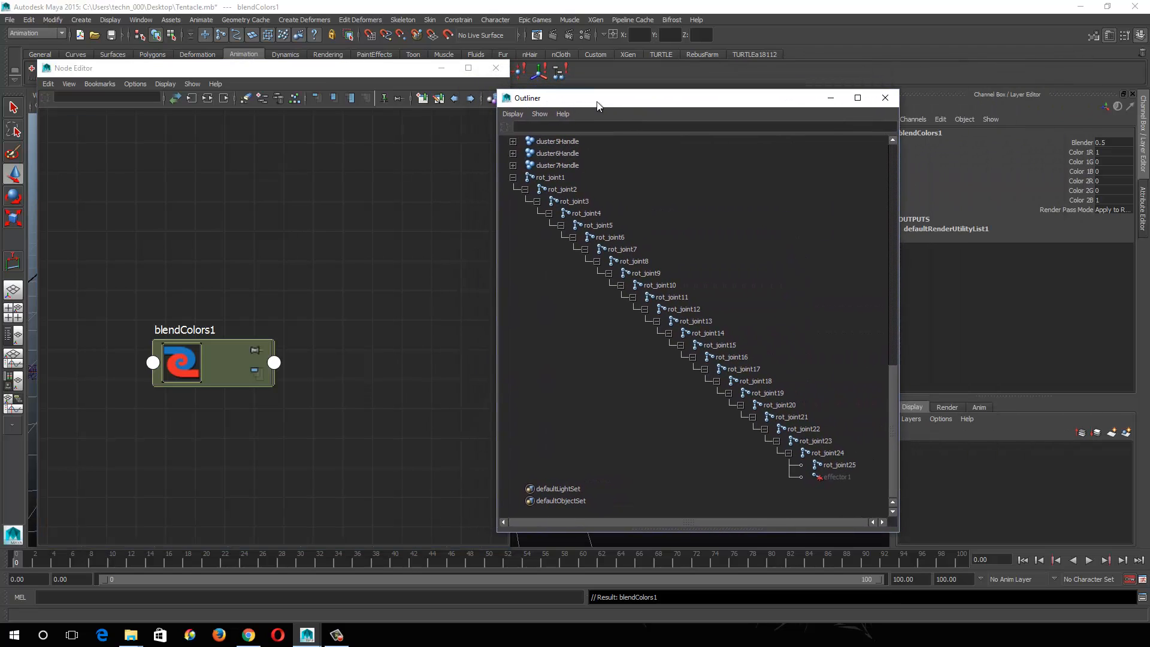
Step: Show the Blend Colors node's attributes and set its Blender value to 0.805
left_click(215, 372)
left_click(1145, 208)
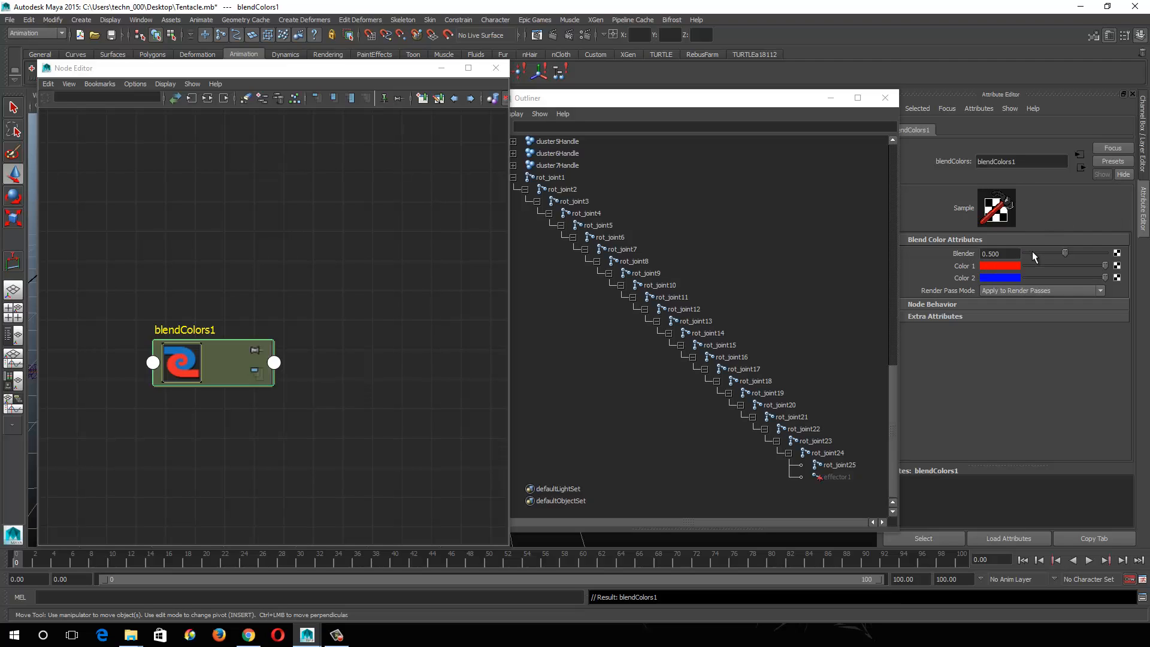
left_click_drag(1058, 251, 1109, 255)
mouse_move(1060, 252)
left_mouse_down()
mouse_move(1046, 247)
mouse_move(1075, 234)
mouse_move(1034, 235)
mouse_move(1045, 243)
left_mouse_up()
left_click_drag(1057, 253, 1094, 253)
left_click_drag(1090, 252, 1088, 253)
Step: Create a Multiply Divide utility node, place it above the Blend Colors node, and put the Create Node window away
right_click(217, 224)
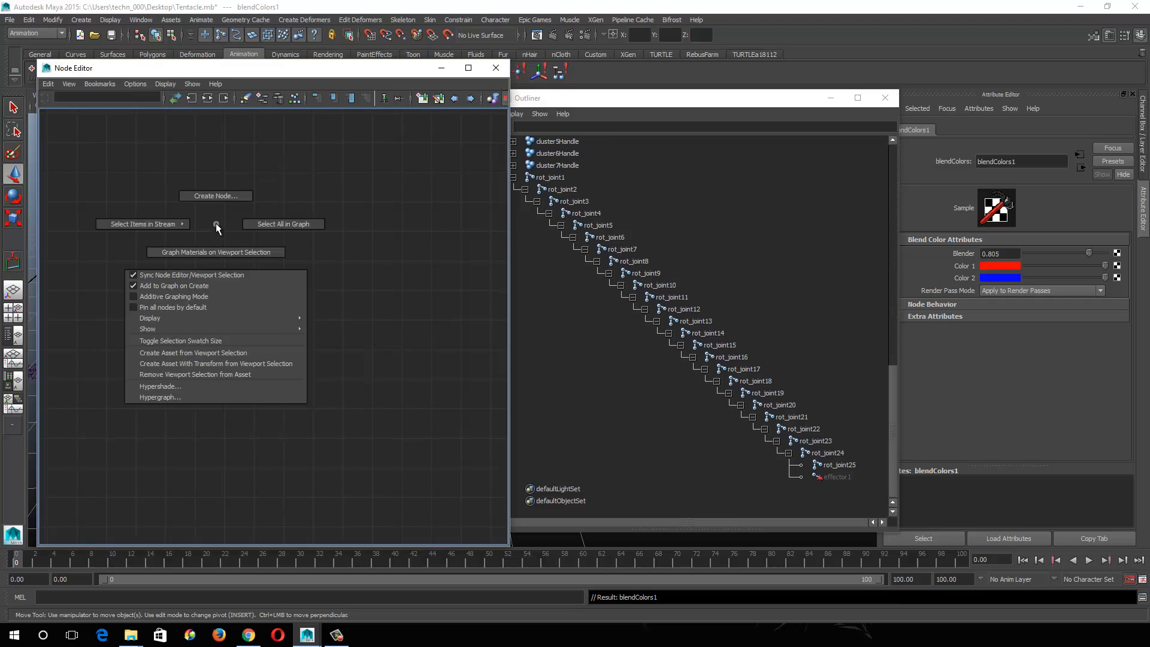
right_click_drag(217, 227, 221, 195)
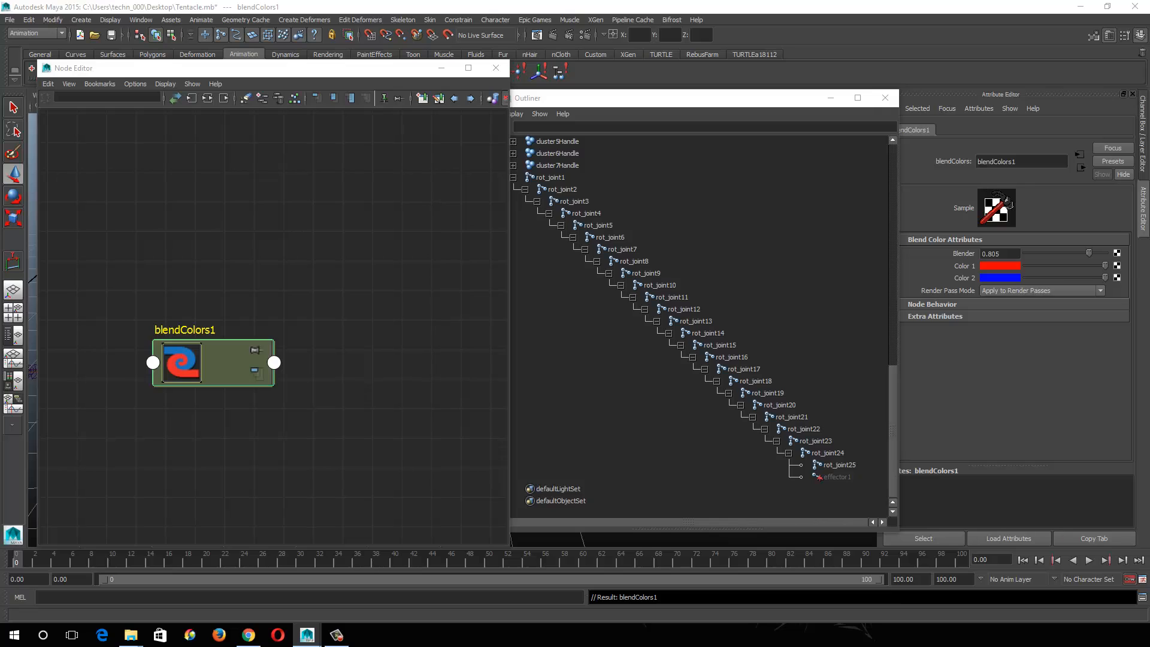
left_click_drag(533, 608, 611, 150)
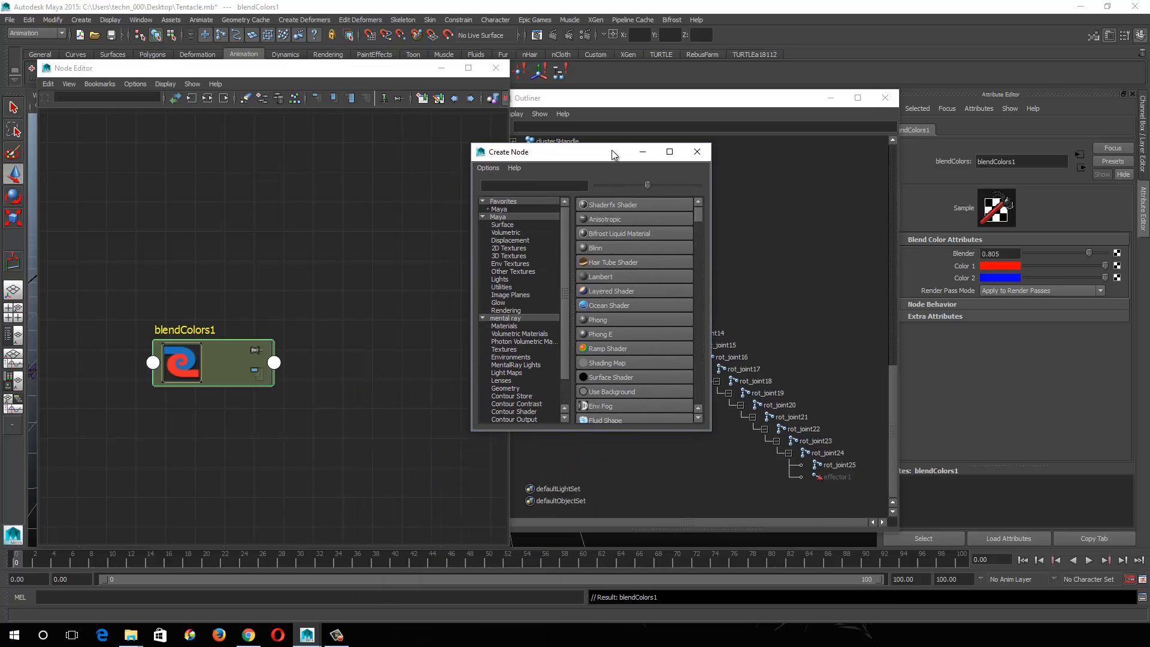
left_click(501, 288)
scroll(599, 312, "down", 6)
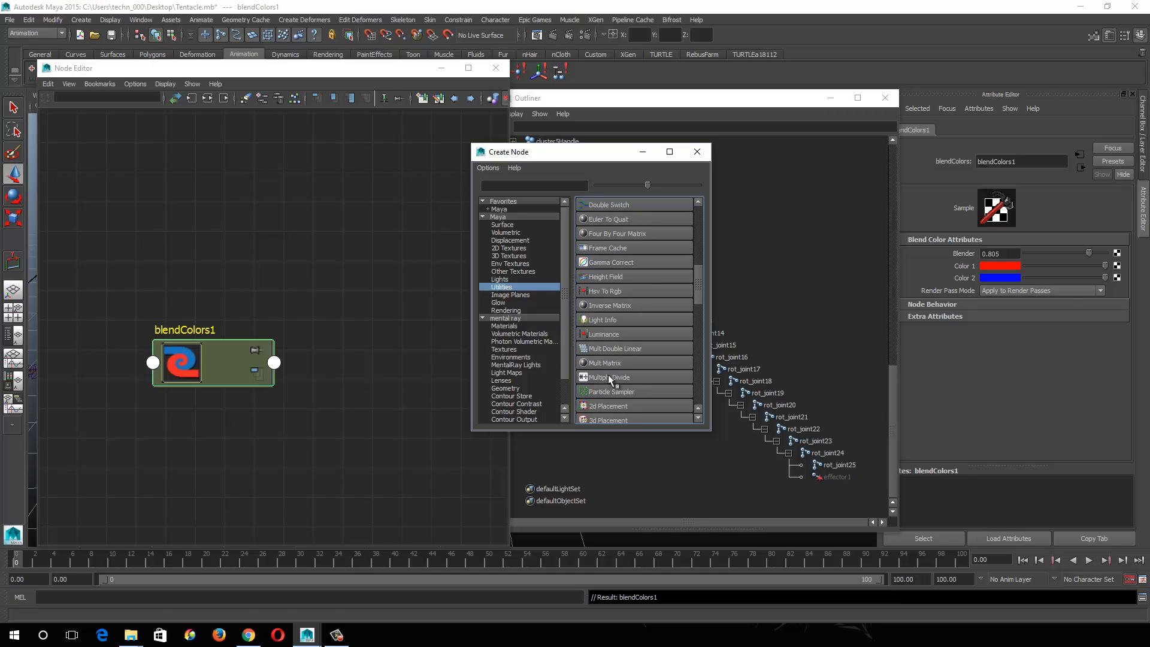
left_click(609, 376)
left_click_drag(389, 416, 370, 223)
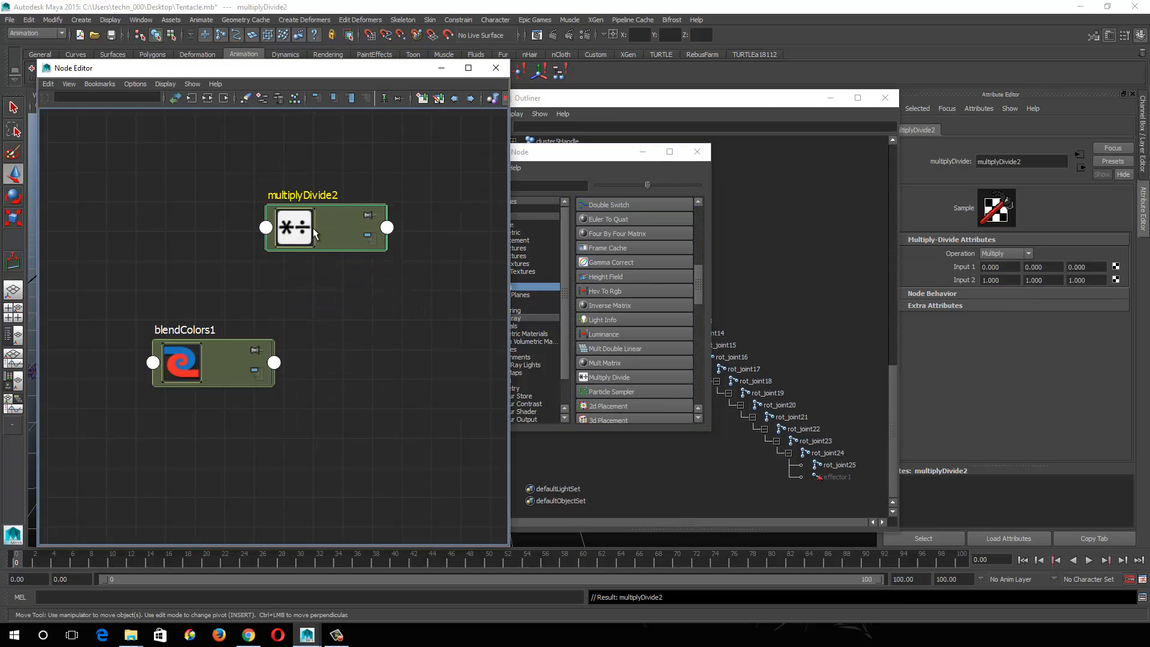
left_click(643, 152)
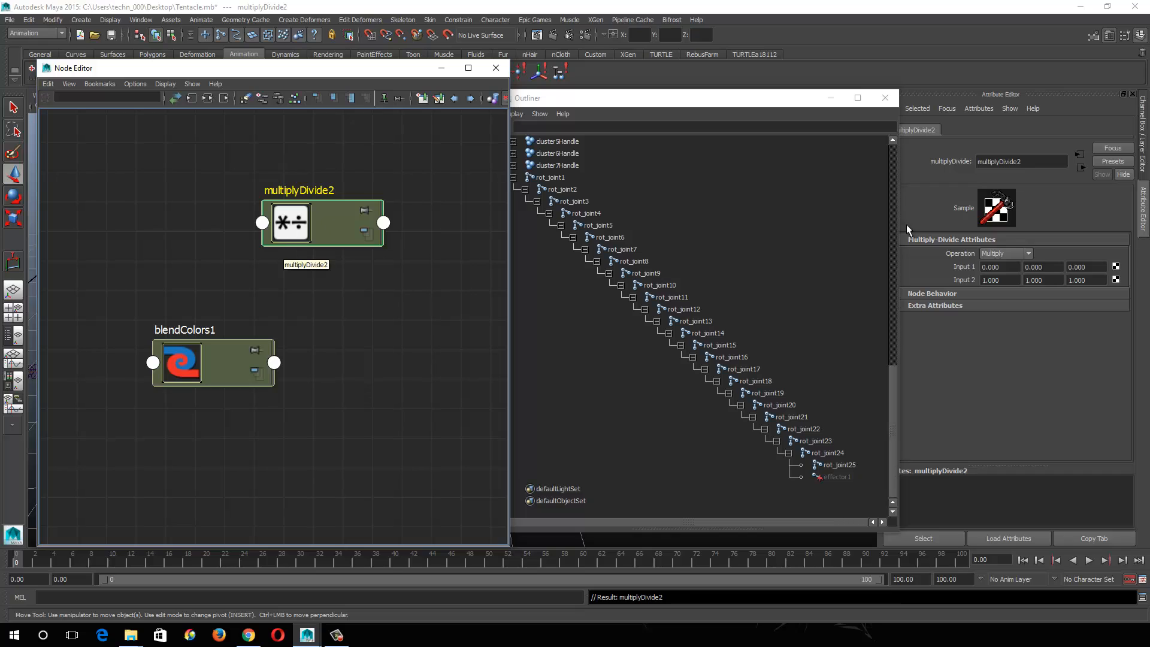
Step: Examine the three Input 1 values of the Multiply Divide node
left_click(1007, 268)
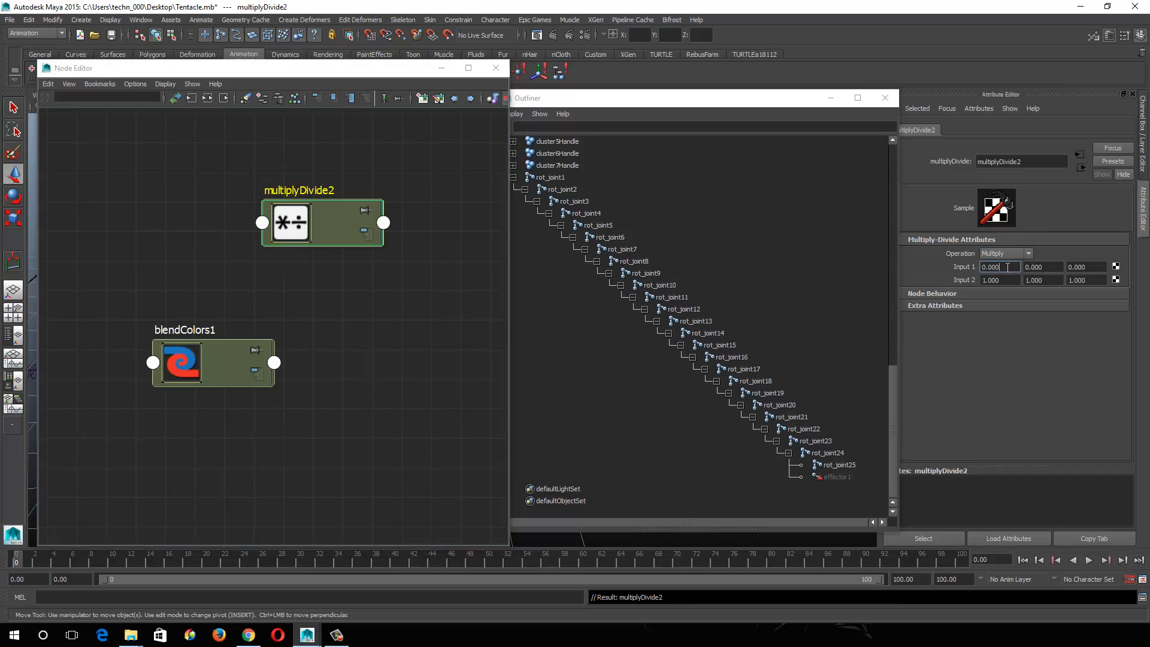
left_click(1026, 268)
left_click(1096, 266)
left_click(996, 267)
left_click(1059, 269)
left_click(1096, 268)
Step: Move the Outliner and Node Editor aside to expose the end of the joint chain, and reselect the Multiply Divide node
left_click_drag(730, 100, 1009, 495)
left_click_drag(305, 72, 754, 76)
left_click_drag(381, 108, 360, 642)
middle_click_drag(404, 349, 316, 361, "alt")
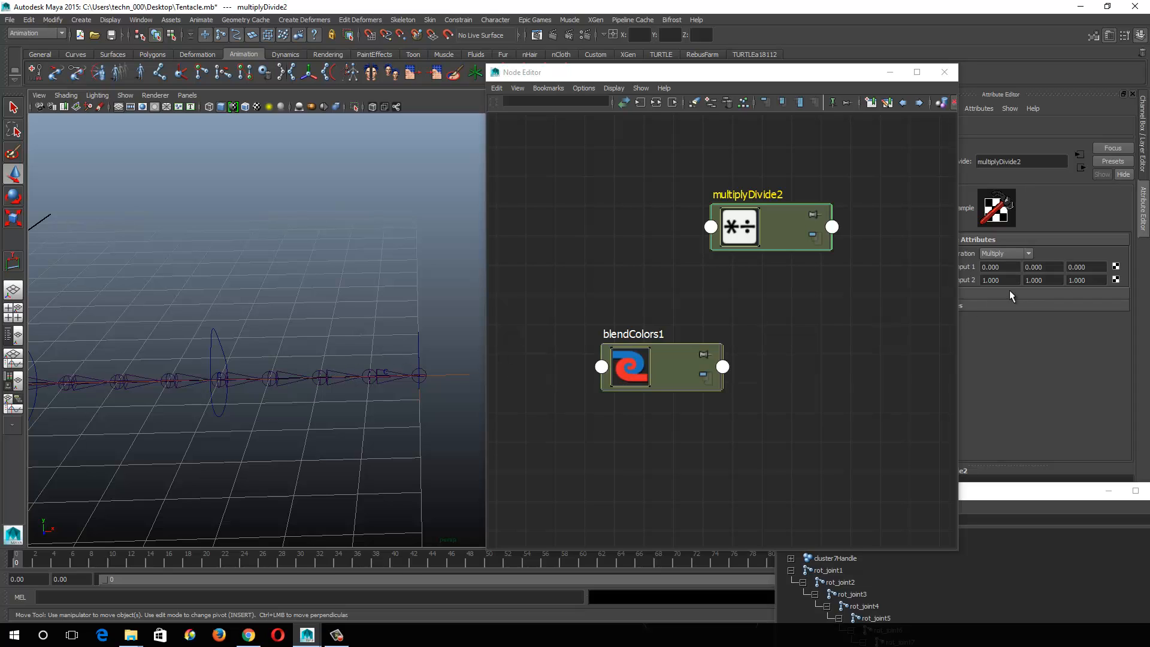
left_click(371, 376)
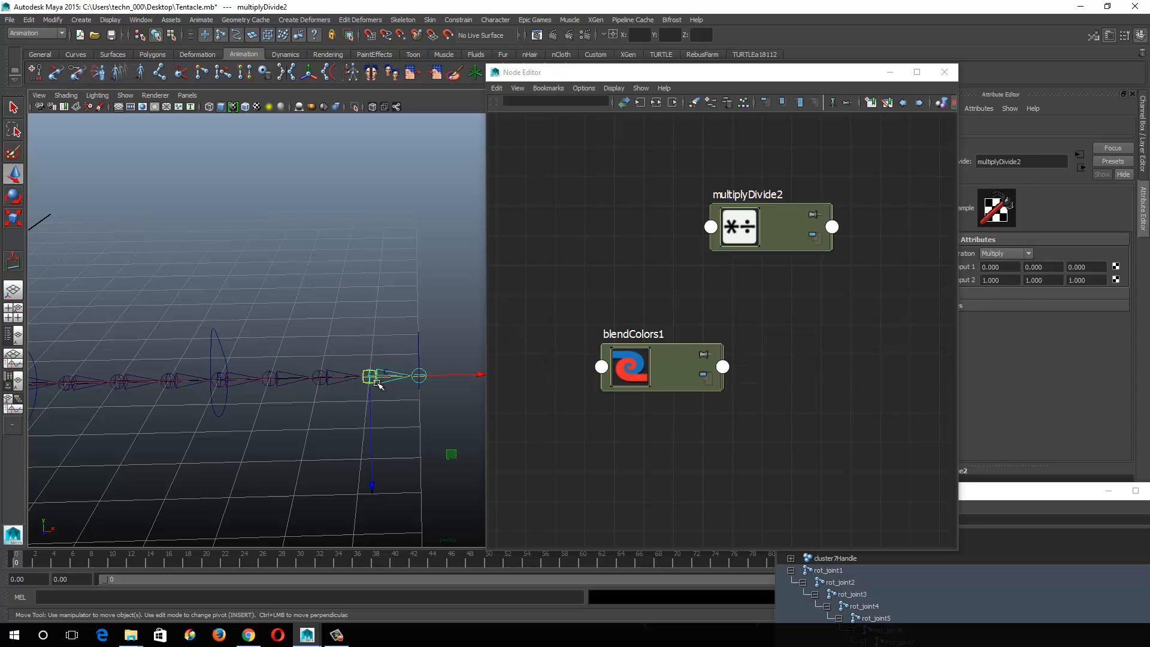
left_click(748, 228)
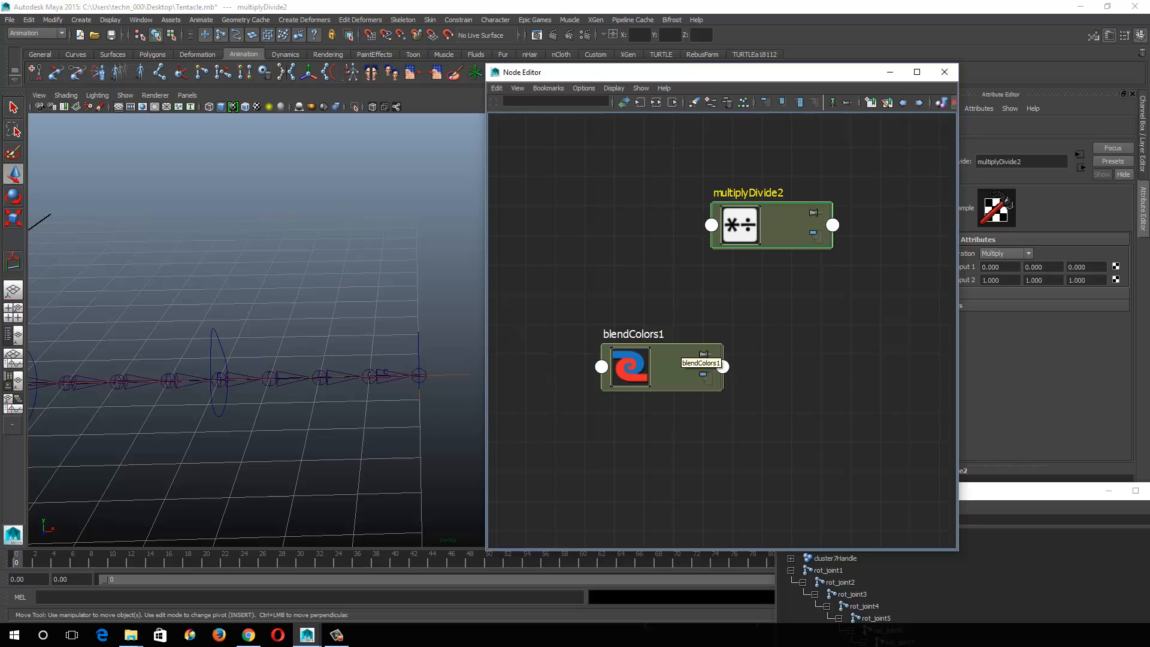
Step: Create a +/- Average utility node and select it in the Node Editor graph
right_click_drag(560, 427, 560, 471)
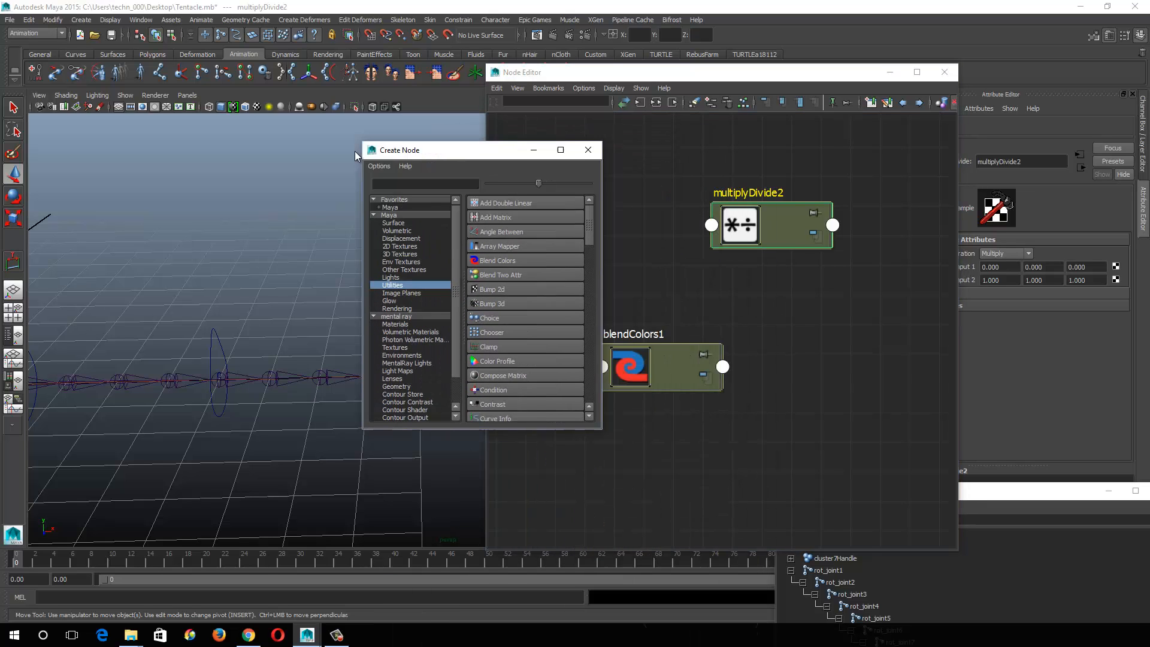
scroll(415, 321, "down", 3)
scroll(416, 322, "down", 5)
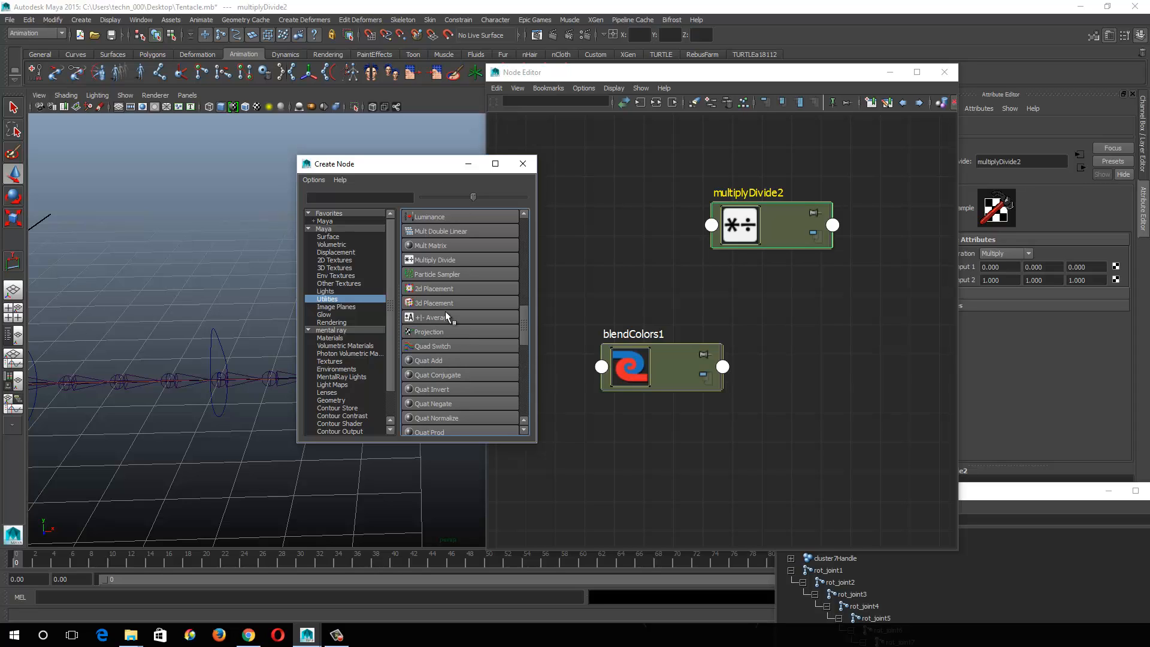
left_click(450, 318)
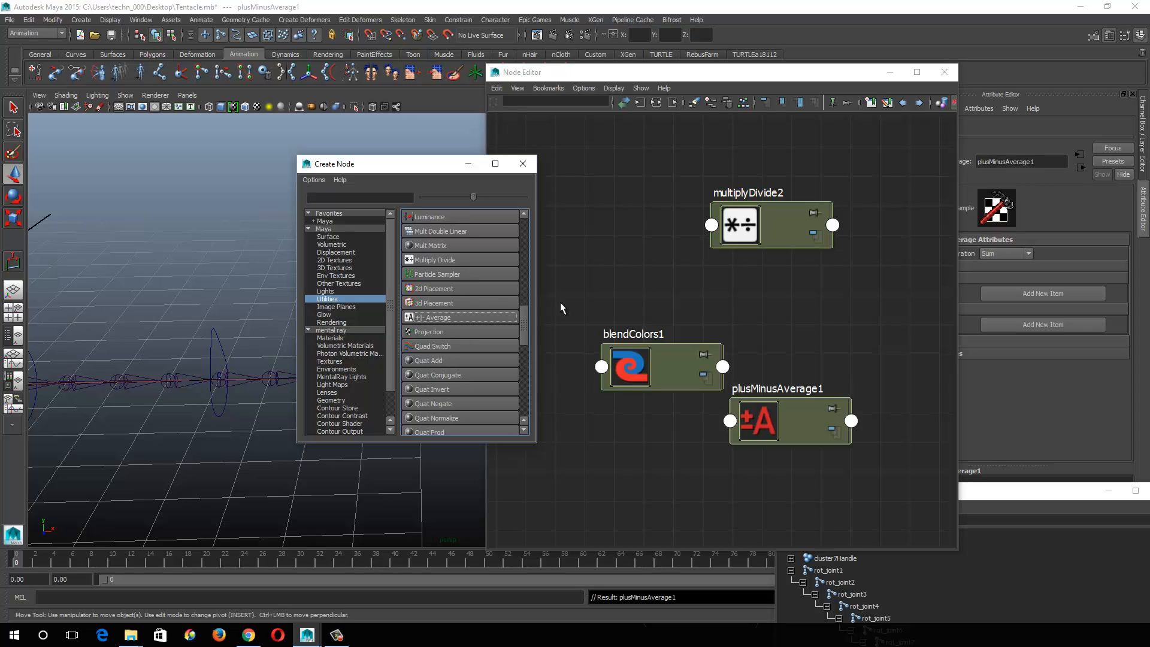
left_click(782, 415)
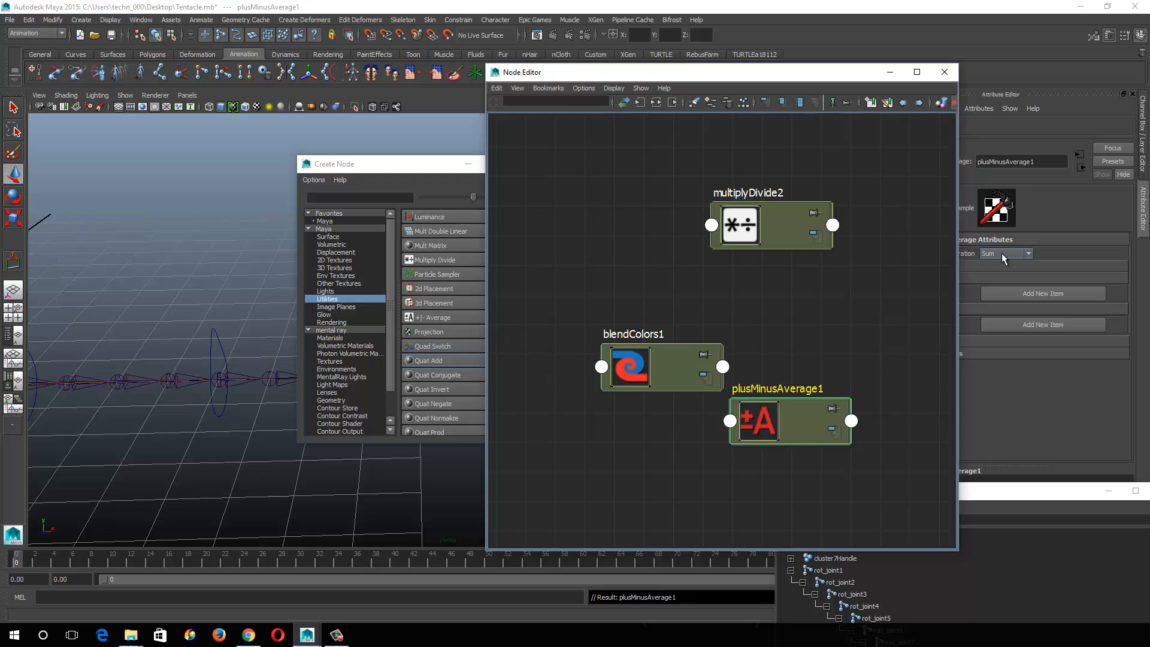
Step: Uncover the Node Editor graph and delete the Multiply Divide and +/- Average nodes, keeping only the Blend Colors node
left_click(465, 169)
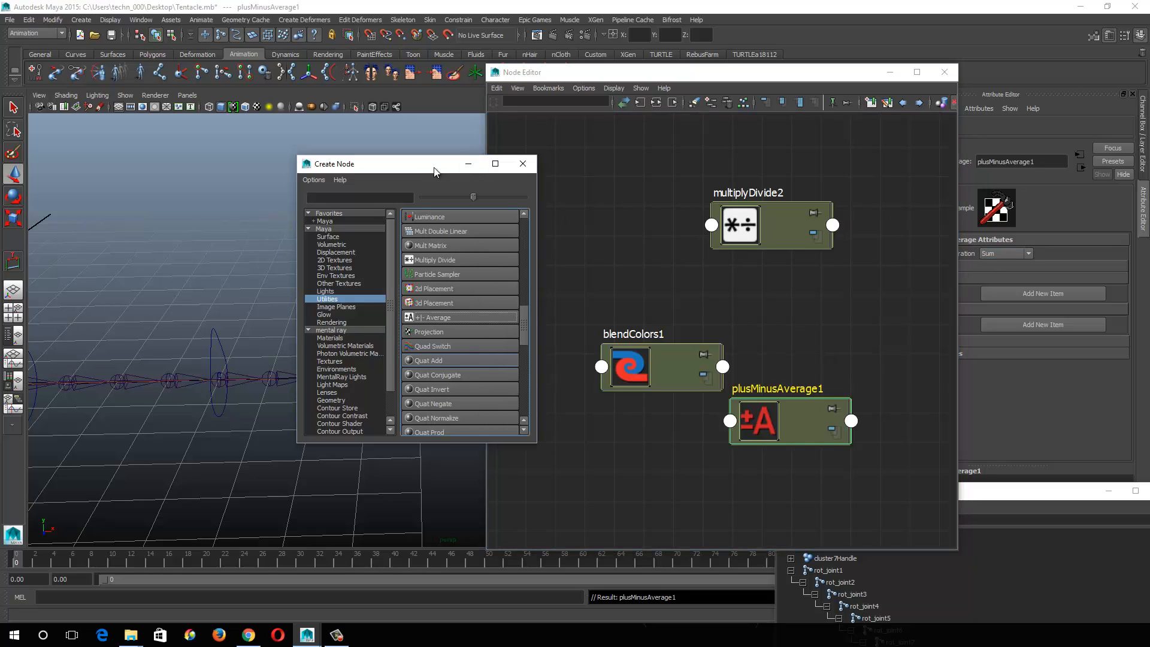
left_click_drag(432, 167, 528, 137)
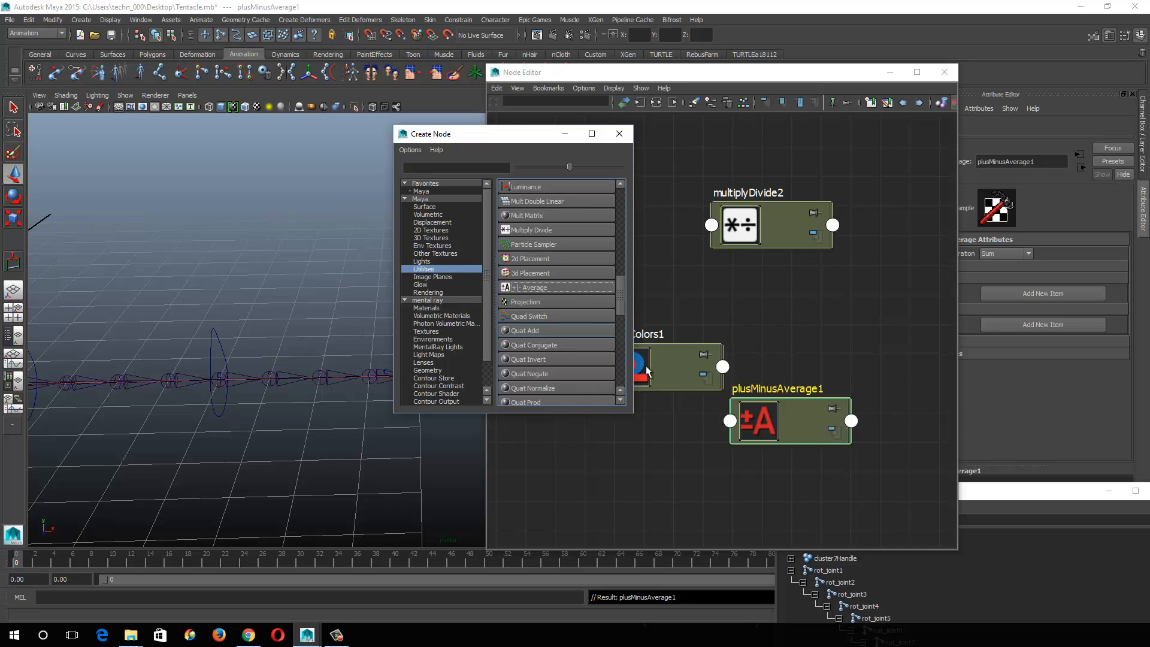
left_click_drag(876, 170, 805, 517)
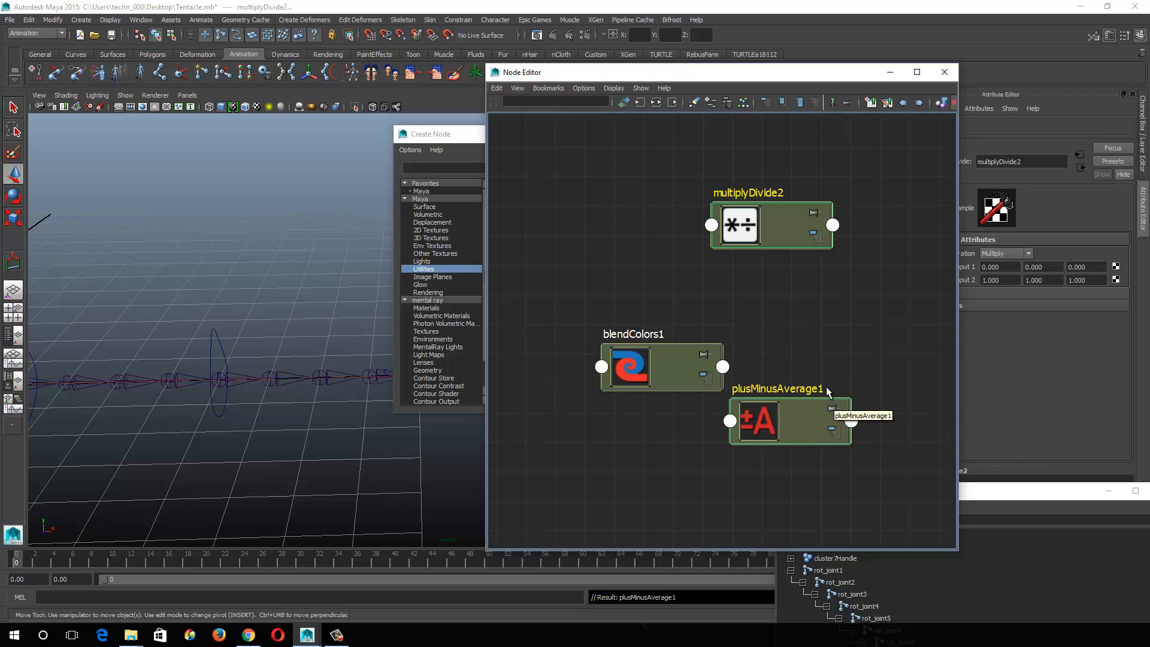
key("Delete")
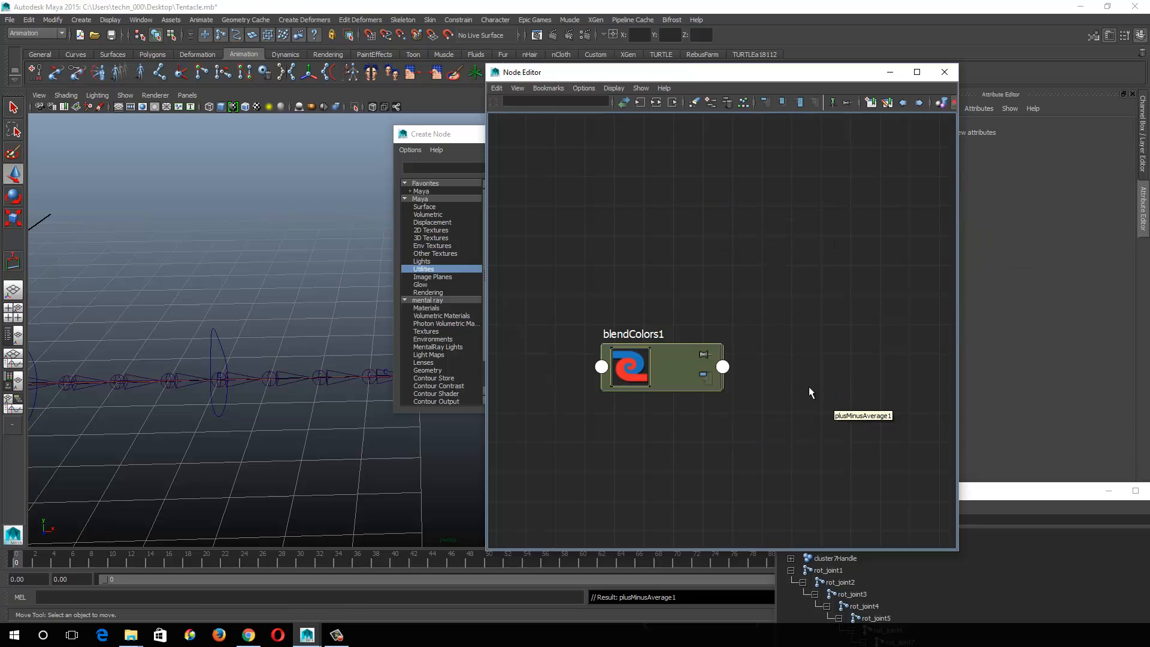
Step: Put the Create Node window away, frame the start of the joint chain, and move the Blend Colors node higher in the graph
left_click(484, 181)
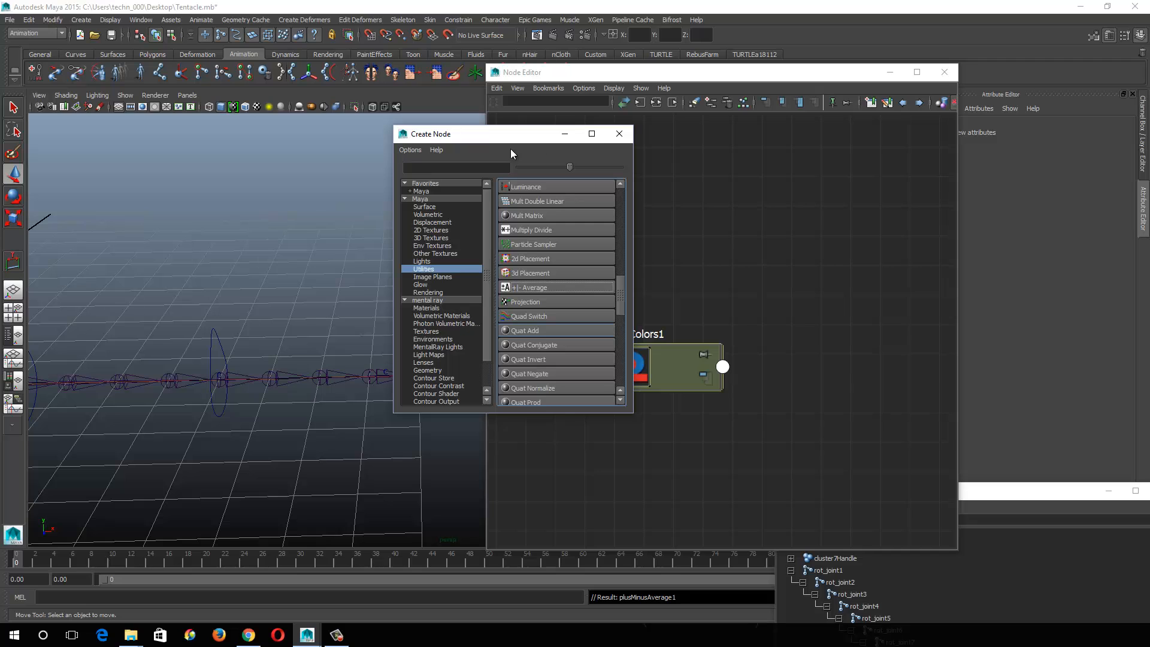
left_click(558, 136)
right_click_drag(204, 440, 114, 351, "alt")
middle_click_drag(113, 350, 370, 326, "alt")
left_click_drag(372, 329, 397, 430, "alt")
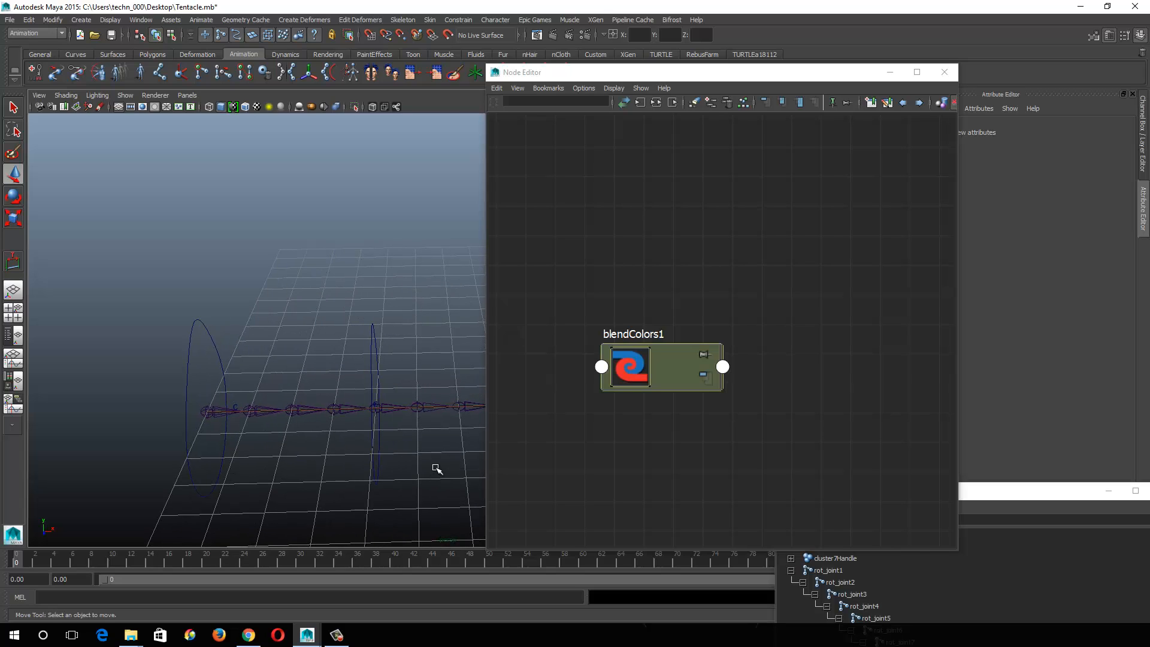
left_click_drag(670, 366, 706, 211)
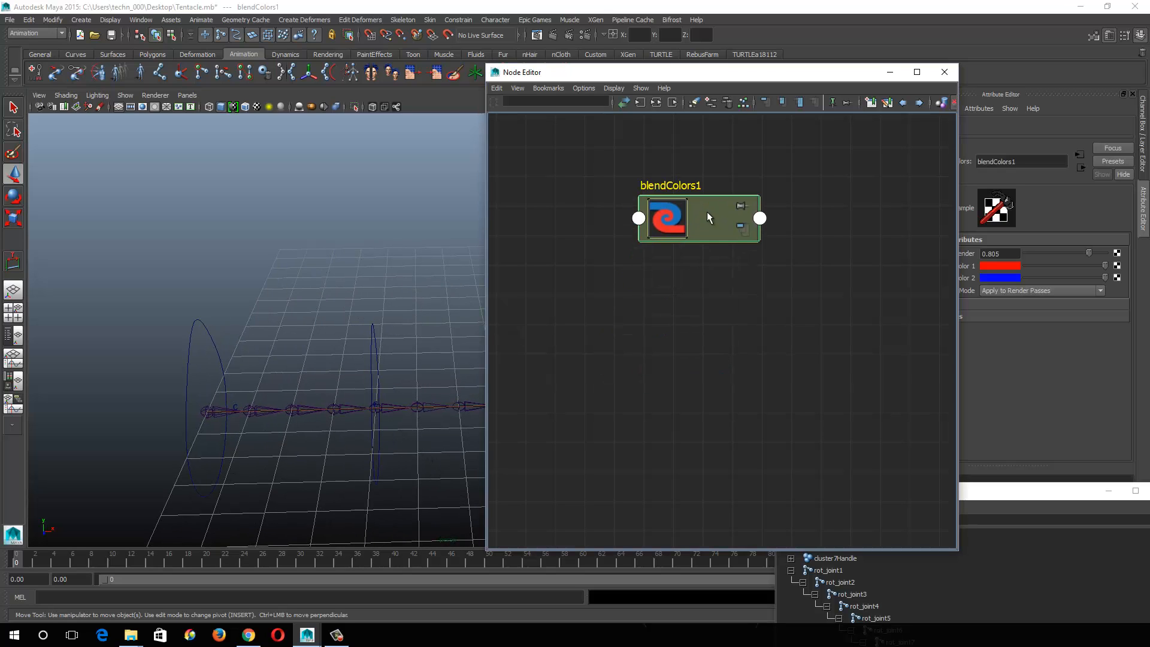
Step: Uncover the Connection Editor and load the first control curve, ctrl1, as its output object
left_click_drag(755, 70, 878, 126)
left_click_drag(960, 134, 911, 102)
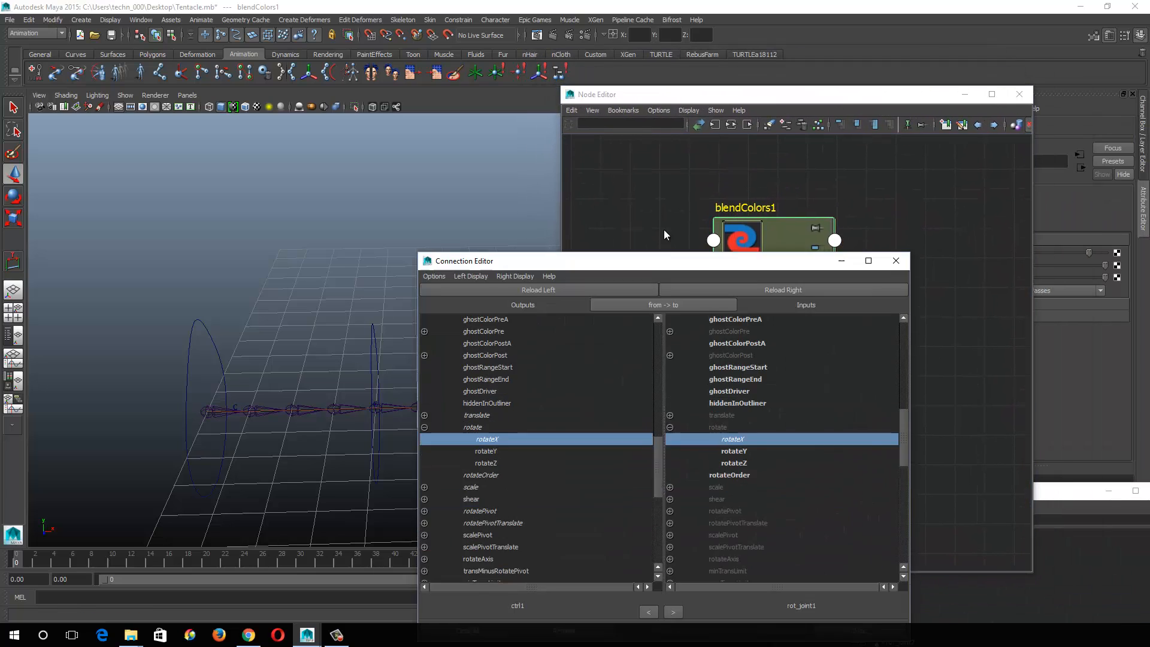
left_click_drag(672, 261, 650, 125)
left_click(207, 331)
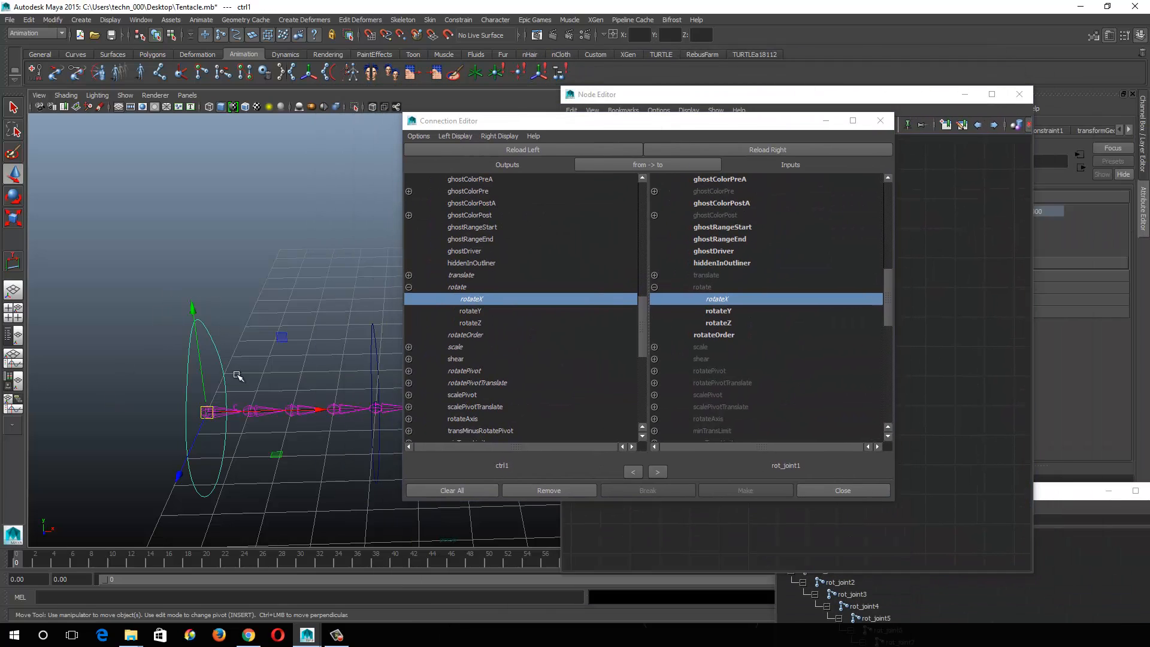
left_click(510, 149)
Step: Shorten the Connection Editor and Node Editor and arrange them side by side above the joint chain
left_click_drag(527, 126, 213, 30)
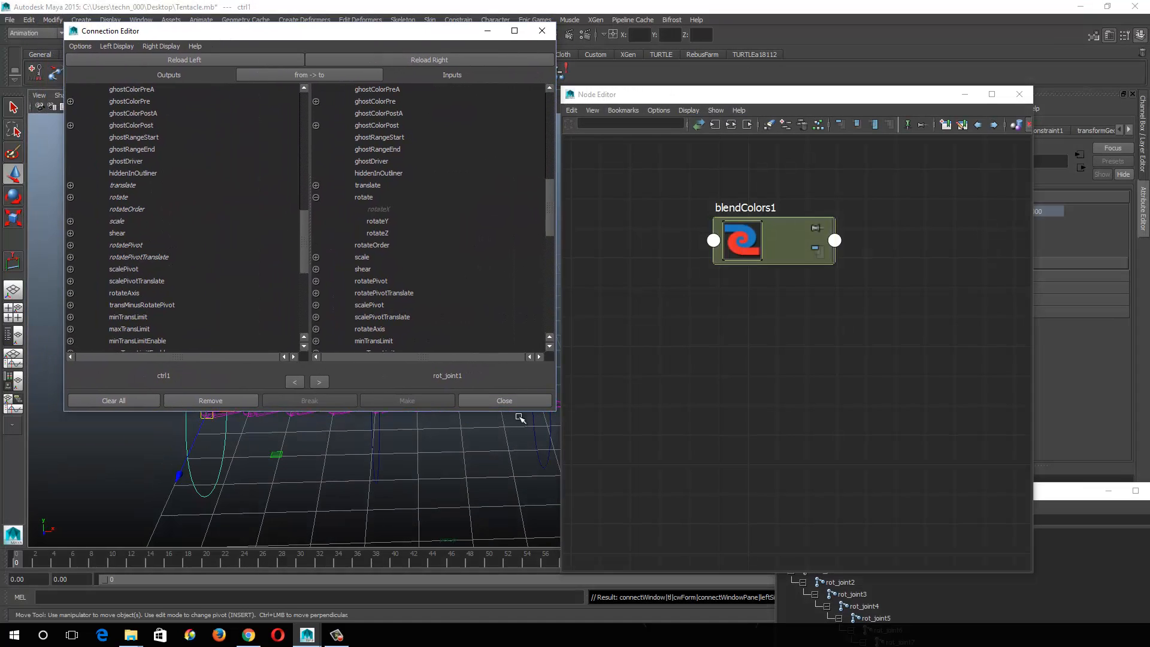
left_click_drag(528, 411, 527, 306)
left_click_drag(611, 89, 611, 302)
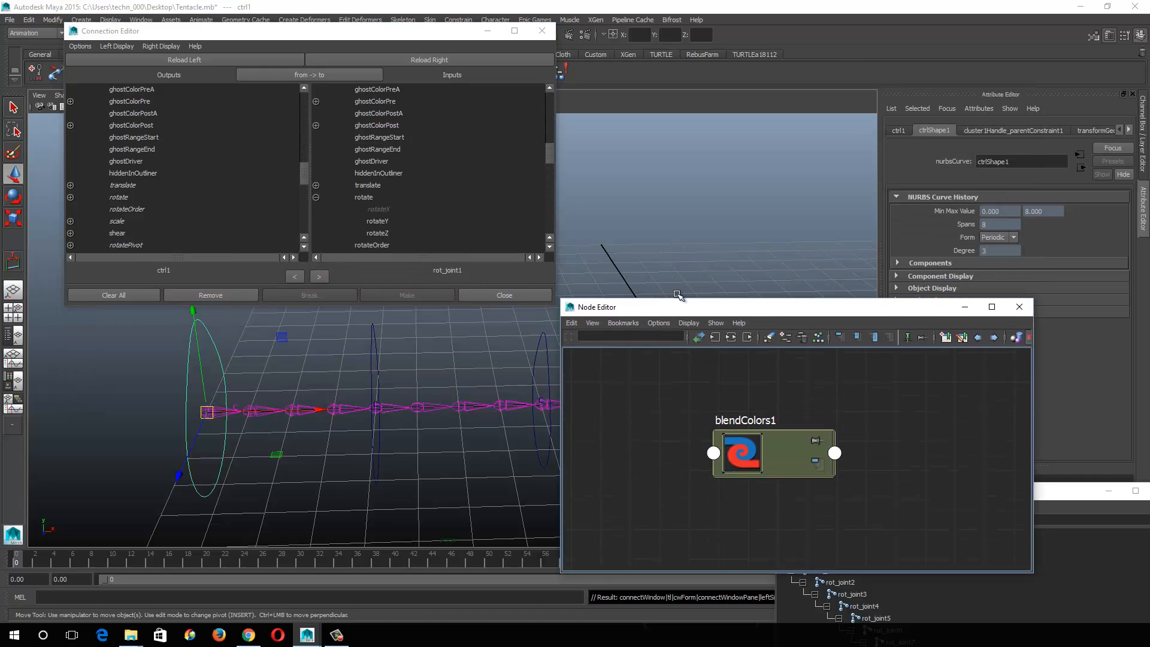
left_click_drag(692, 313, 692, 68)
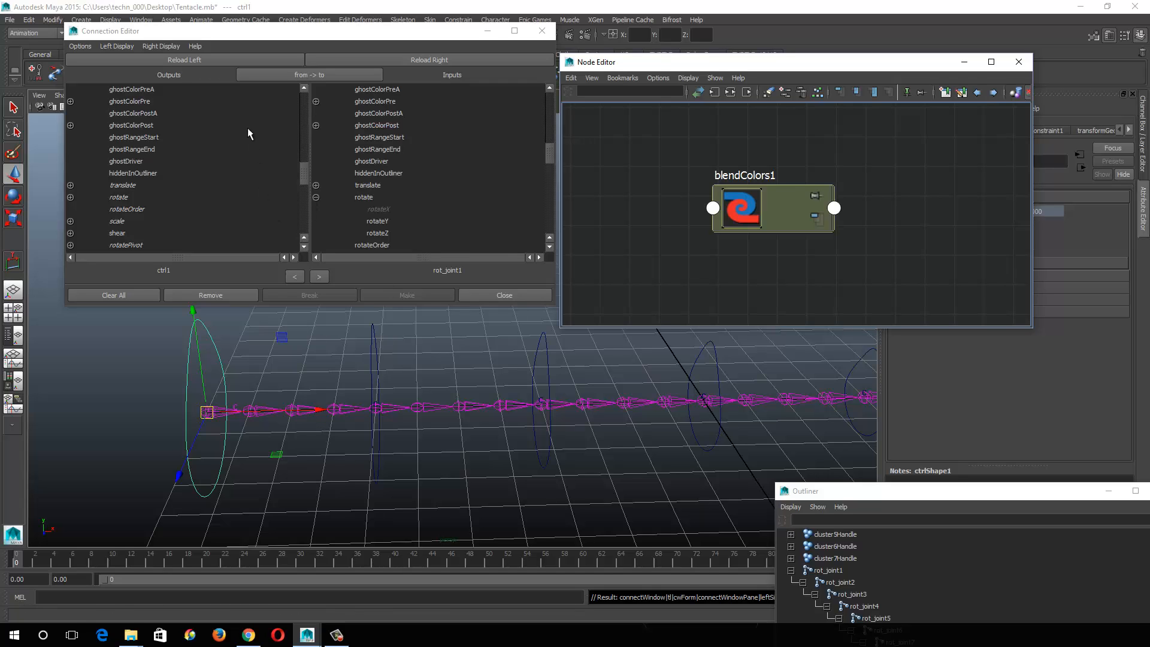
Step: Load blendColors1 as the Connection Editor's input object and connect ctrl1's rotate to color1
left_click(224, 55)
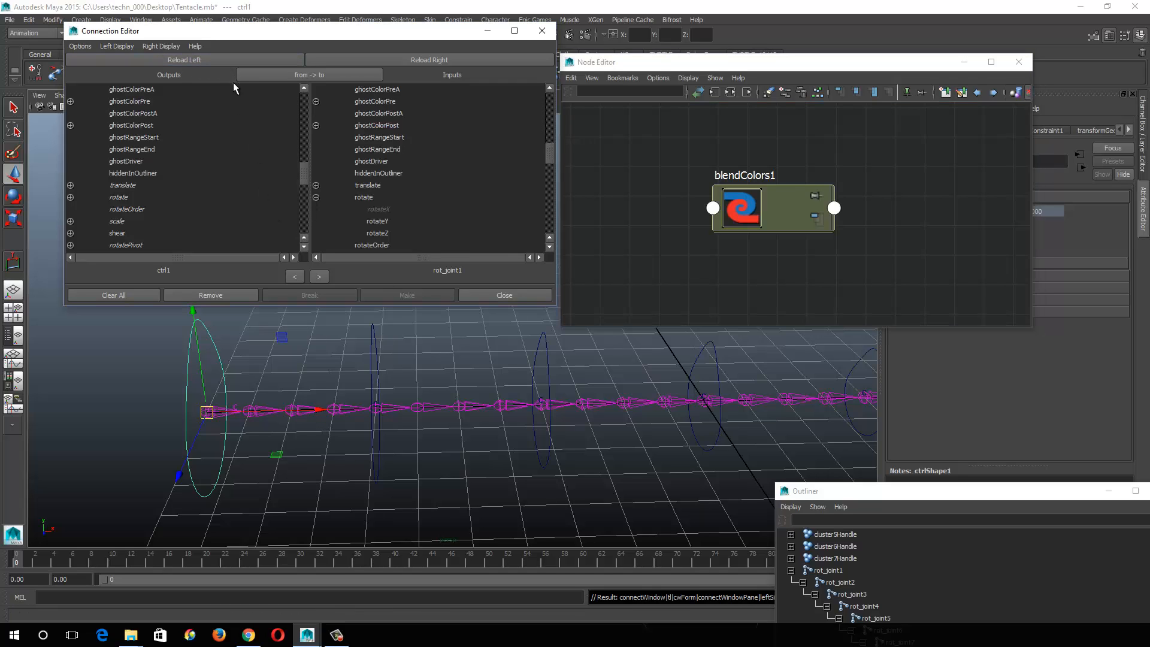
left_click(772, 193)
left_click(458, 59)
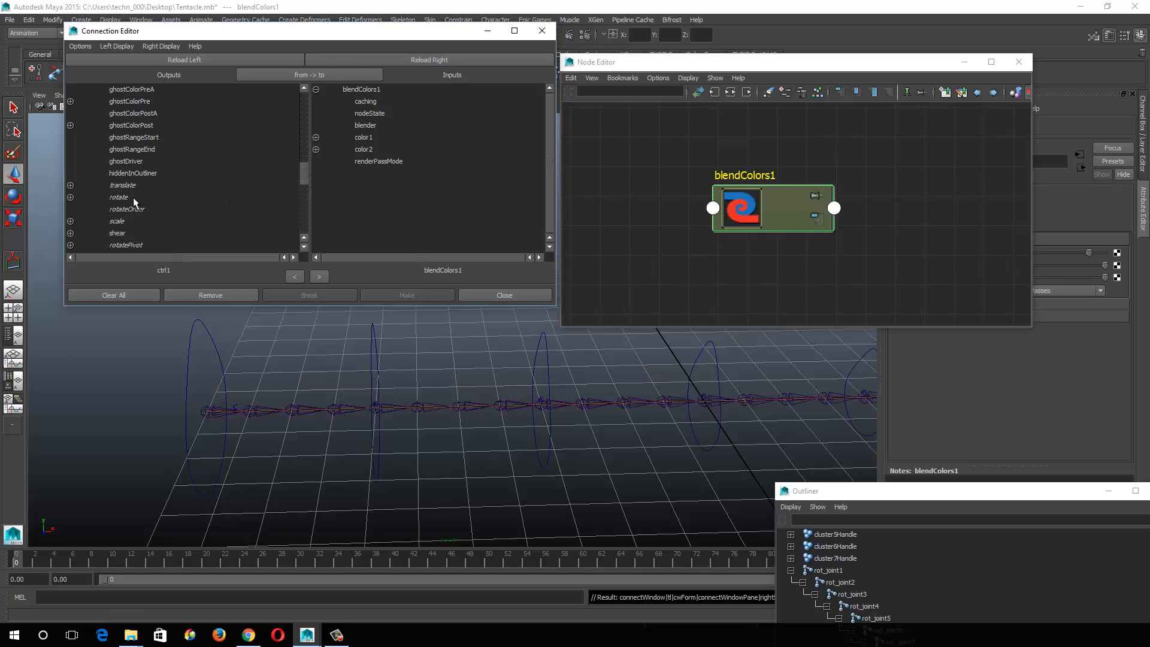
left_click(118, 197)
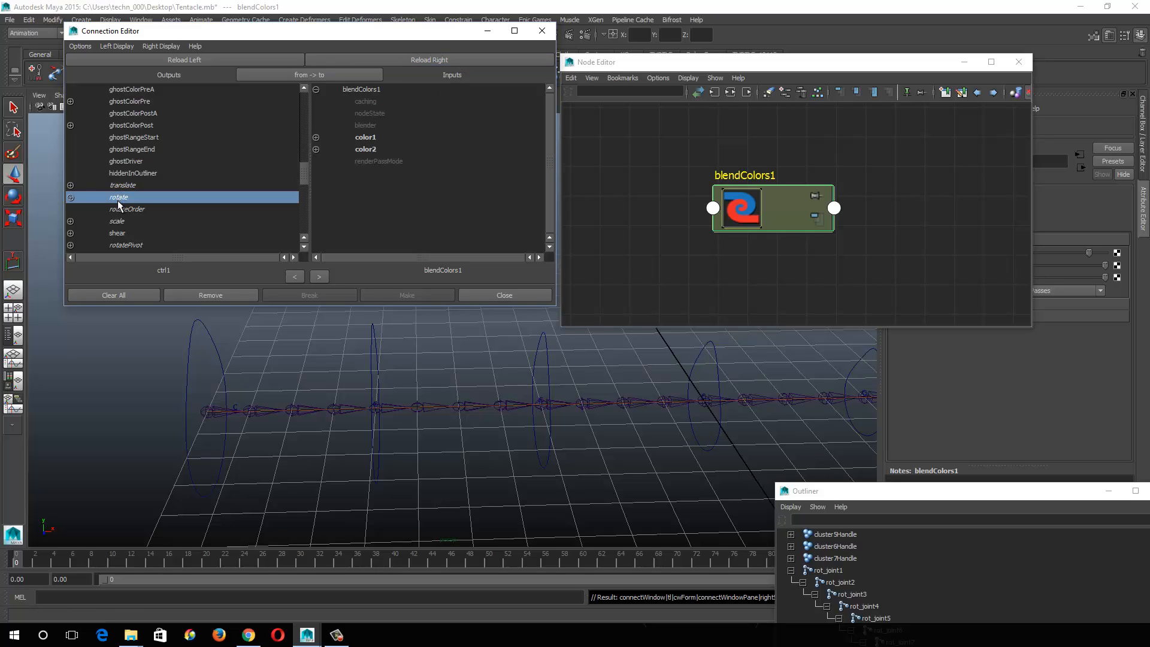
left_click(363, 137)
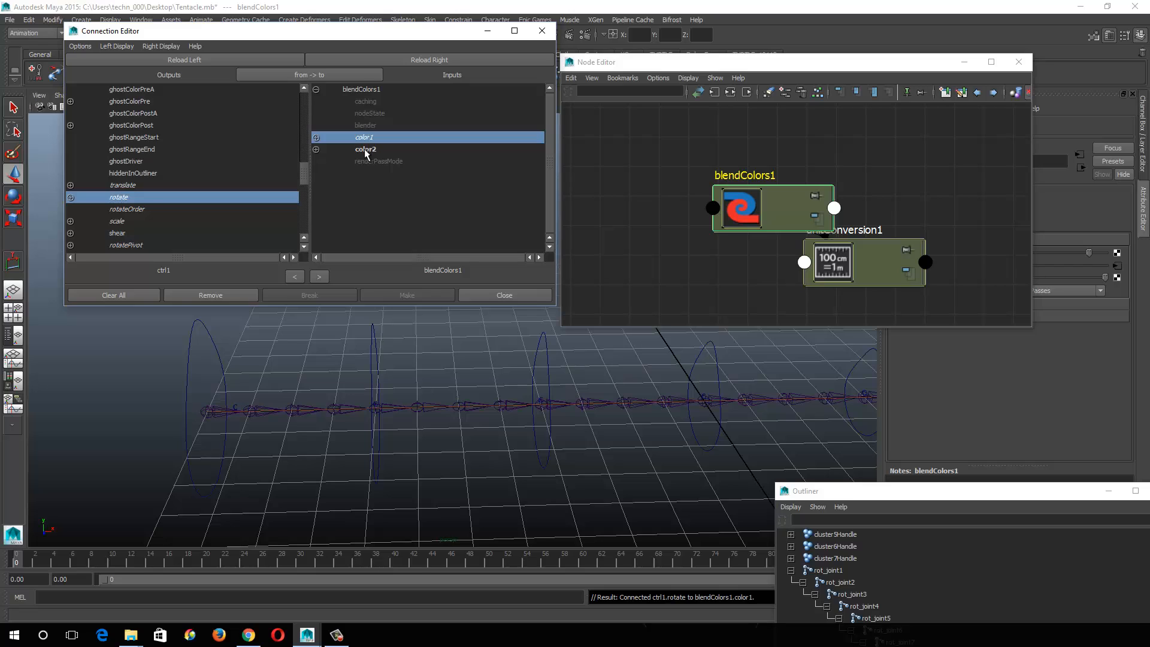
Step: Load the second control curve, ctrl2, as the output object and connect its rotate to color2 of blendColors1
left_click_drag(360, 337, 396, 371)
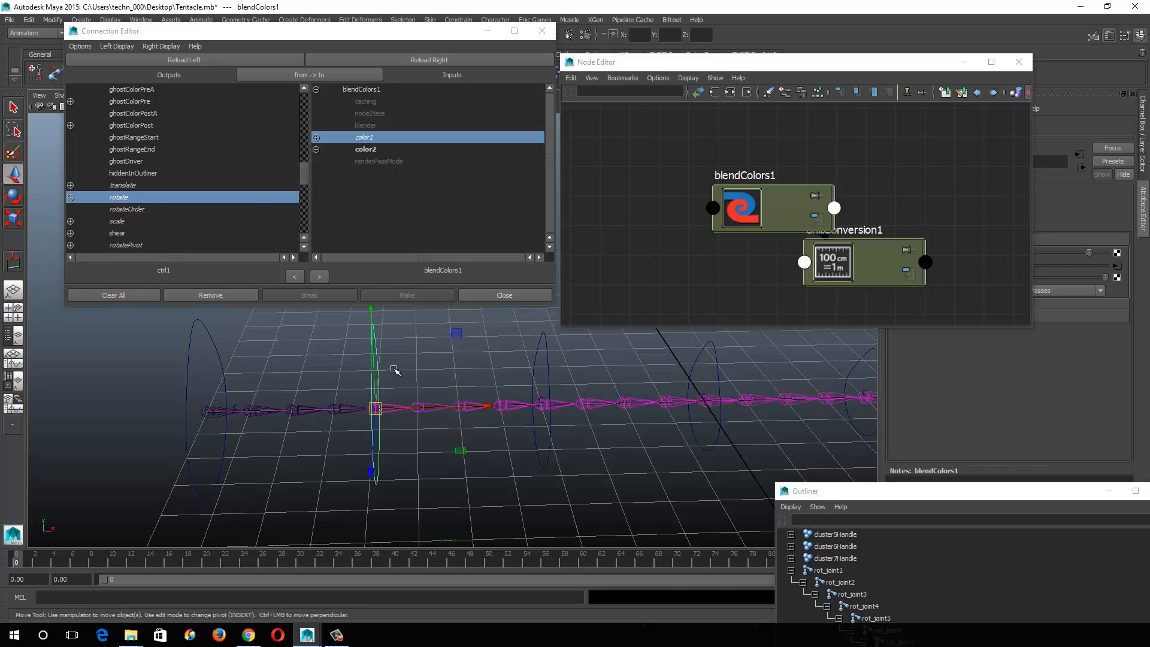
left_click(70, 197)
left_click(70, 197)
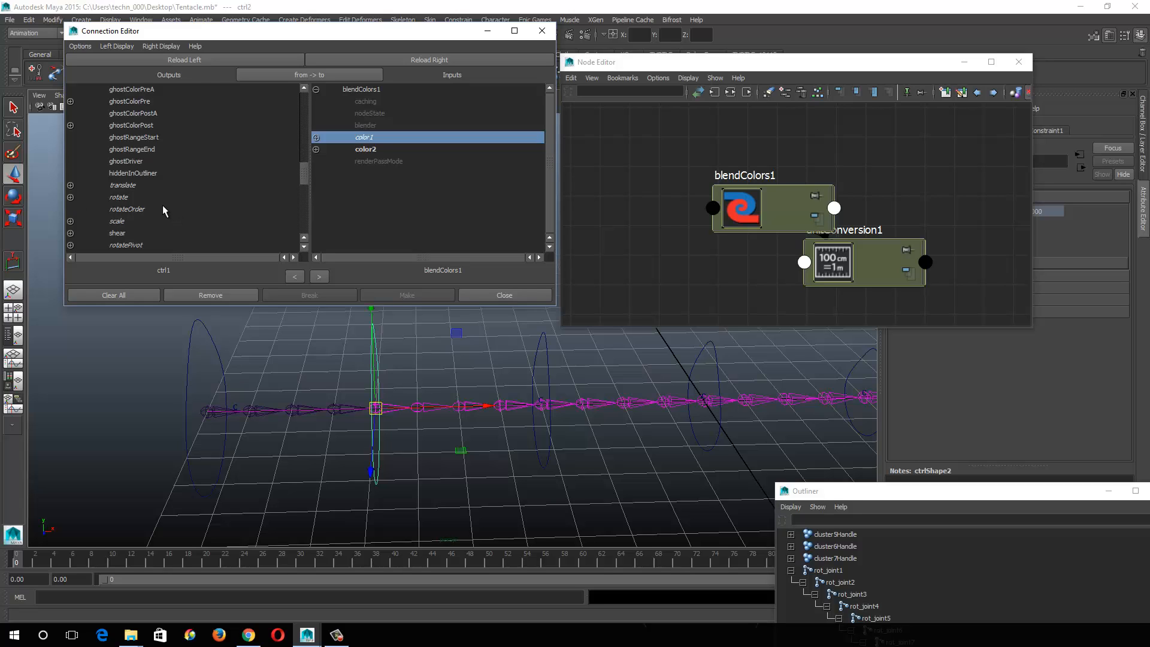
left_click(137, 60)
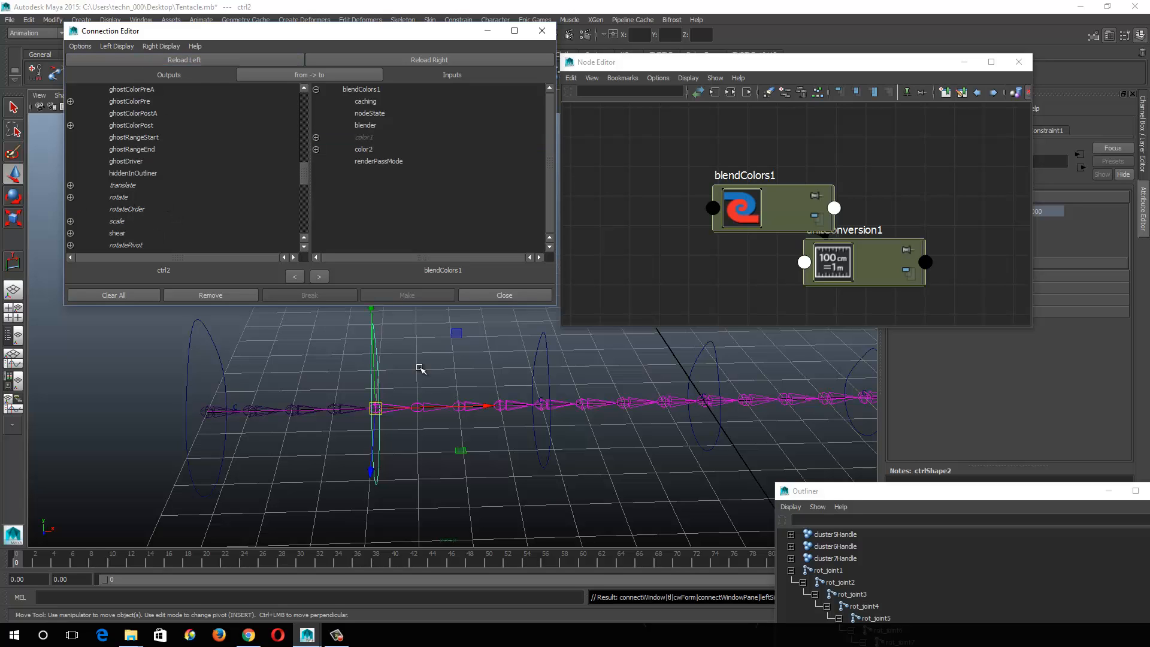
left_click(121, 198)
left_click(366, 149)
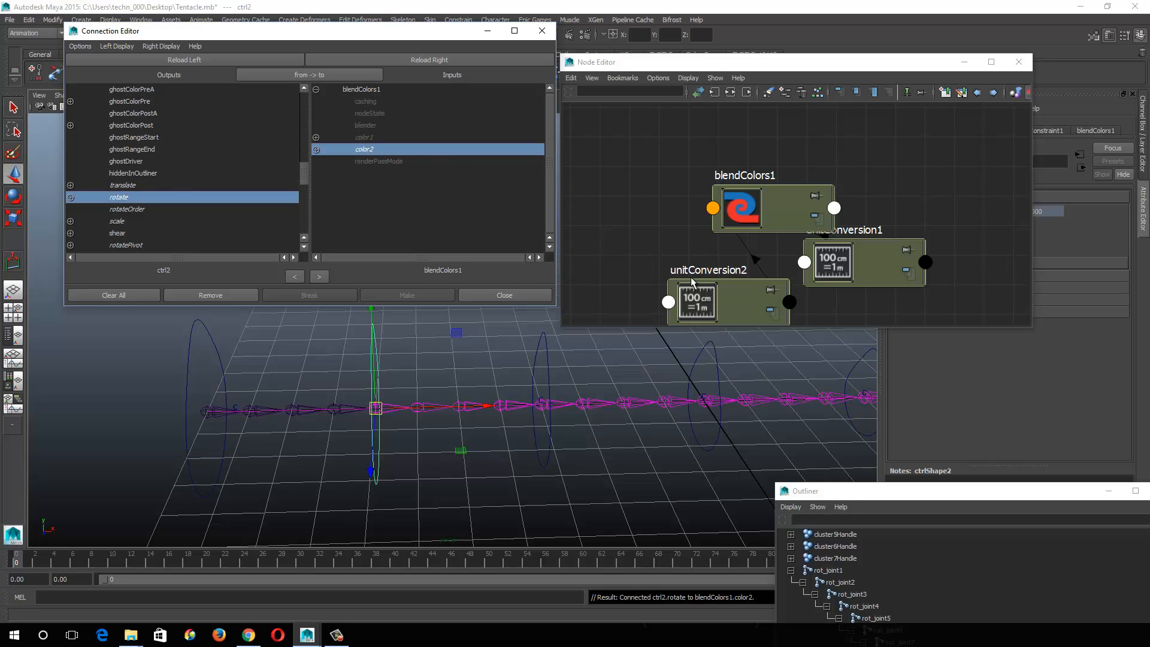
Step: Select the Blend Colors node, move it clear of the unit conversion nodes, and shift the Node Editor off the Attribute Editor
left_click(768, 196)
left_click_drag(767, 198, 820, 162)
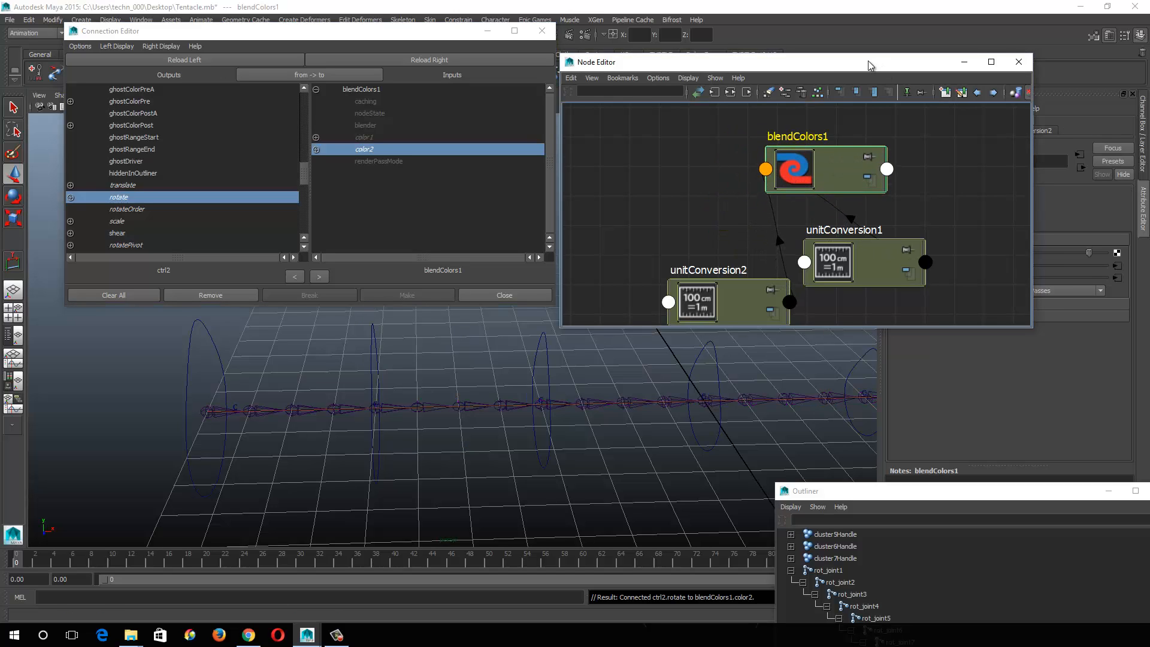
left_click_drag(867, 64, 701, 41)
Step: Try Blender values of 1 and 0.25 on the Blend Colors node
left_click_drag(1010, 254, 926, 252)
type("1")
key("Return")
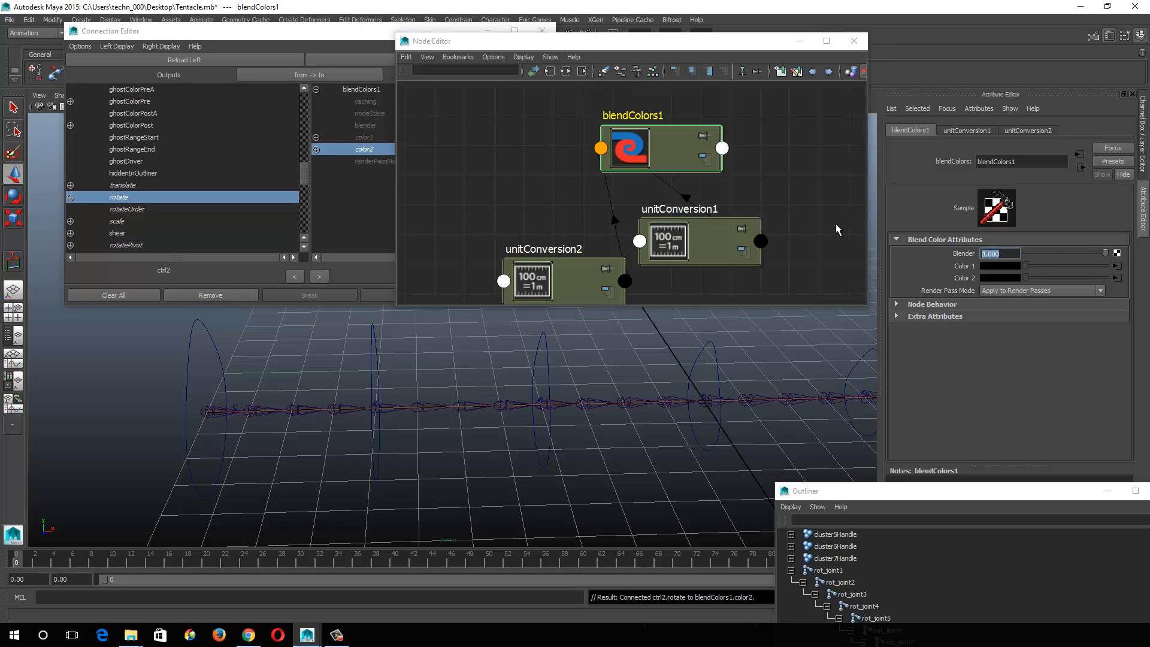
type("0.25")
key("Return")
Step: Load blendColors1 as the Connection Editor's output object and rot_joint2 as its input object
left_click(656, 148)
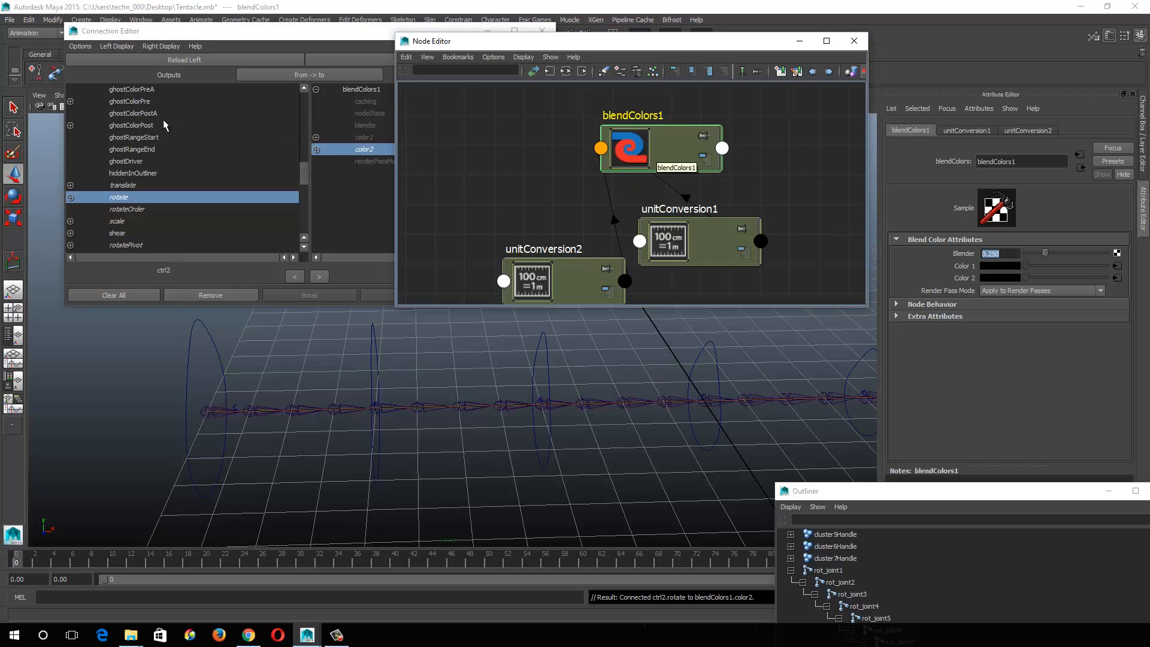
left_click(189, 61)
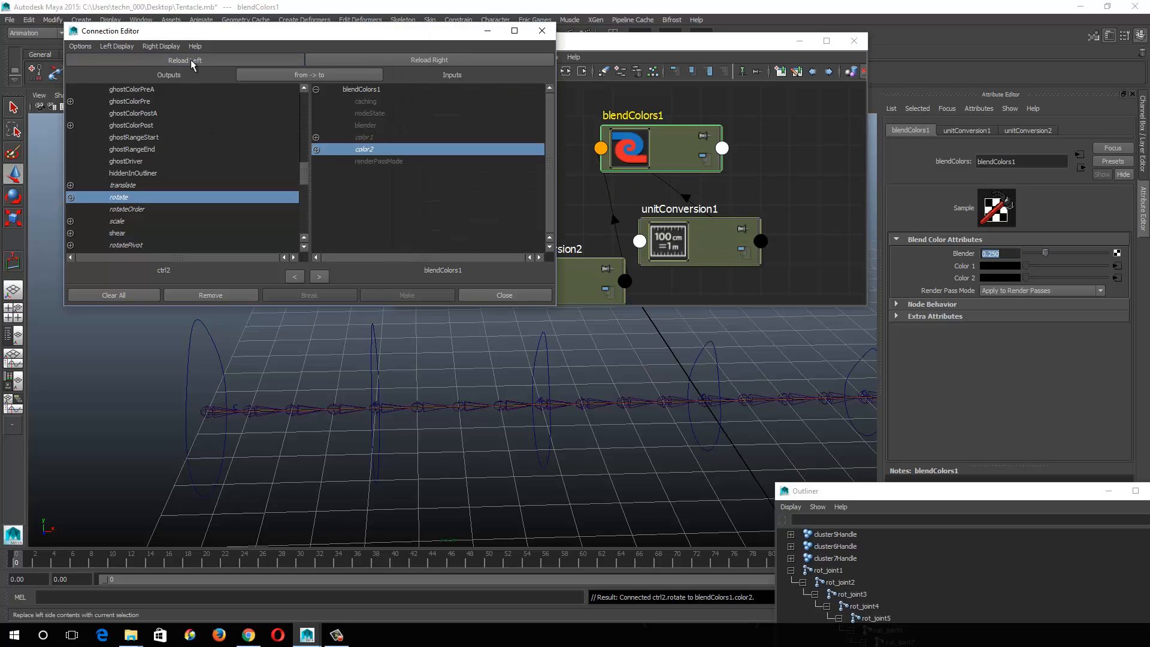
left_click(261, 411)
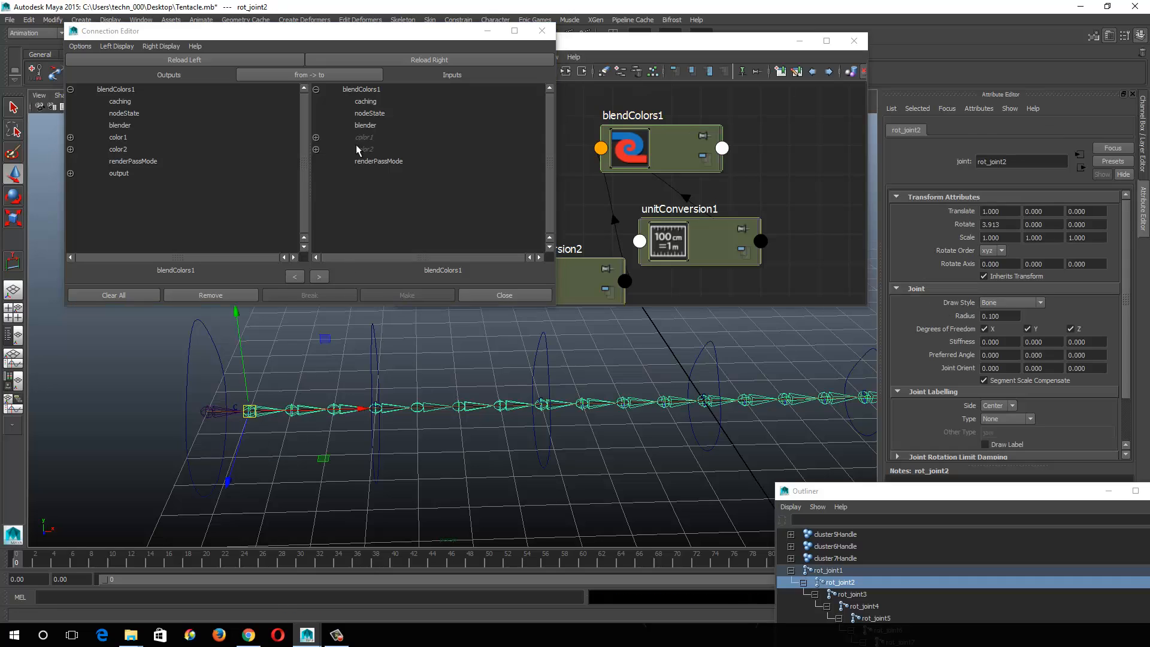
left_click(385, 61)
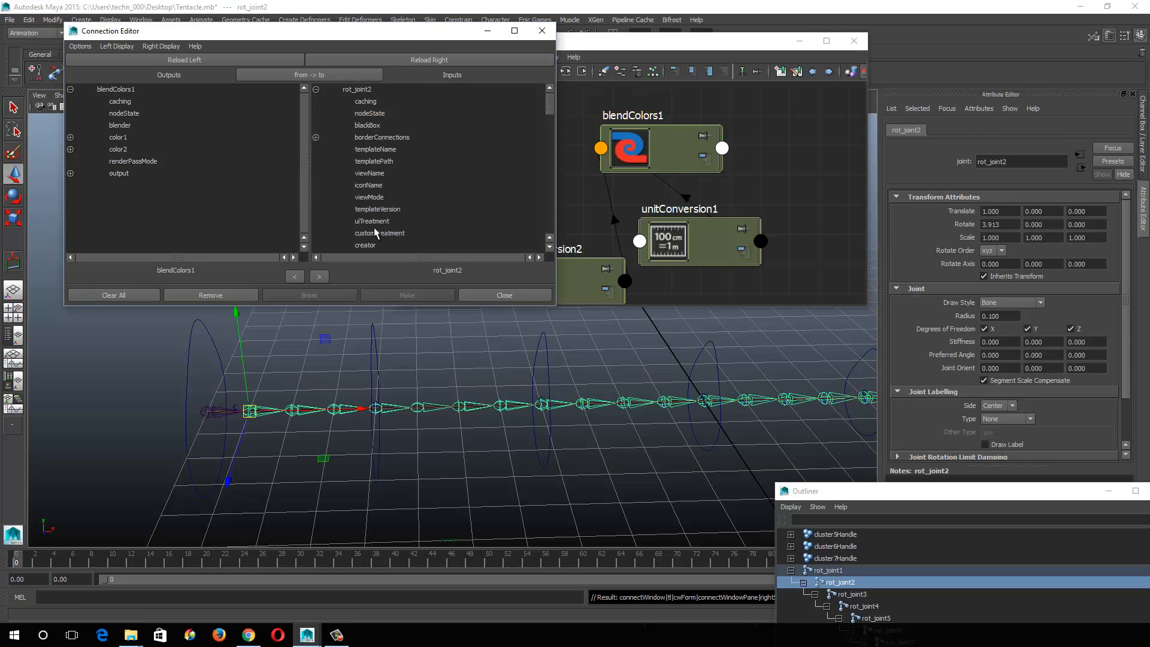
Step: Reselect the Blend Colors node and set its Blender value to 0.750
left_click(672, 148)
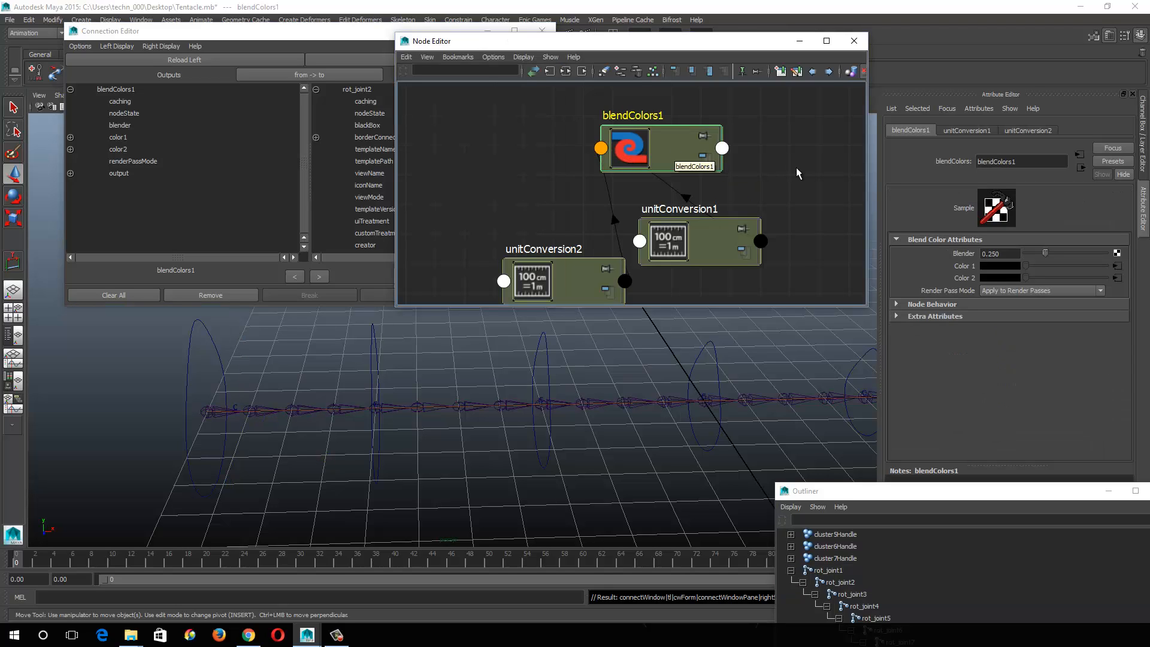
left_click_drag(1007, 254, 989, 252)
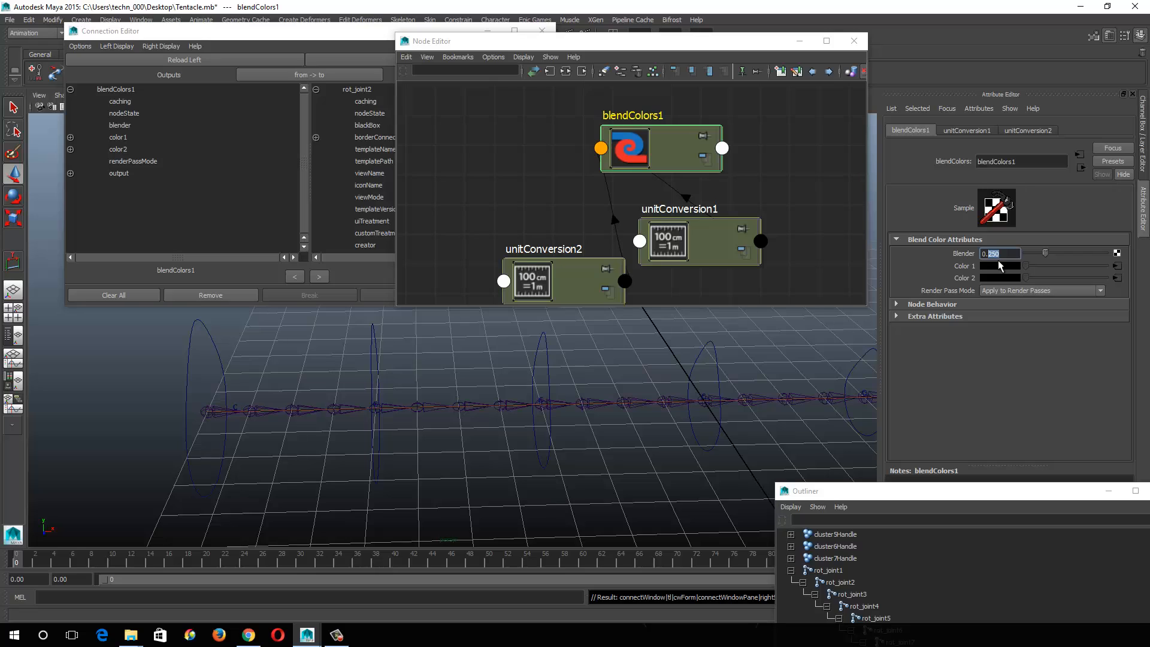
type("750")
key("Return")
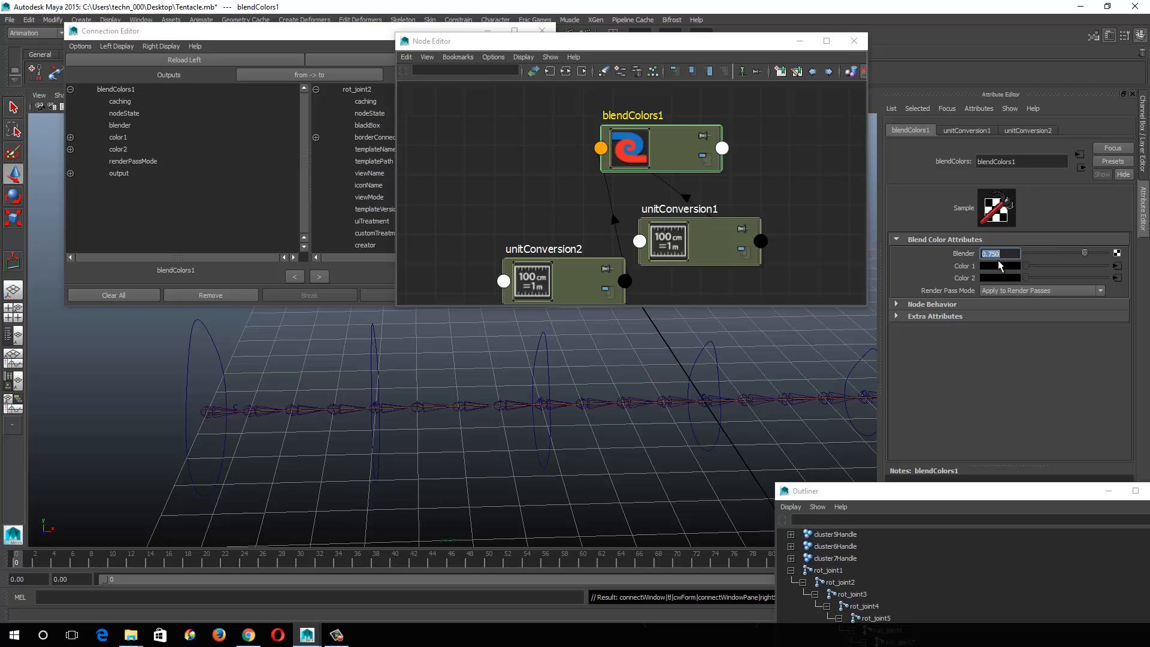
left_click(678, 191)
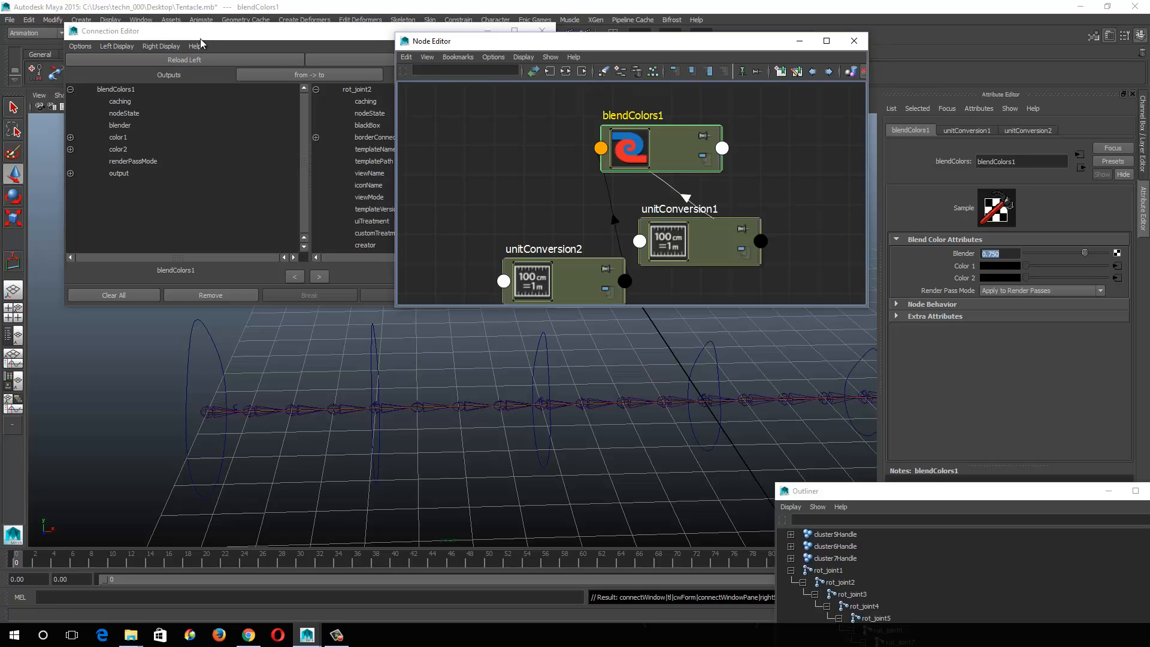
Step: Connect the outputR of blendColors1 to rotateX of rot_joint2 in the Connection Editor
left_click(222, 33)
left_click(222, 33)
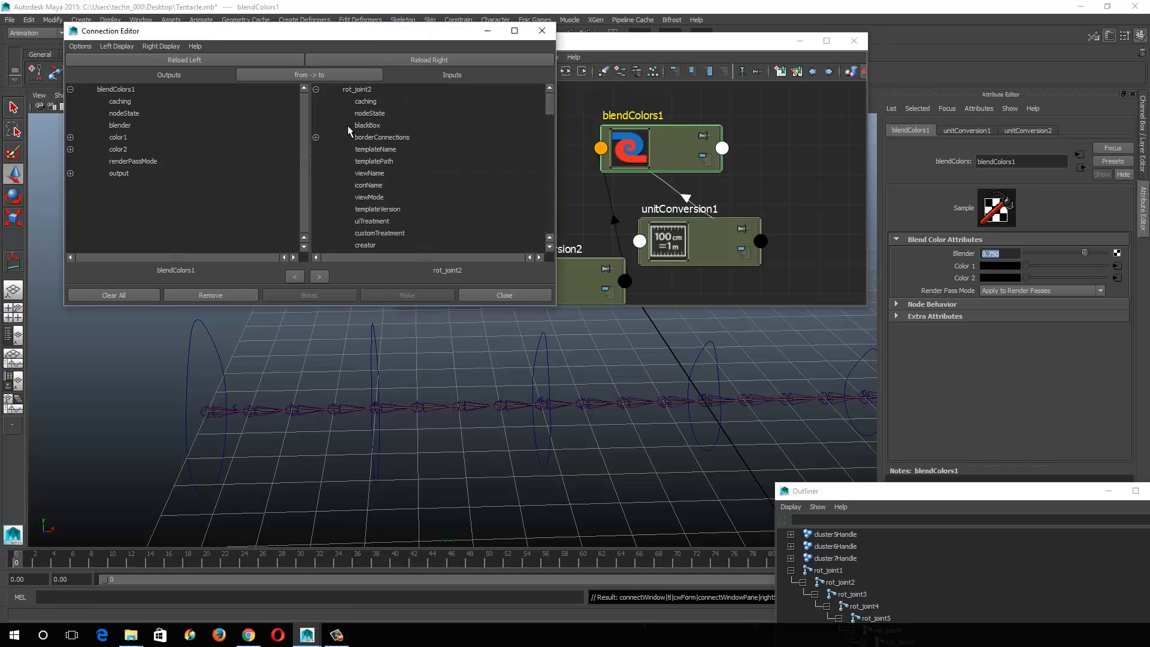
left_click(71, 174)
left_click(139, 186)
scroll(425, 214, "down", 8)
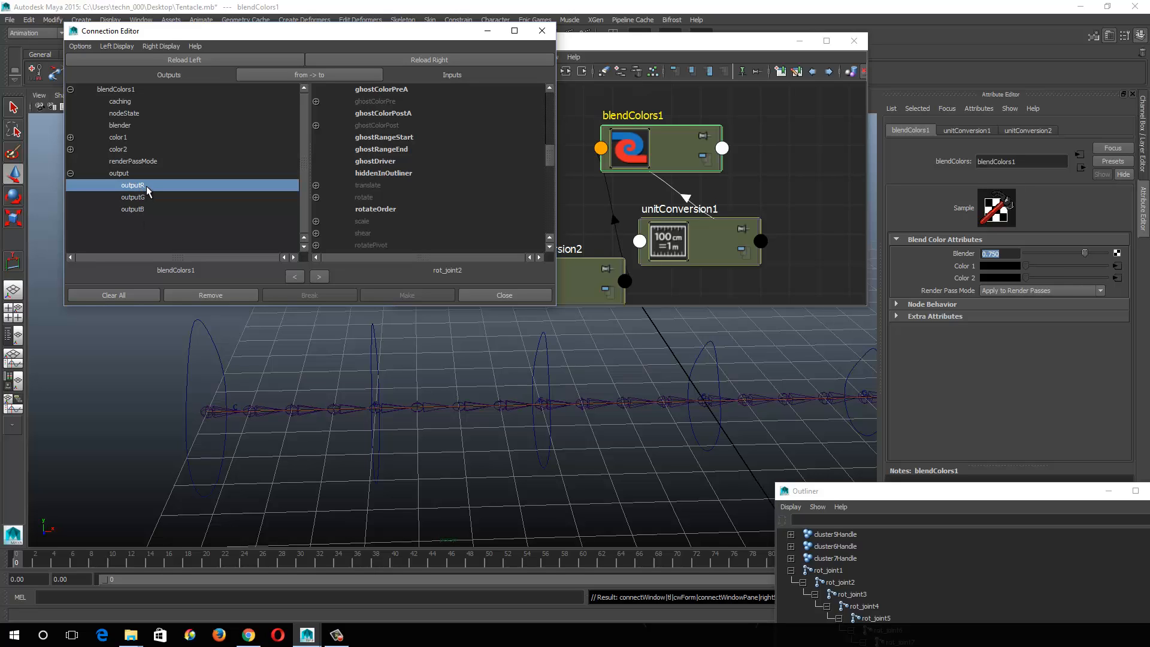
left_click(316, 197)
left_click(383, 209)
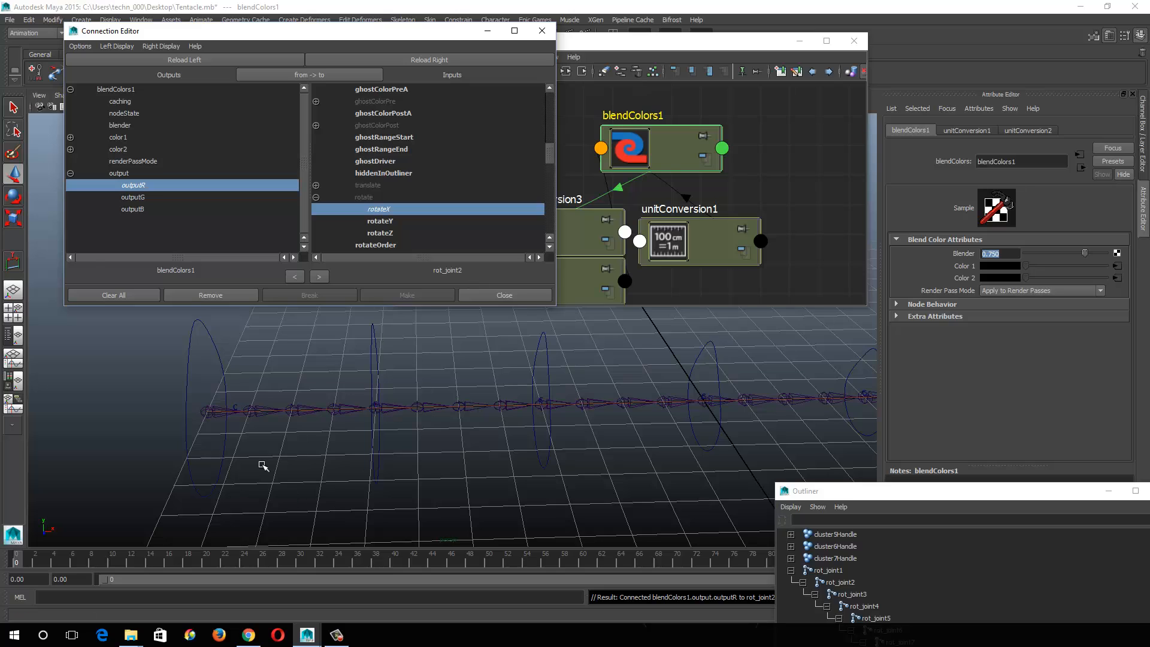
Step: Test the rotation of ctrl1 around its X axis, ending with a Rotate X value of 1
left_click(210, 448)
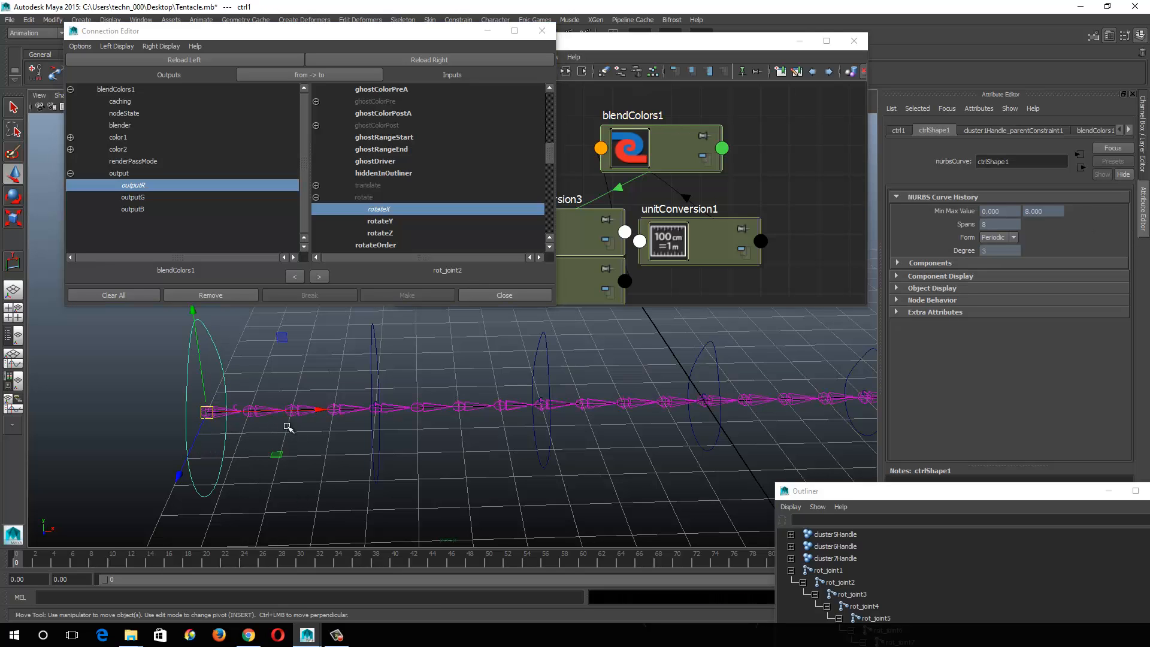
key("e")
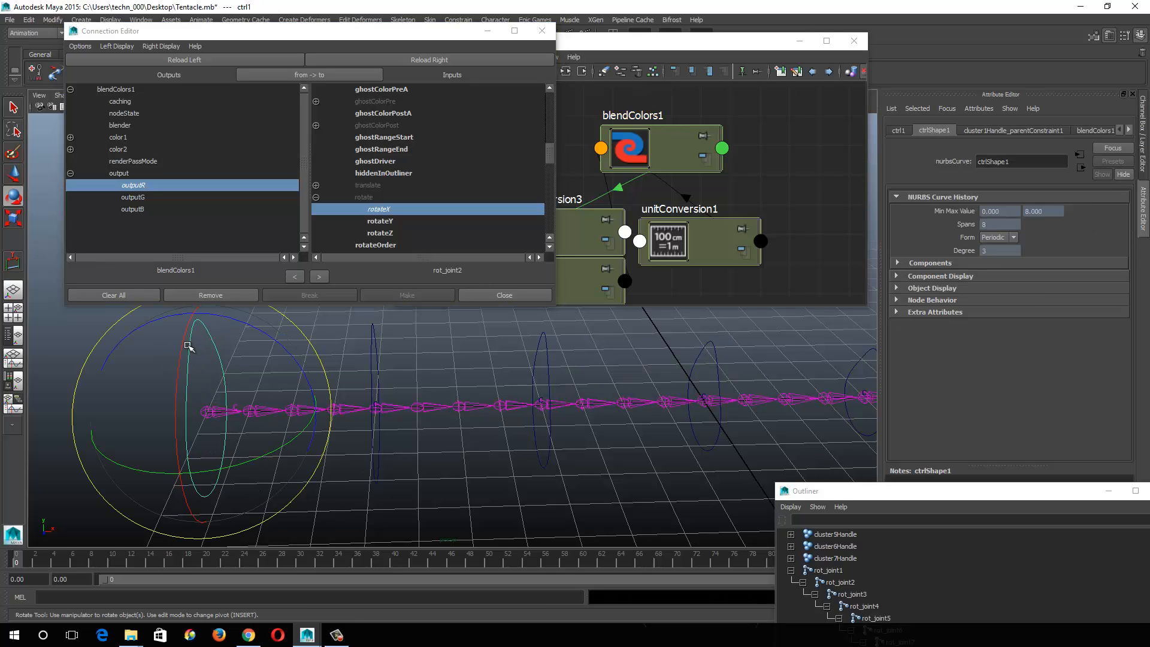
left_click_drag(185, 346, 180, 363)
left_click(1143, 150)
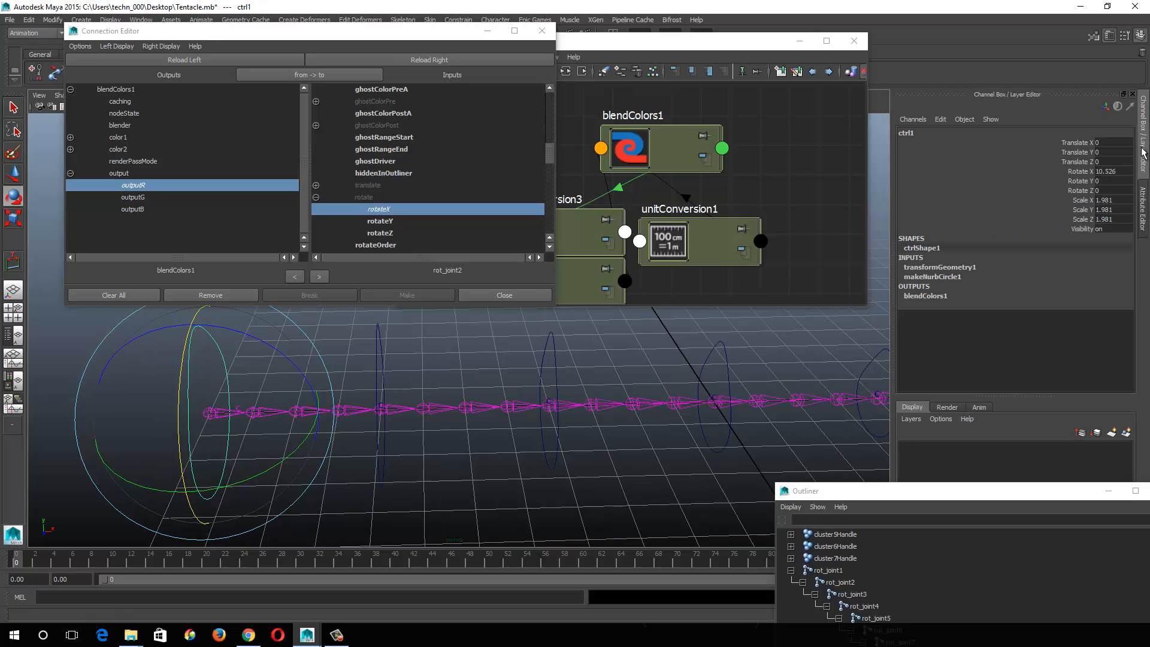
left_click(1113, 171)
type("1")
key("Return")
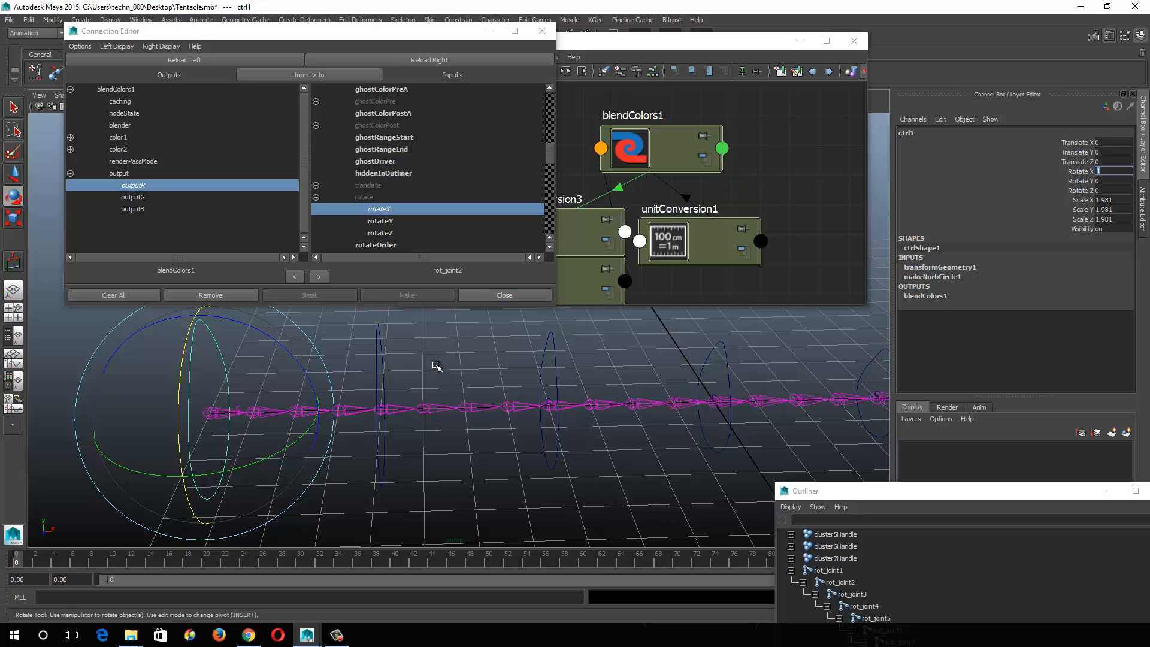
Step: Select rot_joint2 and check its driven Rotate X value
left_click(383, 372)
left_click(251, 410)
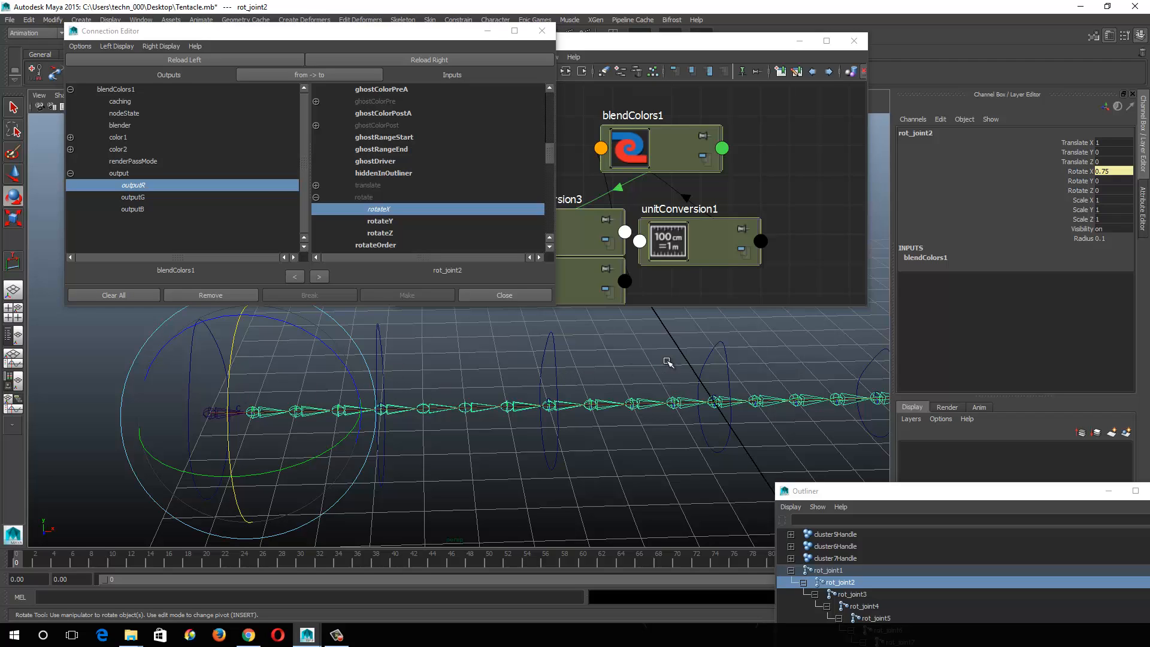
right_click_drag(526, 380, 461, 368, "alt")
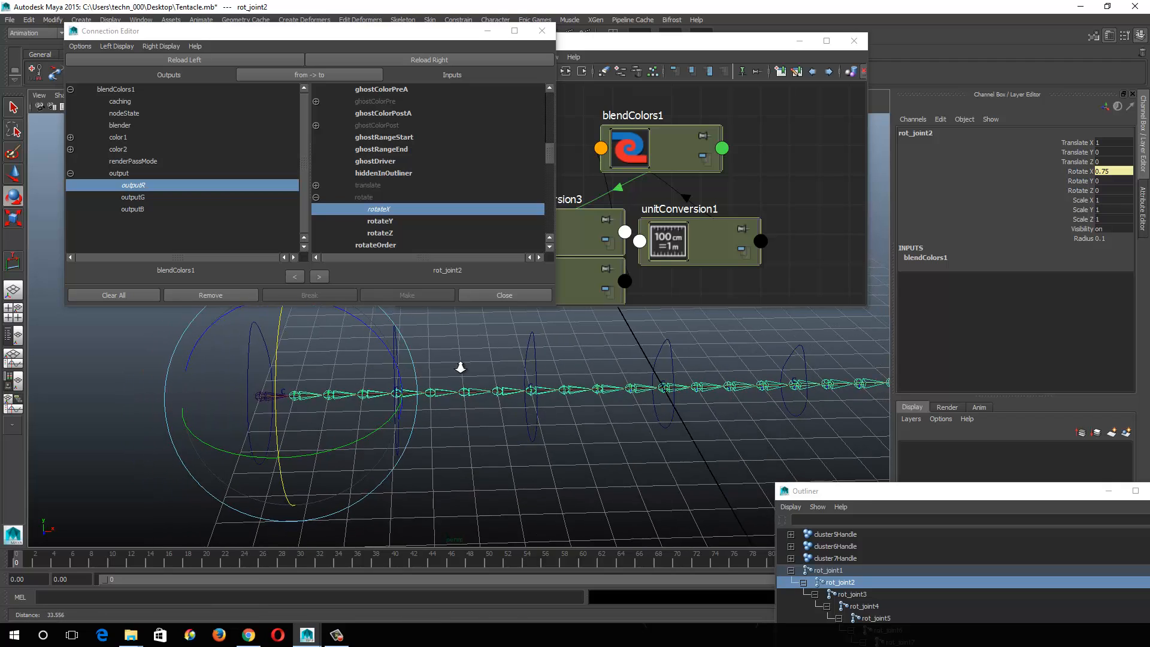
left_click_drag(460, 367, 488, 403, "alt")
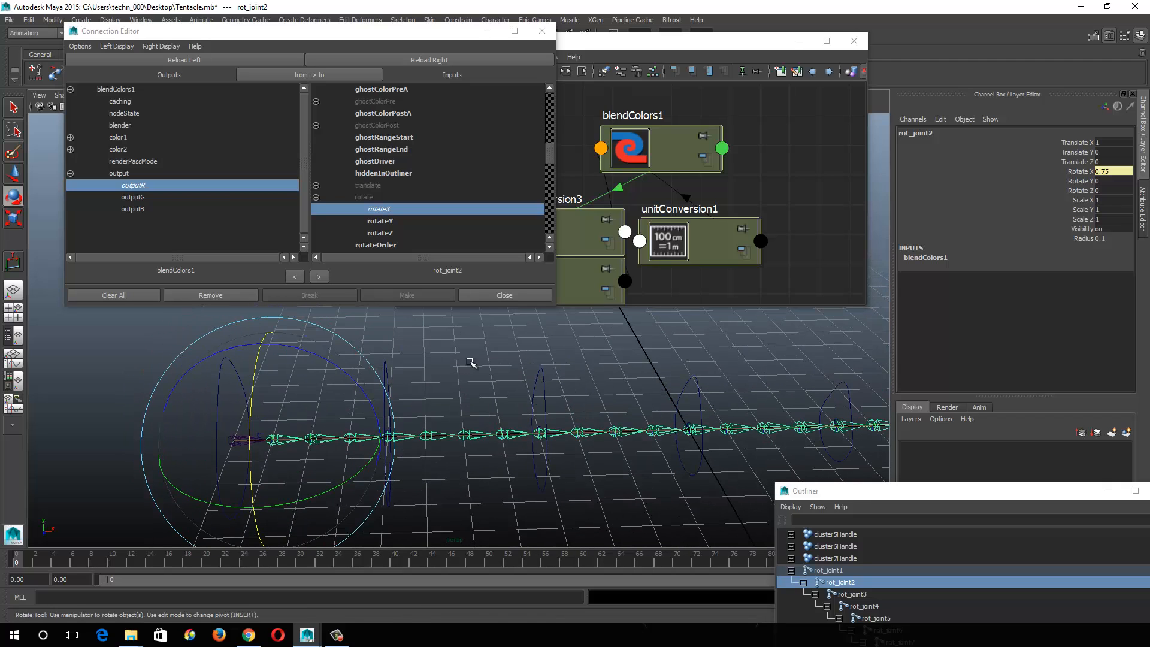
Step: Reset the Rotate X of ctrl1 to 0
left_click(186, 384)
left_click_drag(194, 369, 251, 391)
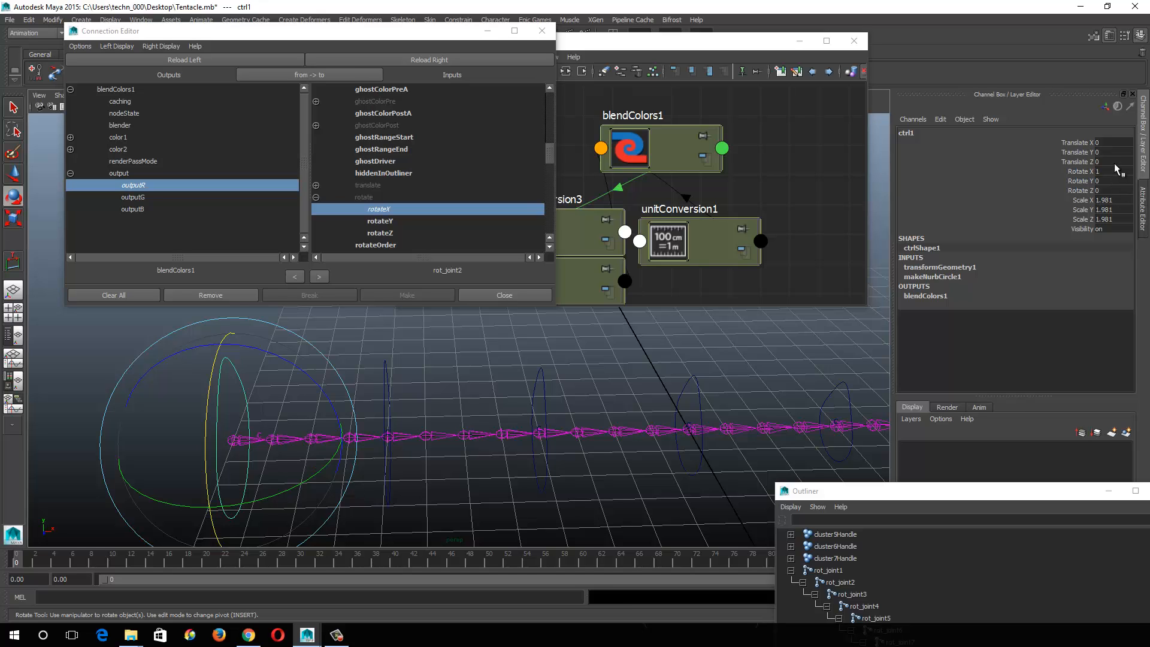
type("0")
key("Return")
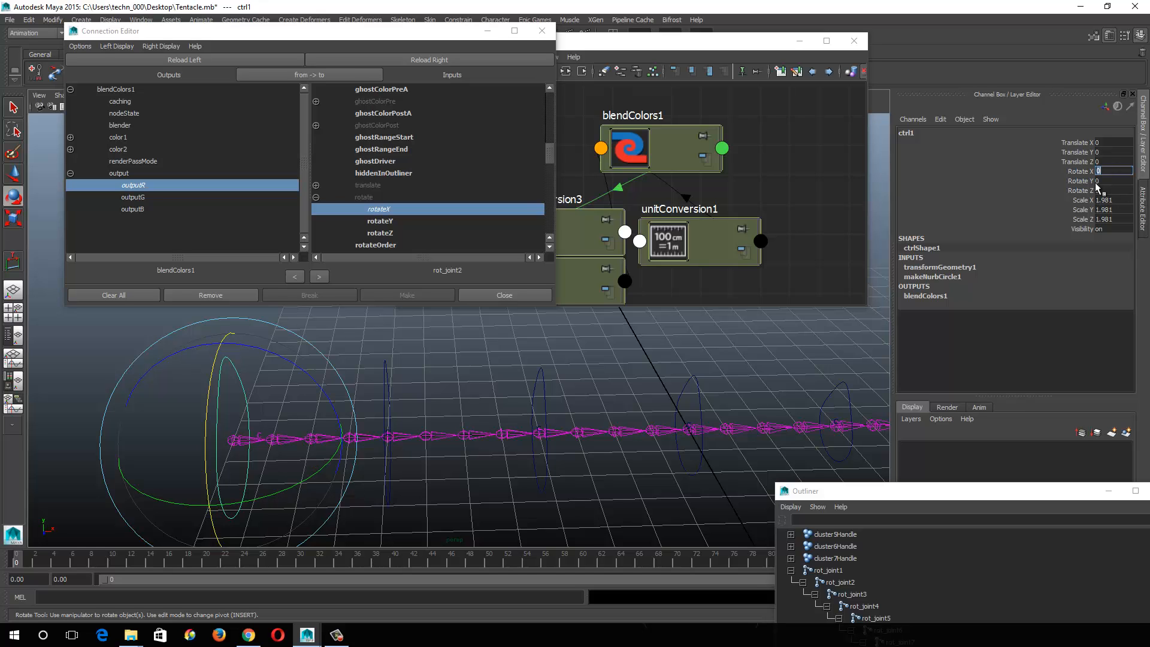
Step: Select all seven control curves together and check their transform values
right_click_drag(514, 416, 356, 330, "alt")
left_click_drag(428, 434, 439, 370, "alt")
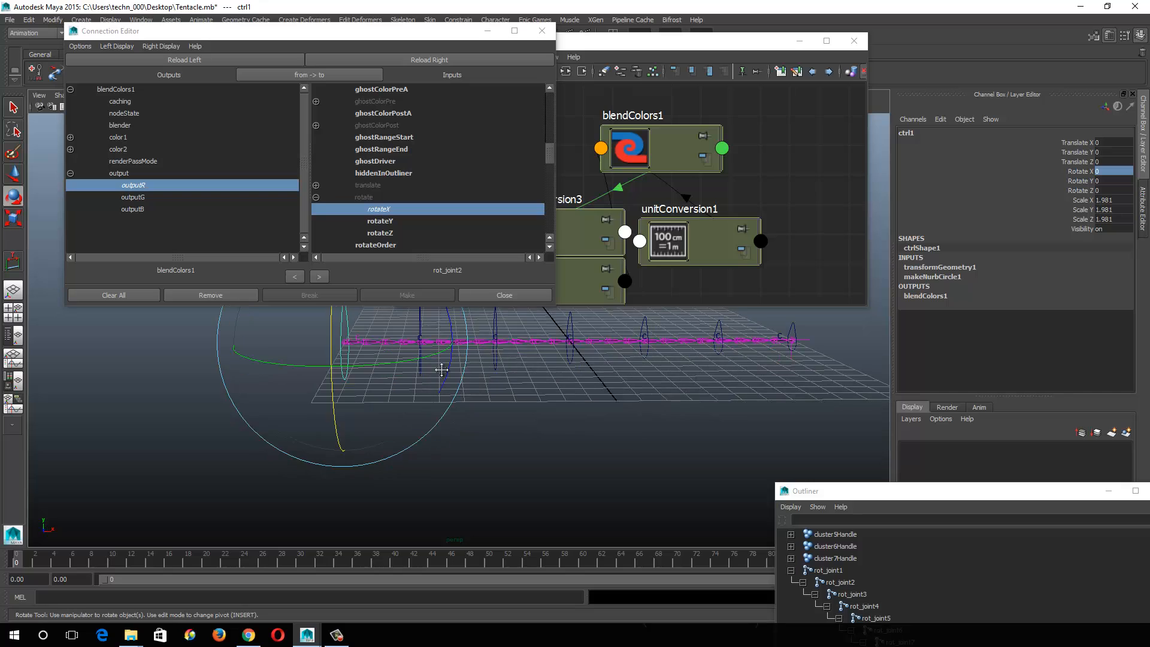
middle_click_drag(439, 369, 389, 428, "alt")
left_click_drag(389, 428, 387, 414, "alt")
left_click(479, 356)
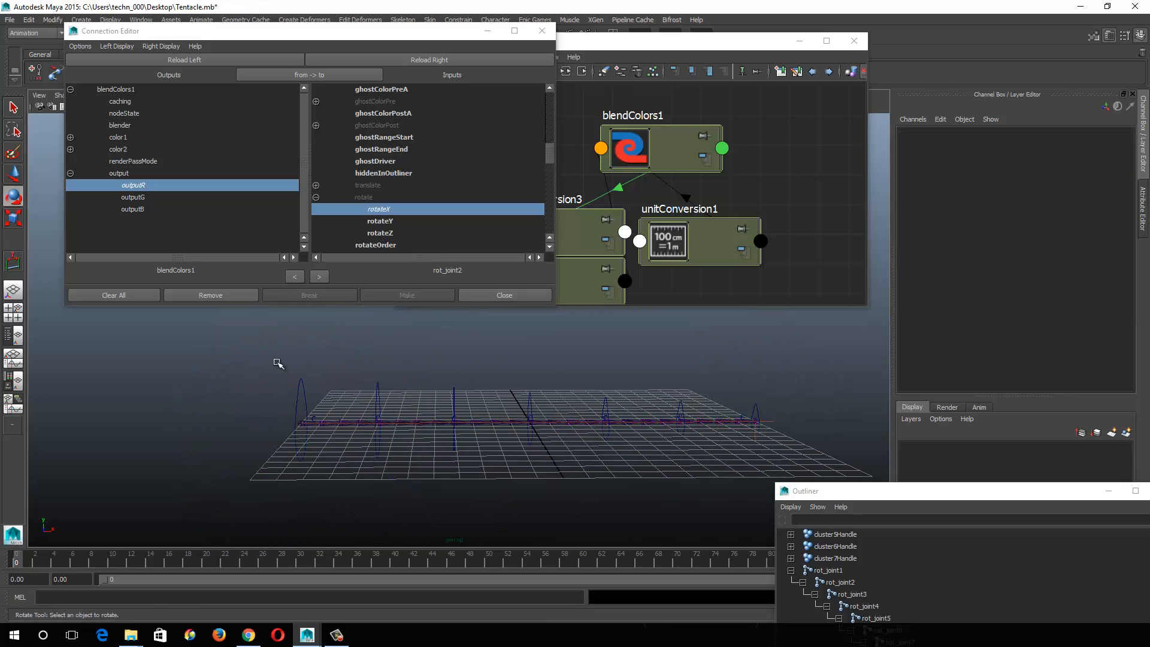
left_click_drag(277, 362, 773, 402)
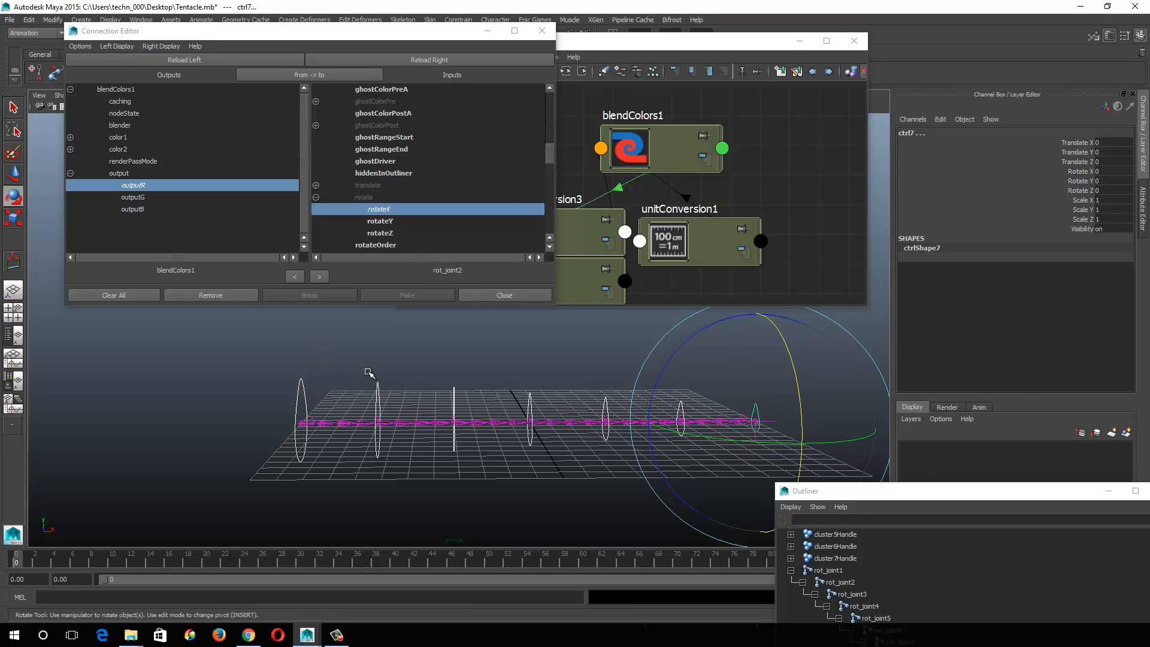
left_click(389, 399)
Step: Freeze the transformations of ctrl1 while its cluster constraint is still in place
left_click_drag(200, 351, 315, 403)
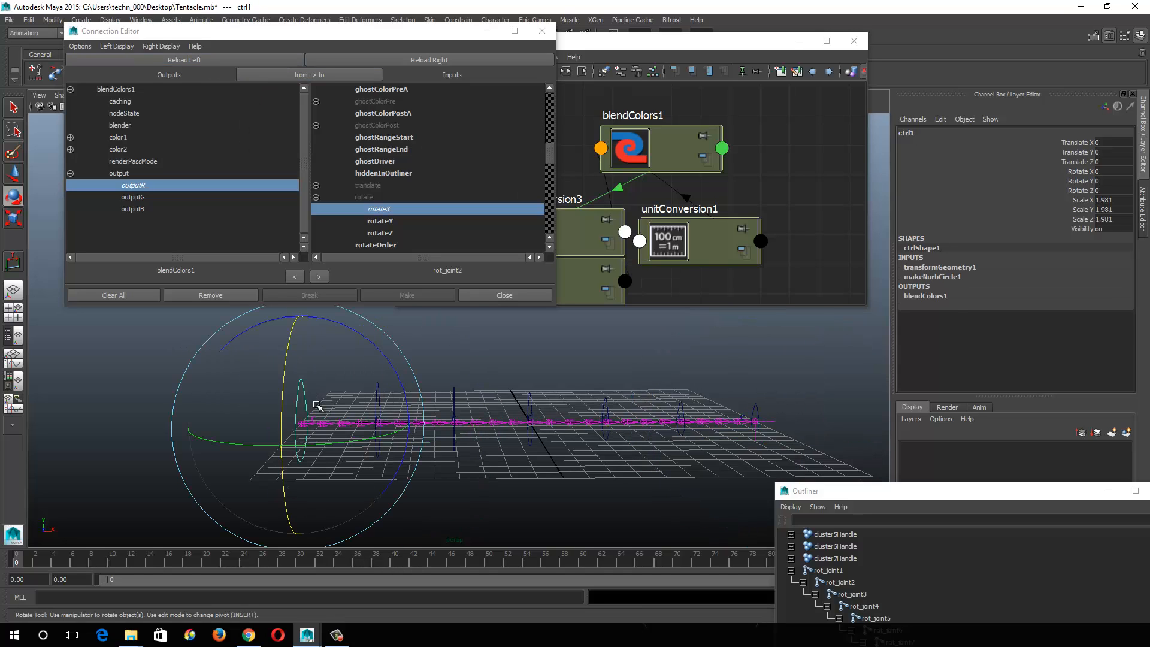
left_click(53, 20)
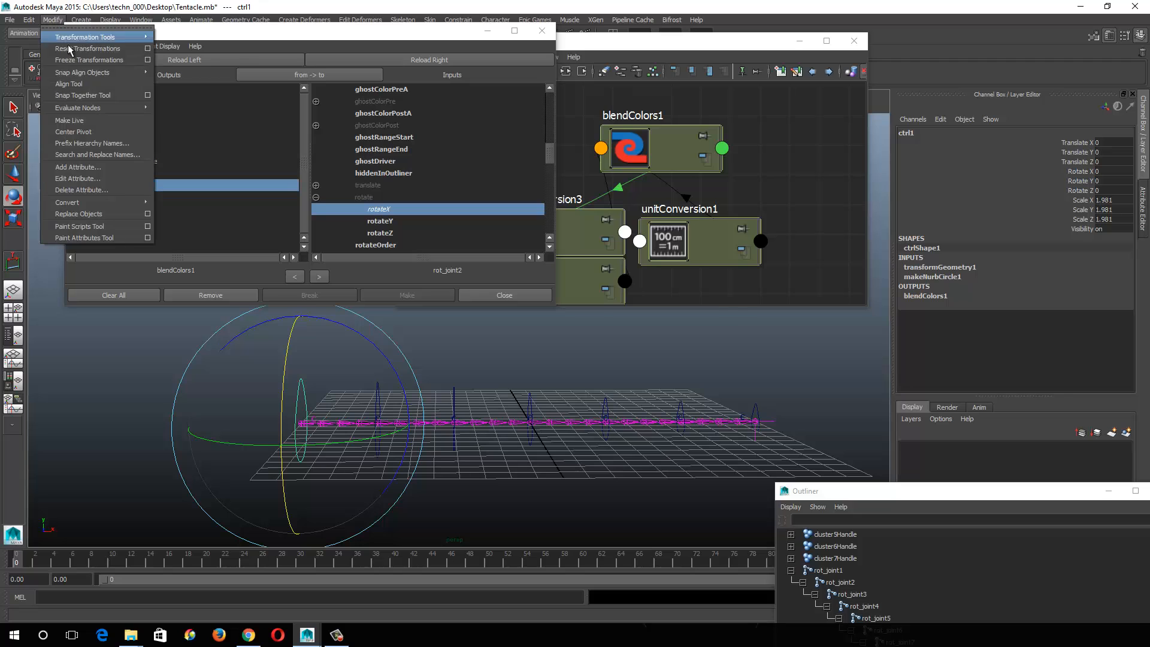
left_click(88, 60)
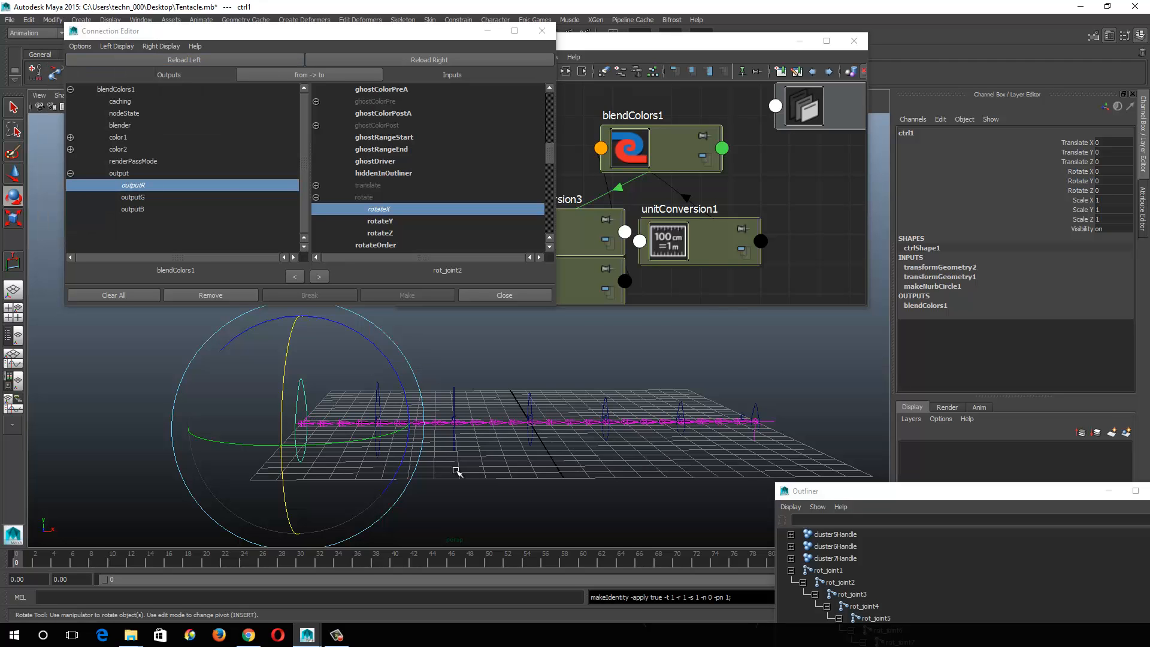
Step: Inspect the start of the joint chain and ctrl1 up close from several angles
left_click_drag(431, 468, 430, 466, "alt")
right_click_drag(430, 465, 494, 513, "alt")
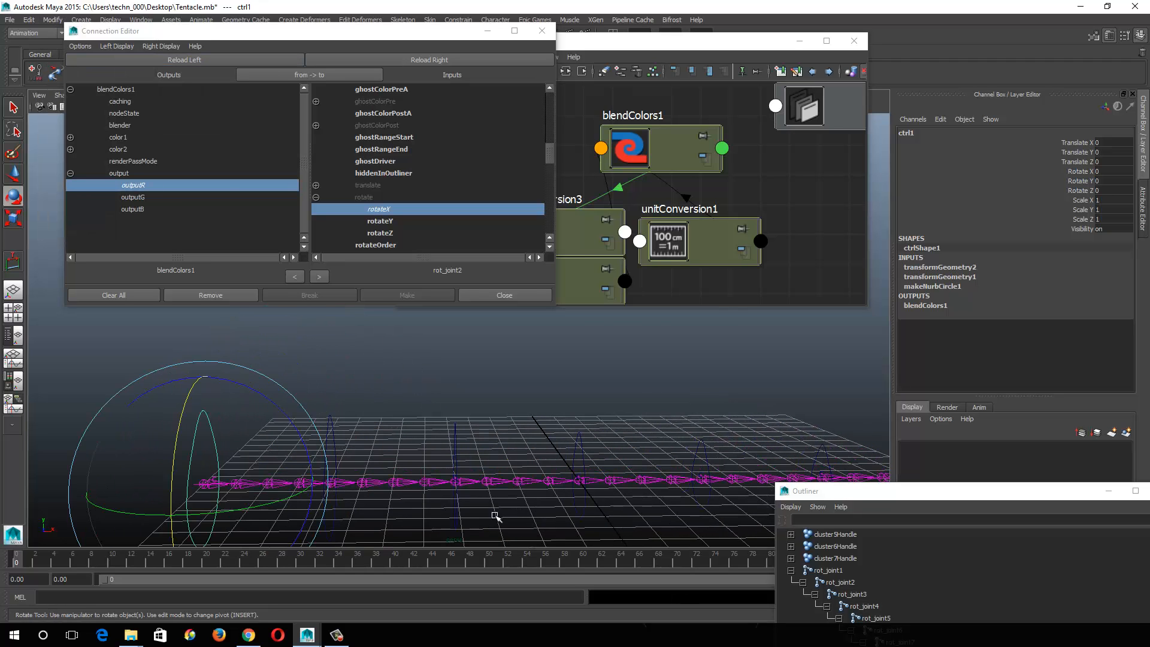
left_click(395, 371)
middle_click_drag(423, 368, 479, 351, "alt")
right_click_drag(479, 351, 556, 428, "alt")
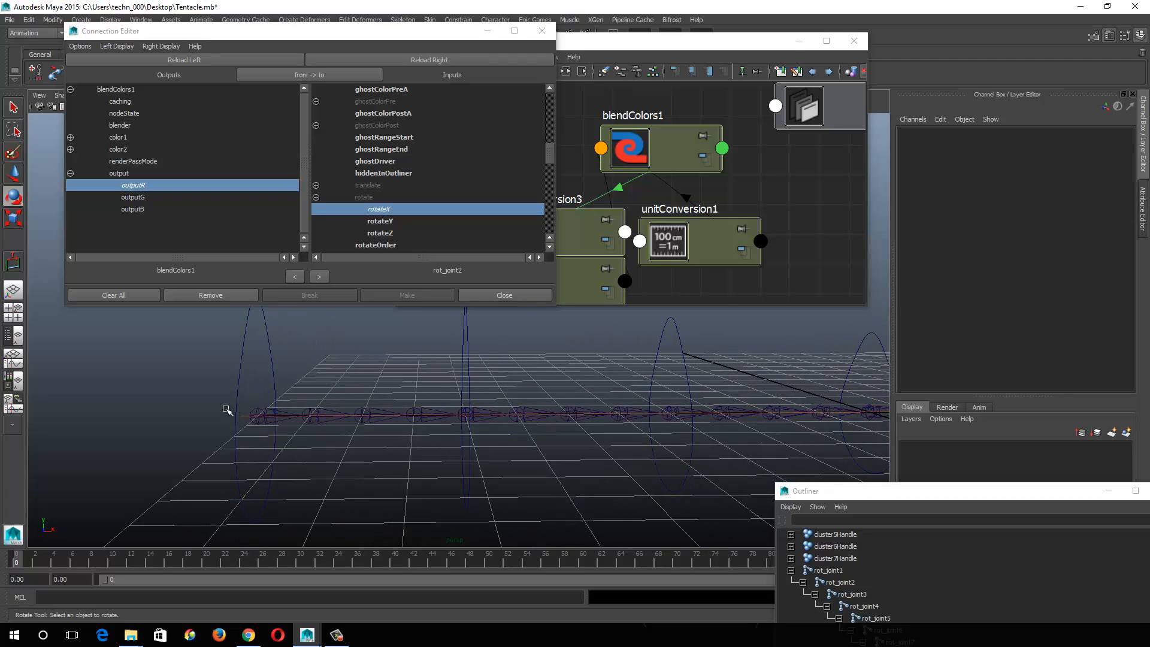
left_click_drag(297, 393, 300, 385, "alt")
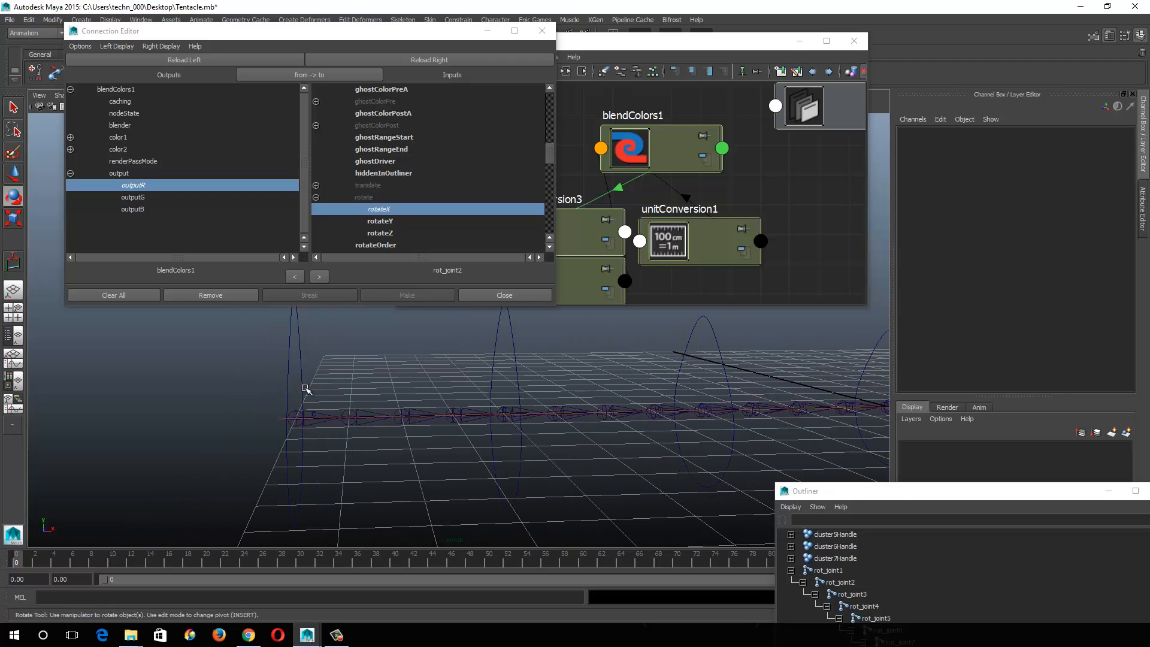
left_click(305, 388)
right_click_drag(584, 358, 552, 364, "alt")
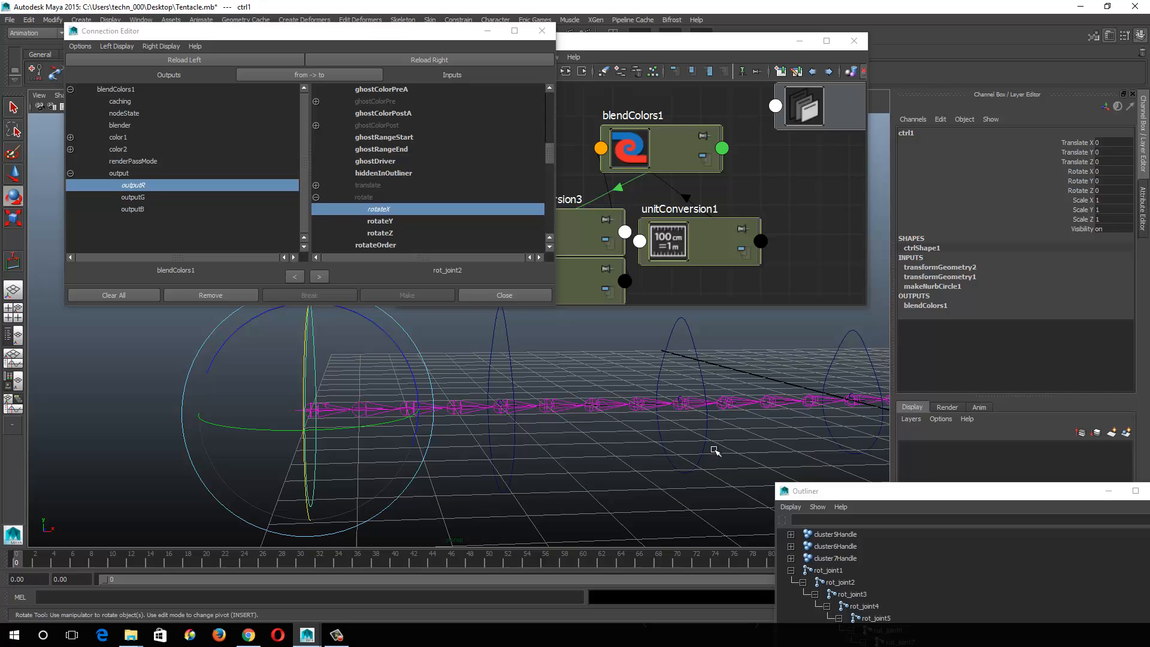
Step: Bring the Outliner into full view and undo the freezing of ctrl1's transformations
left_click_drag(856, 492, 760, 134)
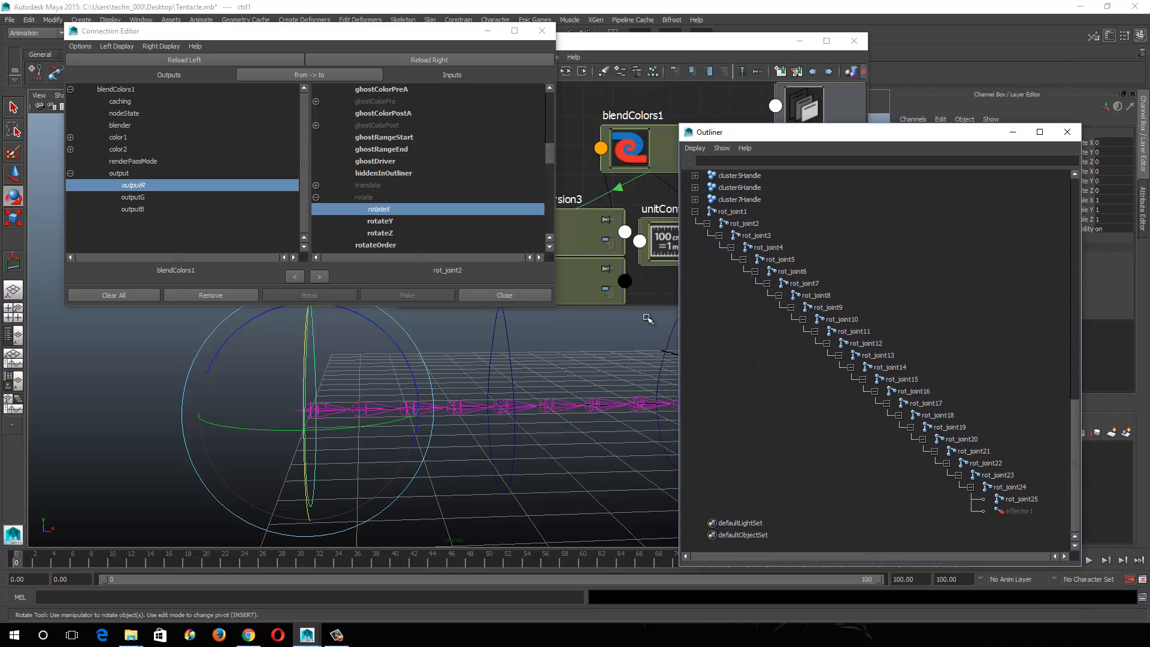
key("ctrl+z")
key("ctrl+z")
key("ctrl+z")
key("ctrl+z")
key("ctrl+z")
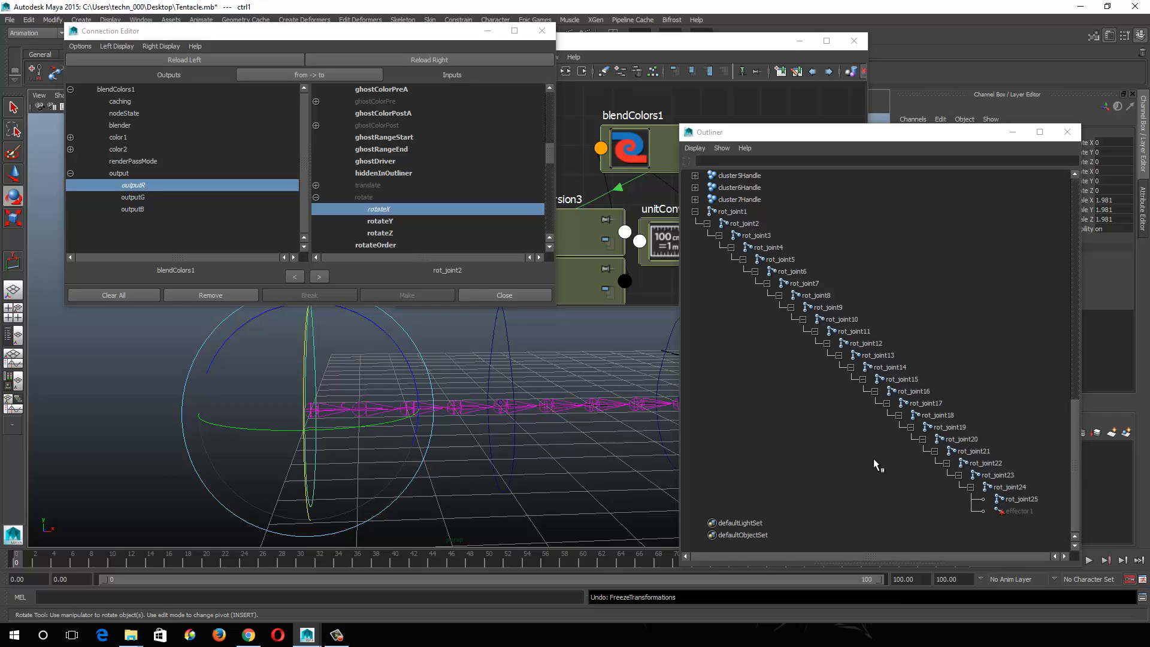
Step: Delete cluster1Handle_parentConstraint1 from under cluster1Handle
scroll(849, 420, "up", 8)
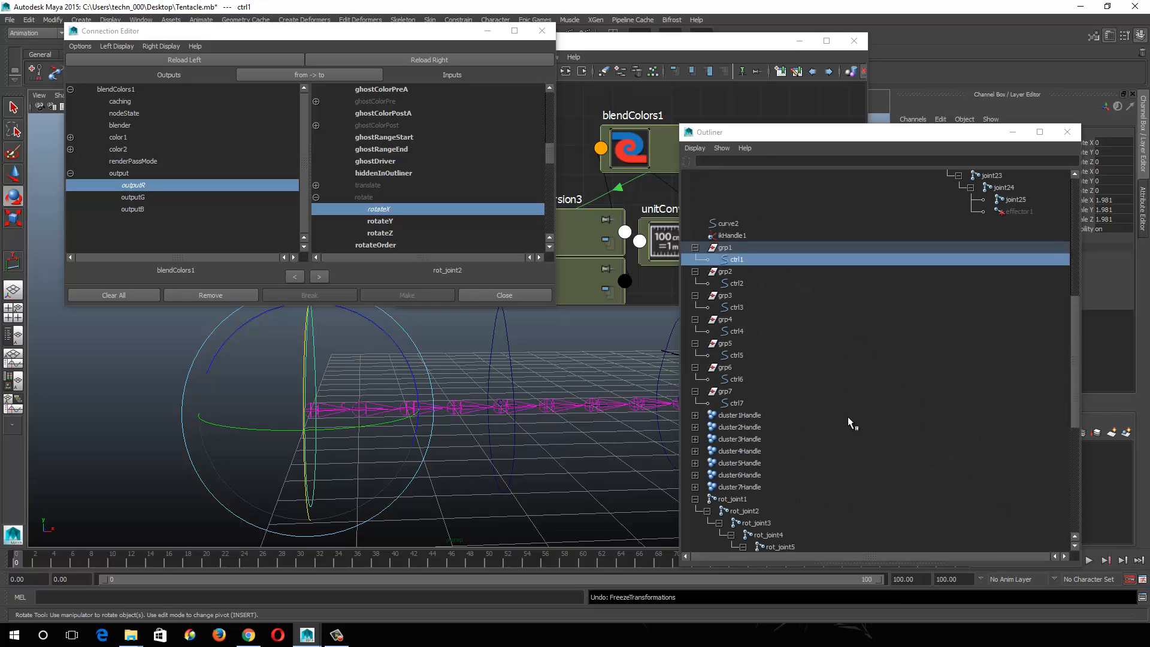
left_click(695, 416)
left_click(751, 427)
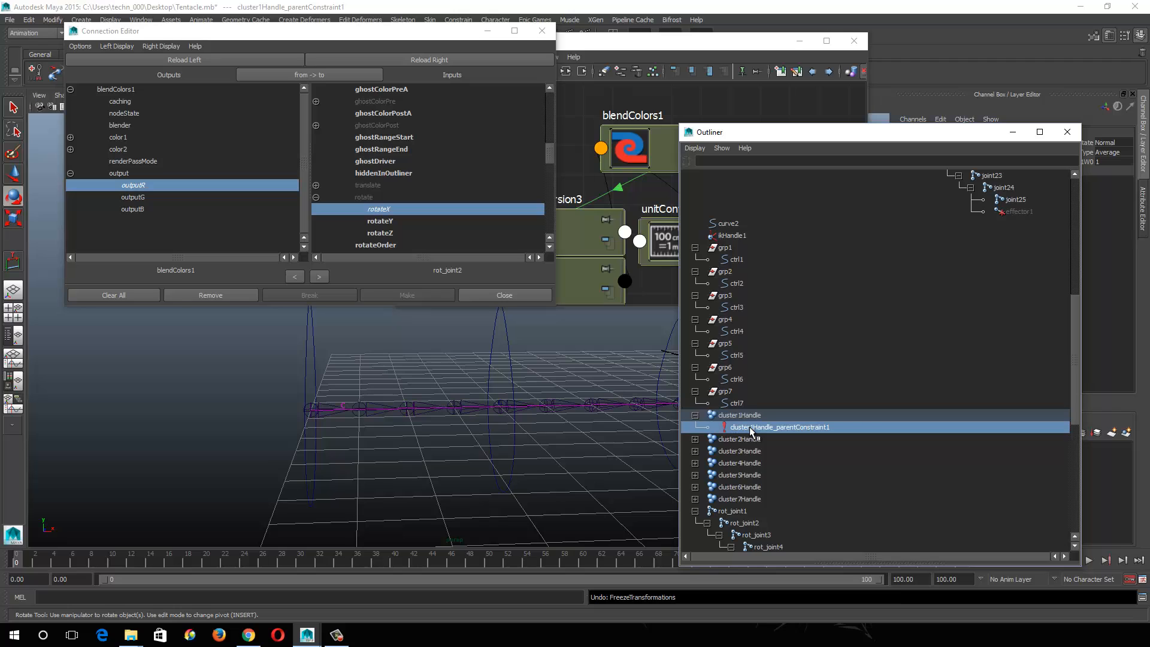
key("Delete")
Step: Select ctrl1 and freeze its transformations with the cluster constraint removed
left_click(311, 358)
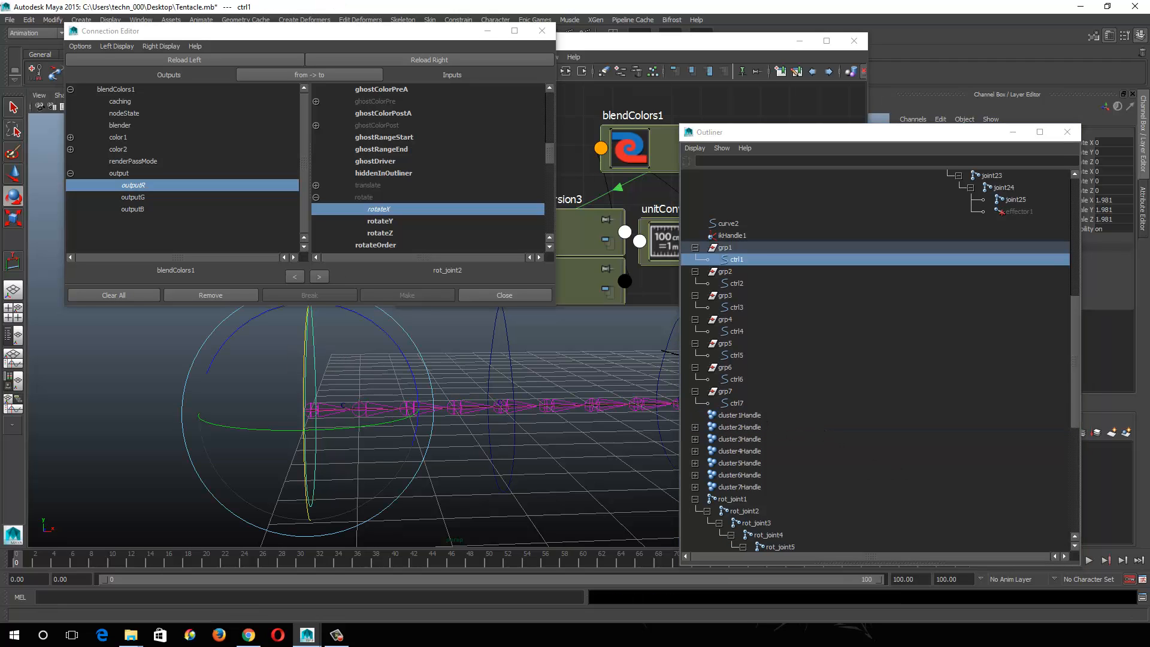
left_click(53, 20)
left_click(64, 60)
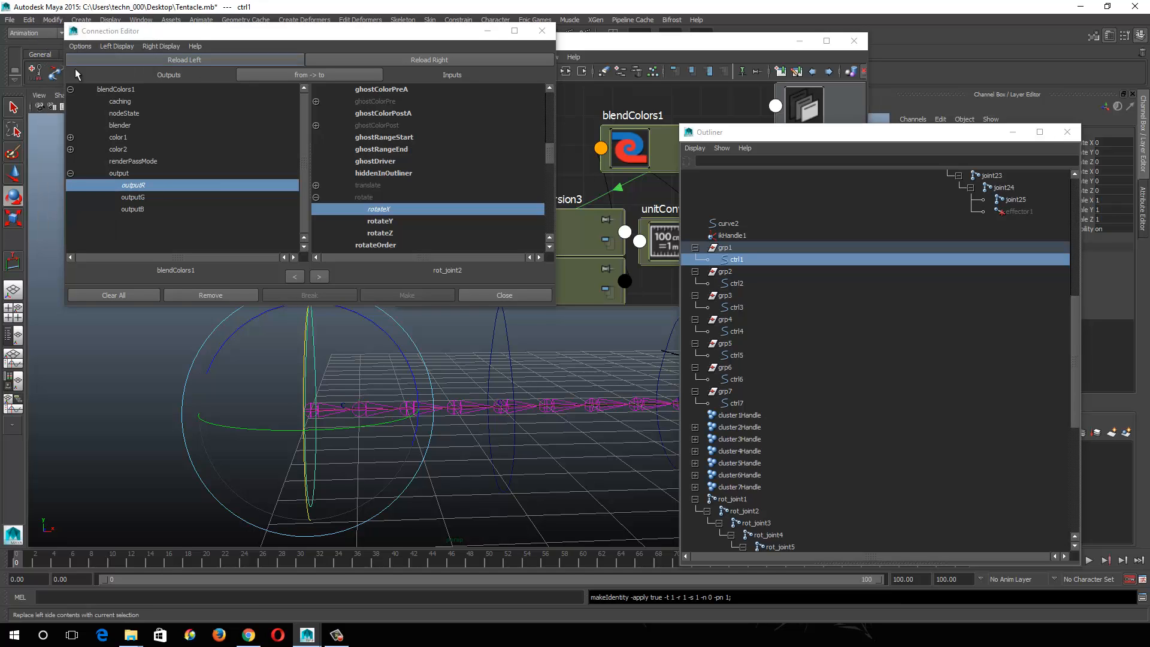
Step: Parent constrain cluster1Handle to ctrl1 again
left_click(739, 413)
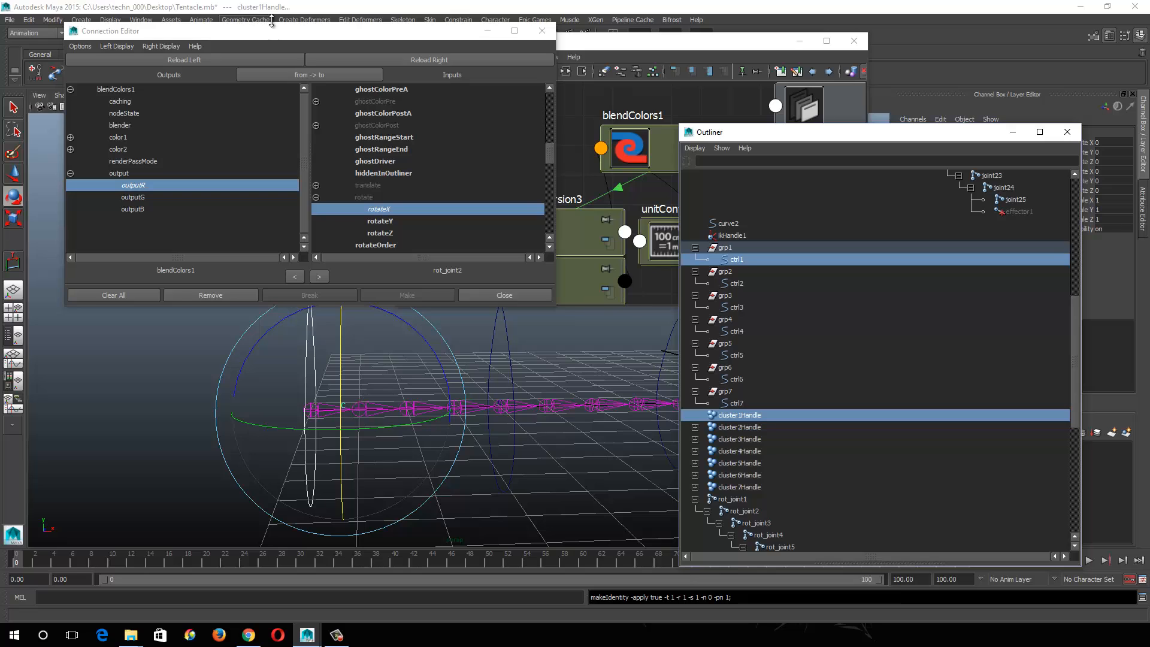
left_click_drag(277, 36, 285, 59)
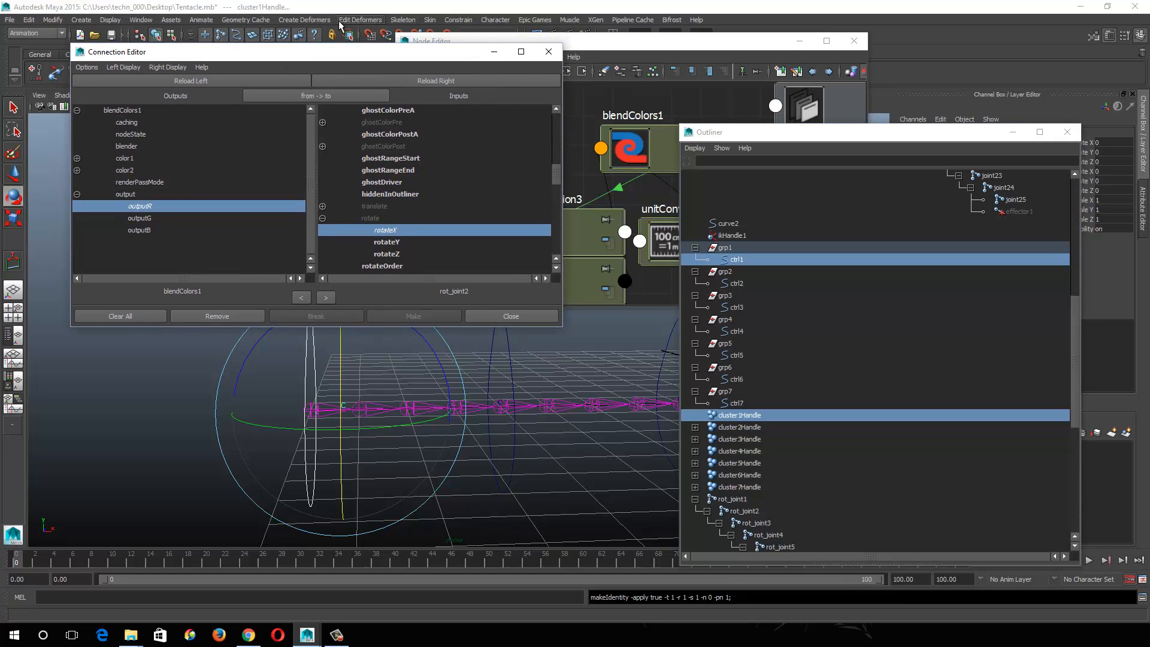
left_click(459, 20)
left_click(473, 81)
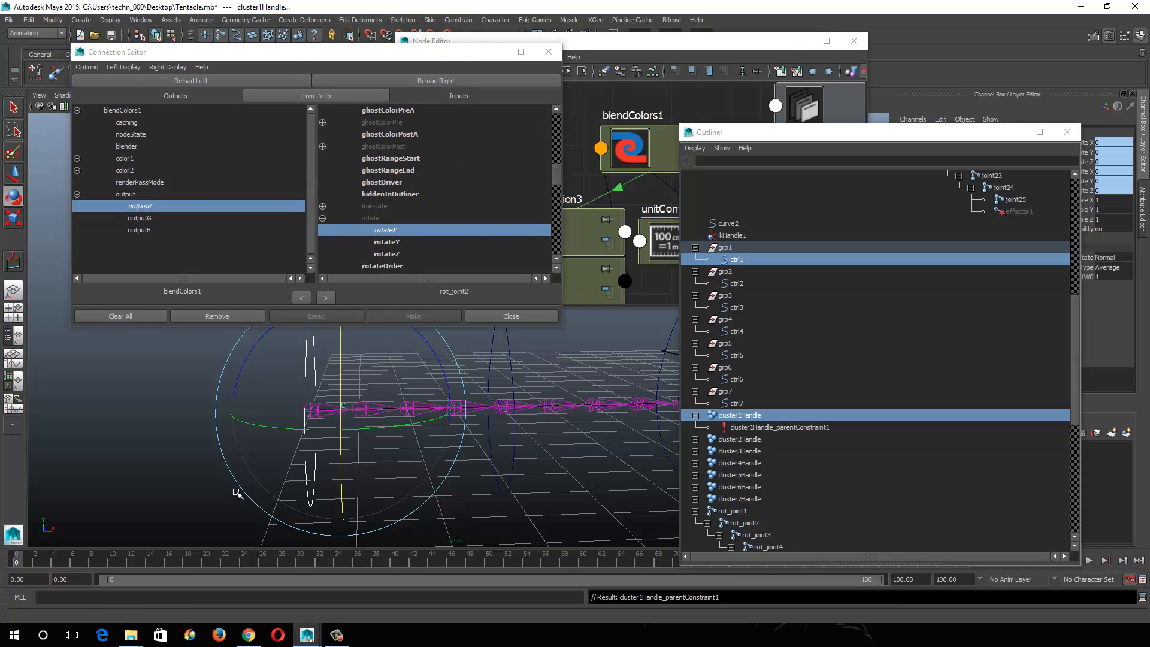
left_click(368, 450)
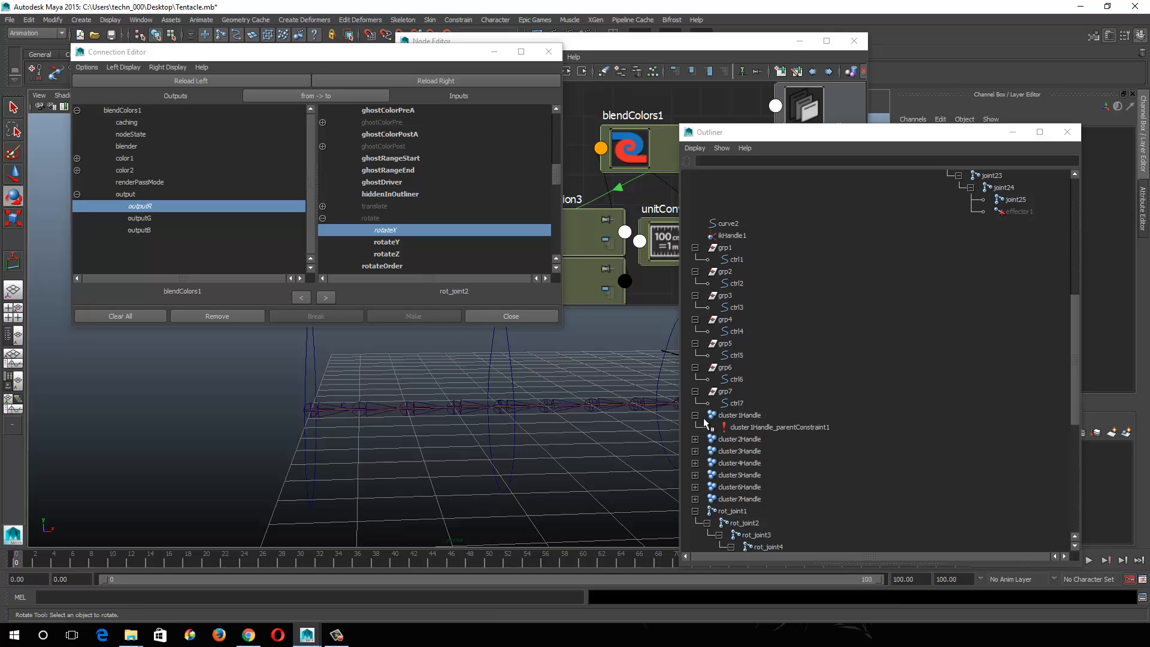
Step: Duplicate the blendColors1 node in the Node Editor
scroll(818, 448, "down", 5)
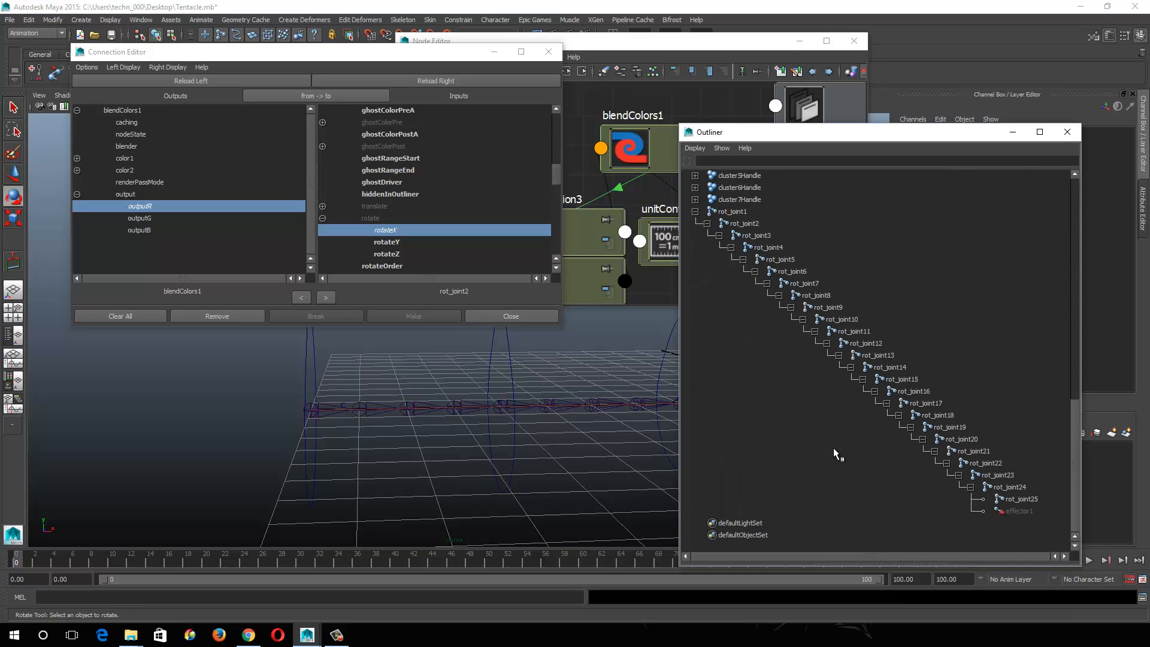
left_click_drag(484, 491, 345, 432, "alt")
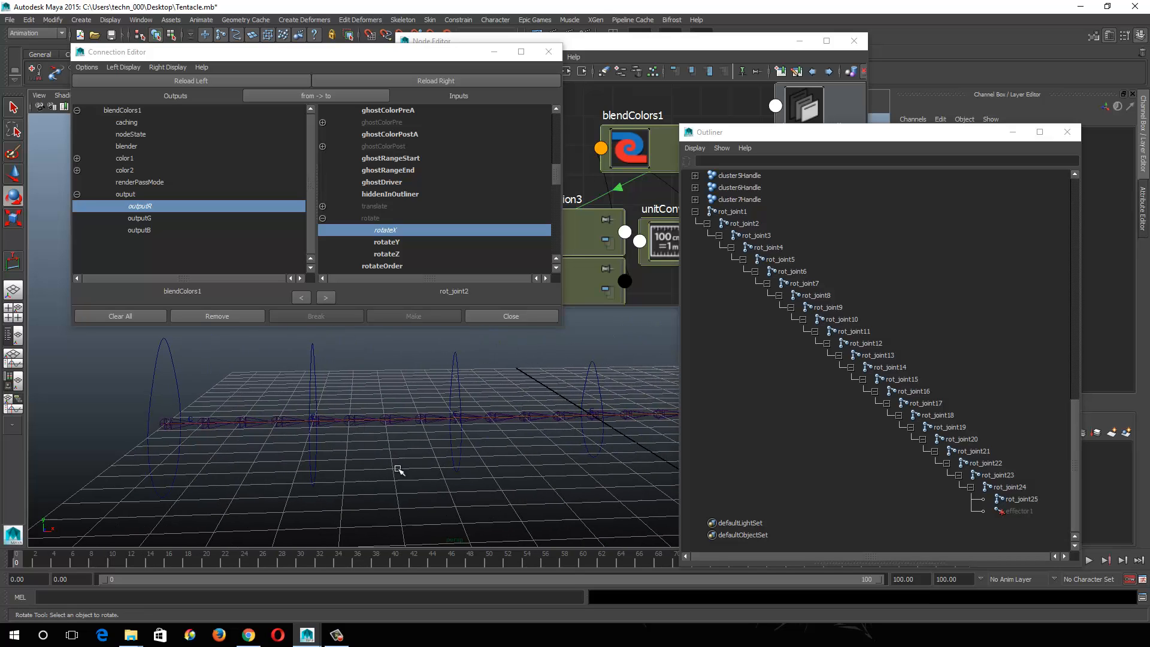
left_click(672, 49)
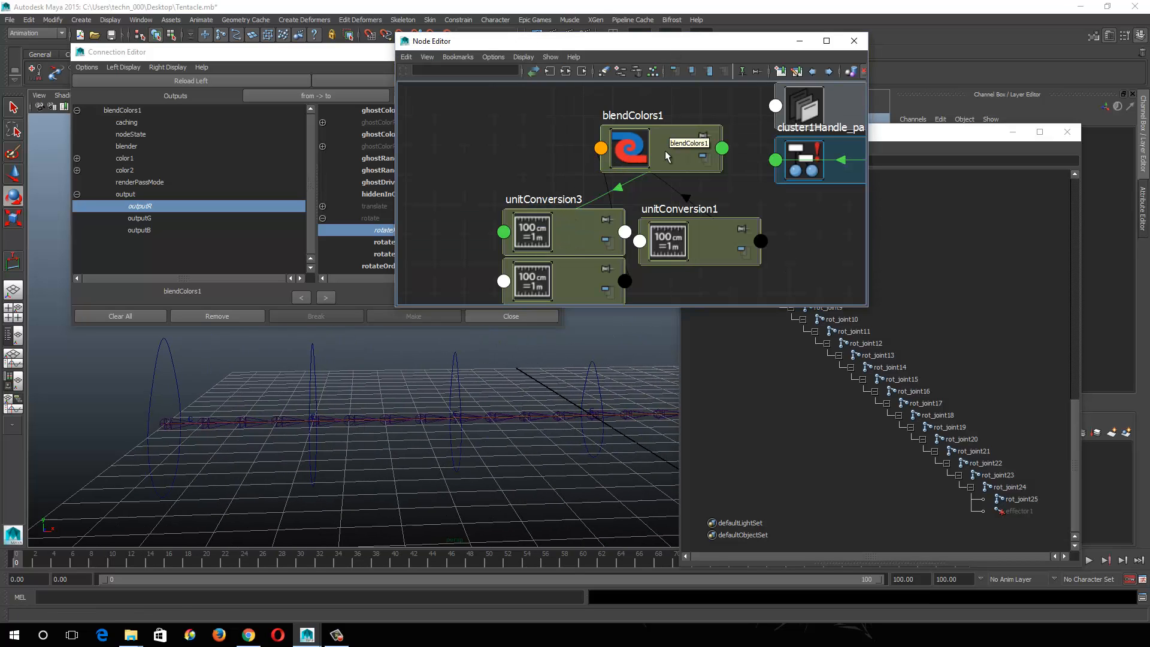
left_click(665, 150)
scroll(629, 224, "down", 3)
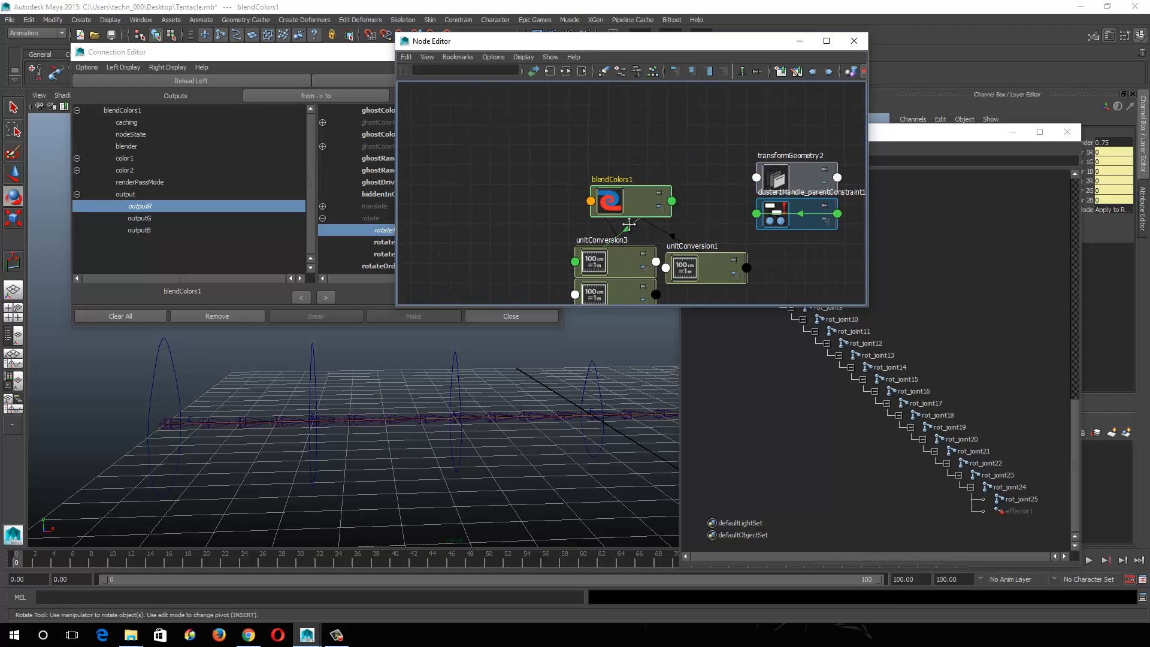
left_click_drag(646, 211, 642, 200)
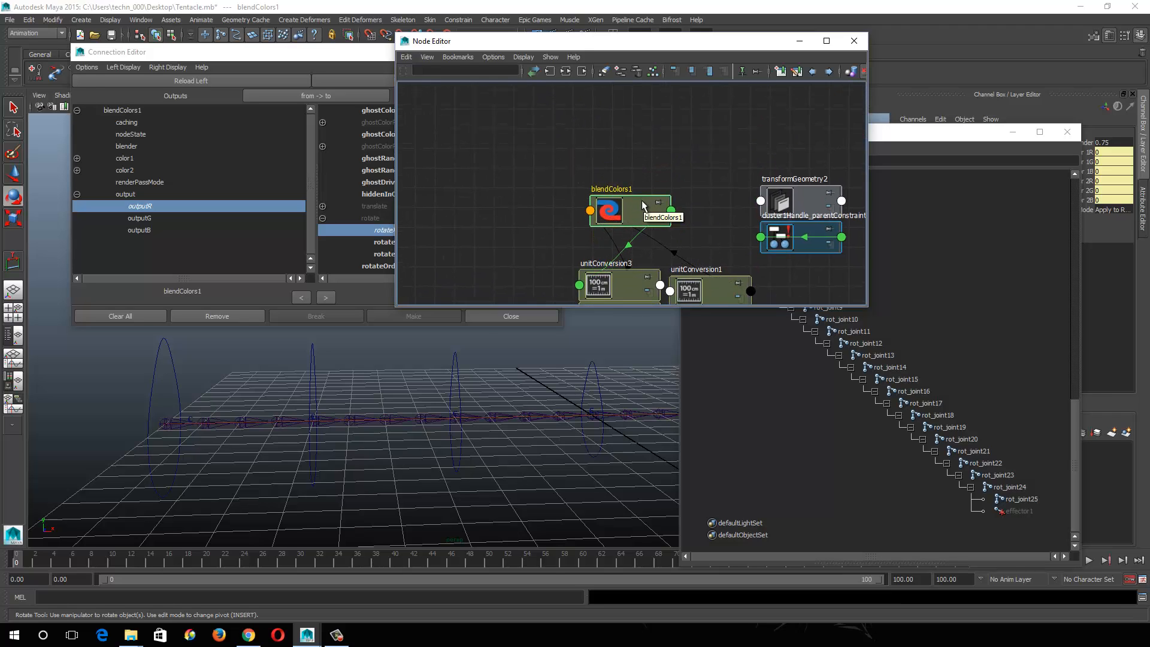
key("ctrl+d")
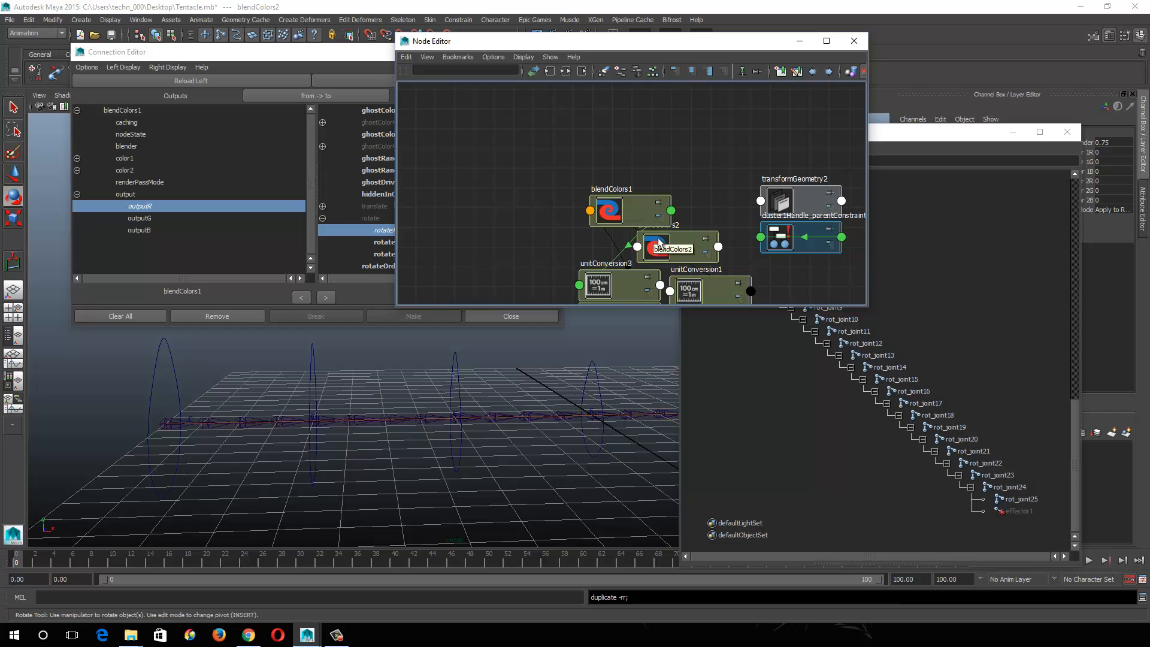
Step: Undo the plain duplication of blendColors1 to remove the unconnected blendColors2 copy from the Node Editor
left_click_drag(659, 243, 487, 203)
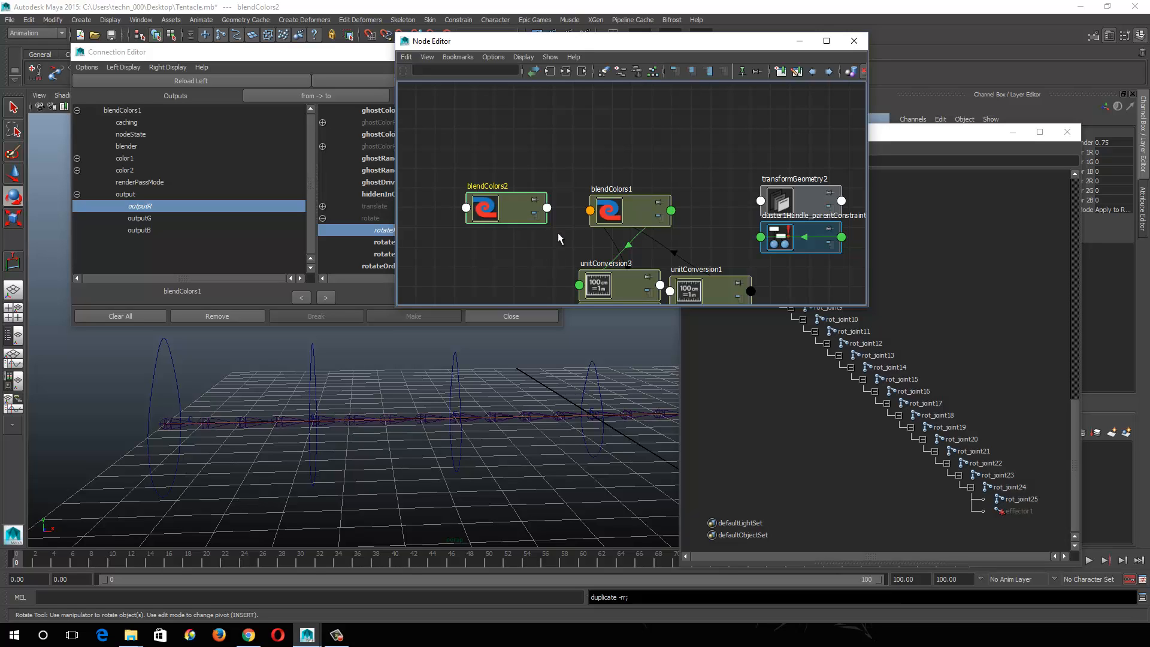
key("ctrl+z")
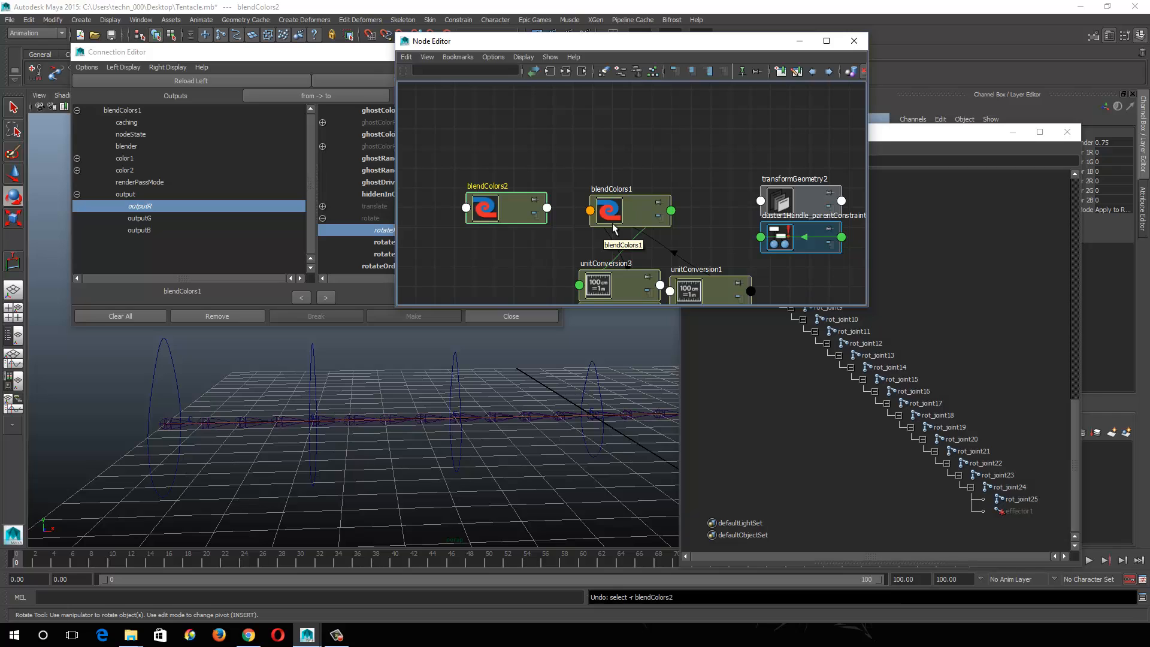
key("ctrl+z")
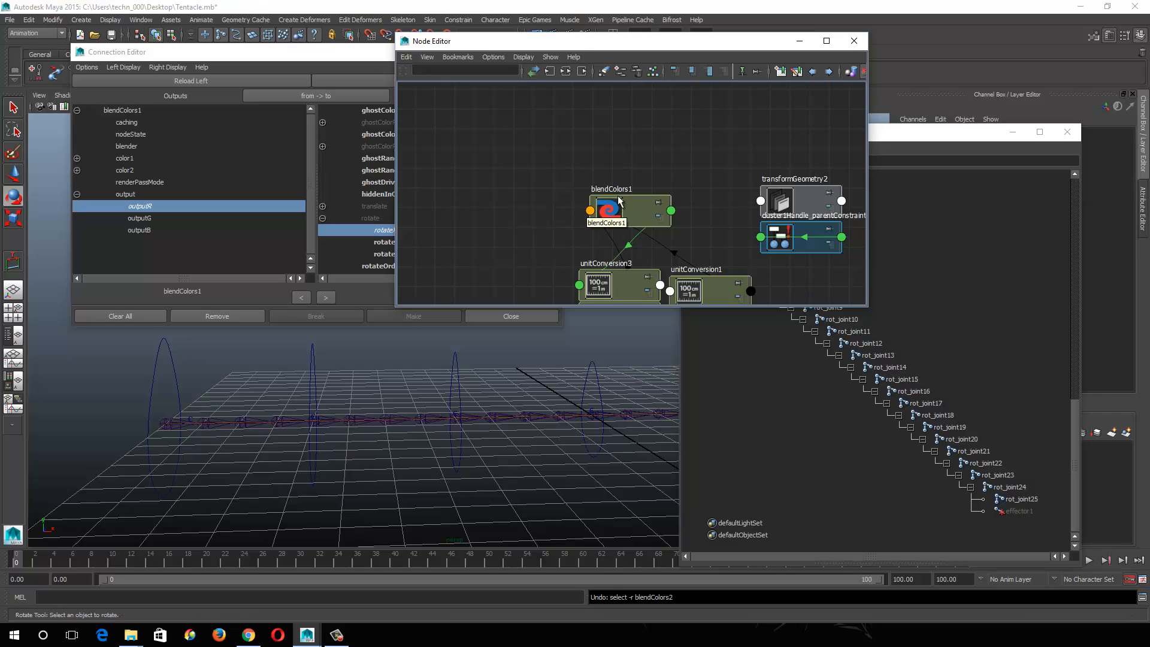
Step: Duplicate blendColors1 with Duplicate Special, making 1 copy with Duplicate input graph enabled
right_click(626, 192)
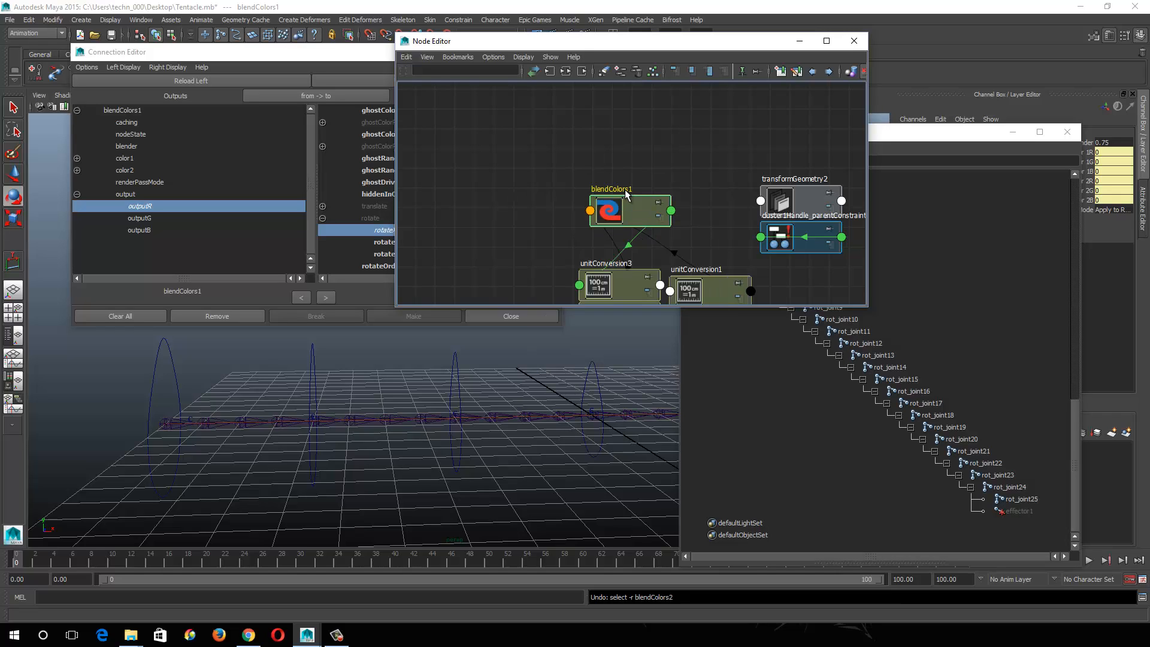
right_click(624, 206)
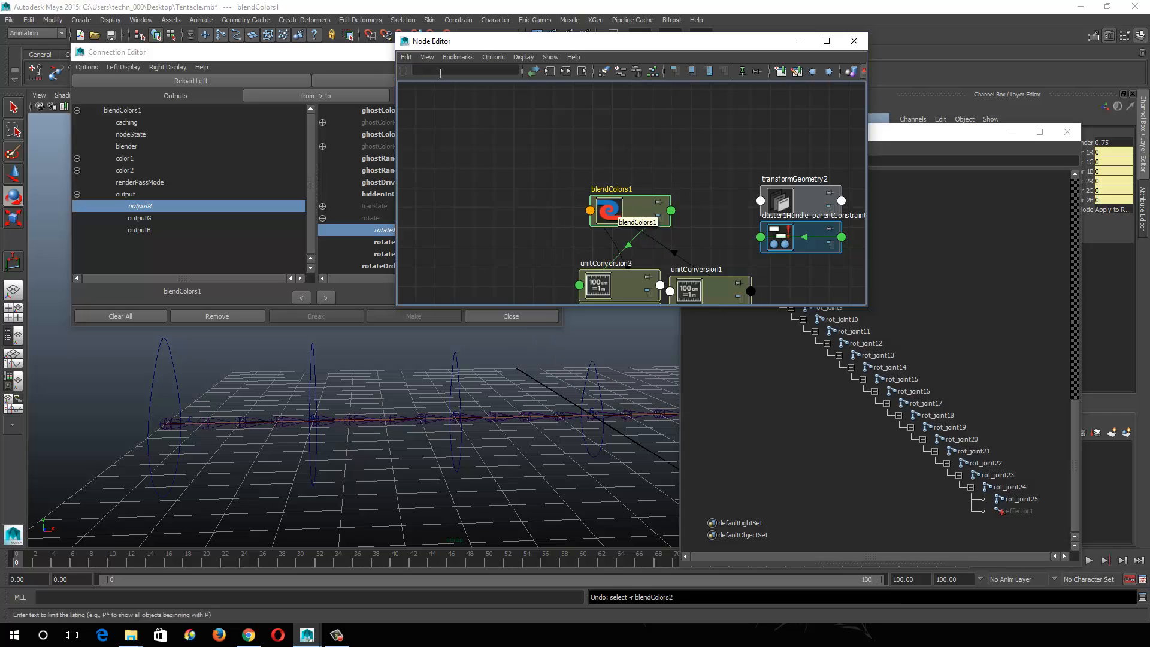
left_click(406, 56)
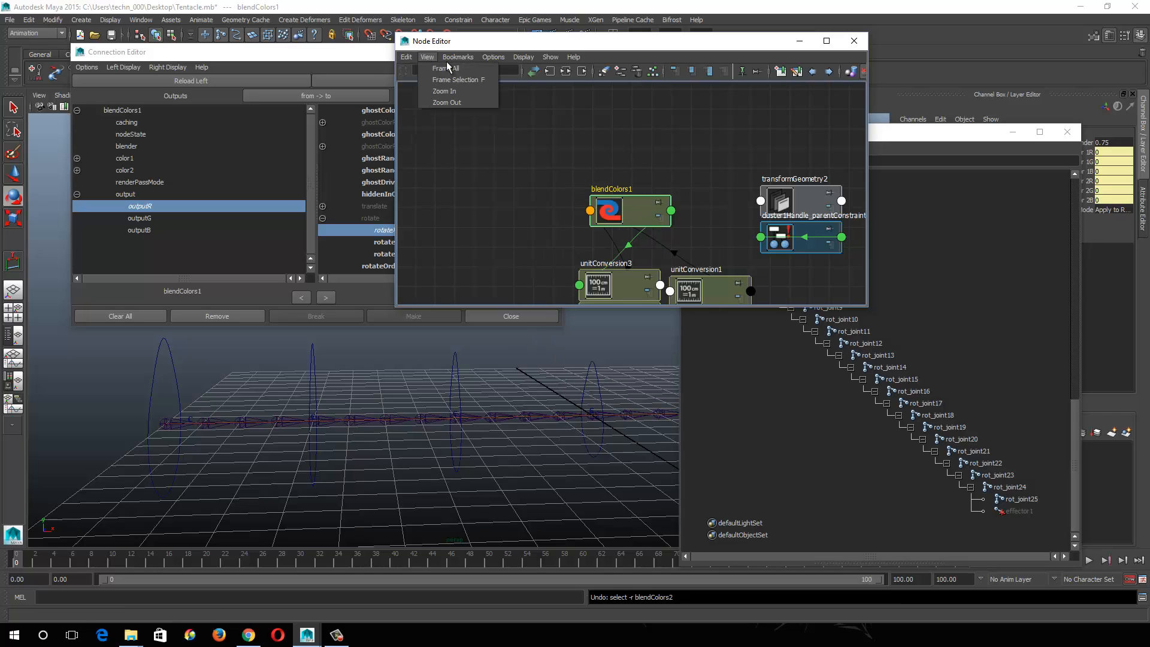
left_click(531, 50)
left_click(29, 20)
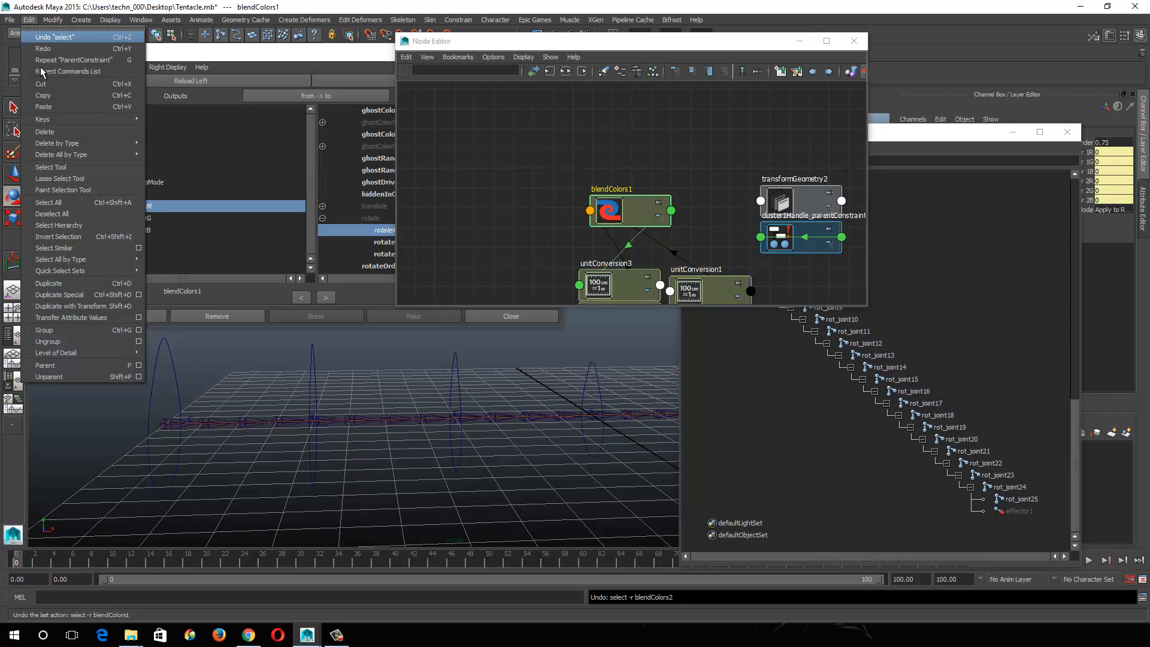
mouse_move(127, 145)
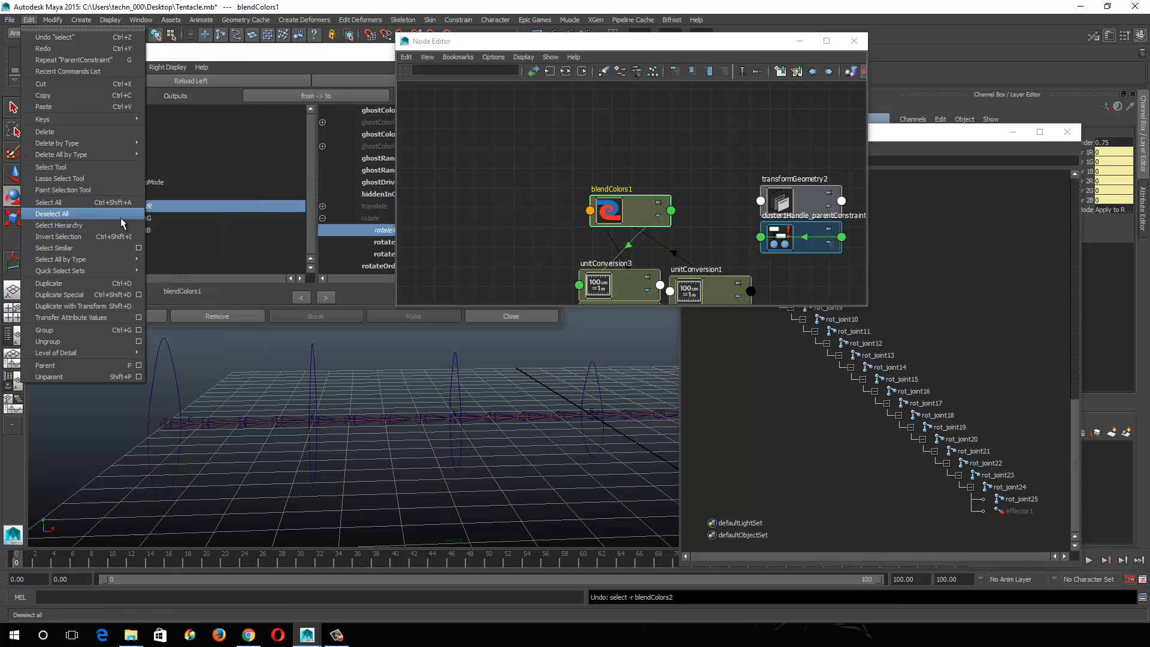
left_click(139, 296)
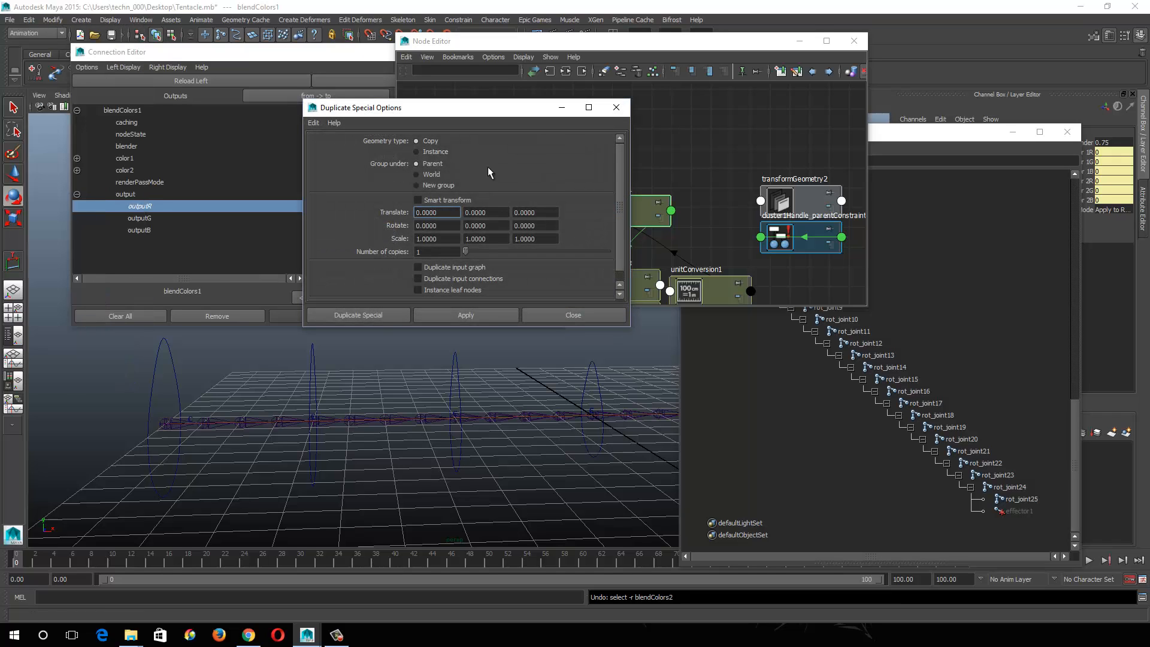
left_click(418, 267)
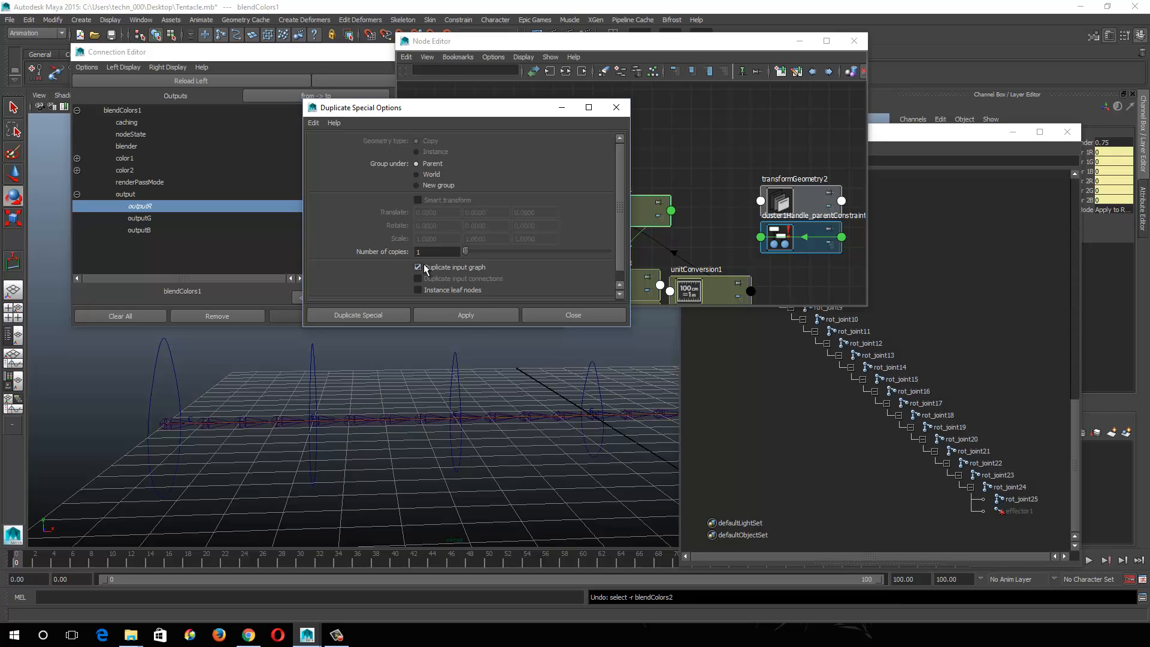
left_click(466, 315)
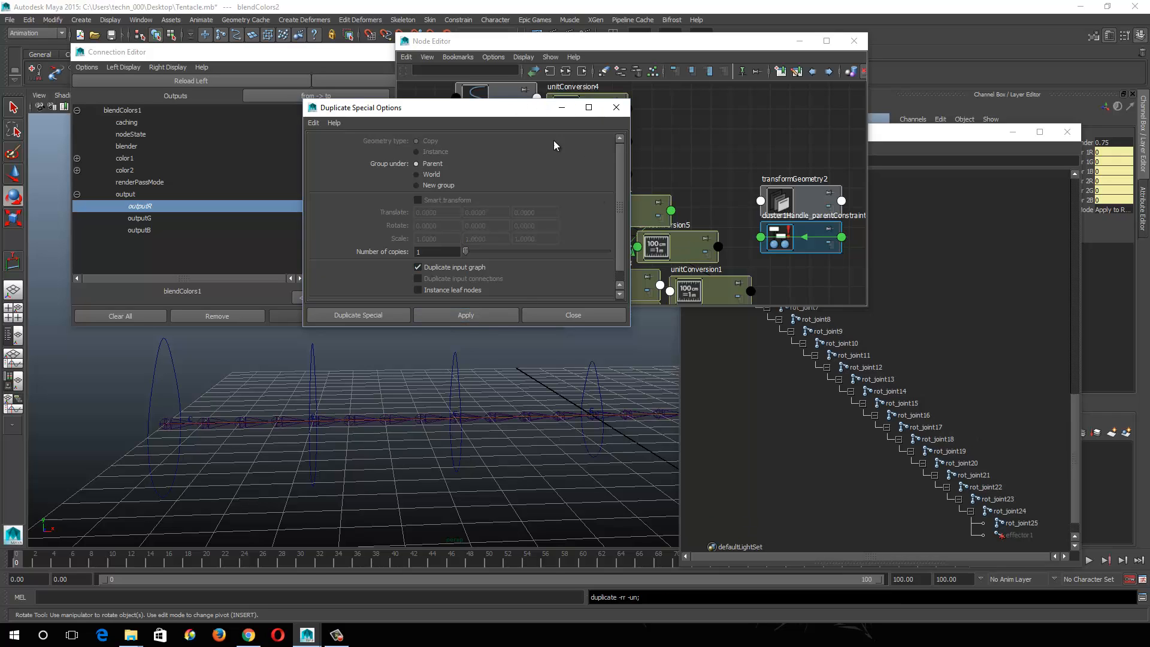
Step: Move the blendColors2 node to an empty area of the Node Editor, away from the other nodes, keeping the Duplicate Special options accessible
left_click_drag(507, 111, 880, 270)
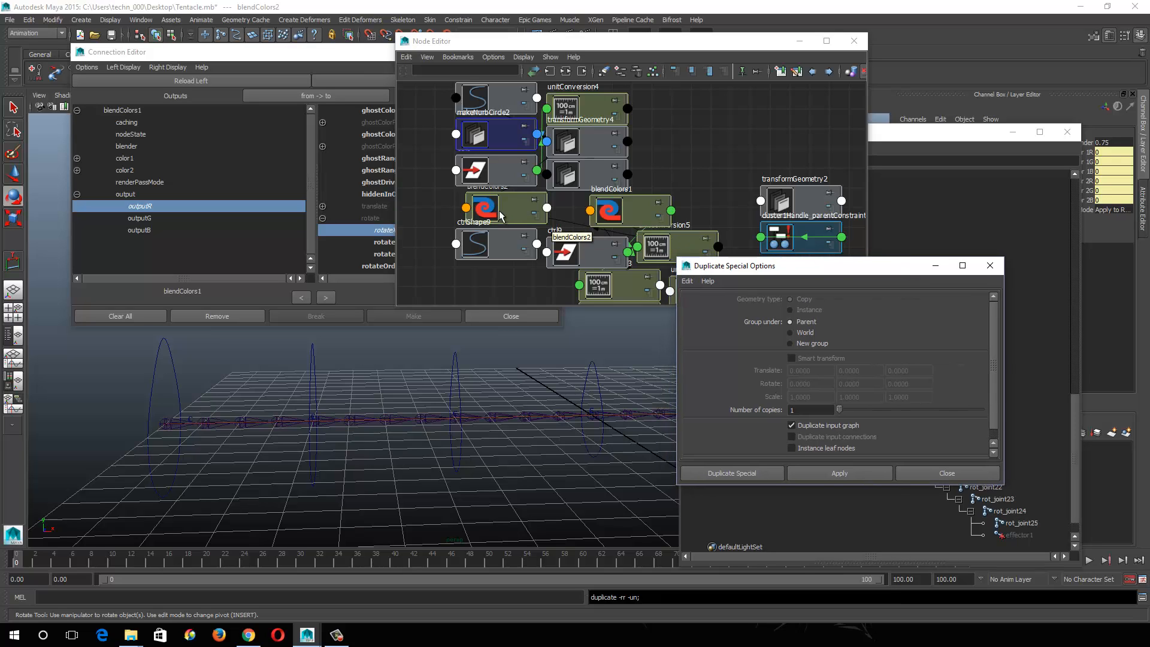
left_click(562, 198)
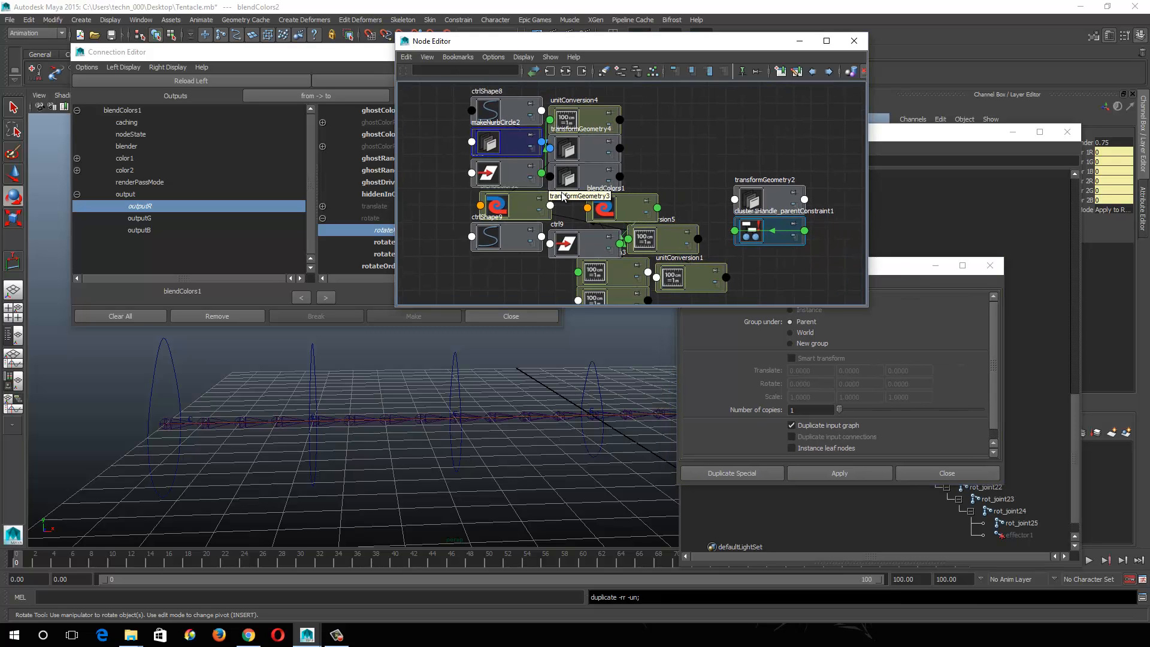
left_click(506, 218)
left_click_drag(506, 217, 694, 146)
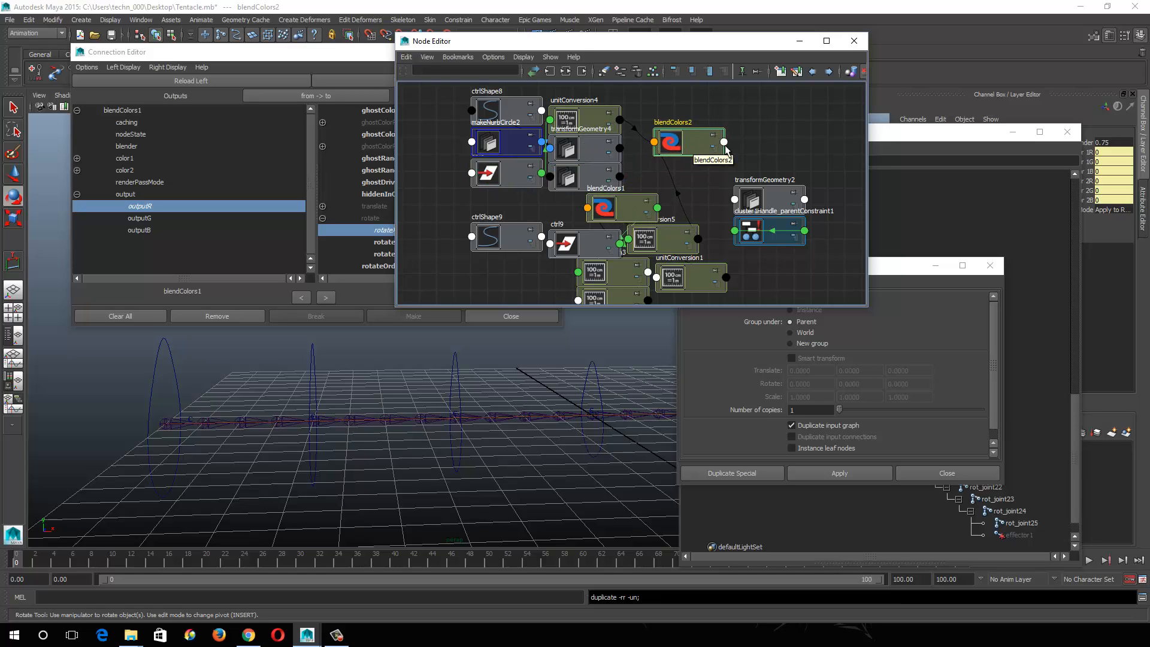
left_click_drag(896, 270, 593, 345)
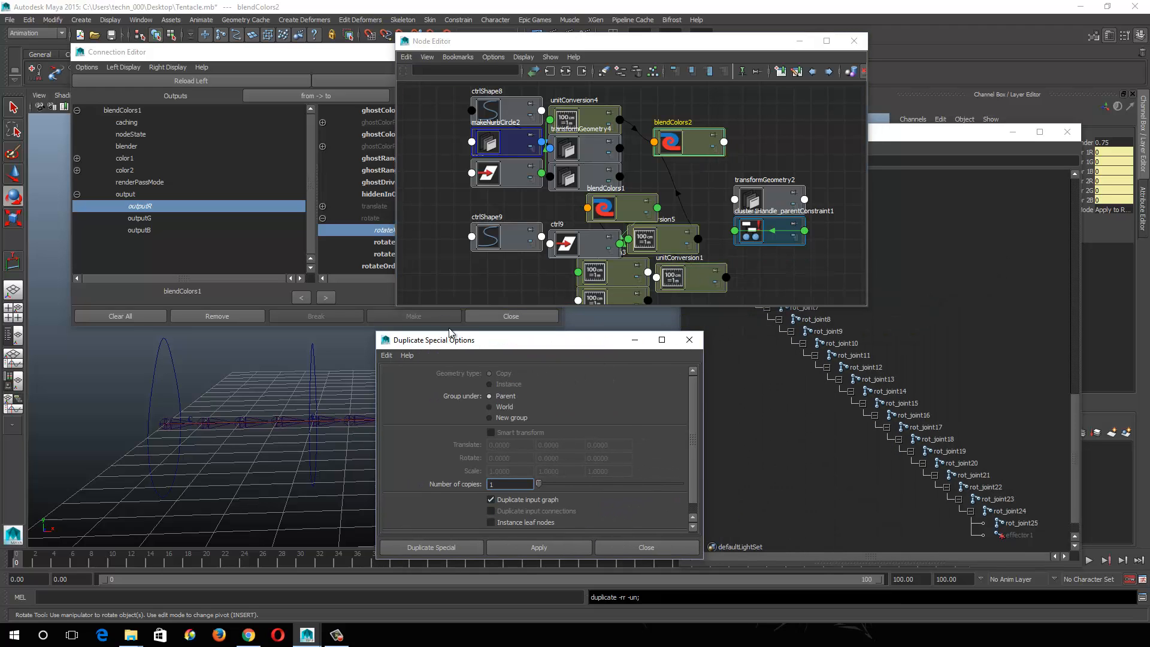
left_click(28, 20)
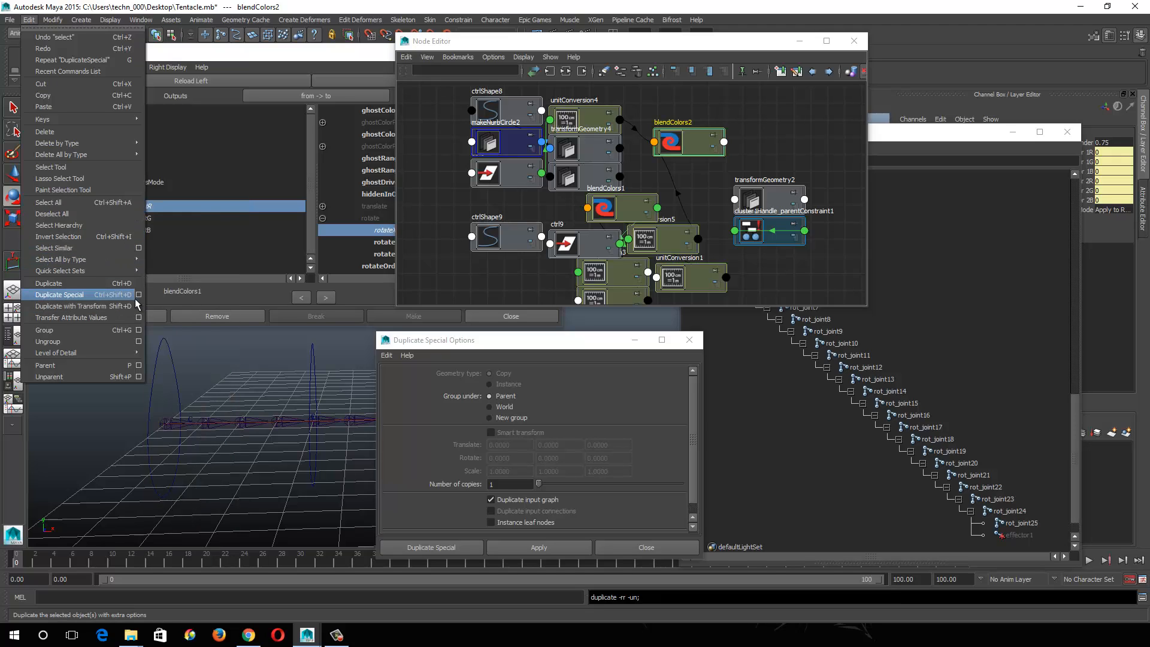
left_click(525, 346)
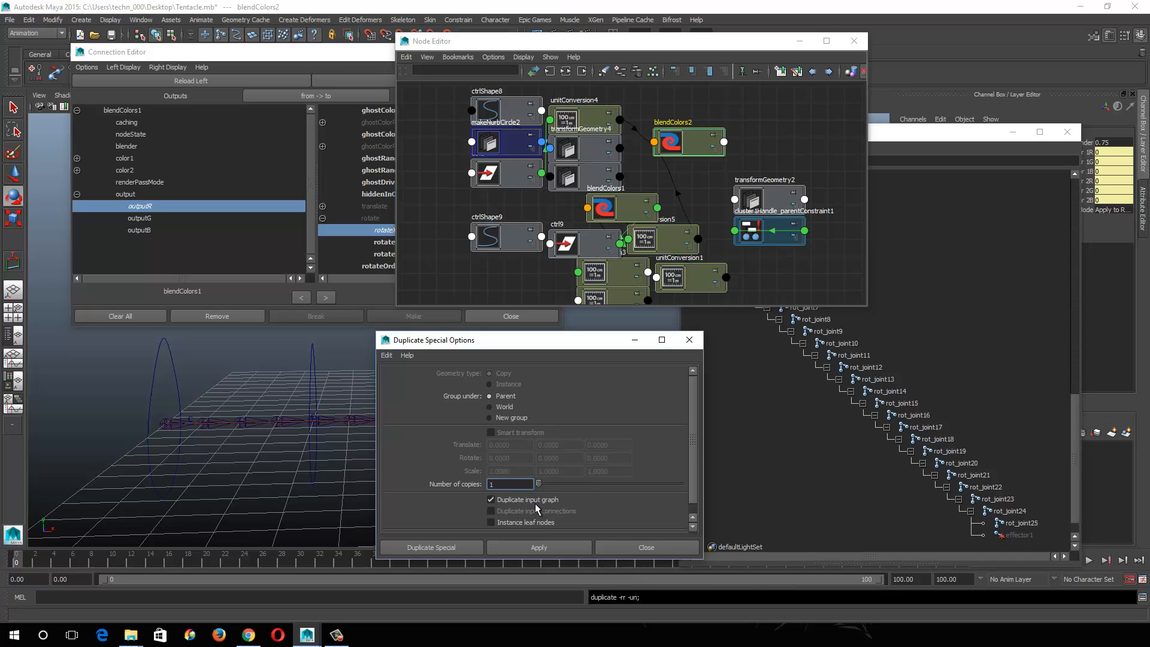
Step: Select the duplicated blendColors2 node and set its blender value to 0.5
left_click(623, 211)
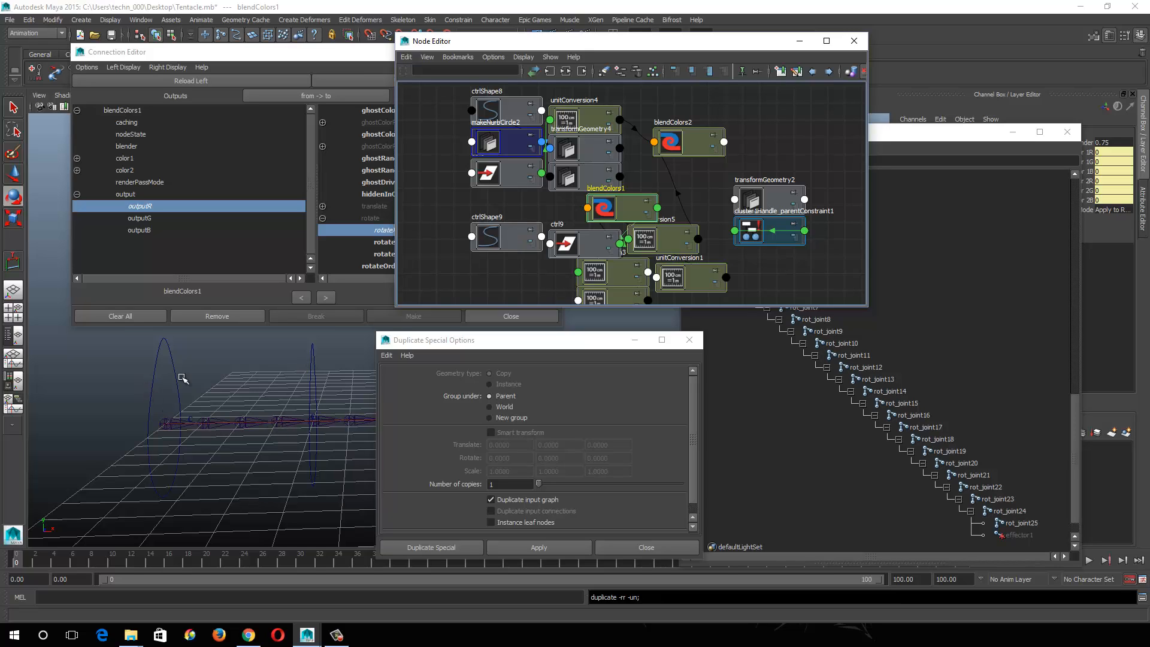
left_click(699, 149)
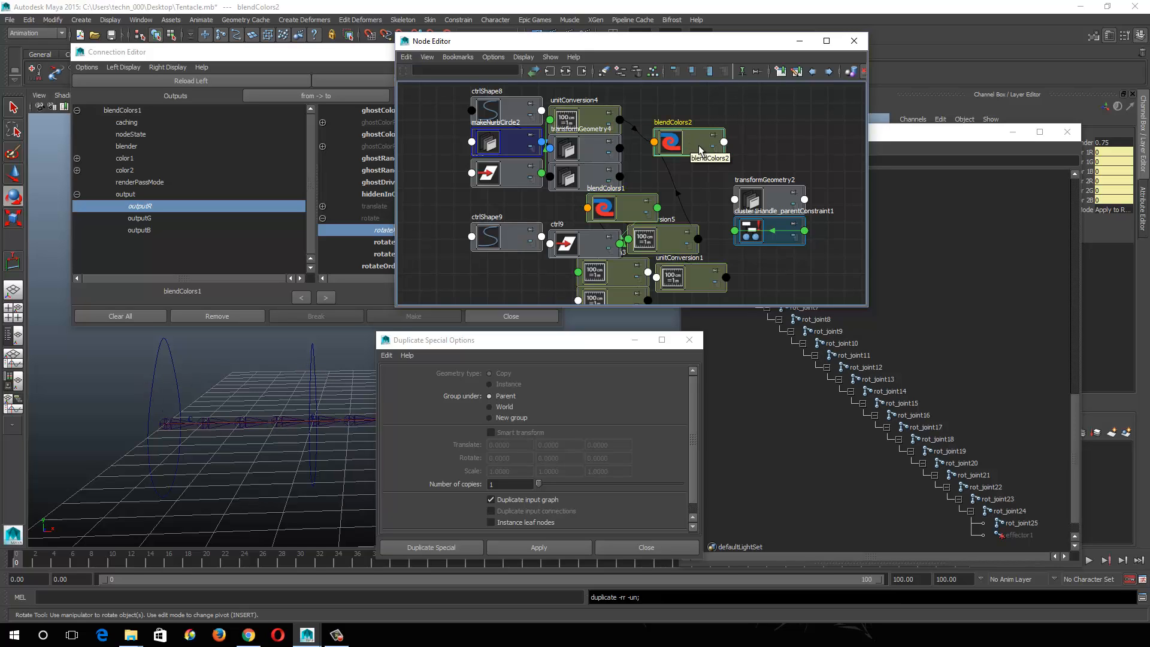
double_click(1105, 142)
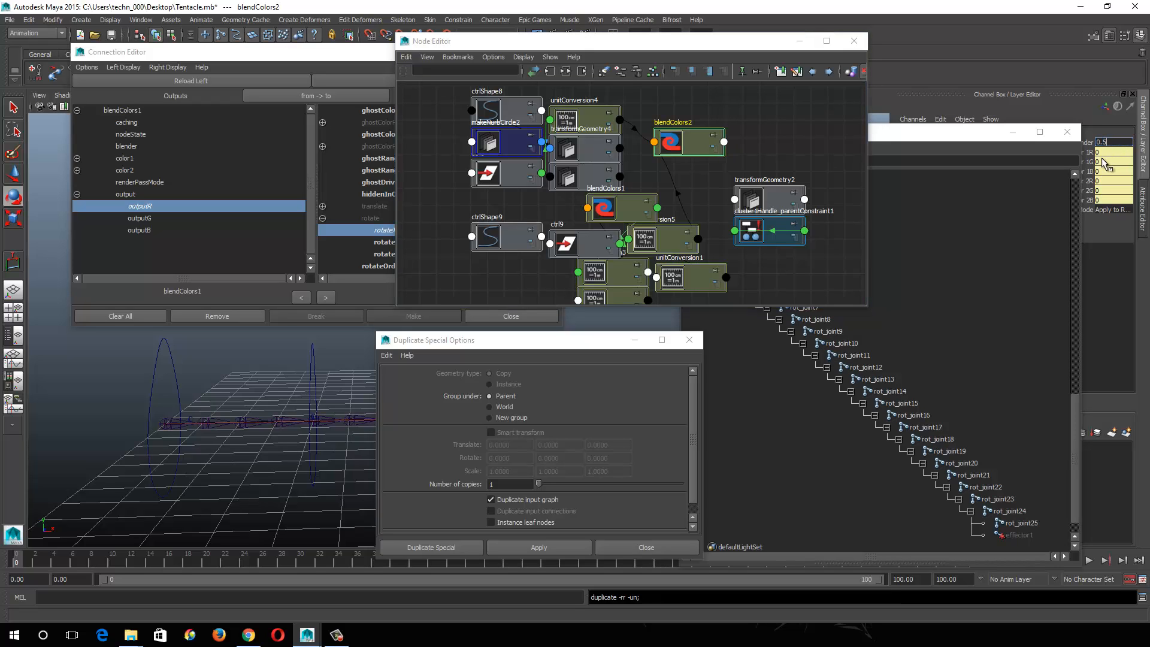
type("0.5")
key("Return")
Step: Load blendColors2 as the source and rot_joint3 as the target in the Connection Editor, and connect outputR to rotateX
left_click(688, 154)
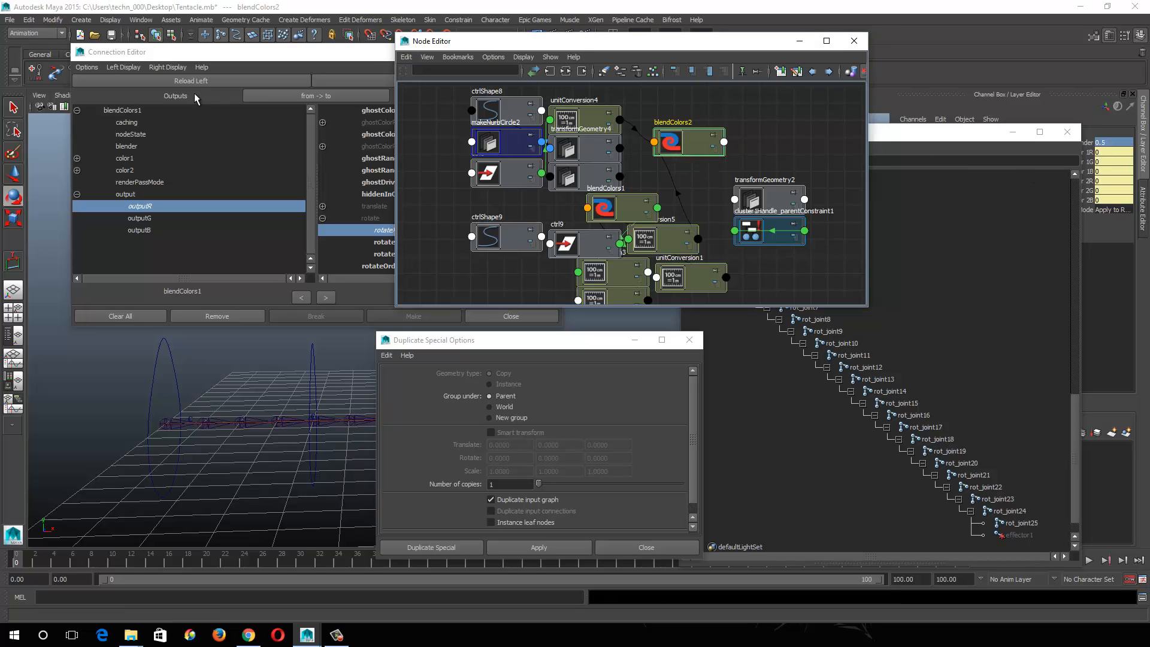
left_click(186, 79)
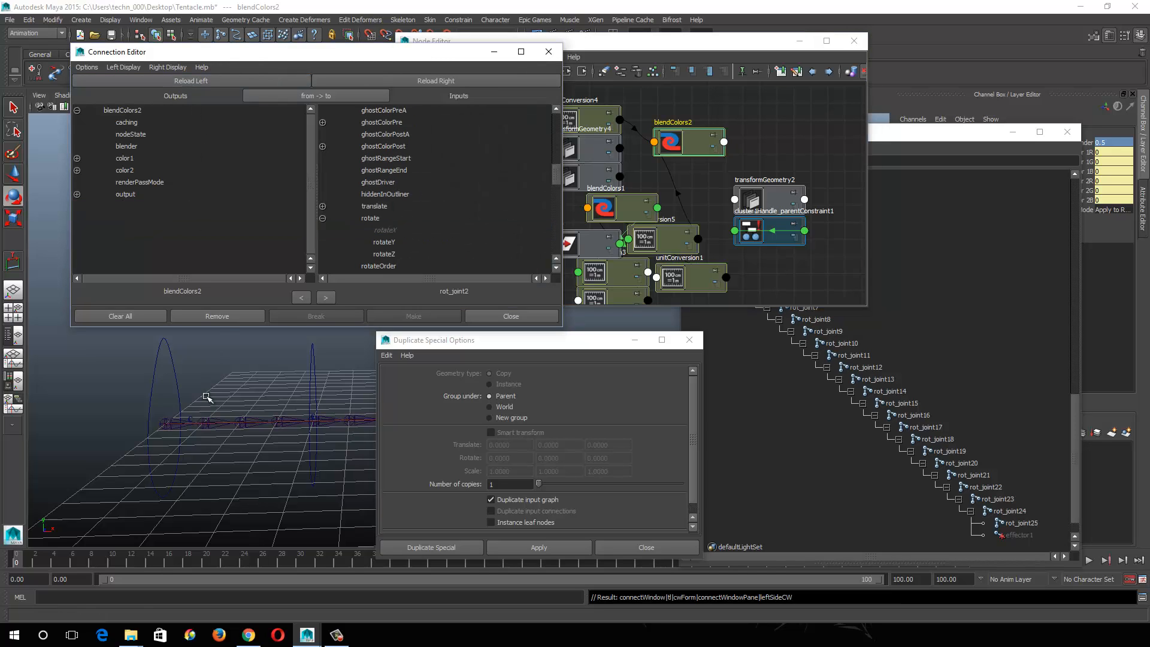
left_click(243, 415)
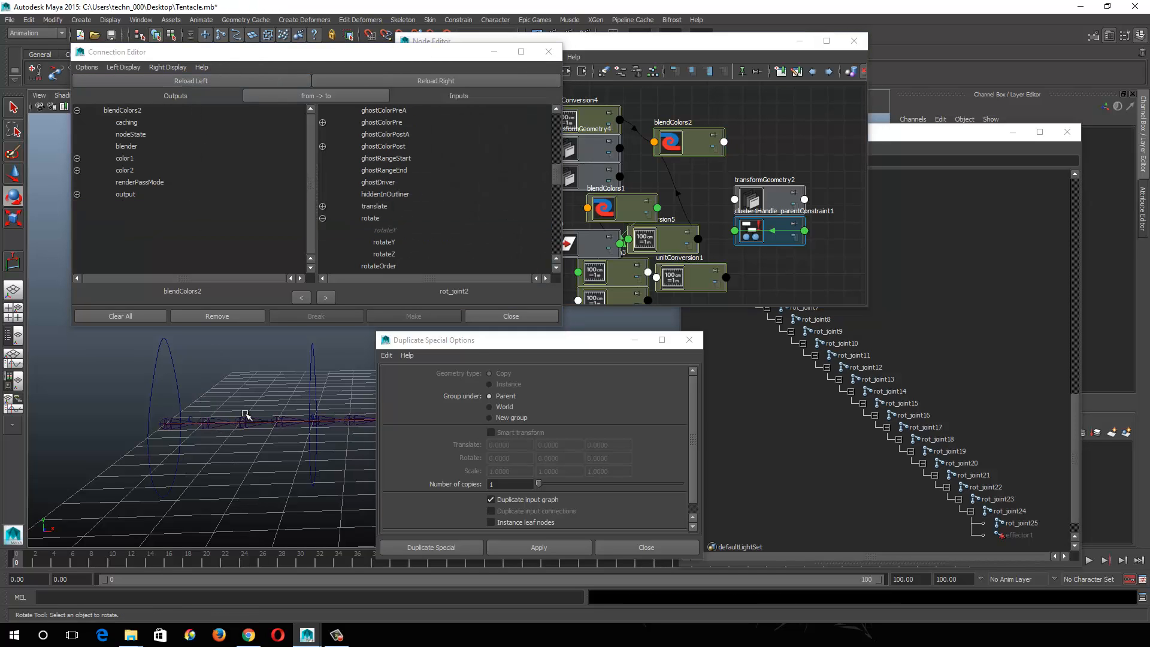
left_click(364, 81)
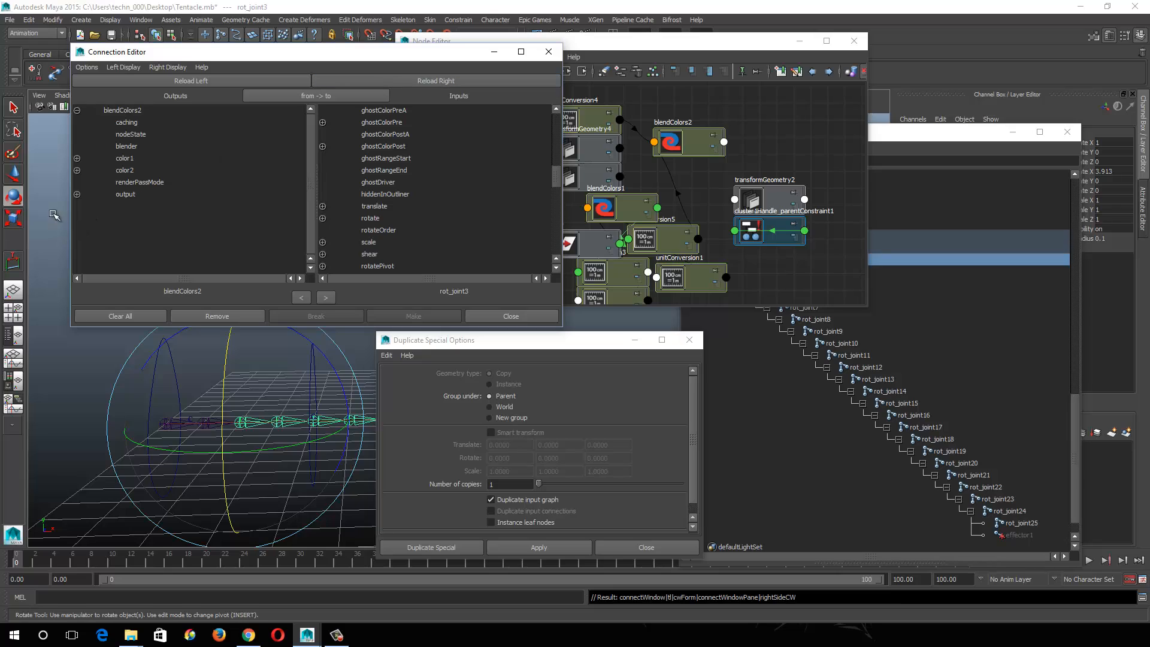
left_click(77, 194)
left_click(148, 206)
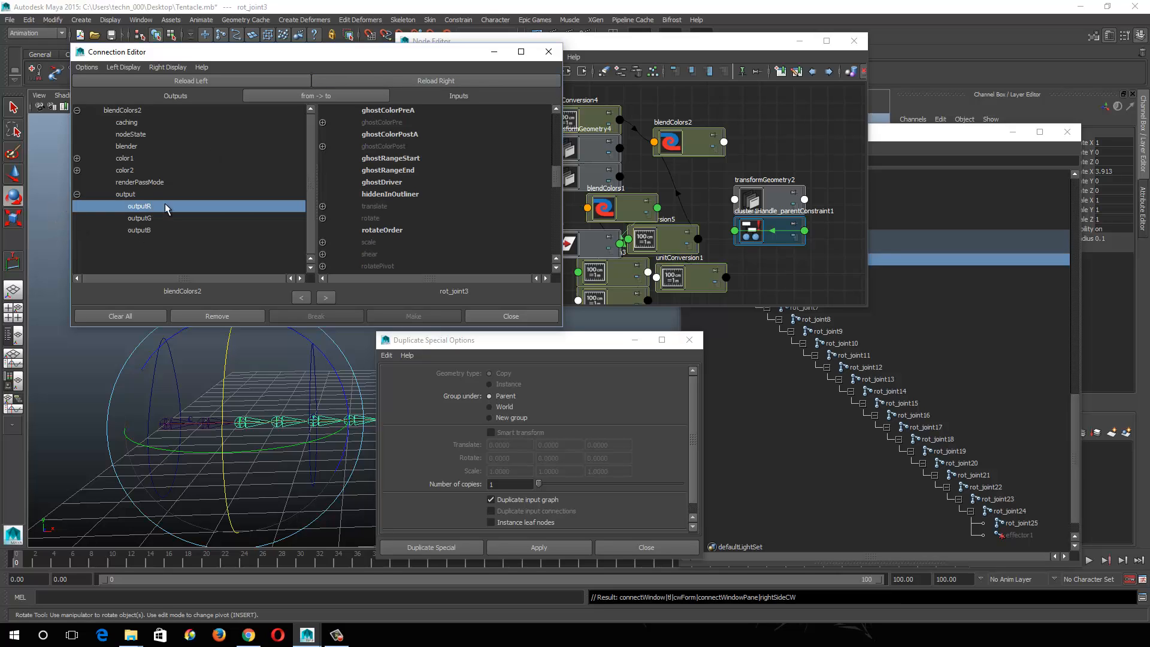
left_click(323, 218)
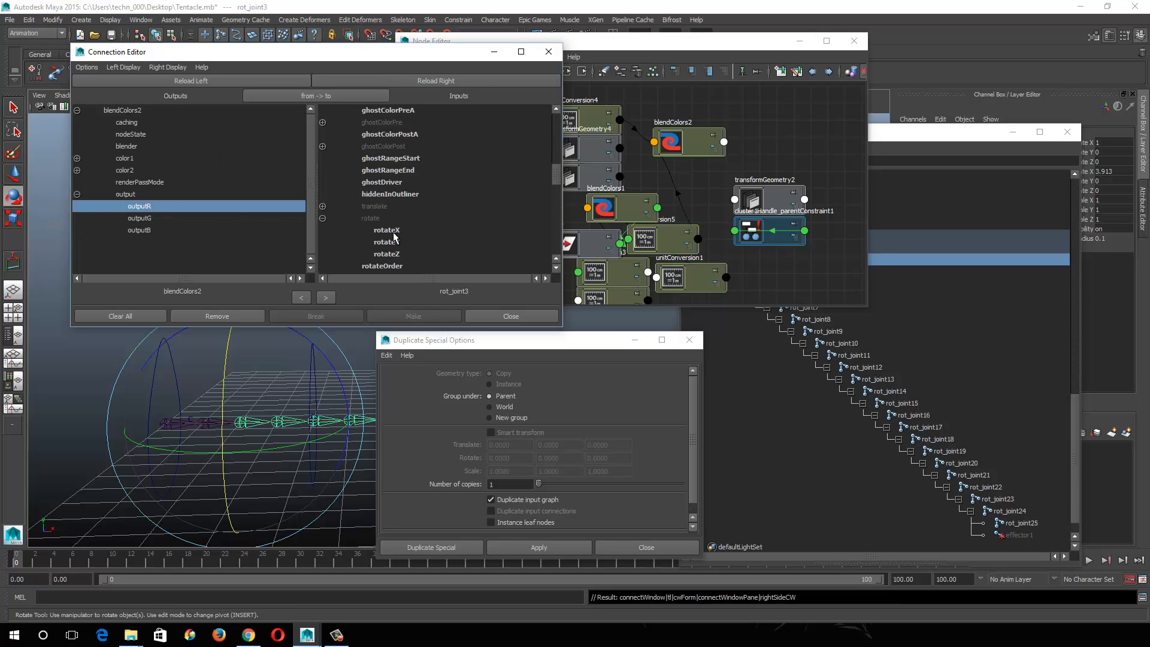
left_click(388, 230)
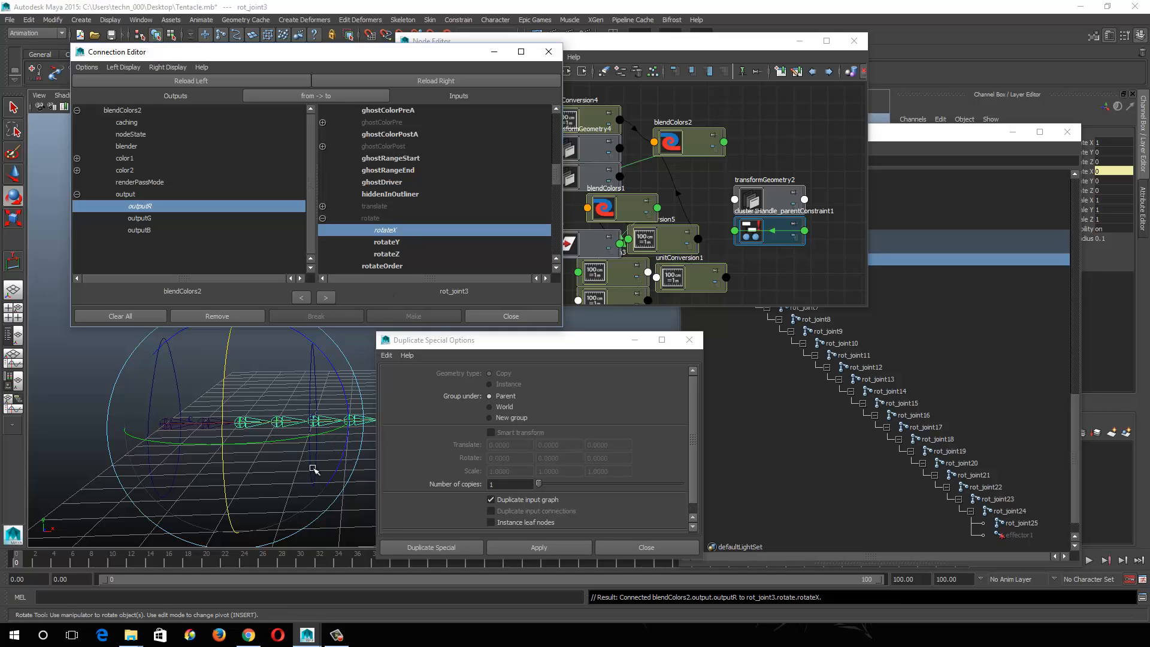
middle_click_drag(314, 385, 271, 426, "alt")
Step: Select blendColors2 and review the Duplicate Special command and its Duplicate input graph option for copying the node
left_click(675, 141)
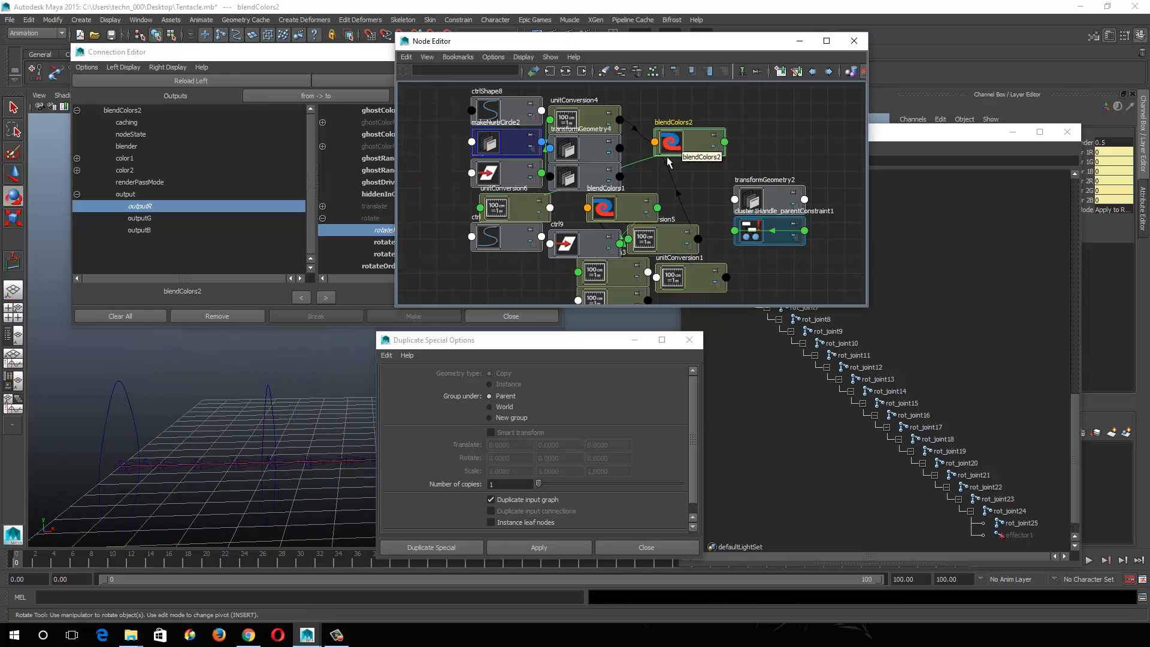
left_click(9, 19)
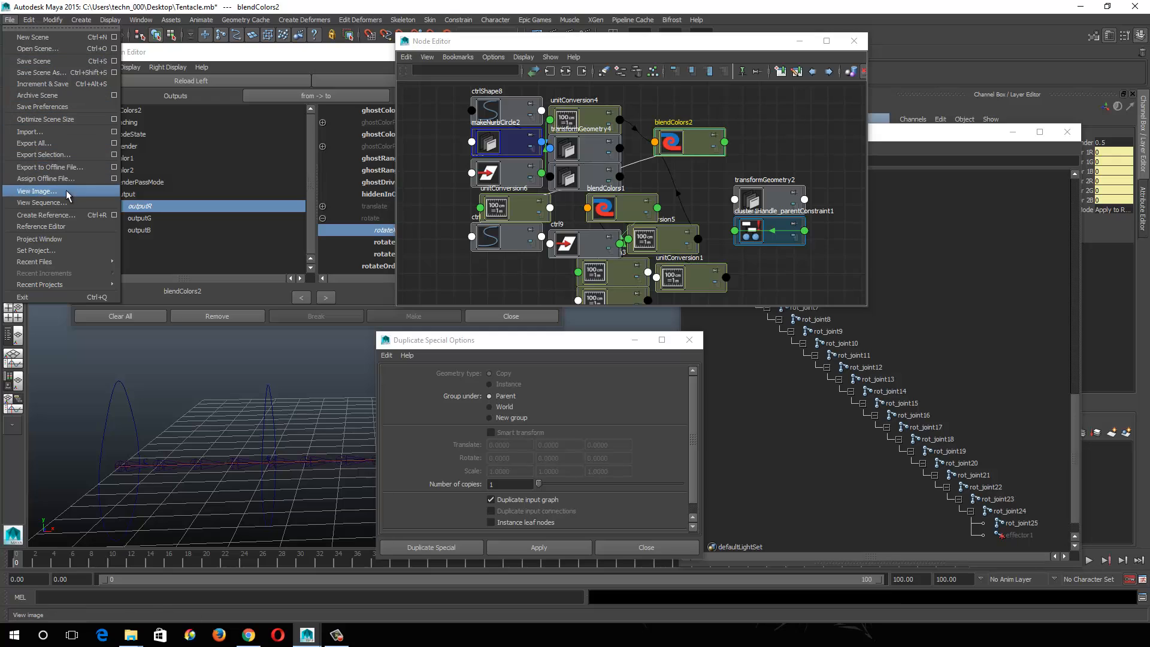
mouse_move(29, 20)
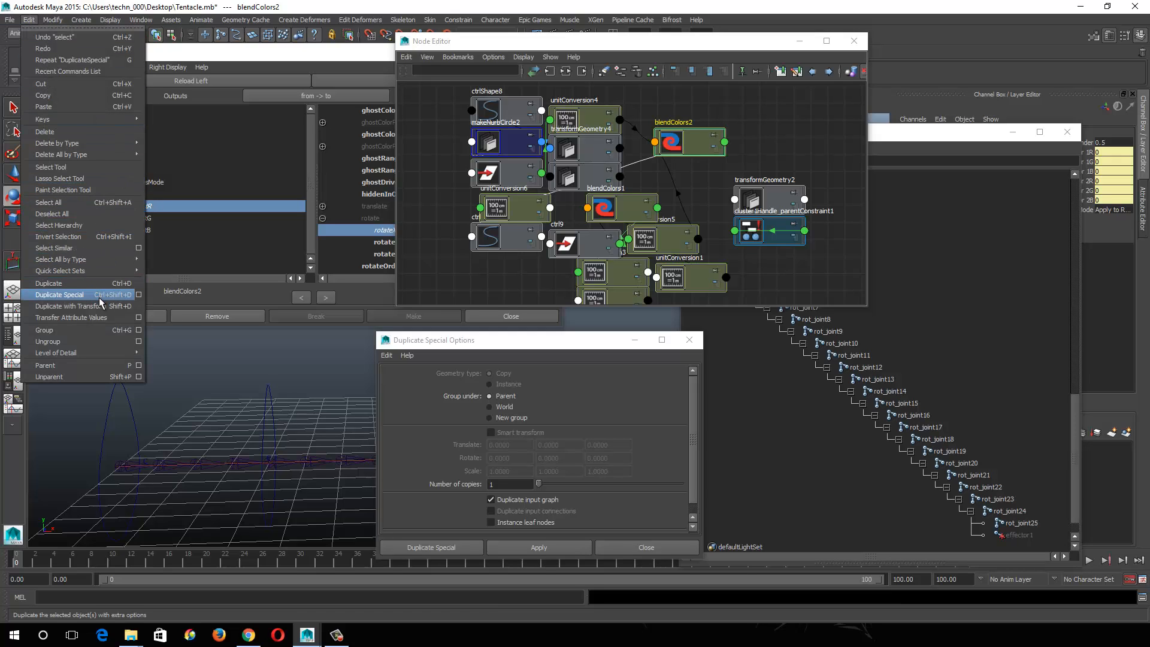
left_click(471, 45)
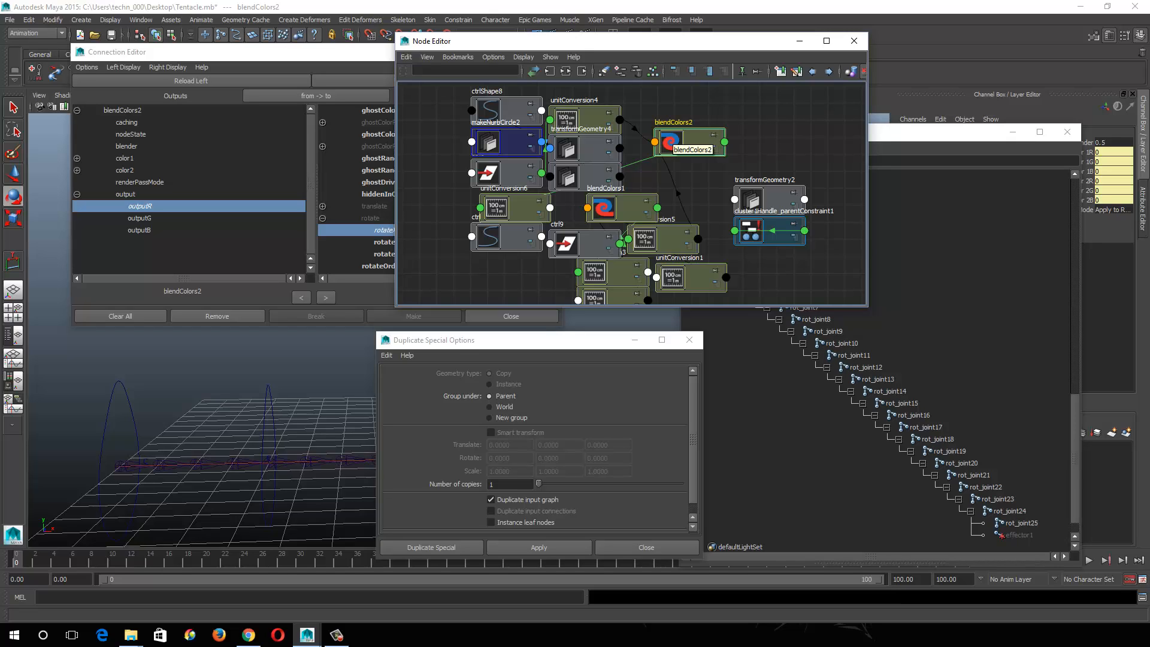
key("F9")
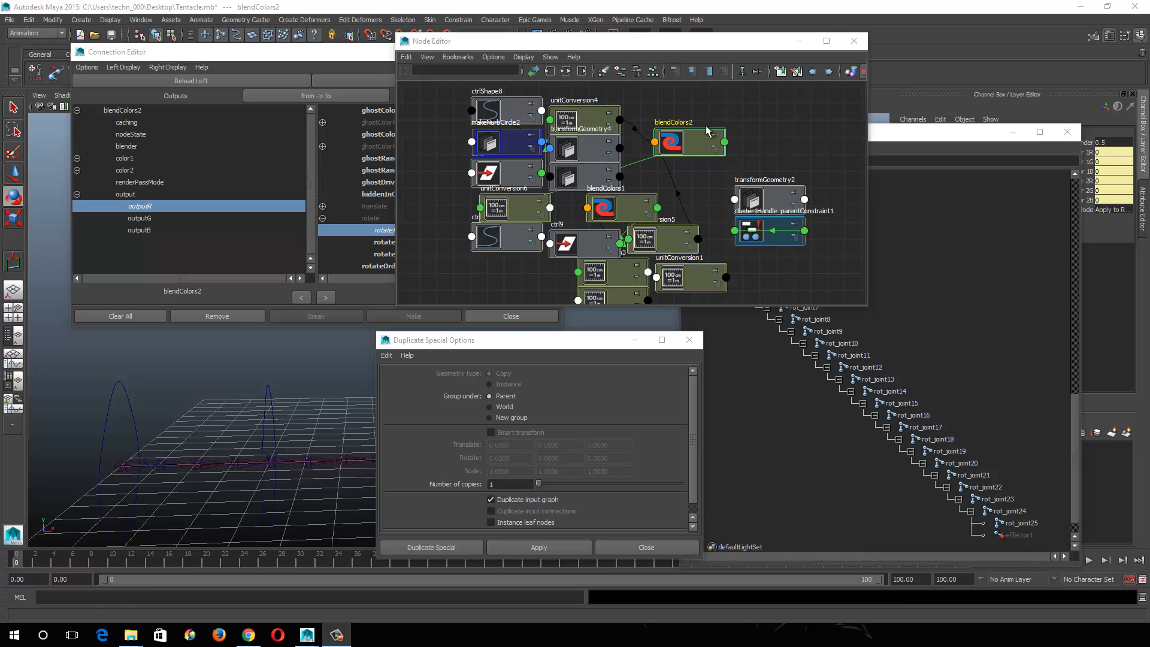
mouse_move(709, 46)
left_mouse_down()
mouse_move(732, 57)
mouse_move(711, 61)
left_mouse_up()
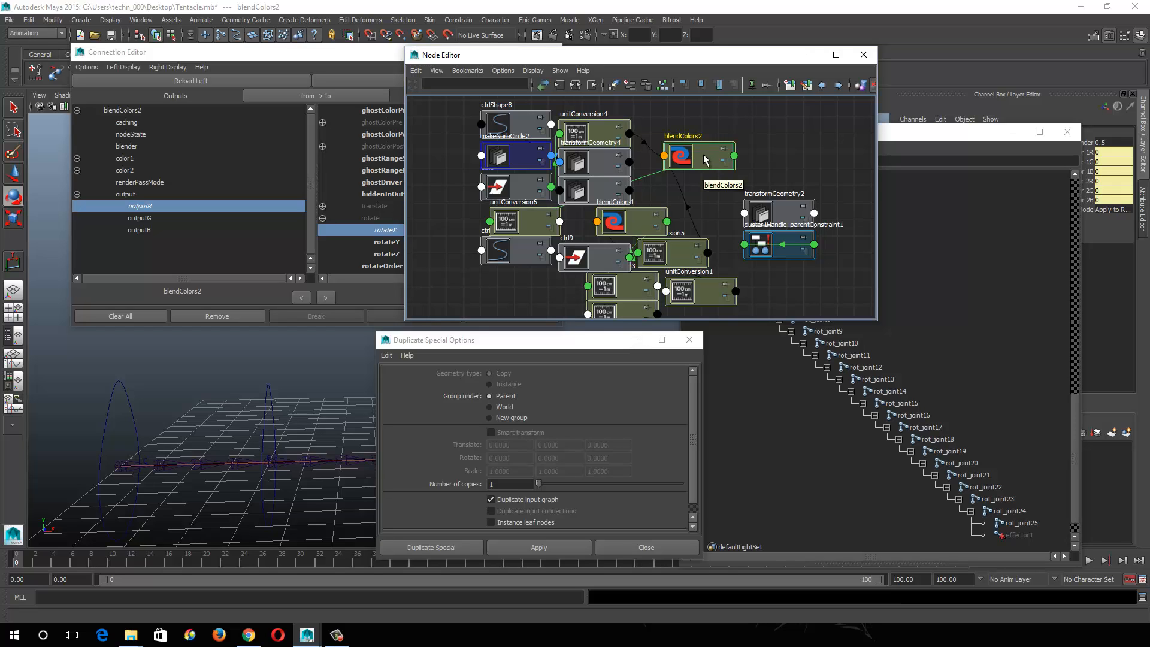
left_click(623, 349)
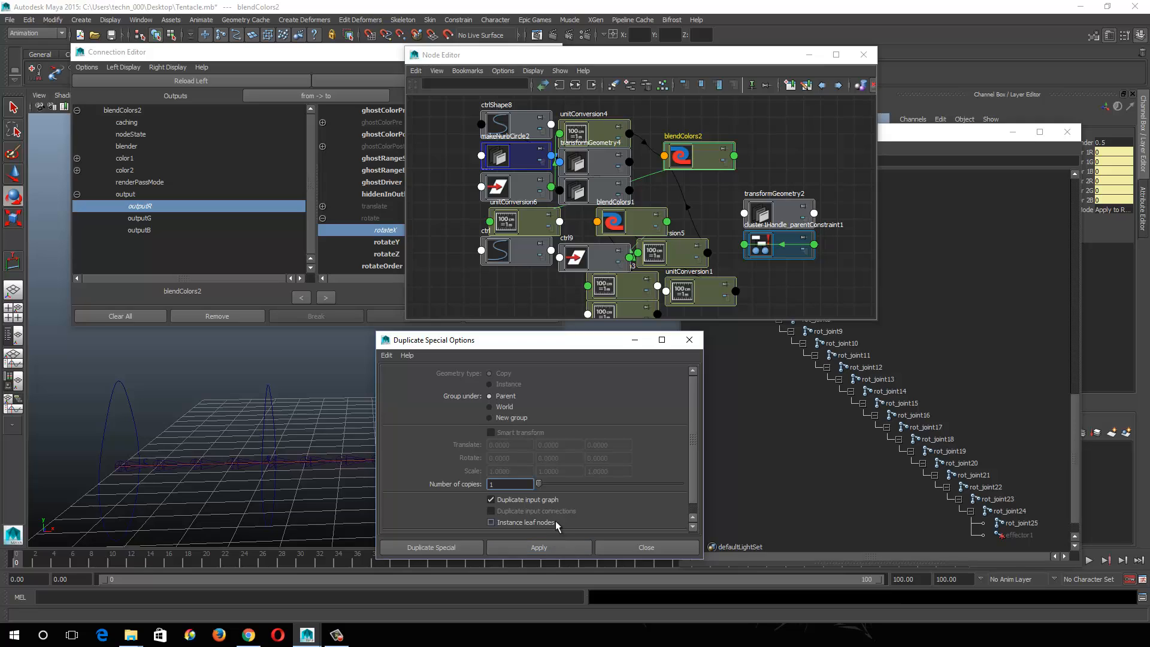
left_click(705, 159)
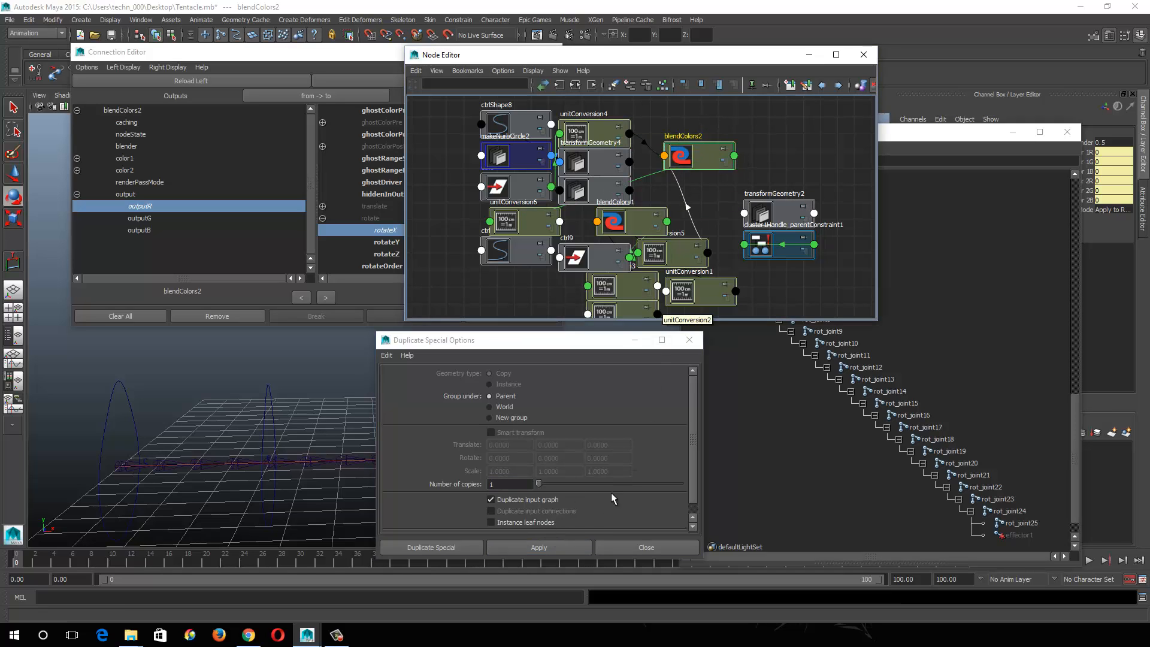
Step: Duplicate blendColors2 using Duplicate Special with its input graph, and move the copy to an empty area beside the other nodes
left_click(538, 547)
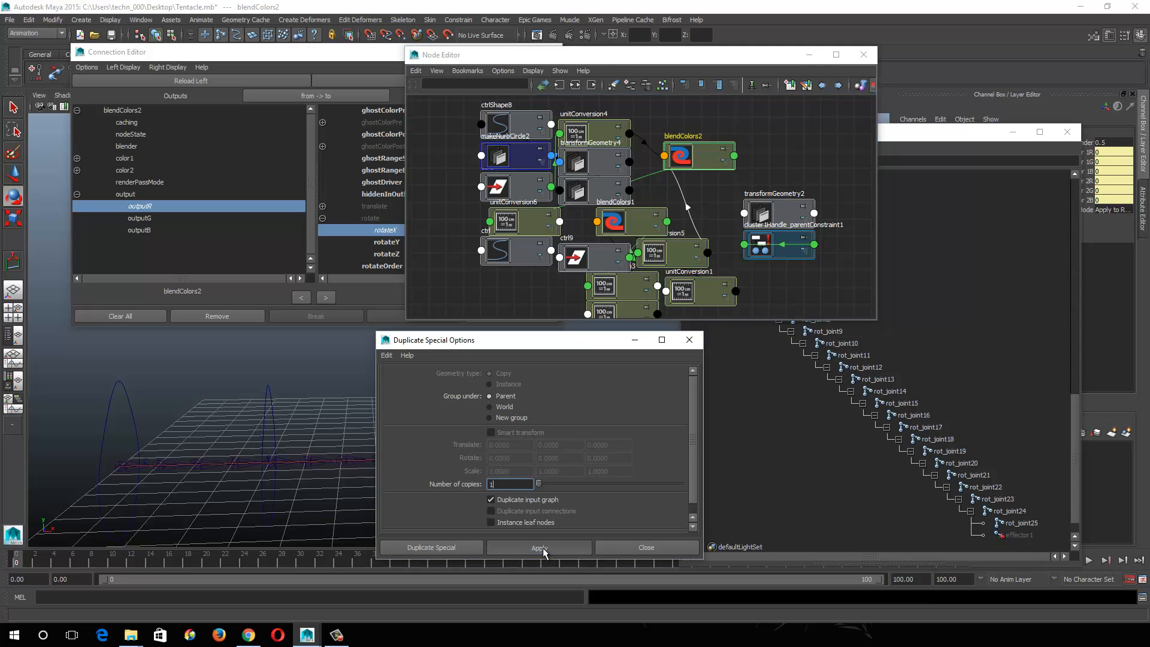
left_click_drag(693, 197, 459, 204)
middle_click_drag(487, 182, 650, 231, "alt")
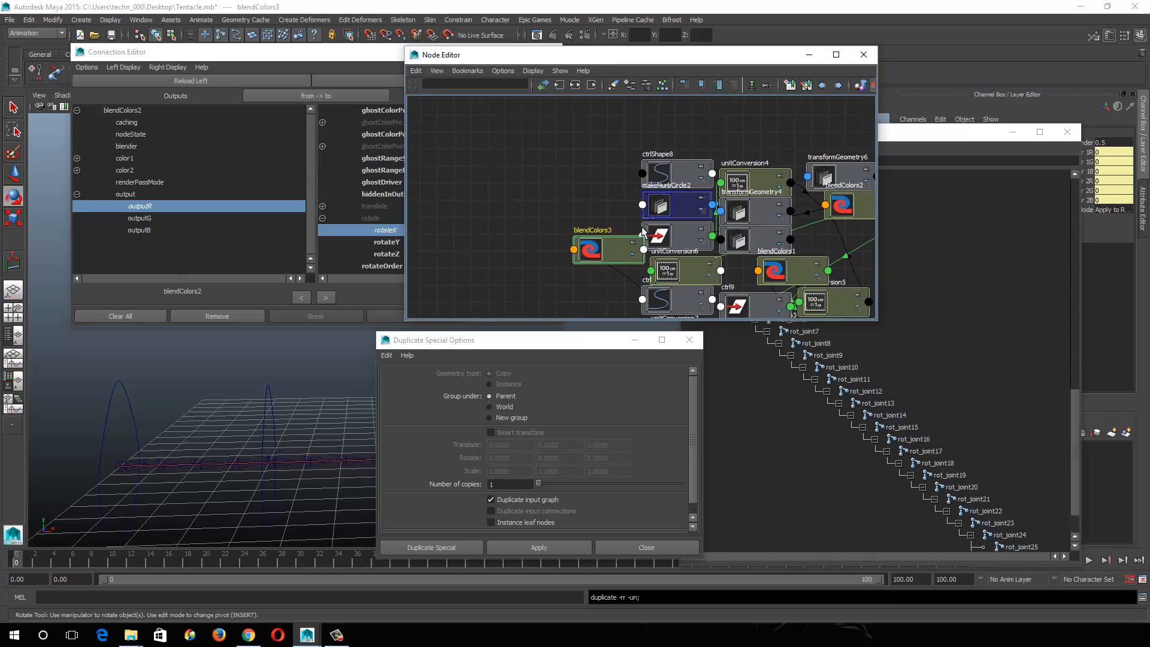
left_click_drag(608, 258, 576, 237)
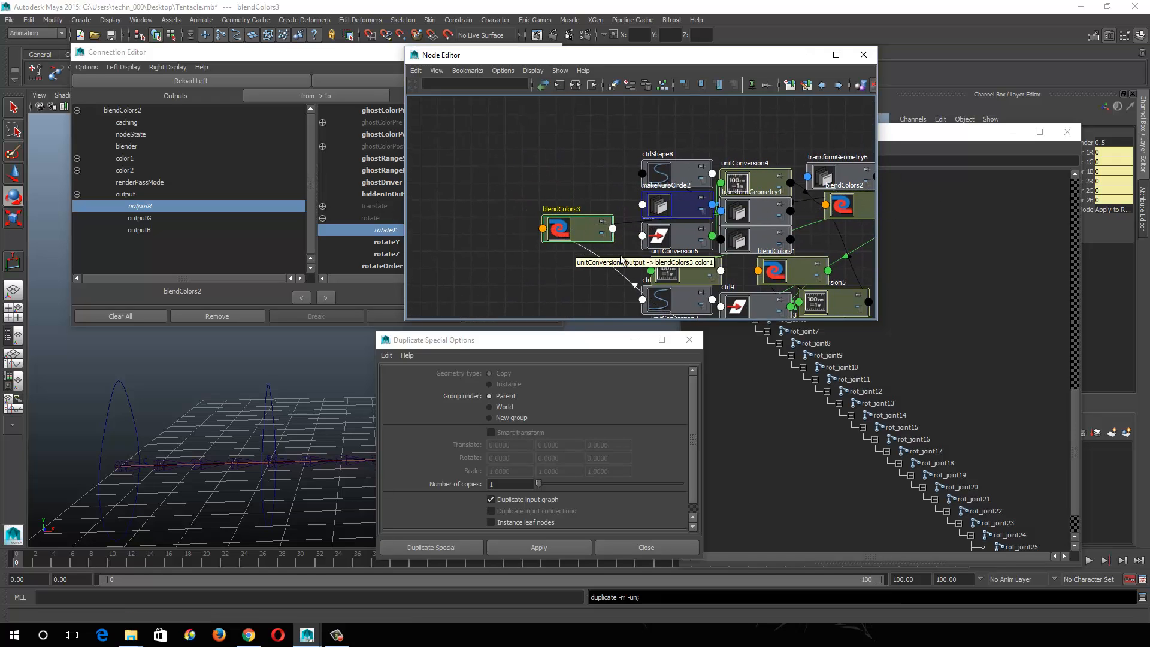
Step: Set the blender value of the duplicated blendColors3 node to 0.25
double_click(1105, 144)
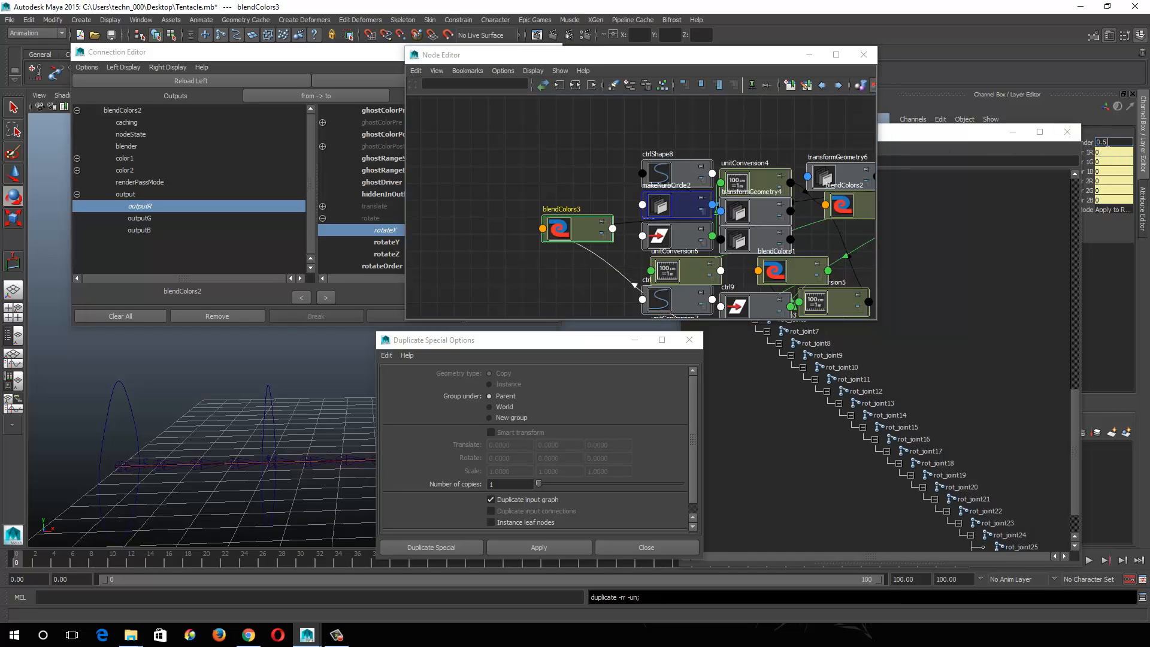
type("0..25")
key("Return")
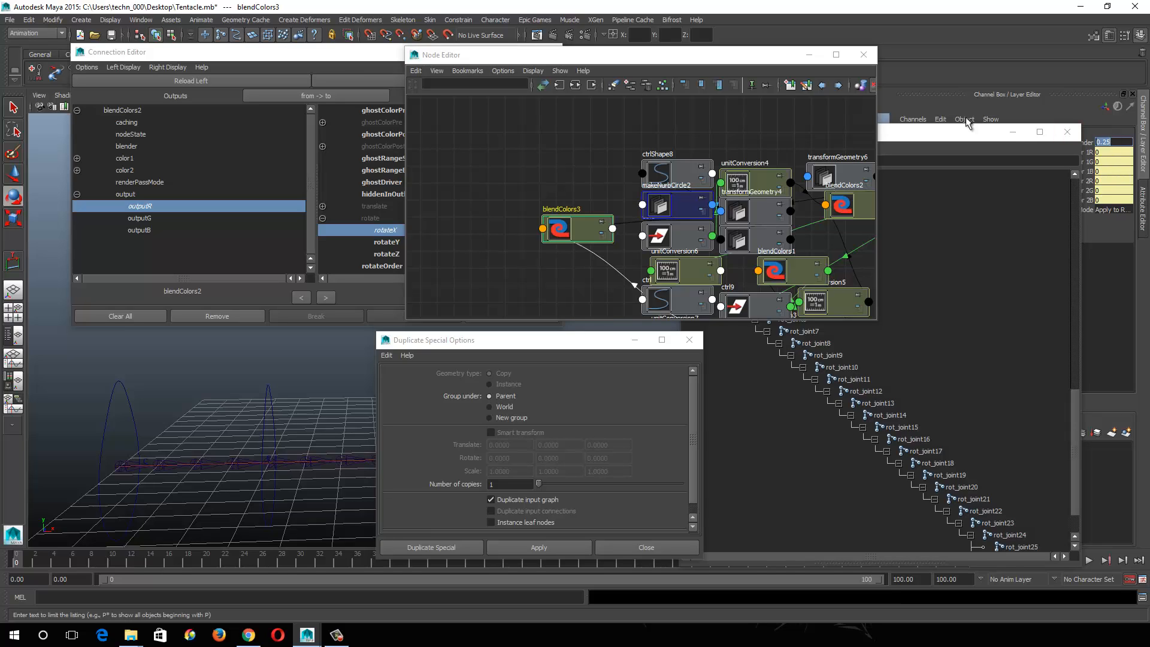
Step: Load blendColors3 as the source and rot_joint4 as the target in the Connection Editor, and connect outputR to rotateX
left_click(362, 213)
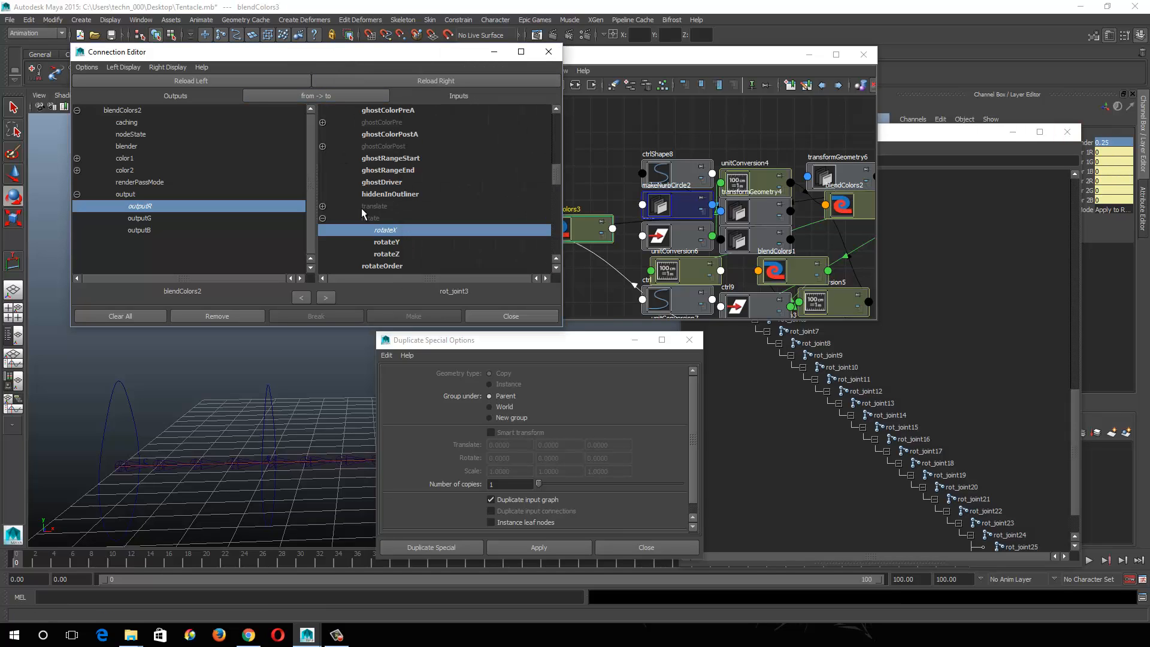
left_click(574, 221)
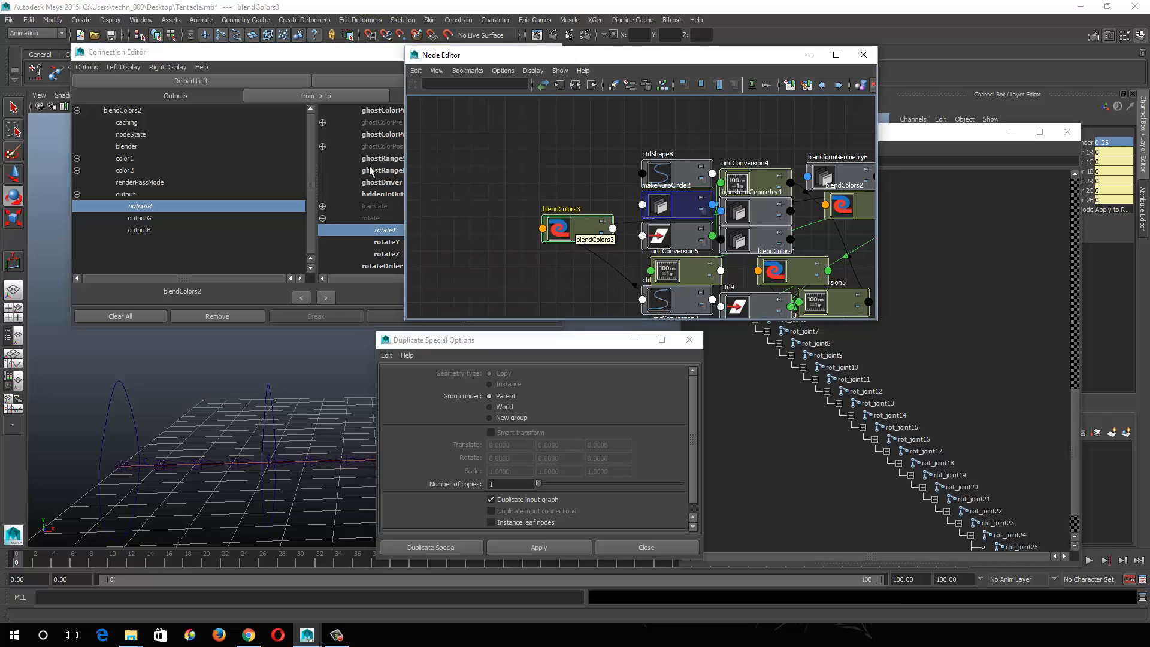
left_click(170, 81)
left_click(232, 463)
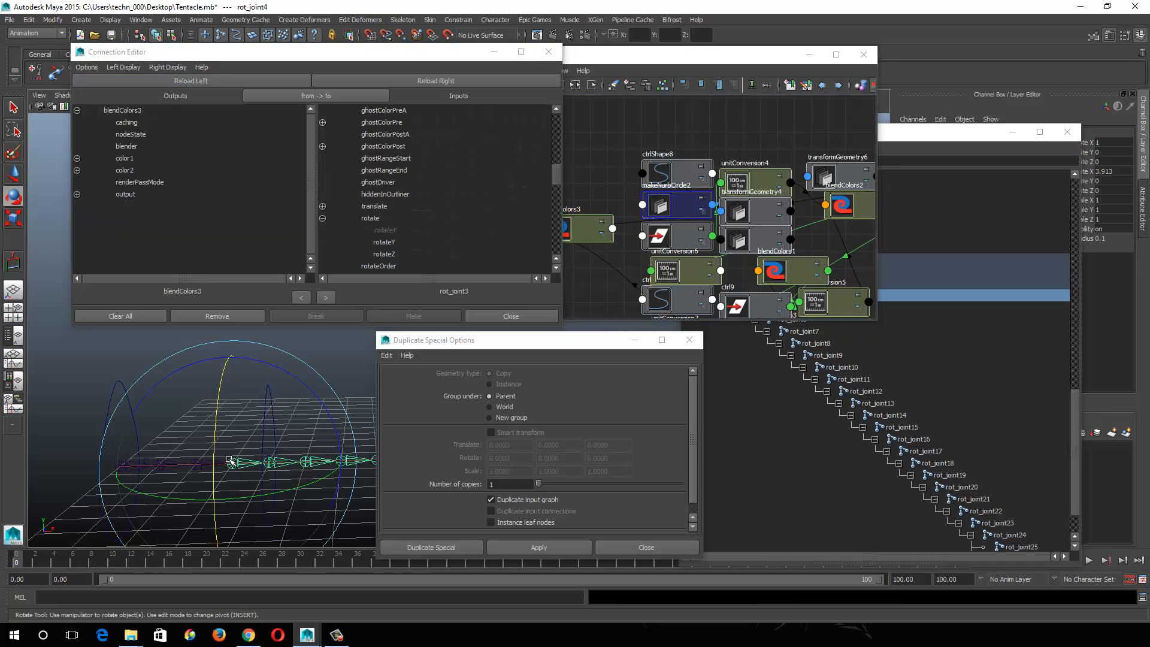
left_click(430, 78)
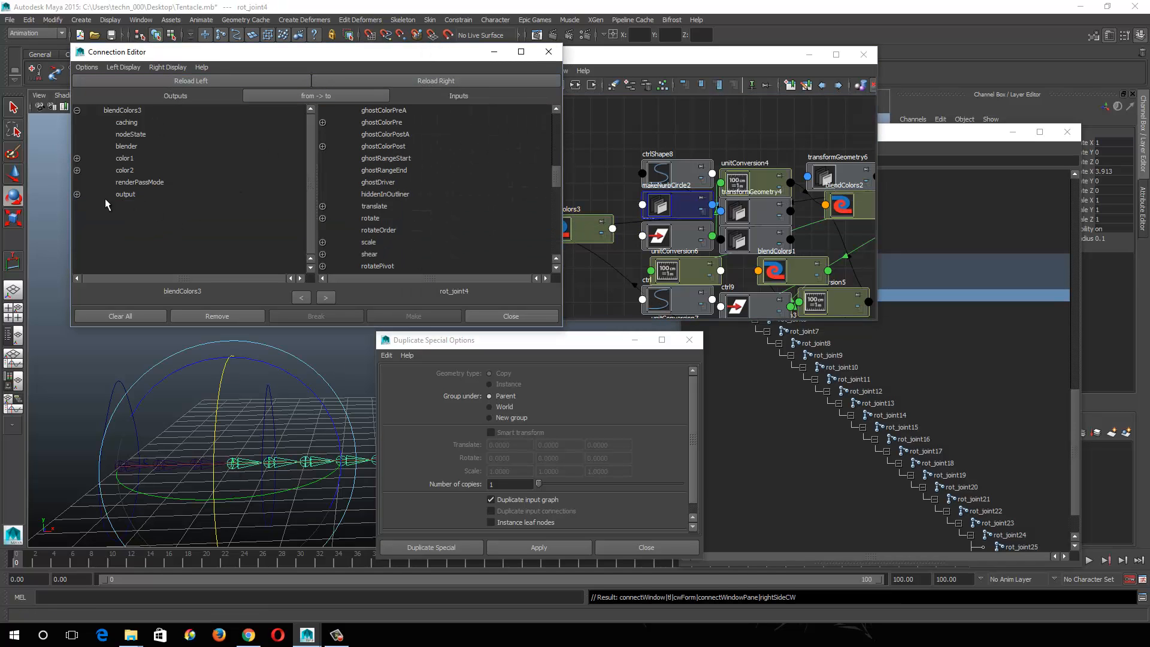
left_click(76, 195)
left_click(139, 206)
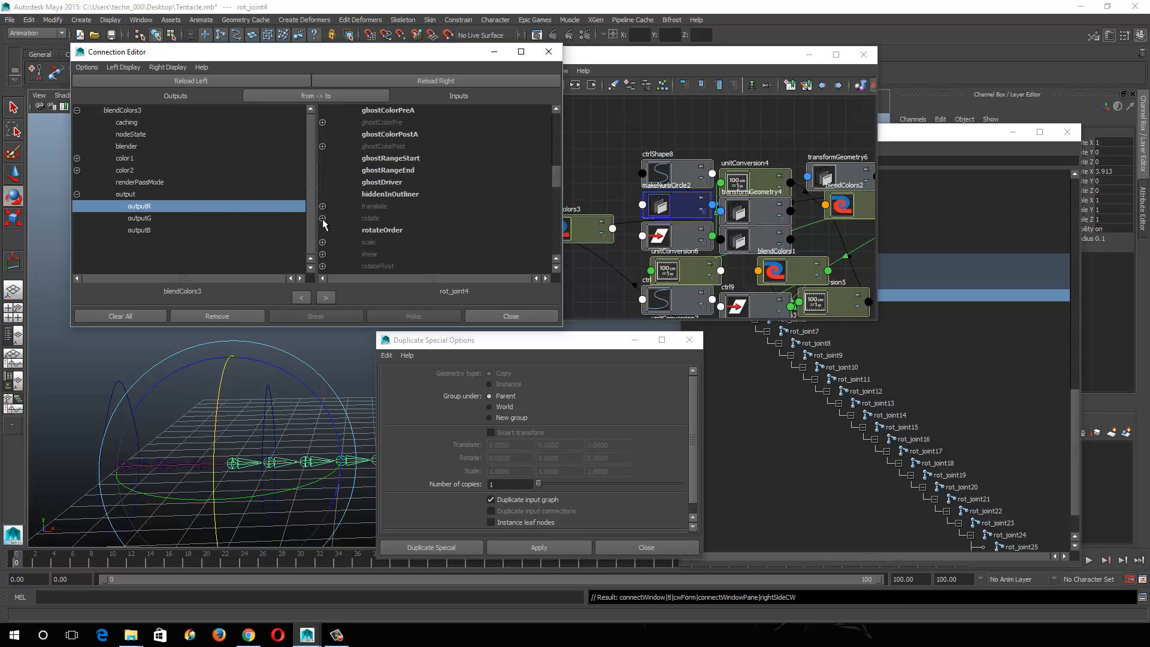
left_click(322, 218)
left_click(387, 230)
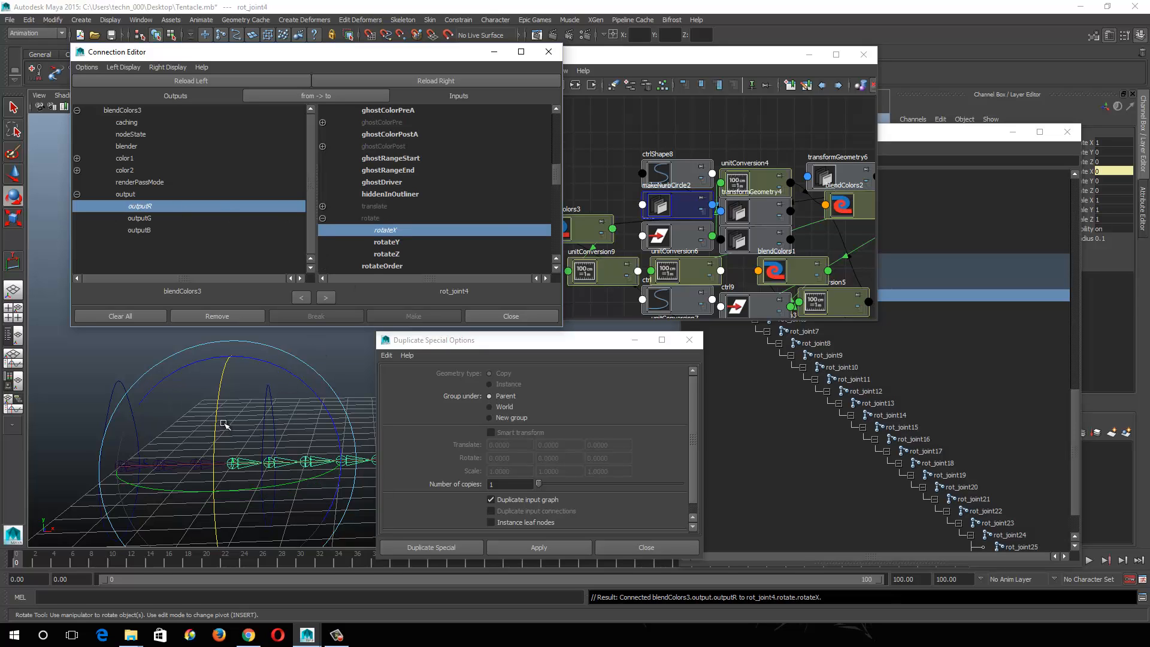
Step: Select ikHandle1 at the end of the tentacle and set its Twist to 0
left_click(107, 360)
left_click(312, 459)
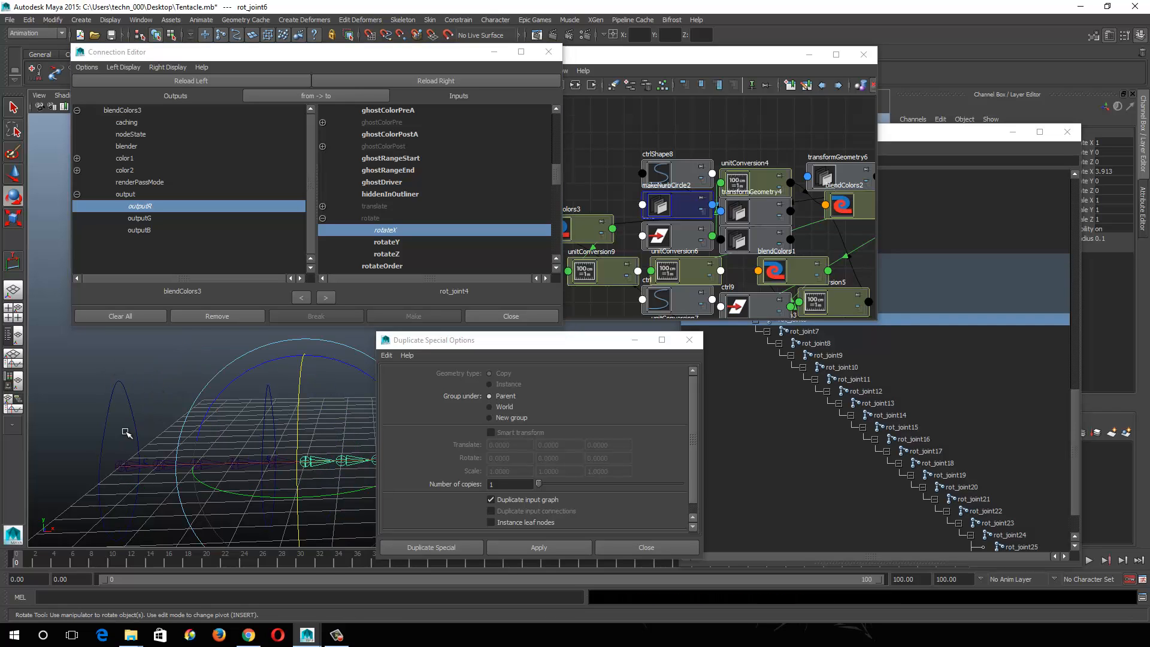
right_click_drag(325, 462, 66, 293, "alt")
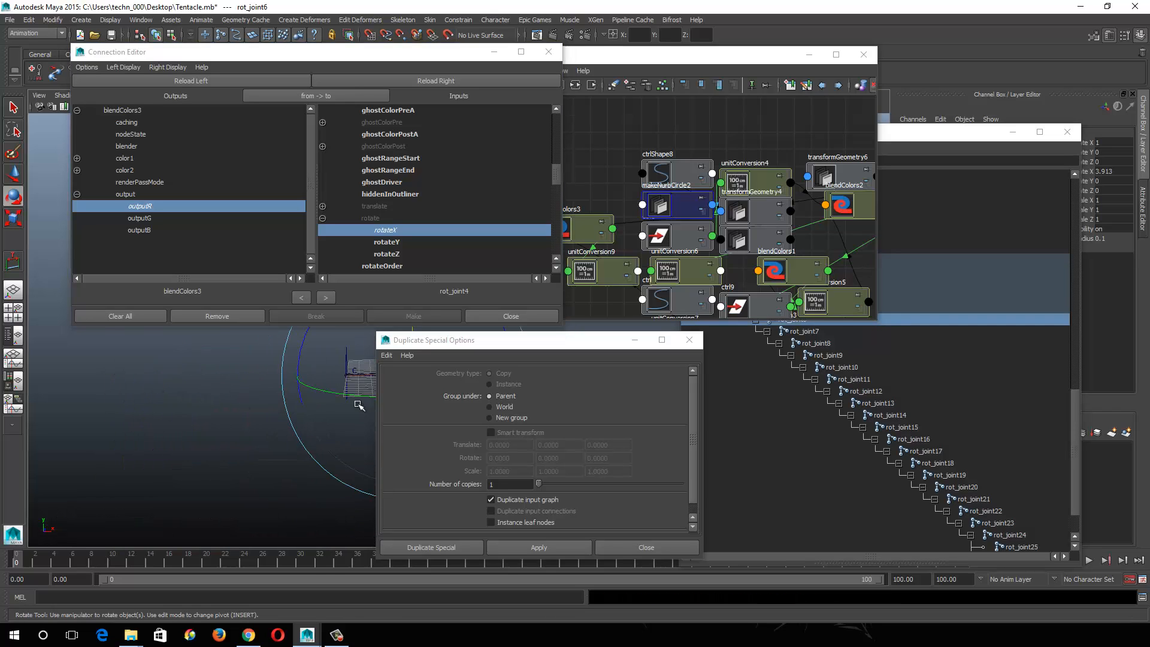
middle_click_drag(358, 405, 146, 459, "alt")
middle_click_drag(254, 438, 167, 434, "alt")
right_click_drag(170, 439, 312, 518, "alt")
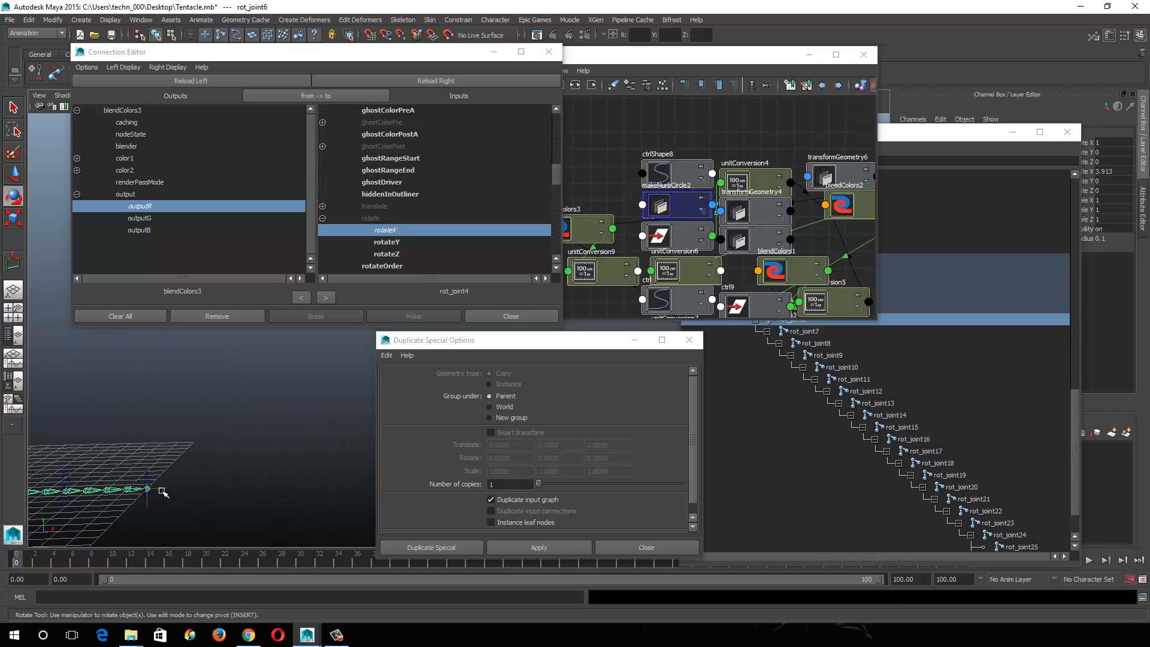
left_click(161, 489)
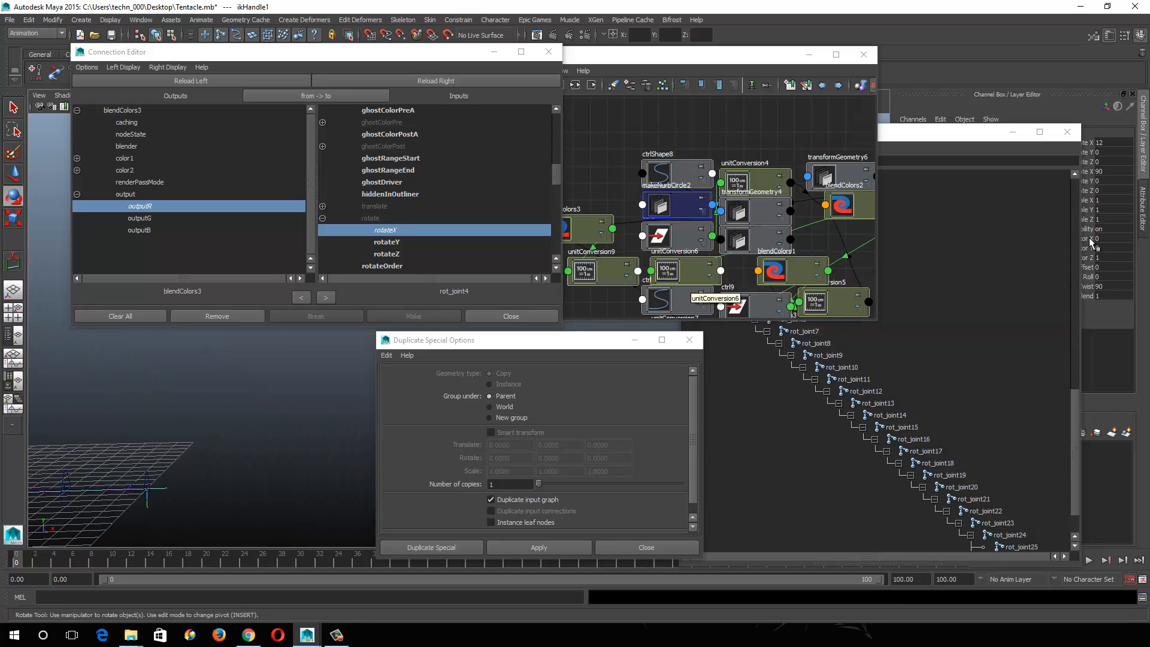
left_click(1118, 286)
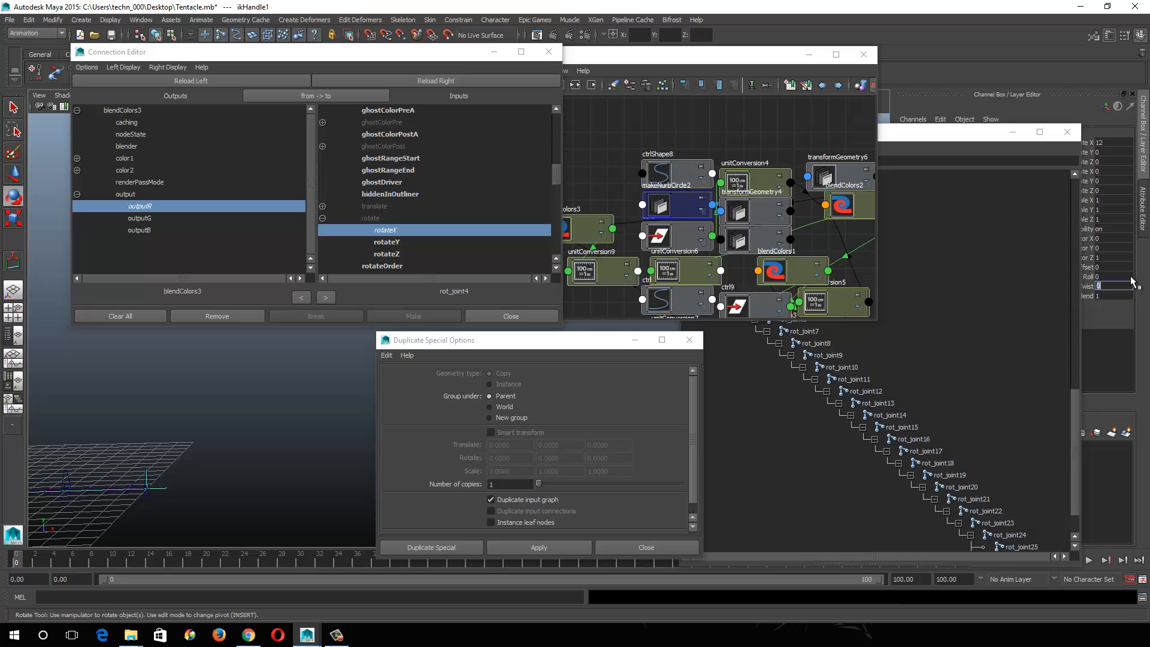
middle_click_drag(115, 455, 481, 403, "alt")
right_click_drag(251, 443, 311, 483, "alt")
middle_click_drag(311, 483, 319, 419, "alt")
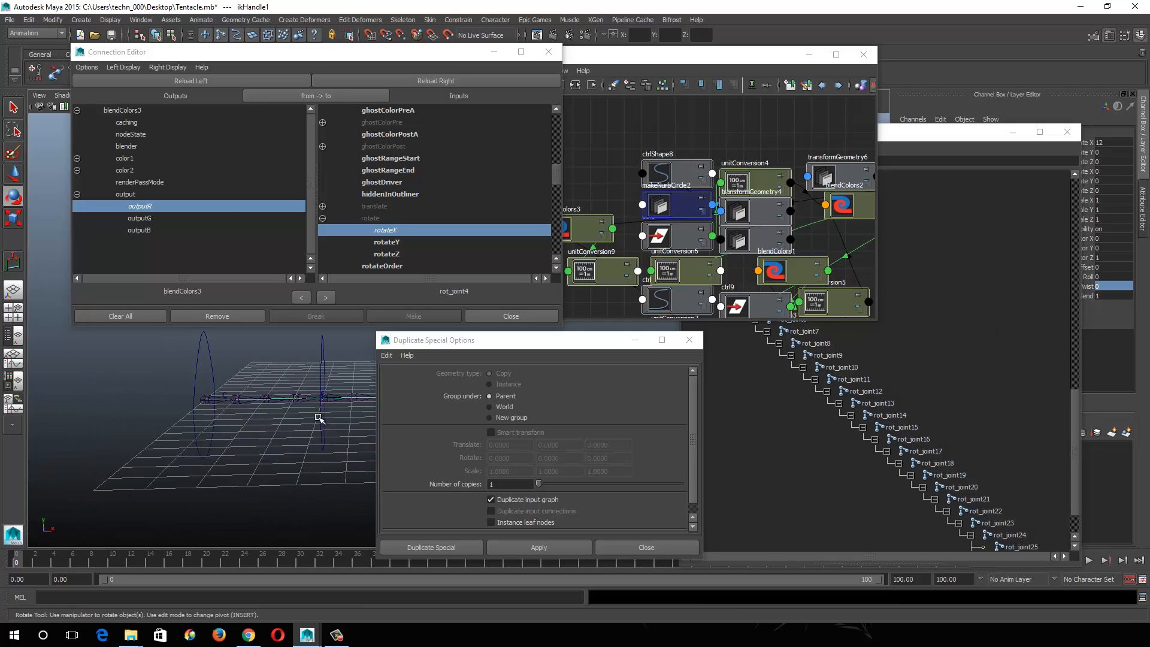
right_click_drag(318, 418, 299, 463, "alt")
left_click_drag(299, 463, 252, 436, "alt")
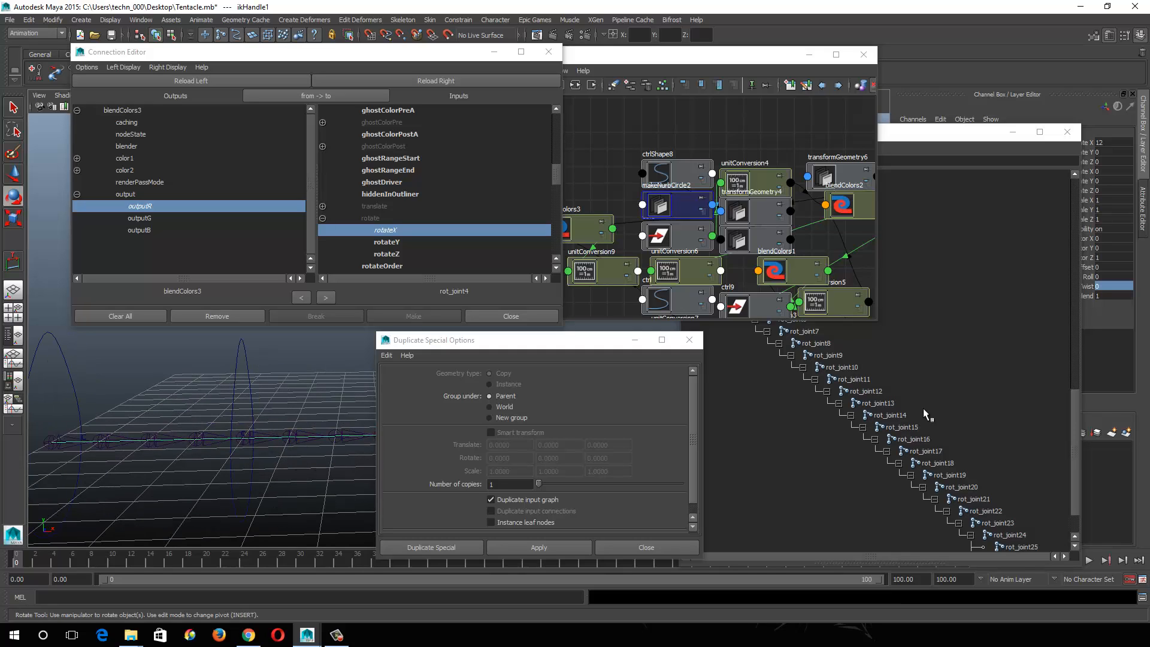
Step: Examine the rotation channels of rot_joint4, rot_joint5 and the range rot_joint6 to rot_joint25 through the Outliner
left_click(936, 133)
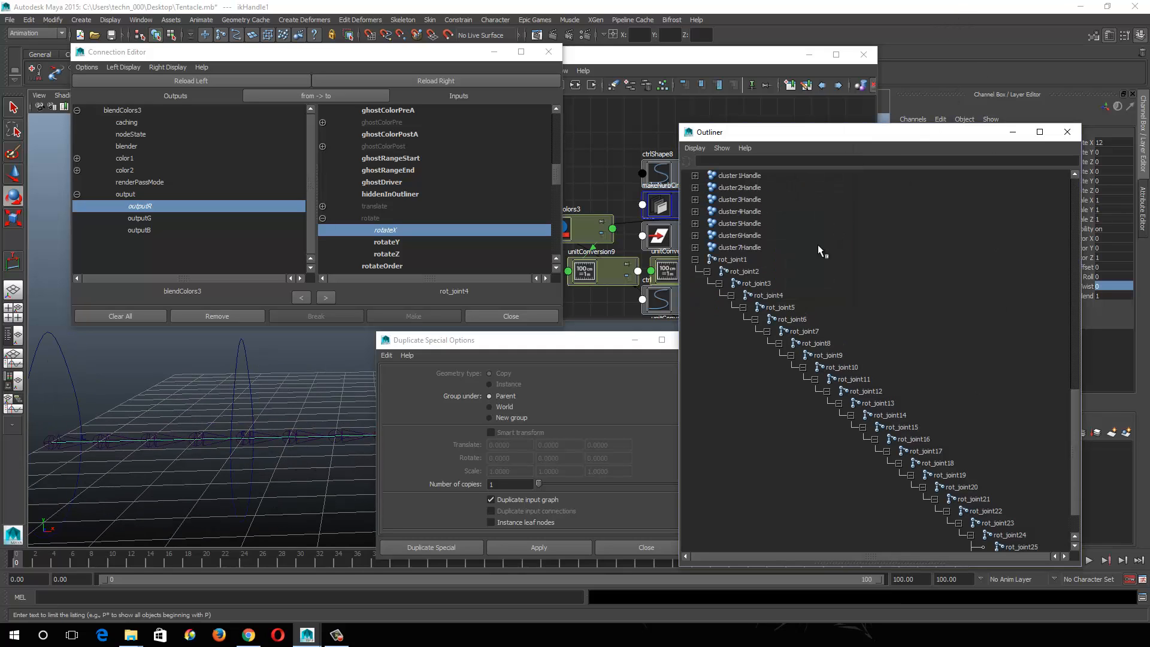
left_click(770, 295)
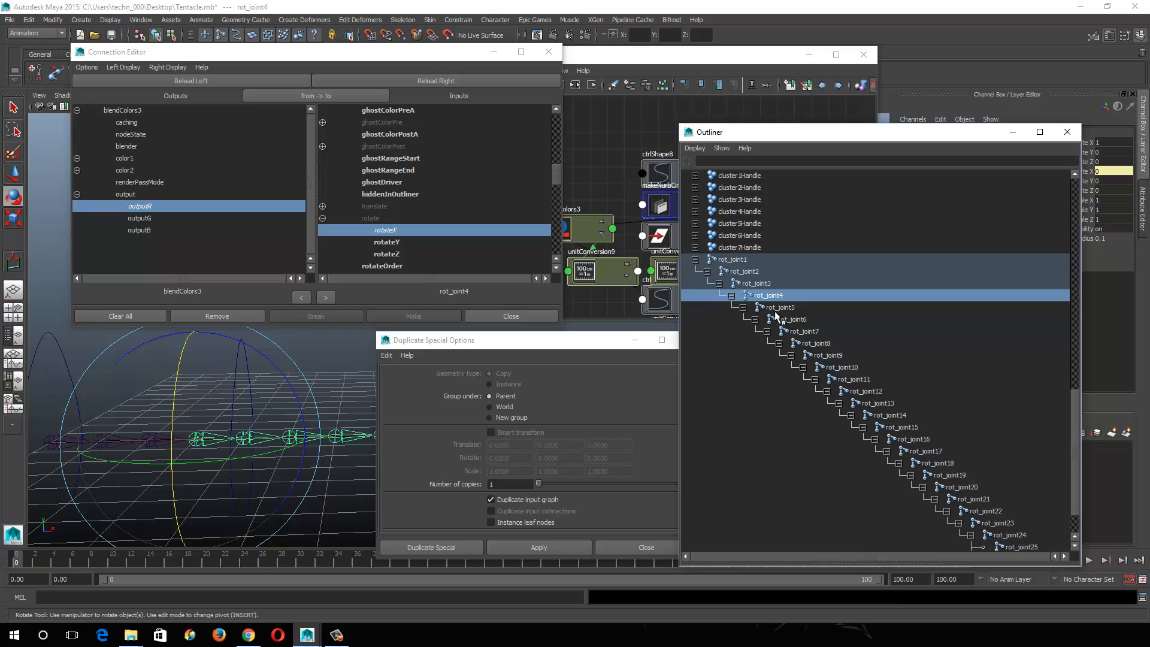
left_click(777, 308)
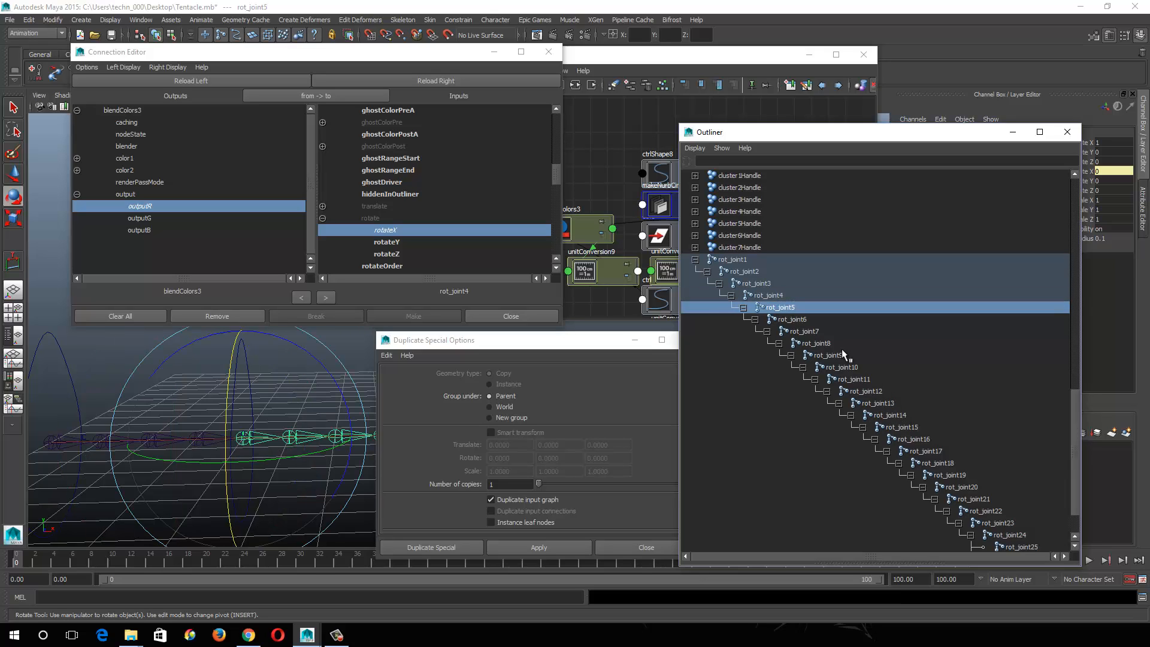
left_click(792, 324)
scroll(952, 400, "down", 2)
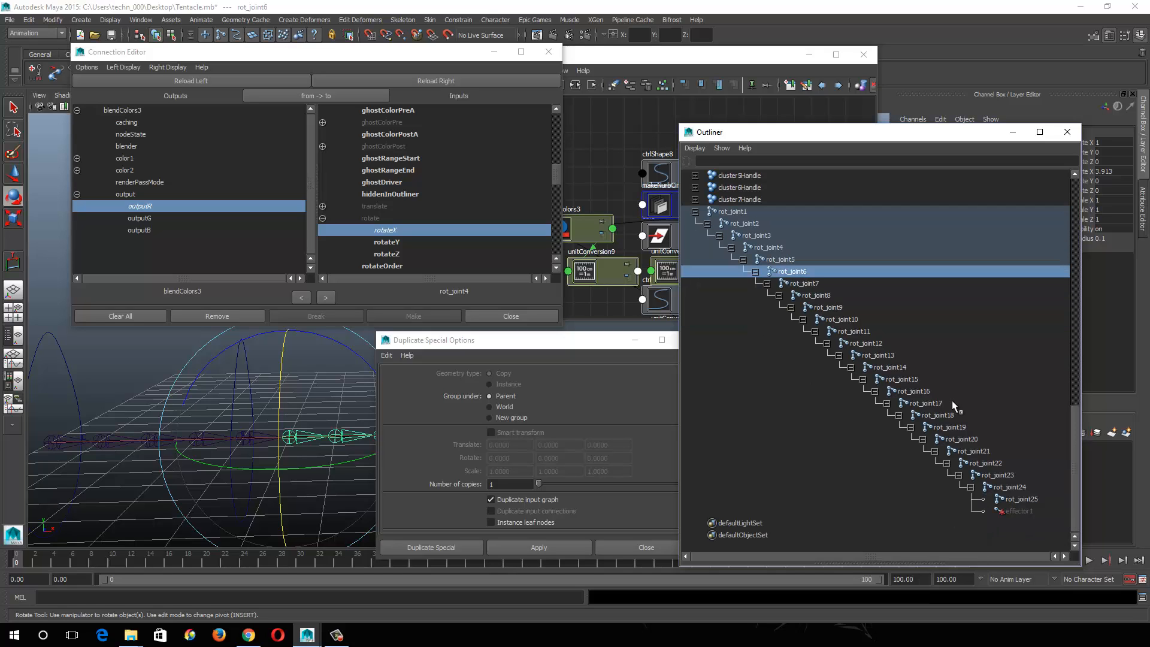
left_click(1022, 500, "shift")
scroll(968, 333, "up", 6)
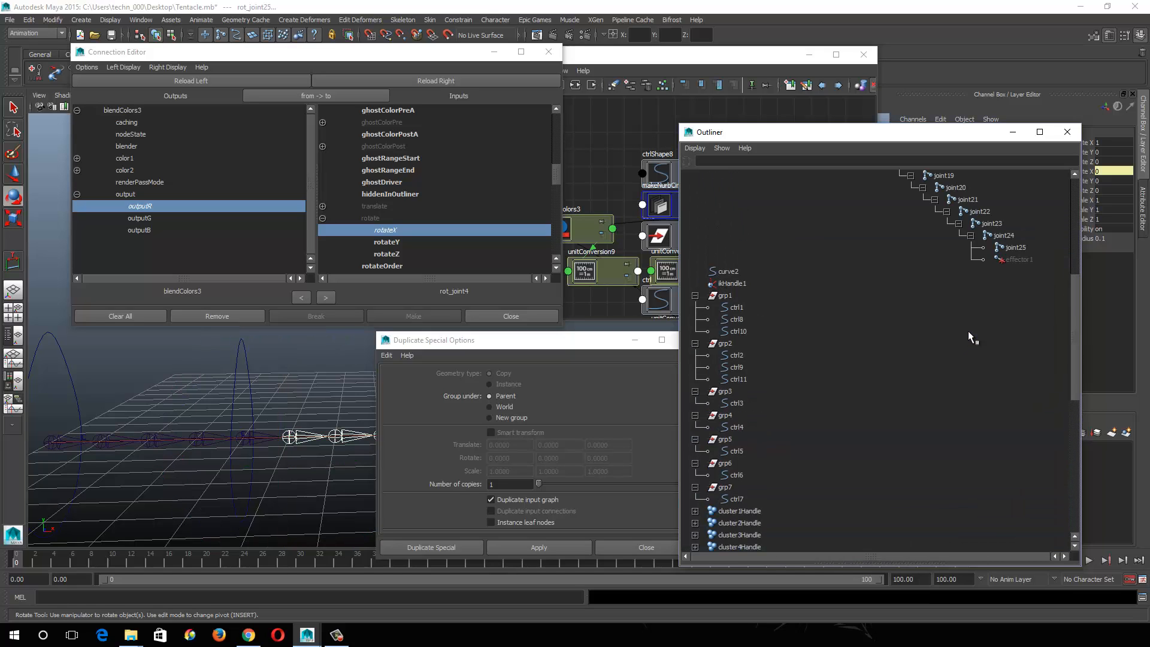
scroll(1001, 427, "down", 8)
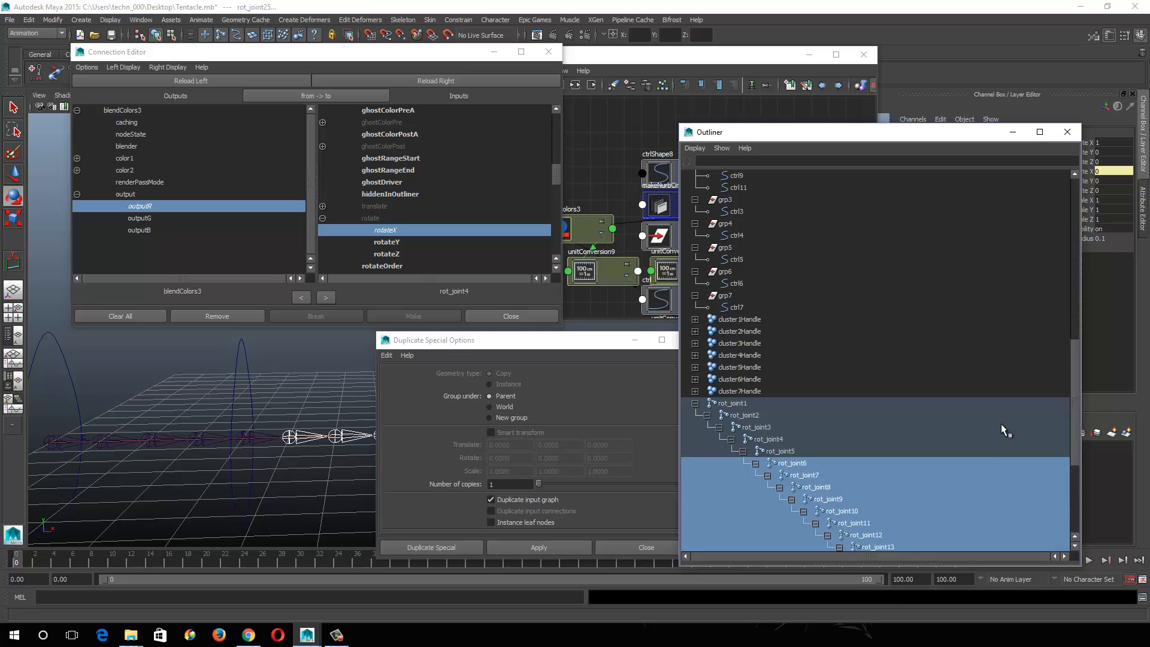
scroll(983, 427, "down", 4)
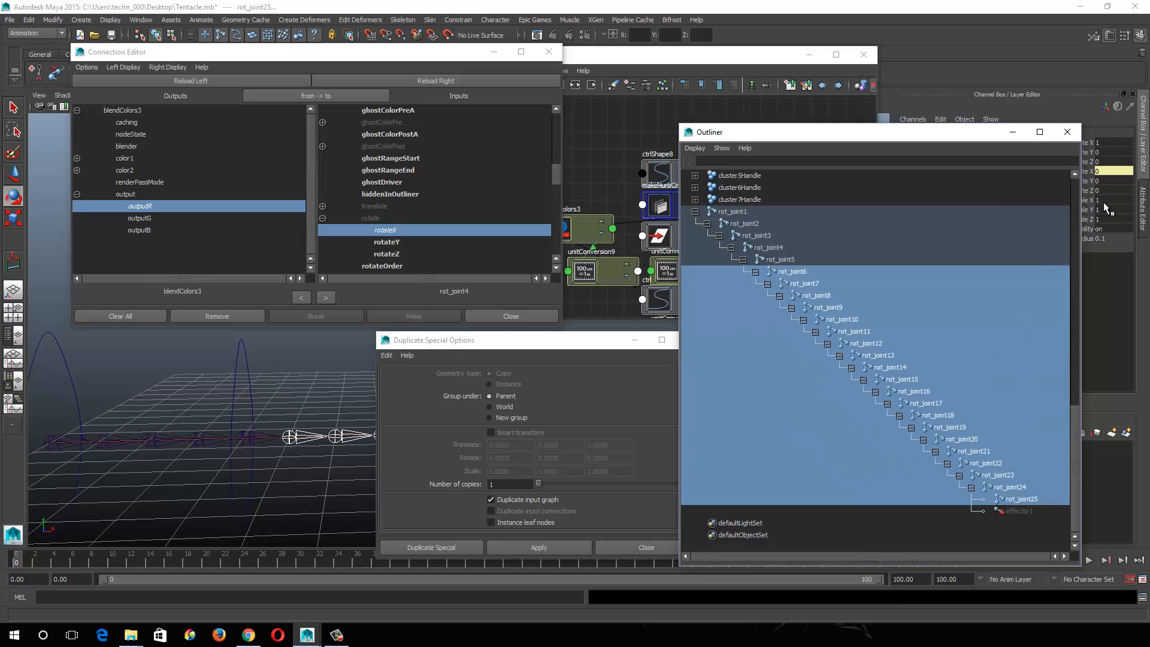
Step: Go through rot_joint6 to rot_joint12 individually, and locate rot_joint4 and rot_joint6 in the viewport to check which joints still need connections
left_click(801, 275)
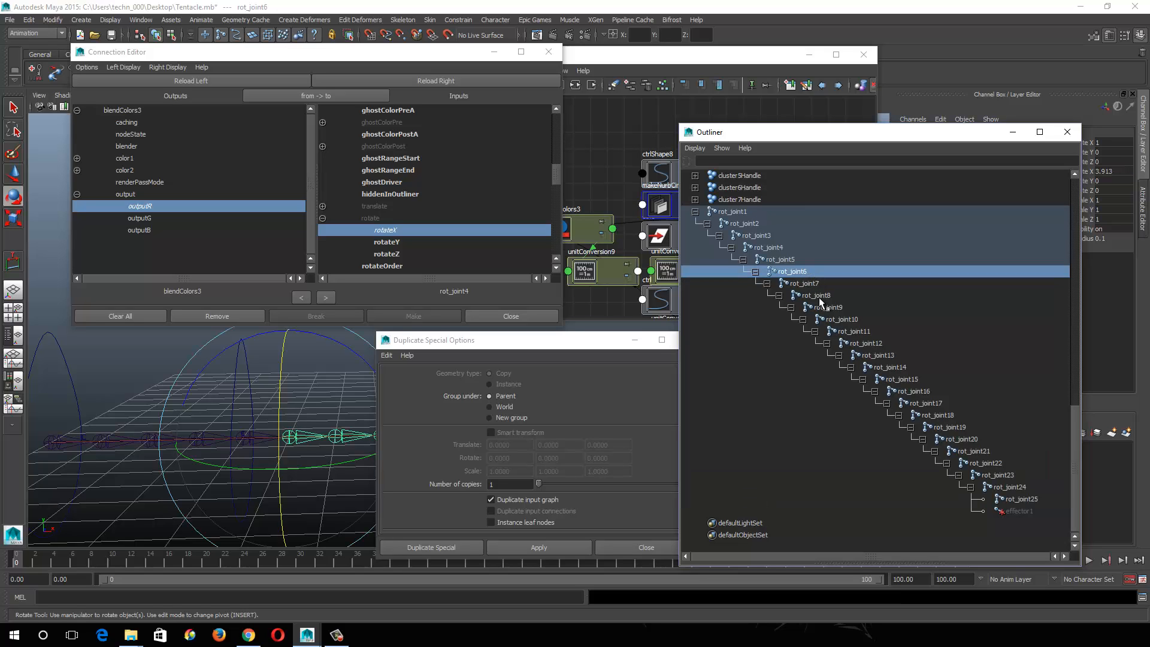
left_click(814, 286)
left_click(825, 297)
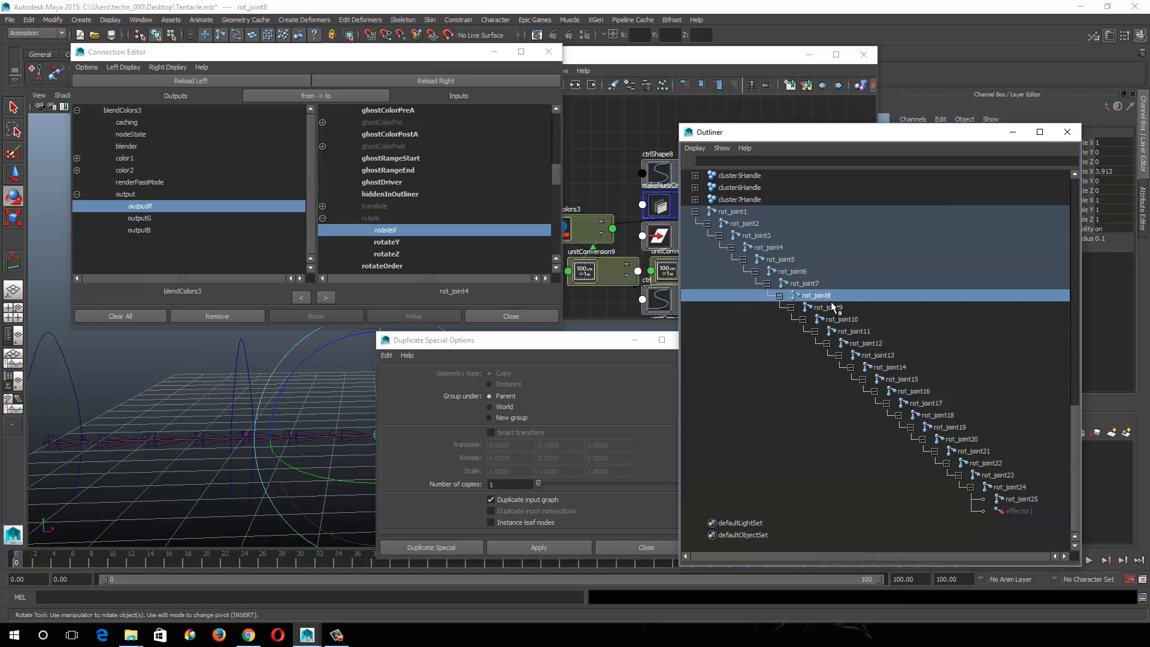
left_click(836, 307)
left_click(847, 320)
left_click(860, 333)
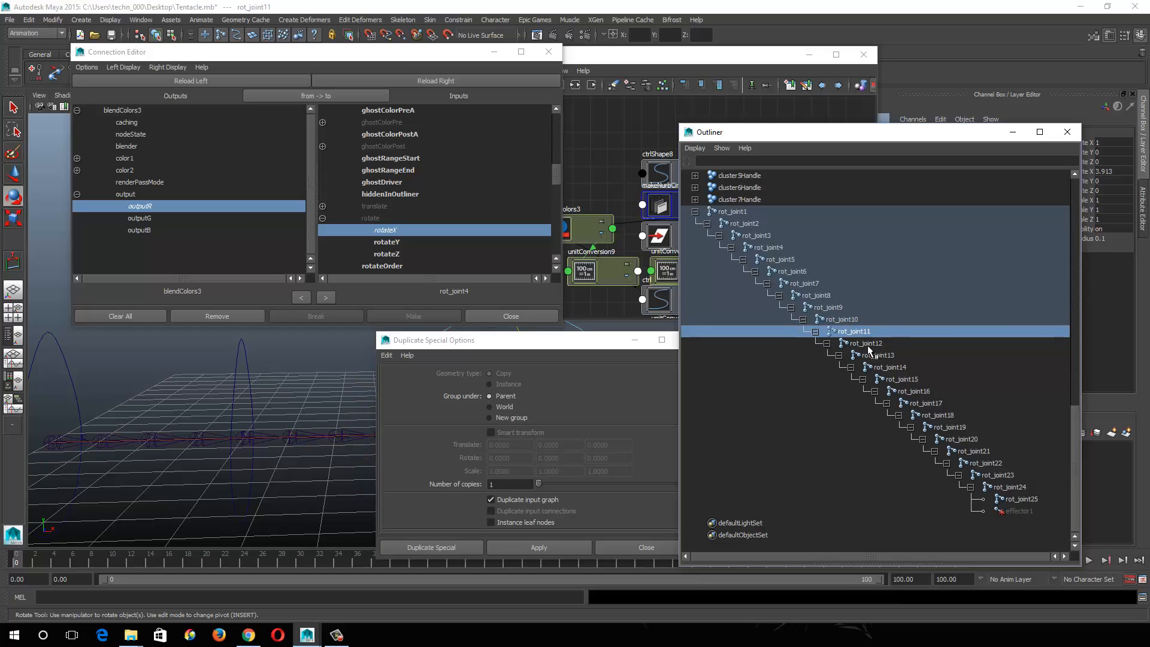
left_click(872, 345)
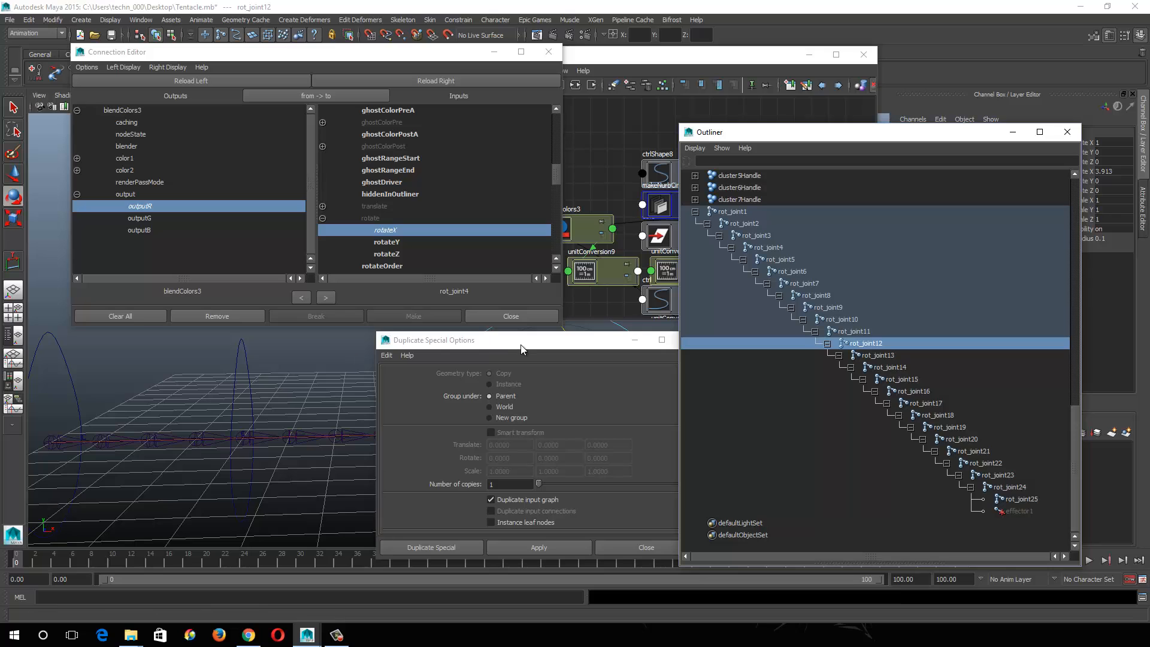
mouse_move(546, 344)
left_mouse_down()
mouse_move(700, 368)
mouse_move(950, 287)
mouse_move(489, 349)
mouse_move(528, 339)
left_mouse_up()
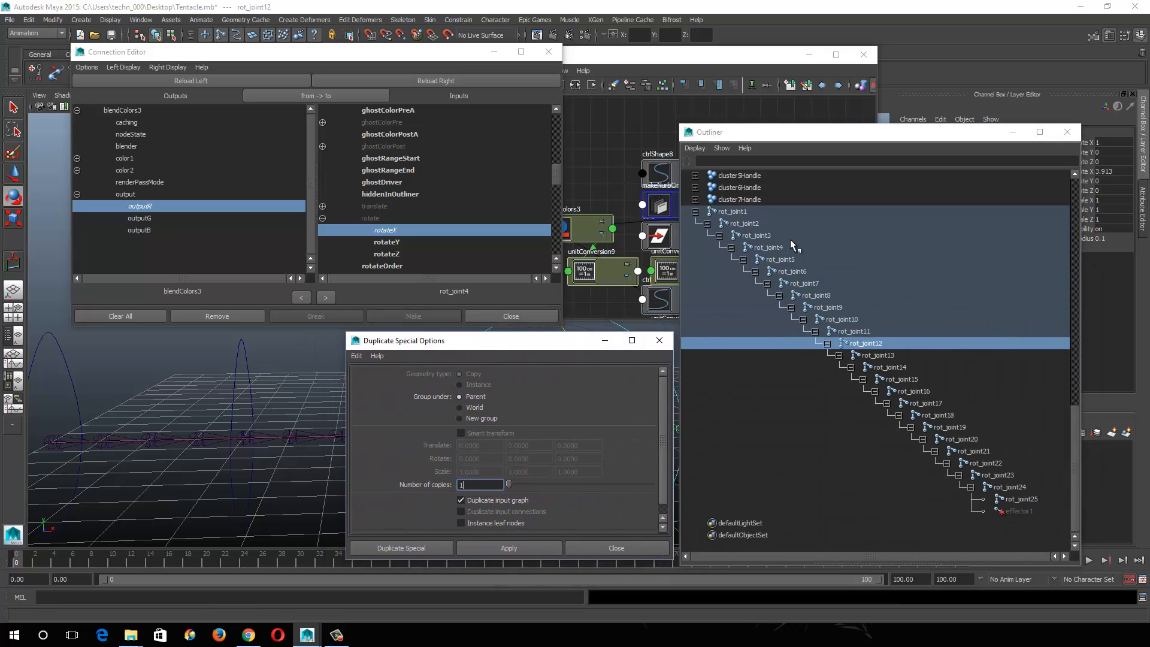
middle_click_drag(253, 427, 215, 457, "alt")
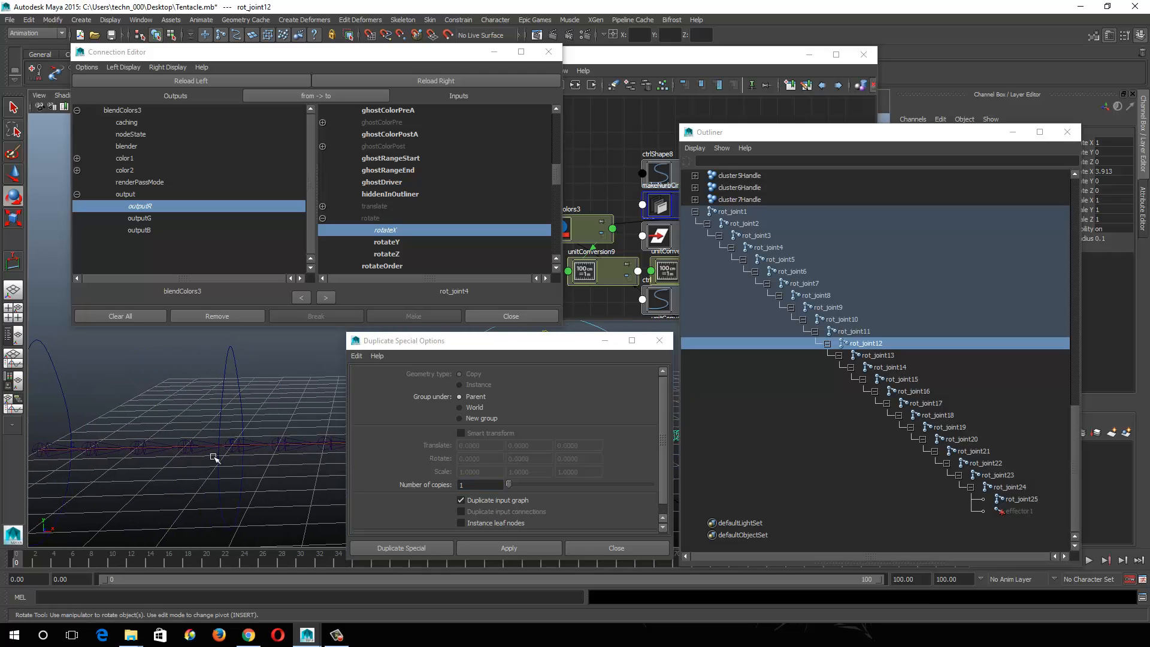
left_click(189, 447)
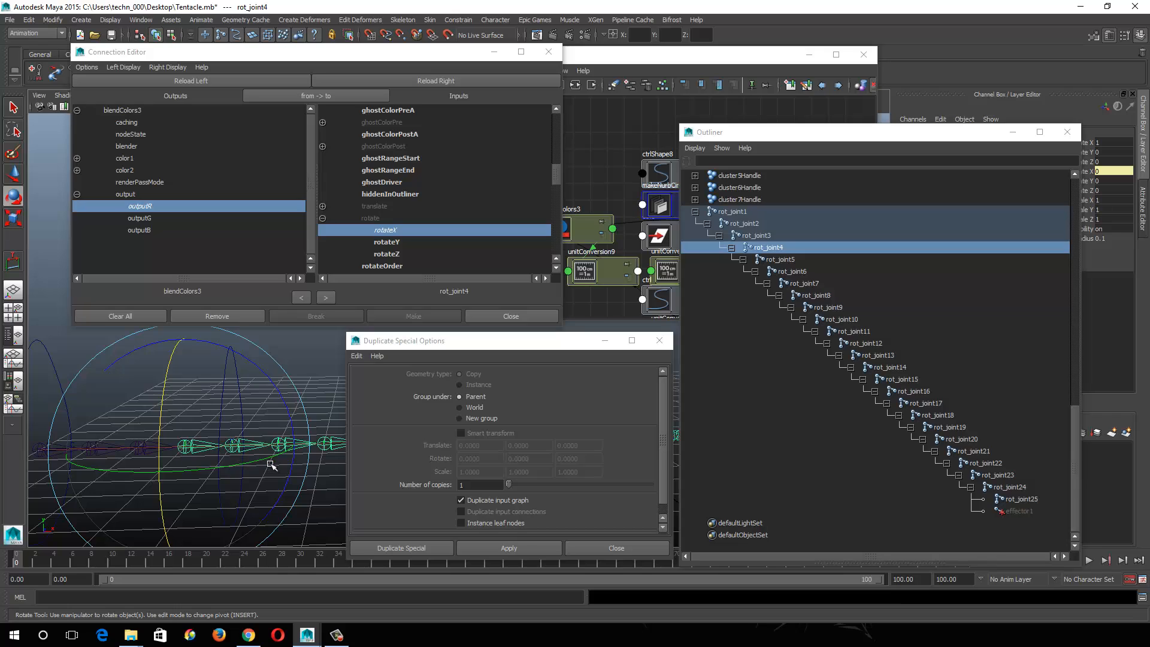
left_click(314, 501)
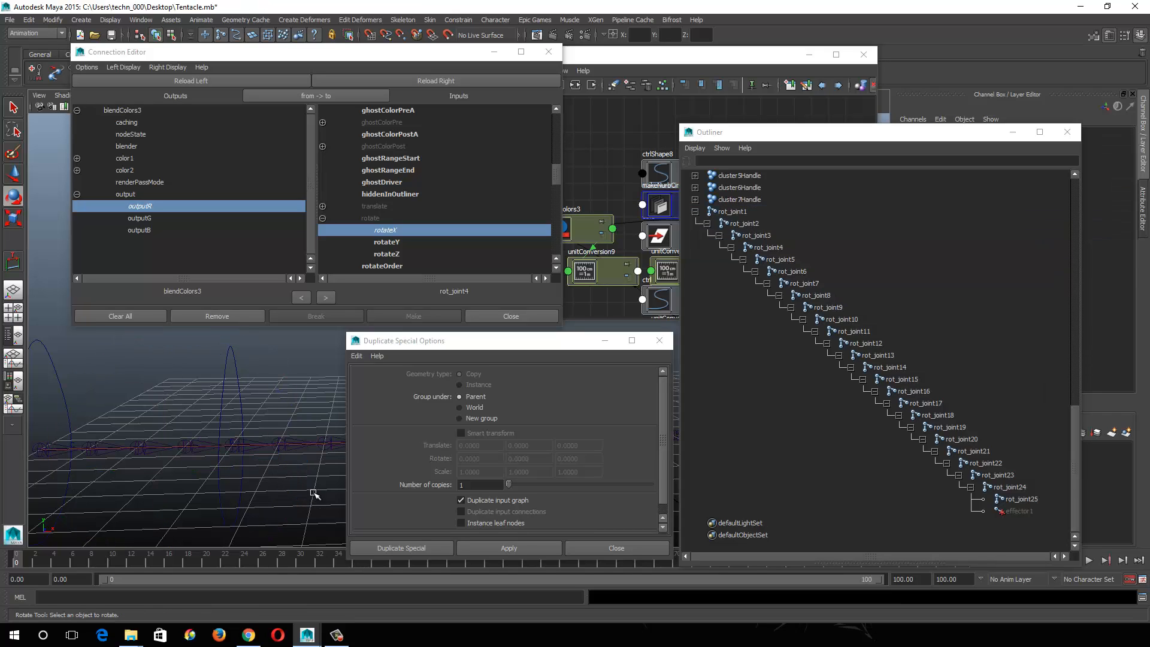
left_click(281, 444)
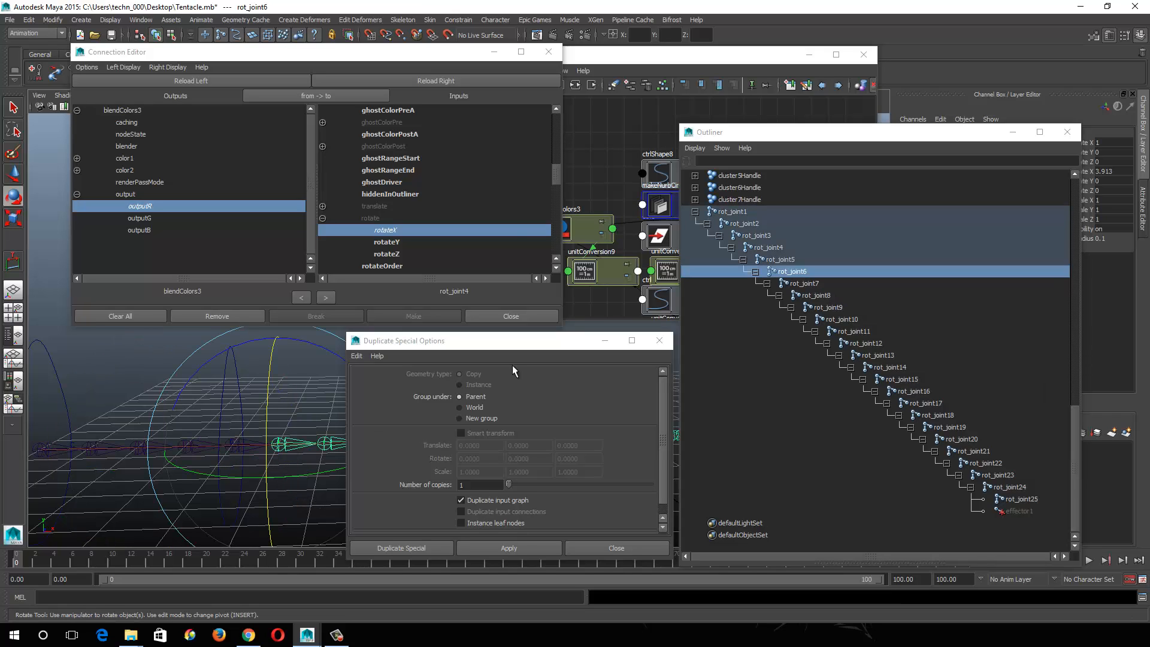
Step: Make a plain duplicate of blendColors3 without its connections, and graph only the copy in the Node Editor
left_click(599, 164)
left_click(609, 232)
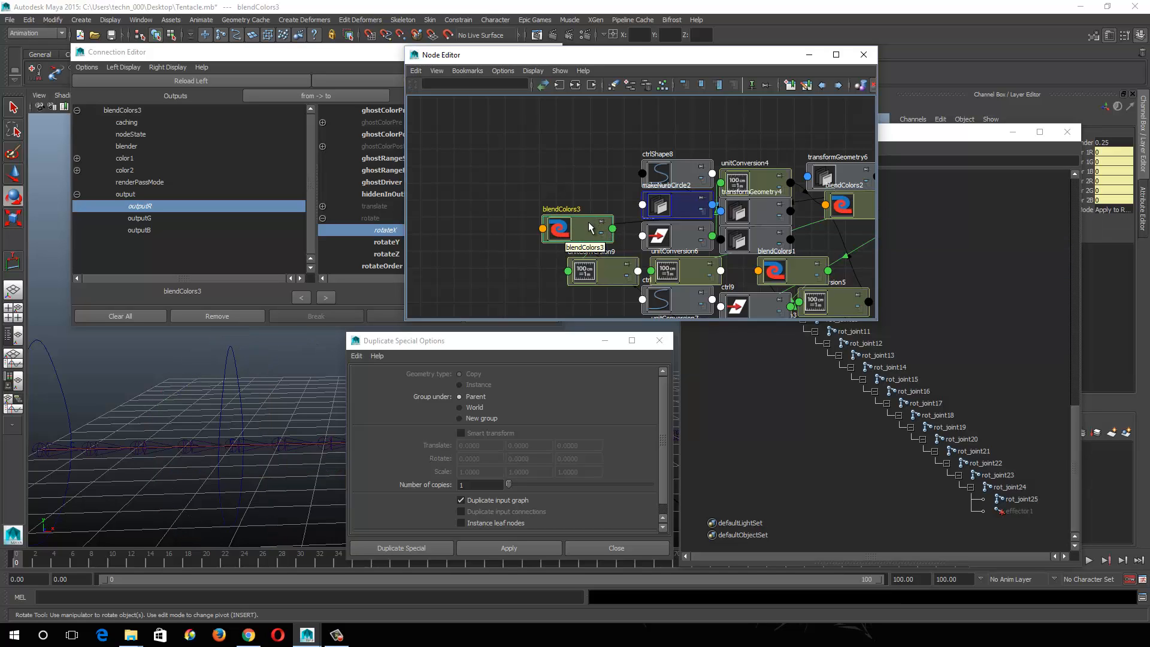
key("ctrl+d")
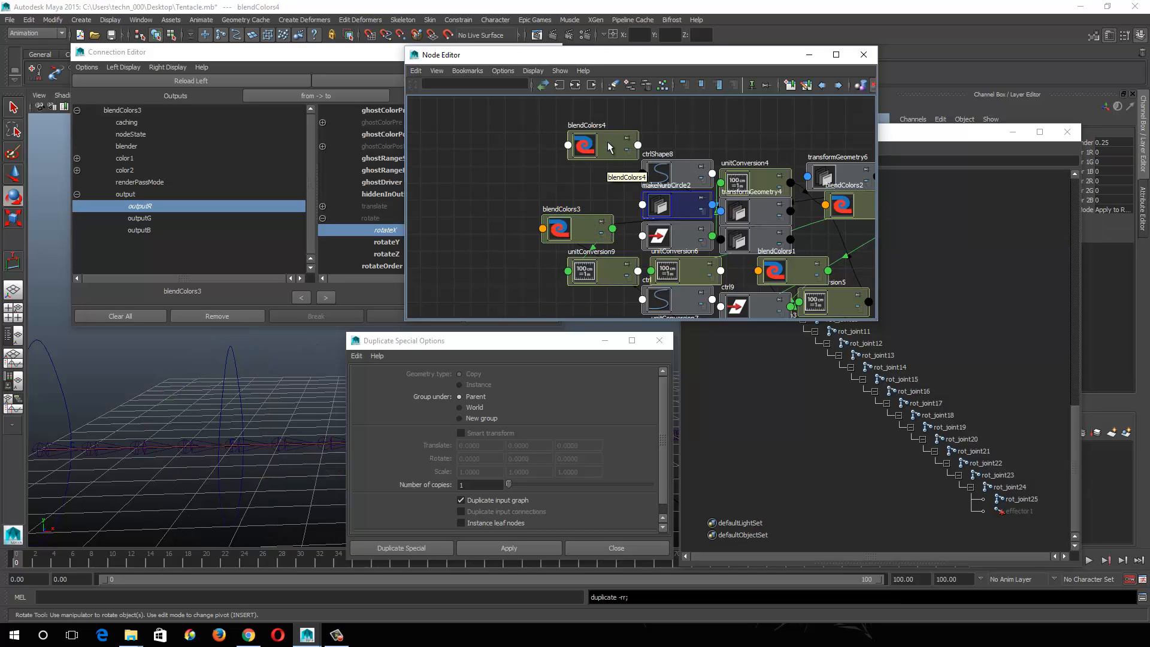
left_click(574, 91)
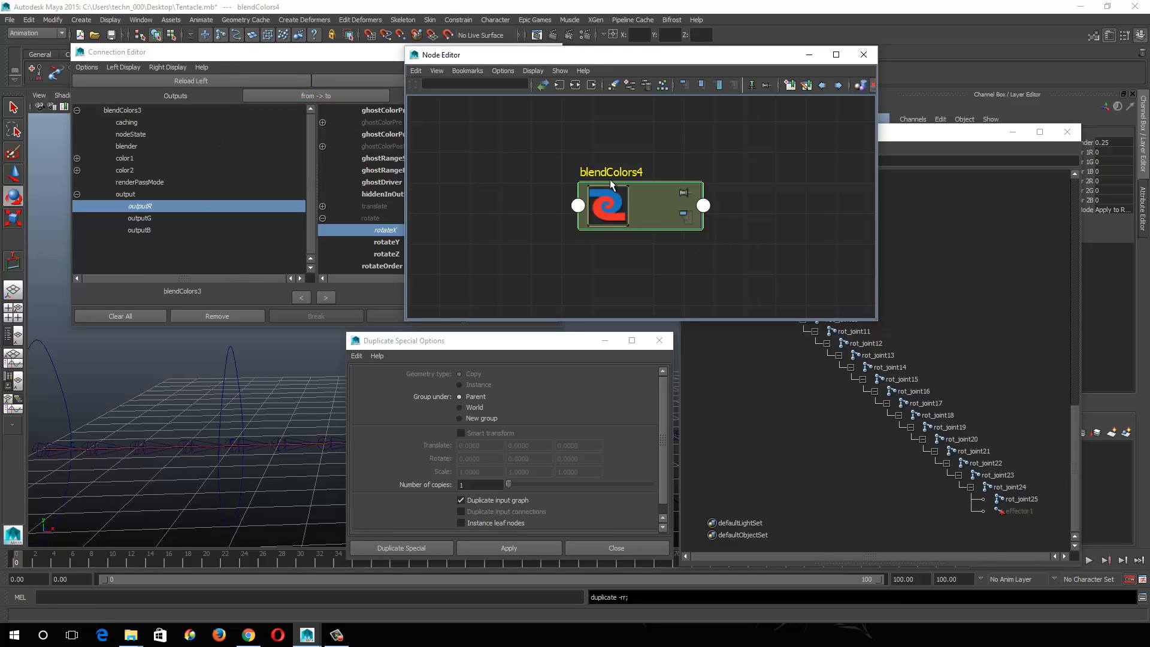
Step: Load blendColors4 as the target in the Connection Editor and select the ctrl11 control curve as its driver
left_click(372, 81)
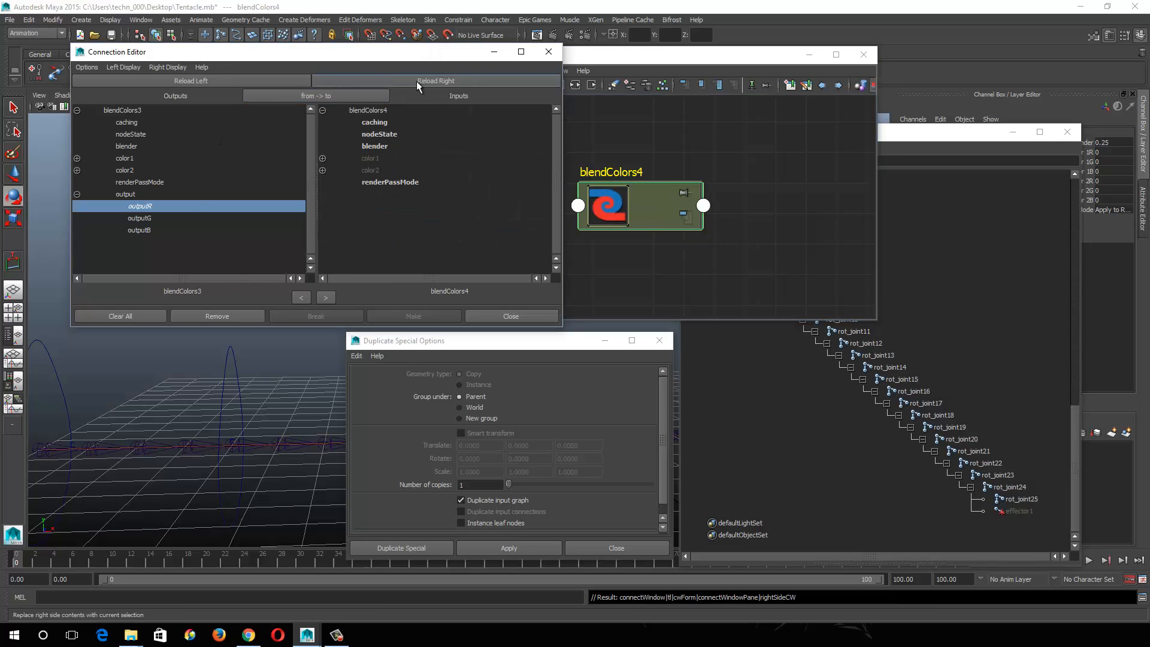
left_click(221, 368)
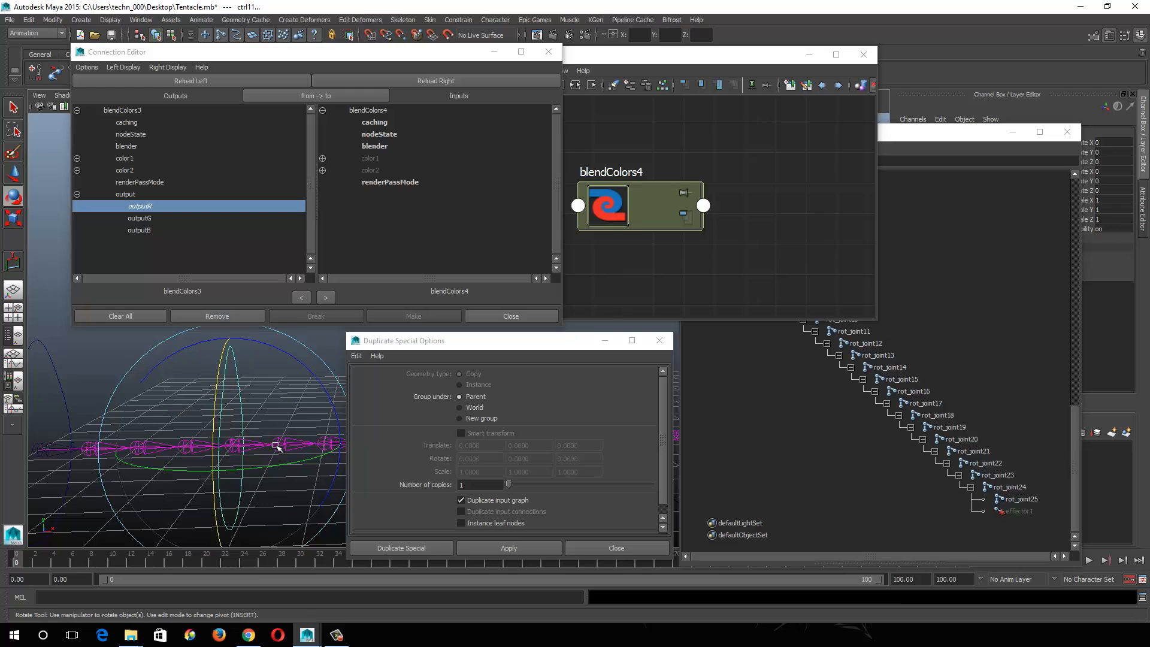
Step: Load the selected controllers as output nodes in the Connection Editor and connect ctrl2's rotate to blendColors4's color1
left_click_drag(279, 447, 206, 450, "alt")
right_click_drag(207, 450, 147, 412, "alt")
middle_click_drag(147, 412, 150, 417, "alt")
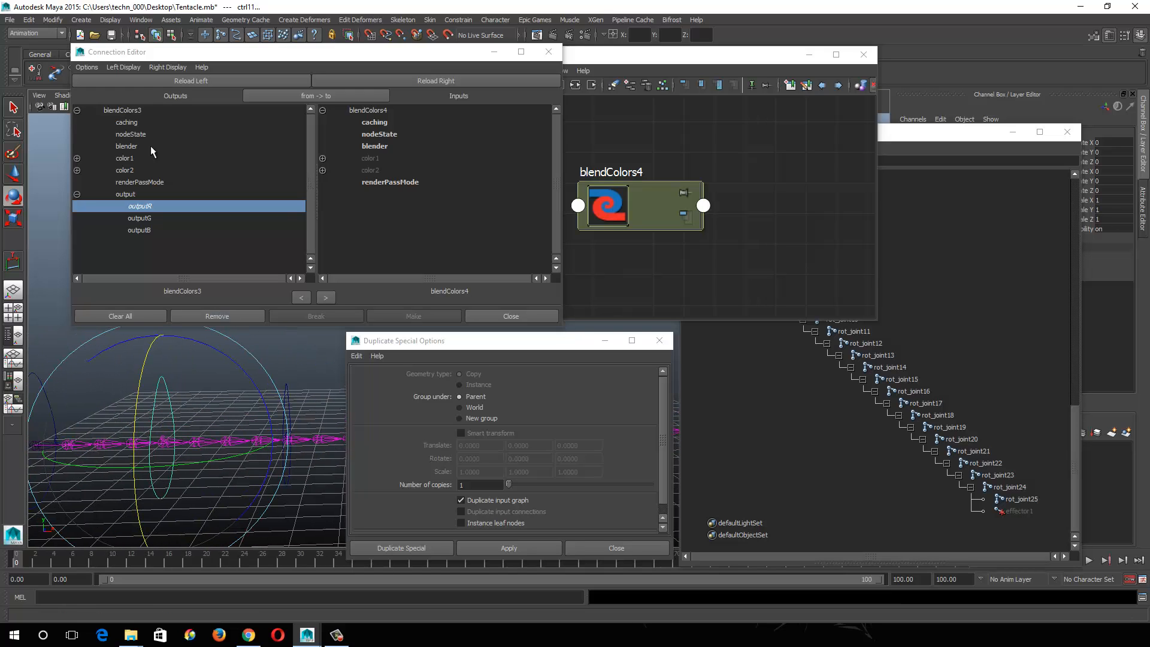
left_click(152, 80)
scroll(110, 186, "down", 10)
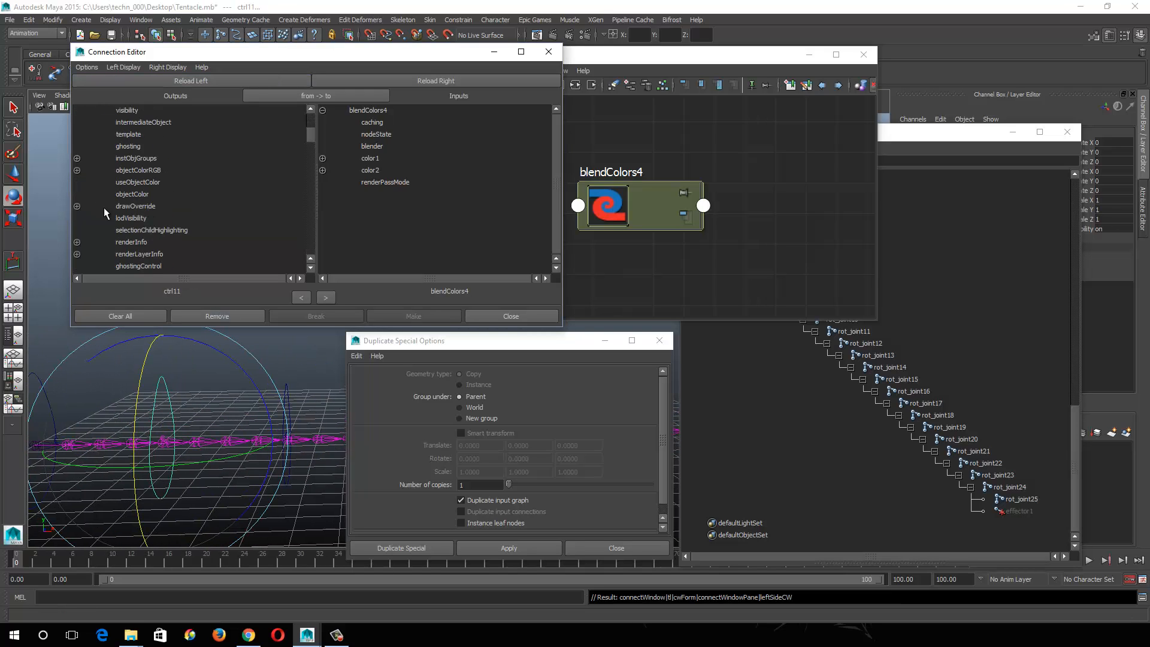
scroll(113, 203, "up", 8)
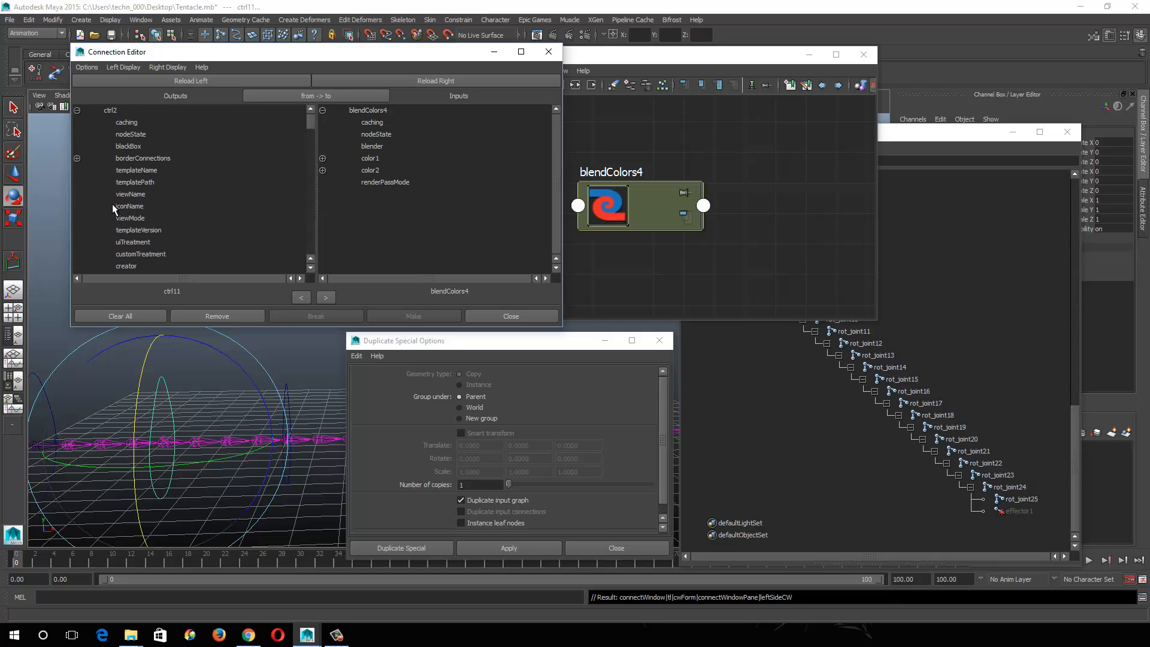
scroll(111, 213, "down", 8)
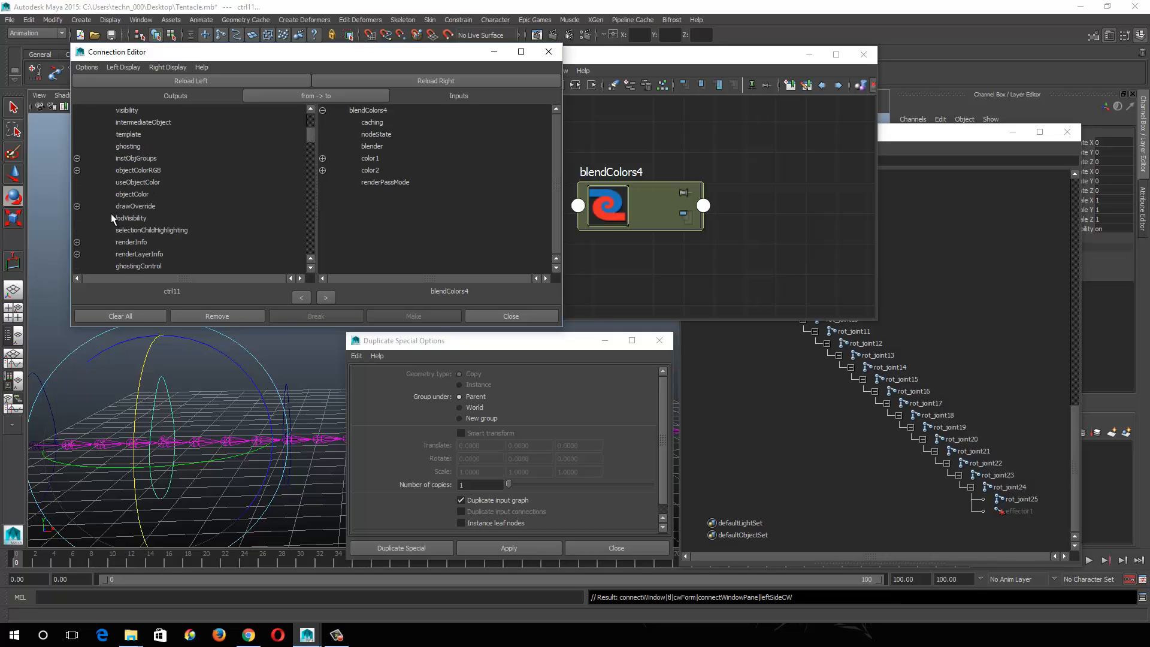
left_click(142, 218)
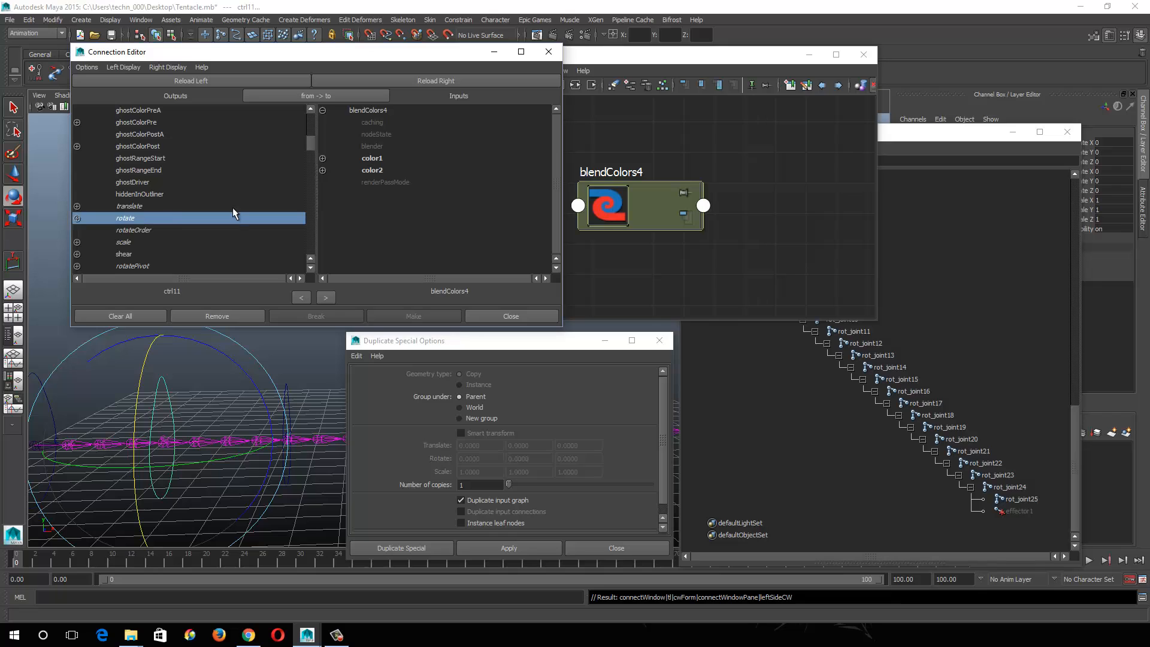
left_click(372, 160)
Step: Select the ctrl3 controller in the viewport and connect the loaded ctrl2 rotate output to blendColors4's color2
left_click(176, 379)
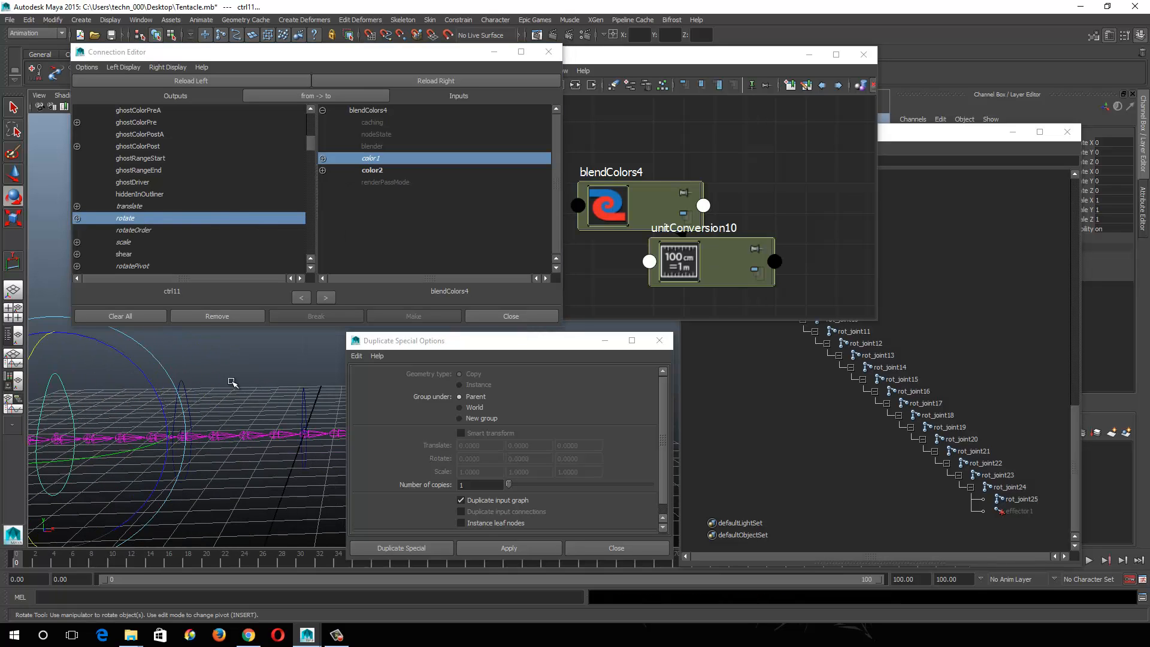
left_click(176, 379)
left_click(378, 172)
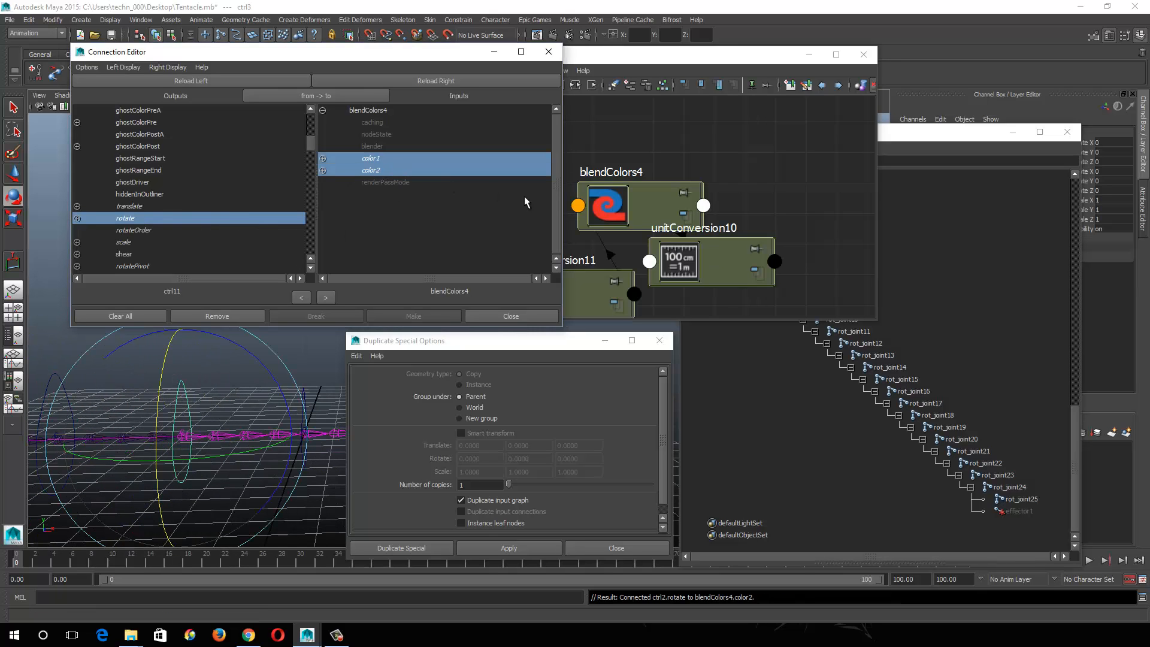
Step: Set the blender value of the blendColors4 node to 0.75
left_click(659, 207)
double_click(1107, 143)
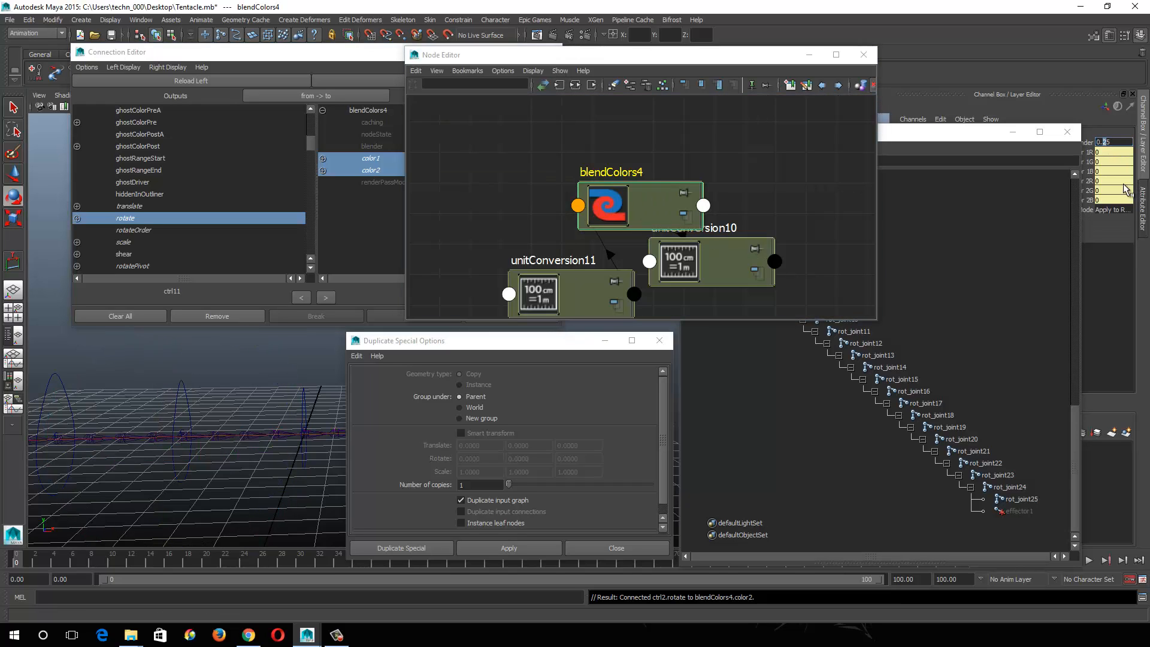
key("Return")
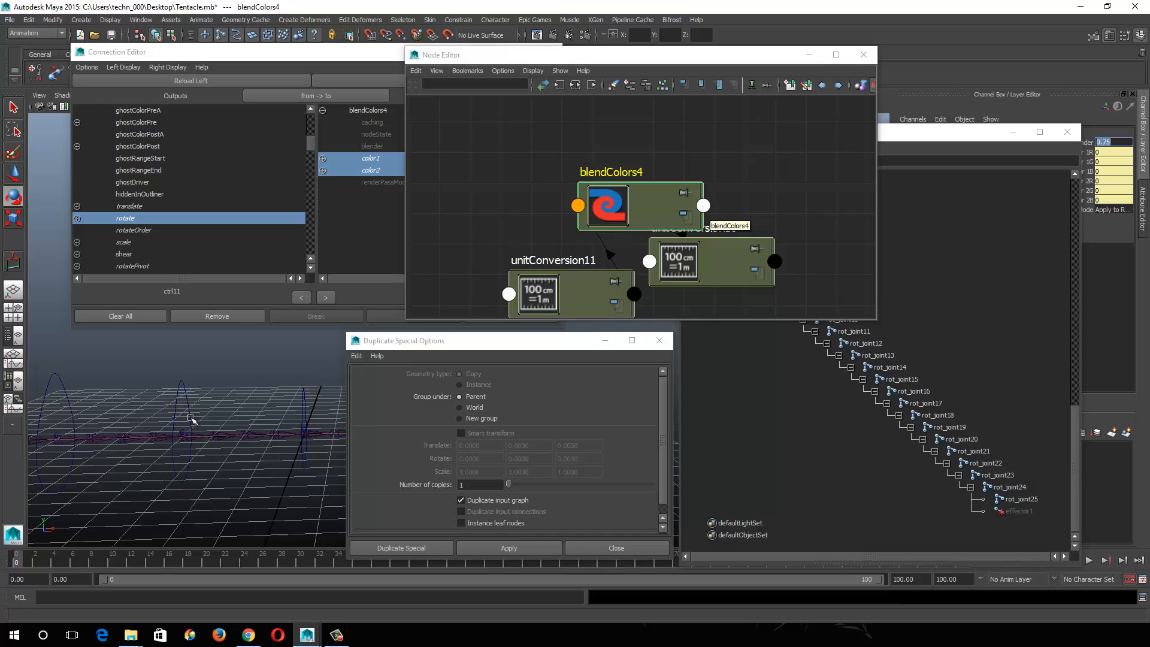
Step: Load blendColors4 as the output node and rot_joint6 as the input node, and connect outputR to rotateX
left_click_drag(133, 414, 198, 434, "alt")
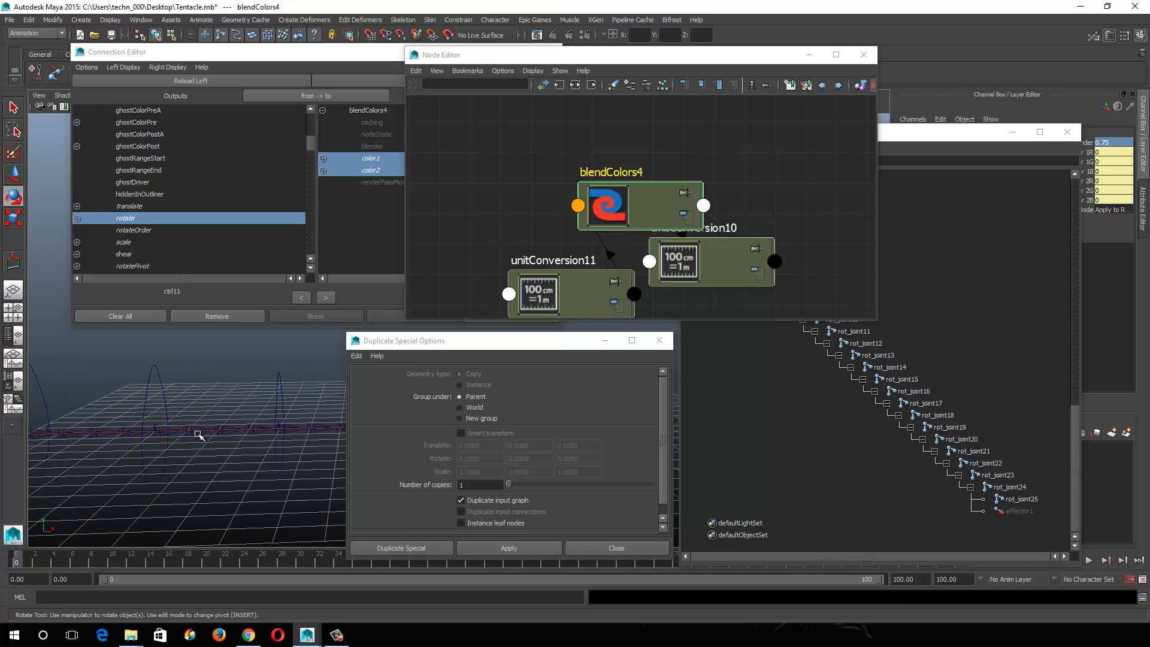
left_click(214, 81)
left_click(198, 427)
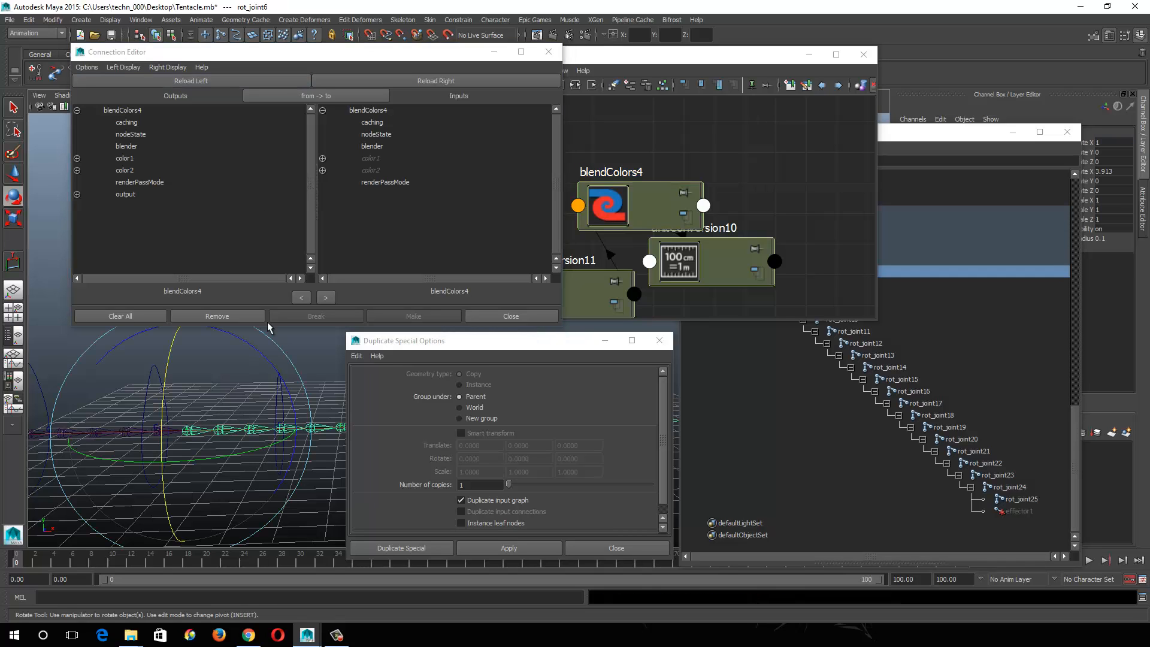
left_click(374, 83)
left_click(77, 194)
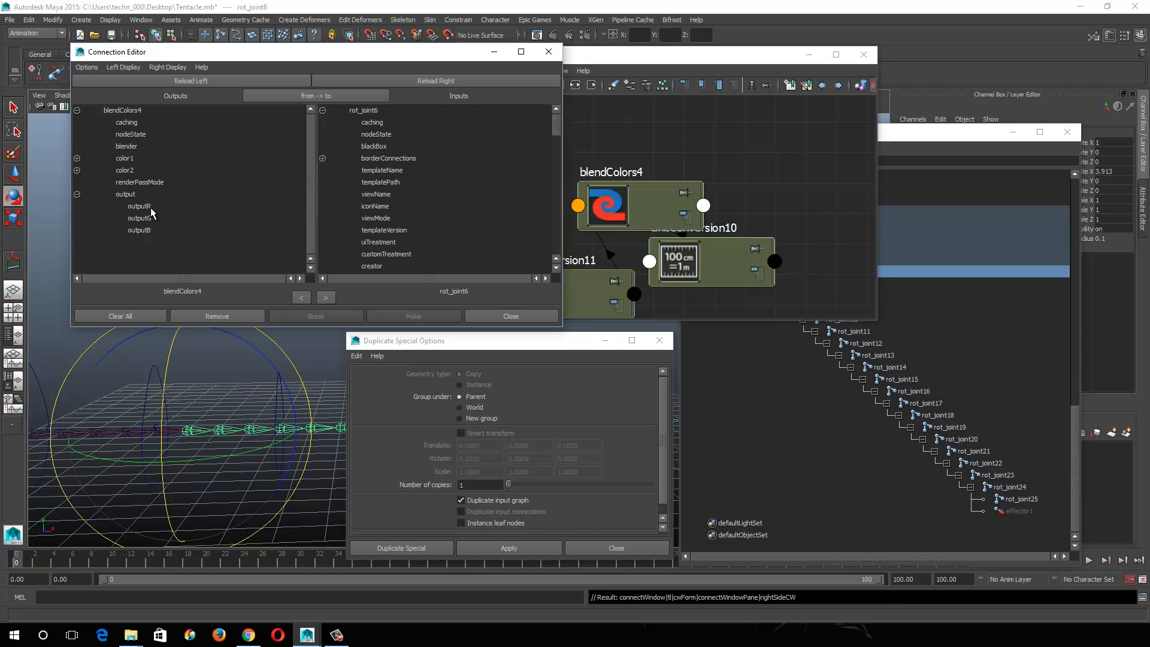
left_click(149, 207)
scroll(410, 189, "down", 5)
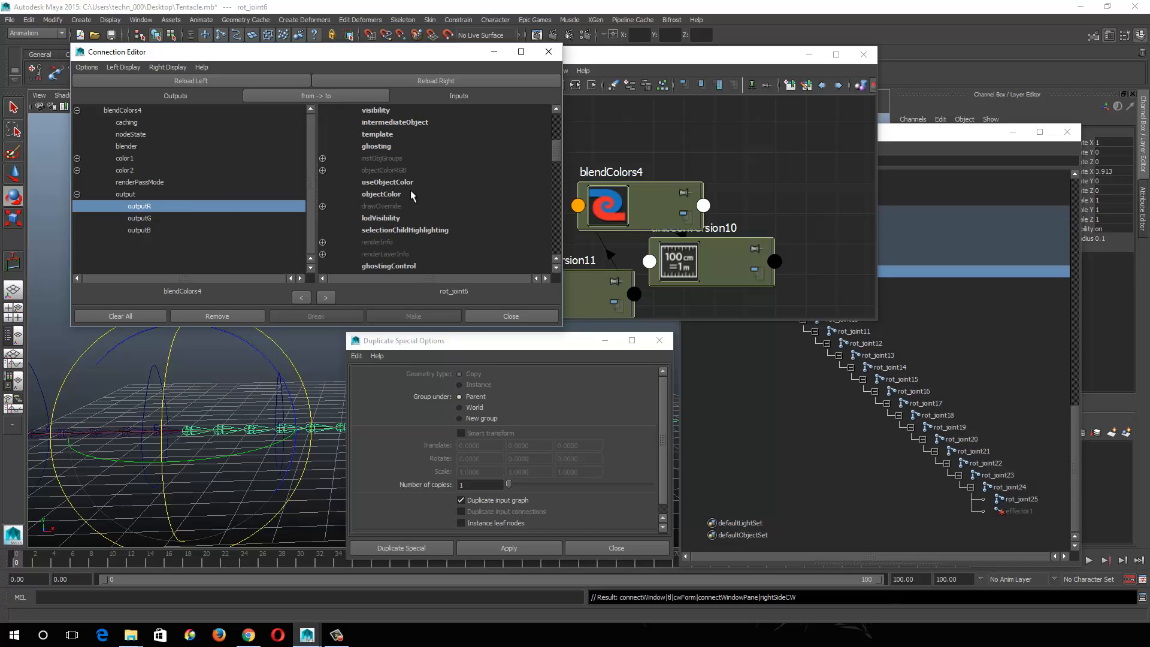
scroll(411, 195, "down", 5)
left_click(323, 218)
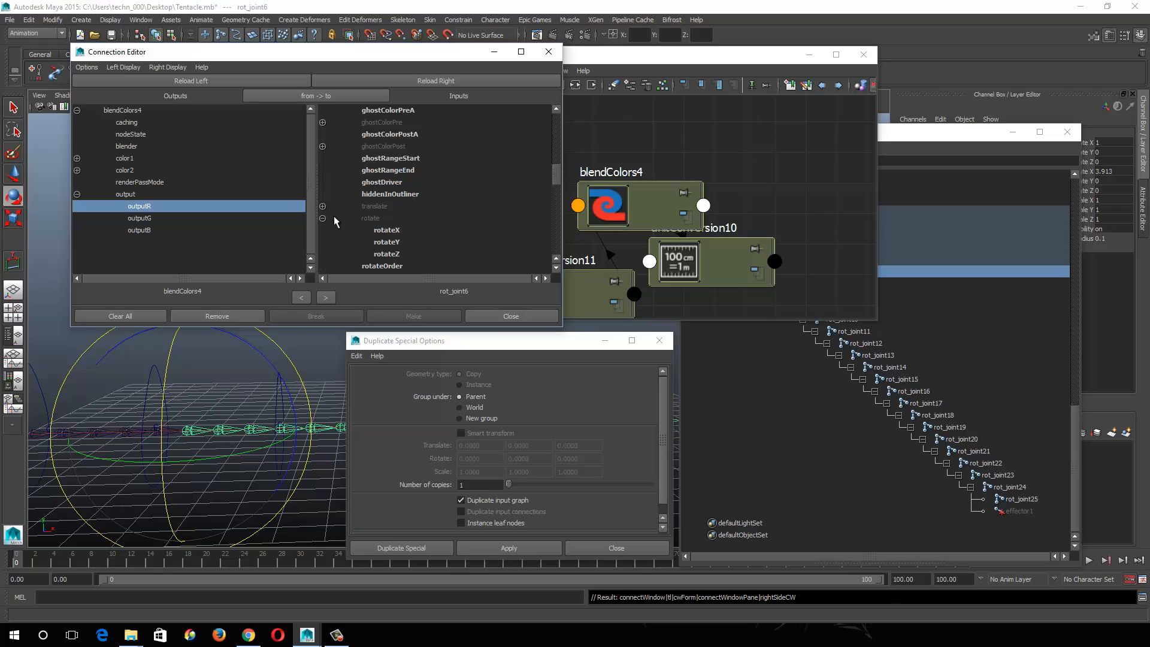
left_click(386, 230)
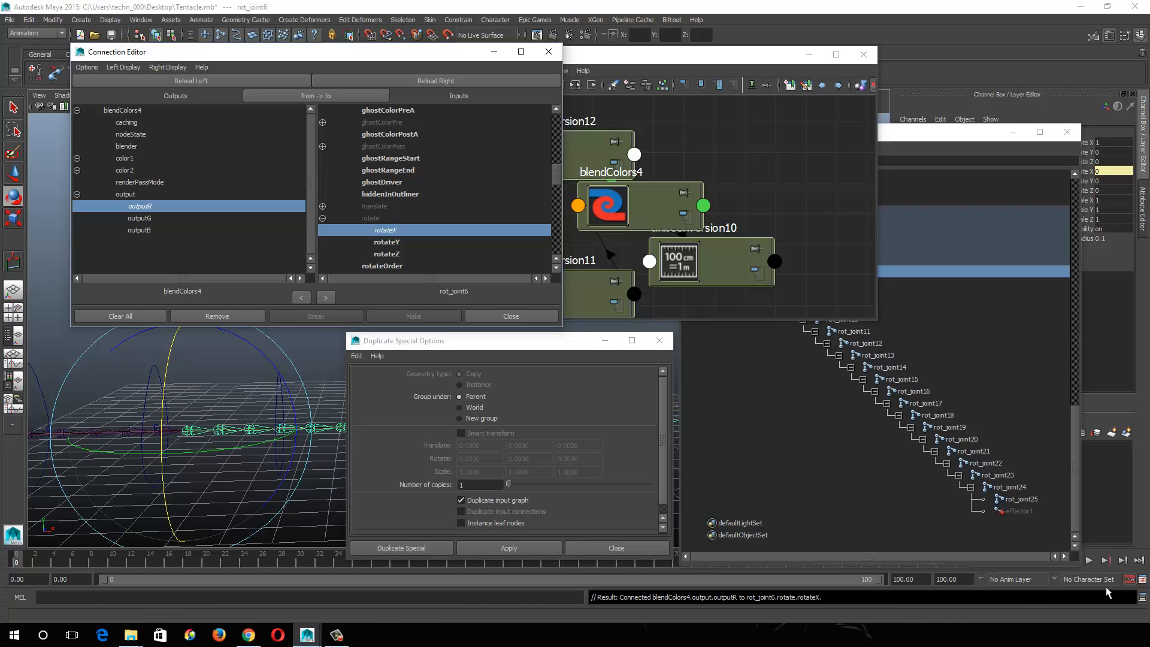
Step: Examine the Script Editor history for the logged connectAttr and setAttr commands of blendColors4, highlighting individual lines
left_click(1141, 598)
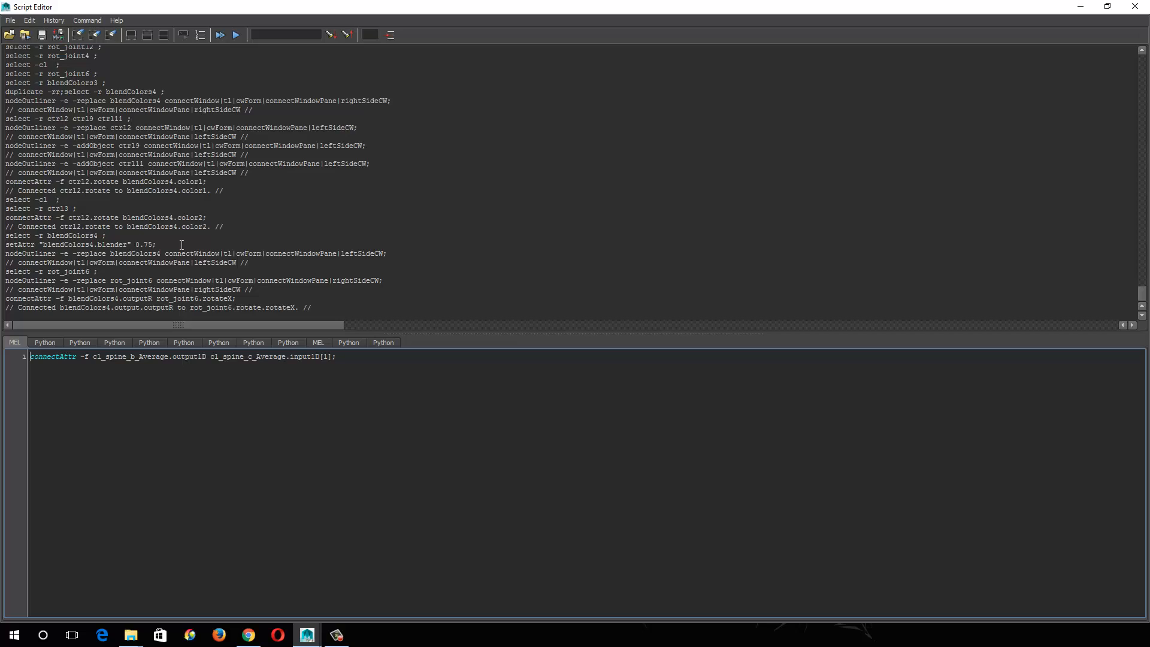
left_click_drag(171, 245, 3, 238)
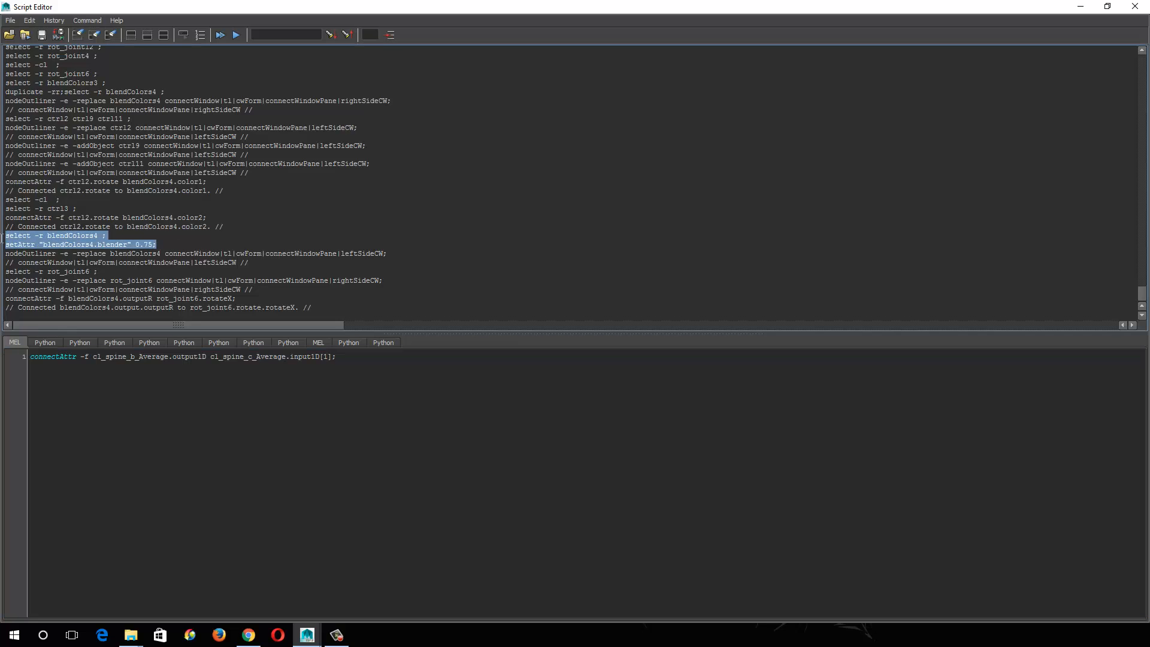
left_click_drag(208, 217, 8, 227)
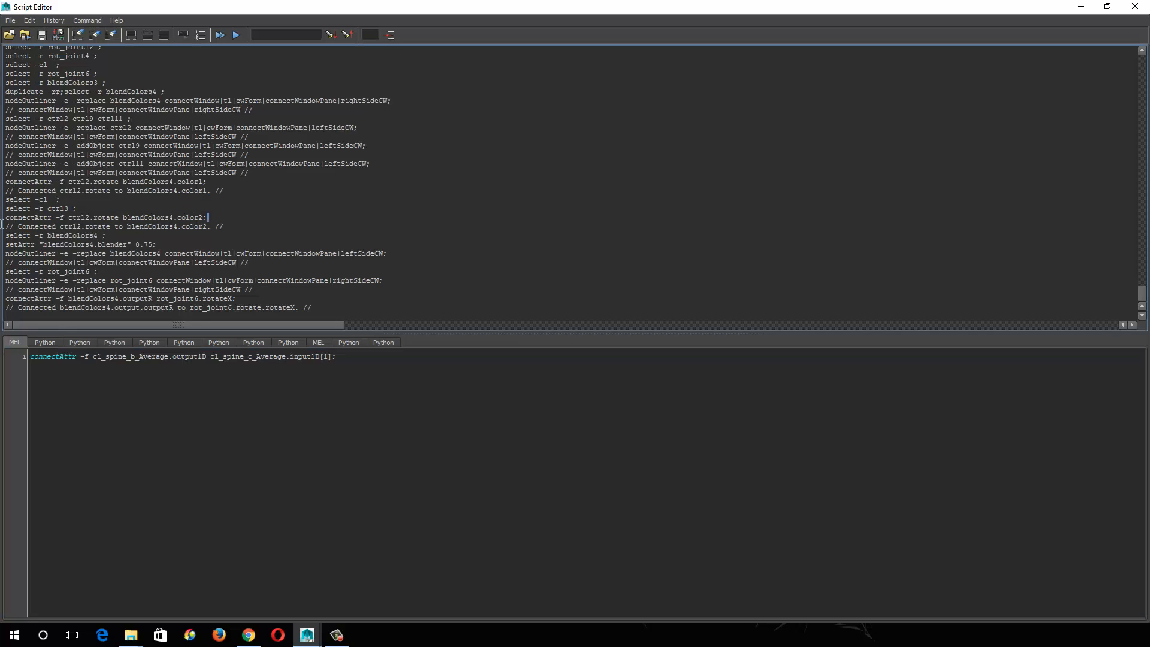
left_click_drag(155, 244, 4, 244)
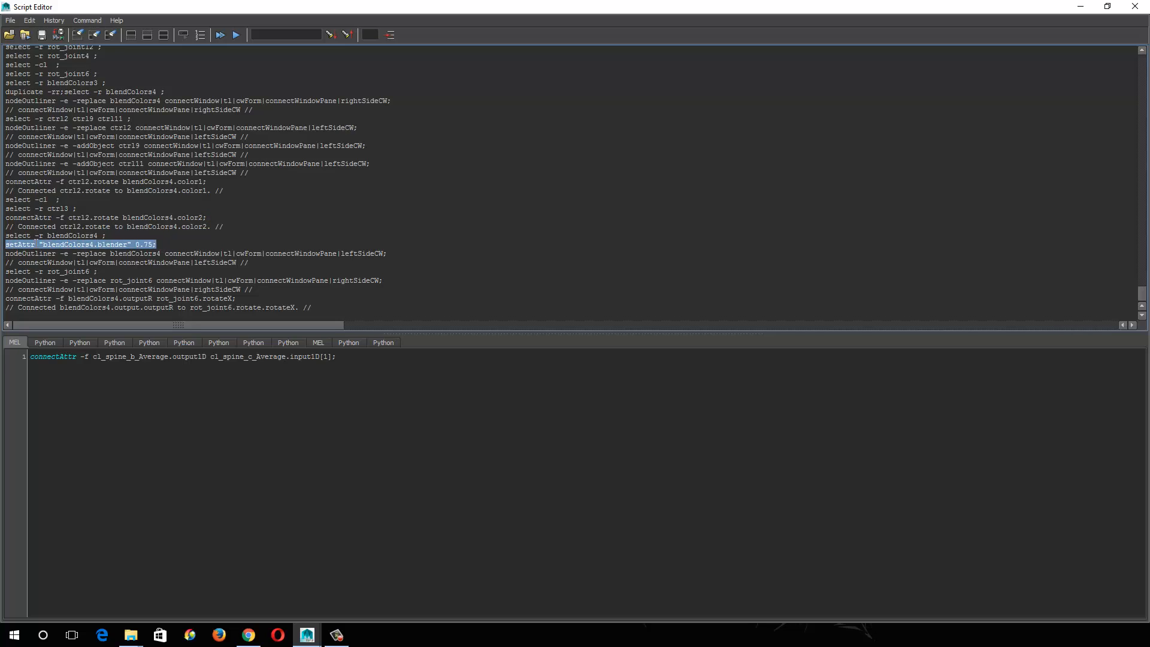
left_click_drag(208, 182, 3, 187)
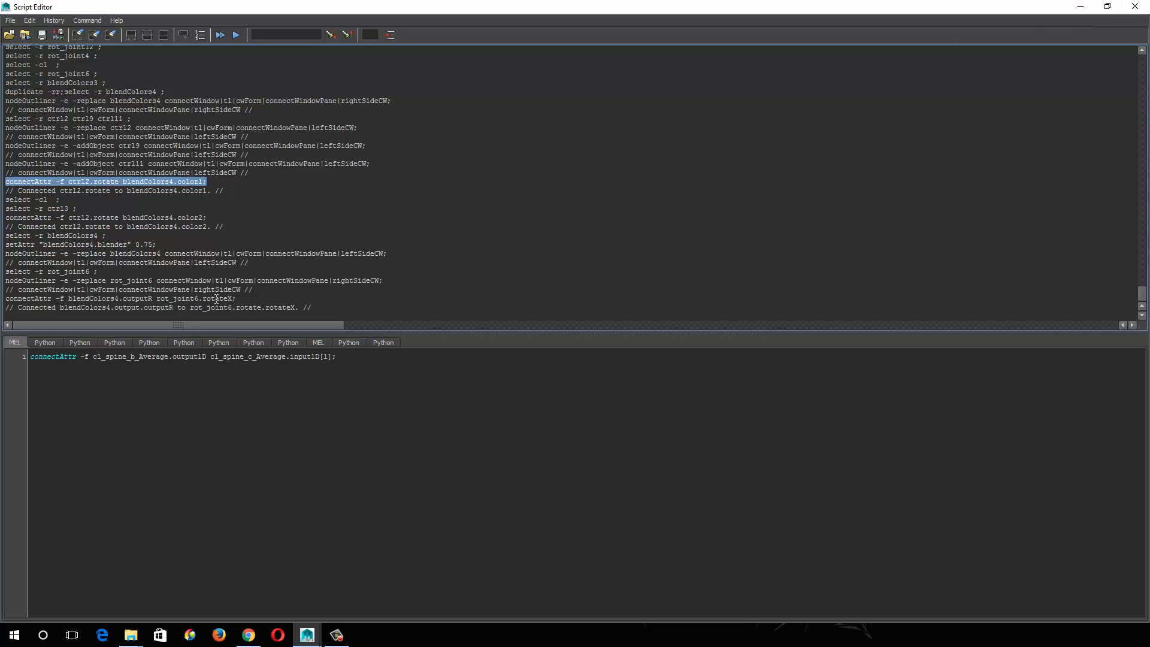
left_click(1081, 7)
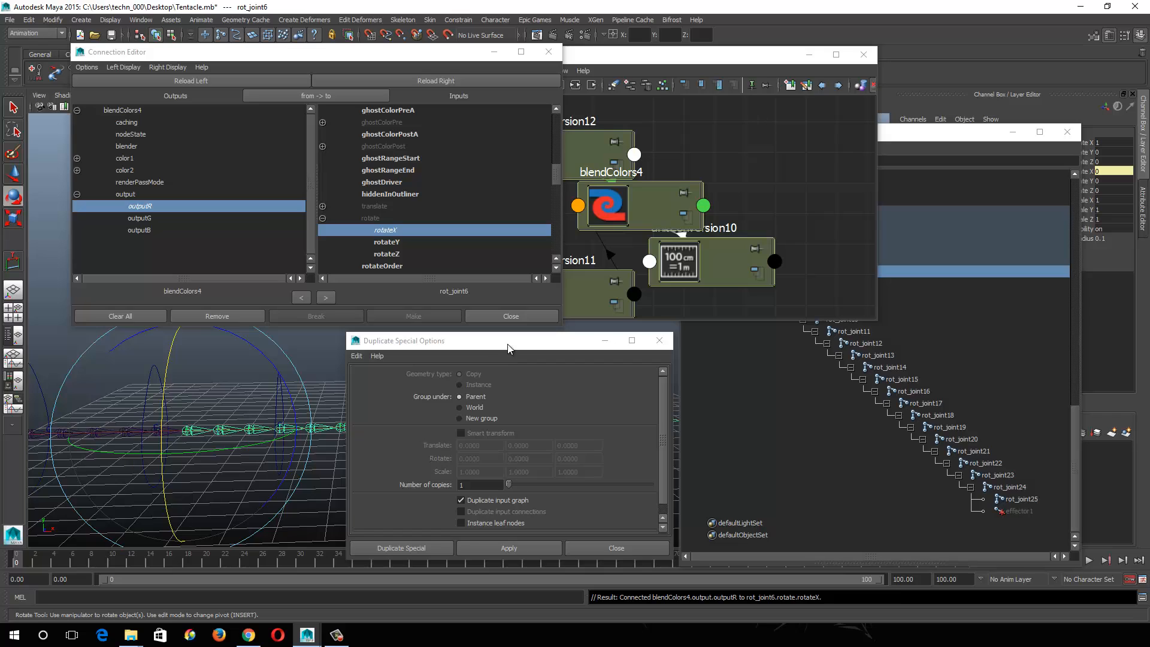
Step: Duplicate the blendColors4 node once with Duplicate Special, including its input graph
left_click_drag(507, 348, 516, 348)
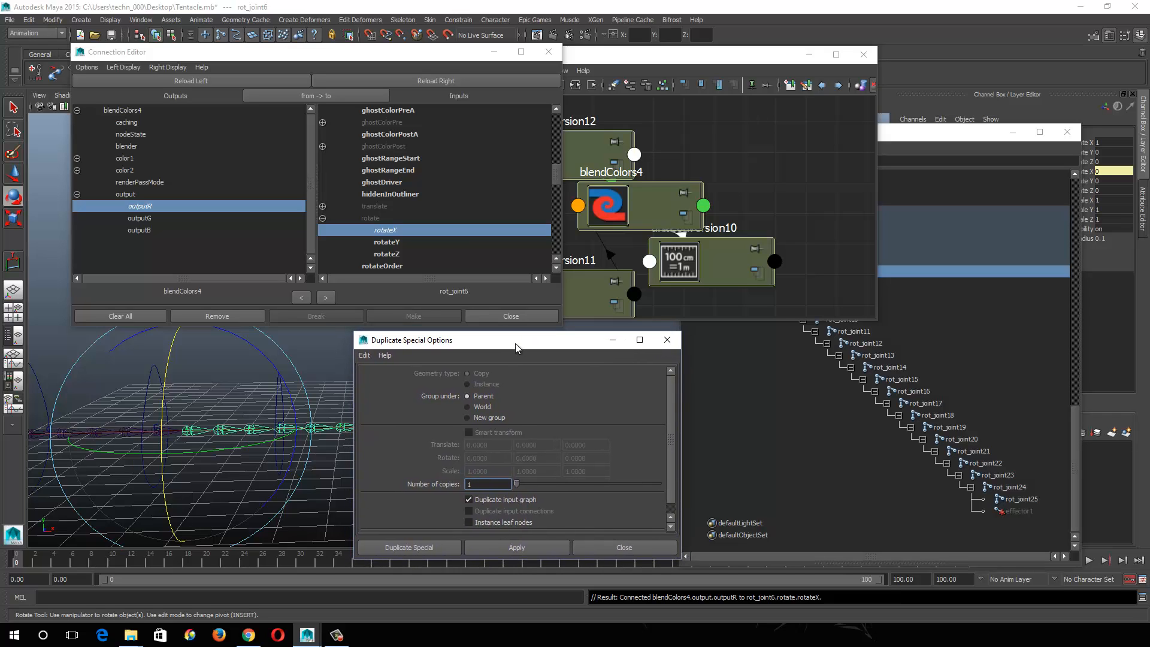
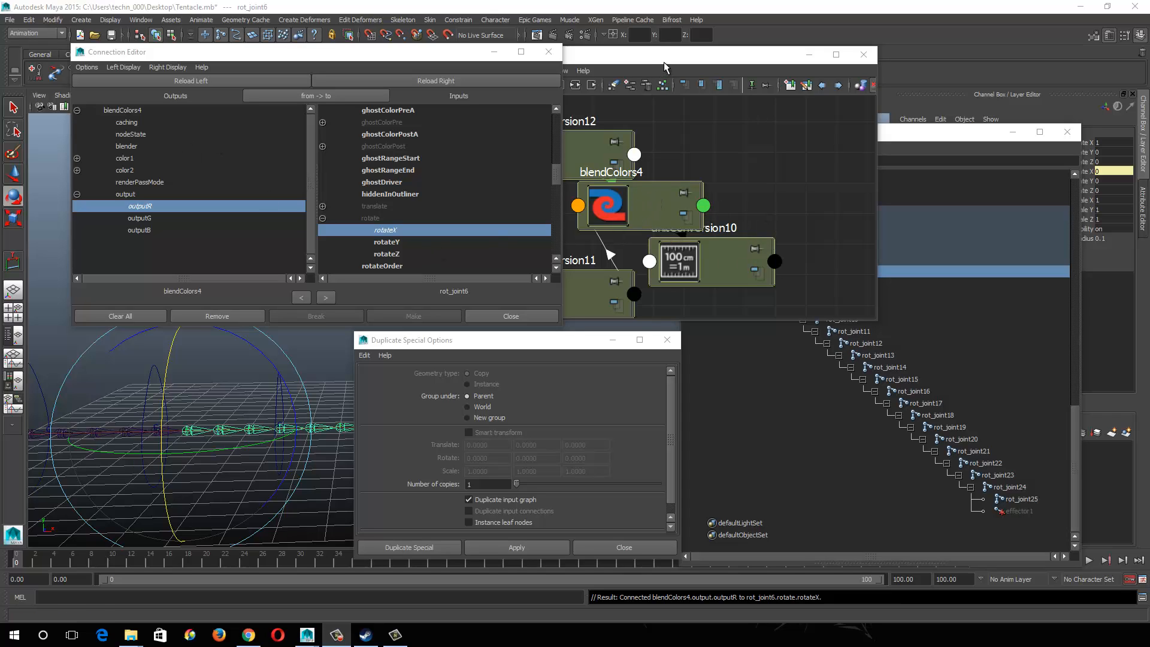
left_click(668, 202)
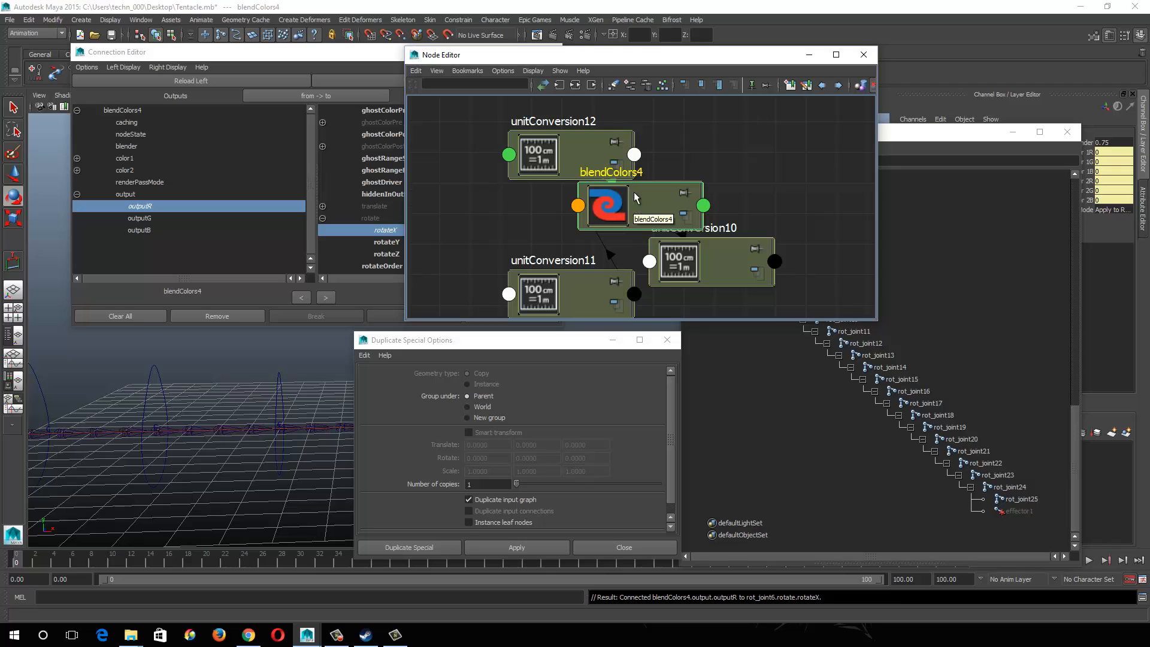
left_click(519, 545)
Step: Set the blender value of the duplicated blendColors5 node to 0.5
middle_click_drag(611, 251, 505, 232, "alt")
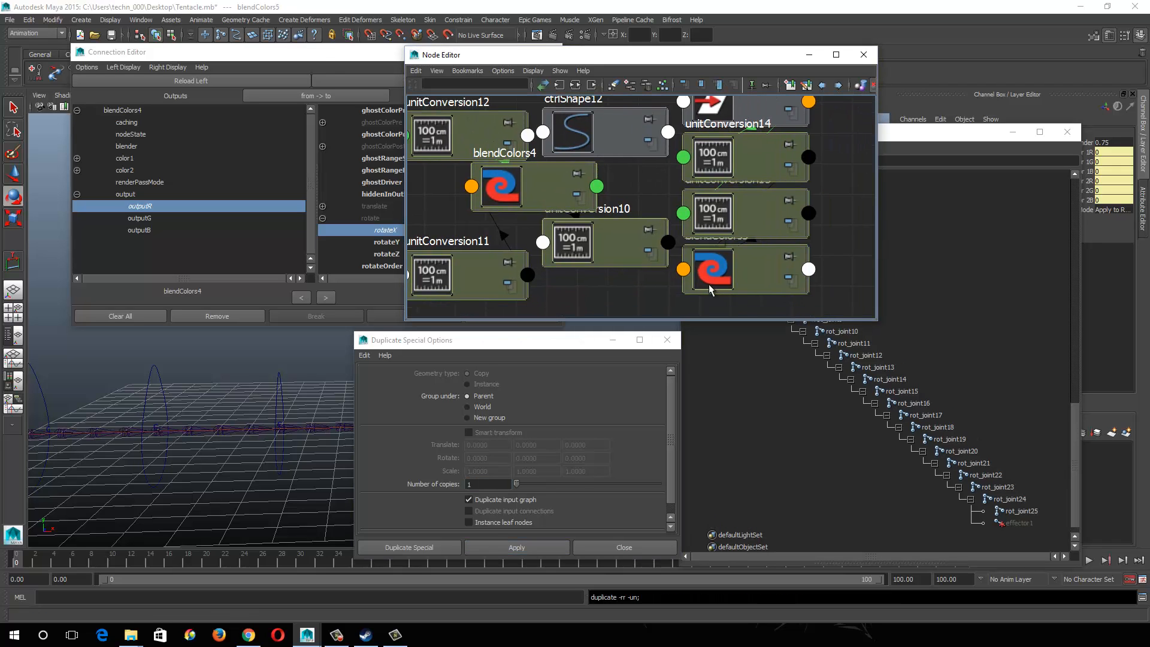
left_click(732, 275)
double_click(1108, 143)
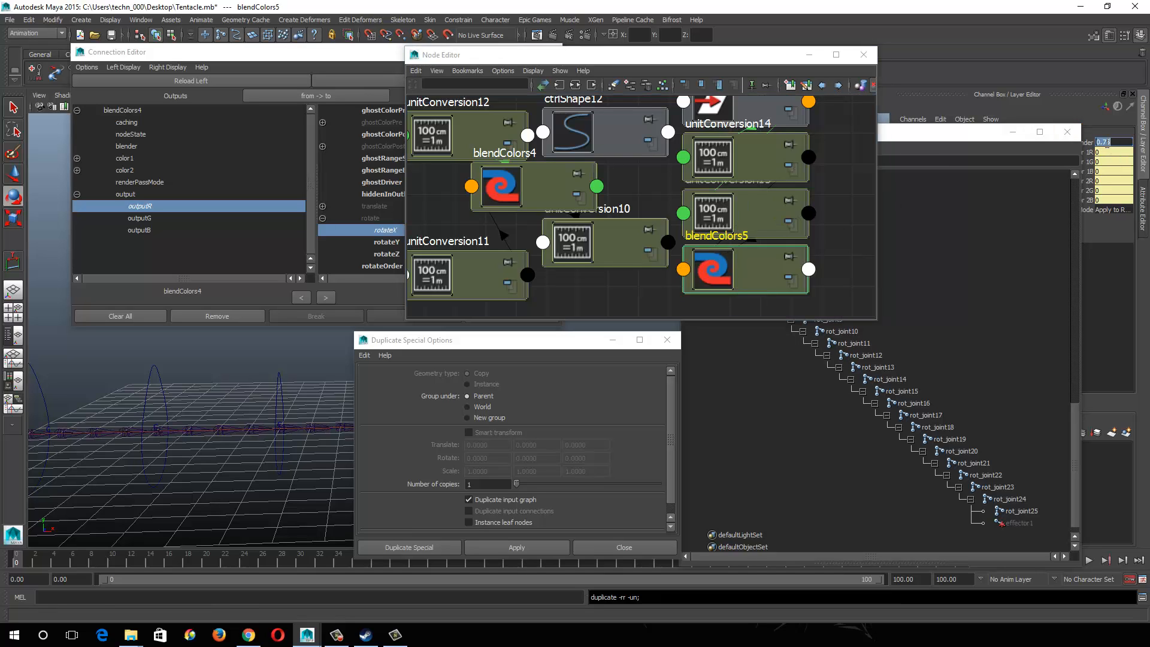
type("0.5")
key("Return")
Step: Load blendColors5 as the output node and rot_joint7 as the input node, and connect outputR to rotateX
left_click(731, 272)
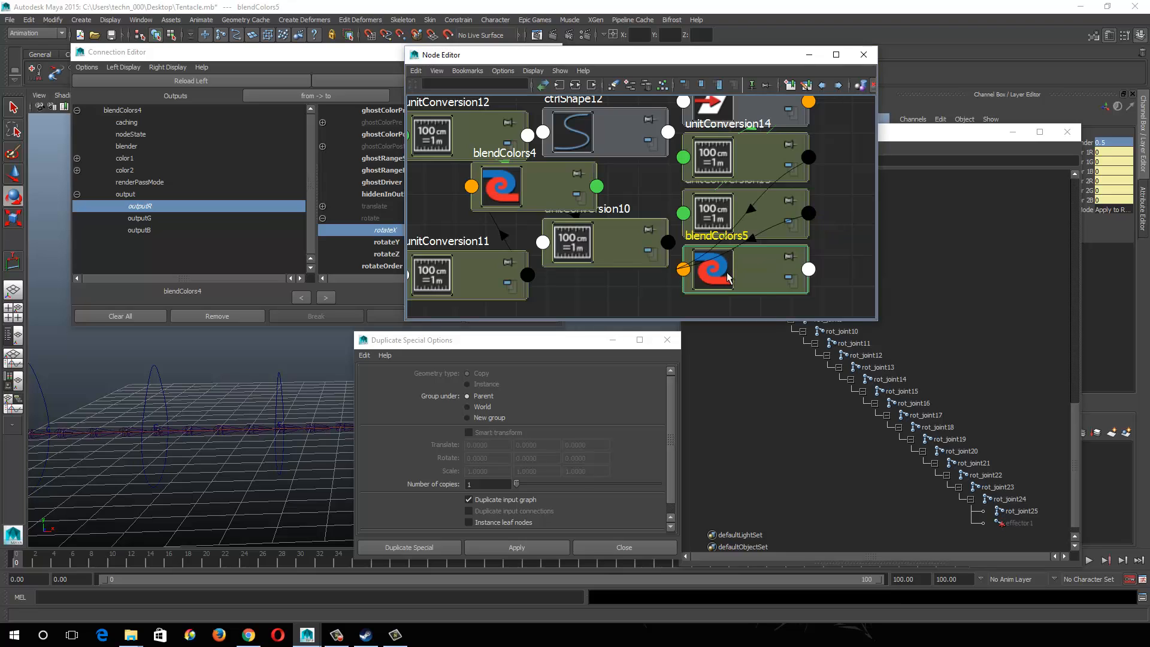
left_click(150, 82)
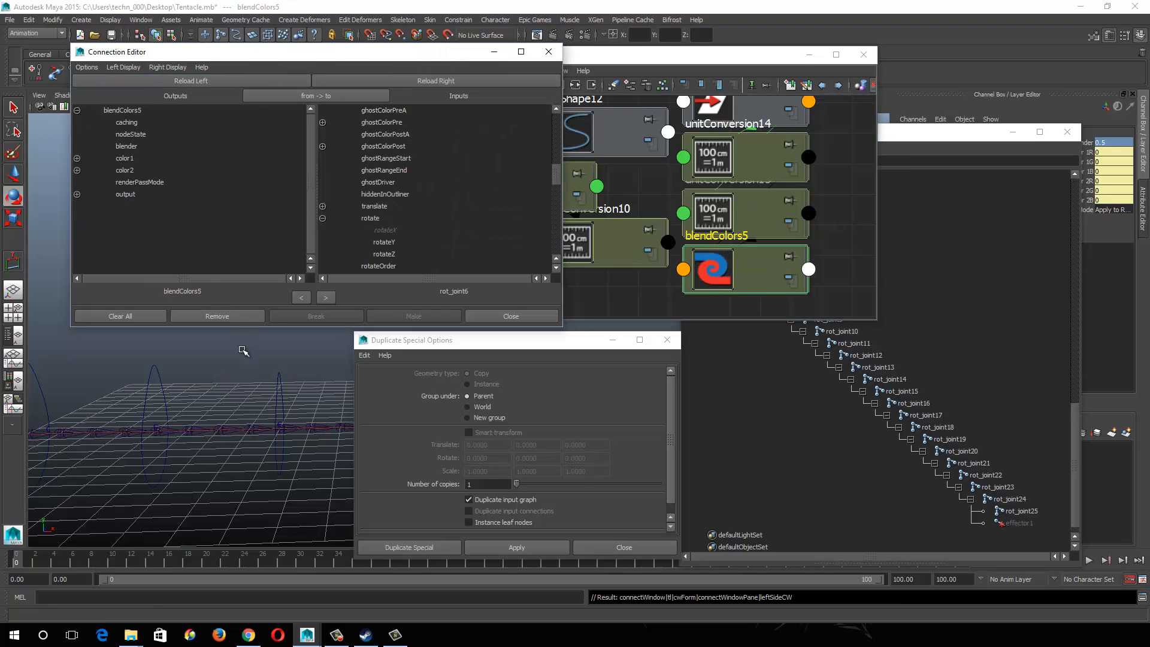
left_click(77, 194)
left_click(144, 207)
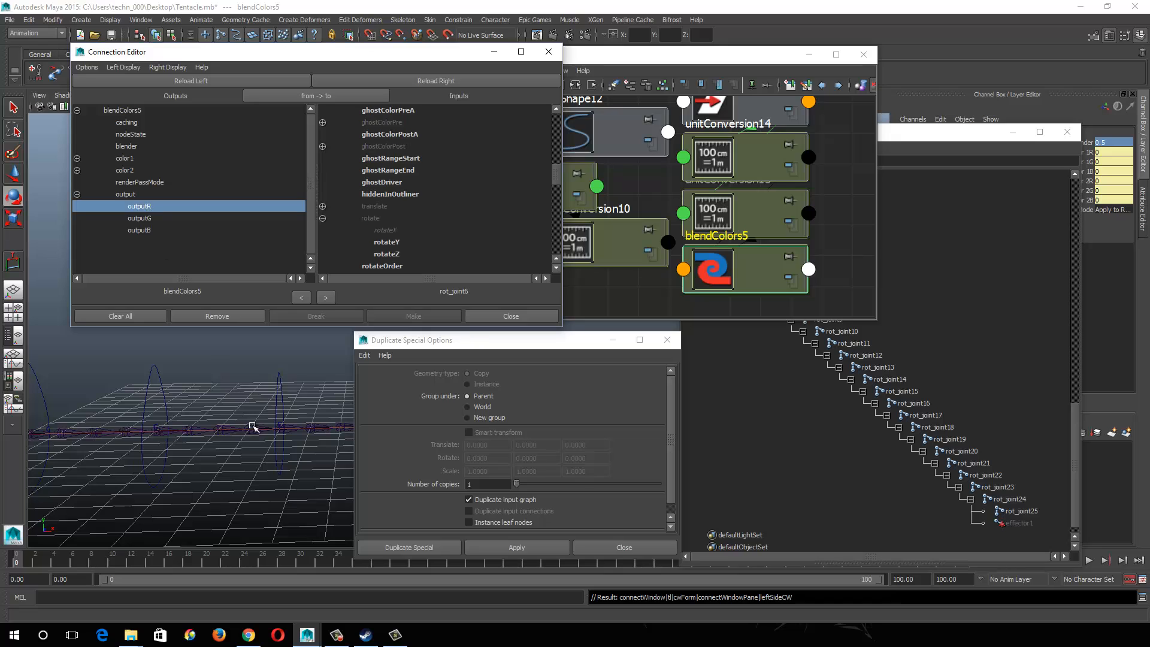
left_click(191, 434)
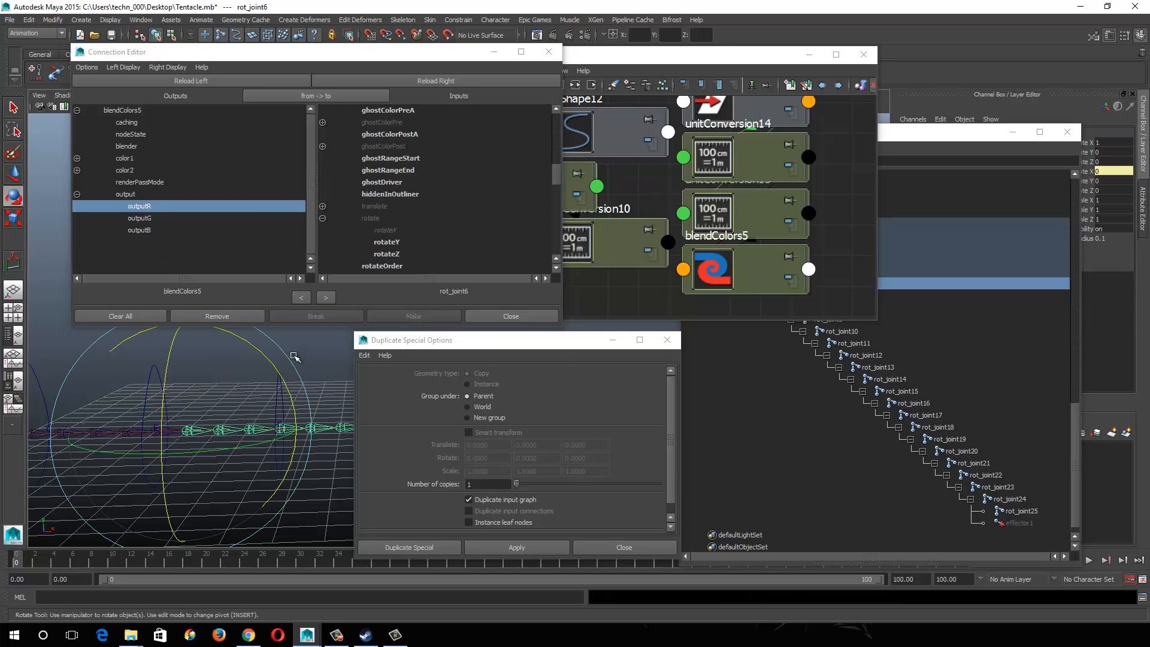
left_click(279, 387)
left_click(219, 428)
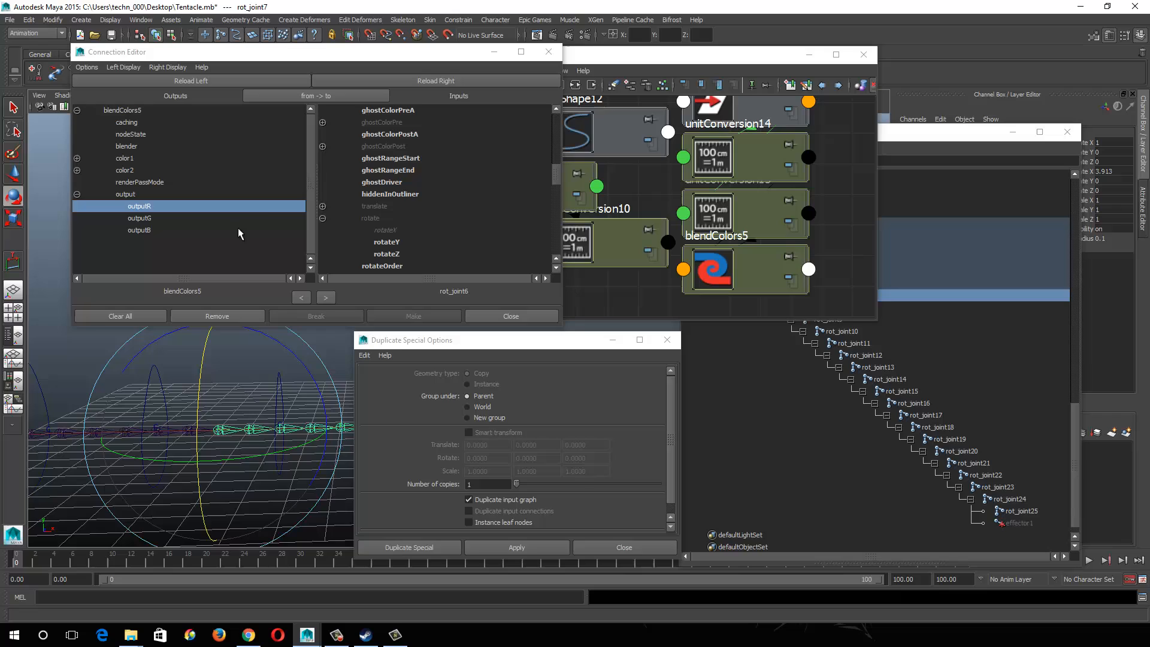
left_click(427, 84)
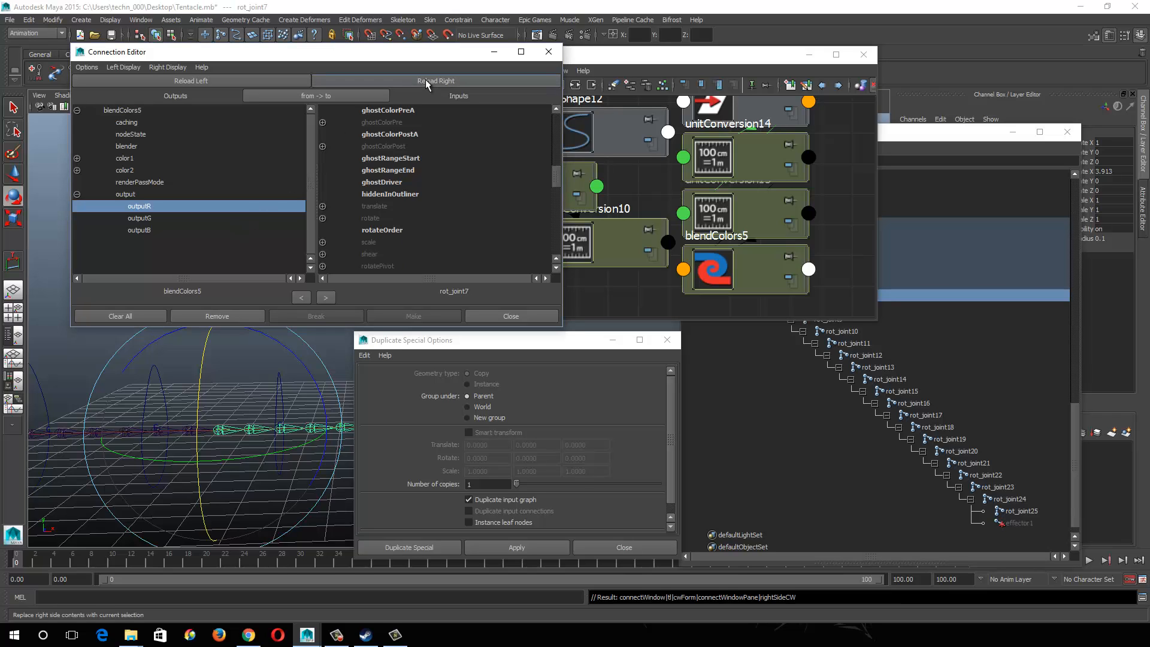
left_click(323, 218)
left_click(389, 230)
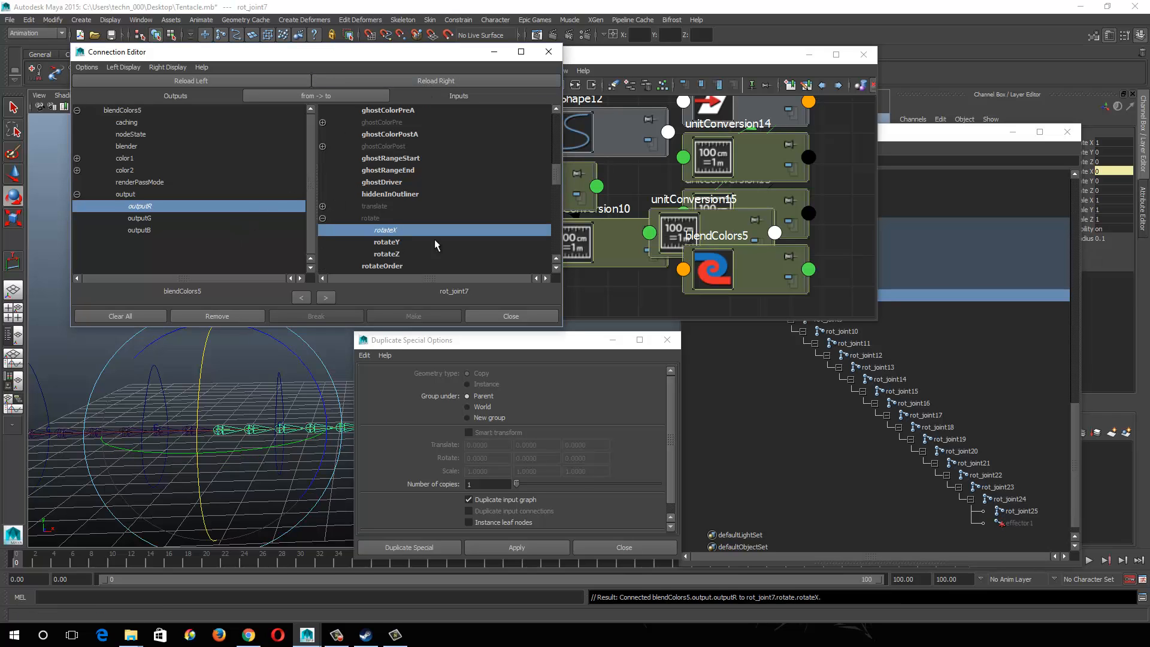
Step: Duplicate the blendColors5 node once with Duplicate Special, including its input graph
left_click(741, 257)
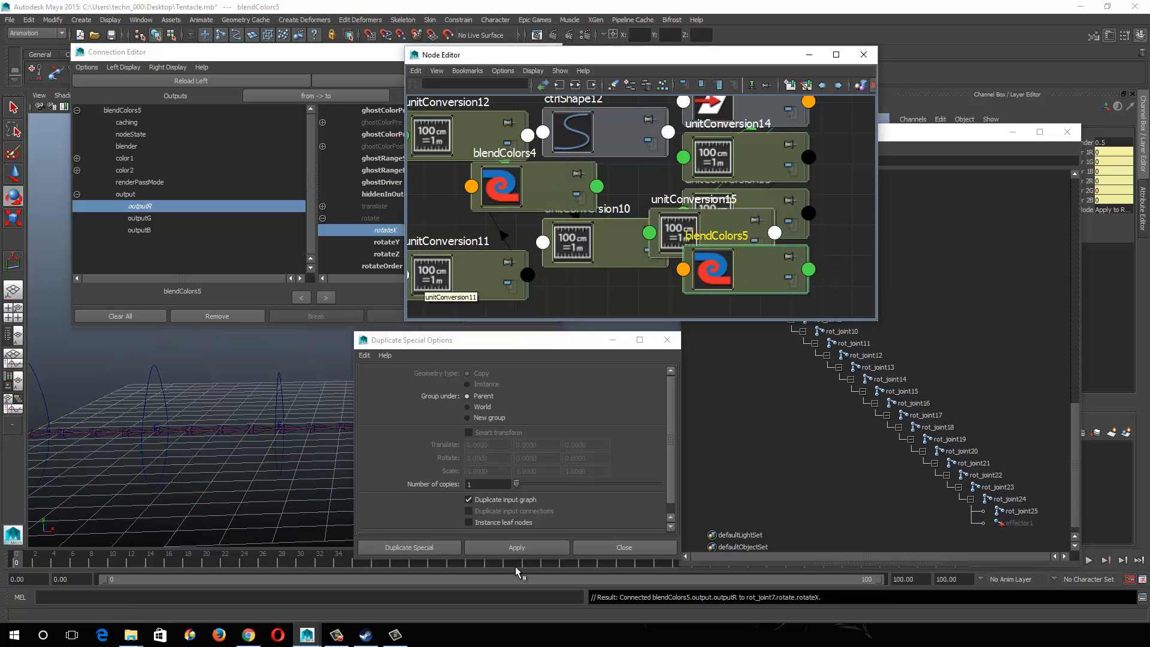
left_click(517, 547)
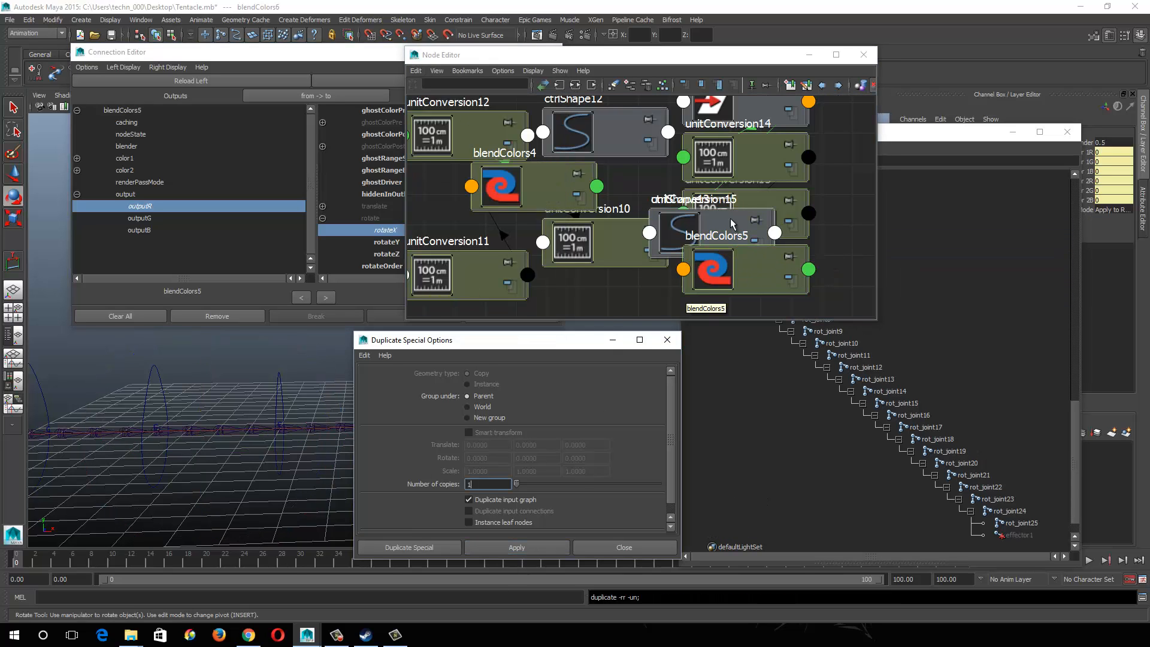
Step: Move the blendColors6 node clear of the other nodes in the graph and set its blender value to 0.25
middle_click_drag(781, 140, 696, 212, "alt")
scroll(696, 212, "down", 3)
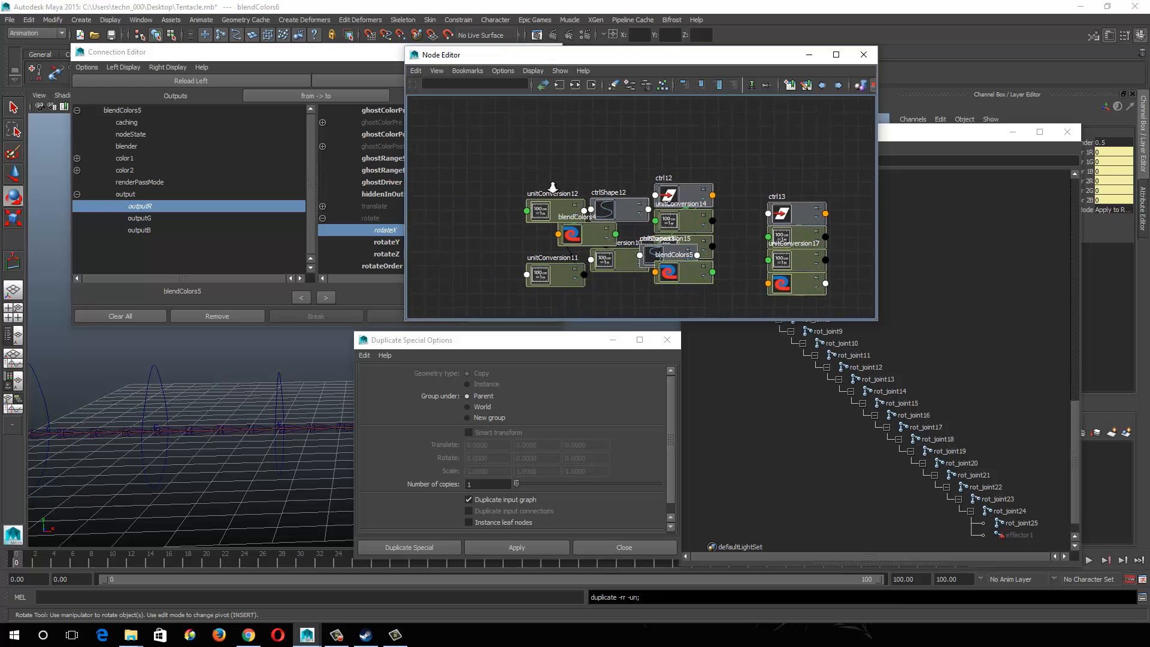
left_click_drag(775, 312, 748, 325)
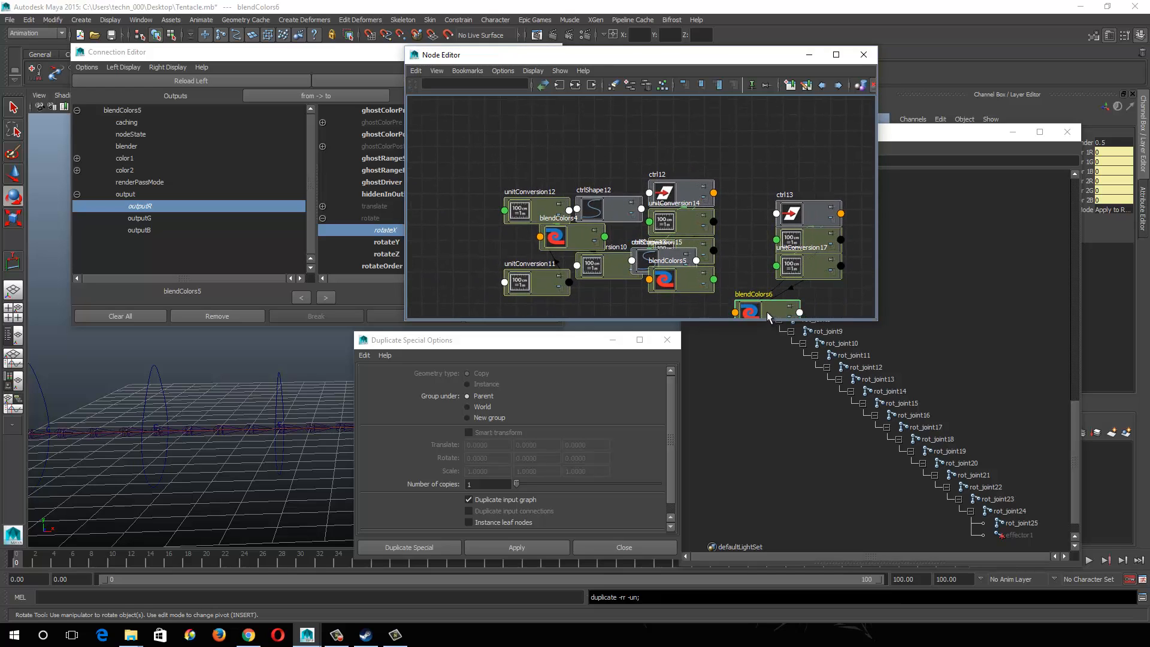
double_click(1106, 142)
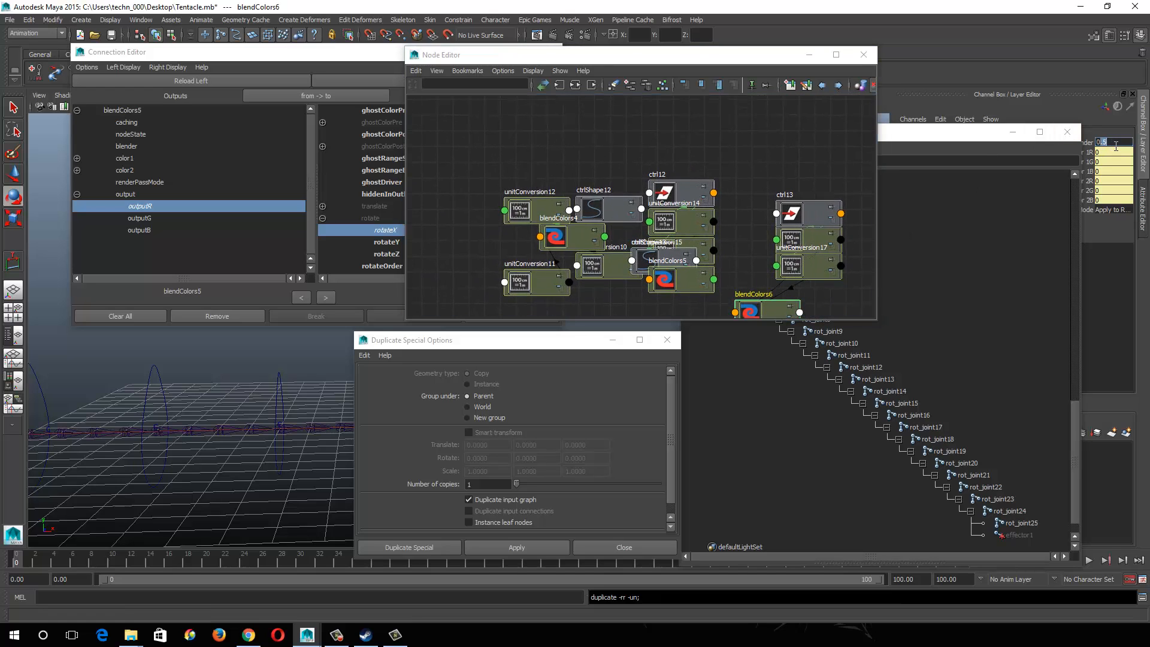
type("0.25")
key("Return")
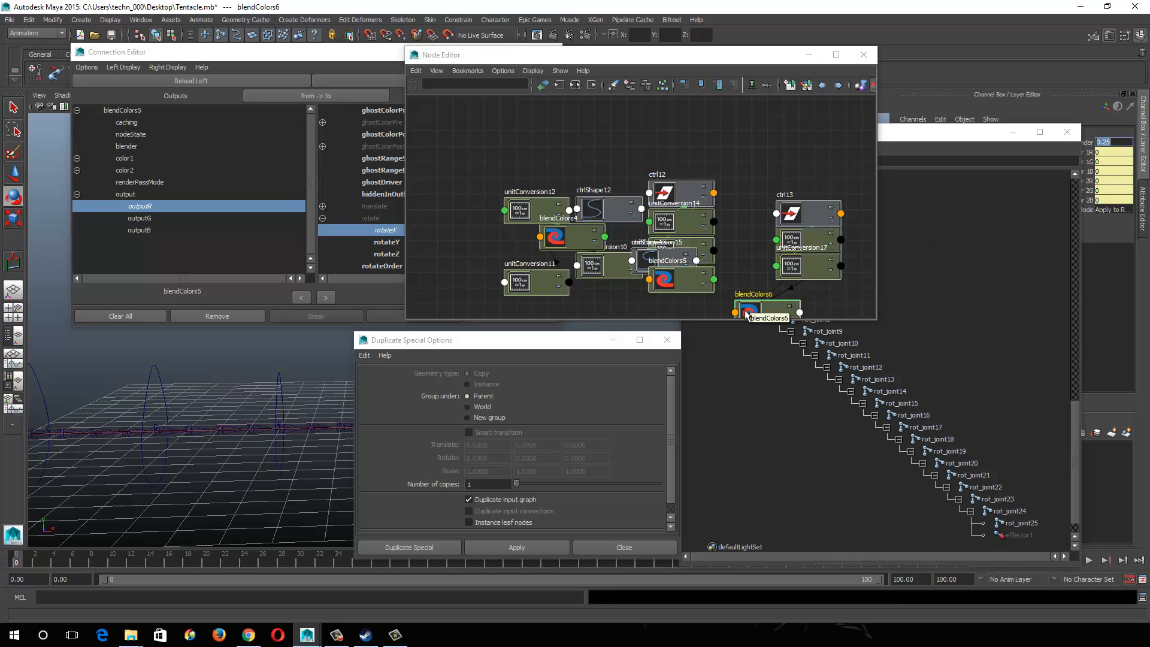
Step: Load blendColors6 as the output node and rot_joint8 as the input node, and connect outputR to rotateX
left_click(164, 82)
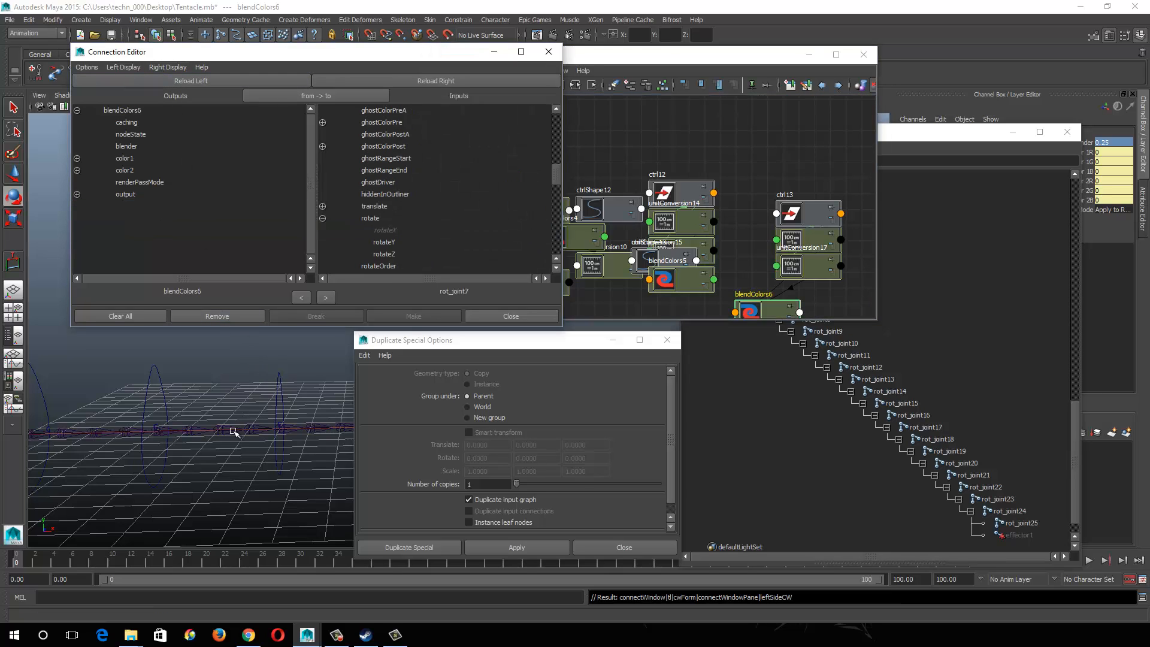
scroll(383, 216, "up", 10)
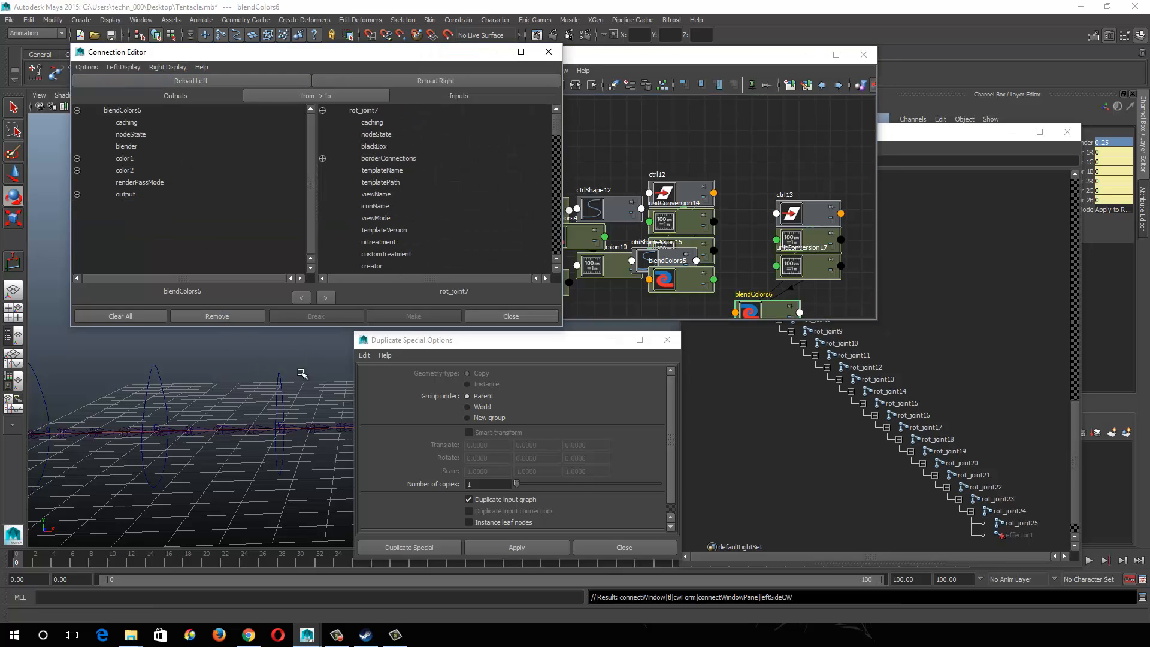
left_click(250, 426)
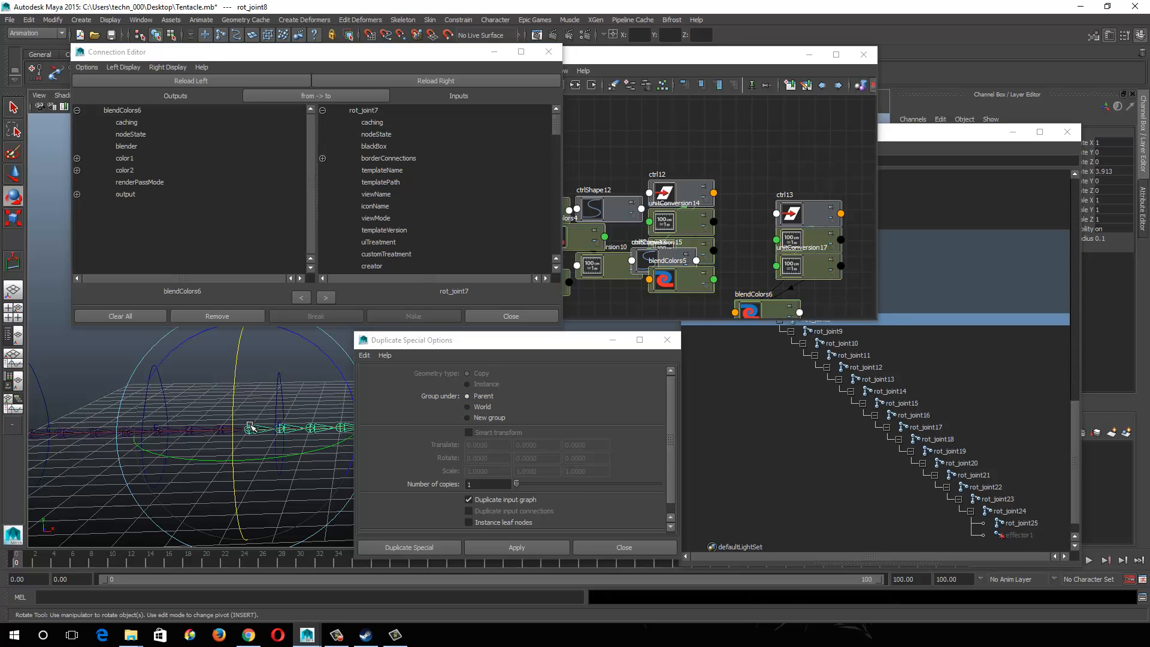
left_click(405, 80)
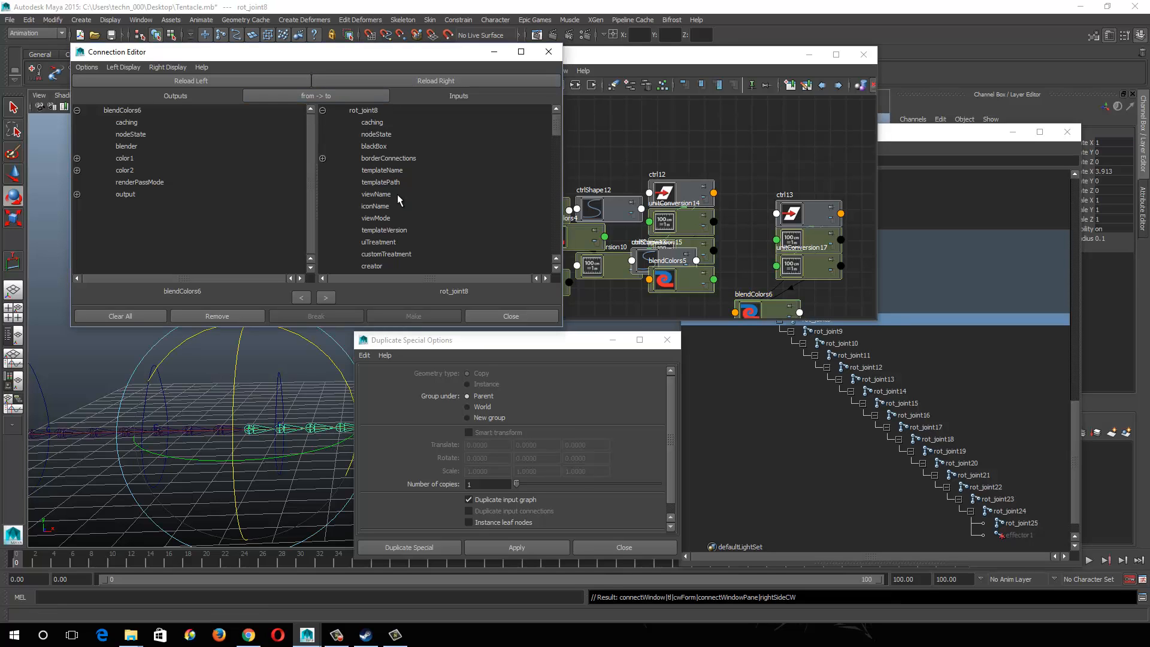
scroll(399, 195, "down", 8)
scroll(358, 196, "down", 6)
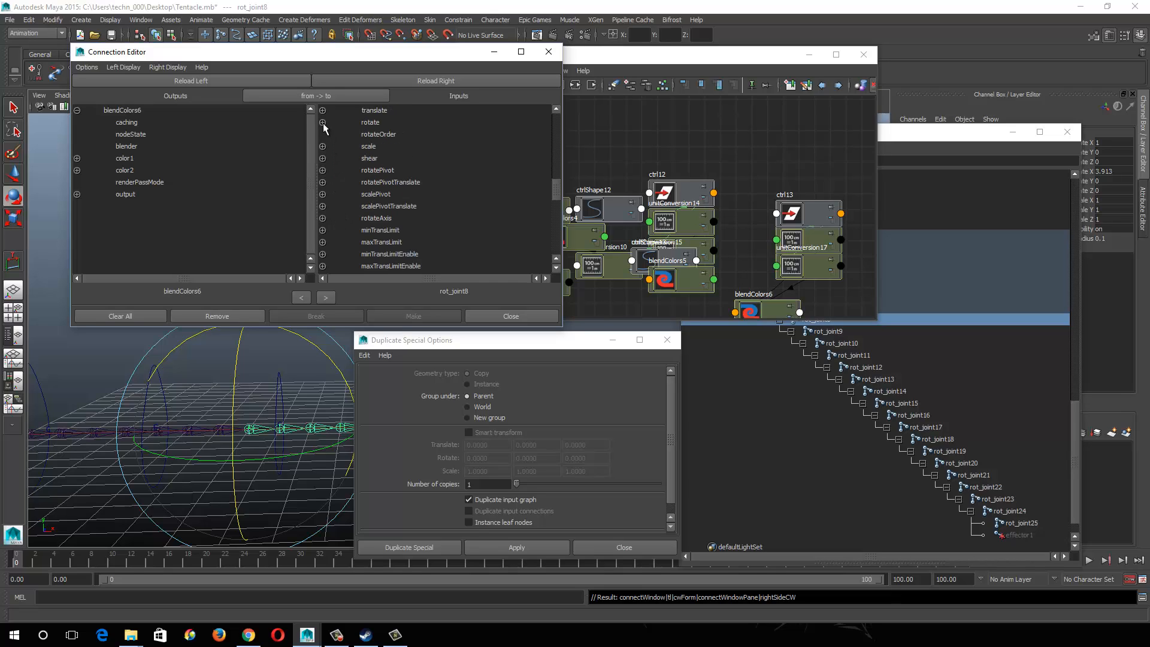
left_click(323, 122)
left_click(77, 194)
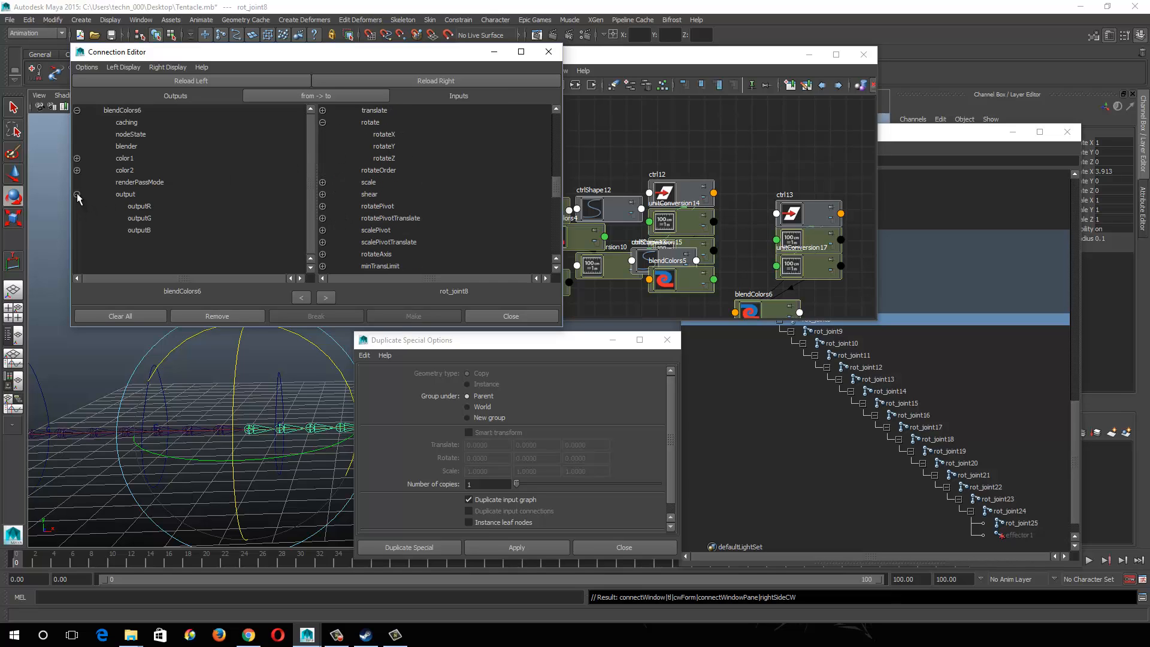
left_click(132, 206)
left_click(396, 135)
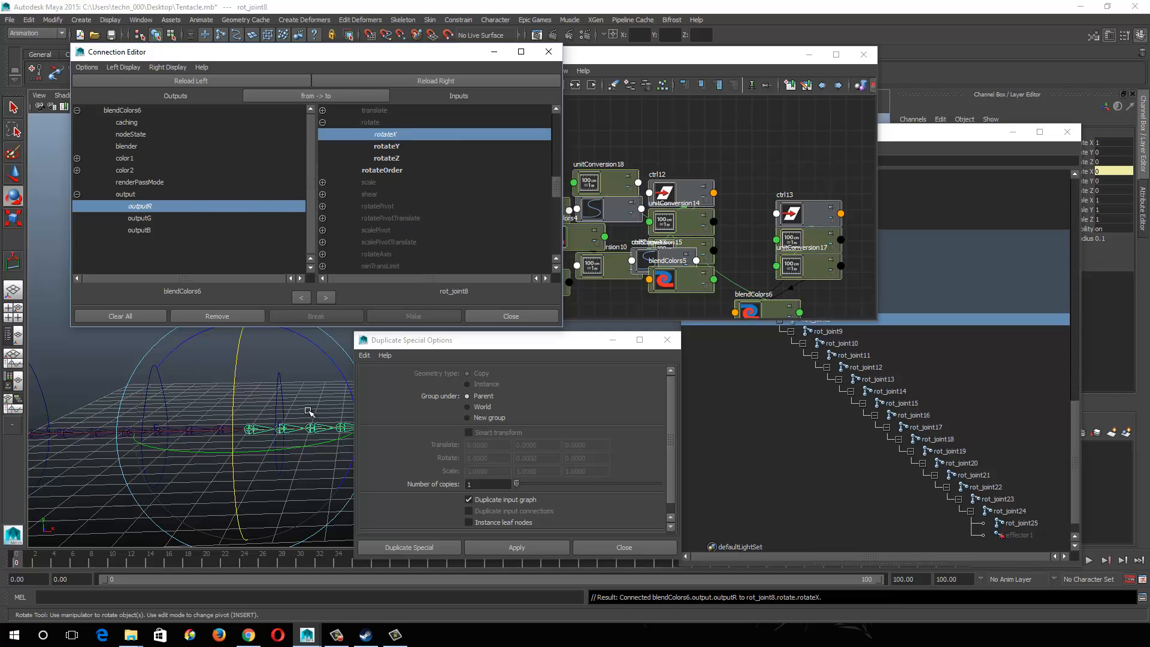
Step: Make a plain duplicate of the blendColors6 node without its input graph, and graph only the copy in the Node Editor
right_click_drag(307, 412, 253, 387, "alt")
middle_click_drag(253, 386, 90, 437, "alt")
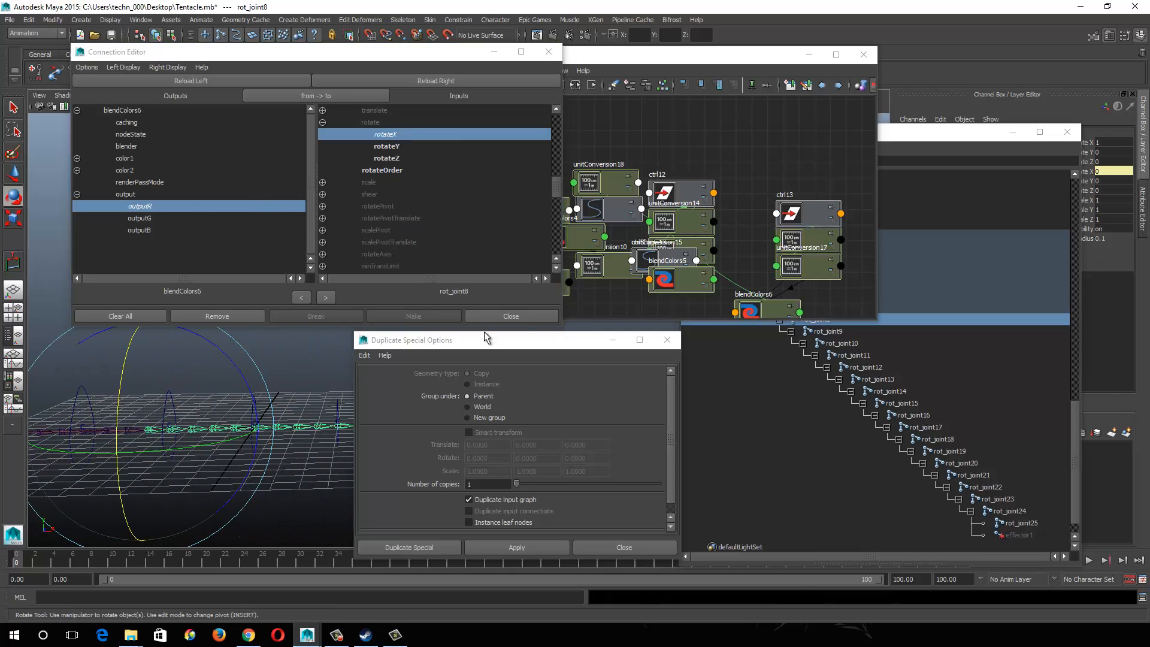
left_click_drag(499, 342, 747, 330)
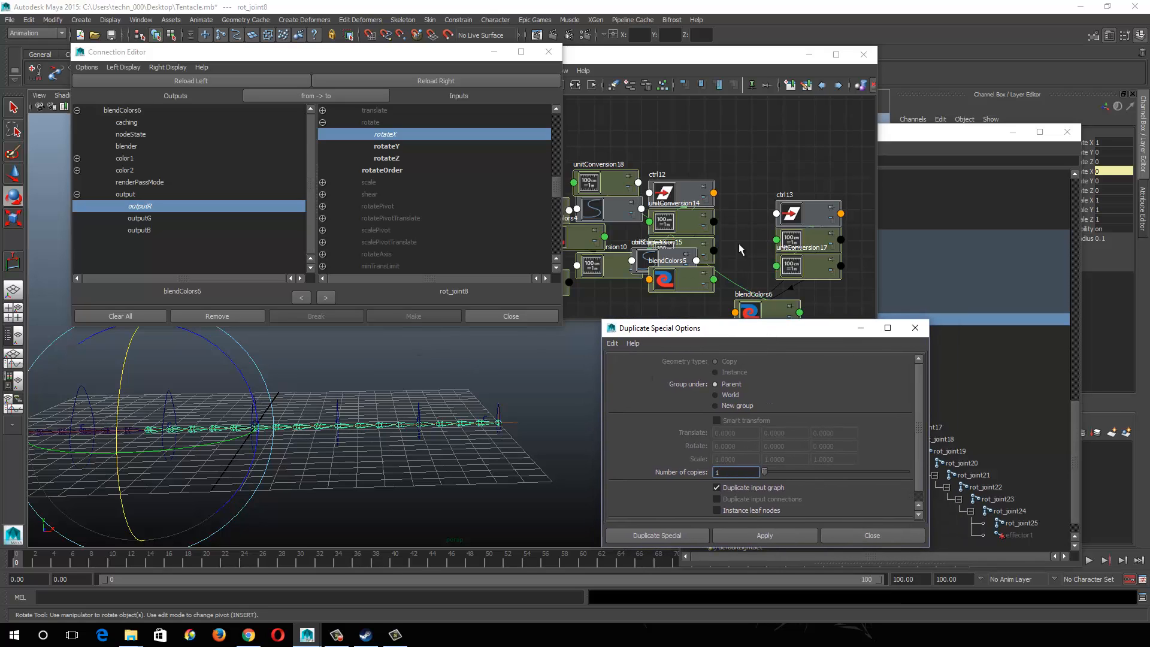
left_click(760, 296)
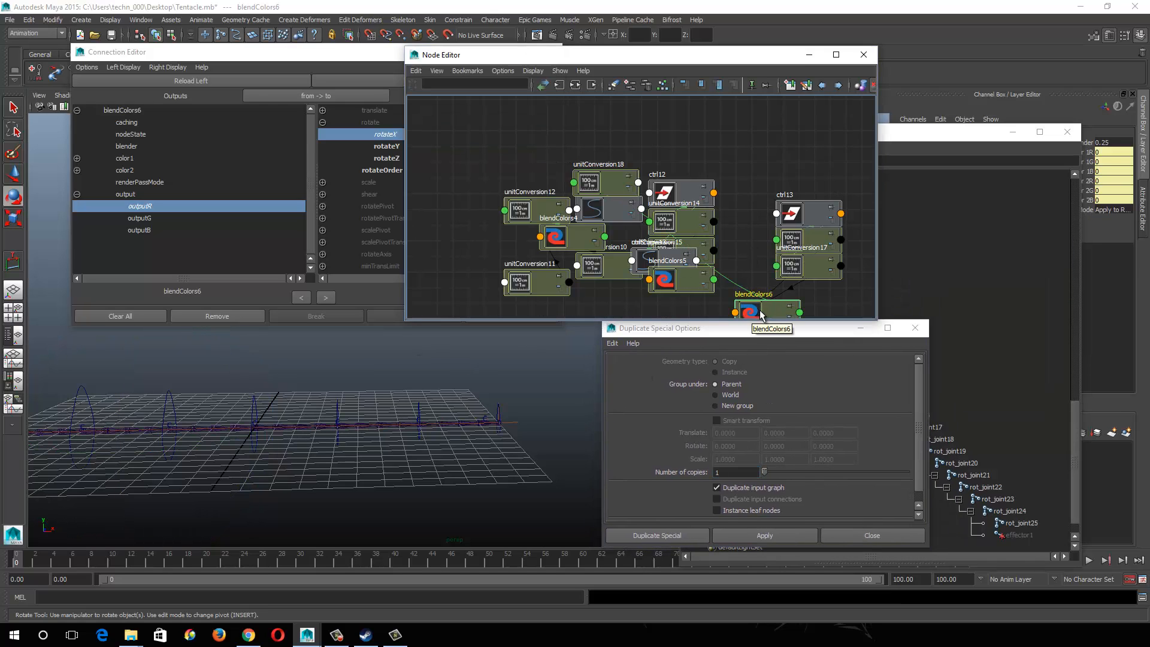
key("ctrl+d")
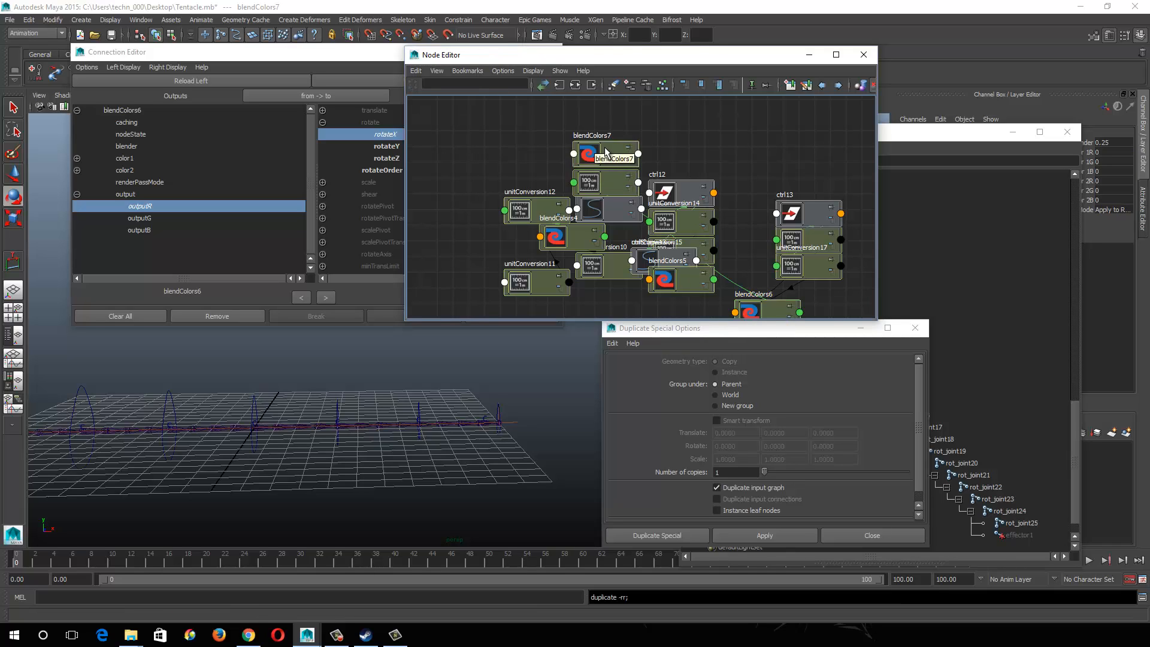
left_click(602, 149)
left_click(576, 88)
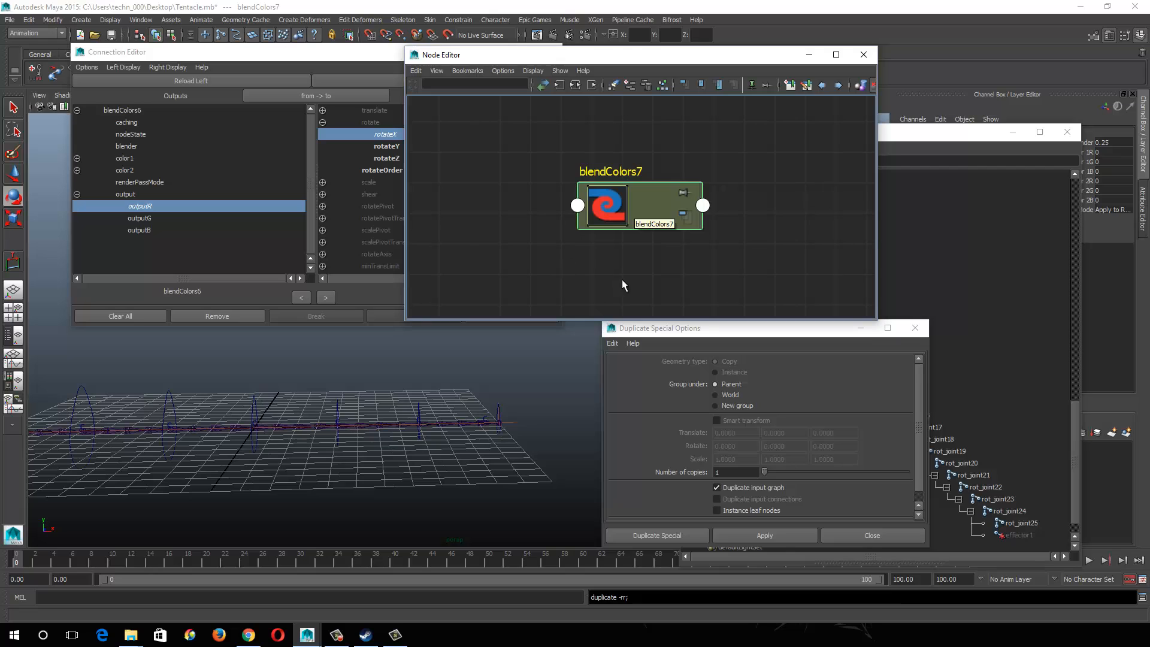
Step: Load ctrl3 as the output node and blendColors7 as the input node, and connect rotate to color1
left_click(367, 83)
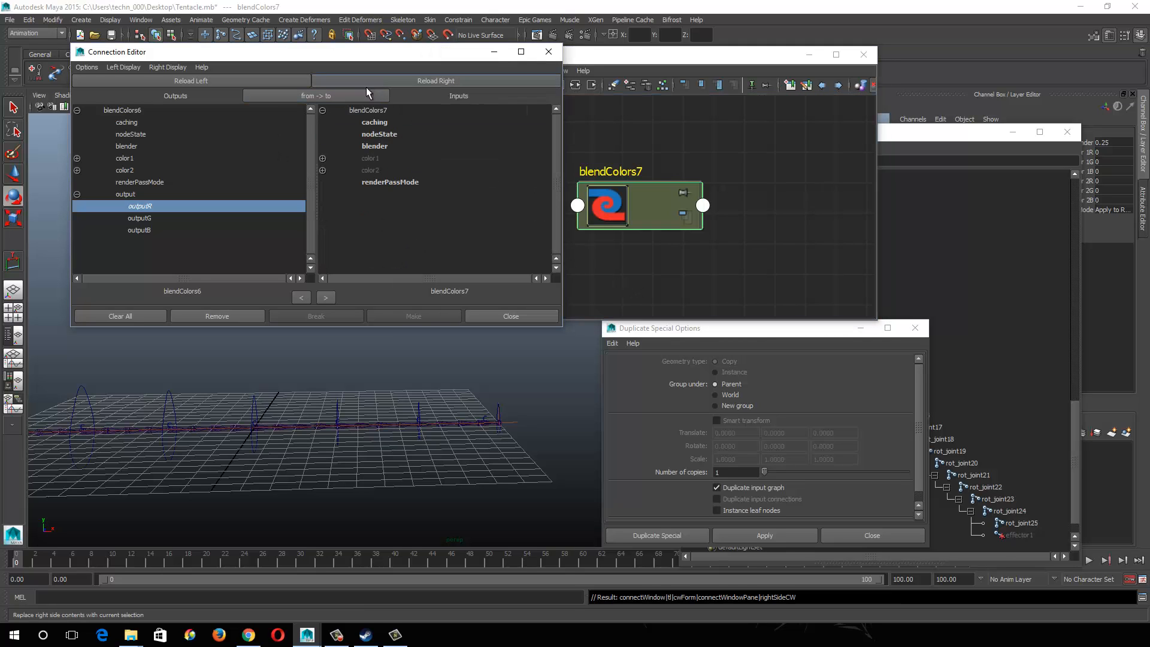
left_click_drag(218, 398, 313, 391, "alt")
left_click(192, 80)
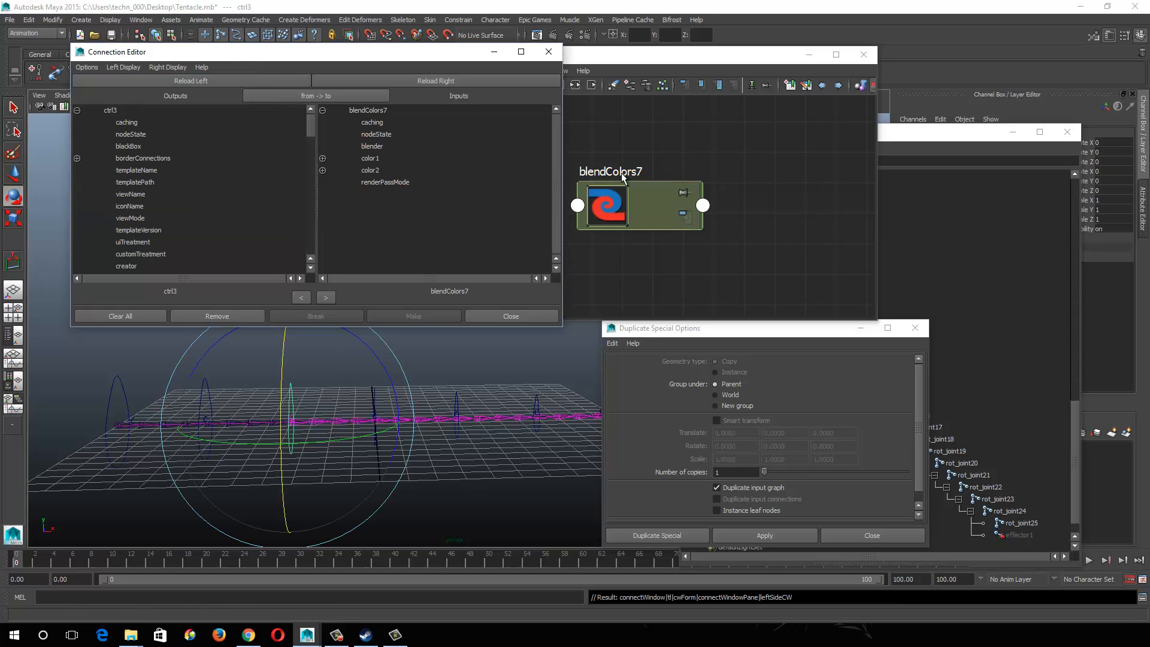
left_click(645, 213)
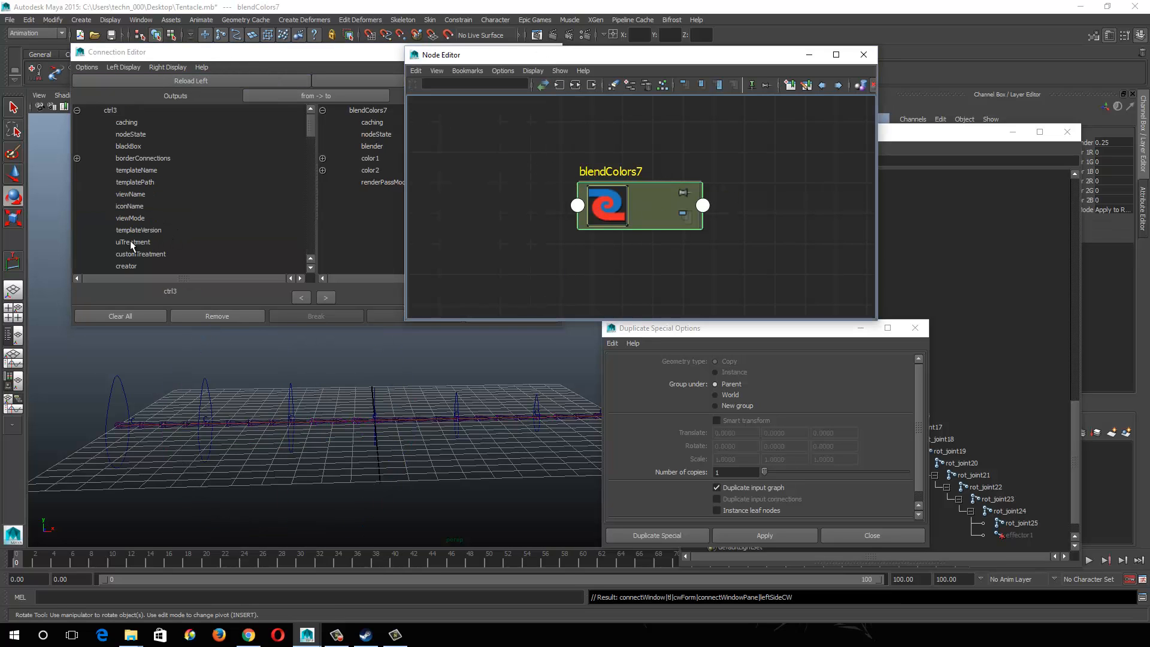
scroll(146, 212, "down", 15)
scroll(138, 220, "up", 5)
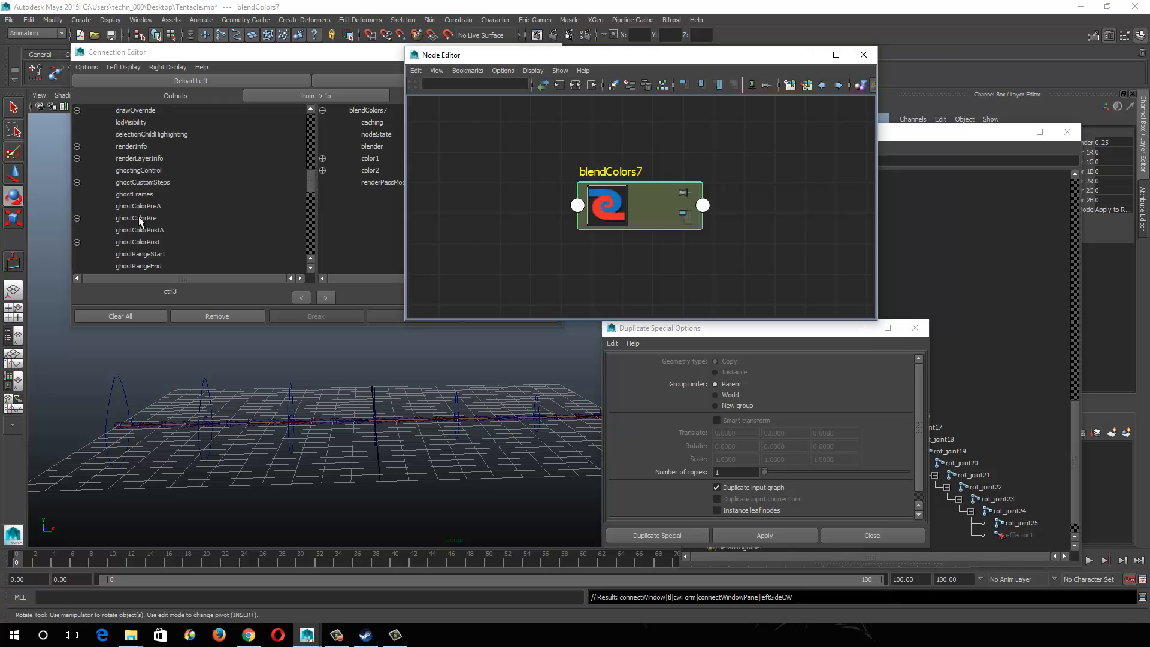
left_click(138, 218)
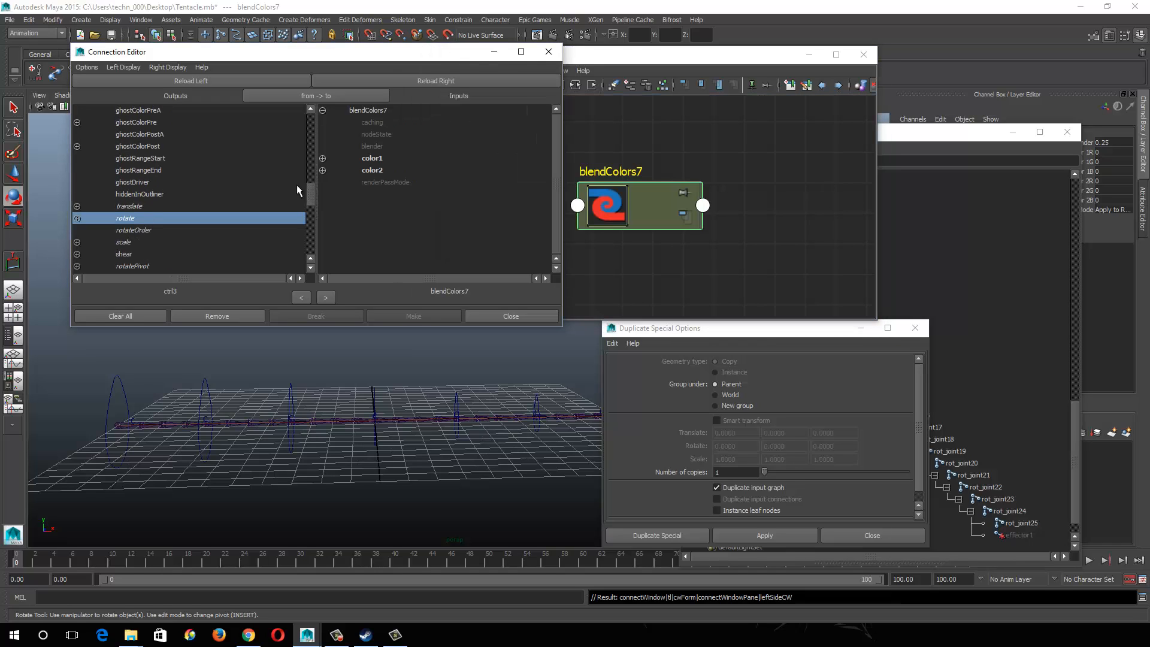
left_click(378, 159)
Step: Load ctrl4 as the output node and connect its rotate to color2 of blendColors7
left_click_drag(352, 364, 392, 401)
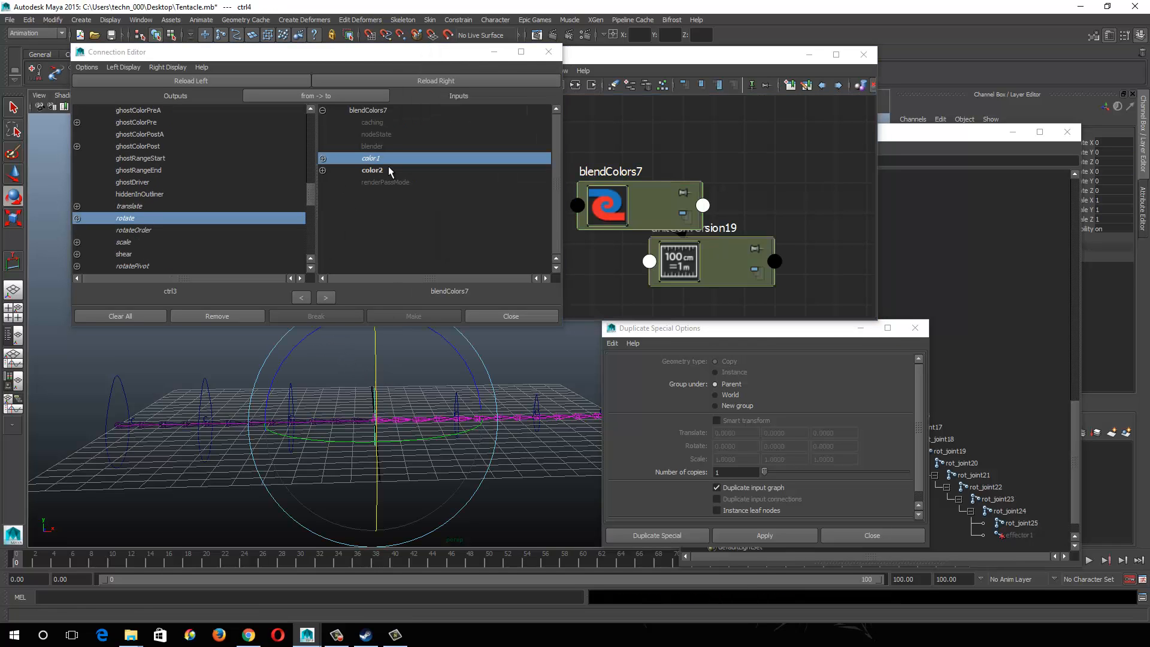
left_click(264, 82)
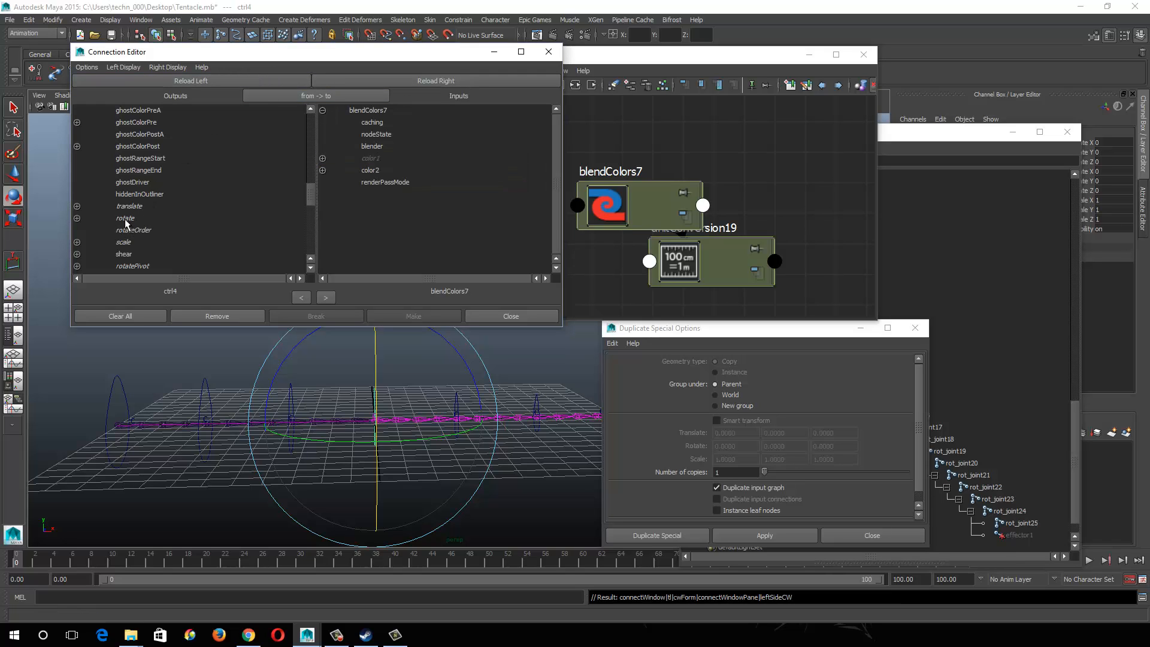
left_click(127, 220)
left_click(371, 172)
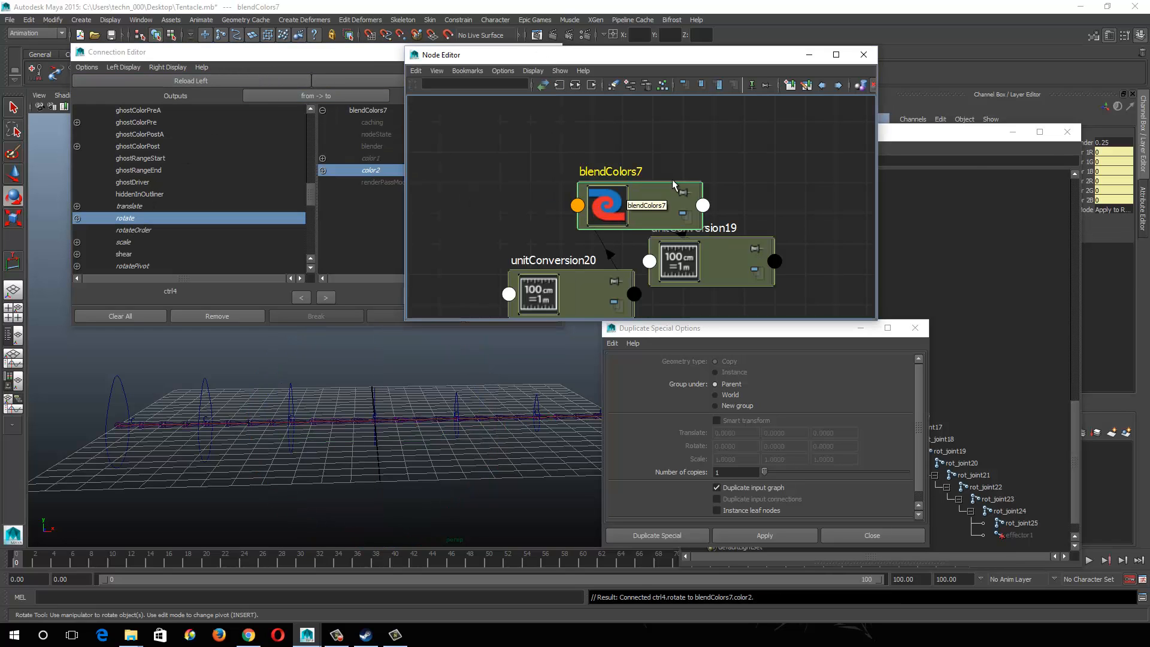
Step: Set the blender value of the blendColors7 node to 0.75
type("0.7")
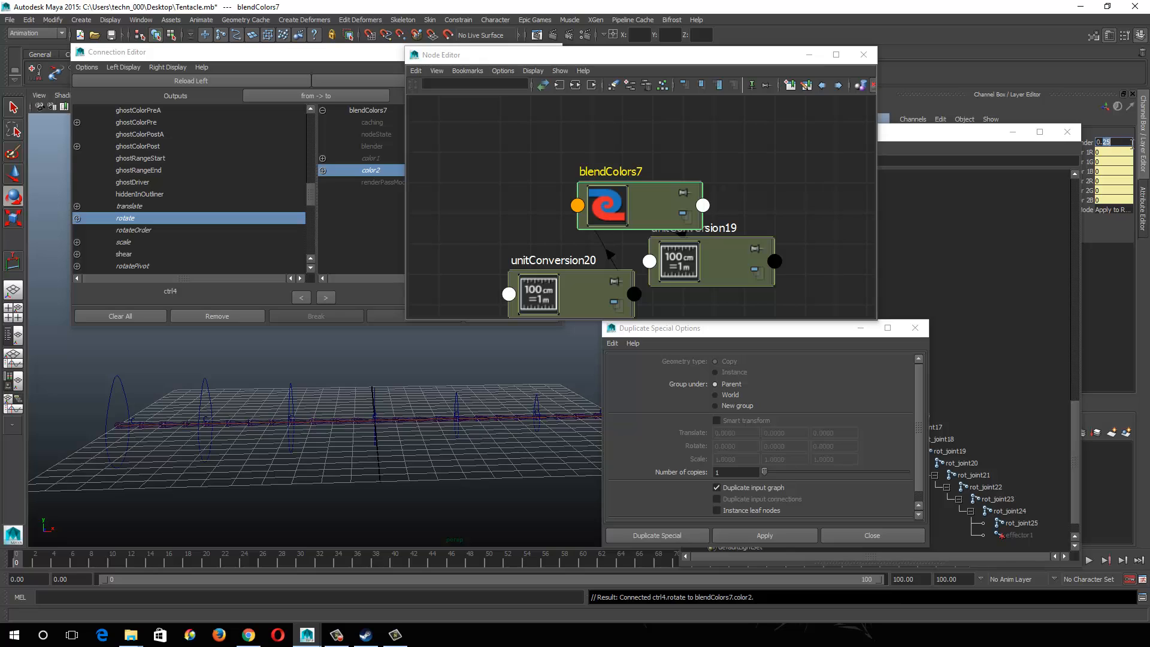
type("5")
key("Return")
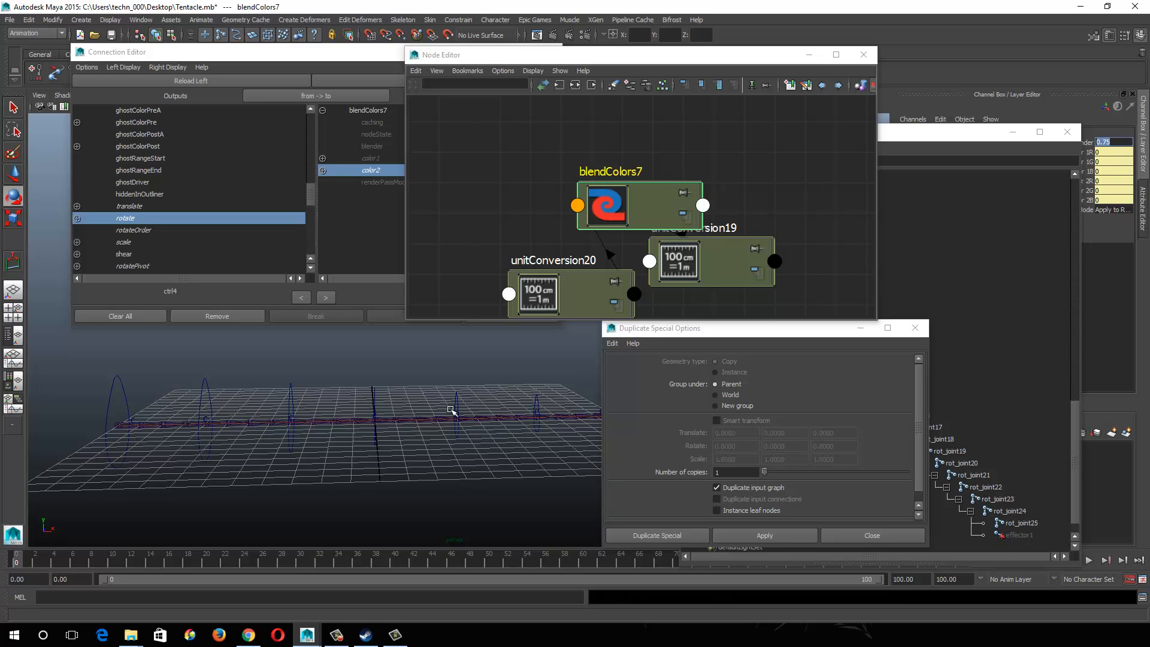
Step: Load blendColors7 as the output node and rot_joint10 as the input node, and connect outputR to rotateX
left_click(623, 194)
left_click_drag(408, 363, 377, 390, "alt")
left_click(232, 81)
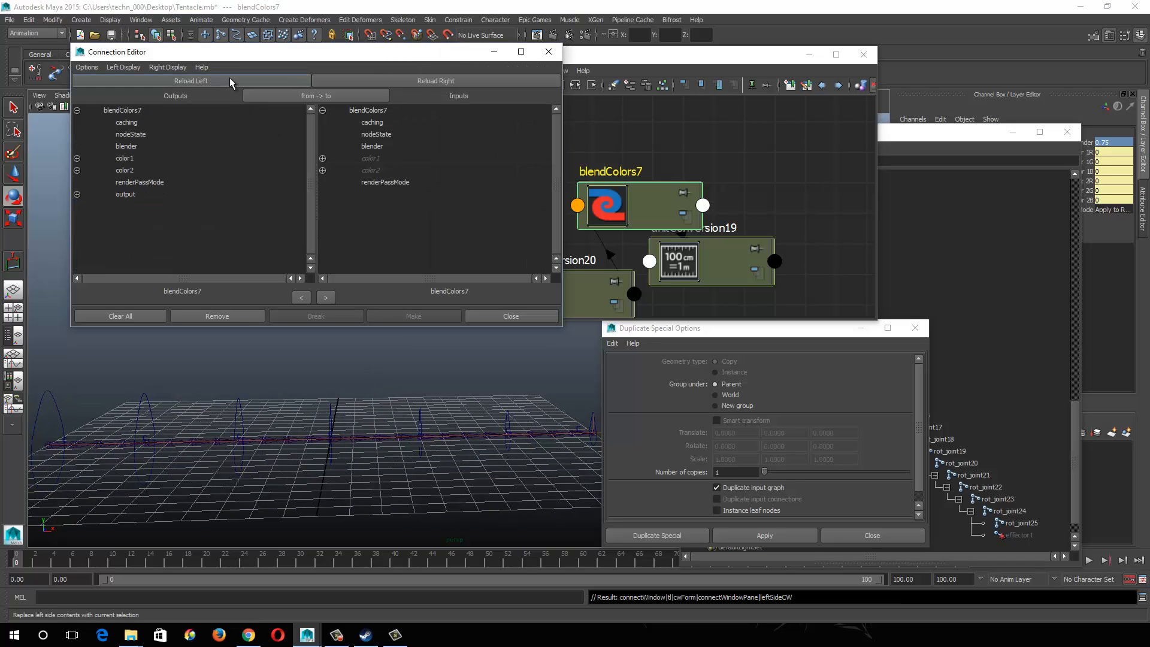
left_click(273, 439)
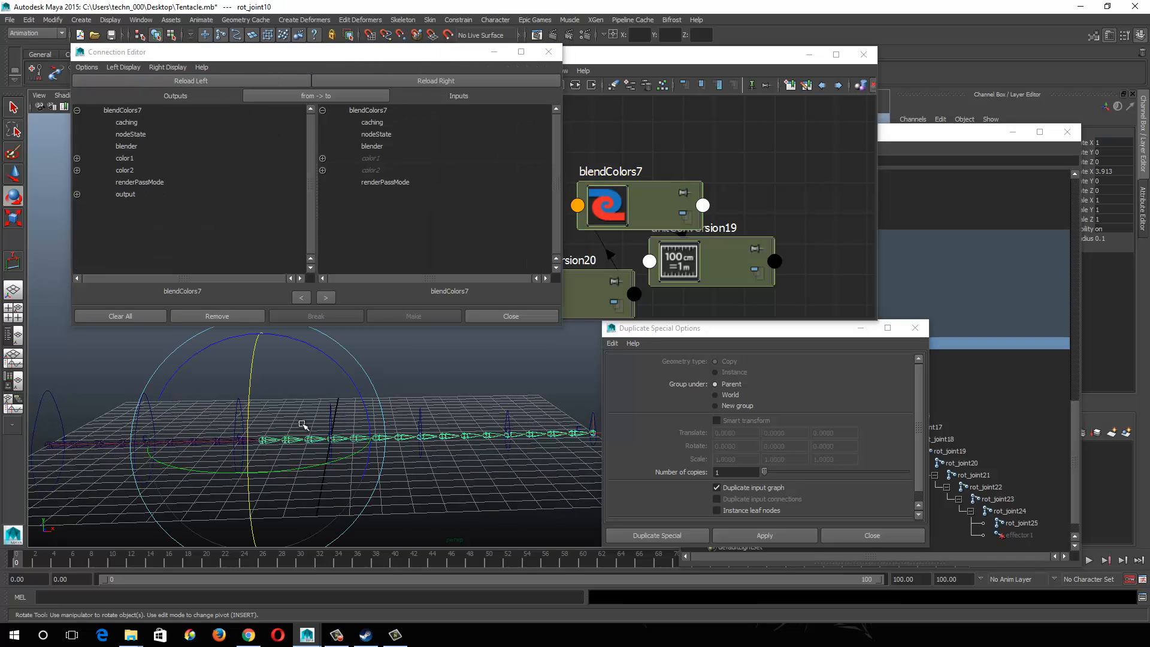
left_click(405, 81)
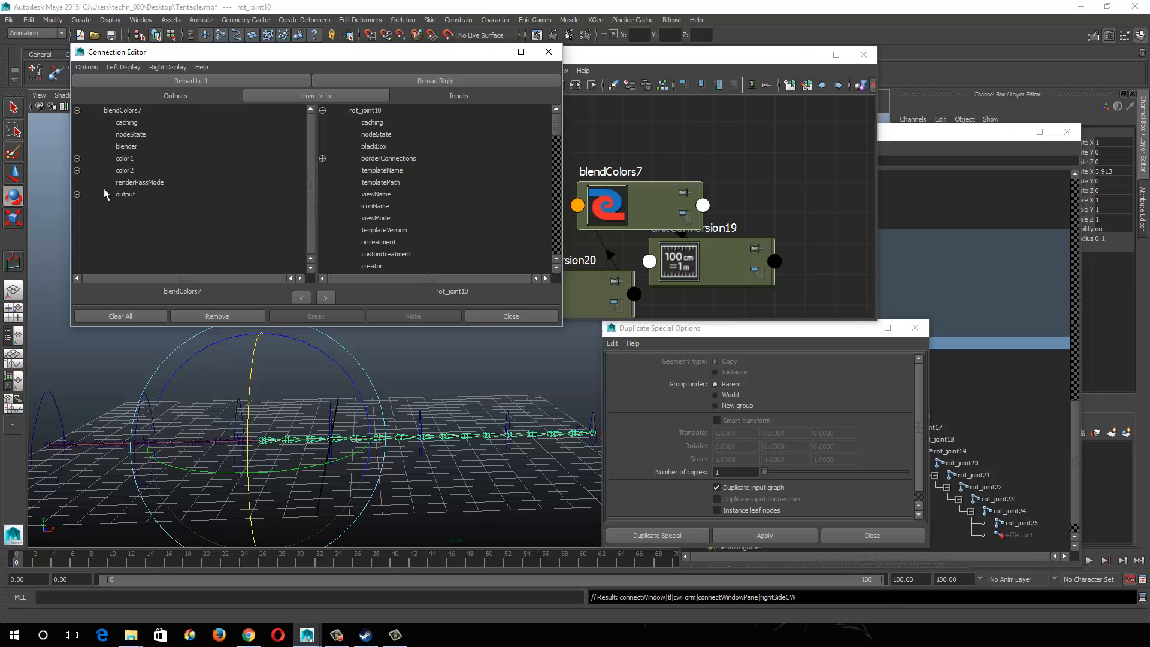
left_click(77, 194)
left_click(141, 207)
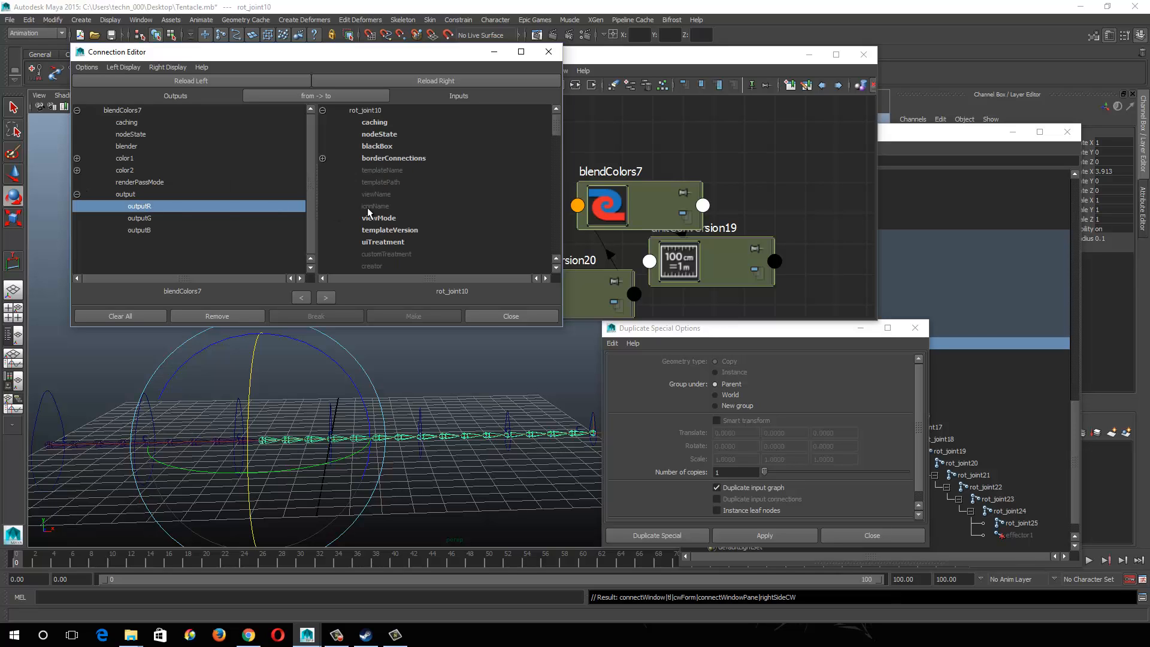
scroll(373, 210, "down", 6)
scroll(373, 209, "down", 8)
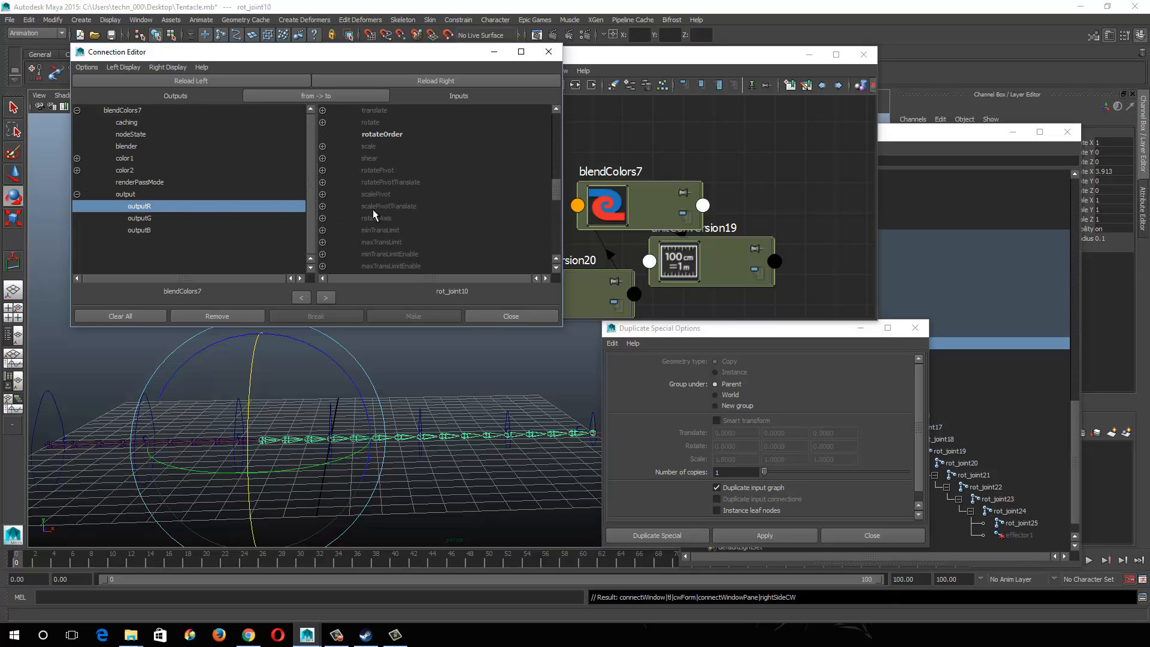
left_click(323, 218)
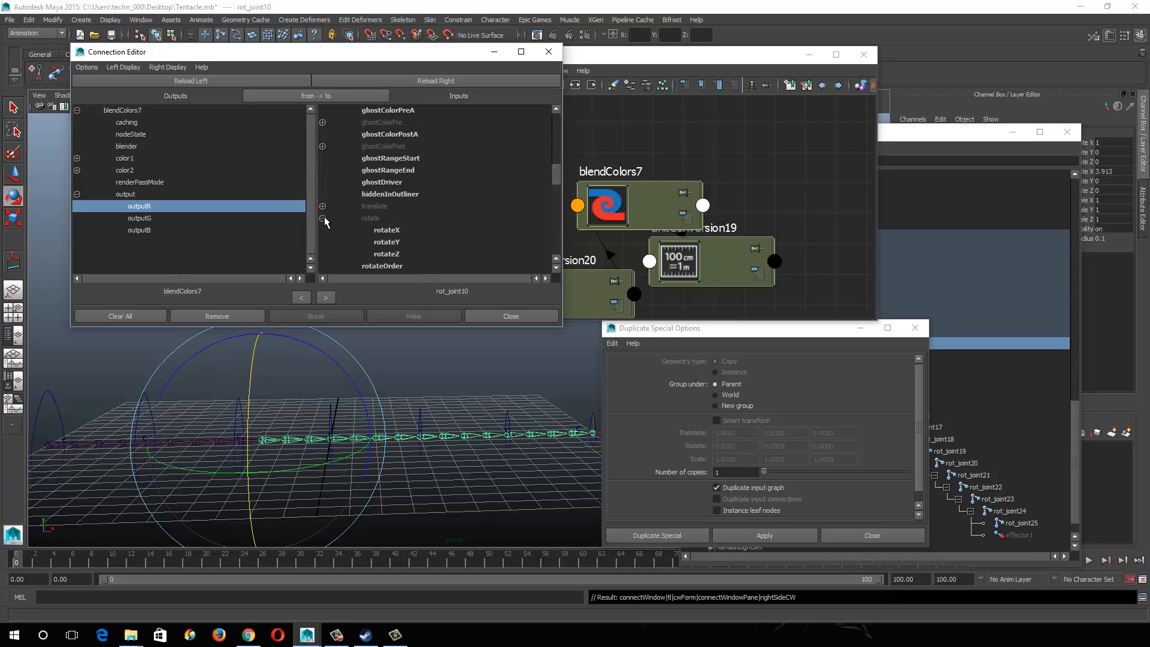
left_click(389, 230)
Step: Duplicate blendColors7 with its input graph and set the blender of the copy to 0.5
left_click(635, 205)
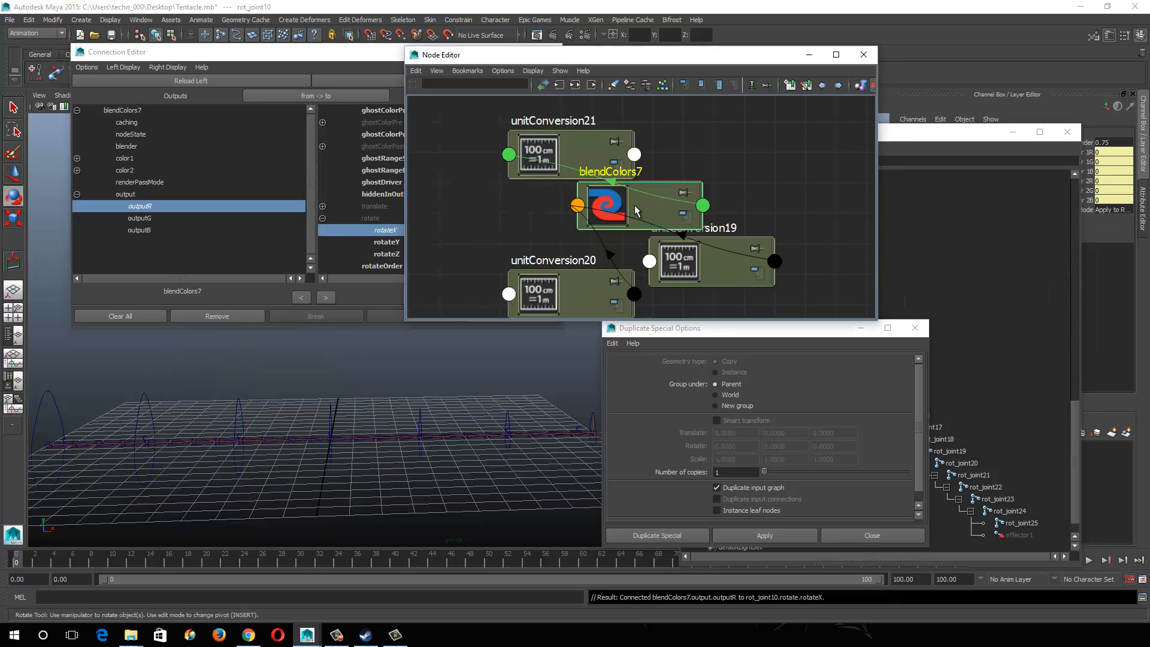
left_click(765, 535)
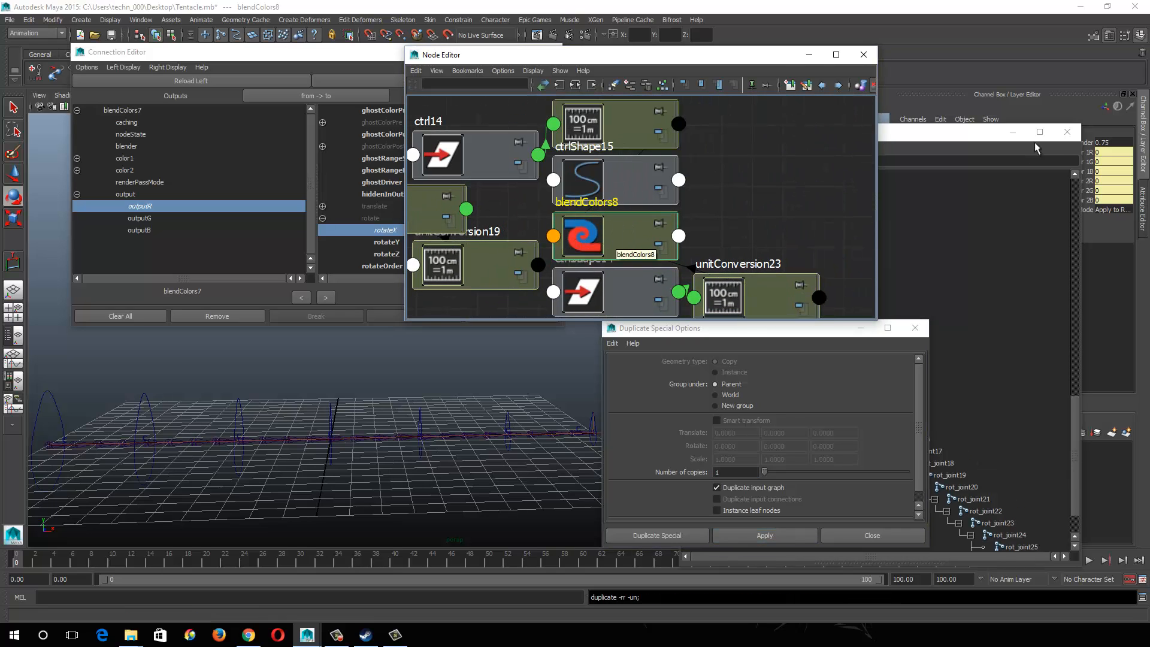
left_click(1113, 142)
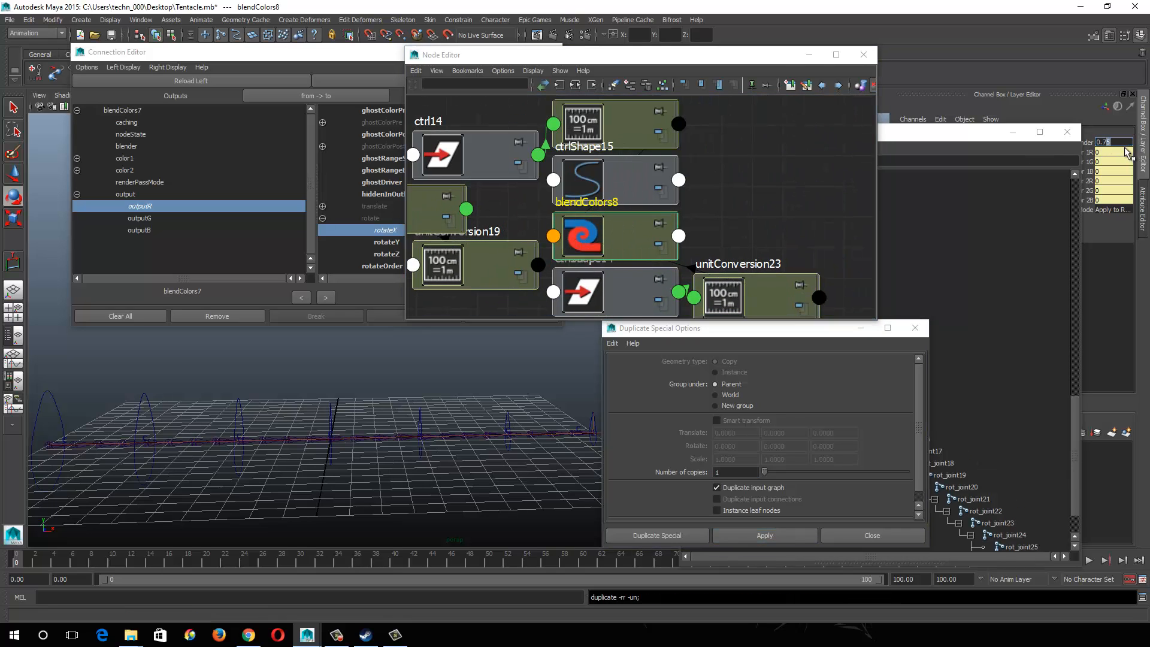
type("0.5")
key("Return")
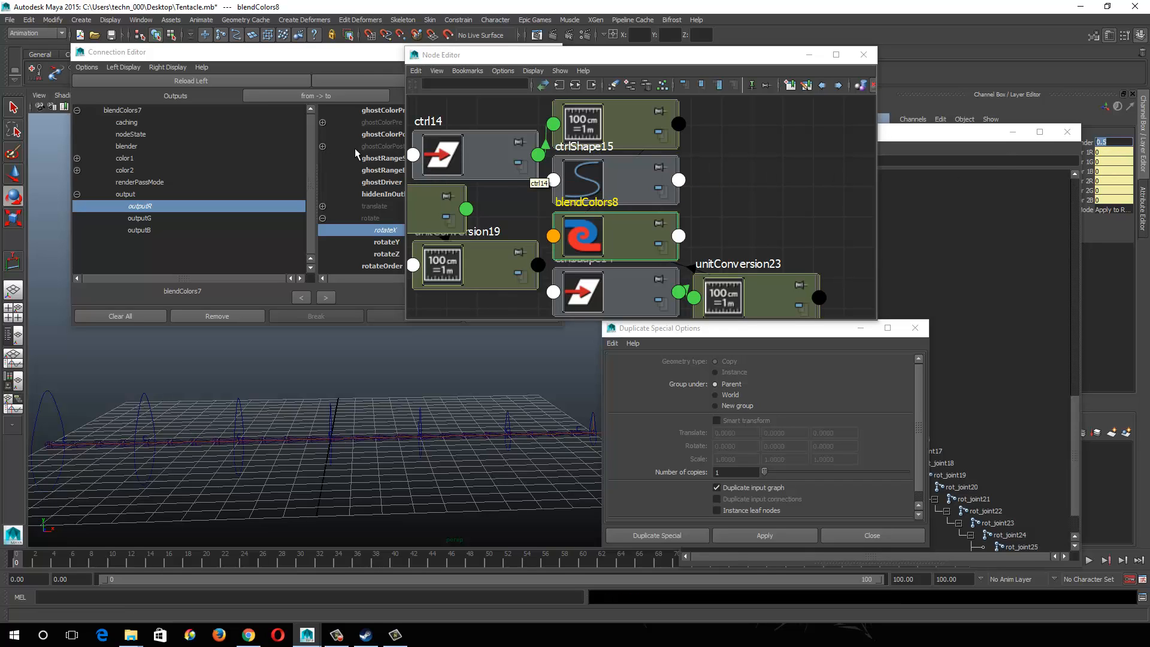
Step: Load blendColors8 as the output node and rot_joint11 as the input node, and connect outputR to rotateX
left_click(191, 80)
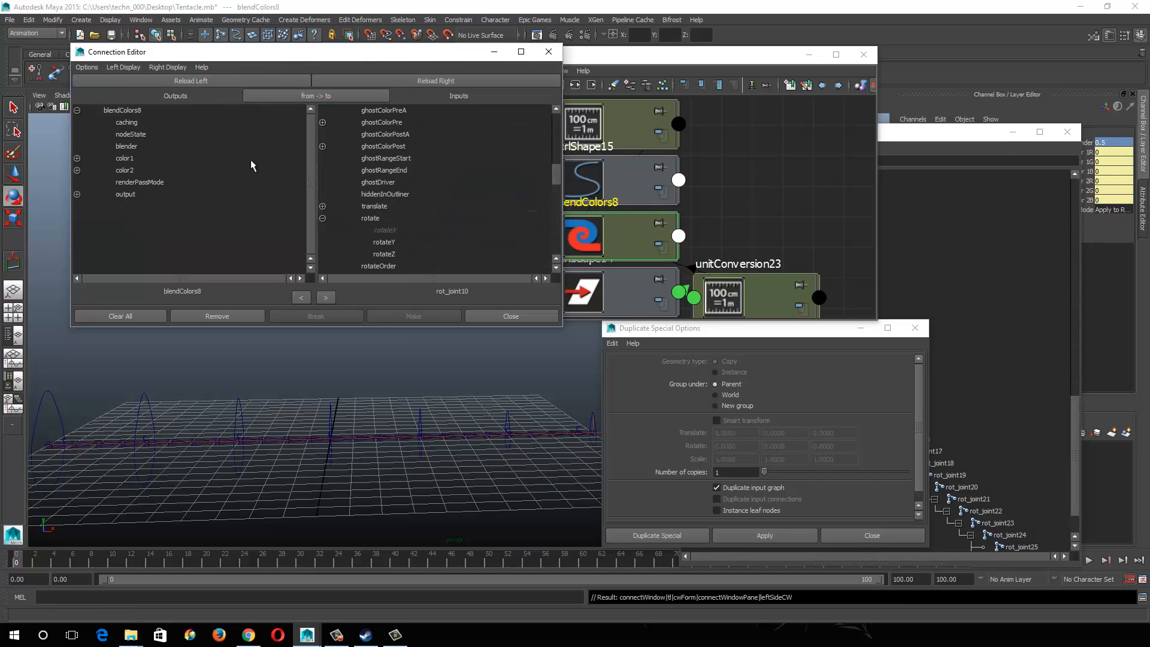
middle_click_drag(331, 431, 385, 416, "alt")
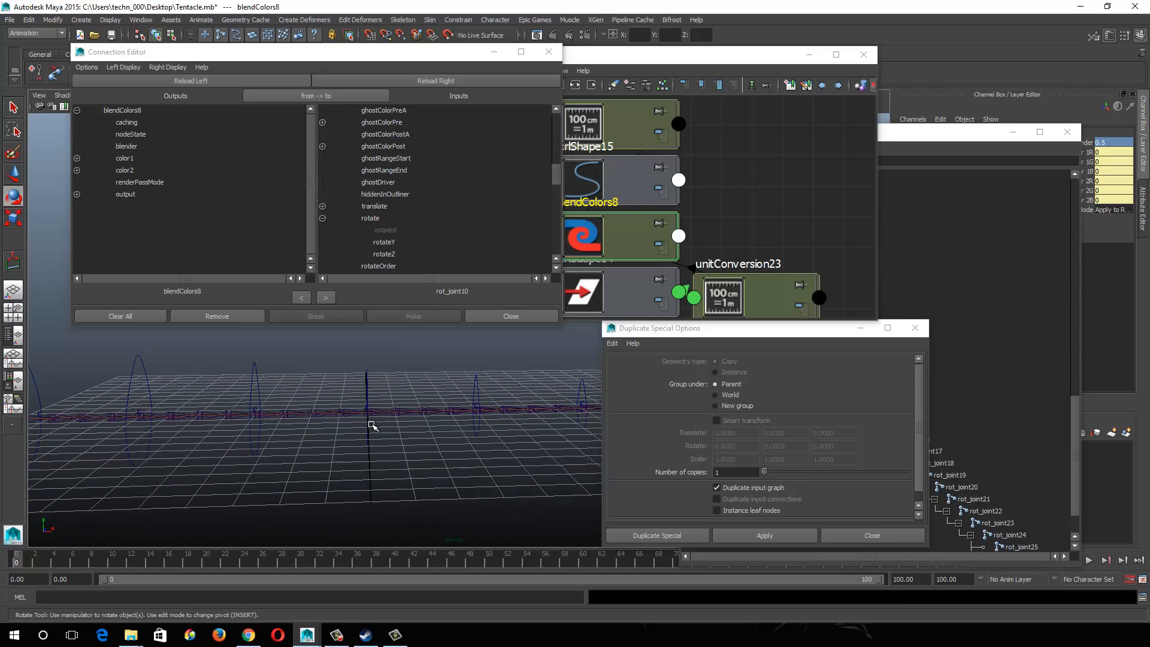
left_click(313, 415)
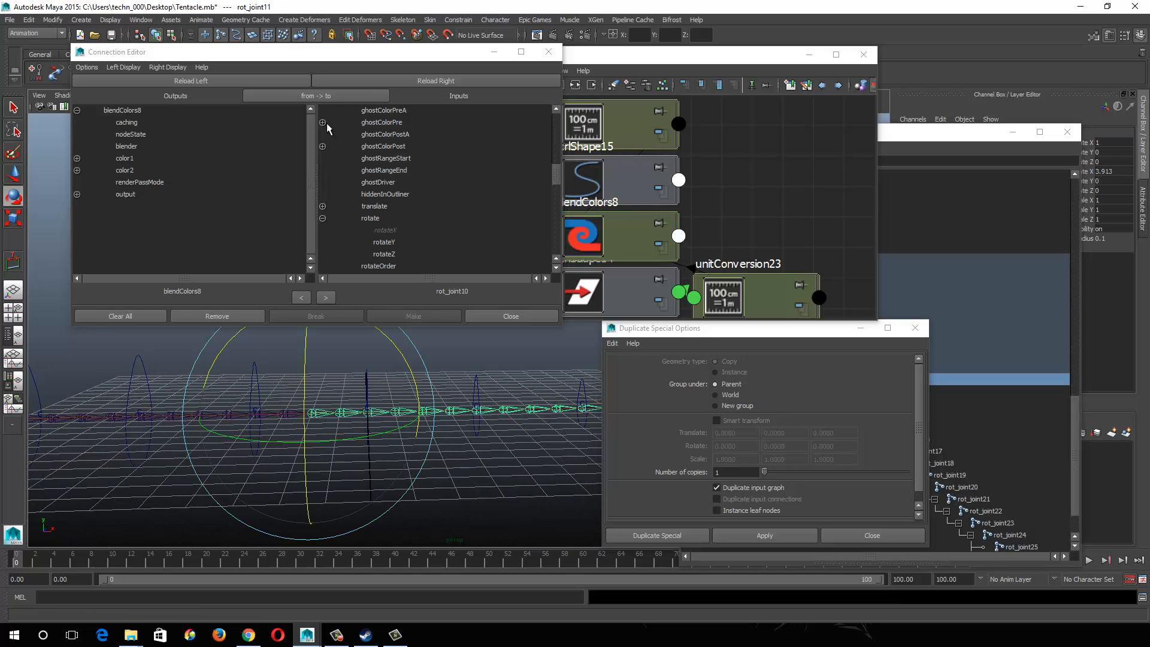
left_click(403, 82)
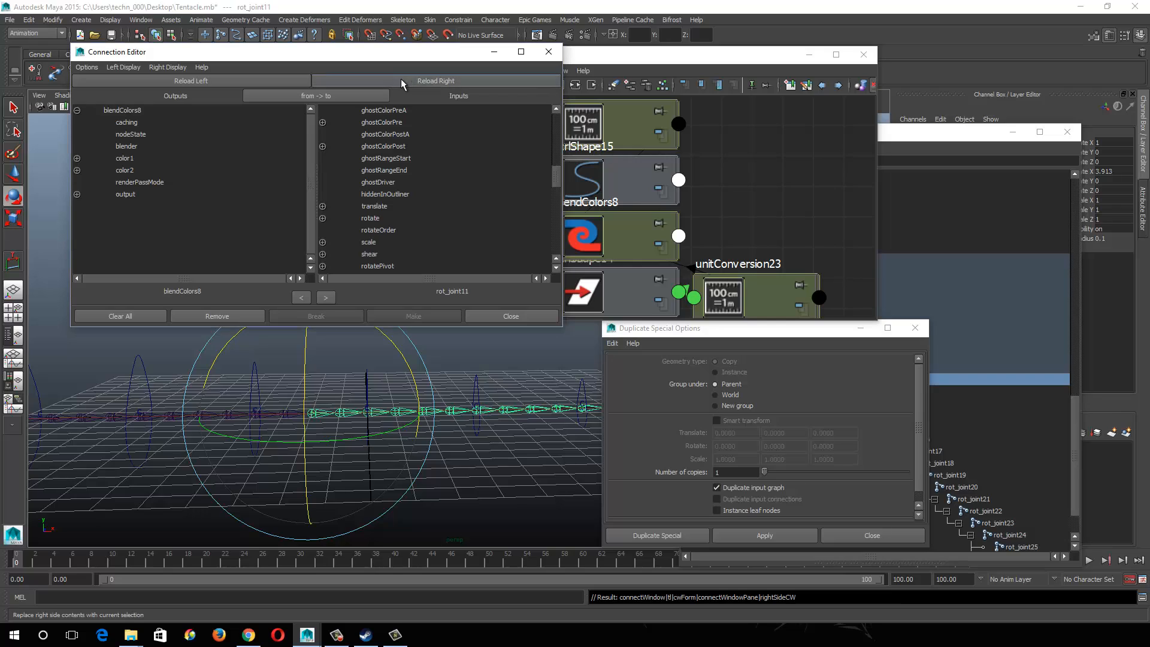
left_click(77, 195)
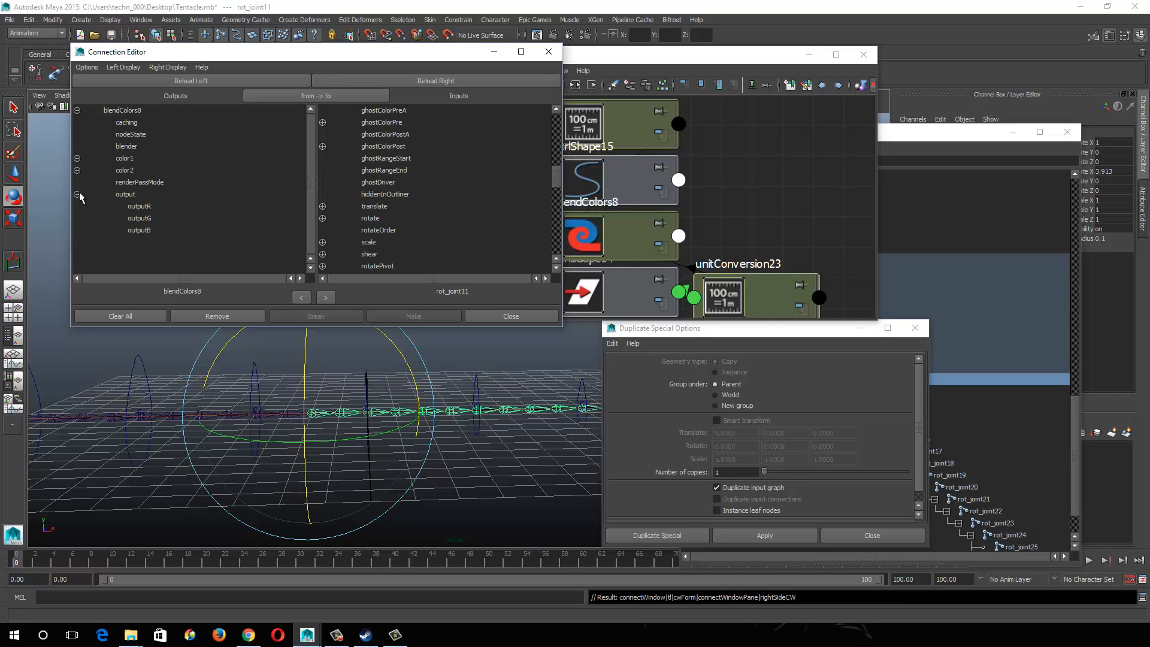
left_click(142, 207)
left_click(333, 218)
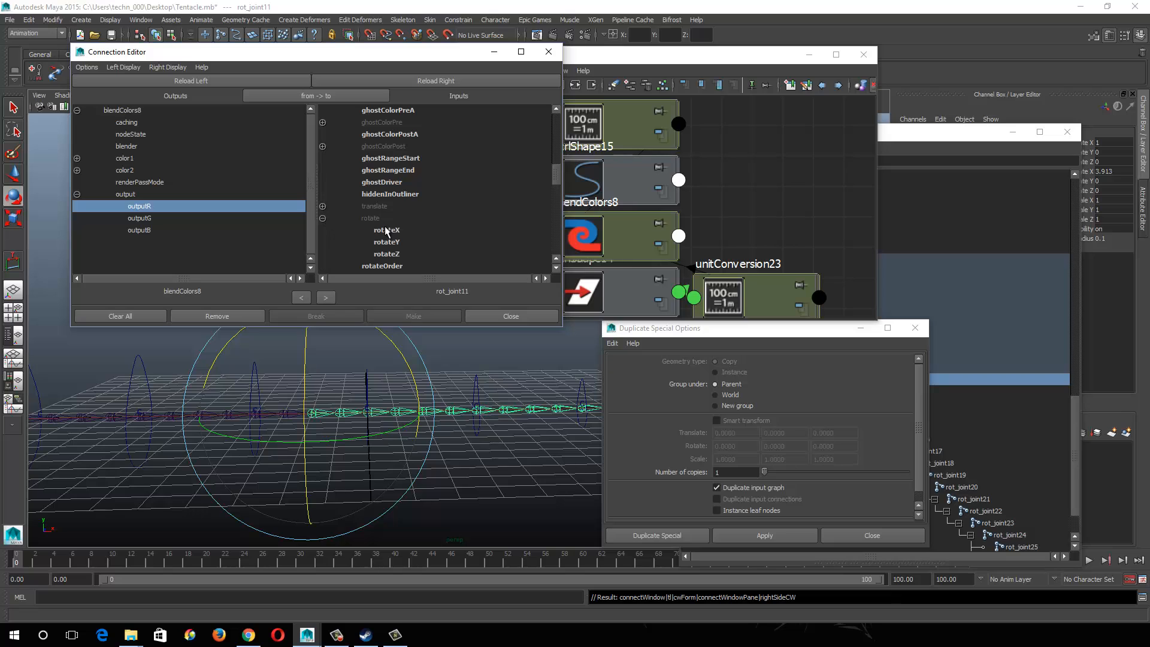
left_click(389, 234)
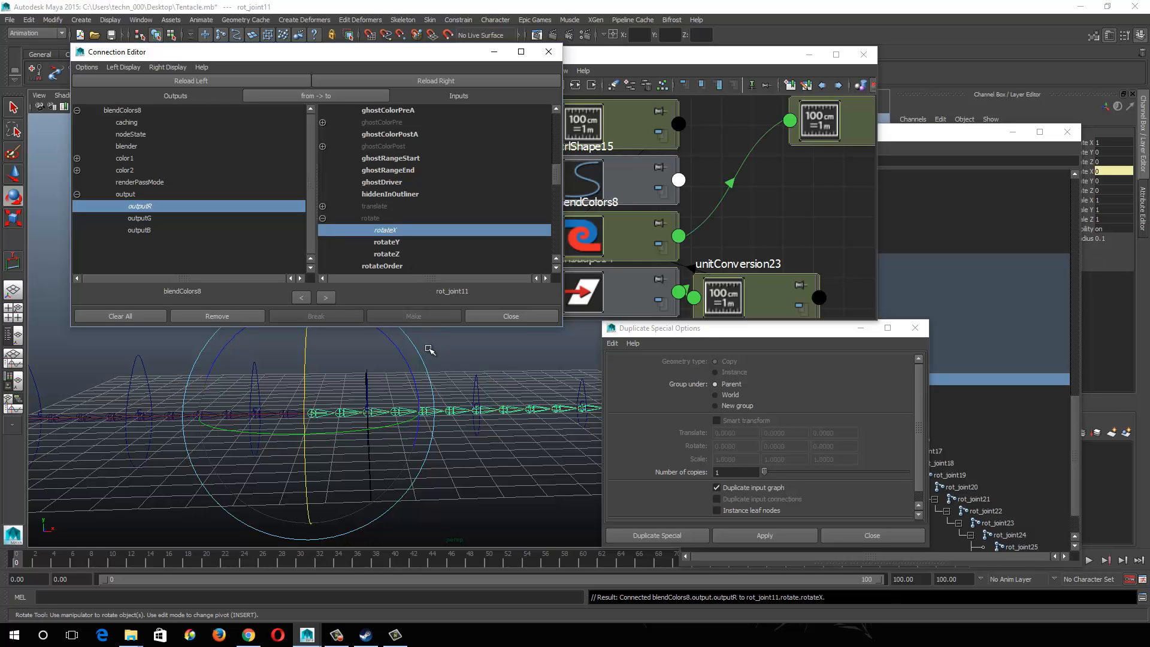
Step: Duplicate the blendColors8 node together with its input graph and select the copy in the node graph
mouse_move(404, 396)
left_mouse_down("alt")
mouse_move(381, 396)
mouse_move(397, 400)
left_mouse_up("alt")
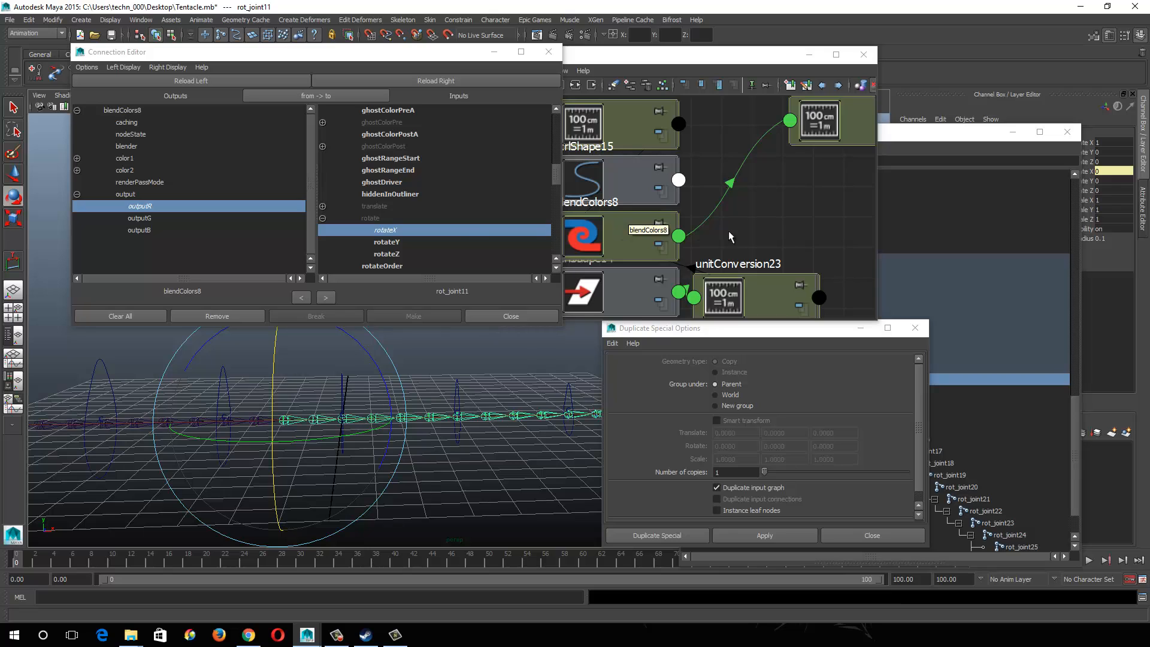
left_click(674, 229)
scroll(673, 230, "down", 2)
left_click(674, 230)
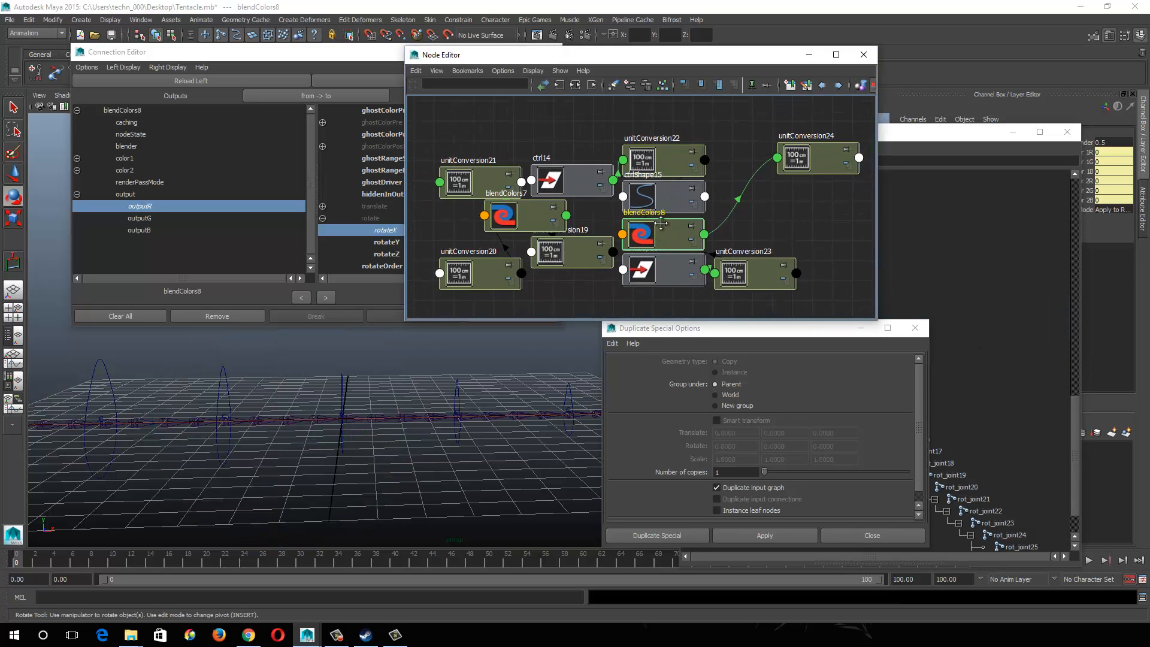
middle_click_drag(672, 231, 592, 235, "alt")
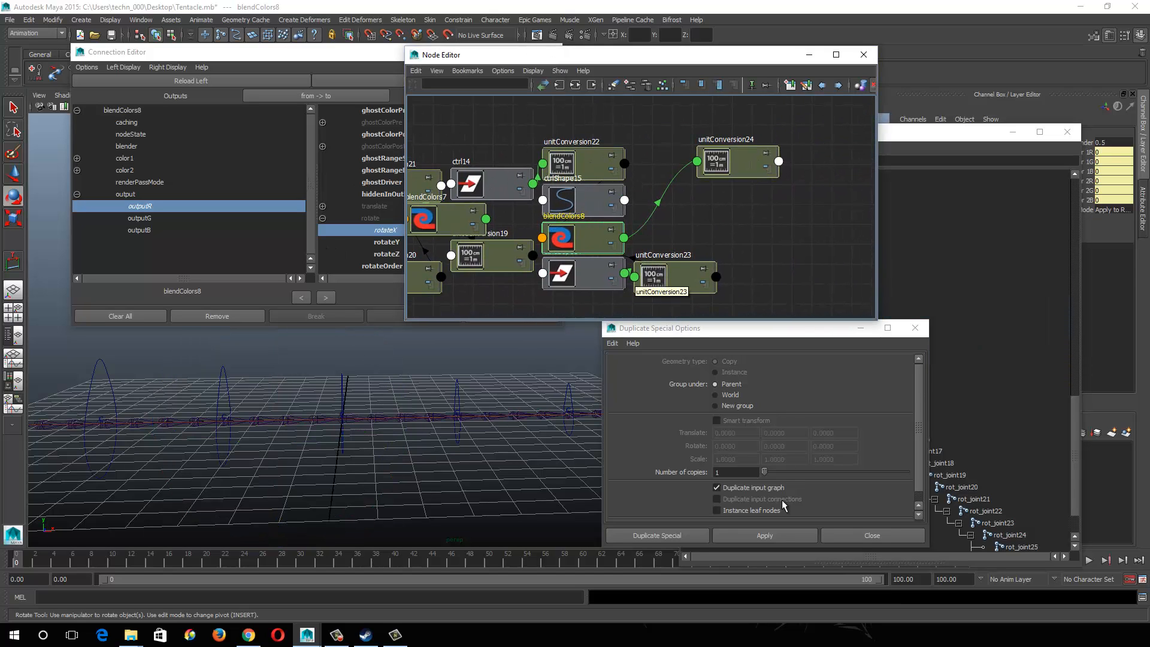
left_click(770, 537)
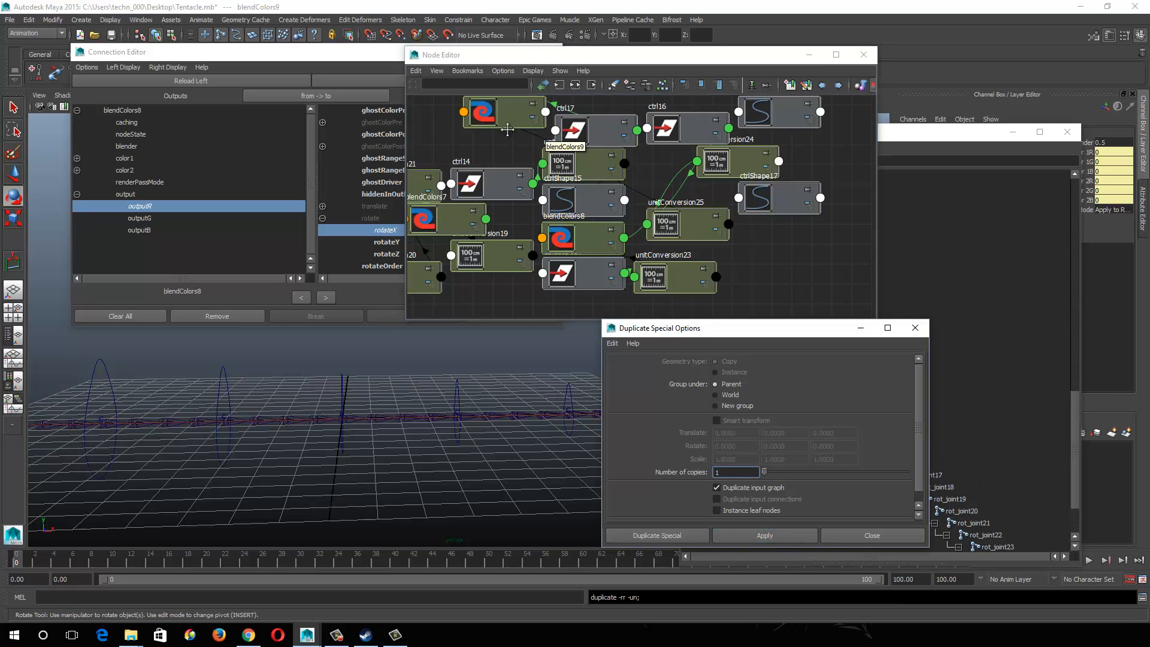
middle_click_drag(507, 140, 516, 177, "alt")
left_click(509, 156)
left_click_drag(510, 156, 504, 174)
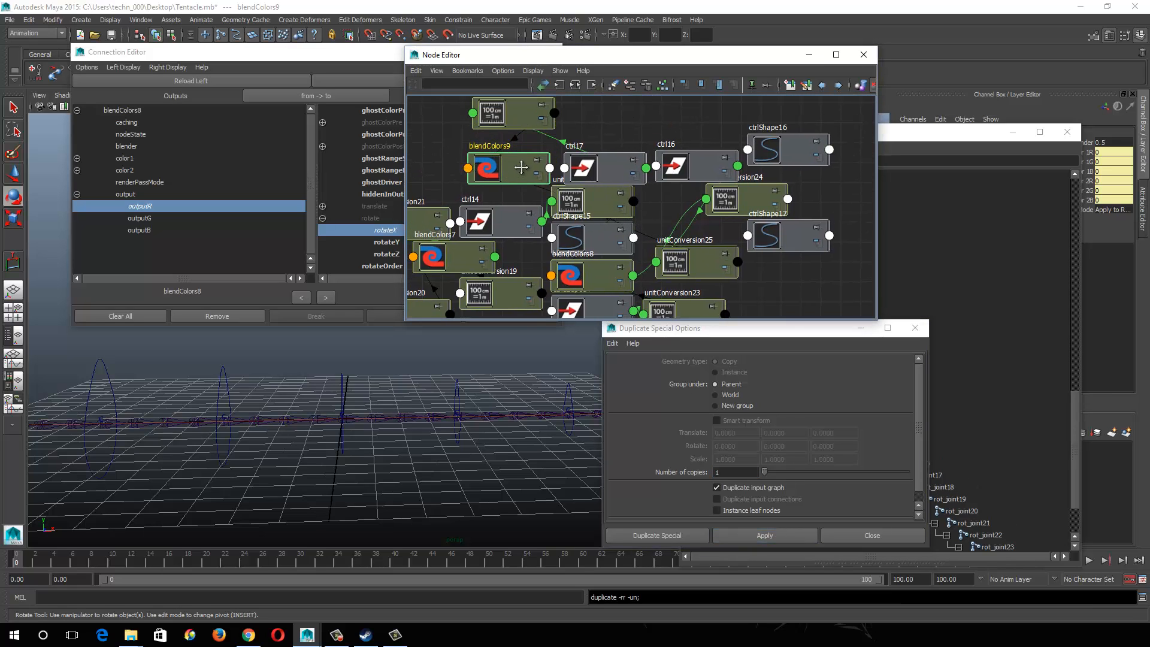
Step: Set the blender value of the blendColors9 node to 0.25
double_click(1105, 143)
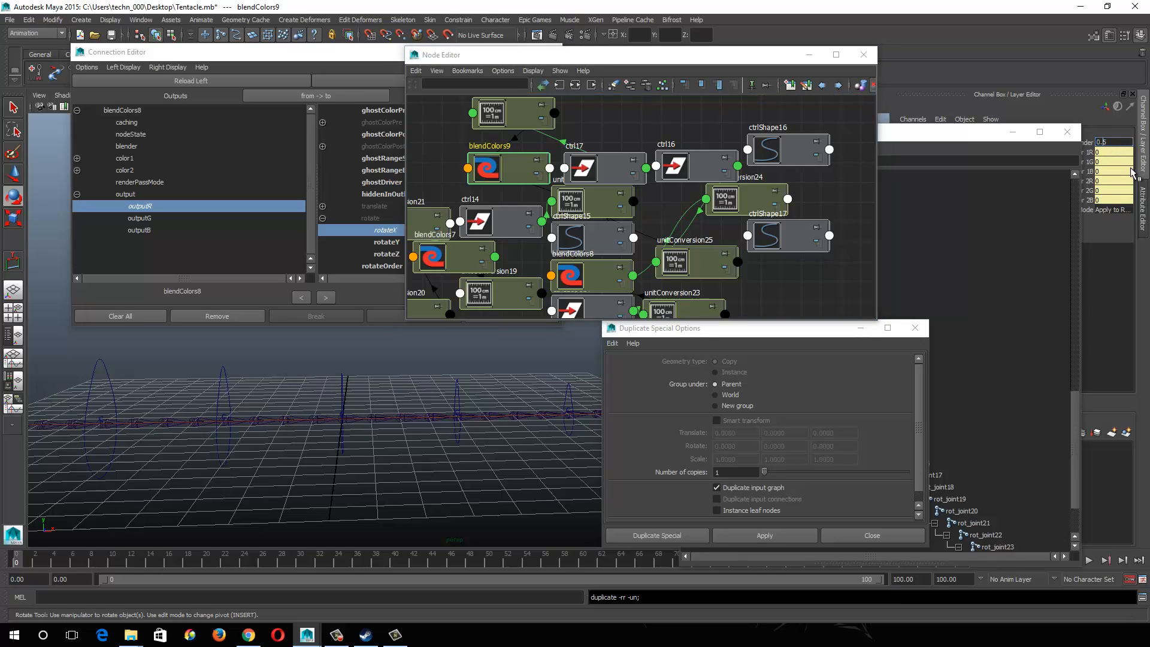
key("BackSpace")
type("25")
key("Return")
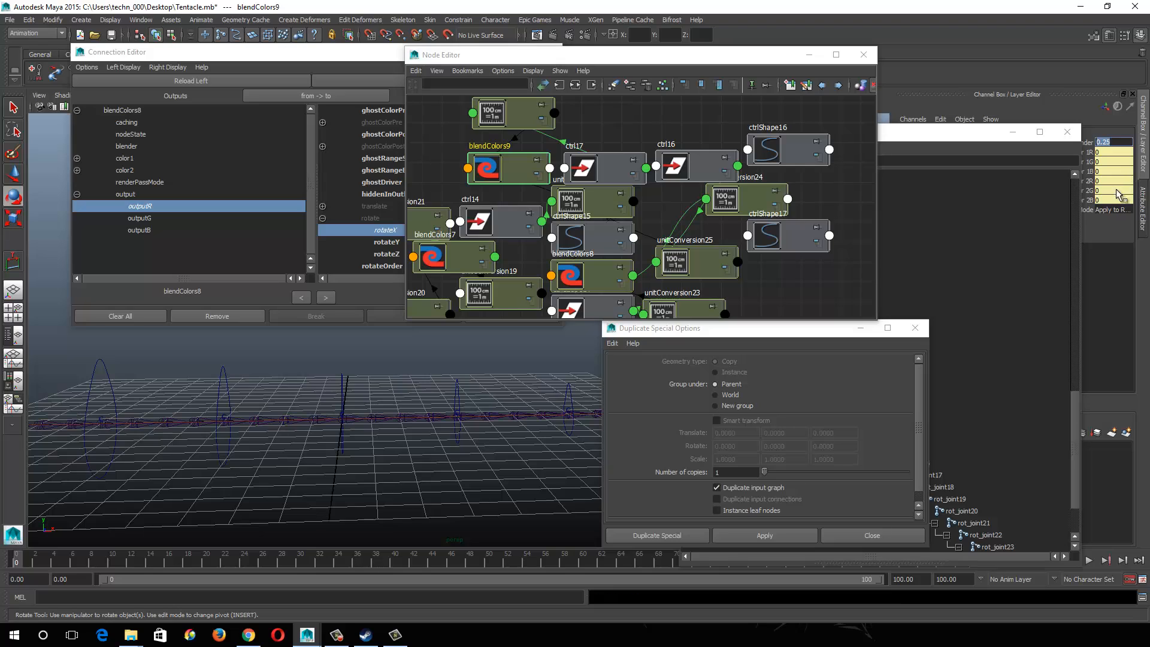
Step: Load blendColors9 as the output node and rot_joint12 as the input node, and connect outputR to rotateX
left_click(527, 174)
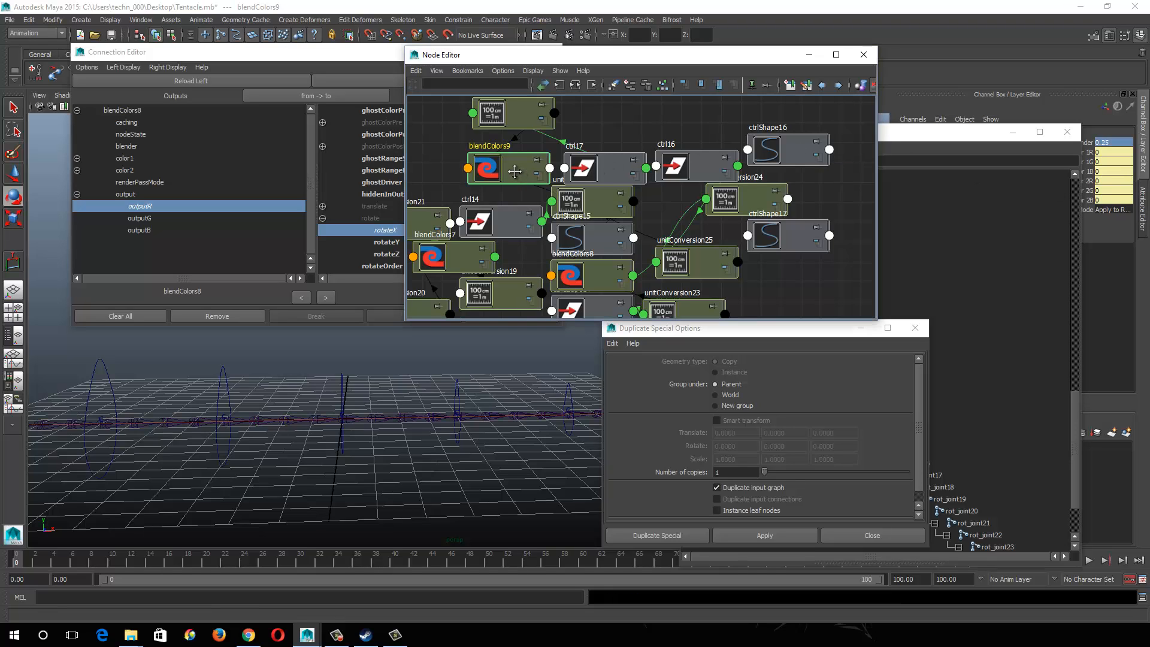
left_click(219, 82)
left_click(232, 84)
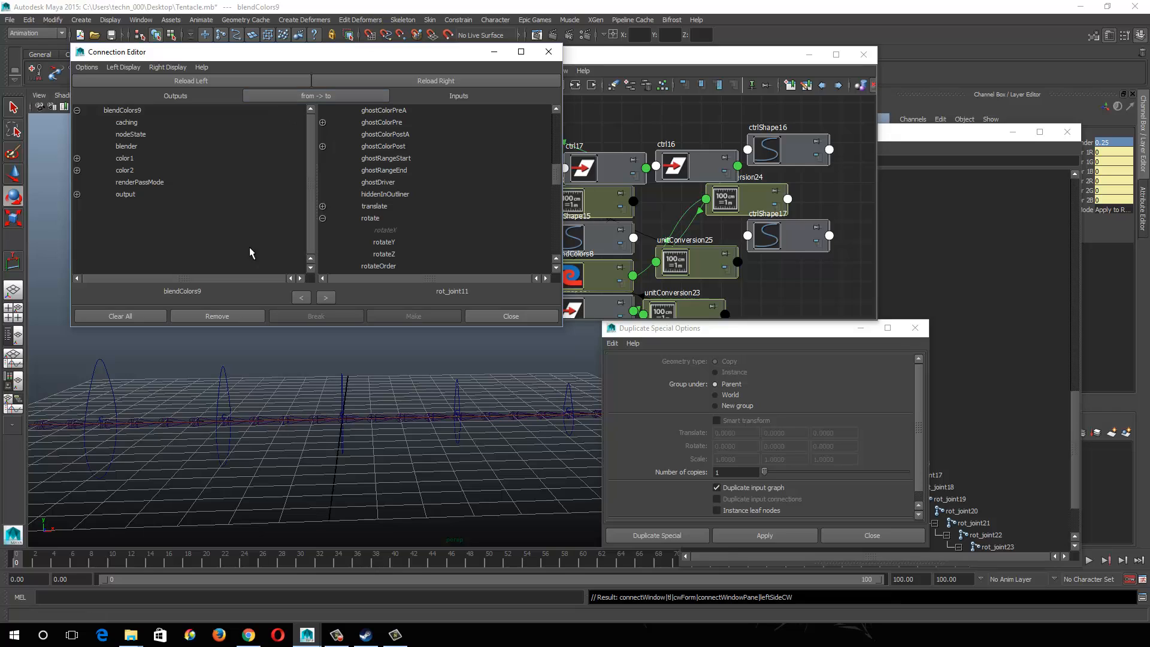
left_click(319, 421)
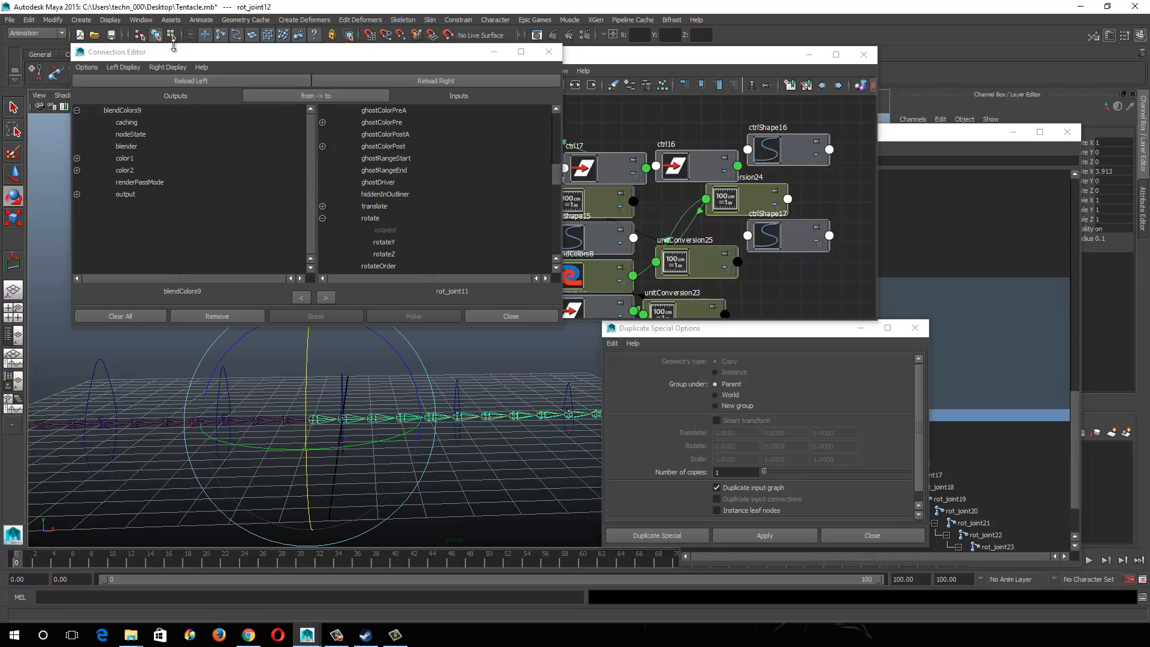
left_click(359, 81)
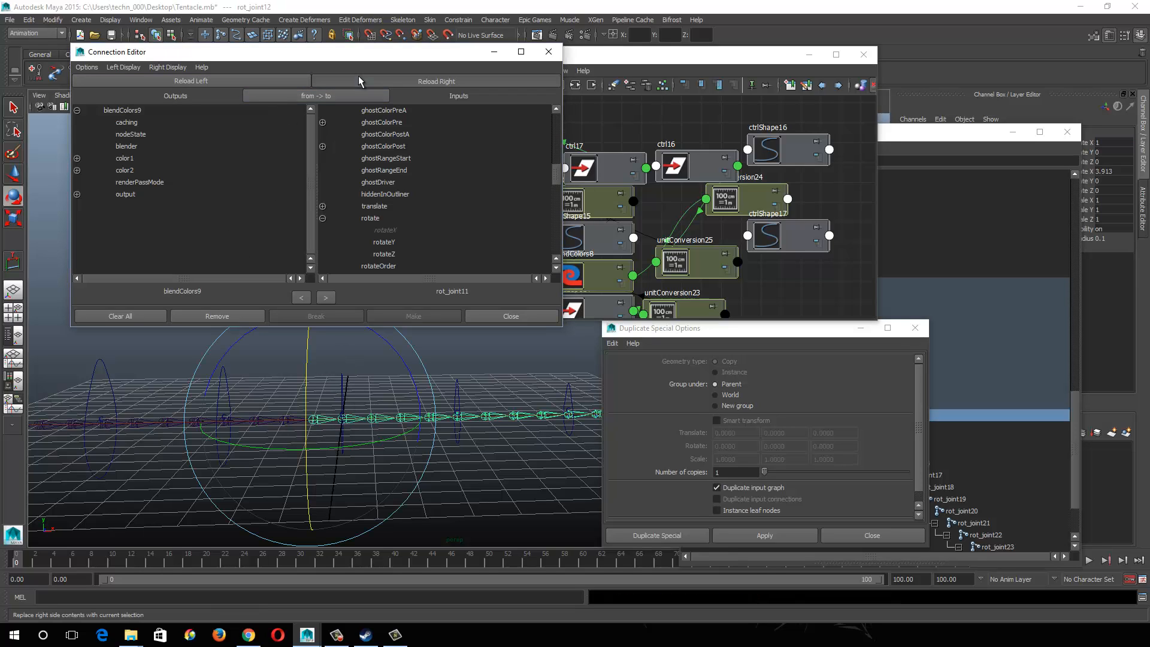
left_click(78, 194)
left_click(147, 207)
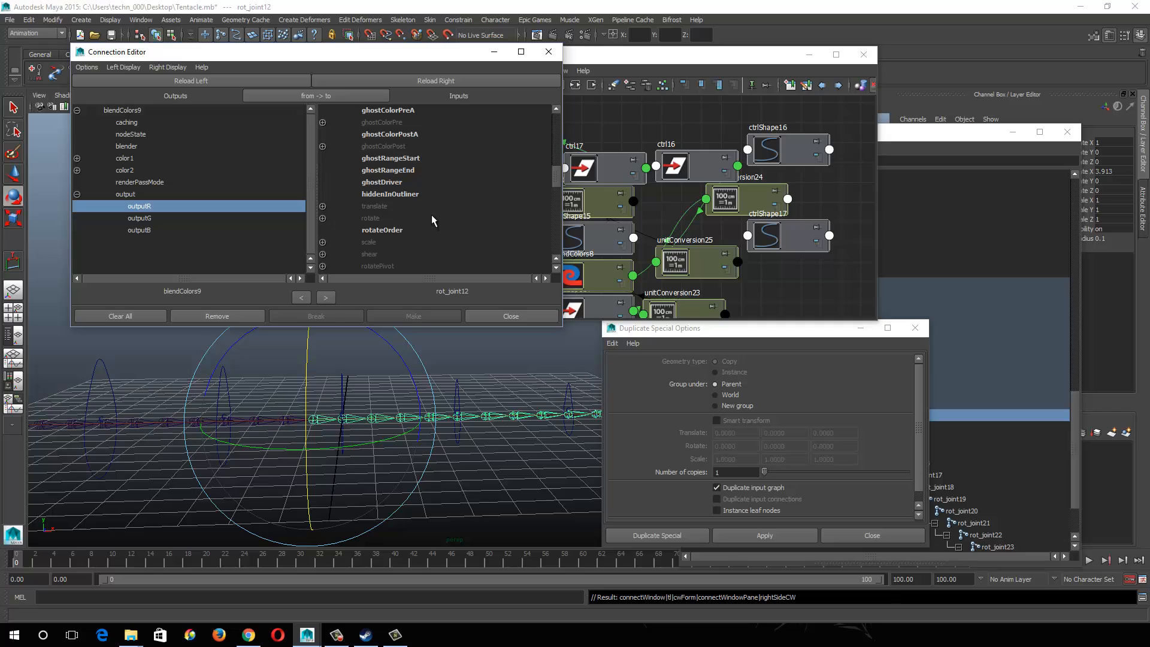
left_click(323, 218)
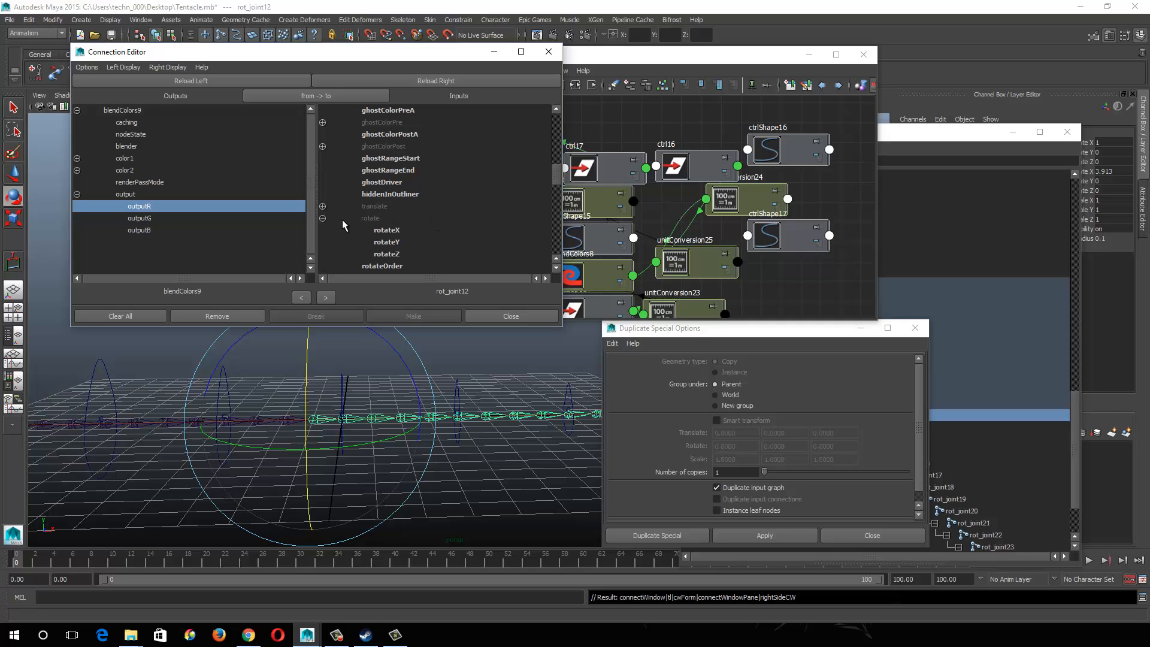
left_click(395, 233)
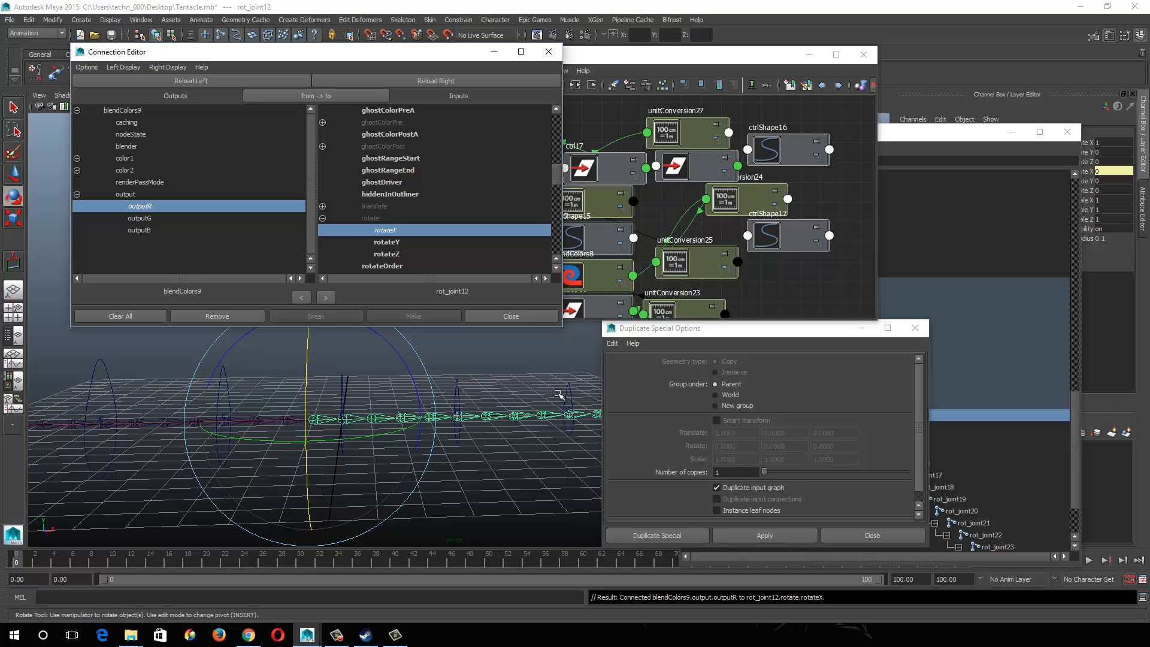
left_click_drag(555, 410, 463, 425, "alt")
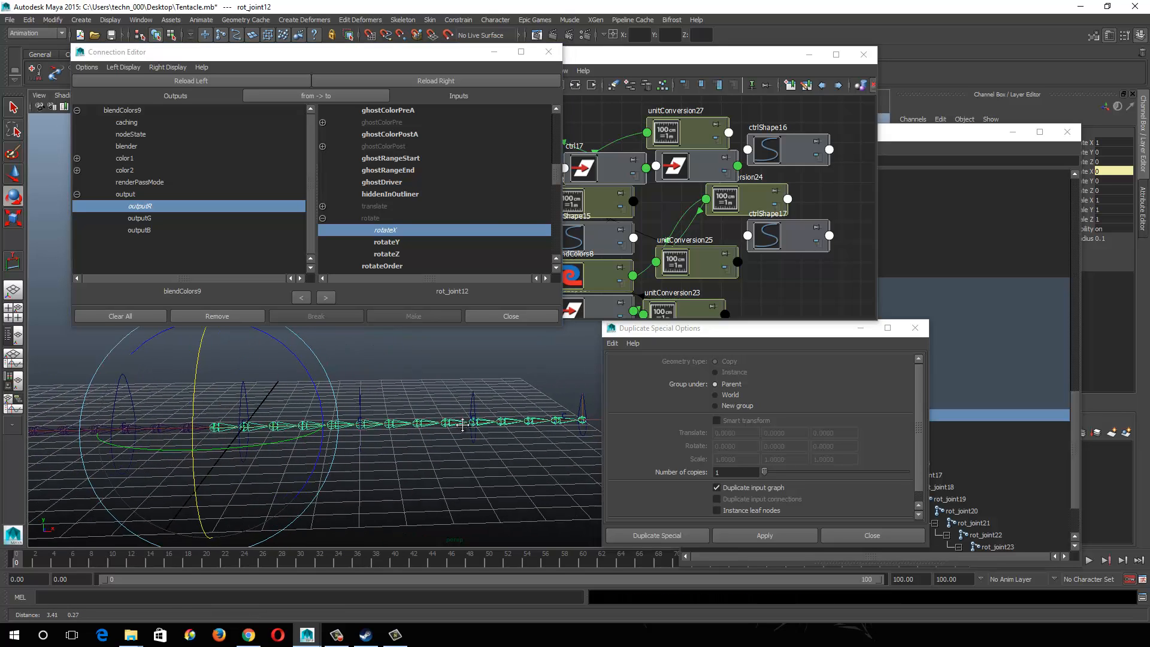
middle_click_drag(462, 425, 461, 422, "alt")
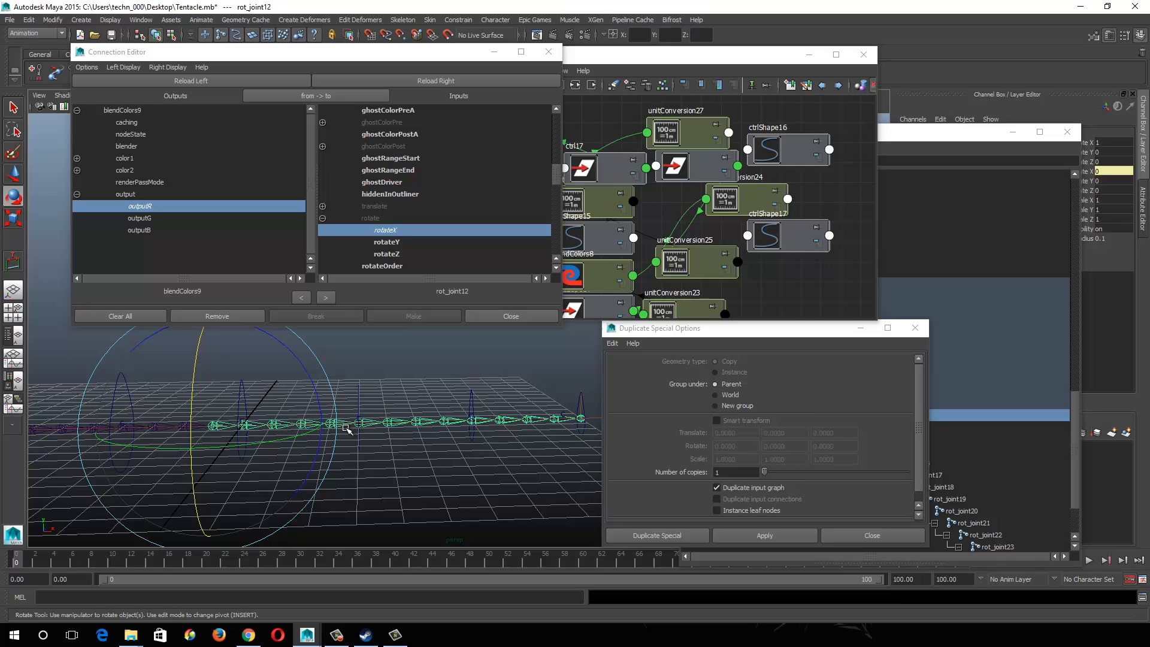
left_click_drag(352, 422, 399, 410, "alt")
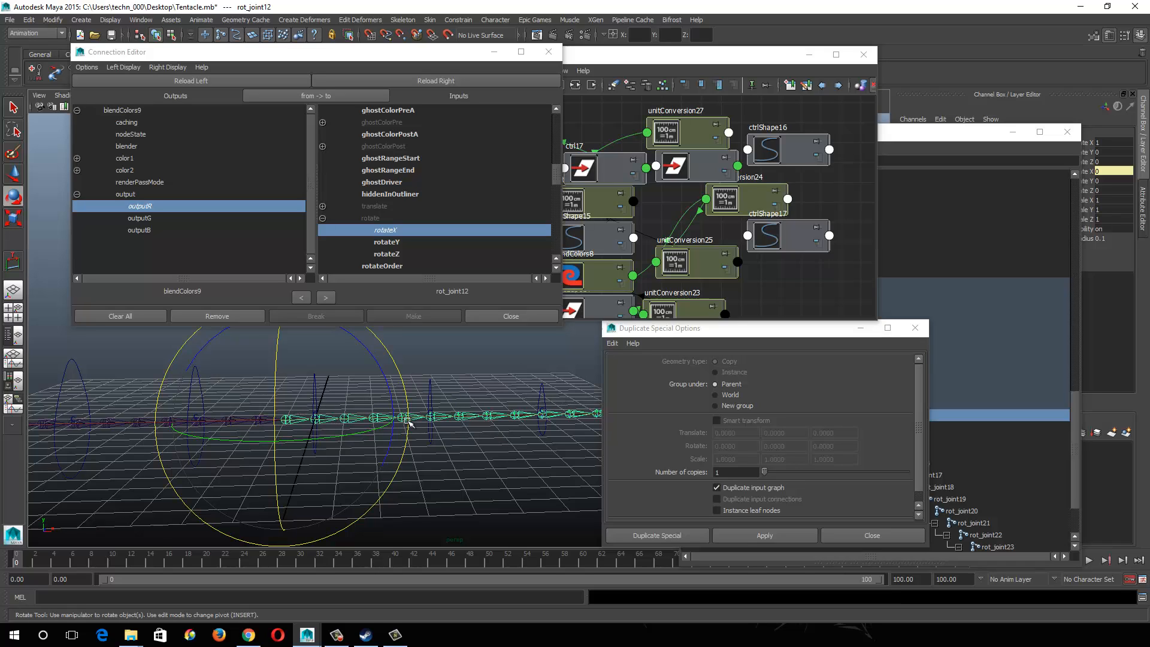
left_click_drag(413, 398, 424, 400, "alt")
left_click(436, 356)
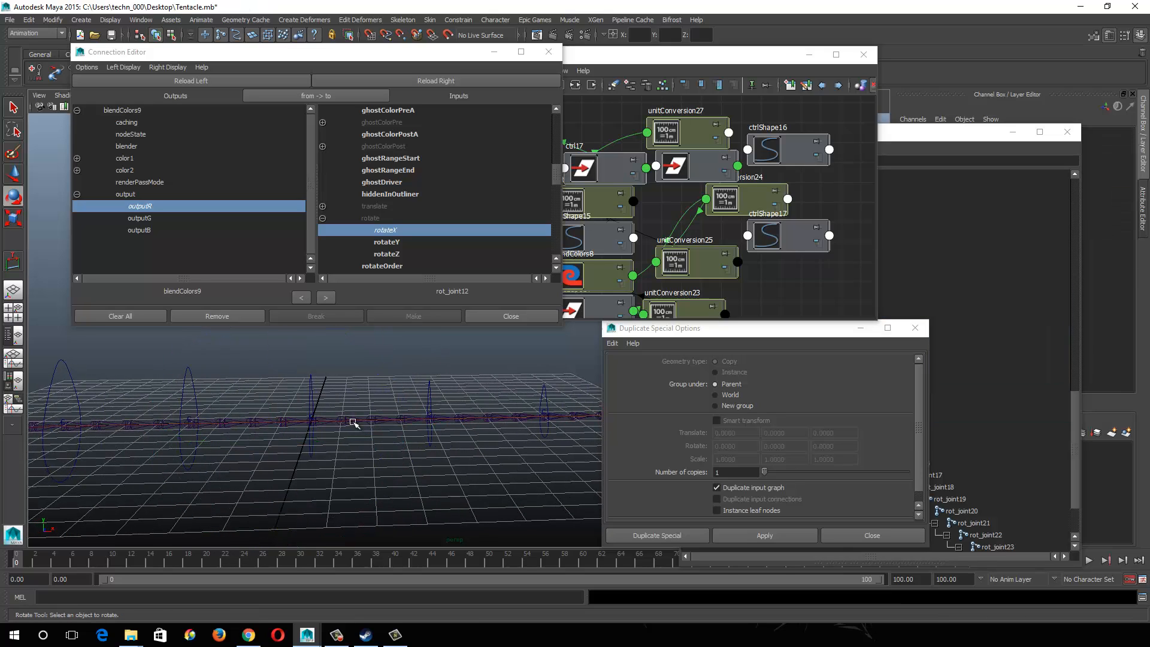
left_click(353, 421)
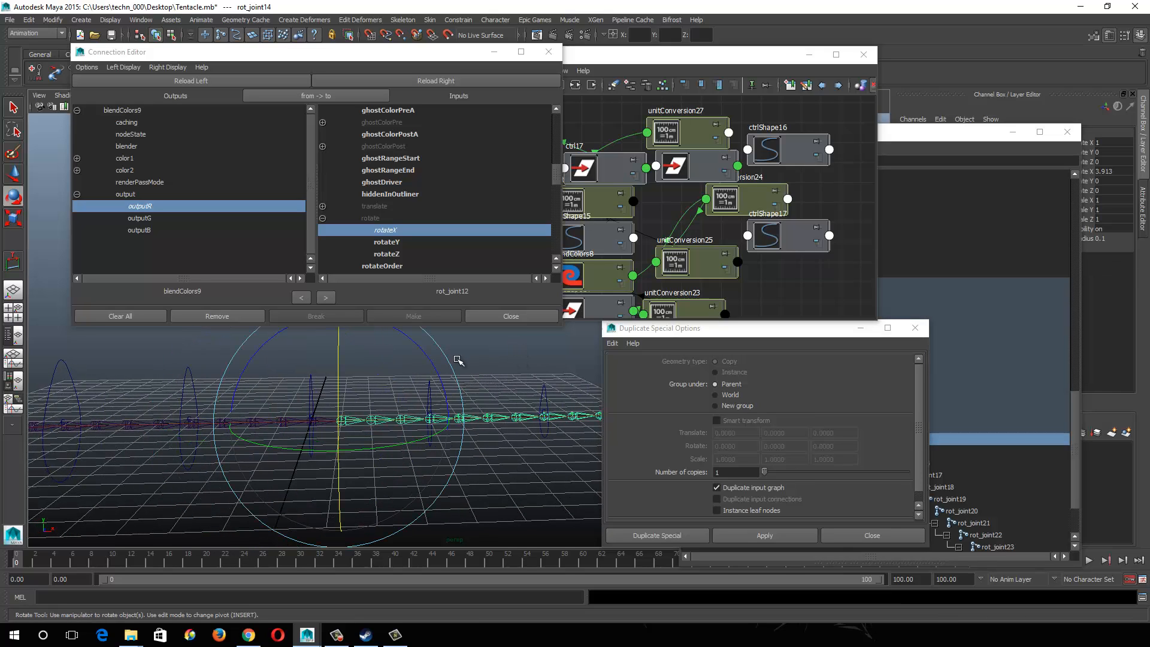
Step: Duplicate blendColors9 without its input graph and graph only the copy in the Node Editor
middle_click_drag(693, 264, 728, 298, "alt")
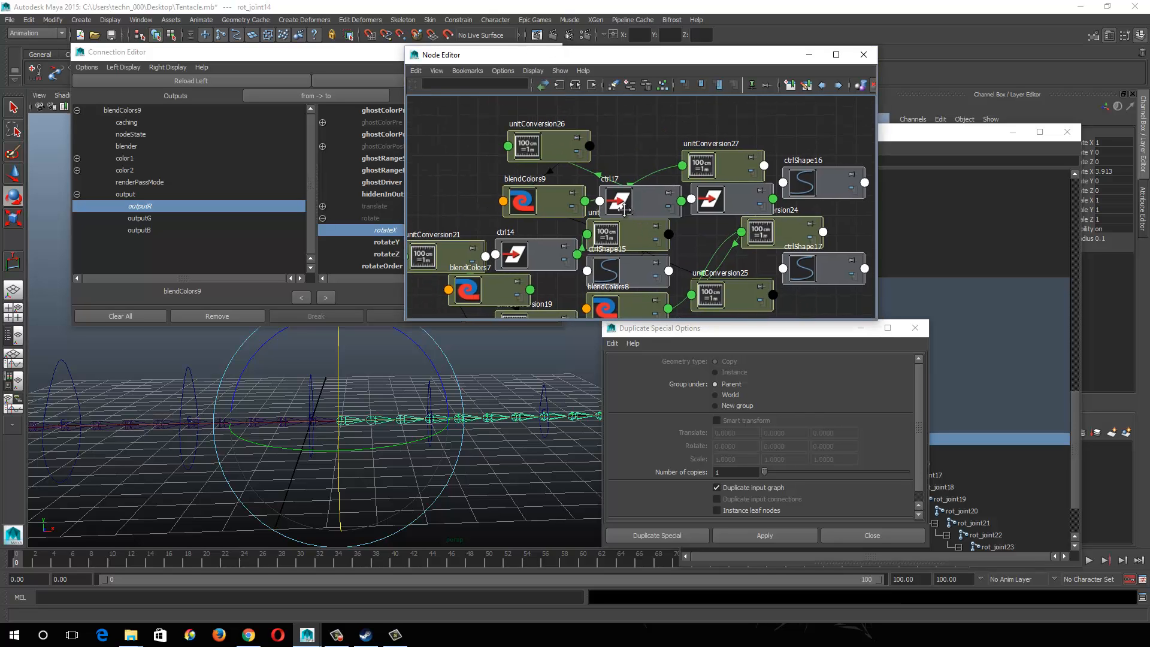
left_click(549, 195)
scroll(625, 225, "down", 3)
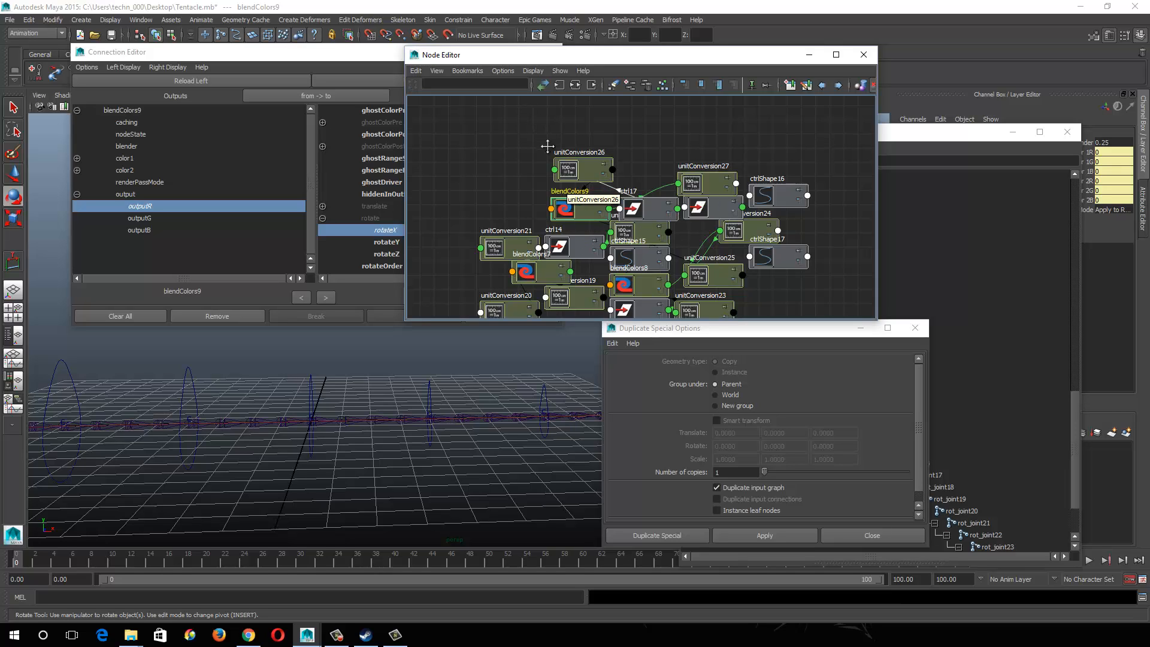
key("ctrl+d")
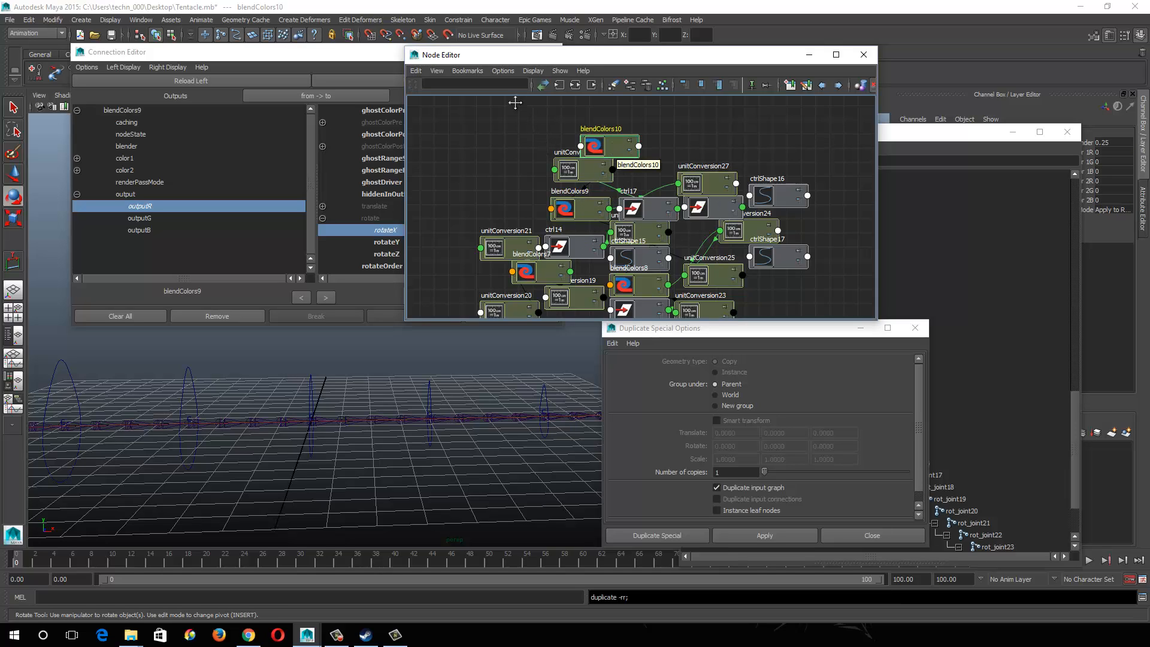
left_click(575, 85)
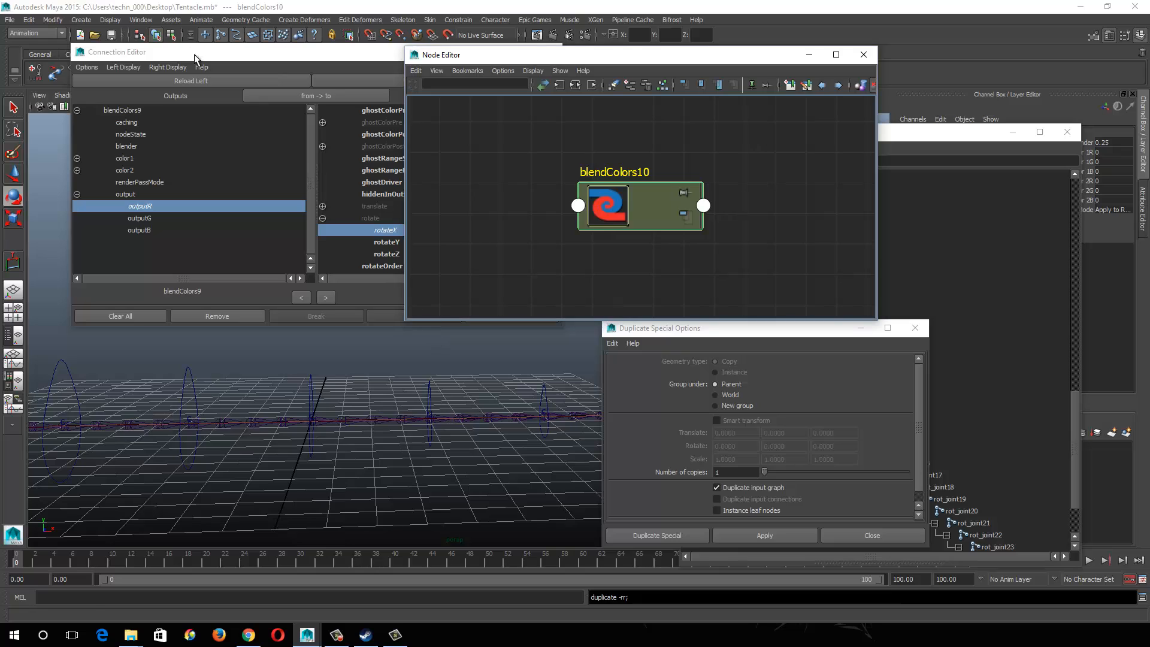
Step: Load blendColors10 as the input node and the middle controller ctrl4 as the output node, and connect rotate to color1
left_click(332, 81)
left_click_drag(308, 371, 346, 412)
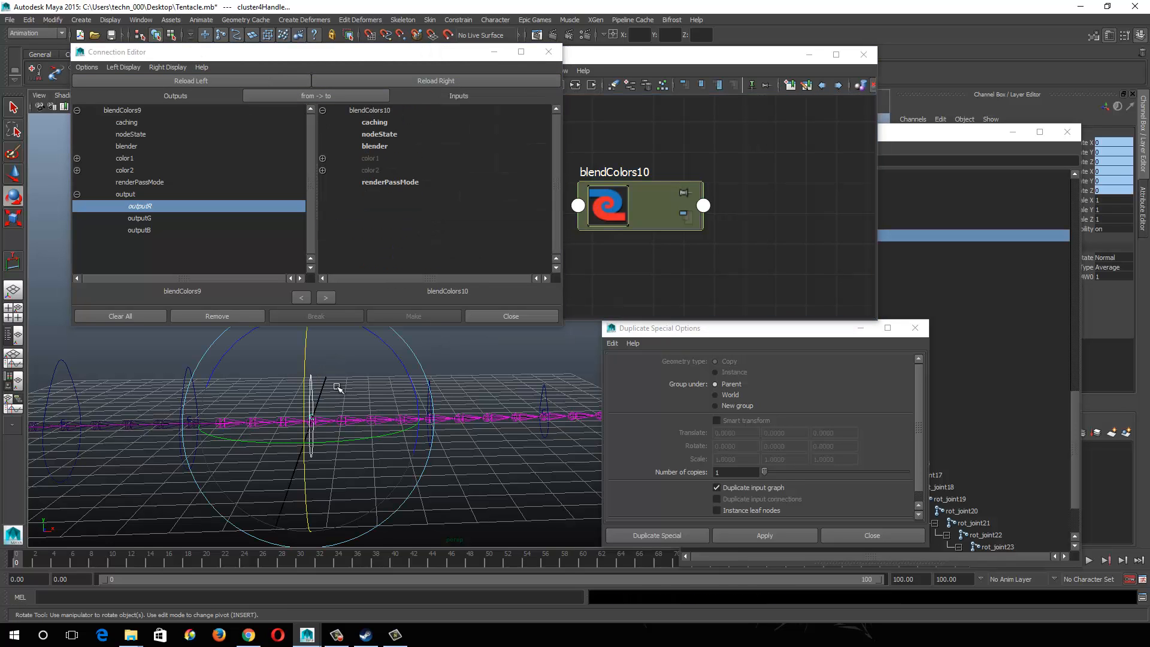
left_click(472, 359)
left_click_drag(305, 370, 333, 392)
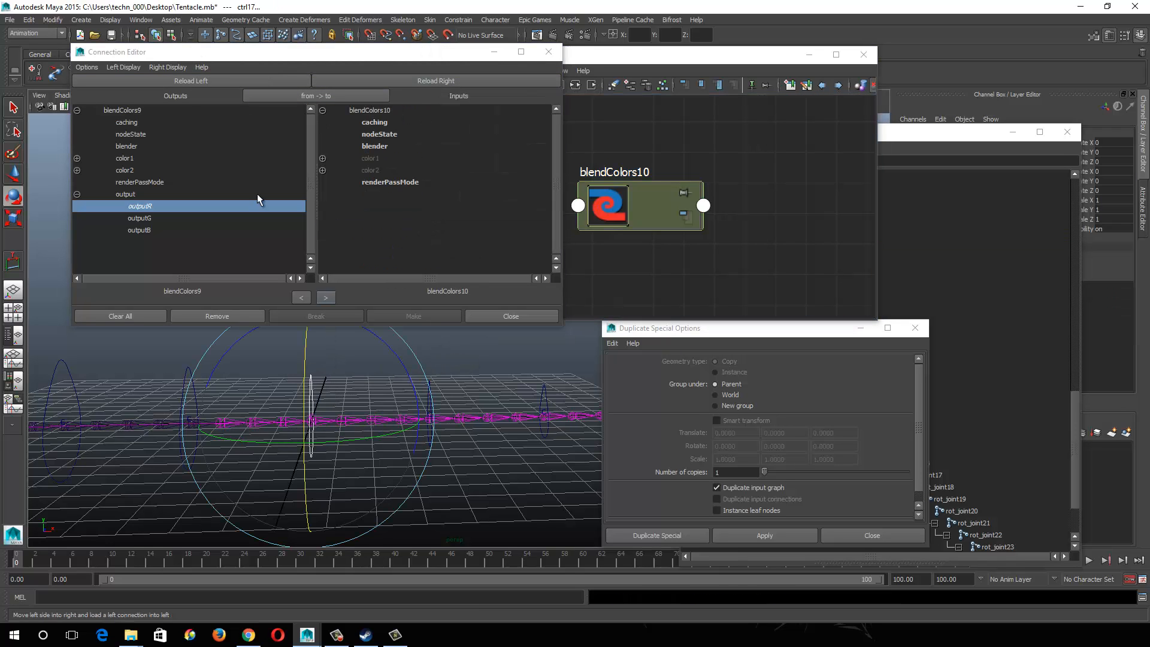
left_click(143, 79)
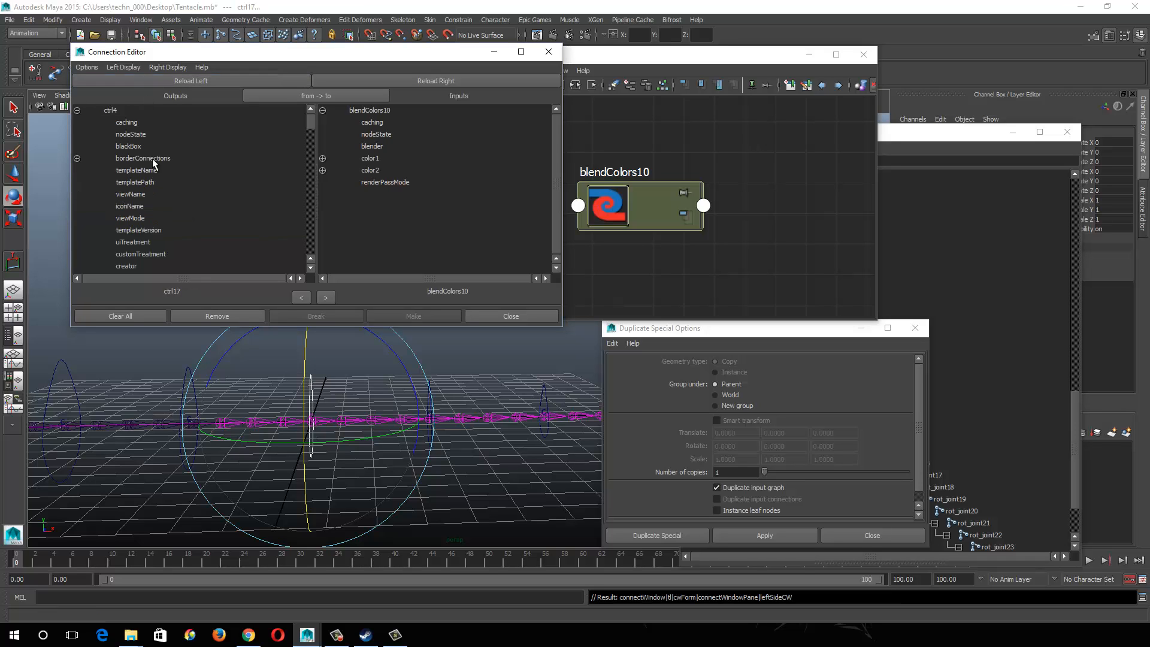
scroll(156, 200, "down", 10)
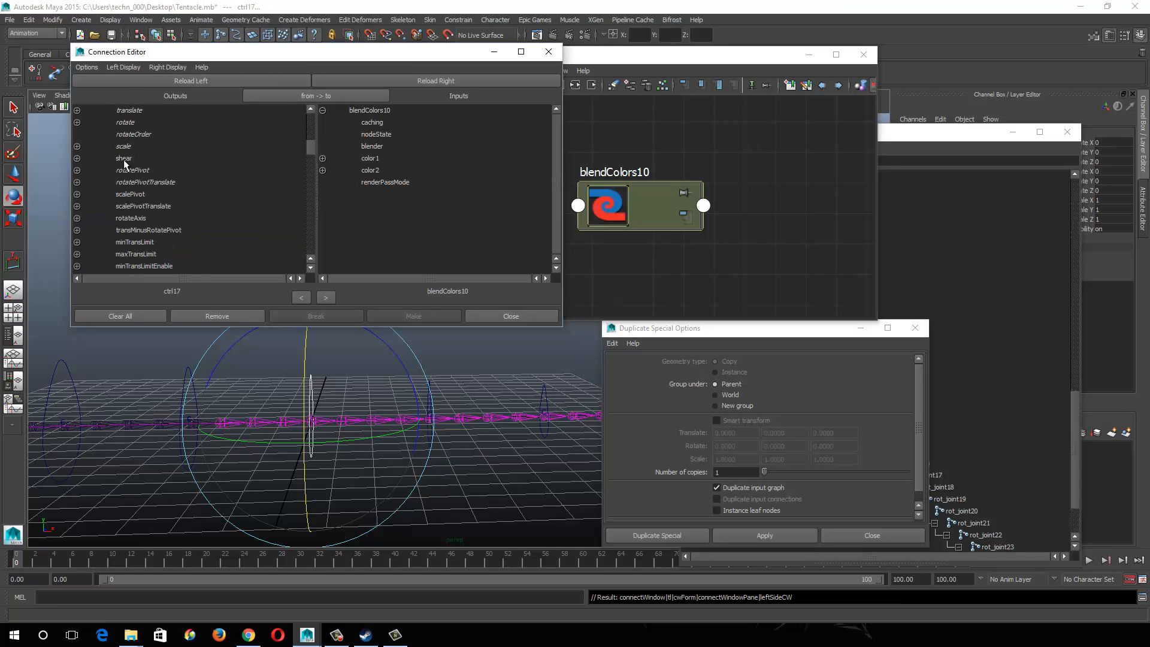
left_click(78, 122)
left_click(144, 136)
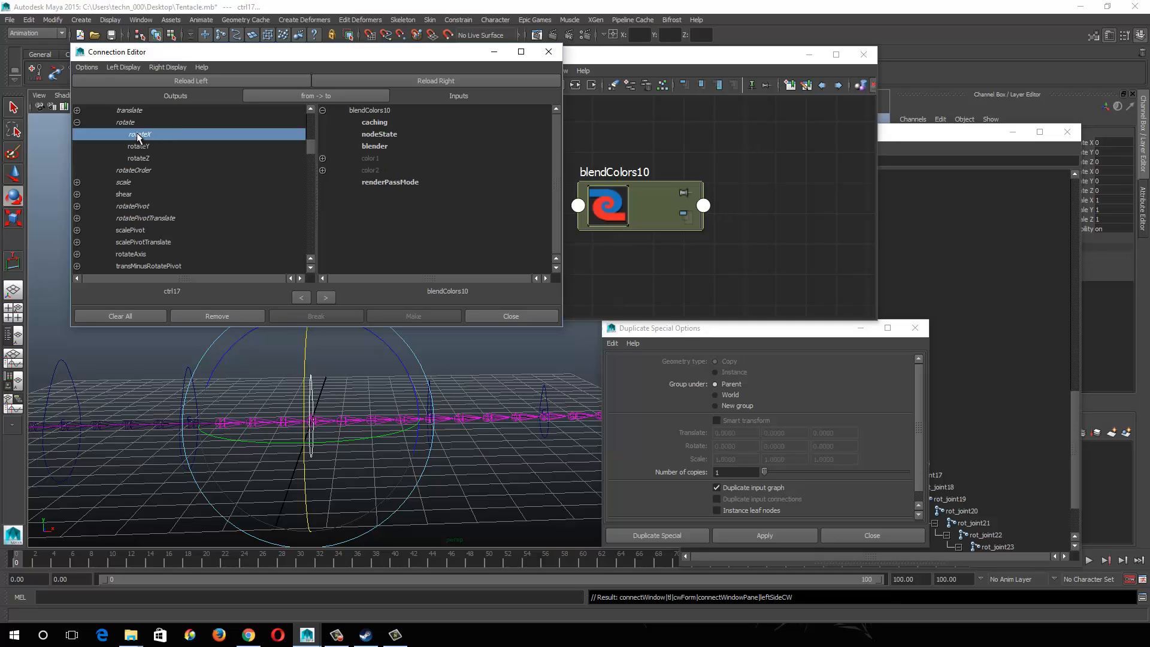
left_click(126, 123)
left_click(383, 159)
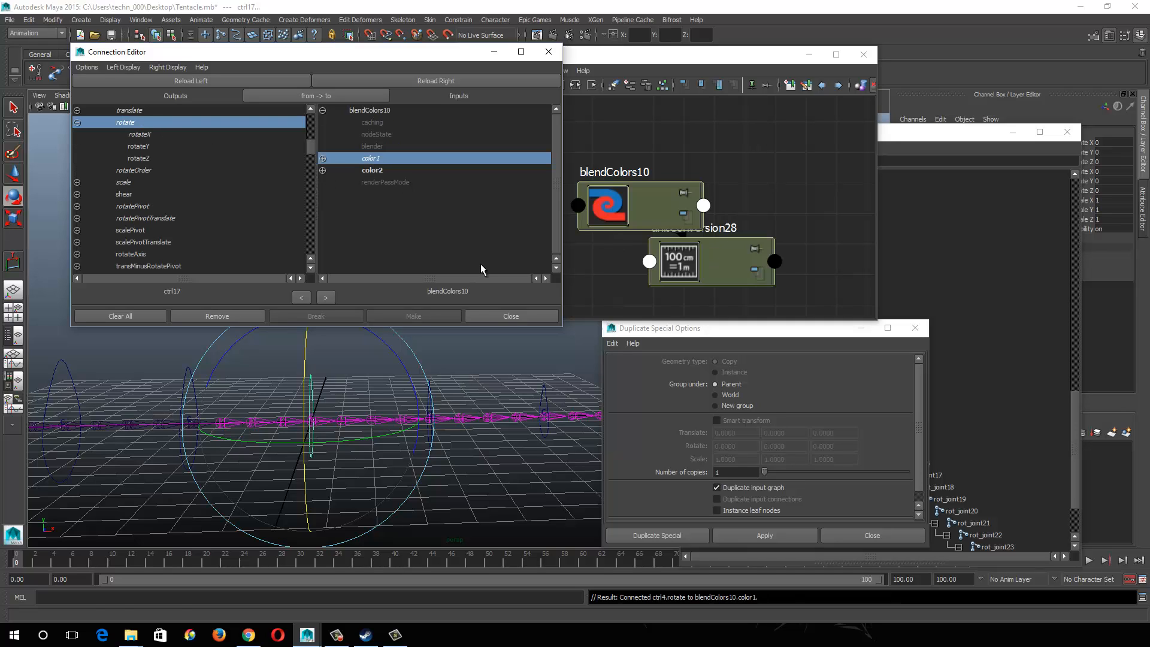
Step: Connect the rotate of controller ctrl5 to color2 of blendColors10 and set that node's blender value to 0.75
left_click(435, 399)
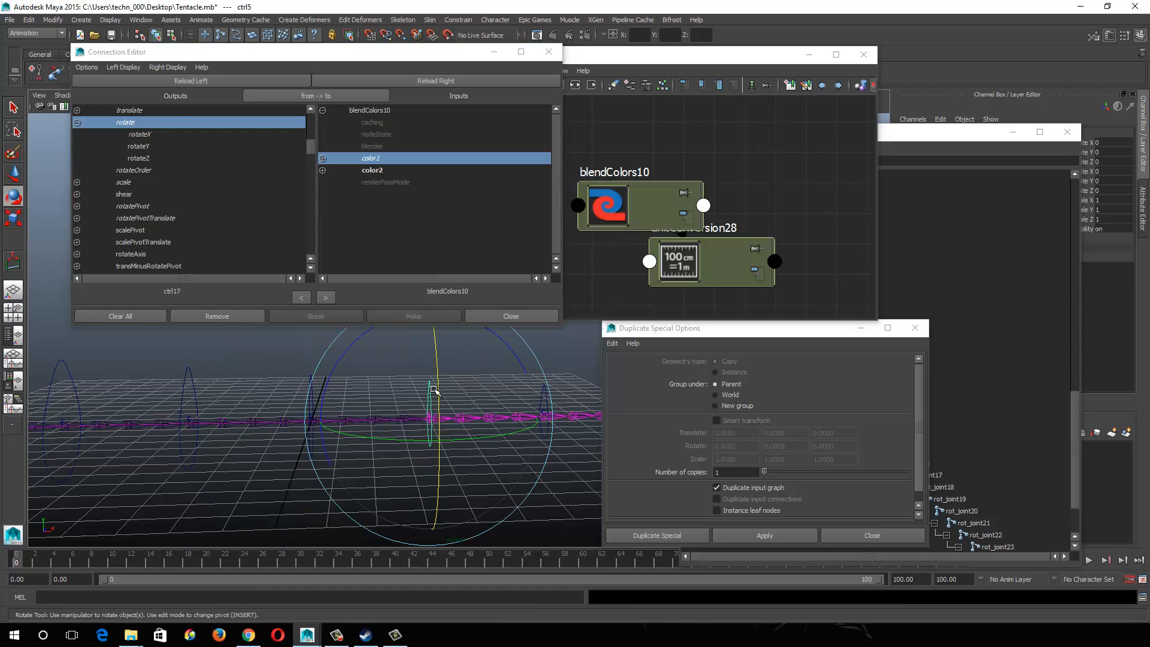
left_click(165, 80)
left_click(144, 124)
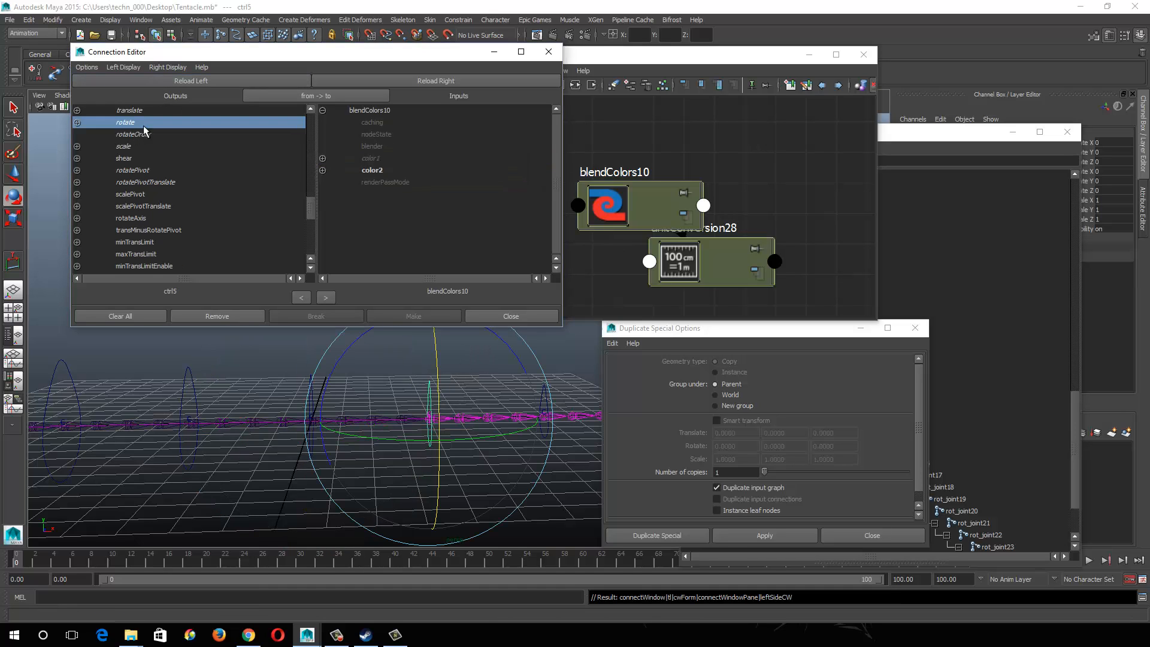
left_click(370, 170)
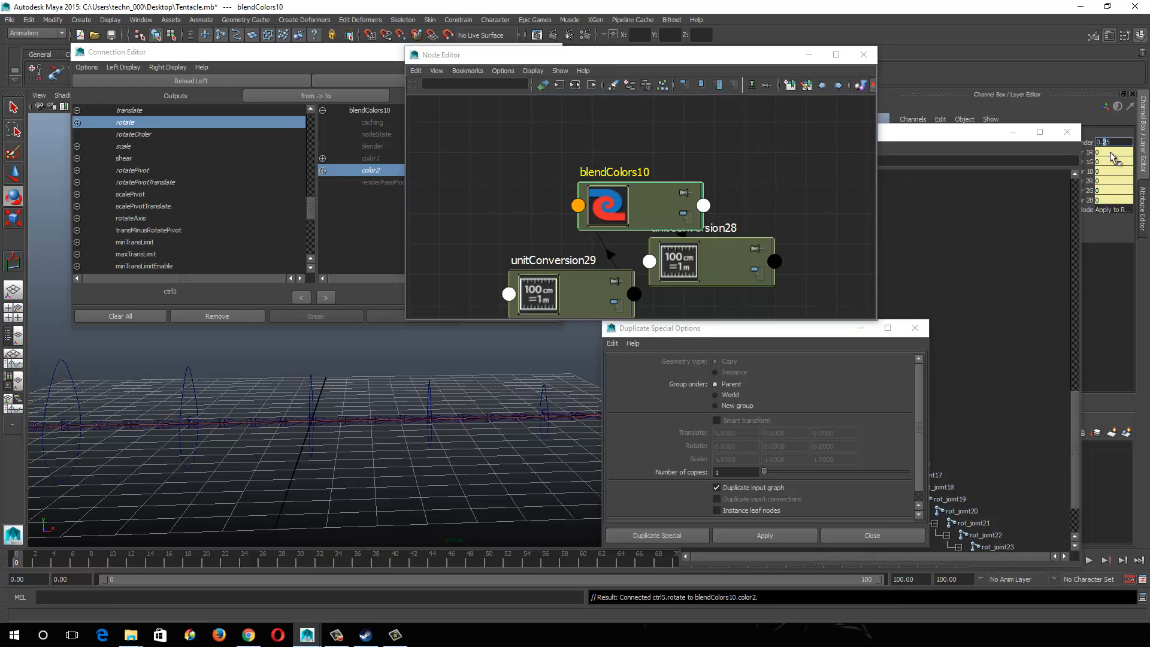
type("7")
key("Return")
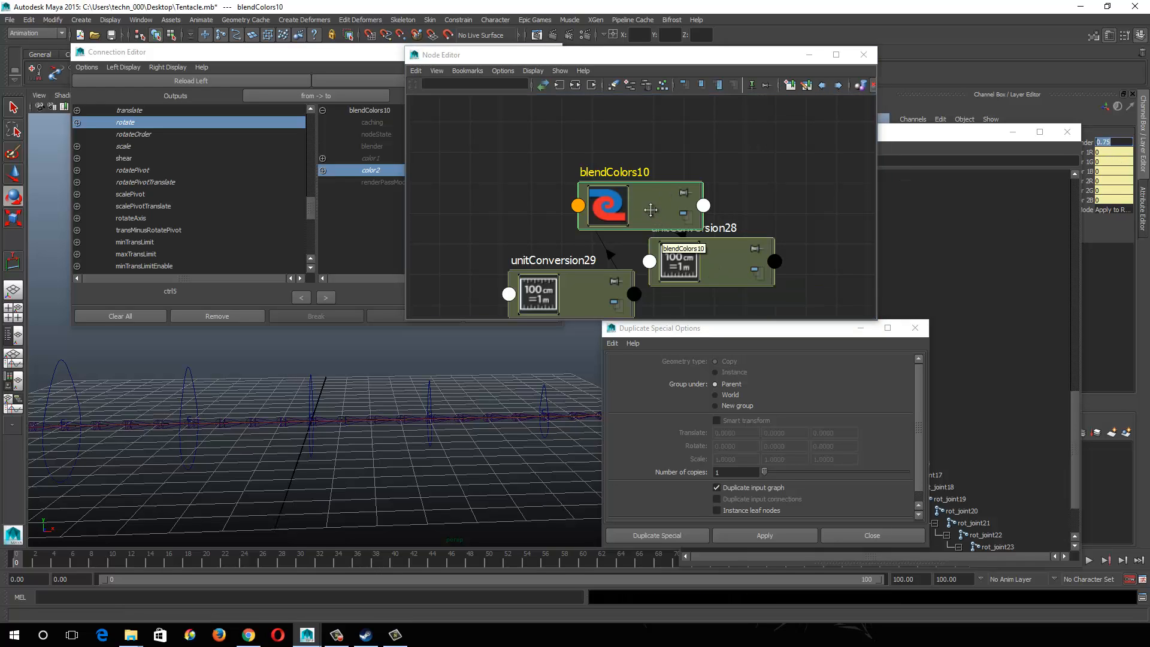
Step: Load blendColors10 as the output node and rot_joint14 as the input node, and connect outputR to rotateX
left_click(298, 297)
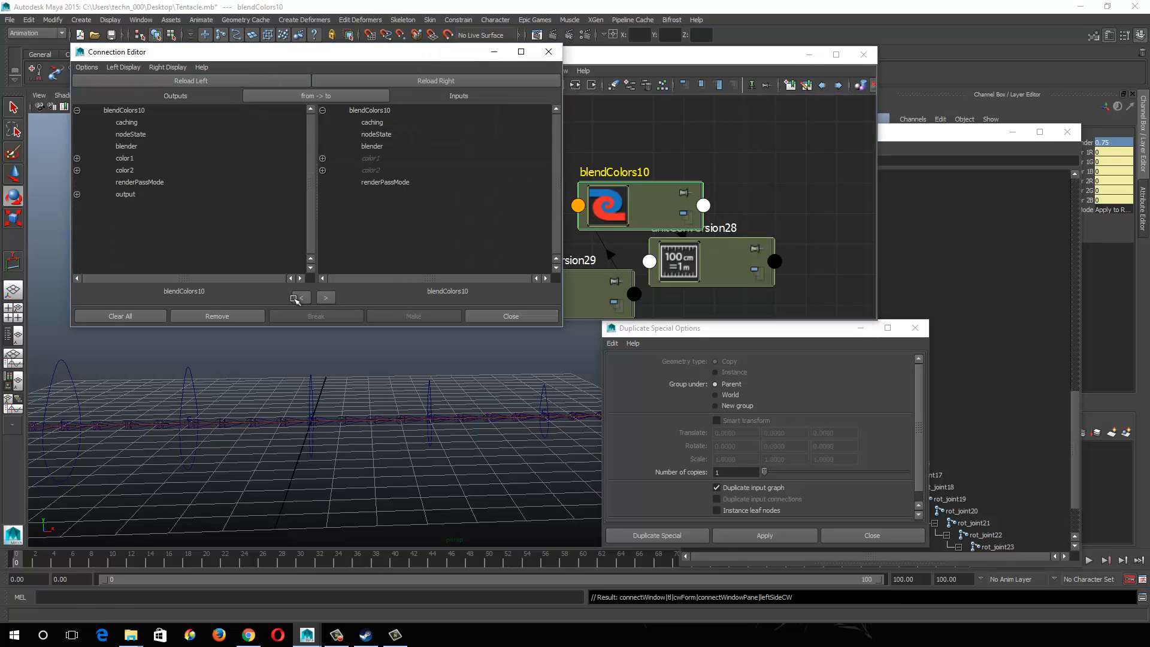
left_click(345, 418)
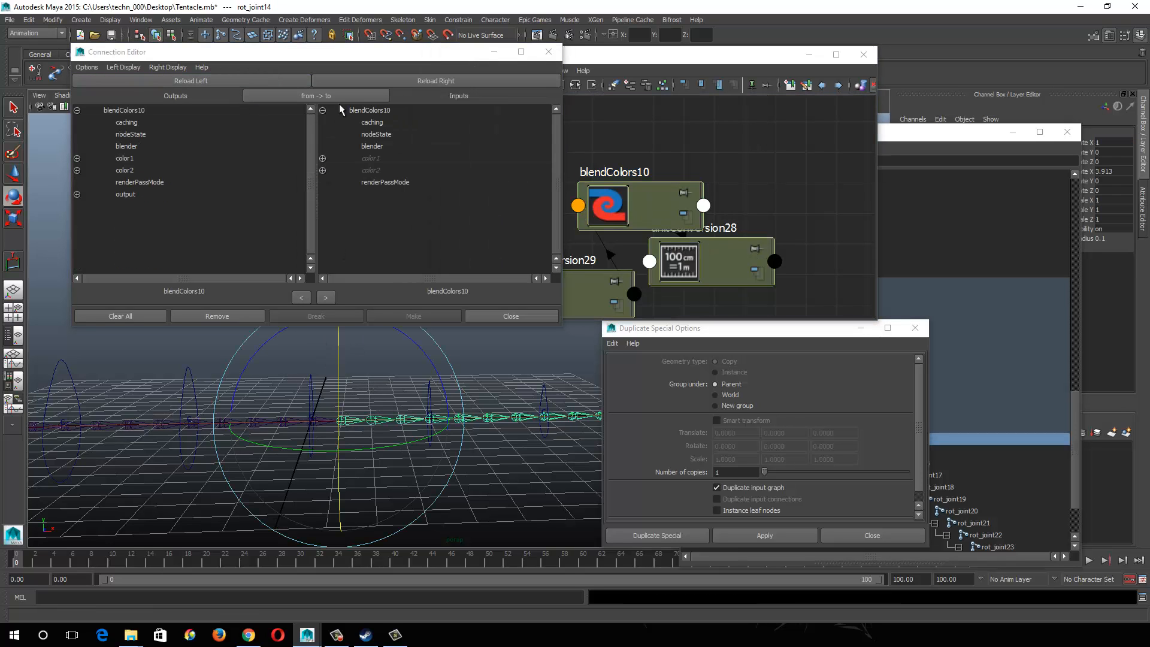
left_click(360, 81)
left_click(77, 194)
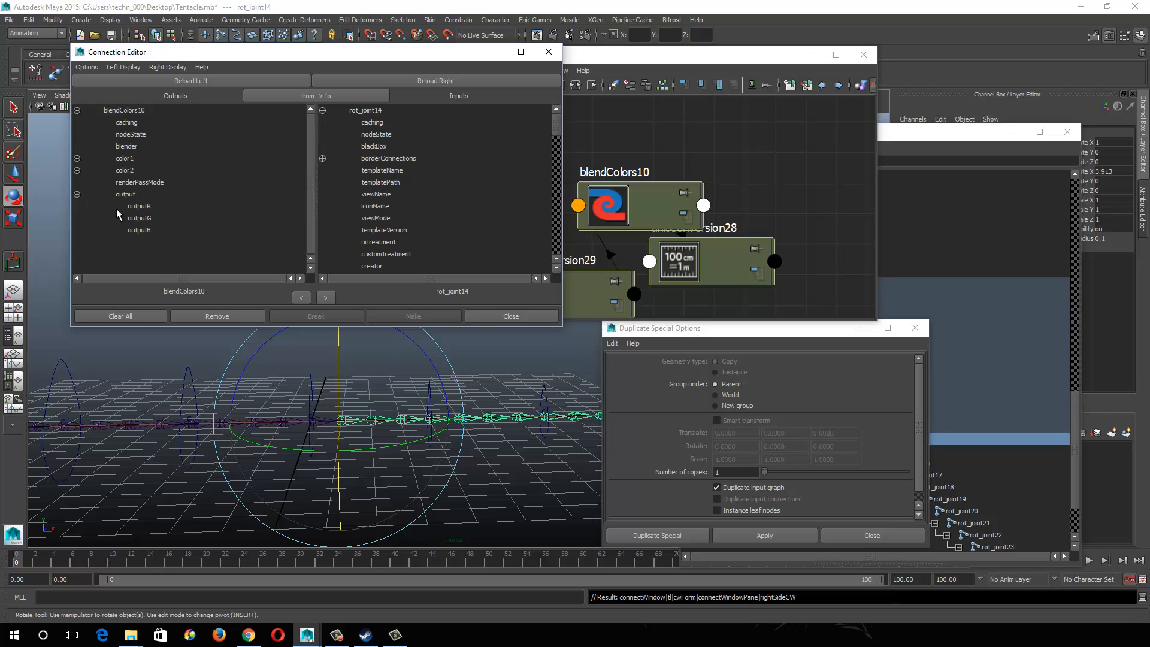
left_click(139, 206)
scroll(417, 198, "down", 10)
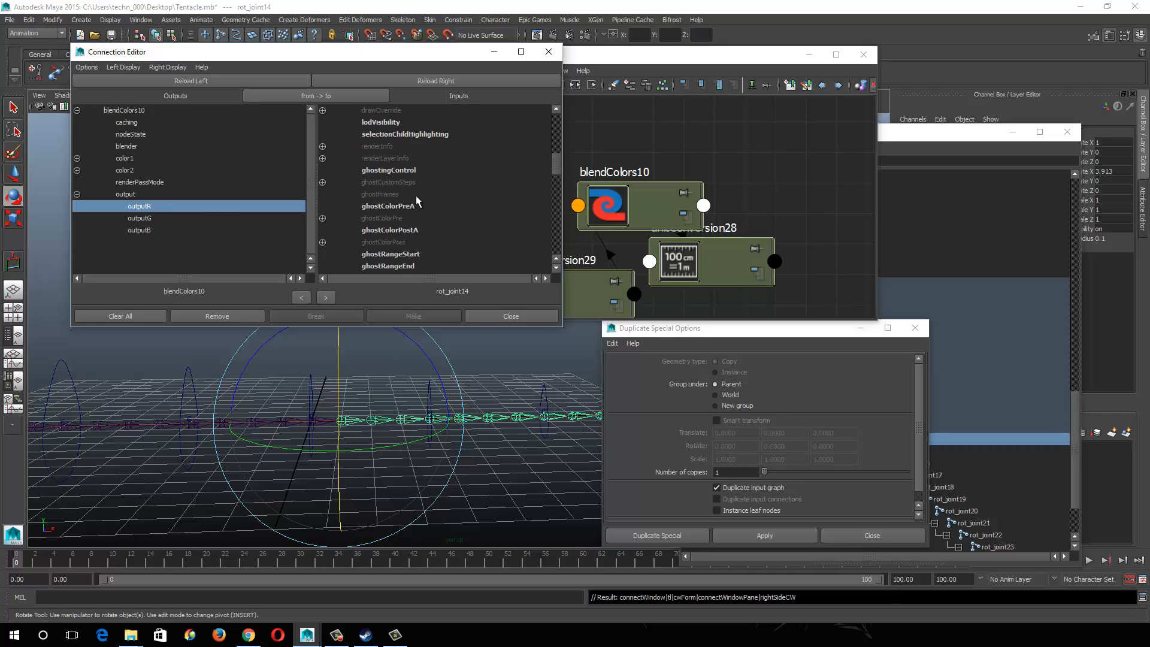
scroll(413, 192, "up", 3)
left_click(322, 122)
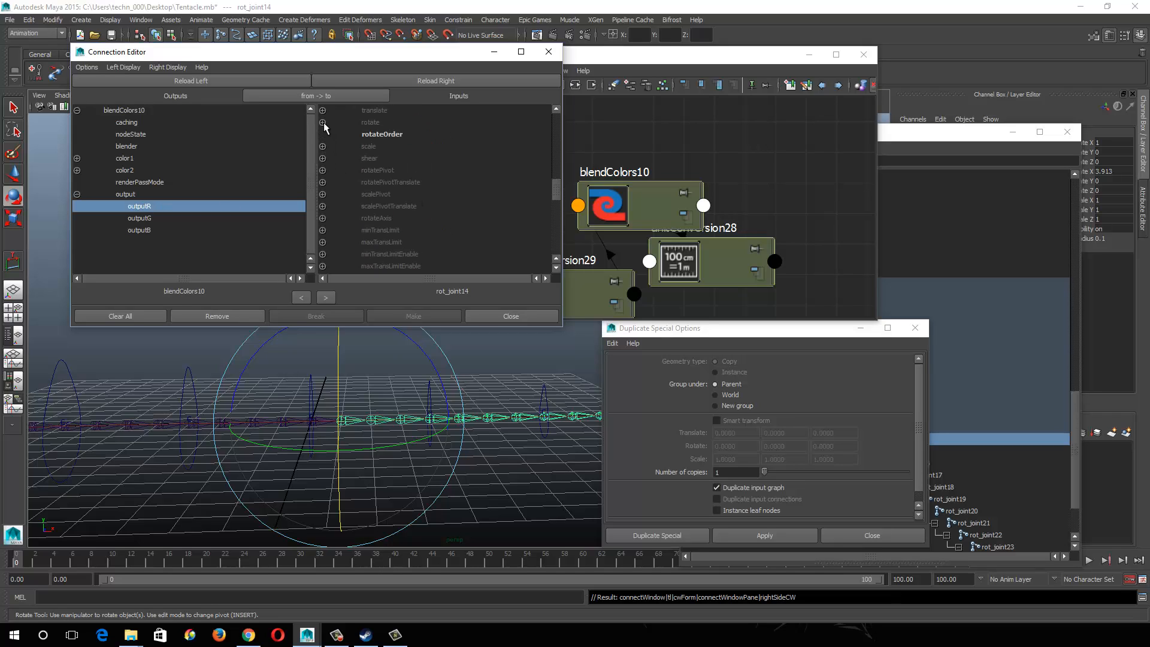
left_click(385, 134)
Step: Duplicate blendColors10 together with its input graph and set the copy's blender value to 0.5
left_click(648, 208)
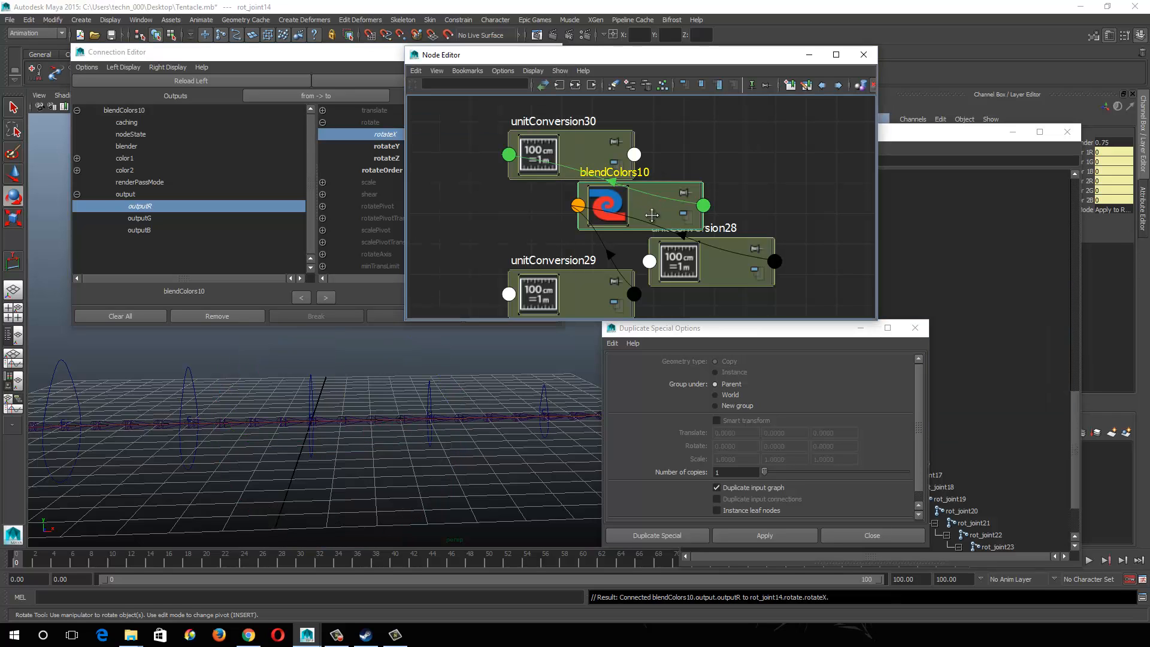
left_click(764, 535)
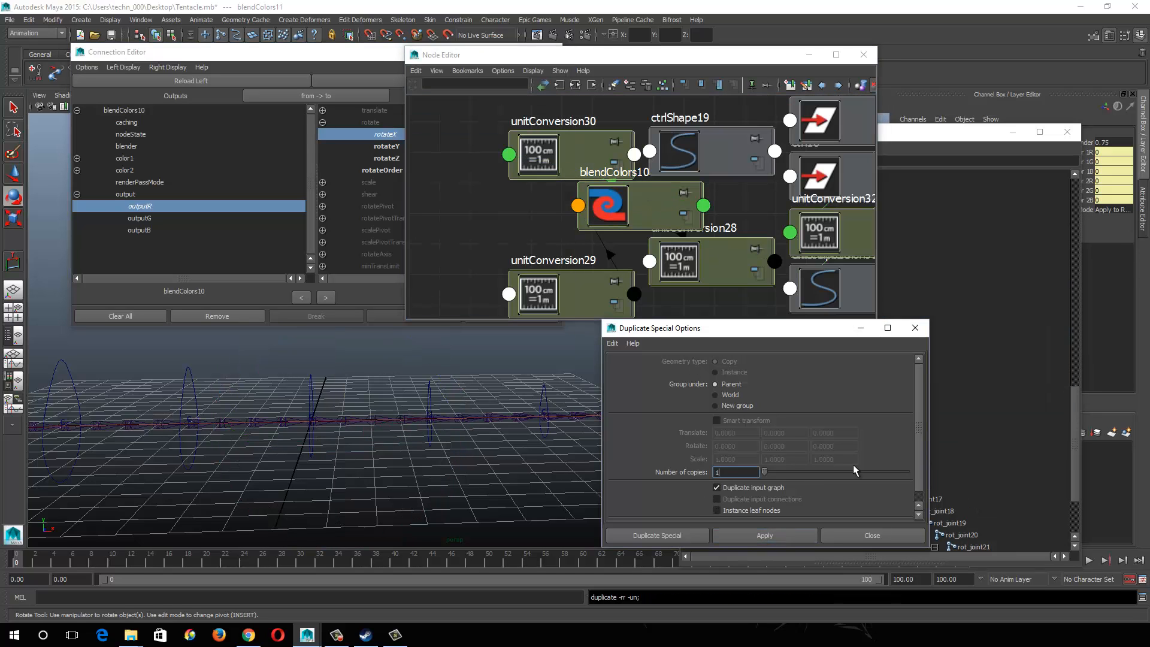
left_click(1105, 142)
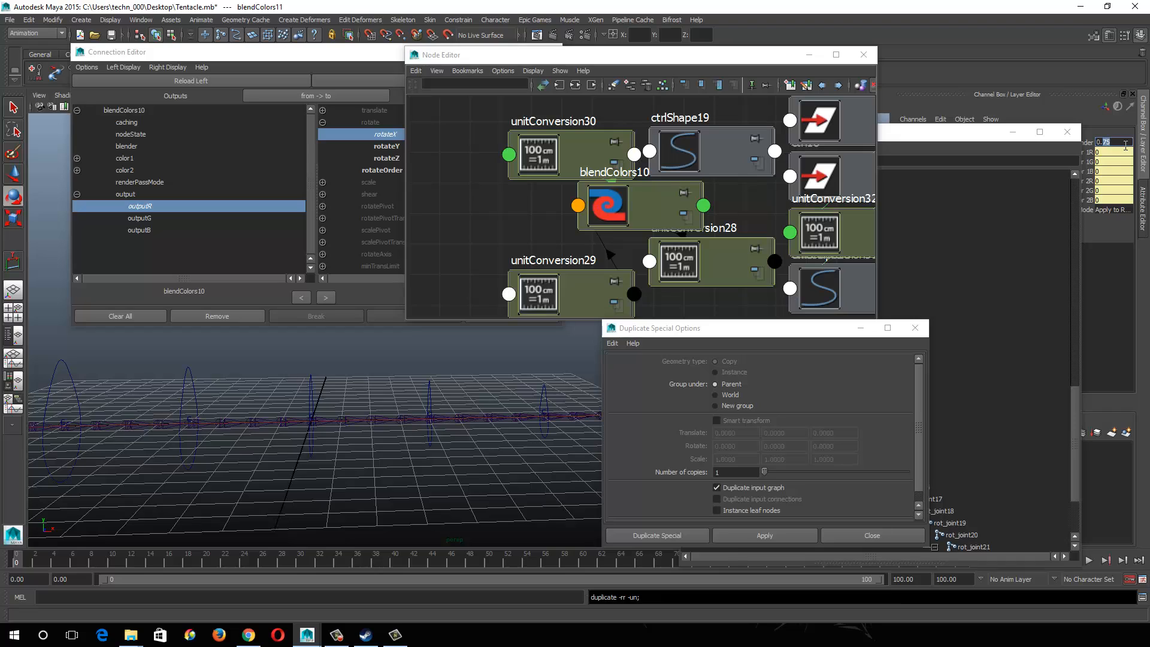
type("0.5")
key("Return")
Step: Load blendColors11 as the output node and rot_joint15 as the input node, and connect outputR to rotateX
middle_click_drag(460, 377, 426, 374, "alt")
middle_click_drag(659, 190, 591, 201, "alt")
scroll(711, 171, "down", 3)
left_click(805, 263)
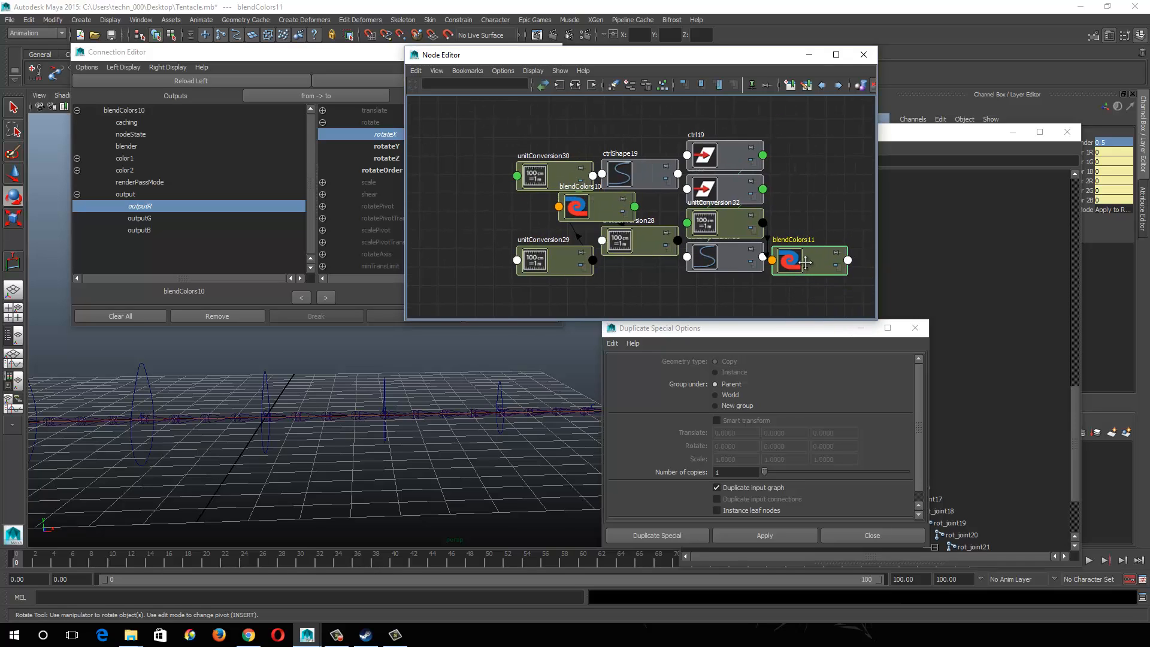
left_click(198, 81)
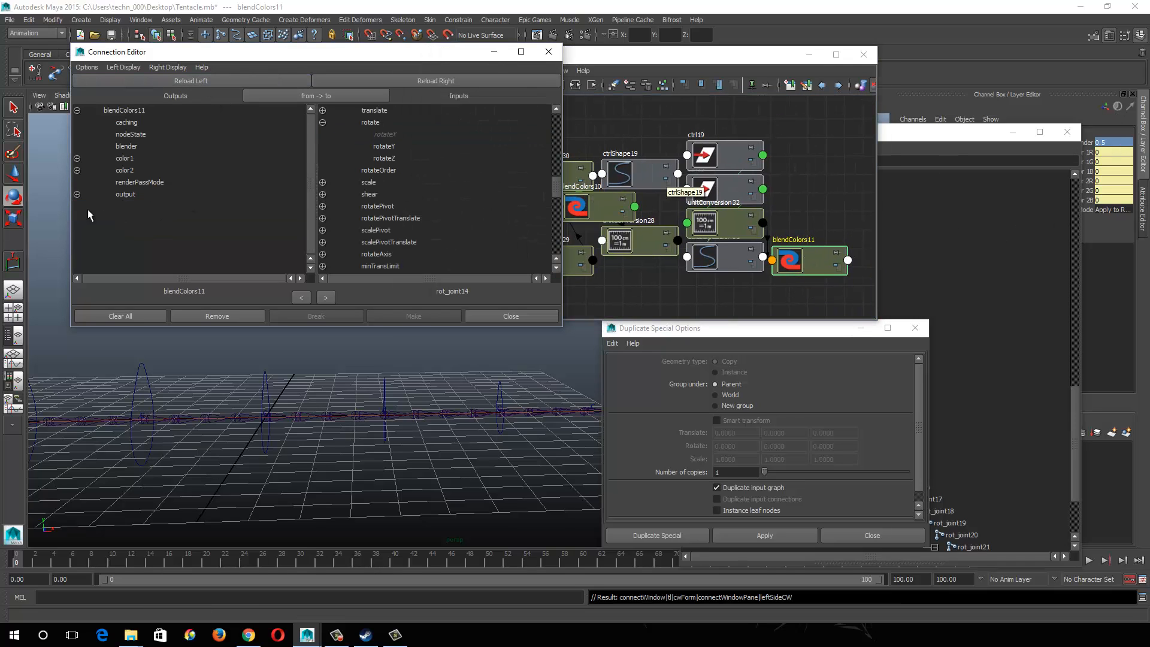
left_click(77, 195)
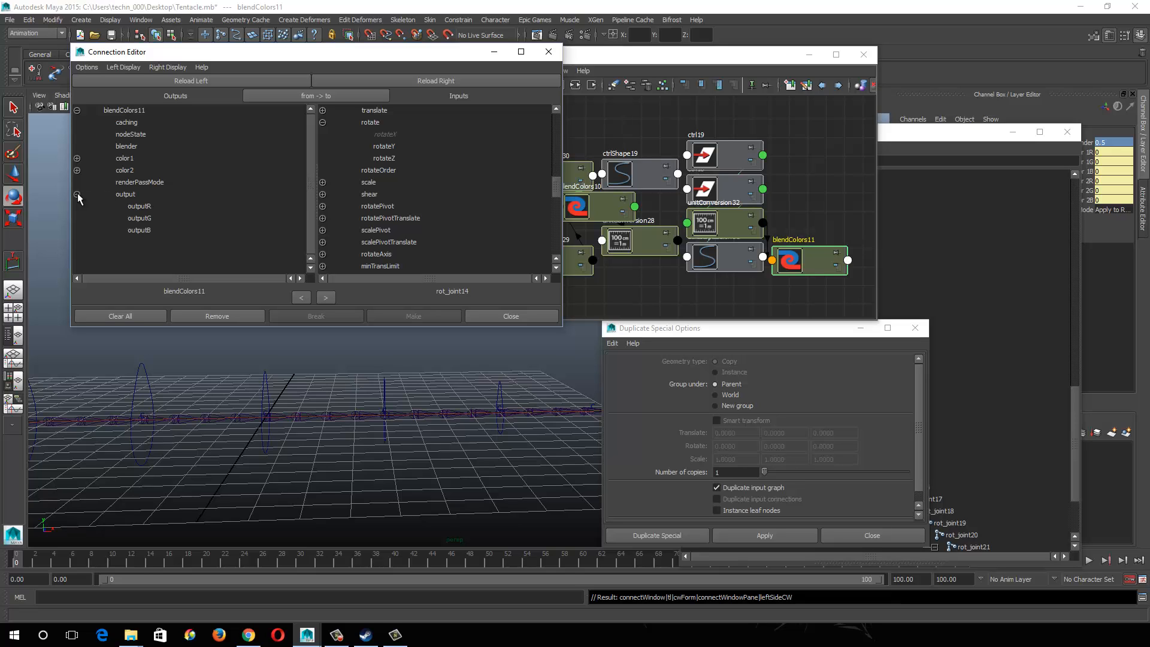
left_click(144, 208)
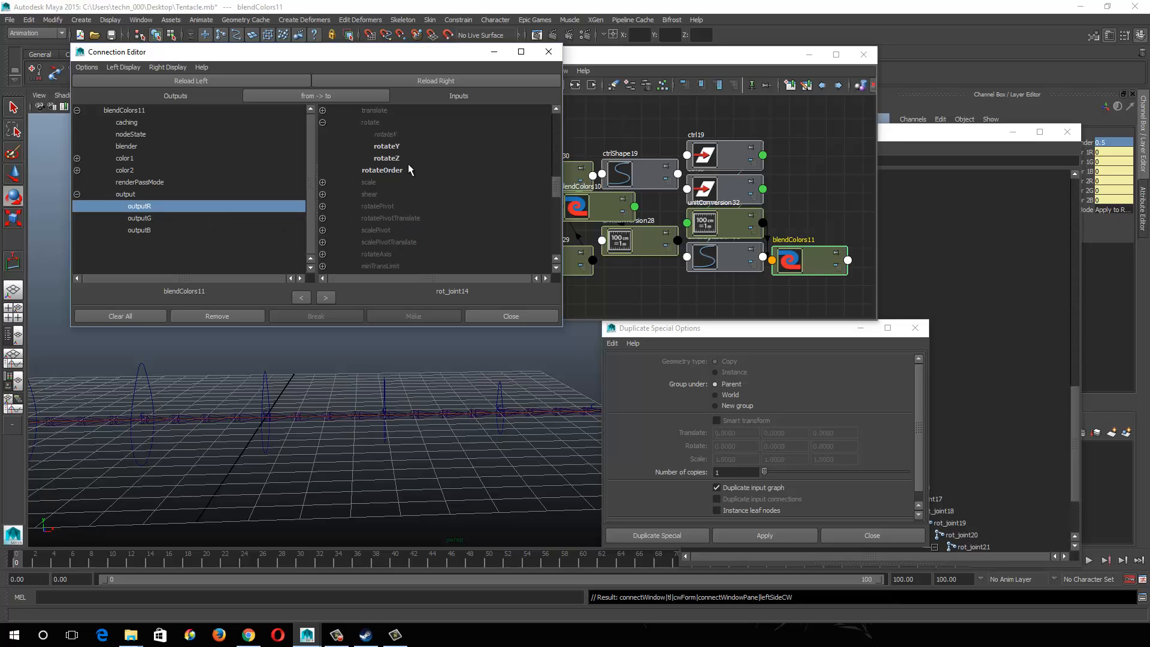
left_click_drag(362, 423, 311, 426, "alt")
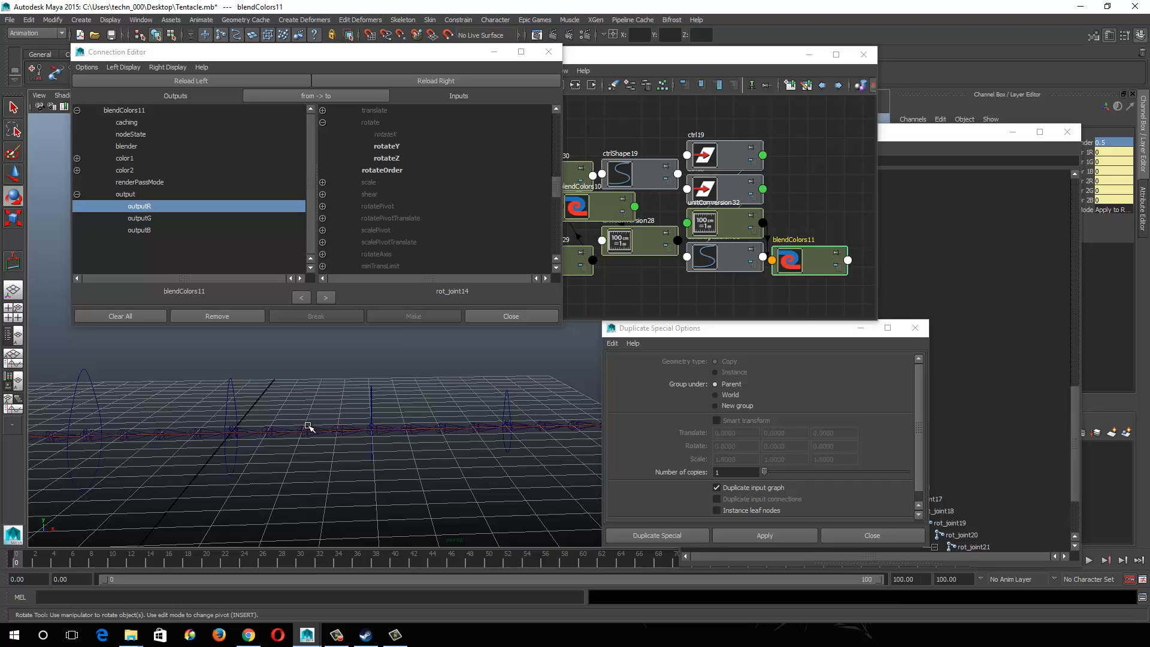
left_click(310, 428)
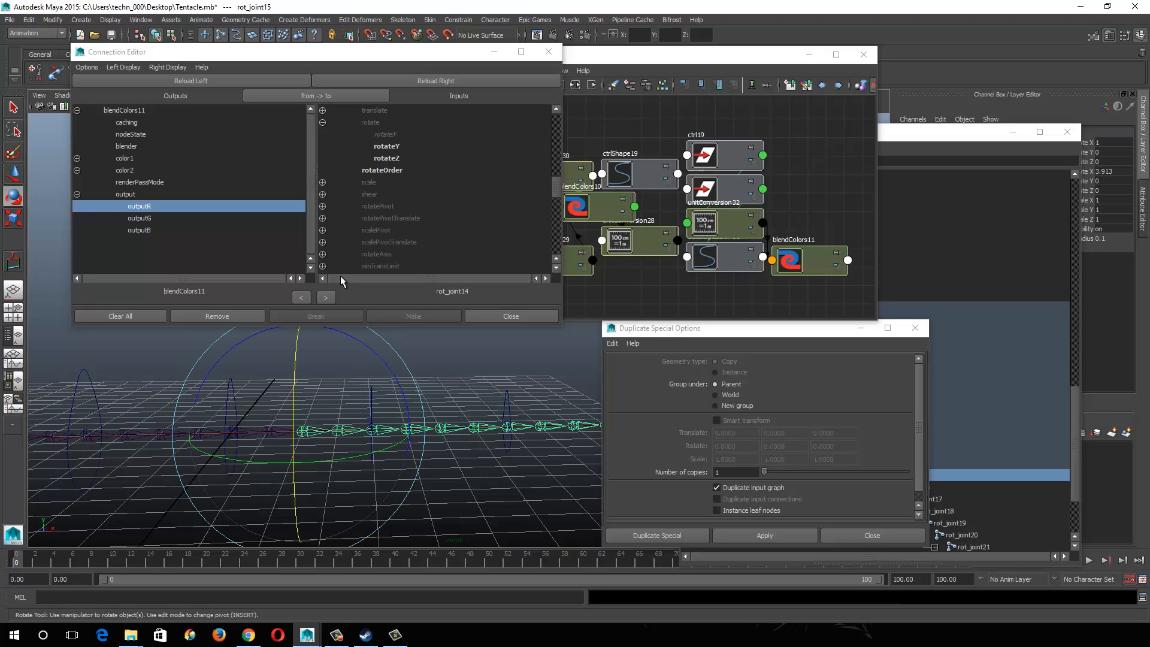
left_click(372, 87)
left_click(322, 123)
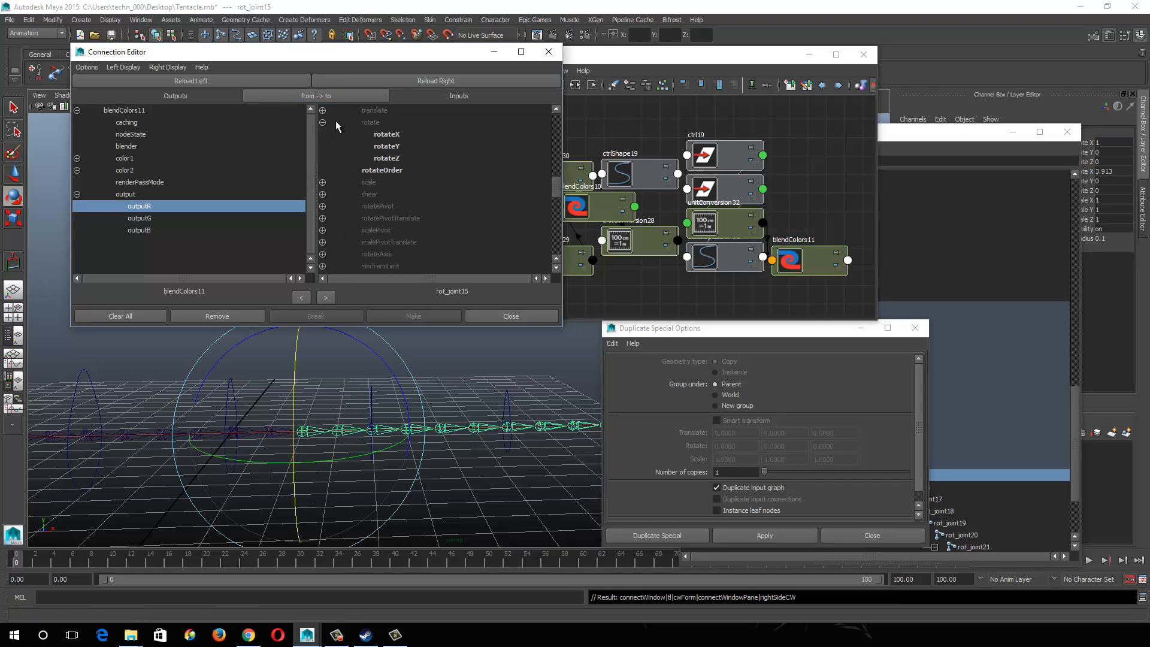
left_click(384, 136)
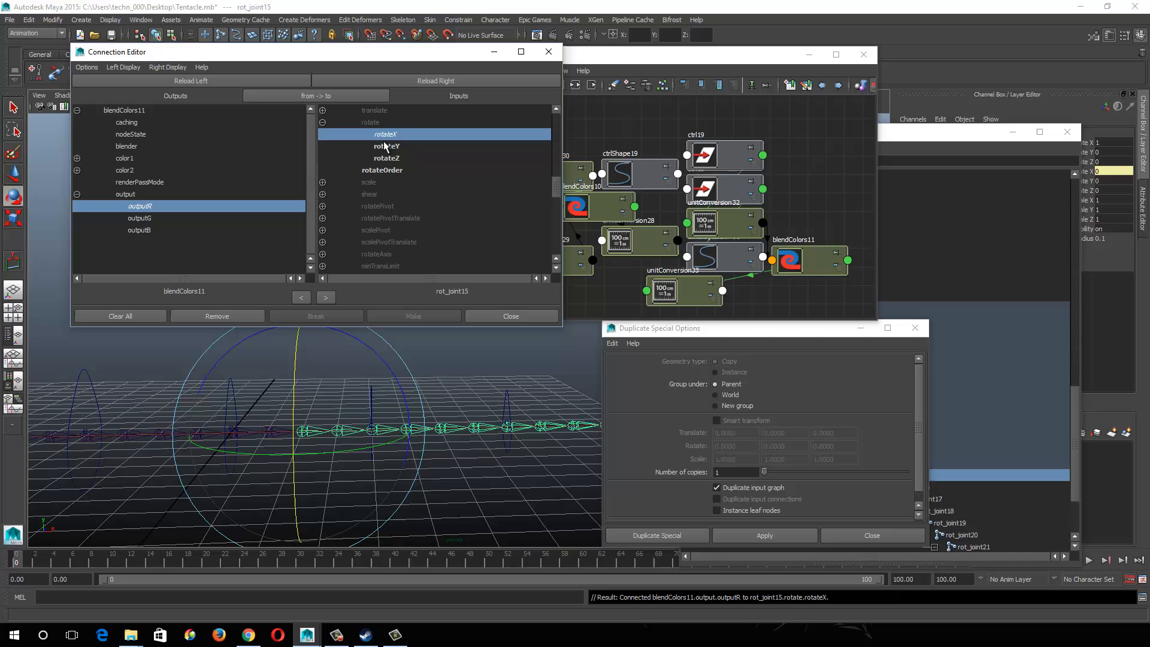
Step: Duplicate blendColors11 together with its input graph, load the copy as the output node and set its blender value to 0.25
left_click(815, 255)
left_click(765, 536)
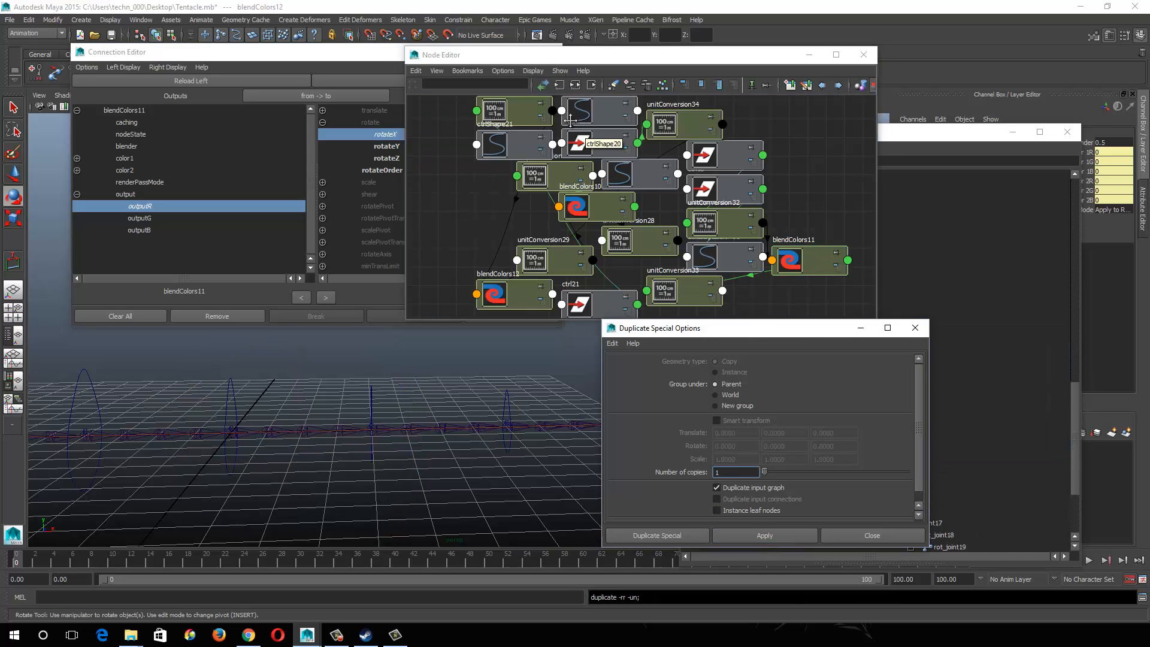
left_click(487, 276)
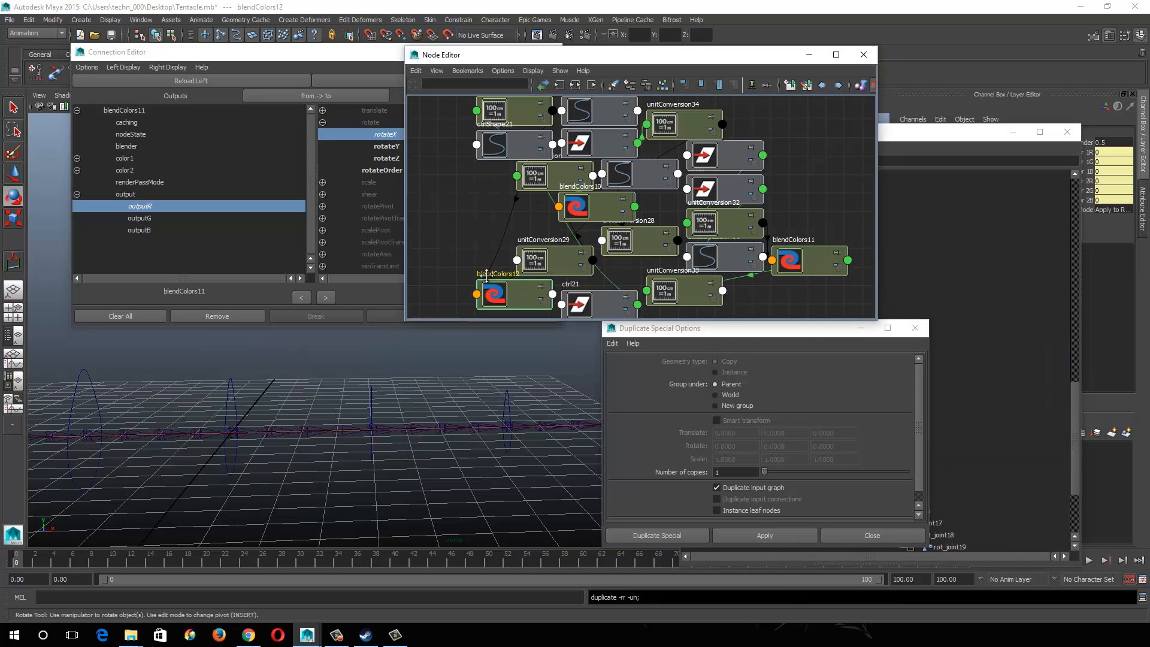
left_click(219, 80)
double_click(1101, 142)
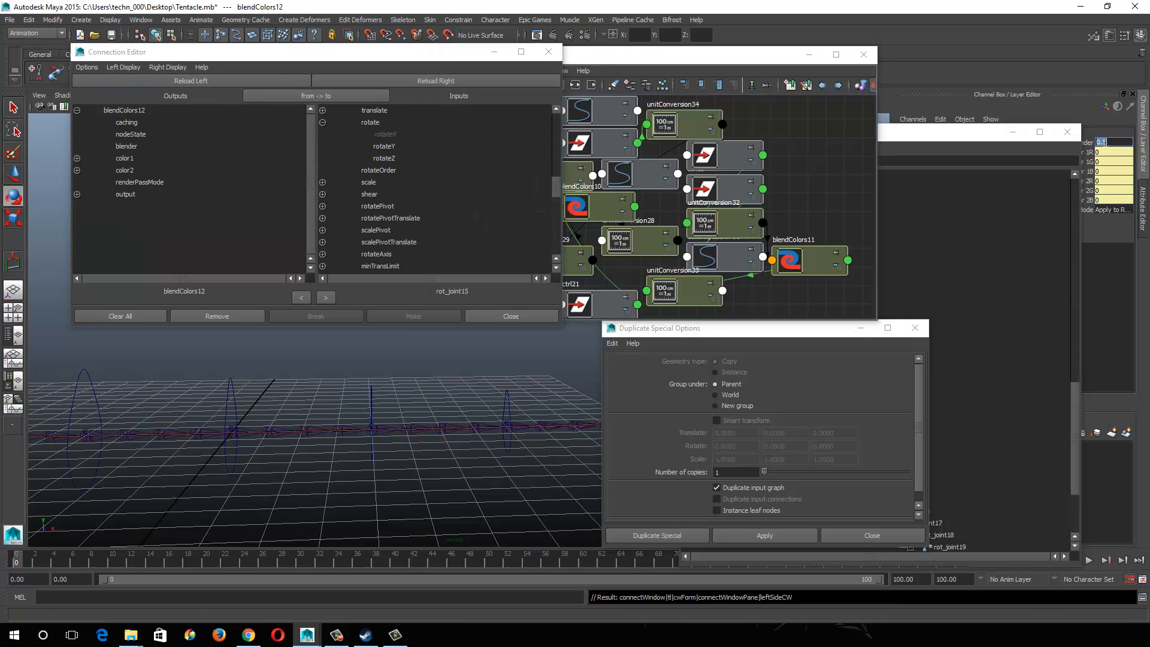
type("0.725")
key("Return")
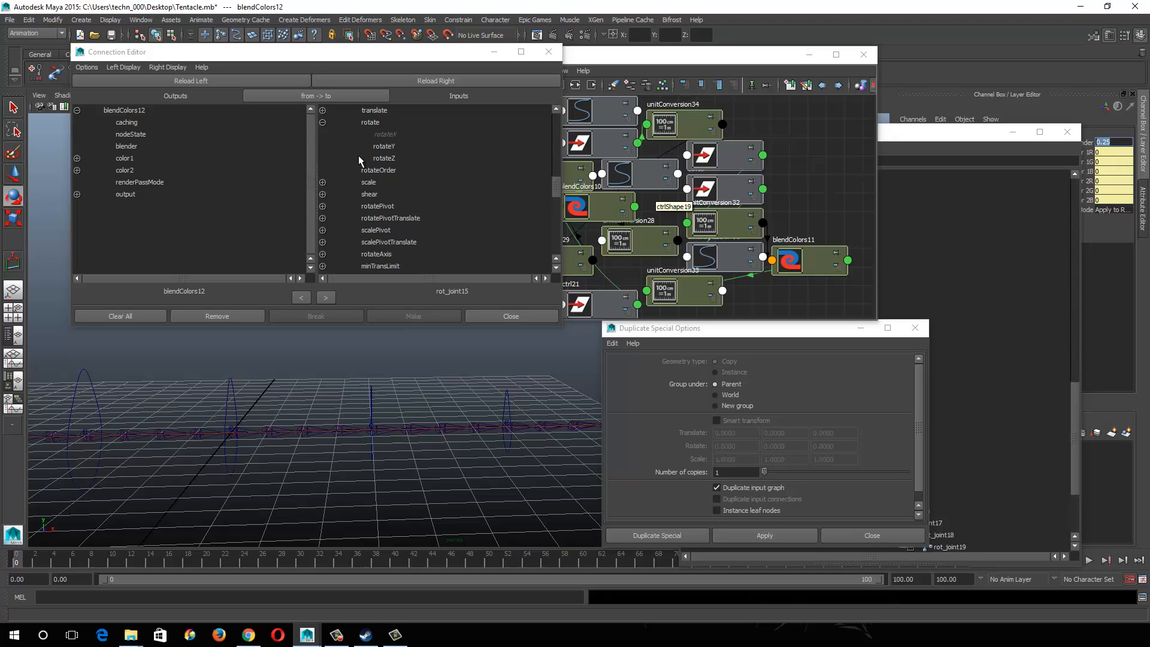
Step: Load rot_joint16 as the input node and connect outputR of blendColors12 to its rotateX
left_click(336, 429)
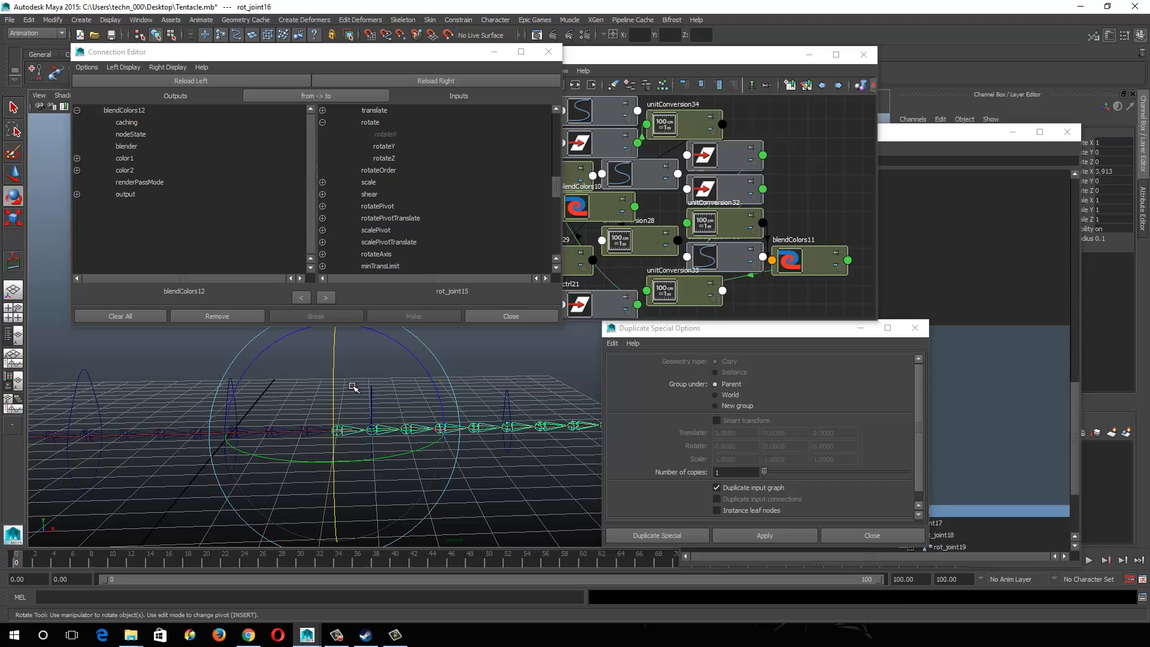
left_click(375, 83)
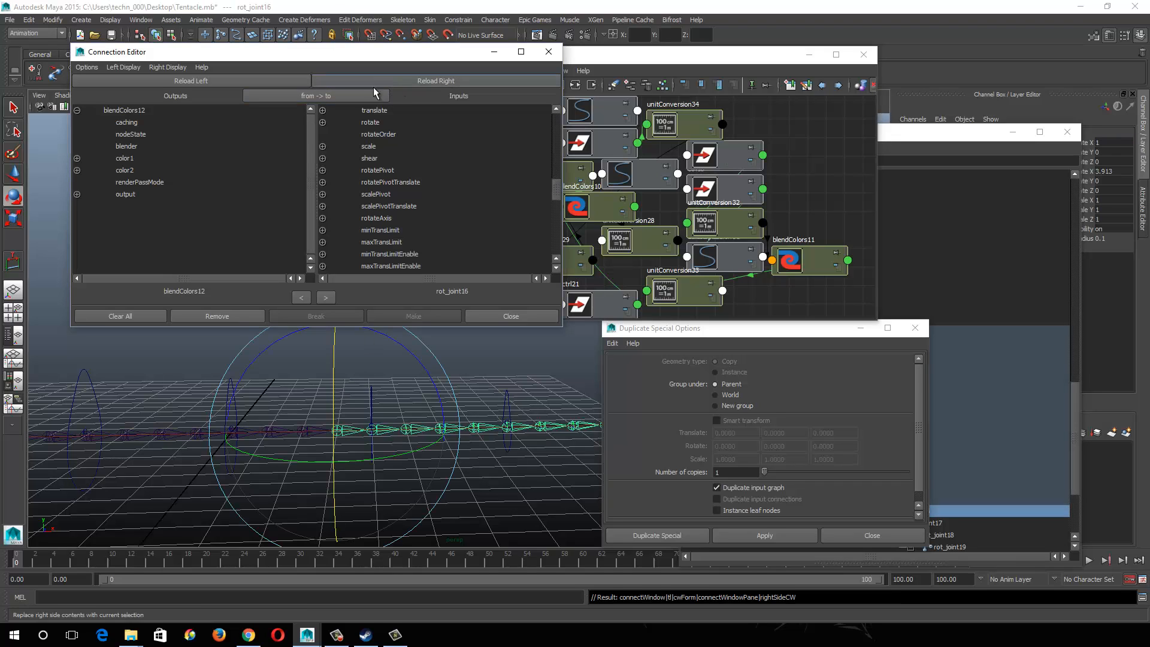
left_click(77, 194)
left_click(140, 207)
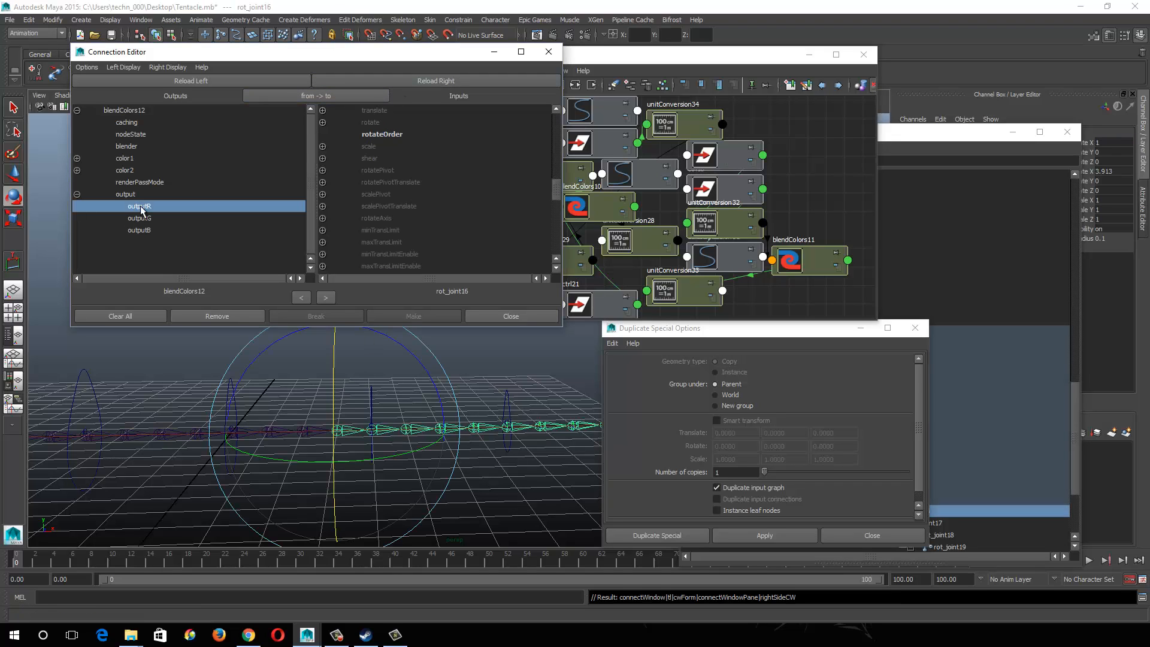
left_click(324, 122)
left_click(386, 134)
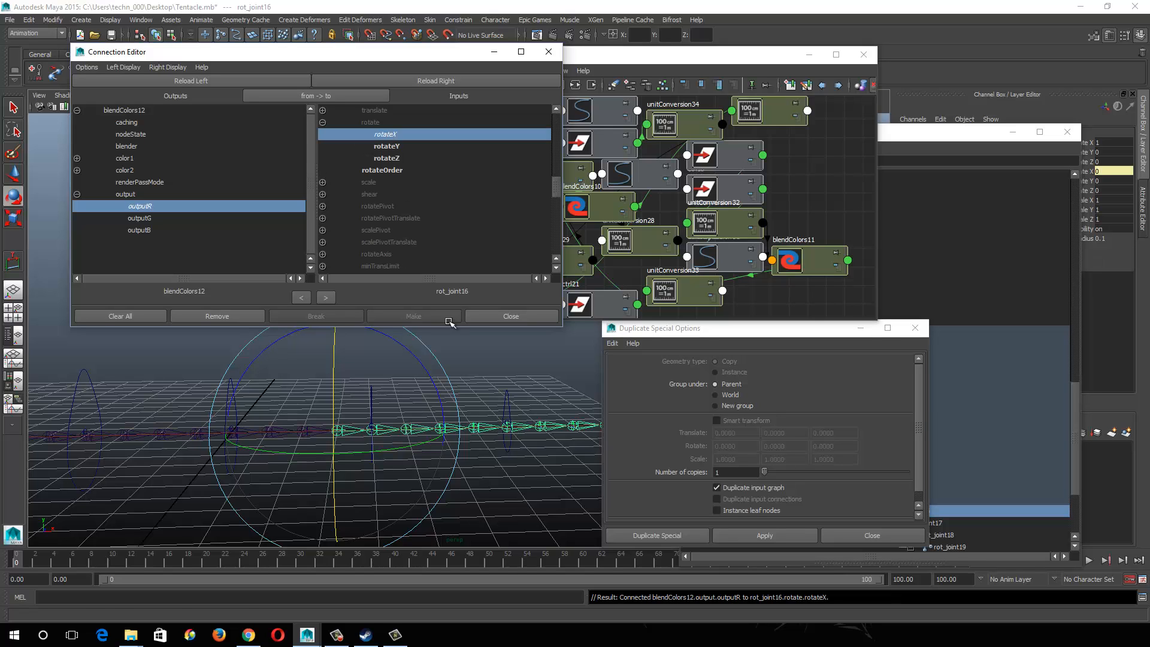
middle_click_drag(477, 411, 419, 415, "alt")
left_click_drag(419, 415, 376, 403, "alt")
middle_click_drag(646, 208, 704, 253, "alt")
right_click_drag(718, 243, 655, 227, "alt")
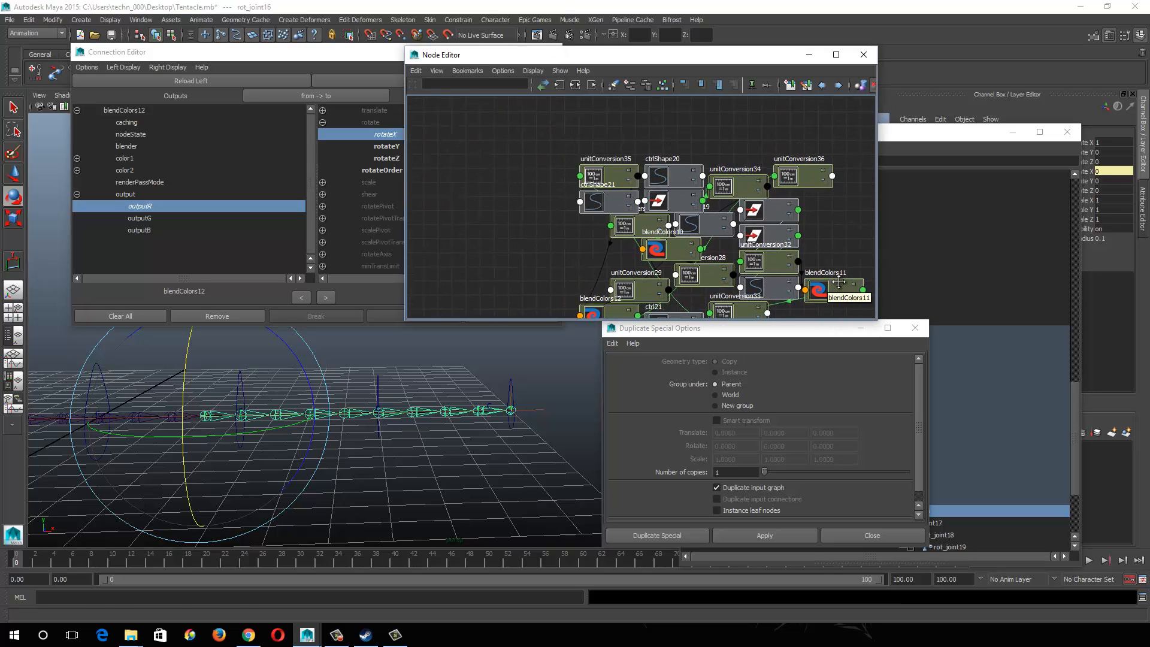
Step: Duplicate blendColors11 without its inputs and graph only the copy in the Node Editor
left_click(838, 282)
key("ctrl+d")
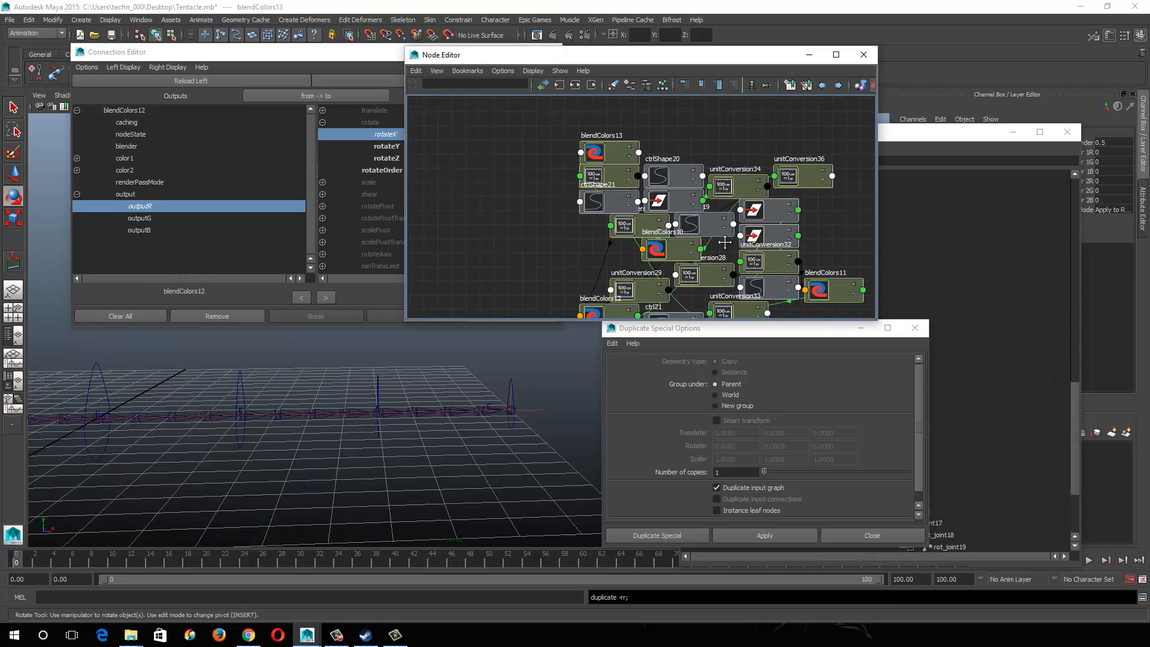
left_click(617, 150)
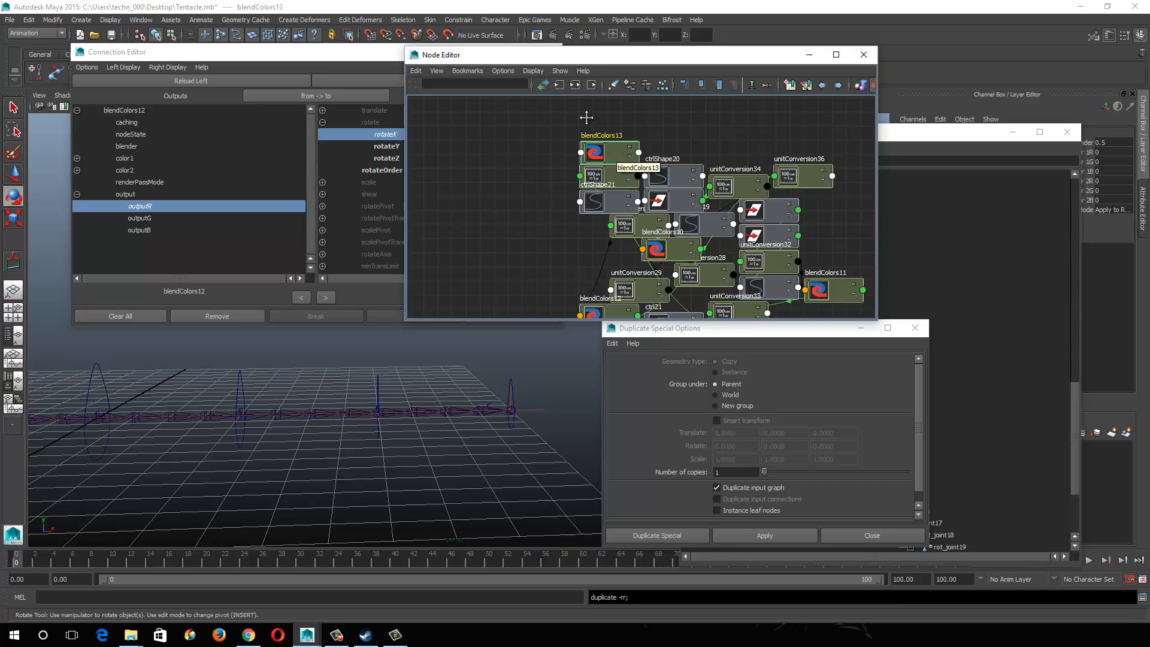
left_click(575, 84)
key("f")
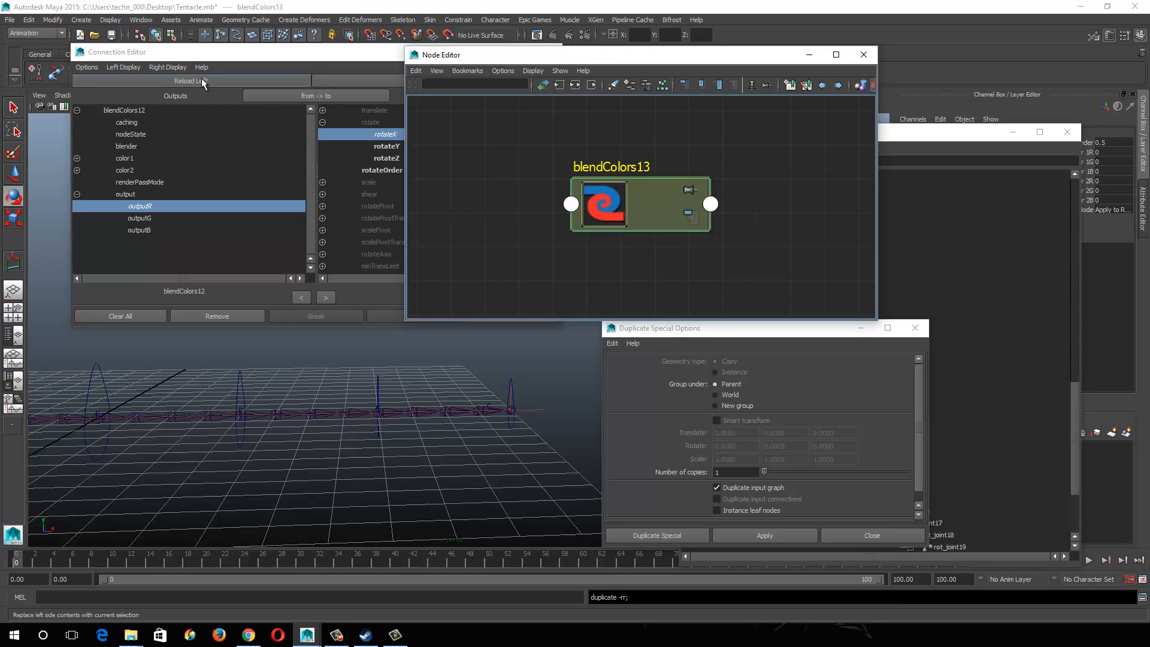
Step: Load blendColors13 as the input node and ctrl21 as the output node, and connect rotate to color1
left_click(357, 82)
left_click(249, 384)
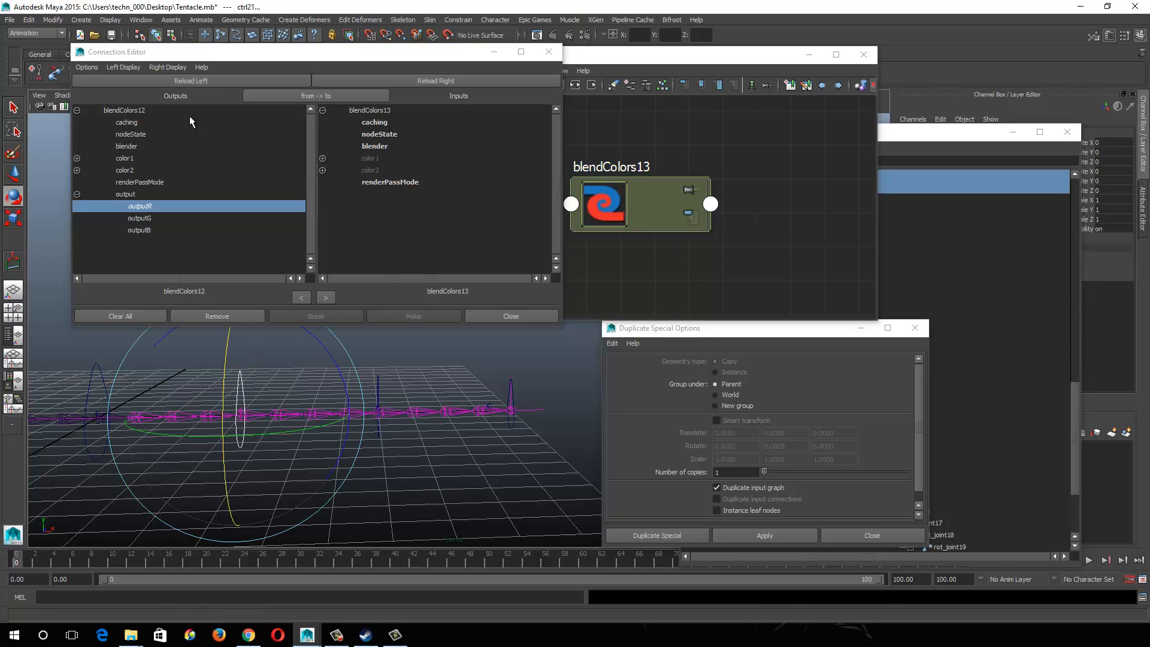
left_click(185, 79)
scroll(122, 174, "down", 5)
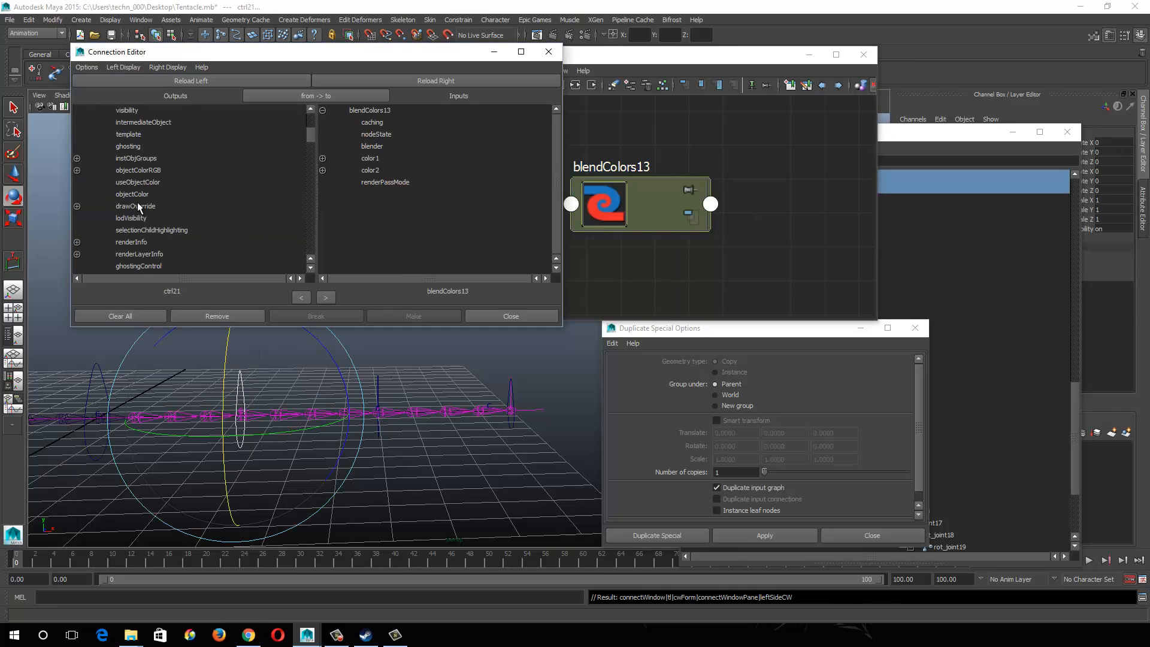
scroll(139, 166, "down", 5)
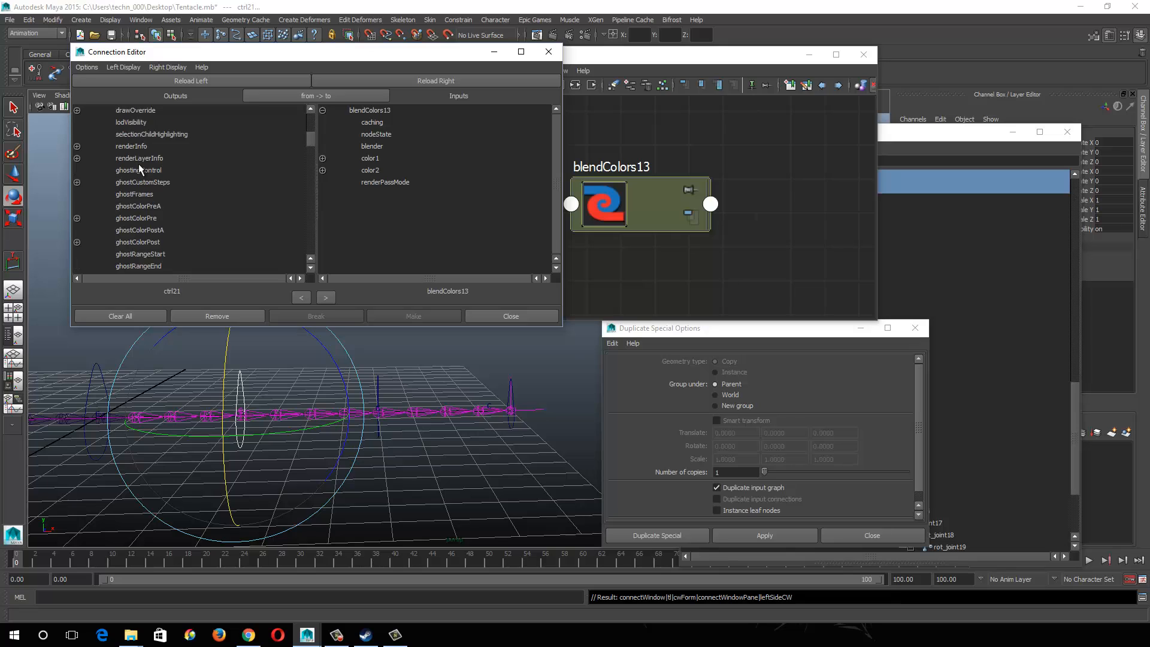
left_click(125, 122)
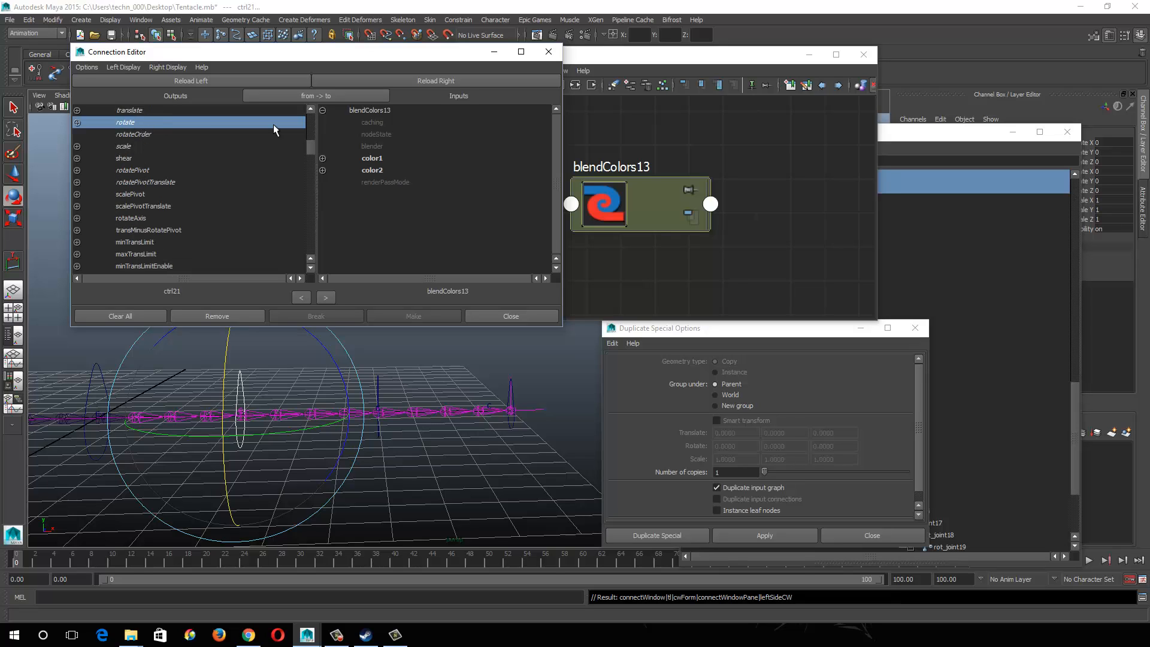
left_click(372, 159)
Step: Load ctrl6 as the output node and connect its rotate to color2 of blendColors13
left_click(392, 354)
left_click_drag(374, 371, 395, 393)
left_click(186, 81)
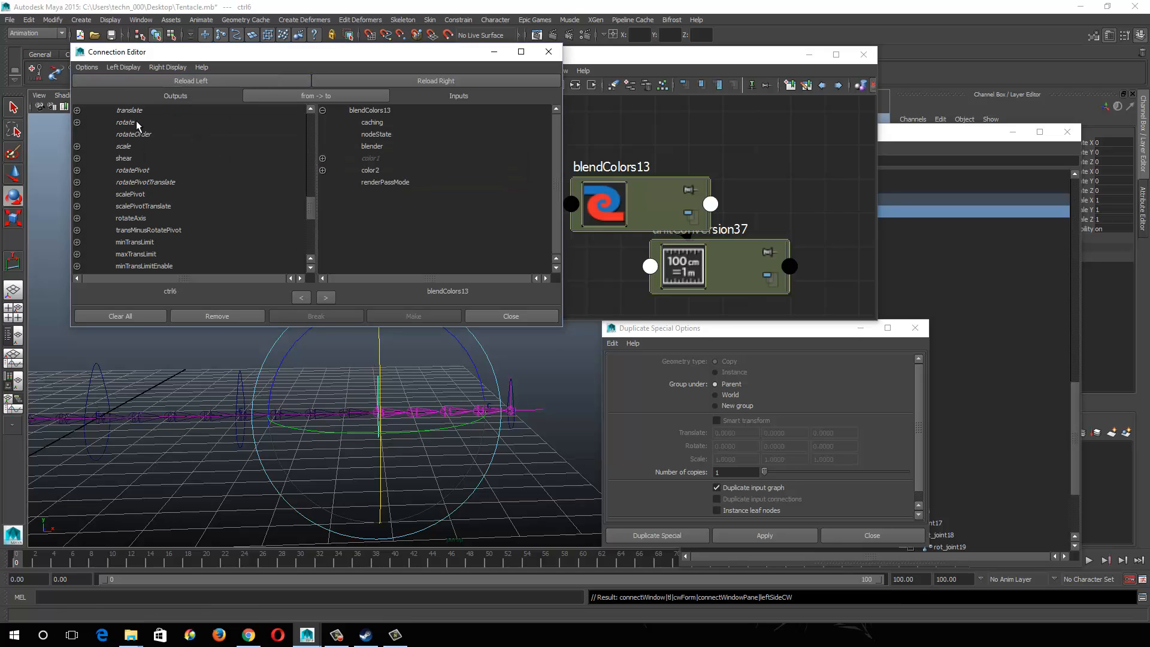
left_click(366, 171)
Step: Set the blender value of blendColors13 to 0.75
left_click(656, 181)
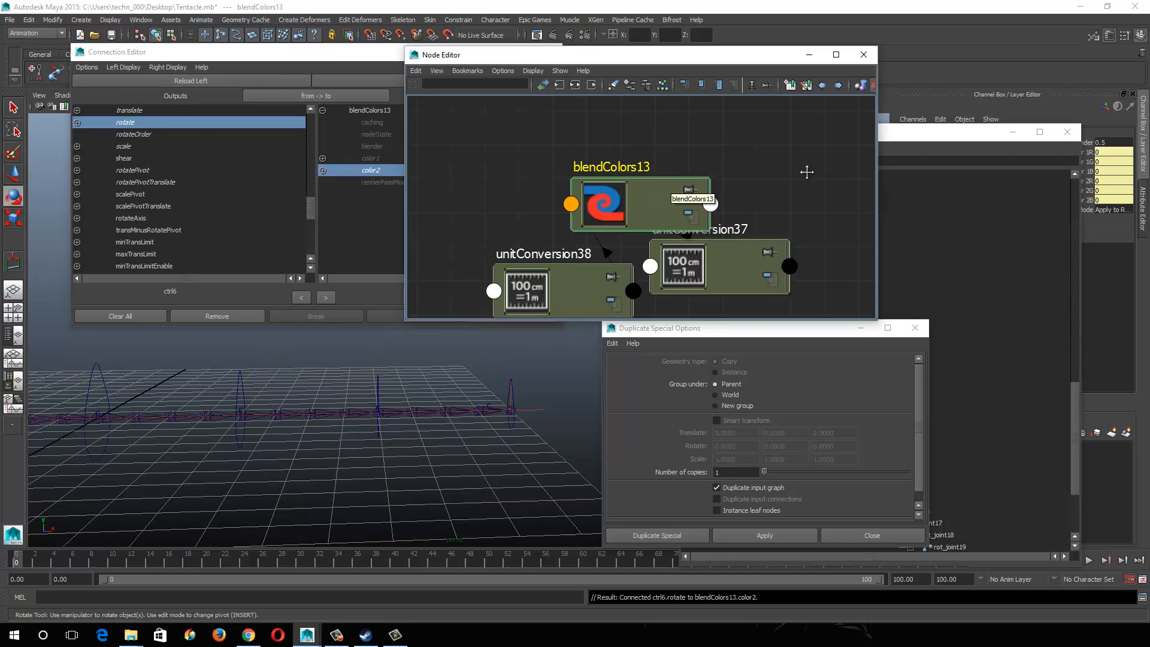
left_click(1101, 144)
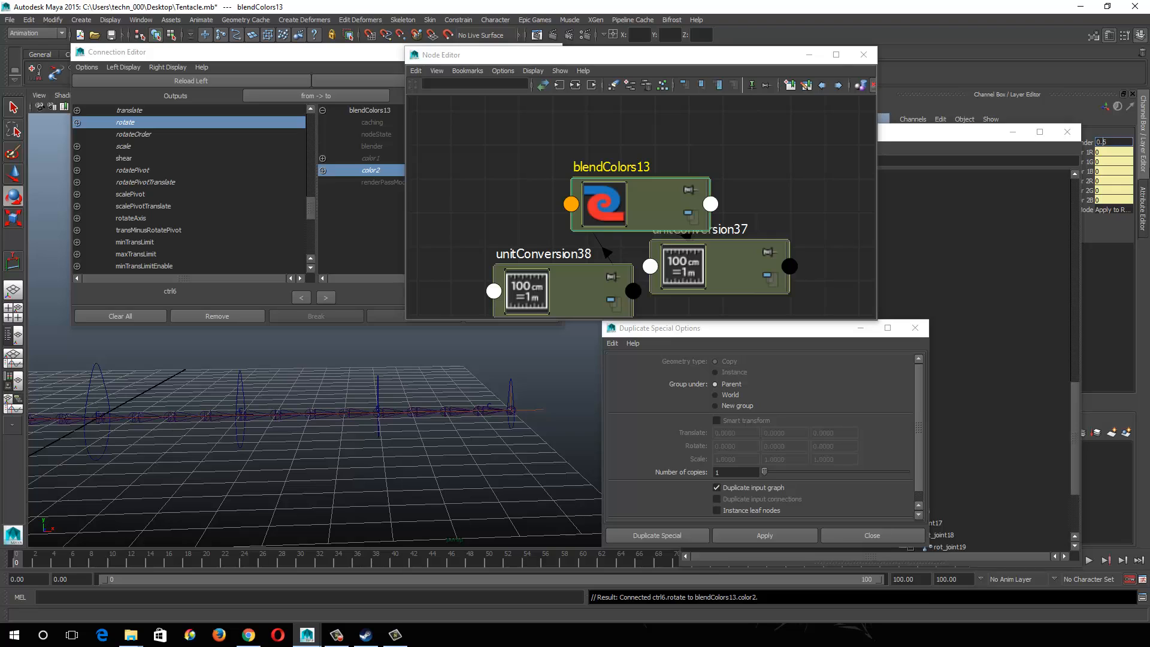
type("0.75")
key("Return")
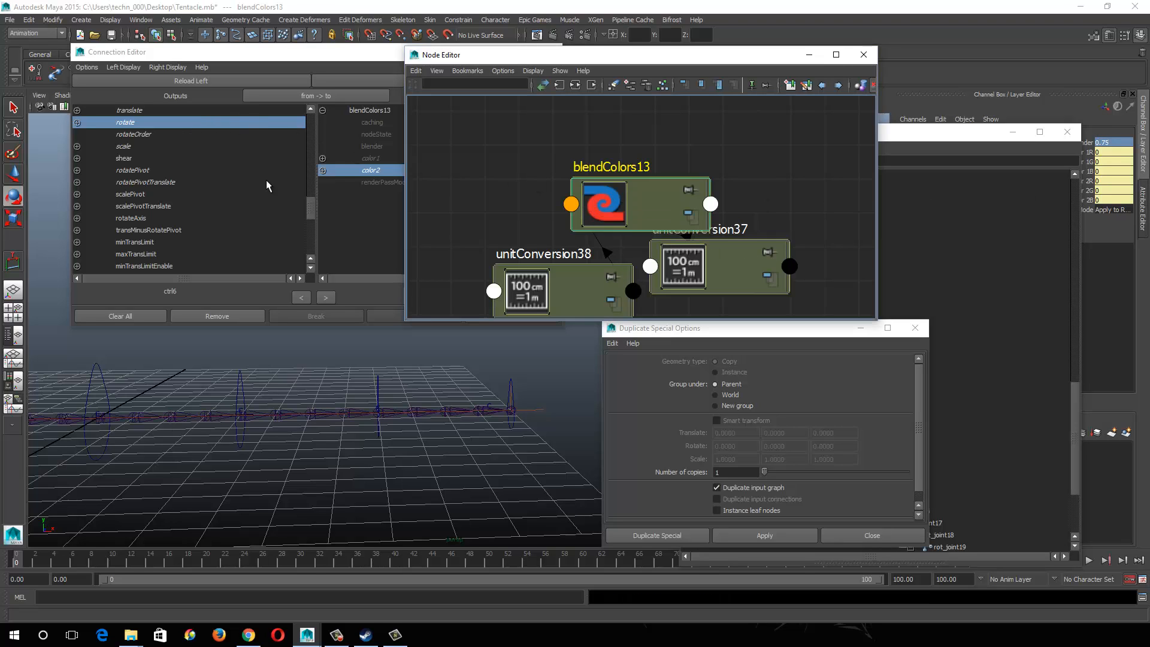
Step: Load blendColors13 as the output node and rot_joint18 as the input node, and connect outputR to rotateX
left_click(167, 83)
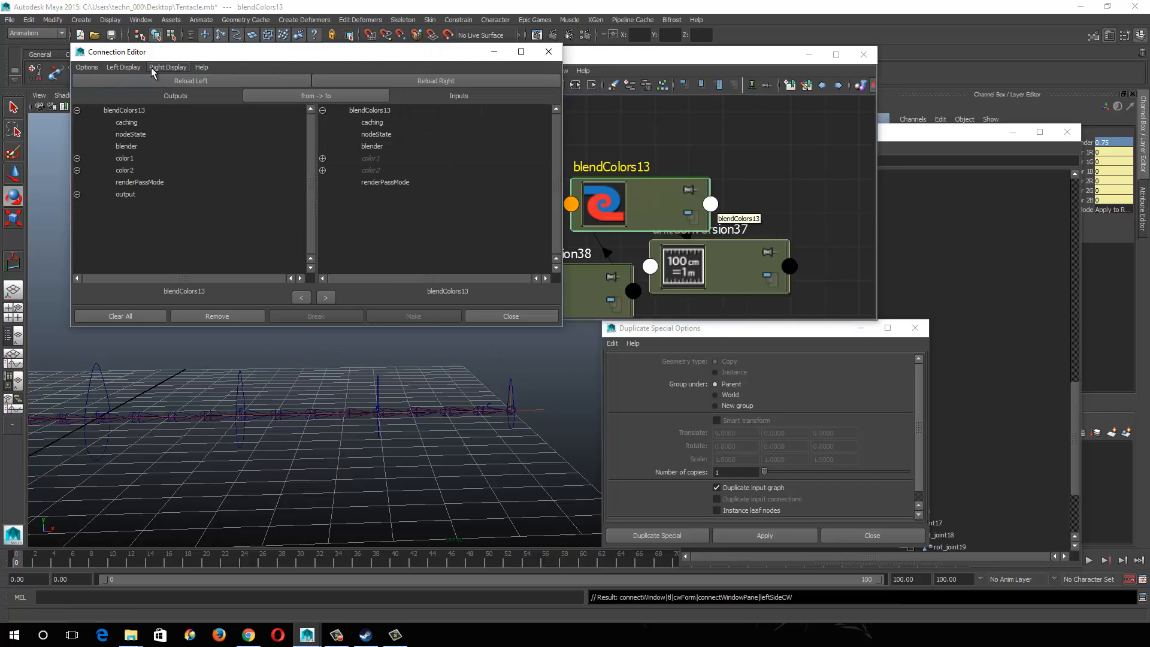
left_click(277, 415)
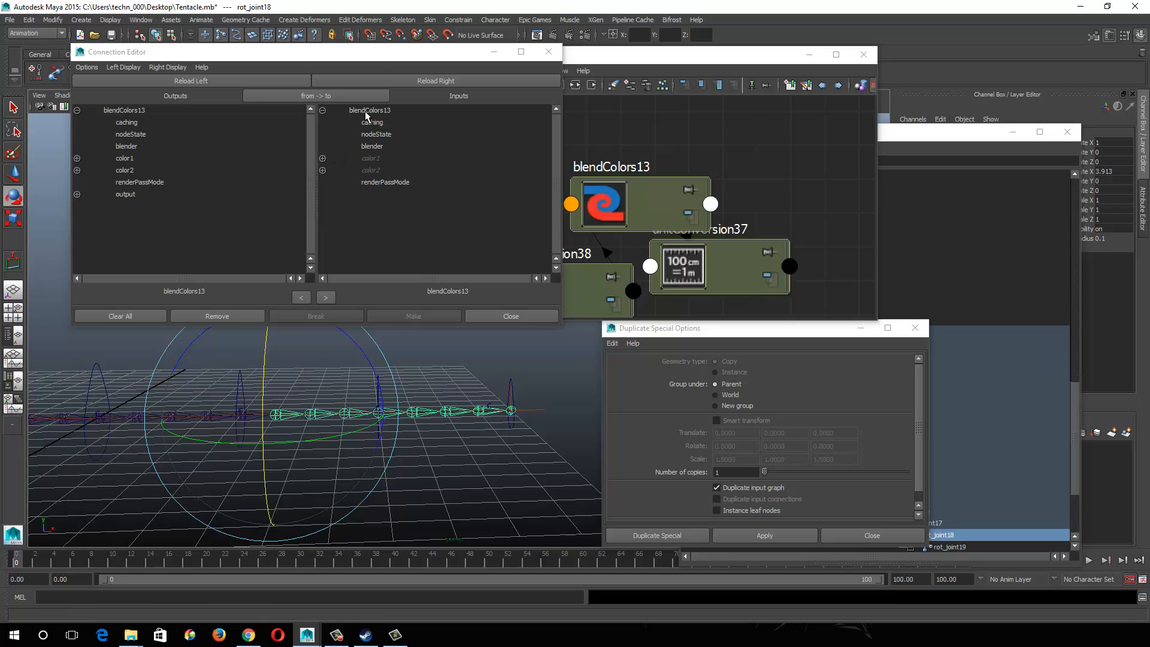
left_click(378, 80)
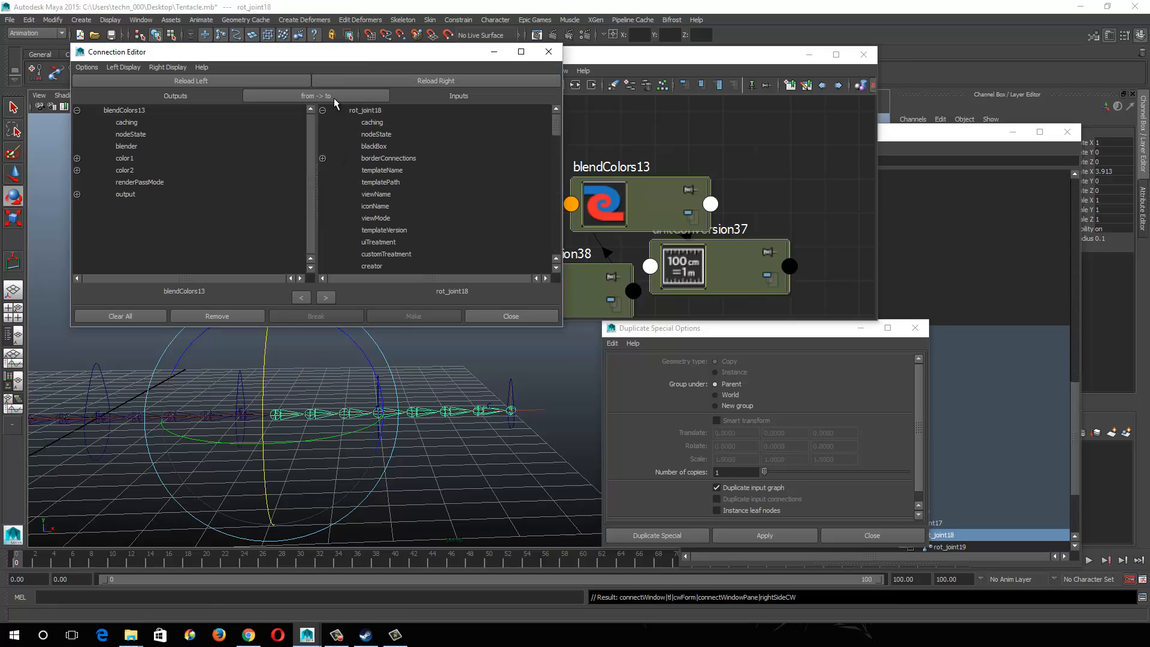
left_click(77, 194)
left_click(139, 206)
scroll(358, 199, "down", 10)
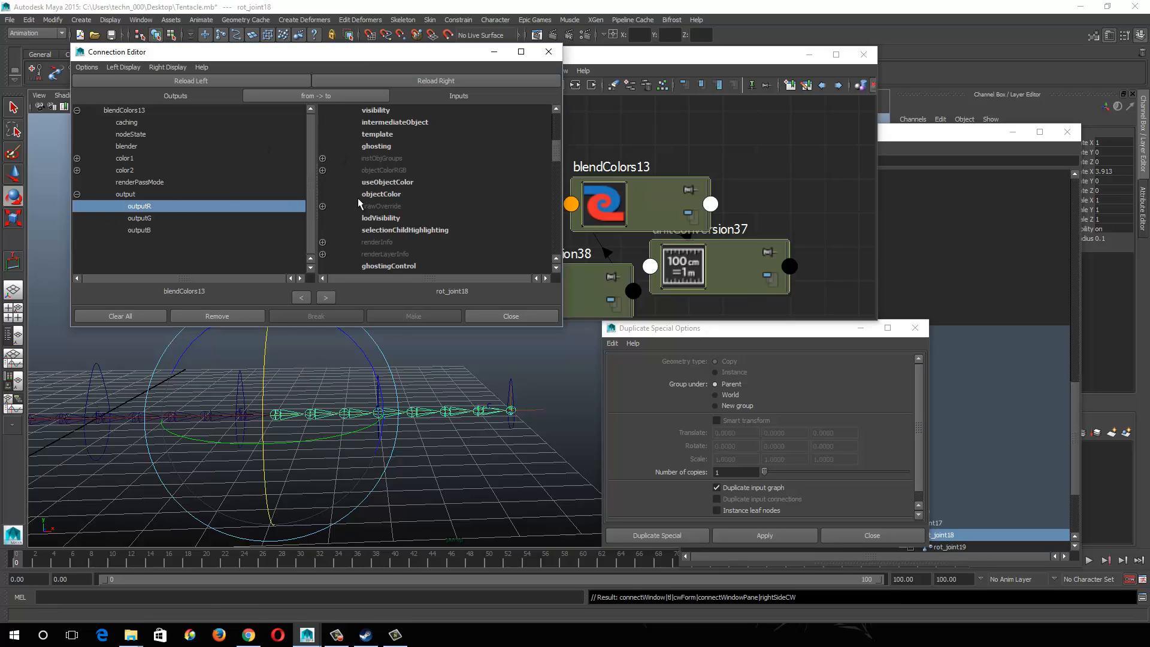
scroll(358, 202, "down", 5)
left_click(323, 122)
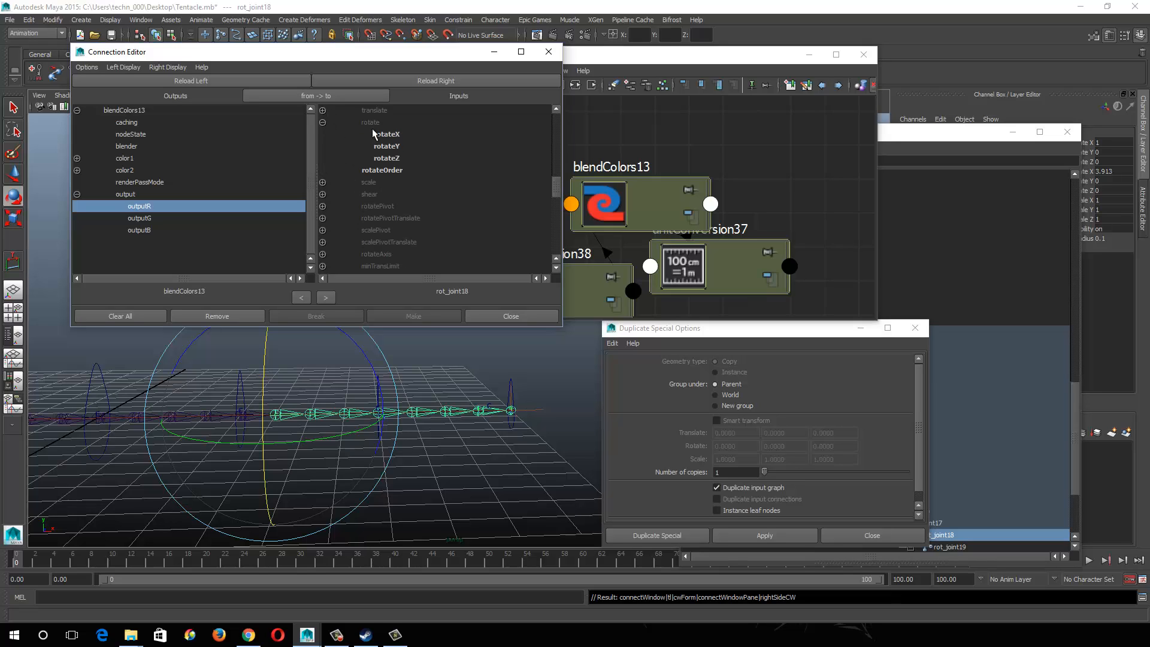
left_click(386, 134)
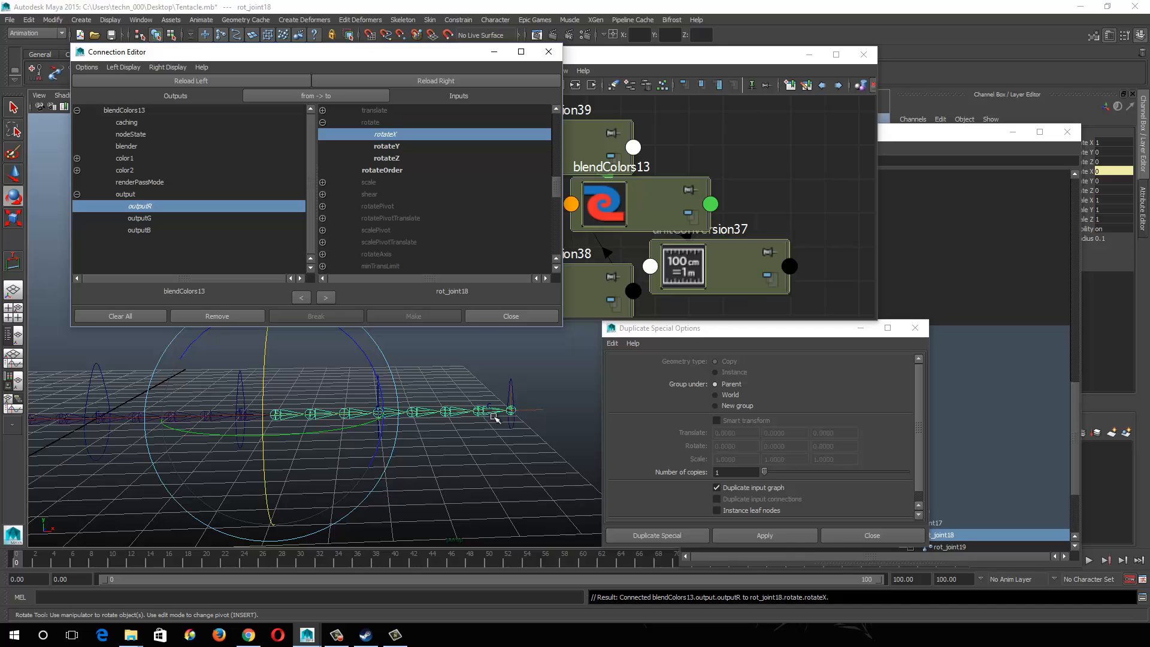
Step: Duplicate blendColors13 together with its input graph
mouse_move(412, 426)
left_mouse_down("alt")
mouse_move(390, 411)
mouse_move(396, 419)
left_mouse_up("alt")
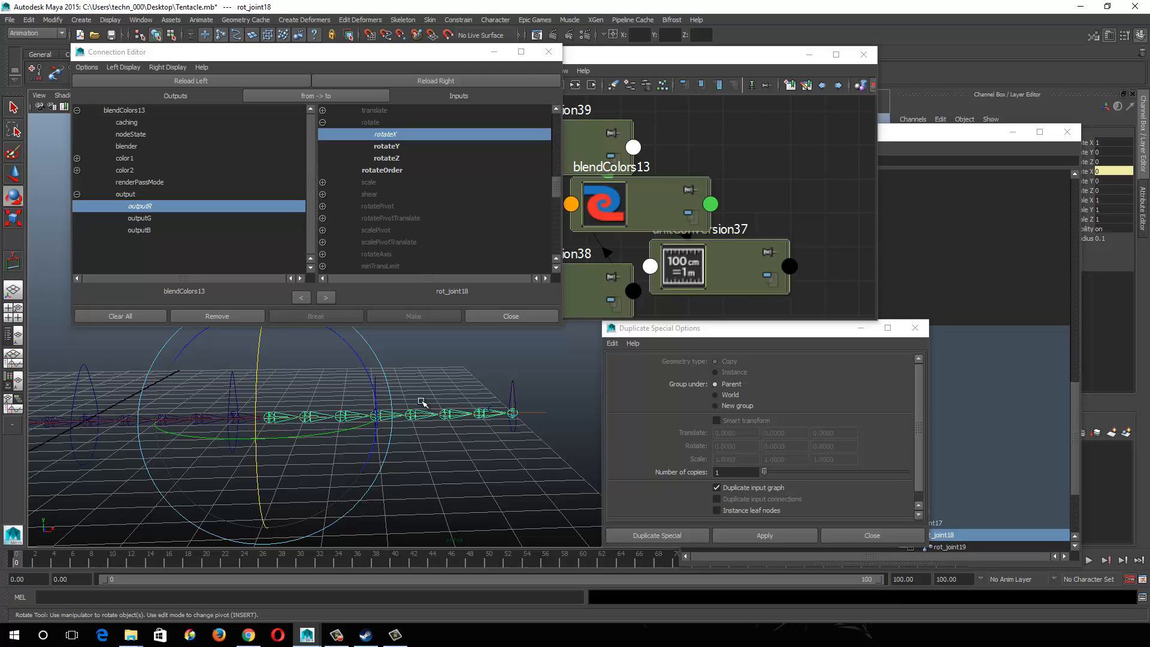
left_click_drag(414, 402, 436, 404, "alt")
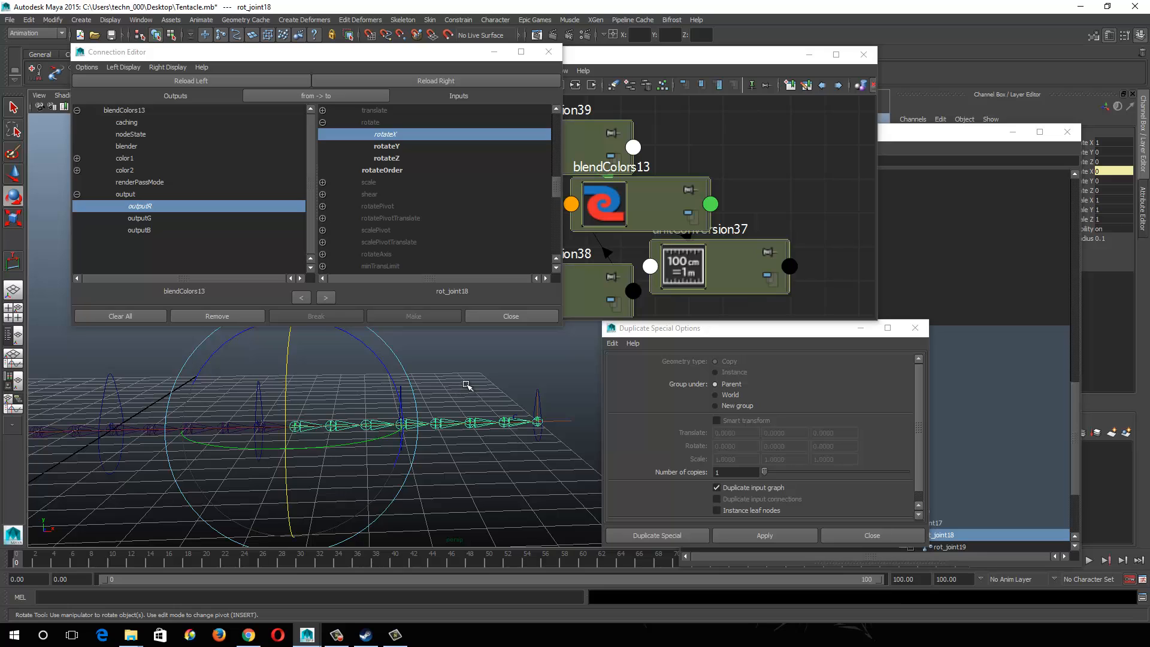
left_click(676, 207)
scroll(779, 232, "down", 1)
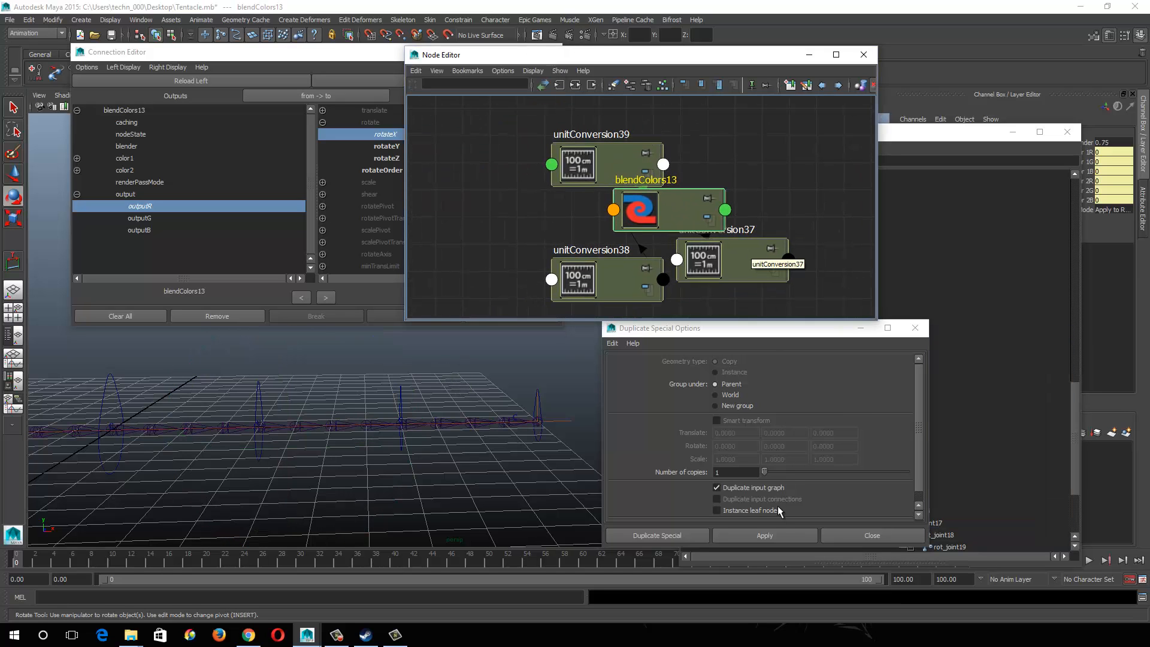
left_click(778, 539)
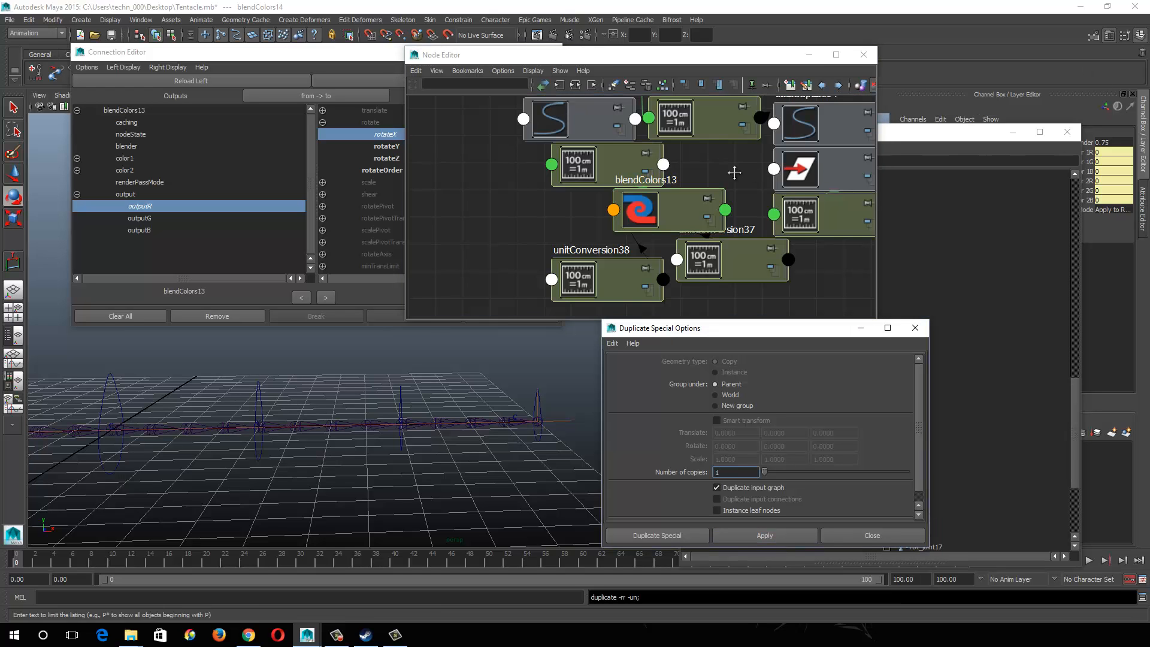
Step: Spread out the overlapping unitConversion39, blendColors13 and duplicated controller nodes in the node graph to expose blendColors14
middle_click_drag(690, 176, 659, 146, "alt")
right_click_drag(695, 170, 578, 201, "alt")
left_click_drag(639, 150, 540, 152)
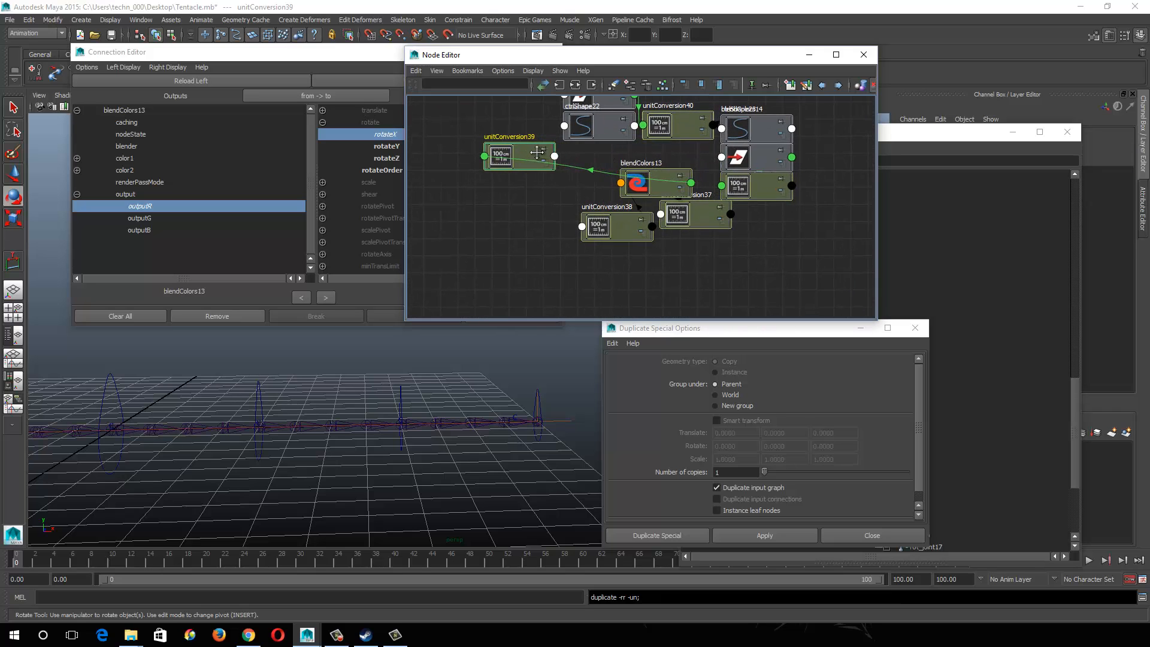
left_click_drag(629, 194, 508, 256)
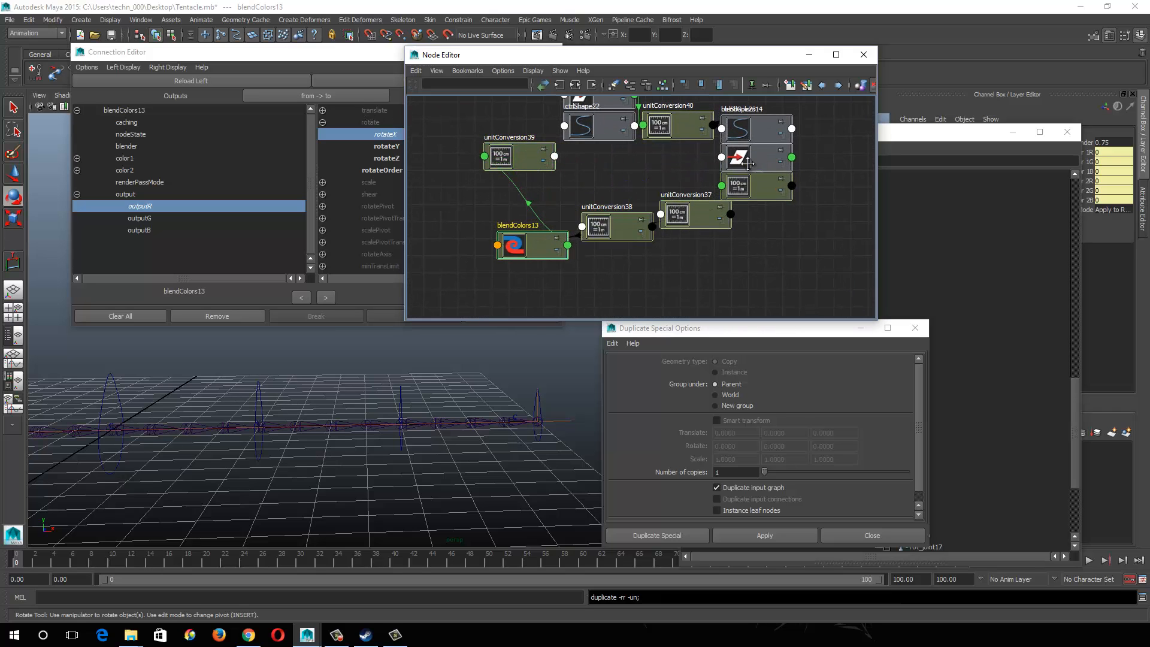
left_click_drag(753, 151, 806, 125)
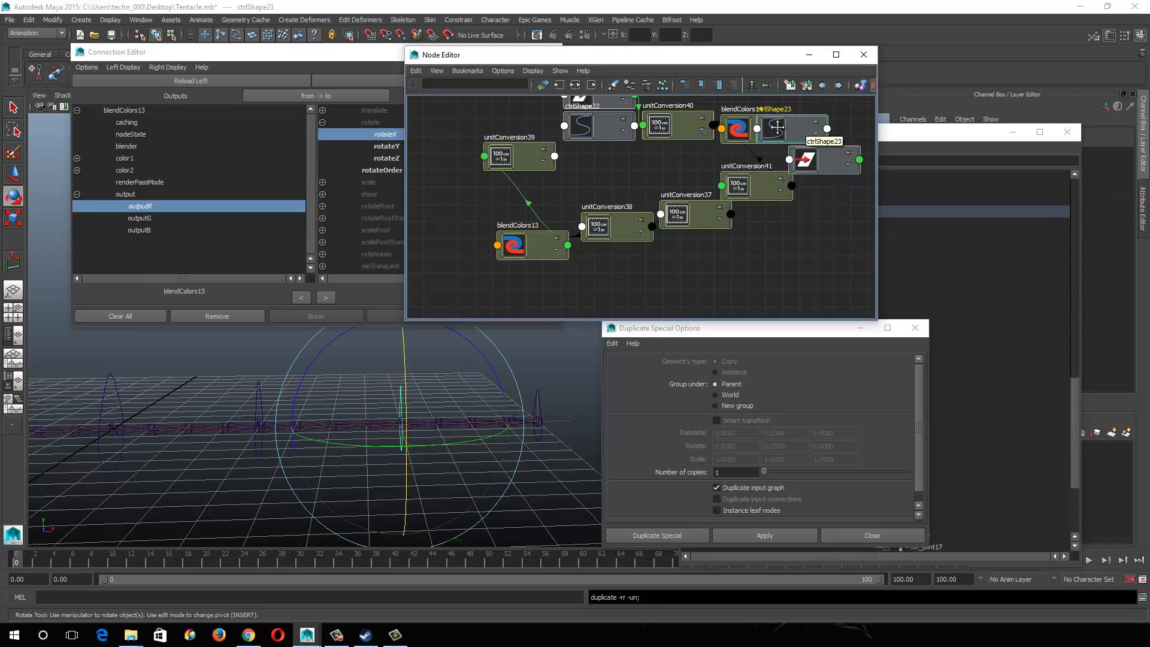
middle_click_drag(806, 125, 706, 223, "alt")
Step: Move blendColors14 clear of the other nodes and set its blender value to 0.5
left_click_drag(653, 226, 627, 129)
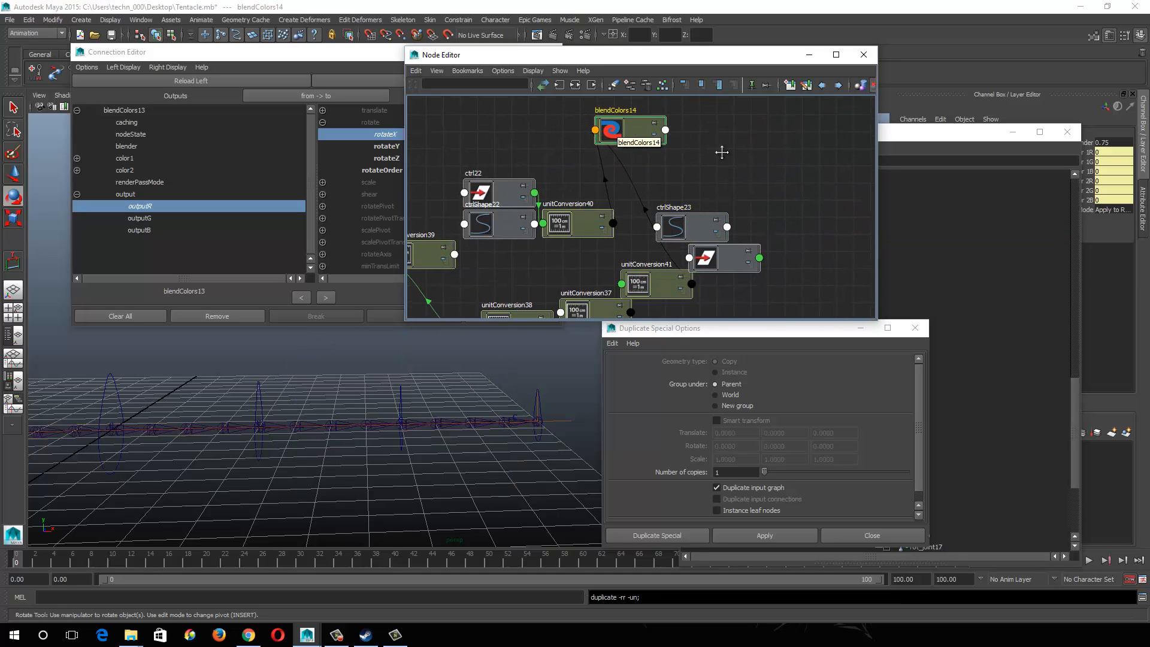
double_click(1108, 142)
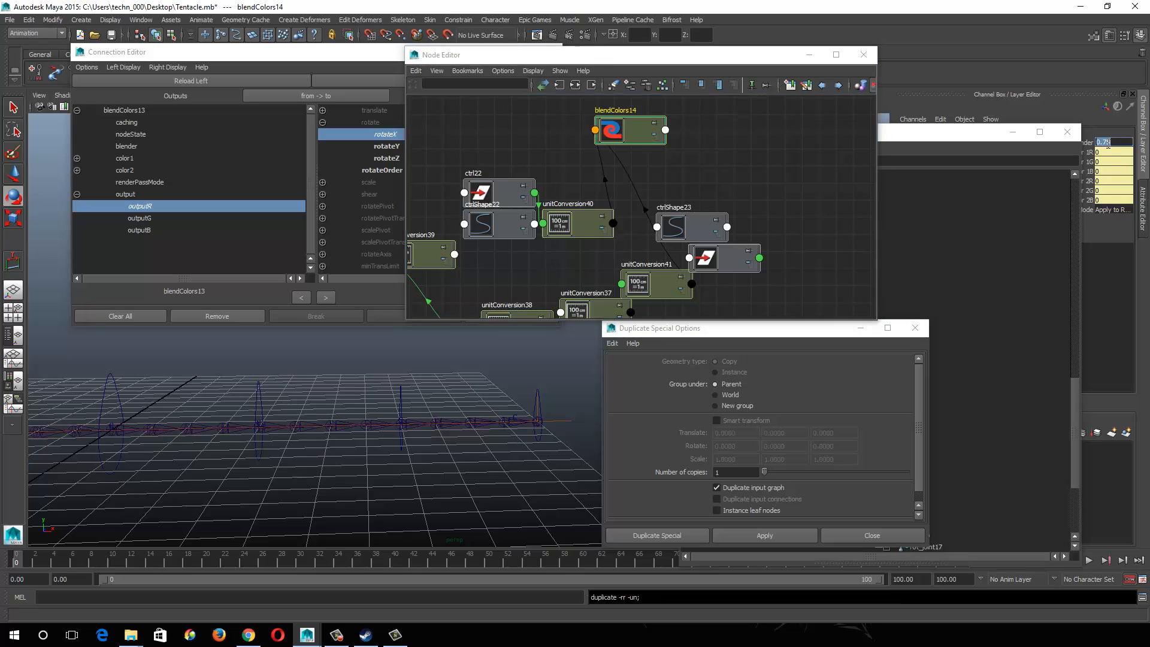
key("Return")
Step: Load blendColors14 as the output node and rot_joint19 as the input node, and connect outputR to rotateX
left_click(179, 80)
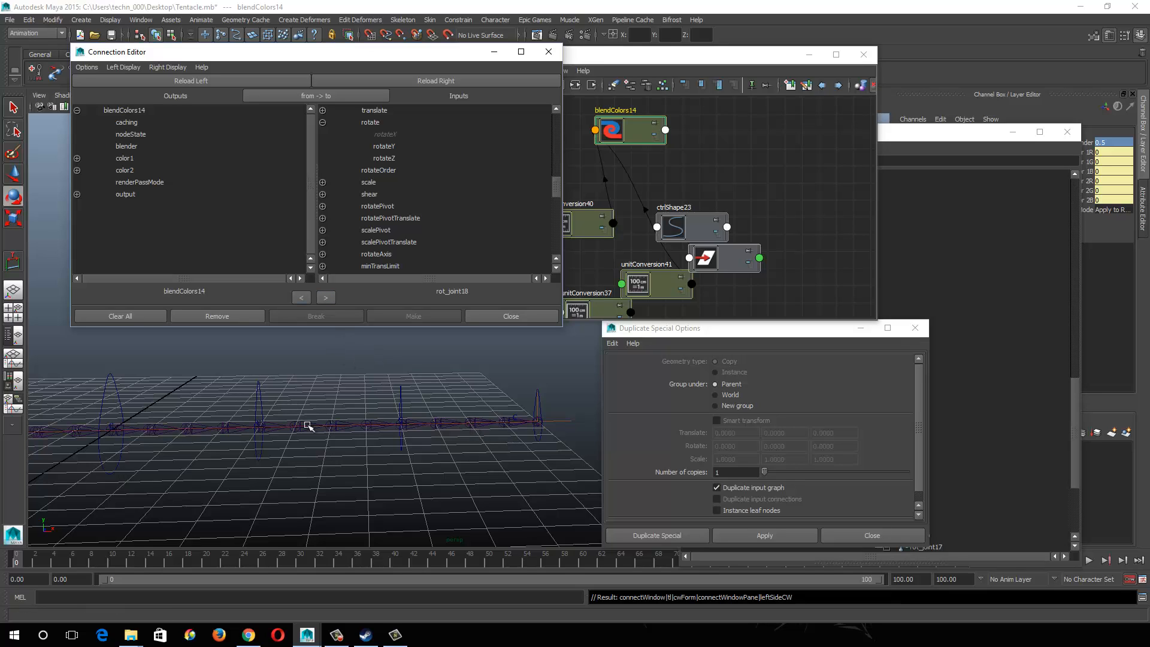
left_click(331, 426)
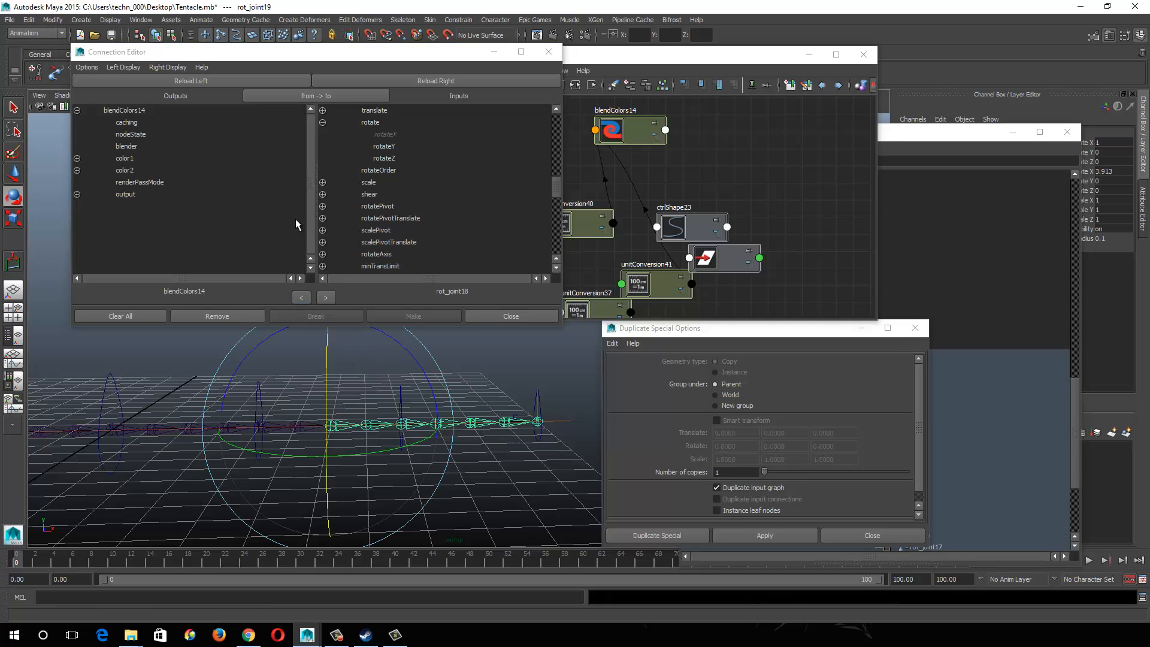
left_click(76, 194)
left_click(139, 206)
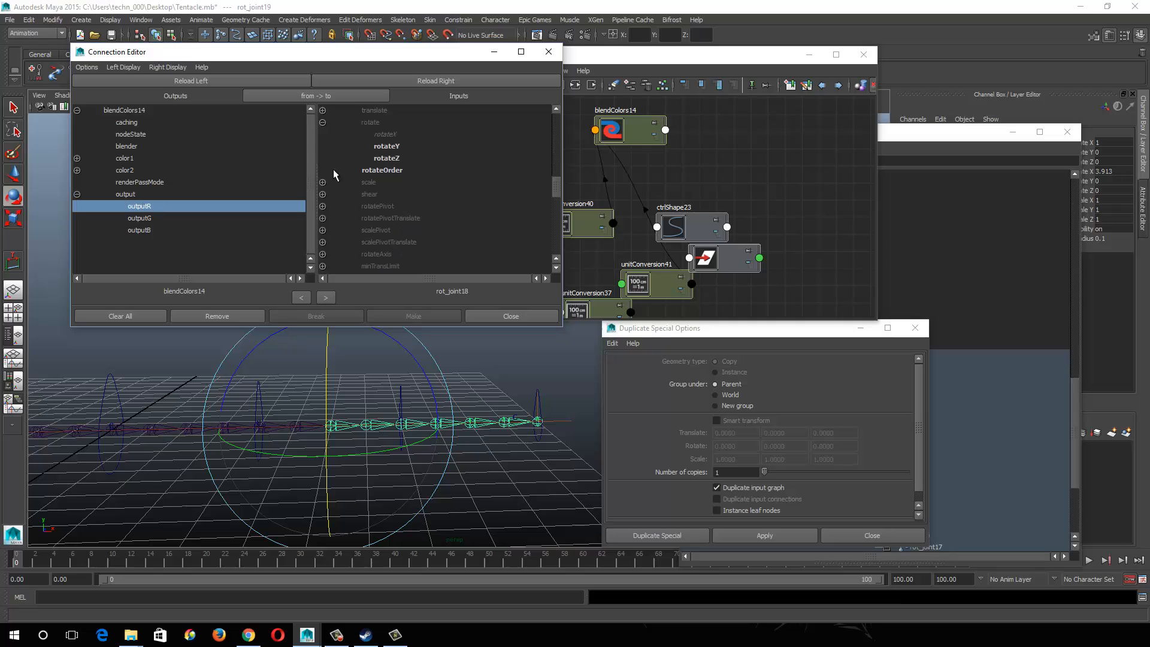
left_click(392, 81)
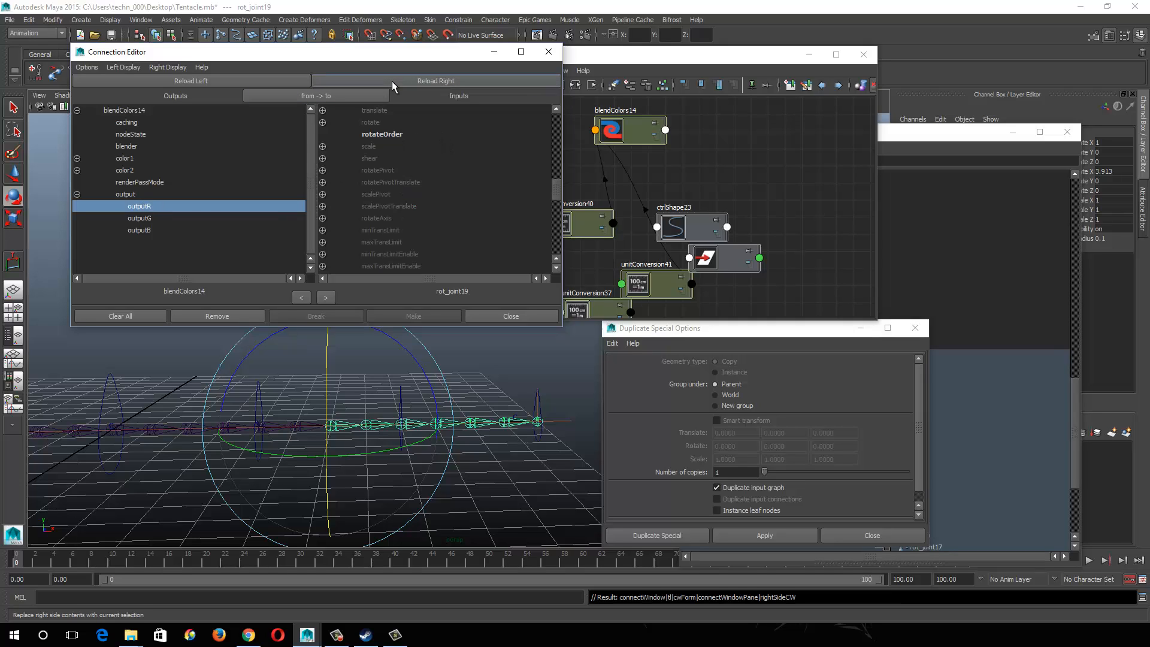
left_click(322, 122)
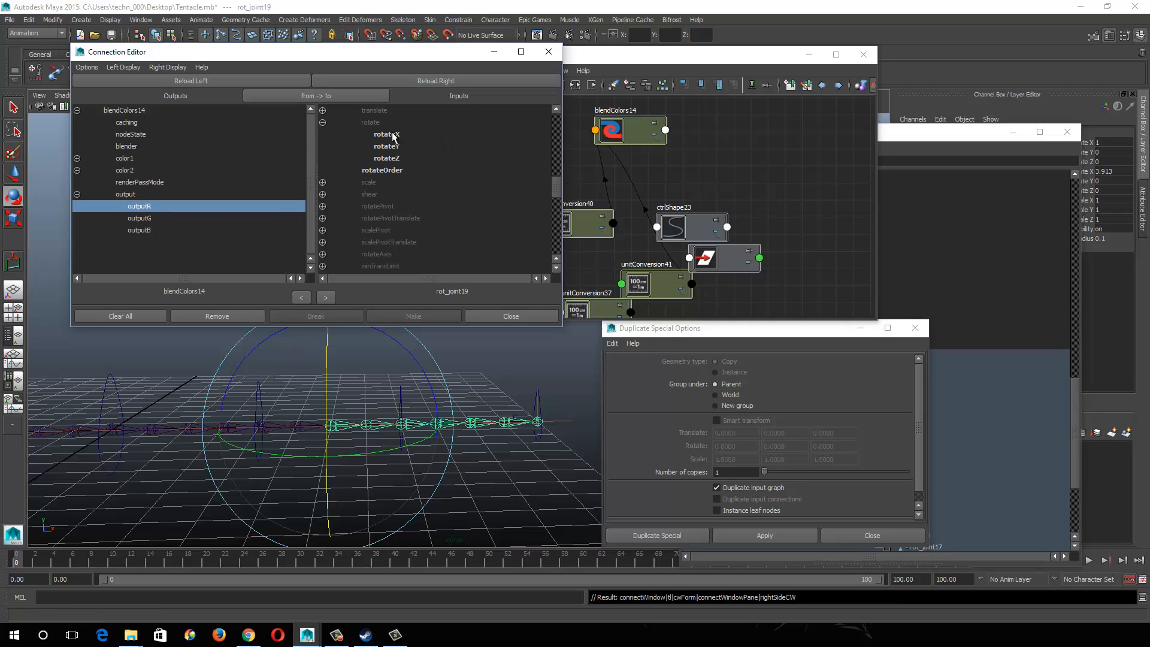
left_click(385, 134)
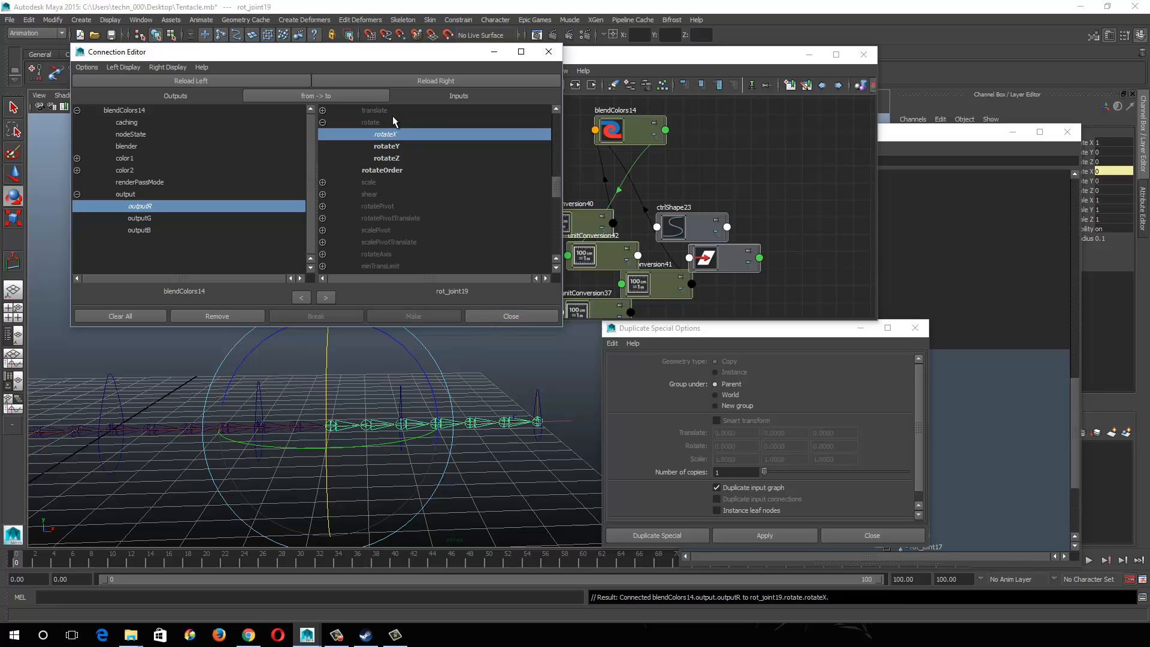
Step: Duplicate blendColors14 once together with its input graph
scroll(403, 424, "up", 2)
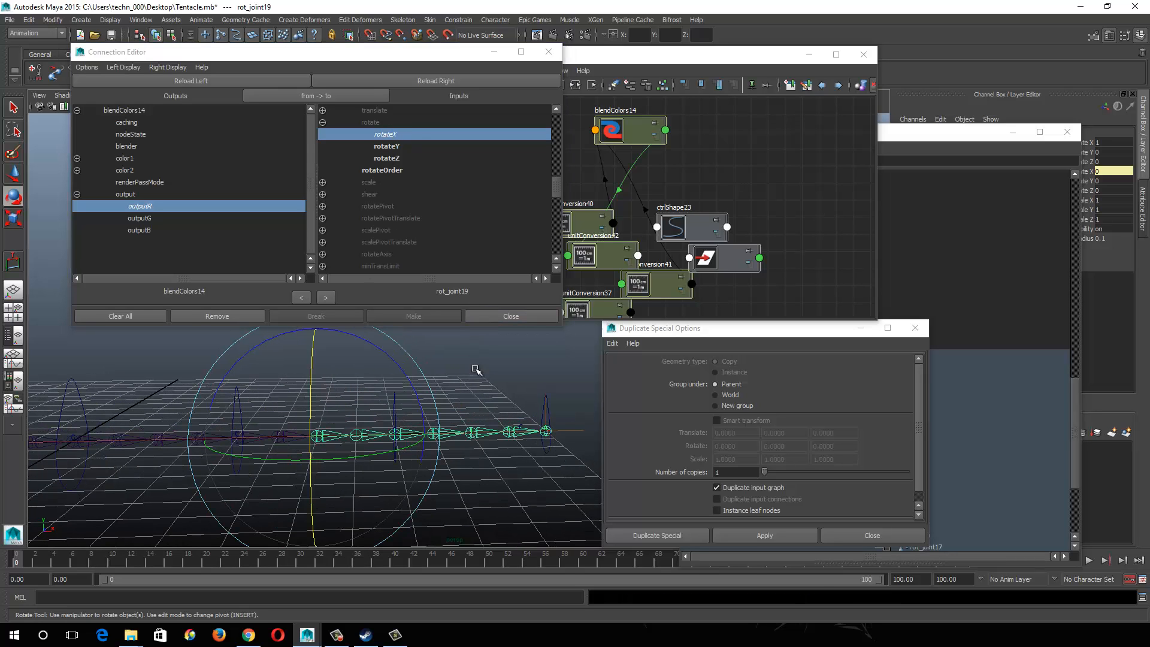
left_click(502, 370)
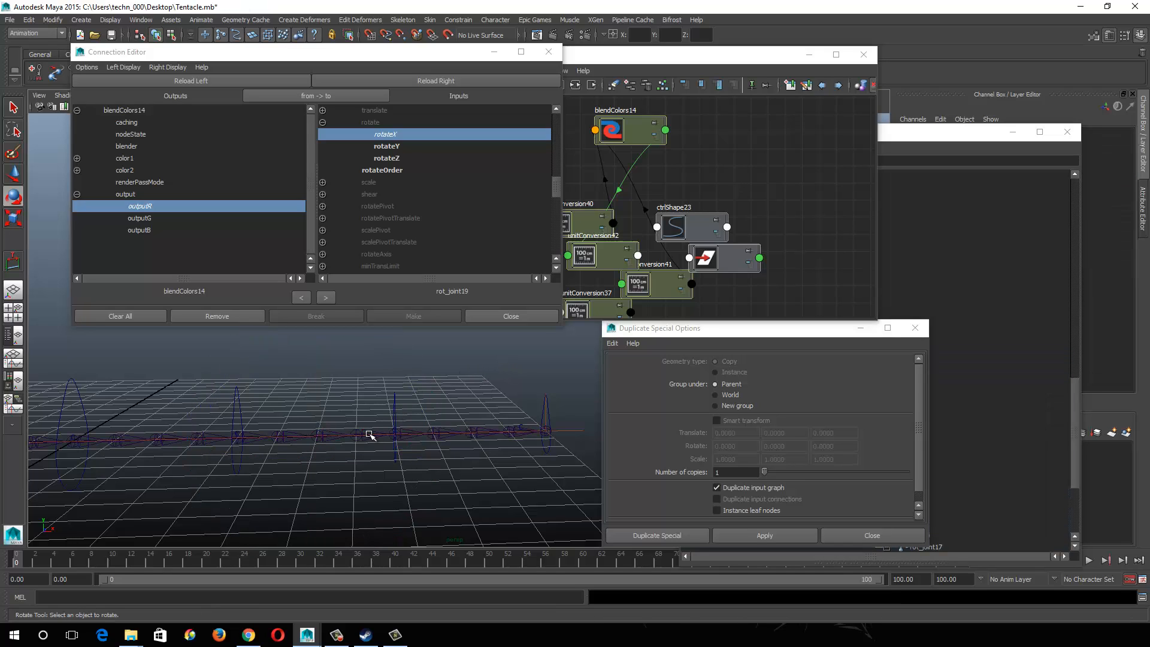
left_click(644, 126)
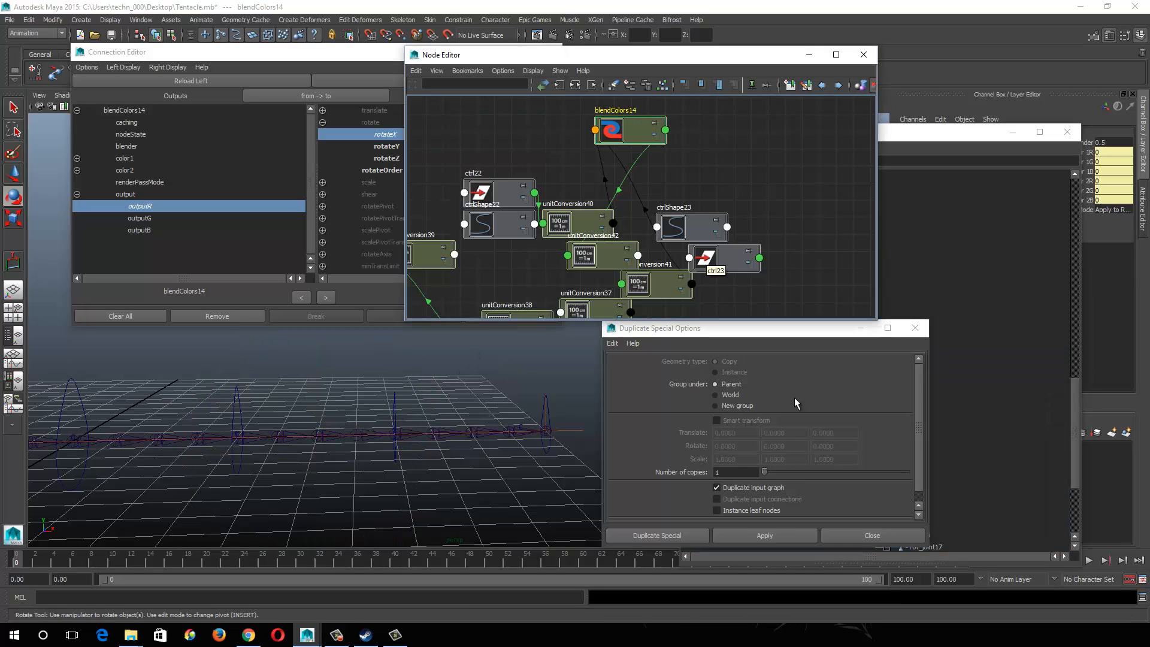
left_click(769, 535)
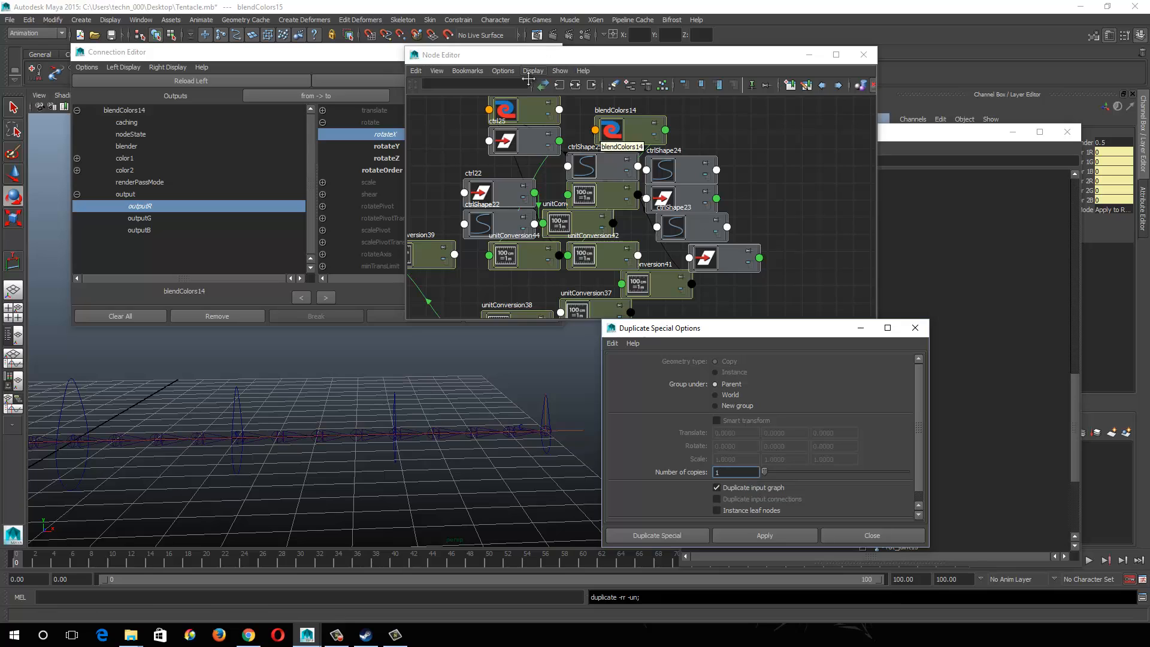
Step: Load blendColors15 as the output node for connecting and set its blender value to 0.25
left_click(187, 80)
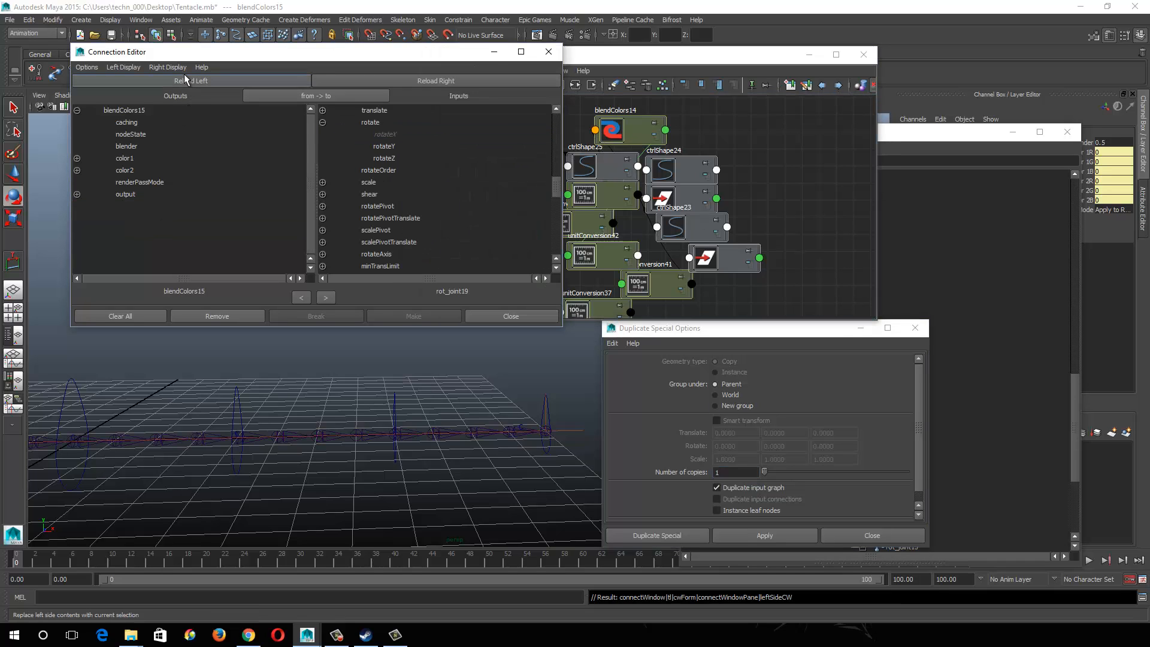
left_click(1112, 142)
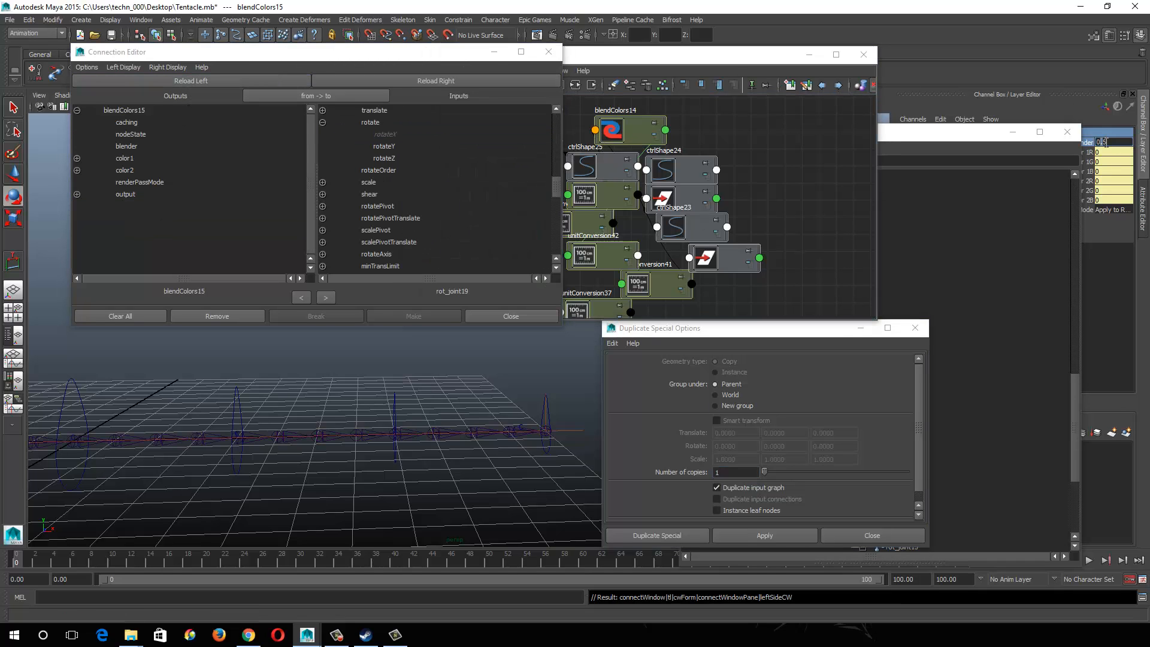
type("0.25")
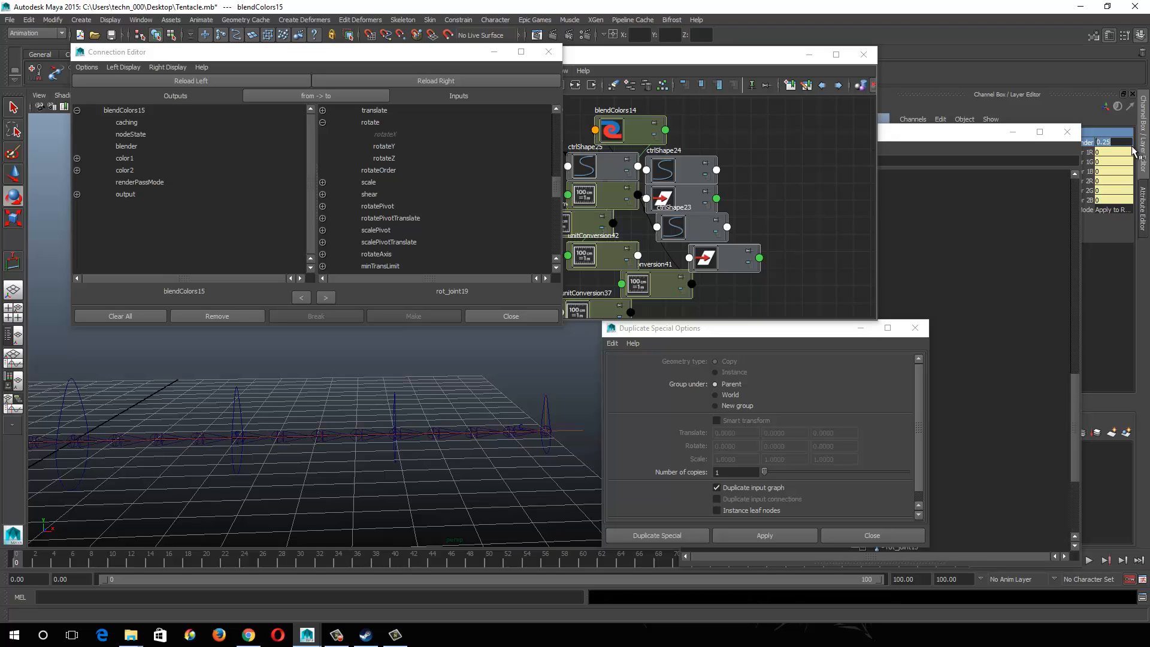
Step: Load rot_joint20 as the input node and connect outputR of blendColors15 to its rotateX
left_click(77, 195)
left_click(139, 206)
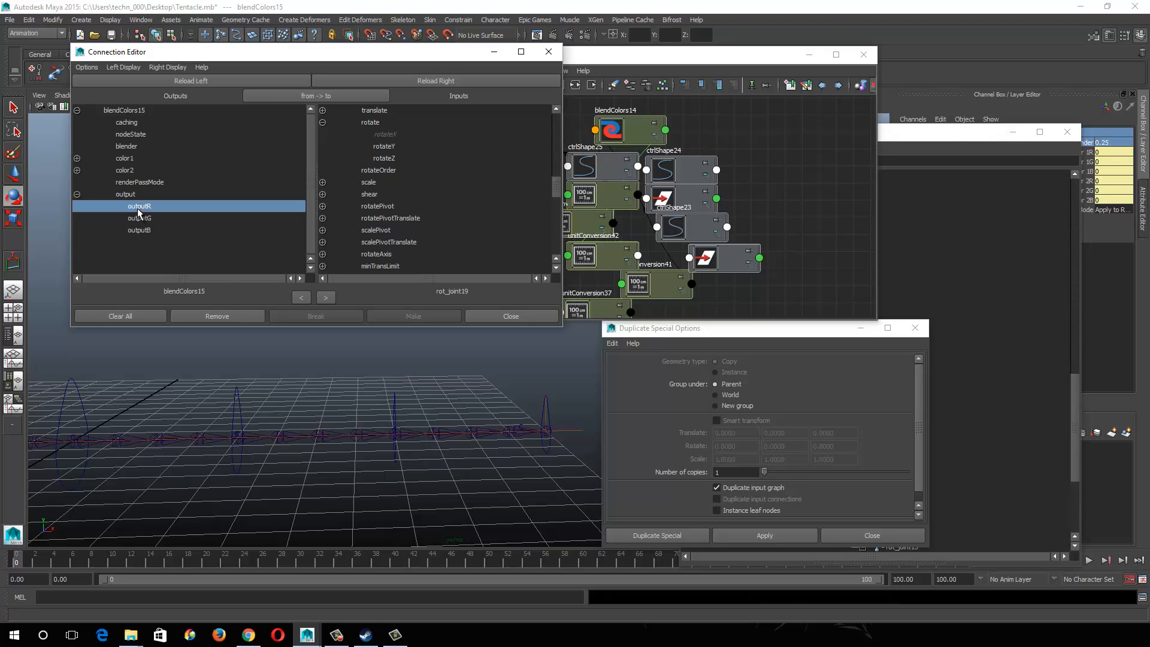
left_click(374, 434)
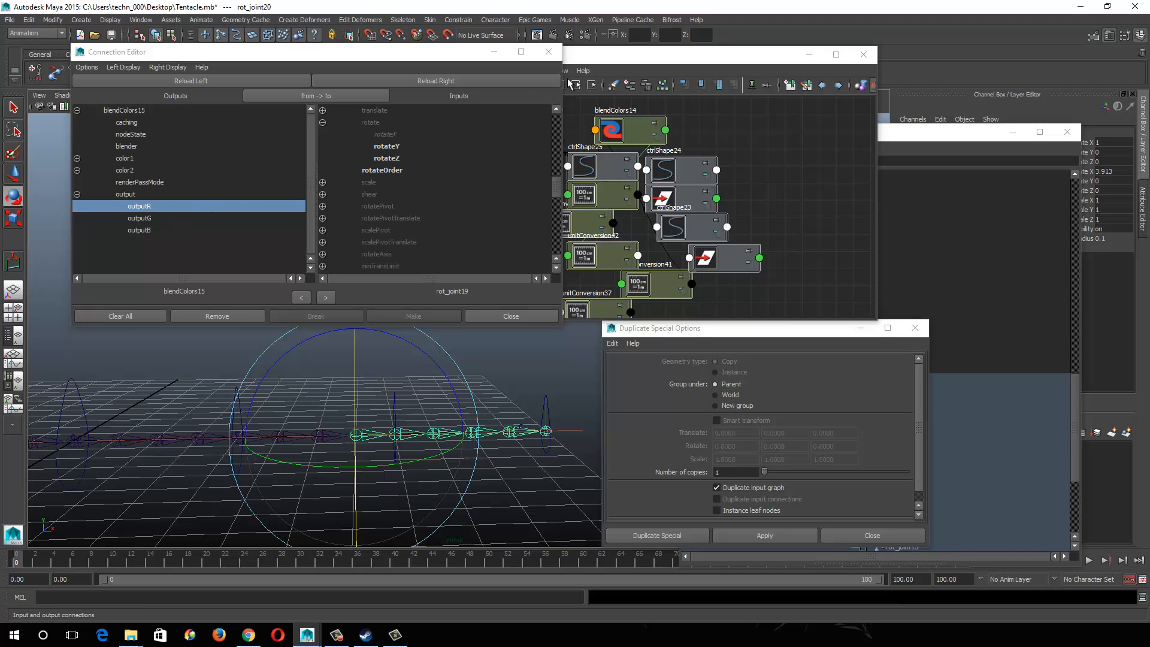
left_click(474, 82)
left_click(323, 122)
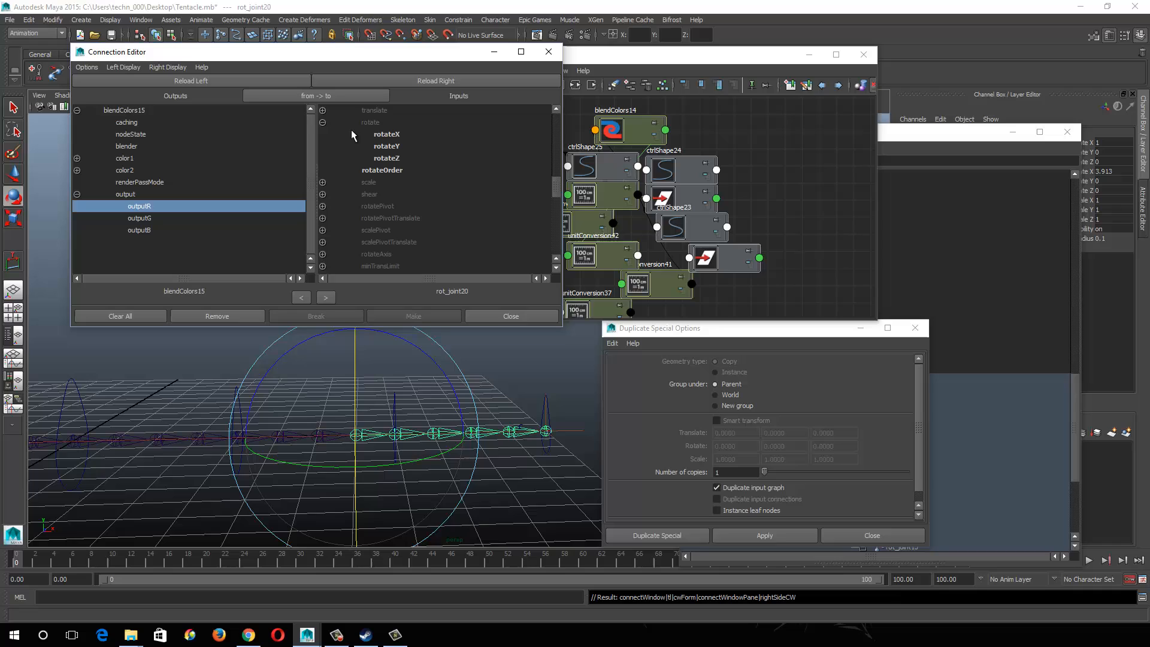
left_click(387, 136)
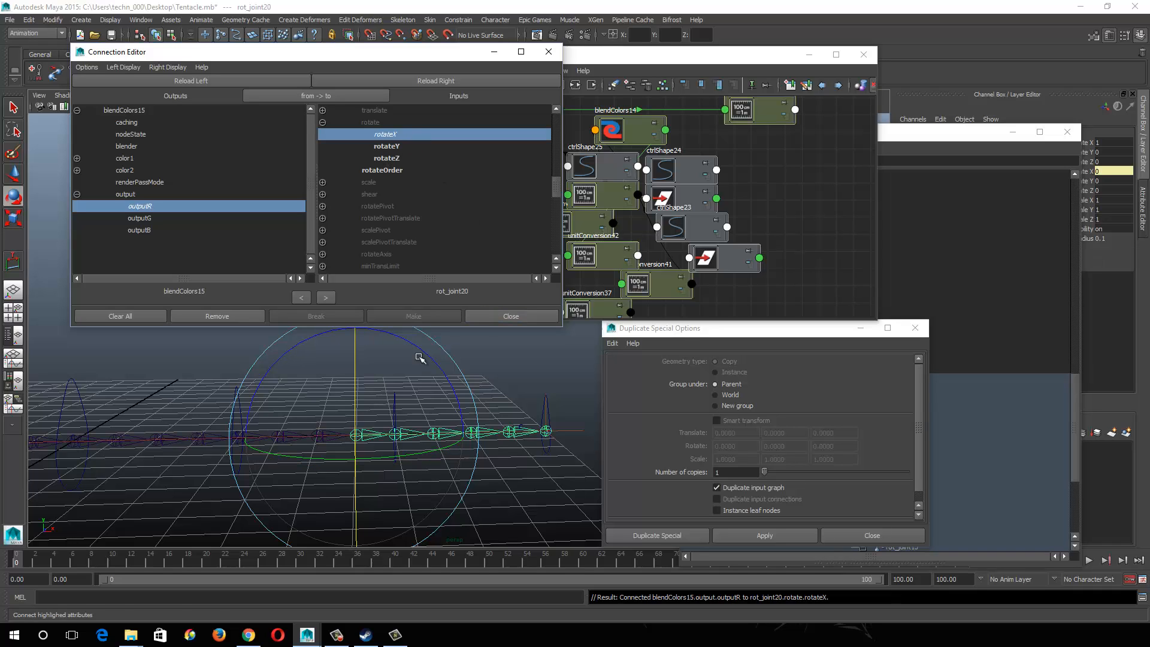
Step: Duplicate blendColors15 without its input graph and graph only the copy with its connections
left_click(641, 125)
middle_click_drag(639, 163, 669, 255, "alt")
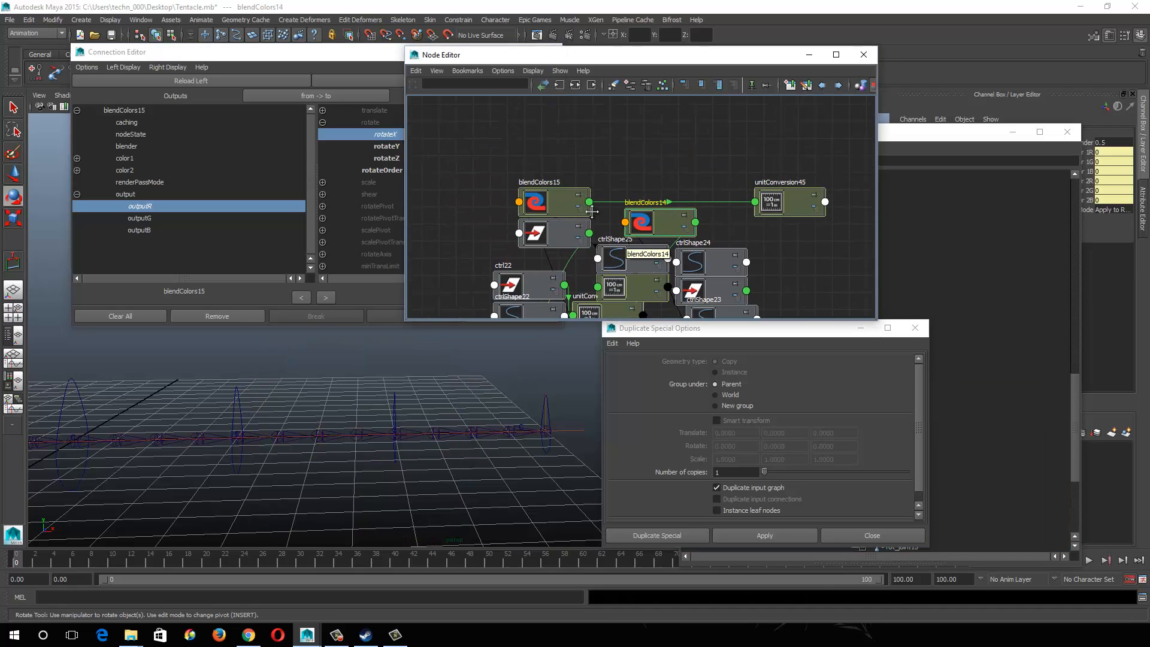
left_click(559, 201)
key("ctrl+d")
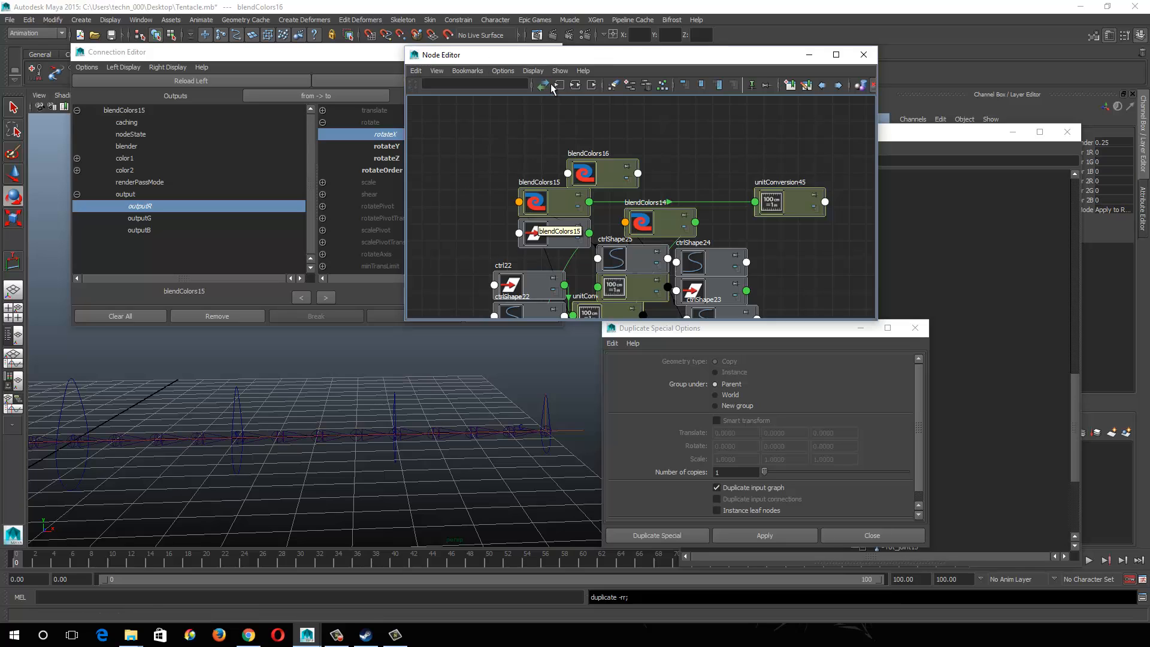
left_click(575, 86)
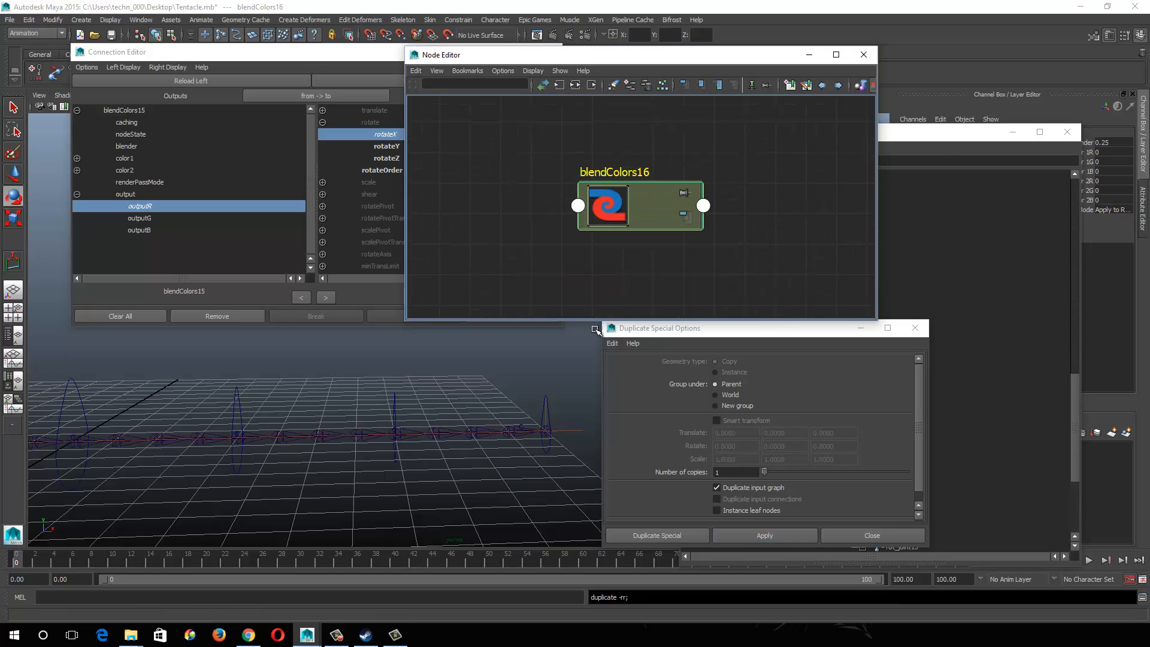
Step: Set the blender value of blendColors16 to 0.75 and load it as the input node for connecting
double_click(1114, 143)
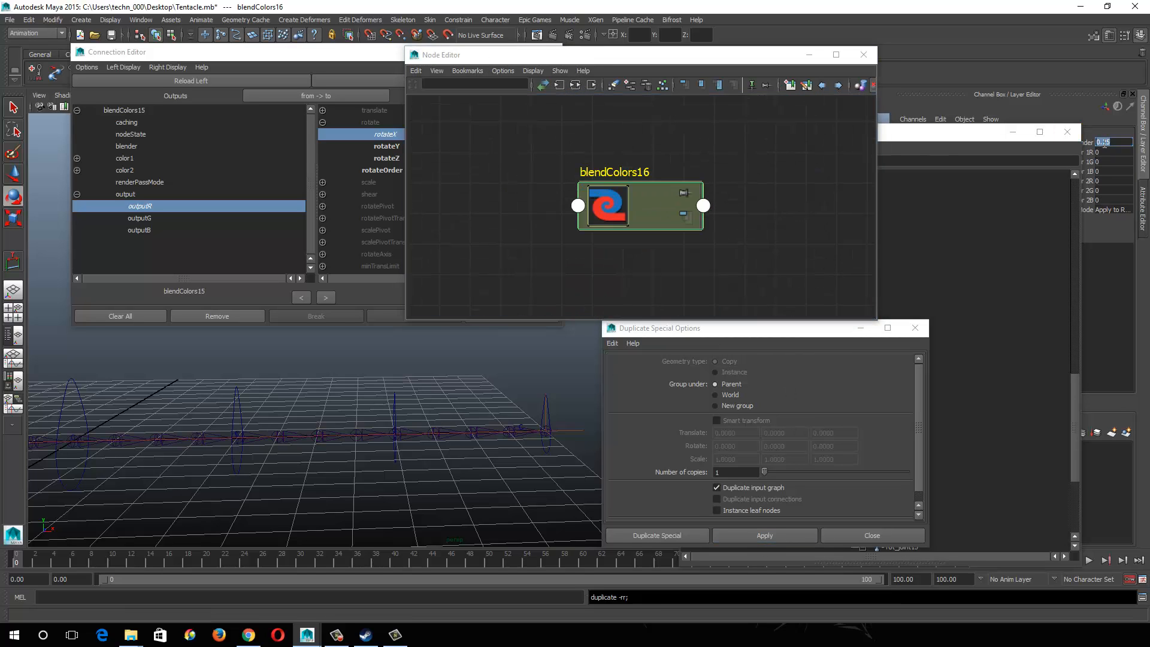
left_click_drag(1102, 143, 1113, 143)
type("75")
key("Return")
left_click(361, 79)
Step: Load the tentacle's next-to-last controller as the output node and connect its rotate to color1 of blendColors16
left_click(396, 398)
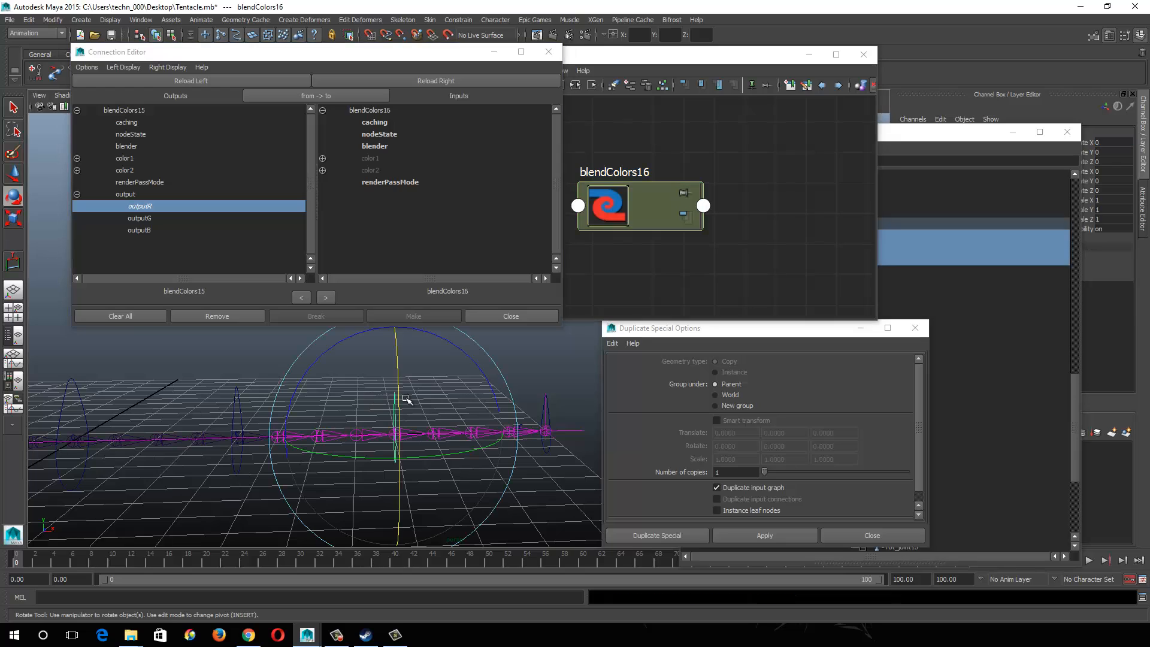
left_click(132, 84)
scroll(138, 204, "down", 6)
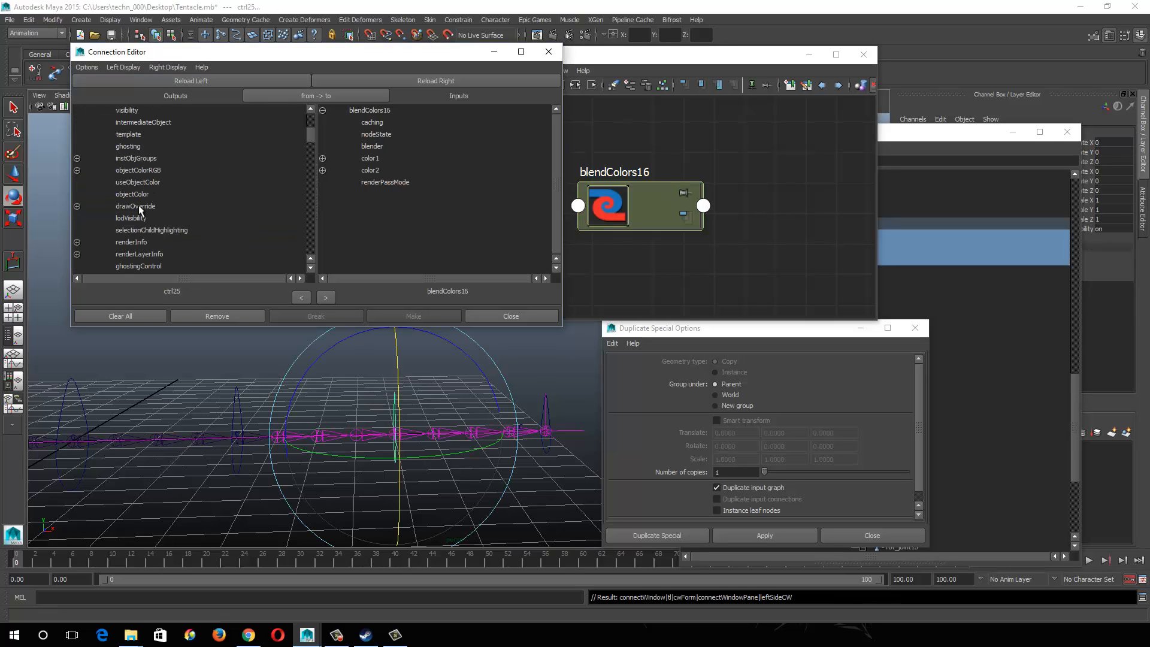
scroll(138, 205, "down", 4)
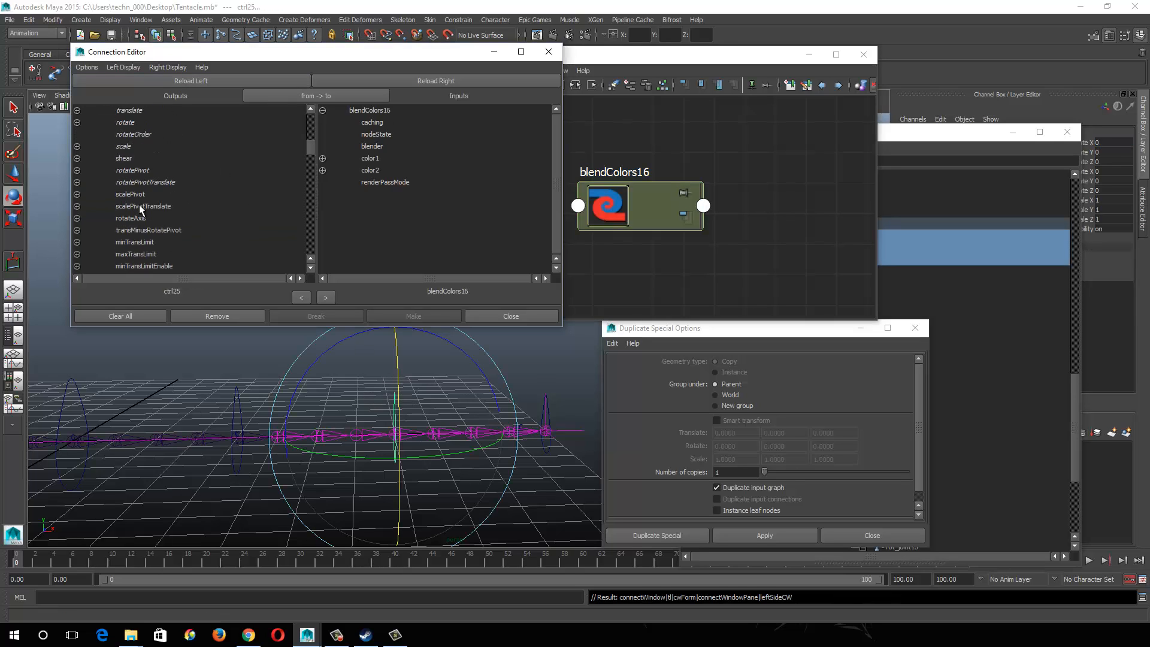
left_click(138, 219)
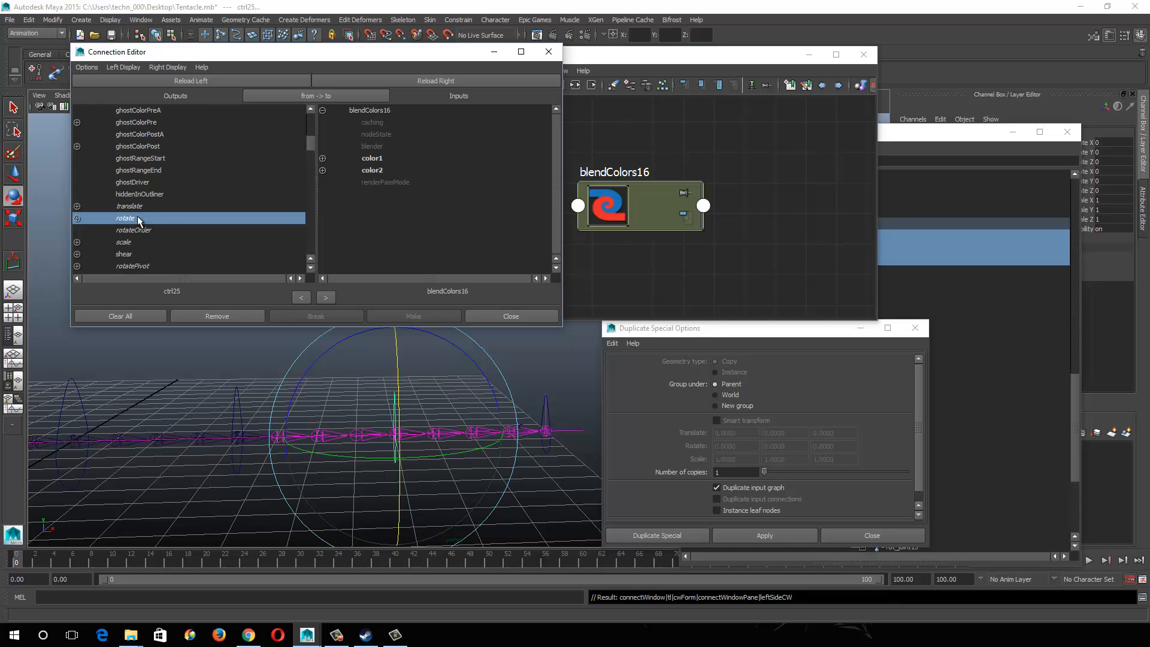
left_click(372, 160)
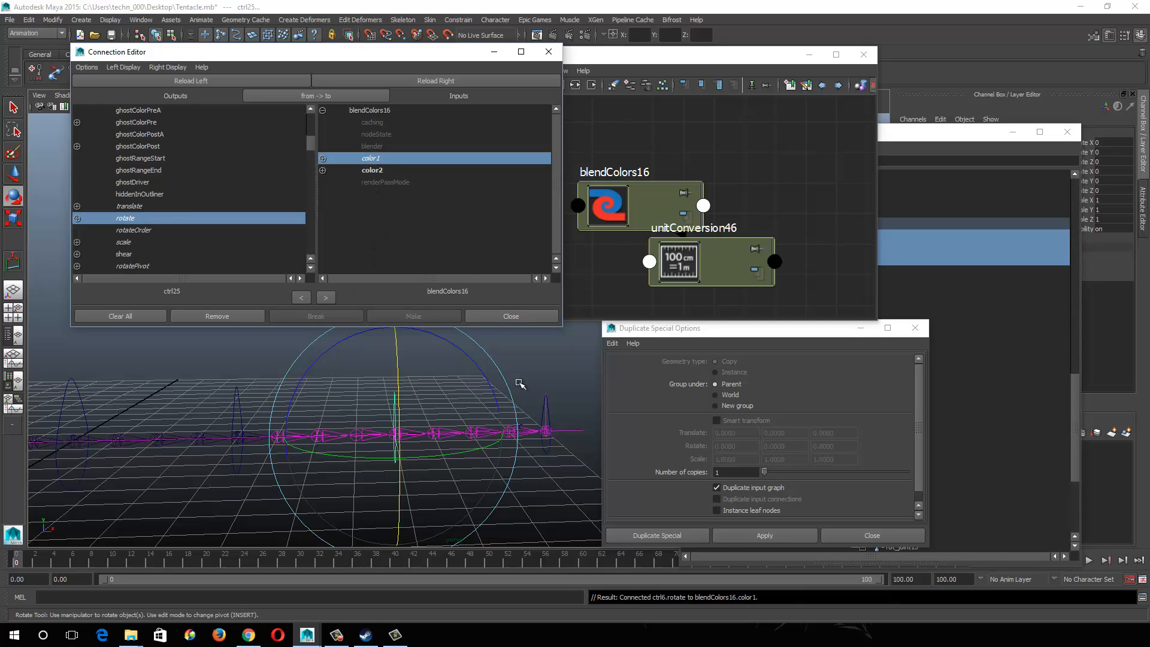
Step: Load the end controller ctrl7 as the output node and connect its rotate to color2 of blendColors16
left_click(544, 402)
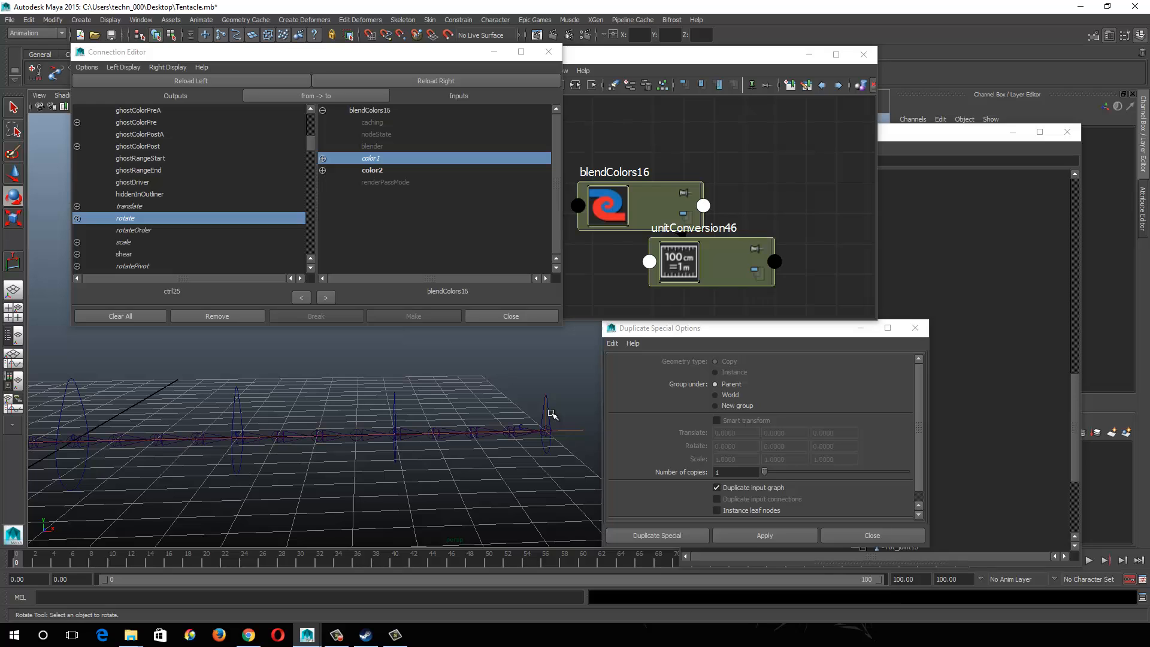
left_click(547, 413)
left_click(536, 411)
left_click(549, 452)
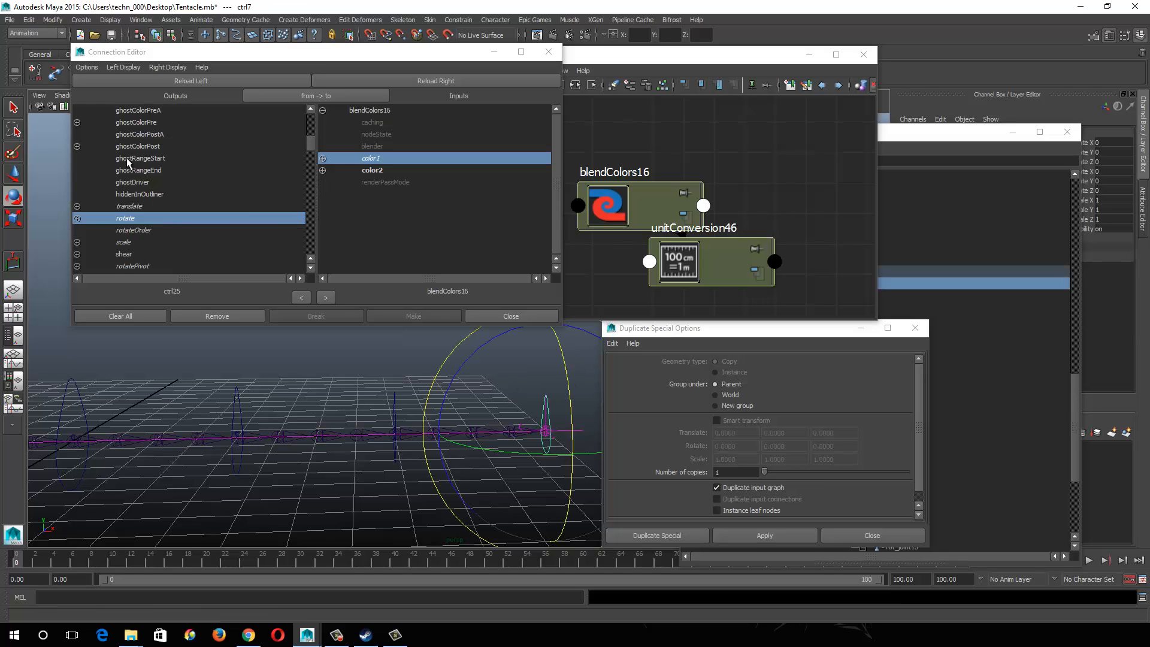
left_click(147, 80)
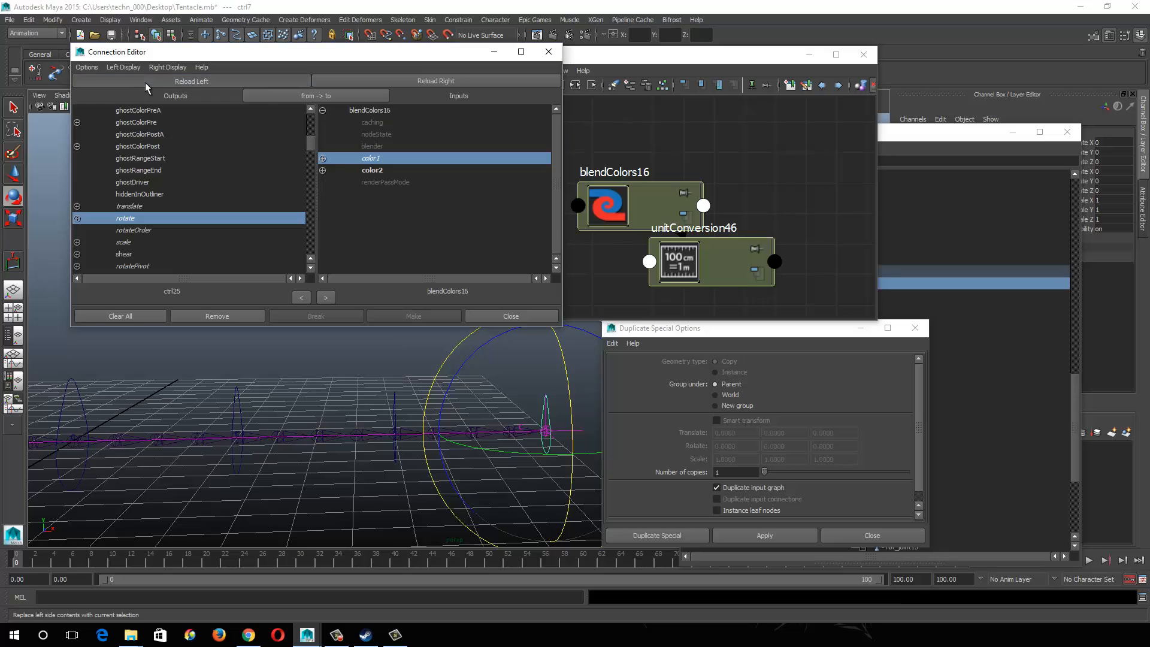
left_click(130, 219)
left_click(372, 170)
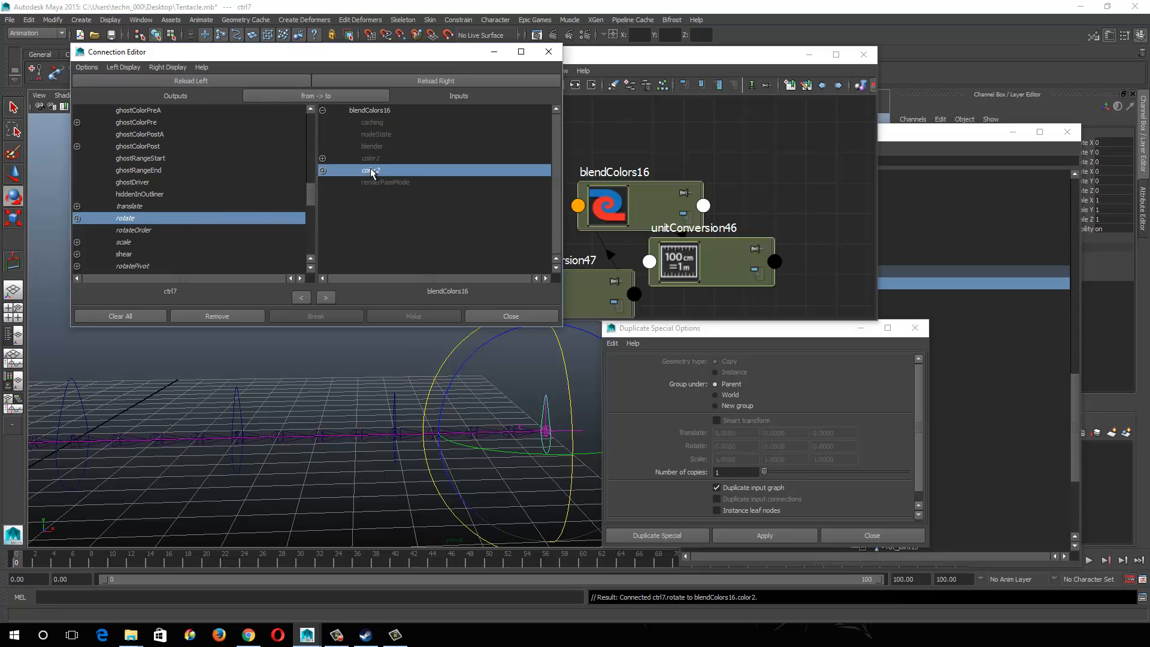
Step: Load blendColors16 as the output node and rot_joint22 as the input node, and connect outputR to rotateX
left_click(626, 203)
left_click(234, 82)
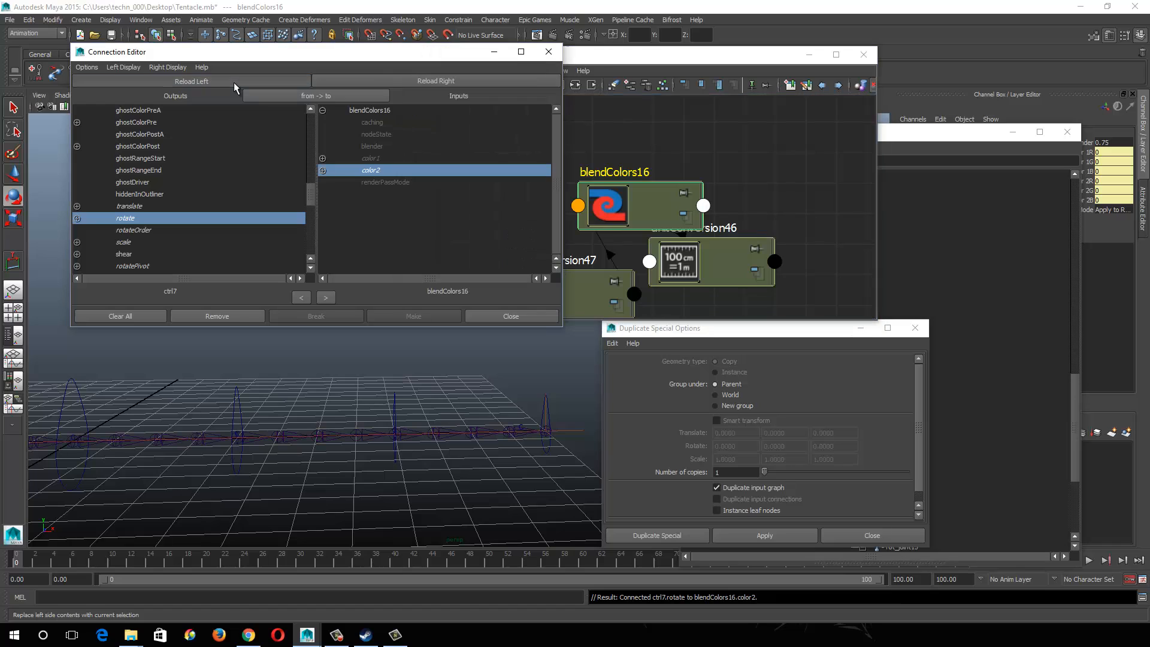
left_click(234, 82)
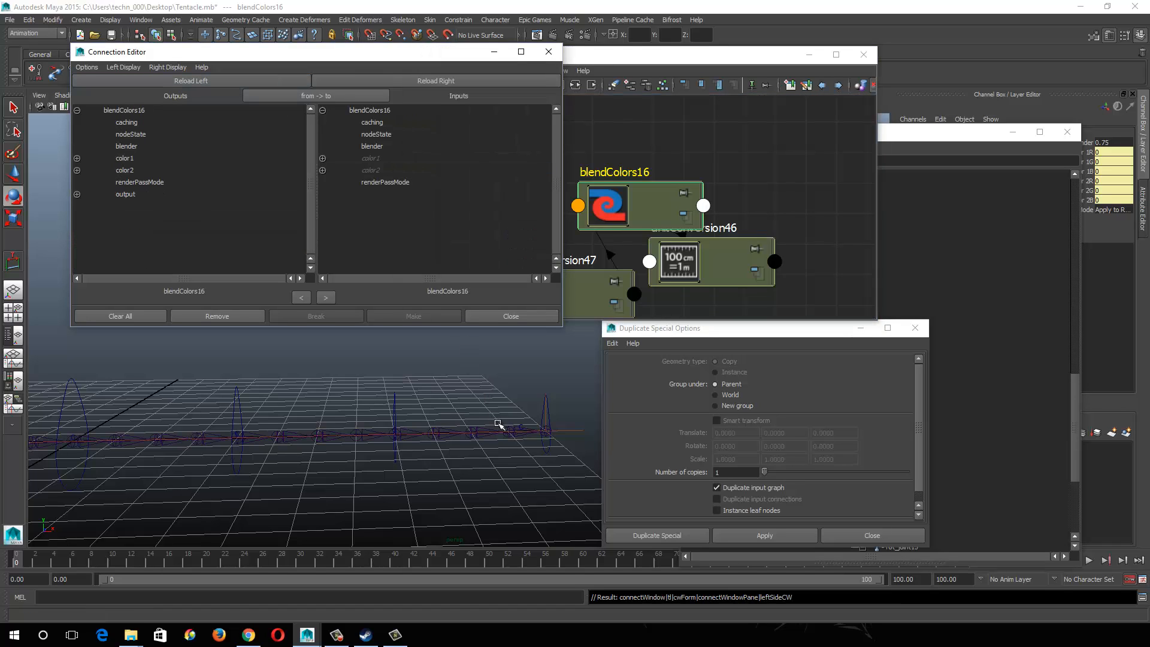
left_click(438, 430)
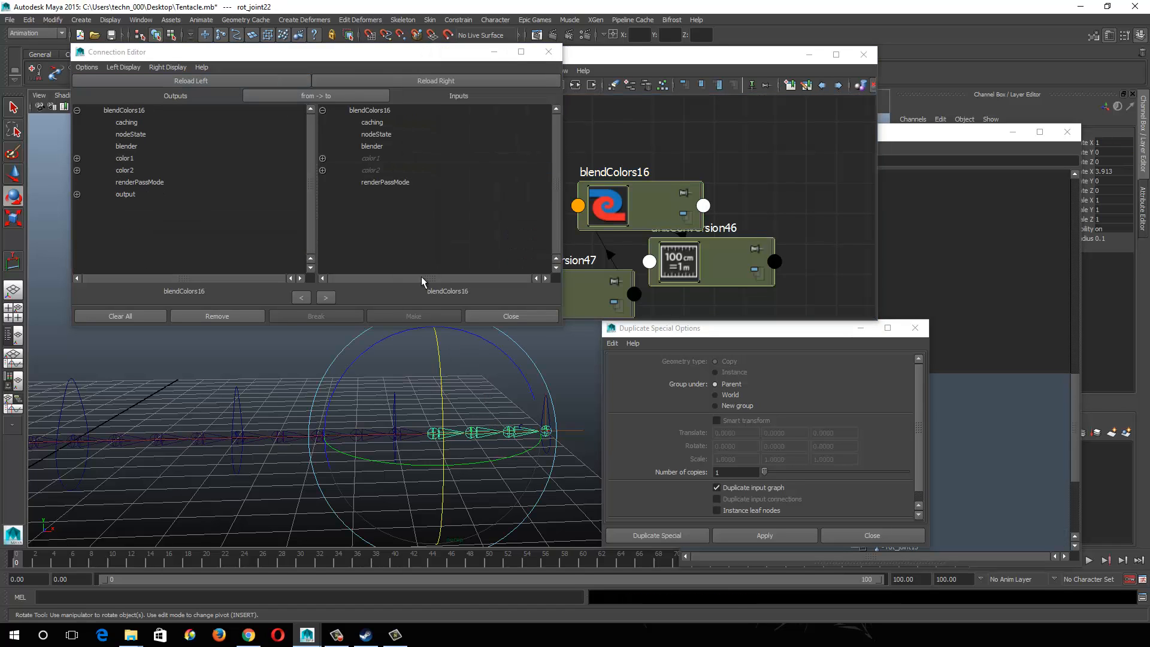
left_click(348, 81)
left_click(77, 194)
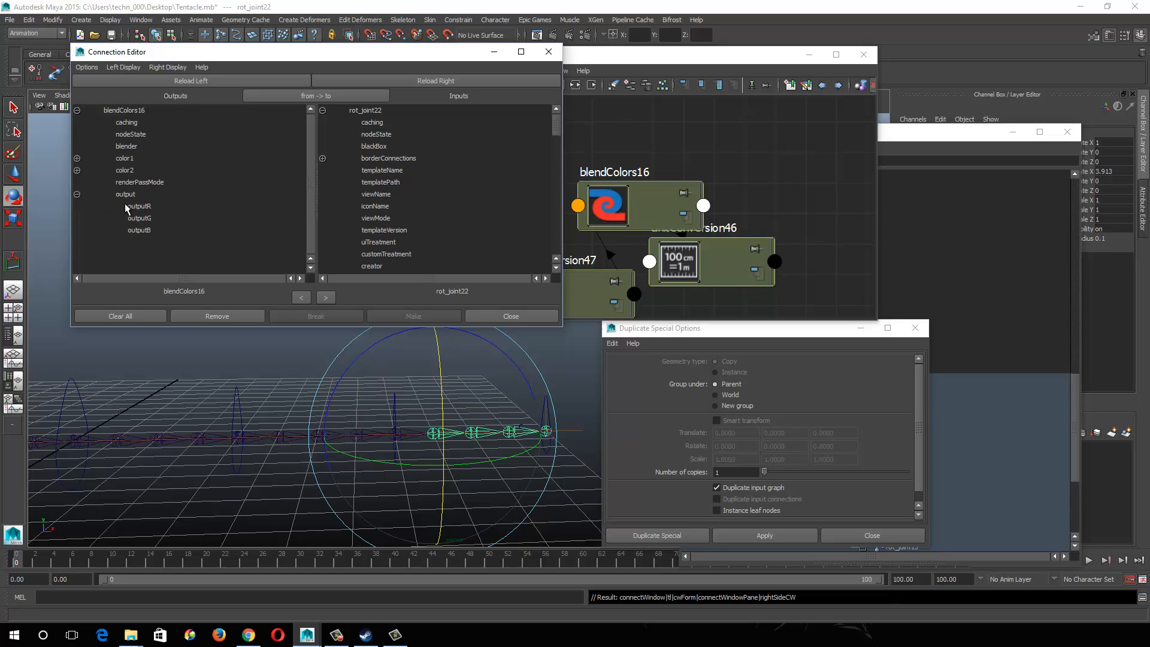
left_click(138, 207)
scroll(417, 193, "down", 8)
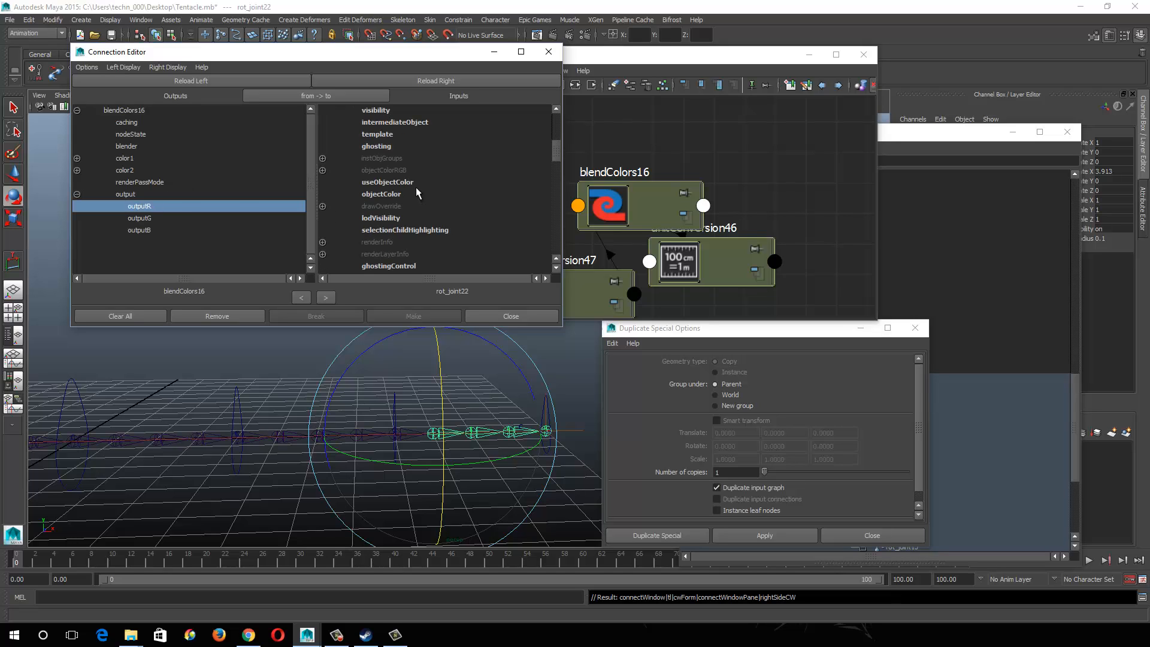
scroll(417, 193, "down", 5)
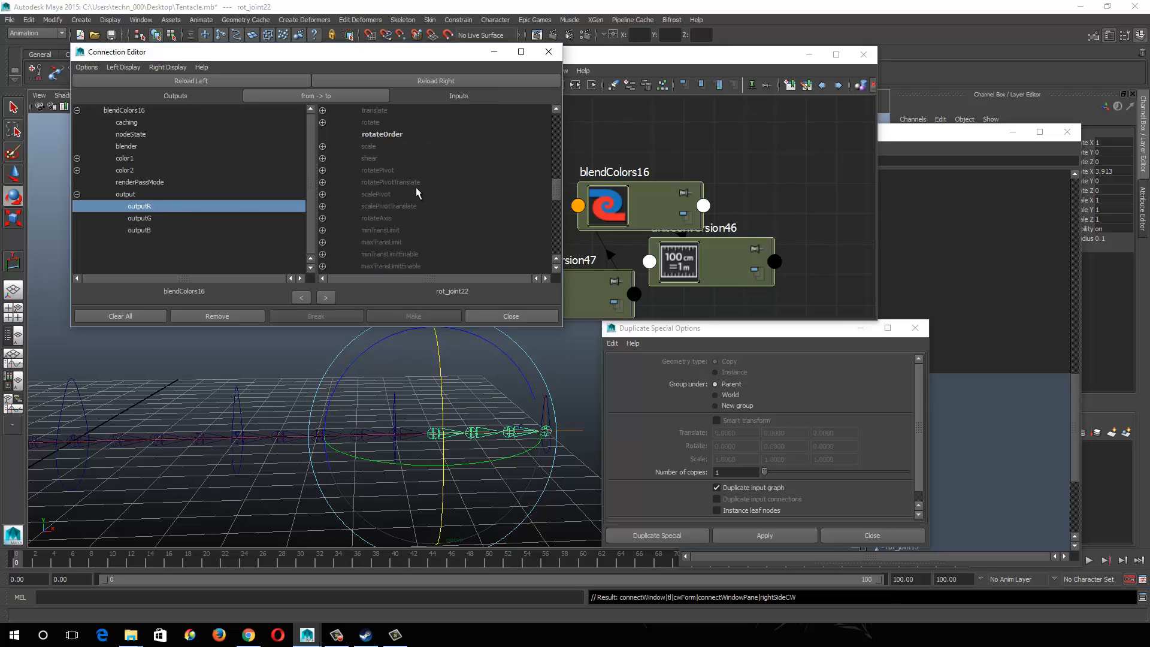
left_click(322, 122)
left_click(387, 134)
Step: Duplicate blendColors16 once together with its input graph and bring the copied nodes into view
left_click(652, 188)
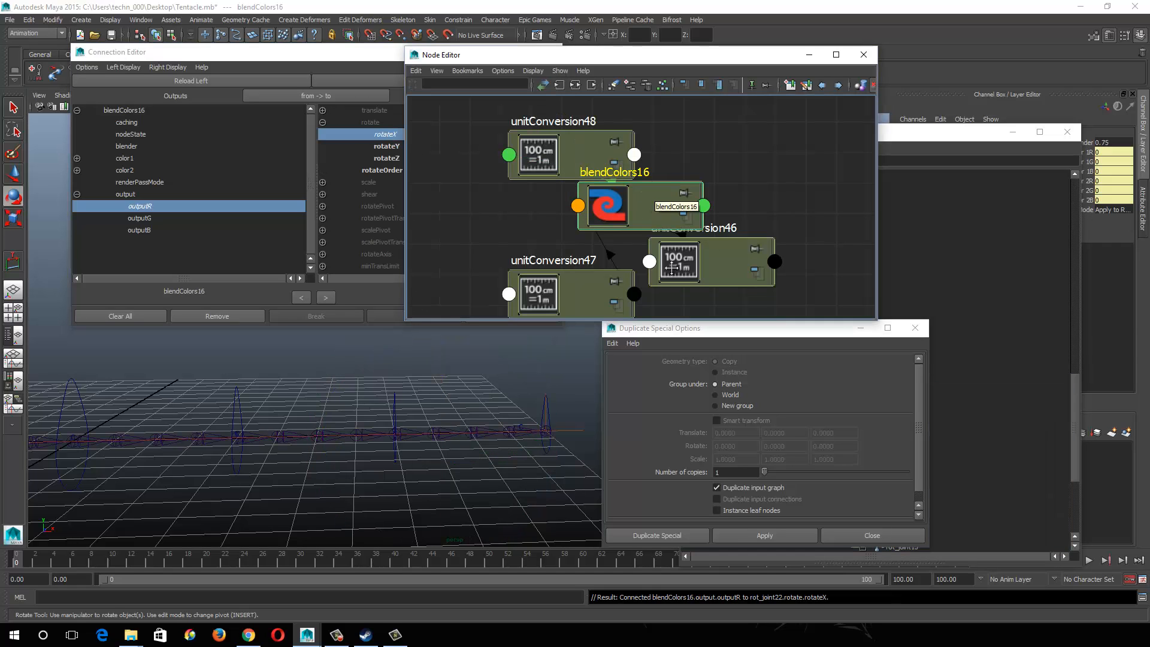
left_click(765, 536)
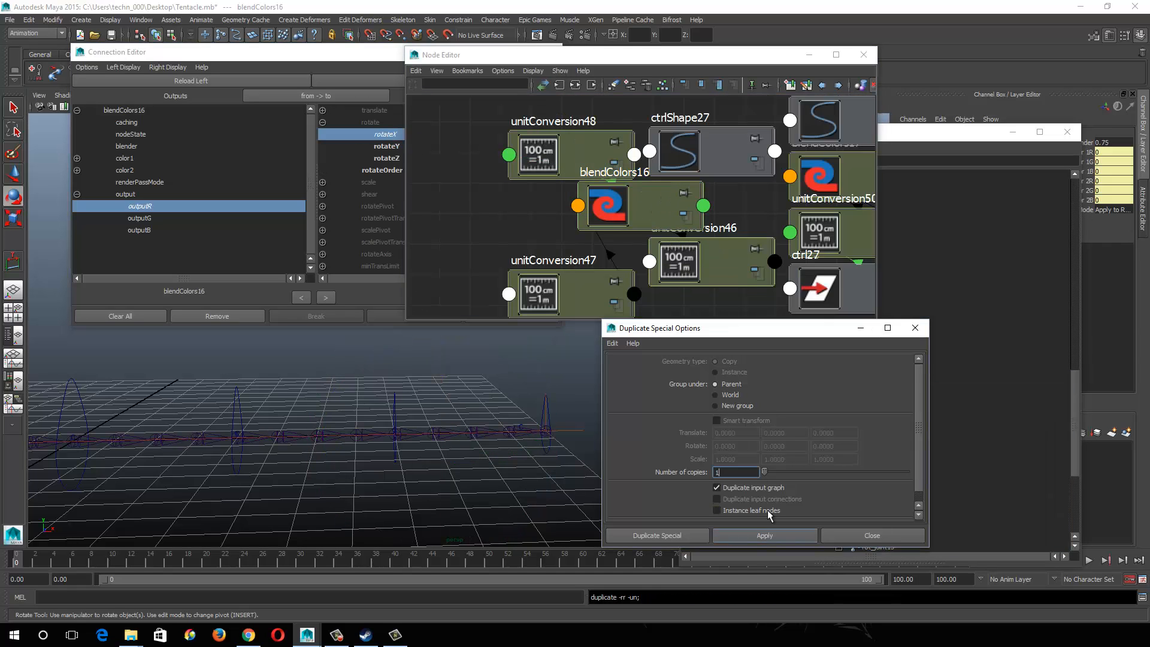
middle_click_drag(698, 191, 578, 237, "alt")
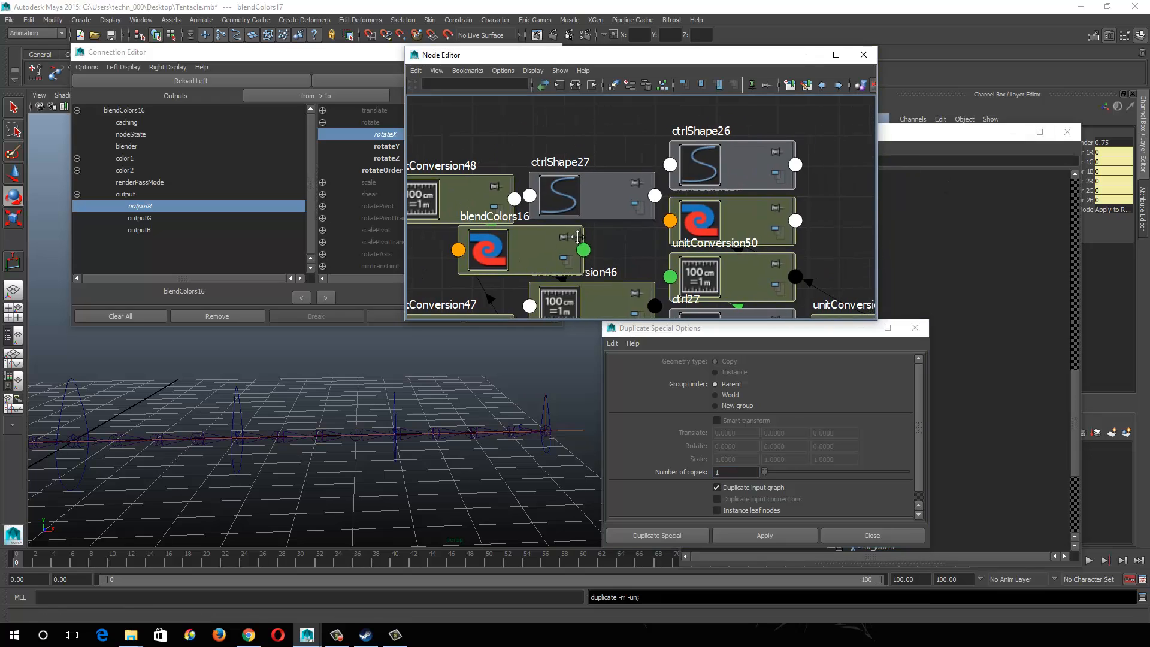
Step: Set the blender value of blendColors17 to 0.5 and keep that node selected
left_click(734, 222)
left_click(1114, 142)
left_click(1106, 143)
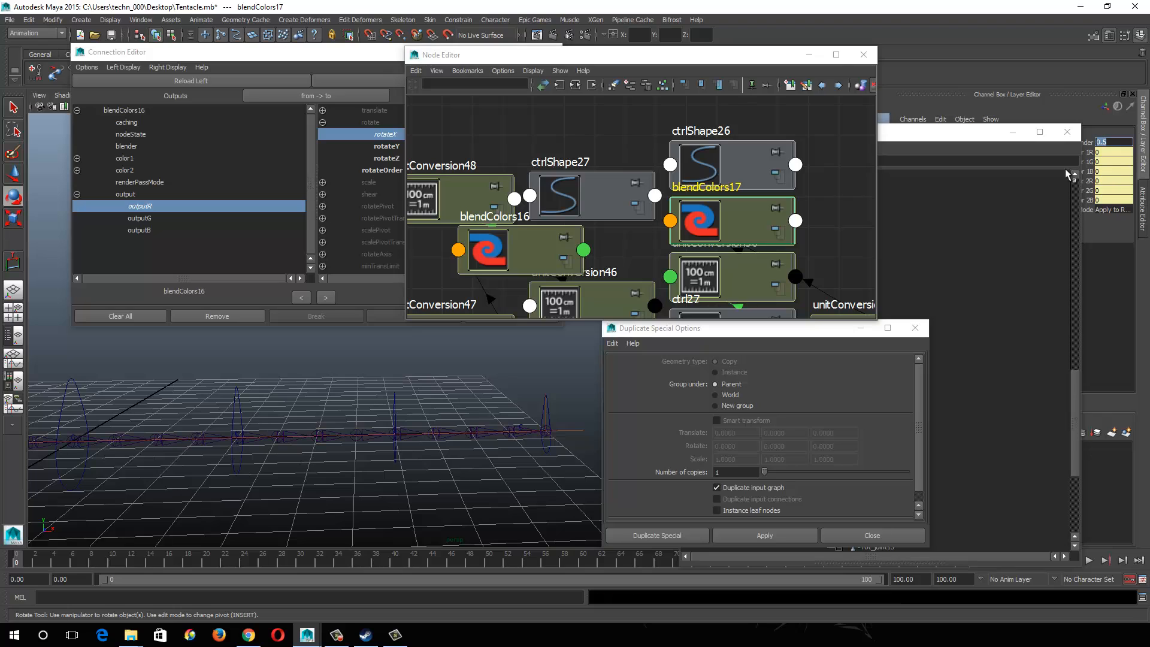
left_click(832, 206)
left_click(759, 228)
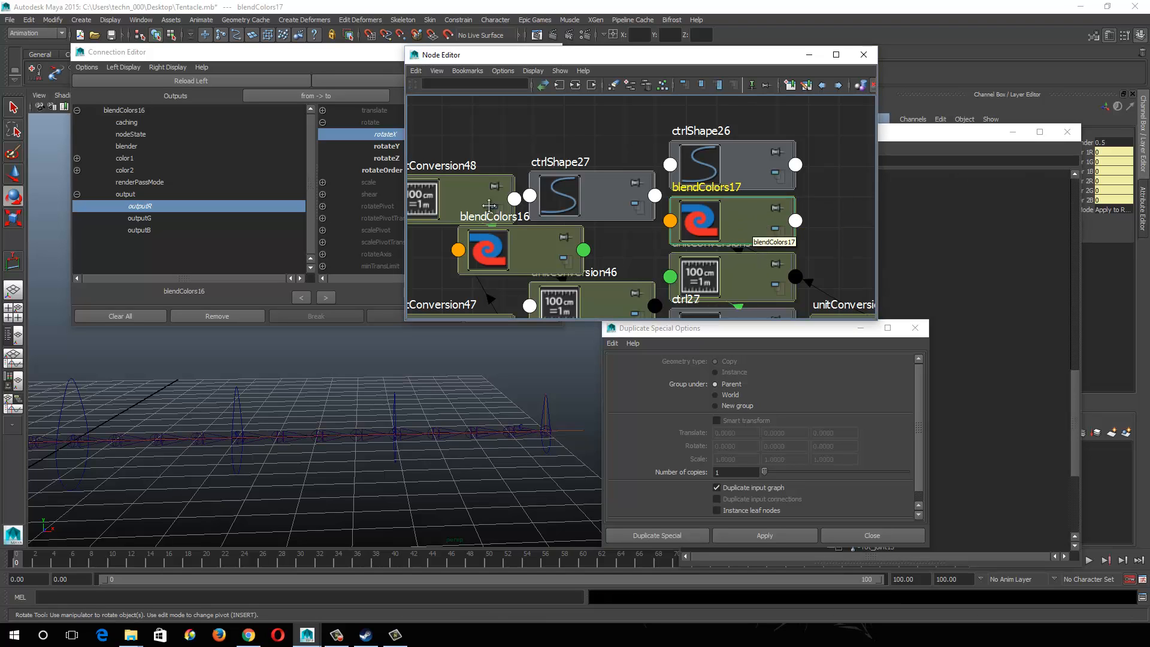
Step: Load blendColors17 as the output node and rot_joint23 as the input node, and connect outputR to rotateX
left_click(186, 80)
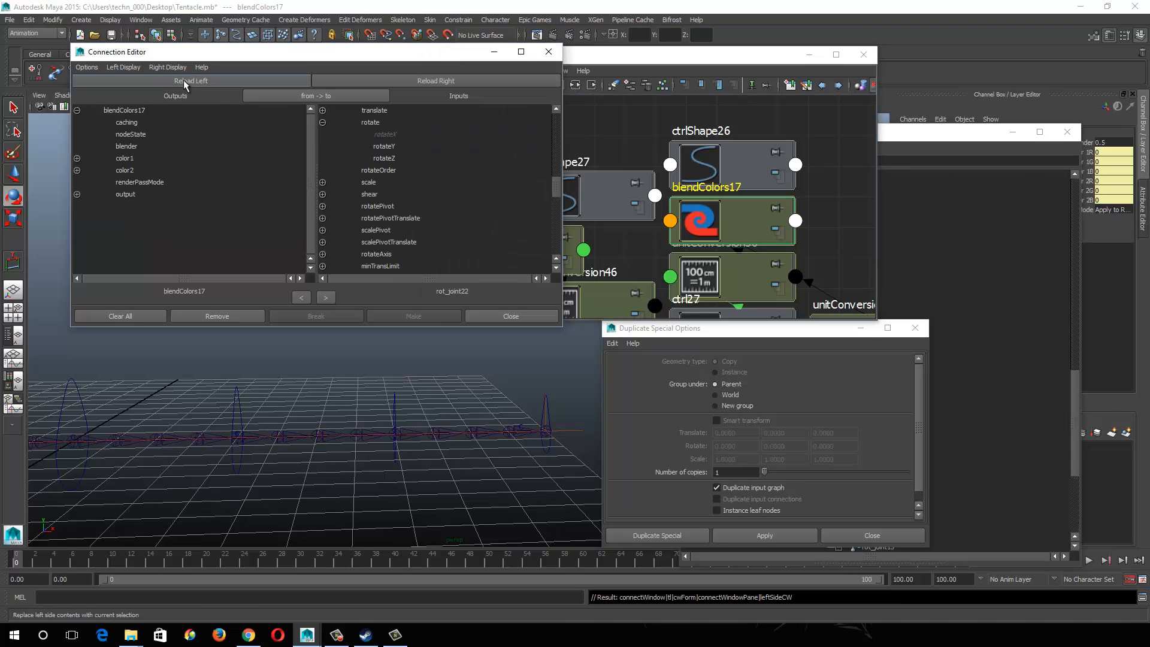
left_click(77, 195)
left_click(135, 209)
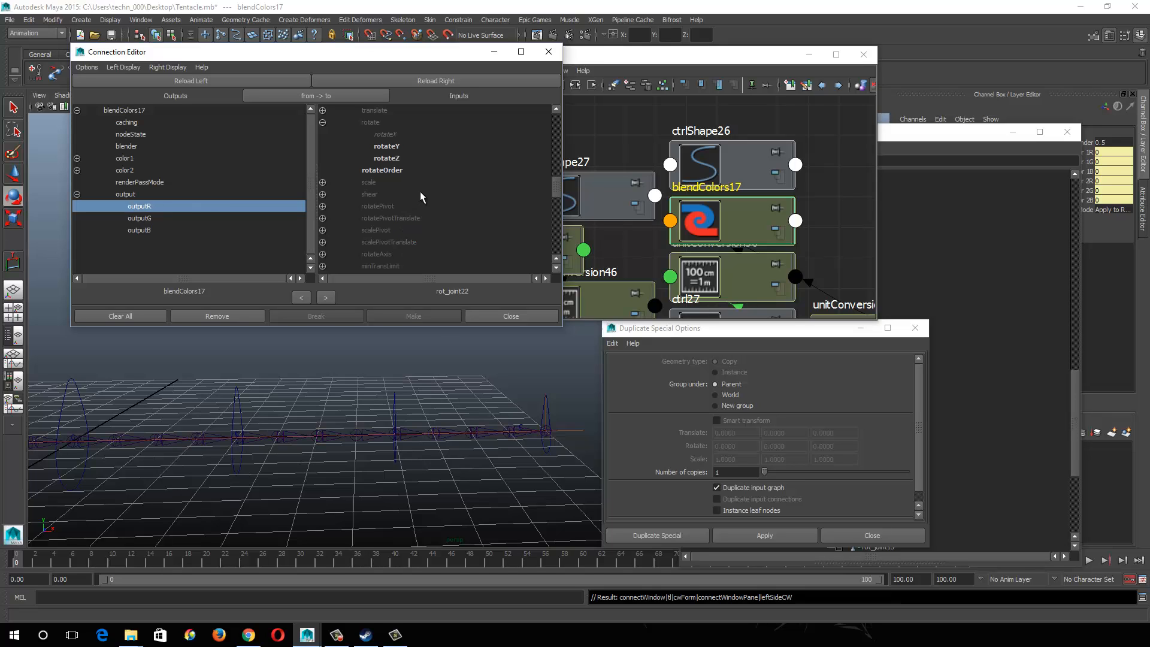
left_click(474, 431)
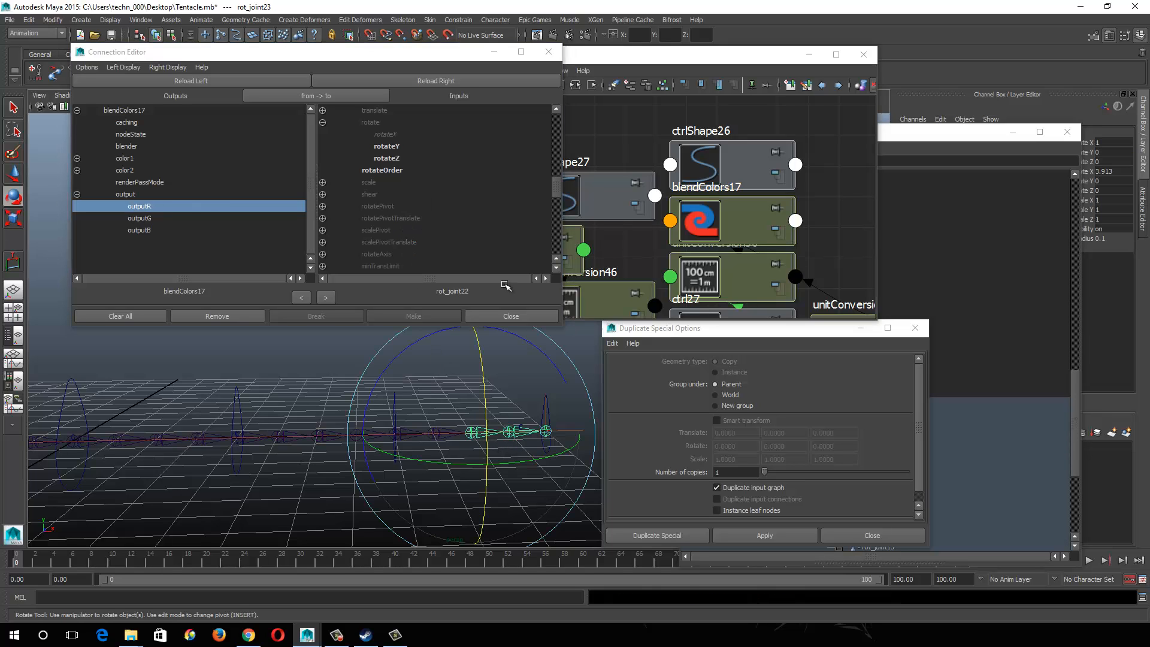
left_click(450, 81)
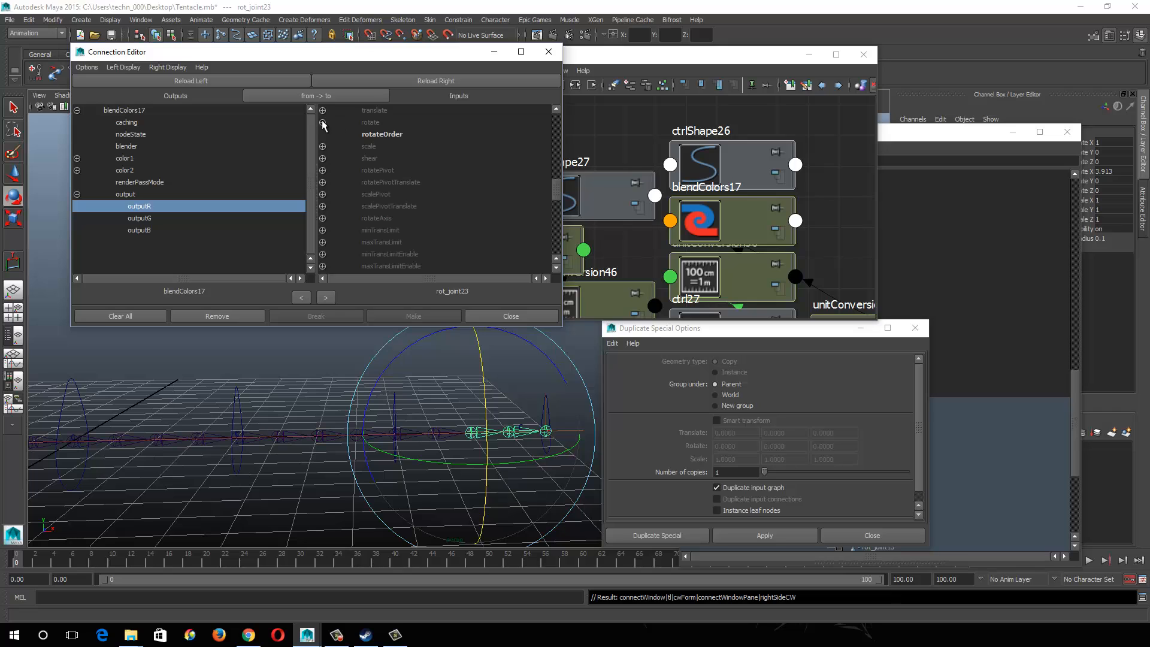
left_click(395, 136)
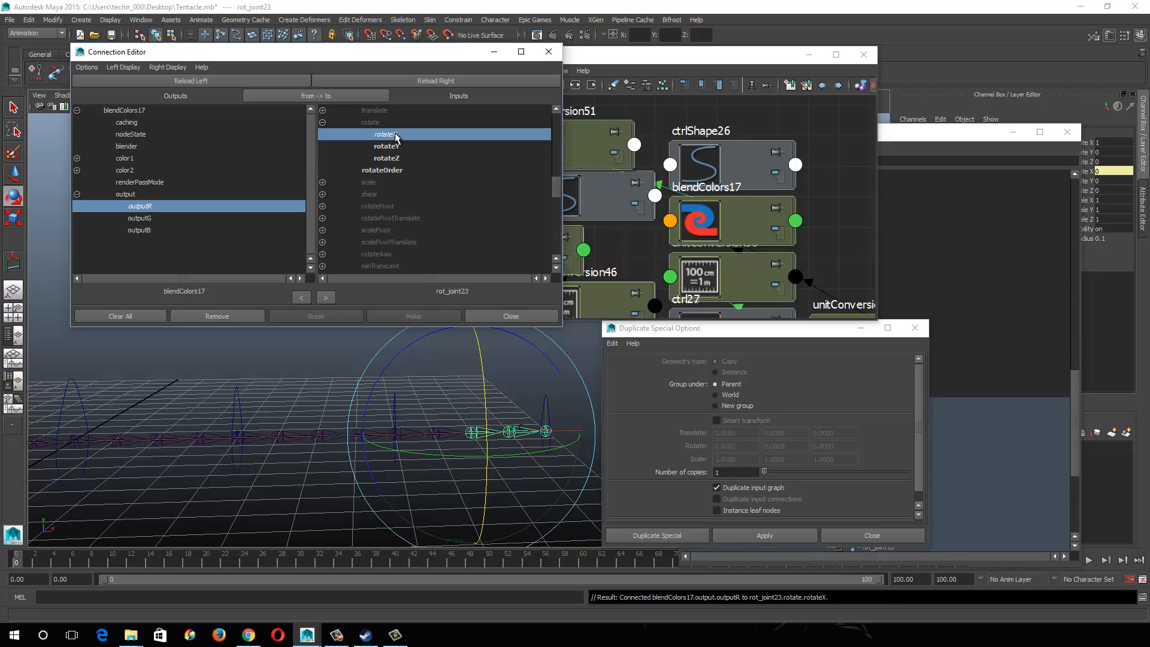
Step: Duplicate blendColors17 once together with its input graph and bring the copied blendColors node into view
left_click(741, 217)
scroll(786, 230, "down", 2)
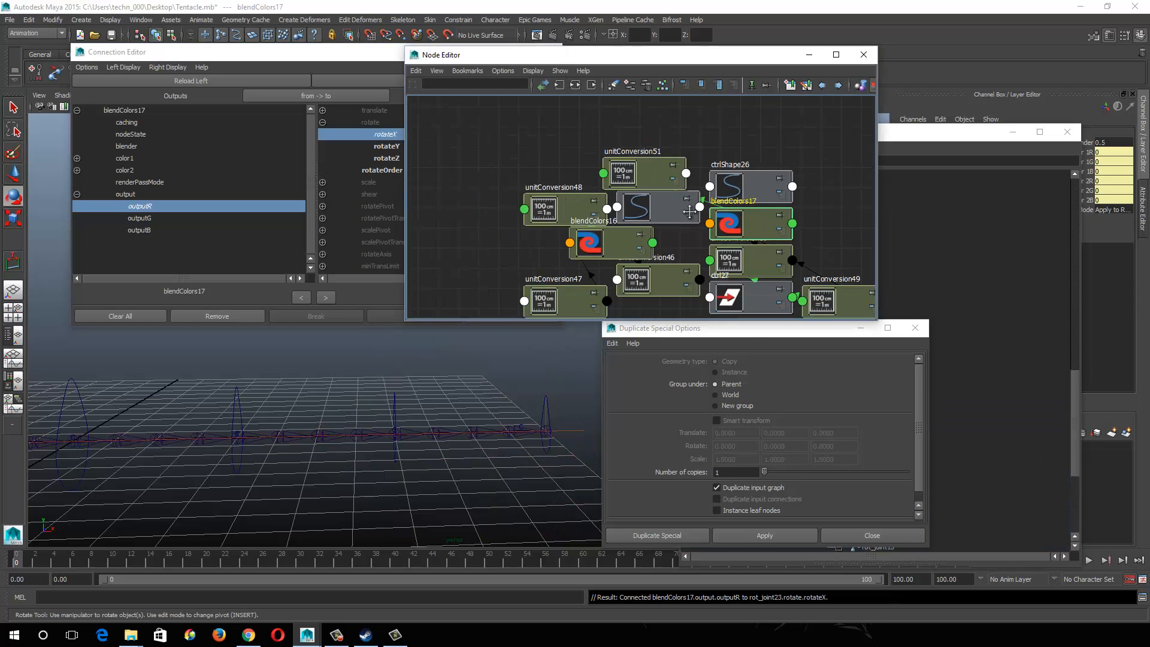
left_click(789, 538)
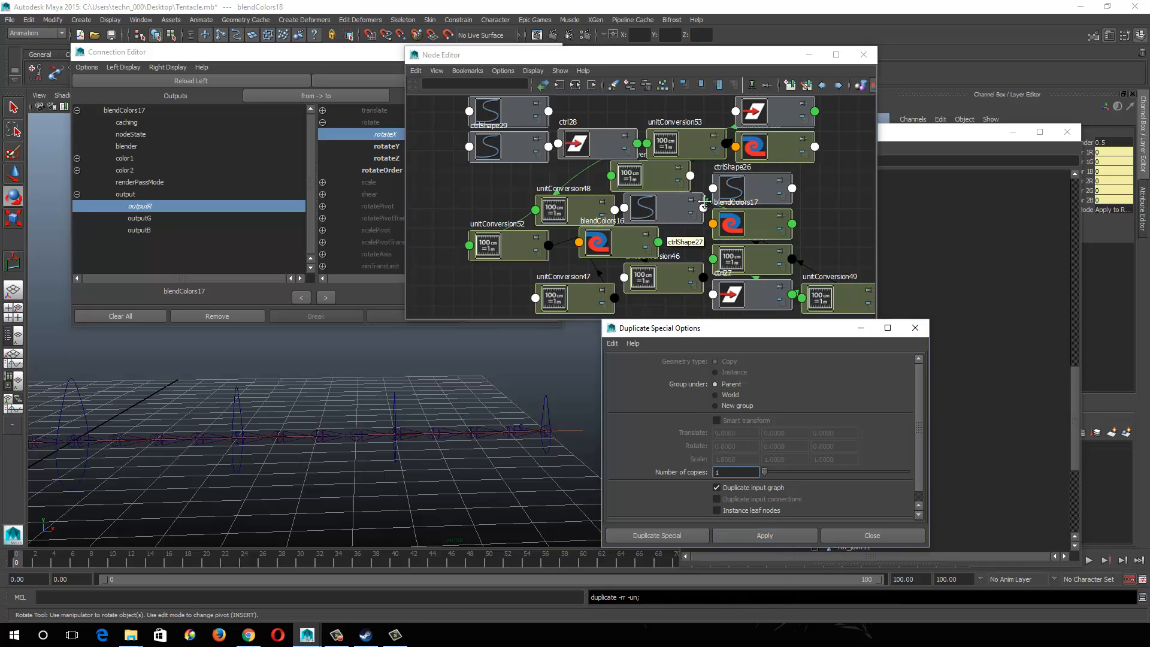
left_click(695, 224)
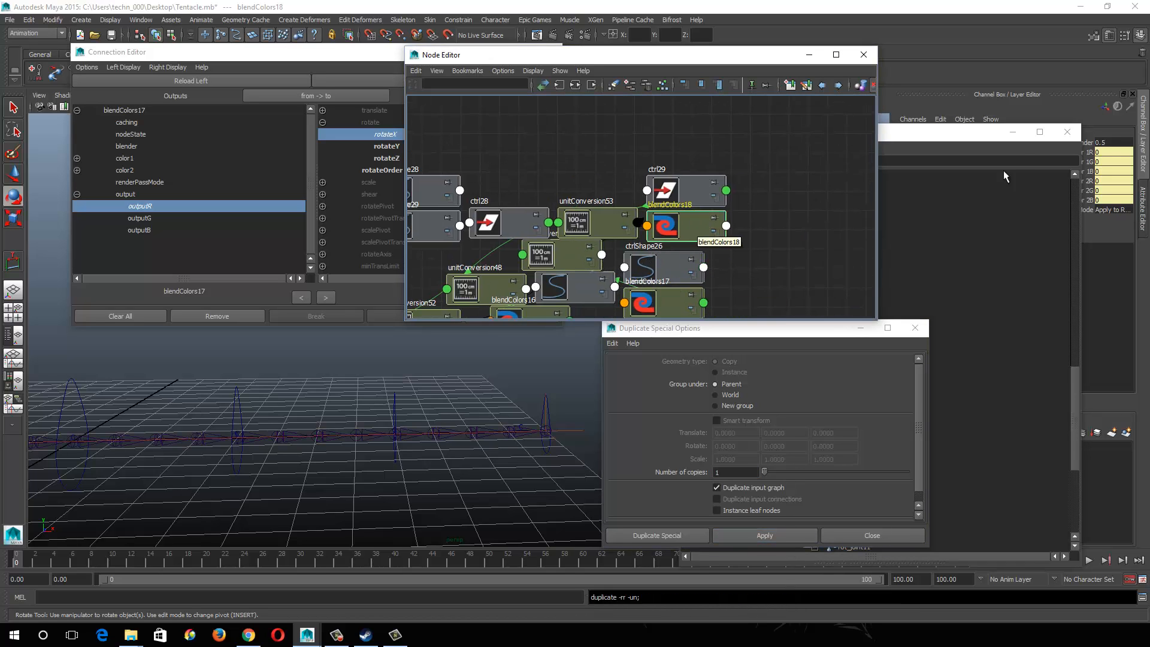
Step: Set the blender value of blendColors18 to 0.25 and keep that node selected
double_click(1112, 142)
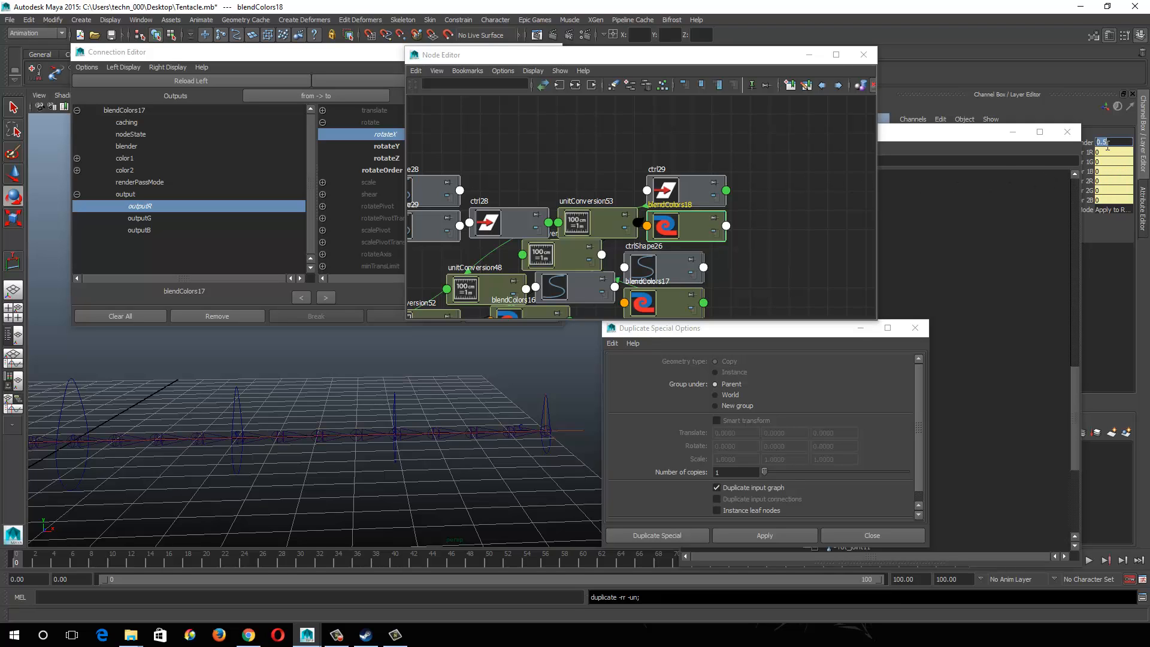
left_click(1107, 143)
type("2")
key("Return")
left_click(687, 217)
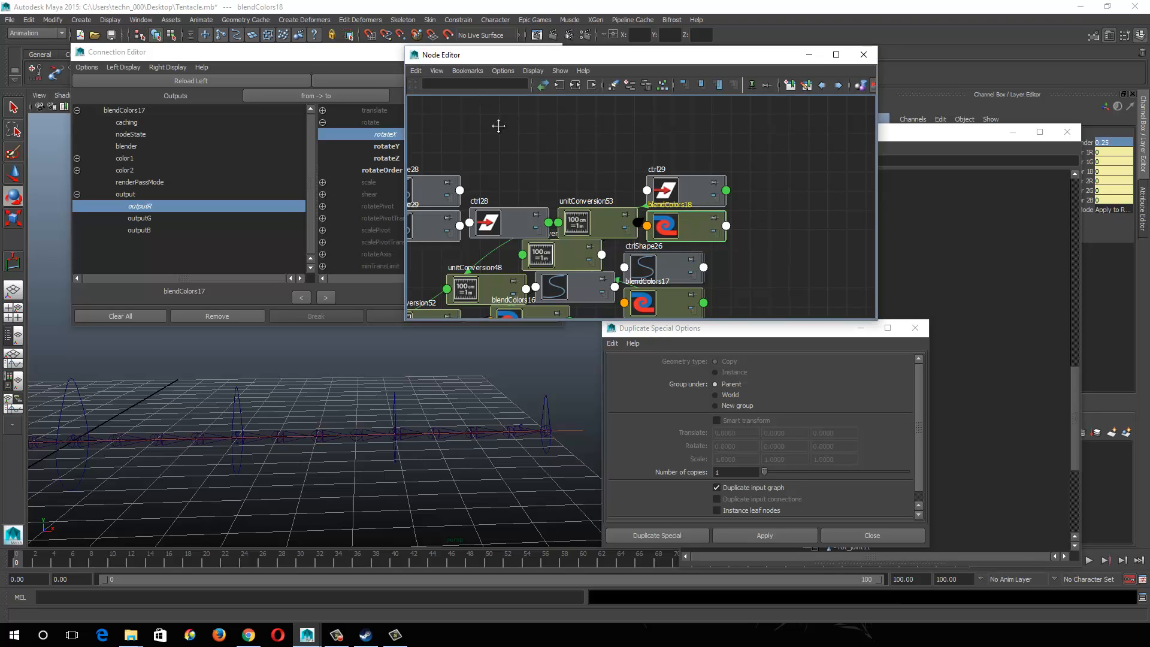
Step: Load blendColors18 as the output node and rot_joint24 as the input node, and connect outputR to rotateX
left_click(171, 81)
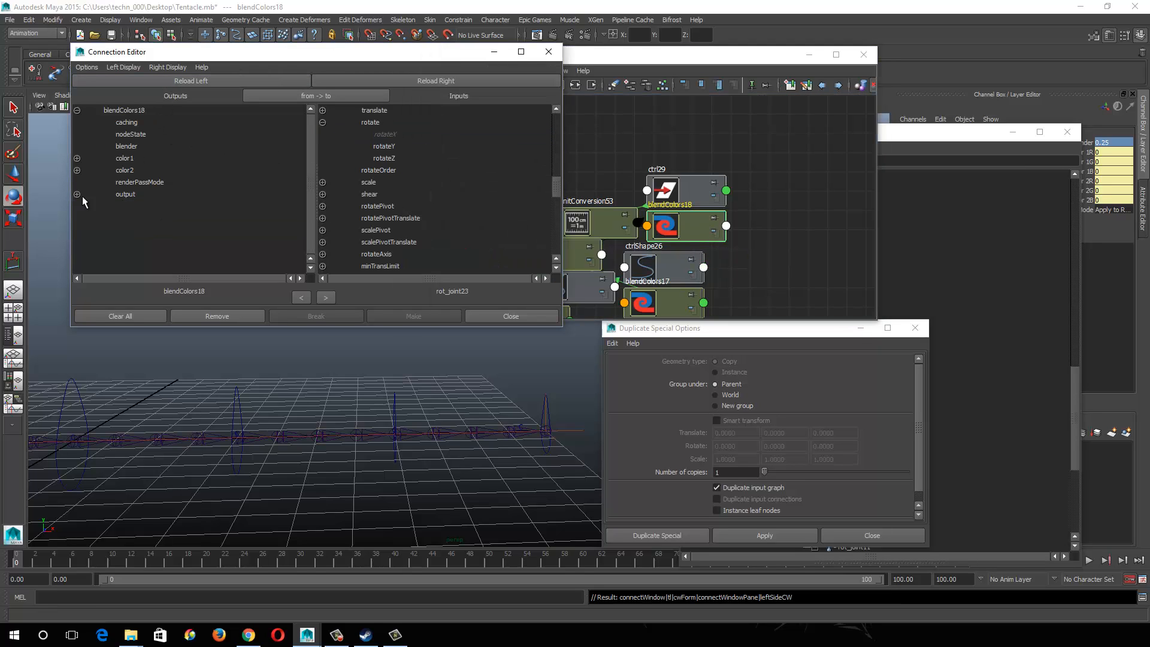
left_click(150, 206)
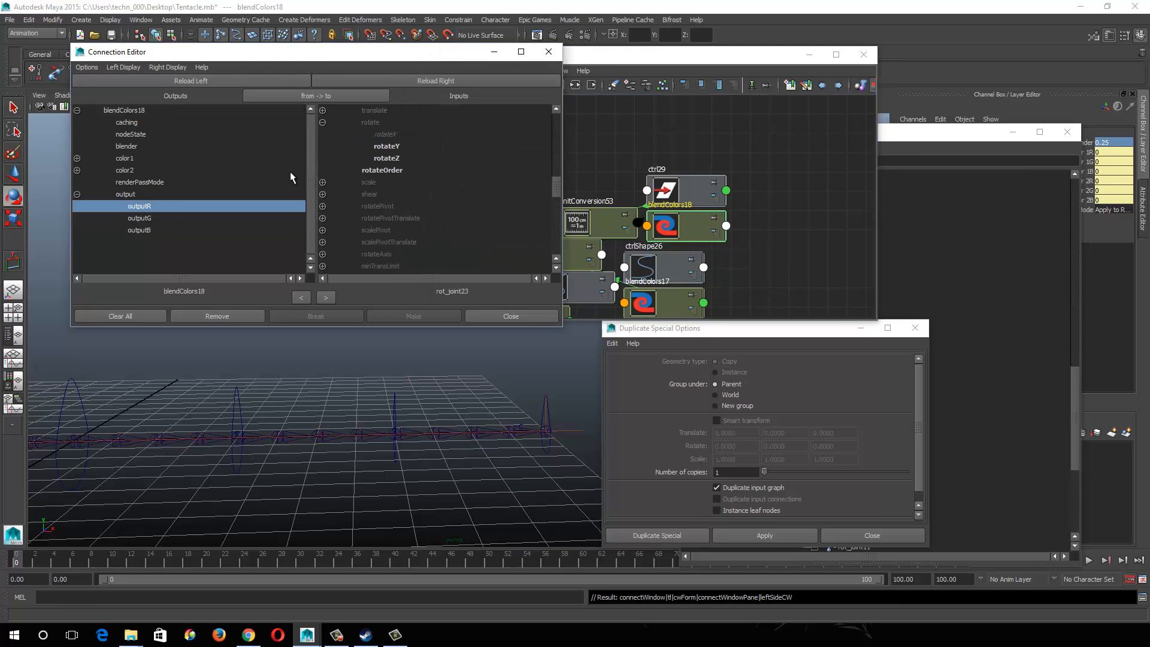
left_click(519, 434)
left_click(519, 434)
left_click(433, 82)
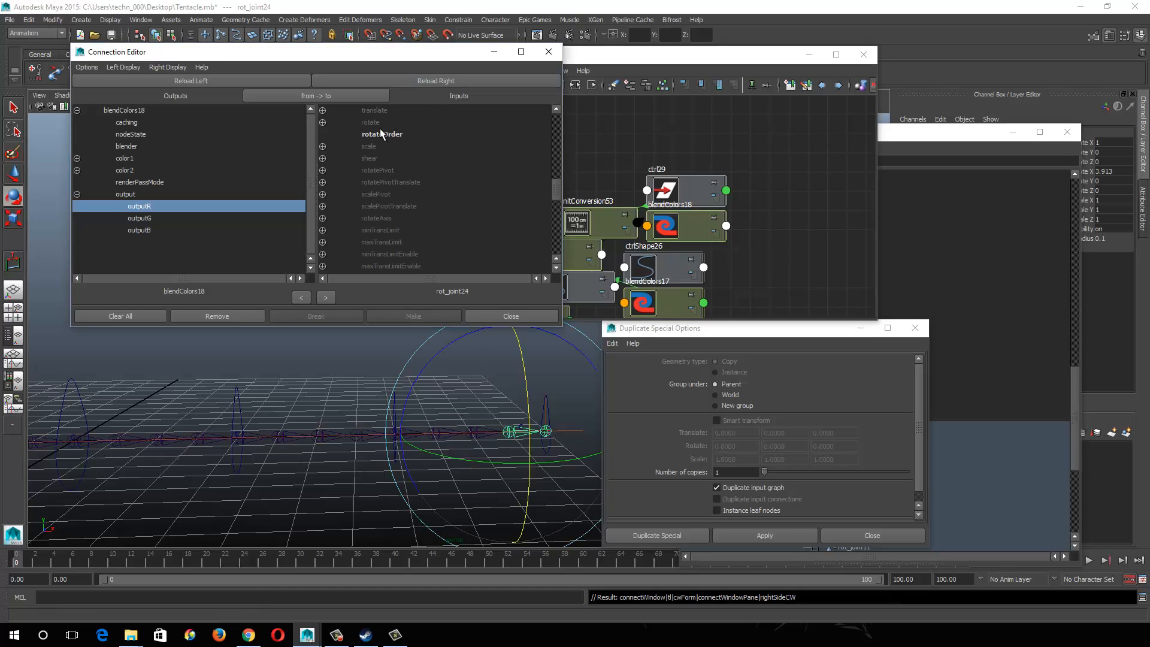
left_click(323, 123)
left_click(385, 134)
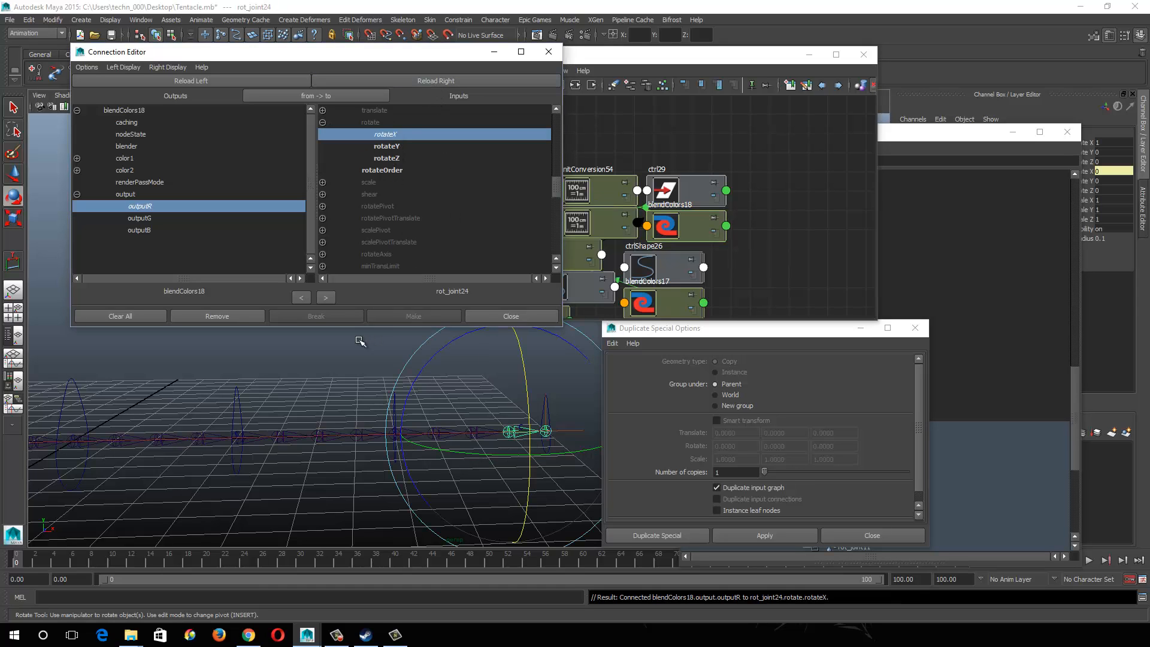
Step: Close the Connection Editor and Node Editor, clear the selection, and arrange the Outliner to show the whole rot_joint hierarchy
left_click(549, 52)
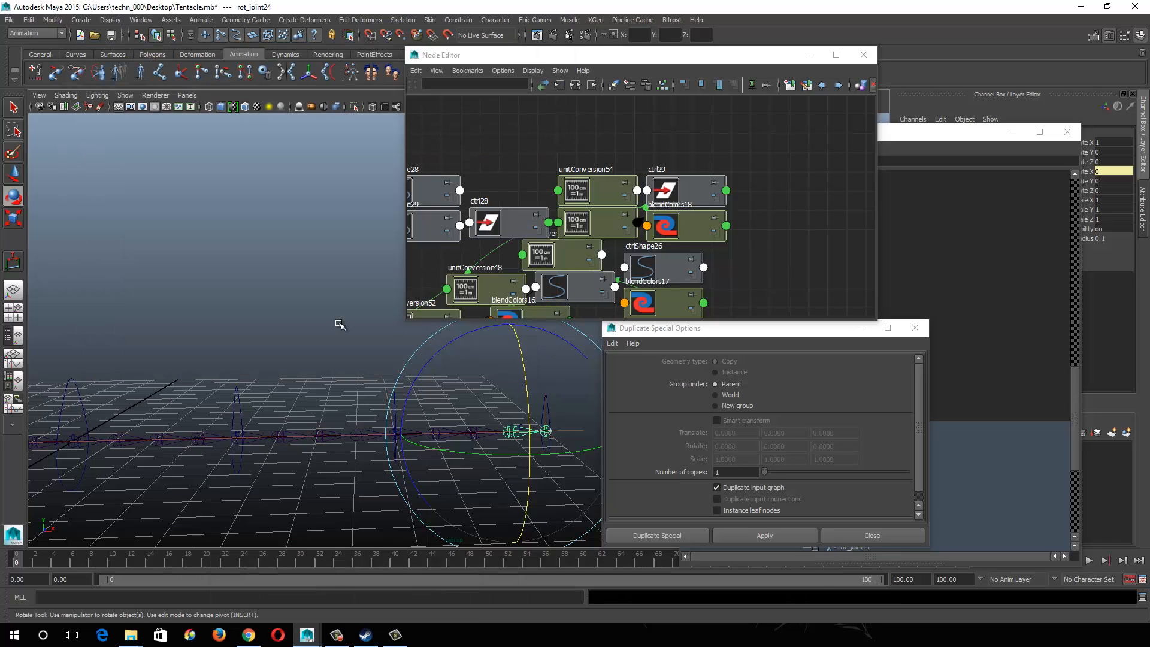
left_click(485, 452)
left_click_drag(486, 451, 390, 426, "alt")
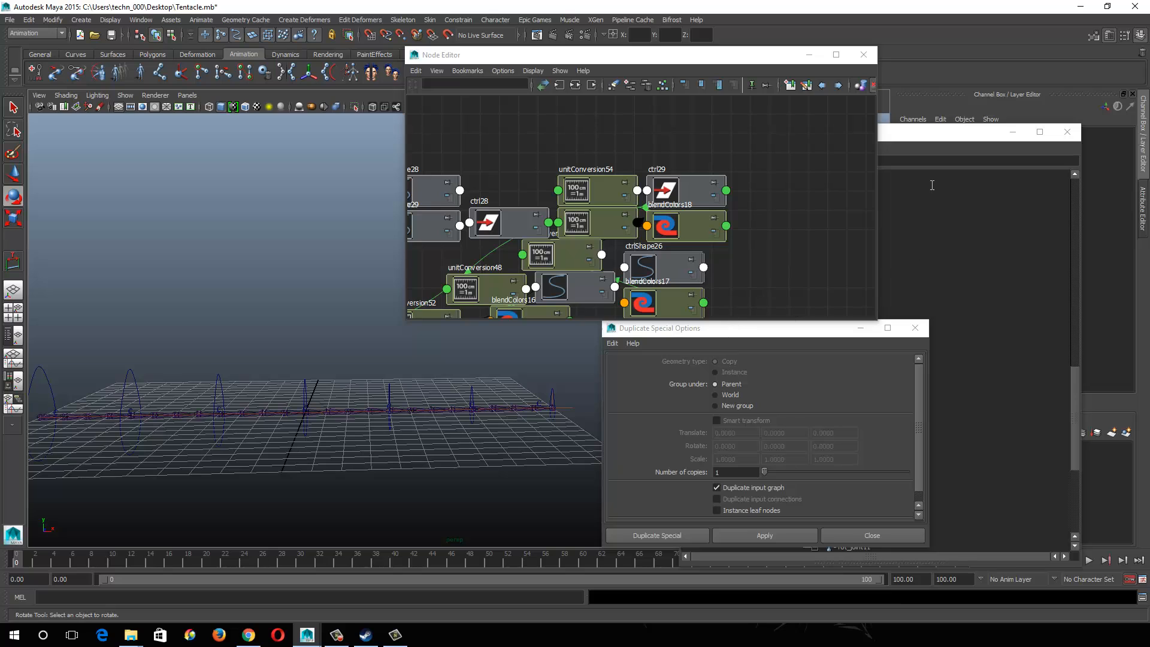
left_click(863, 54)
left_click(847, 134)
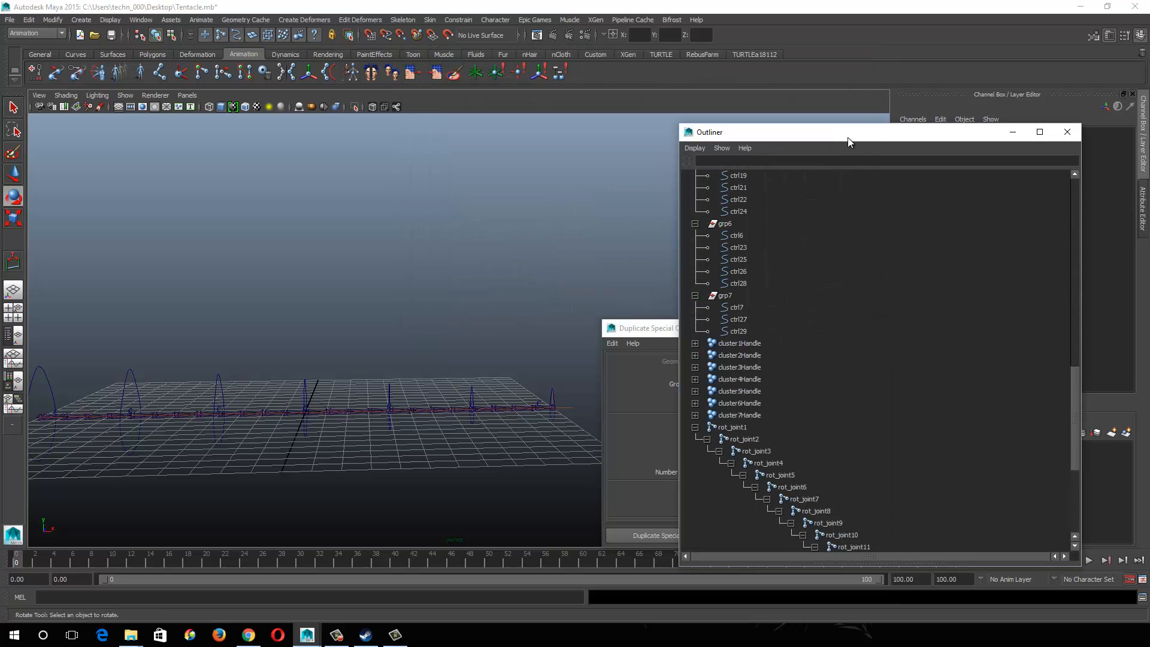
scroll(842, 398, "down", 6)
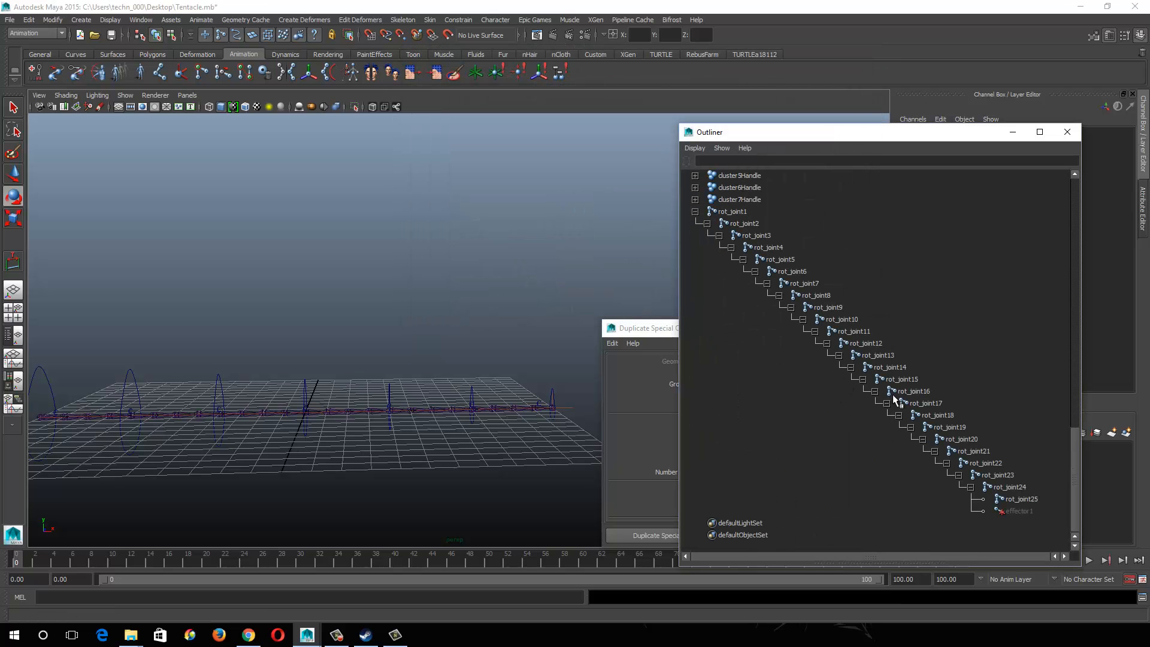
left_click_drag(783, 125, 771, 35)
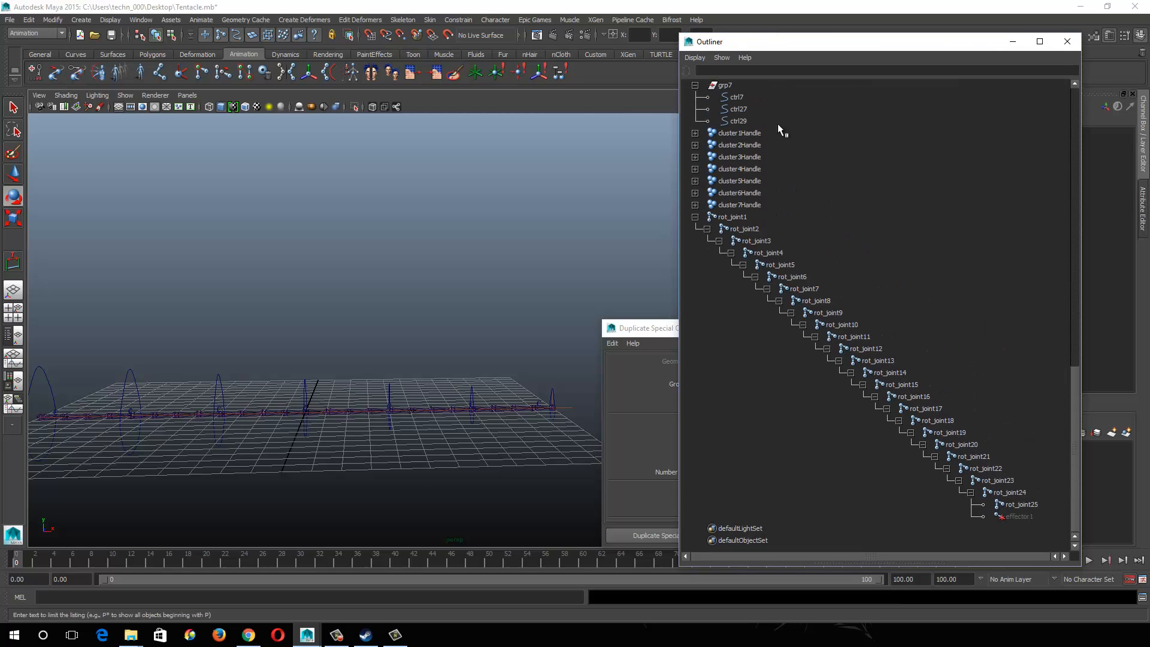
Step: Select the rot_joint joints one by one from rot_joint23 back to rot_joint15 to check their Rotate X connections
left_click(997, 490)
left_click(997, 481)
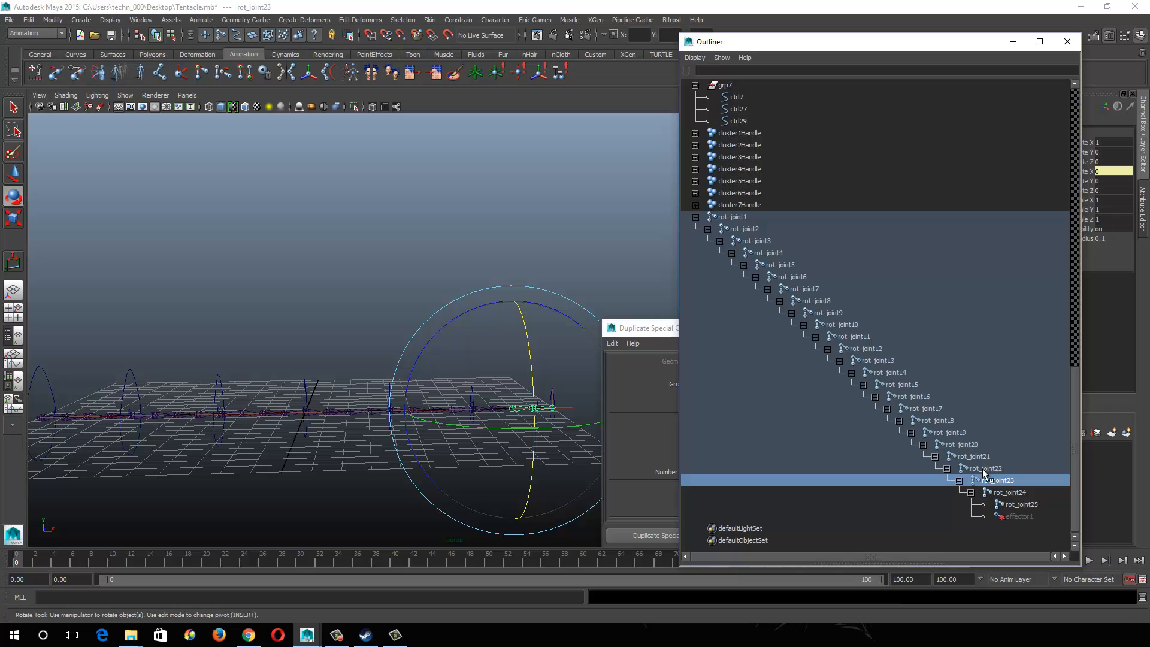
left_click(981, 468)
left_click(971, 456)
left_click(961, 445)
left_click(949, 432)
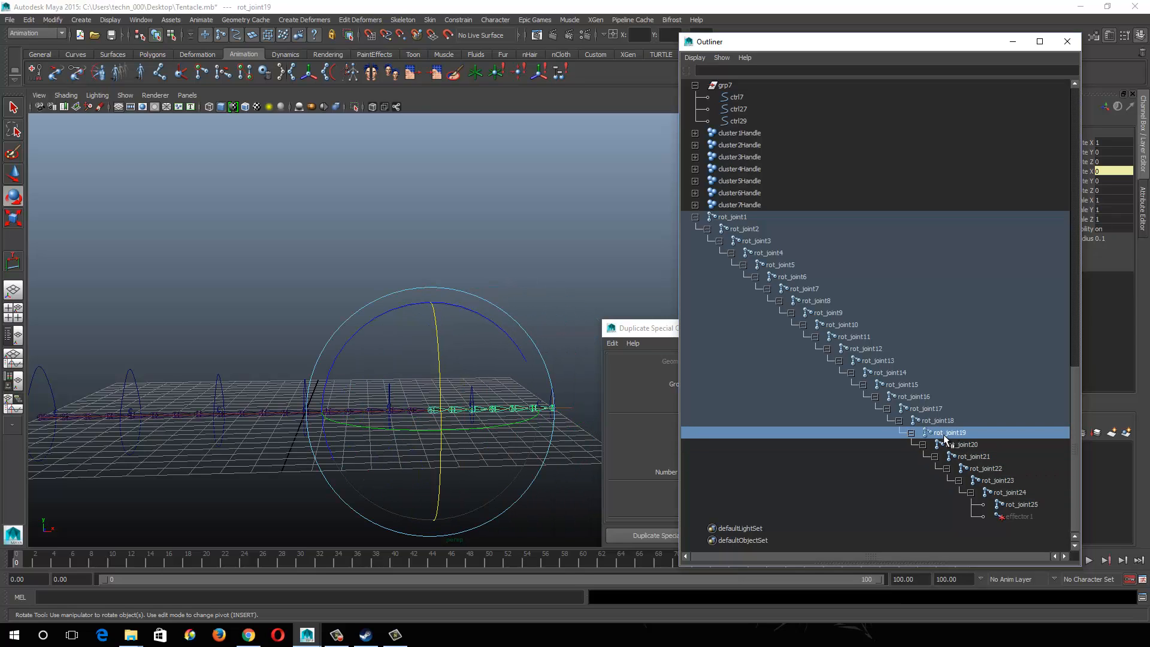
left_click(926, 422)
left_click(856, 386)
left_click(827, 349)
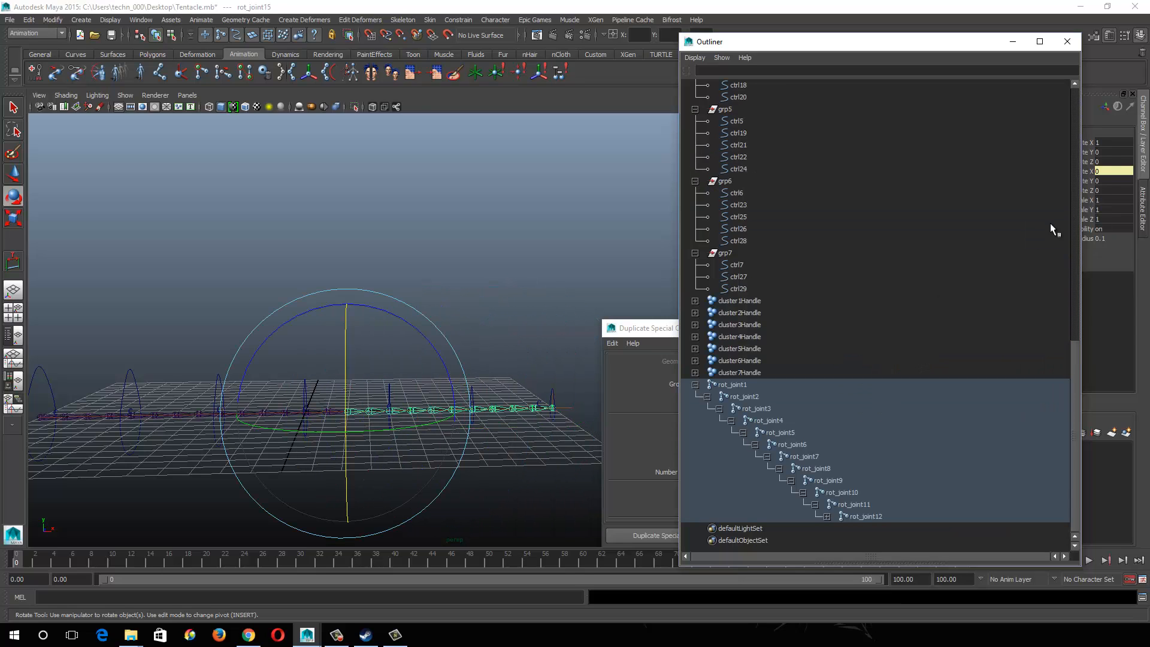
Step: Move the Outliner clear of the Channel Box and expand the hierarchy below rot_joint12 again
left_click_drag(979, 43, 875, 37)
left_click(724, 510)
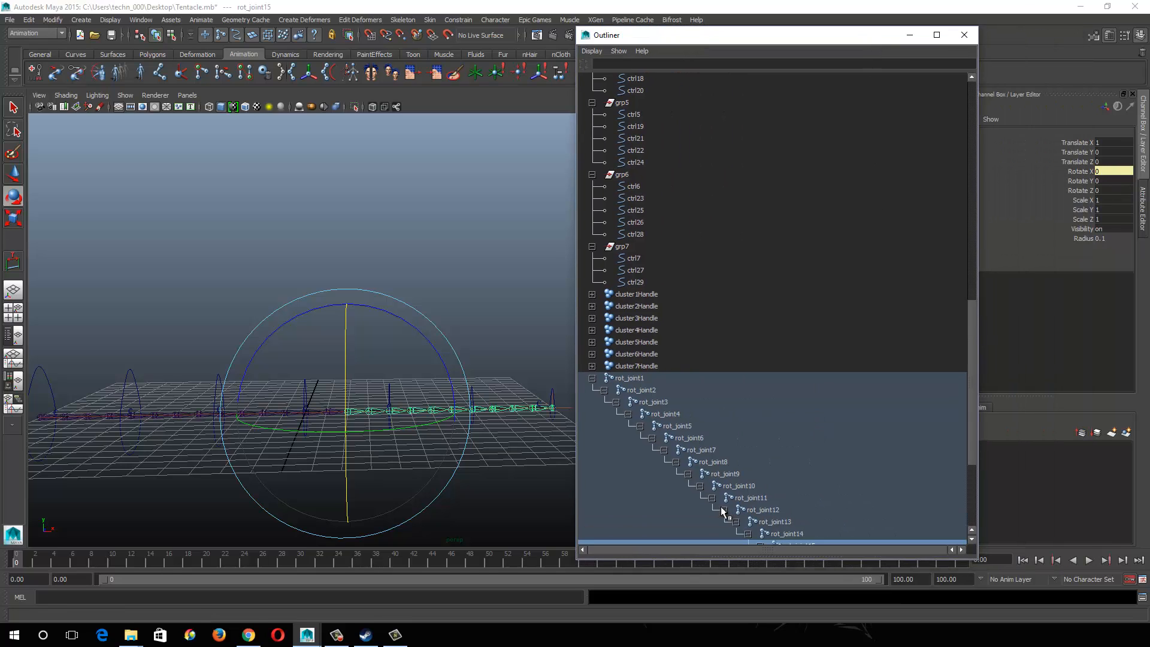
scroll(728, 180, "up", 10)
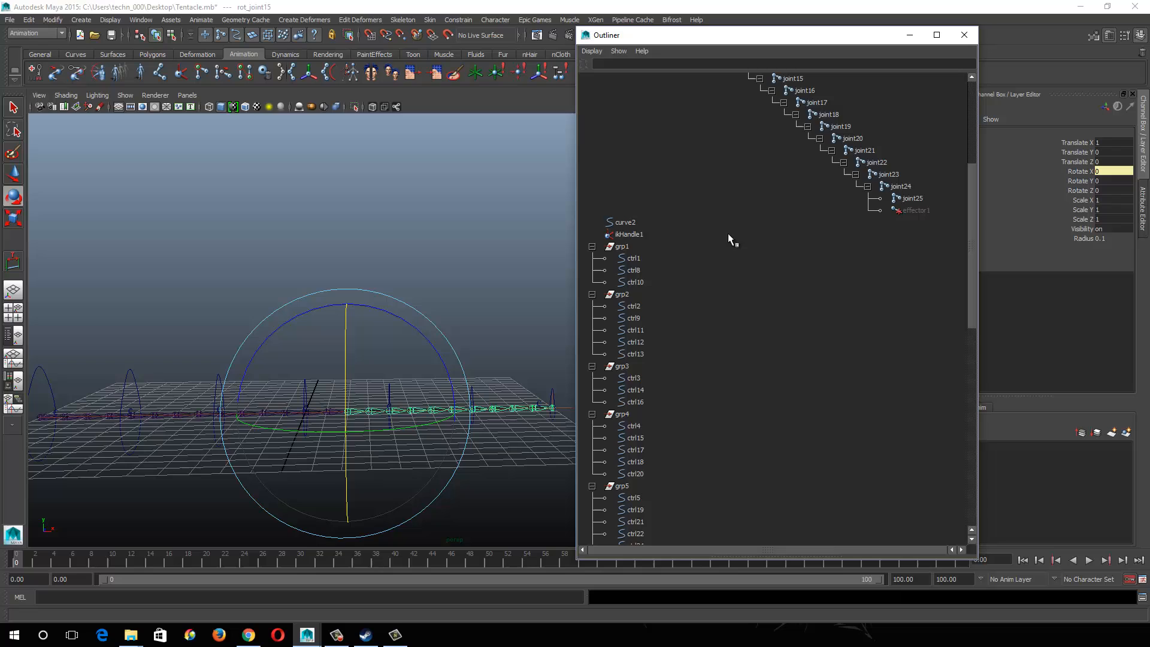
Step: Select ctrl8 under grp1 and examine the extra controllers listed in grp1 through grp7
left_click(639, 271)
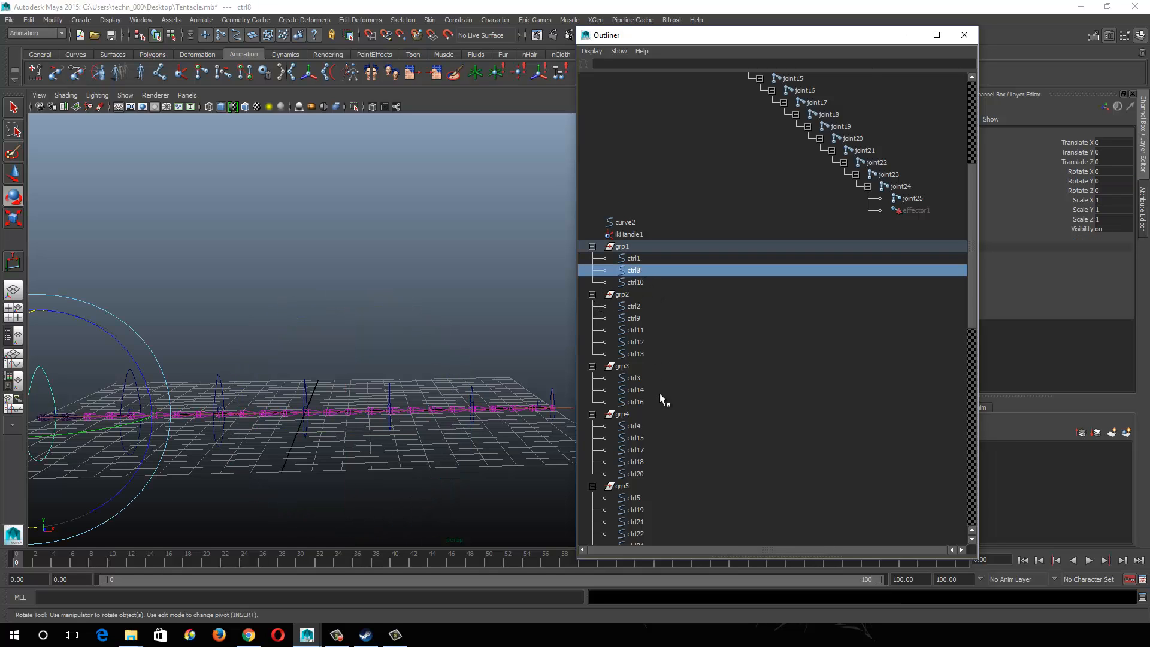
scroll(659, 393, "down", 10)
scroll(671, 411, "up", 10)
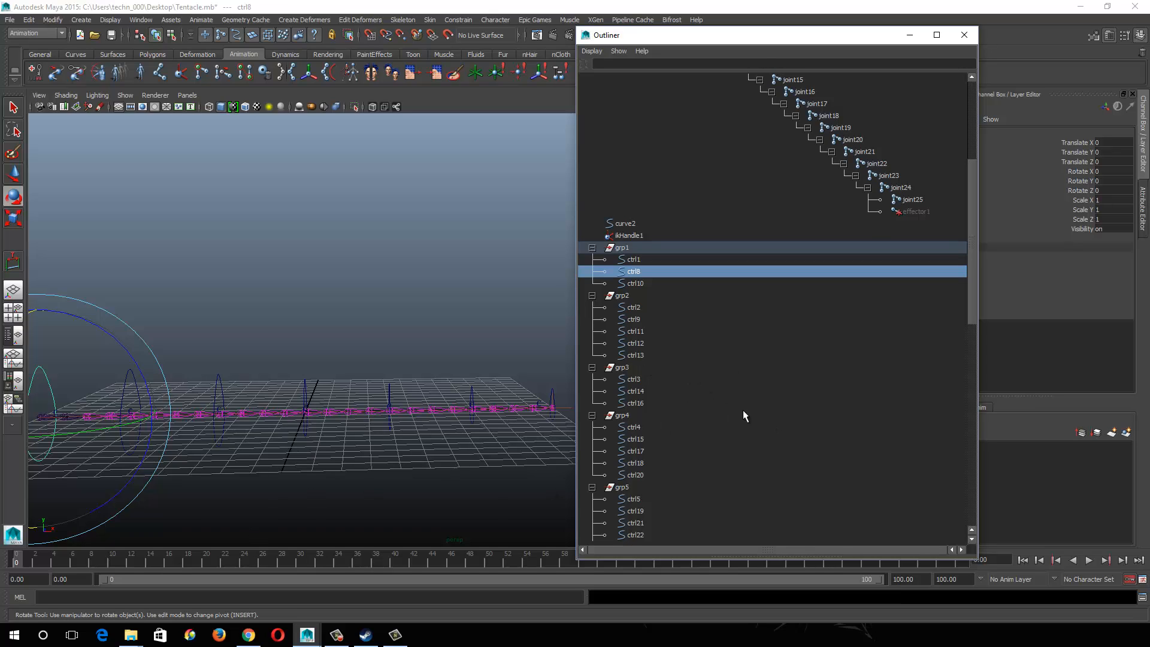
scroll(740, 479, "down", 8)
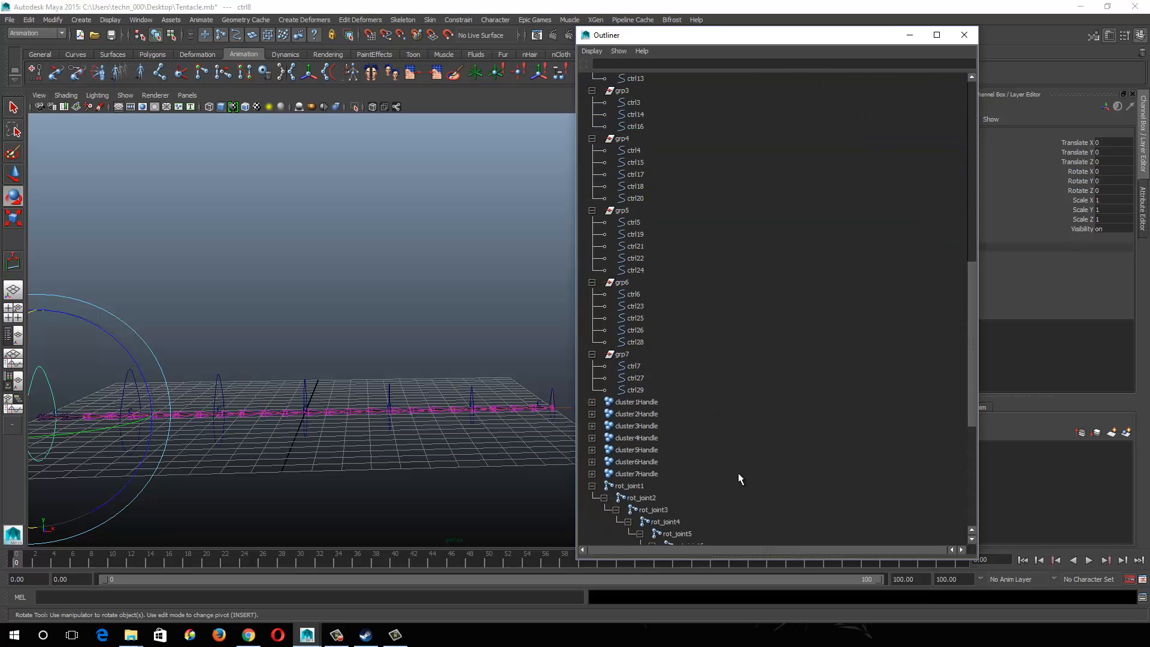
scroll(740, 479, "up", 8)
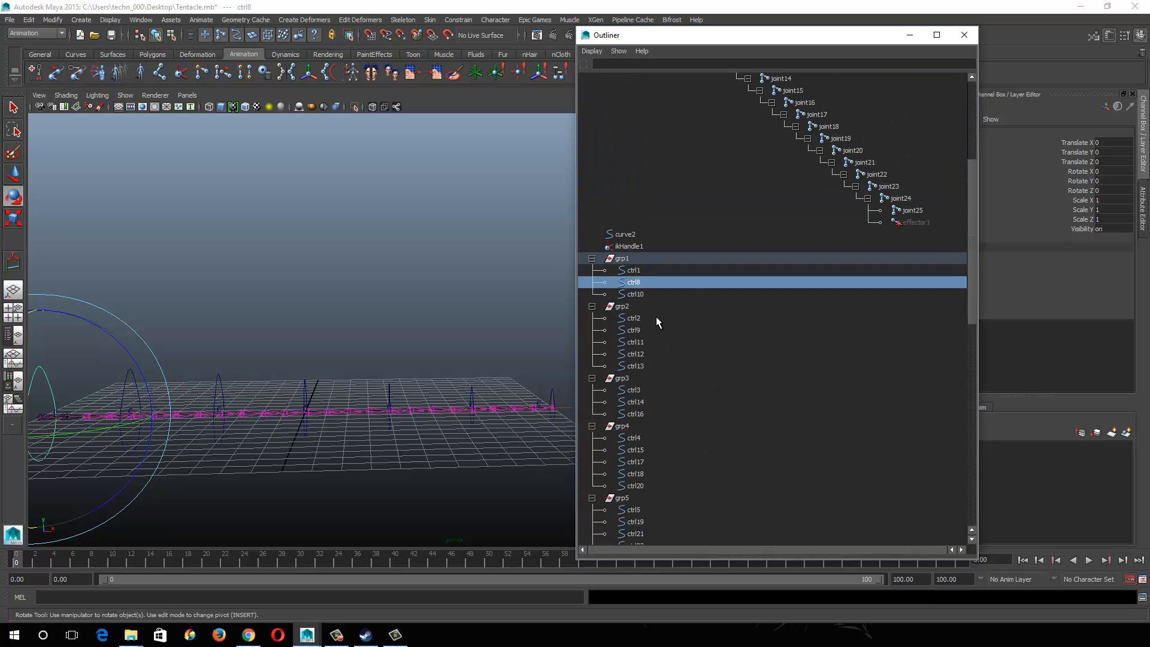
scroll(719, 492, "down", 10)
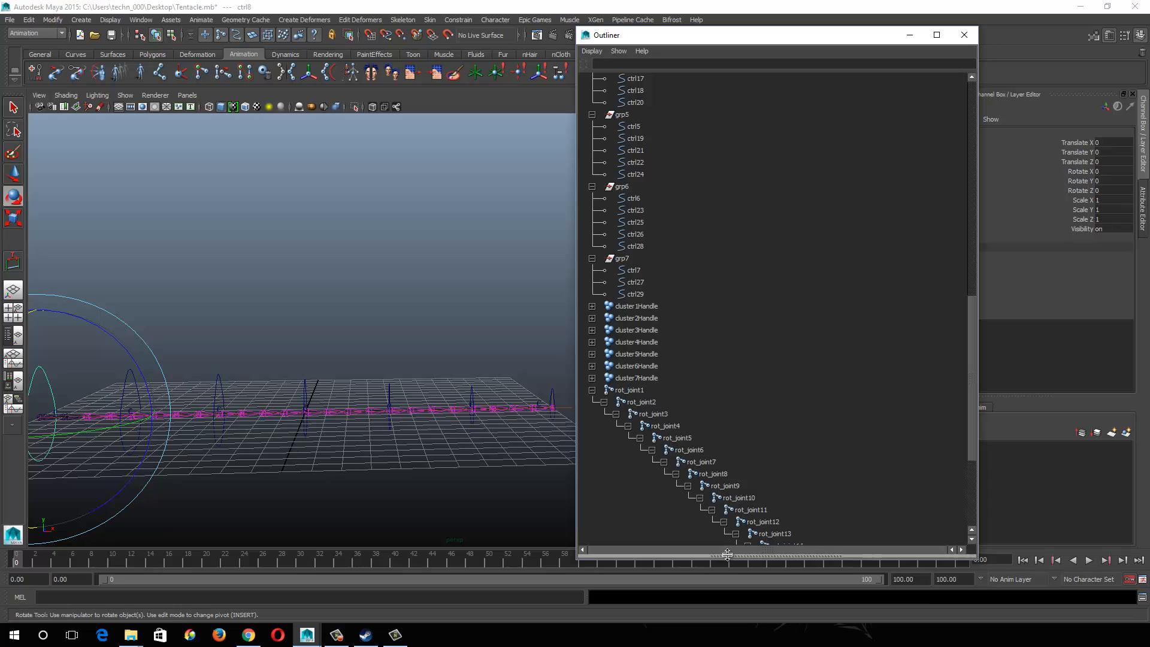
Step: Split the Outliner into two lists and select ctrl27 and ctrl29 in grp7 plus ctrl28, ctrl26, ctrl25 and ctrl23 in grp6
left_click_drag(727, 556, 756, 370)
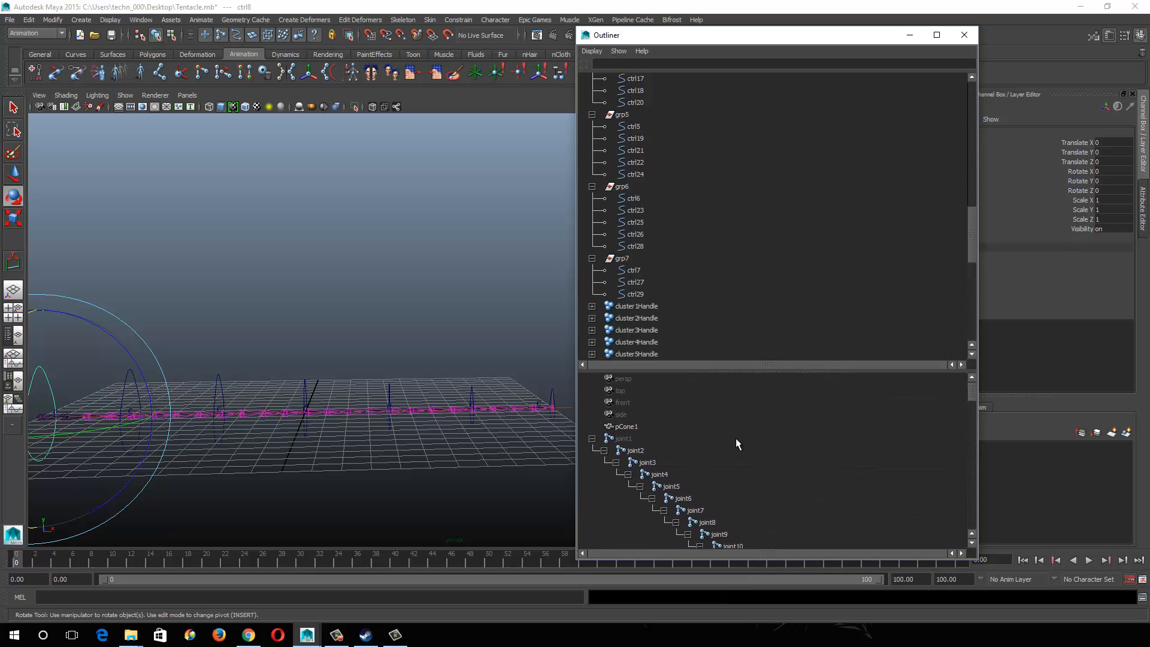
scroll(737, 443, "down", 10)
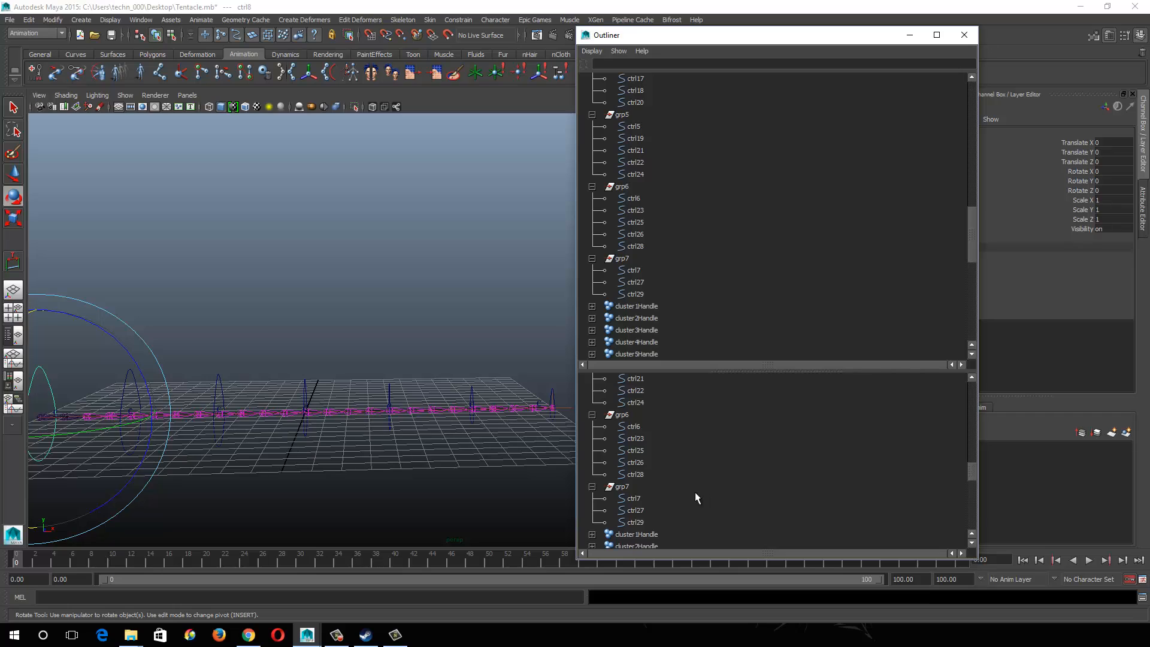
left_click(644, 510)
left_click(637, 522, "shift")
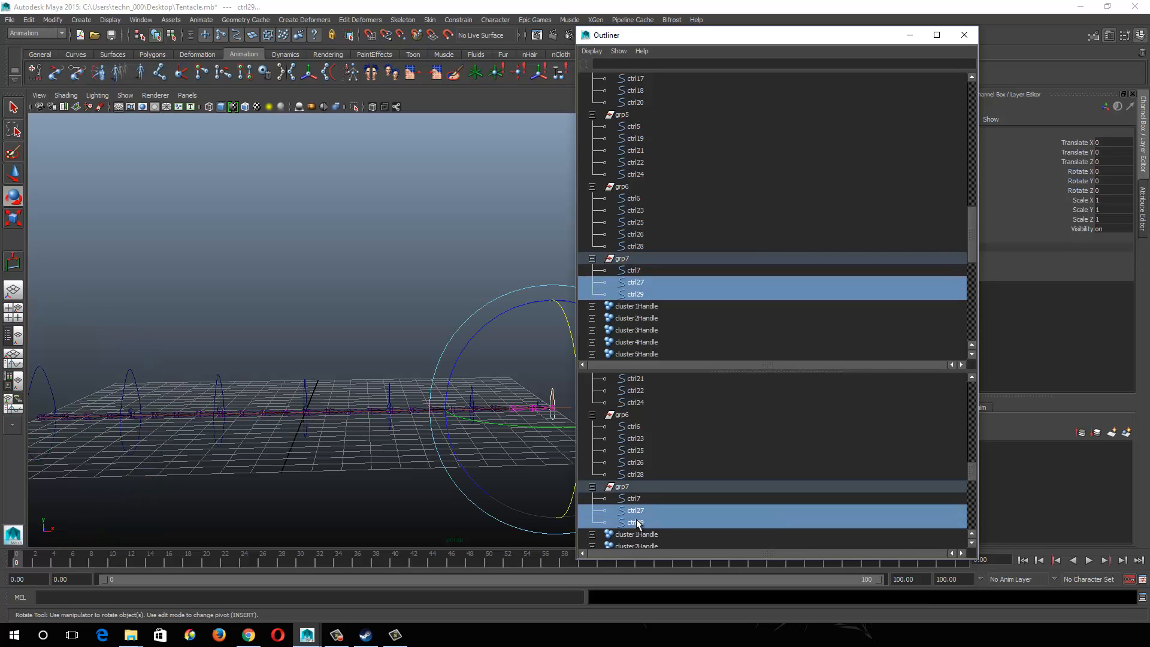
left_click(635, 474, "ctrl")
left_click(635, 461, "ctrl")
left_click(635, 451, "ctrl")
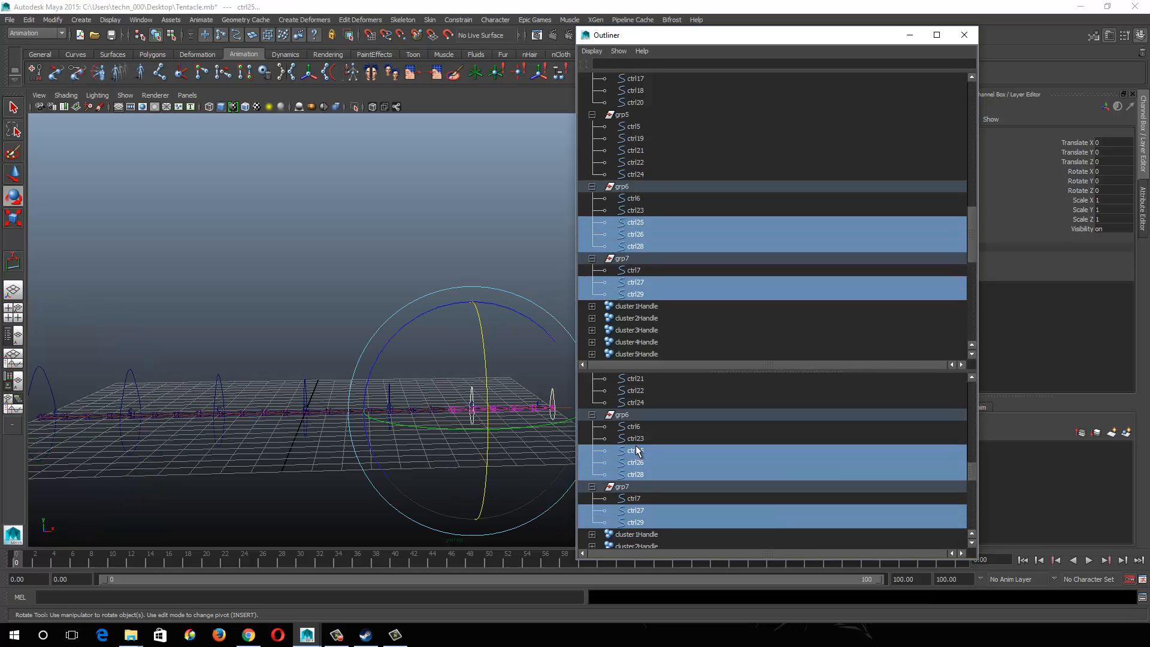
left_click(638, 438, "ctrl")
Step: Add ctrl8 through ctrl22 and ctrl24 in grp1 to grp5 to the selection and delete all the selected duplicate controllers
left_click(639, 401, "ctrl")
left_click(638, 390, "ctrl")
left_click(639, 379, "ctrl")
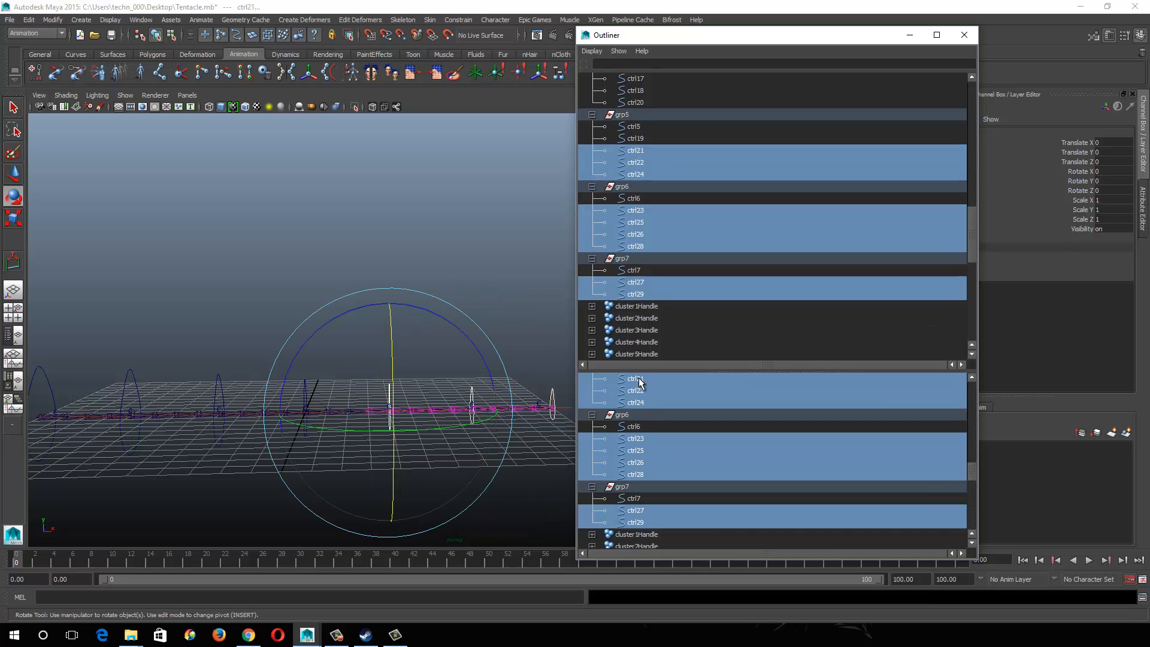
scroll(645, 391, "up", 3)
left_click(635, 463, "ctrl")
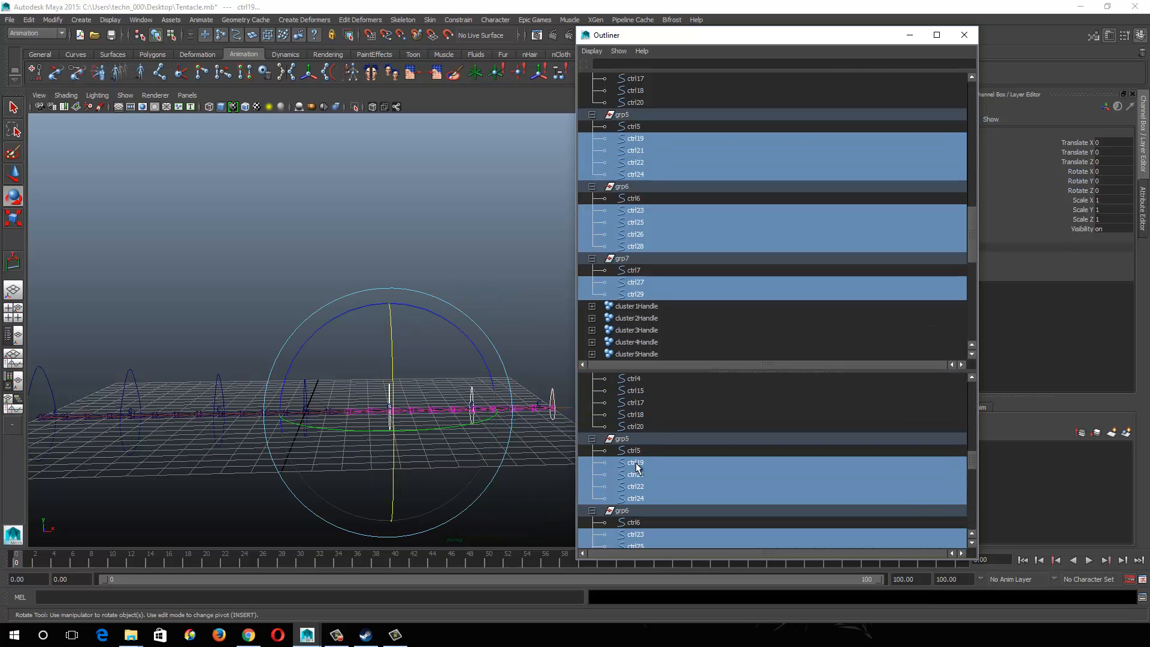
left_click(636, 425, "ctrl")
left_click(637, 415, "ctrl")
left_click(638, 402, "ctrl")
left_click(638, 390, "ctrl")
scroll(654, 423, "up", 5)
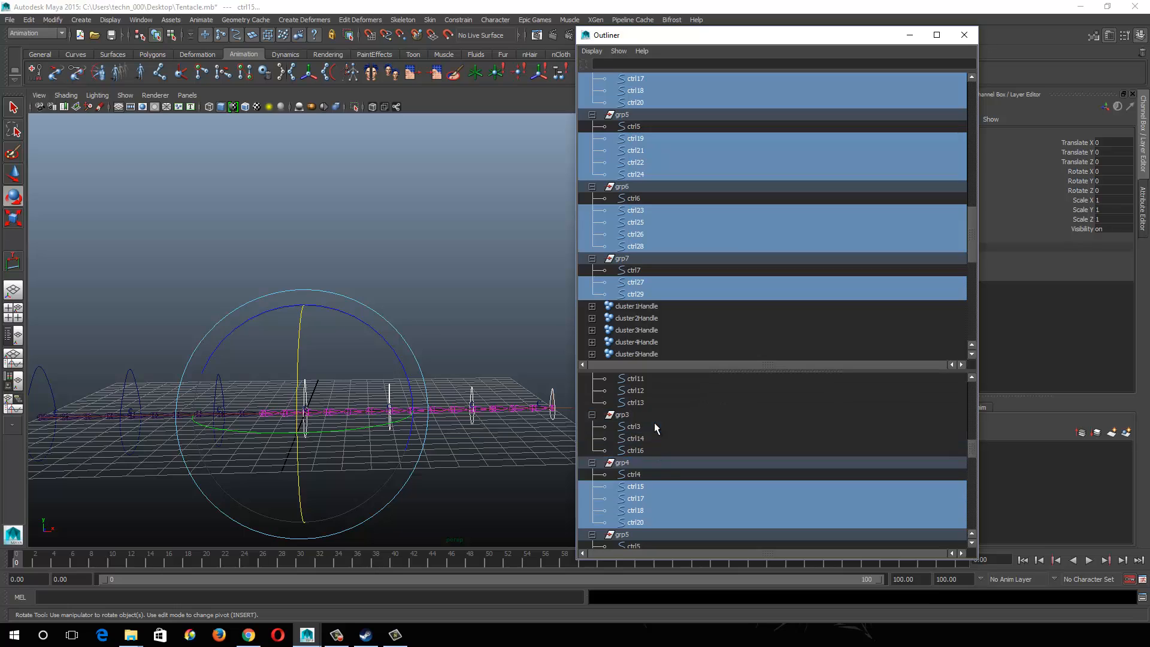
scroll(650, 508, "down", 3)
left_click(640, 450, "ctrl")
left_click(640, 438, "ctrl")
left_click(641, 399, "ctrl")
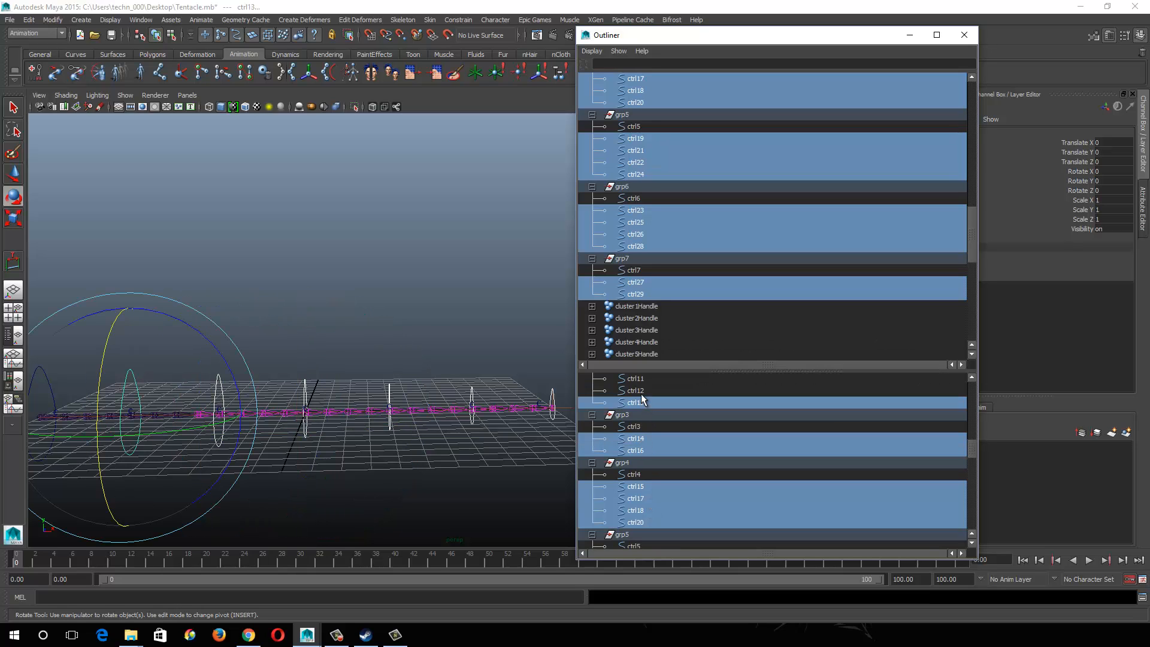
left_click(641, 392, "ctrl")
scroll(652, 418, "up", 3)
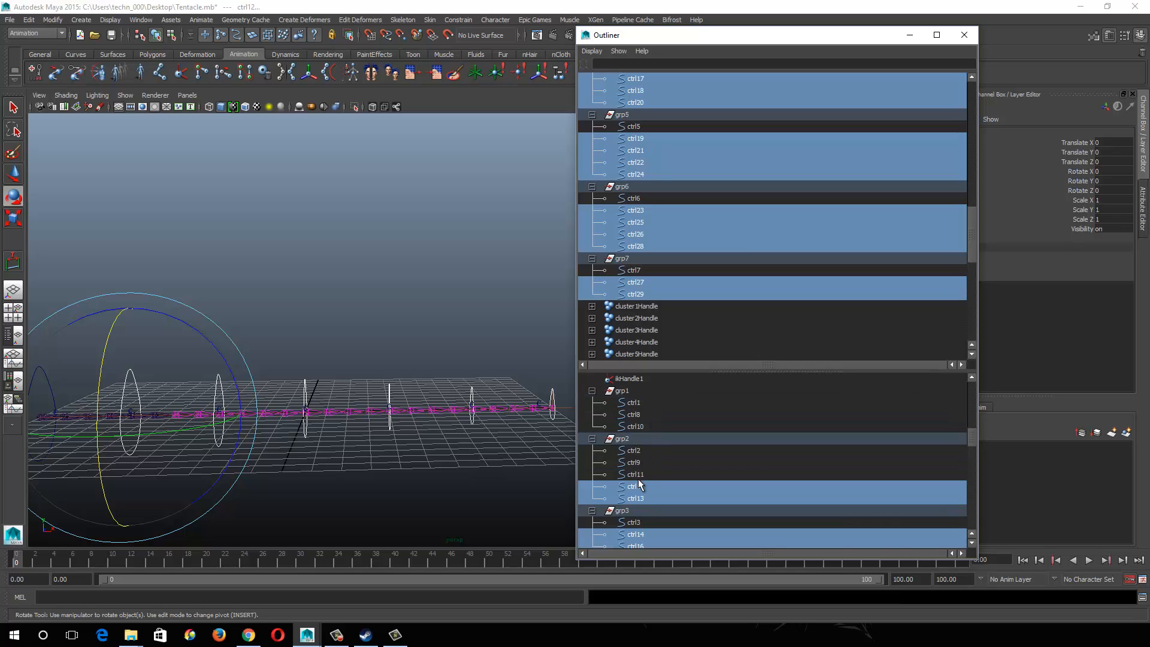
left_click(638, 477, "ctrl")
left_click(636, 462, "ctrl")
left_click(645, 429, "ctrl")
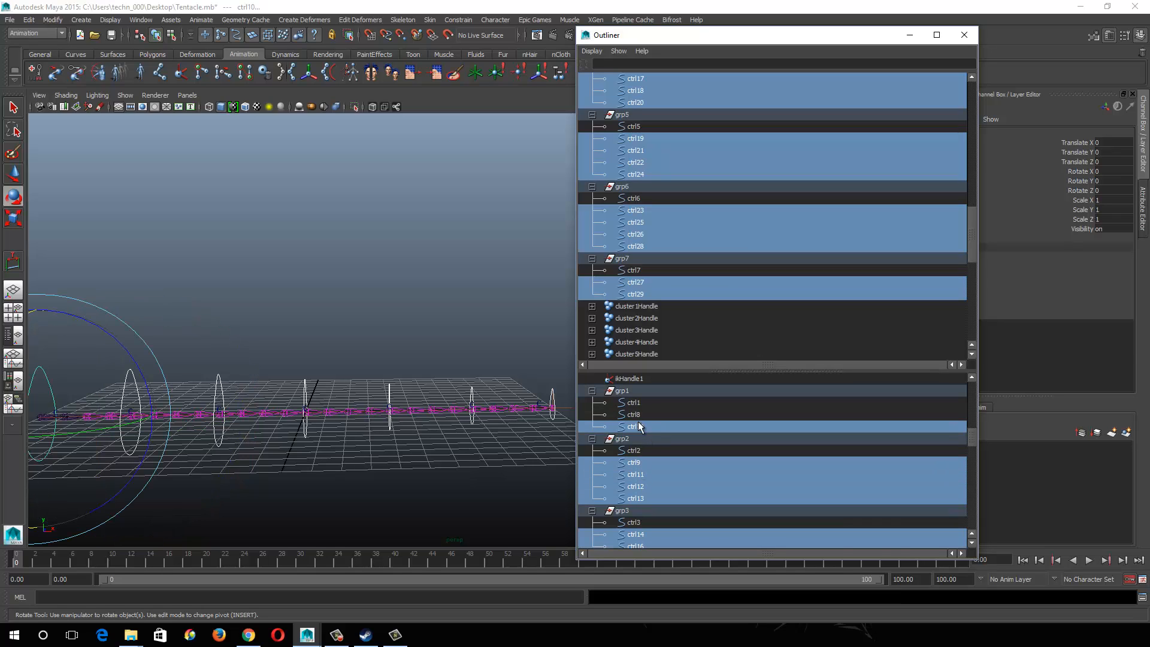
left_click(639, 414, "ctrl")
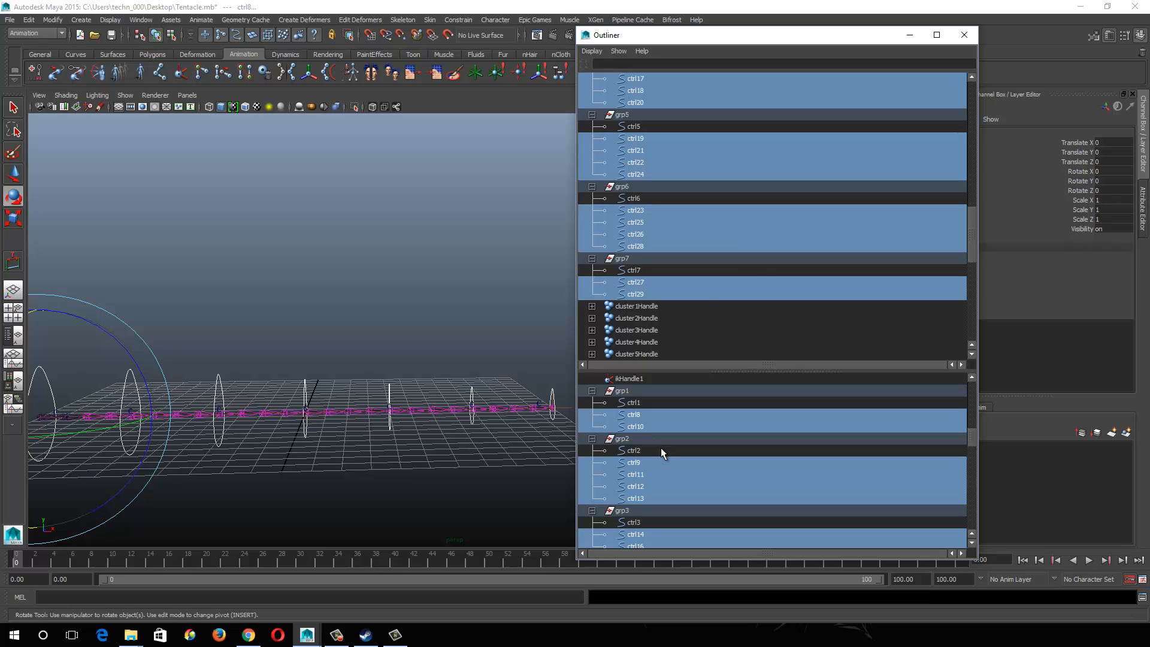
key("Delete")
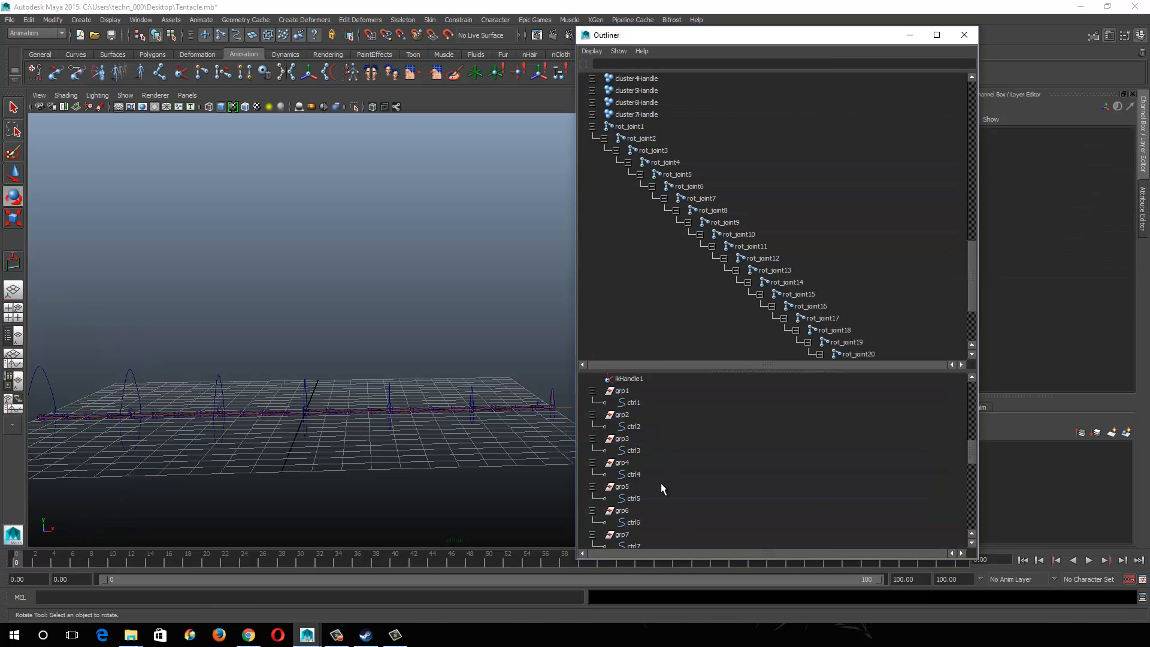
Step: Enlarge the lower Outliner list and turn off DAG Objects Only to list the blendColors nodes
scroll(660, 483, "up", 9)
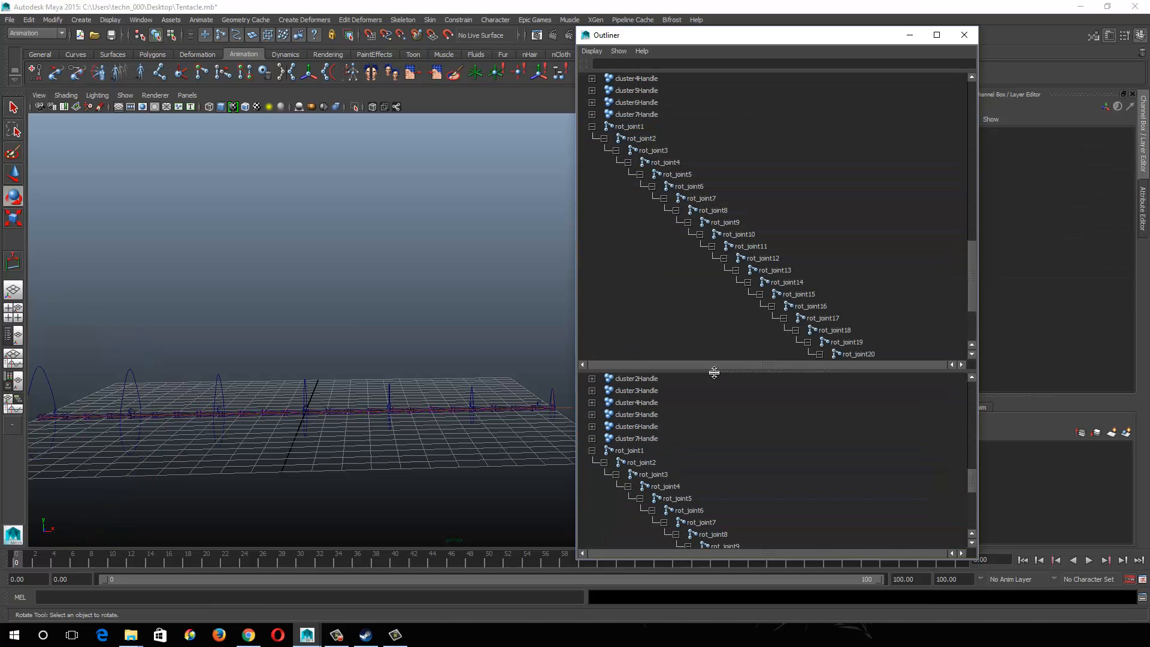
left_click_drag(722, 373, 725, 313)
scroll(715, 458, "down", 9)
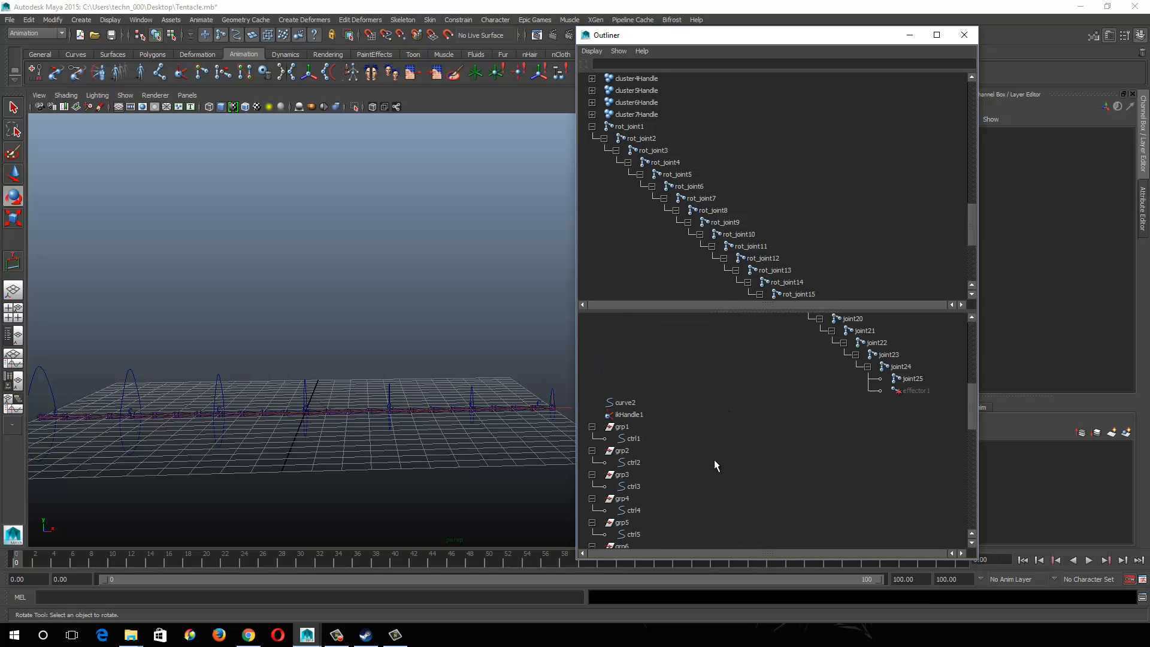
scroll(726, 482, "down", 10)
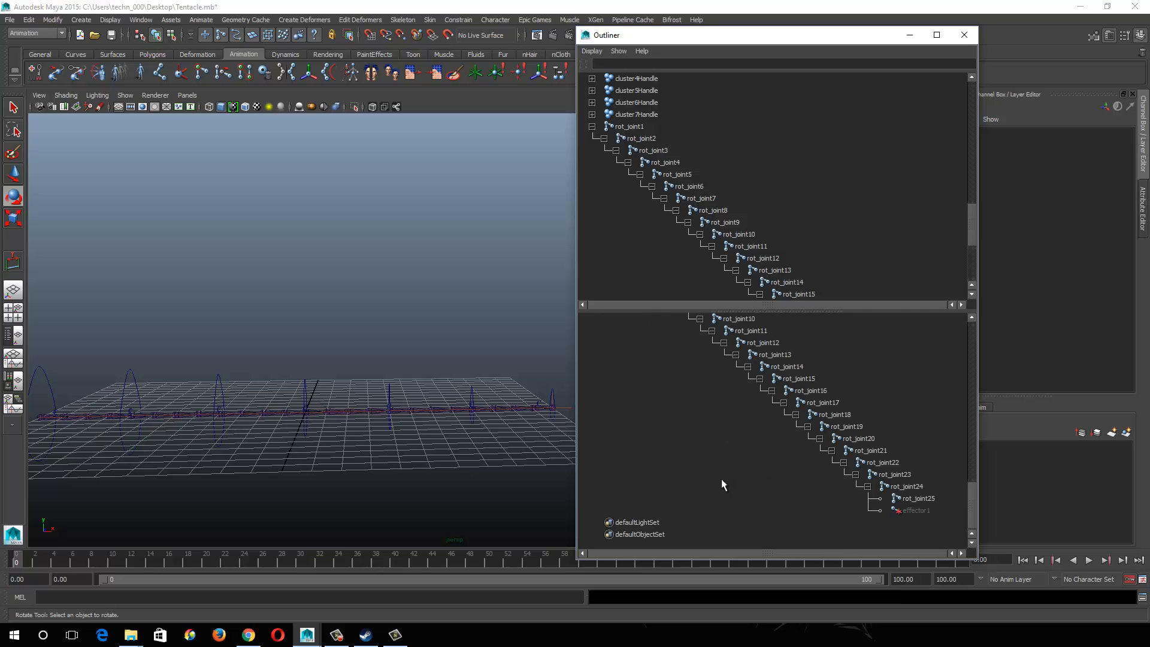
left_click(593, 51)
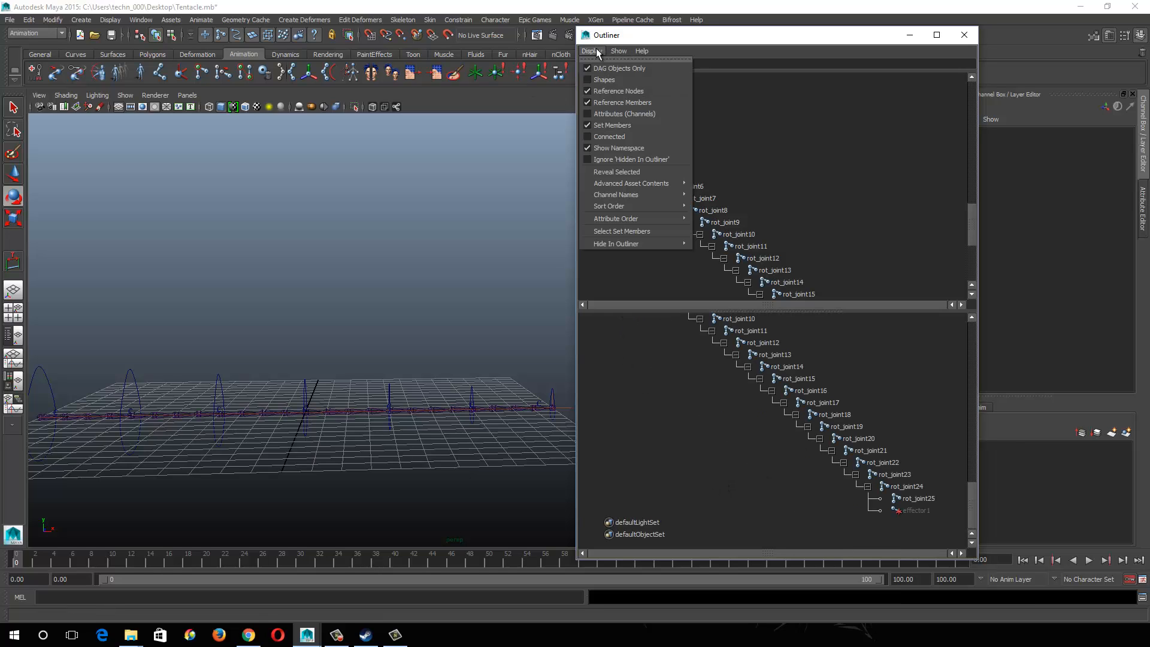
left_click(611, 67)
scroll(685, 479, "down", 8)
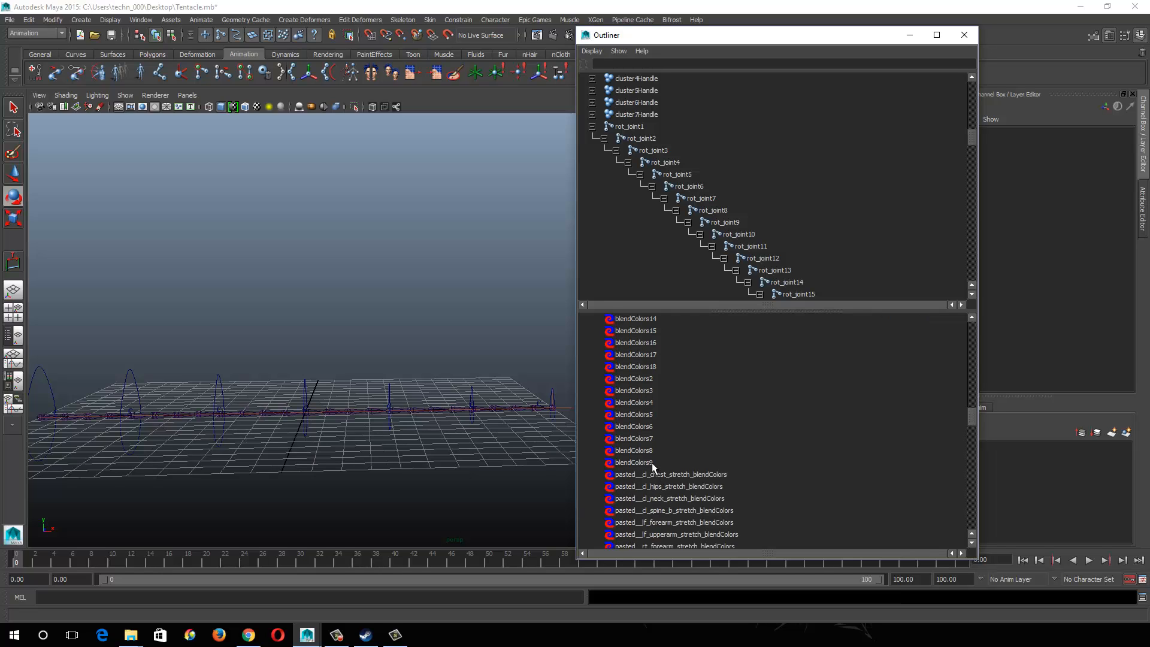
scroll(652, 437, "up", 3)
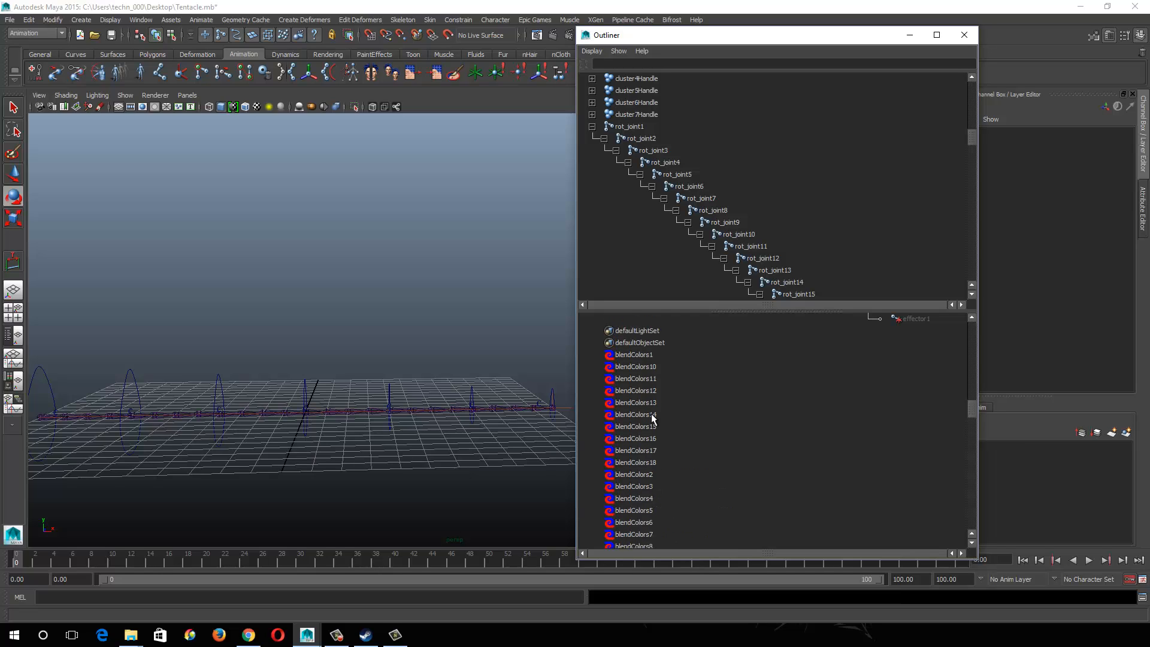
Step: Show the grp controllers in the upper Outliner list and load blendColors1 as the input node in the Connection Editor
left_click(649, 355)
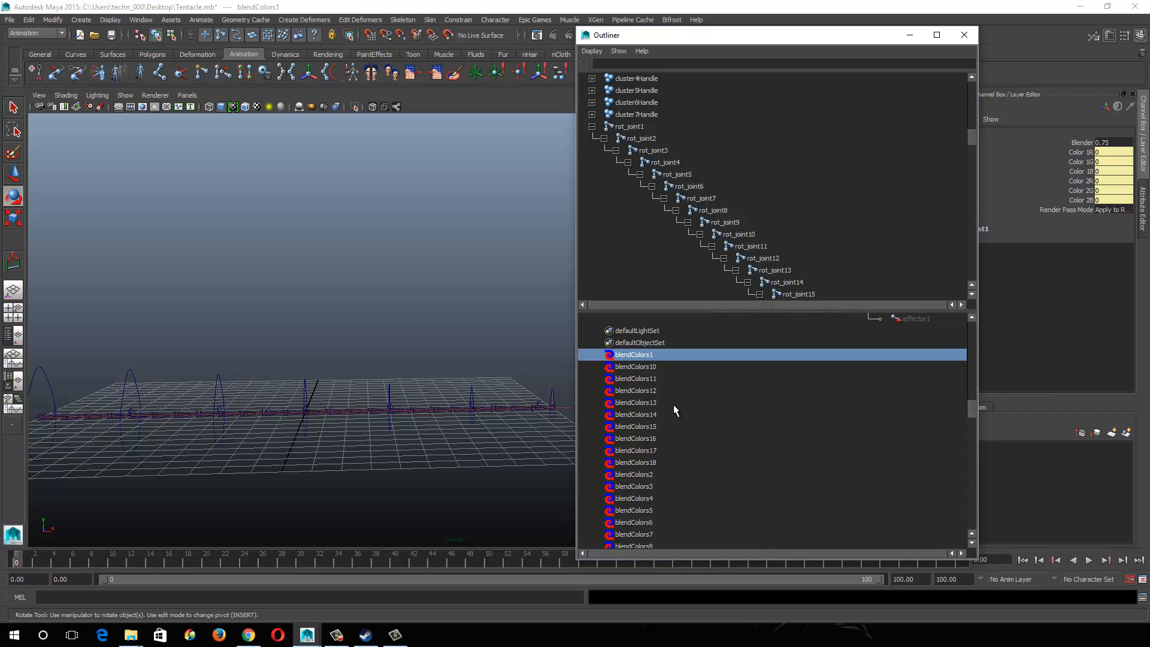
scroll(653, 207, "down", 10)
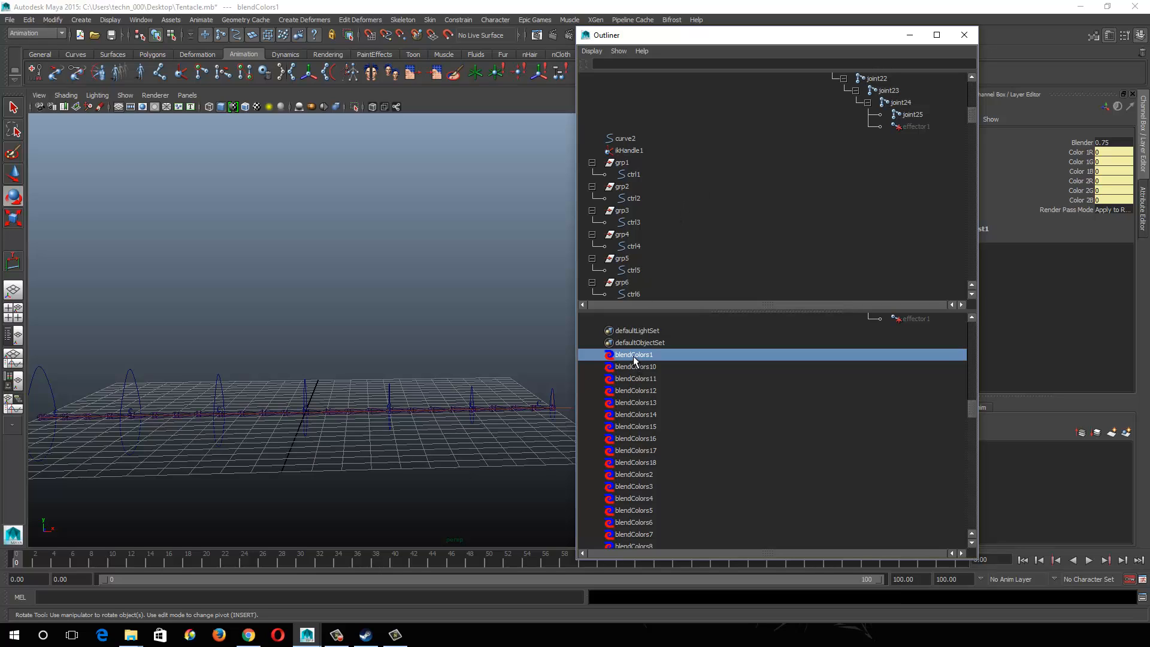
double_click(633, 247)
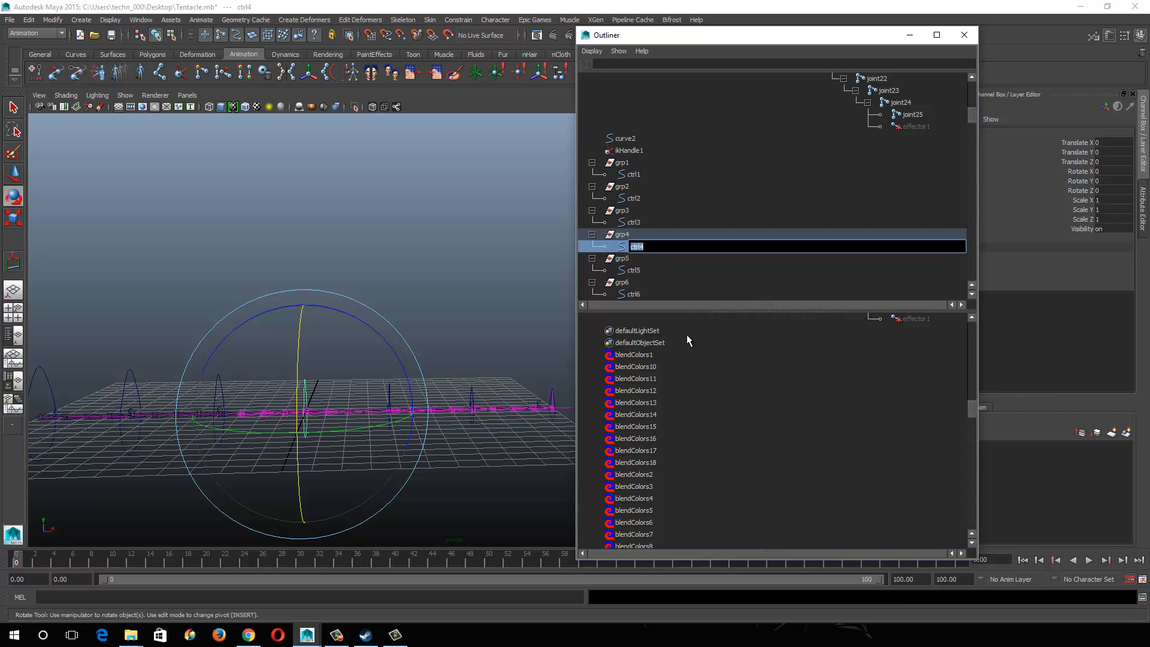
left_click(634, 355)
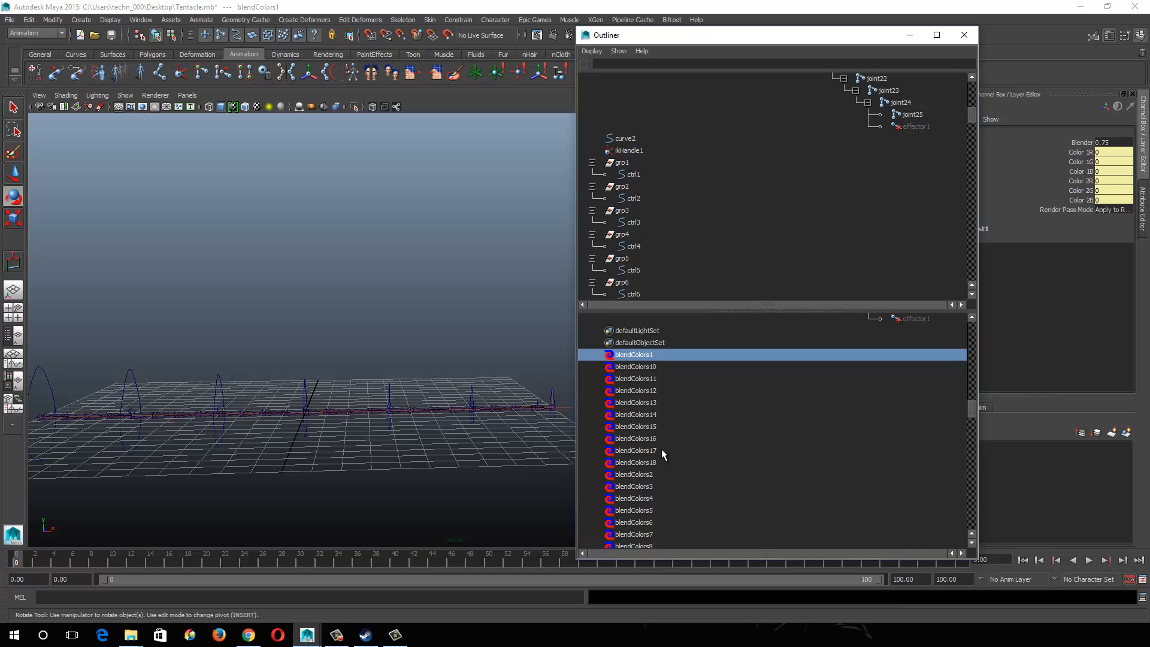
left_click(81, 20)
mouse_move(131, 19)
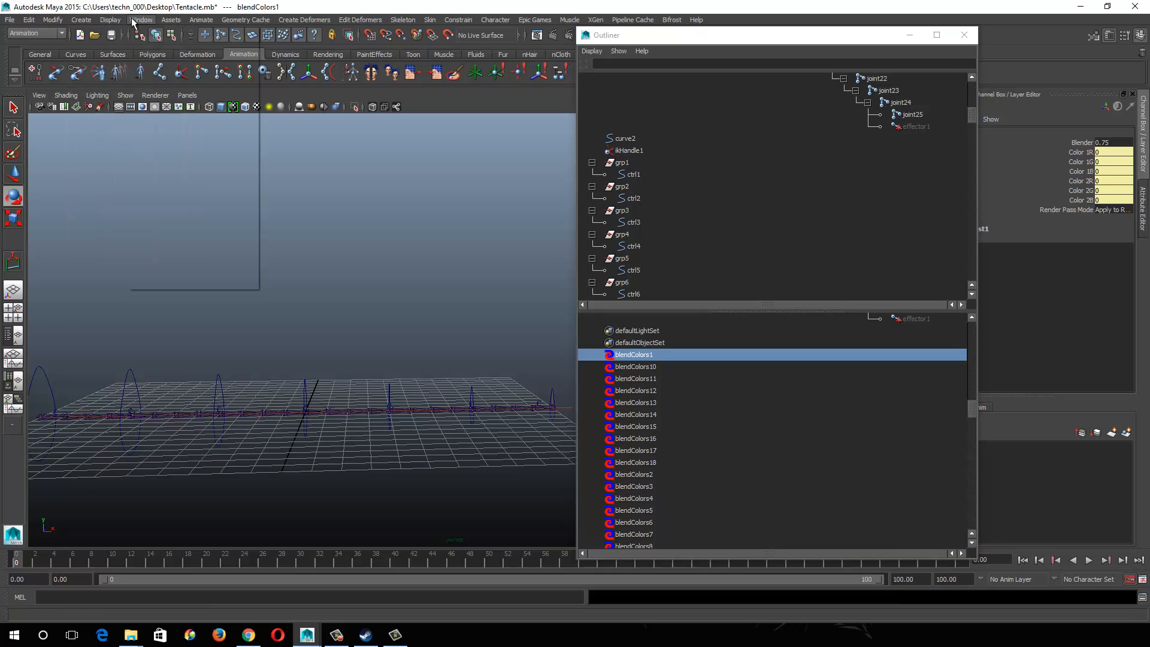
mouse_move(179, 37)
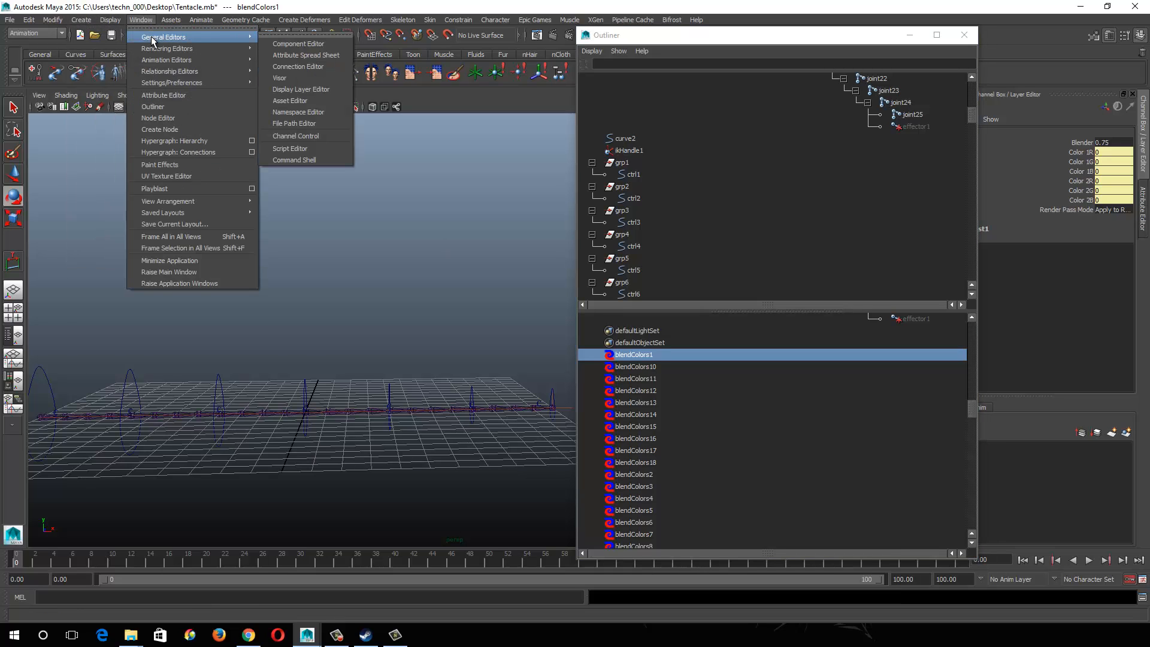
left_click(303, 68)
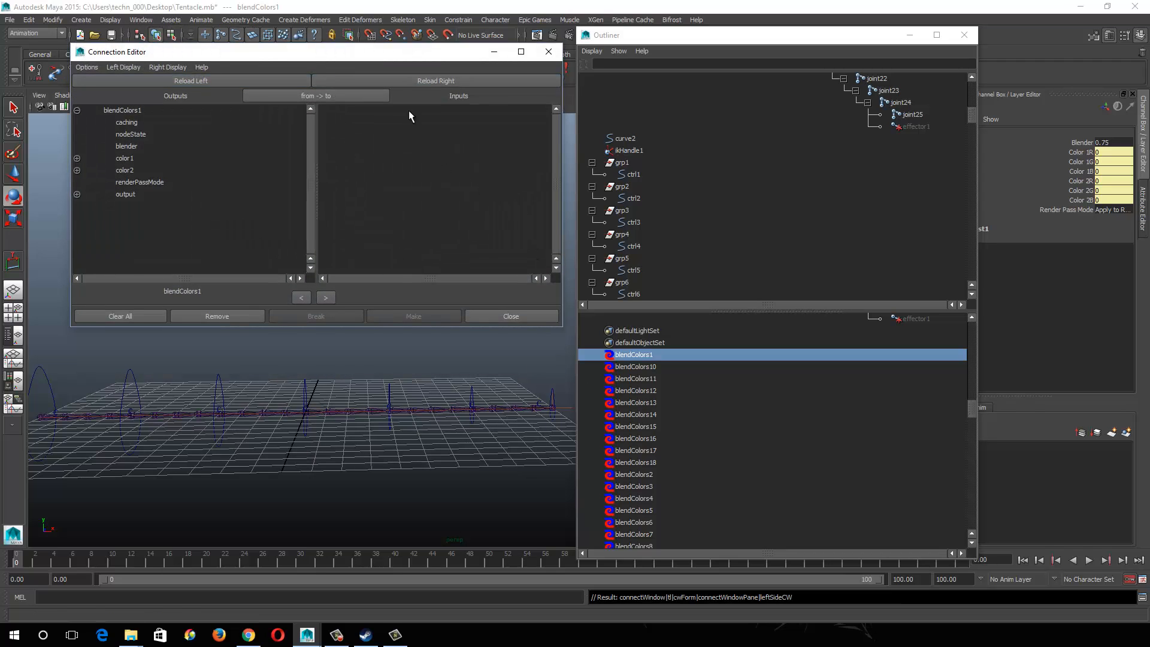
left_click(387, 82)
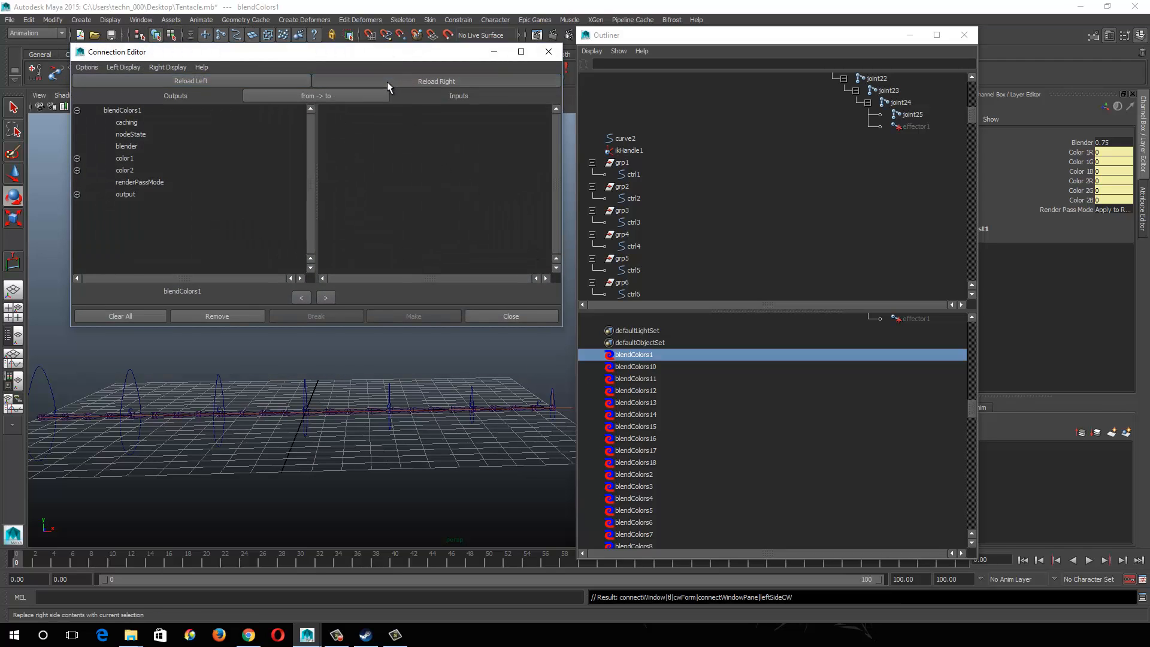
Step: Load ctrl1 and ctrl2 in turn as the output node and check how their rotate attributes connect to blendColors1's color1 and color2
left_click(638, 172)
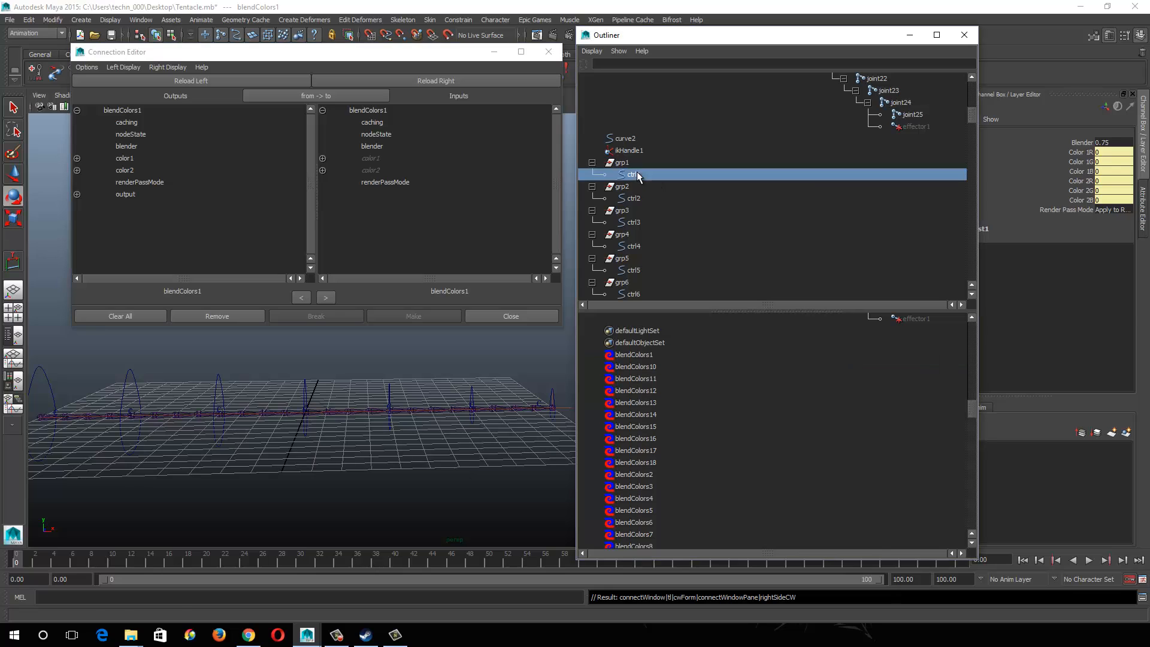
left_click(189, 81)
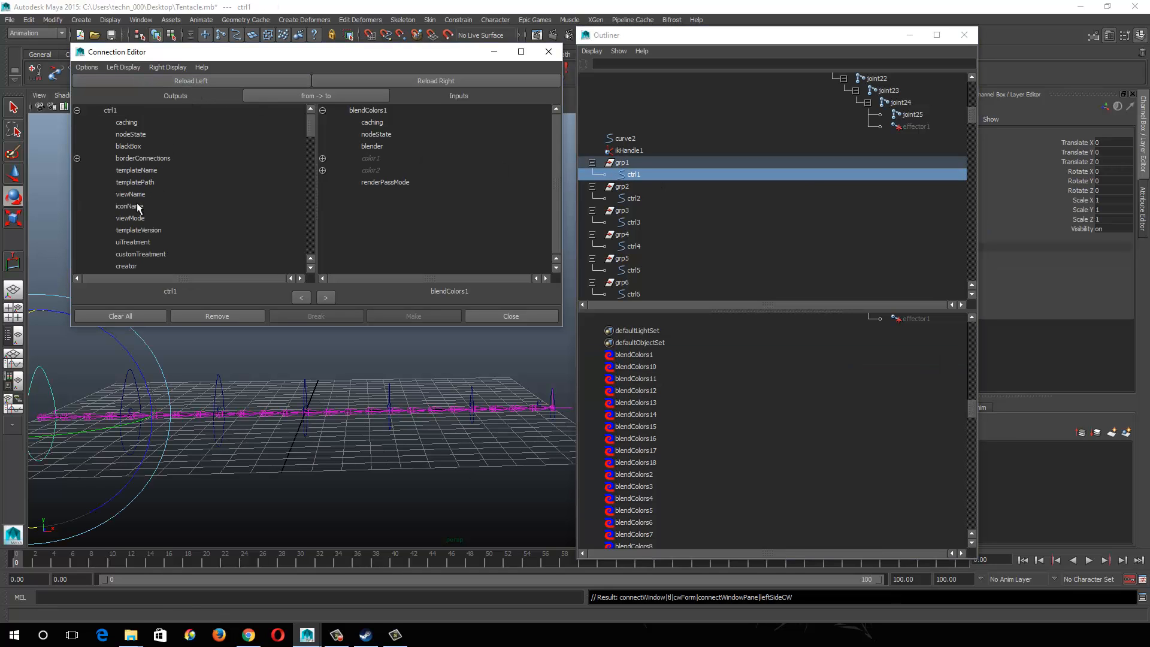
scroll(172, 228, "down", 10)
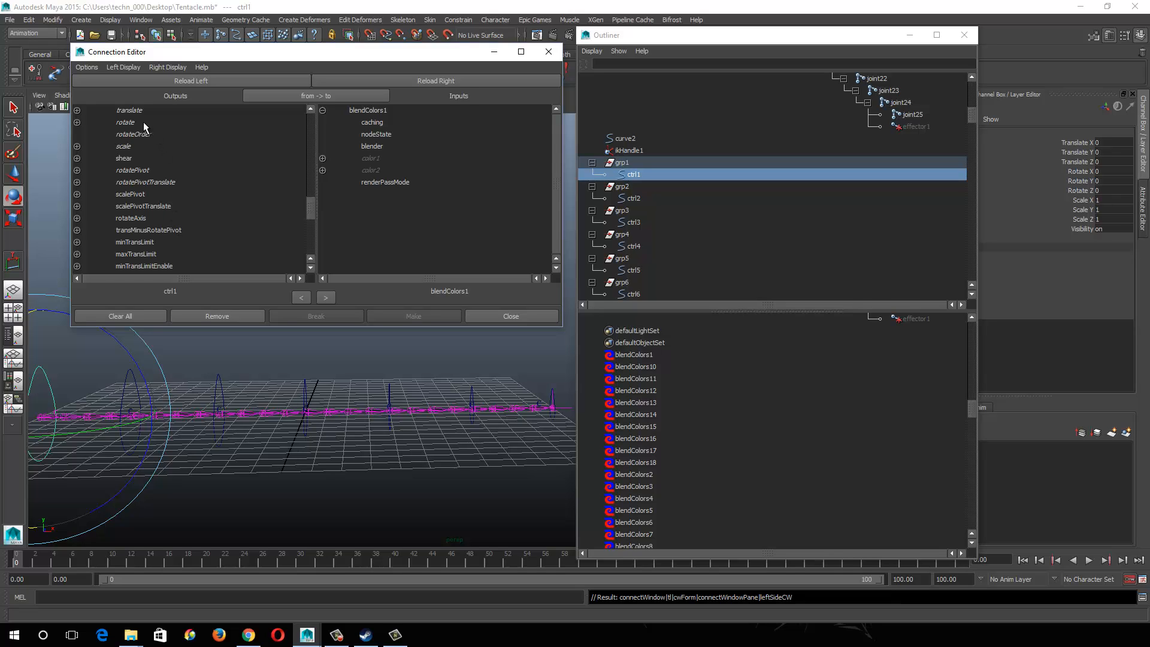
left_click(132, 122)
left_click(410, 159)
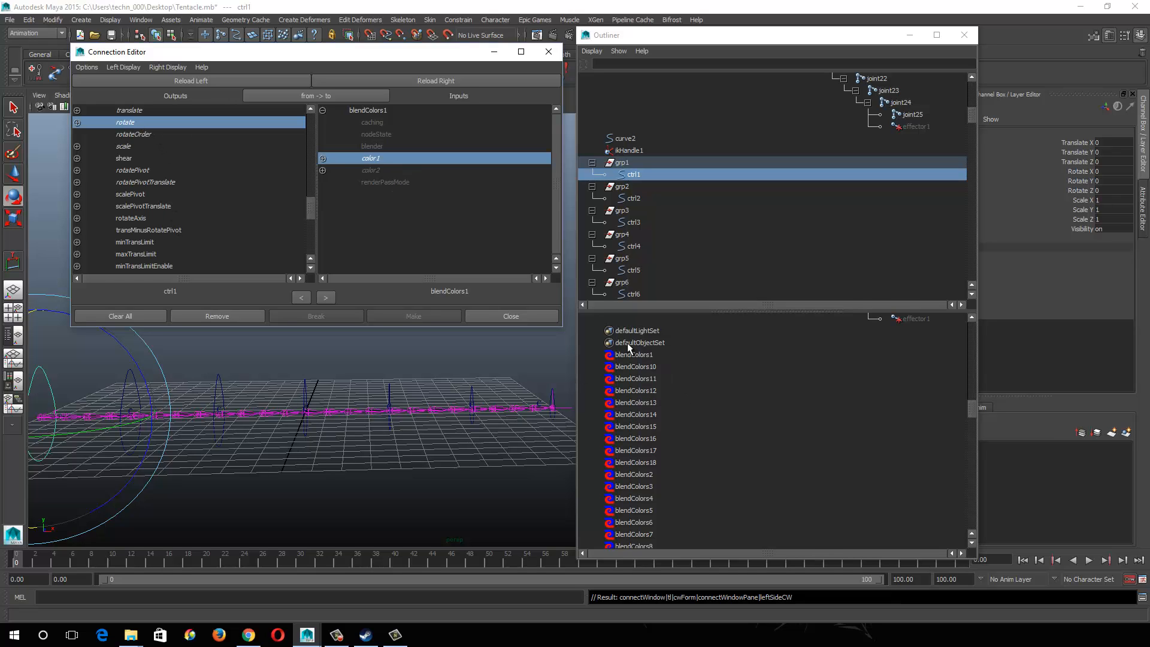
left_click(187, 367)
left_click(129, 371)
left_click(172, 80)
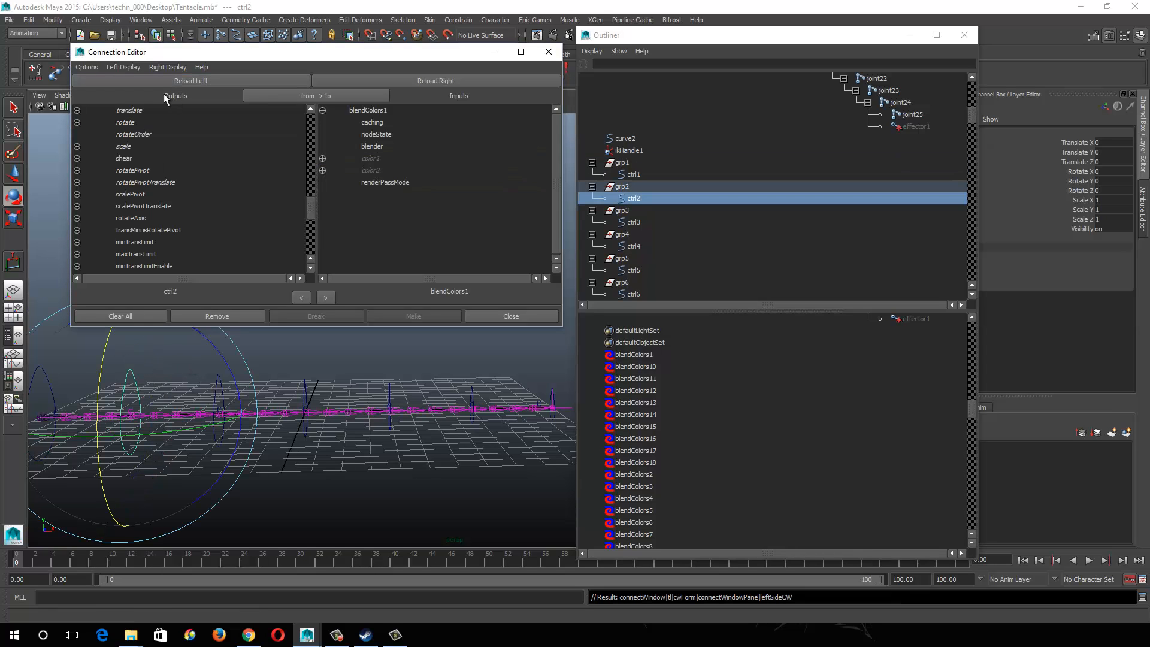
left_click(120, 122)
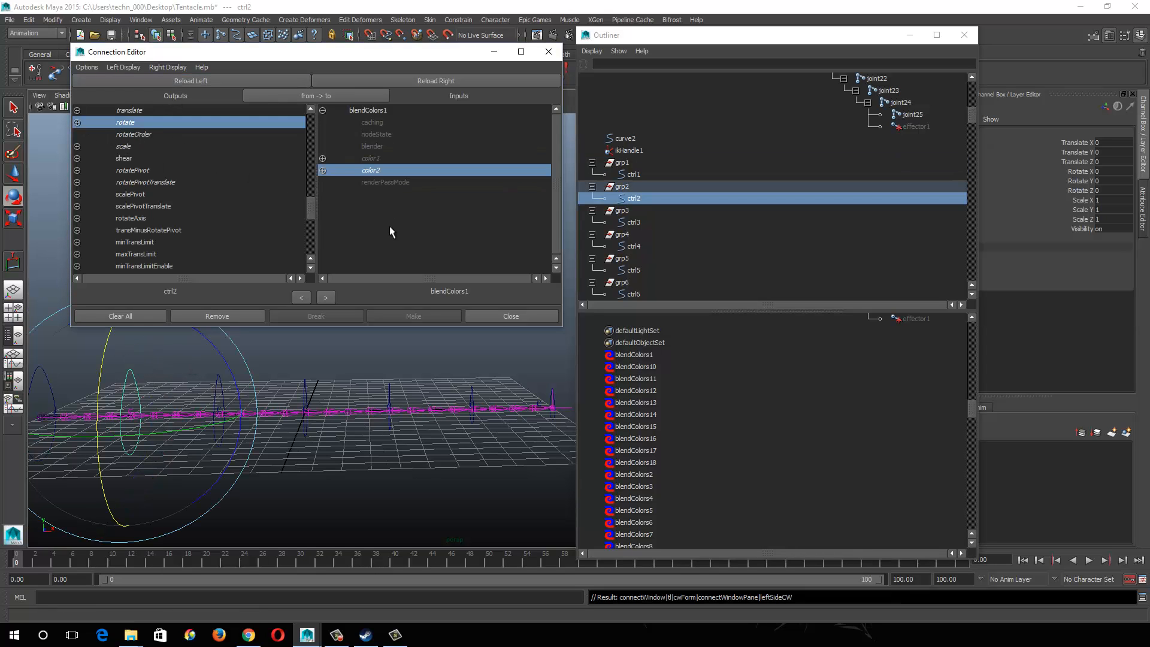
Step: Load blendColors2 as the input node and connect ctrl1's rotate to its color1 in the Connection Editor
left_click(644, 474)
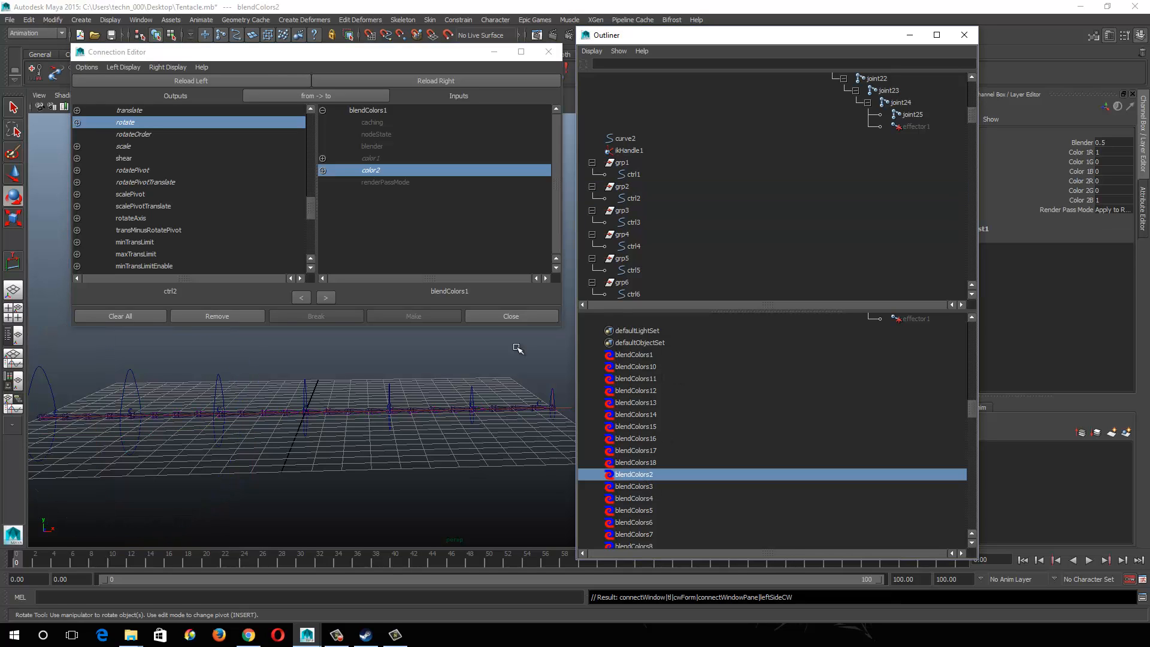
left_click(357, 81)
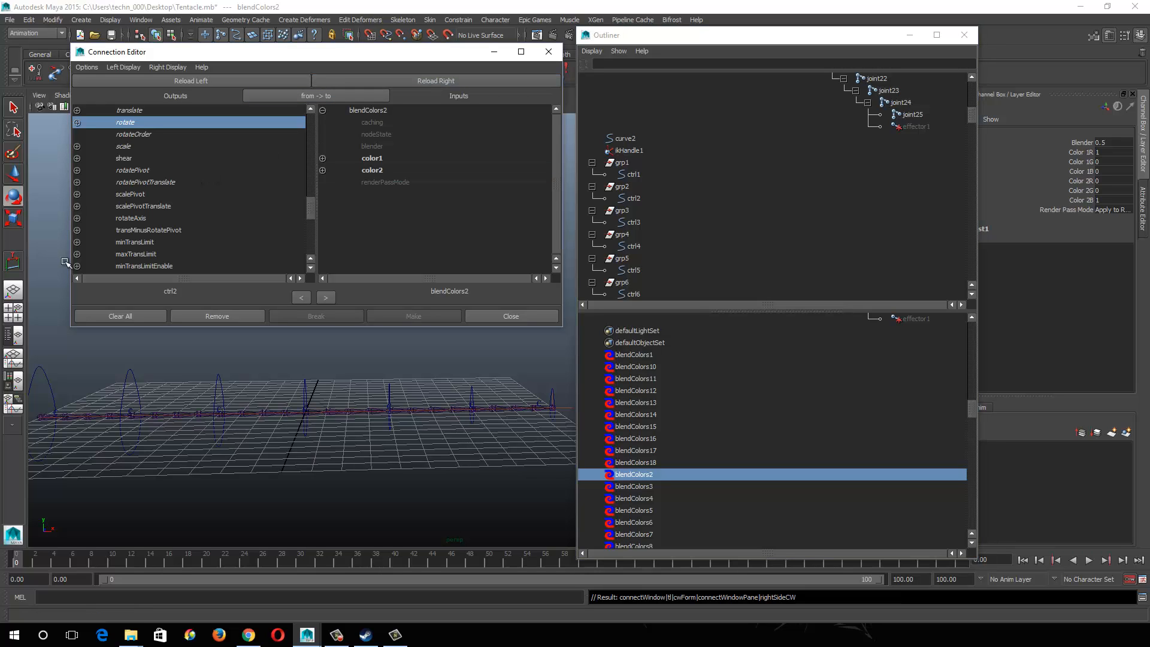
left_click(35, 360)
left_click(158, 81)
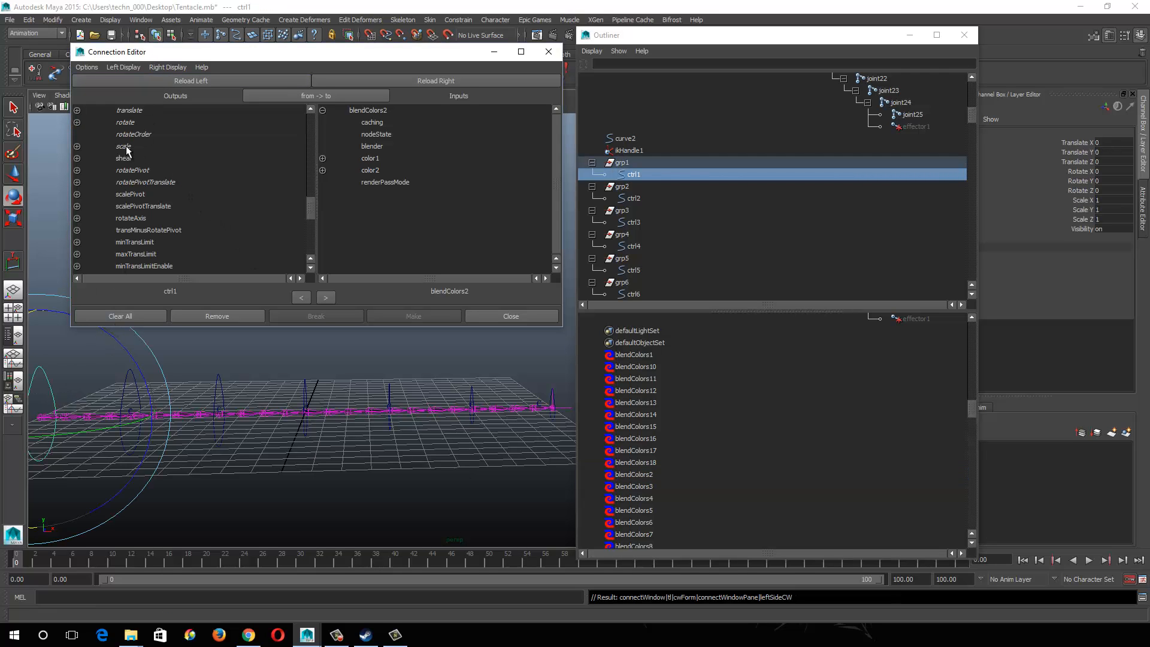
left_click(131, 123)
left_click(373, 161)
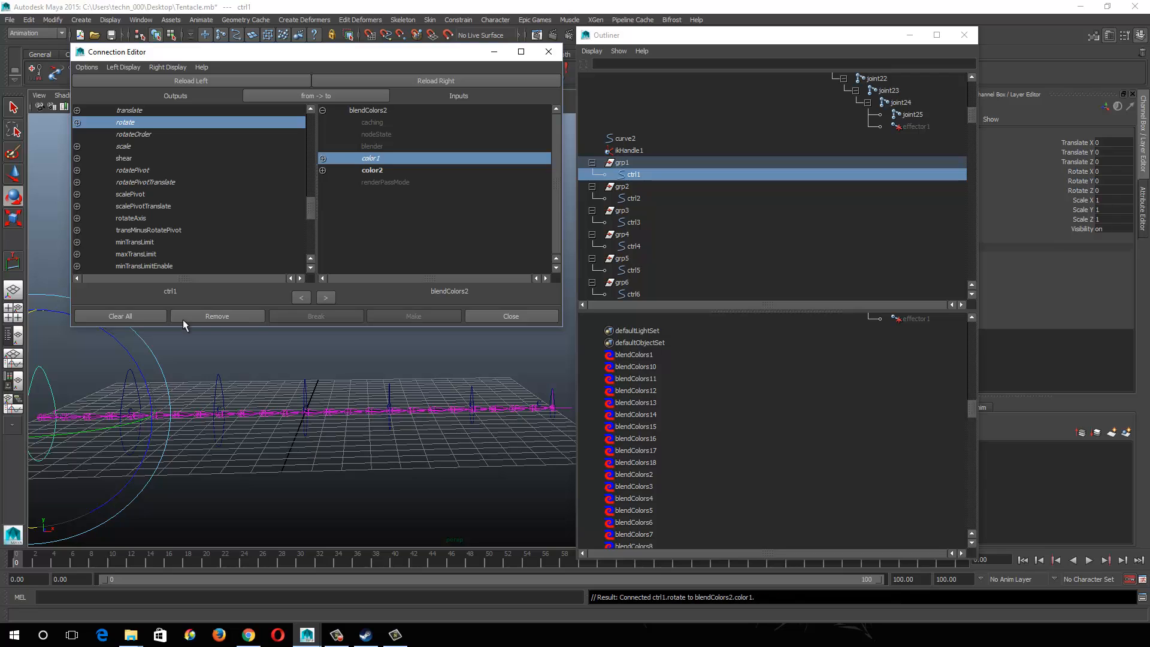
Step: Load ctrl2 as the output node and connect its rotate to blendColors2's color2
left_click(185, 351)
left_click_drag(122, 355, 161, 394)
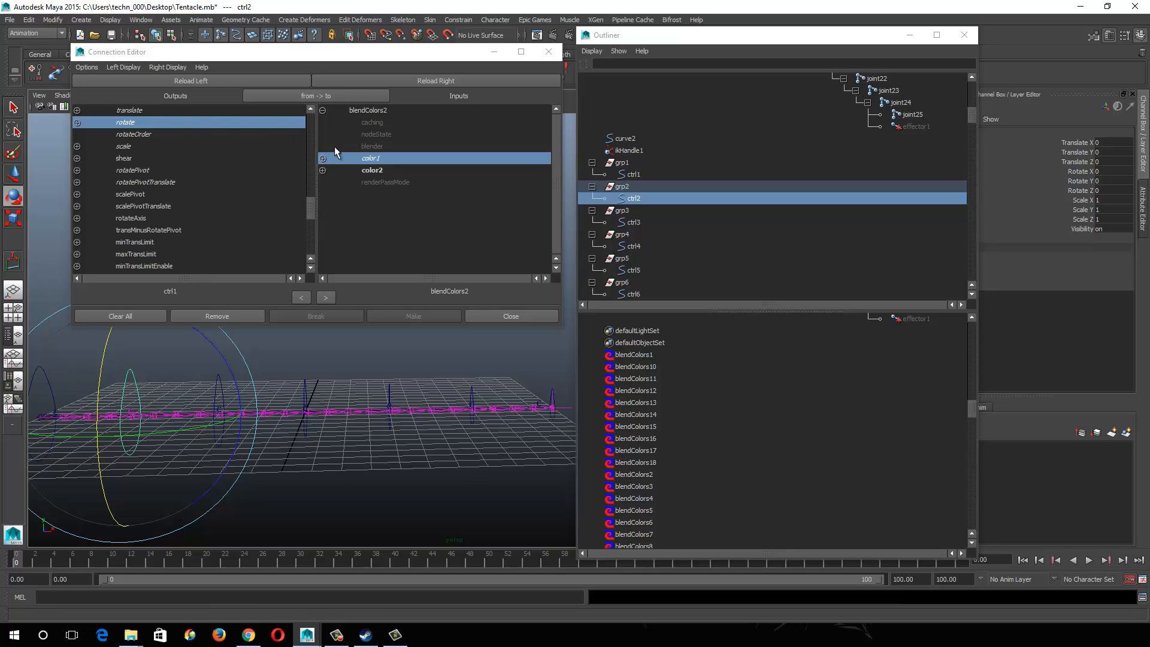
left_click(157, 79)
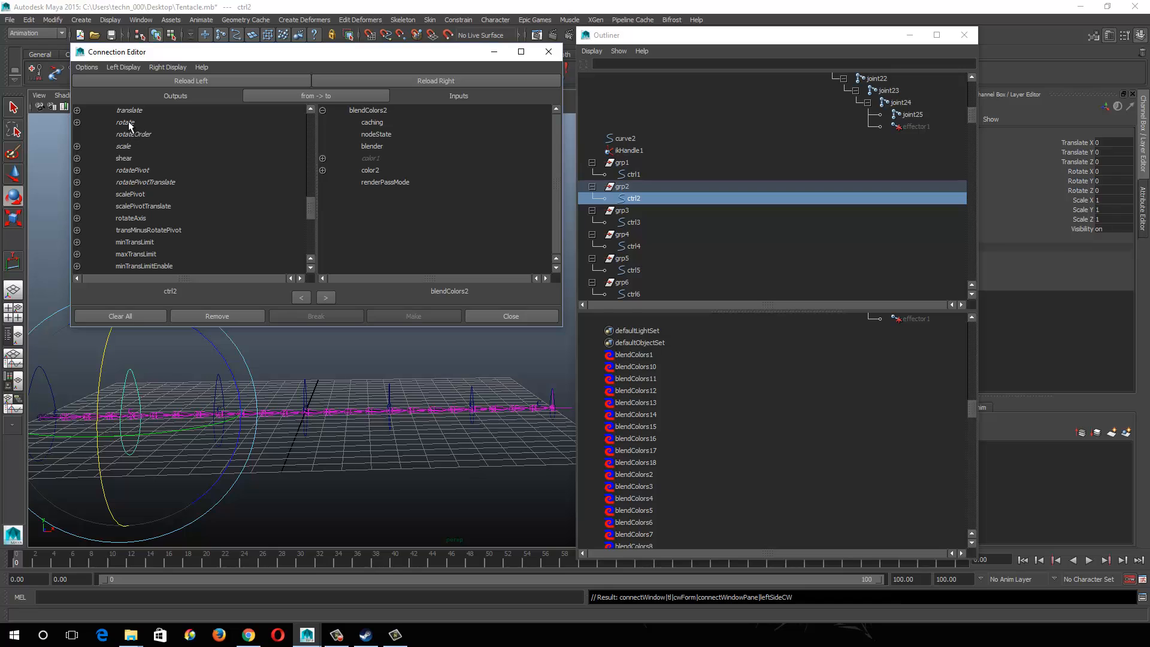
left_click(368, 170)
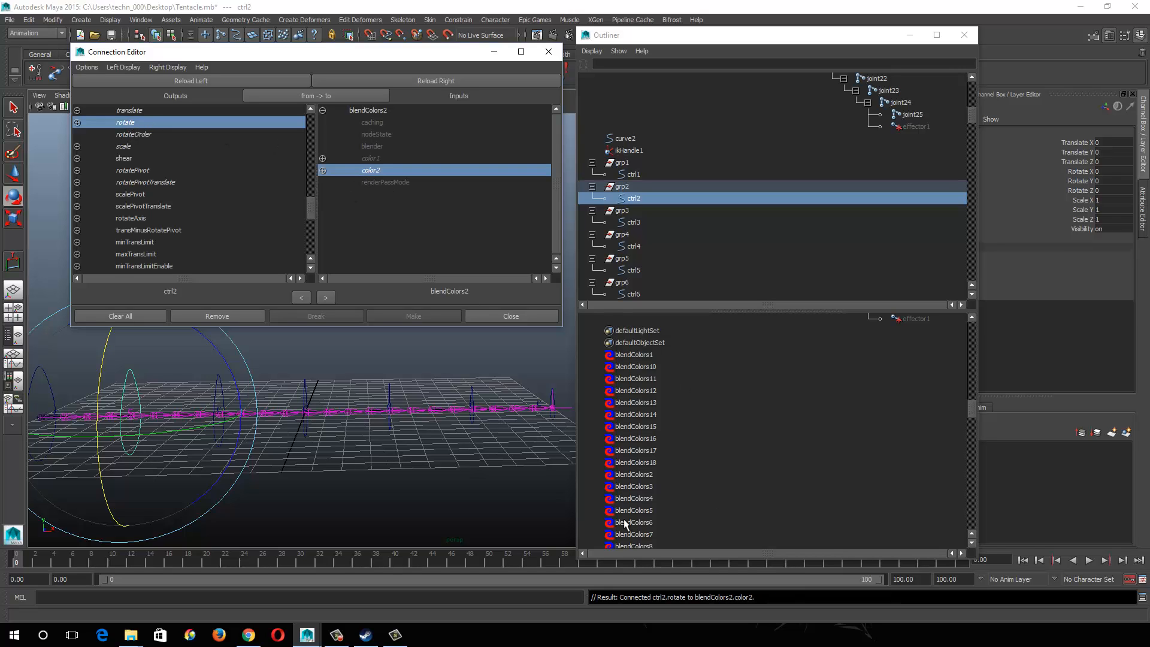
Step: Load blendColors3 as the input node and connect ctrl1's rotate to its color1 in the Connection Editor
left_click(639, 487)
left_click(354, 78)
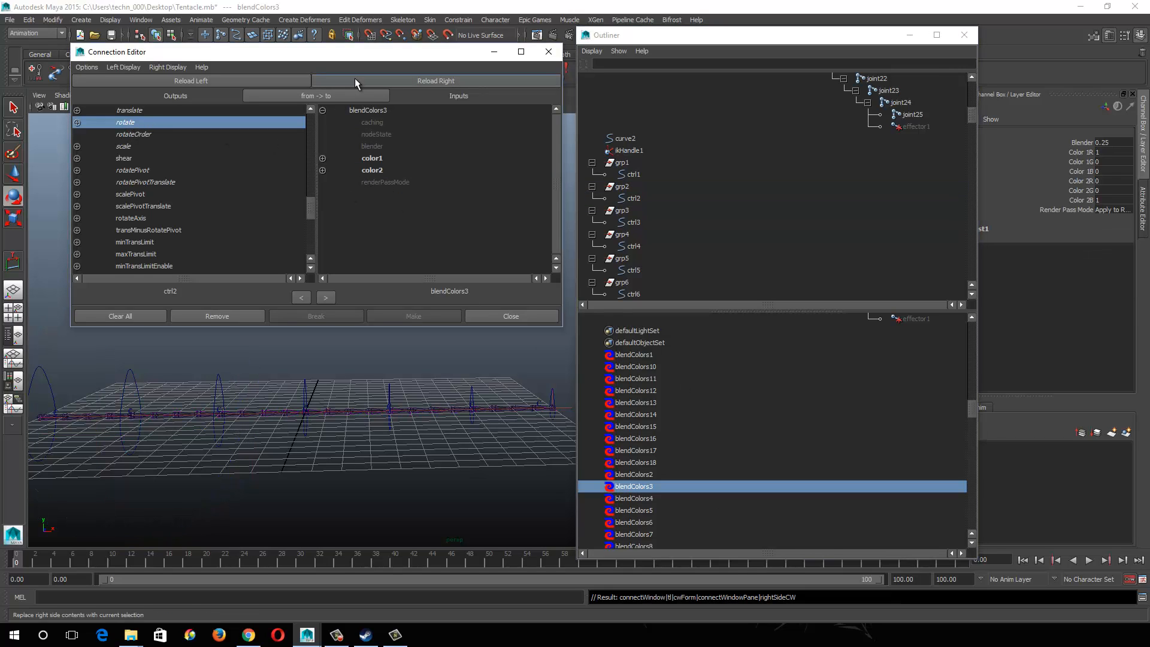
left_click(36, 347)
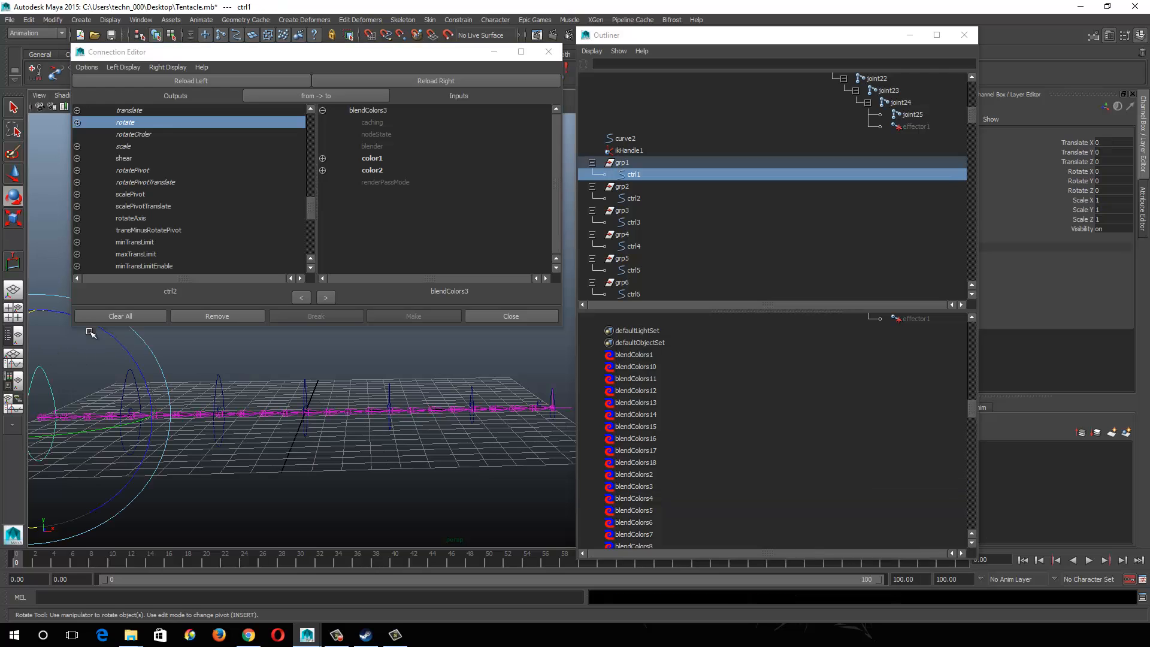
left_click(162, 81)
left_click(128, 123)
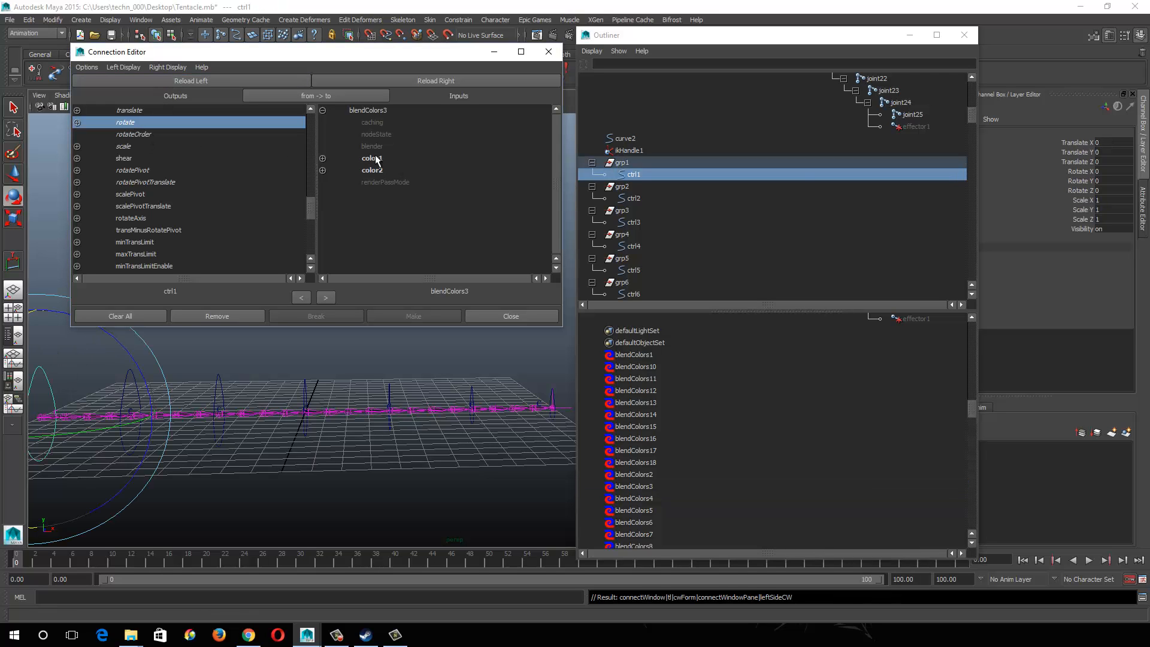
left_click(376, 160)
Step: Load ctrl2 as the output node and connect its rotate to blendColors3's color2
left_click(155, 360)
left_click(146, 380)
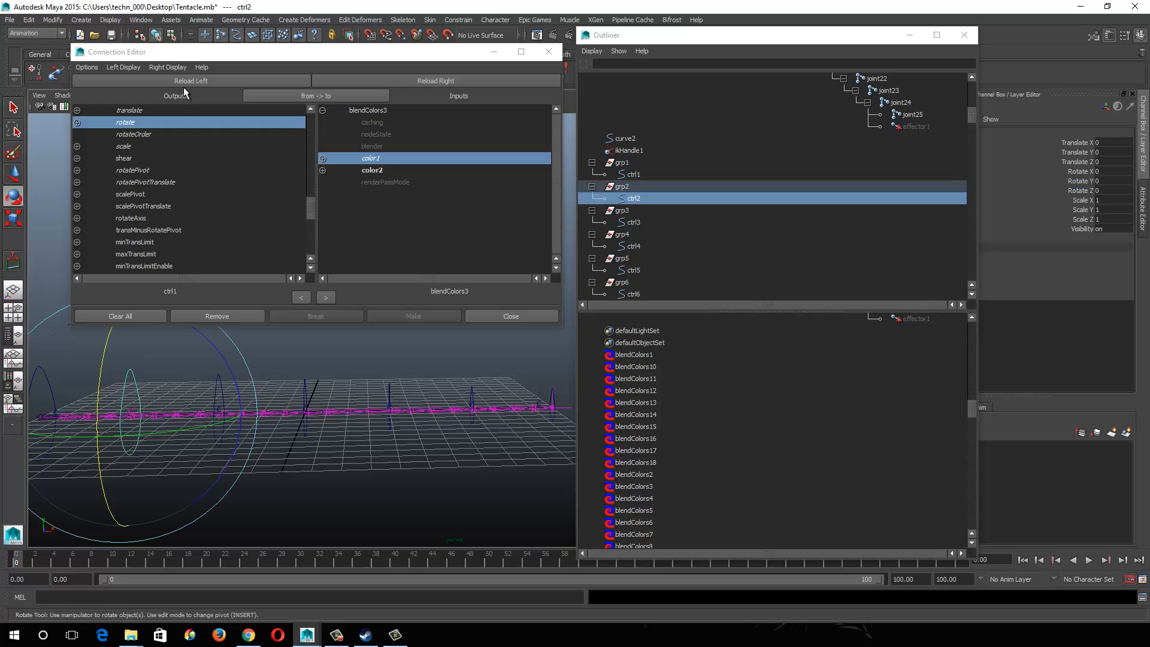
left_click(190, 79)
left_click(157, 123)
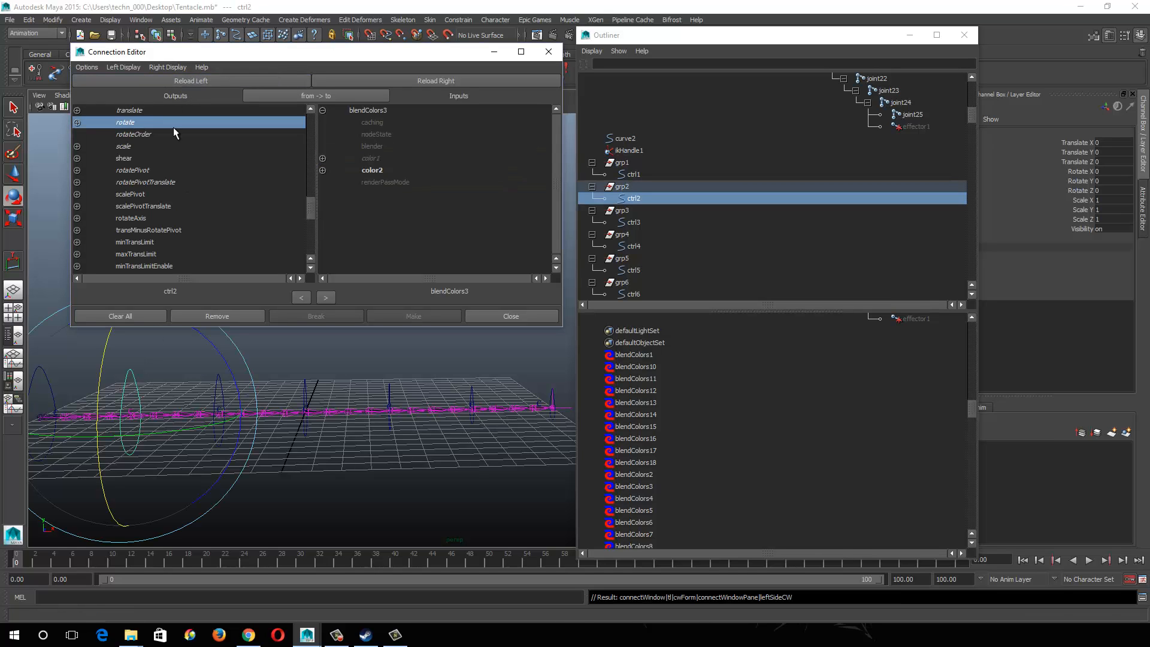
left_click(375, 174)
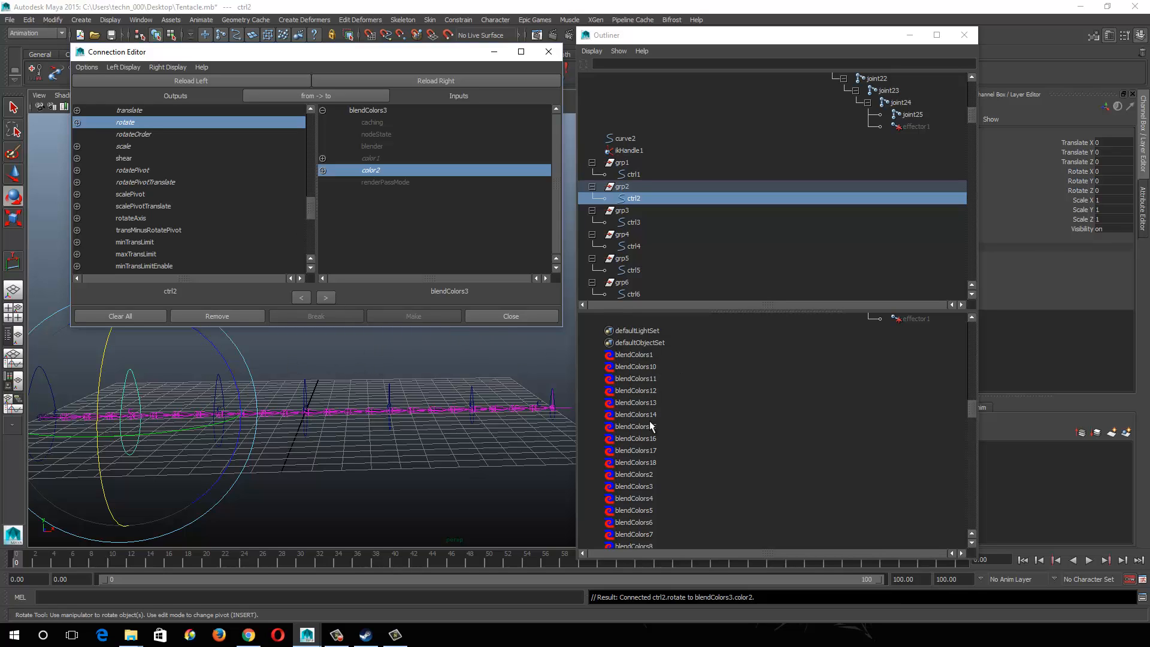
Step: Load blendColors4 as the input node with ctrl2 as the output node and check how ctrl2's rotate connects to its color inputs
left_click(642, 487)
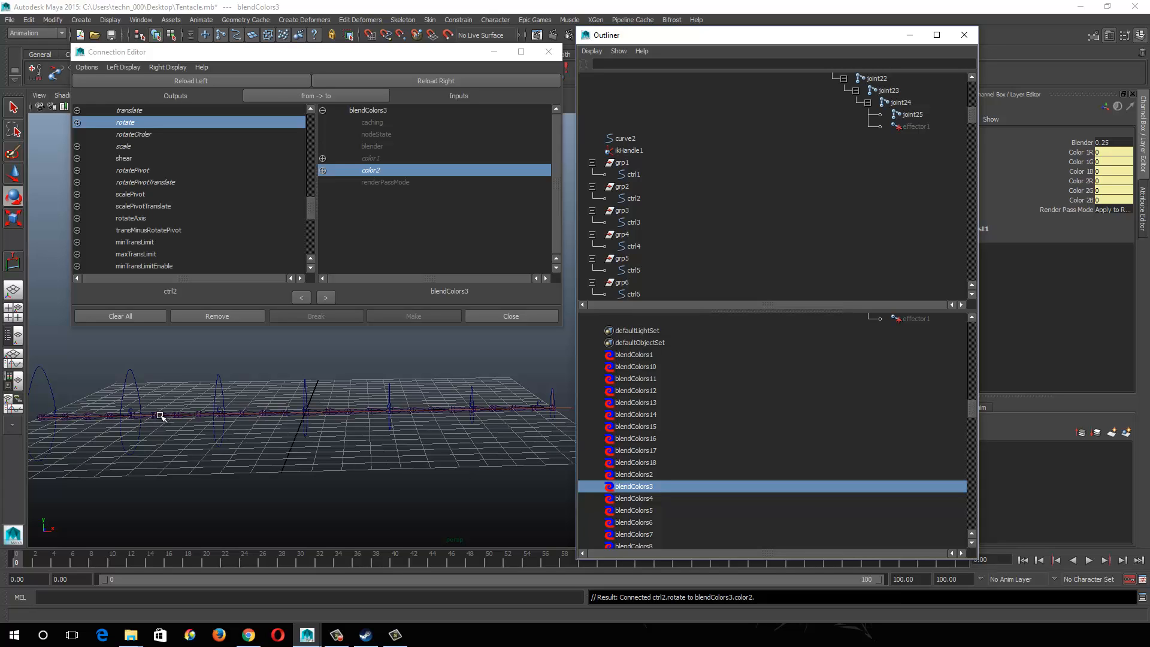
left_click(636, 499)
left_click(386, 81)
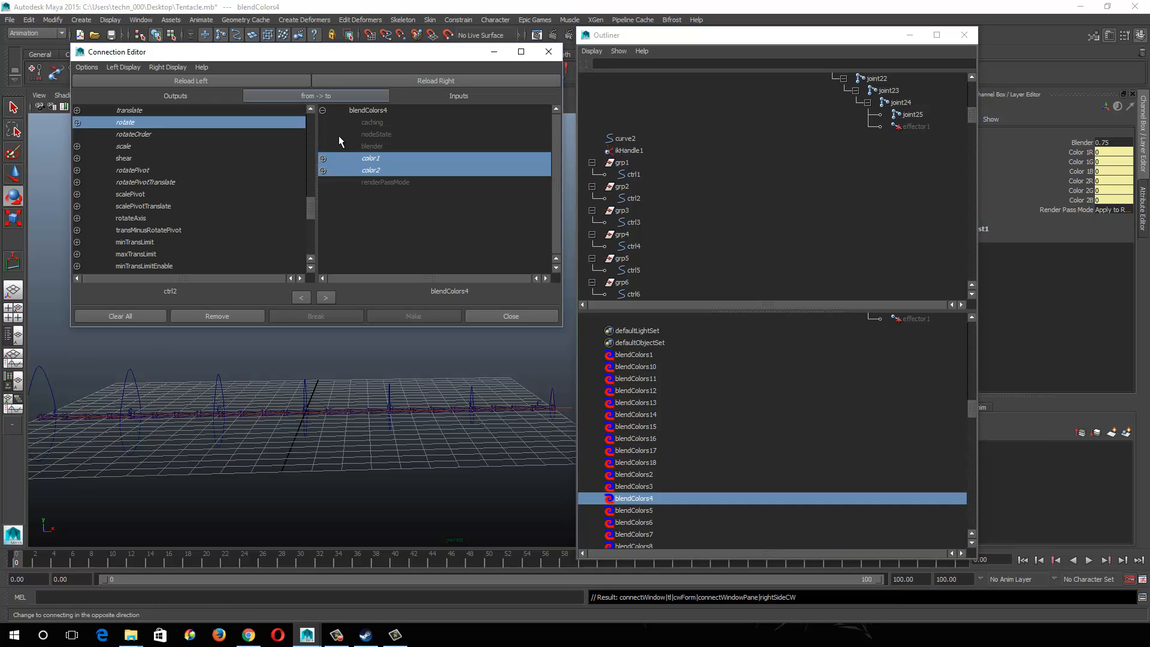
left_click(130, 374)
left_click(168, 82)
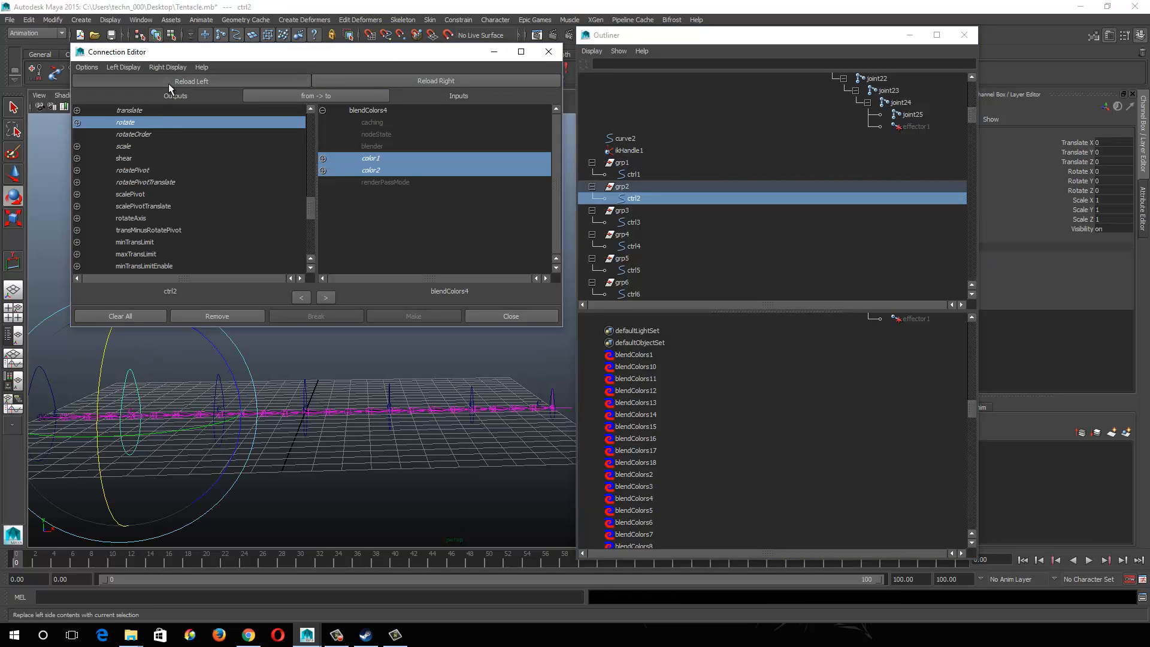
left_click(129, 124)
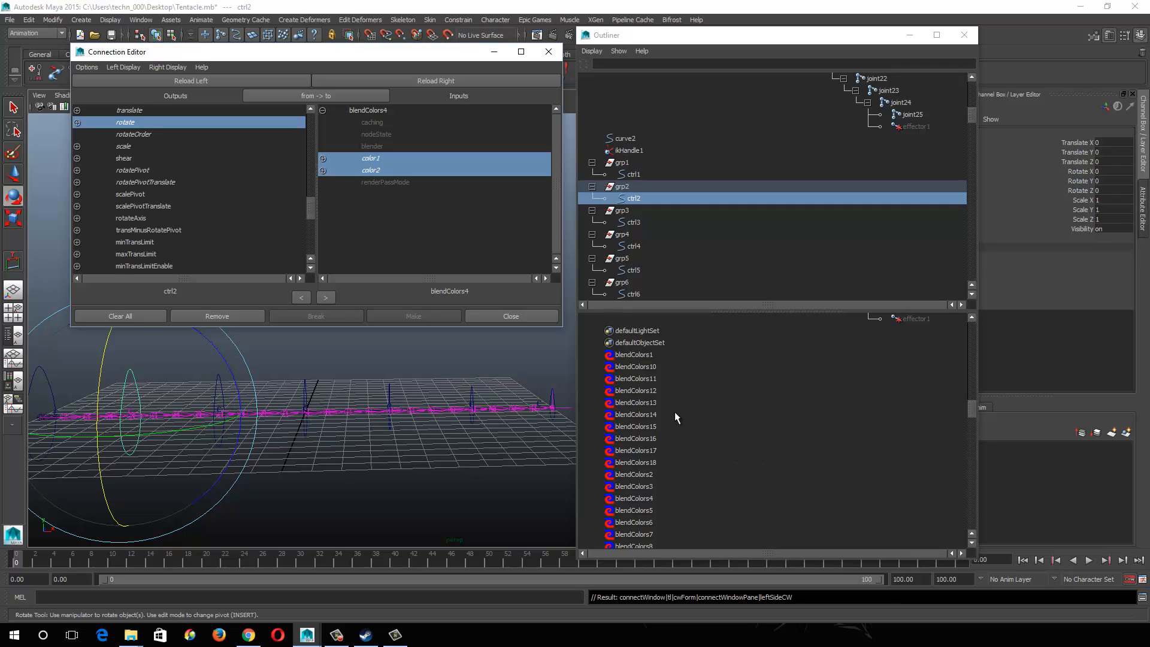
Step: Load blendColors5 as the input node and connect ctrl2's rotate to its color1 and ctrl3's rotate to its color2
left_click(650, 509)
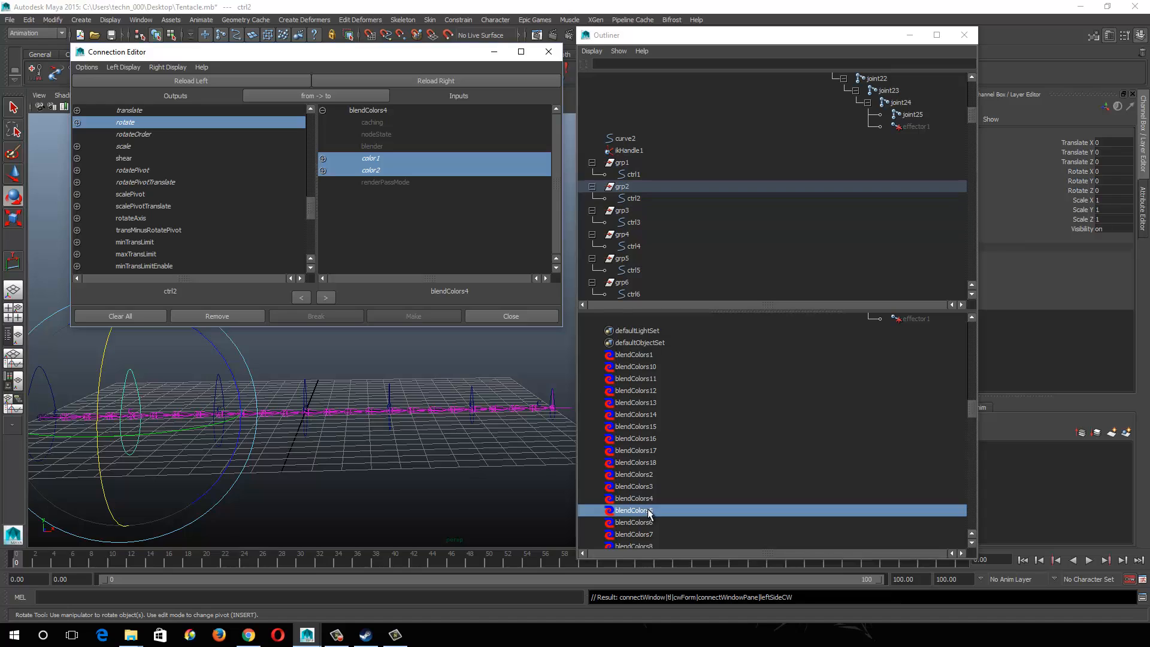
left_click(403, 78)
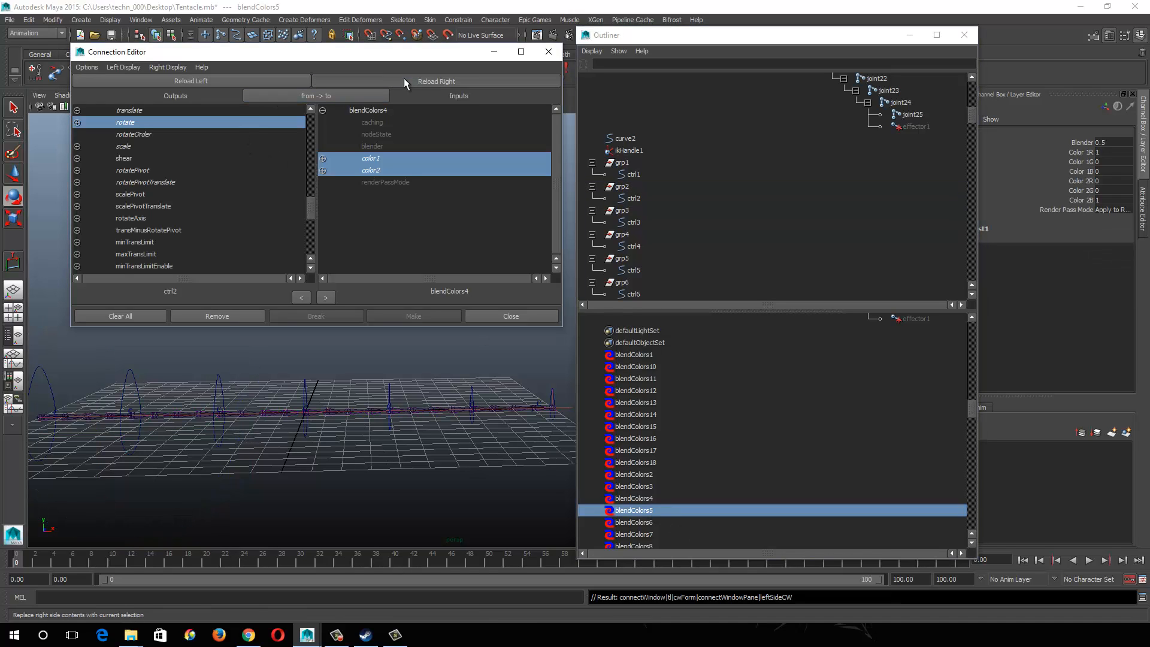
left_click(372, 158)
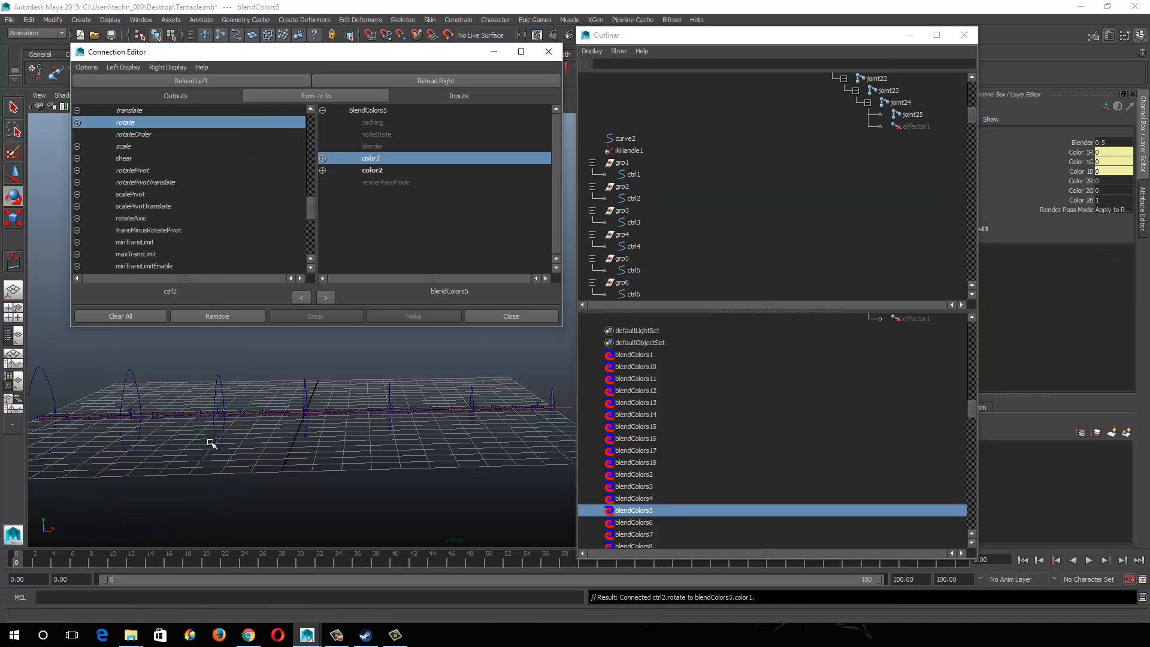
left_click(210, 395)
left_click(180, 80)
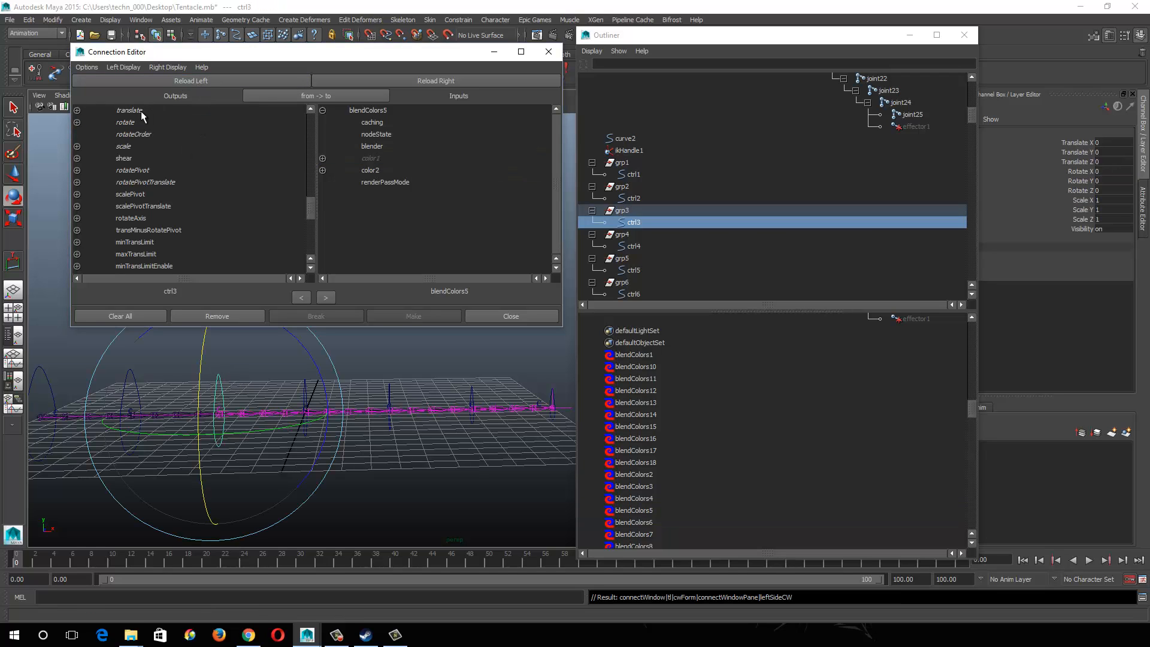
left_click(127, 121)
left_click(377, 170)
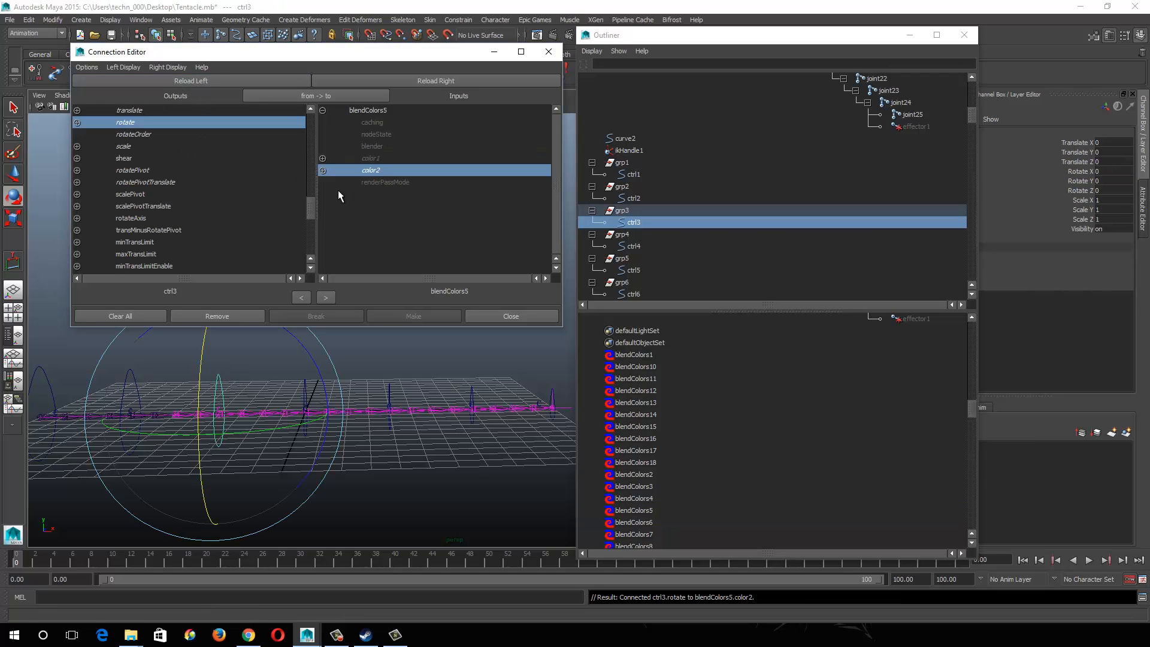
Step: Load blendColors6 as the input node and connect ctrl3's rotate to its color2 and ctrl2's rotate to its color1
left_click(642, 520)
left_click(403, 81)
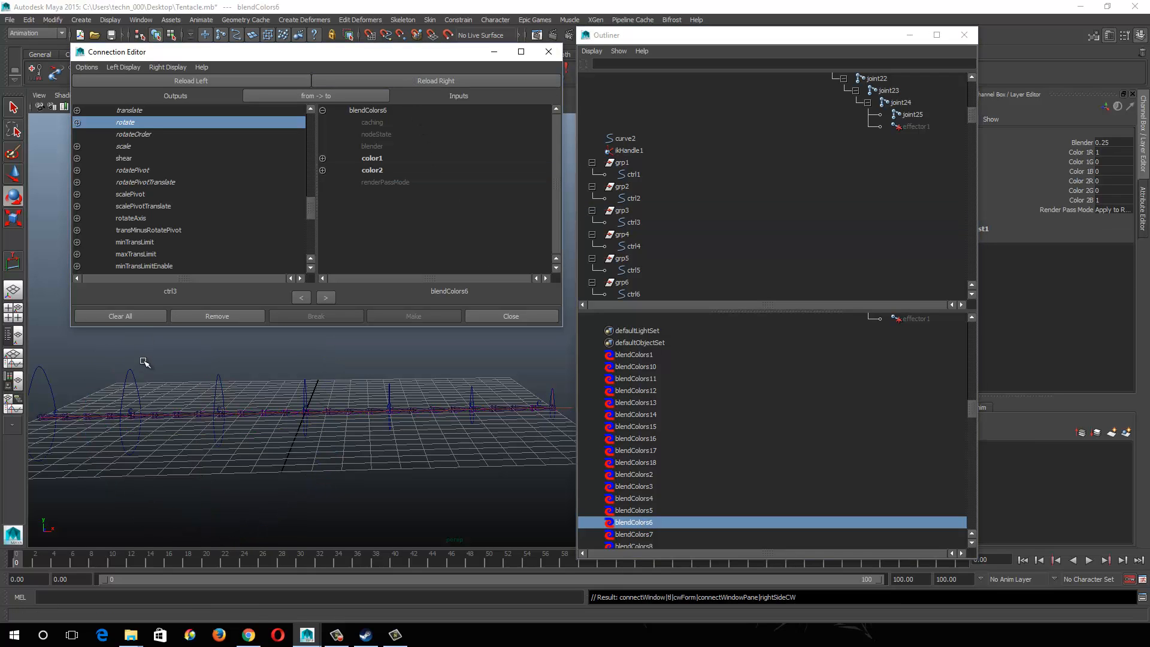
left_click(132, 371)
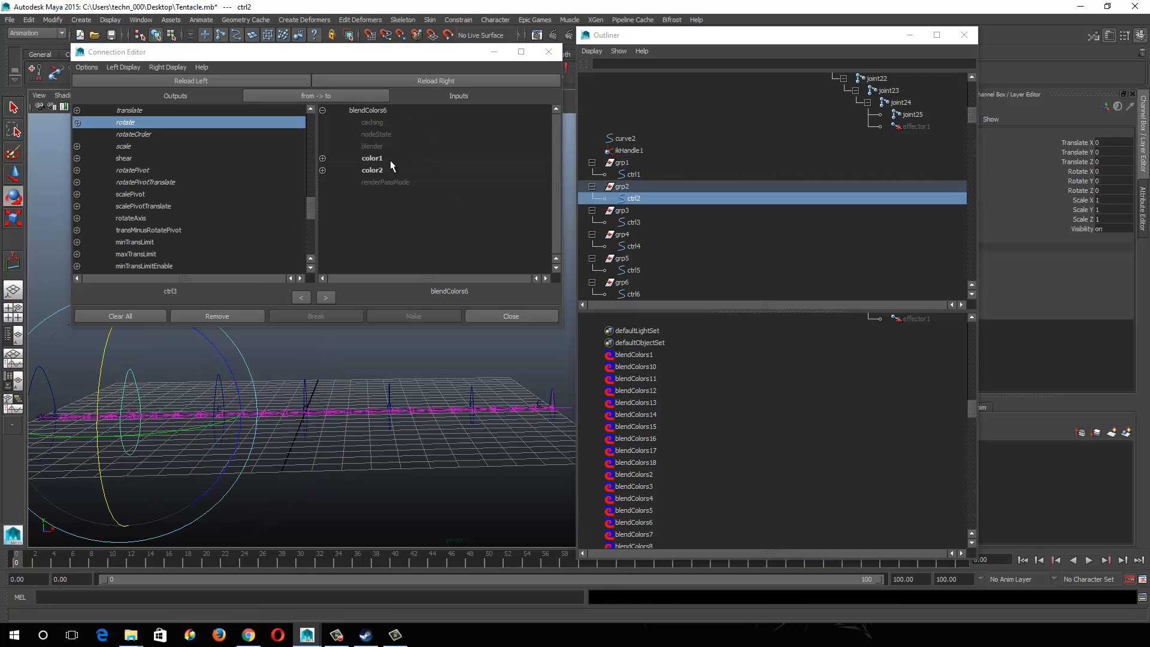
left_click(376, 171)
left_click(264, 80)
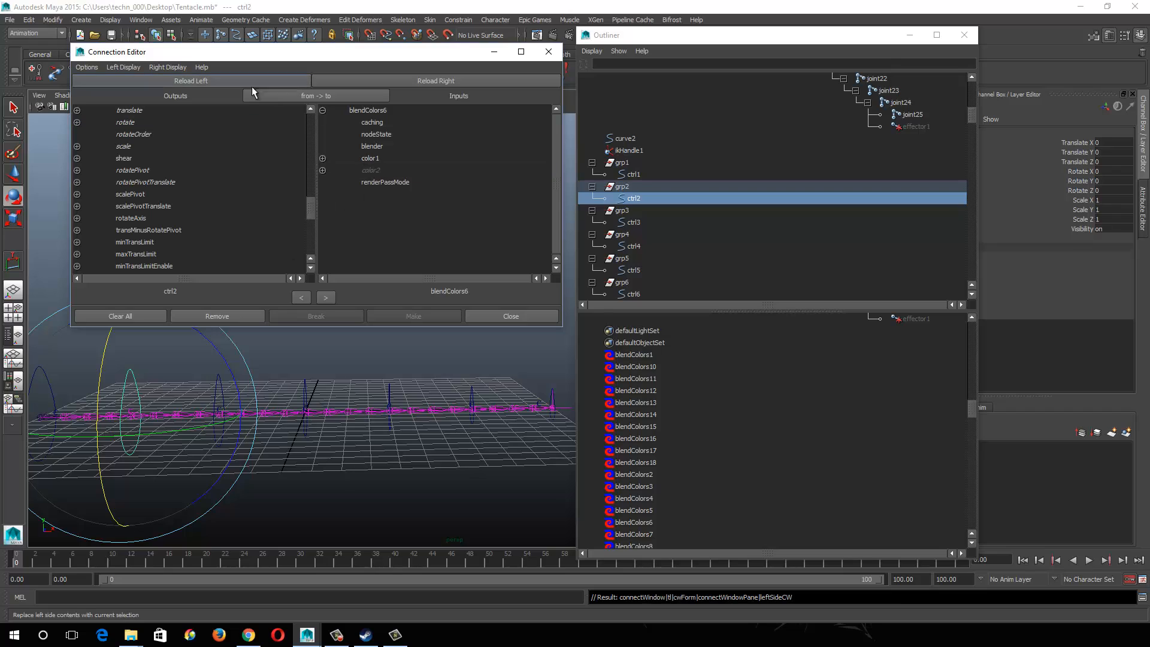
left_click(120, 121)
left_click(372, 159)
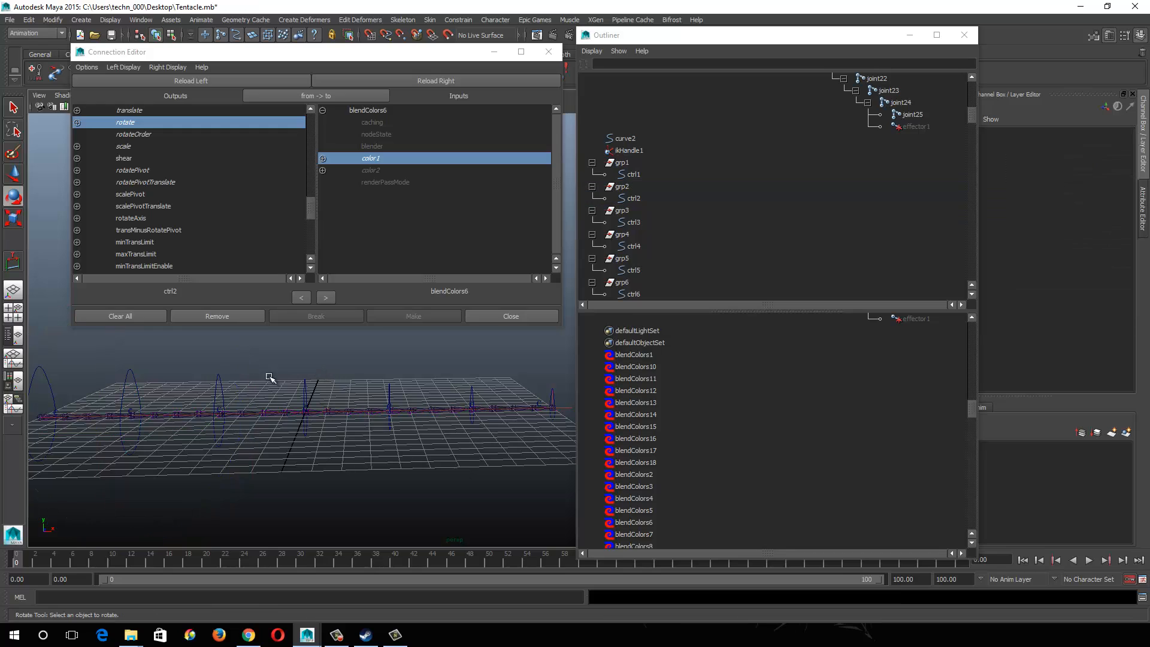
Step: Check blendColors7's color channels, then load blendColors8 as the input node and connect ctrl3's rotate to its color1
left_click(219, 383)
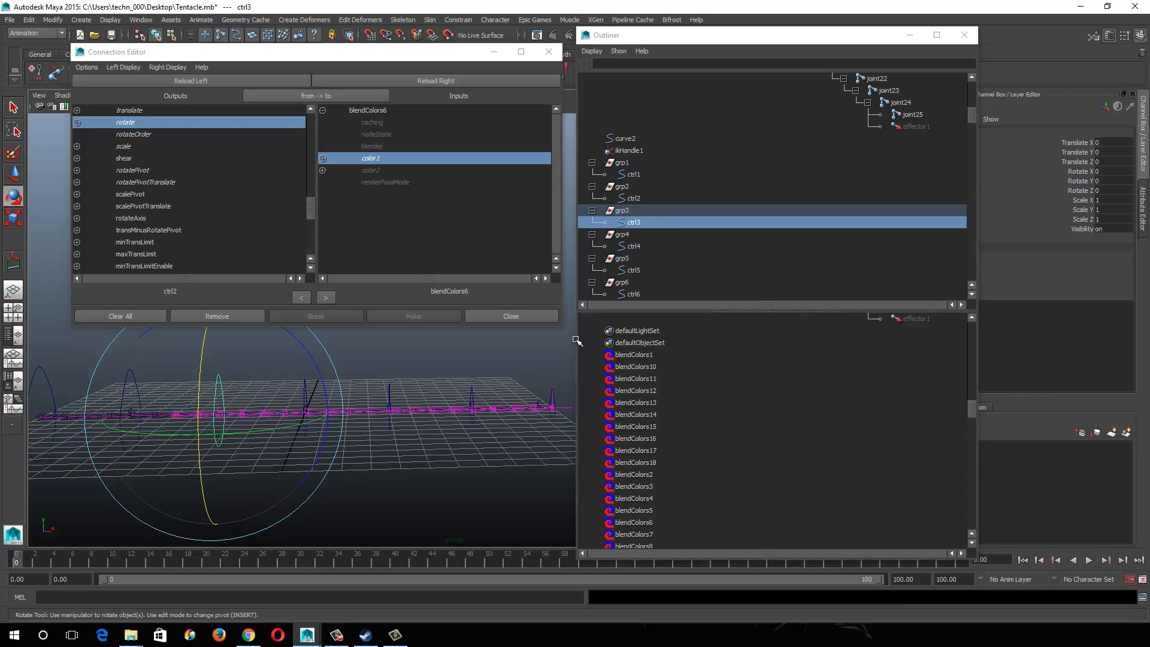
left_click(635, 535)
scroll(647, 479, "down", 3)
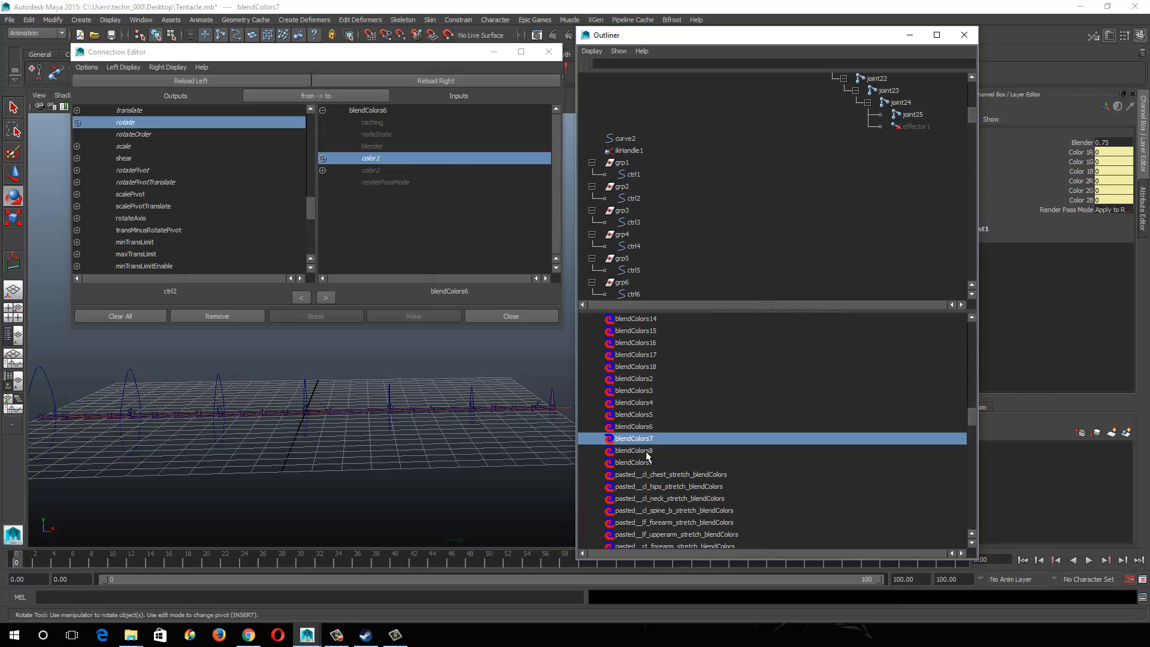
left_click(646, 451)
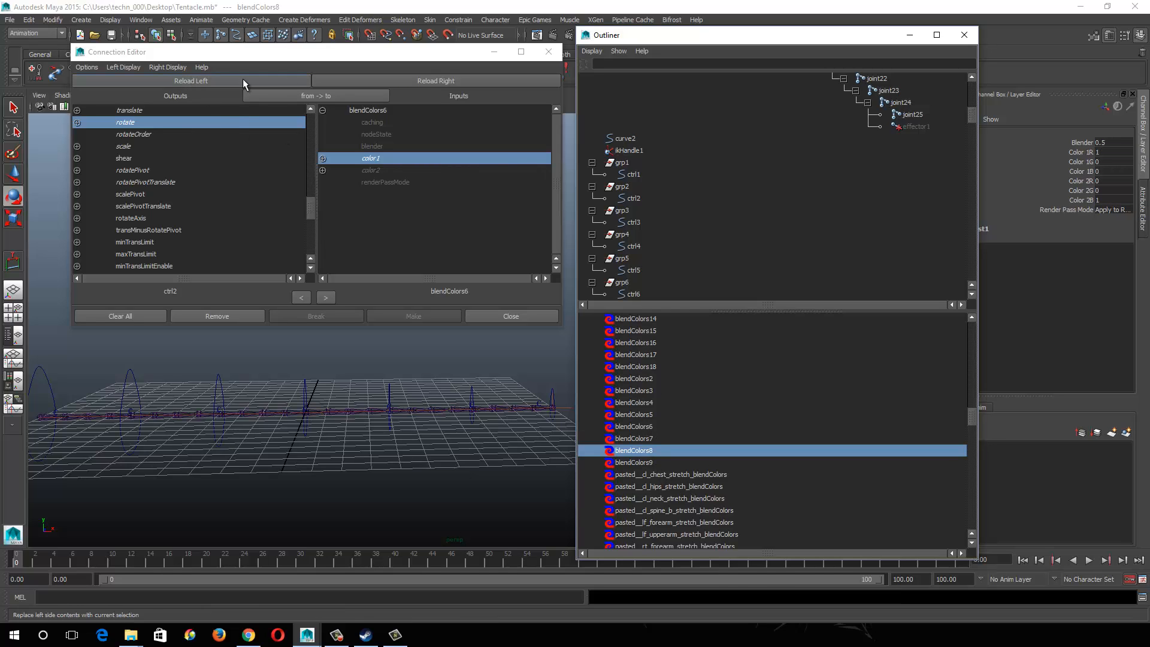
left_click(419, 80)
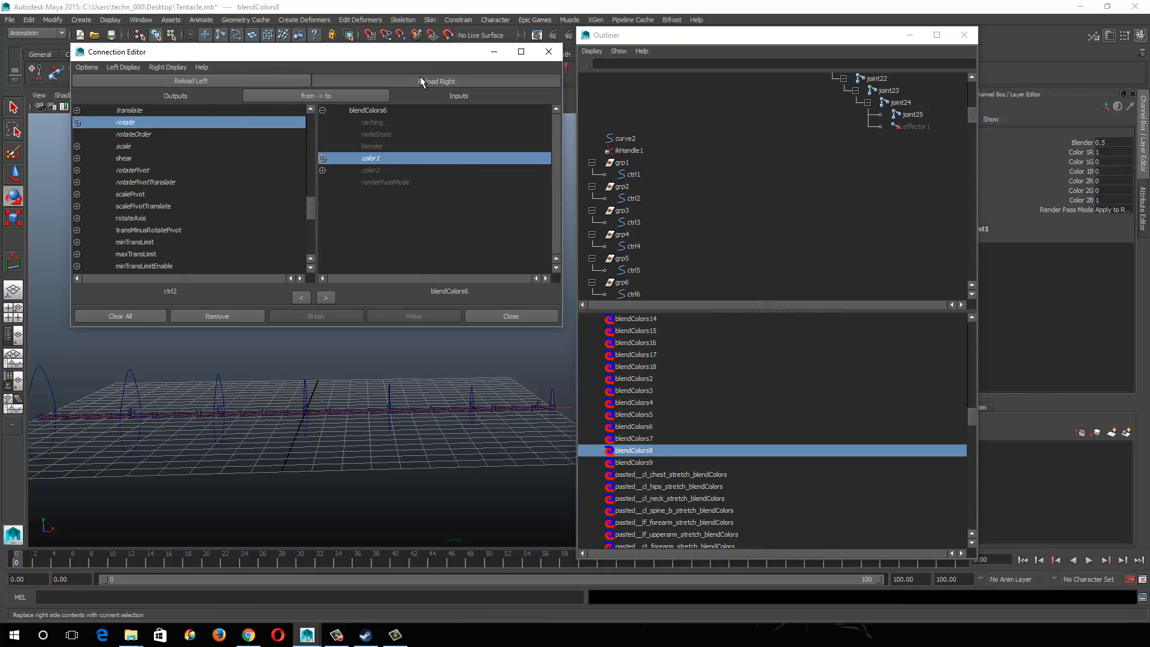
left_click(219, 379)
left_click(172, 83)
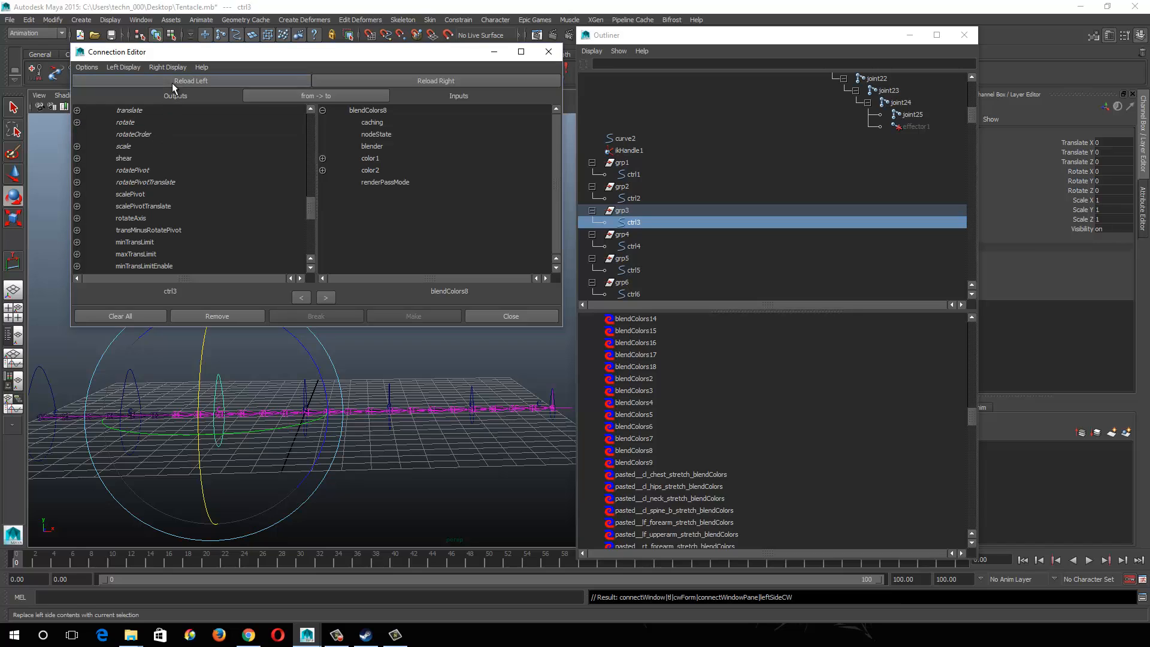
left_click(138, 120)
left_click(371, 158)
Step: Load ctrl4 as the output node and connect its rotate to blendColors8's color2
left_click(315, 364)
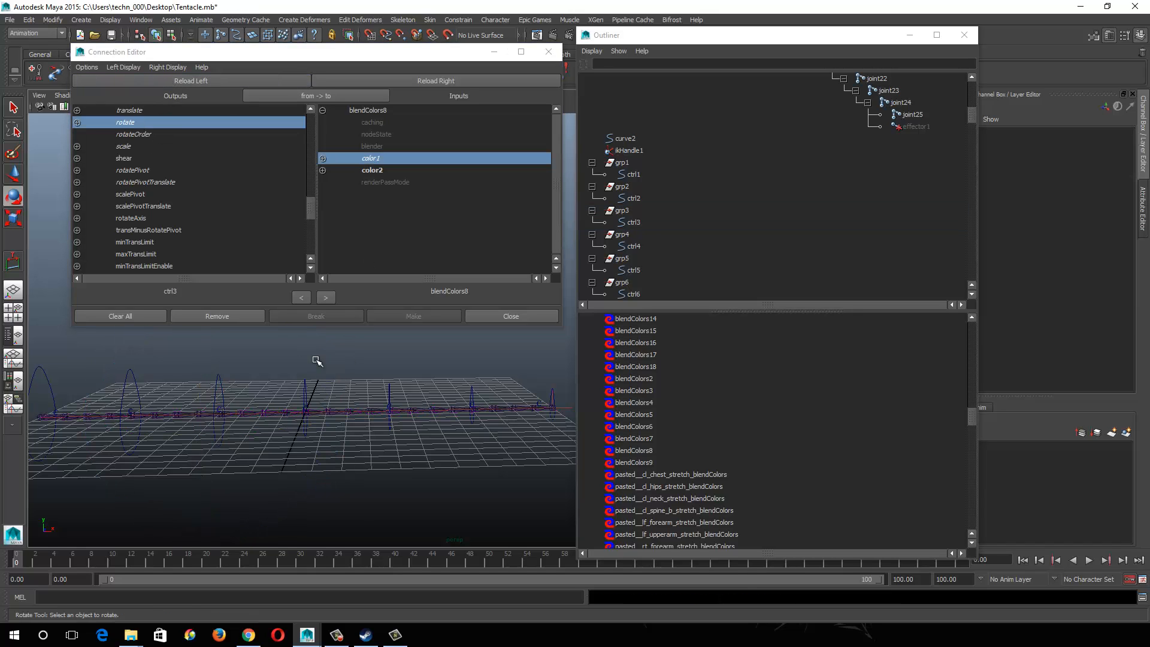
left_click(302, 388)
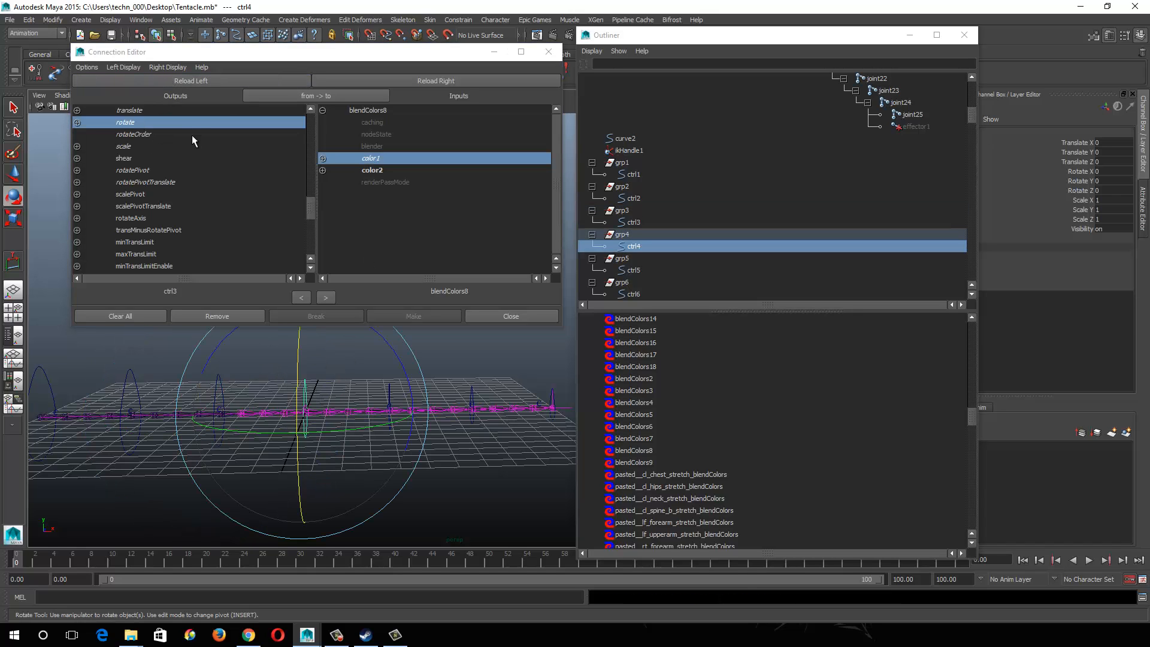
left_click(154, 80)
left_click(127, 118)
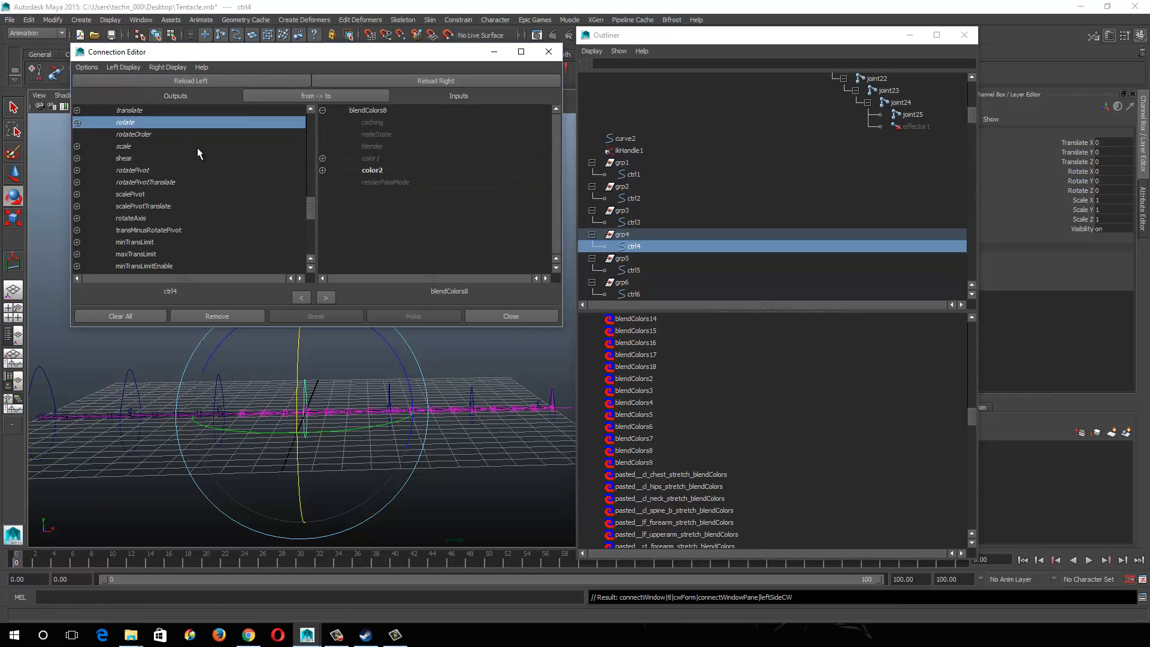
left_click(373, 170)
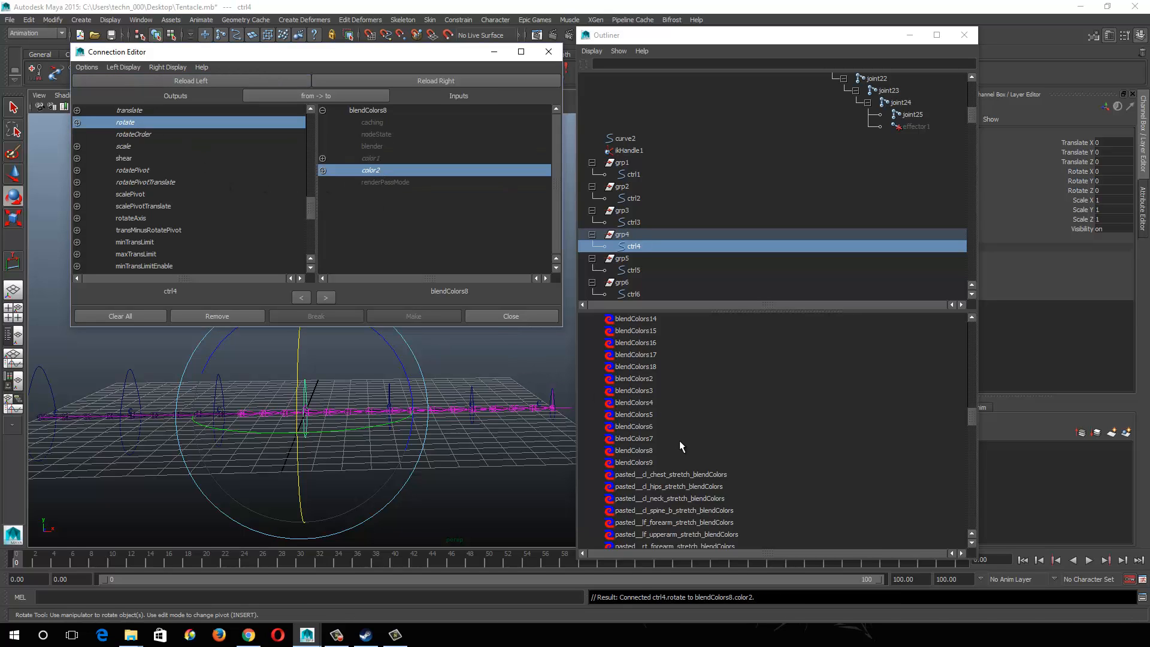
Step: Load blendColors9 as the input node and connect ctrl4's rotate to its color2 and ctrl3's rotate to its color1
left_click(635, 463)
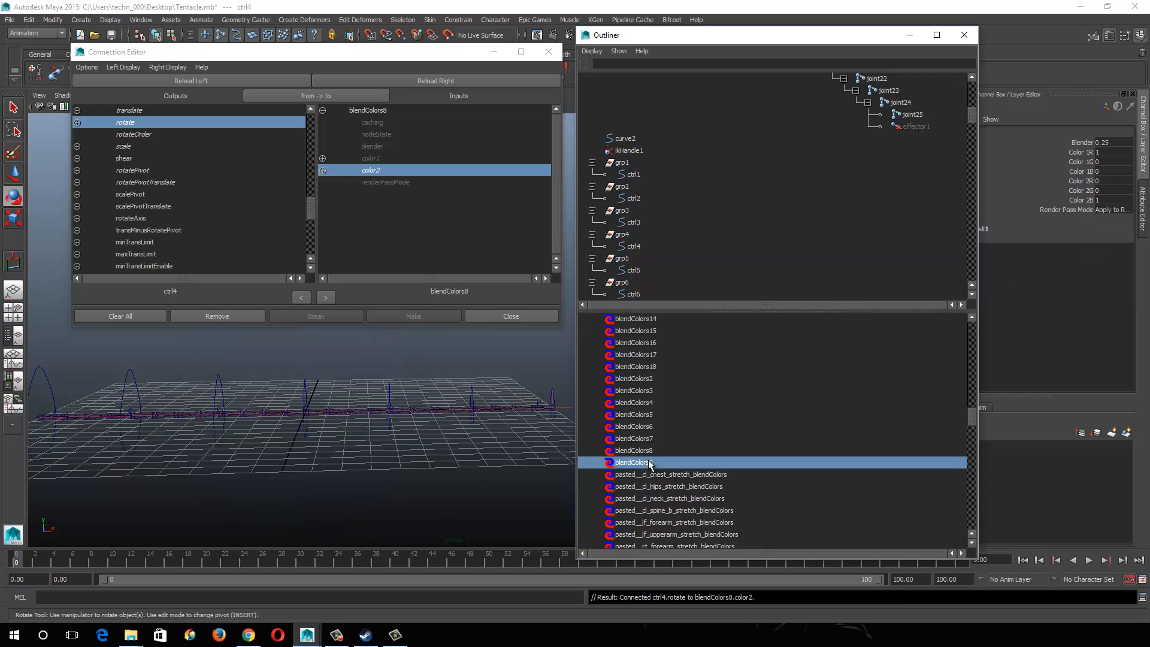
left_click(400, 84)
left_click(372, 170)
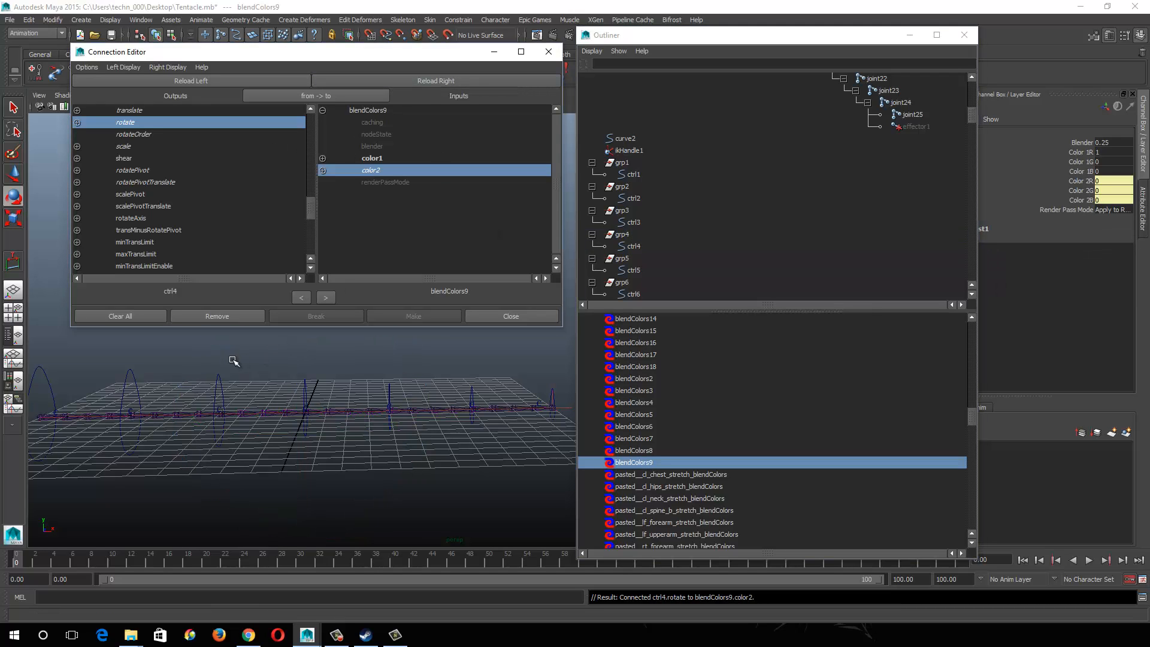
left_click(219, 376)
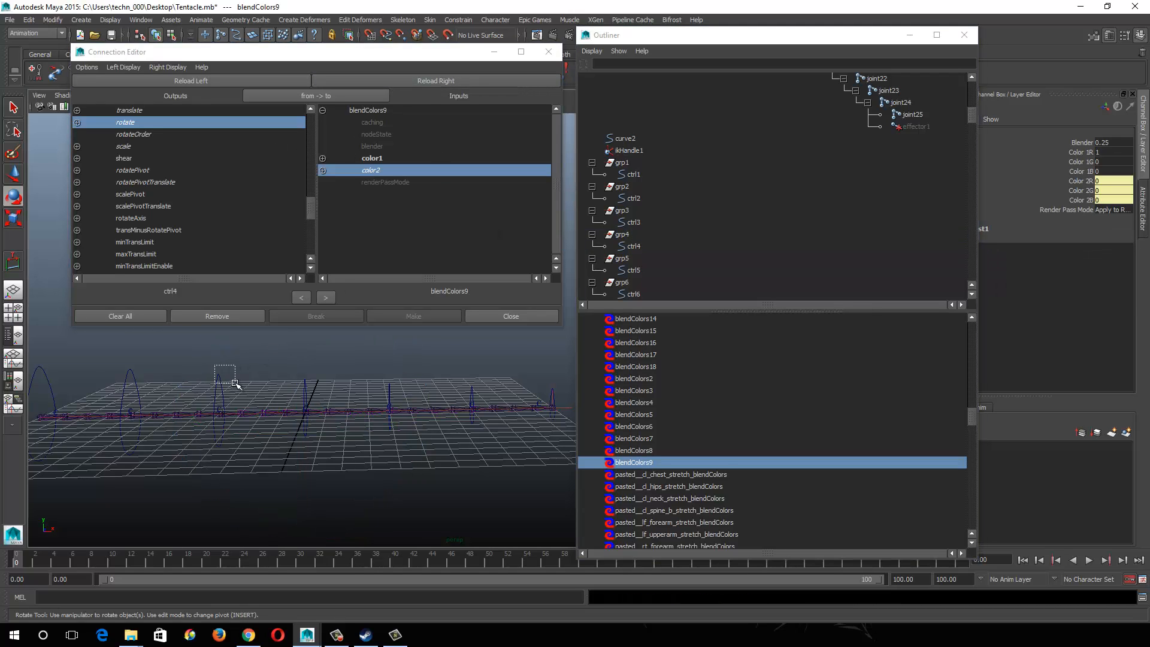
left_click(192, 79)
left_click(125, 123)
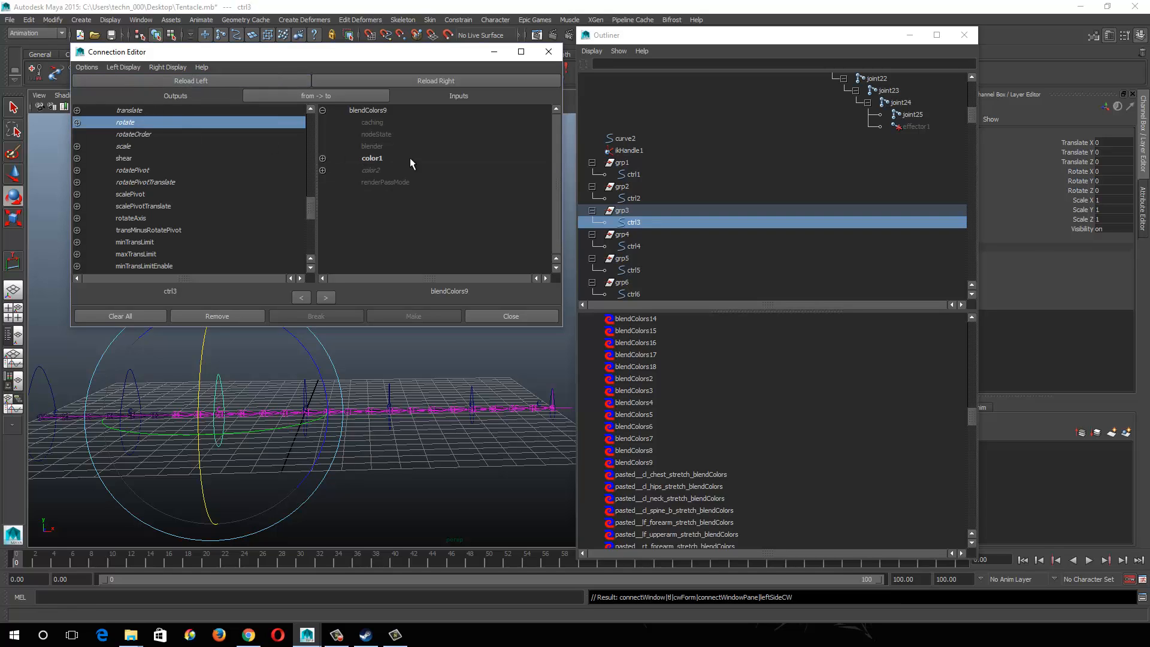
left_click(373, 158)
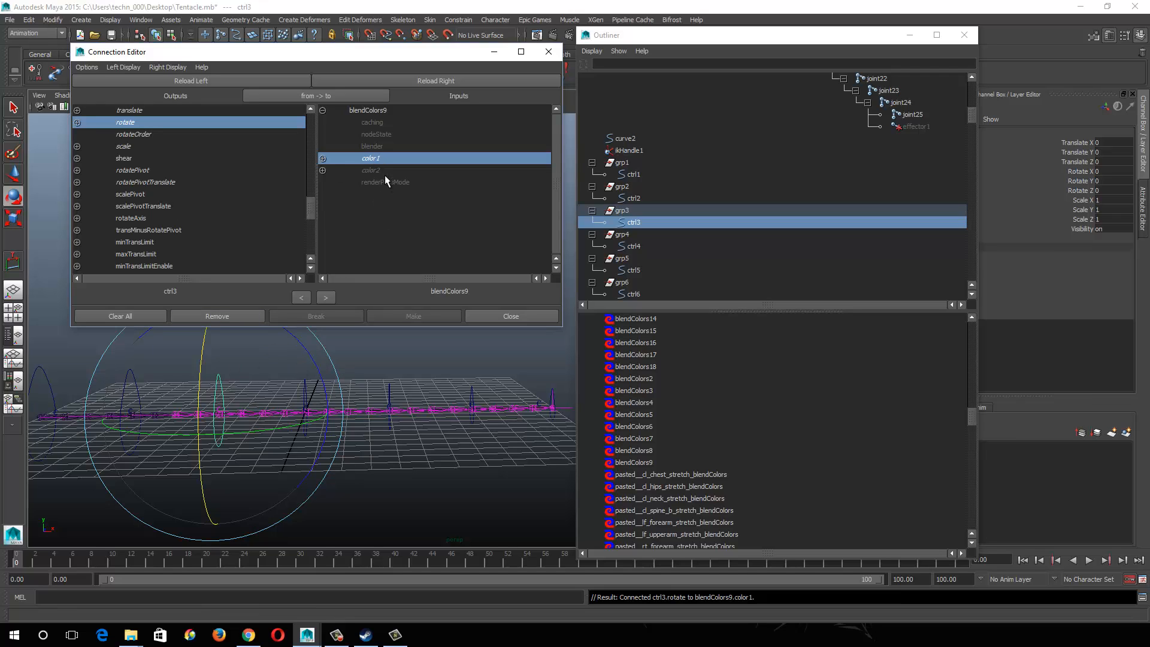
Step: Check the color channels of blendColors9 and blendColors10, then load blendColors11 as the input node and connect ctrl4's rotate to its color1
left_click(641, 462)
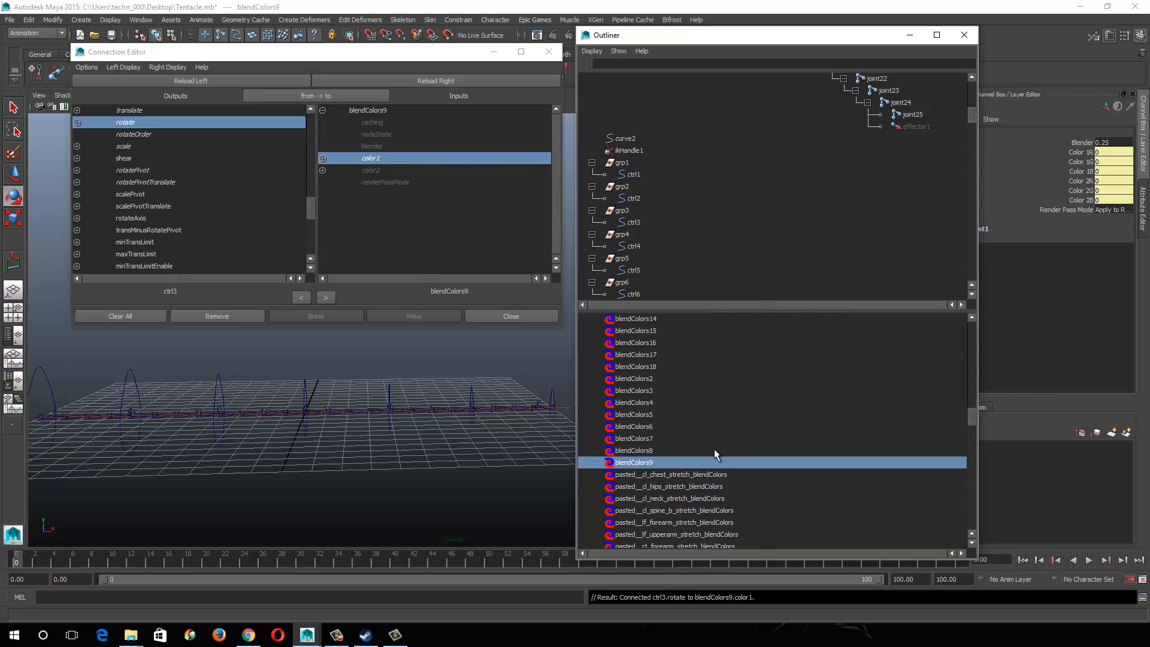
scroll(714, 448, "up", 5)
scroll(715, 449, "down", 3)
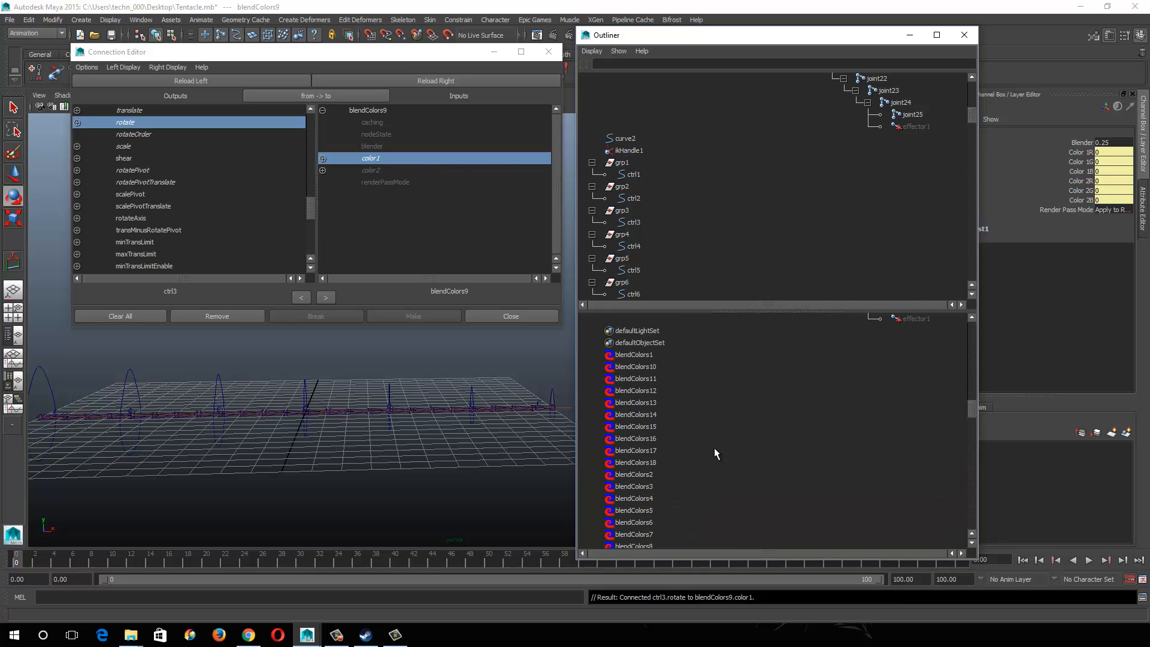
left_click(635, 366)
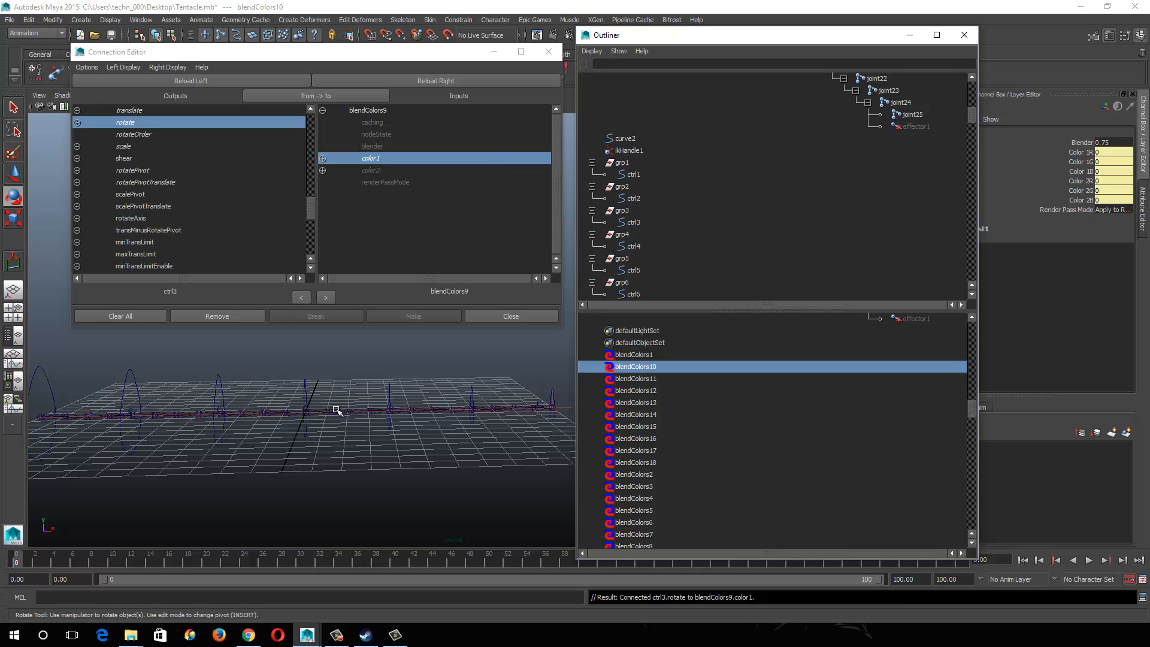
left_click(654, 379)
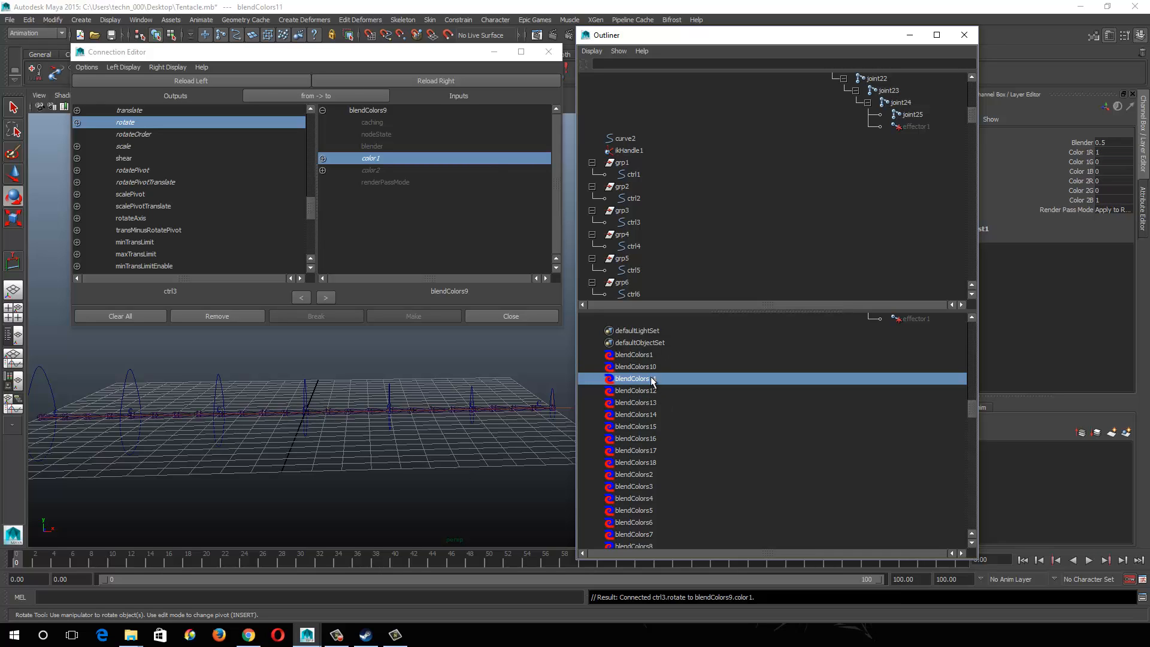
left_click(402, 81)
middle_click_drag(347, 396, 330, 392, "alt")
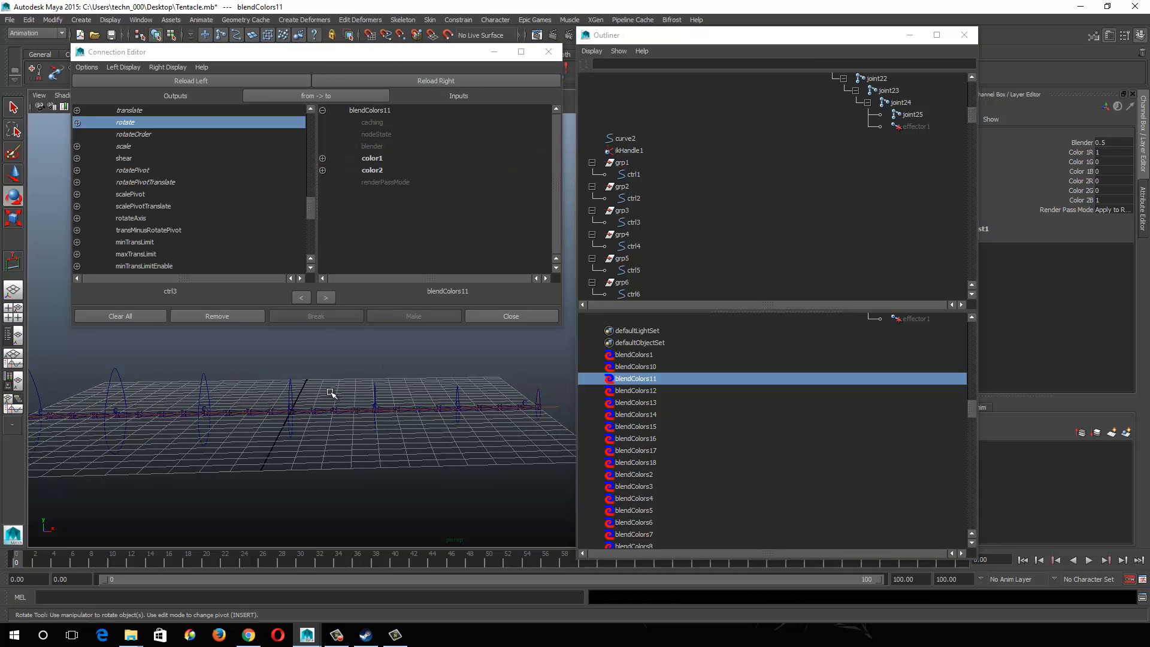
left_click(295, 387)
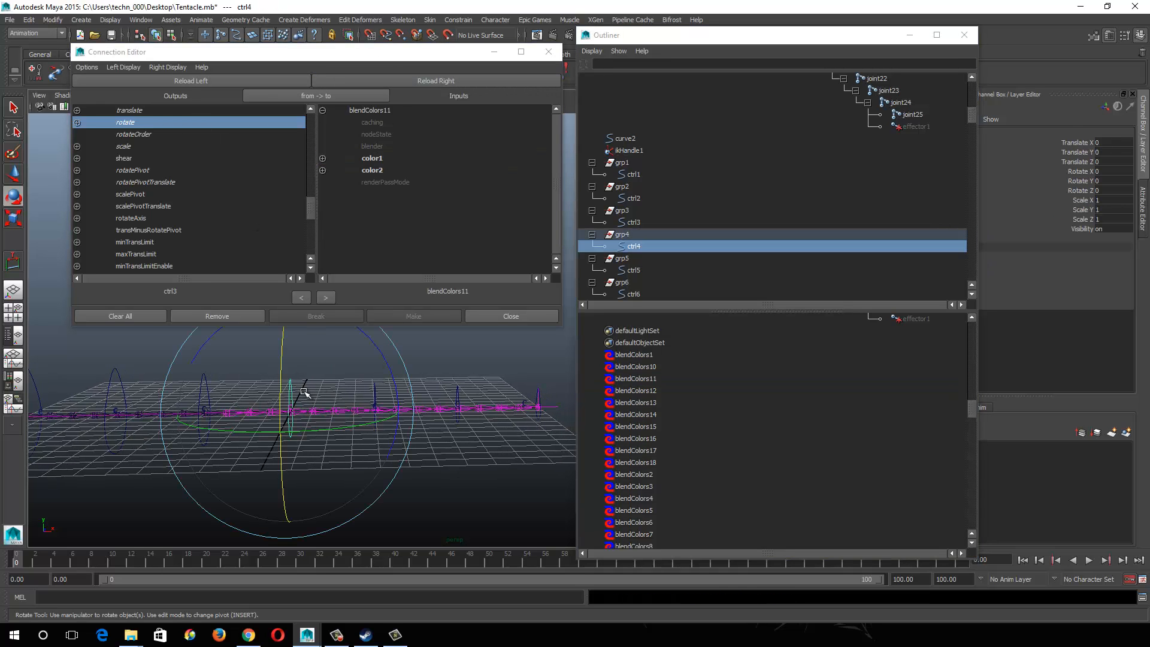
left_click(187, 82)
left_click(157, 122)
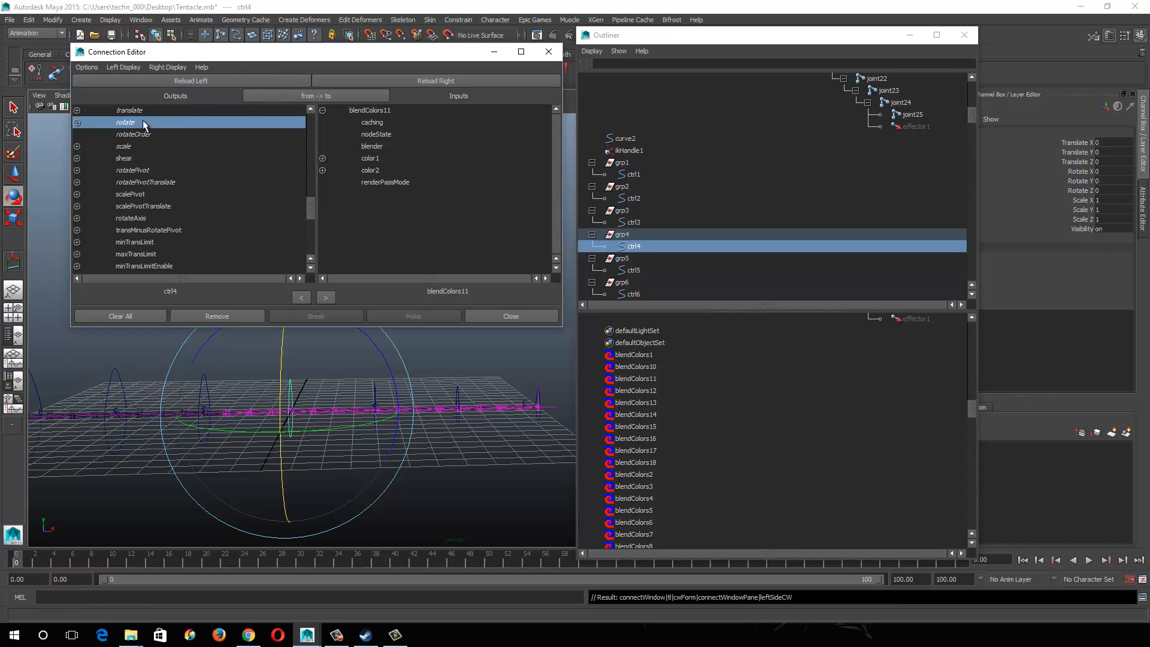
left_click(372, 158)
Step: Load ctrl5 as the output node and connect its rotate to blendColors11's color2
left_click(384, 363)
left_click(375, 388)
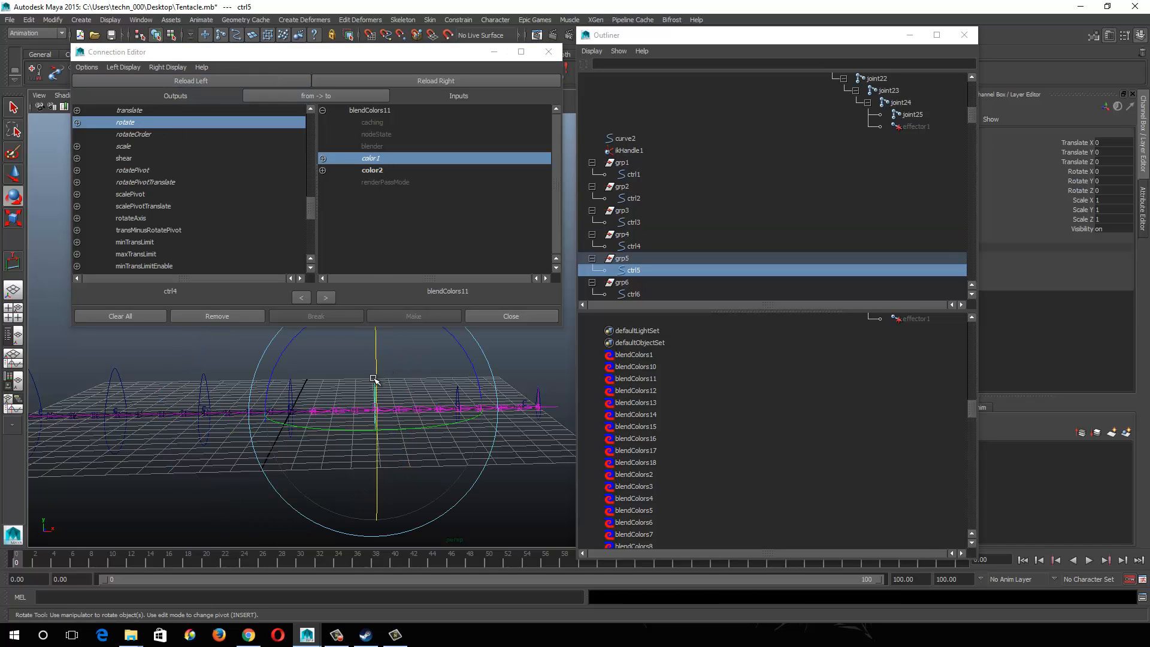
left_click(182, 80)
left_click(146, 123)
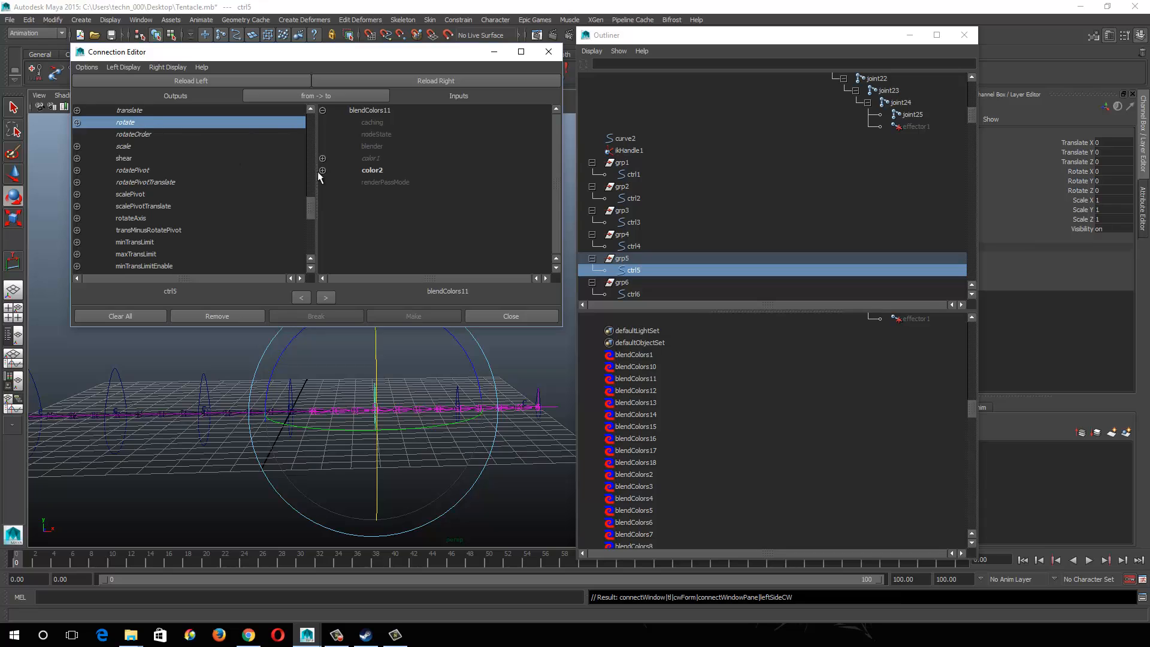
left_click(372, 170)
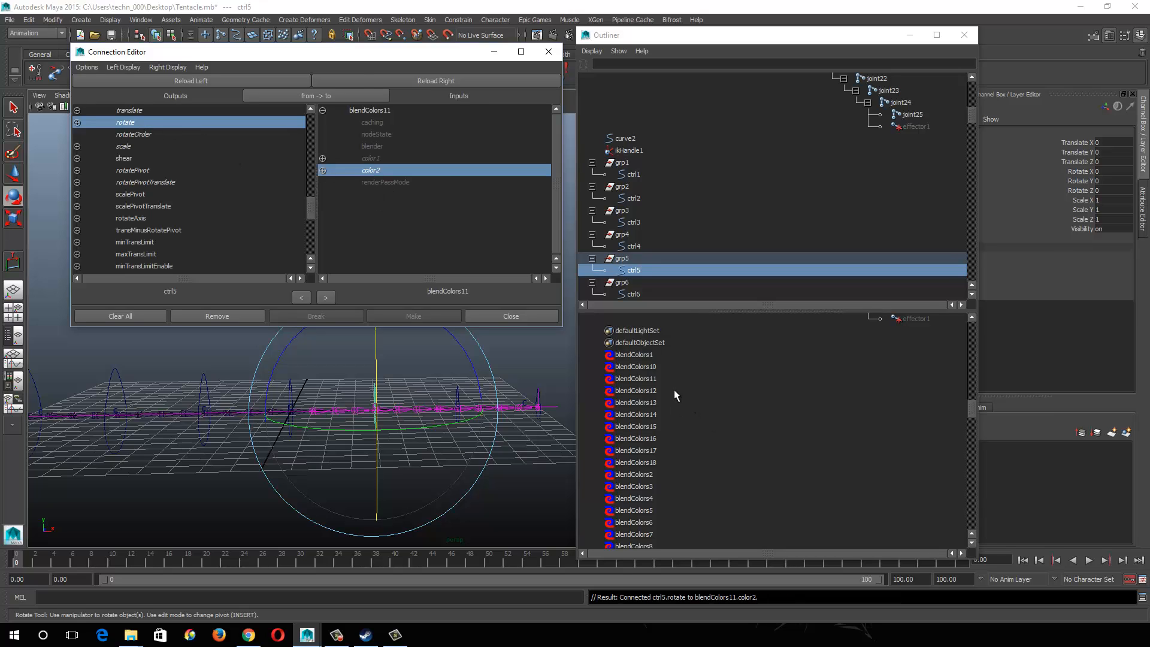
Step: Load blendColors12 as the input node and connect ctrl5's rotate to its color2
left_click(645, 390)
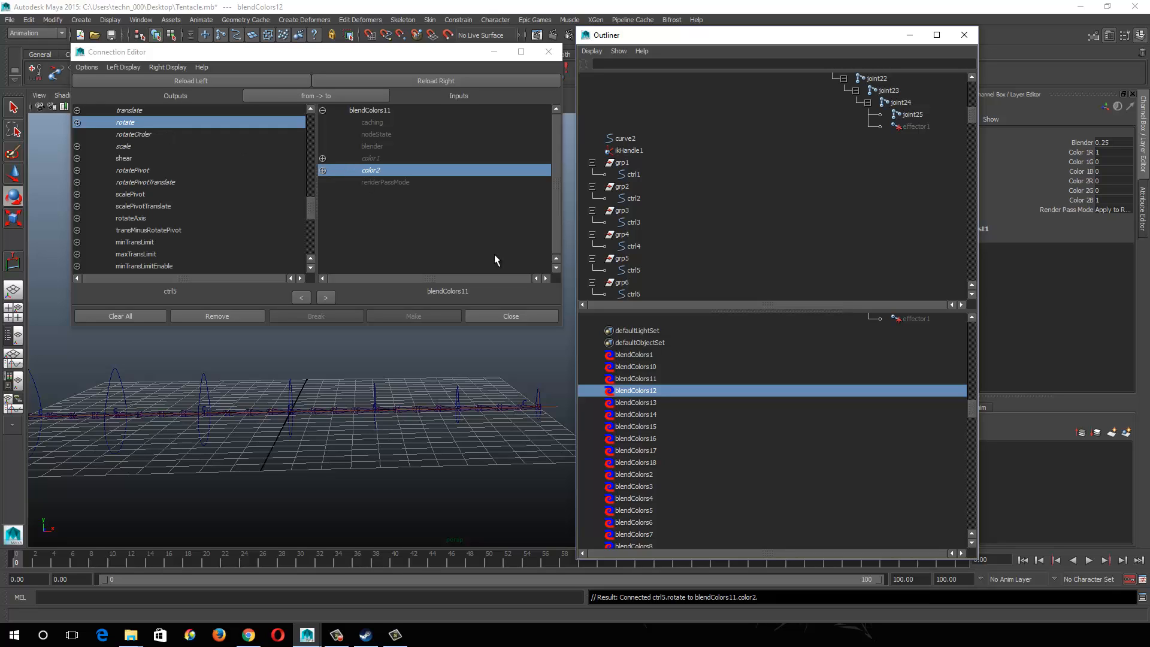
left_click(652, 402)
left_click(635, 390)
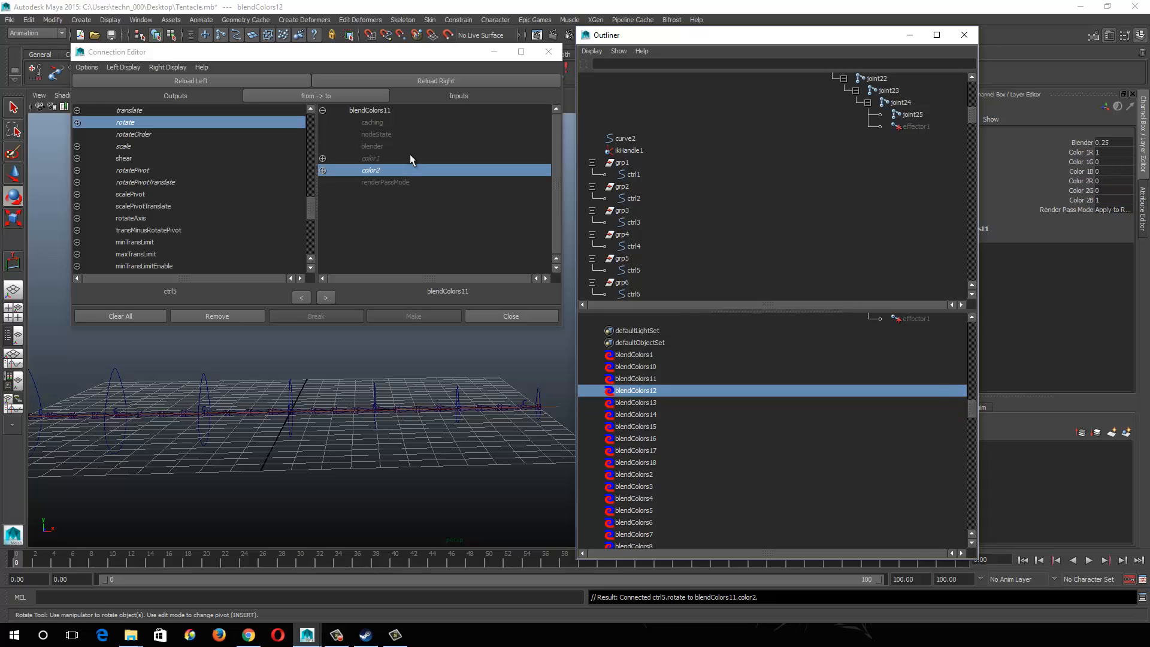
left_click(429, 72)
left_click(433, 81)
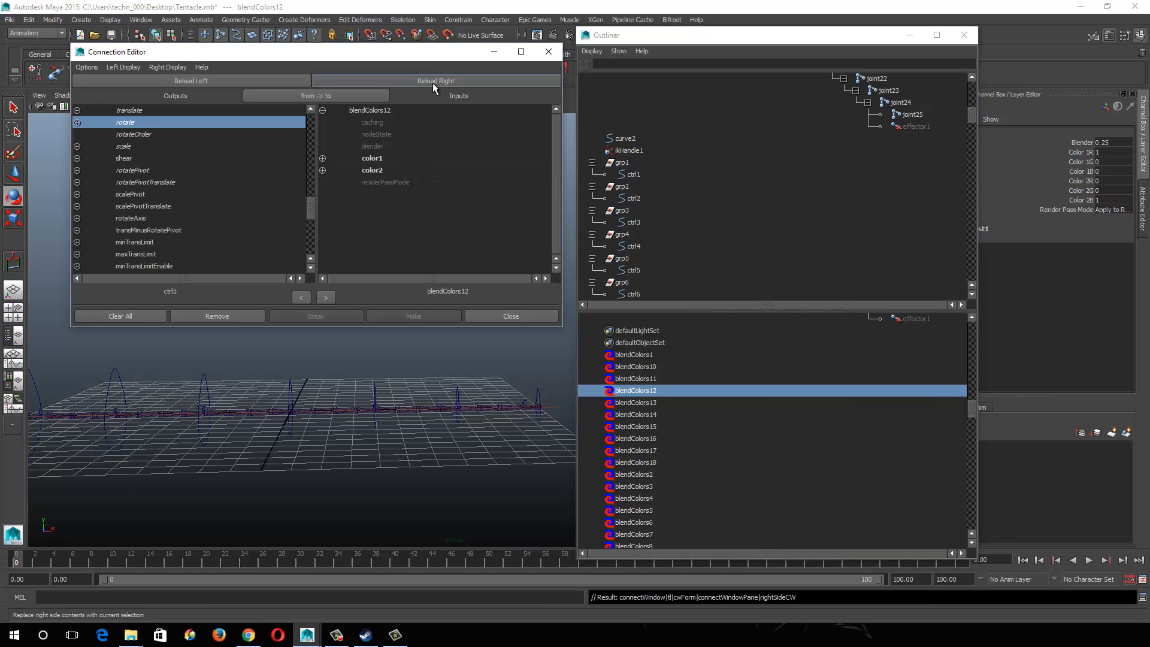
left_click(371, 171)
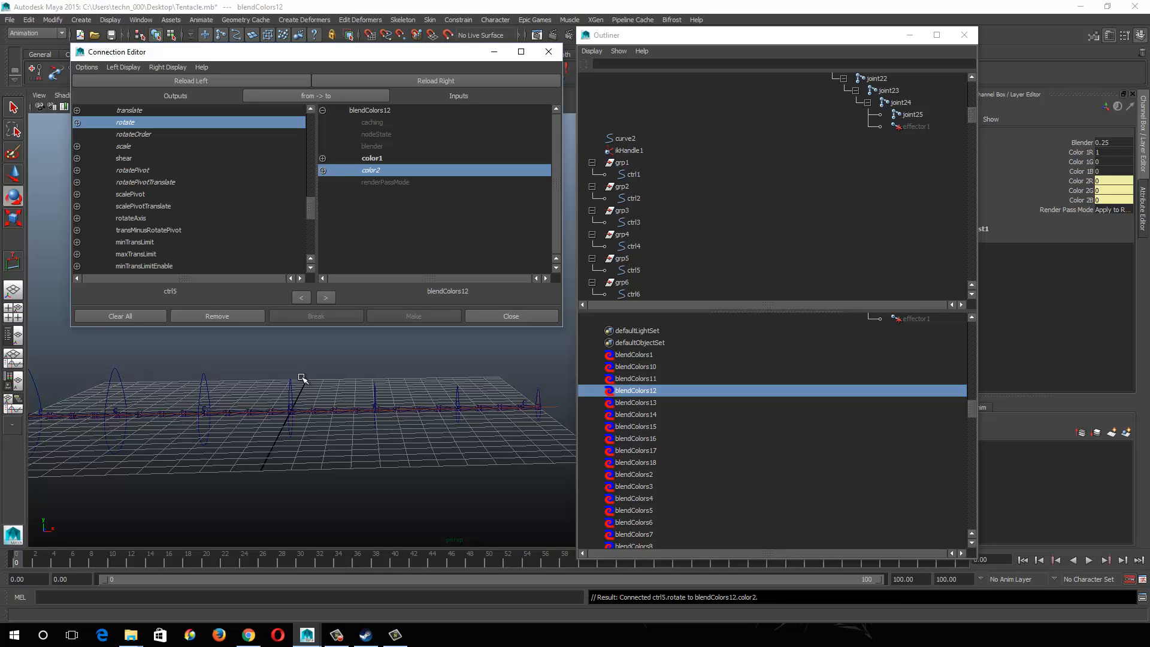
Step: Load ctrl4 as the output node and connect its rotate to blendColors12's color1
left_click_drag(307, 207, 307, 157)
scroll(301, 181, "down", 4)
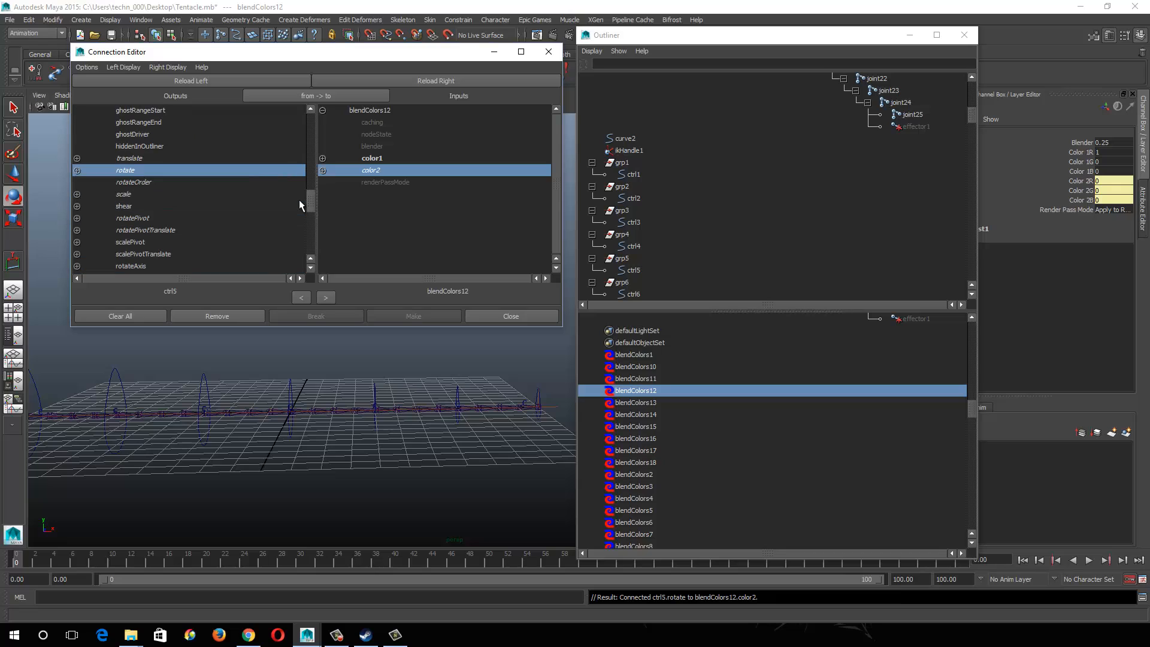
left_click(381, 387)
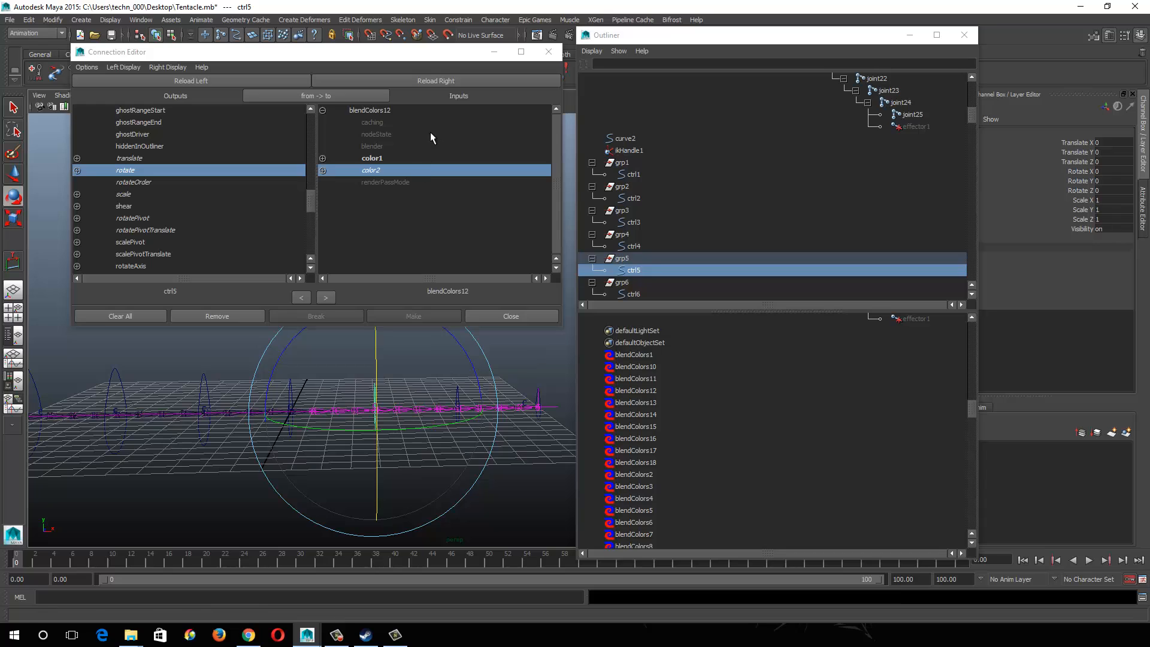
left_click(236, 342)
left_click(292, 388)
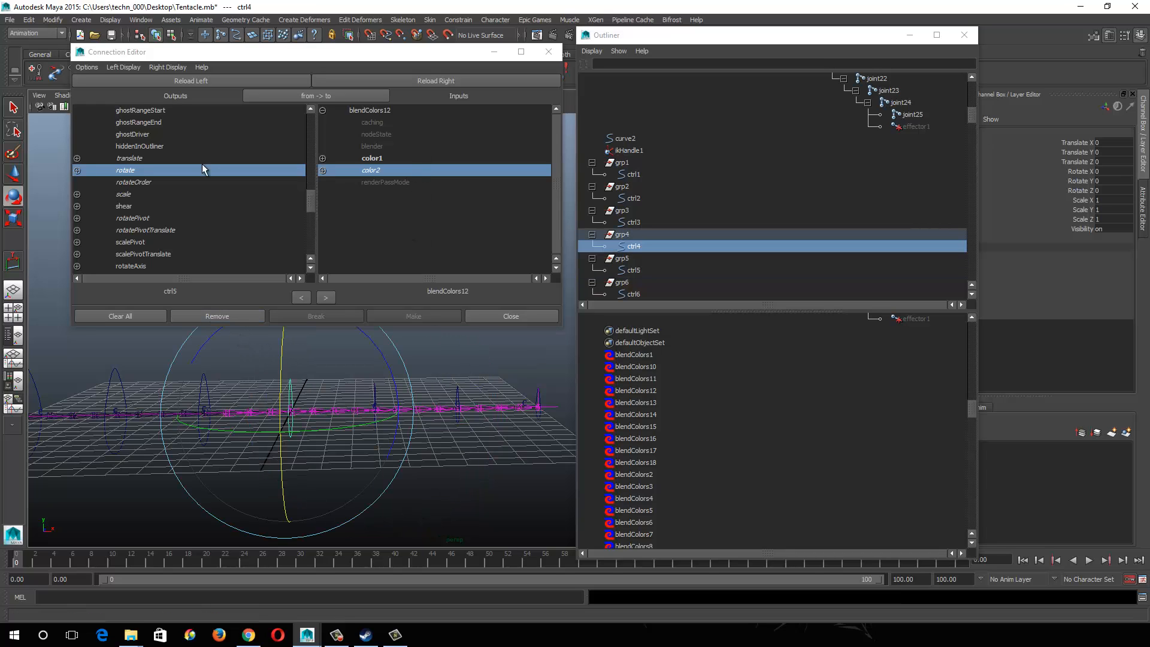
left_click(177, 80)
left_click(275, 171)
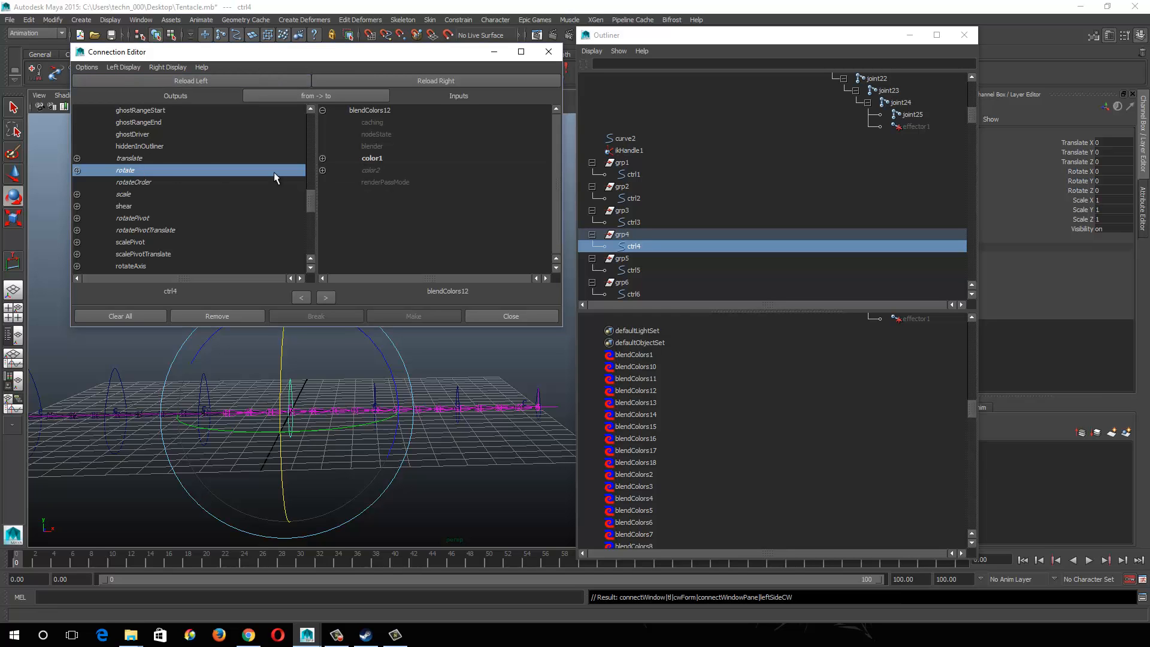
left_click(369, 158)
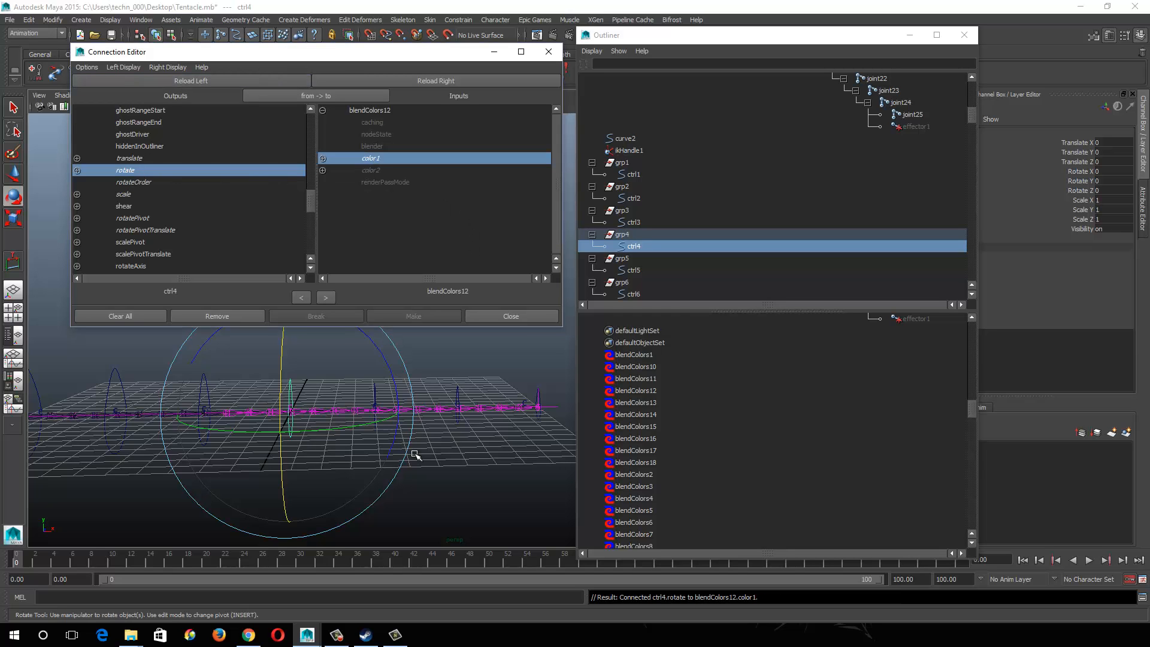
Step: Load blendColors14 as the input node and ctrl5 as the output node, and connect ctrl5's rotate to blendColors14's color1
right_click_drag(418, 454, 352, 450, "alt")
left_click_drag(351, 449, 292, 462, "alt")
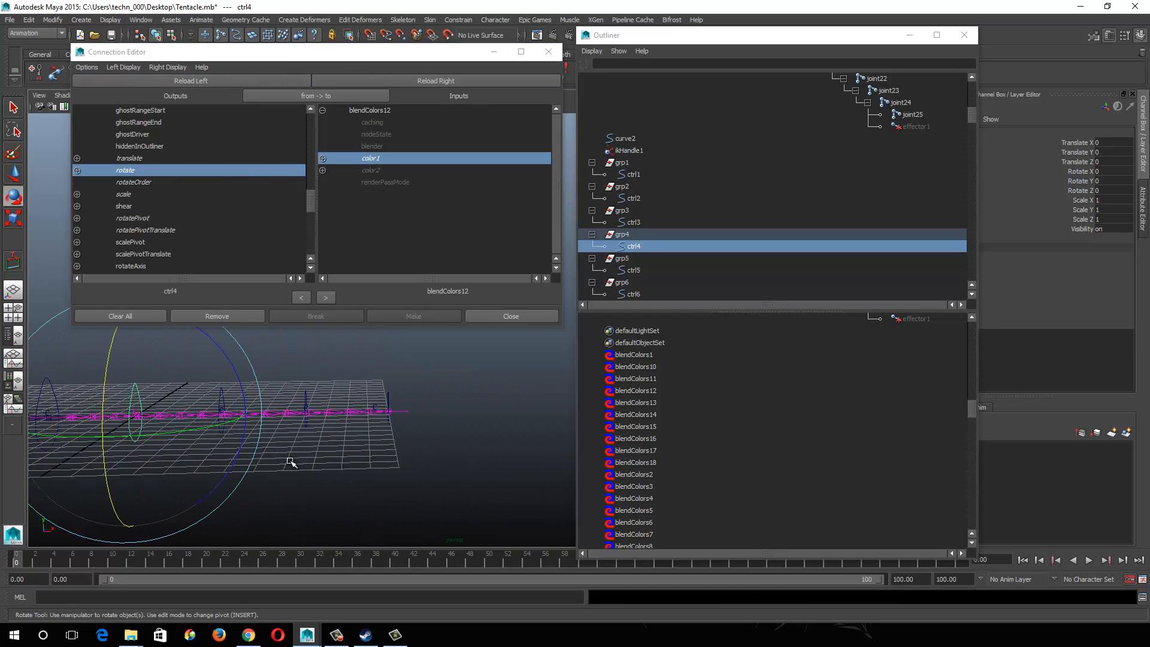
left_click(651, 418)
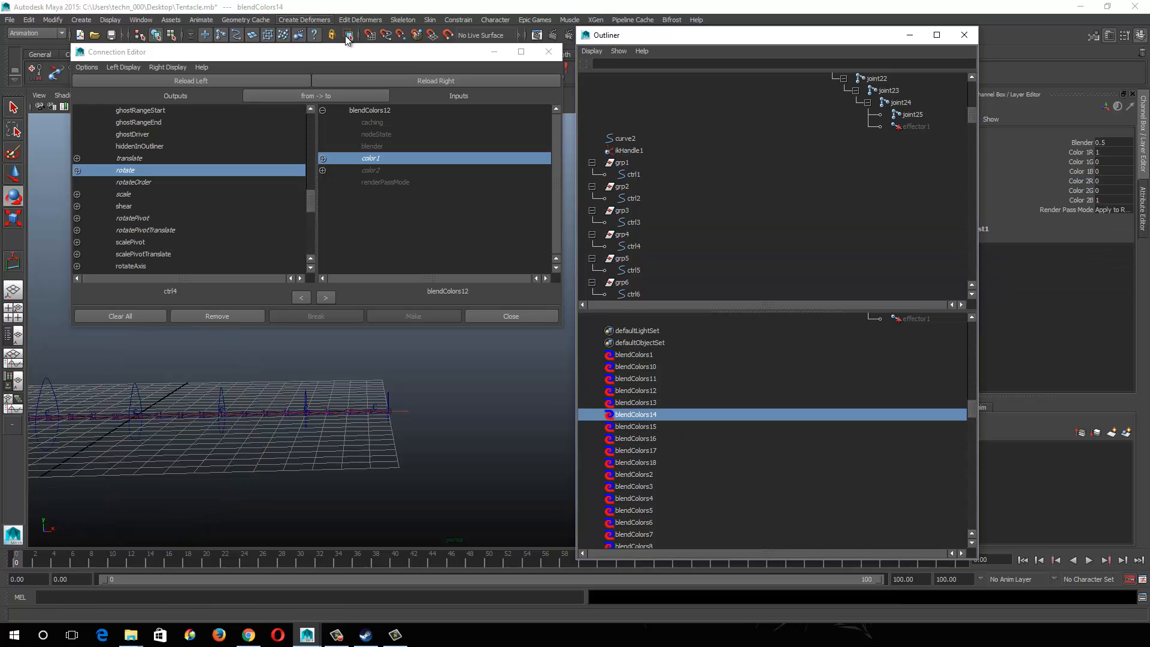
left_click(411, 81)
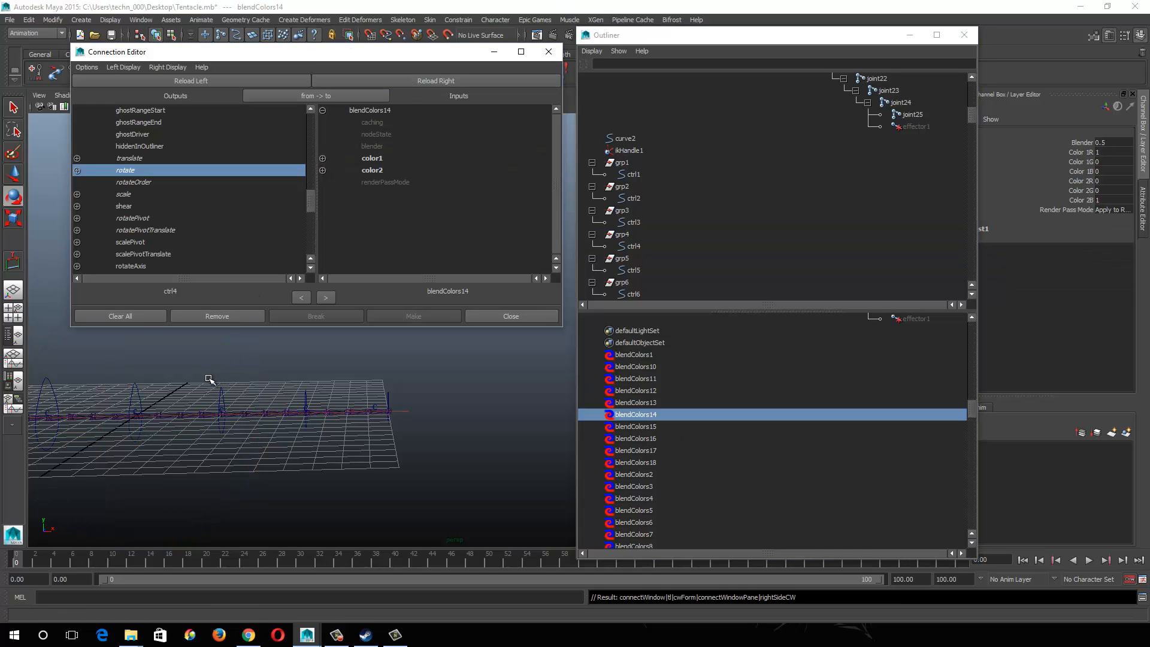
left_click_drag(210, 379, 239, 397)
left_click(198, 82)
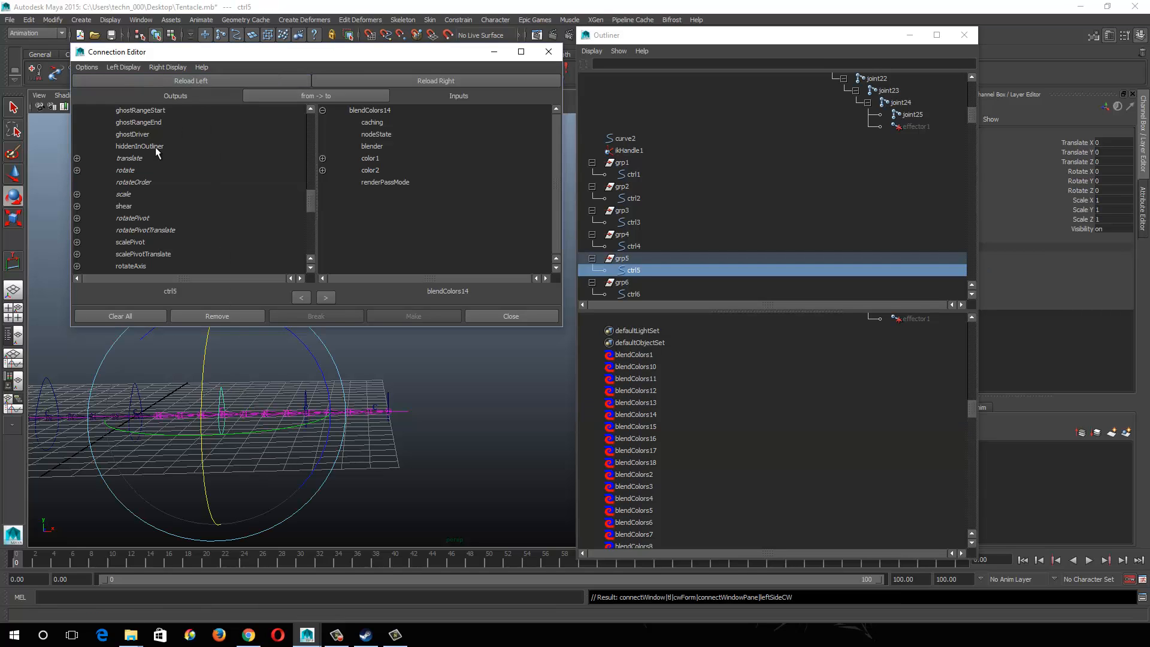
left_click(129, 170)
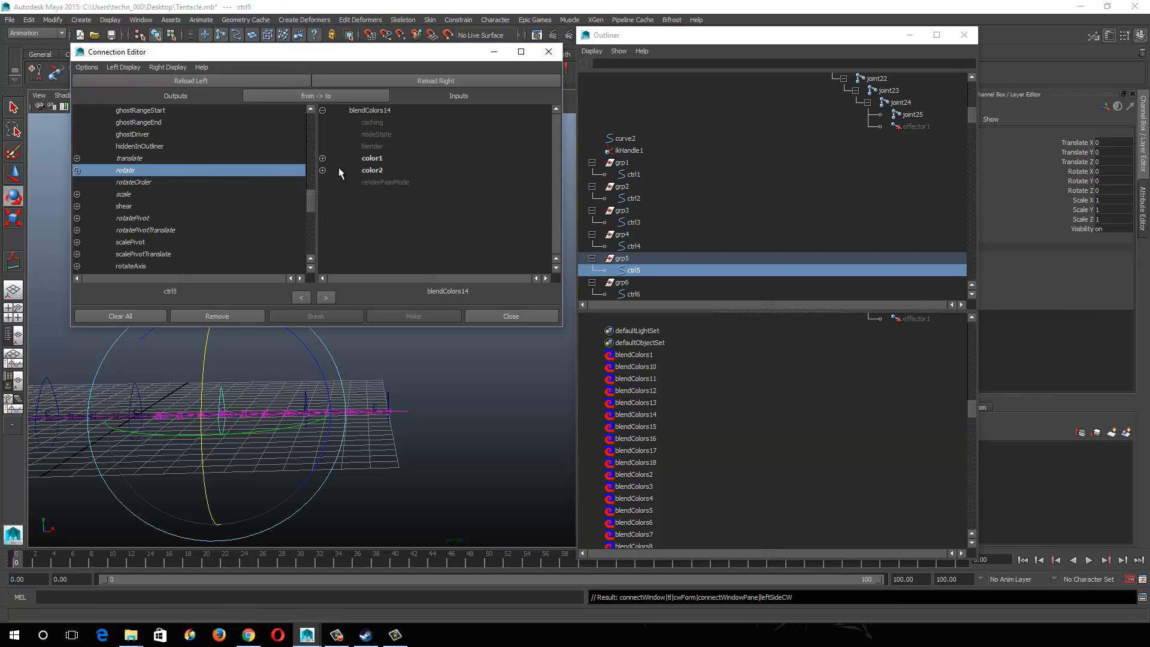
left_click(370, 158)
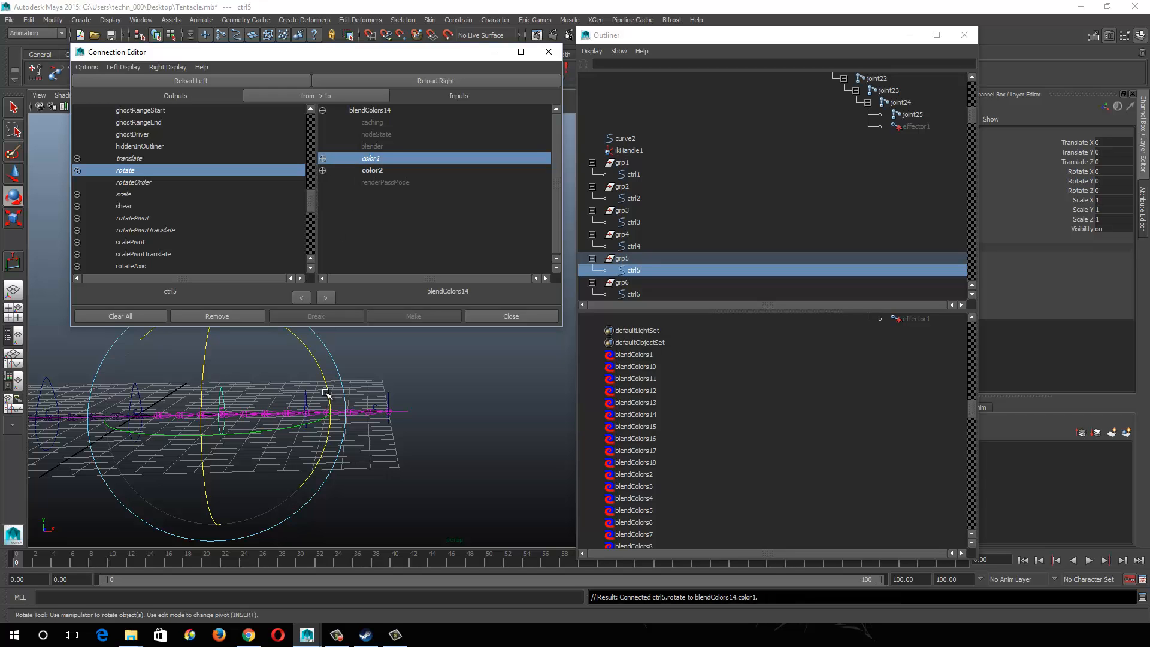
Step: Load ctrl6 as the output node and connect its rotate to blendColors14's color2
middle_click_drag(390, 382, 447, 412, "alt")
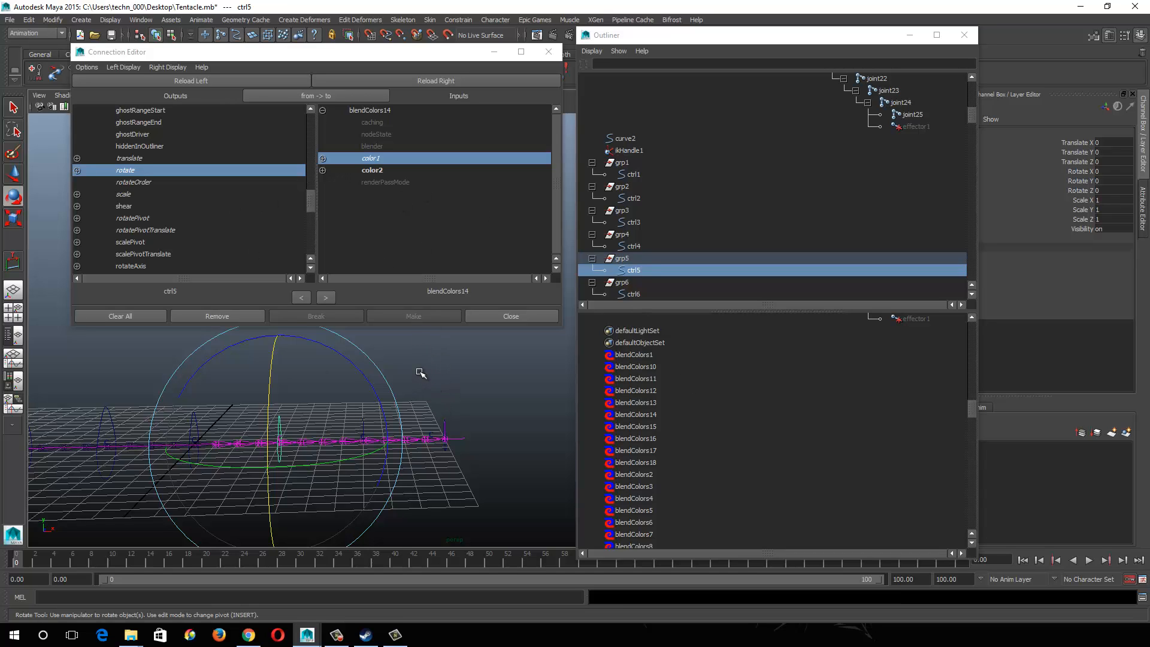
left_click(203, 84)
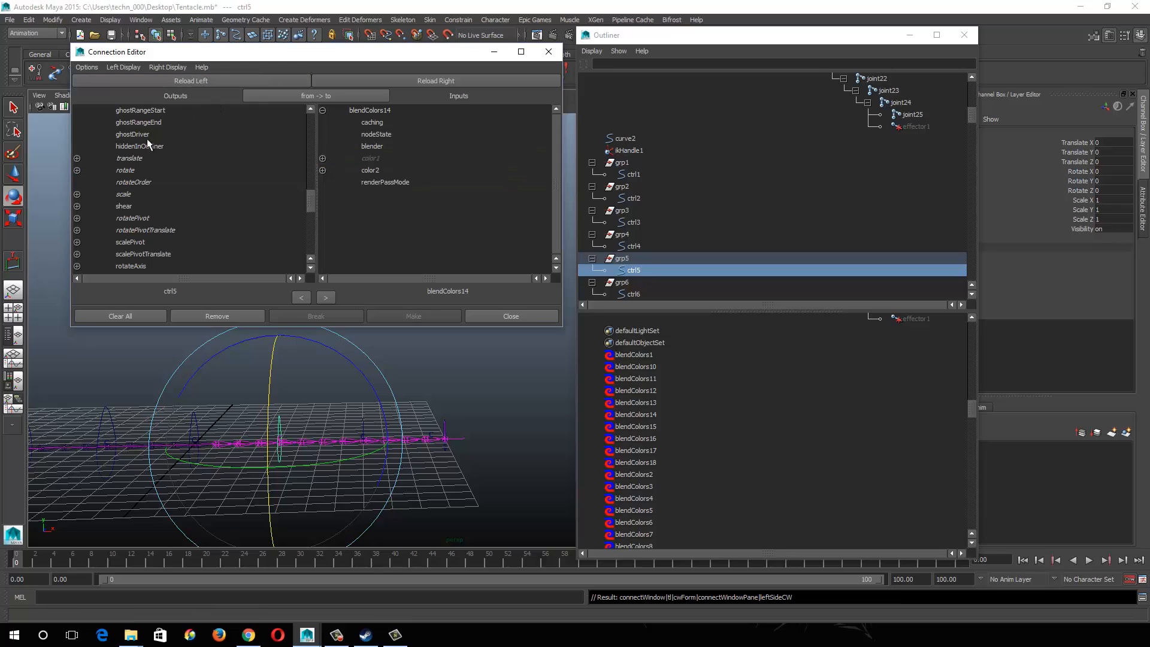
left_click(125, 170)
left_click(378, 382)
left_click_drag(351, 409, 369, 426)
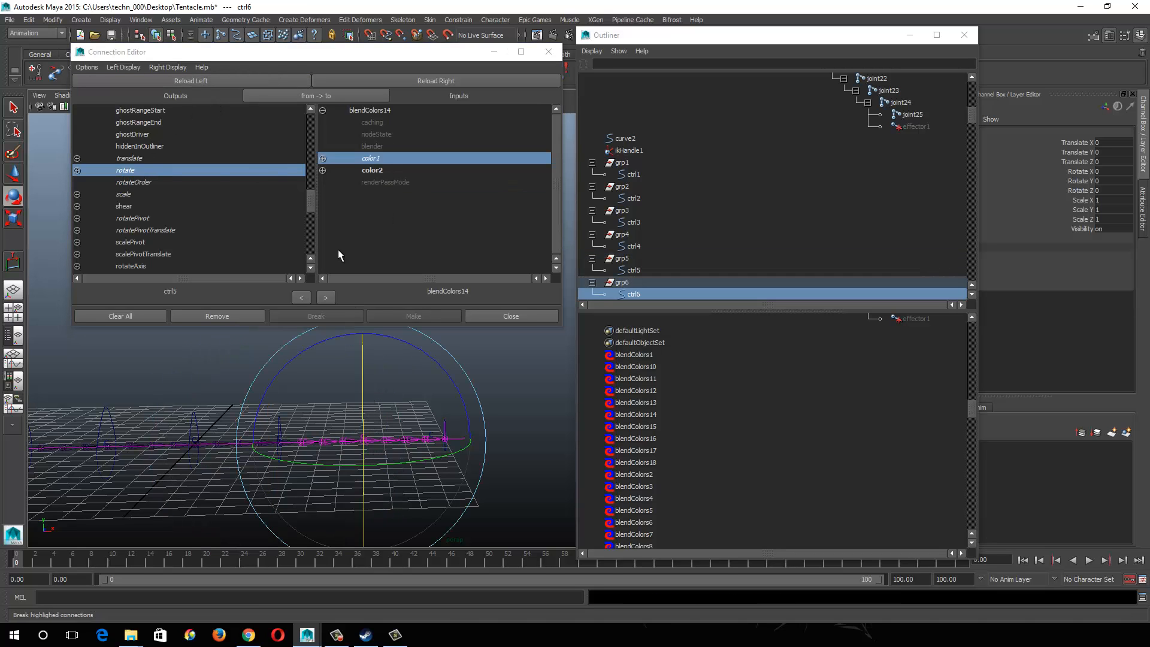
left_click(188, 79)
left_click(124, 169)
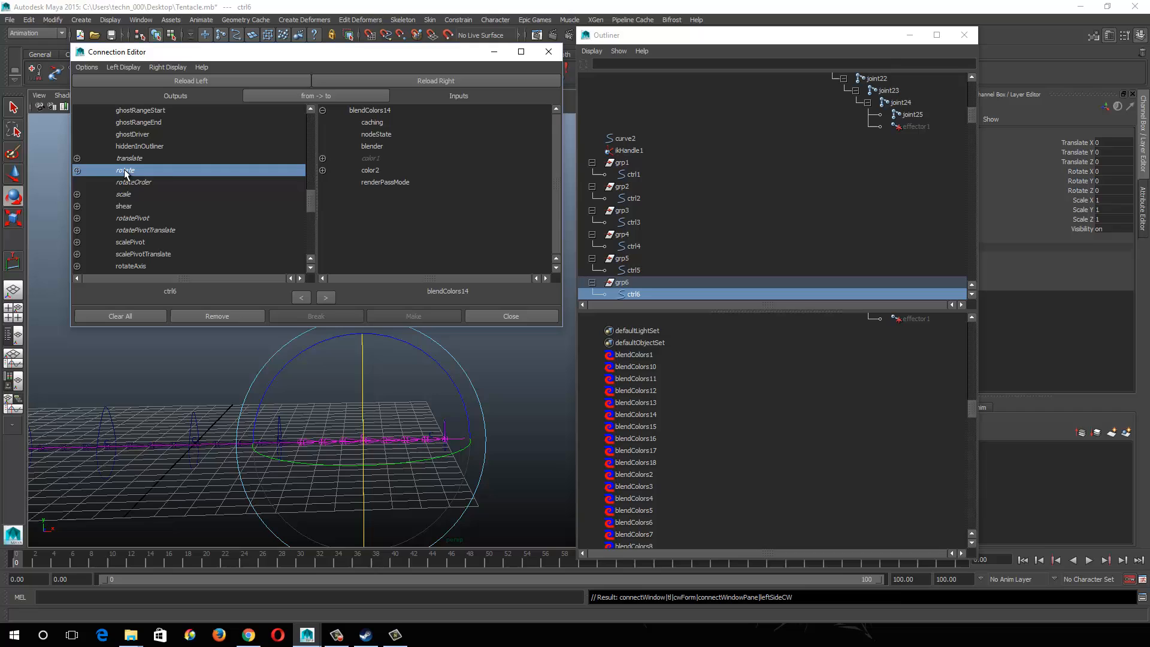
left_click(372, 170)
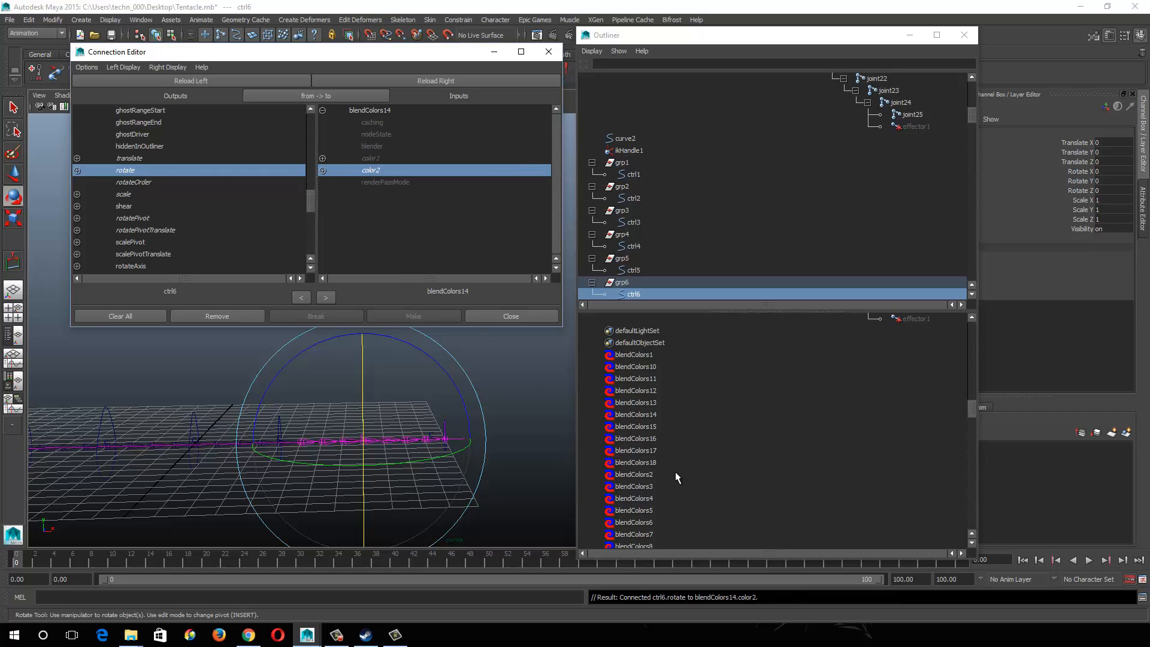
Step: Load blendColors15 as the input node and ctrl5 as the output node, and connect ctrl5's rotate to blendColors15's color1
left_click(646, 427)
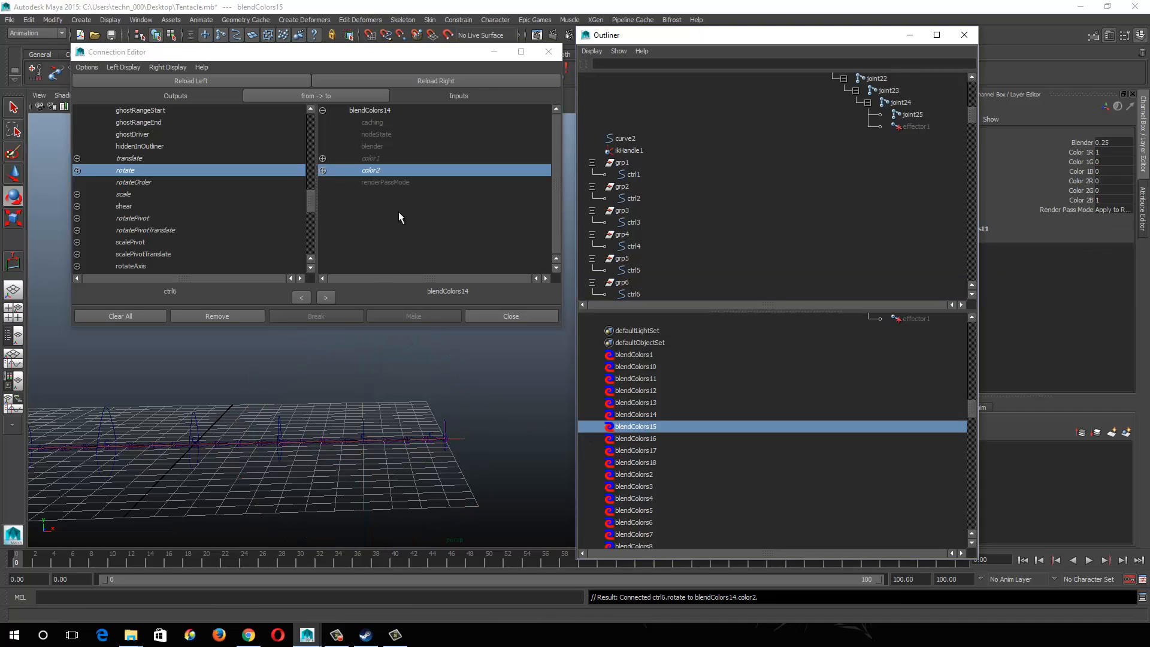
left_click(359, 85)
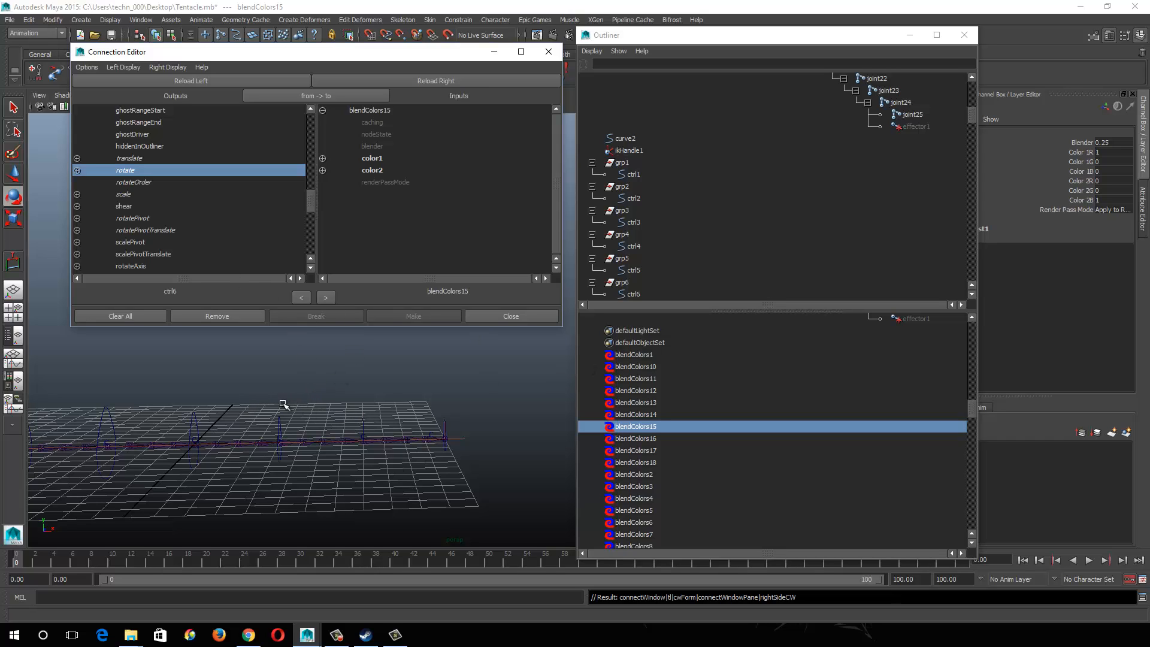
left_click_drag(270, 413, 284, 426)
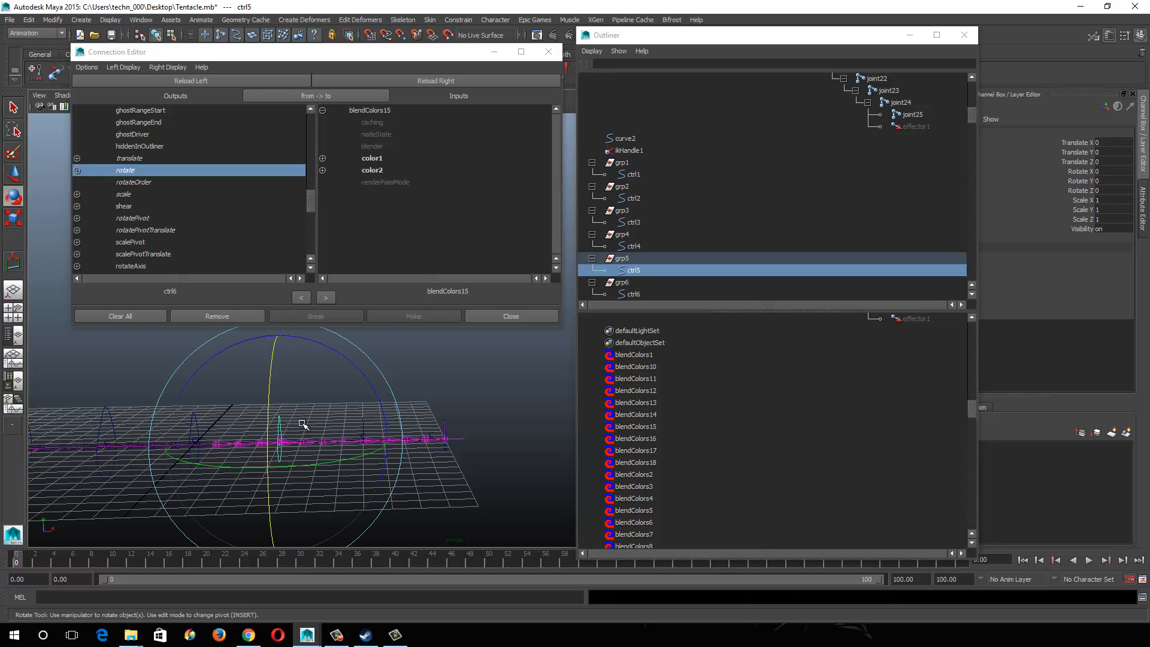
left_click(210, 82)
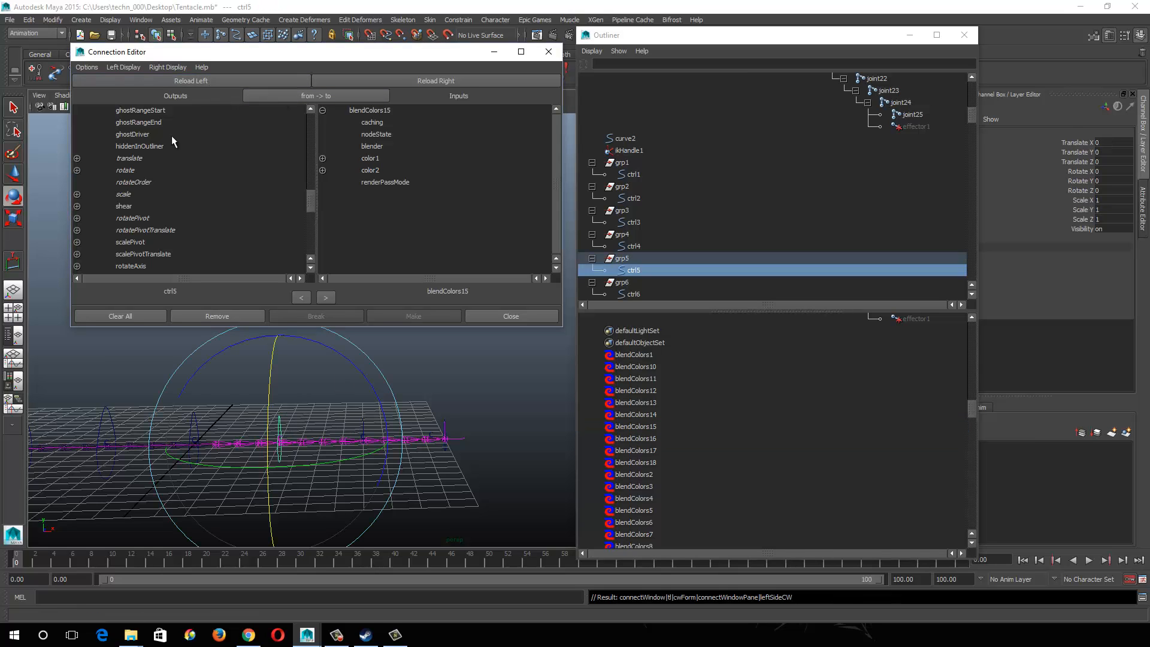
left_click(131, 171)
left_click(371, 159)
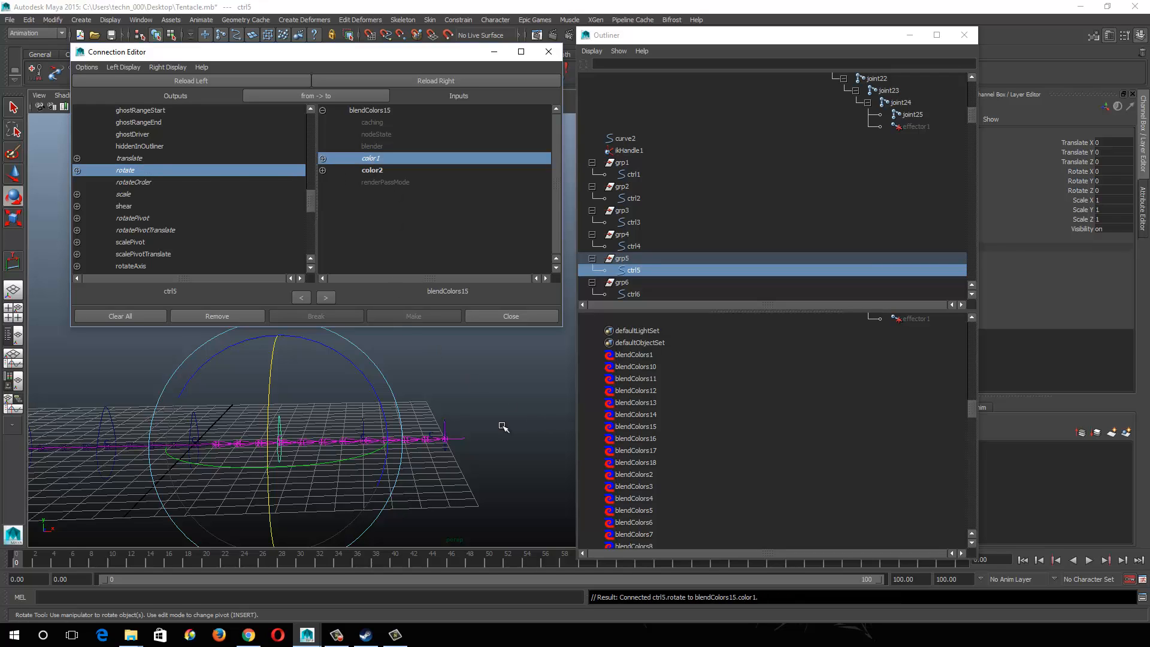
Step: Load ctrl6 as the output node and connect its rotate to blendColors15's color2
left_click(401, 405)
left_click(366, 419)
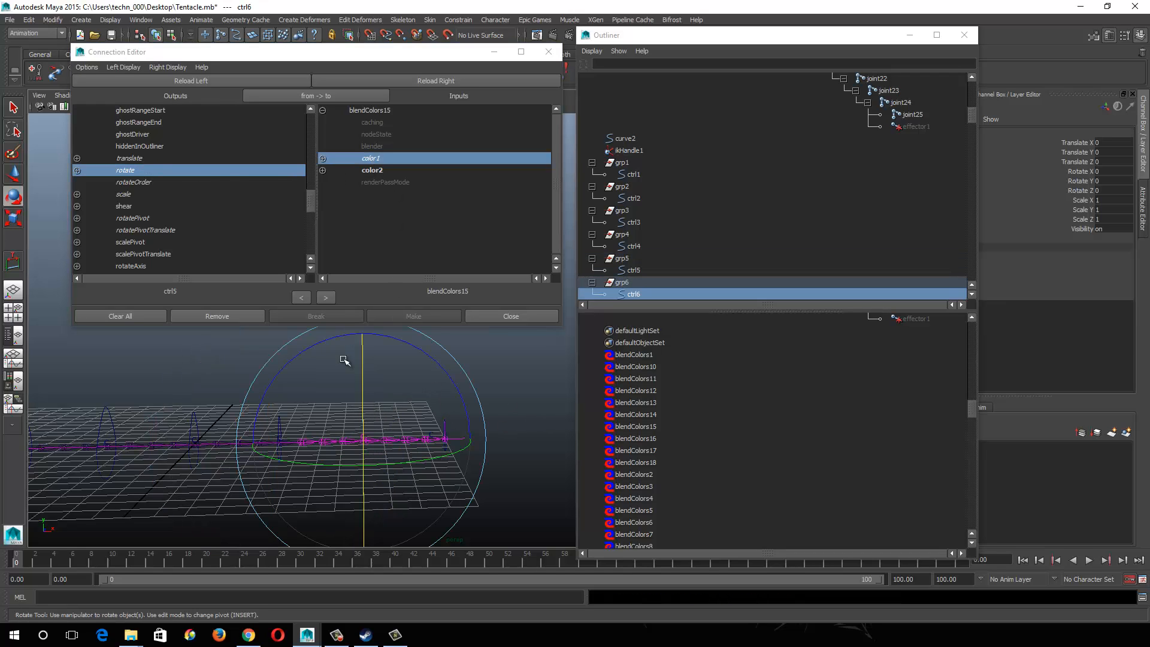
left_click(210, 84)
left_click(127, 170)
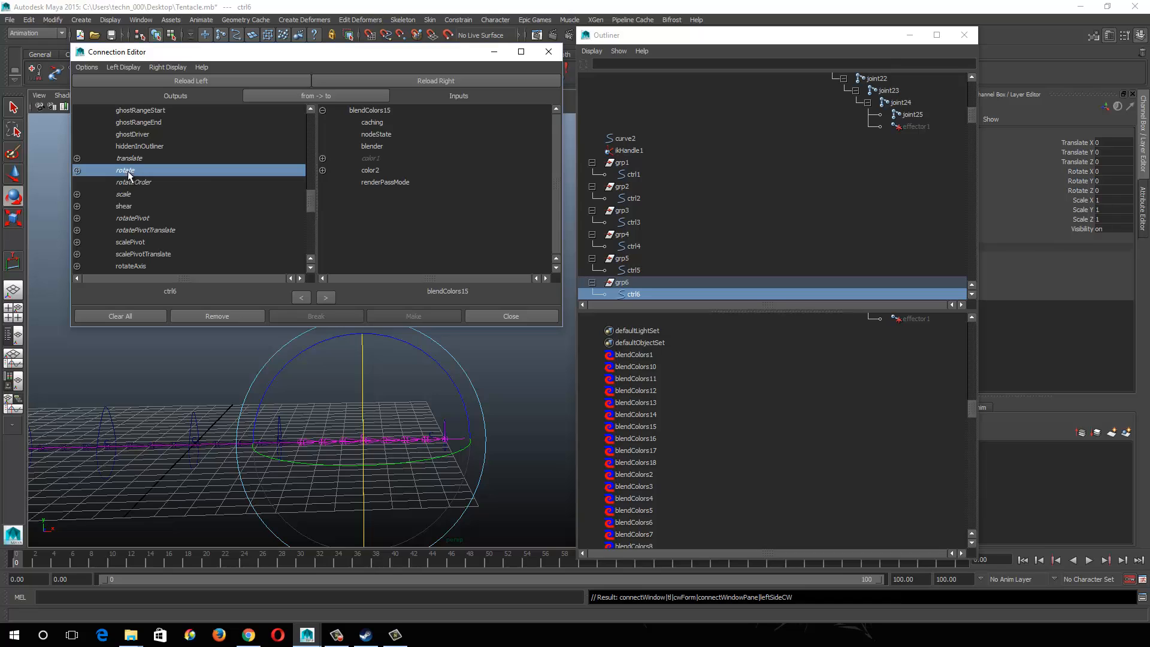
left_click(376, 171)
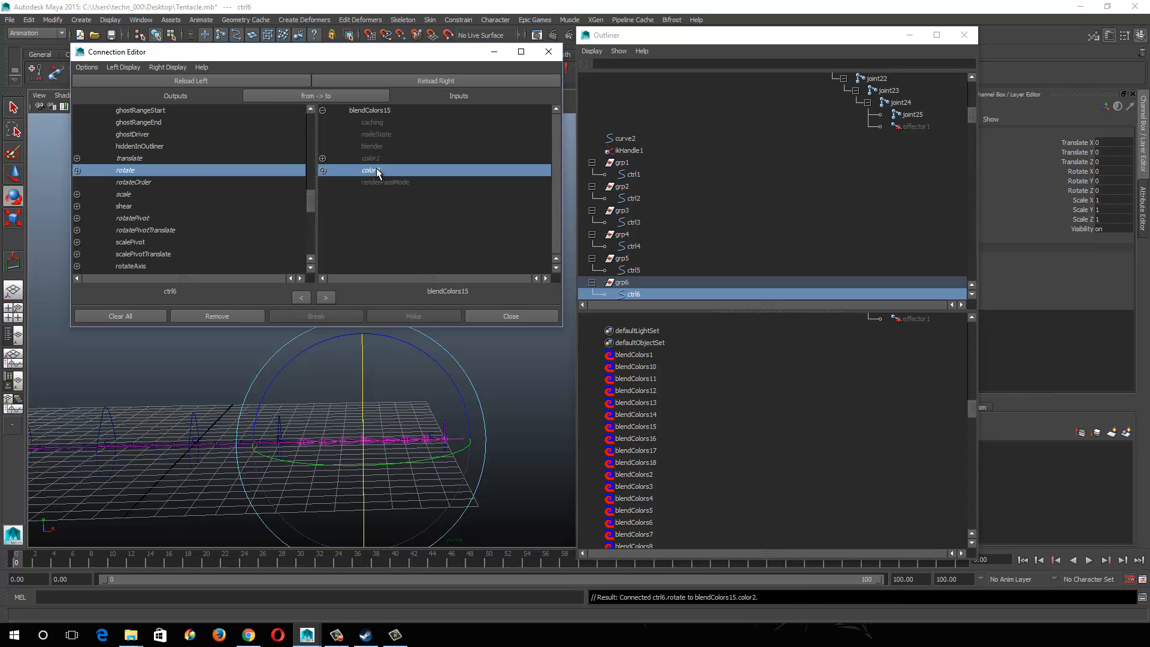
Step: Load blendColors17 as the input node in the Connection Editor
left_click(654, 439)
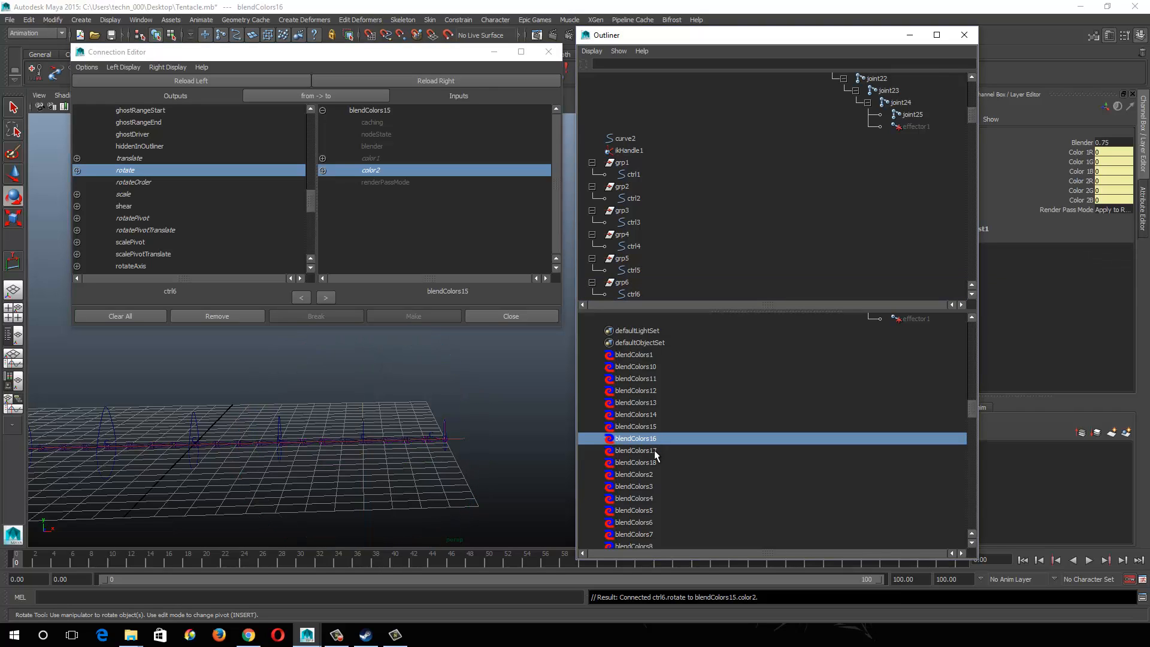
left_click(652, 452)
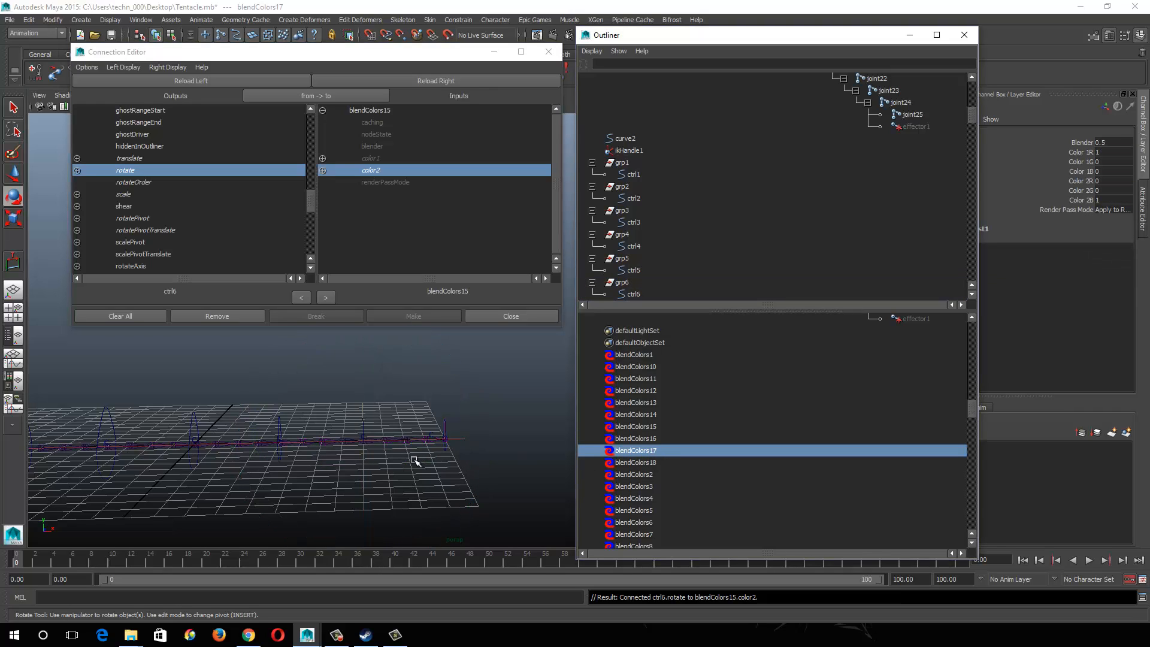
left_click(404, 82)
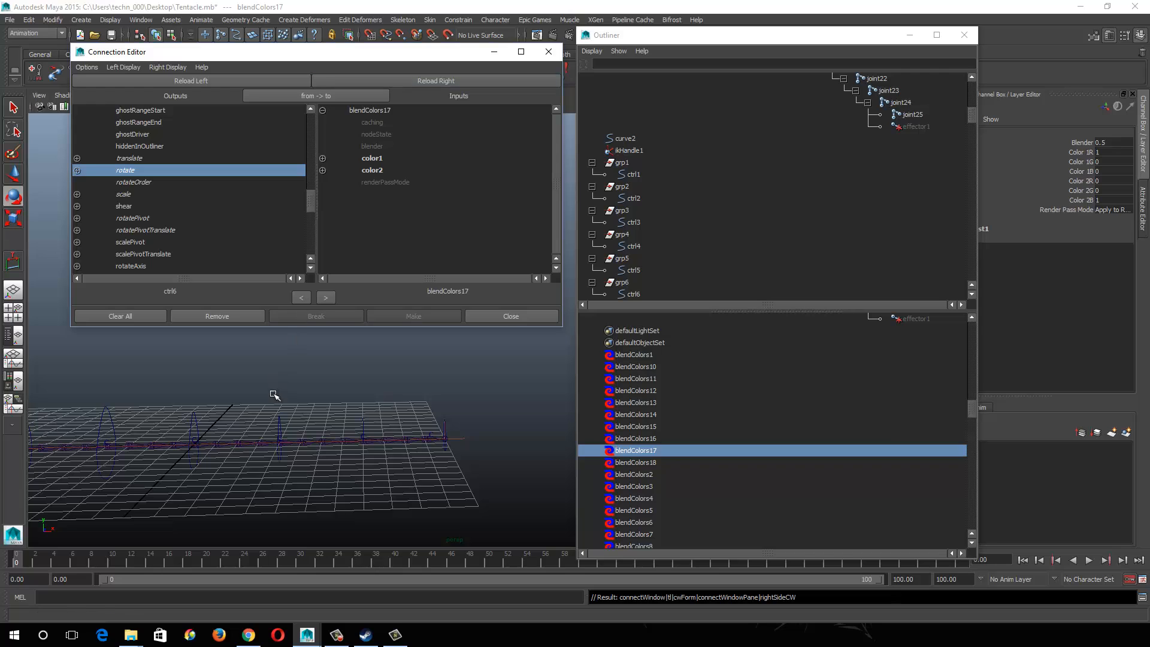
Step: Load ctrl5 as the source and connect its rotate attribute to color1 of blendColors17
left_click(280, 422)
left_click(168, 81)
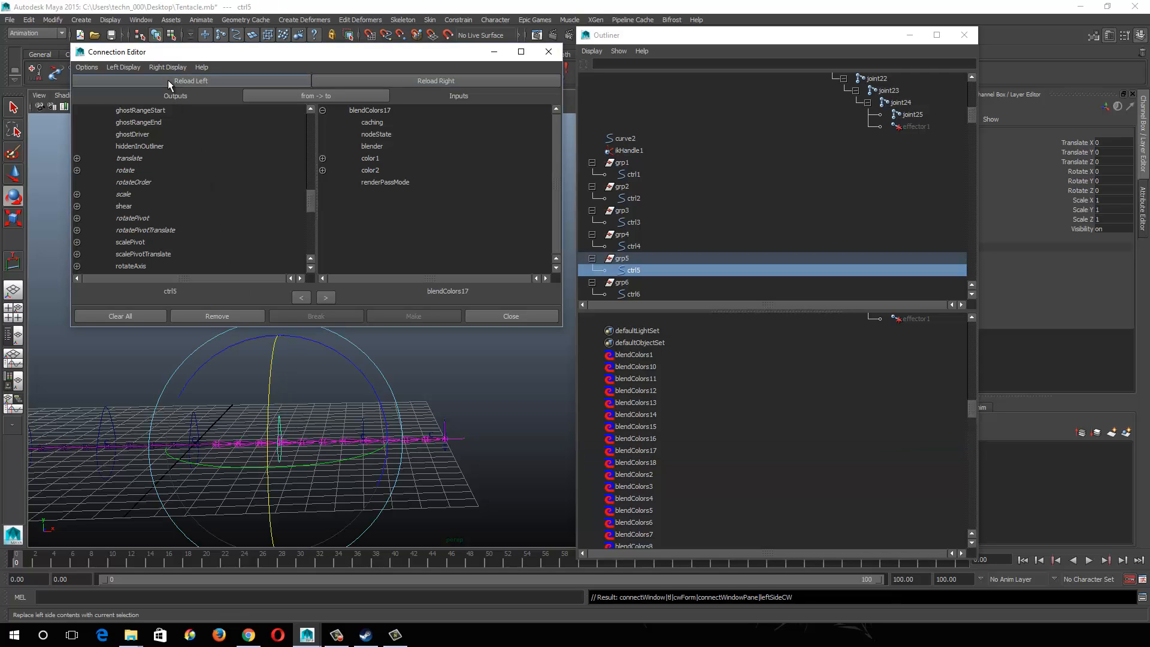
left_click(125, 170)
left_click(372, 159)
left_click(384, 384)
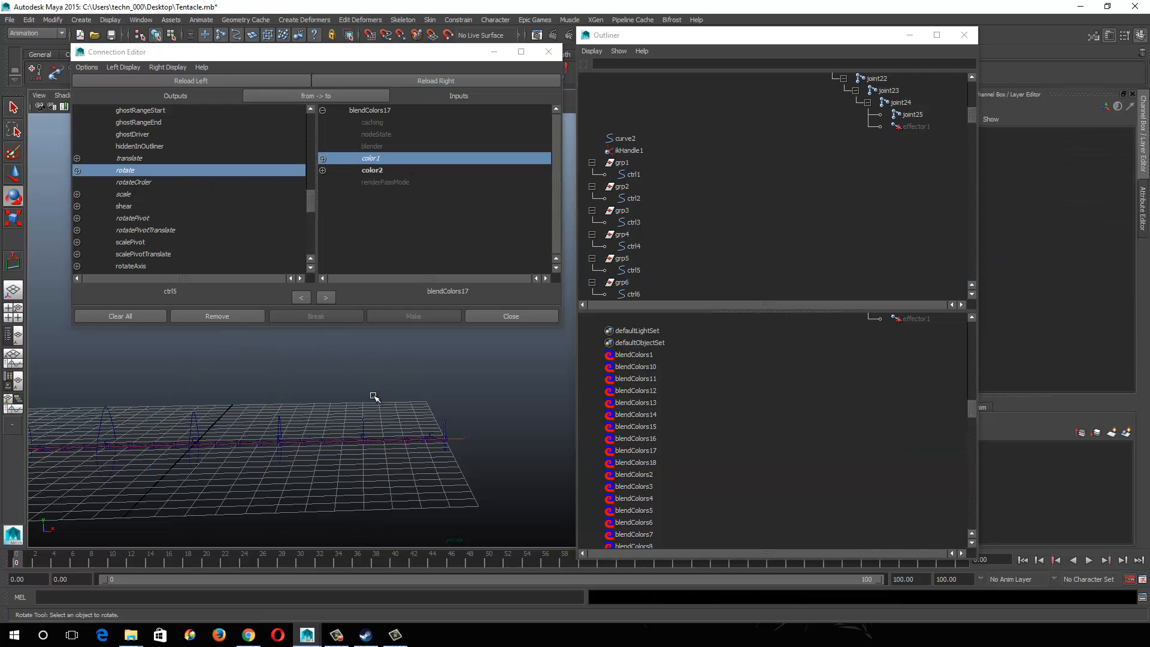
Step: Load ctrl6 as the source and connect its rotate attribute to color1 of blendColors17
left_click(363, 419)
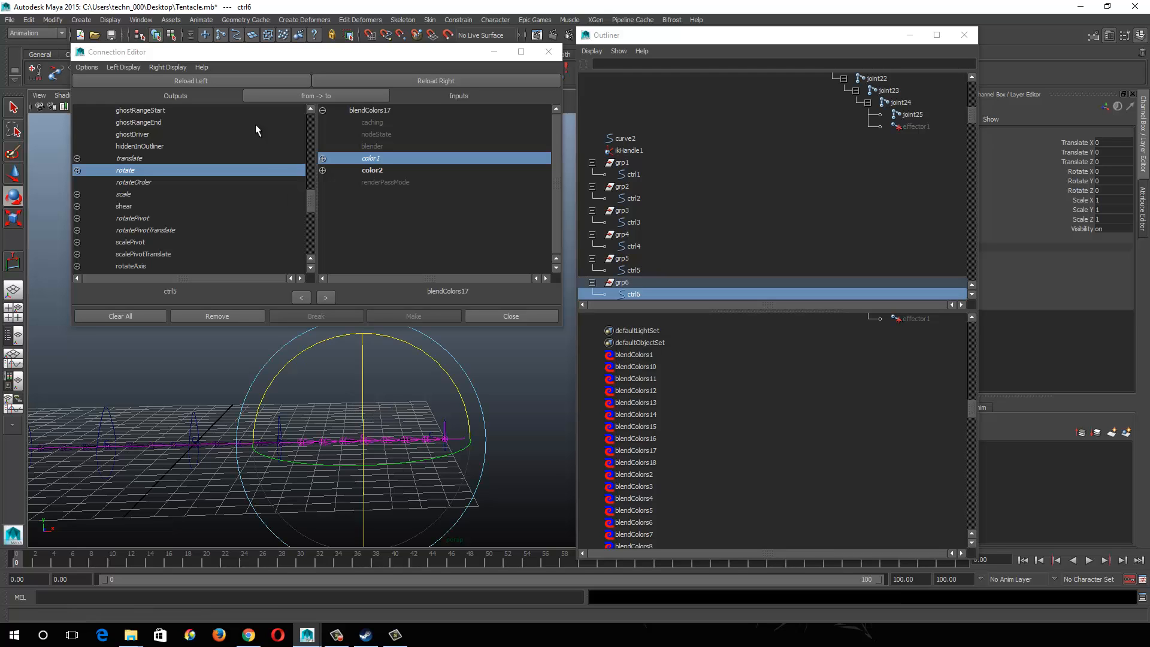
left_click(252, 82)
left_click(160, 170)
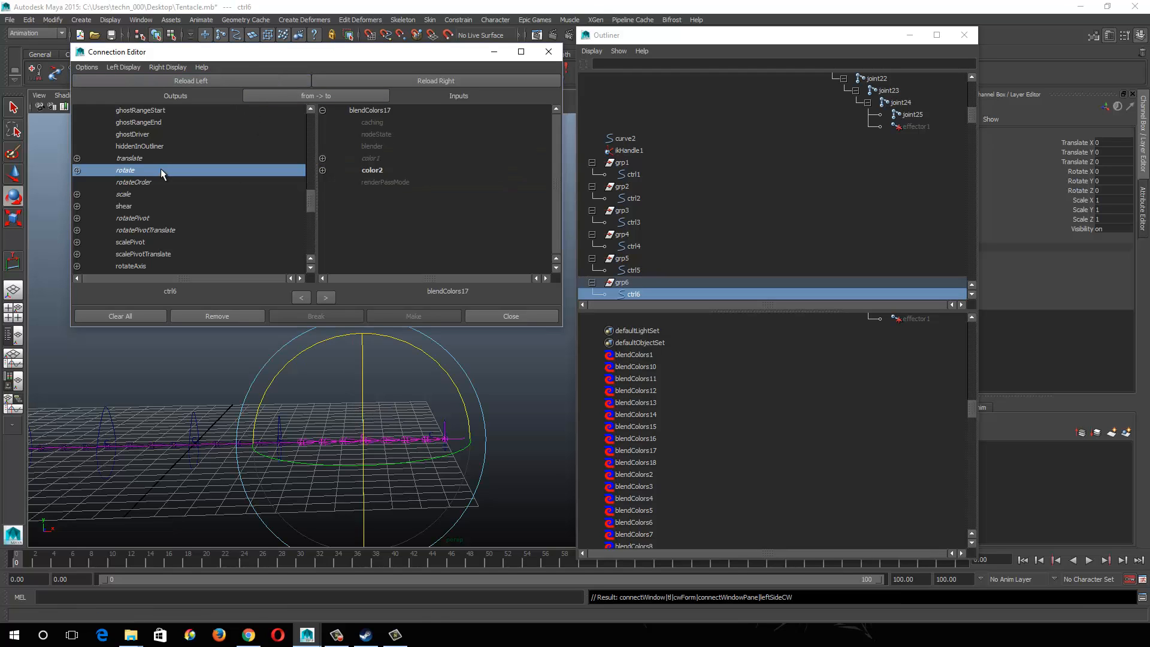
left_click(372, 158)
Step: Load ctrl7, the control at the tentacle's tip, as the source and connect its rotate to color2 of blendColors17
left_click(468, 383)
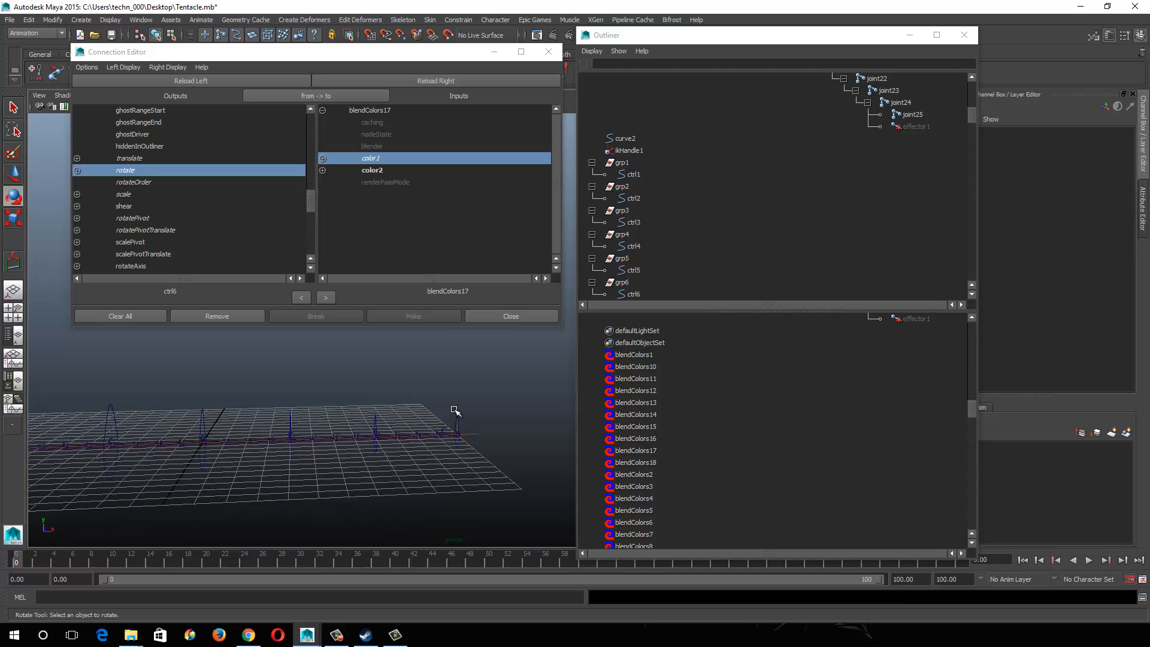
left_click_drag(455, 411, 476, 462, "alt")
left_click(224, 77)
left_click(145, 173)
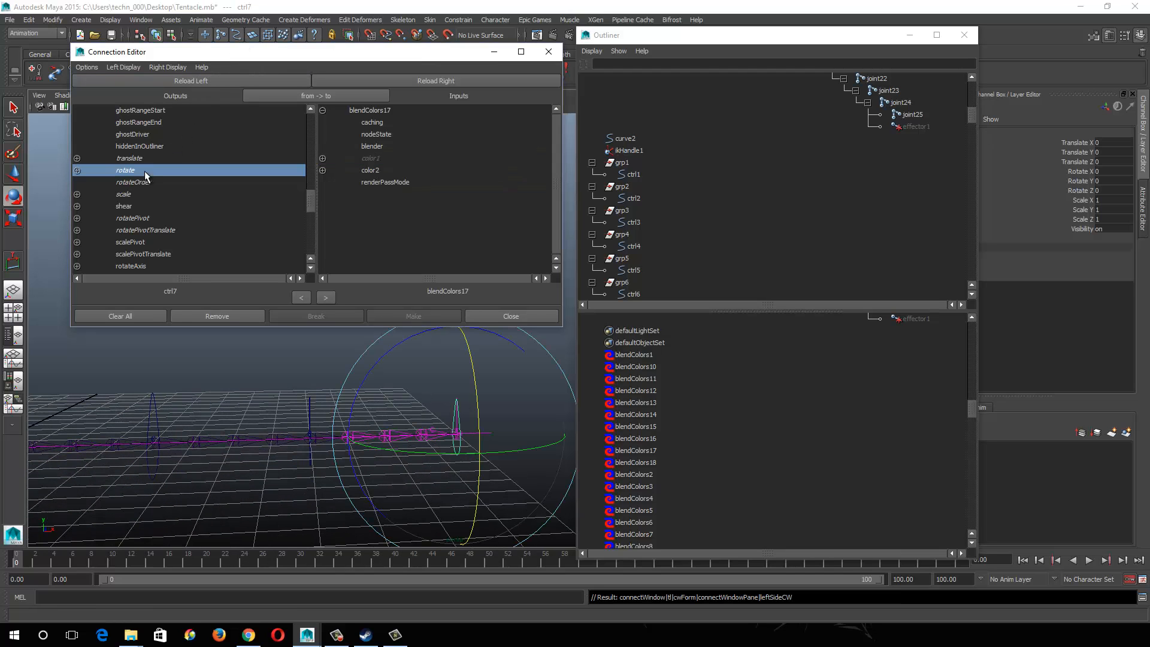
left_click(371, 171)
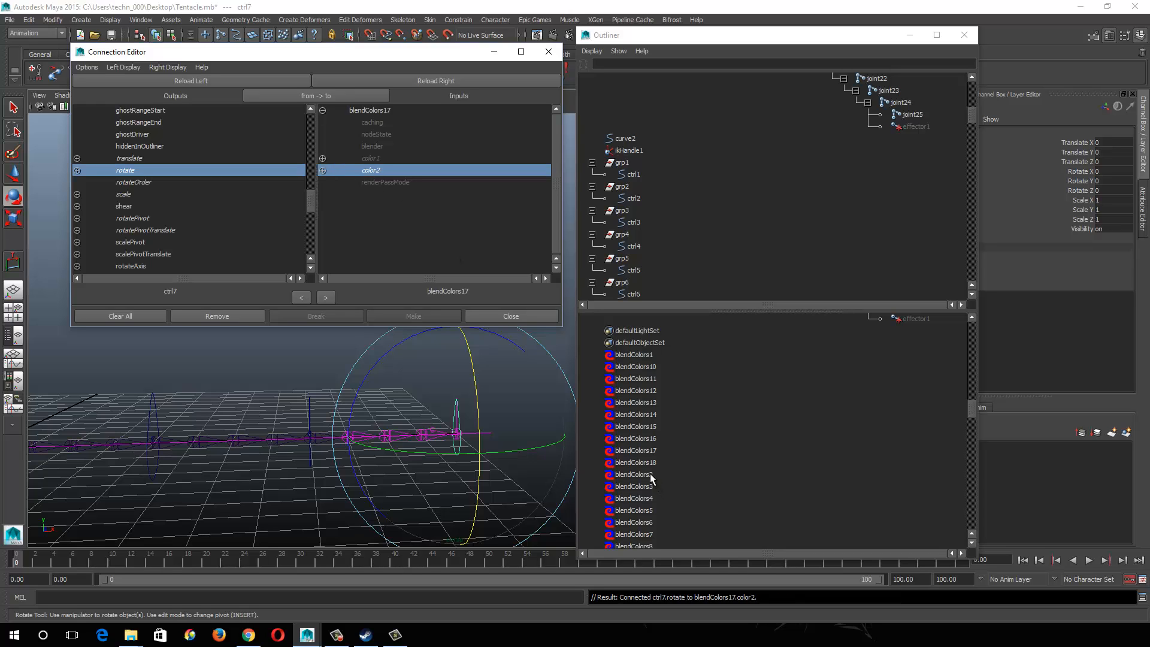
Step: Load blendColors18 as the target and connect the rotate attribute of ctrl7 to its color2
left_click(635, 462)
left_click(394, 81)
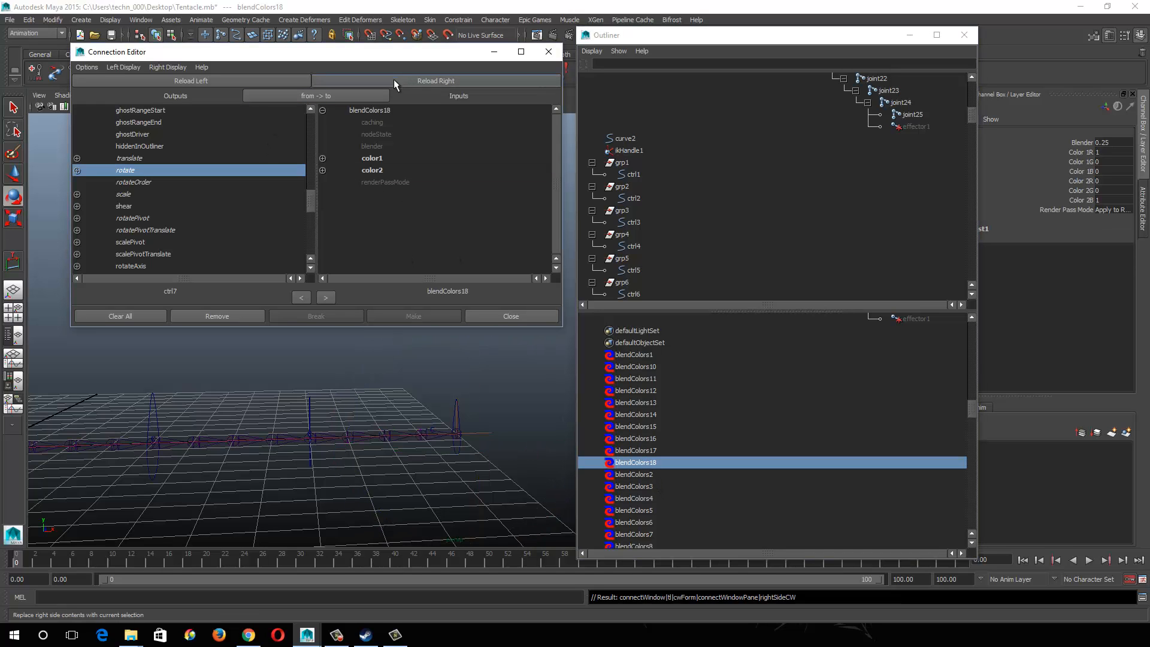
left_click_drag(305, 391, 336, 419)
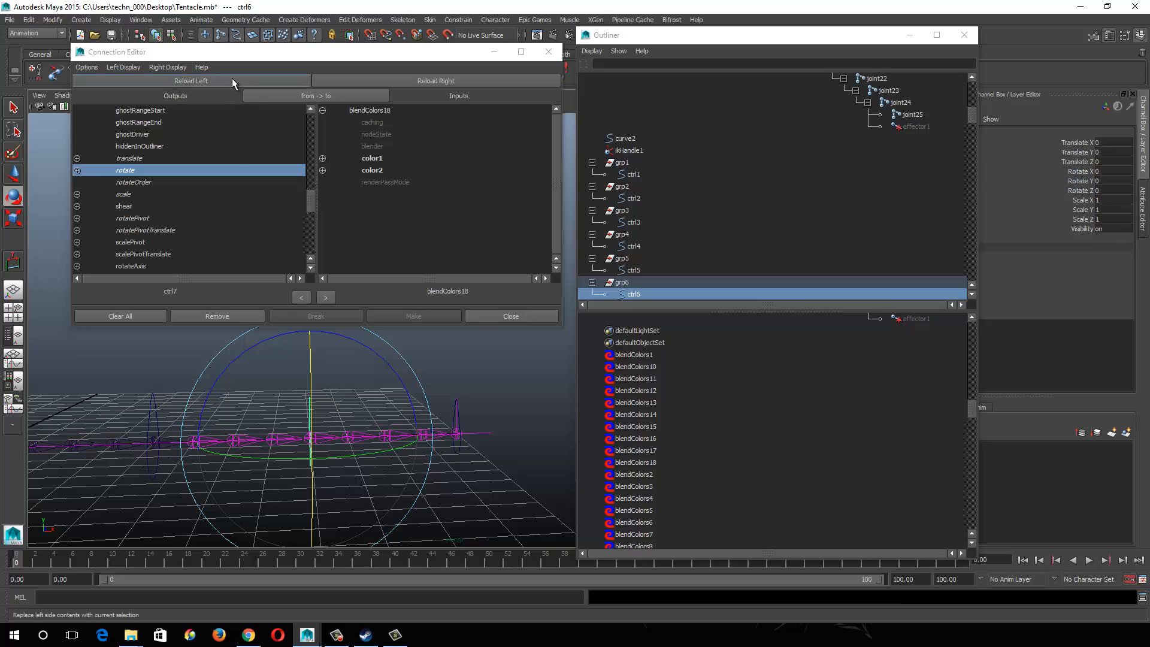
left_click(369, 170)
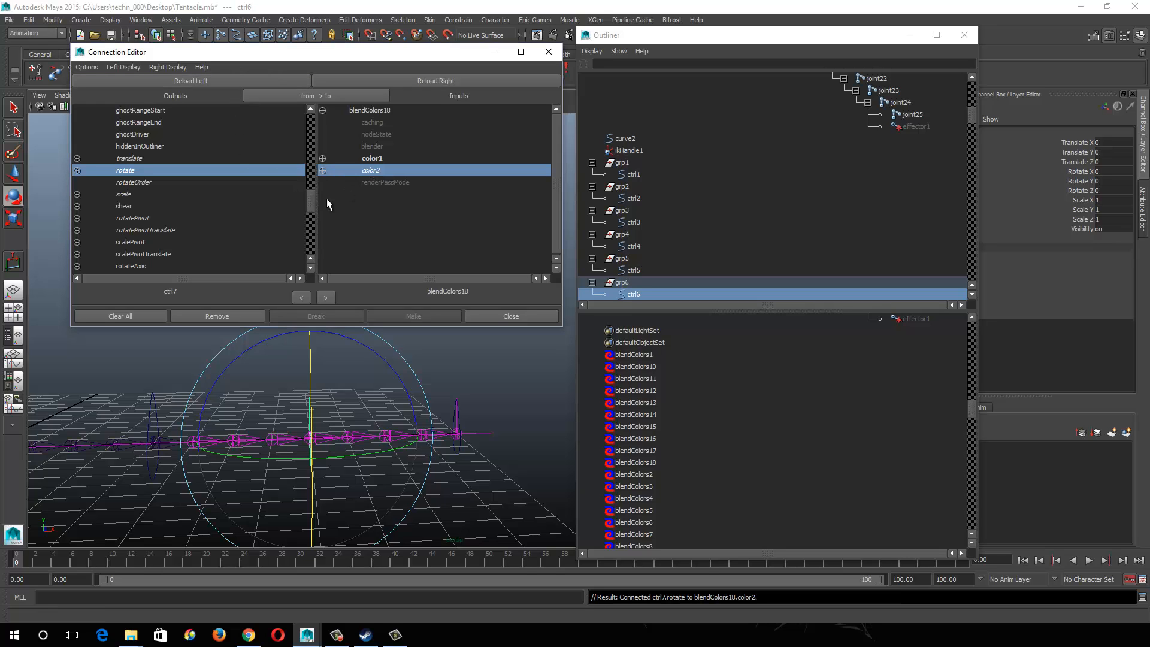
Step: Load ctrl6 as the source and connect its rotate attribute to color1 of blendColors18
left_click(211, 78)
left_click(138, 170)
left_click(372, 159)
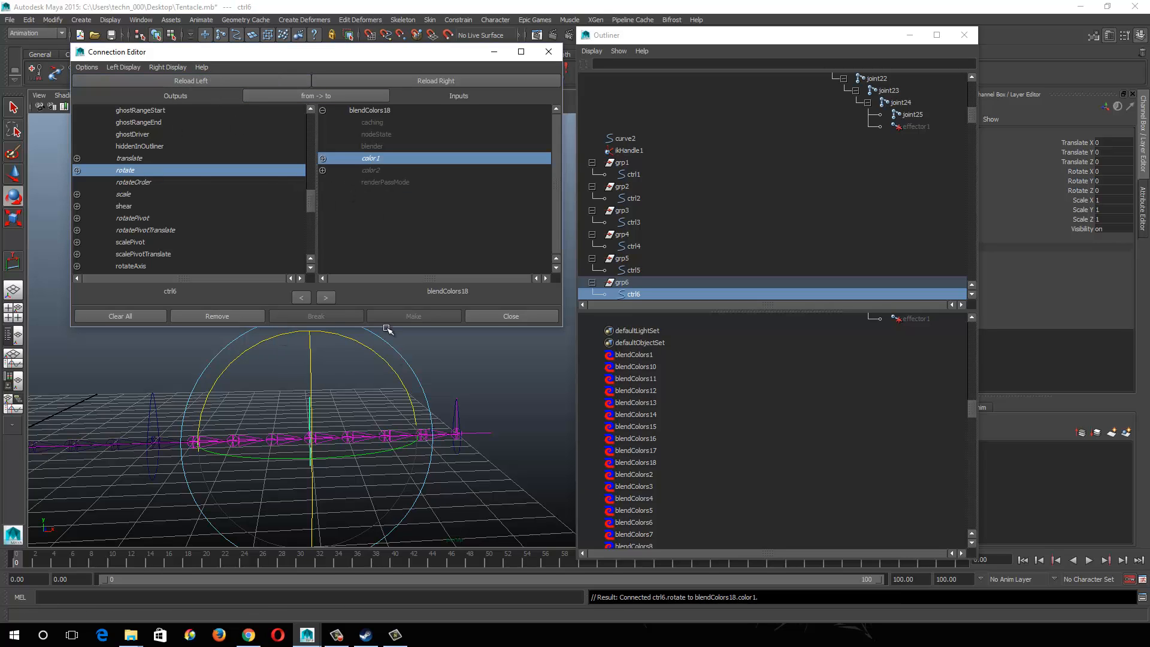
Step: Test the tip control ctrl7 by rotating it about 50 degrees around X, and undo the rotation
left_click(468, 400)
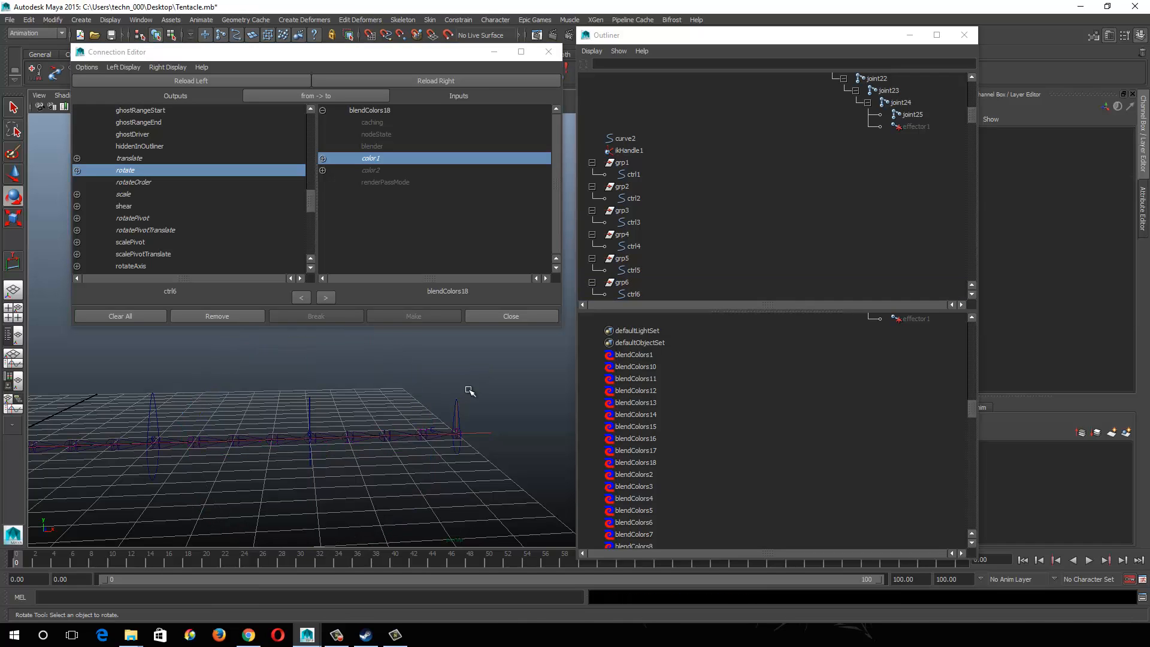
left_click(476, 461)
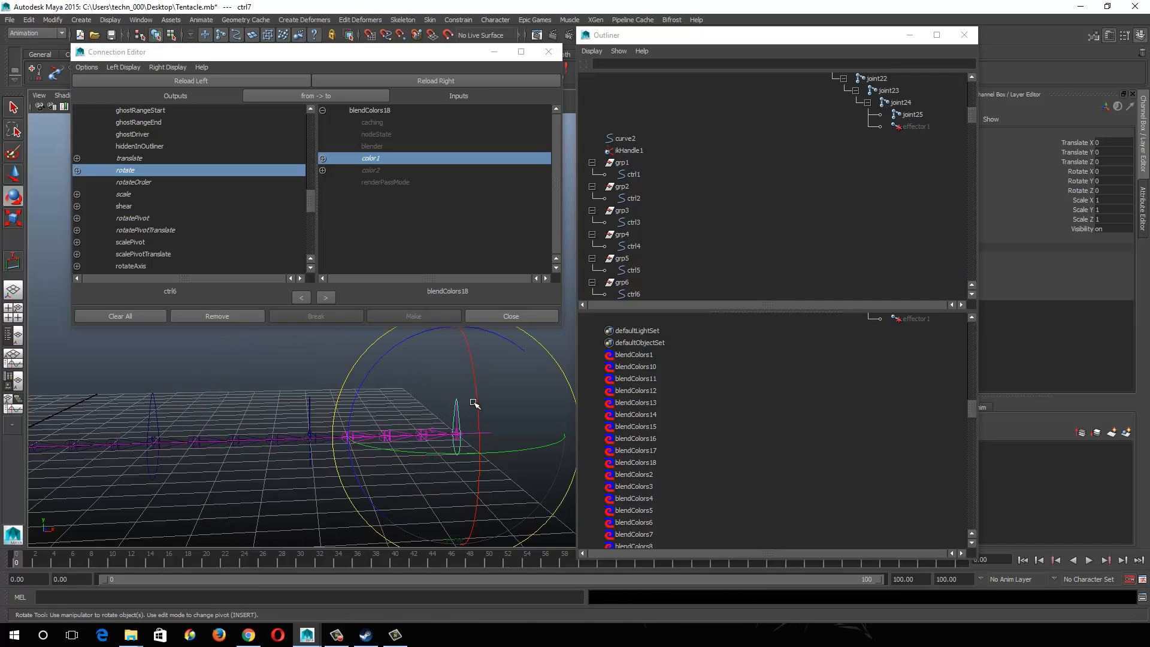
left_click_drag(475, 403, 461, 487)
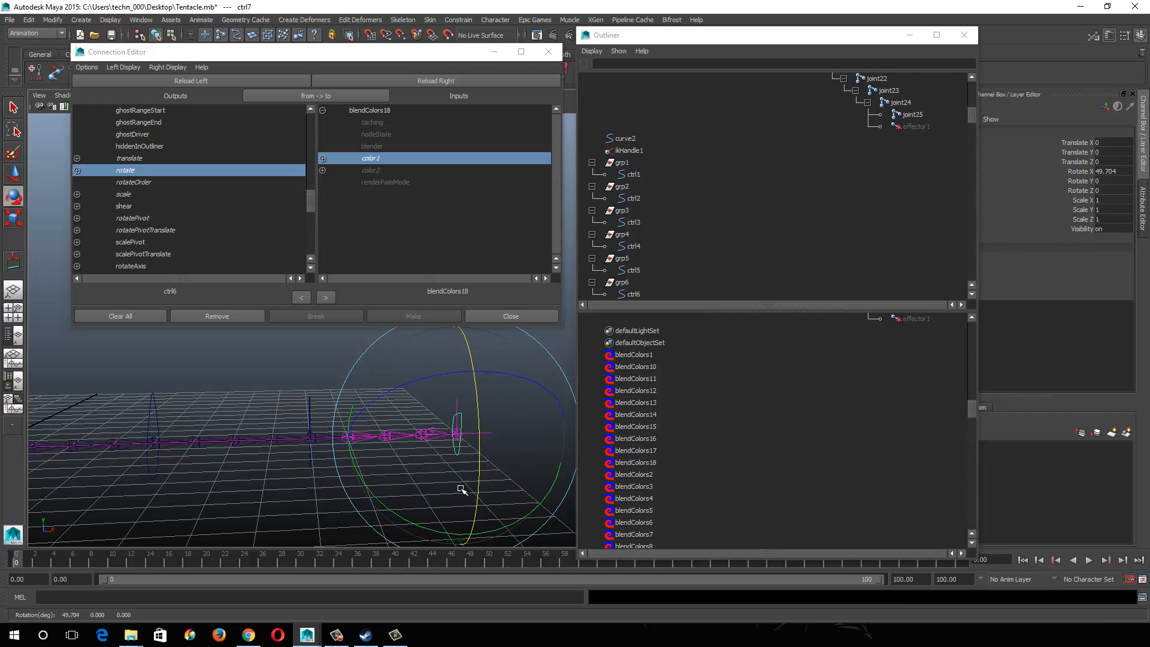
key("ctrl+z")
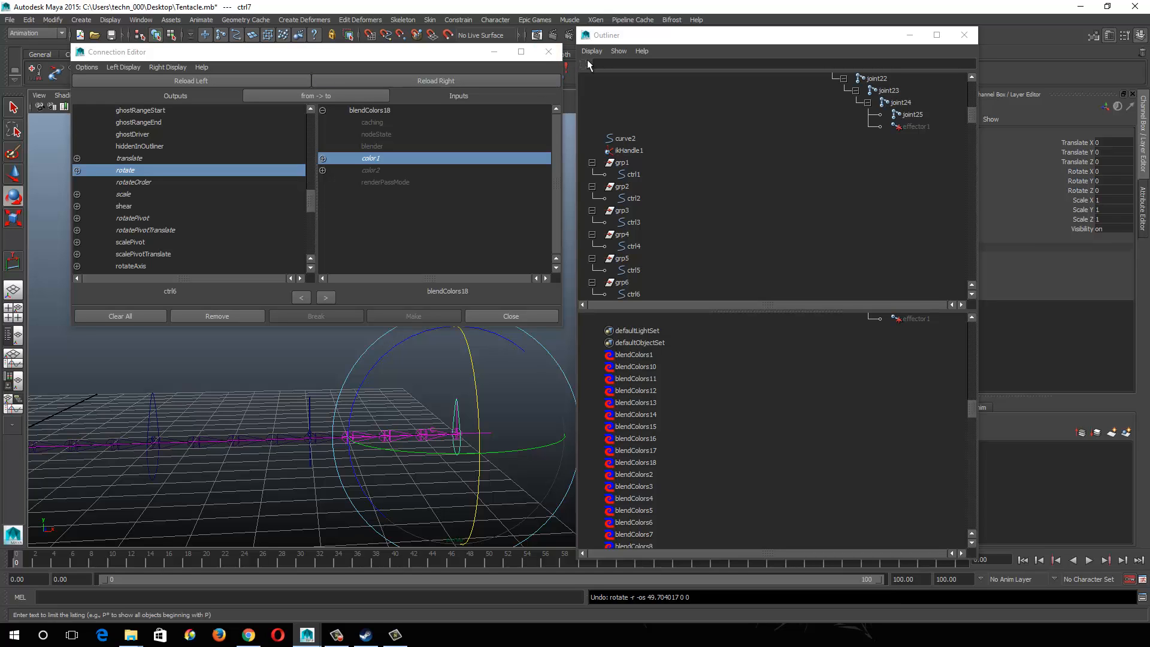
Step: Close the Connection Editor and restrict the Outliner to DAG objects only
left_click(548, 52)
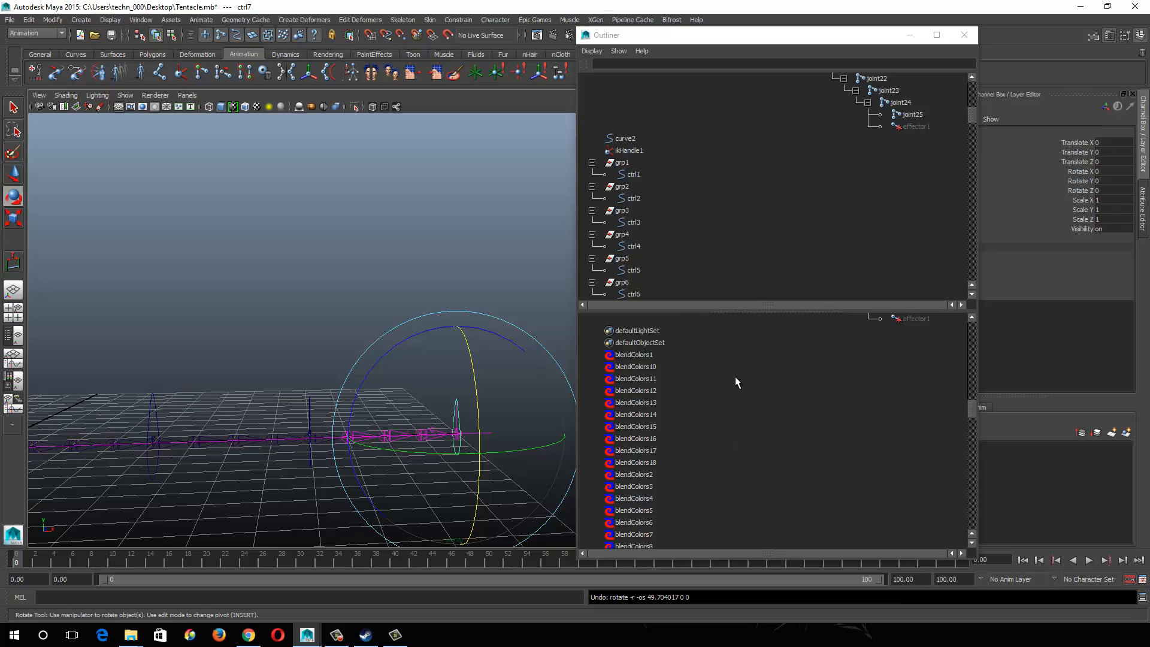
left_click(590, 50)
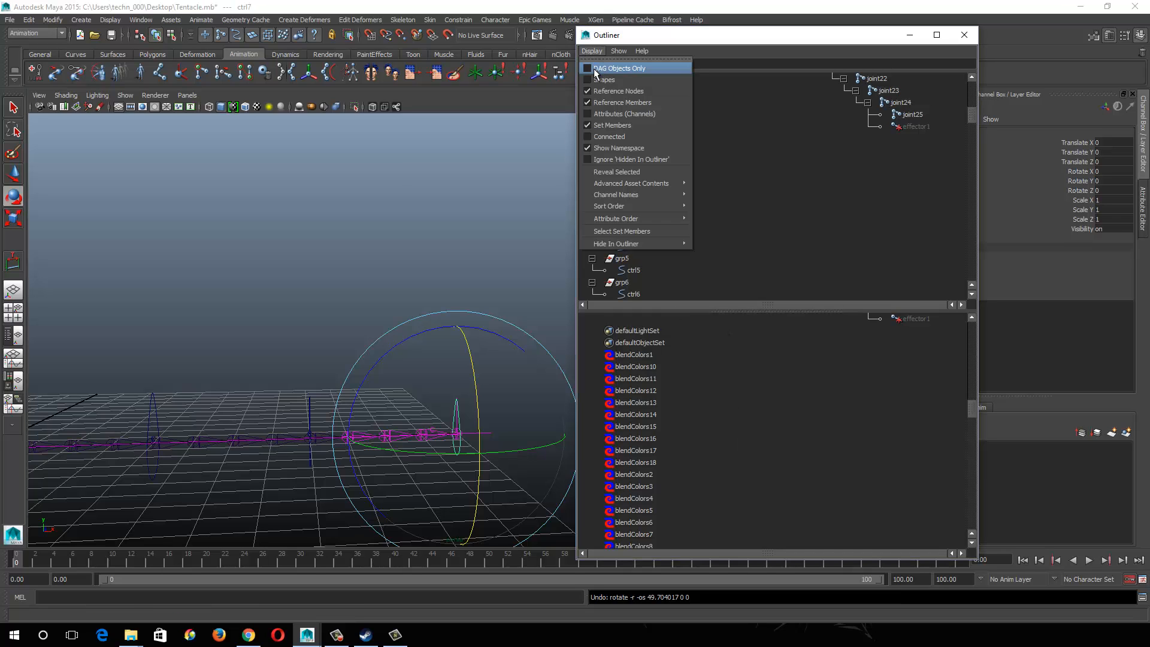
left_click(594, 68)
Step: Rearrange the Outliner split so the rot_joint chain is listed in its own lower pane
left_click_drag(676, 309, 688, 581)
scroll(763, 328, "down", 3)
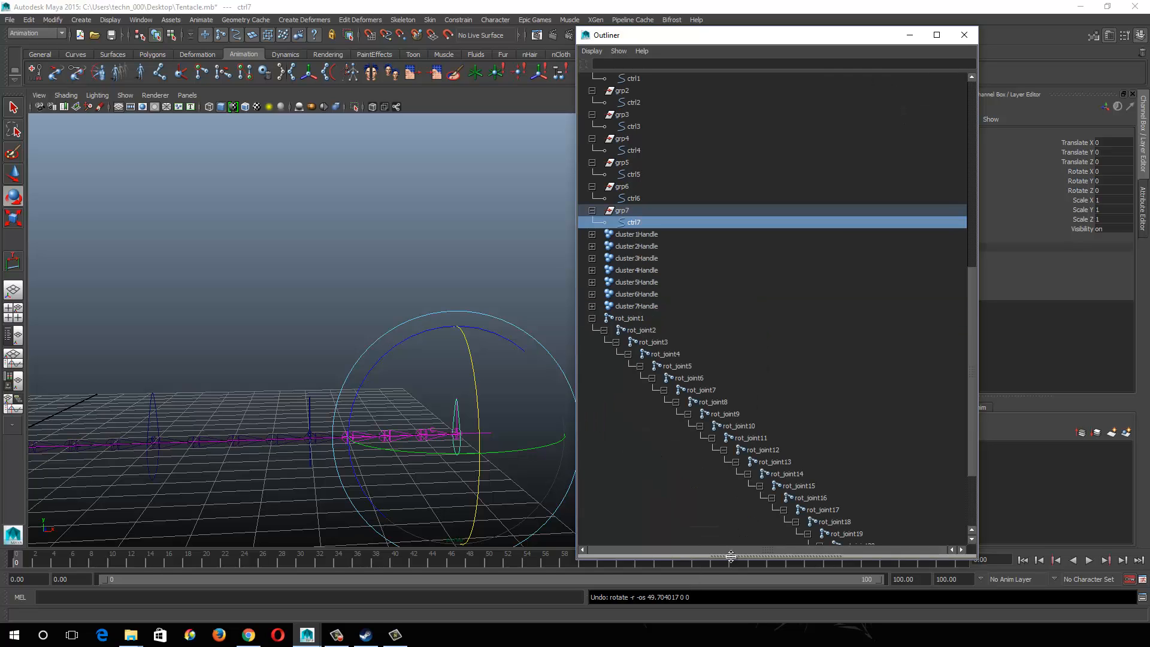
left_click_drag(731, 556, 805, 274)
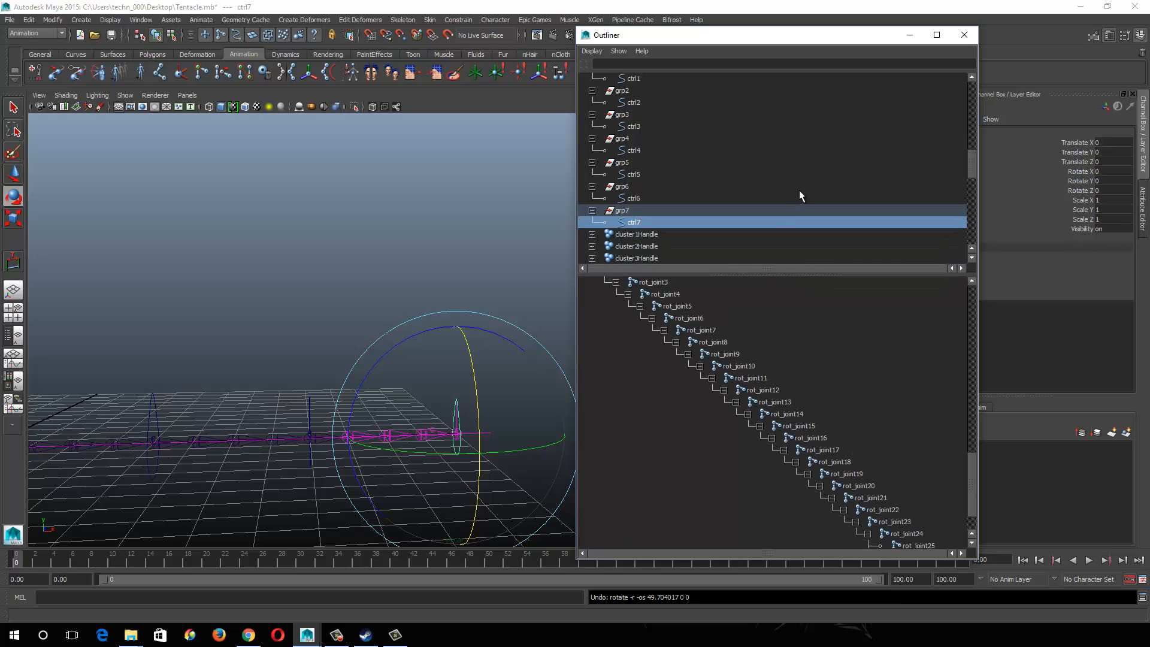
Step: Unhide the joint chain starting at joint1
scroll(800, 189, "up", 10)
scroll(806, 188, "up", 5)
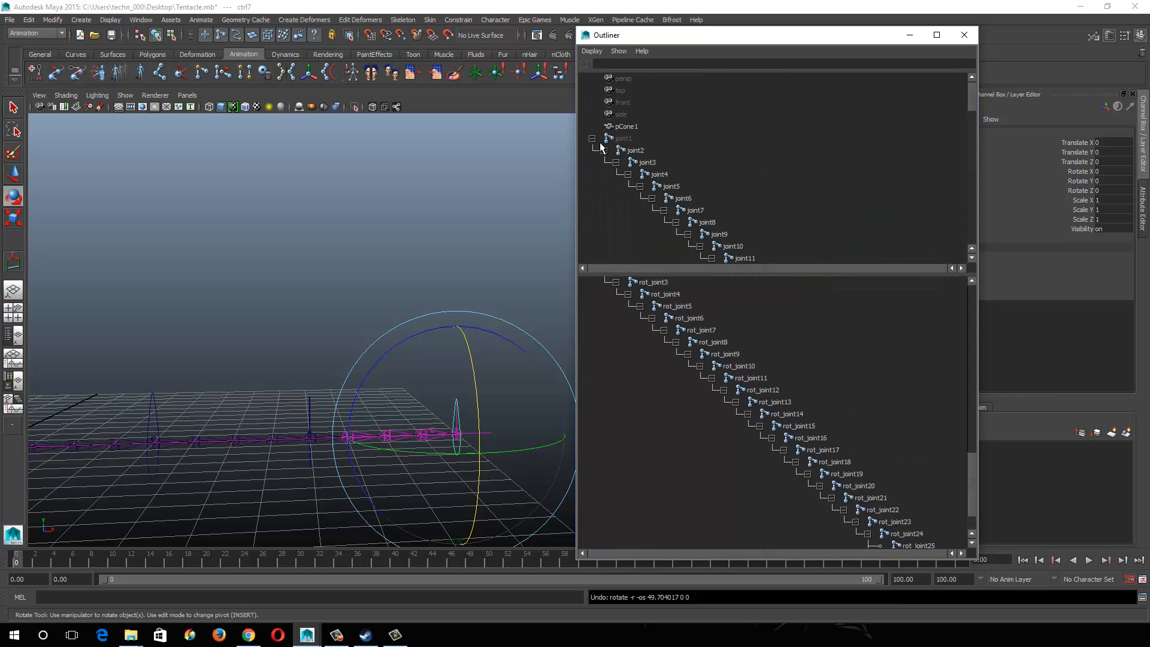
left_click(636, 142)
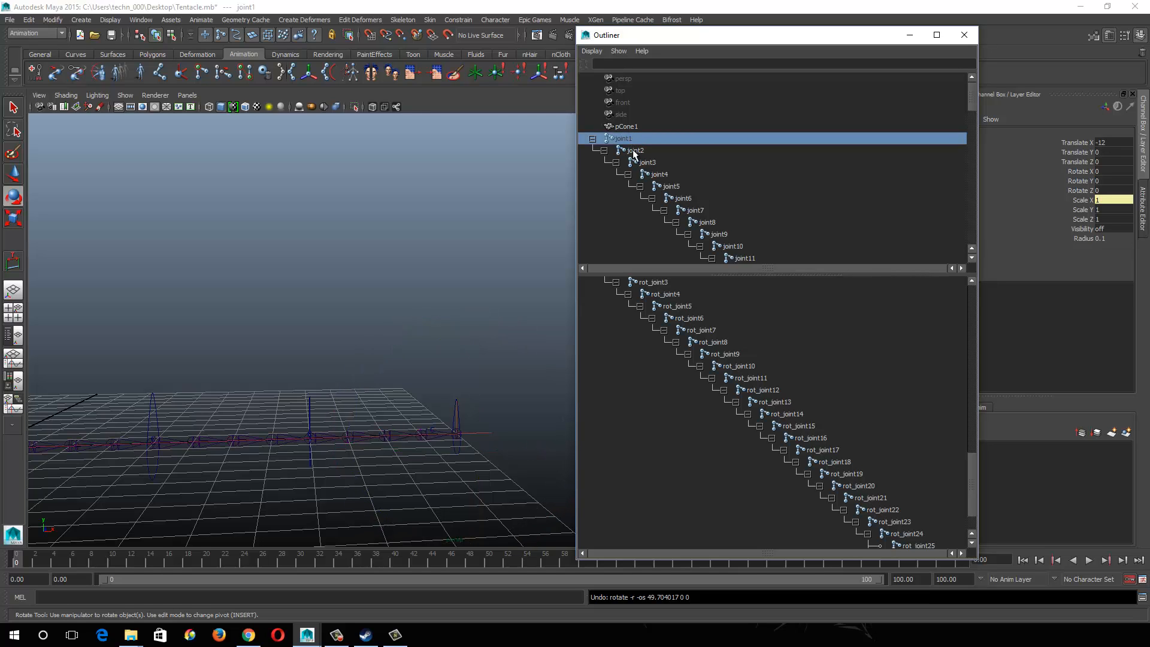
key("shift+h")
Step: Delete the effector1 node under rot_joint24
scroll(710, 170, "down", 5)
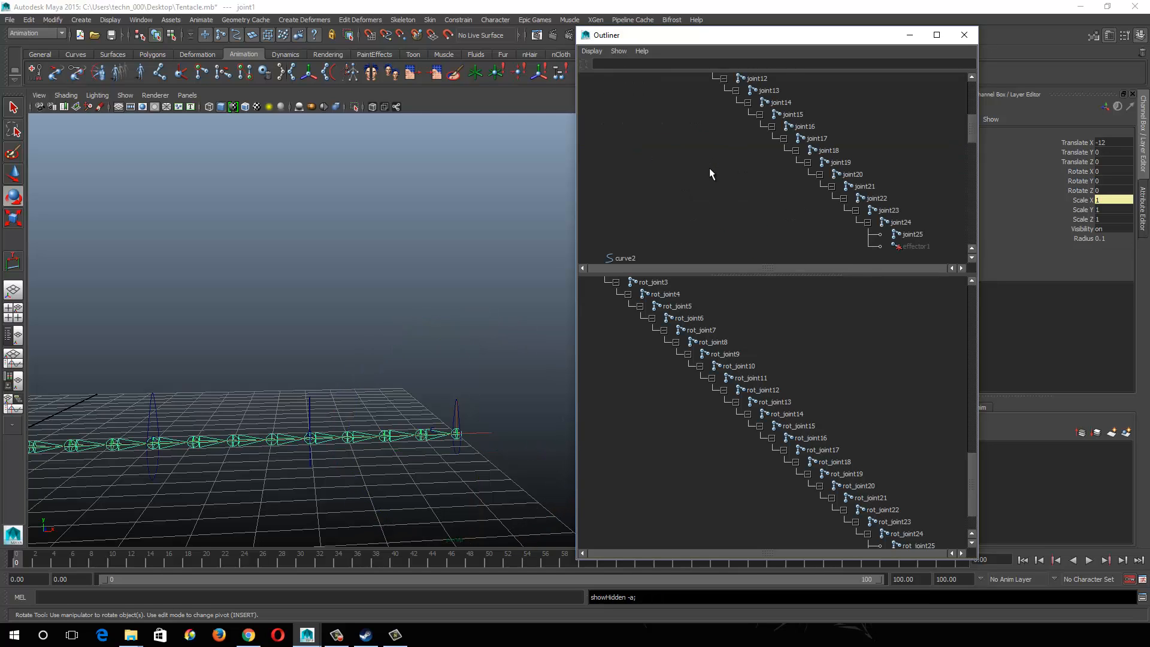
scroll(929, 353, "down", 2)
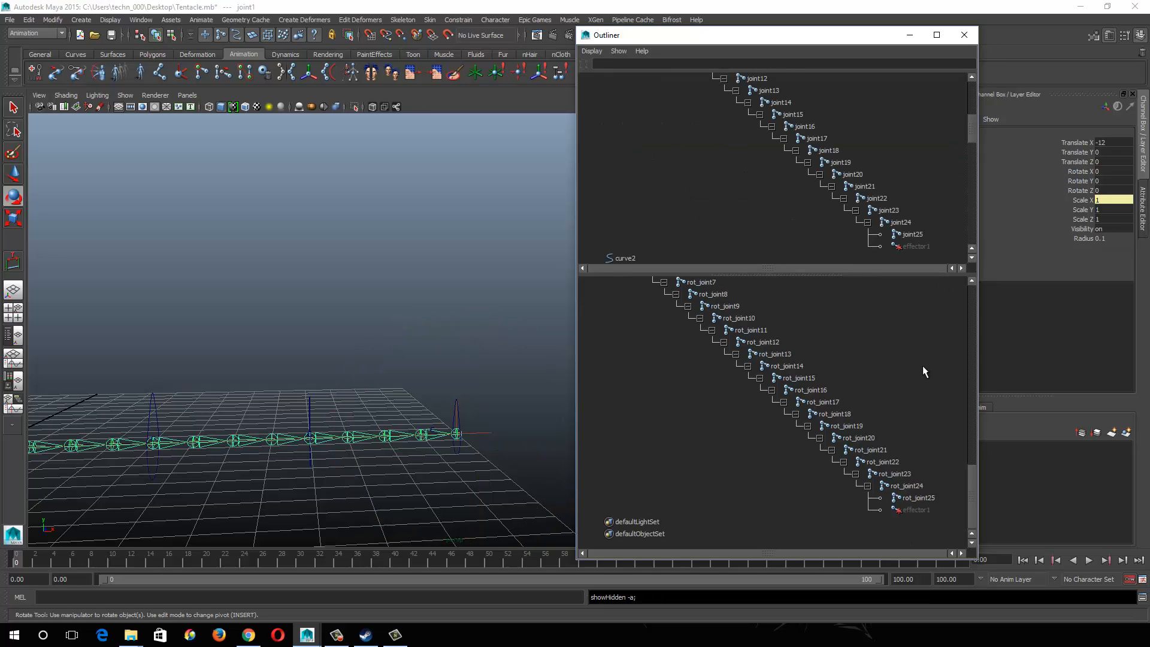
left_click(925, 498)
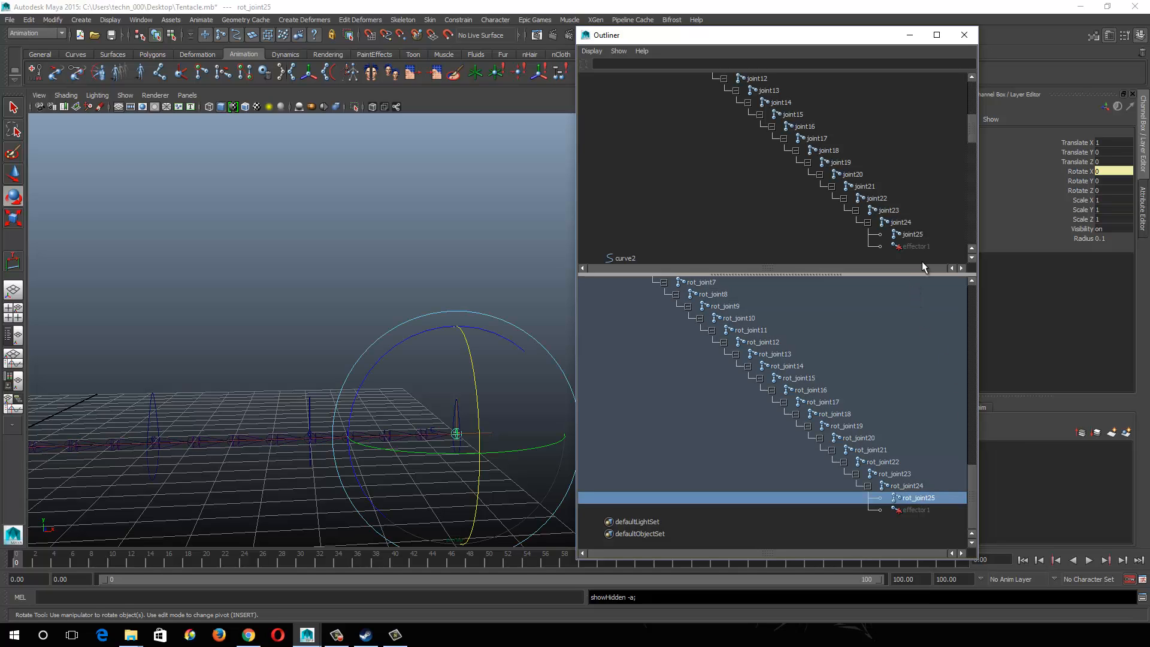
left_click(918, 510)
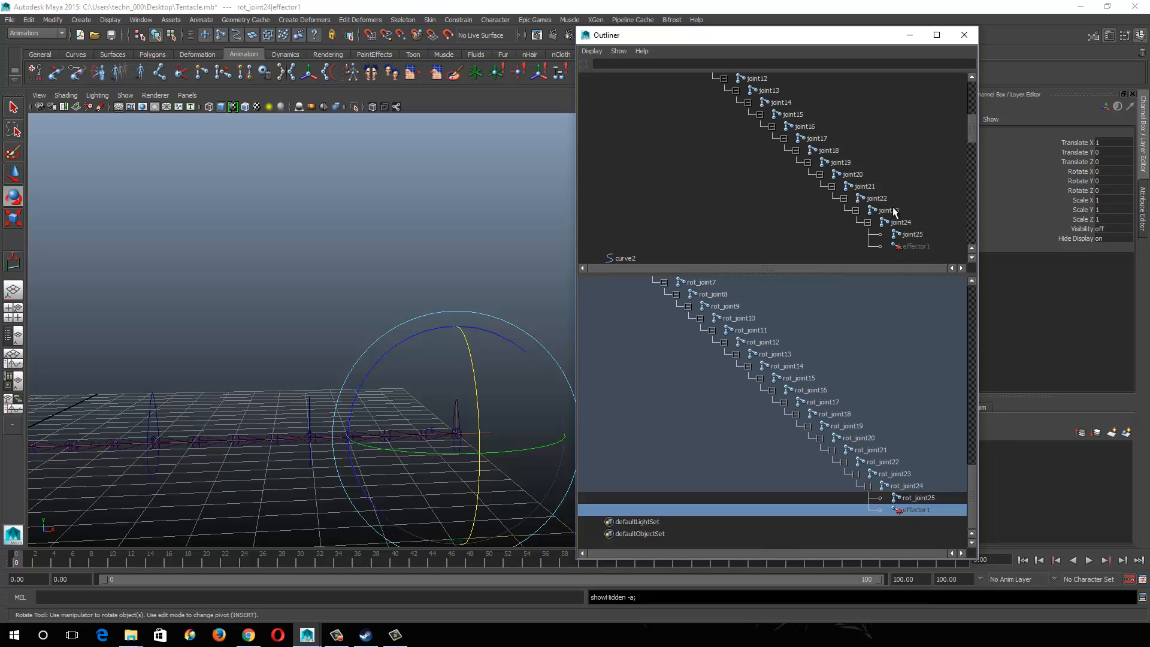
key("Delete")
Step: Parent rot_joint25 under joint25
left_click(918, 509)
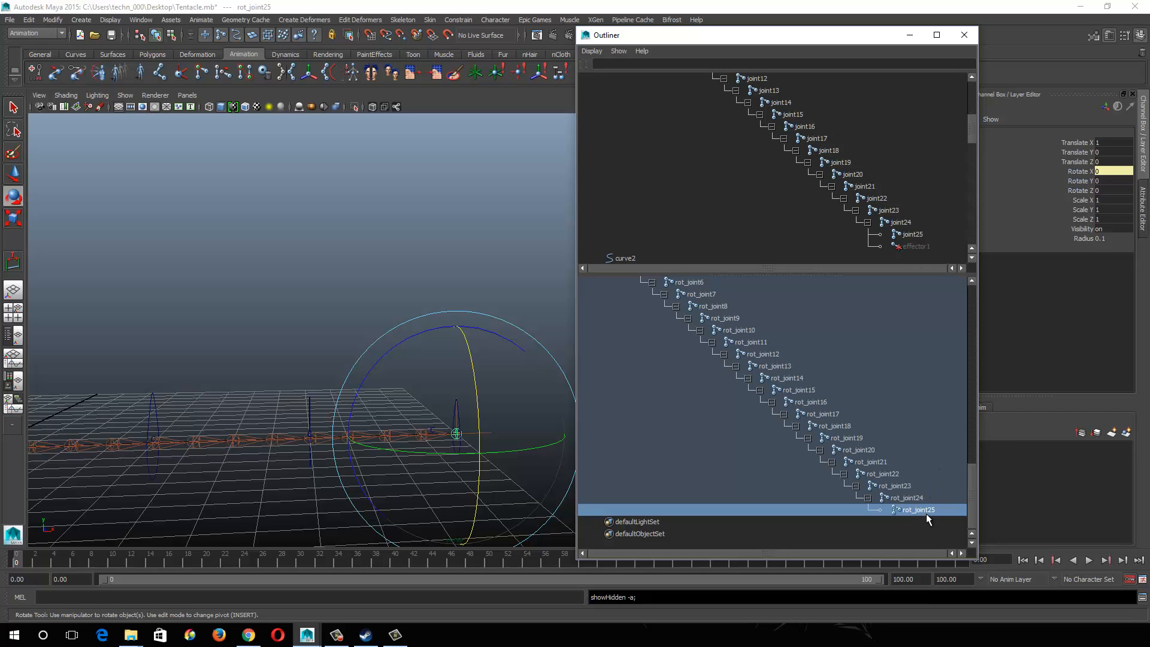
left_click(917, 235, "ctrl")
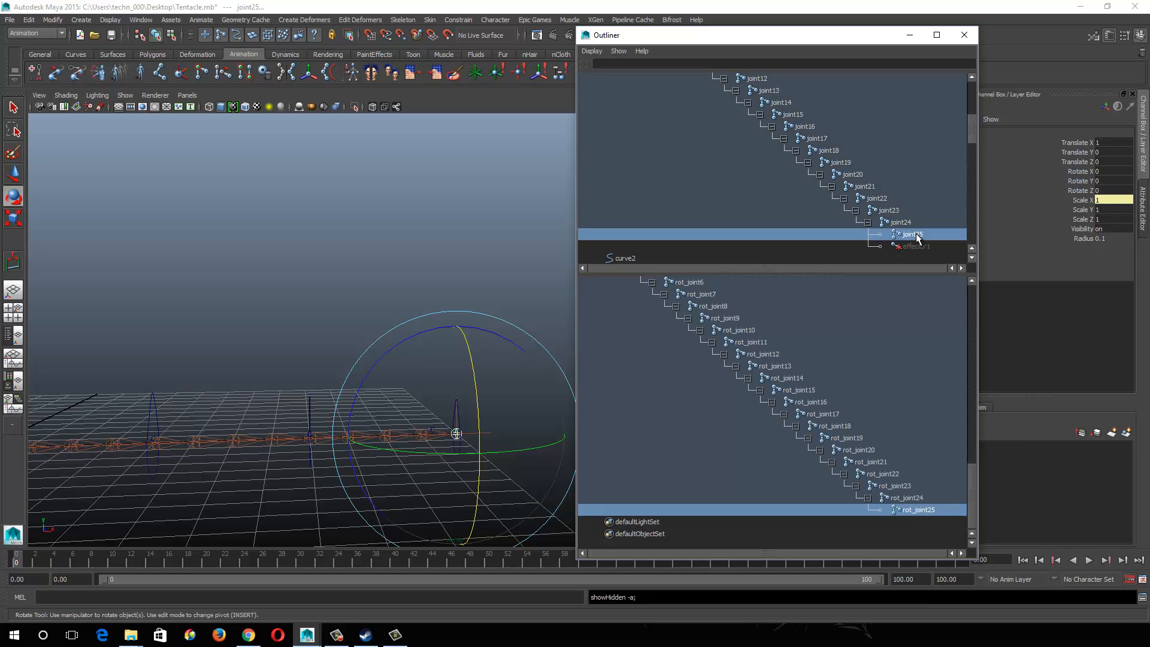
key("p")
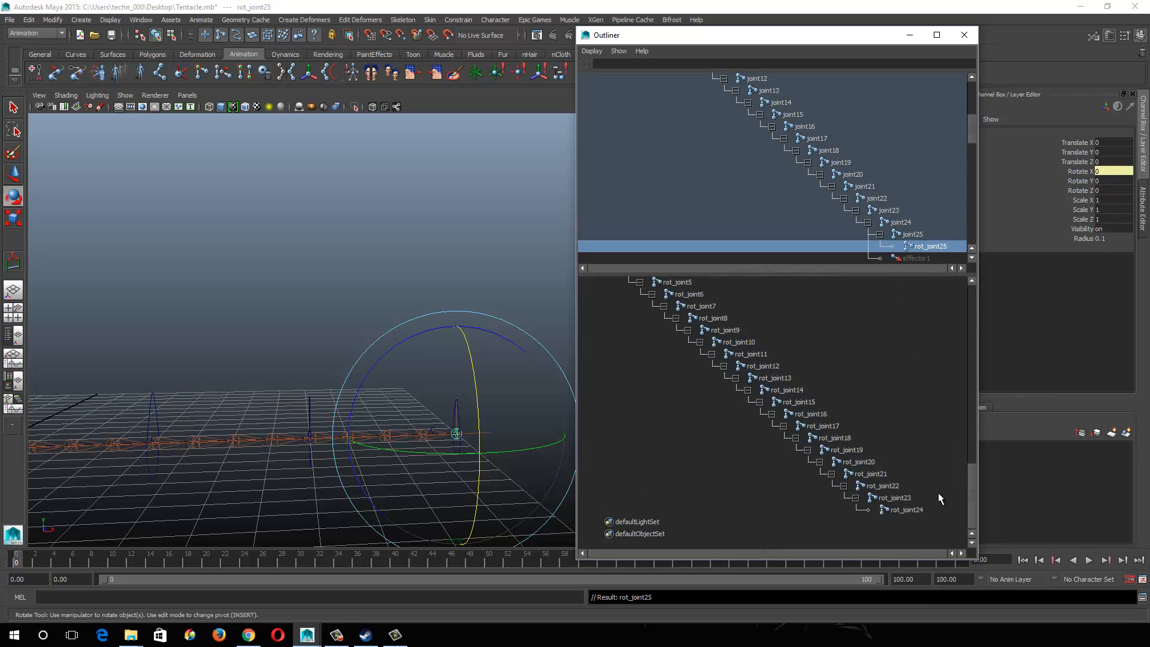
Step: Try to parent rot_joint24 under joint25, and undo that parenting
left_click(911, 510)
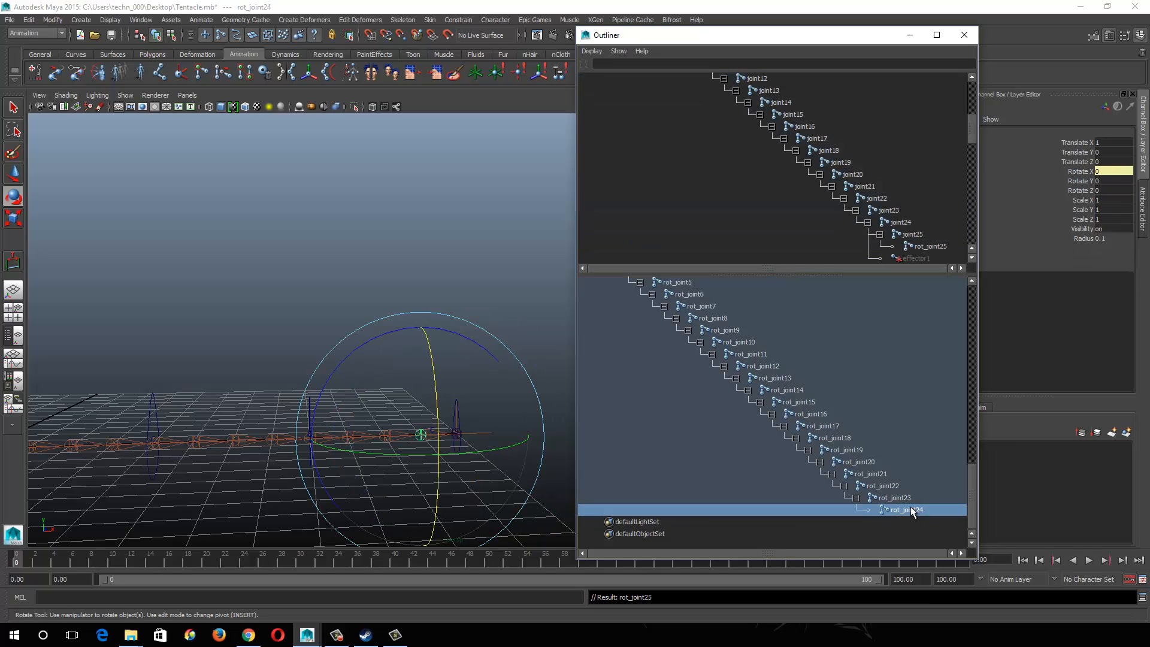
left_click(915, 236, "ctrl")
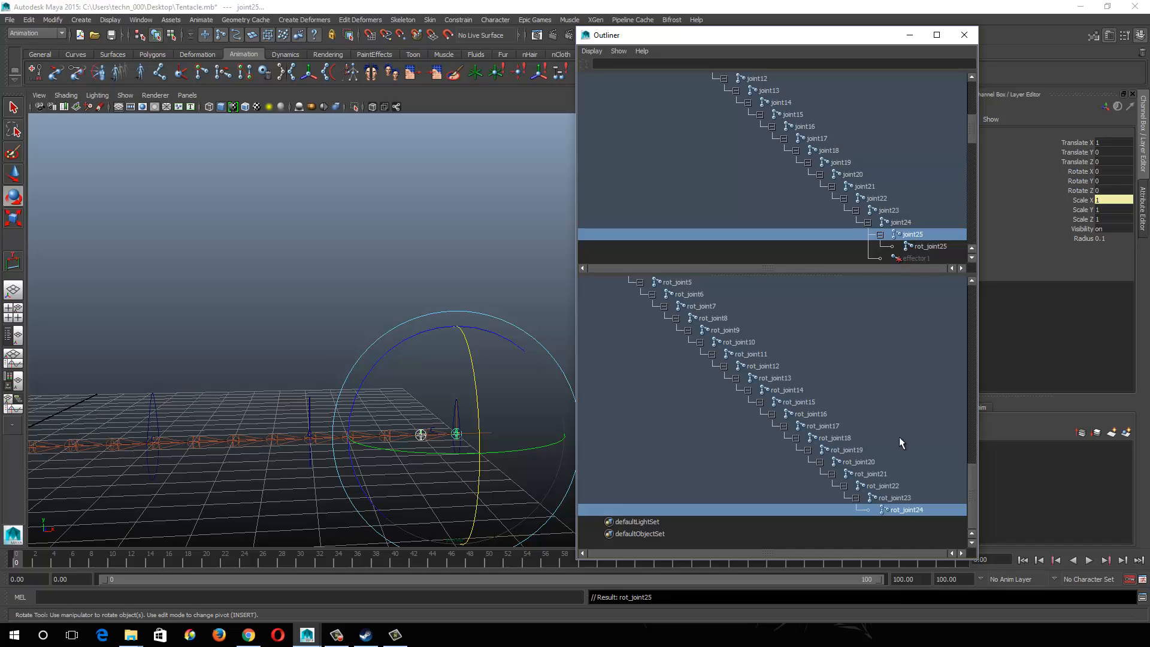
key("p")
left_click(895, 510)
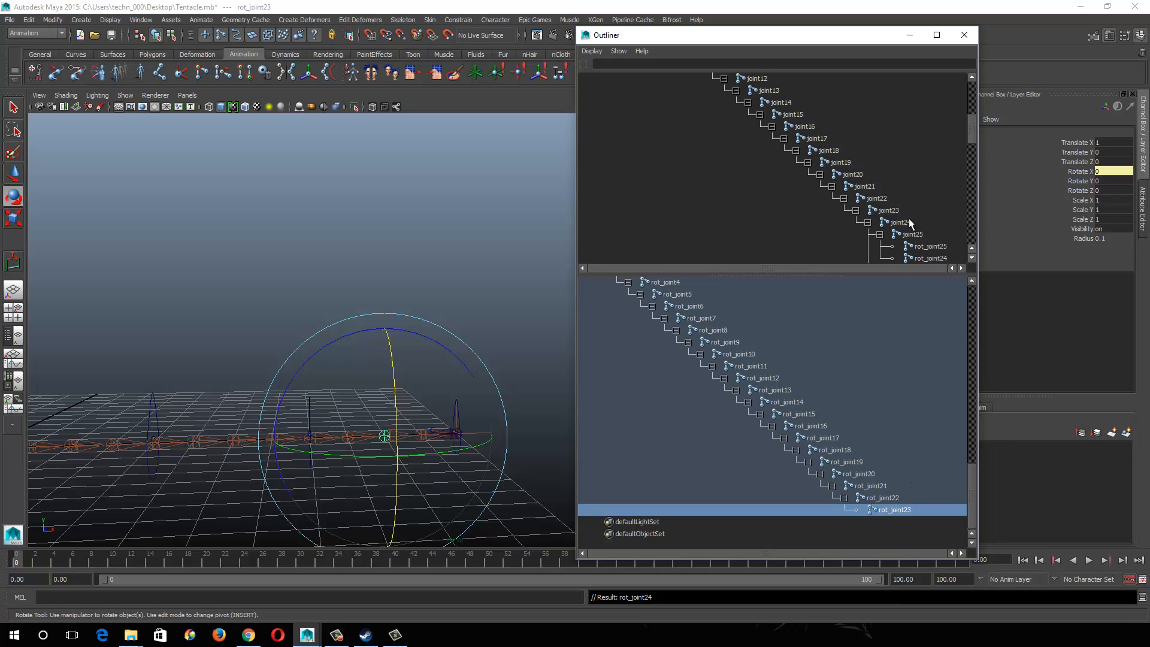
key("ctrl+z")
key("ctrl+z")
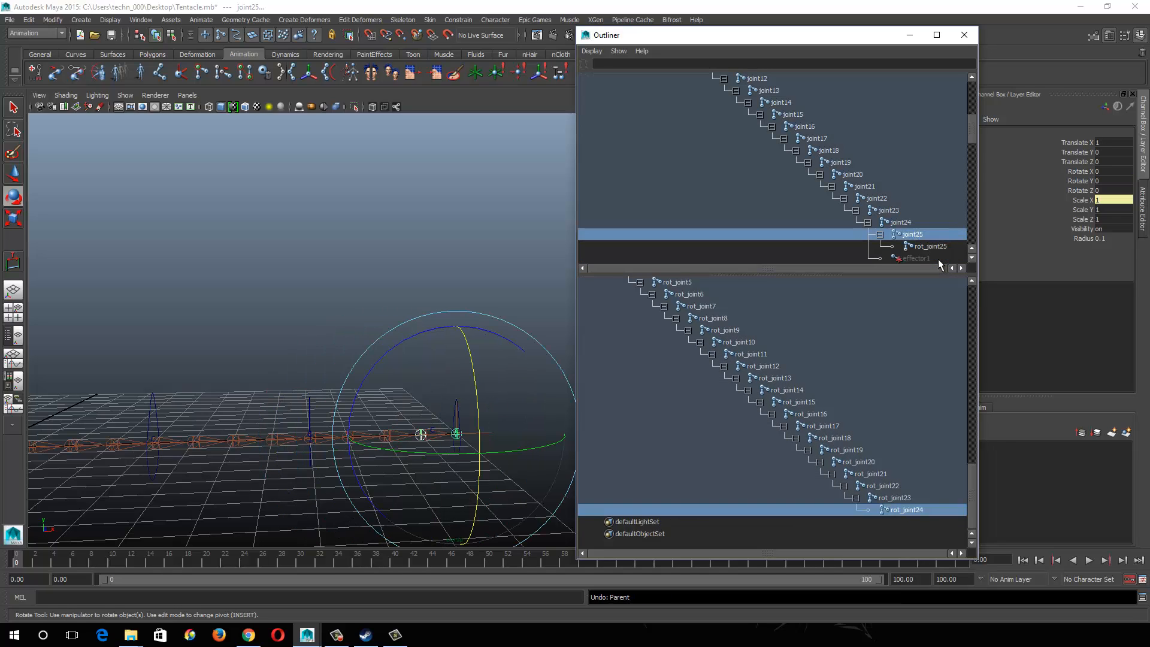
Step: Parent rot_joint24 under joint24
left_click(908, 510)
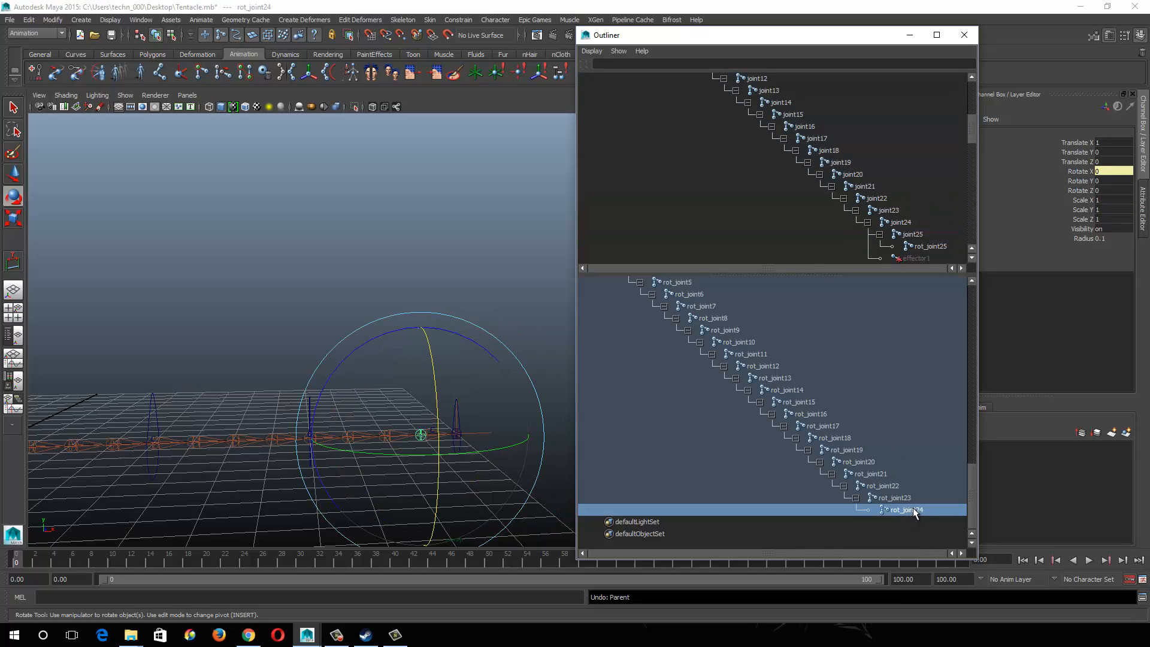
left_click(901, 222, "ctrl")
key("p")
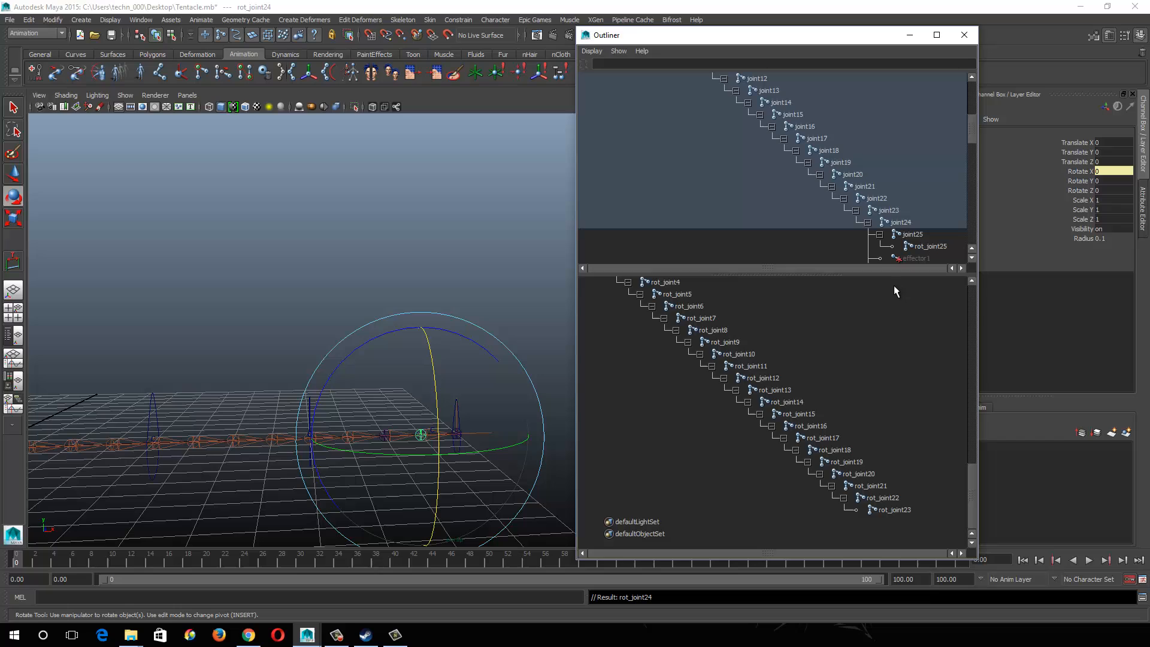
Step: Parent rot_joint23 under joint23 and rot_joint22 under joint22
left_click(908, 510)
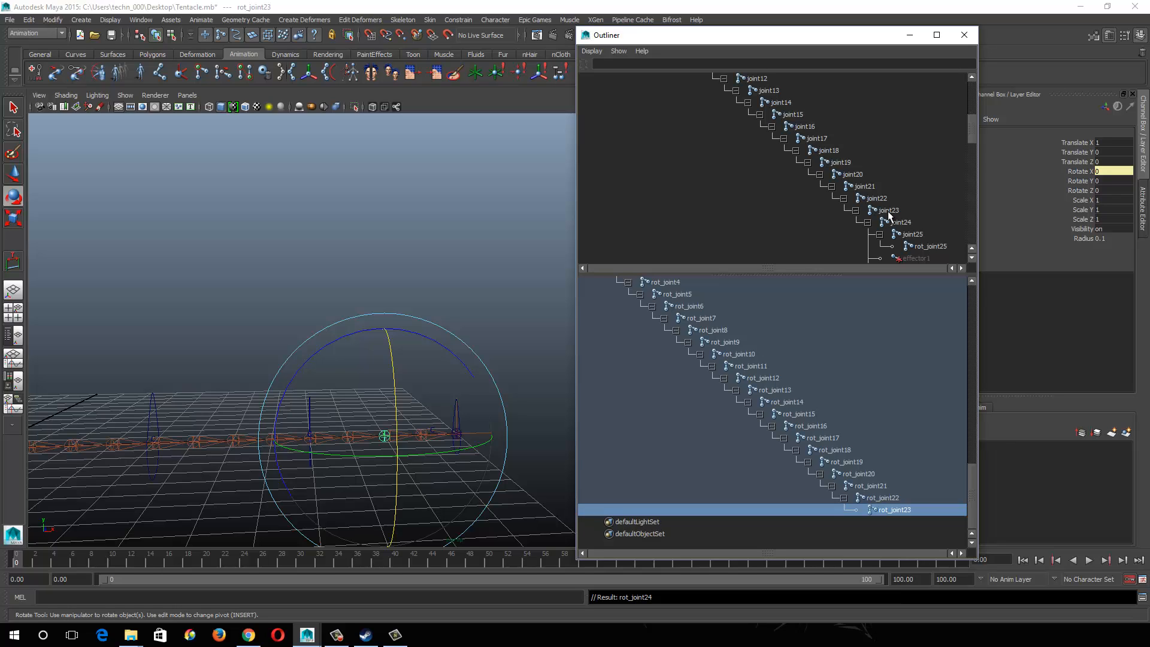
left_click(889, 211, "ctrl")
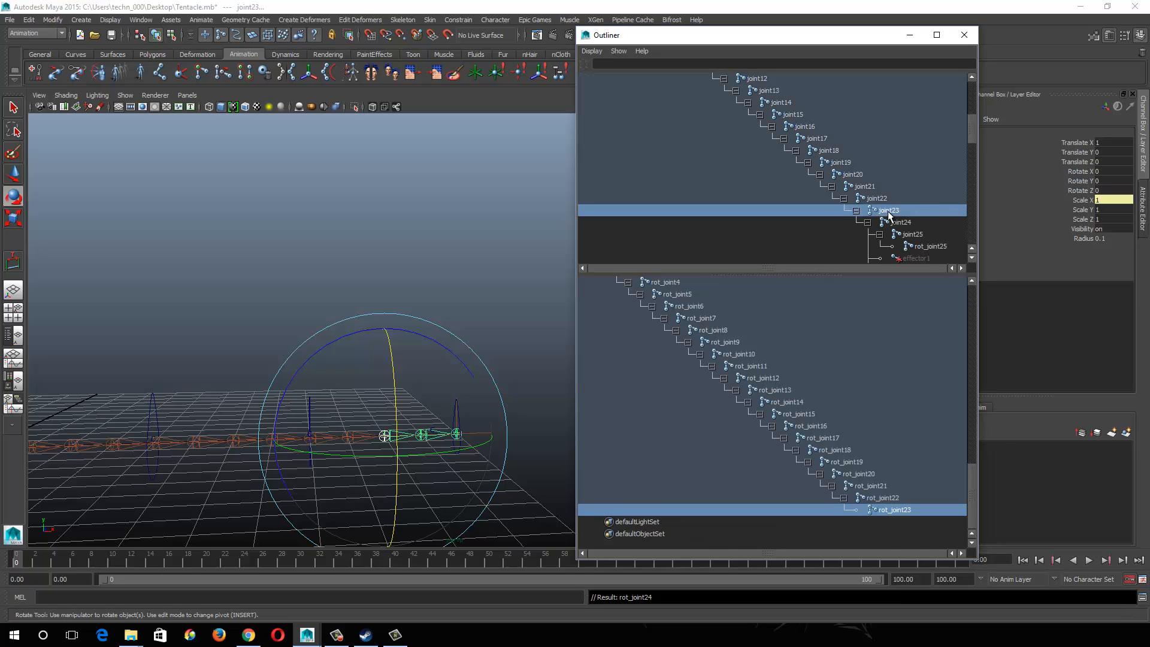
key("p")
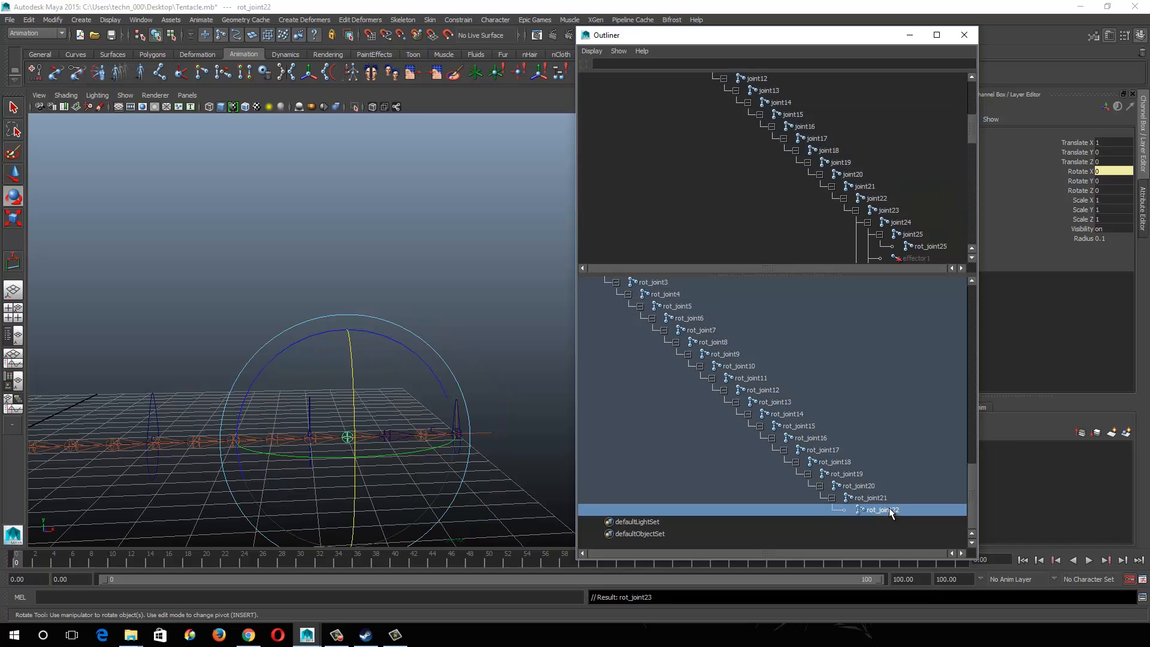
middle_click_drag(891, 512, 884, 205)
scroll(907, 398, "down", 10)
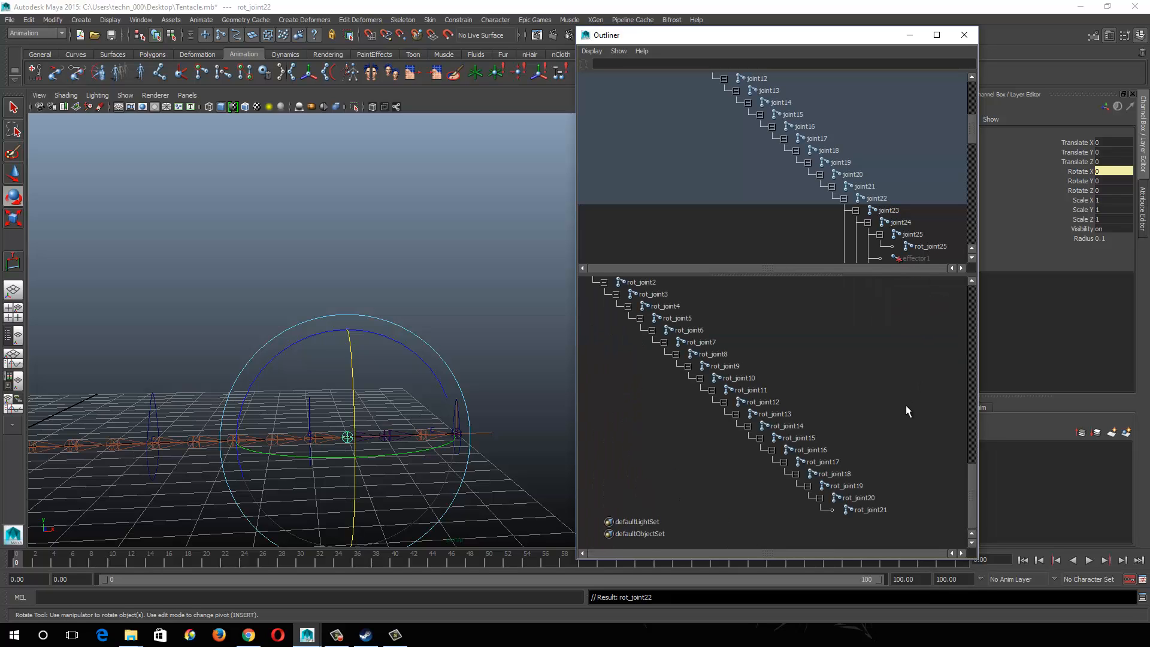
Step: Parent rot_joint21 under joint21 and rot_joint20 under joint20
left_click(872, 509)
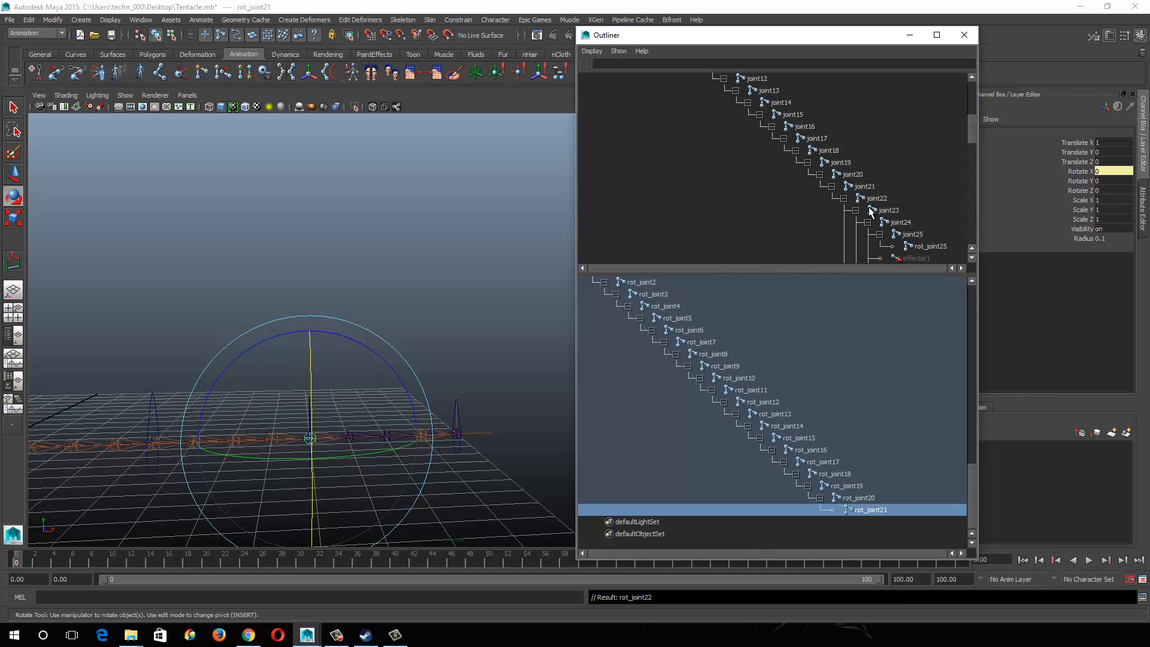
middle_click_drag(870, 187, 870, 187)
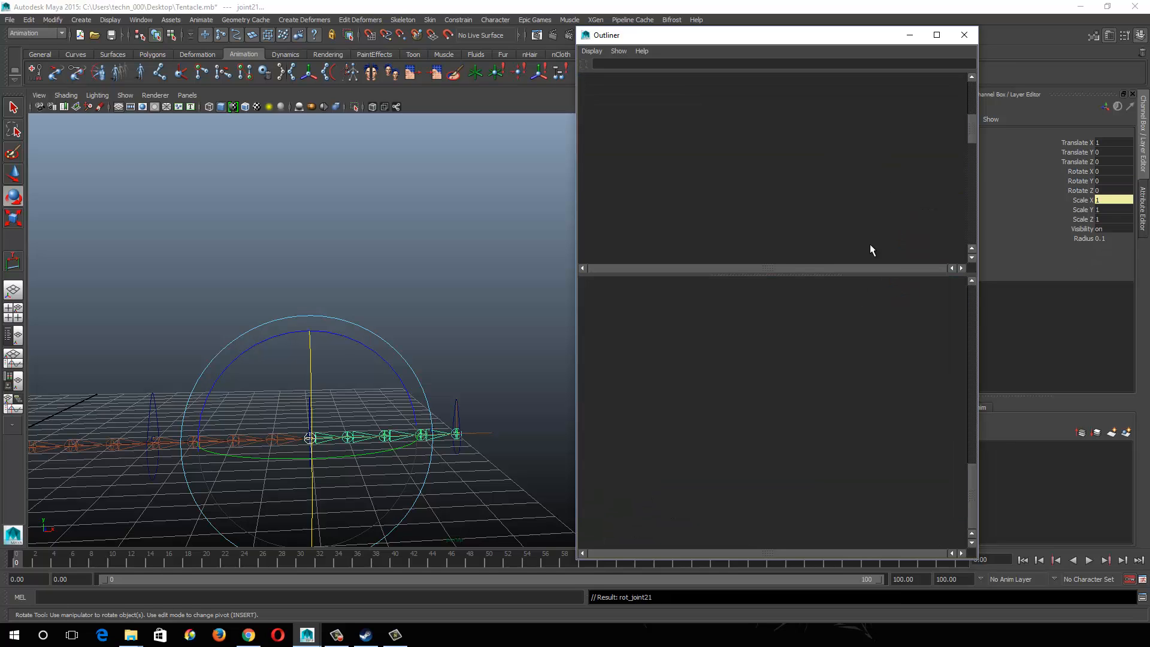
left_click(870, 510)
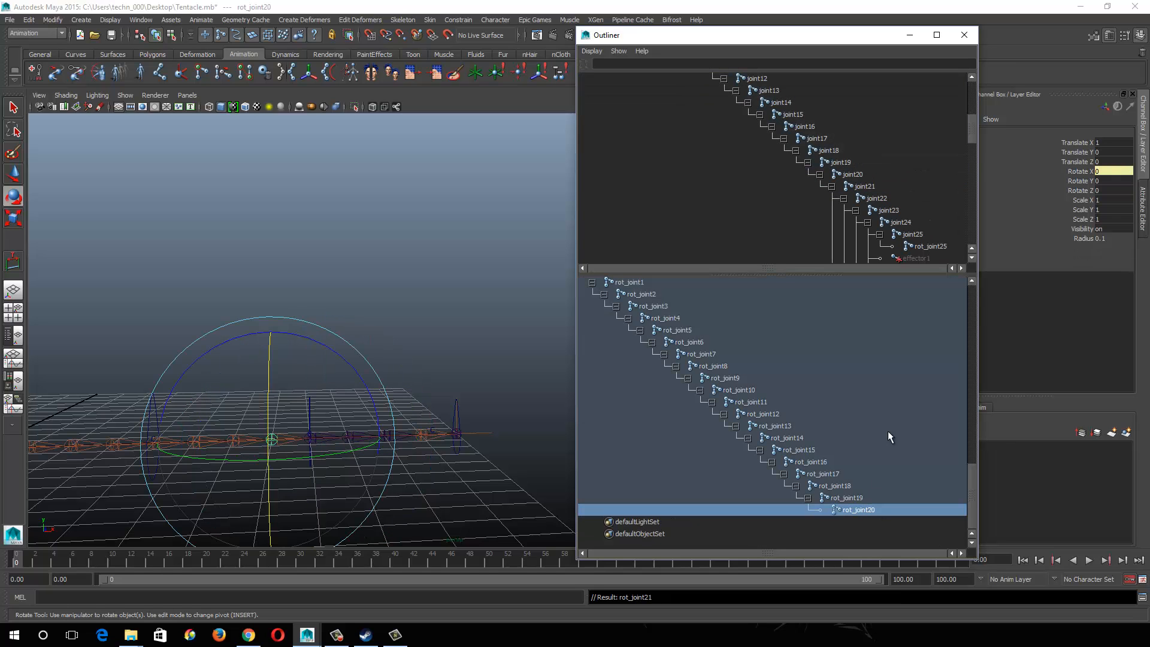
left_click(854, 175, "ctrl")
key("p")
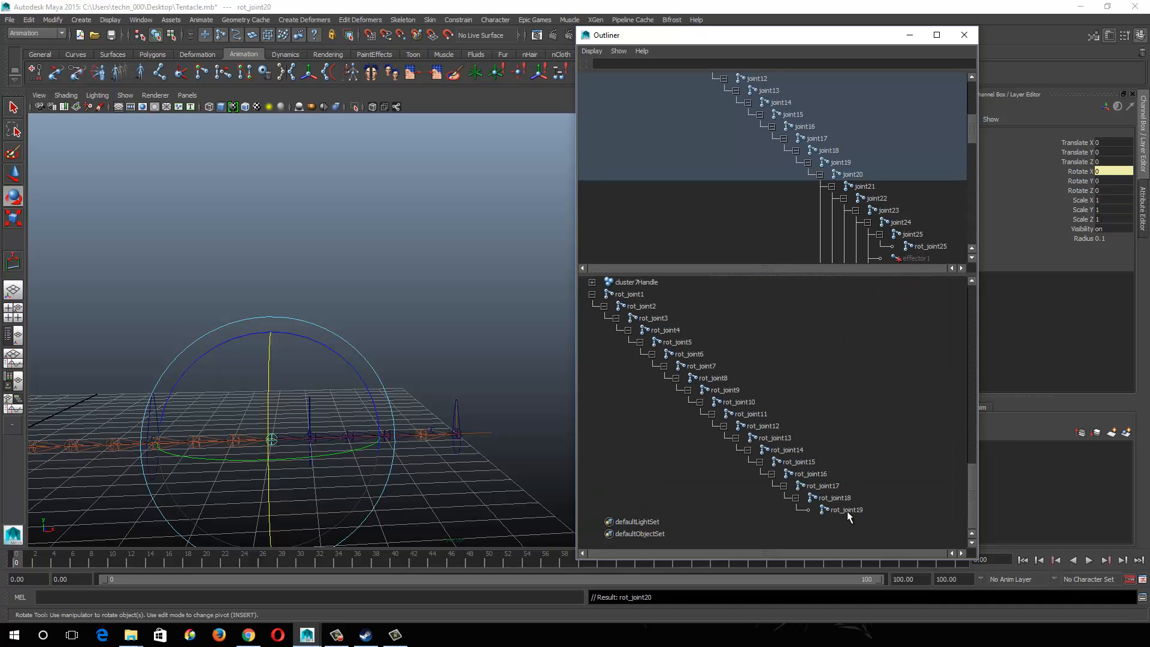
Step: Parent rot_joint19 under joint19 and rot_joint18 under joint18
left_click(847, 511)
left_click(841, 163, "ctrl")
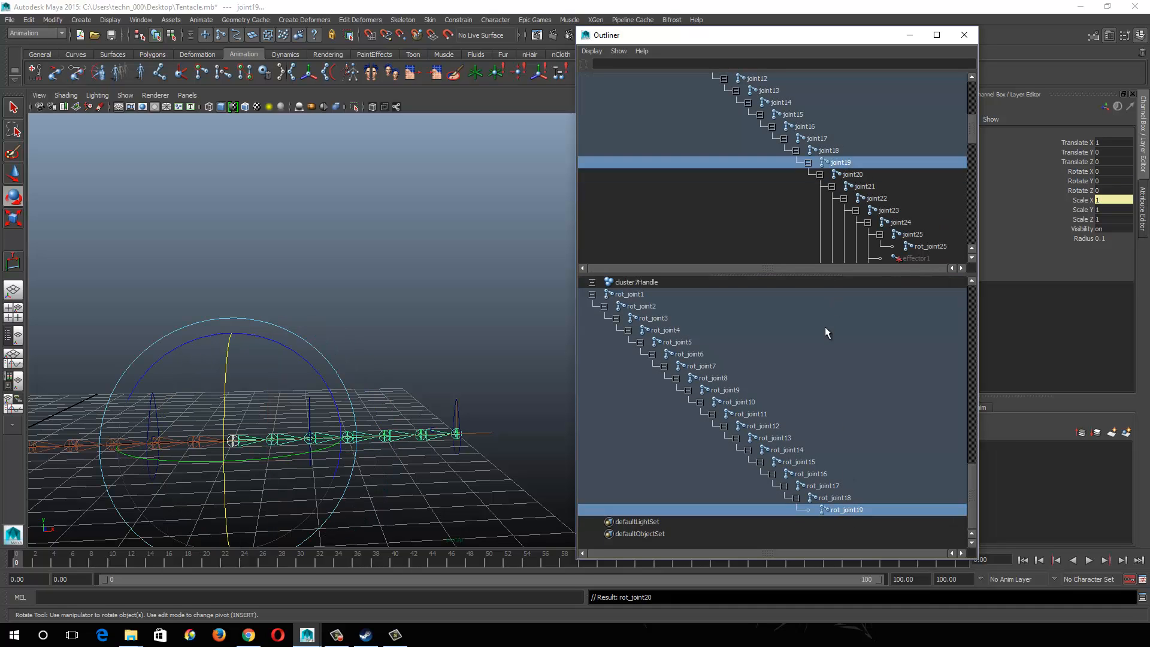
key("p")
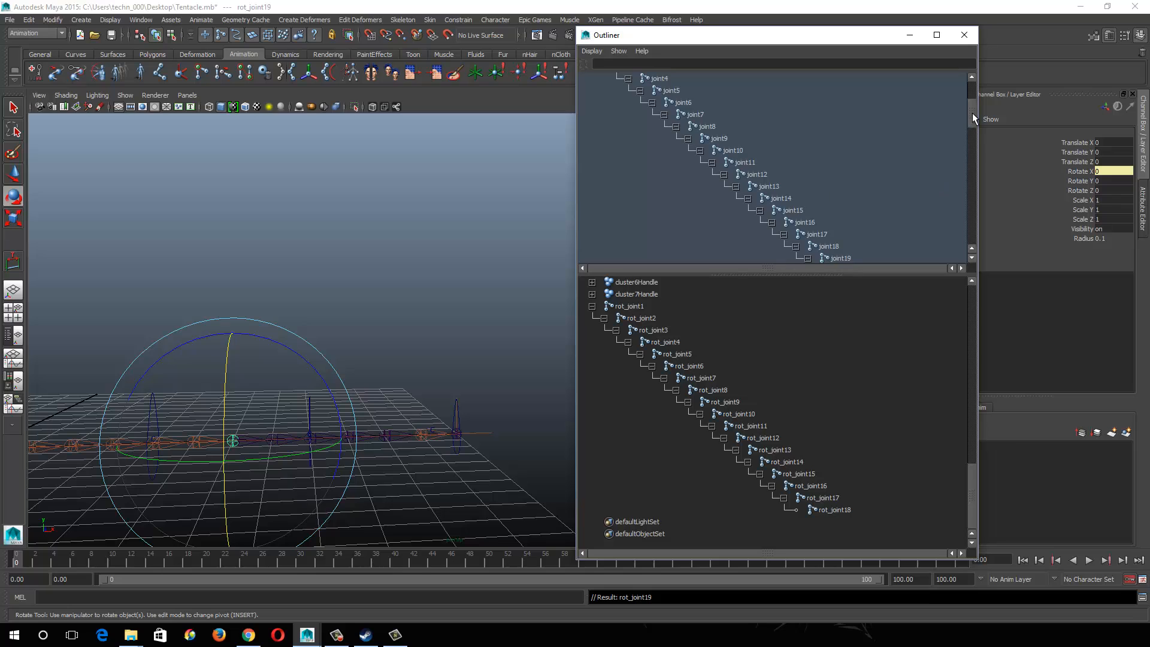
left_click_drag(973, 112, 974, 124)
left_click(834, 513)
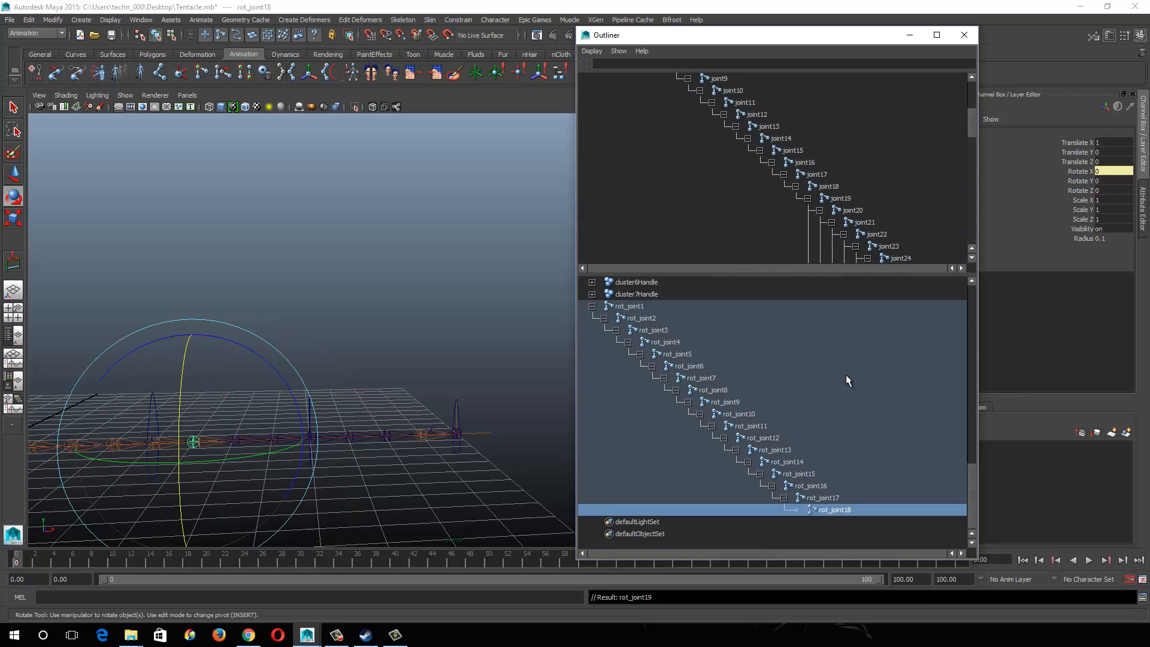
left_click(830, 186, "ctrl")
key("p")
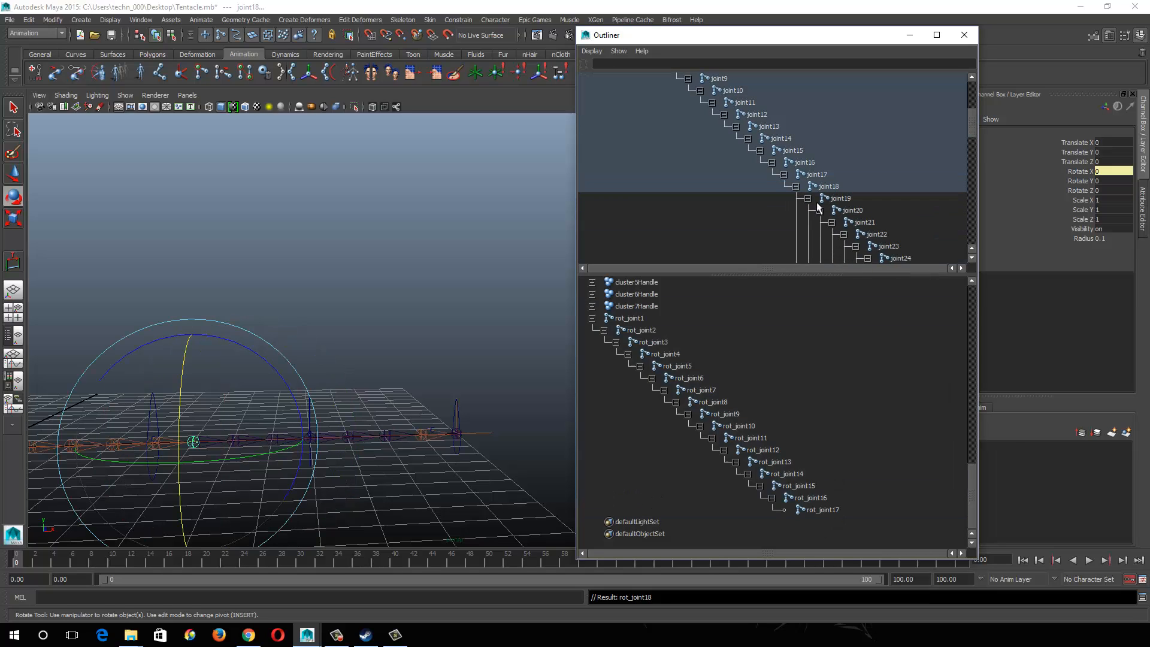
Step: Parent rot_joint17 under joint17 and rot_joint16 under joint16
left_click(833, 509)
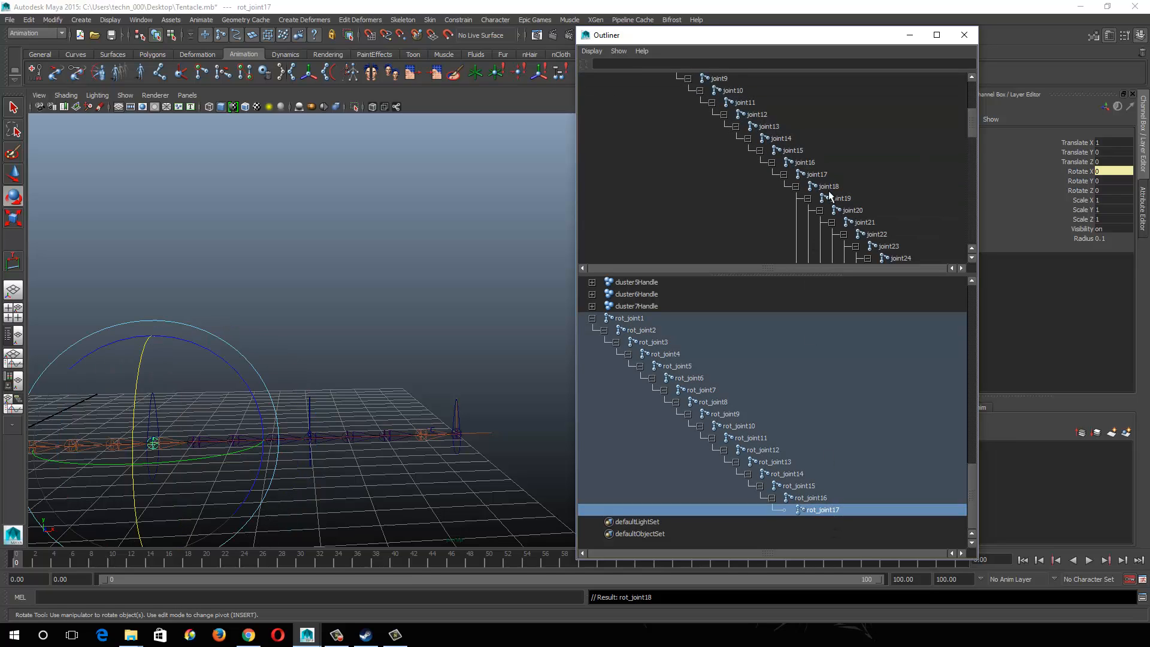
left_click(822, 175, "ctrl")
key("p")
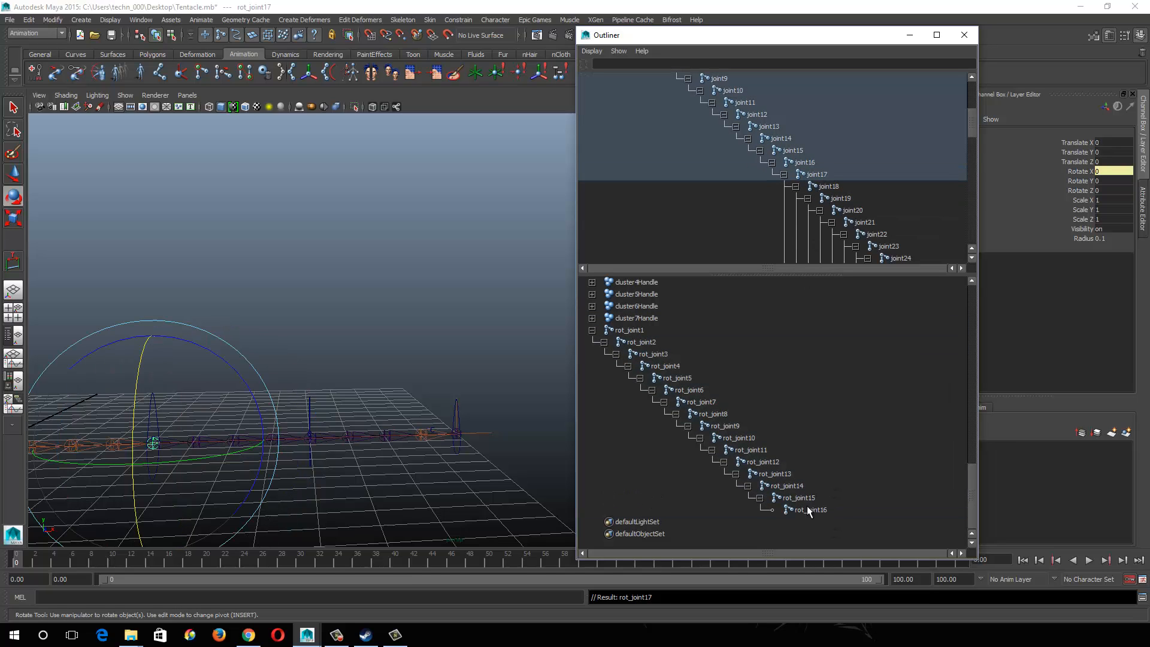
left_click(815, 510)
left_click(810, 162, "ctrl")
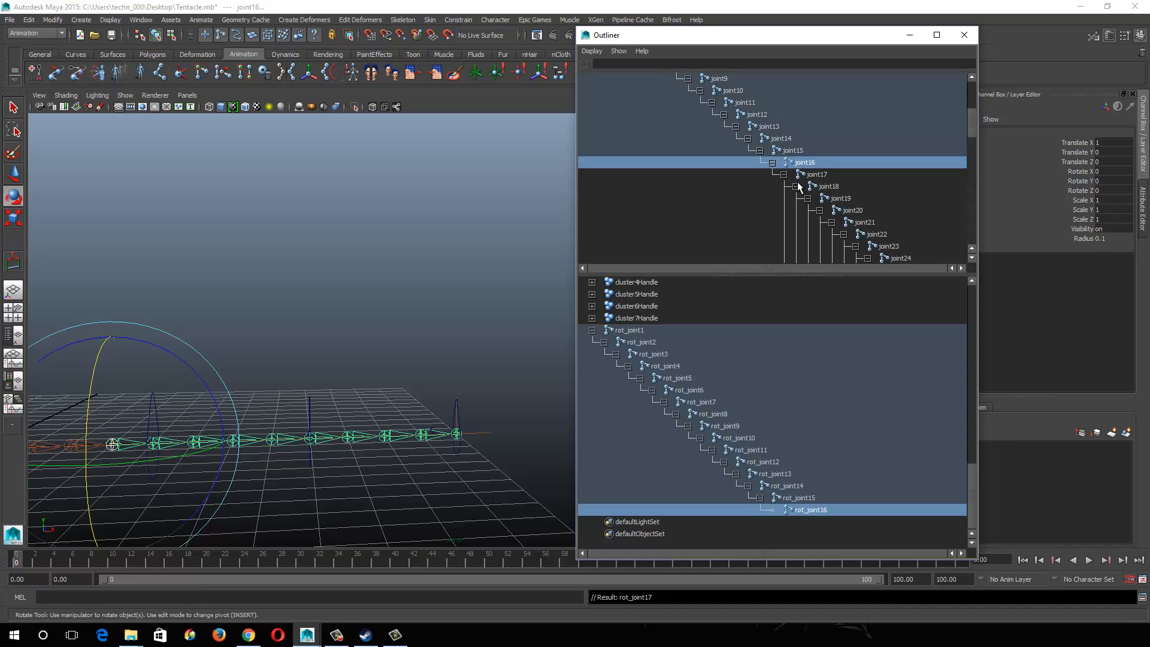
key("p")
Step: Parent rot_joint15 under joint15 and rot_joint14 under joint14
left_click(809, 511)
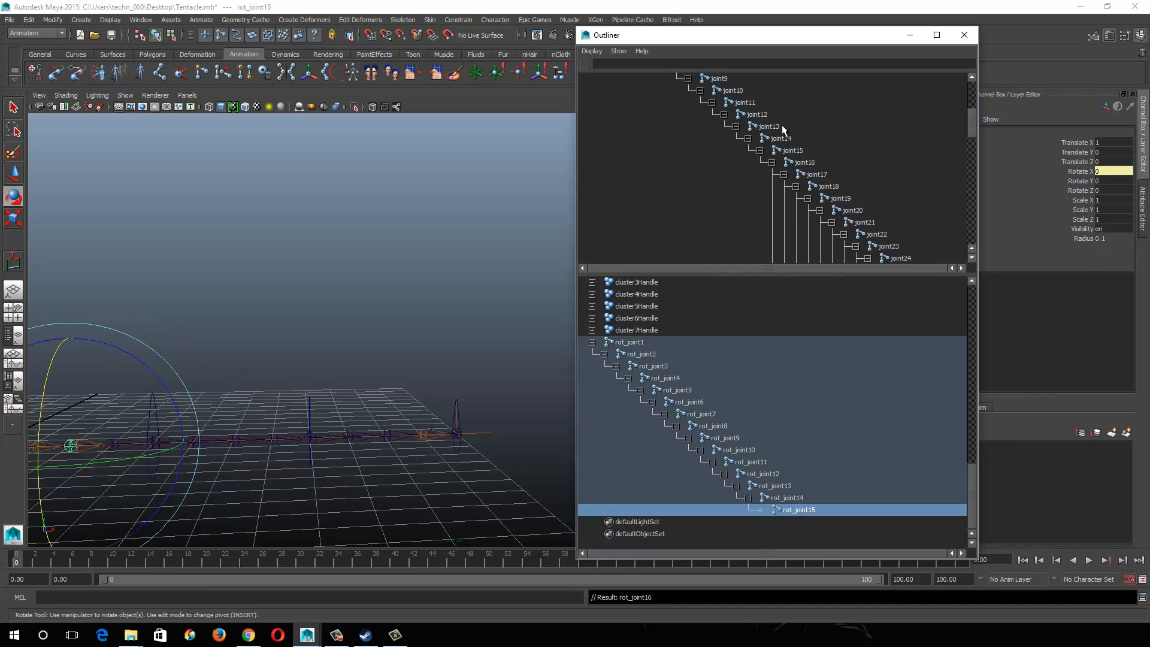
left_click(785, 150, "ctrl")
key("p")
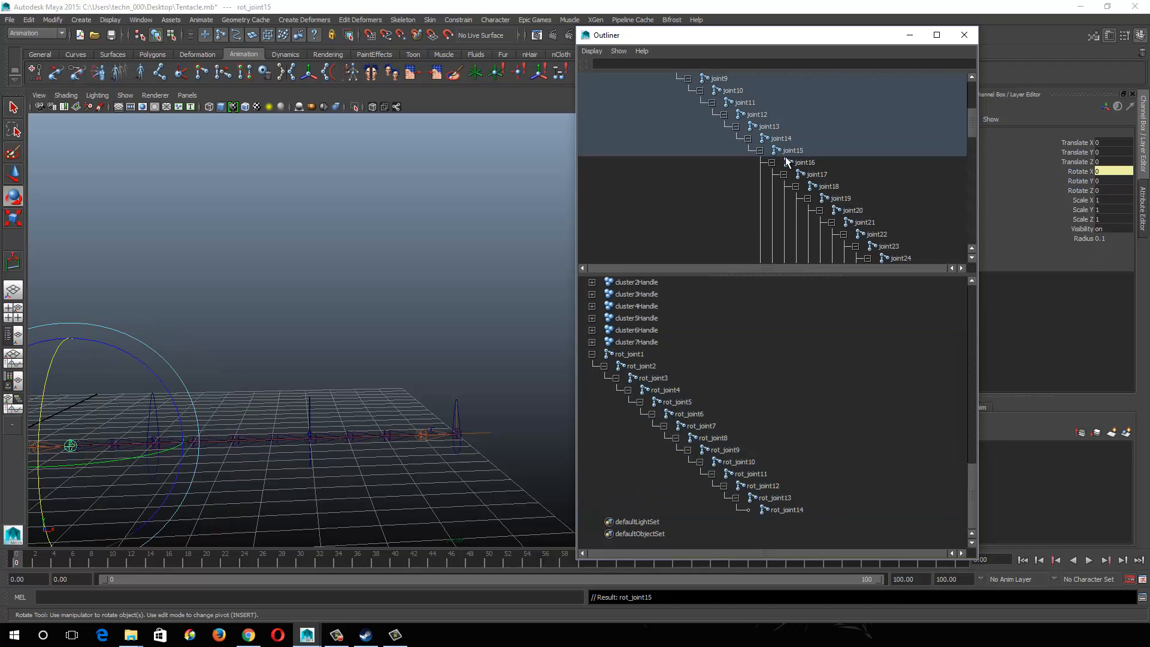
left_click(790, 508)
left_click(779, 235, "ctrl")
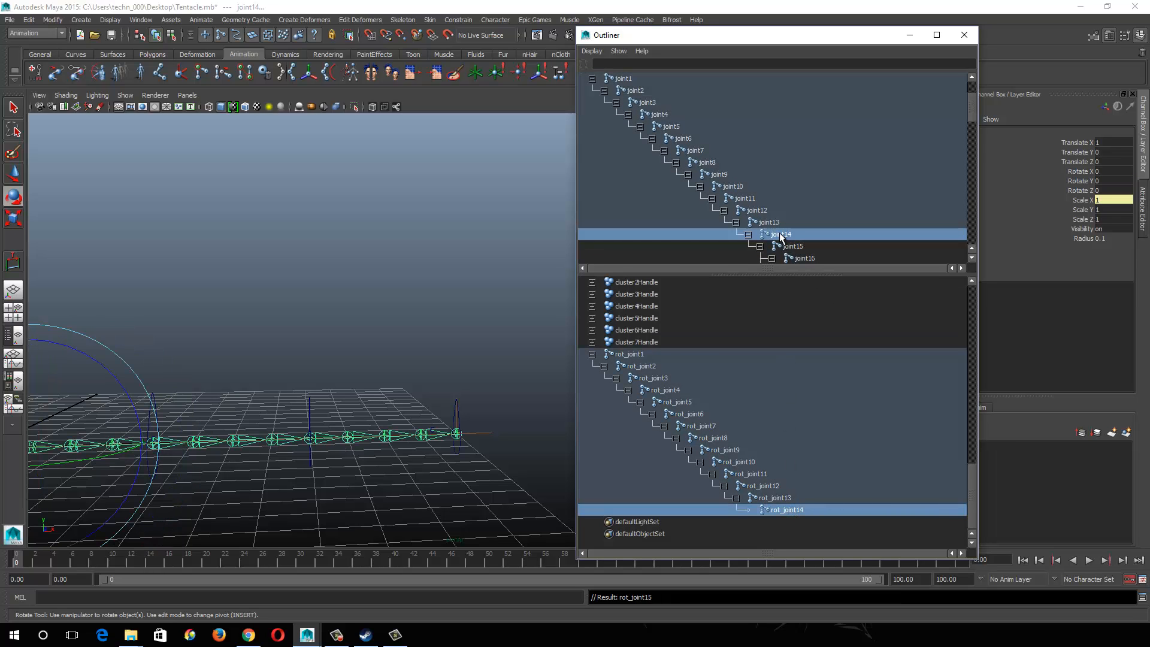
key("p")
Step: Parent rot_joint13 under joint13 and rot_joint12 under joint12
left_click(786, 509)
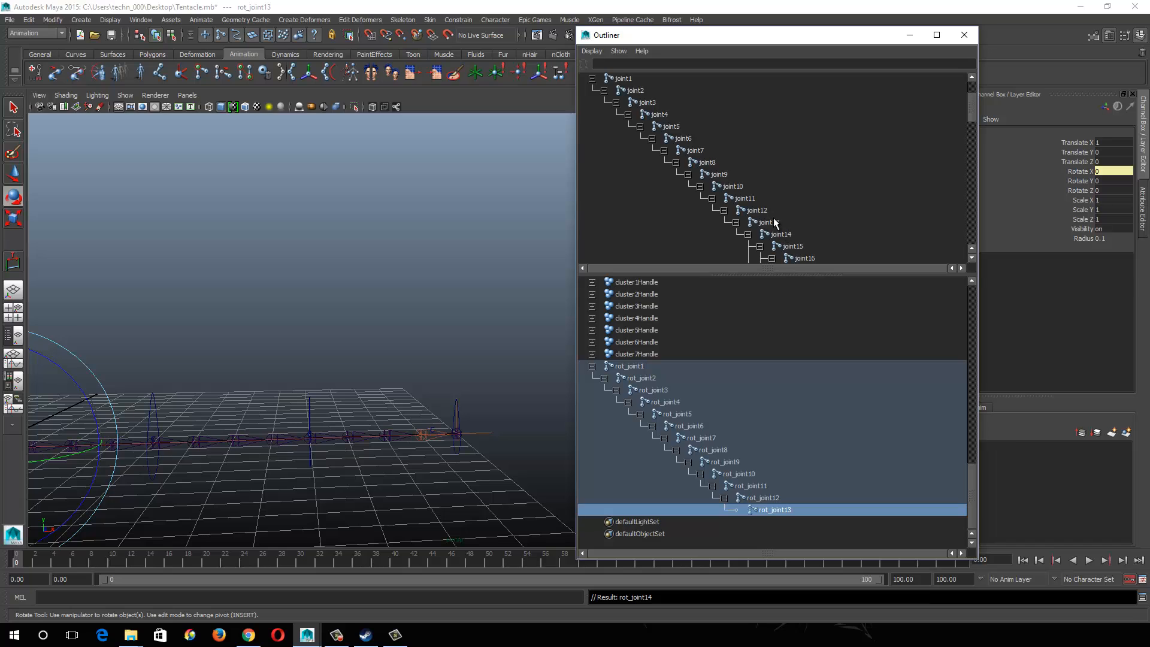
left_click(774, 223, "ctrl")
key("p")
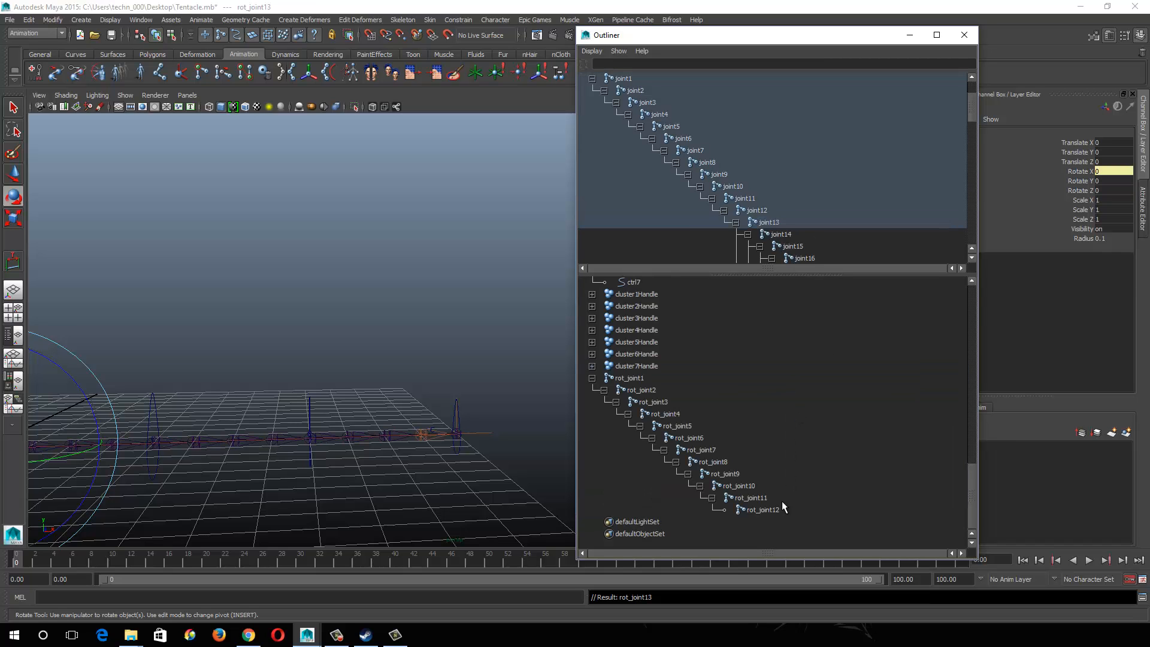
left_click(782, 508)
left_click(758, 212, "ctrl")
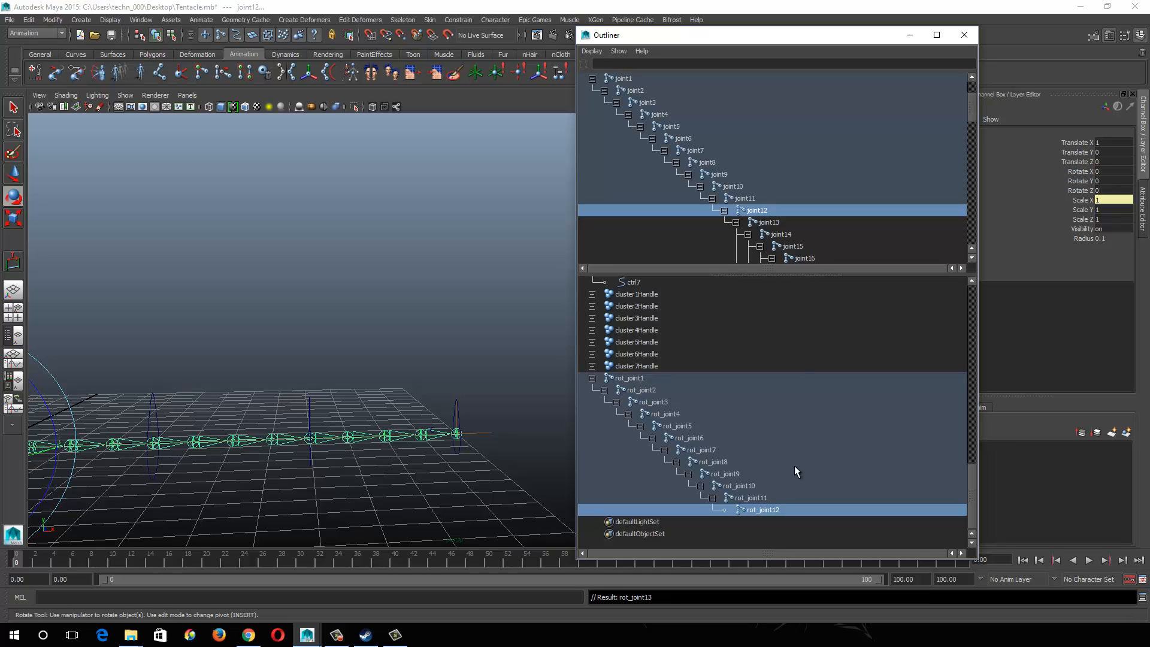
key("p")
Step: Parent rot_joint11 under joint11 and rot_joint10 under joint10
left_click(751, 509)
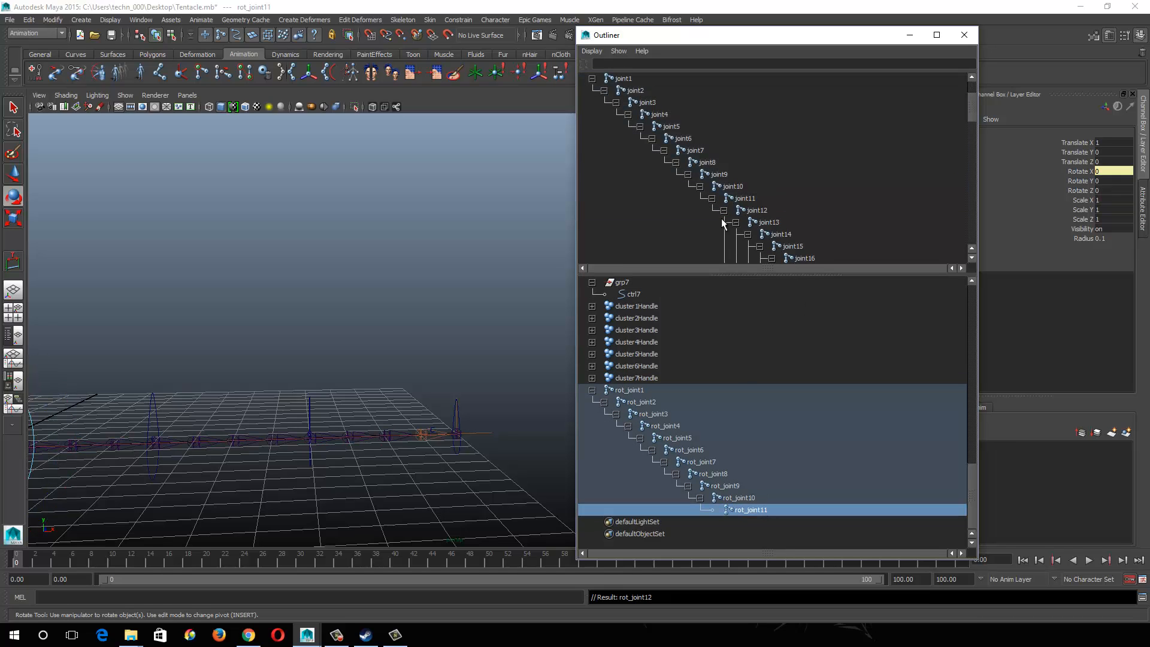
left_click(738, 200, "ctrl")
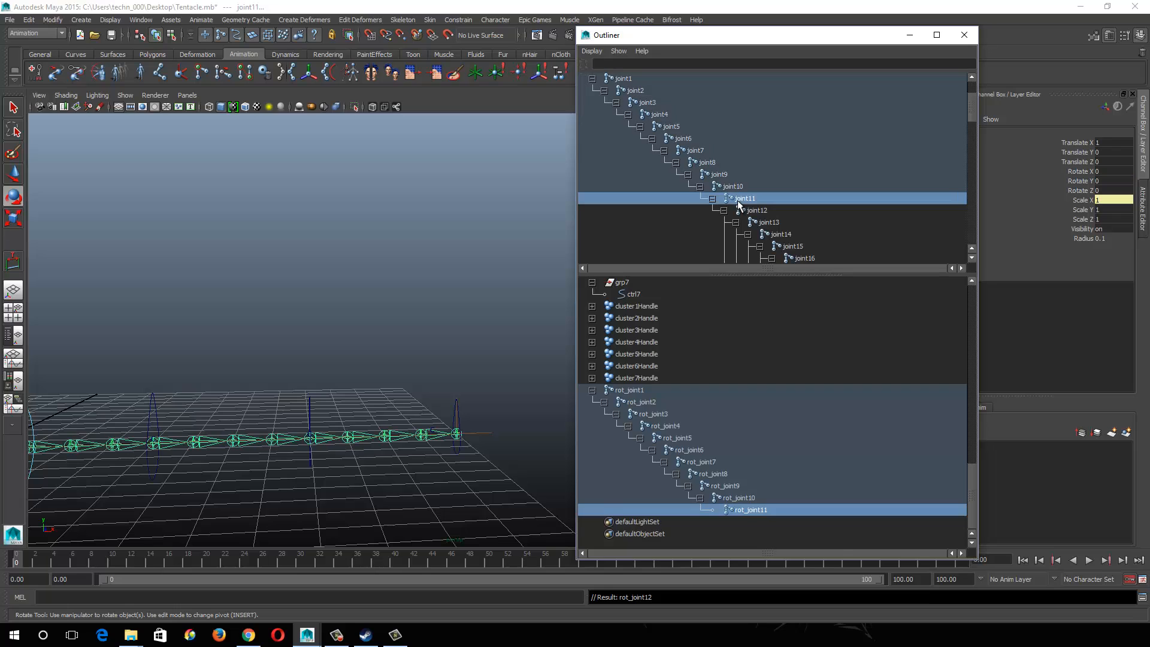
key("p")
left_click(747, 509)
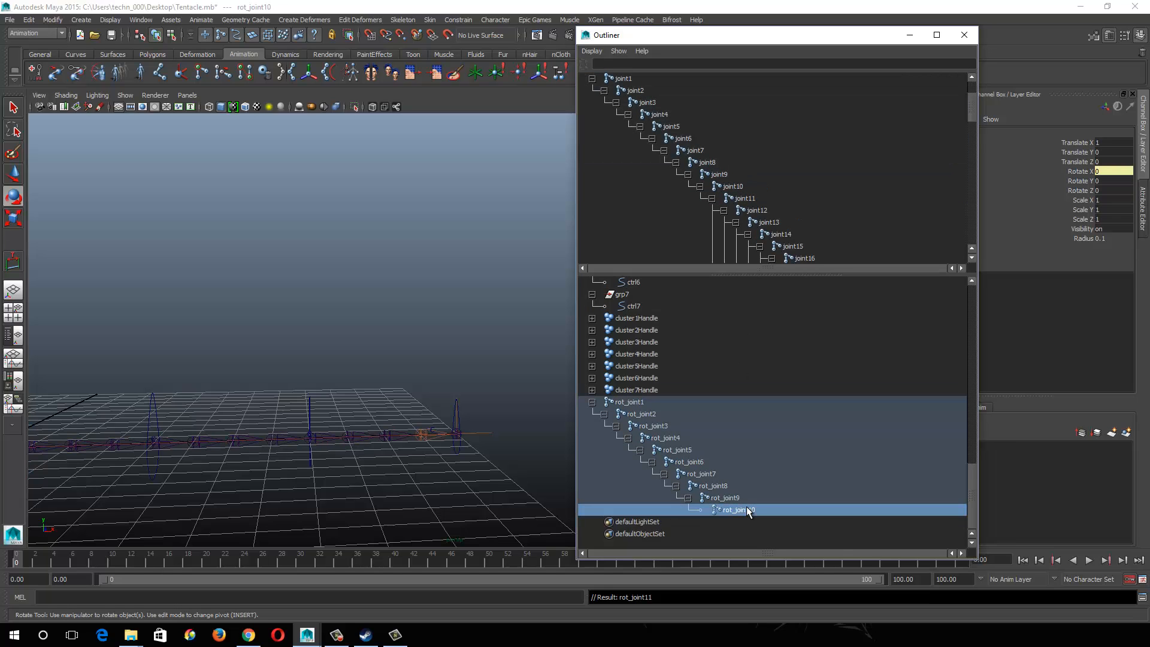
left_click(725, 185, "ctrl")
key("p")
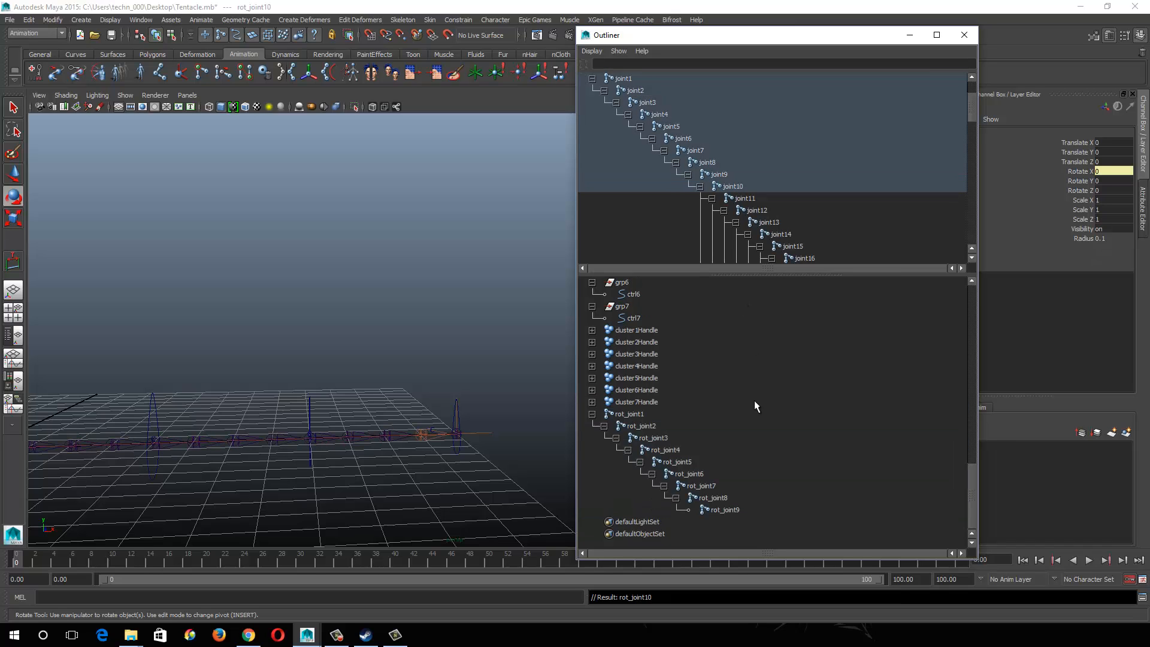
Step: Parent rot_joint9 under joint9, and check the logged select and parent commands in the Script Editor
left_click(732, 509)
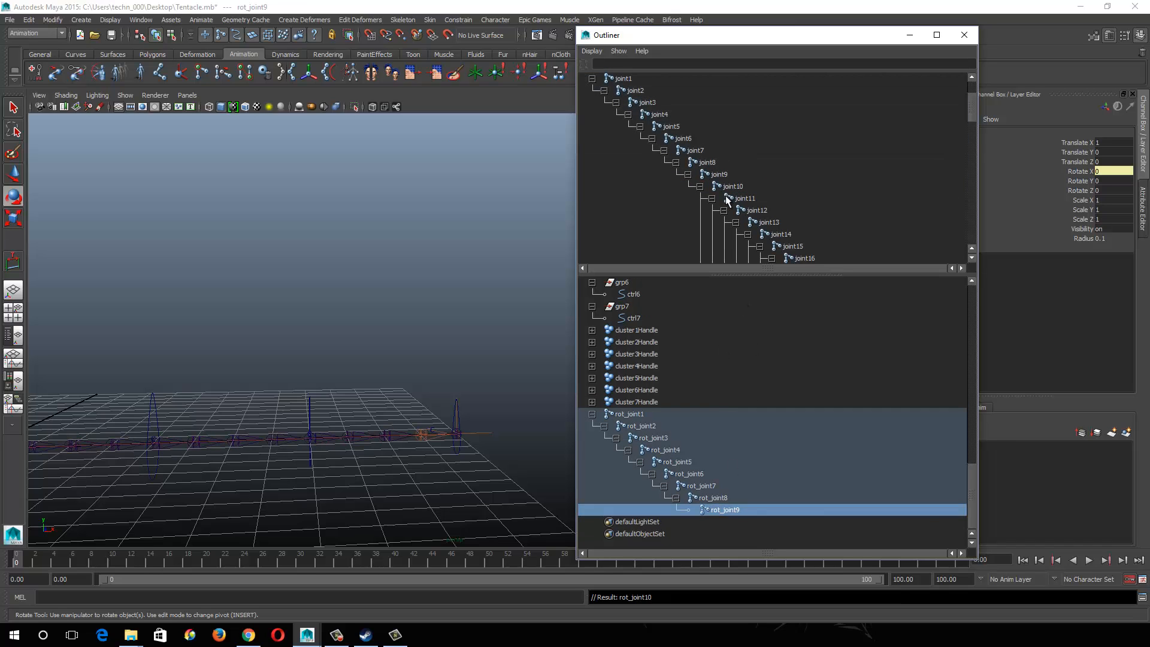
left_click(717, 174, "ctrl")
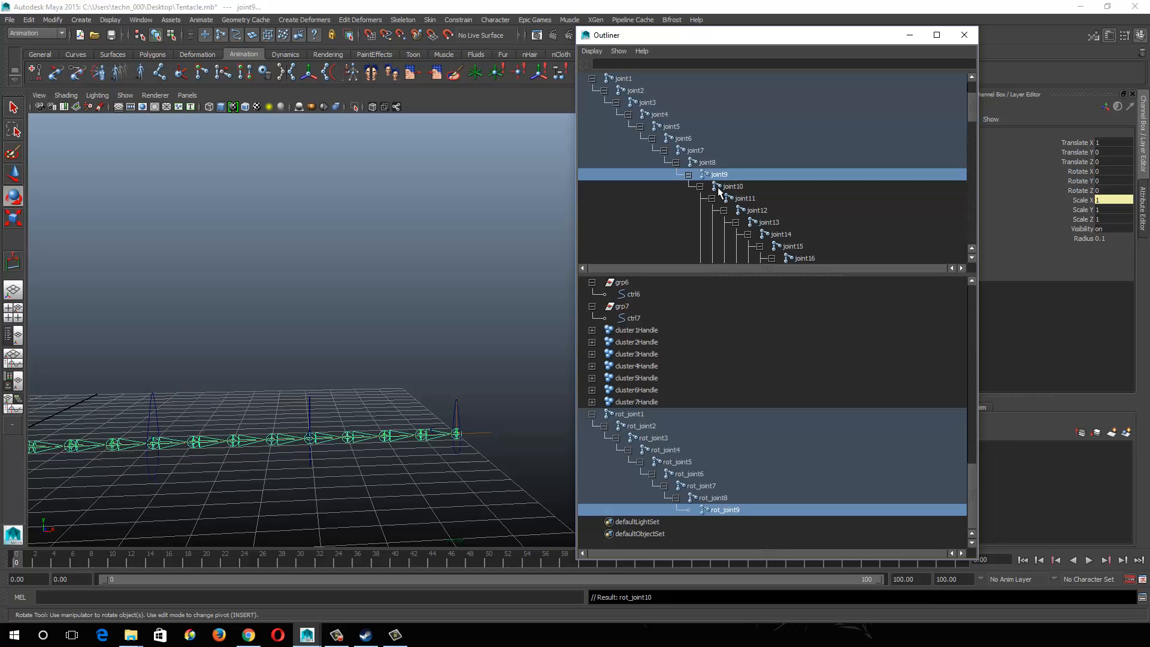
key("p")
left_click(1142, 597)
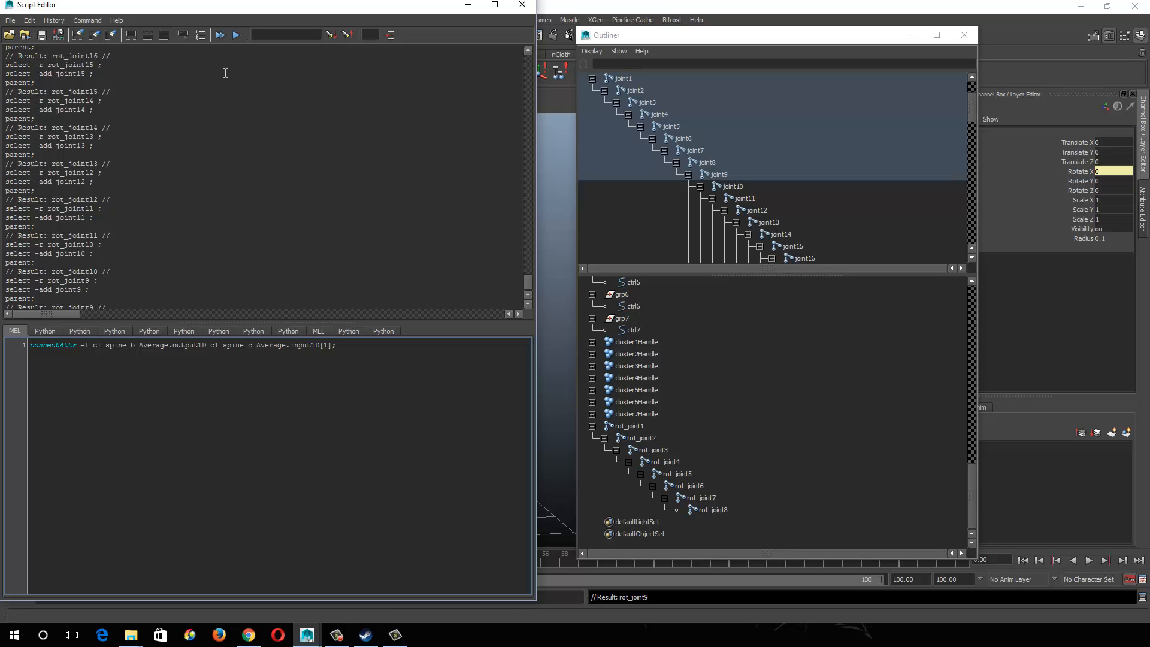
left_click(468, 6)
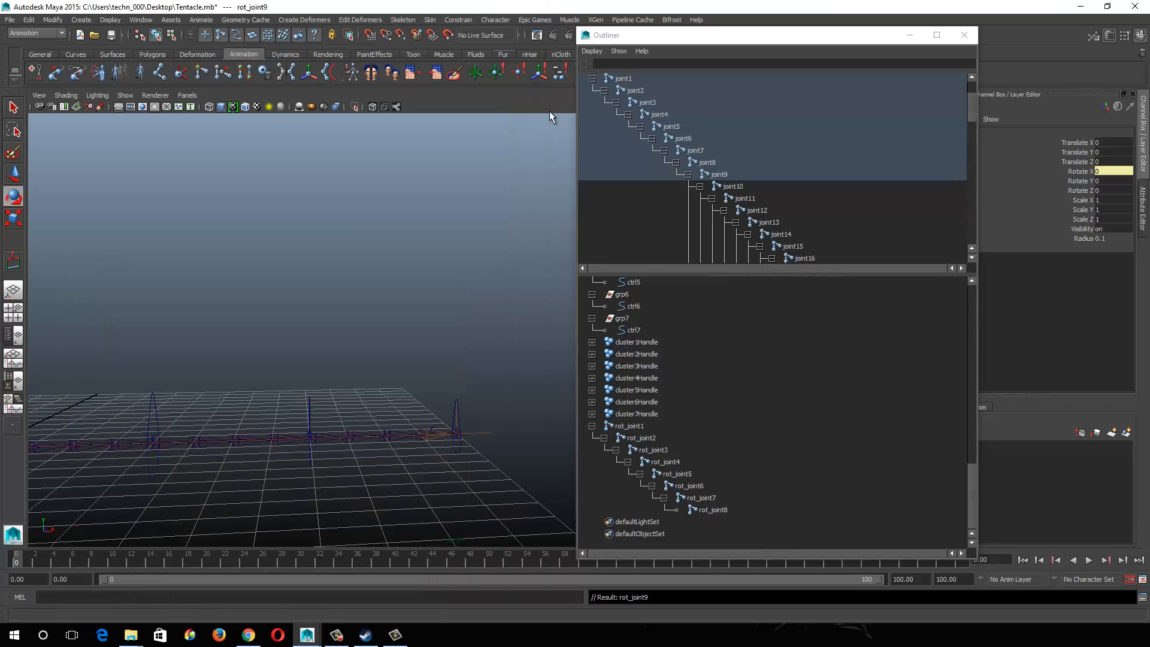
Step: Parent rot_joint8 under joint8 and rot_joint7 under joint7
left_click(717, 513)
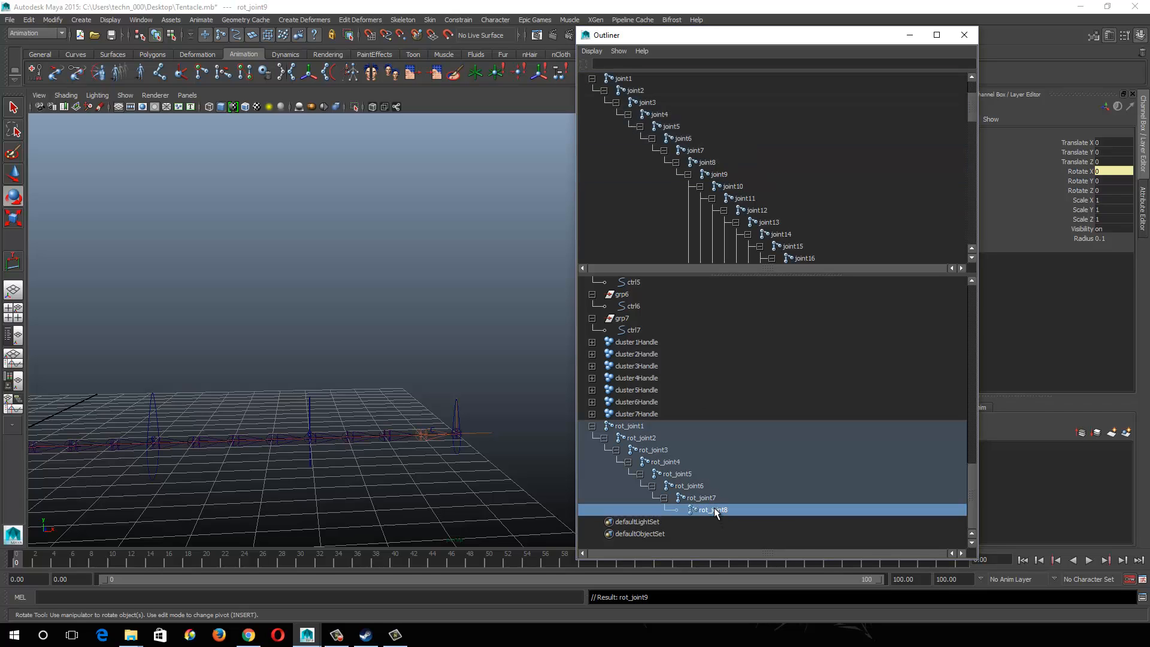
middle_click_drag(714, 507, 714, 508)
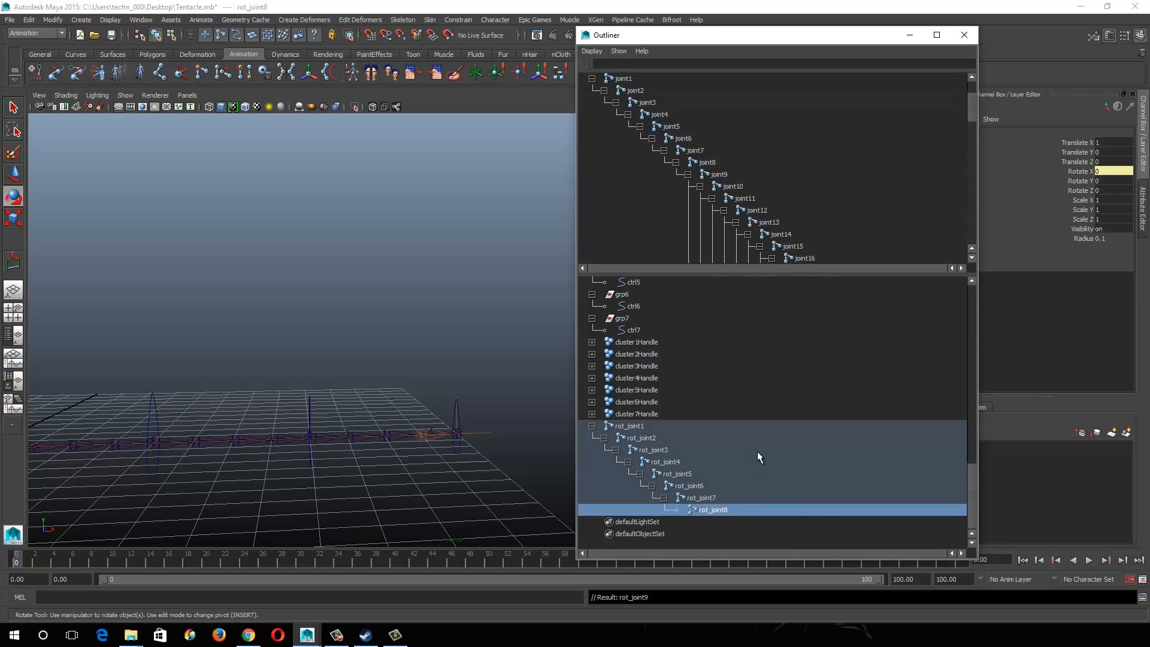
left_click(708, 162, "ctrl")
key("p")
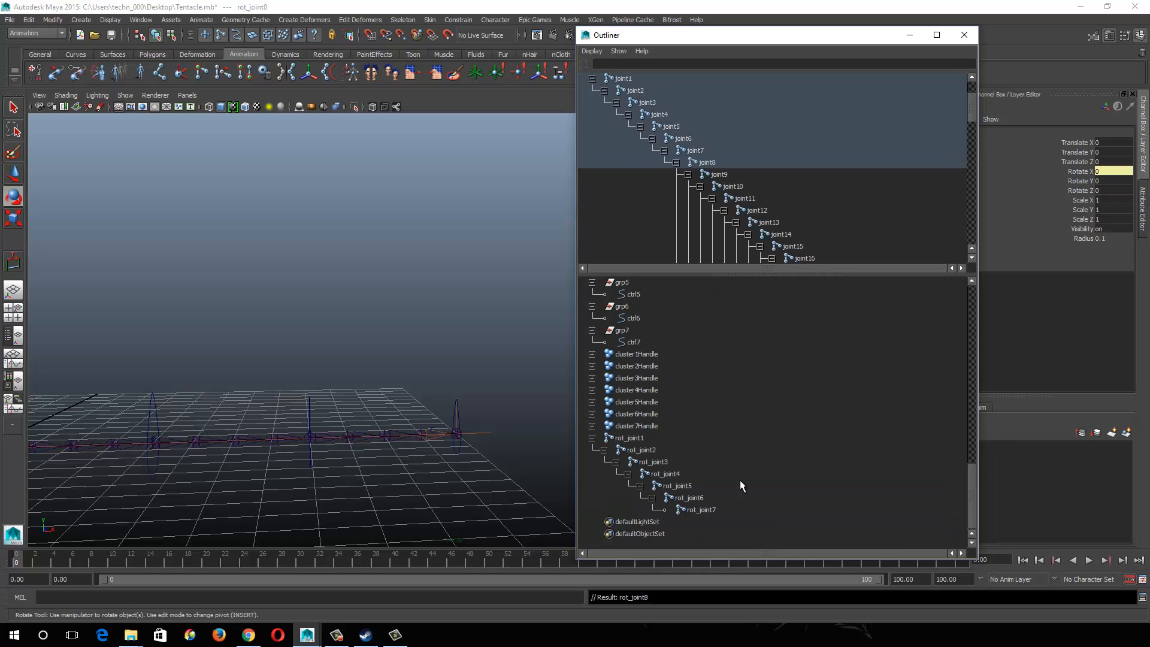
left_click(703, 509)
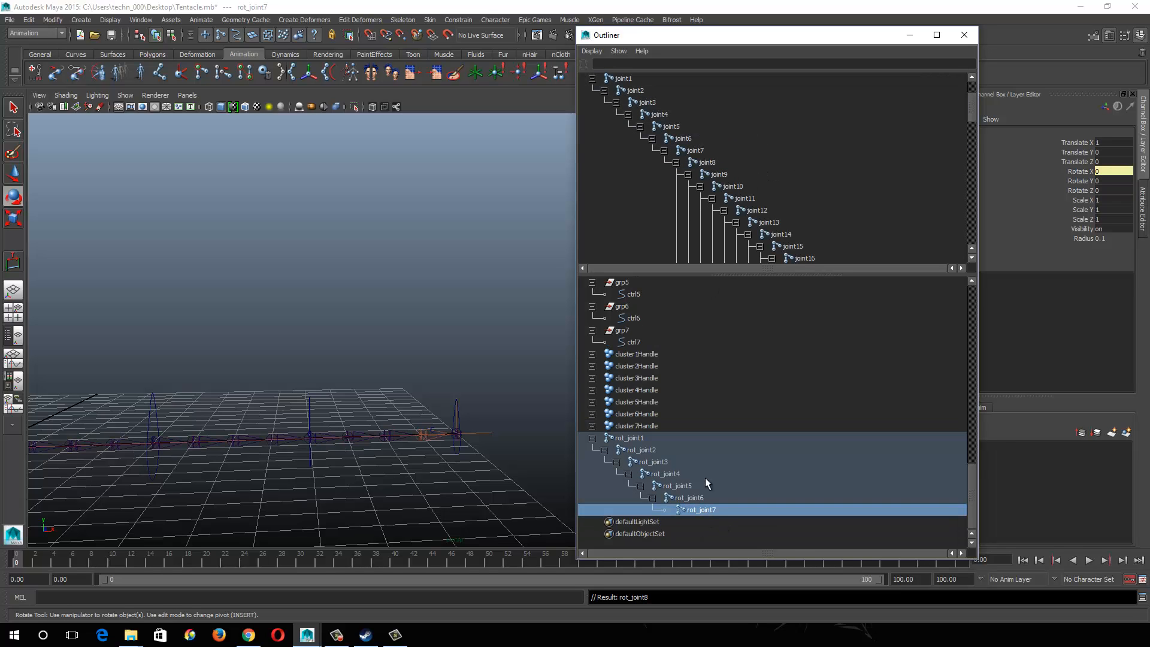
left_click(696, 150, "ctrl")
key("p")
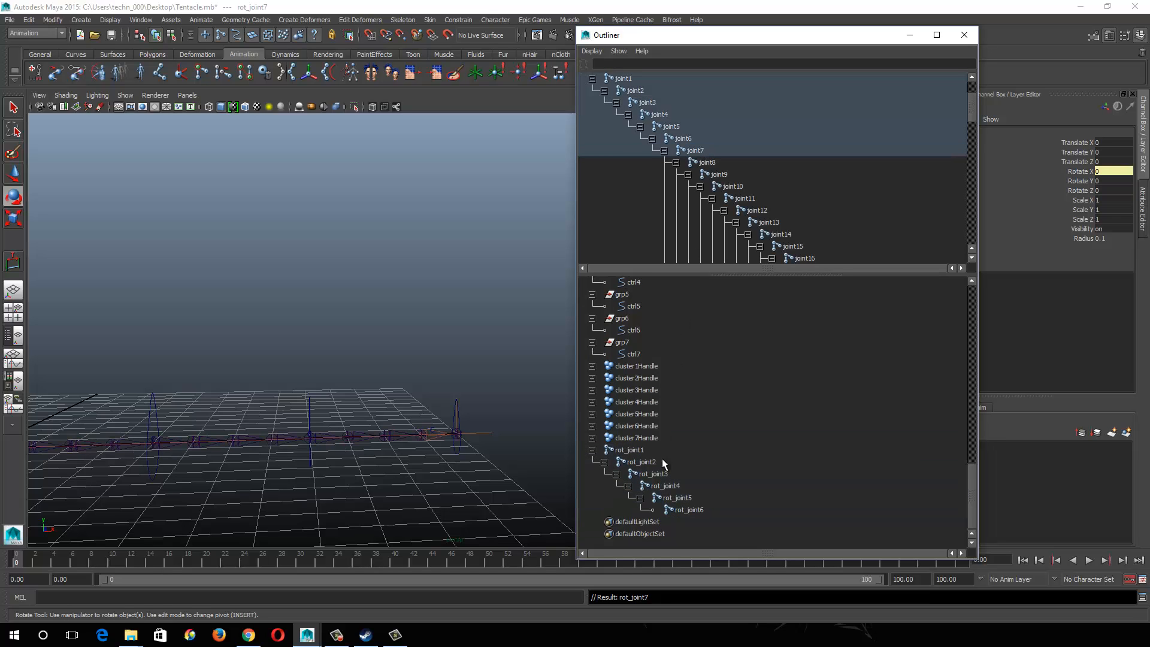
Step: Parent rot_joint6 under joint6 and rot_joint5 under joint5
left_click(689, 511)
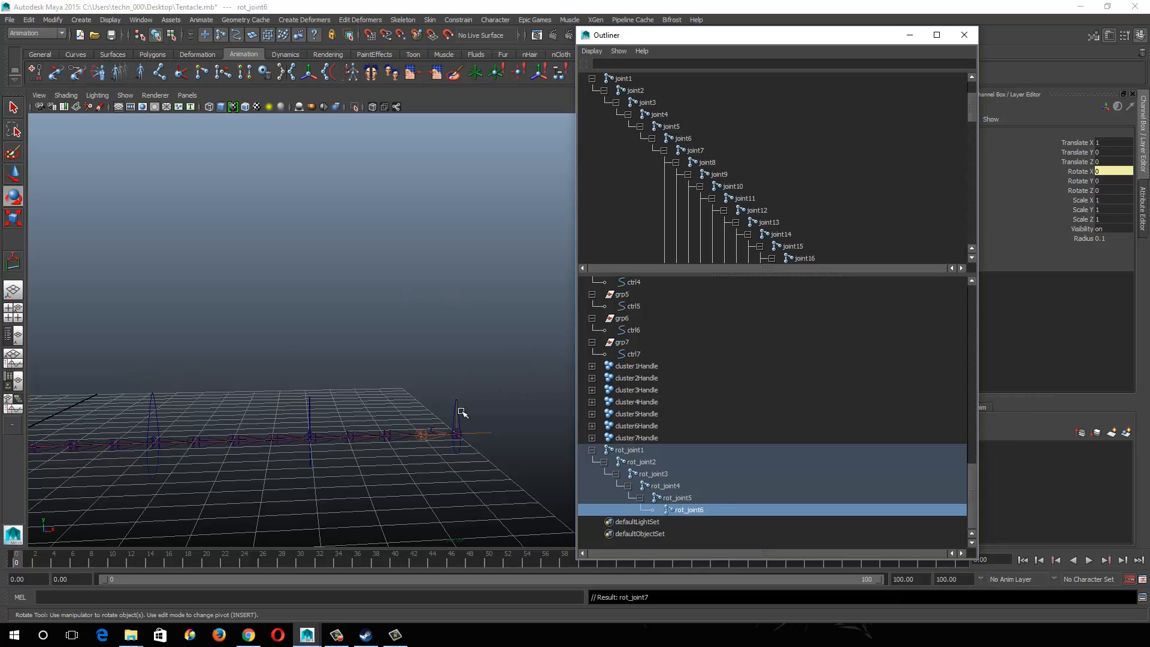
left_click(684, 138, "ctrl")
key("p")
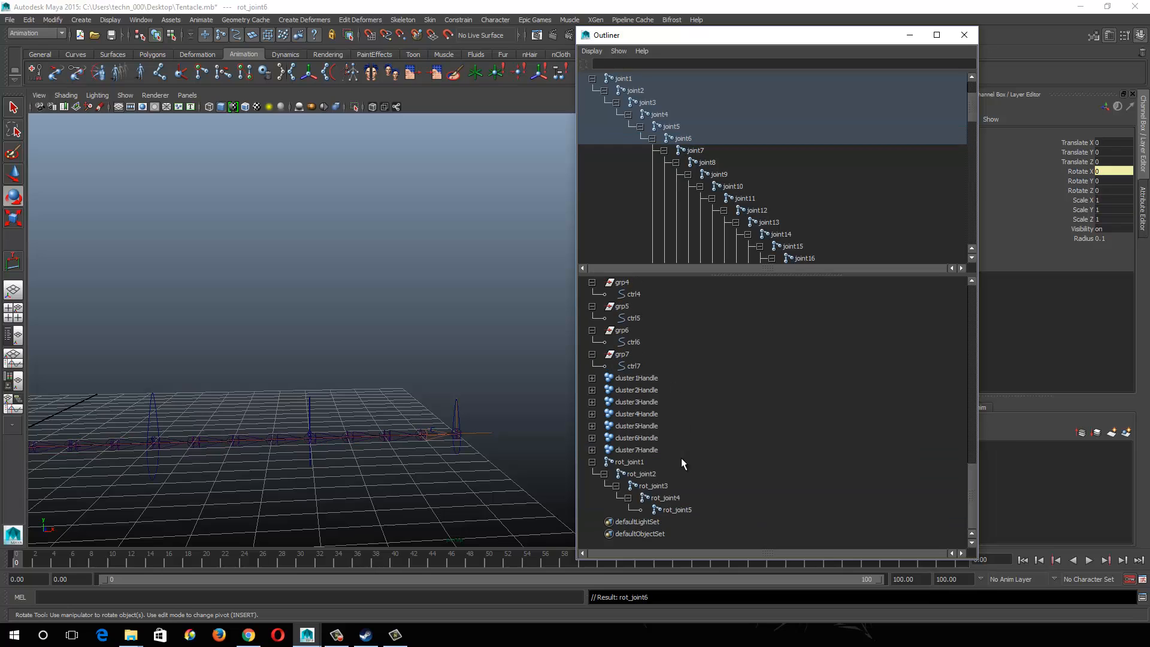
left_click(680, 510)
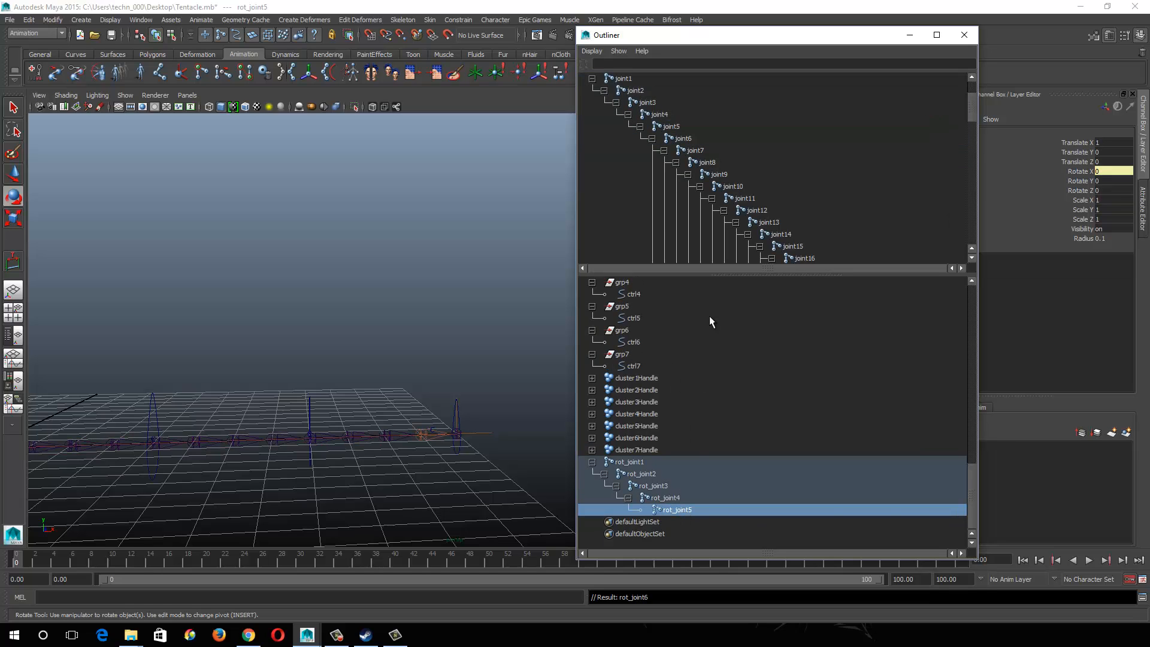
left_click(666, 127, "ctrl")
key("p")
Step: Parent rot_joint4 under joint4 and rot_joint3 under joint3
left_click(668, 510)
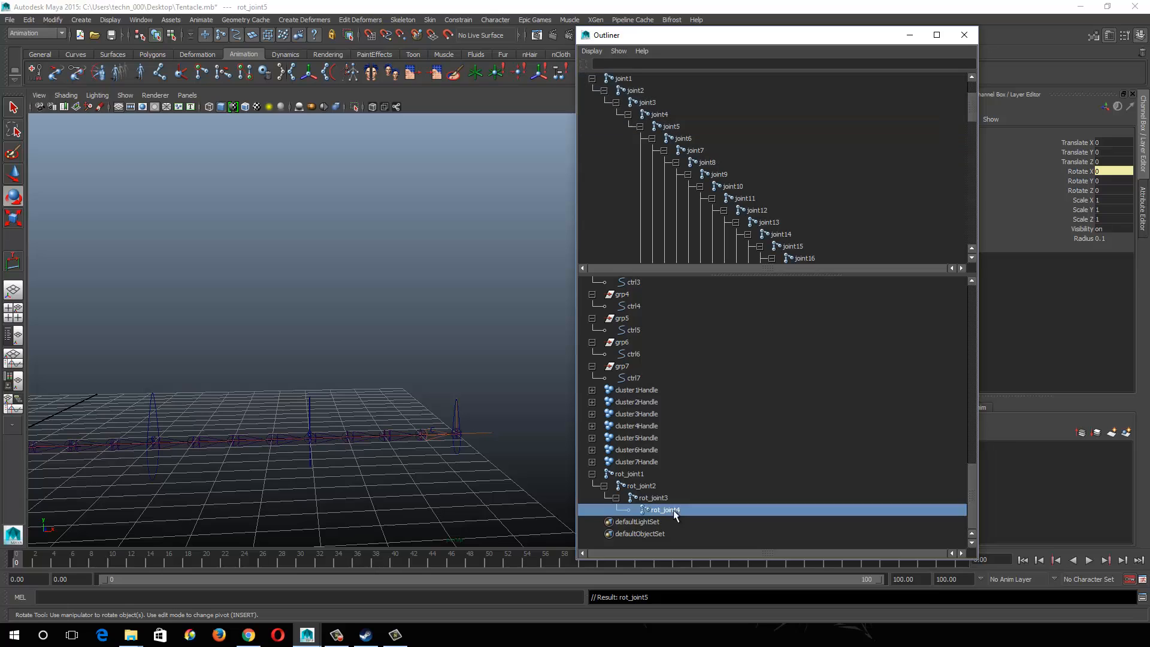
left_click(662, 114, "ctrl")
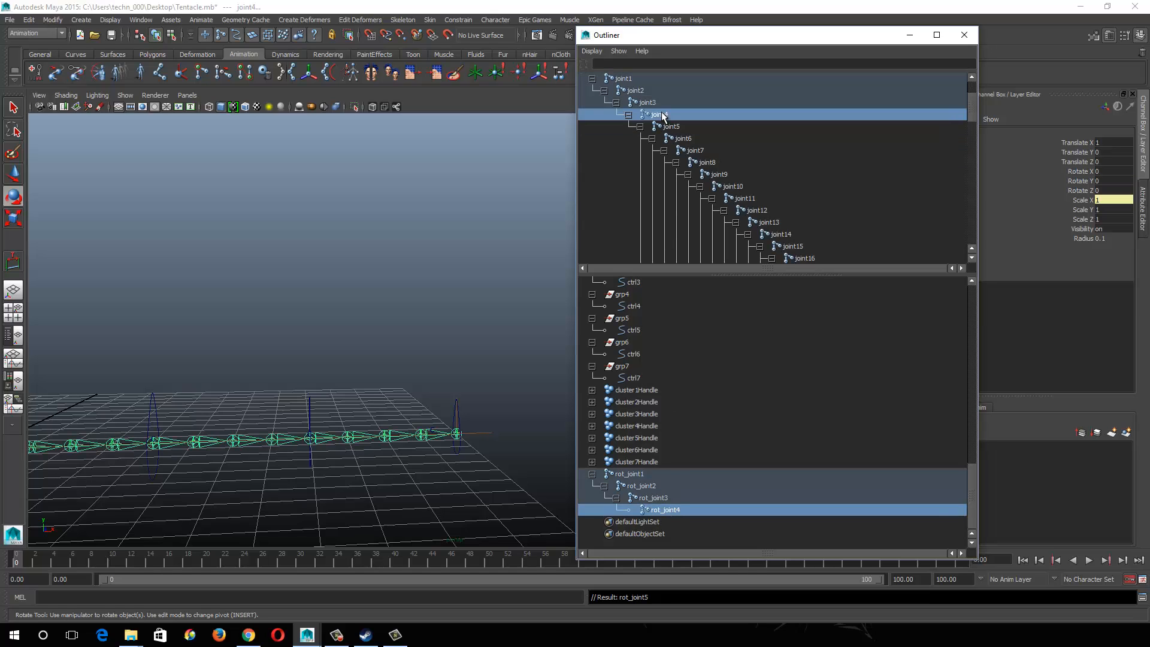
key("p")
left_click(659, 509)
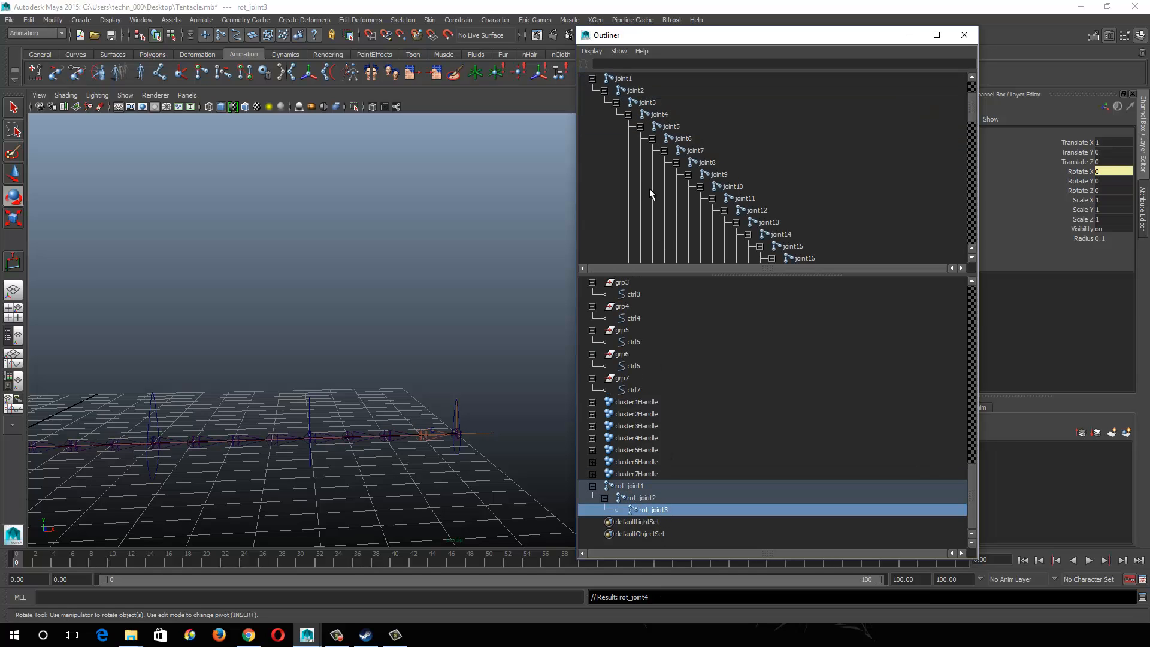
left_click(647, 103, "ctrl")
key("p")
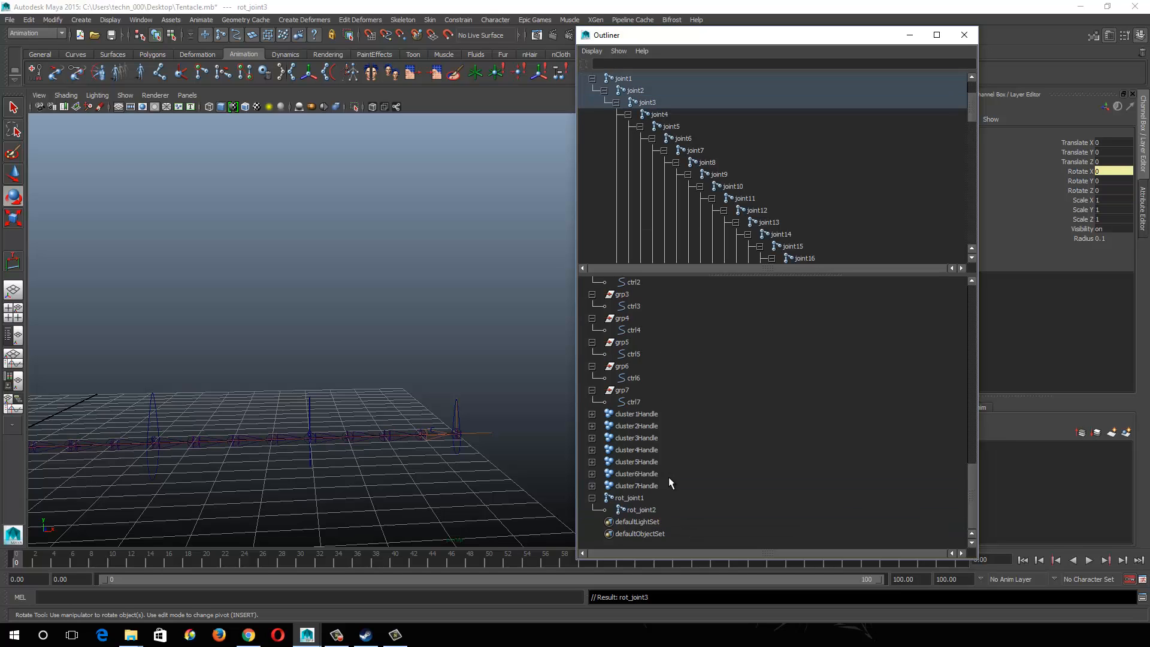
Step: Parent rot_joint2 under joint2 and rot_joint1 under joint1
left_click(652, 509)
left_click(634, 93, "ctrl")
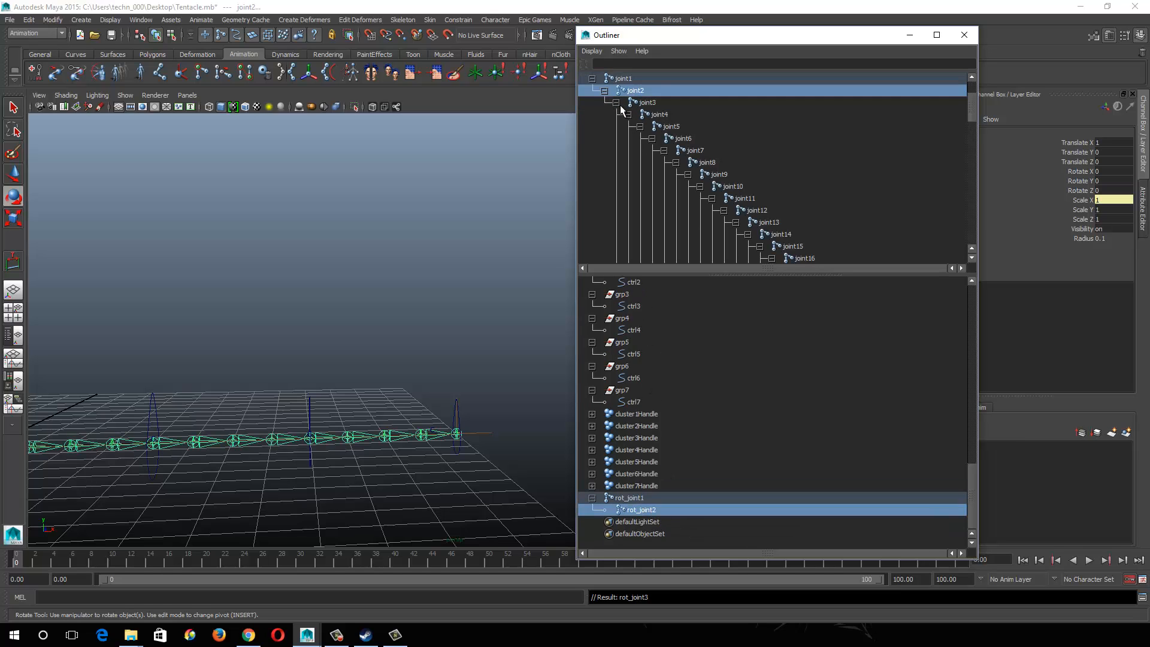
key("p")
left_click(630, 510)
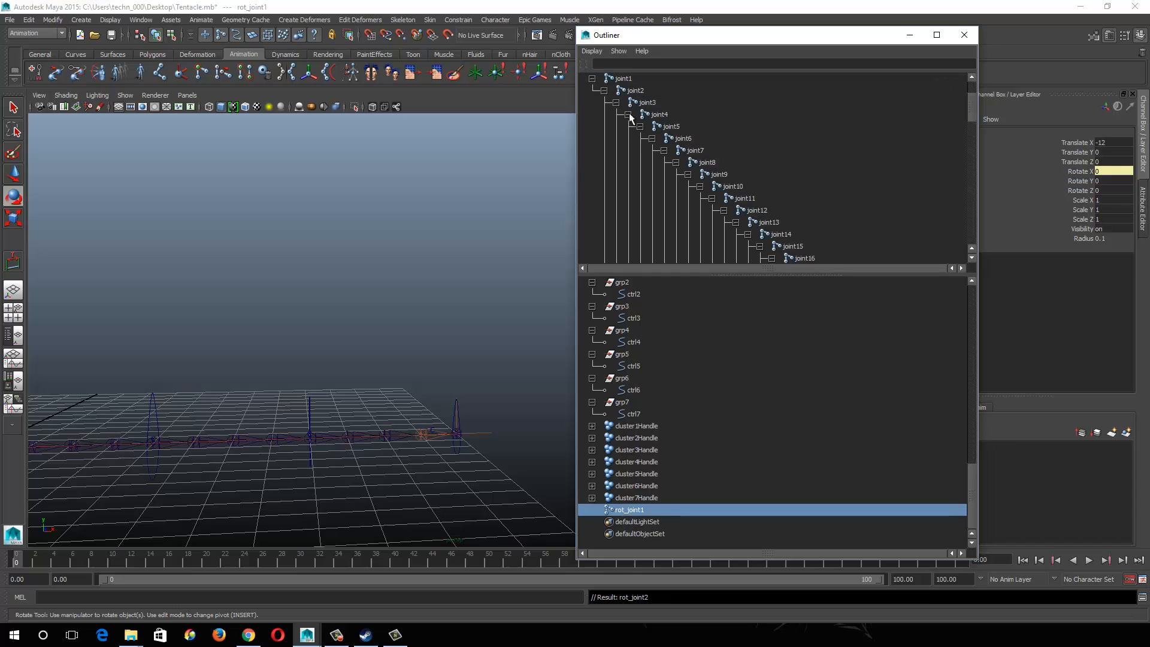
left_click(618, 77, "ctrl")
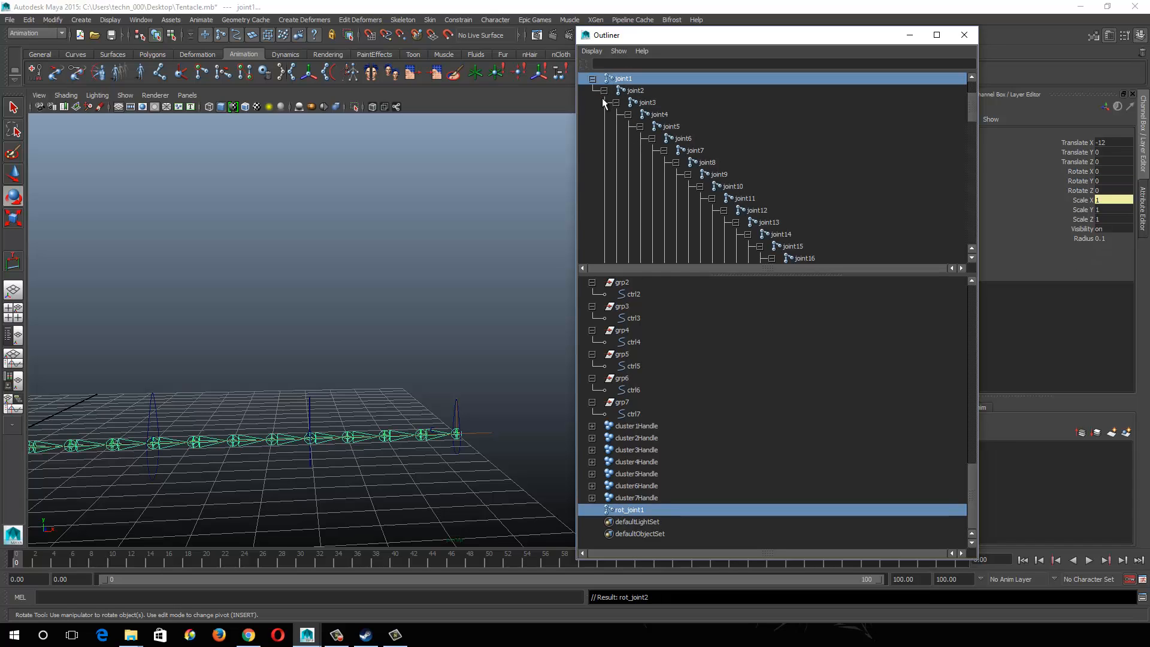
key("p")
Step: Select all the rotation joints together, from rot_joint25 through rot_joint1, leaving out the effector and the spline-chain joints
left_click_drag(447, 416, 488, 398, "alt")
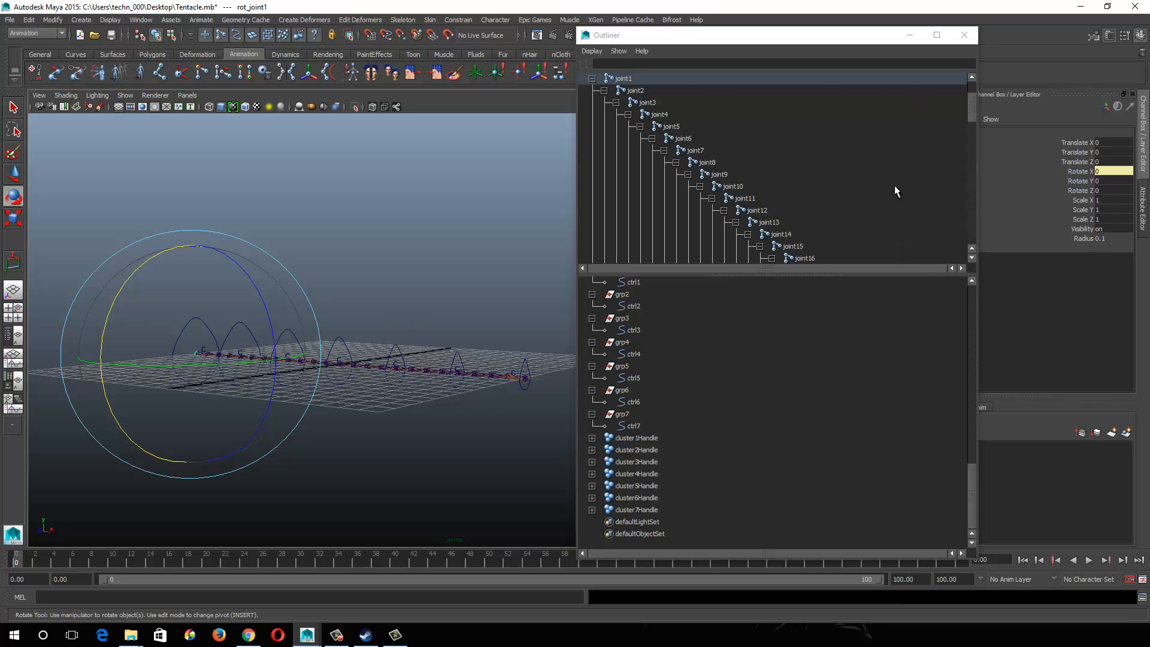
scroll(895, 186, "down", 5)
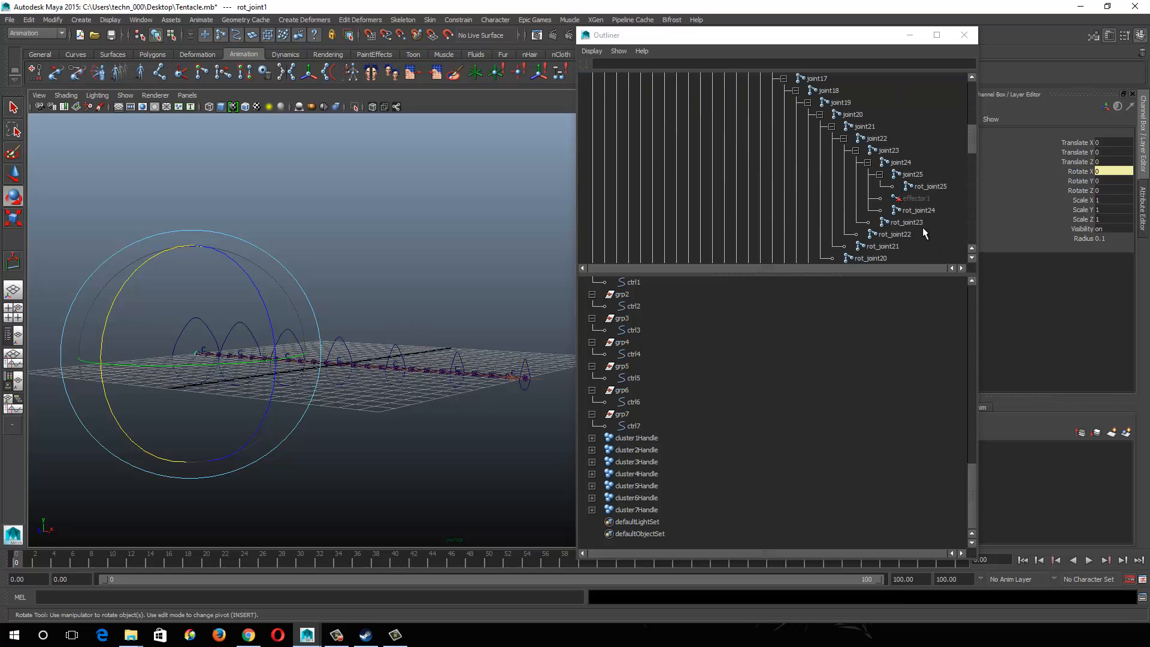
left_click(925, 186)
left_click(909, 212, "ctrl")
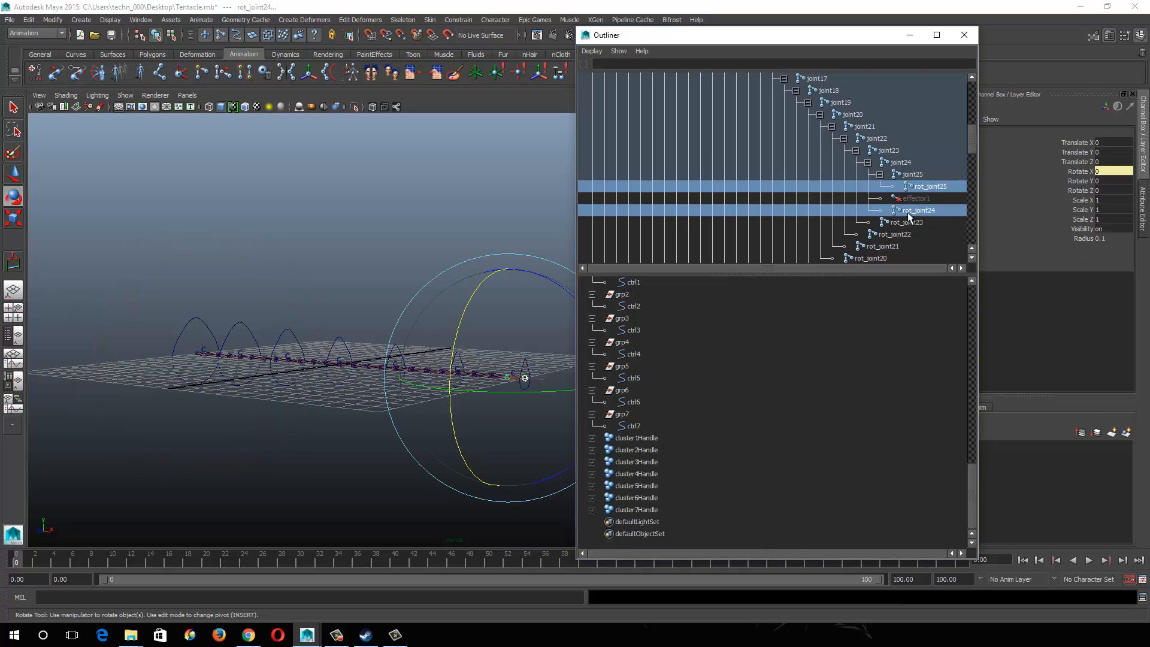
left_click(889, 232, "ctrl")
left_click(893, 221, "ctrl")
left_click(875, 246, "ctrl")
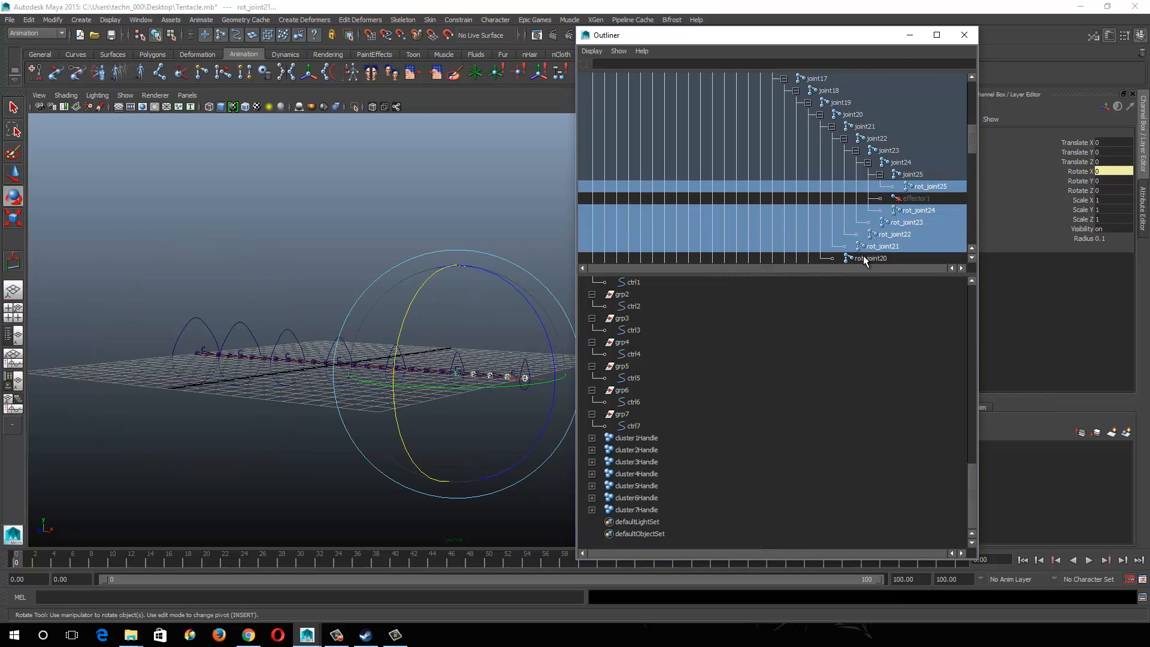
left_click(869, 258, "ctrl")
scroll(896, 203, "down", 3)
left_click(853, 175, "ctrl")
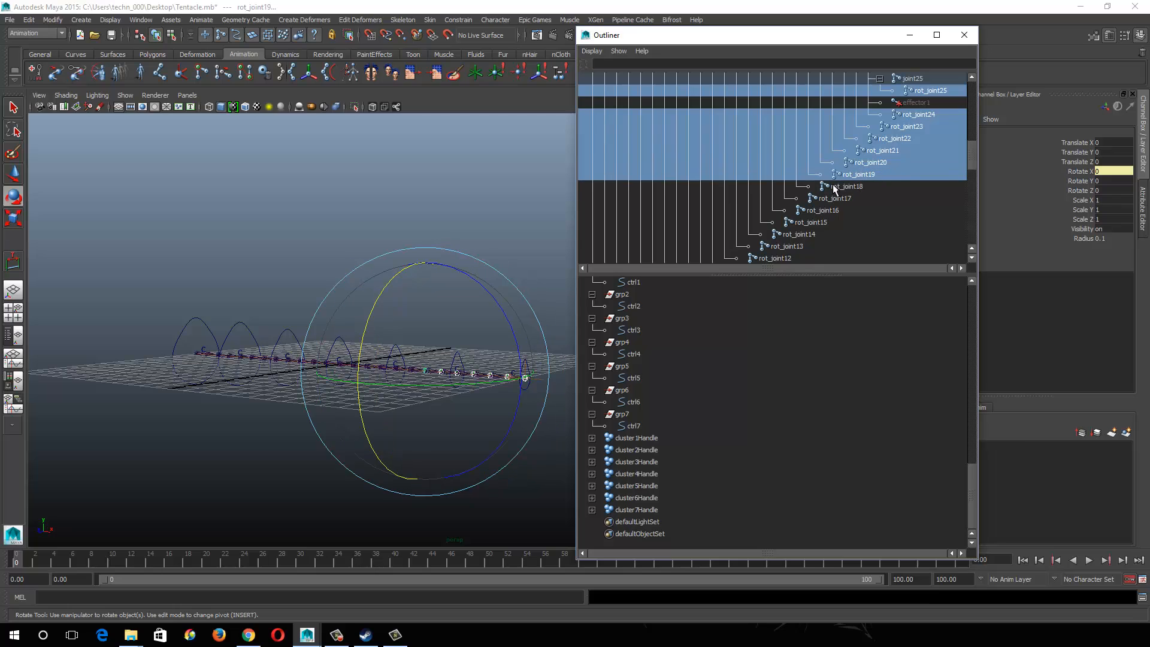
left_click(840, 186, "ctrl")
left_click(827, 199, "ctrl")
left_click(812, 211, "ctrl")
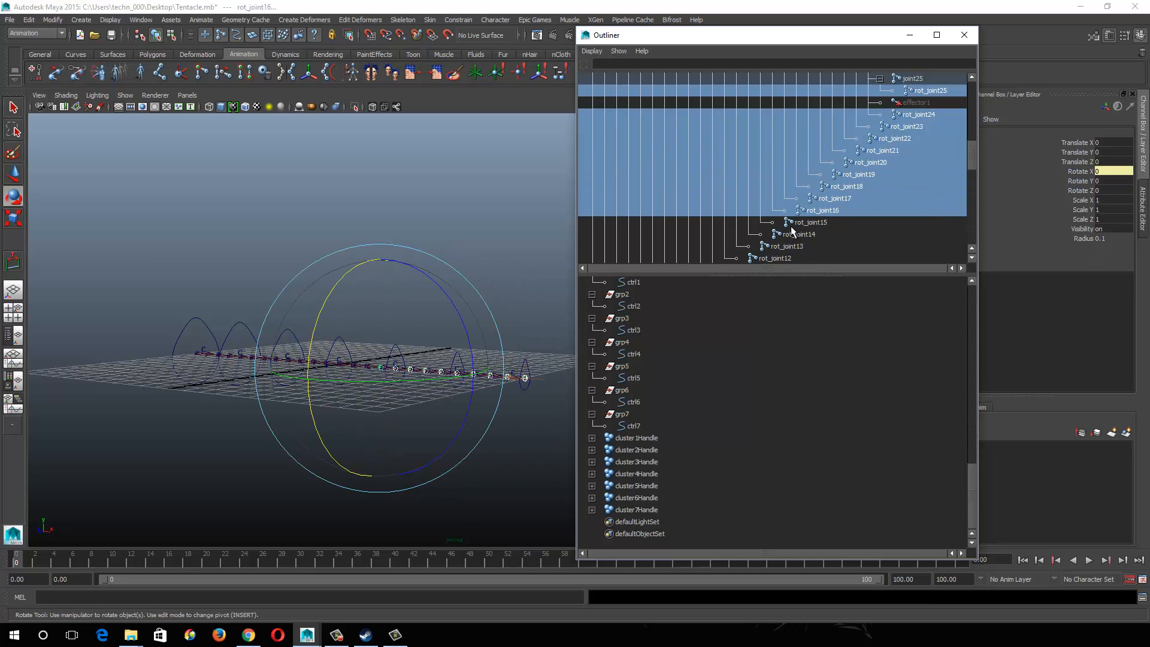
left_click(791, 223, "ctrl")
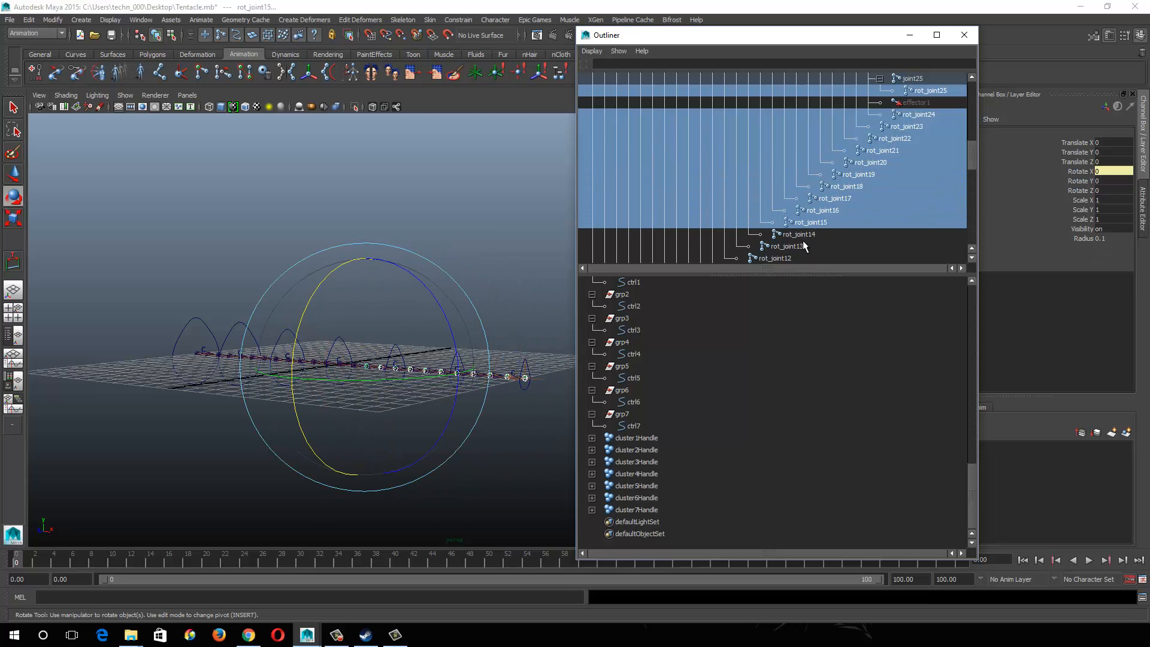
left_click(800, 236, "ctrl")
left_click(787, 248, "ctrl")
left_click(776, 258, "ctrl")
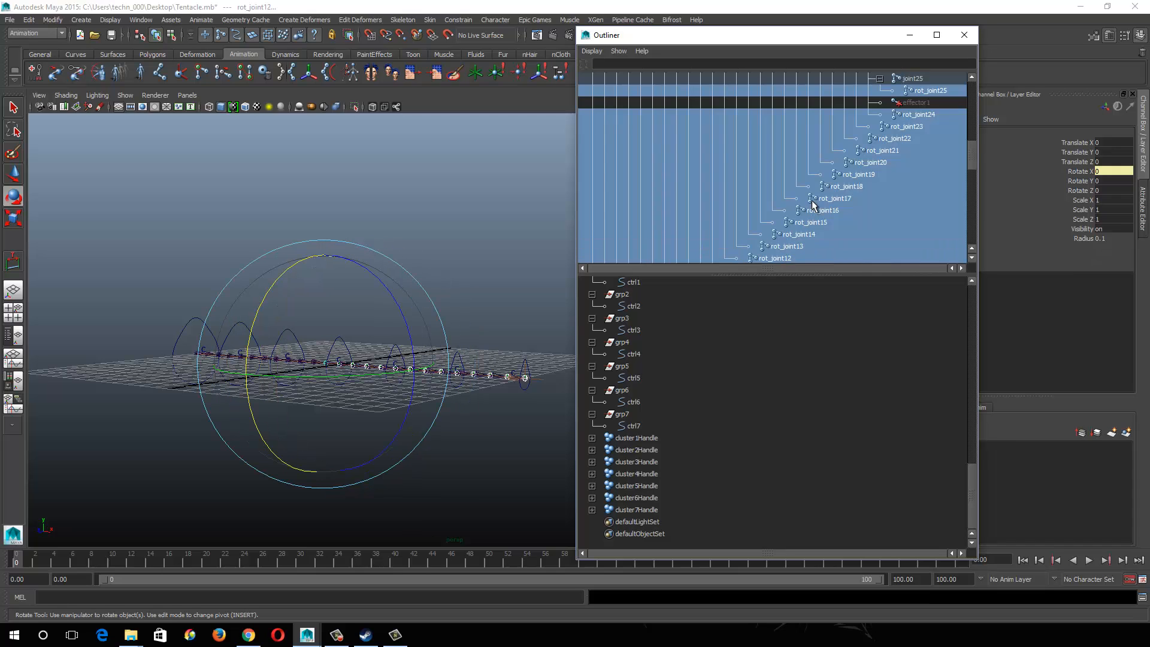
scroll(811, 199, "down", 3)
left_click(753, 174, "ctrl")
left_click(750, 187, "ctrl")
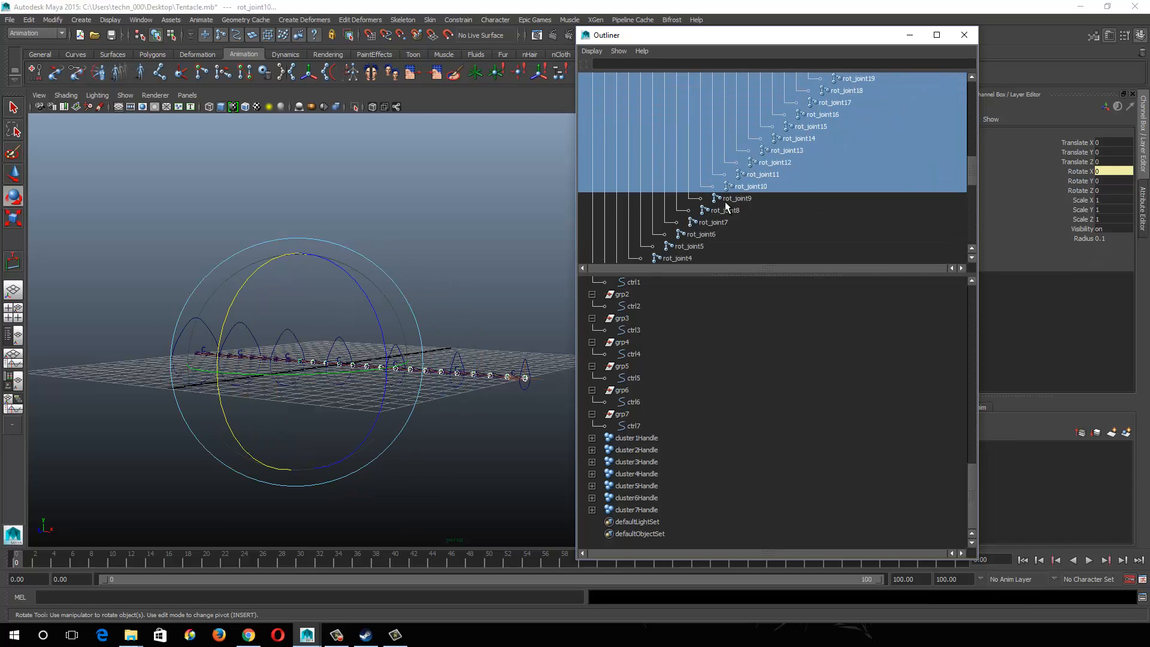
left_click(725, 200, "ctrl")
left_click(727, 210, "ctrl")
left_click(724, 222, "ctrl")
left_click(712, 234, "ctrl")
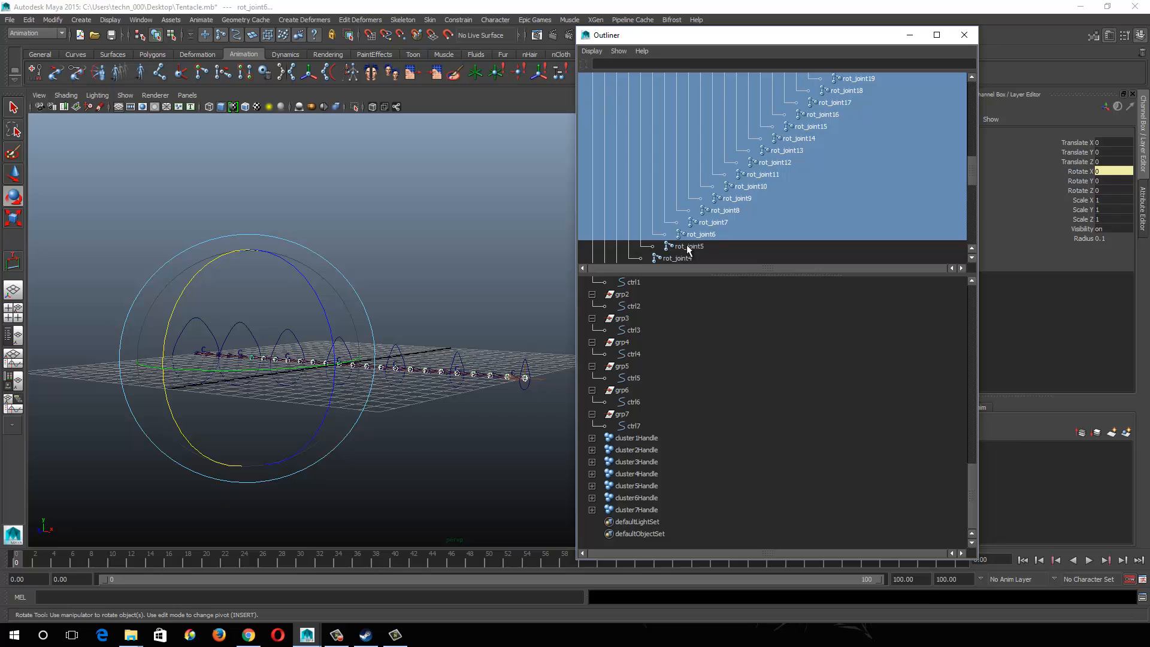
left_click(688, 248, "ctrl")
left_click(678, 258, "ctrl")
scroll(703, 227, "down", 3)
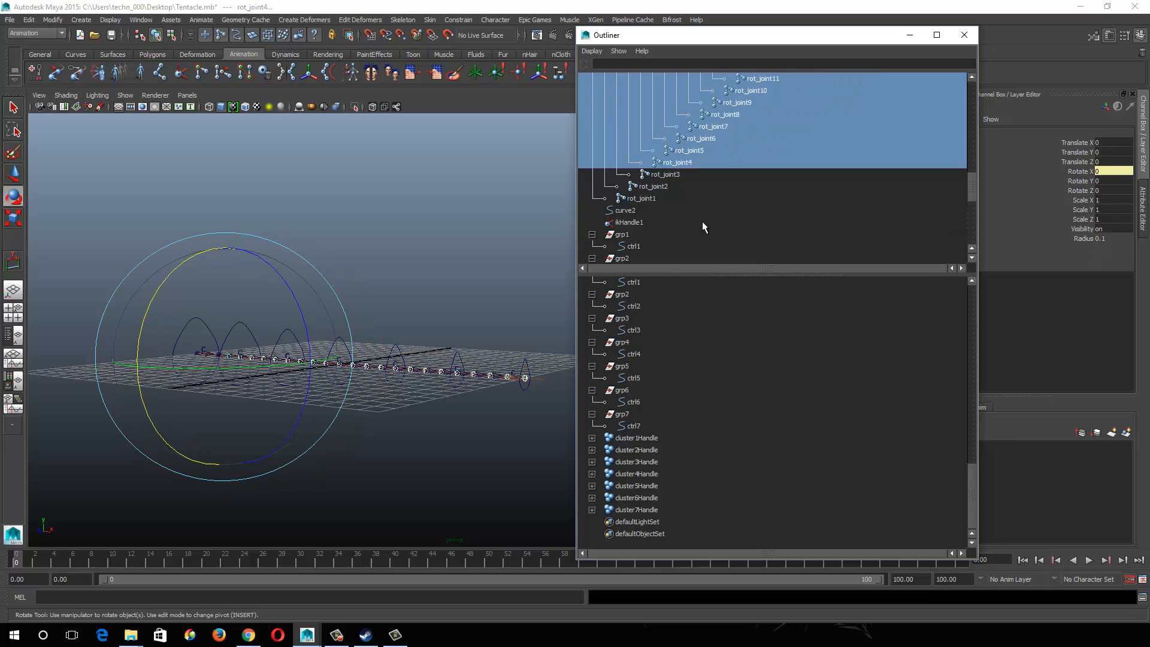
left_click(663, 177, "ctrl")
left_click(646, 186, "ctrl")
left_click(671, 196, "ctrl")
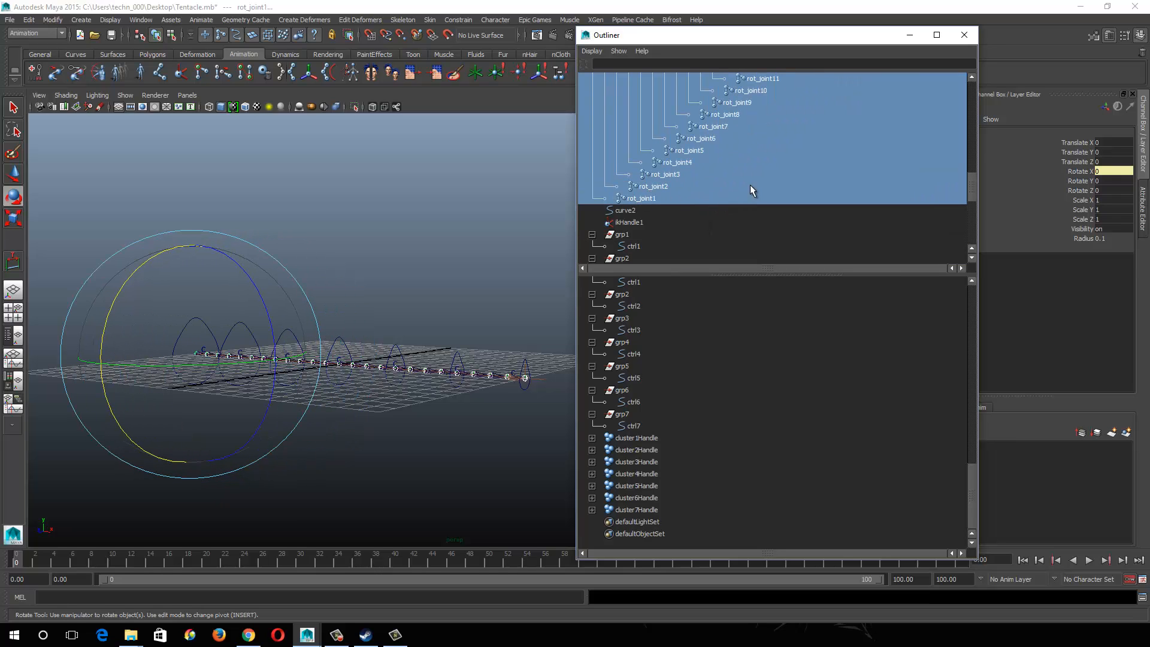
Step: Turn the display of polygons back on in the perspective viewport
scroll(771, 175, "up", 8)
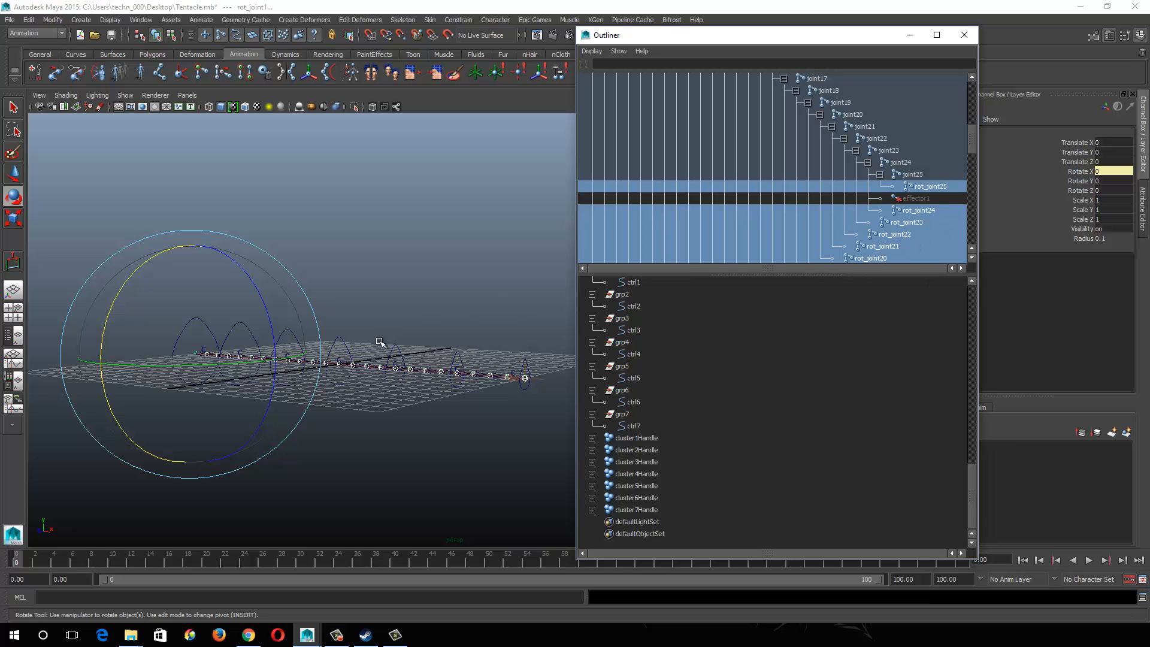
left_click_drag(443, 339, 482, 360, "alt")
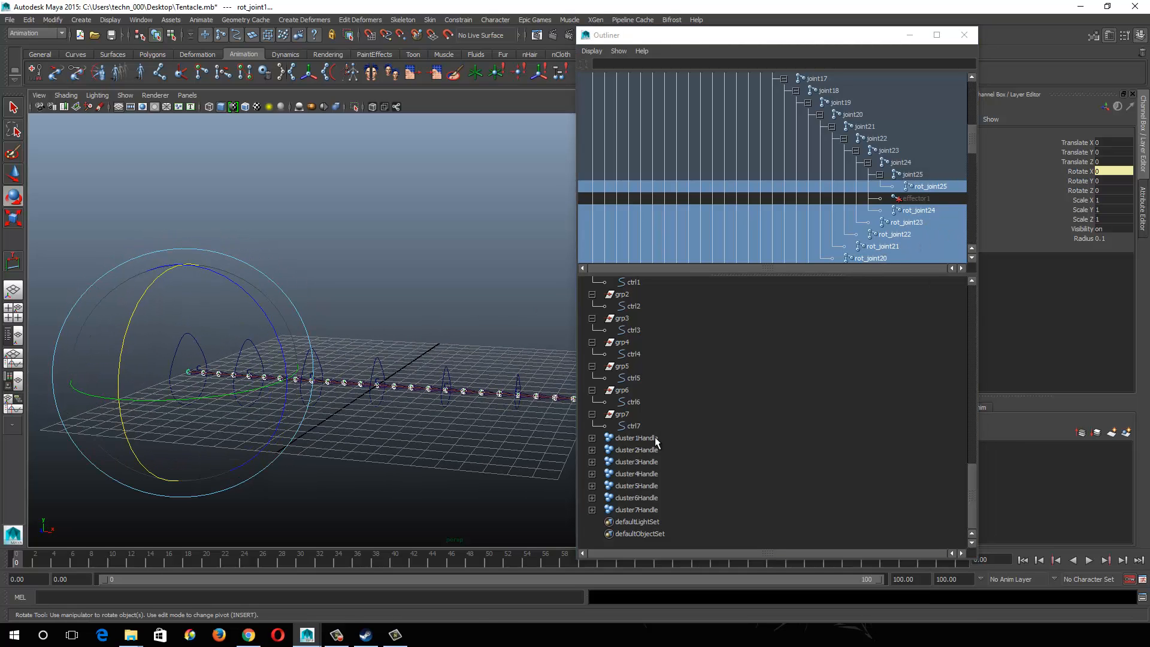
scroll(656, 442, "up", 8)
scroll(659, 438, "up", 10)
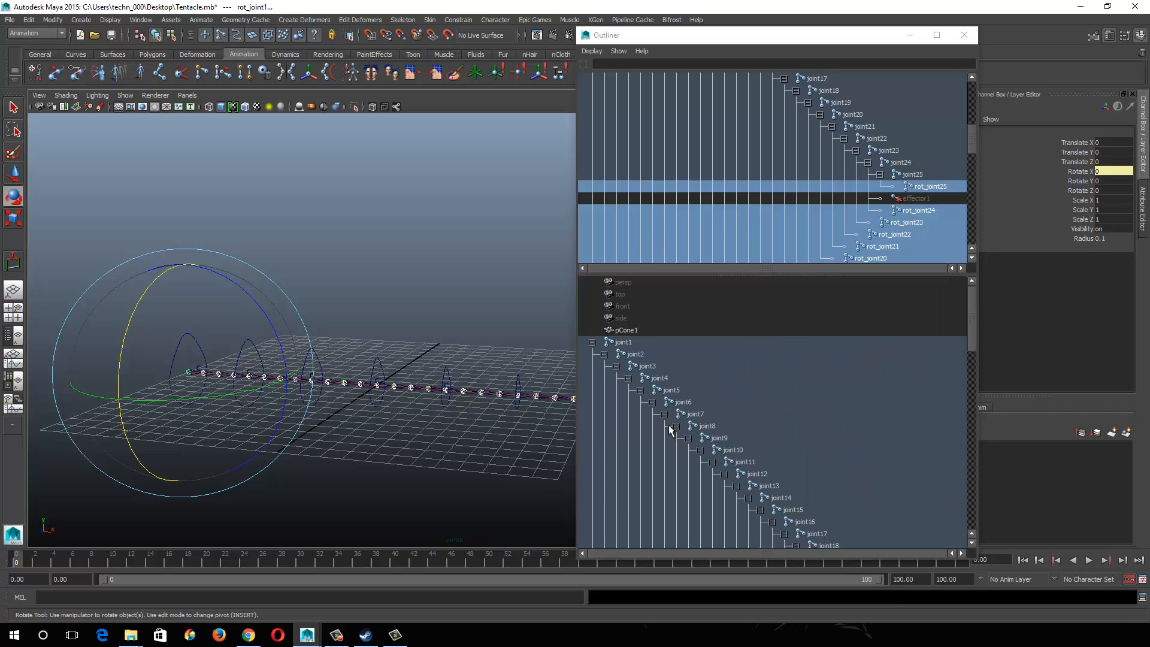
scroll(669, 422, "down", 10)
scroll(669, 421, "up", 10)
left_click(126, 94)
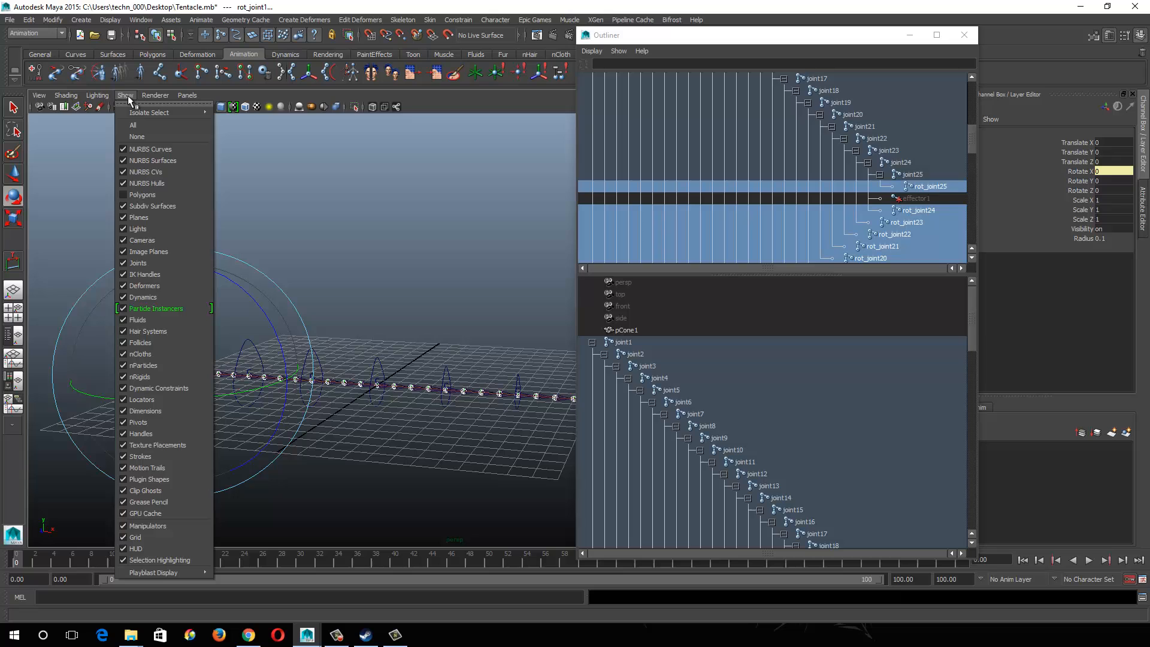
left_click(153, 198)
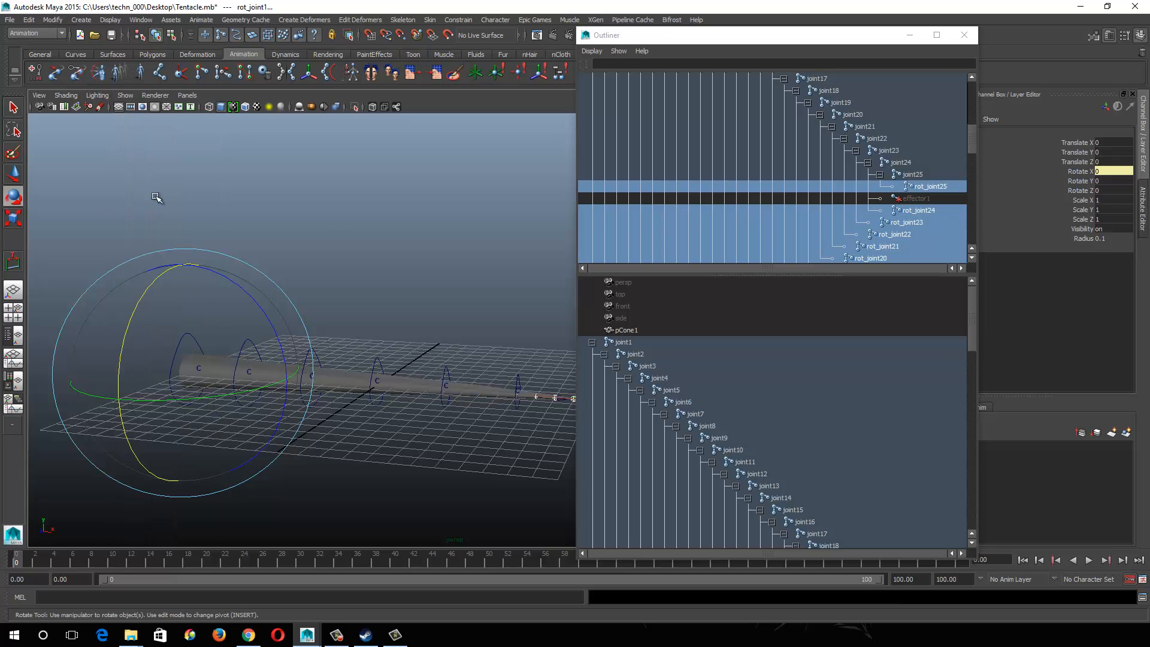
Step: Add the pCone1 mesh to the selected rot_joints and check the selection through the joint hierarchy
left_click(626, 331, "shift")
key("ctrl+z")
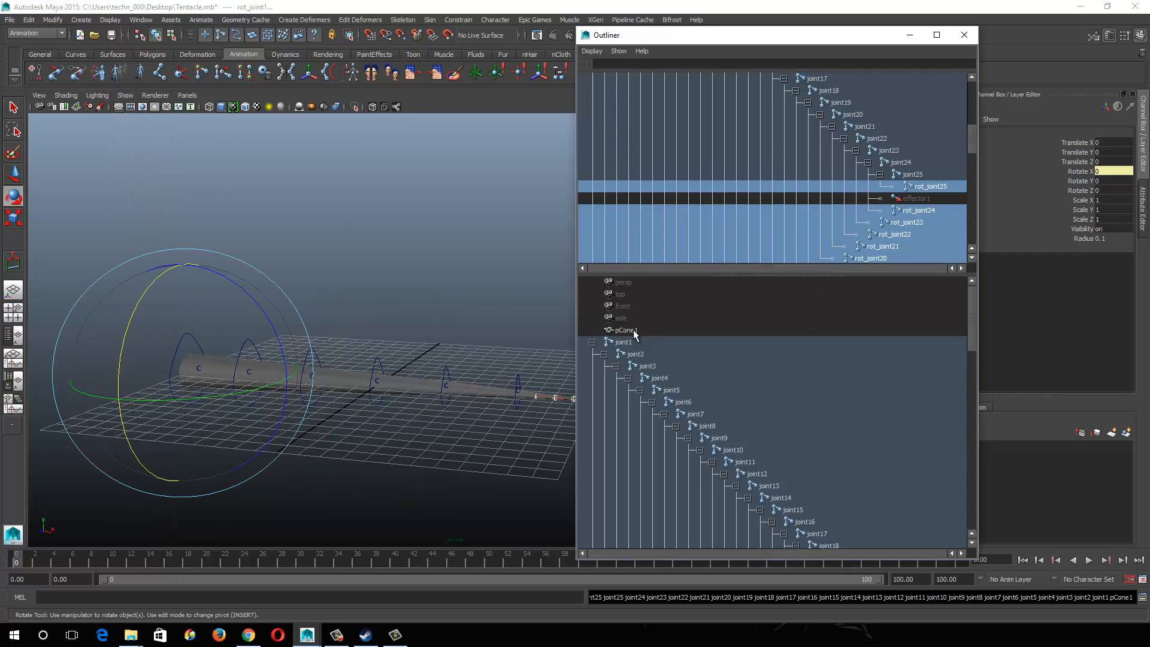
left_click(633, 330, "ctrl")
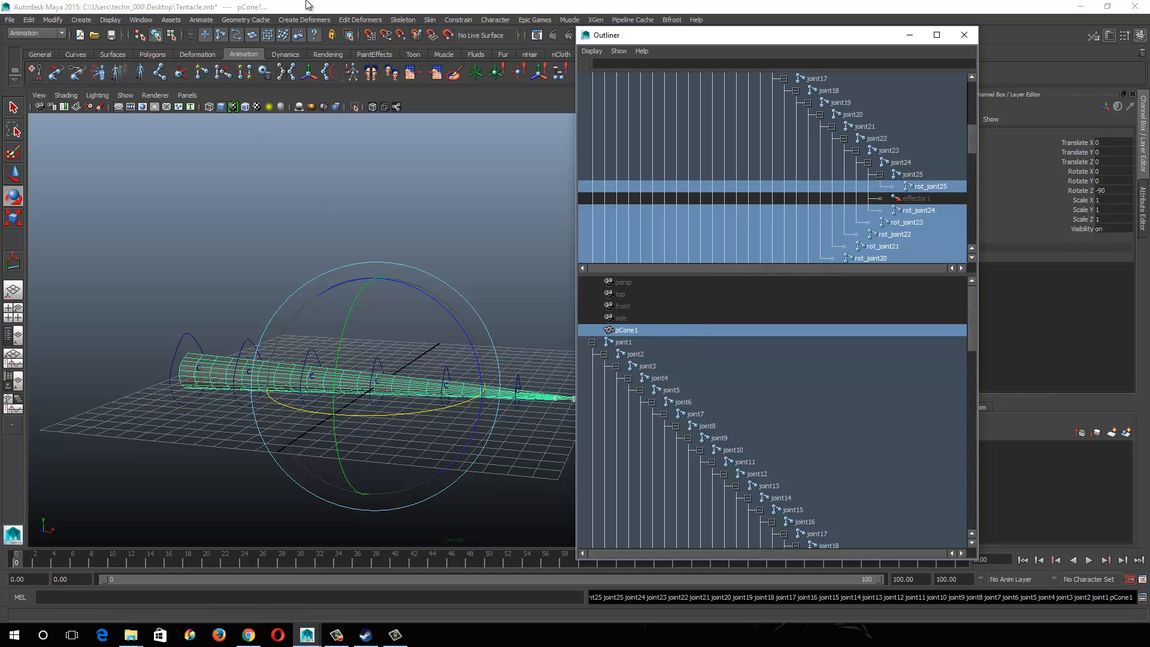
scroll(857, 171, "down", 10)
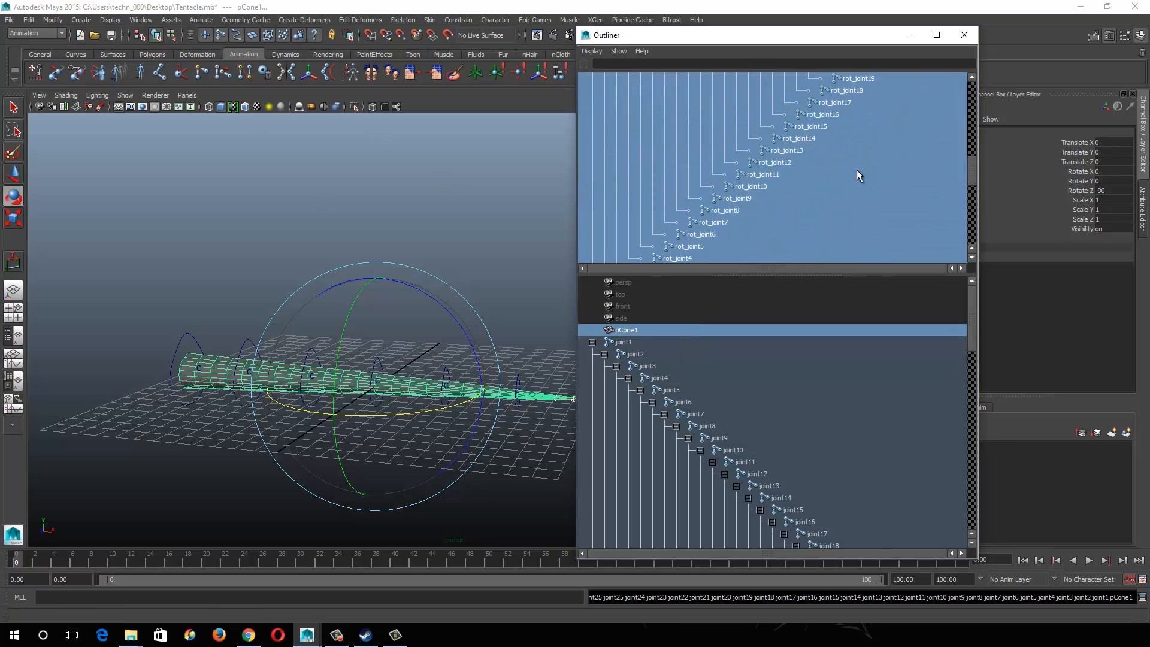
scroll(736, 174, "up", 15)
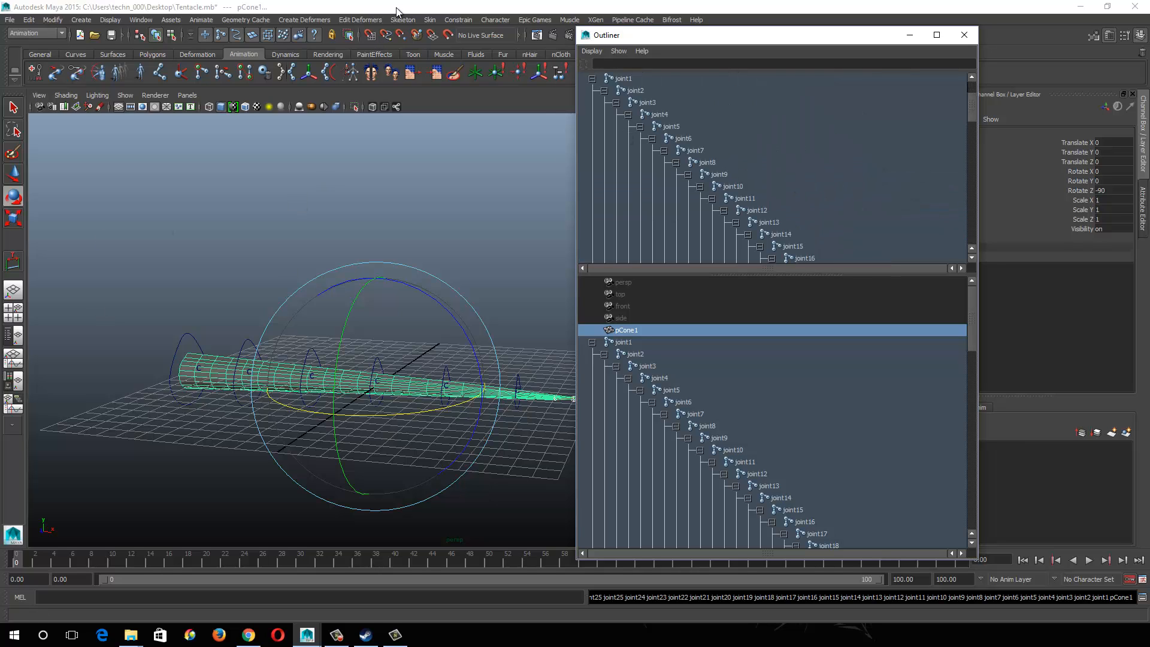
Step: Smooth bind pCone1 to the selected rot_joints, with Bind to set to Selected joints, and close the Outliner
left_click(430, 20)
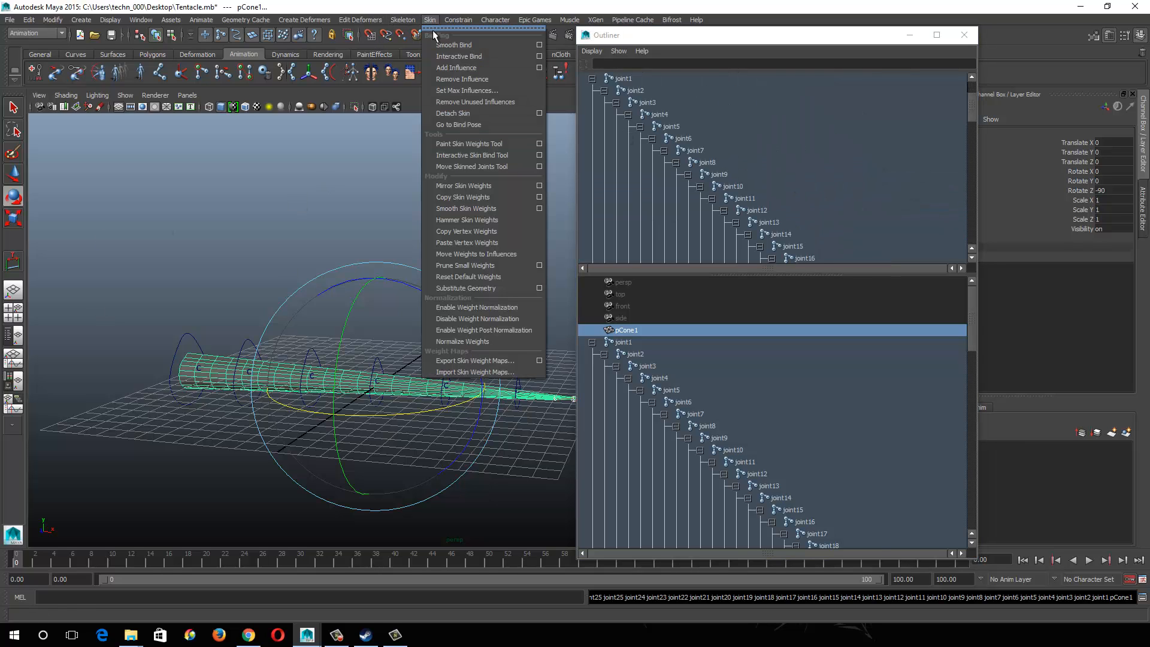
left_click(540, 45)
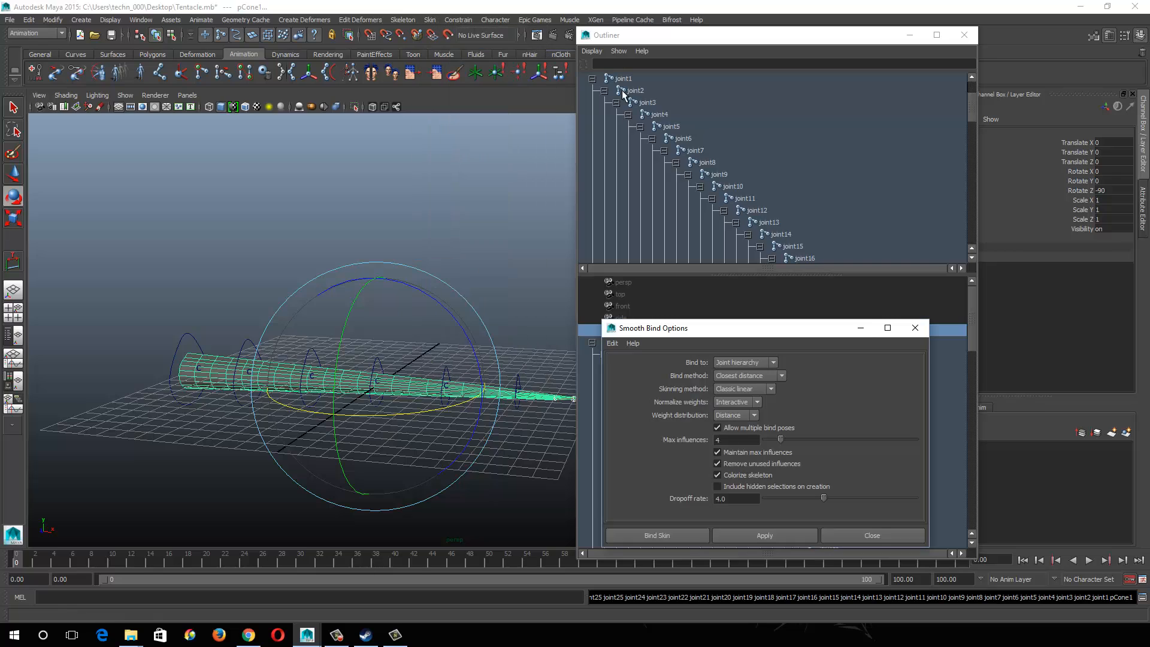
left_click(757, 361)
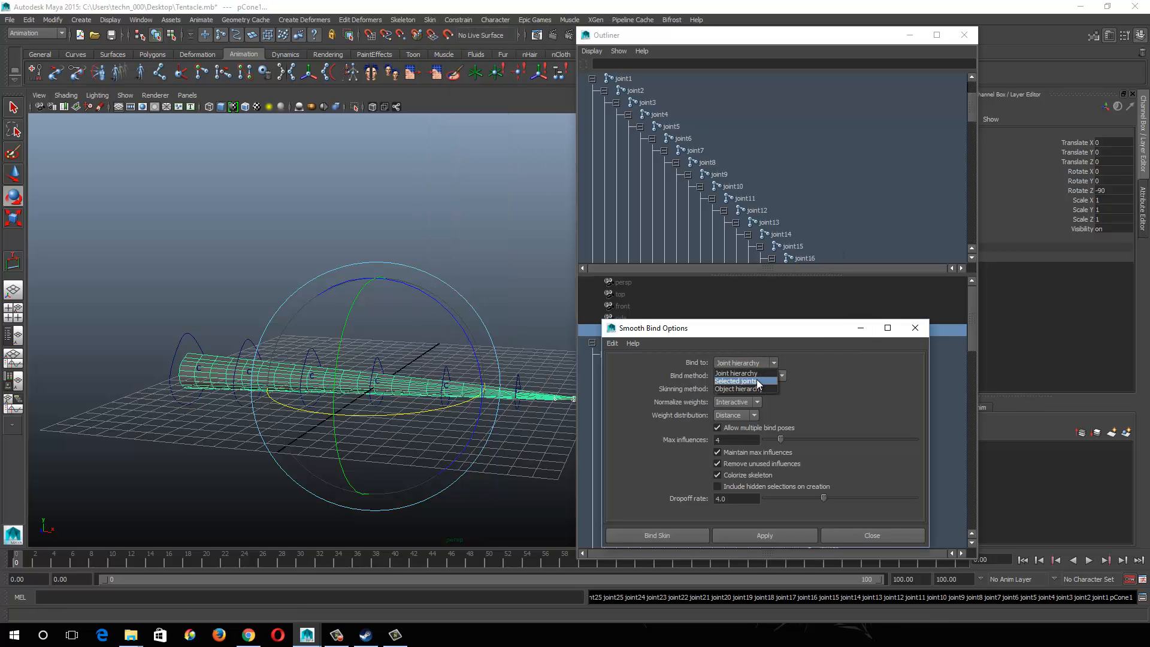
left_click(757, 379)
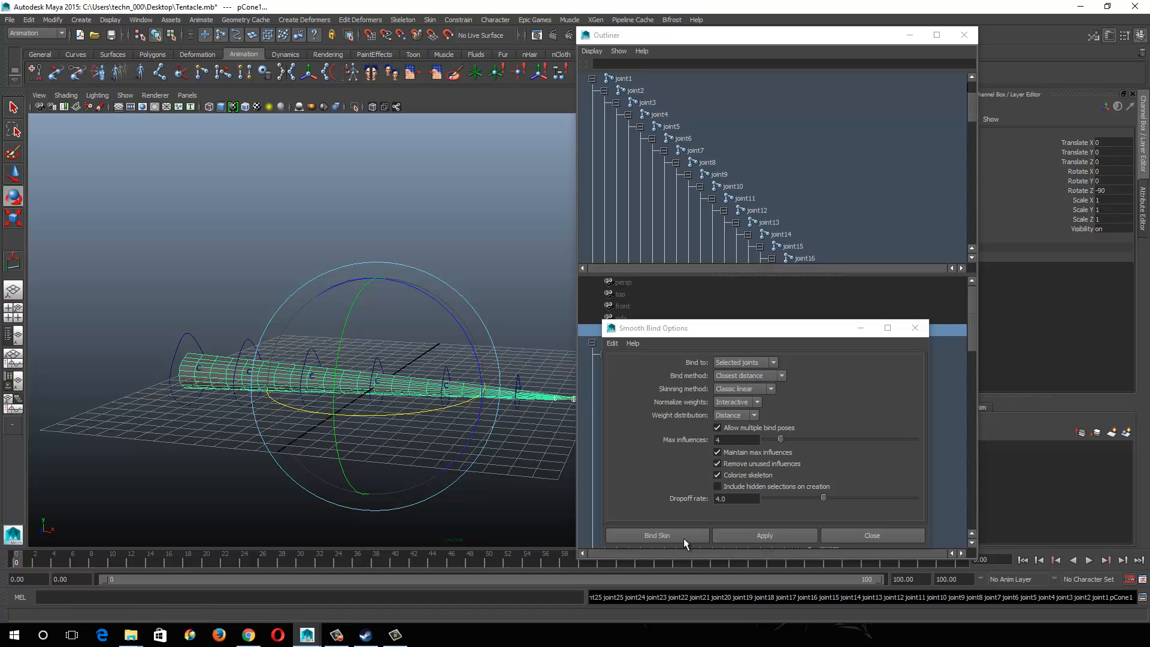
left_click(666, 529)
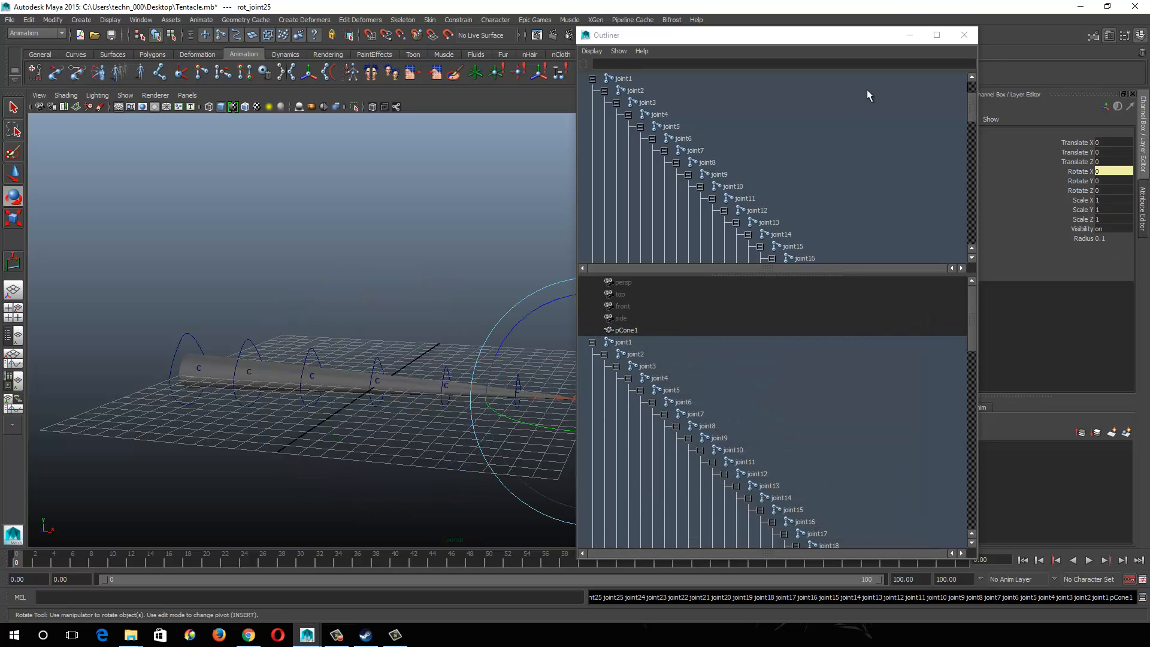
left_click(972, 37)
Step: Deselect everything and turn on Wireframe on Shaded in the perspective viewport
left_click_drag(380, 466, 368, 393, "alt")
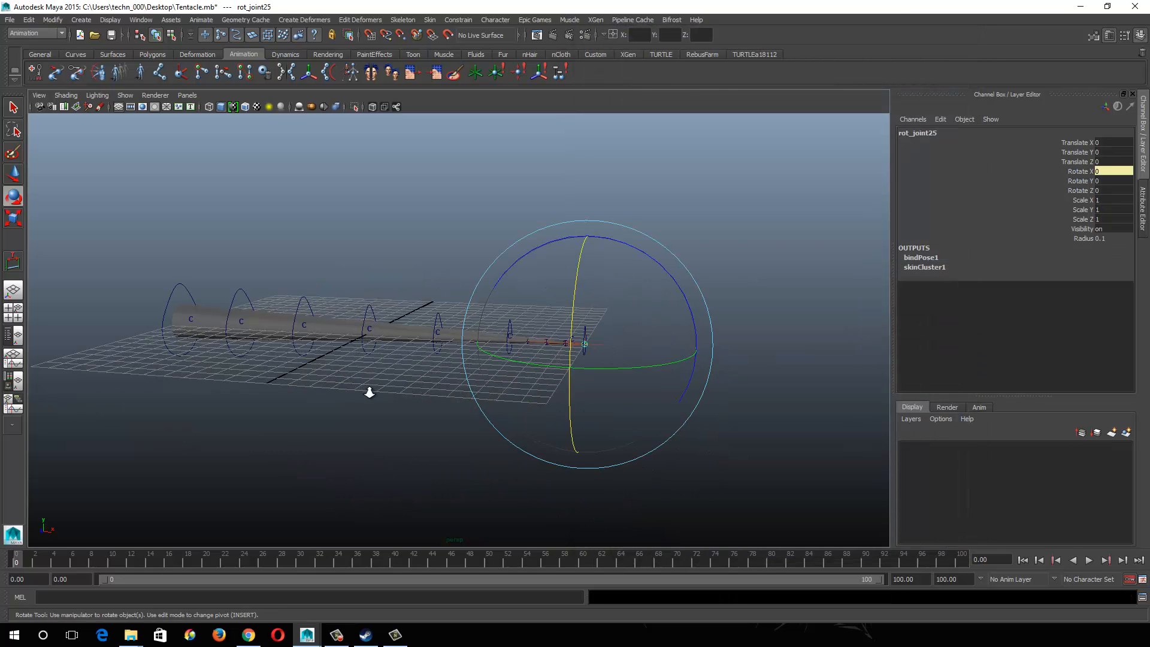
right_click_drag(368, 392, 464, 420, "alt")
left_click(500, 259)
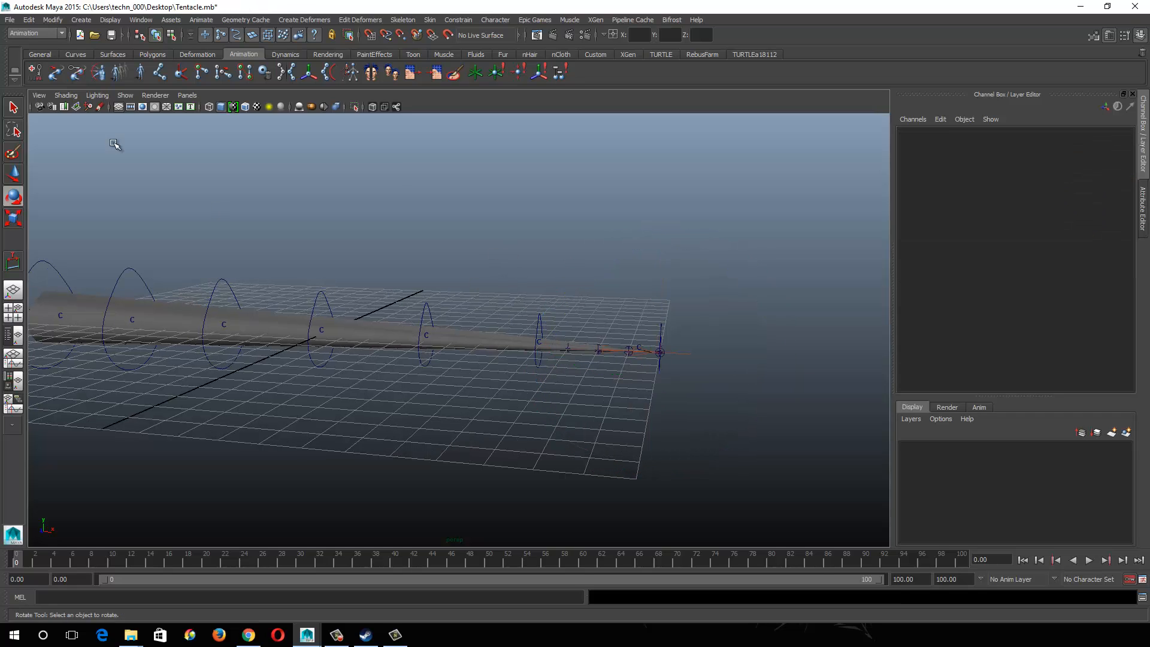
left_click(66, 95)
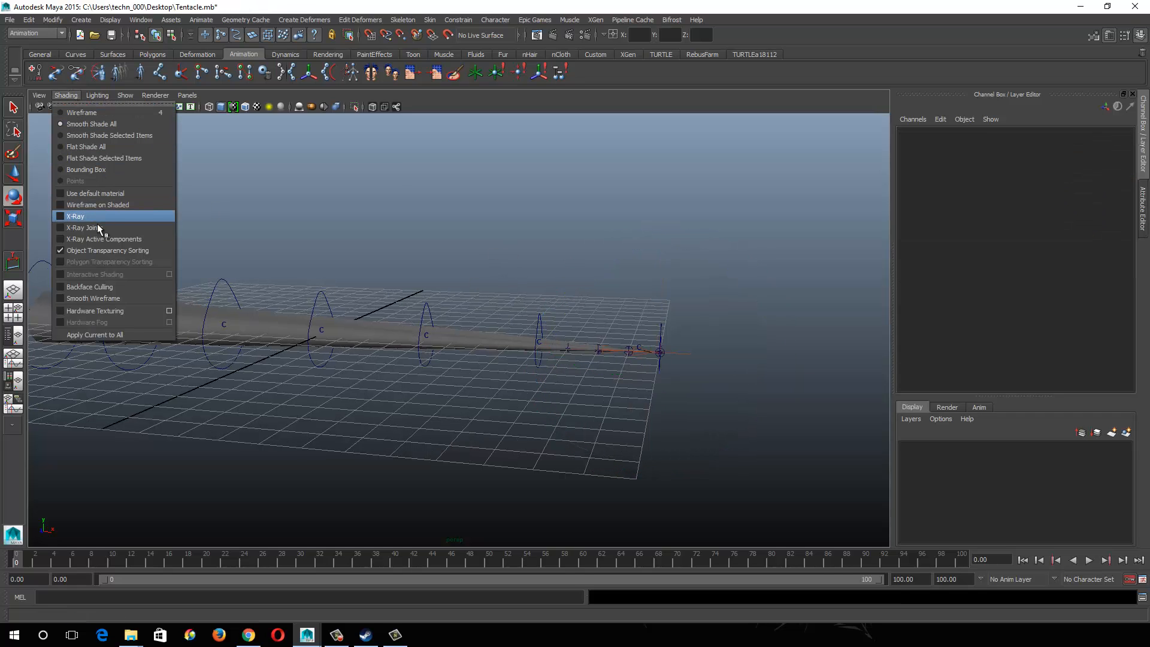
left_click_drag(106, 201, 407, 137, "alt")
Step: Raise ctrl4 about 6.5 units and pull the tip control ctrl7 outward about 3.5 and up about 3.1 units
left_click(410, 296)
key("w")
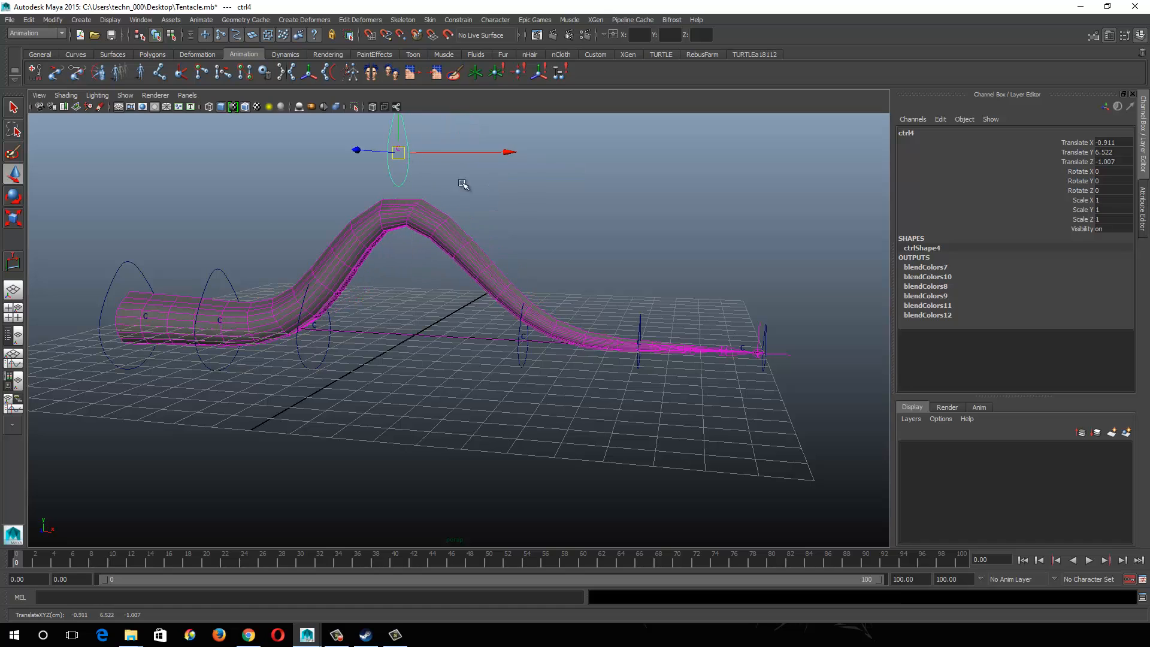
left_click(767, 345)
left_click_drag(765, 352, 876, 255)
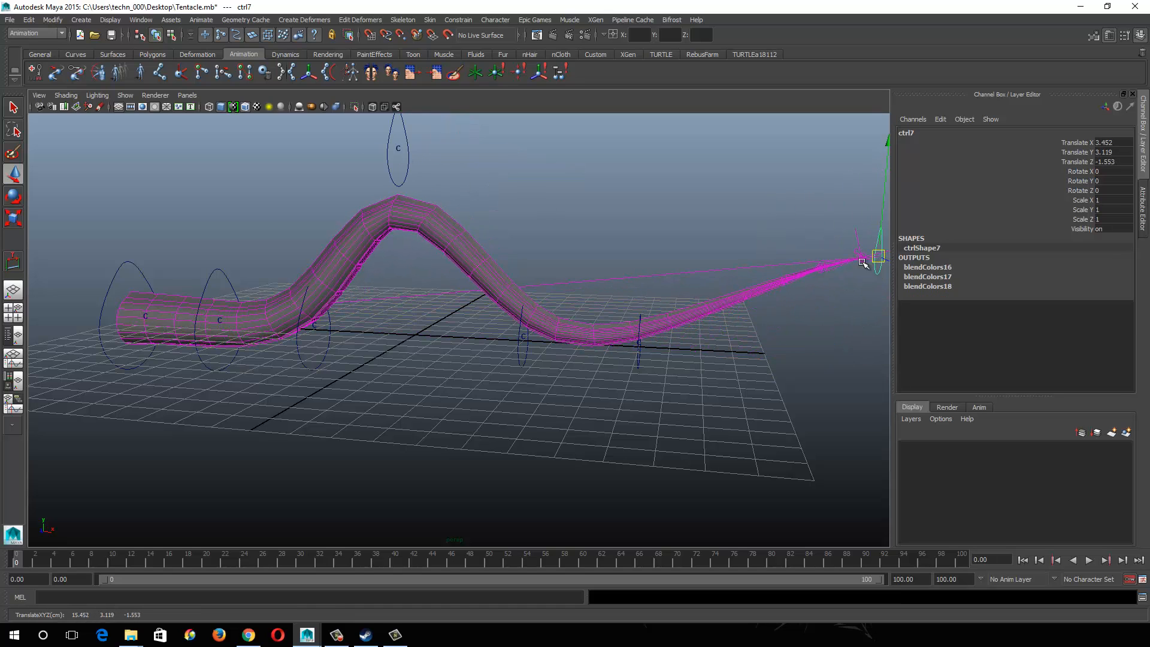
Step: Lower ctrl6 about 3.8 units and reposition the tip control ctrl7 to bend the end of the tentacle
left_click(642, 348)
left_click_drag(645, 349, 714, 465)
middle_click_drag(718, 327, 561, 308, "alt")
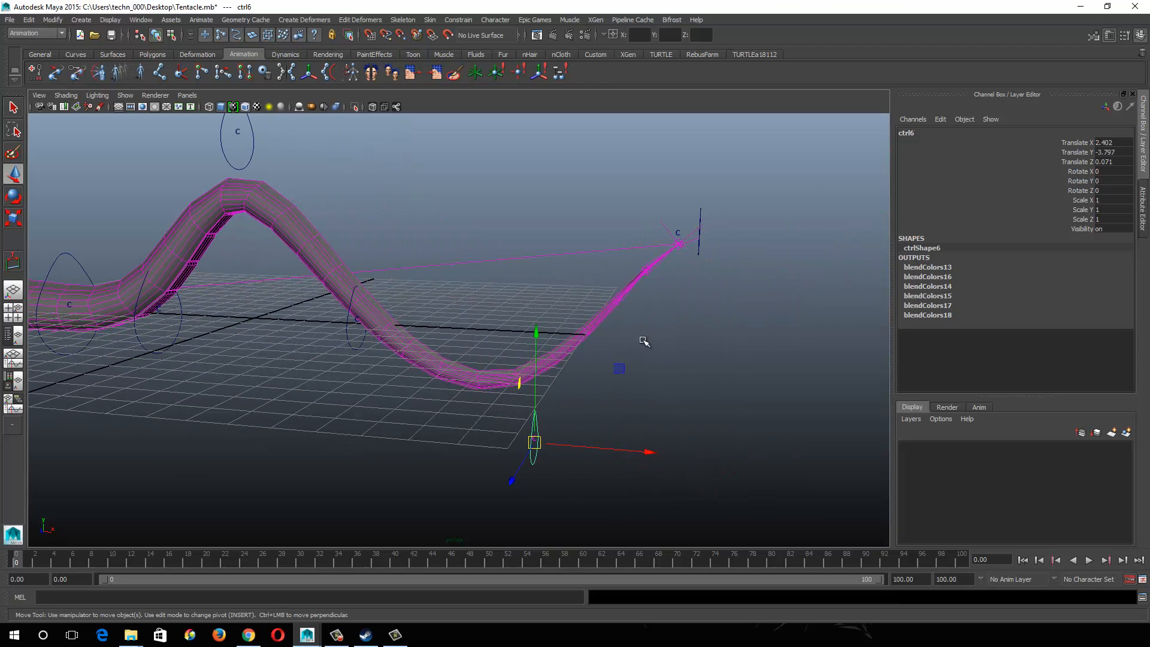
left_click(696, 248)
left_click_drag(699, 241, 609, 311)
middle_click_drag(616, 321, 558, 377, "alt")
Step: Rotate ctrl5 to about -80 degrees in X and save the scene
left_click(403, 367)
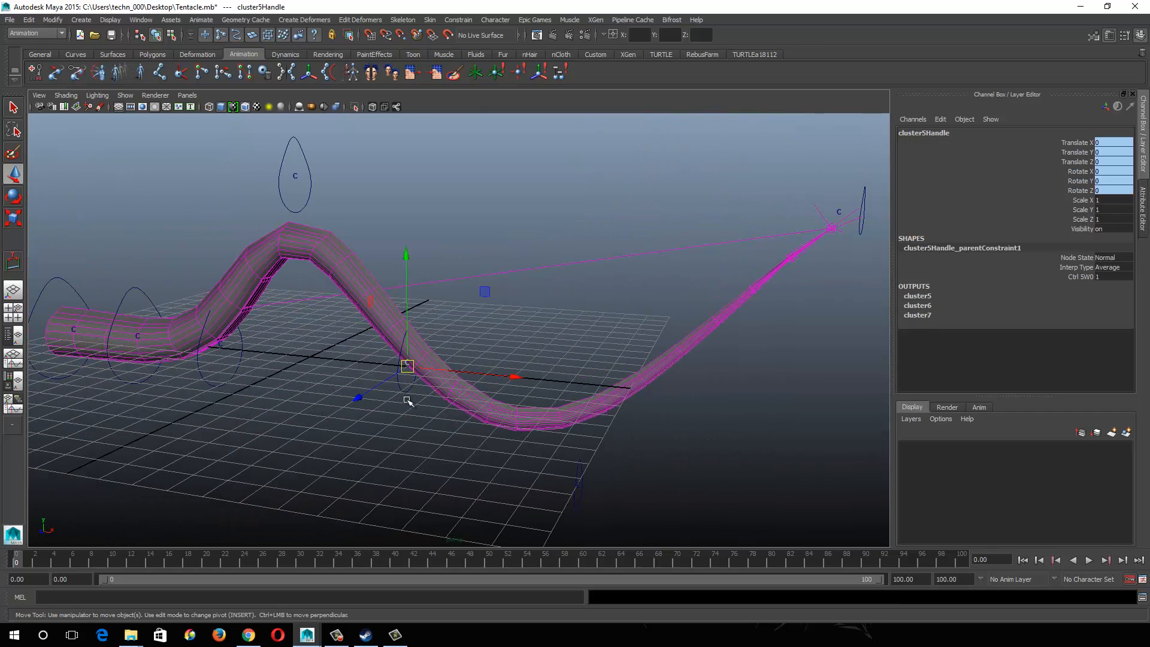
left_click(403, 390)
key("e")
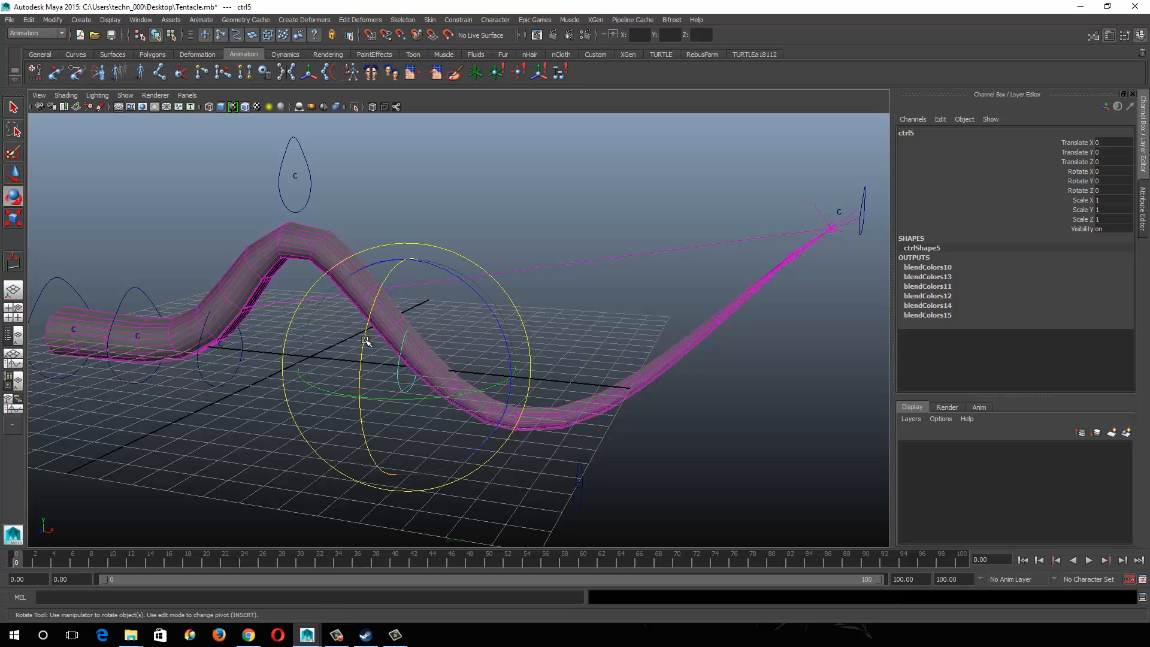
left_click_drag(364, 340, 457, 265)
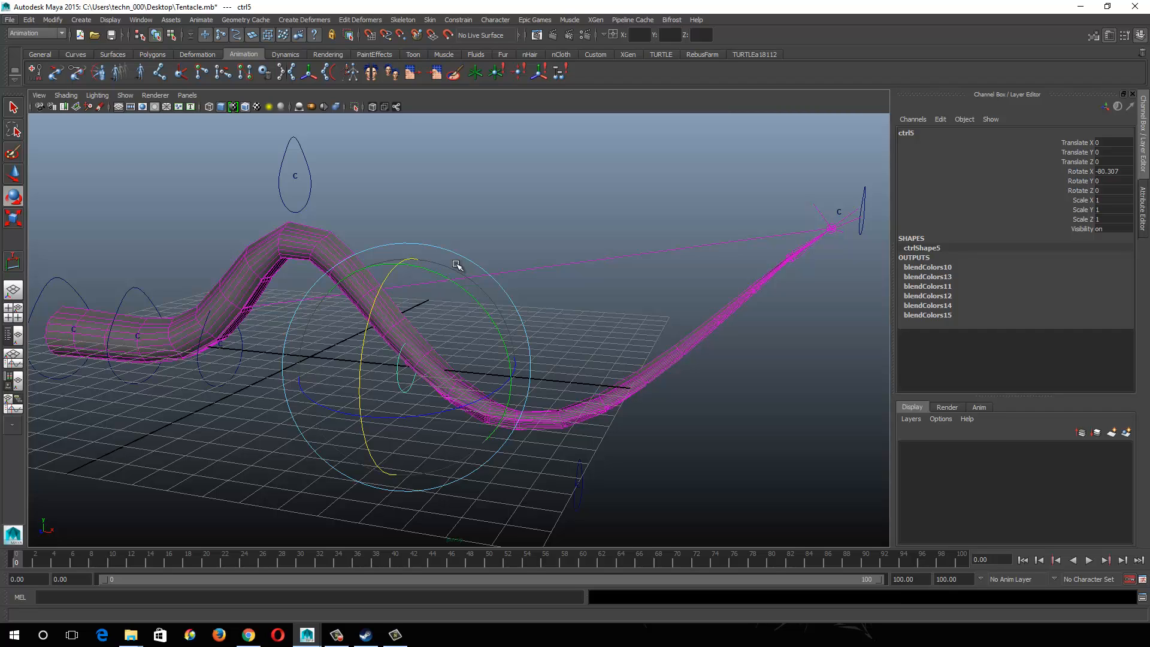
key("ctrl+s")
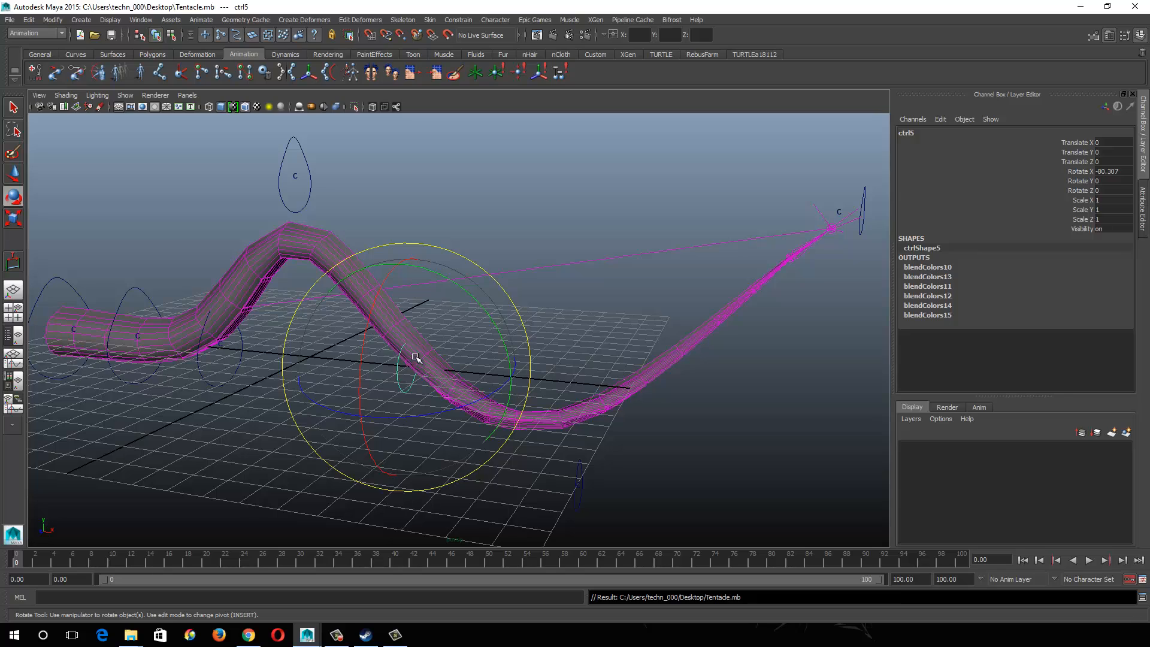
Step: Turn on X-Ray Joints in the perspective viewport to show the joints through the bent mesh
mouse_move(442, 333)
left_mouse_down("alt")
mouse_move(449, 308)
mouse_move(430, 317)
mouse_move(462, 326)
left_mouse_up("alt")
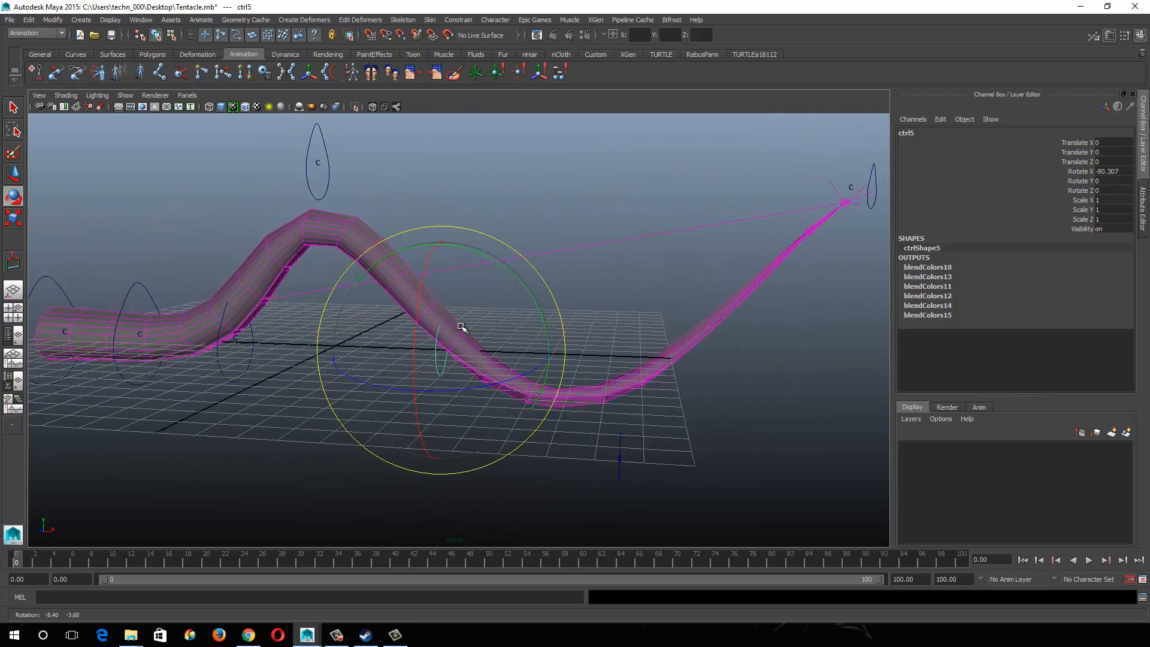
middle_click_drag(427, 291, 345, 268, "alt")
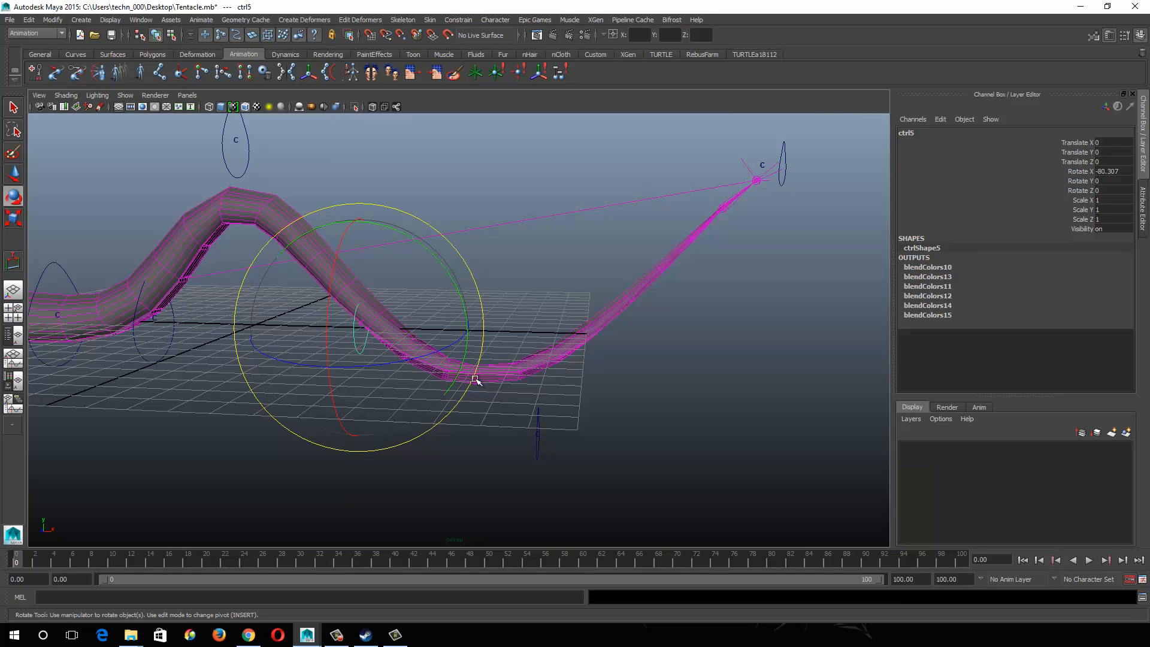
left_click(66, 96)
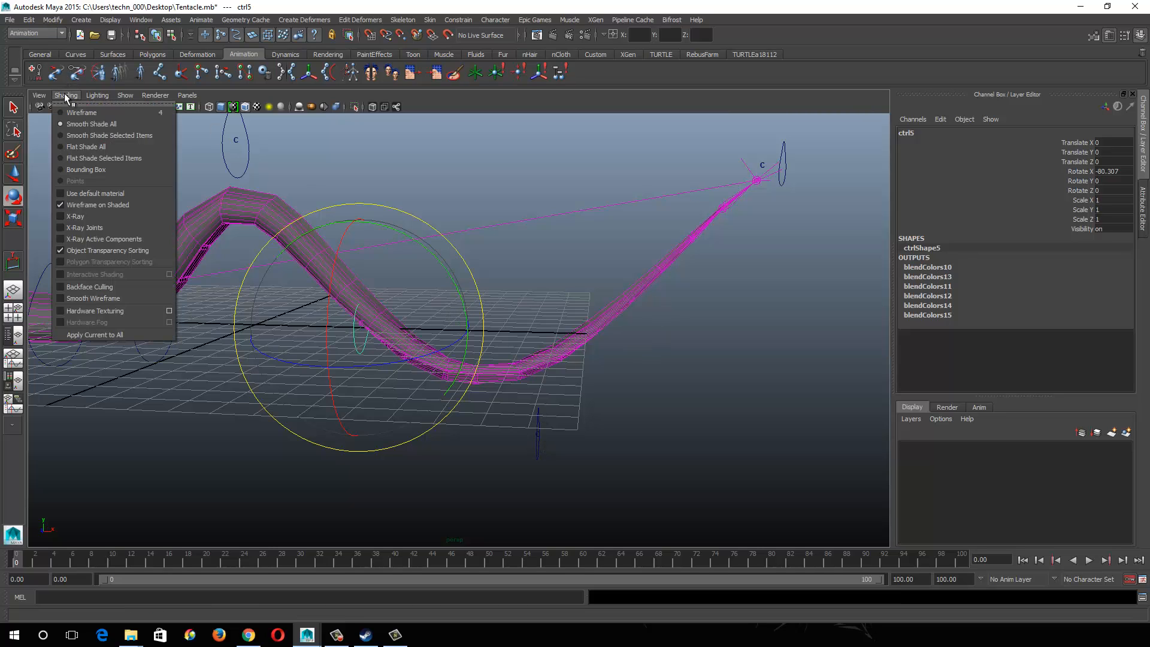
left_click(106, 226)
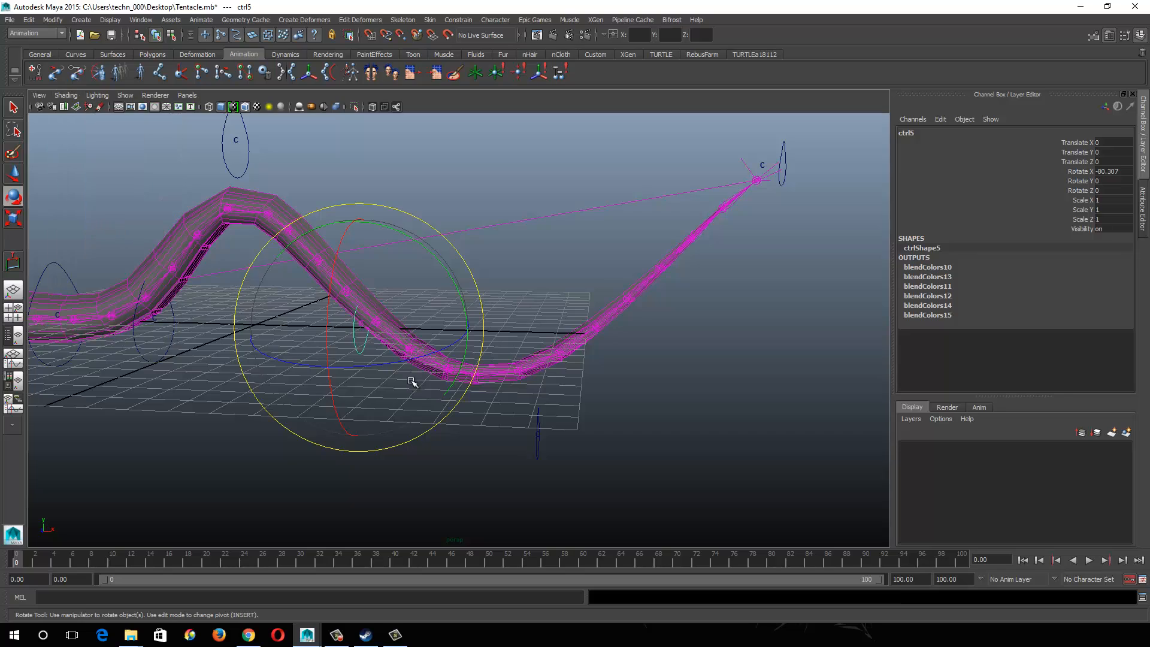
right_click_drag(419, 332, 524, 398, "alt")
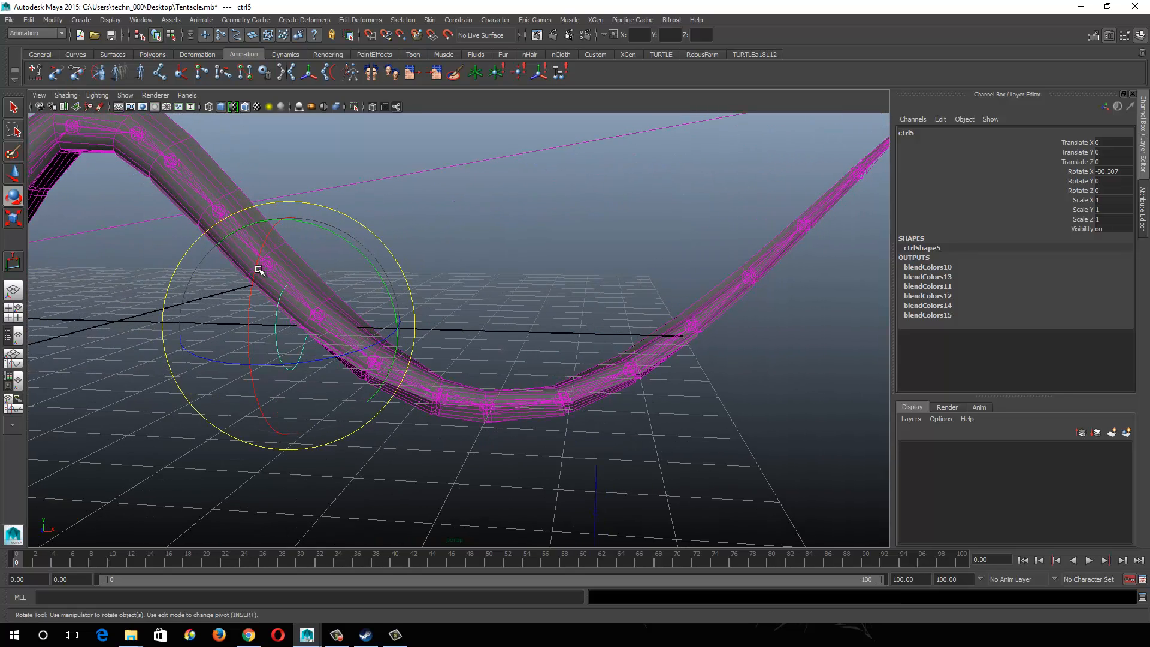
Step: Rotate ctrl5 to about -40.5 degrees in X and pull ctrl7 back to about 1.1, -0.7, -1.0
left_click_drag(255, 271, 261, 349)
right_click_drag(693, 340, 557, 306, "alt")
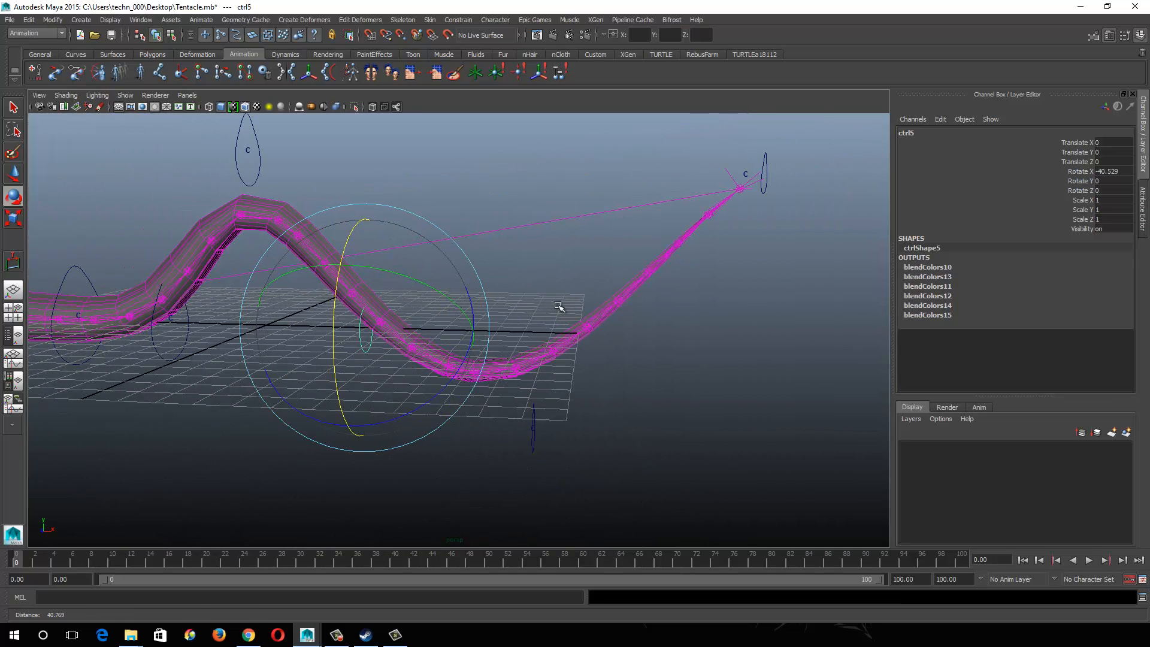
left_click(767, 175)
key("w")
left_click_drag(766, 177, 610, 351)
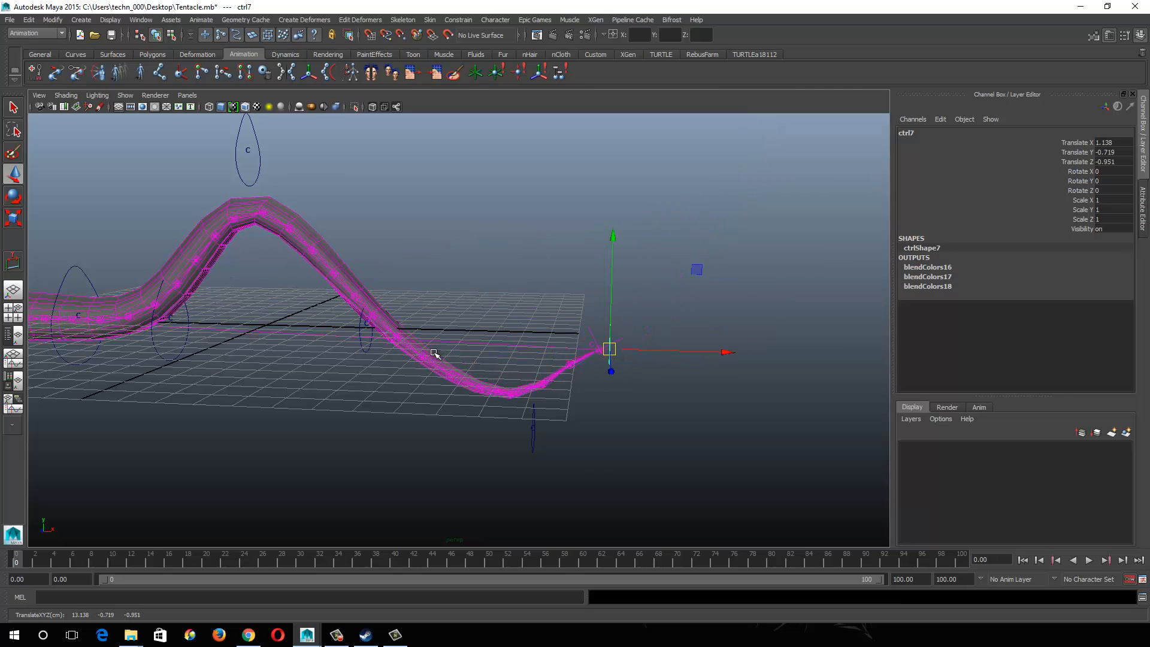
Step: Reset the X, Y and Z translation of ctrl4 to 0
left_click(362, 342)
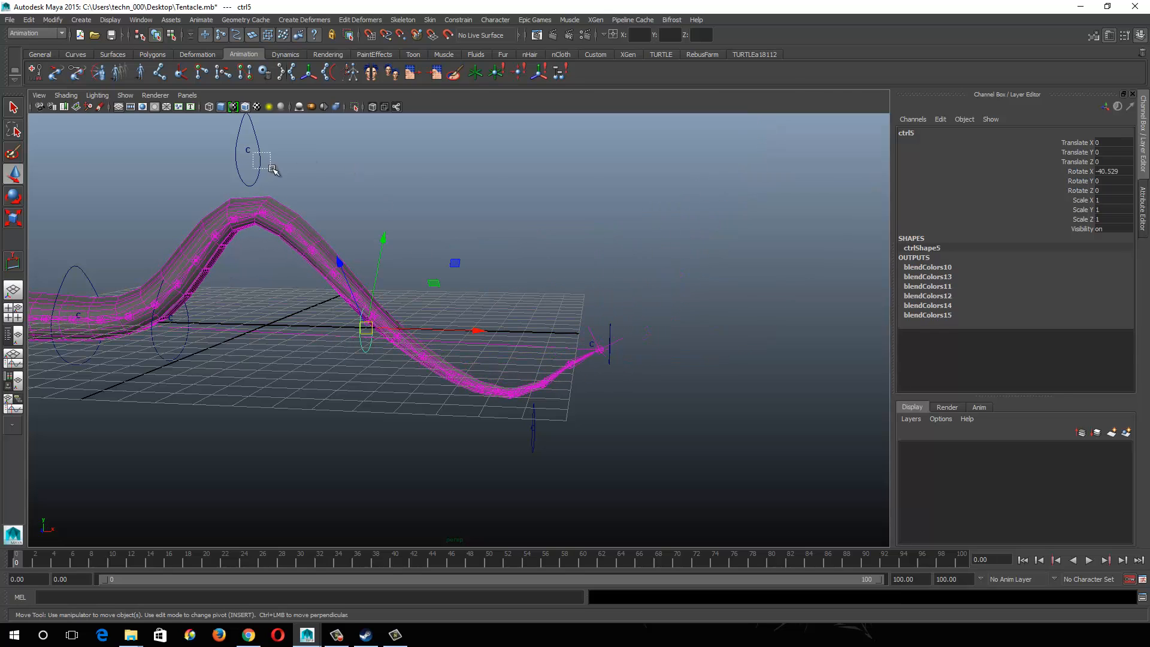
left_click(259, 159)
left_click_drag(1099, 160, 1105, 146)
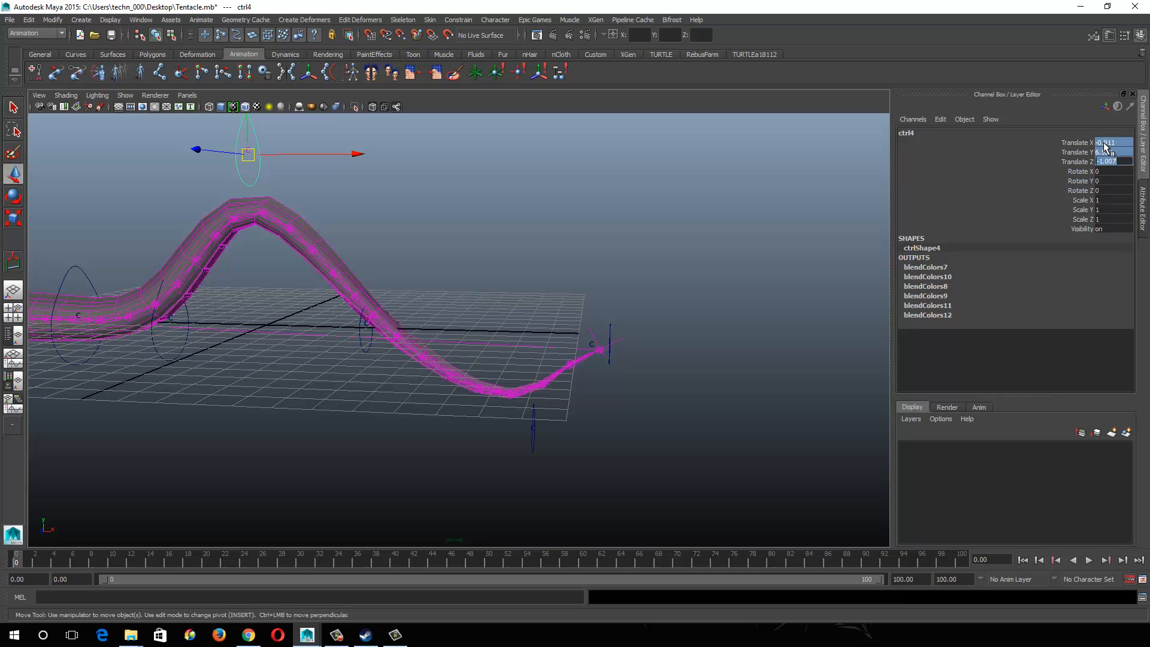
type("0")
key("Return")
Step: Reset the X, Y and Z translation of both ctrl6 and ctrl7 to 0
left_click(528, 440)
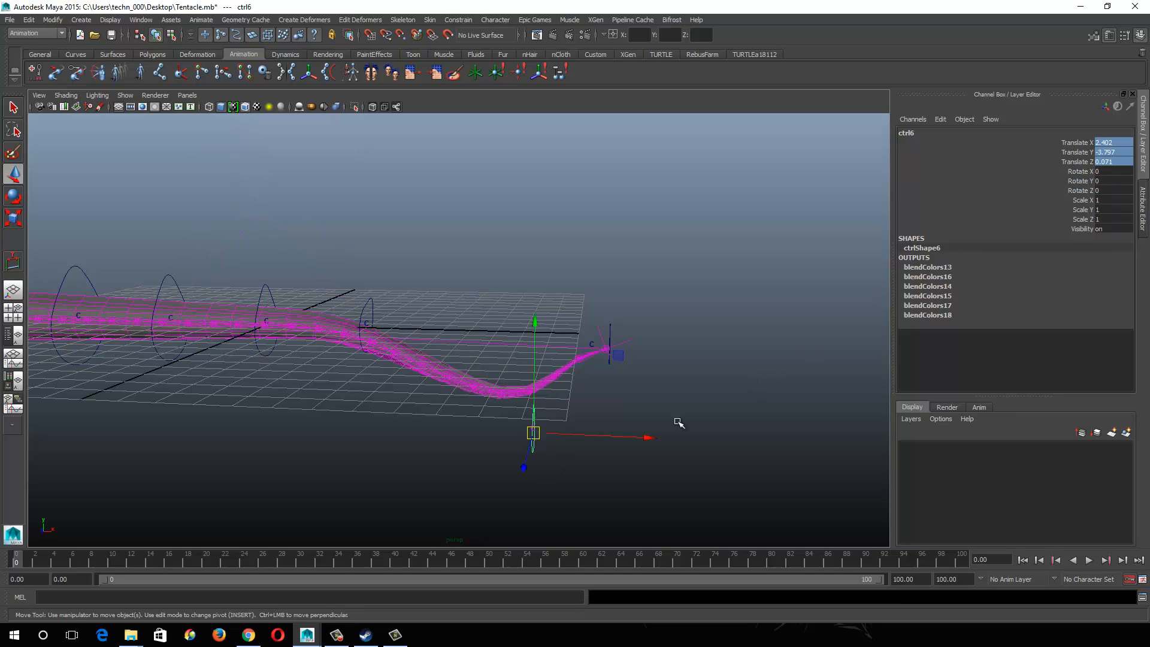
type("0")
key("Return")
left_click(612, 367)
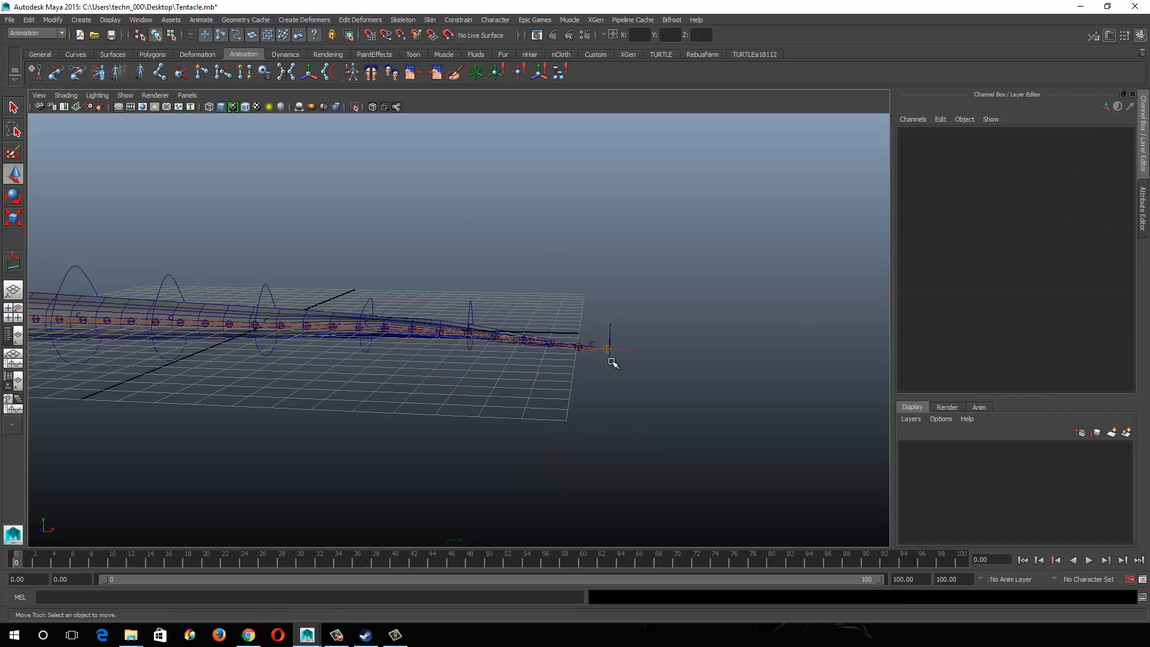
left_click(609, 358)
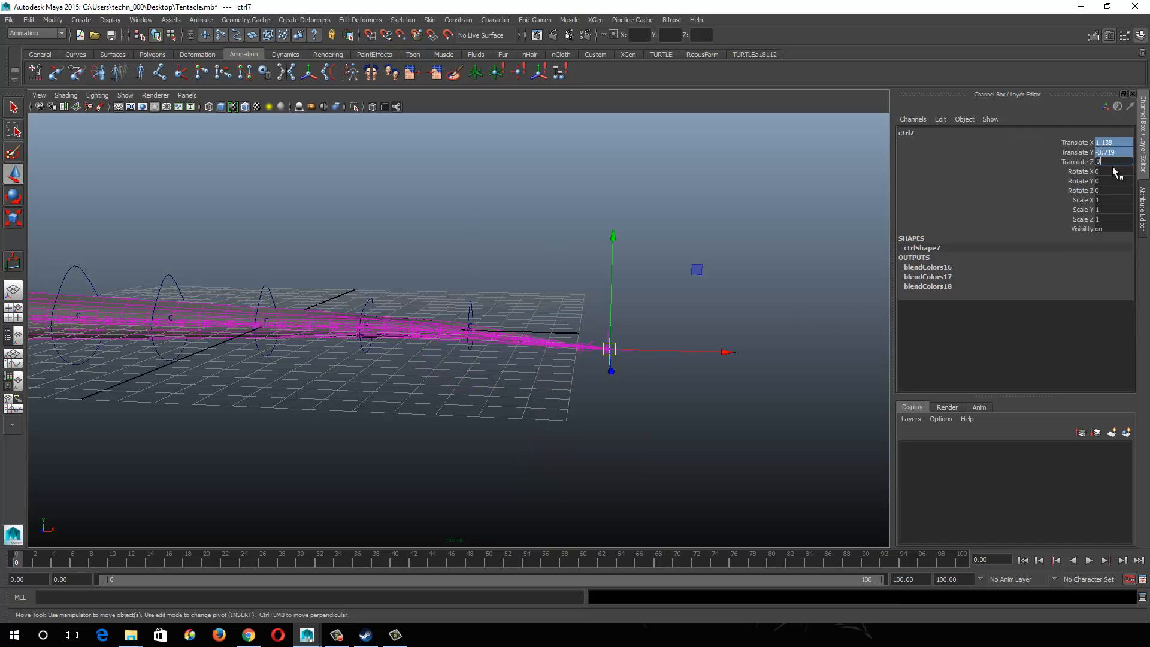
type("0")
key("Return")
Step: Rotate ctrl5 to about -14.8 degrees in X to test the twist on the straightened tentacle
left_click_drag(303, 342, 319, 318, "alt")
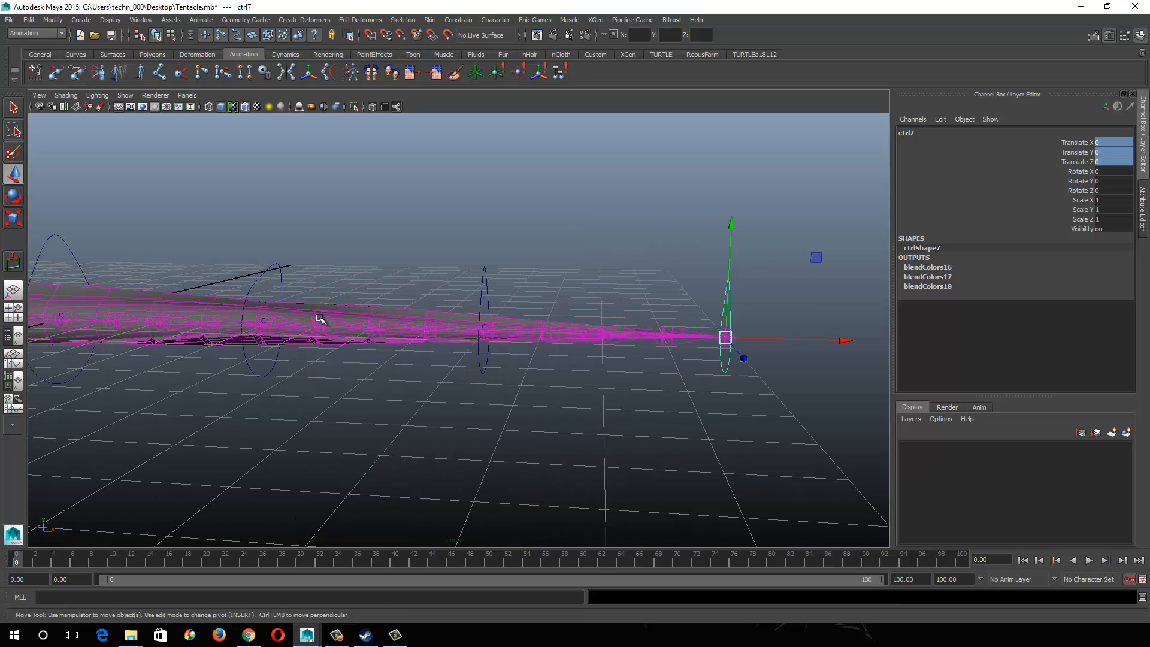
middle_click_drag(319, 317, 432, 354, "alt")
left_click(405, 298)
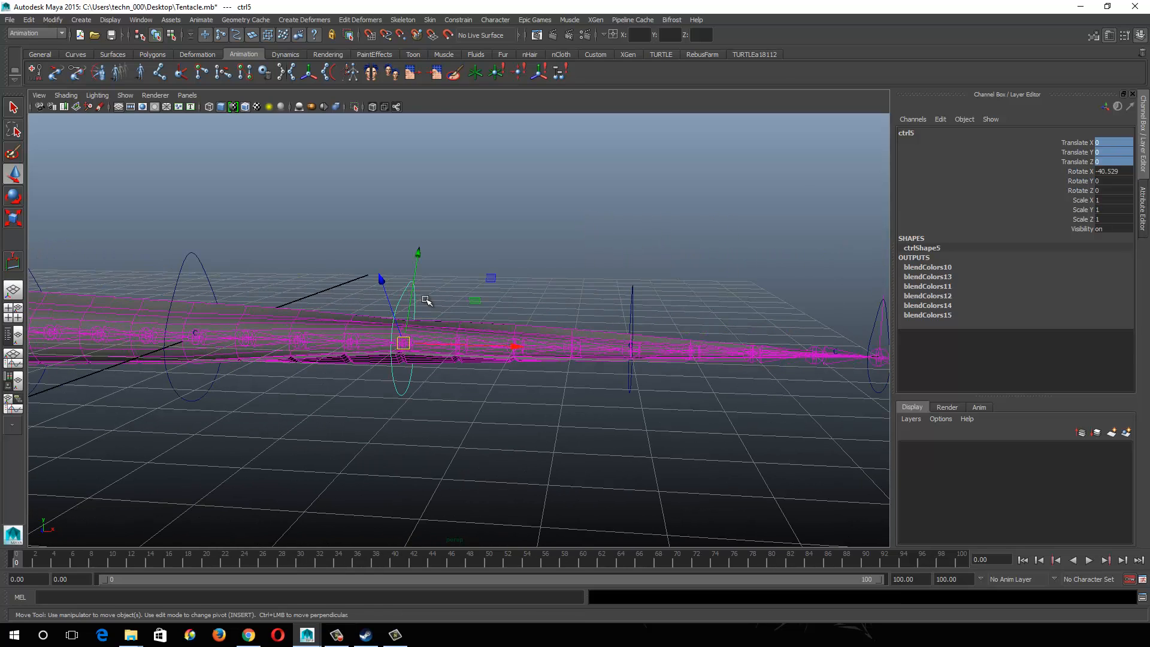
key("e")
left_click_drag(377, 318, 421, 376)
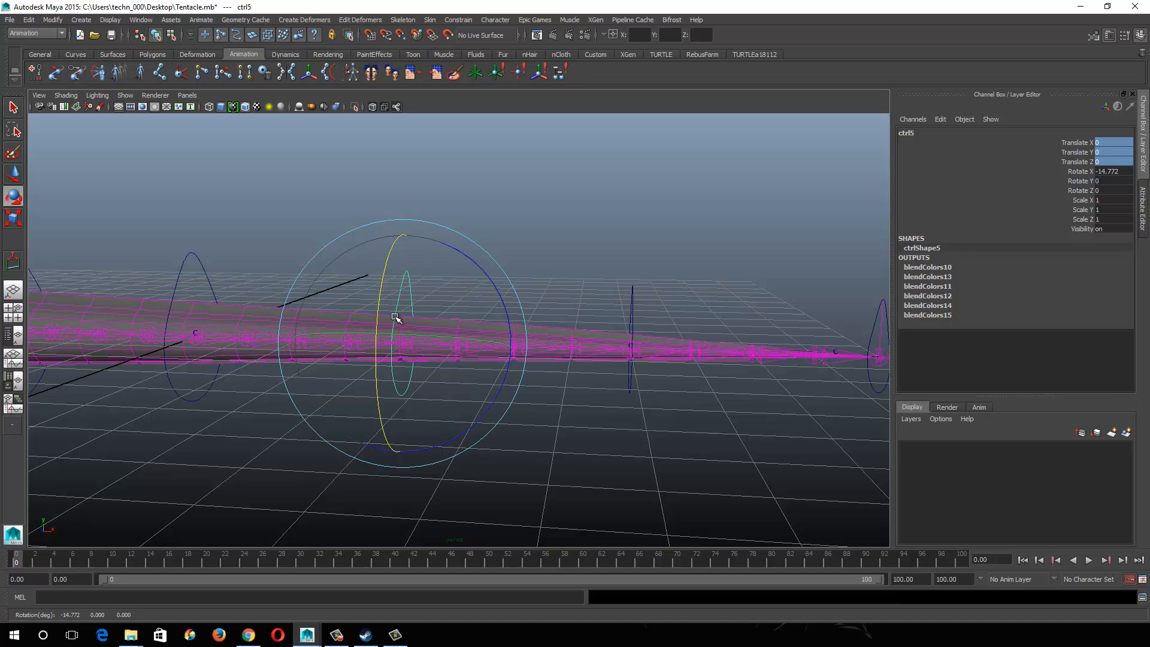
Step: Pull the tip control ctrl7 outward along the tentacle to about 4.7, 0.07, -0.84 to test stretching
scroll(762, 330, "down", 3)
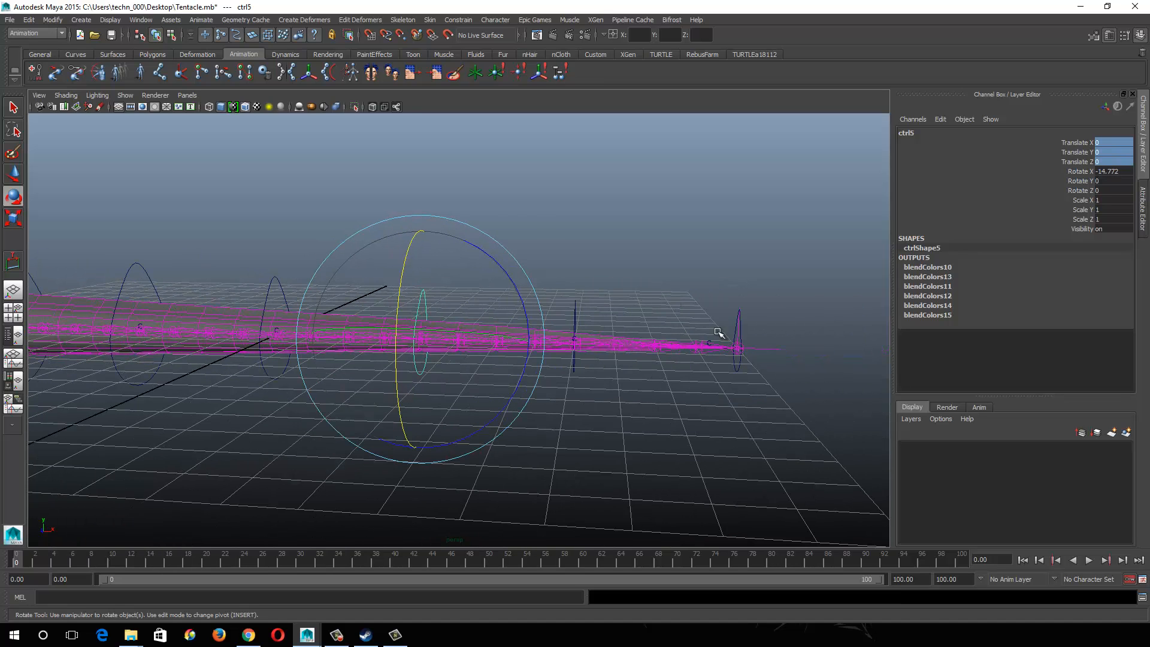
left_click(735, 366)
key("w")
left_click_drag(737, 348, 886, 335)
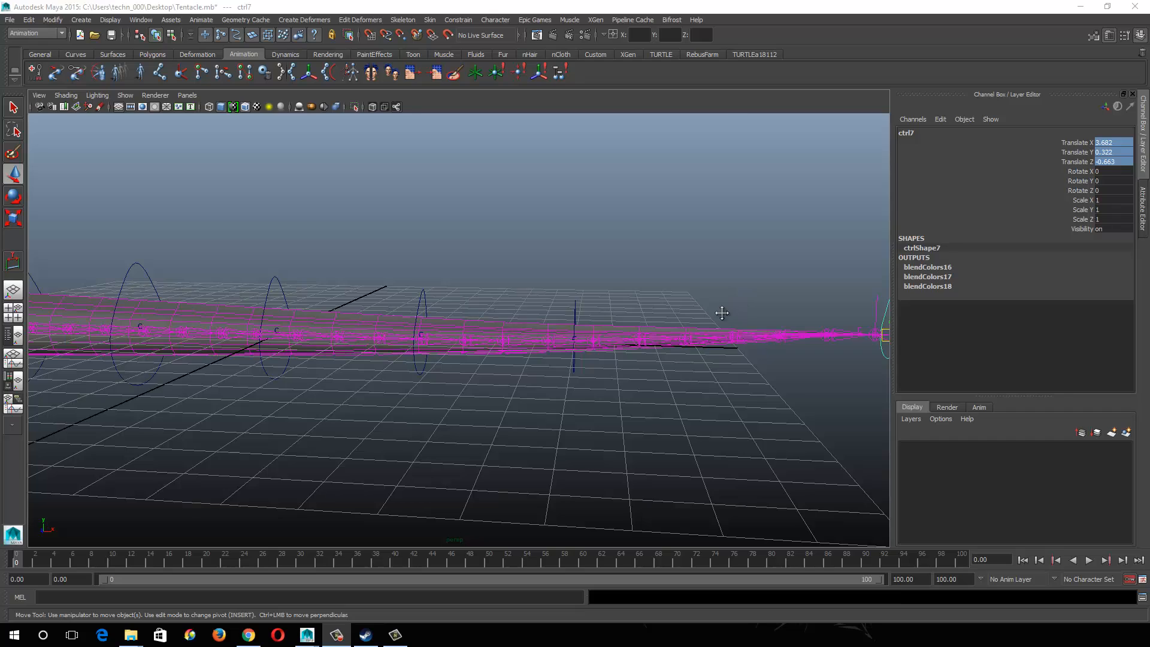
left_click_drag(721, 318, 639, 304, "alt")
mouse_move(709, 334)
left_mouse_down("alt")
mouse_move(683, 323)
mouse_move(701, 336)
left_mouse_up("alt")
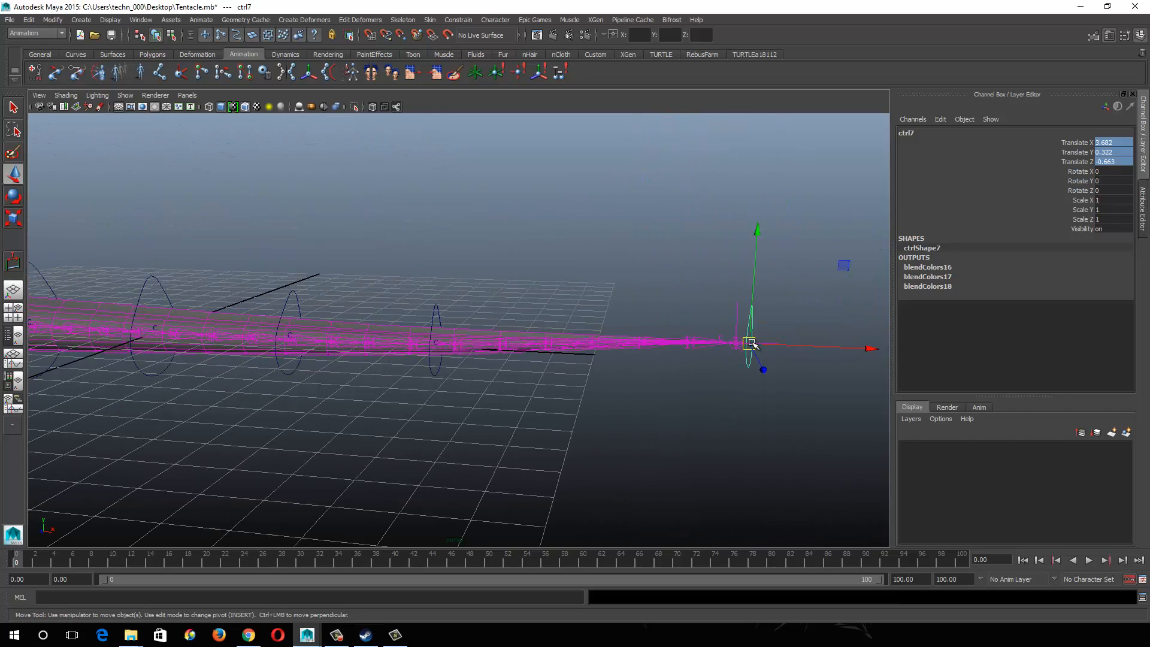
left_click_drag(752, 344, 791, 354)
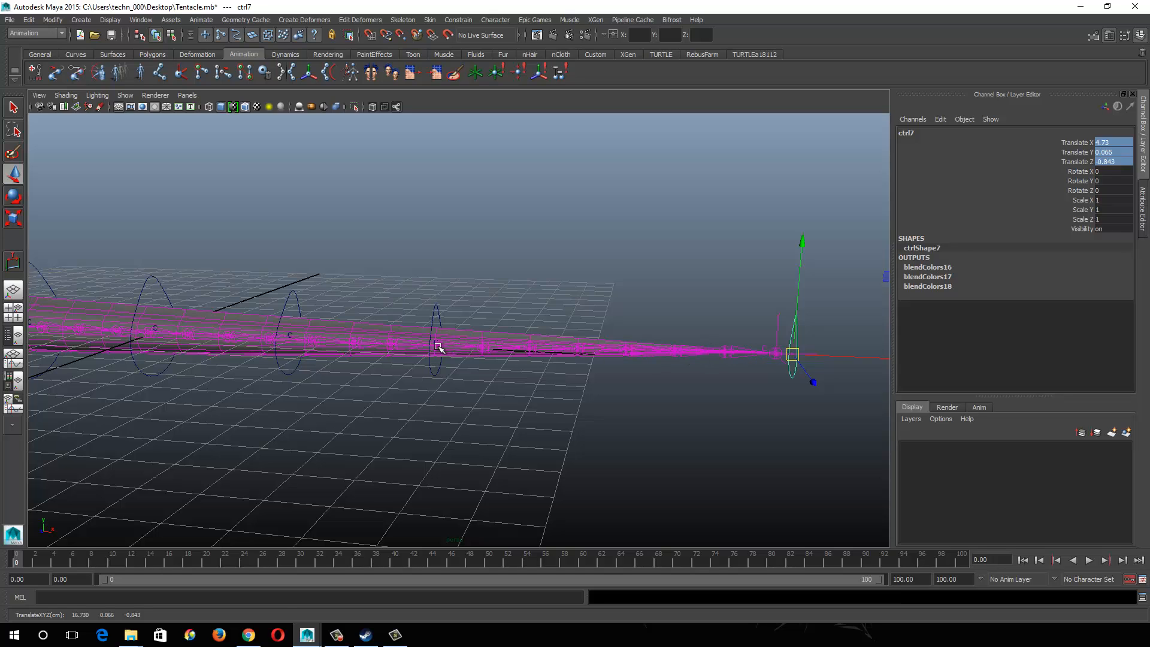
left_click_drag(590, 375, 597, 369, "alt")
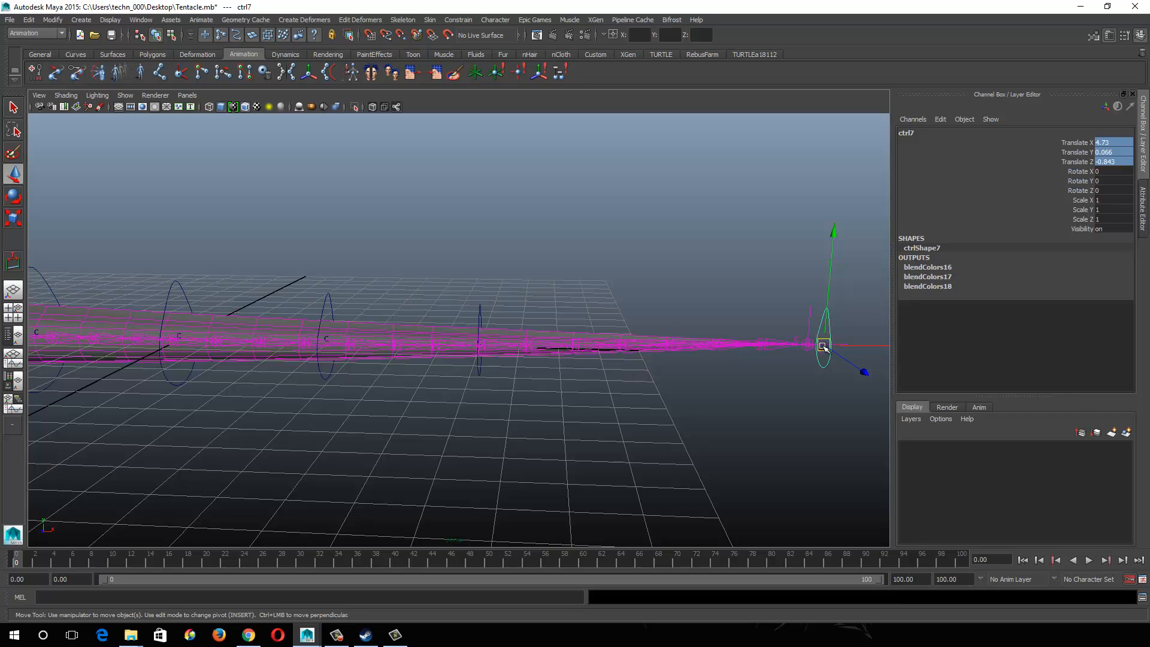
Step: Pull the tip control ctrl7 farther outward along the tentacle to about 5.26, 0.07, -0.9
mouse_move(823, 346)
left_mouse_down()
mouse_move(800, 346)
mouse_move(845, 345)
left_mouse_up()
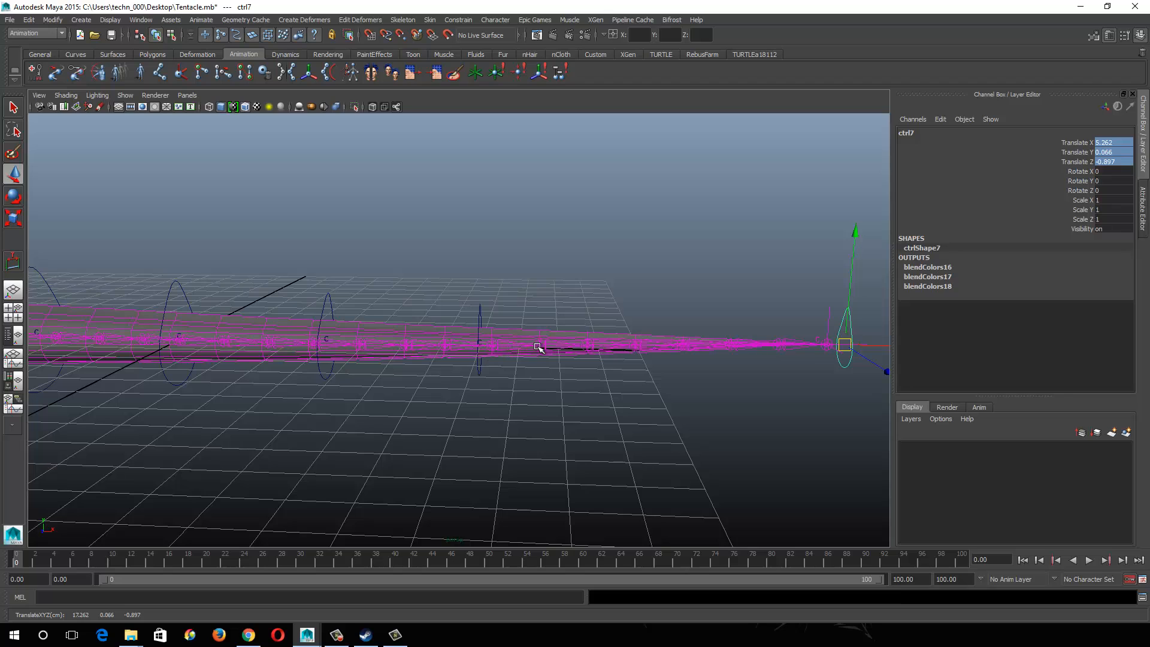
middle_click_drag(560, 363, 625, 389, "alt")
right_click_drag(621, 390, 690, 448, "alt")
middle_click_drag(630, 390, 555, 357, "alt")
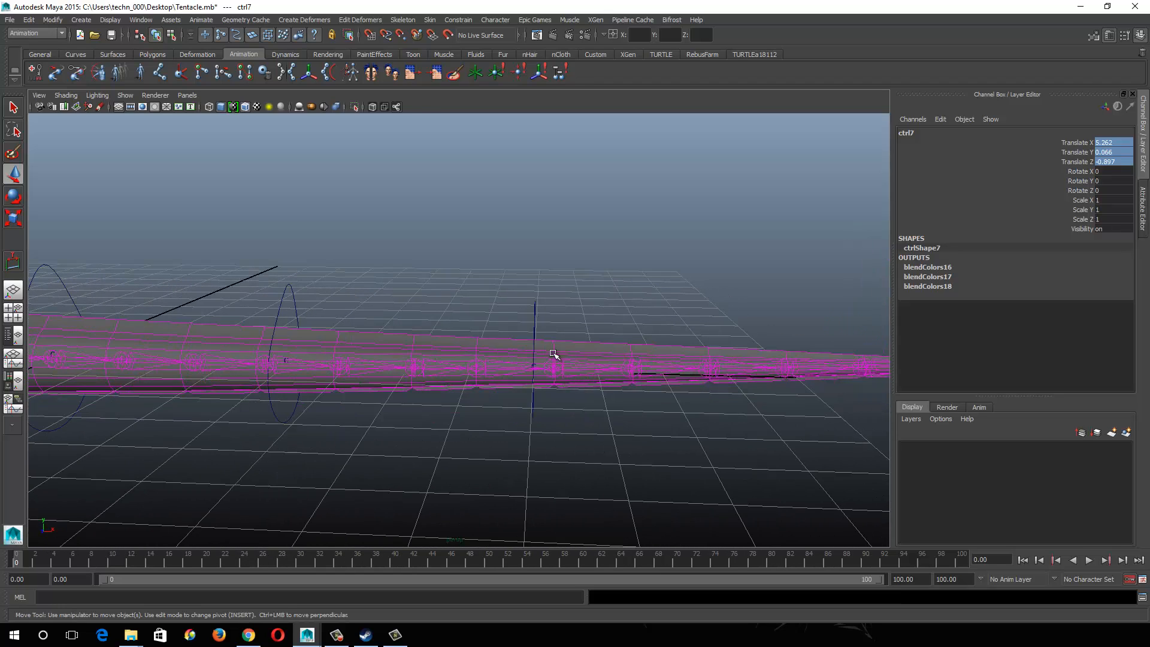
Step: Test the twist near the stretched tip by rotating ctrl6 to about 35.3 degrees in X, and back to about 6.8 degrees
left_click(537, 320)
left_click(536, 321)
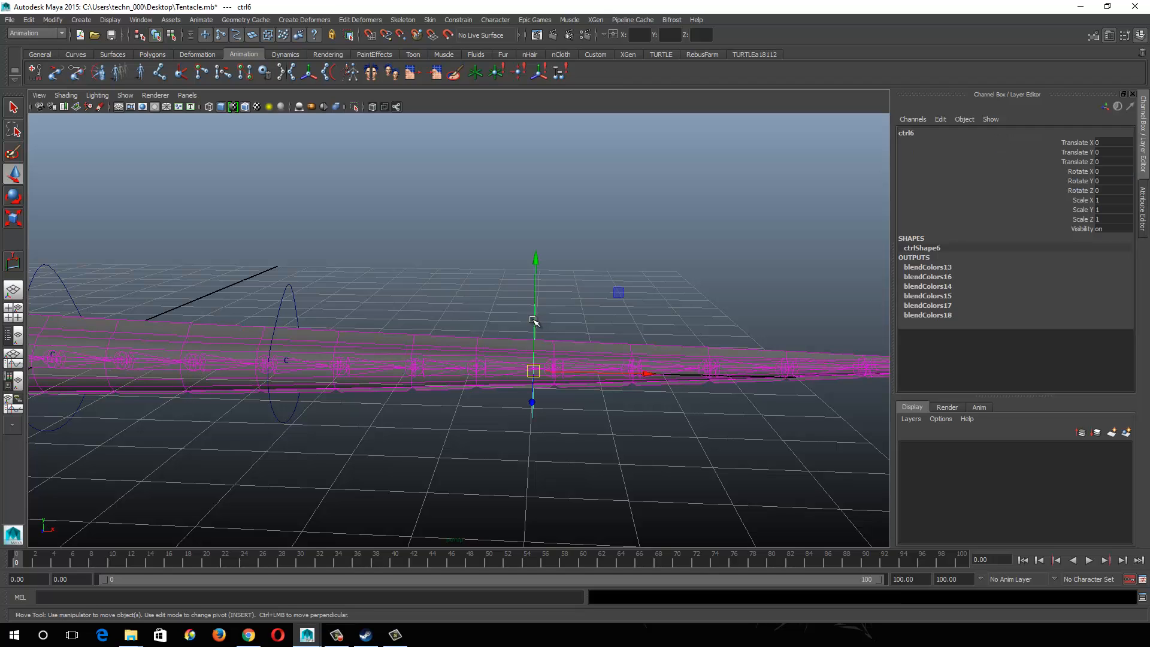
key("e")
left_click_drag(532, 326, 551, 396)
left_click_drag(562, 350, 585, 316, "alt")
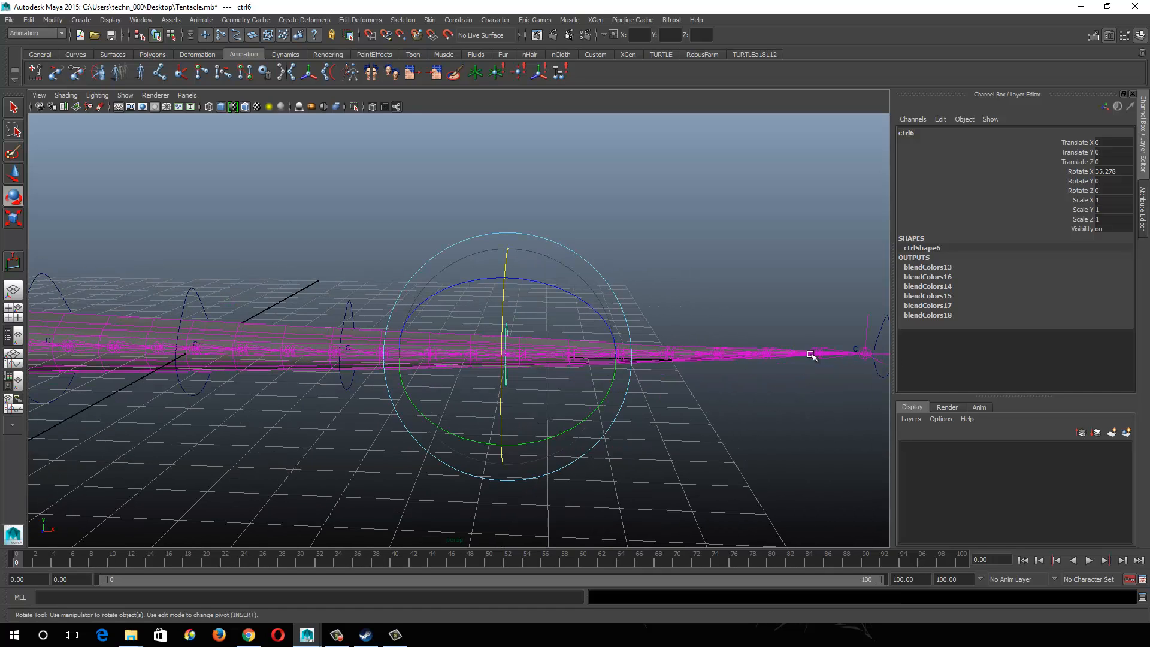
left_click_drag(716, 355, 628, 349, "alt")
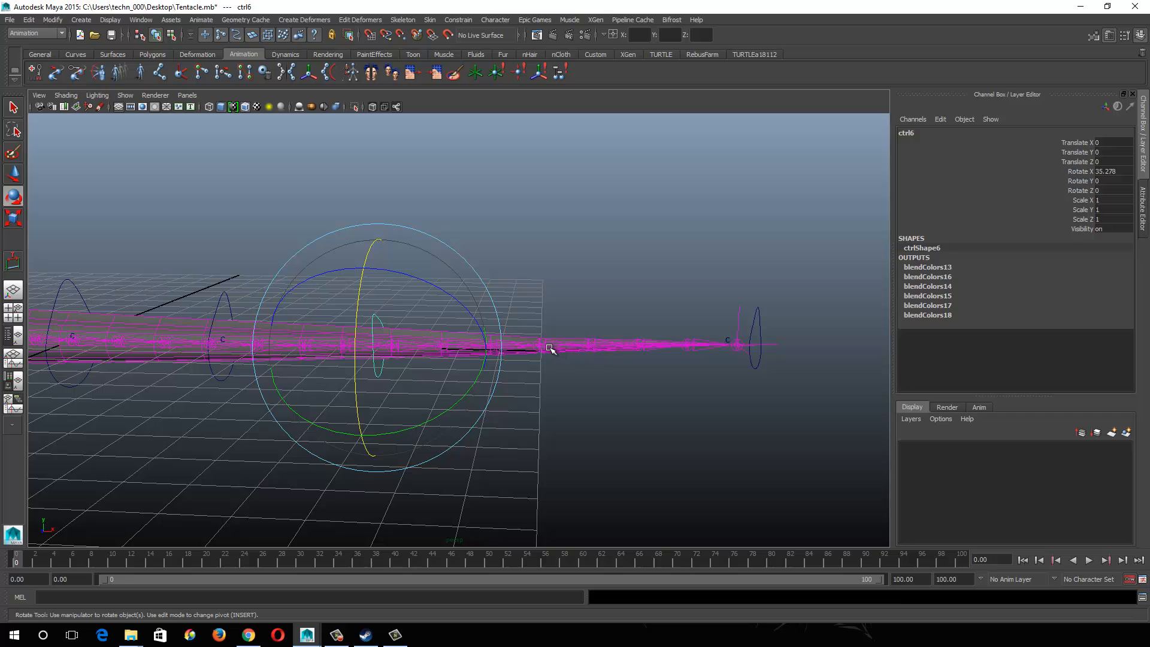
left_click_drag(355, 343, 393, 293)
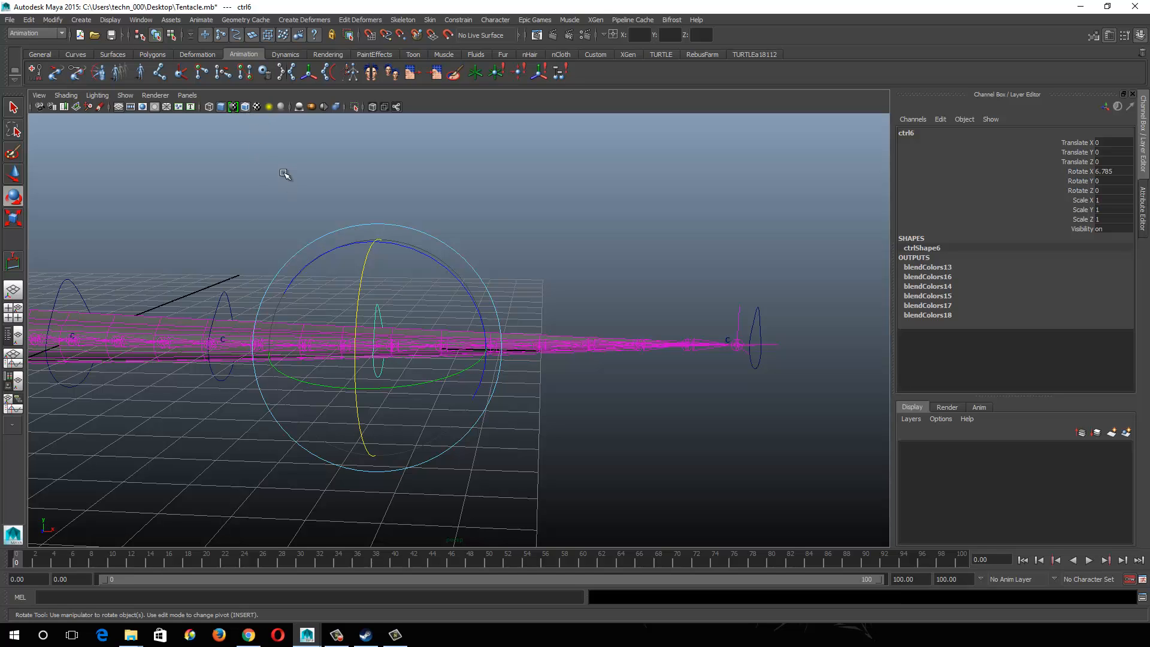
left_click_drag(506, 349, 592, 350, "alt")
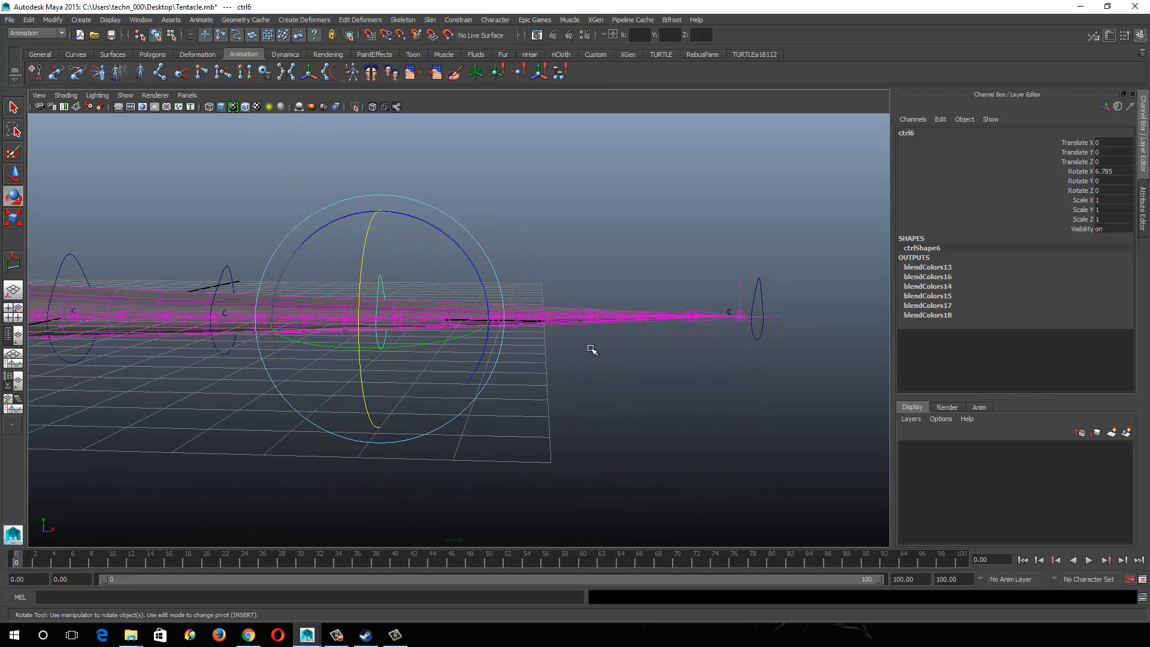
Step: Reset the X rotation of ctrl6 and the X, Y and Z translation of ctrl7 to 0
double_click(1109, 172)
type("0")
key("Return")
left_click(758, 291)
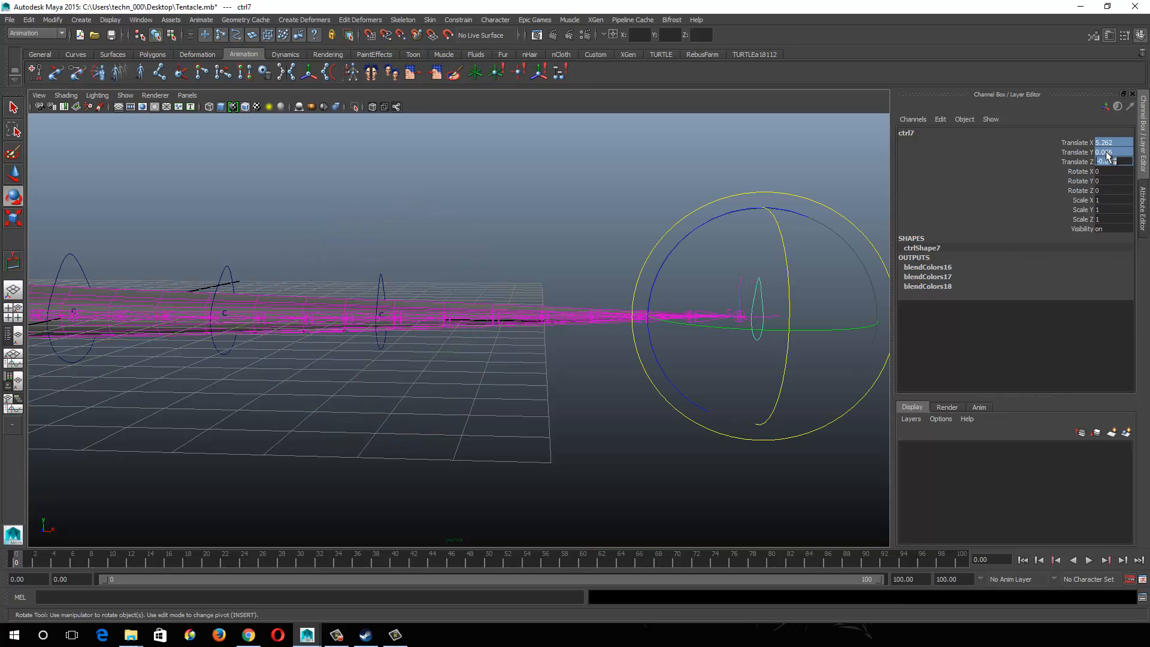
type("0")
key("Return")
Step: Select controls ctrl4 through ctrl7, zero their translation and rotation values together, and clear the selection
left_click(715, 239)
left_click_drag(512, 312, 498, 345, "alt")
left_click_drag(535, 368, 536, 369)
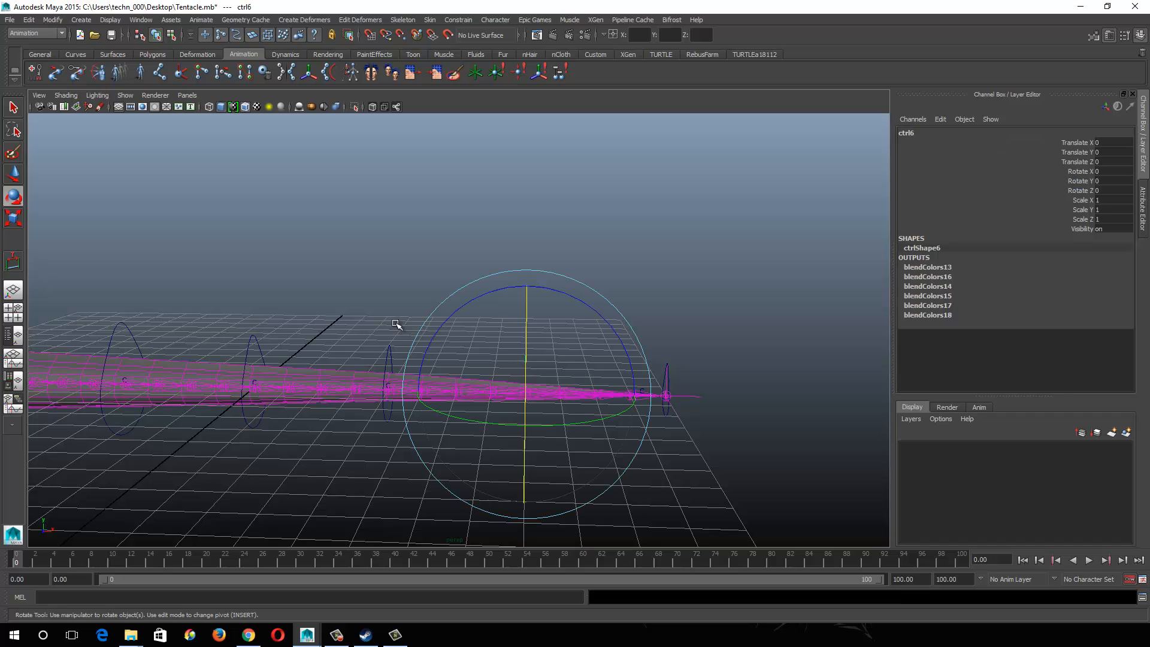
left_click_drag(233, 312, 292, 349)
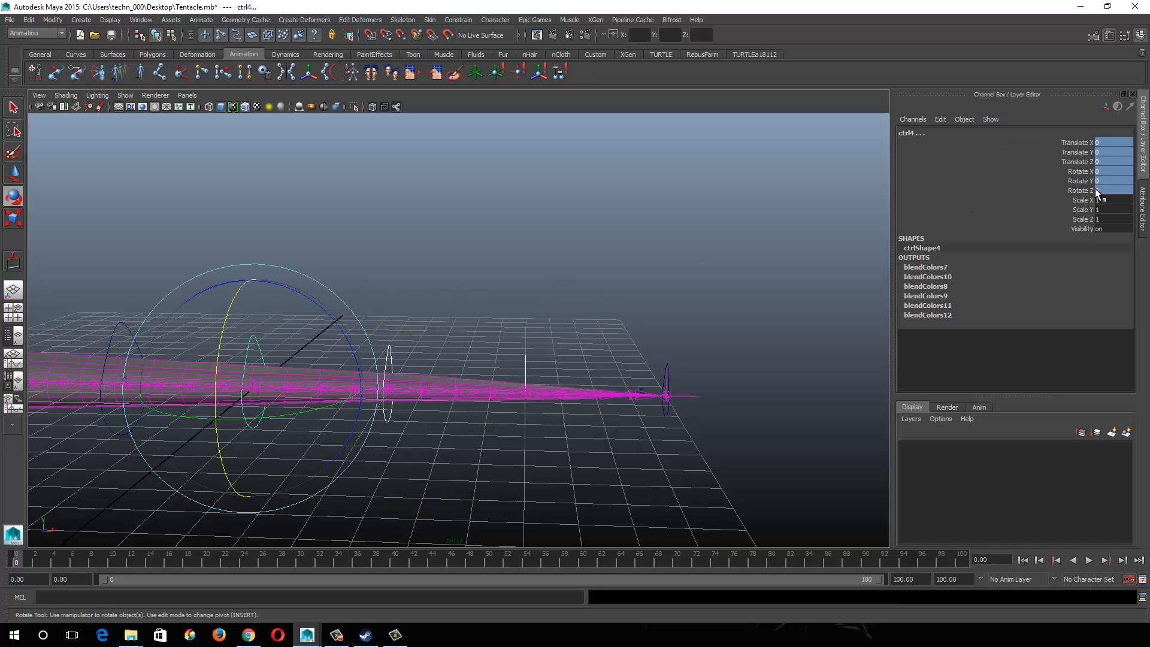
left_click_drag(1095, 188, 1096, 189)
left_click_drag(661, 406, 684, 419, "shift")
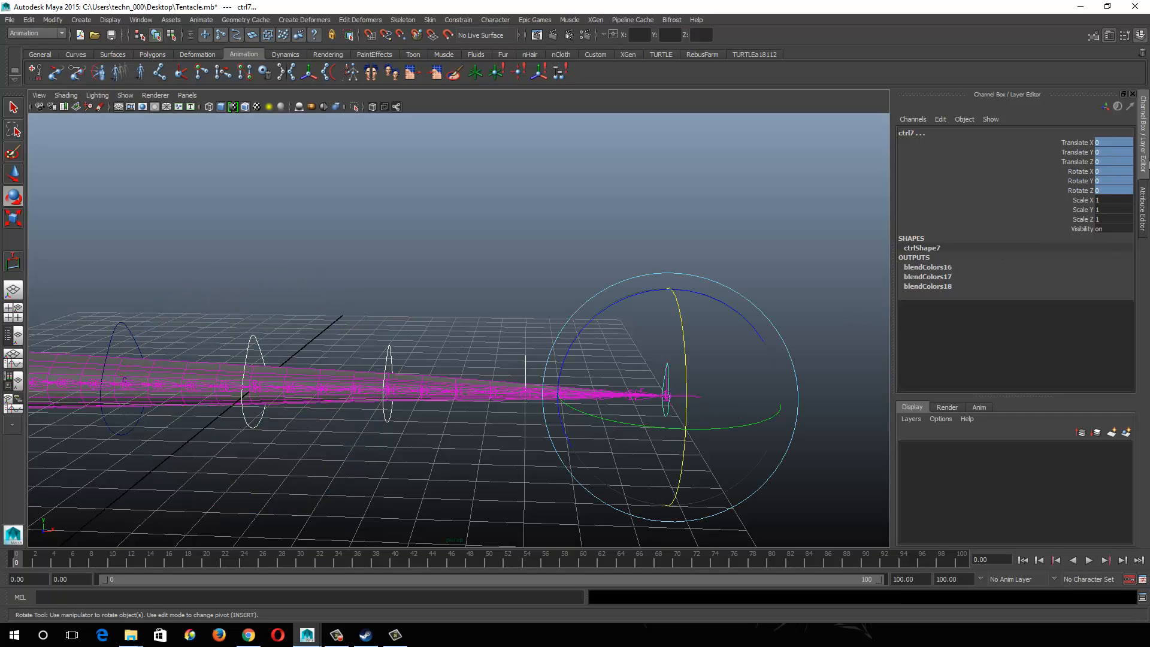
left_click(1103, 190)
left_click_drag(1105, 137, 1107, 143)
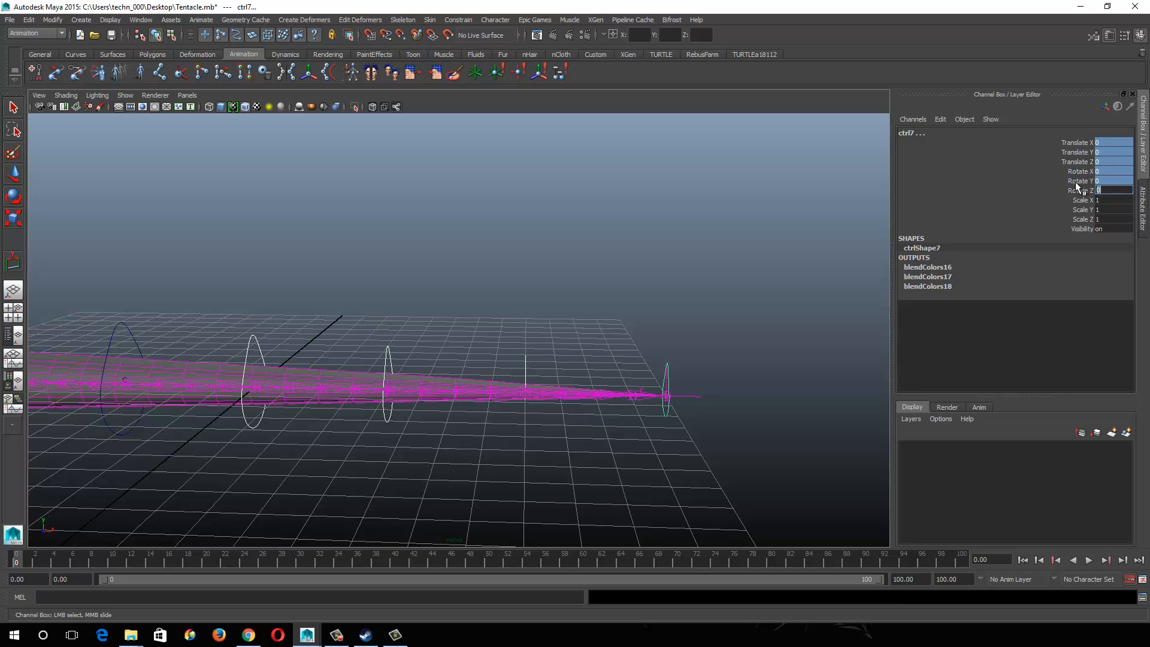
left_click(496, 321)
Step: Lift ctrl3 to about -0.33, 6.38, -1.23 to test the bend, and undo the move
middle_click_drag(144, 329, 317, 311, "alt")
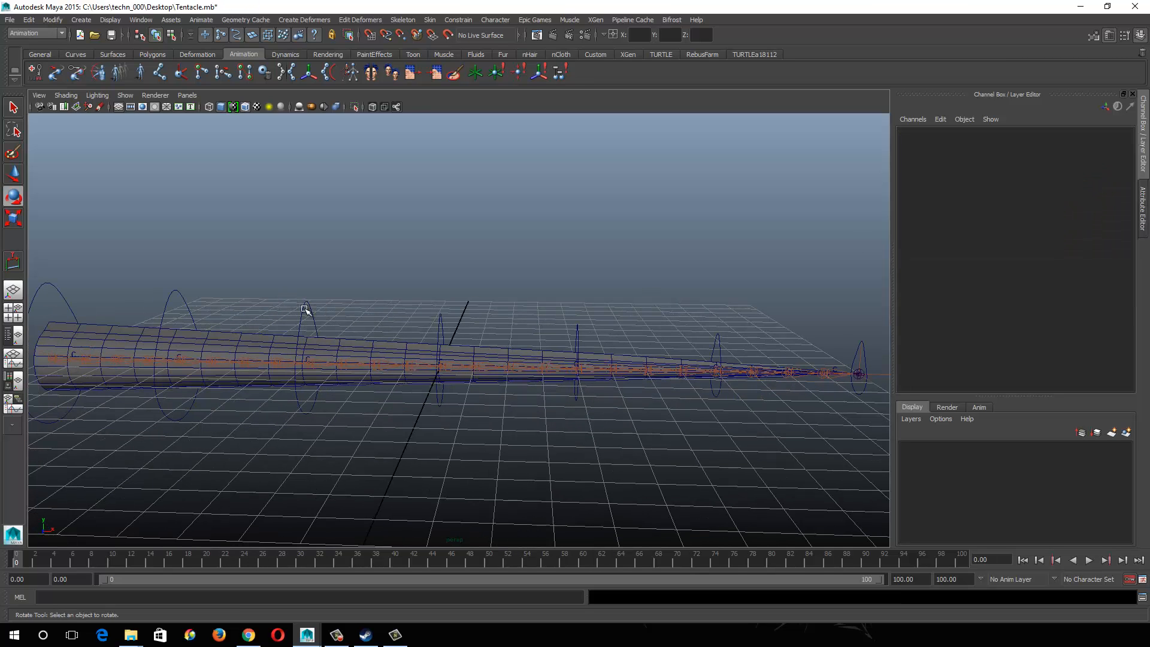
left_click(305, 310)
key("w")
left_click_drag(310, 362, 330, 139)
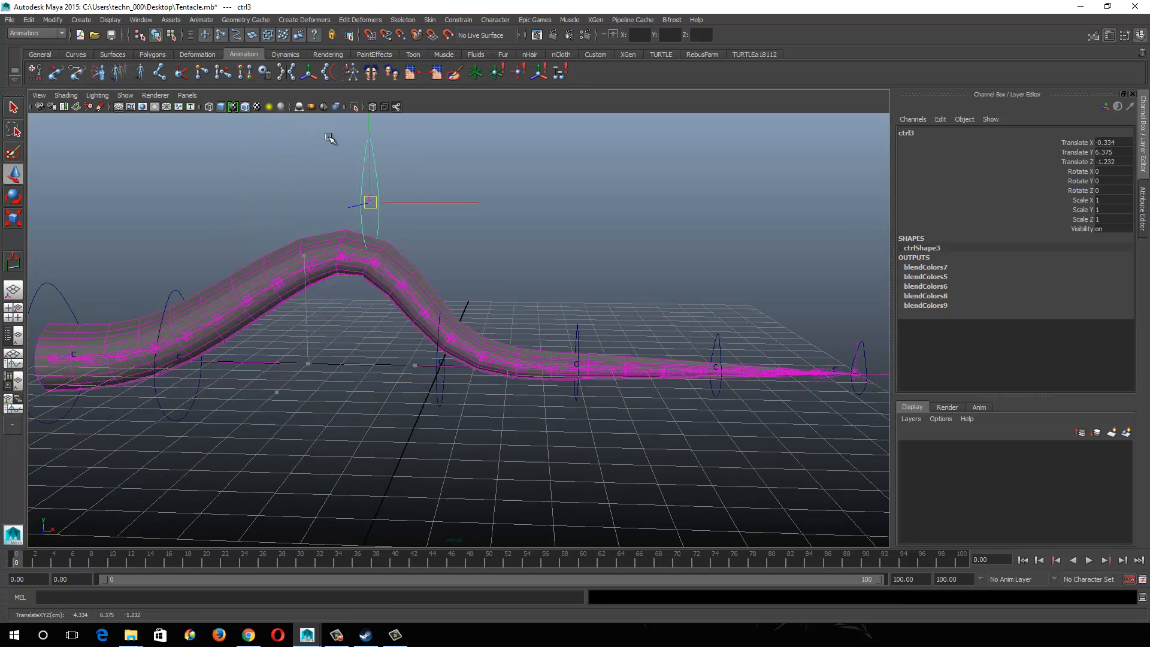
key("ctrl+z")
key("ctrl+z")
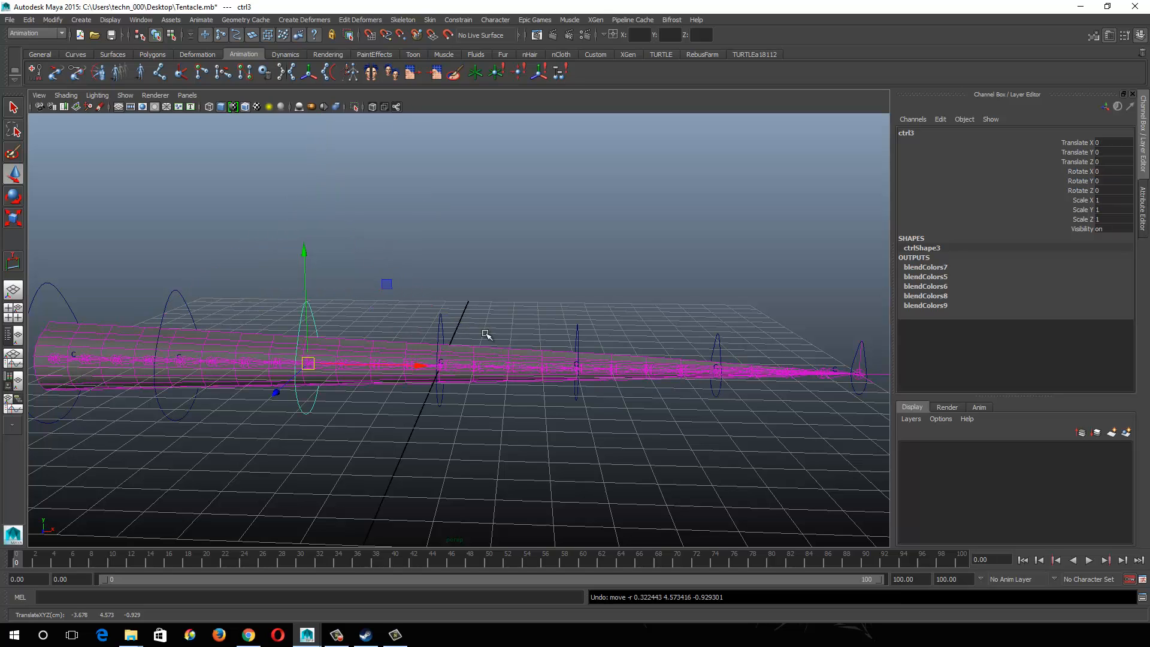
Step: Raise the middle control ctrl4 to about 0.26, 4.05, -0.82 to arch the tentacle
middle_click_drag(486, 334, 385, 326, "alt")
right_click_drag(385, 326, 429, 380, "alt")
key("w")
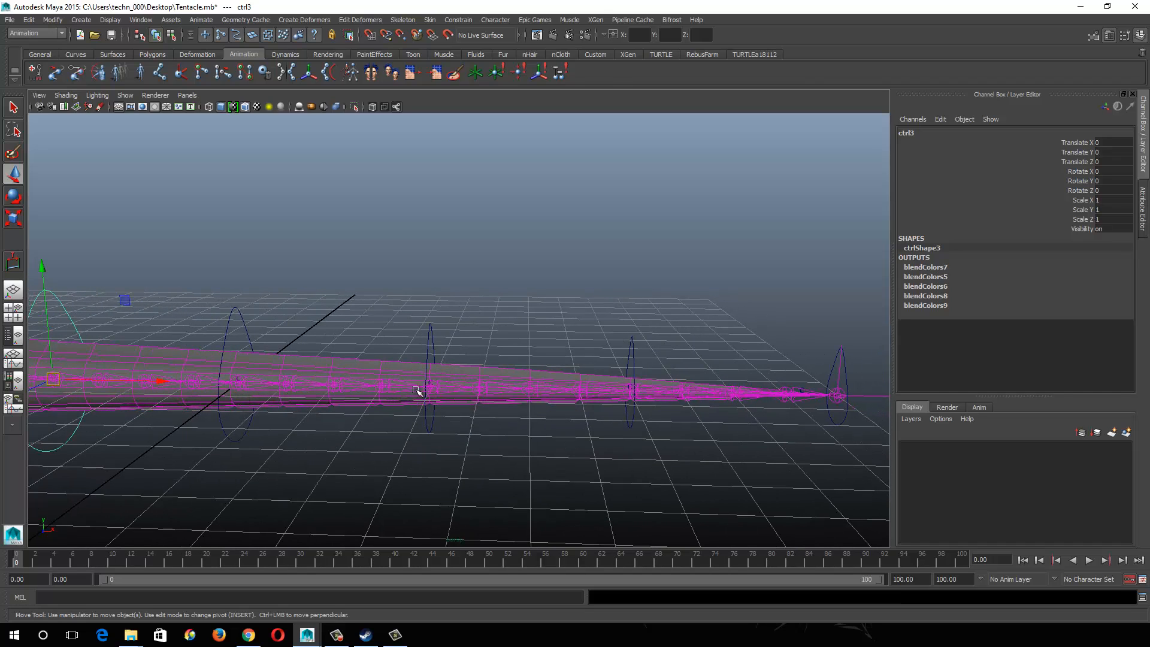
left_click_drag(317, 387, 430, 395, "alt")
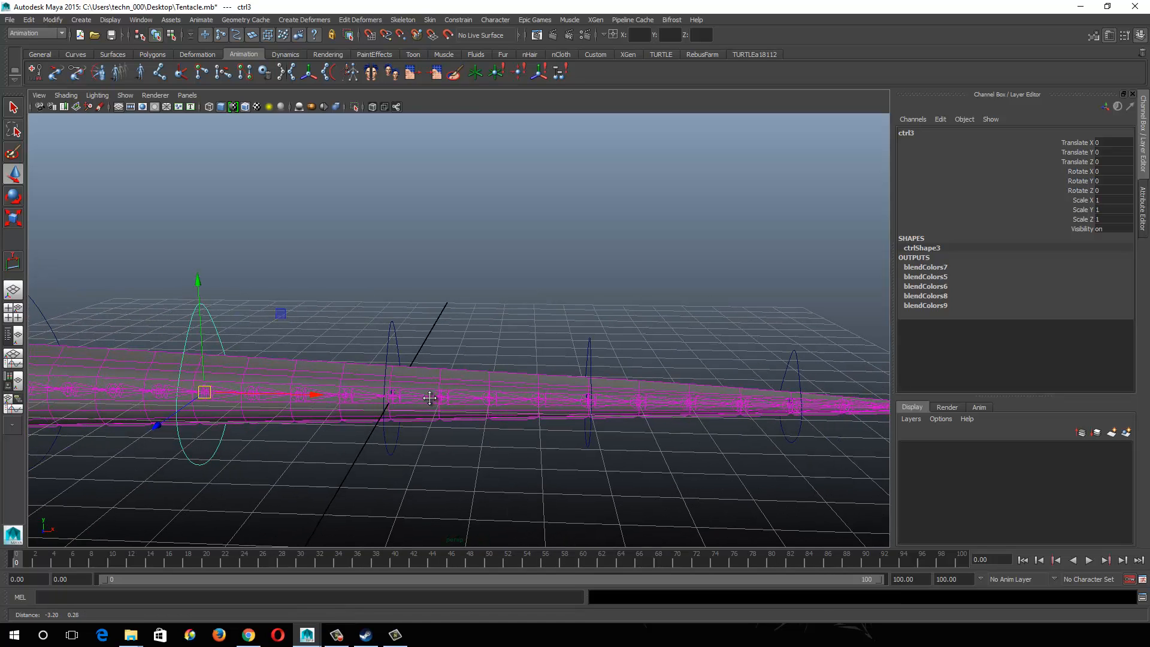
left_click(388, 334)
left_click(394, 397)
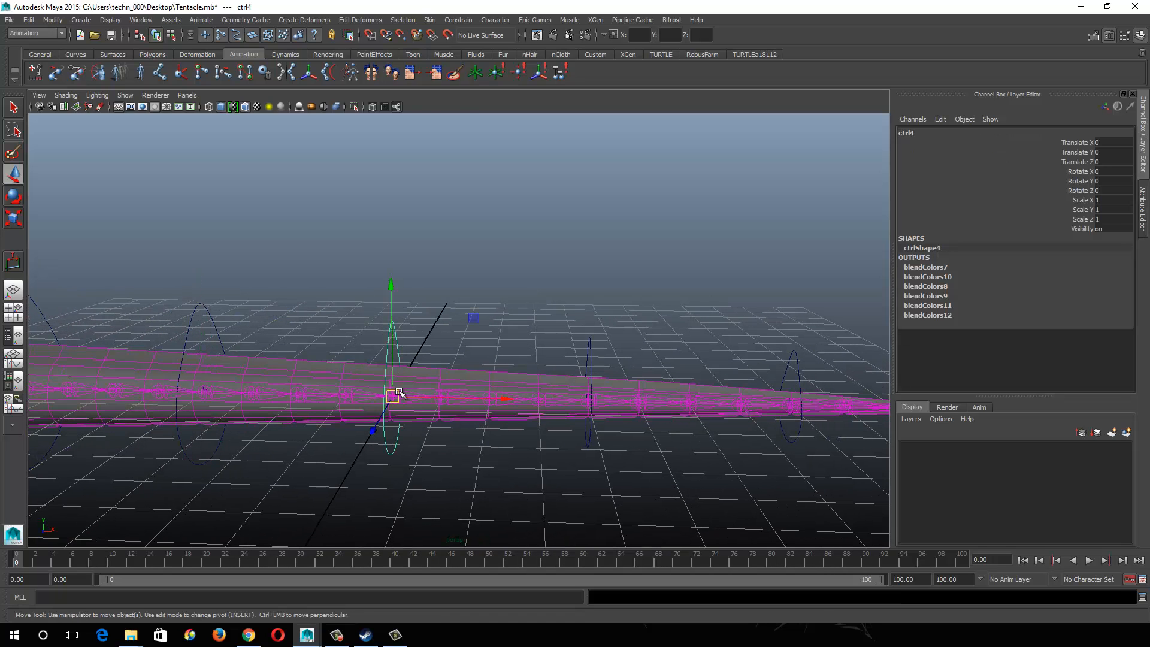
left_click_drag(393, 398, 338, 213)
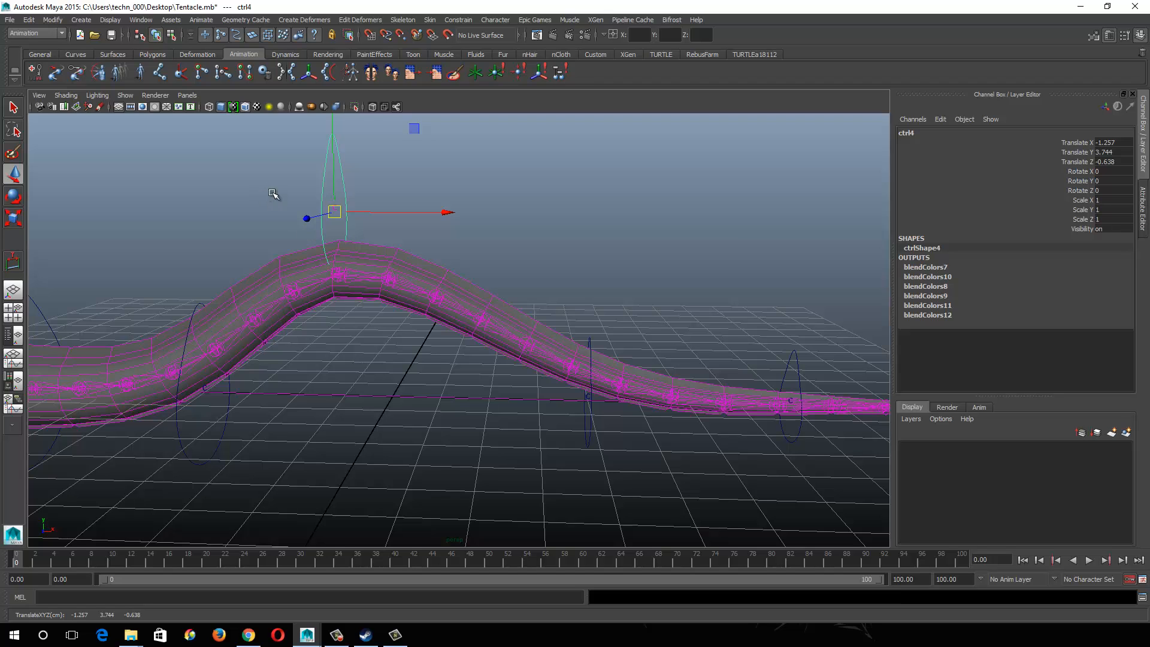
left_click_drag(336, 212, 408, 197)
right_click_drag(807, 330, 672, 332, "alt")
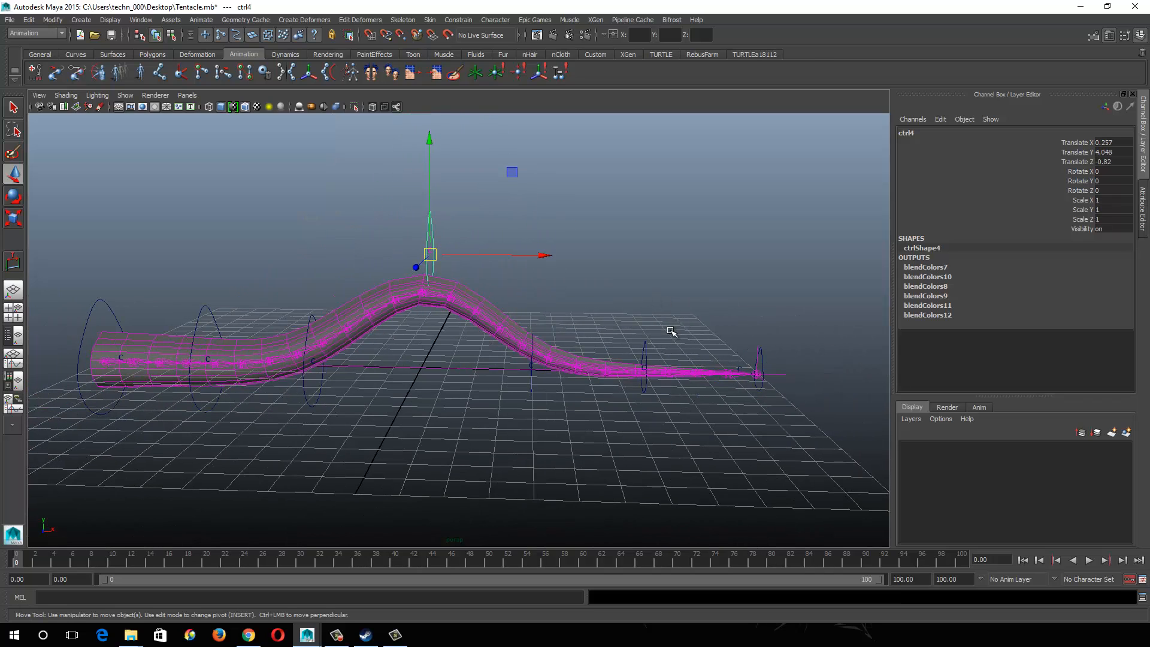
Step: Pull the tip control ctrl7 outward by about 2.39 in X on the arched tentacle, and undo the move
left_click(761, 360)
left_click_drag(757, 378, 824, 371)
key("ctrl+z")
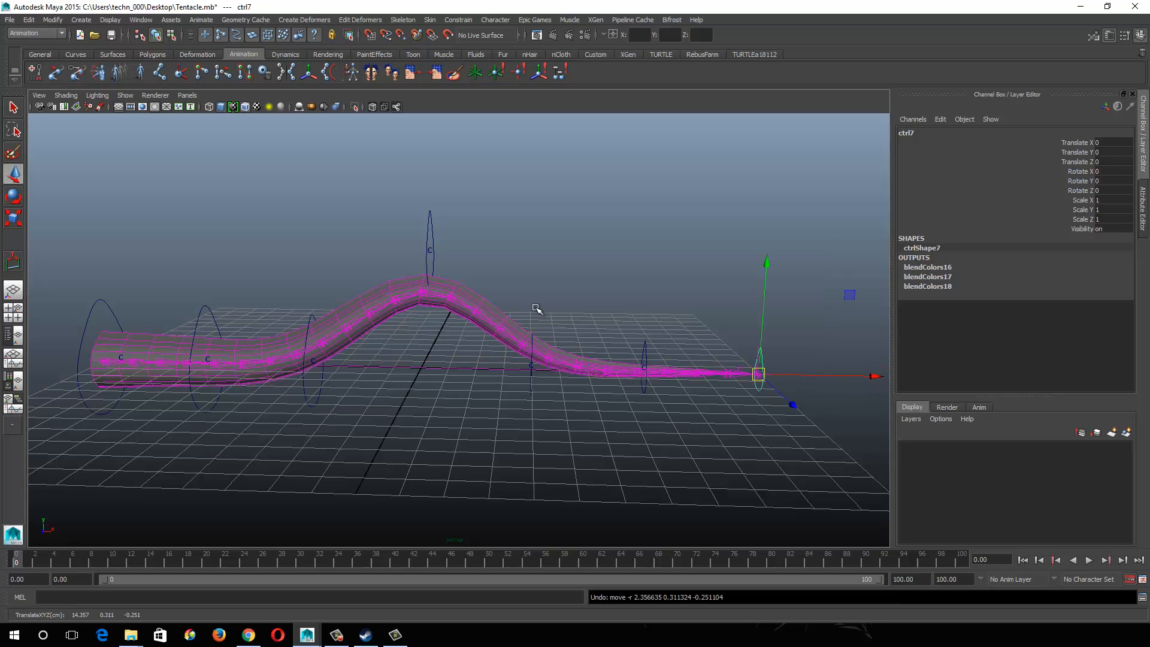
Step: Raise ctrl4 to about -0.21, 6.32, -1.23, and try pulling ctrl7 outward by about 2.2 in X before undoing that pull
left_click(431, 228)
left_click_drag(432, 256, 419, 180)
left_click(758, 372)
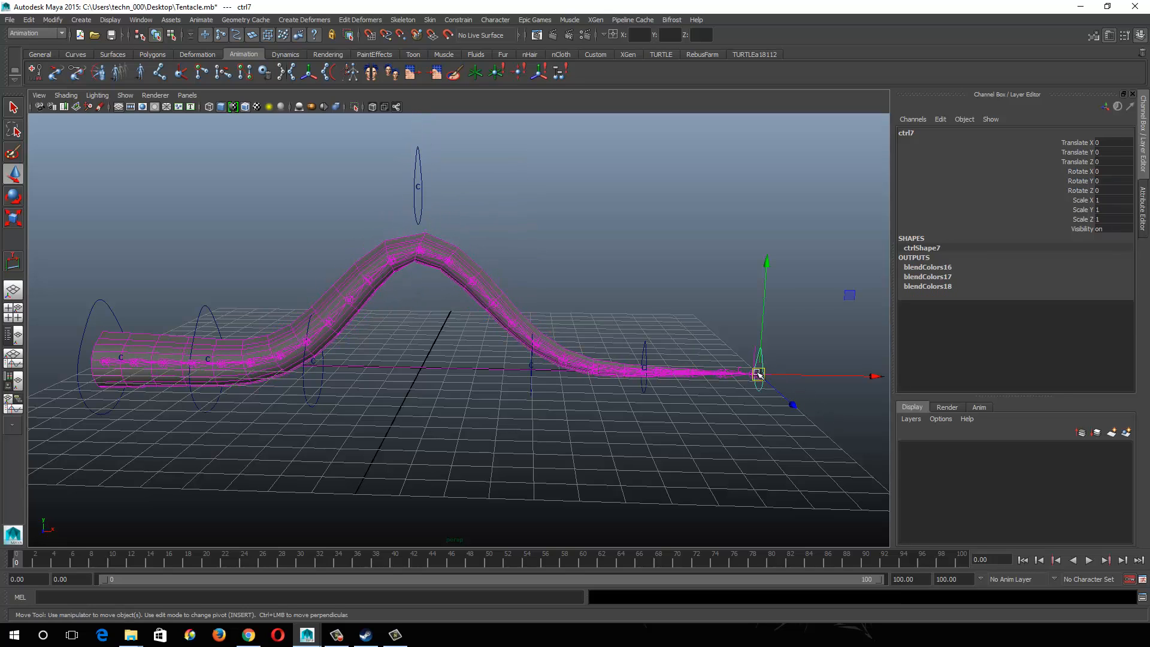
left_click_drag(758, 373, 821, 363)
key("ctrl+z")
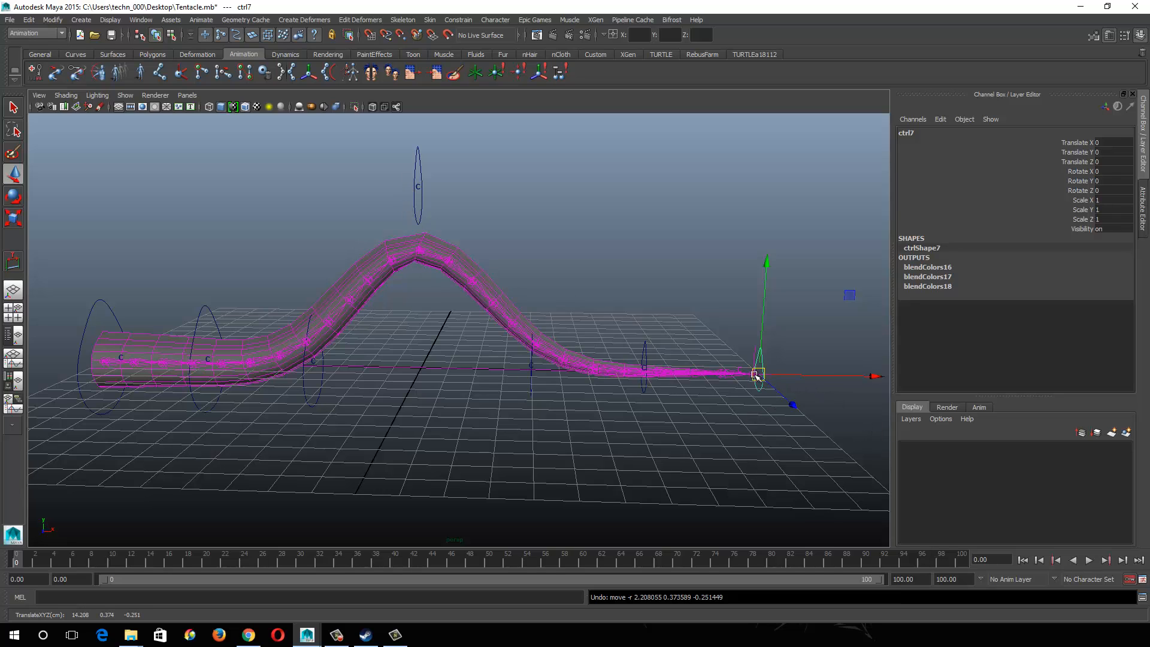
Step: Stretch ctrl7 out to about 11.65, -0.39, -0.86, and try rotating ctrl4 about its X axis before undoing the rotation
left_click_drag(758, 374, 1086, 385)
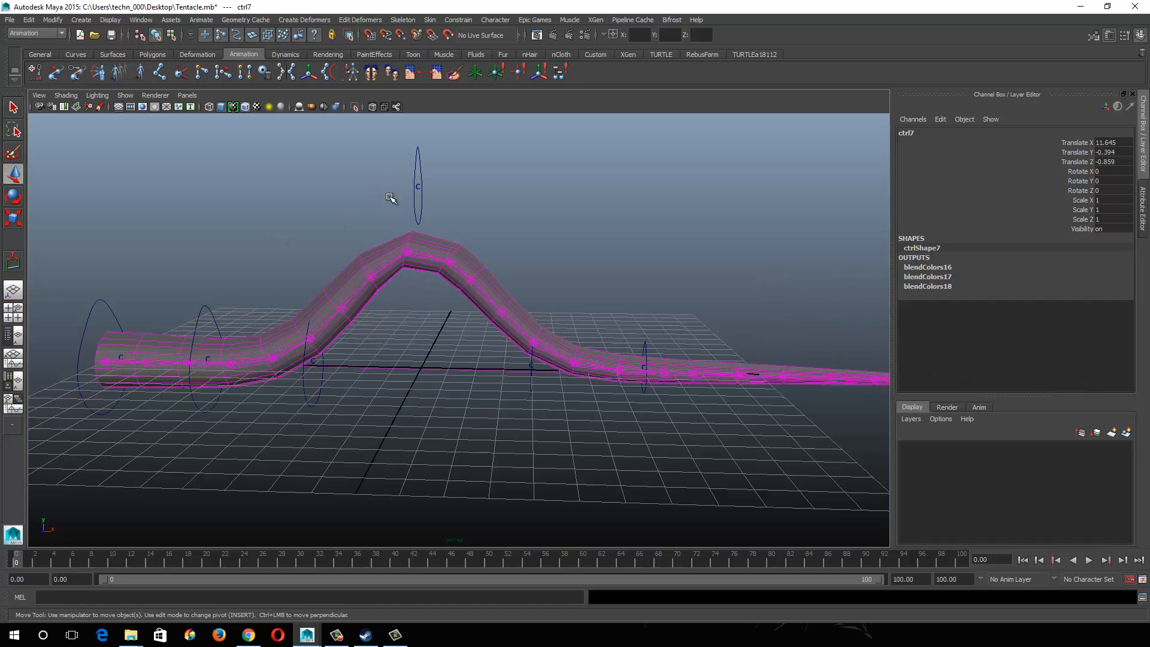
left_click_drag(395, 205, 419, 215)
key("e")
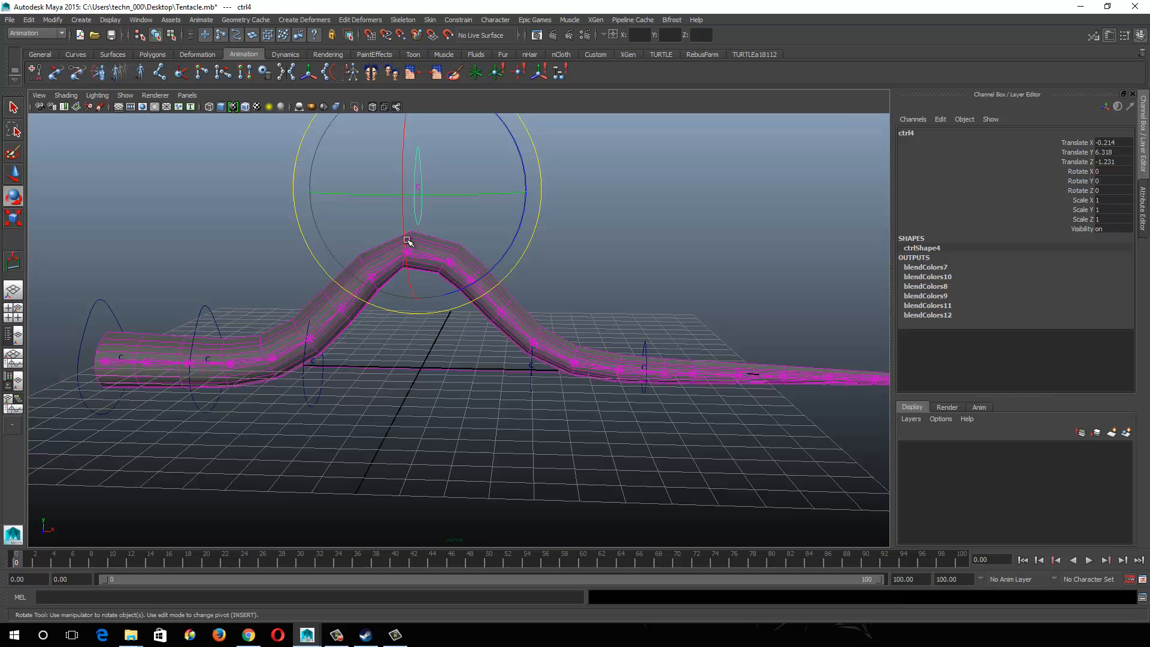
left_click_drag(405, 244, 436, 118)
key("ctrl+z")
key("ctrl+z")
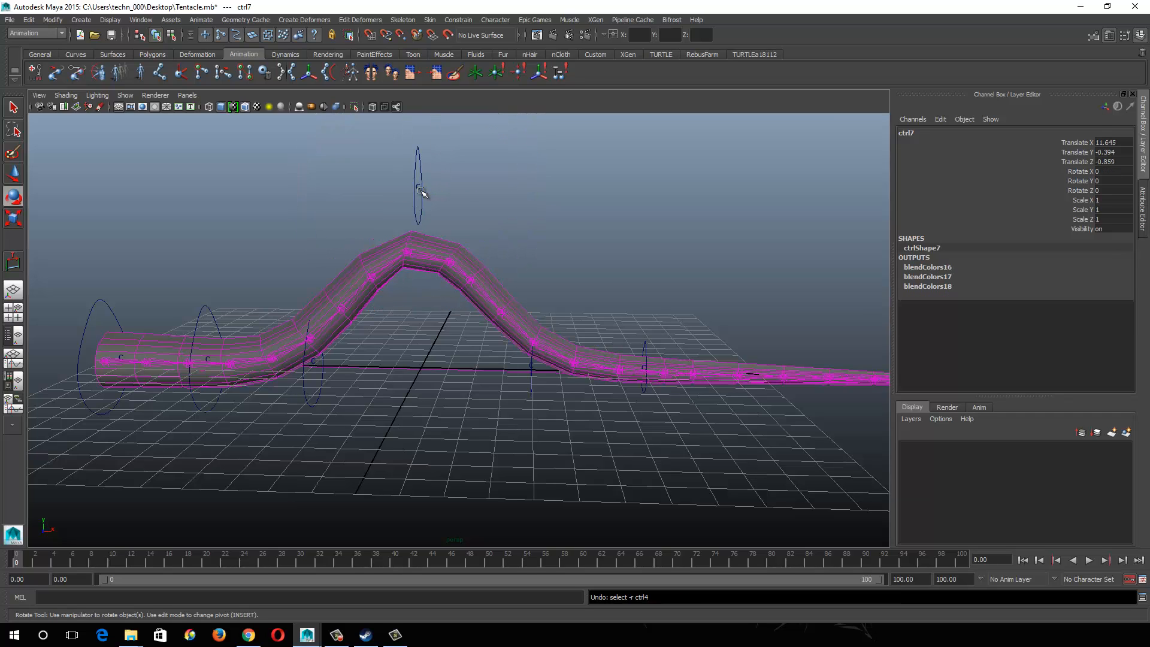
Step: Undo the long stretch of ctrl7 and the last raise of ctrl4
key("ctrl+z")
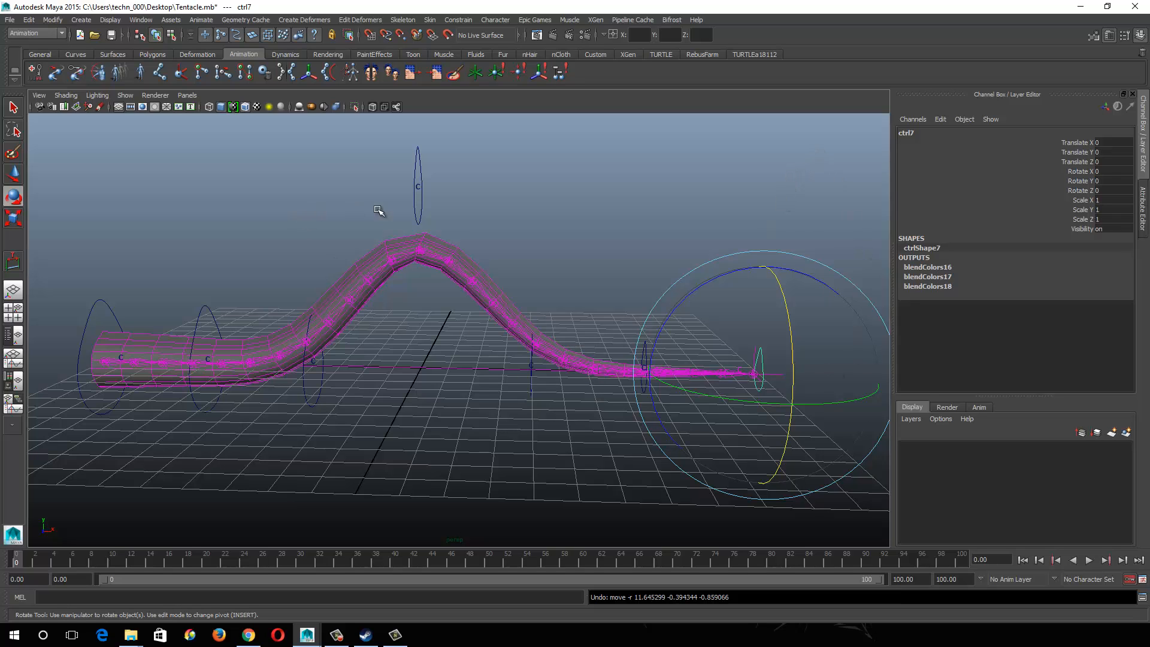
key("ctrl+z")
key("ctrl+z")
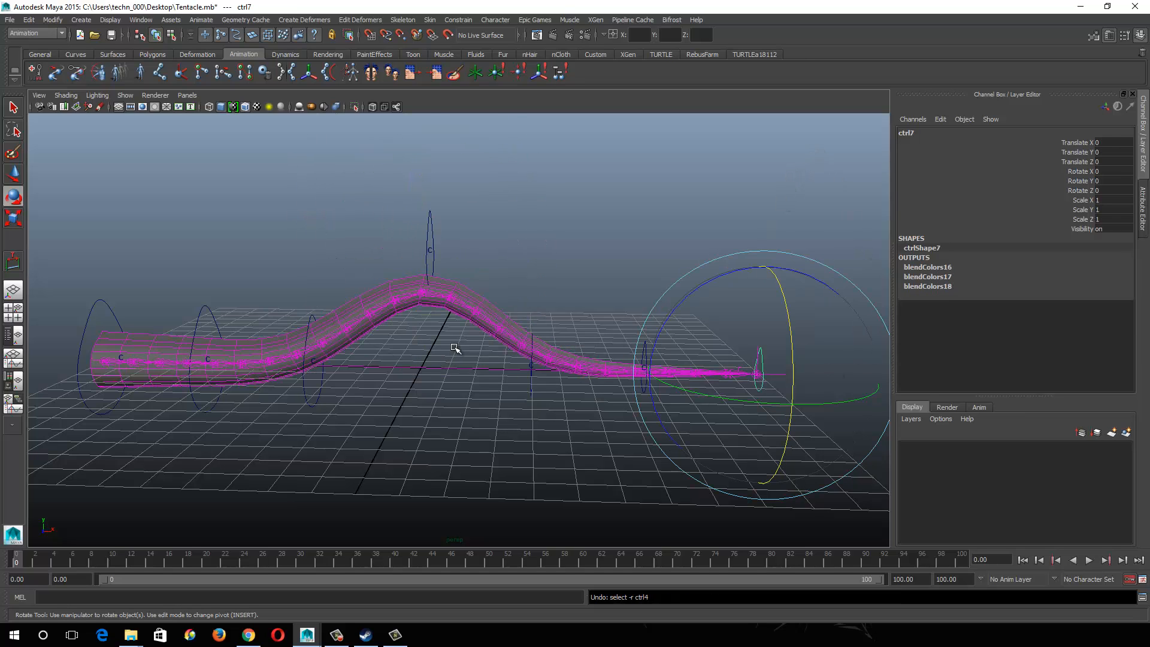
Step: Set the X, Y and Z translation of ctrl4 to 0 to straighten the tentacle
left_click(427, 267)
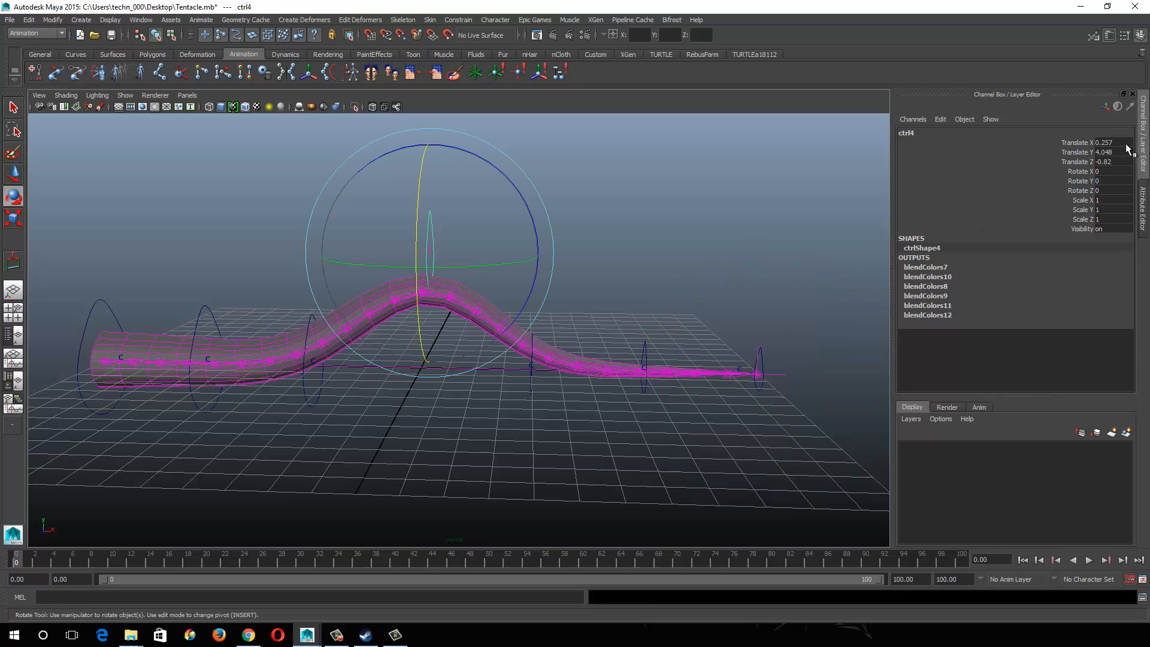
type("0")
key("Return")
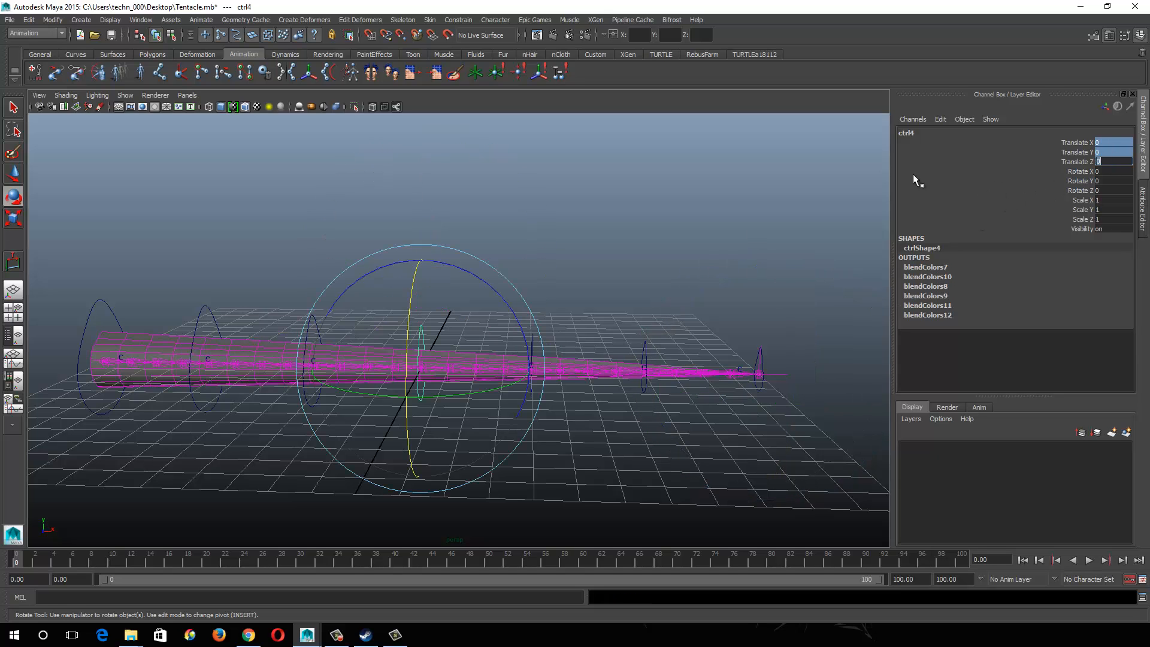
Step: Deselect everything and hide polygons in the viewport so only the joints and controls are displayed
middle_click_drag(439, 318, 706, 293, "alt")
left_click_drag(433, 340, 449, 353, "alt")
right_click_drag(450, 354, 587, 408, "alt")
left_click(436, 248)
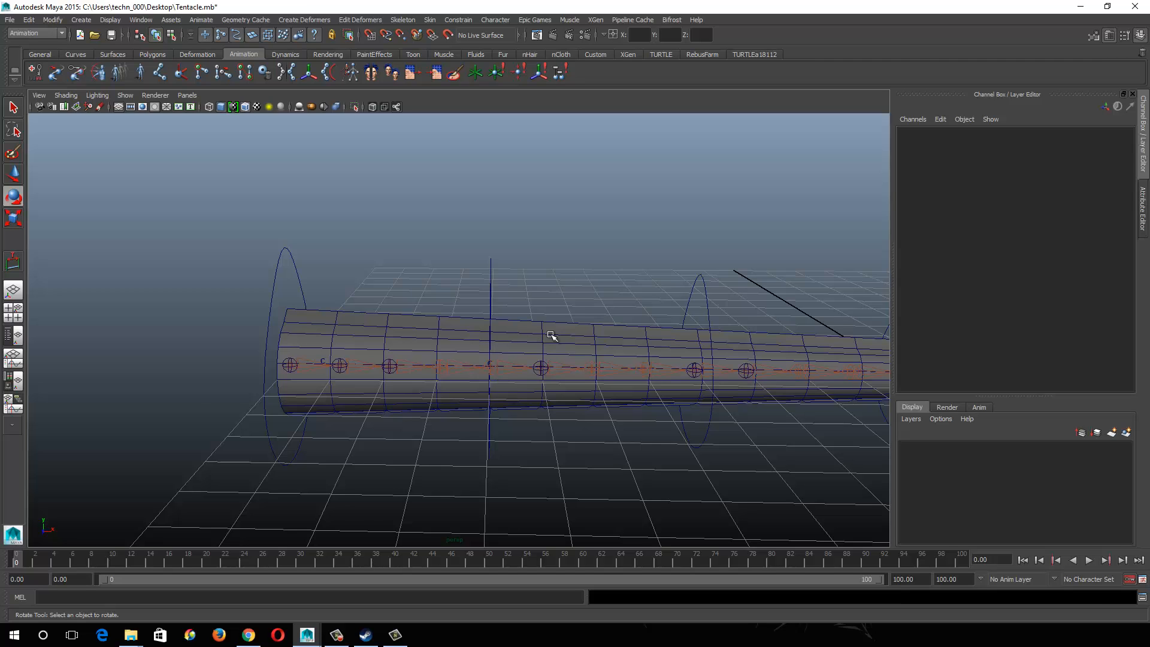
middle_click_drag(551, 334, 491, 340, "alt")
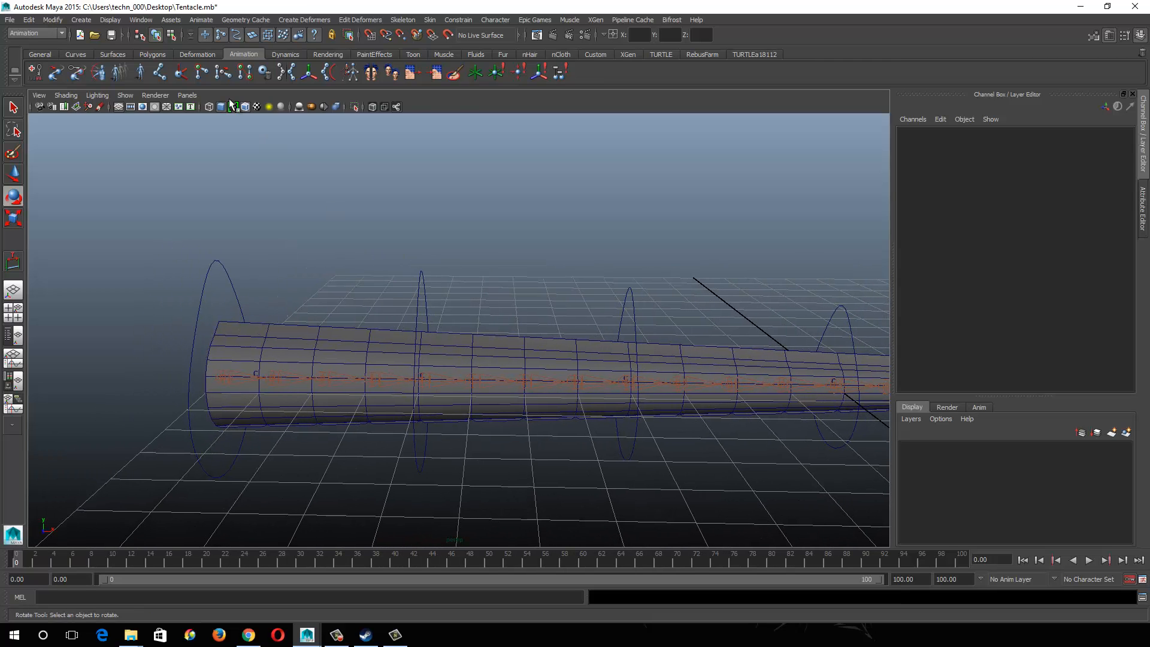
left_click(125, 94)
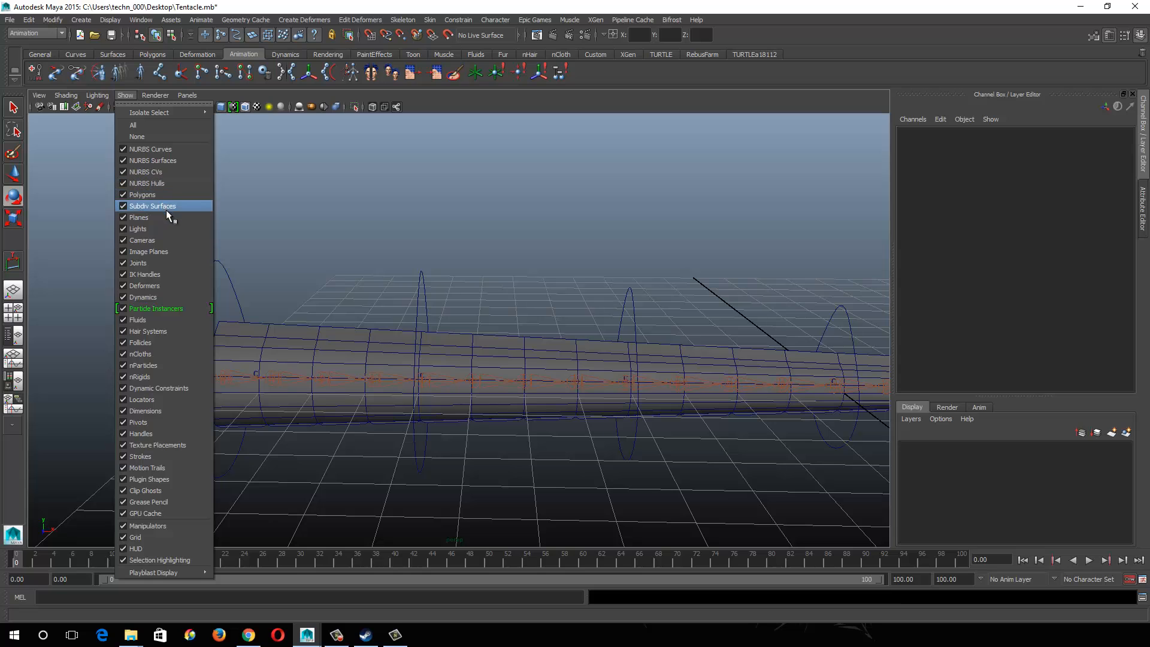
left_click(158, 194)
Step: Raise ctrl3 to about 6 units in Y to bend the exposed joint chain
right_click_drag(638, 284, 529, 310, "alt")
left_click_drag(530, 305, 560, 147)
key("w")
right_click_drag(560, 147, 583, 238, "alt")
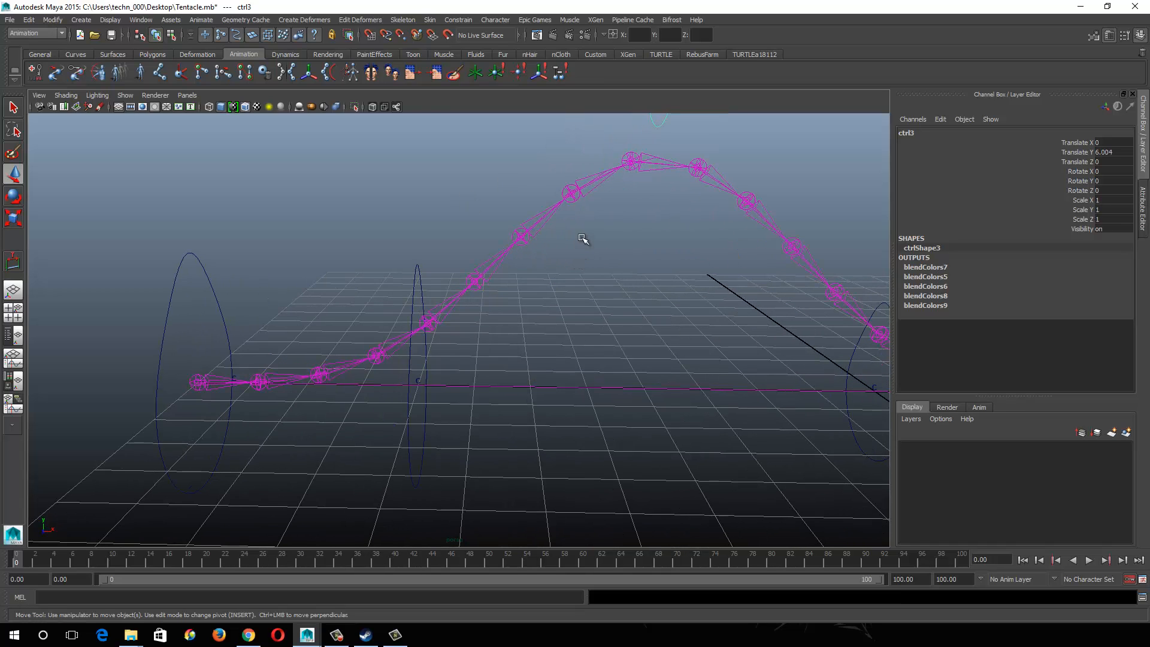
middle_click_drag(591, 182, 555, 225, "alt")
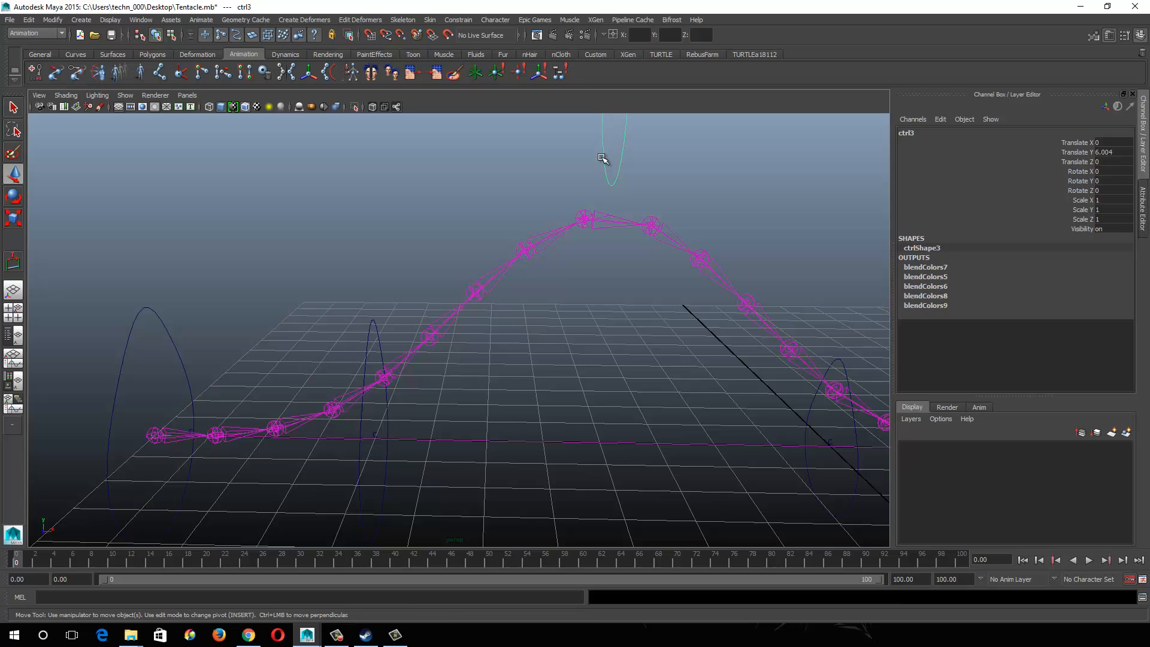
Step: Test a free move of ctrl3 and reset its Translate Y to 0 to straighten the joint chain
mouse_move(605, 157)
right_mouse_down("alt")
mouse_move(583, 161)
mouse_move(593, 175)
right_mouse_up("alt")
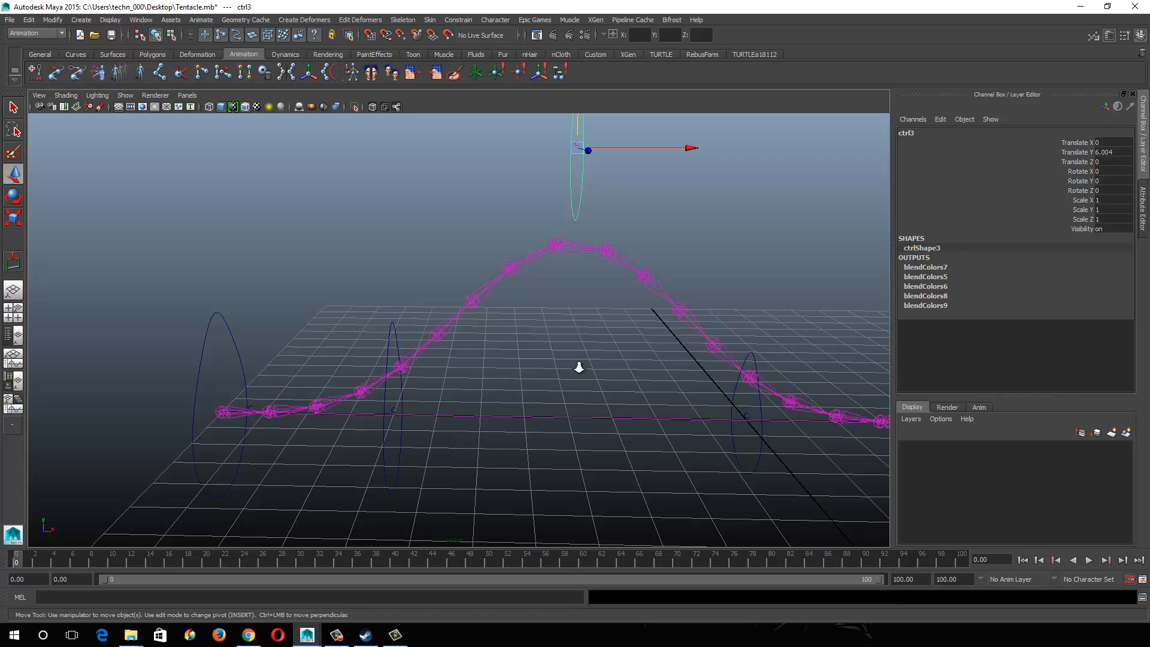
left_click_drag(578, 364, 542, 272, "alt")
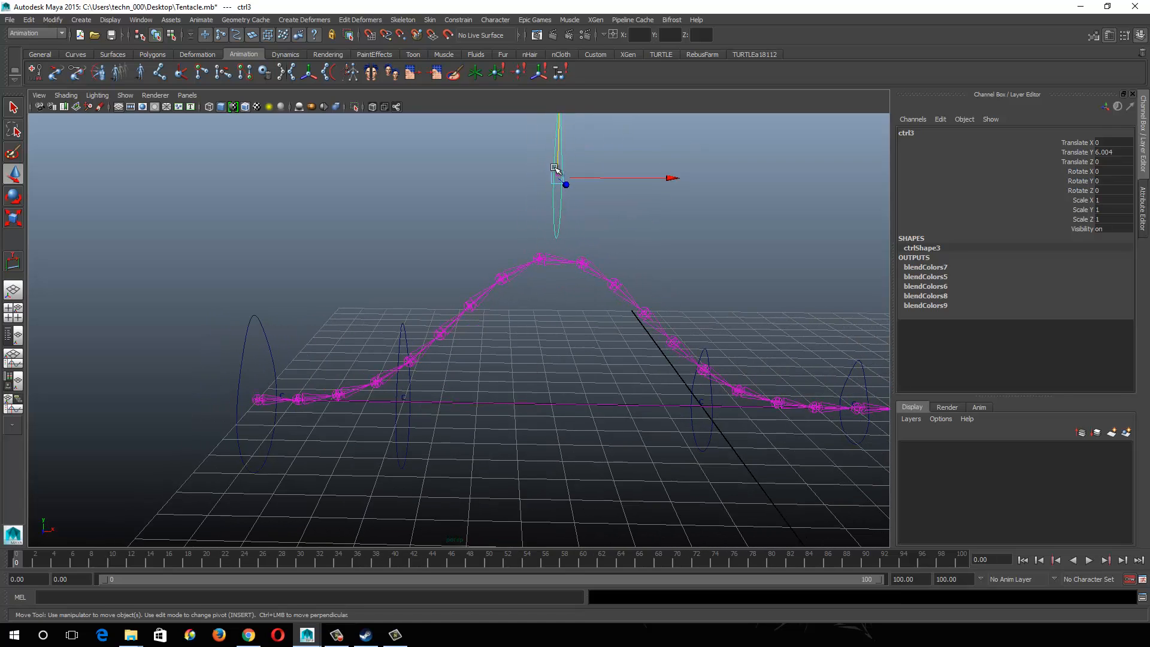
left_click_drag(558, 178, 492, 267)
key("ctrl+z")
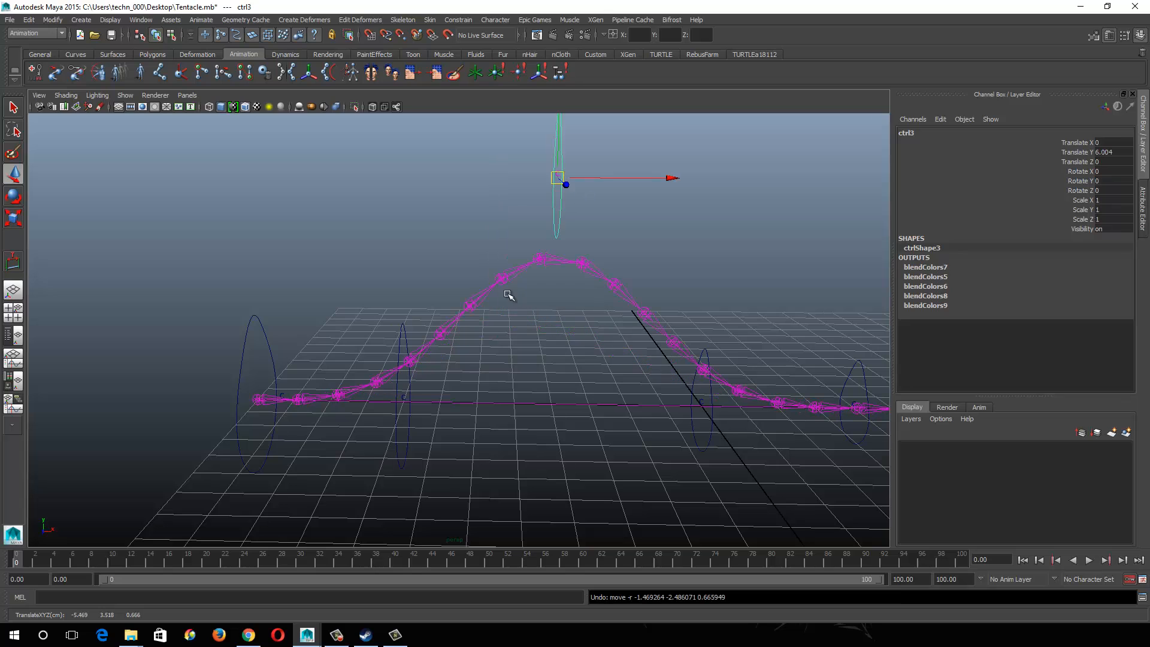
left_click_drag(560, 155, 551, 393)
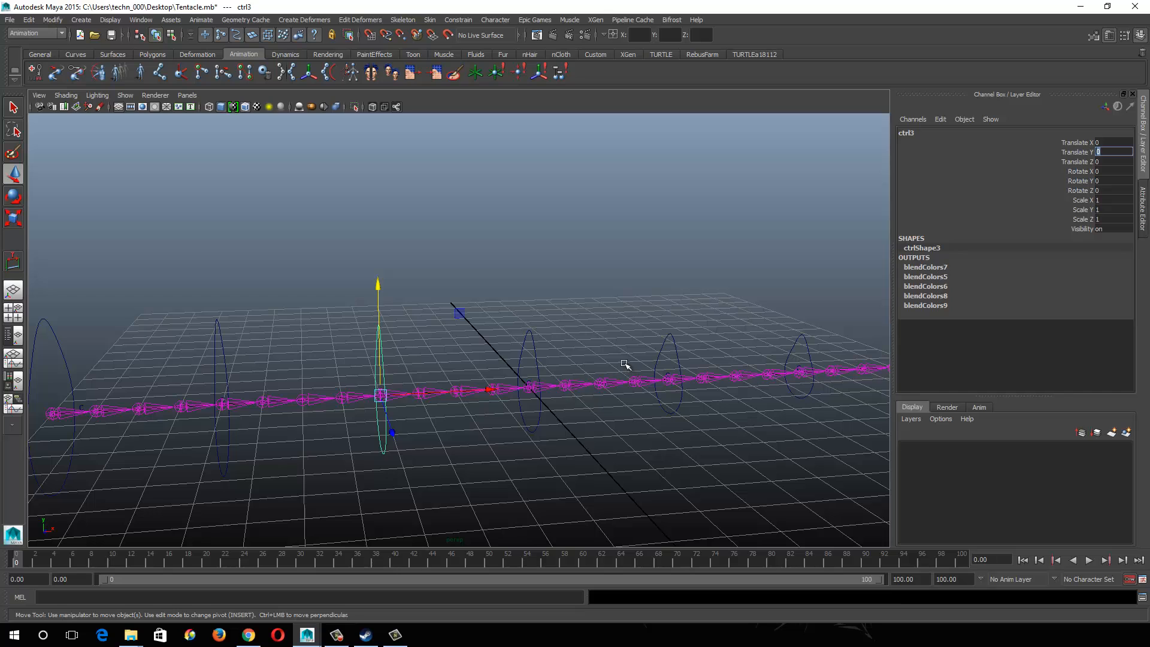
left_click_drag(624, 364, 549, 365, "alt")
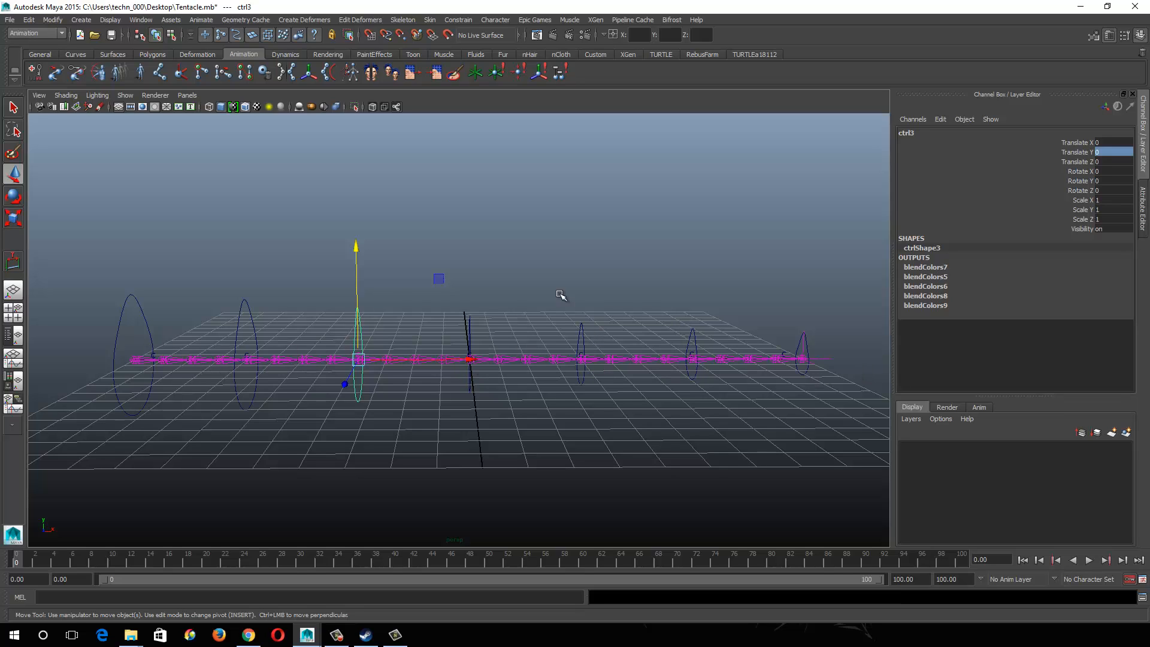
Step: Raise ctrl2 about 5 units to test the bend near the chain's base, and undo the move
left_click(257, 316)
left_click_drag(250, 351, 246, 219)
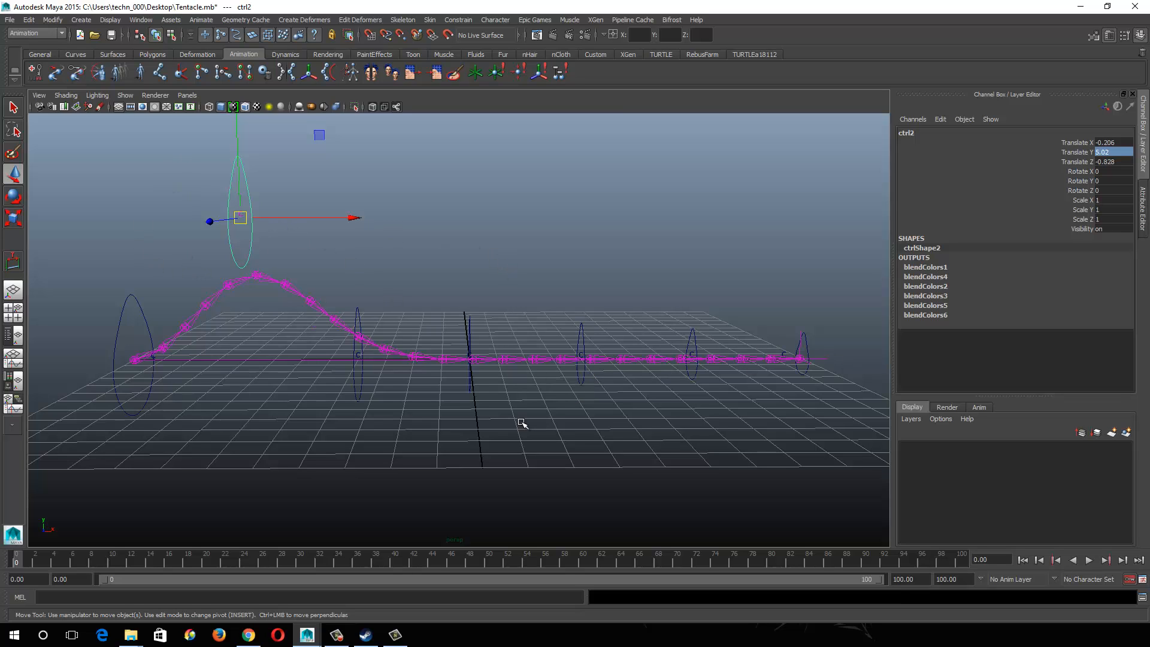
key("ctrl+z")
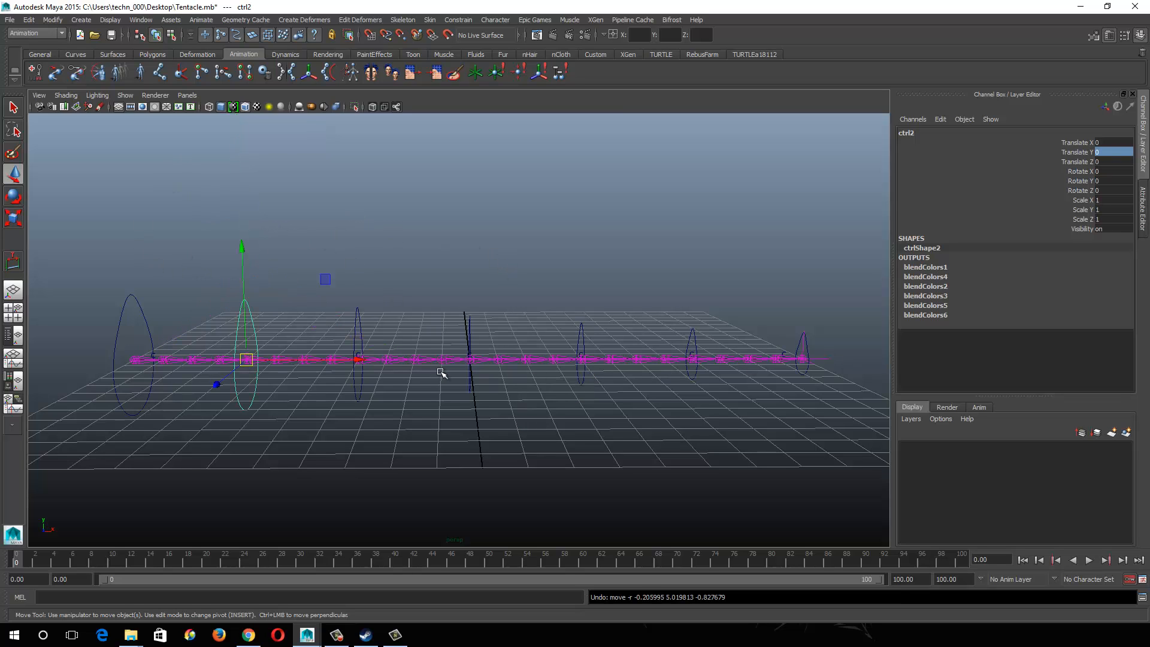
Step: Raise ctrl2 about 3.2 units and rotate it about -45.7 degrees in Z to test the base joints, and undo both changes
left_click_drag(437, 372, 485, 393, "alt")
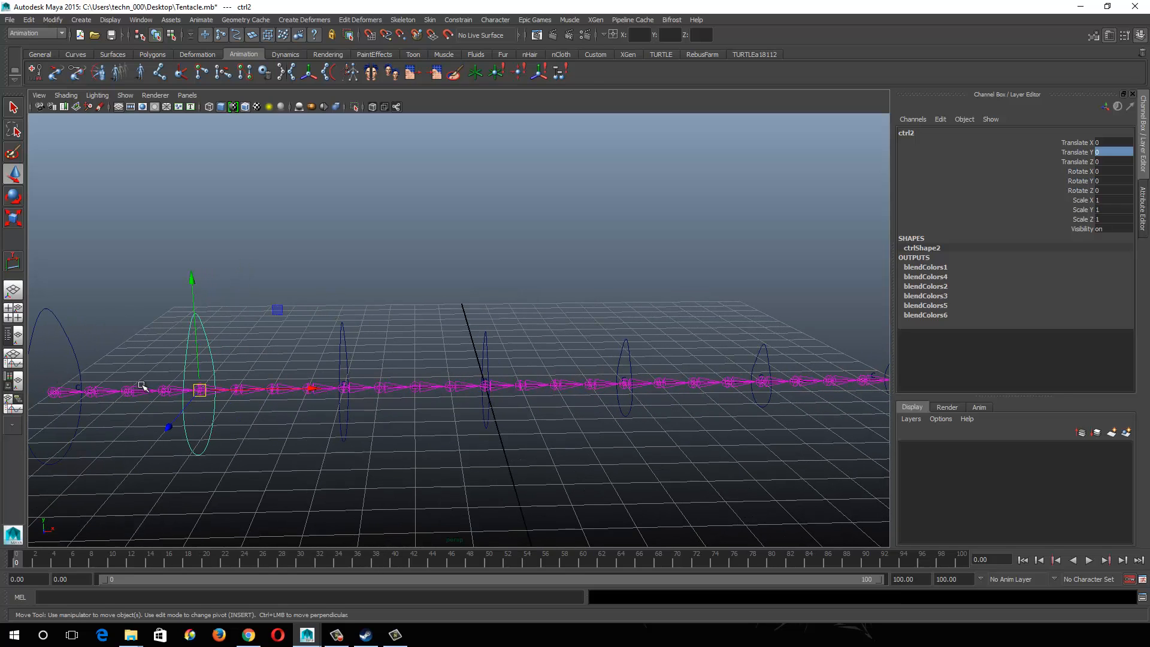
middle_click_drag(228, 388, 409, 365, "alt")
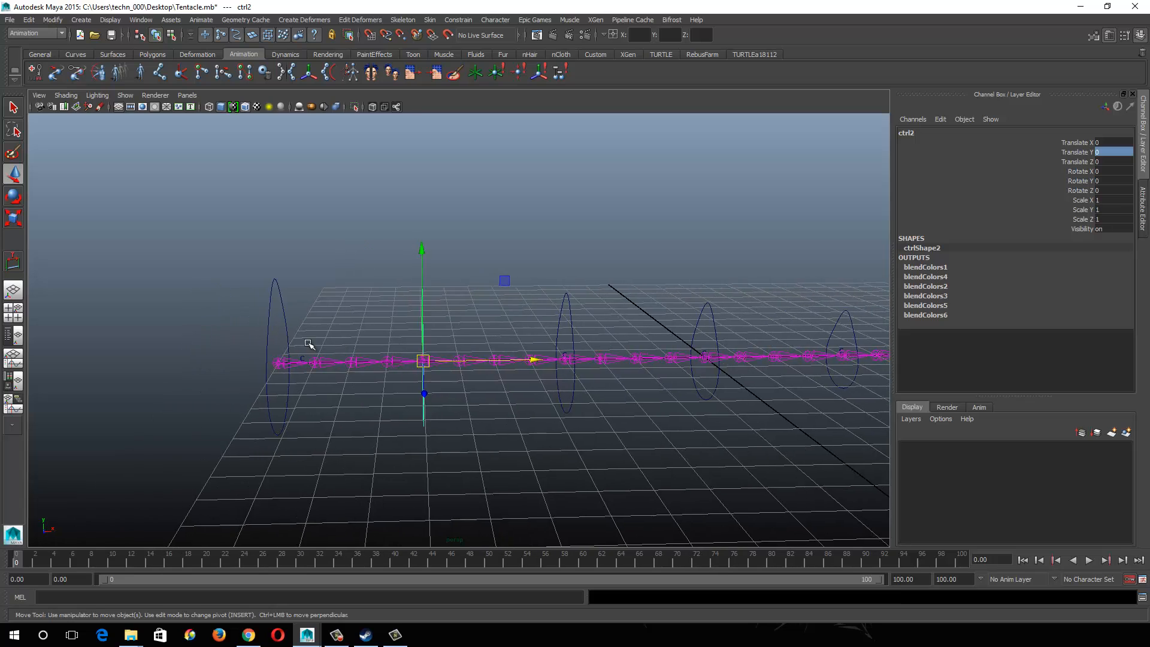
right_click_drag(310, 344, 318, 375, "alt")
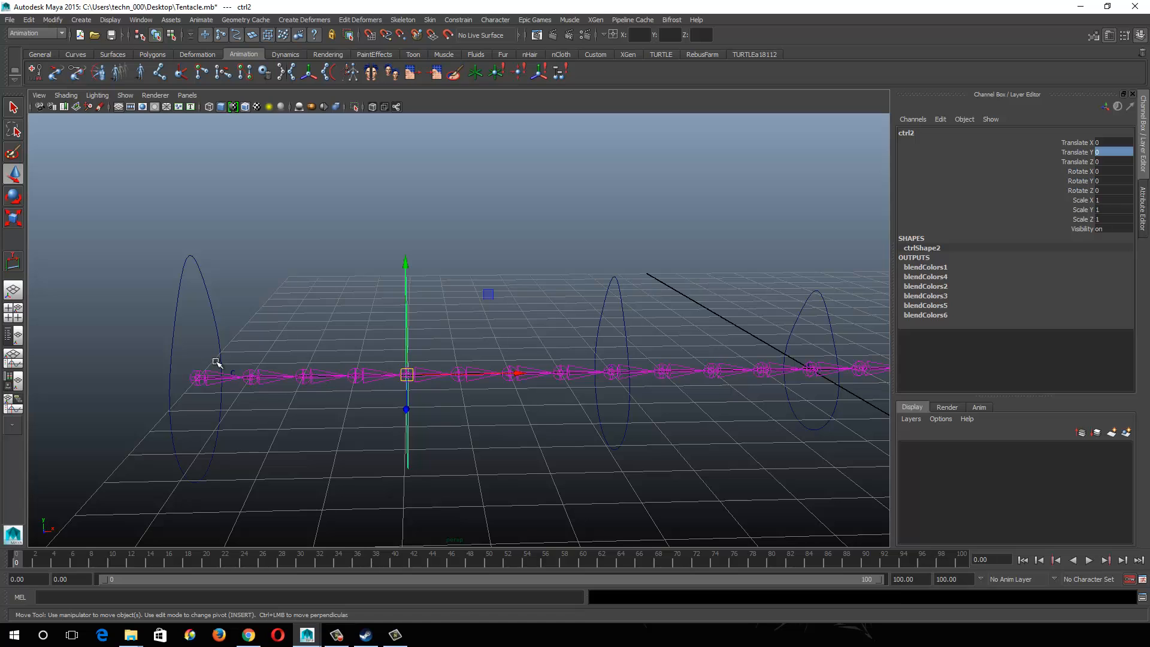
right_click_drag(457, 377, 426, 346, "alt")
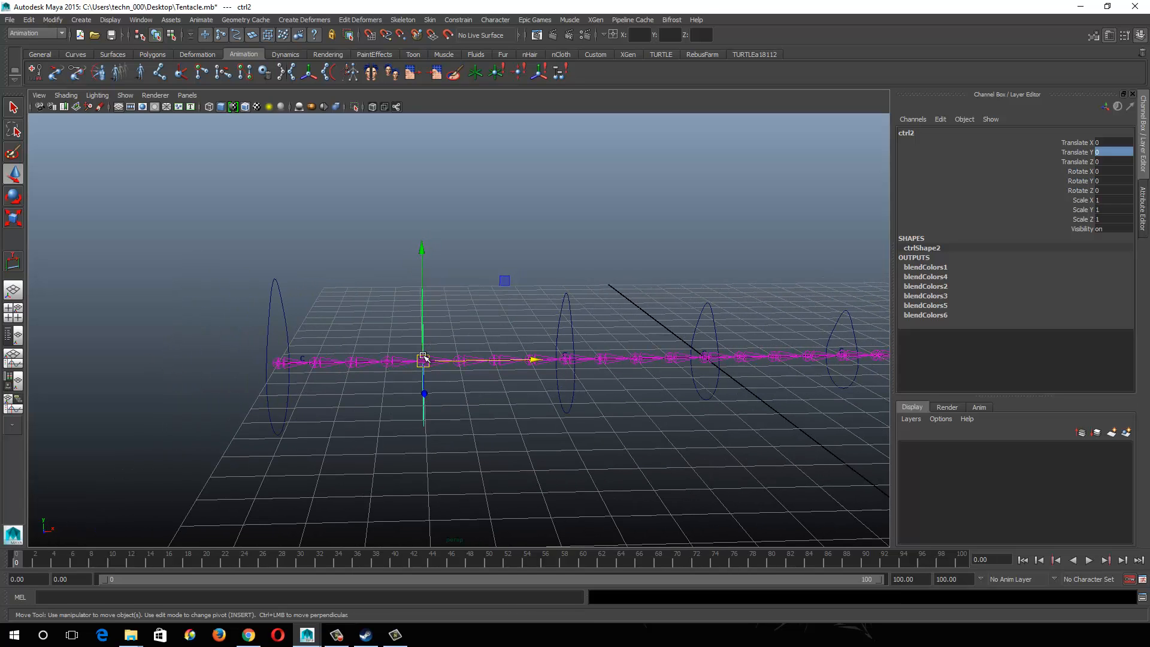
left_click_drag(424, 359, 418, 244)
key("e")
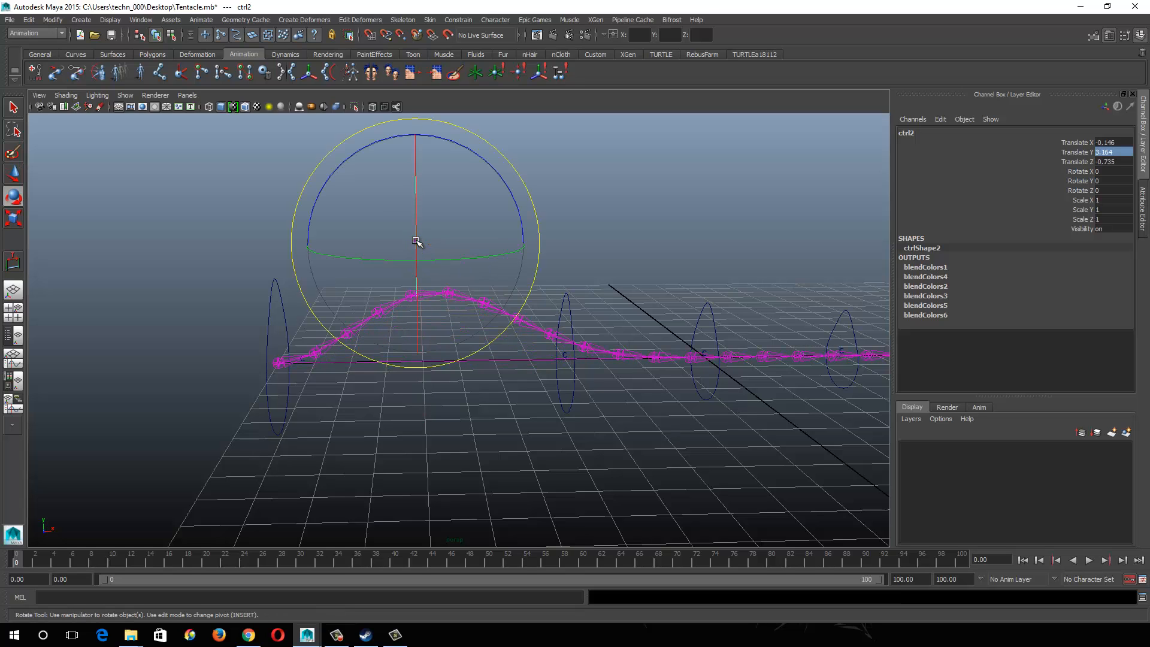
left_click_drag(362, 152, 450, 170)
key("ctrl+z")
key("ctrl+z")
key("ctrl+z")
key("ctrl+z")
key("ctrl+z")
key("ctrl+z")
key("ctrl+z")
key("ctrl+z")
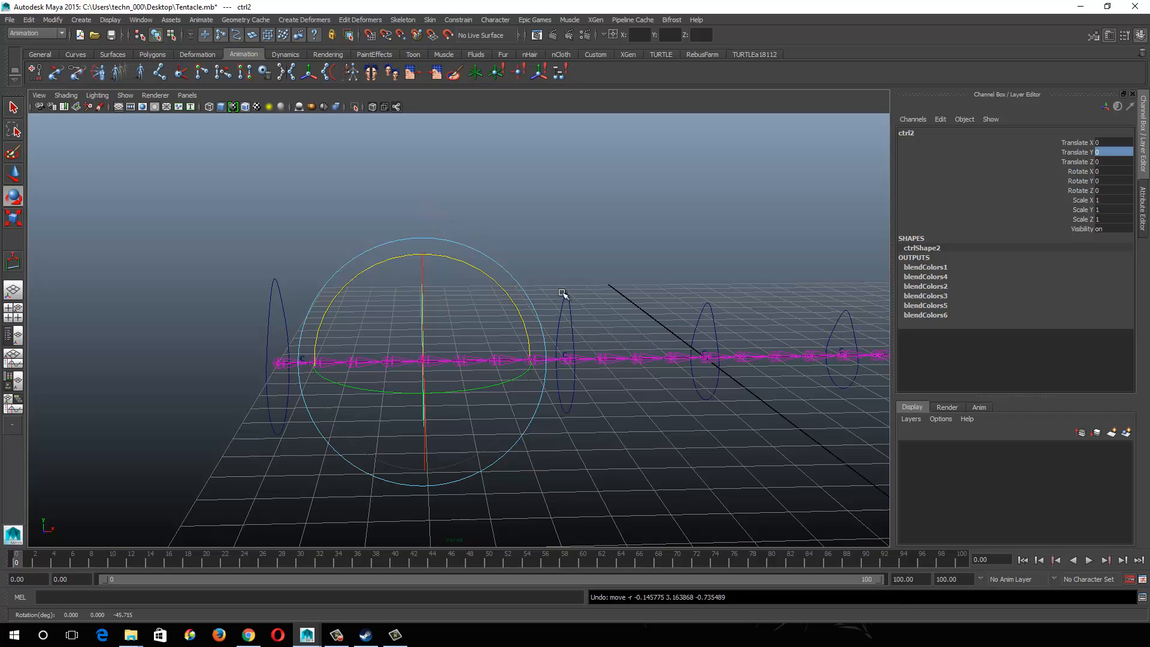
Step: Pull ctrl7 outward about 7.5 units in X to stretch the end of the chain, and undo the move
right_click_drag(590, 325, 469, 282, "alt")
middle_click_drag(606, 285, 460, 293, "alt")
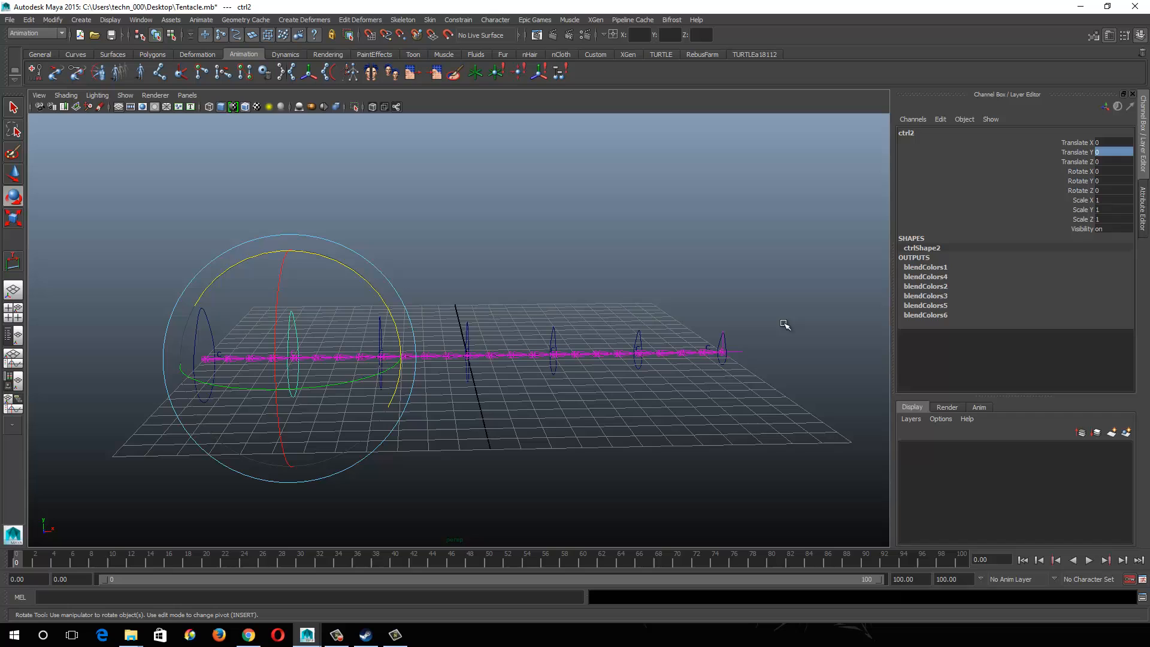
left_click(722, 356)
key("w")
left_click_drag(719, 354, 882, 344)
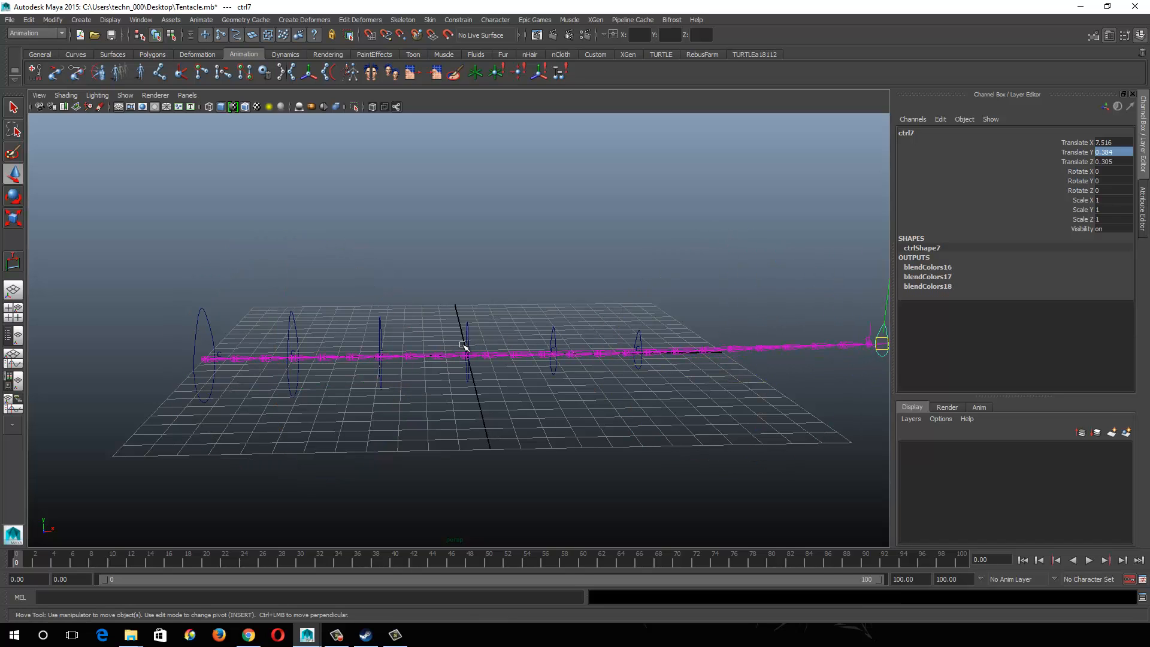
key("ctrl+z")
Step: Deselect everything and hide all the rig's joints and control curves, leaving only the grid
middle_click_drag(411, 406, 442, 363, "alt")
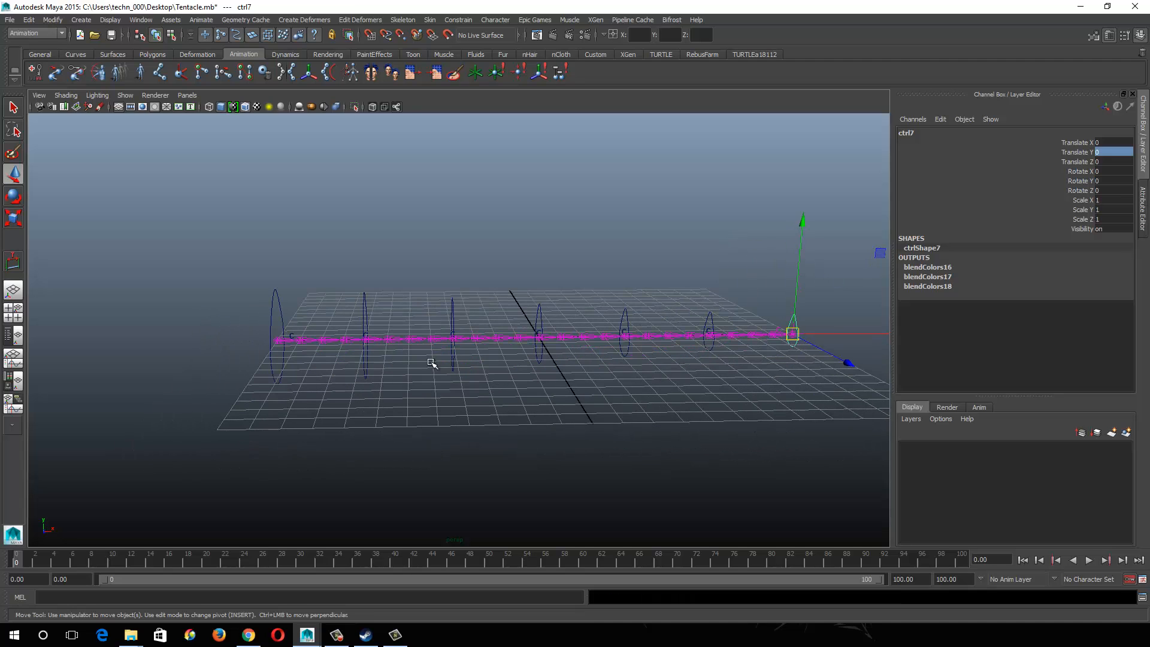
right_click_drag(434, 364, 533, 419, "alt")
left_click(516, 417)
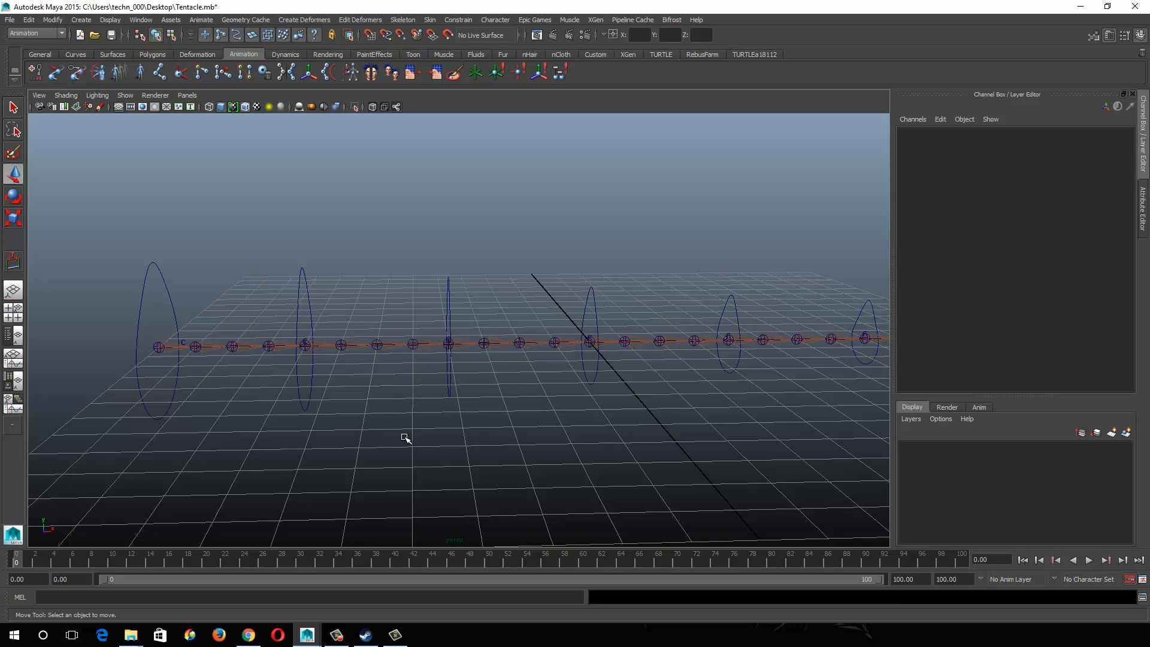
left_click_drag(380, 385, 343, 397, "alt")
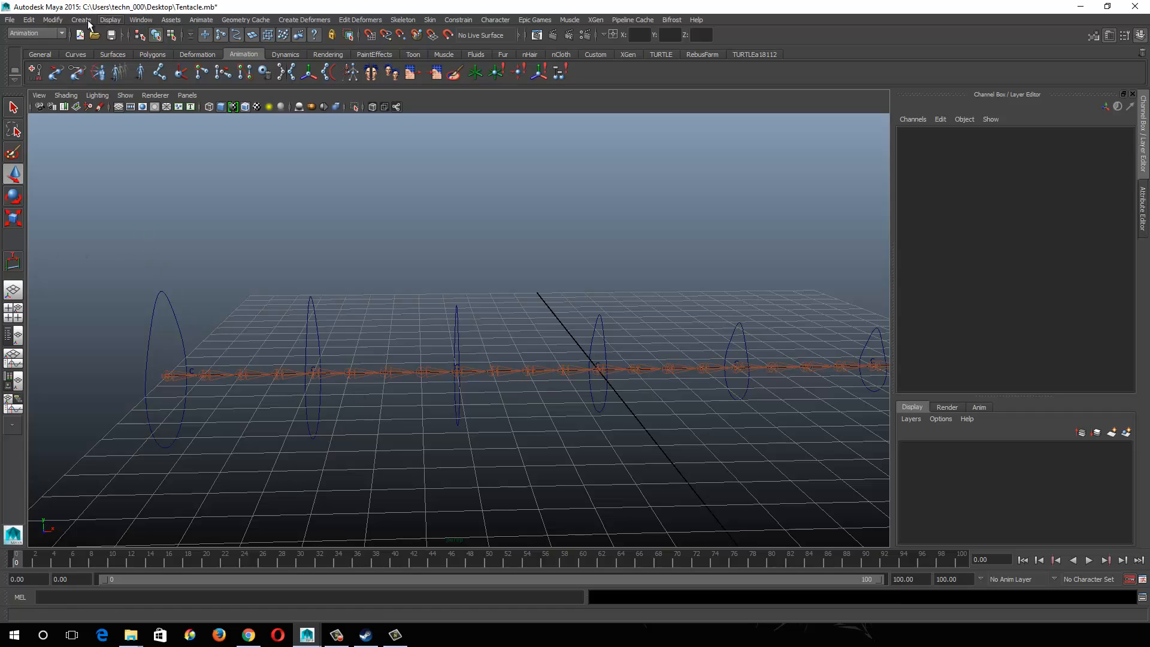
left_click(82, 20)
mouse_move(94, 38)
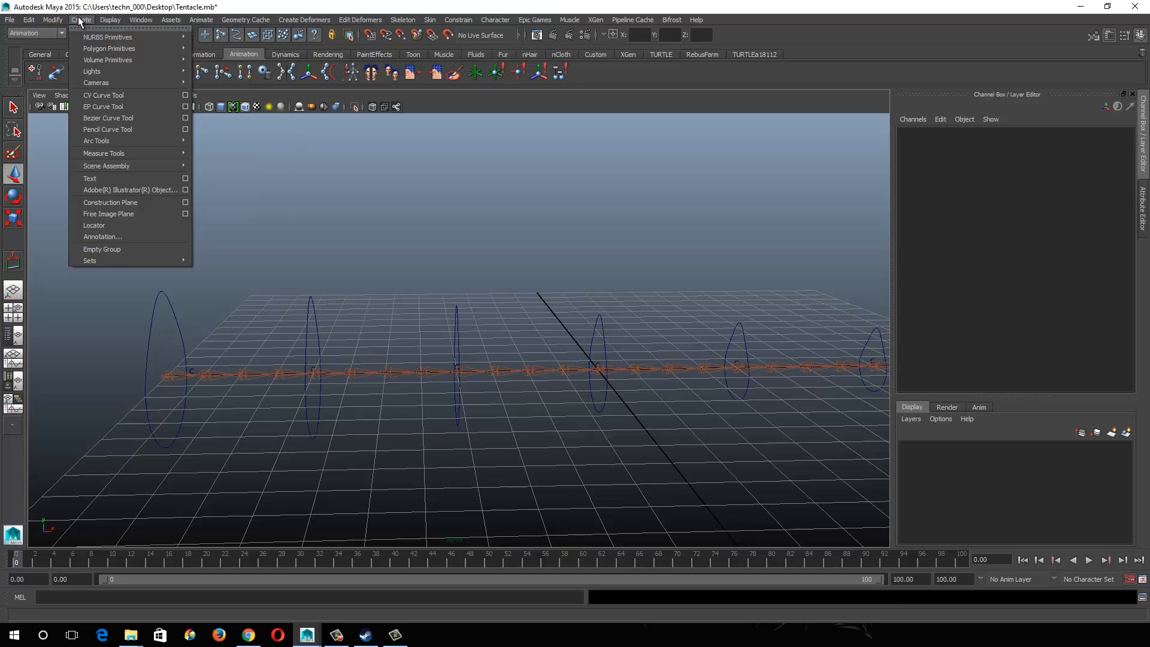
left_click(79, 22)
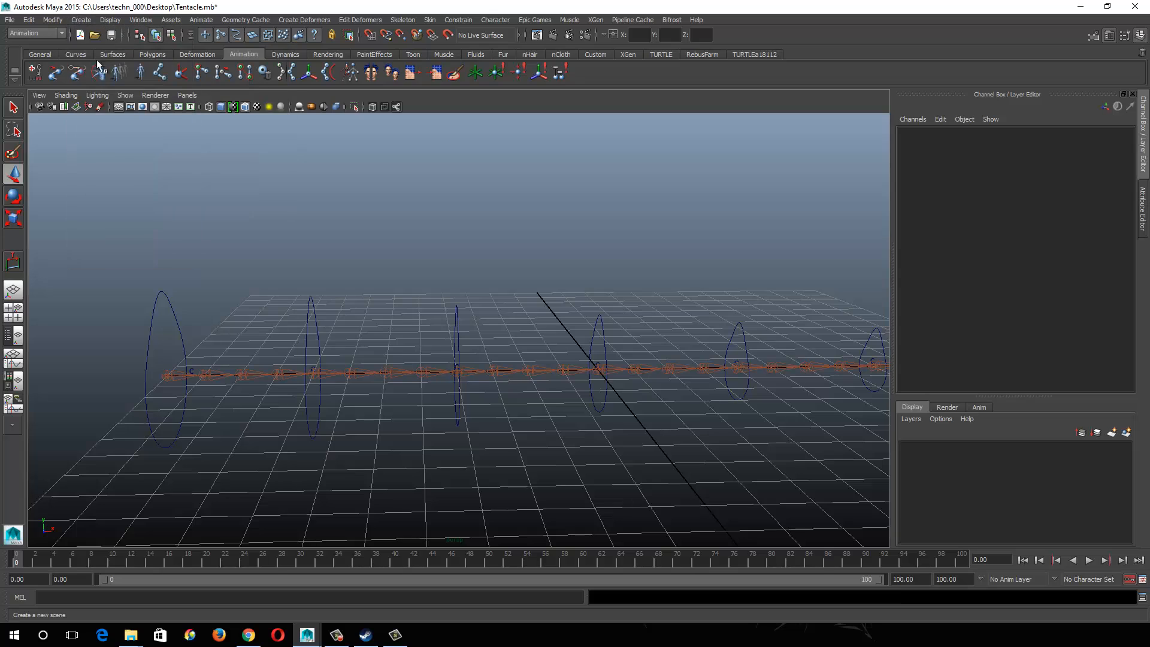
left_click(125, 96)
left_click(130, 97)
key("alt+h")
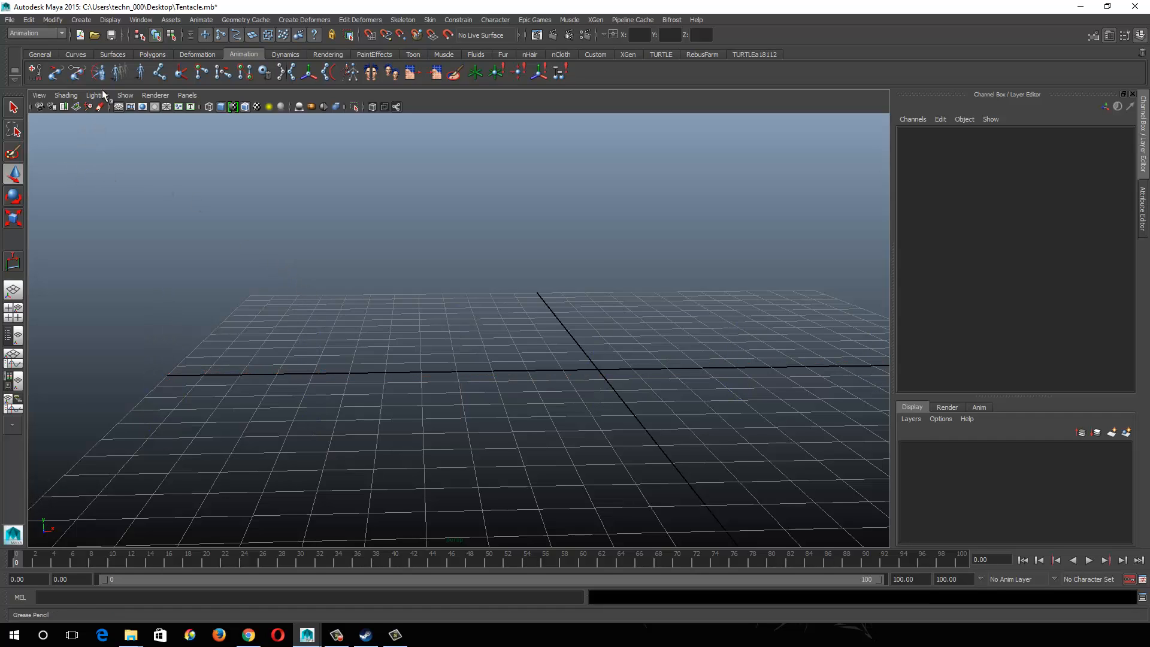
Step: Draw a degree 1 Linear CV curve along the X axis from the grid's negative X edge to the origin
left_click(82, 19)
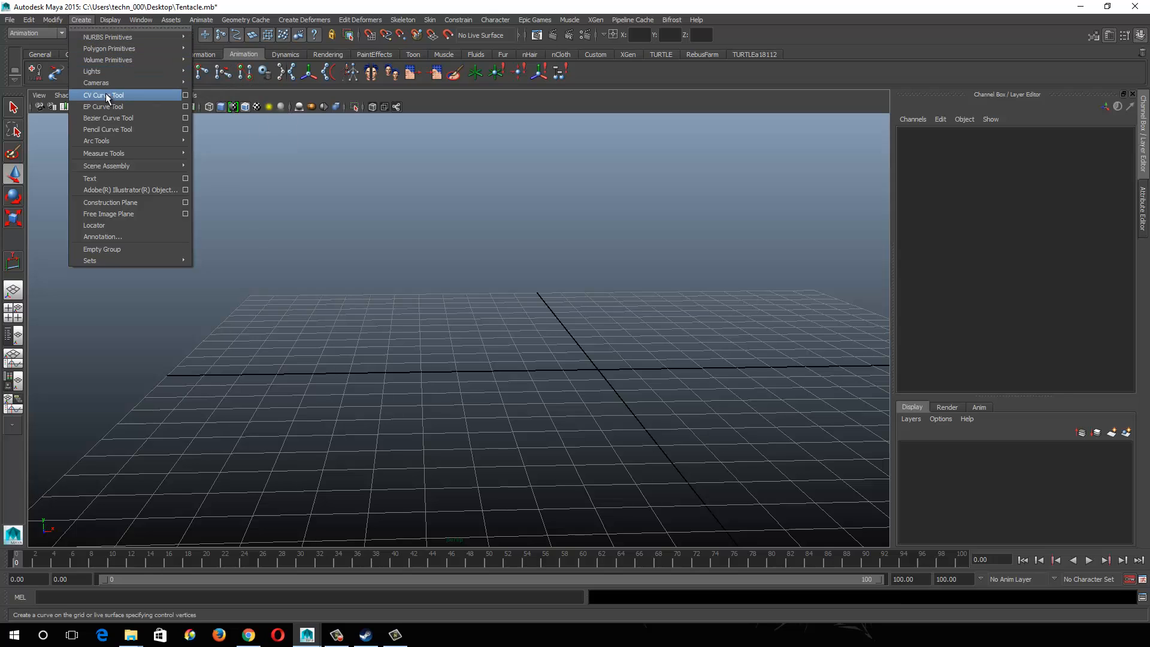
left_click(185, 95)
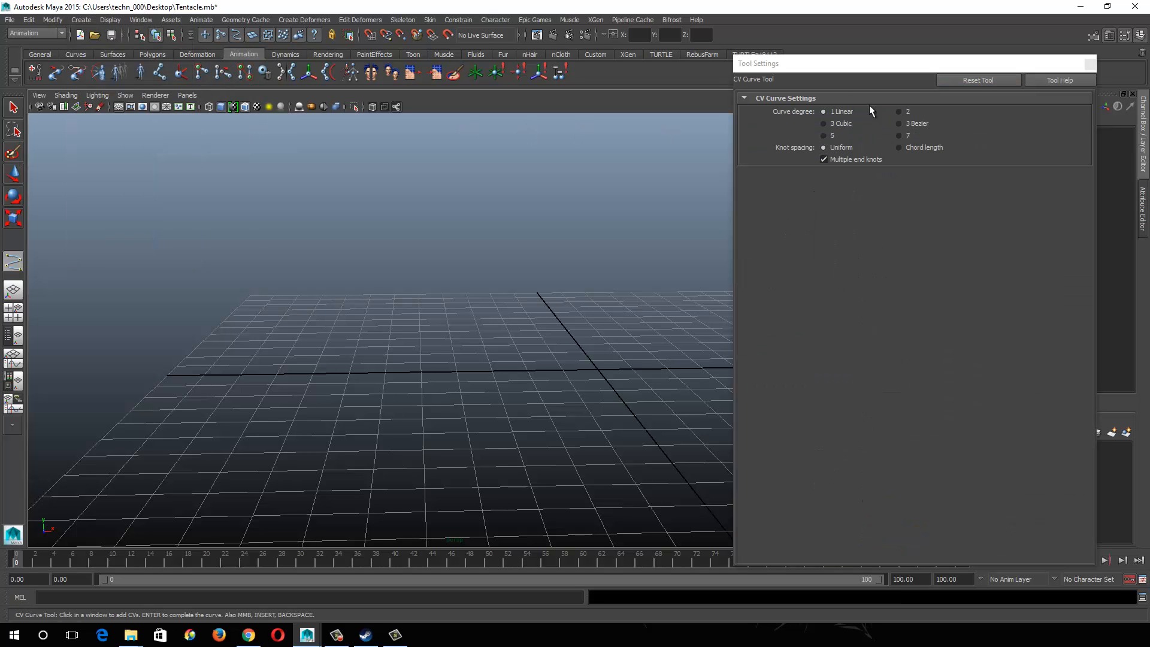
left_click(1091, 65)
left_click_drag(123, 380, 215, 385, "alt")
left_click(235, 401)
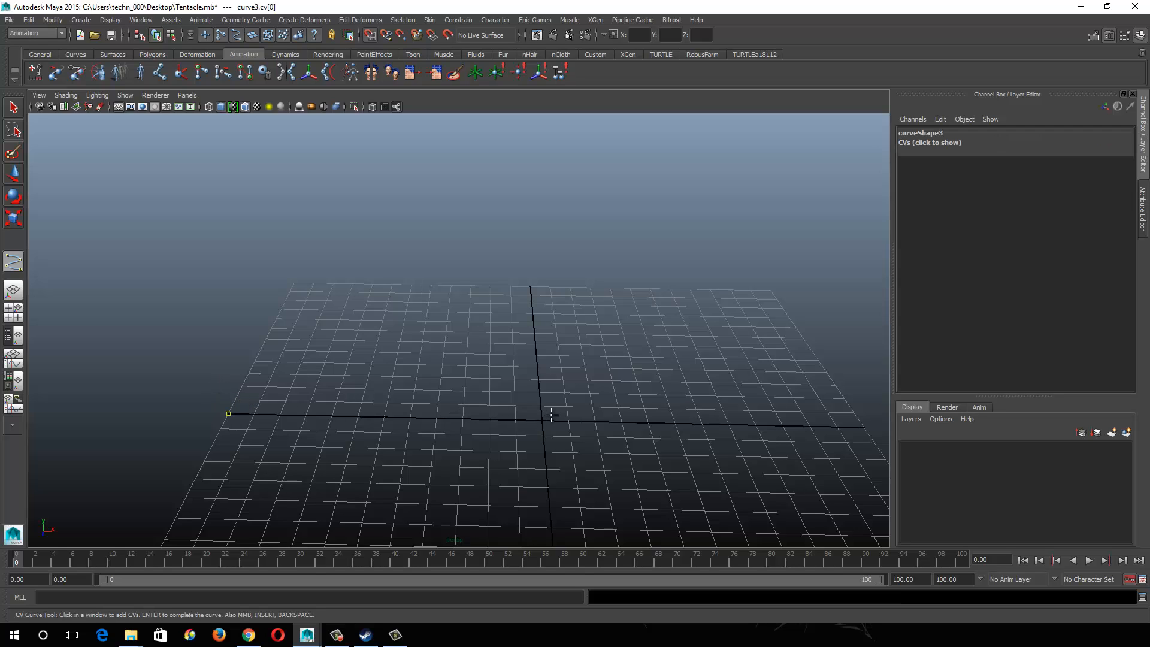
left_click_drag(518, 429, 537, 422)
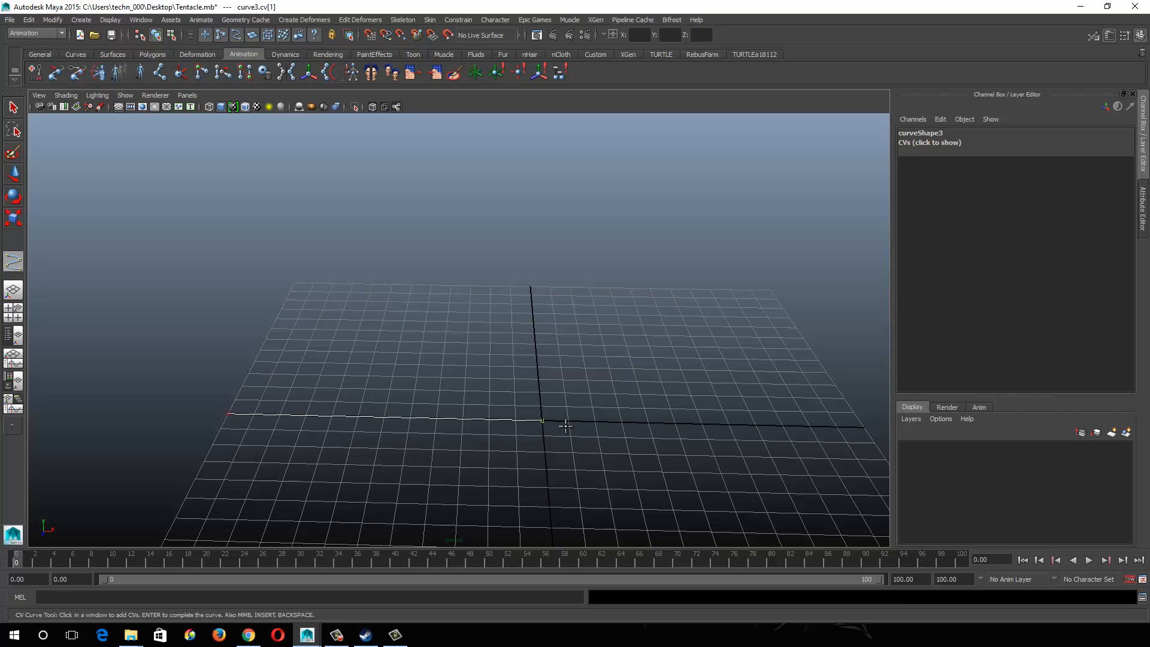
key("Return")
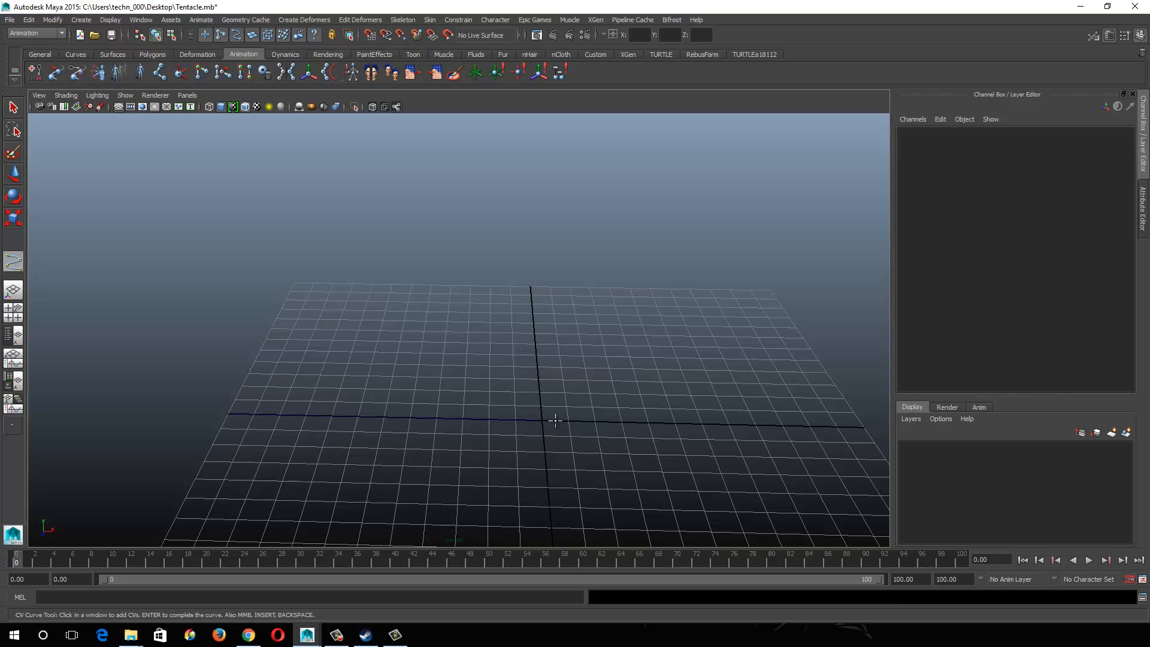
Step: Draw a second linear CV curve along the X axis from the origin to the grid's positive X edge
left_click_drag(557, 418, 542, 420)
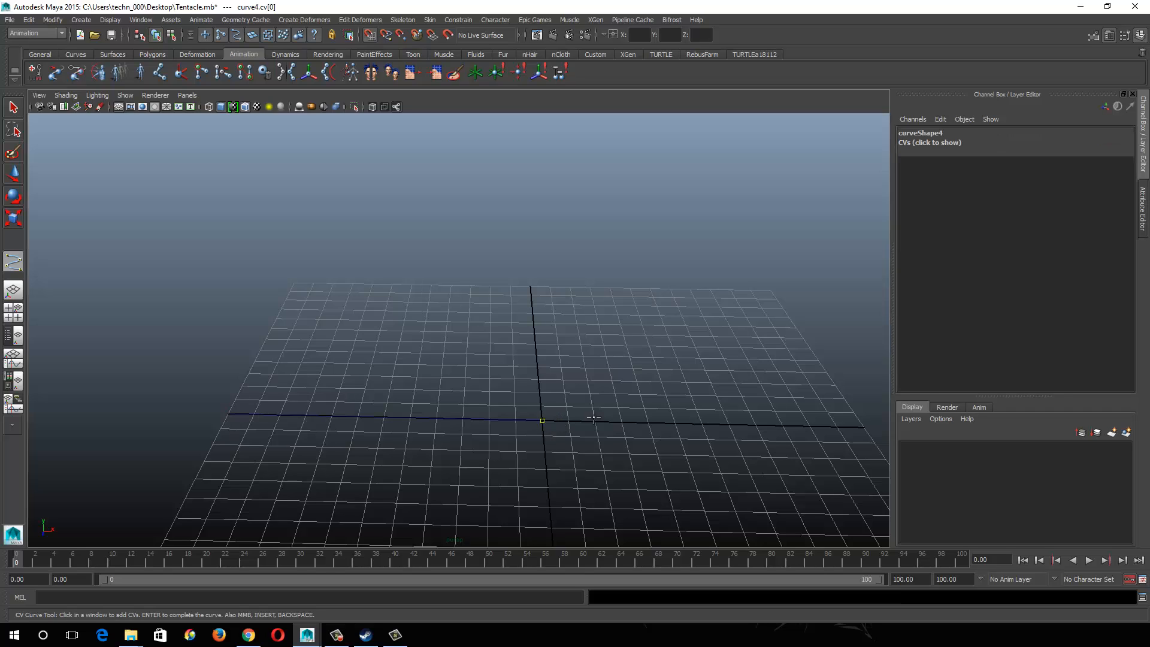
left_click(851, 423)
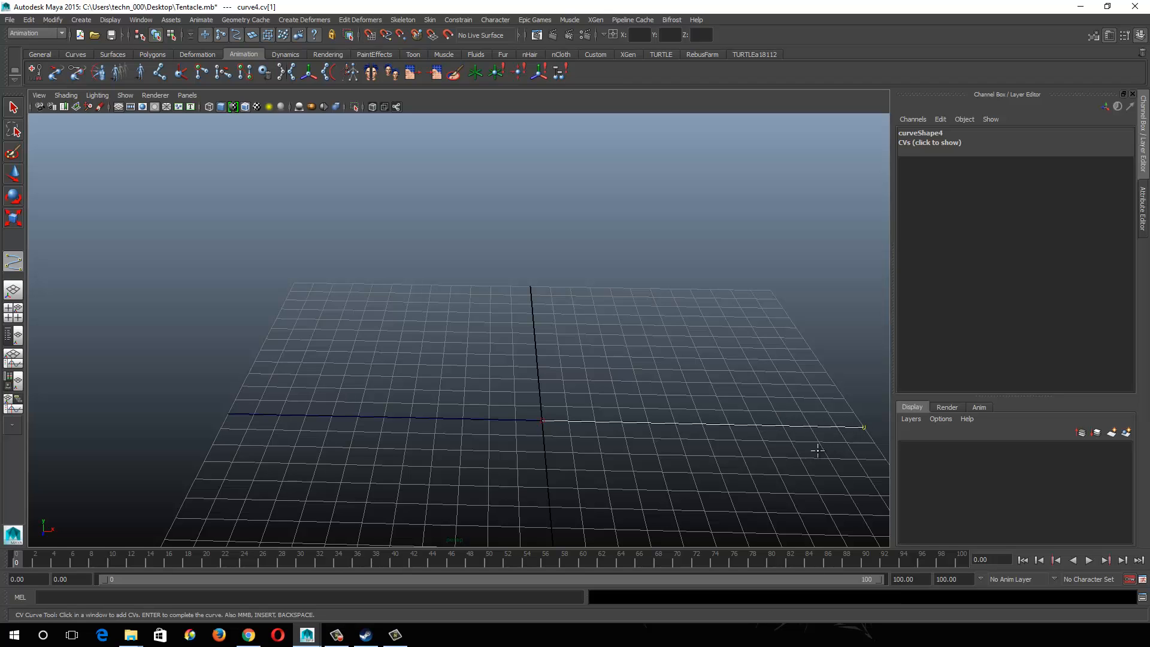
key("Return")
middle_click_drag(615, 413, 572, 360, "alt")
left_click_drag(502, 400, 488, 402, "alt")
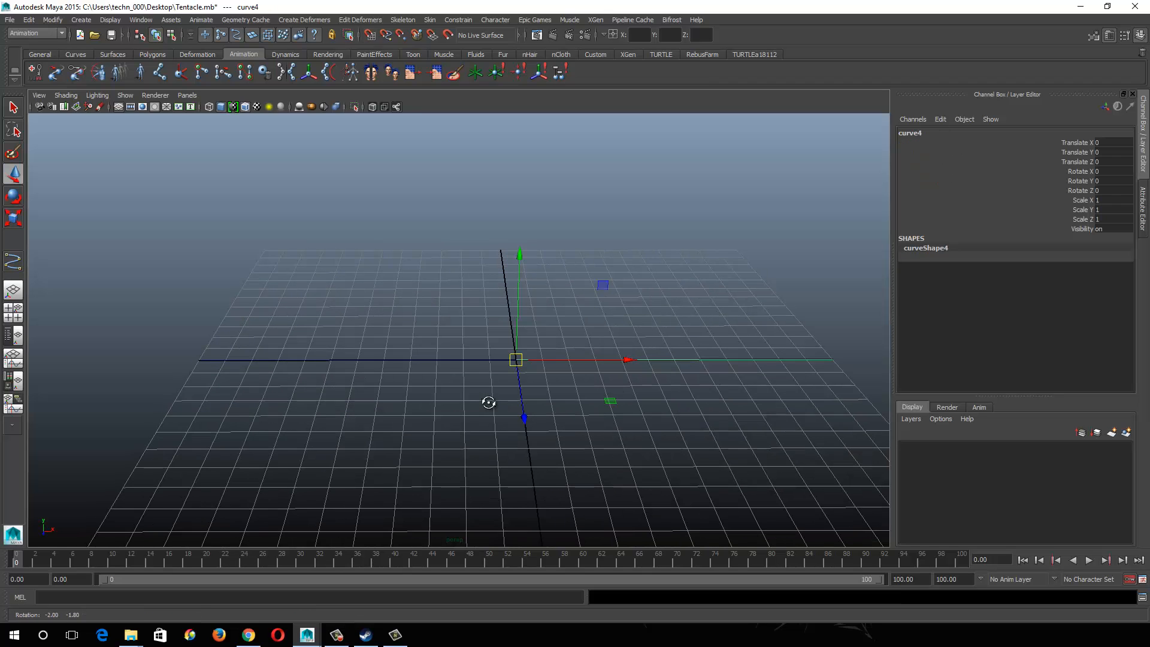
Step: Rebuild the curve on the negative X side with 3 spans and degree 3 Cubic, and display its components
left_click(447, 358)
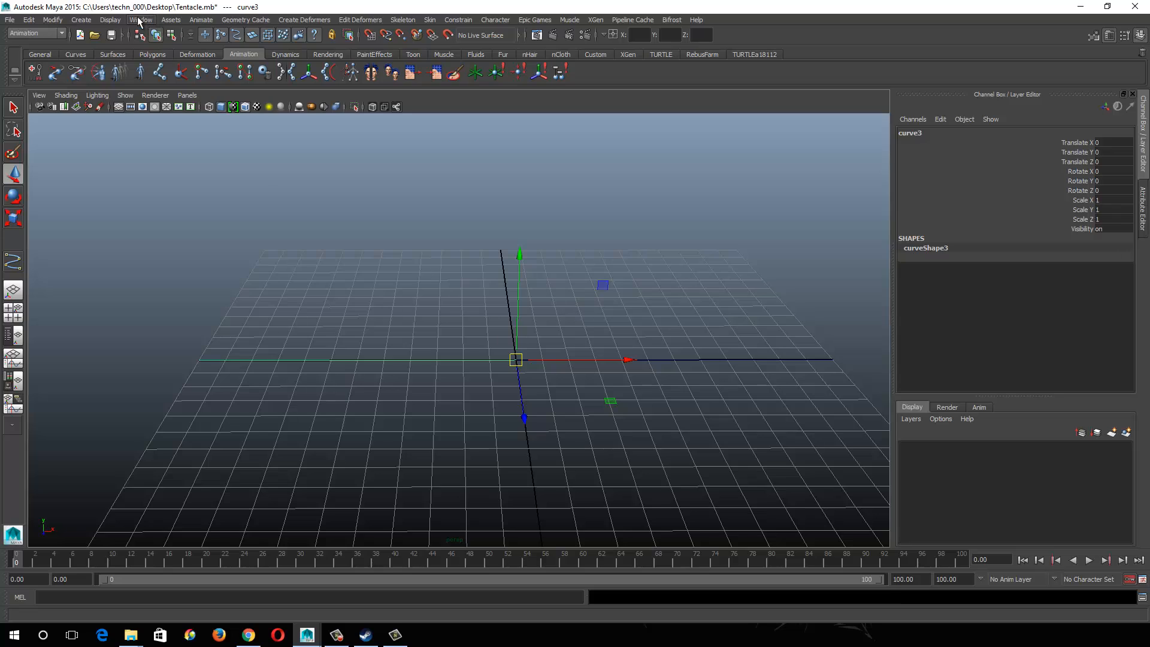
left_click(109, 19)
left_click(48, 34)
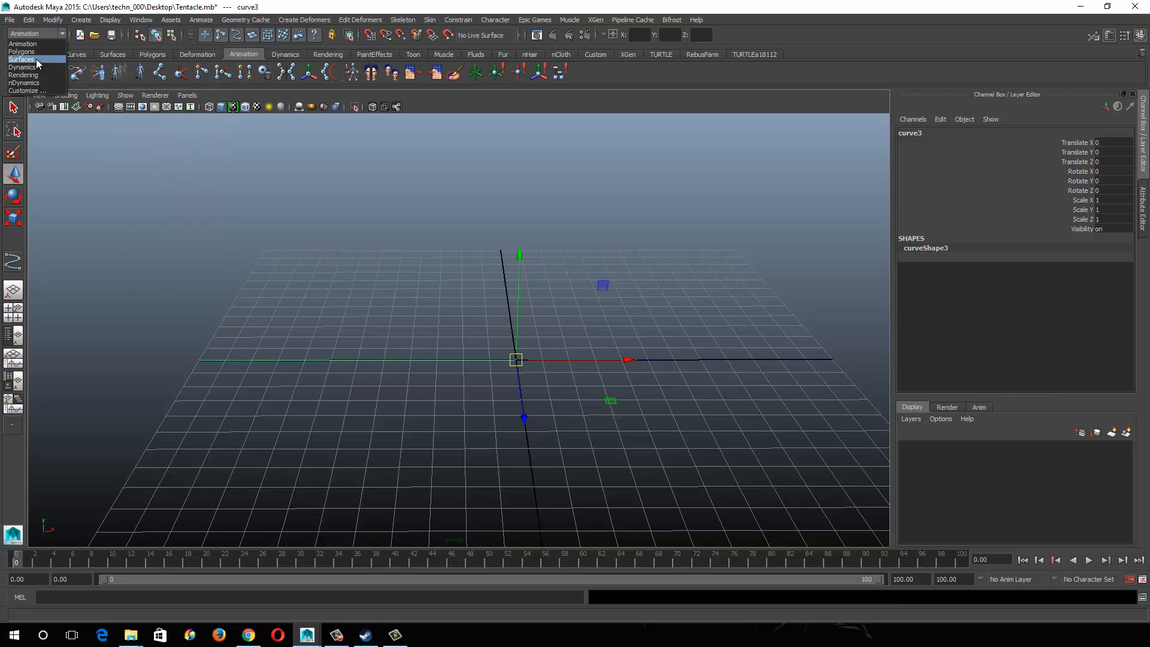
left_click(36, 60)
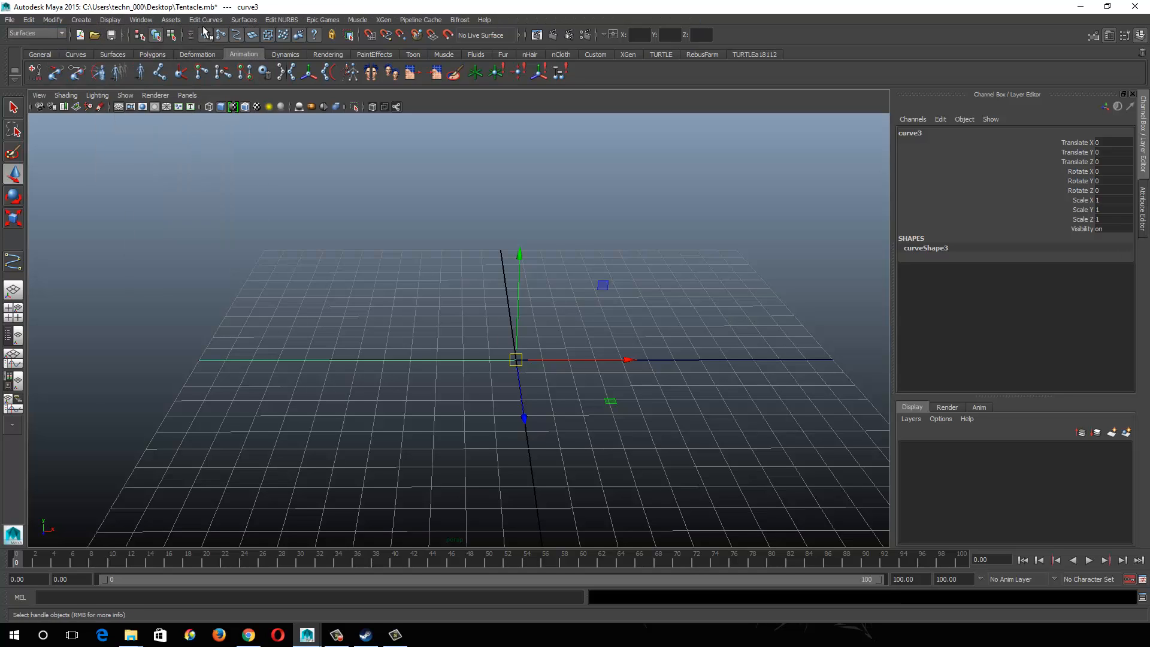
left_click(205, 20)
mouse_move(267, 171)
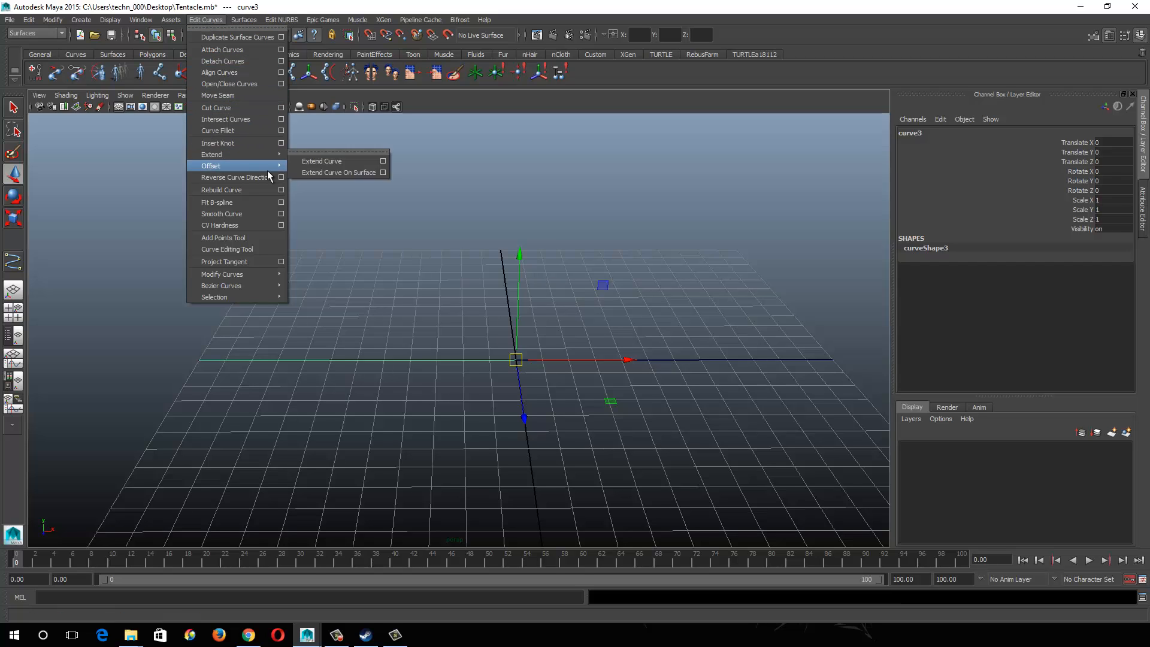
left_click(282, 188)
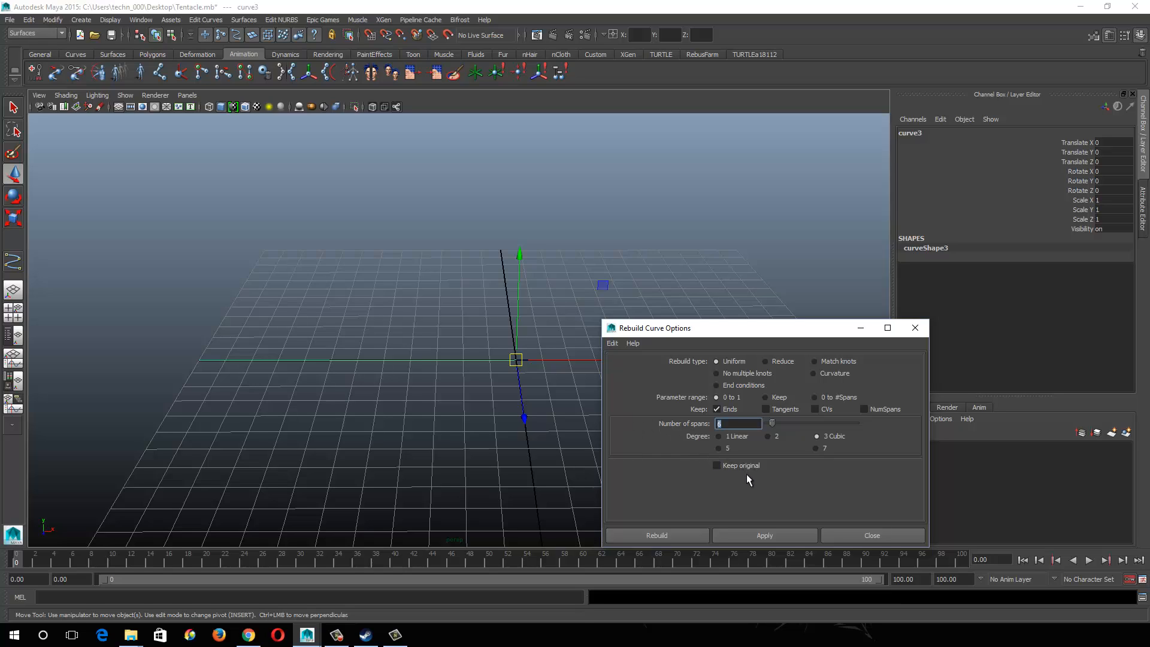
type("3")
left_click(765, 535)
left_click(171, 36)
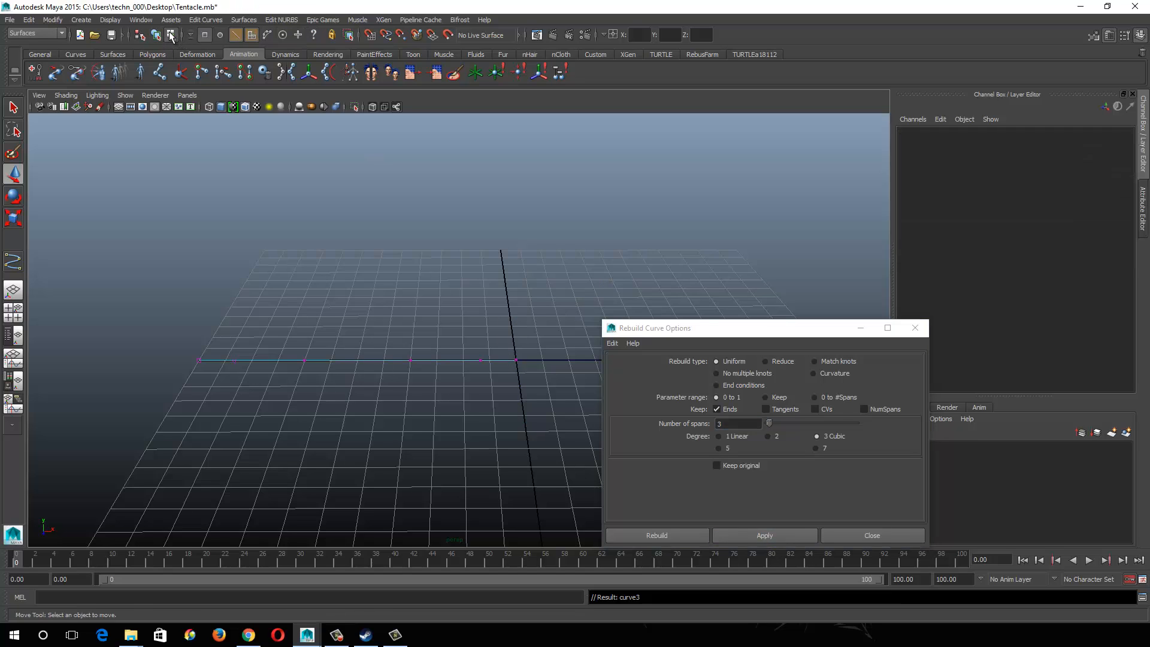
Step: Rebuild the curve on the positive X side with 3 spans and degree 3 Cubic, and close the rebuild options
left_click_drag(347, 221, 345, 234, "alt")
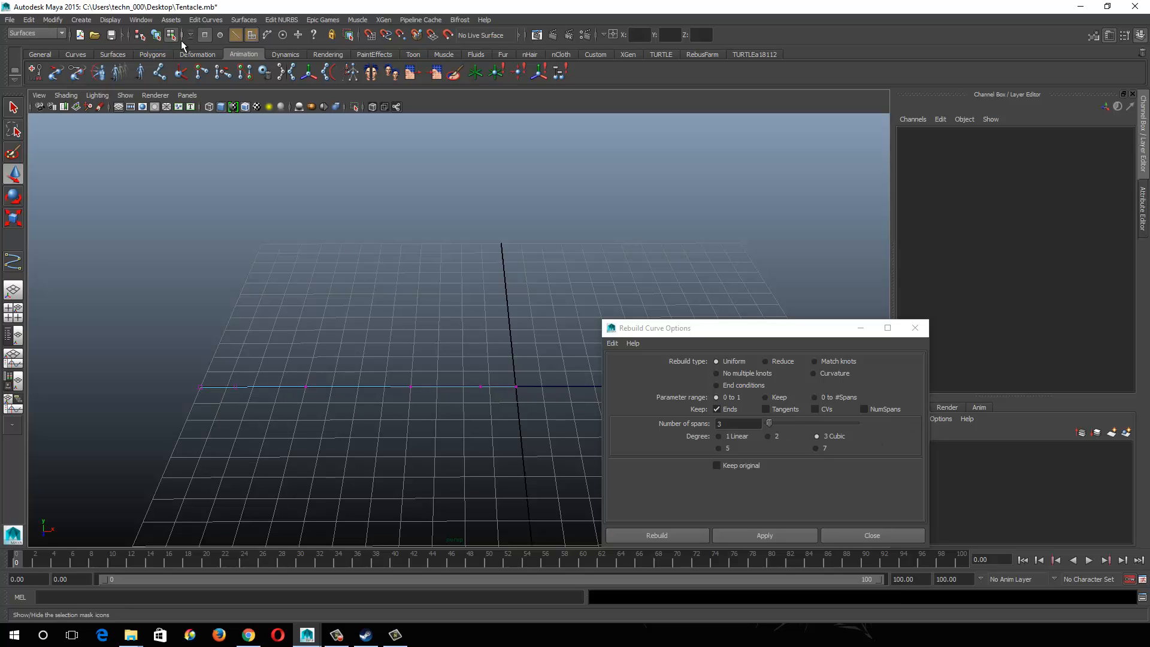
left_click(156, 35)
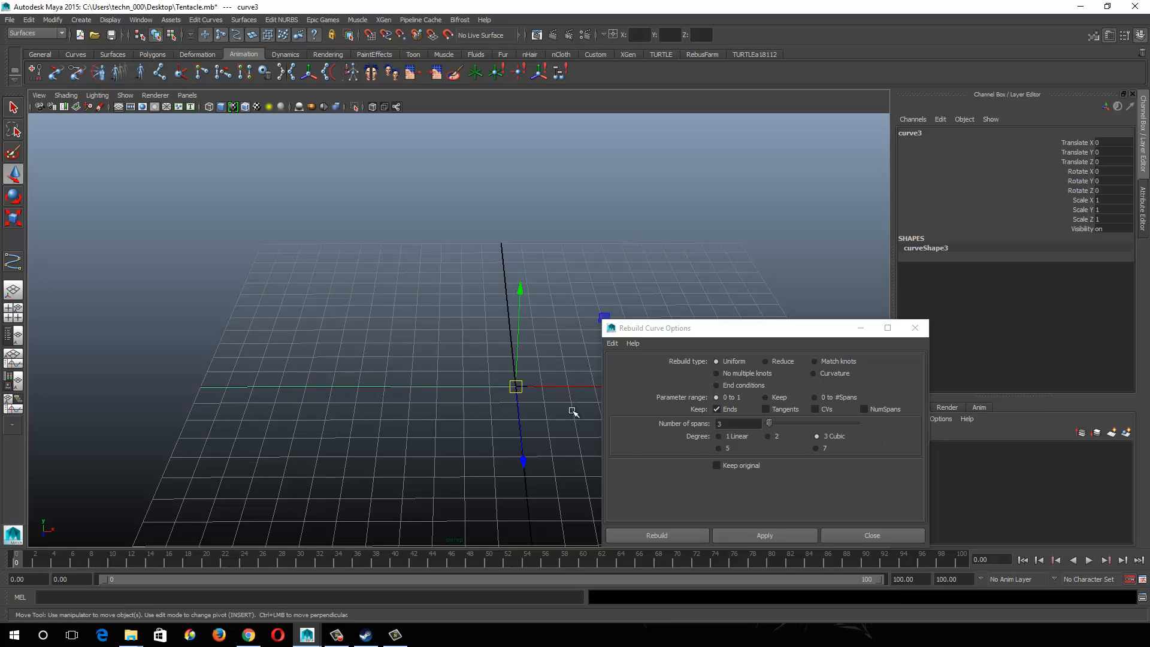
left_click(747, 532)
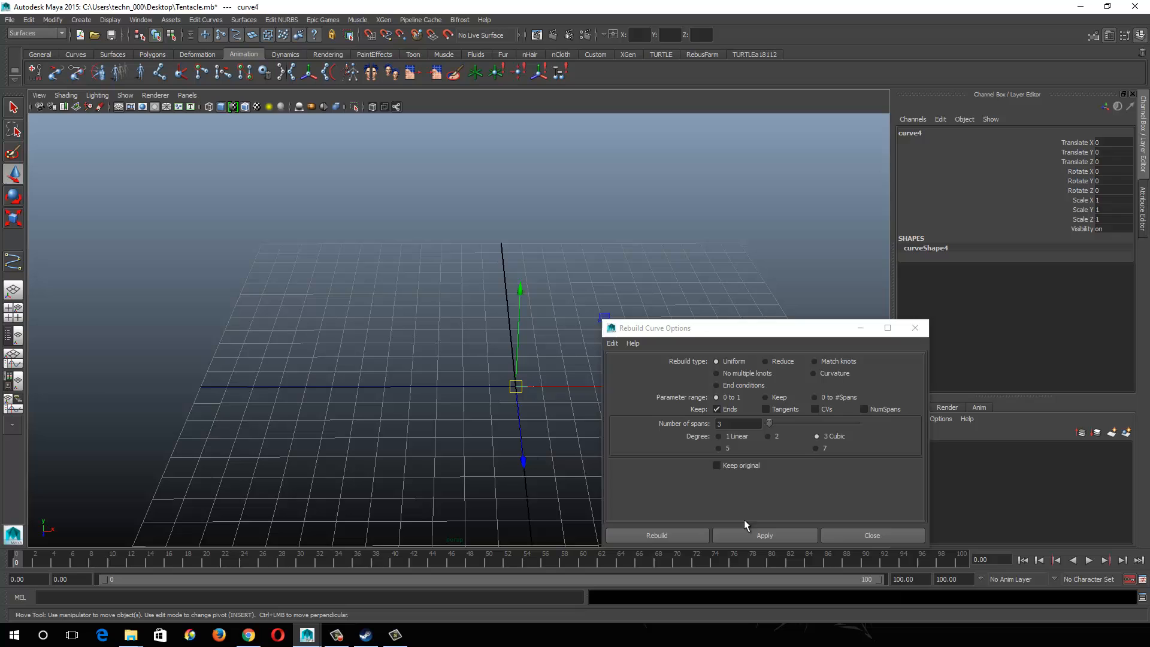
left_click(900, 531)
key("ctrl+z")
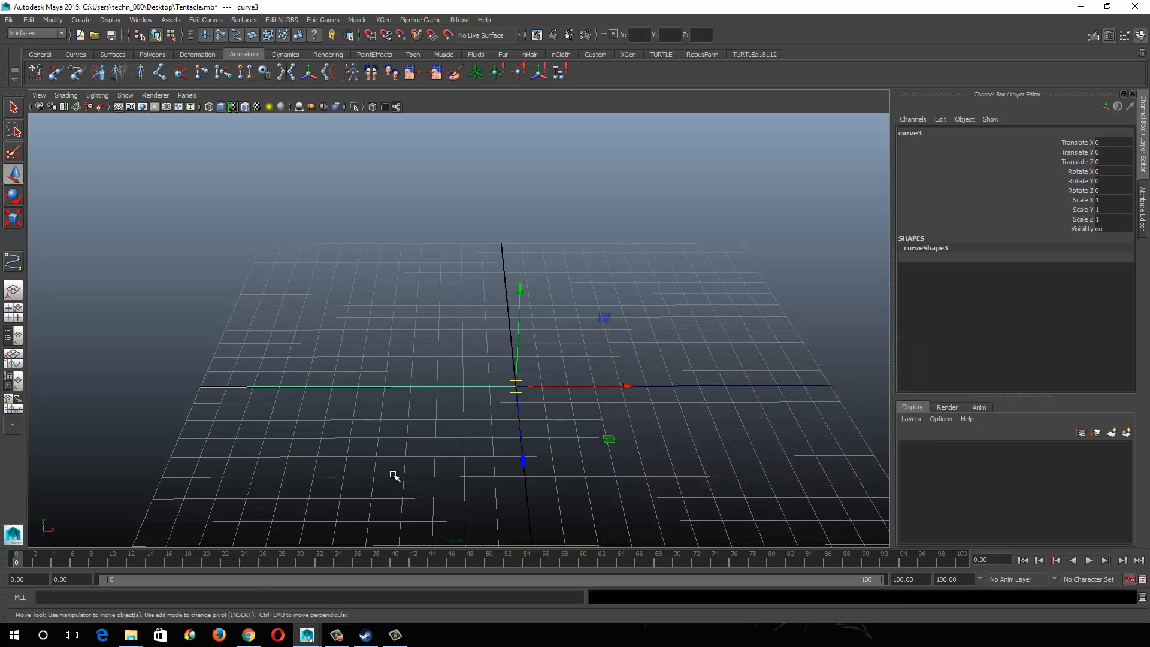
Step: Run the MEL command arclen -ch 1 on the negative X curve and on the positive X curve
left_click(233, 596)
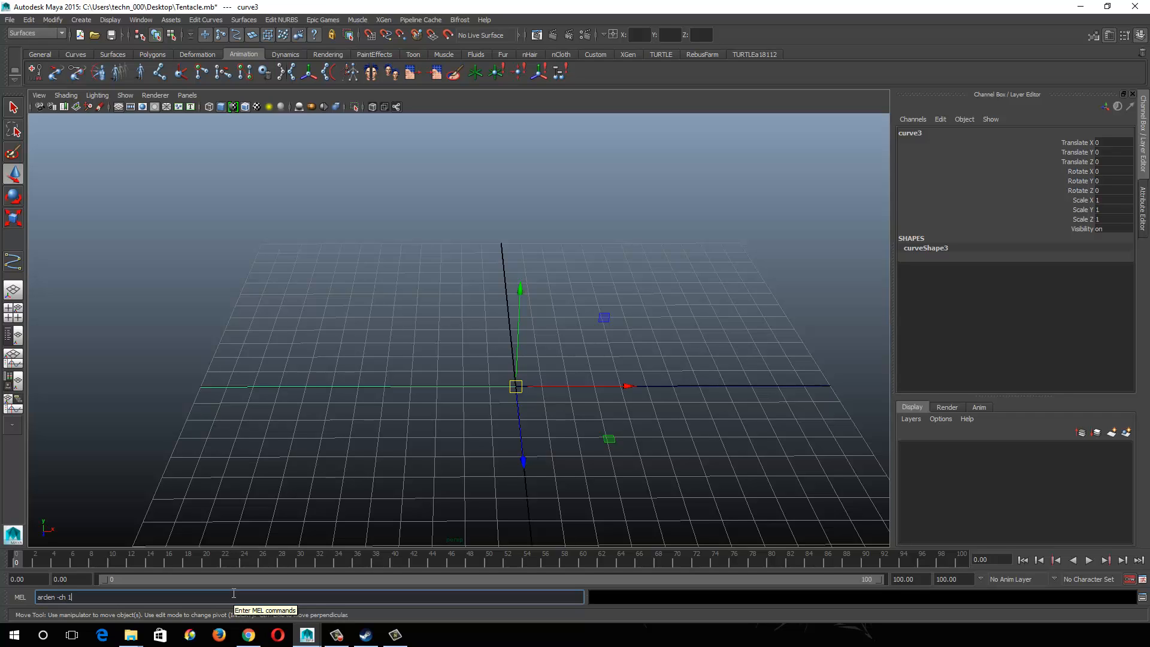
key("Return")
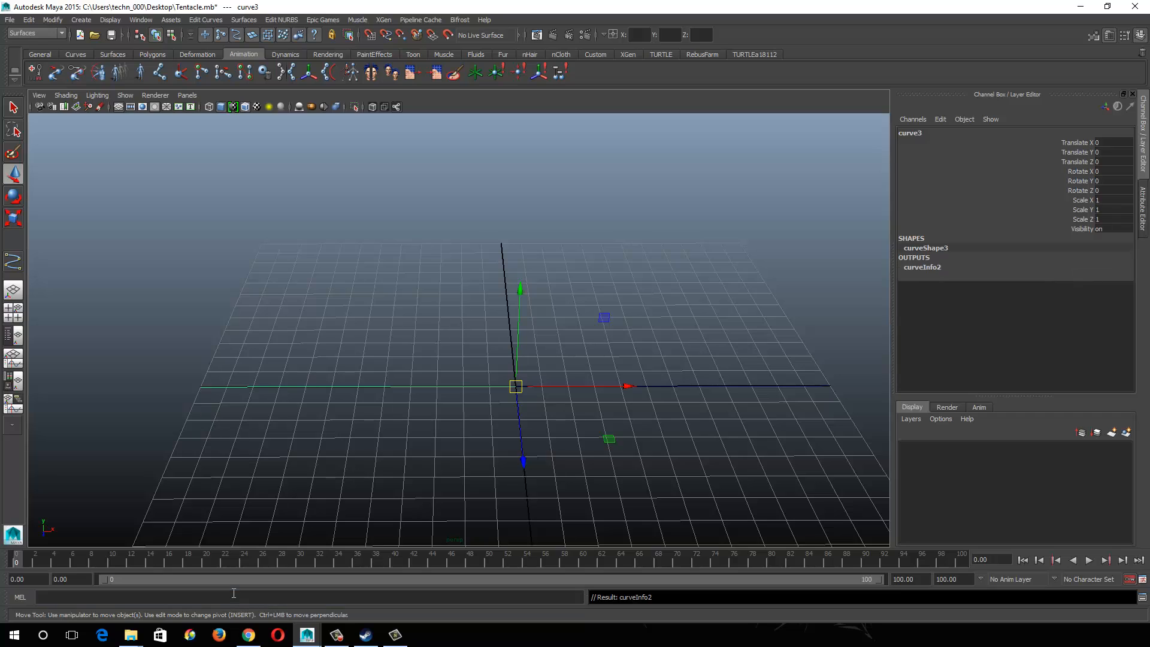
left_click(677, 385)
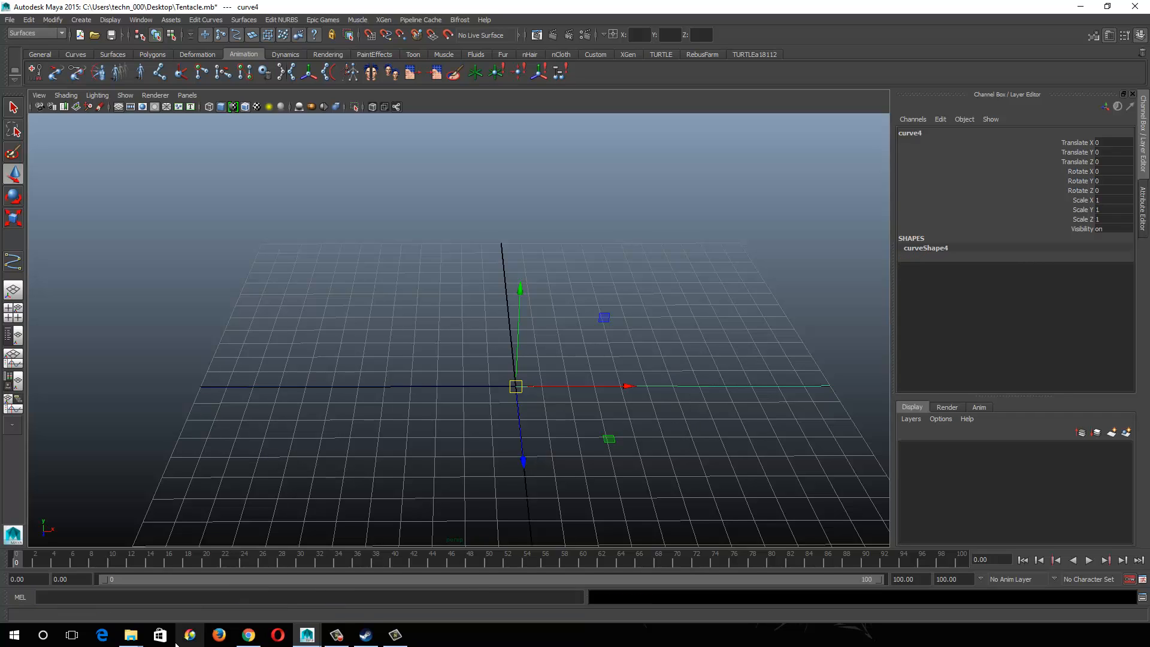
left_click(130, 597)
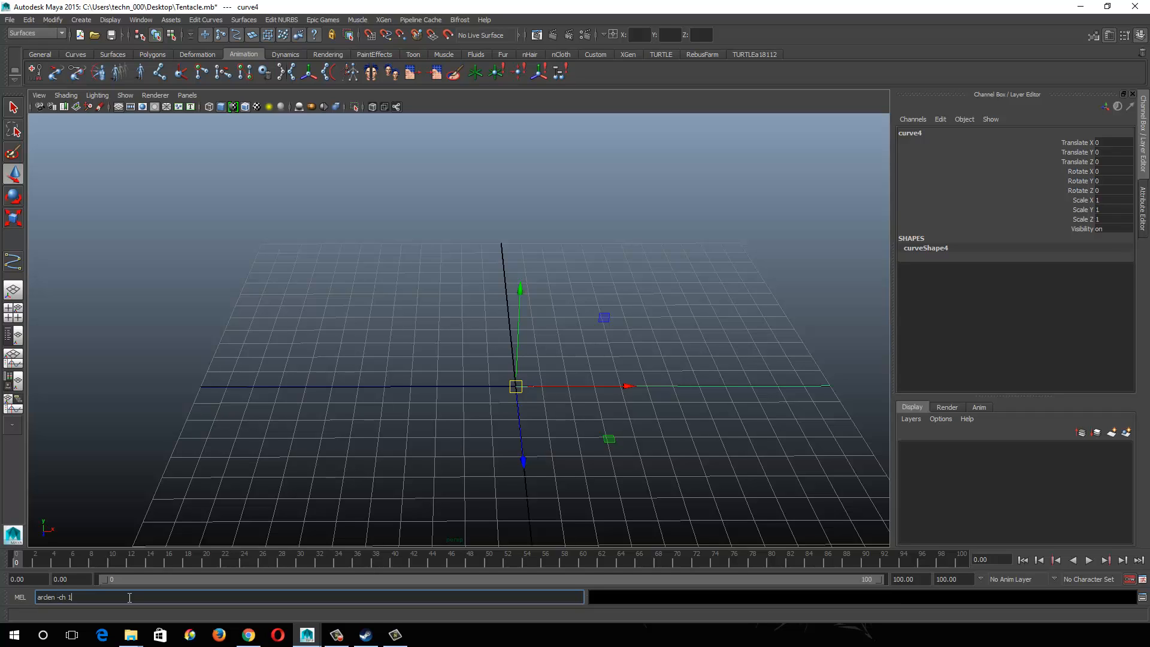
key("Return")
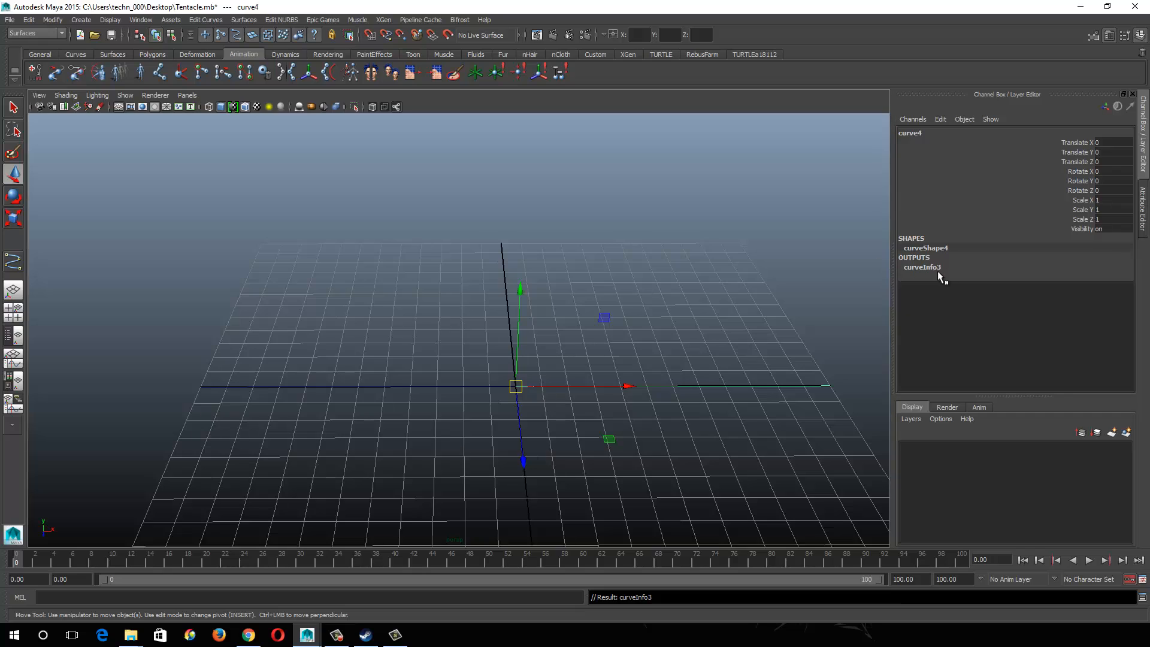
Step: Select both curves together and display their CVs in component selection mode
left_click(329, 387)
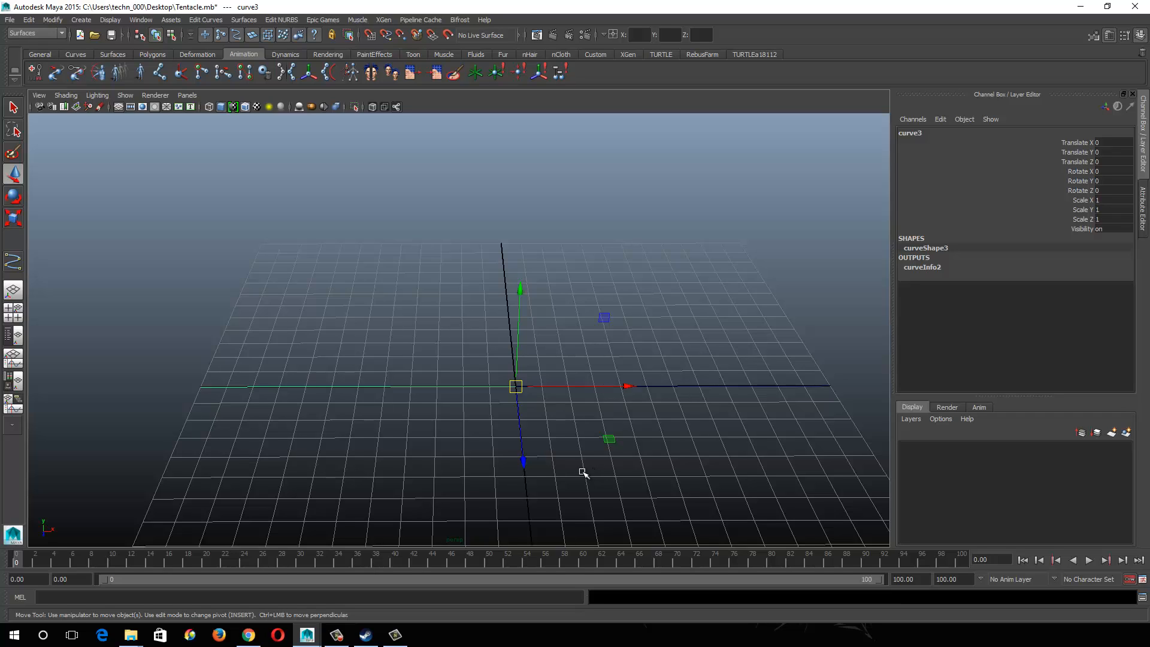
left_click(467, 378)
left_click_drag(483, 360, 547, 420)
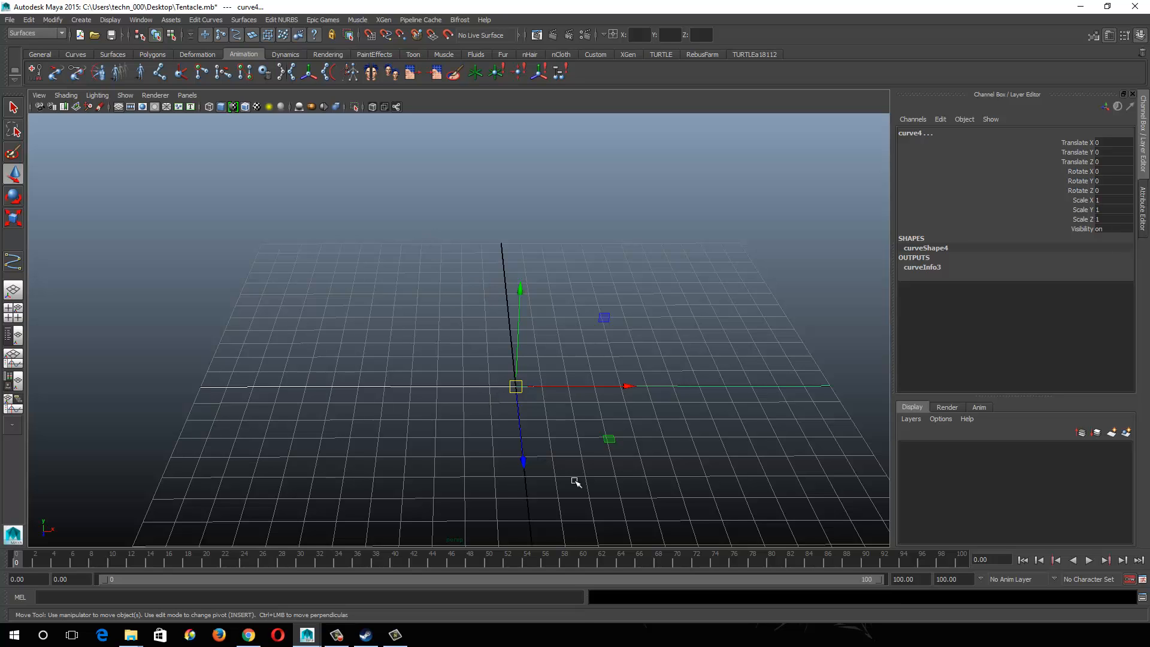
left_click(174, 34)
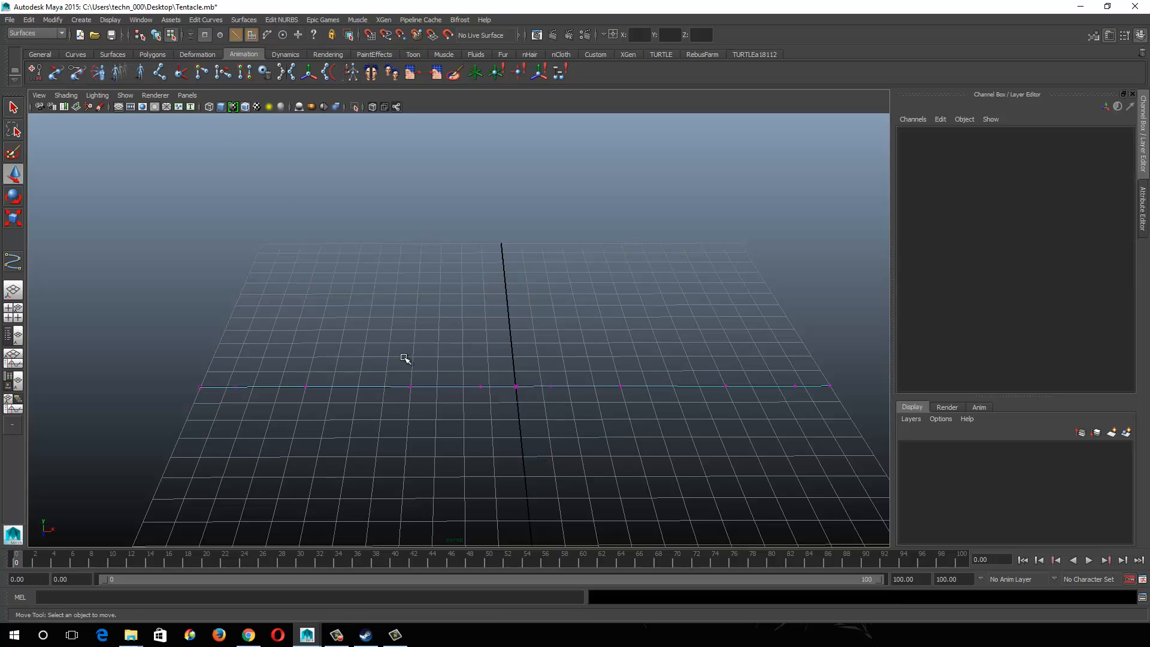
mouse_move(345, 394)
left_mouse_down("alt")
mouse_move(375, 372)
mouse_move(339, 416)
left_mouse_up("alt")
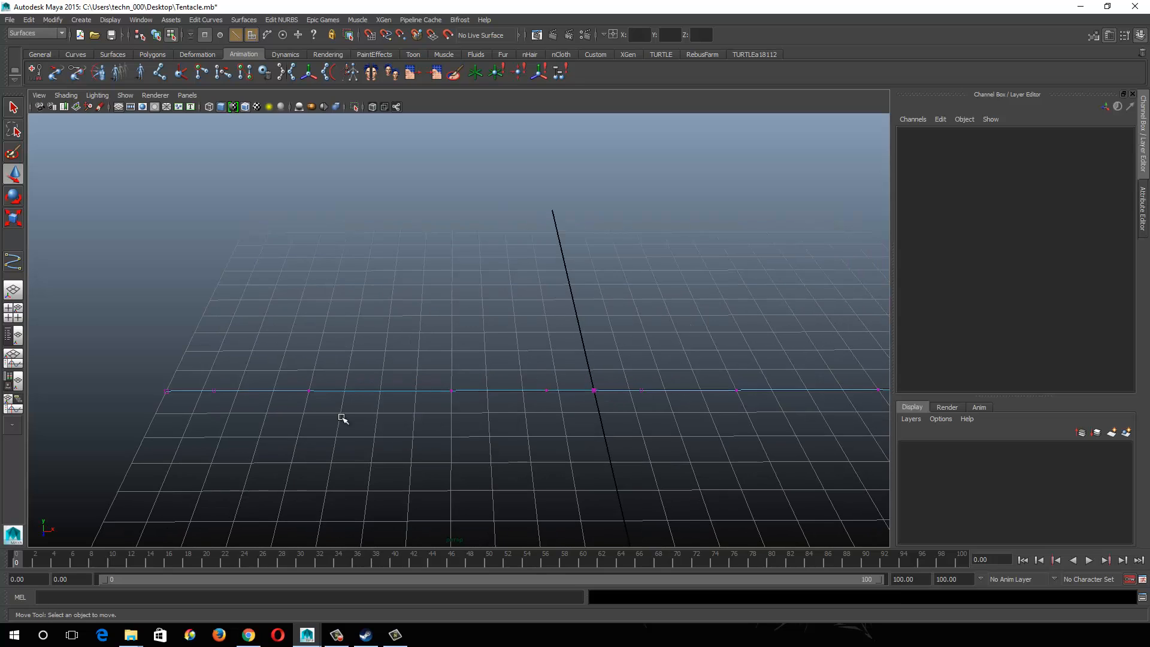
Step: Create a cluster deformer from the two outermost CVs at the negative X end, using the Animation menu set
left_click_drag(120, 352, 227, 434)
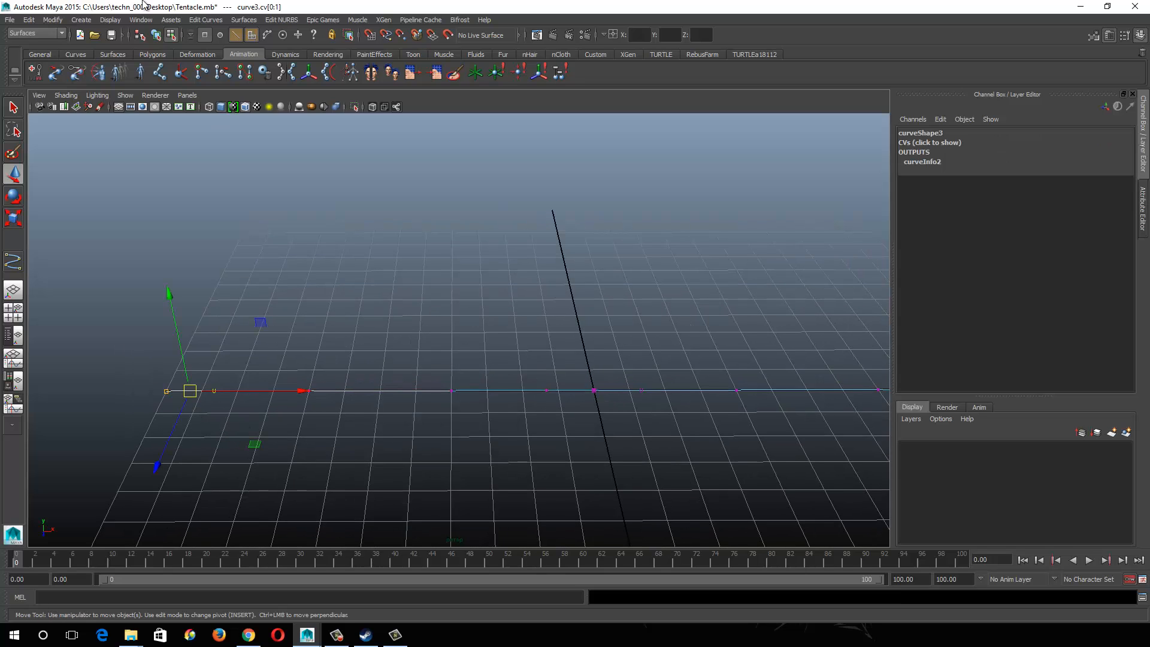
left_click(200, 20)
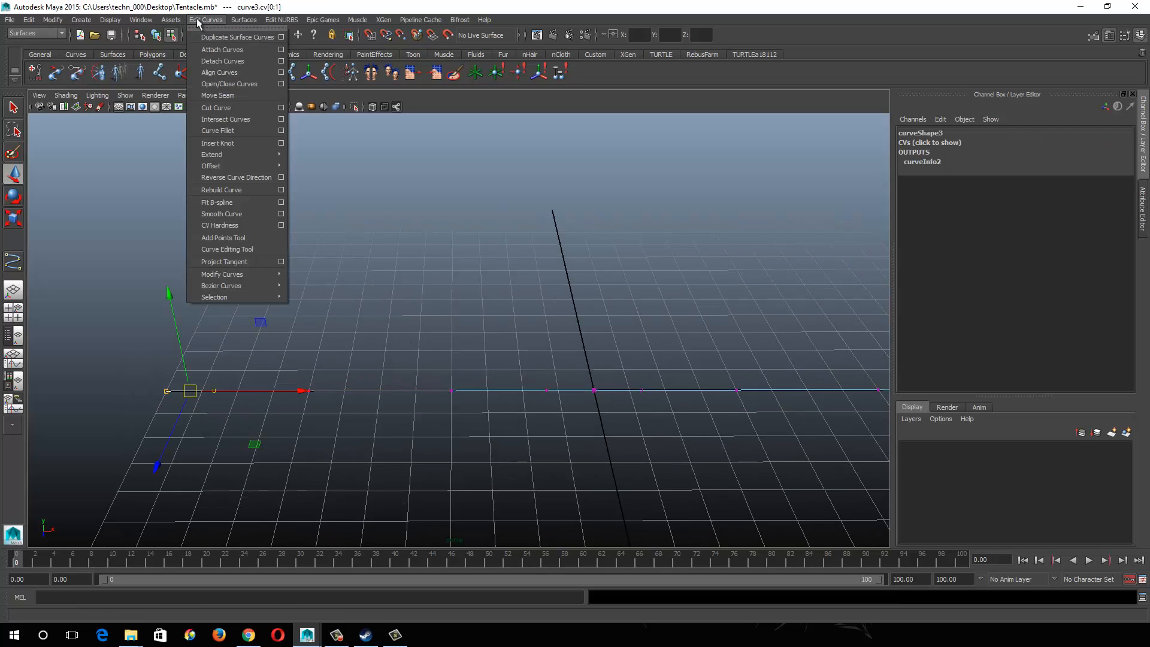
mouse_move(171, 20)
left_click(199, 20)
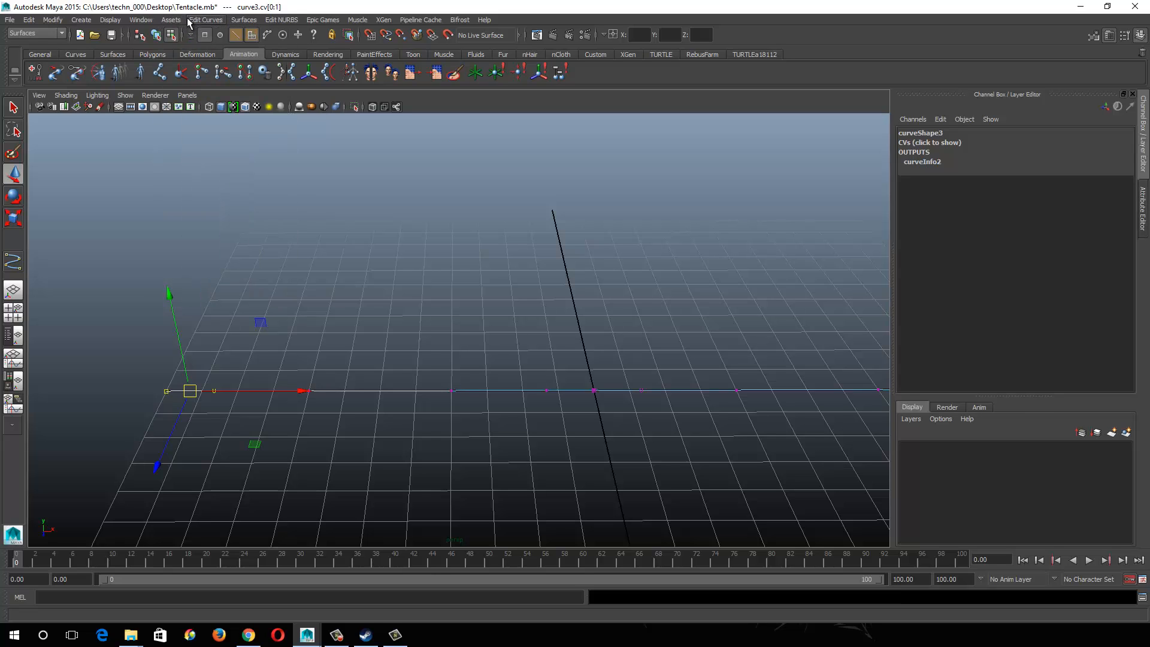
left_click(38, 34)
left_click(40, 44)
left_click(360, 20)
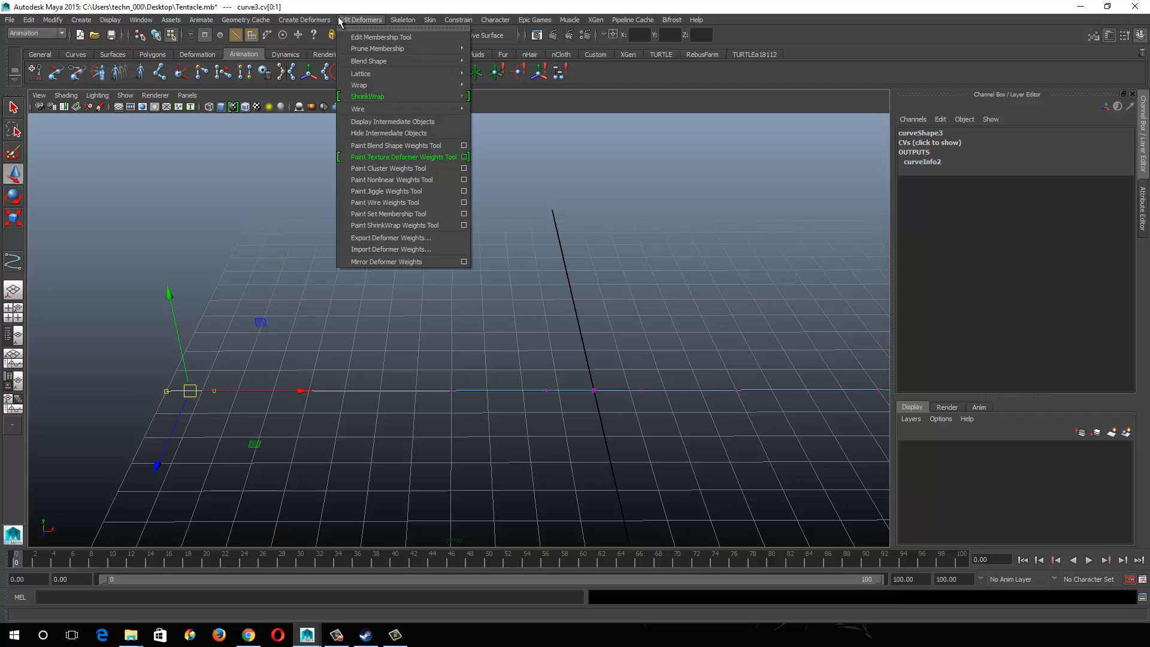
mouse_move(318, 21)
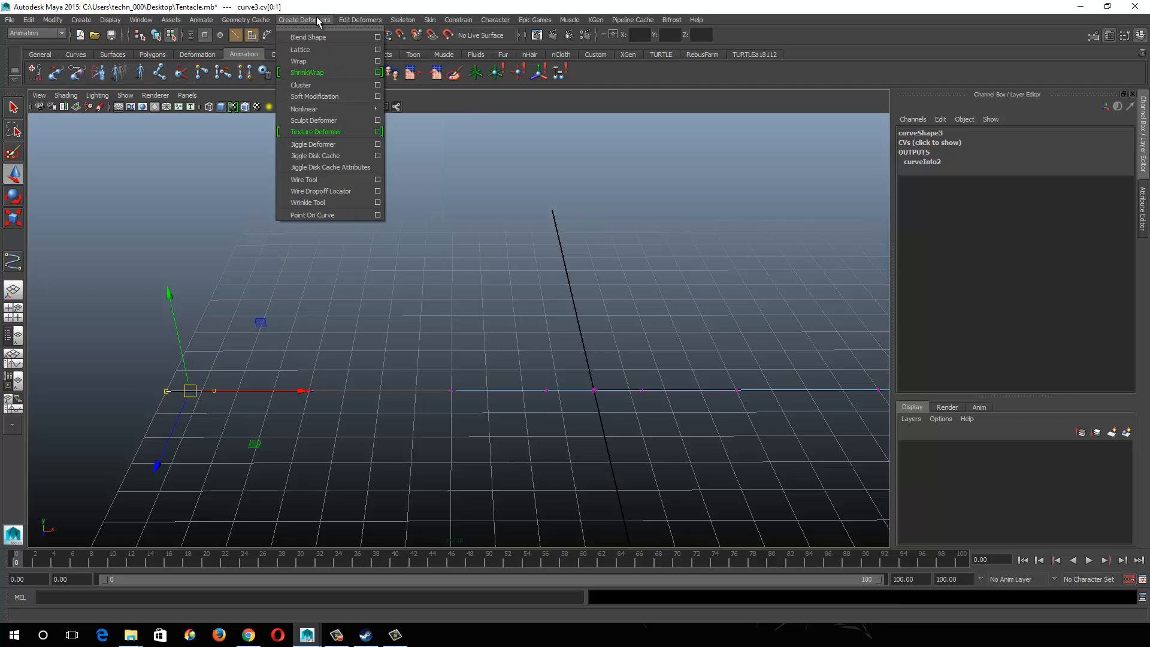
left_click(314, 85)
Step: Create separate clusters for the third and fourth CVs of the negative X curve
left_click_drag(324, 345, 387, 404)
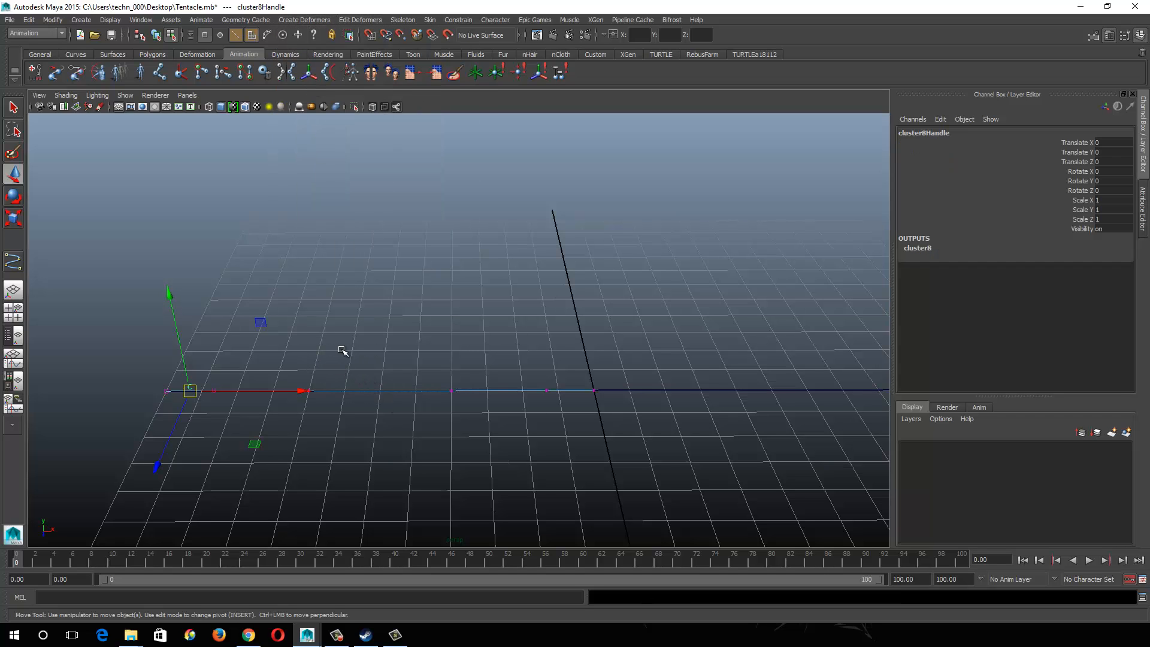
left_click_drag(295, 366, 358, 433)
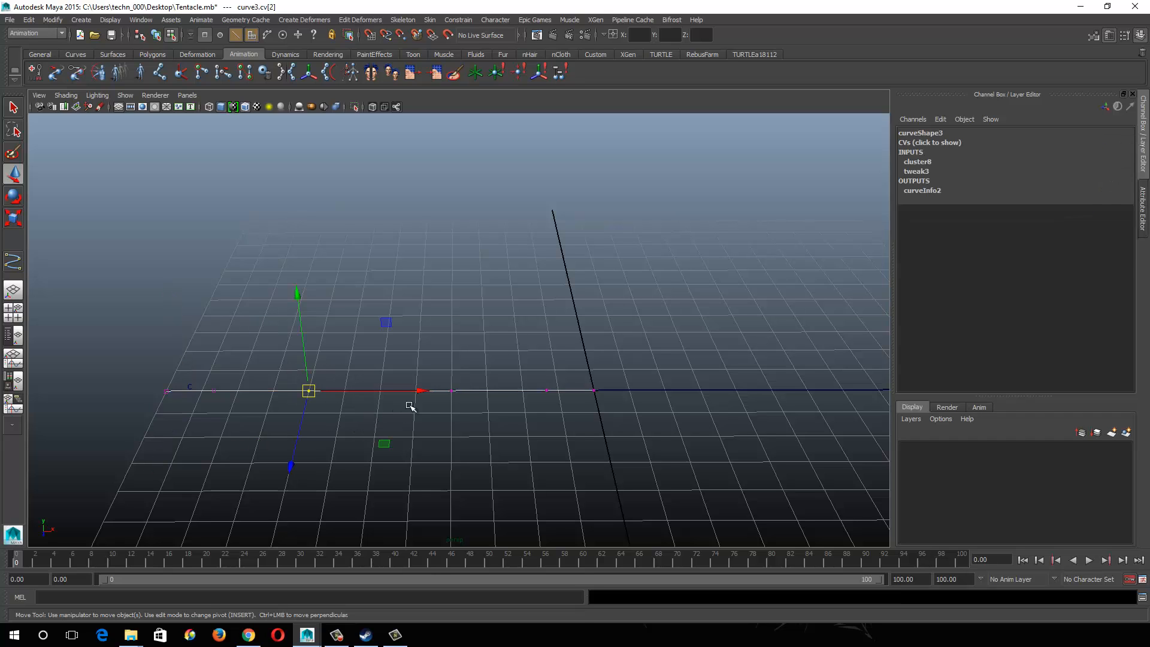
key("g")
left_click_drag(442, 376, 514, 455)
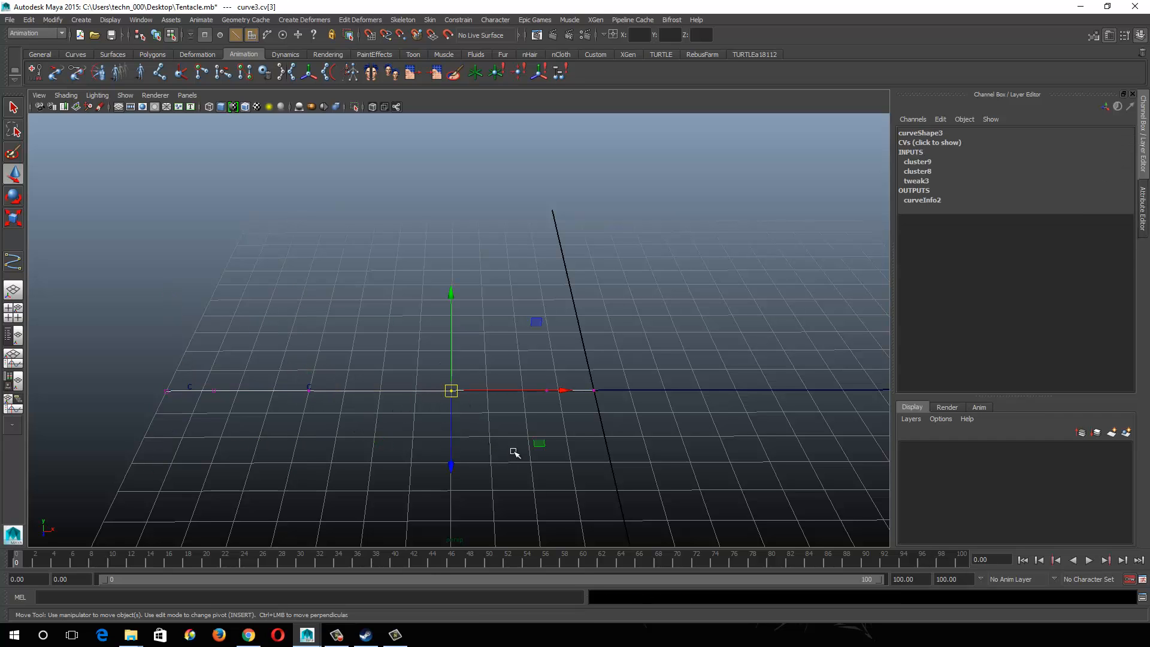
key("g")
middle_click_drag(512, 423, 493, 421, "alt")
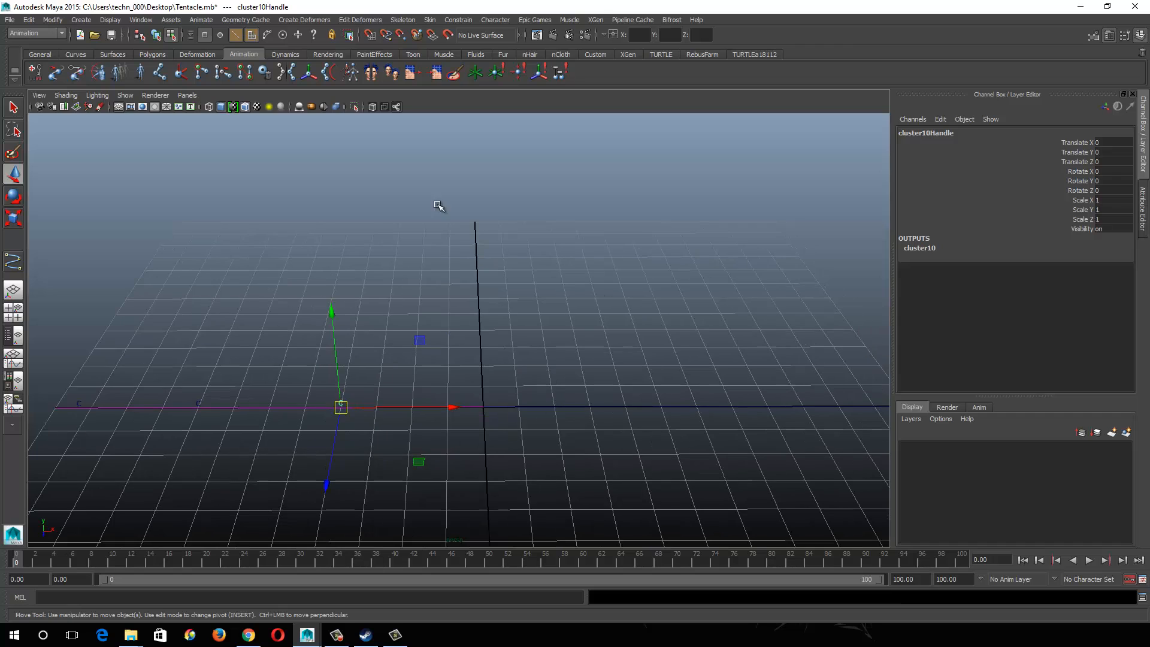
Step: Create one cluster from the CVs of both curves at and next to the origin
left_click(611, 431)
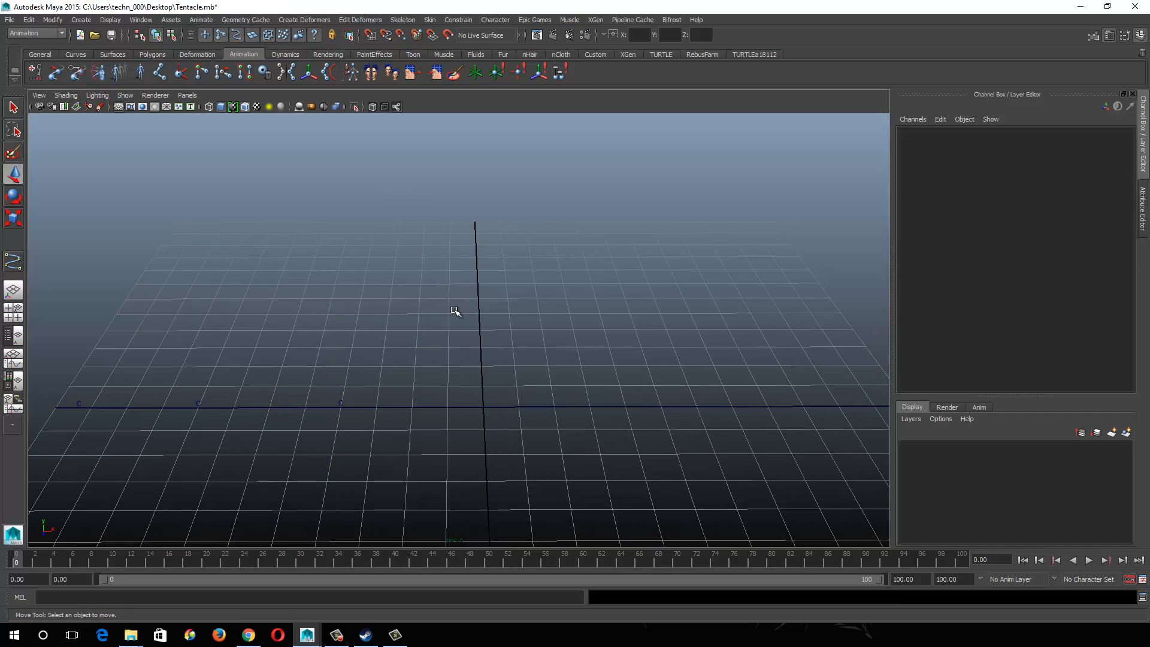
left_click_drag(457, 312, 599, 475)
left_click(170, 34)
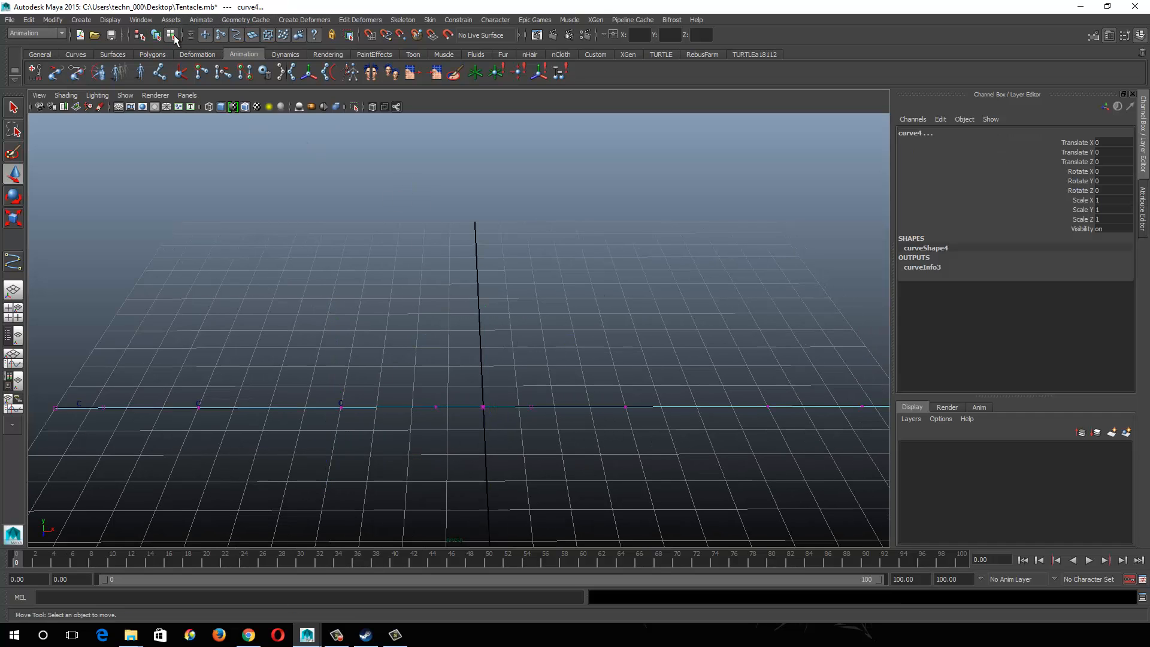
left_click_drag(399, 359, 544, 444)
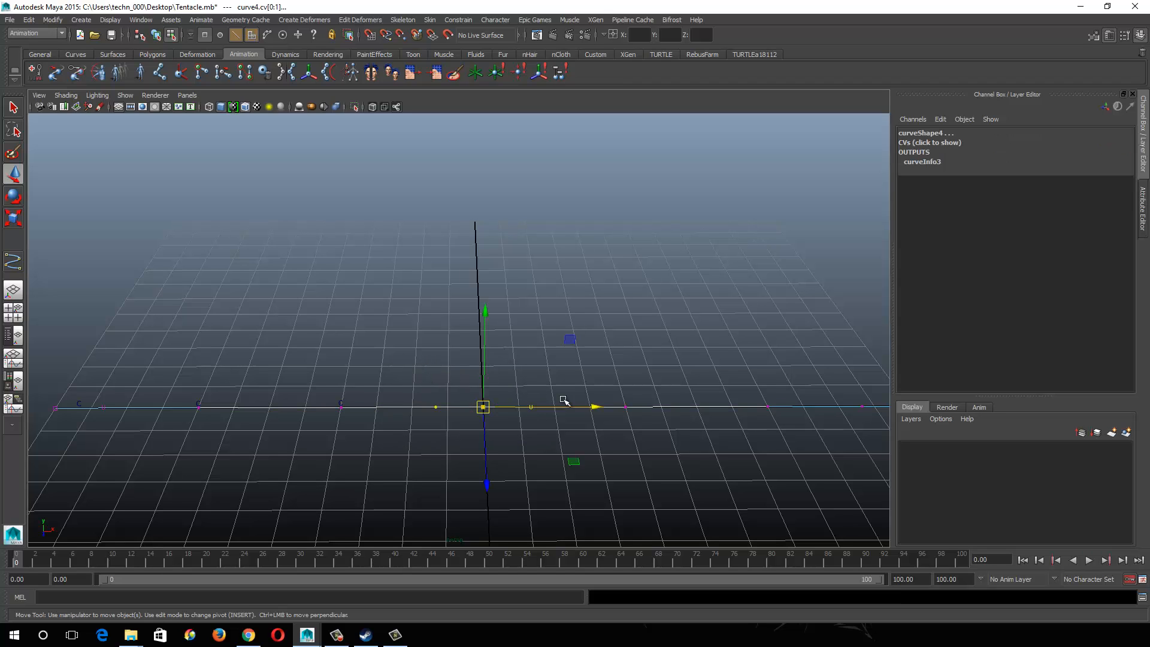
key("g")
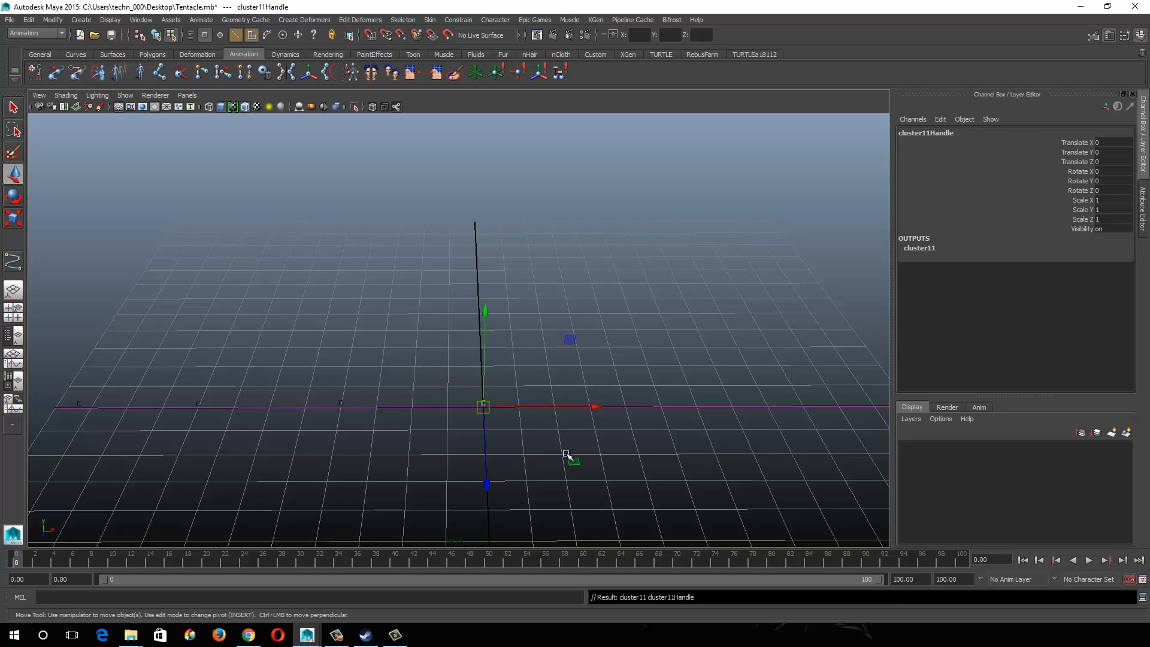
Step: Create single-CV clusters for the third and fourth CVs of the positive X curve, and one cluster for its two outermost CVs
middle_click_drag(611, 436, 497, 424, "alt")
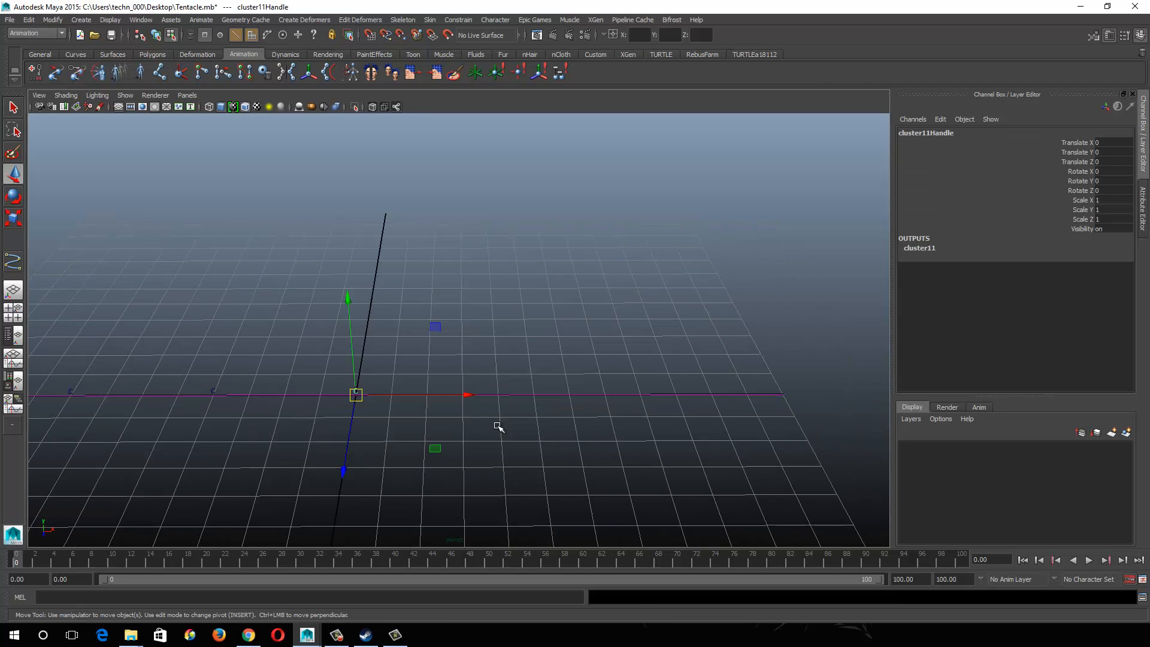
left_click(502, 366)
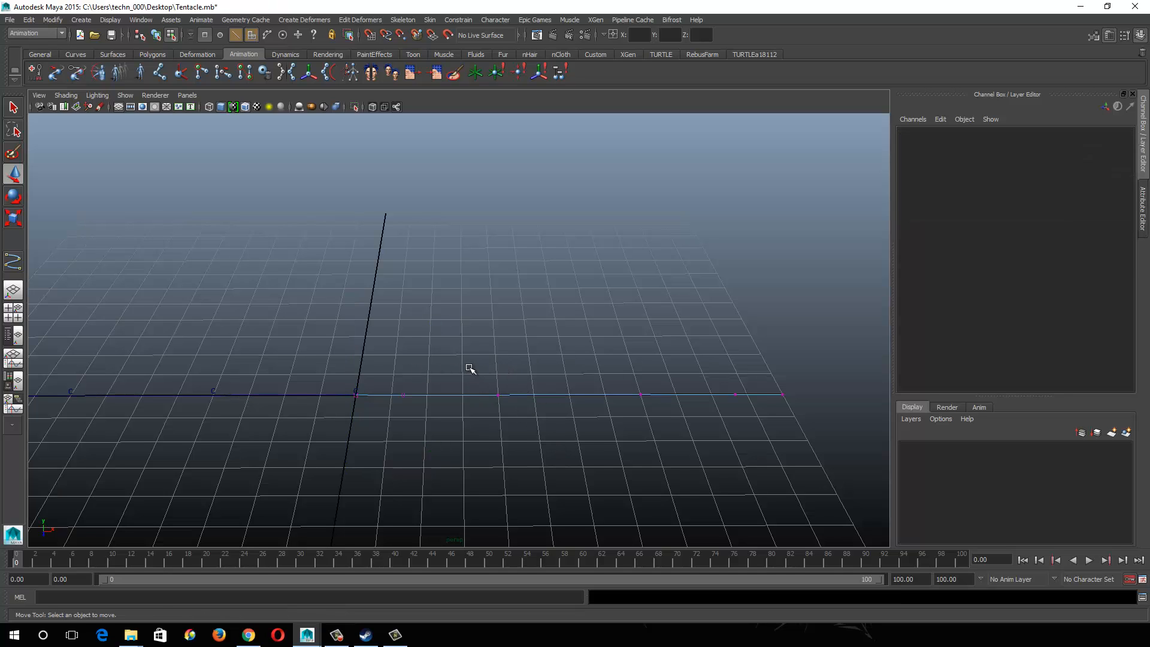
left_click_drag(470, 367, 532, 431)
key("g")
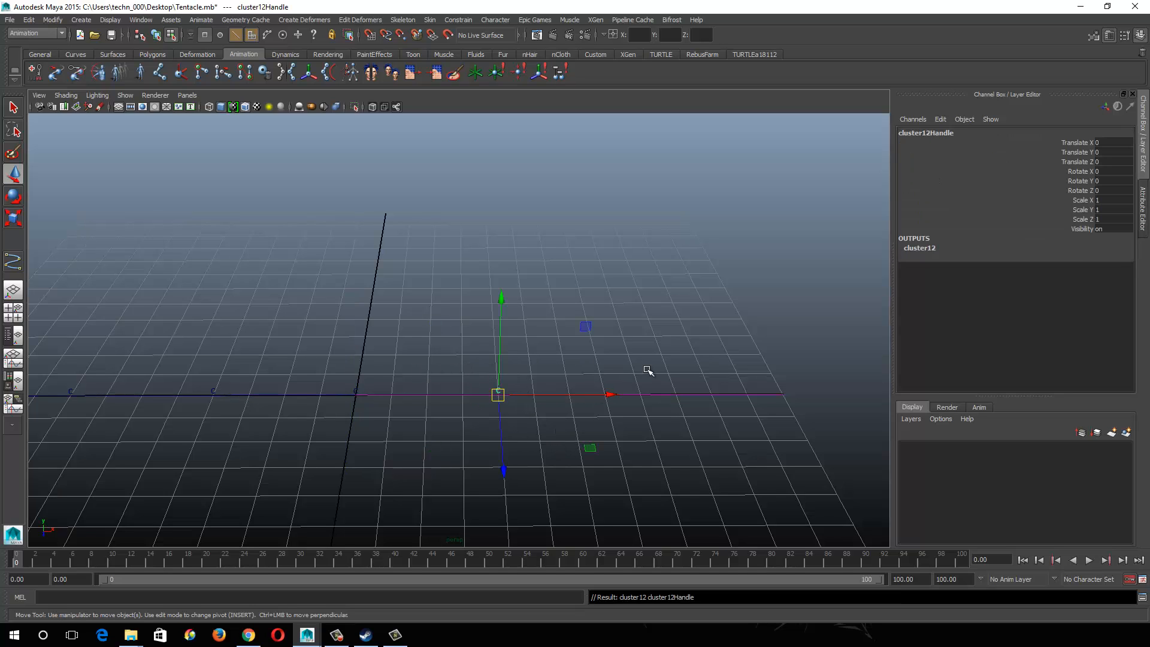
left_click_drag(603, 370, 711, 447)
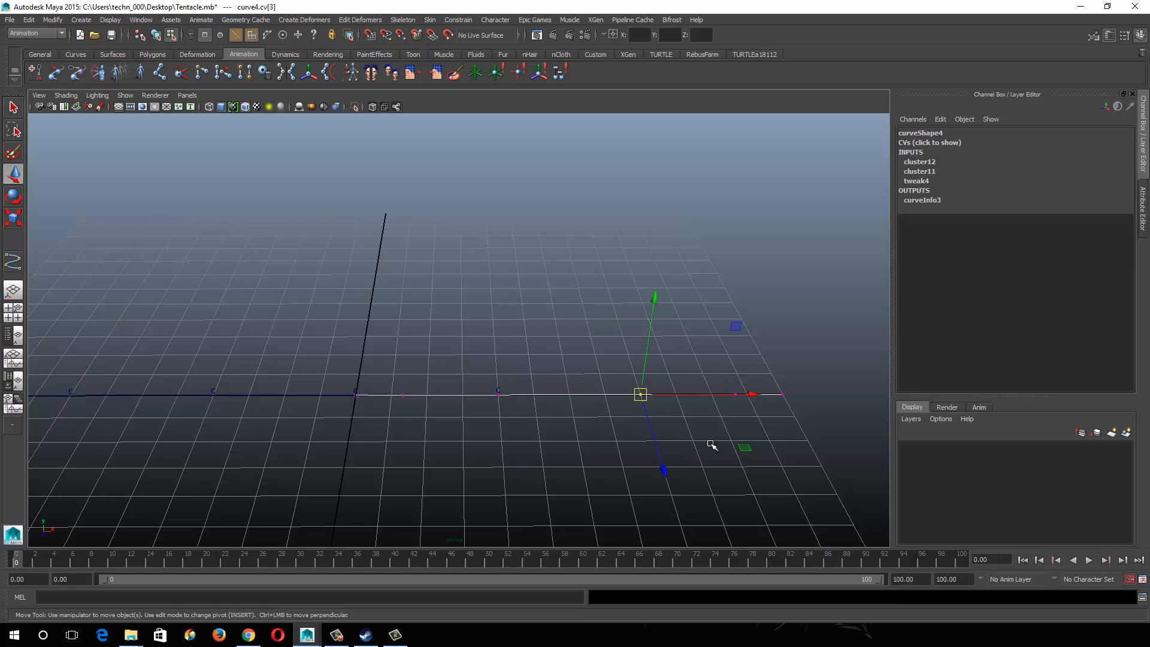
key("g")
left_click_drag(731, 376, 840, 457)
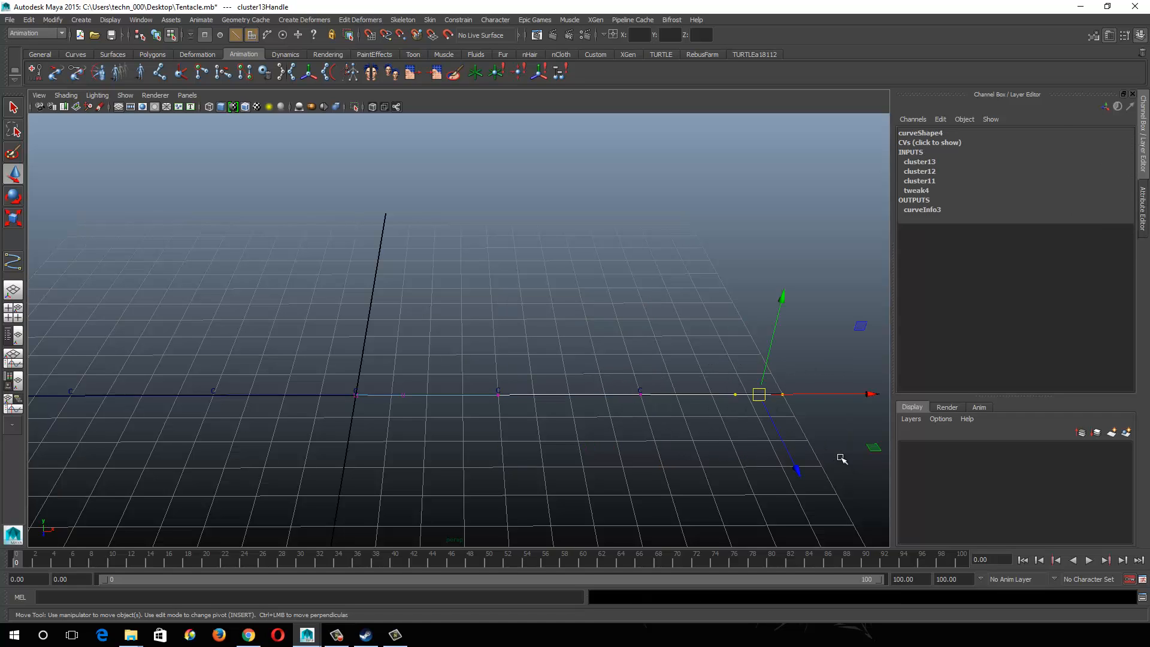
key("g")
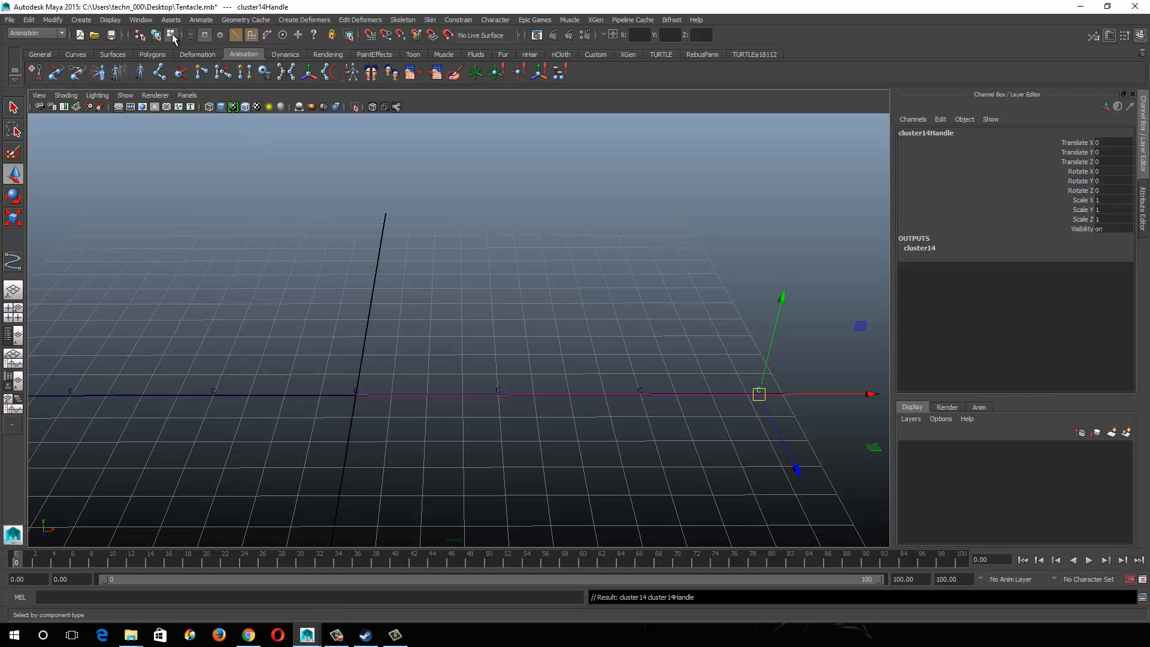
Step: Return to object selection and raise the cluster at the origin about 6.75 units along Y
key("F8")
left_click(356, 390)
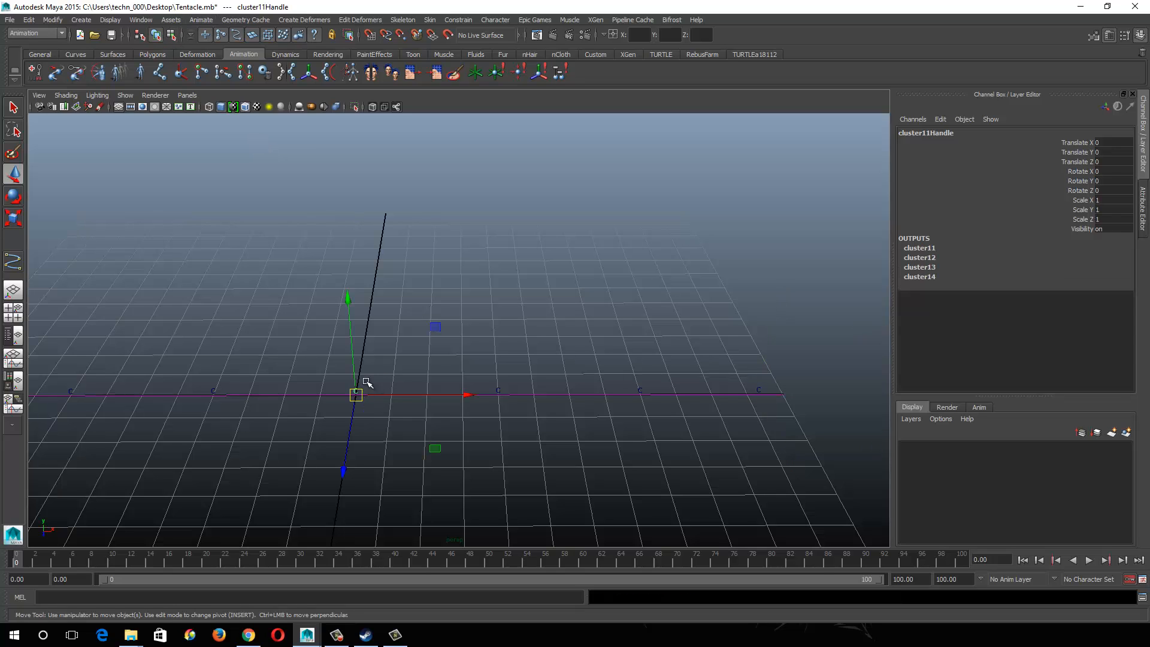
left_click_drag(356, 368, 352, 133)
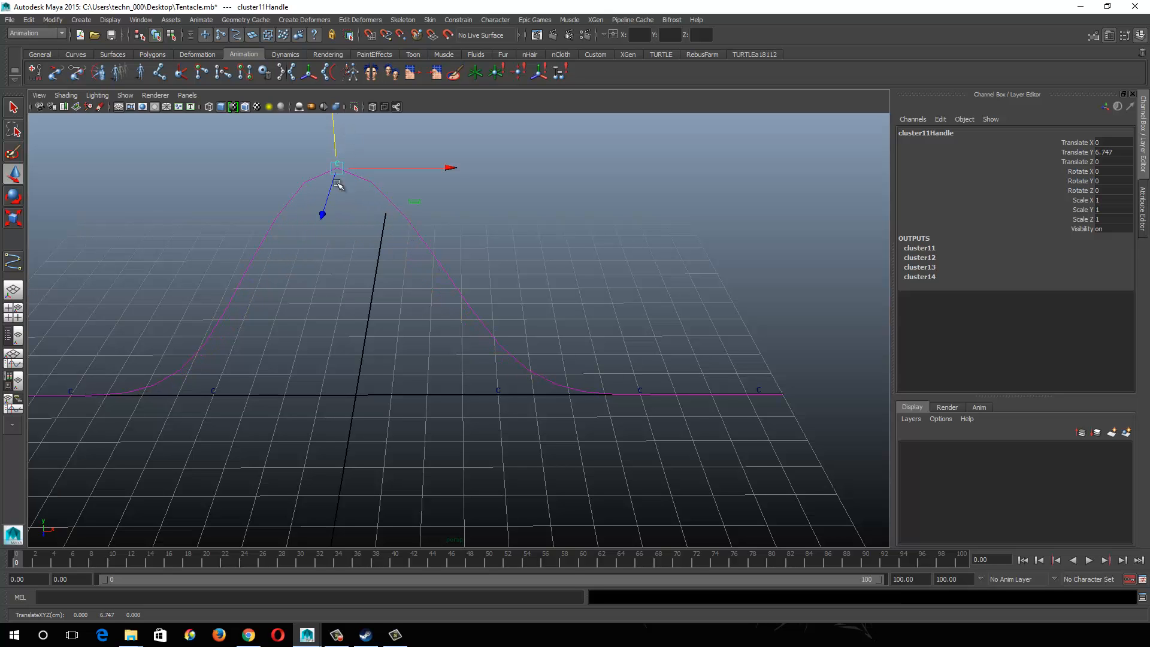
middle_click_drag(362, 255, 458, 316, "alt")
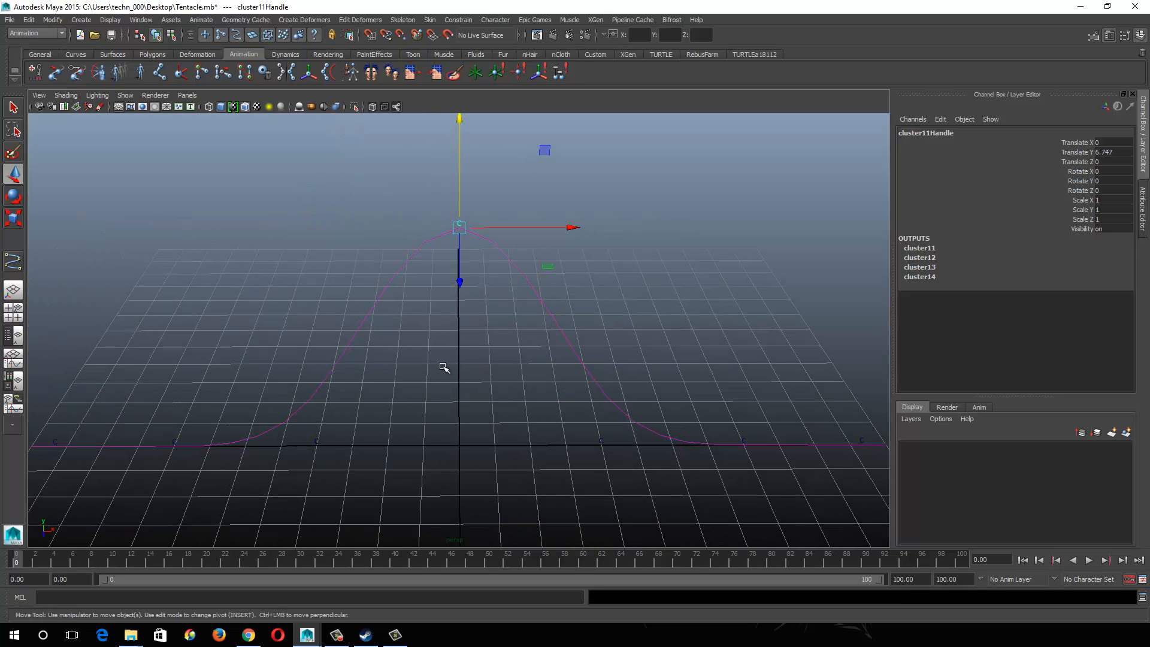
Step: Undo the raise of the cluster at the origin
right_click_drag(442, 366, 507, 404, "alt")
key("ctrl+z")
middle_click_drag(507, 405, 526, 438, "alt")
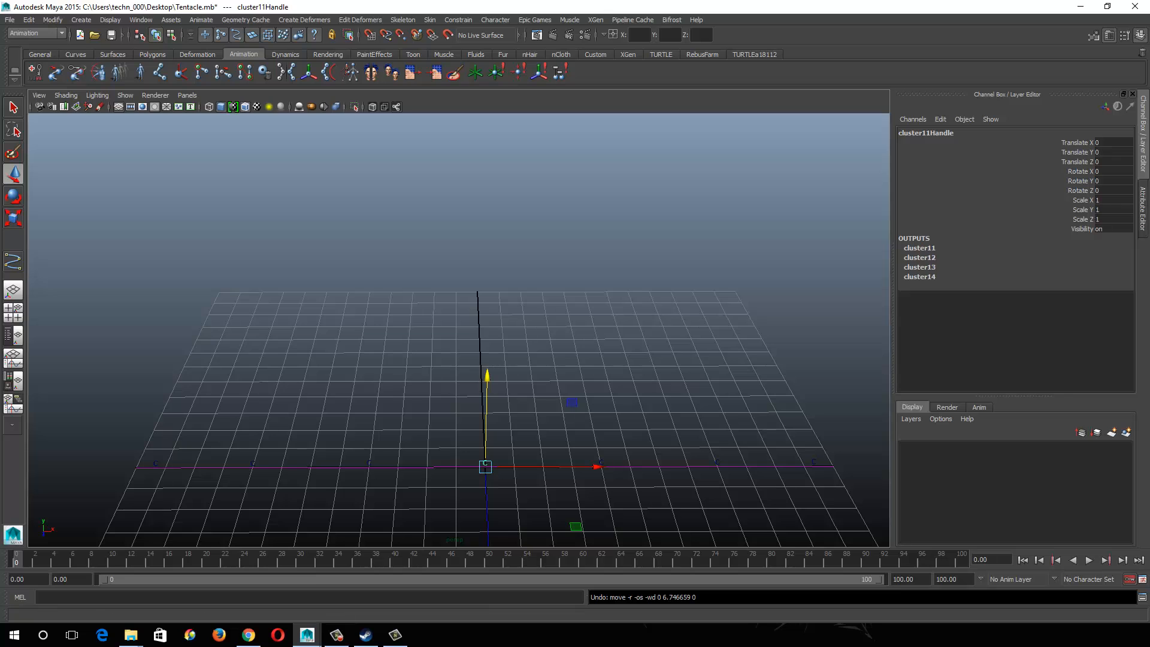
left_click(1143, 597)
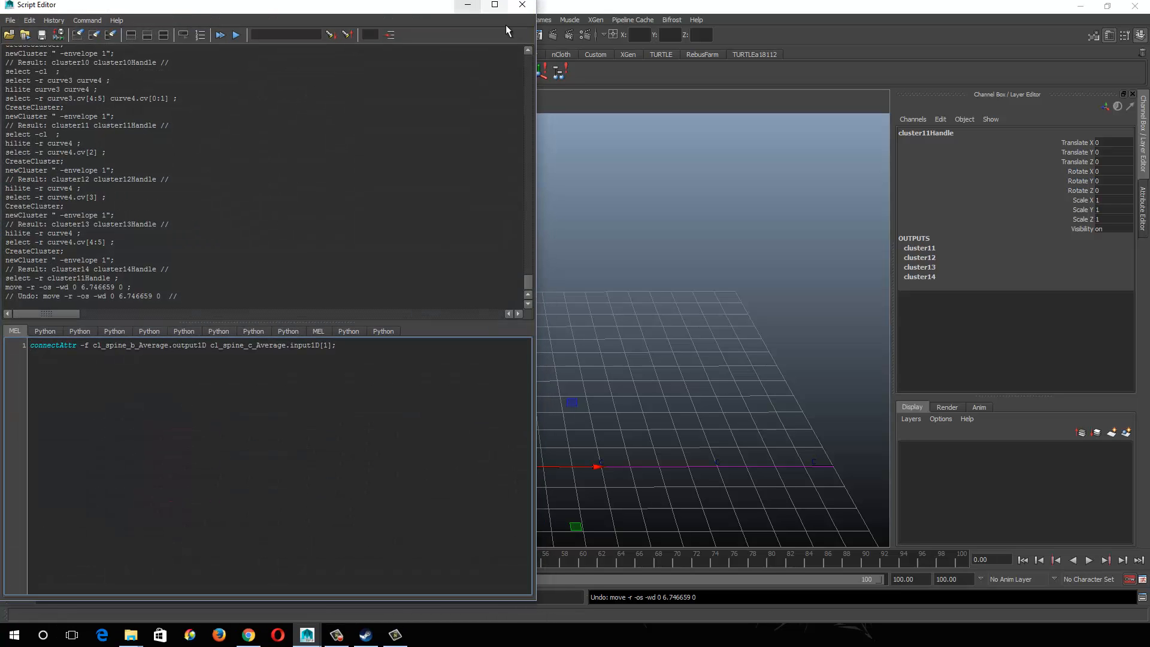
left_click(522, 5)
key("alt+Tab")
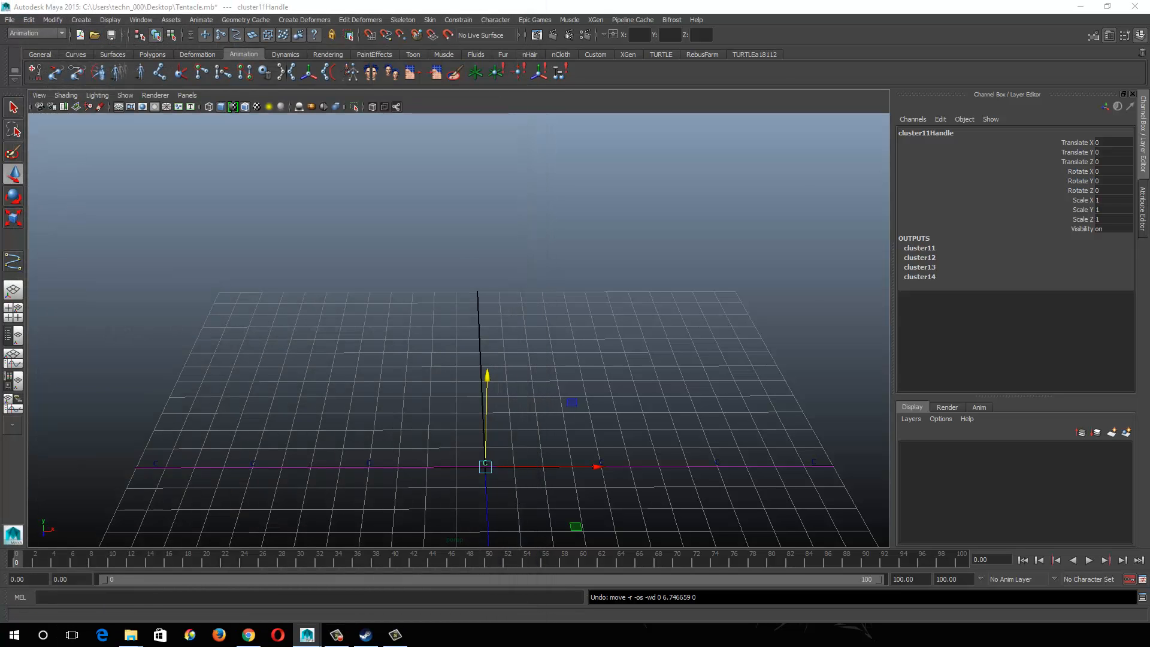
left_click_drag(546, 138, 230, 133)
key("alt+Tab")
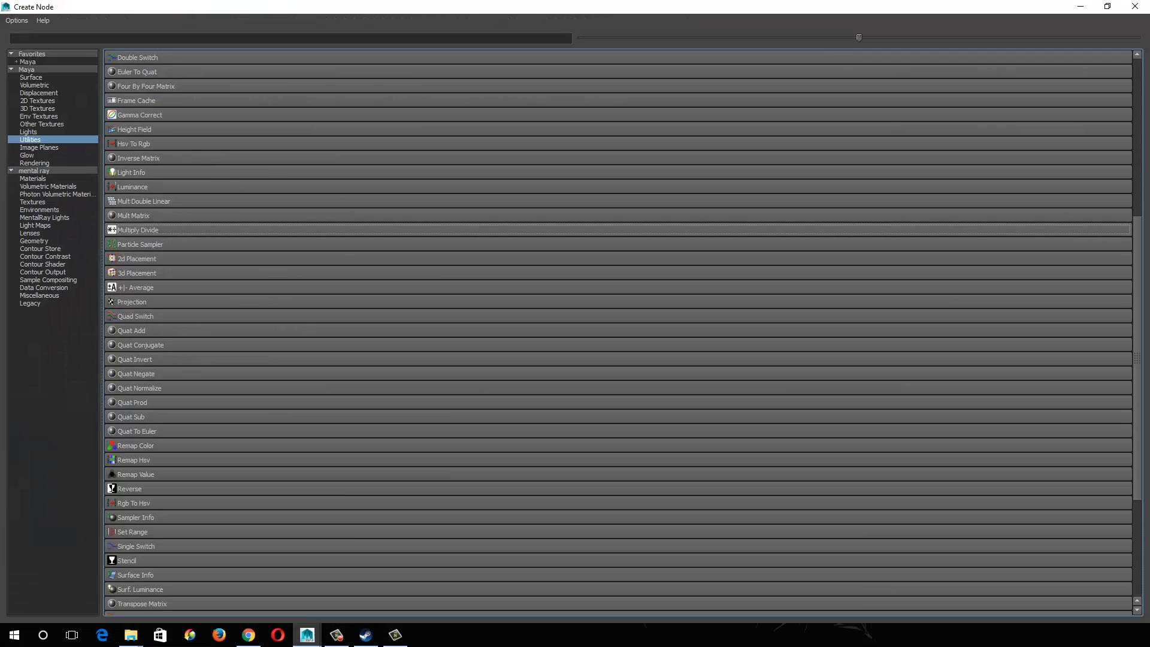
left_click(1135, 6)
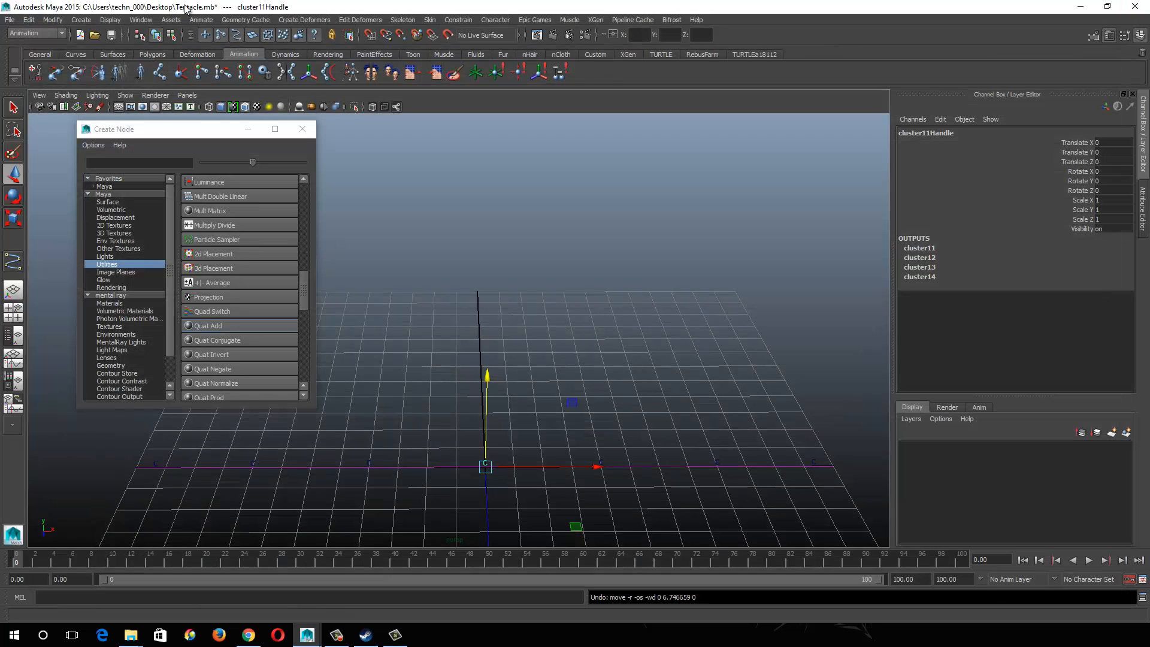
Step: Open the Node Editor and graph the input and output connections of joint1, the first joint of the tentacle chain
left_click(135, 25)
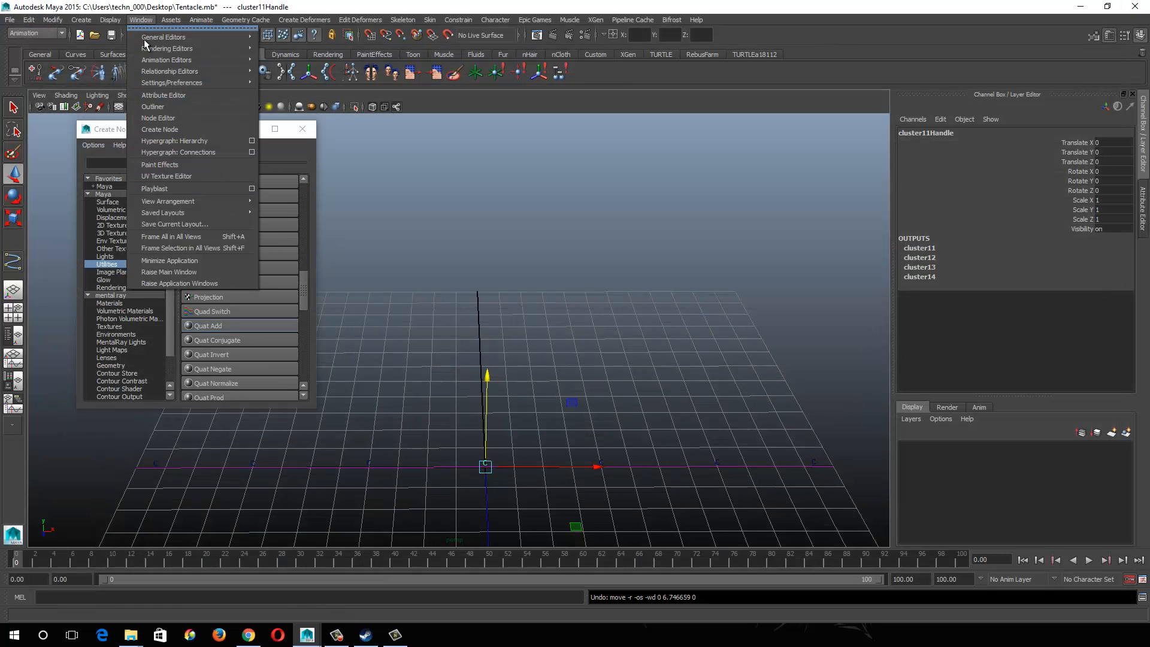
left_click(179, 119)
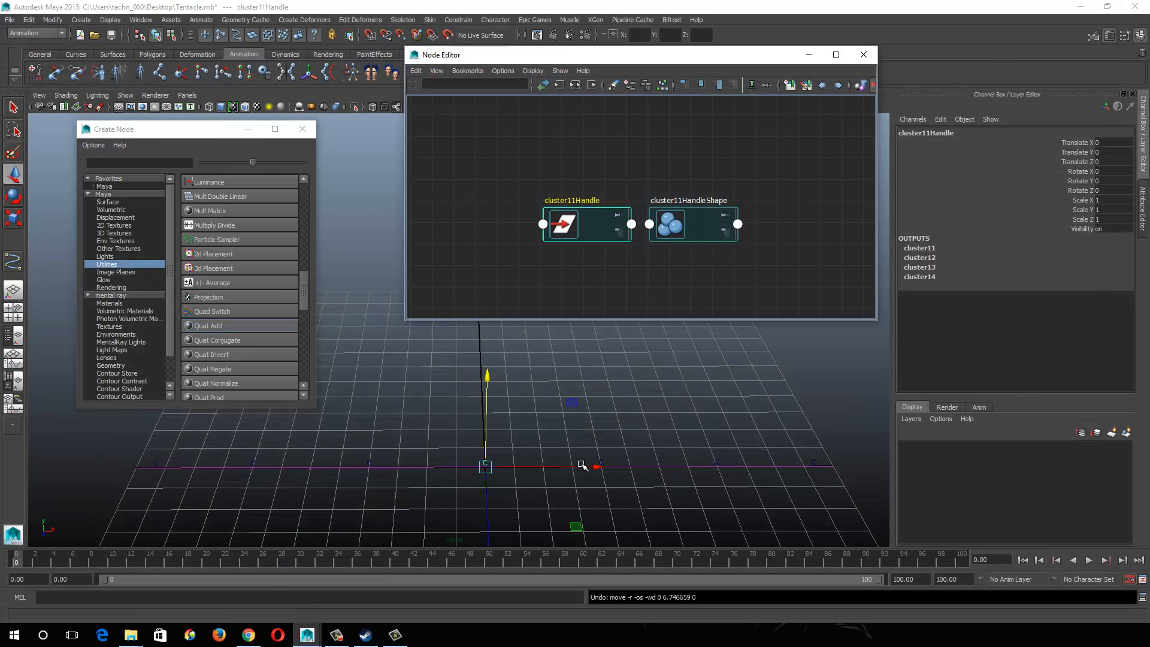
left_click(370, 404)
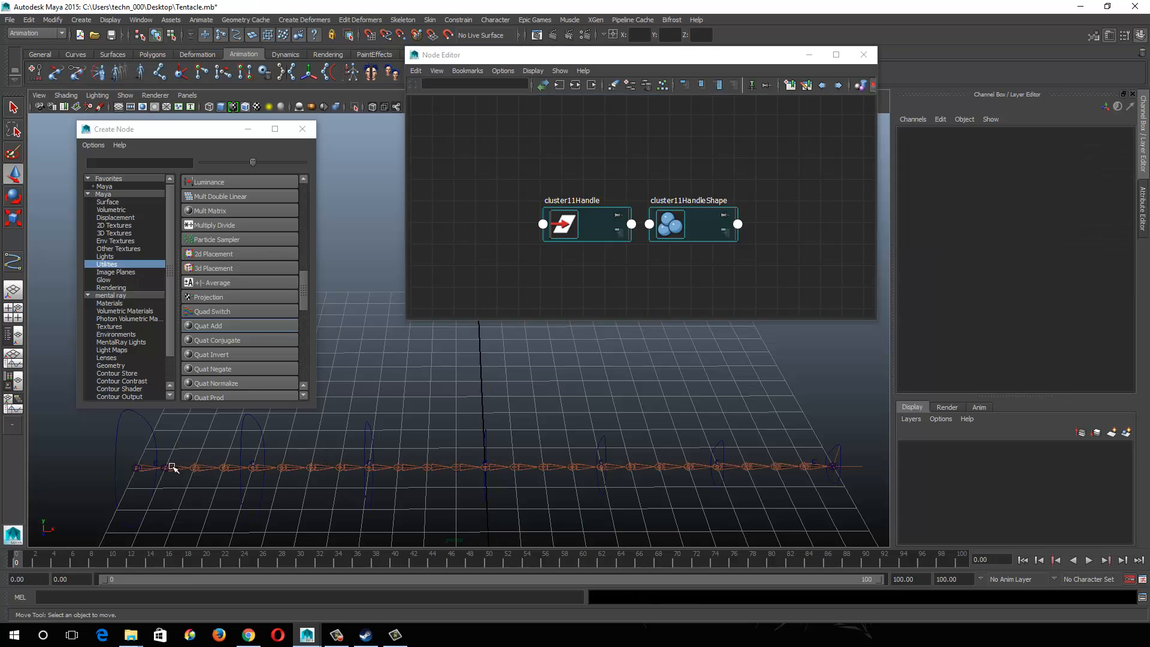
left_click(143, 467)
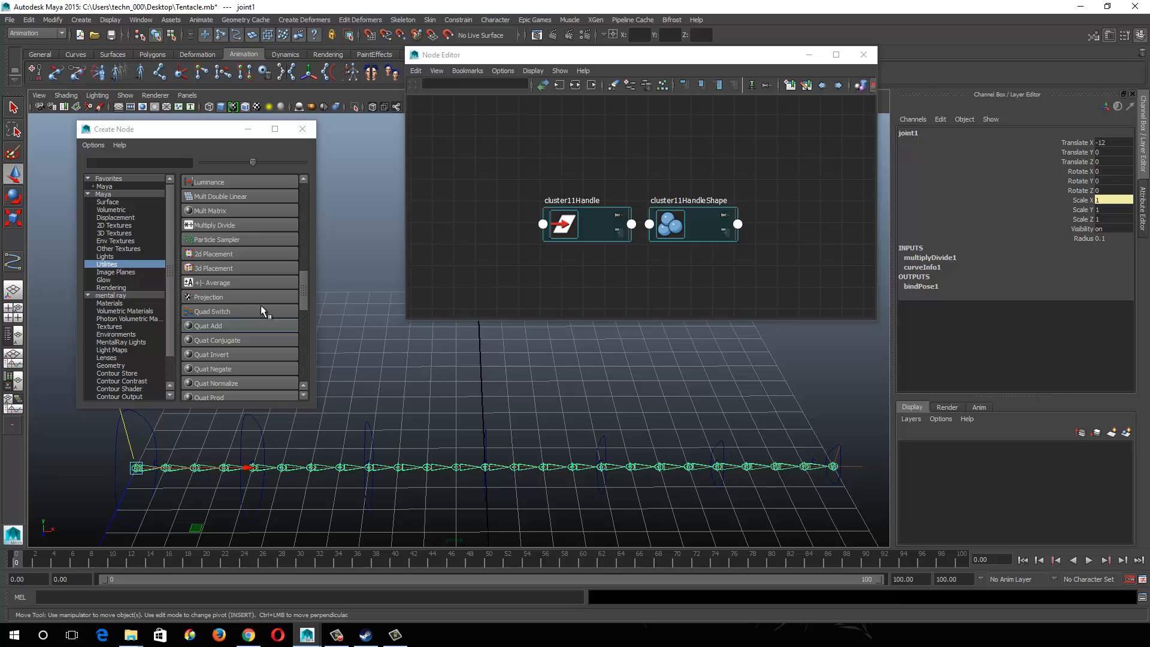
left_click(576, 86)
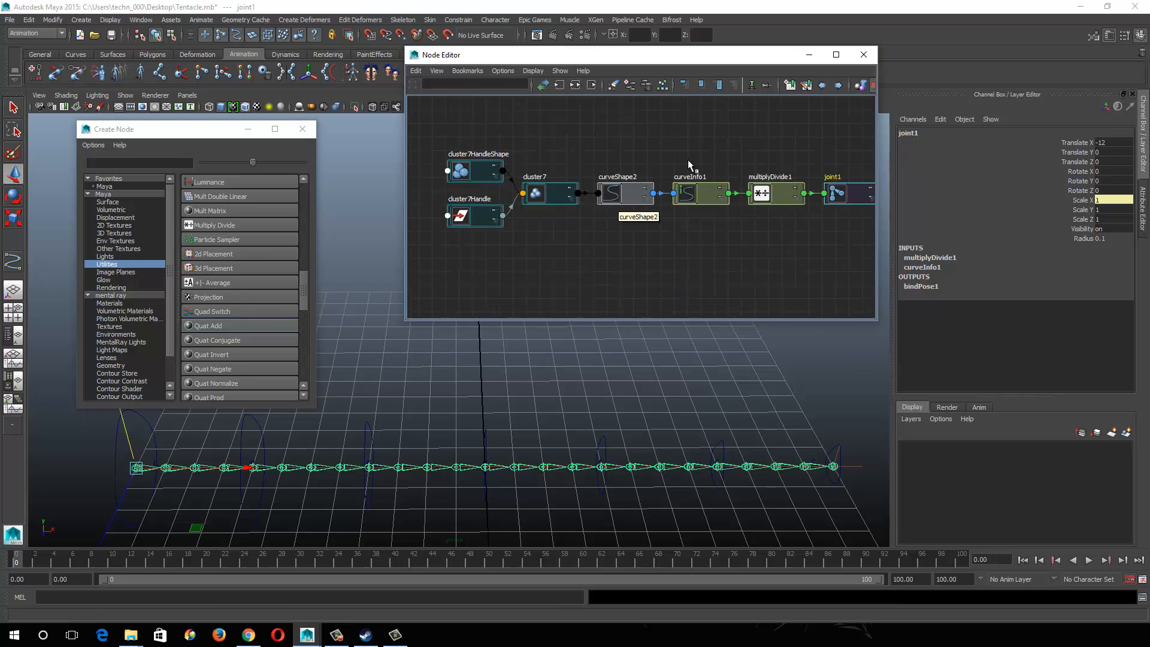
Step: Duplicate the multiplyDivide1 node and place the copy directly beneath the original in the node graph
middle_click_drag(719, 213, 638, 221, "alt")
left_click(685, 199)
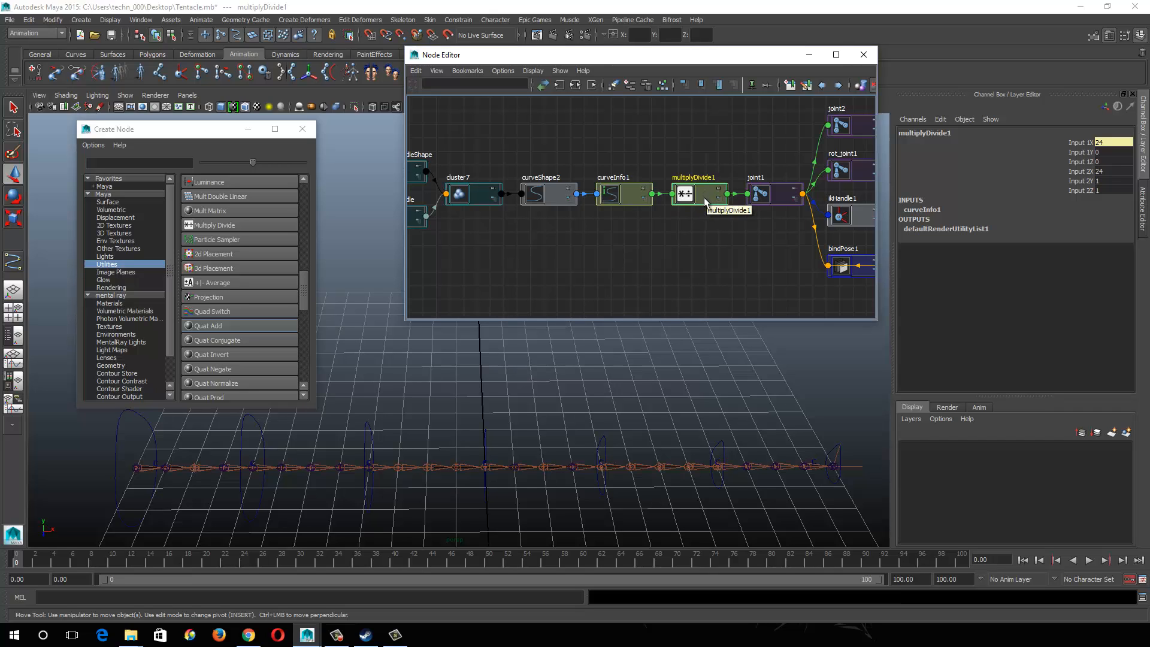
key("ctrl+d")
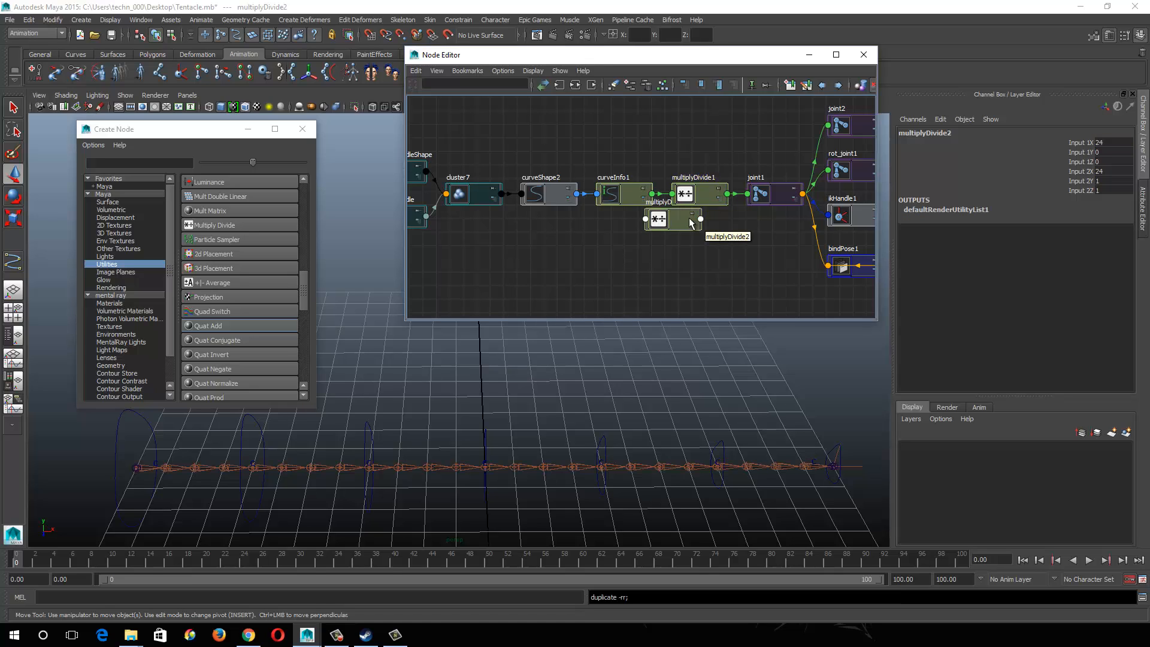
left_click_drag(711, 210, 709, 236)
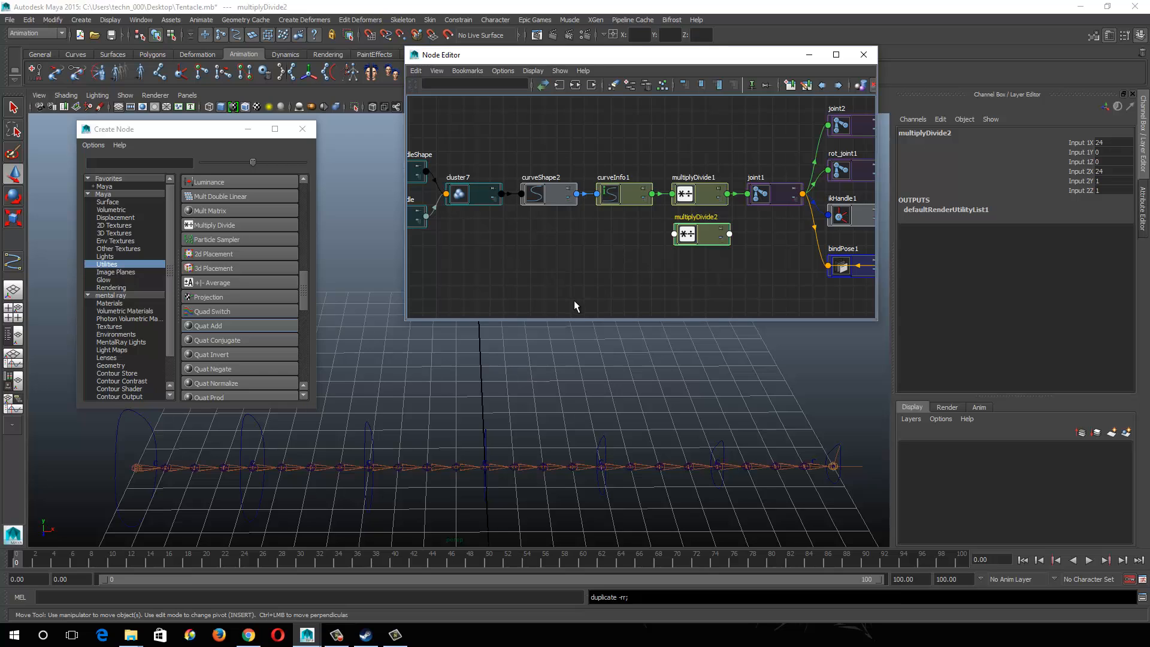
Step: Open the Outliner and turn off its DAG-objects-only filter
left_click(141, 20)
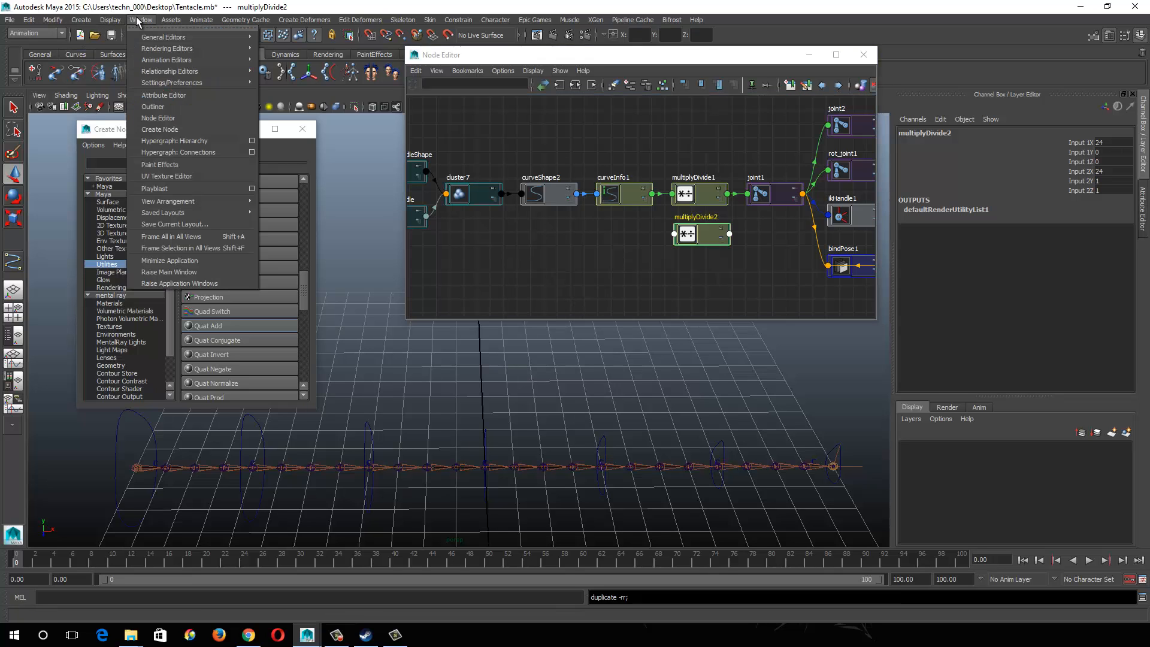
left_click(172, 107)
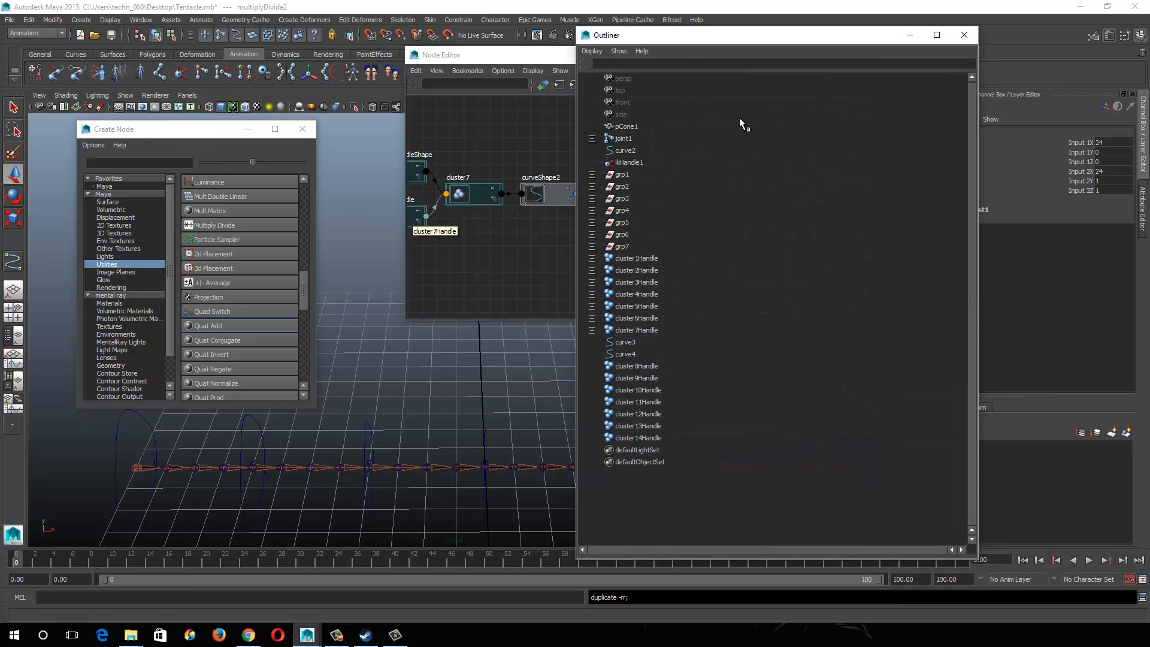
left_click(605, 53)
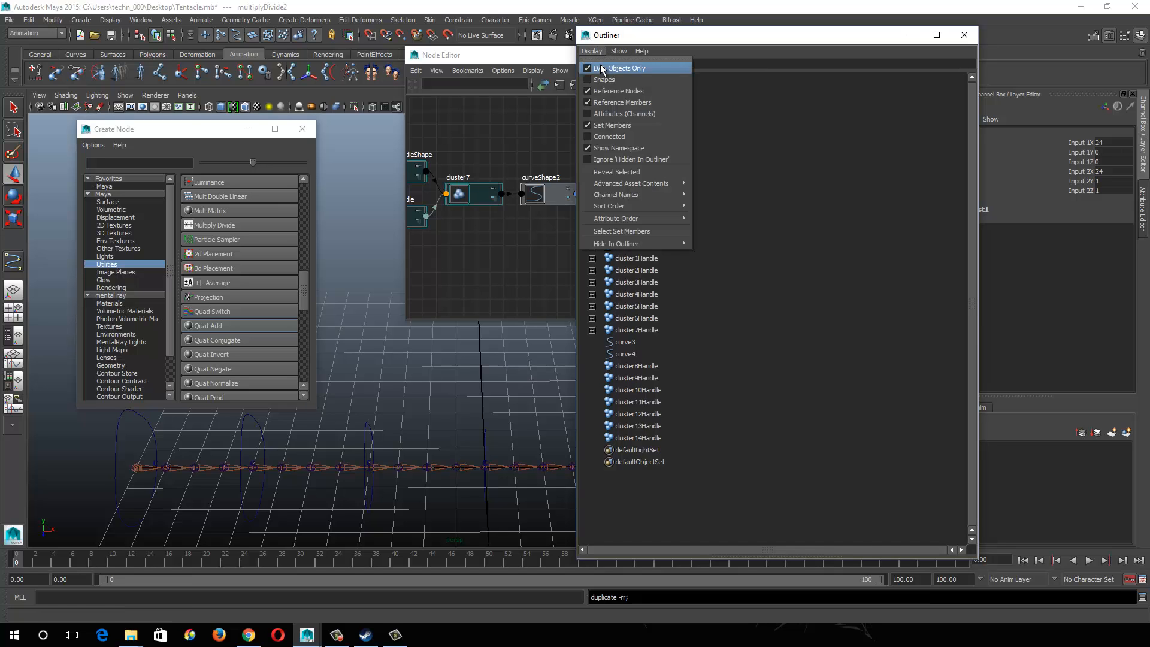
left_click(602, 69)
Step: Look through the full Outliner node list for the curveInfo and multiplyDivide nodes
scroll(731, 343, "down", 10)
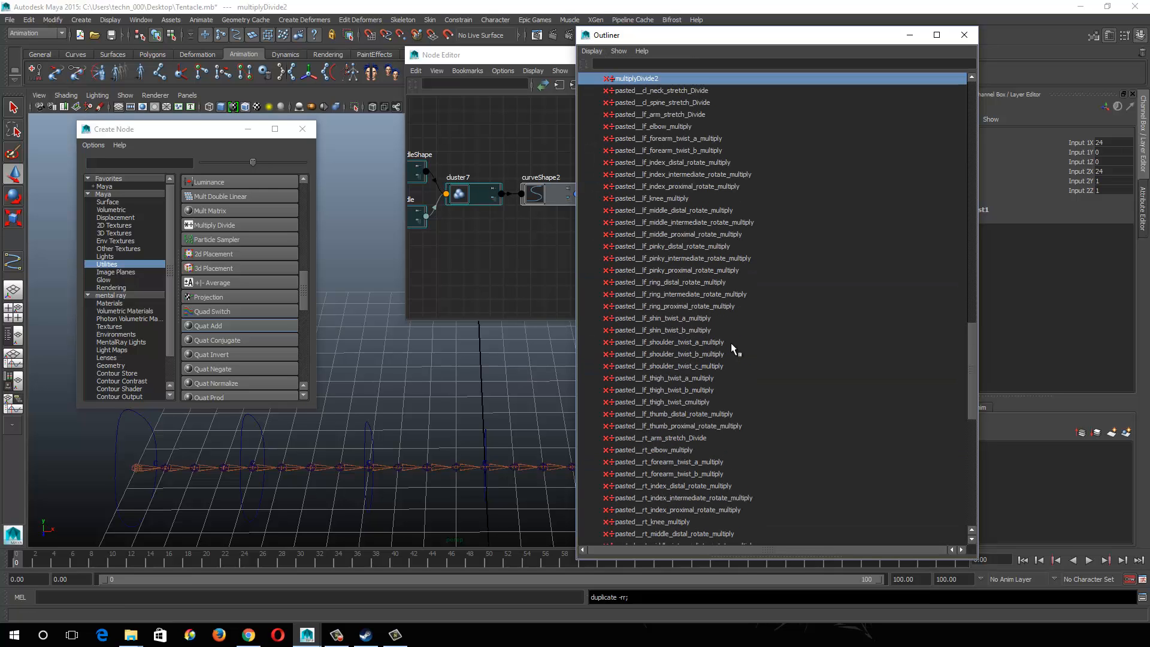
scroll(730, 342, "down", 8)
scroll(731, 342, "up", 15)
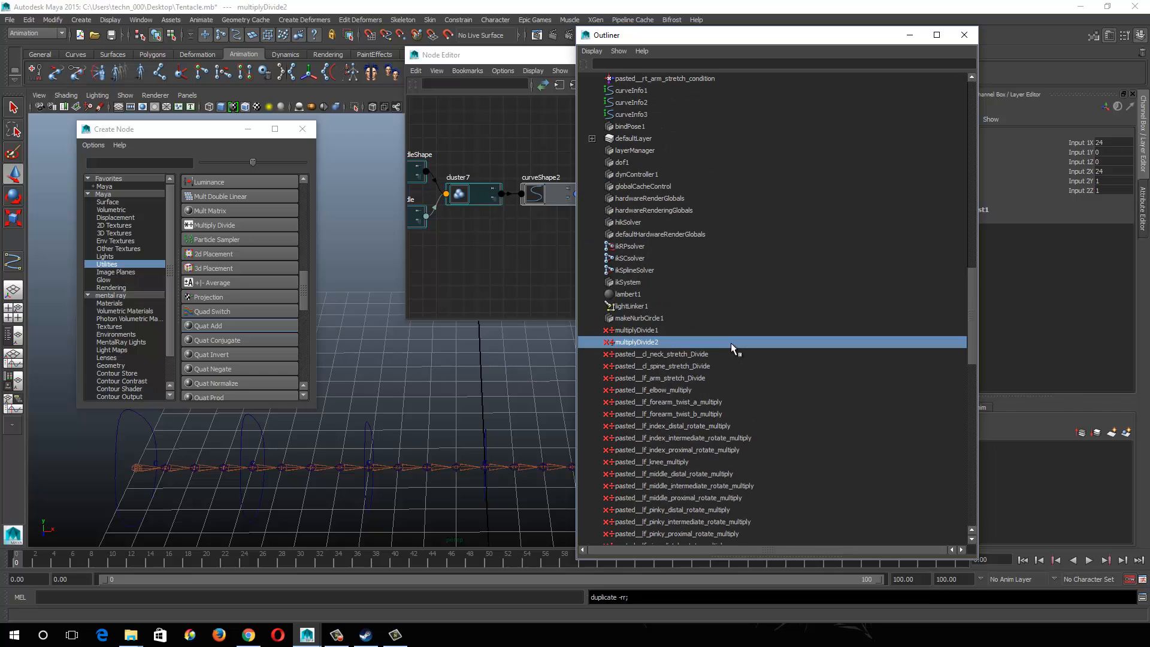
scroll(730, 343, "down", 3)
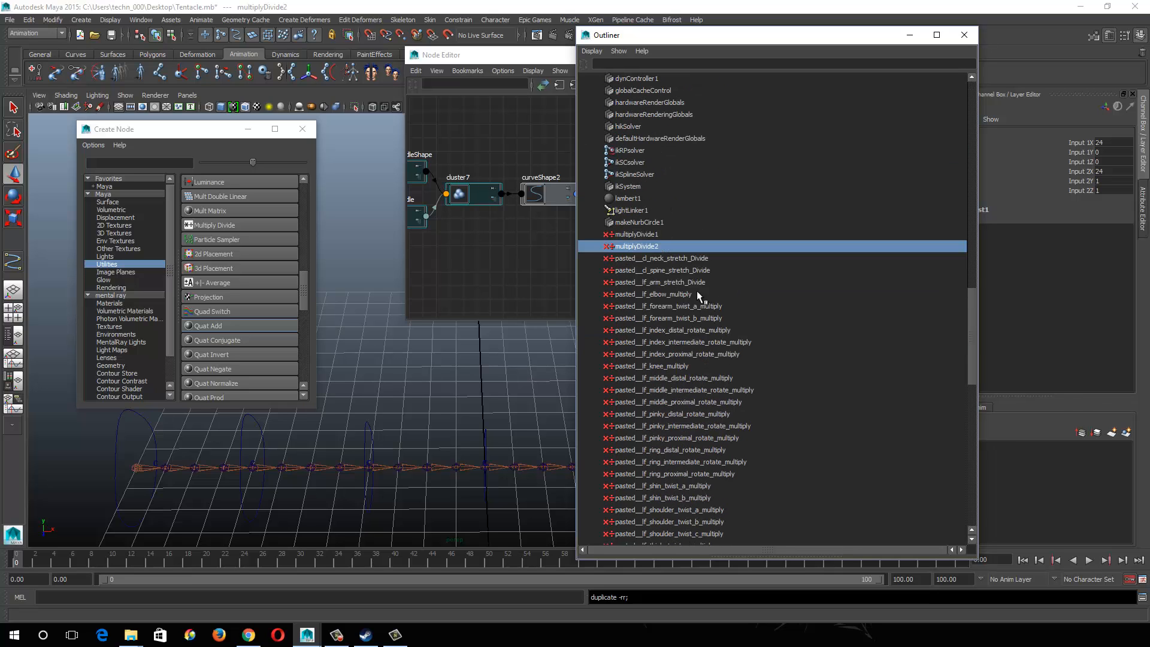
scroll(721, 416, "down", 3)
scroll(722, 415, "down", 3)
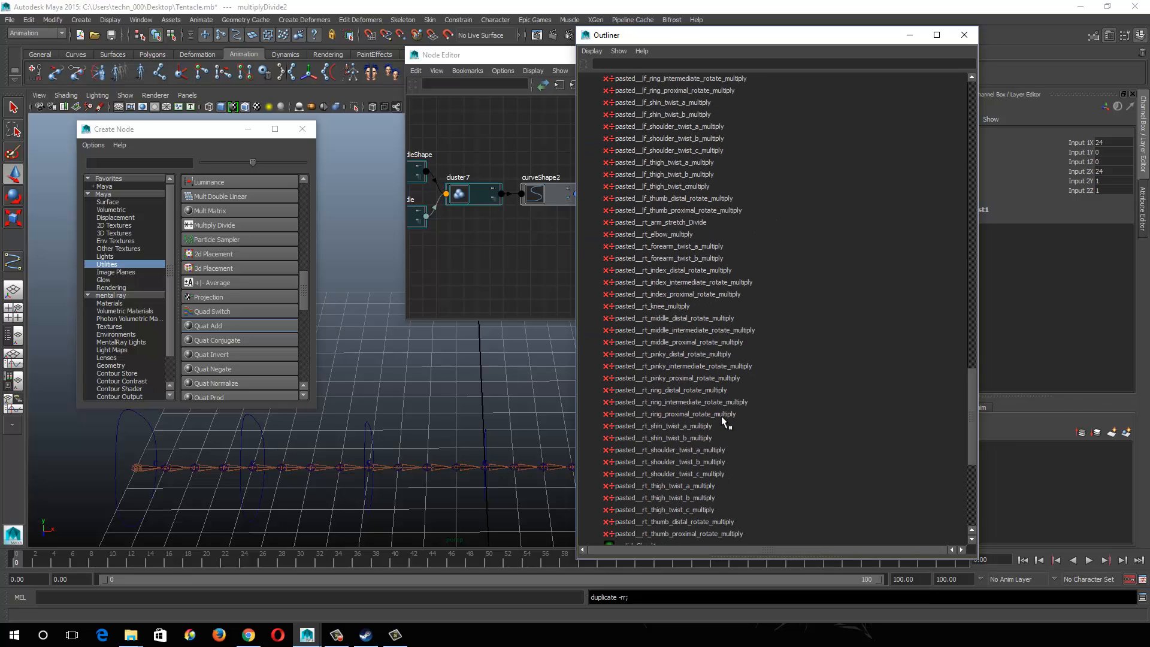
scroll(722, 415, "up", 9)
scroll(707, 394, "up", 6)
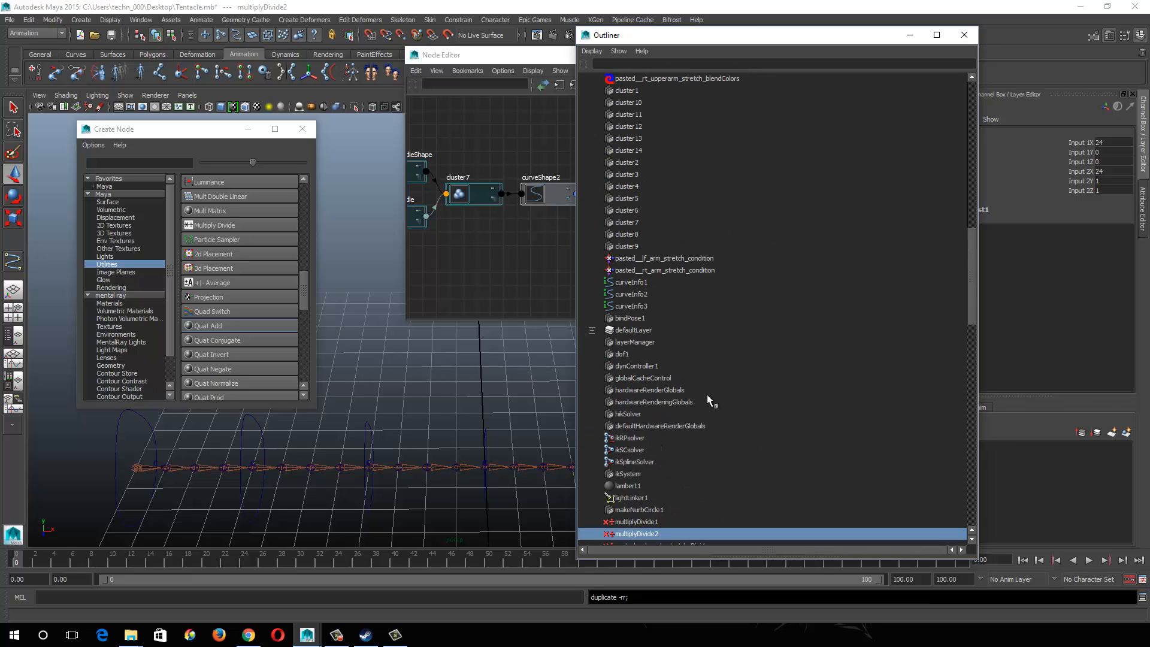
scroll(691, 317, "up", 3)
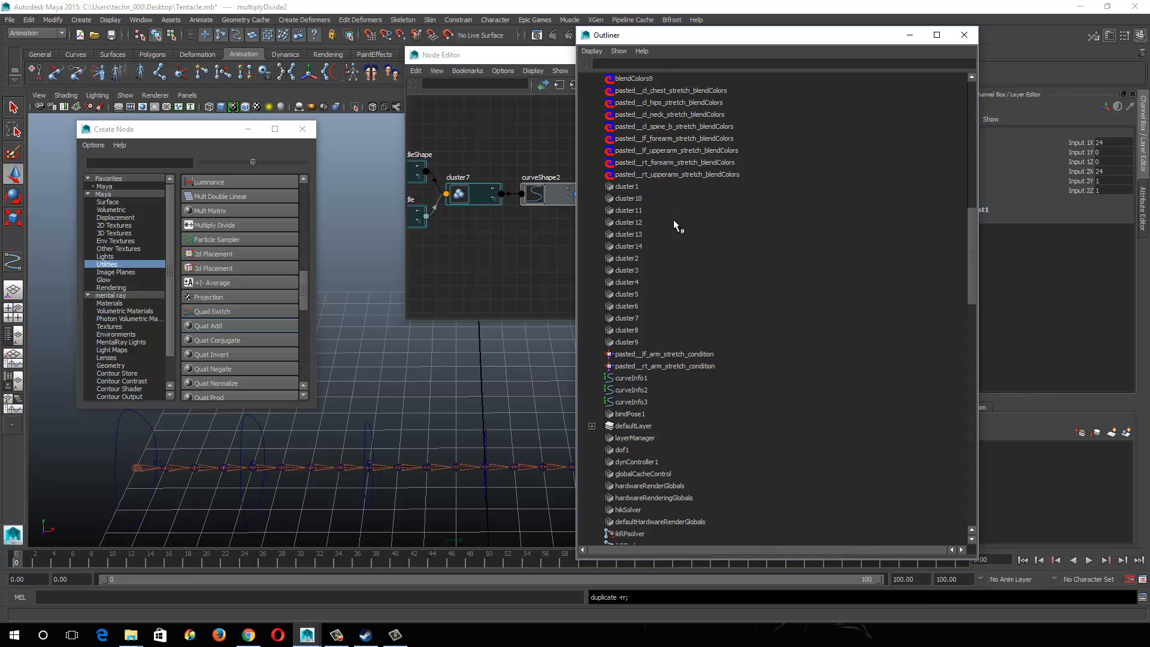
scroll(704, 345, "up", 12)
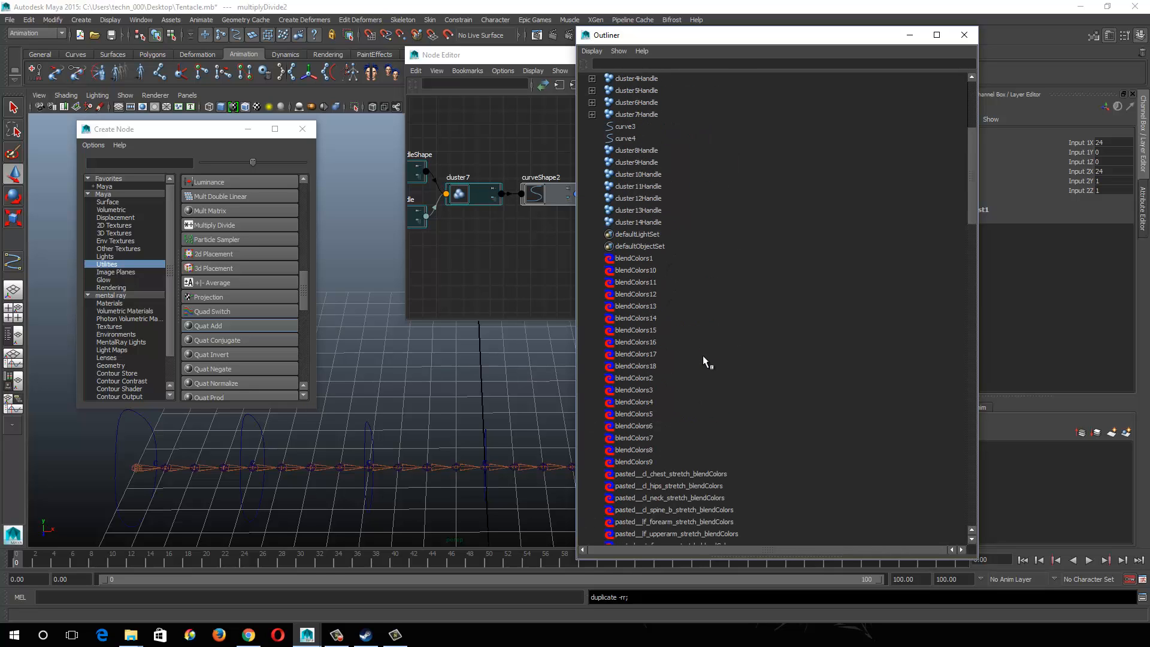
scroll(703, 354, "down", 9)
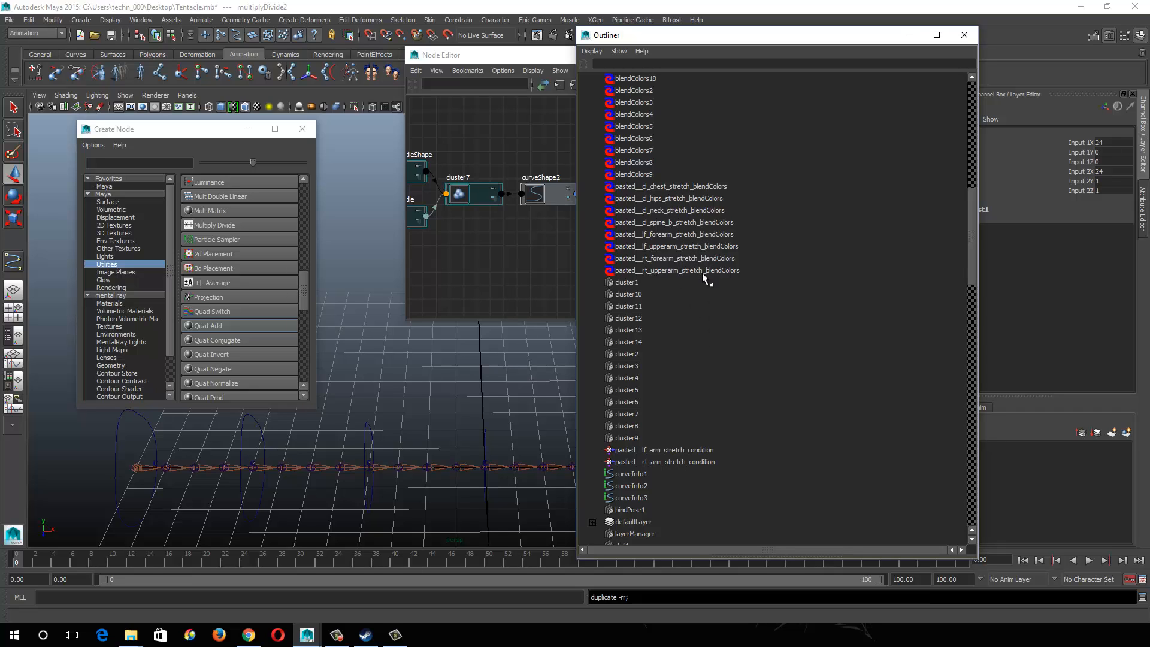
scroll(710, 441, "down", 8)
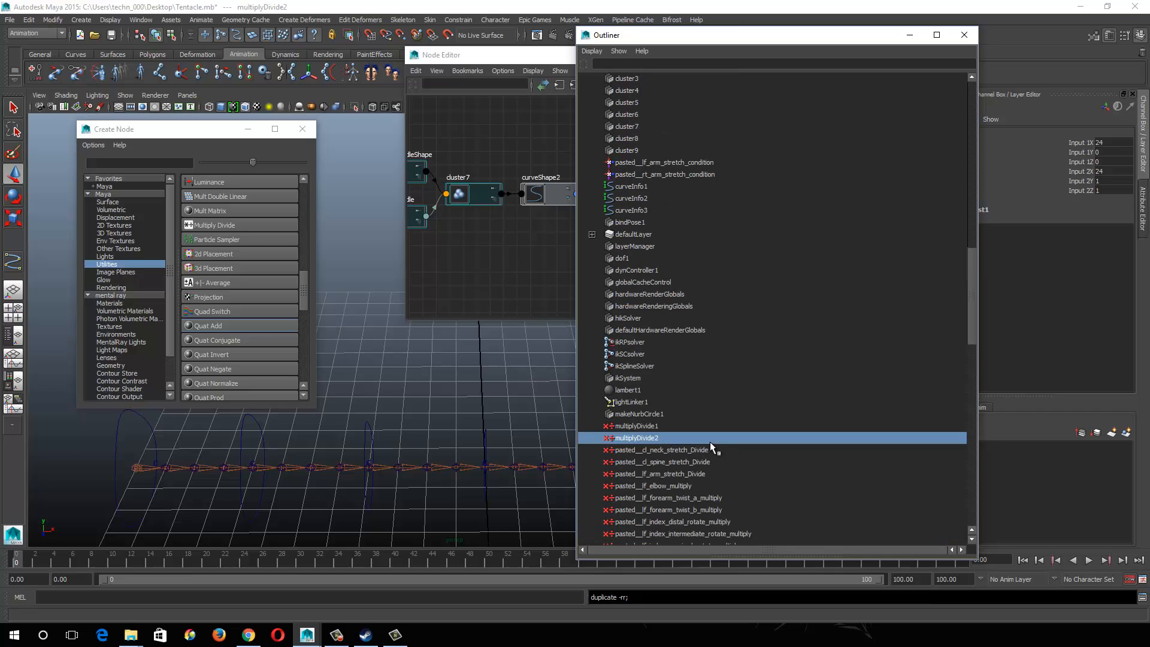
scroll(704, 458, "down", 20)
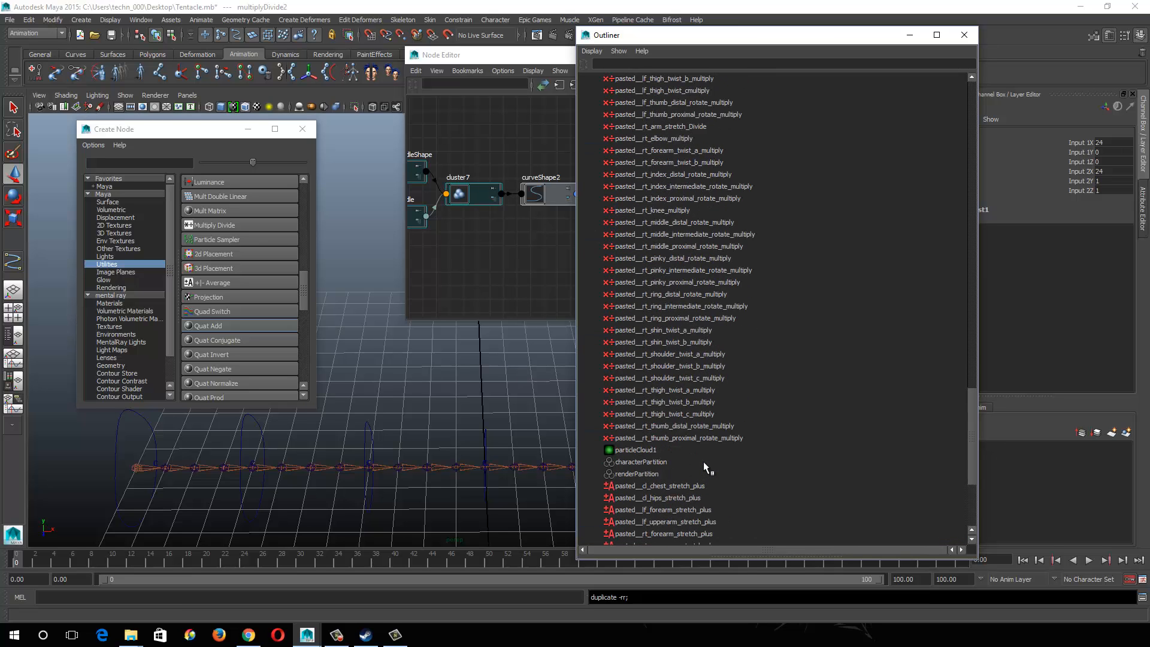
scroll(703, 462, "up", 20)
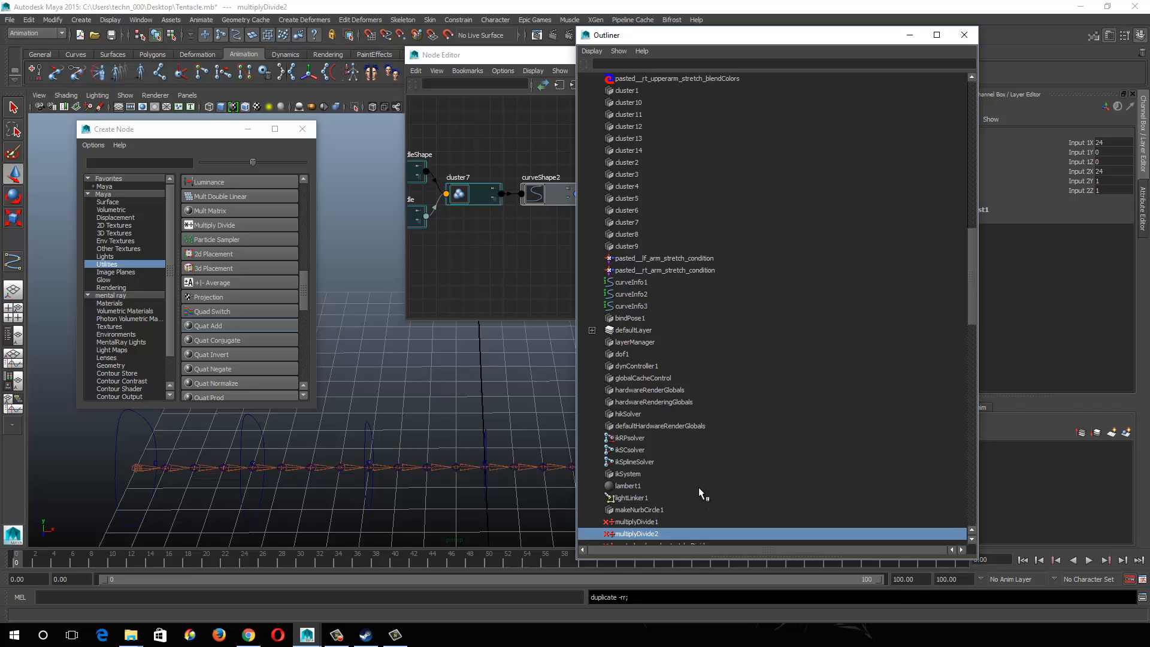
Step: Select multiplyDivide1, multiplyDivide2, curveInfo2 and curveInfo3 together and graph their input and output connections in the Node Editor
left_click(638, 295)
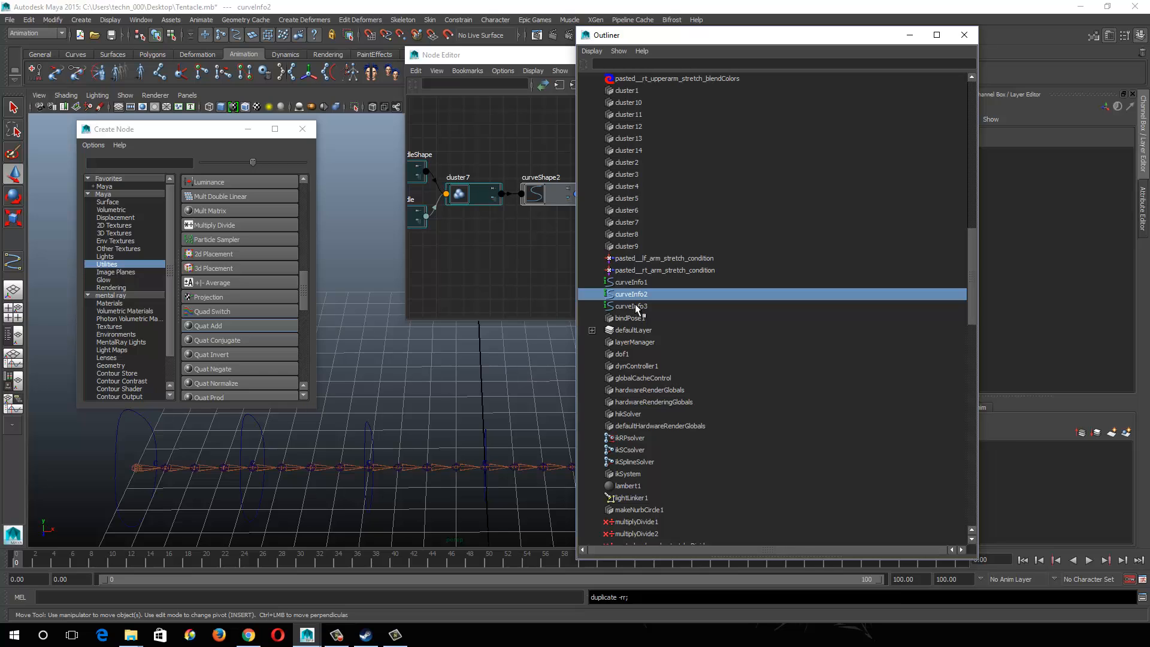
left_click(639, 306, "shift")
left_click_drag(679, 35, 77, 18)
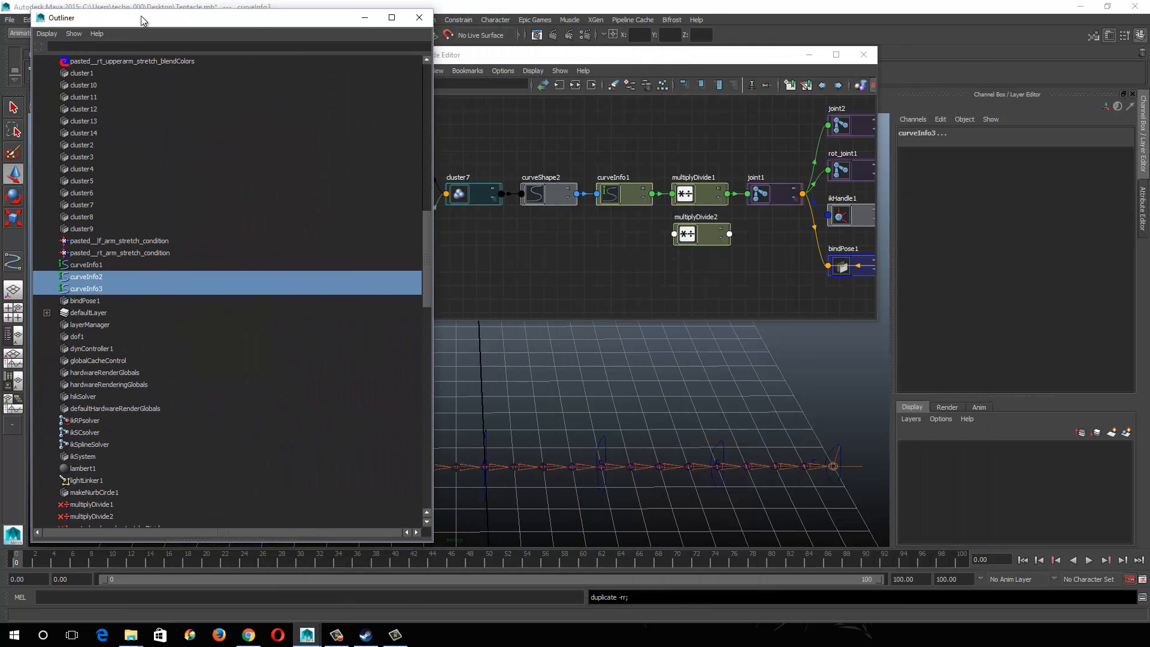
left_click(706, 203)
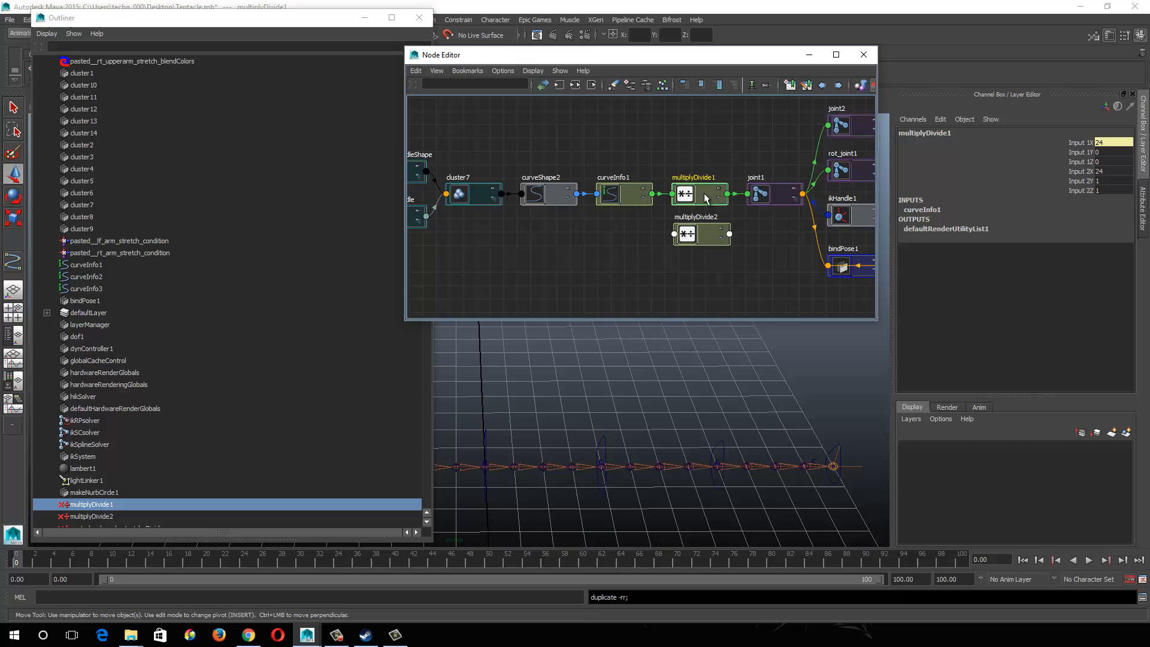
left_click(91, 516, "ctrl")
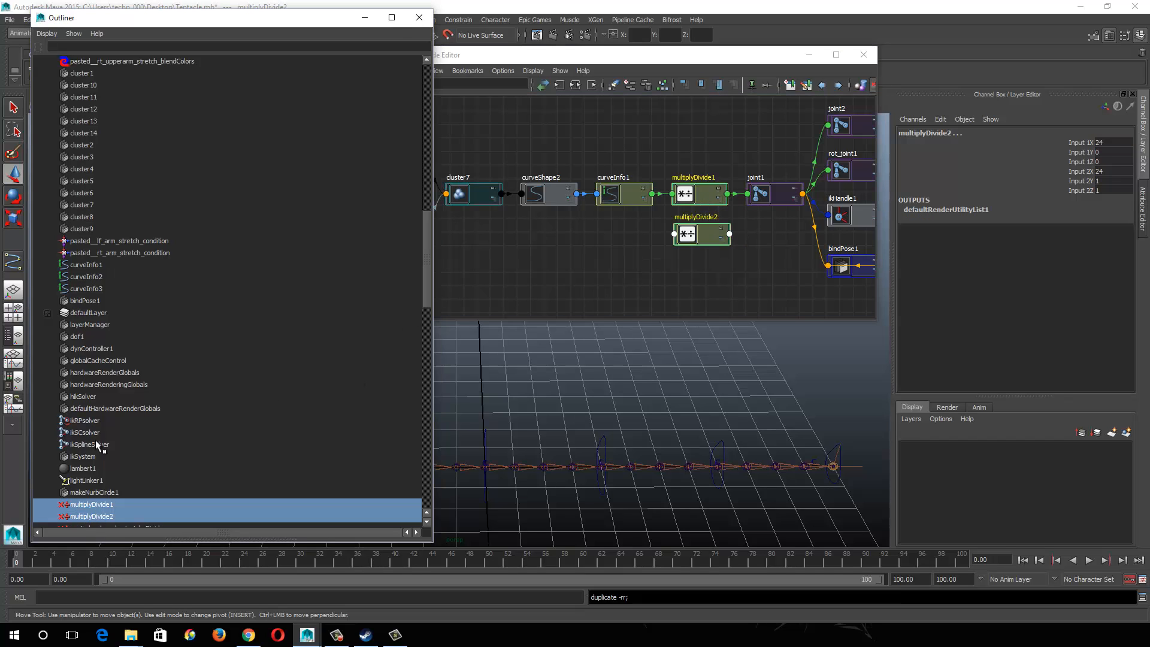
left_click(89, 289, "ctrl")
left_click(88, 277, "ctrl")
left_click(575, 85)
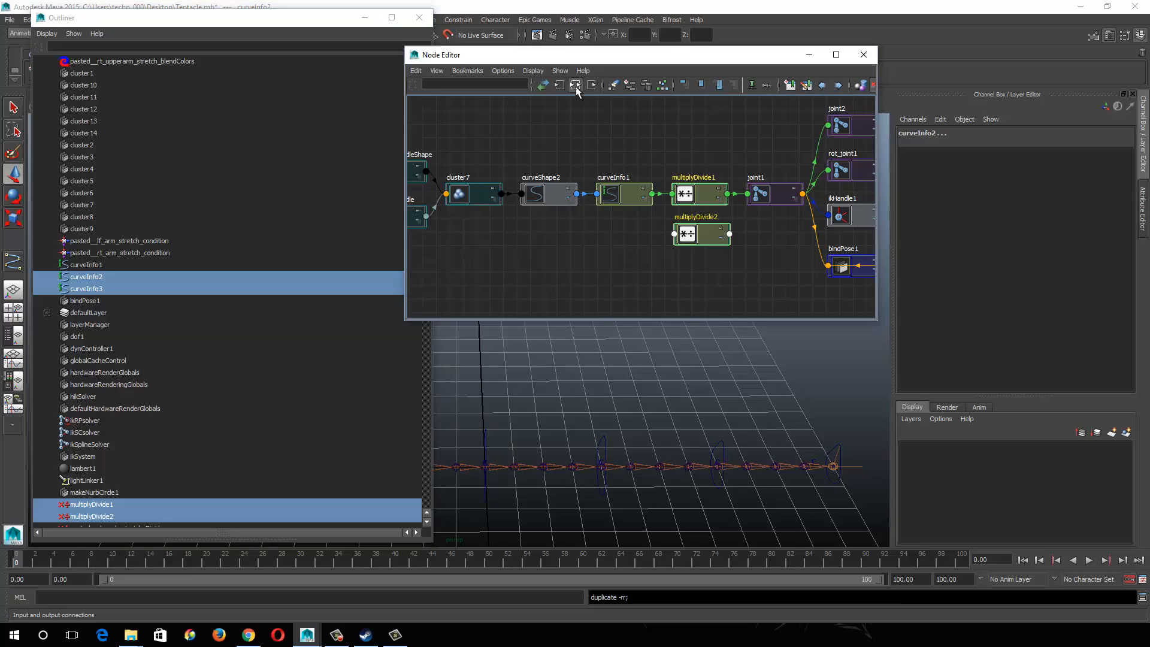
Step: Move the selected curveInfo and multiplyDivide nodes clear above the rows of cluster nodes in the graph
scroll(561, 225, "up", 6)
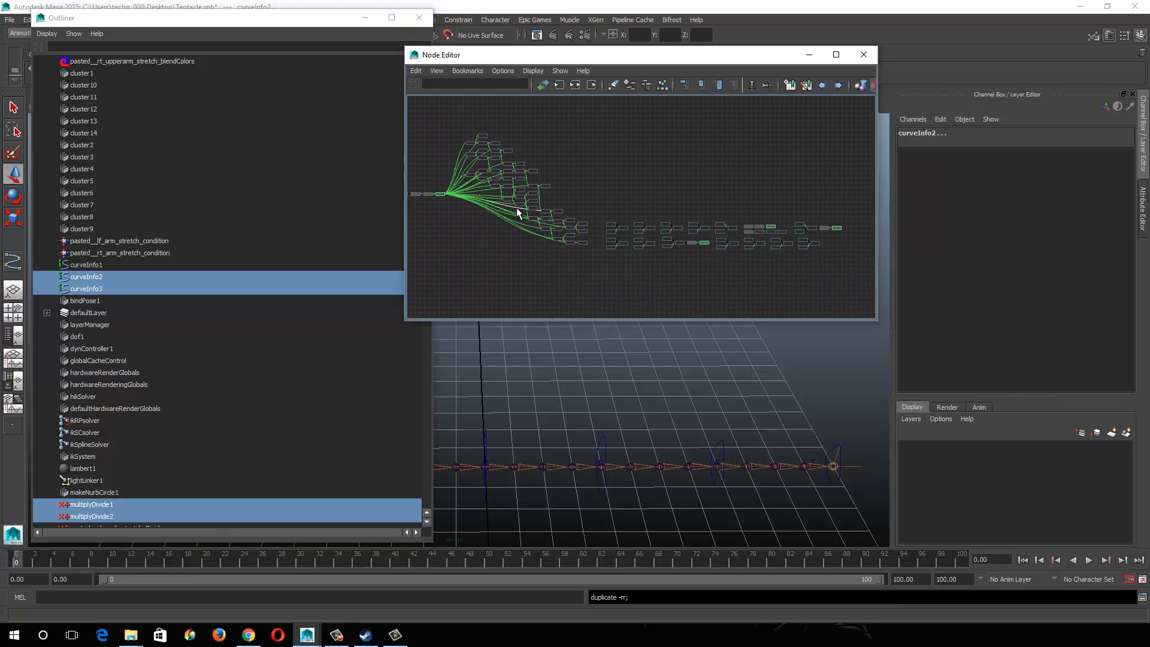
middle_click_drag(688, 261, 461, 214, "alt")
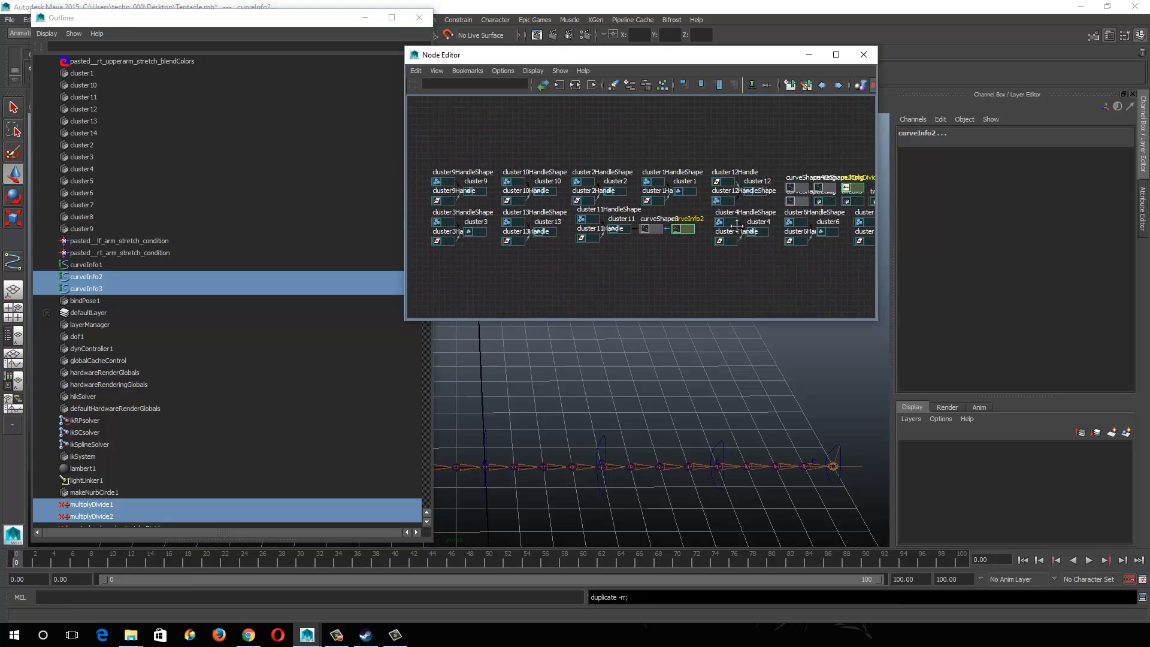
scroll(743, 229, "up", 1)
middle_click_drag(693, 235, 619, 251, "alt")
left_click_drag(603, 238, 658, 127)
middle_click_drag(692, 163, 602, 258, "alt")
right_click_drag(601, 258, 418, 144, "alt")
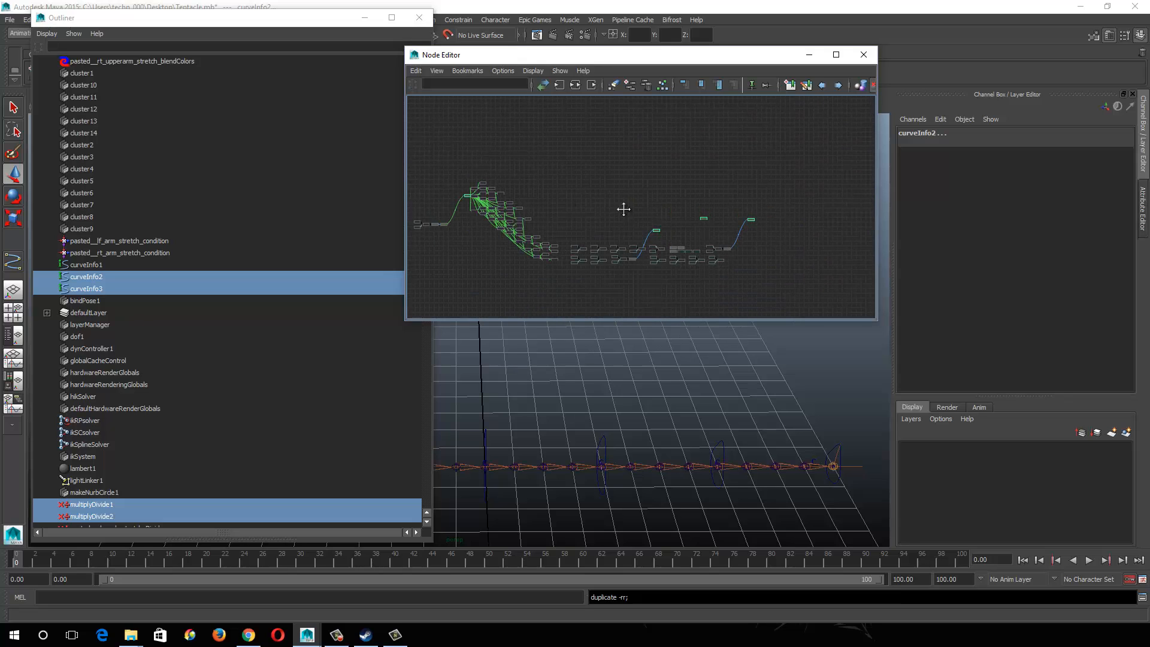
Step: Move curveInfo2 and multiplyDivide1 next to each other in the open area above the cluster nodes
right_click_drag(622, 208, 701, 257, "alt")
left_click_drag(677, 240, 738, 203)
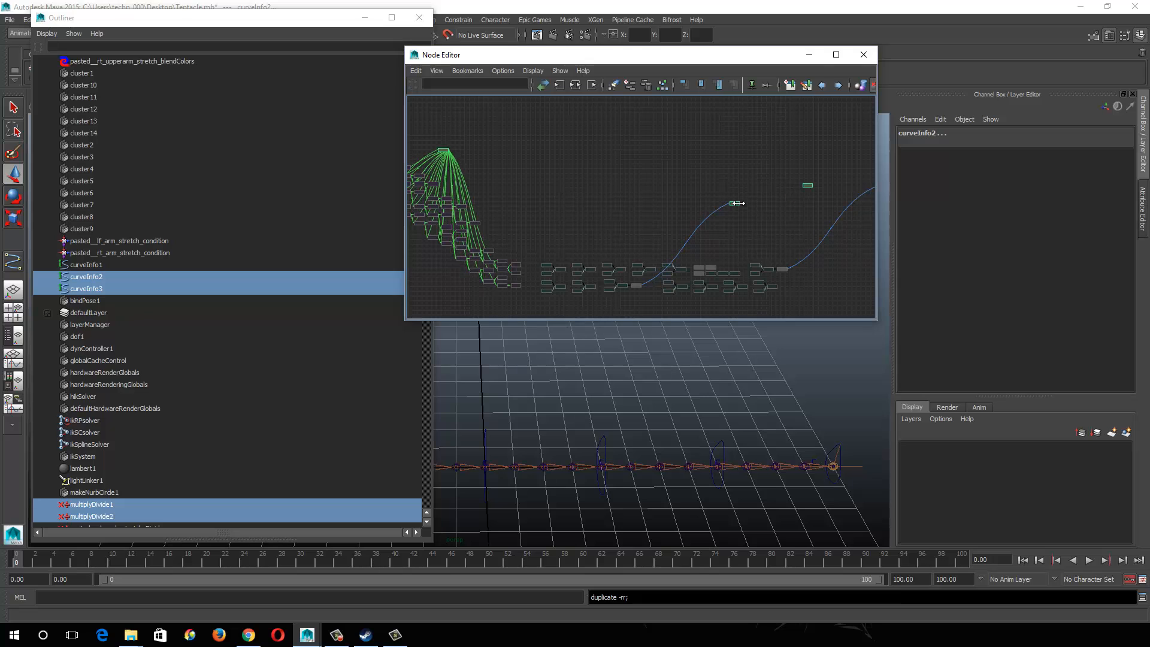
left_click(574, 164)
left_click_drag(446, 150, 723, 186)
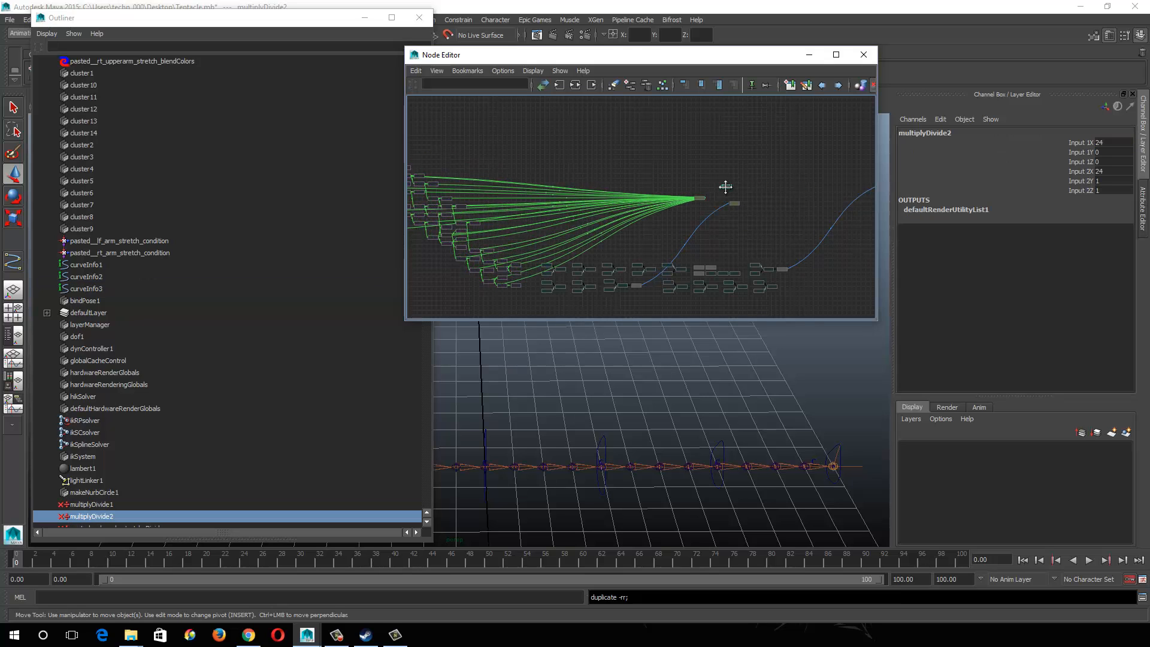
middle_click_drag(725, 186, 626, 190, "alt")
mouse_move(776, 191)
left_mouse_down()
mouse_move(616, 187)
mouse_move(775, 188)
left_mouse_up()
Step: Pair the nodes for wiring: curveInfo2 above multiplyDivide1, and curveInfo3 below with multiplyDivide2 beside it
right_click_drag(603, 185, 932, 389, "alt")
left_click_drag(726, 226, 580, 157)
left_click_drag(571, 117, 595, 243)
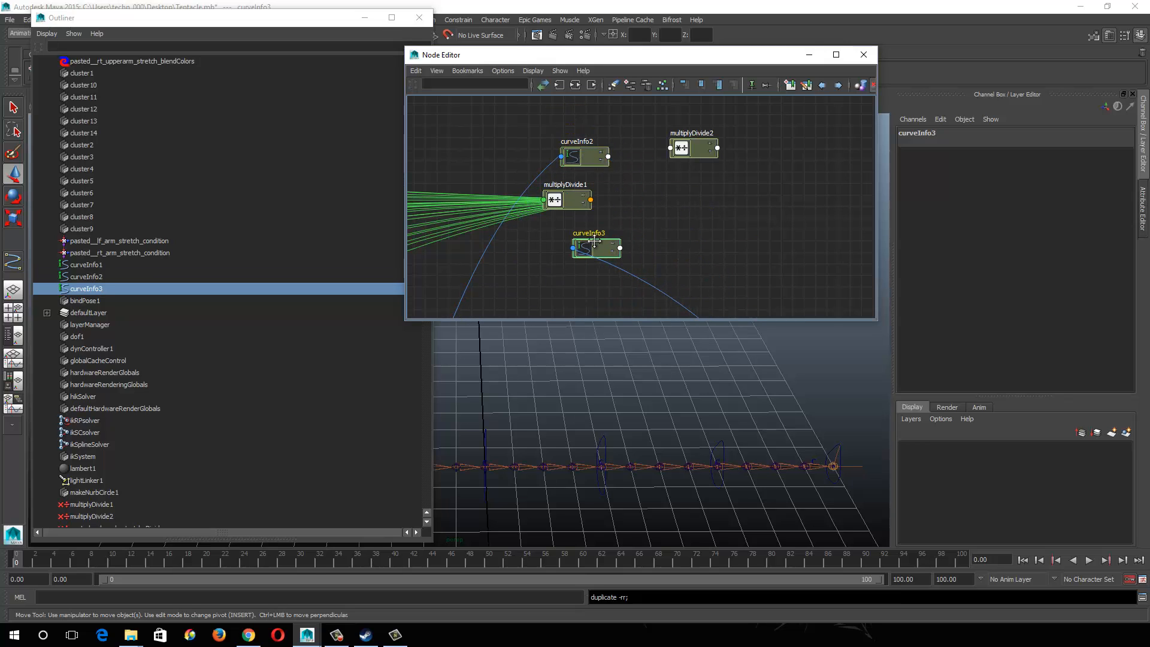
left_click_drag(593, 200, 639, 203)
left_click_drag(698, 149, 671, 250)
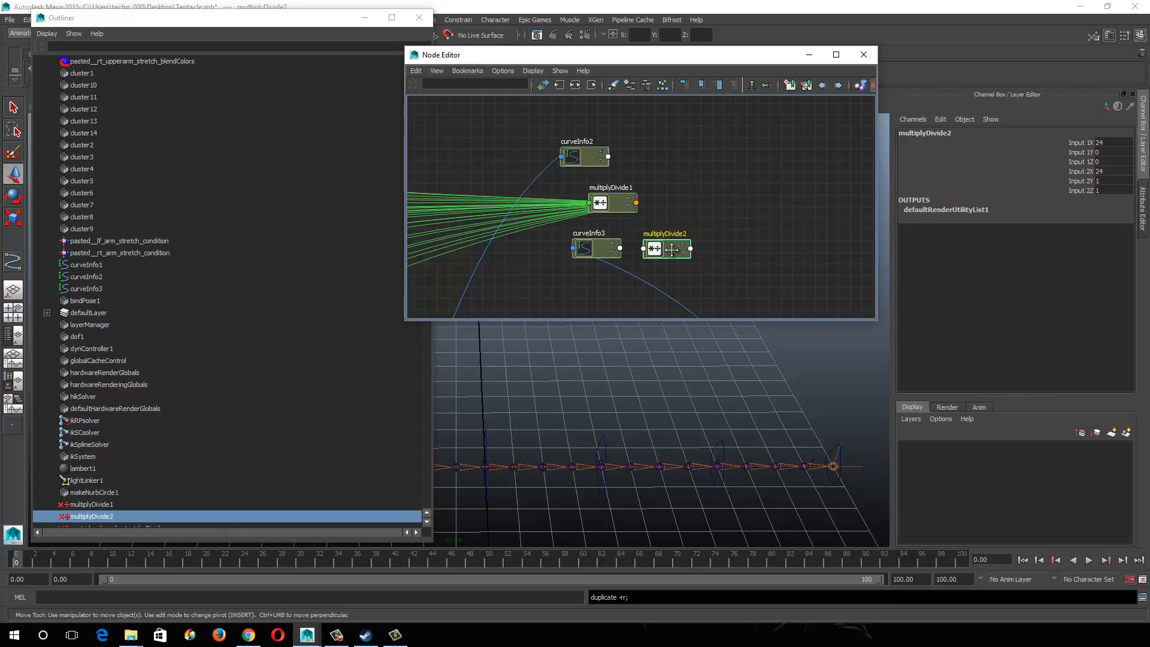
Step: Set multiplyDivide1's Input 2X to 12
scroll(629, 245, "up", 3)
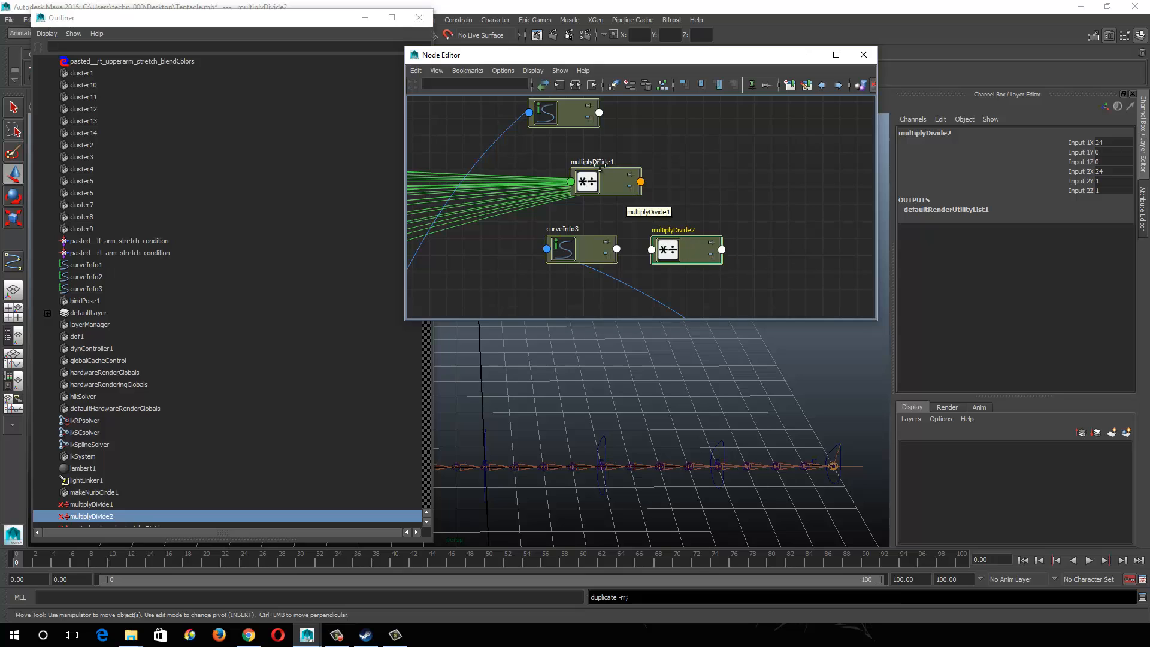
left_click(614, 182)
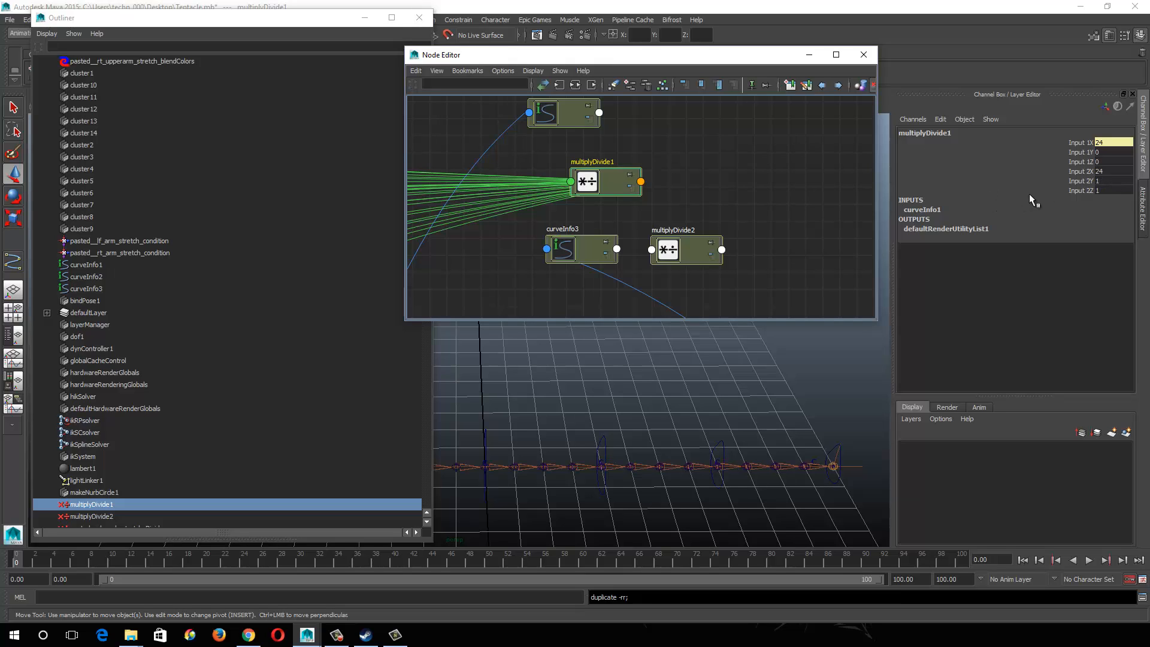
left_click(1105, 172)
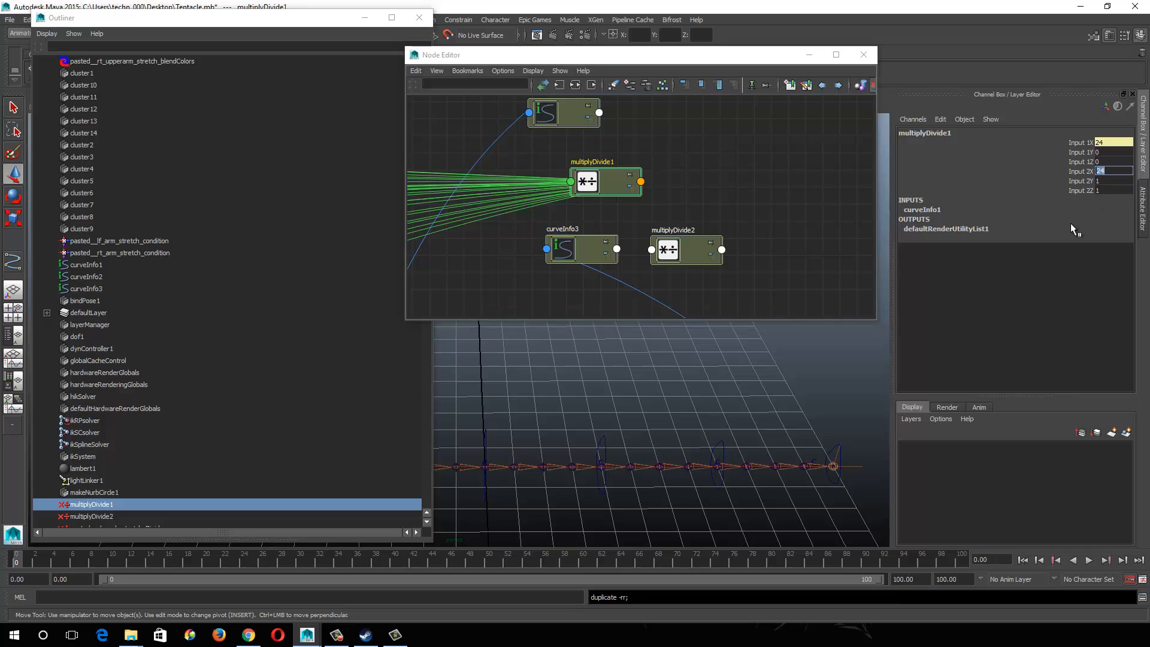
type("12")
key("Return")
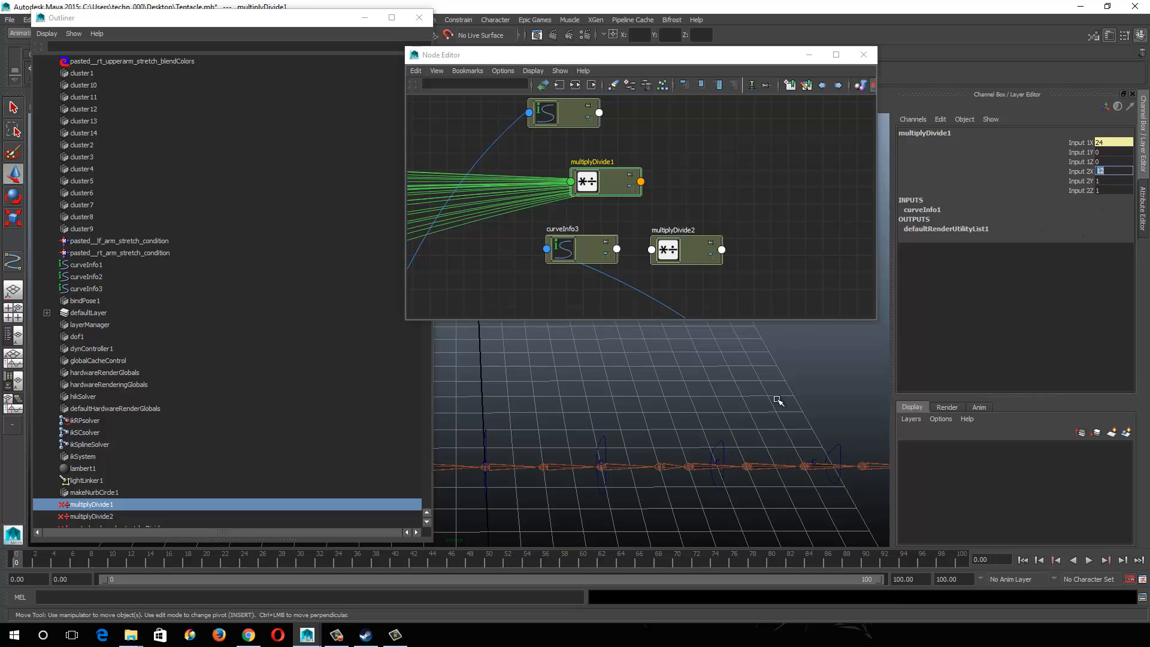
middle_click_drag(641, 149, 637, 183, "alt")
Step: Close the Outliner and open the Connection Editor with multiplyDivide1 loaded on the inputs side
left_click(254, 23)
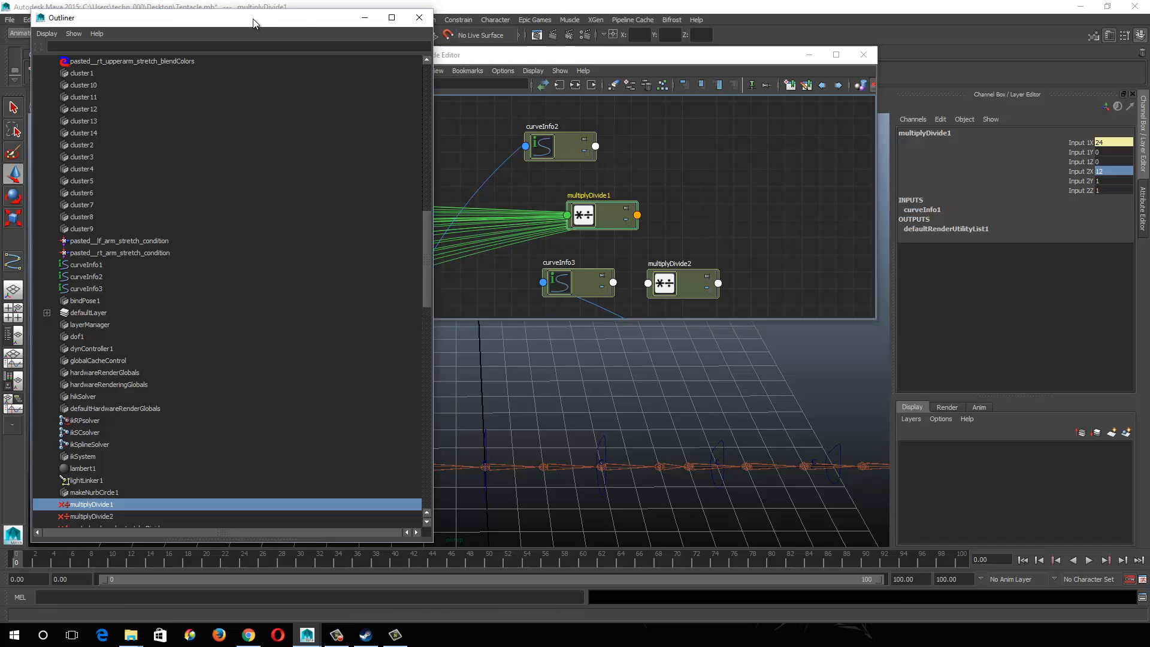
left_click_drag(255, 23, 310, 292)
left_click(419, 296)
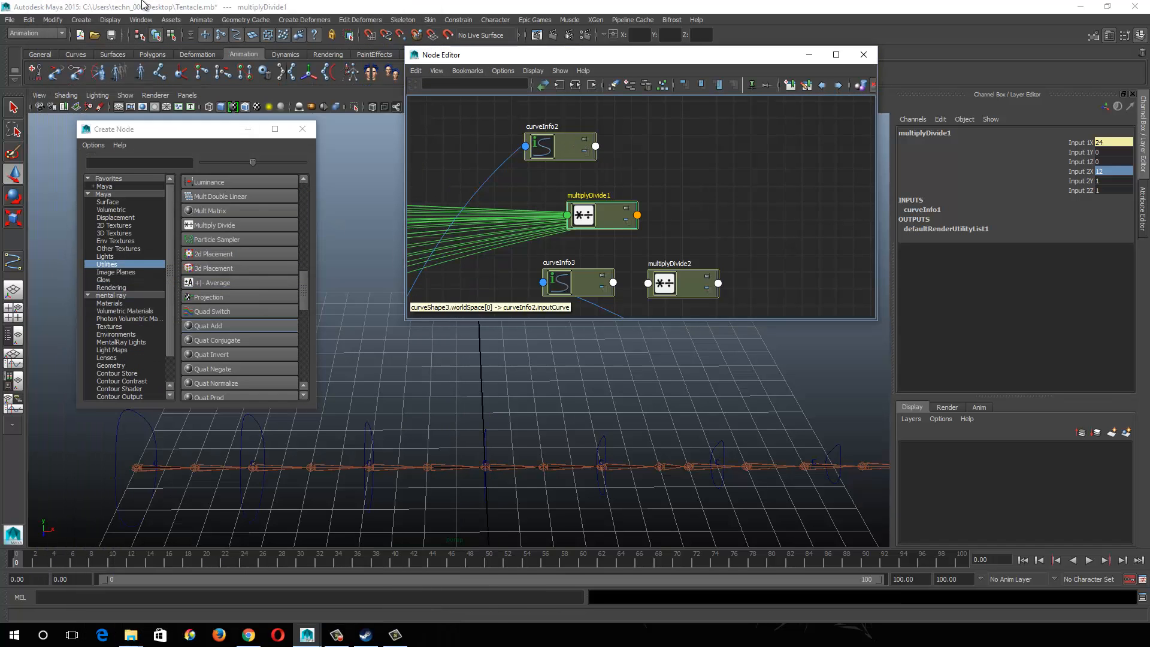
left_click(141, 20)
mouse_move(160, 48)
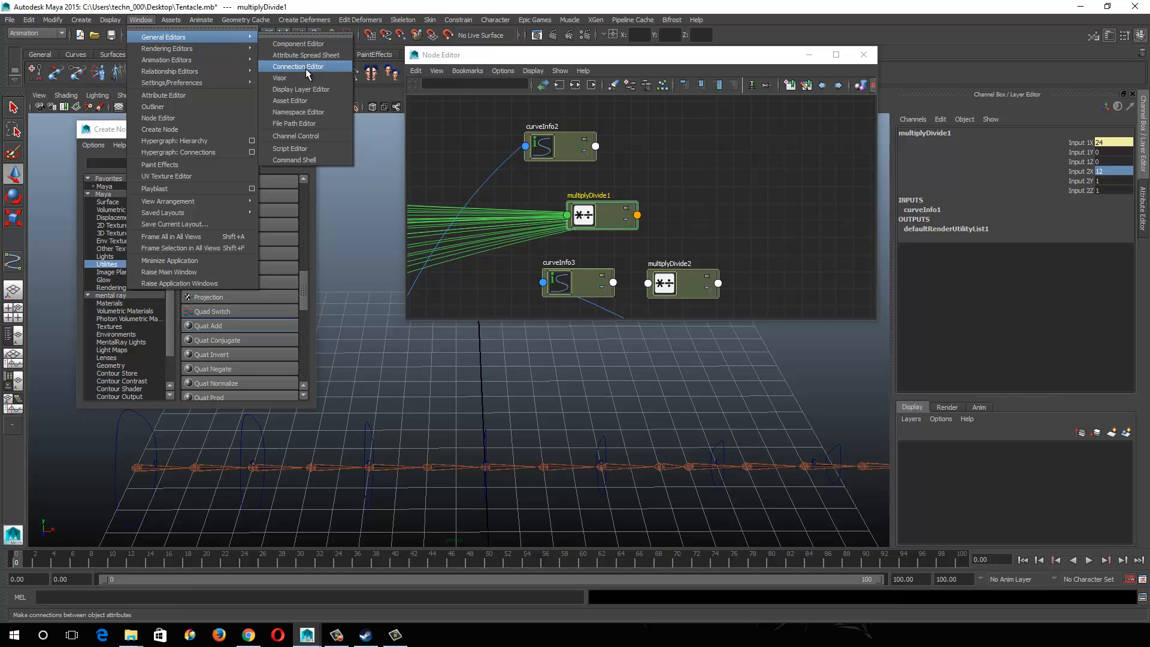
left_click(306, 66)
left_click_drag(355, 49, 345, 268)
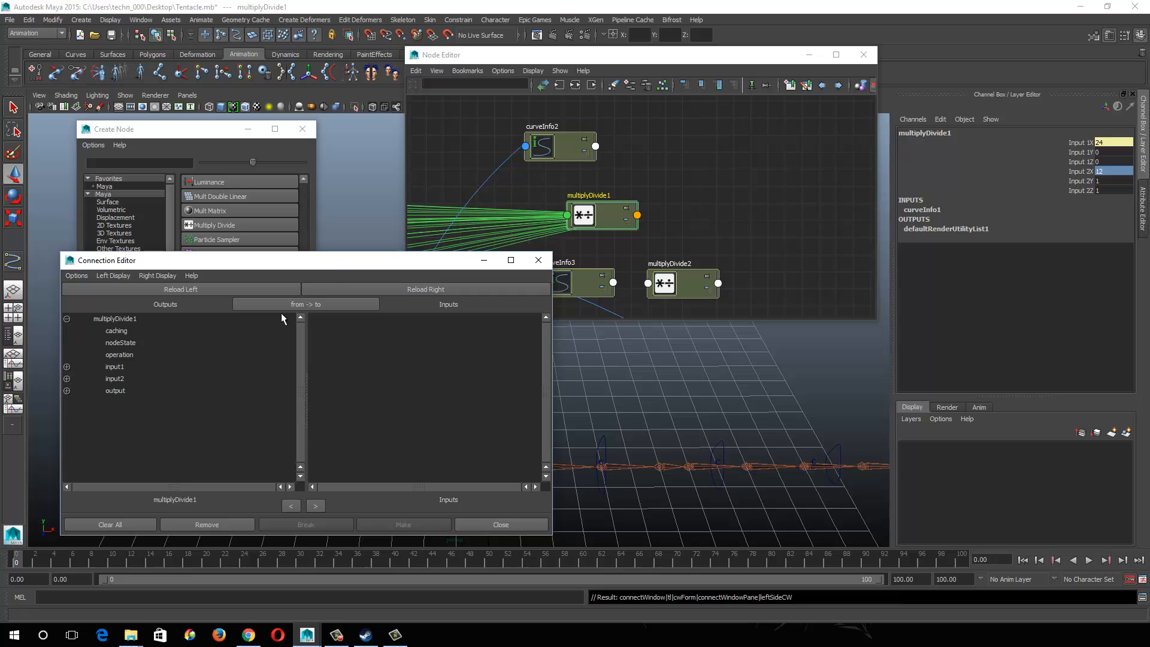
left_click(360, 290)
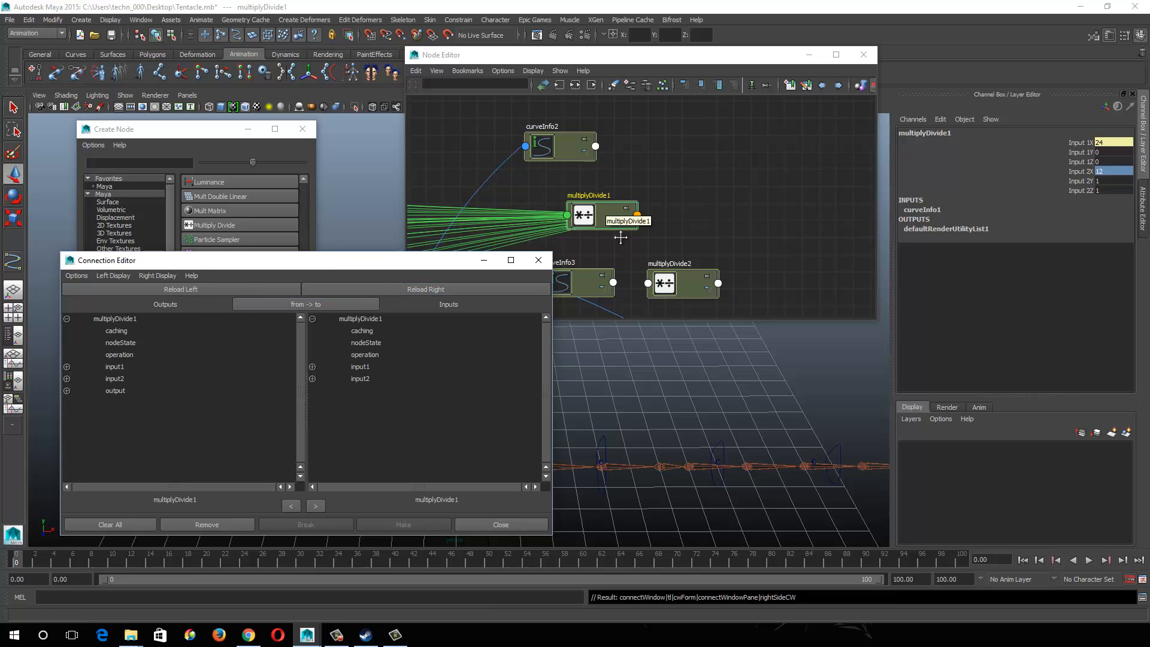
Step: Load curveInfo2 as the output node and connect its arcLength to input1X of multiplyDivide1
left_click(676, 57)
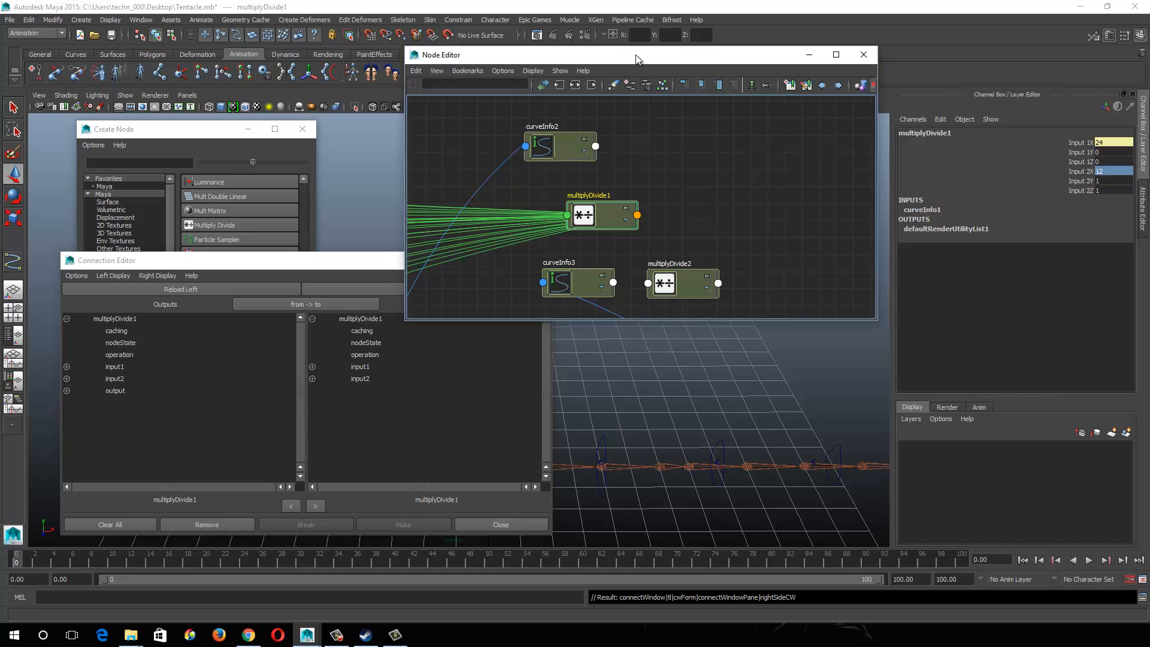
left_click_drag(637, 58, 690, 16)
left_click(608, 109)
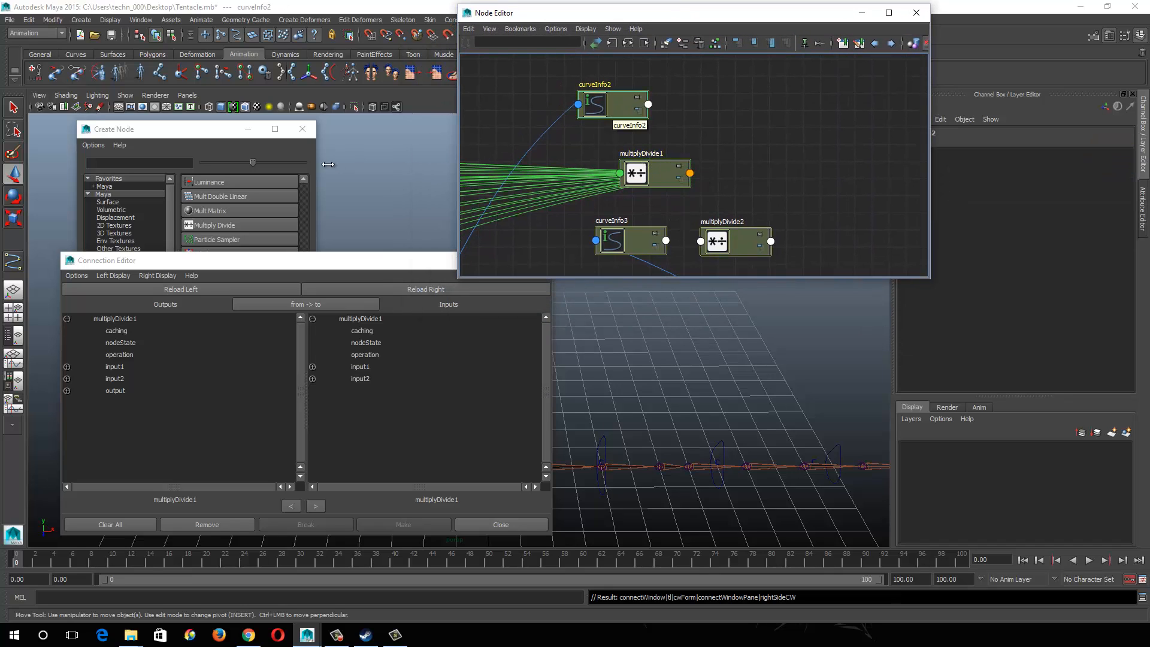
left_click(177, 289)
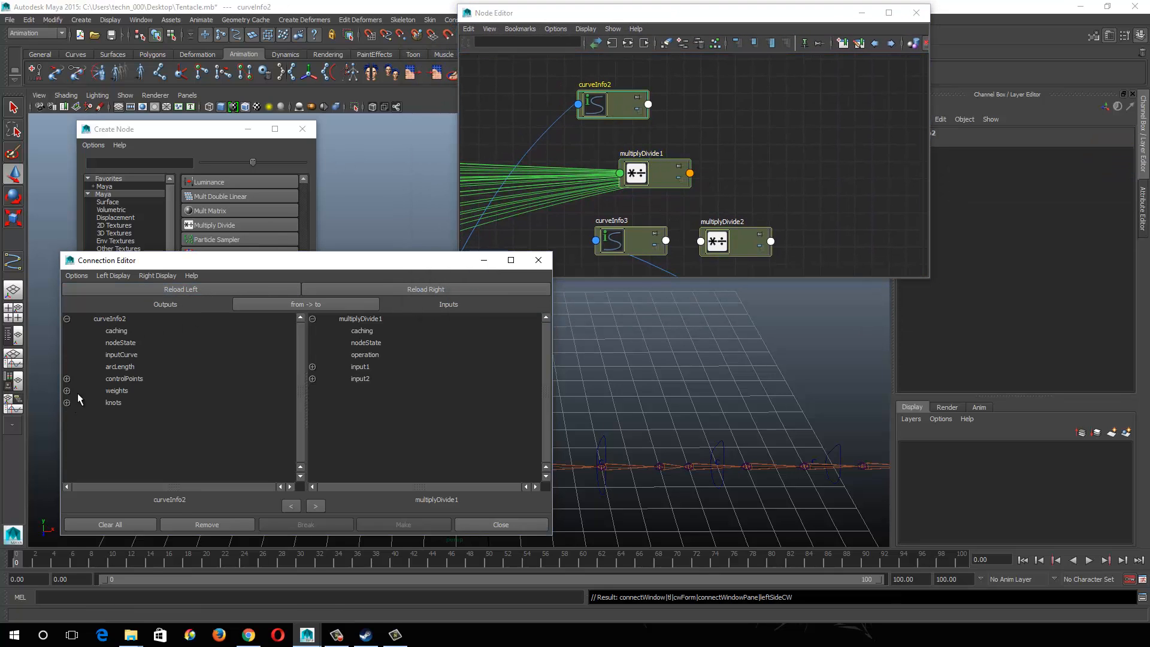
left_click(117, 367)
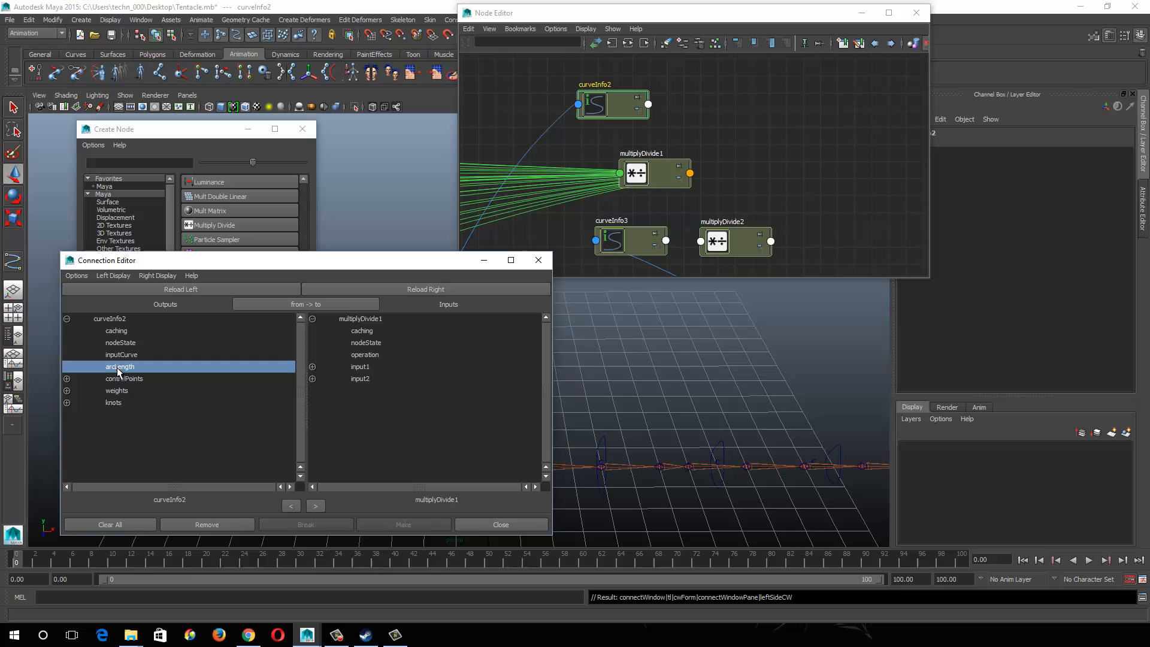
left_click(321, 366)
left_click(377, 378)
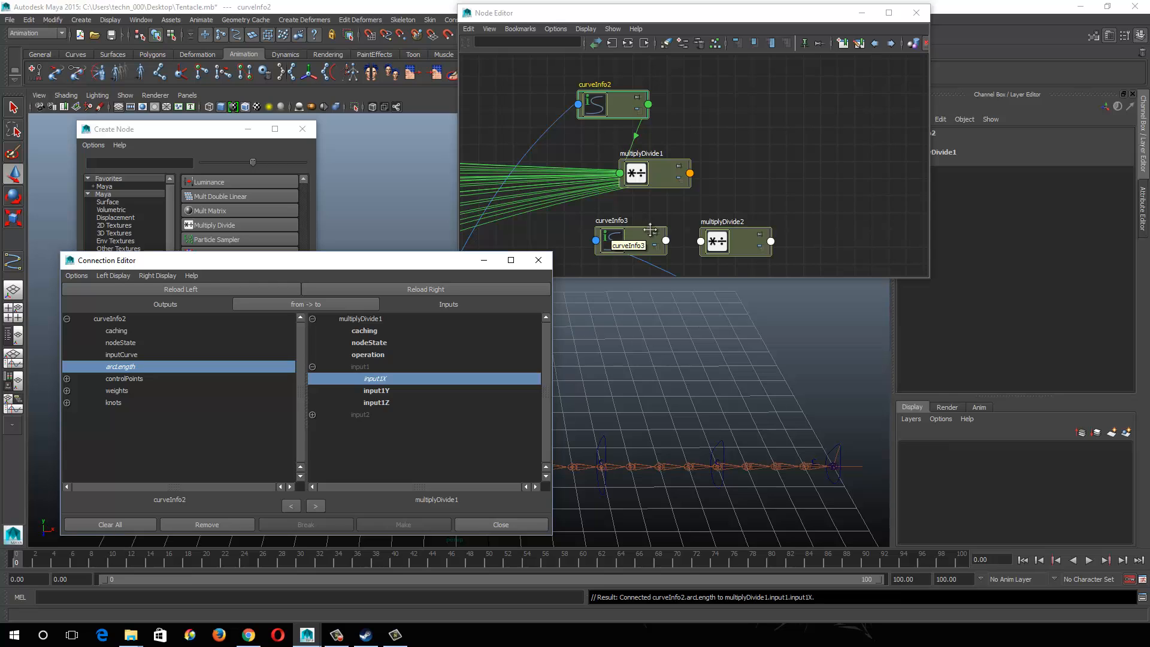
left_click_drag(449, 260, 531, 523)
key("ctrl+z")
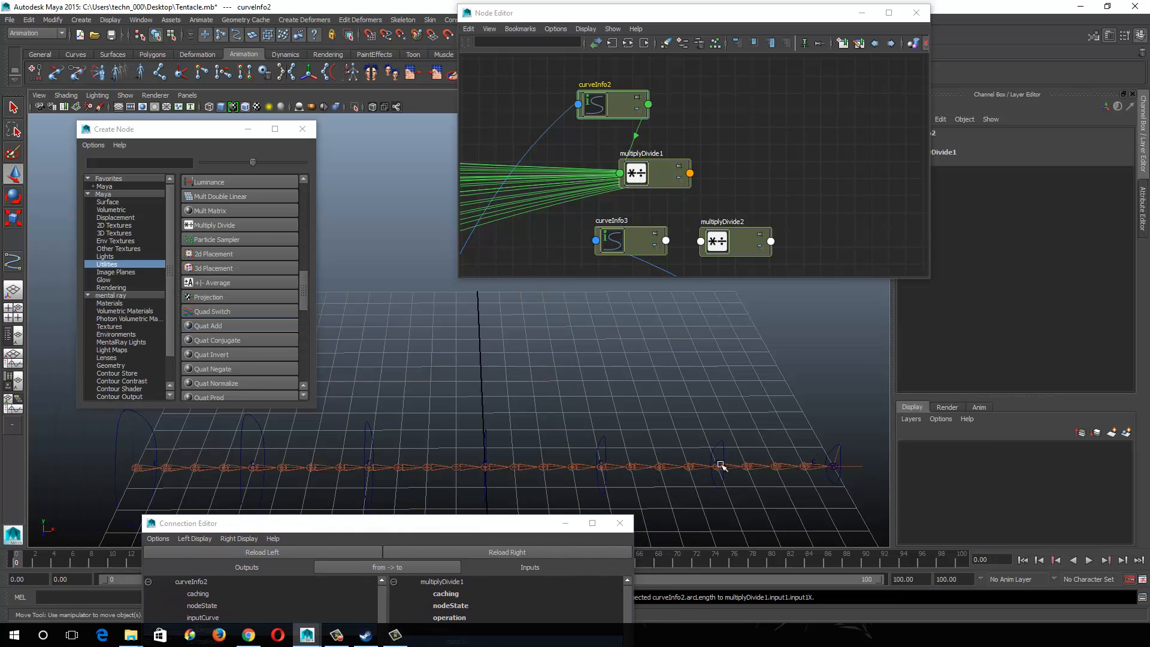
left_click_drag(512, 529, 430, 165)
left_click(373, 279)
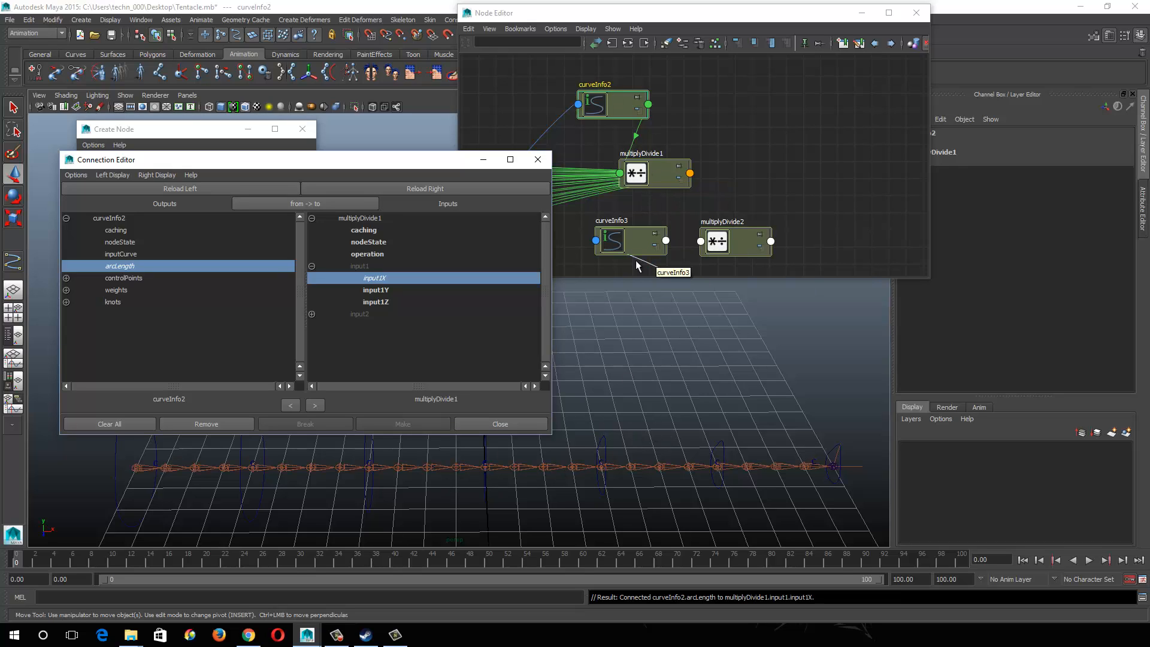
Step: Connect the arcLength of curveInfo3 to input1X of multiplyDivide2 and minimize the Connection Editor
left_click(725, 241)
left_click(372, 190)
left_click(612, 241)
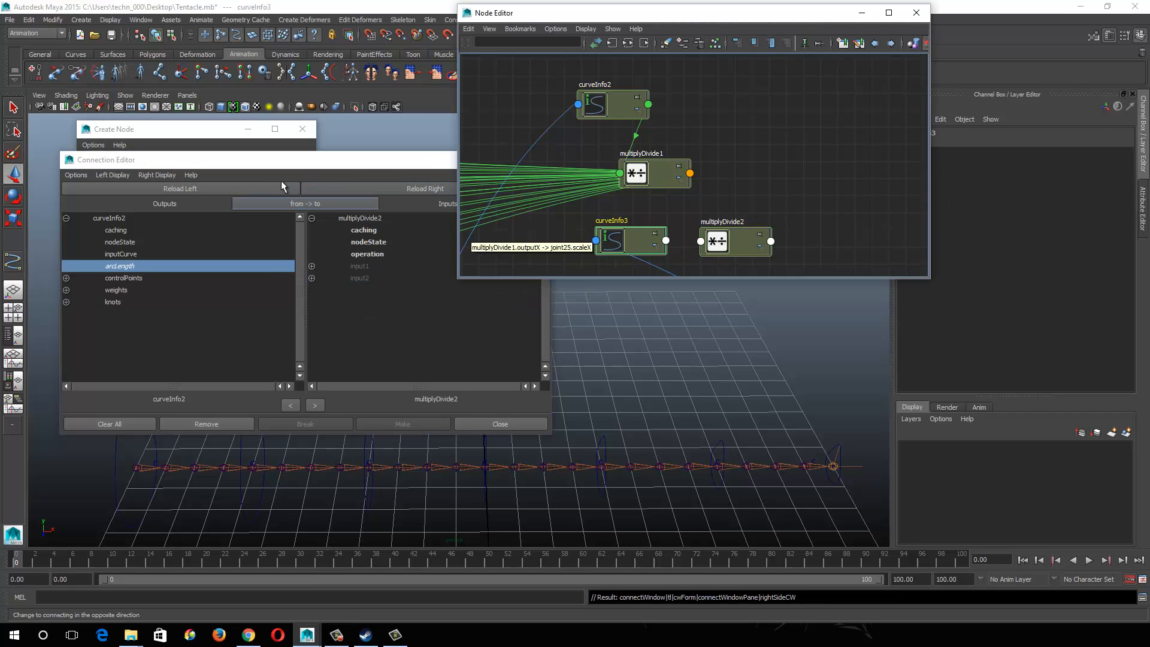
left_click(219, 188)
left_click(237, 265)
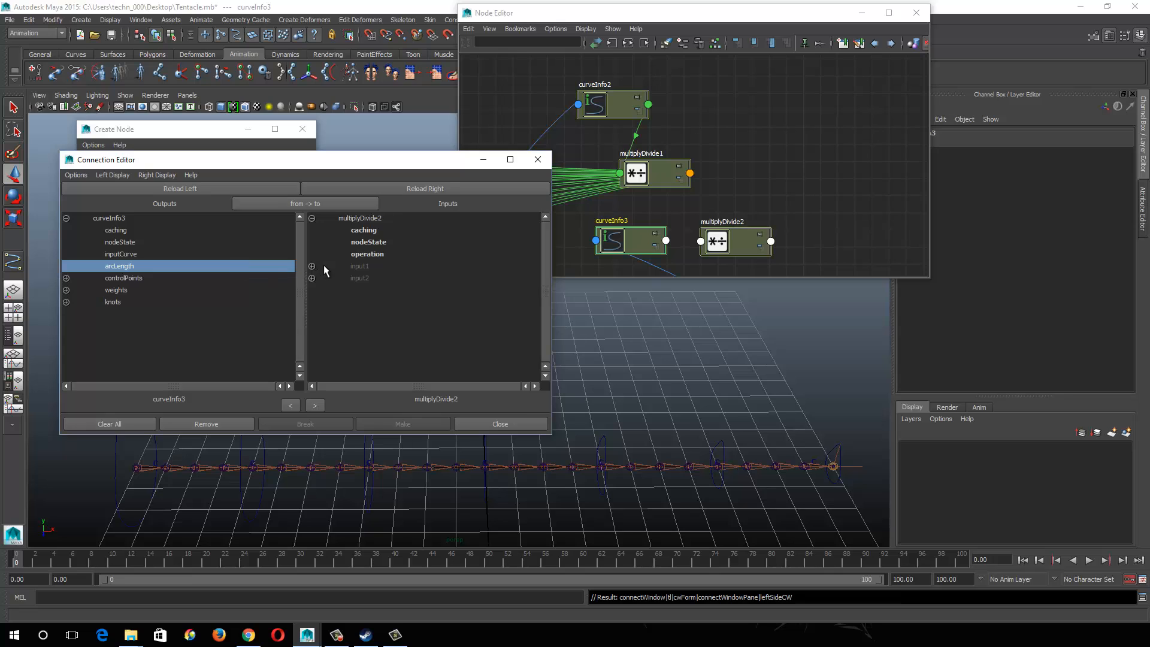
left_click(374, 278)
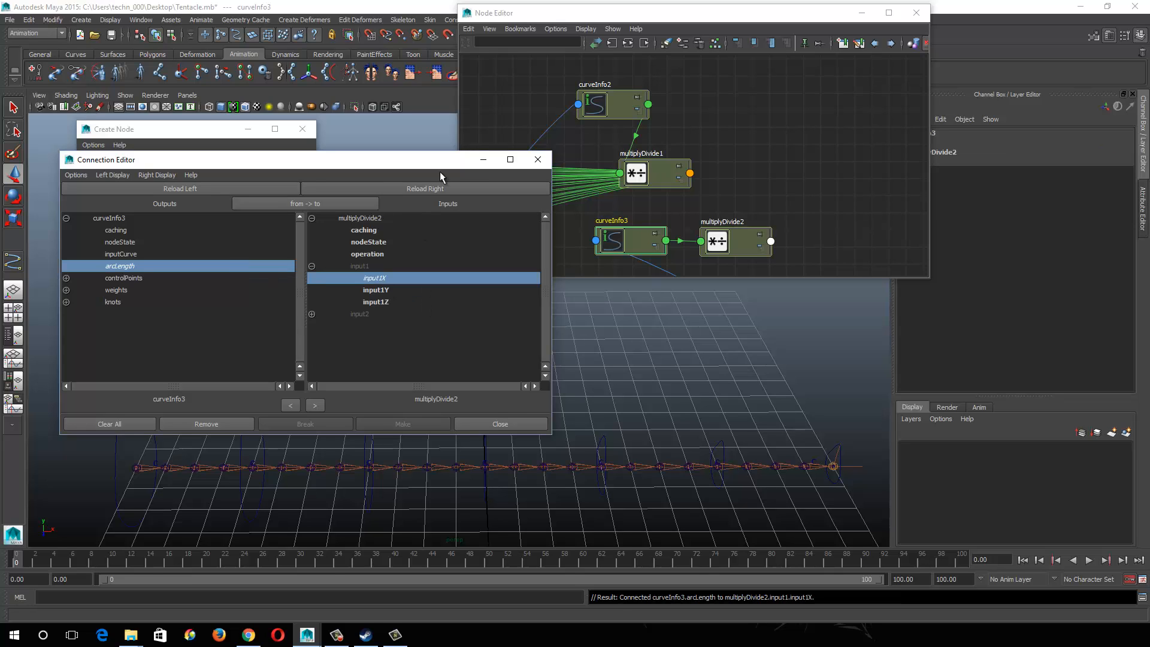
left_click(483, 160)
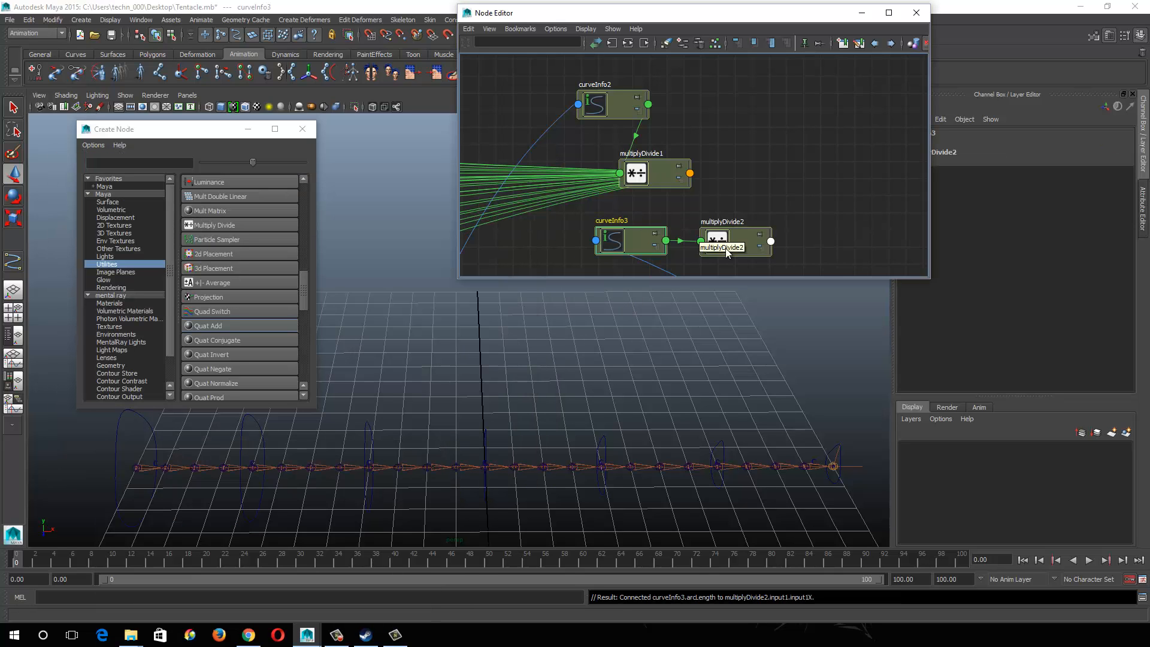
Step: Restore the Connection Editor and load multiplyDivide2 as the output node and the middle joint, joint13, as the input node
left_click(744, 242)
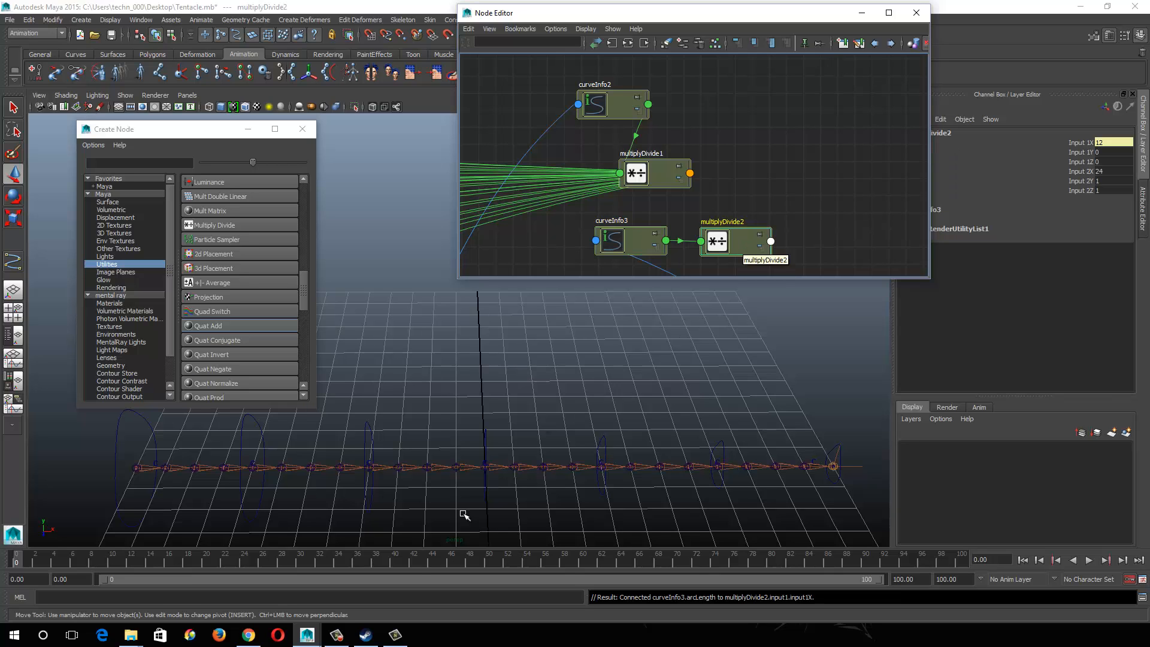
double_click(681, 241)
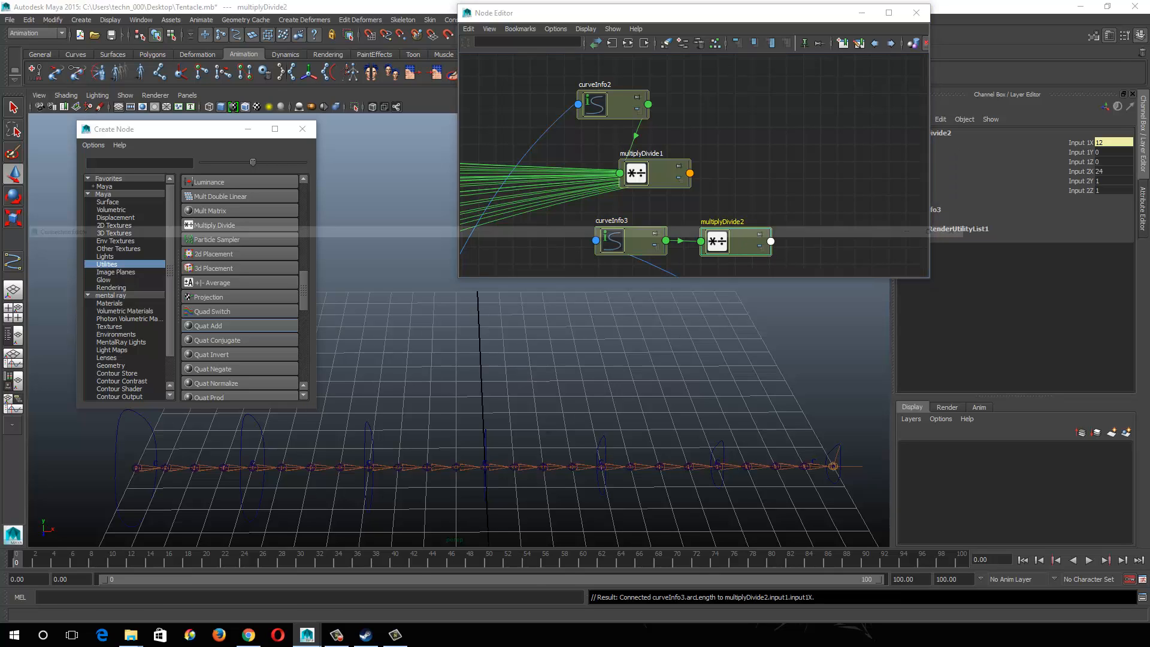
left_click(1109, 6)
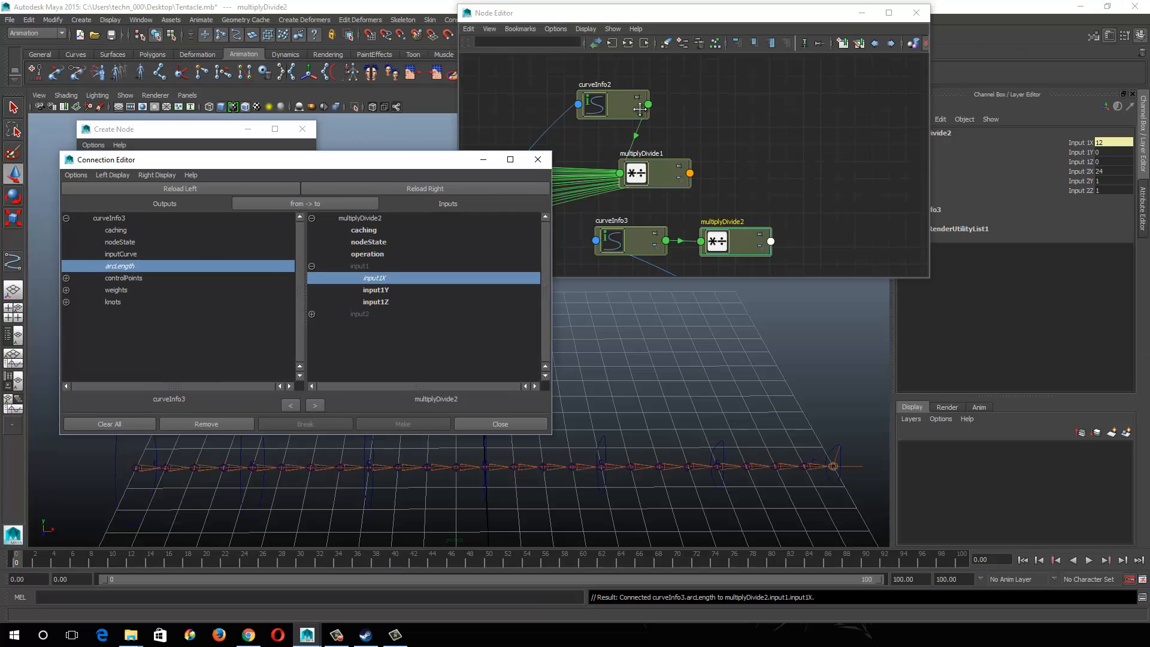
left_click_drag(300, 172, 294, 121)
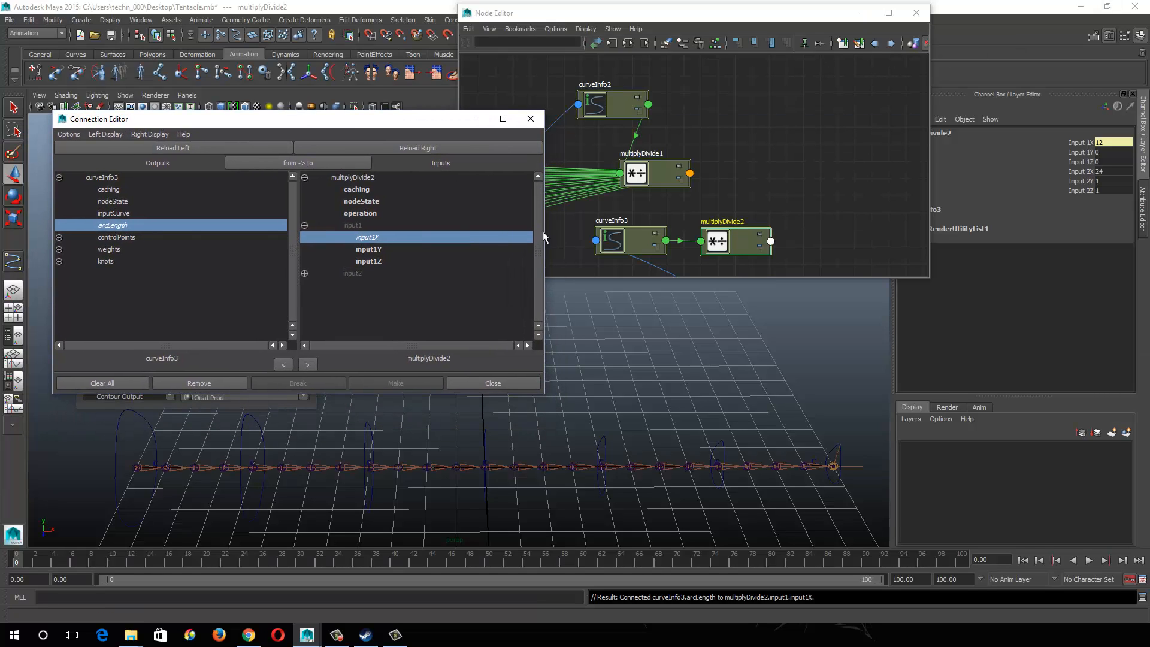
left_click(150, 149)
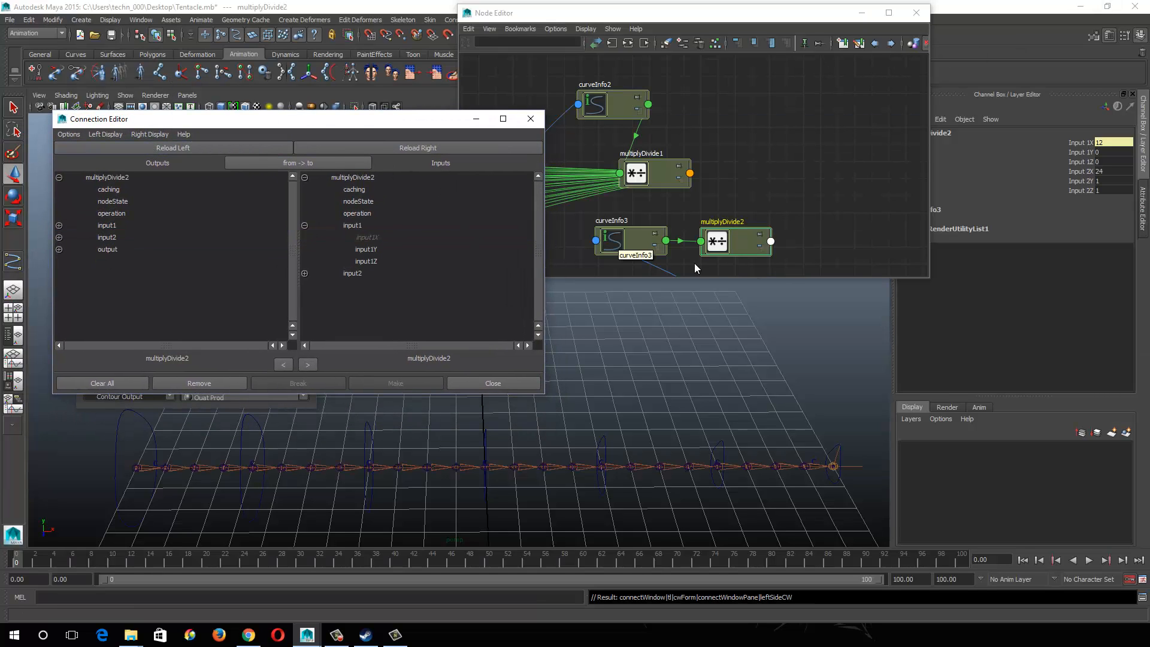
left_click(496, 467)
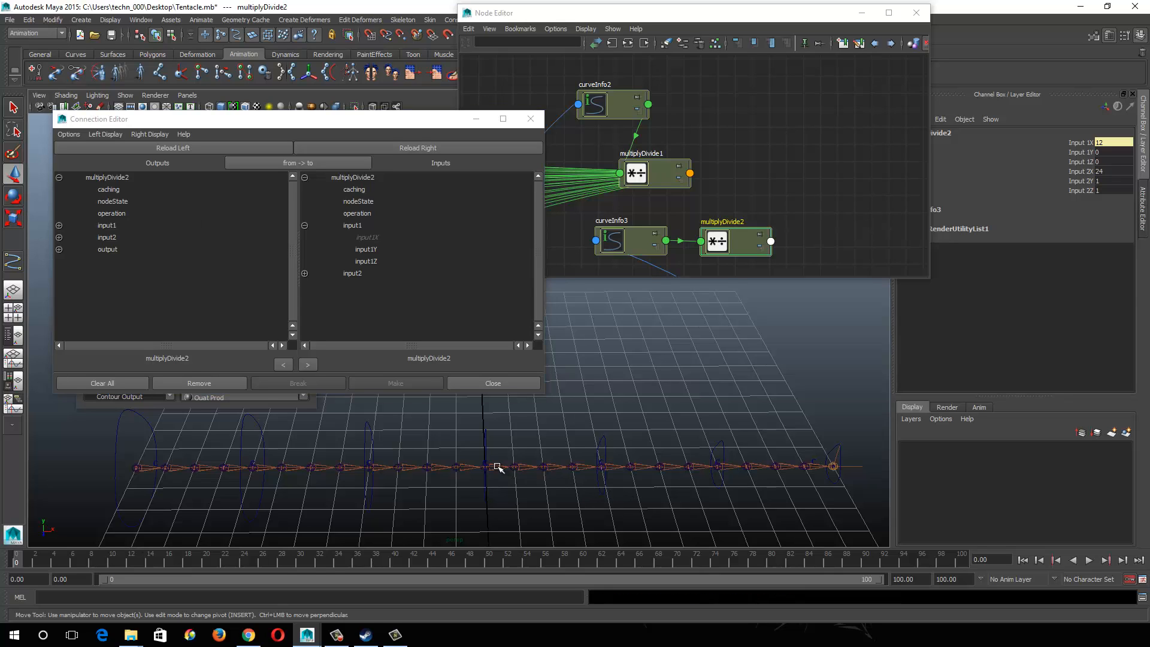
left_click(346, 147)
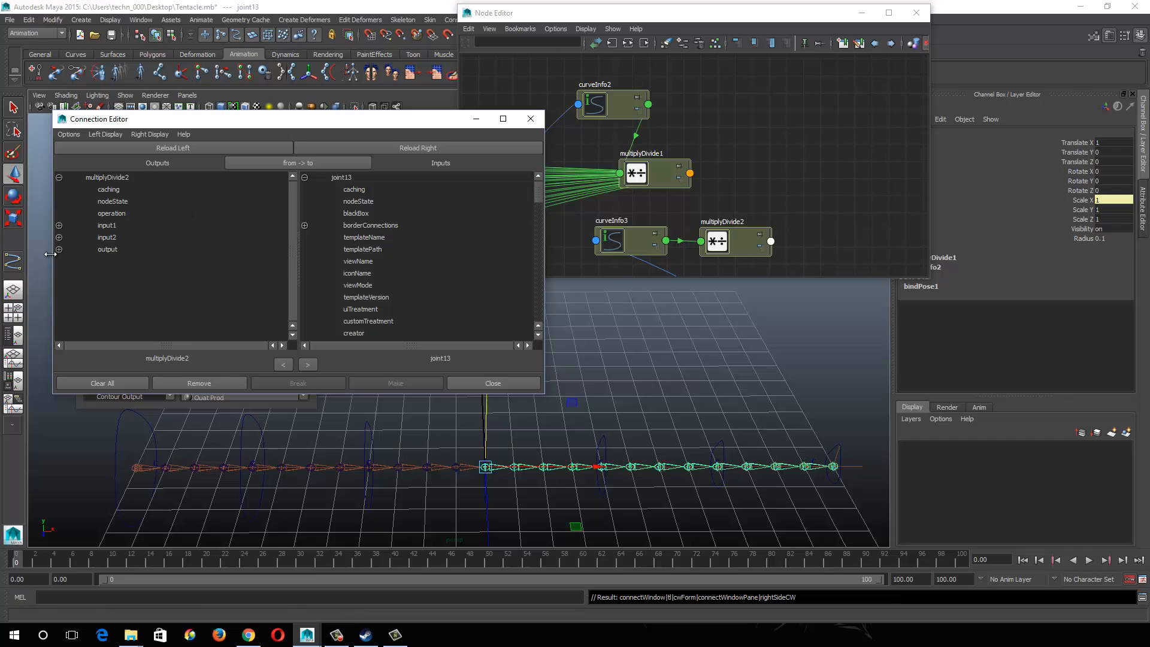
Step: Connect multiplyDivide2's outputX to joint13's scaleX
left_click(115, 261)
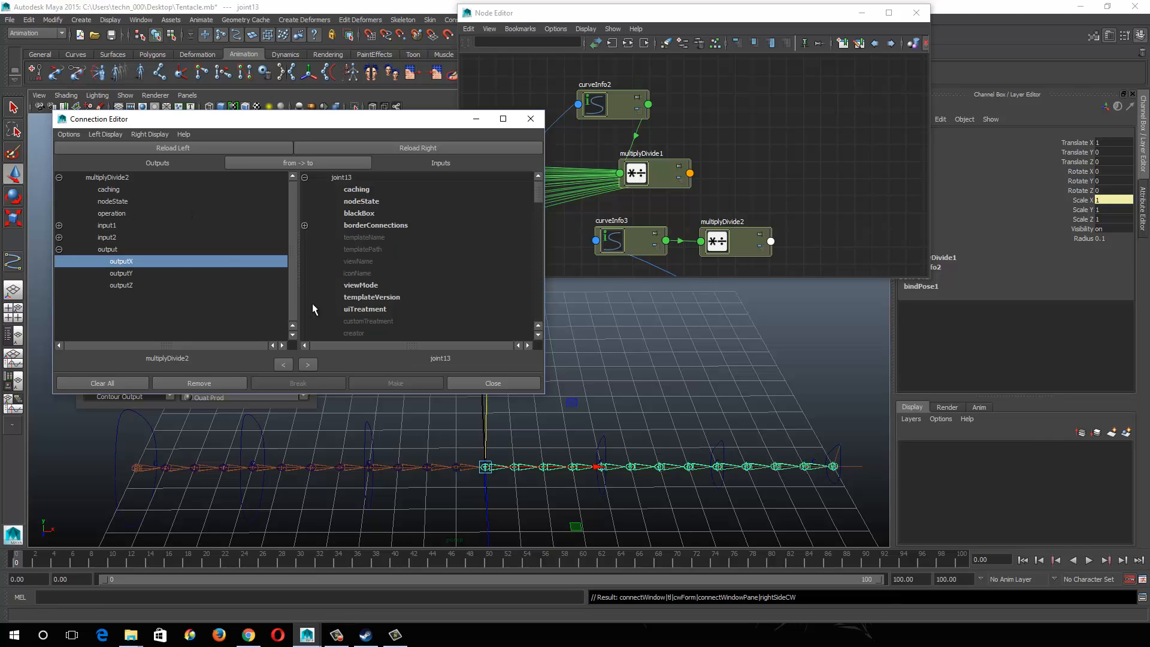
scroll(349, 267, "down", 6)
scroll(351, 269, "down", 6)
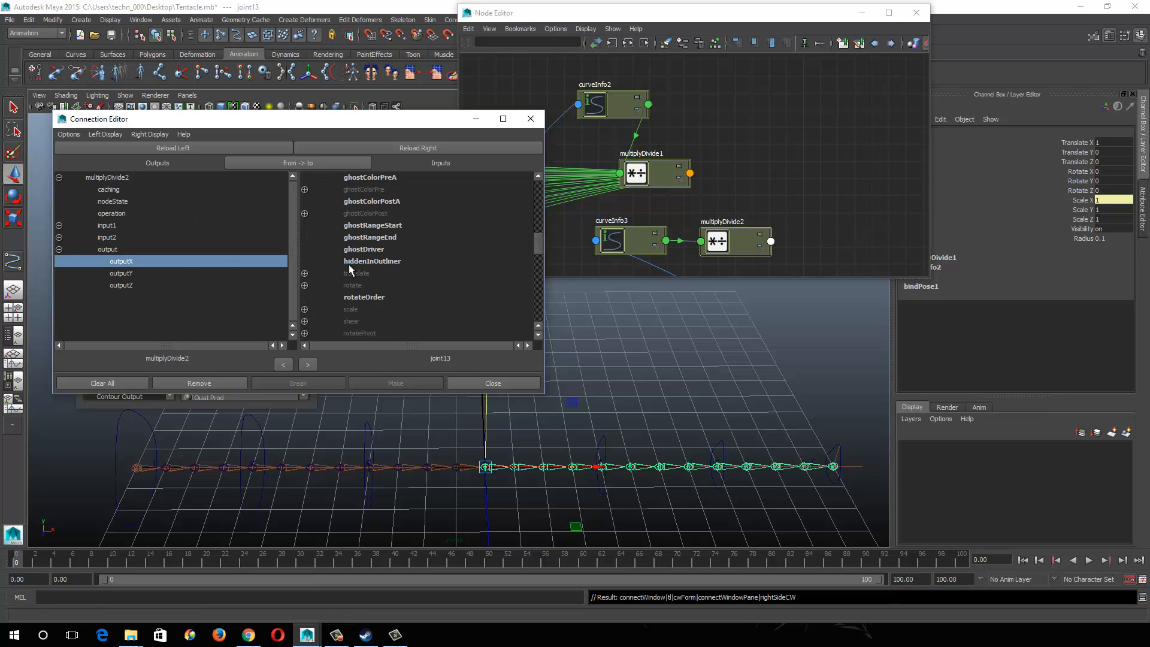
left_click(304, 309)
left_click(413, 322)
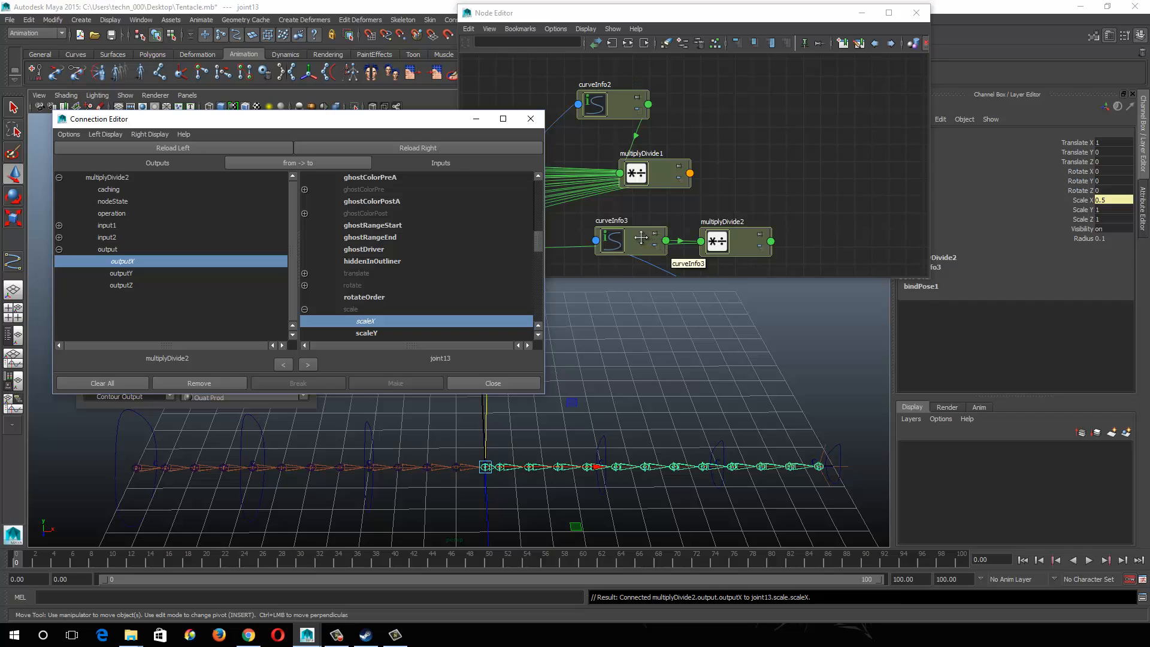
Step: Set Input 2X of the multiplyDivide2 node to 12
left_click(717, 241)
double_click(1116, 172)
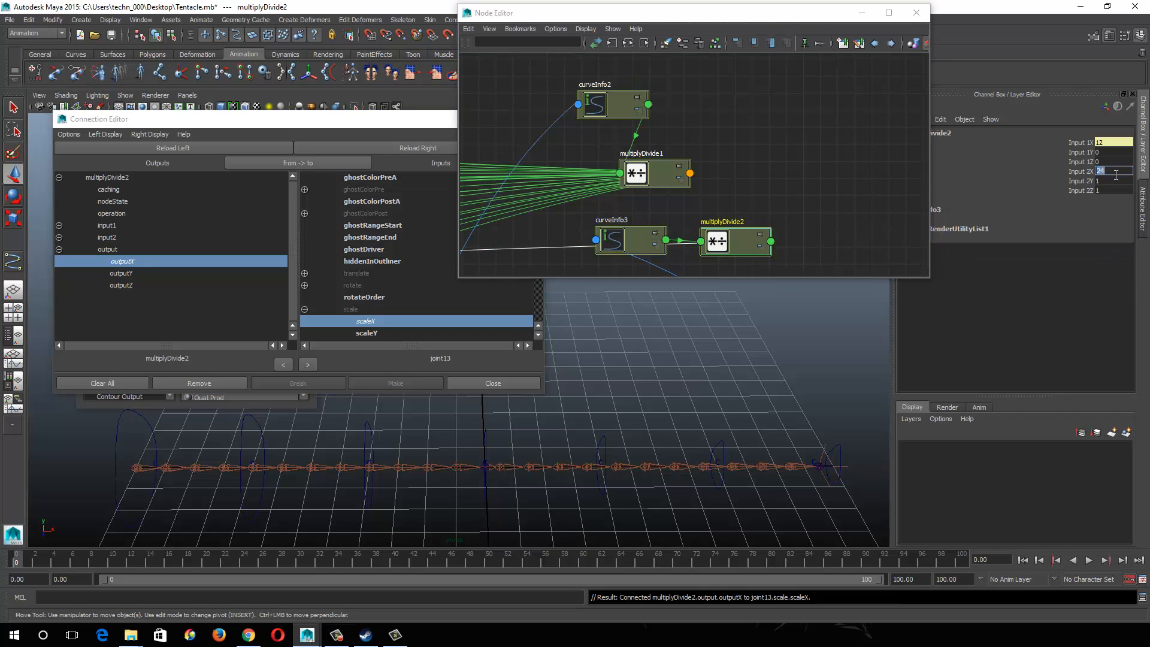
type("12")
key("Return")
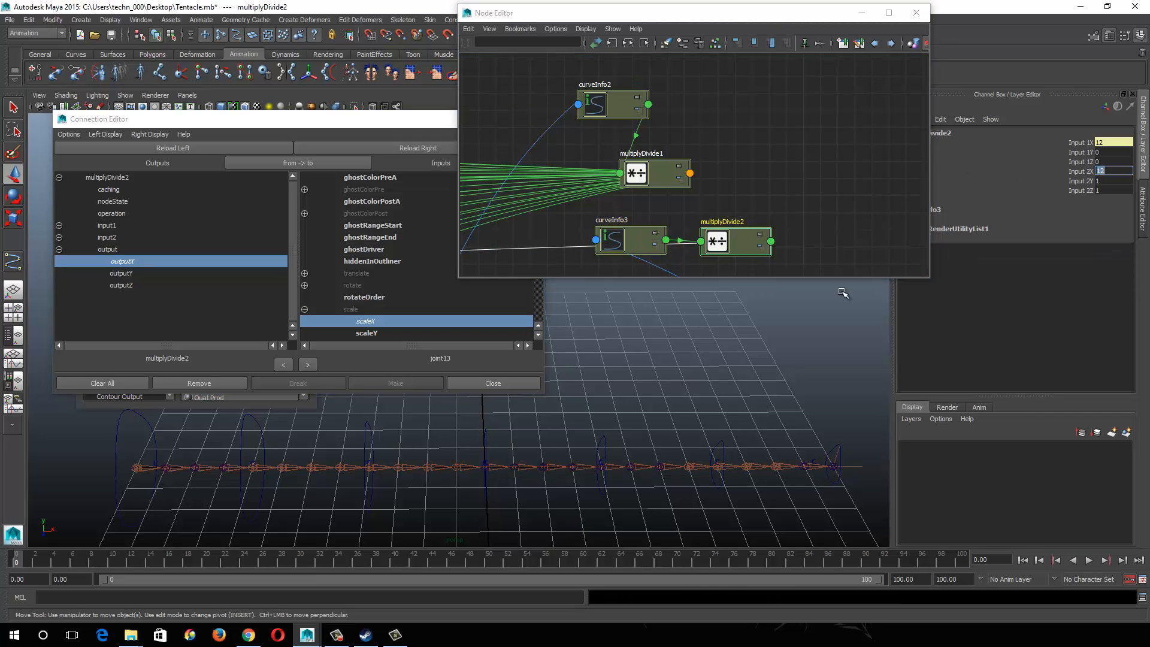
Step: Connect multiplyDivide2's outputX to the scaleX of joint14 and joint15, loading each joint as the input node
left_click(516, 468)
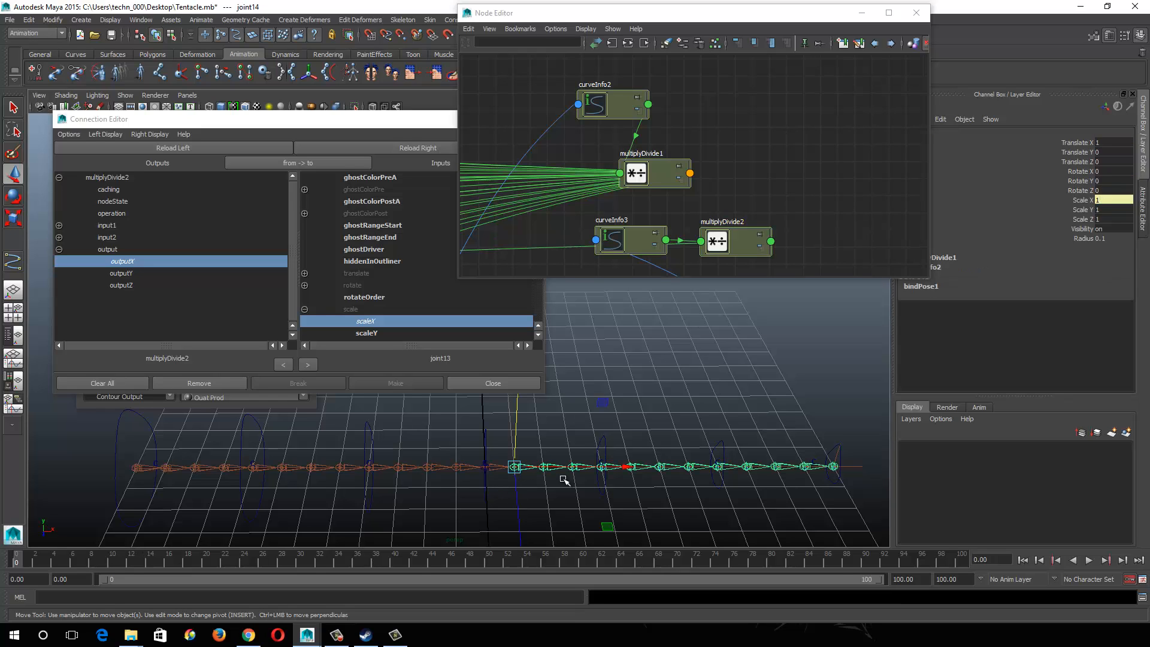
left_click(344, 150)
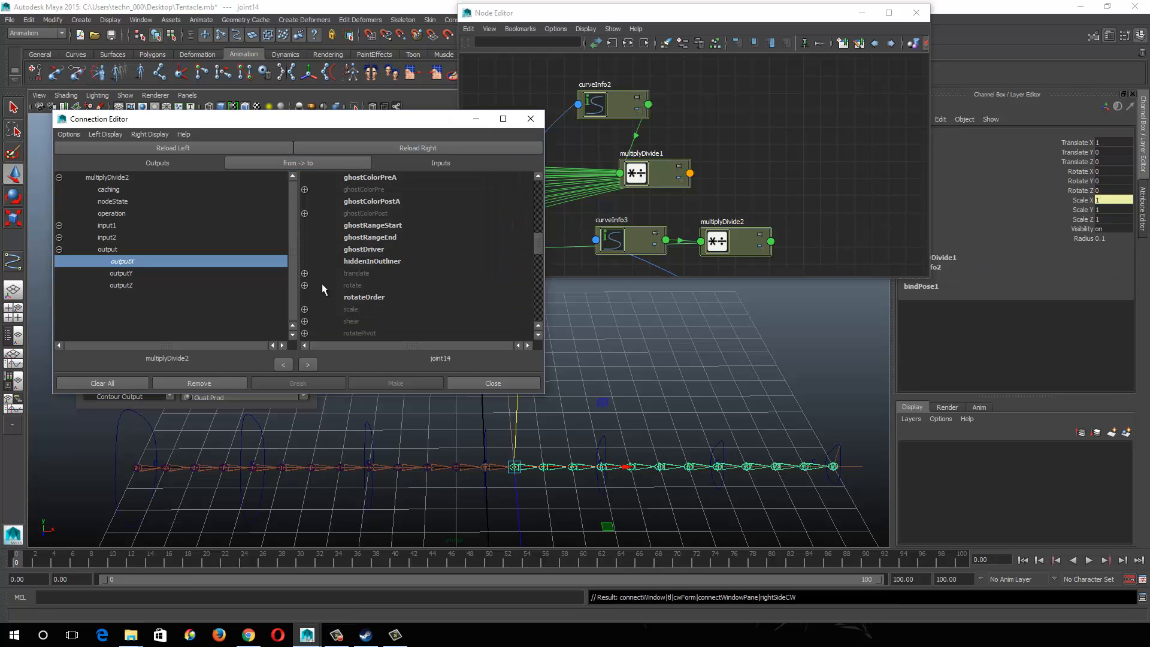
left_click(360, 321)
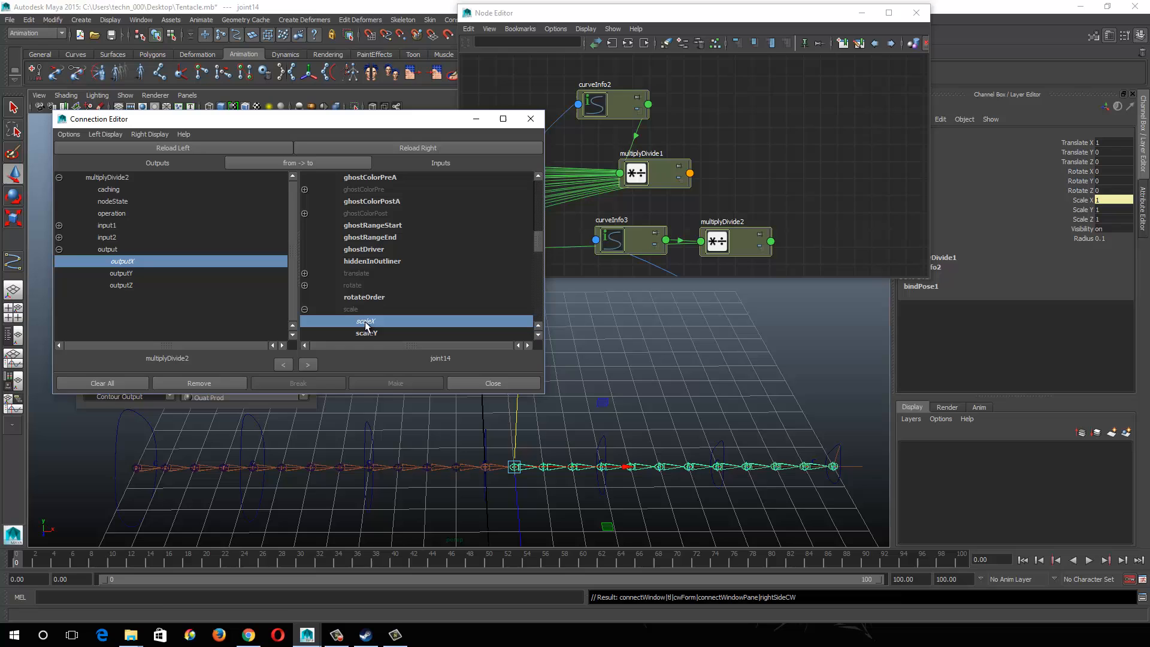
left_click(561, 481)
left_click(557, 470)
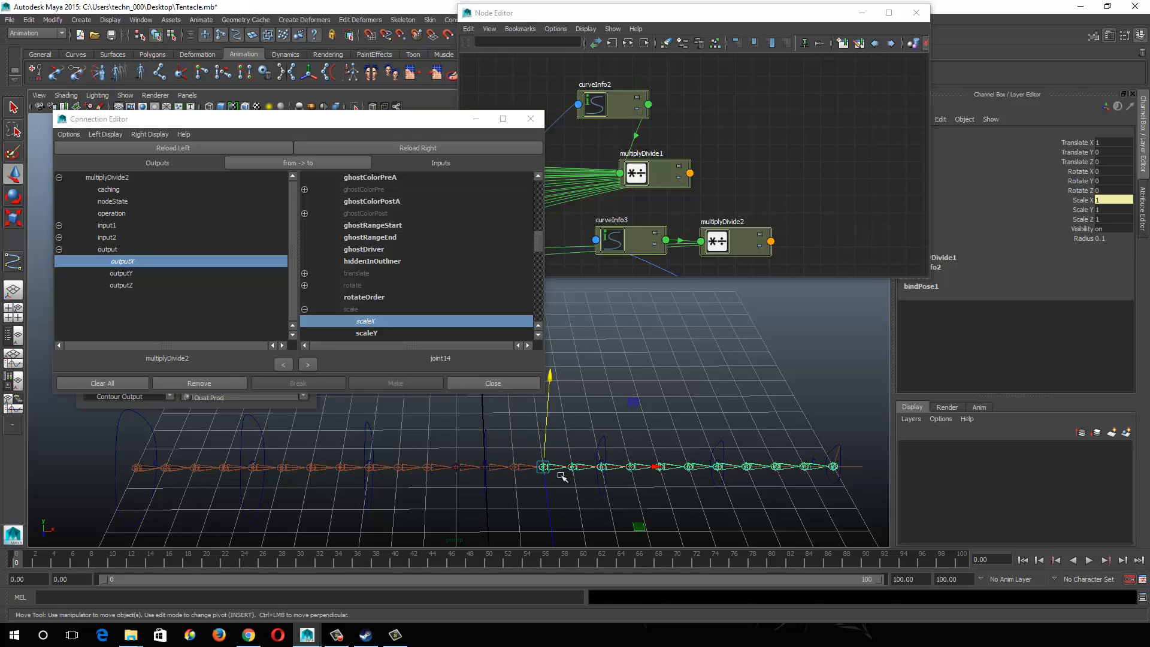
left_click(379, 150)
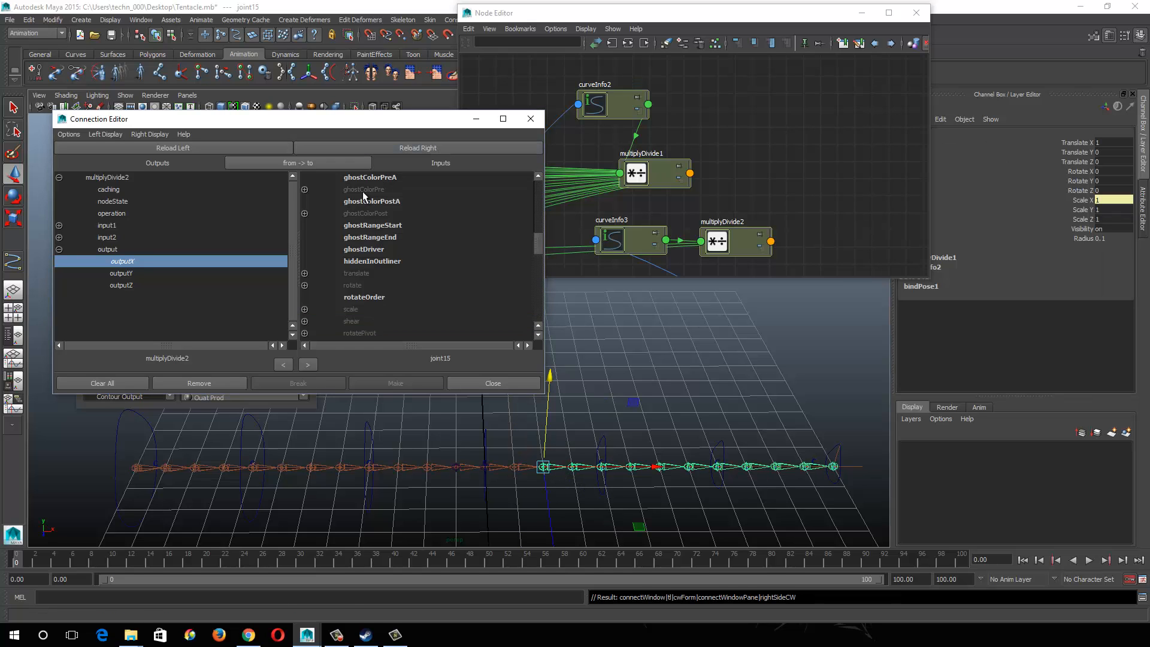
left_click(304, 309)
left_click(366, 322)
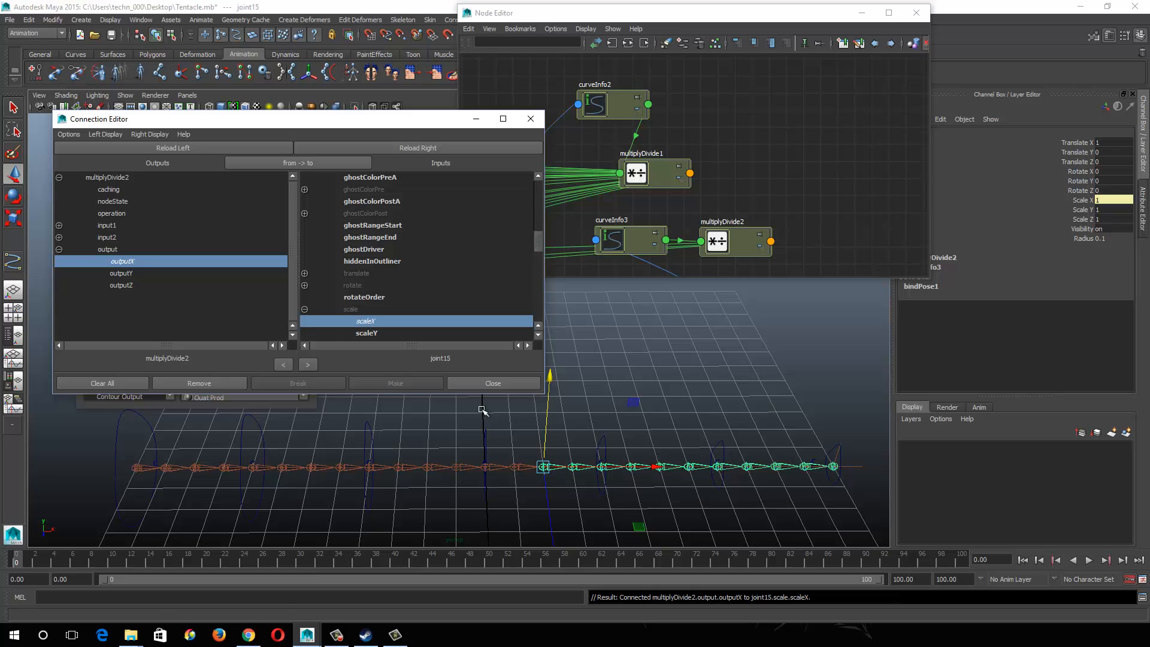
Step: Connect multiplyDivide2's outputX to the scaleX of joint16 and joint17
left_click(577, 470)
left_click(586, 467)
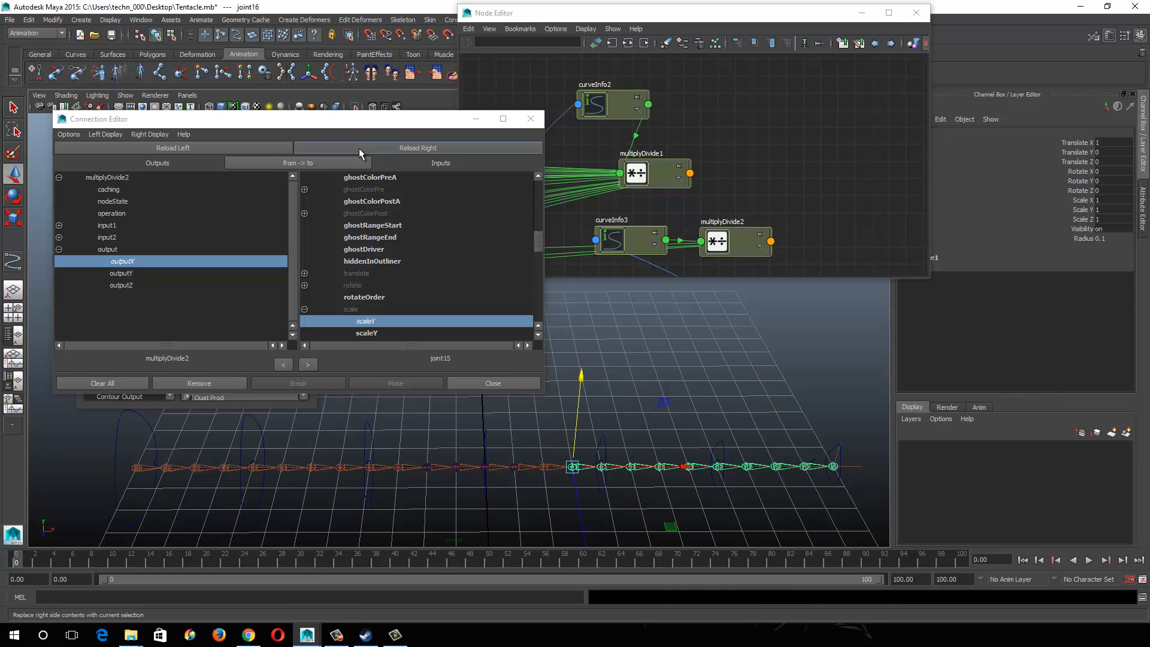
left_click(358, 148)
left_click(365, 322)
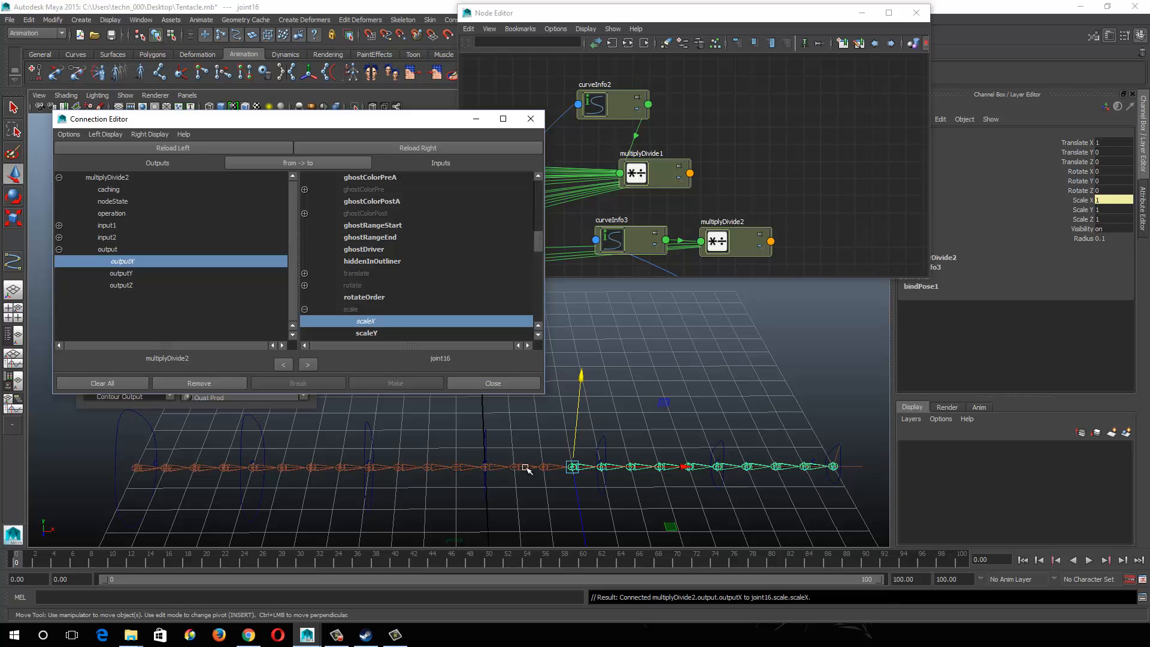
left_click(623, 460)
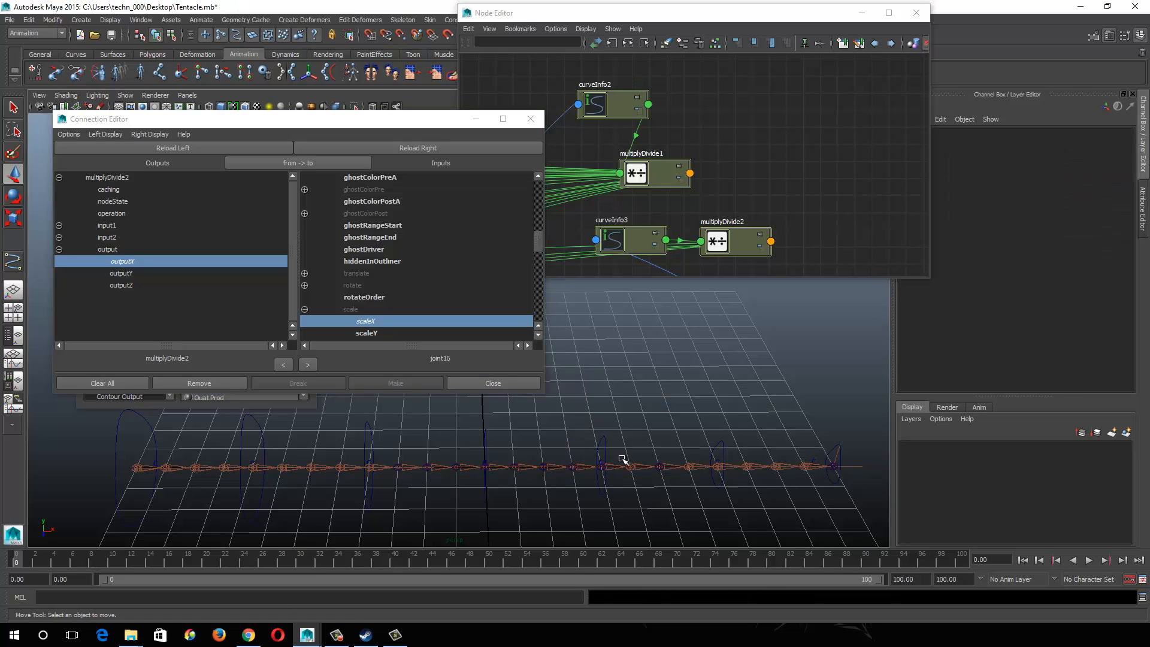
left_click(618, 467)
left_click(396, 147)
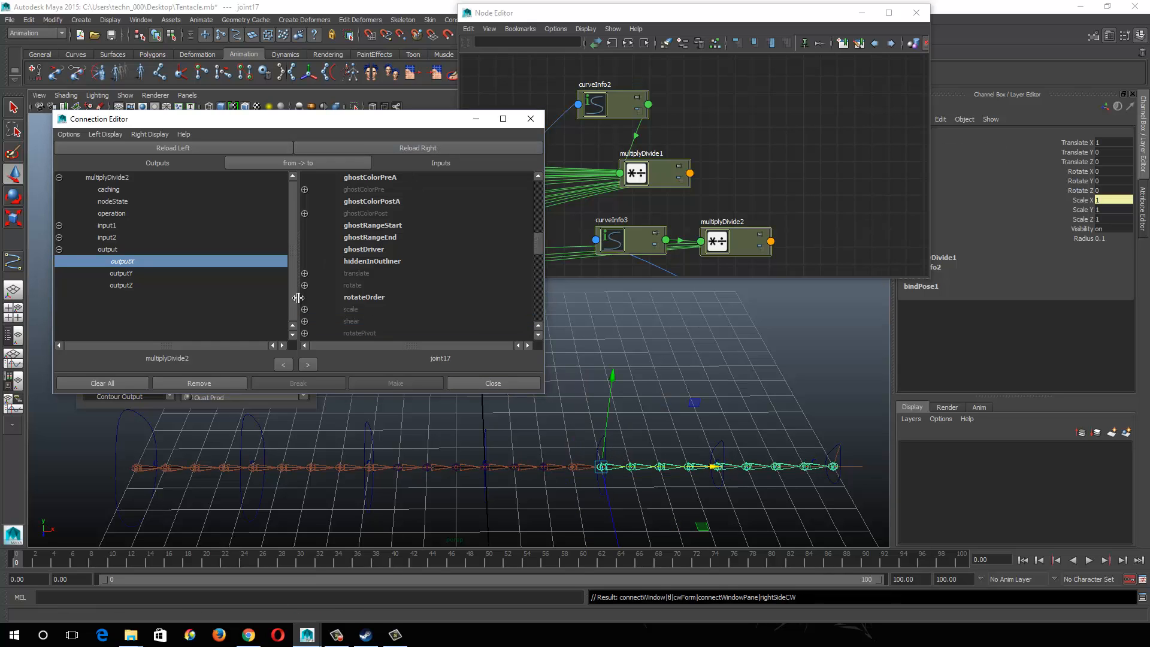
left_click(304, 309)
left_click(366, 322)
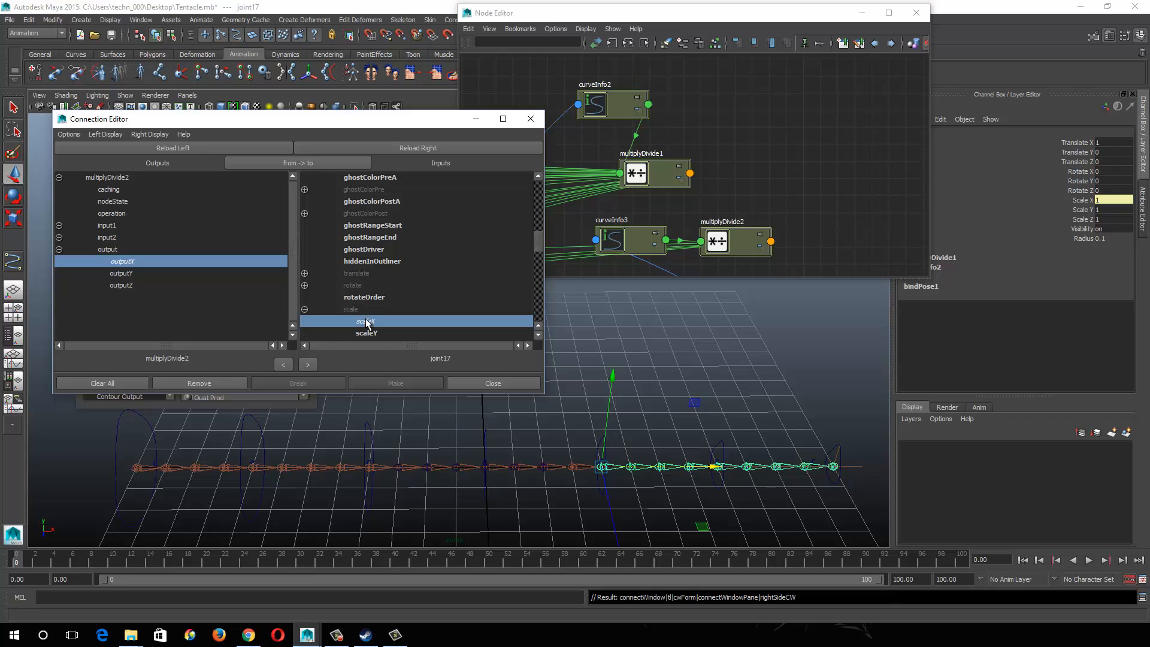
Step: Connect multiplyDivide2's outputX to the scaleX of joint18 and joint19
left_click(635, 466)
left_click(639, 467)
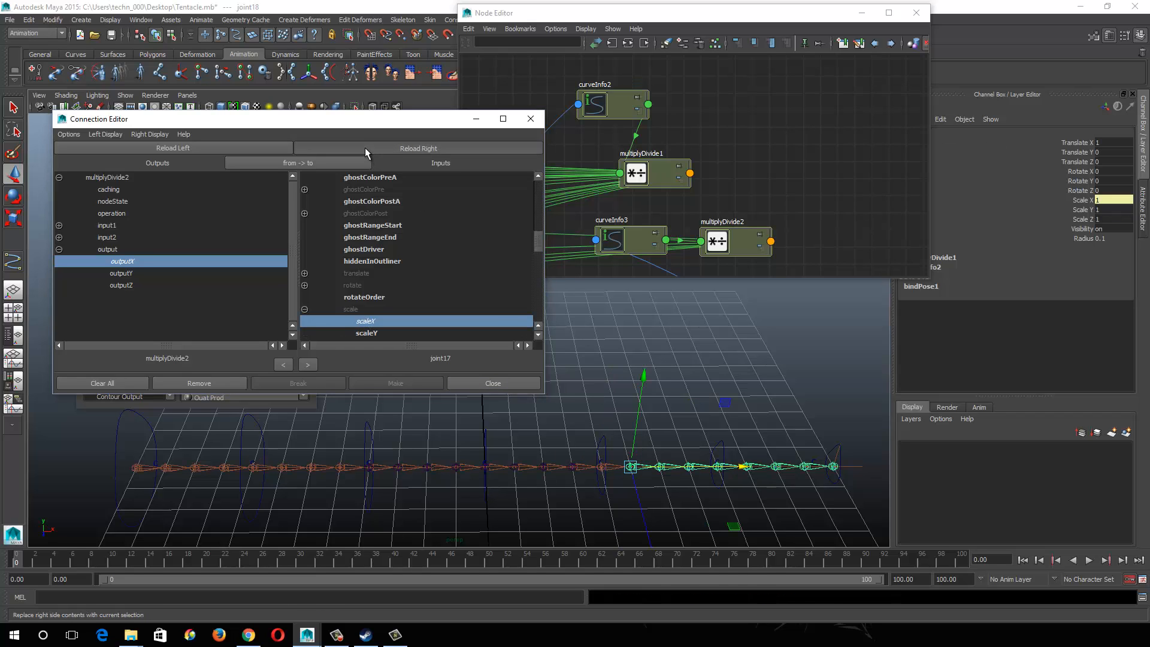
left_click(364, 148)
left_click(304, 309)
left_click(366, 321)
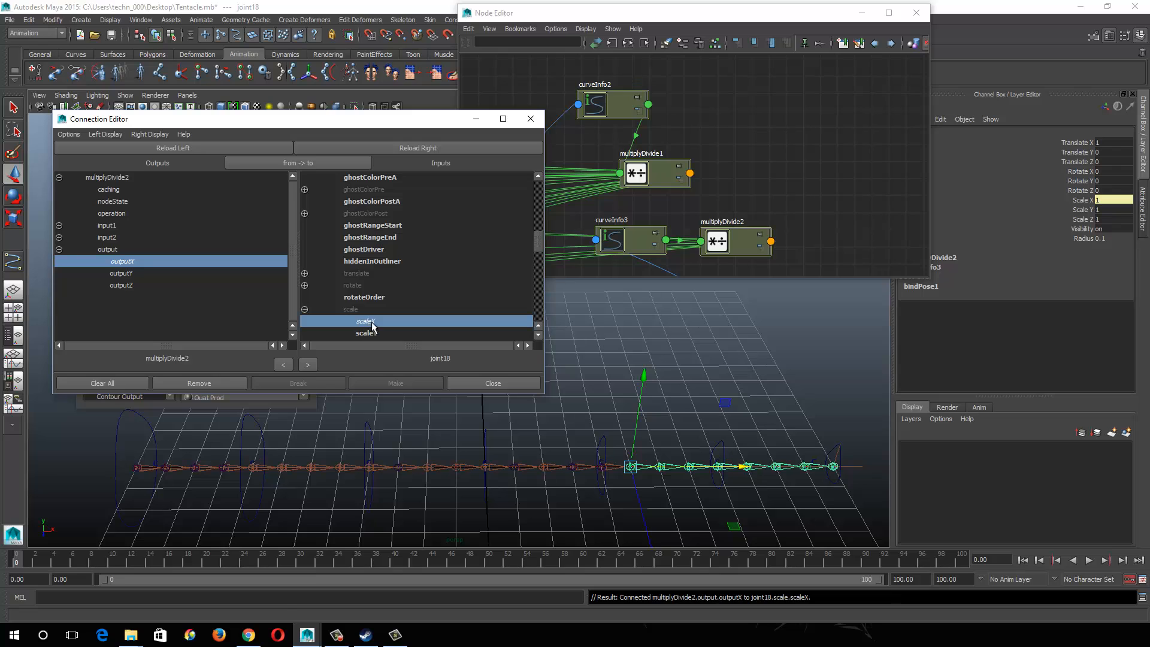
left_click(682, 447)
left_click(668, 466)
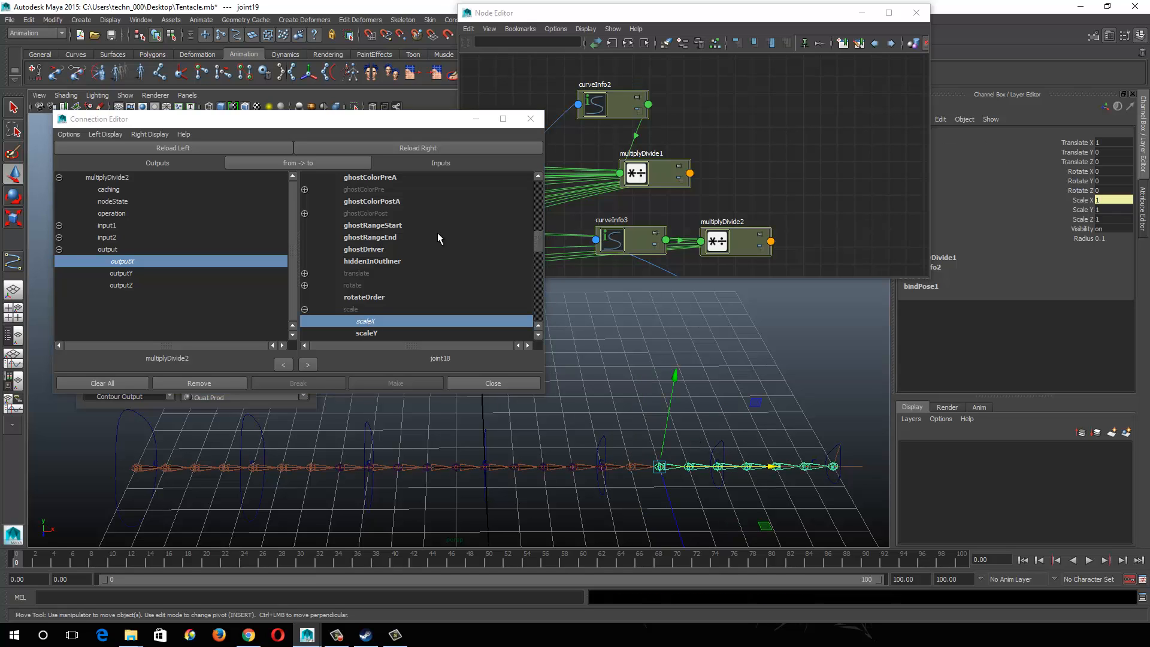
left_click(366, 148)
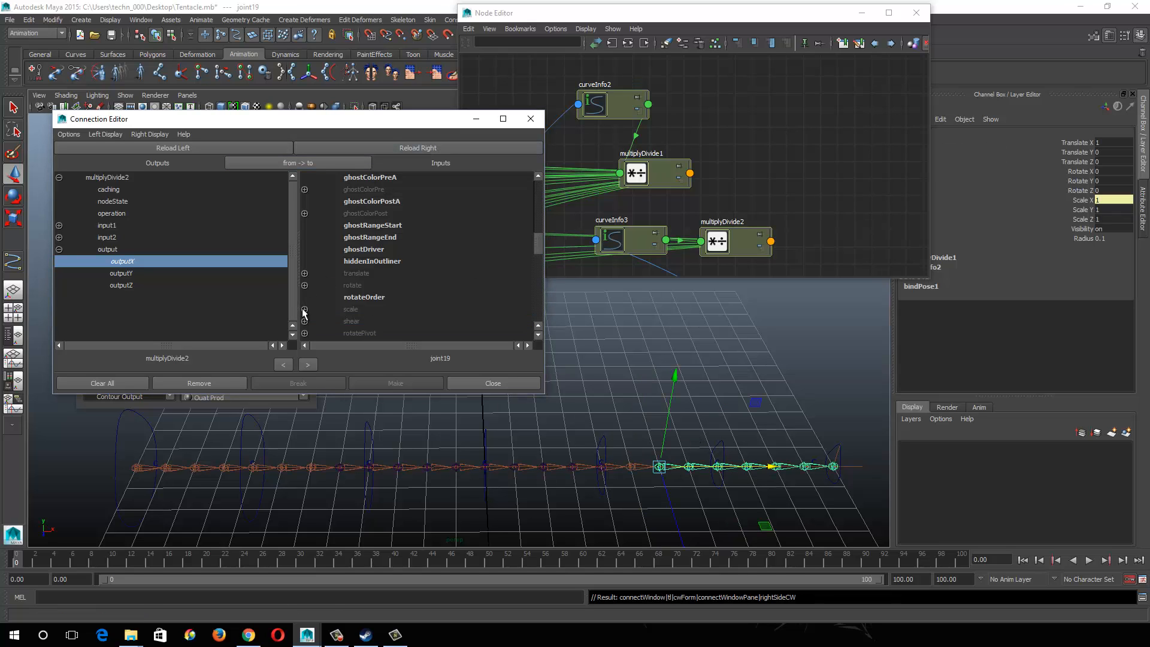
left_click(305, 309)
left_click(369, 322)
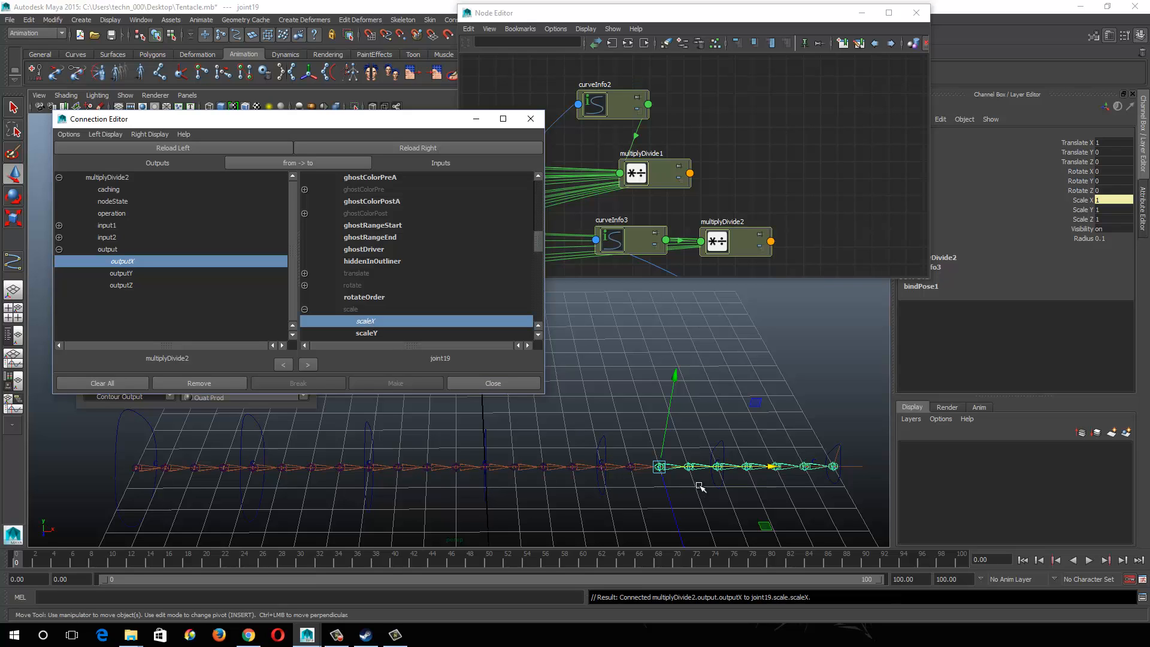
Step: Connect multiplyDivide2's outputX to the scaleX of joint20 and joint21
left_click(696, 476)
left_click(698, 466)
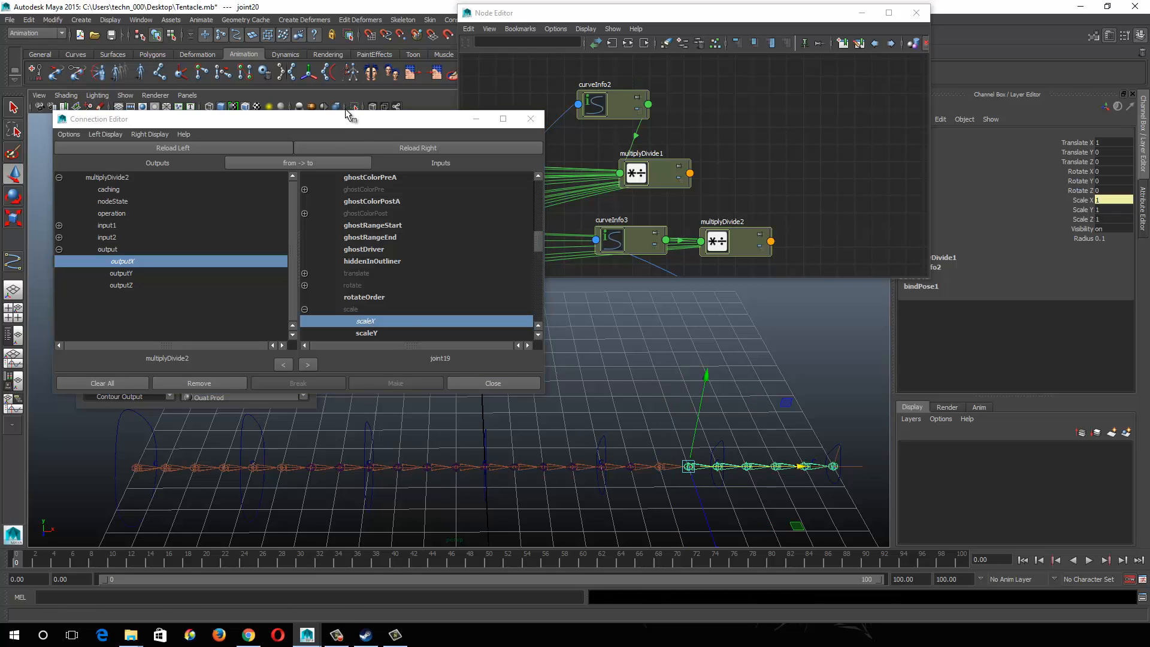
left_click(358, 146)
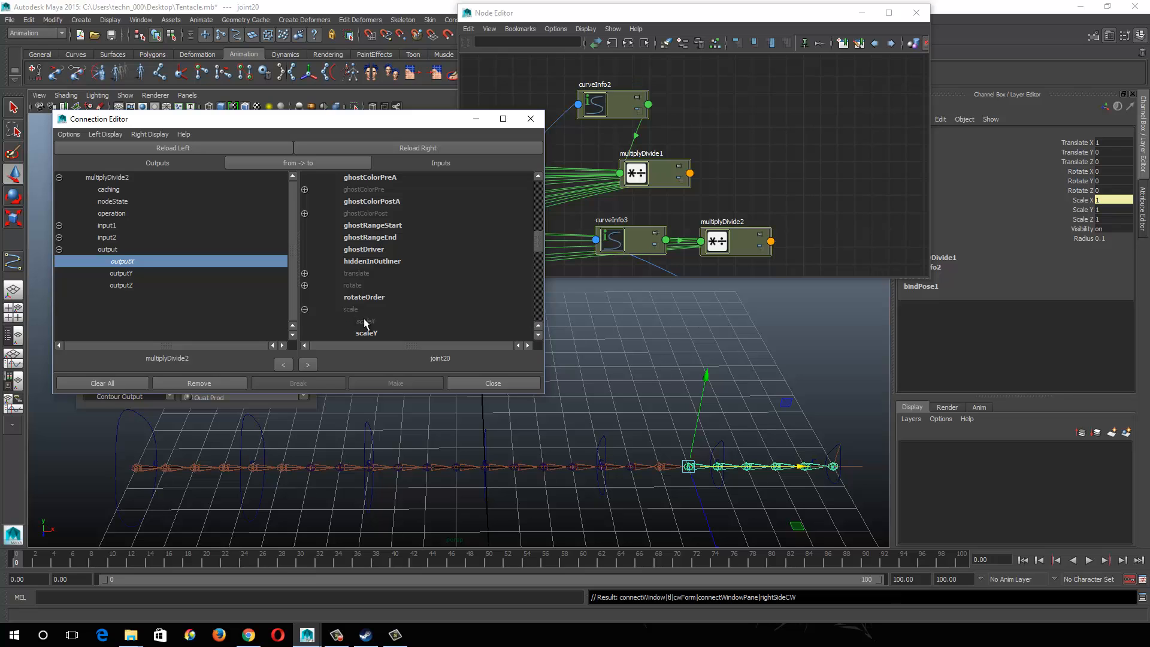
left_click(365, 322)
left_click(756, 481)
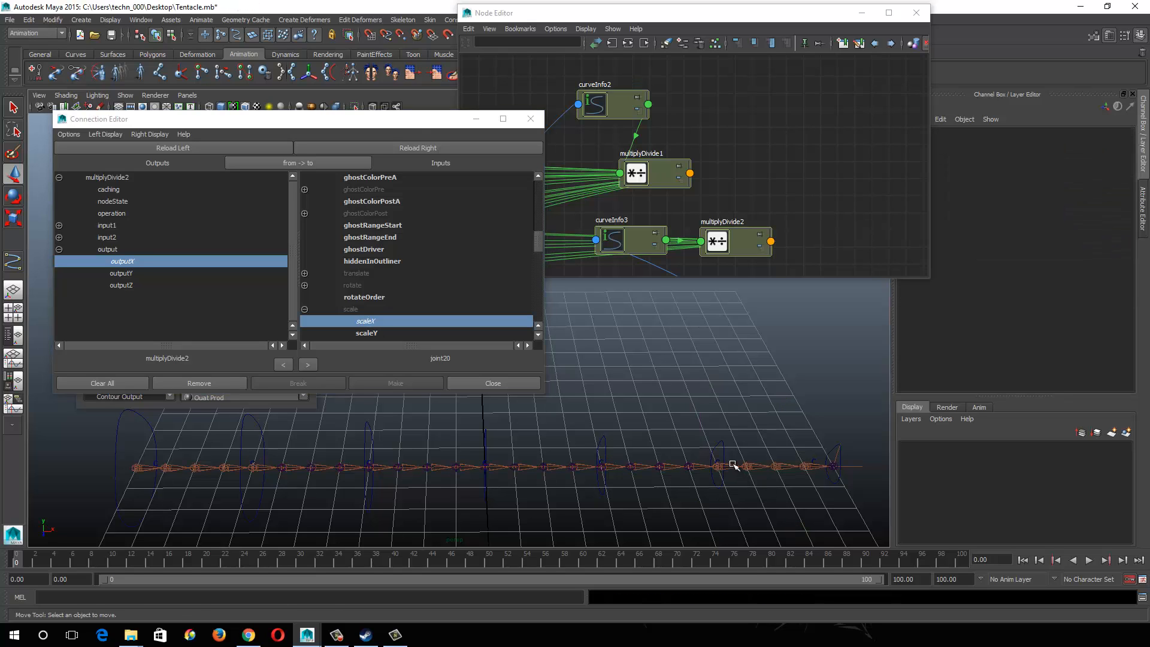
left_click(732, 464)
left_click(391, 146)
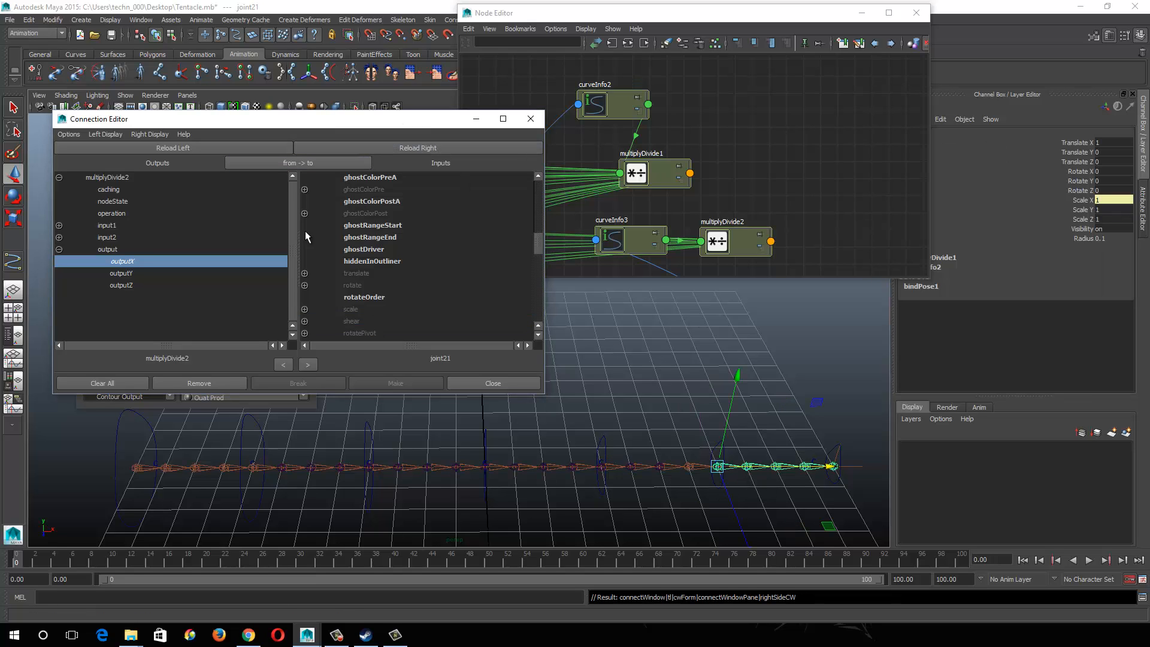
left_click(304, 309)
left_click(365, 321)
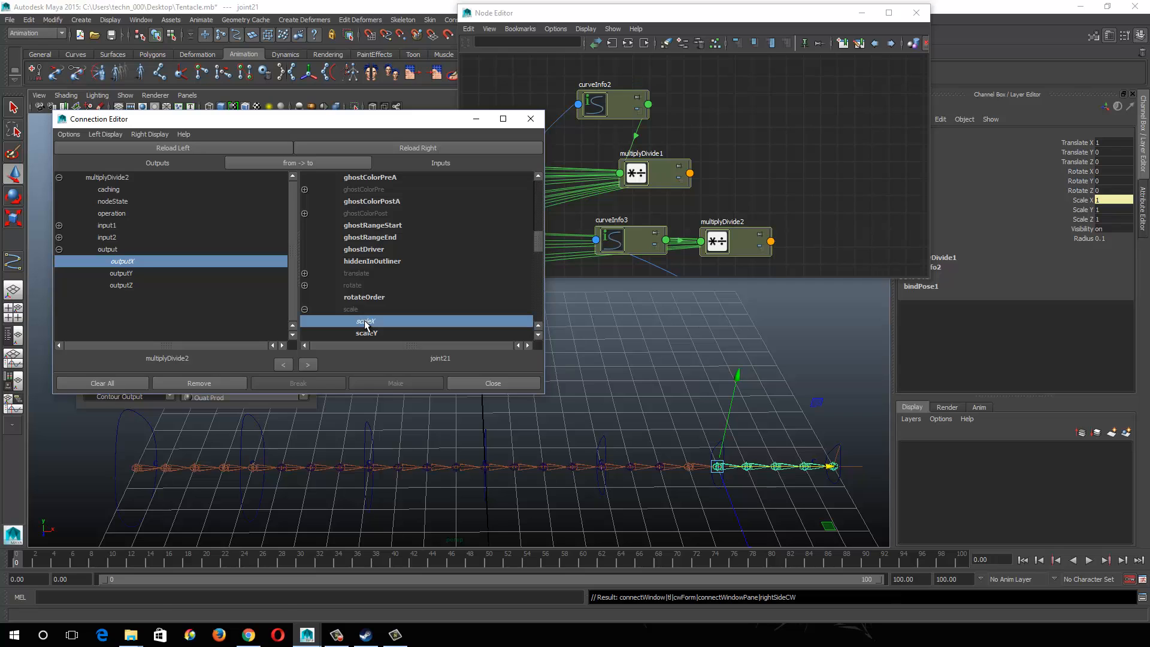
Step: Load joint22 as the input node and connect multiplyDivide2's outputX to its scaleX
left_click(756, 502)
left_click(747, 466)
left_click(439, 149)
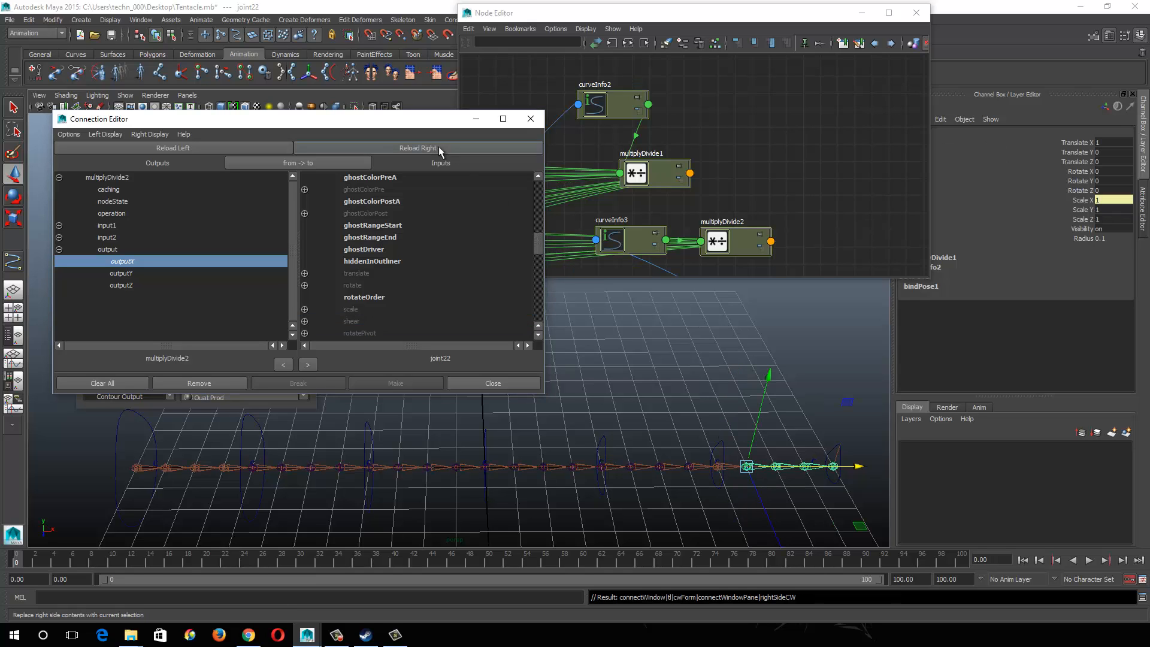
left_click(304, 309)
left_click(366, 321)
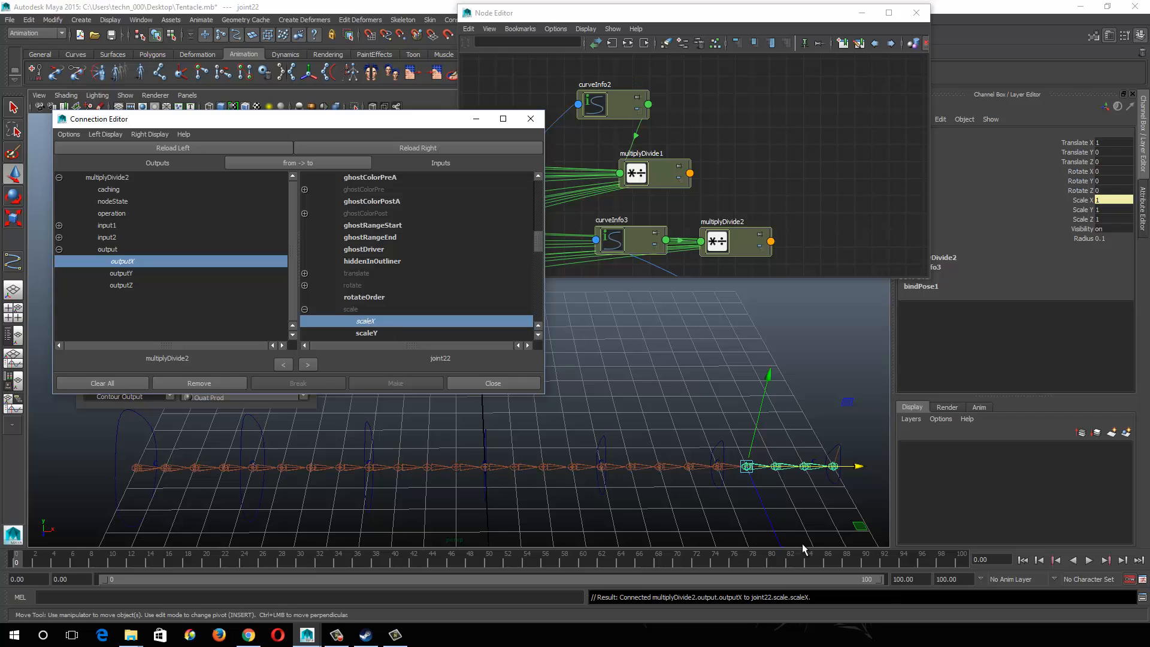
Step: Load joint23 as the input node and expand its scale attributes
left_click(790, 496)
left_click(779, 467)
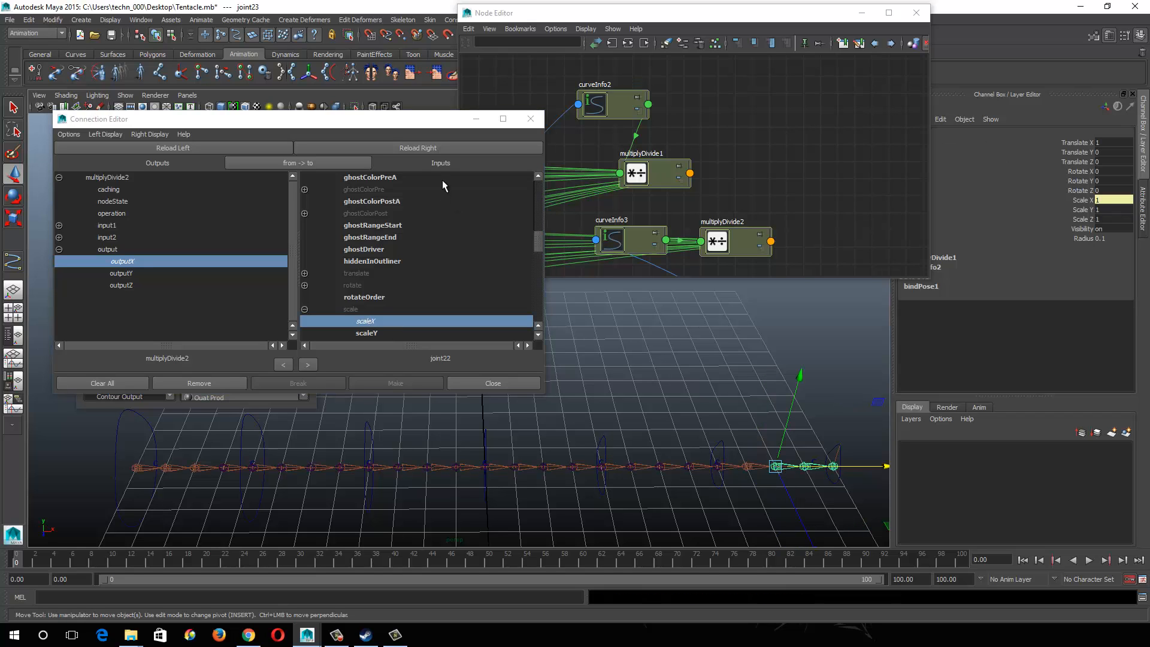
left_click(418, 149)
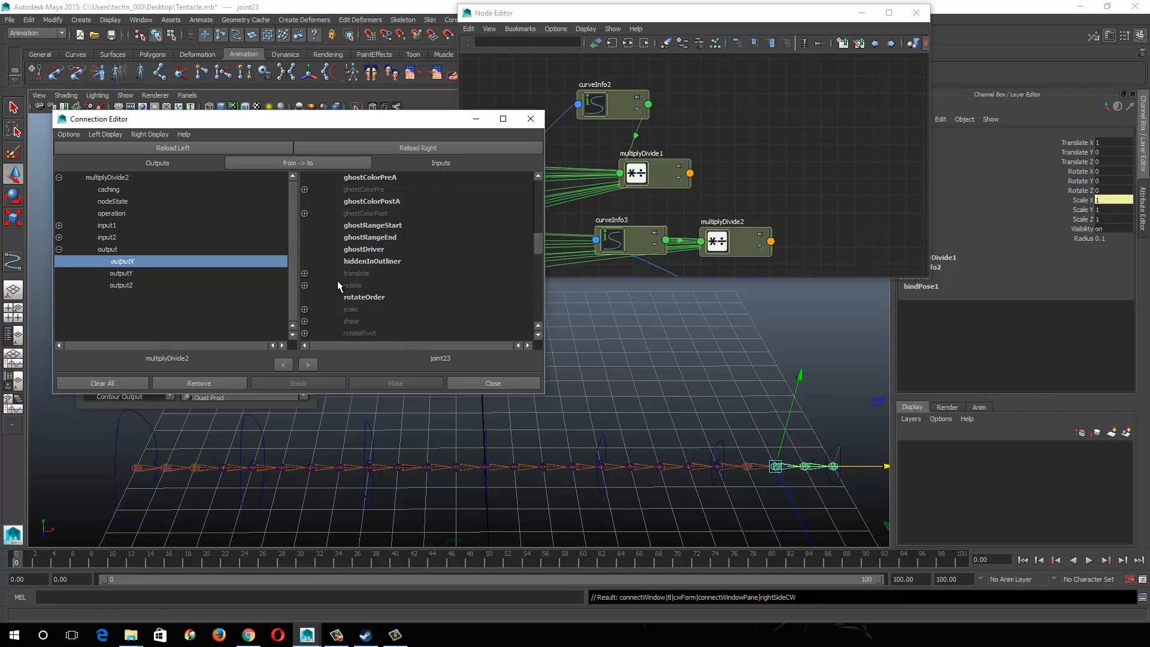
left_click(304, 309)
Step: Load joint24 as the input node and connect multiplyDivide2's outputX to its scaleX
left_click(829, 482)
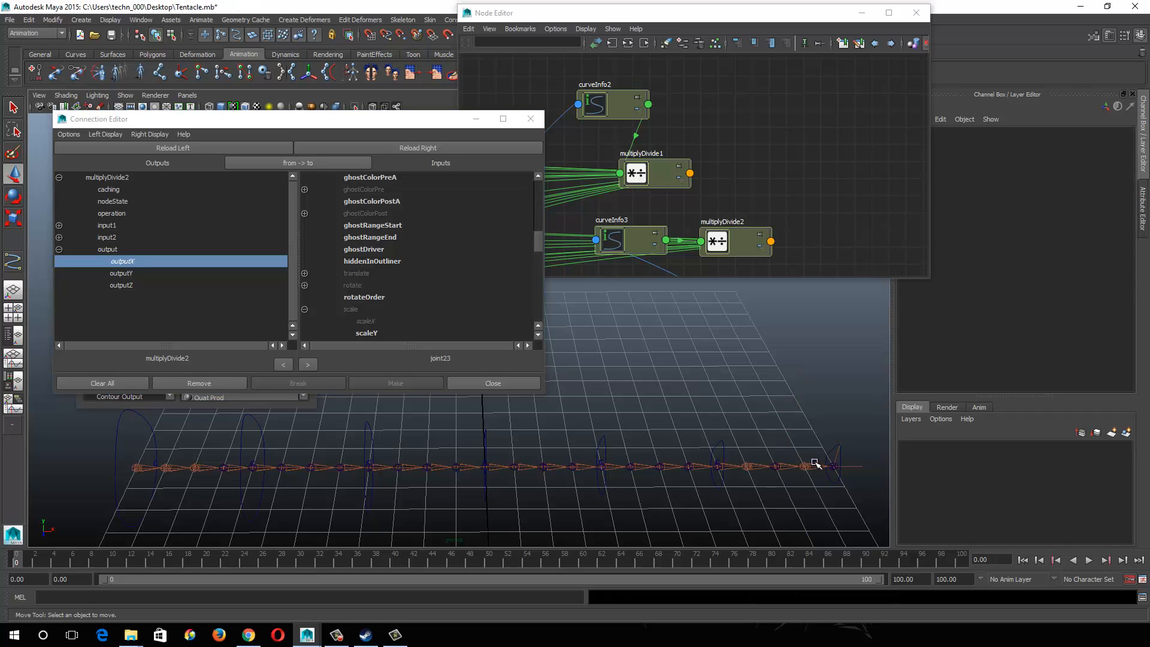
left_click(805, 466)
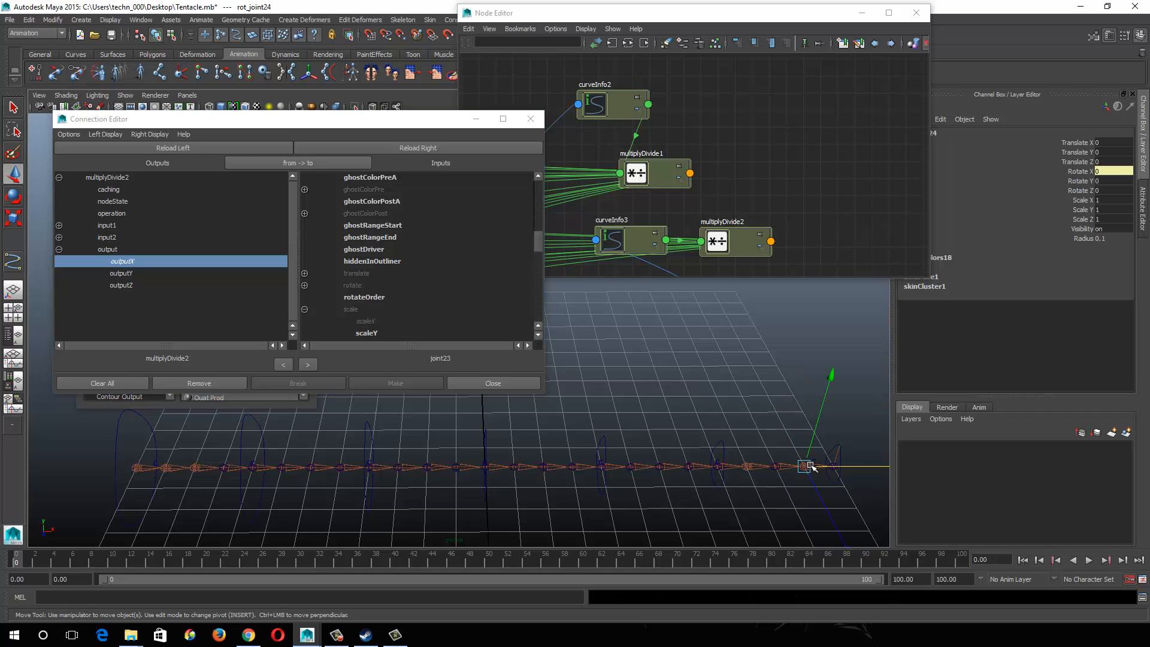
left_click(838, 505)
left_click(815, 467)
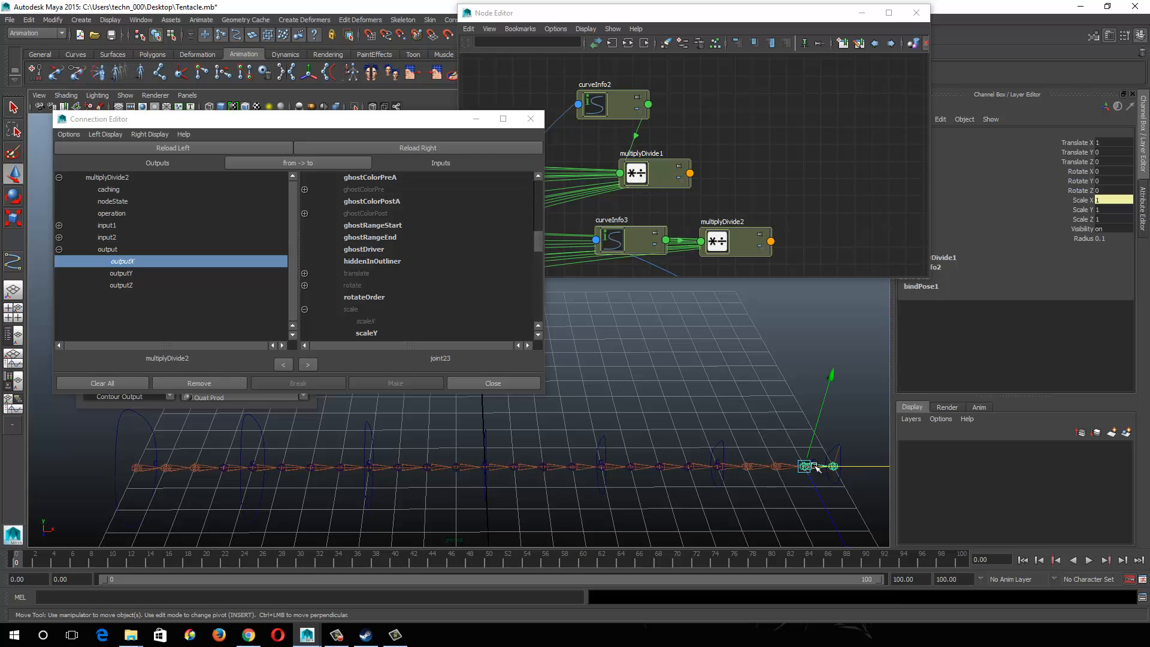
left_click(445, 150)
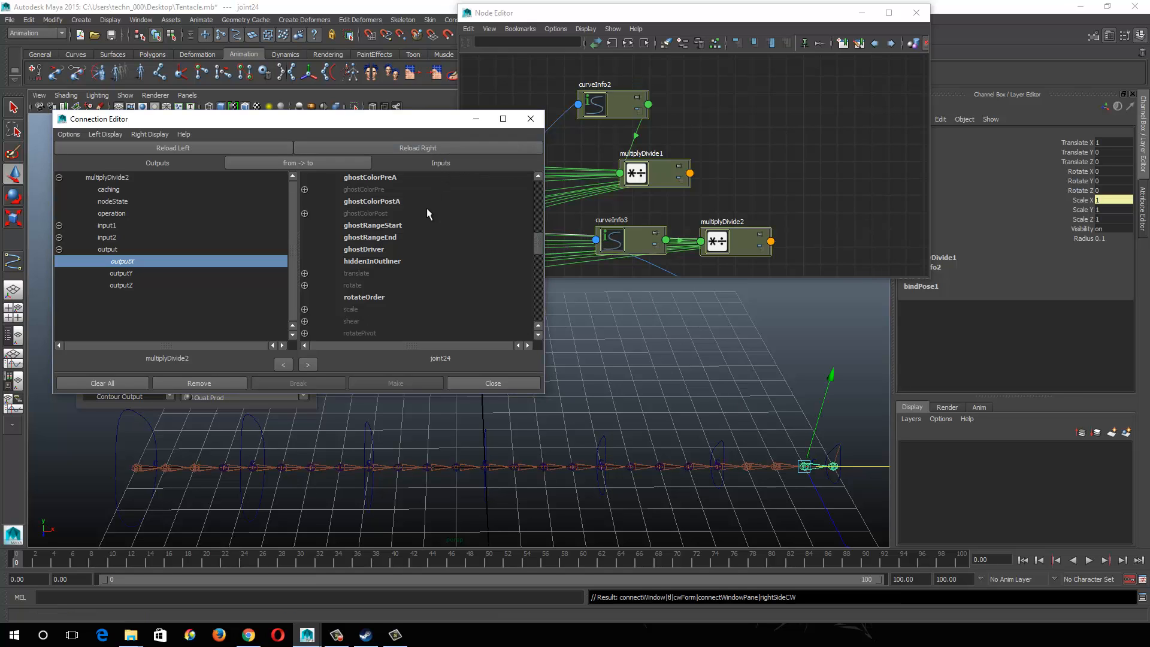
left_click(305, 309)
left_click(364, 321)
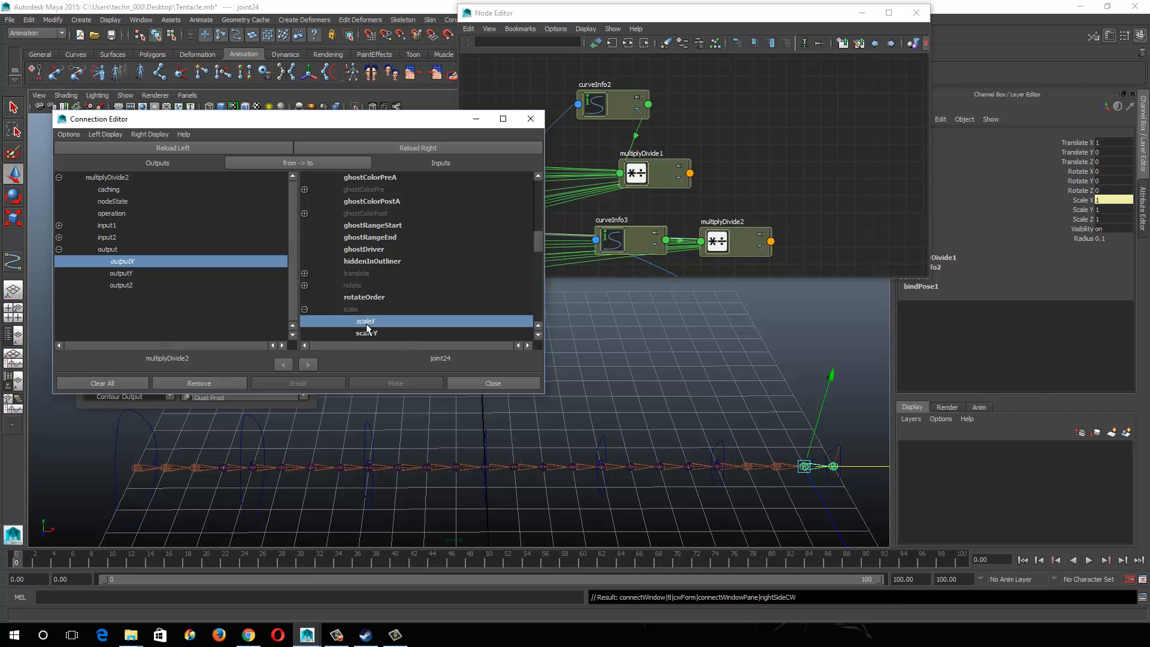
Step: Select joint23 and joint22 in turn to check which nodes drive their scale
left_click(879, 499)
left_click(781, 465)
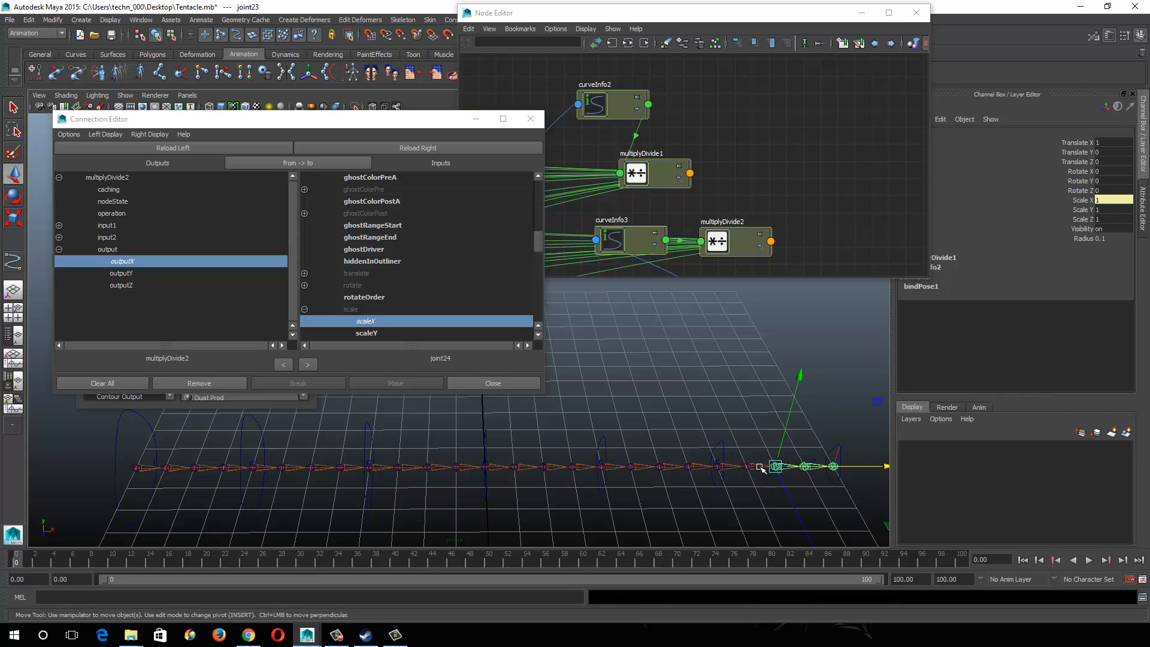
left_click(756, 468)
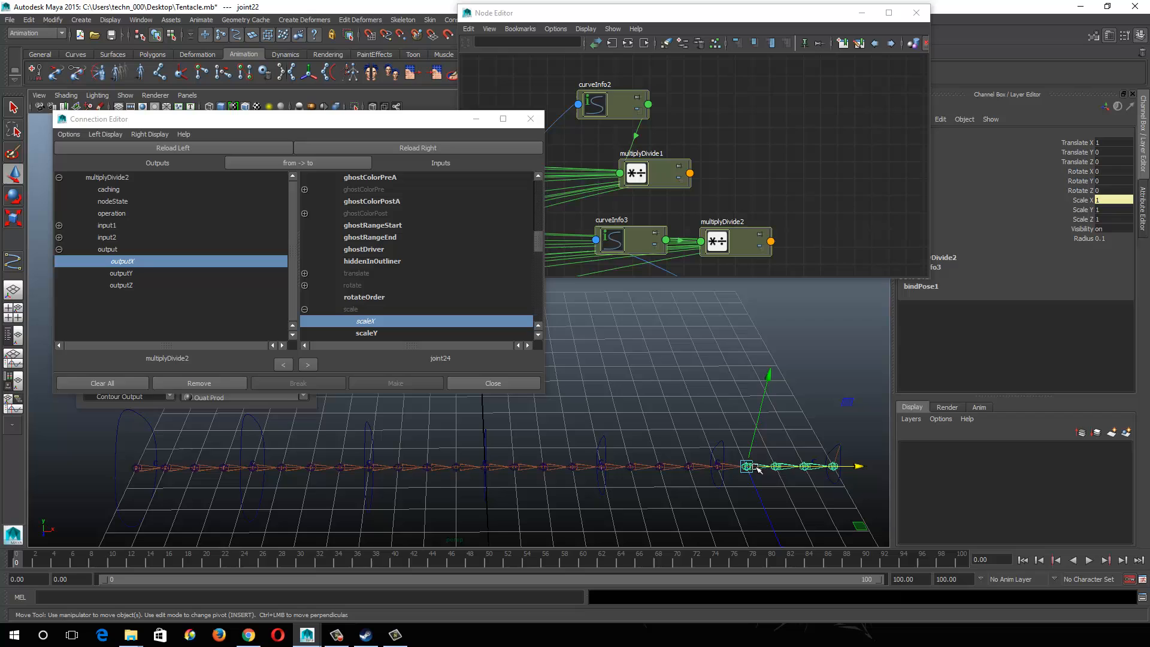
Step: Load the end joint, joint25, as the input node and connect multiplyDivide2's outputX to its scaleX
left_click(867, 493)
left_click(838, 467)
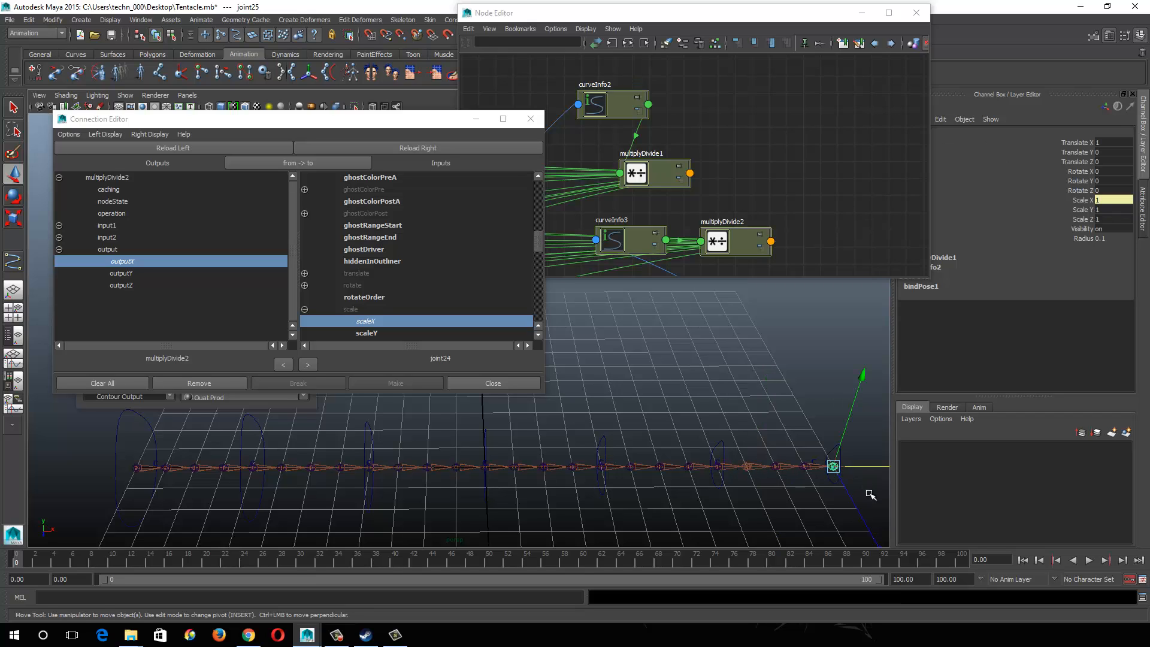
left_click(379, 151)
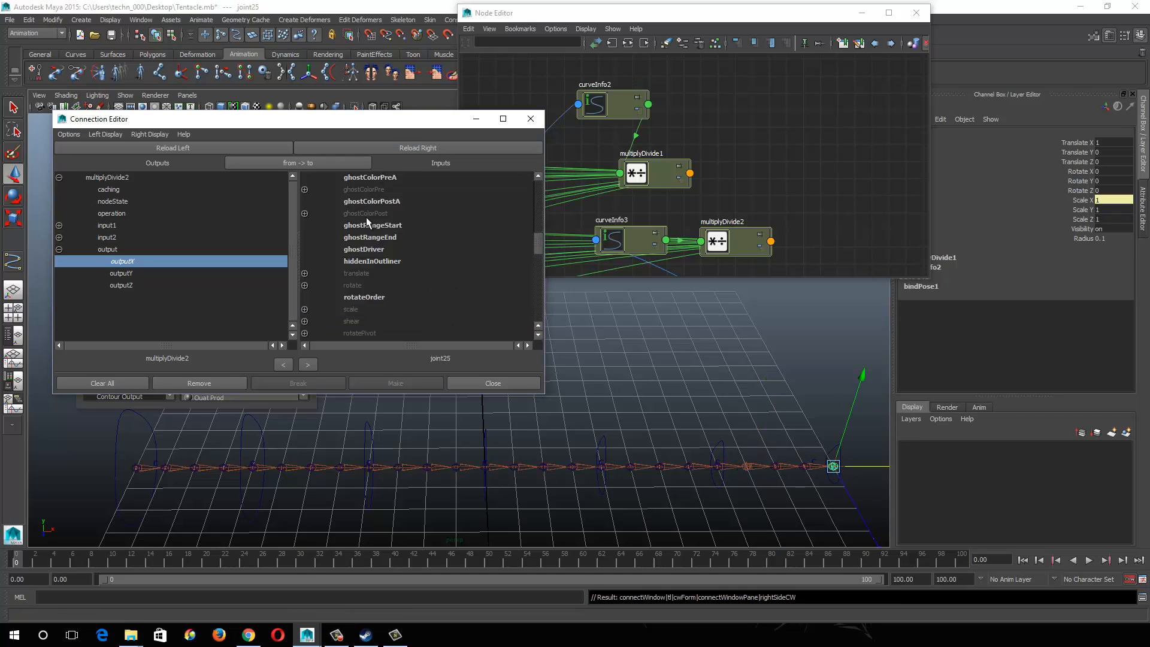
left_click(367, 321)
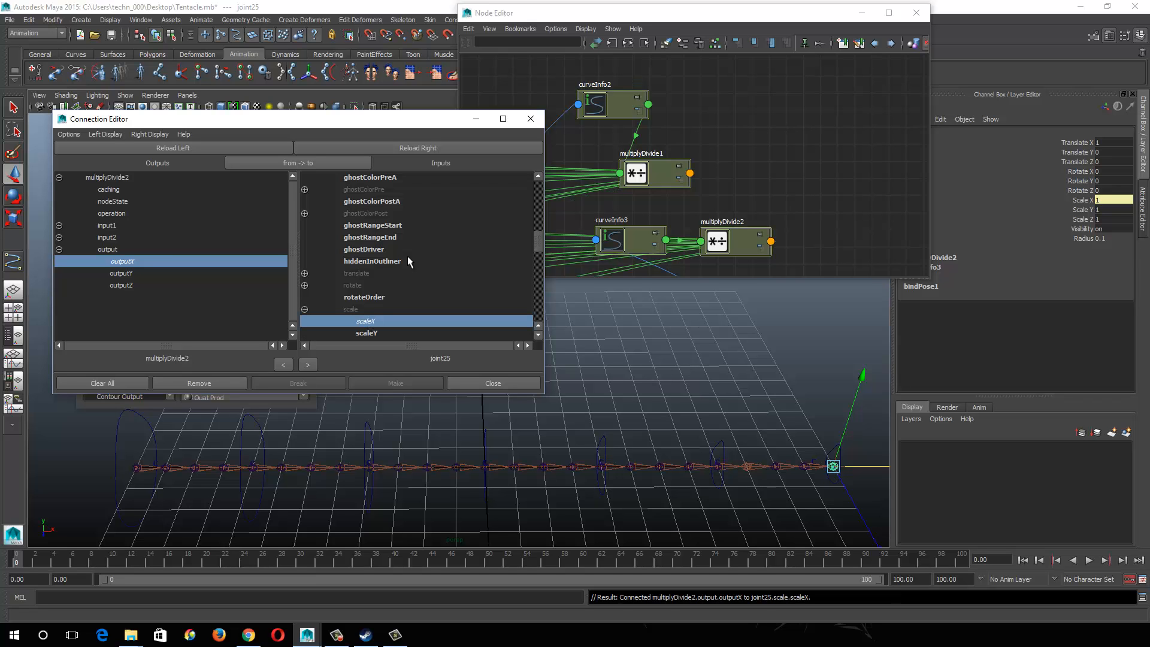
Step: Close the Connection Editor, Node Editor and Create Node windows to clear the viewport
left_click(530, 118)
scroll(753, 442, "down", 5)
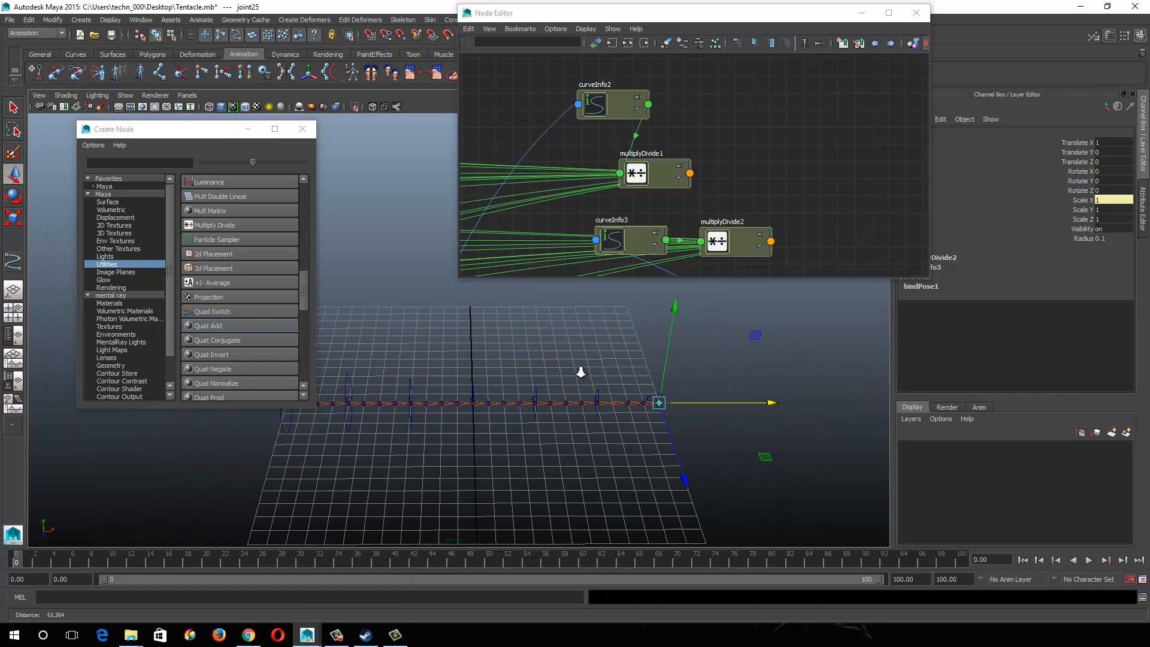
mouse_move(580, 372)
left_mouse_down("alt")
mouse_move(567, 352)
mouse_move(585, 365)
left_mouse_up("alt")
middle_click_drag(584, 359, 573, 398, "alt")
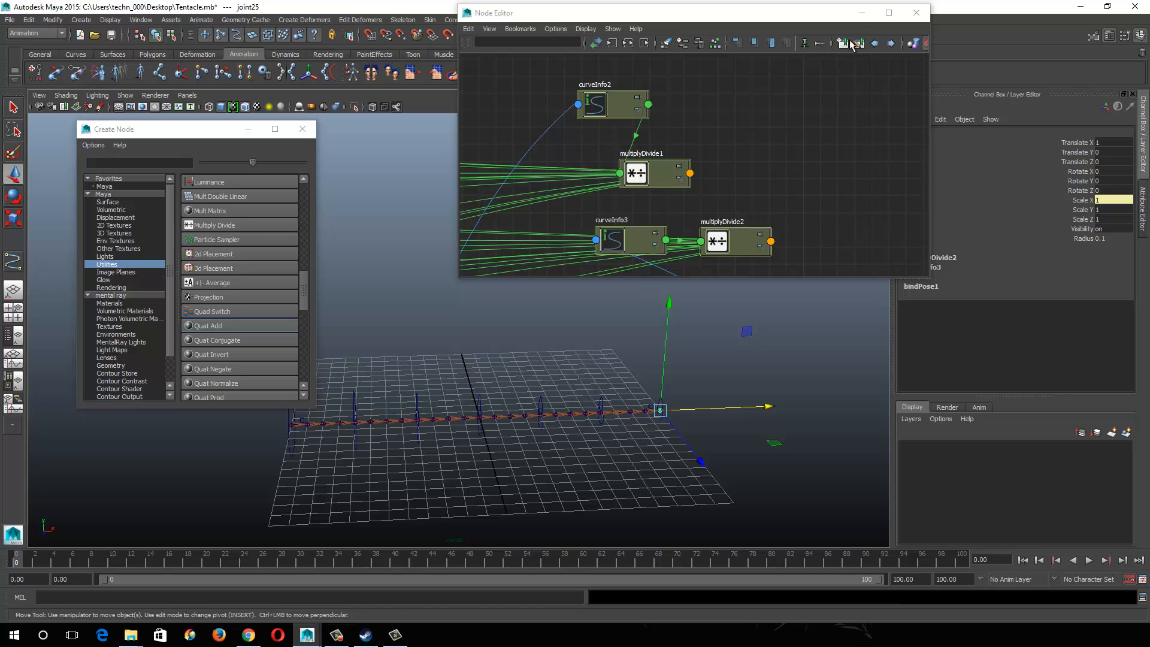
left_click(916, 13)
left_click(302, 129)
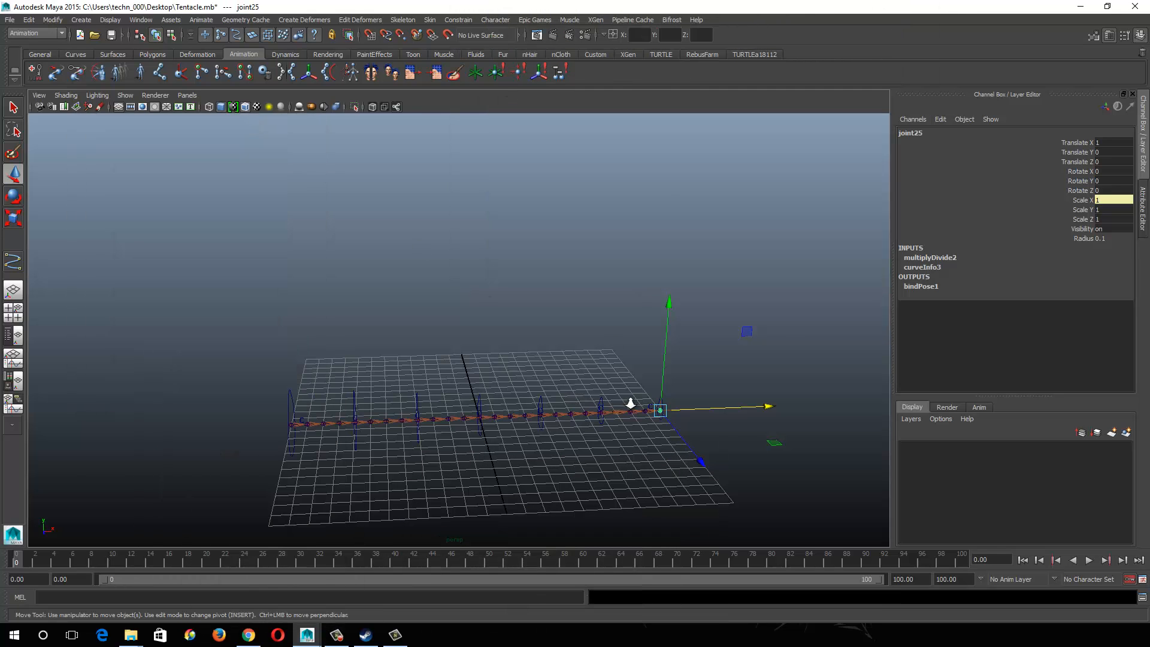
Step: Try moving ctrl5 and ctrl7 away from the joint chain to test the stretch, undoing each move
right_click_drag(630, 403, 671, 469, "alt")
left_click_drag(602, 446, 625, 462)
left_click_drag(623, 460, 587, 238, "alt")
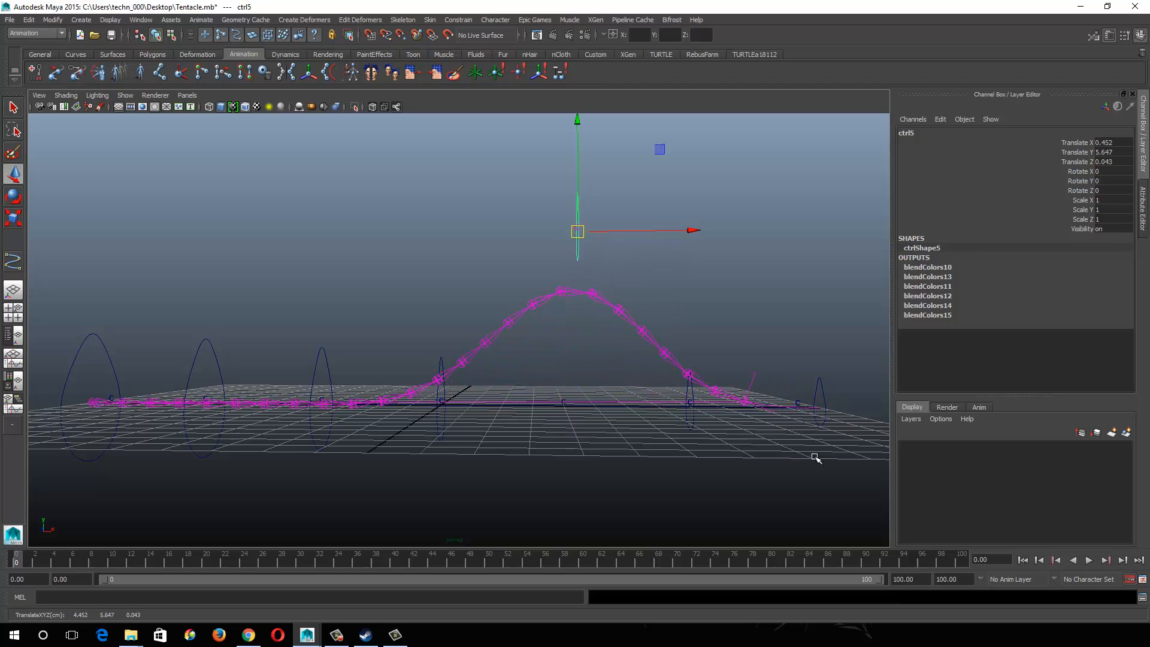
key("ctrl+z")
left_click(823, 389)
left_click_drag(819, 406, 865, 303)
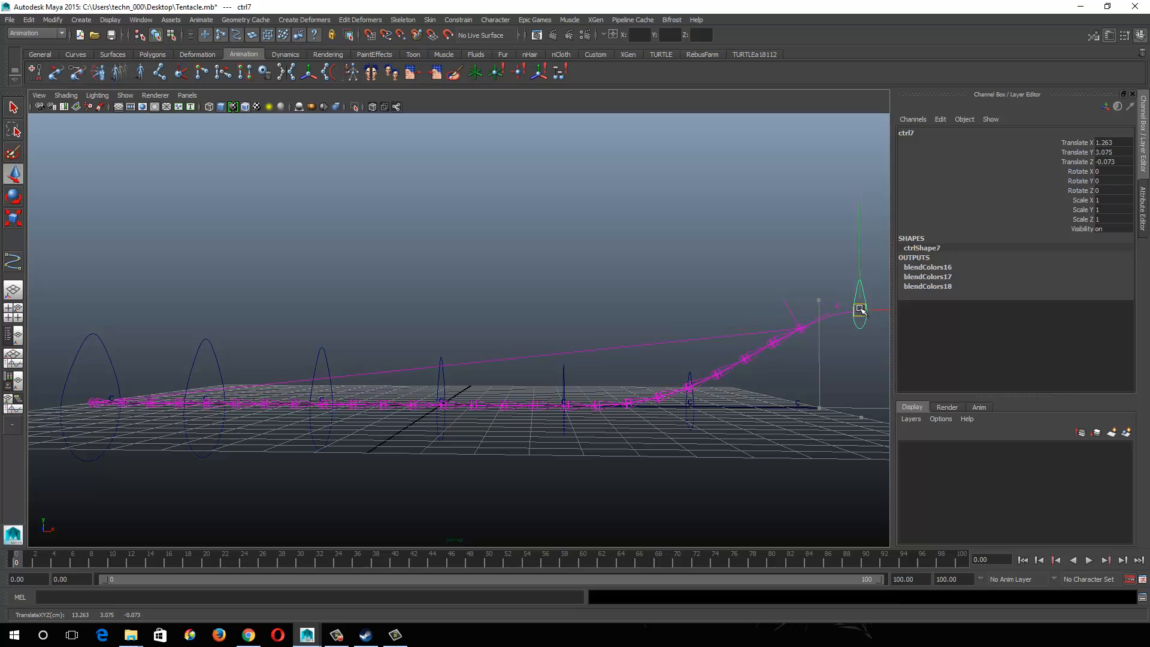
key("ctrl+z")
key("ctrl+z")
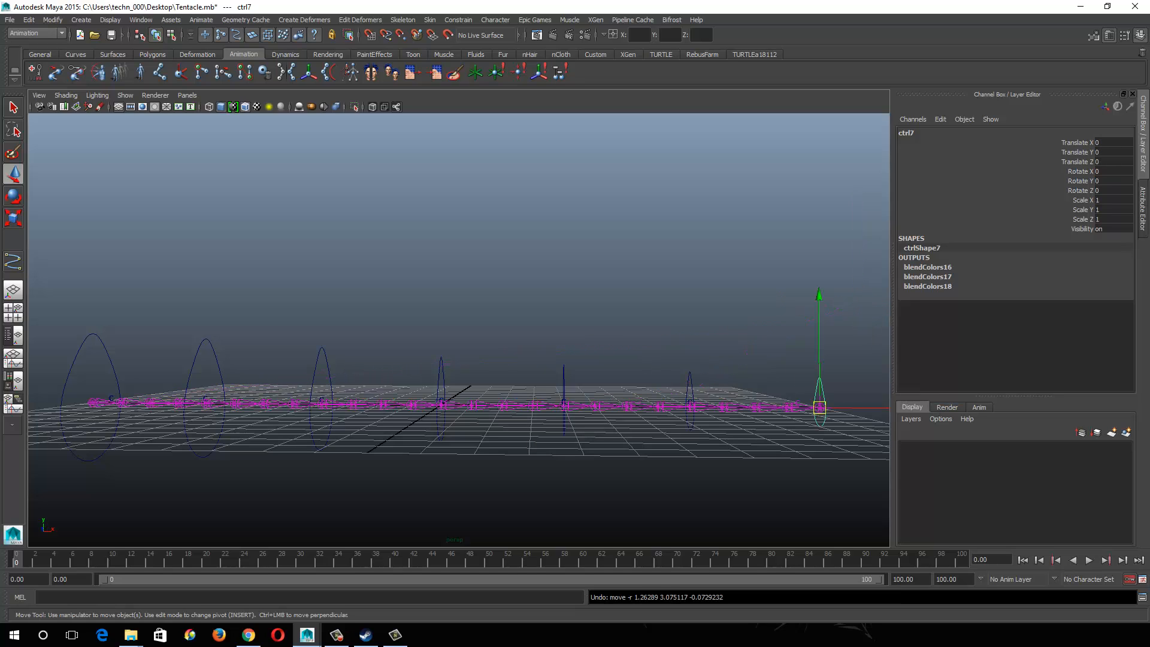
Step: Open the Outliner, limit it to DAG objects only, and place it clear of the first tentacle controls
left_click(142, 20)
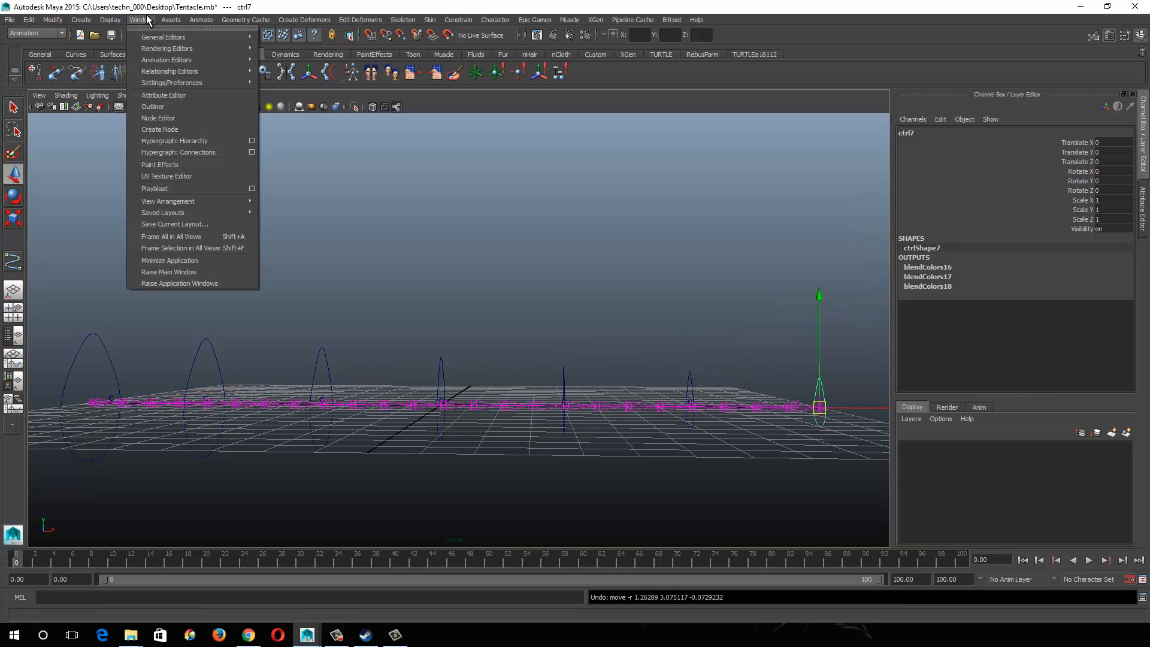
left_click(166, 102)
left_click_drag(372, 313, 402, 16)
left_click(149, 27)
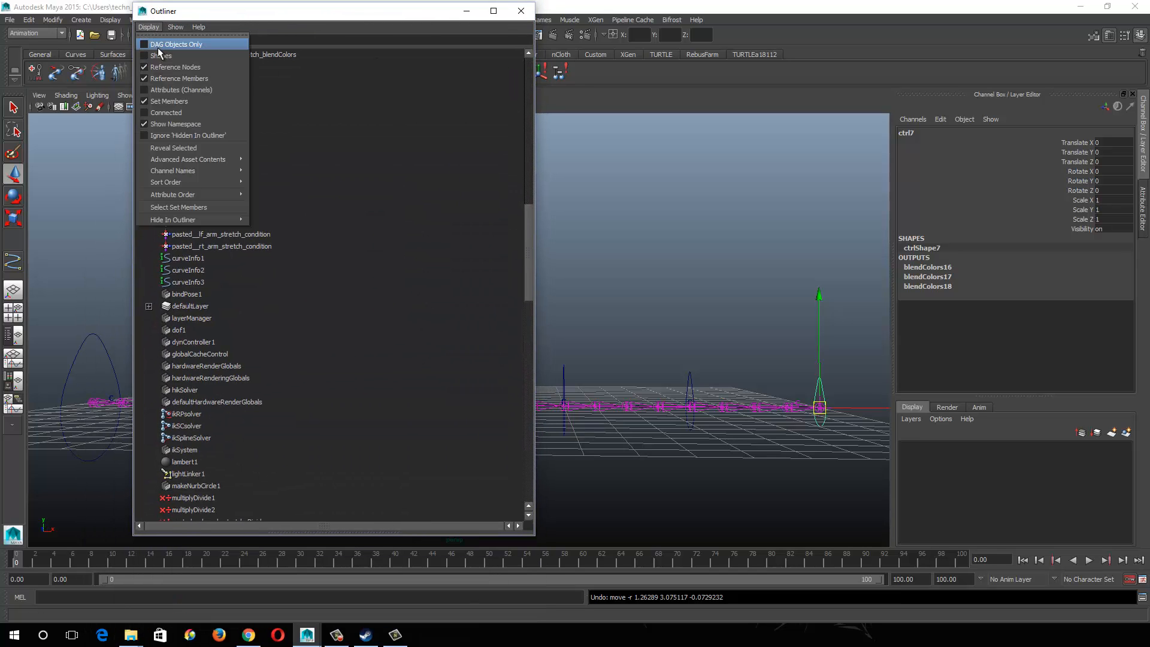
left_click(157, 47)
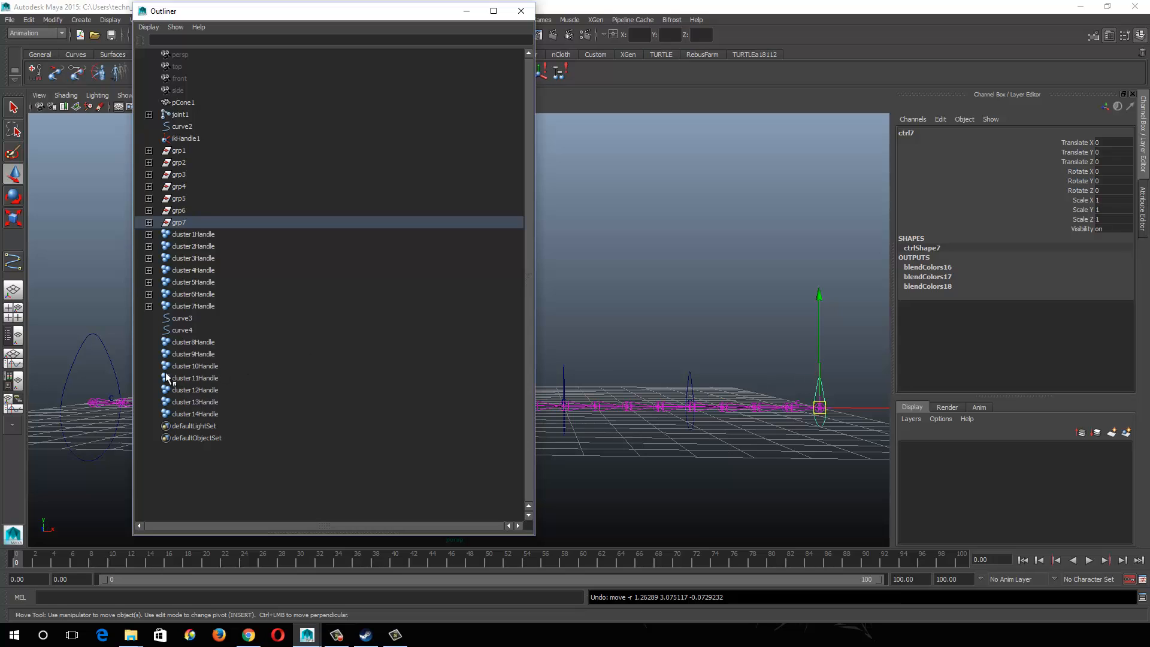
left_click_drag(271, 11, 804, 24)
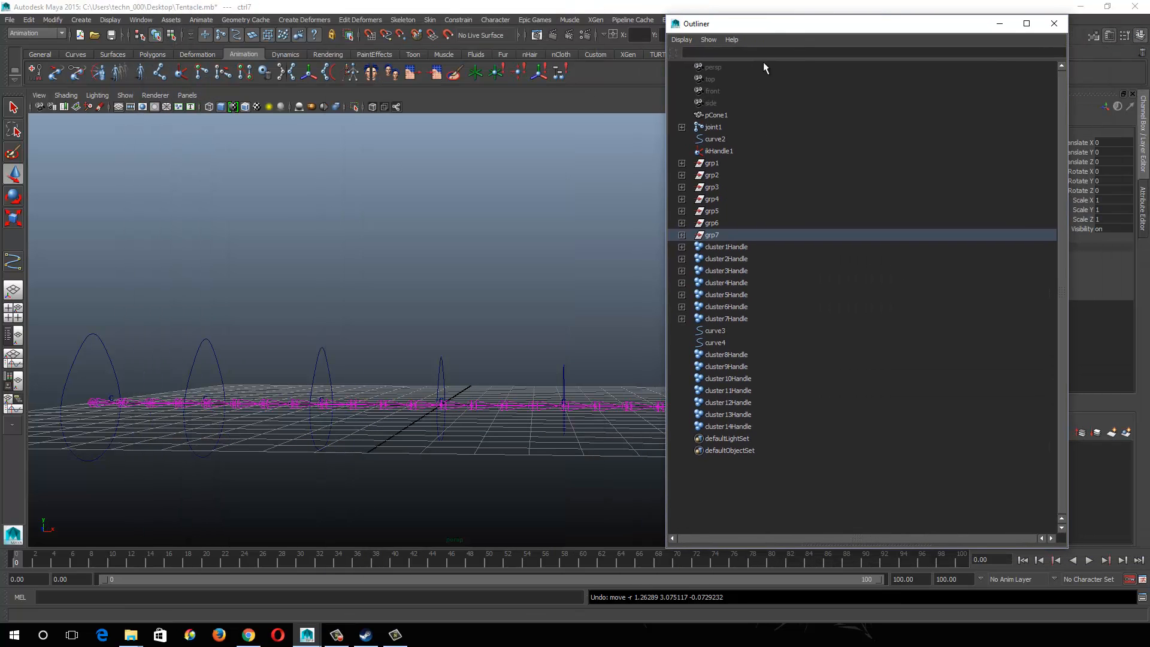
Step: Parent-constrain cluster8Handle to ctrl1 and cluster9Handle to ctrl2
left_click(91, 332)
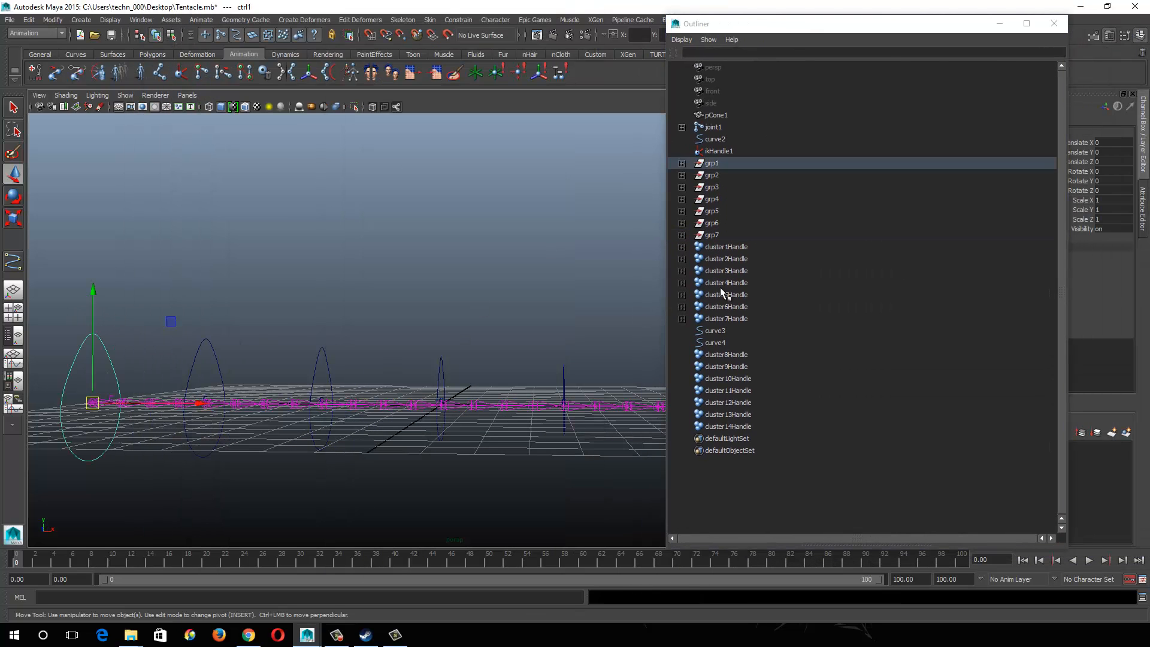
left_click(728, 355)
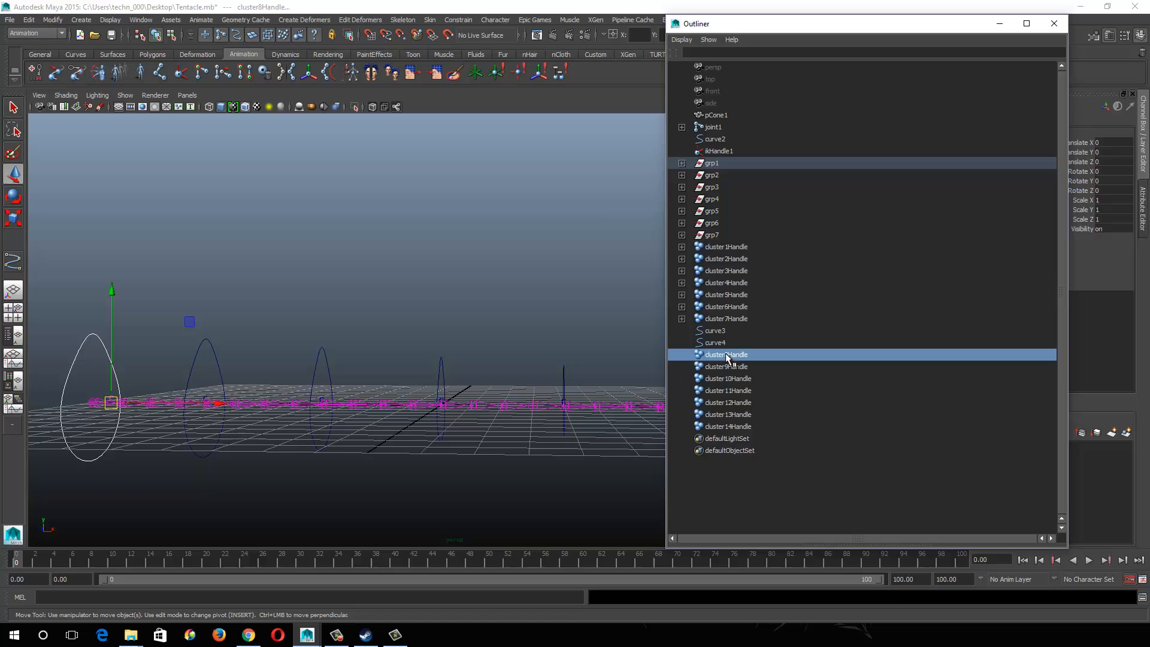
left_click(450, 22)
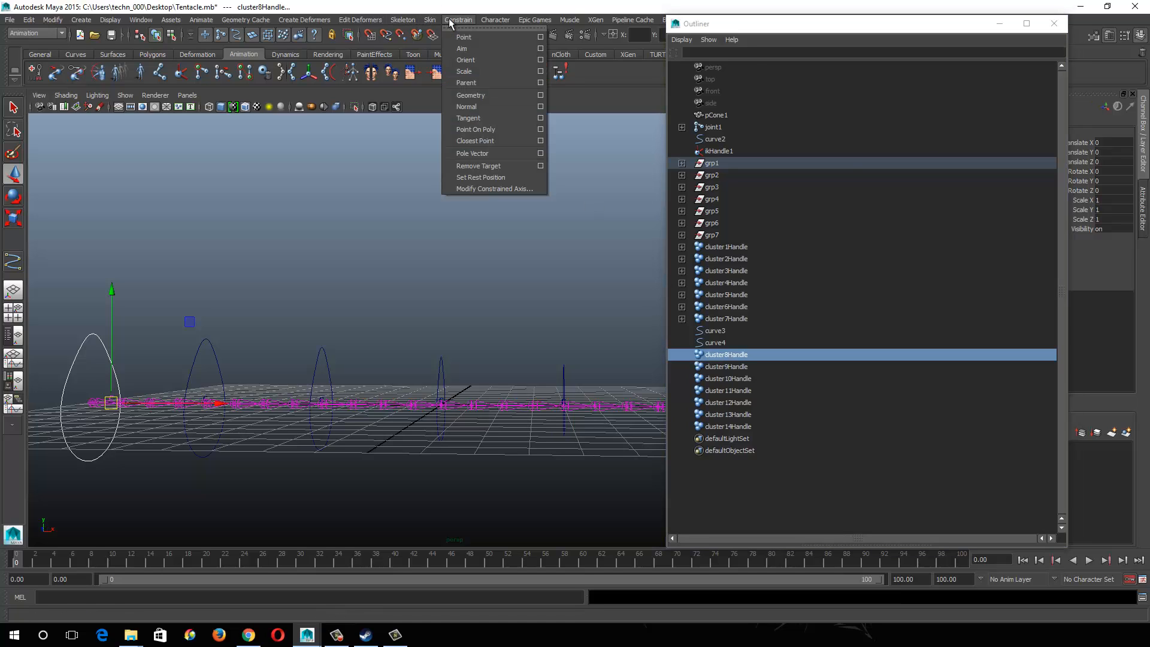
left_click(465, 83)
left_click(726, 366)
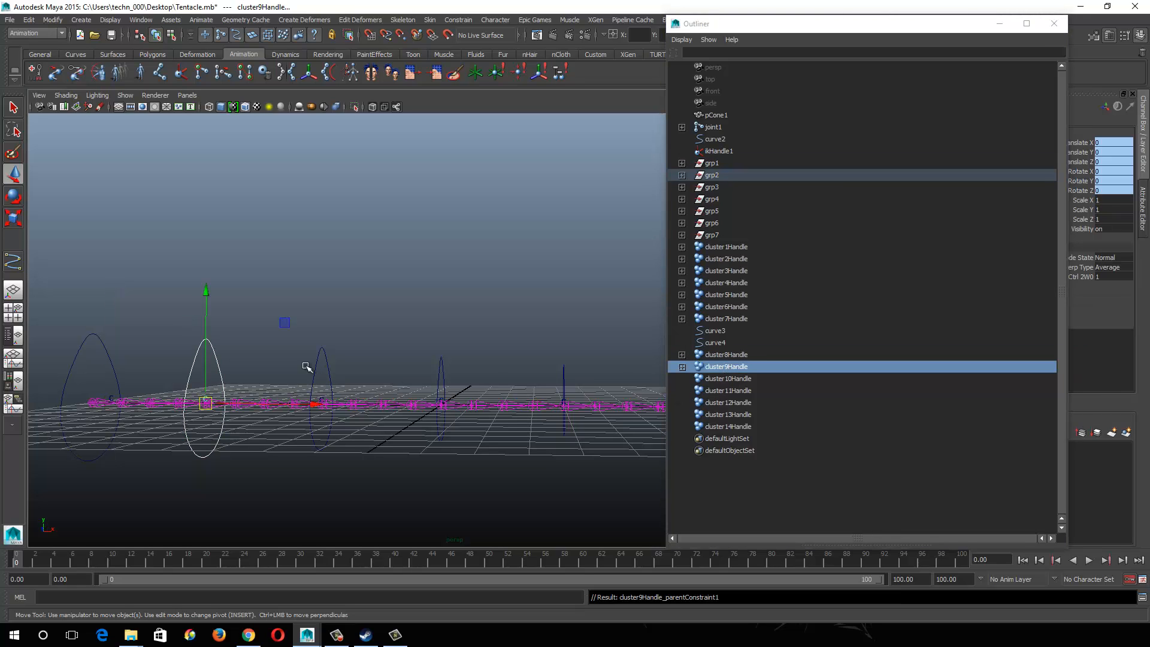
Step: Parent-constrain cluster10Handle to the third control and cluster11Handle to the fourth control
left_click(314, 366)
left_click(732, 376, "ctrl")
key("g")
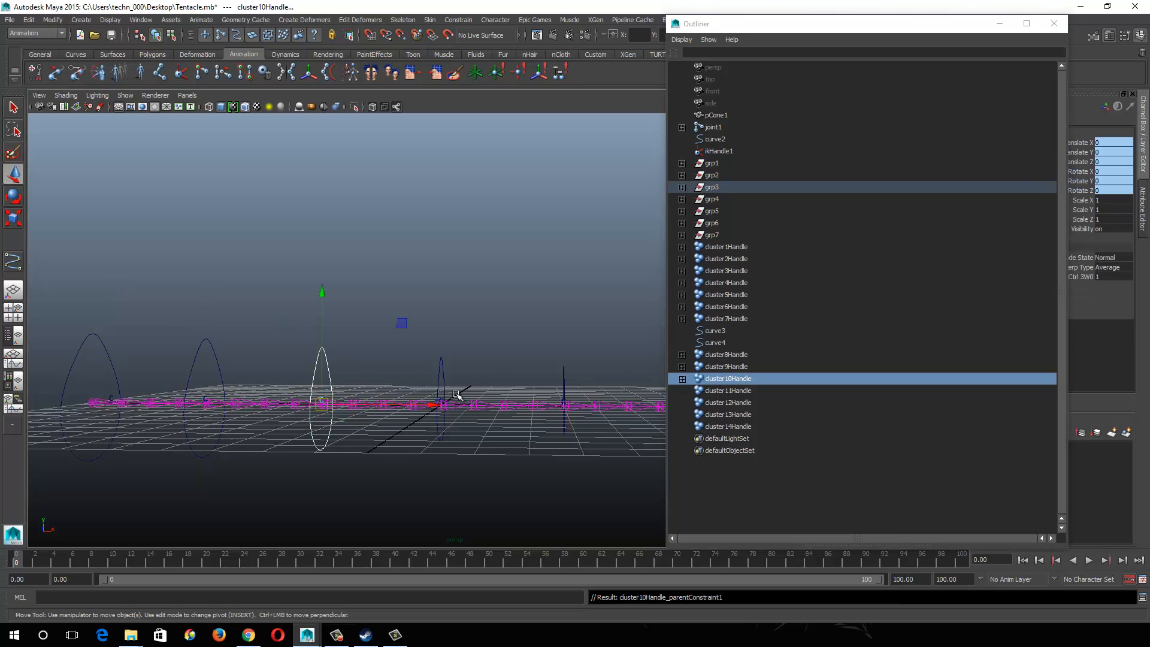
left_click_drag(414, 363, 484, 371)
left_click(716, 391, "ctrl")
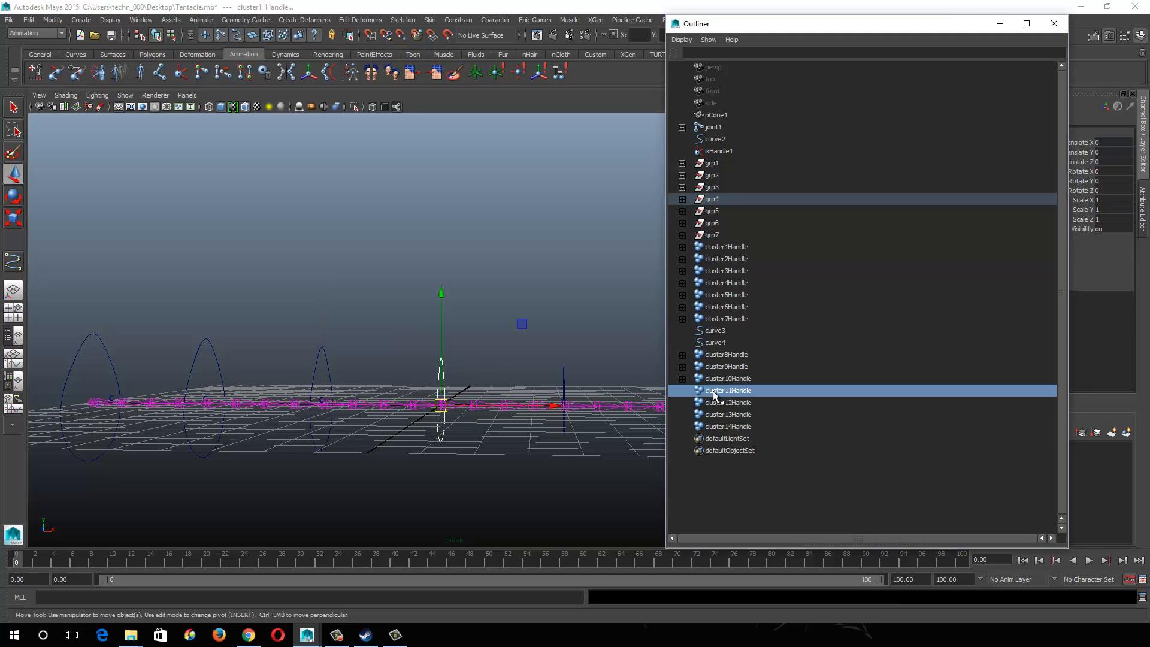
key("g")
Step: Parent-constrain cluster12Handle to ctrl5 and cluster13Handle to ctrl6
left_click(563, 373)
left_click(717, 403, "ctrl")
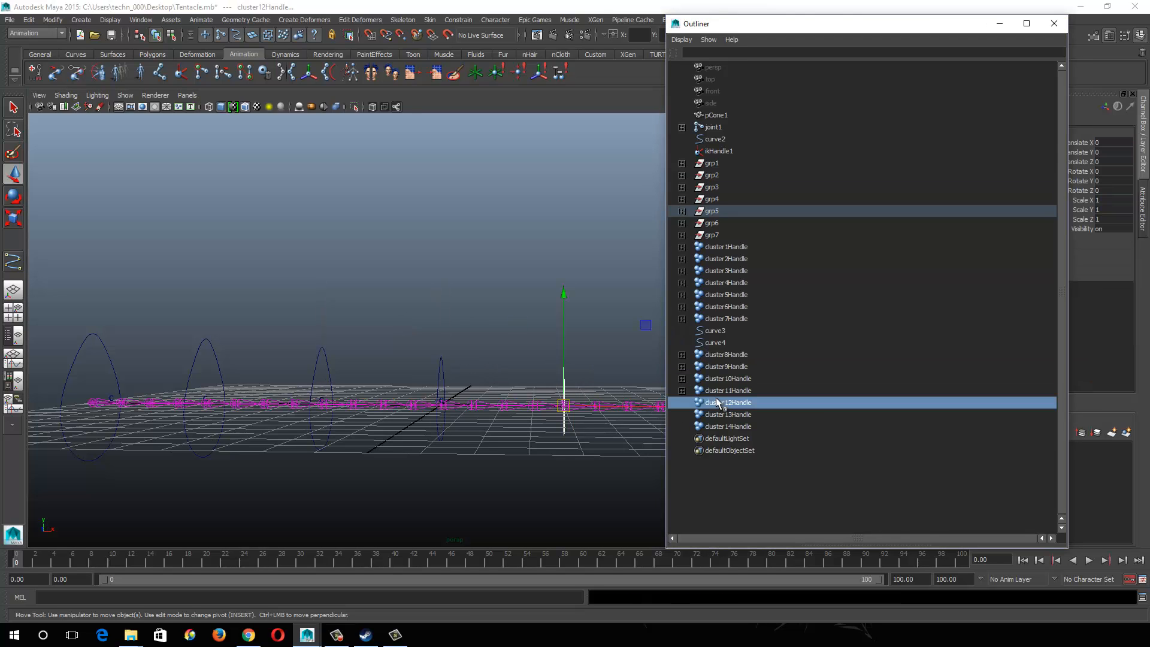
key("g")
middle_click_drag(527, 403, 319, 404, "alt")
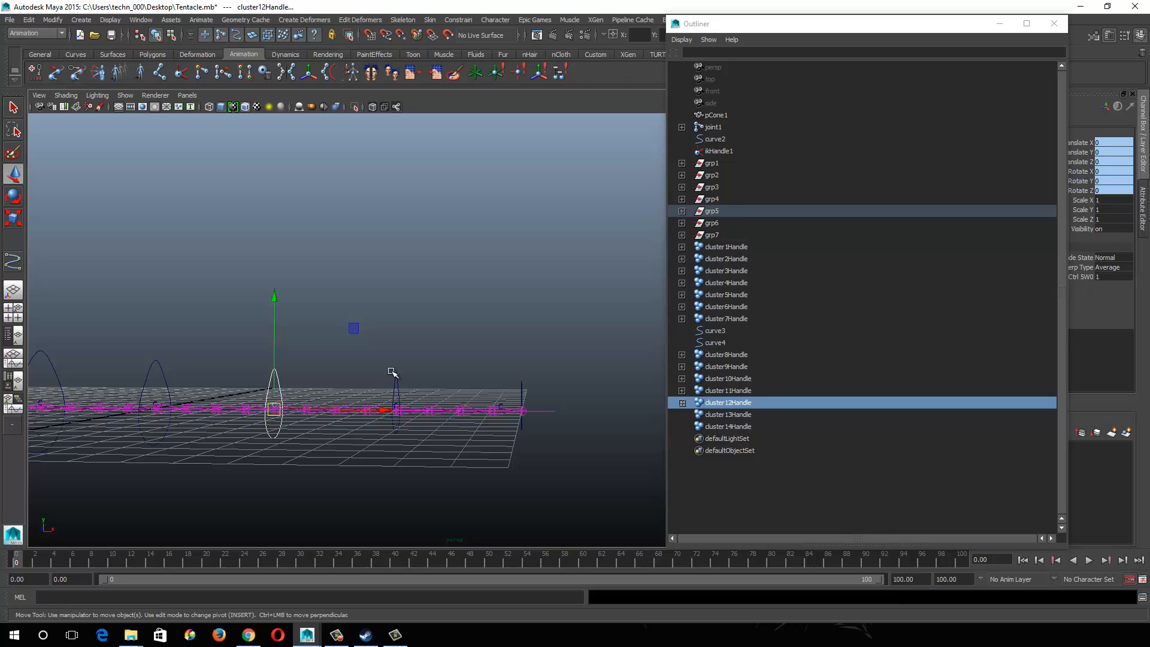
left_click_drag(388, 370, 432, 391)
left_click(731, 414, "ctrl")
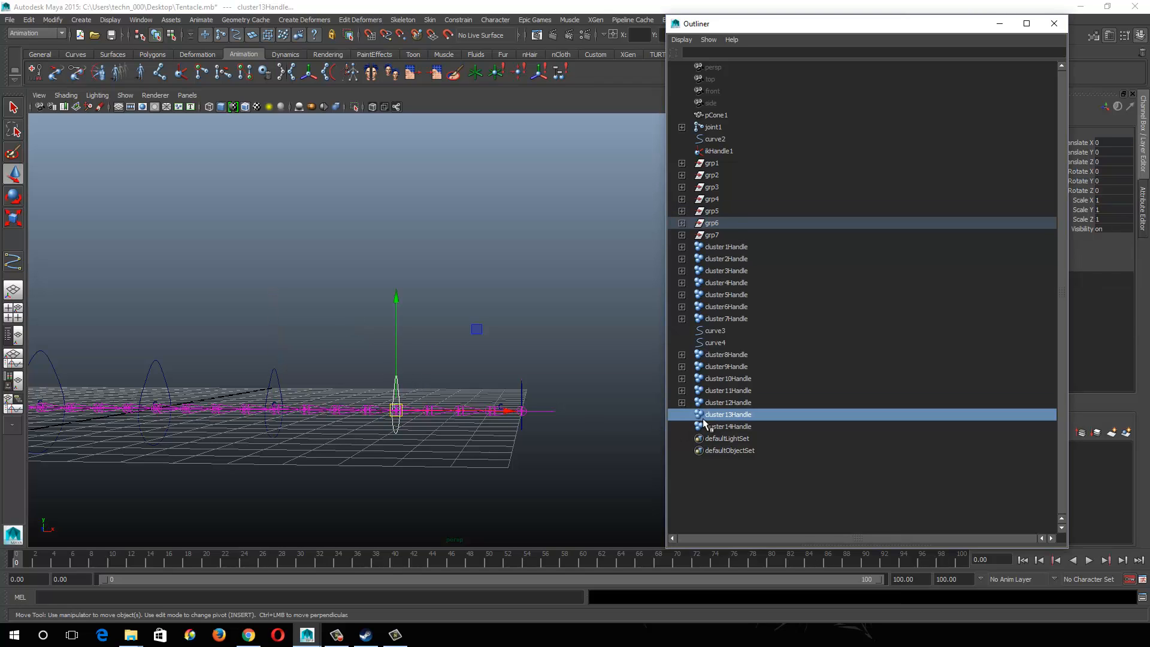
key("g")
Step: Parent-constrain cluster14Handle to ctrl7 at the chain's tip and minimize the Outliner
left_click(518, 387)
left_click_drag(524, 393, 634, 476, "alt")
left_click(610, 458)
left_click(615, 457)
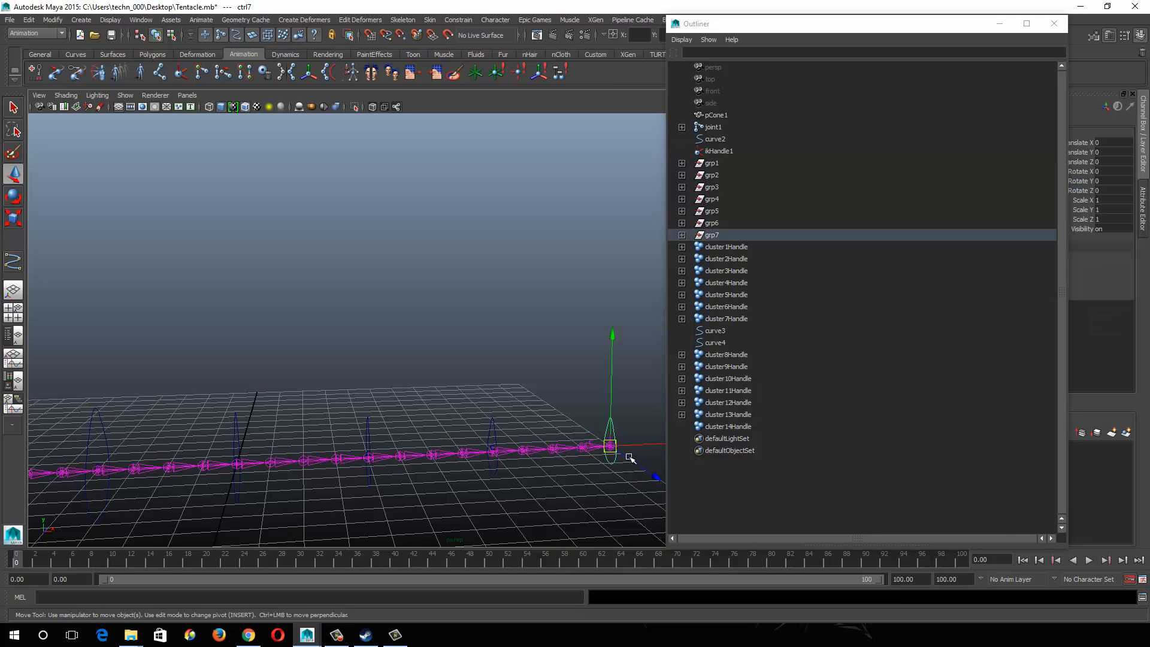
left_click(718, 427, "ctrl")
key("g")
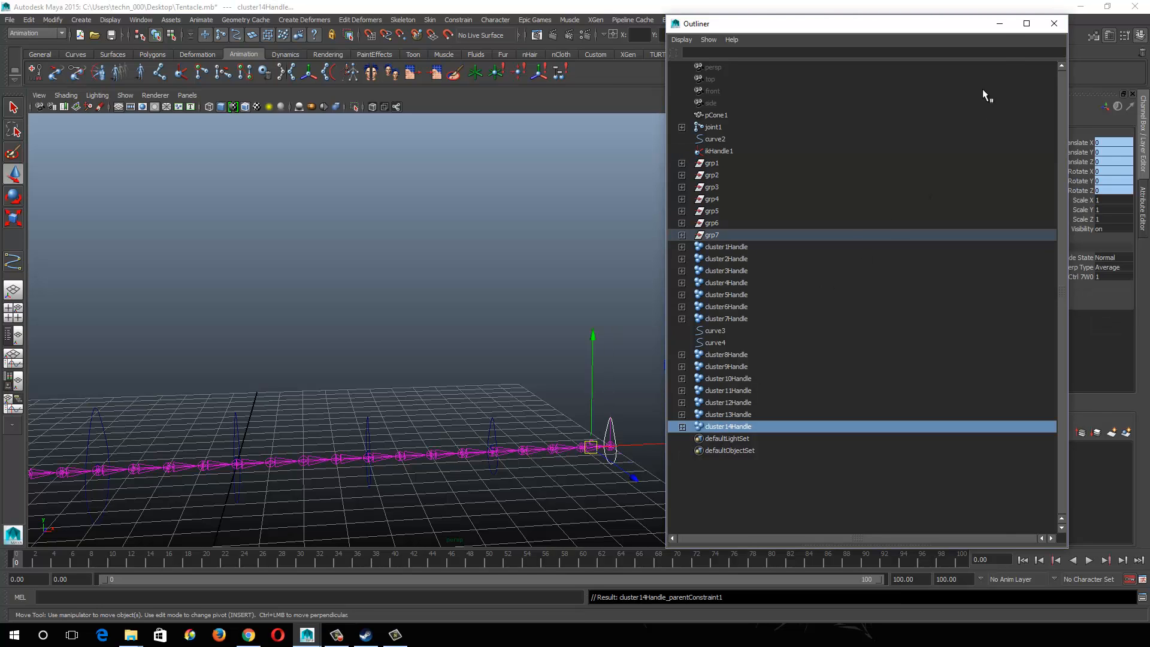
left_click(1000, 24)
Step: Move ctrl7 up and outward to about X 7.6, Y 7.5, Z 0.6 to stretch the tentacle's tip
left_click_drag(539, 514, 482, 331, "alt")
left_click(627, 351)
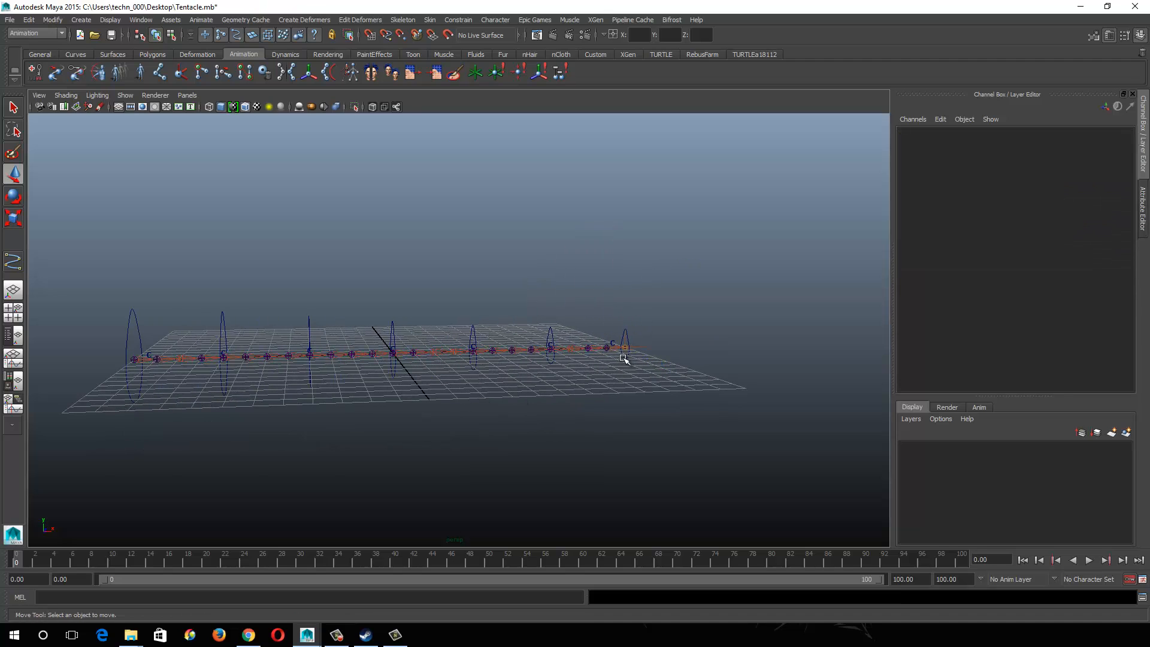
left_click(623, 347)
left_click_drag(623, 346, 773, 200)
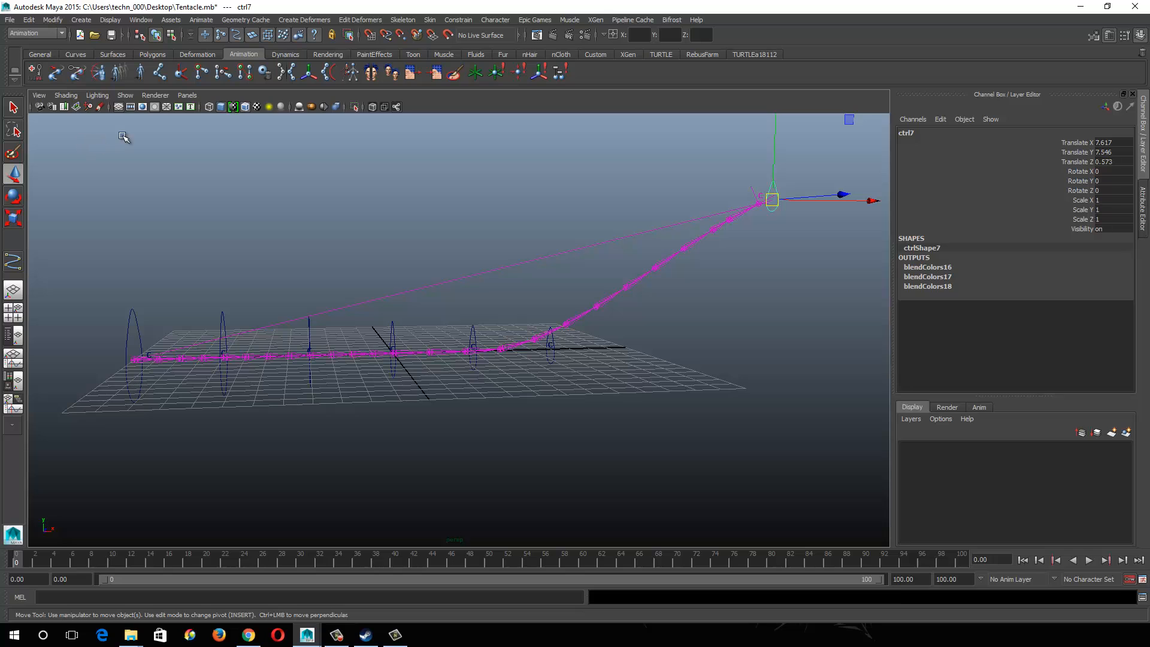
Step: Show the tentacle mesh in the viewport and move ctrl7 to about X 6.9, Y 5.1, Z 1.2
left_click(126, 96)
left_click(151, 193)
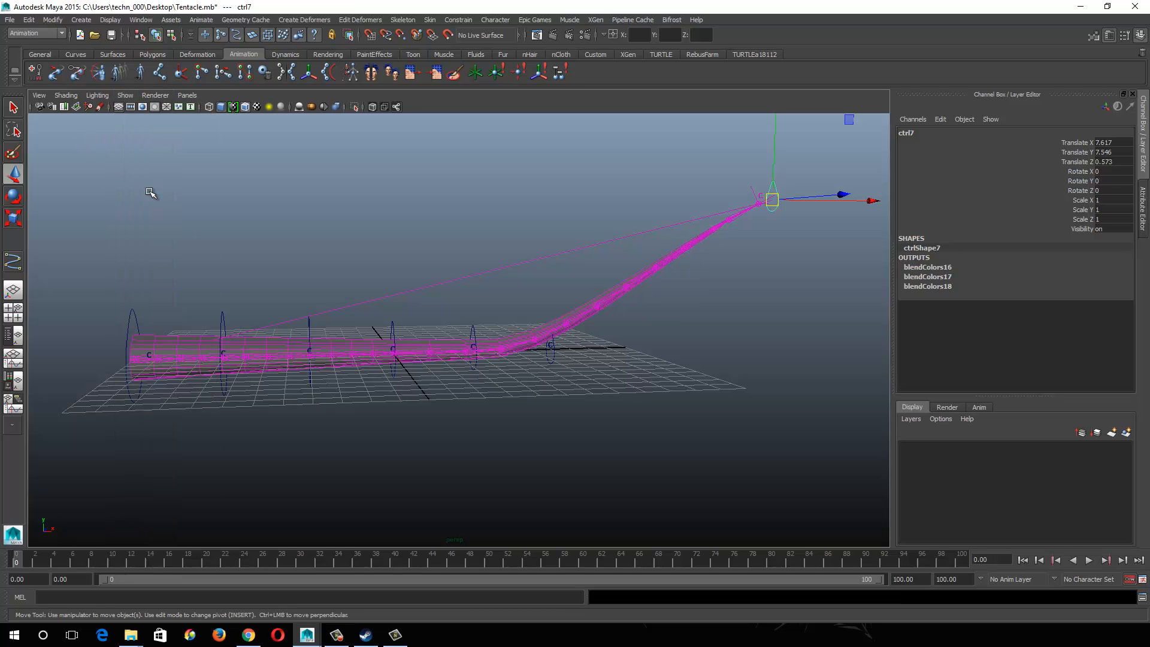
left_click_drag(633, 250, 599, 375, "alt")
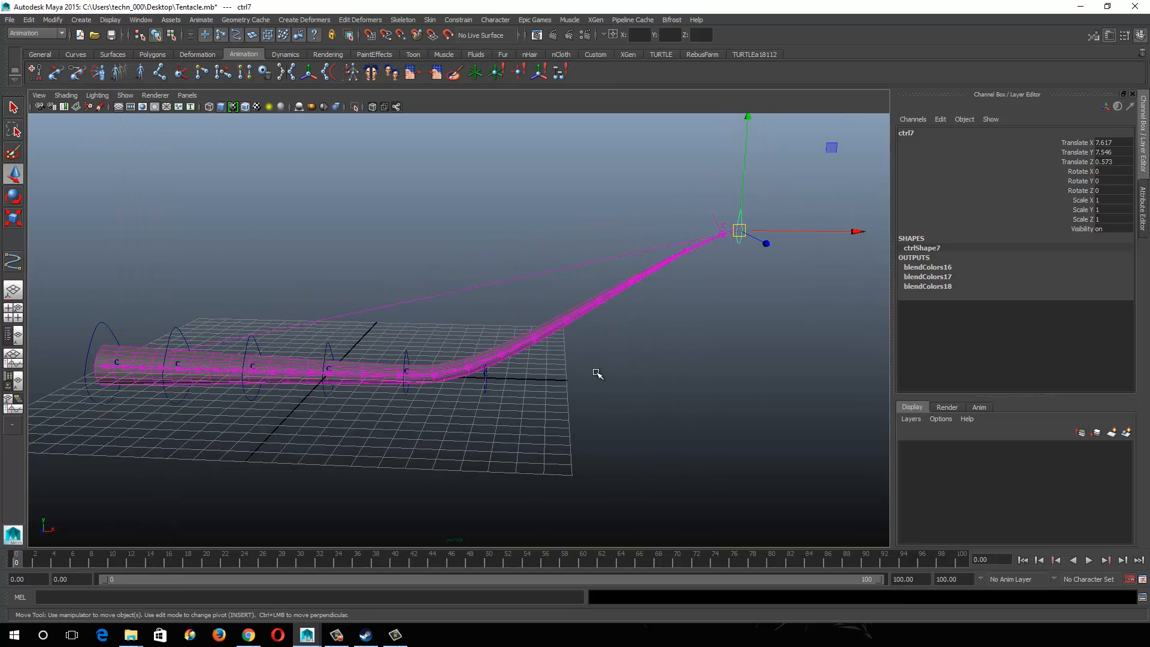
left_click_drag(739, 231, 723, 285)
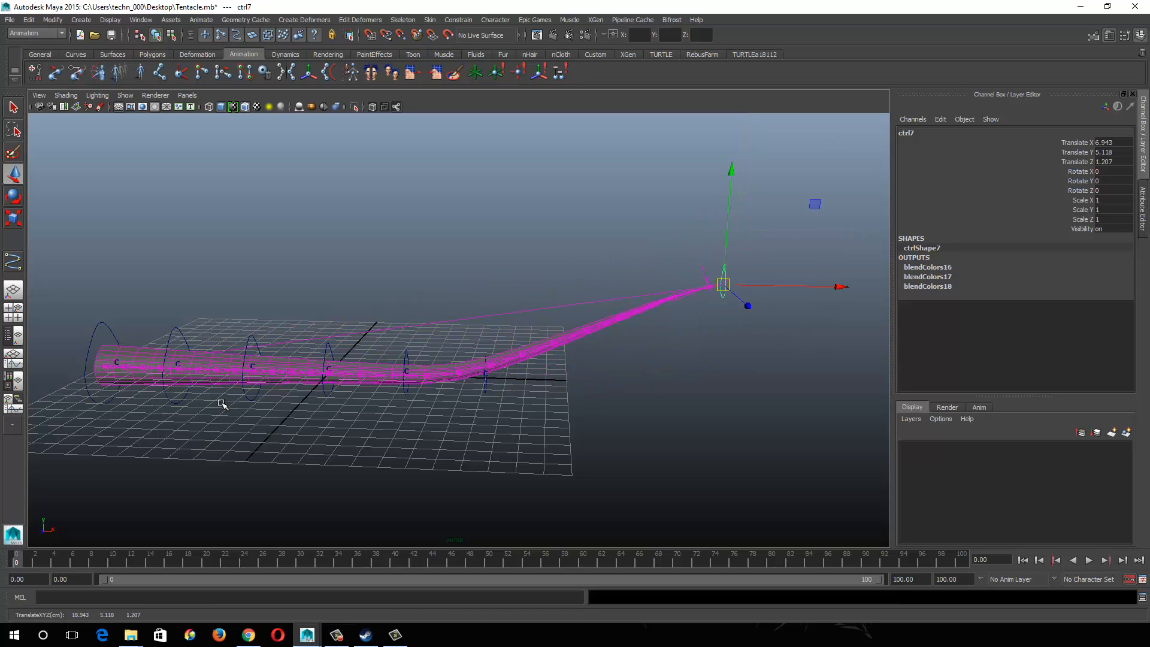
Step: Move ctrl1 to about X 0.1, Y 6.7, Z -1.5 and ctrl4 to about X 1.6, Y 4.1, Z -1.1
left_click(100, 326)
left_click_drag(36, 250, 108, 235)
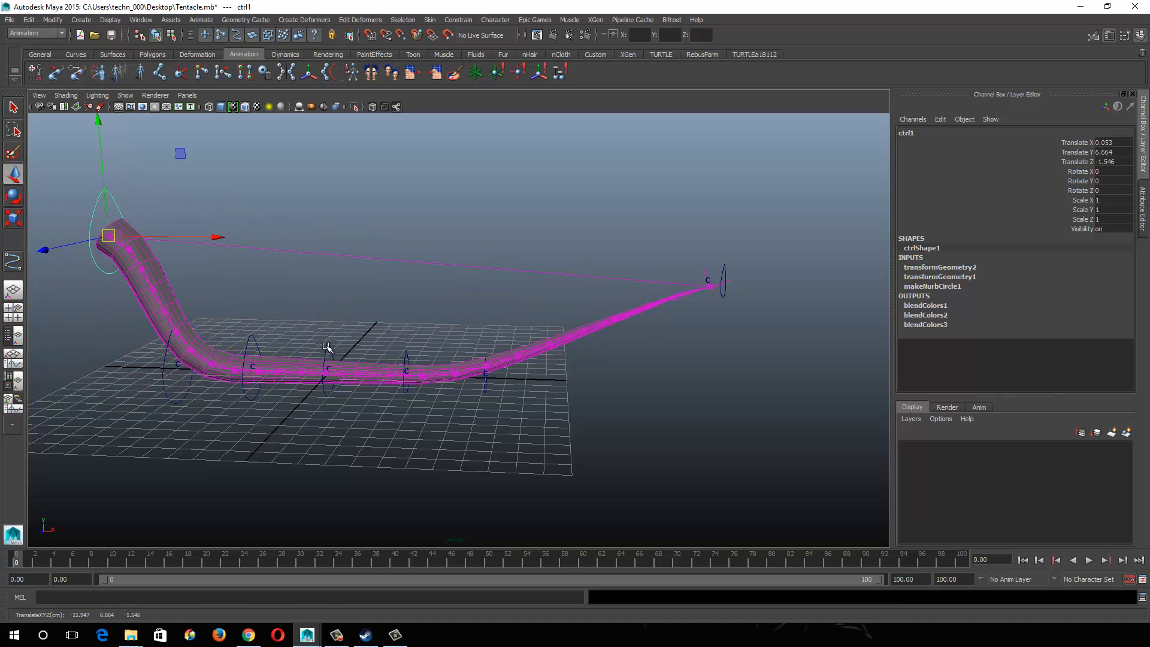
left_click(329, 348)
left_click_drag(328, 375, 368, 292)
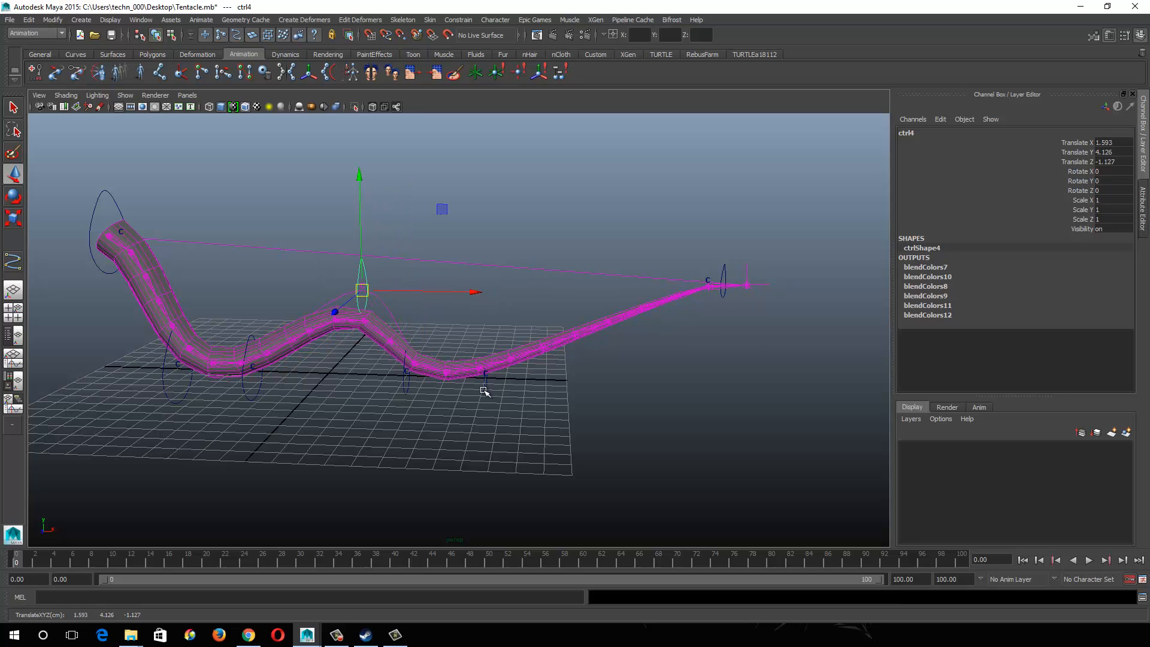
Step: Try rotating ctrl6 about X, undo the rotation, and move the control to about X 3.4, Y 0.5, Z -0.5
left_click(489, 393)
scroll(497, 407, "up", 3)
key("e")
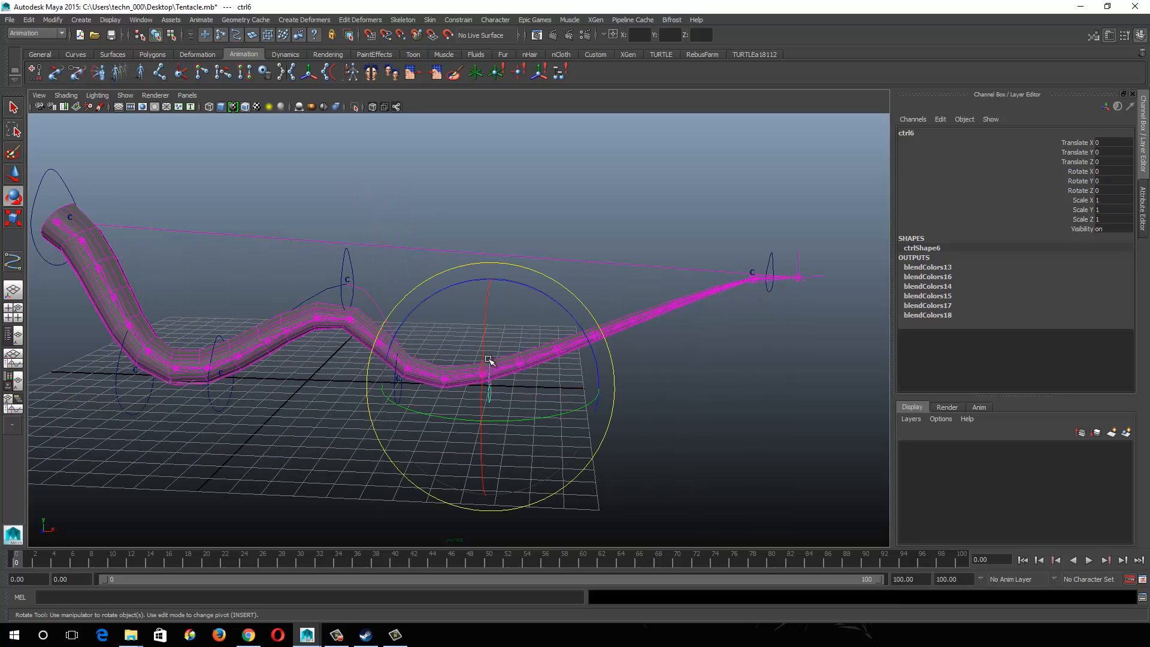
left_click_drag(483, 355, 506, 343)
key("ctrl+z")
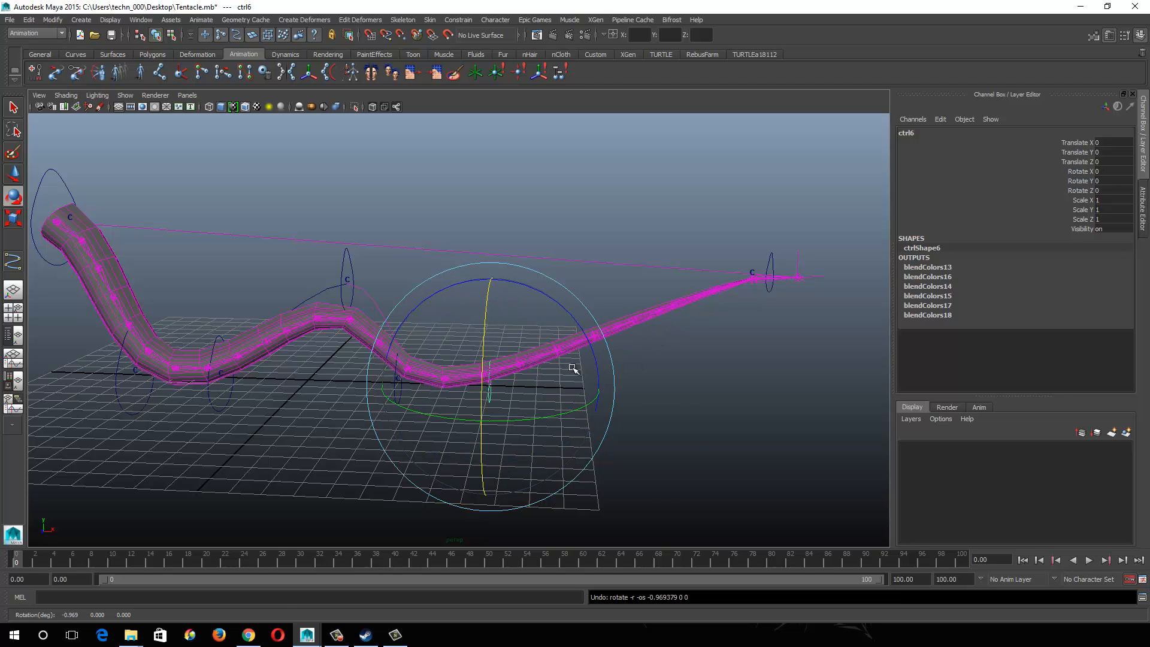
key("w")
left_click_drag(499, 389, 569, 375)
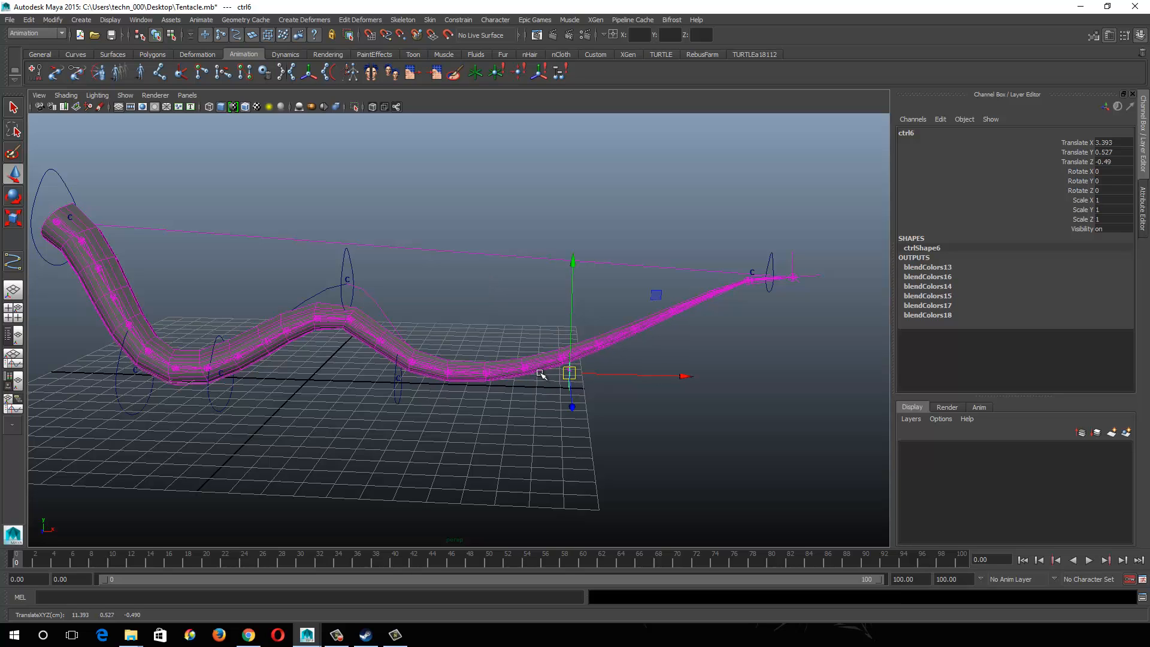
Step: Try rotating the moved ctrl6 about its X and Z axes, undoing each rotation
key("e")
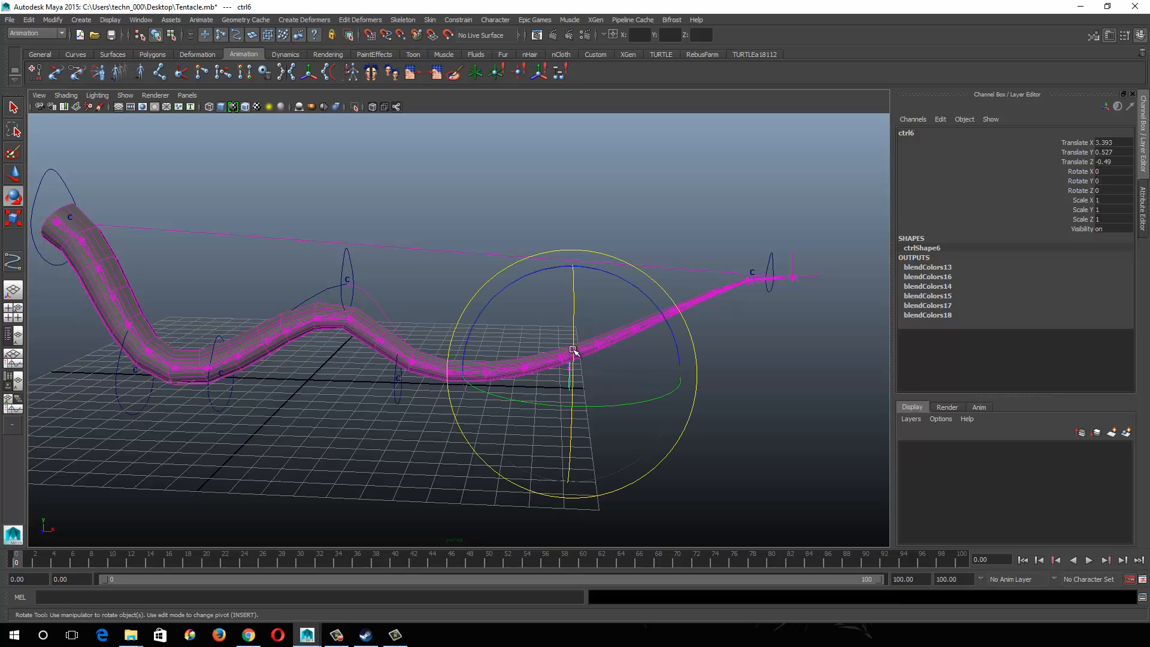
mouse_move(575, 349)
left_mouse_down()
mouse_move(598, 513)
mouse_move(537, 322)
mouse_move(608, 532)
mouse_move(539, 257)
mouse_move(558, 350)
left_mouse_up()
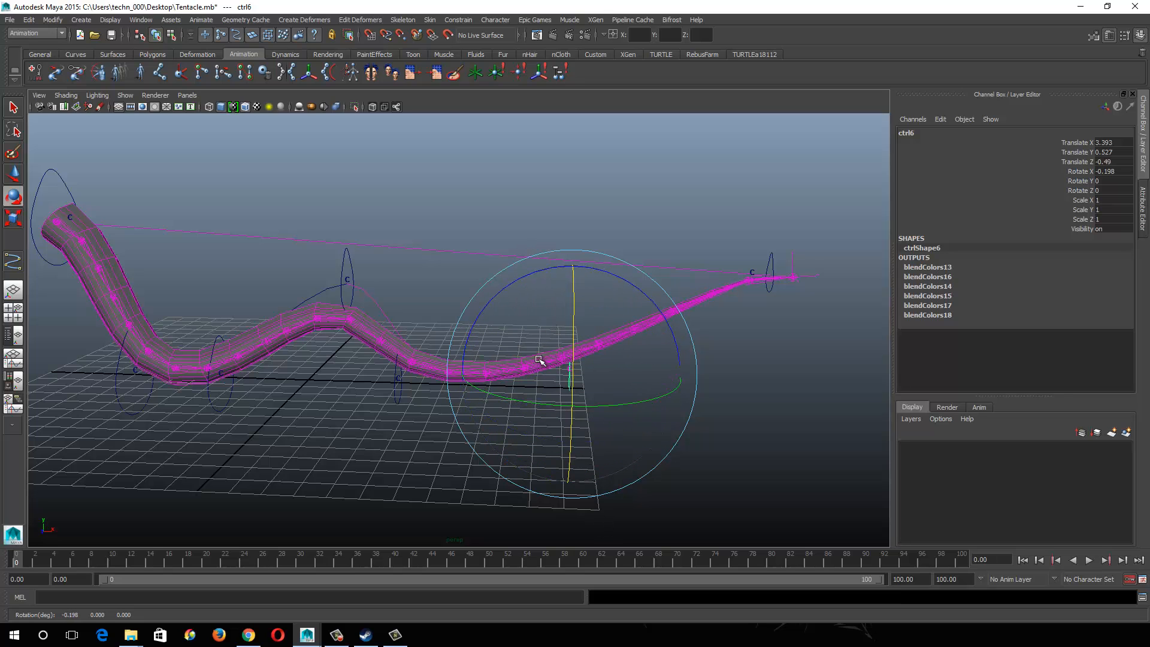
key("ctrl+z")
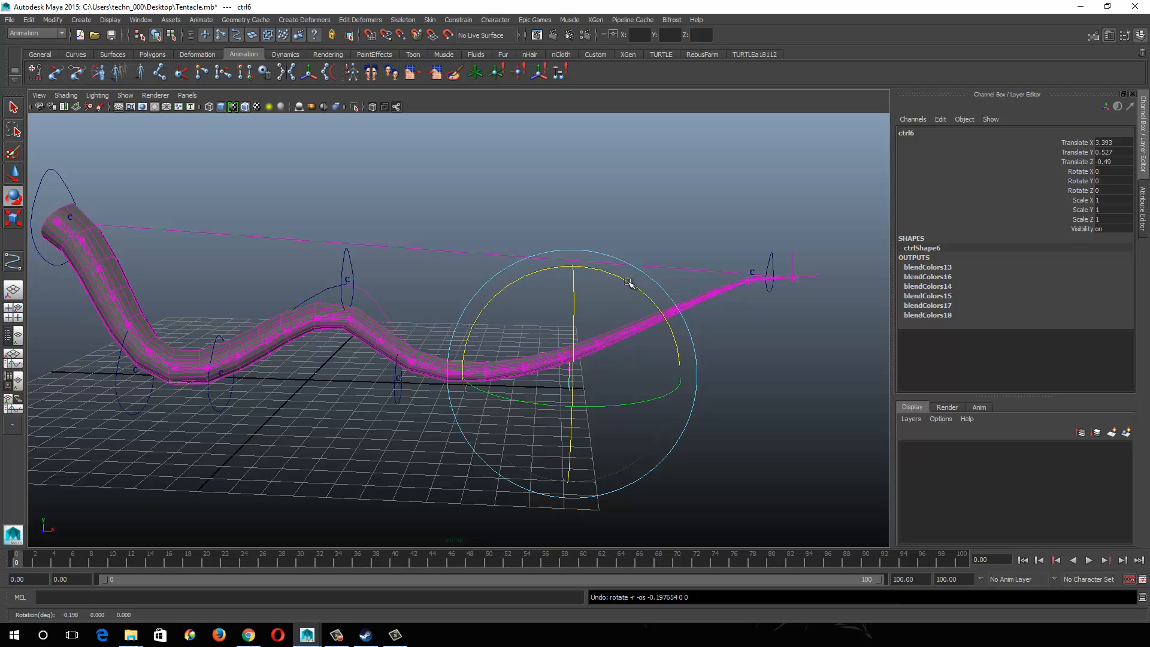
left_click_drag(628, 283, 642, 339)
key("ctrl+z")
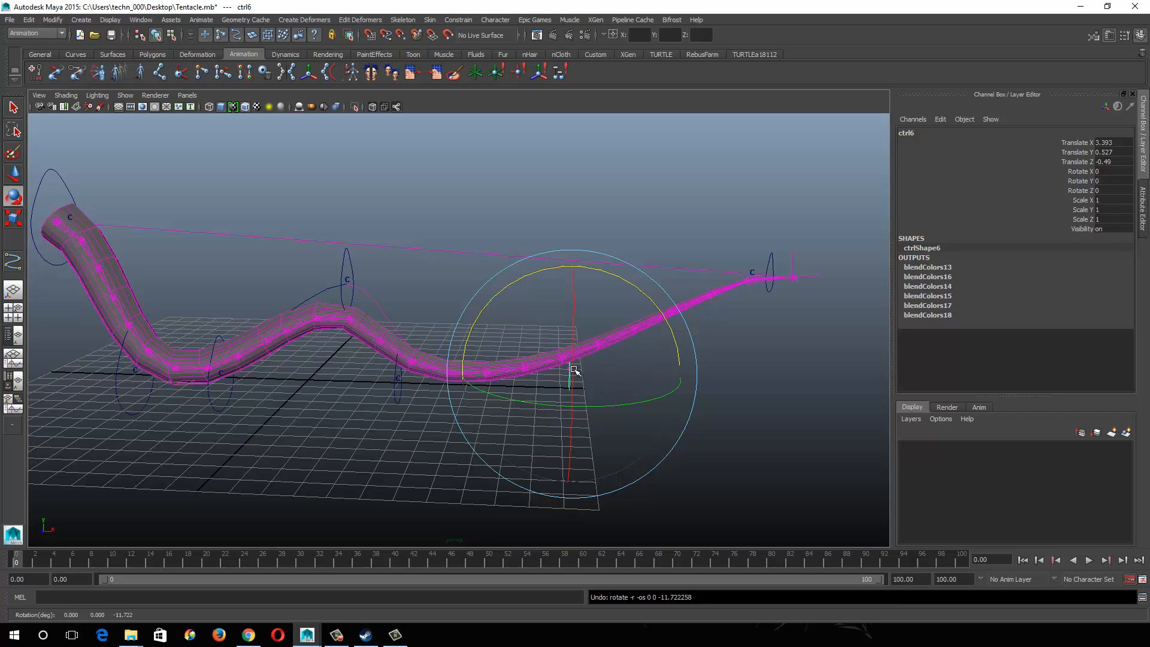
Step: Reset Translate X, Y and Z to 0 on all seven tentacle controls, ctrl1 through ctrl7, and clear the selection
key("q")
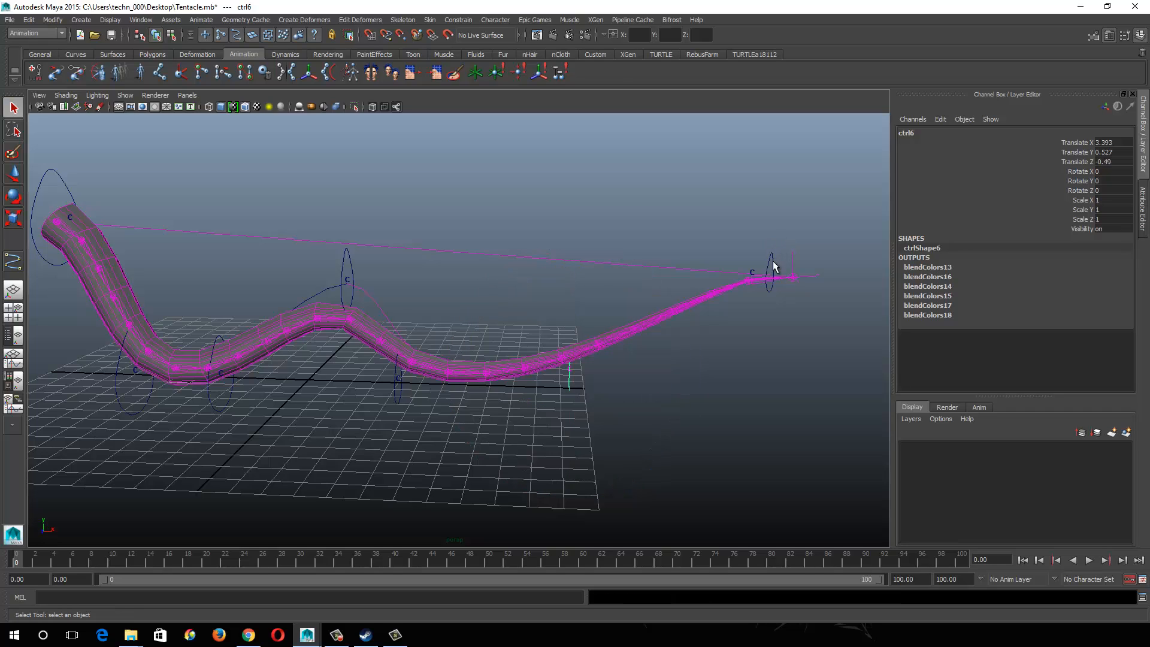
left_click(771, 270, "shift")
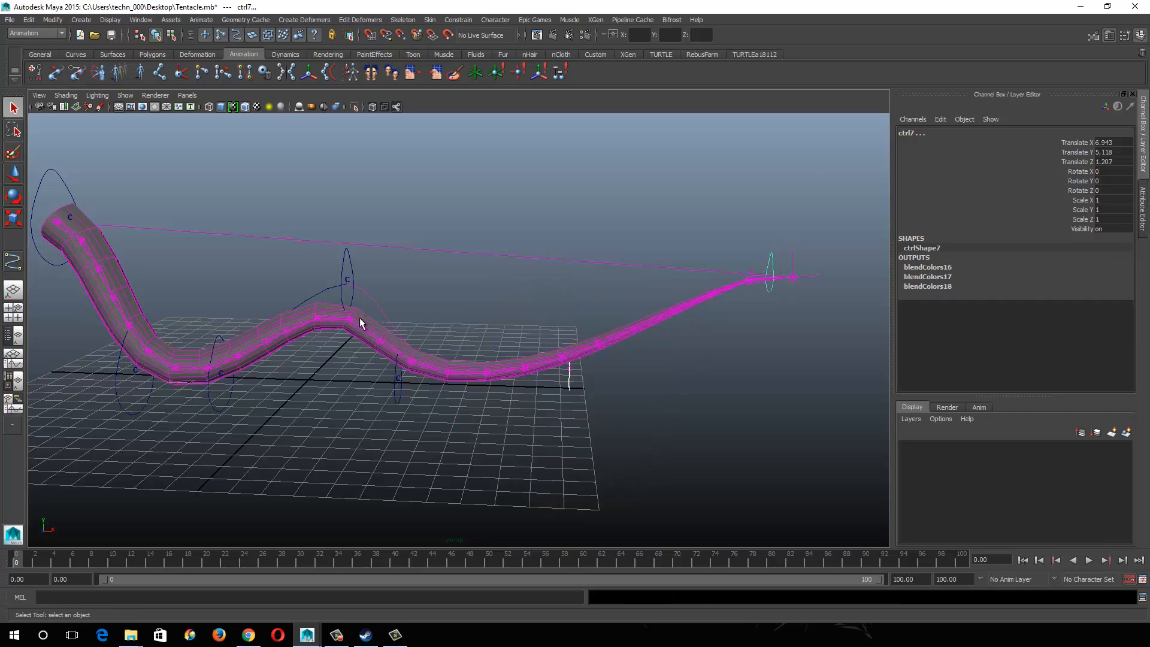
left_click(394, 395, "shift")
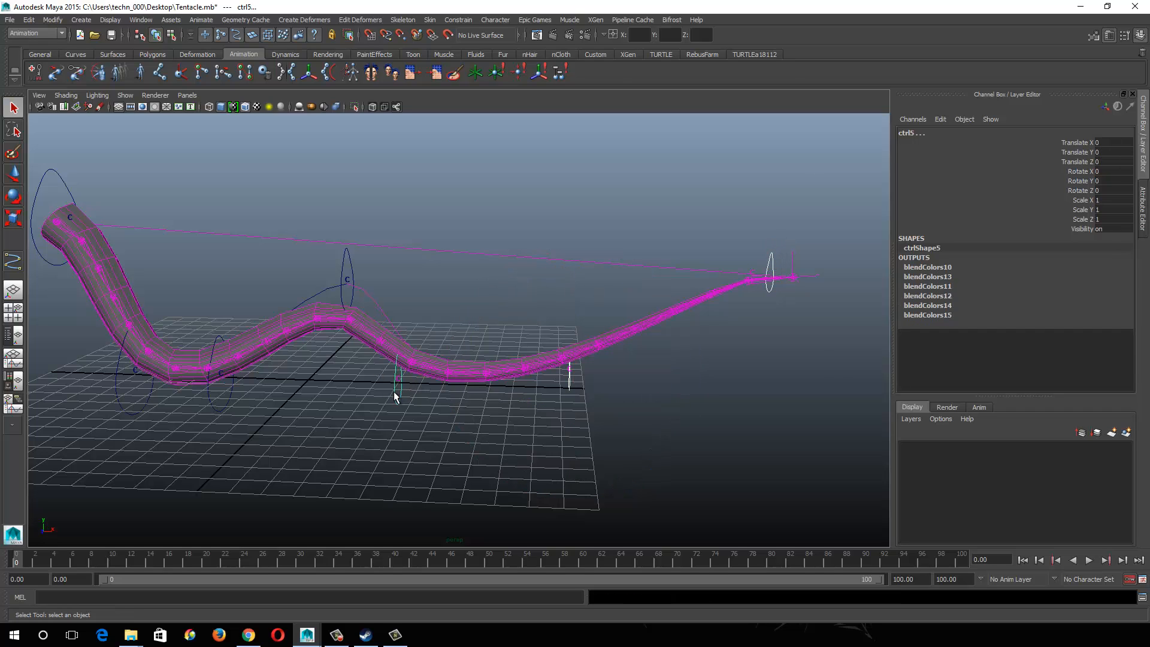
left_click(346, 263, "shift")
left_click(218, 333, "shift")
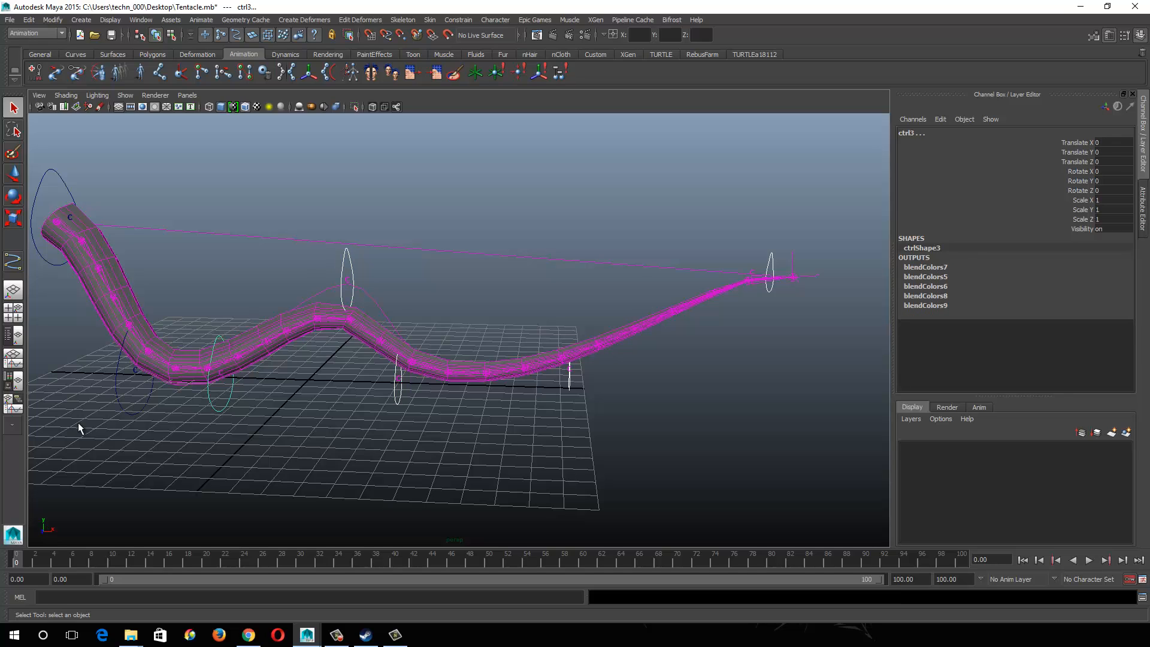
left_click(117, 400, "shift")
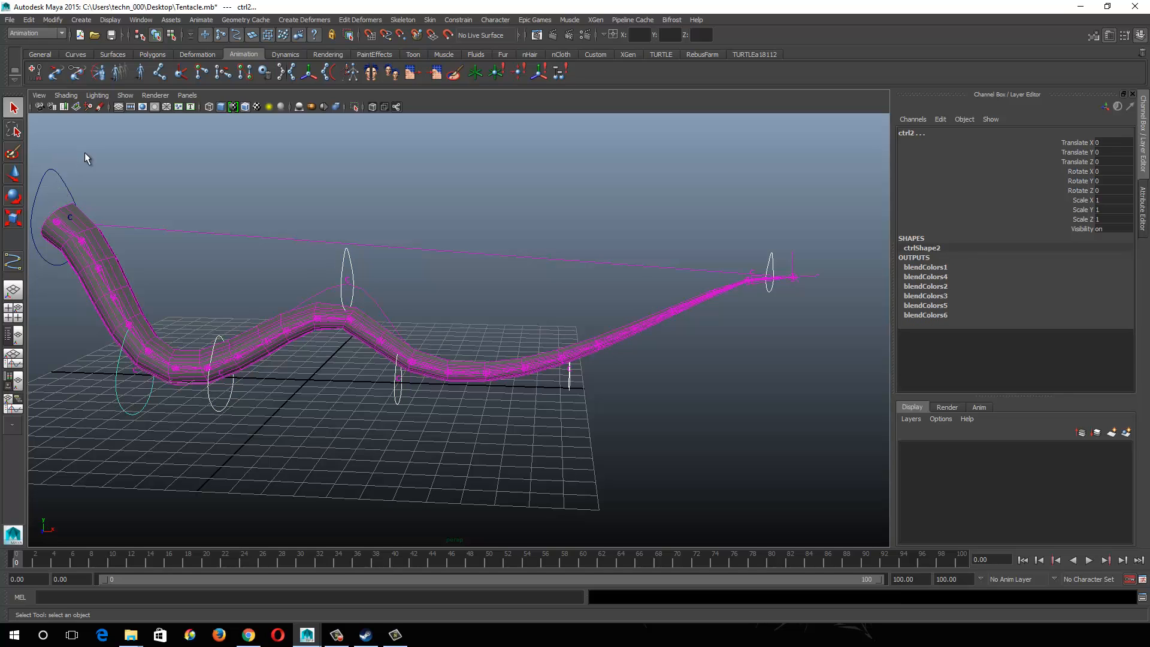
left_click(72, 193, "shift")
left_click_drag(1116, 143, 1100, 162)
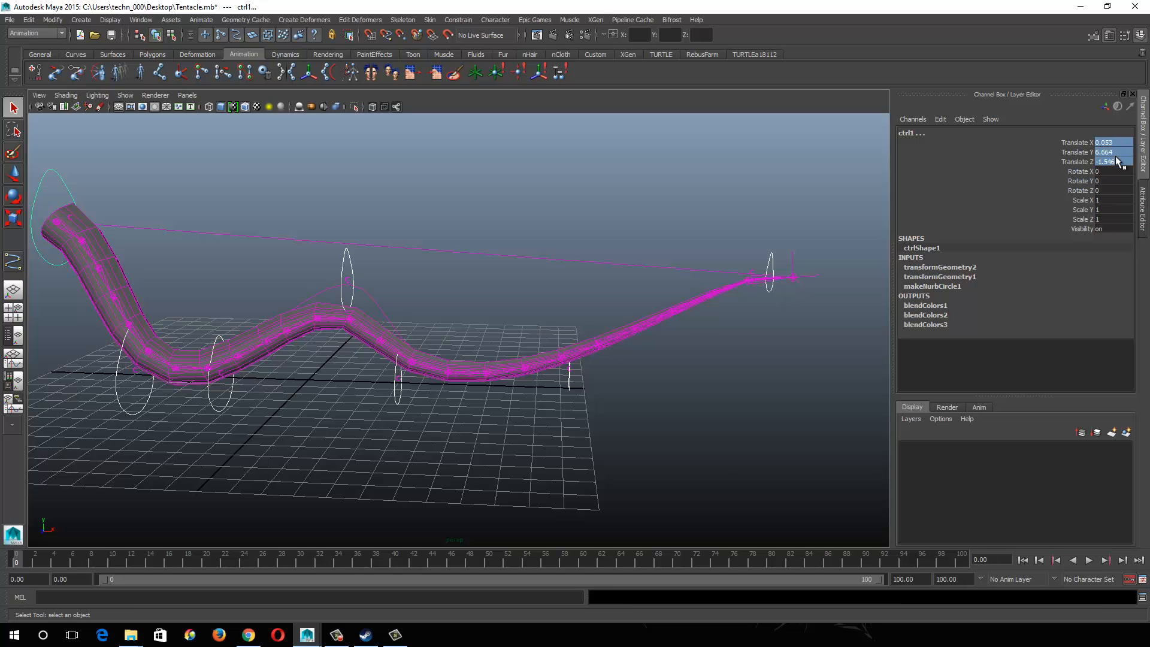
type("0")
key("Return")
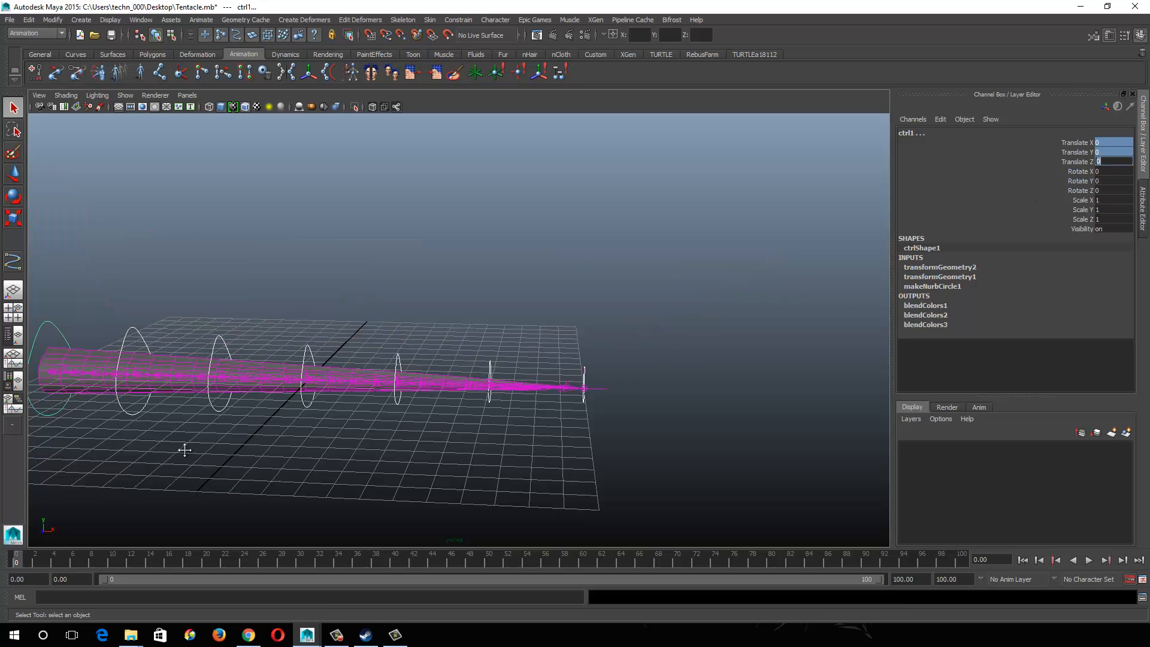
middle_click_drag(184, 450, 329, 411, "alt")
left_click_drag(329, 411, 352, 397, "alt")
right_click_drag(351, 398, 384, 430, "alt")
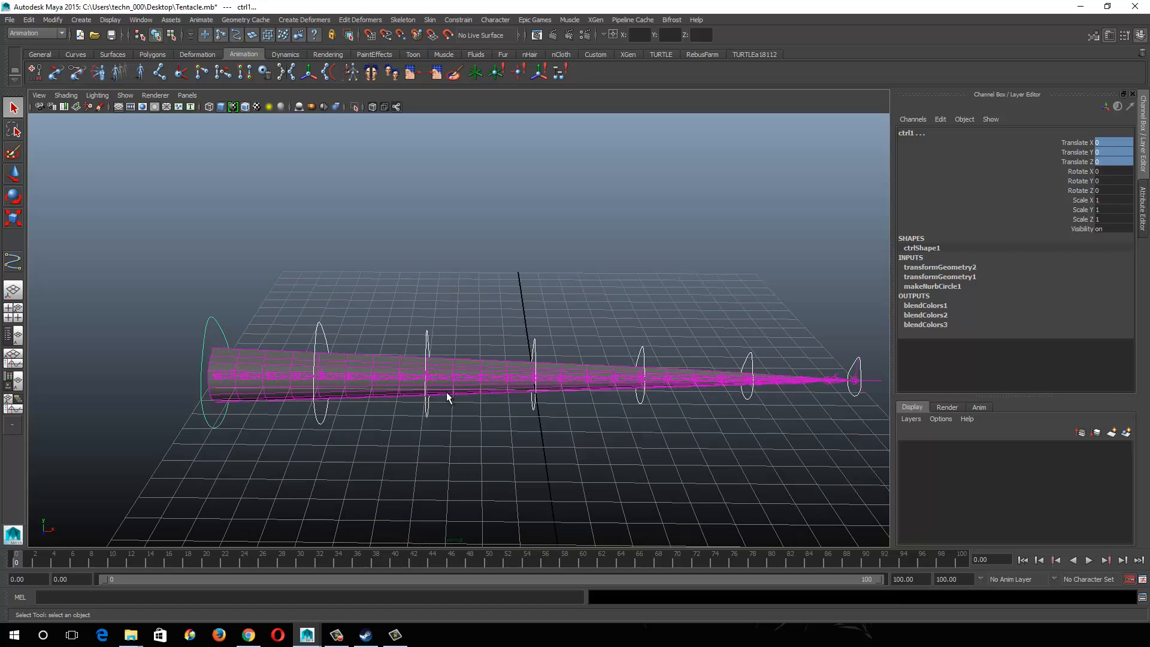
middle_click_drag(463, 406, 350, 402, "alt")
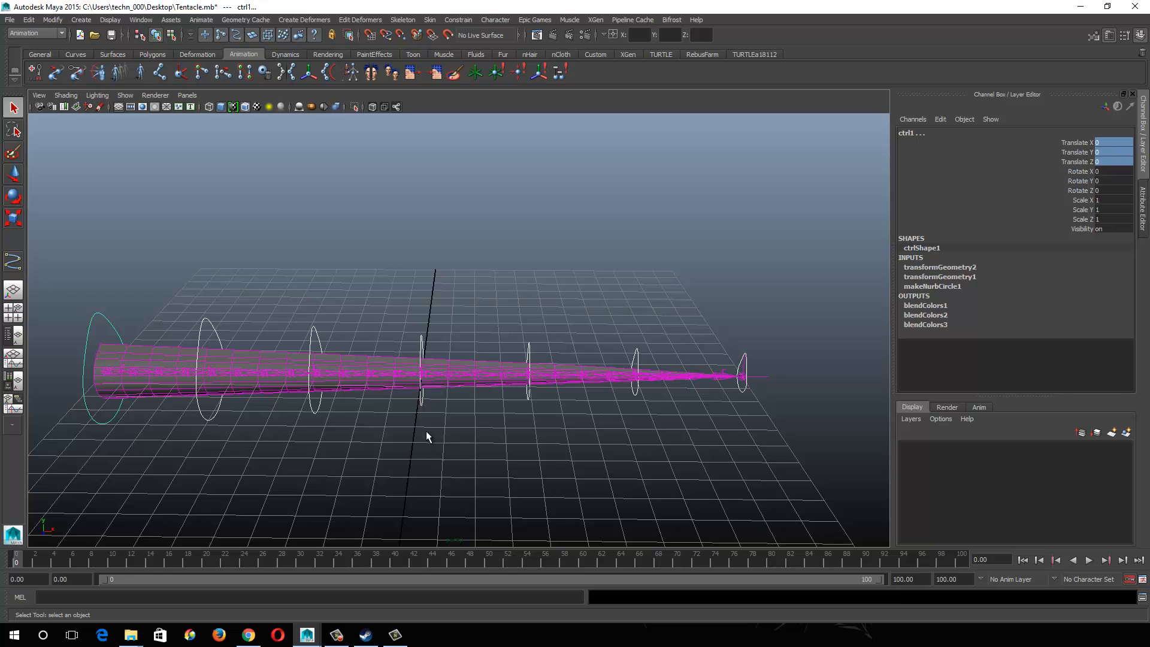
left_click(429, 465)
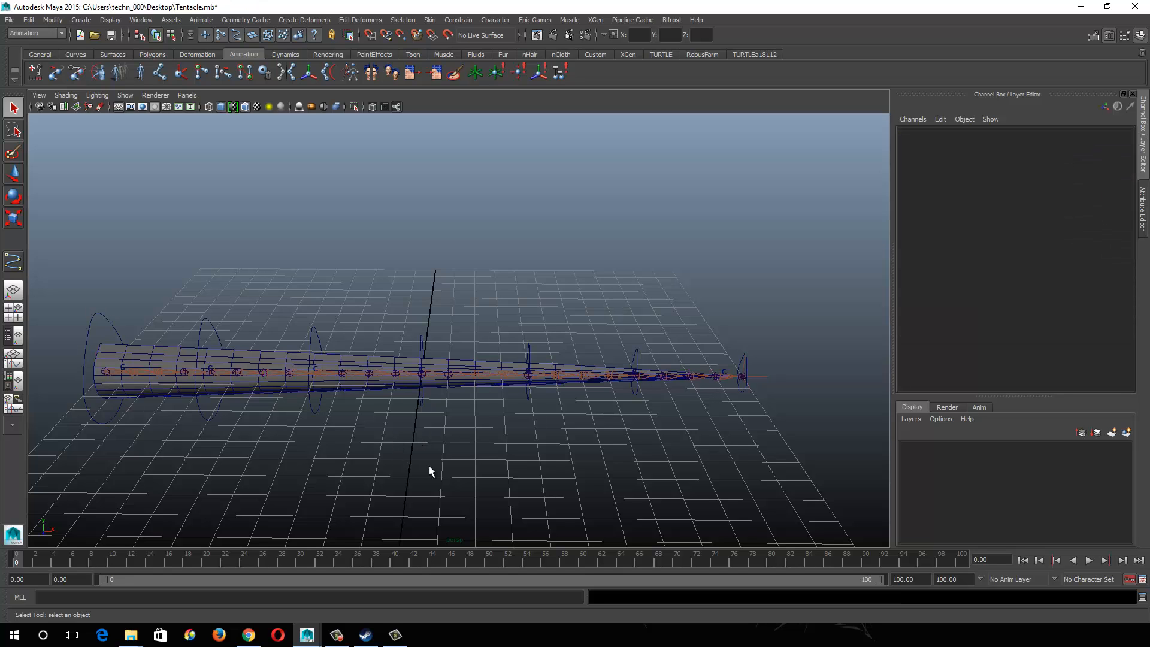
Step: Try moving ctrl5 to about X 2.0, Y 11.7, Z -5.0, undo the move, and deselect the control
middle_click_drag(415, 465, 461, 422, "alt")
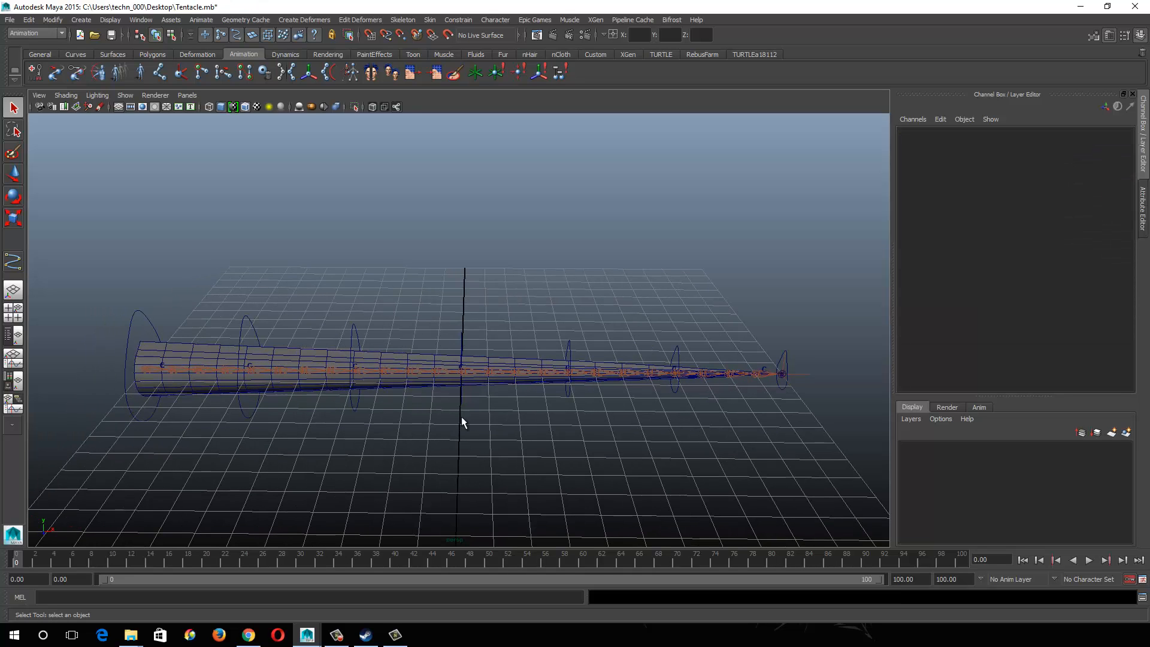
left_click(570, 352)
key("w")
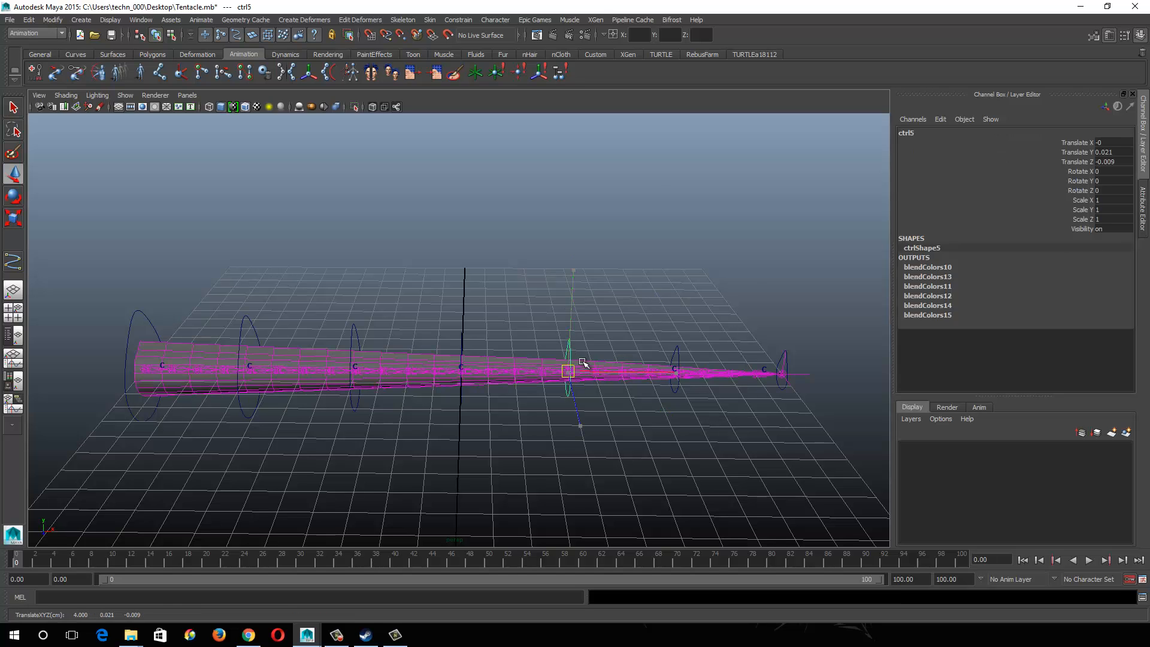
left_click_drag(580, 362, 626, 39)
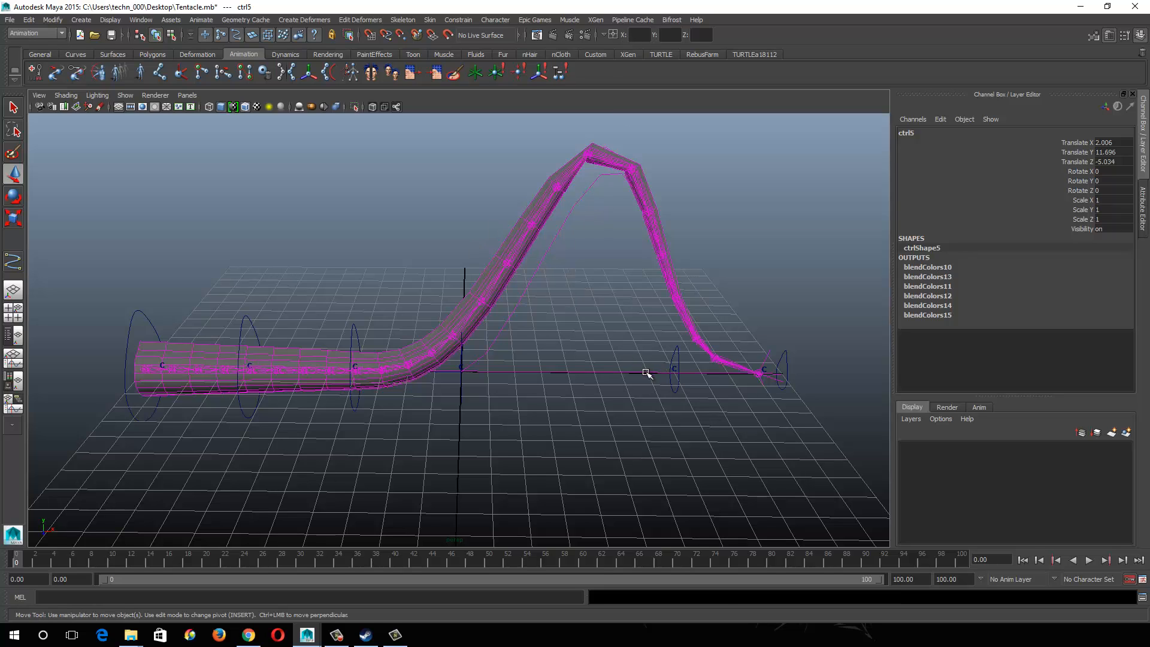
key("ctrl+z")
left_click(559, 503)
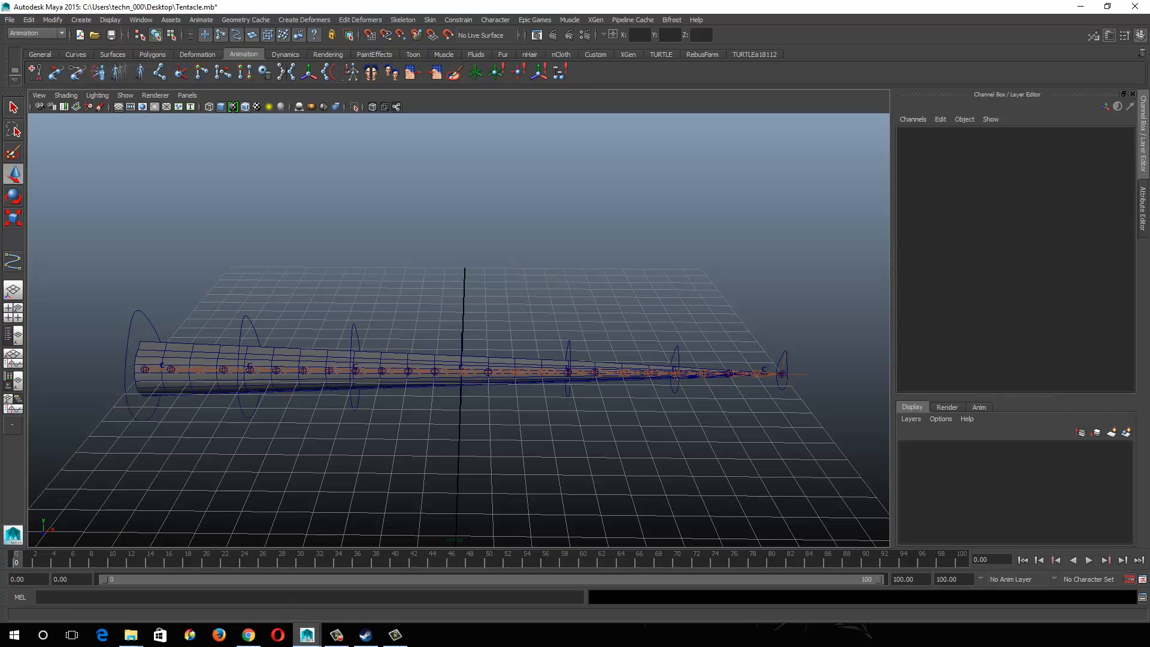
Step: Bring up the Outliner, hide every object of the tentacle rig in the scene, and close the Outliner
left_click(141, 20)
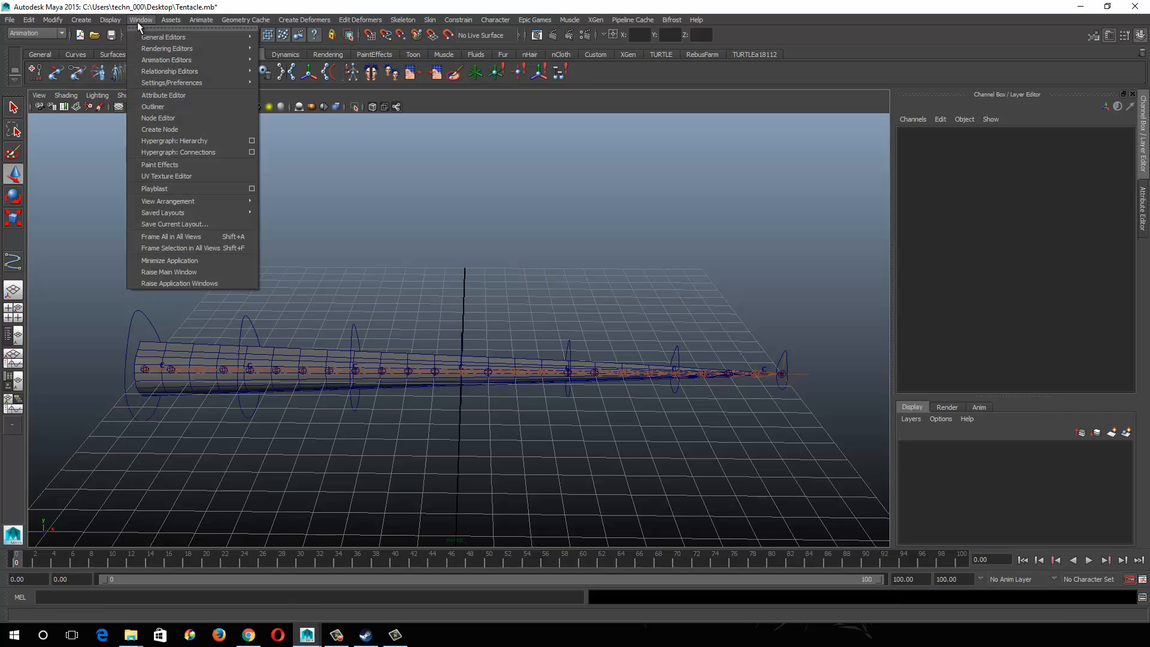
left_click(163, 102)
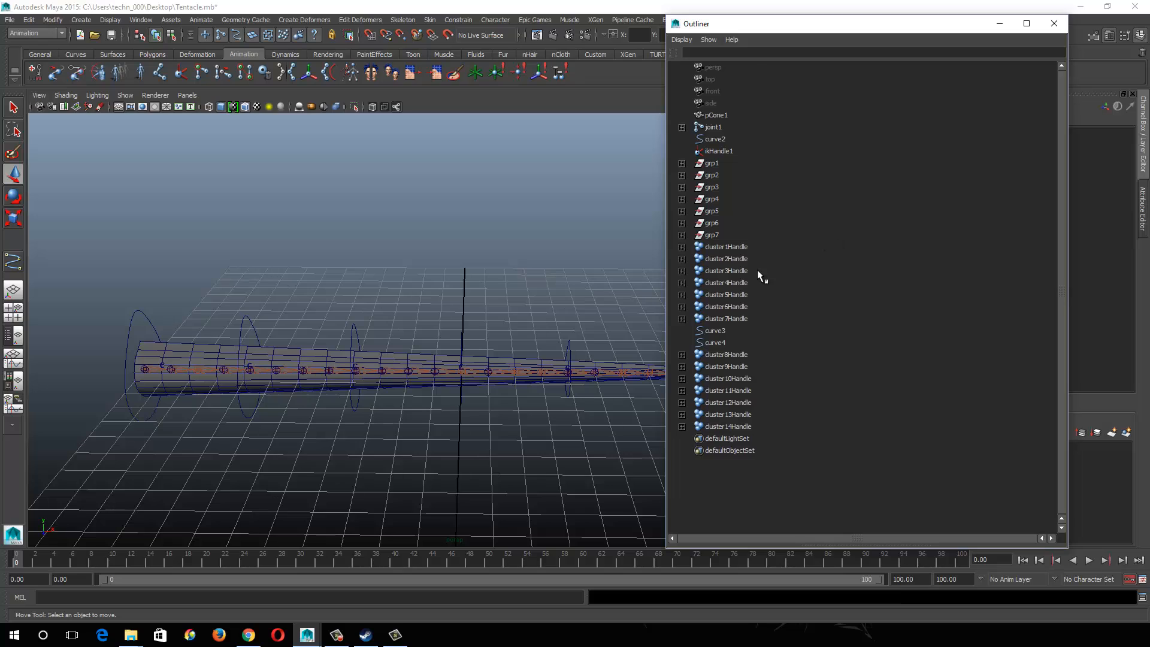
left_click(303, 282)
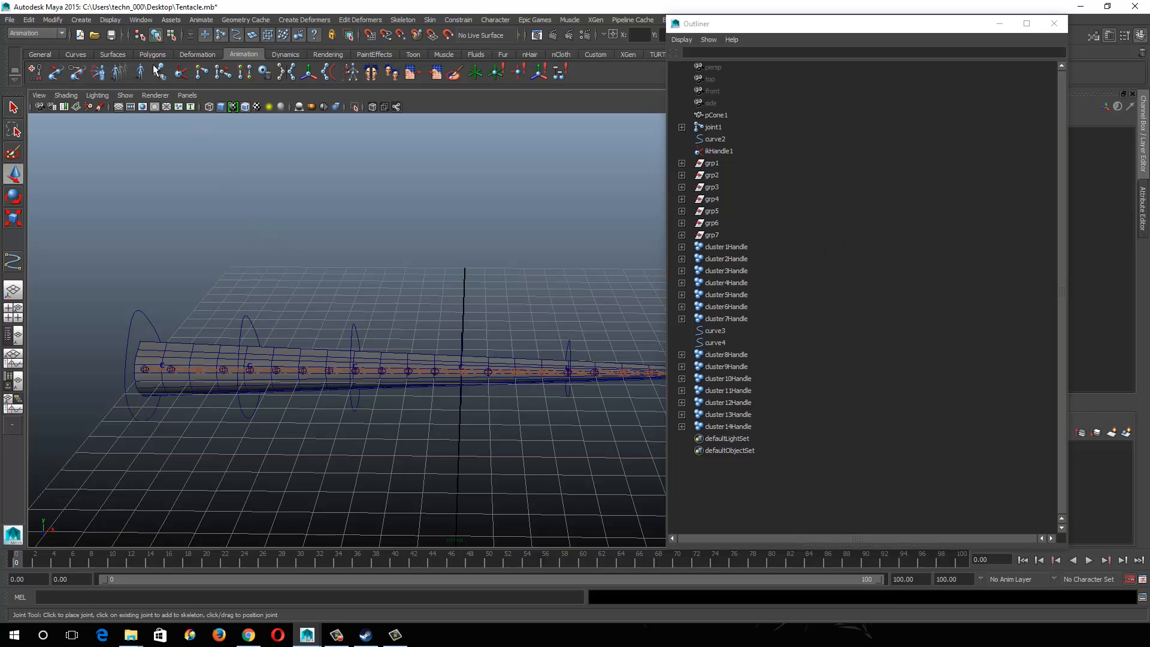
left_click(154, 95)
left_click(125, 95)
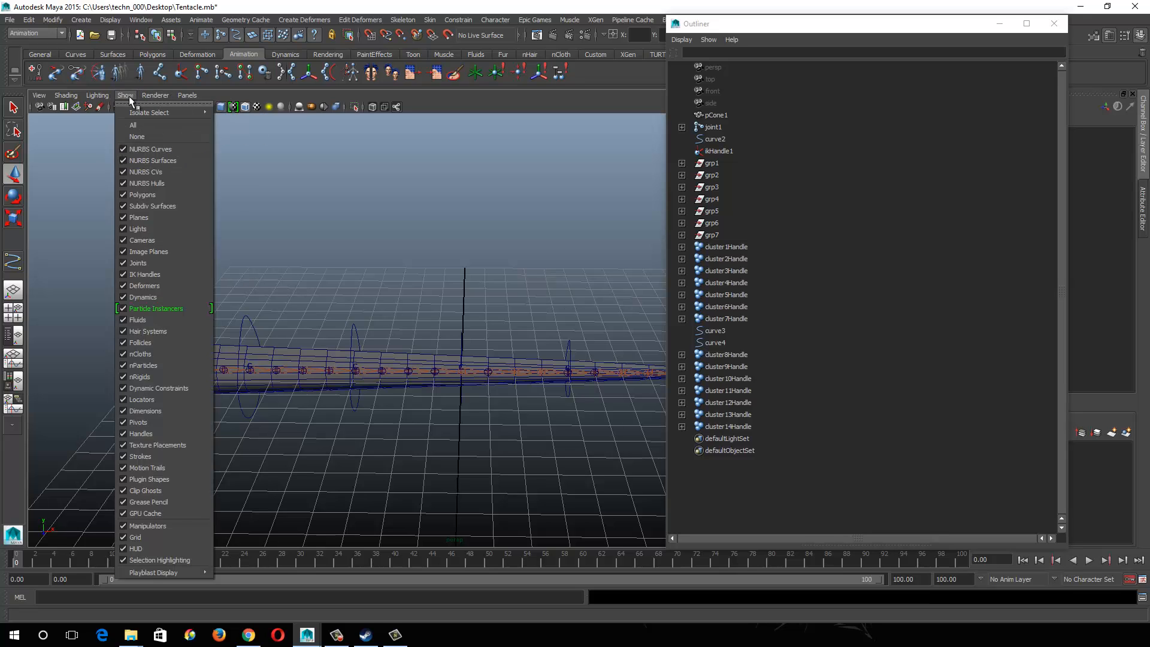
mouse_move(151, 99)
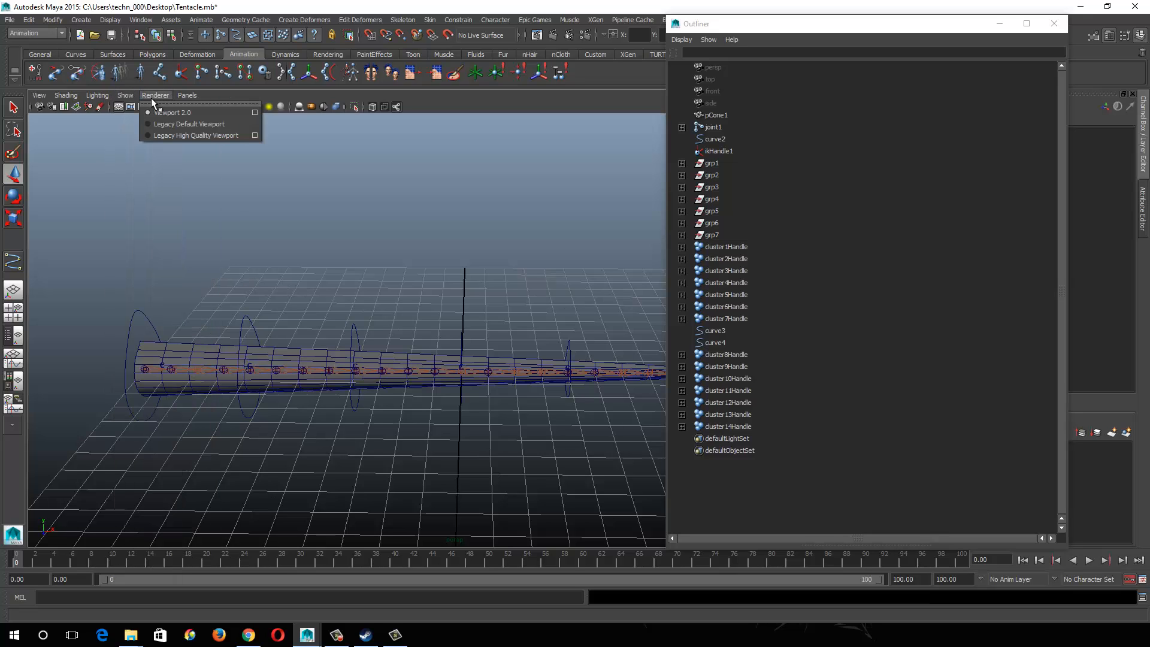
left_click(153, 95)
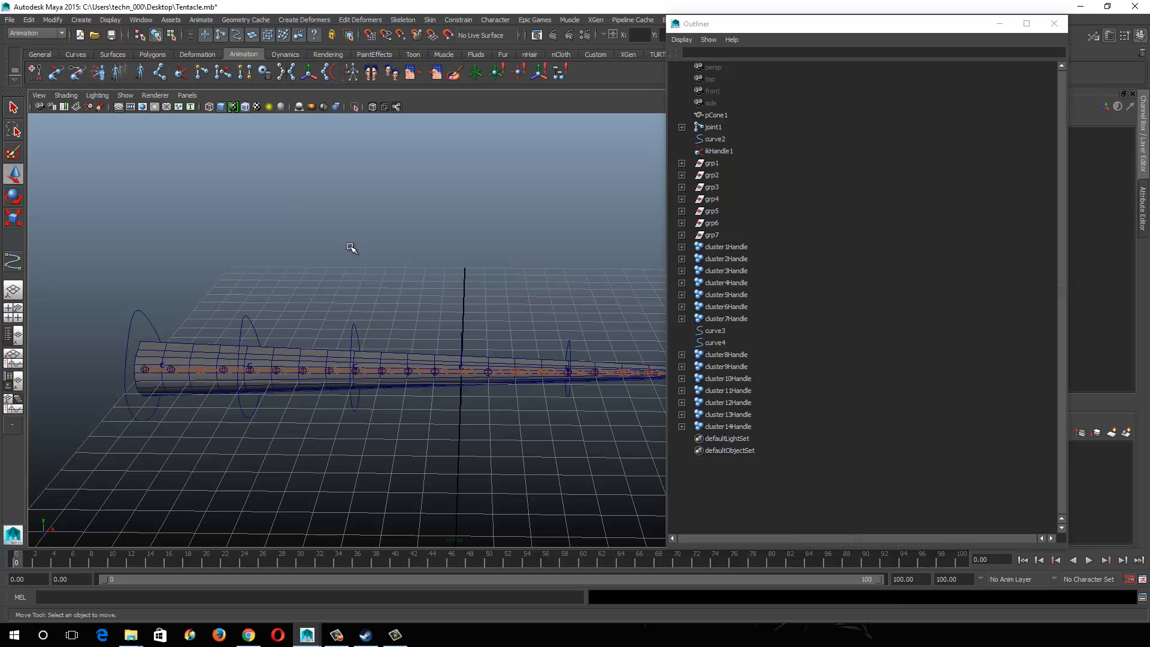
key("alt+h")
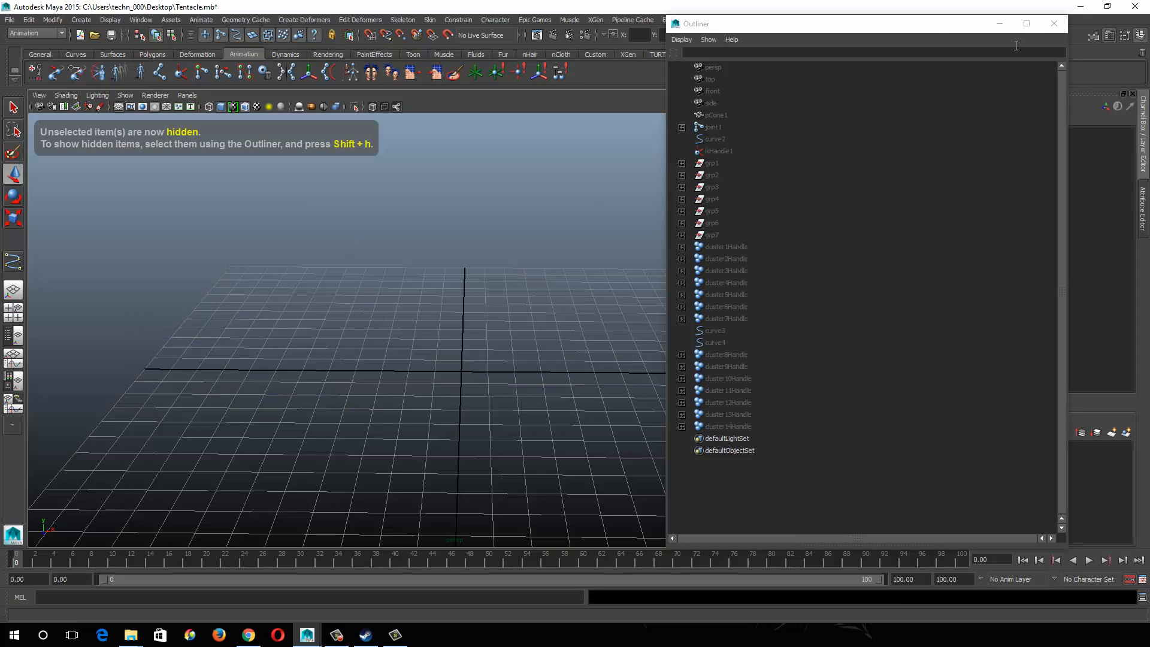
left_click(1054, 23)
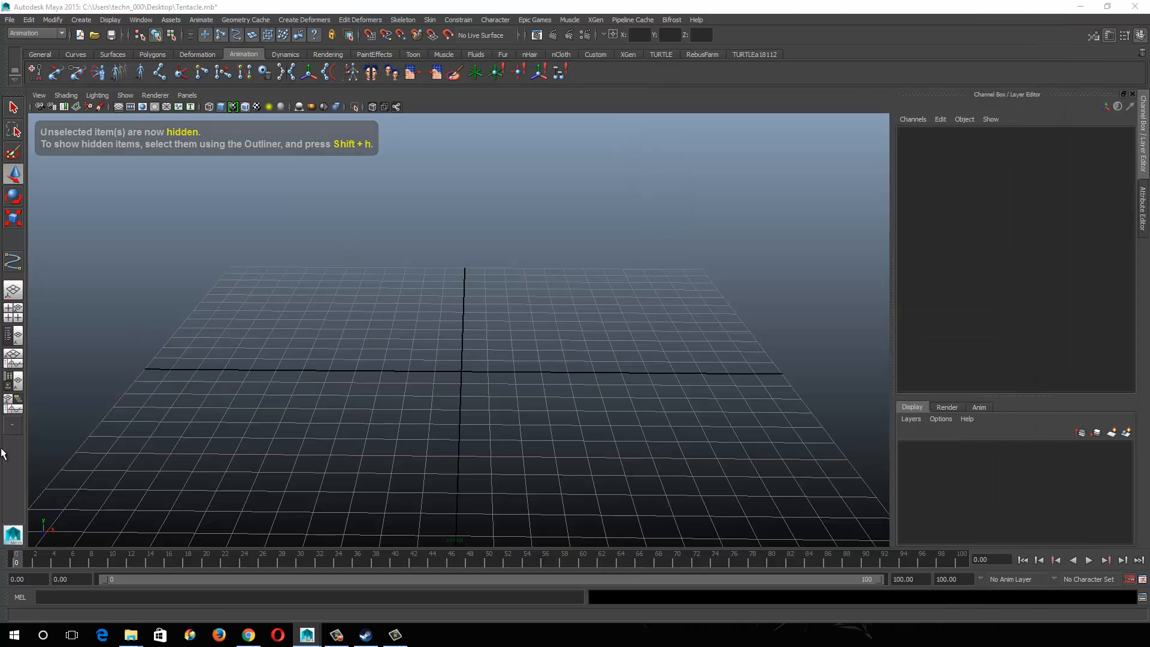
Step: Draw a 1 Linear CV curve along the X axis from one edge of the grid to the opposite edge
double_click(13, 262)
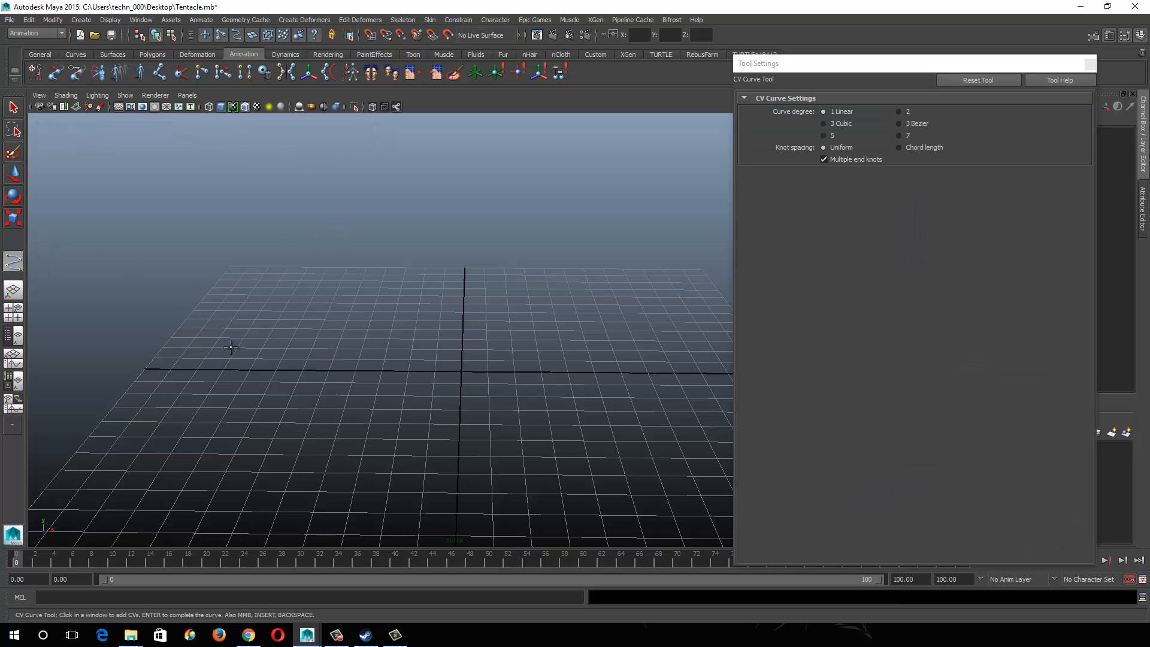
left_click(145, 369)
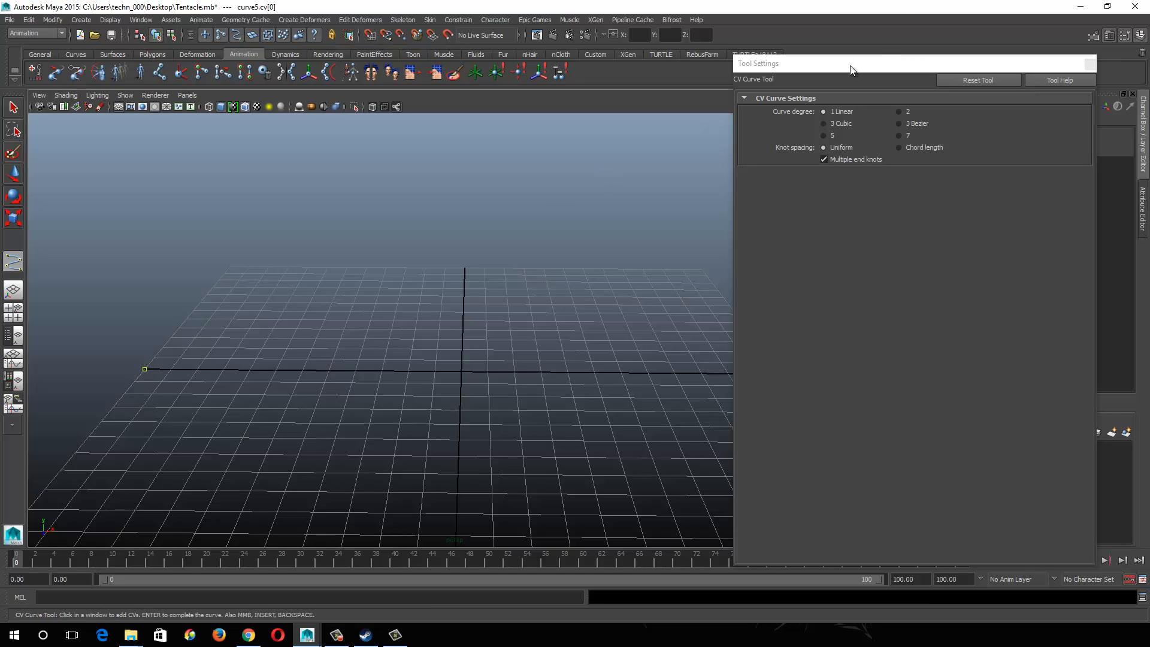
left_click_drag(851, 70, 1055, 128)
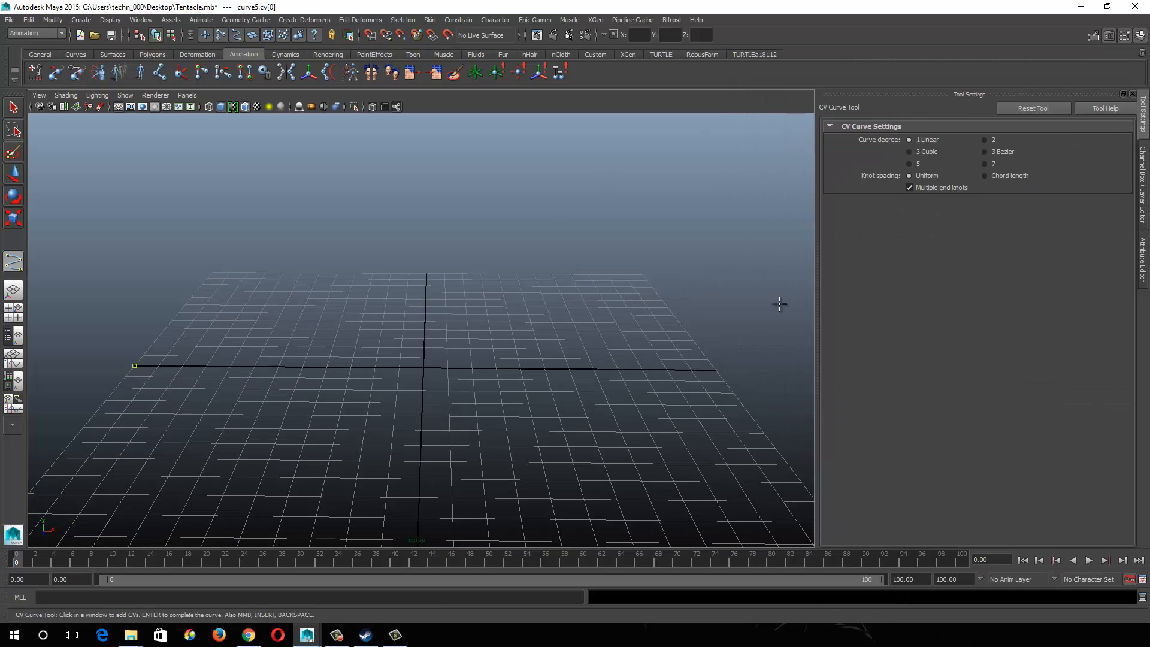
left_click(715, 371)
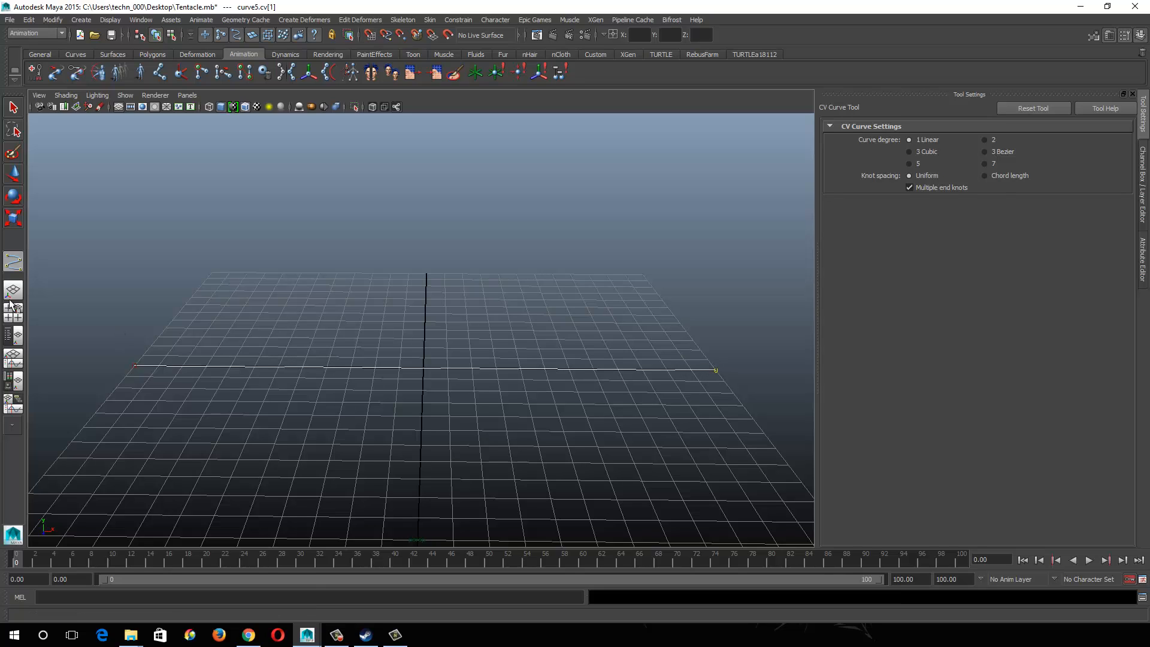
key("w")
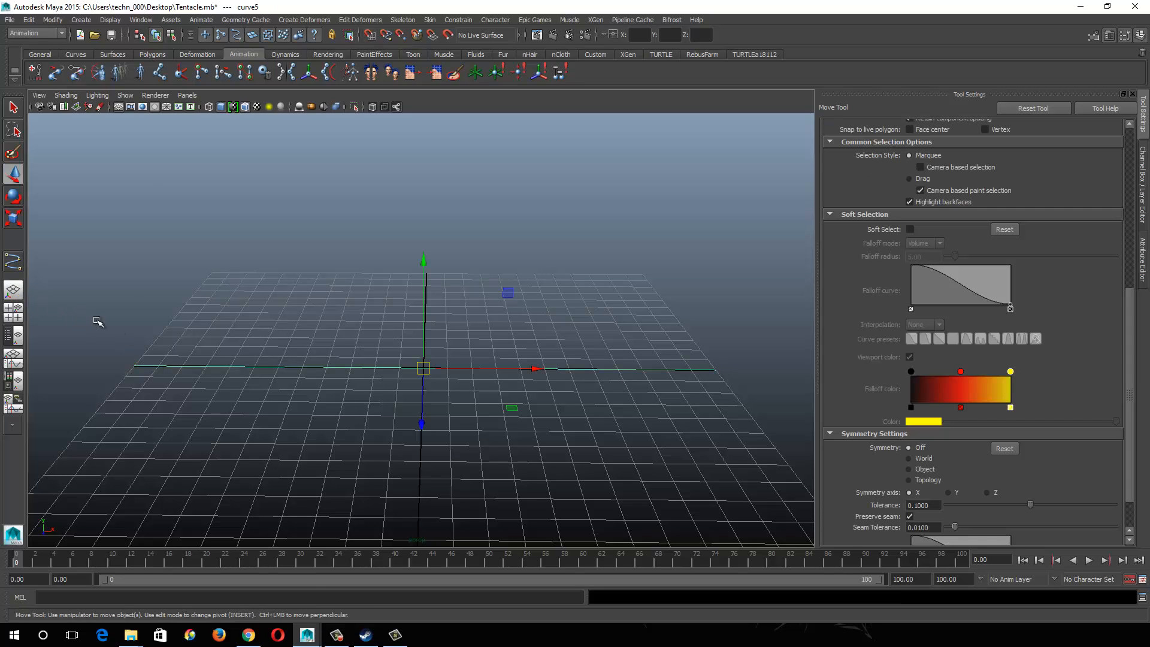
Step: Switch to the Surfaces menu set and rebuild the new curve as a uniform 3 Cubic curve with 24 spans
left_click(141, 20)
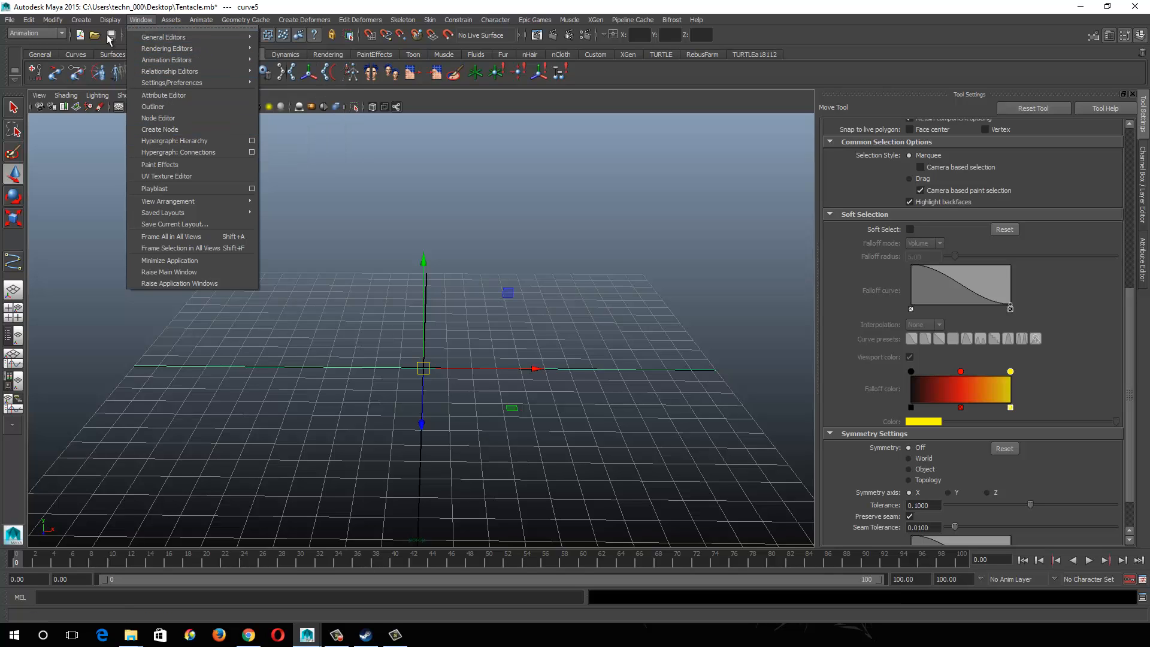
left_click(141, 22)
left_click(142, 23)
left_click(127, 22)
left_click(36, 33)
left_click(36, 60)
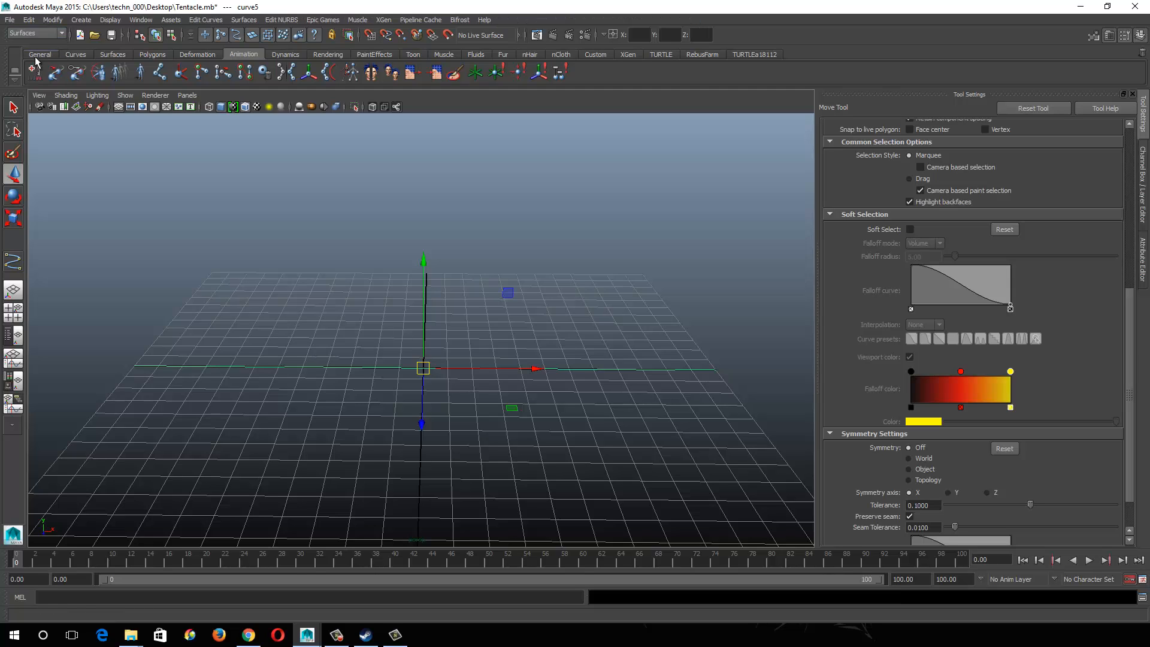
left_click(206, 20)
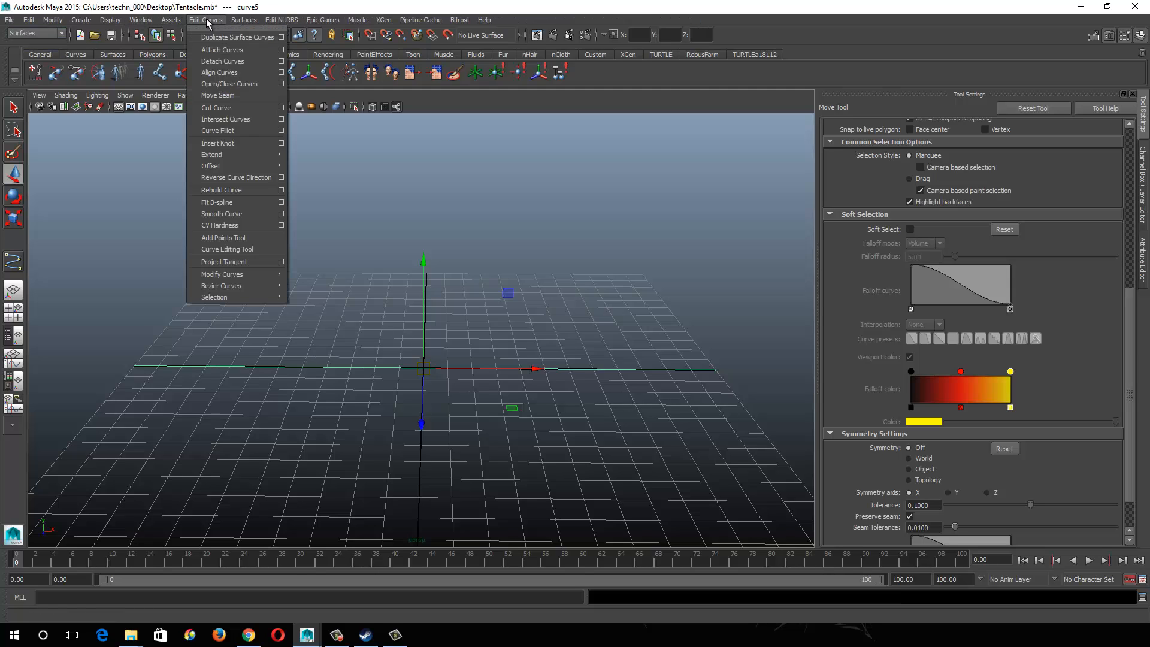
left_click(281, 190)
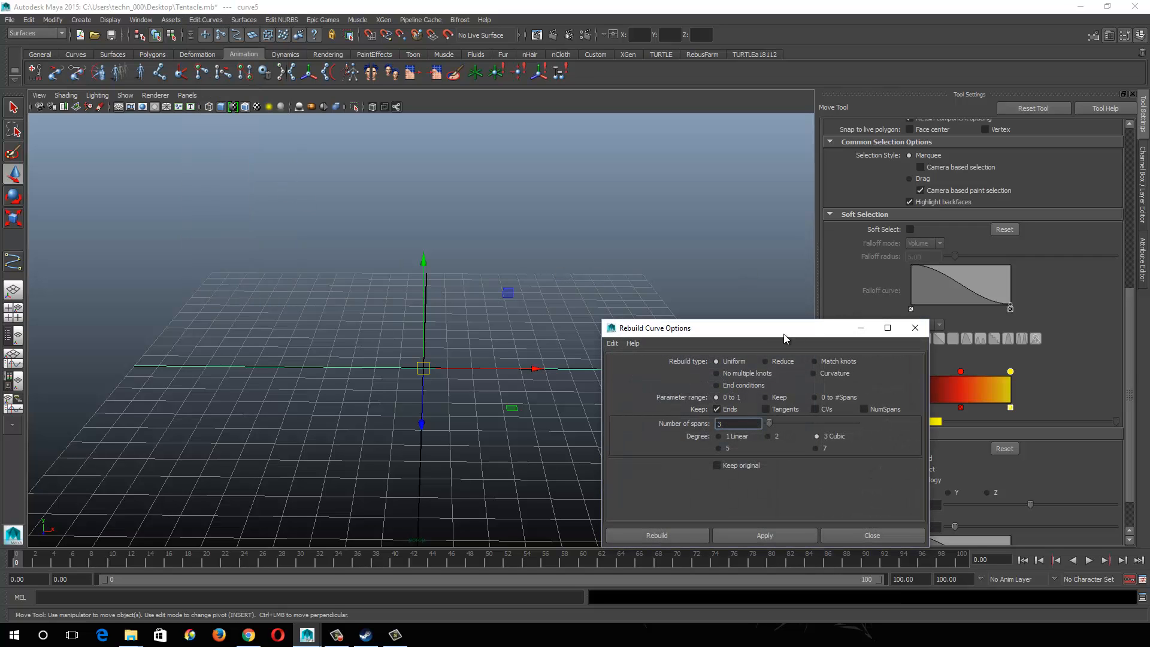
left_click_drag(782, 331, 652, 128)
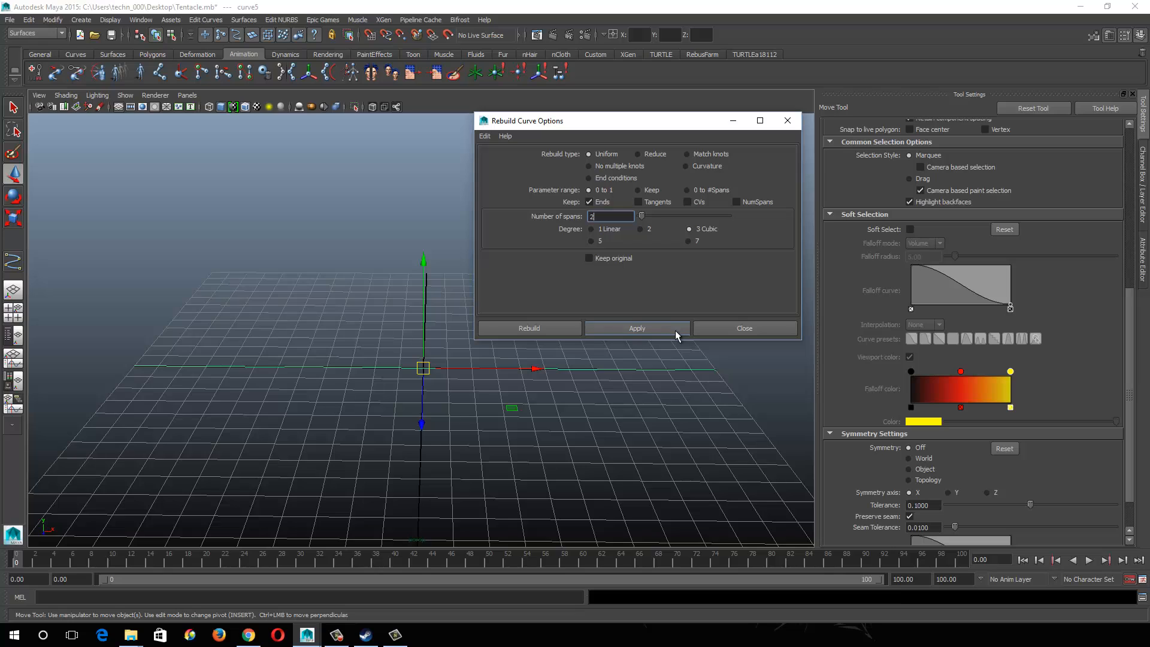
type("4")
left_click(628, 327)
Step: Inspect the rebuilt curve's components, minimize the Rebuild Curve Options, and return to object selection mode
left_click(172, 35)
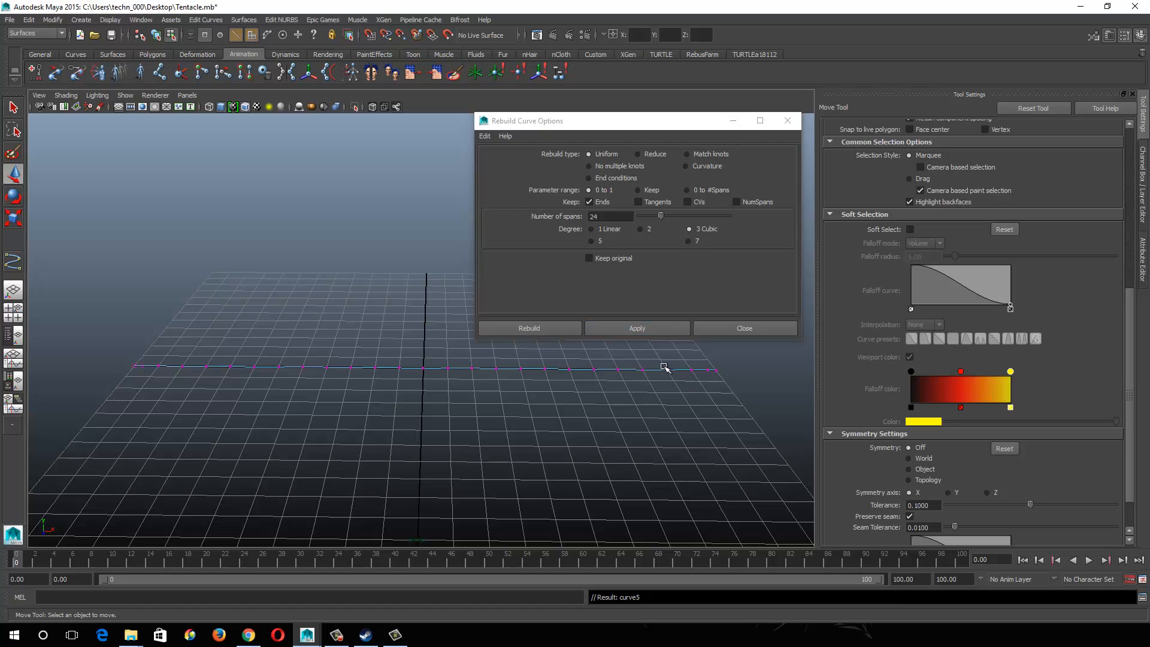
left_click(733, 120)
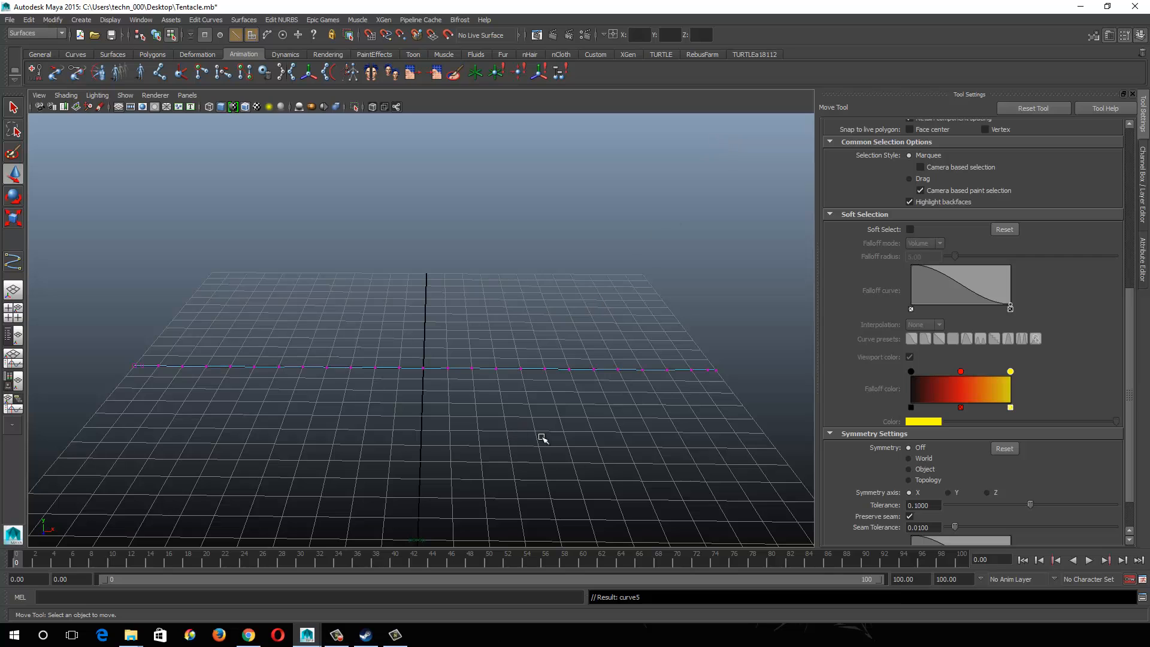
left_click(156, 35)
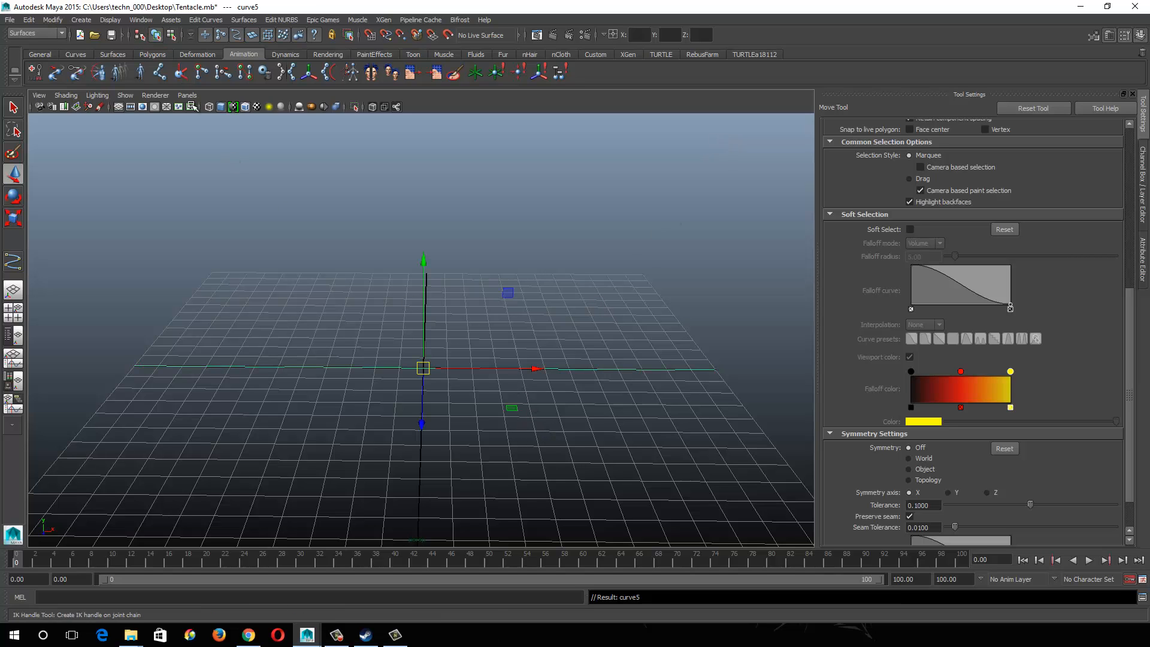
left_click_drag(418, 453, 464, 439, "alt")
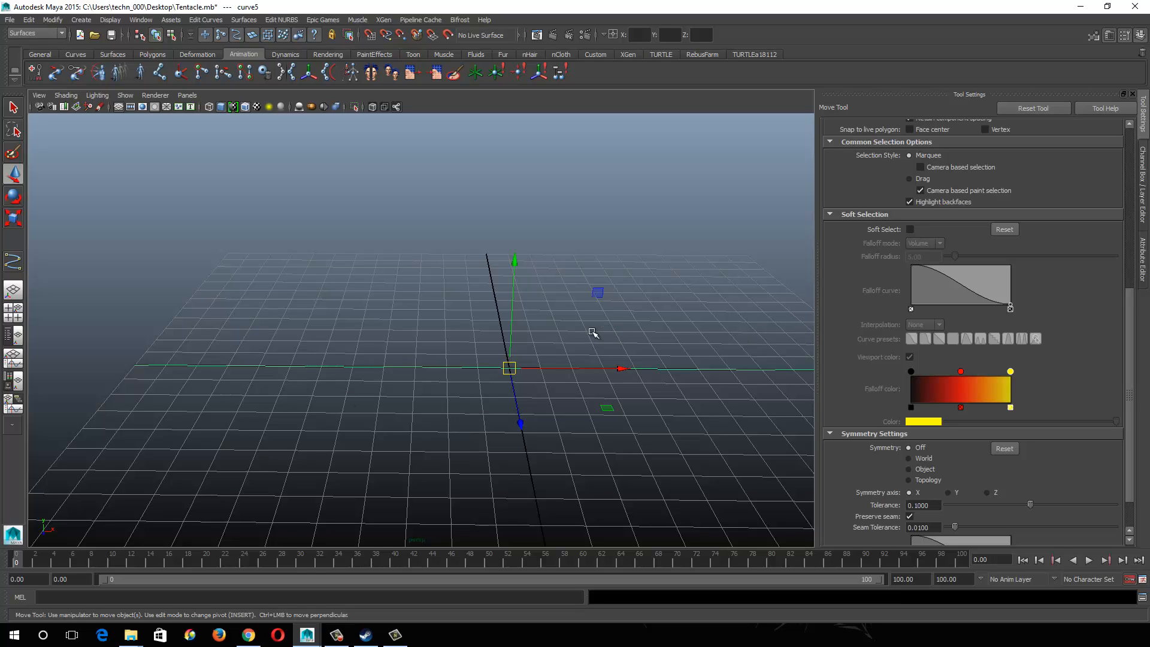
left_click(107, 597)
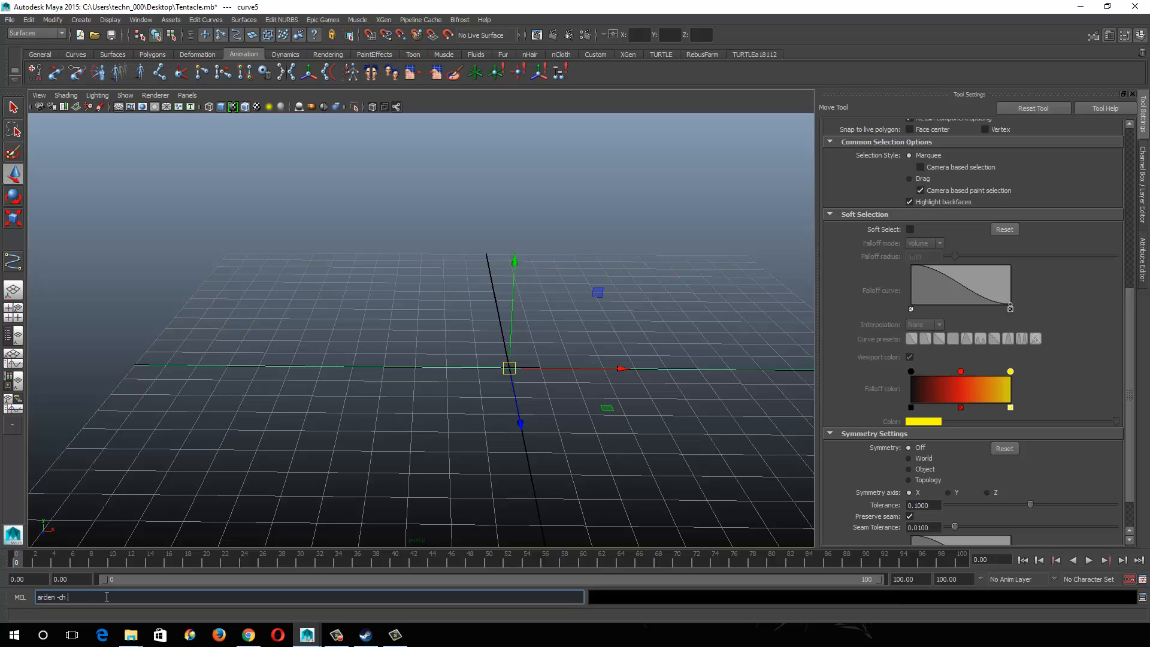
left_click(187, 418)
left_click_drag(289, 348, 354, 437)
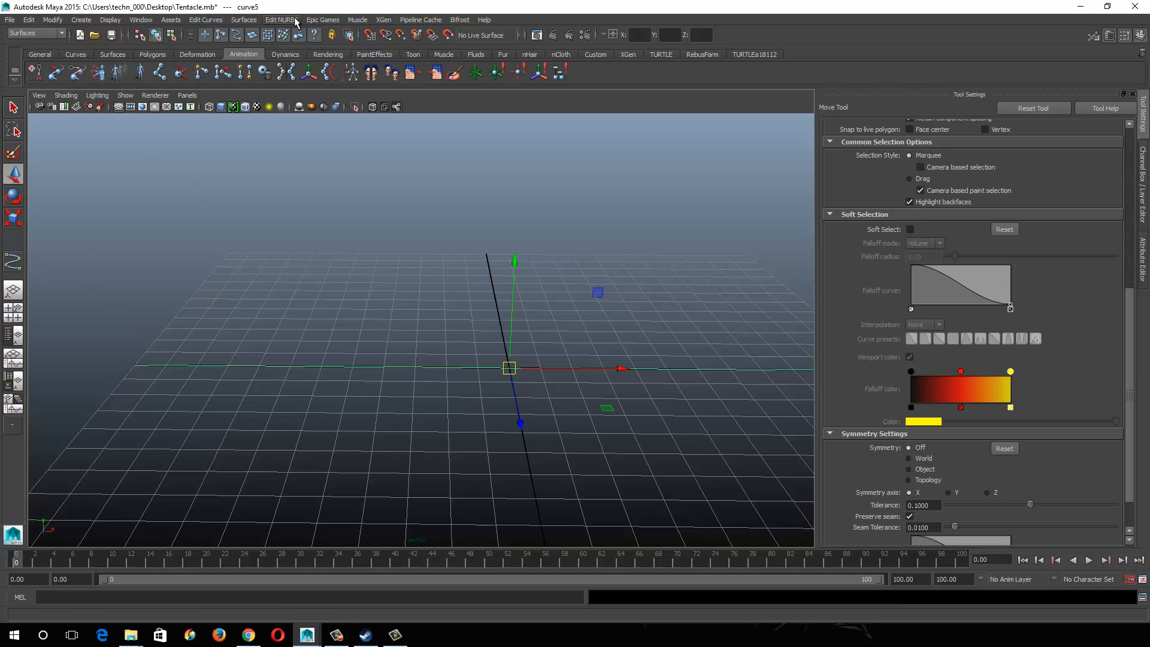
Step: Switch to the Animation menu set and place a single joint with the Joint Tool at the curve's starting end, at X -12
left_click(220, 24)
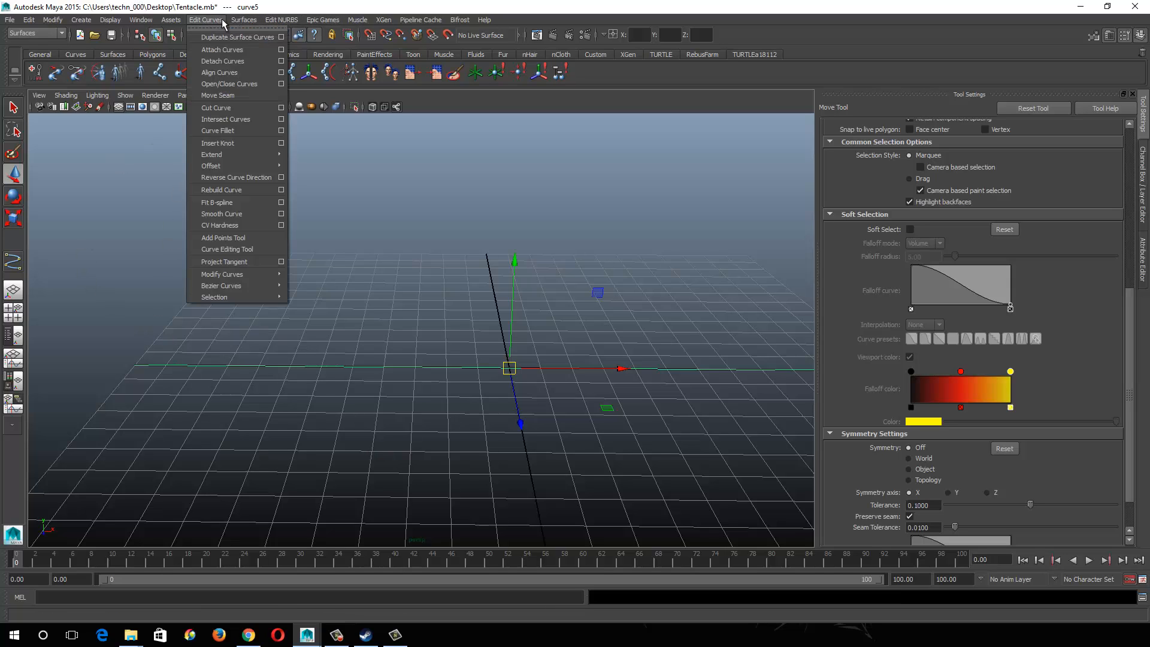
left_click(256, 24)
left_click(51, 35)
left_click(50, 44)
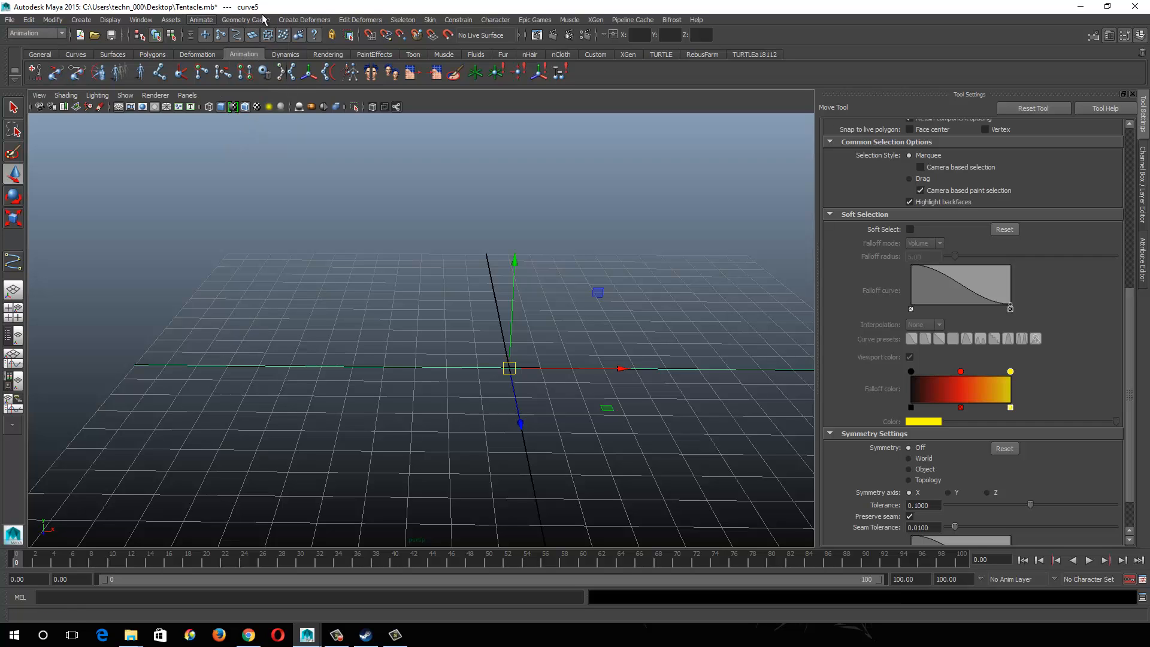
left_click(399, 21)
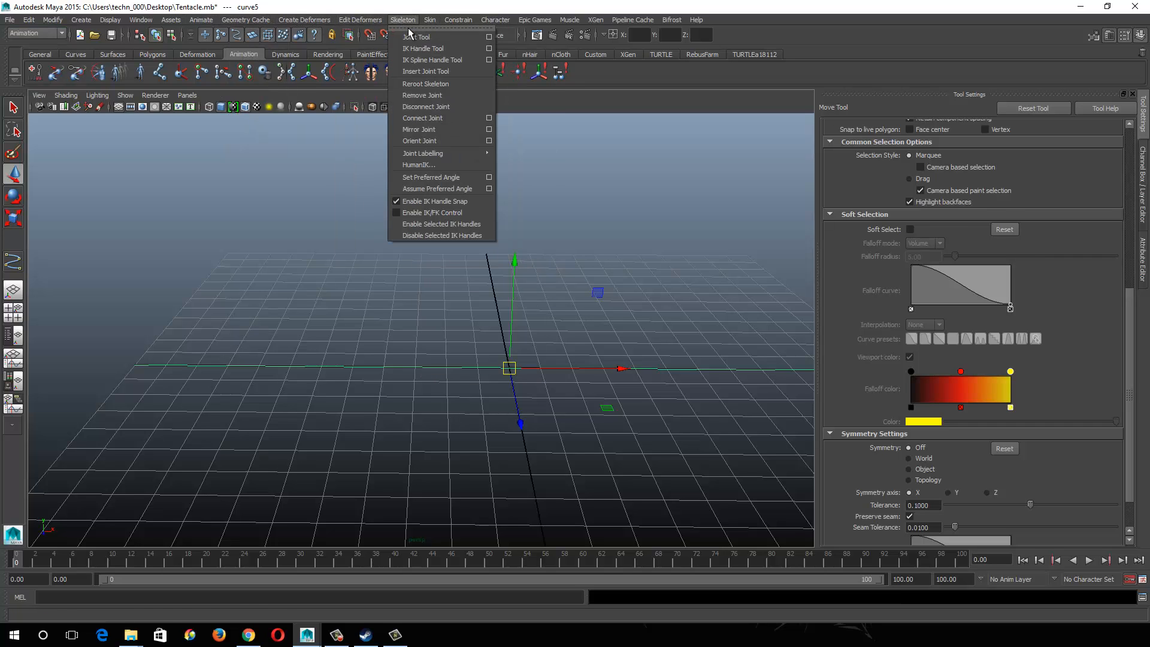
left_click(415, 37)
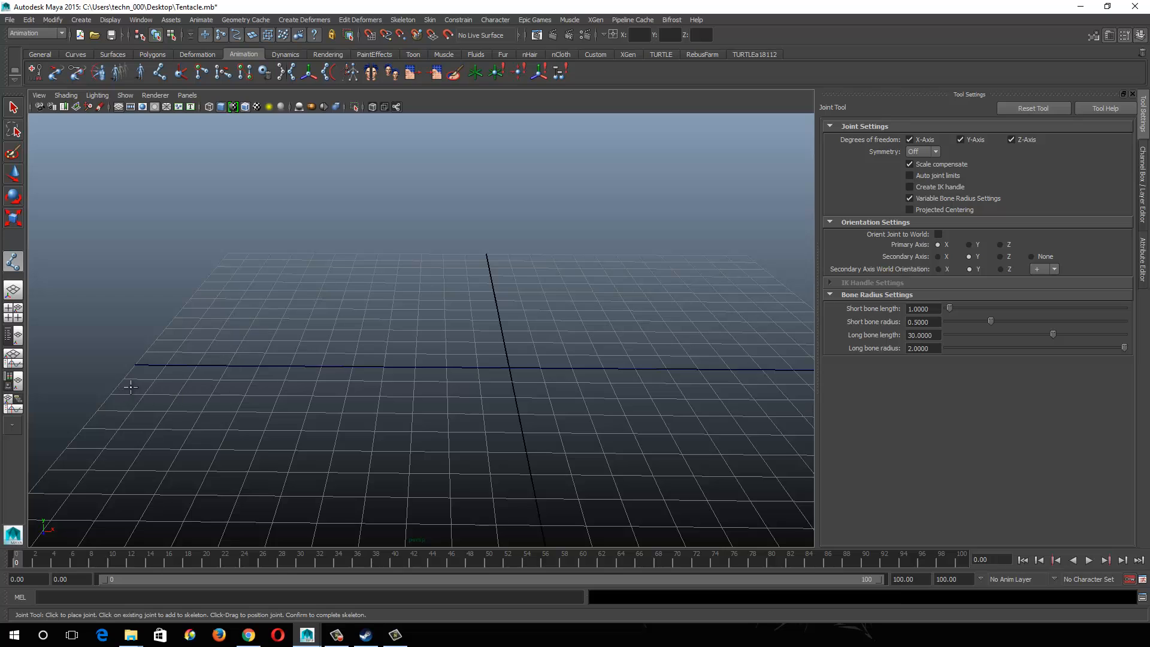
left_click_drag(134, 360, 174, 366)
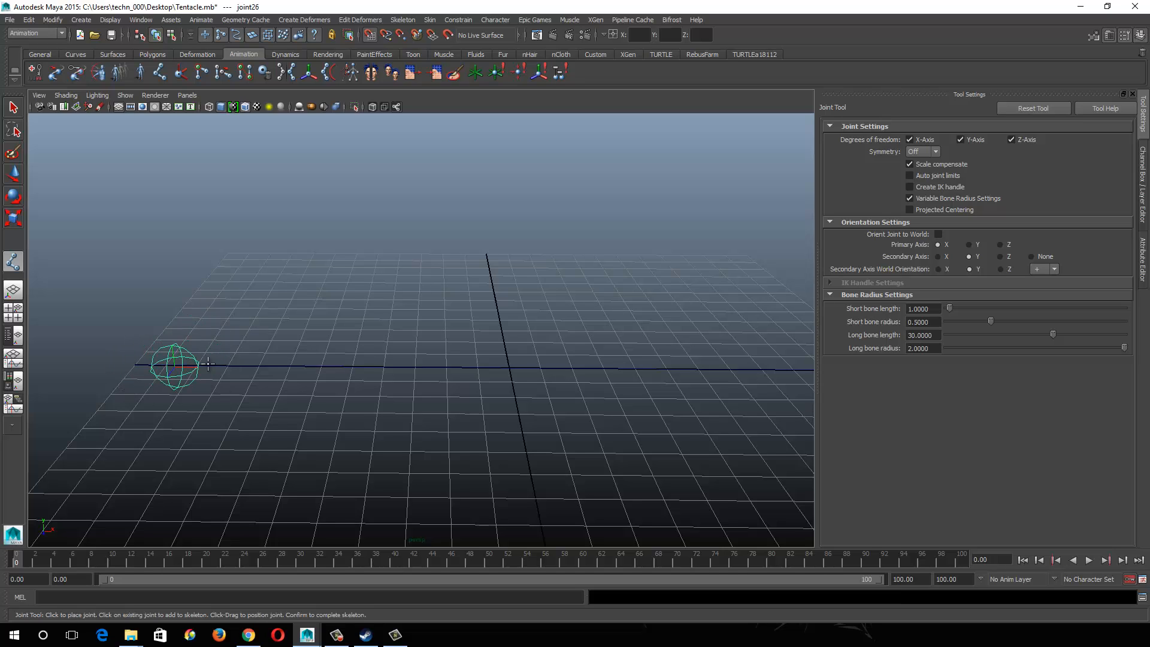
left_click(14, 175)
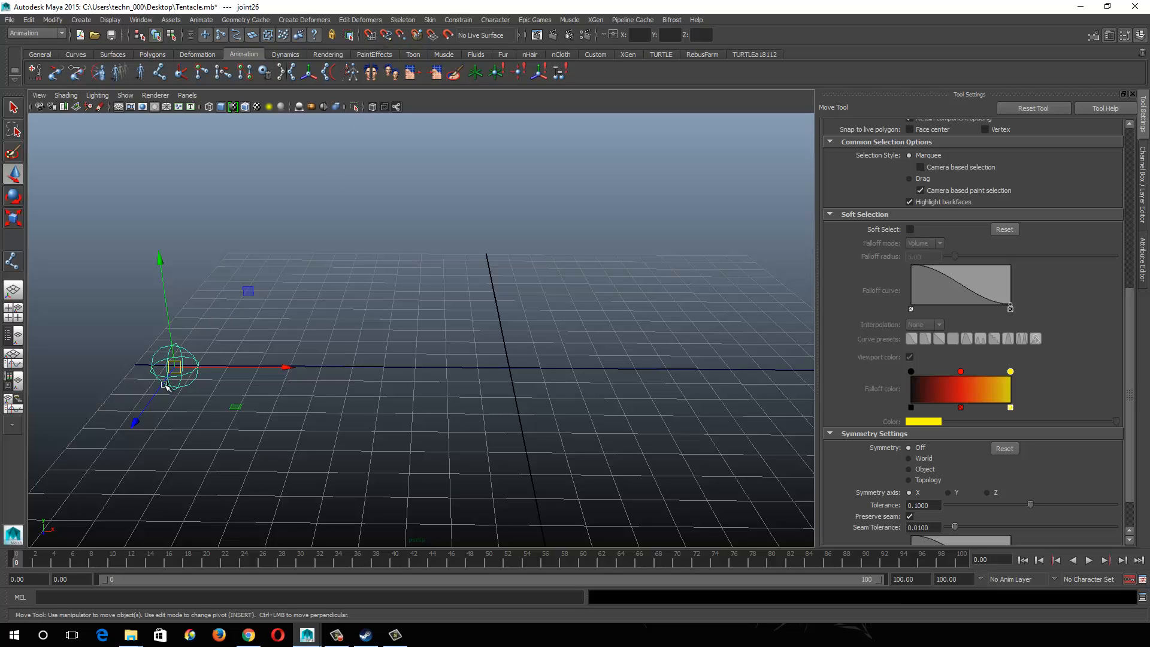
left_click_drag(175, 366, 135, 365)
left_click_drag(290, 357, 282, 357, "alt")
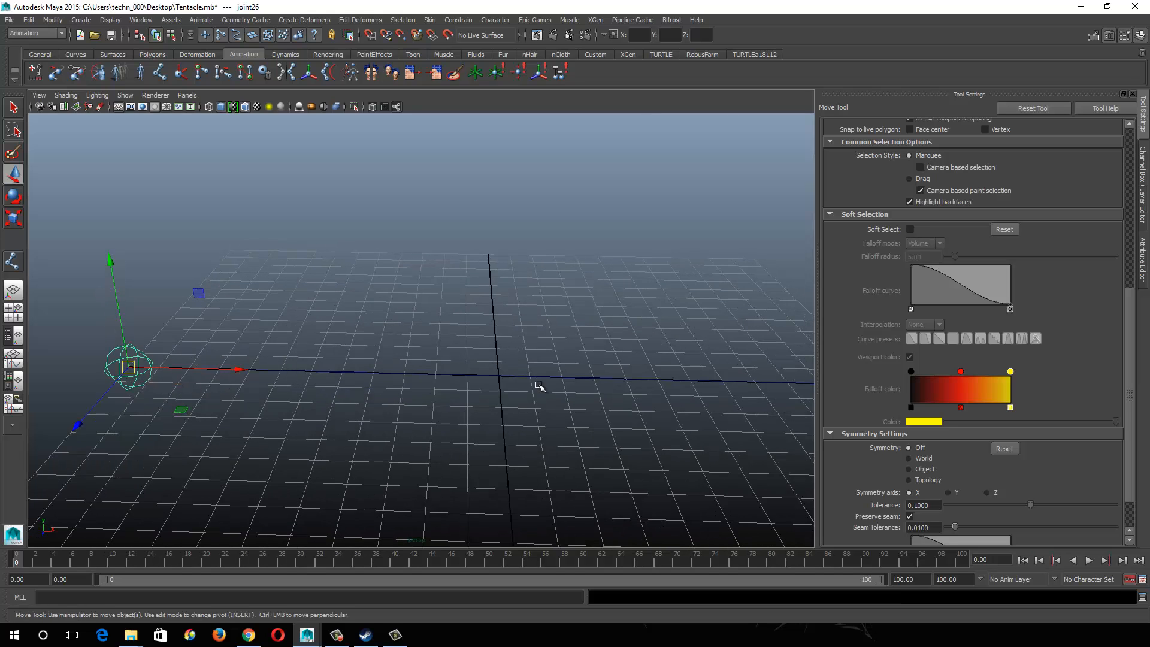
key("ctrl+d")
left_click(243, 371)
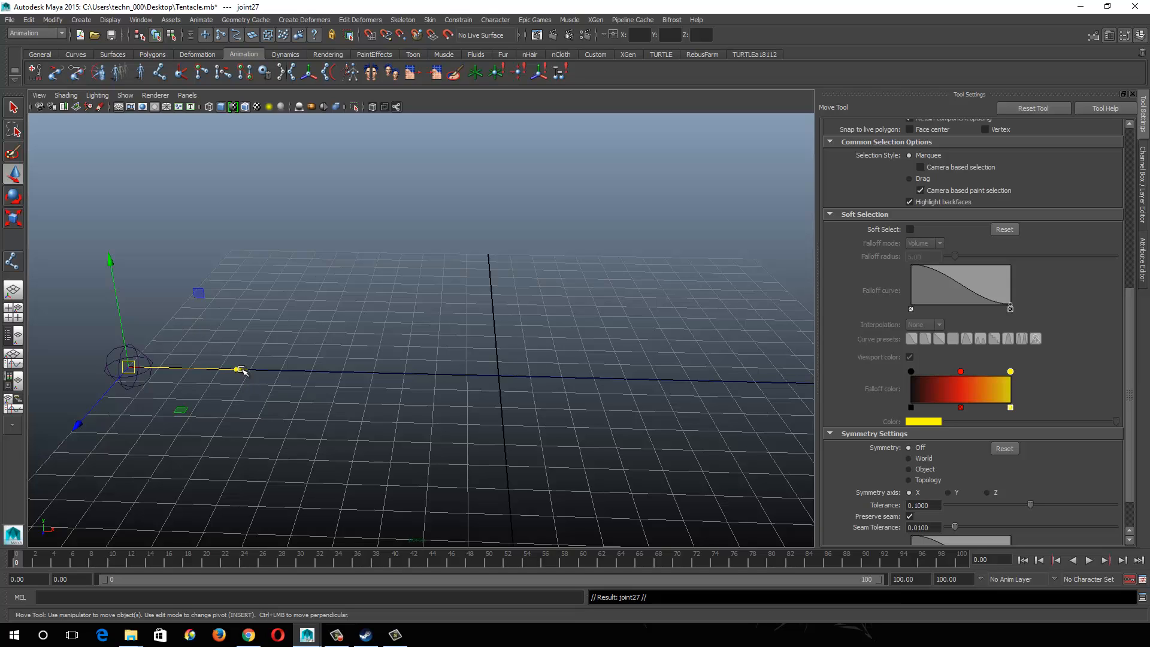
key("Delete")
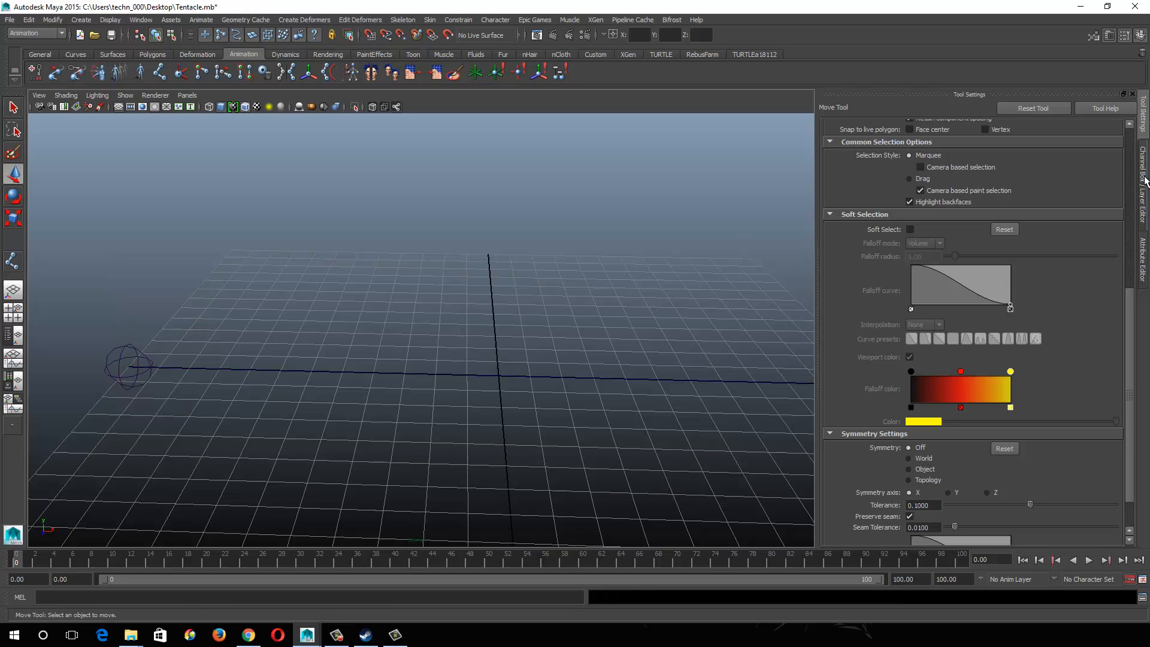
Step: Set the radius of the joint at the curve's start to 0.2
left_click(1145, 181)
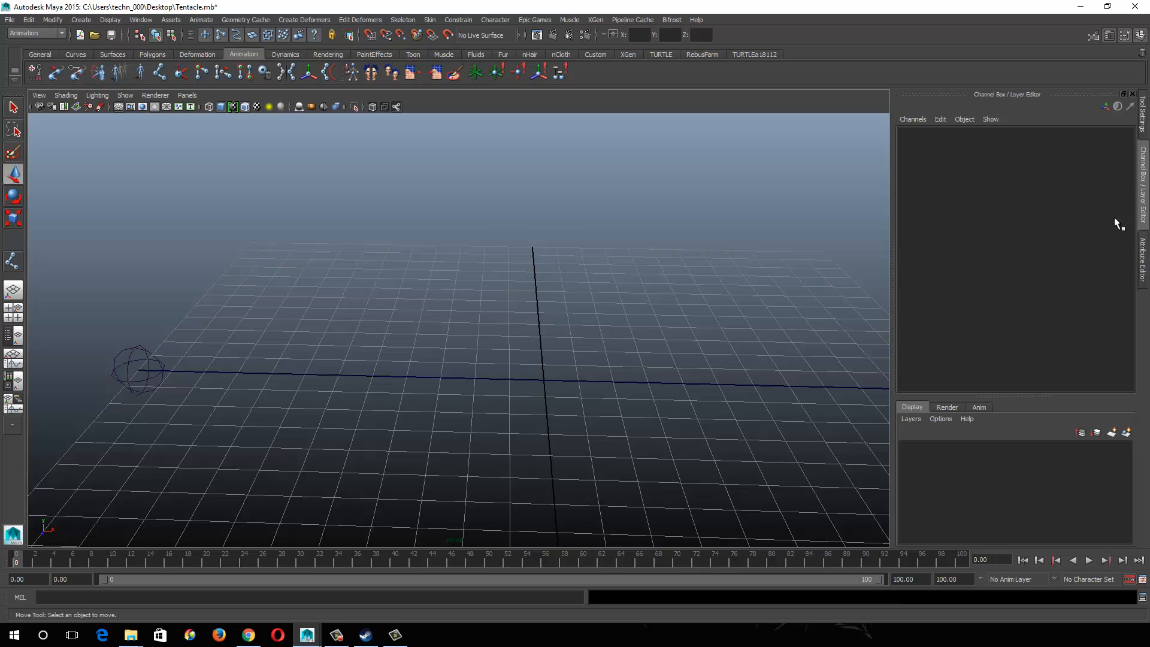
left_click(133, 360)
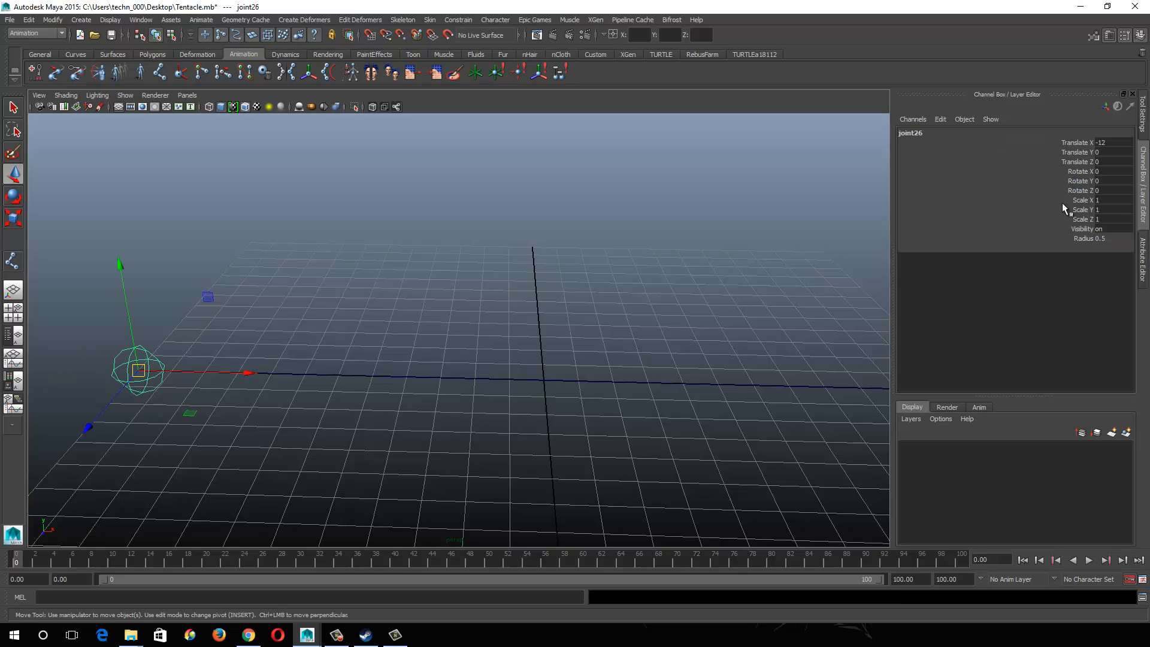
left_click(1118, 238)
type(".2")
key("Return")
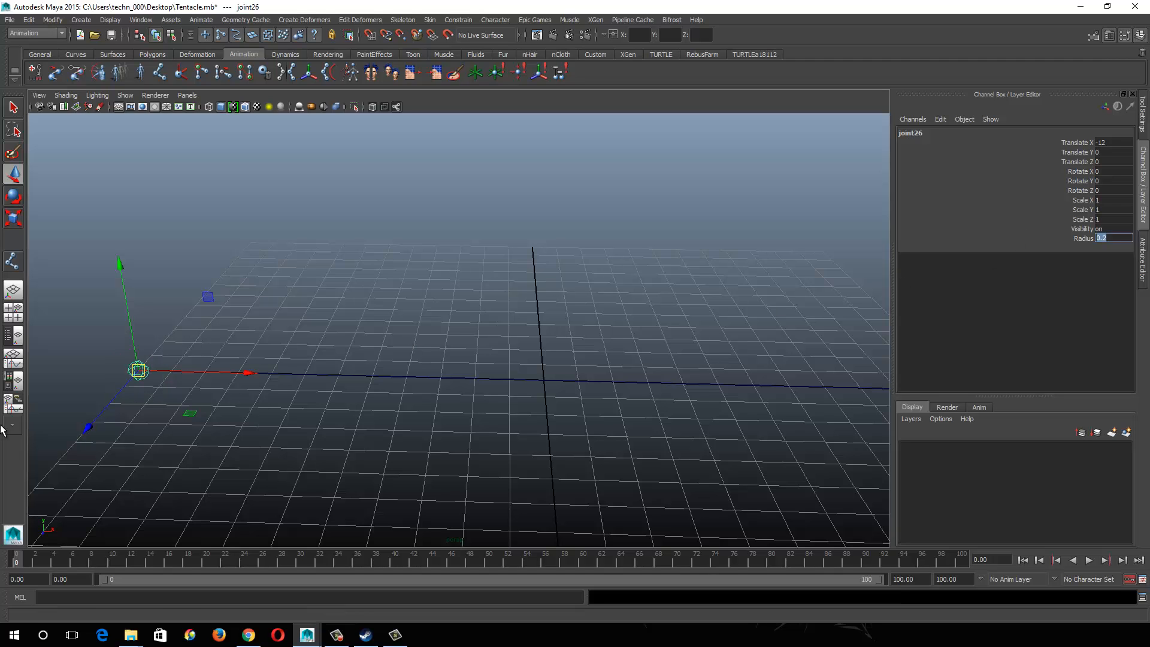
Step: Duplicate the first joint and move the copy along the curve, snapped to the grid at X -8
middle_click_drag(190, 404, 212, 405, "alt")
right_click_drag(212, 406, 235, 421, "alt")
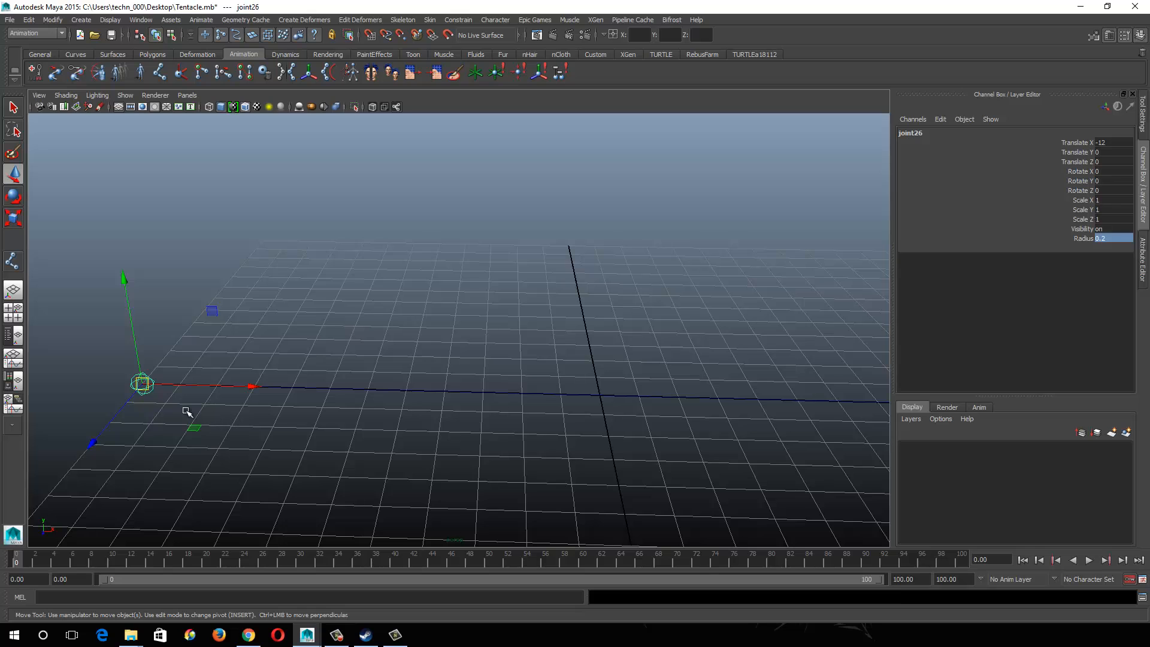
mouse_move(189, 416)
left_mouse_down("alt")
mouse_move(181, 403)
mouse_move(205, 415)
left_mouse_up("alt")
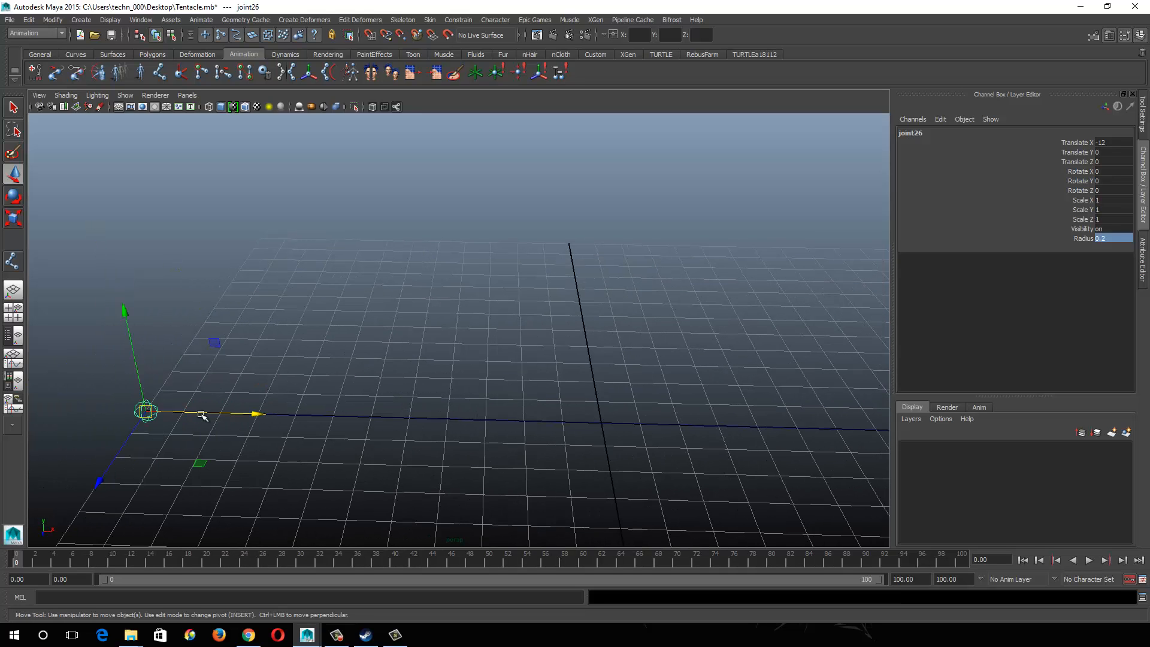
key("ctrl+d")
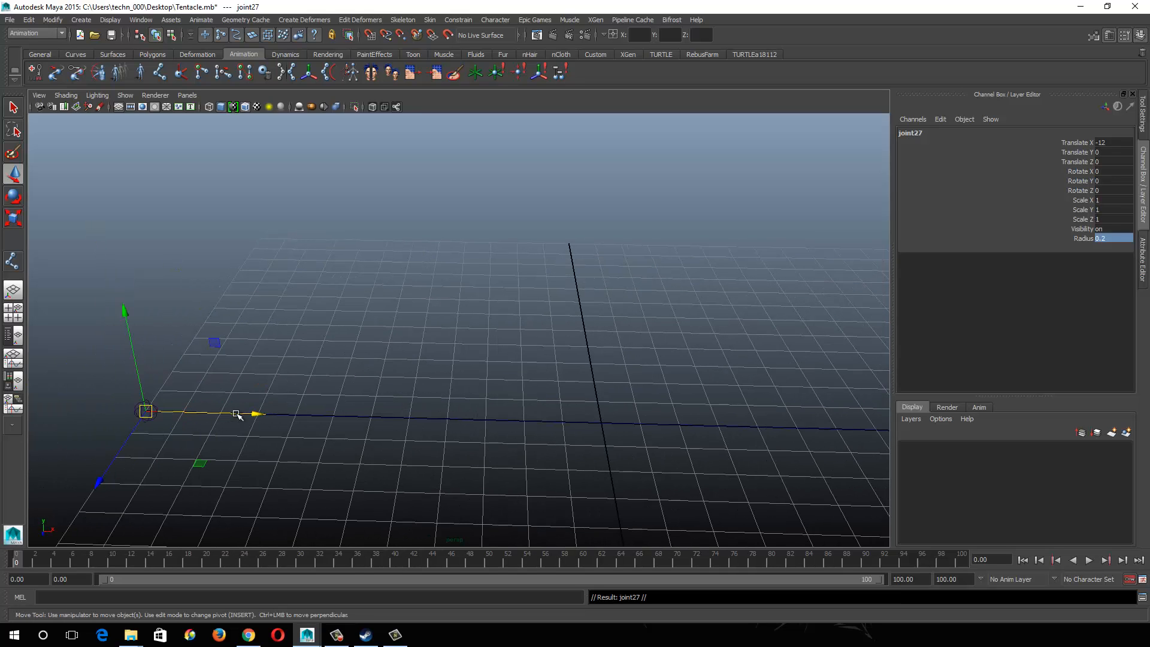
key("x")
left_click_drag(167, 413, 288, 414)
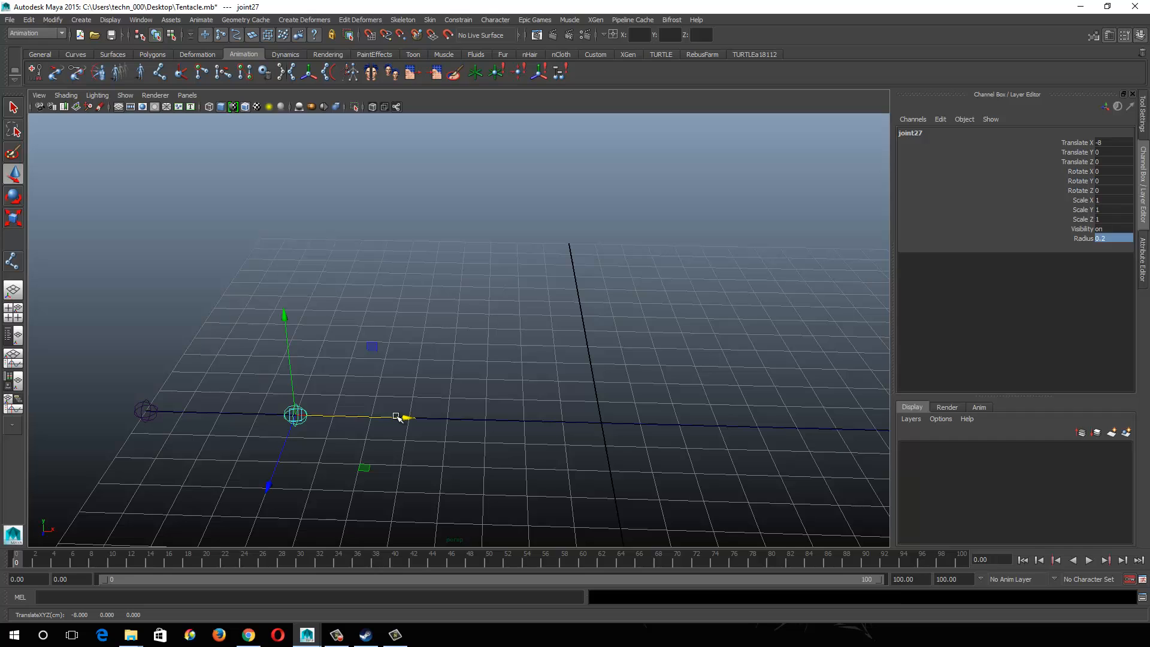
Step: Duplicate the joint twice more along the curve, placing the copies on the grid at X -4 and X 0
key("ctrl+d")
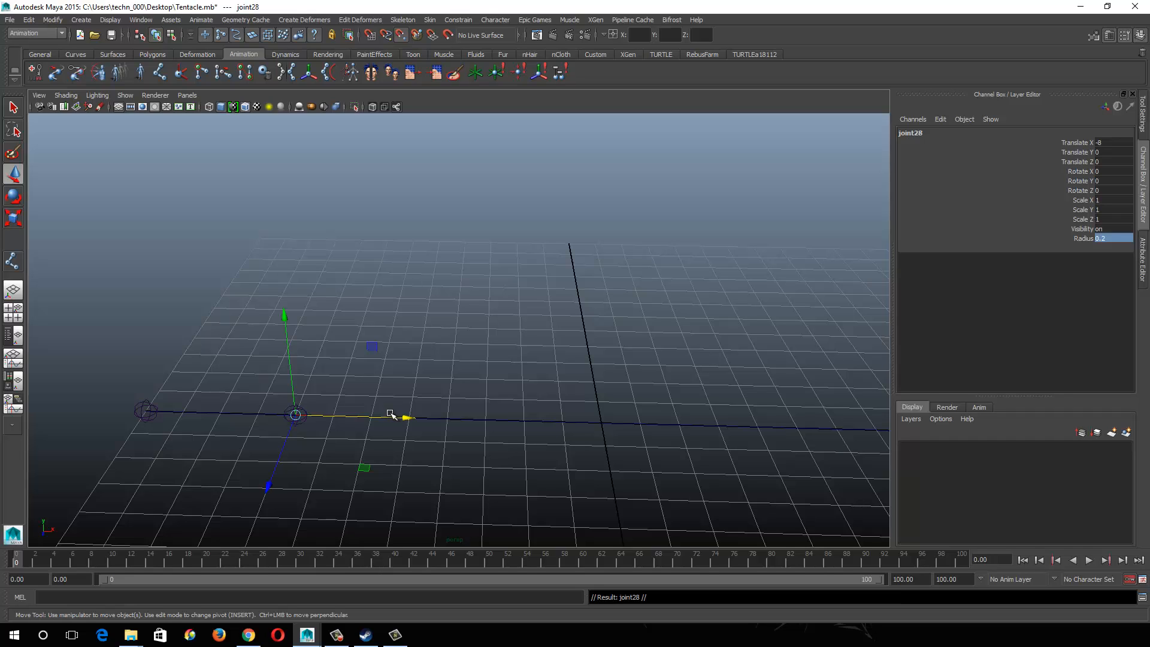
left_click_drag(395, 415, 449, 418)
key("ctrl+z")
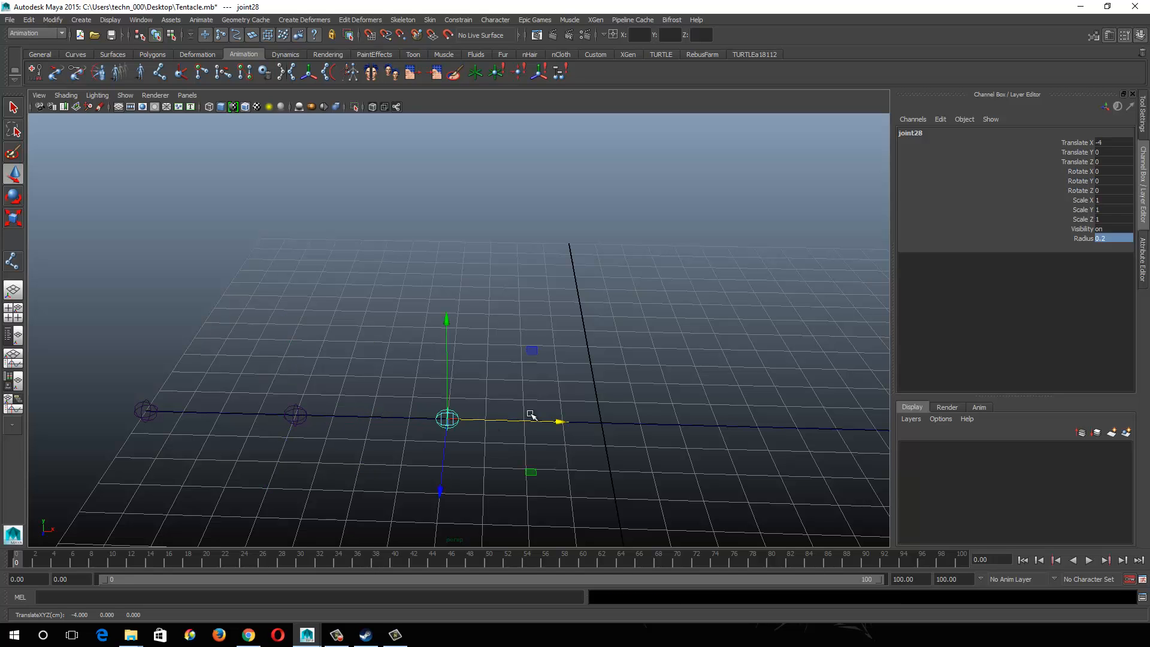
middle_click_drag(531, 416, 461, 382, "alt")
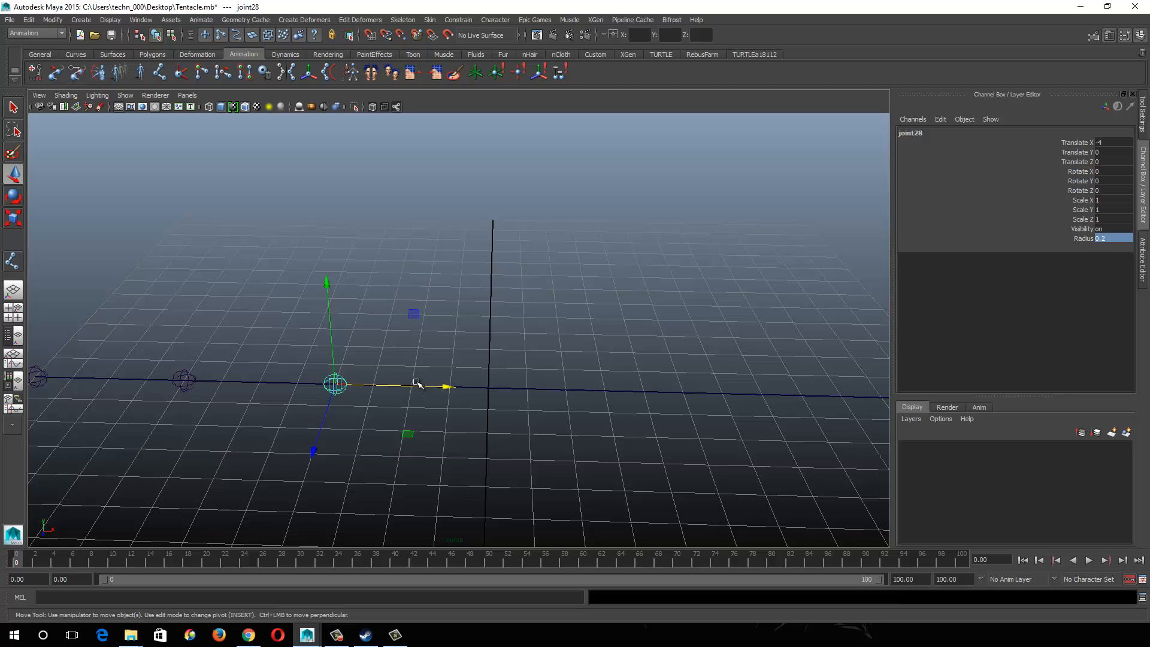
key("ctrl+d")
key("x")
left_click_drag(403, 385, 489, 392)
Step: Duplicate the centre joint onward along the curve, placing grid-snapped copies at X 4 and X 8
left_click_drag(578, 398, 477, 390, "alt")
key("ctrl+d")
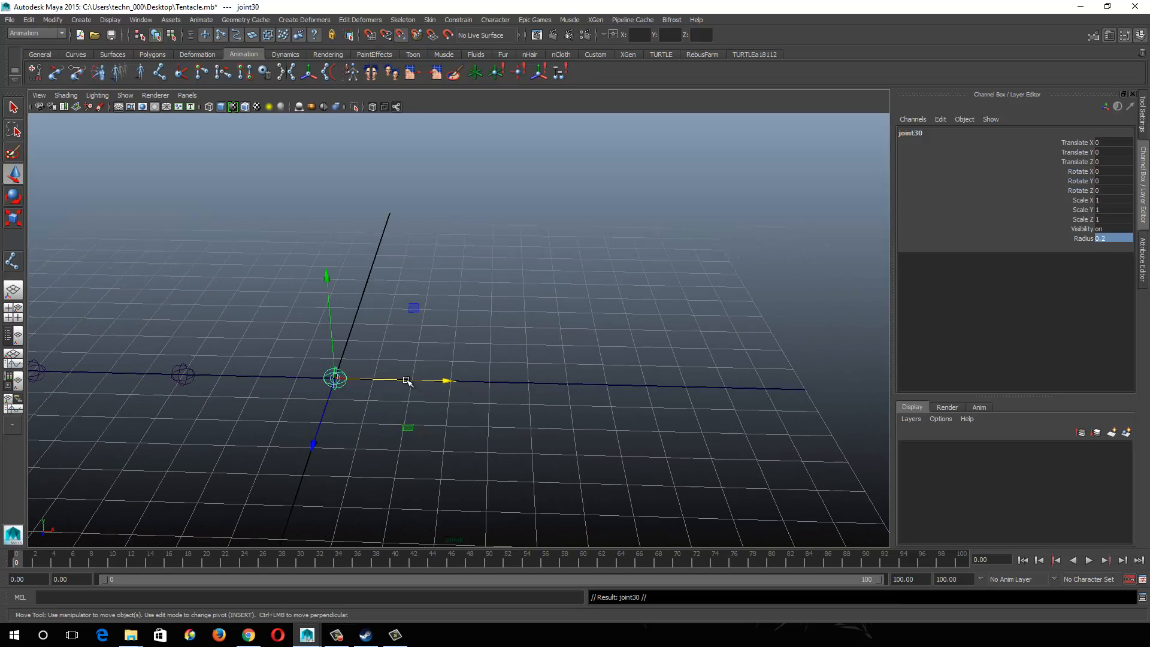
key("x")
left_click_drag(395, 379, 495, 384)
key("ctrl+d")
key("x")
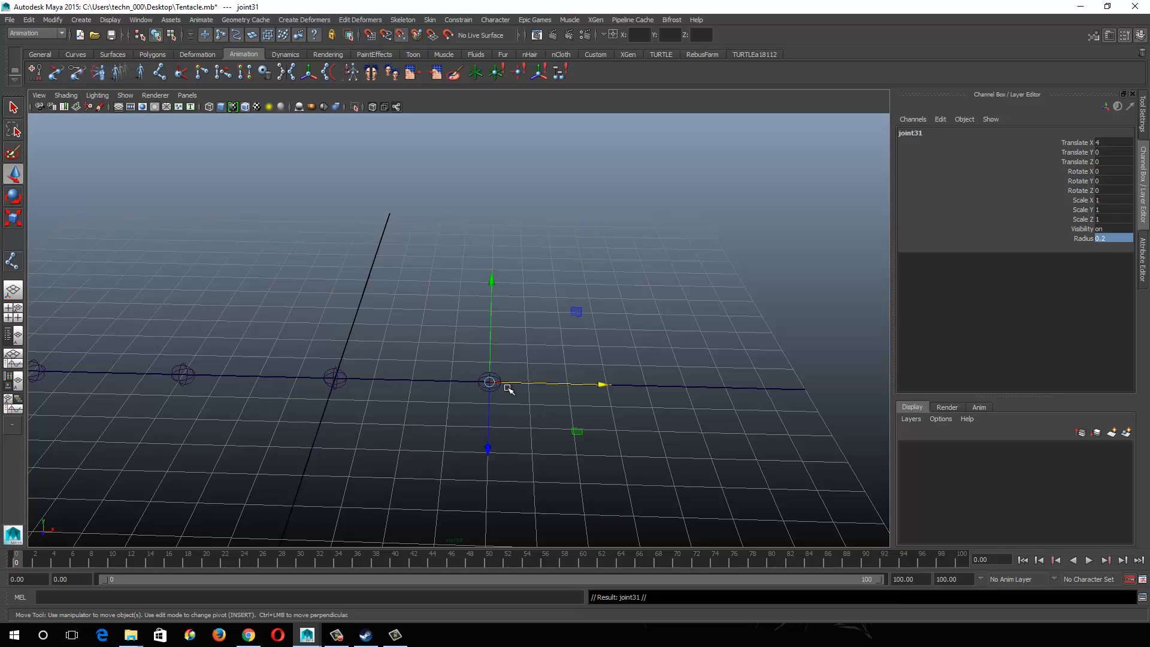
left_click(512, 383)
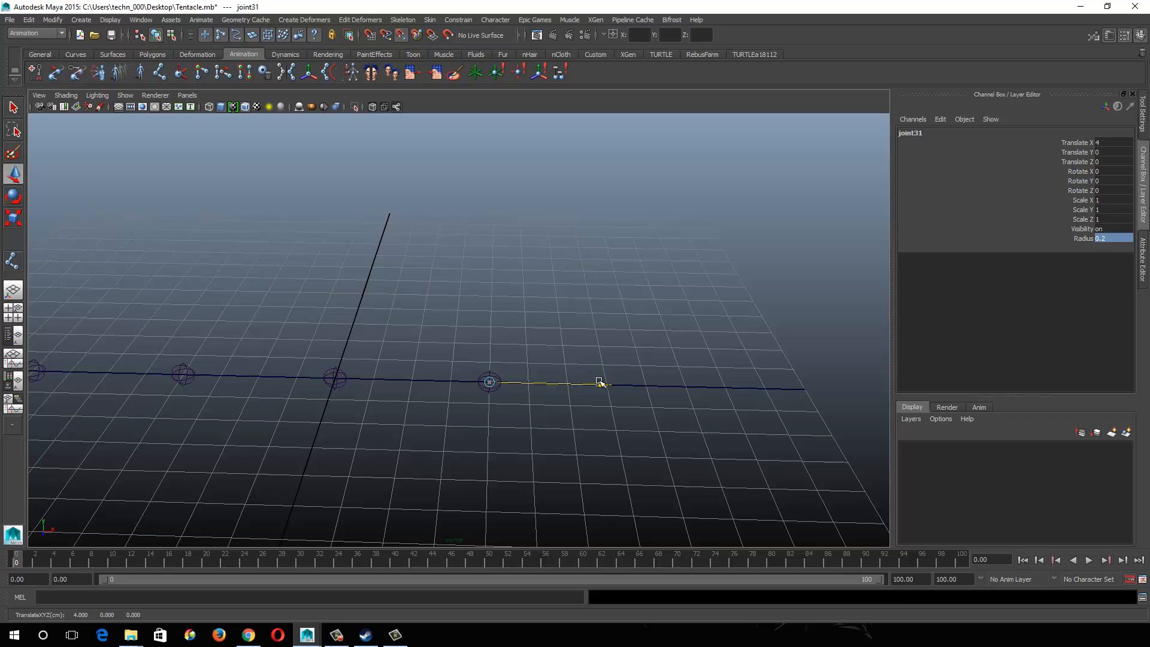
key("x")
left_click_drag(540, 385, 646, 400)
Step: Duplicate the last joint and snap the copy to the far end of the curve at X 12
middle_click_drag(652, 407, 588, 401, "alt")
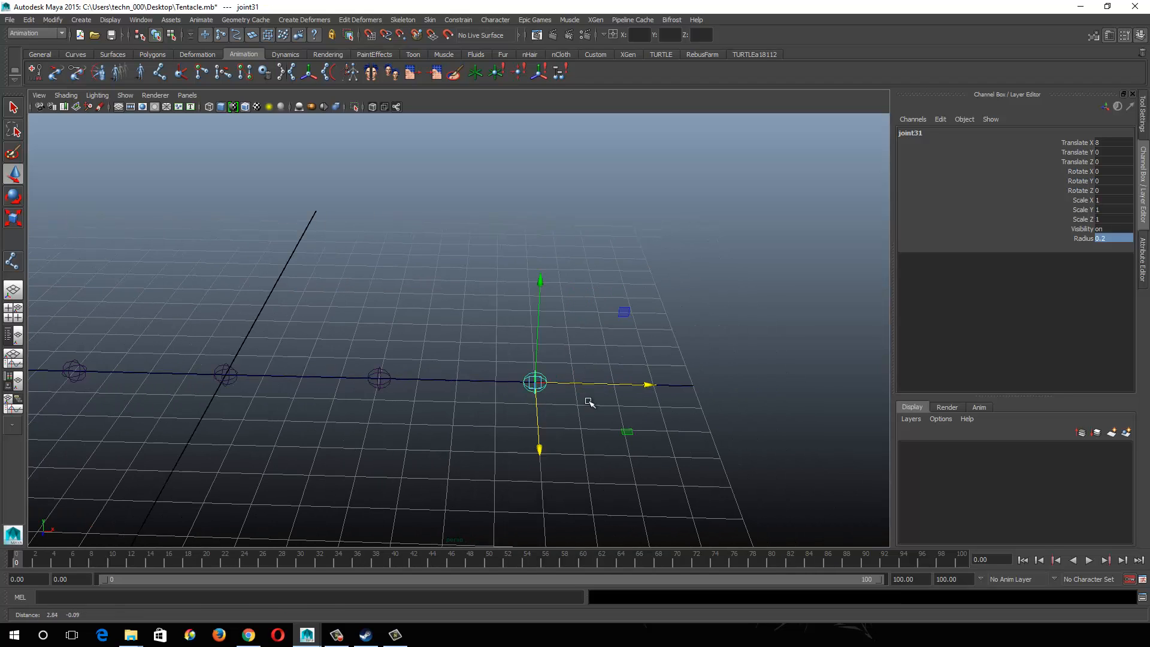
key("ctrl+d")
key("x")
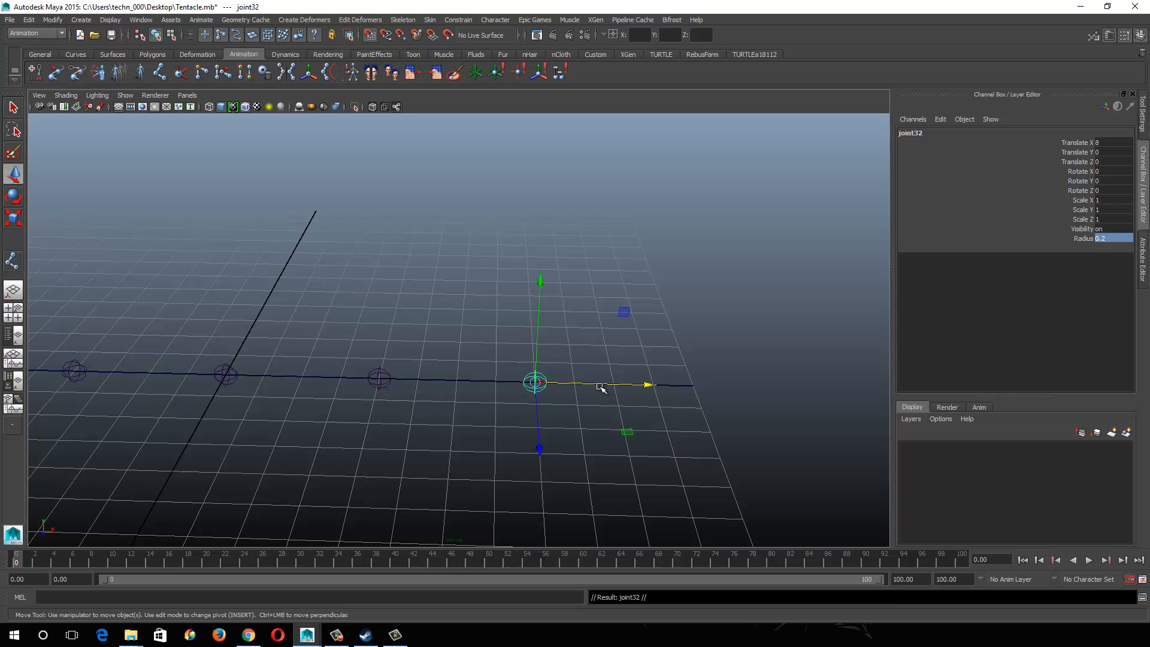
left_click_drag(601, 387, 645, 421)
right_click_drag(645, 421, 511, 372, "alt")
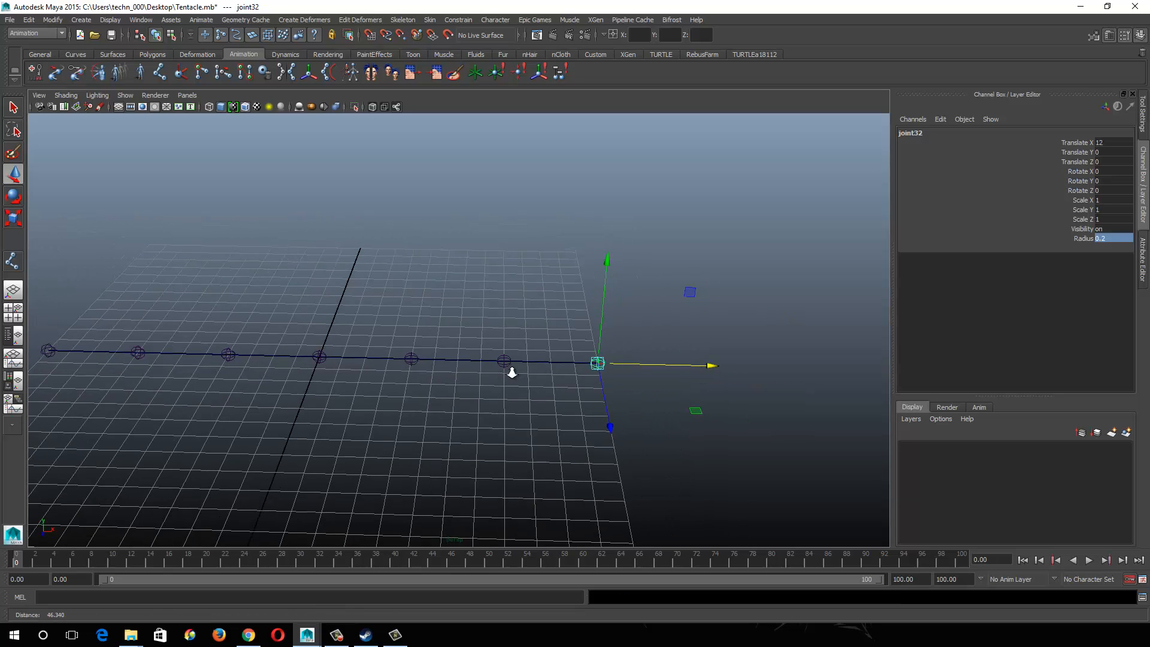
middle_click_drag(492, 350, 611, 411, "alt")
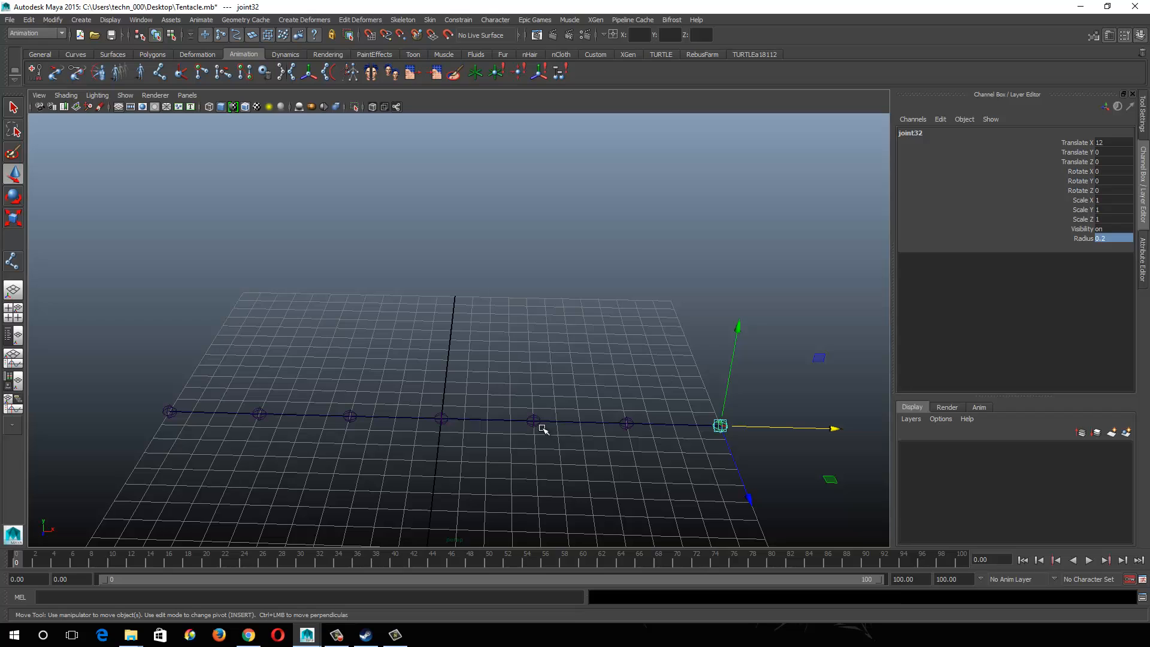
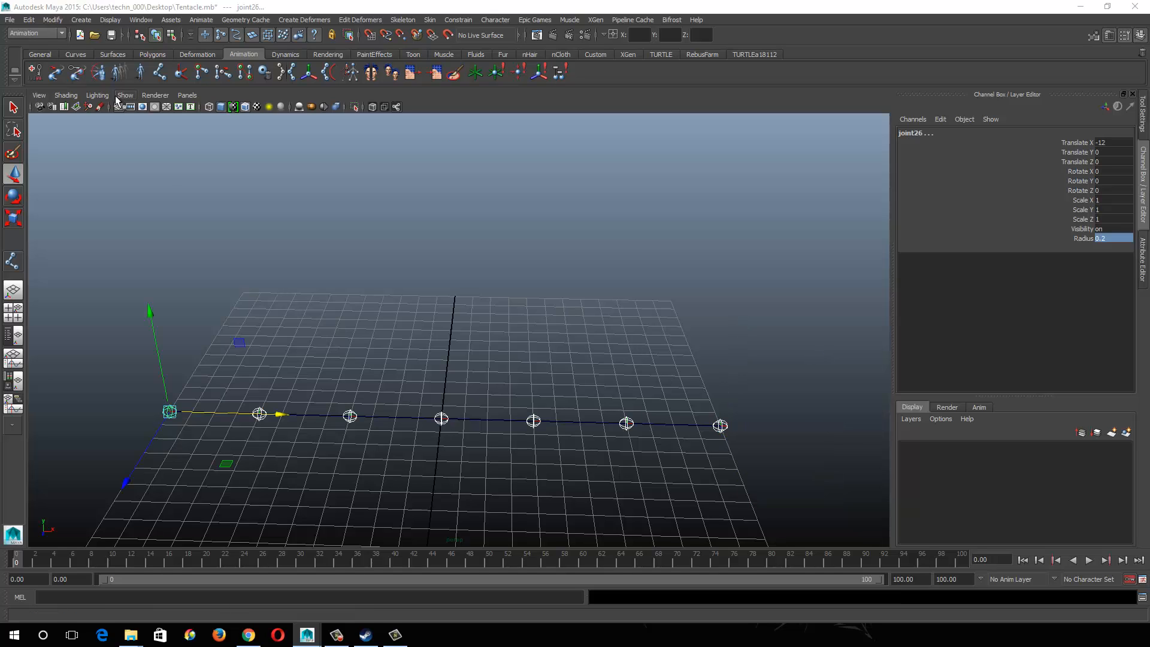
Step: Show the whole rig again and smooth-bind curve5 to joint26 through joint32, using selected joints, closest distance and 4 max influences
key("shift+i")
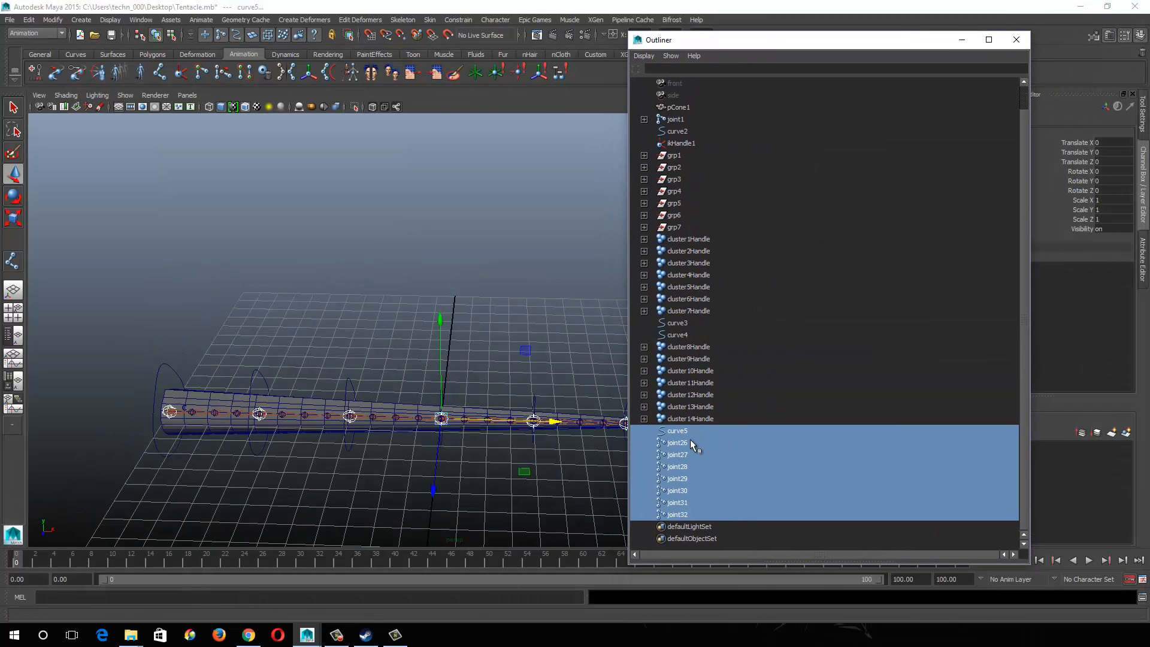
left_click(686, 431)
left_click(671, 443)
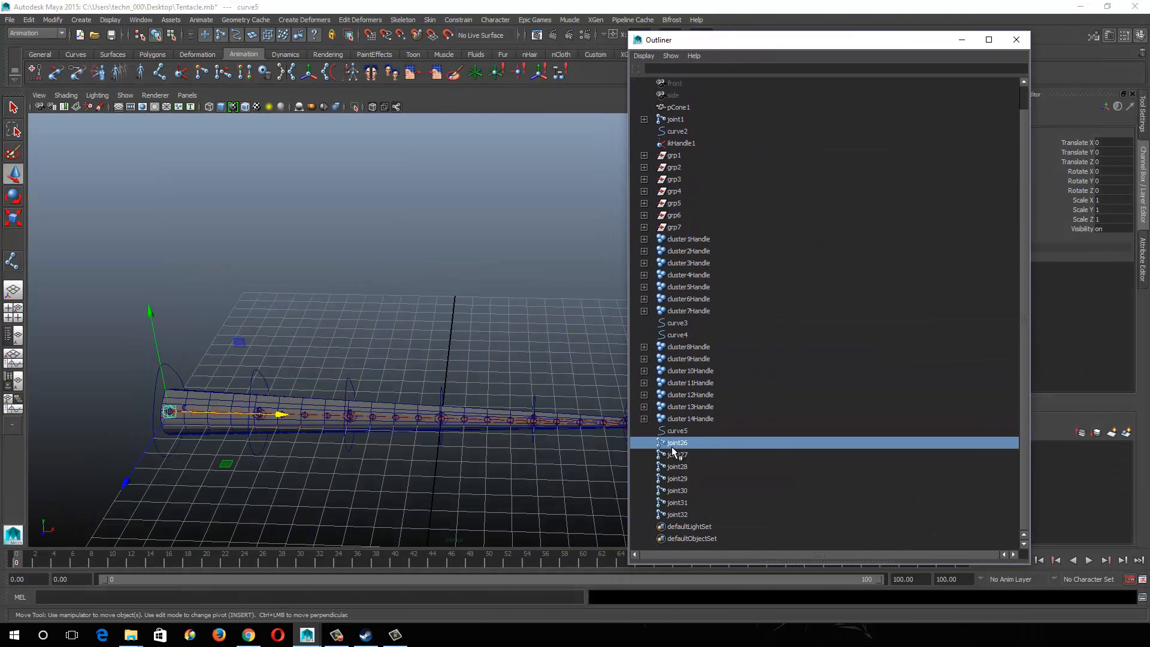
left_click(677, 512, "shift")
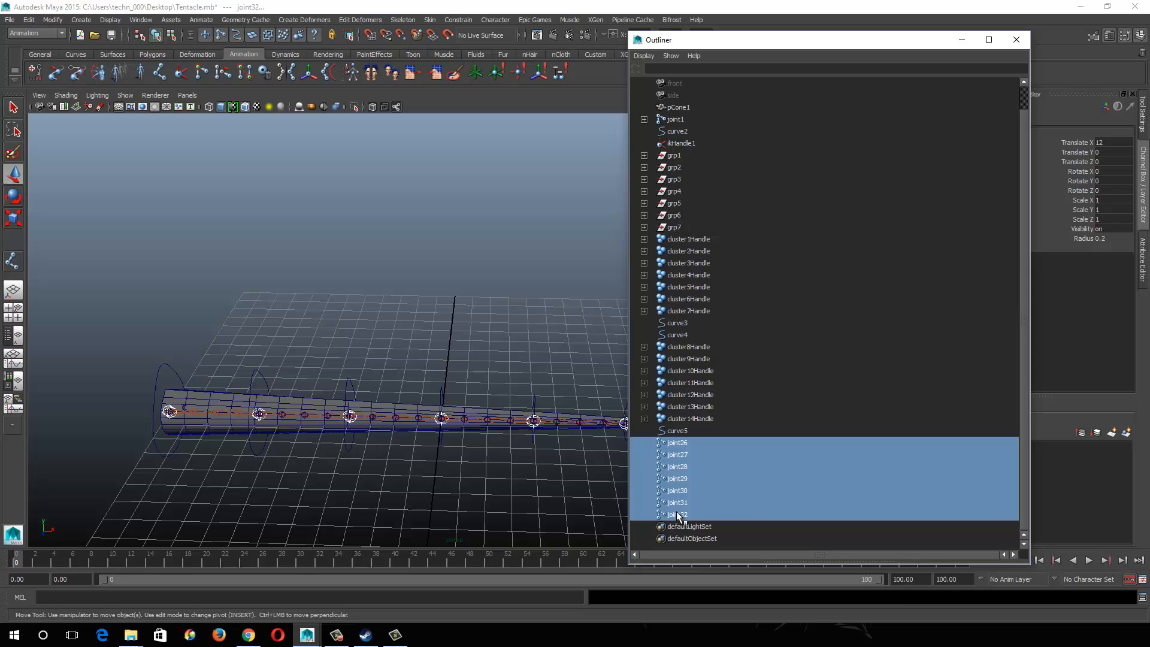
left_click(675, 430, "ctrl")
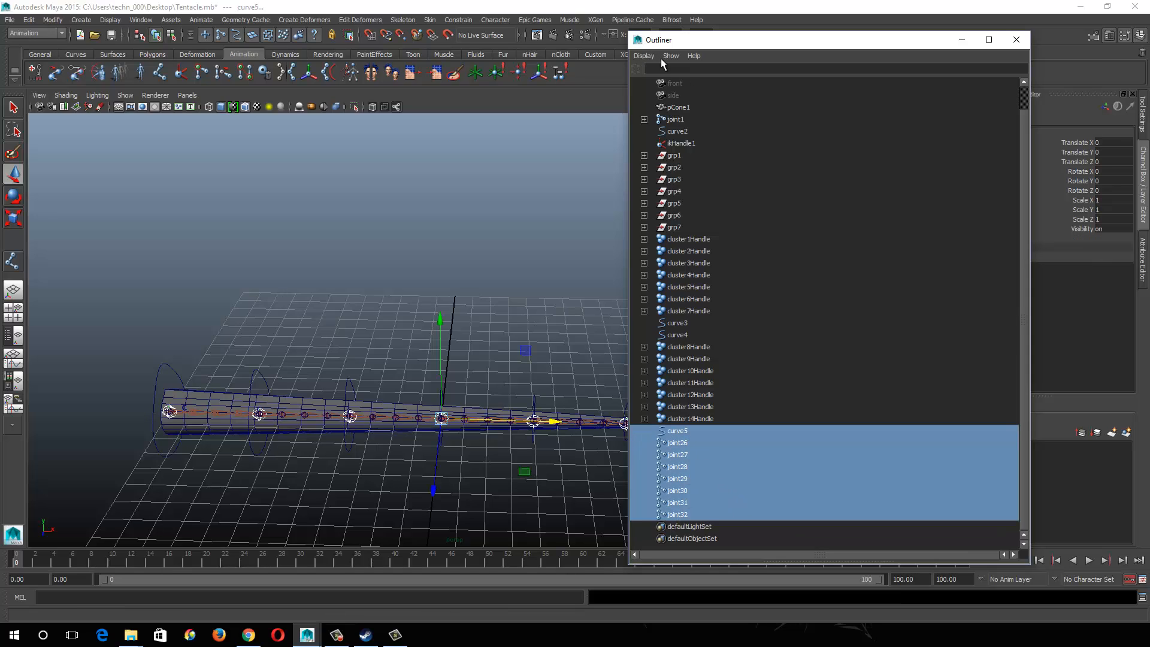
left_click_drag(682, 45, 724, 52)
left_click(429, 19)
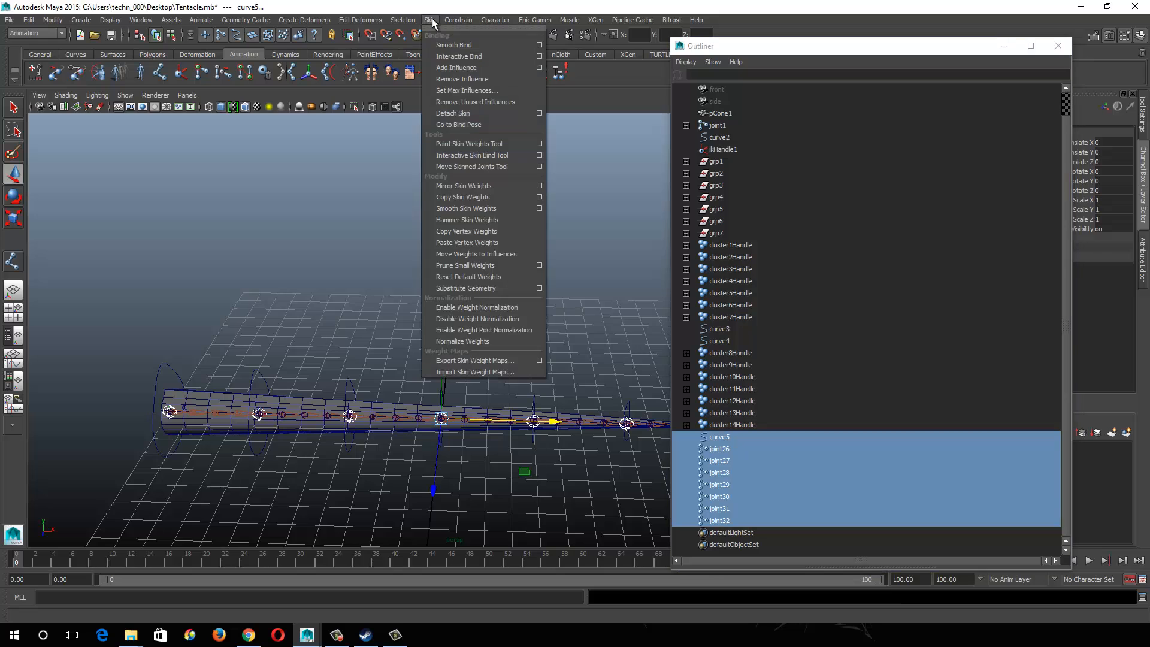
left_click(540, 45)
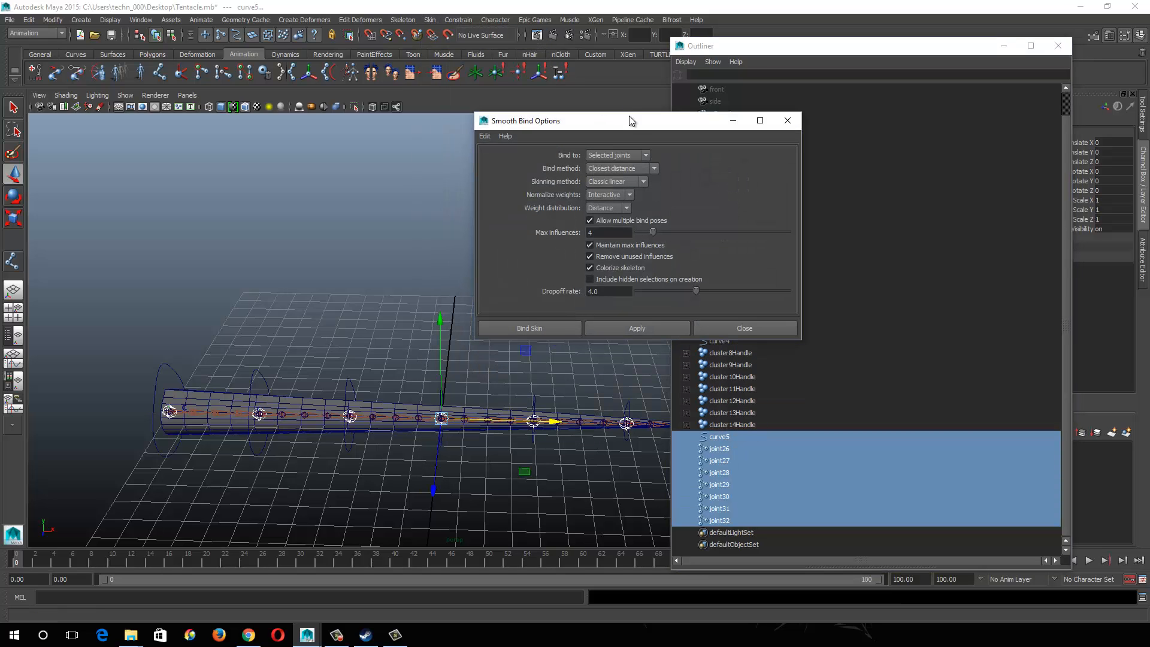
left_click(537, 329)
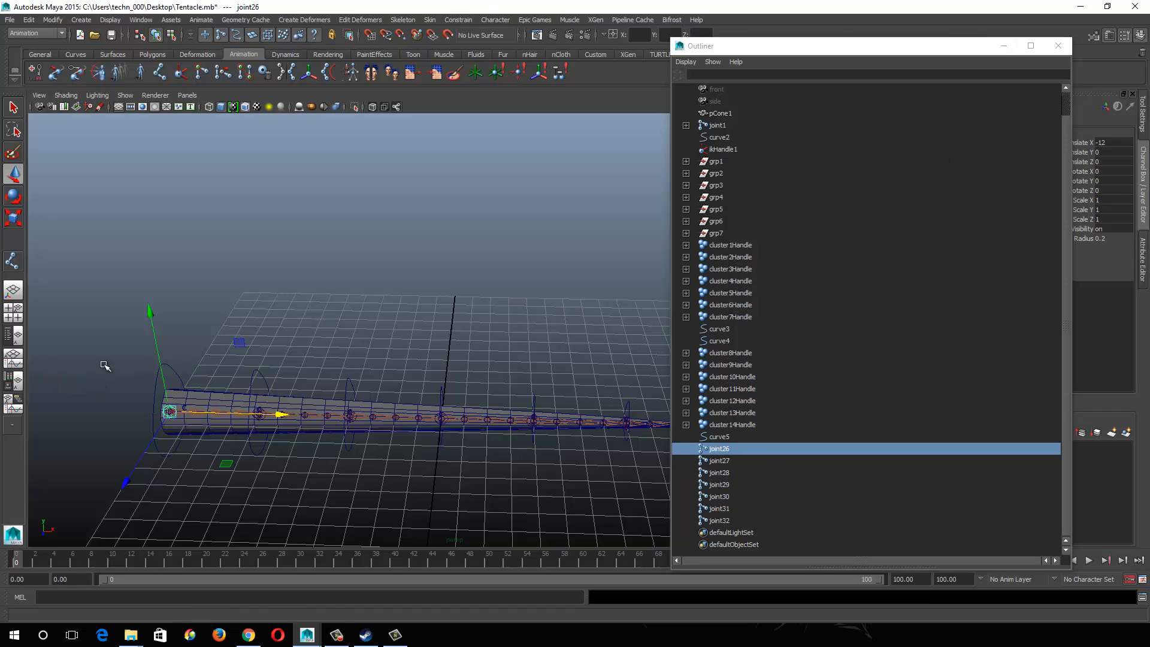
Step: Parent-constrain joint26 to the first control, ctrl1
left_click_drag(103, 361, 174, 387)
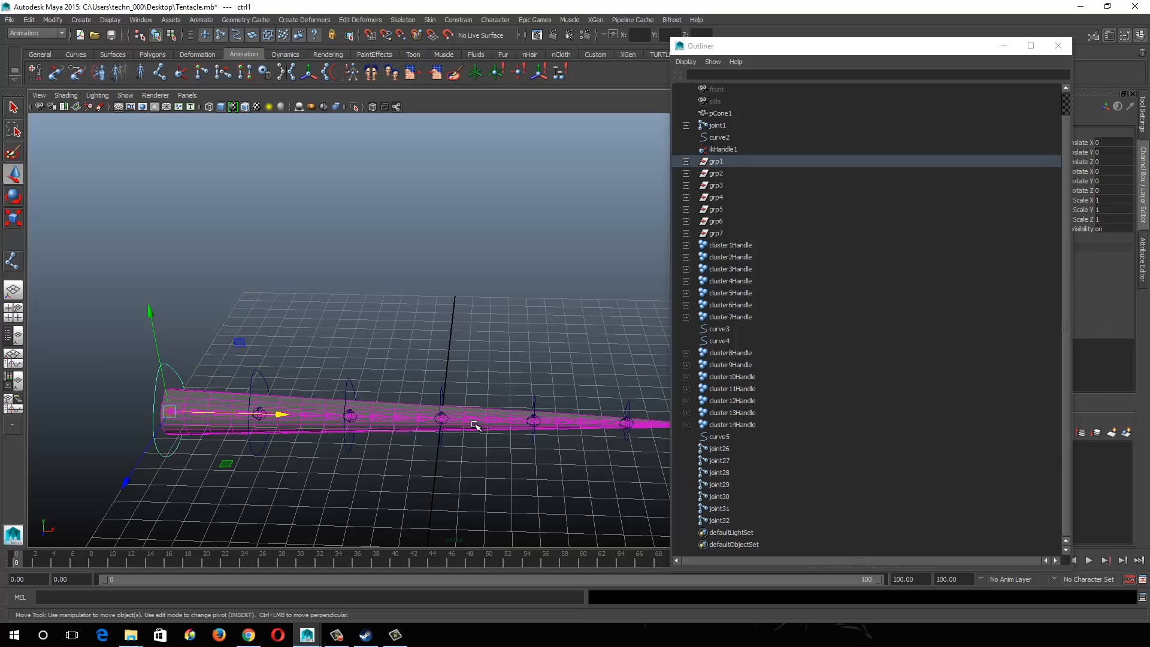
left_click(728, 449)
left_click(402, 20)
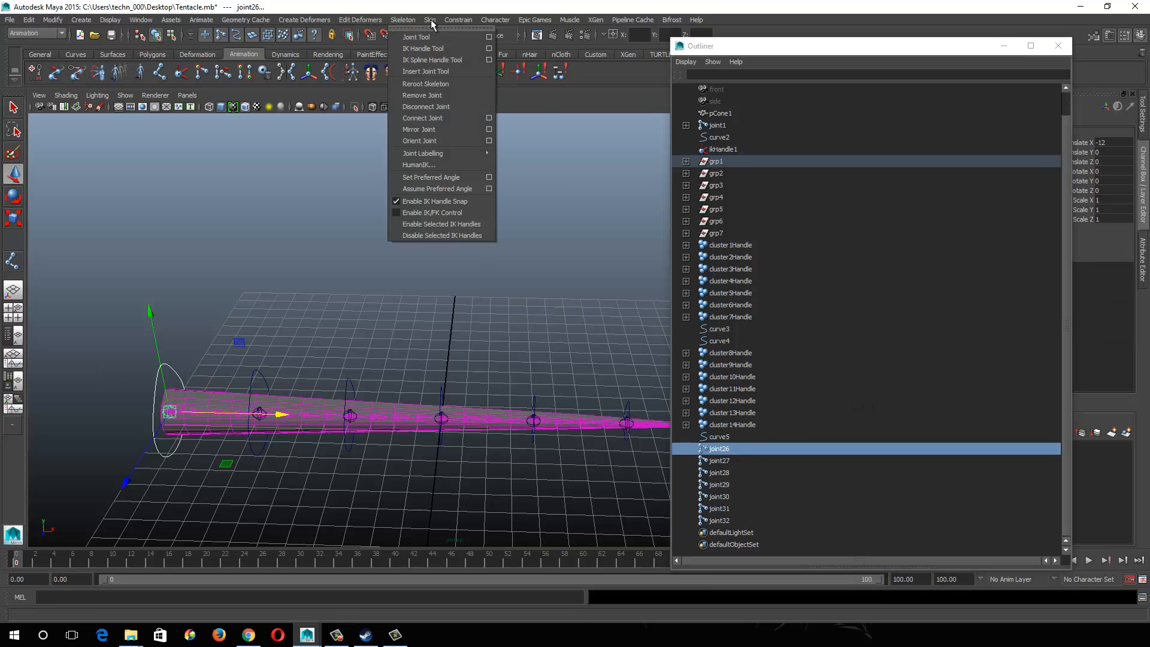
mouse_move(458, 20)
left_click(477, 83)
Step: Parent-constrain joint27 to ctrl2 and joint28 to ctrl3
left_click_drag(261, 386, 281, 315, "alt")
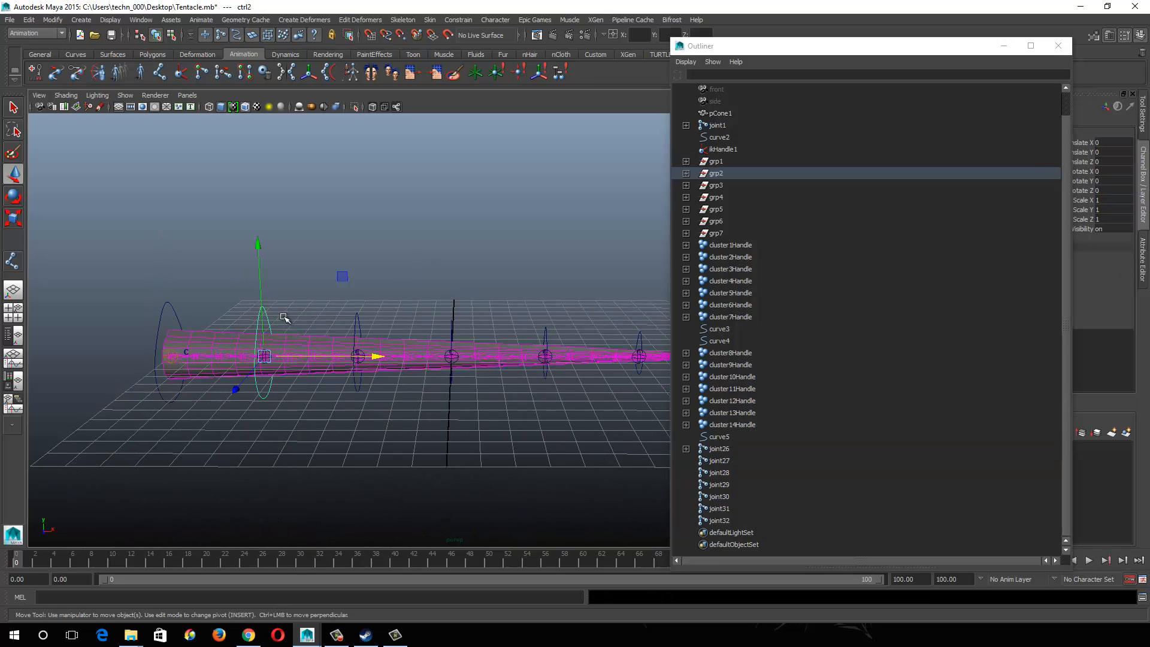
left_click(719, 461, "ctrl")
key("g")
left_click_drag(341, 311, 374, 327)
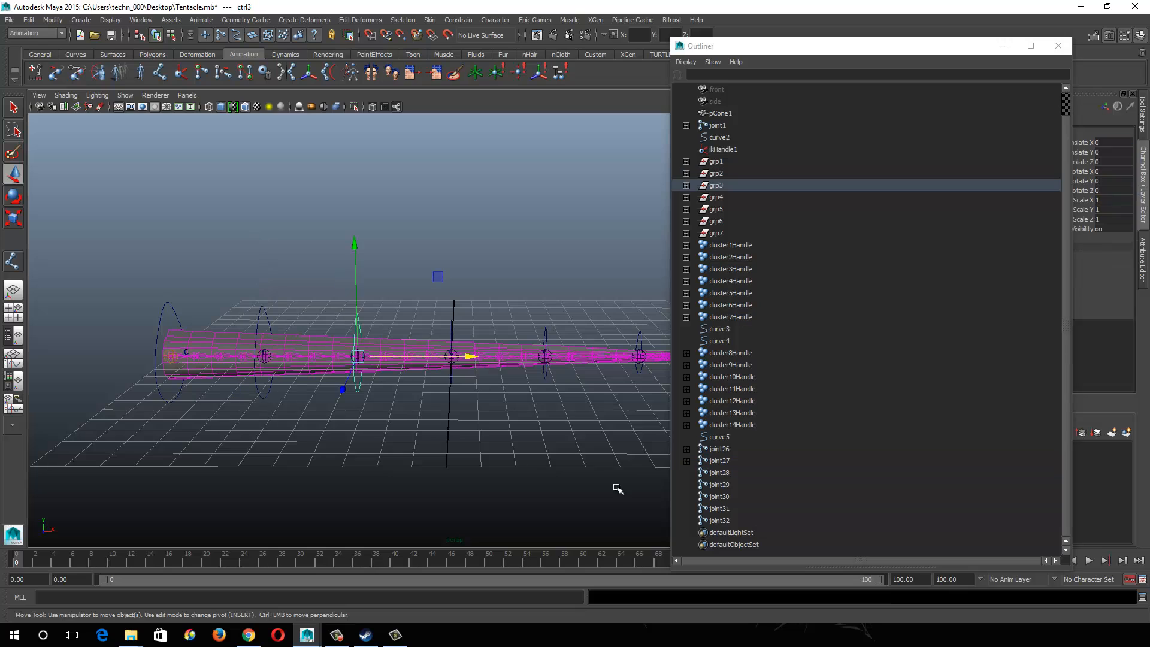
left_click(720, 473, "ctrl")
key("g")
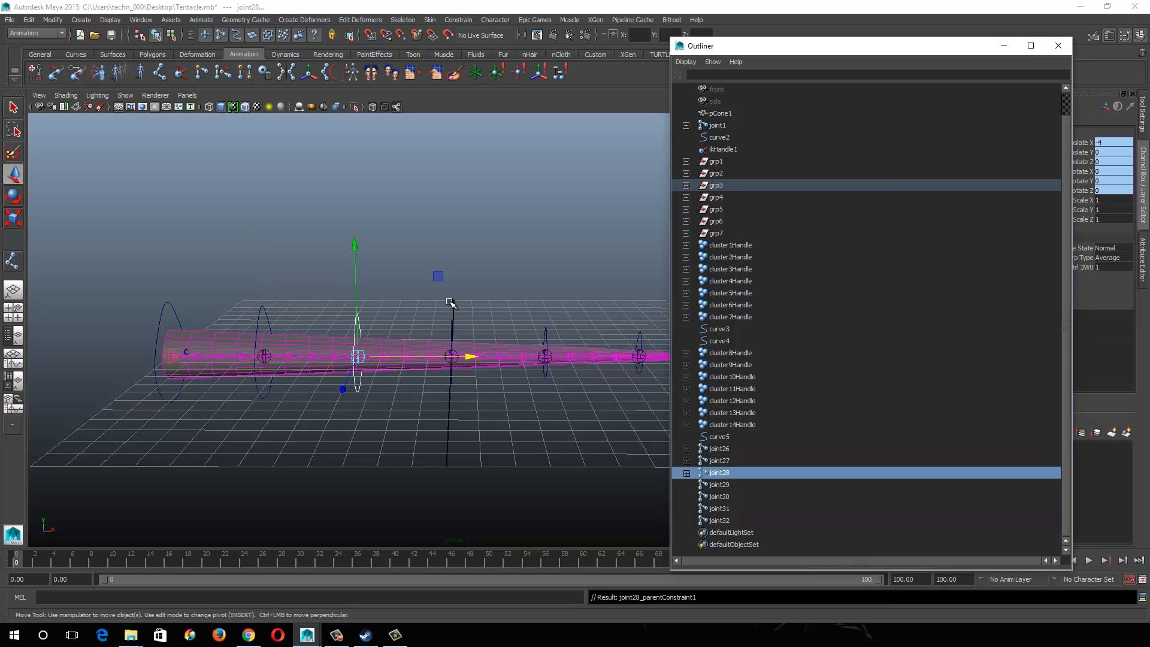
Step: Parent-constrain joint29 to ctrl4 and joint30 to ctrl5
left_click_drag(445, 304, 657, 488)
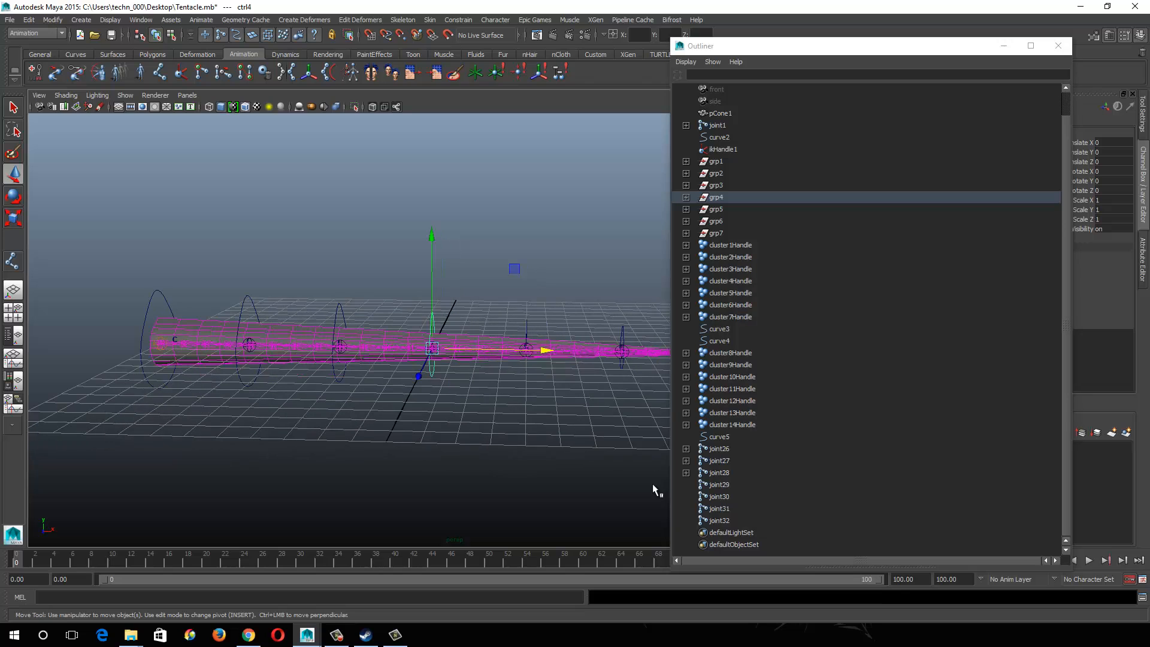
left_click(716, 486, "ctrl")
key("g")
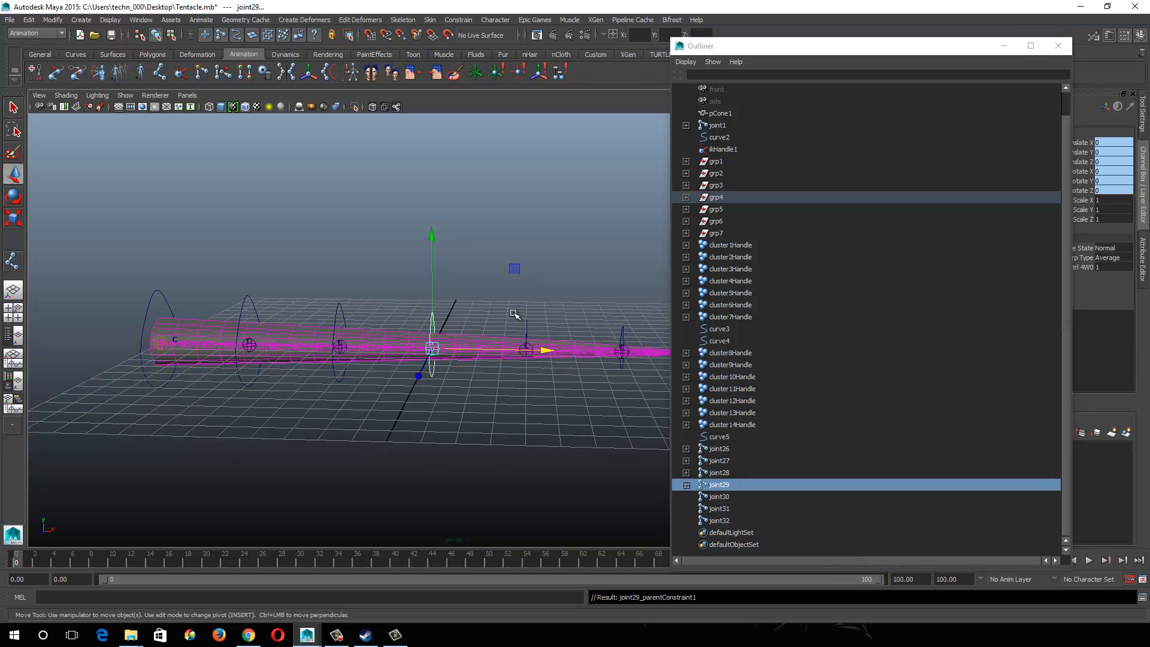
left_click_drag(516, 316, 629, 401)
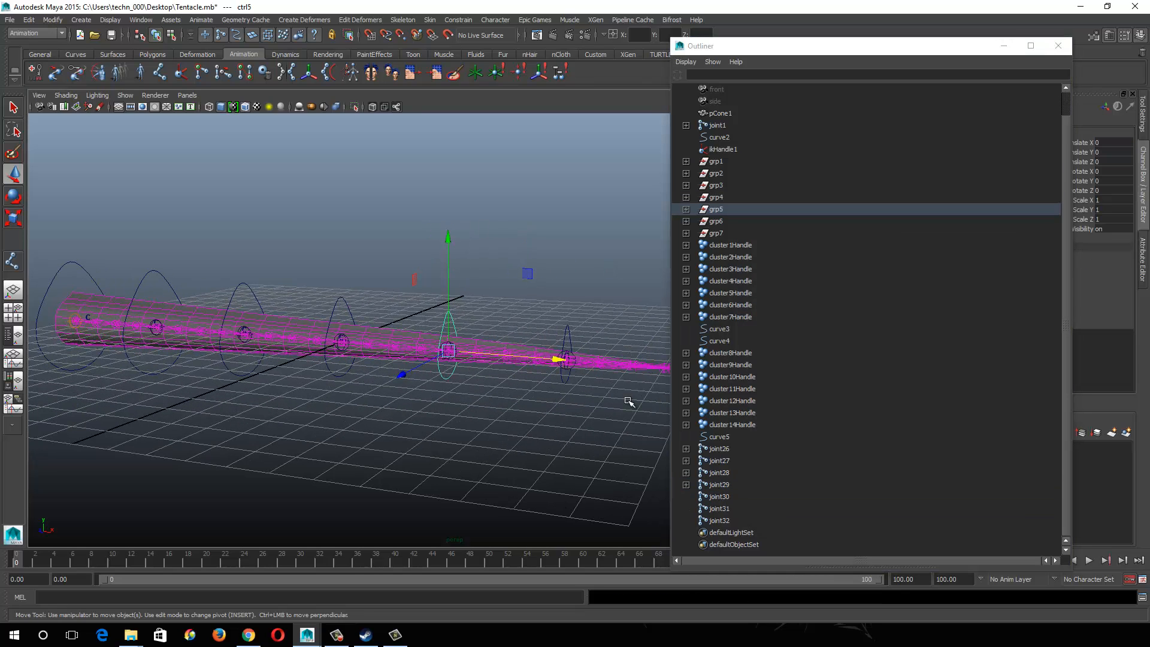
left_click(718, 497, "ctrl")
key("g")
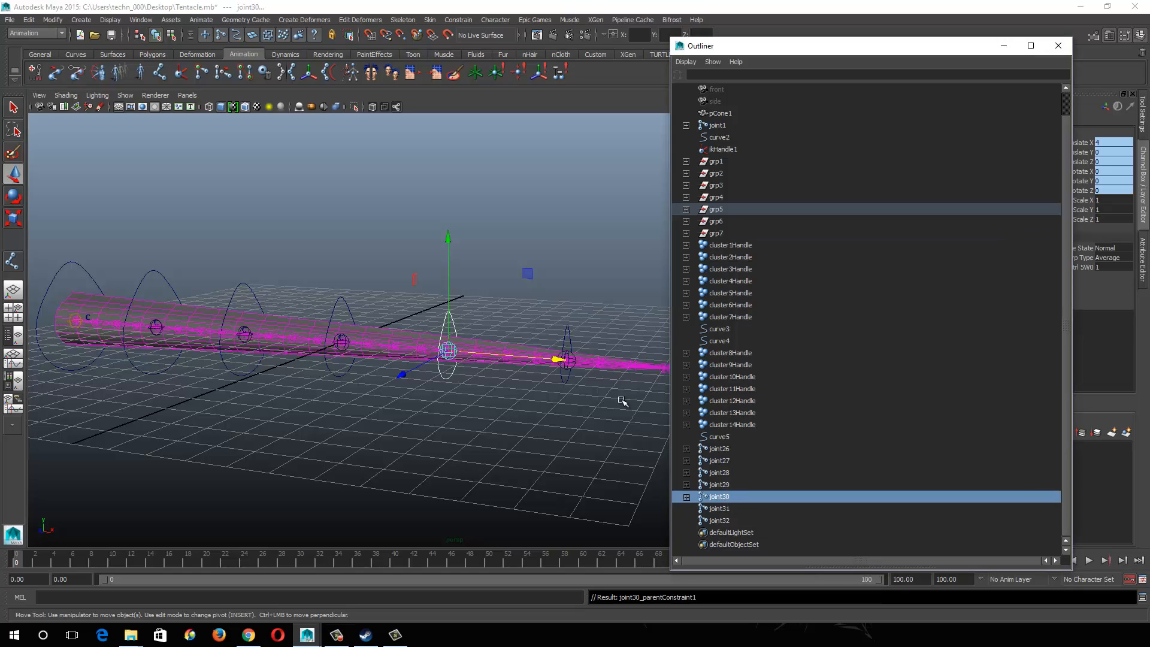
Step: Parent-constrain joint31 to ctrl6 and joint32 to ctrl7 at the tentacle's tip
left_click_drag(564, 316, 592, 344)
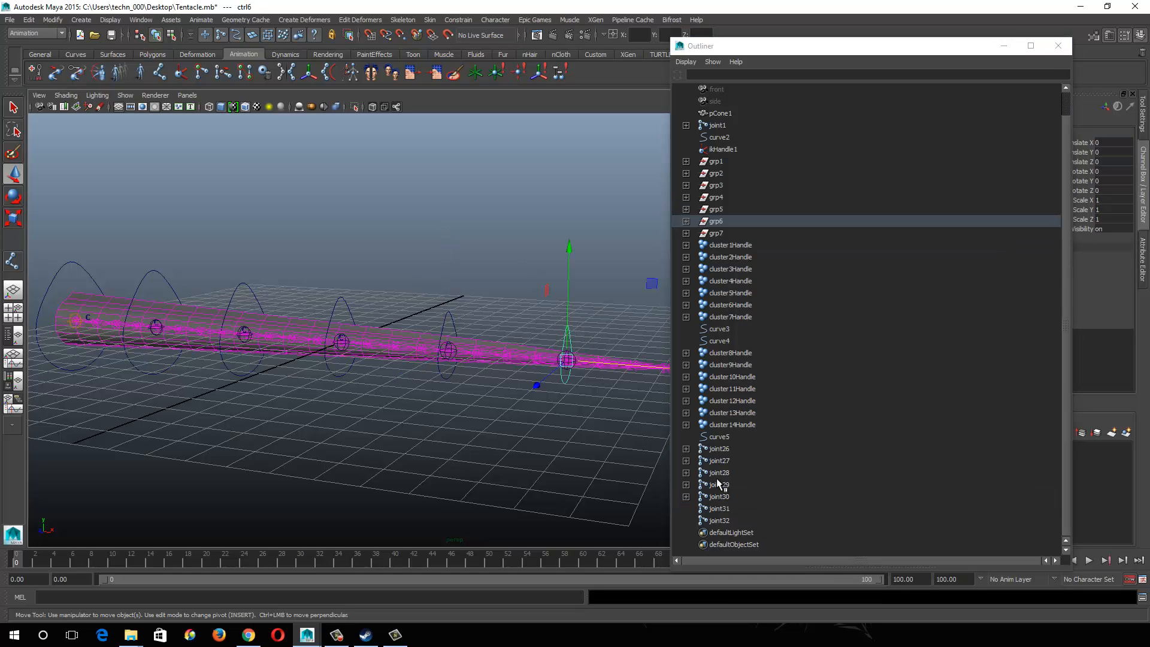
left_click(727, 508, "ctrl")
key("g")
left_click_drag(527, 392, 533, 443, "alt")
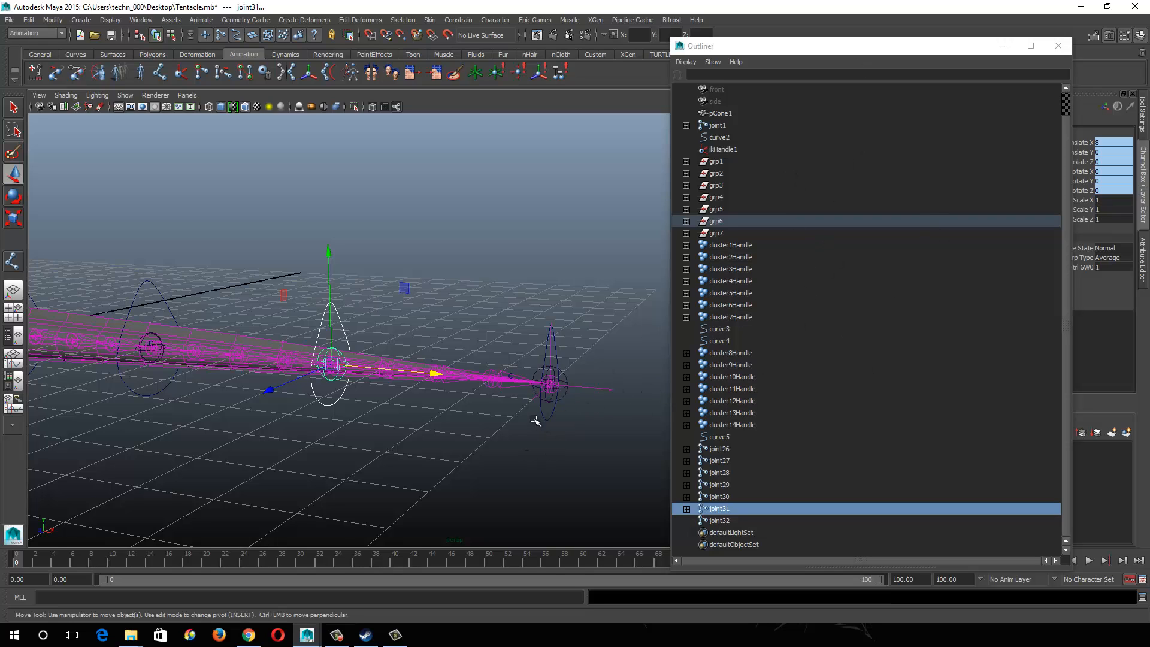
left_click_drag(530, 416, 612, 451)
left_click_drag(531, 410, 569, 432)
left_click(719, 521, "ctrl")
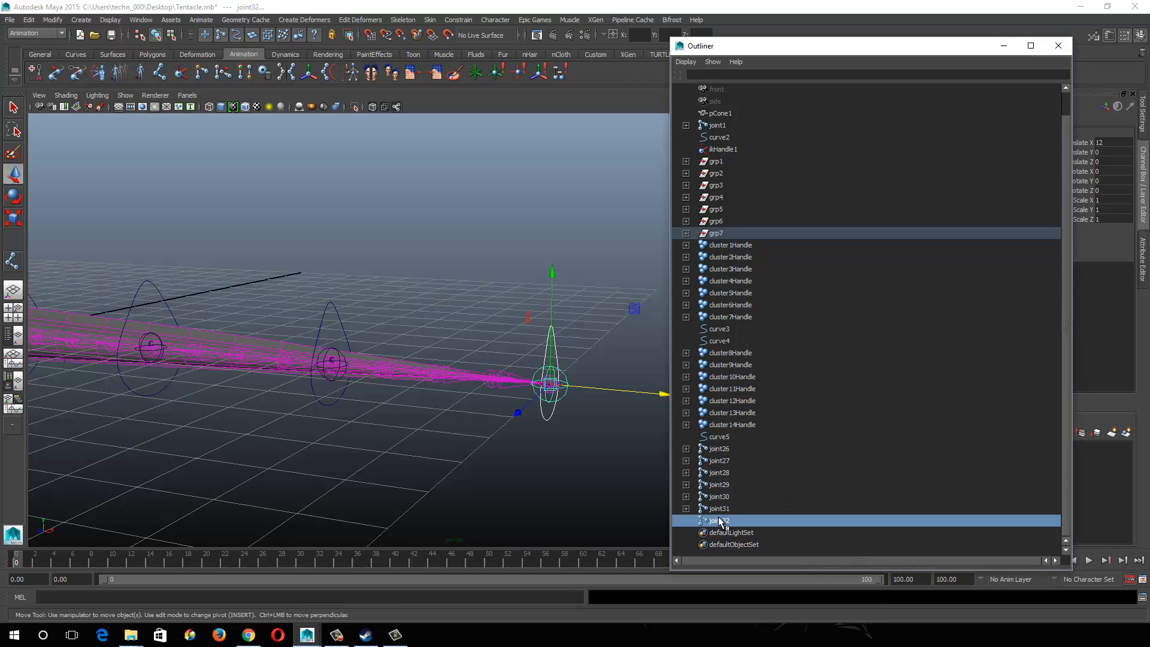
key("g")
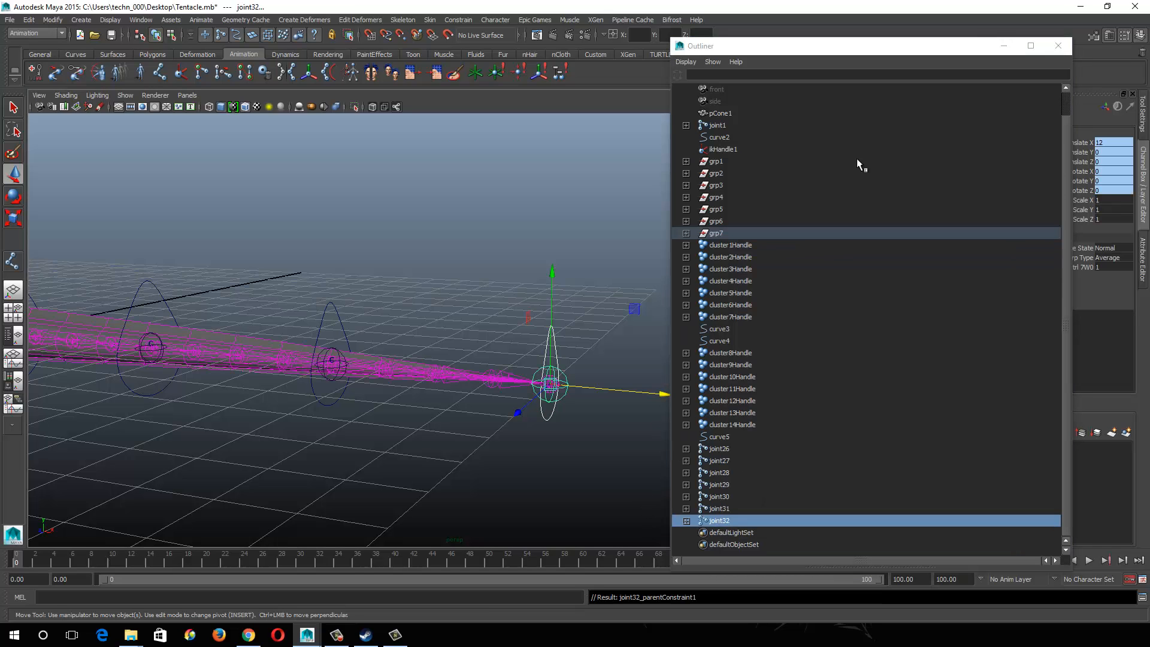
Step: Minimize the Outliner and close the open Create Node window
left_click(1001, 47)
right_click_drag(334, 503, 316, 448, "alt")
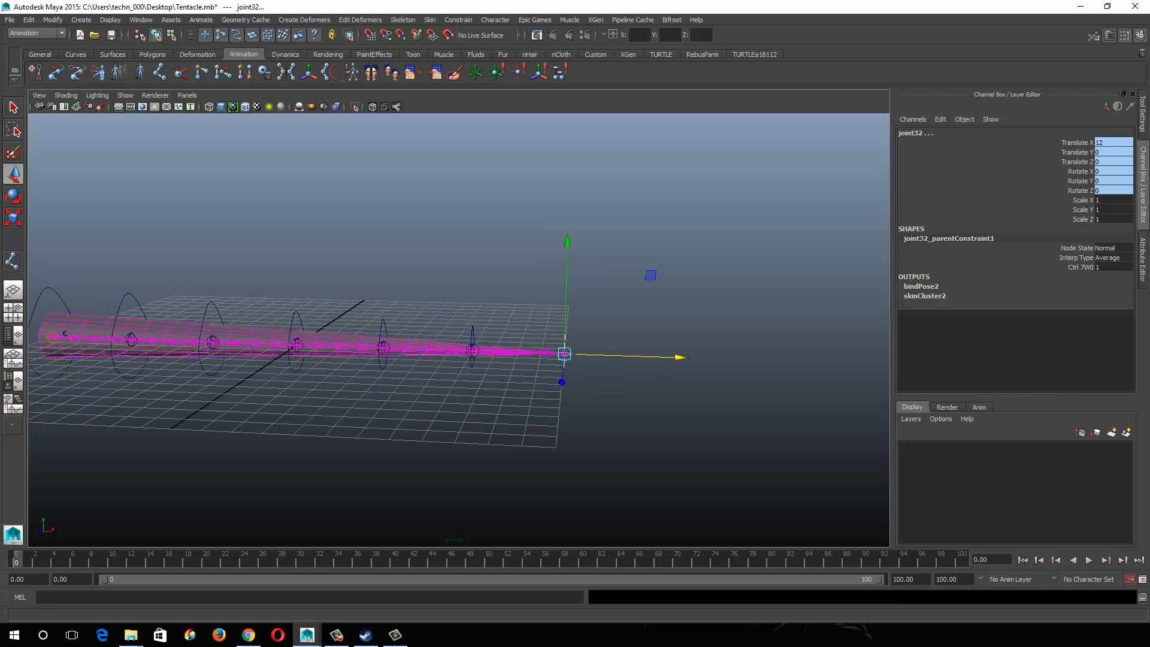
key("alt+Tab")
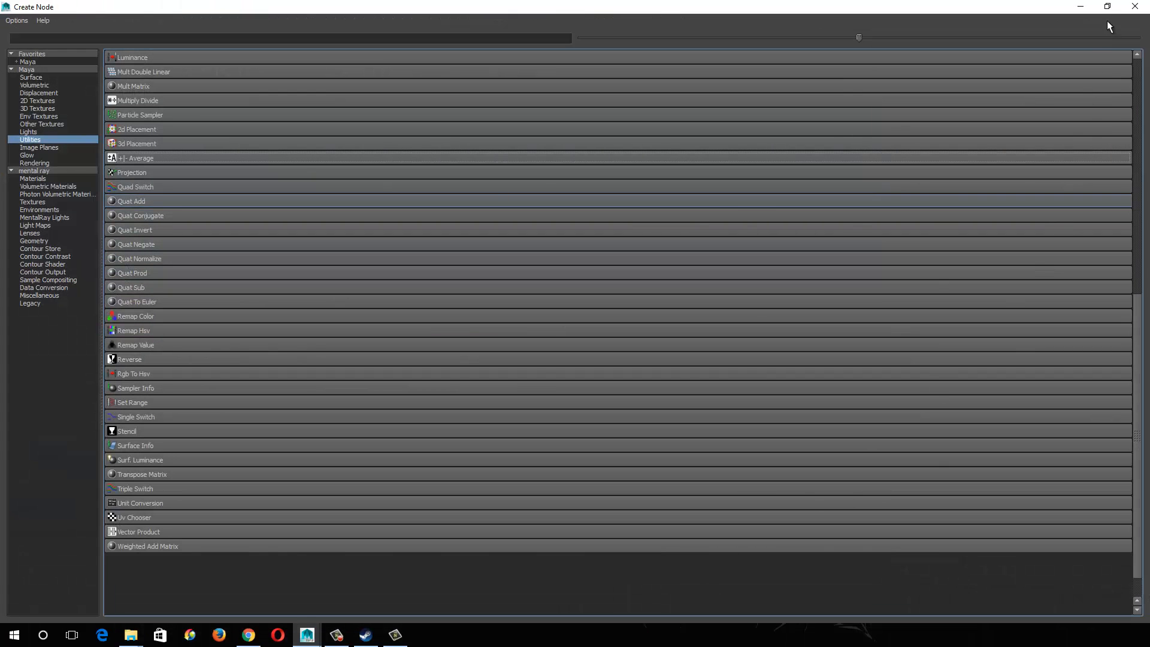
left_click(1135, 6)
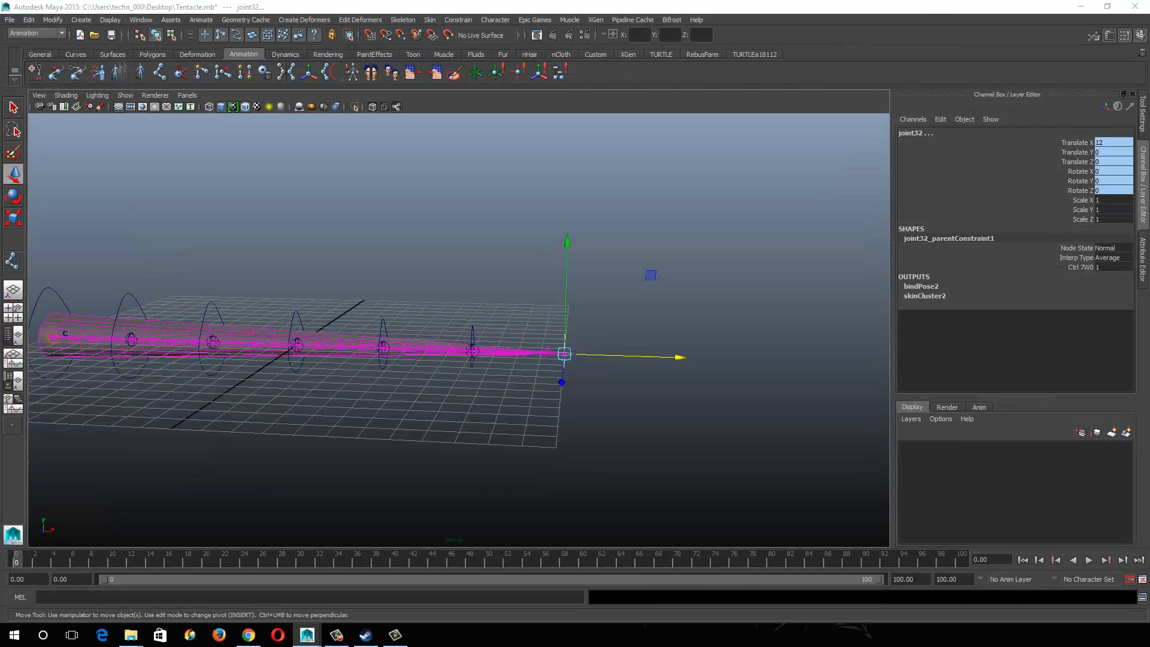
key("alt+Tab")
left_click(916, 12)
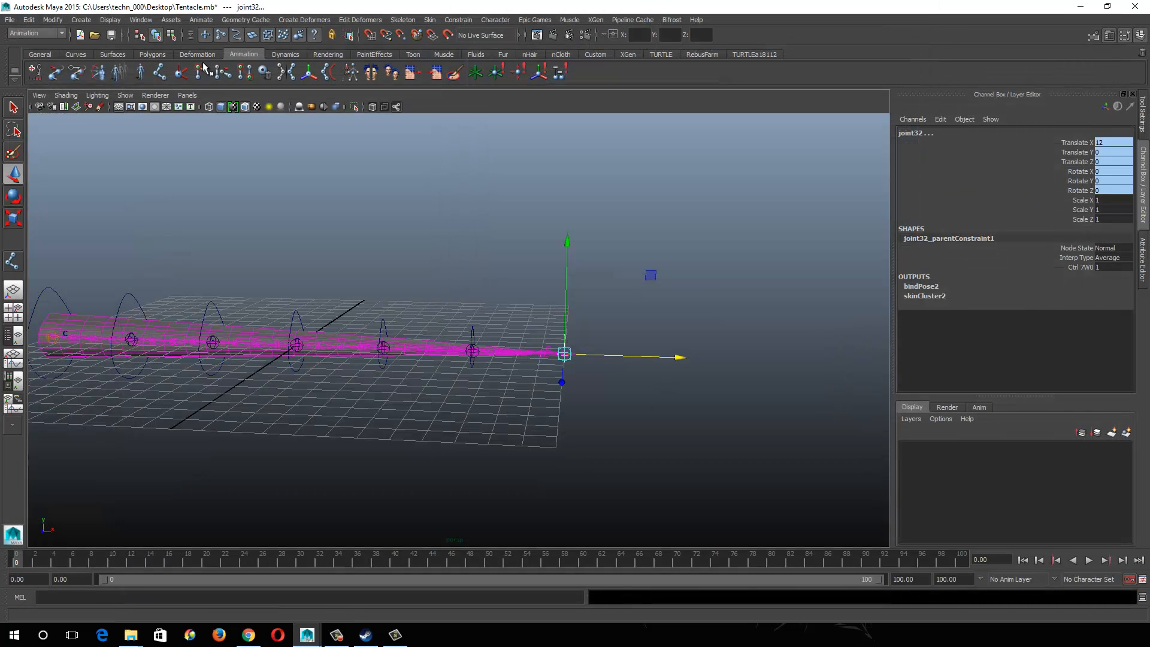
Step: Bring the Outliner back and delete the existing IK handle, ikHandle1
left_click(141, 20)
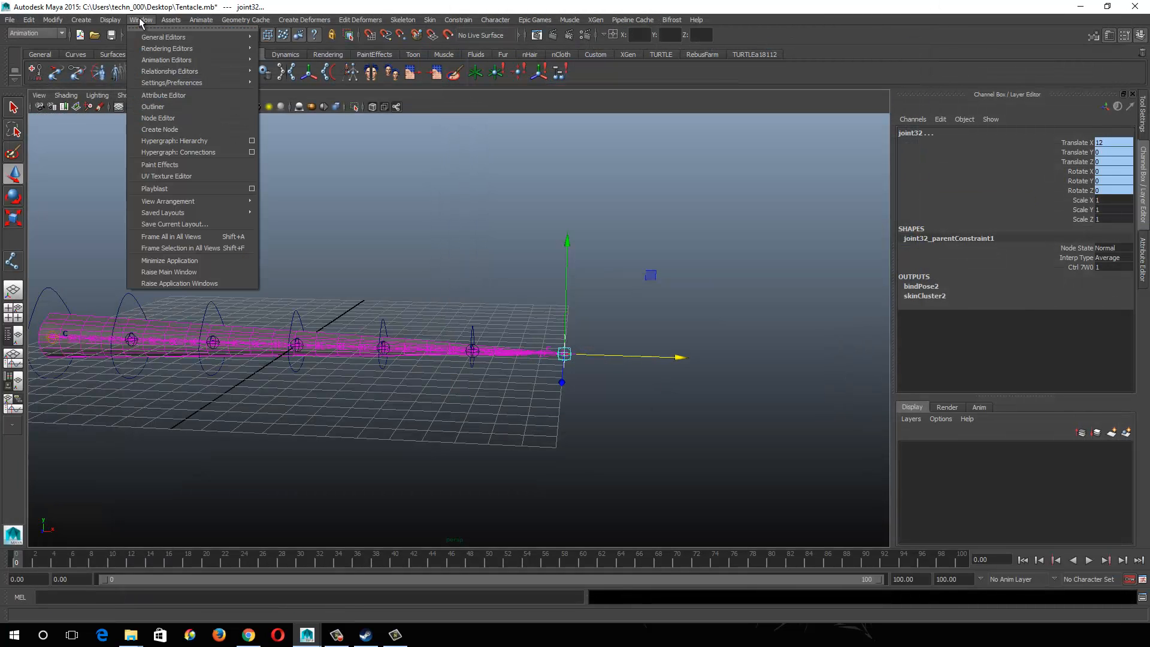
left_click(155, 106)
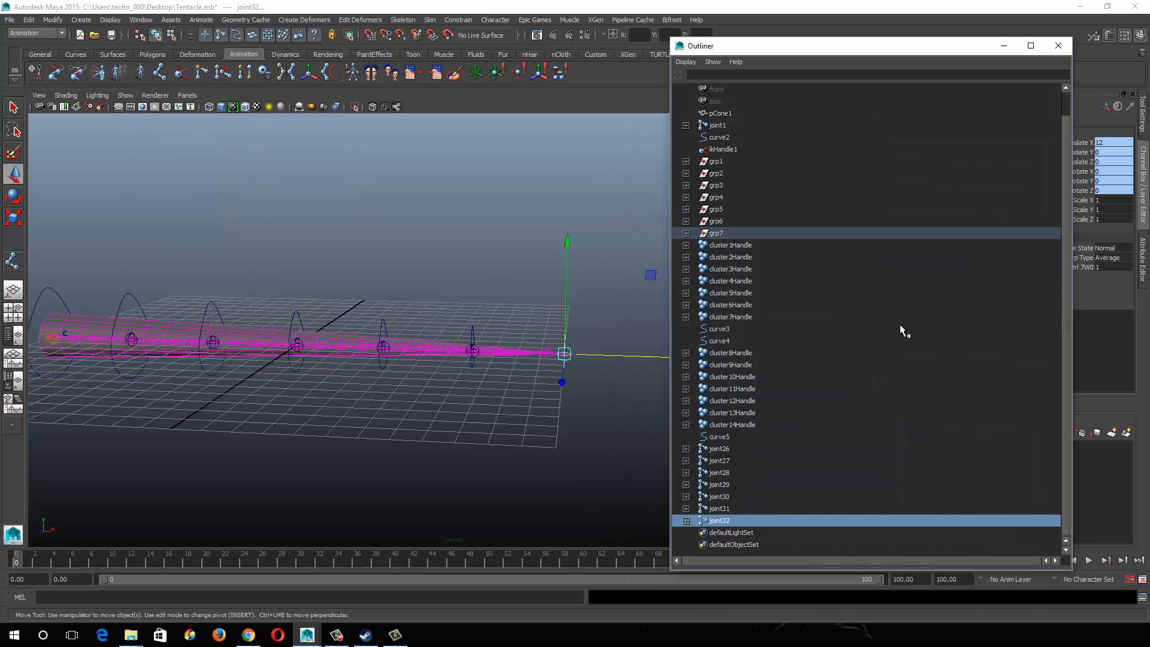
left_click(724, 147)
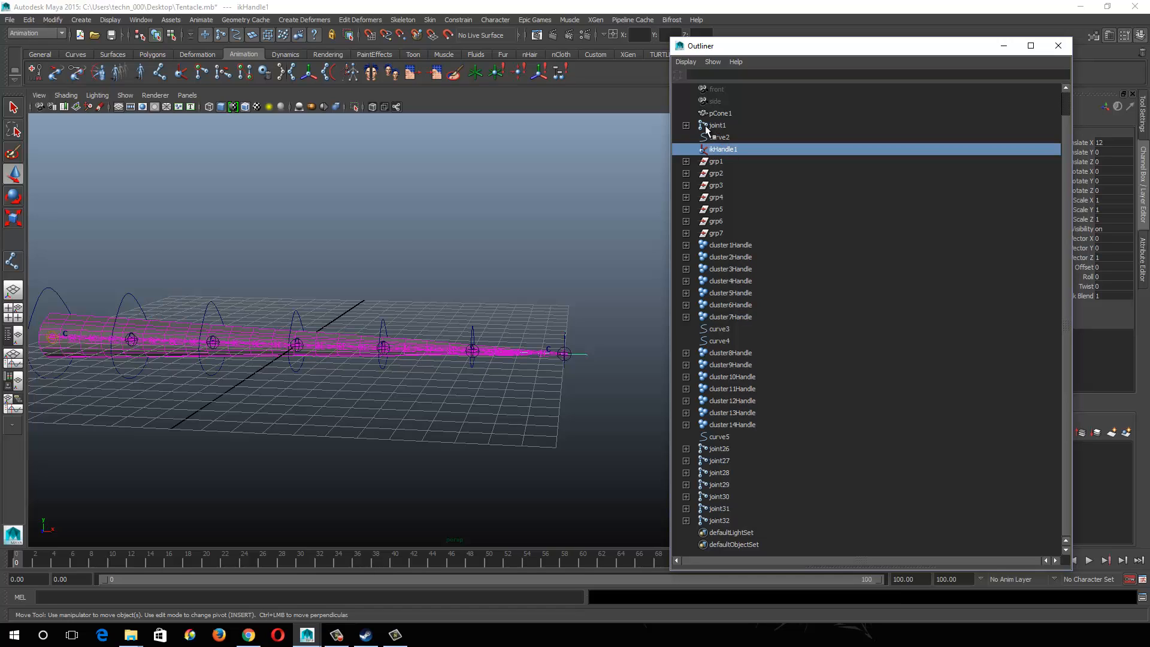
key("Delete")
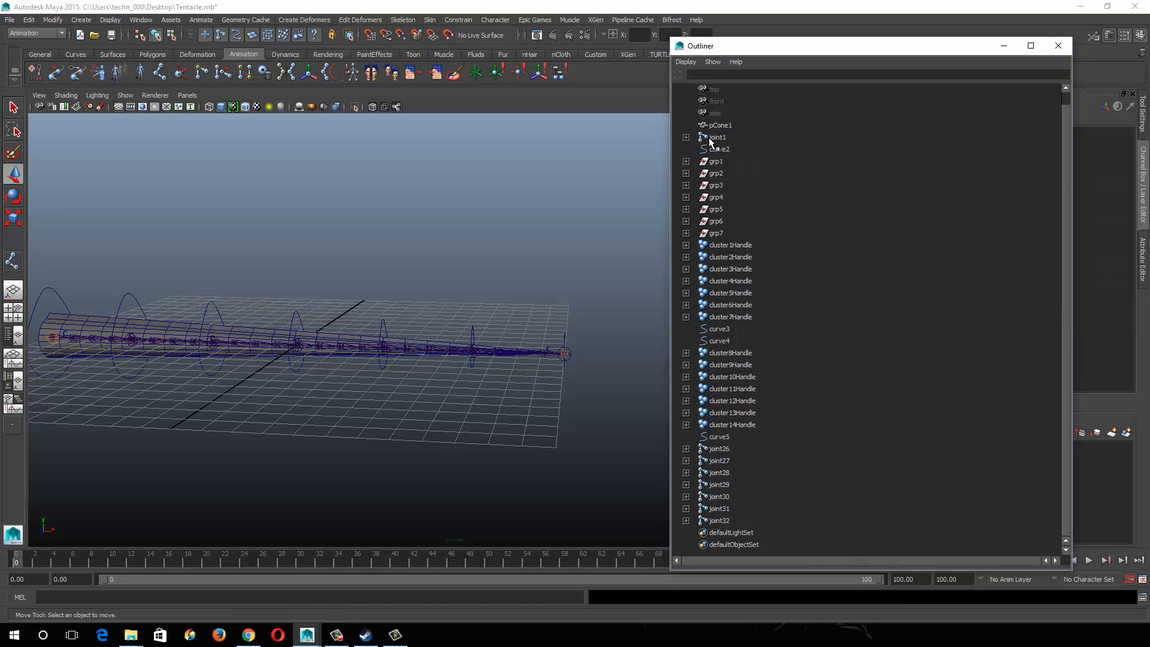
Step: Expand the whole joint1 hierarchy, hide rot_joint1 through rot_joint25, and collapse the hierarchy again
left_click(686, 137)
left_click(687, 138)
left_click(686, 137, "shift")
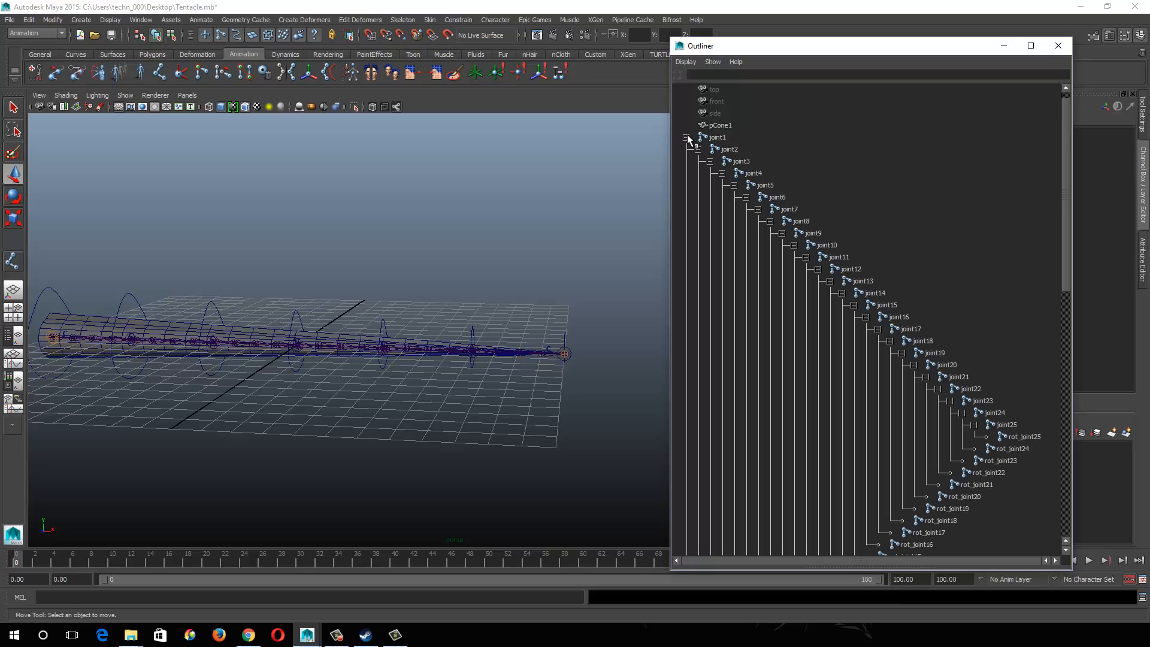
left_click(1026, 435)
scroll(994, 451, "down", 5)
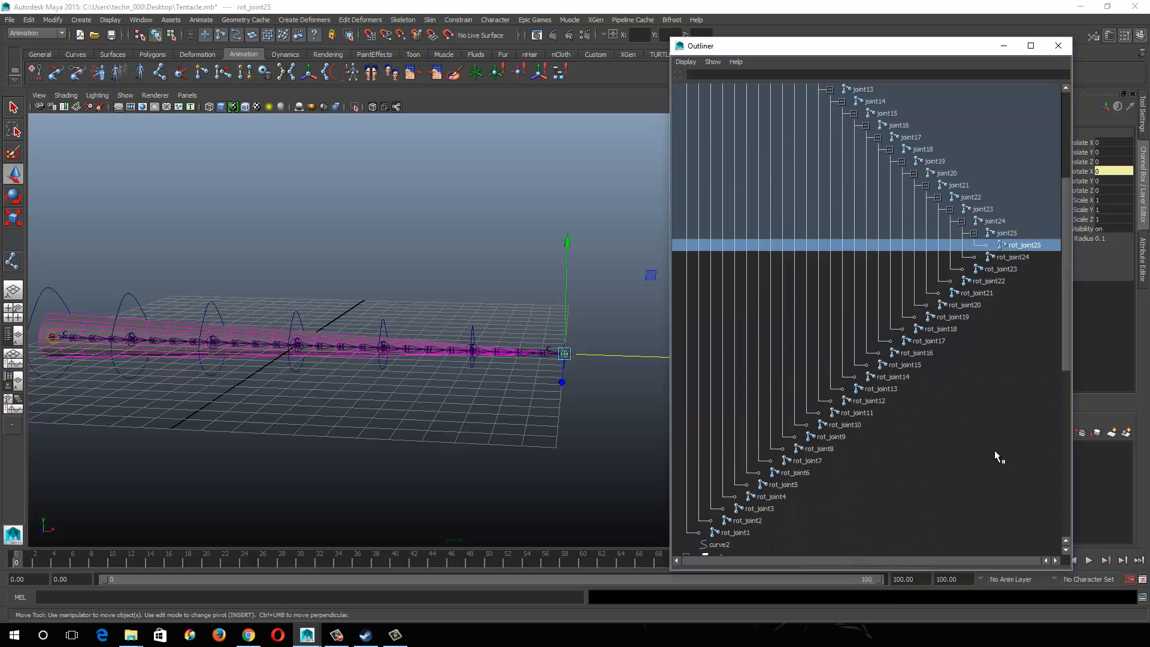
left_click(733, 533, "shift")
key("ctrl+h")
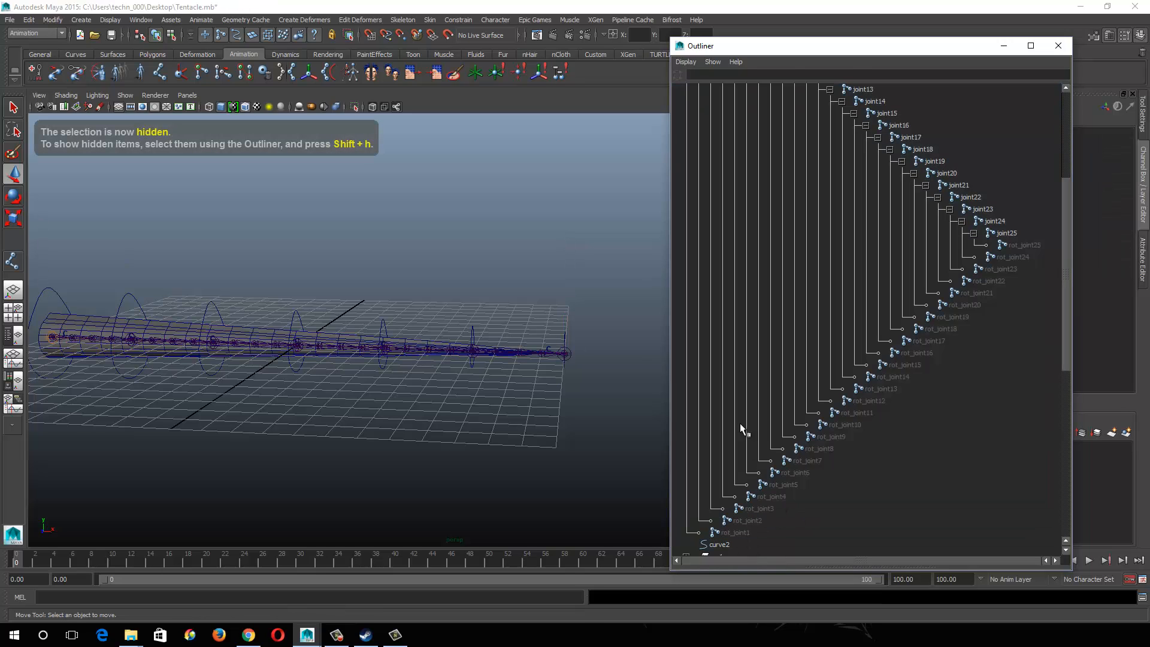
scroll(684, 184, "up", 5)
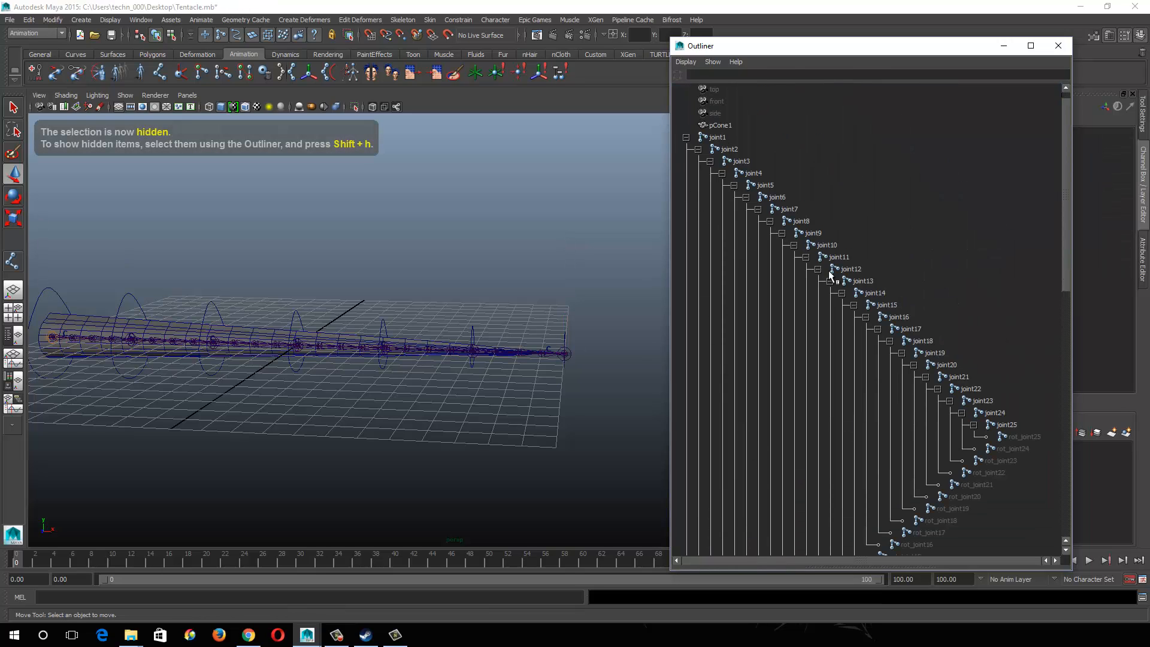
left_click(686, 137)
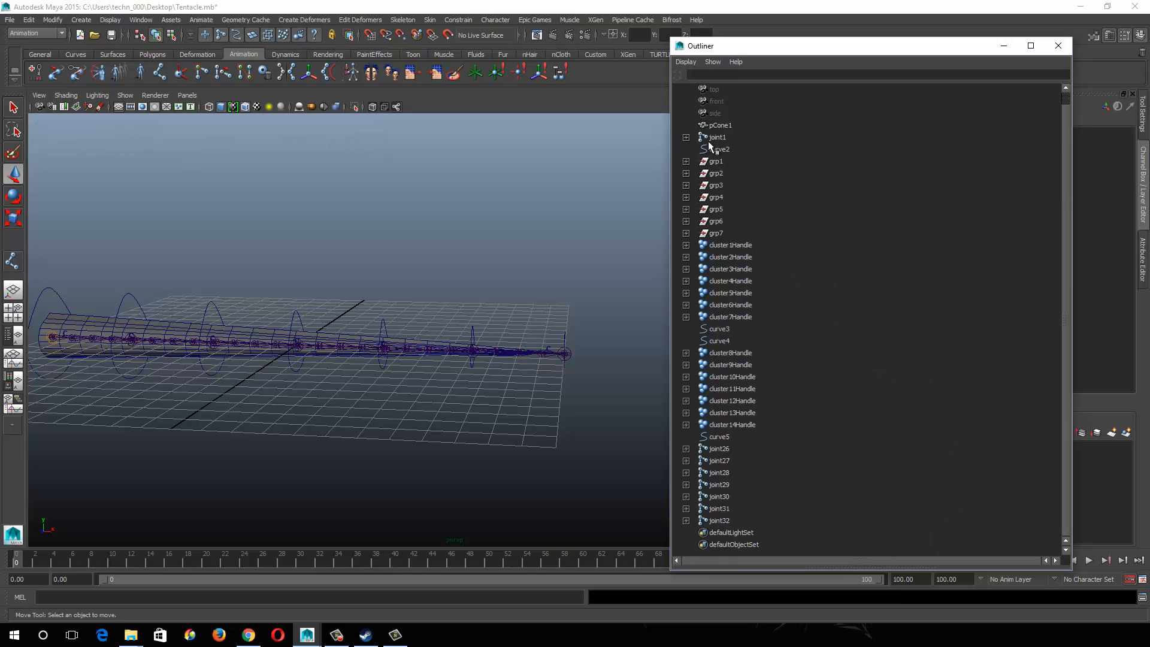
Step: Hide everything except the joint1 hierarchy and curve5
left_click(717, 138)
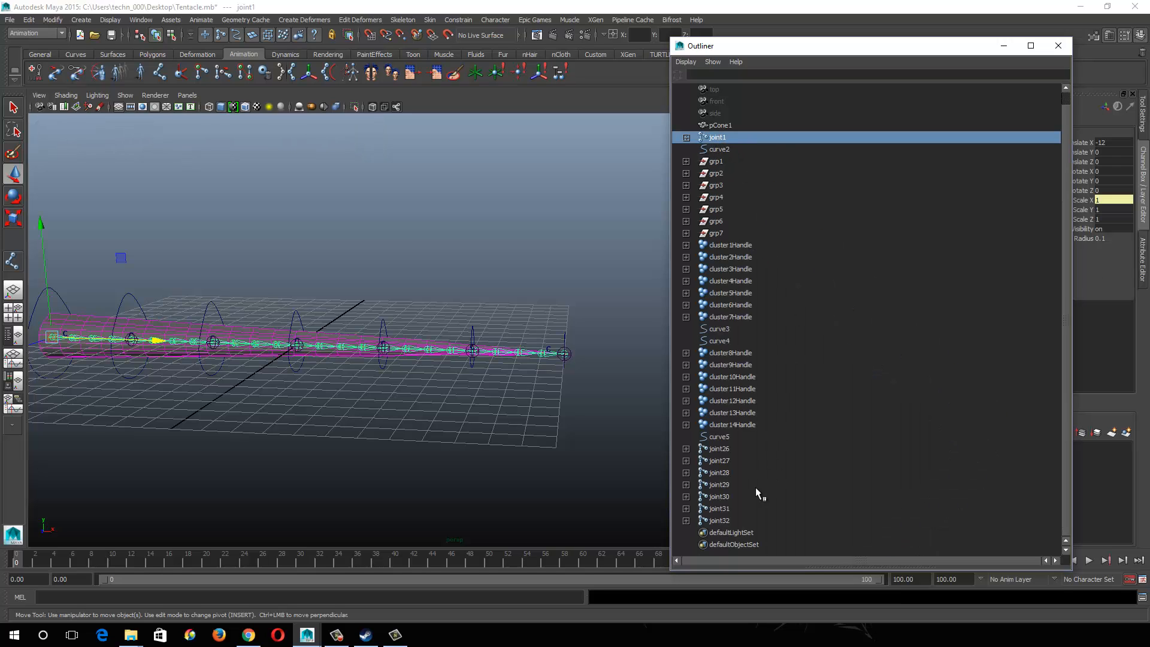
left_click(714, 436, "ctrl")
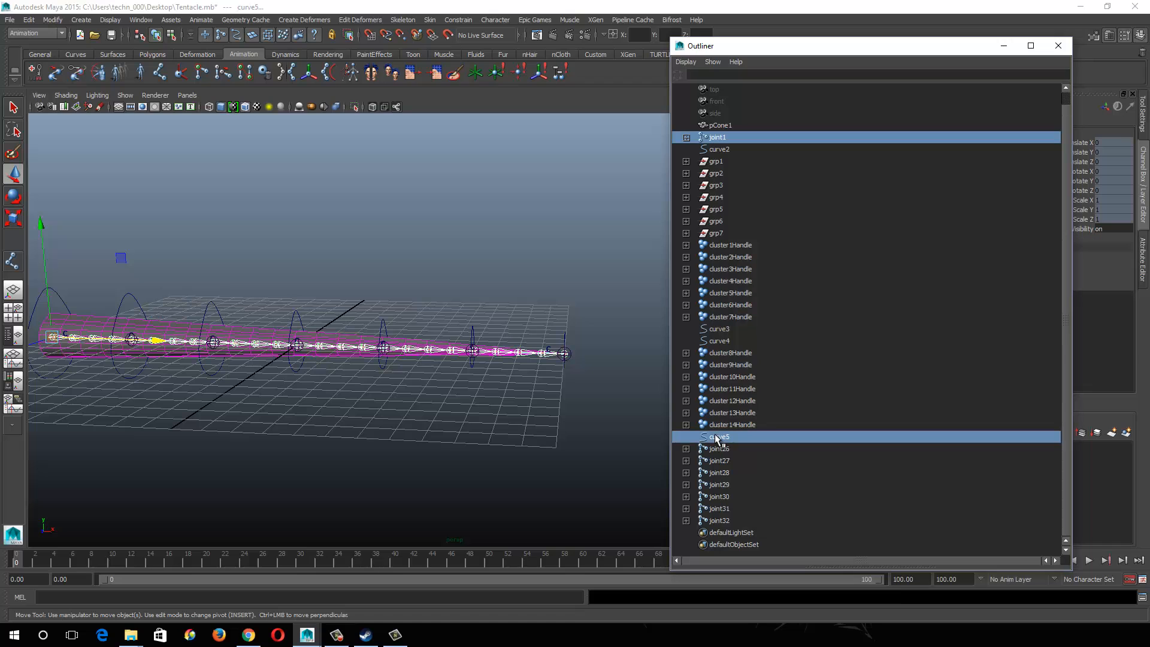
key("alt+h")
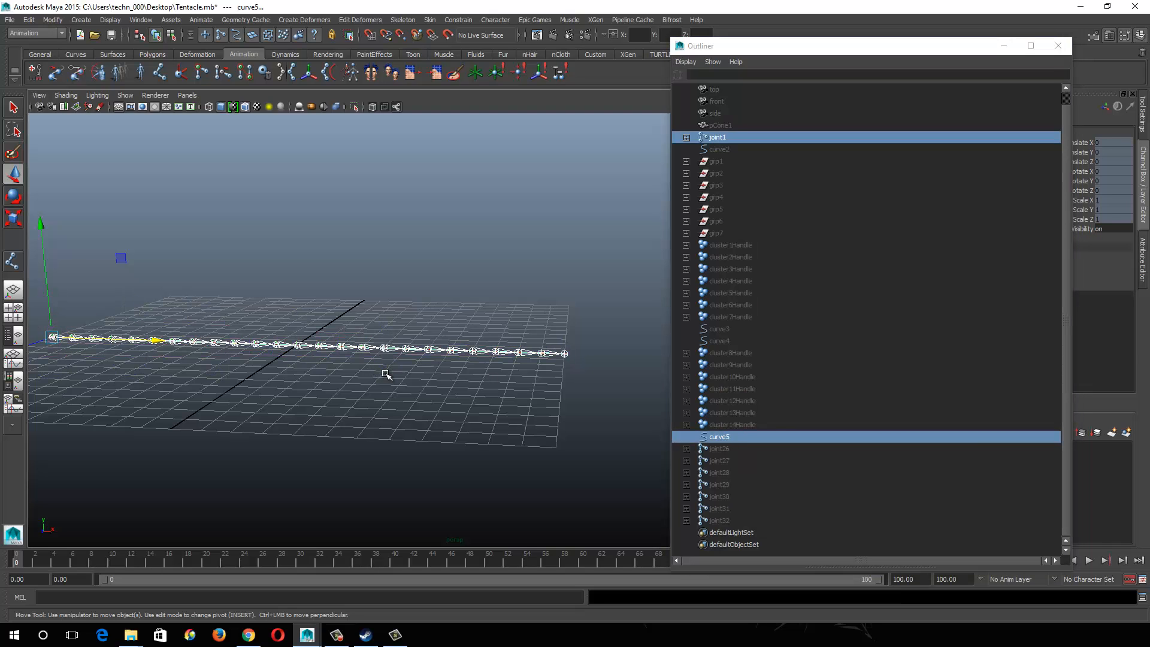
left_click_drag(306, 377, 354, 402, "alt")
middle_click_drag(300, 393, 414, 352, "alt")
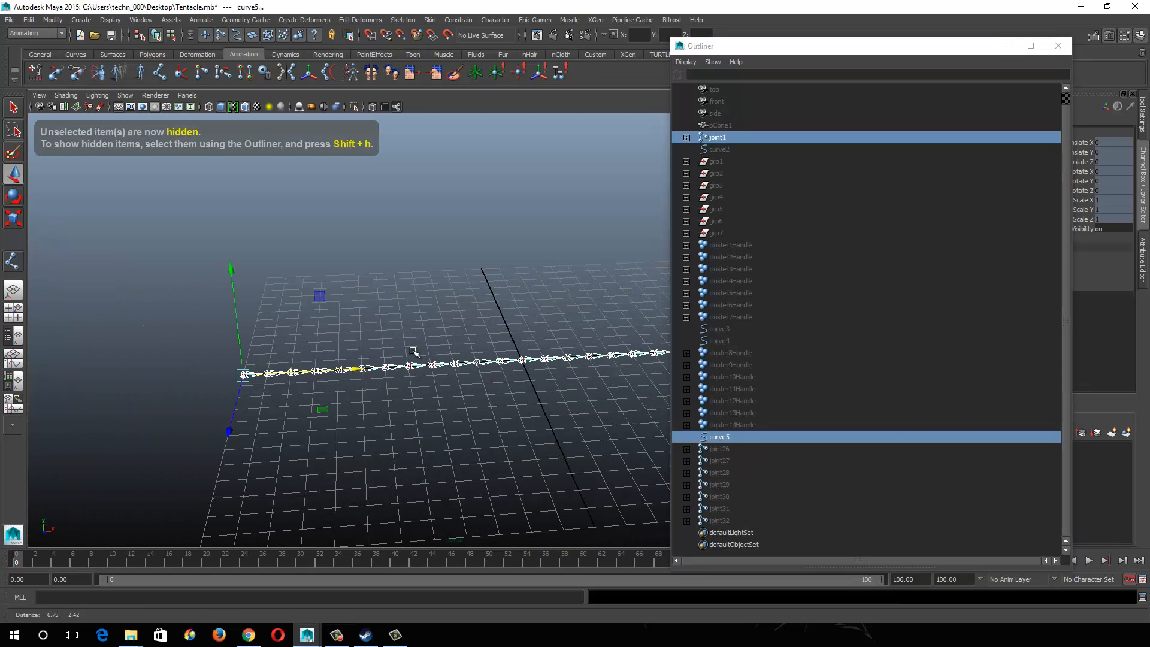
right_click_drag(417, 370, 440, 414, "alt")
middle_click_drag(239, 388, 441, 372, "alt")
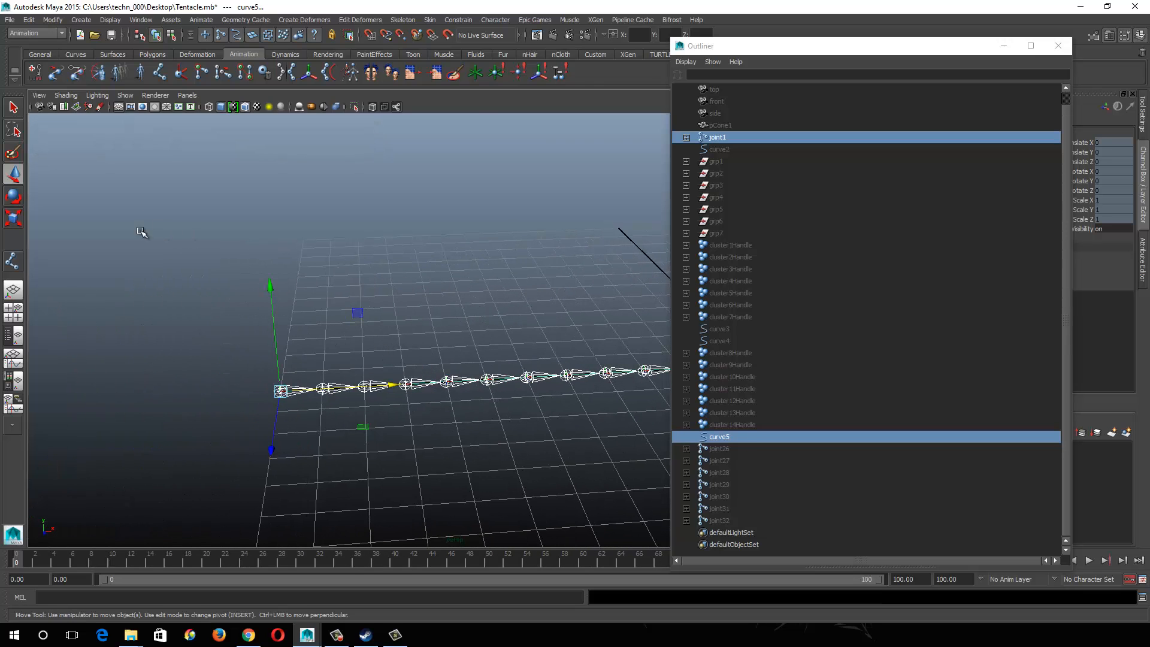
Step: Close the Outliner and create a spline IK handle from joint1 to the last joint of the chain, using curve5 as its curve
left_click(413, 19)
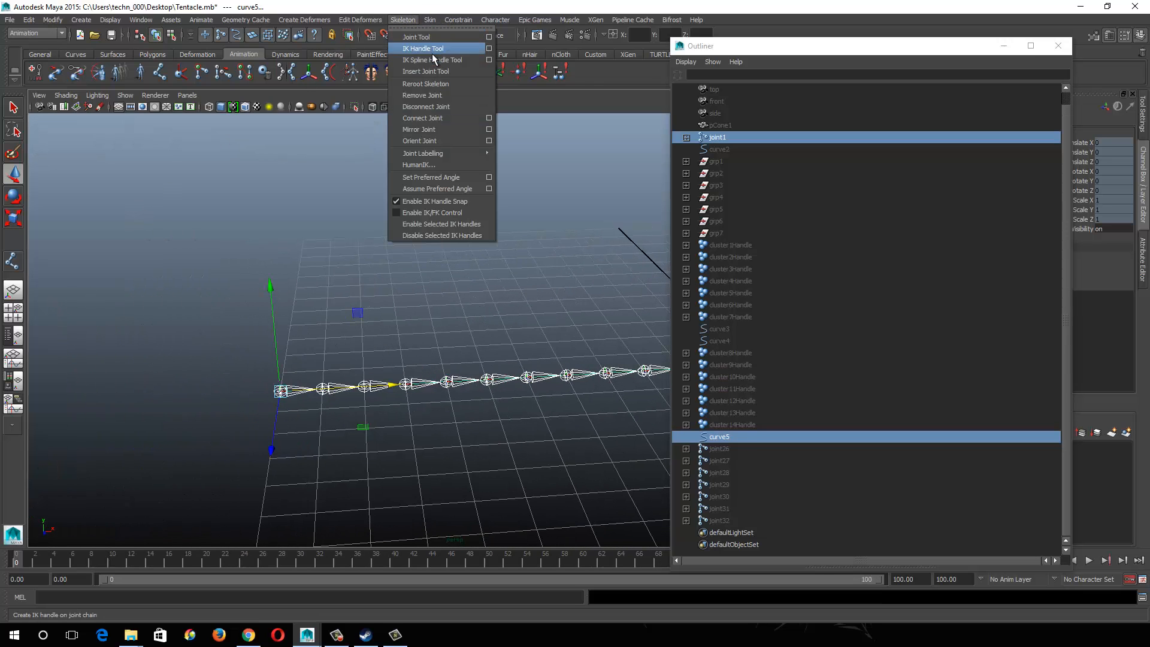
left_click(490, 60)
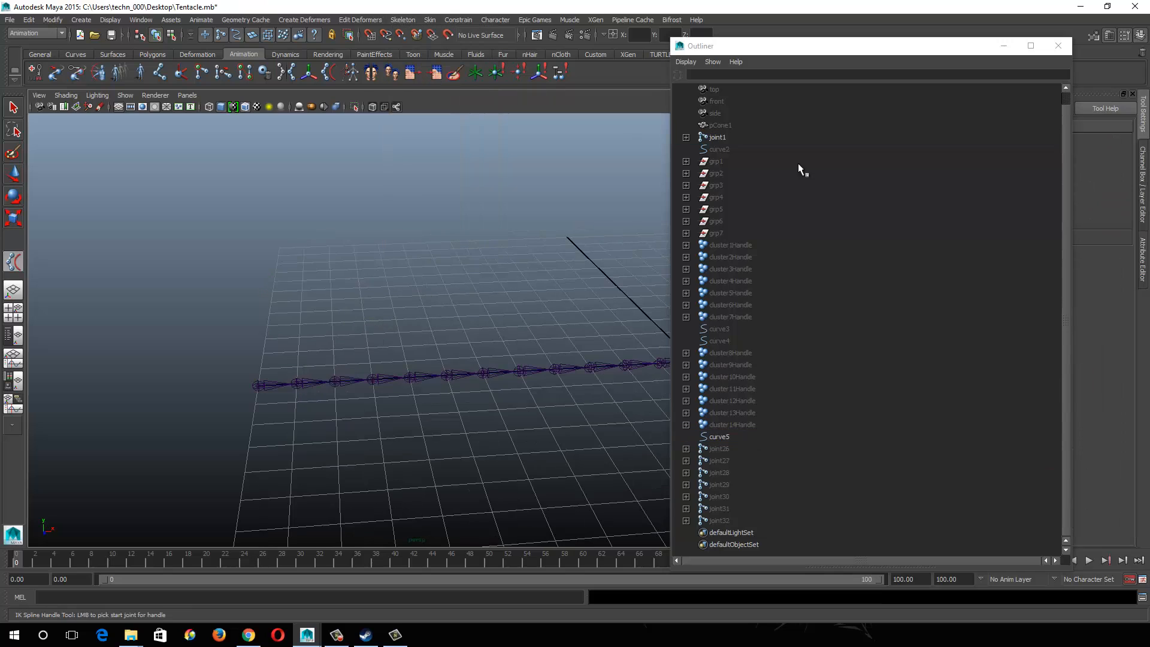
left_click(1058, 46)
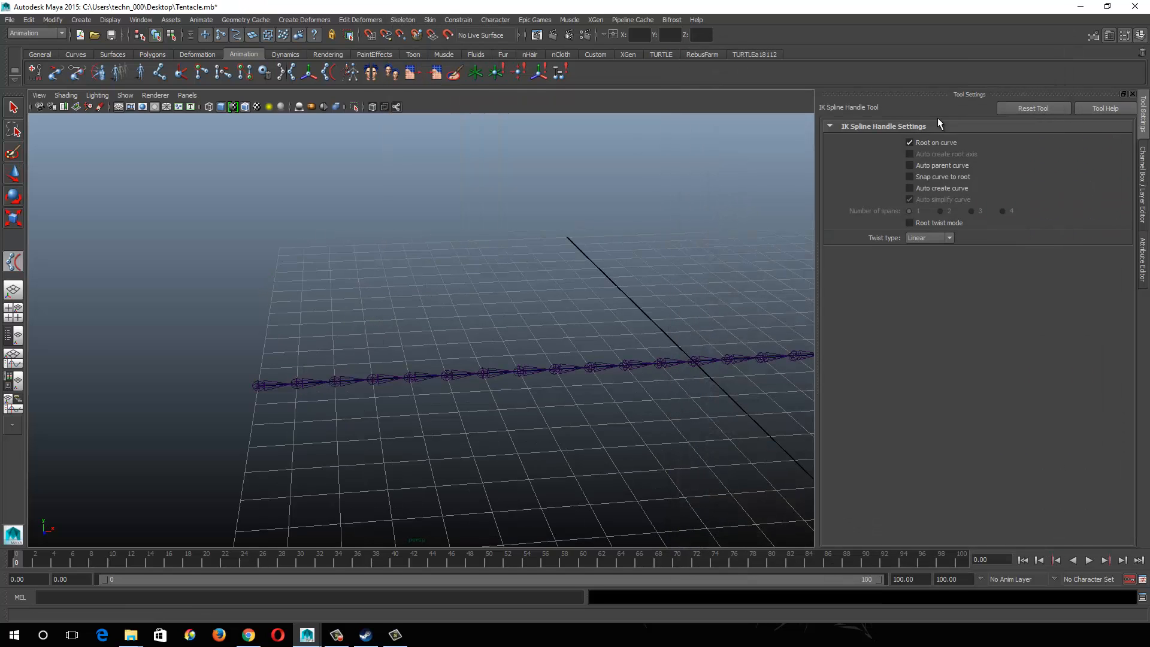
right_click_drag(132, 532, 262, 519, "alt")
middle_click_drag(262, 519, 318, 329, "alt")
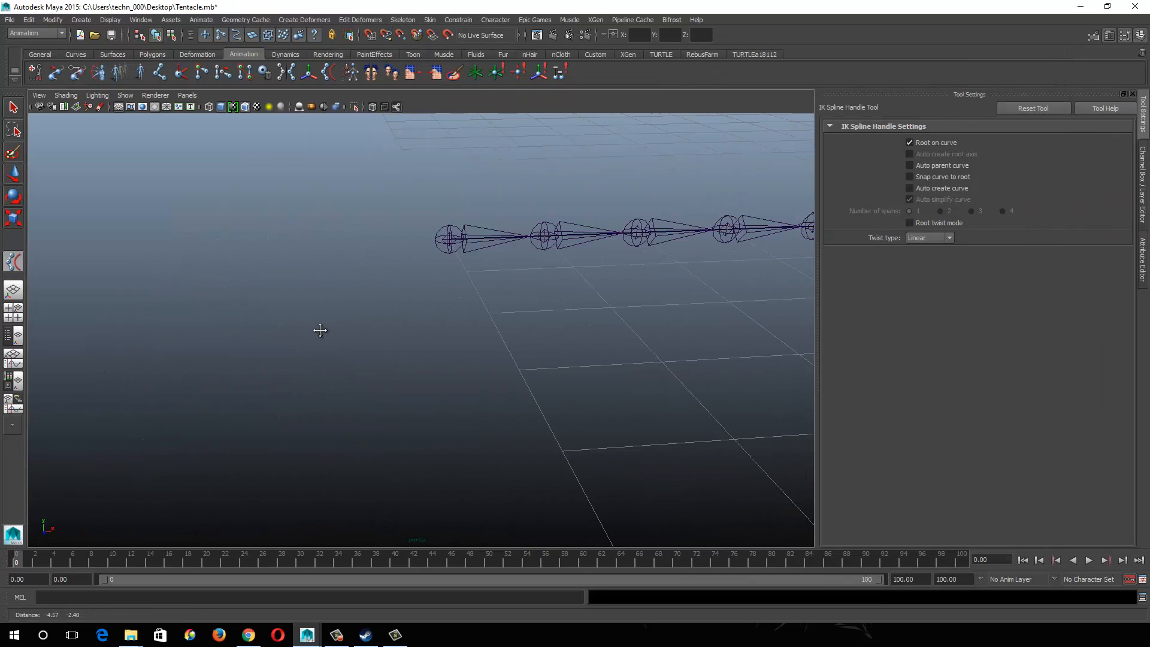
right_click_drag(318, 328, 399, 285, "alt")
middle_click_drag(498, 173, 424, 246, "alt")
left_click(343, 299)
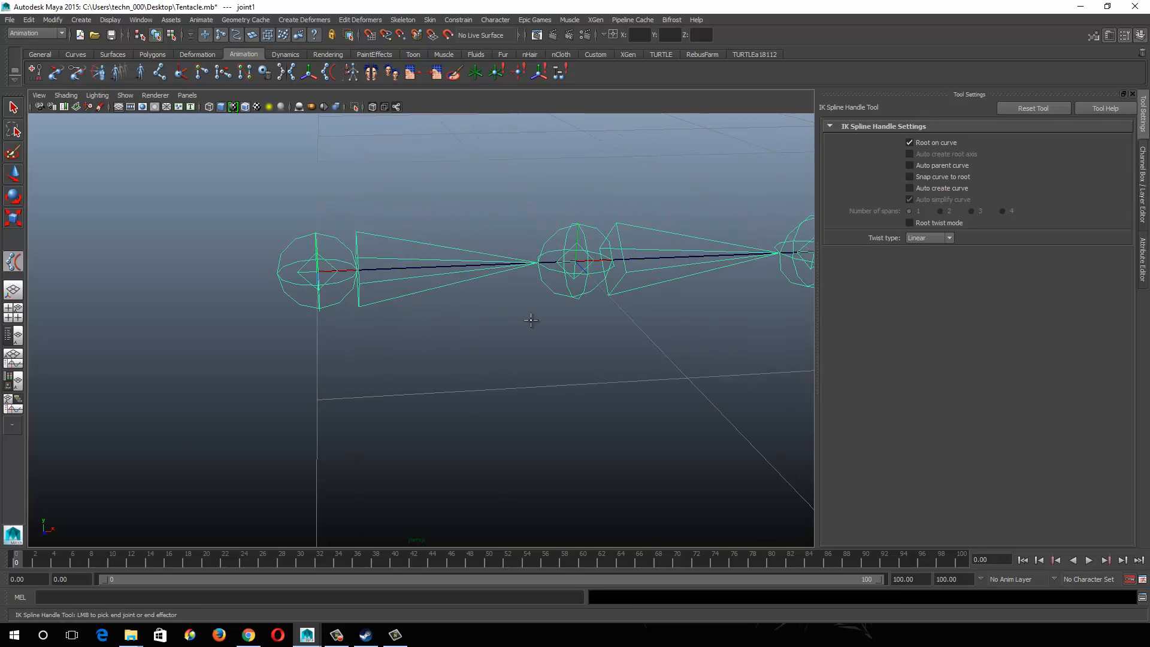
right_click_drag(725, 300, 635, 294, "alt")
middle_click_drag(635, 295, 524, 324, "alt")
right_click_drag(523, 326, 702, 416, "alt")
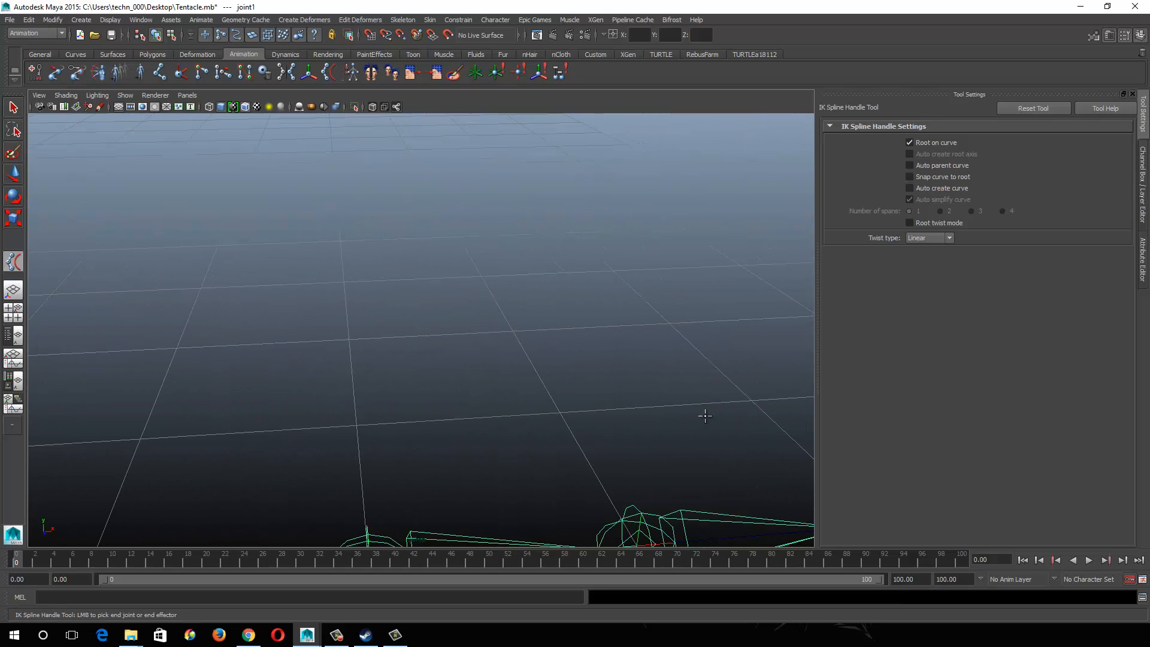
middle_click_drag(702, 415, 481, 380, "alt")
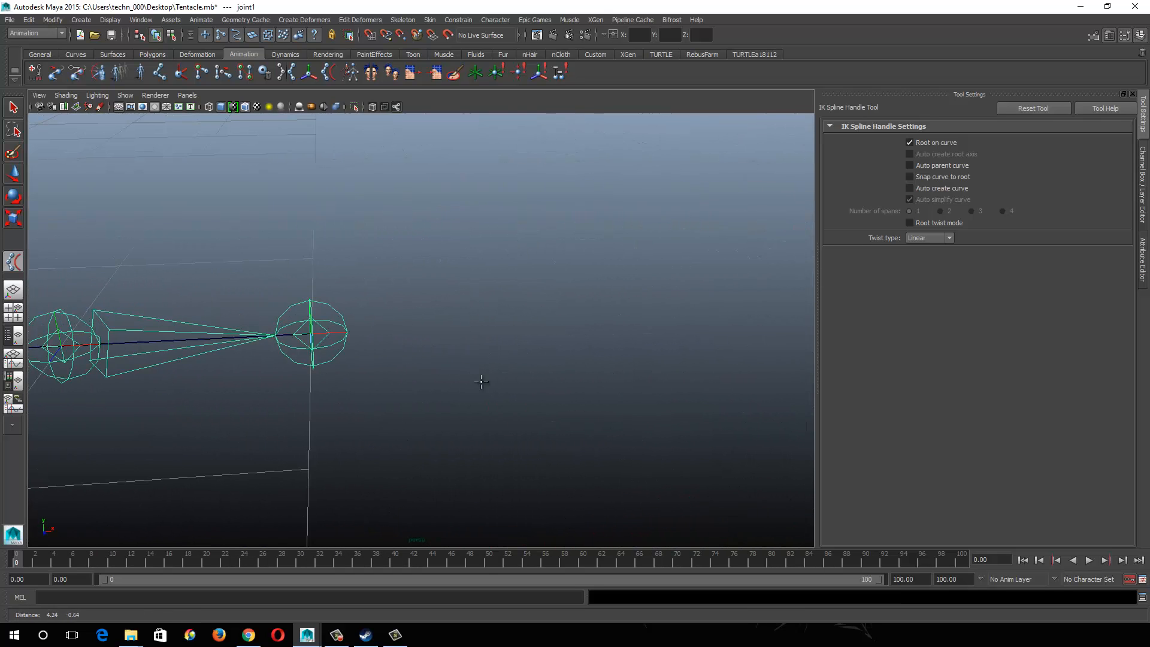
left_click(331, 358)
left_click(142, 343)
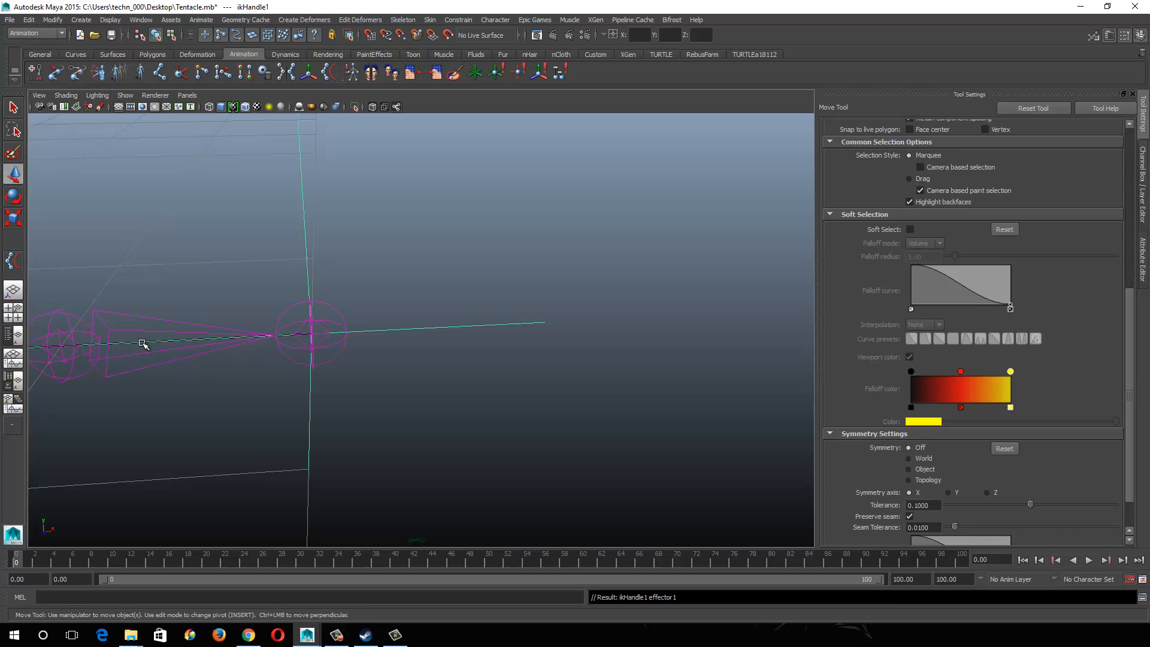
Step: Show the last hidden objects so the tentacle mesh and its controls are back in the viewport
left_click_drag(496, 385, 193, 288, "alt")
right_click_drag(192, 287, 320, 342, "alt")
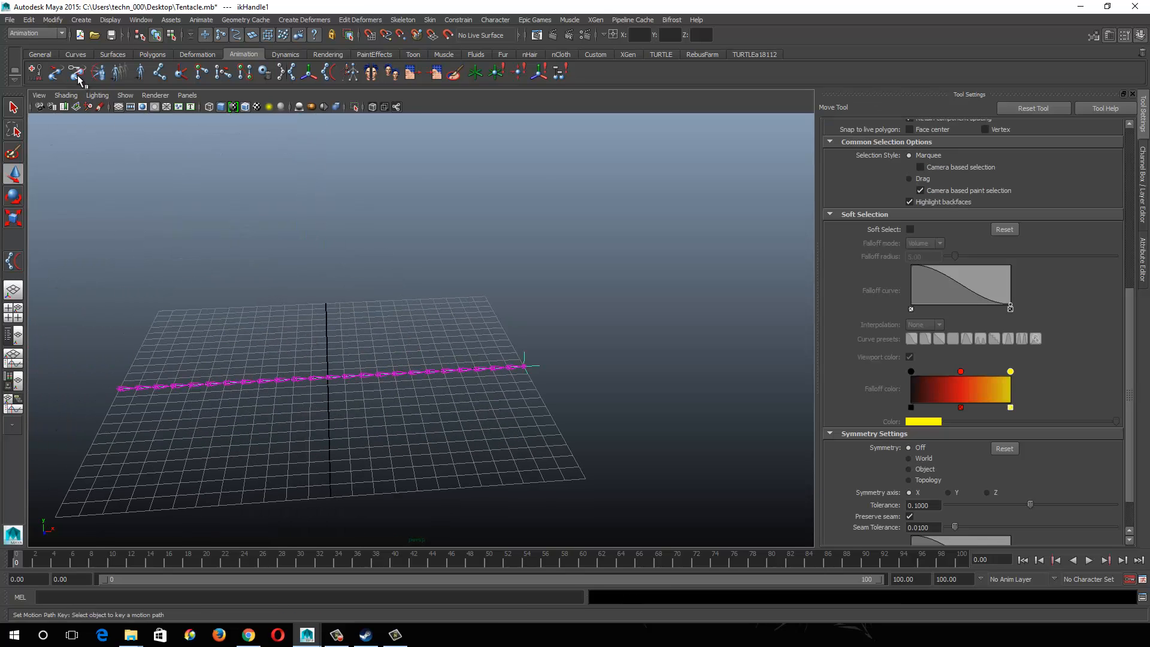
left_click(125, 96)
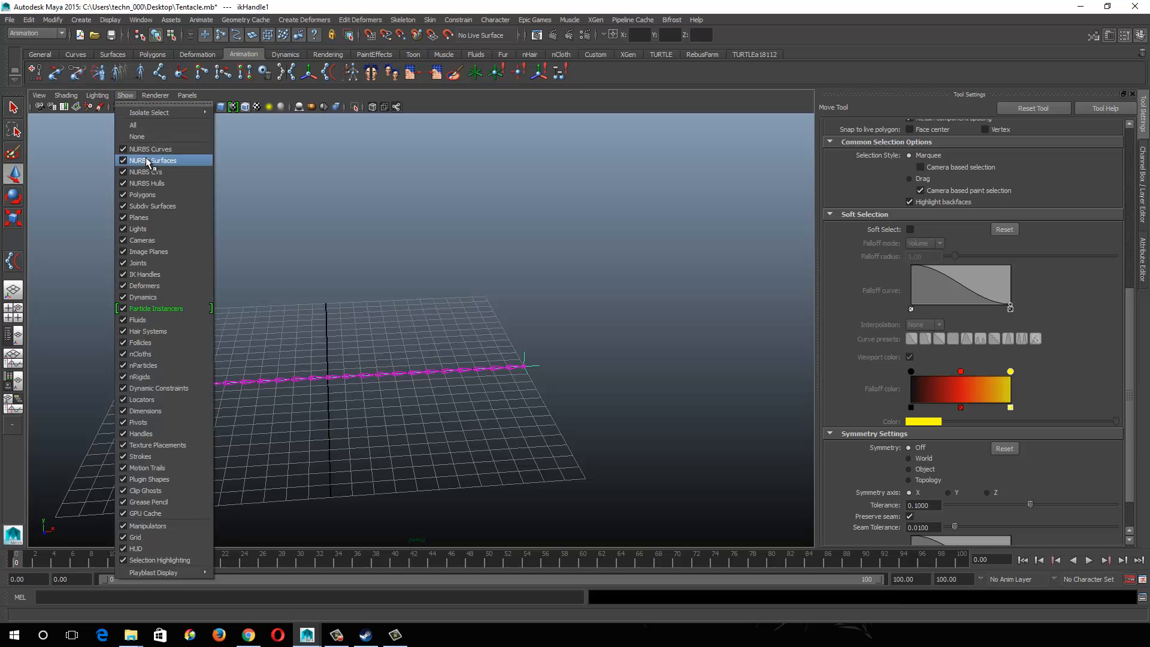
left_click(450, 195)
key("ctrl+shift+h")
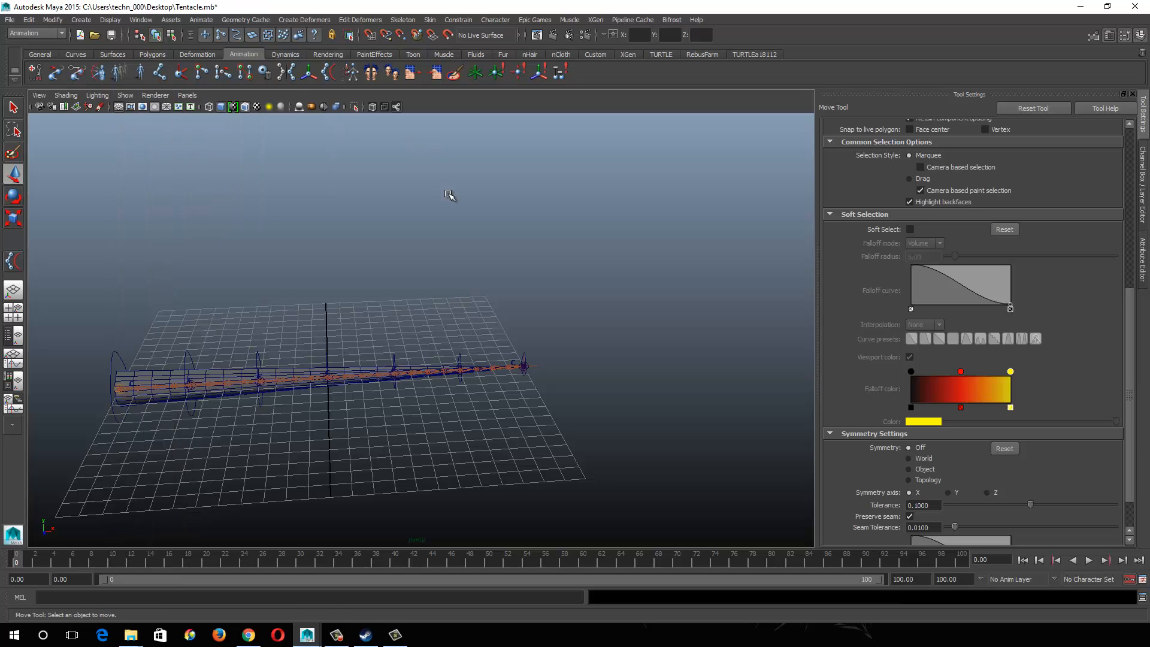
Step: Raise ctrl3 to about 4.5 in Y to test the new spline IK setup
middle_click_drag(304, 286, 402, 266, "alt")
left_click_drag(316, 310, 337, 305, "alt")
middle_click_drag(336, 309, 396, 348, "alt")
right_click_drag(397, 354, 426, 396, "alt")
left_click(451, 310)
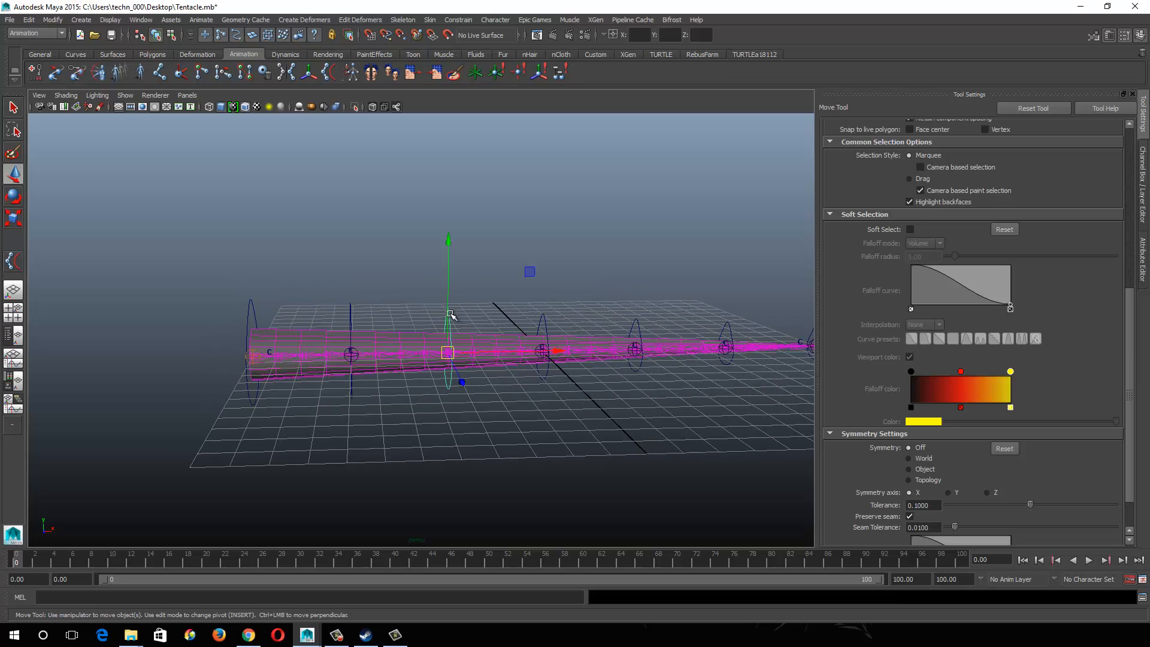
left_click_drag(451, 329, 450, 210)
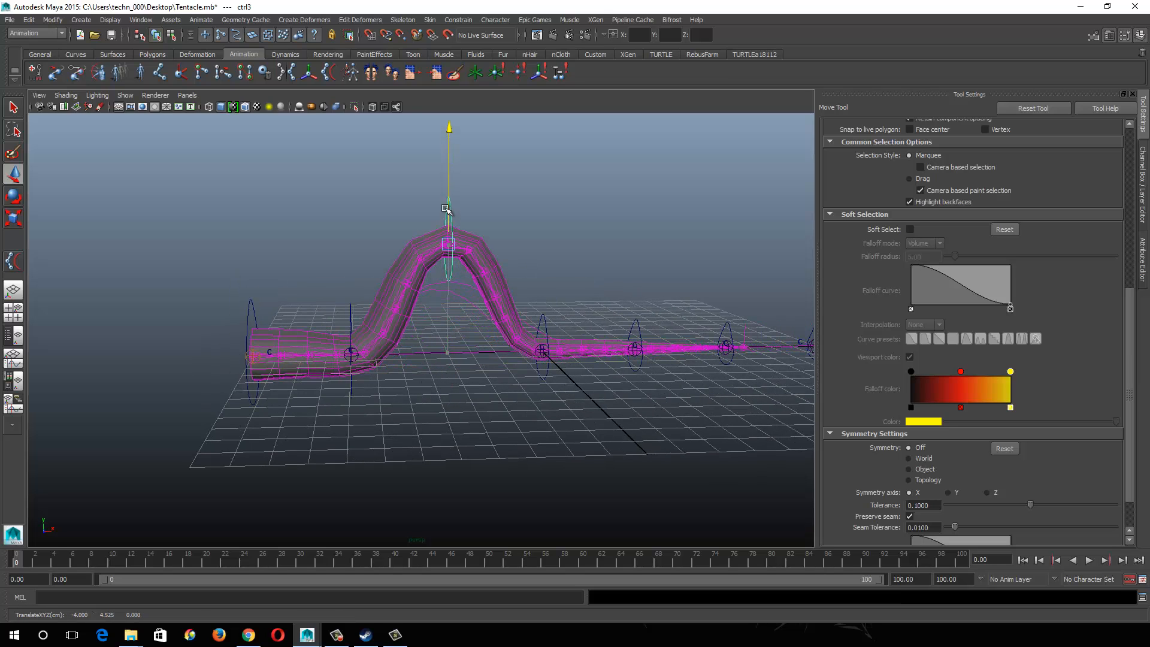
Step: Rotate ctrl3 to about -30 degrees in Z and move it to about X -1.9, Y 2.9, Z 0.5
key("e")
left_click_drag(368, 175, 412, 186)
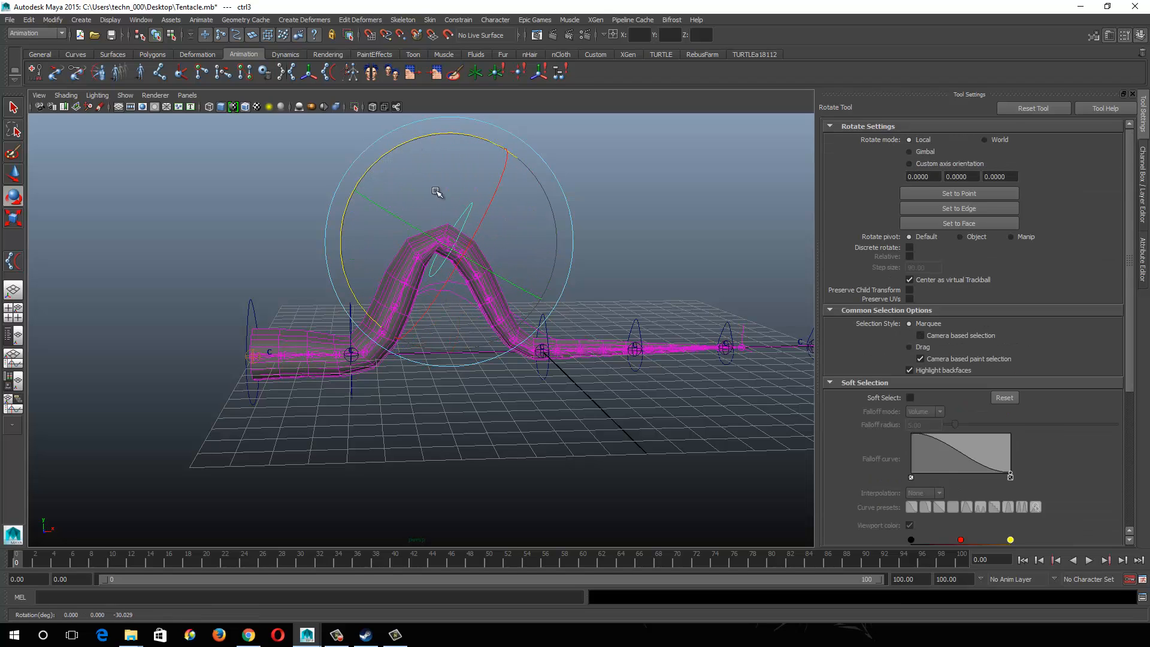
key("w")
left_click_drag(450, 245, 496, 288)
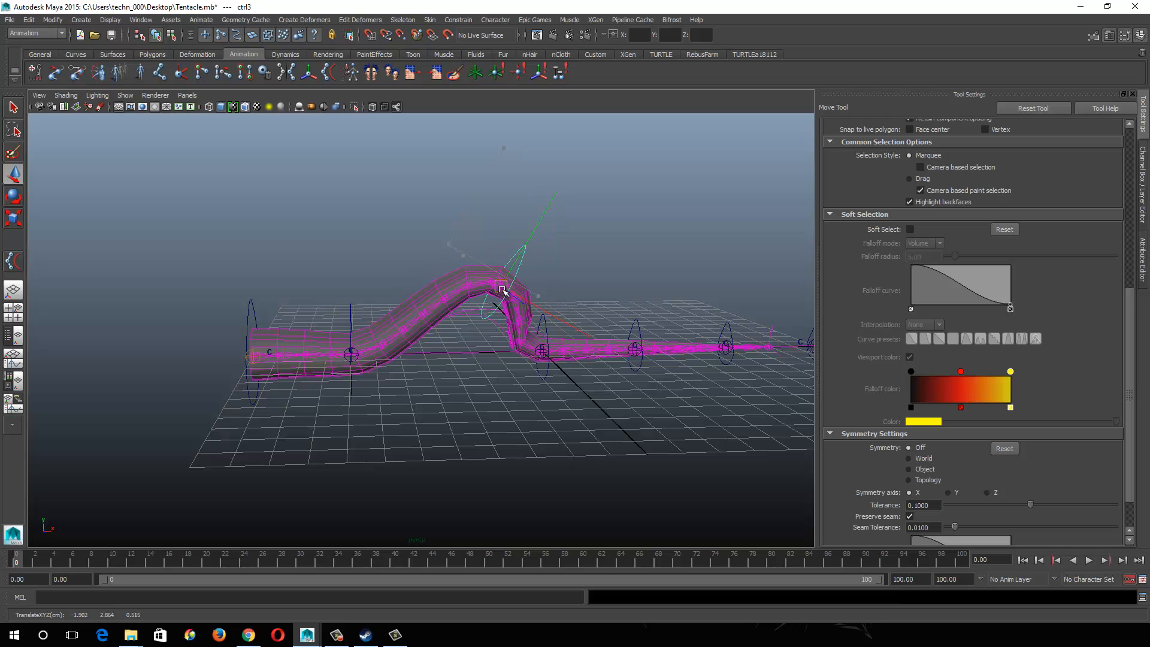
Step: Examine curve3 and curve2 beneath the bent tentacle and compare their shape attributes
right_click_drag(434, 250, 541, 315, "alt")
middle_click_drag(584, 314, 454, 298, "alt")
right_click_drag(455, 298, 535, 286, "alt")
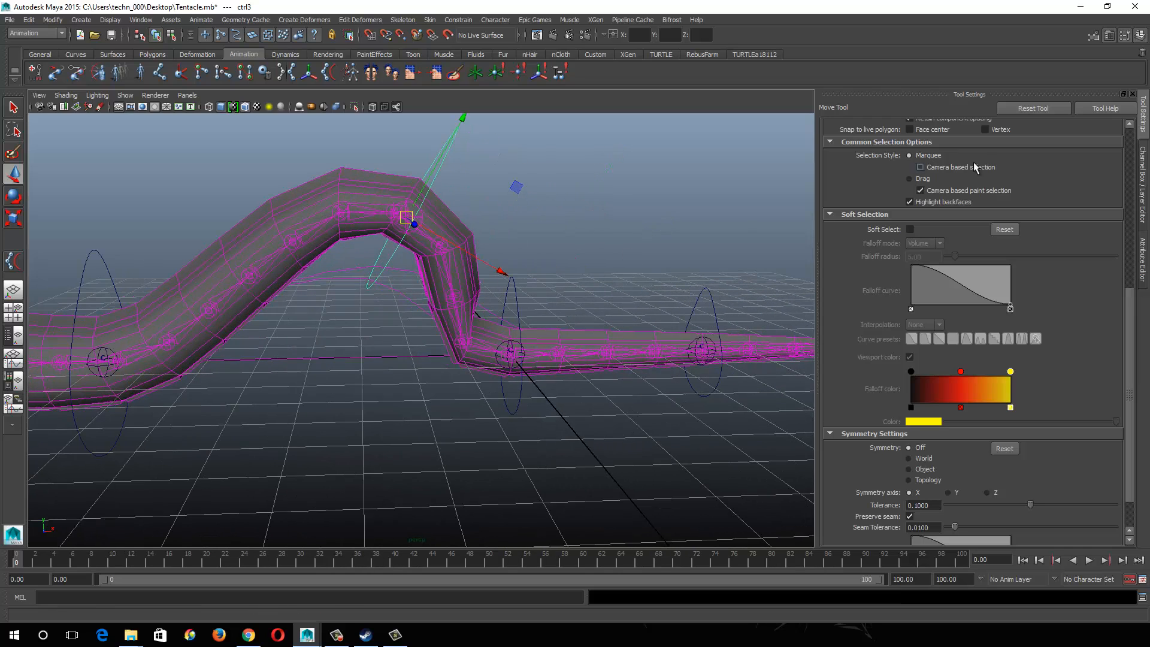
left_click(431, 304)
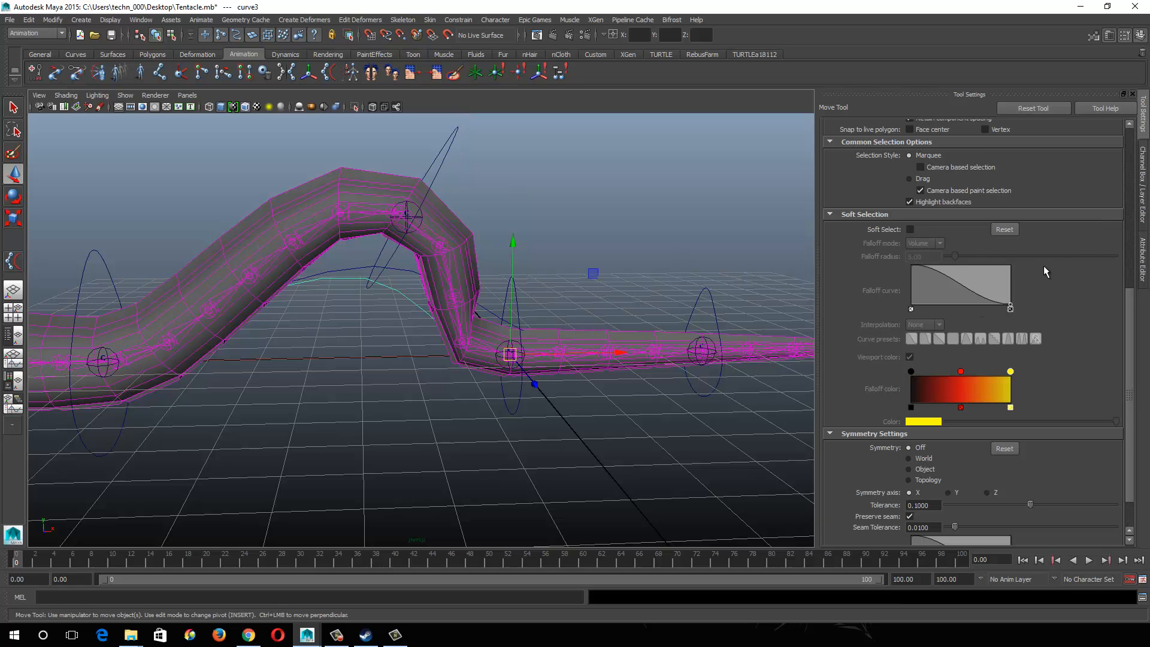
left_click(1142, 250)
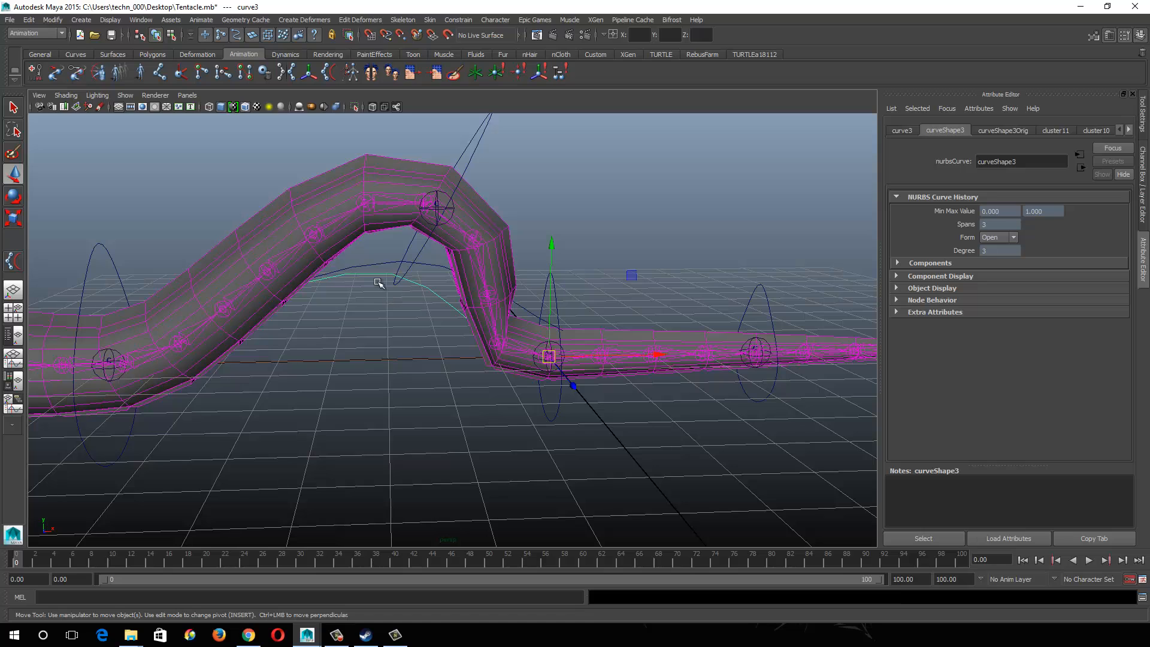
left_click(429, 264)
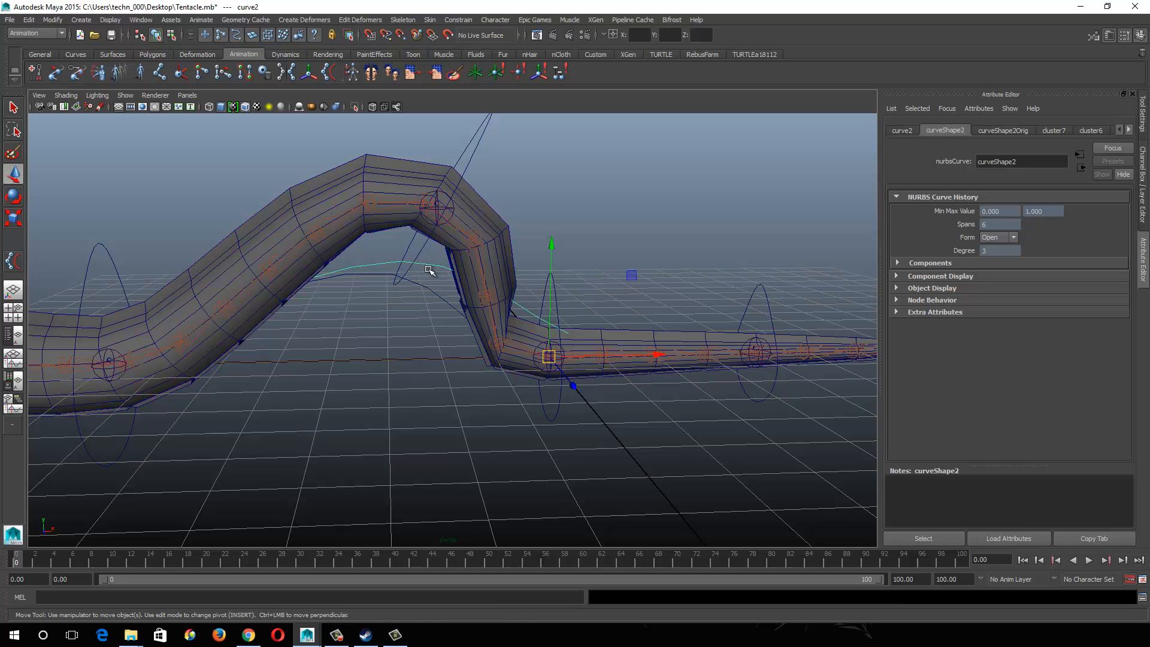
left_click(435, 312)
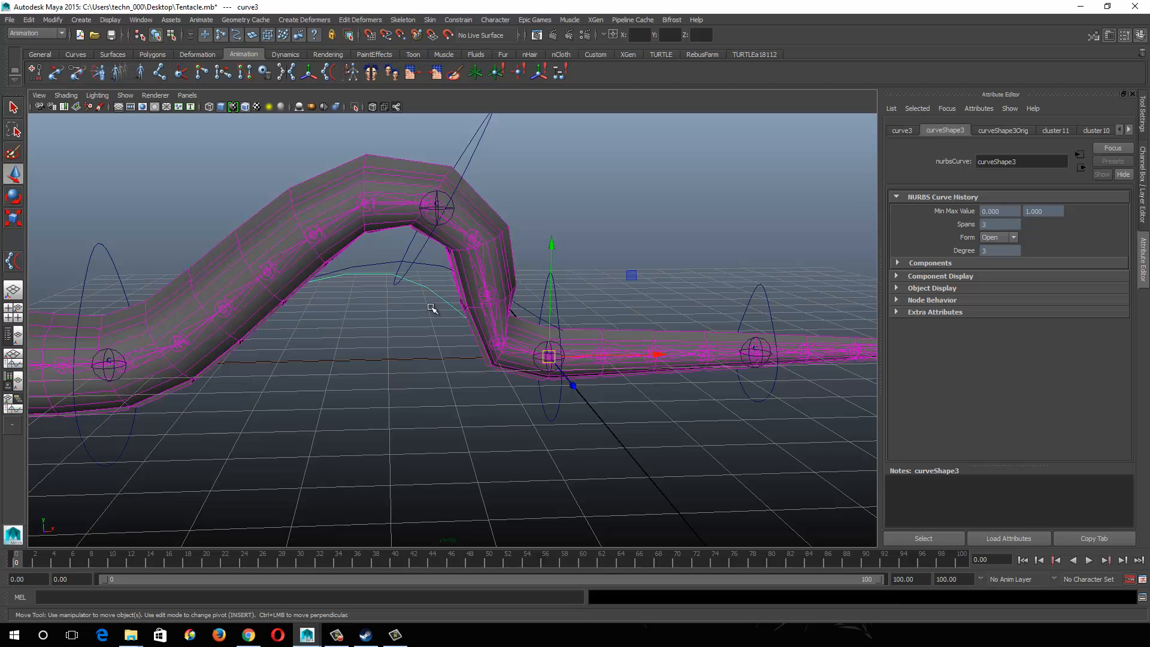
left_click(429, 262)
right_click_drag(565, 168, 514, 182, "alt")
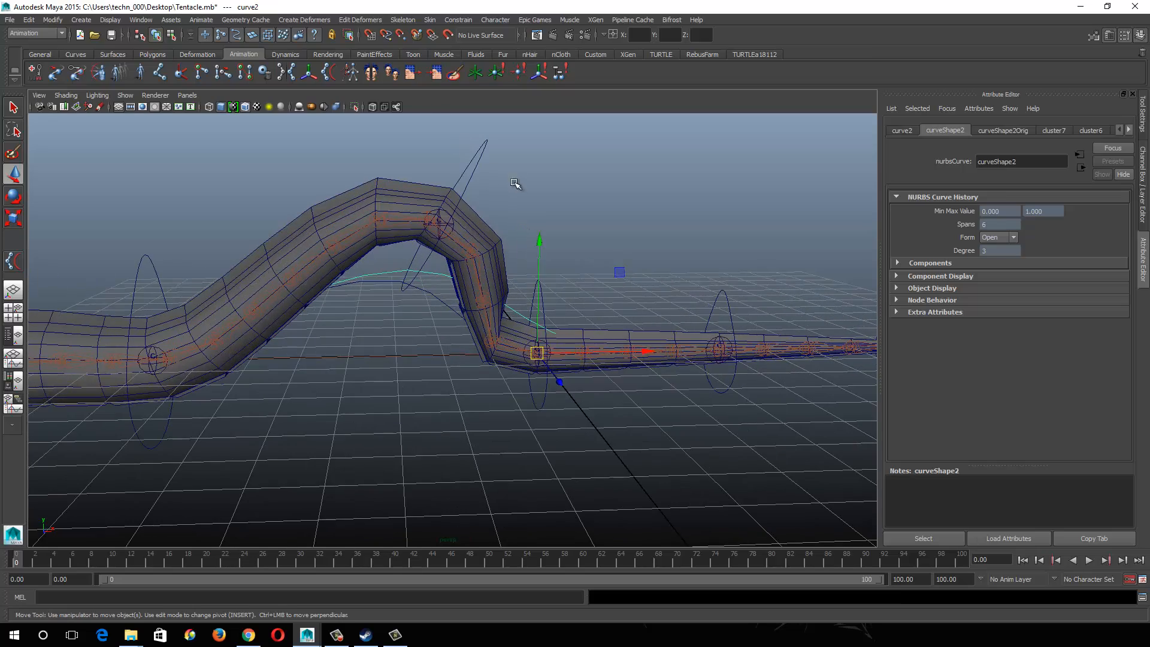
Step: Move ctrl3 to about X -3.6, Y 0.8, Z 0.8 and rotate it to about 26 degrees in Z
left_click(474, 164)
left_click_drag(440, 226, 372, 333)
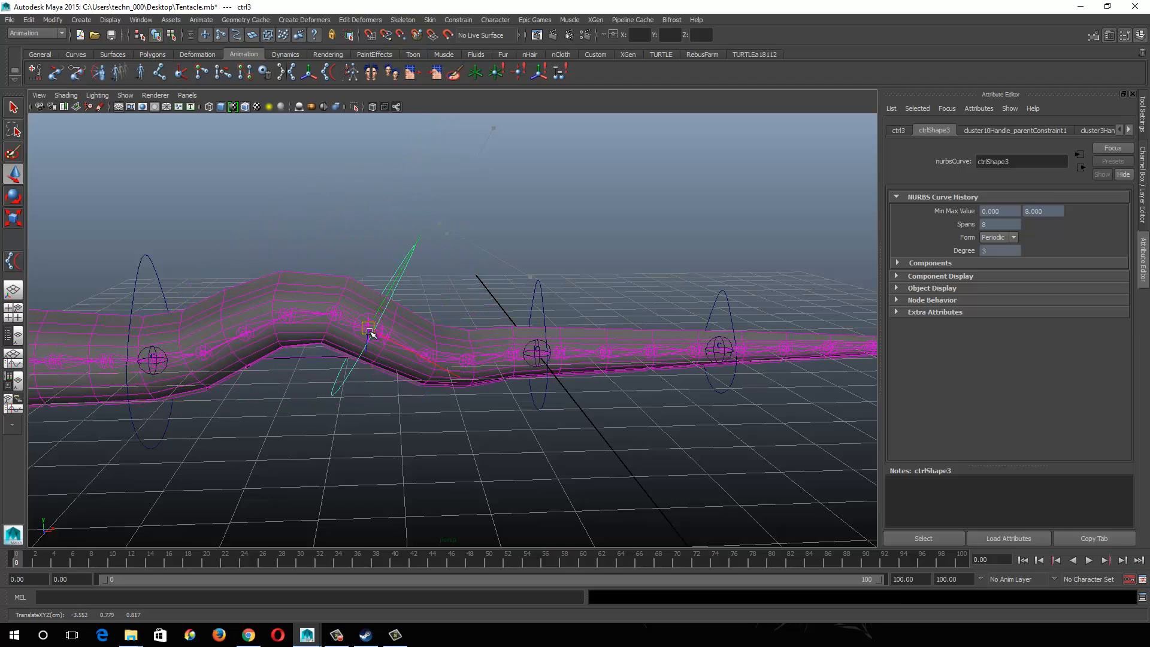
key("e")
left_click_drag(404, 229, 318, 251)
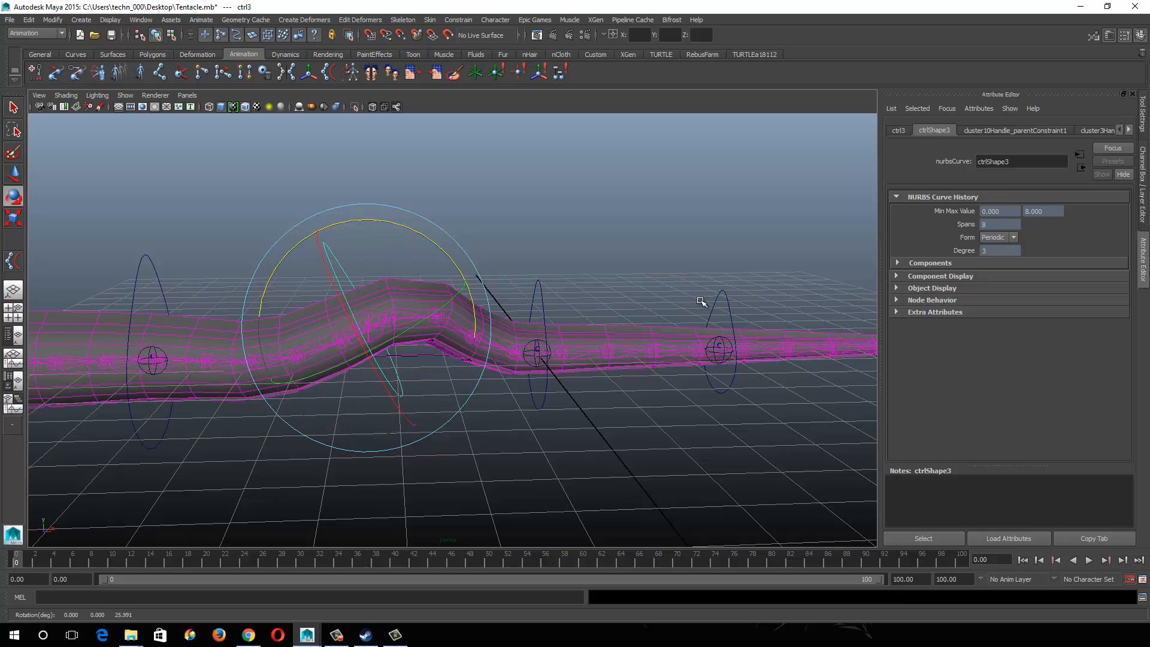
Step: Move ctrl1 at the tentacle's base outward to about X -16.6 to stretch the tentacle
right_click_drag(700, 300, 593, 314, "alt")
middle_click_drag(548, 309, 672, 327, "alt")
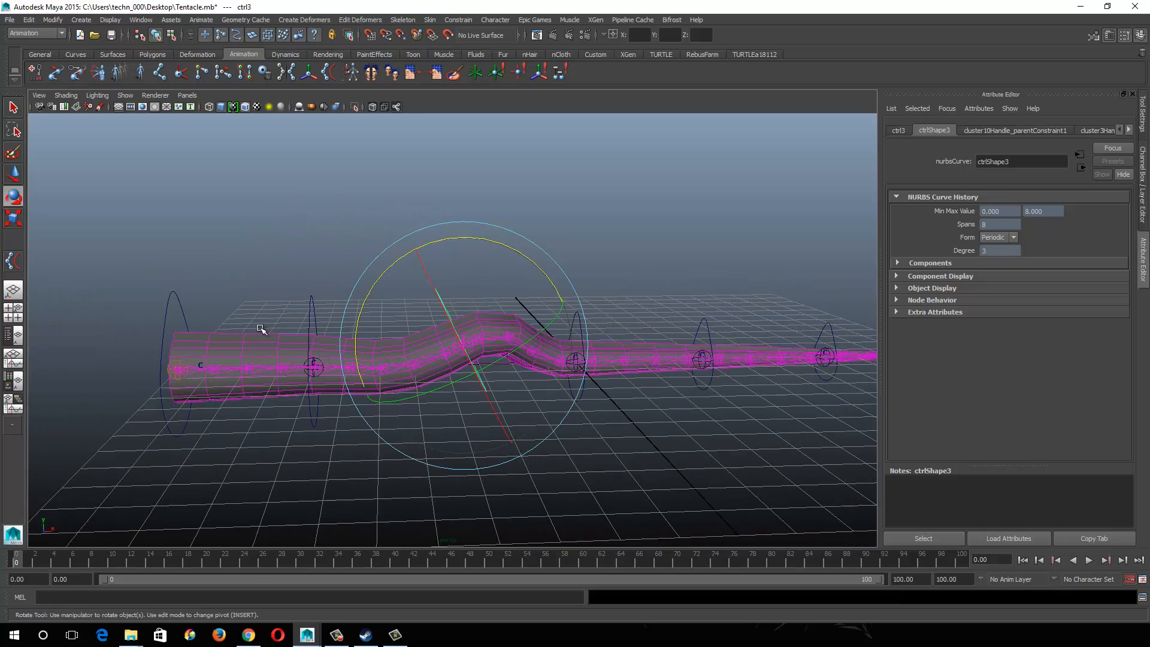
key("w")
left_click_drag(155, 290, 90, 324)
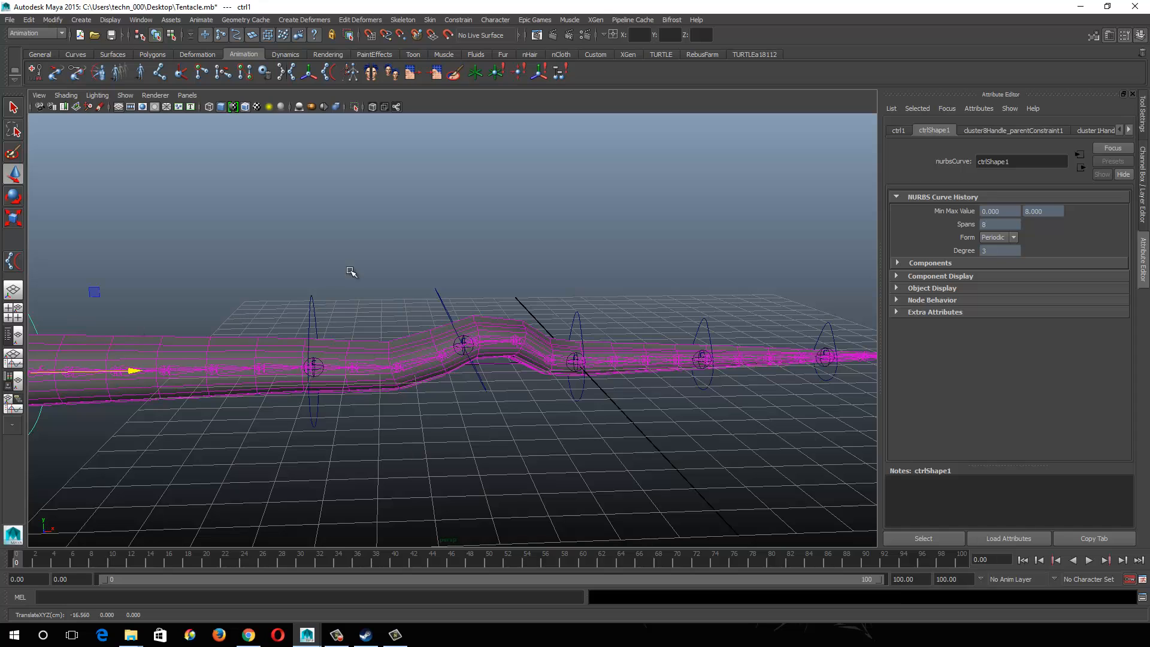
Step: Move ctrl2 to about X -10.1, Y -1.0 and rotate it to about -77.5 degrees in Z
left_click(311, 299)
left_click_drag(316, 368, 246, 402)
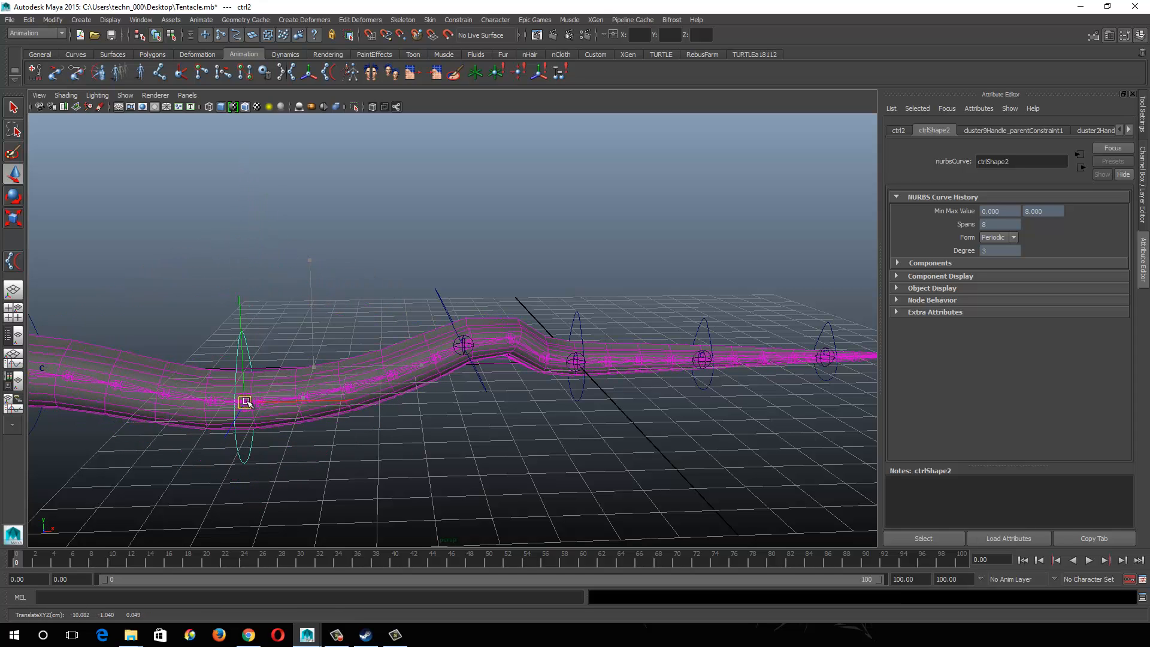
key("e")
left_click_drag(303, 315, 342, 441)
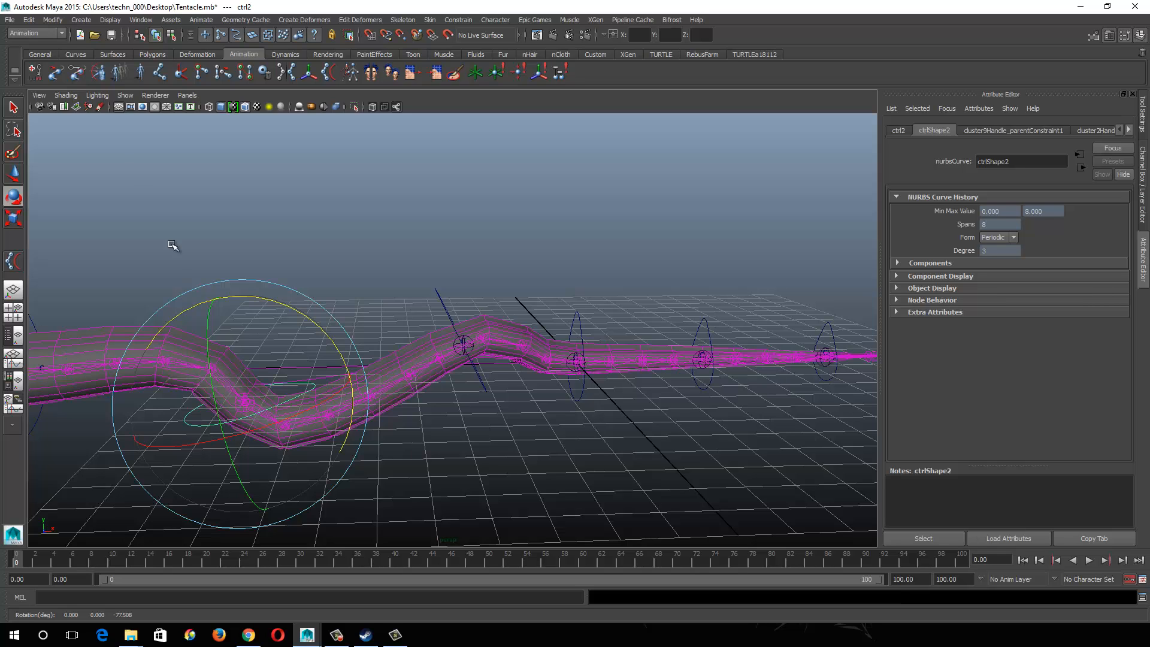
Step: Turn off the display of polygons in the viewport to expose the joint chain and curves
left_click(126, 95)
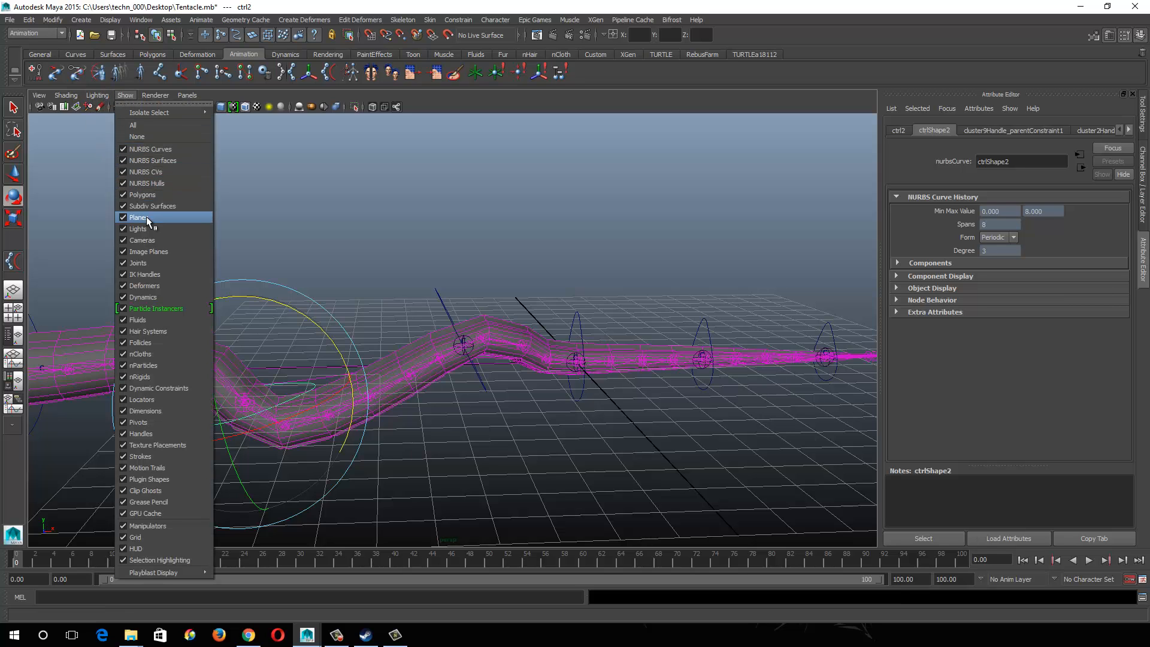
left_click(146, 196)
left_click_drag(209, 270, 230, 262, "alt")
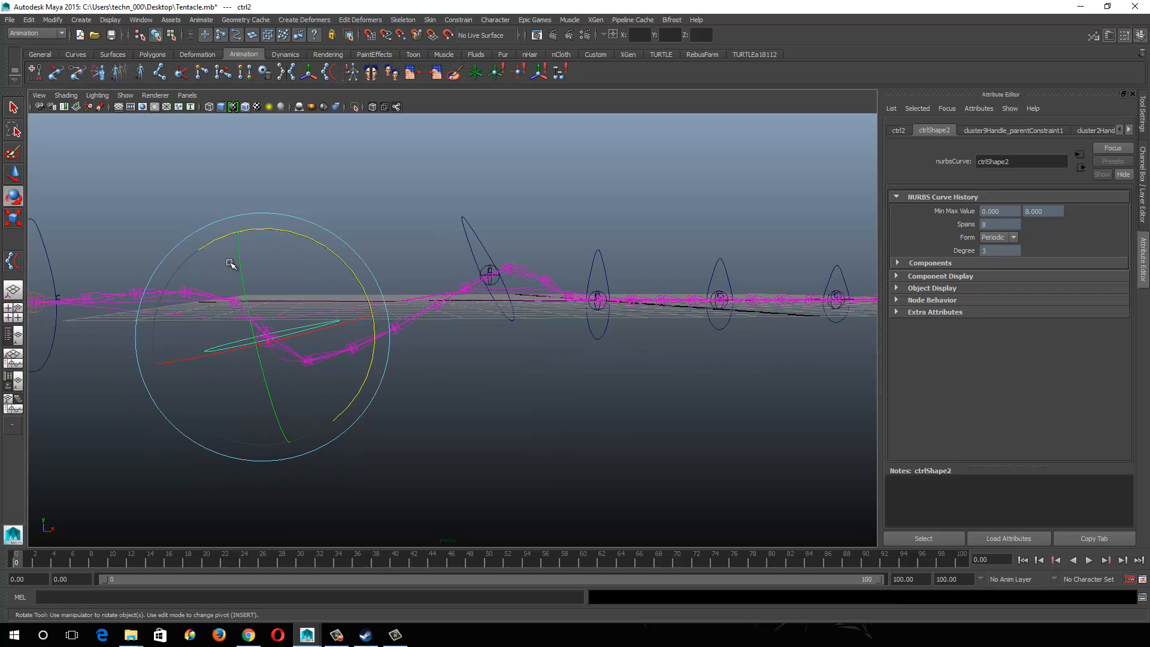
right_click_drag(230, 263, 239, 275, "alt")
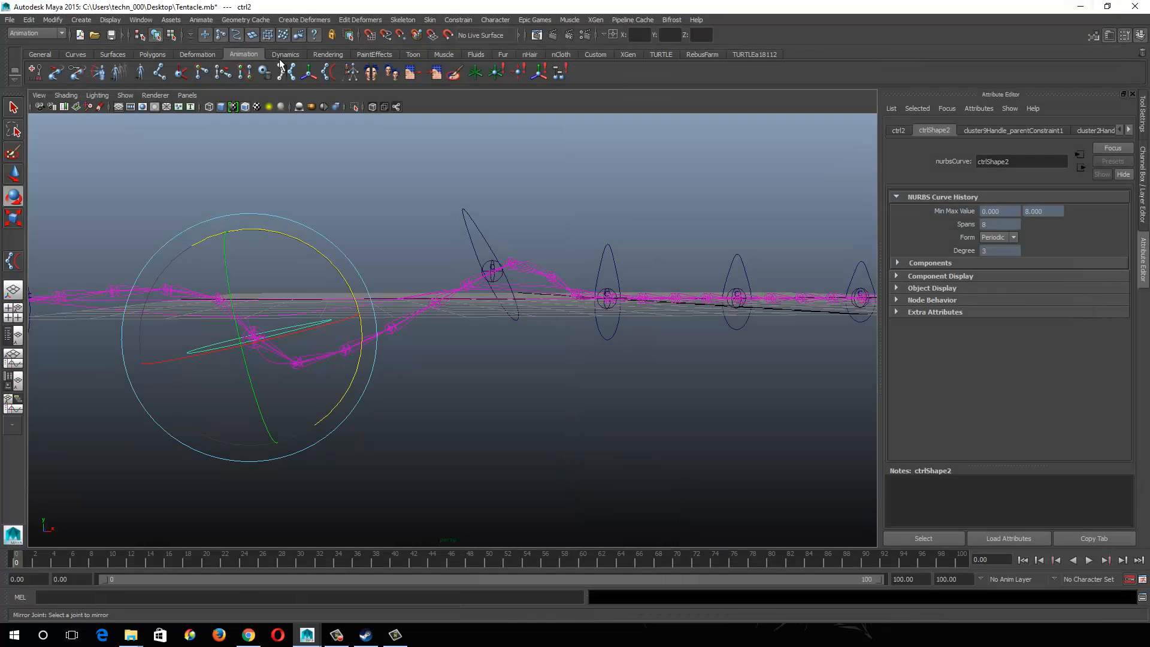
Step: Select curve5 and curve2 in the Outliner to compare their paths along the joint chain
left_click(133, 19)
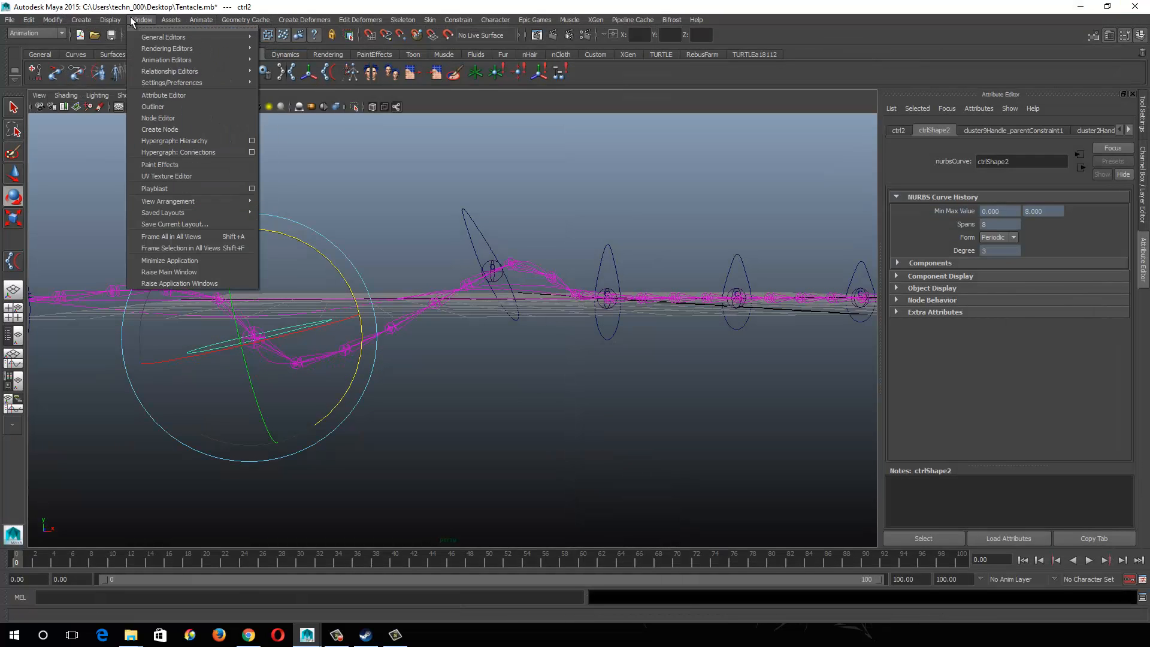
left_click(167, 107)
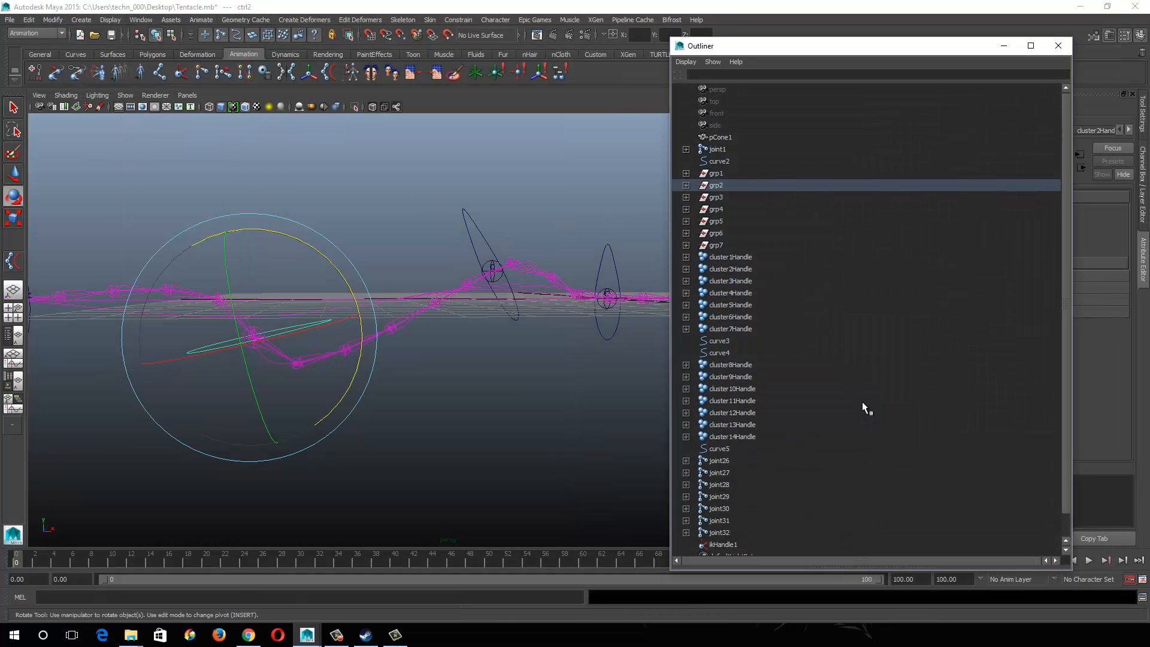
scroll(789, 429, "down", 1)
left_click(723, 425)
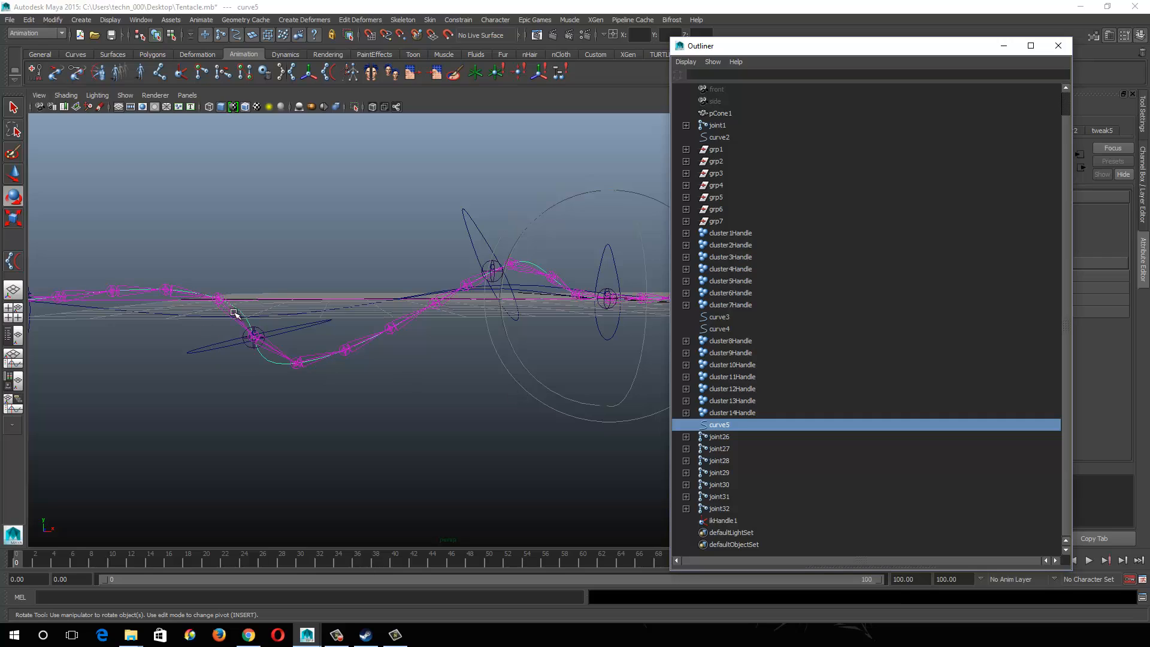
left_click(722, 137)
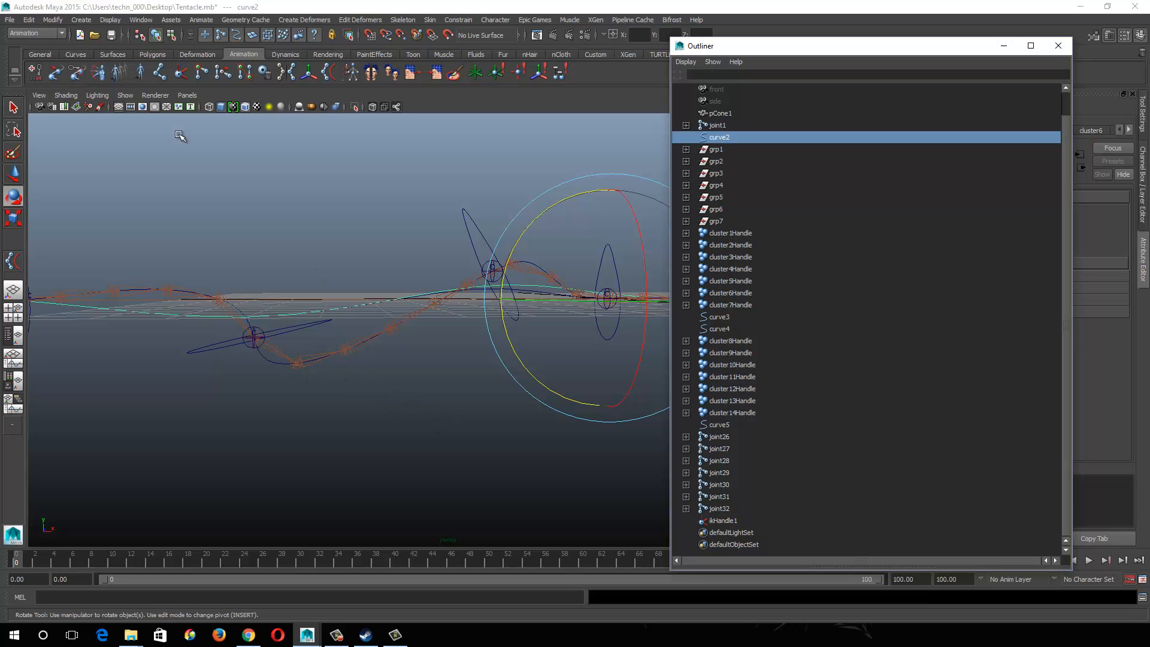
Step: Turn the display of polygons back on in the viewport to bring back the tentacle mesh
left_click(124, 96)
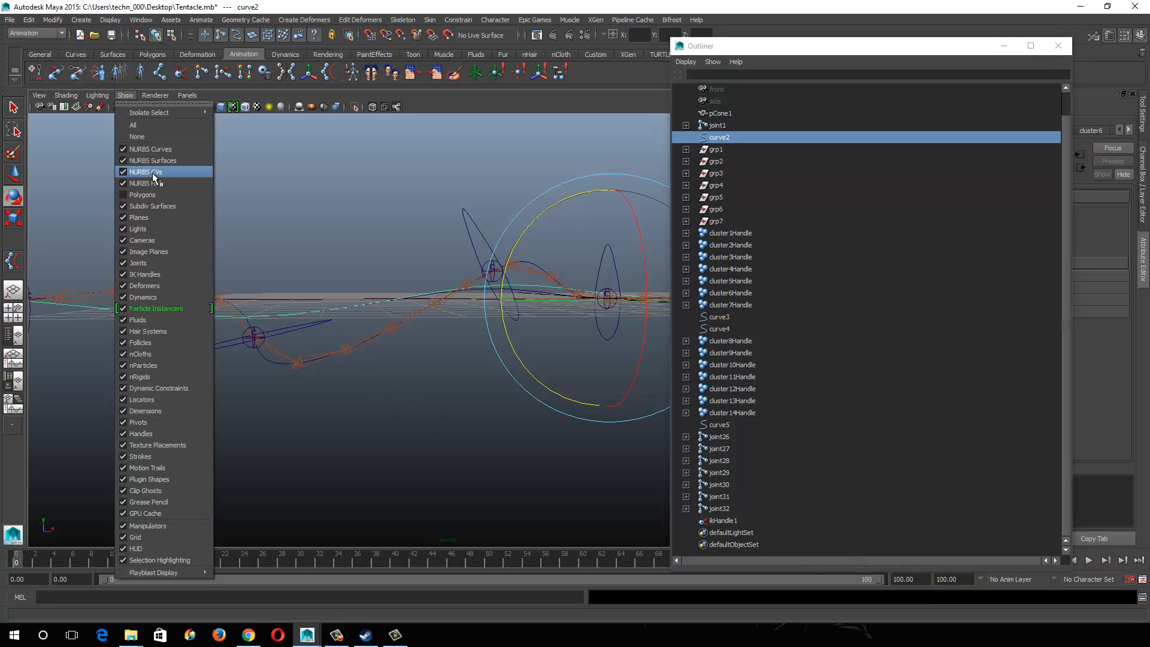
left_click(151, 196)
right_click_drag(351, 358, 327, 324, "alt")
middle_click_drag(329, 324, 175, 341, "alt")
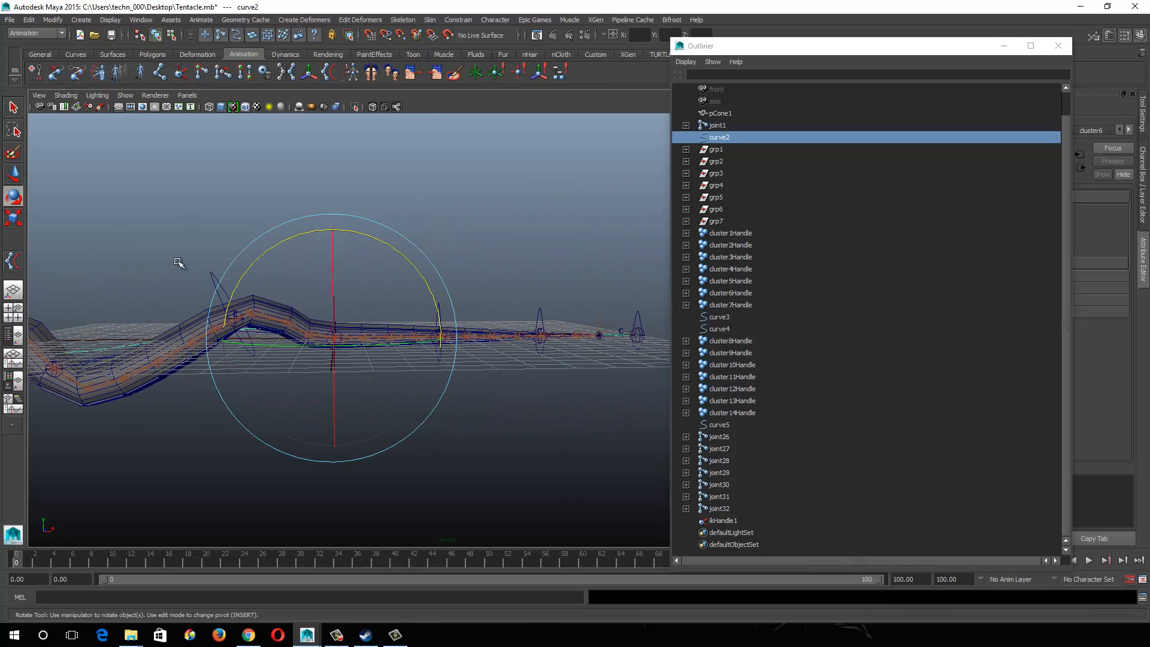
Step: Close the Outliner and rotate ctrl3 about its Z axis to an upright position
left_click(214, 276)
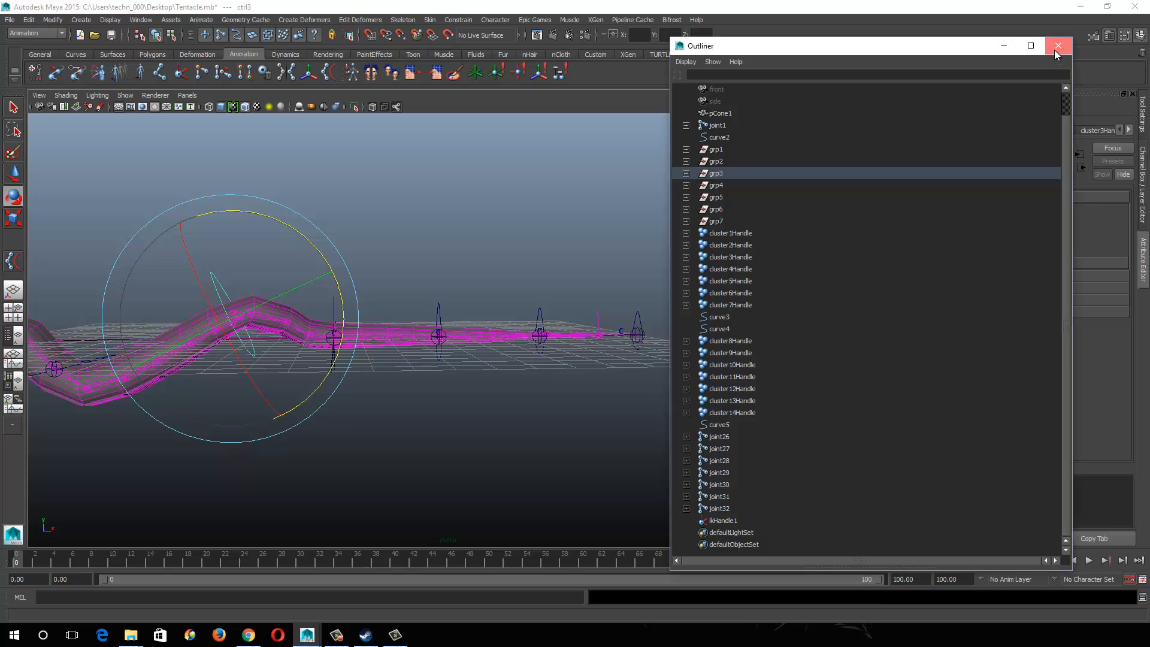
left_click(1055, 51)
middle_click_drag(254, 385, 397, 415, "alt")
right_click_drag(388, 340, 413, 360, "alt")
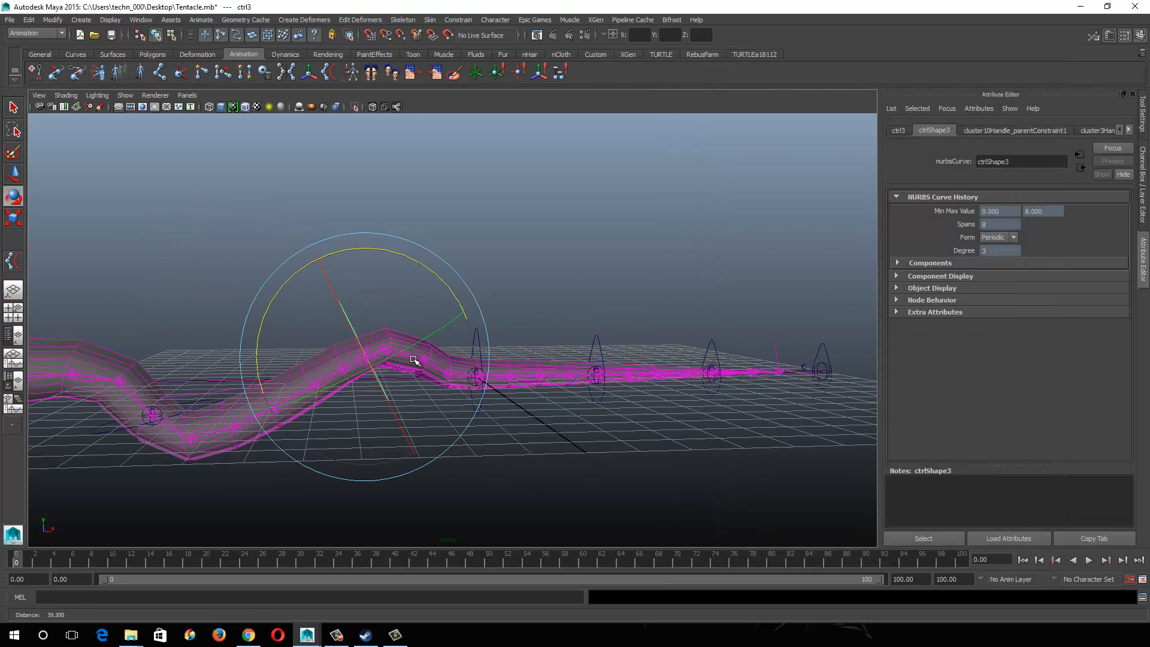
left_click(433, 269)
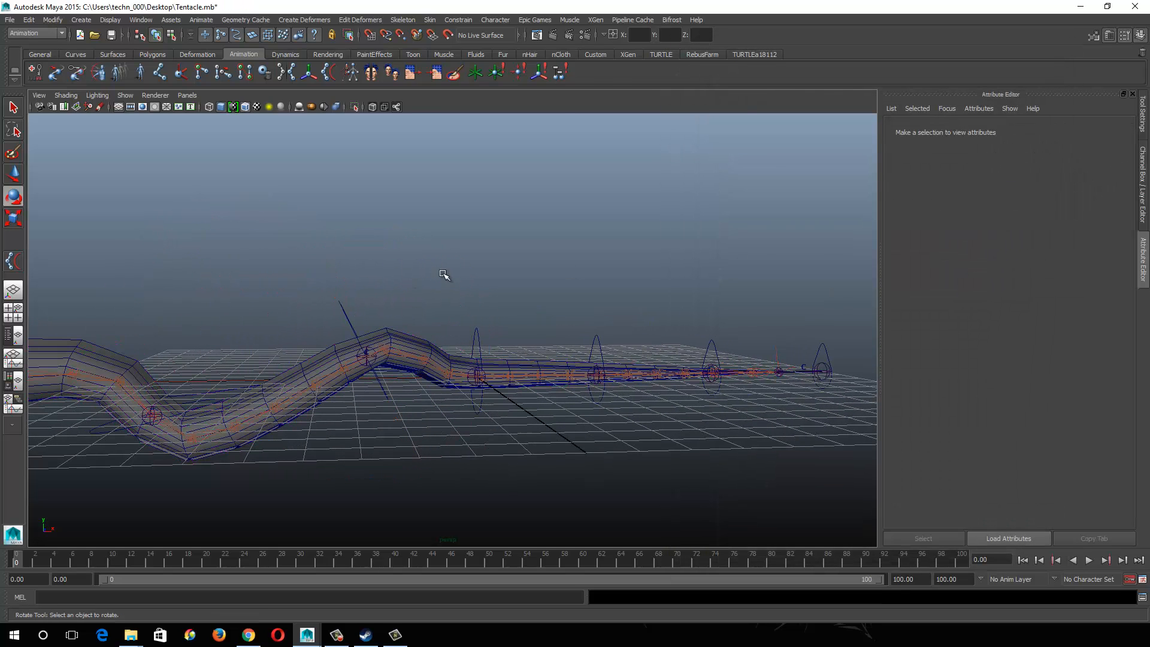
left_click(388, 388)
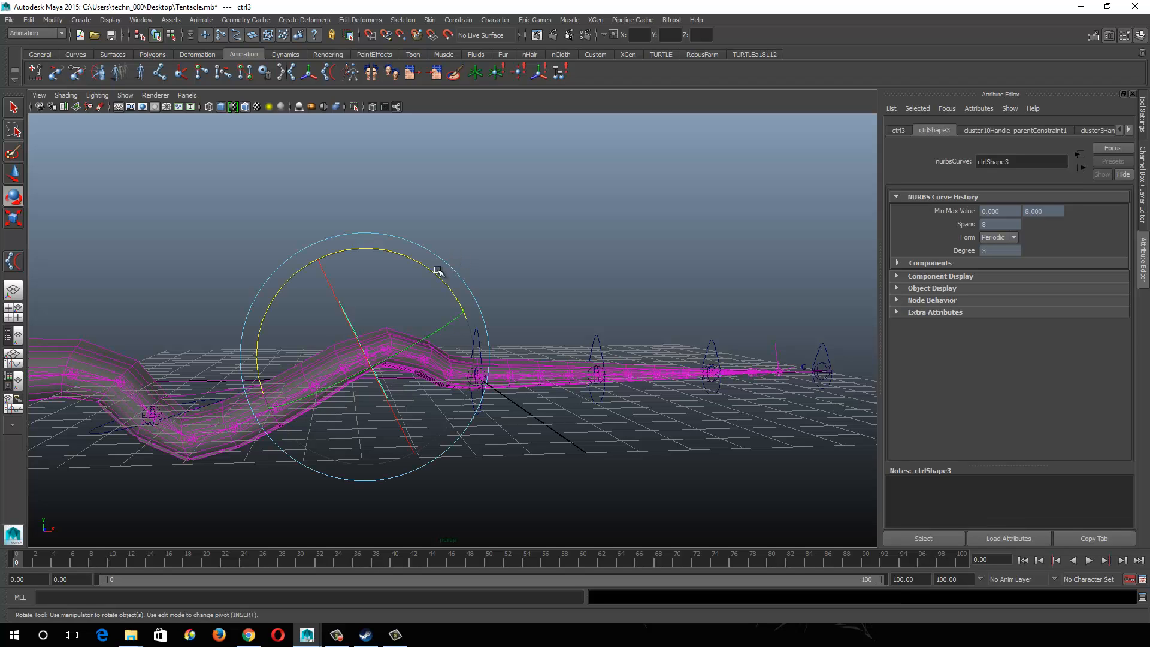
left_click_drag(438, 274, 469, 325)
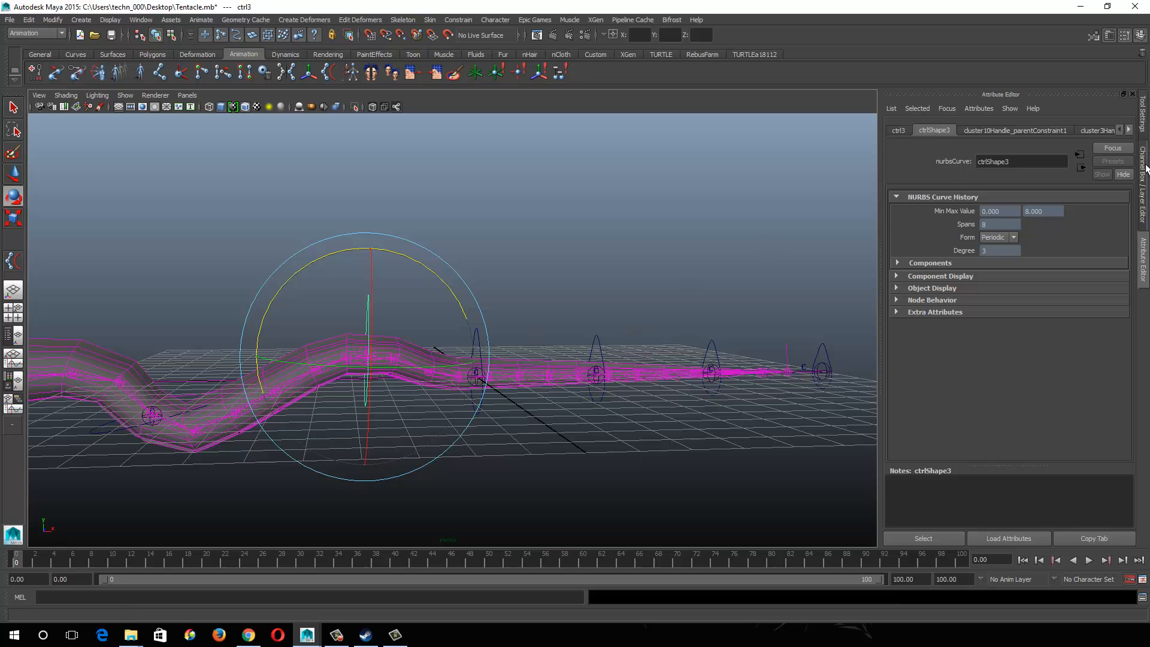
Step: Reset ctrl3 by setting its Translate and Rotate X, Y and Z values to 0
left_click(1144, 117)
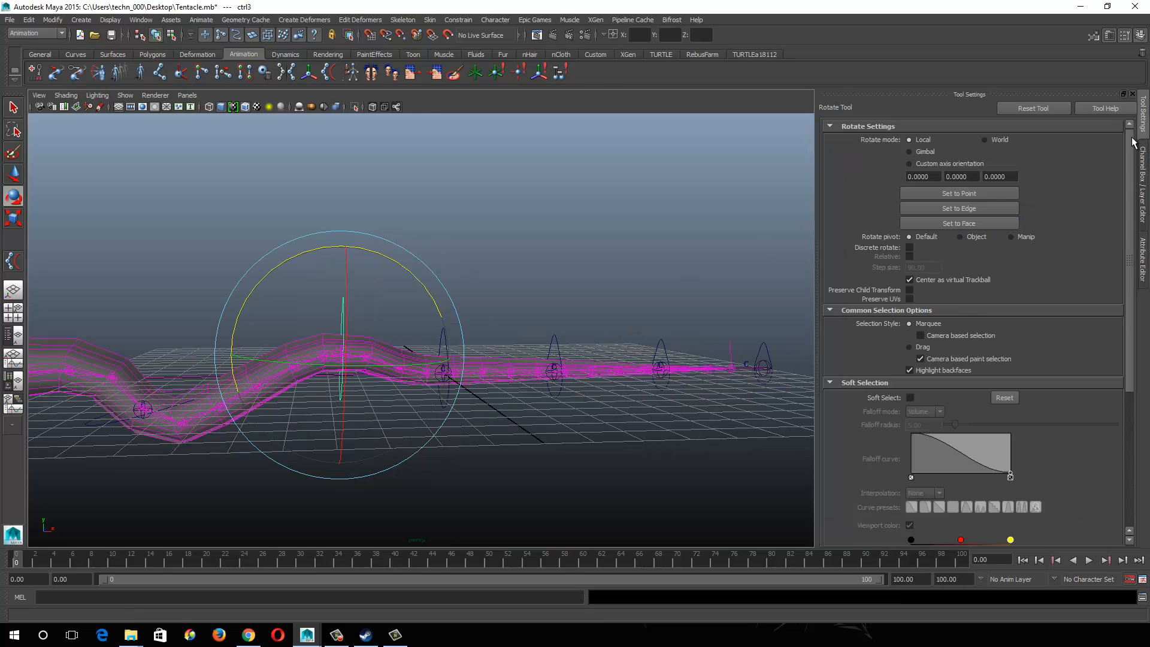
left_click(1144, 260)
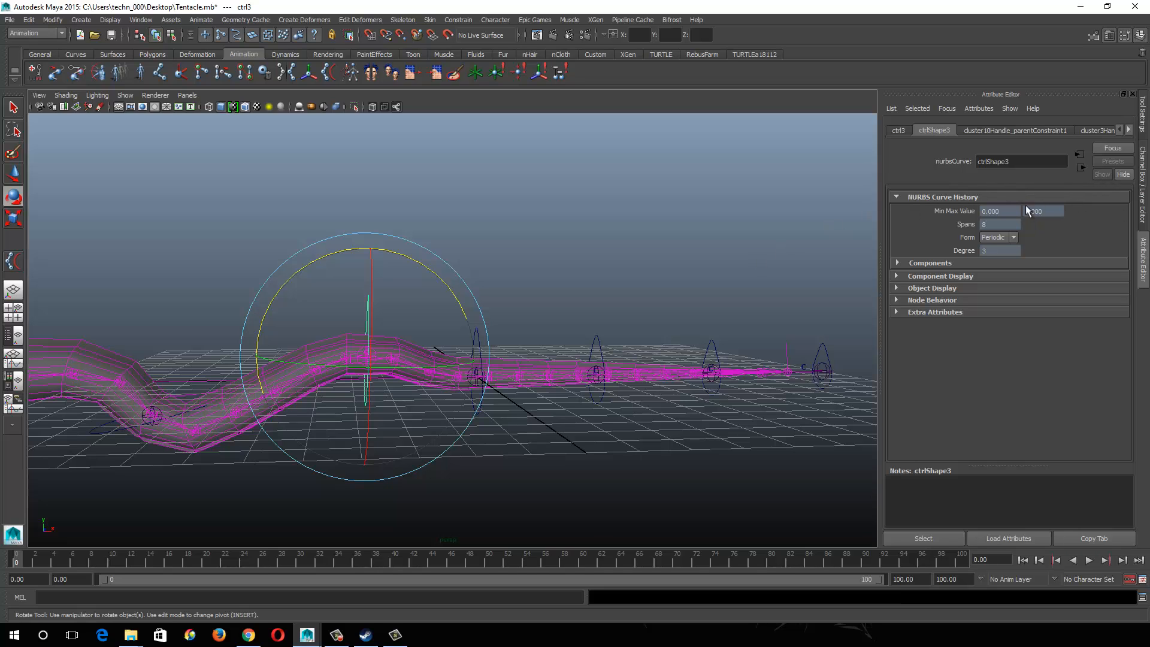
left_click(1142, 182)
left_click_drag(1117, 146, 1109, 191)
type("0")
key("Return")
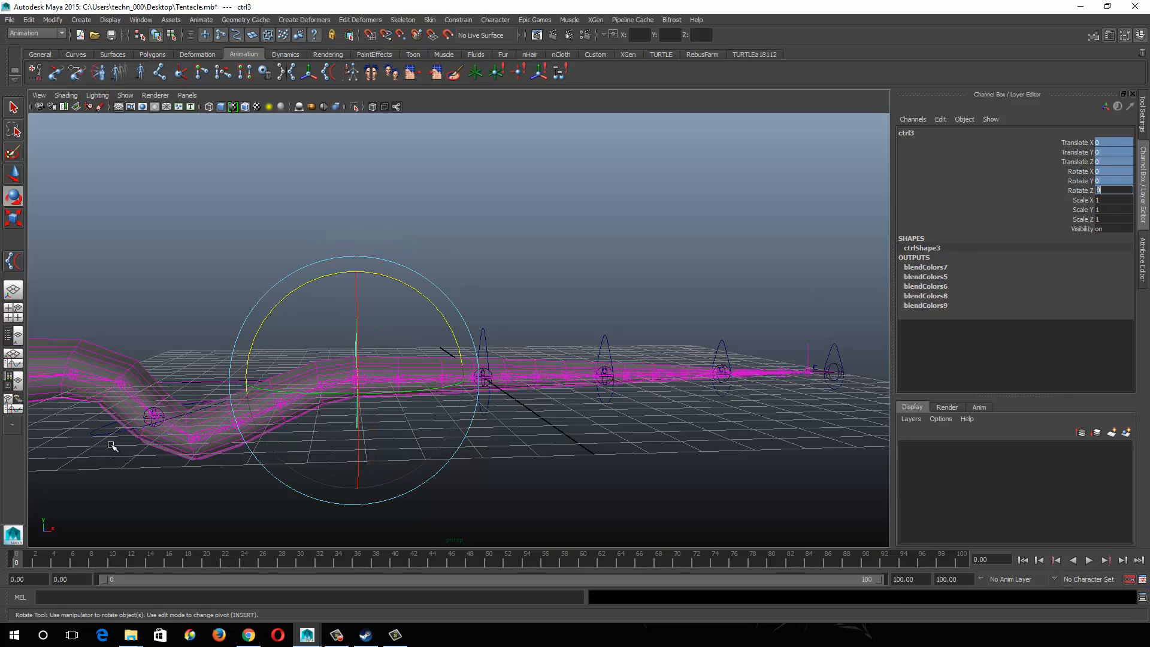
Step: Reset ctrl2 by setting its Translate and Rotate X, Y and Z values to 0
left_click(127, 427)
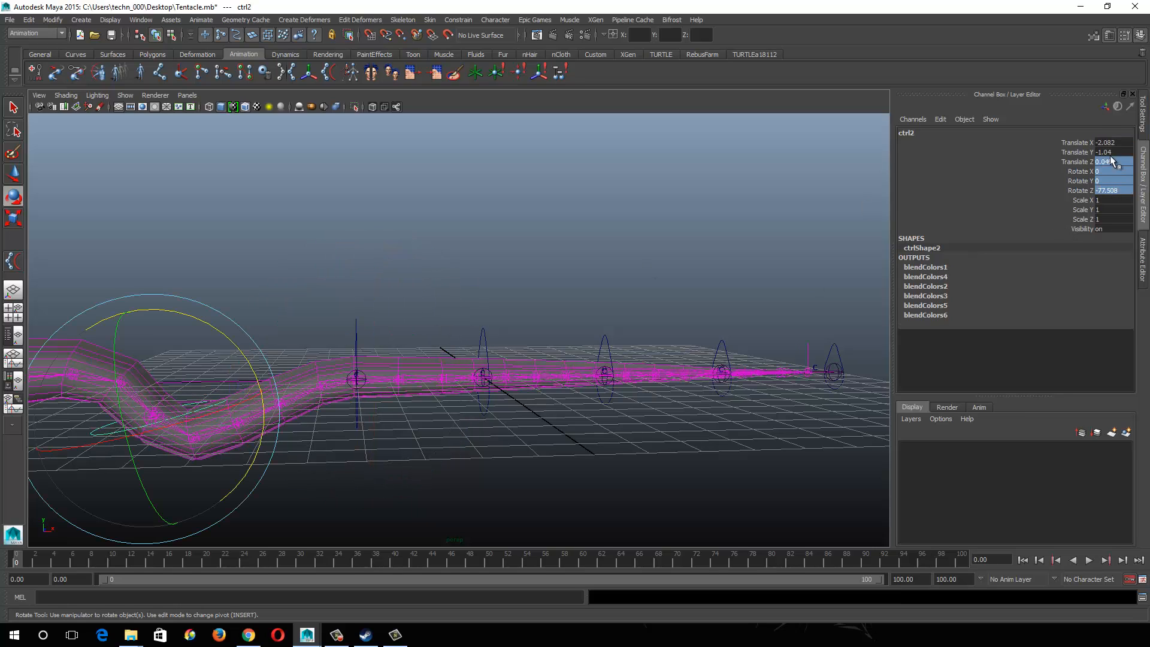
type("0")
key("Return")
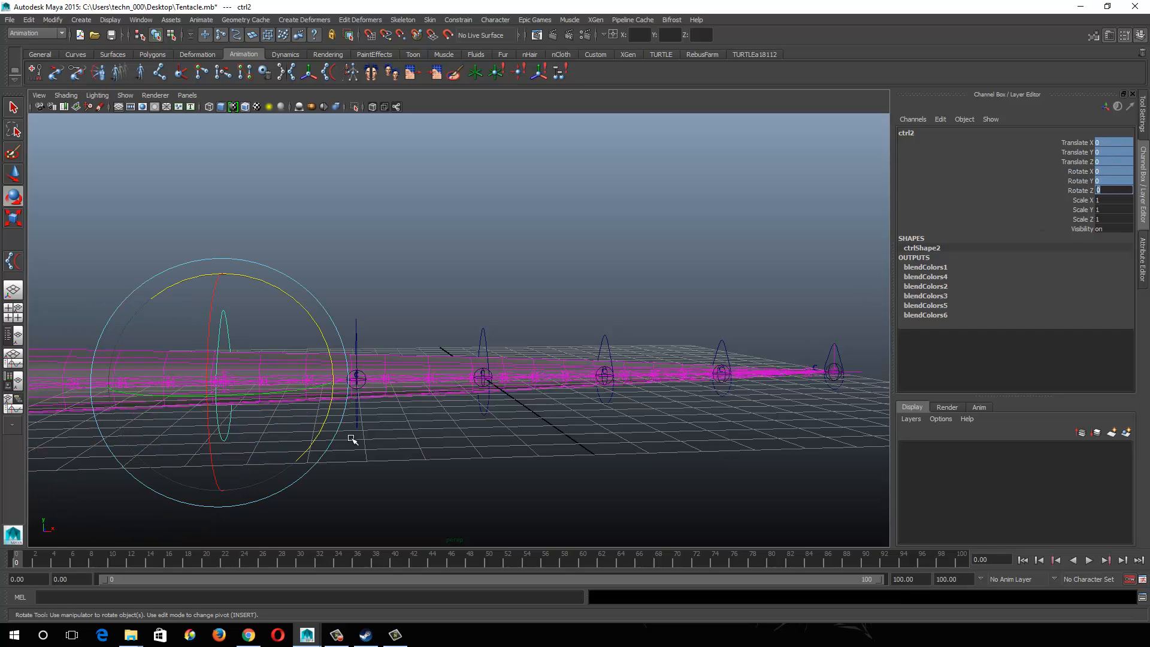
Step: Expand cluster8Handle in the Outliner and inspect the attributes of its parent constraint
left_click(143, 20)
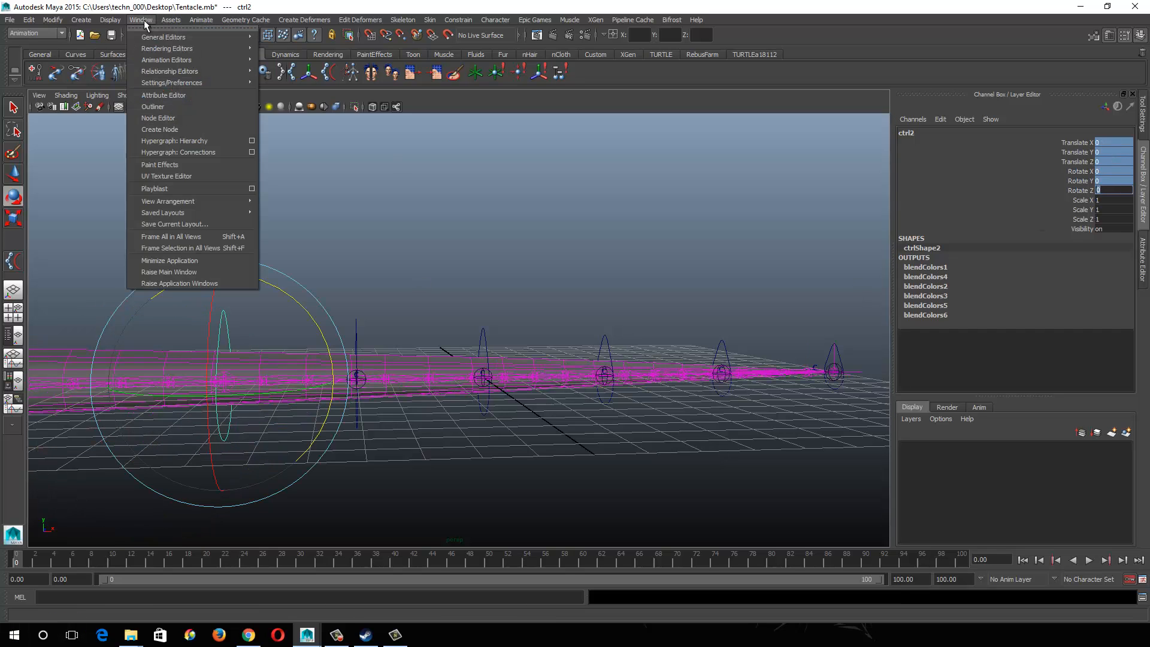
left_click(155, 106)
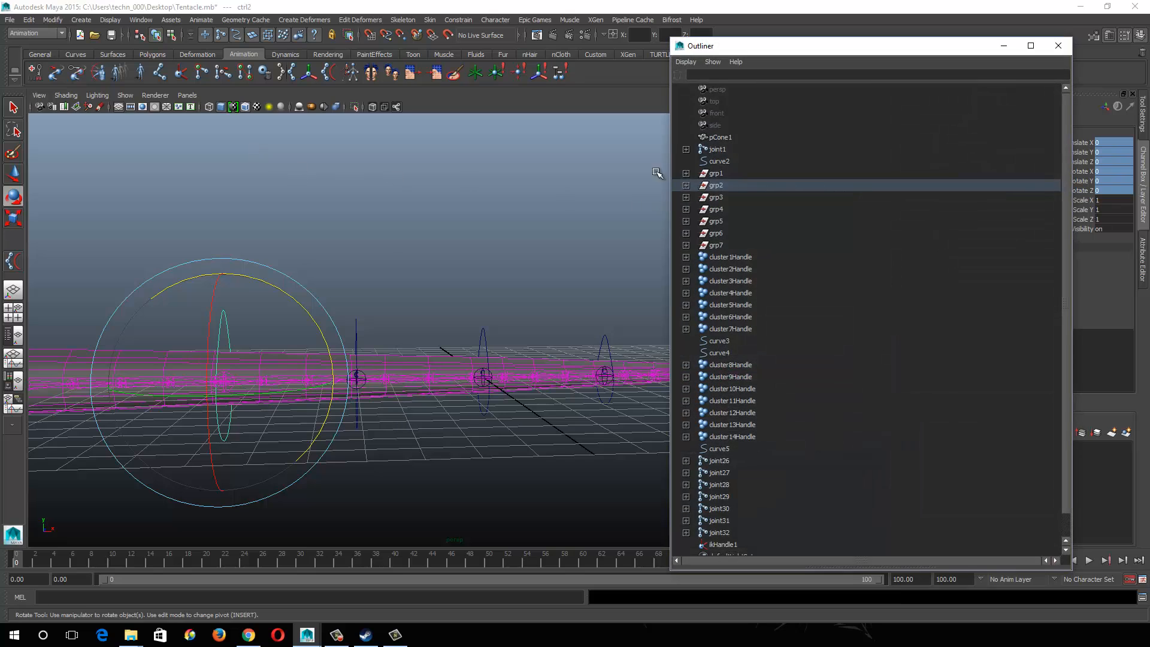
left_click_drag(739, 46, 524, 15)
left_click(472, 331)
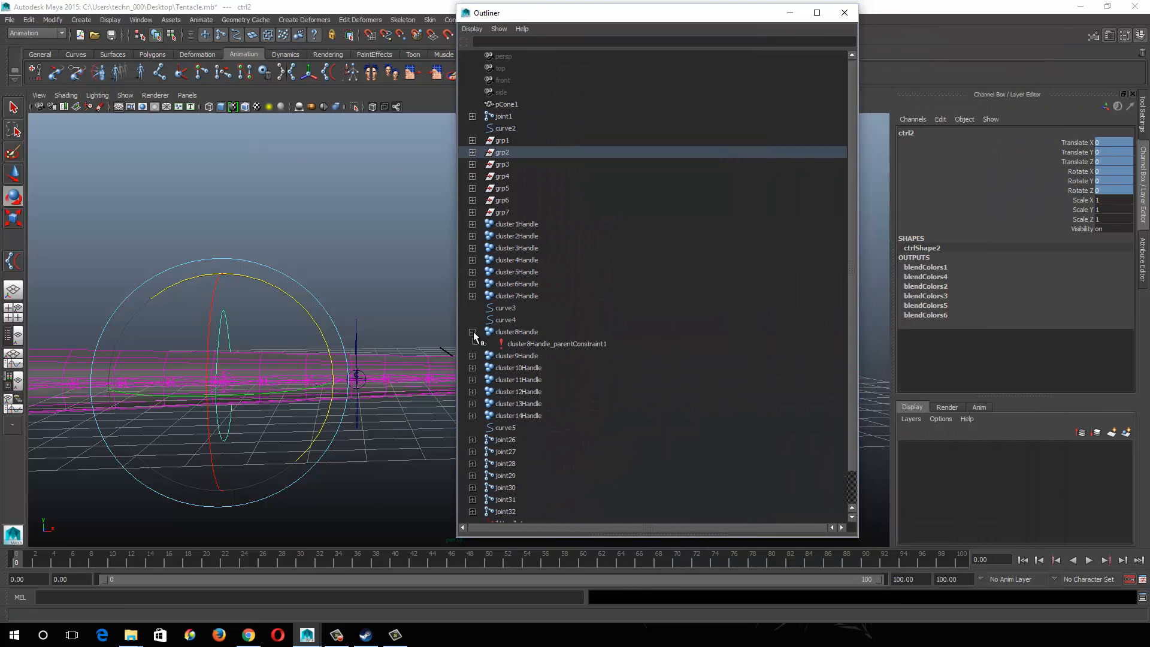
left_click(530, 343)
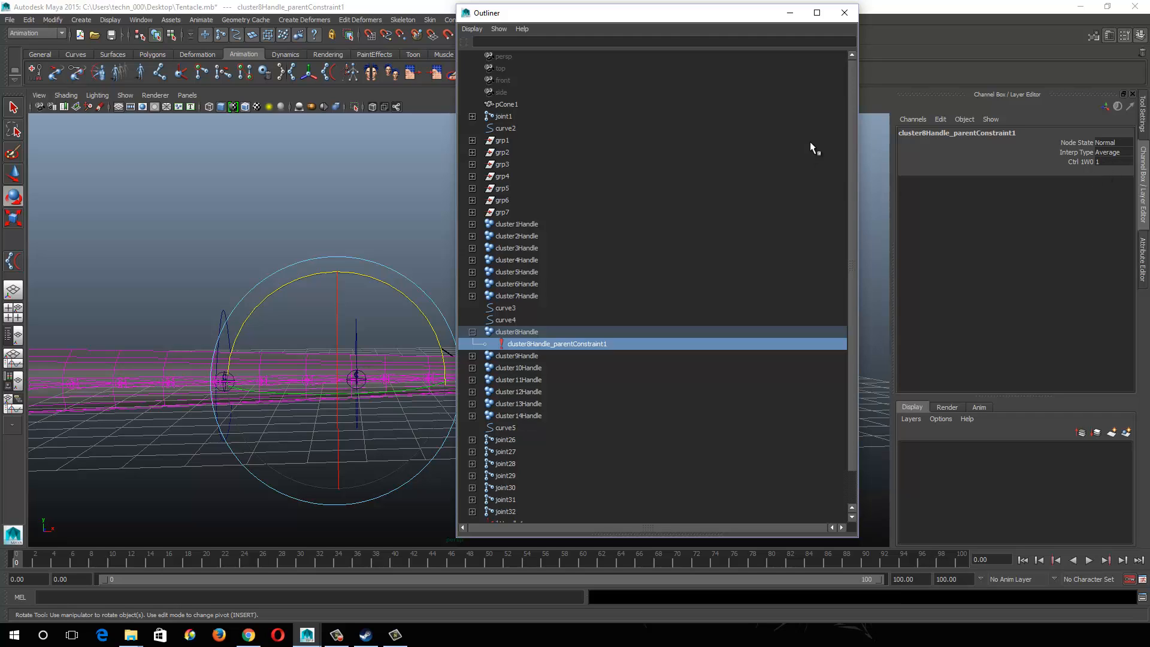
left_click(783, 16)
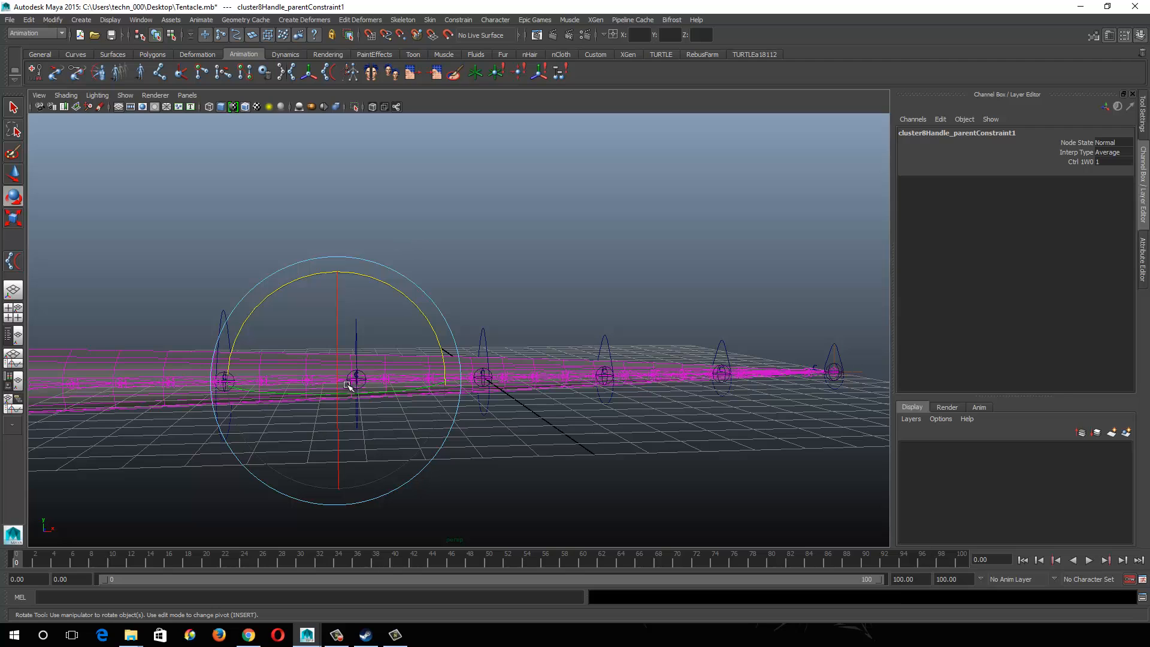
middle_click_drag(460, 356, 578, 357, "alt")
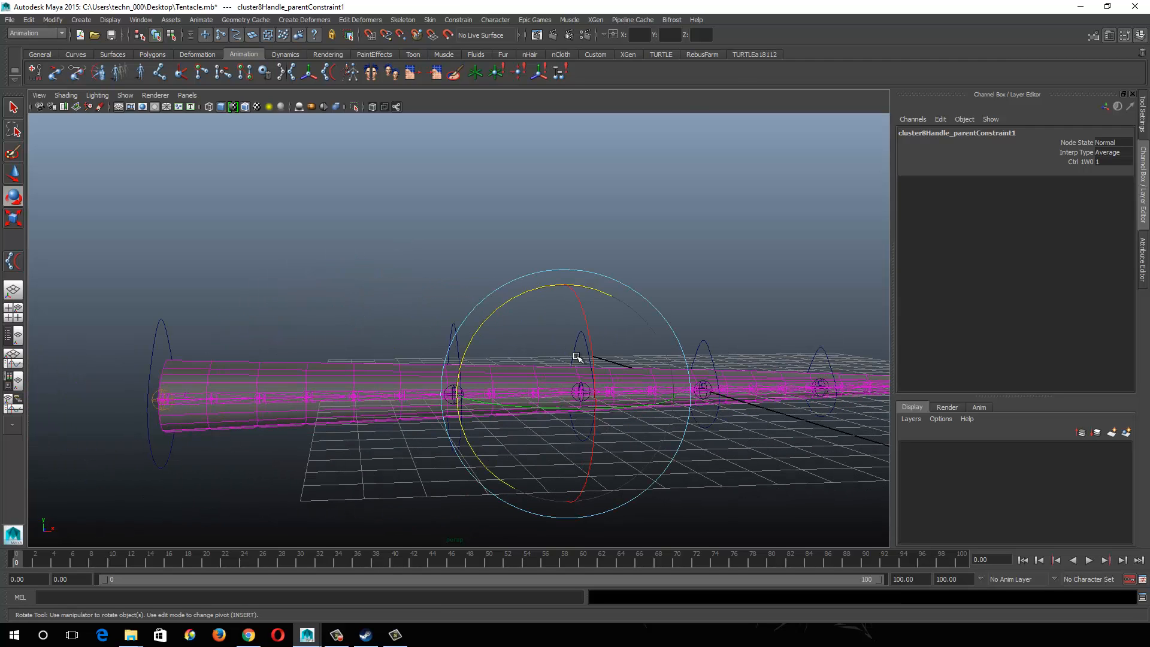
right_click_drag(578, 358, 592, 374, "alt")
left_click_drag(483, 336, 466, 357, "alt")
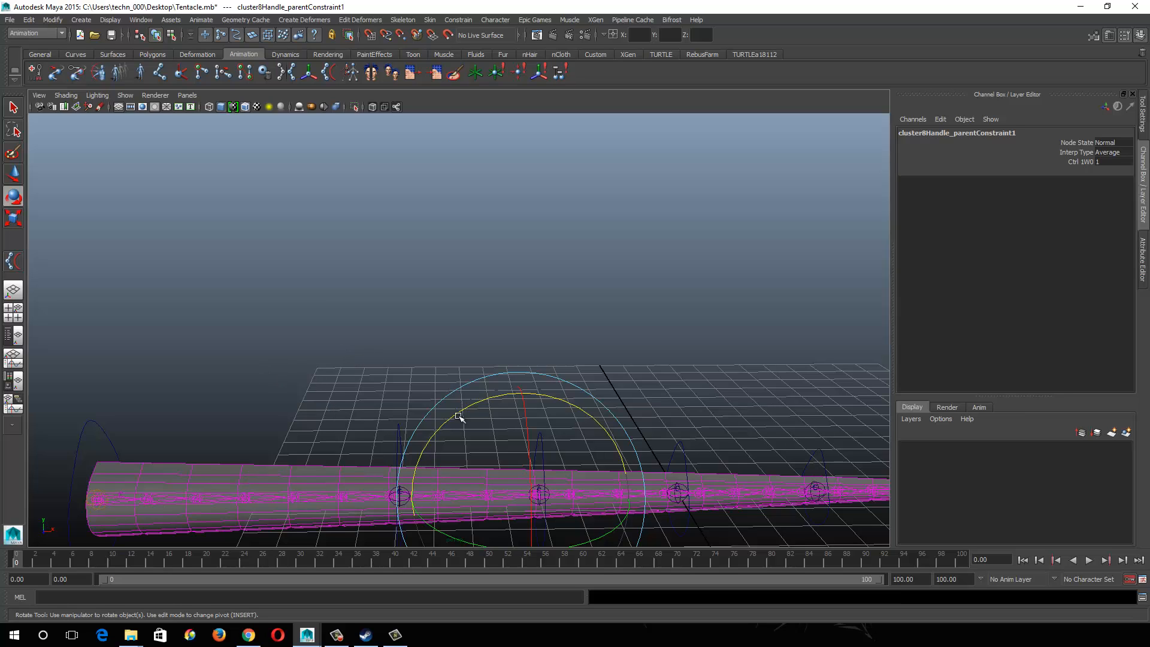
left_click_drag(459, 417, 457, 373)
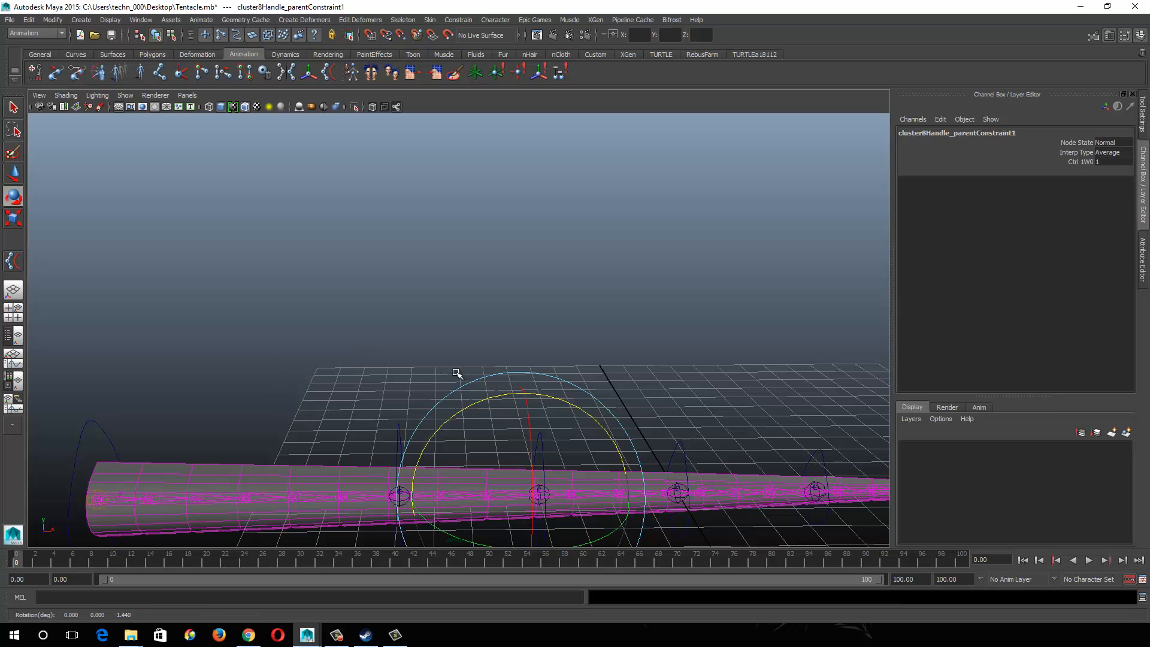
key("ctrl+z")
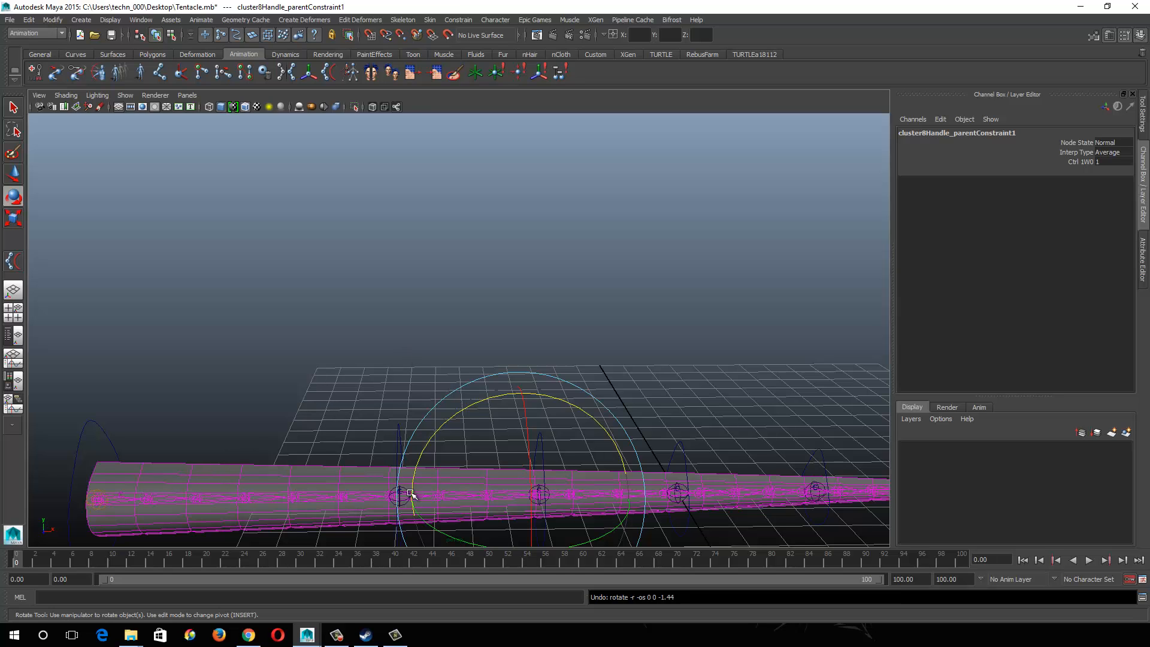
Step: Delete the cluster handles cluster8Handle through cluster14Handle from the Outliner
right_click_drag(620, 413, 539, 381, "alt")
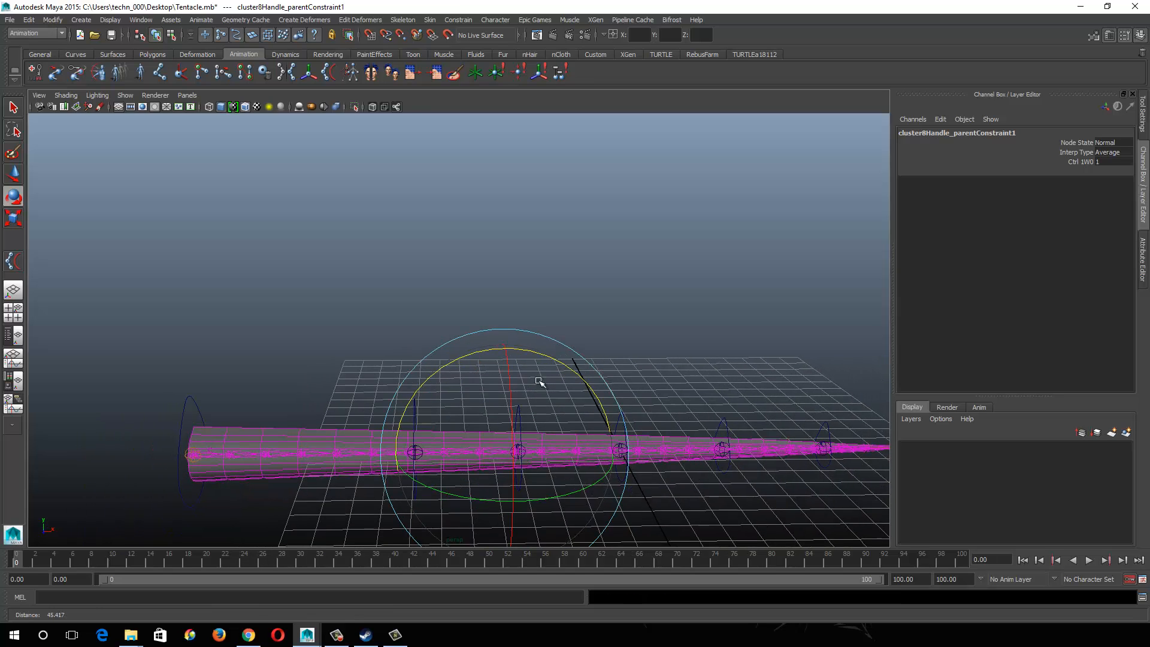
middle_click_drag(539, 381, 547, 263, "alt")
right_click_drag(547, 263, 574, 312, "alt")
middle_click_drag(574, 312, 575, 346, "alt")
left_click(330, 437)
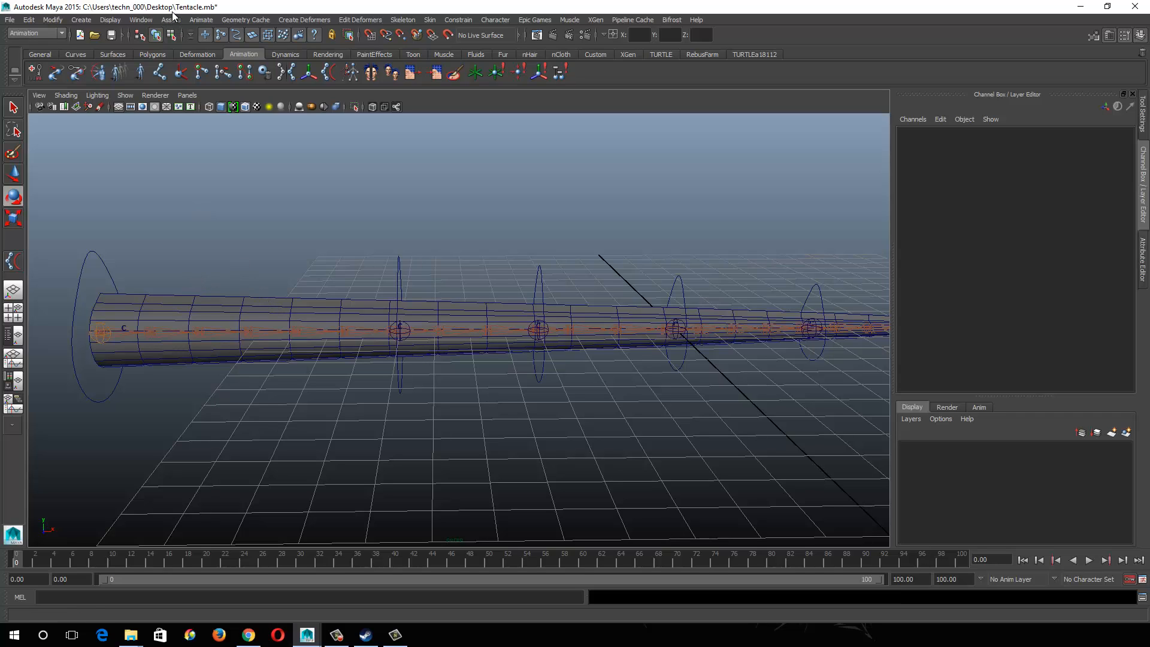
left_click(142, 19)
left_click(164, 99)
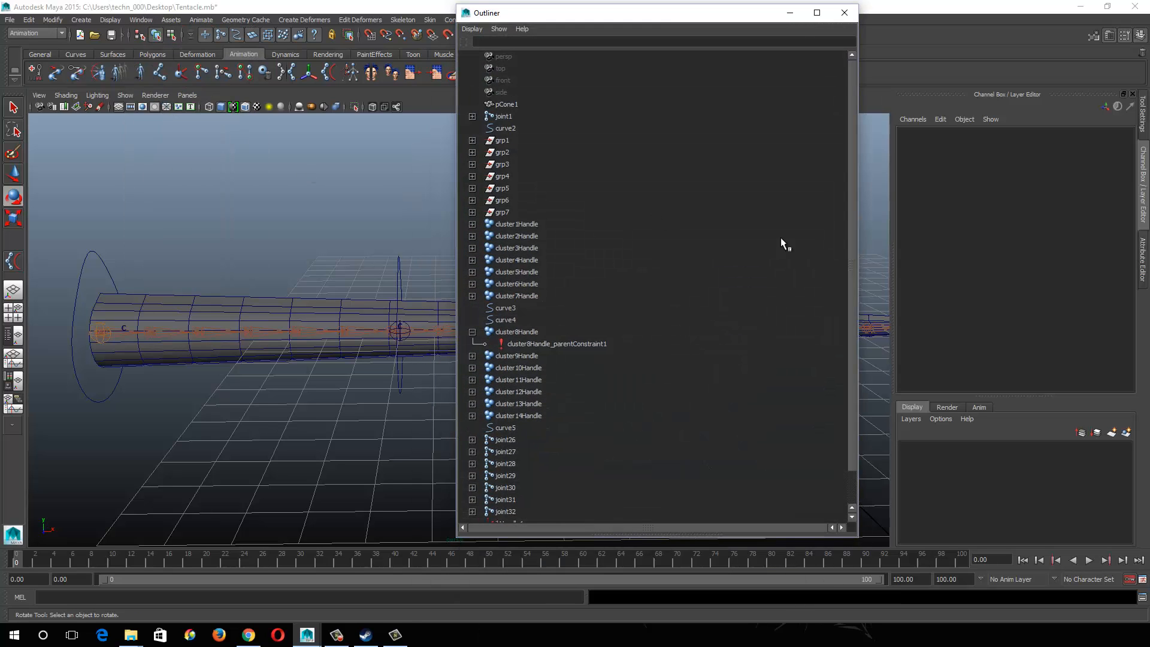
scroll(705, 361, "down", 1)
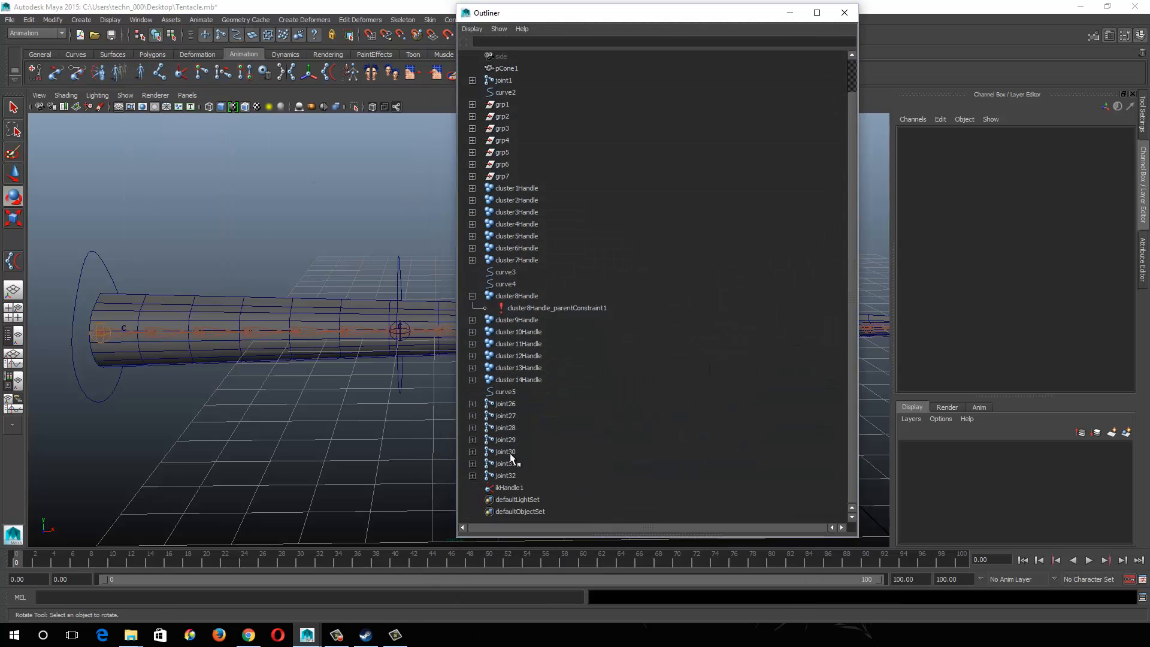
left_click(509, 379)
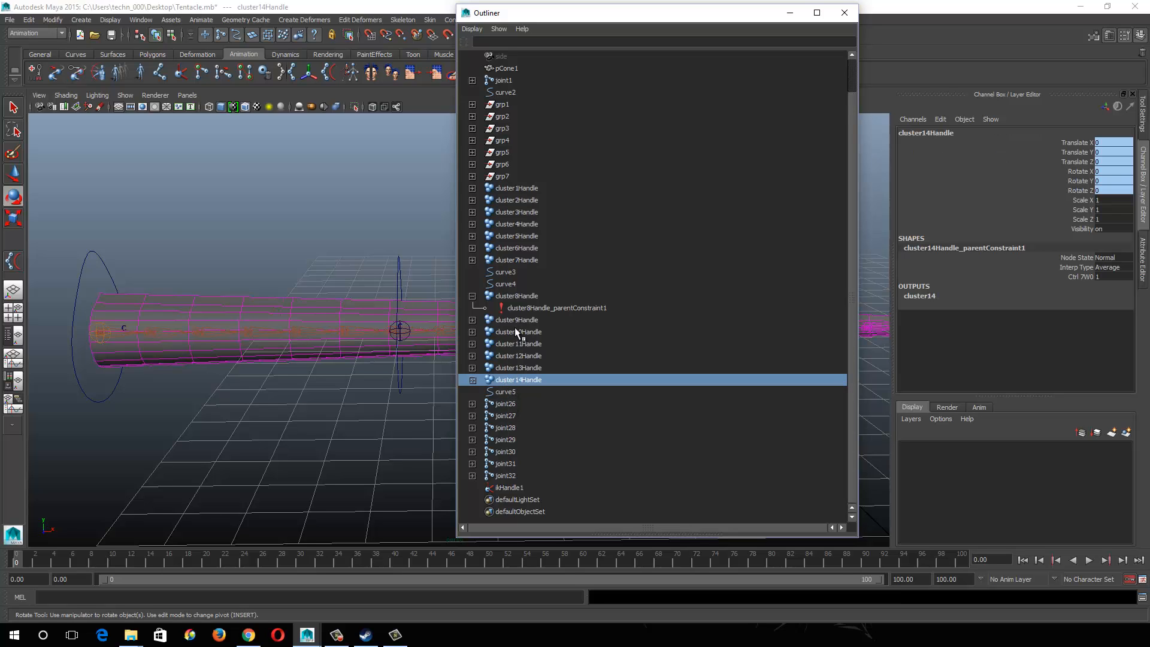
left_click(472, 296)
left_click(519, 308, "shift")
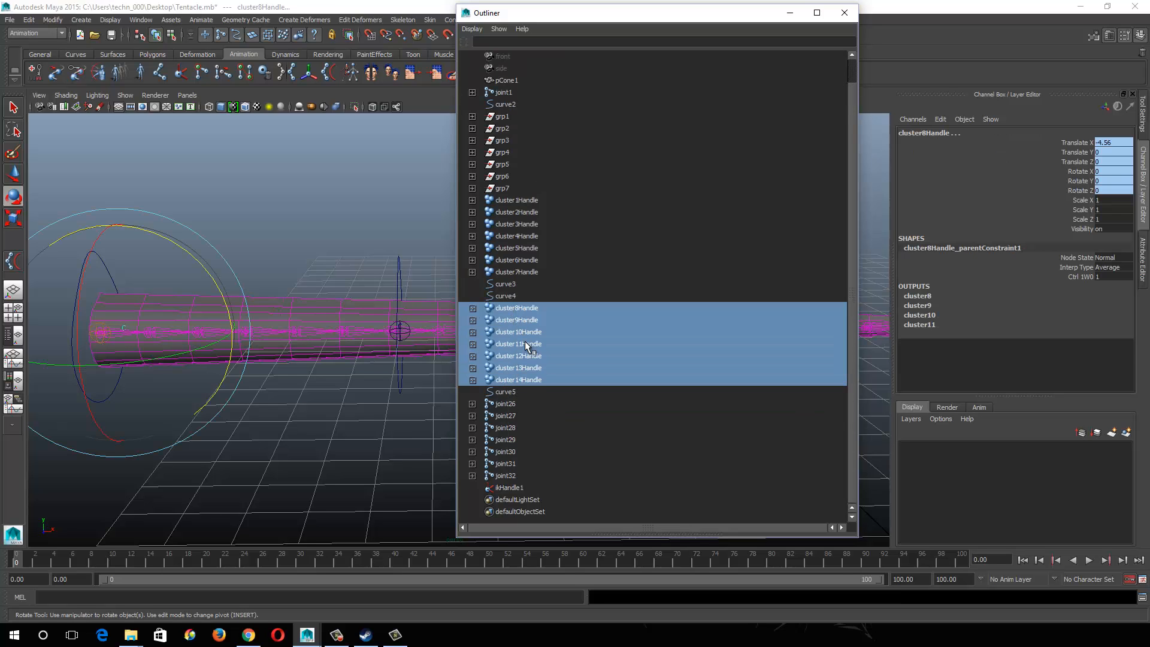
key("Delete")
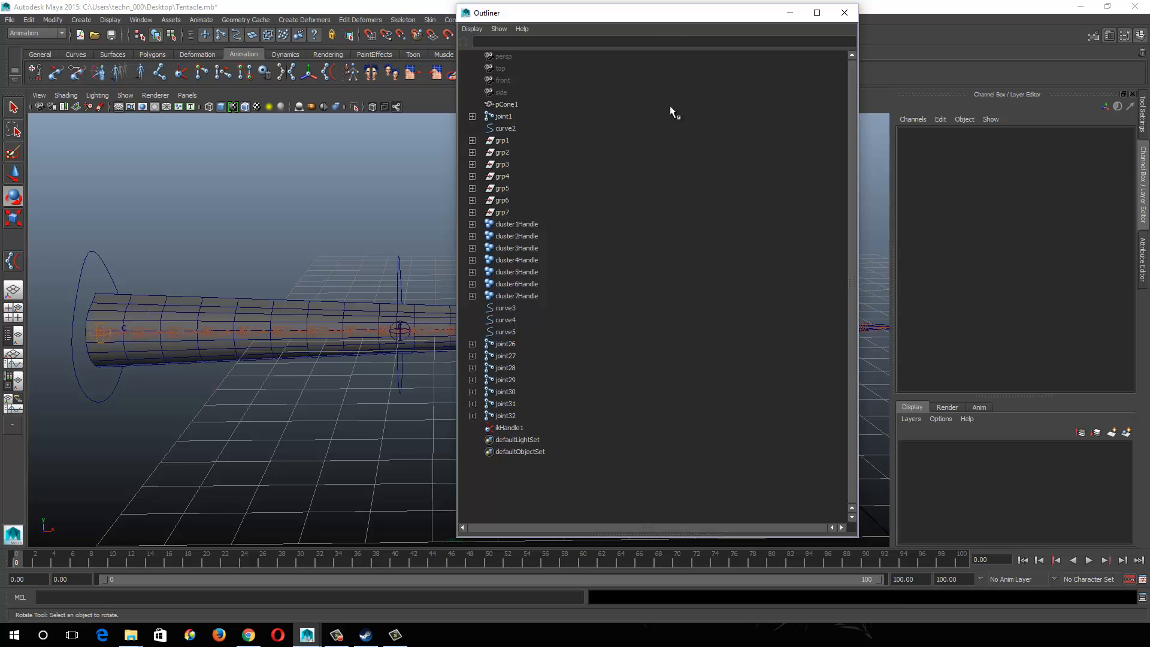
Step: Apply a nonlinear Sine deformer to curve5
left_click(505, 332)
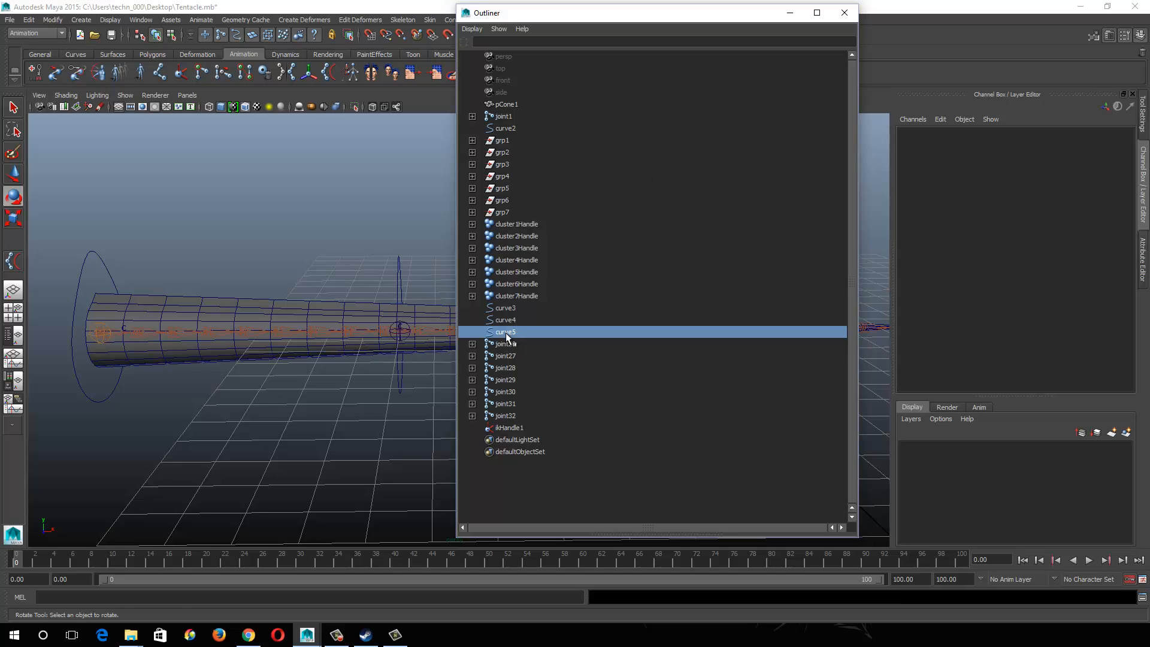
left_click(790, 13)
left_click_drag(441, 394, 440, 382, "alt")
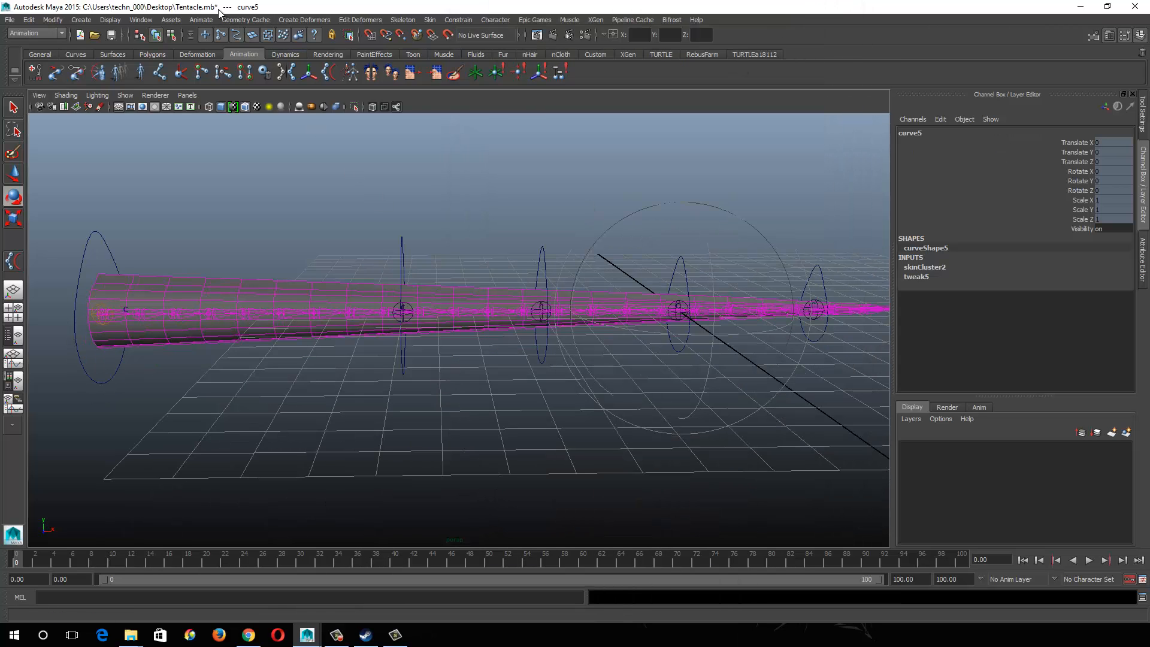
left_click(291, 21)
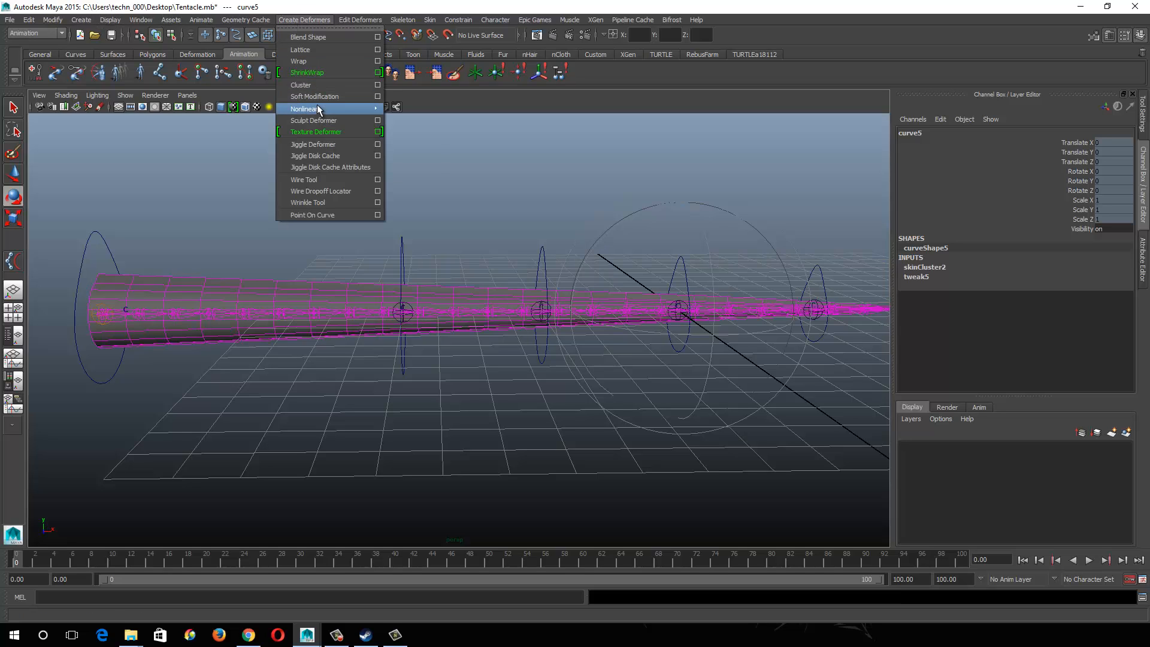
mouse_move(318, 110)
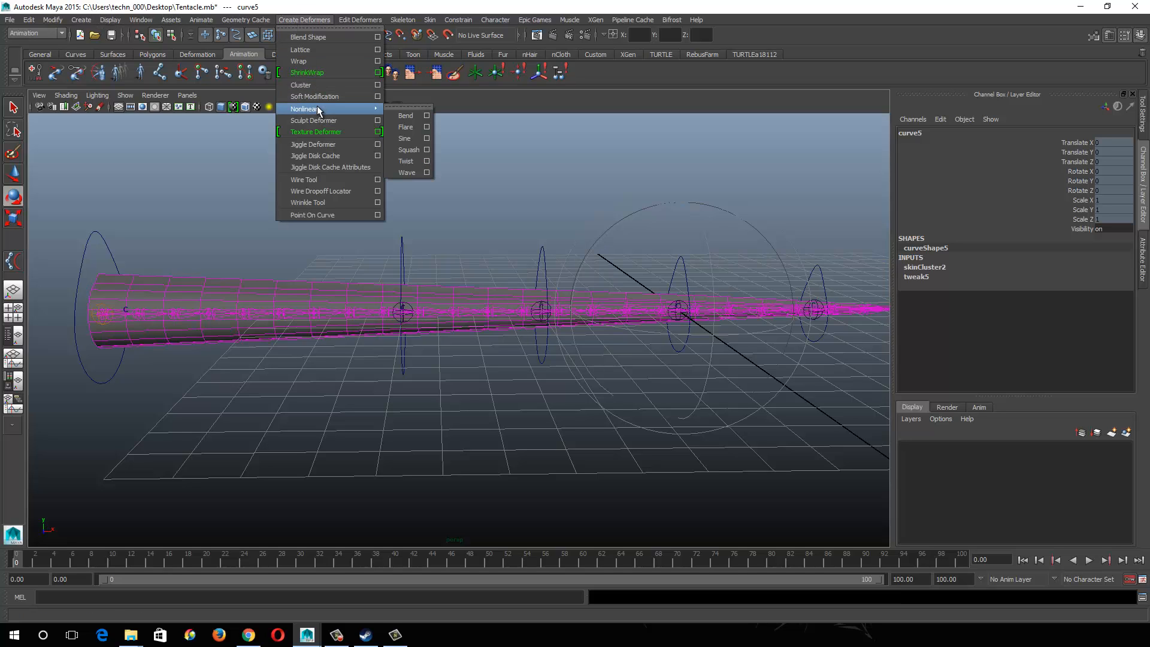
left_click(406, 138)
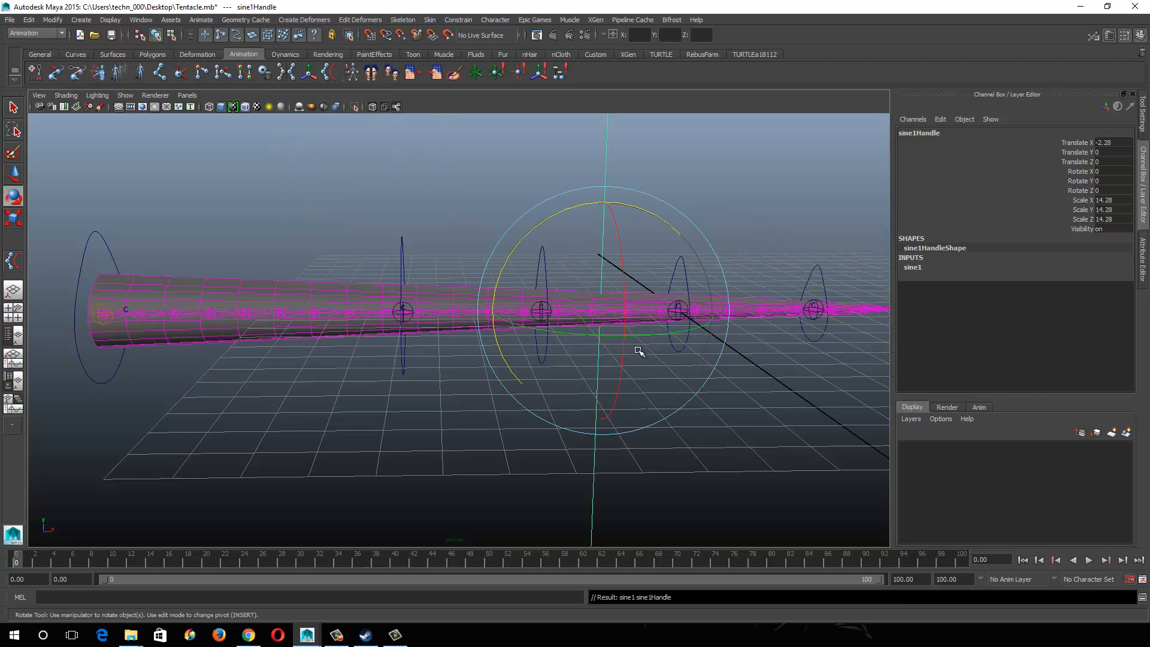
Step: Rotate the sine deformer handle along the tentacle's length, setting its Rotate Z to 90
key("f")
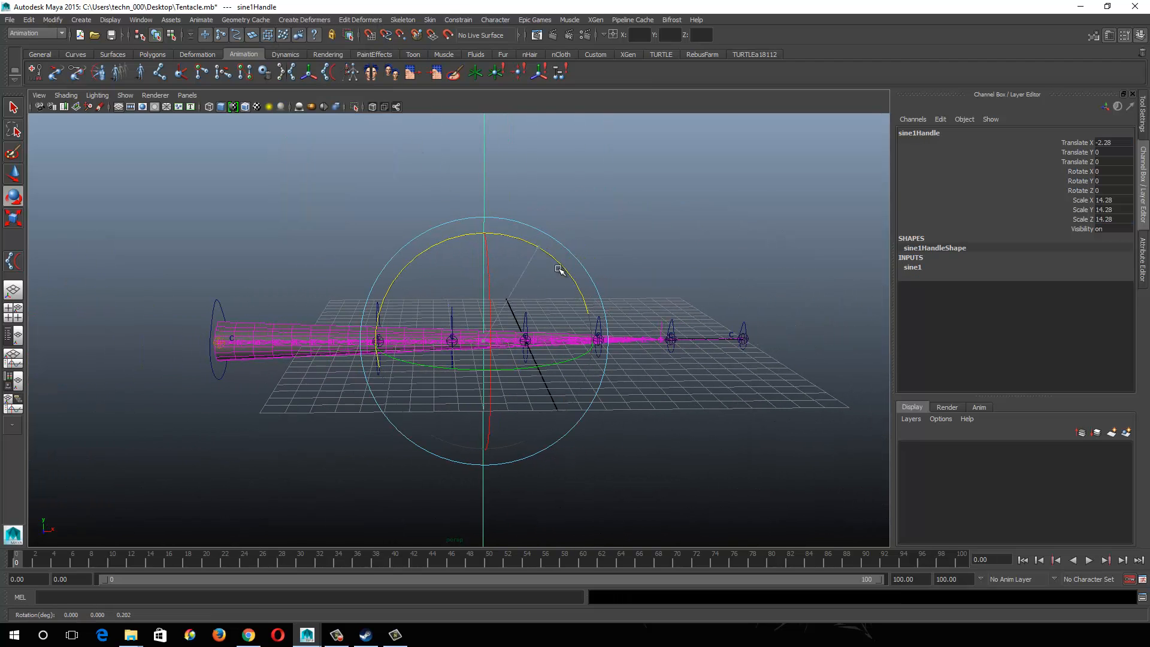
left_click_drag(560, 270, 723, 464)
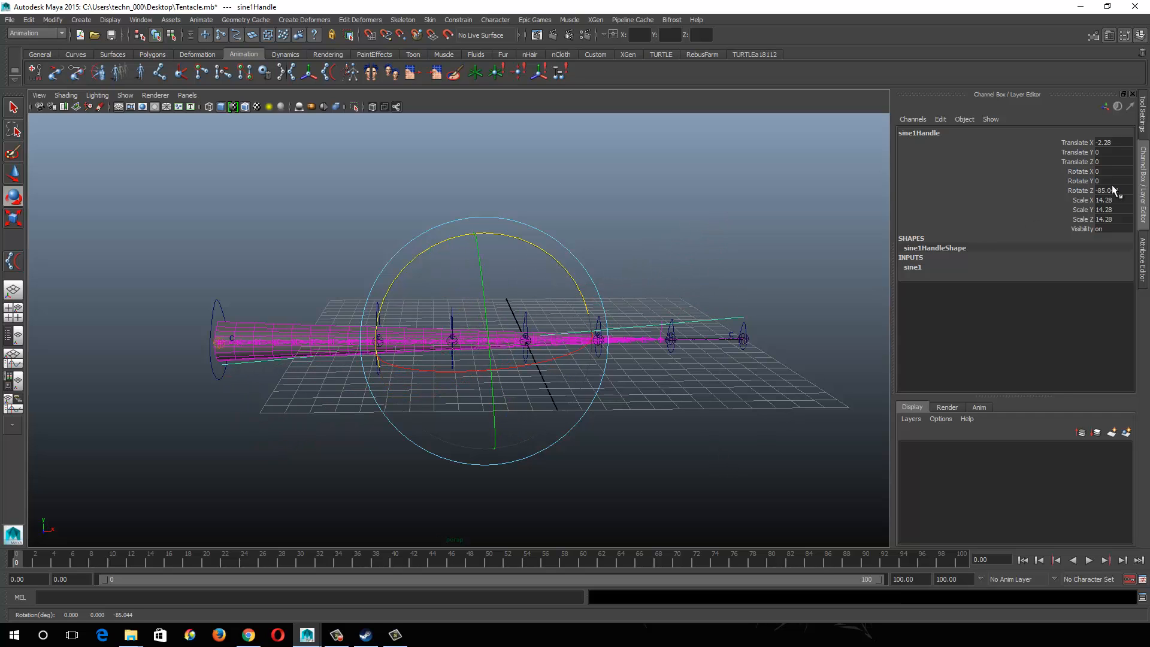
type("90")
key("Return")
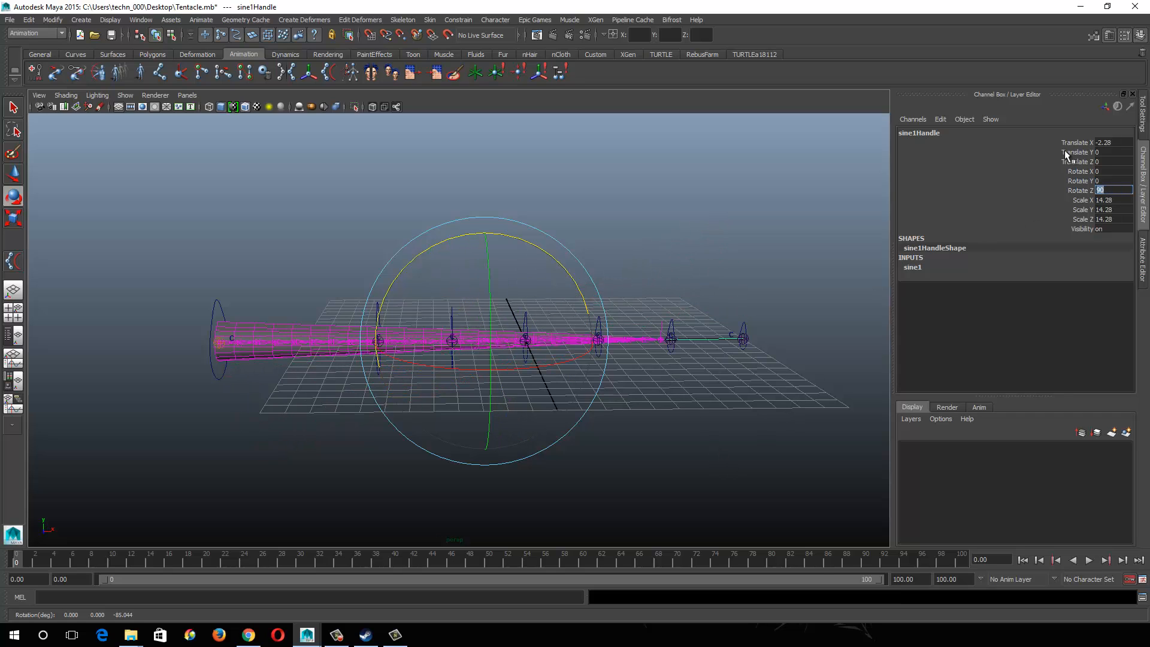
Step: Set the sine1 deformer's Amplitude to 0.6 and its Wavelength to 0.4
left_click(913, 268)
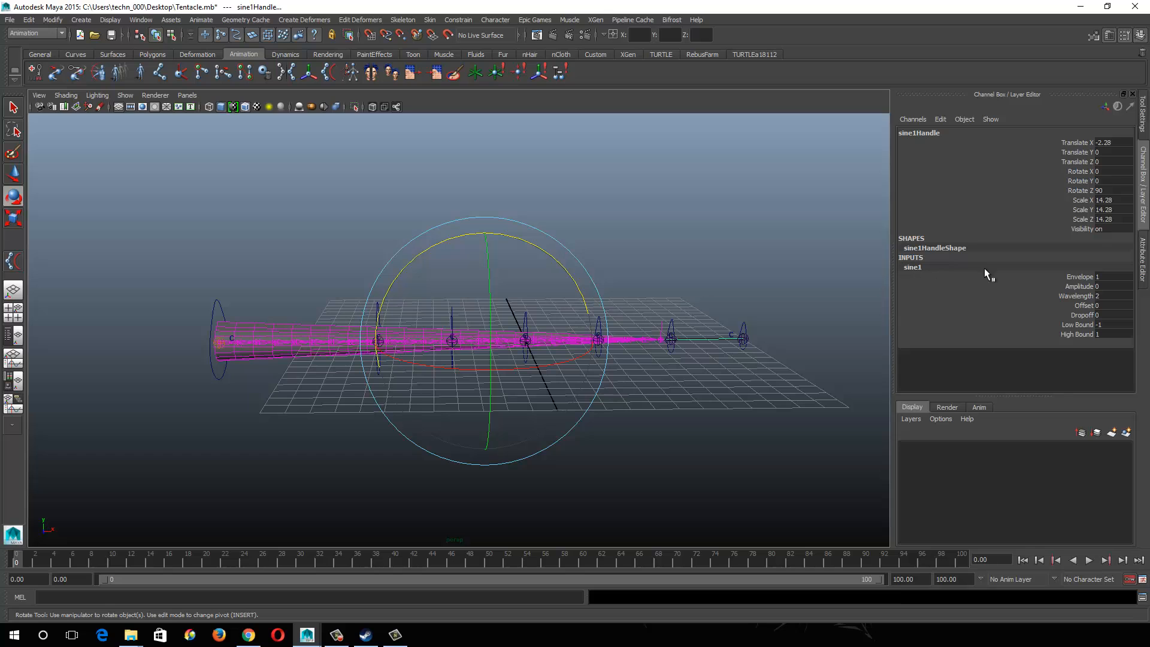
left_click(1089, 286)
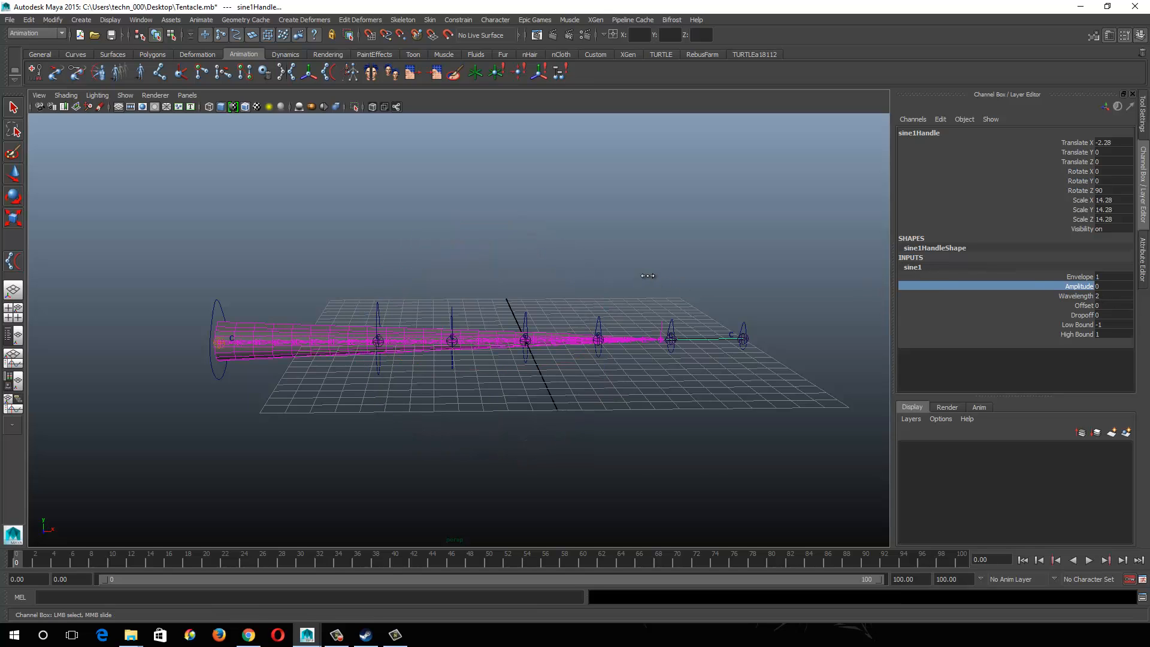
mouse_move(648, 276)
middle_mouse_down()
mouse_move(677, 271)
mouse_move(649, 266)
middle_mouse_up()
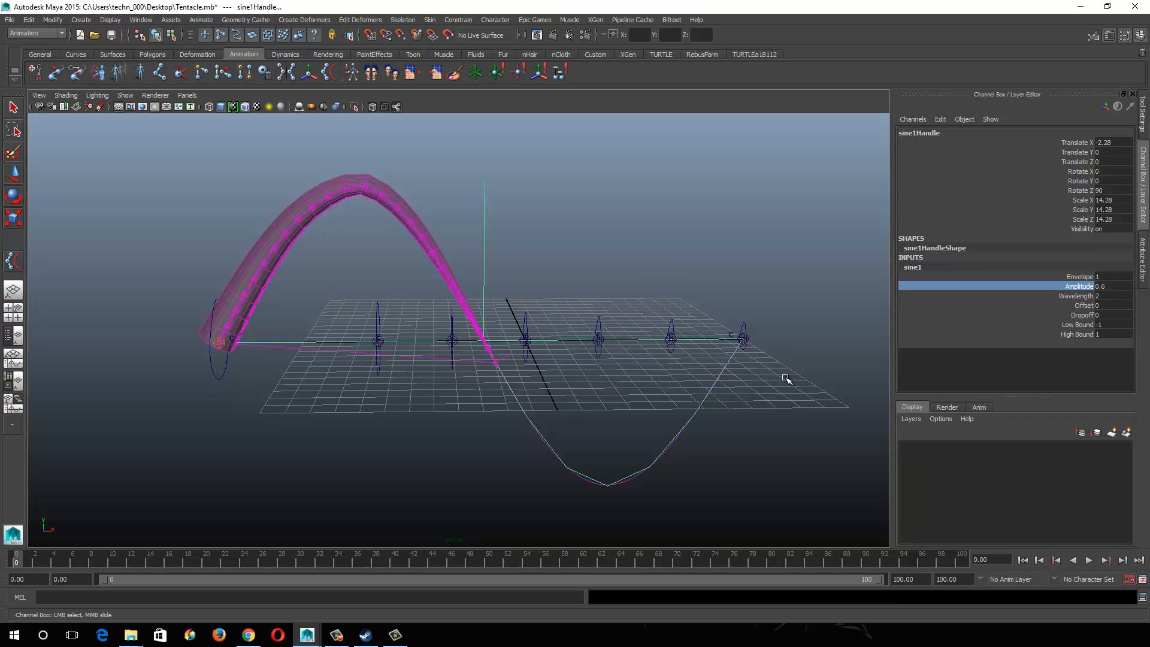
left_click(1084, 297)
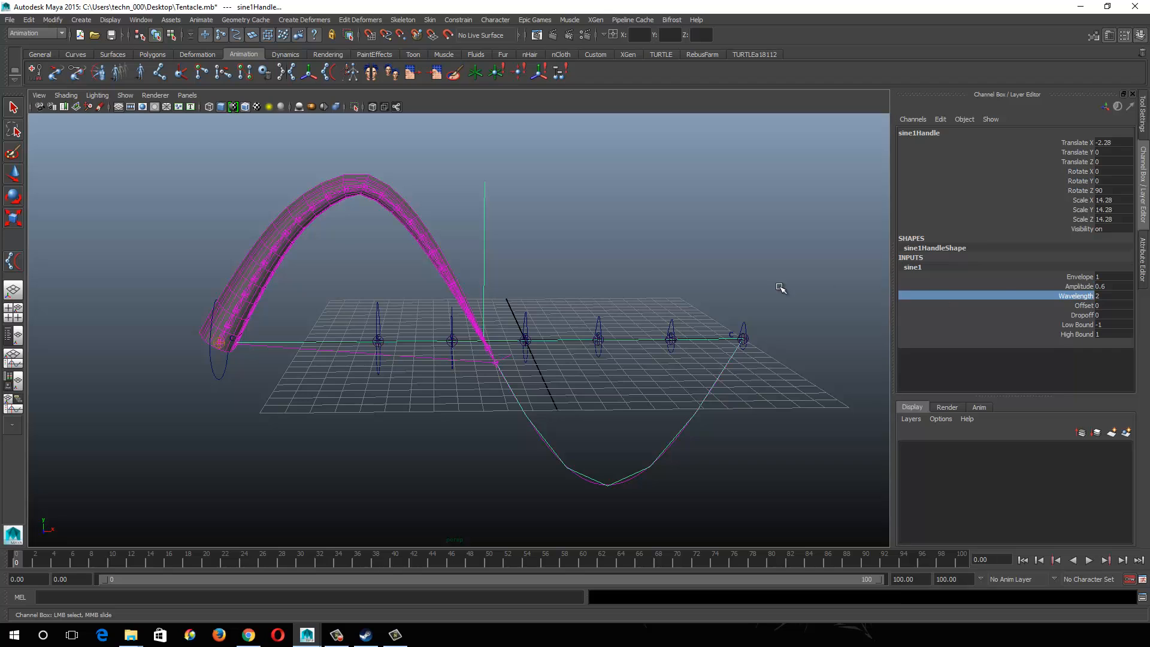
middle_click_drag(707, 291, 697, 282)
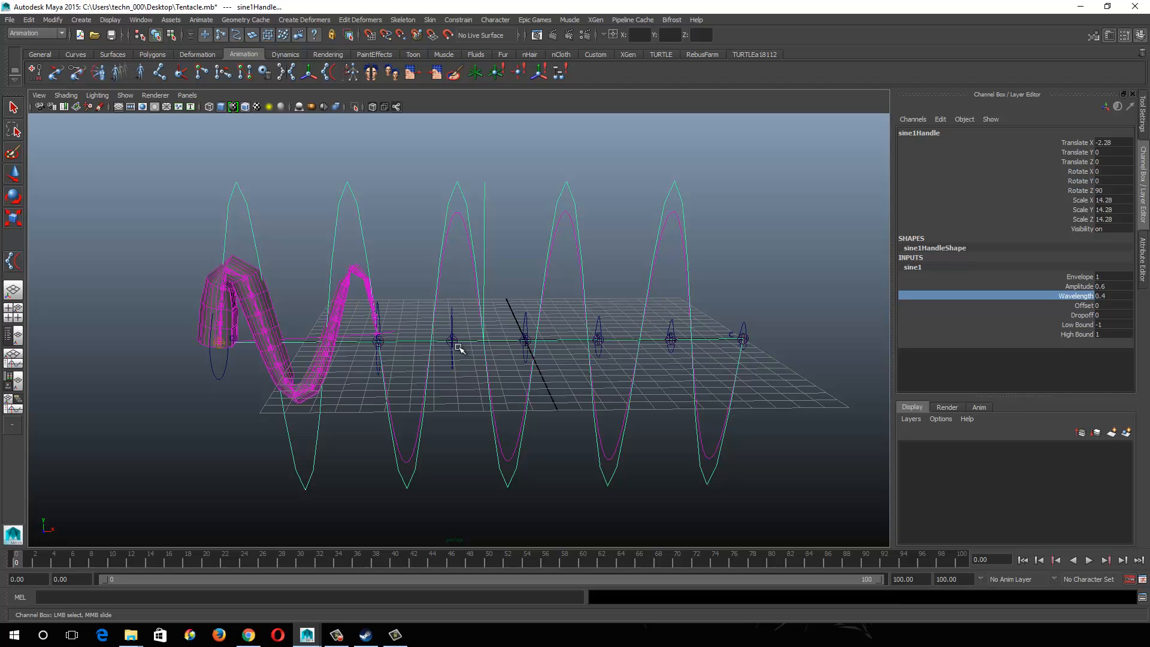
Step: Undo the sine settings, the handle rotation and the creation of the Sine deformer on curve5
scroll(506, 393, "down", 3)
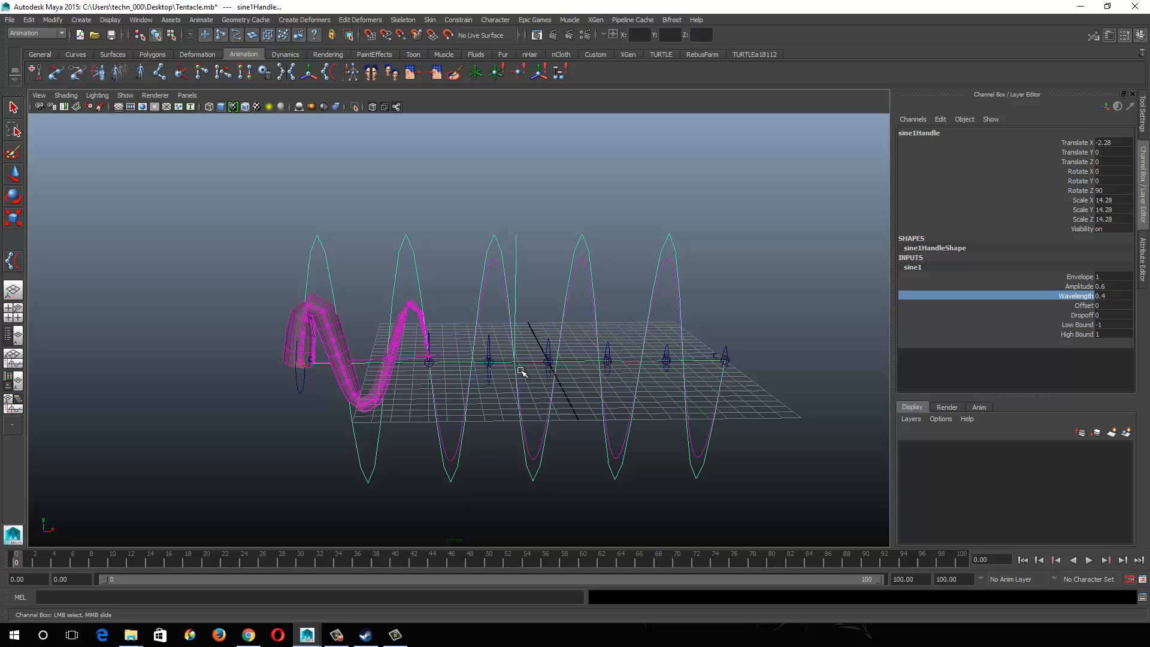
middle_click_drag(521, 372, 611, 419)
key("ctrl+z")
key("e")
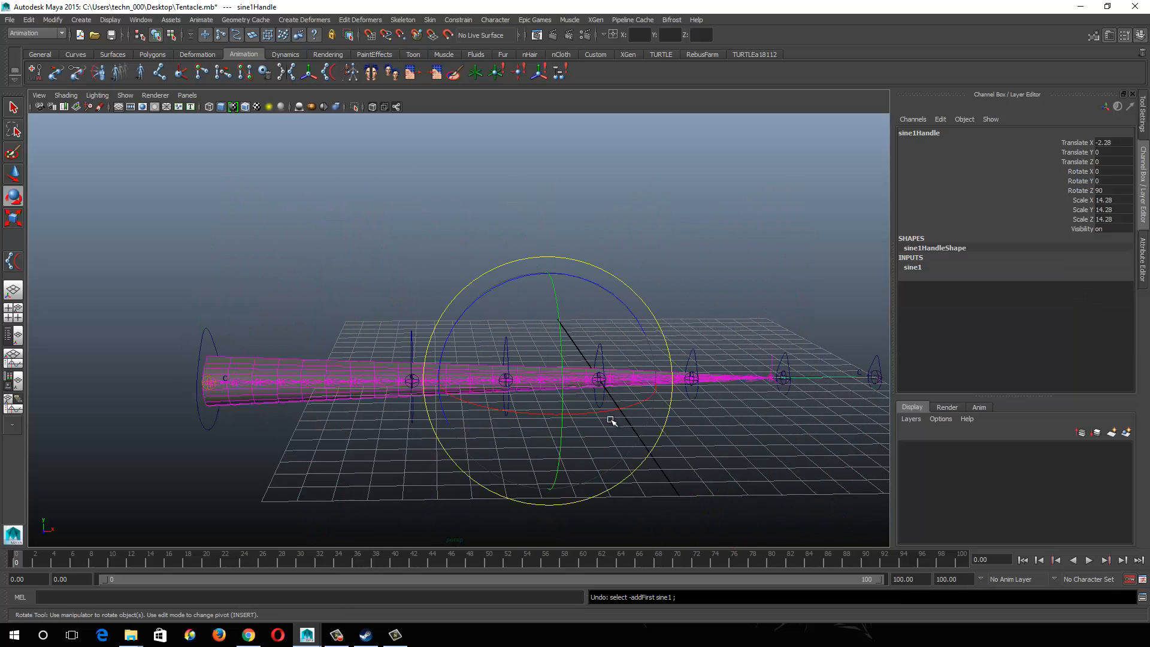
key("ctrl+z")
key("ctrl+z")
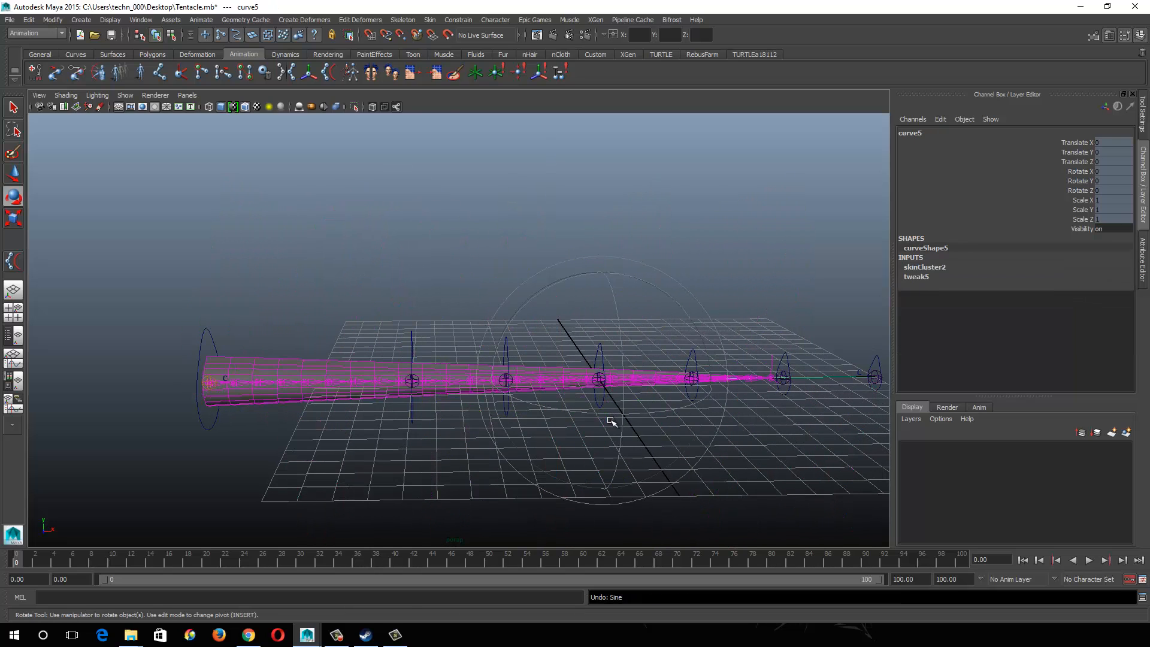
Step: Open the Outliner and delete the remaining cluster handles, cluster1Handle through cluster7Handle
left_click(141, 20)
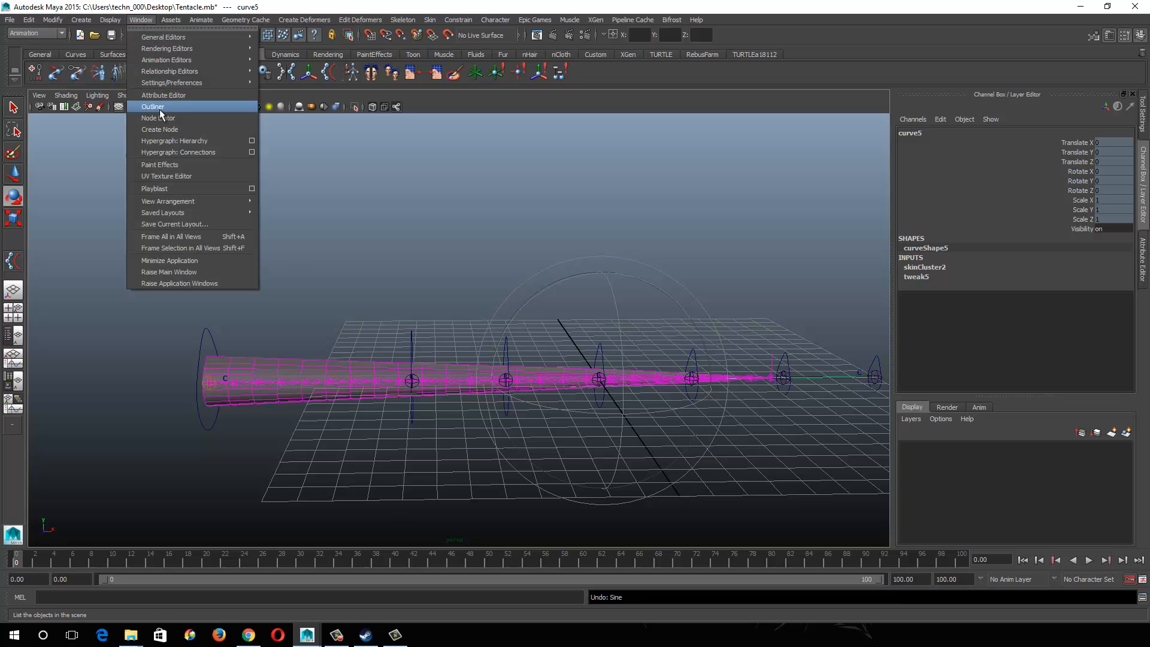
left_click(153, 103)
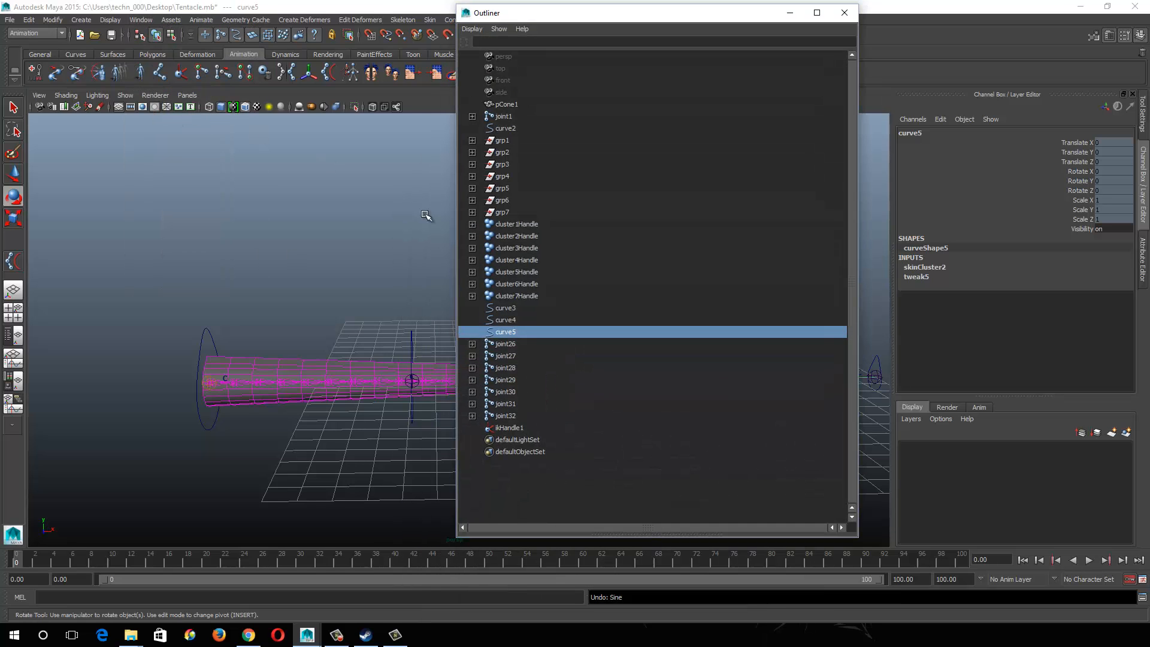
left_click(514, 295)
left_click(516, 235, "shift")
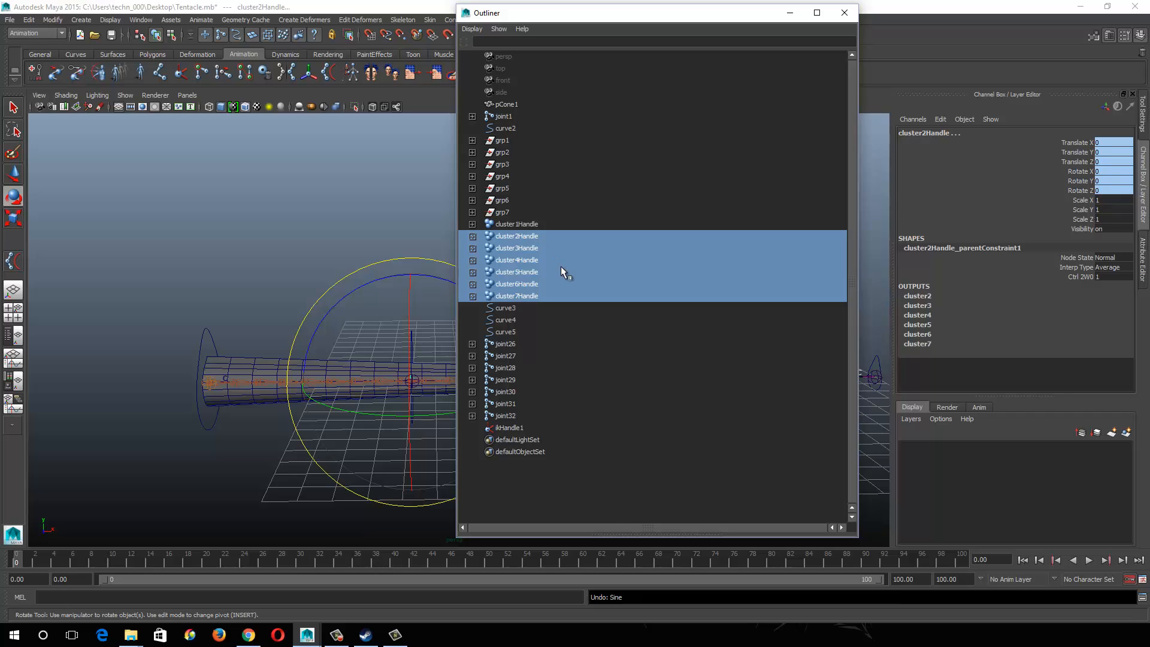
left_click(525, 225, "shift")
key("Delete")
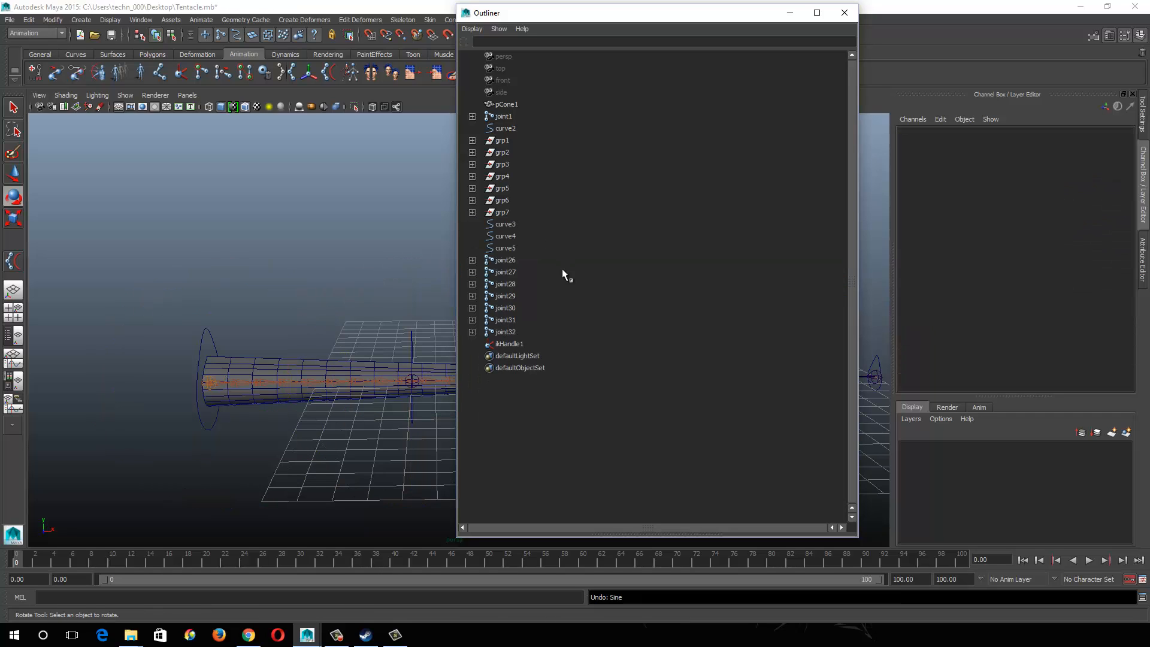
Step: Select curve3, curve4 and curve5 together and apply a nonlinear Sine deformer to them
left_click(513, 226)
left_click(538, 241, "shift")
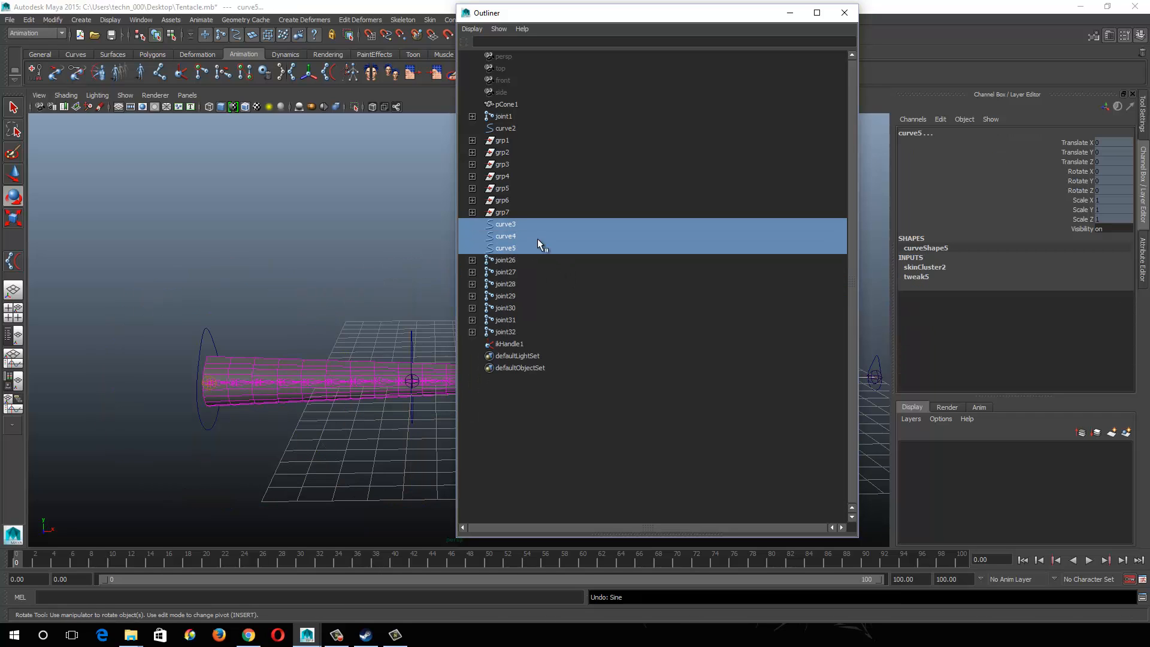
left_click(845, 13)
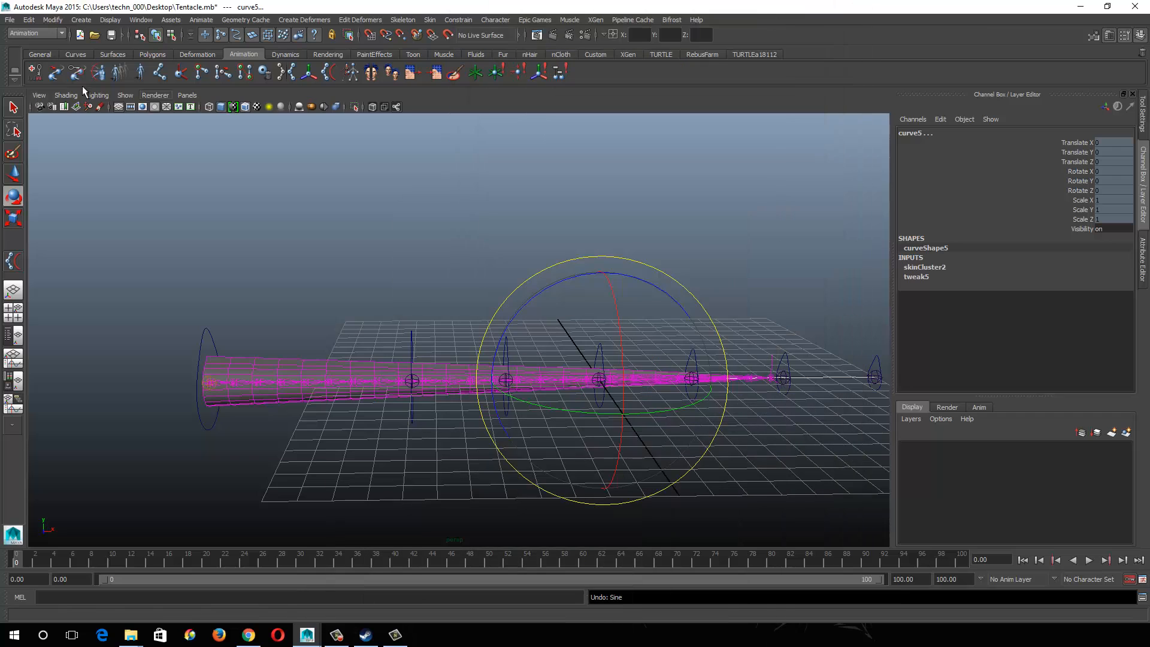
left_click(306, 20)
mouse_move(332, 113)
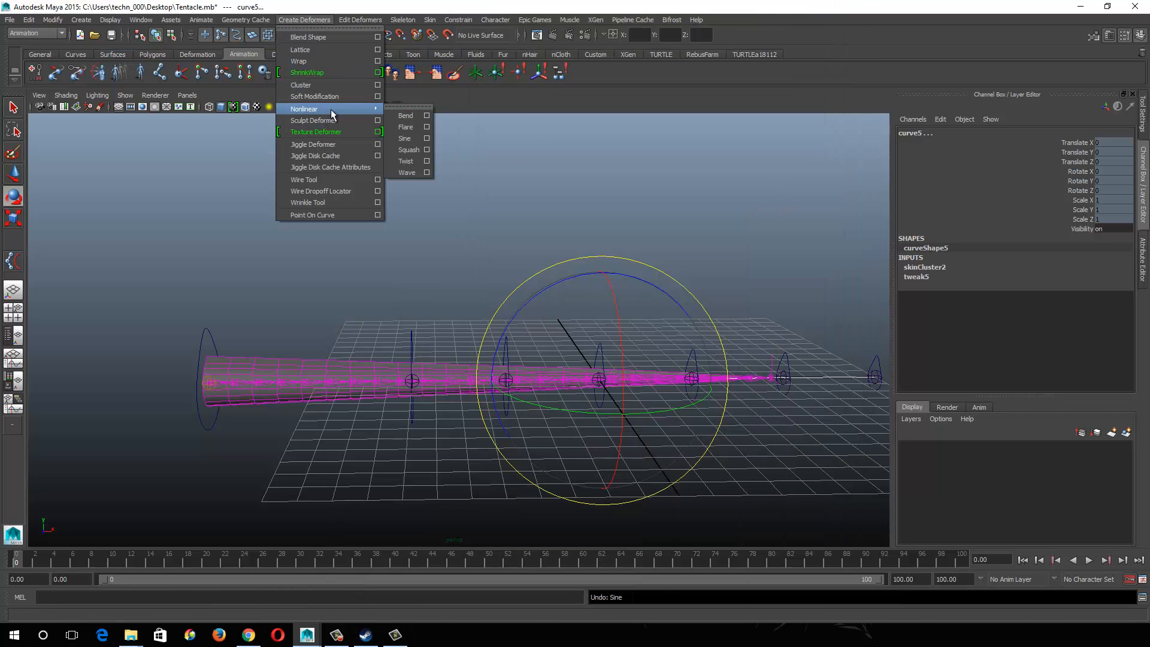
left_click(411, 138)
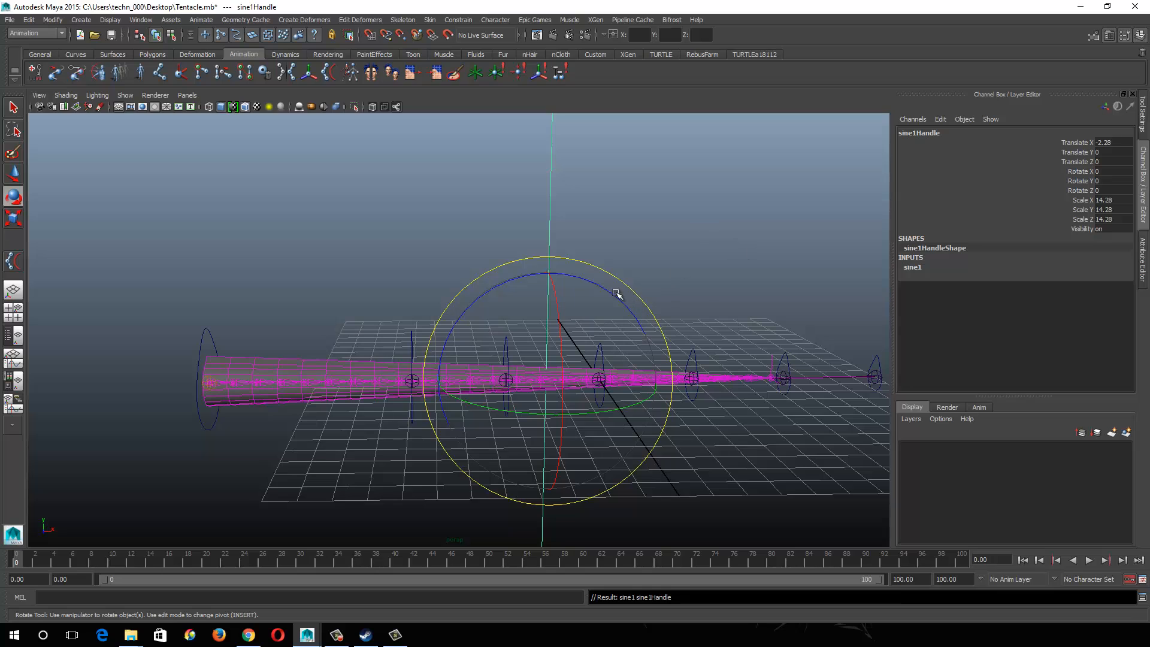
Step: Align the sine deformer handle with the tentacle by setting its Rotate Z to -90
left_click_drag(609, 290, 727, 438)
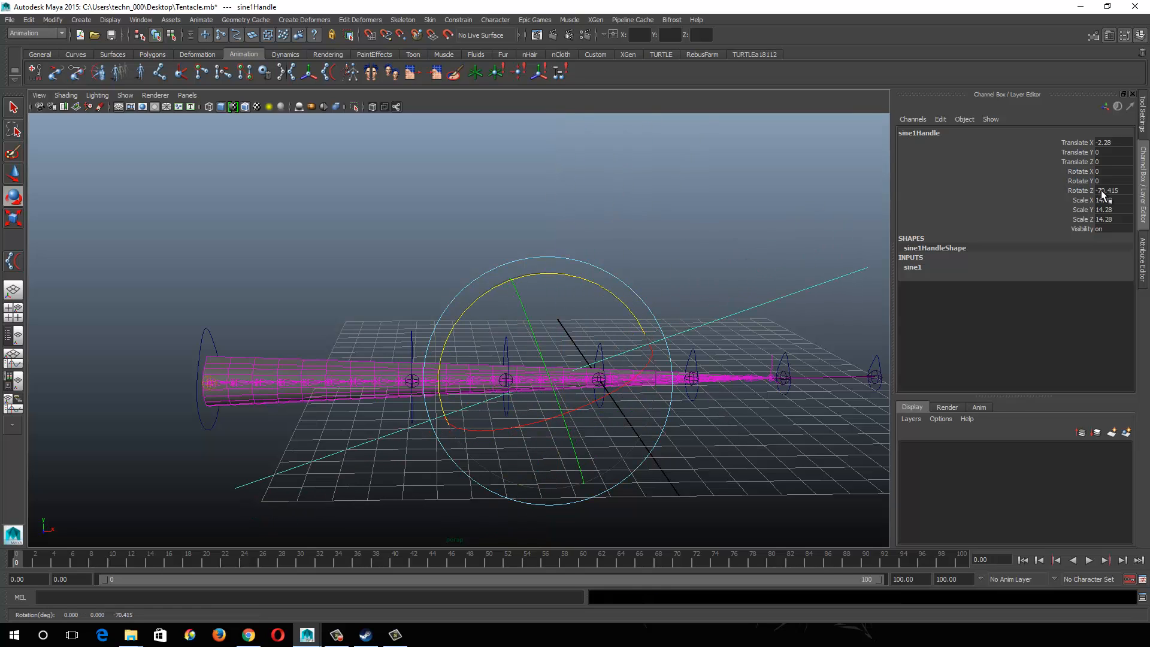
left_click(1102, 190)
type("-90")
key("Return")
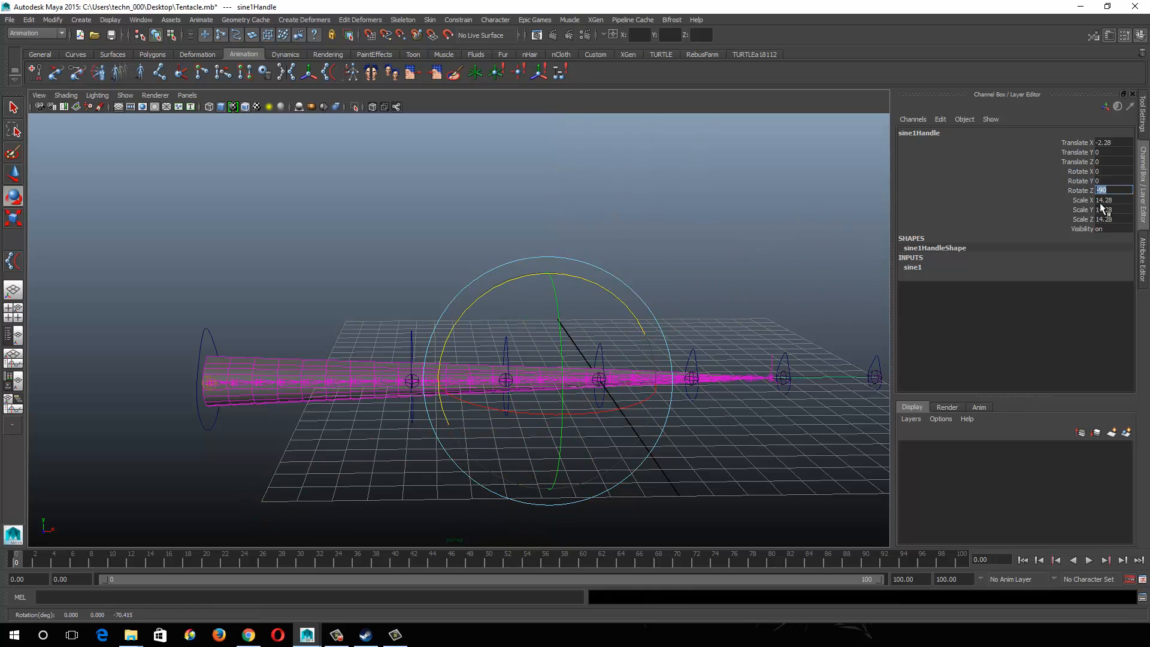
Step: Set the sine1 deformer's Amplitude to 0.45 and its Wavelength to 0.96
left_click(916, 268)
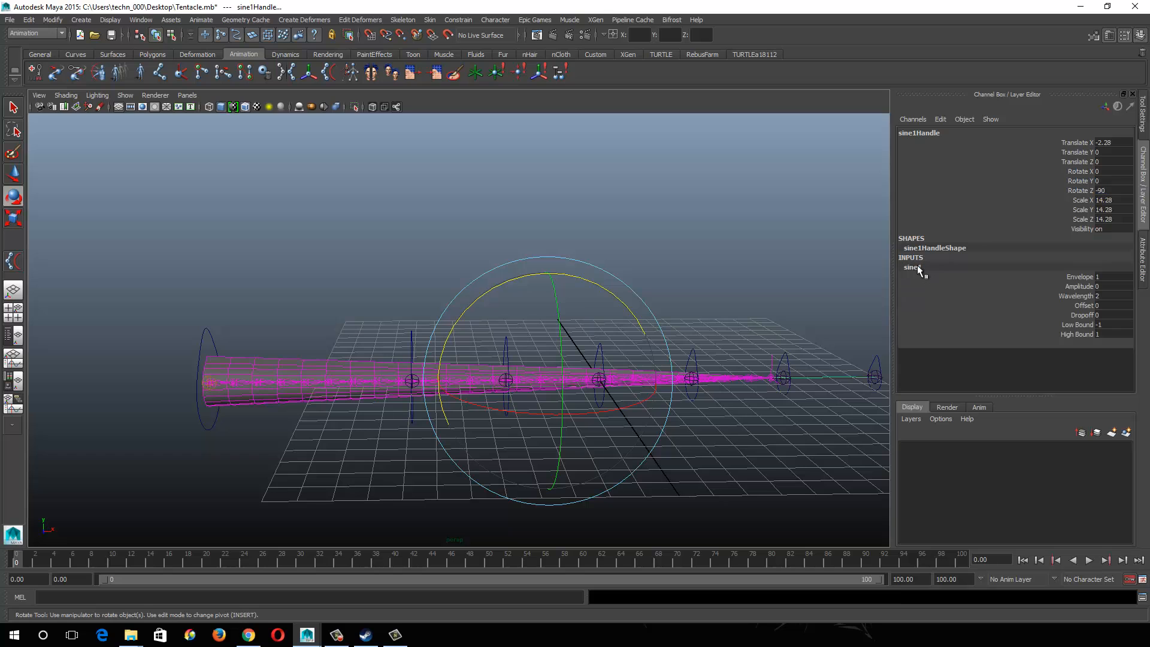
left_click(1079, 286)
middle_click_drag(547, 345, 573, 336)
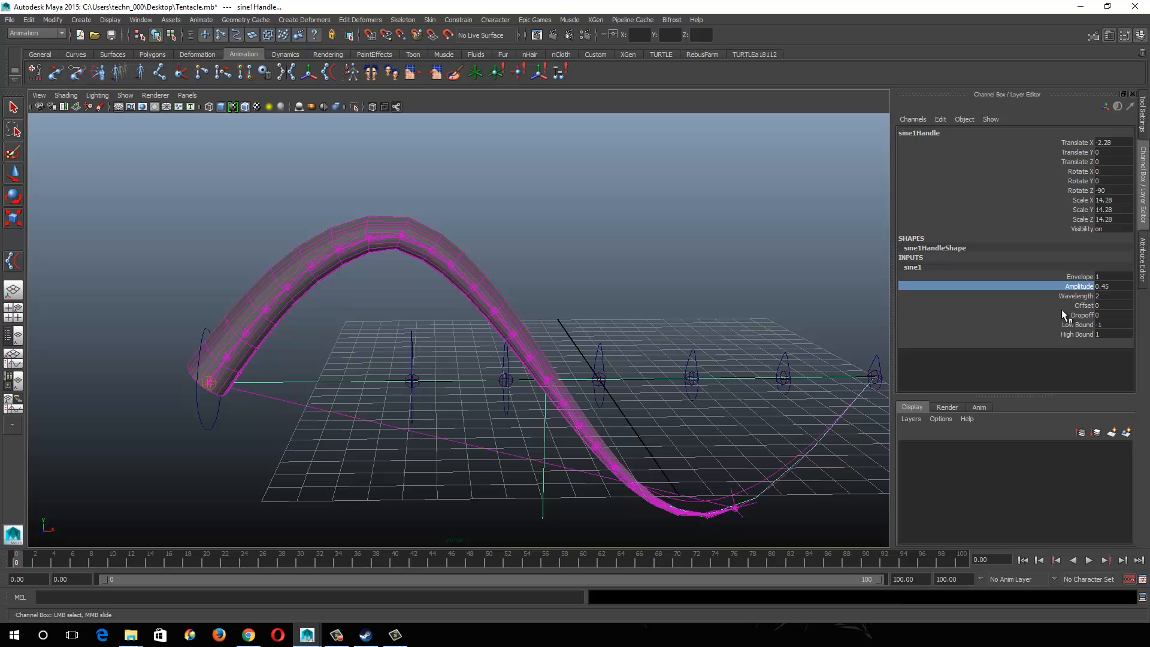
left_click(1081, 296)
middle_click_drag(652, 332, 593, 316)
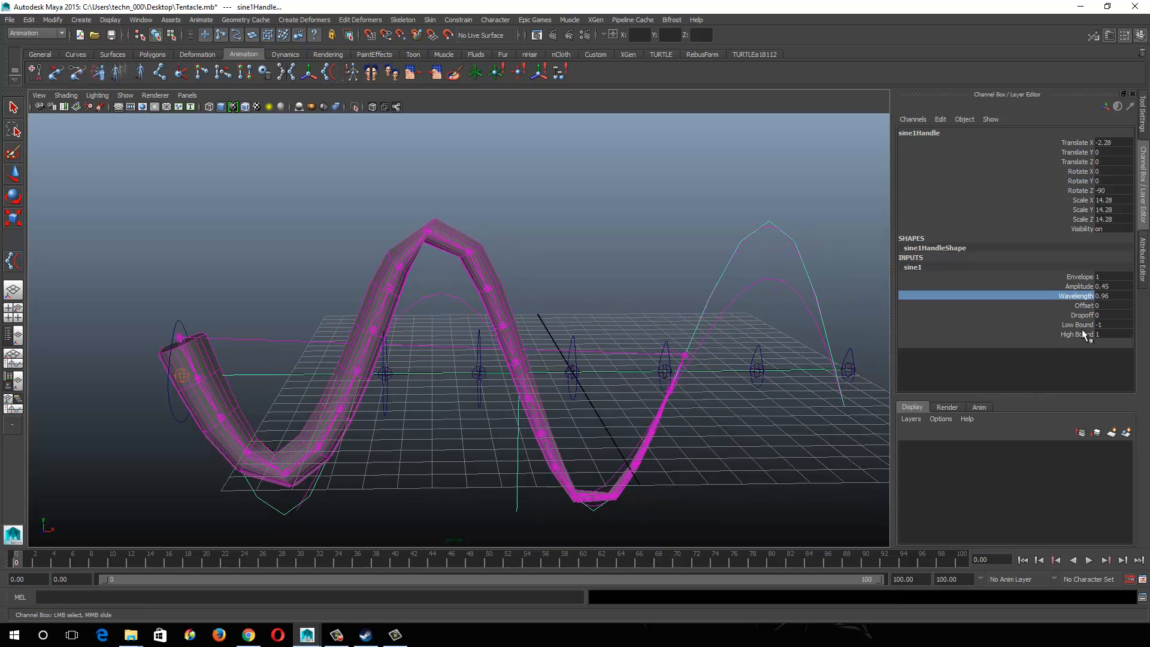
Step: Set the sine1 deformer's Dropoff to -0.6 and reduce its Amplitude to 0.16
left_click(1081, 315)
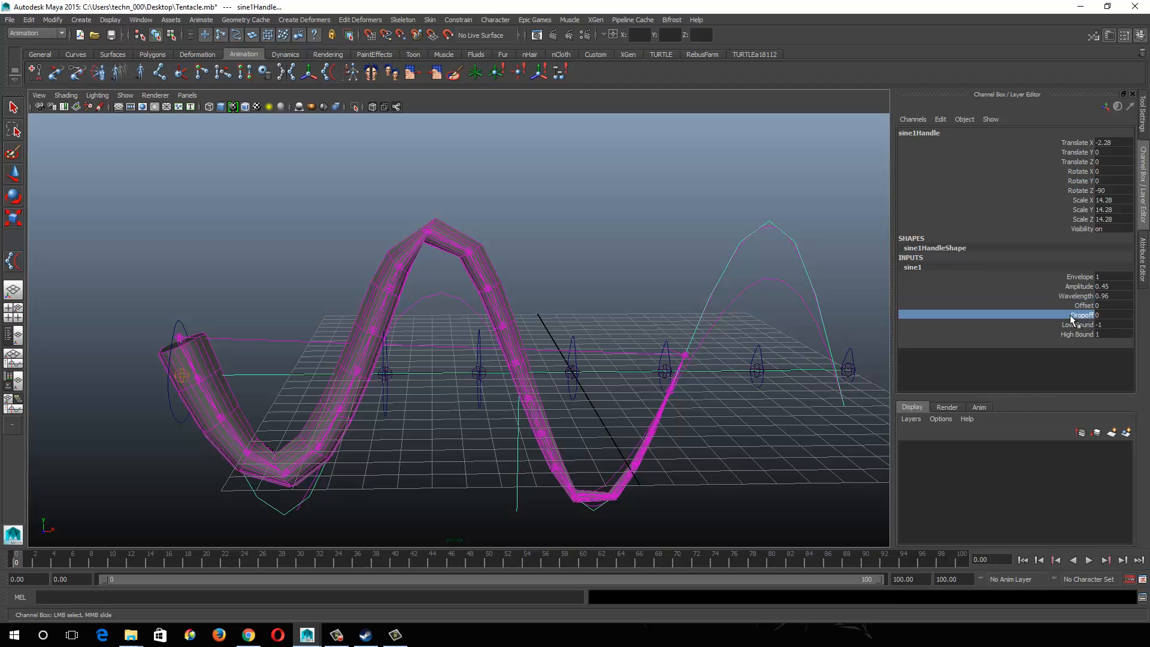
mouse_move(792, 348)
middle_mouse_down()
mouse_move(802, 346)
mouse_move(779, 343)
mouse_move(795, 339)
mouse_move(783, 333)
middle_mouse_up()
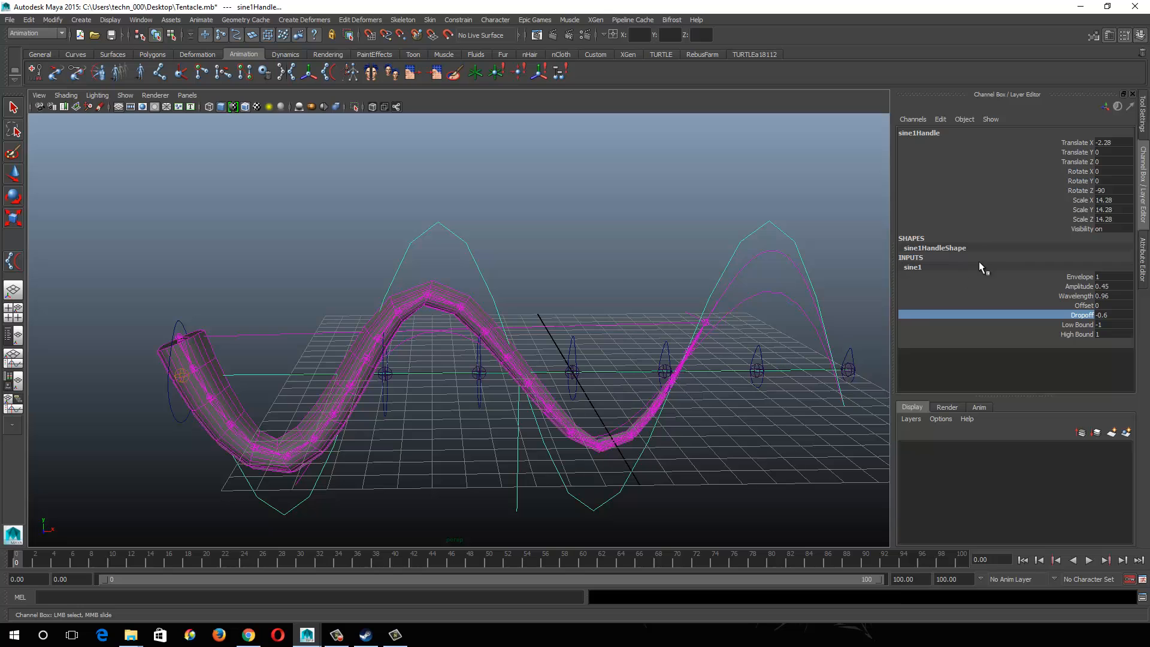
left_click(1080, 286)
middle_click_drag(678, 333, 647, 322)
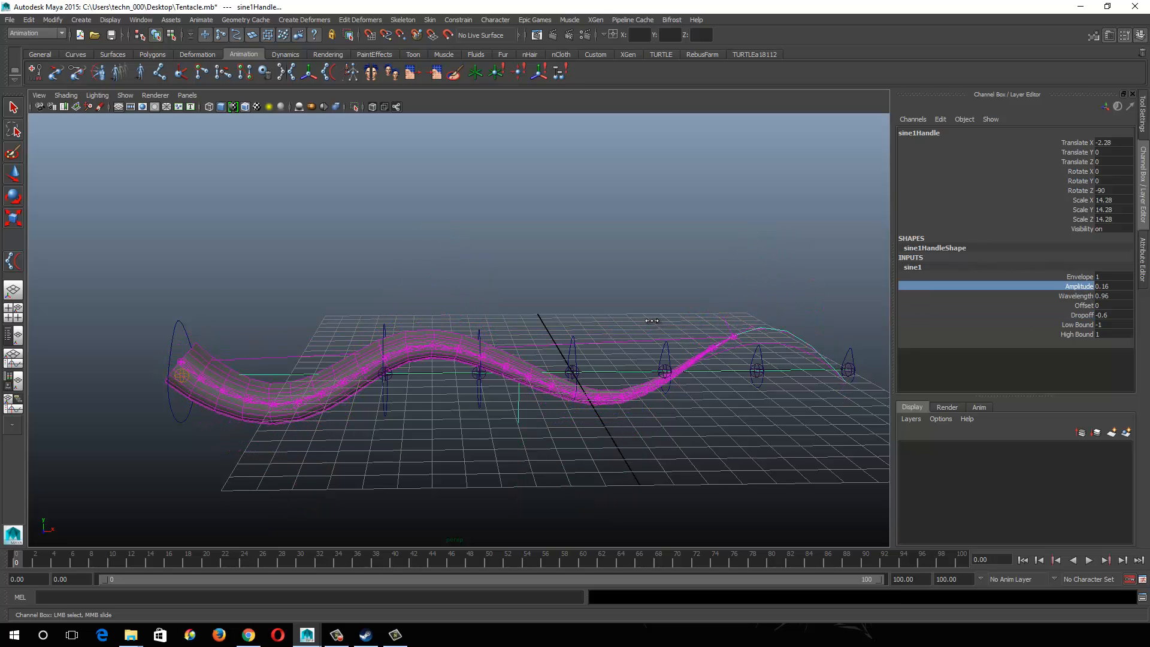
left_click_drag(679, 362, 629, 365, "alt")
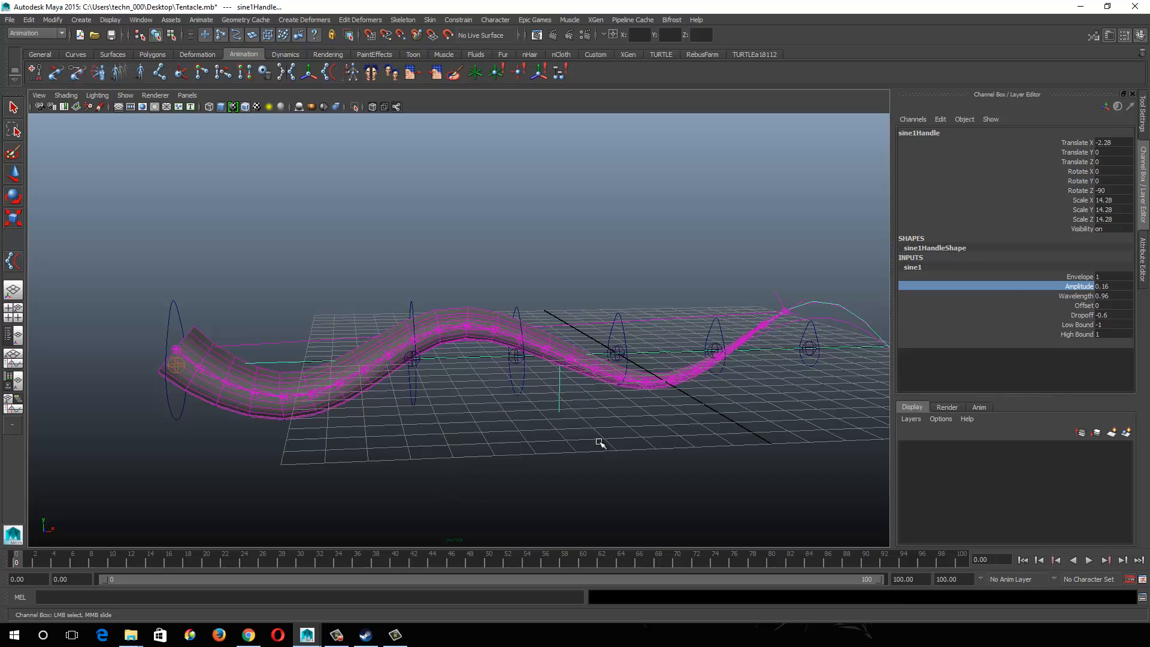
Step: Try to set sine1's Amplitude, Wavelength, Offset, Dropoff and Low Bound to 0 all at once
left_click_drag(1108, 285, 1109, 296)
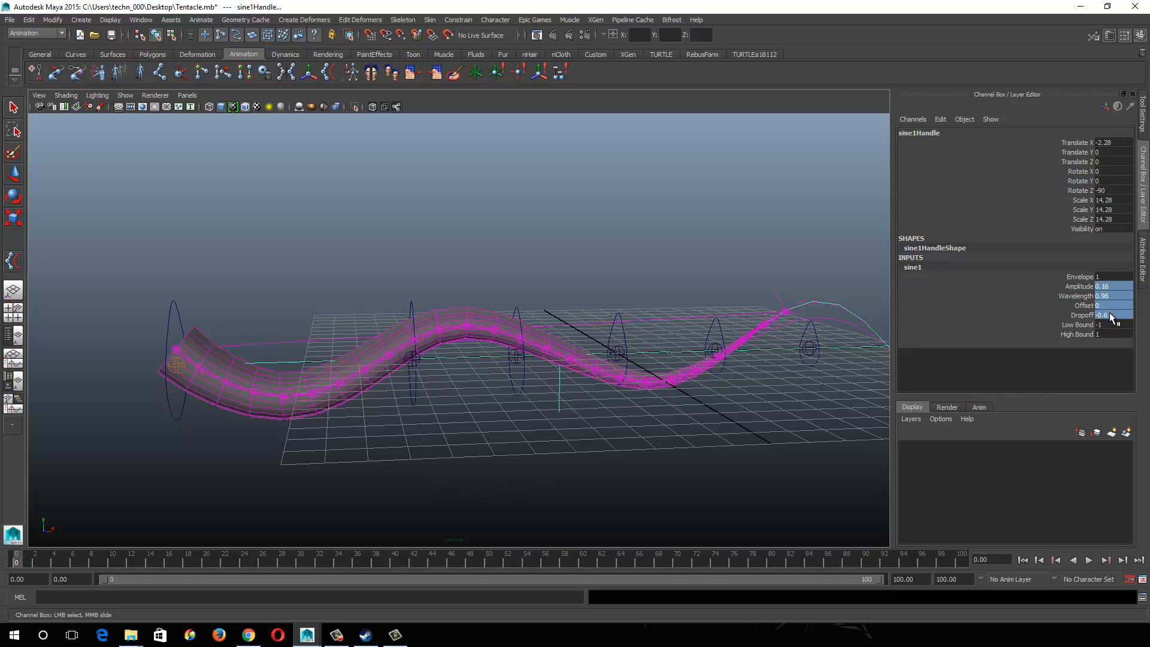
left_click(1108, 328)
type("0")
key("Return")
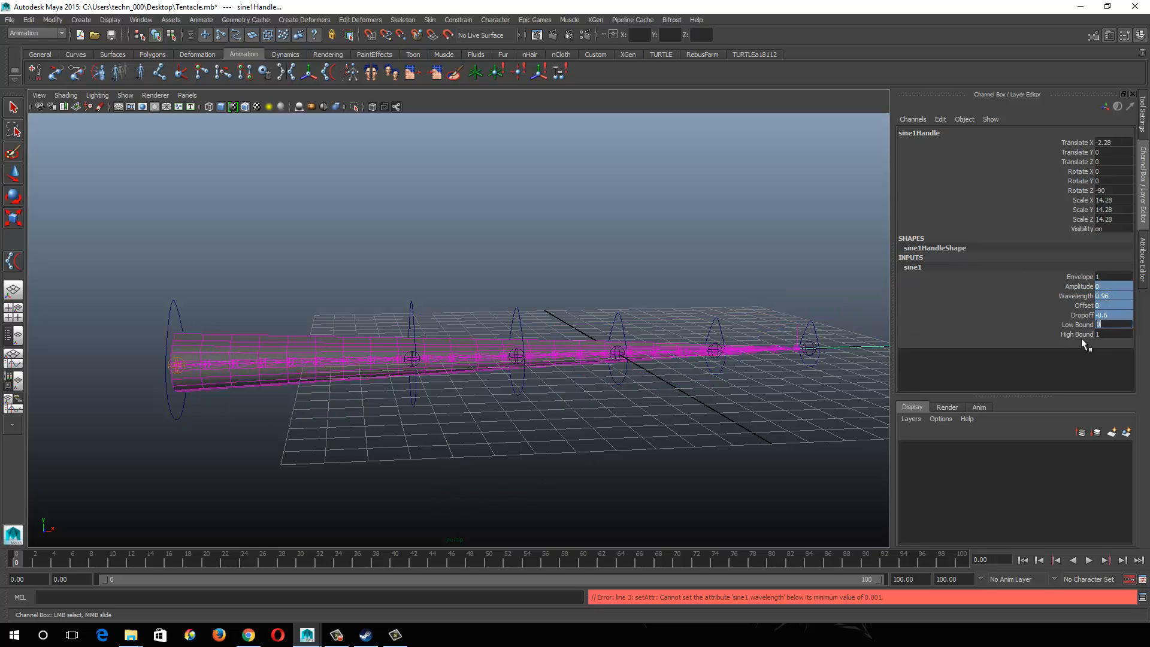
Step: Set the sine1 deformer's Dropoff to 0 and its Wavelength to 2
double_click(1113, 312)
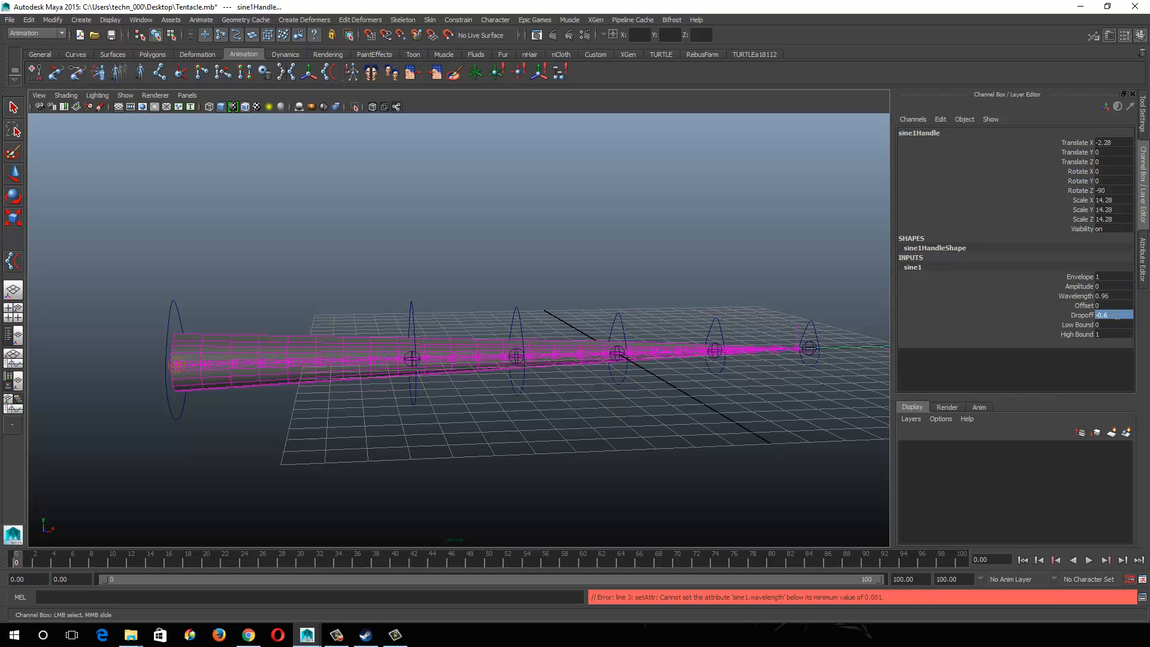
double_click(1115, 295)
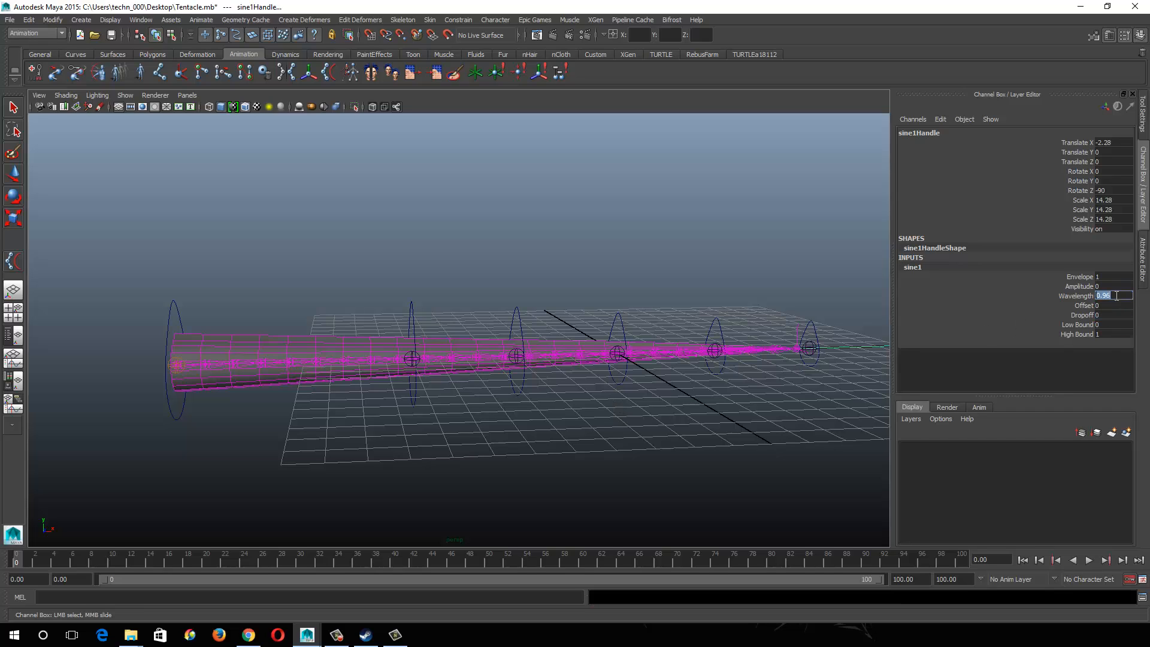
double_click(1117, 296)
left_click_drag(1081, 287, 1081, 295)
left_click(1084, 297)
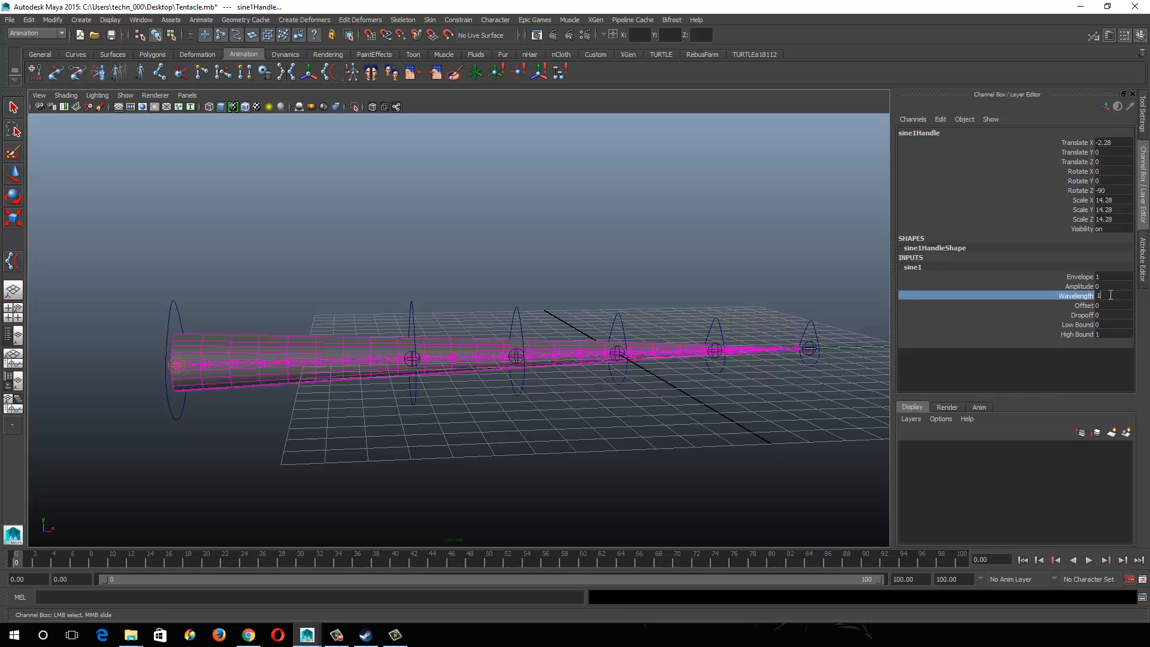
type("2")
key("Return")
Step: Add a second nonlinear sine deformer to curve3, curve4 and curve5
left_click(141, 20)
left_click(153, 106)
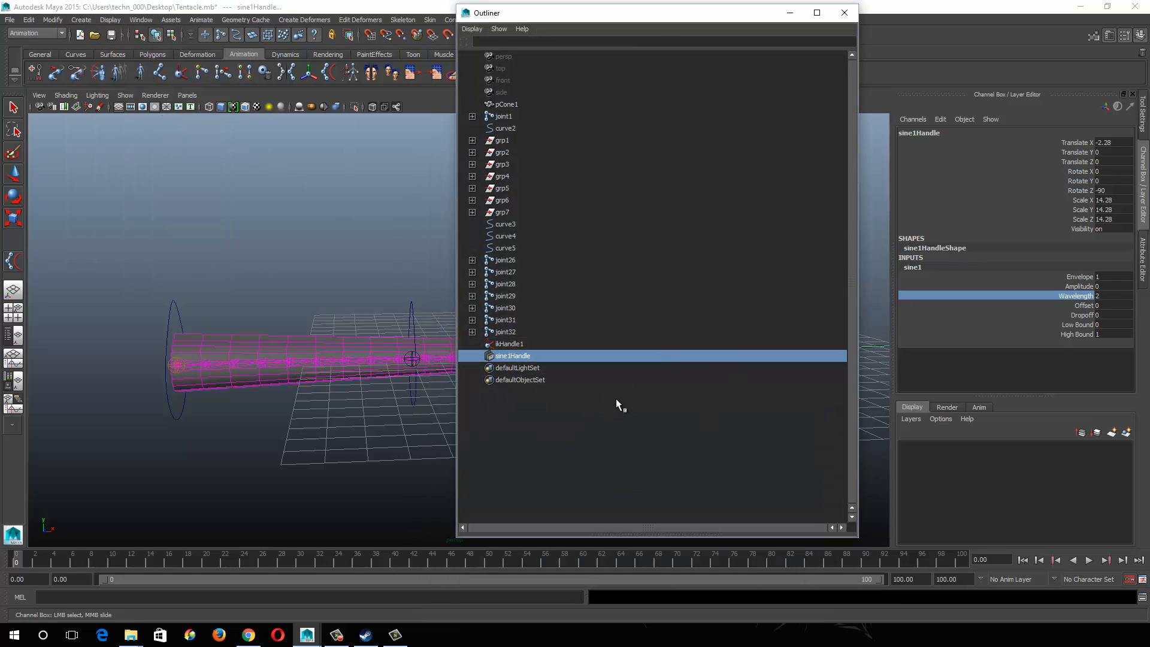
left_click(512, 226)
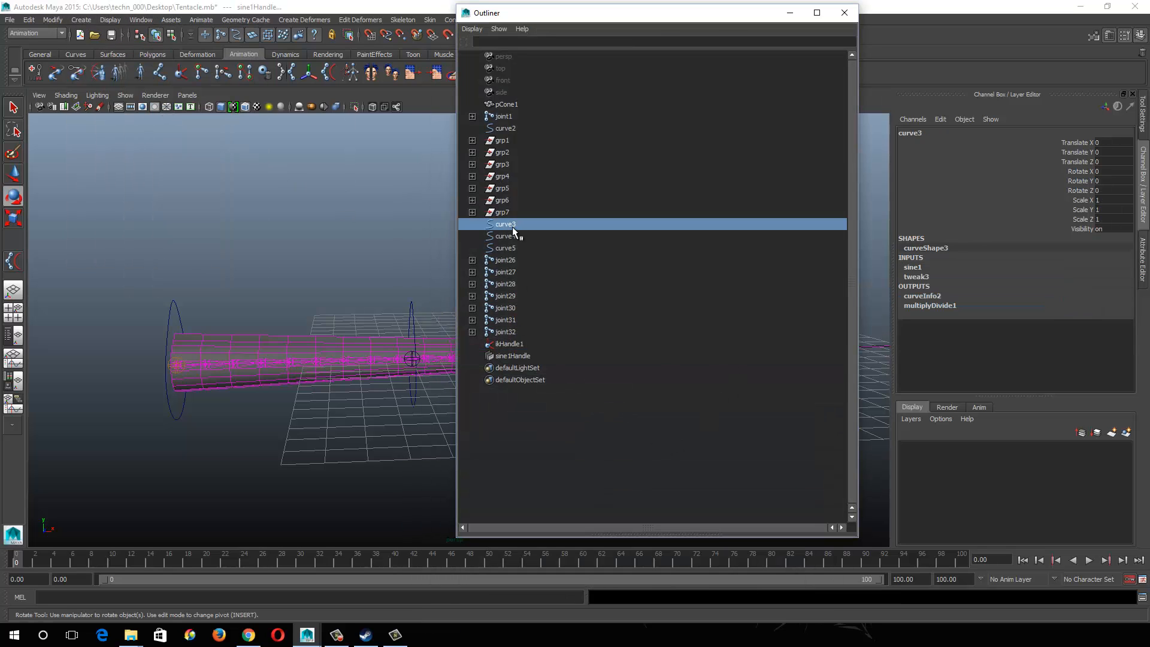
left_click(509, 248, "shift")
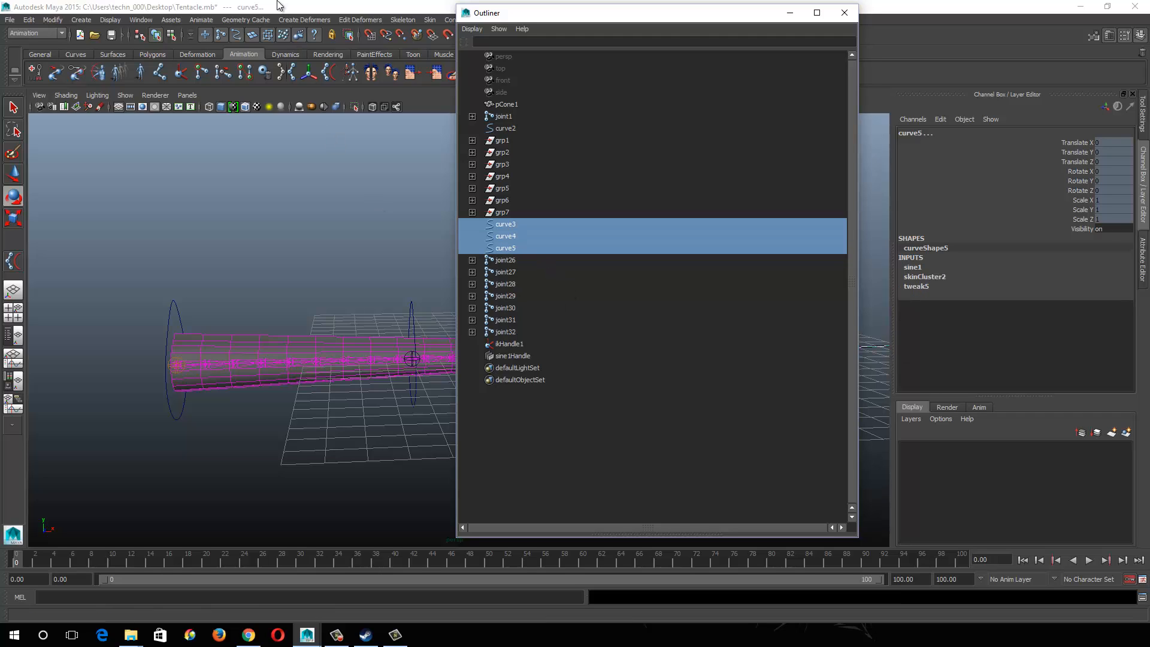
left_click(298, 19)
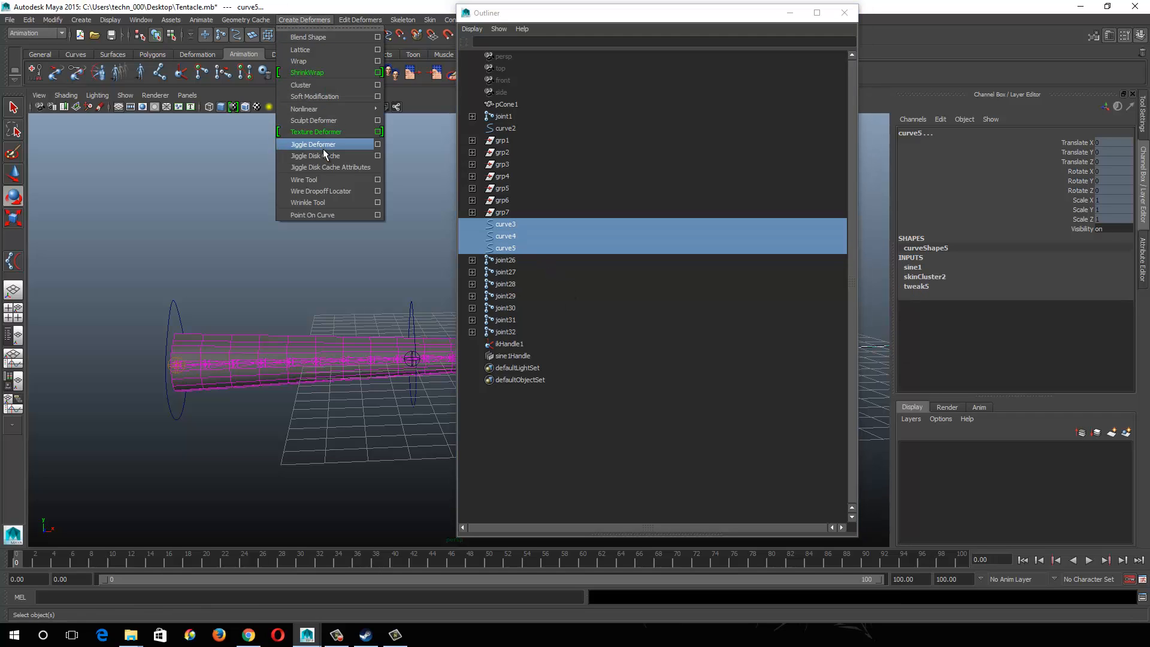
mouse_move(346, 109)
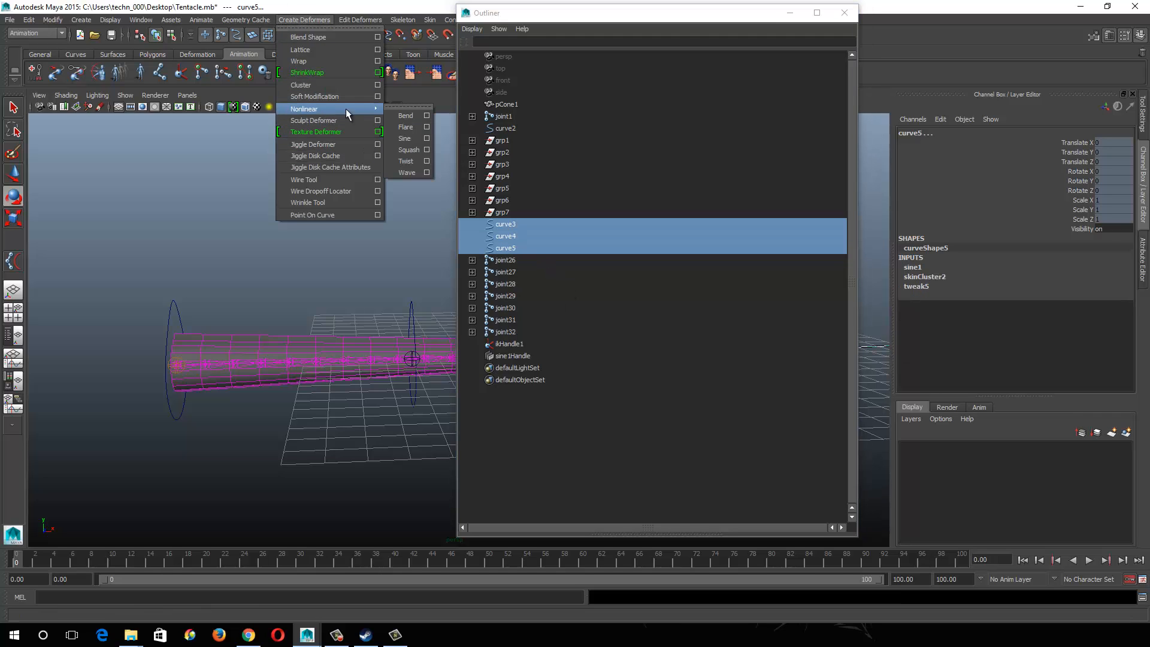
left_click(416, 131)
left_click(791, 15)
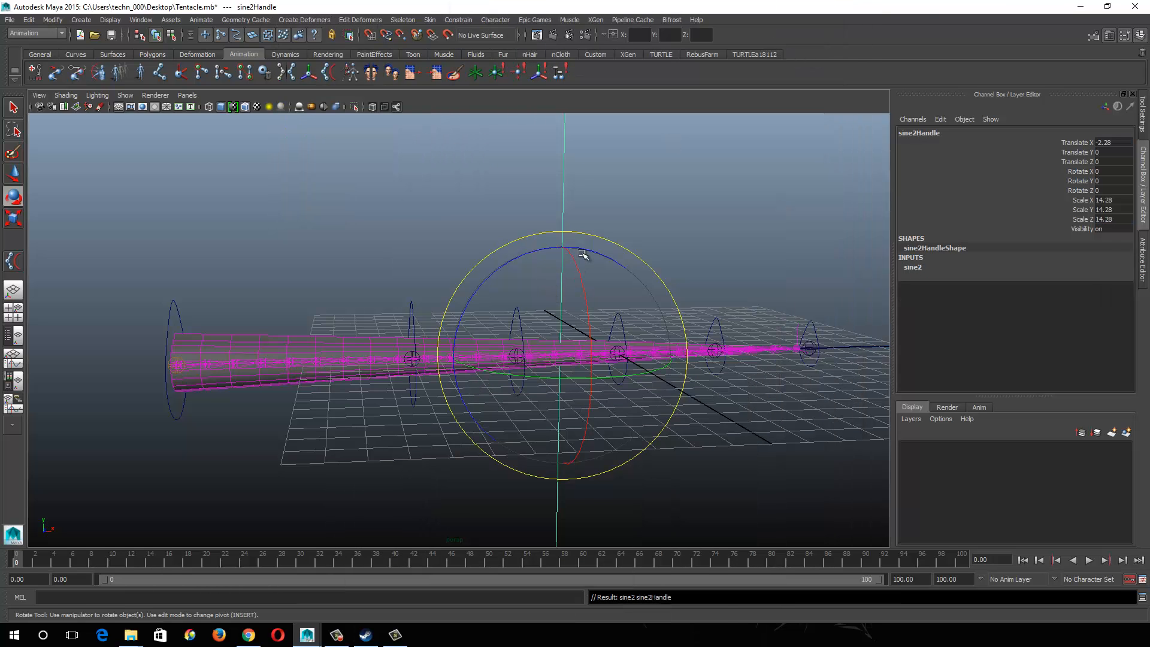
Step: Orient the second sine deformer's handle along the tentacle with Rotate Z at -90 and Rotate Y at 90
left_click_drag(587, 250, 773, 379)
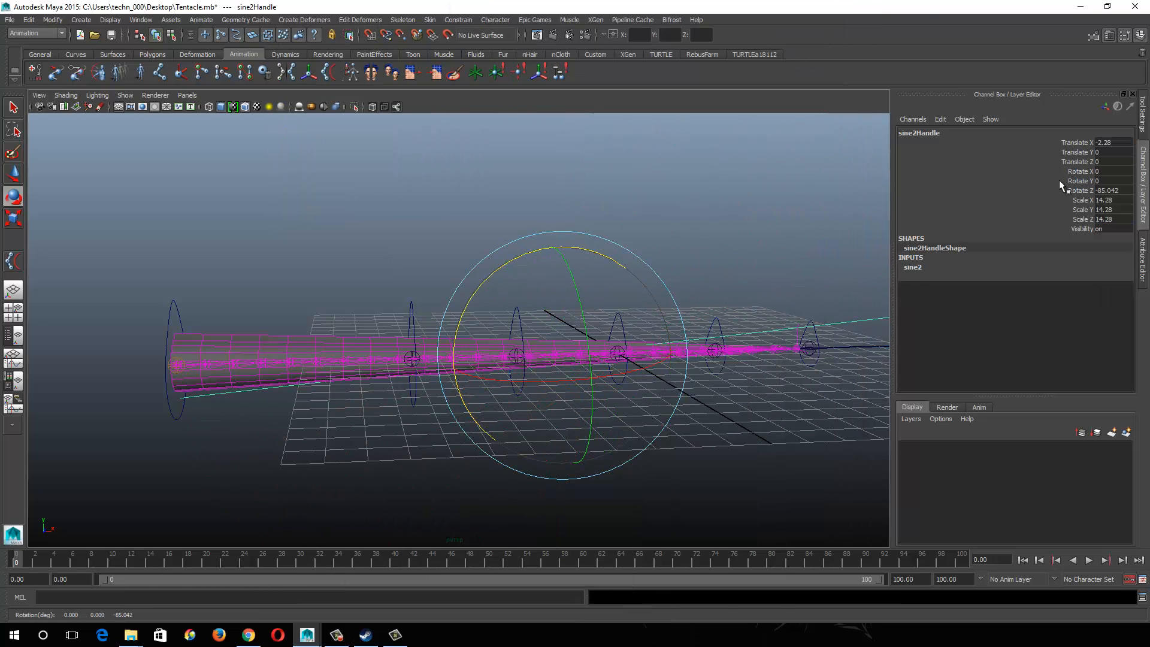
type("-90")
key("Return")
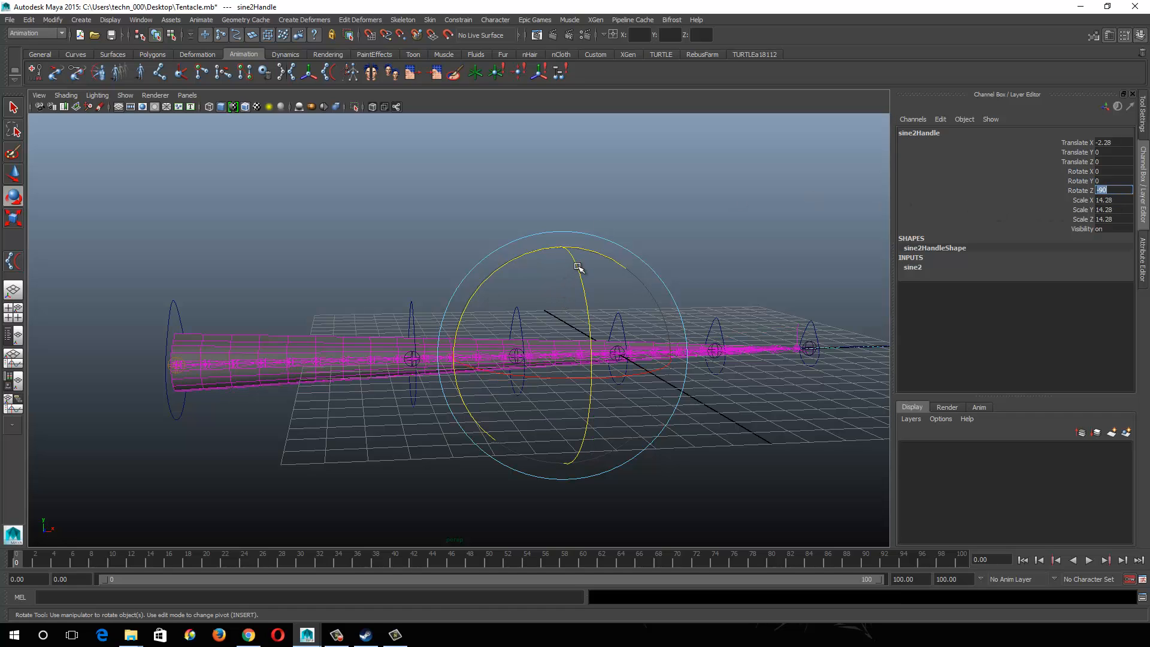
left_click_drag(580, 264, 612, 413)
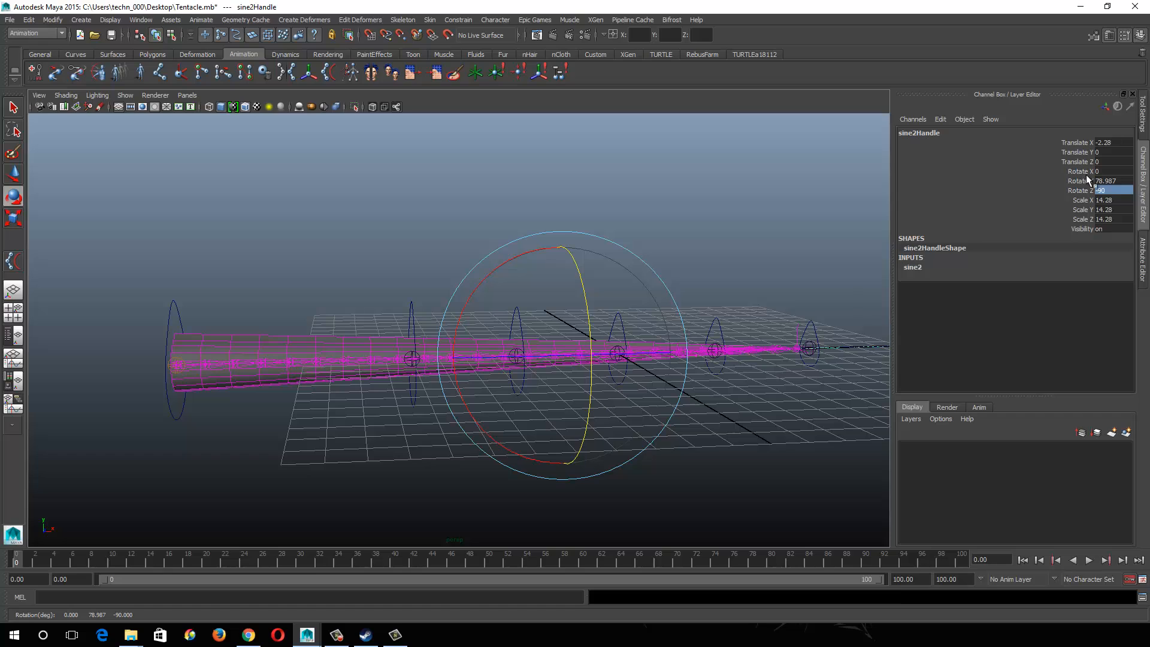
type("90")
key("Return")
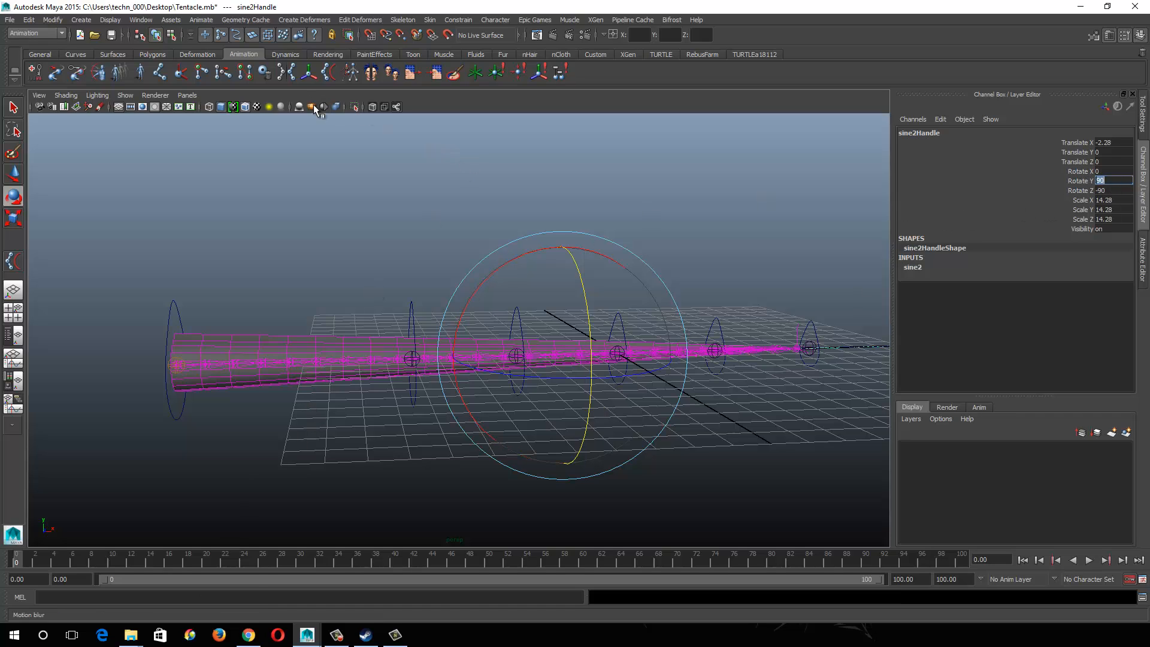
Step: Select sine1Handle from the Outliner and raise the sine1 deformer's Amplitude to 0.69
left_click(147, 20)
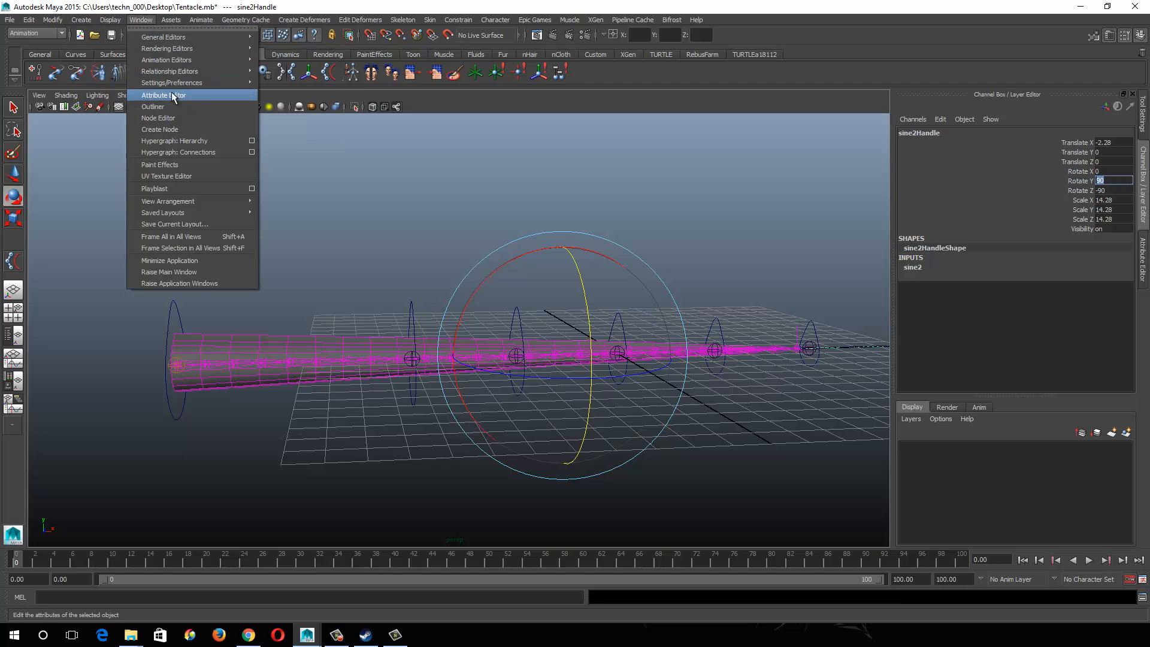
mouse_move(170, 19)
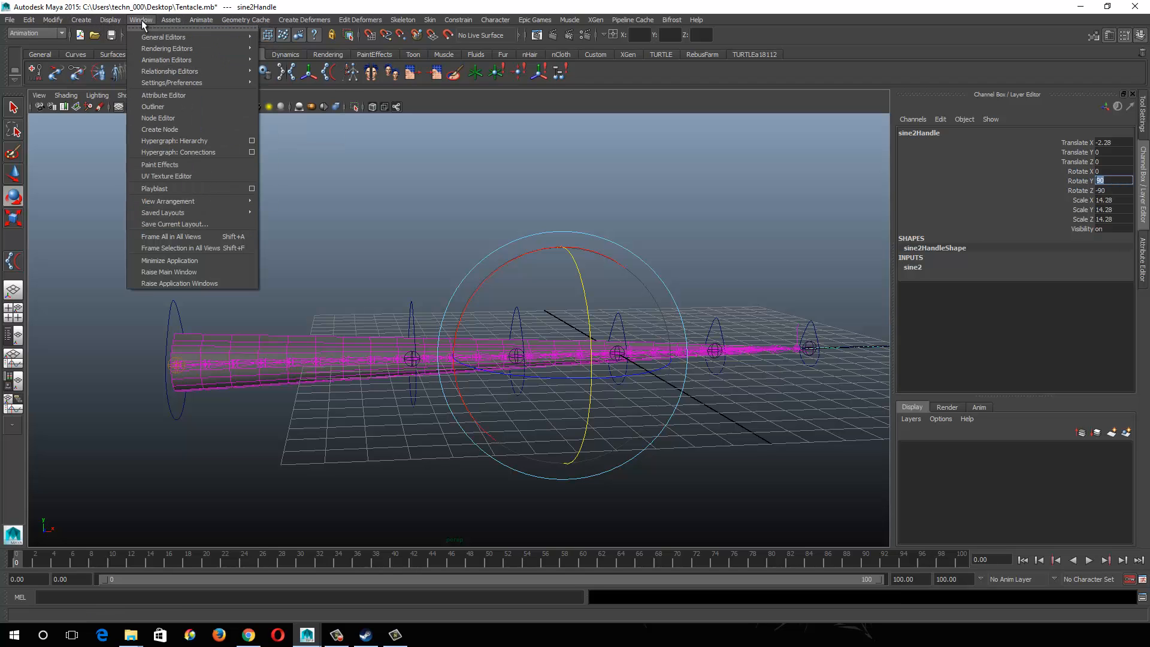
left_click_drag(379, 301, 198, 321, "alt")
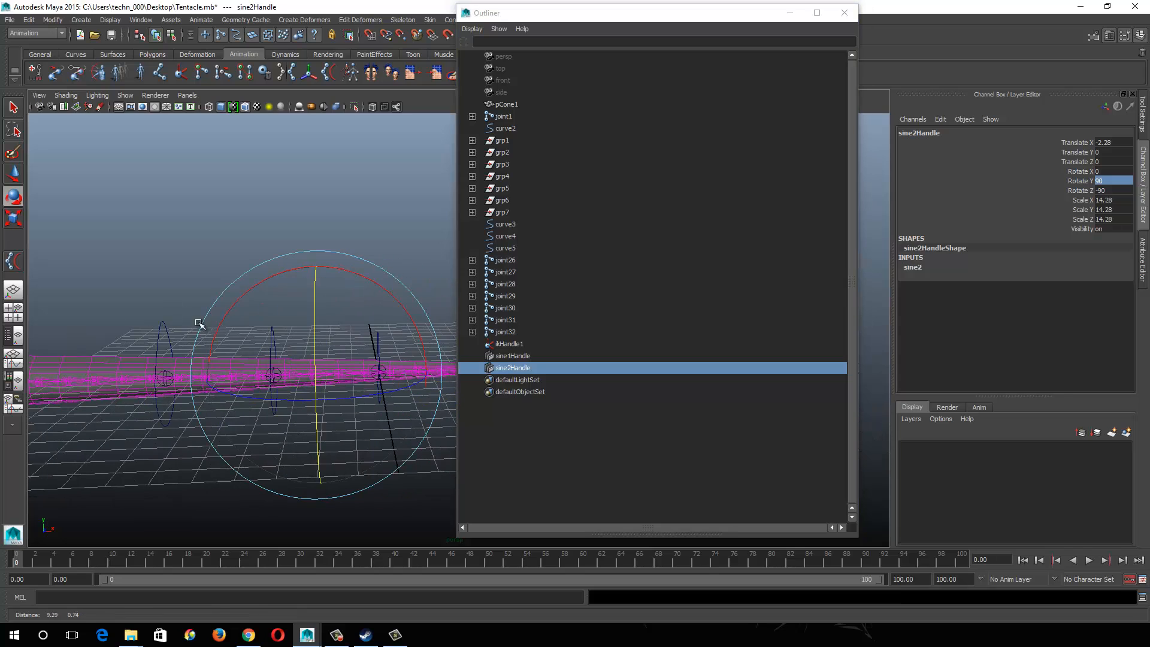
left_click(513, 356)
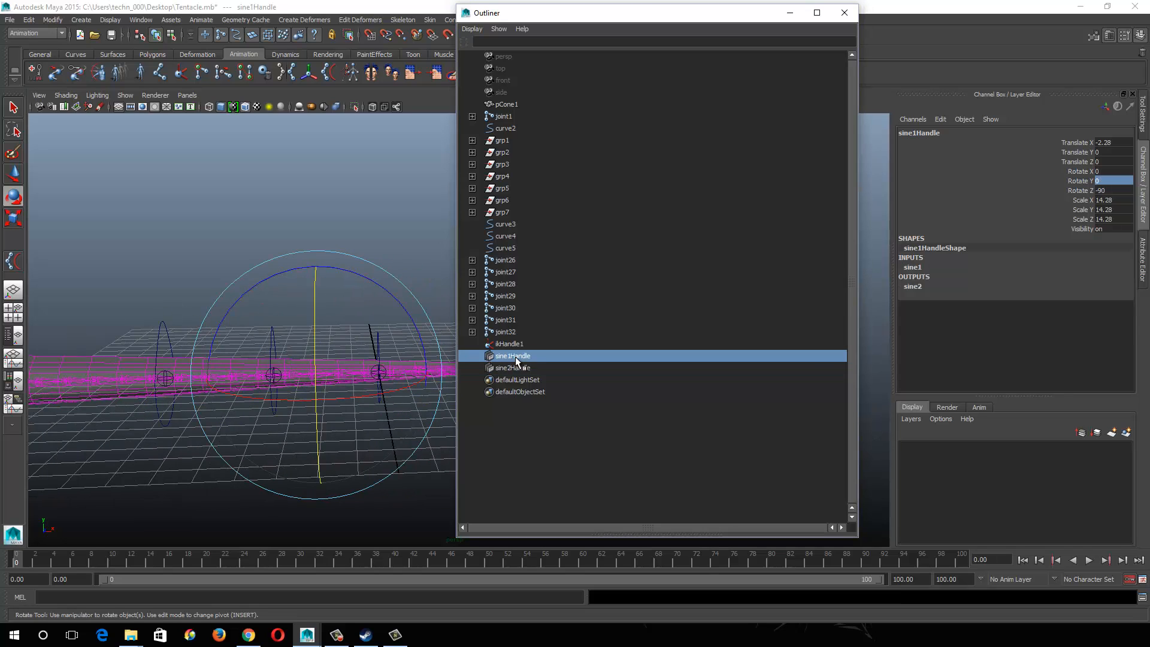
left_click(918, 267)
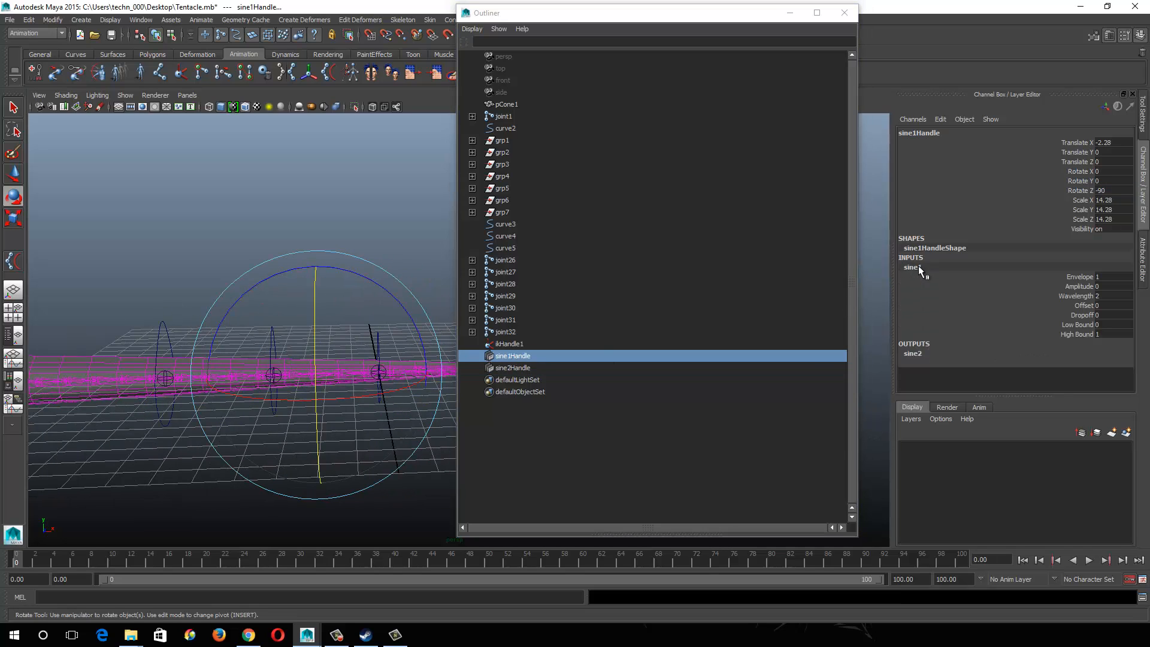
left_click(1093, 289)
middle_click_drag(217, 359, 255, 358)
left_click_drag(256, 358, 223, 321, "alt")
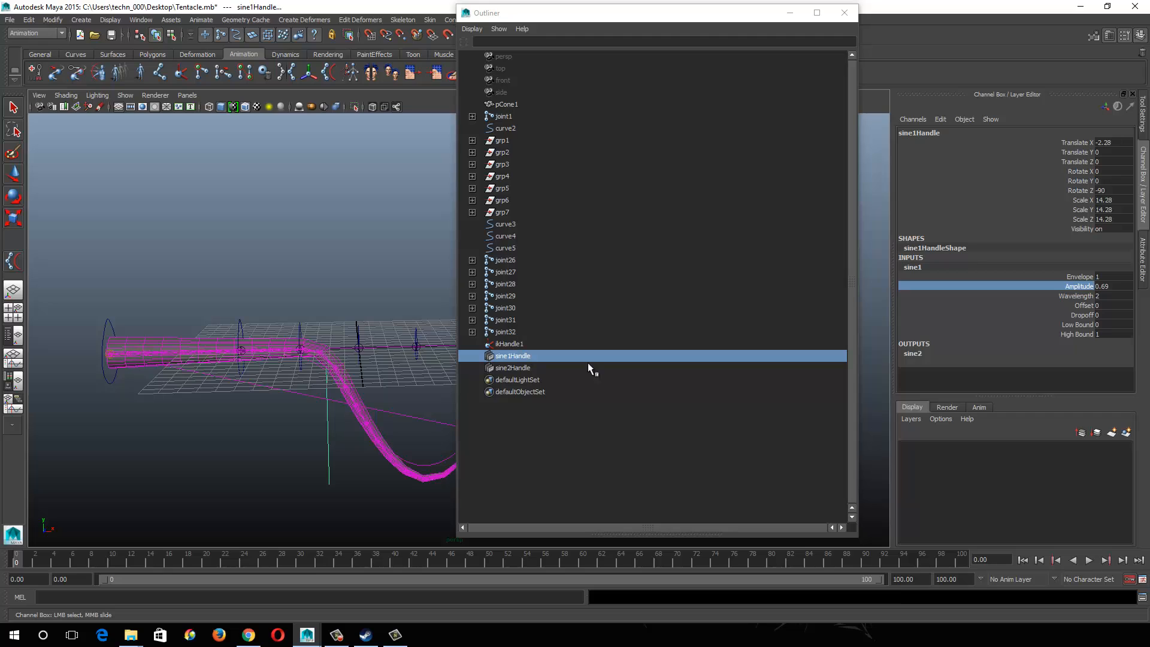
Step: Try extending the sine1 deformer toward the tentacle's base by lowering its Low Bound to about -7.6
left_click(1111, 325)
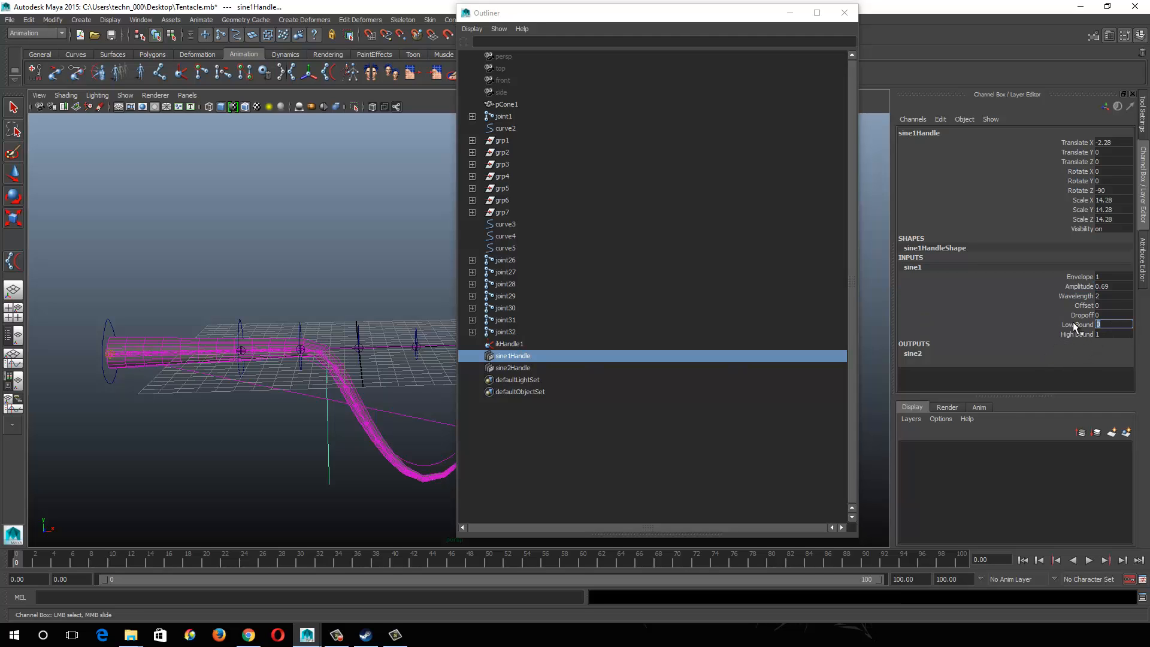
left_click(1080, 333)
left_click(1086, 326)
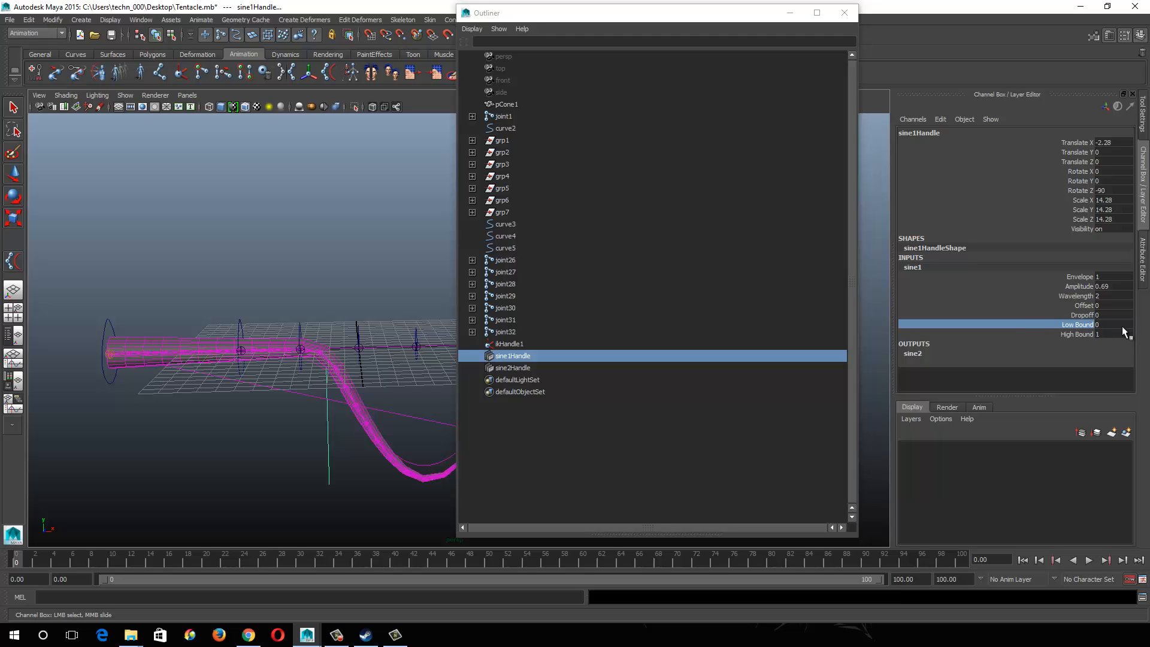
left_click(1119, 327)
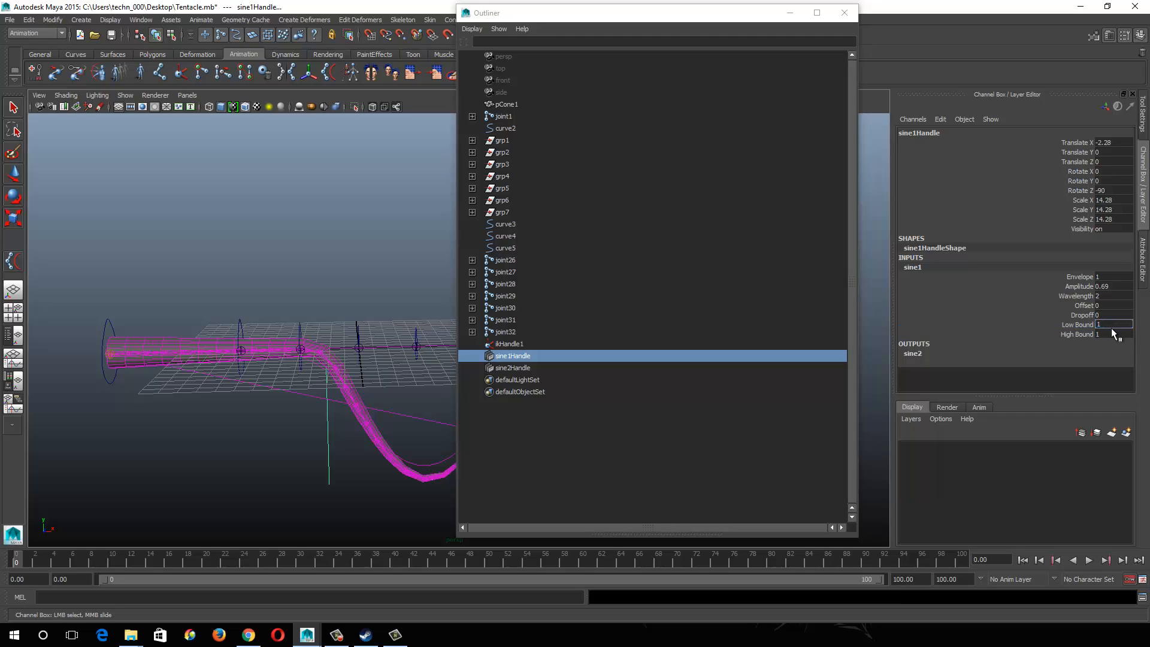
key("Return")
left_click(1086, 333)
left_click(1083, 325)
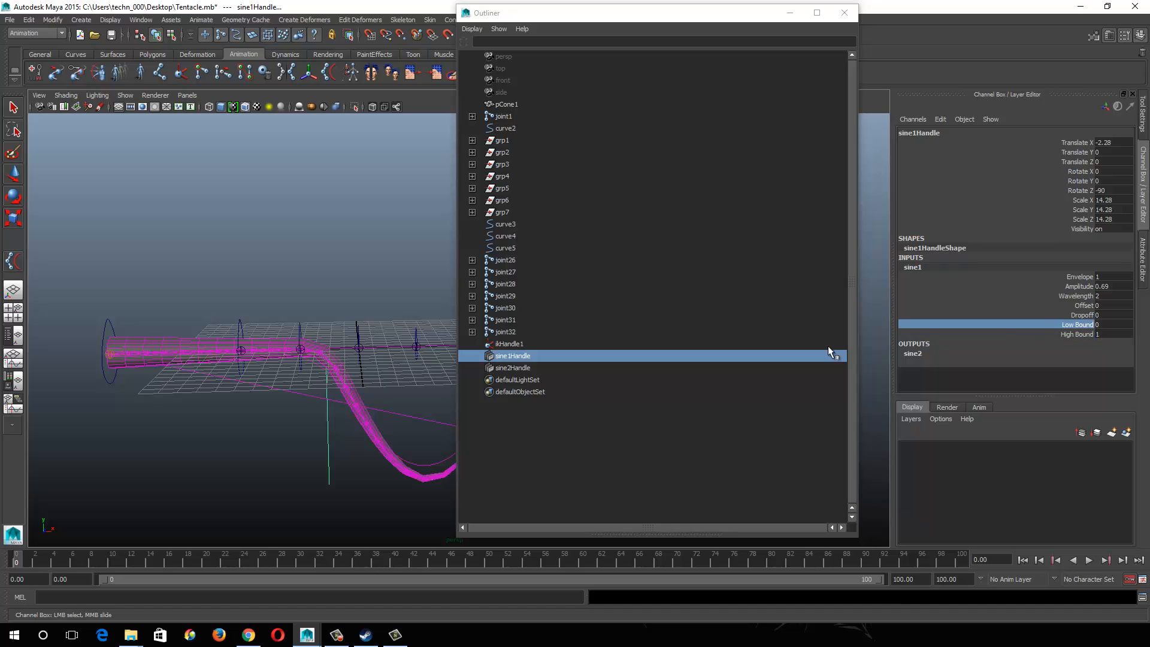
middle_click_drag(407, 392, 329, 392)
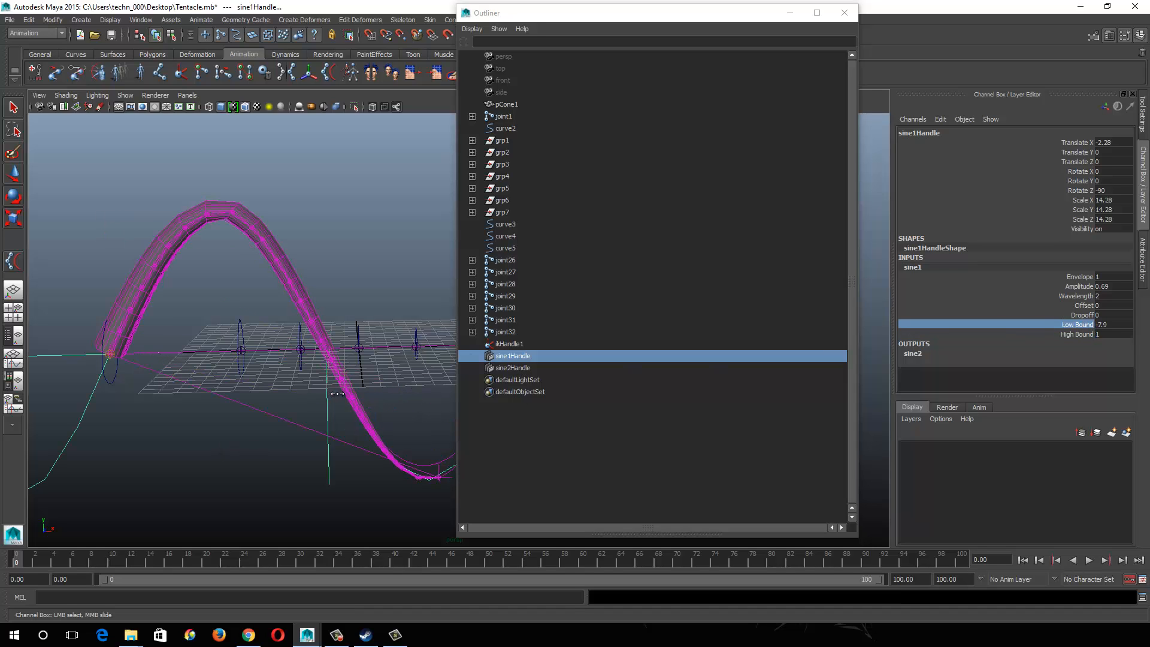
Step: Set the sine1 deformer's Low Bound to -1
double_click(1120, 324)
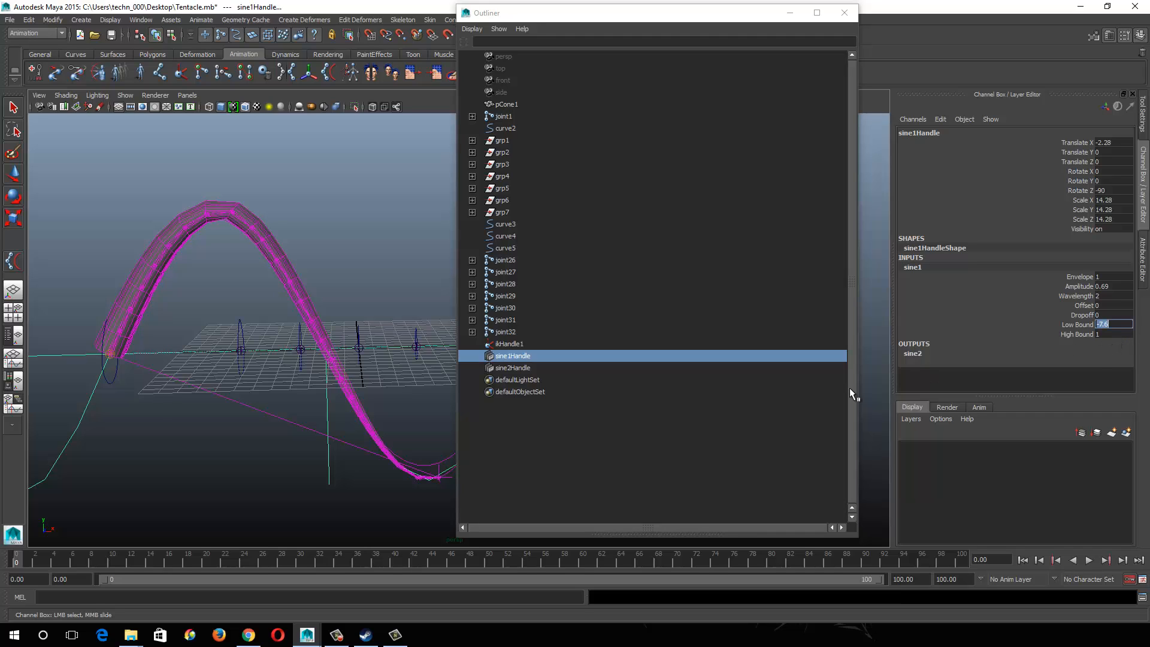
double_click(1103, 324)
left_click(1102, 324)
type("-1")
key("Return")
Step: Narrow the Outliner and place it clear of the tentacle and channel values, with sine1Handle selected
left_click(546, 368)
key("e")
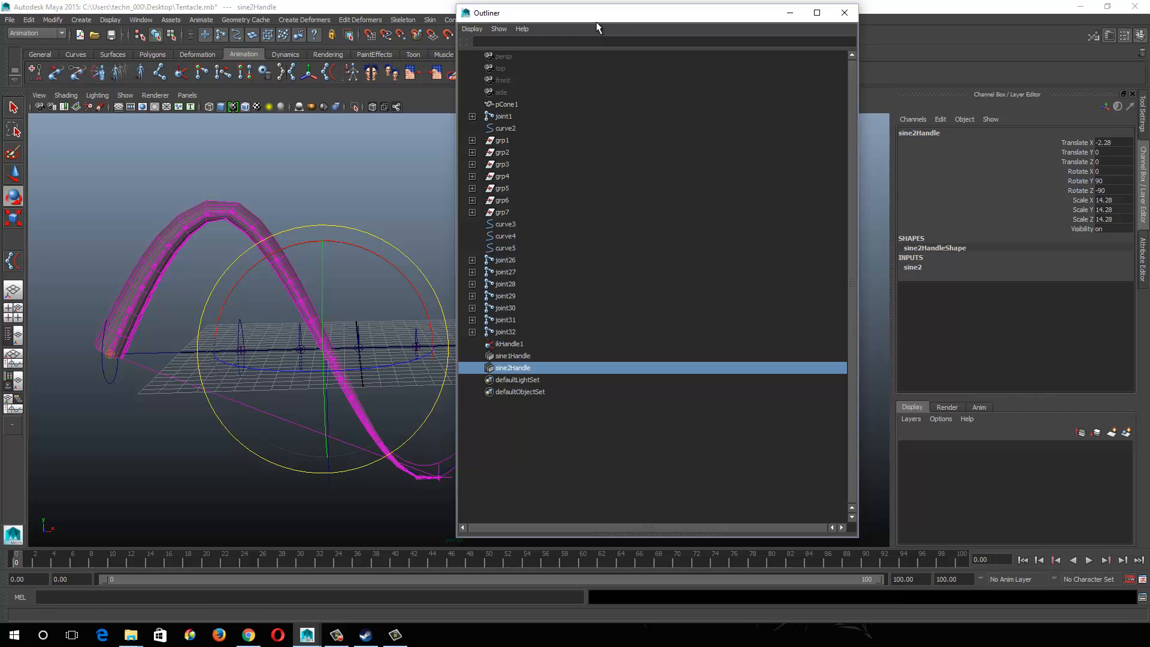
left_click_drag(624, 13, 706, 9)
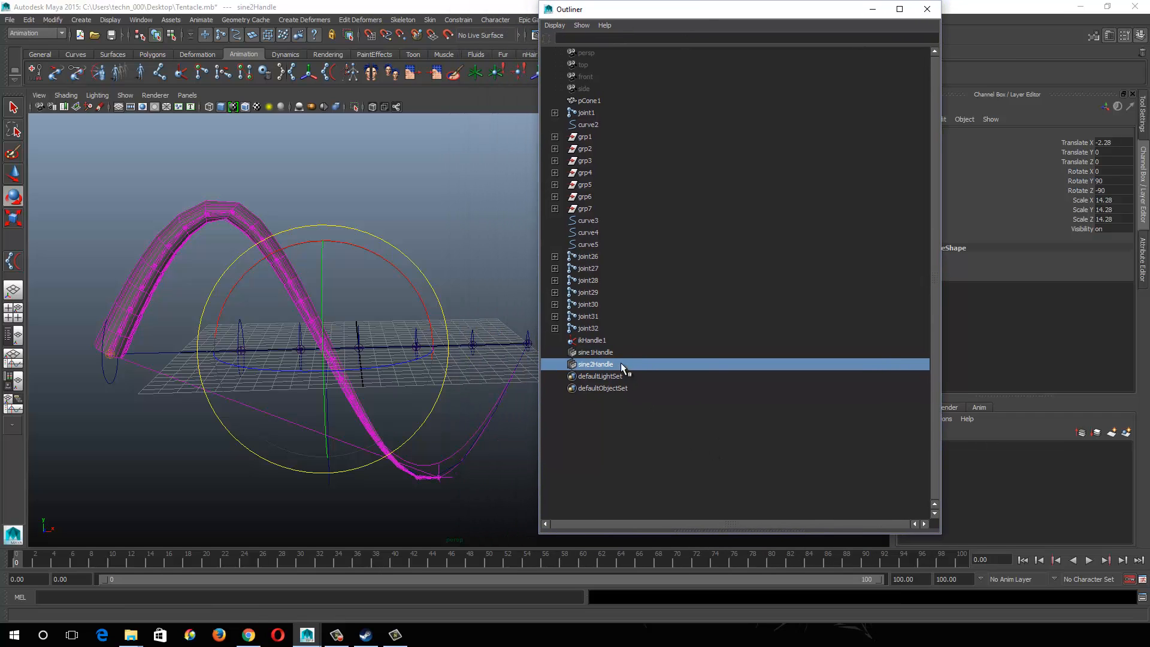
left_click(636, 353)
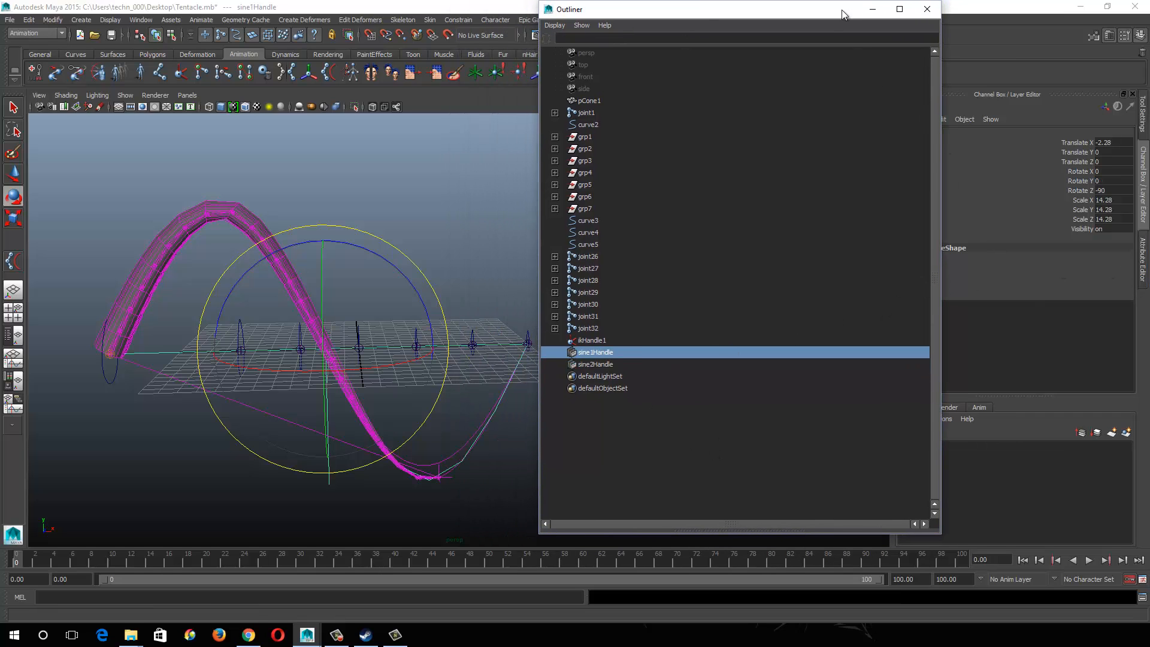
left_click_drag(941, 88, 698, 111)
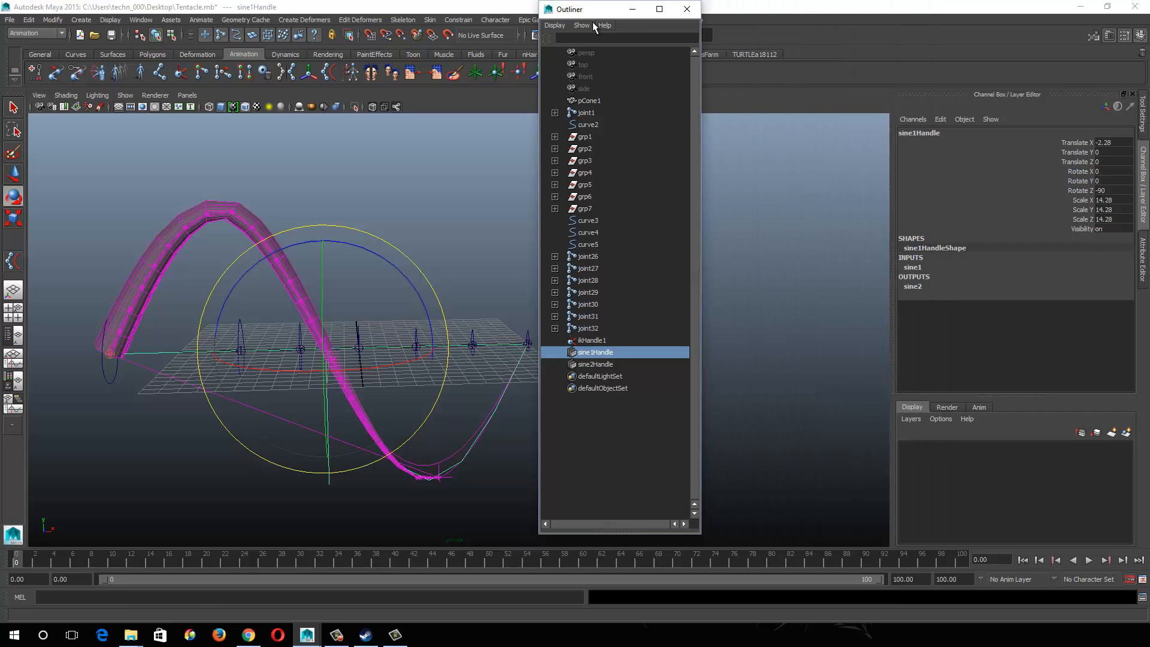
left_click_drag(593, 9, 738, 16)
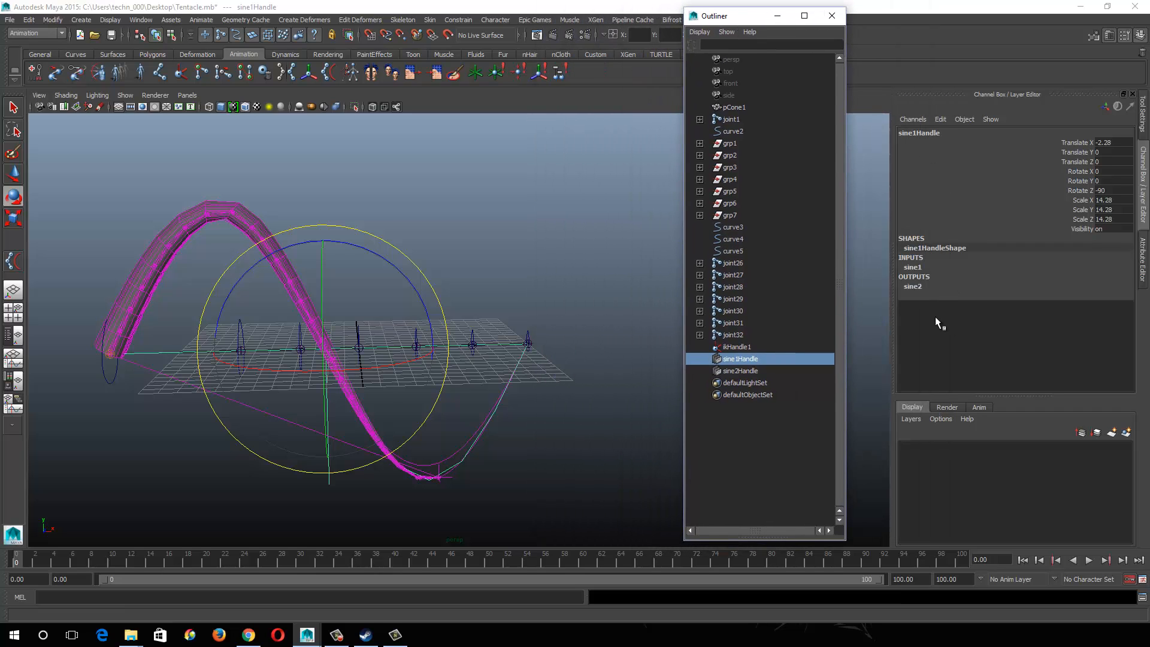
Step: Reduce the sine1 deformer's Amplitude to about 0.17
left_click(913, 267)
left_click(1078, 287)
middle_click_drag(629, 371, 478, 375)
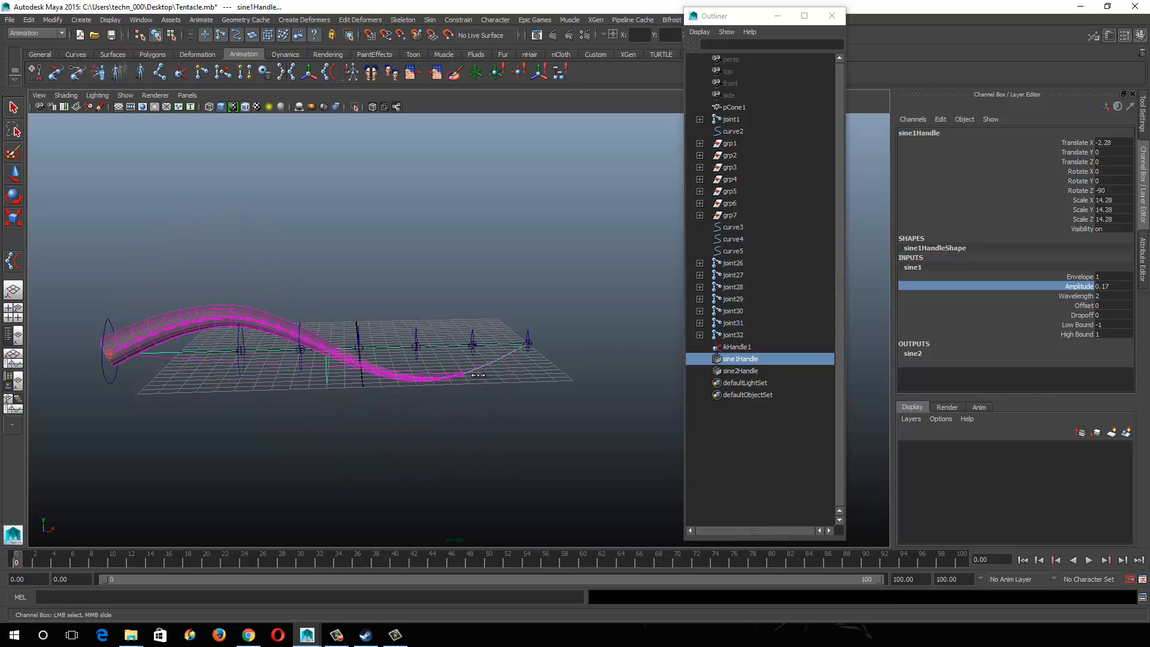
key("e")
Step: Raise the sine2 deformer's Amplitude to 0.44 to add a sideways wave to the tentacle
left_click(738, 370)
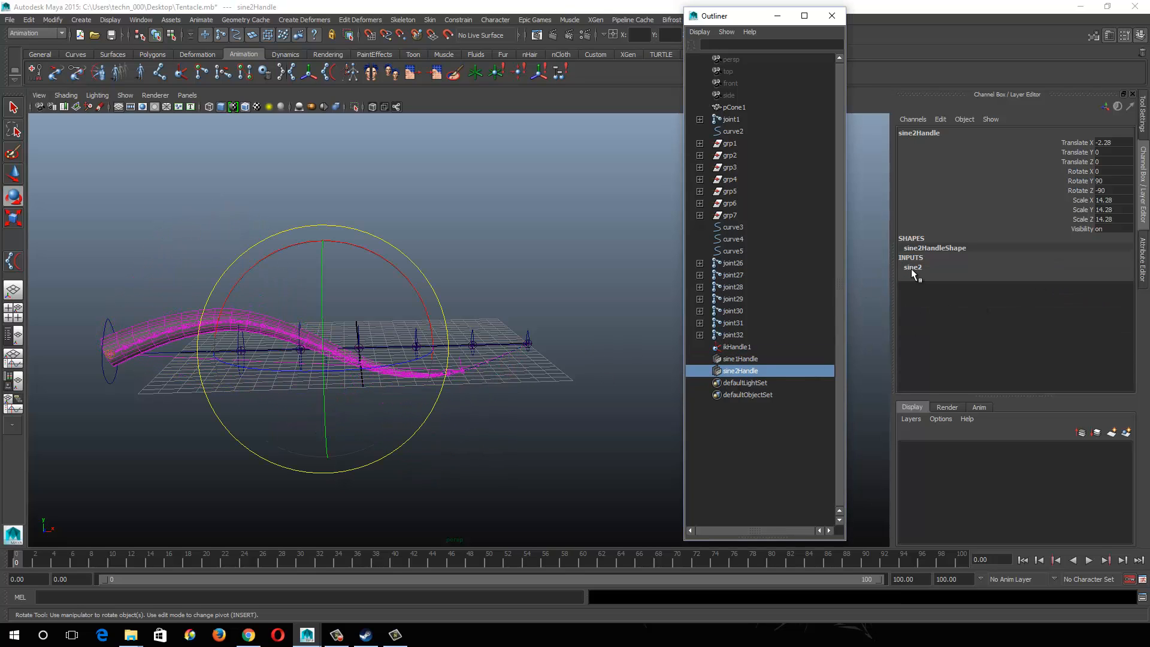
left_click(916, 269)
left_click(740, 359)
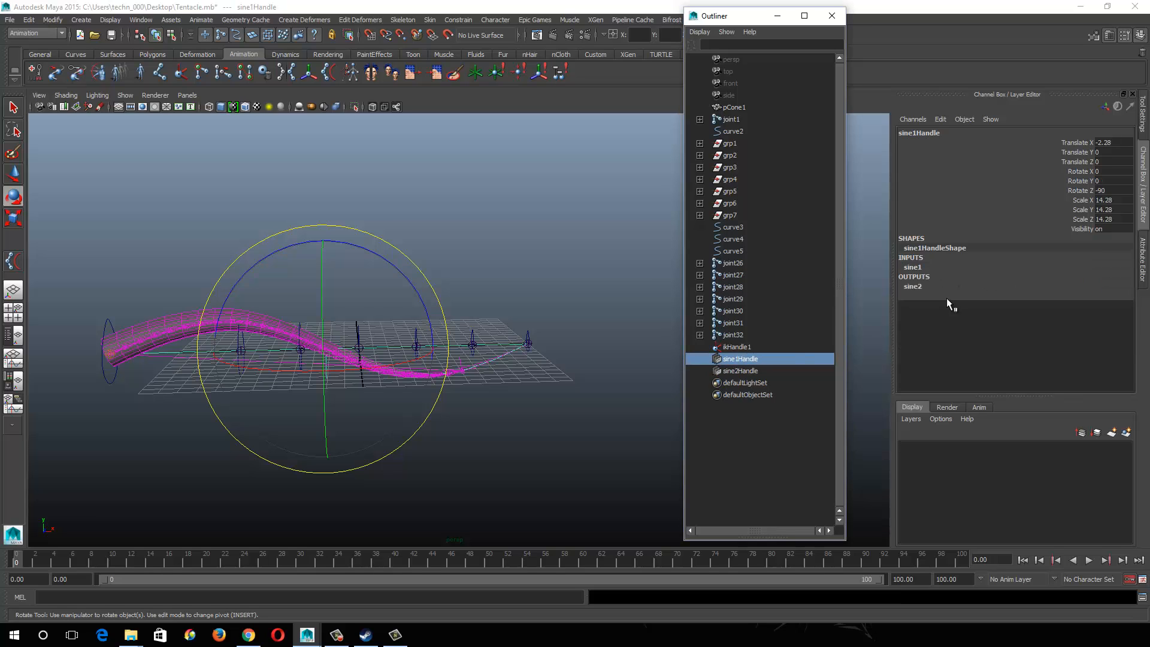
left_click(909, 292)
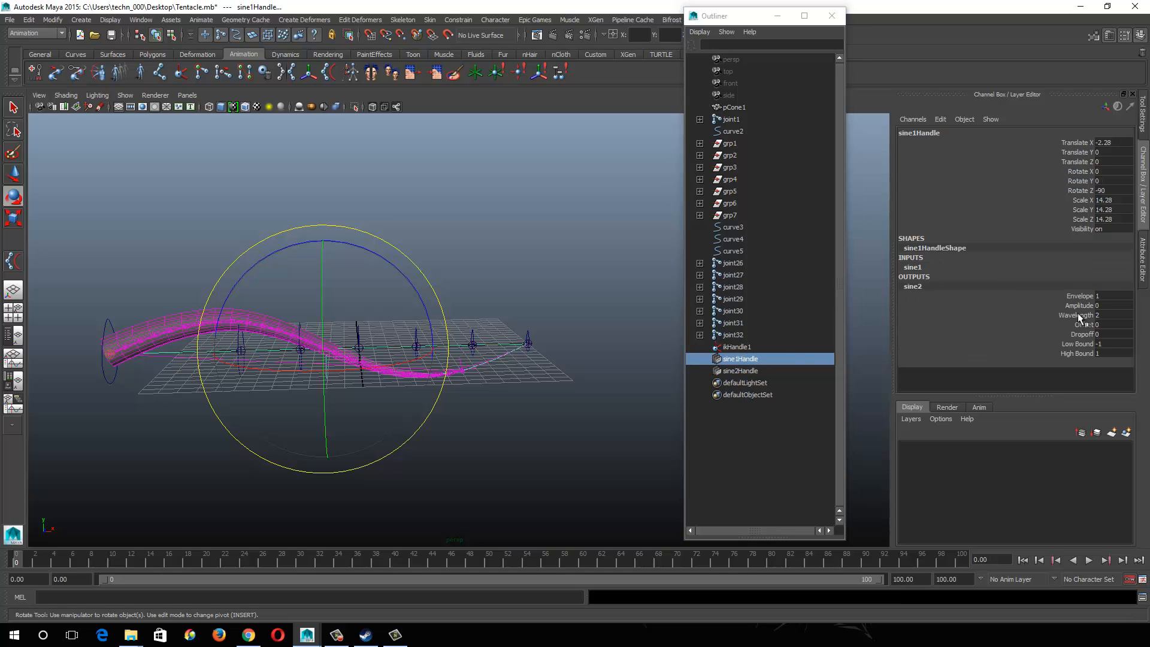
left_click(1081, 305)
middle_click_drag(429, 366, 456, 365)
left_click_drag(444, 390, 470, 404, "alt")
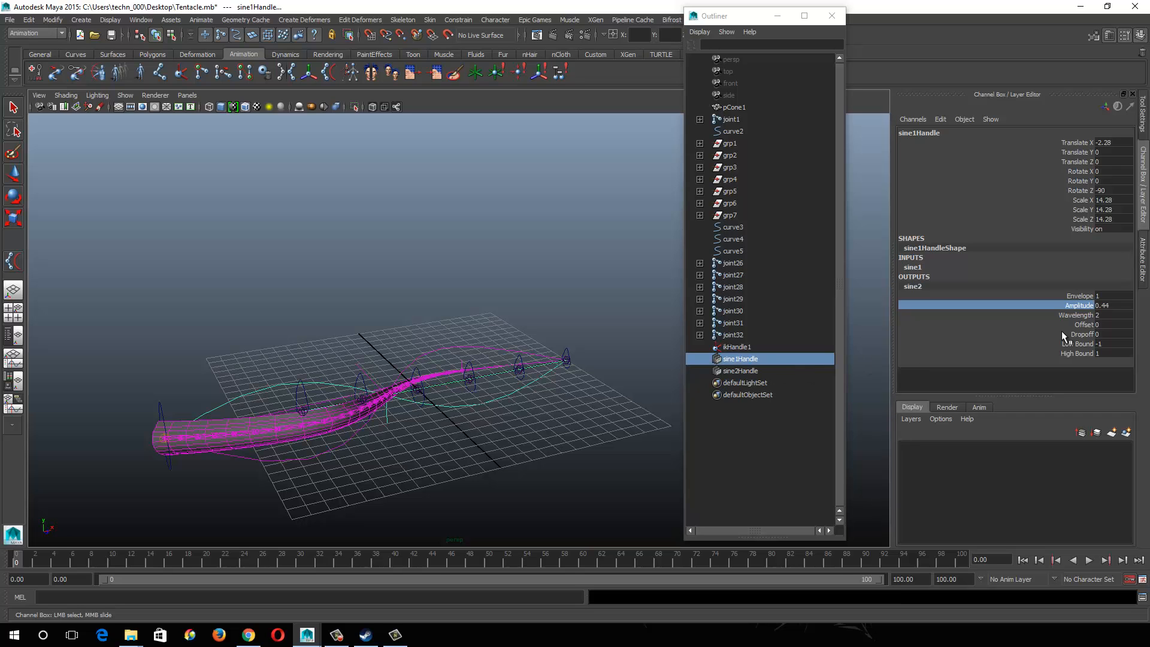
Step: Try changing the sine2 deformer's Offset interactively and undo the change
left_click(1045, 324)
middle_click_drag(493, 371, 519, 372)
key("ctrl+z")
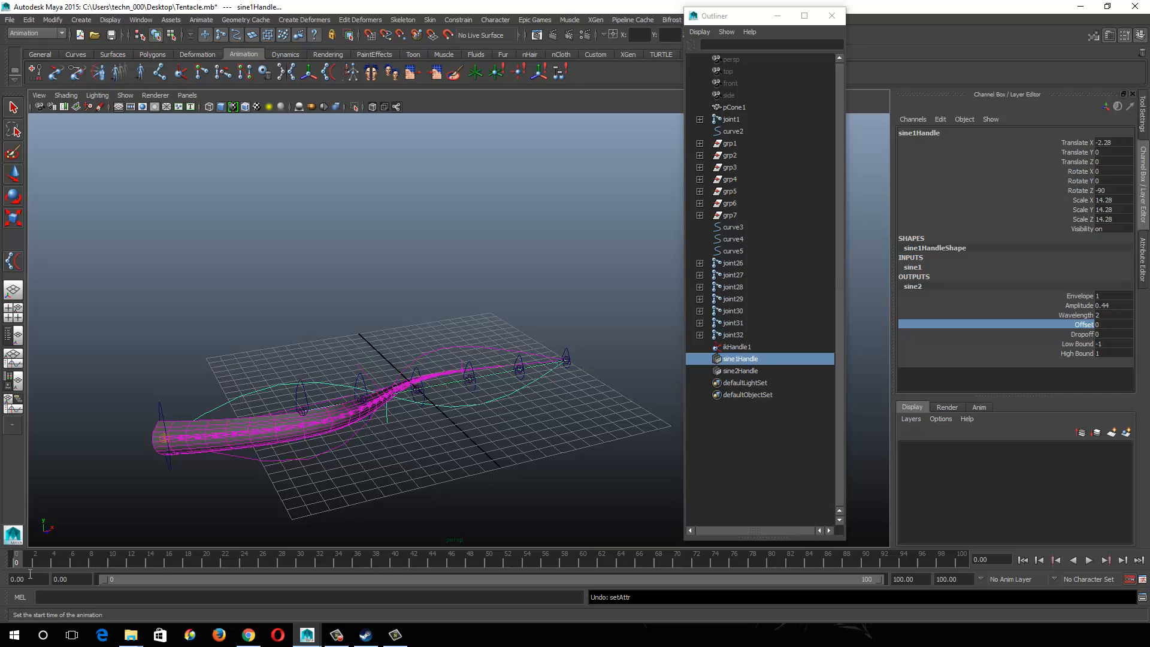
Step: Key the sine2 deformer's channels at frame 0, and set its Offset to 4 at frame 100
key("s")
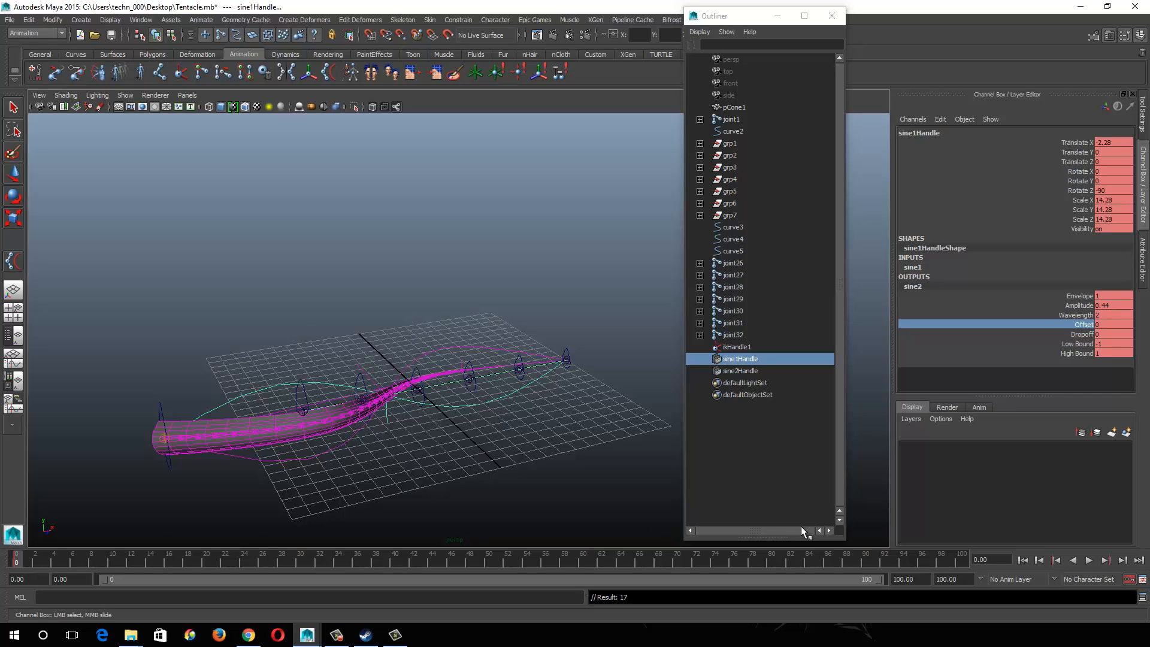
left_click(963, 558)
left_click(1115, 324)
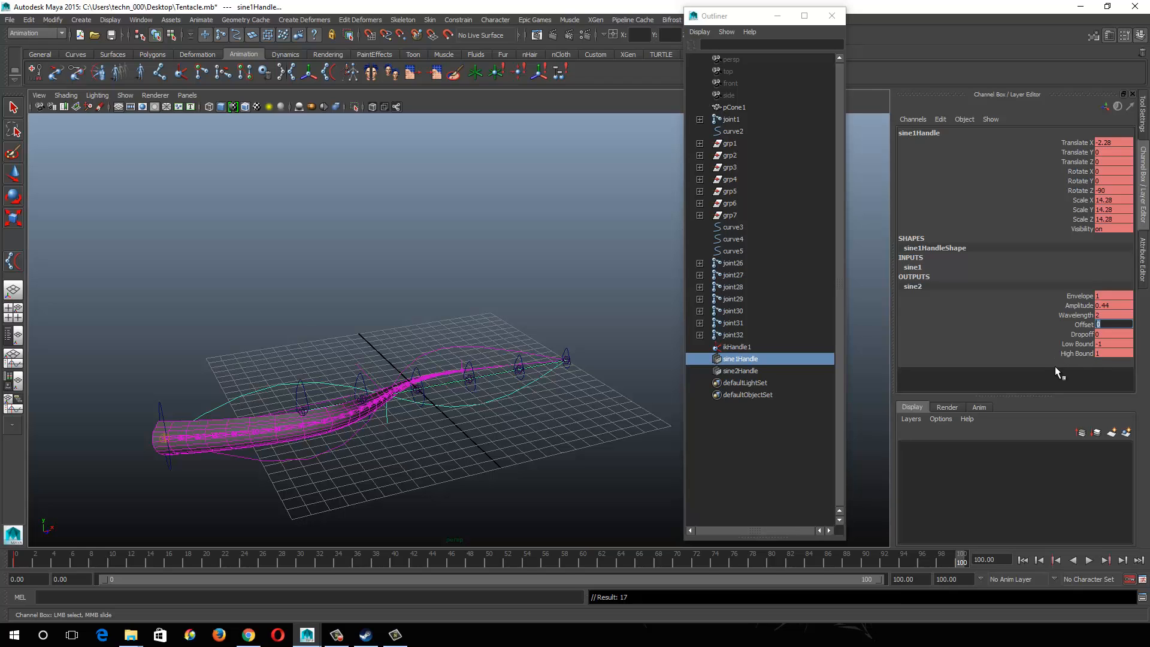
type("4")
key("Return")
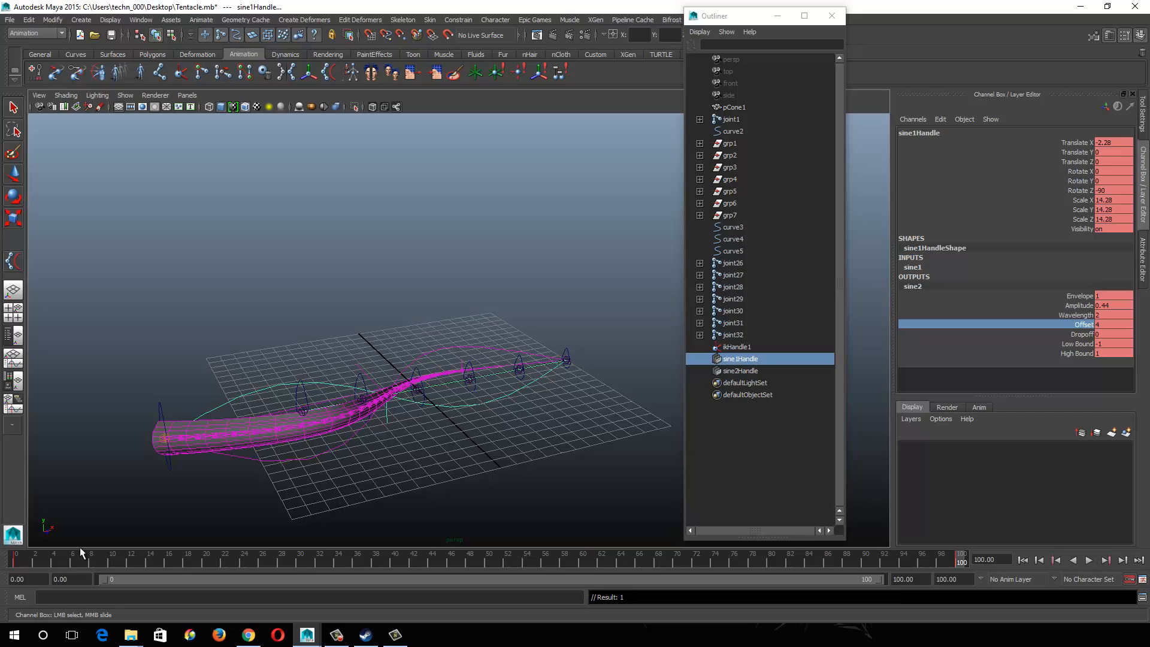
Step: Key all of sine2Handle's transform and sine2 channels at frame 0, and go to frame 100
left_click(23, 556)
left_click(744, 367)
key("e")
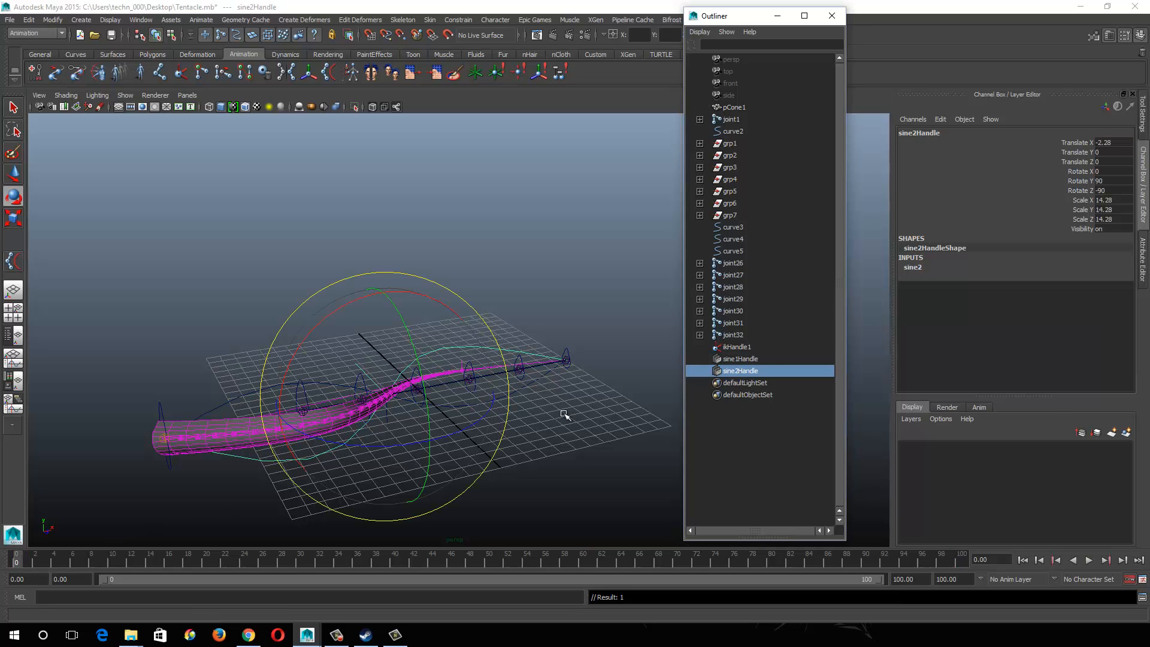
left_click(922, 266)
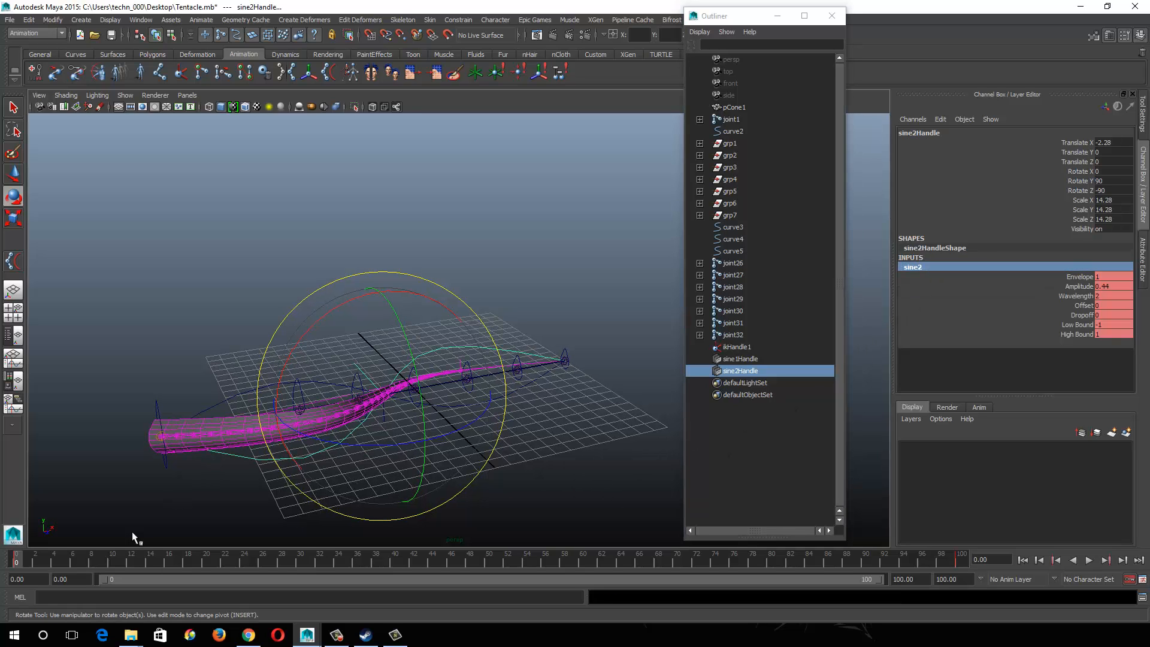
key("s")
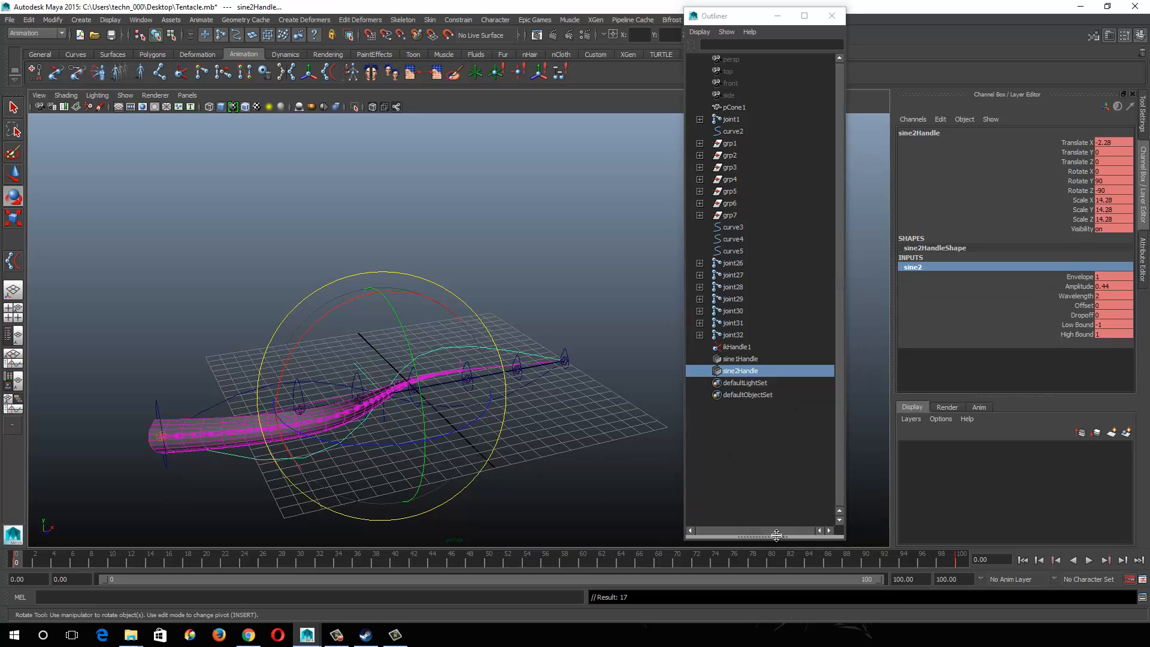
left_click(958, 561)
Step: Key sine1Handle and its sine1 channels at frame 0, and set the sine1 Offset to 4 at frame 100
left_click(741, 360)
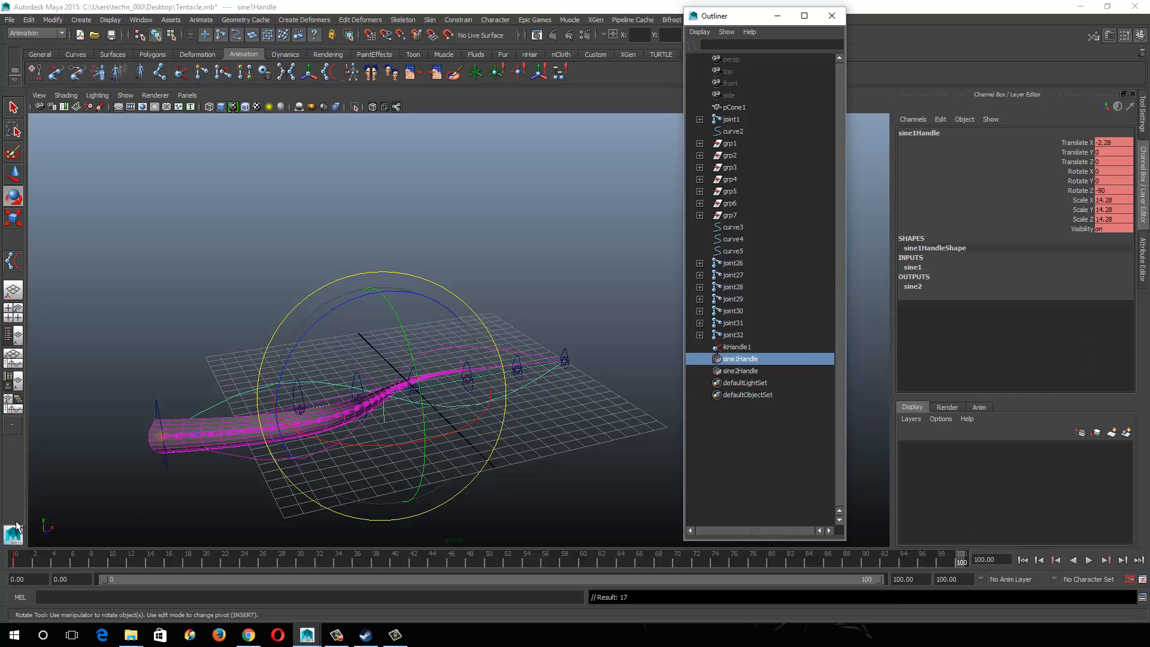
left_click(18, 562)
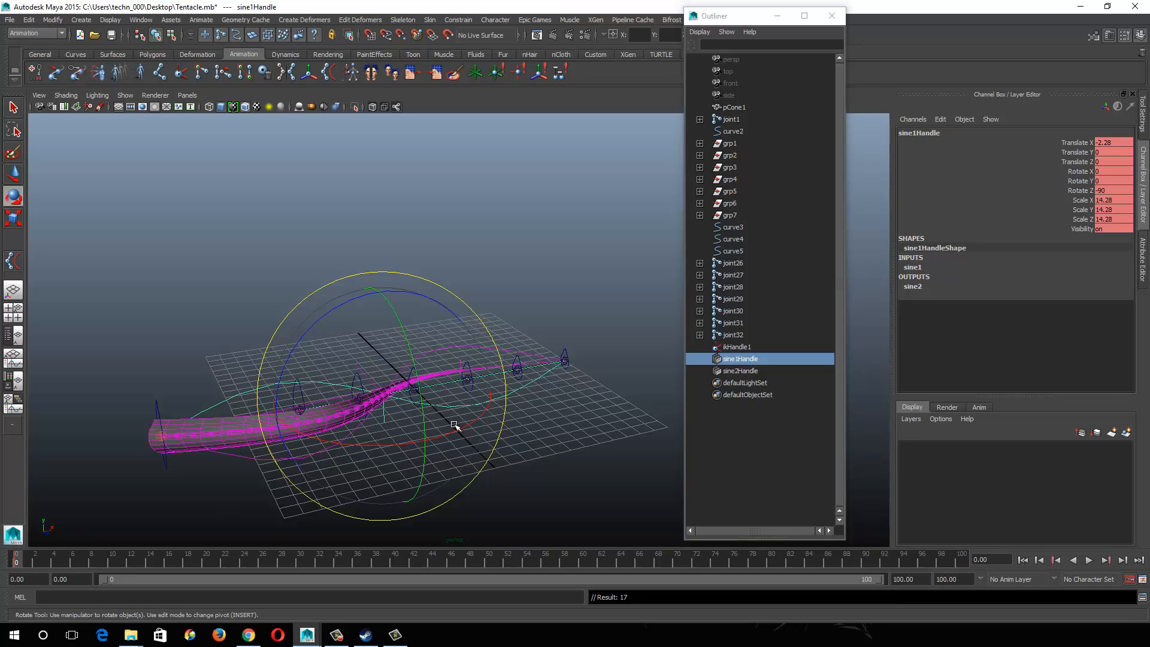
left_click(915, 268)
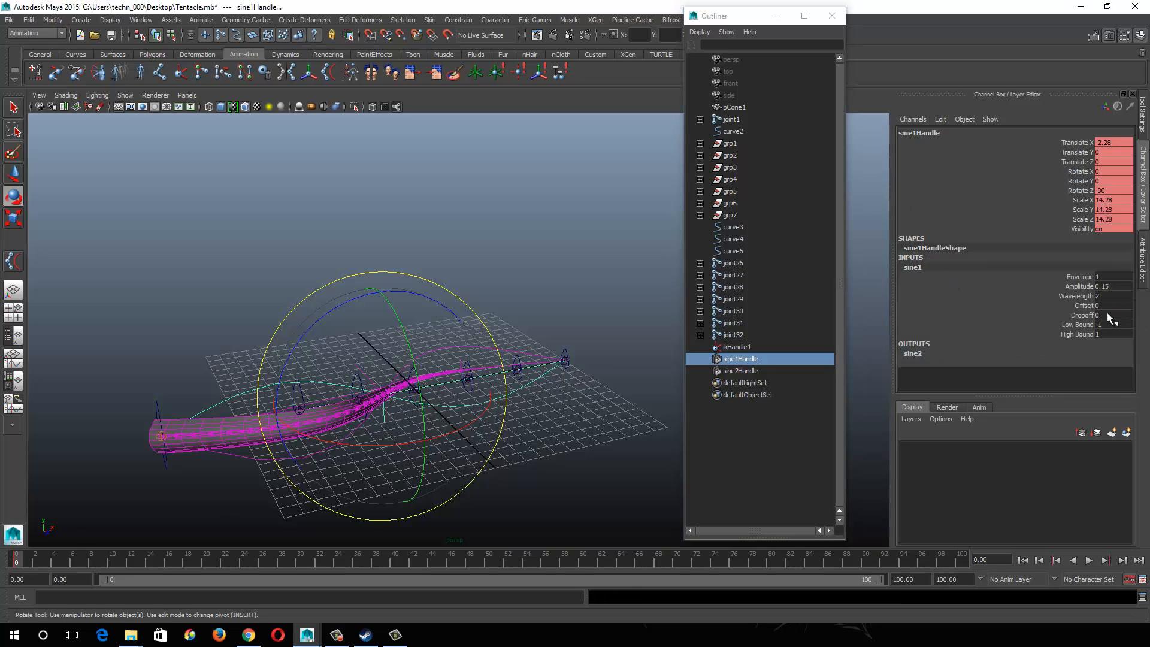
key("s")
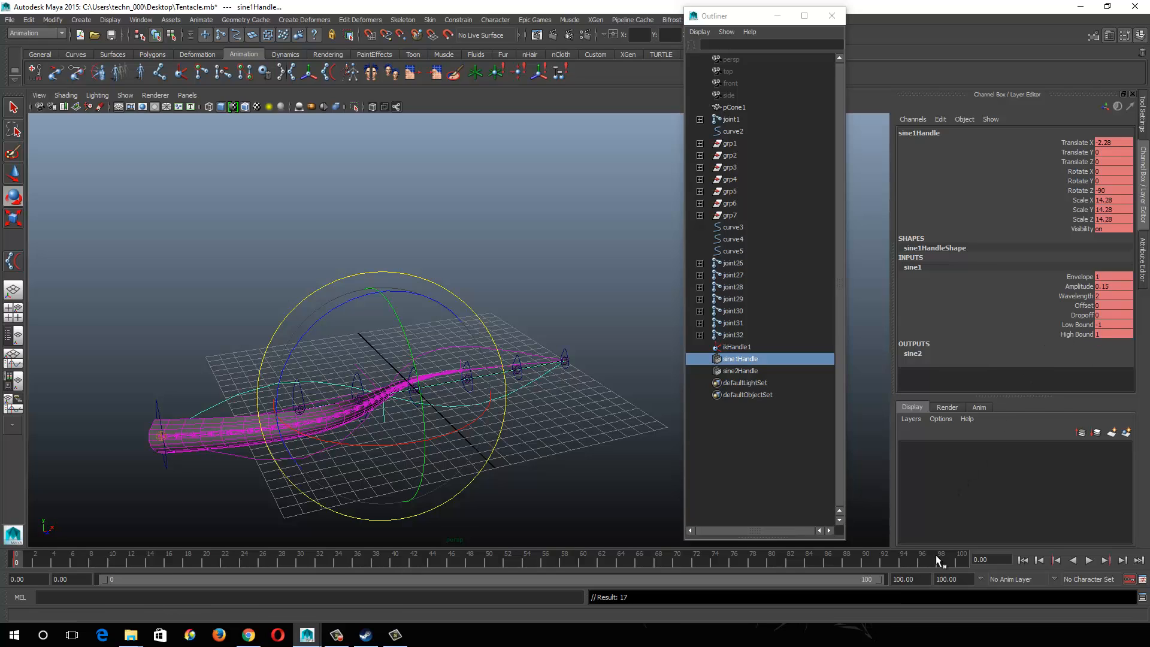
left_click(959, 557)
type("4")
key("Return")
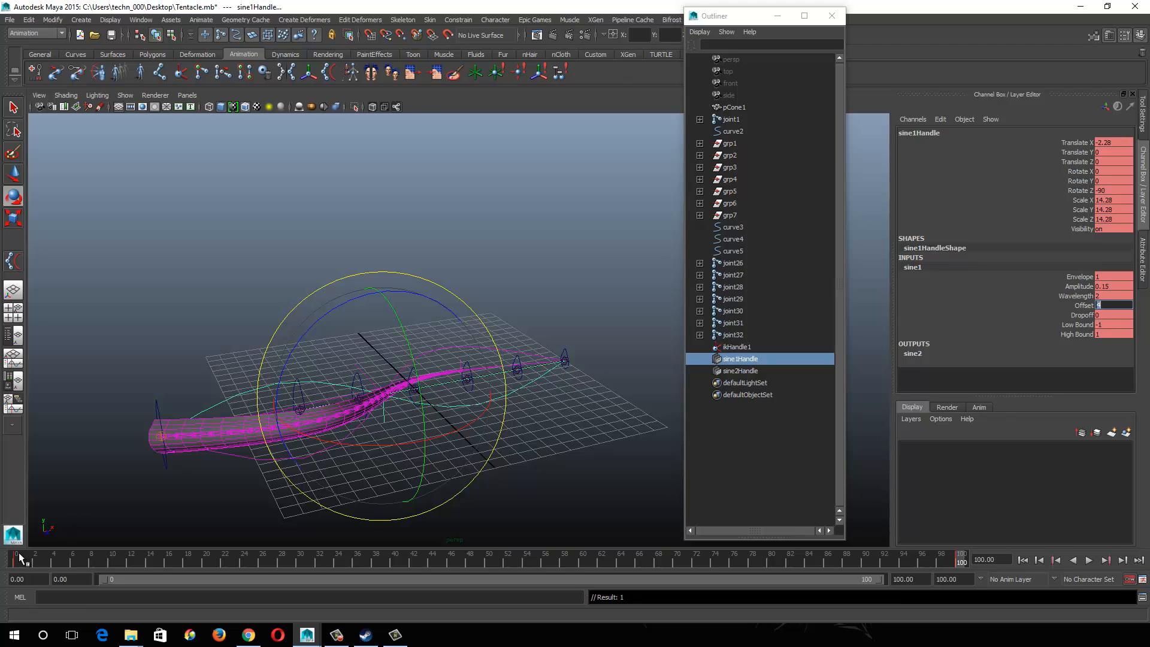
Step: Preview the motion, and stagger the sine1 Offset by setting it to 0.5 at frame 0 and 4.5 at frame 100
key("alt+v")
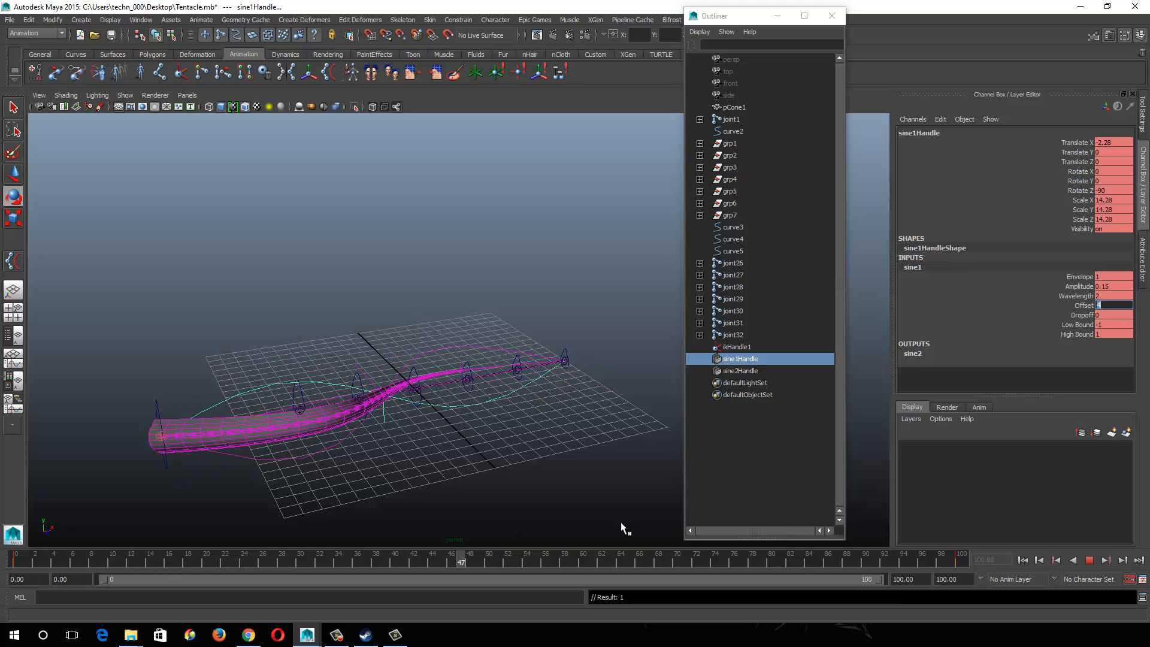
left_click_drag(456, 556, 4, 557)
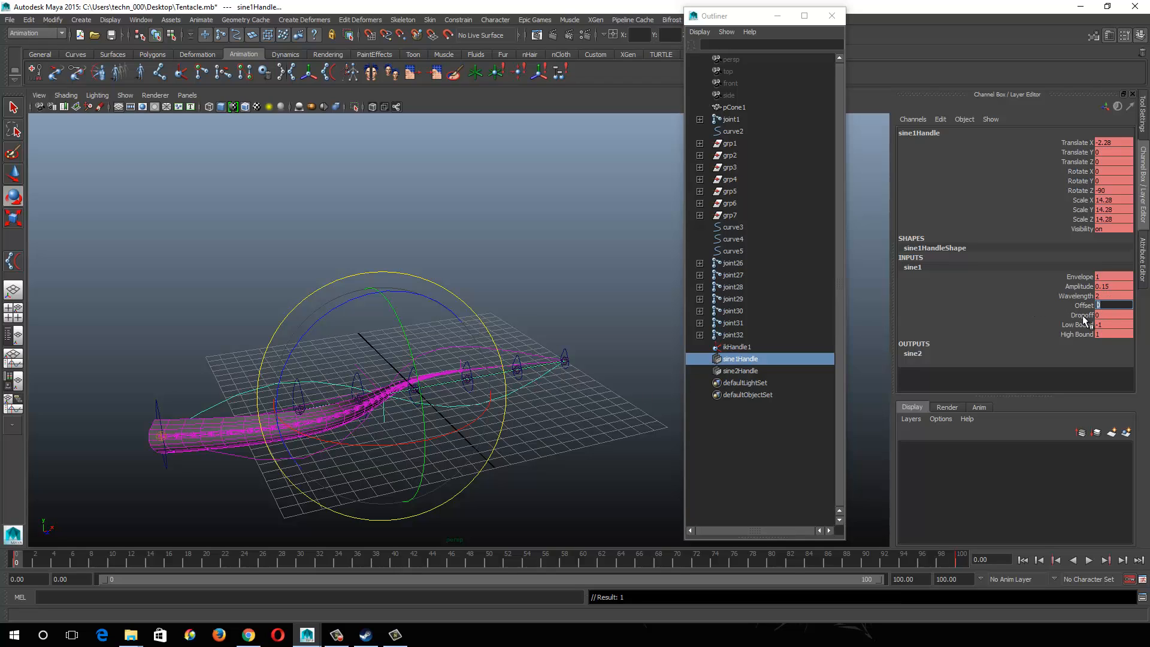
type("5")
key("Return")
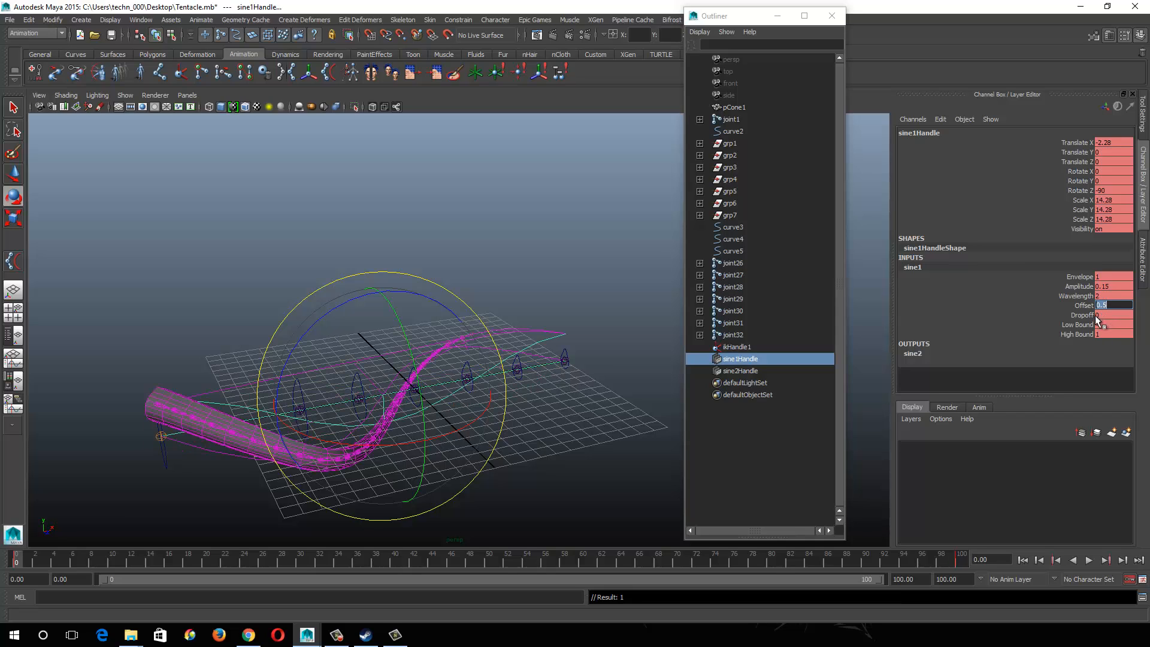
left_click(960, 556)
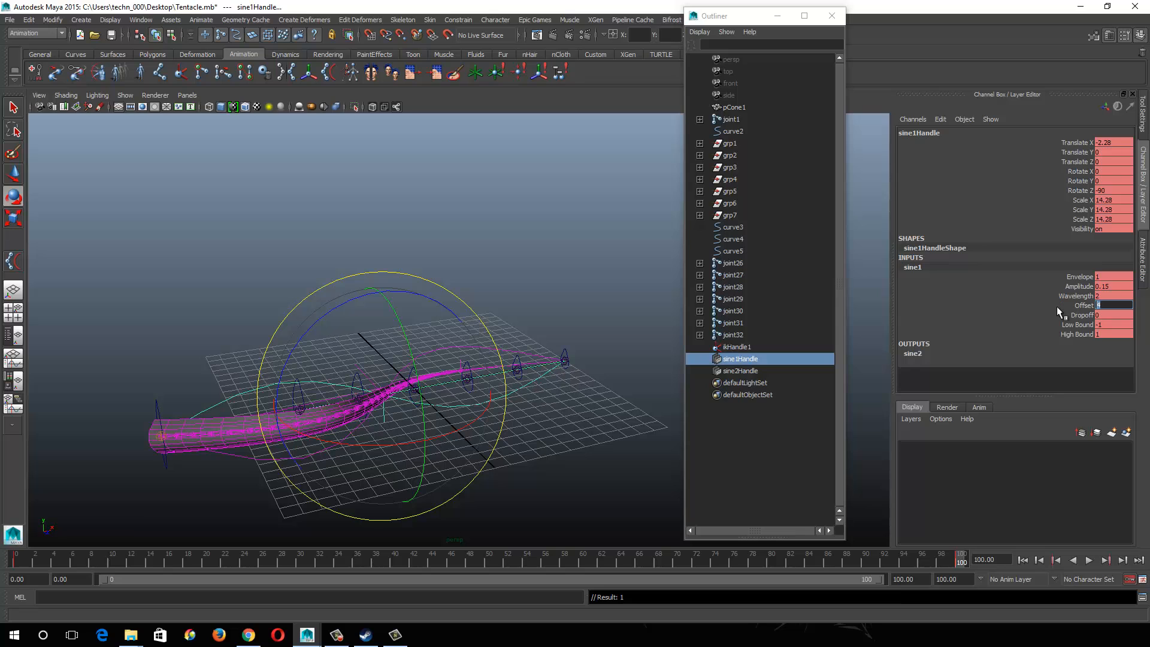
type("4.5")
key("Return")
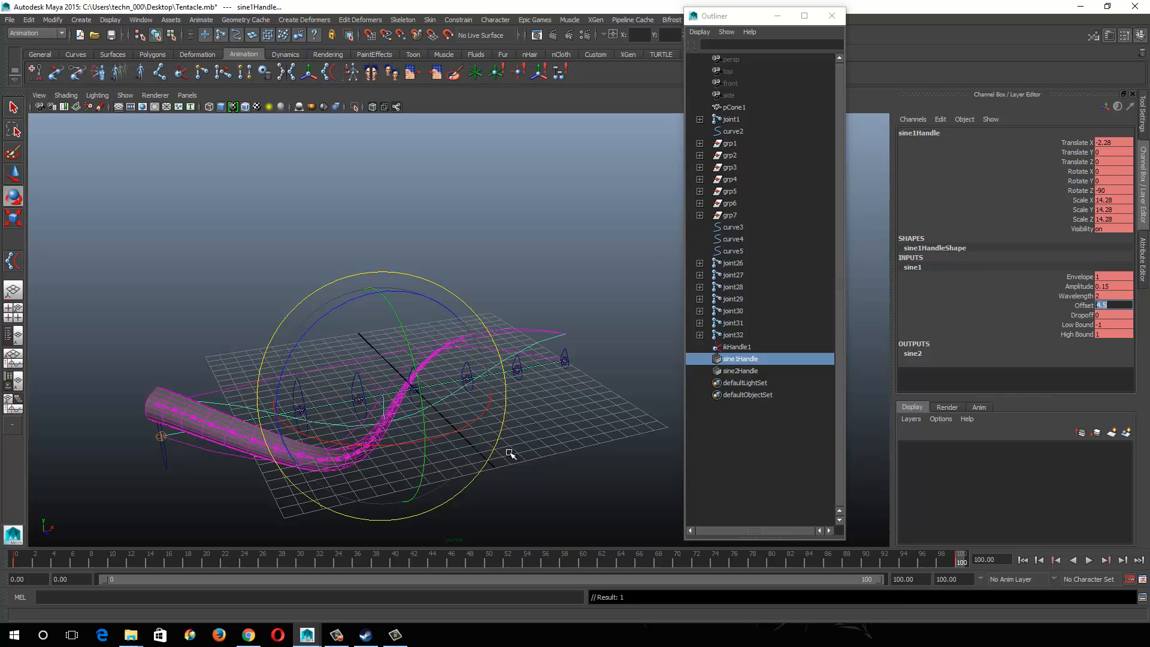
Step: Play the animation from frame 0 and examine the tentacle's combined wave motion from the side and end-on
left_click(17, 558)
key("alt+v")
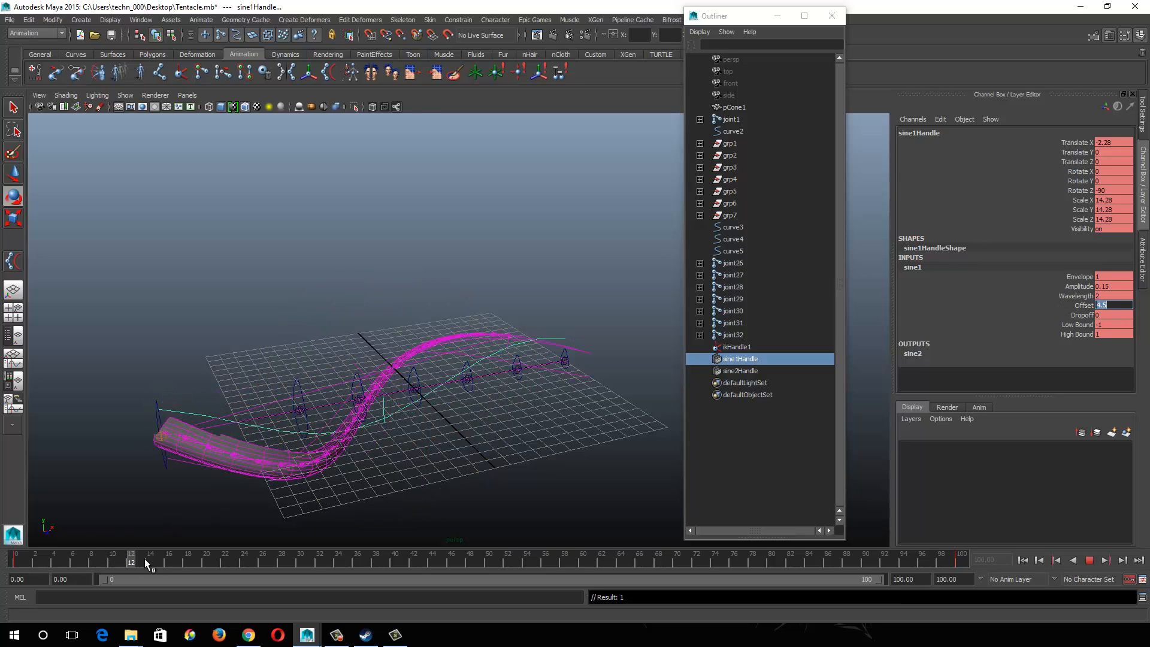
key("alt+v")
key("e")
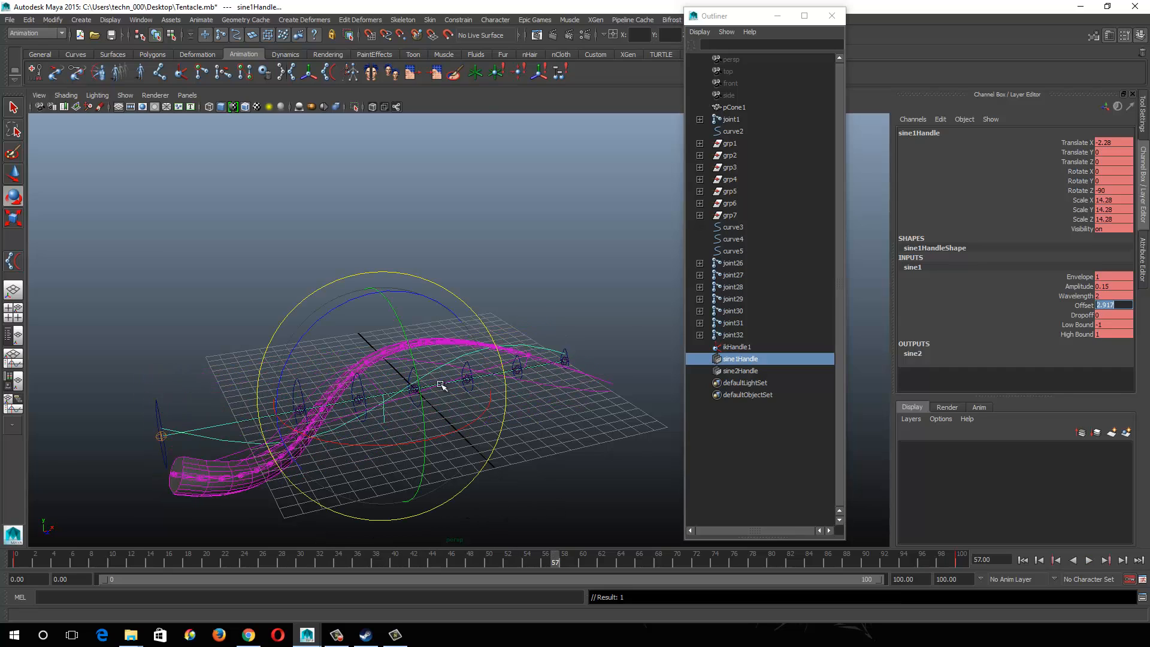
left_click_drag(437, 380, 267, 378, "alt")
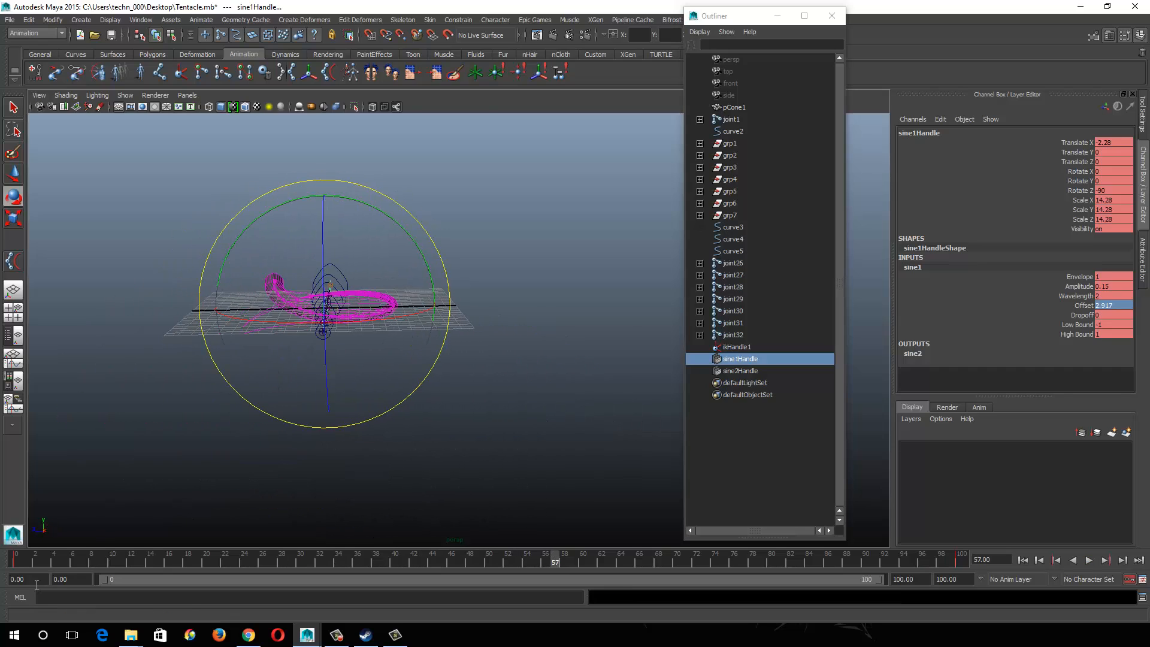
left_click(20, 558)
key("alt+v")
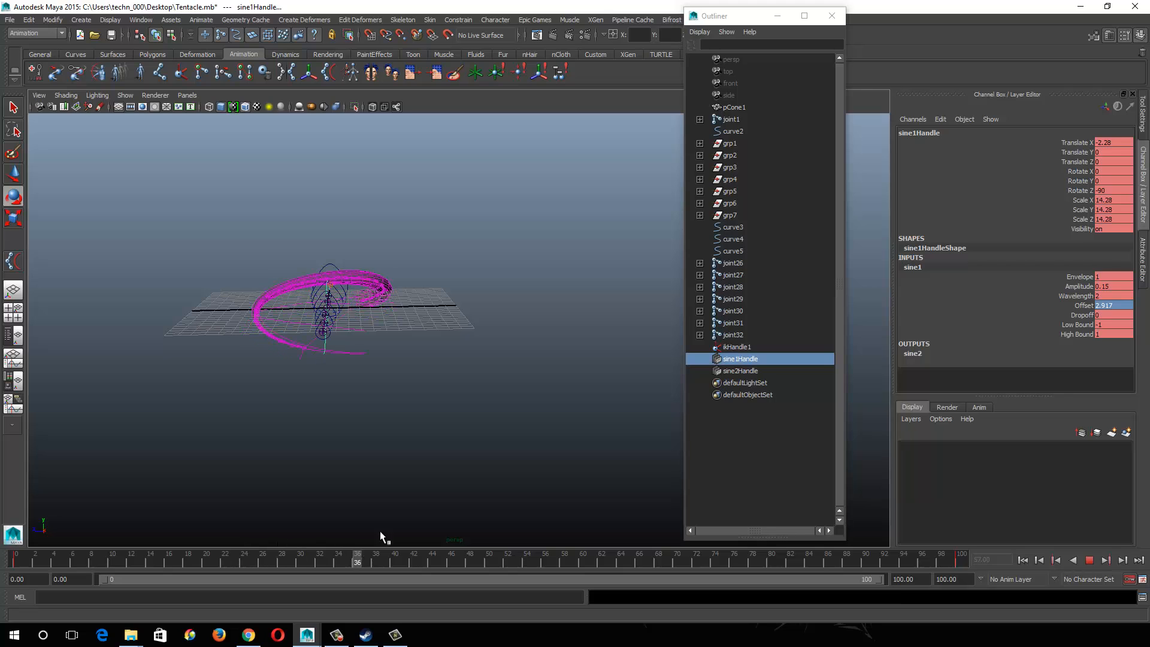
key("alt+v")
key("e")
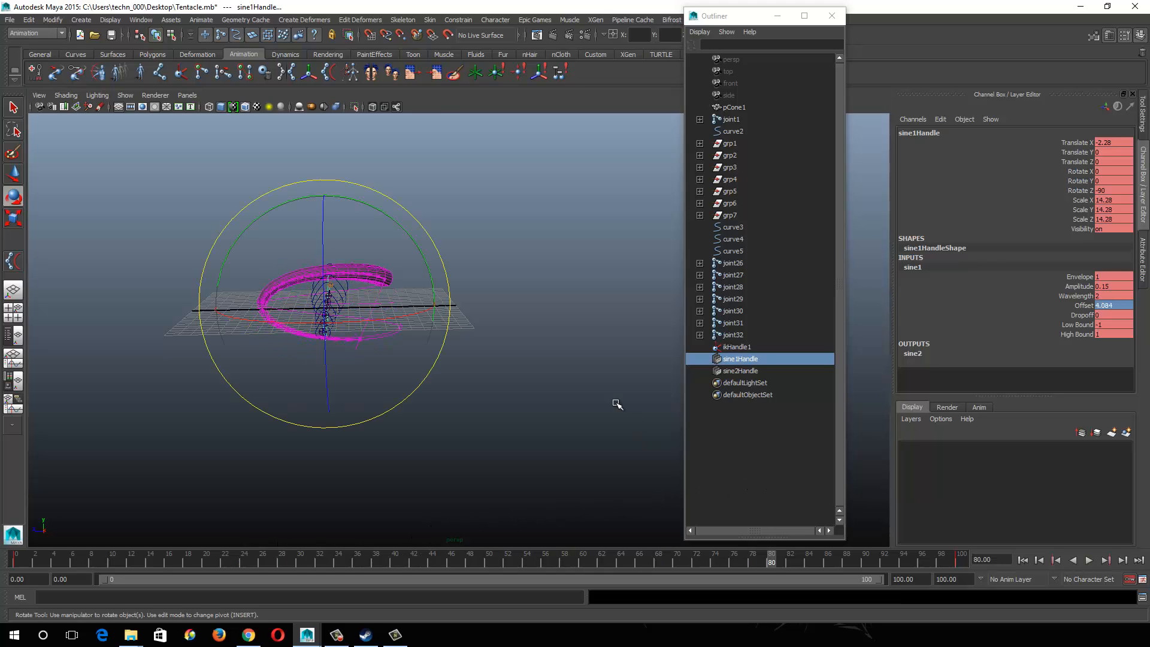
left_click_drag(616, 404, 547, 357, "alt")
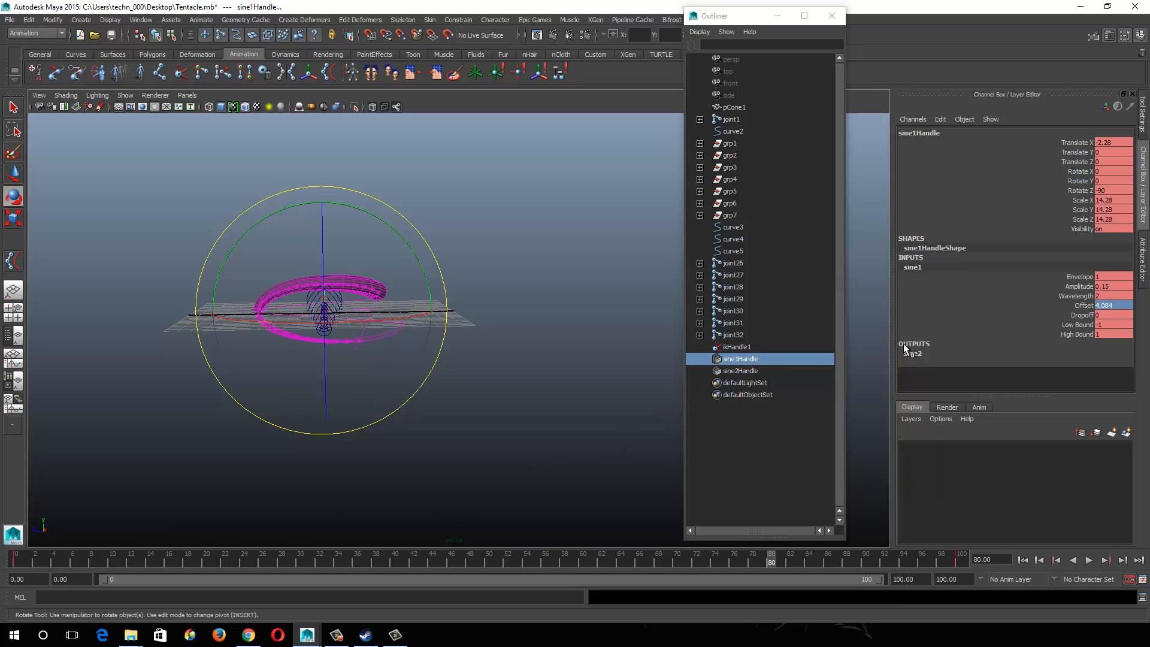
Step: Set the Amplitude of both the sine1 and sine2 deformers to 0.2 at frame 80
double_click(1118, 285)
type("2")
key("Return")
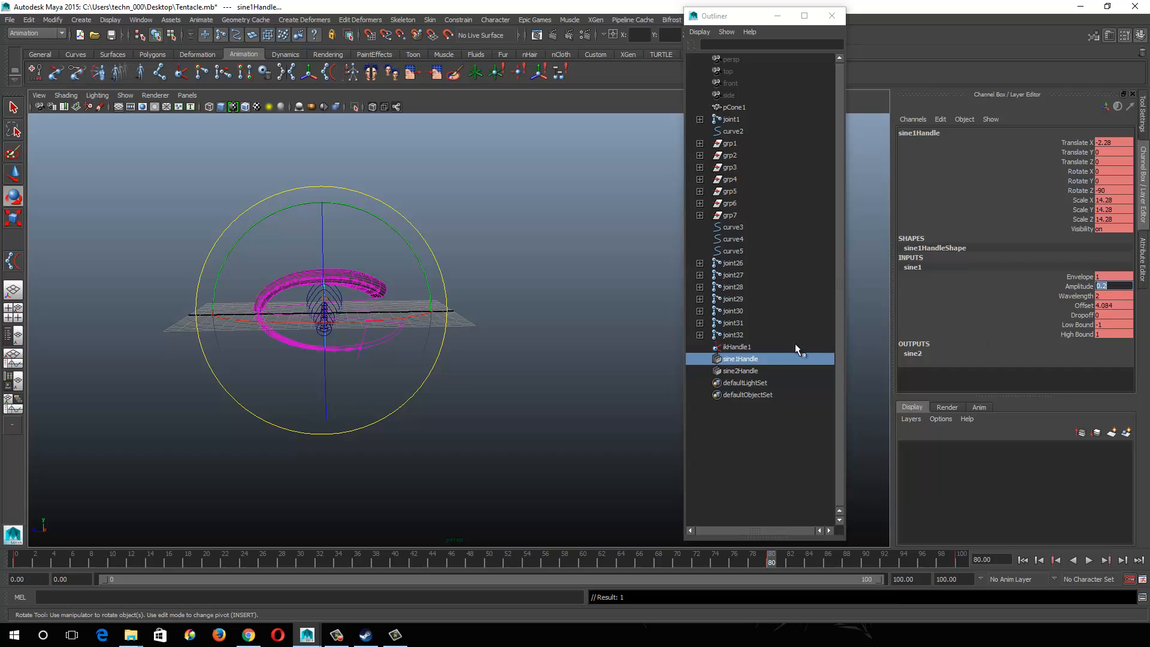
left_click(743, 372)
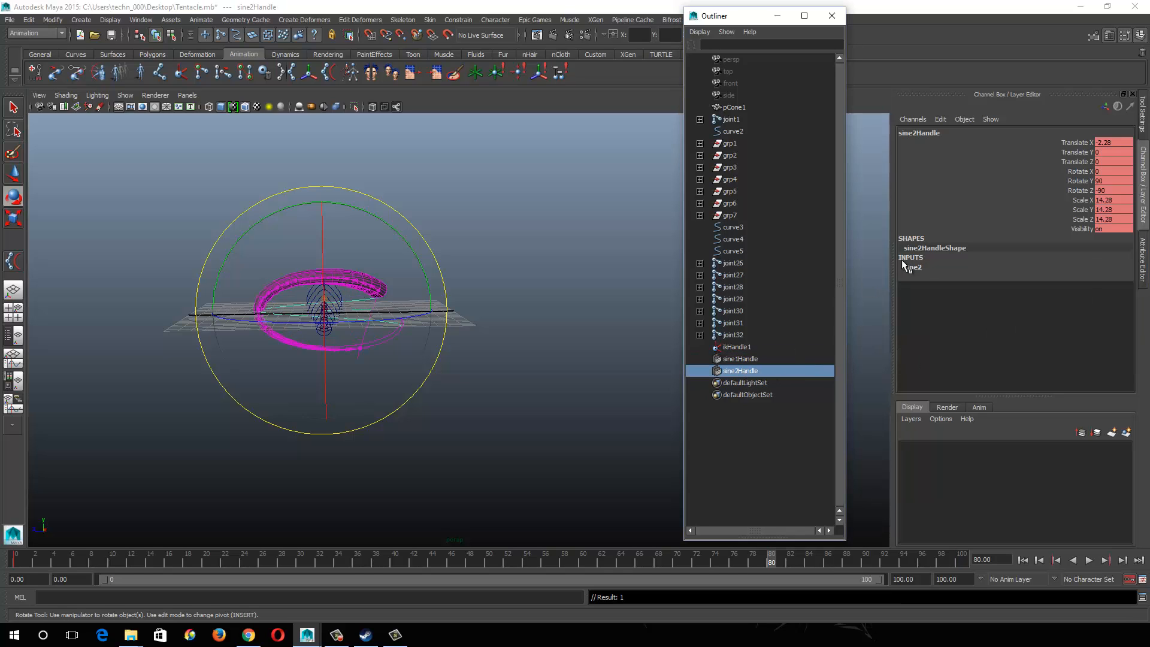
left_click(950, 267)
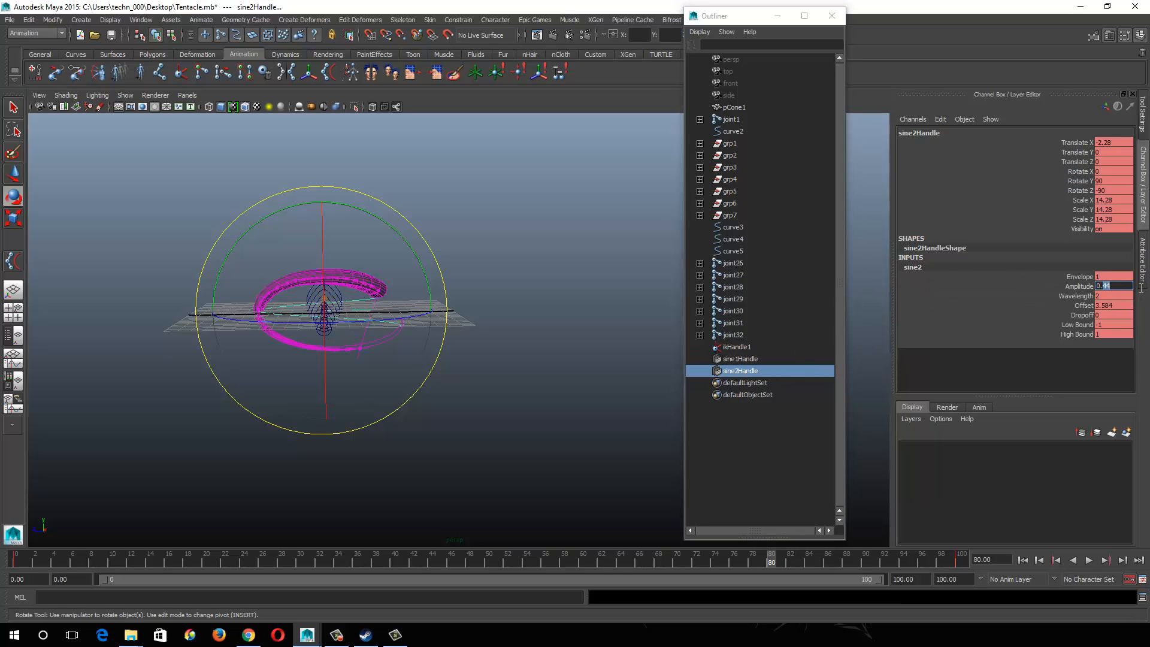
type("2")
key("Return")
Step: Play the animation from the start to check how the amplitude changes affect the tentacle's spiral motion
left_click_drag(430, 433, 187, 488, "alt")
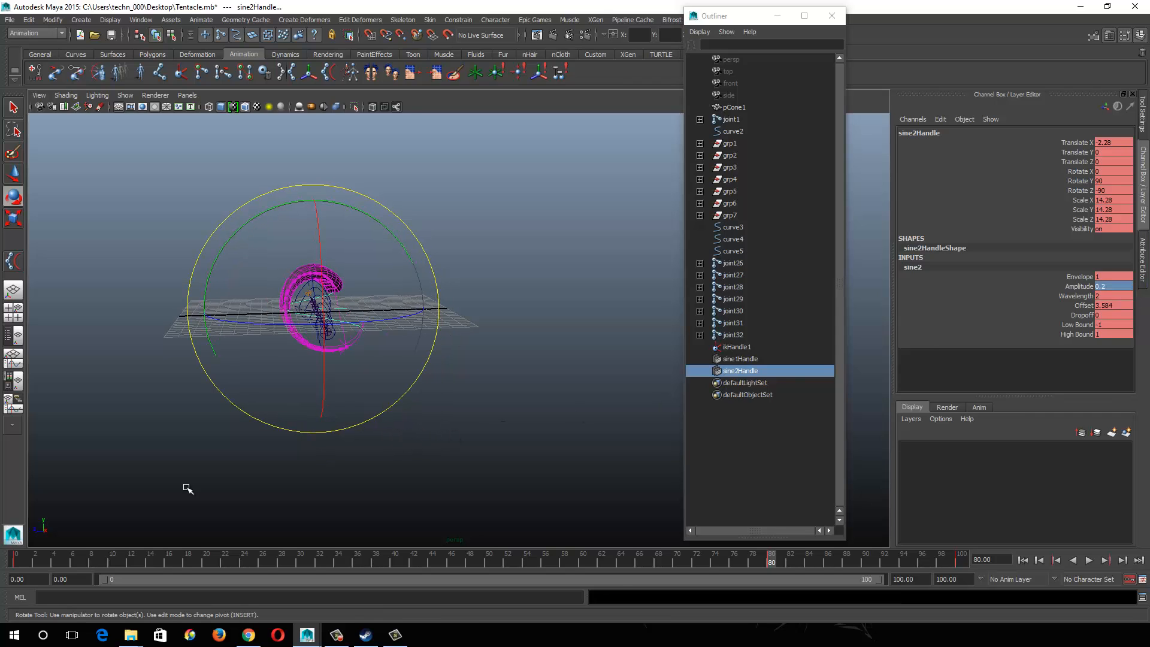
left_click(27, 556)
key("alt+v")
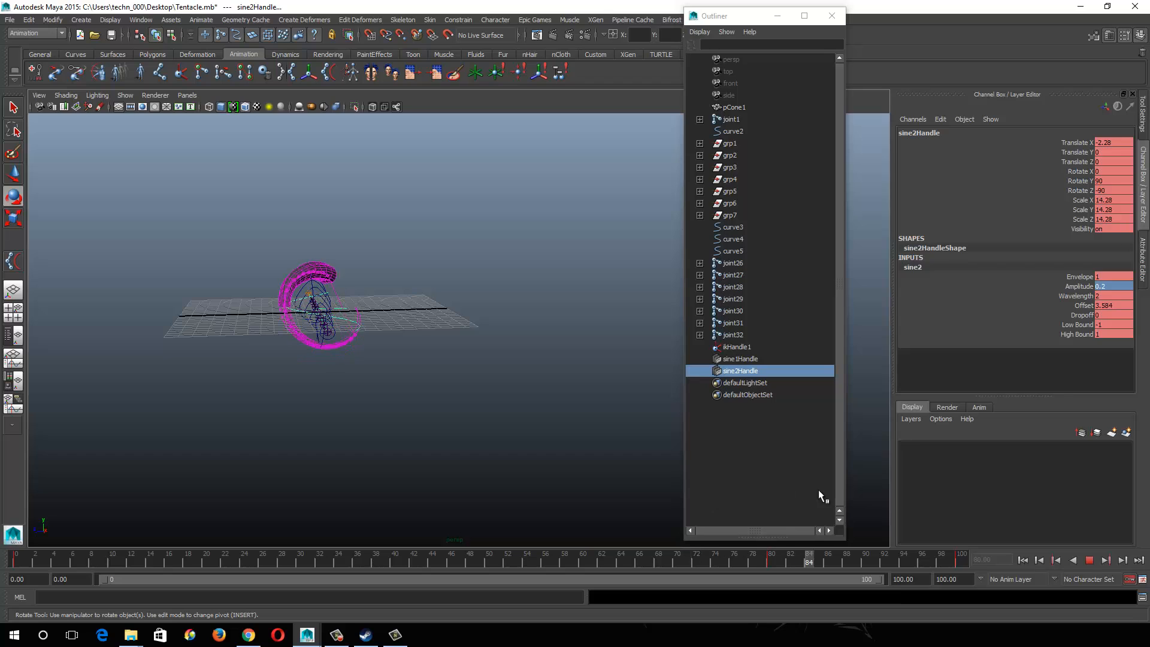
Step: Return to frame 0 and set the sine2 deformer's Amplitude to 0.2 there
left_click_drag(957, 557, 4, 546)
double_click(1104, 287)
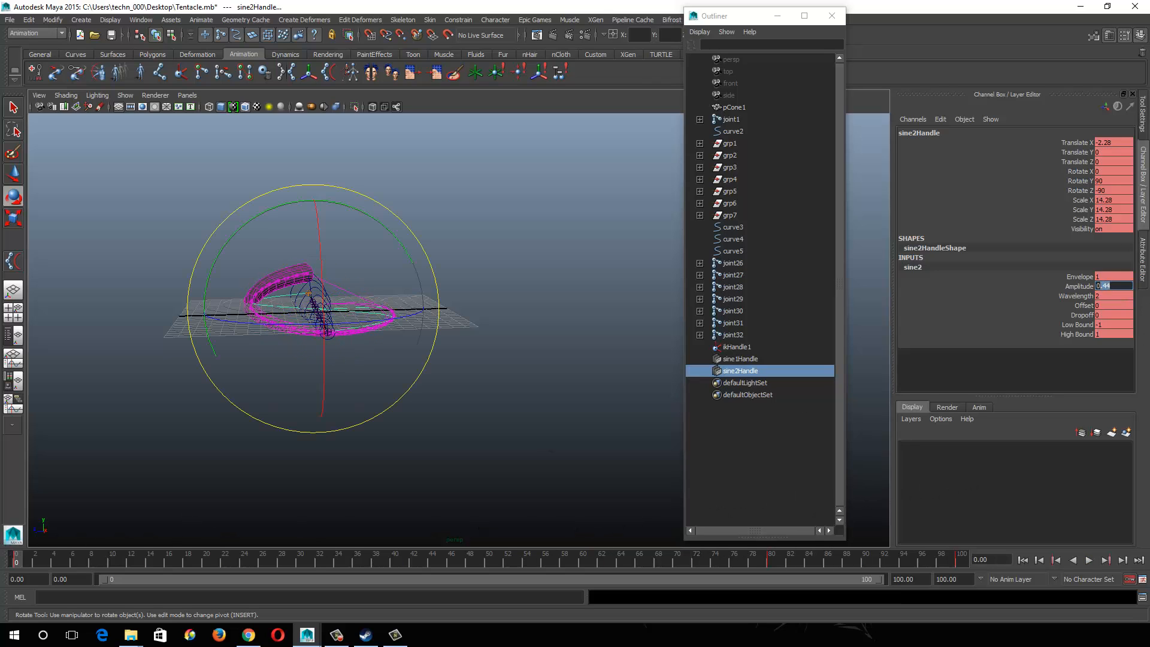
type("0.2")
key("Return")
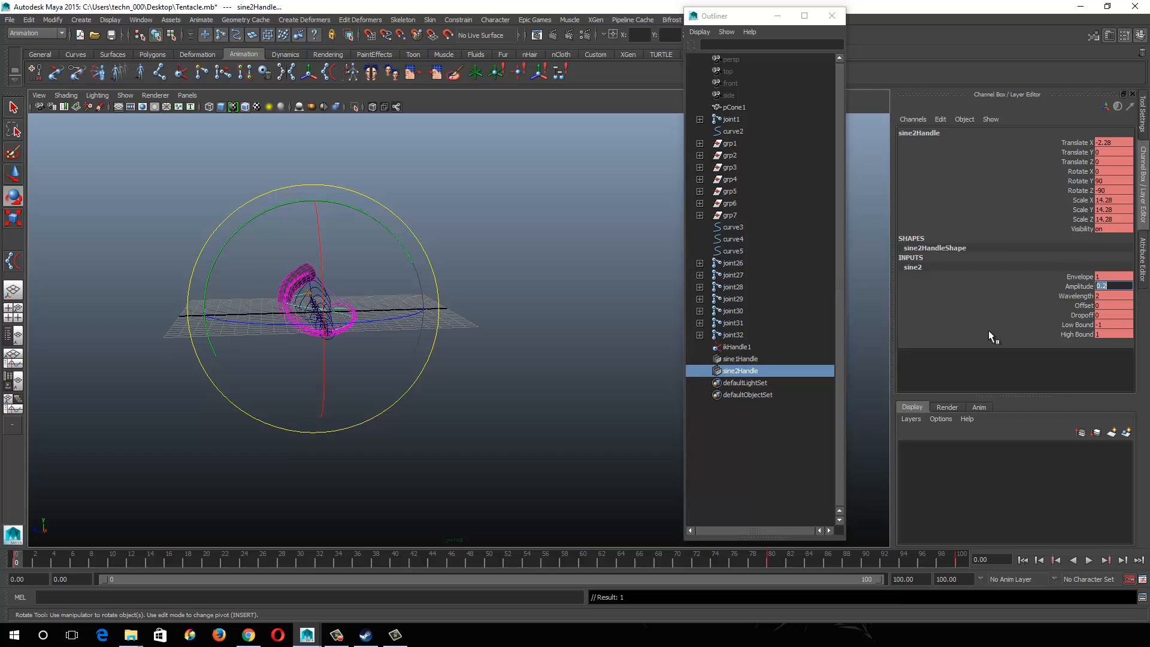
Step: Set the sine1 deformer's Amplitude to 0.2 at frame 0 and play the animation from a three-quarter view
left_click(734, 358)
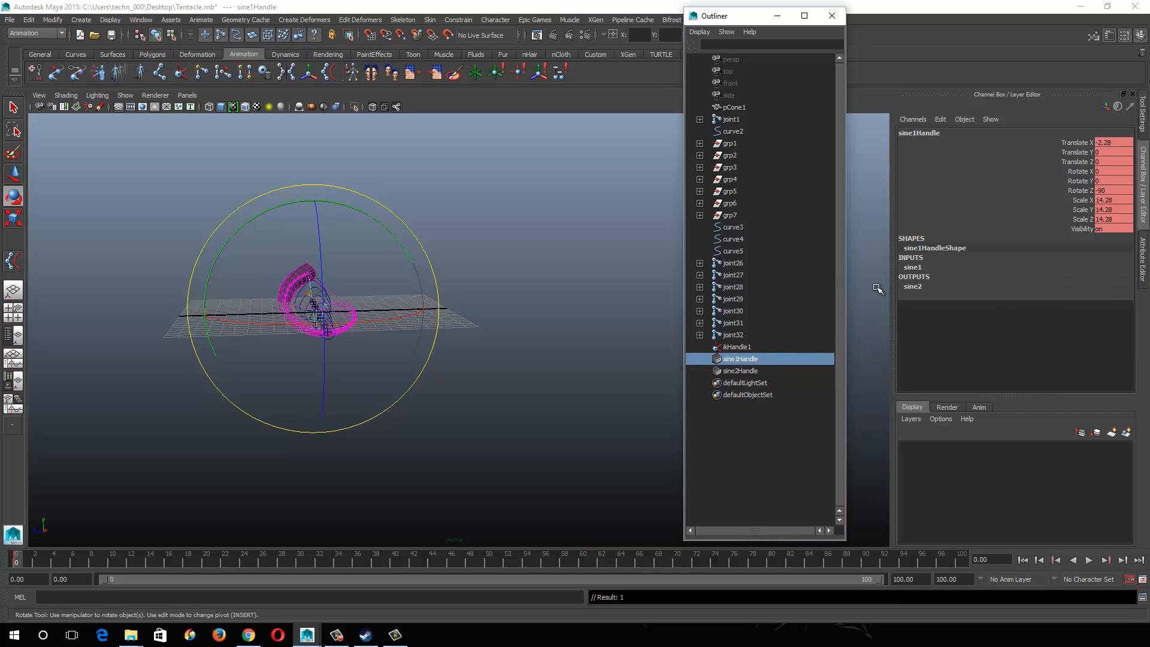
left_click(913, 267)
double_click(1114, 285)
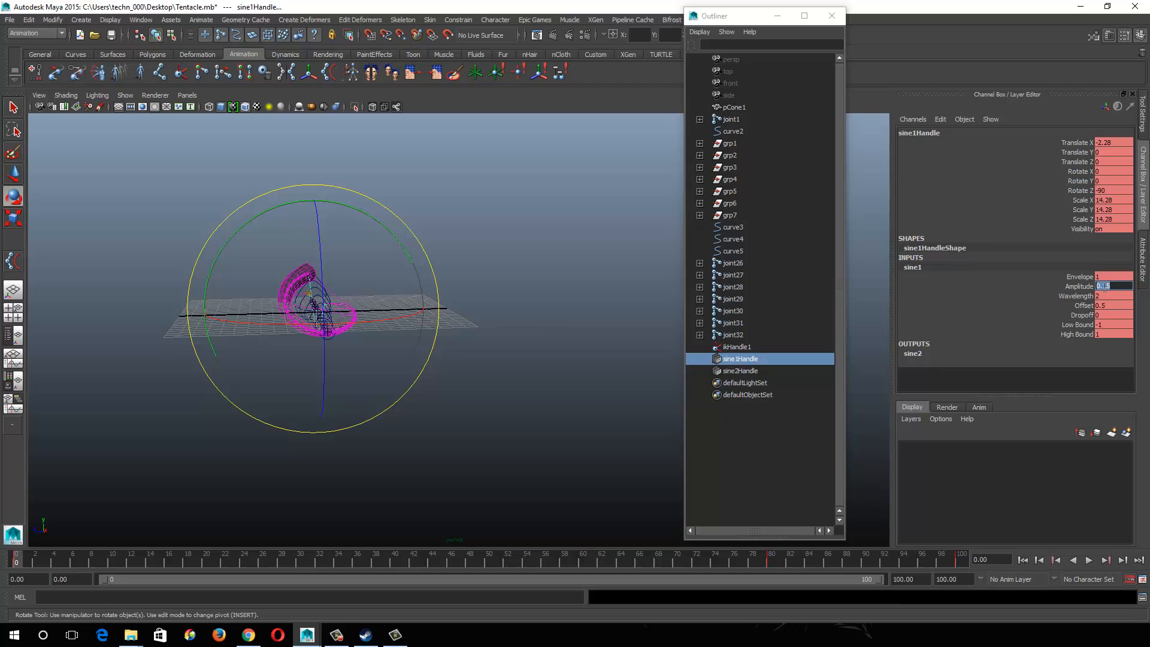
type("2")
key("Return")
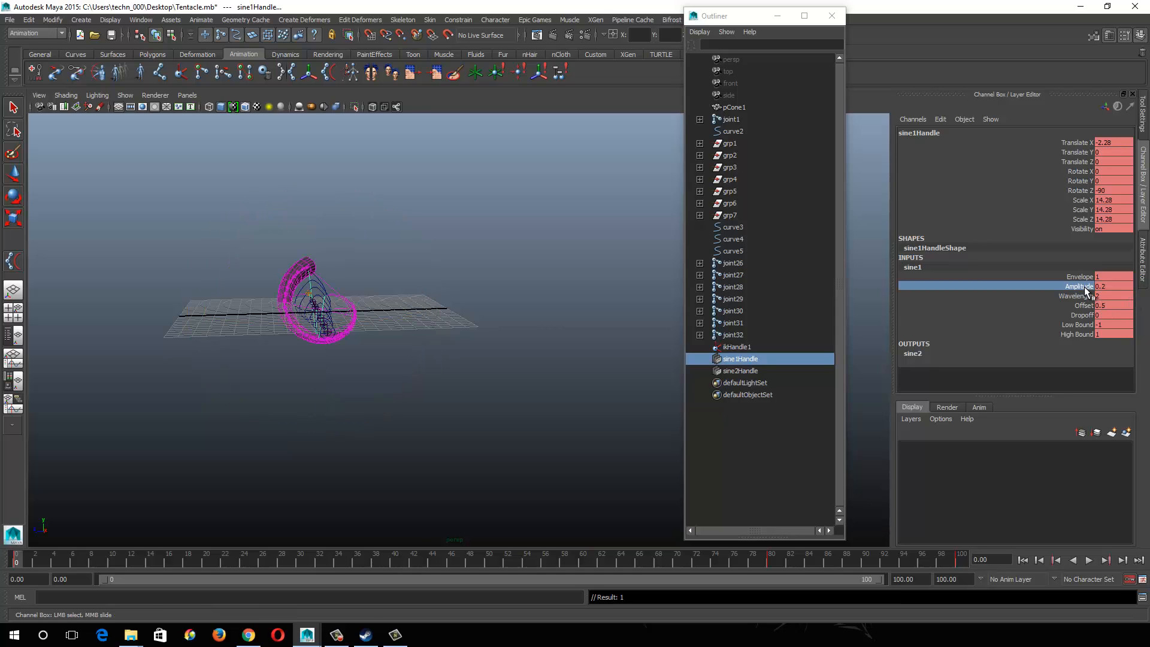
left_click_drag(262, 421, 308, 421, "alt")
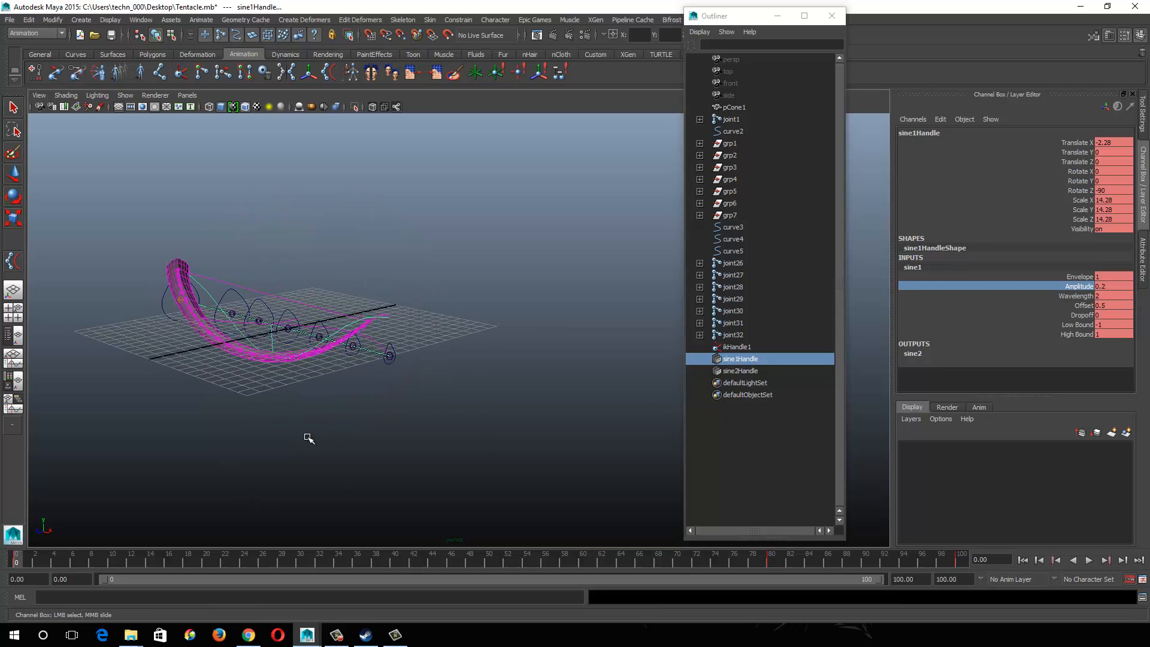
key("alt+v")
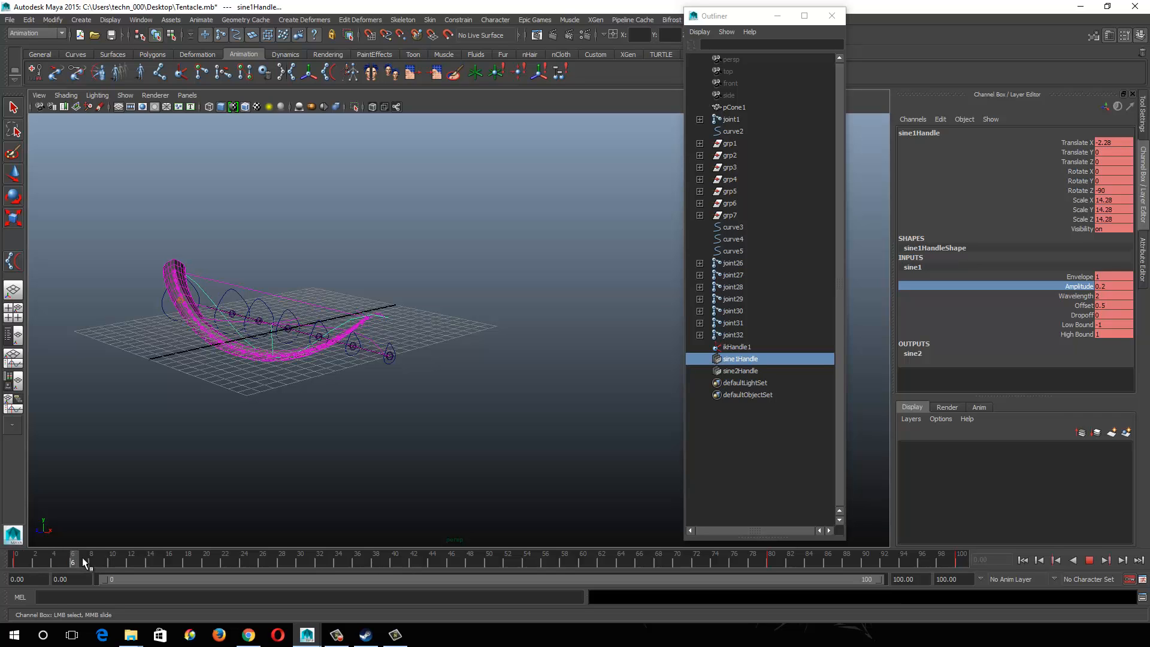
Step: Play and scrub the animation while viewing the tentacle end-on to check its spiral motion
key("alt+v")
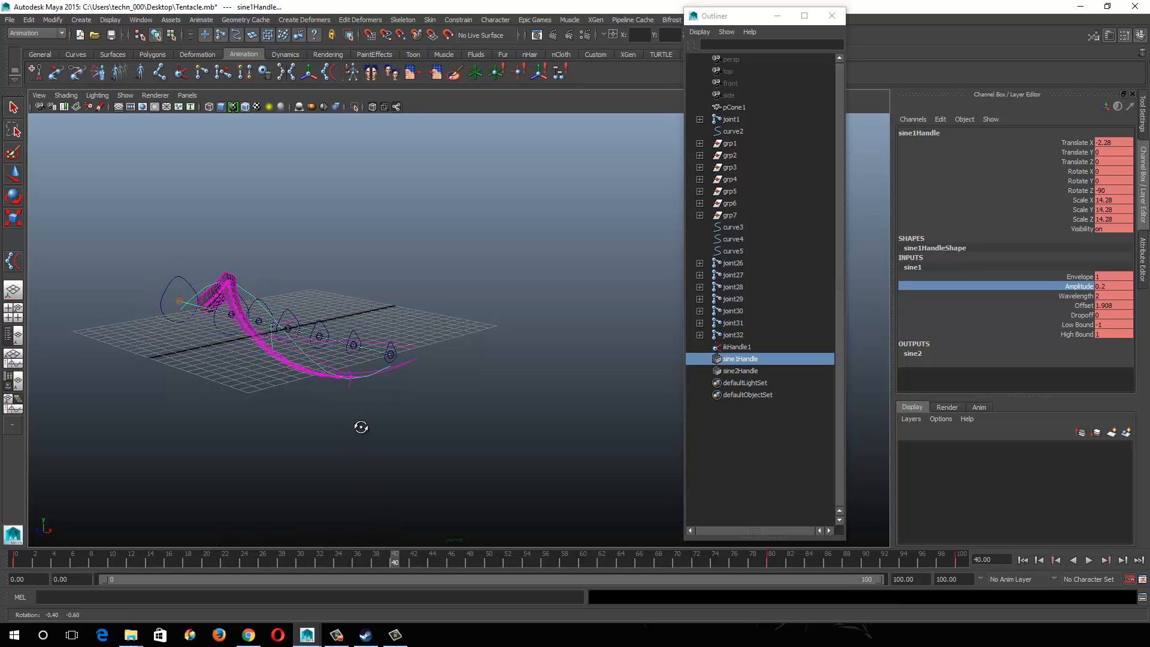
left_click_drag(362, 426, 406, 466, "alt")
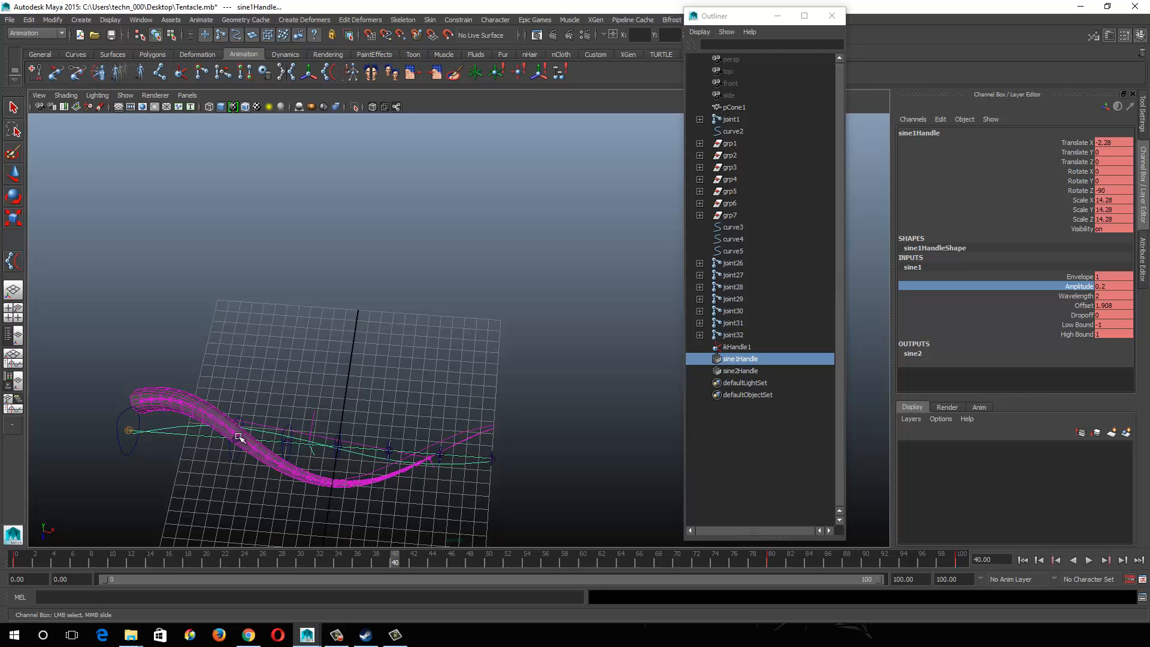
left_click_drag(236, 441, 209, 400, "alt")
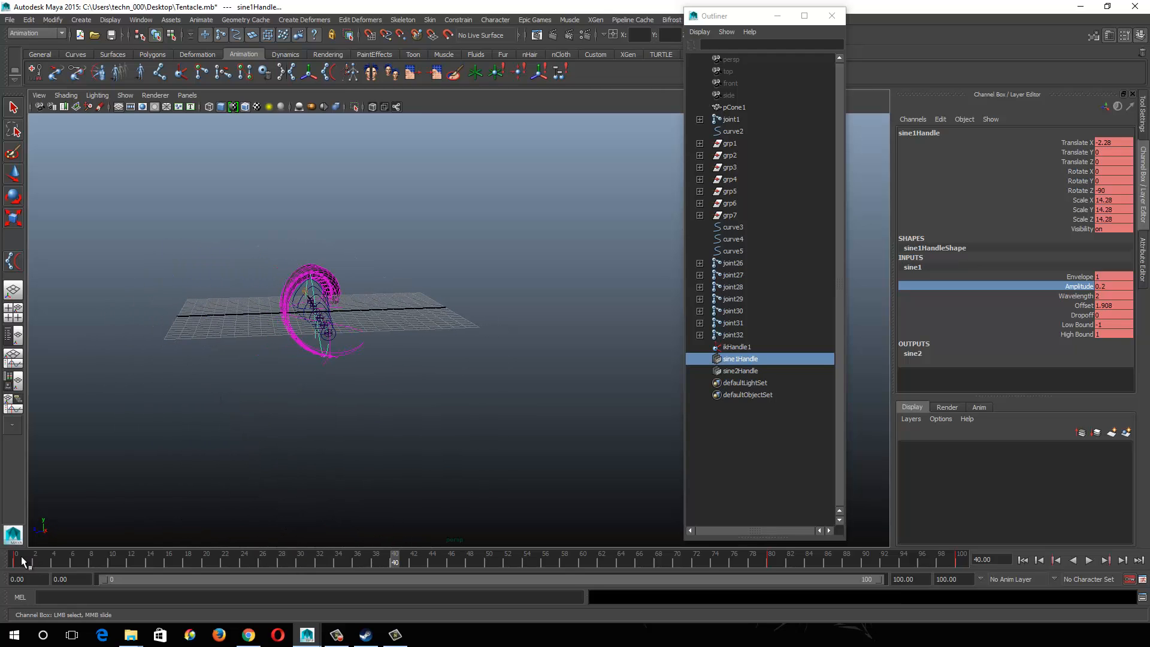
key("alt+v")
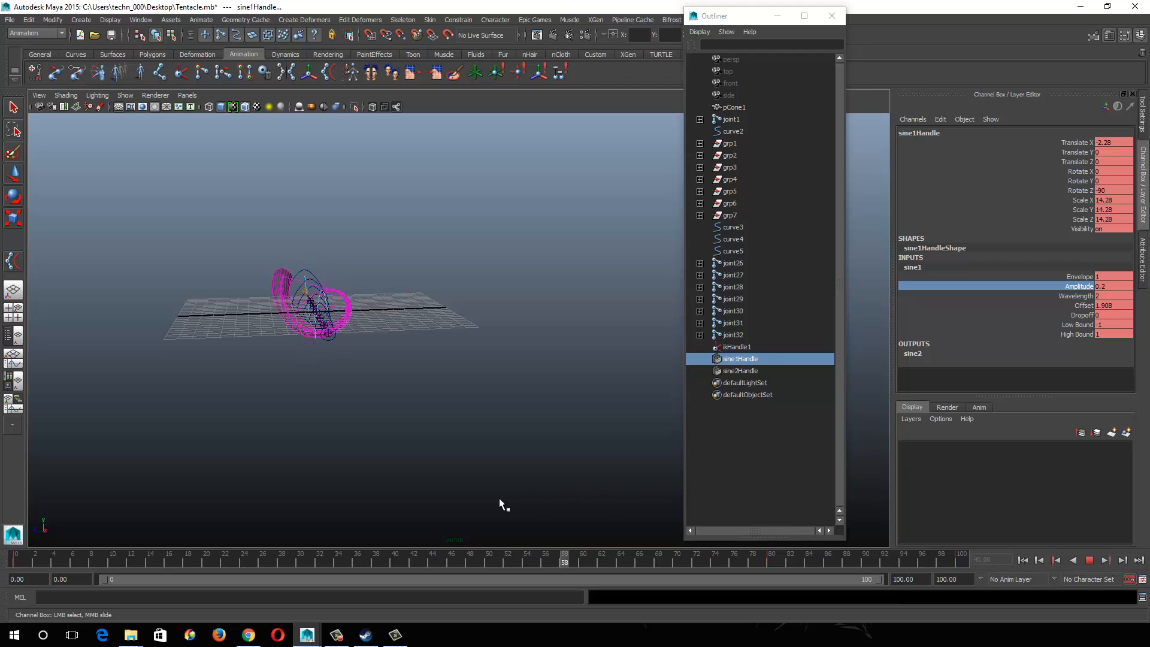
left_click(28, 552)
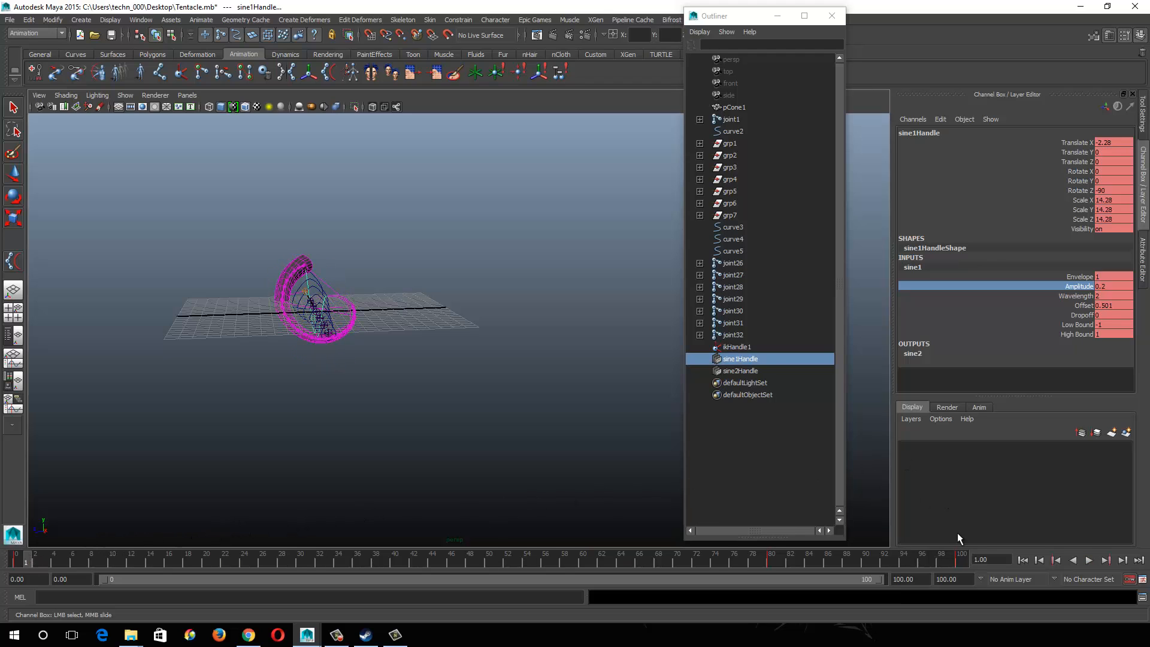
left_click_drag(961, 555, 122, 558)
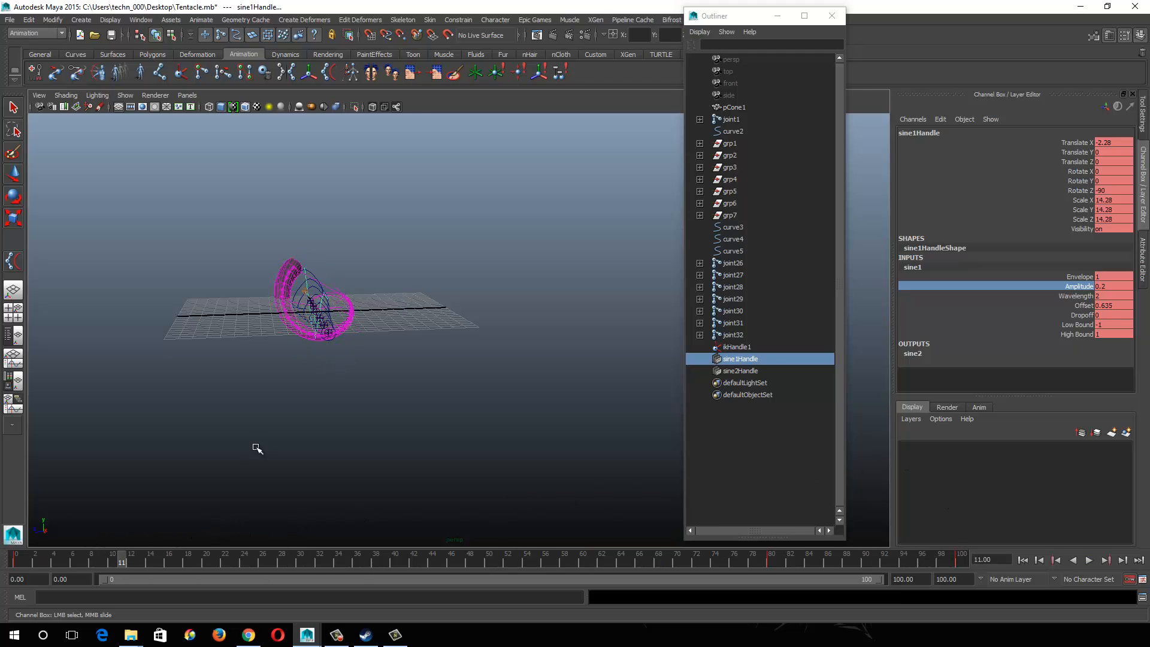
Step: Replay the animation from frame 0 to examine the tentacle's wave motion from side and low-angle views
left_click_drag(257, 449, 252, 541, "alt")
key("alt+v")
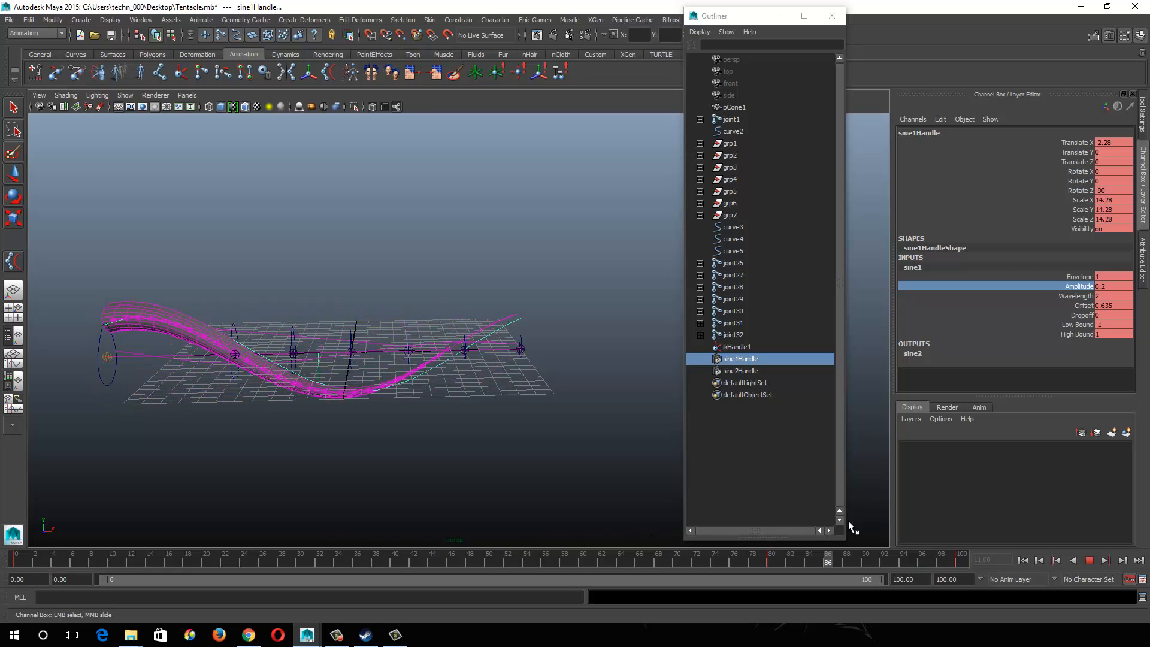
left_click_drag(18, 590, 1, 590)
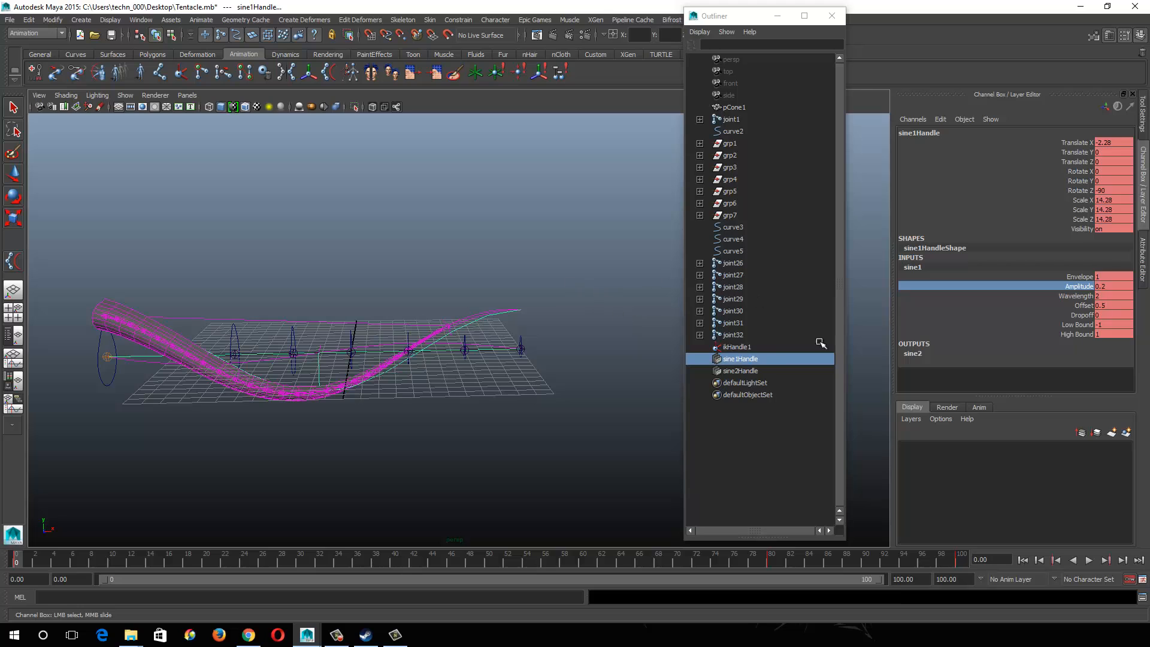
key("alt+v")
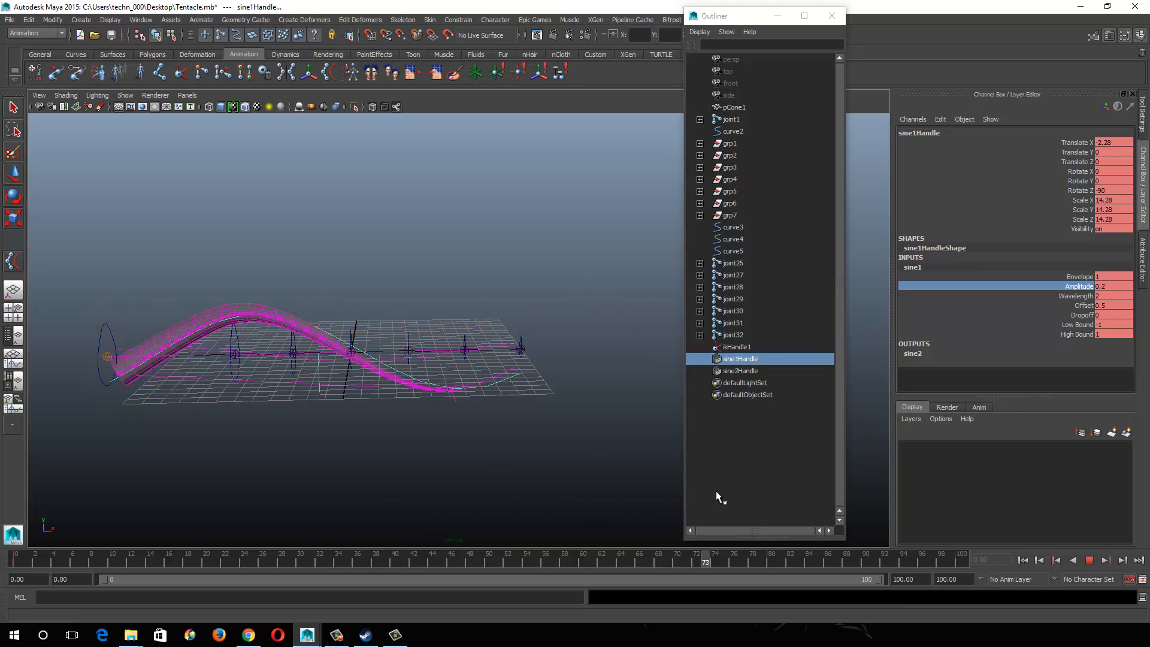
key("alt+v")
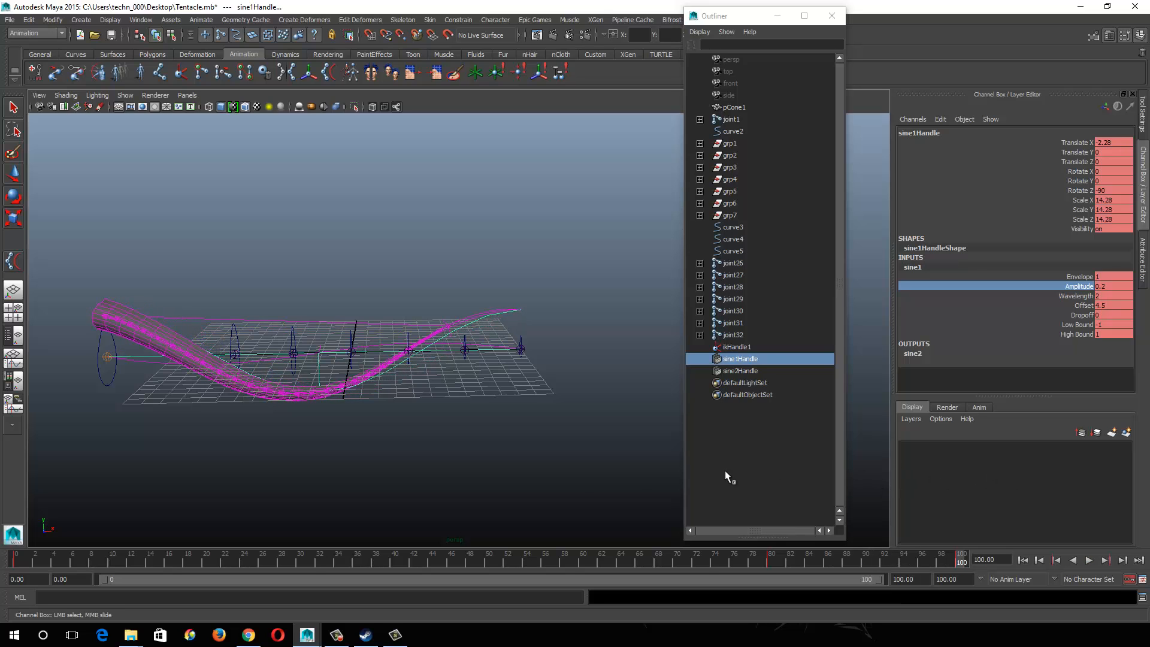
left_click_drag(395, 412, 306, 373, "alt")
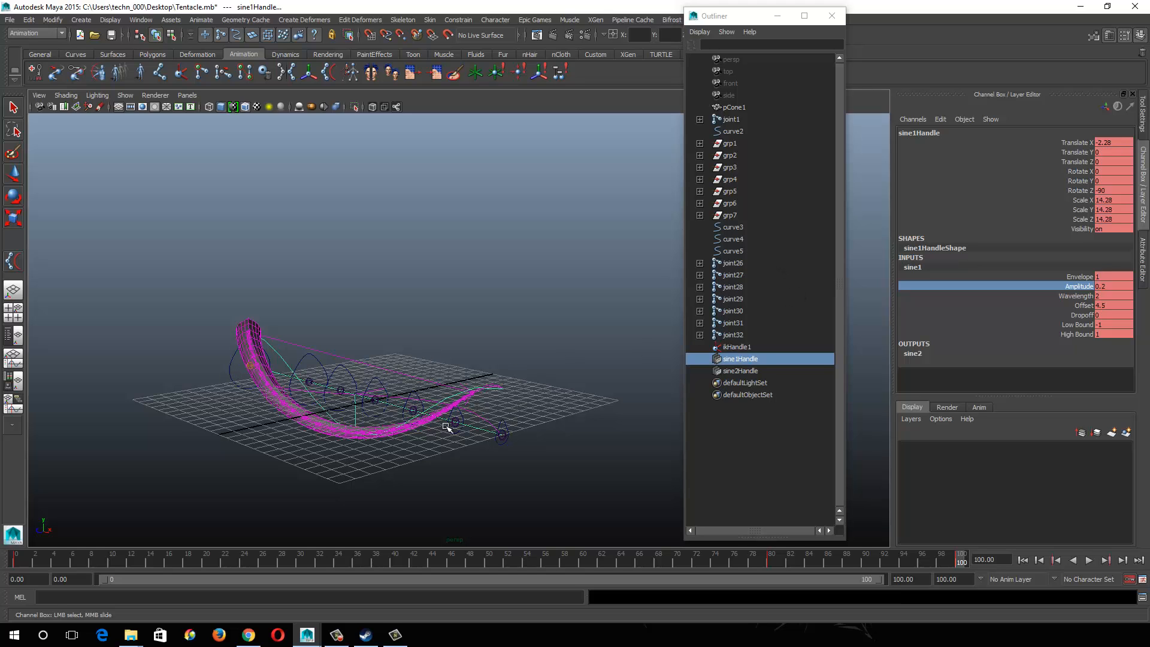
left_click_drag(352, 460, 526, 402, "alt")
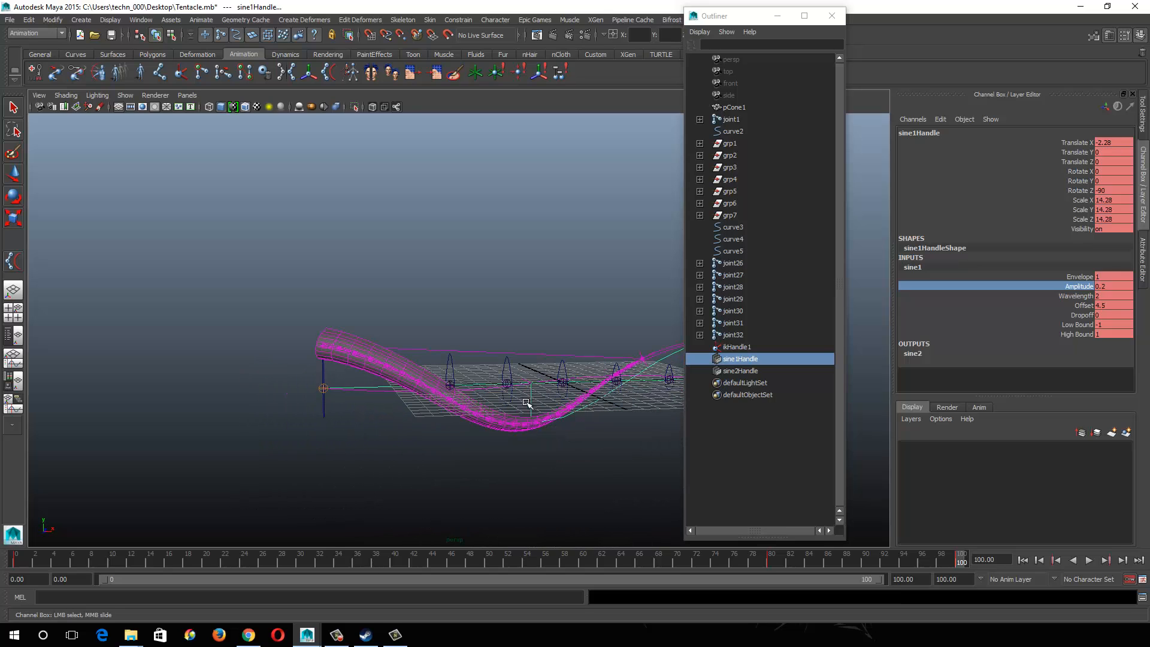
middle_click_drag(486, 403, 418, 411, "alt")
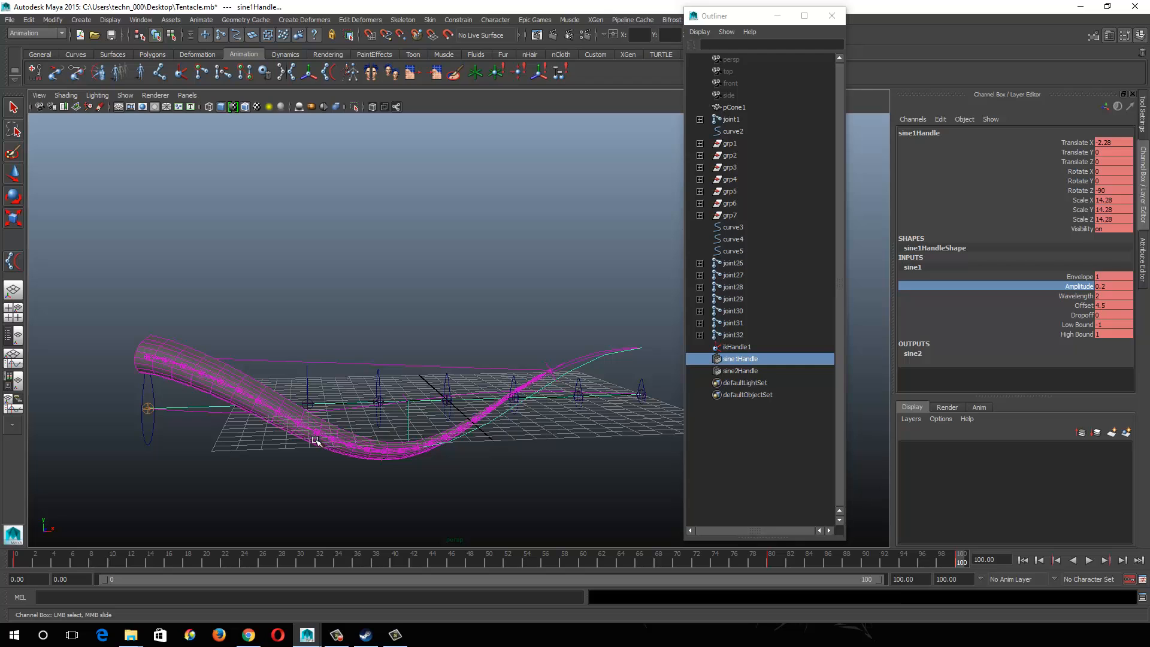
left_click(14, 560)
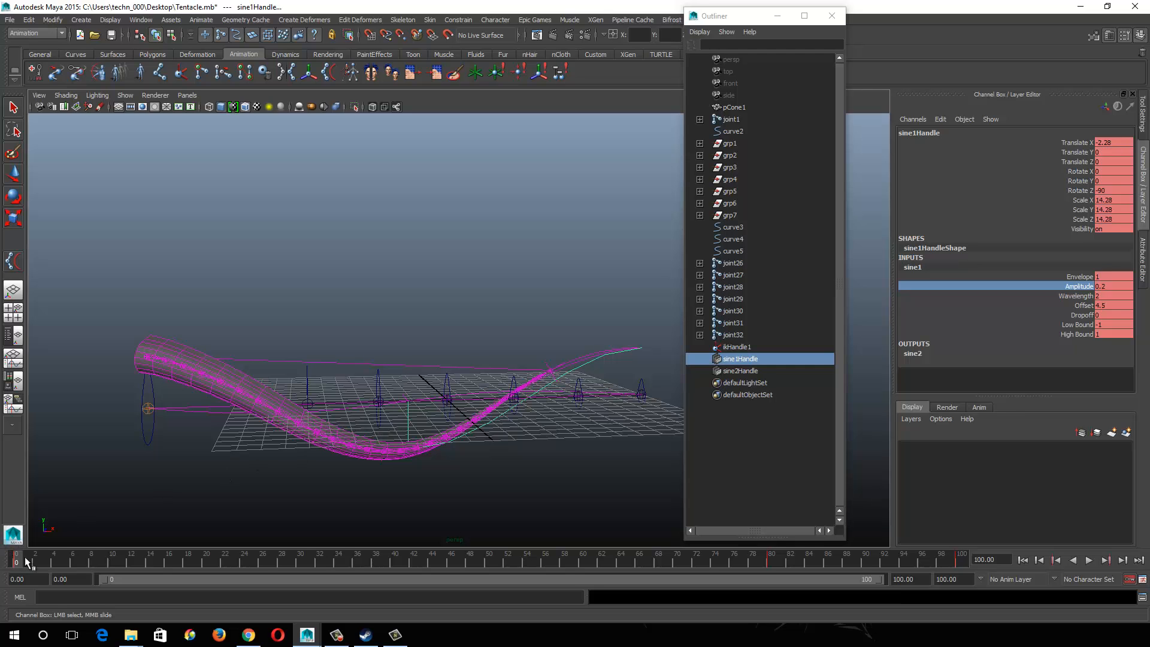
key("alt+v")
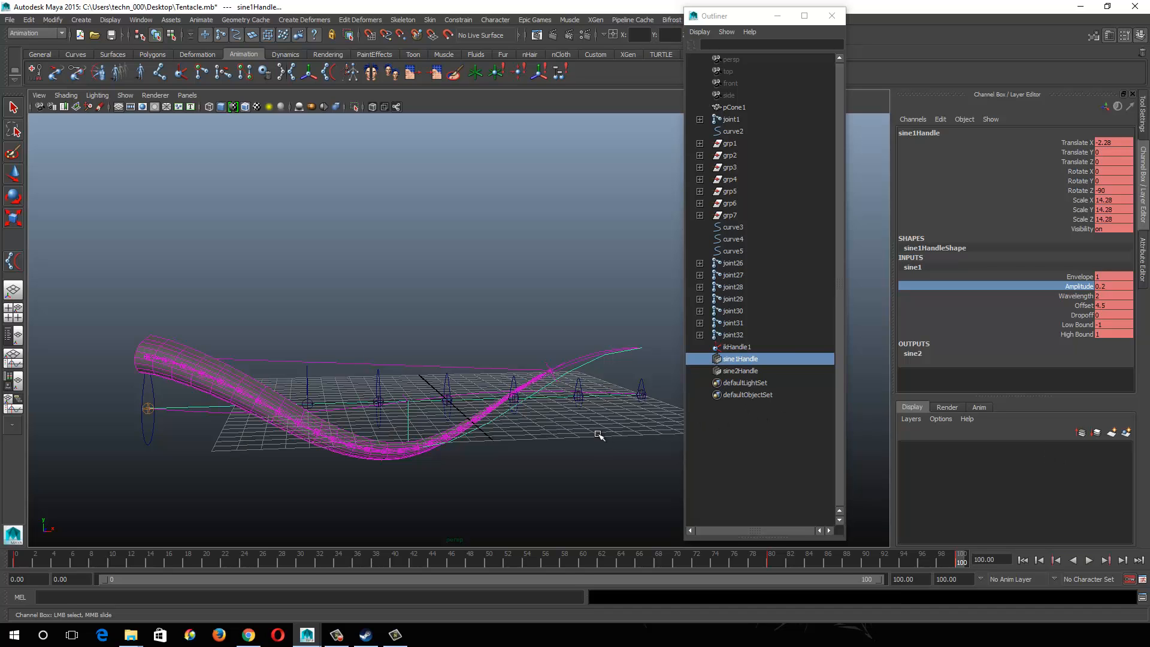
Step: Try moving the ctrl3 control freely, and undo the move
left_click(379, 389)
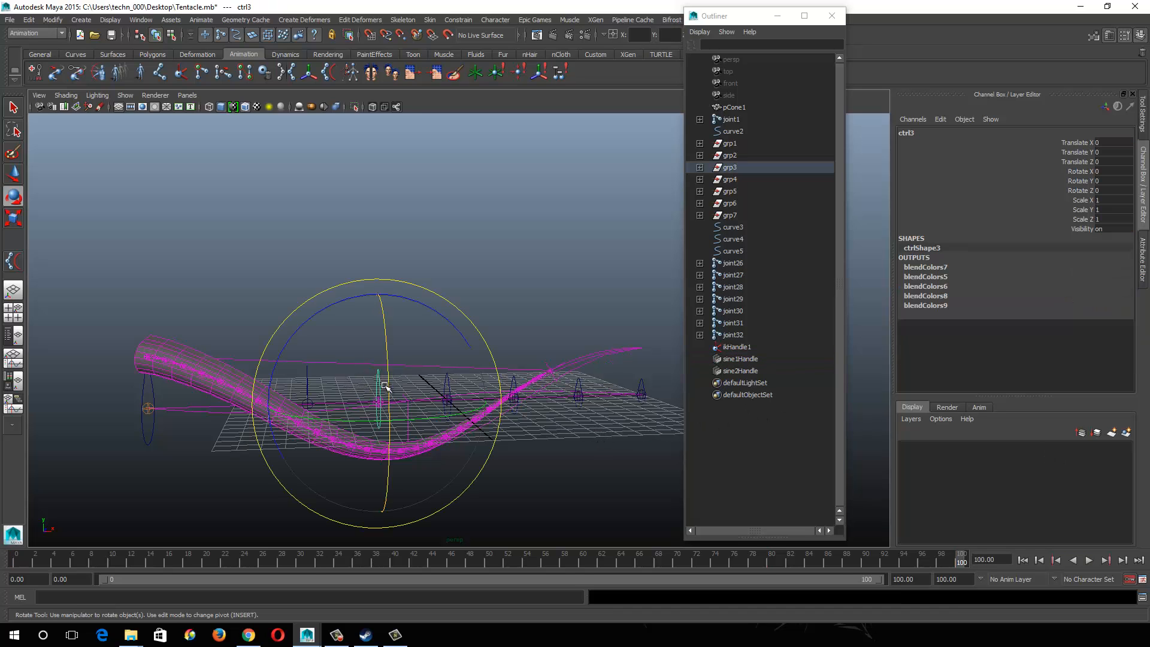
key("w")
mouse_move(380, 407)
left_mouse_down()
mouse_move(372, 303)
mouse_move(375, 398)
mouse_move(390, 354)
mouse_move(400, 362)
mouse_move(398, 427)
mouse_move(384, 417)
mouse_move(393, 404)
mouse_move(400, 423)
mouse_move(394, 413)
left_mouse_up()
key("ctrl+z")
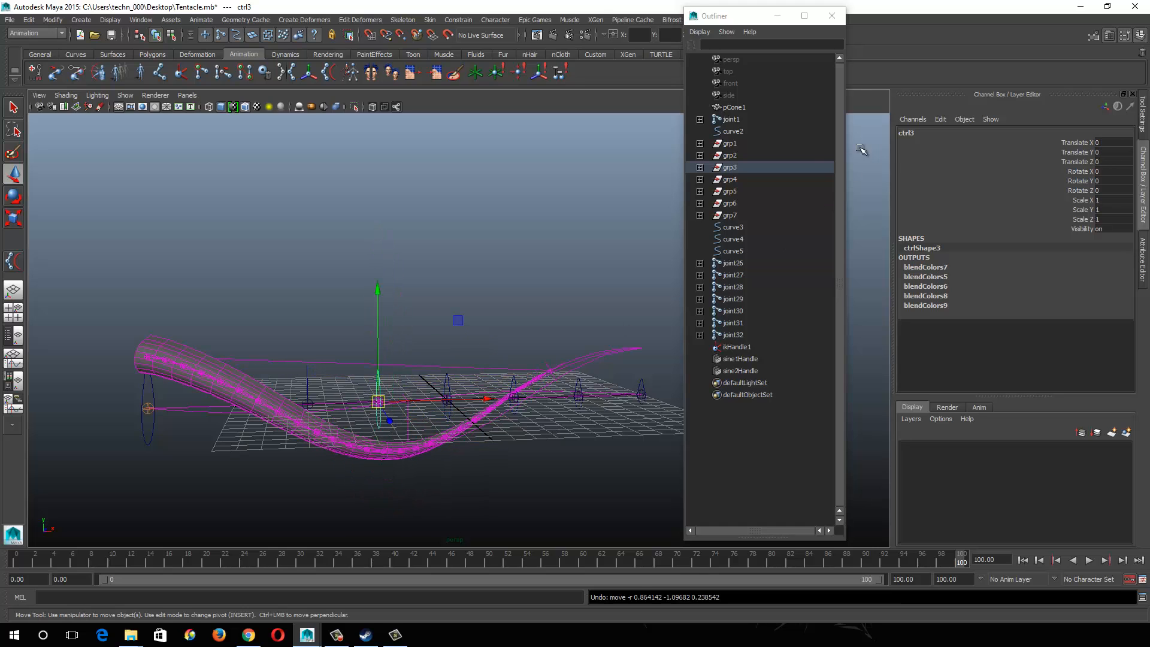
Step: Try deleting the curve's bind joints, joint26 through joint32
left_click(699, 168)
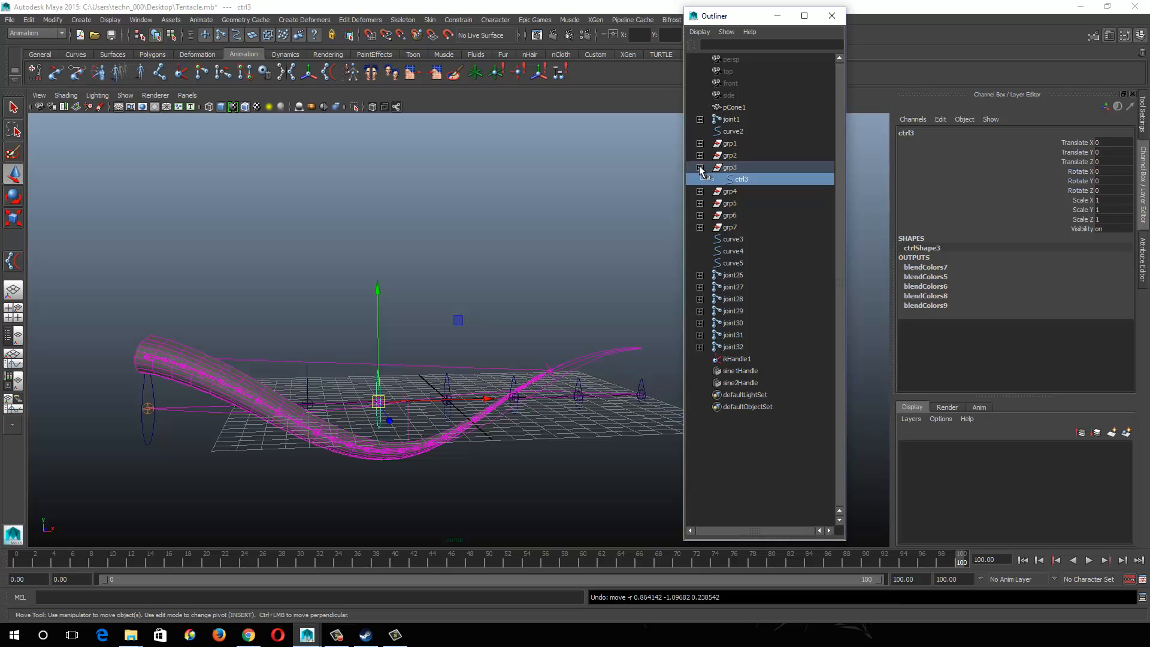
left_click(700, 167)
left_click(729, 264)
left_click(729, 333)
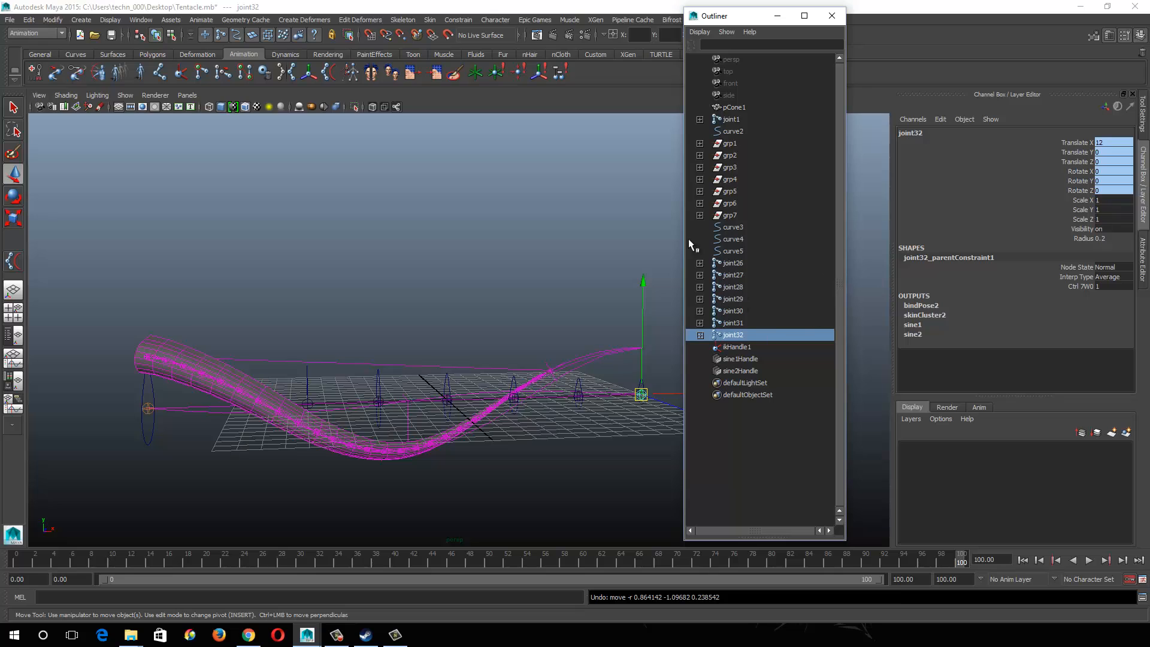
left_click(732, 323)
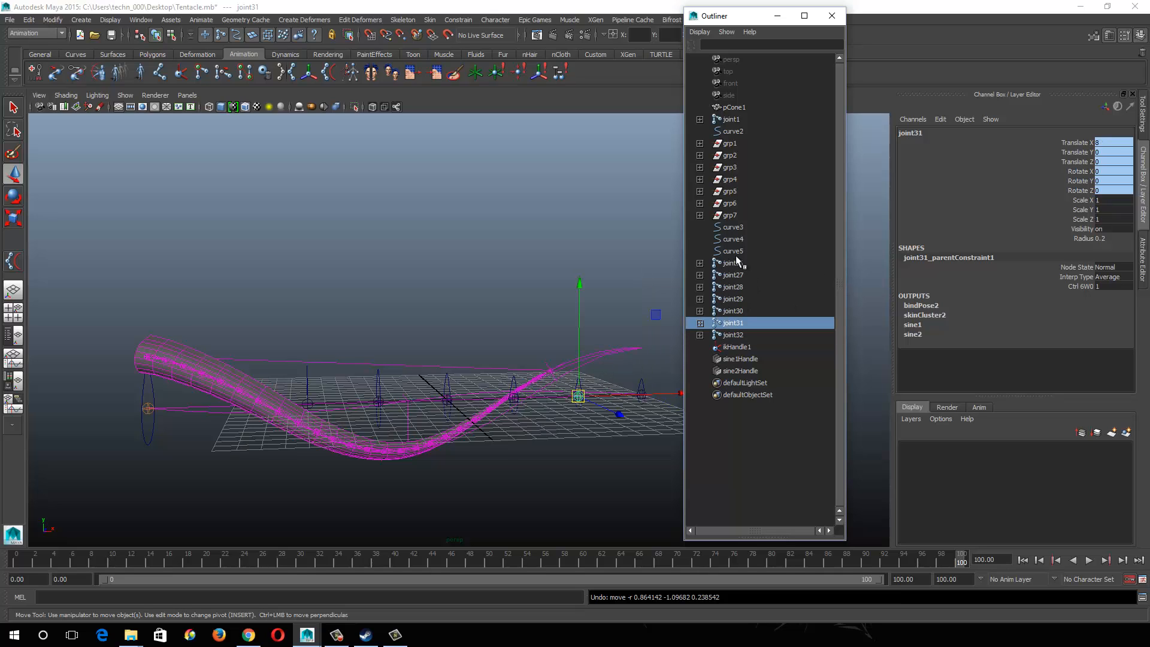
left_click(726, 336)
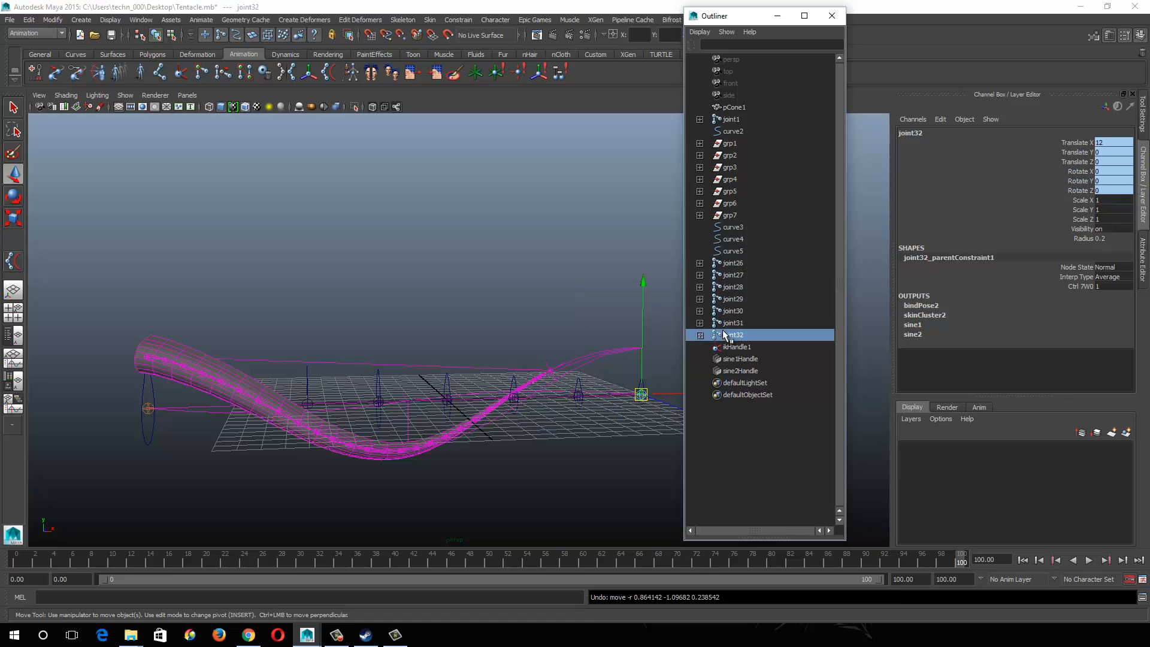
left_click(729, 273, "shift")
left_click(732, 264, "shift")
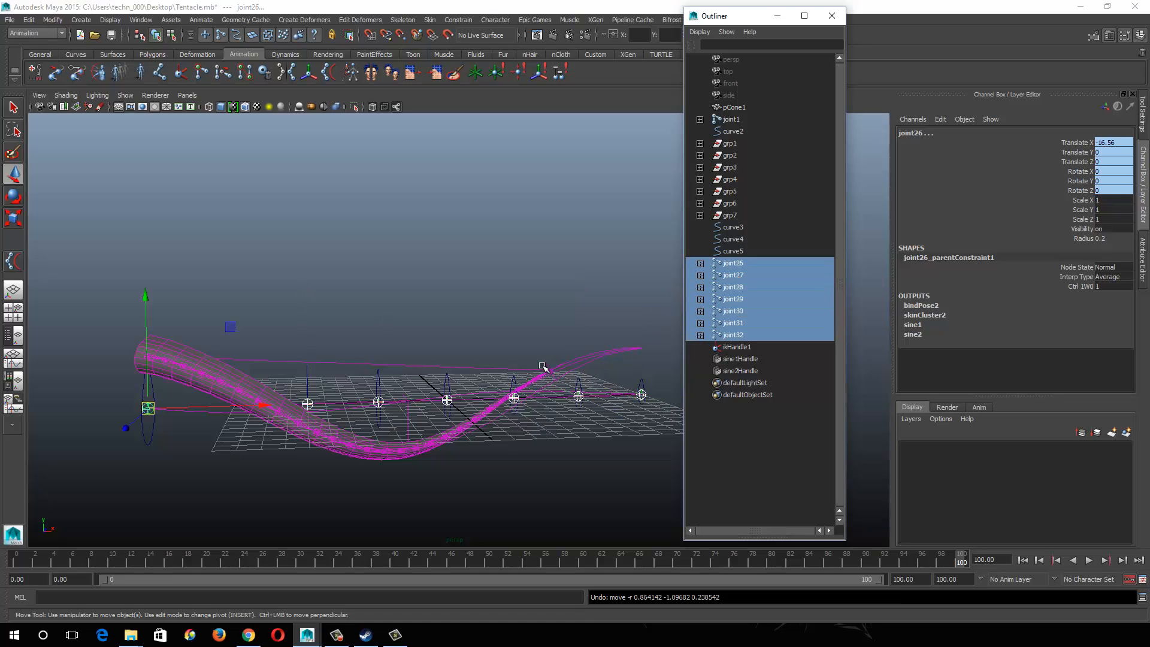
key("Delete")
Step: Play the animation from the start to check how the tentacle moves without the deleted joints
left_click_drag(383, 415, 275, 402, "alt")
left_click(20, 562)
key("alt+v")
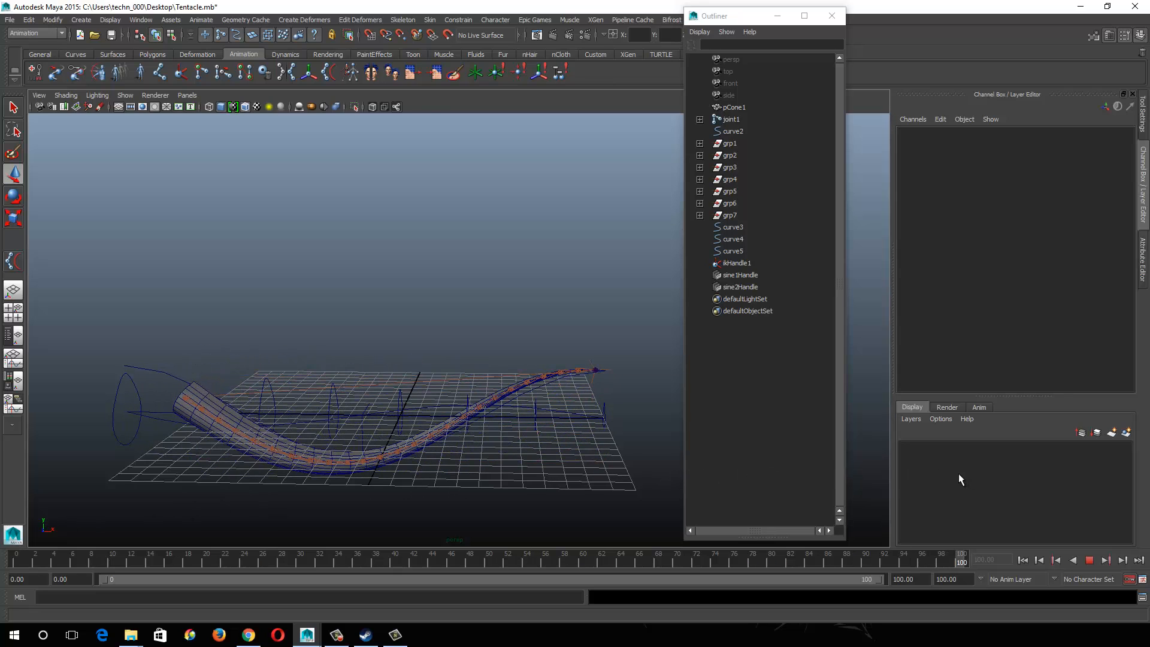
key("Escape")
left_click_drag(344, 418, 499, 408, "alt")
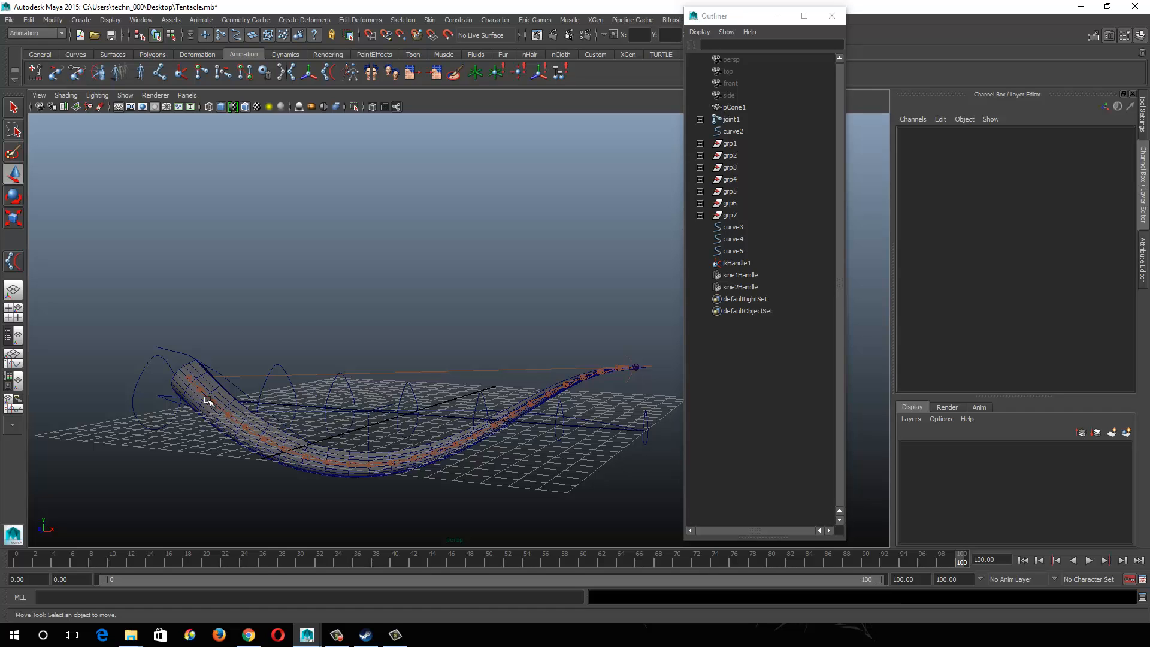
Step: Test the ctrl3 control without the joints by raising it about 2.2 units
left_click(742, 276)
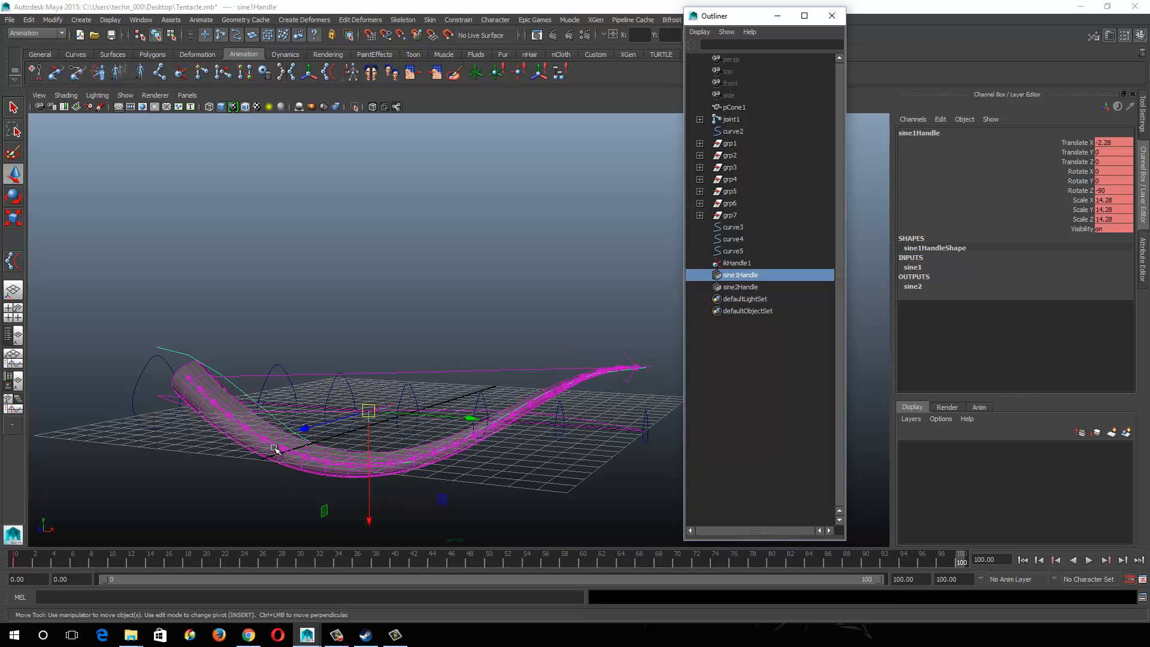
left_click(335, 384)
left_click_drag(340, 410, 354, 368)
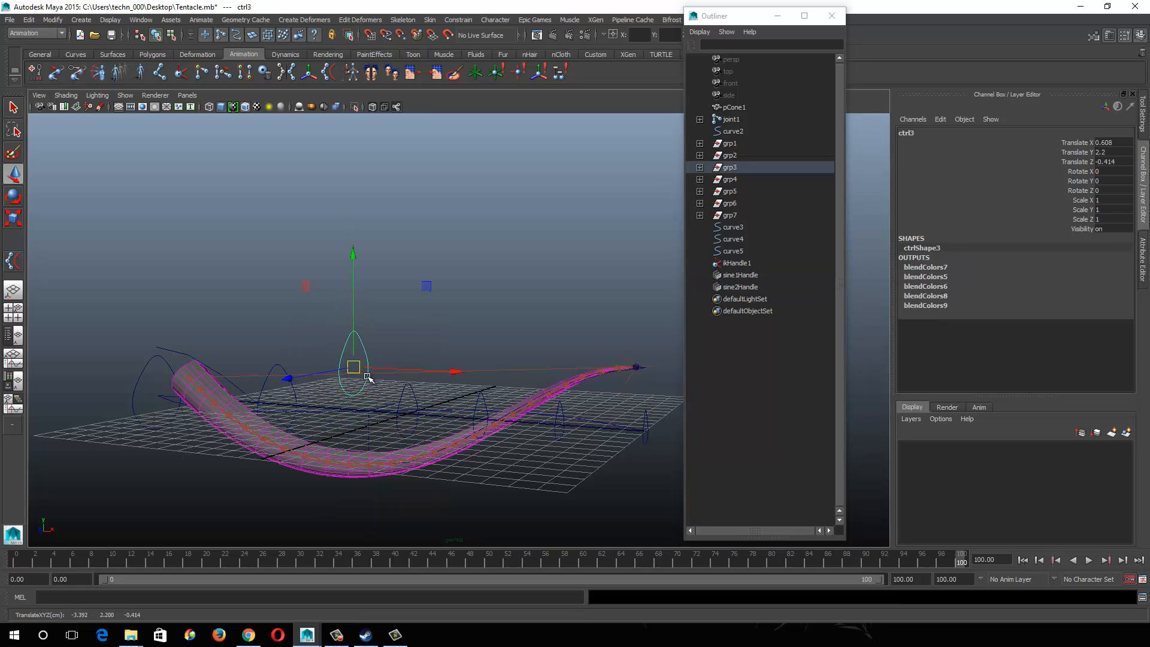
Step: Undo the ctrl3 move and the deletion of joint26 through joint32, and clear the selection
key("ctrl+z")
key("ctrl+z")
key("ctrl+z")
key("ctrl+z")
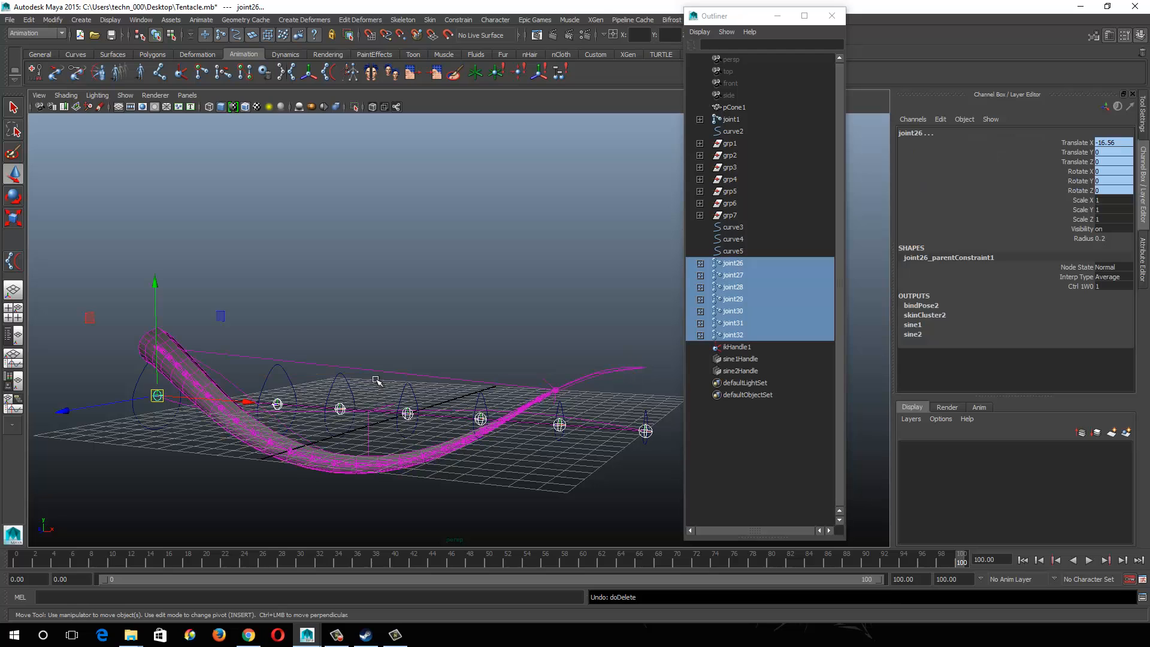
key("ctrl+z")
left_click(376, 311)
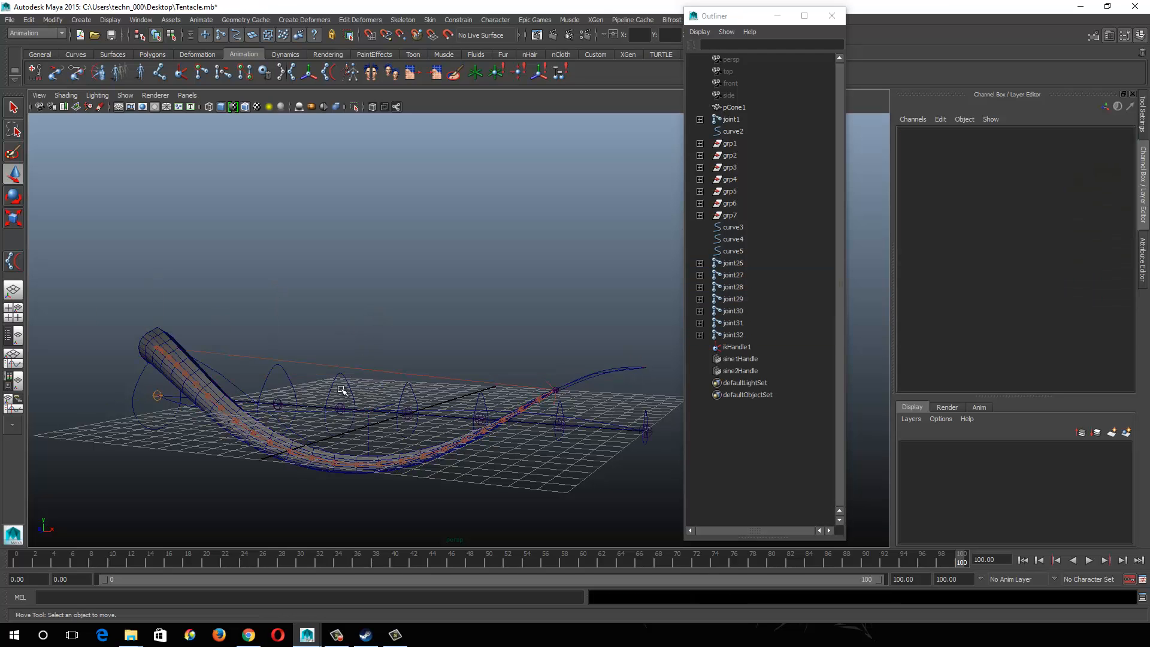
Step: Raise the tip-side controls ctrl7, ctrl6 and ctrl5, with ctrl7 at Translate Y about 1.66 and ctrl5 at about 1.56
left_click(346, 383)
left_click_drag(558, 389, 584, 375, "alt")
middle_click_drag(561, 373, 509, 365, "alt")
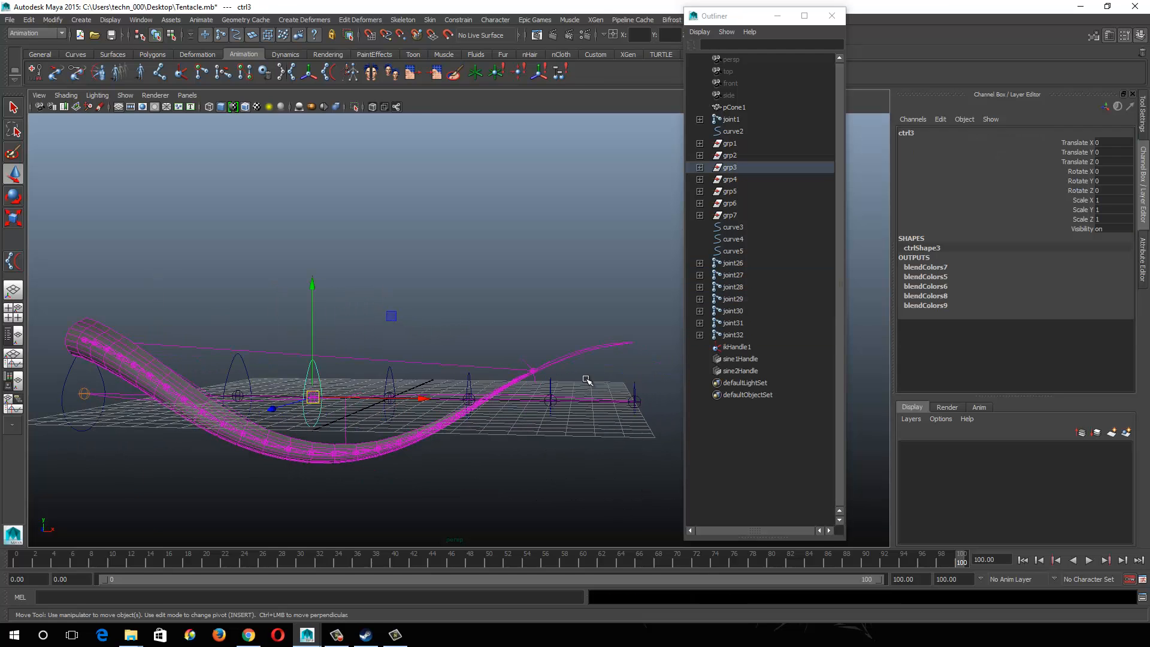
left_click(635, 387)
left_click_drag(634, 403, 633, 368)
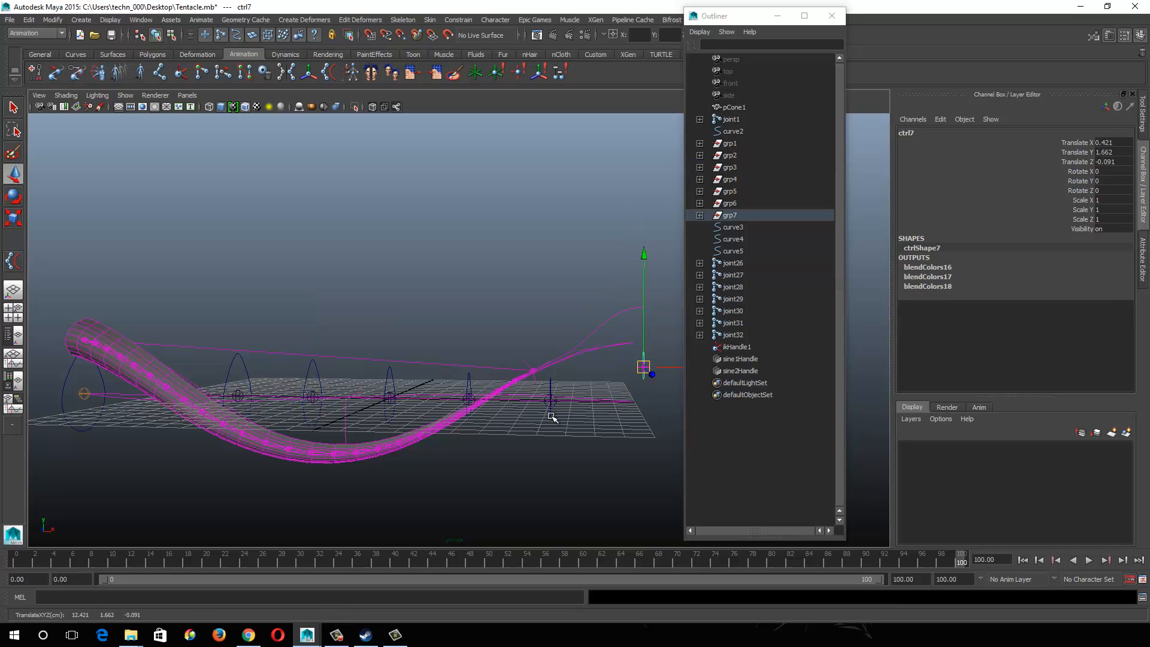
left_click(550, 396)
left_click_drag(549, 380, 464, 388)
left_click(470, 395)
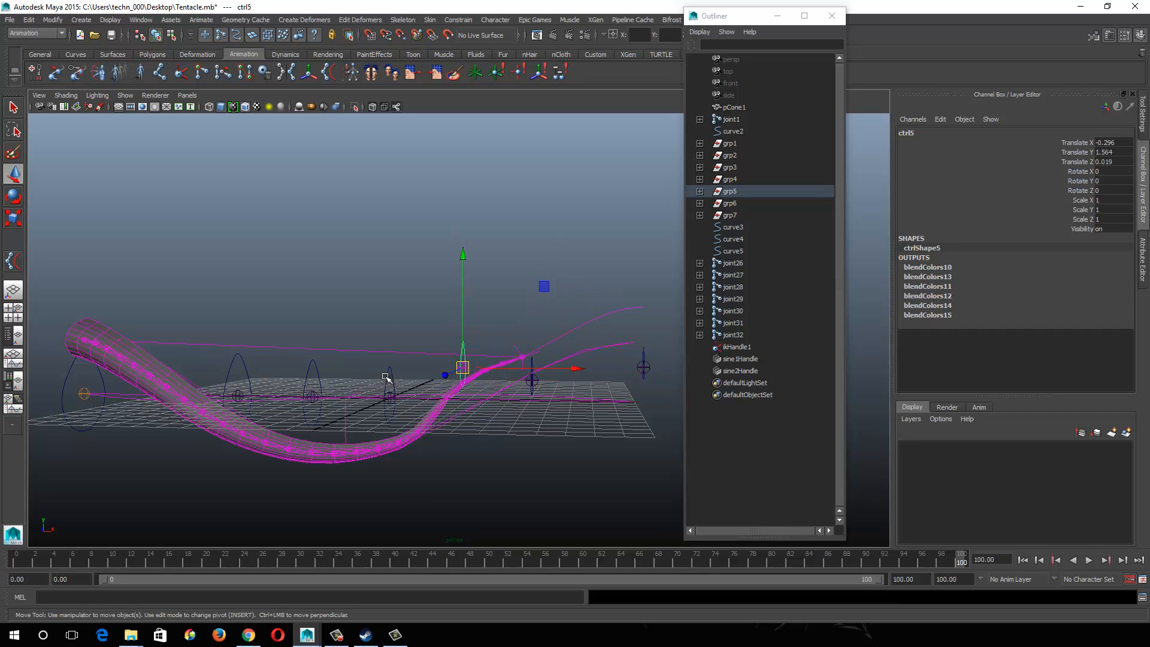
Step: Lower ctrl4 and ctrl3 below the grid, with ctrl3 at Translate Y about -2.2 and Rotate Z about -19.5
left_click(391, 401)
left_click_drag(393, 405, 410, 469)
left_click(306, 378)
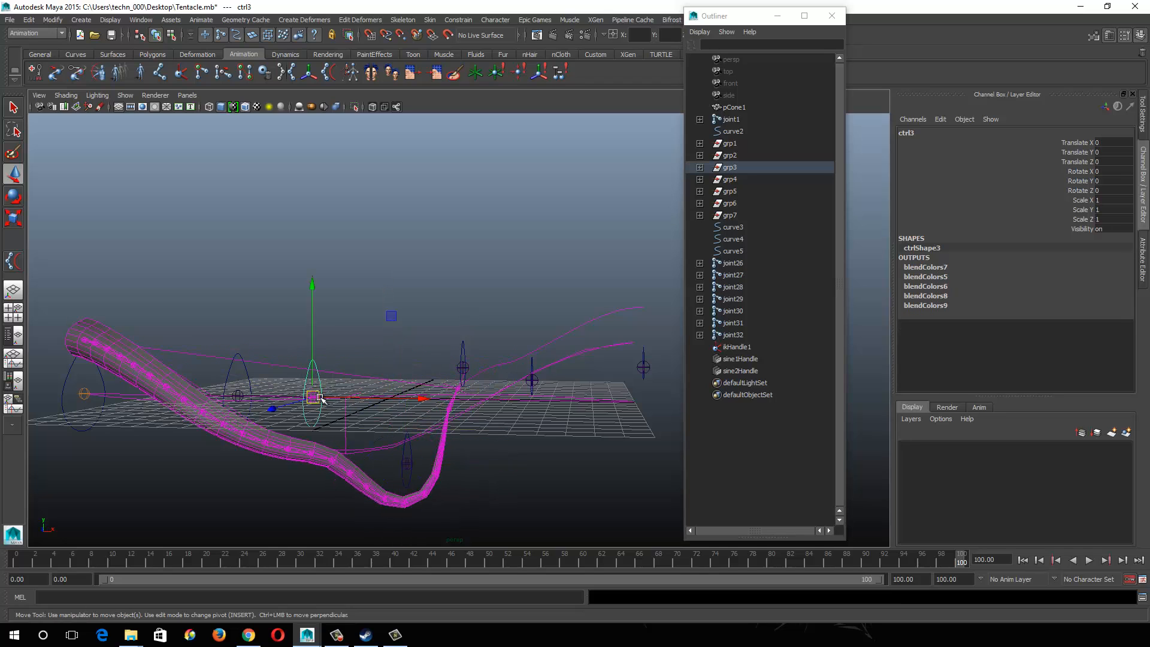
left_click_drag(315, 399, 330, 442)
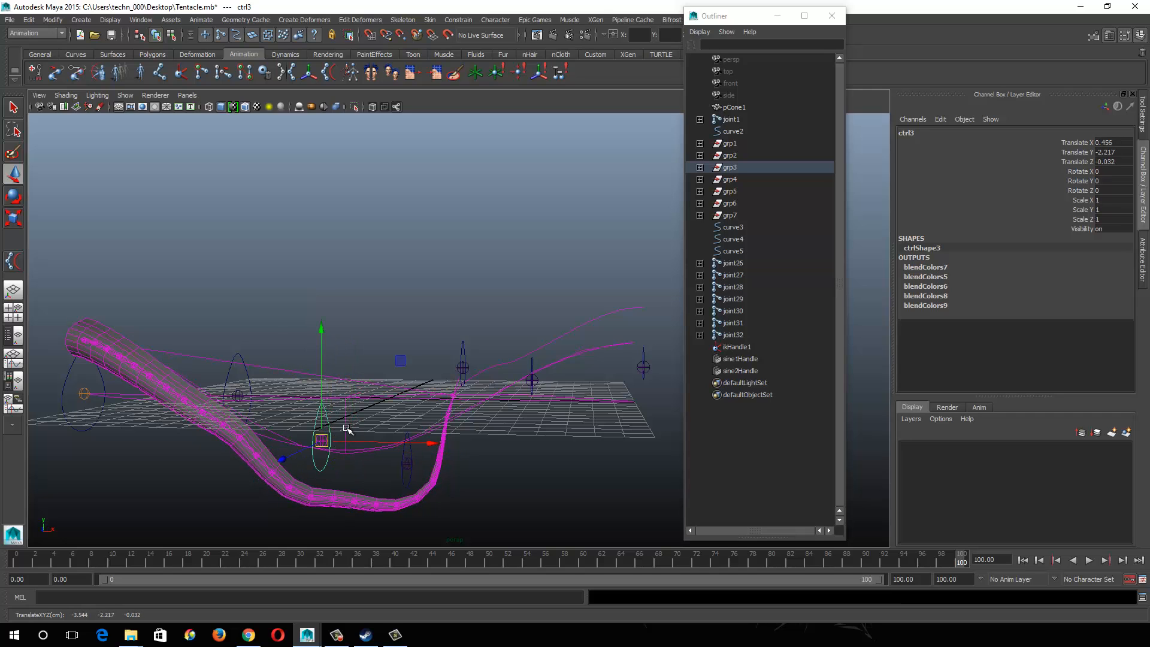
key("e")
left_click_drag(402, 366, 420, 403)
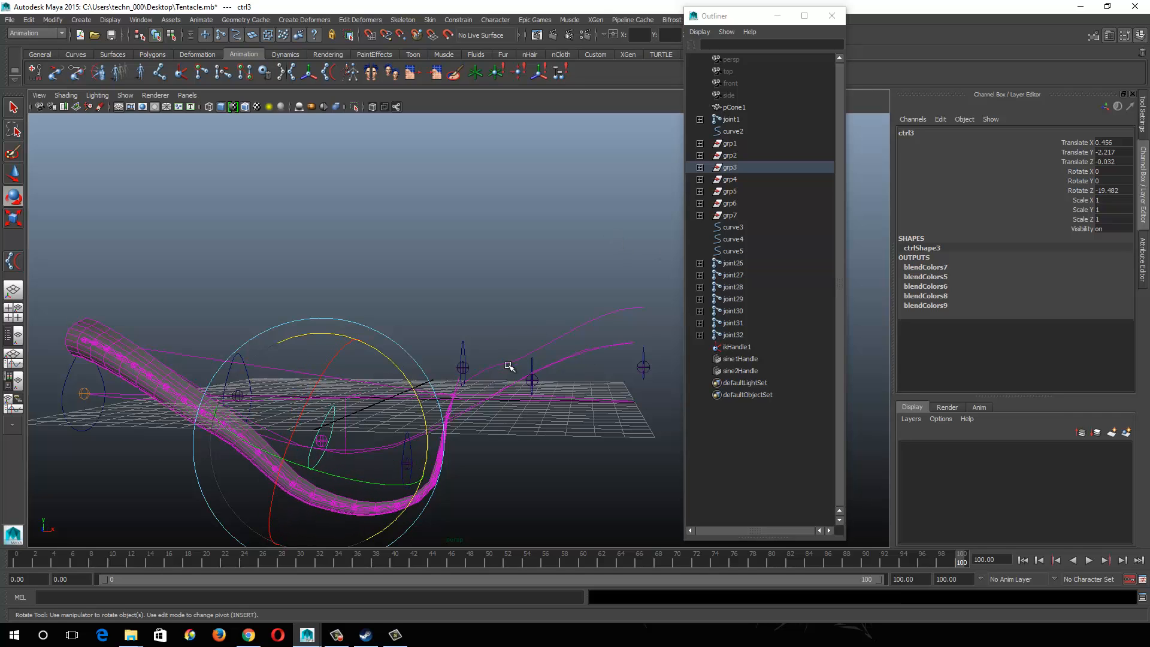
Step: Play the animation from frame 0 to check the sine motion on the posed tentacle, and deselect the control
left_click_drag(498, 384, 390, 403, "alt")
left_click(21, 560)
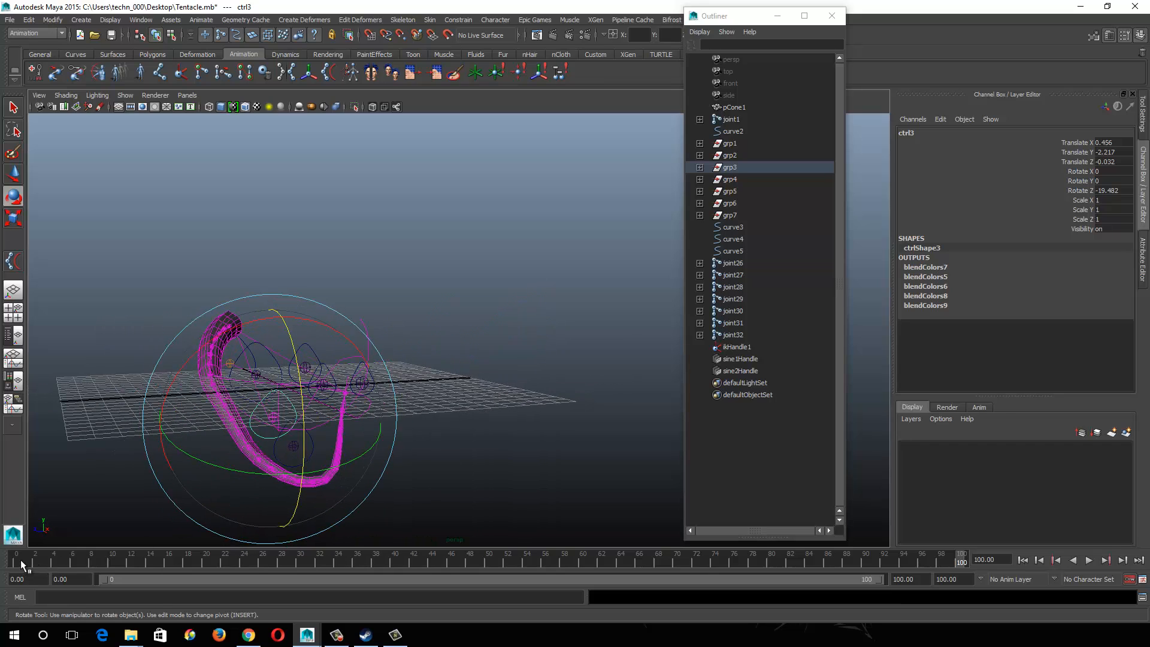
key("alt+v")
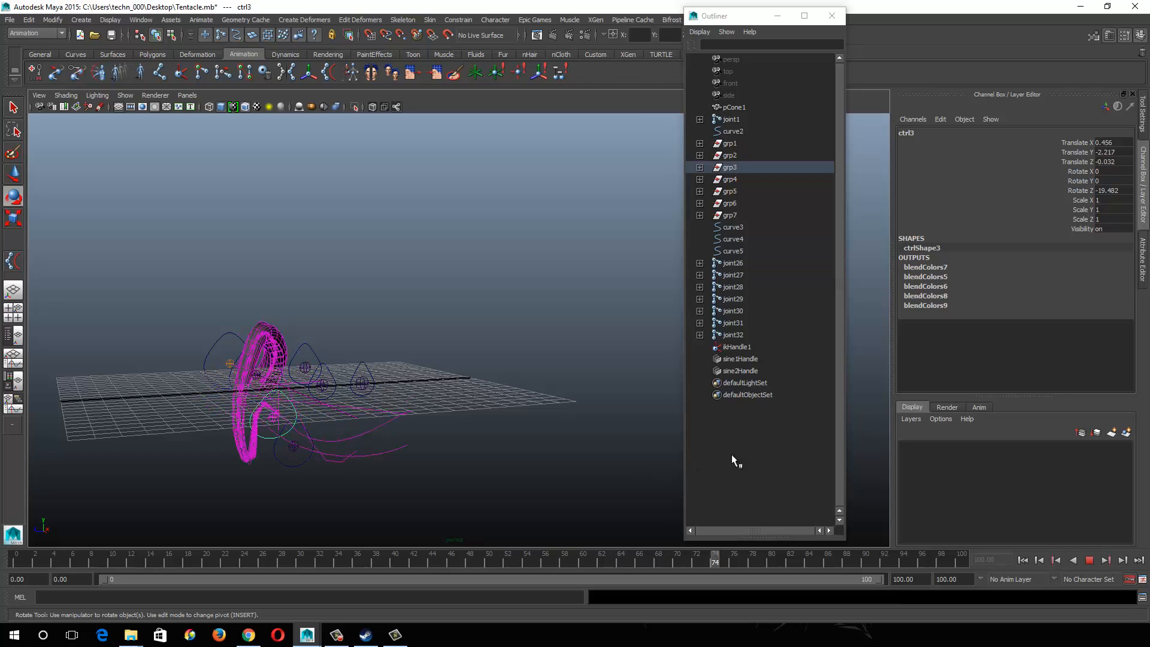
key("Escape")
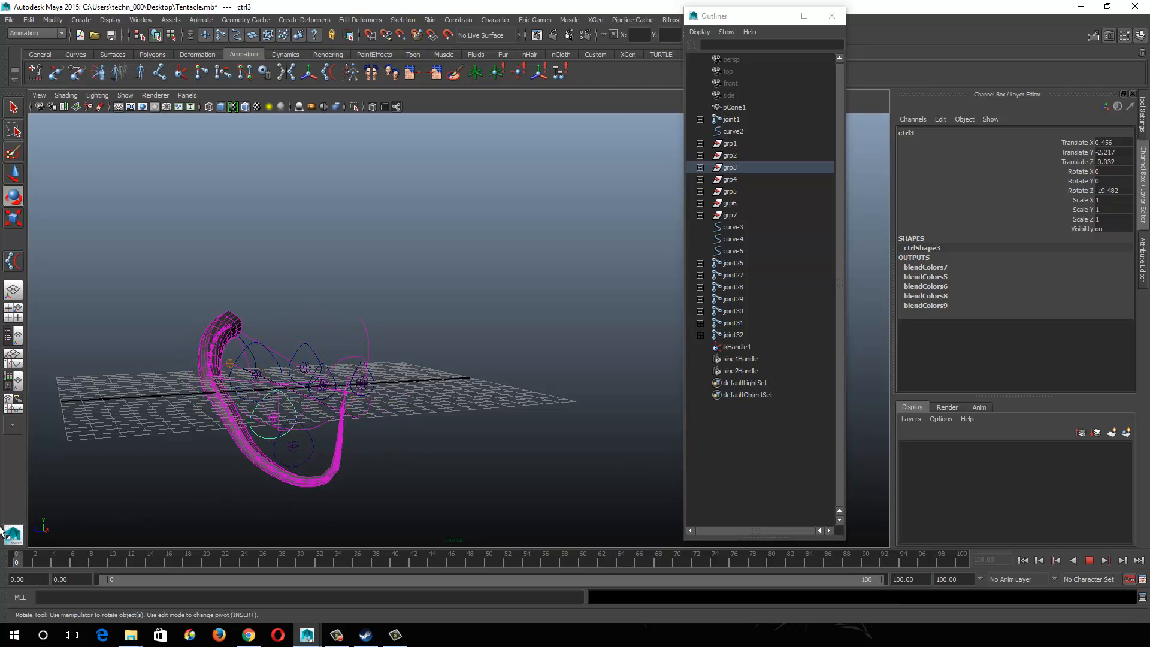
left_click_drag(272, 446, 425, 457, "alt")
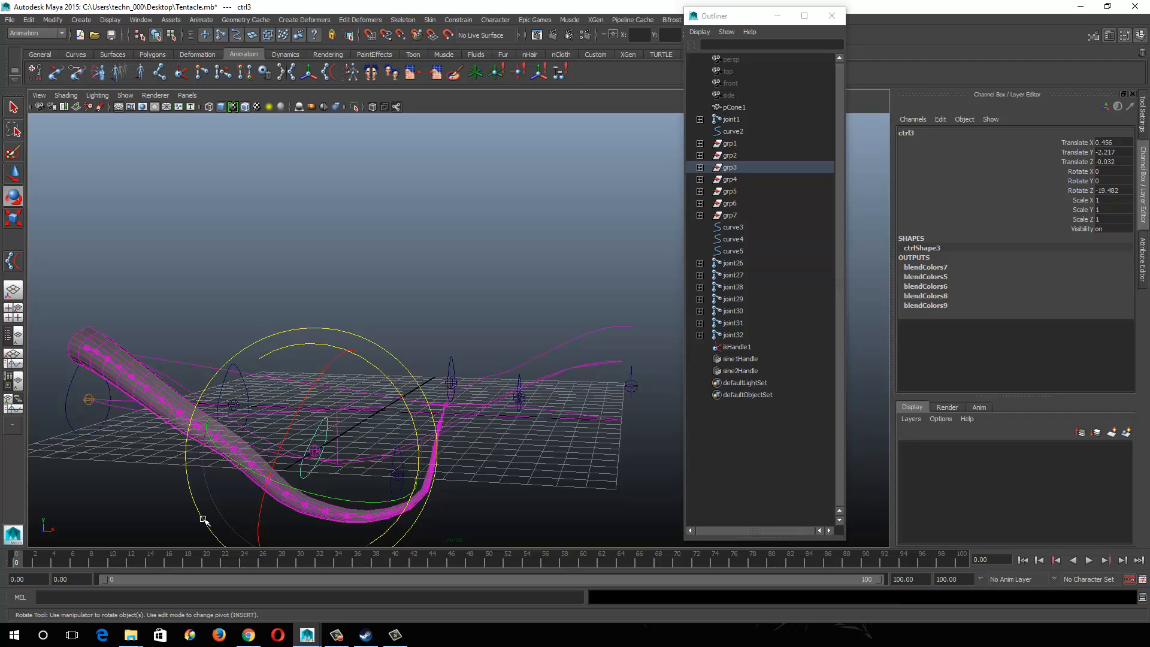
left_click_drag(477, 431, 337, 497, "alt")
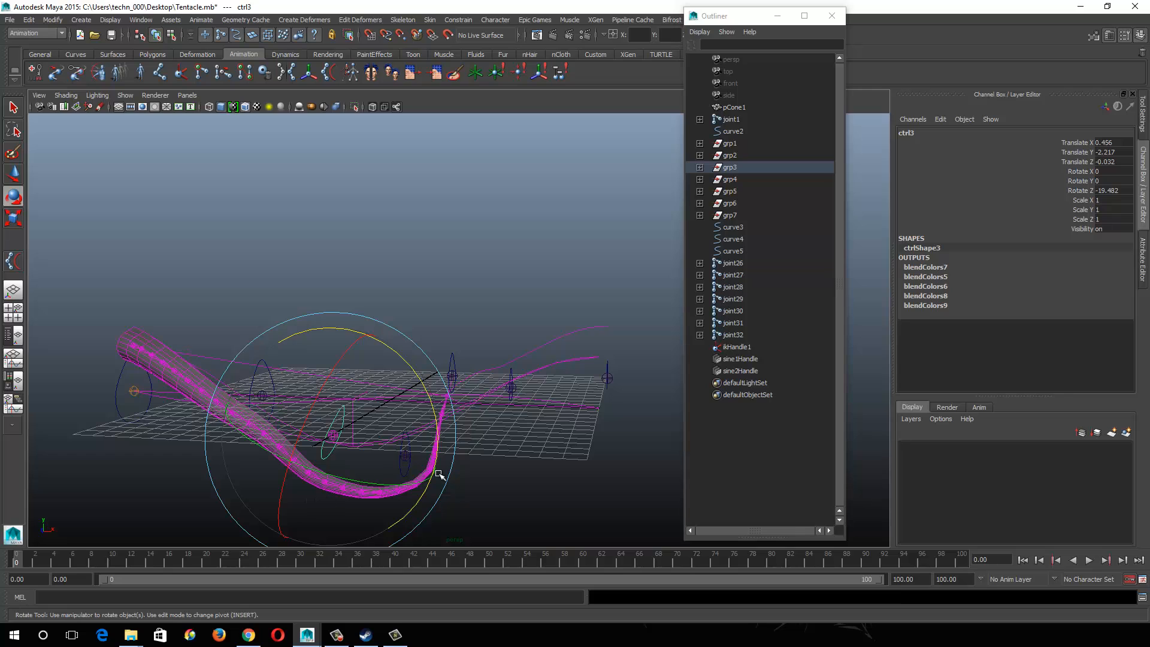
left_click(532, 459)
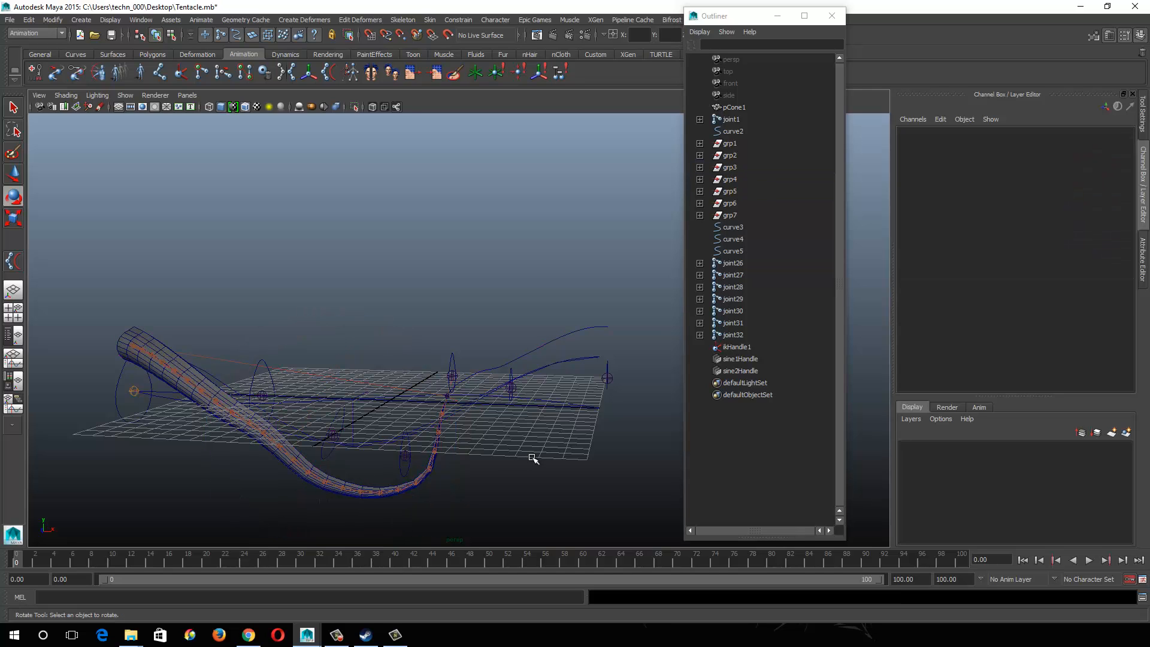